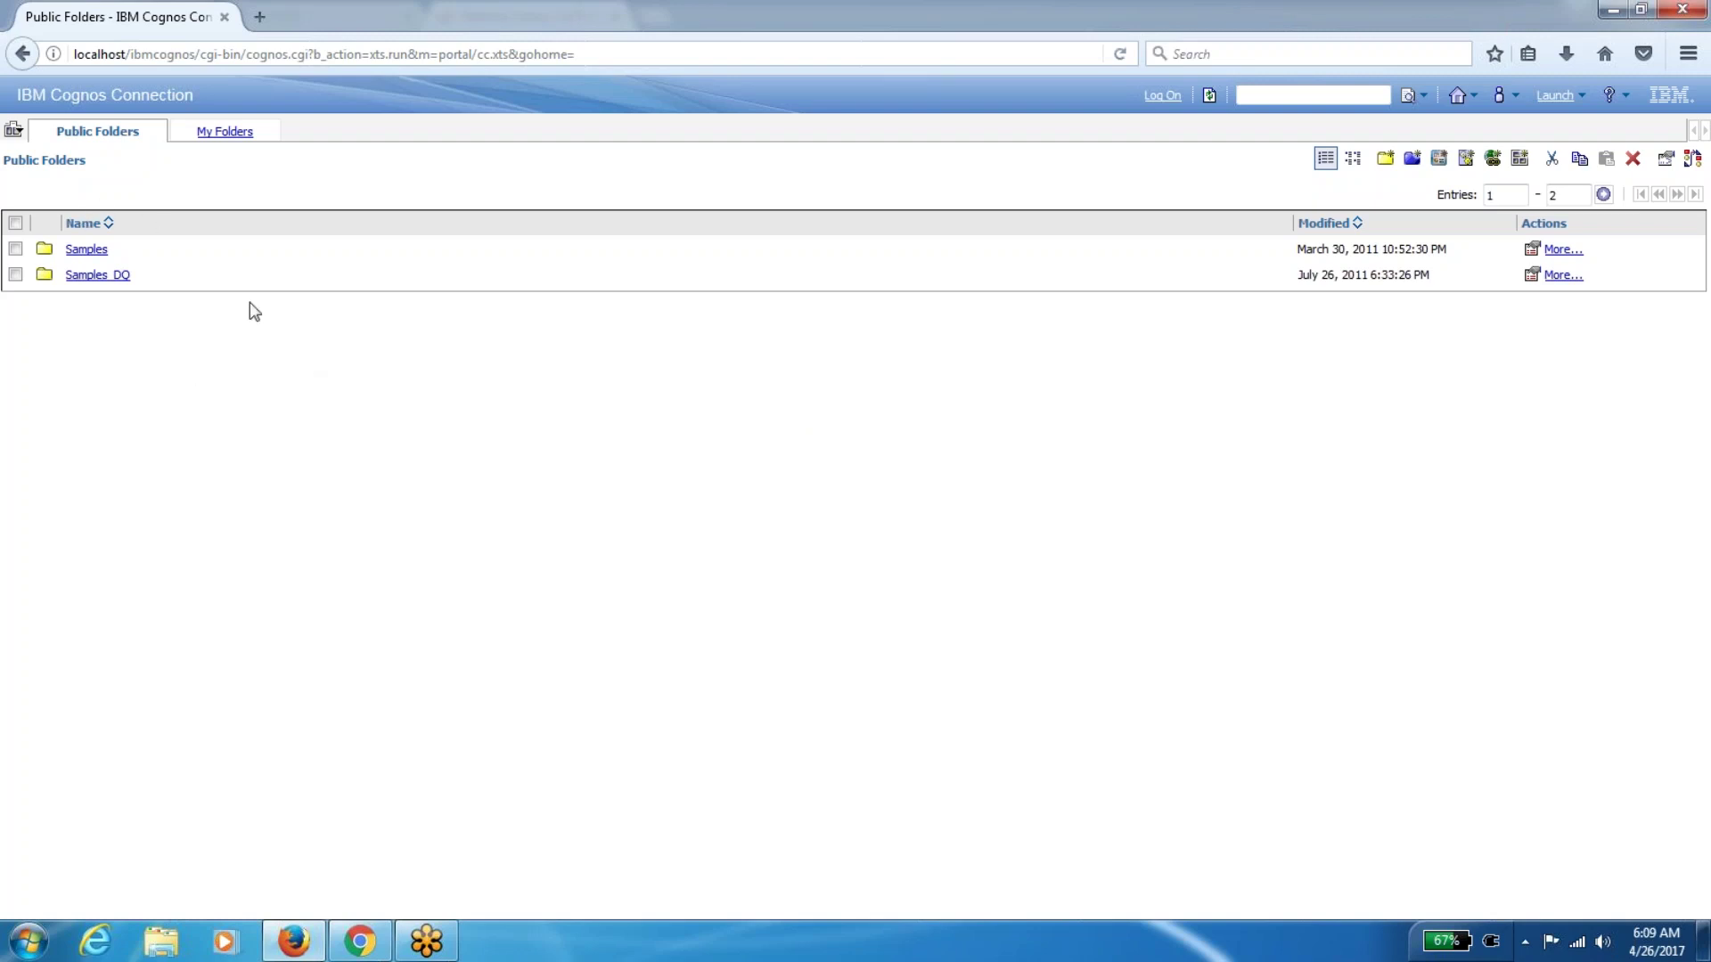
Open the Report Studio Report Samples folder under Samples > Models > GO Sales (query) in Public Folders
{"action": "left_click", "coordinate": [87, 252]}
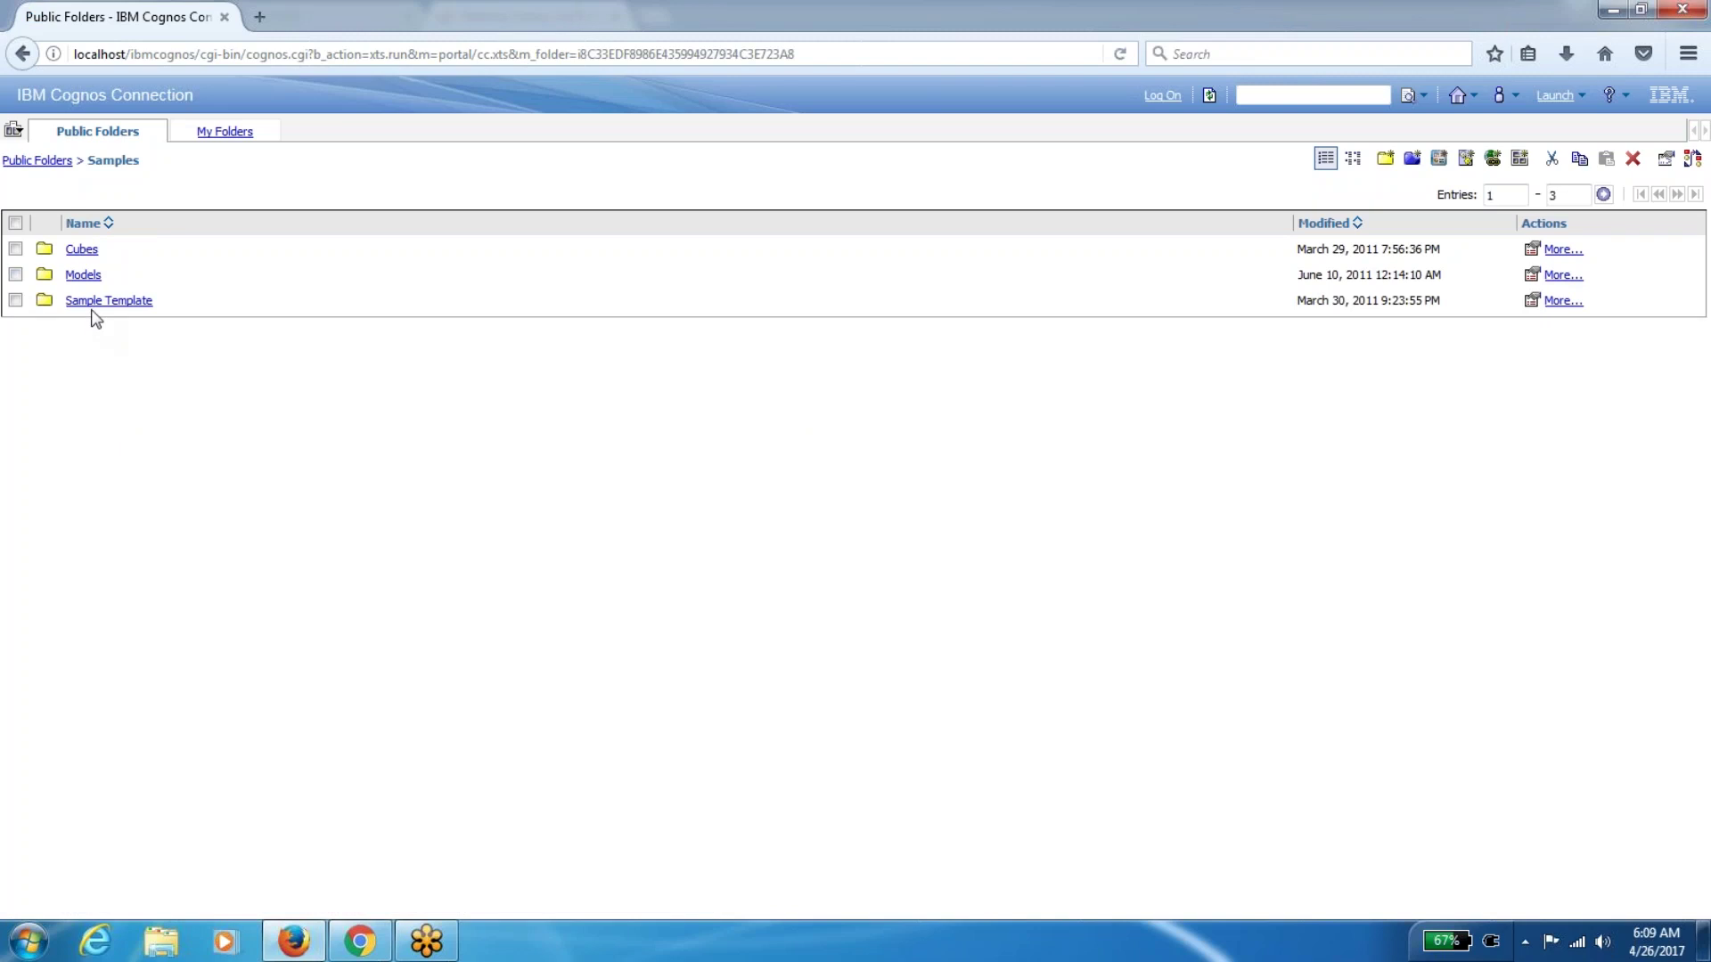
{"action": "left_click", "coordinate": [83, 275]}
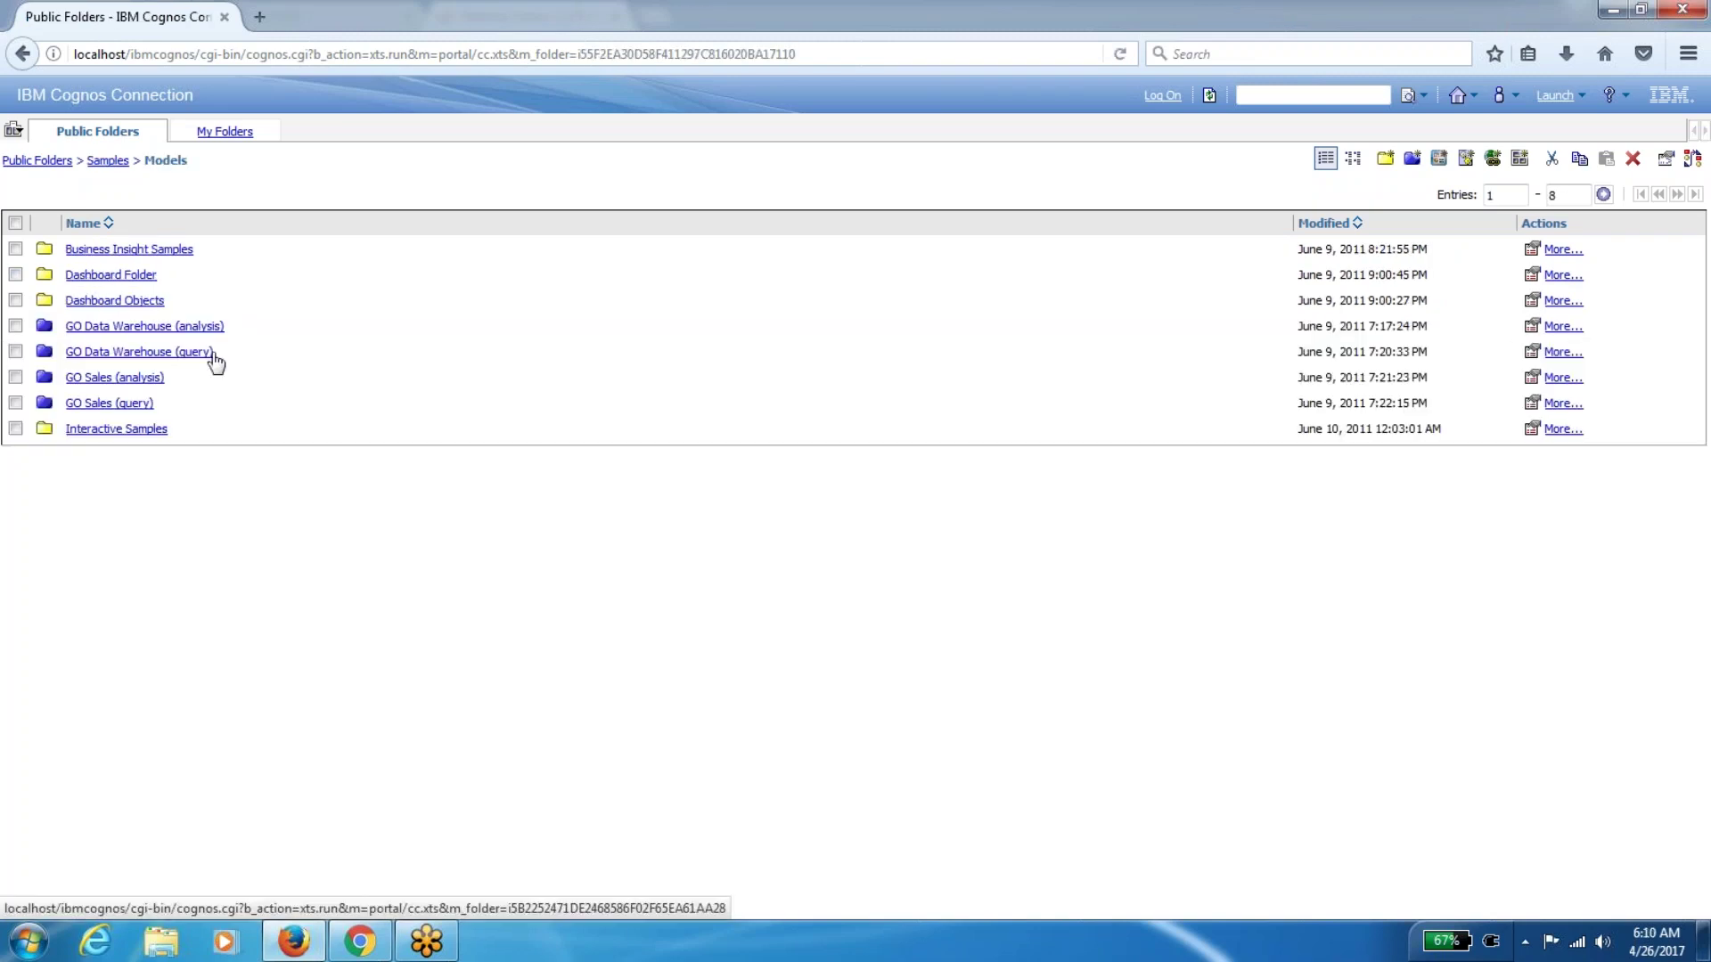
{"action": "left_click_drag", "start_coordinate": [229, 336], "coordinate": [72, 336]}
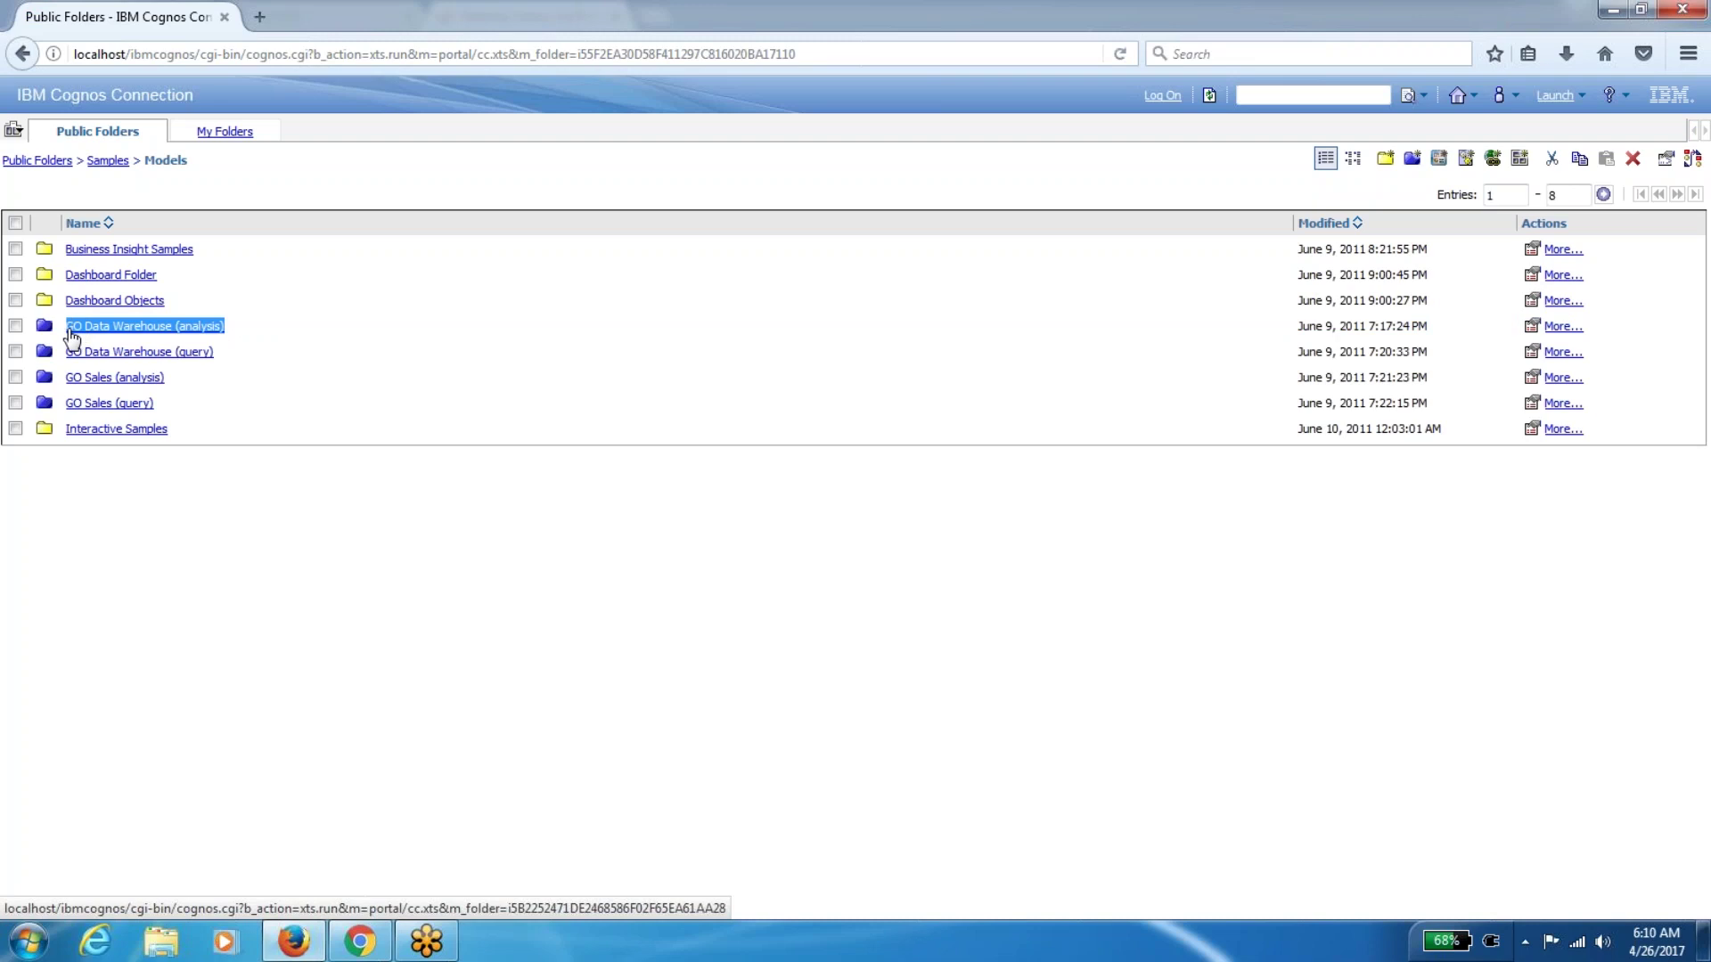
{"action": "left_click", "coordinate": [251, 535]}
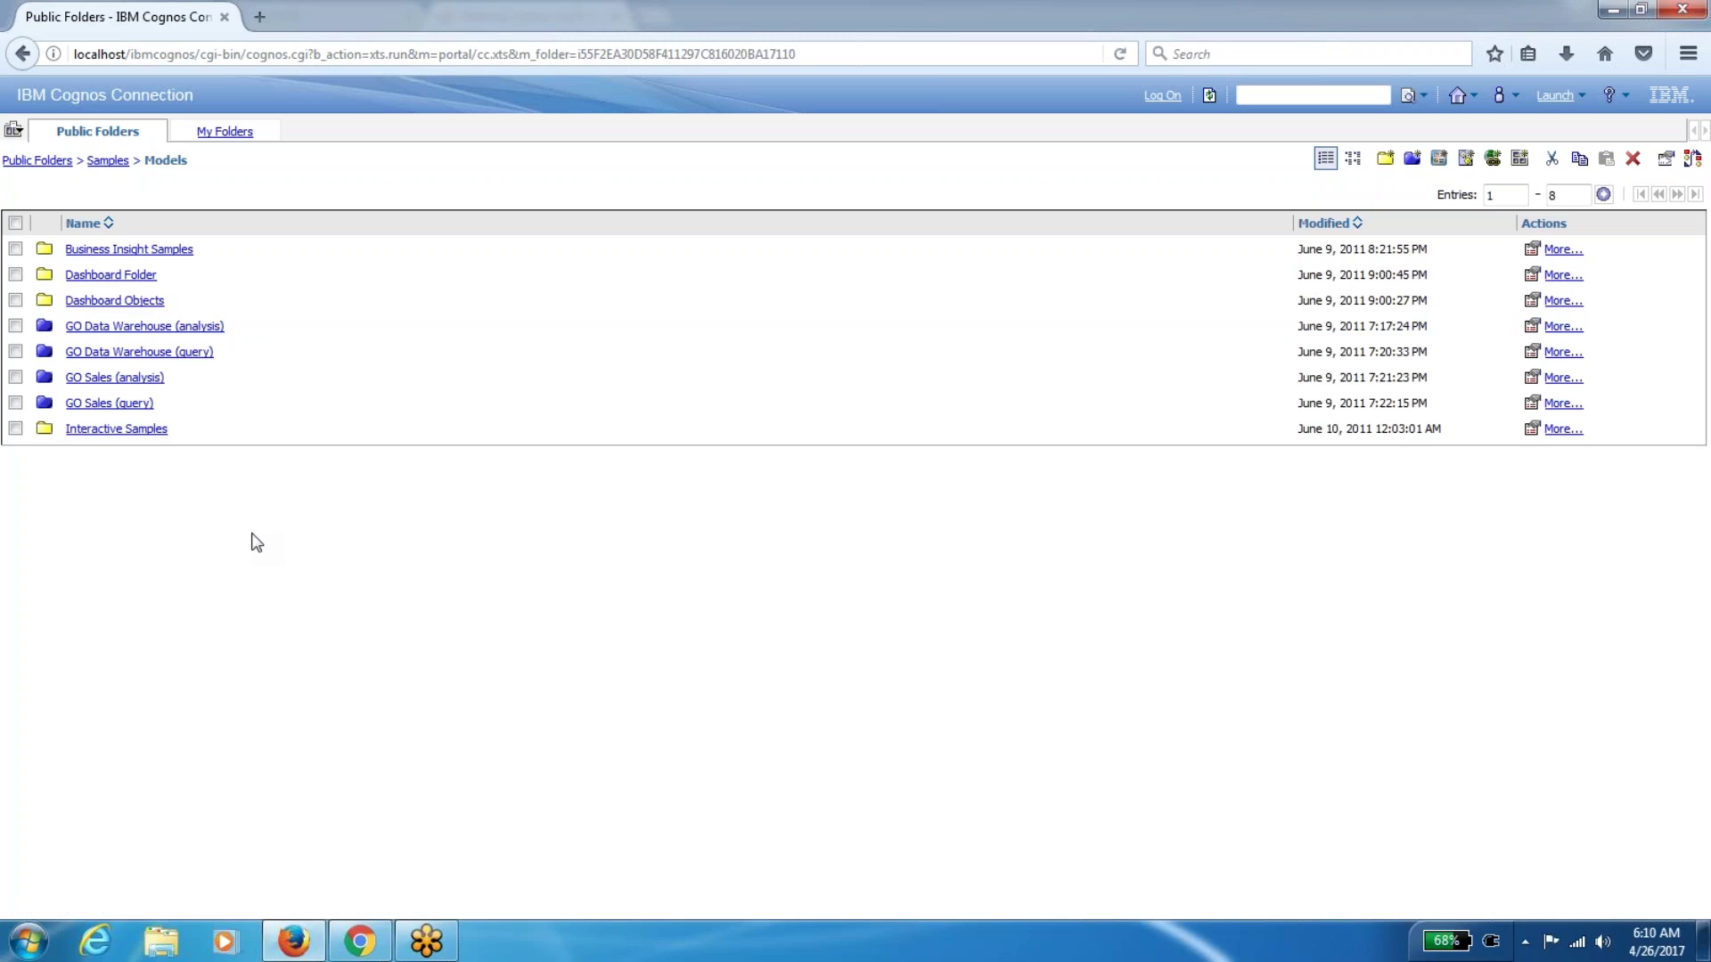
{"action": "left_click", "coordinate": [118, 408]}
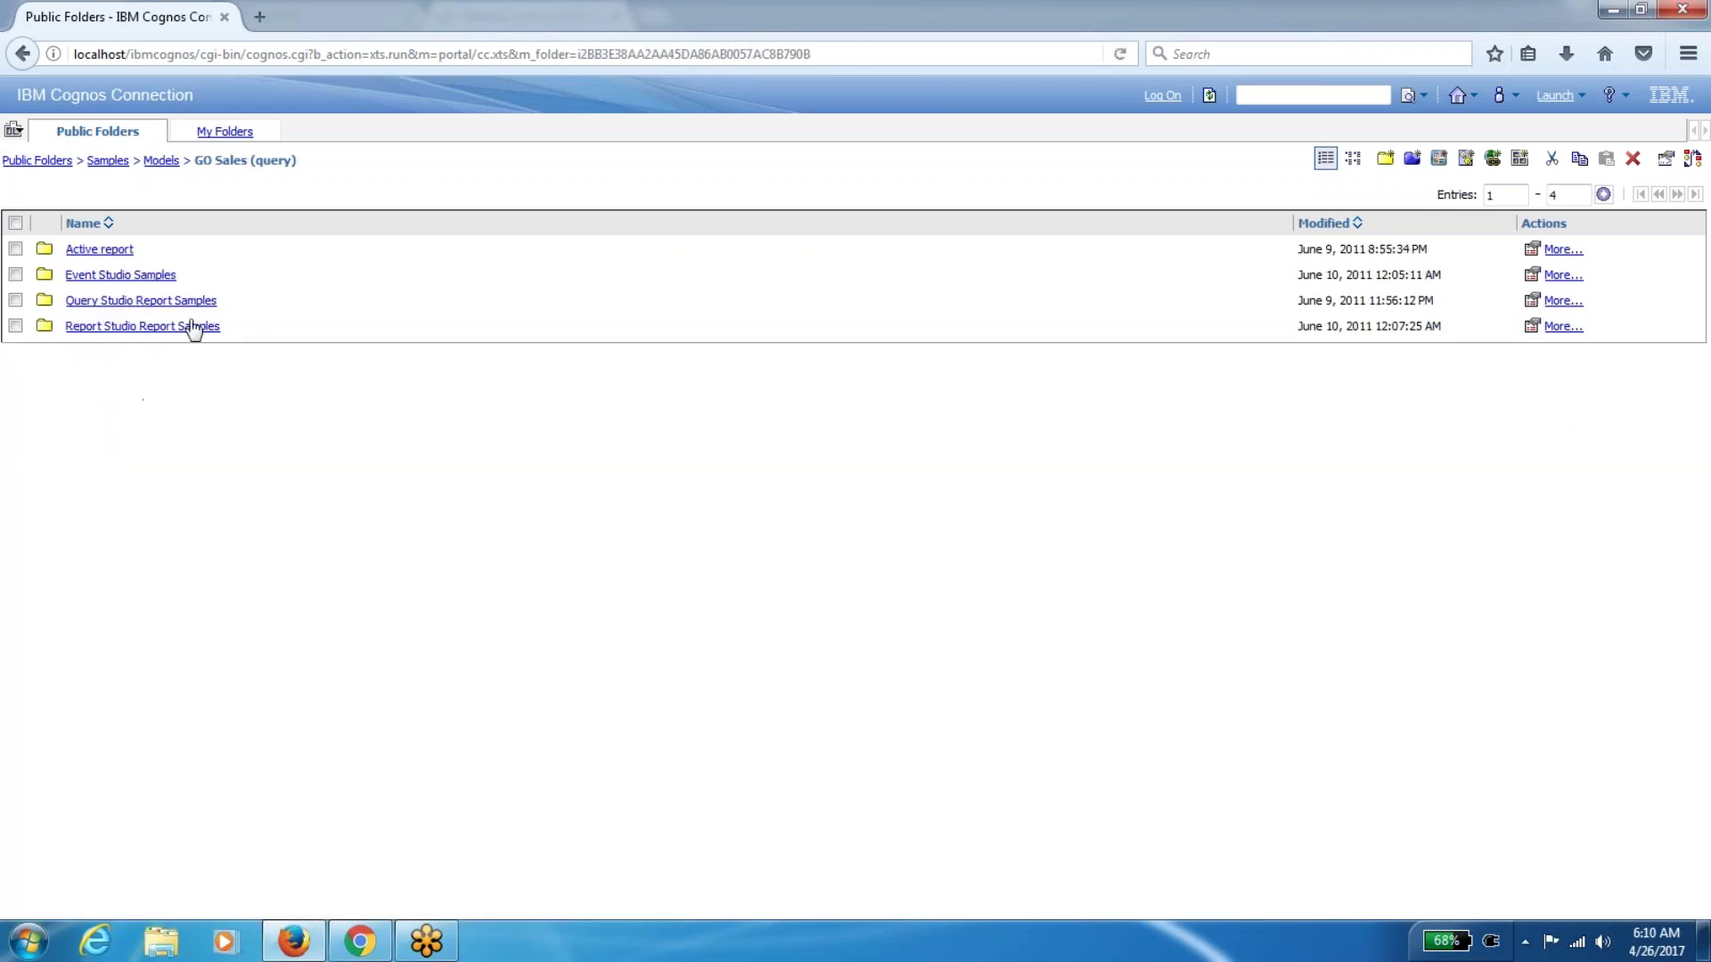
{"action": "left_click", "coordinate": [179, 330]}
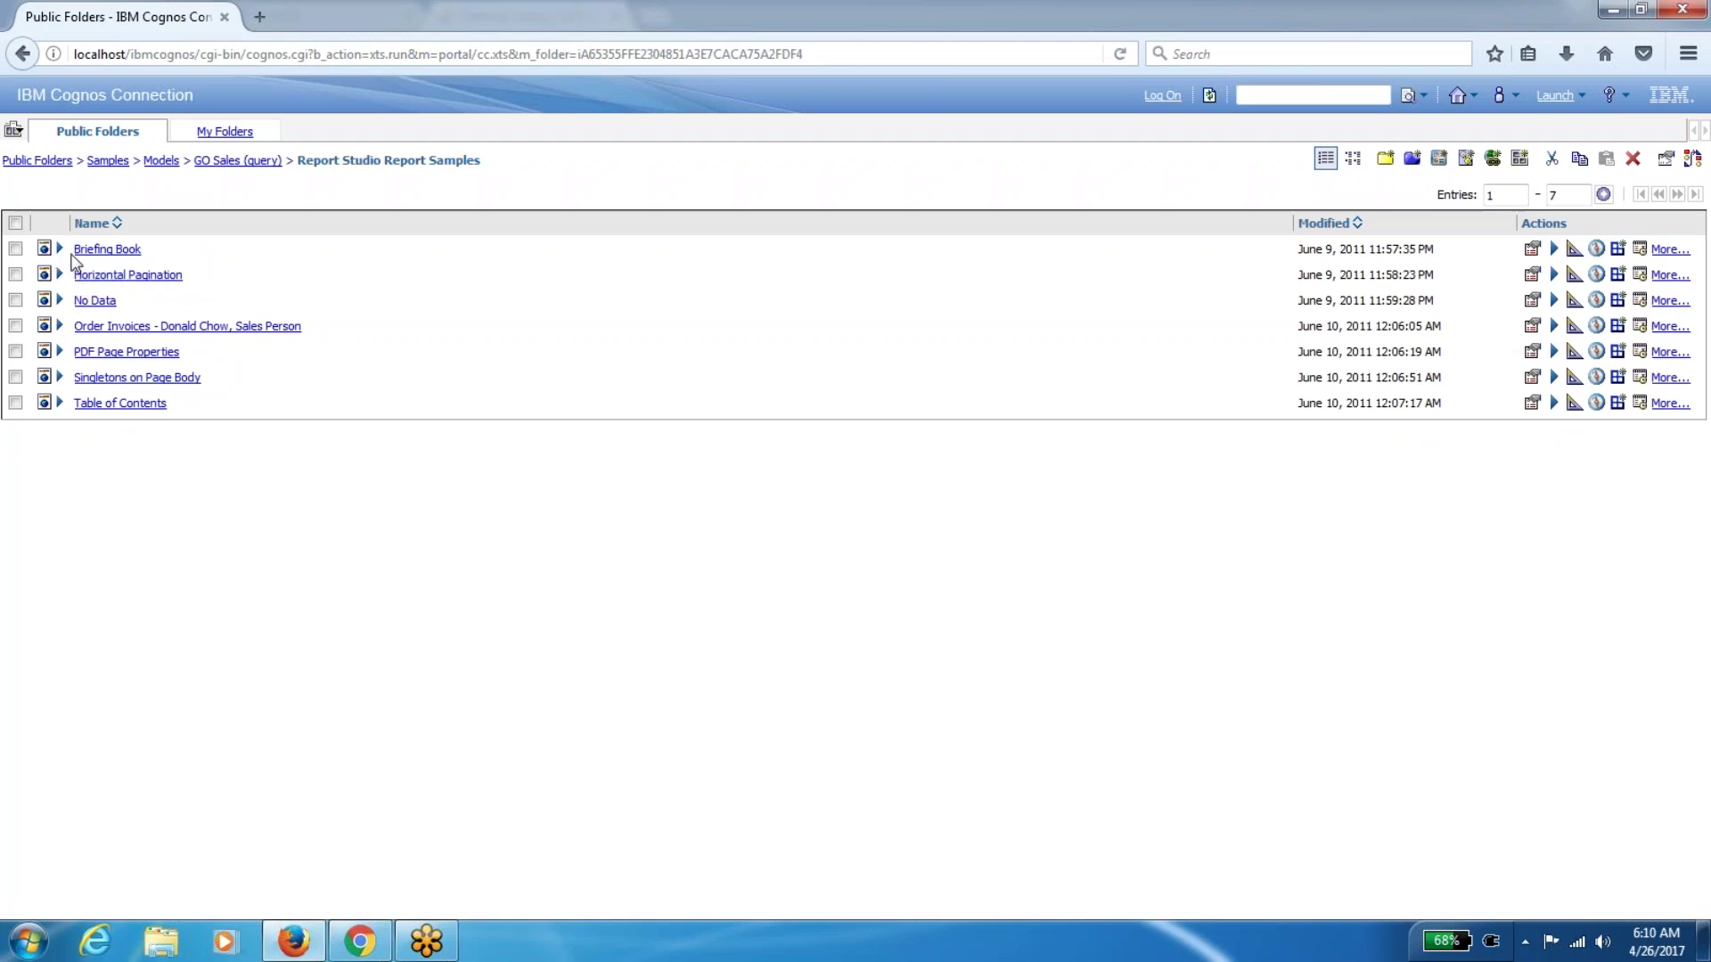
Open the Briefing Book report's properties and examine its type, owner, contact, name, screen tip and description
{"action": "left_click", "coordinate": [1531, 252]}
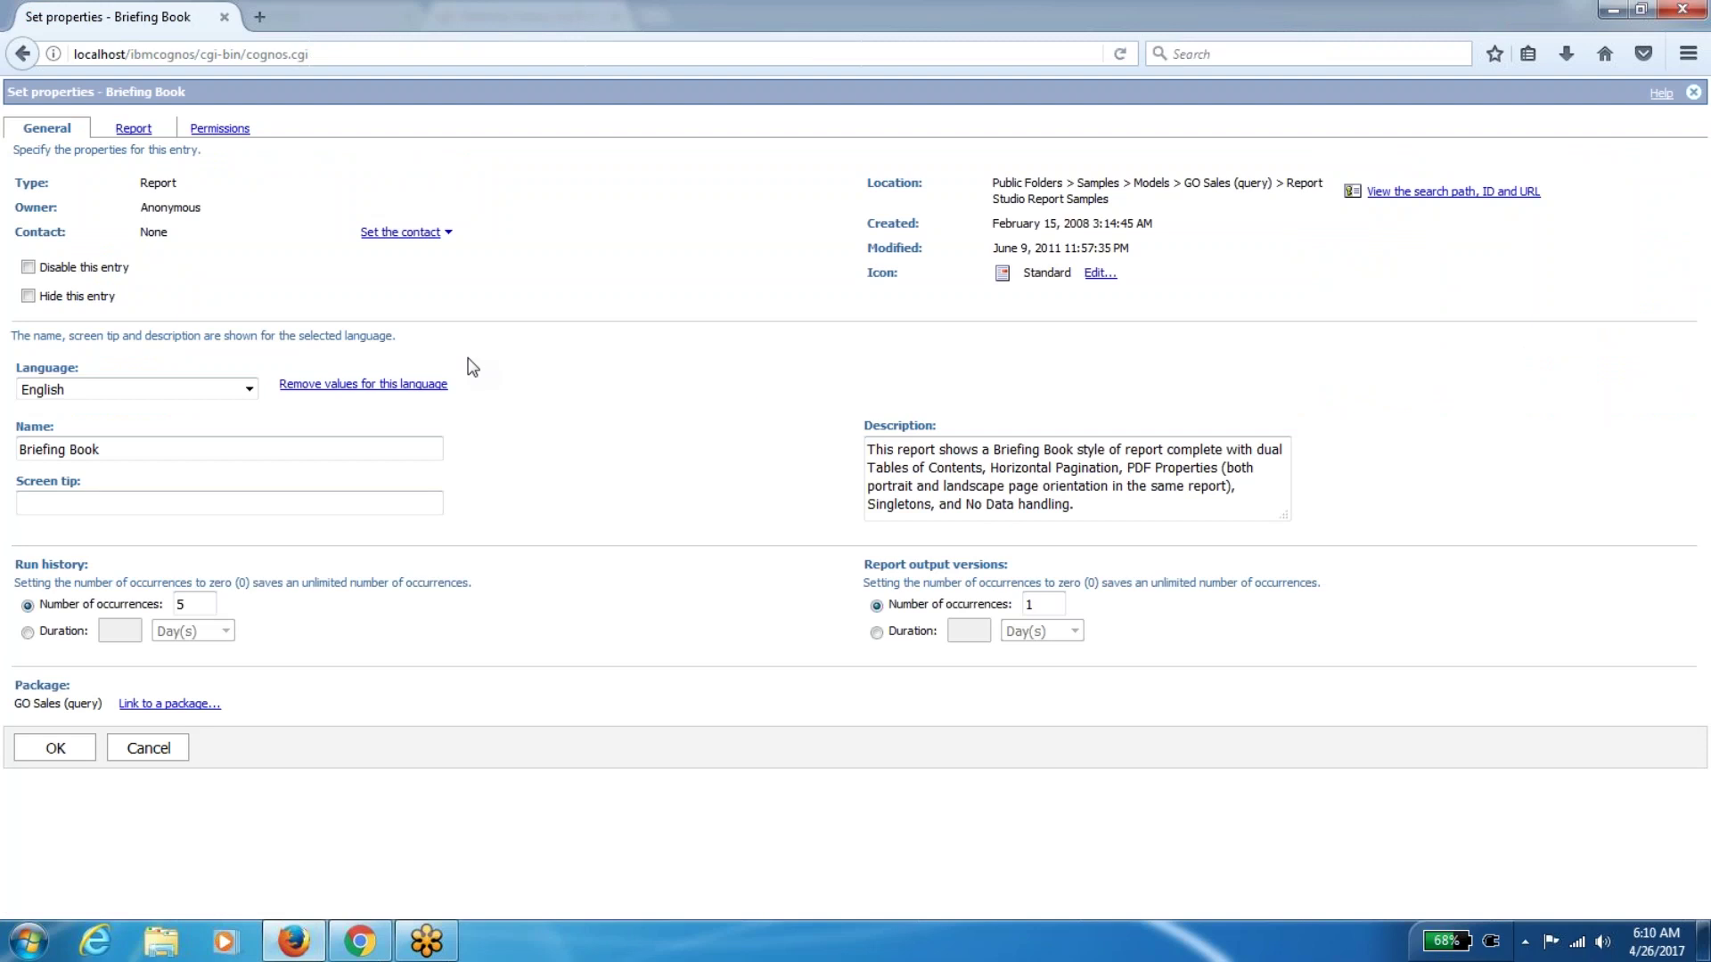
{"action": "double_click", "coordinate": [154, 183]}
{"action": "left_click", "coordinate": [158, 207]}
{"action": "double_click", "coordinate": [158, 208]}
{"action": "double_click", "coordinate": [153, 233]}
{"action": "left_click", "coordinate": [131, 451]}
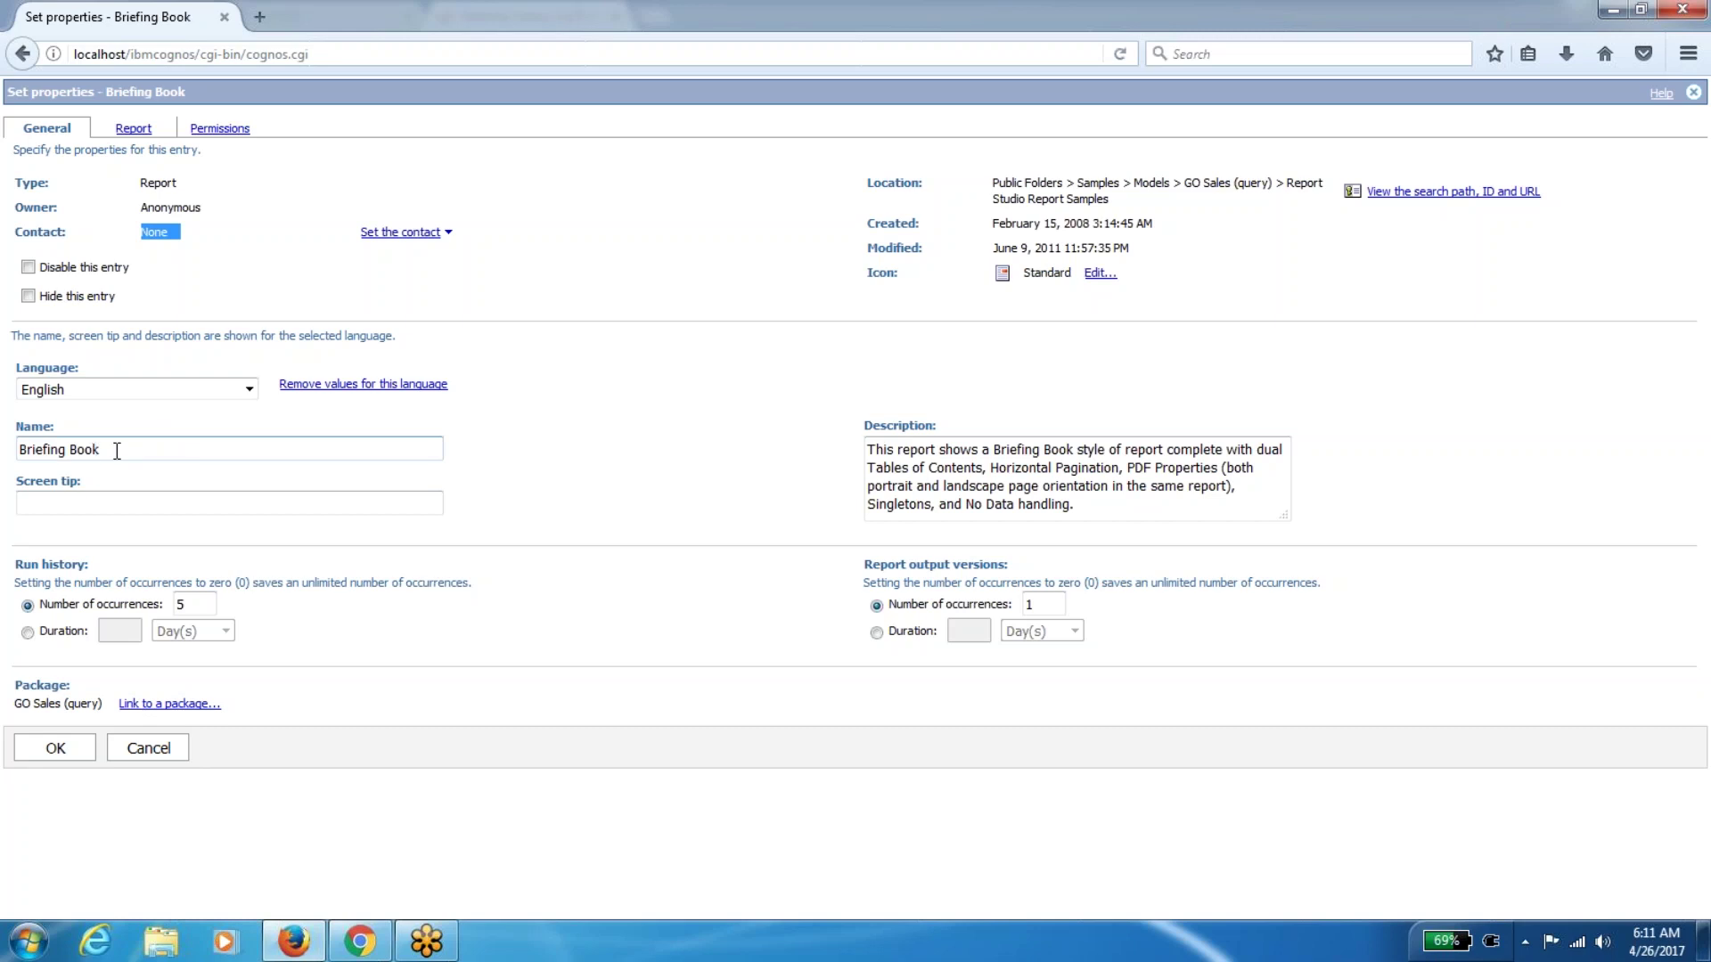
{"action": "triple_click", "coordinate": [117, 451]}
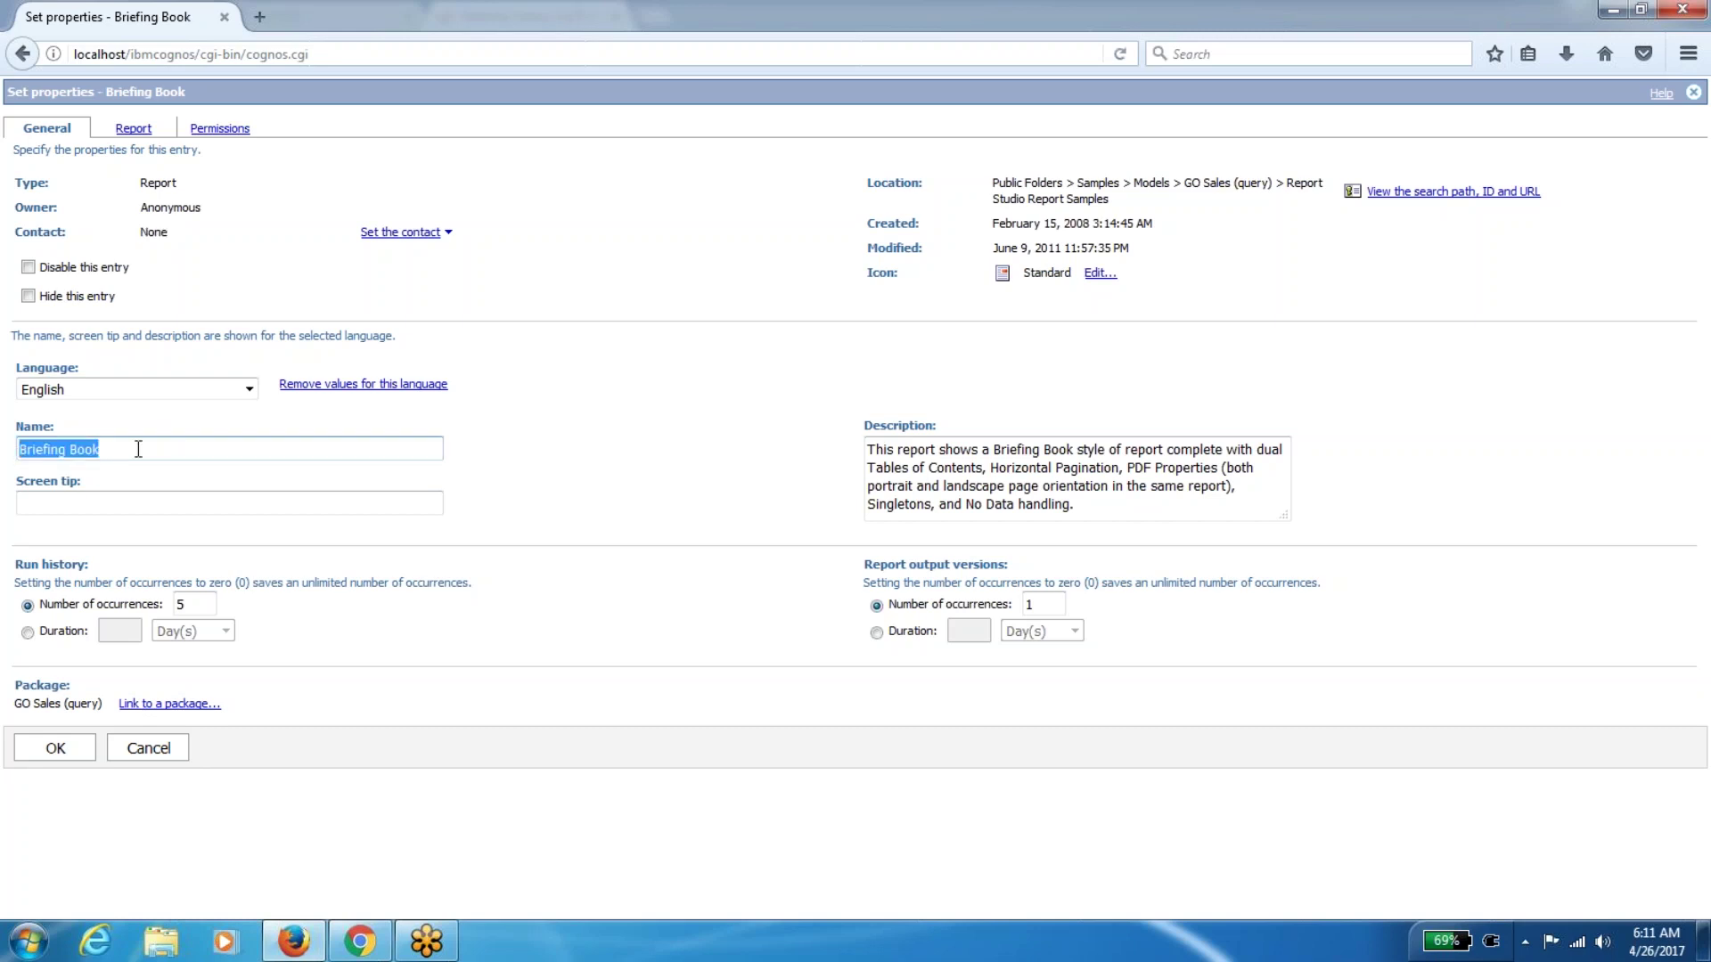
{"action": "left_click", "coordinate": [135, 448]}
{"action": "left_click", "coordinate": [99, 503]}
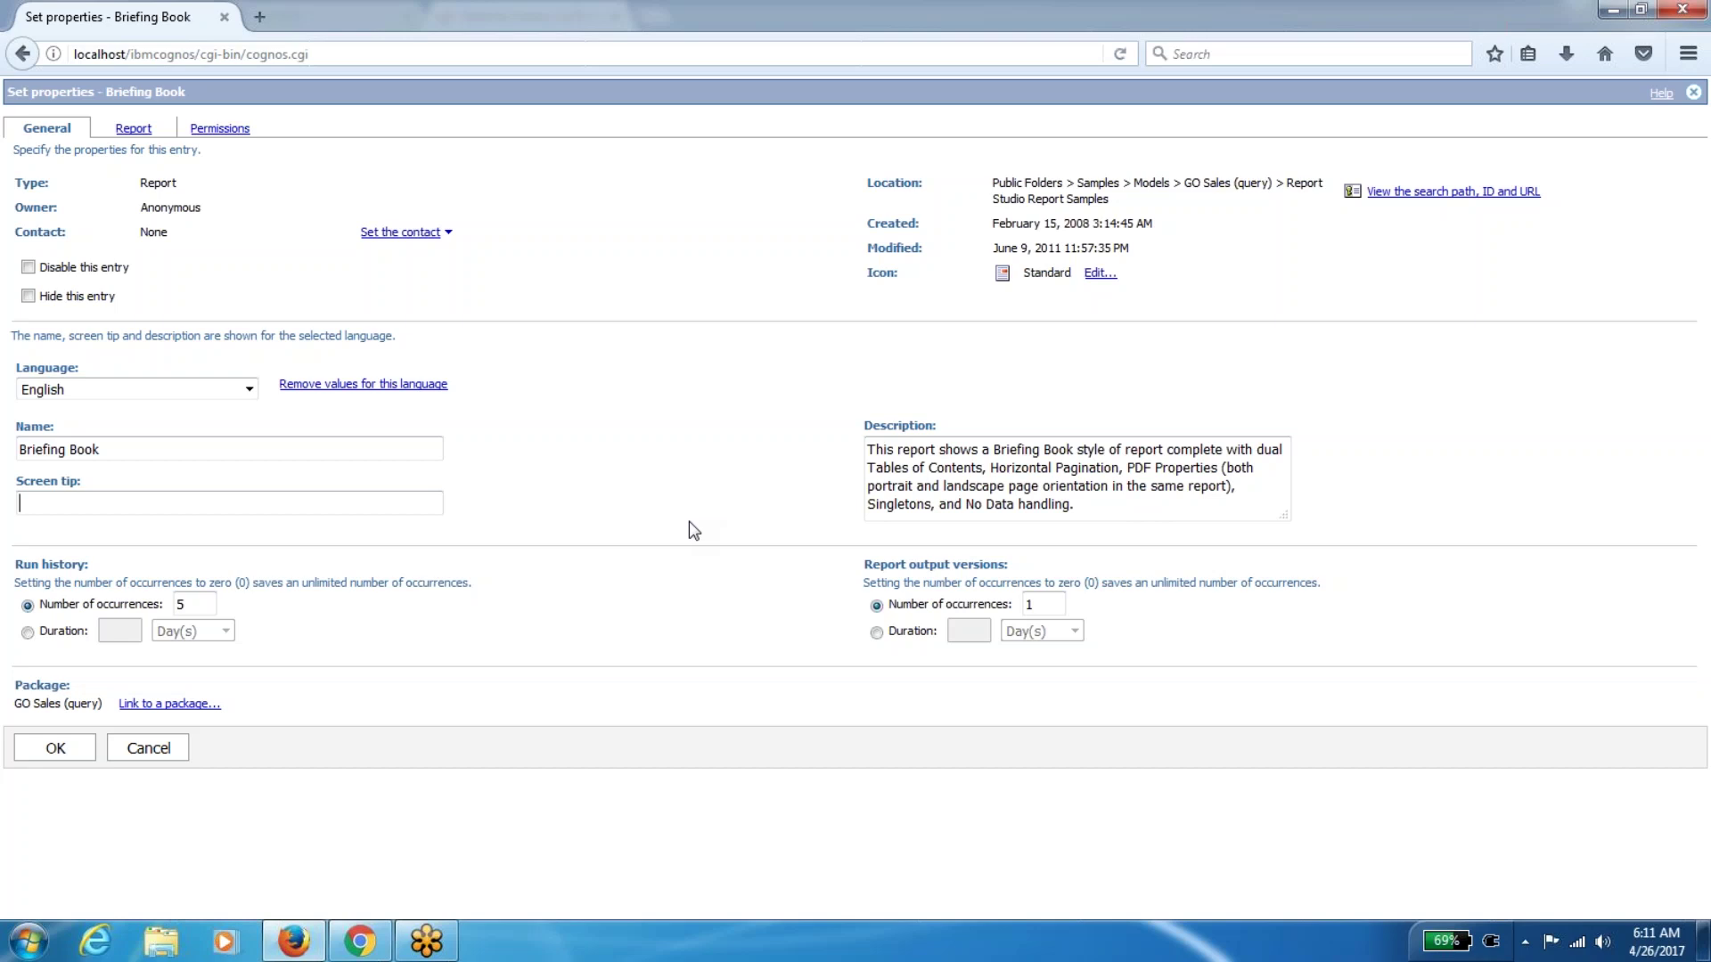
{"action": "left_click", "coordinate": [1089, 506]}
Override the Briefing Book report's default values, examine the format choices and PDF options, and leave the PDF options without saving
{"action": "left_click", "coordinate": [134, 128]}
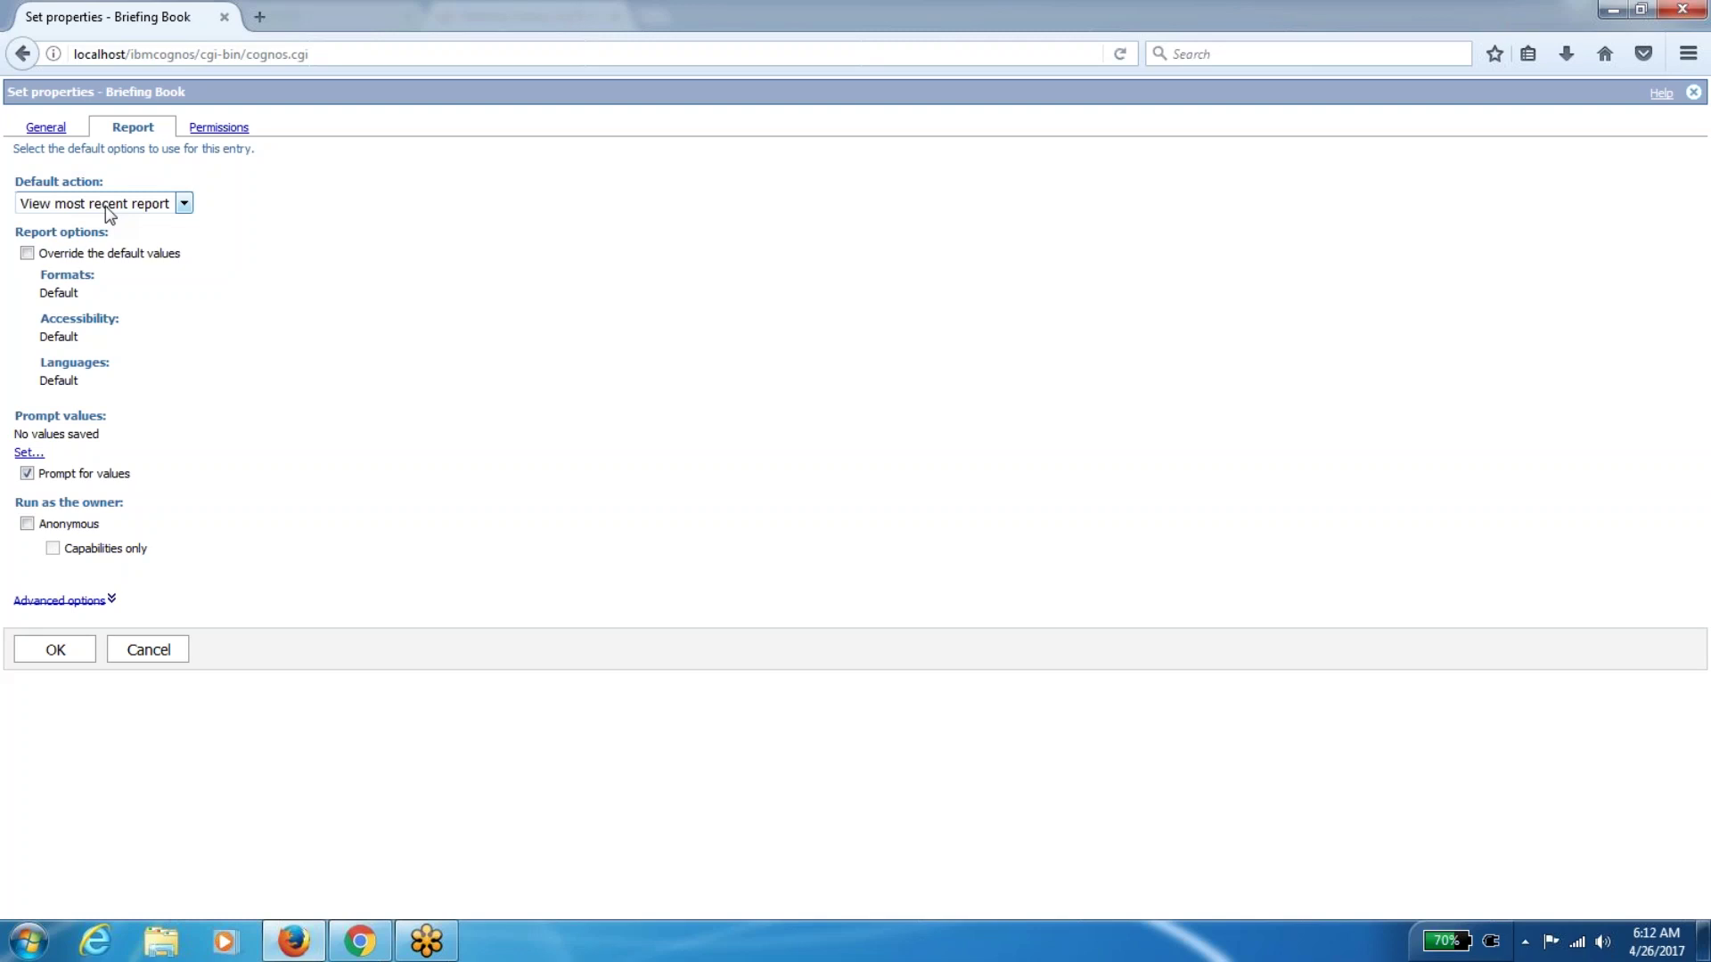
{"action": "left_click", "coordinate": [28, 254]}
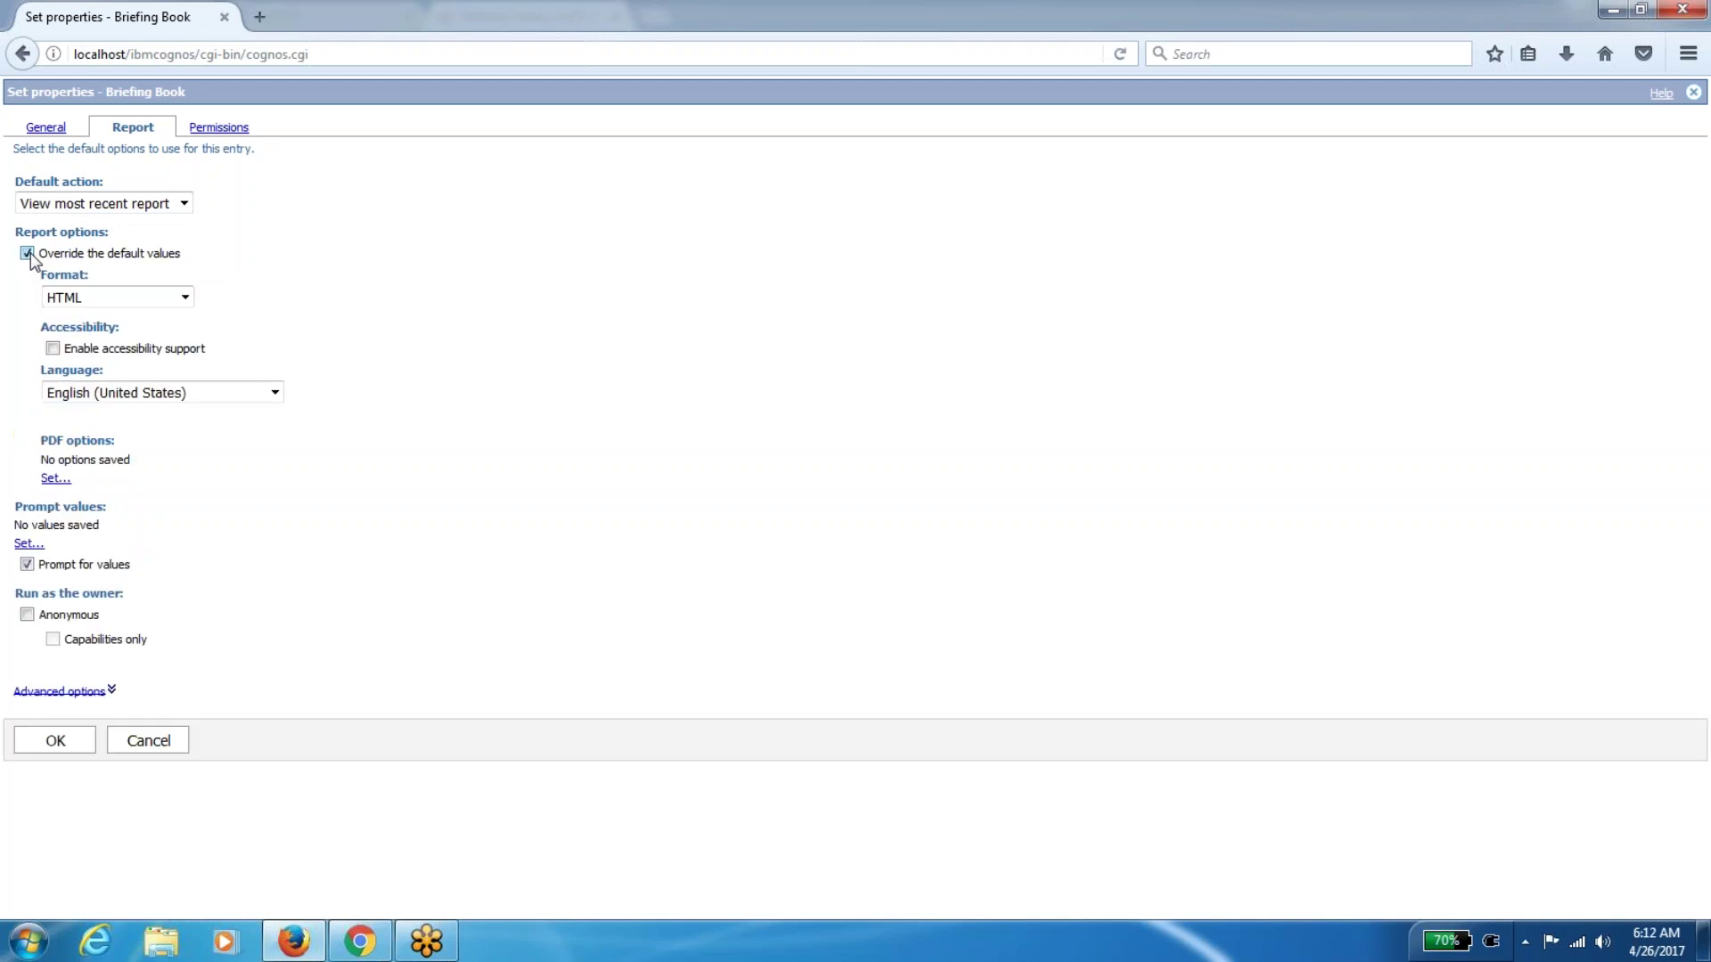
{"action": "left_click", "coordinate": [126, 298]}
{"action": "left_click", "coordinate": [125, 298]}
{"action": "left_click", "coordinate": [126, 298]}
{"action": "left_click", "coordinate": [126, 298]}
{"action": "left_click", "coordinate": [126, 298]}
{"action": "left_click", "coordinate": [126, 297]}
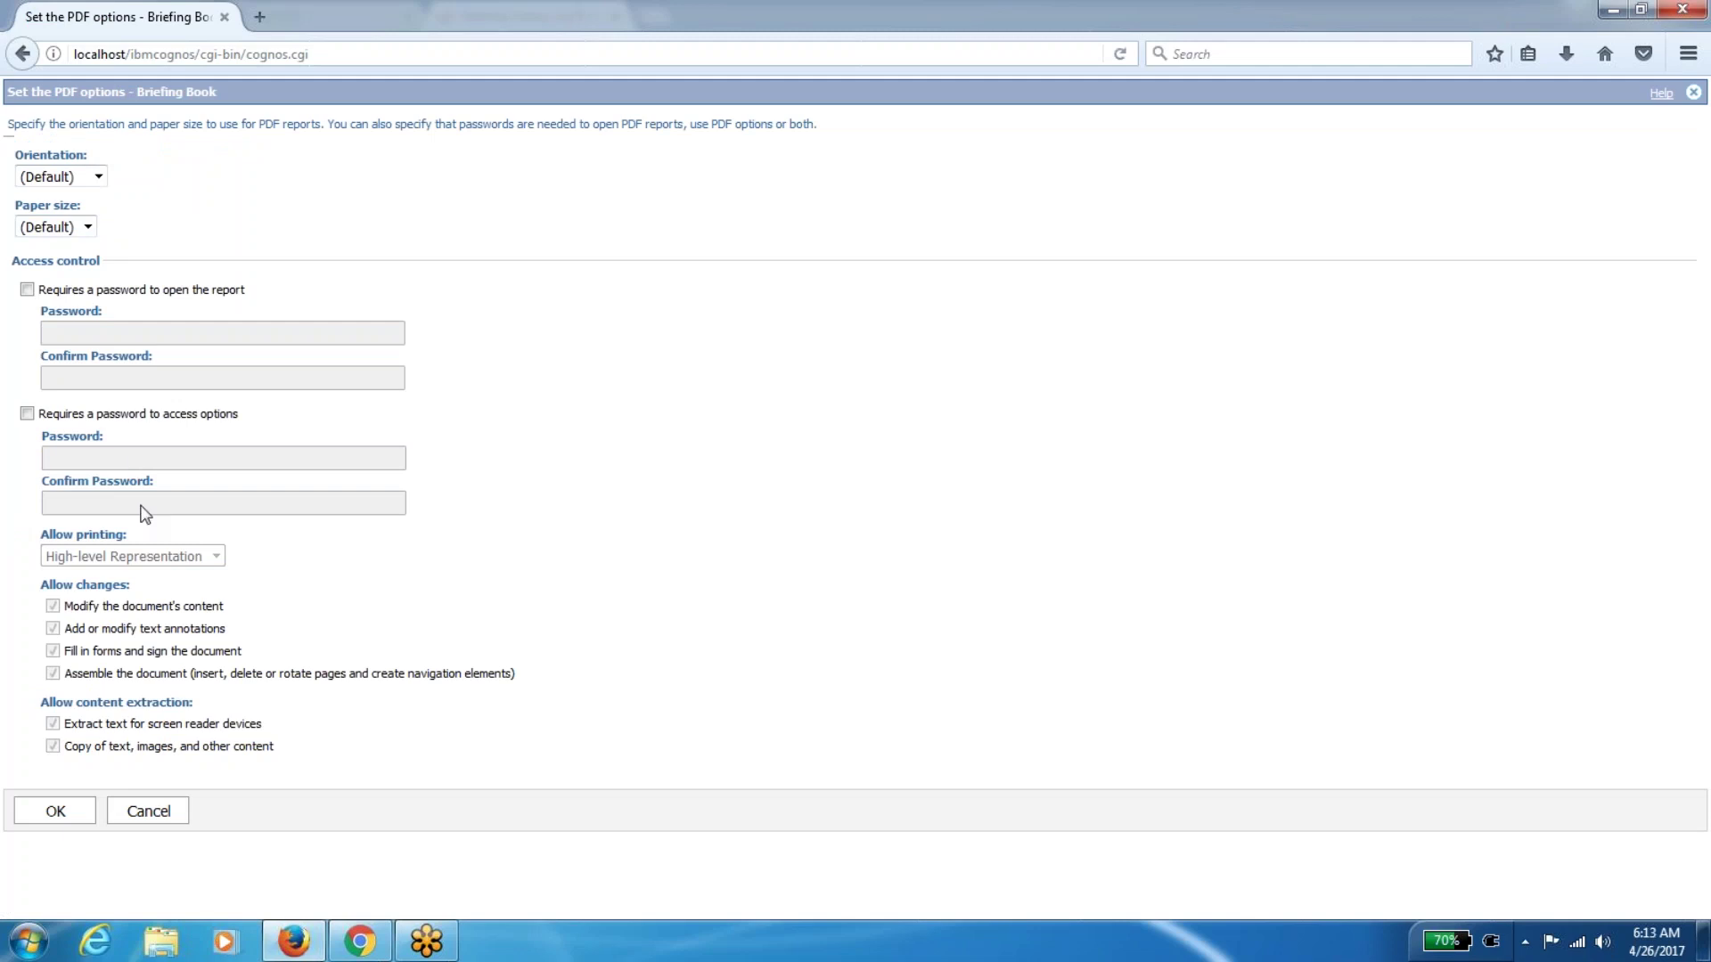
{"action": "left_click", "coordinate": [165, 820]}
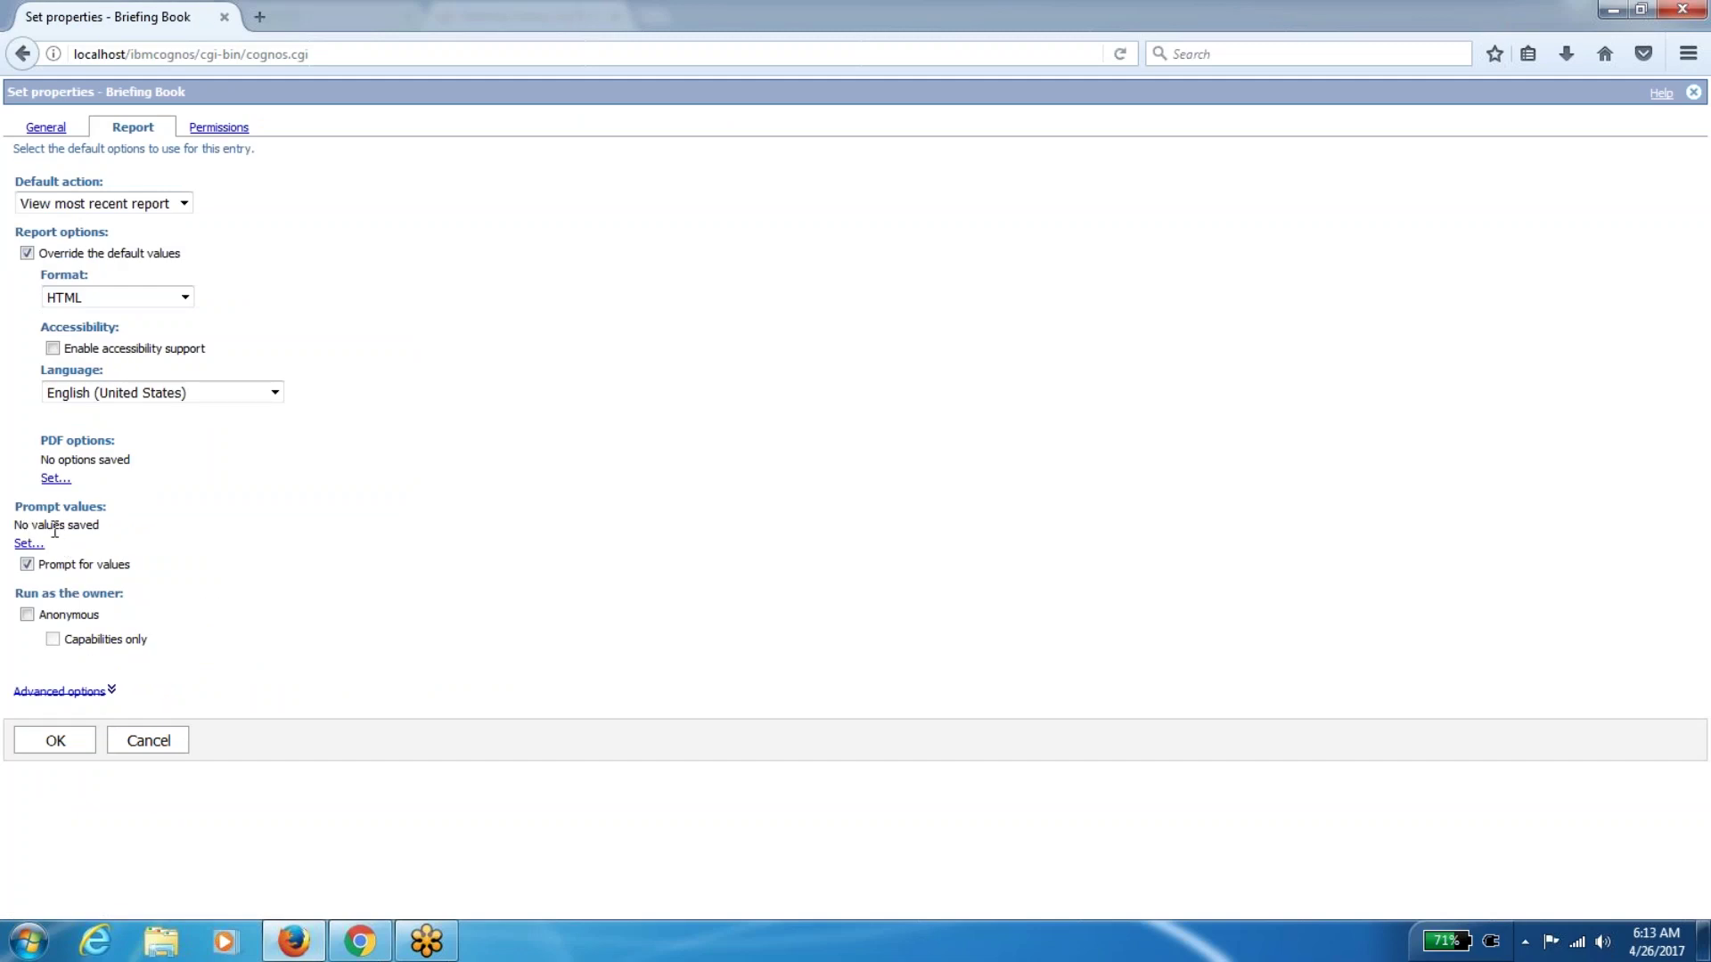
Expand the Briefing Book report's advanced options and review the HTML row, interactivity, alert and report cache settings
{"action": "left_click", "coordinate": [85, 692]}
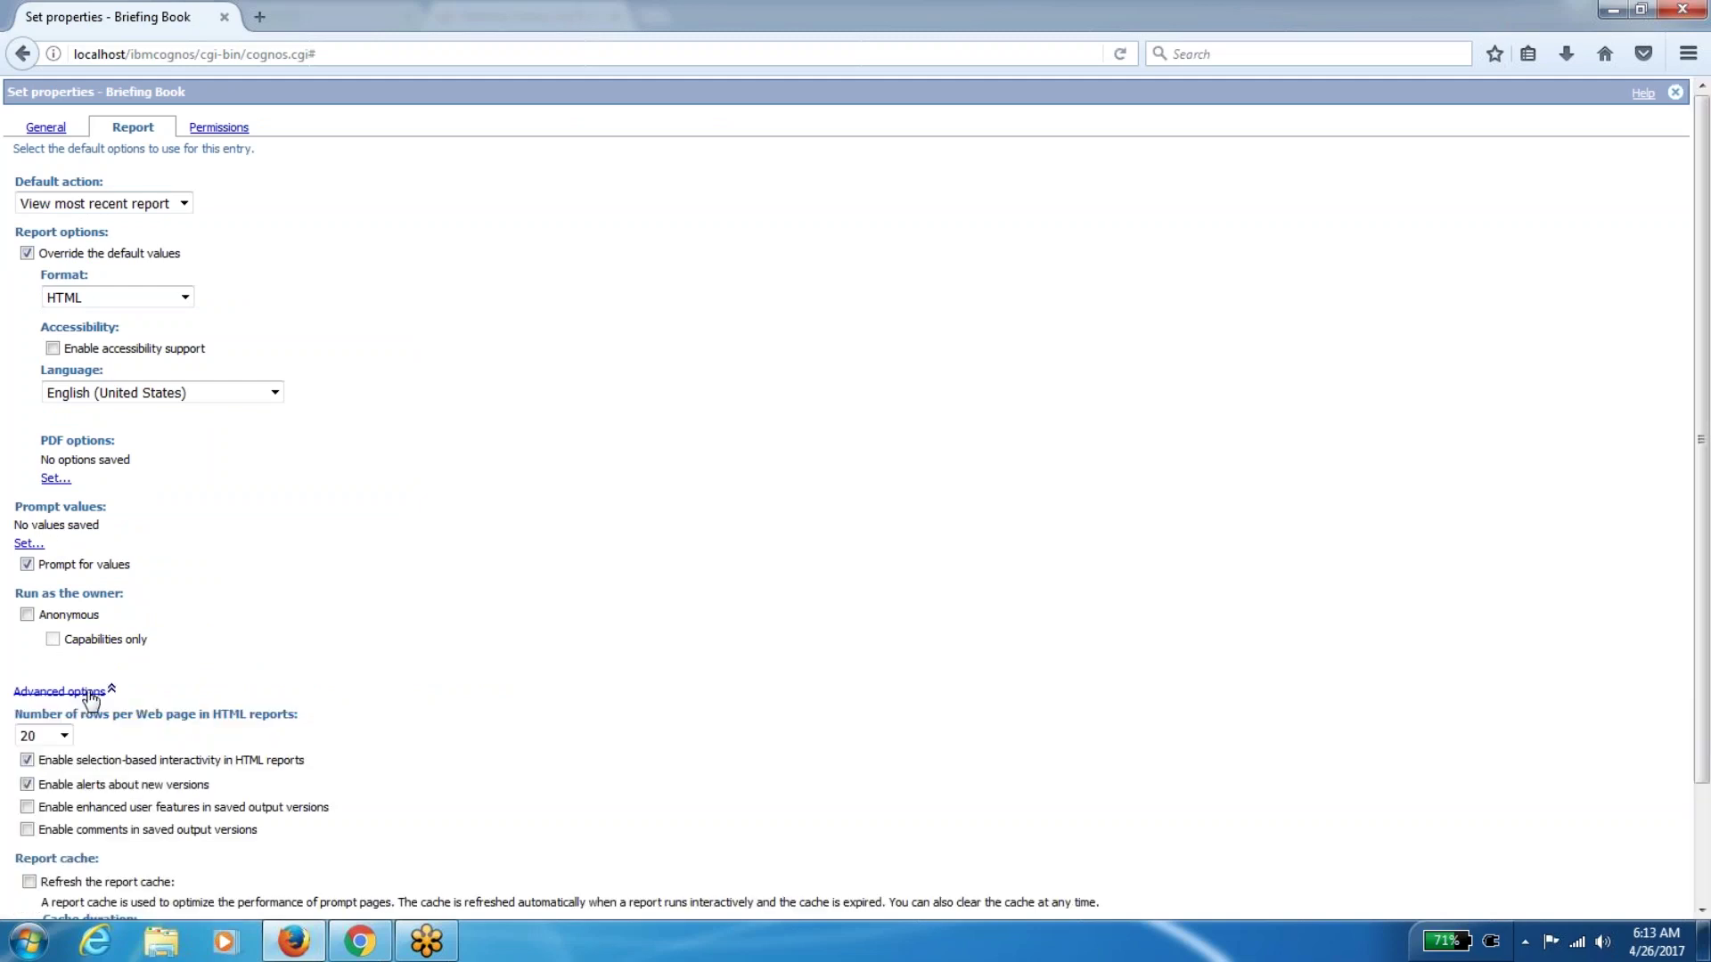
{"action": "scroll", "coordinate": [89, 699], "scroll_direction": "down", "scroll_amount": 3}
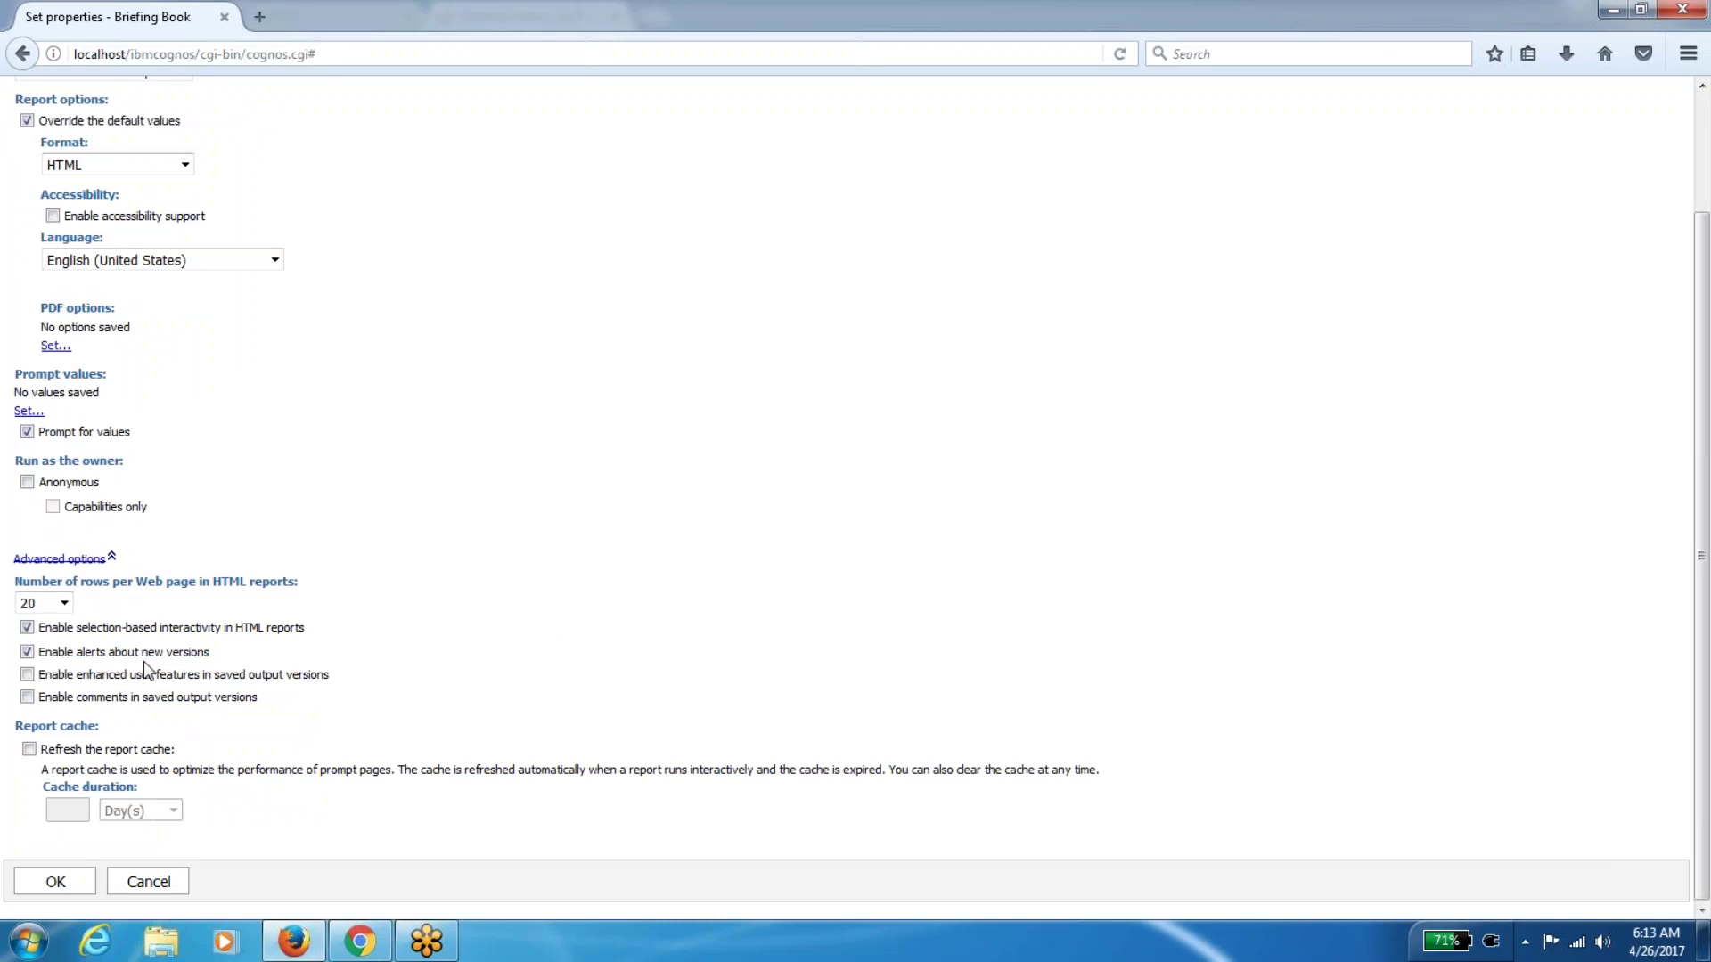
{"action": "scroll", "coordinate": [558, 498], "scroll_direction": "up", "scroll_amount": 3}
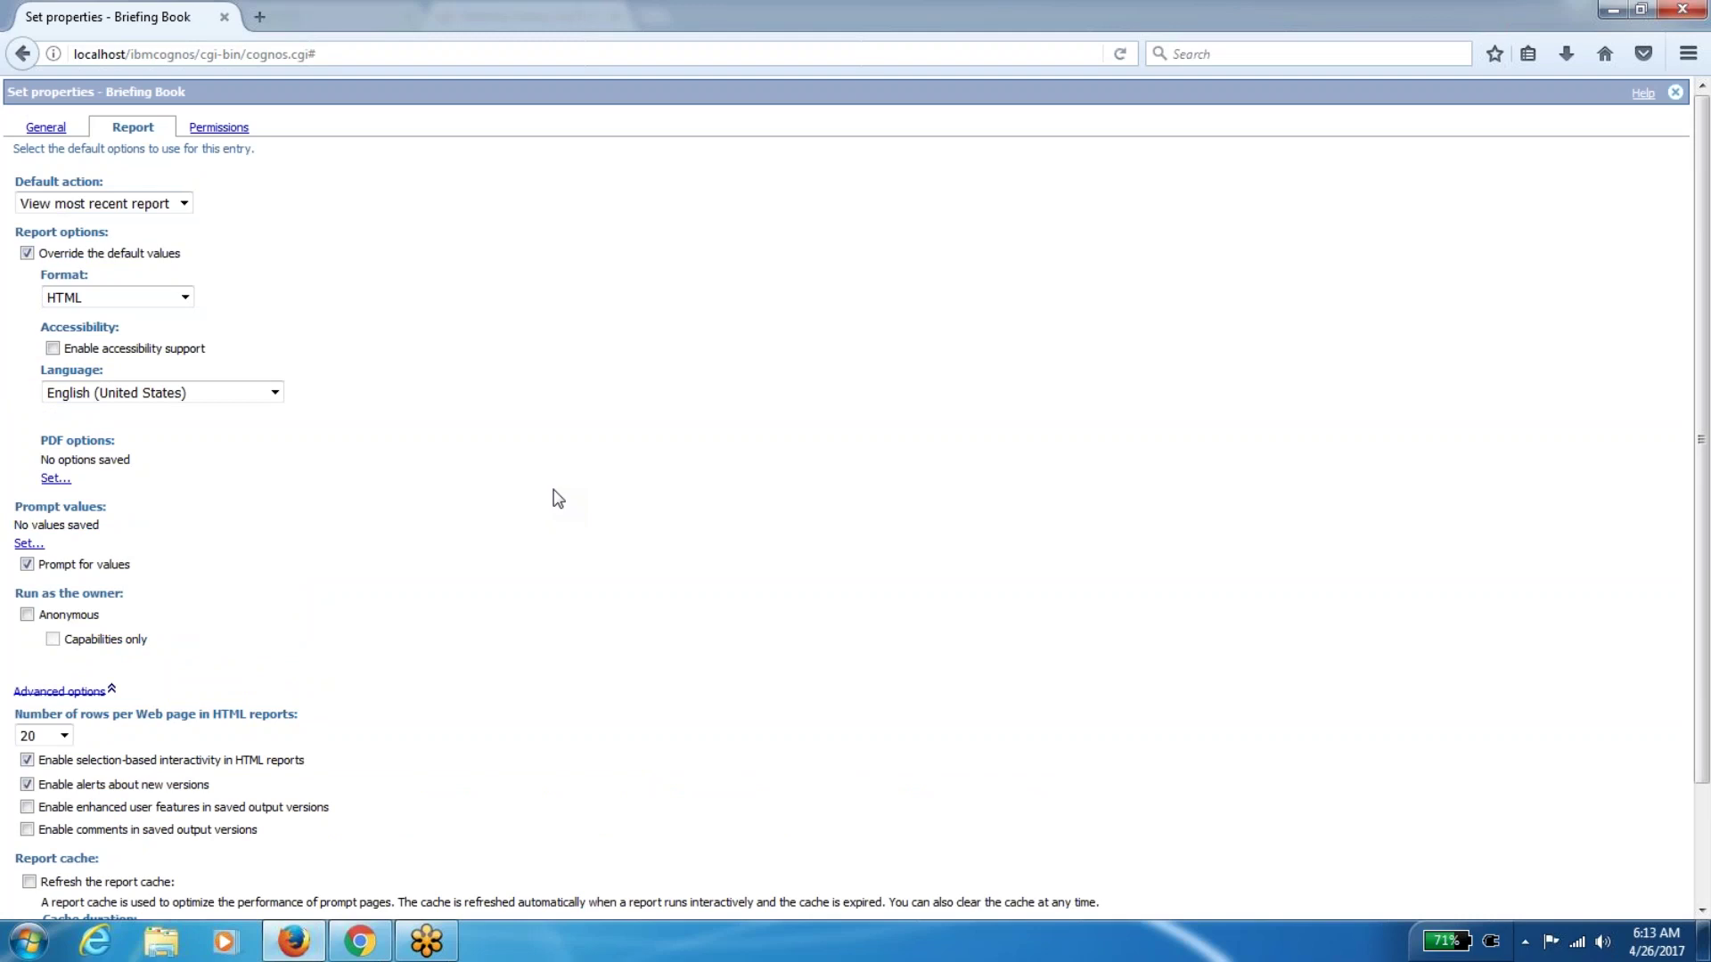
{"action": "scroll", "coordinate": [558, 498], "scroll_direction": "down", "scroll_amount": 3}
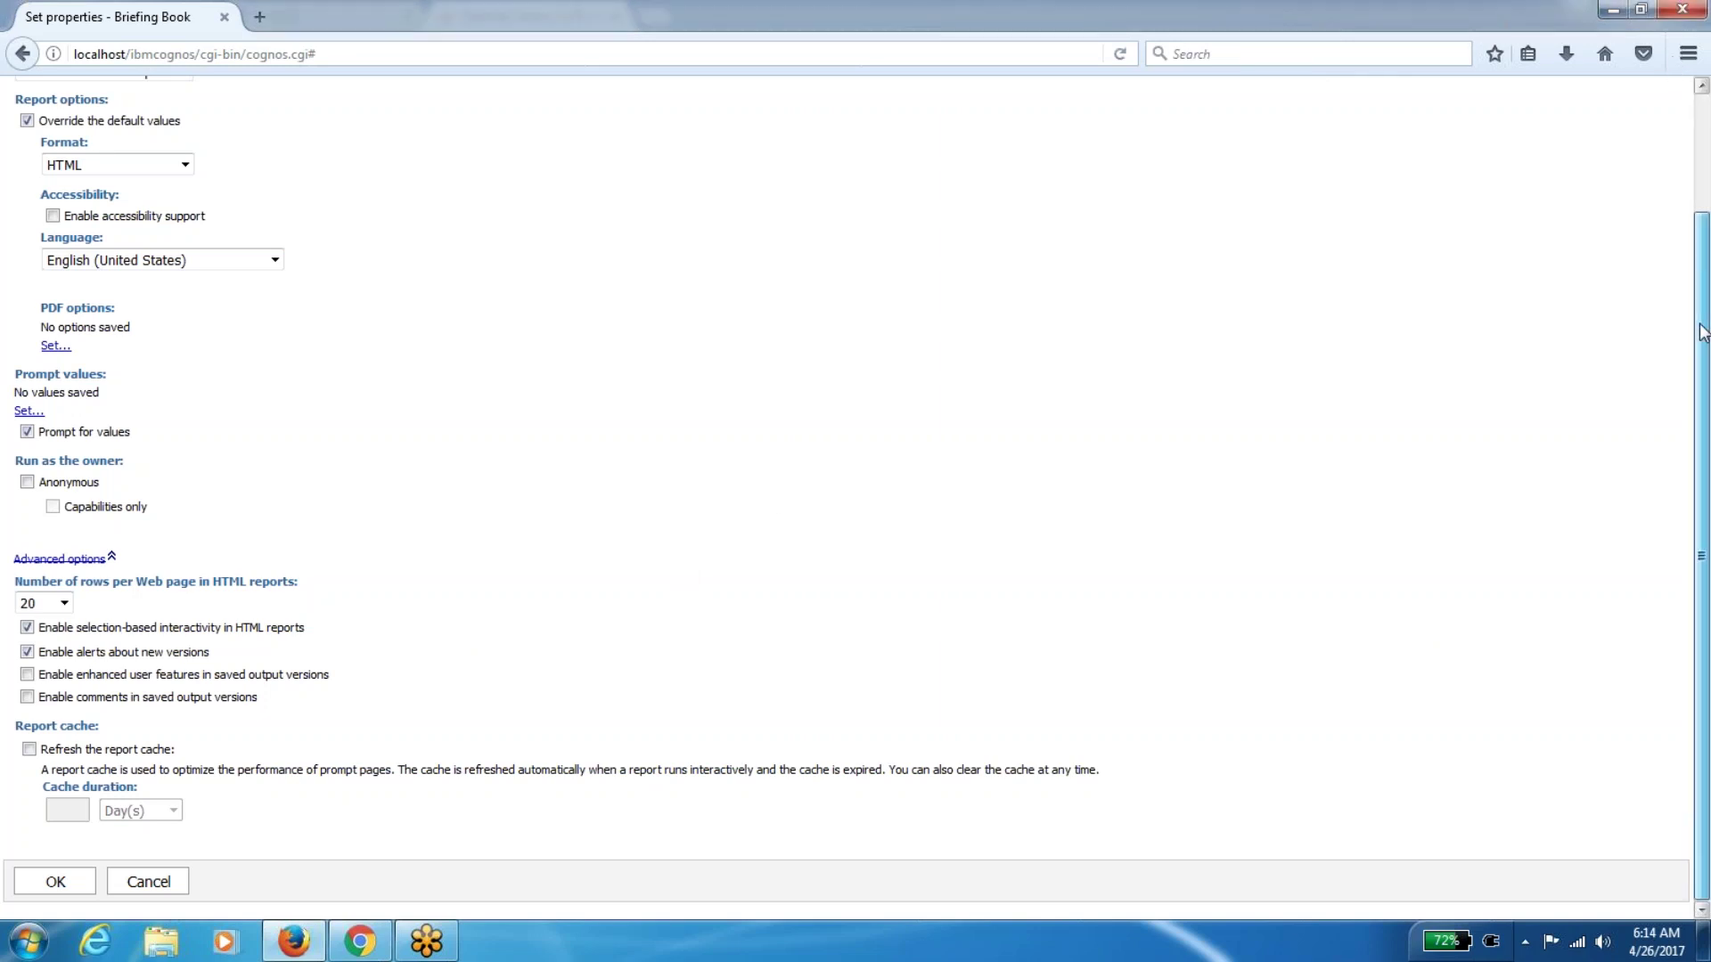
{"action": "scroll", "coordinate": [1702, 333], "scroll_direction": "up", "scroll_amount": 3}
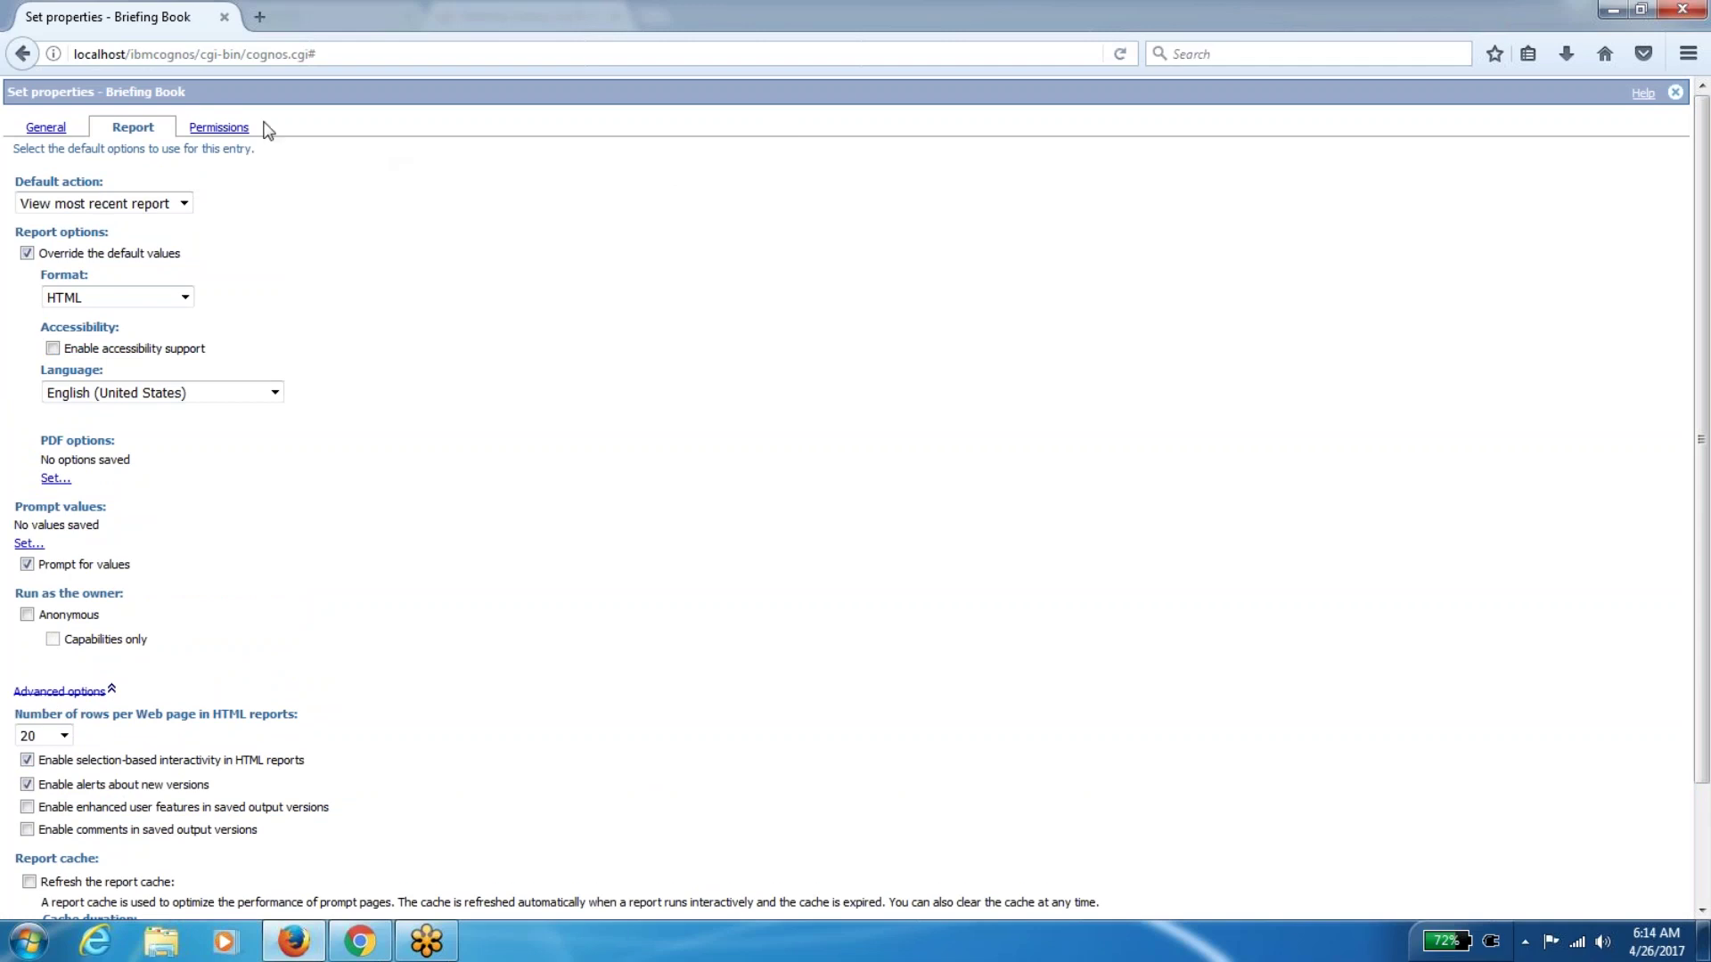
Review the Briefing Book report's access permissions and close its properties, discarding the unsaved changes
{"action": "left_click", "coordinate": [218, 129]}
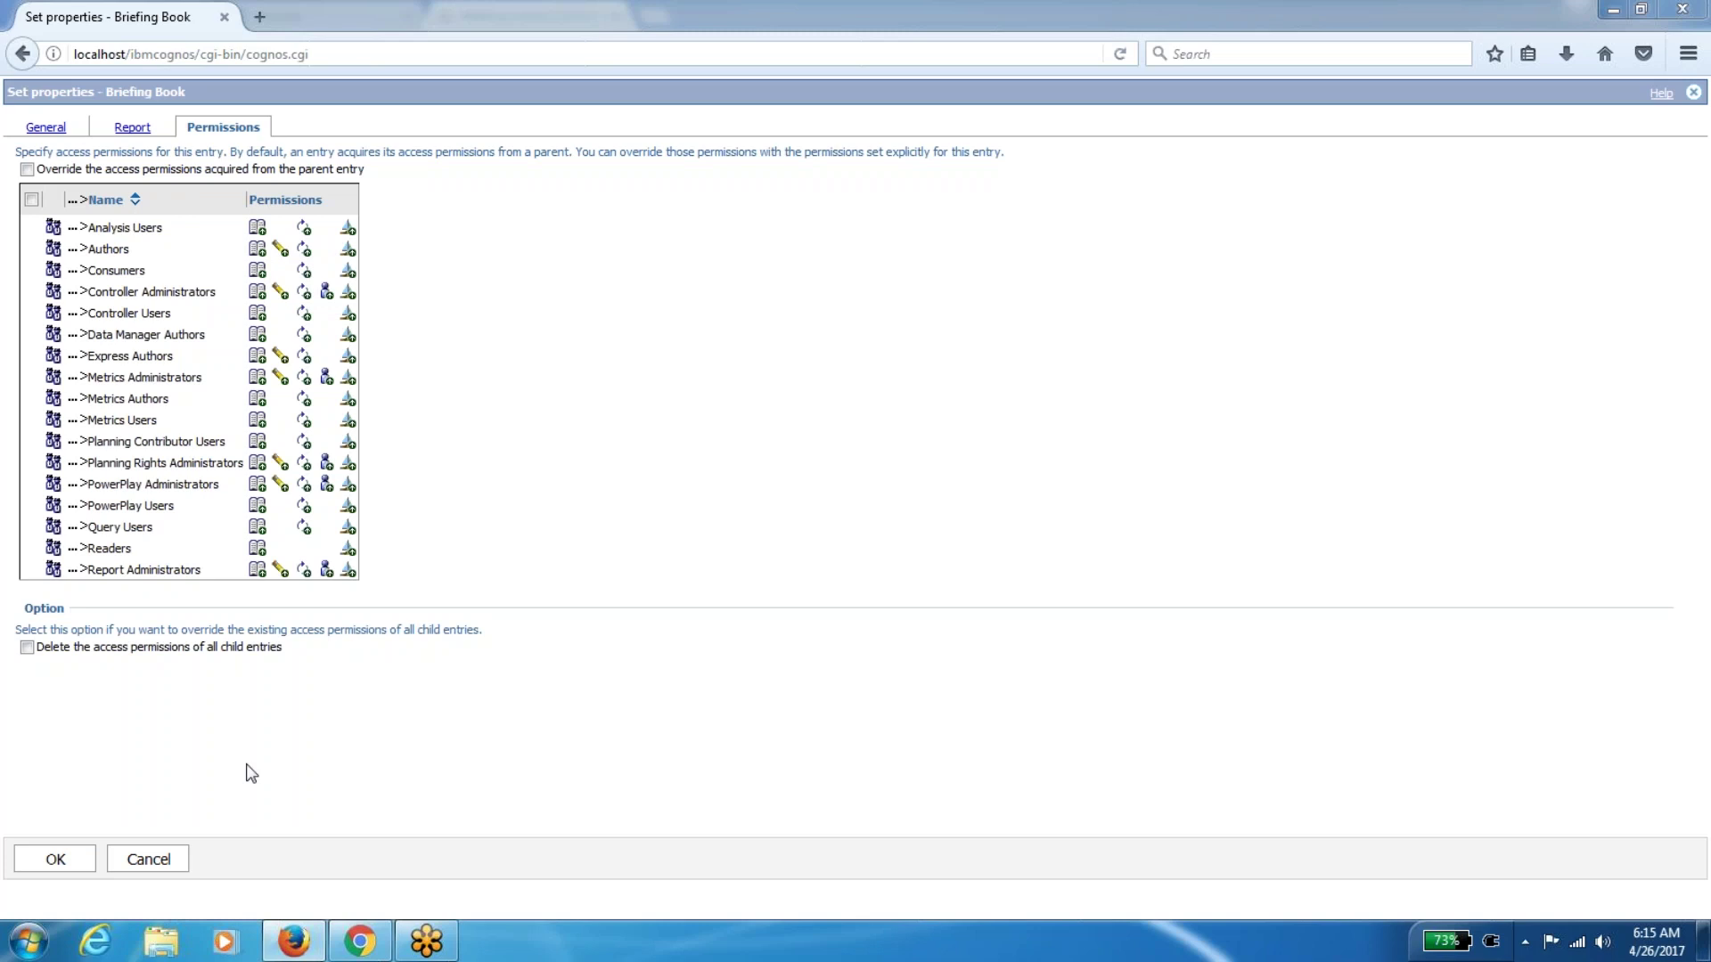
{"action": "left_click", "coordinate": [176, 865]}
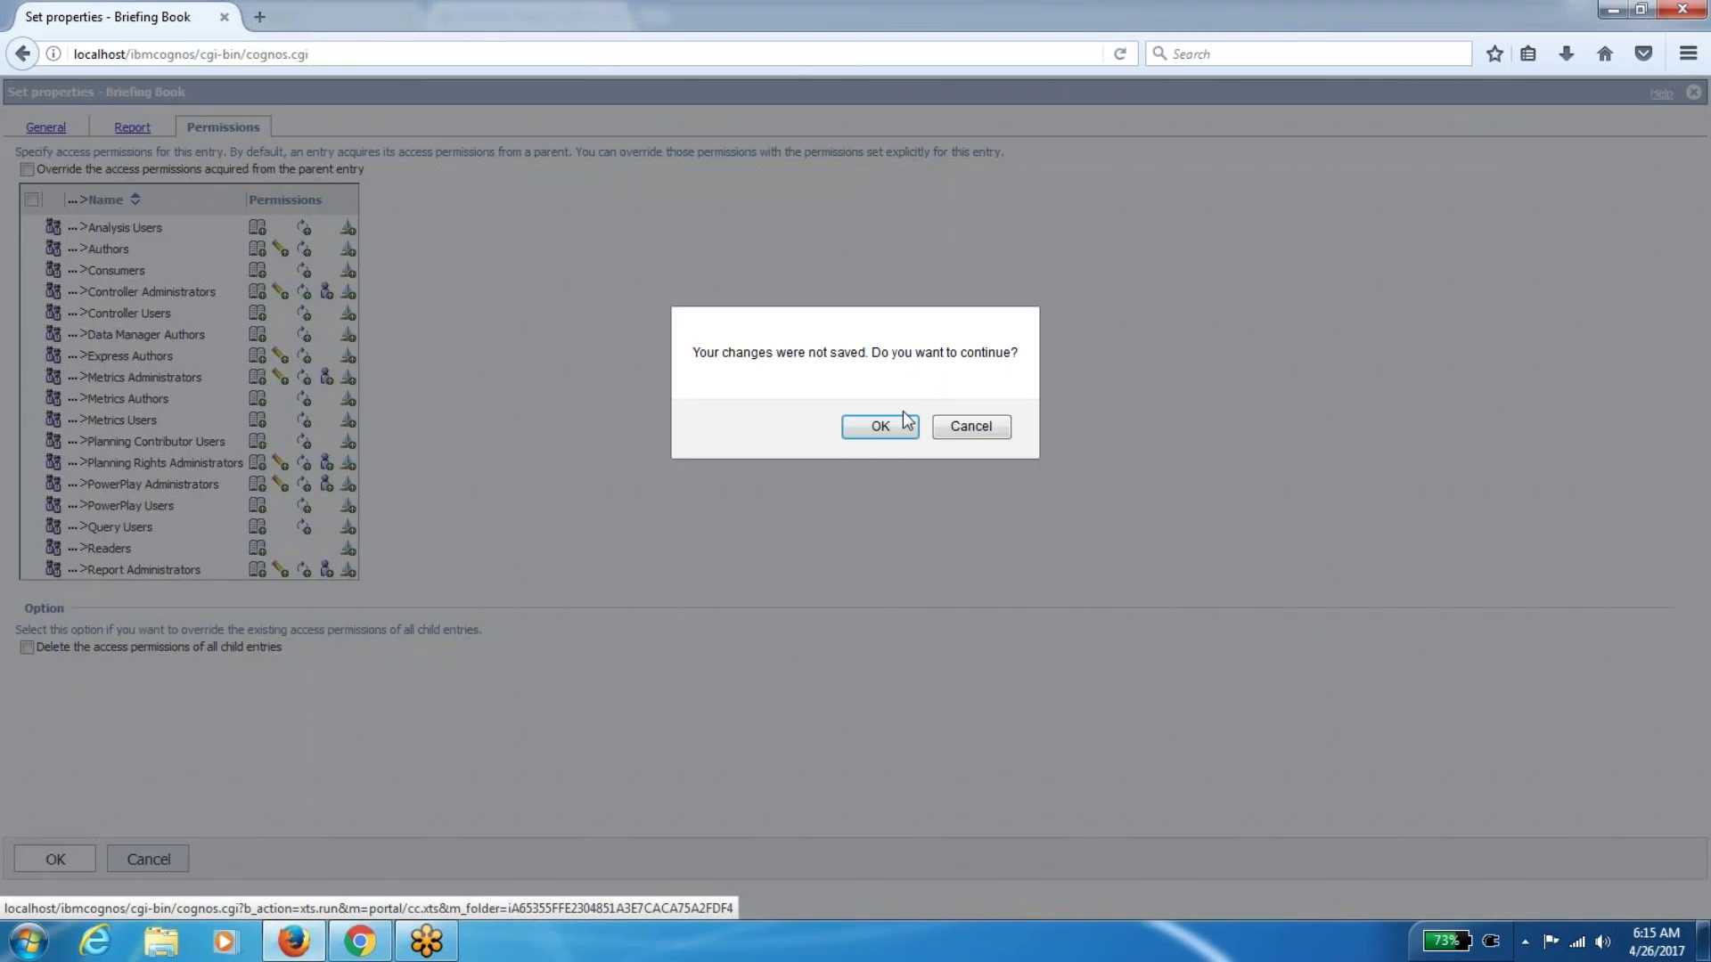
{"action": "left_click", "coordinate": [879, 426]}
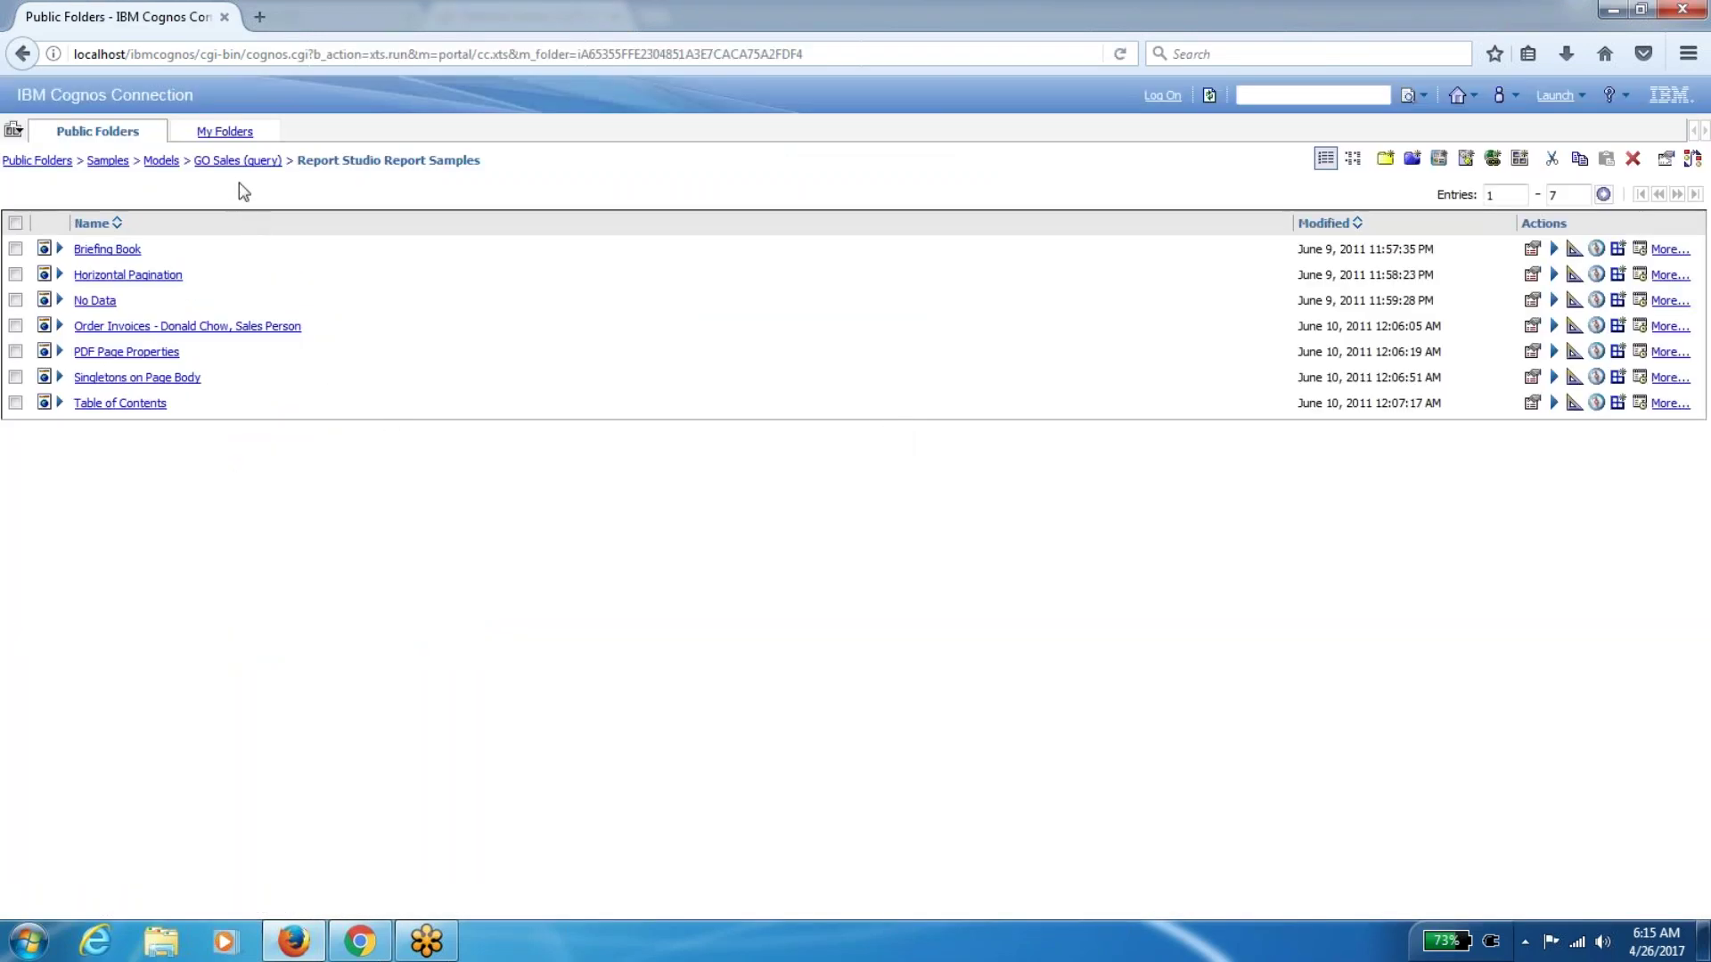
Go back to GO Sales (query) and review the general properties and access permissions of the Report Studio Report Samples folder
{"action": "left_click", "coordinate": [238, 161]}
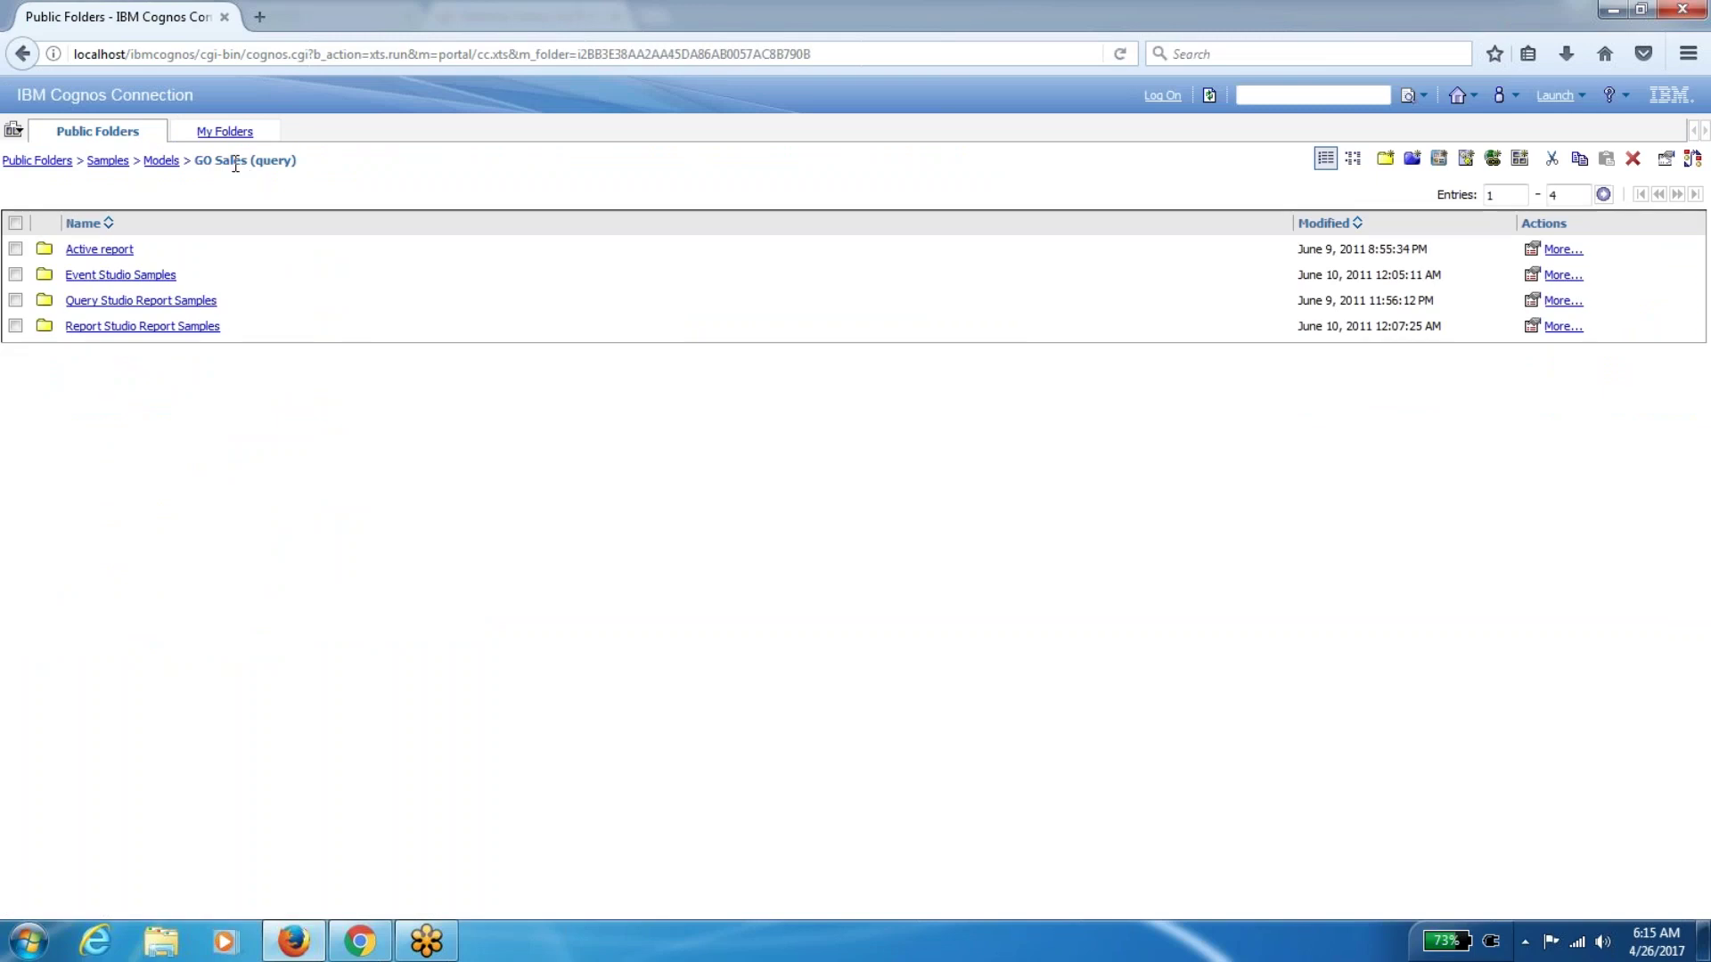
{"action": "left_click", "coordinate": [1535, 327]}
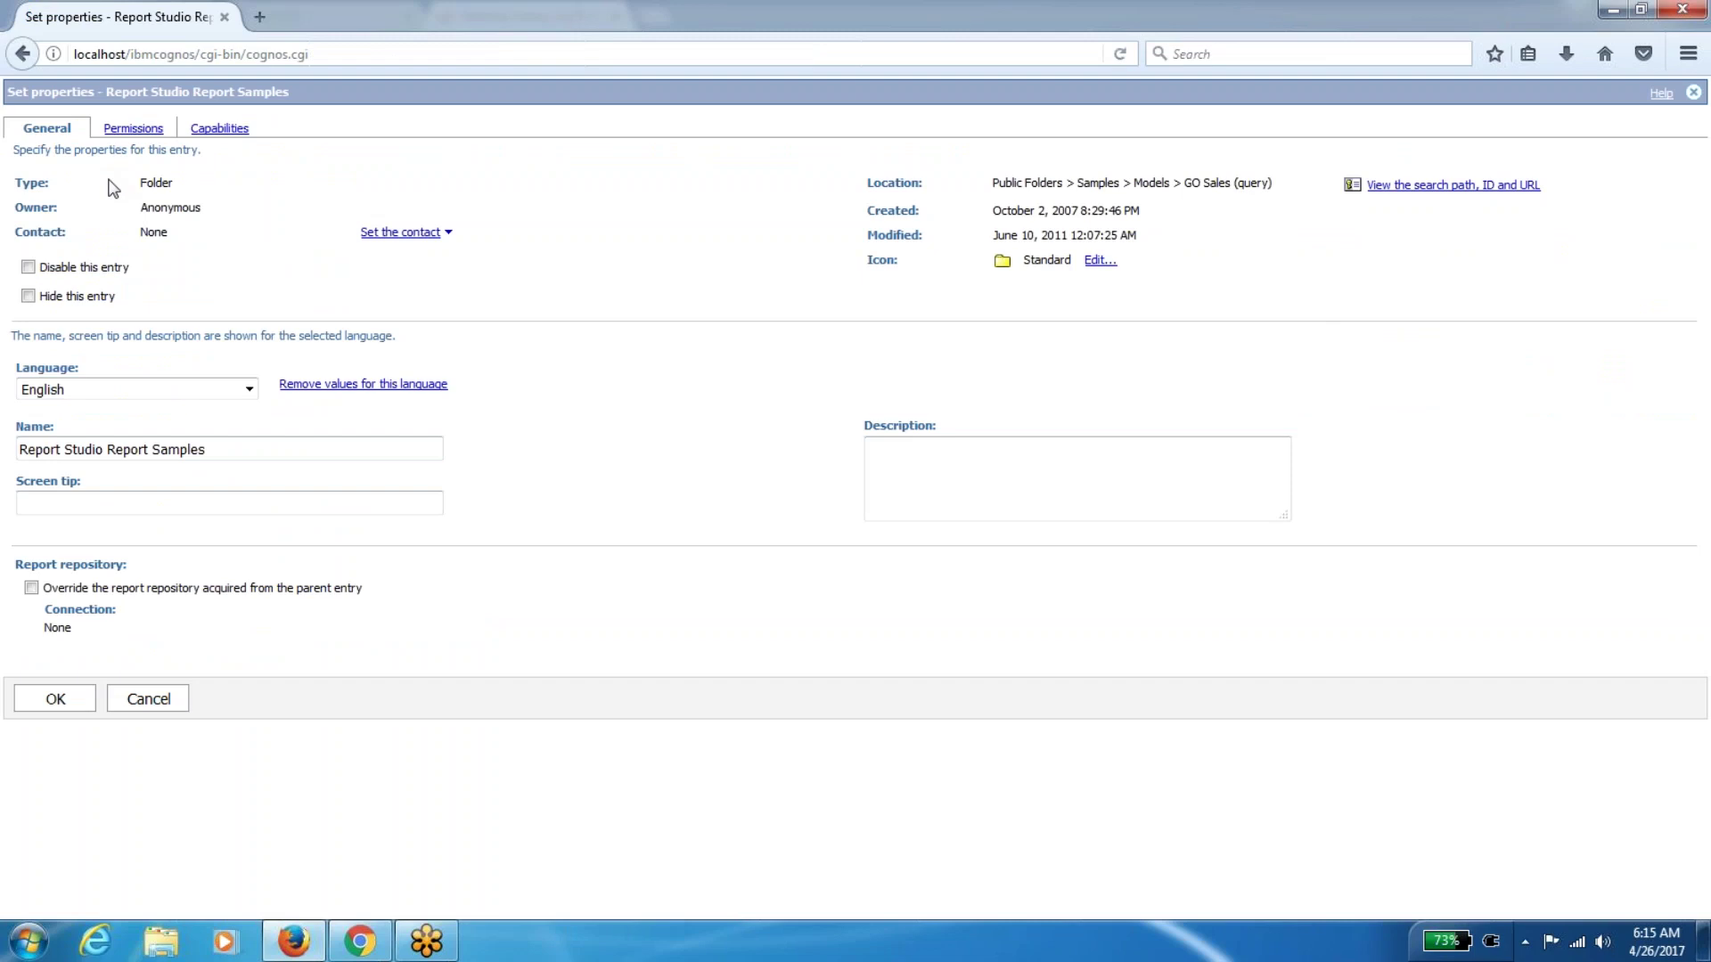
{"action": "left_click_drag", "start_coordinate": [112, 187], "coordinate": [185, 184]}
{"action": "left_click", "coordinate": [30, 501]}
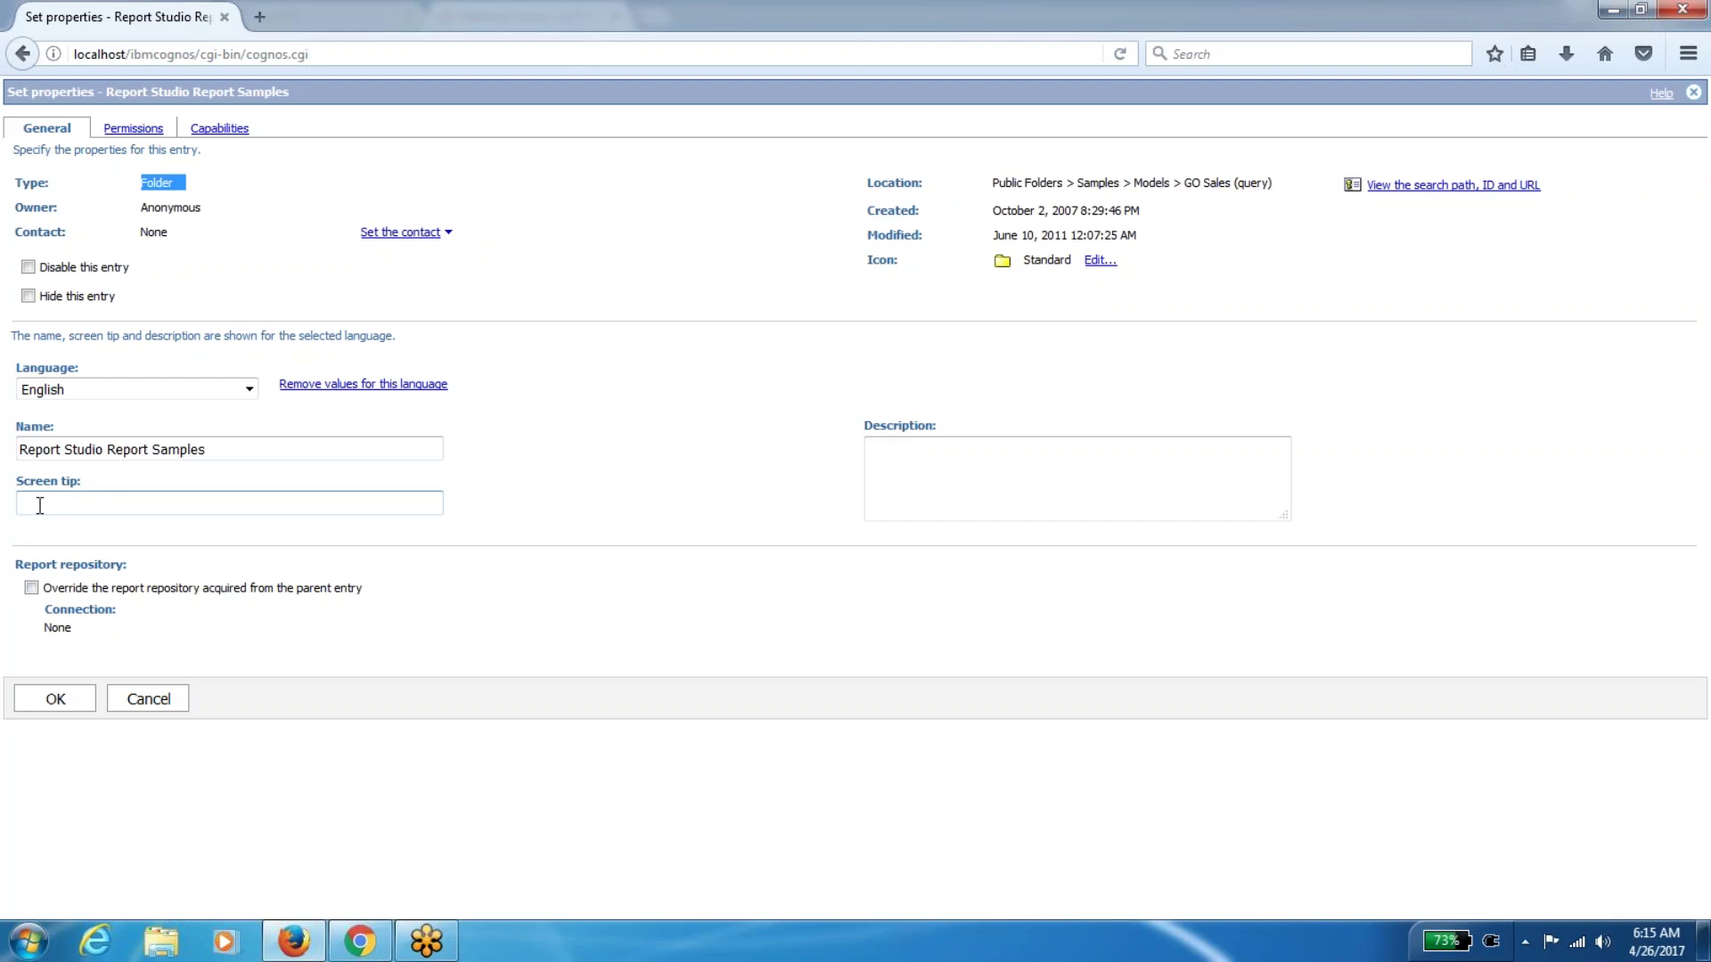
{"action": "left_click", "coordinate": [136, 130]}
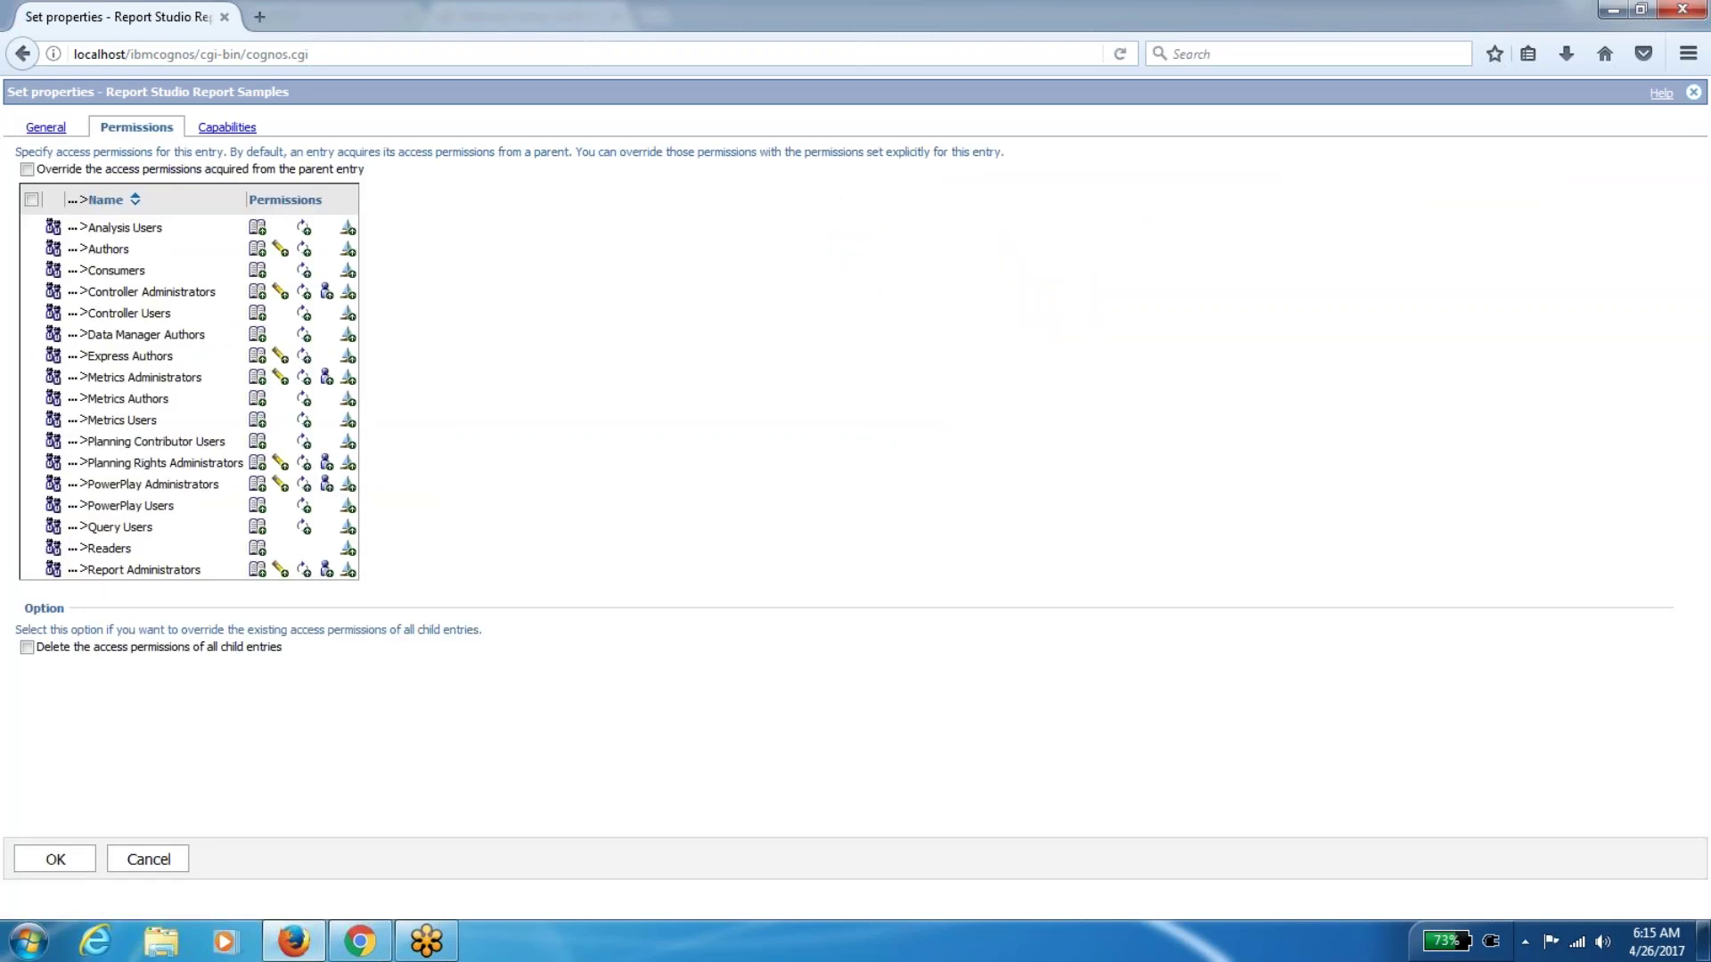
Override the folder's inherited capabilities, select Everyone to examine the grant and deny settings, and discard the changes
{"action": "left_click", "coordinate": [233, 130]}
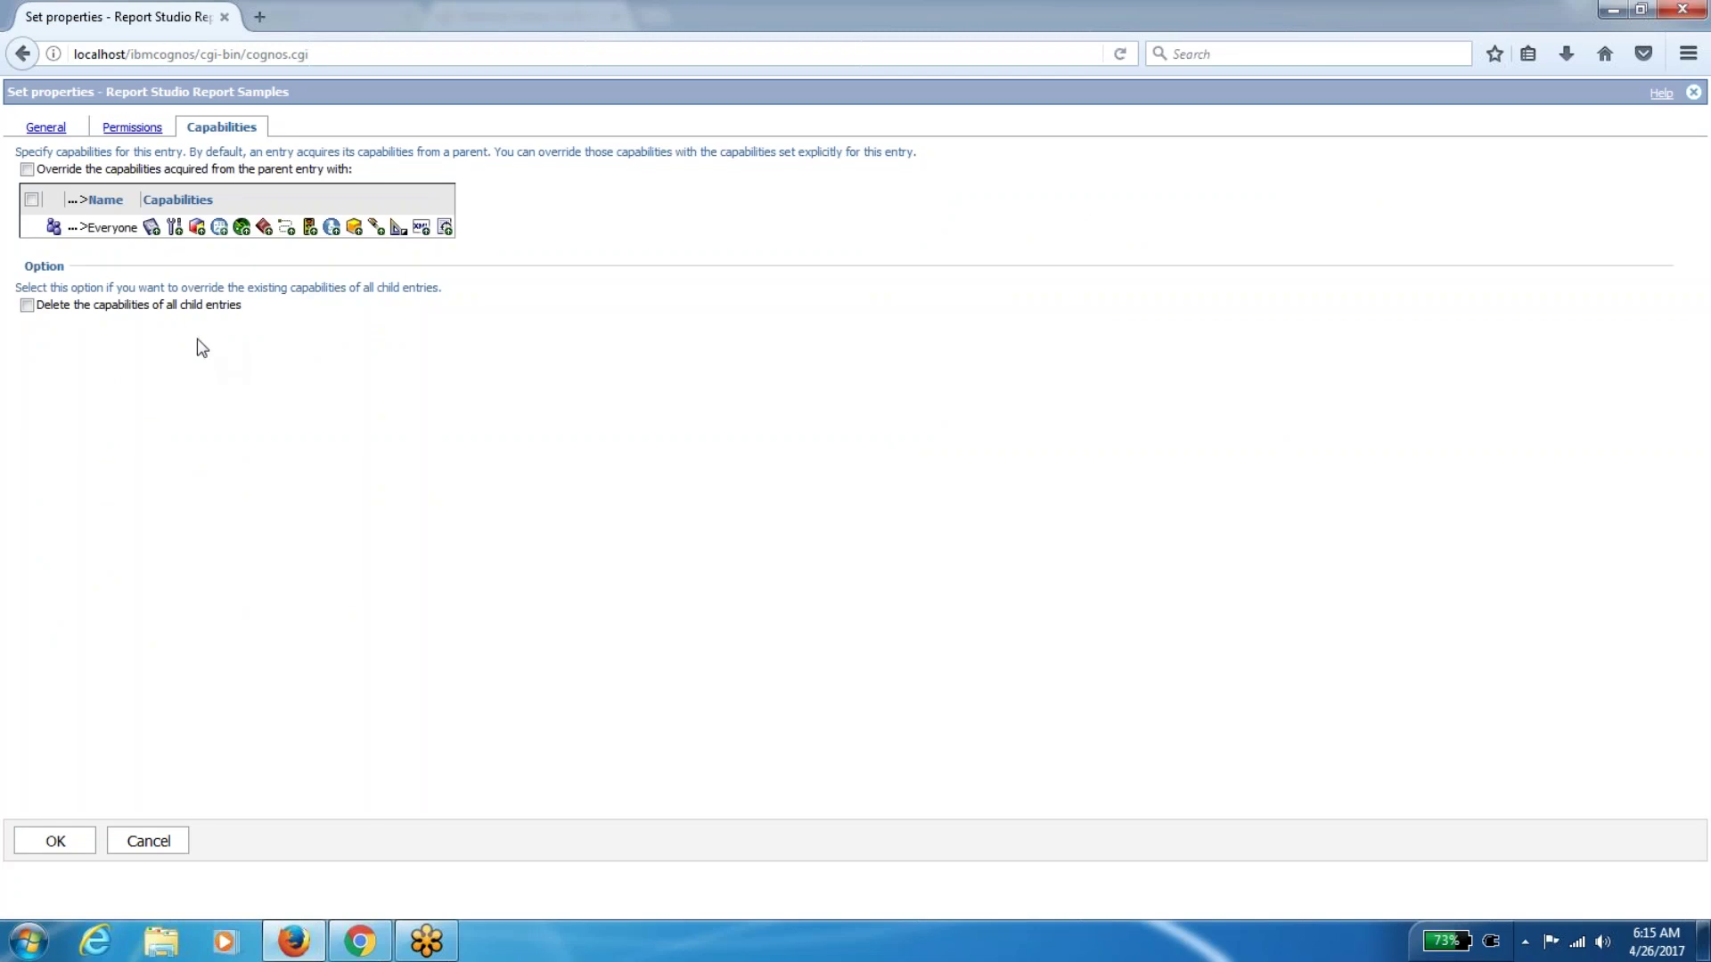
{"action": "left_click", "coordinate": [31, 200]}
{"action": "left_click", "coordinate": [26, 170]}
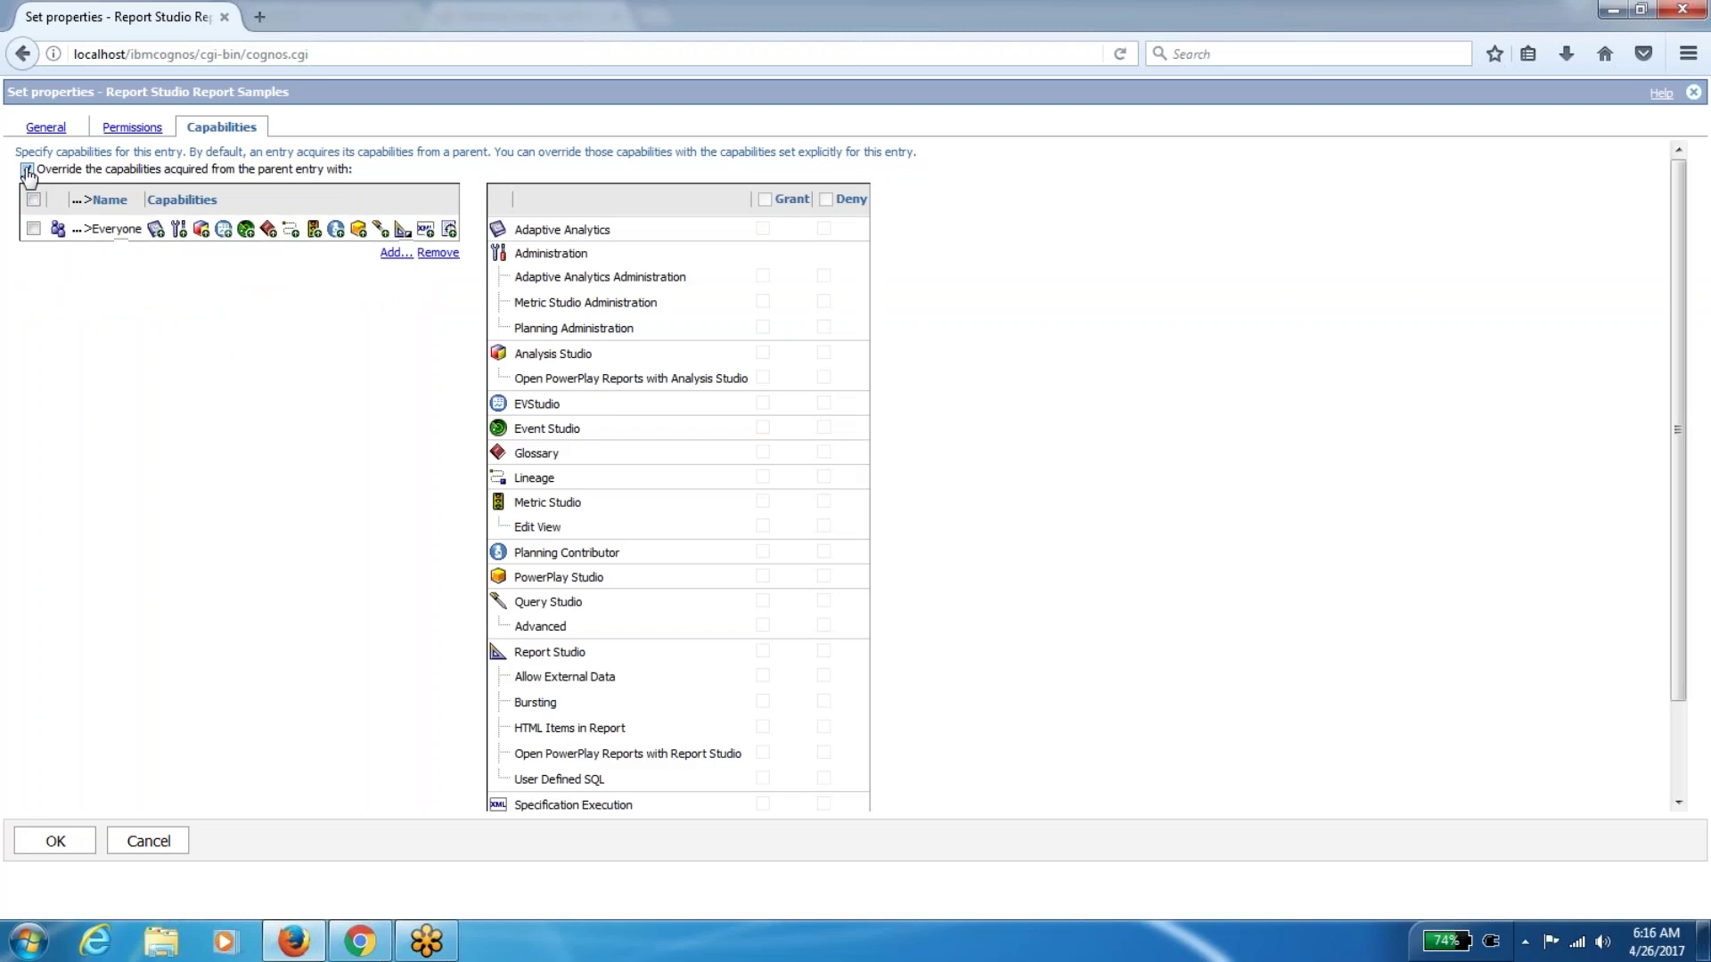
{"action": "left_click", "coordinate": [33, 200]}
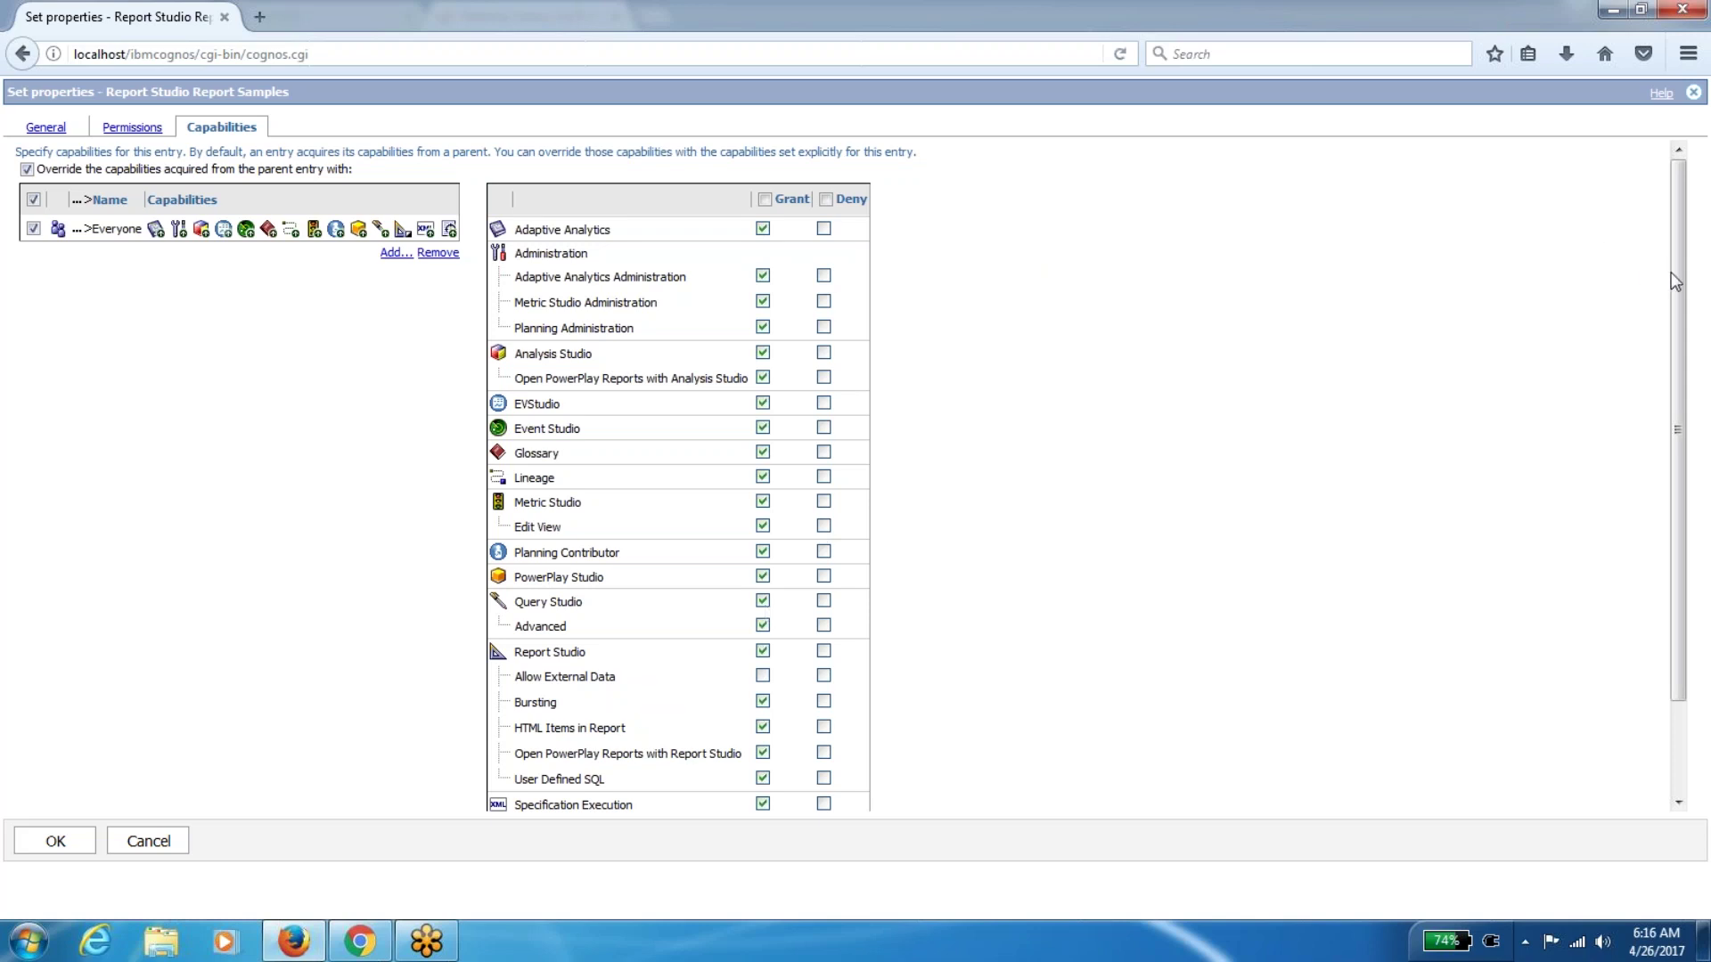
{"action": "left_click_drag", "start_coordinate": [1683, 285], "coordinate": [1676, 207]}
{"action": "left_click", "coordinate": [148, 842]}
{"action": "left_click", "coordinate": [880, 428]}
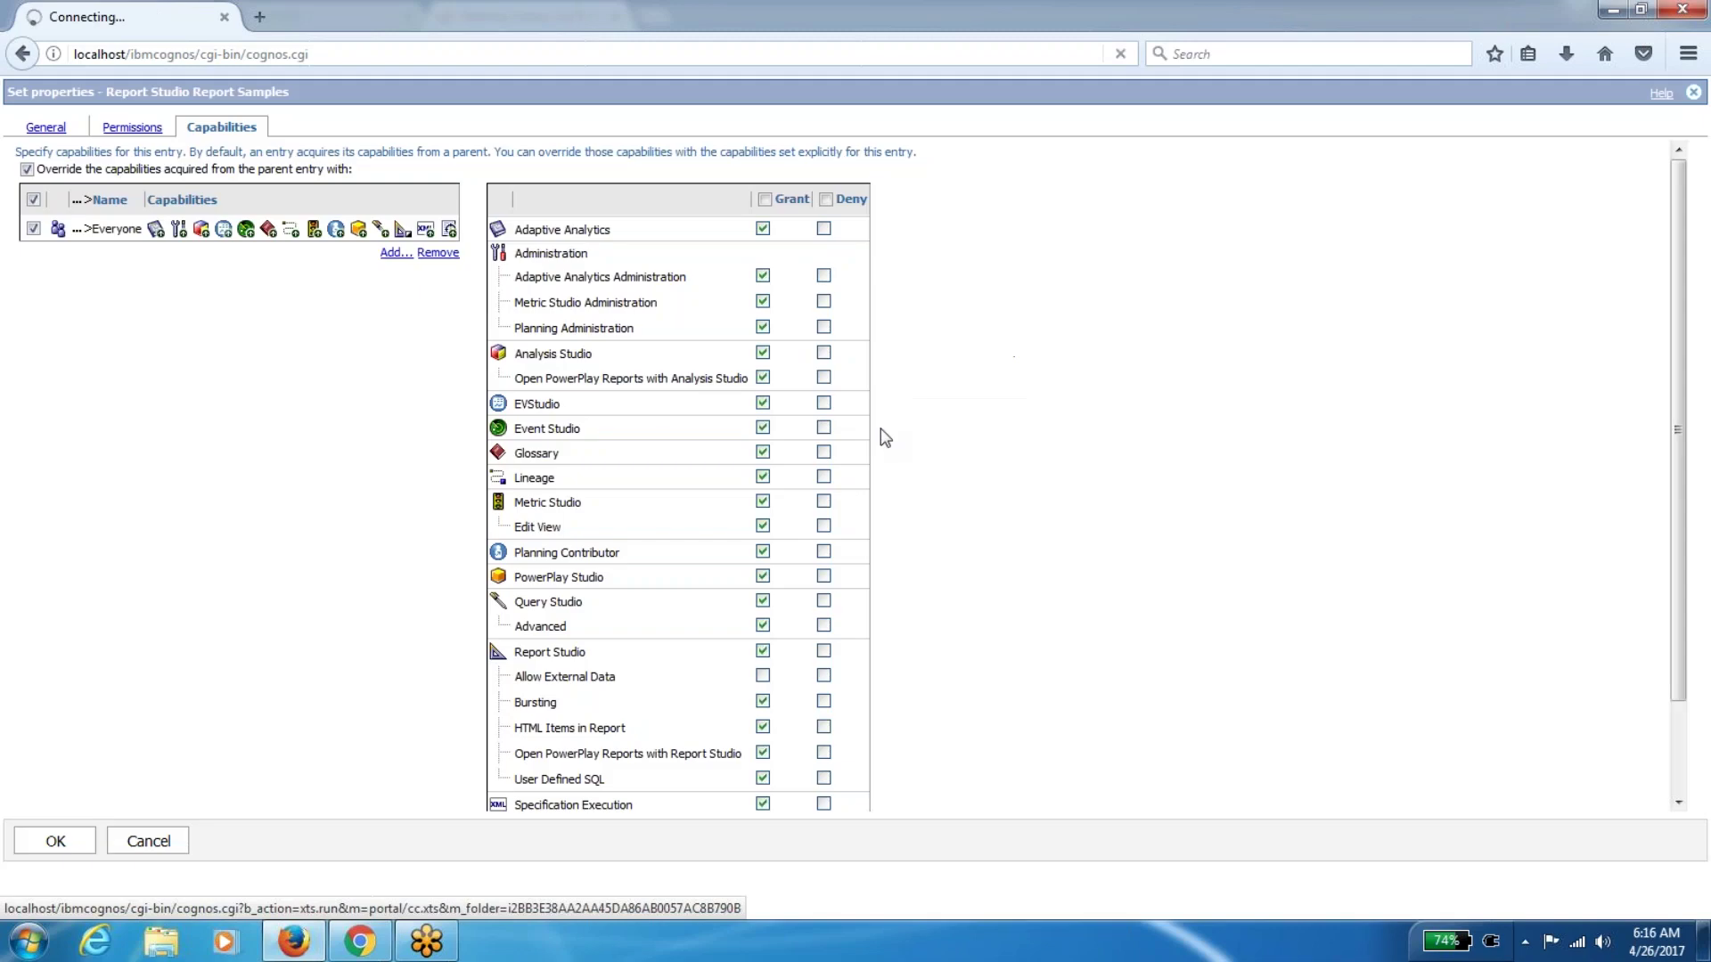
In the Models folder, review the GO Sales (query) package's general properties, permissions and capabilities, and close them without saving
{"action": "left_click", "coordinate": [155, 162]}
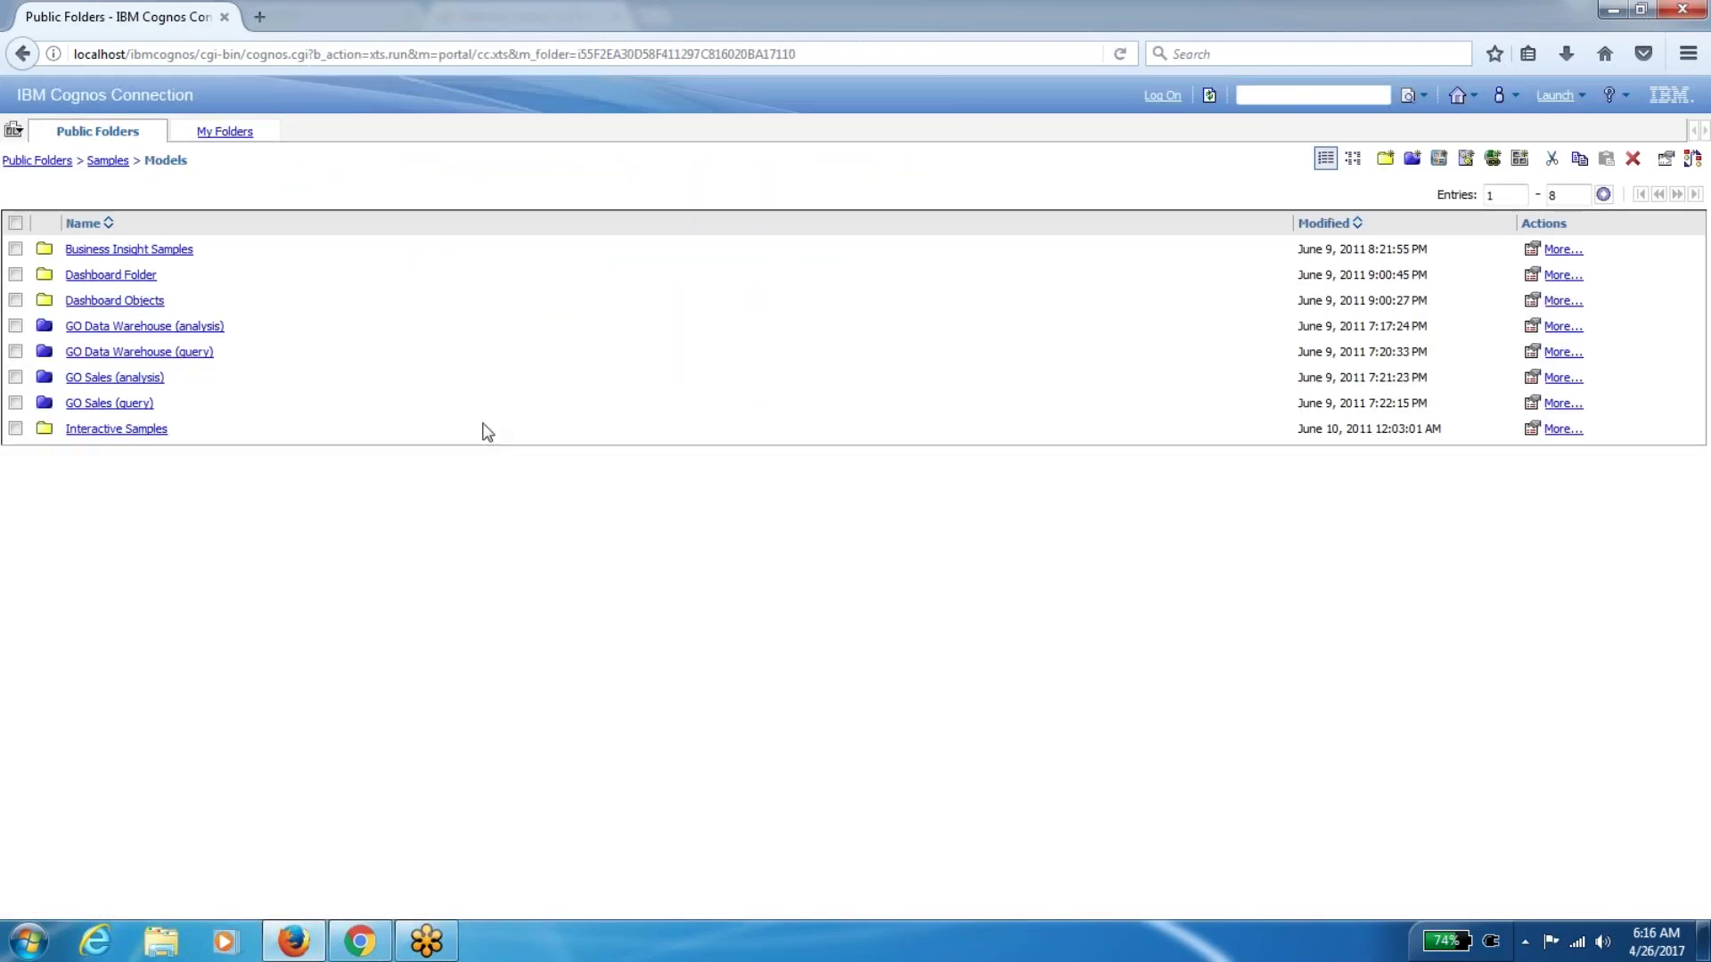
{"action": "left_click", "coordinate": [1533, 405]}
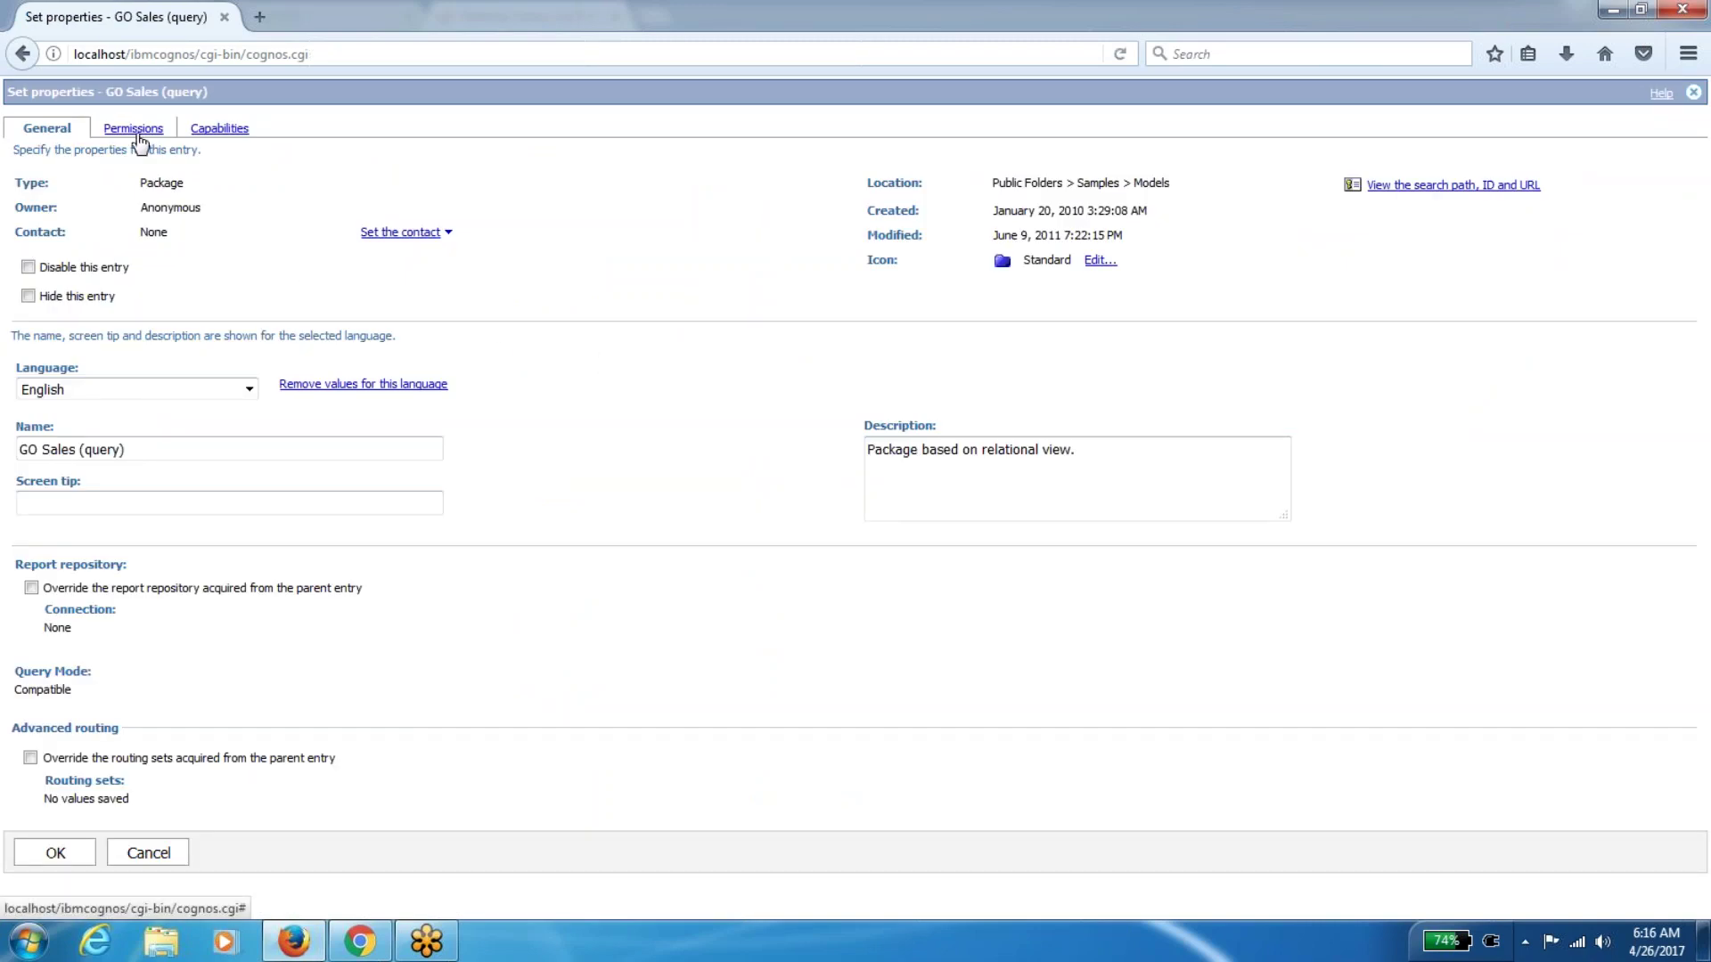
{"action": "left_click", "coordinate": [136, 130]}
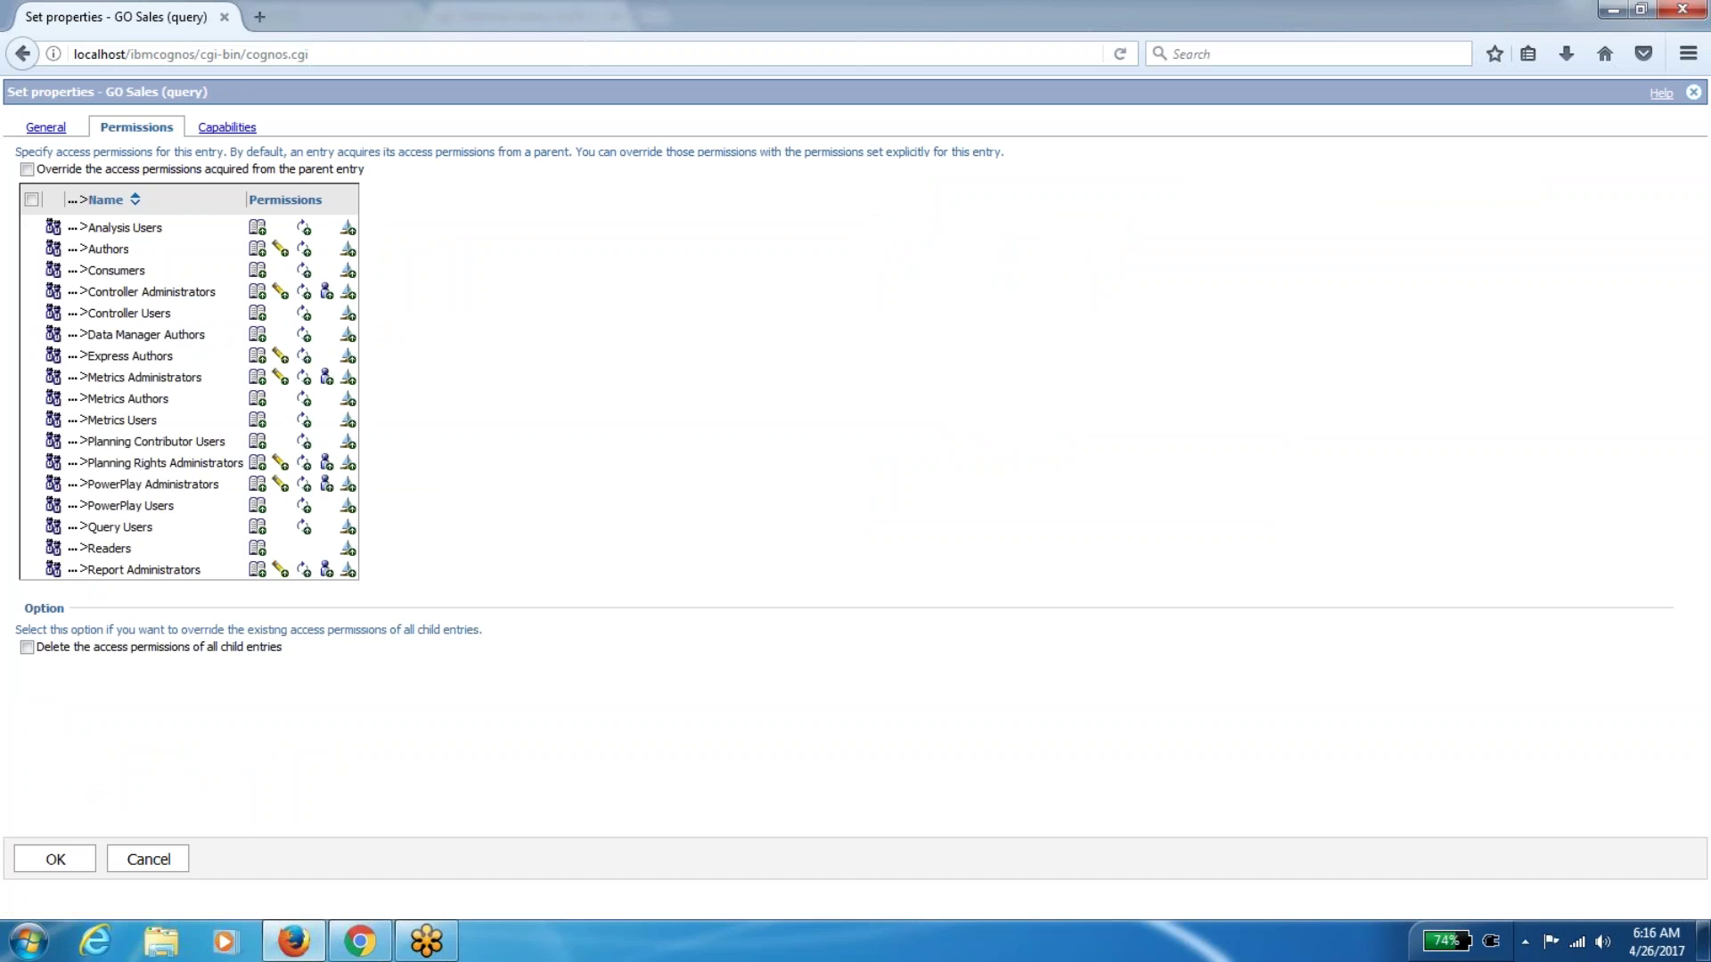
{"action": "left_click", "coordinate": [226, 127]}
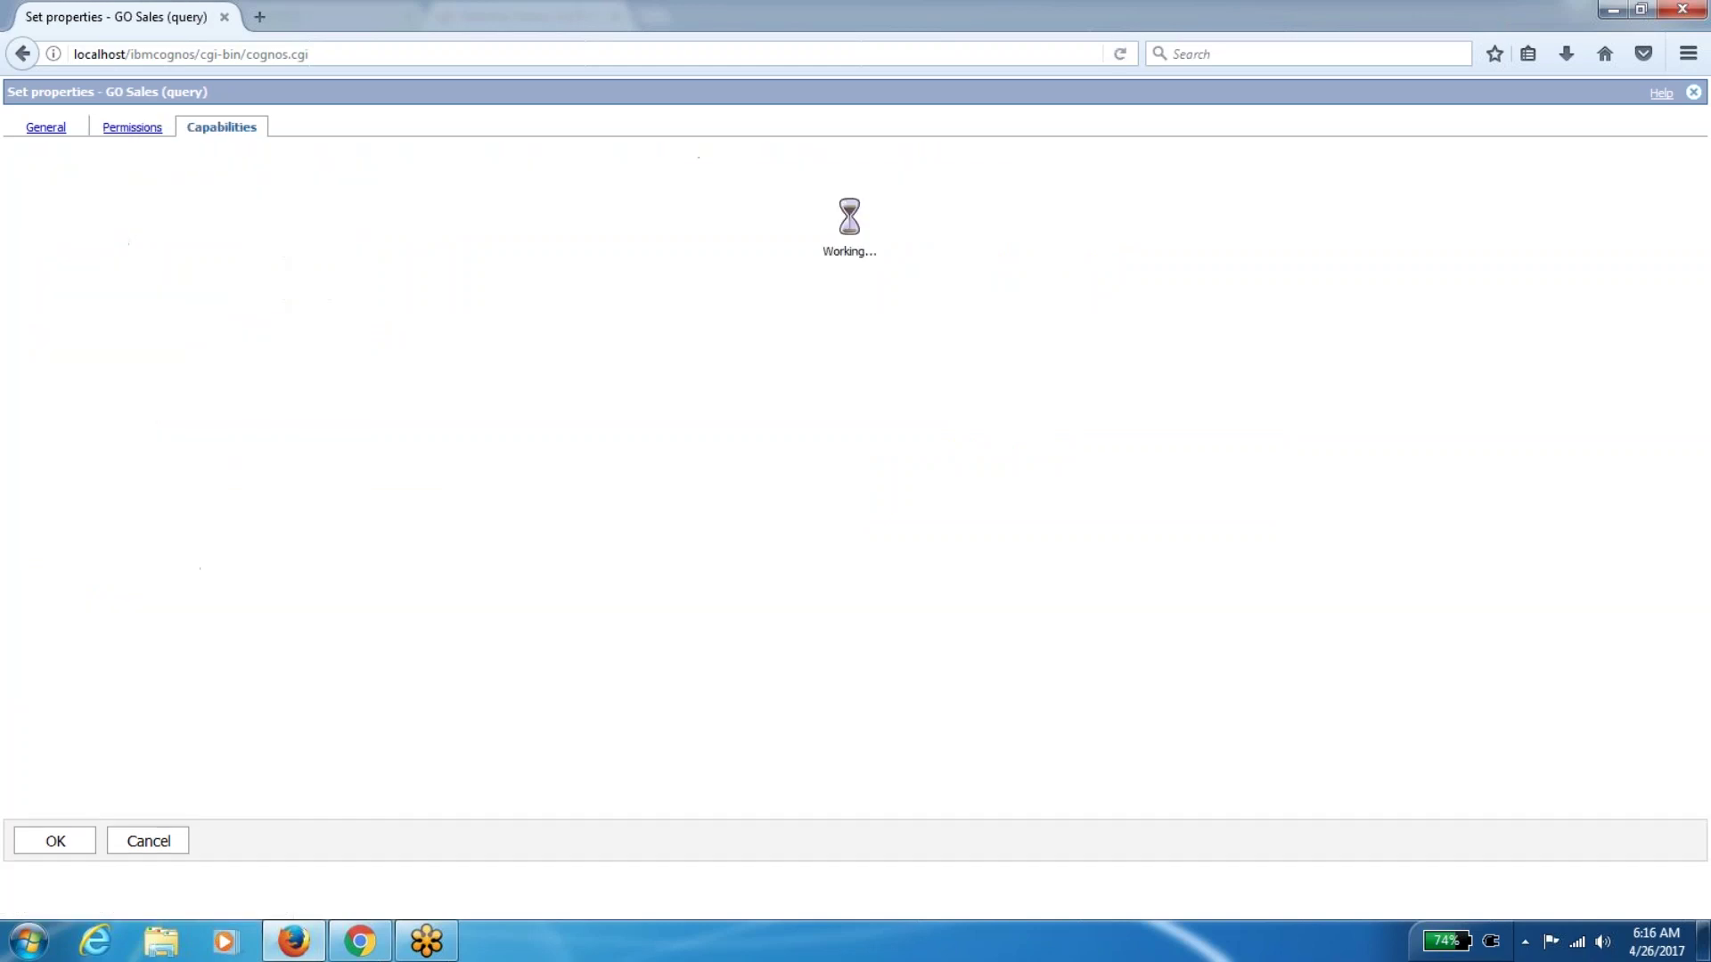
{"action": "left_click", "coordinate": [172, 842]}
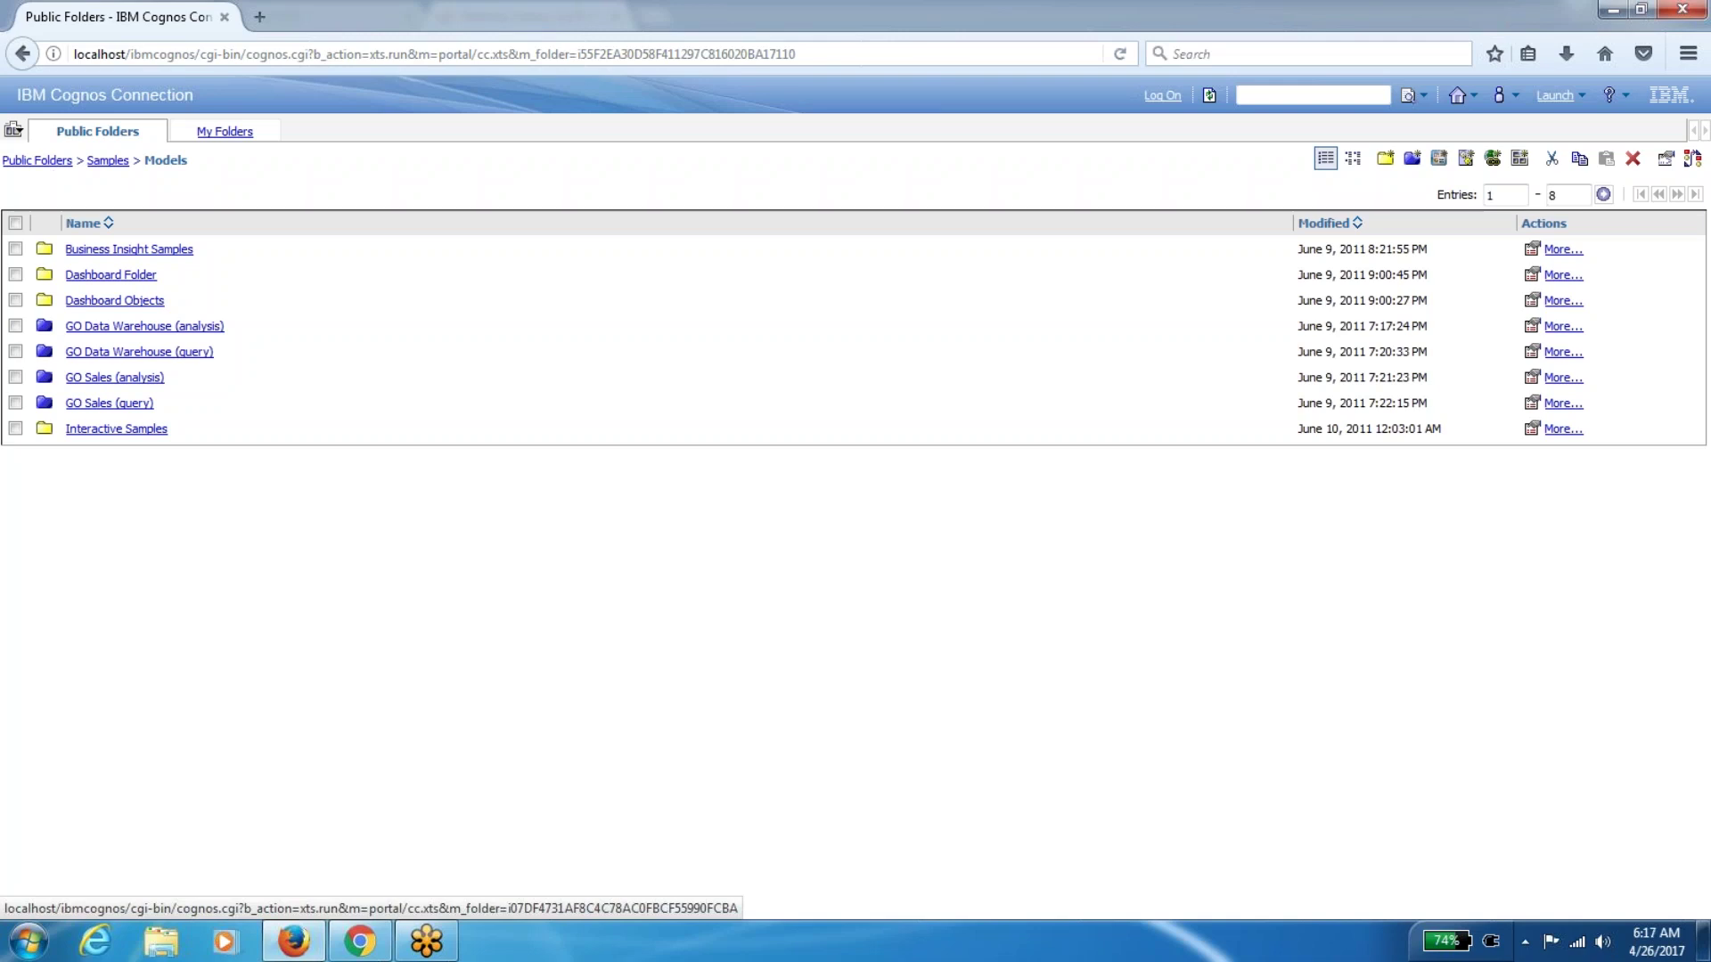
Return to the top level of Public Folders and compare its contents with those of My Folders
{"action": "left_click", "coordinate": [37, 161]}
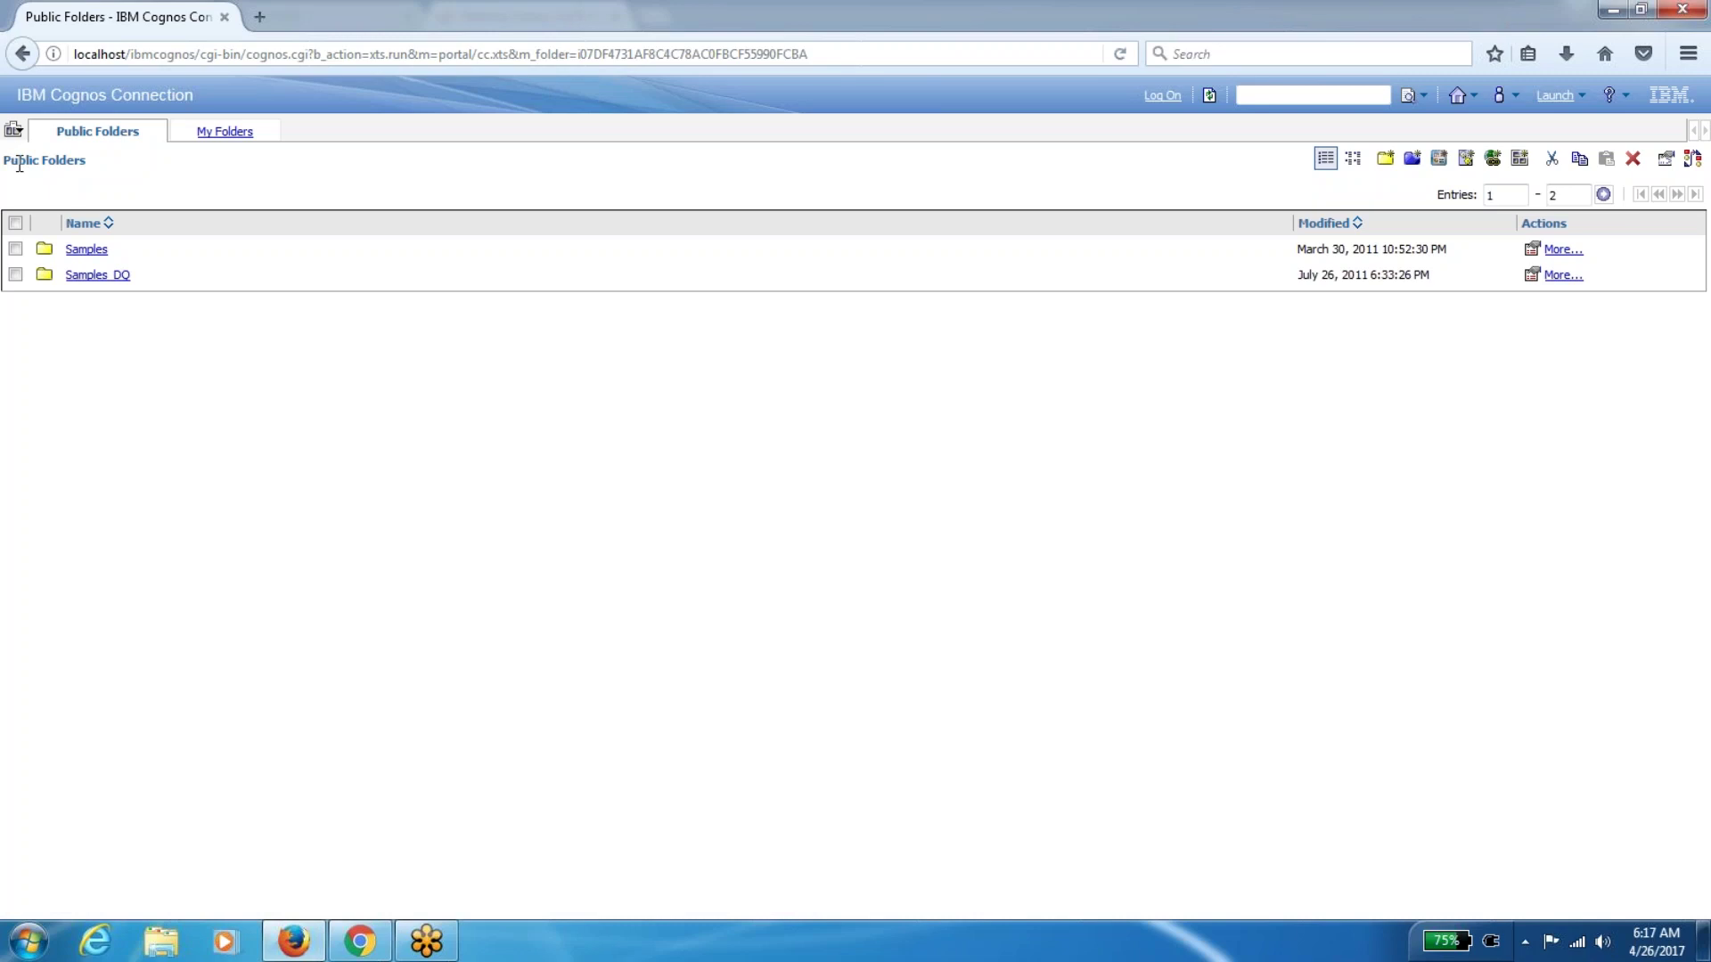
{"action": "left_click", "coordinate": [215, 138]}
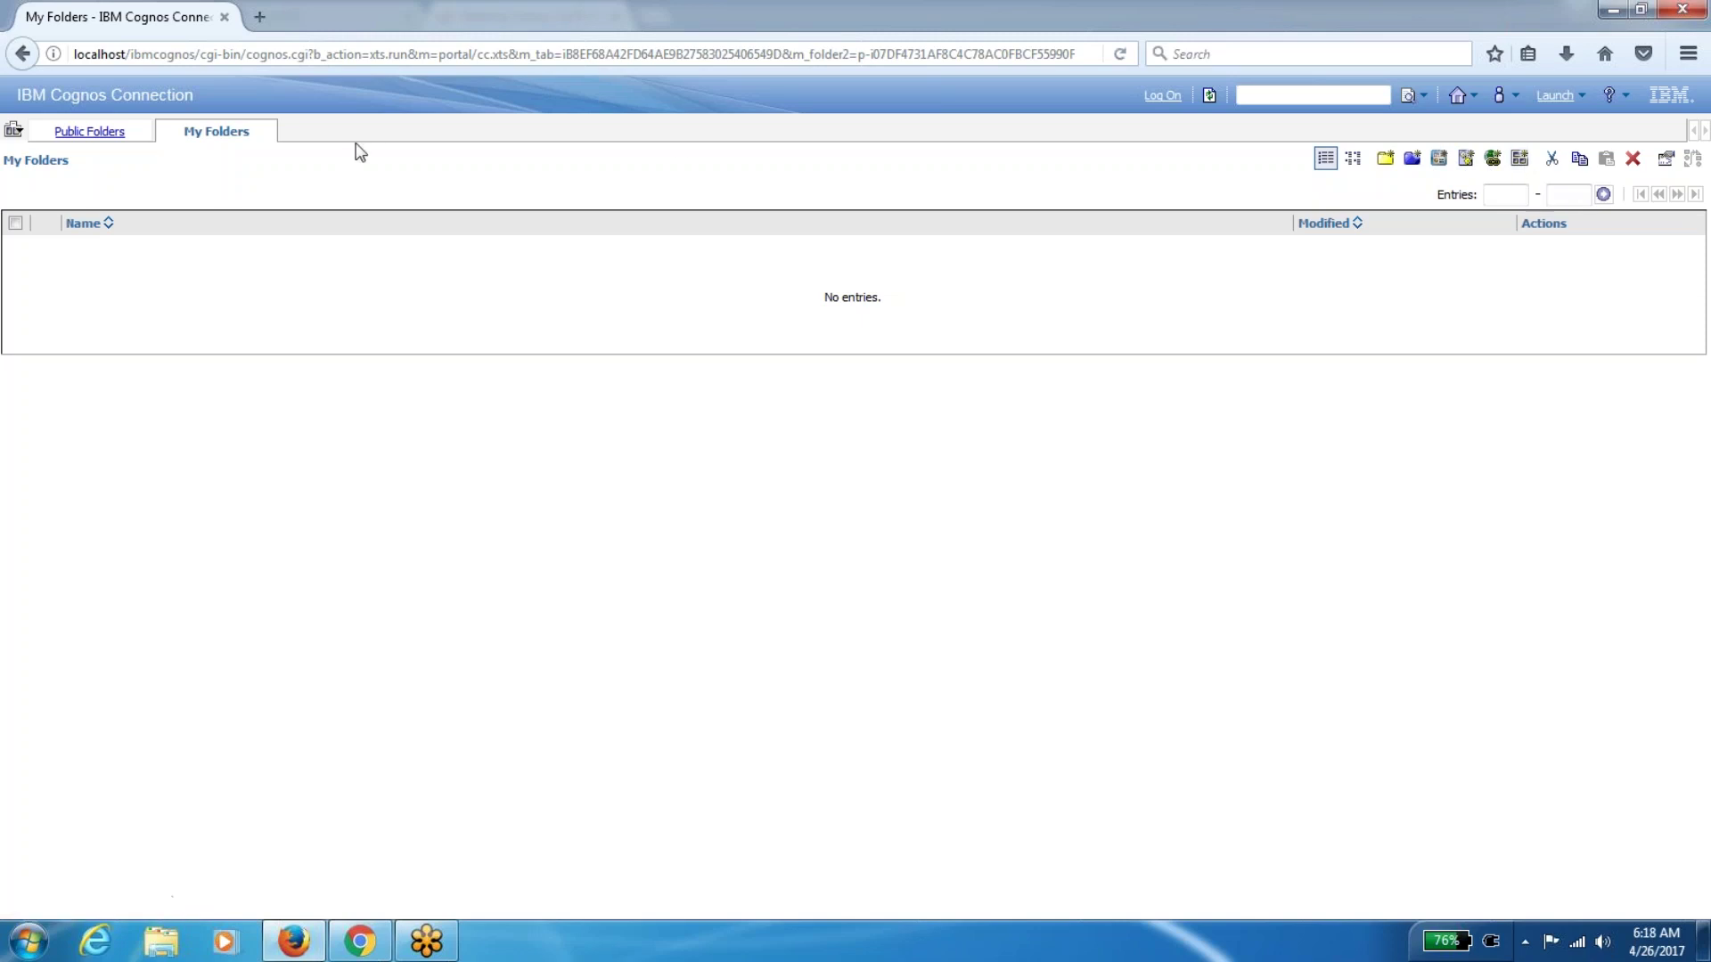
{"action": "left_click", "coordinate": [115, 135]}
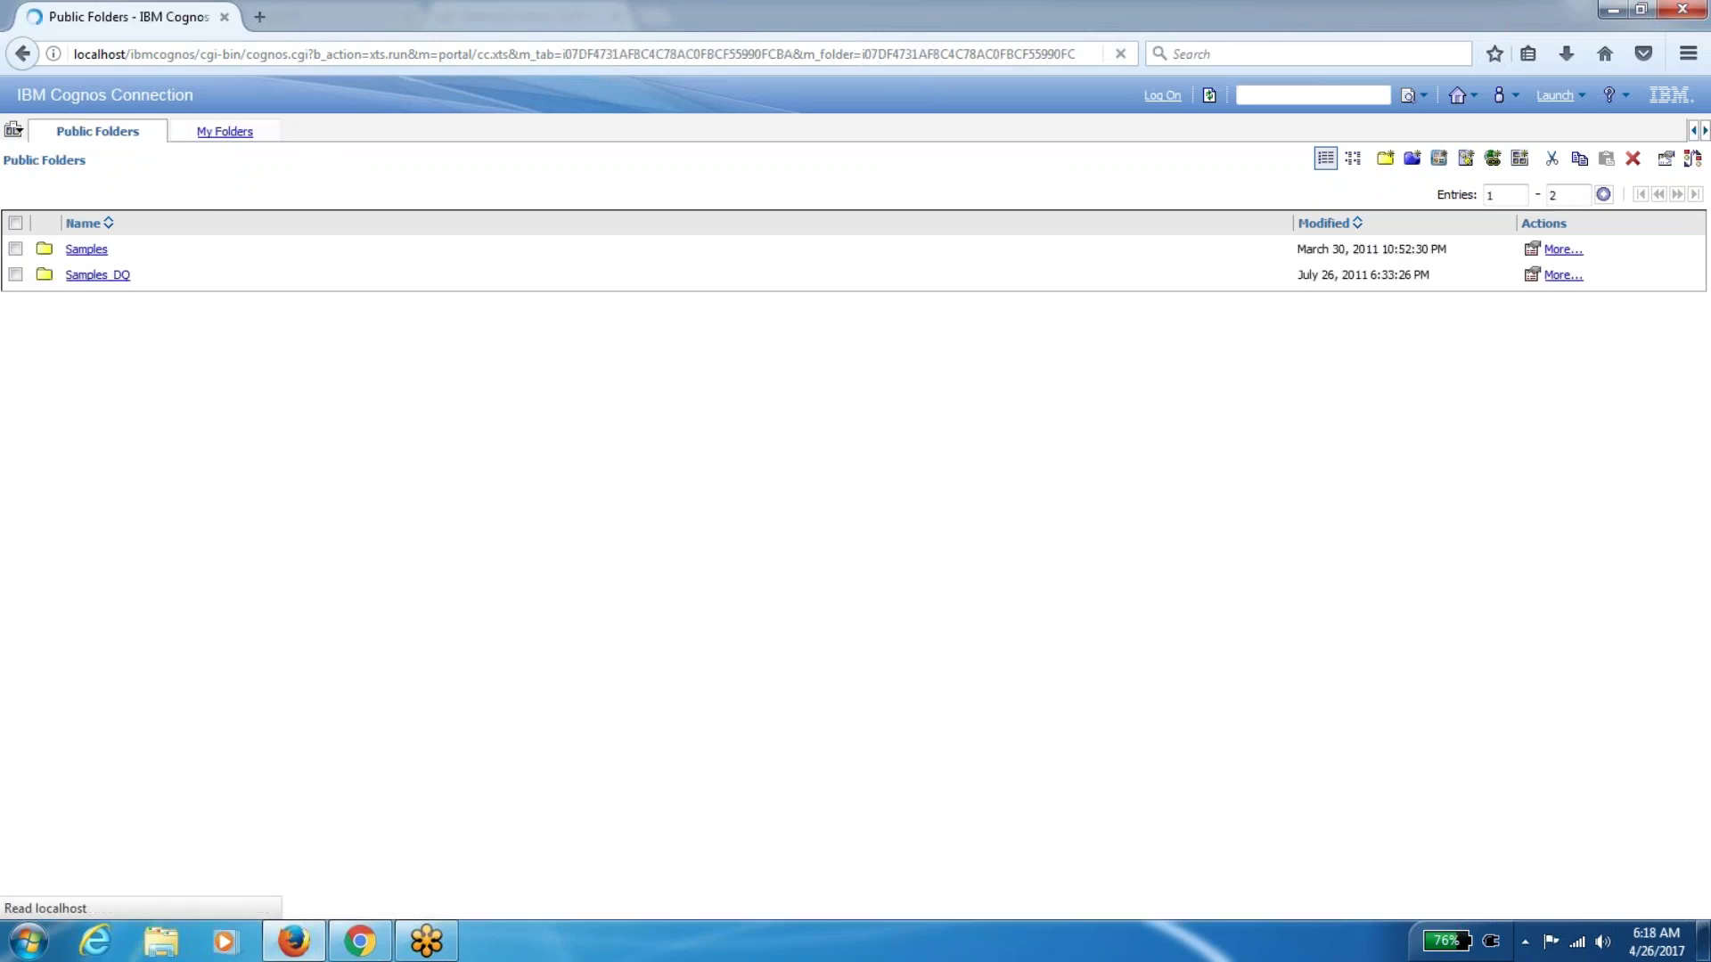
{"action": "left_click", "coordinate": [218, 134]}
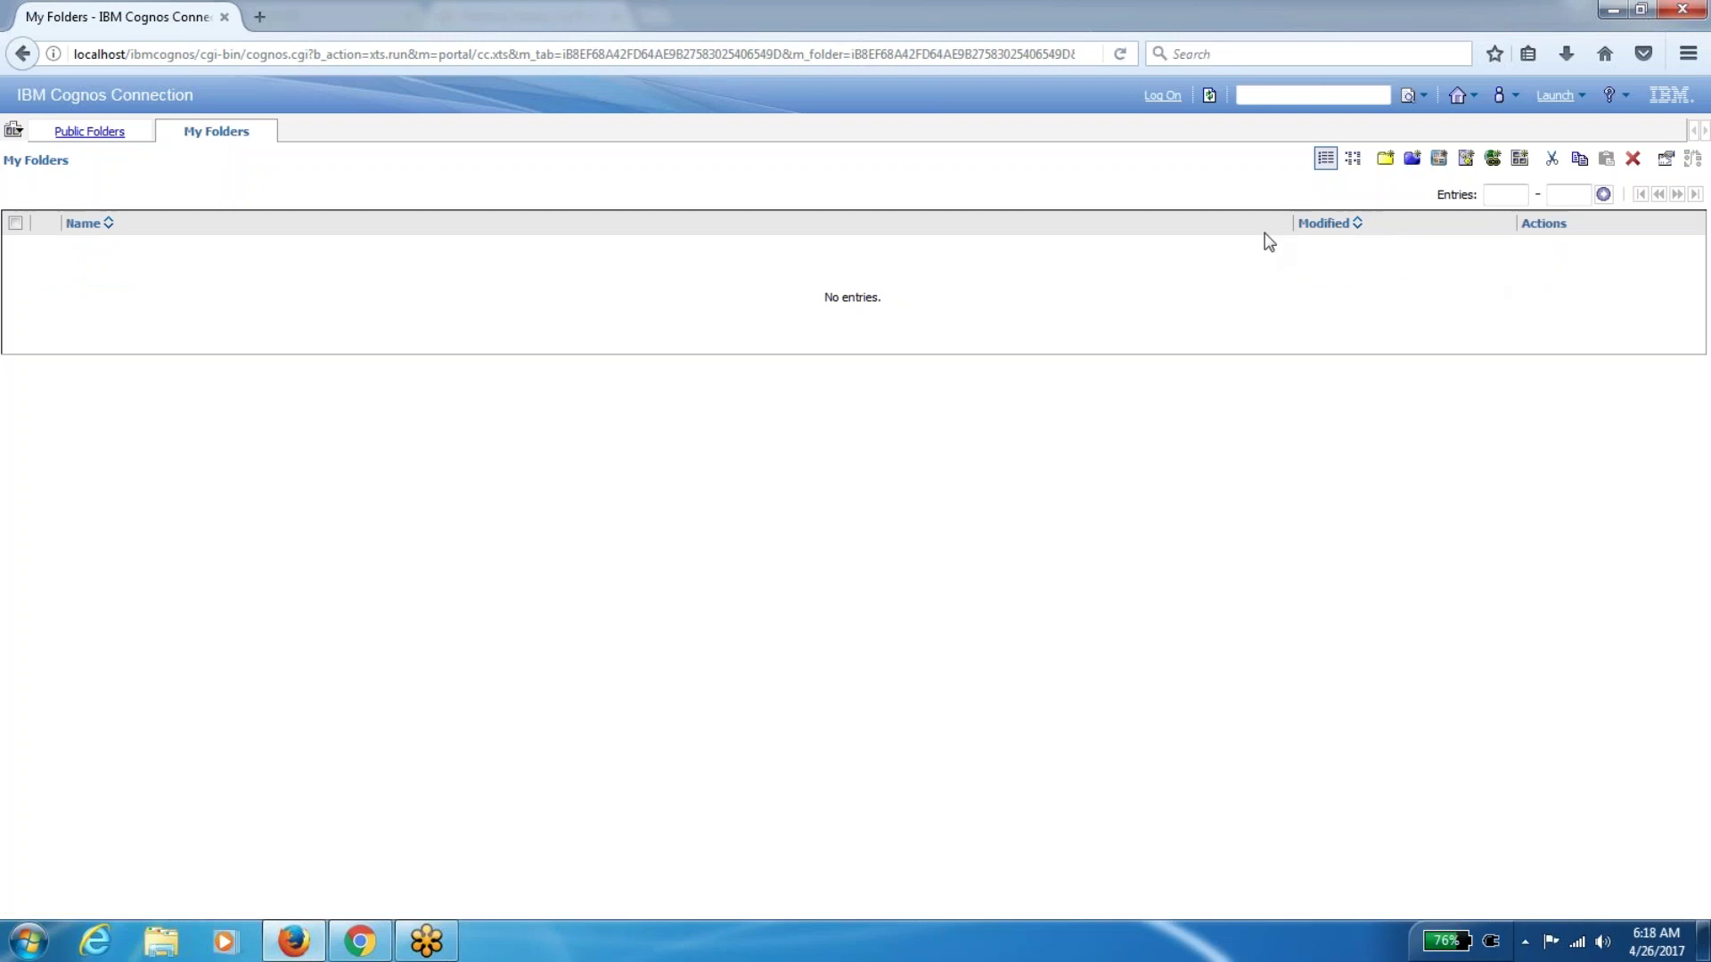
Review the personal area options, go to the Home view, and check the home options
{"action": "left_click", "coordinate": [1519, 100]}
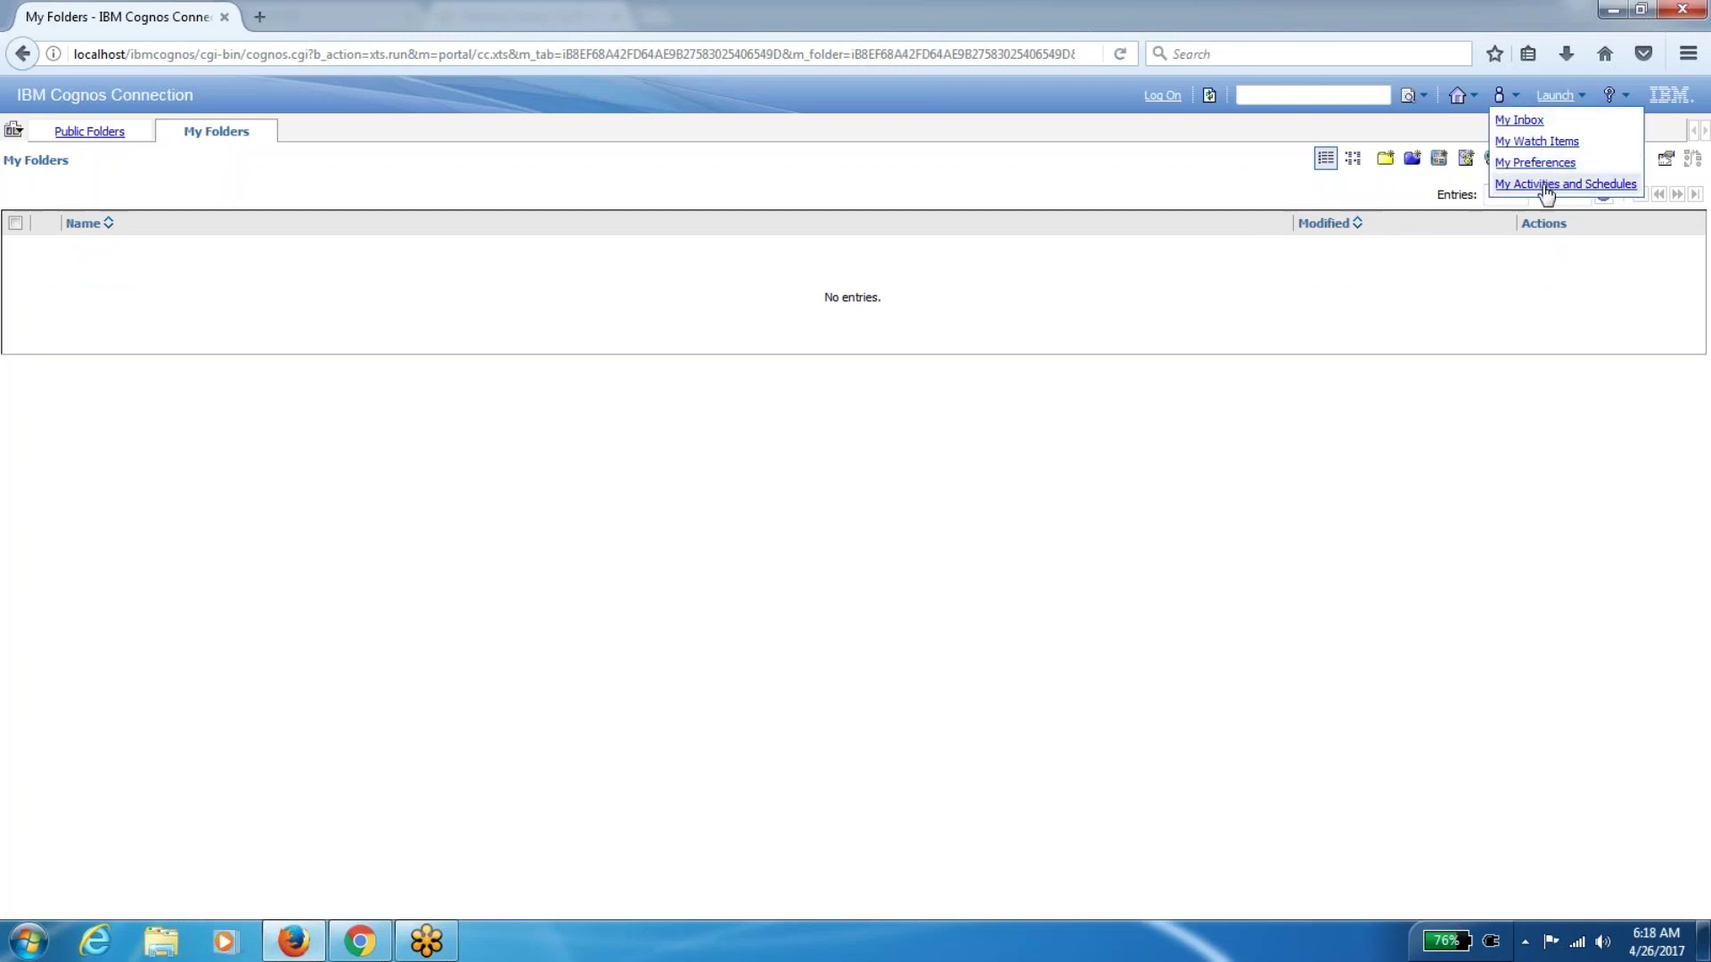
{"action": "left_click", "coordinate": [1452, 433]}
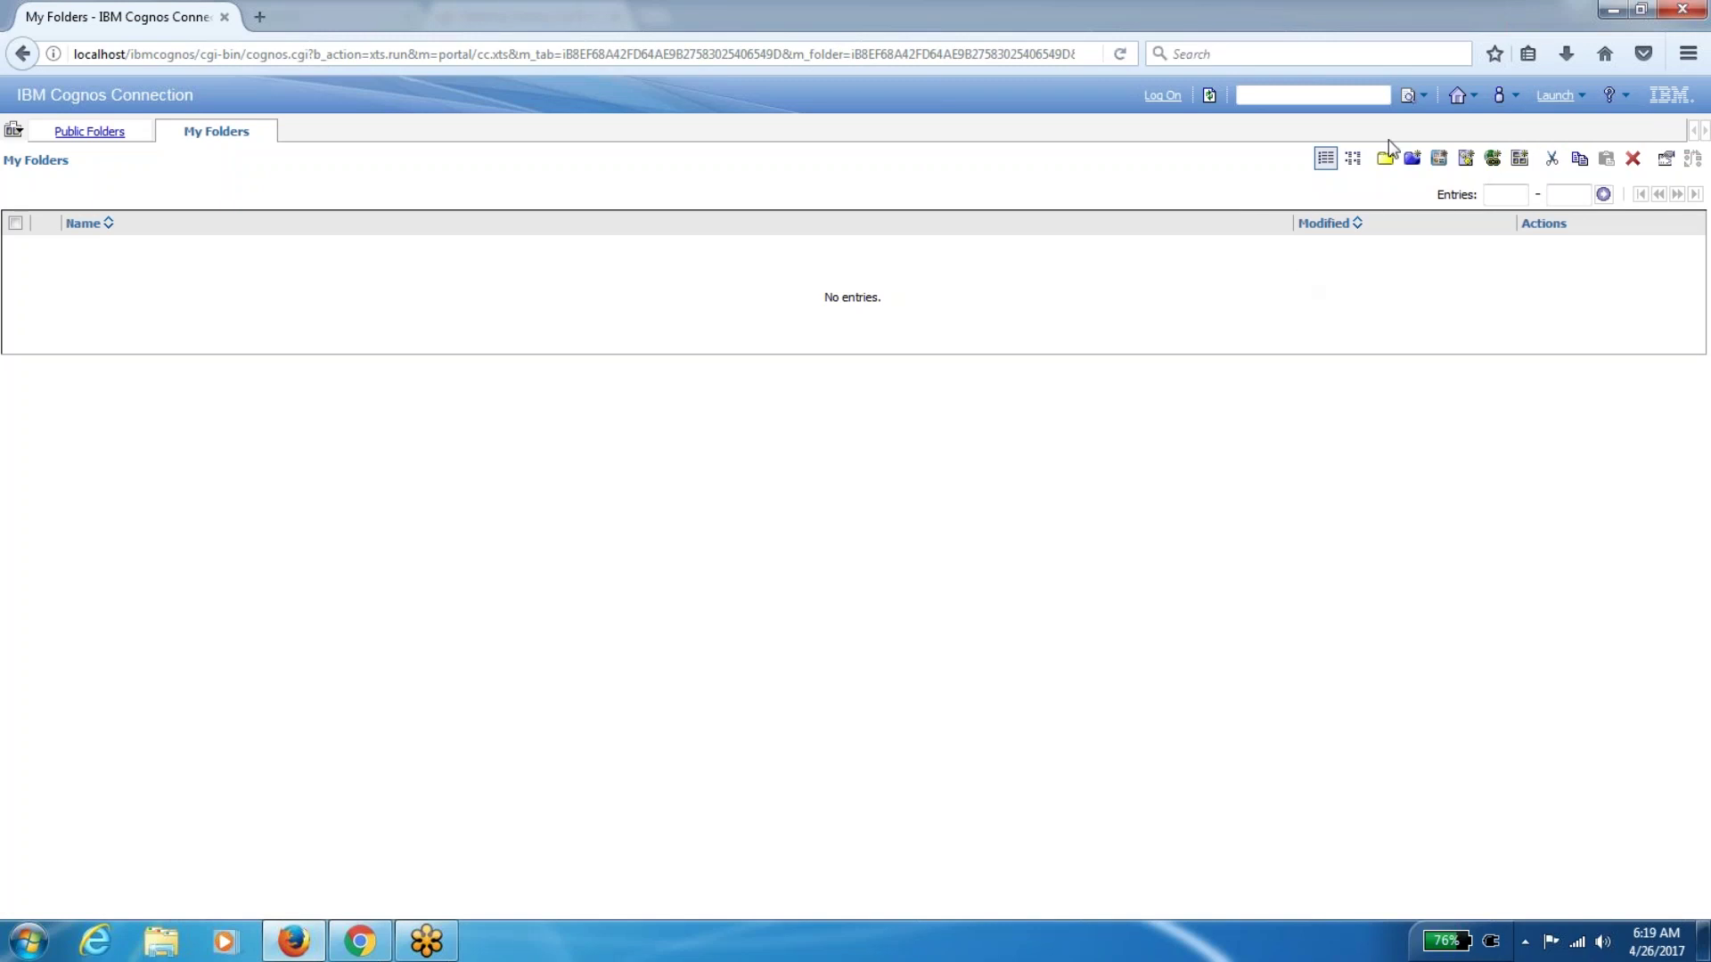
{"action": "left_click", "coordinate": [1475, 98]}
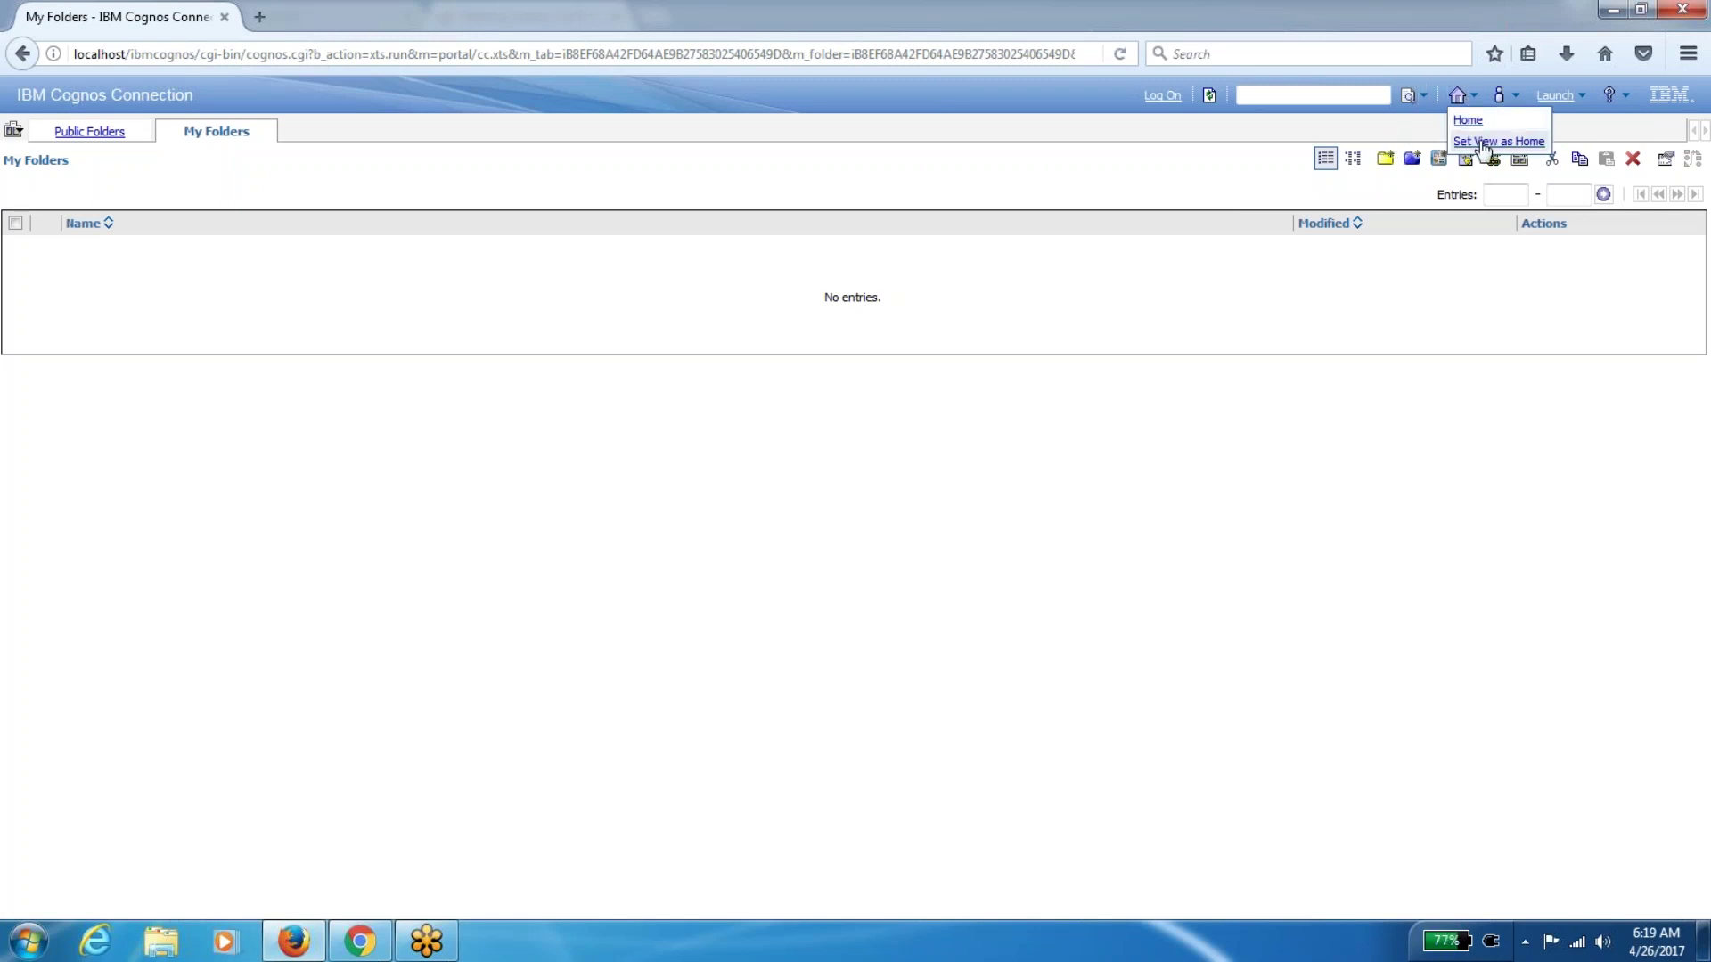
{"action": "left_click", "coordinate": [1469, 122]}
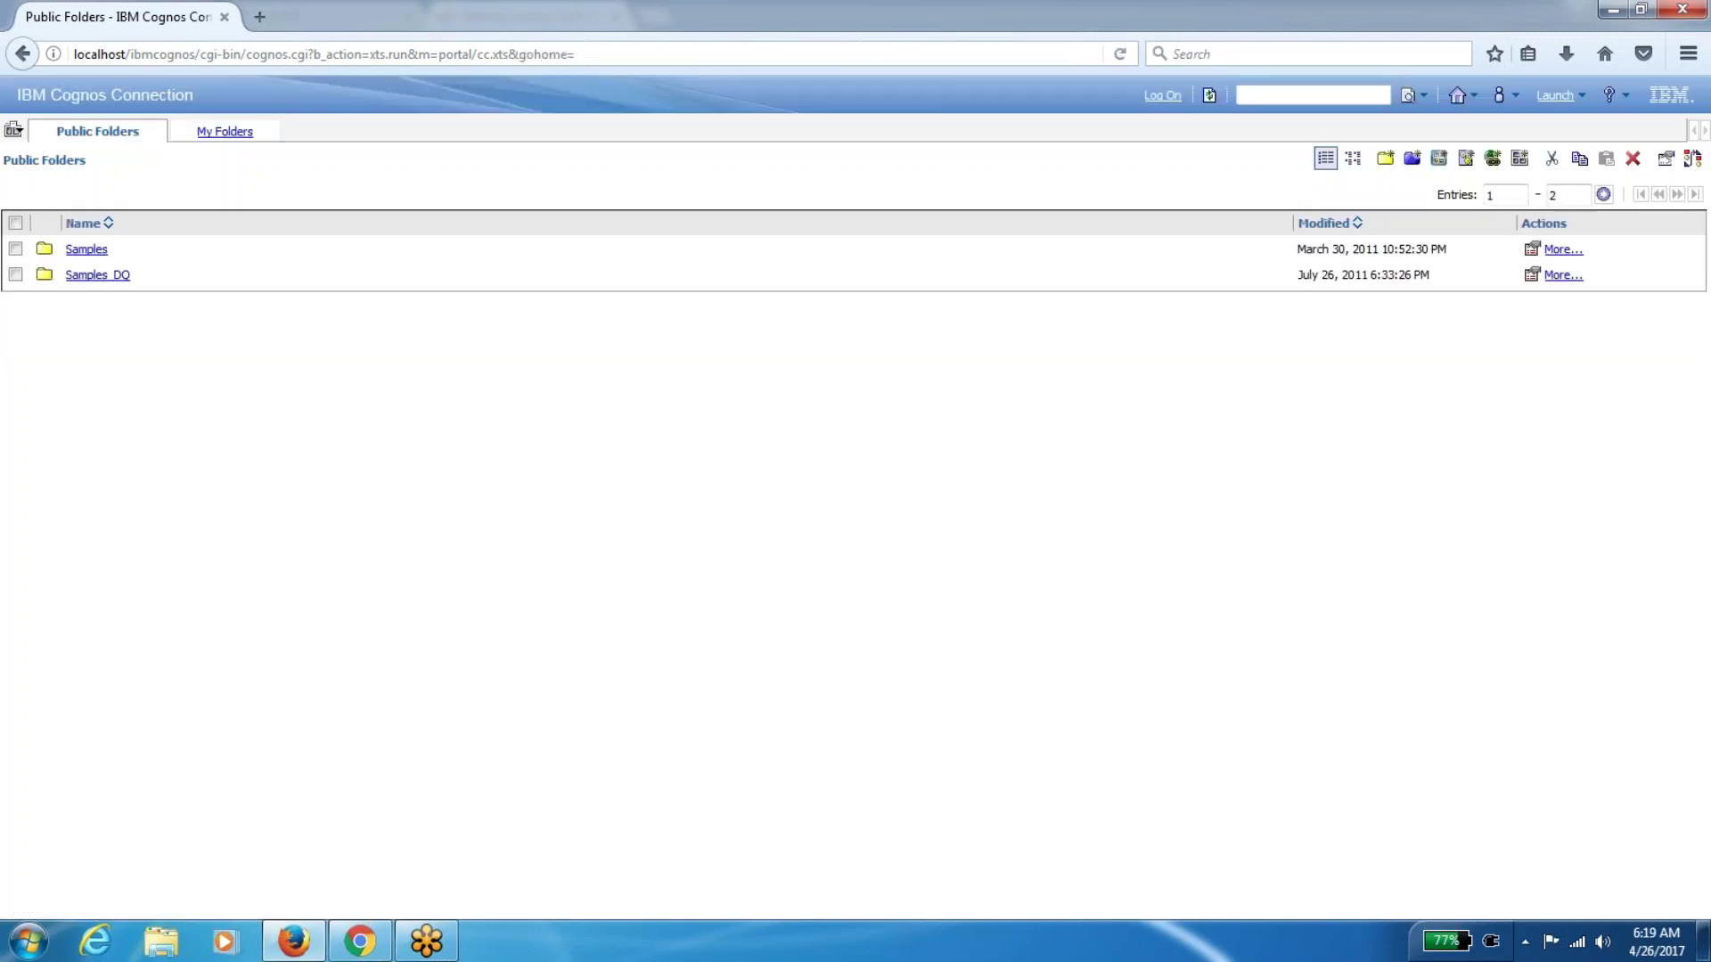
{"action": "left_click", "coordinate": [1474, 100]}
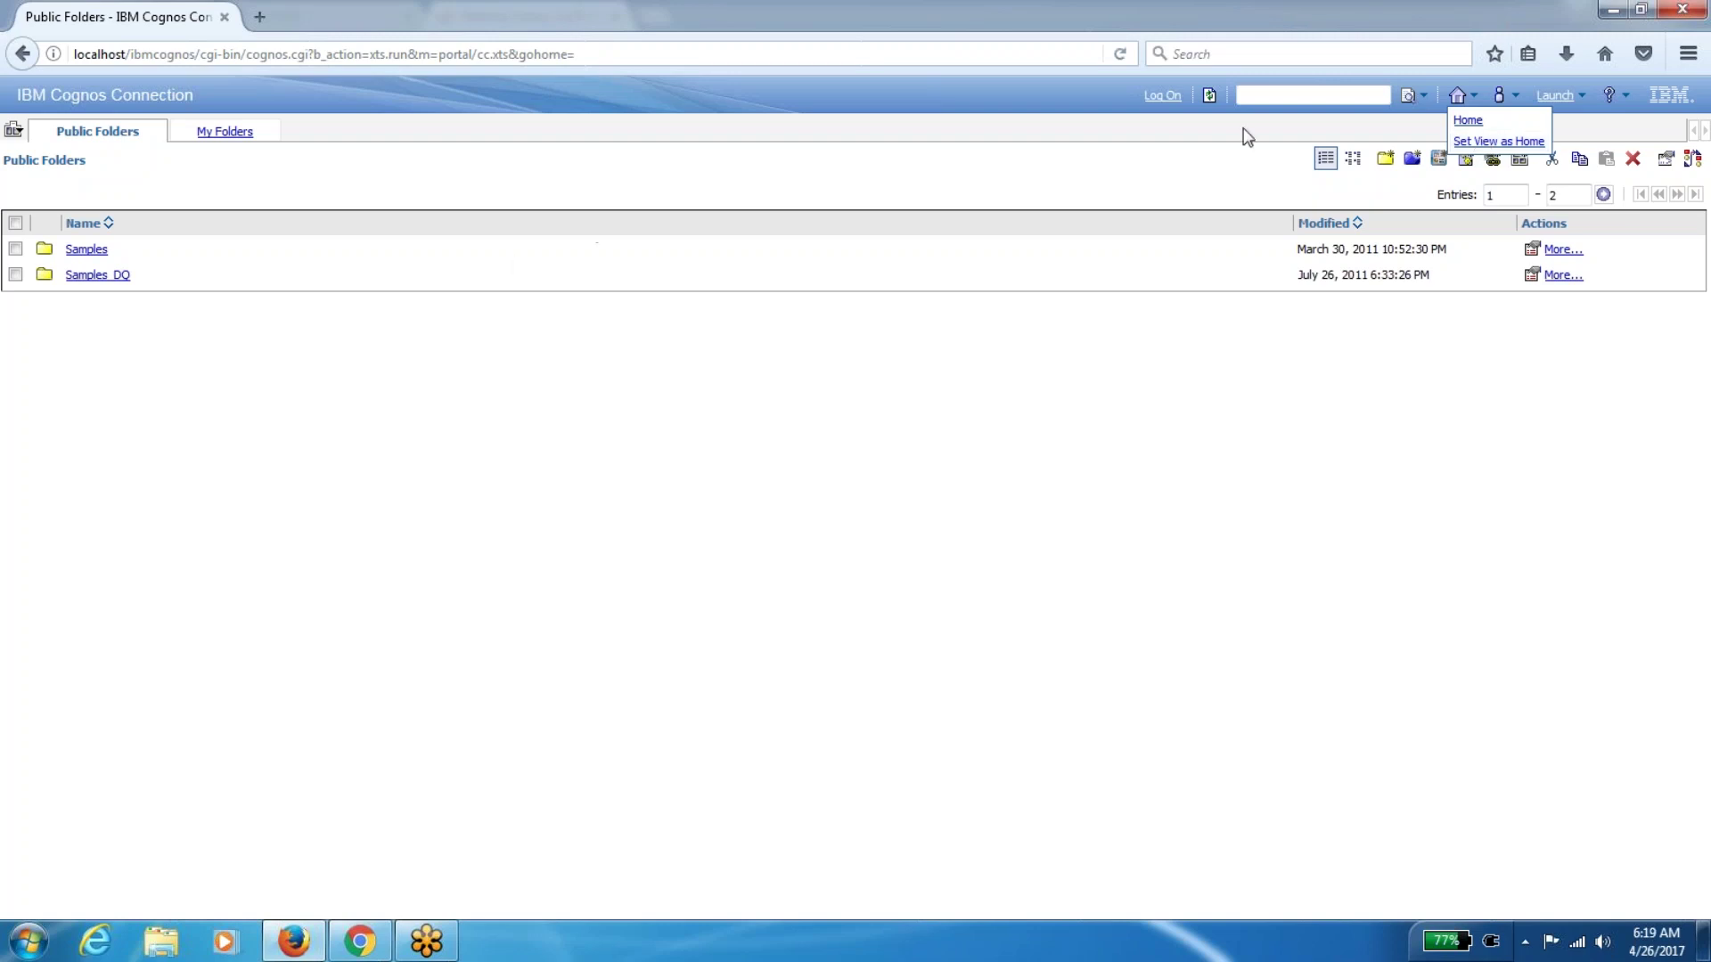
Open My Preferences and load the Cognos Public Folders home page from localhost in a second browser tab
{"action": "left_click", "coordinate": [1519, 98]}
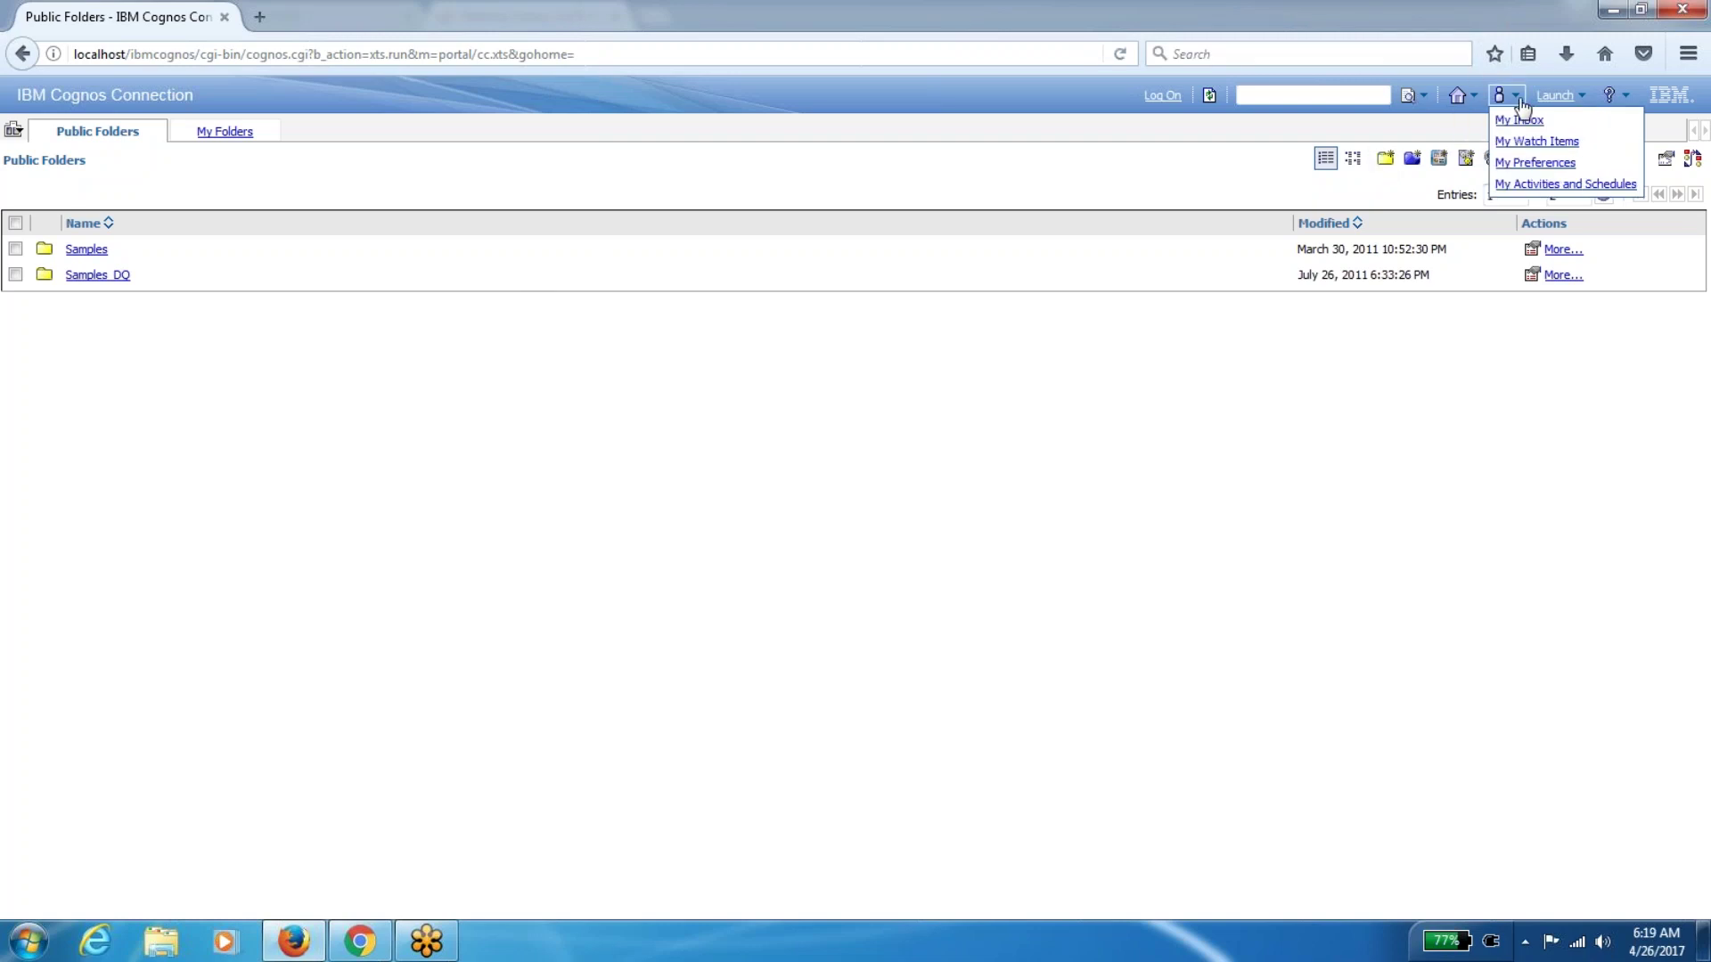
{"action": "left_click", "coordinate": [1521, 165]}
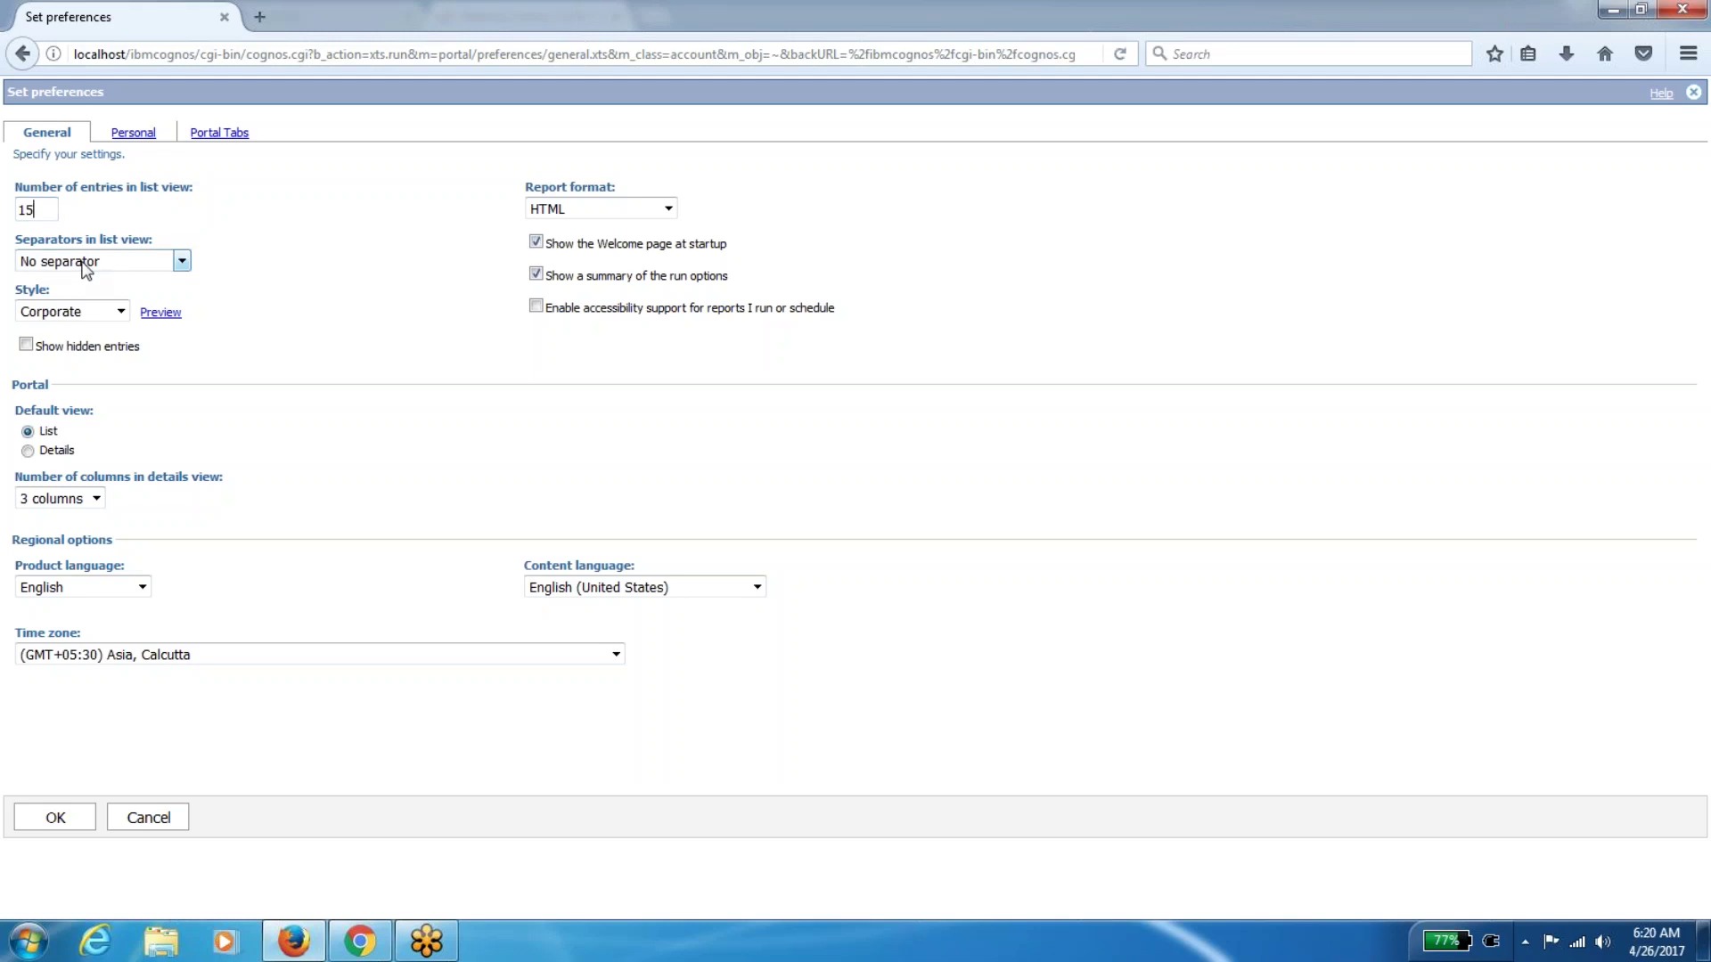
{"action": "left_click", "coordinate": [260, 18]}
{"action": "type", "text": "localhost/"}
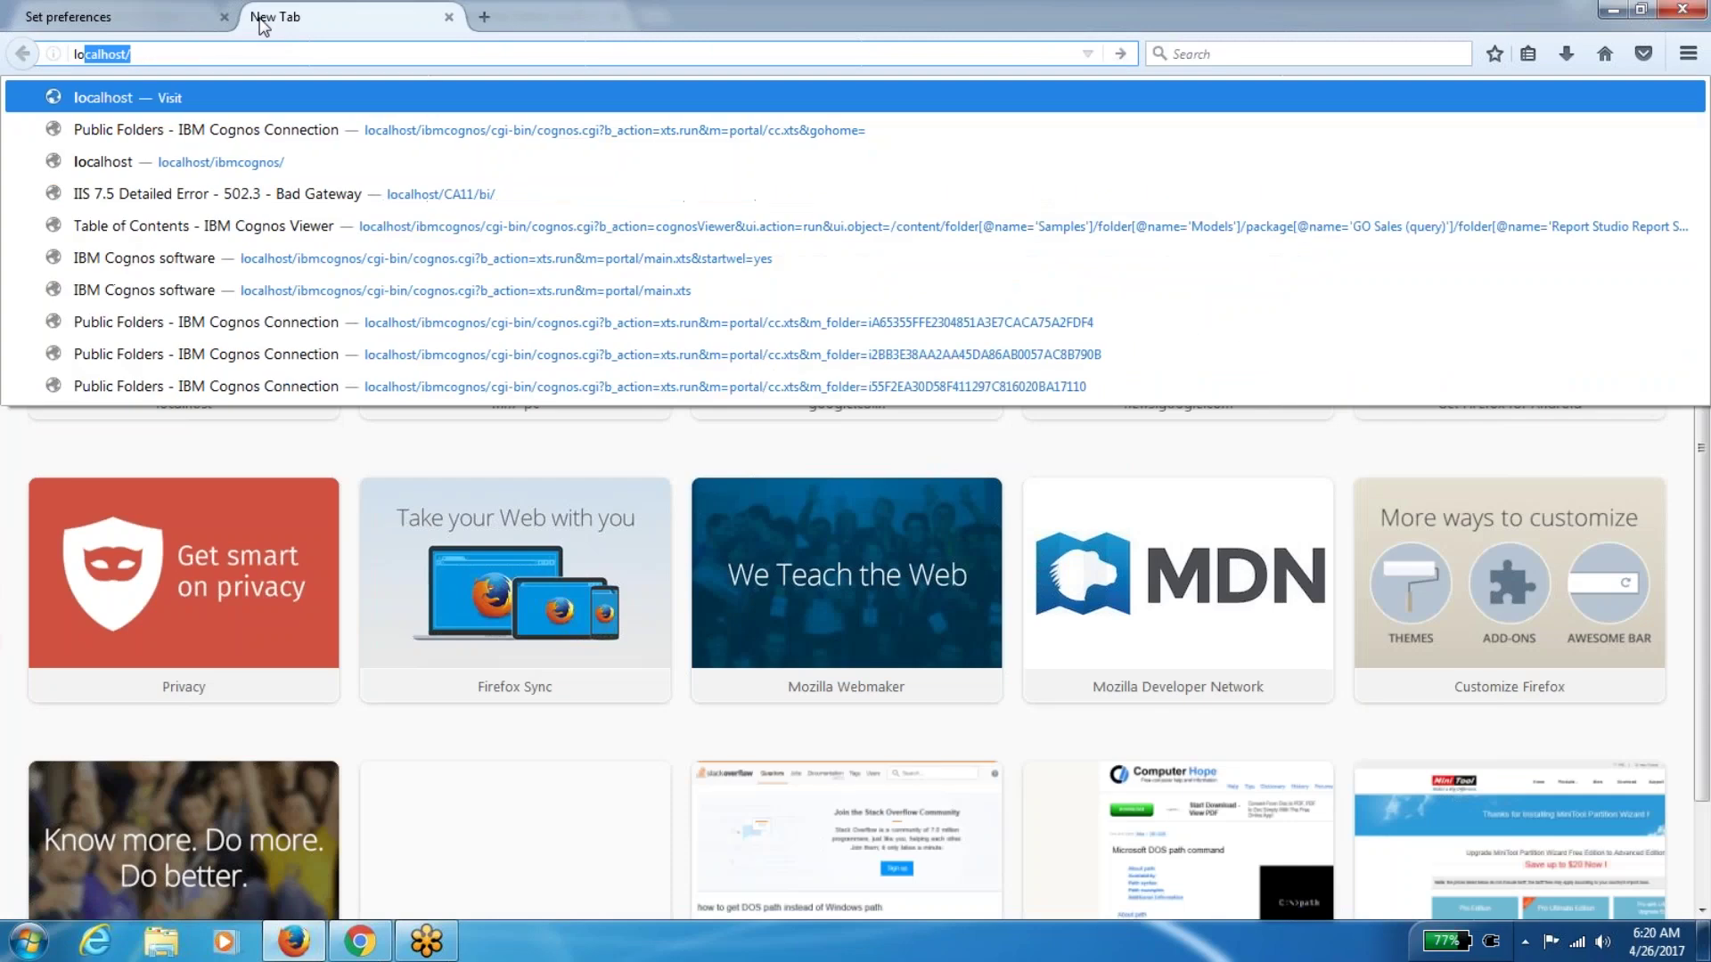
{"action": "key", "text": "Down"}
{"action": "key", "text": "Return"}
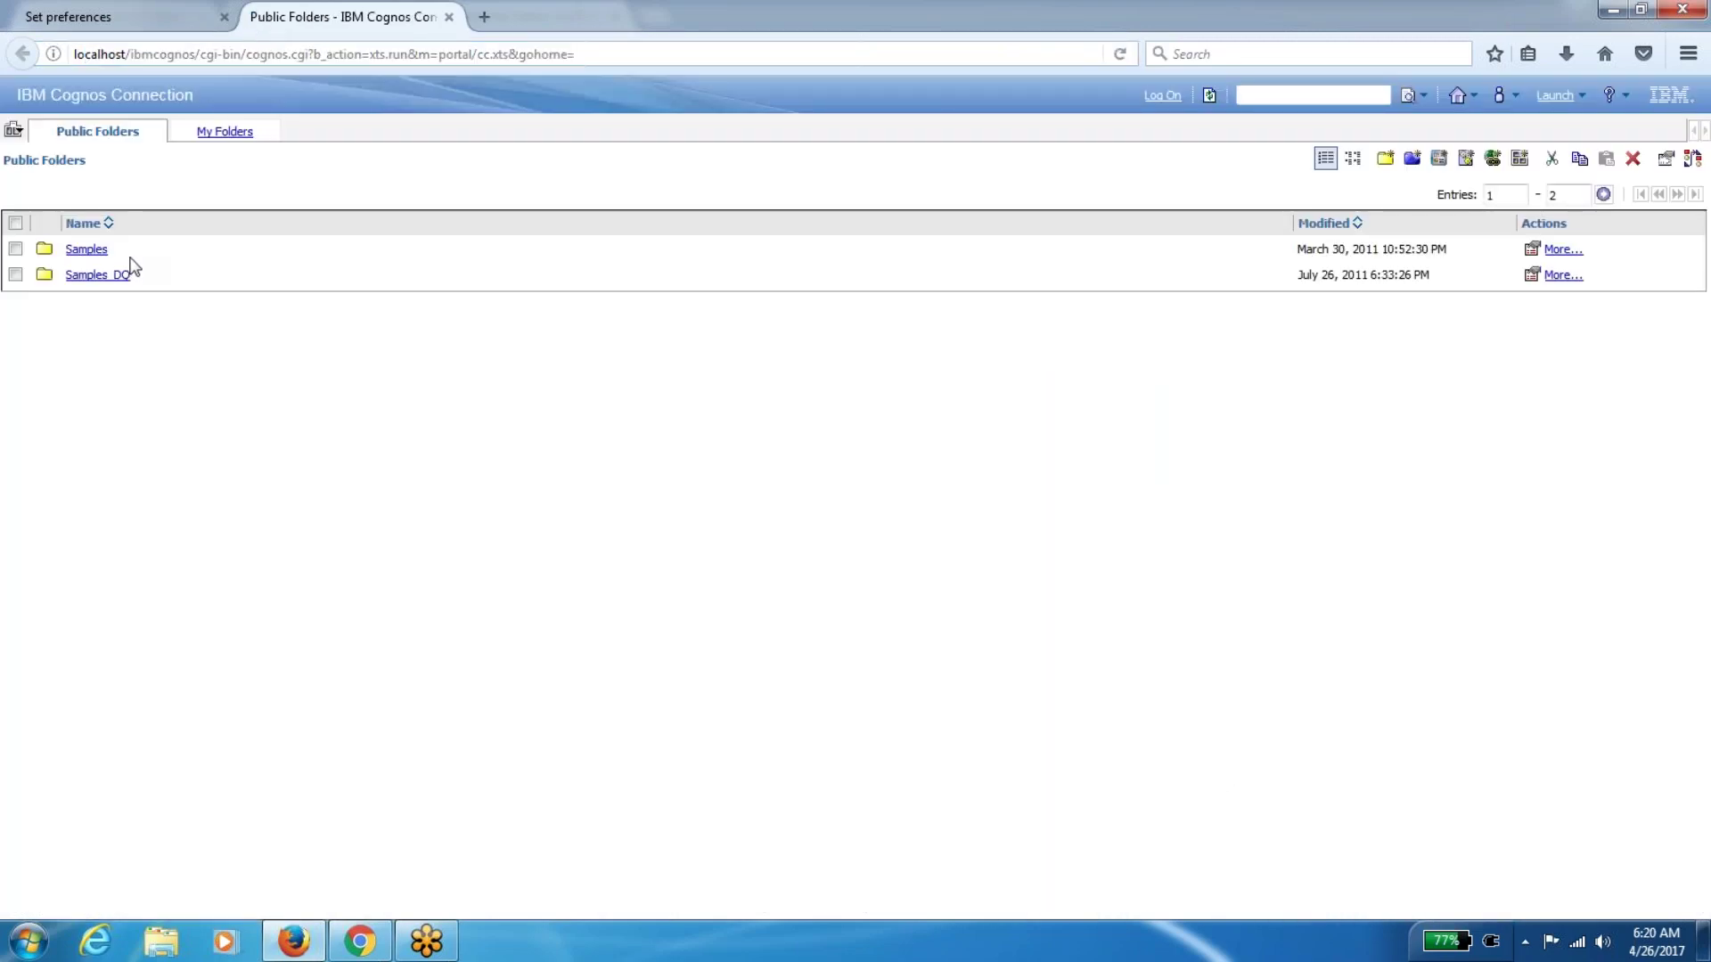
Back in the preferences, set the list view separators to Alternating backgrounds and save the settings
{"action": "left_click", "coordinate": [131, 16]}
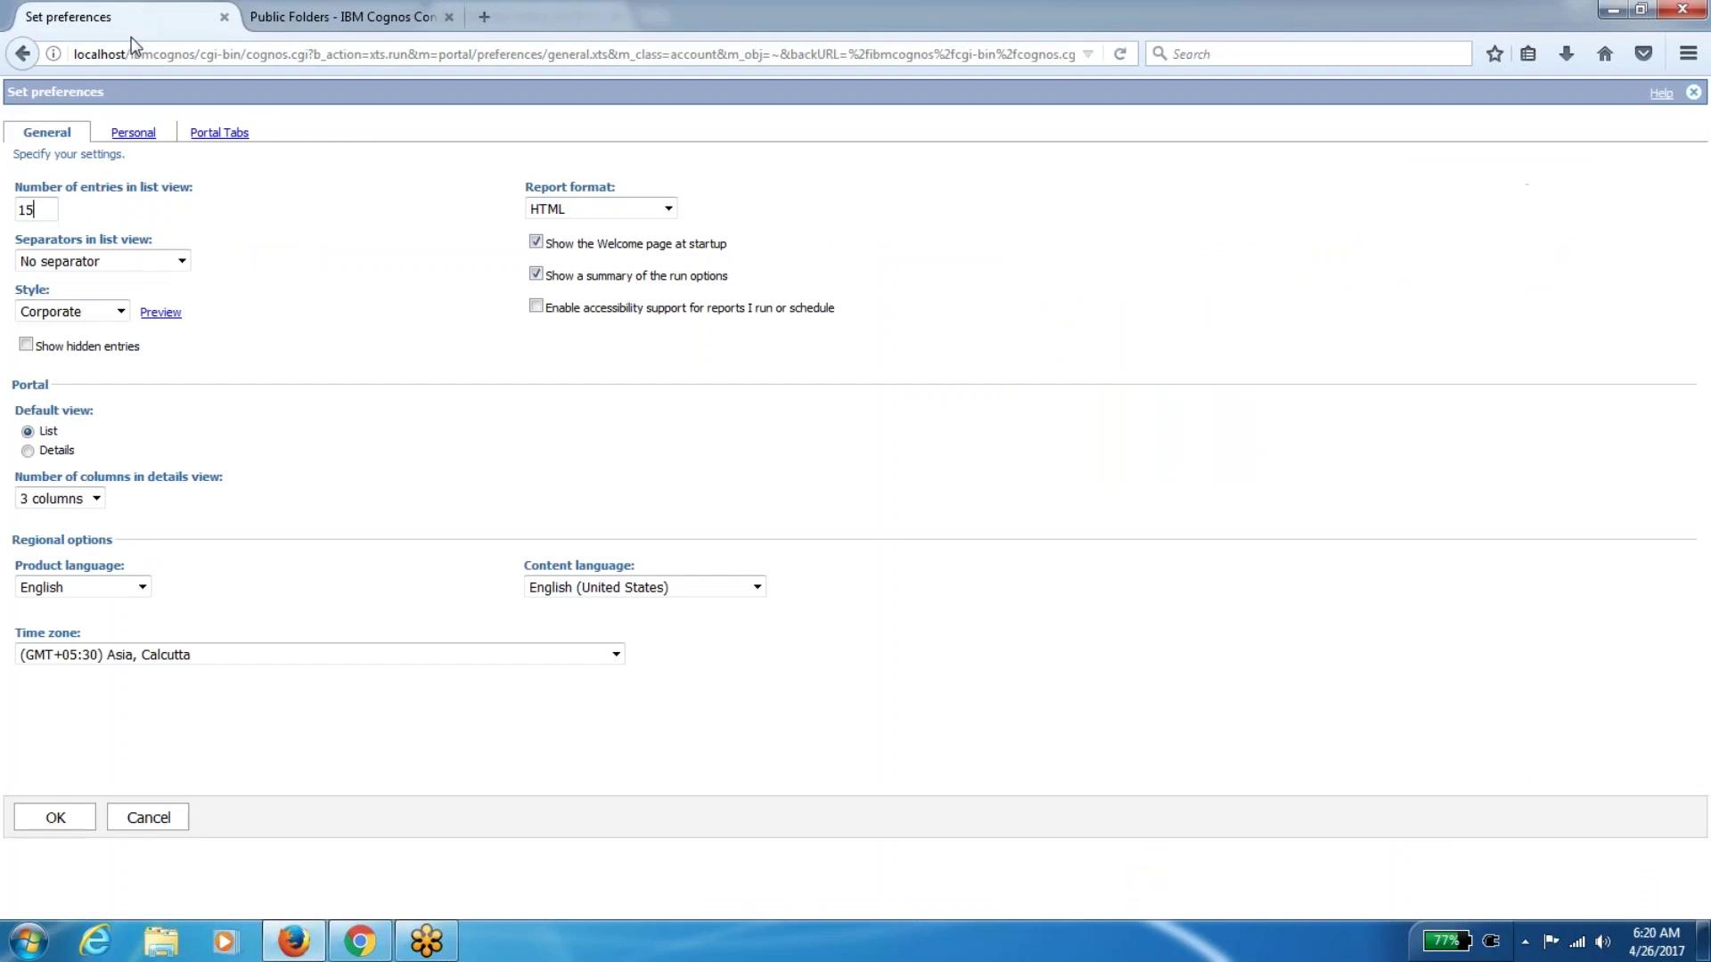
{"action": "left_click", "coordinate": [118, 264]}
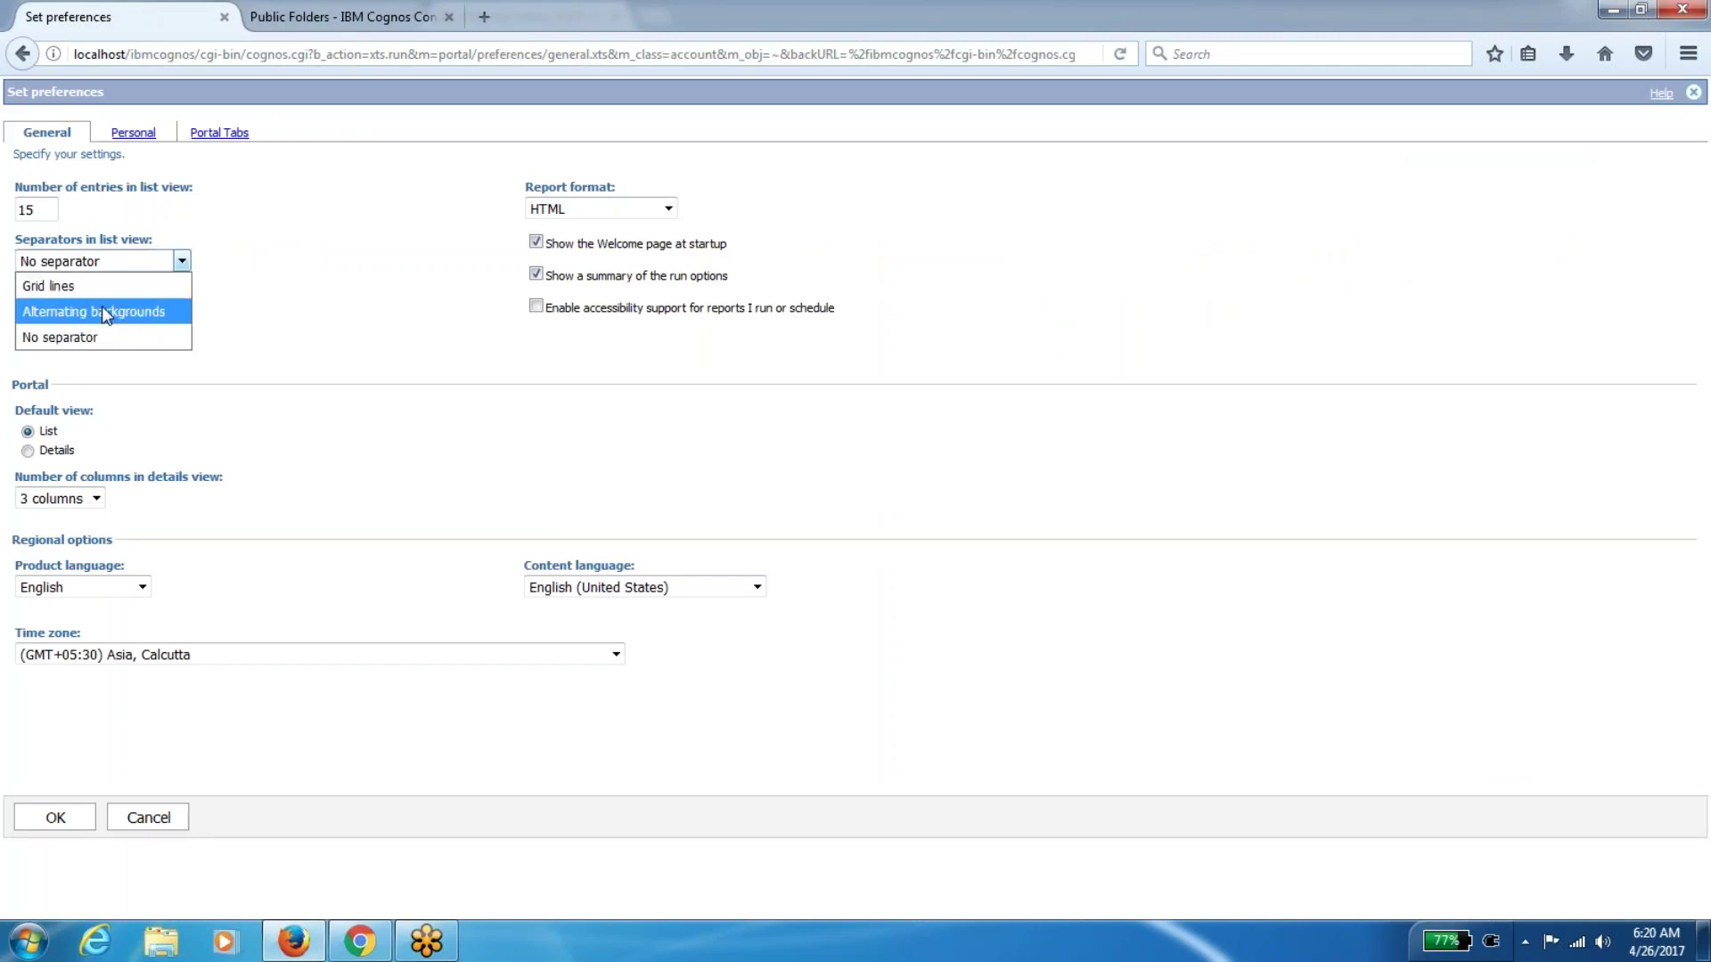
{"action": "left_click", "coordinate": [103, 312]}
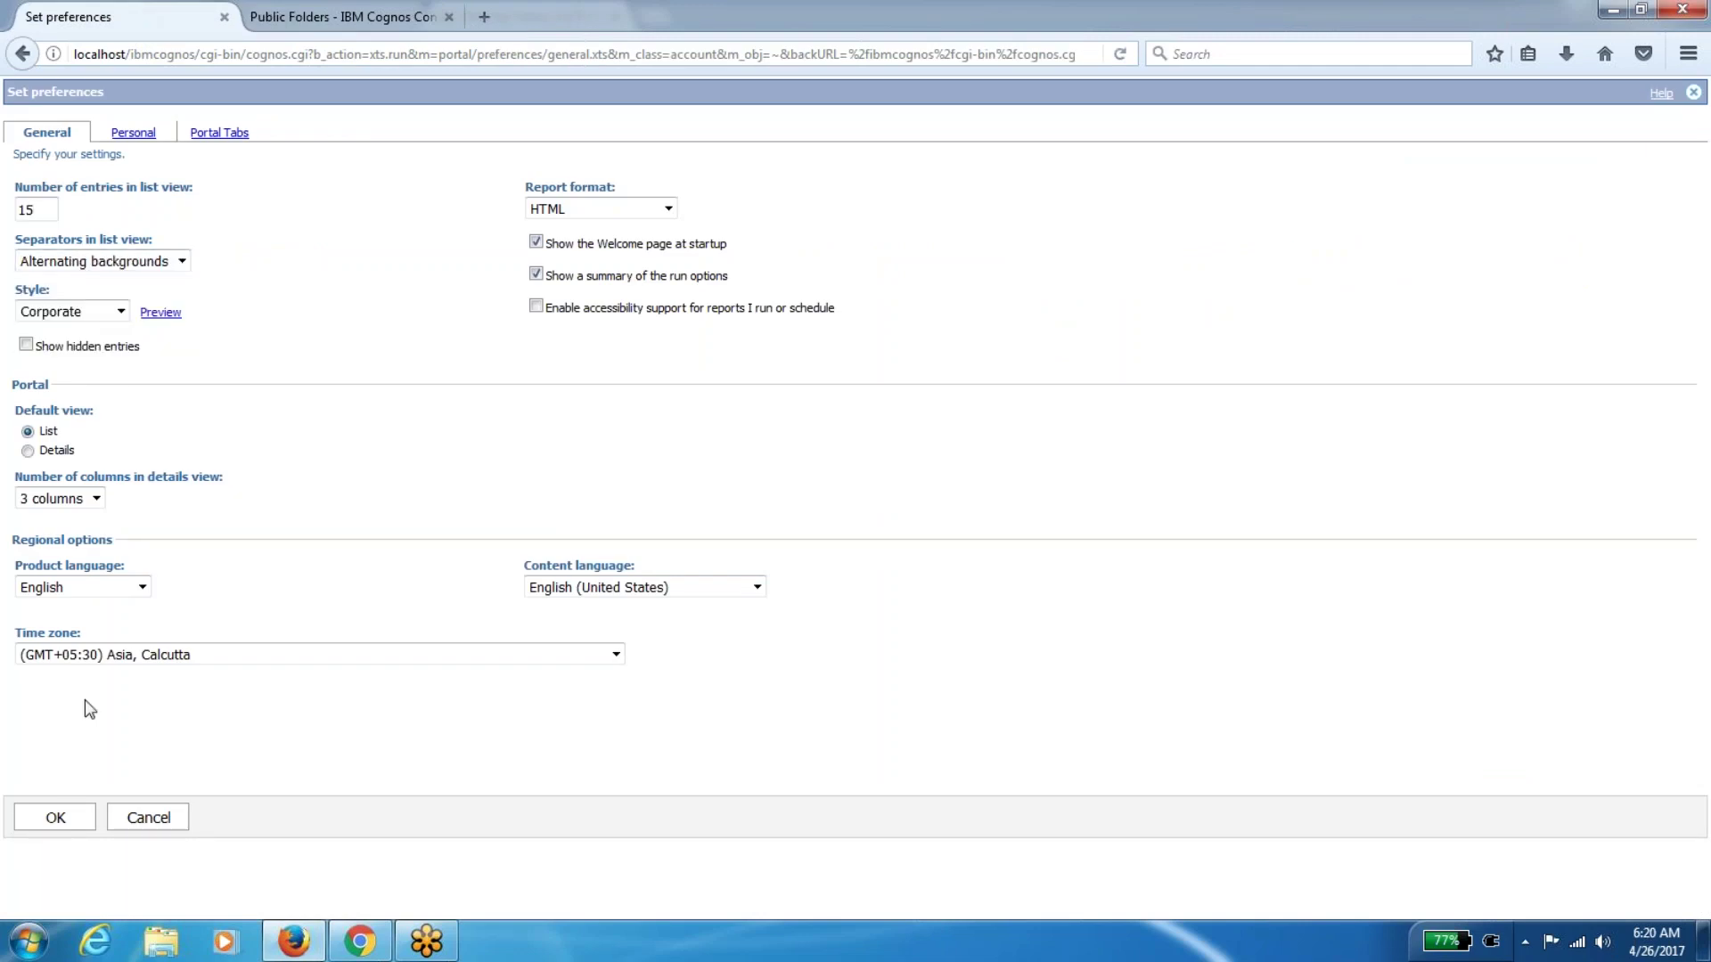
{"action": "left_click", "coordinate": [55, 818]}
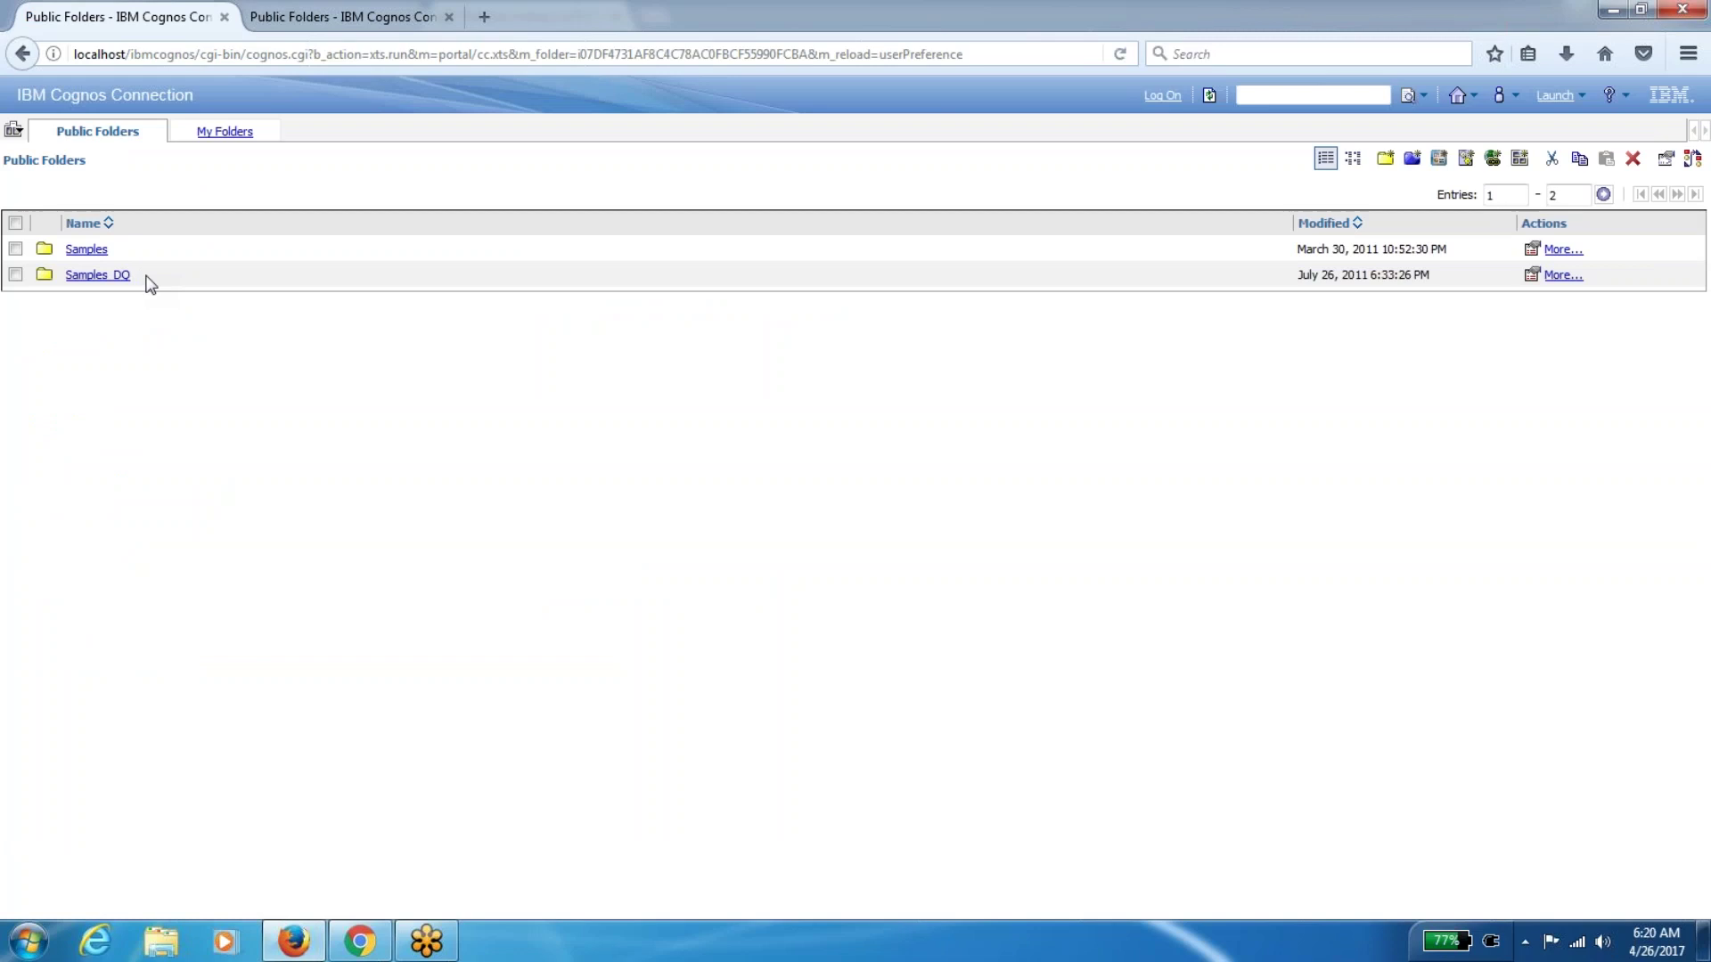
{"action": "left_click", "coordinate": [1578, 98]}
{"action": "left_click", "coordinate": [1505, 96]}
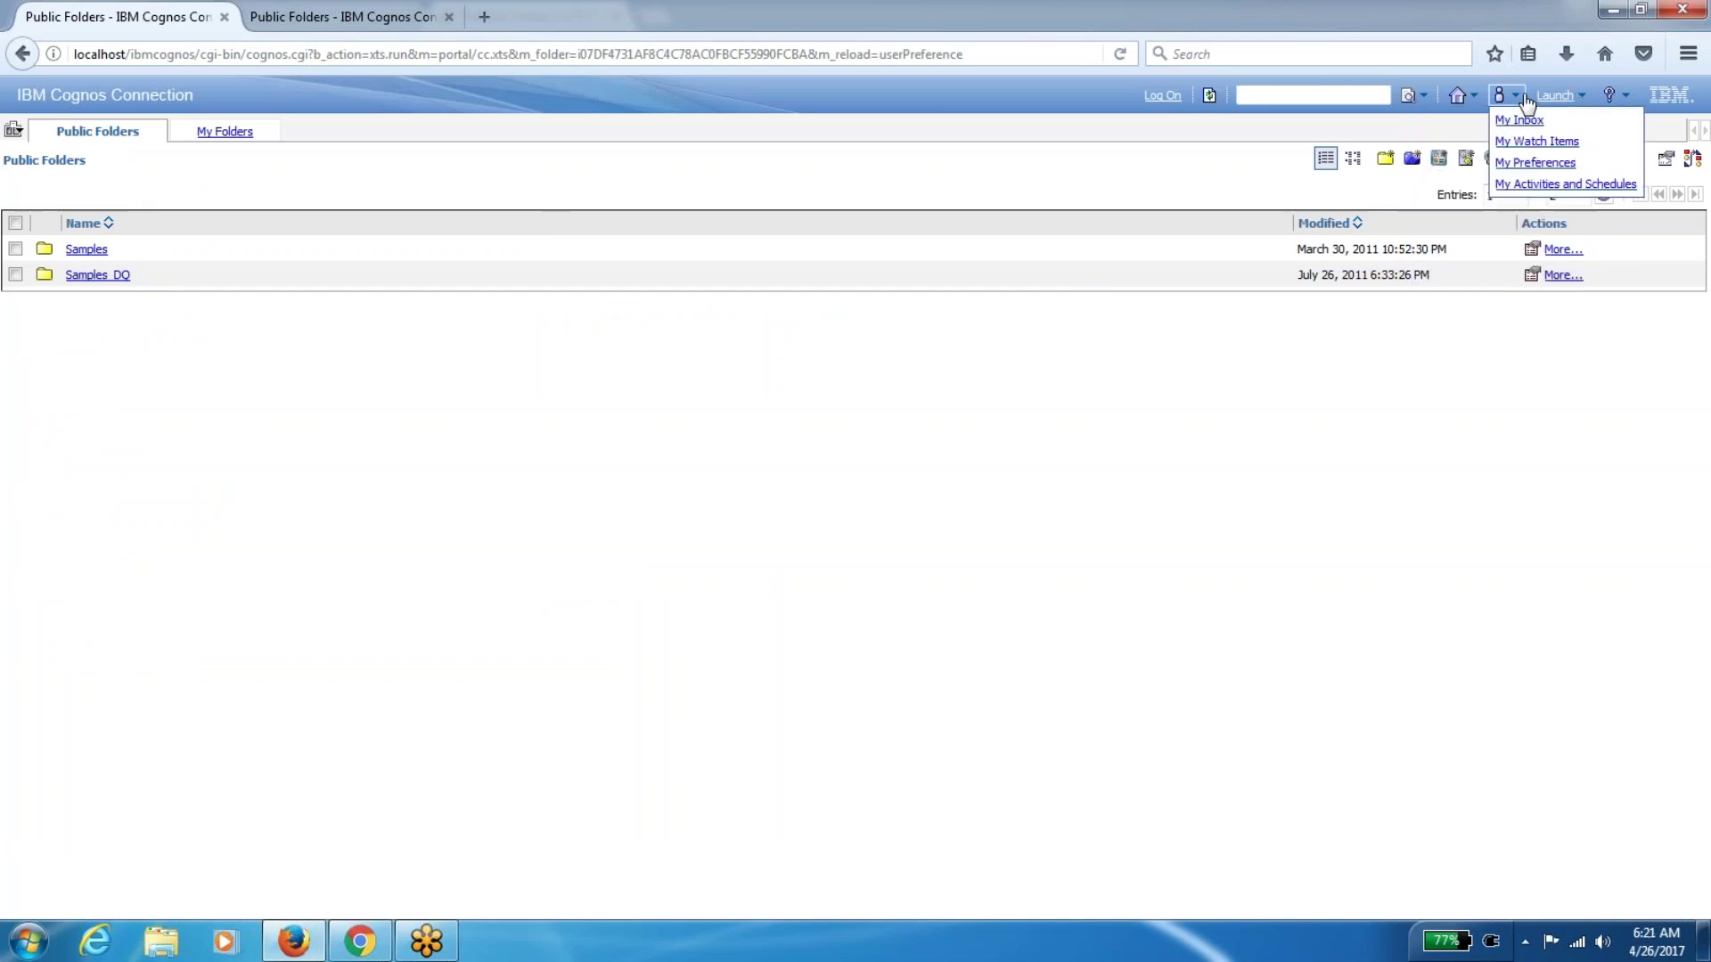
{"action": "left_click", "coordinate": [1534, 165]}
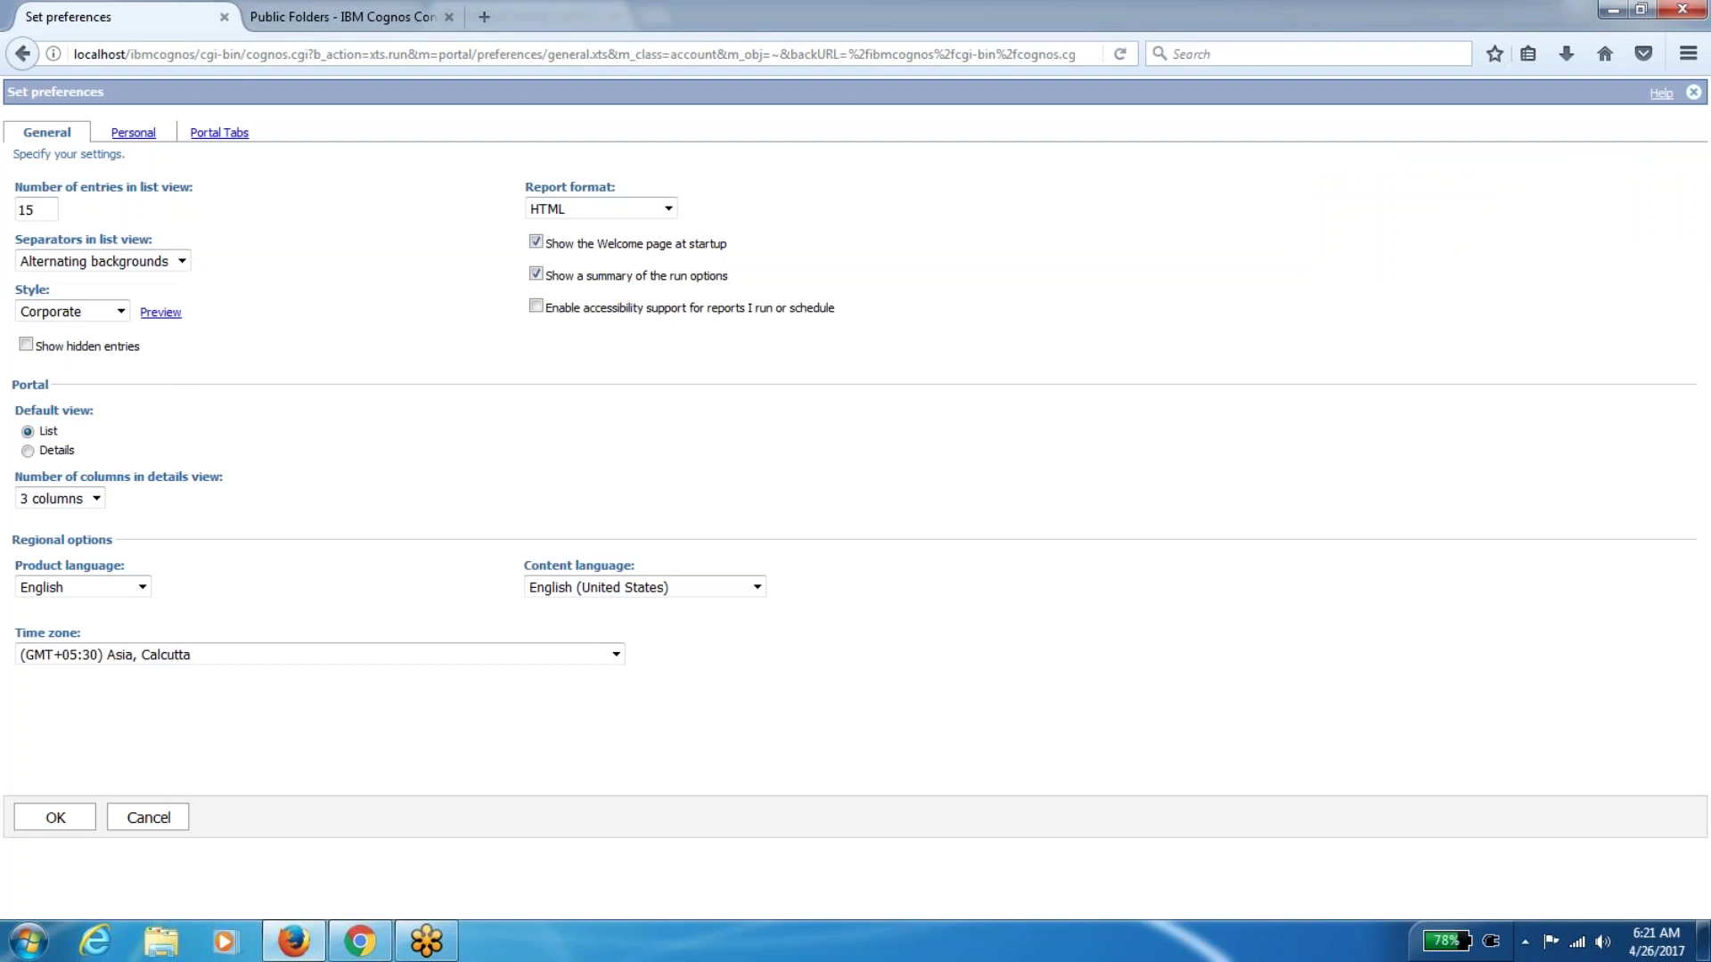
{"action": "left_click", "coordinate": [78, 316]}
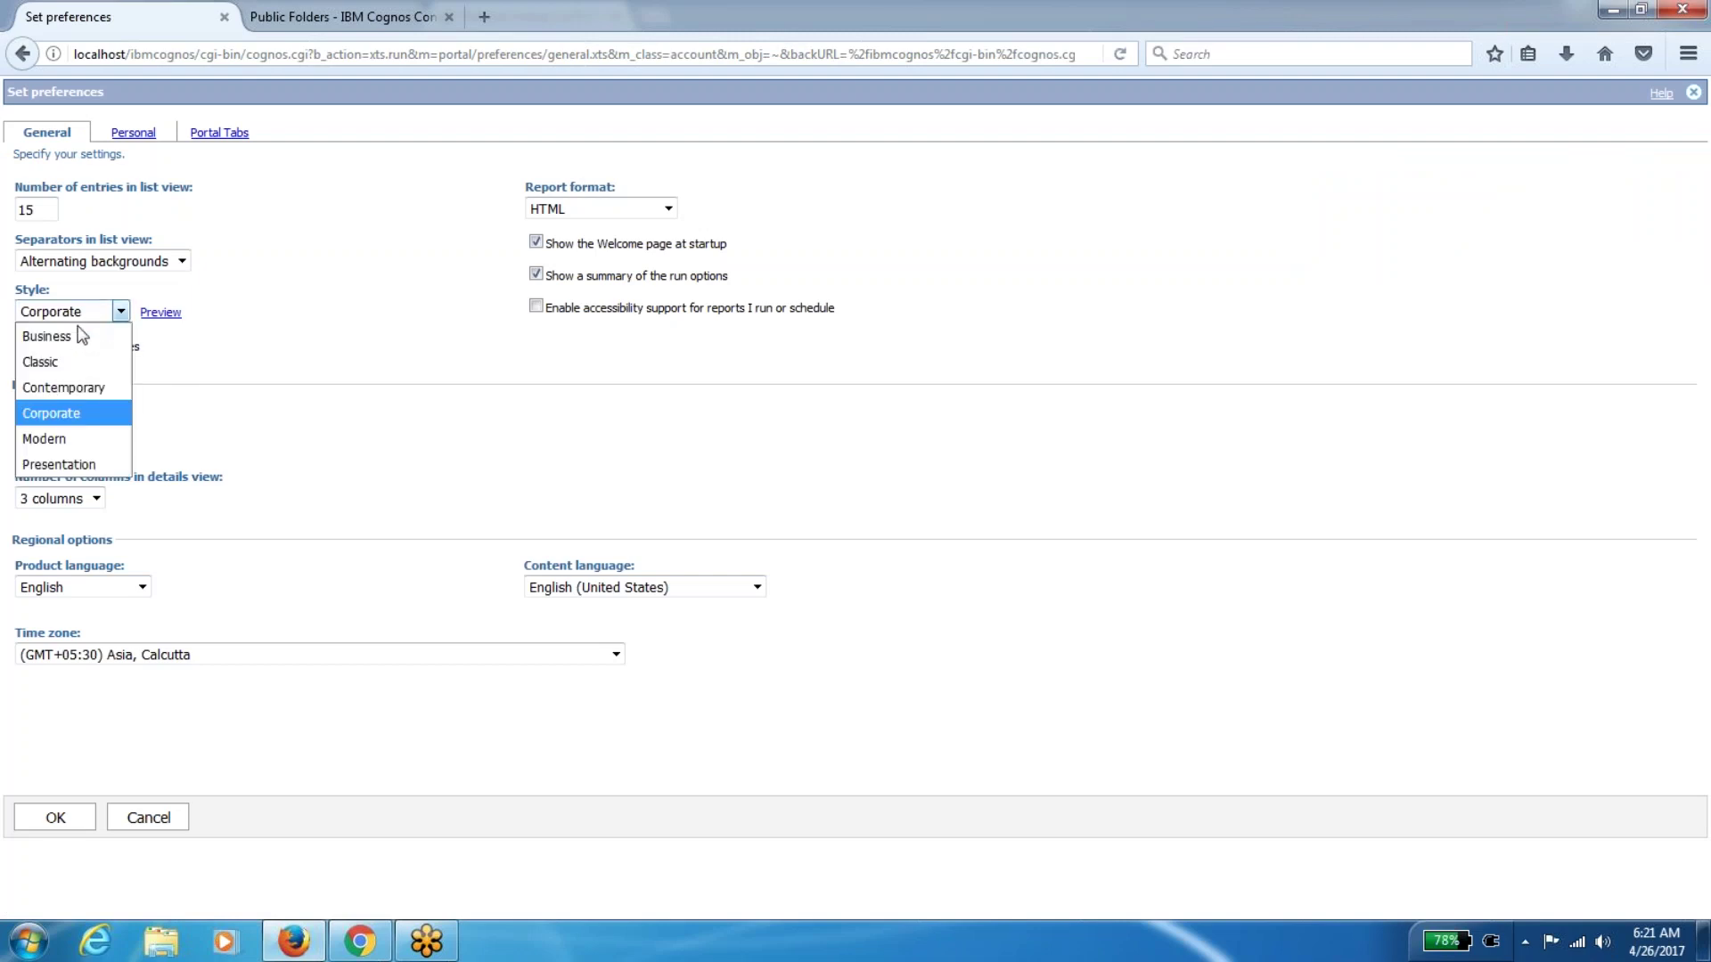
{"action": "left_click", "coordinate": [79, 337]}
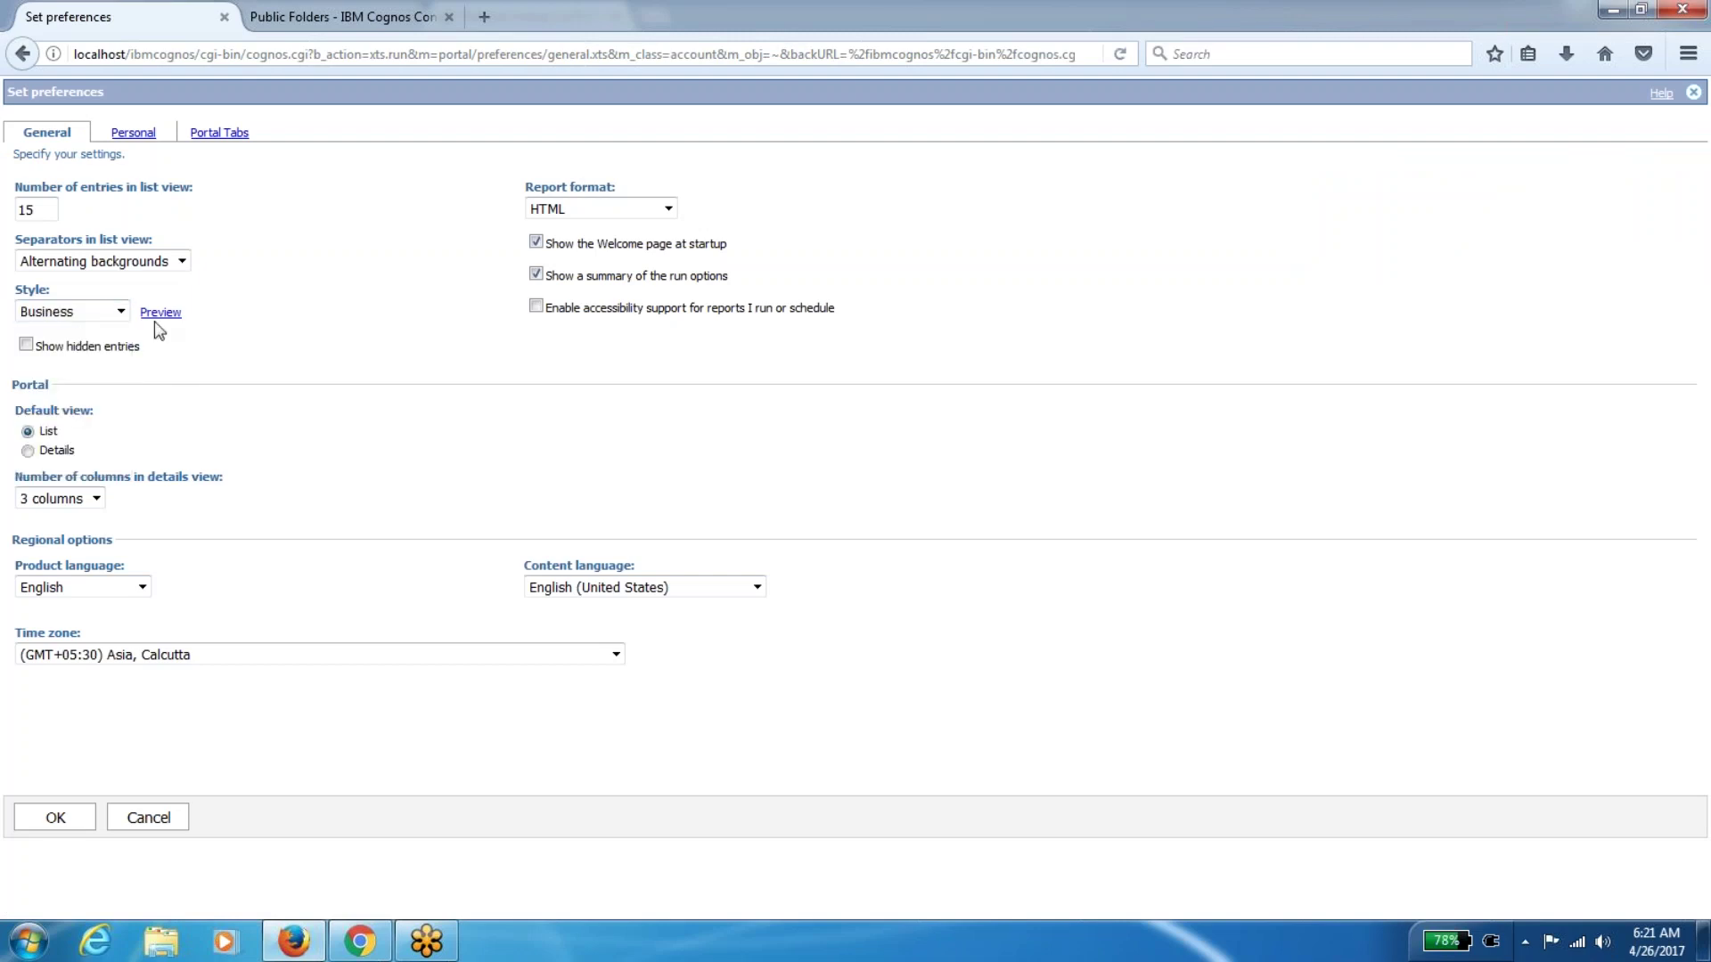
{"action": "left_click", "coordinate": [159, 815]}
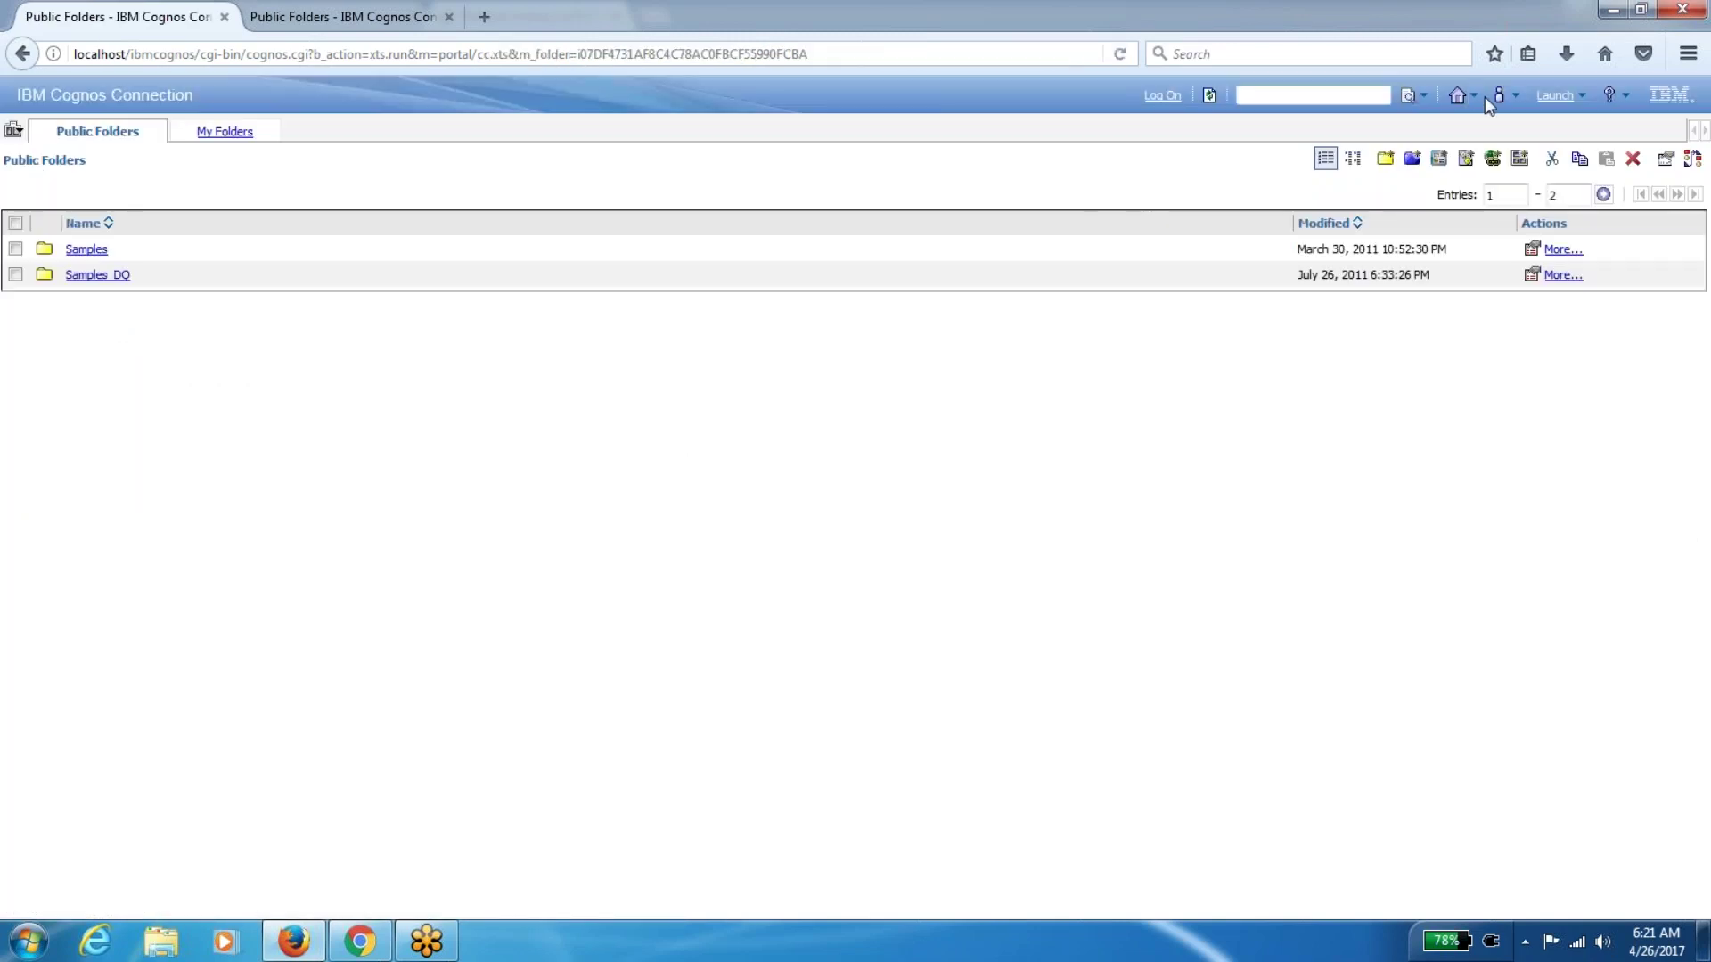
Set the portal style to Business in My Preferences, preview the style, and save the settings
{"action": "left_click", "coordinate": [1516, 100]}
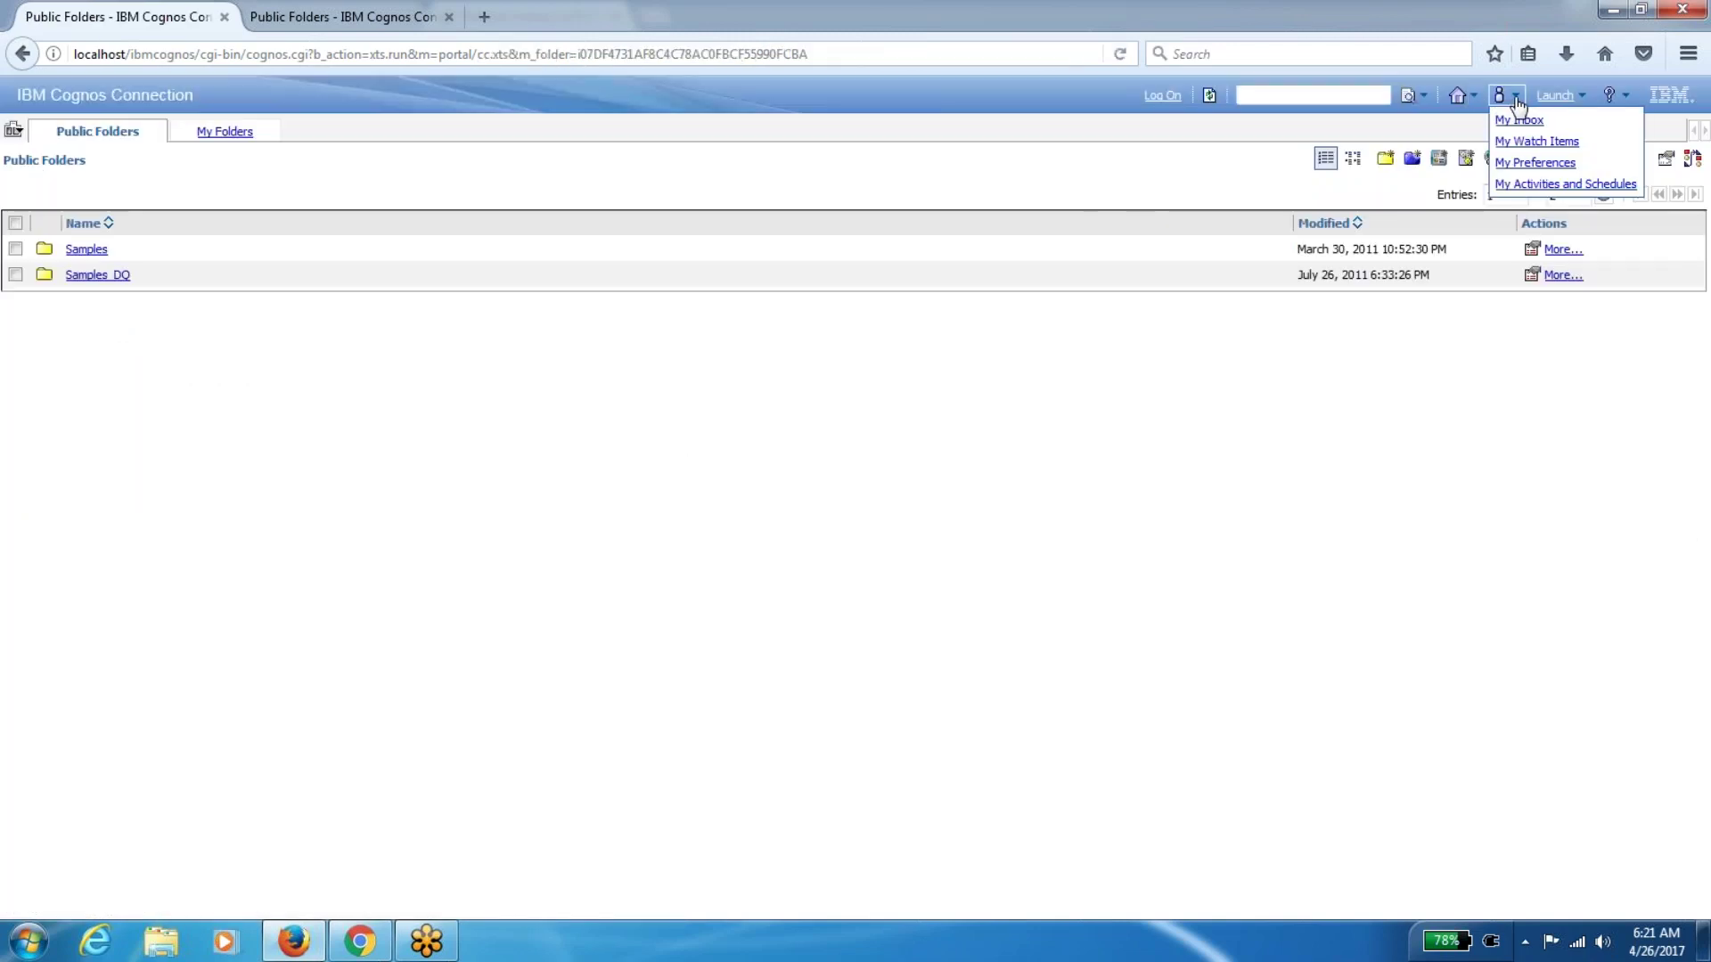
{"action": "left_click", "coordinate": [1541, 172]}
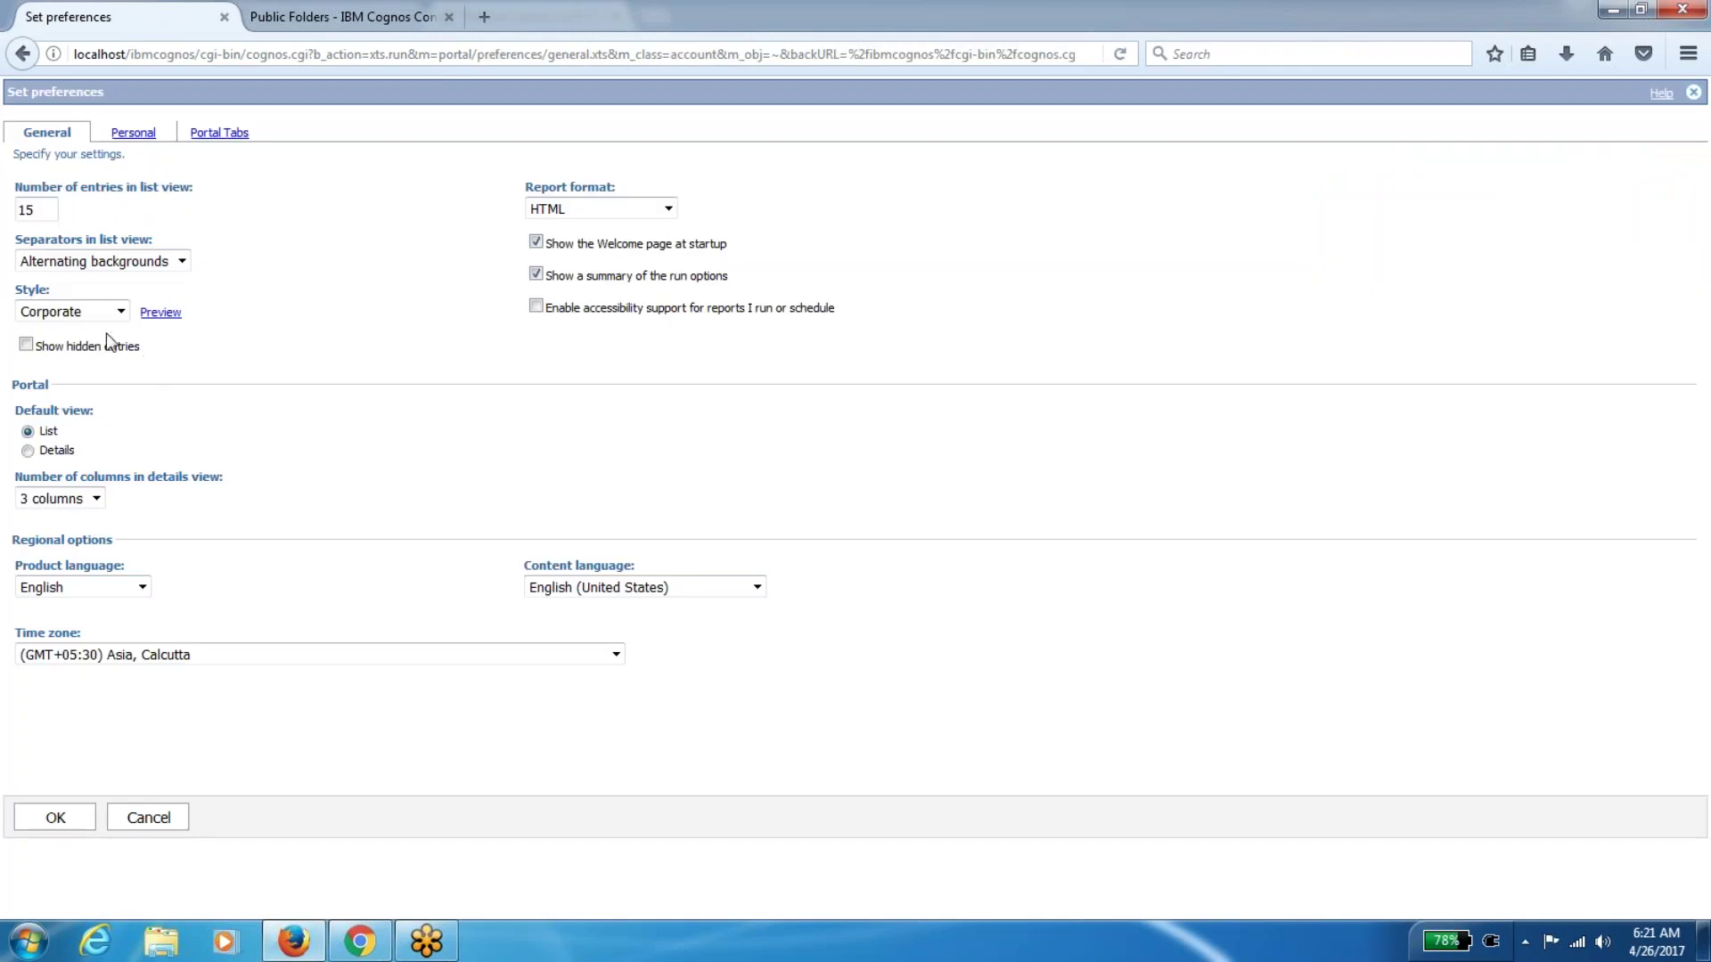
{"action": "left_click", "coordinate": [101, 319]}
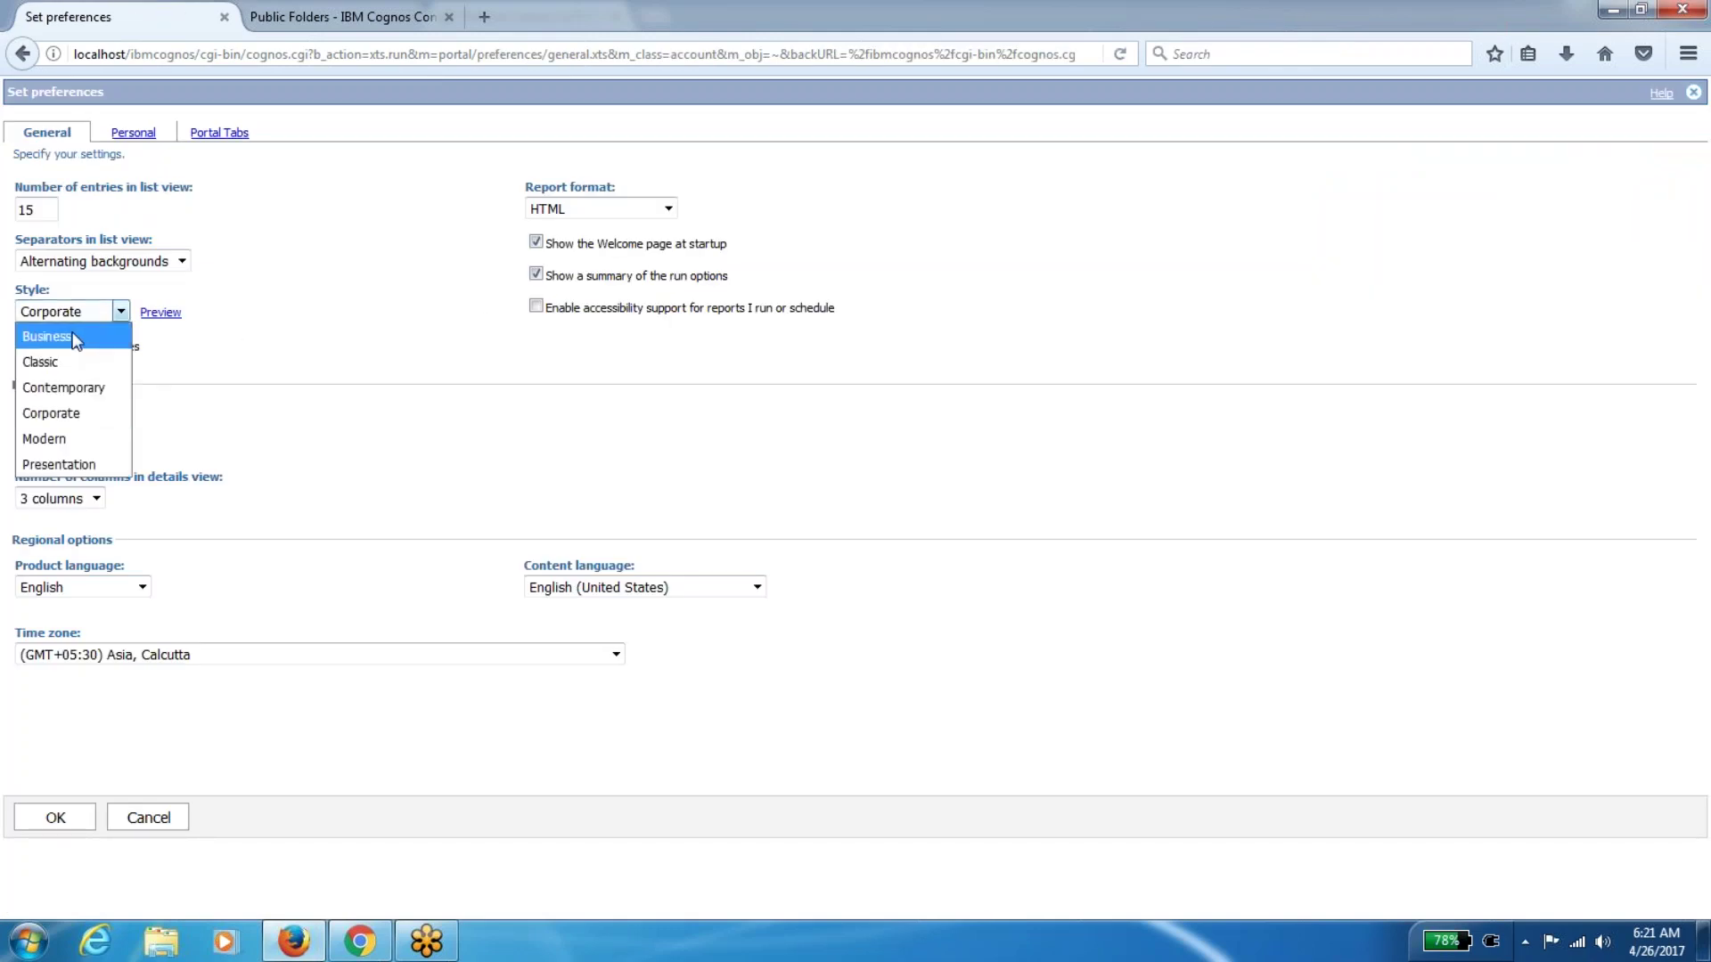
{"action": "left_click", "coordinate": [72, 336]}
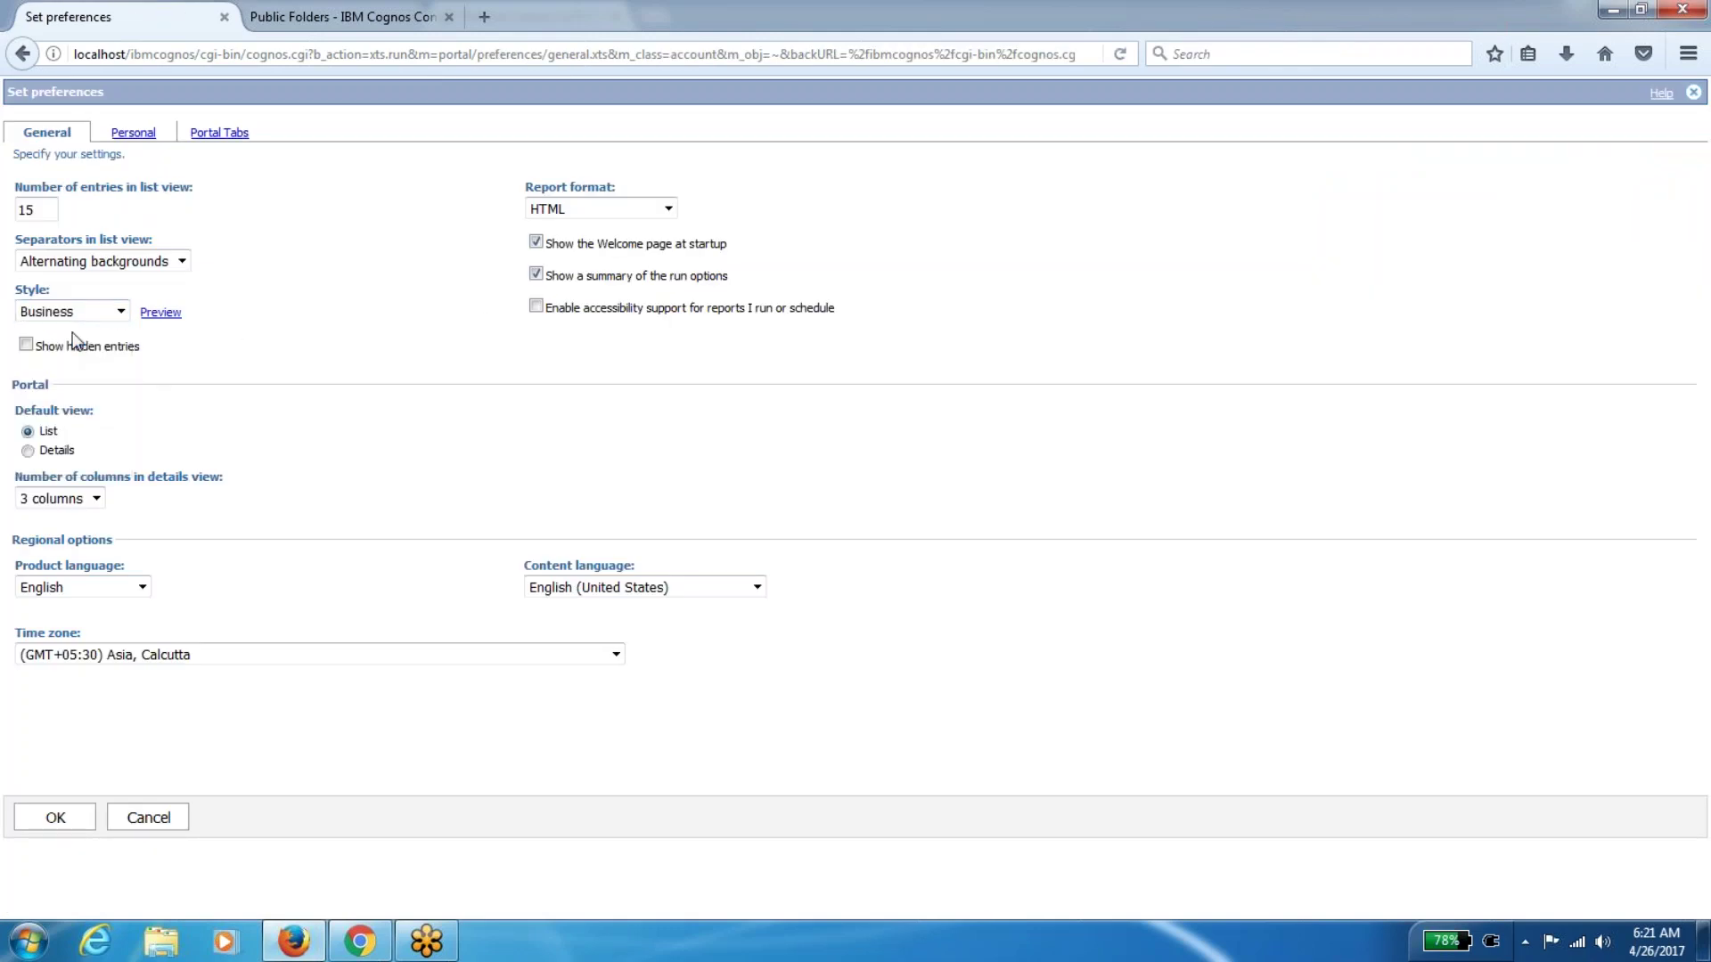
{"action": "left_click", "coordinate": [162, 314]}
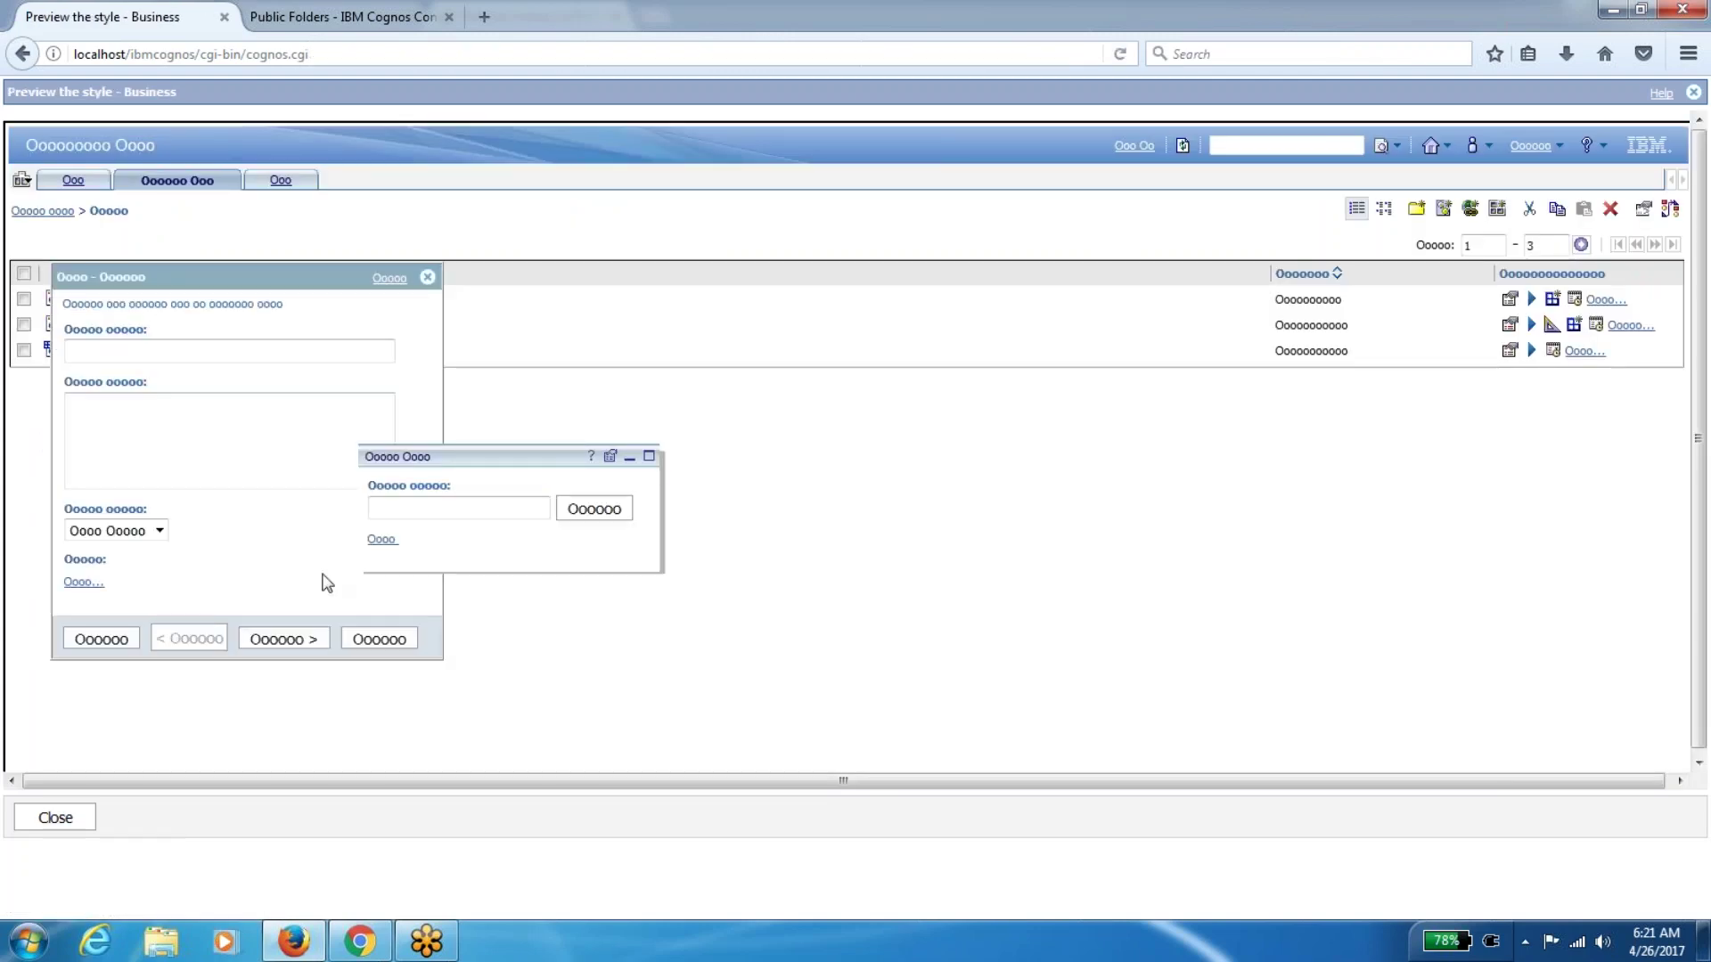
{"action": "mouse_move", "coordinate": [368, 540]}
{"action": "left_mouse_down"}
{"action": "mouse_move", "coordinate": [347, 546]}
{"action": "mouse_move", "coordinate": [389, 550]}
{"action": "left_mouse_up"}
{"action": "left_click", "coordinate": [407, 550]}
{"action": "left_click", "coordinate": [56, 815]}
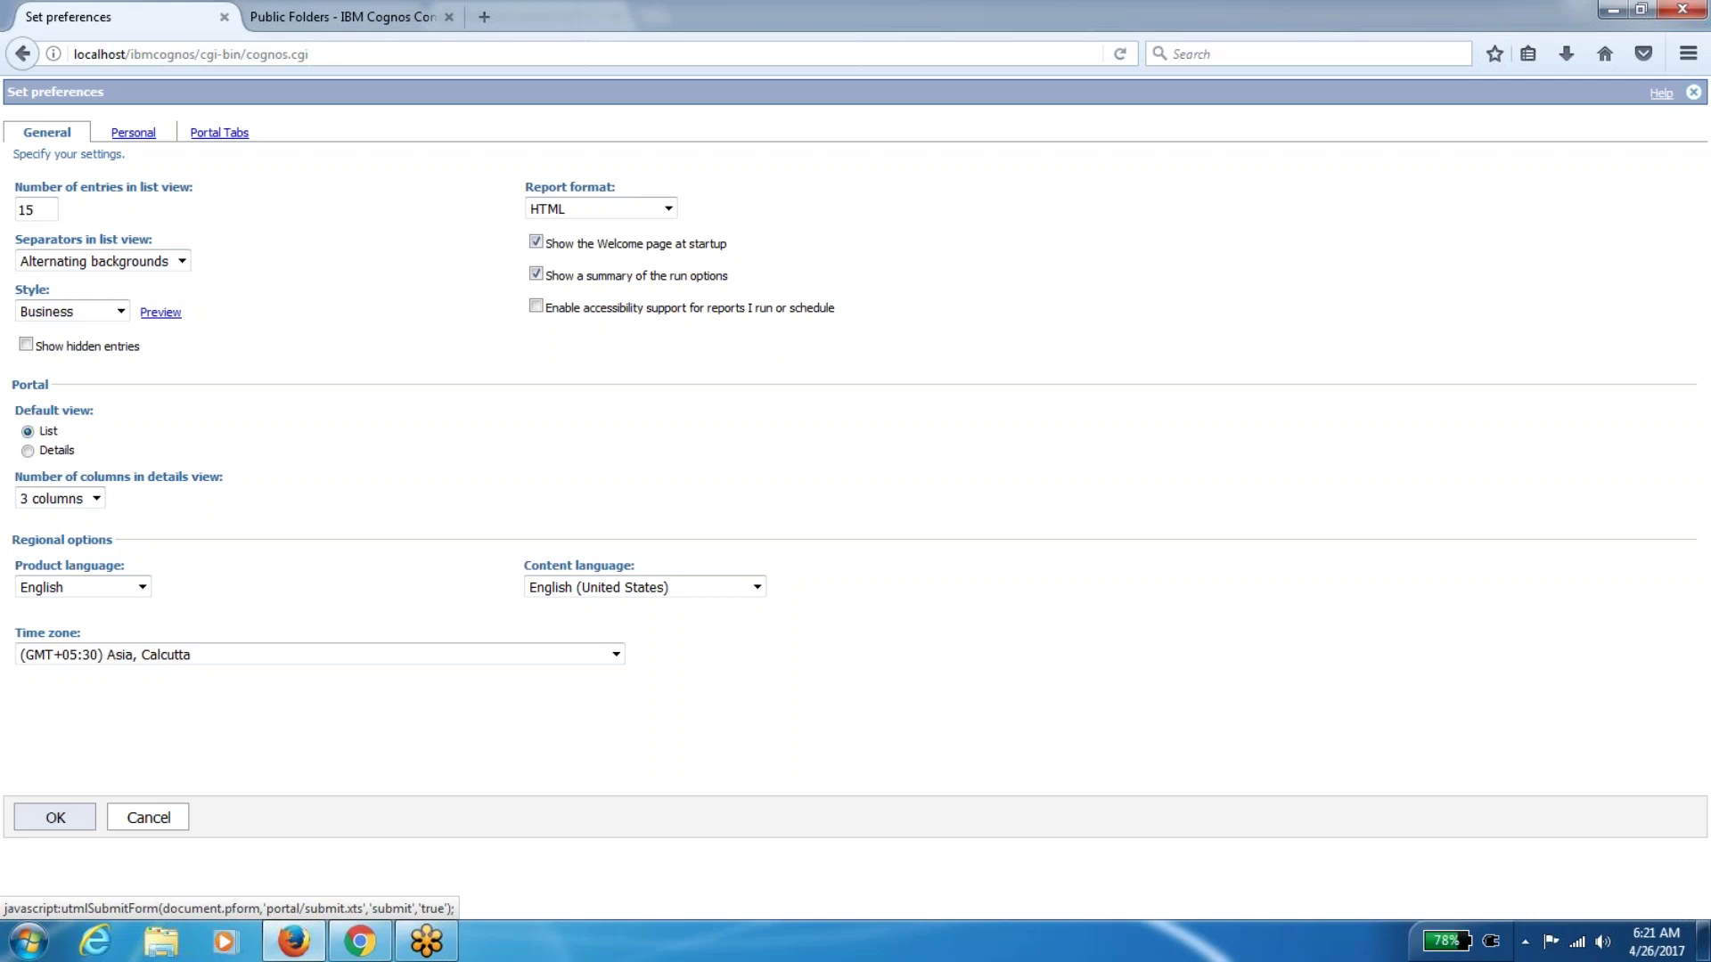
{"action": "left_click", "coordinate": [55, 817]}
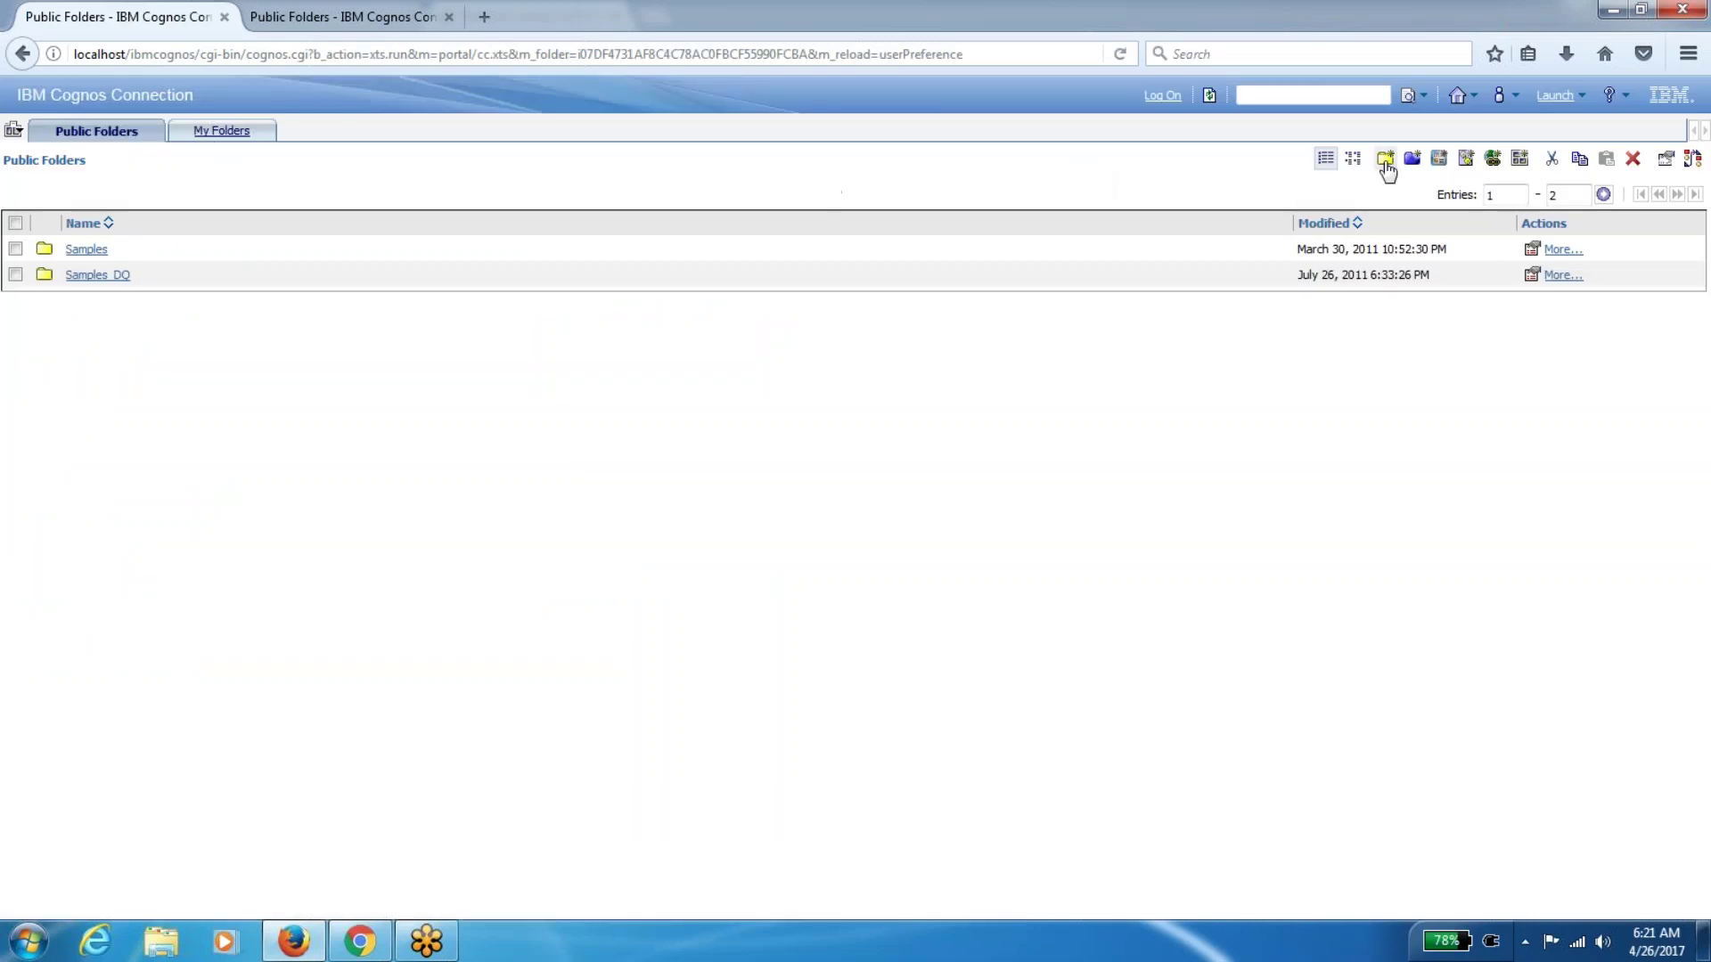
Change the portal style to Presentation in My Preferences, preview it, and save the settings
{"action": "left_click", "coordinate": [1511, 96]}
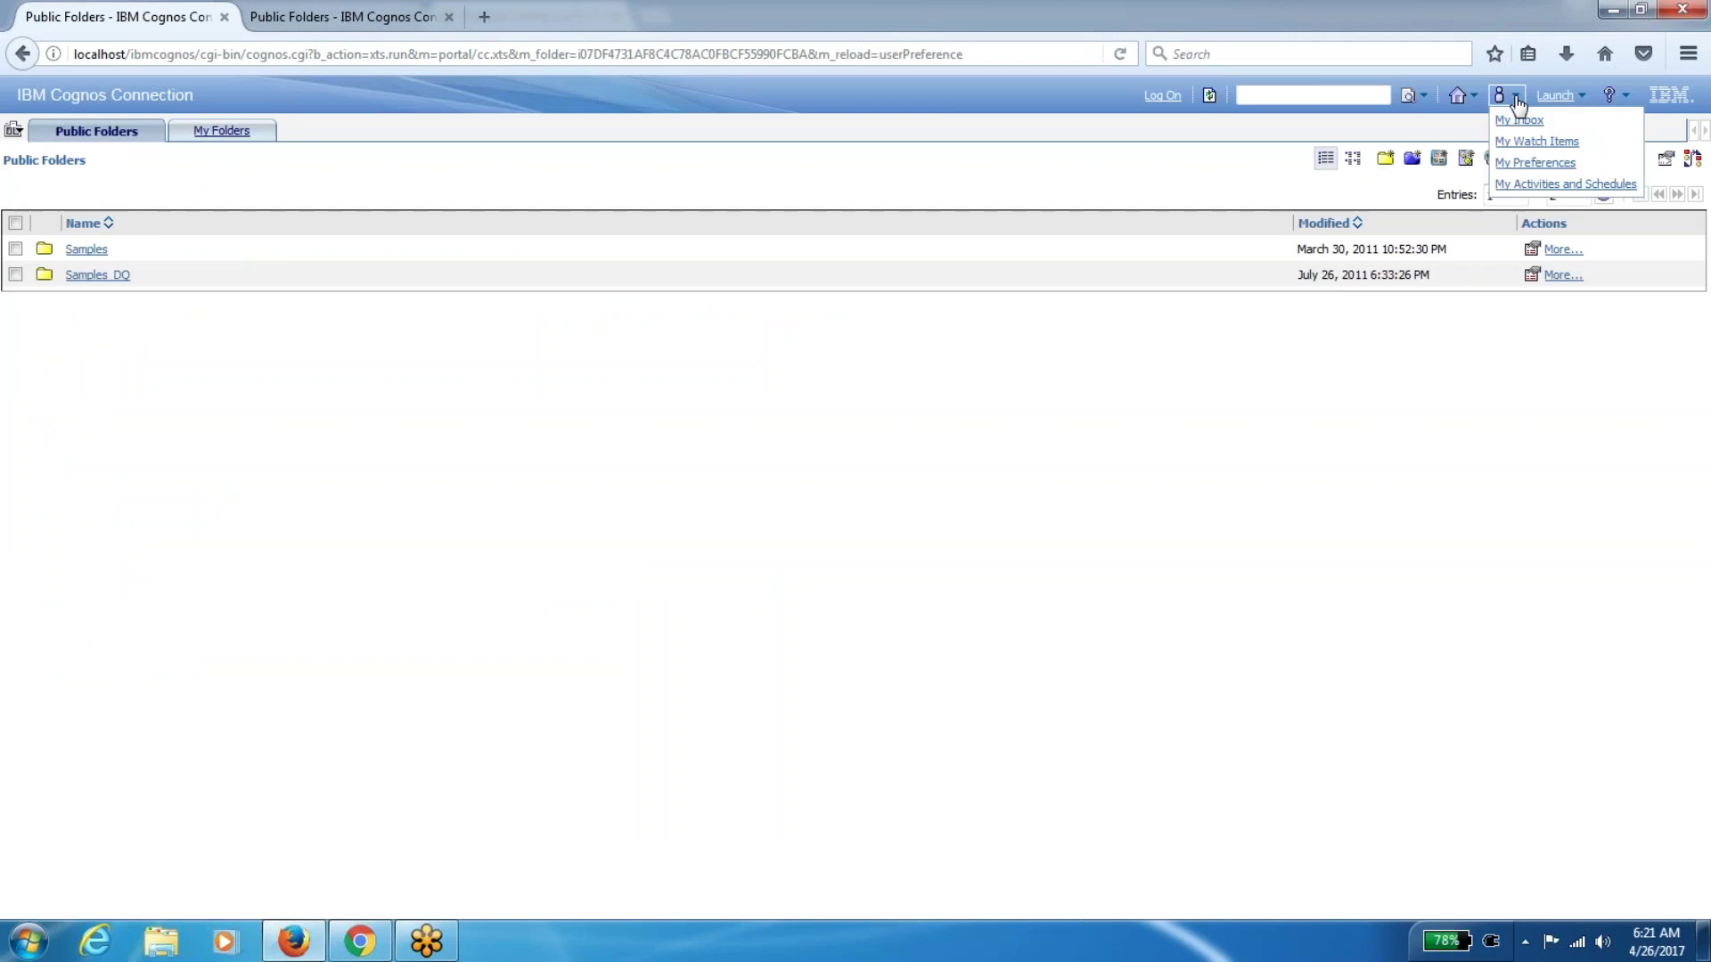
{"action": "left_click", "coordinate": [1526, 162]}
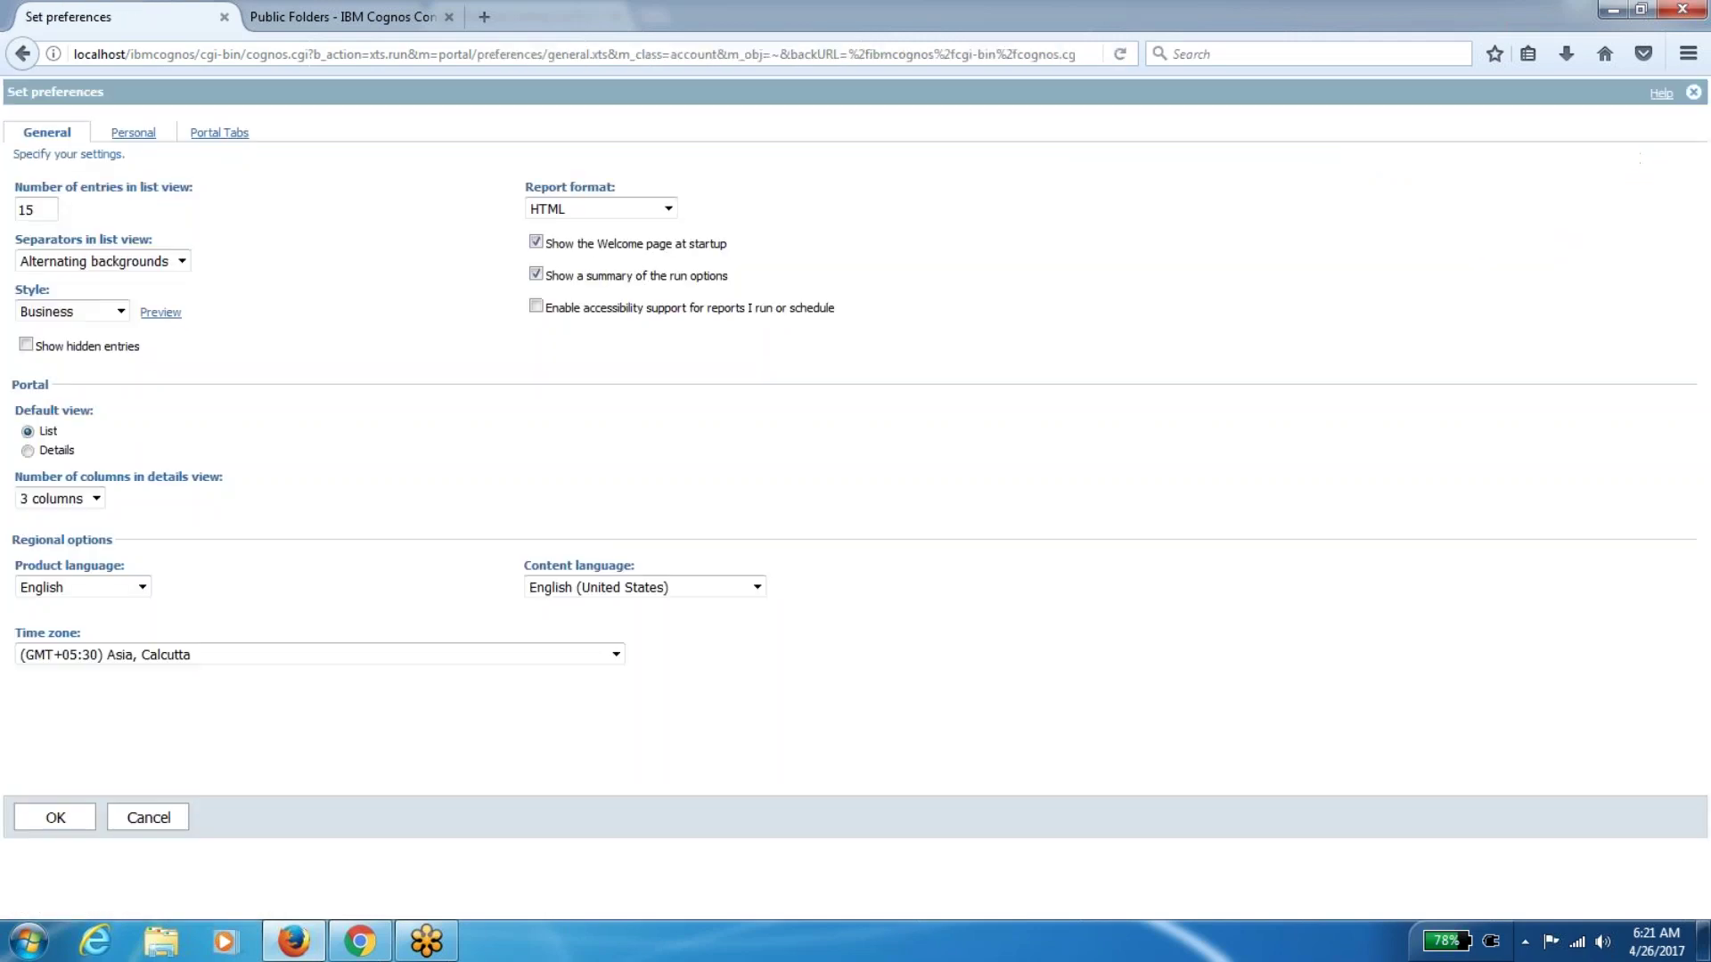
{"action": "left_click", "coordinate": [120, 312]}
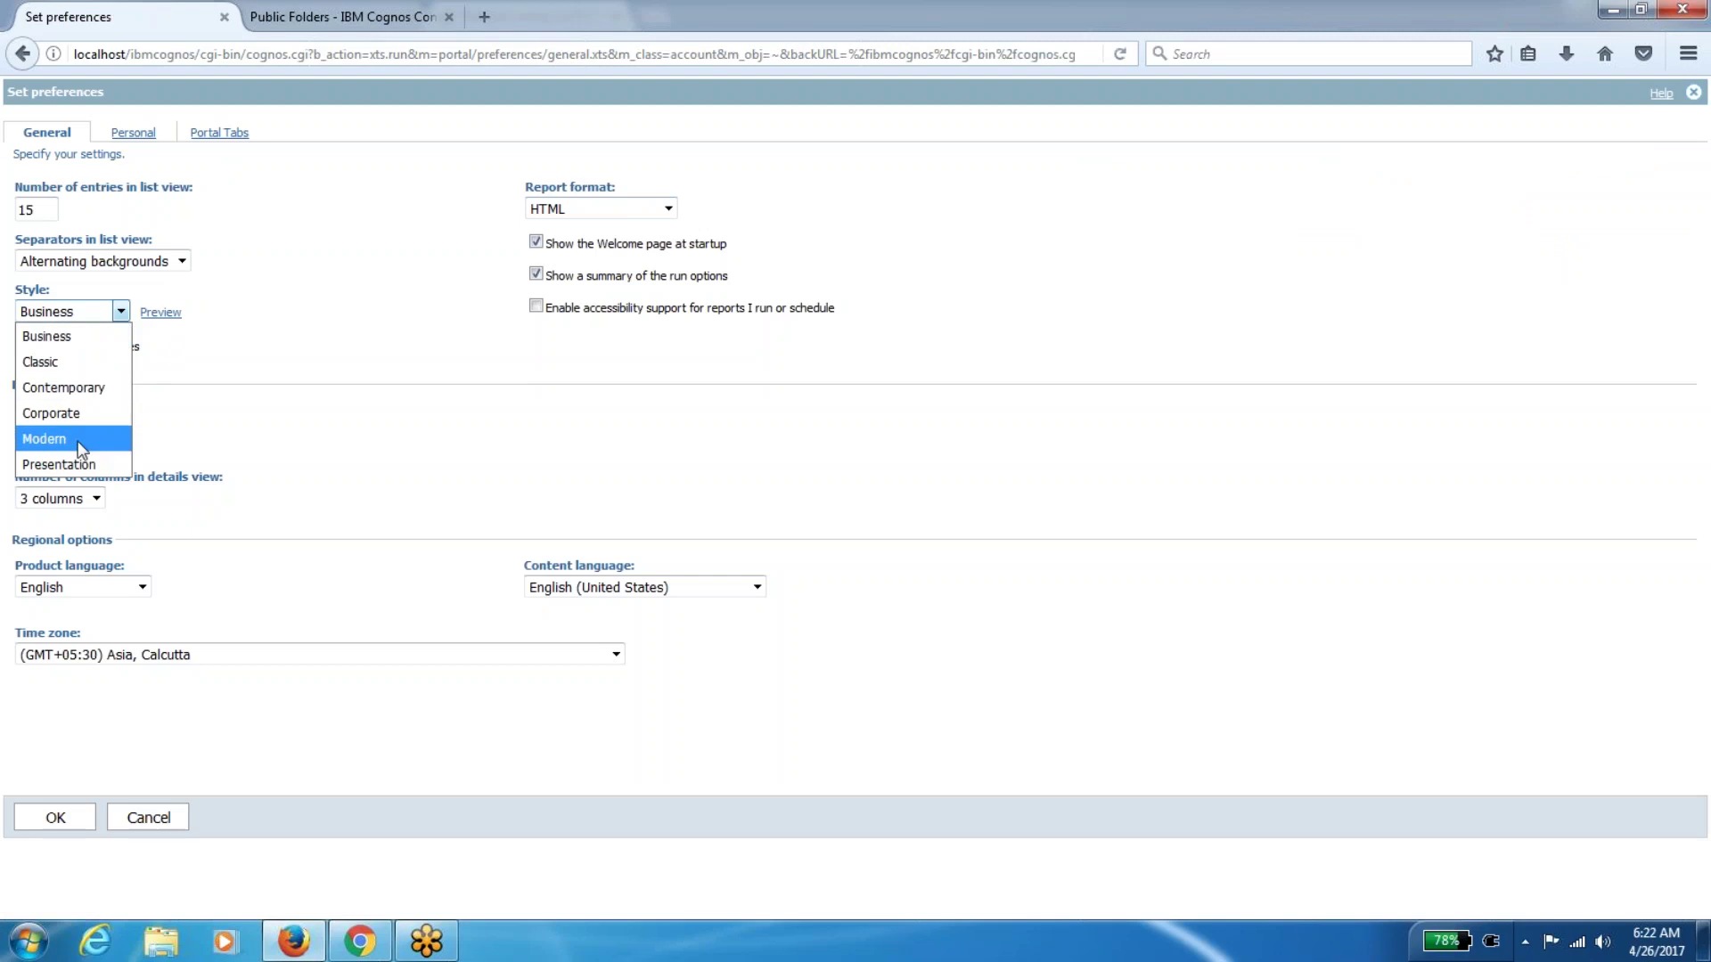
{"action": "left_click", "coordinate": [78, 465]}
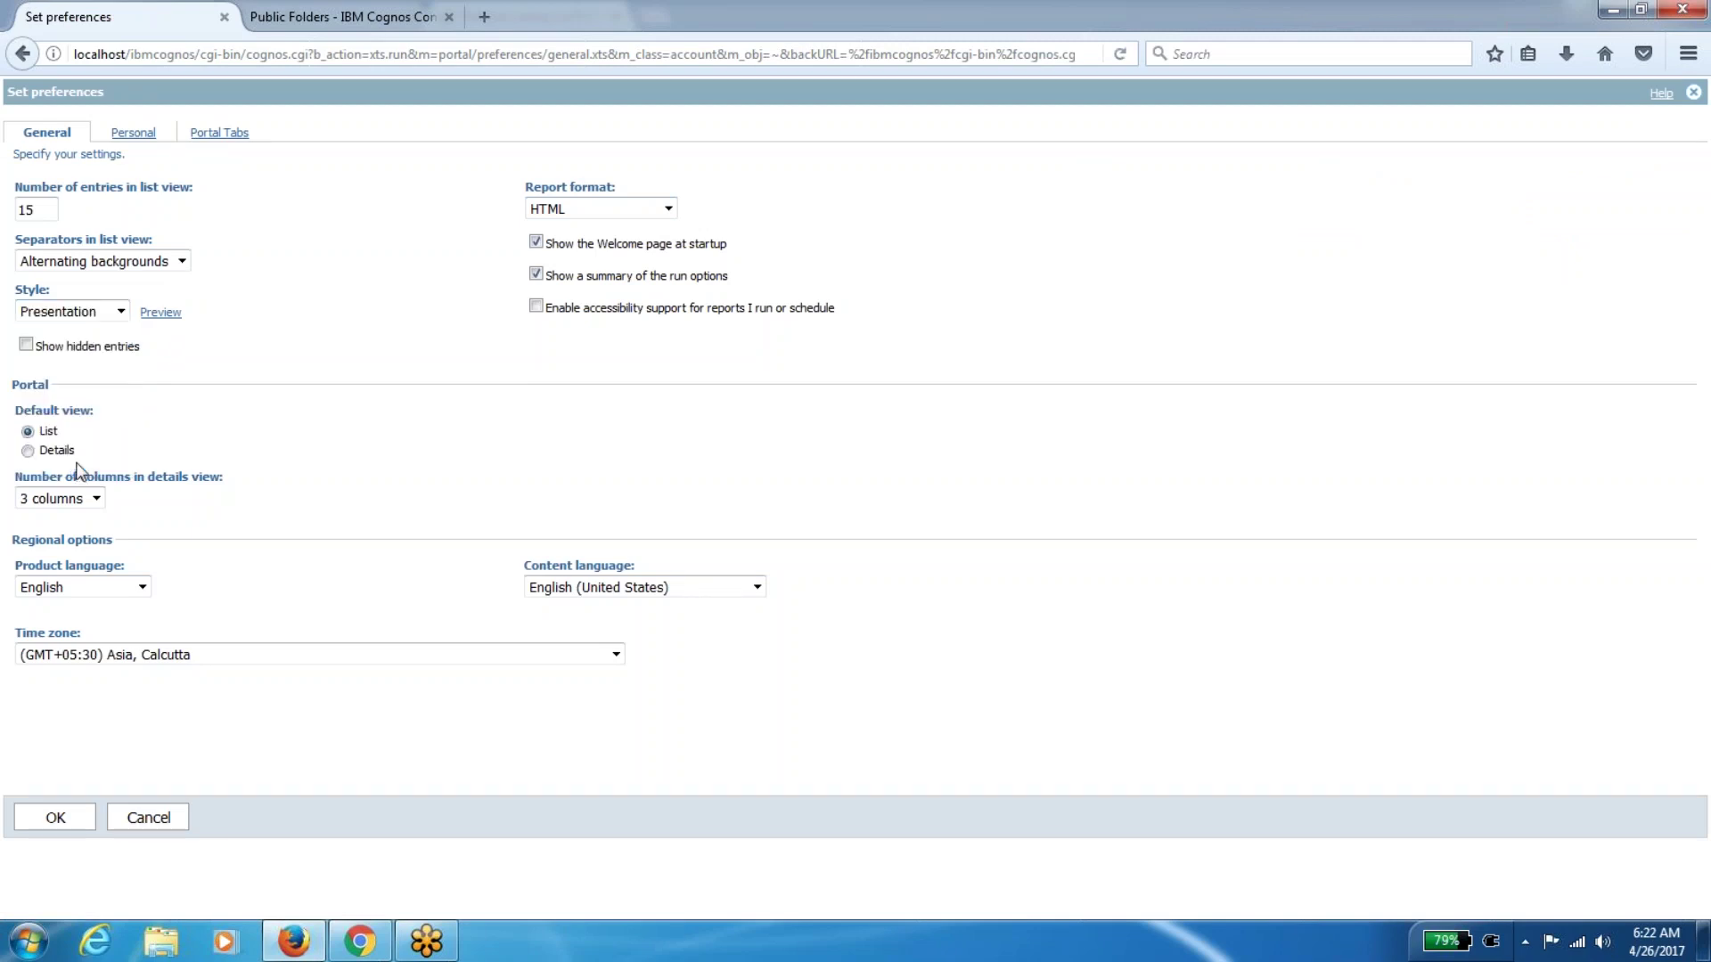
{"action": "left_click", "coordinate": [160, 312]}
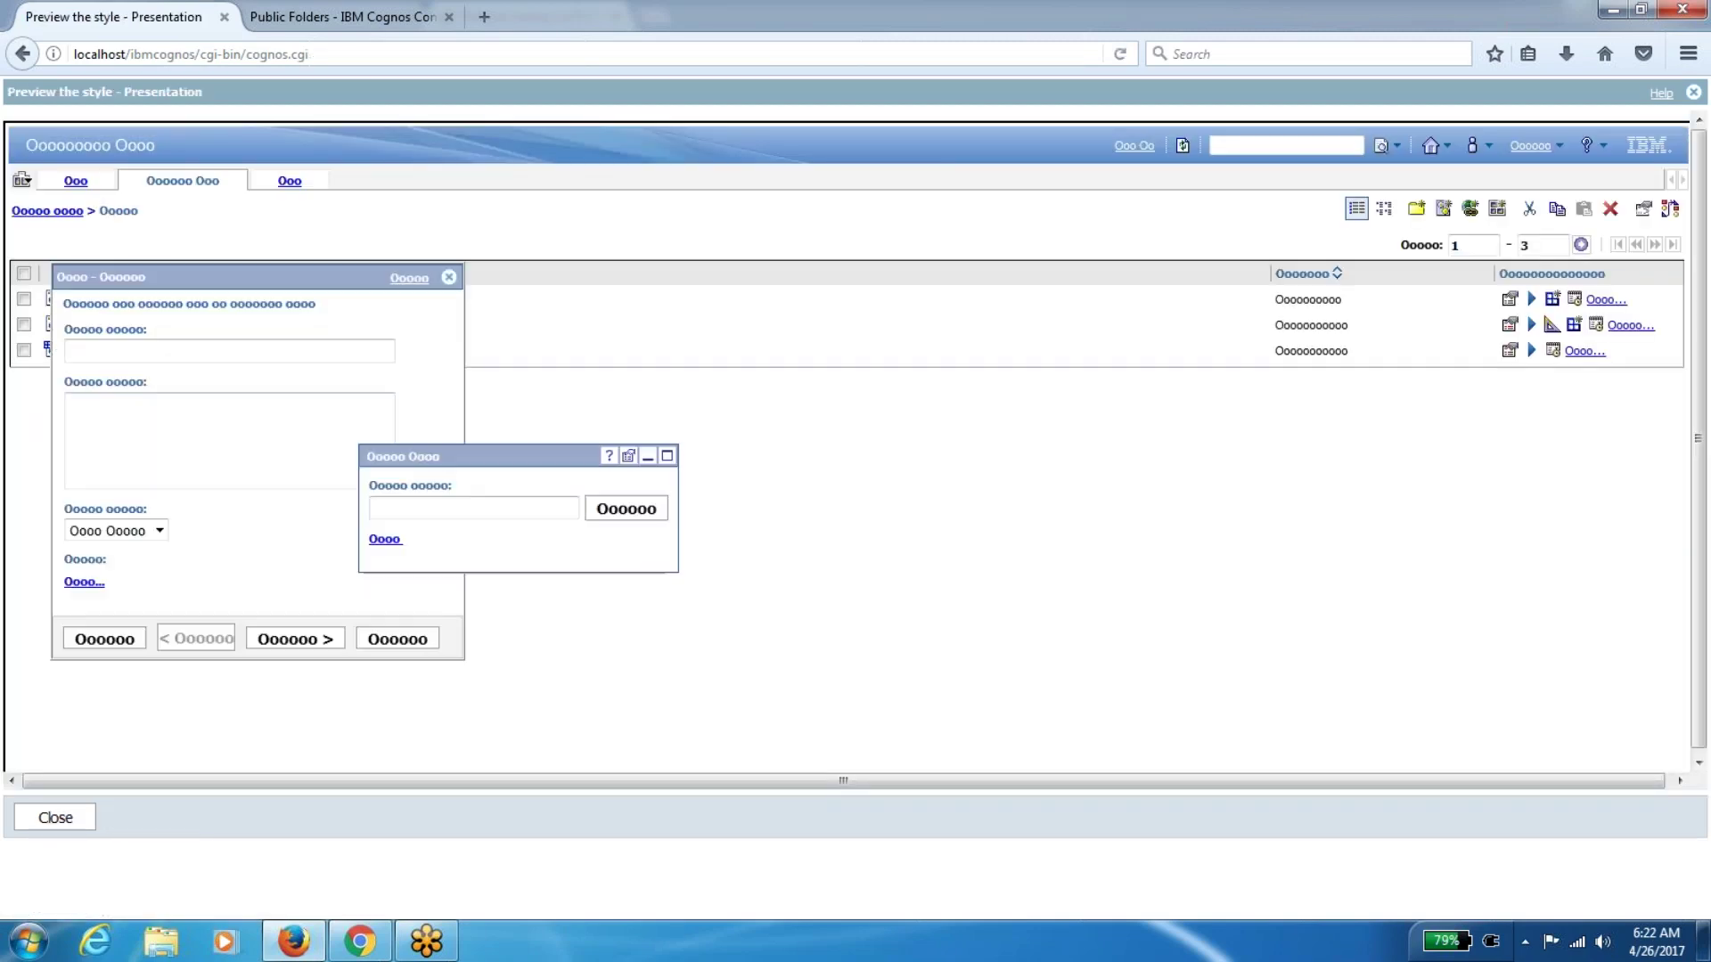
{"action": "left_click", "coordinate": [62, 818]}
{"action": "left_click", "coordinate": [55, 818]}
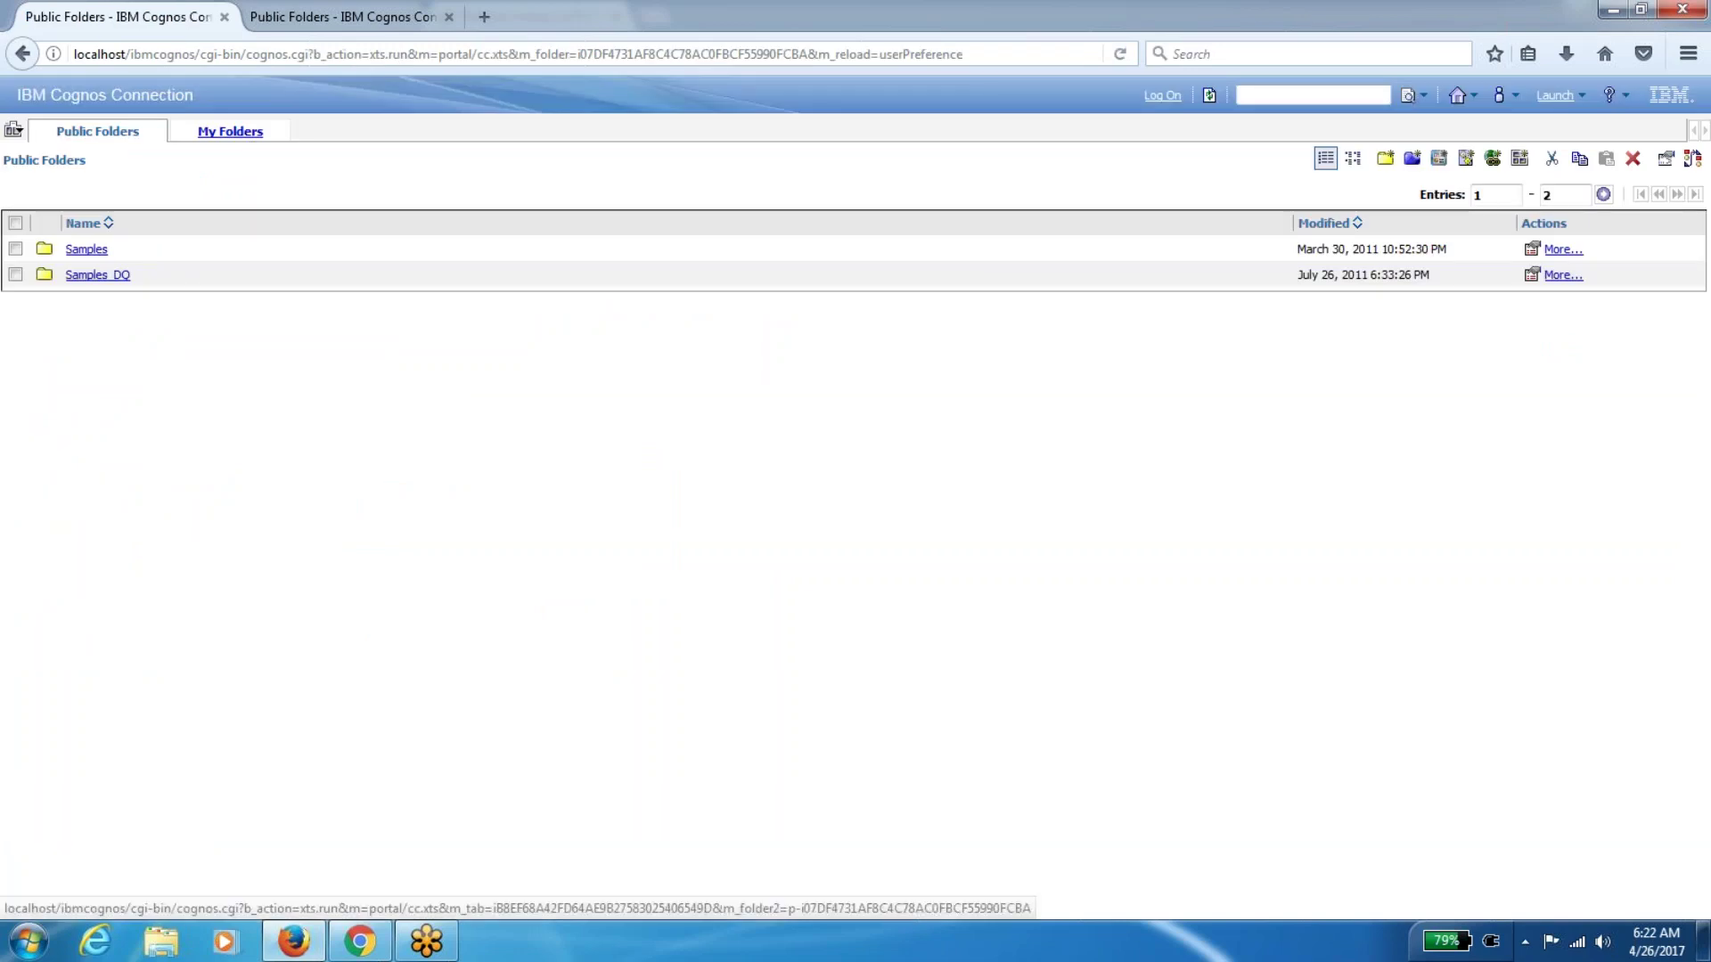
Change the portal style to Corporate in My Preferences, preview it, and save the settings
{"action": "left_click", "coordinate": [254, 140]}
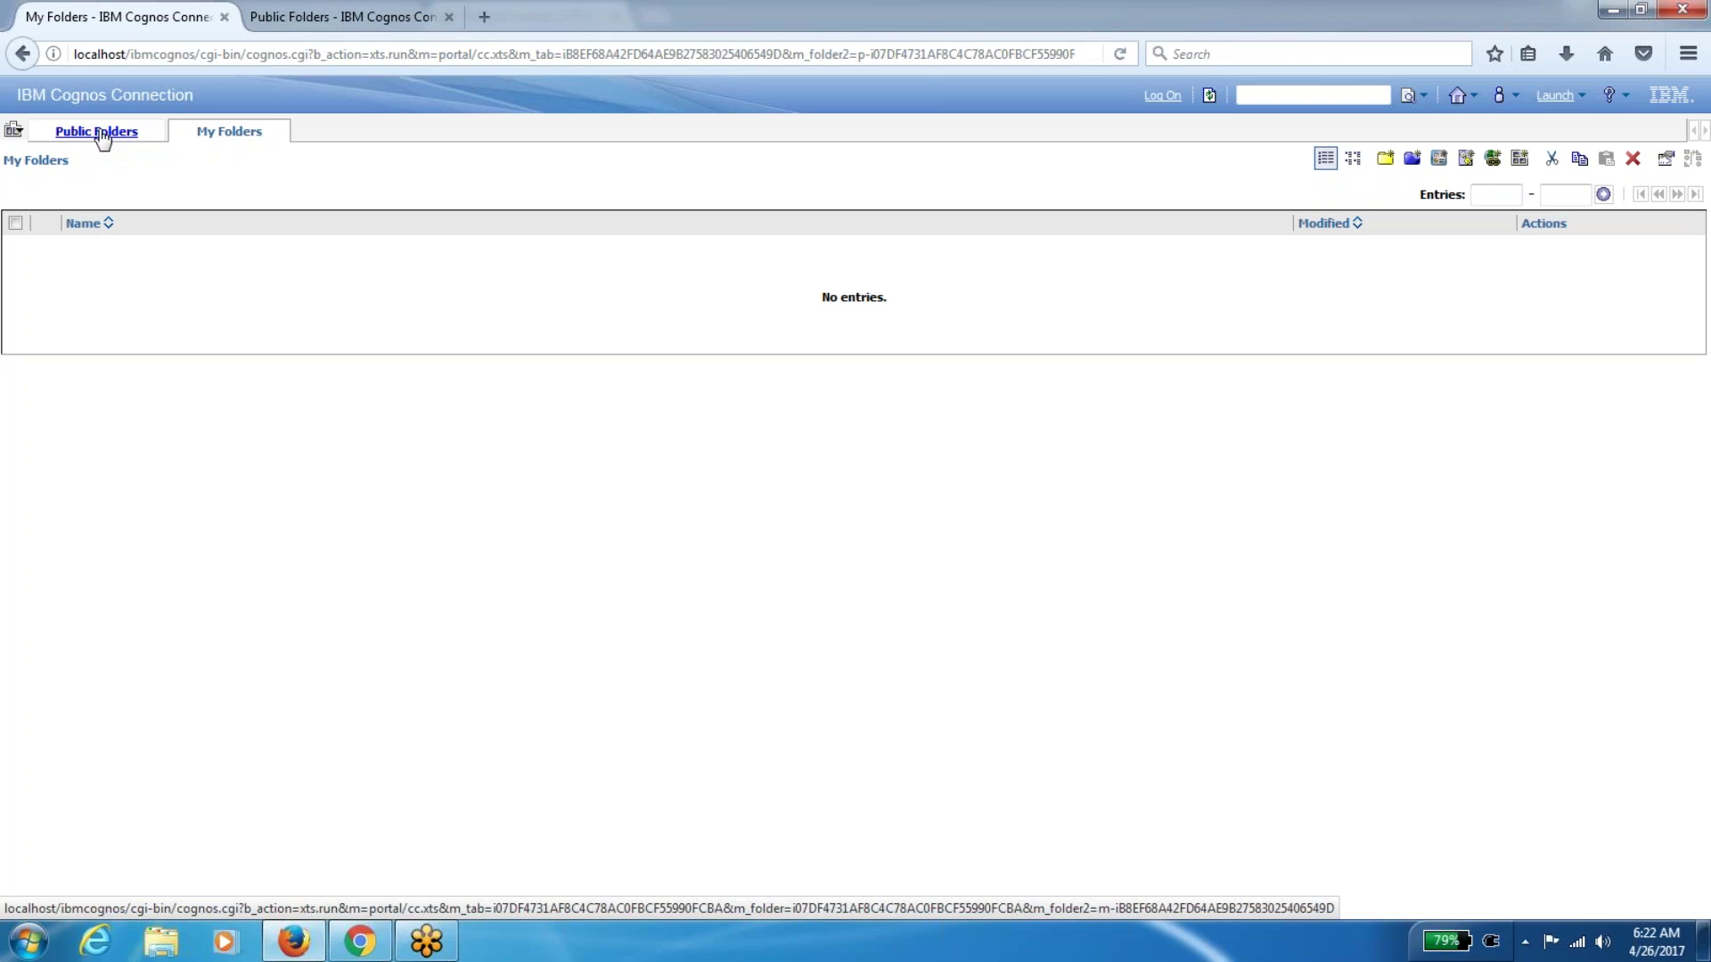
{"action": "left_click", "coordinate": [100, 132]}
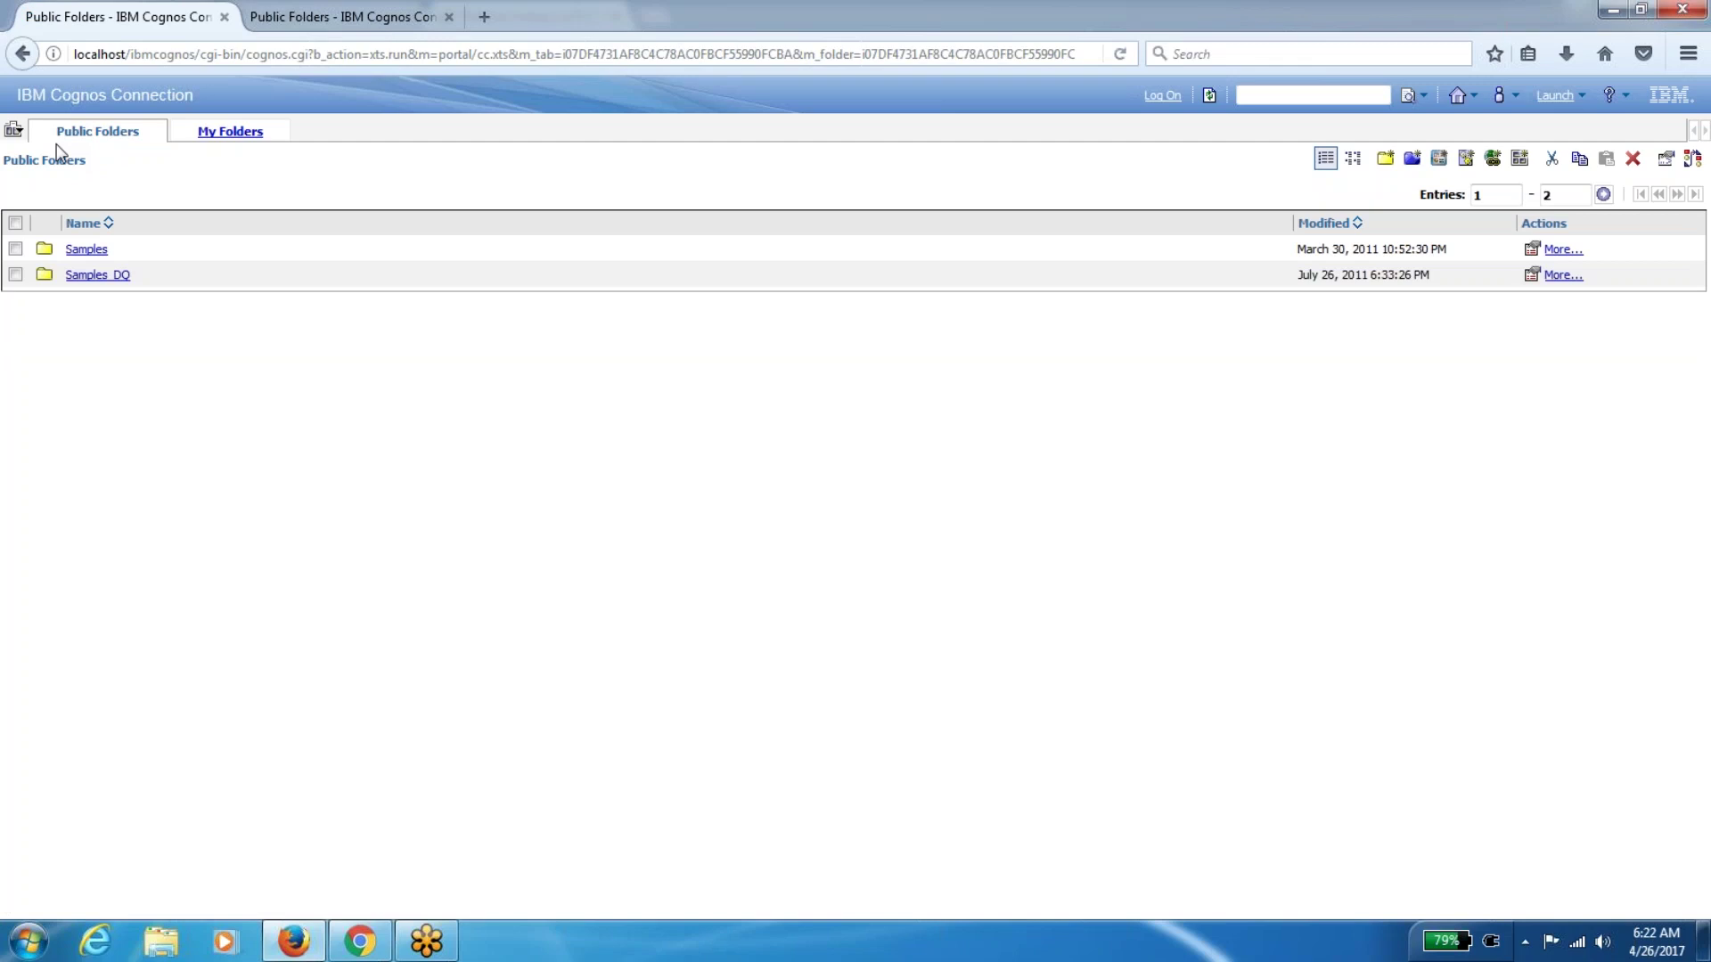
{"action": "left_click", "coordinate": [1504, 95]}
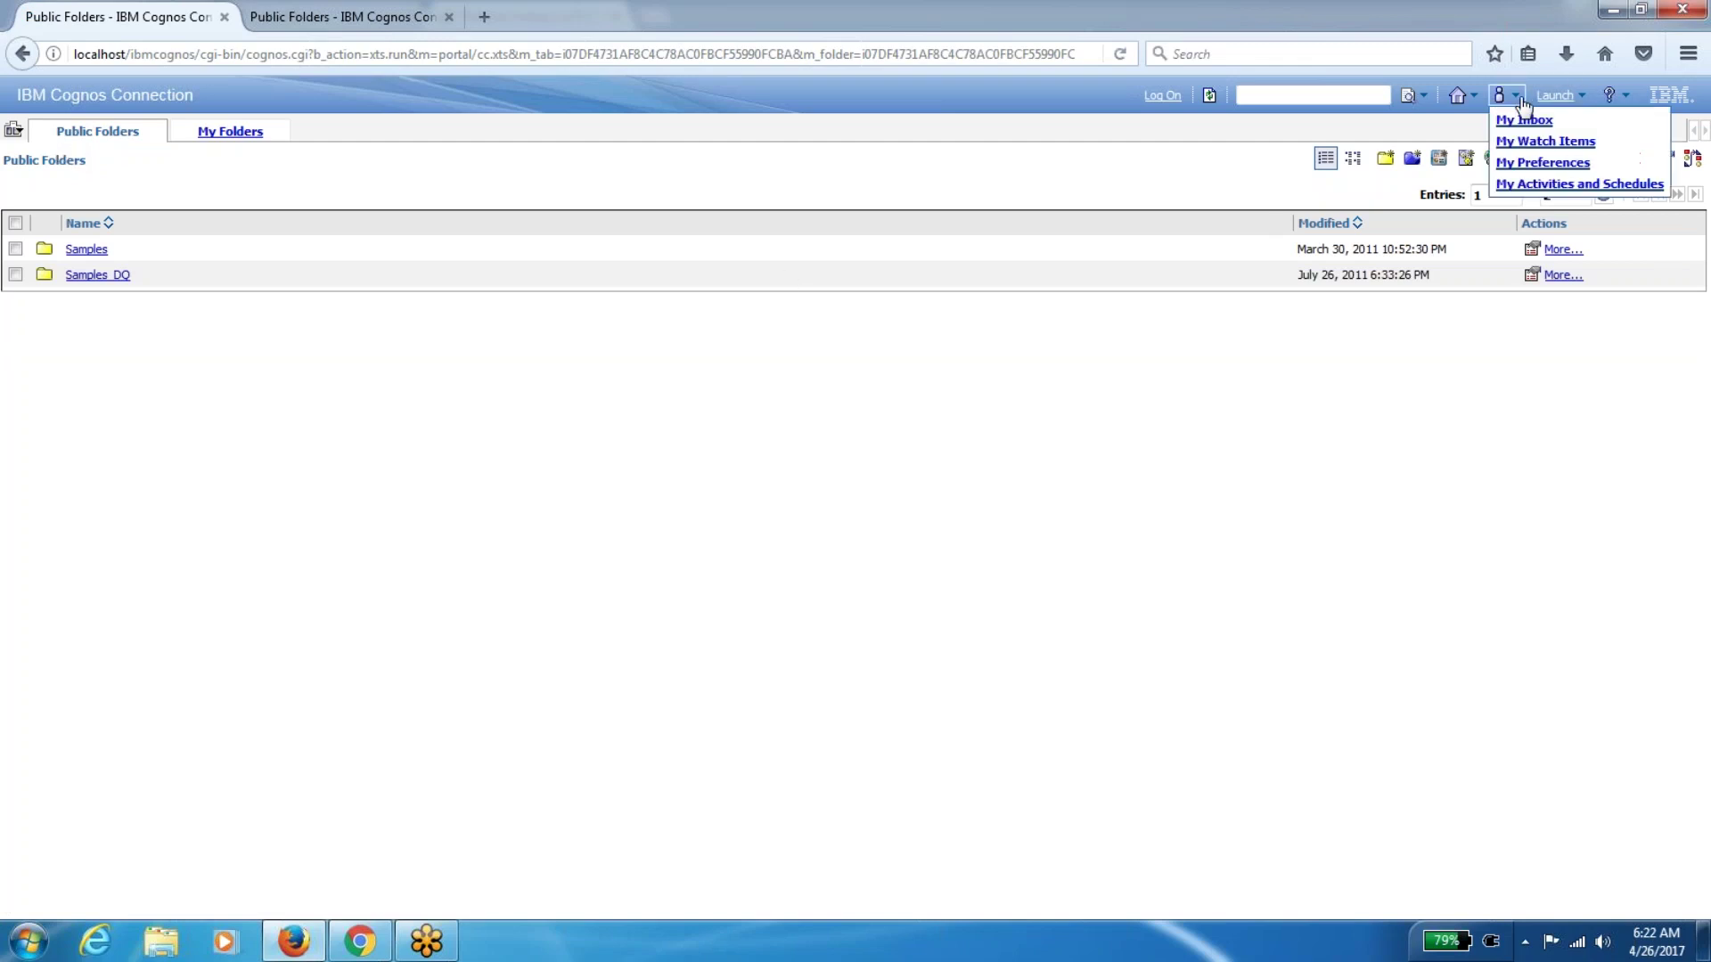
{"action": "left_click", "coordinate": [1531, 163]}
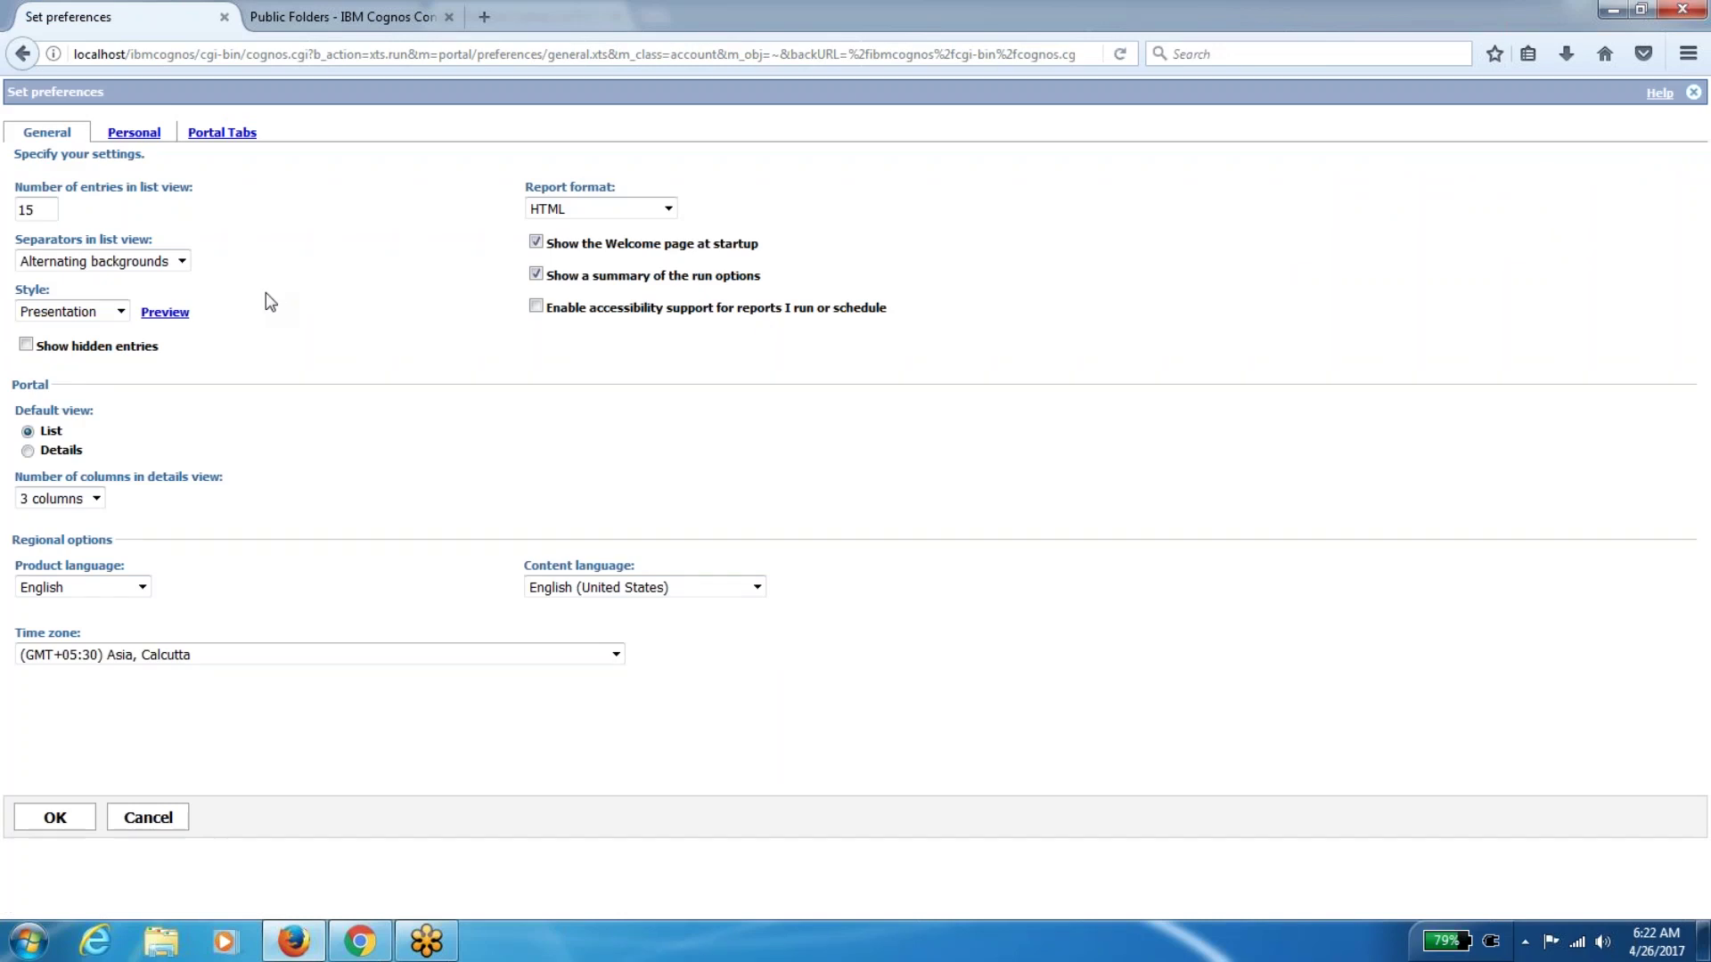
{"action": "left_click", "coordinate": [80, 317]}
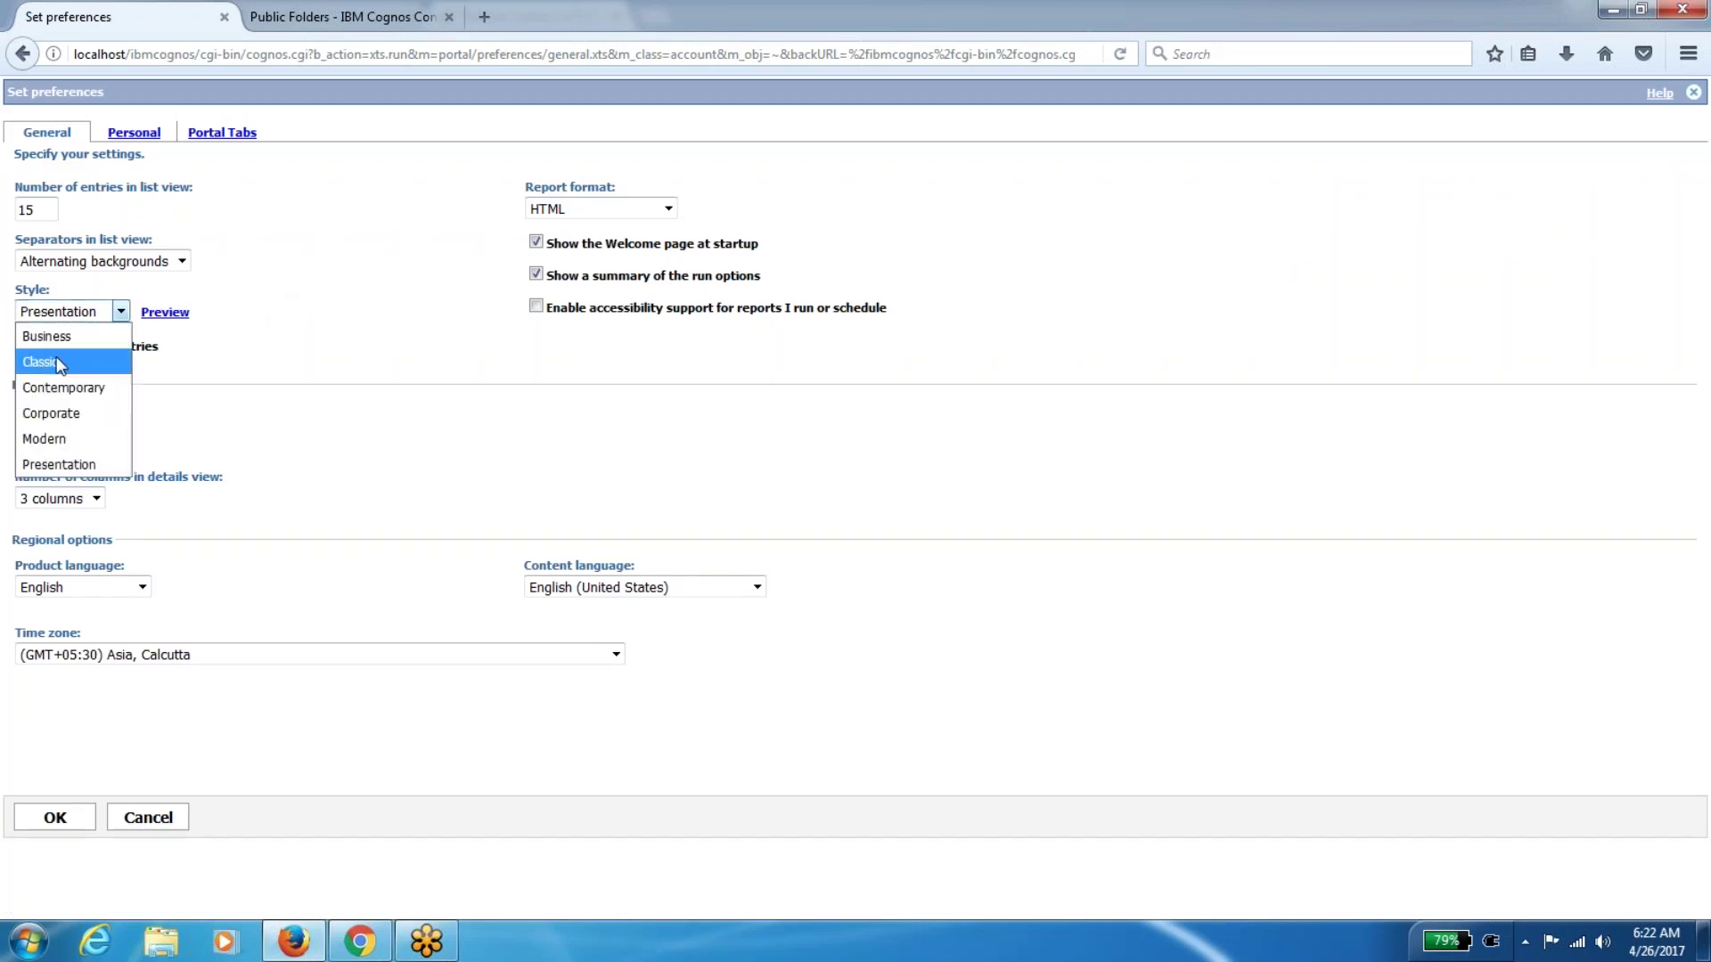
{"action": "left_click", "coordinate": [64, 413]}
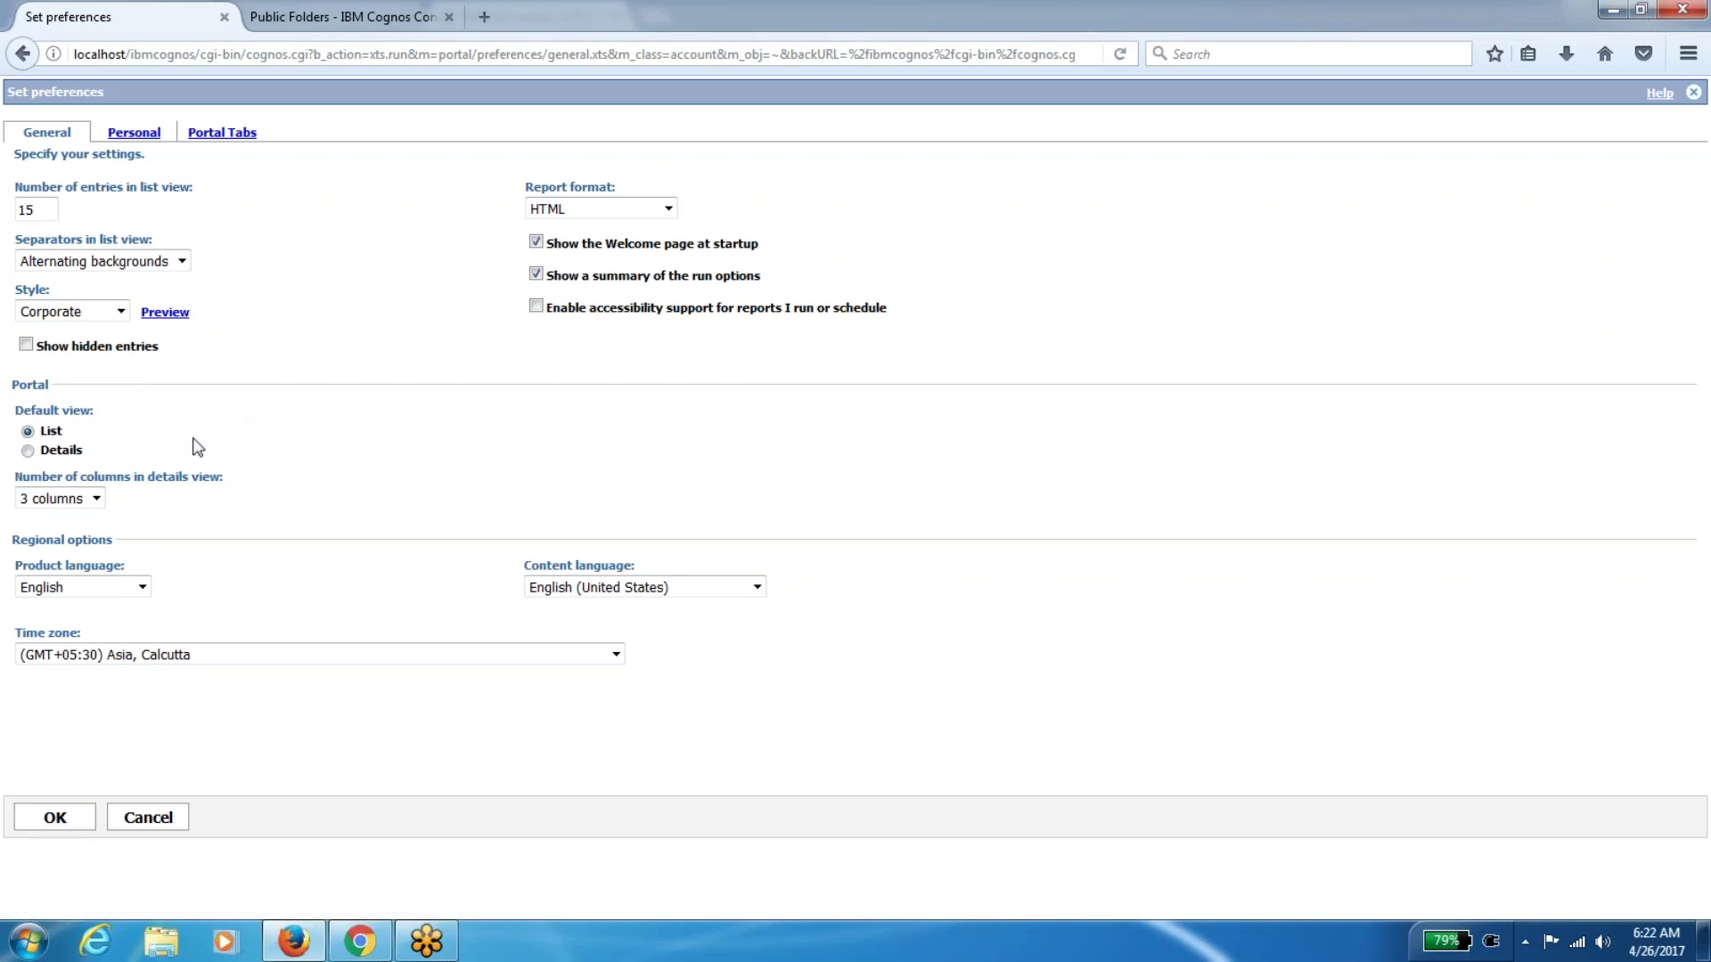
{"action": "left_click", "coordinate": [165, 314]}
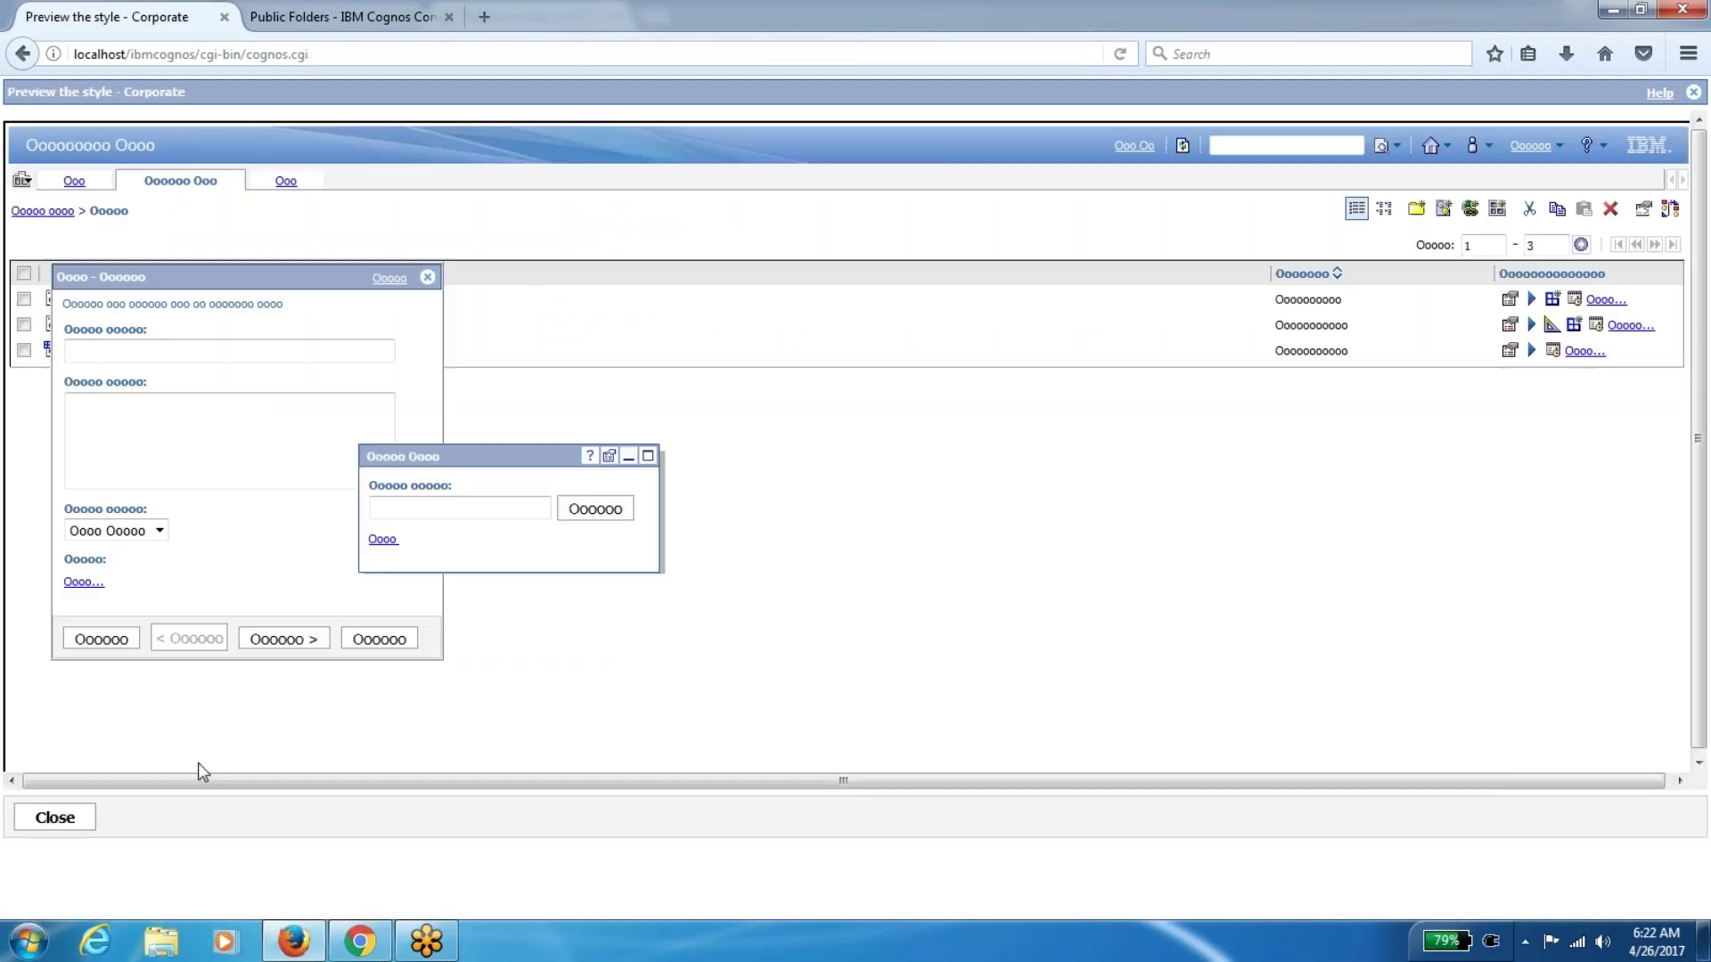
{"action": "left_click", "coordinate": [71, 817]}
{"action": "left_click", "coordinate": [76, 818]}
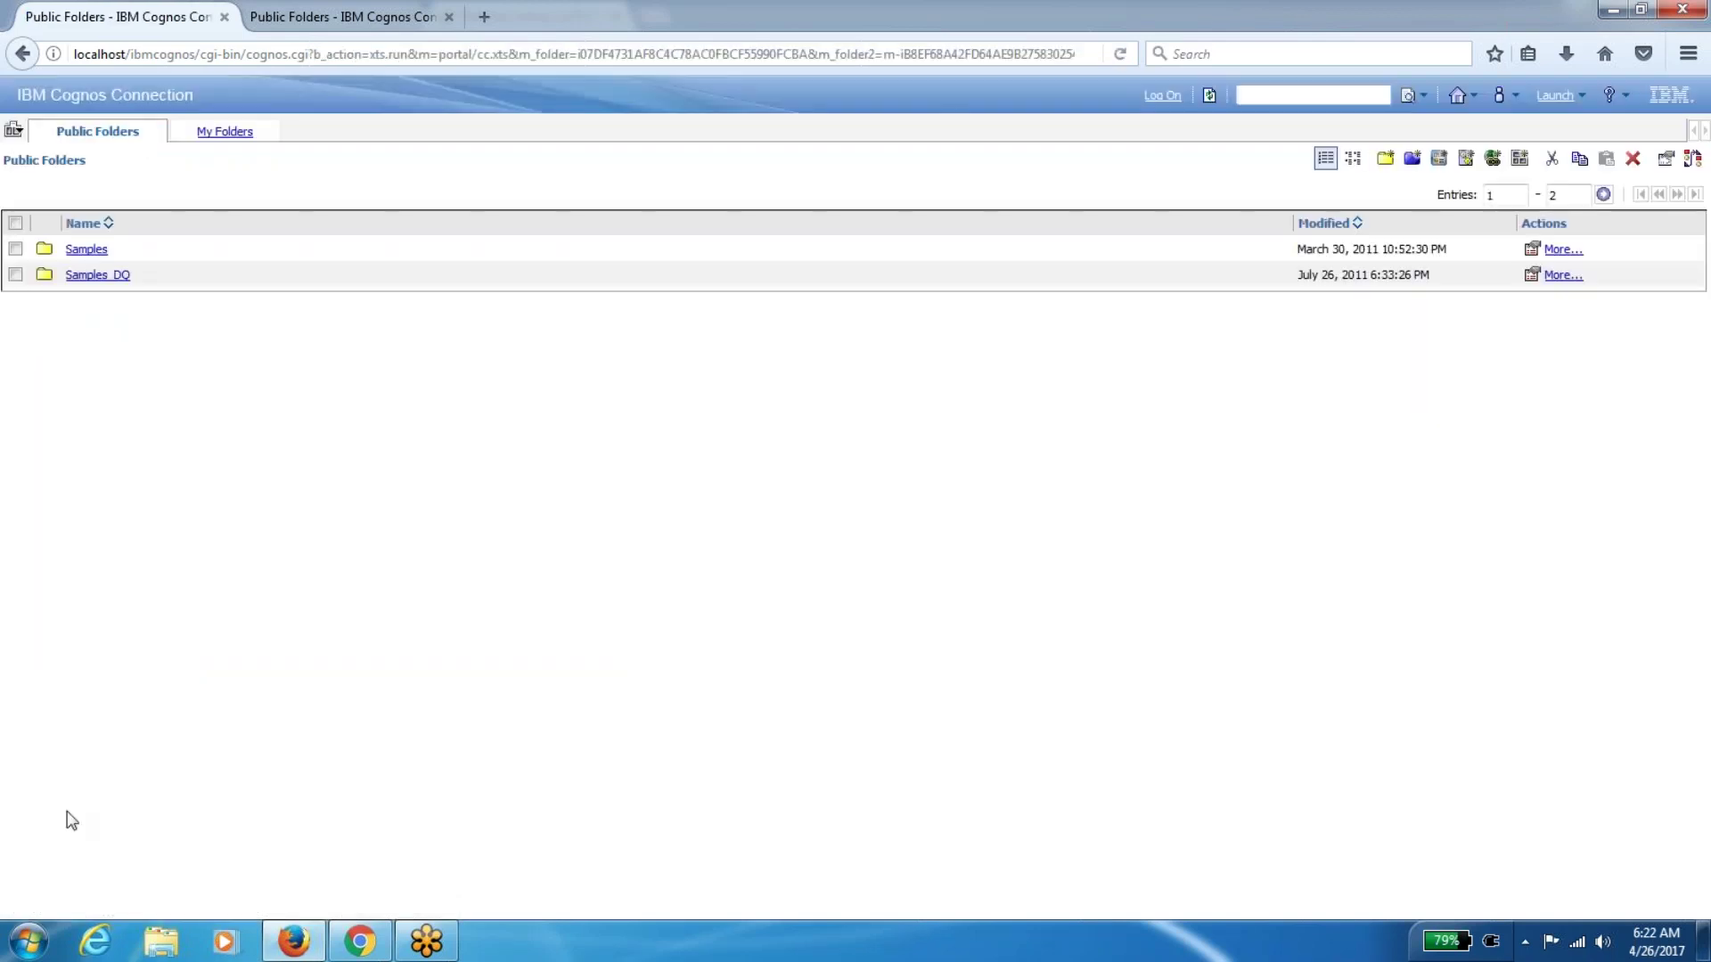
Review the portal default view options in My Preferences against the Public Folders page in the second browser tab, and confirm the preferences
{"action": "left_click", "coordinate": [1579, 107]}
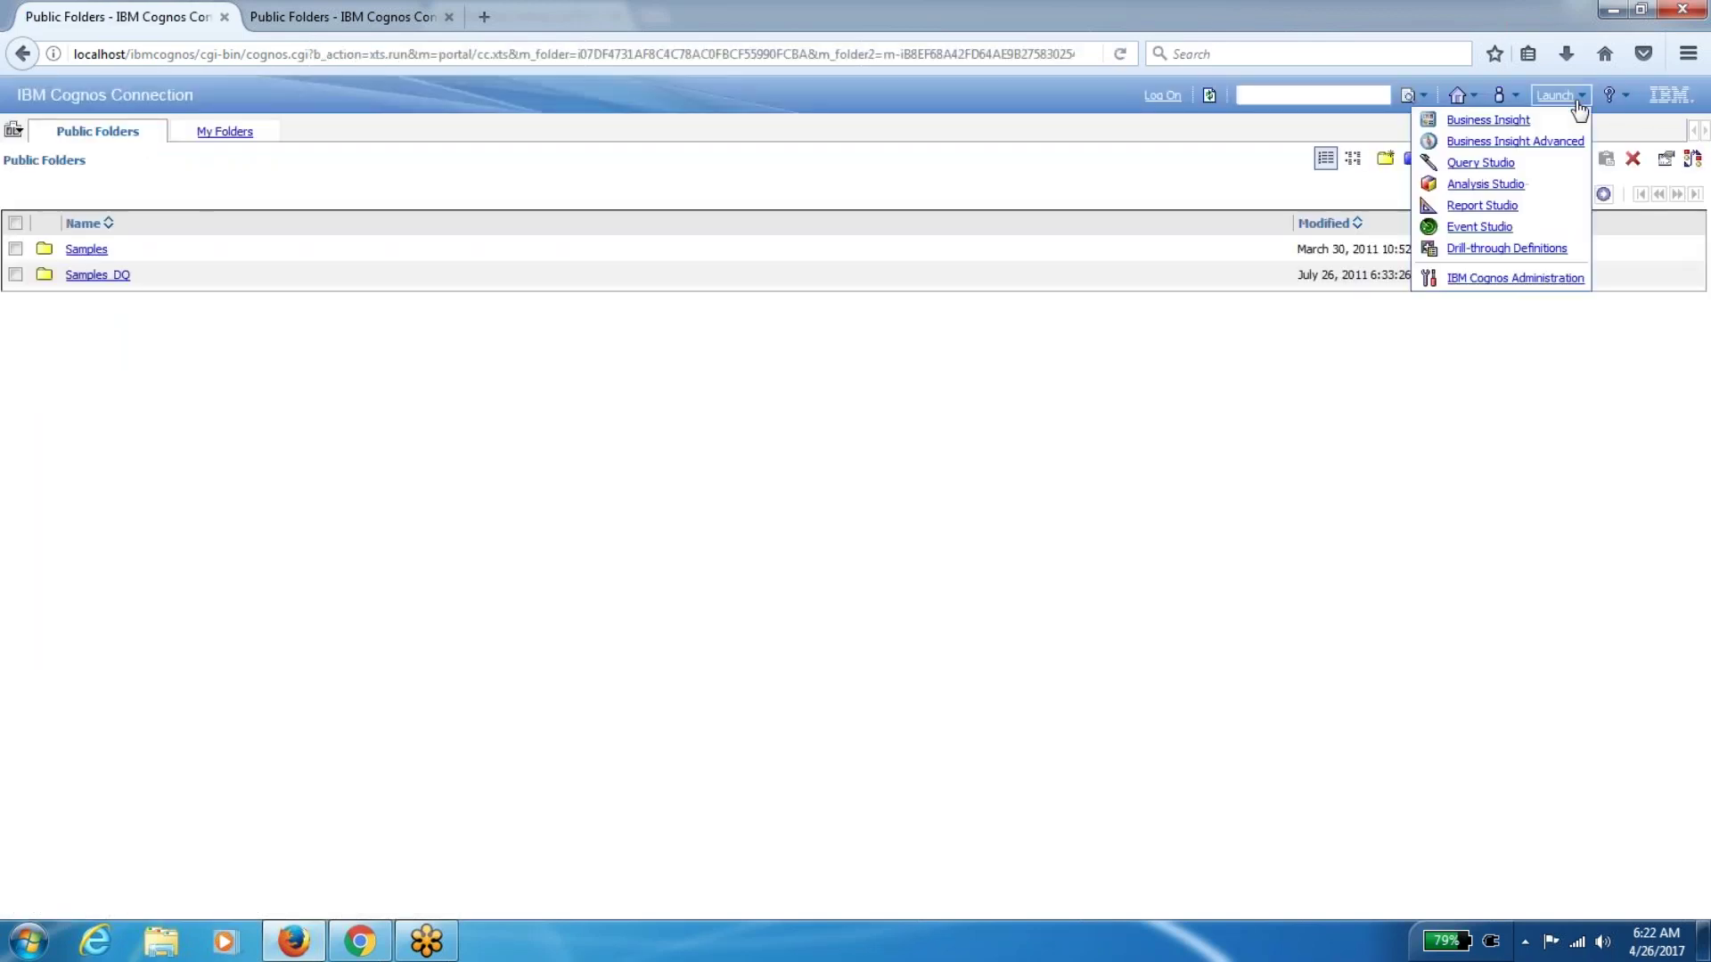
{"action": "left_click", "coordinate": [1518, 101]}
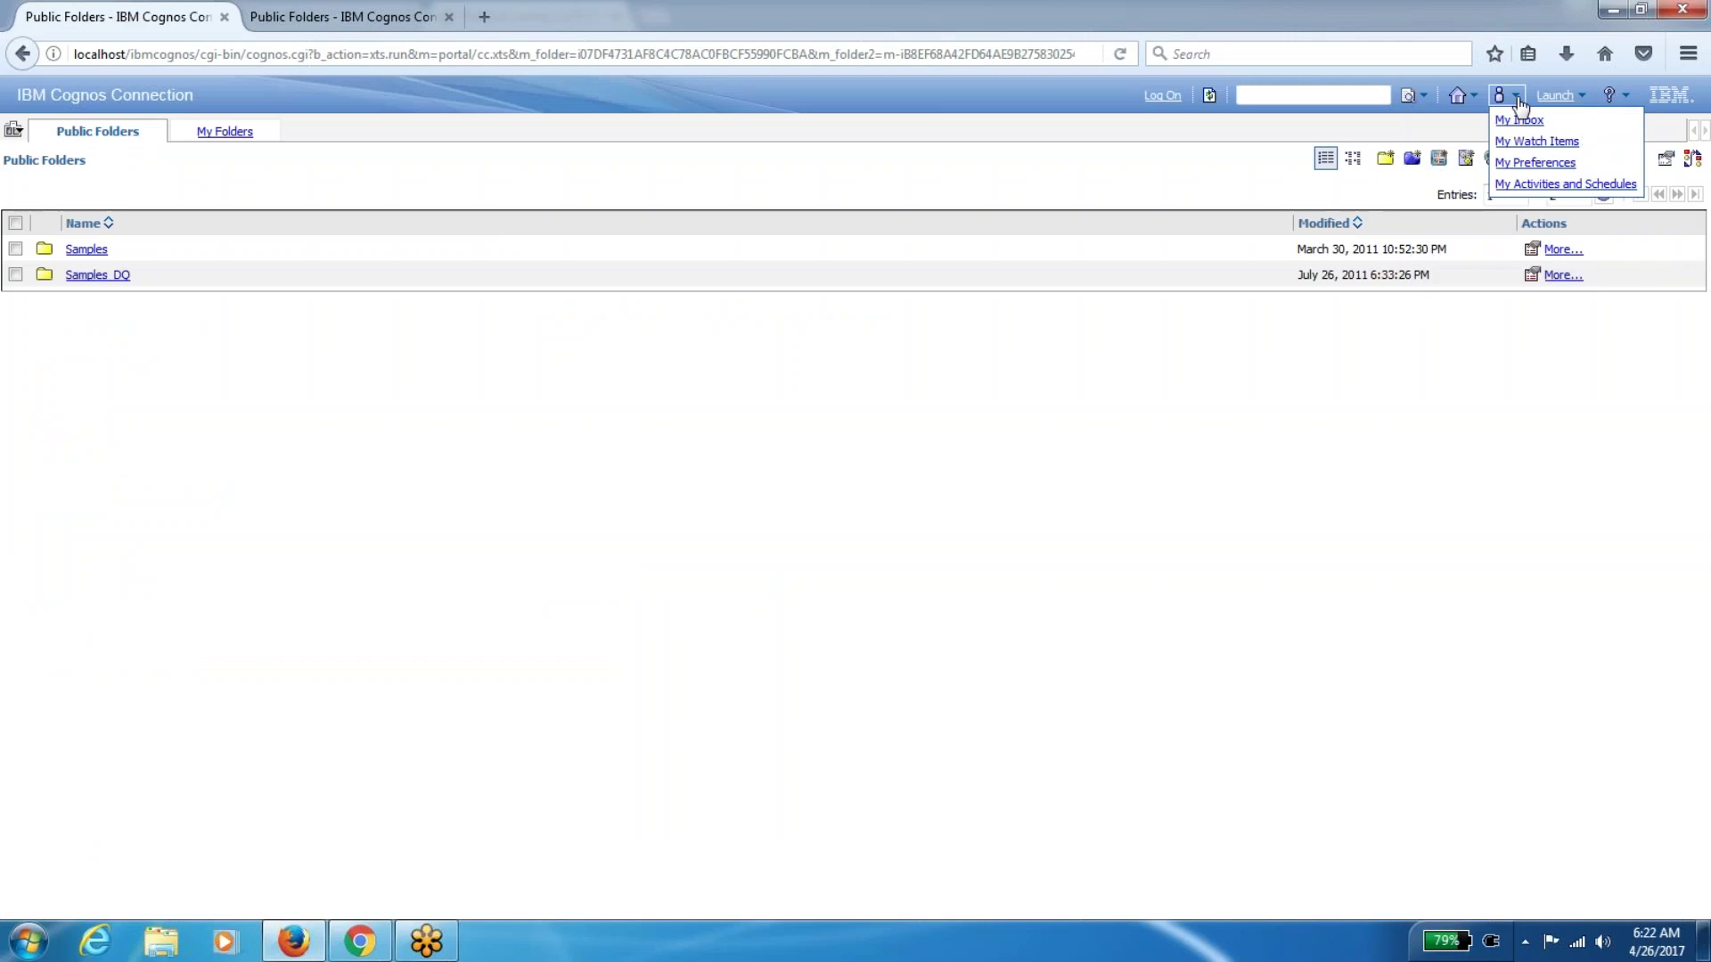
{"action": "left_click", "coordinate": [1534, 162]}
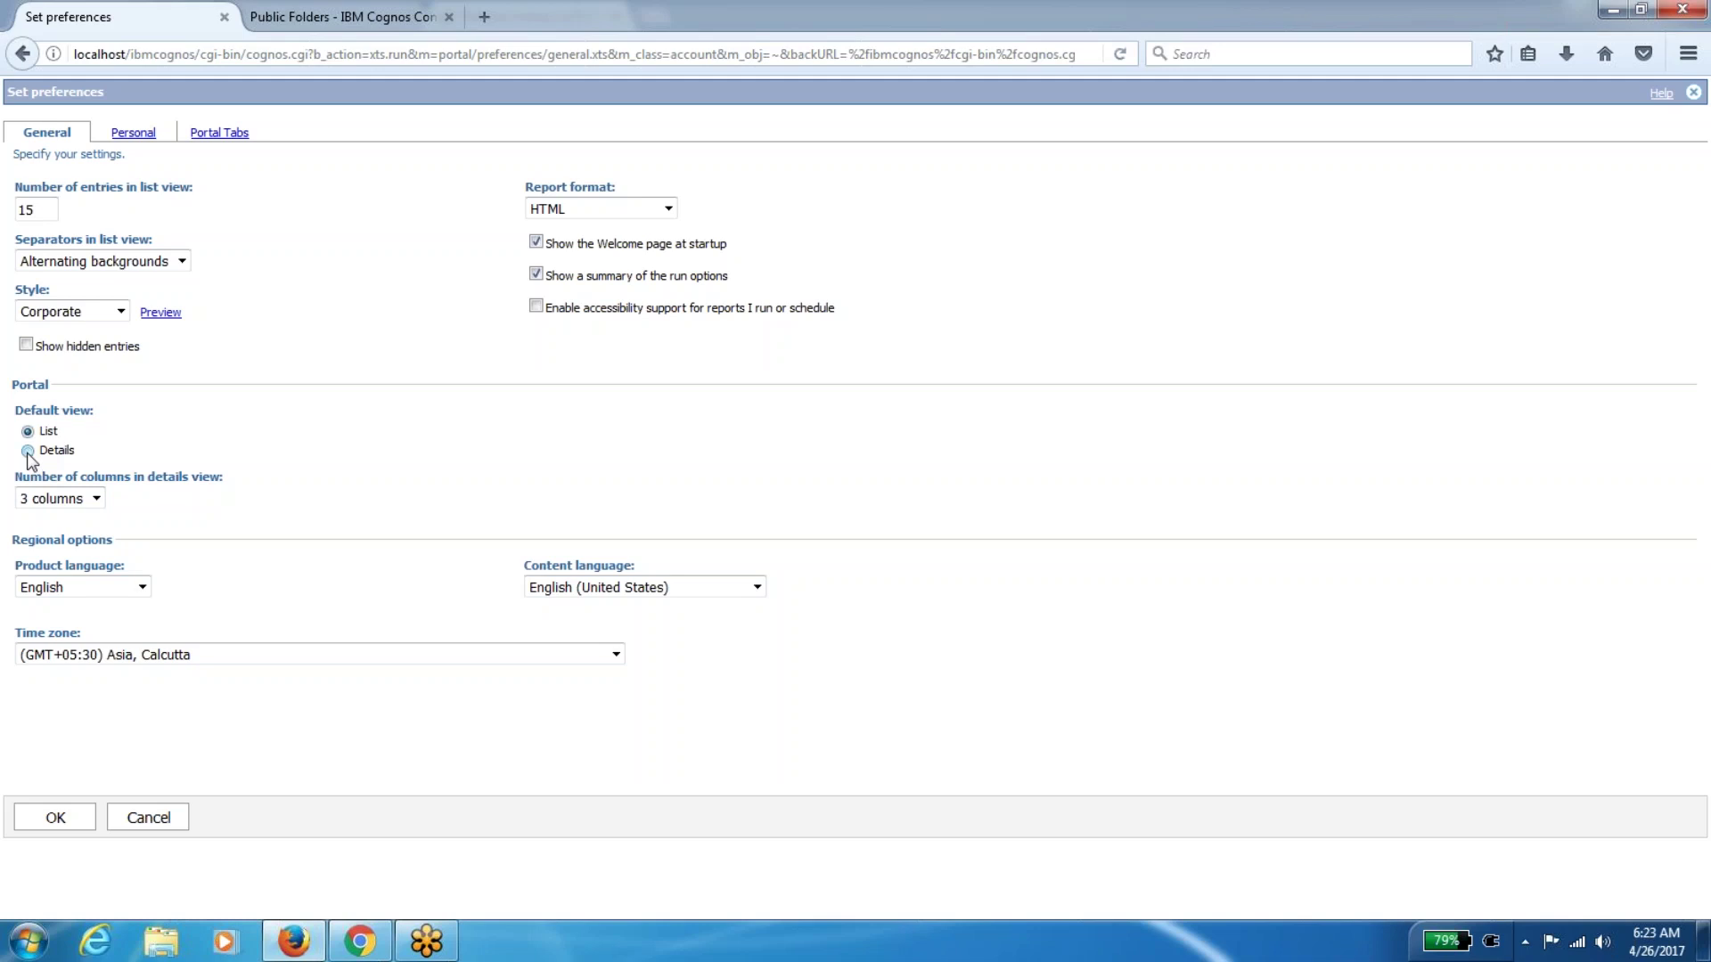
{"action": "left_click", "coordinate": [365, 16]}
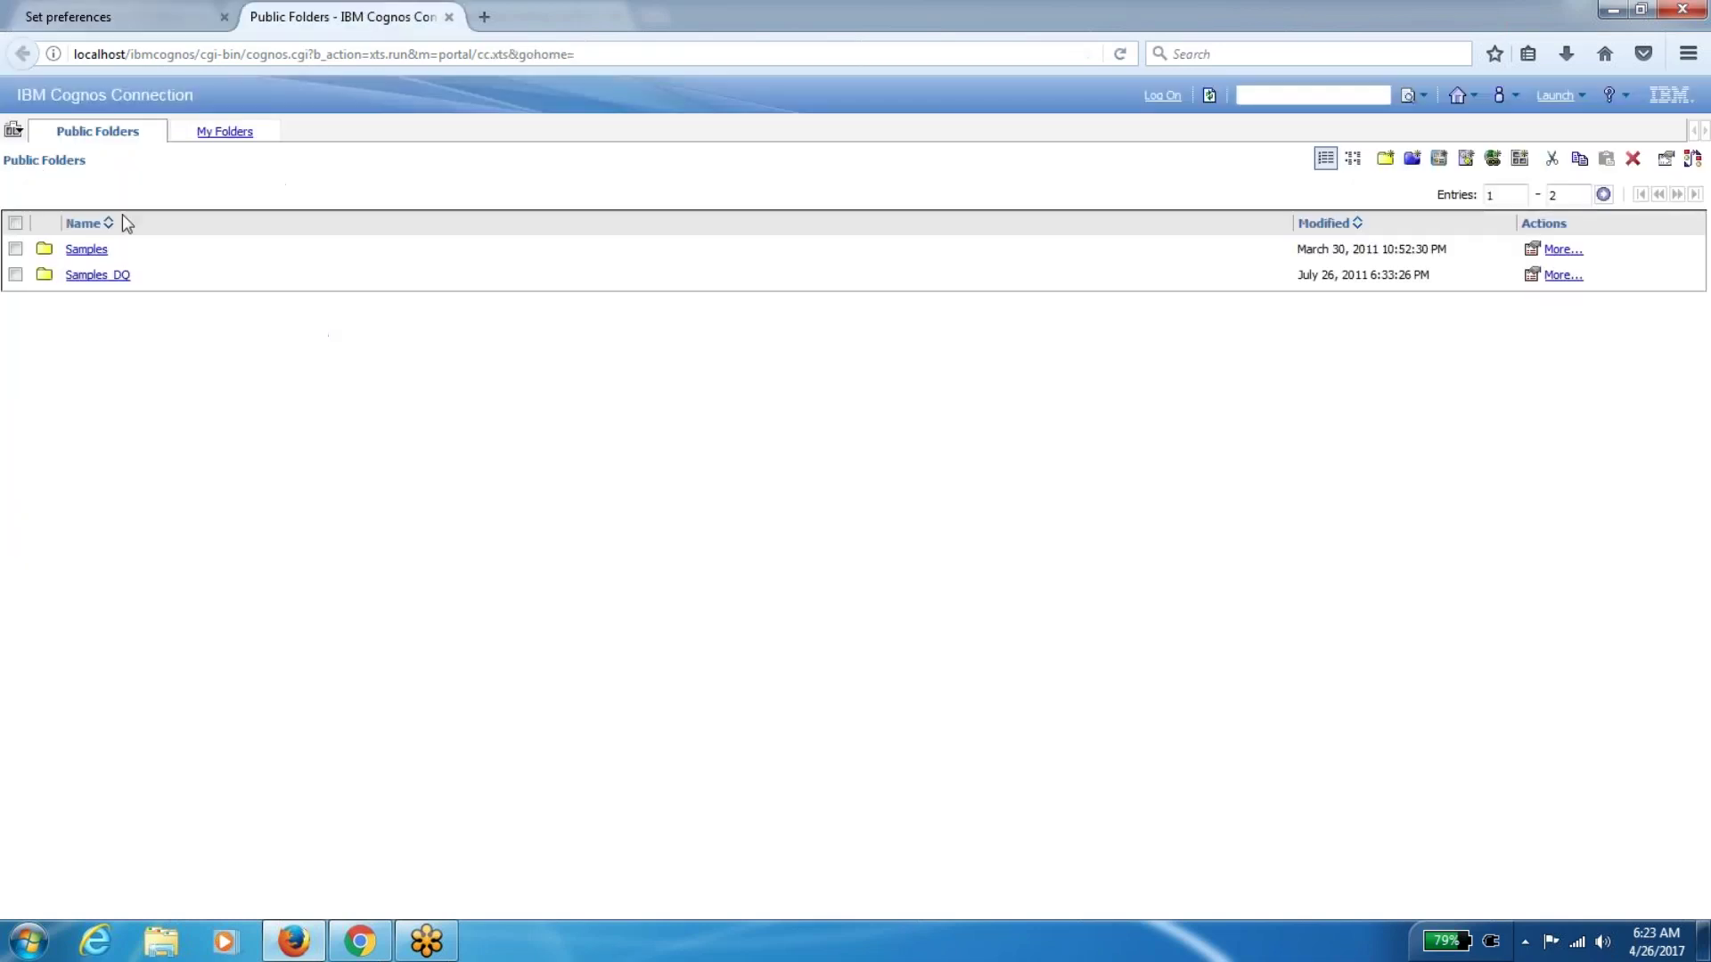
{"action": "left_click", "coordinate": [133, 20]}
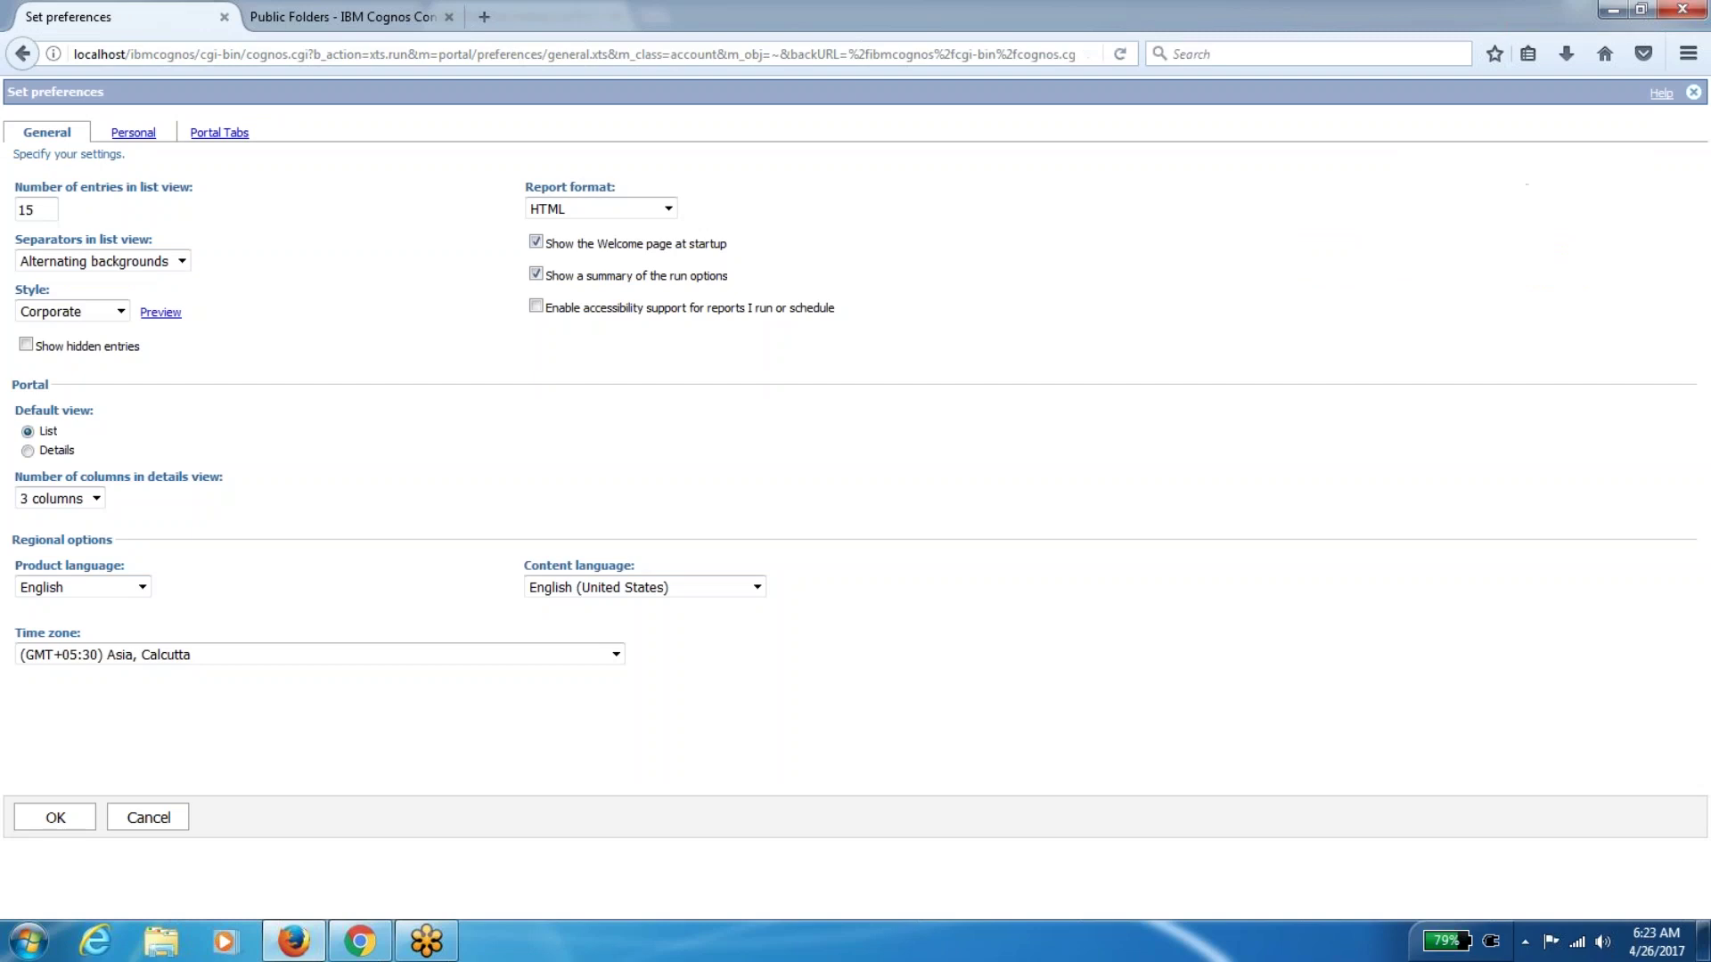
{"action": "left_click", "coordinate": [55, 816]}
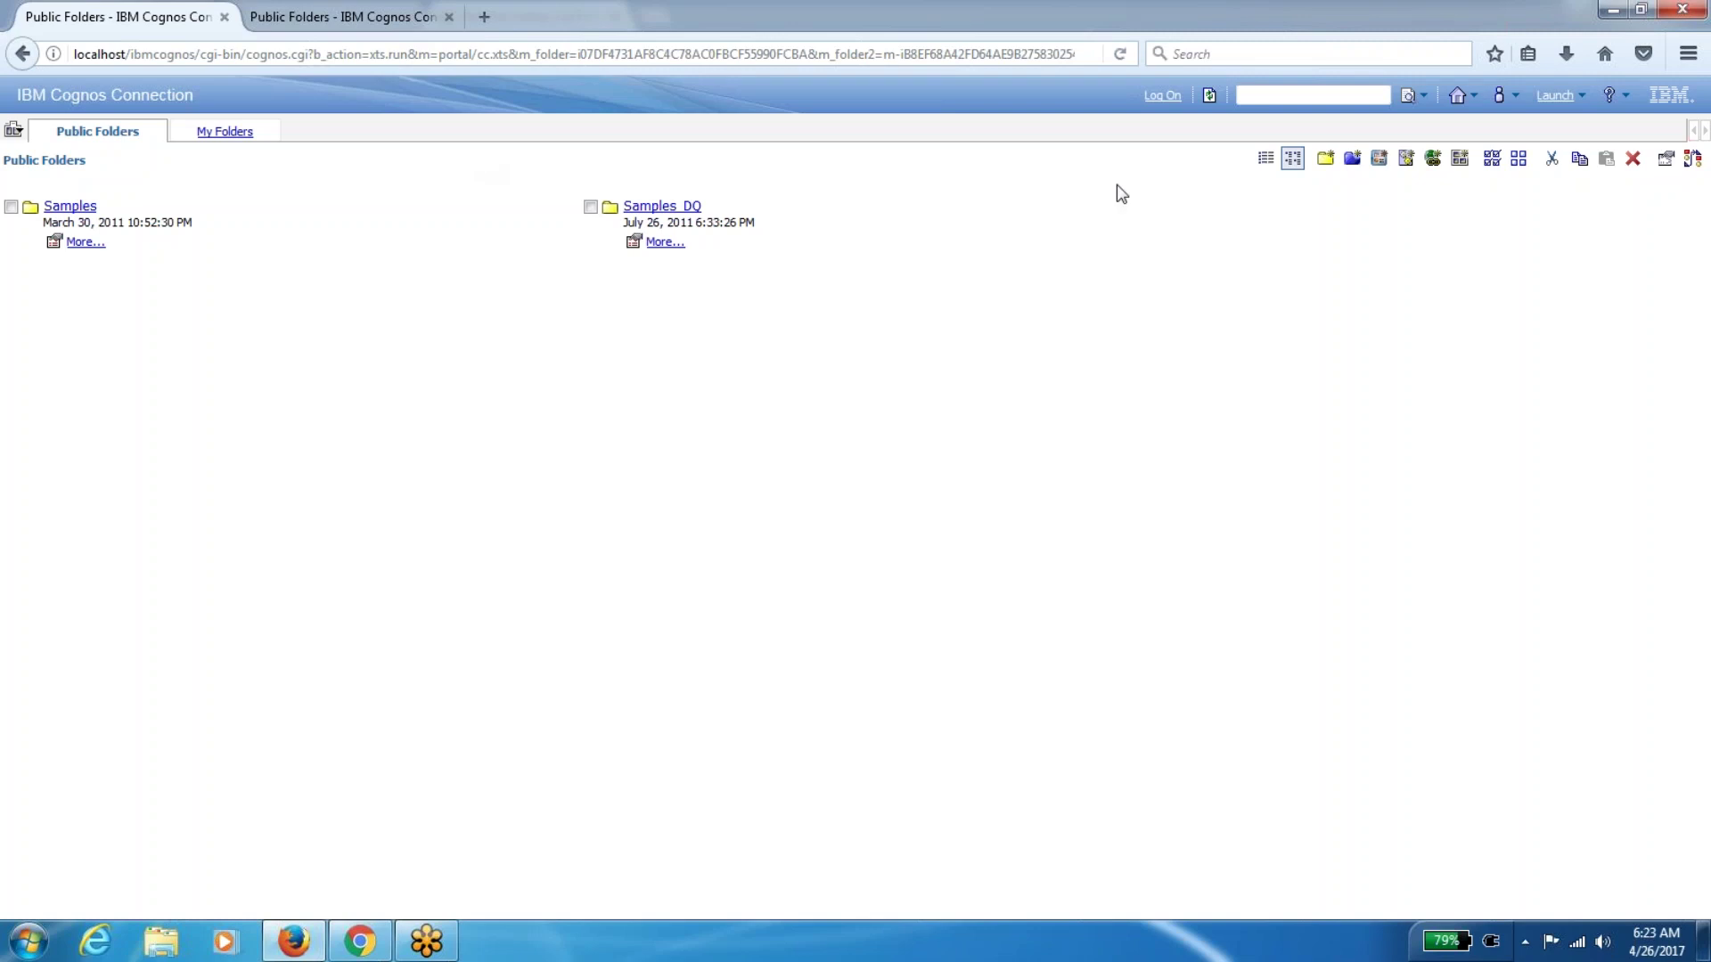
Show Public Folders in list view and compare it with the Public Folders page in the second browser tab
{"action": "left_click", "coordinate": [1266, 159]}
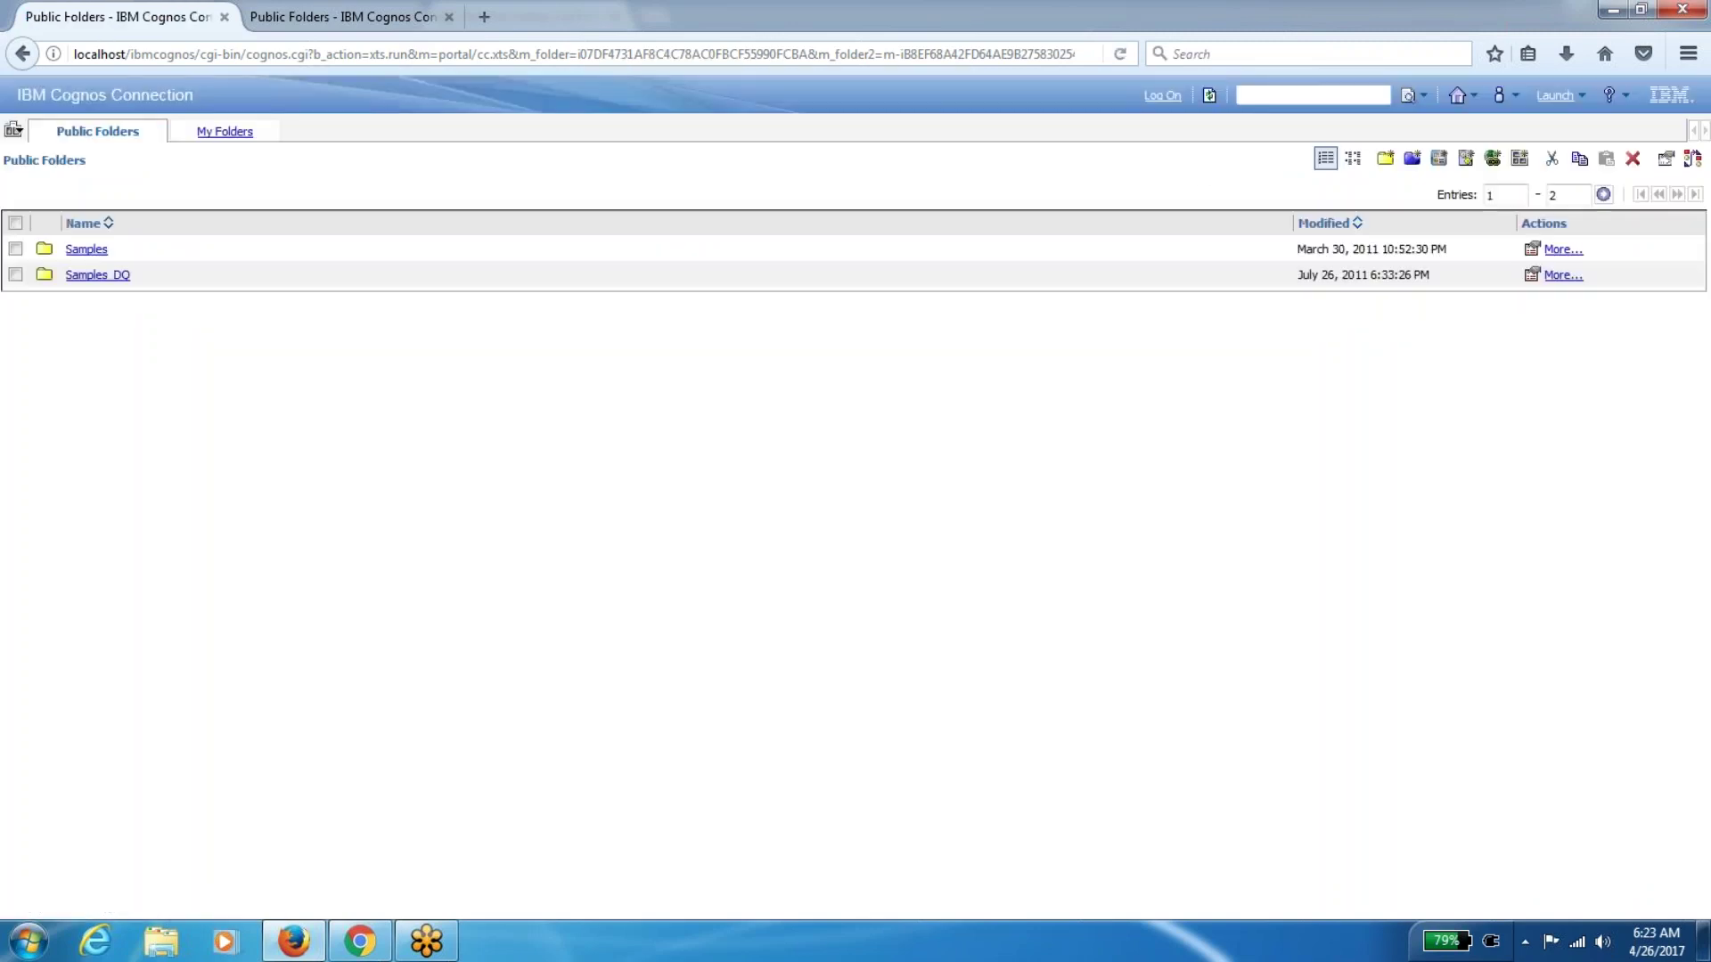
{"action": "left_click", "coordinate": [317, 10]}
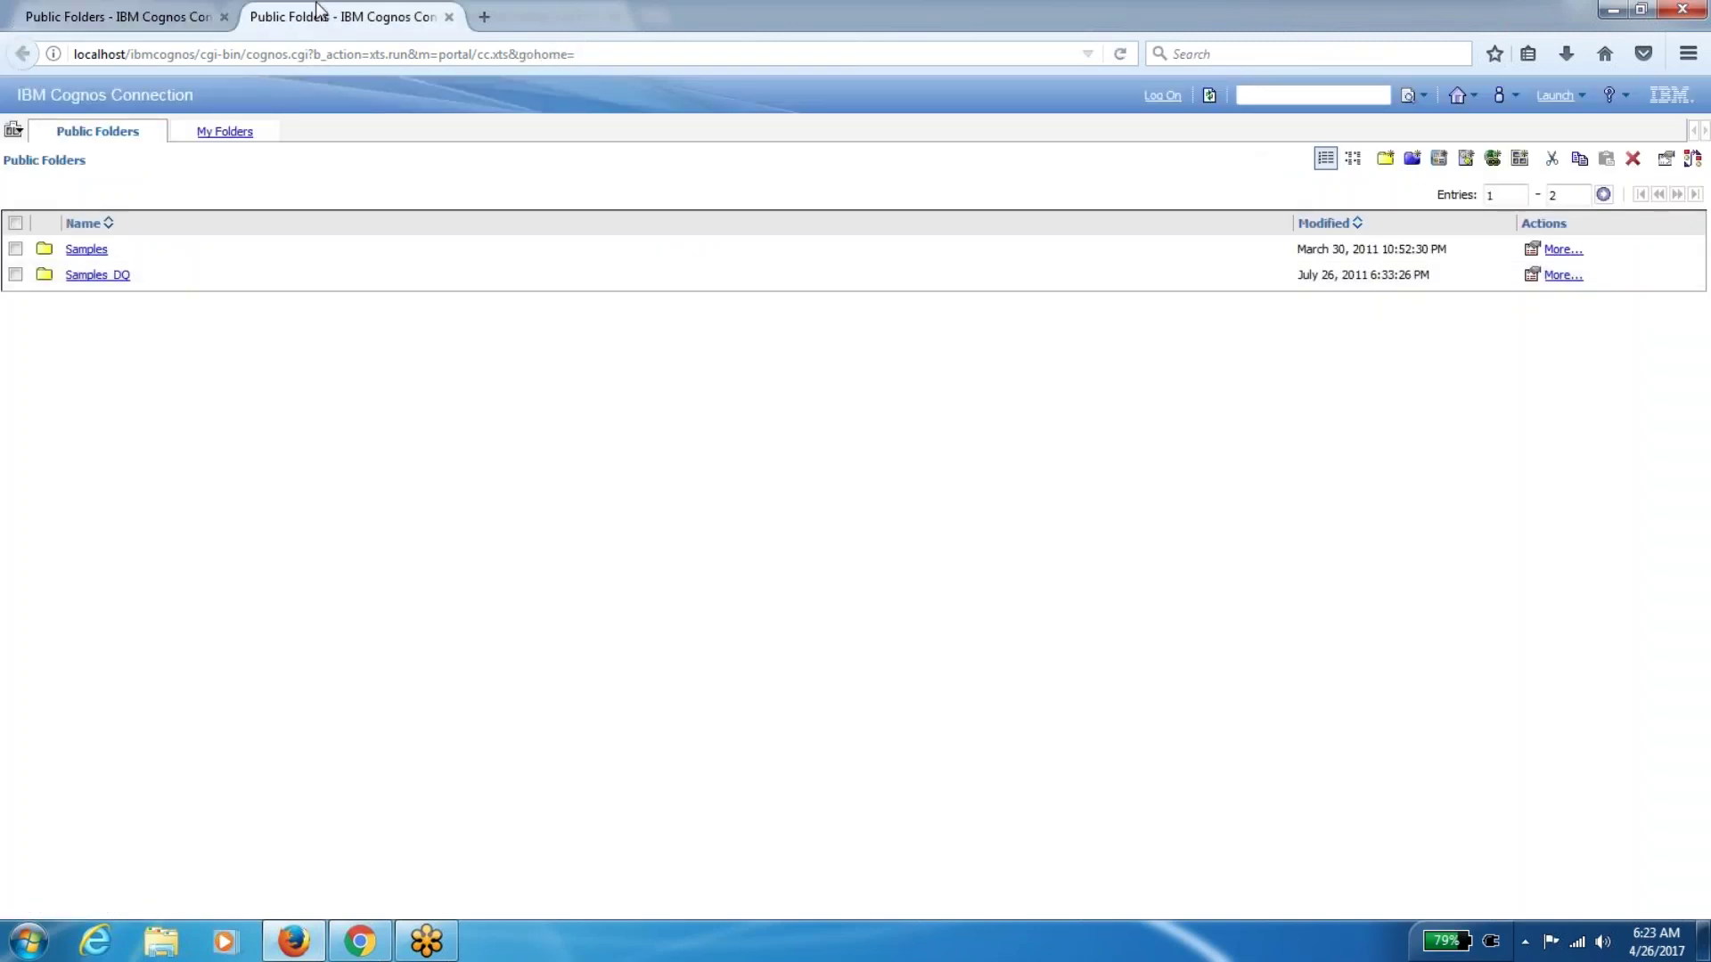
{"action": "left_click", "coordinate": [136, 15]}
{"action": "left_click", "coordinate": [343, 16]}
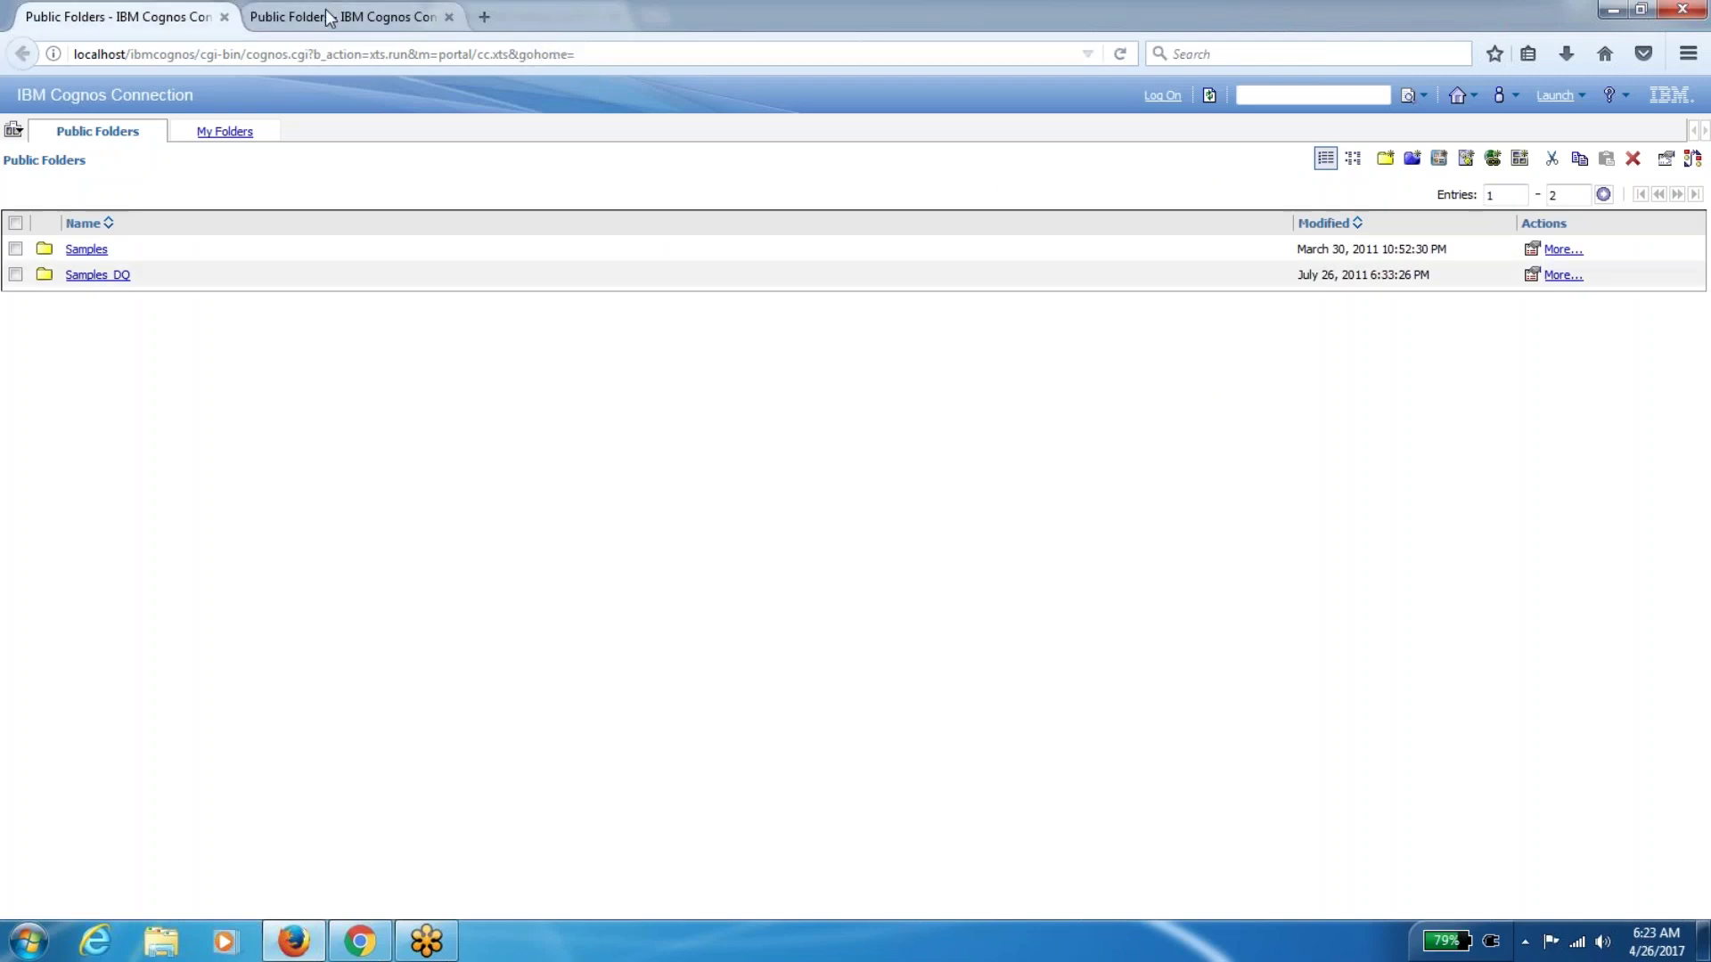
{"action": "left_click", "coordinate": [153, 20]}
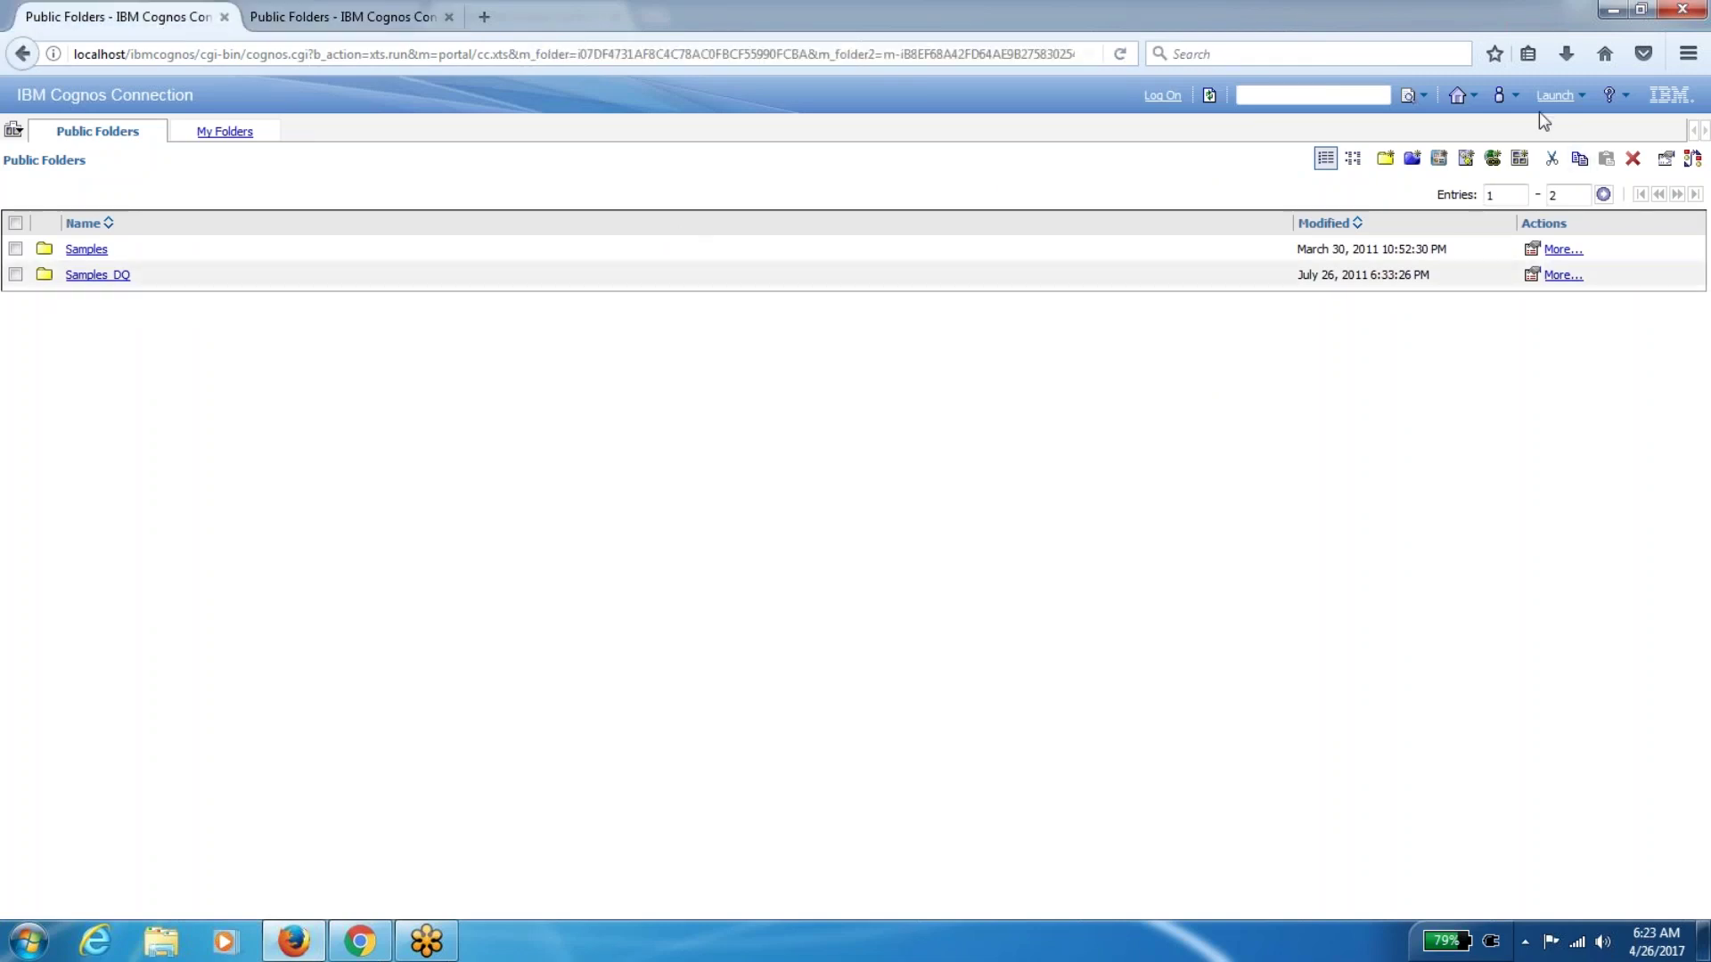
Reopen My Preferences and review the available report formats in the general settings without choosing another one
{"action": "left_click", "coordinate": [1515, 96]}
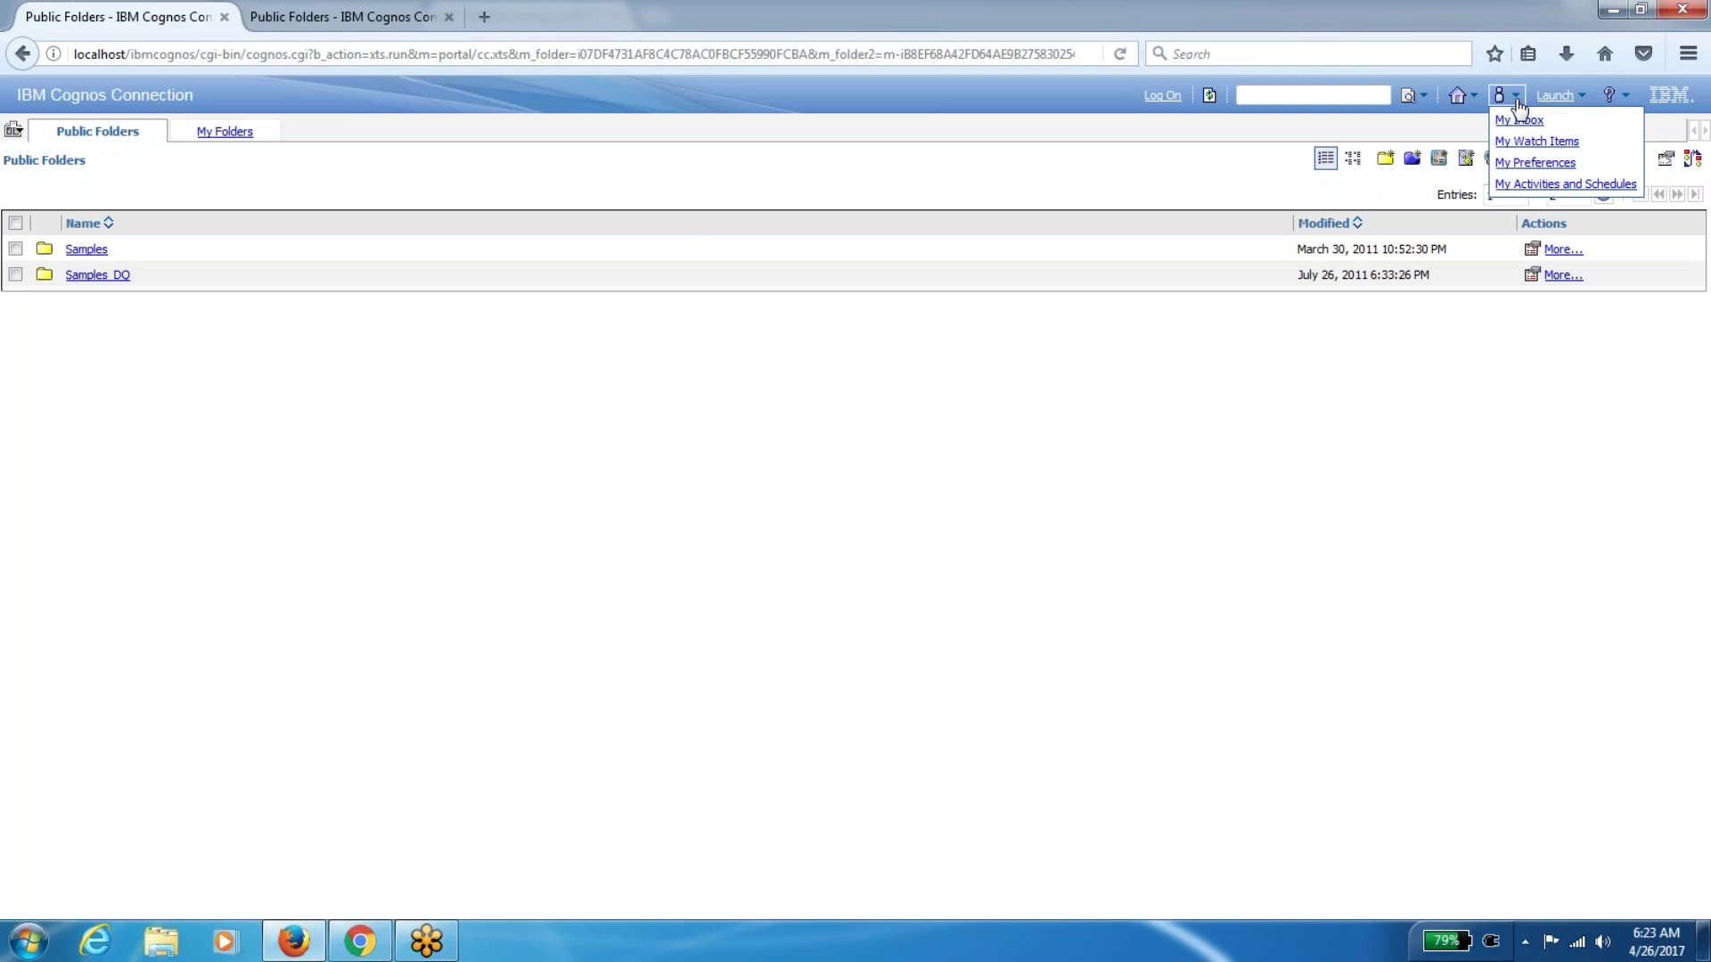
{"action": "left_click", "coordinate": [1533, 163]}
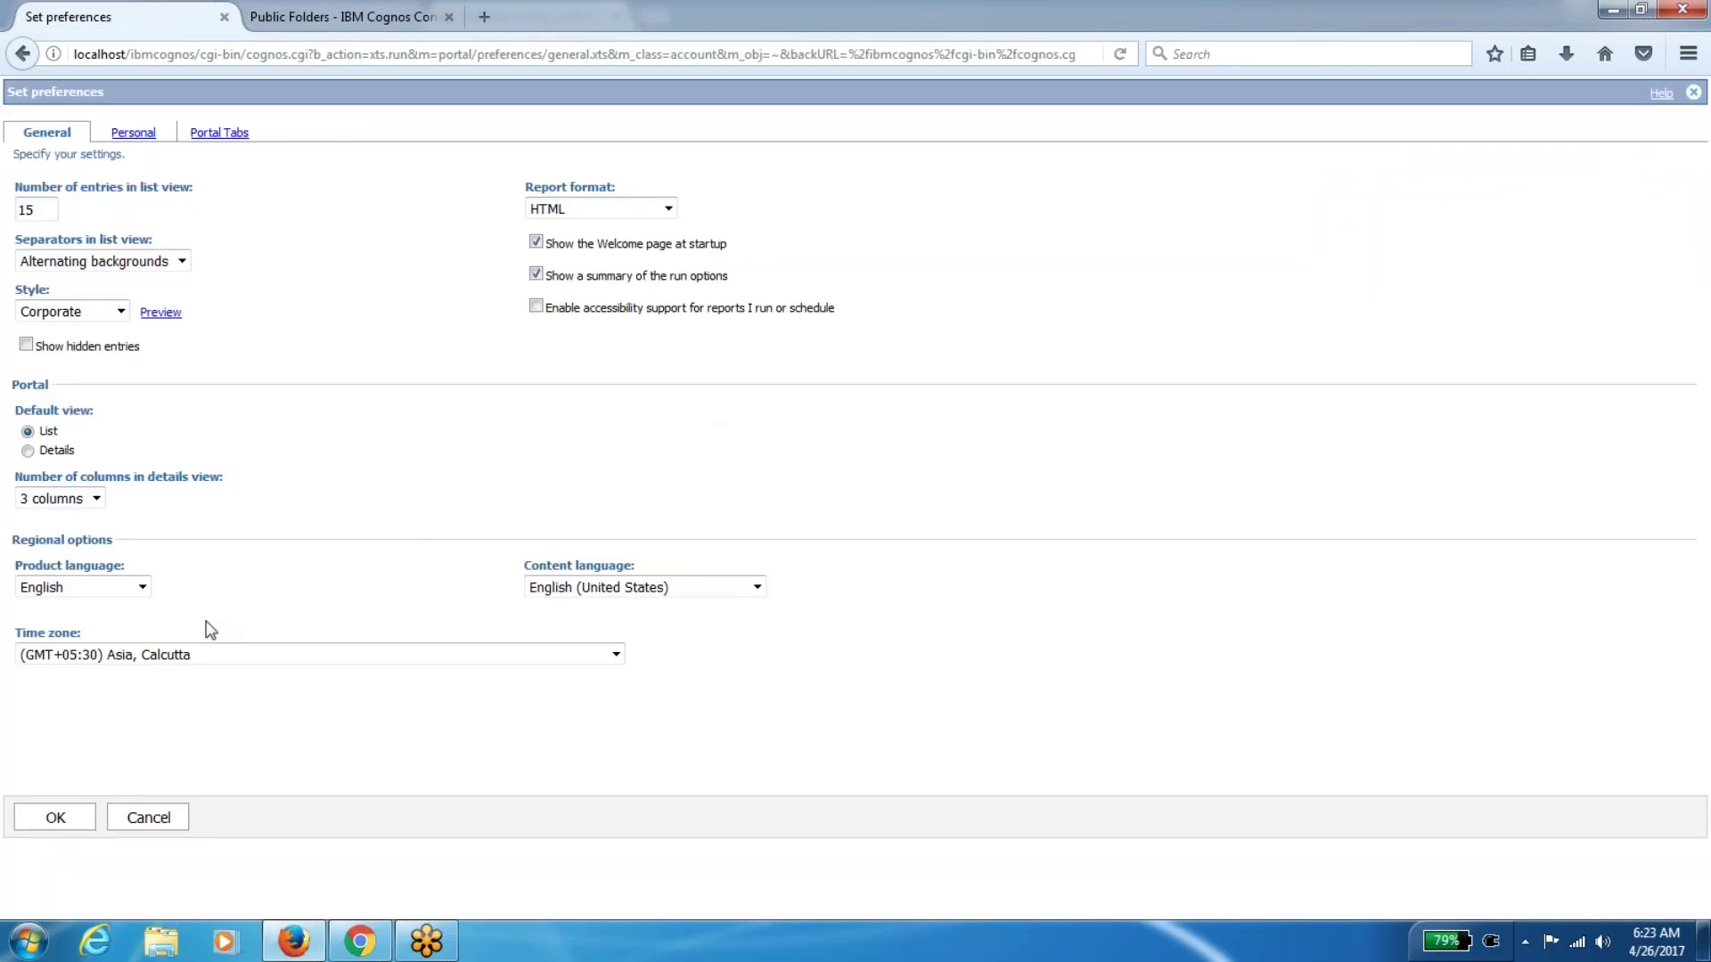
{"action": "left_click", "coordinate": [131, 133]}
{"action": "left_click", "coordinate": [49, 135]}
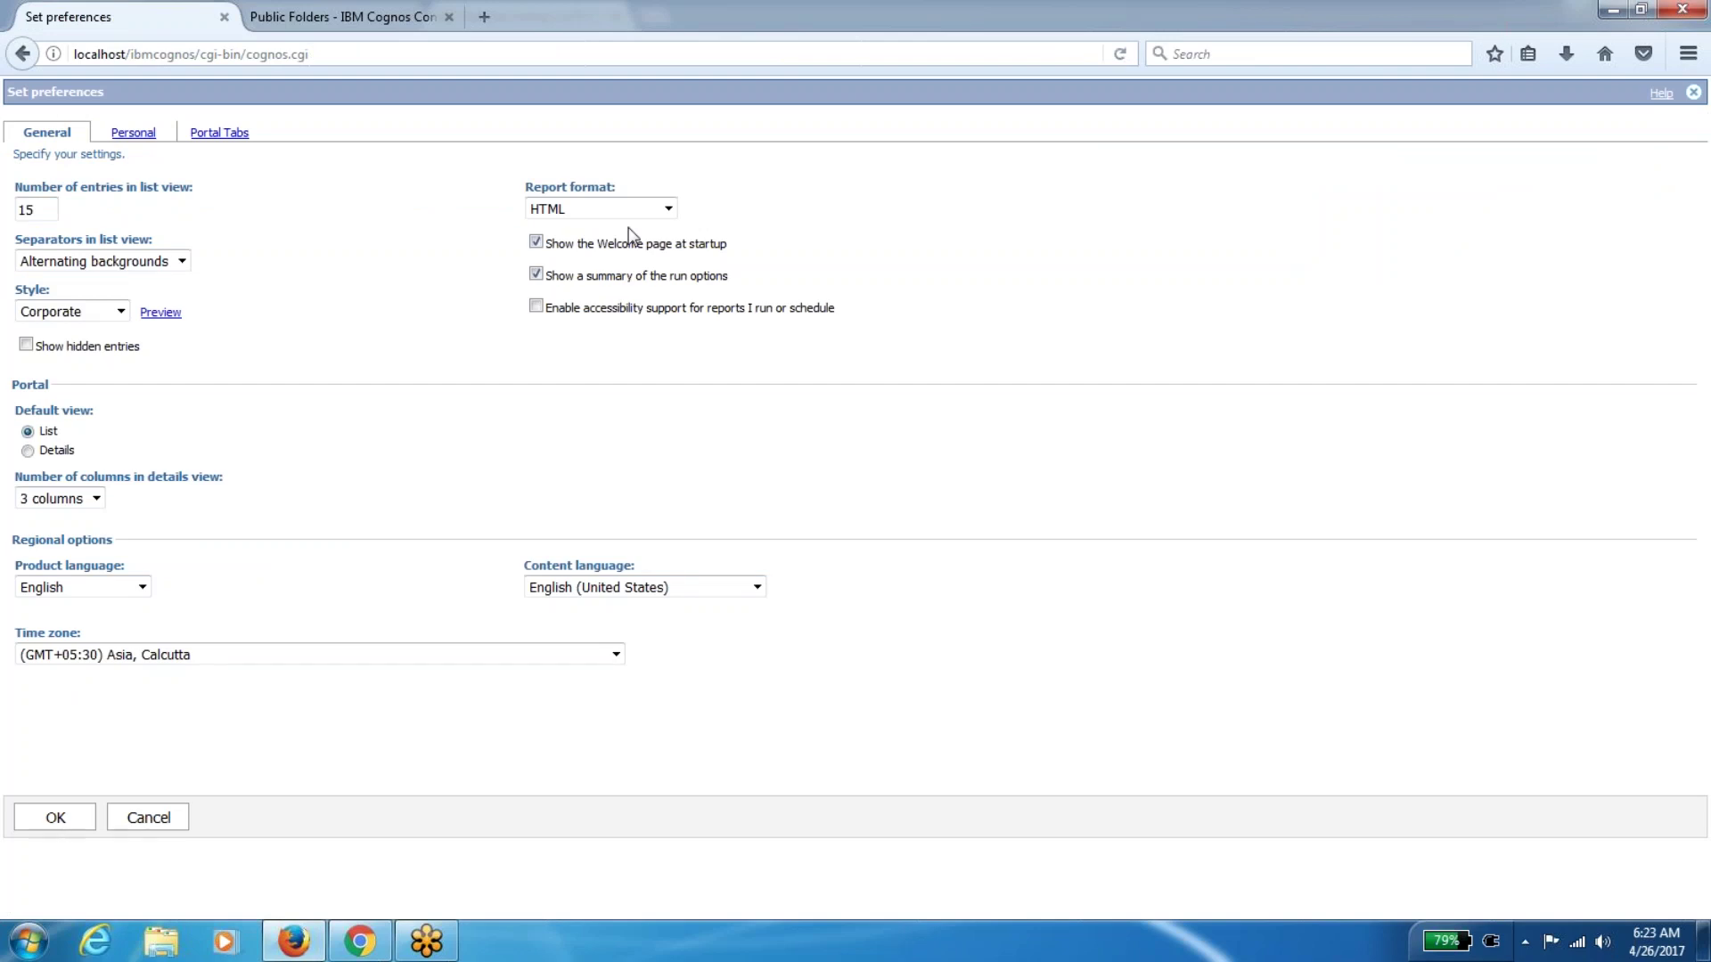
{"action": "left_click", "coordinate": [613, 205]}
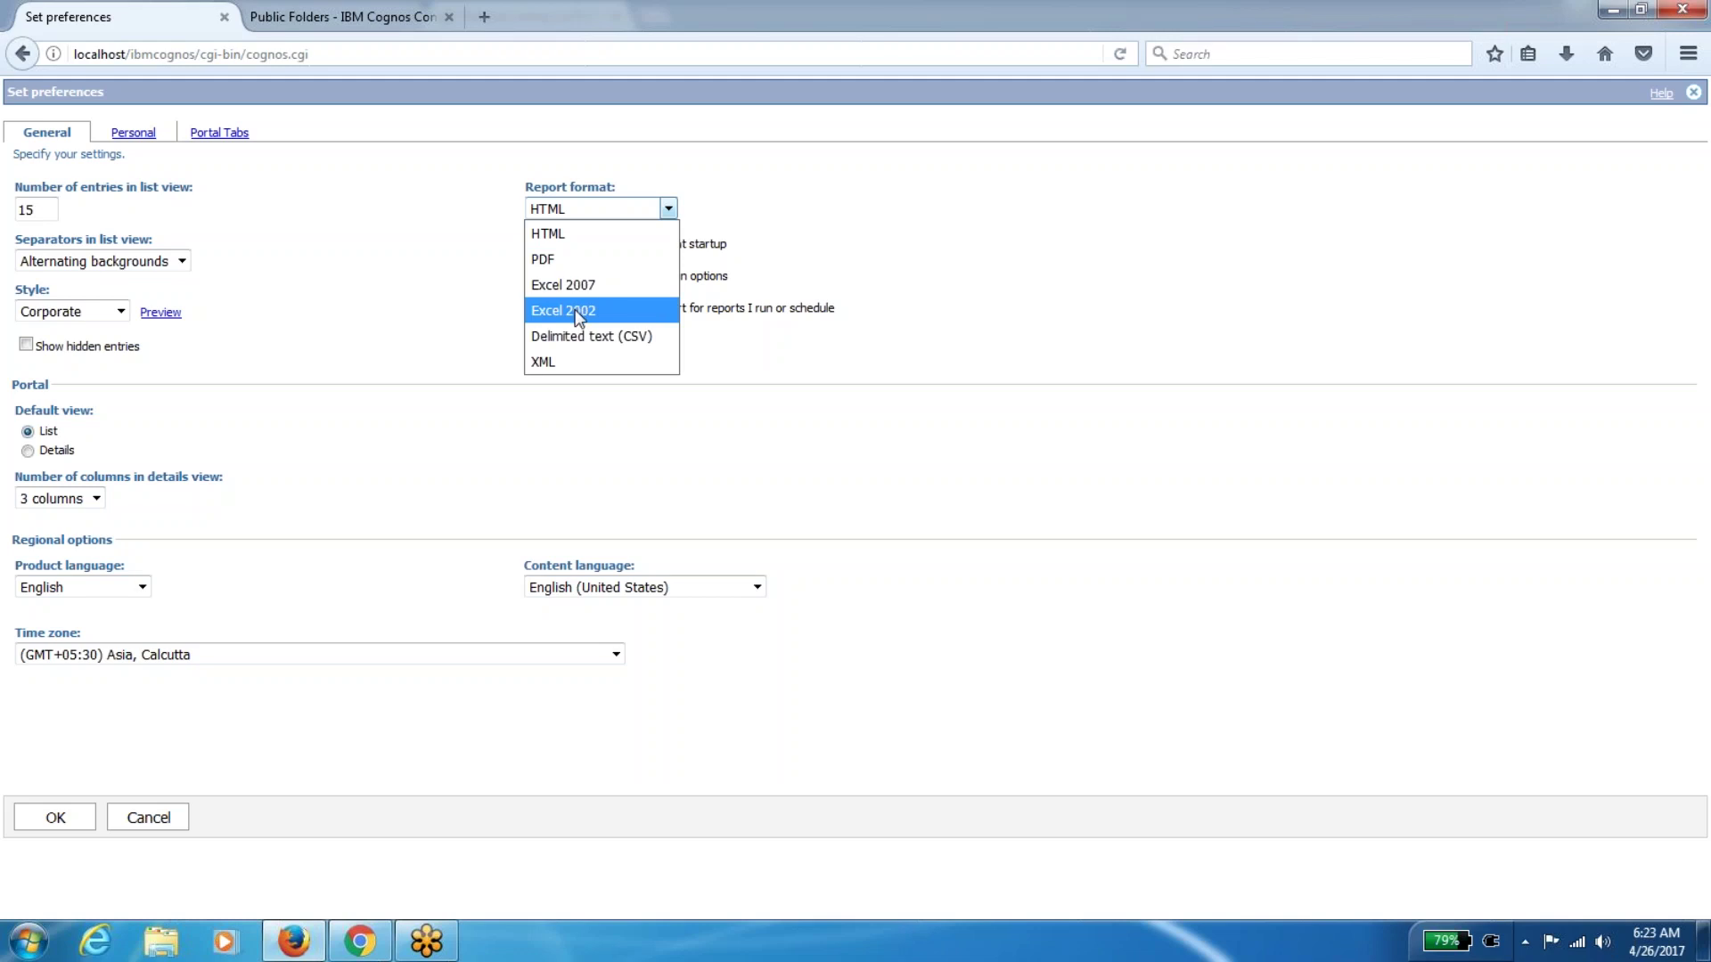
{"action": "left_click", "coordinate": [445, 239]}
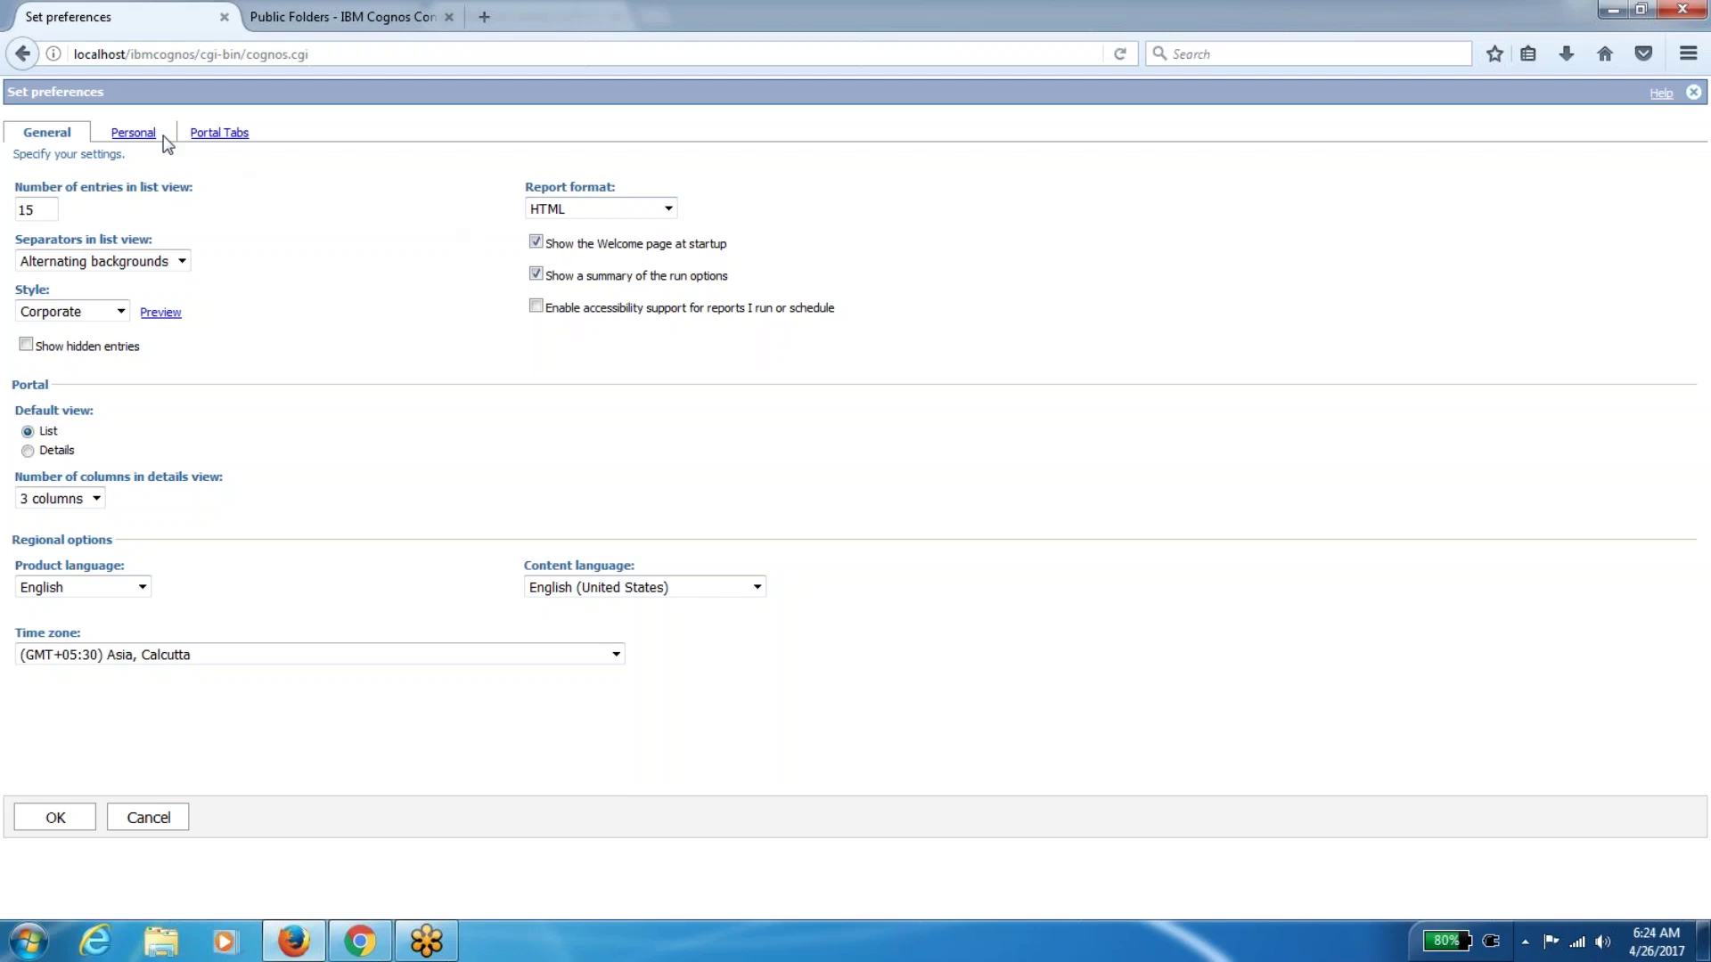
Examine the personal preferences' primary logon section, including the namespace, given name, surname and email fields
{"action": "left_click", "coordinate": [135, 135]}
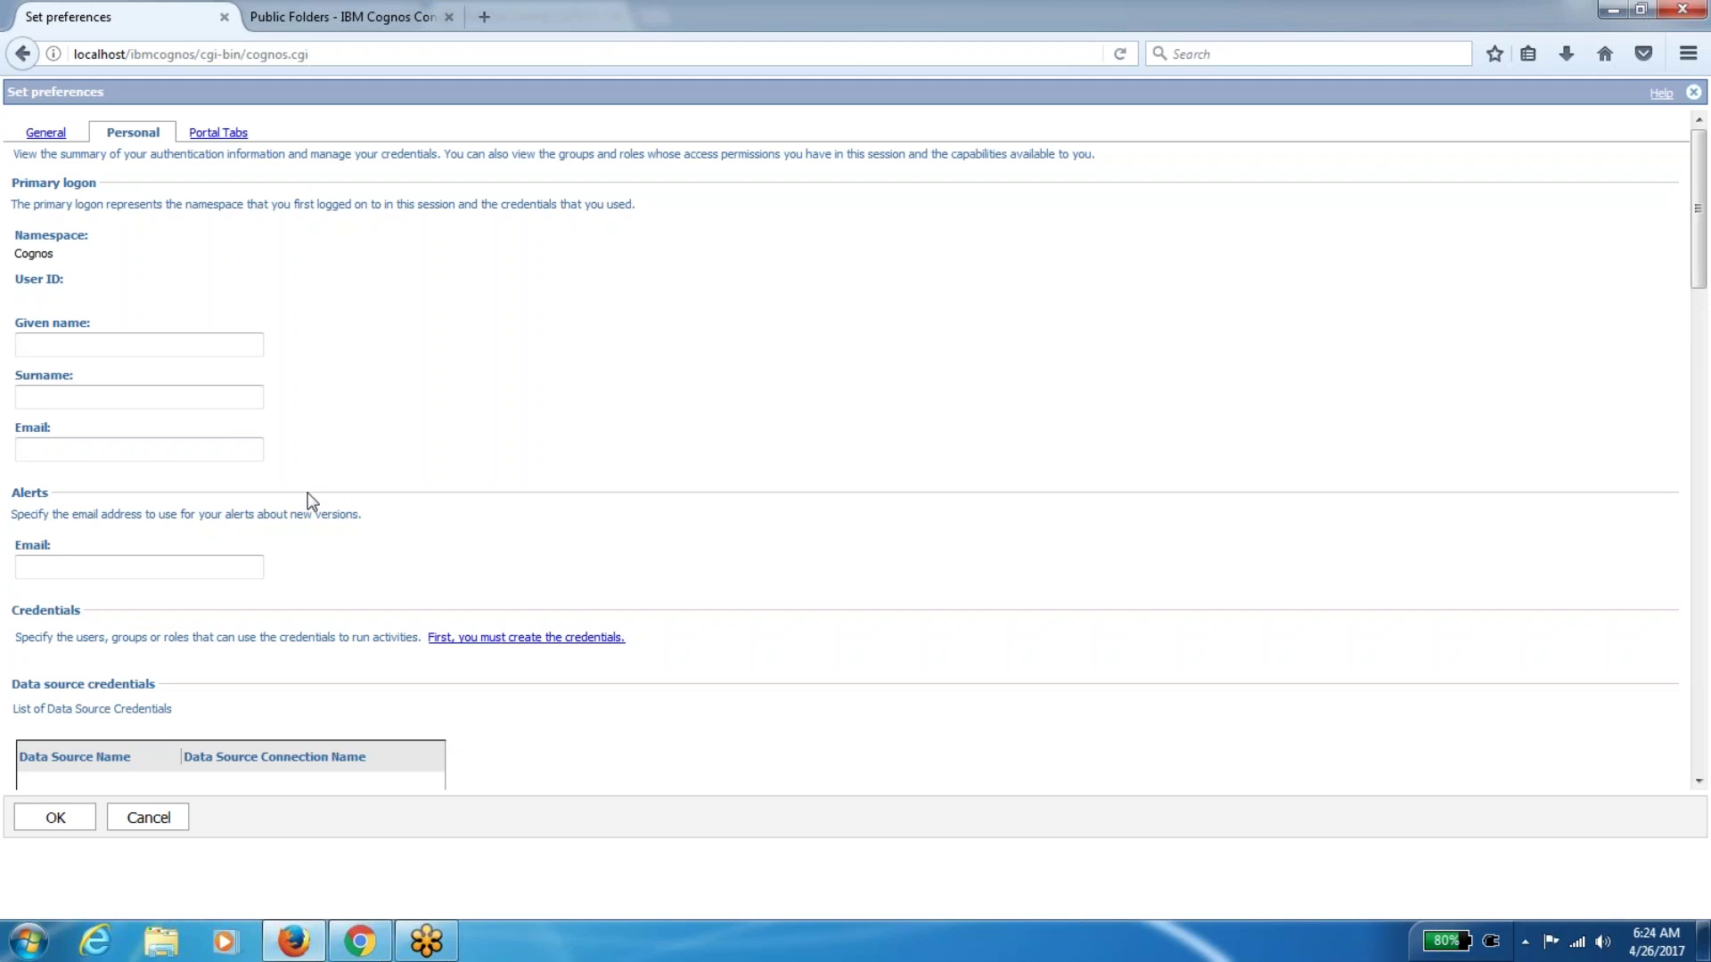
{"action": "left_click", "coordinate": [46, 132]}
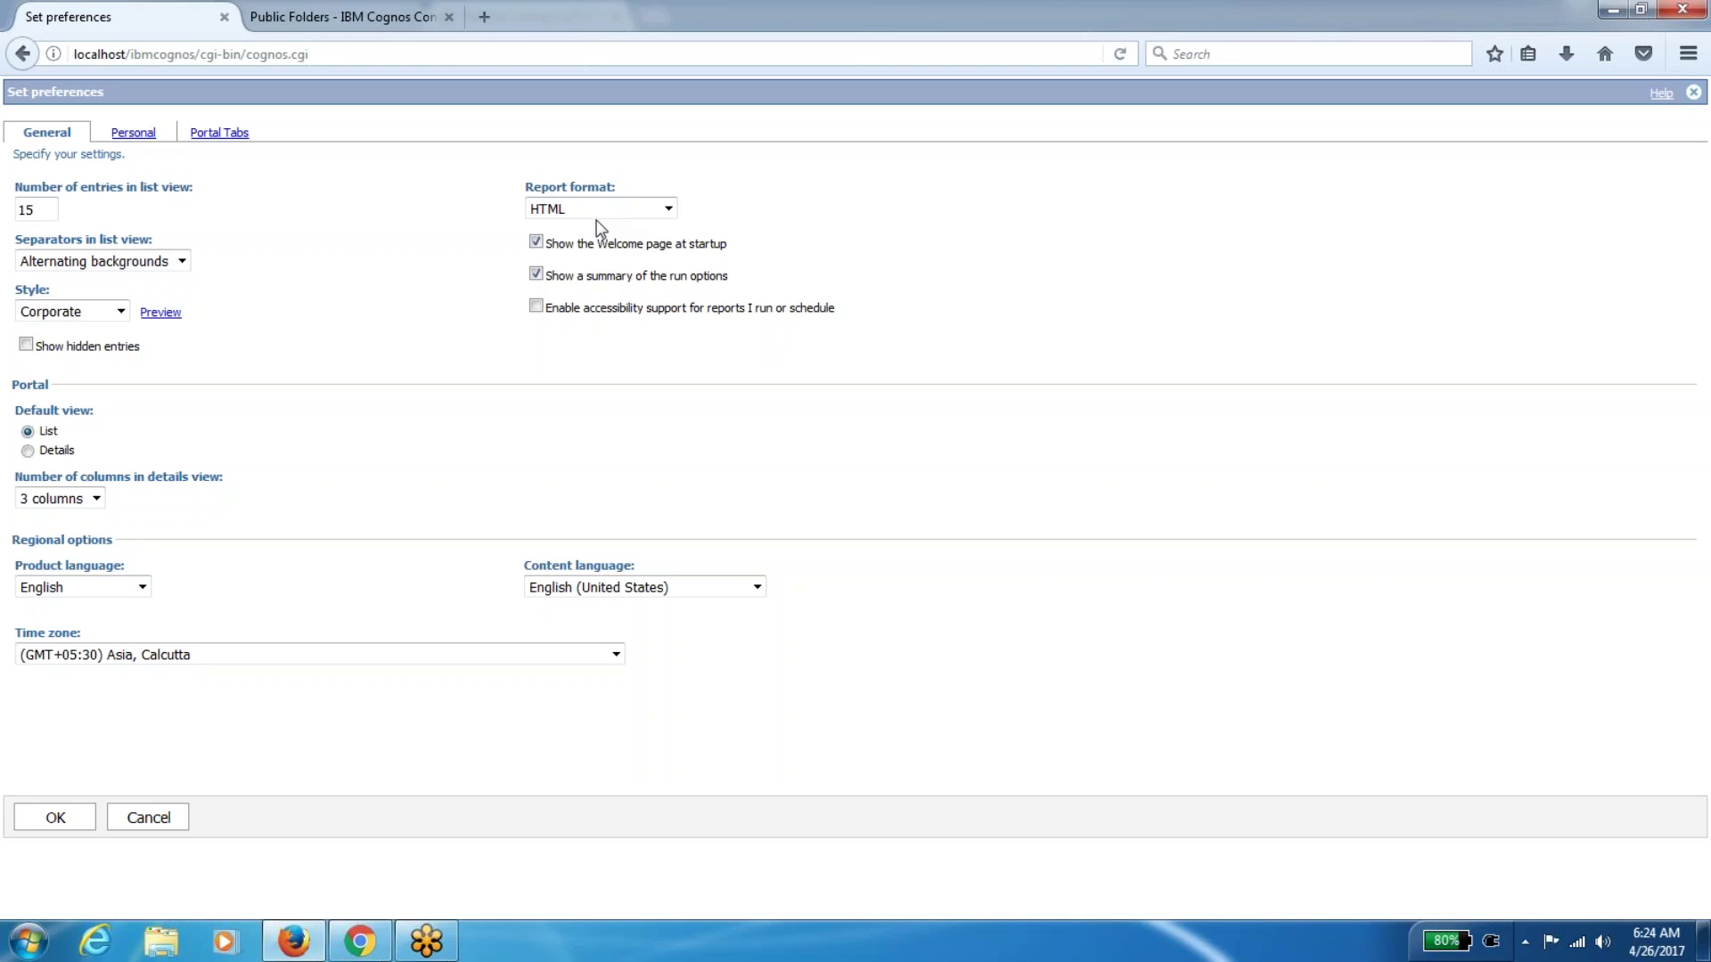
{"action": "left_click", "coordinate": [135, 136]}
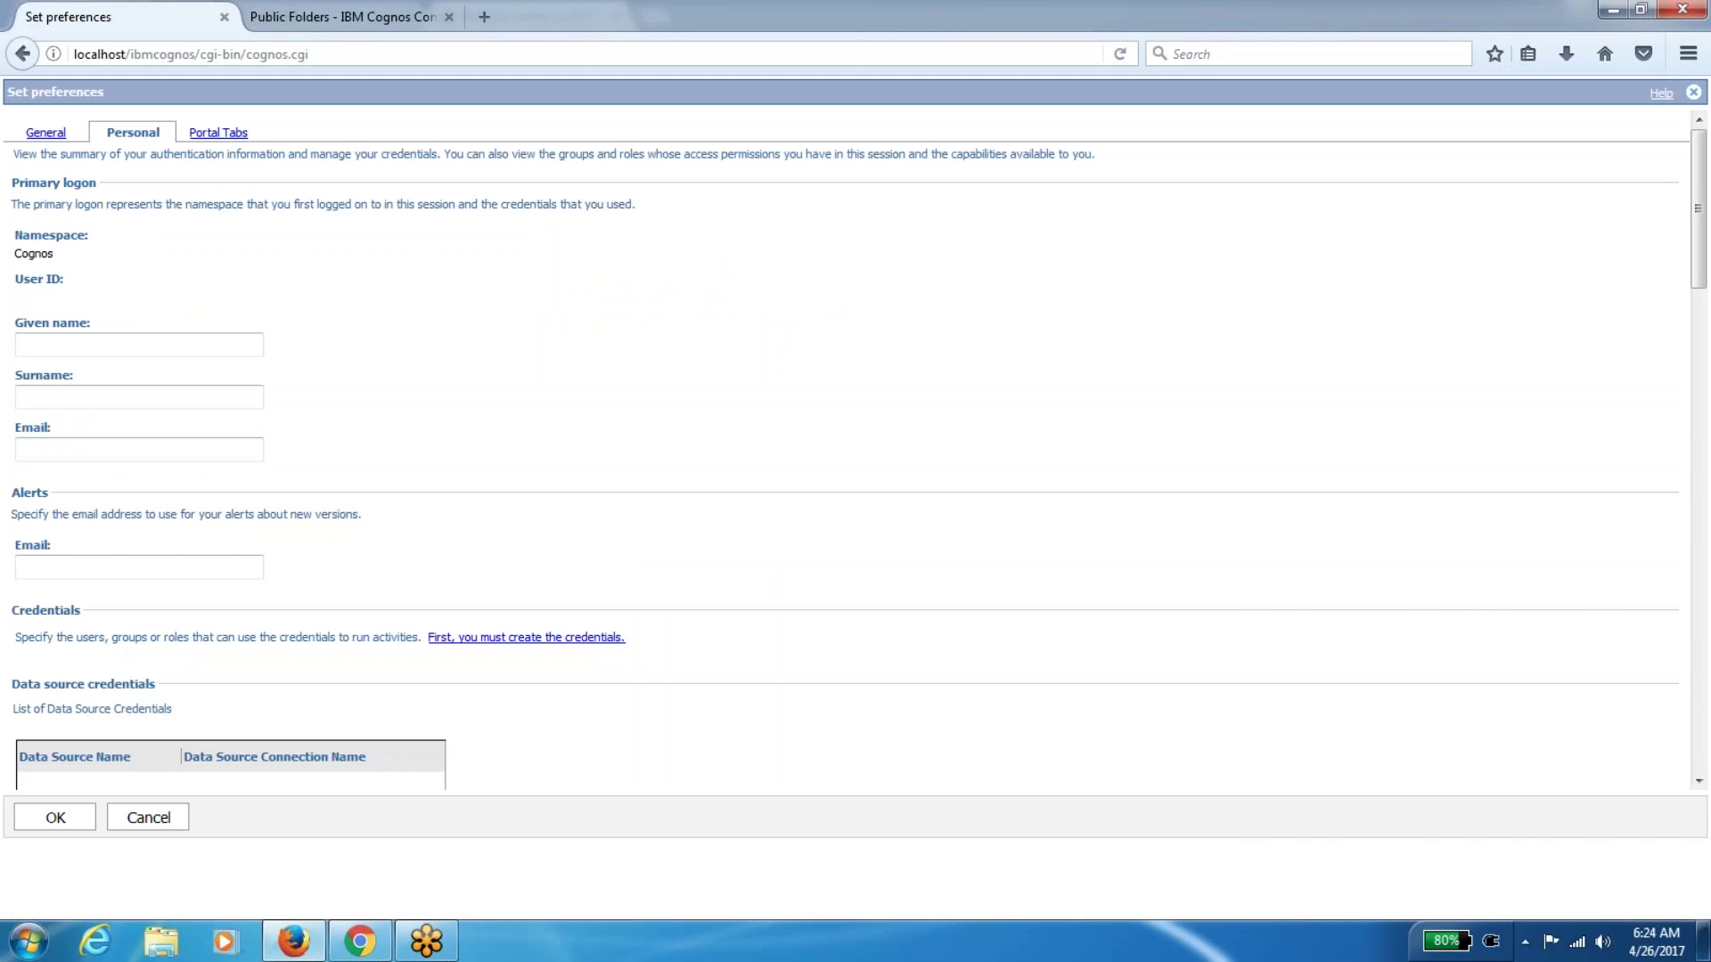
{"action": "scroll", "coordinate": [855, 452], "scroll_direction": "down", "scroll_amount": 2}
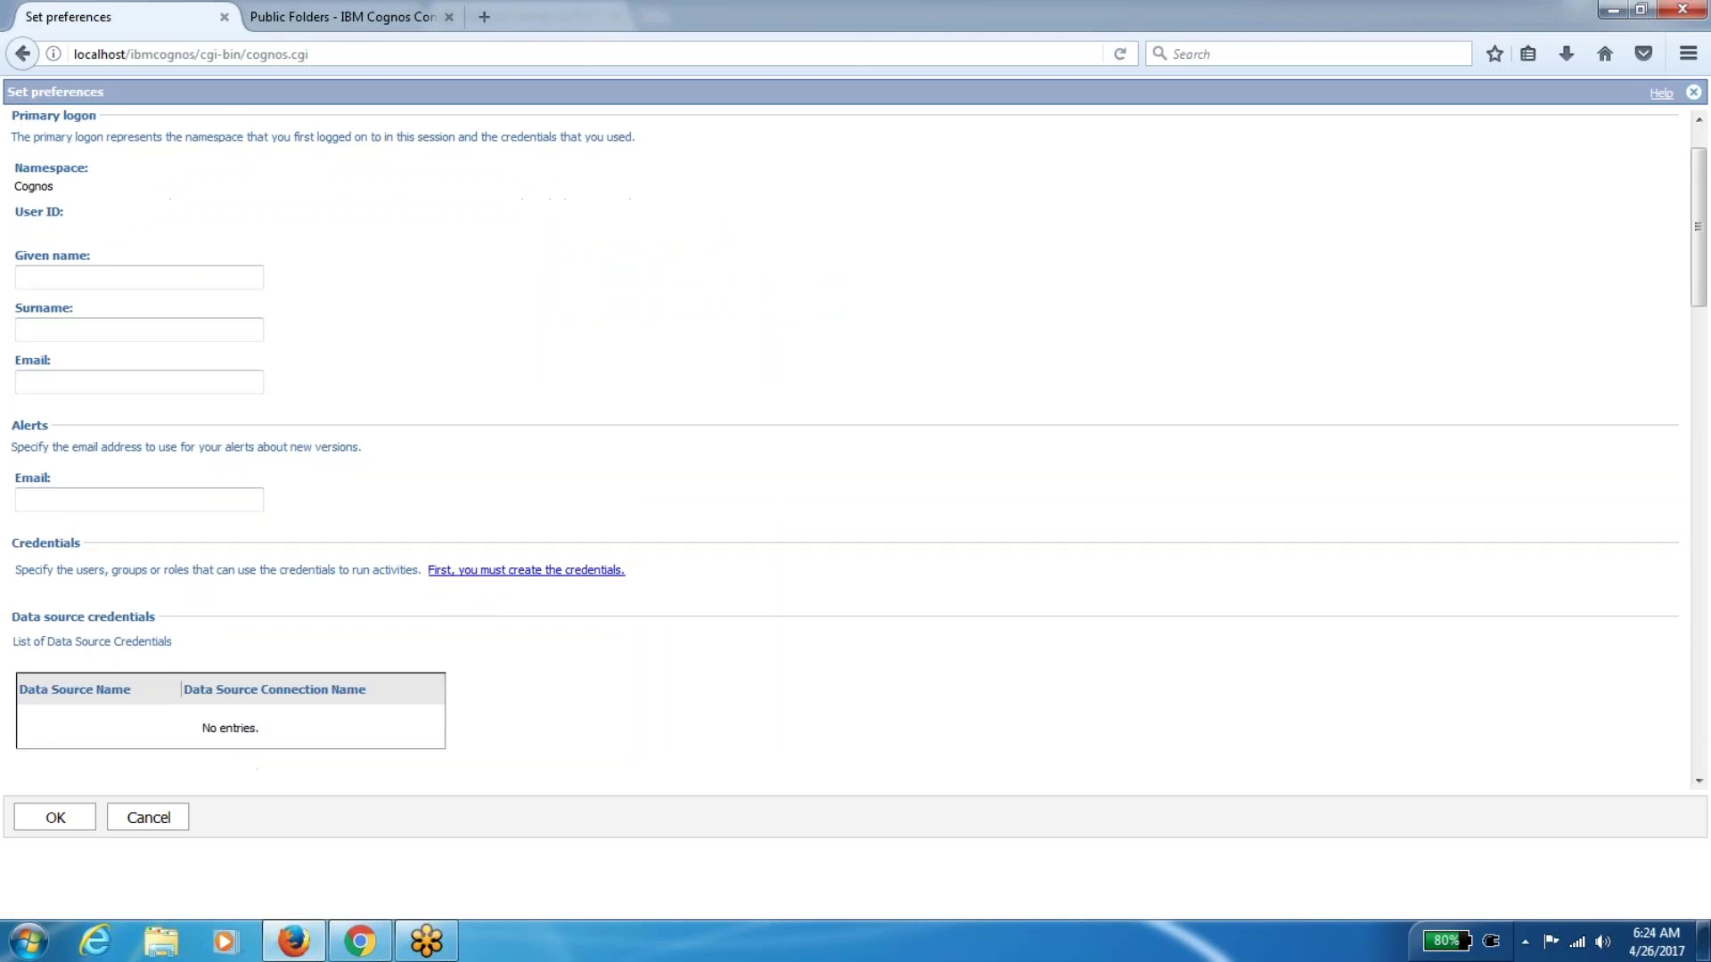
{"action": "scroll", "coordinate": [855, 452], "scroll_direction": "down", "scroll_amount": 2}
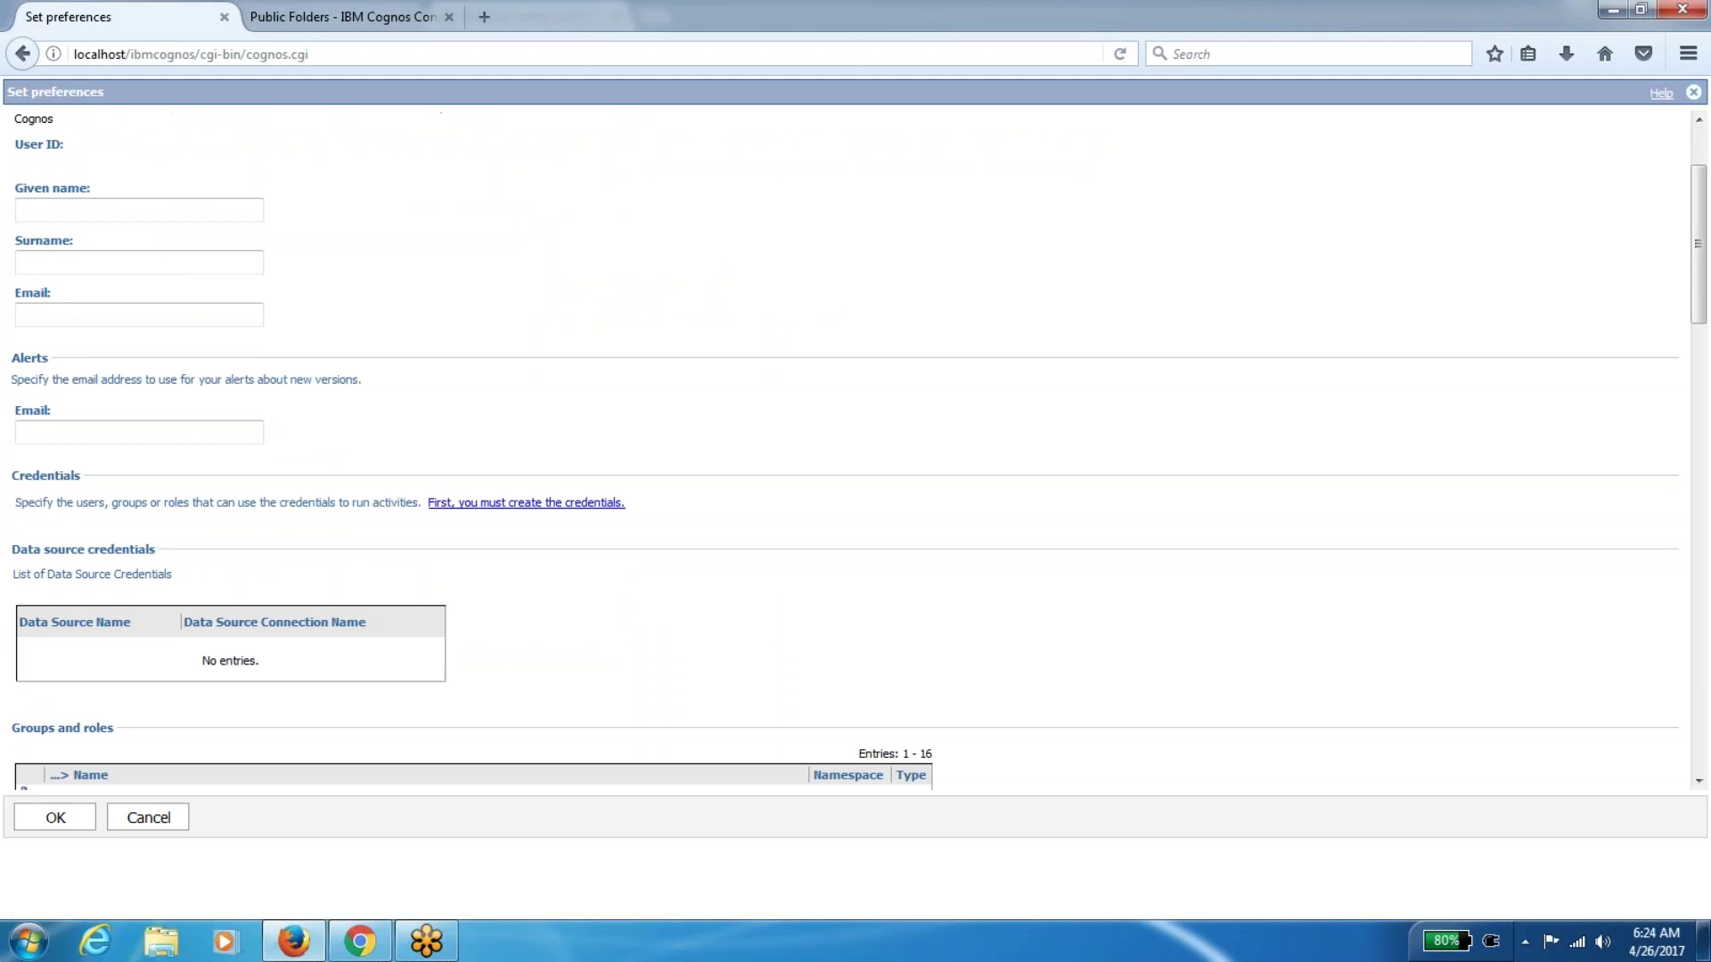
{"action": "scroll", "coordinate": [856, 452], "scroll_direction": "up", "scroll_amount": 4}
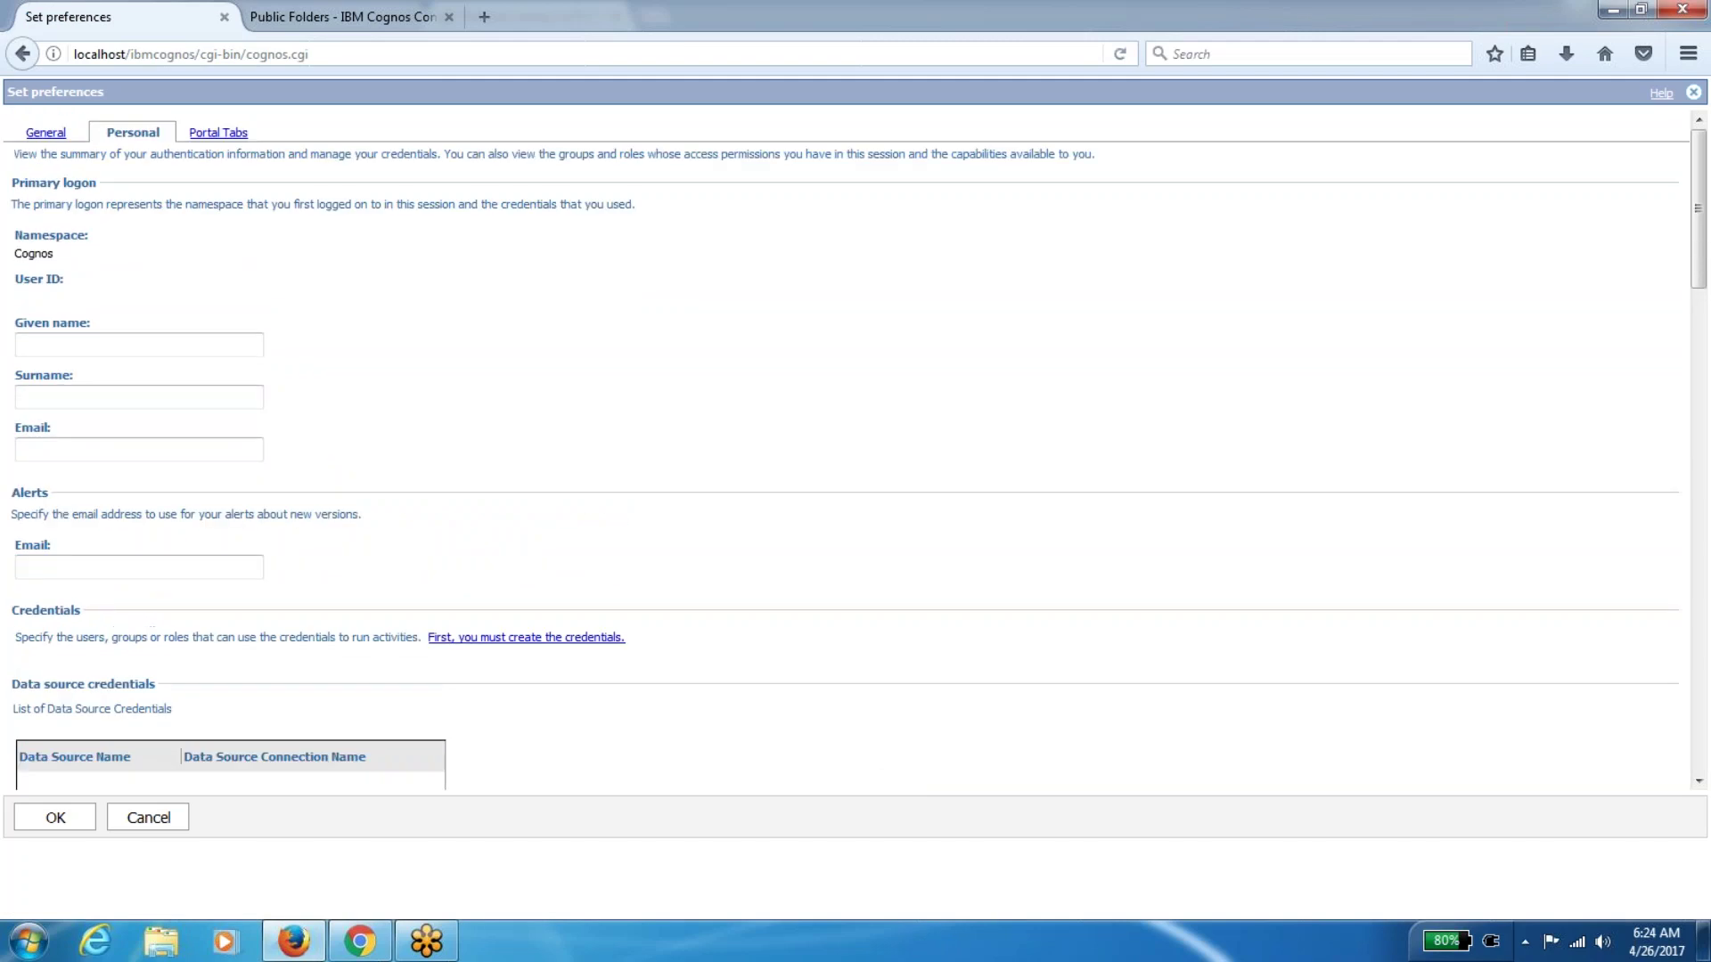
{"action": "double_click", "coordinate": [36, 252]}
{"action": "left_click", "coordinate": [73, 346]}
{"action": "left_click", "coordinate": [70, 397]}
{"action": "left_click", "coordinate": [55, 461]}
Examine the credentials, data source credentials, groups and roles, and capabilities sections of the personal preferences
{"action": "scroll", "coordinate": [535, 577], "scroll_direction": "down", "scroll_amount": 8}
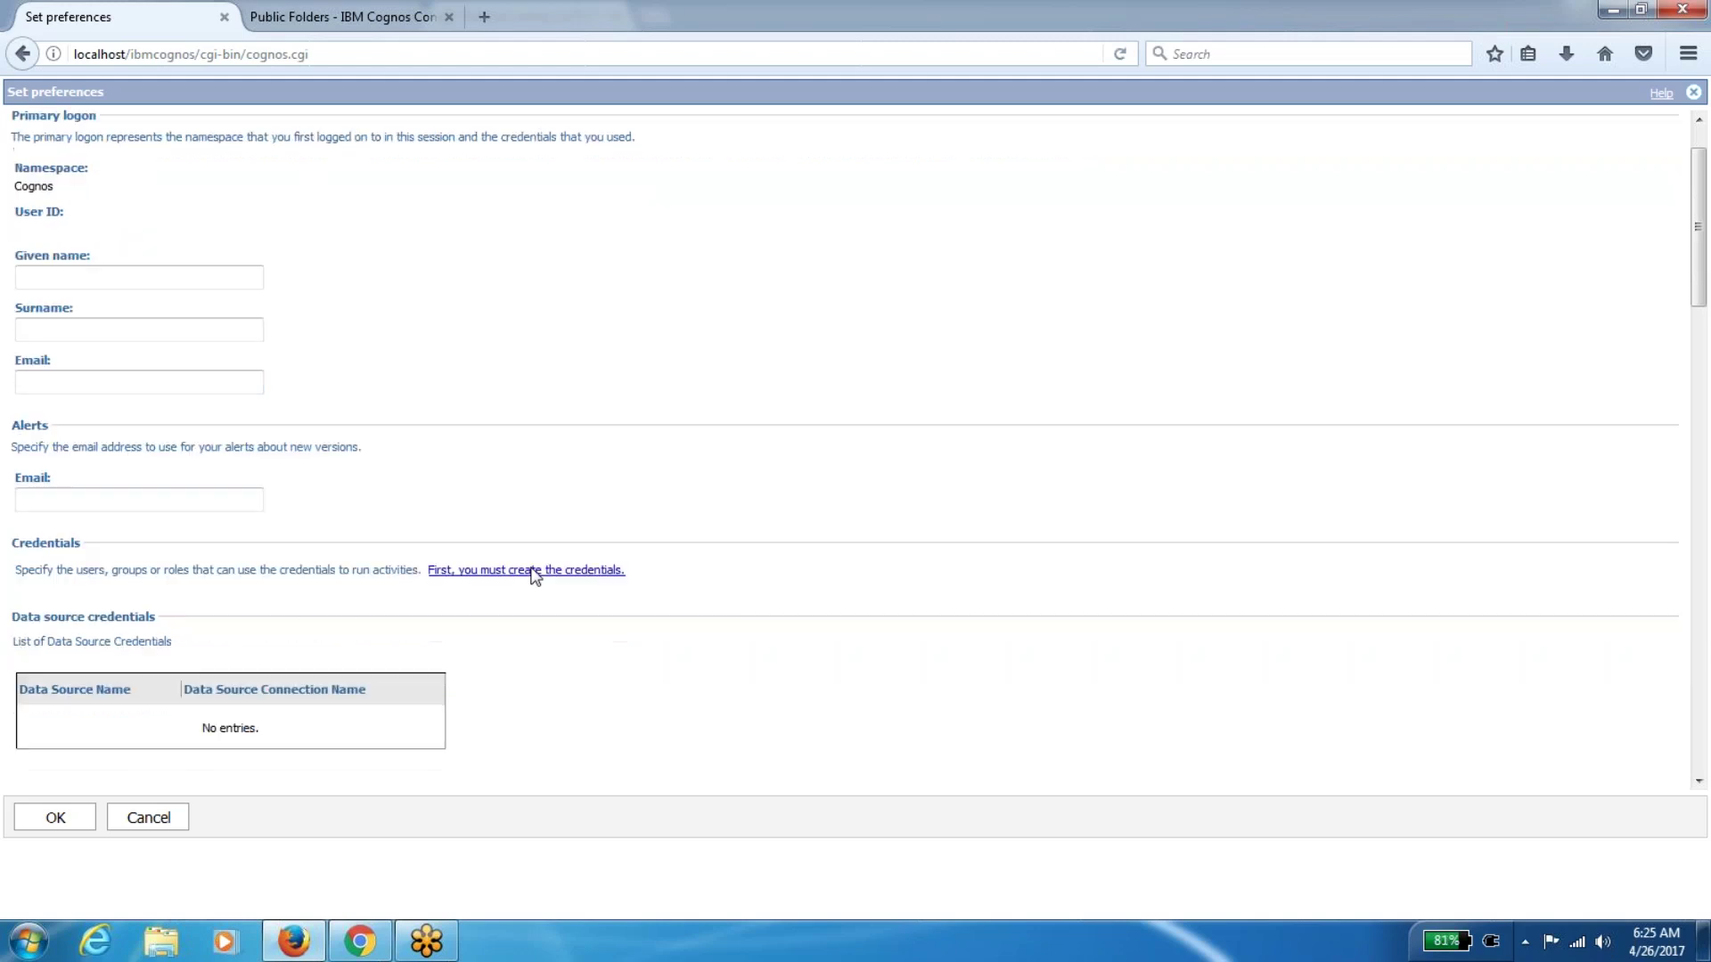
{"action": "scroll", "coordinate": [846, 450], "scroll_direction": "up", "scroll_amount": 6}
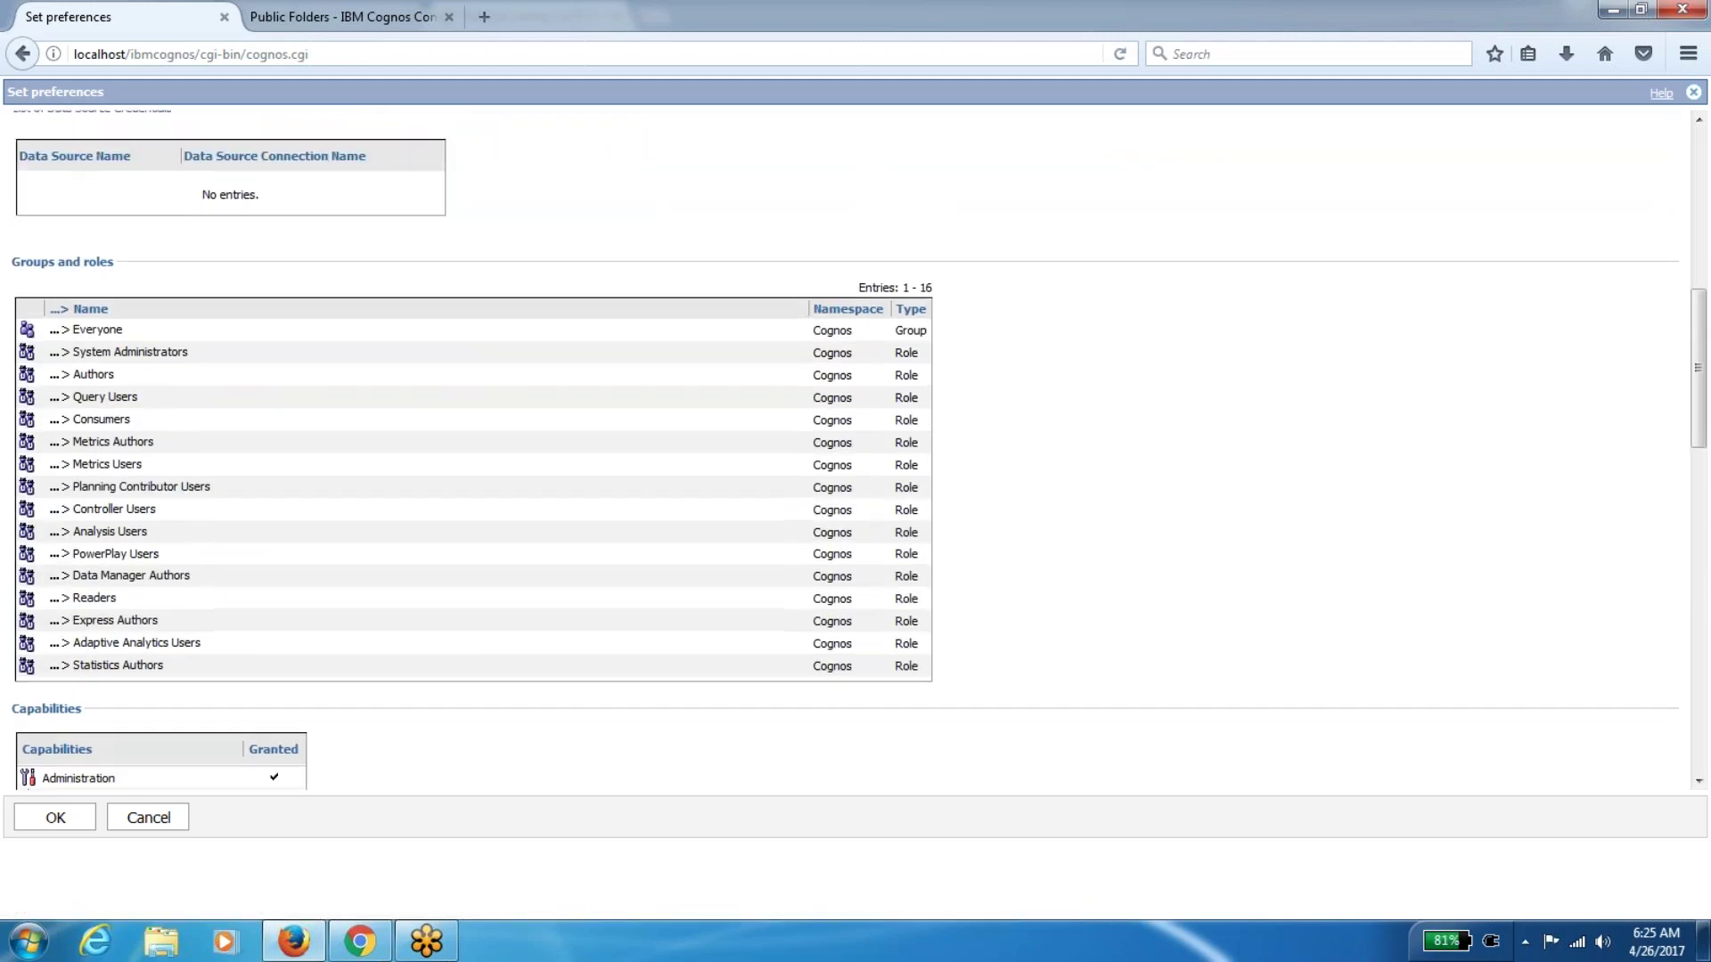
{"action": "scroll", "coordinate": [846, 450], "scroll_direction": "down", "scroll_amount": 6}
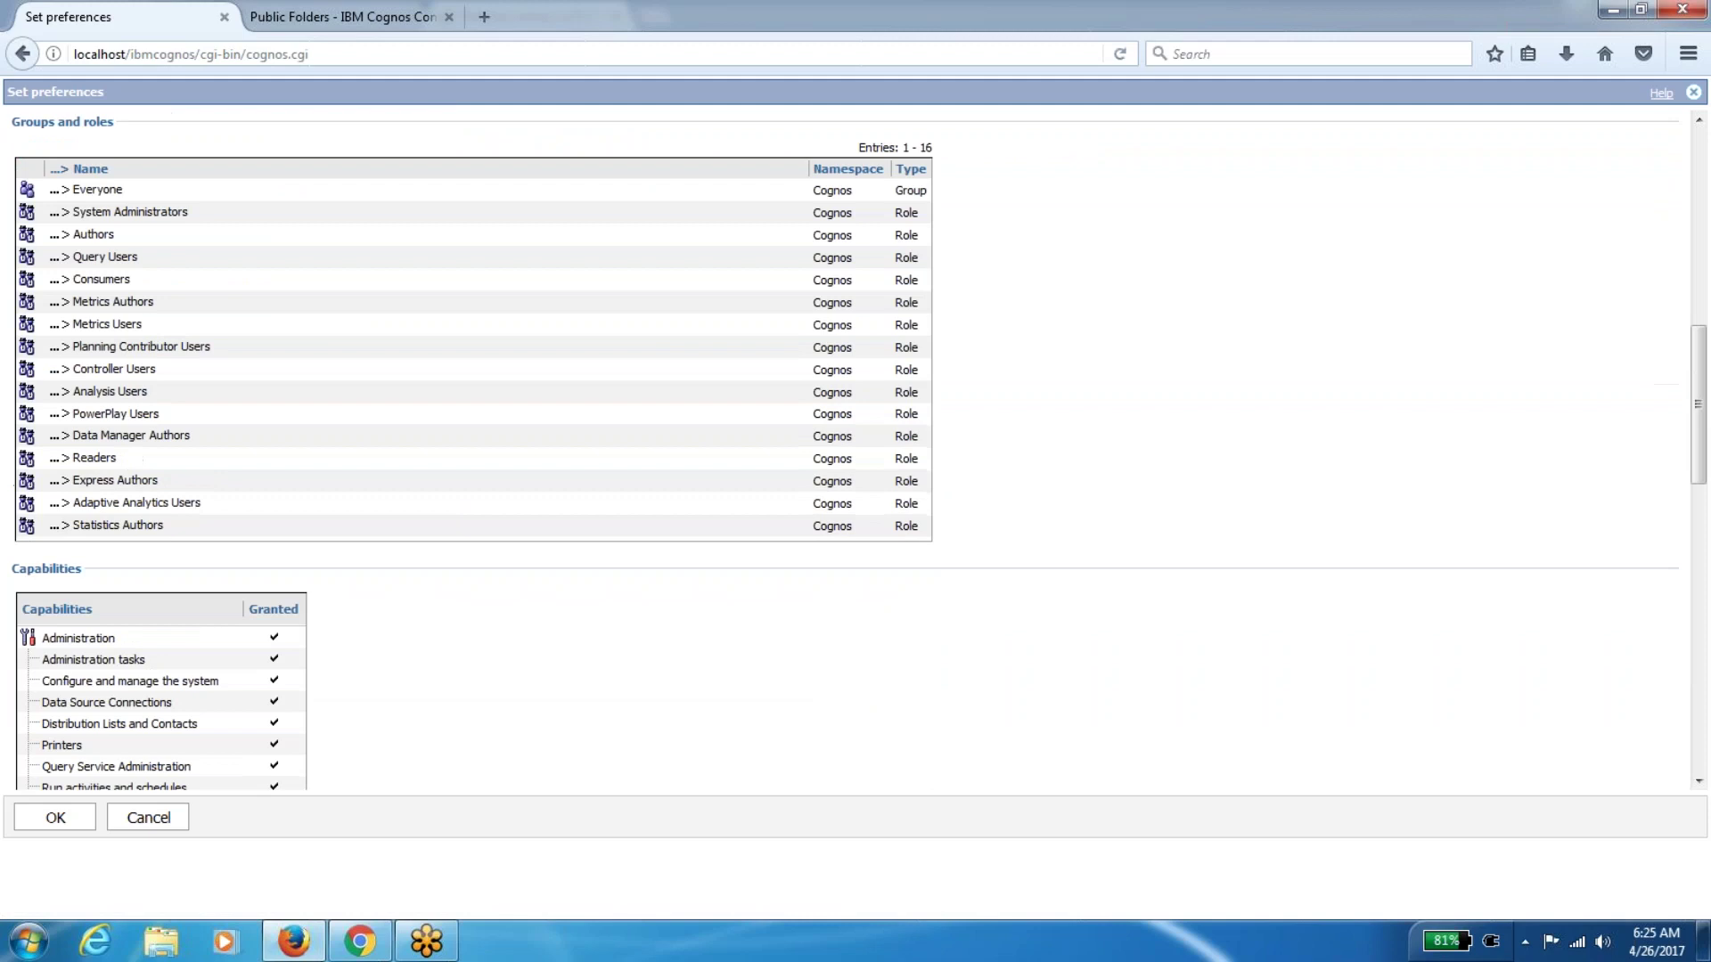
{"action": "scroll", "coordinate": [847, 450], "scroll_direction": "up", "scroll_amount": 6}
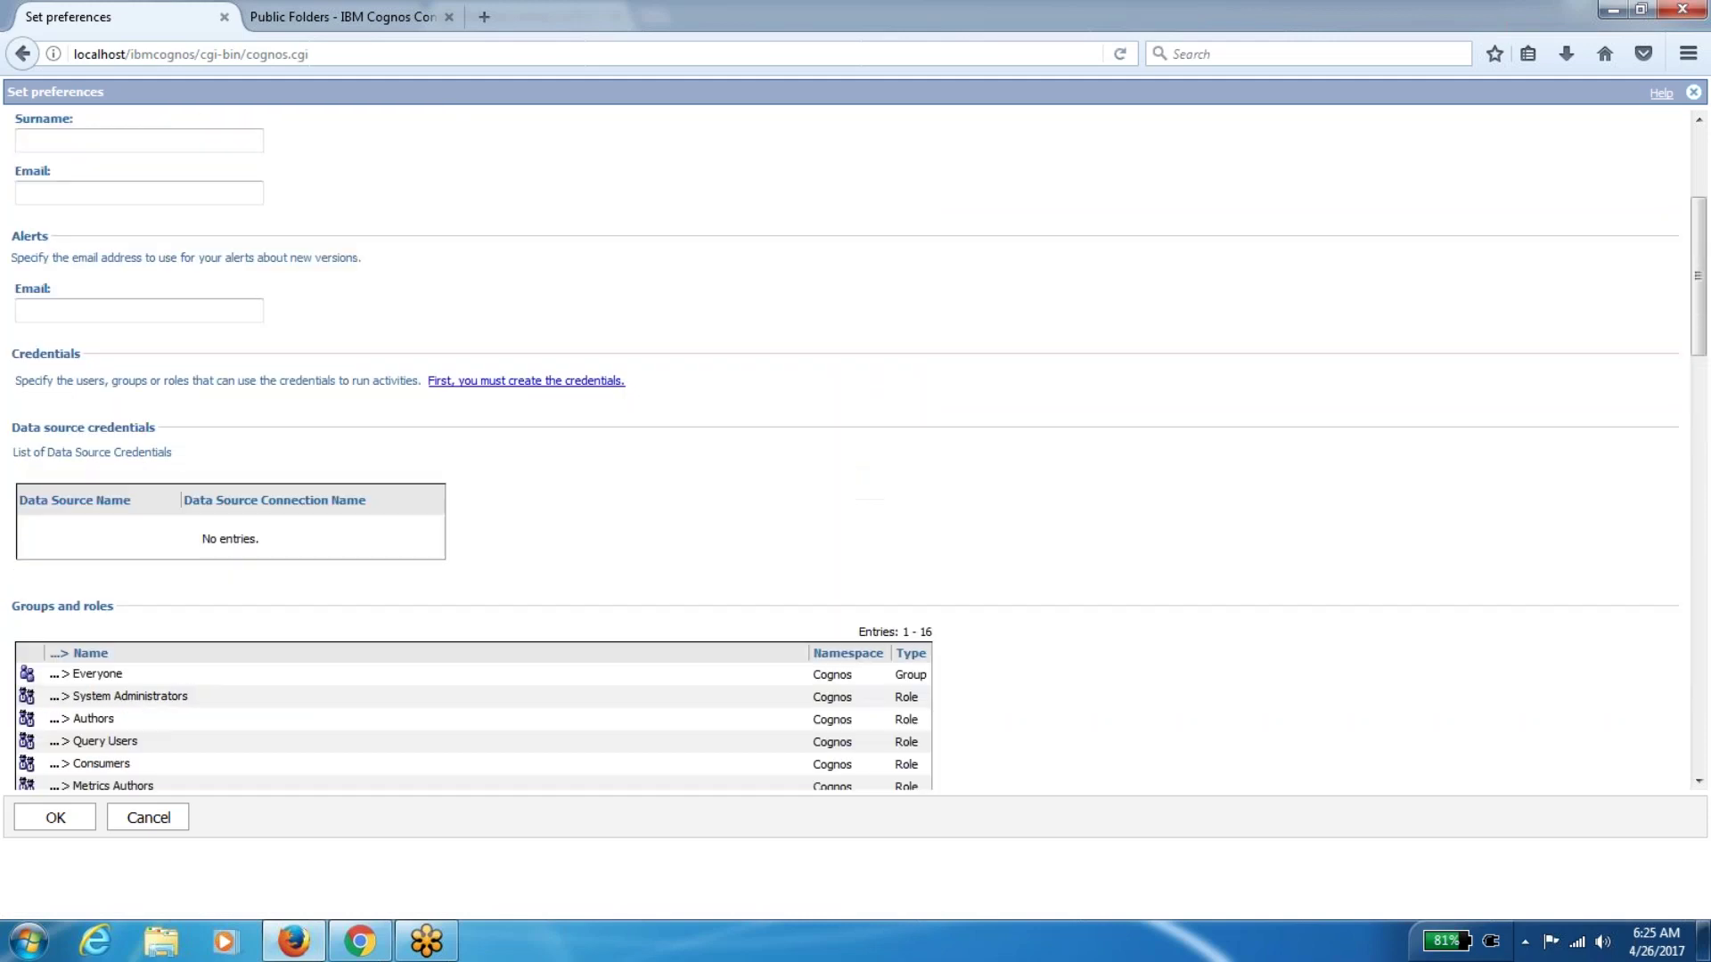
{"action": "scroll", "coordinate": [847, 450], "scroll_direction": "down", "scroll_amount": 3}
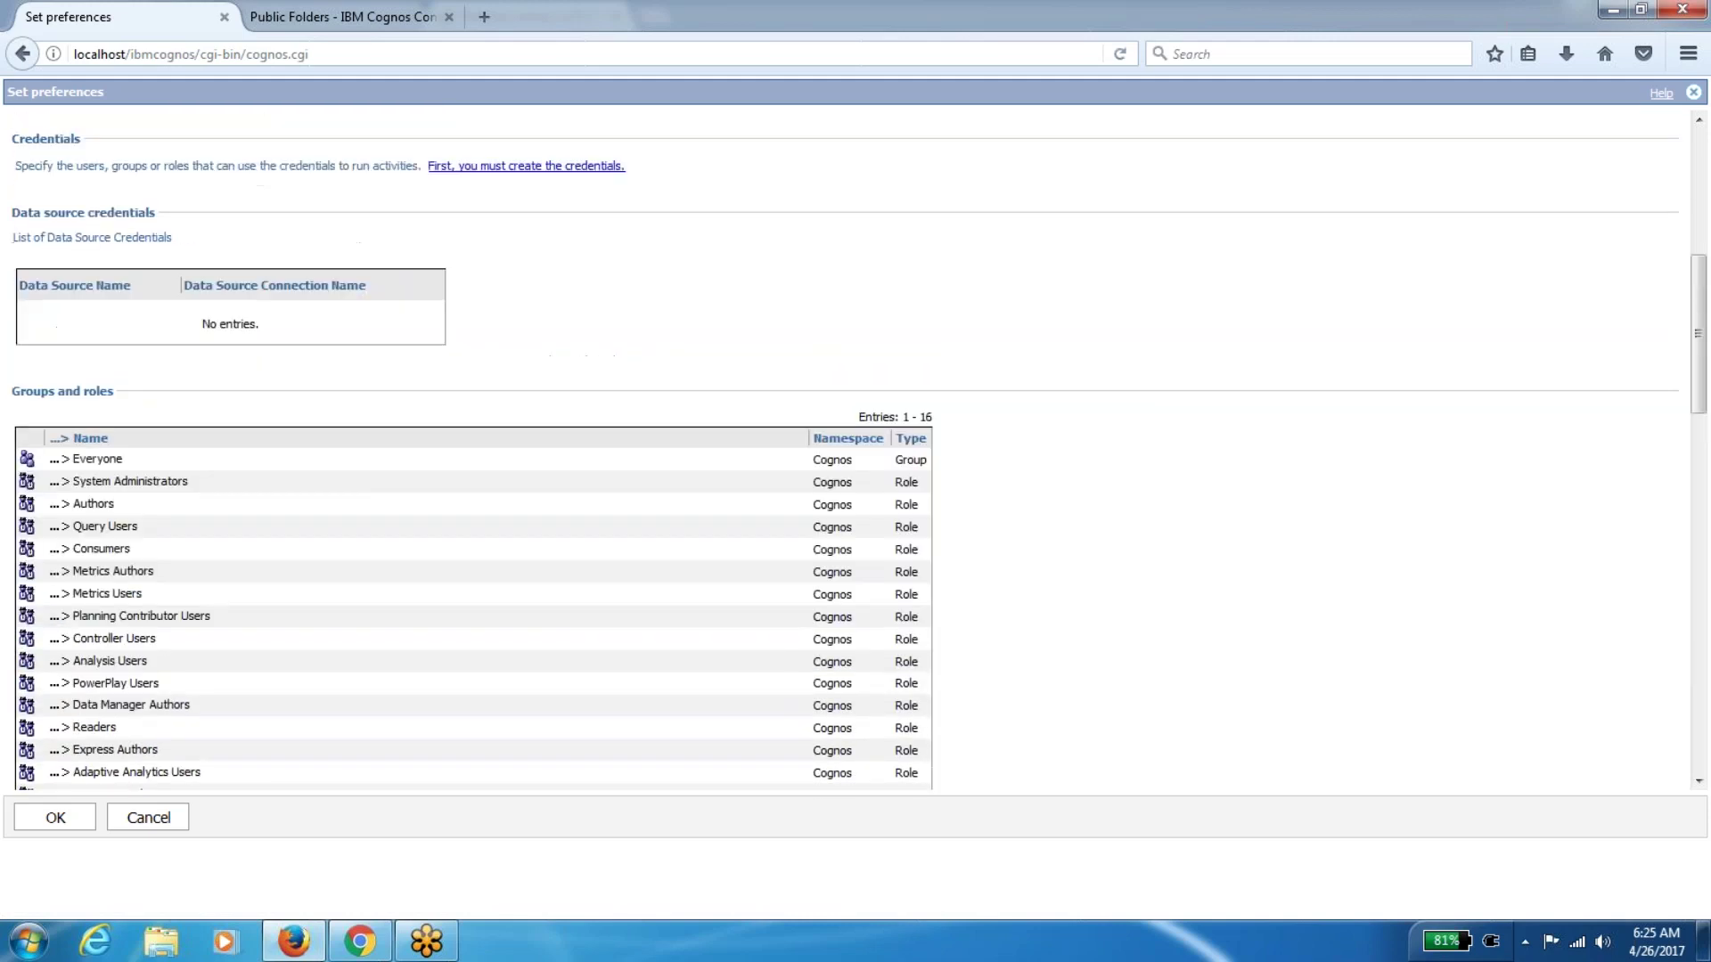
{"action": "scroll", "coordinate": [847, 450], "scroll_direction": "down", "scroll_amount": 6}
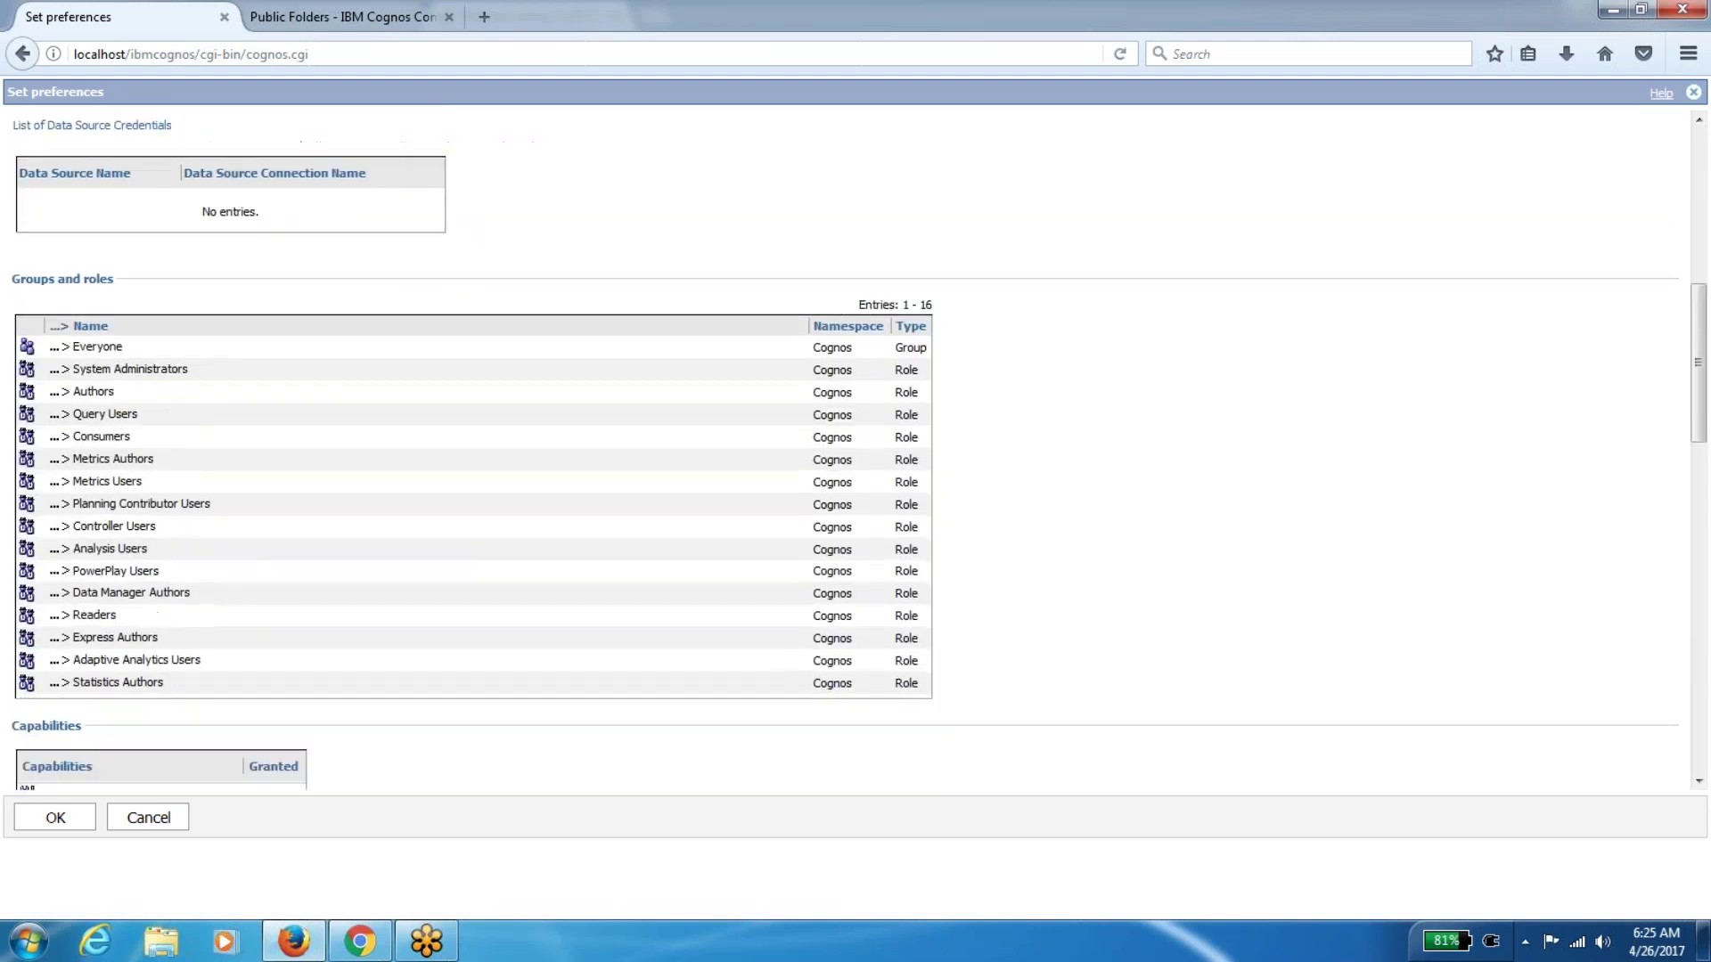
Examine the listed groups and roles and the full list of granted capabilities in the personal preferences
{"action": "scroll", "coordinate": [847, 450], "scroll_direction": "down", "scroll_amount": 8}
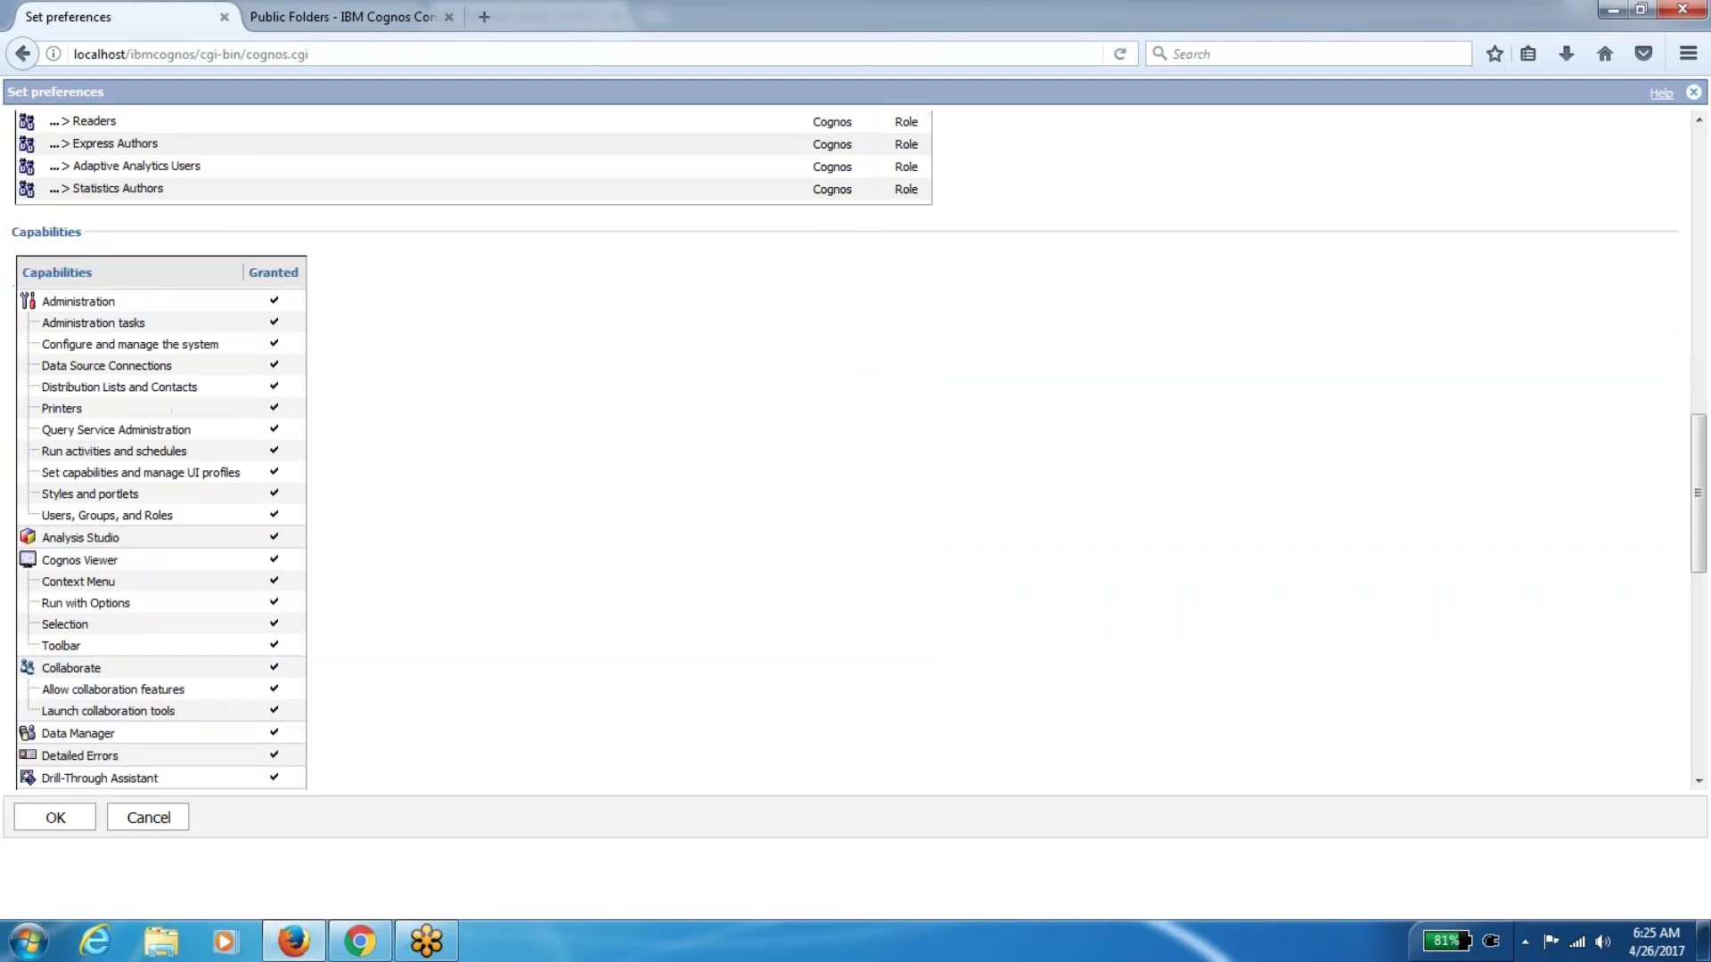
{"action": "scroll", "coordinate": [847, 450], "scroll_direction": "down", "scroll_amount": 1}
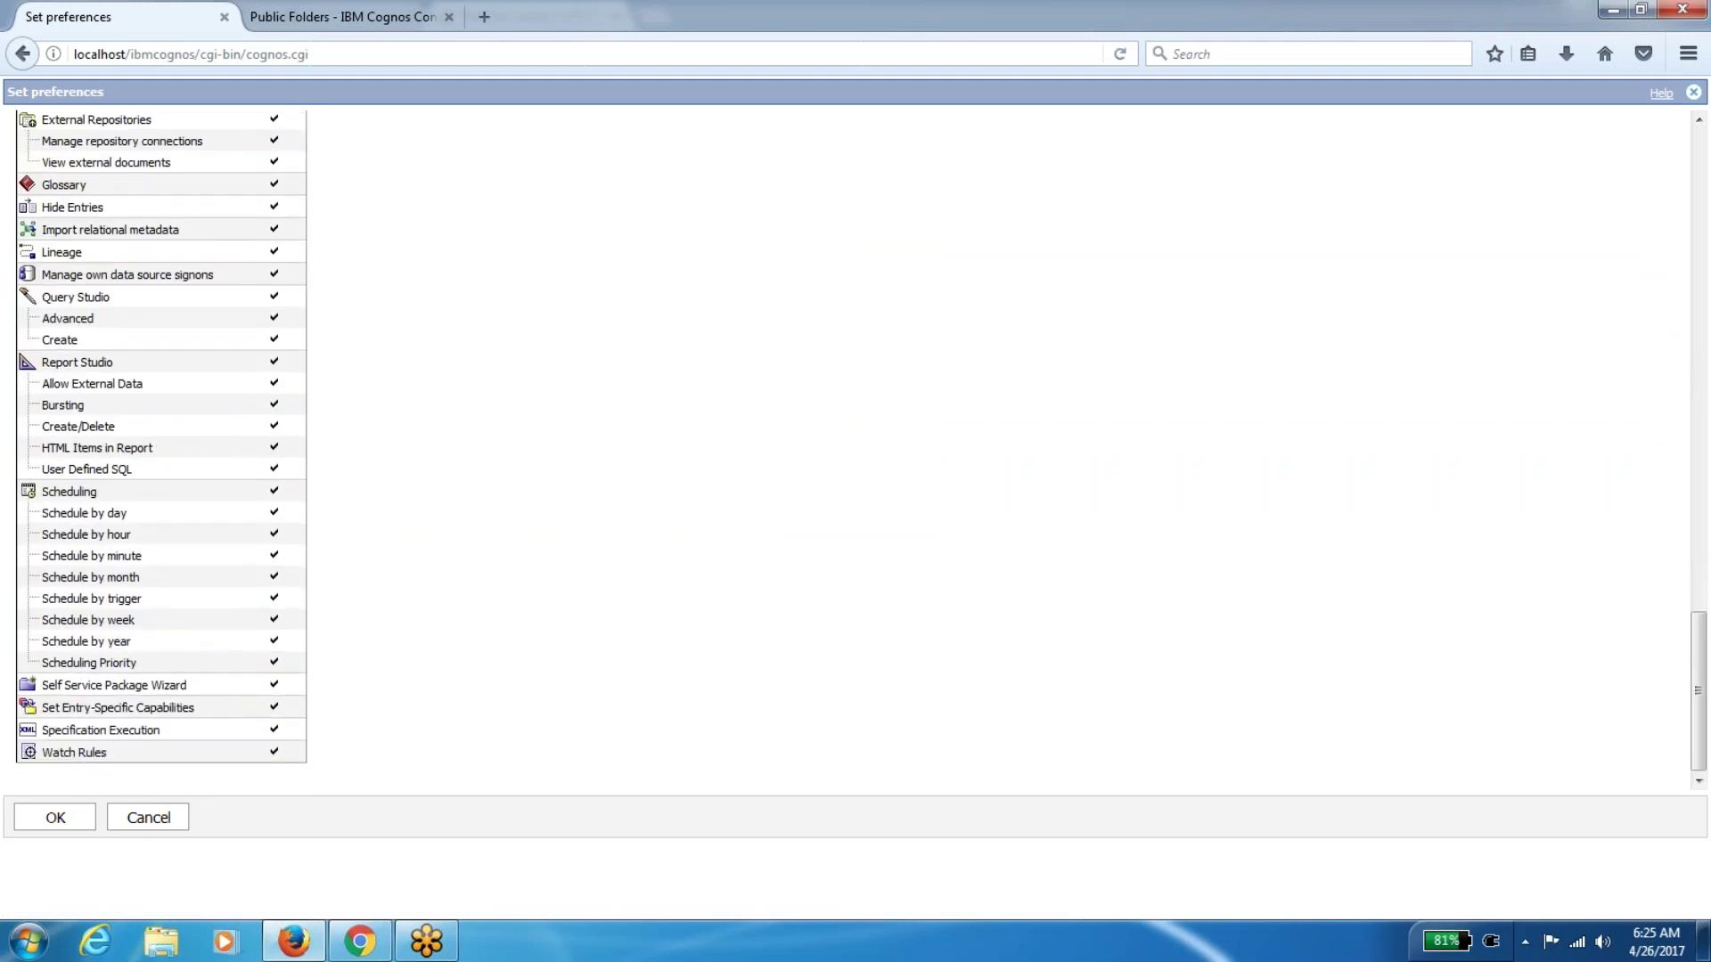
{"action": "scroll", "coordinate": [847, 450], "scroll_direction": "up", "scroll_amount": 20}
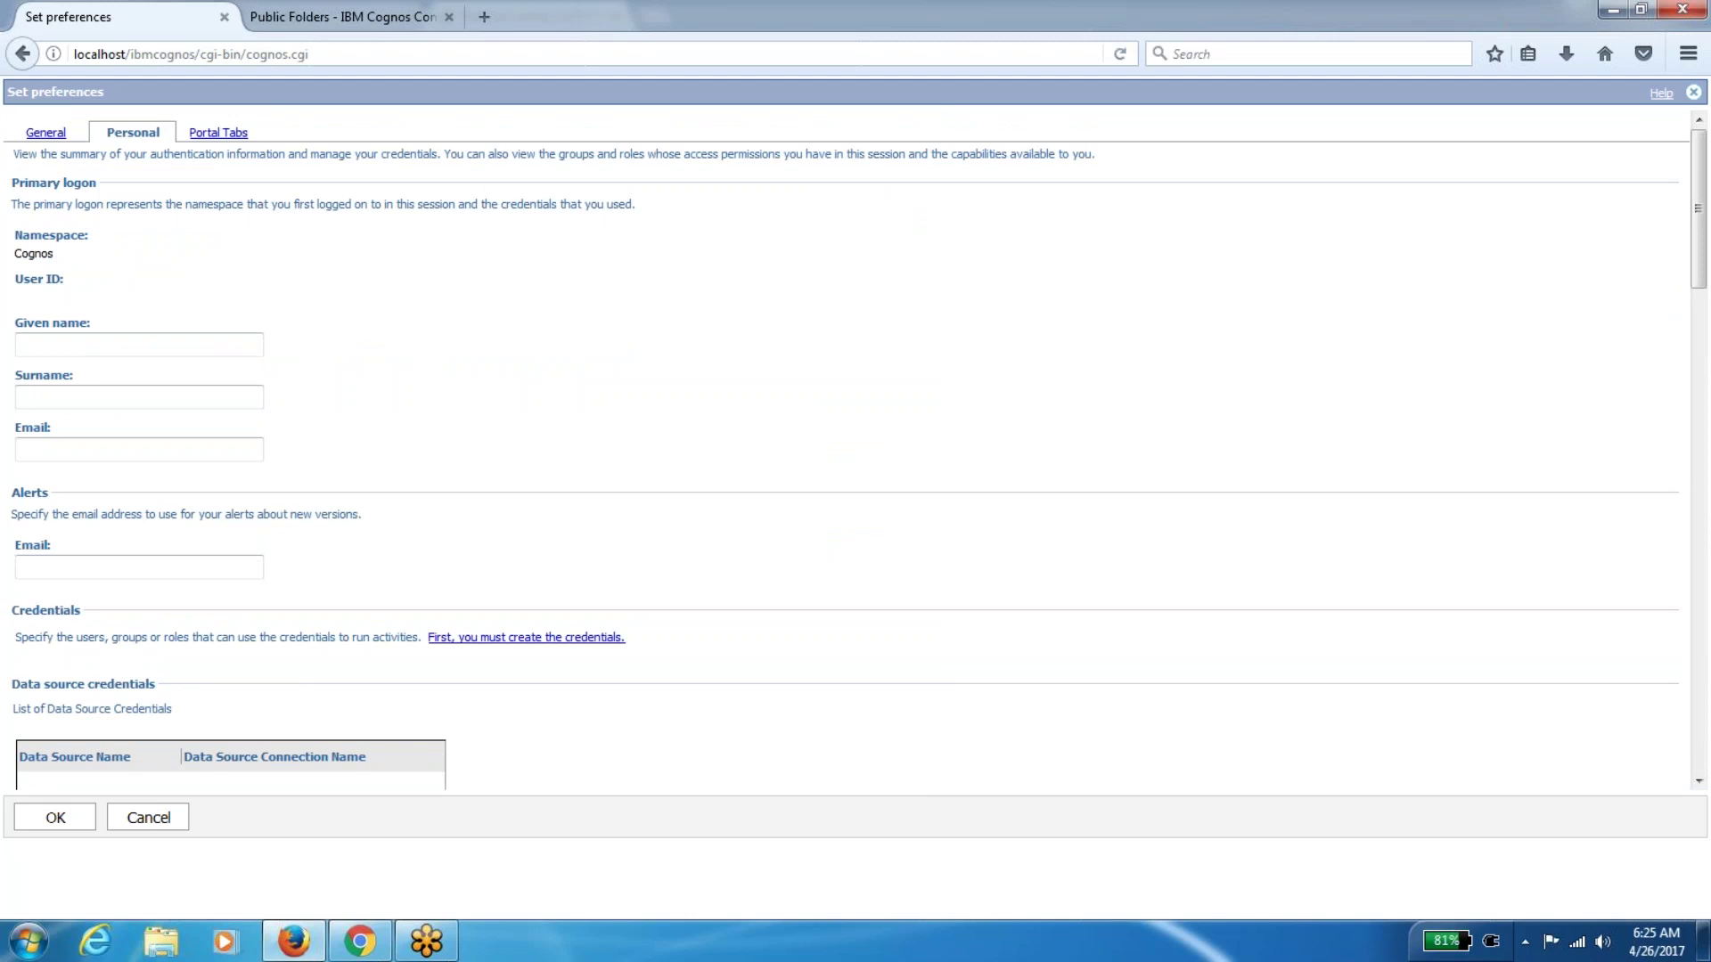
{"action": "scroll", "coordinate": [846, 450], "scroll_direction": "down", "scroll_amount": 8}
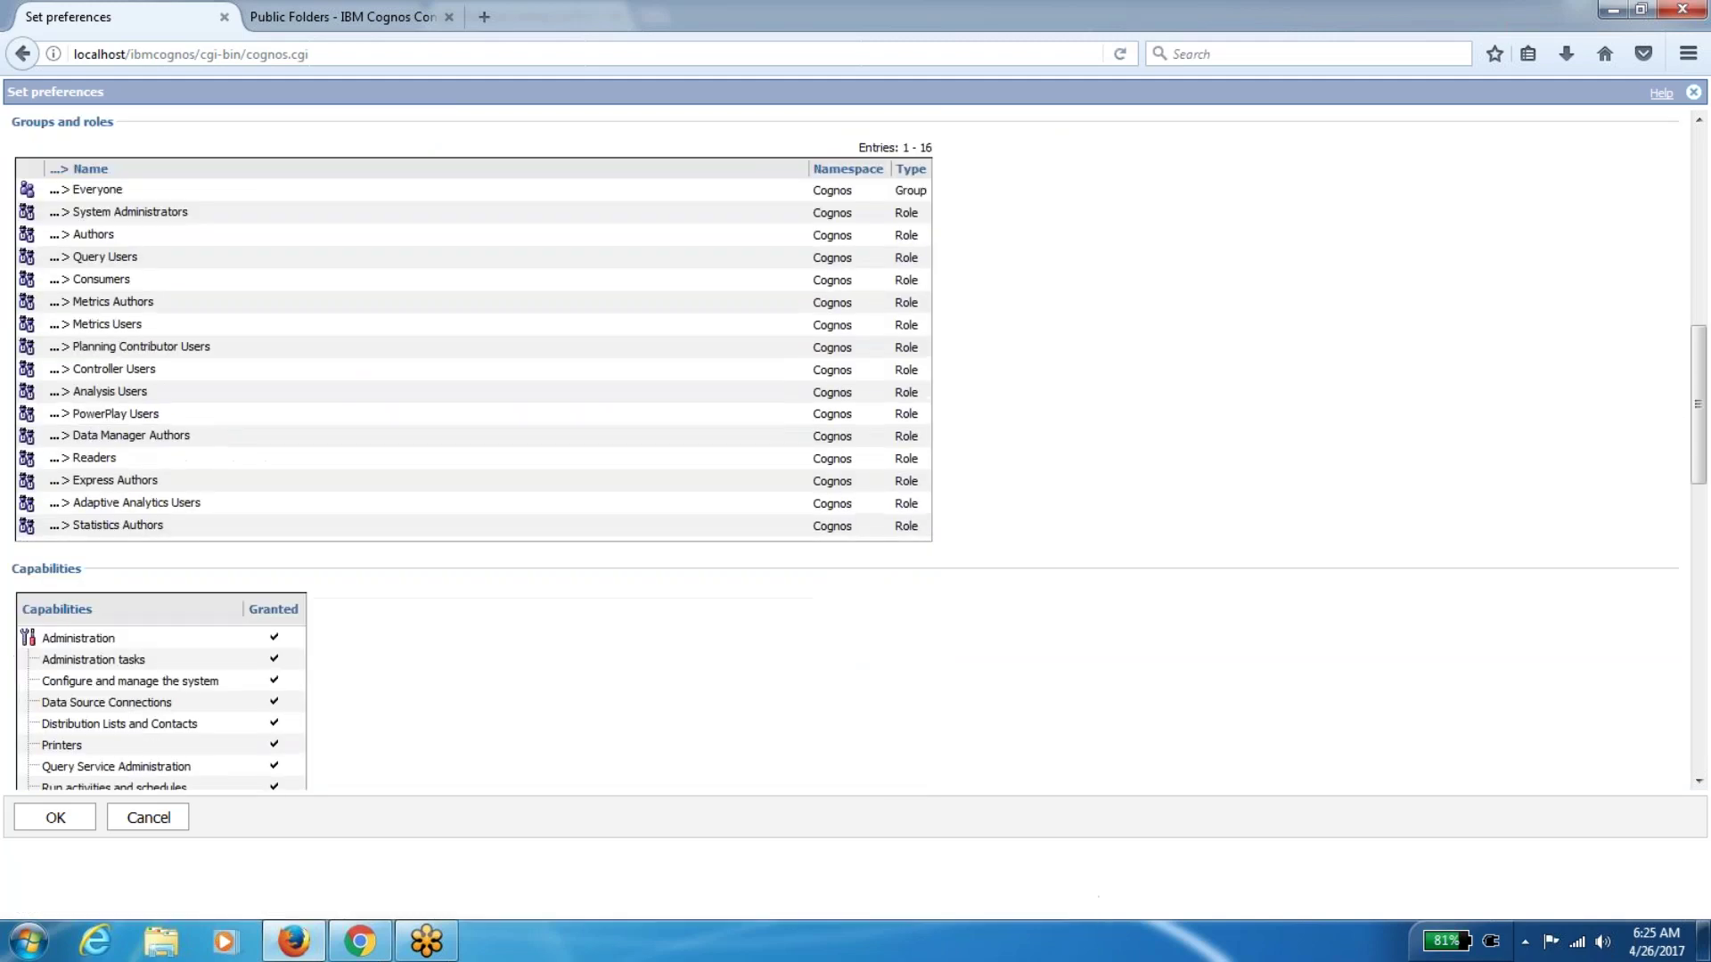
{"action": "scroll", "coordinate": [859, 452], "scroll_direction": "down", "scroll_amount": 10}
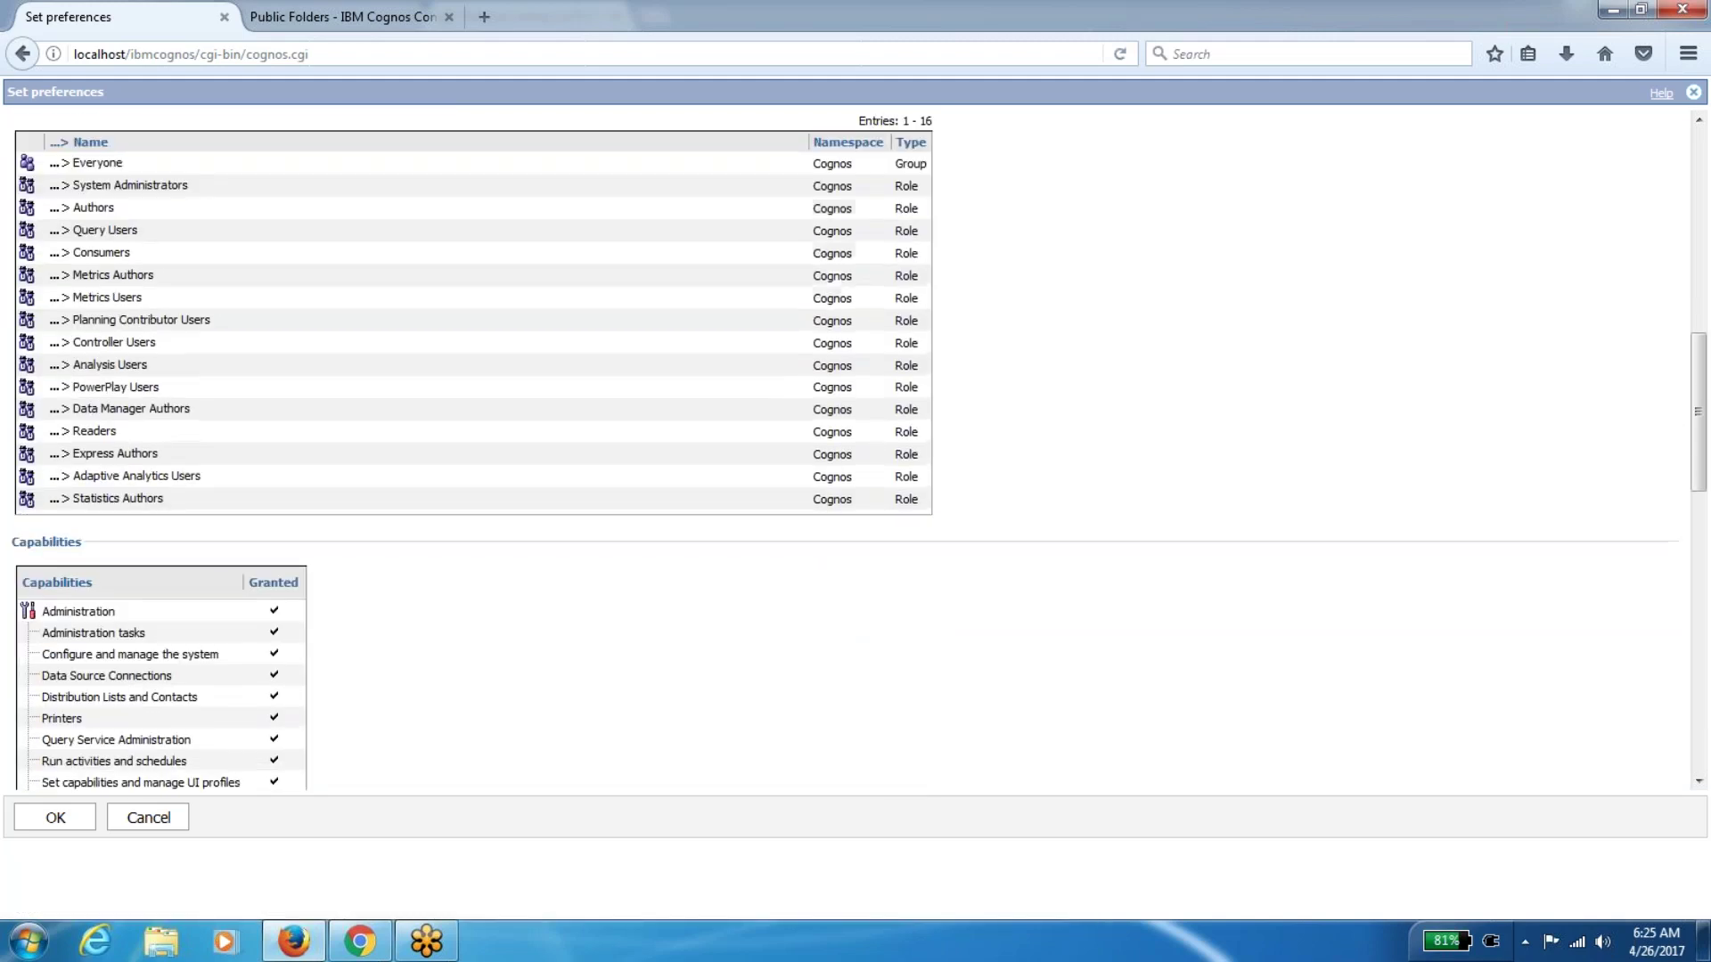
{"action": "scroll", "coordinate": [847, 450], "scroll_direction": "up", "scroll_amount": 18}
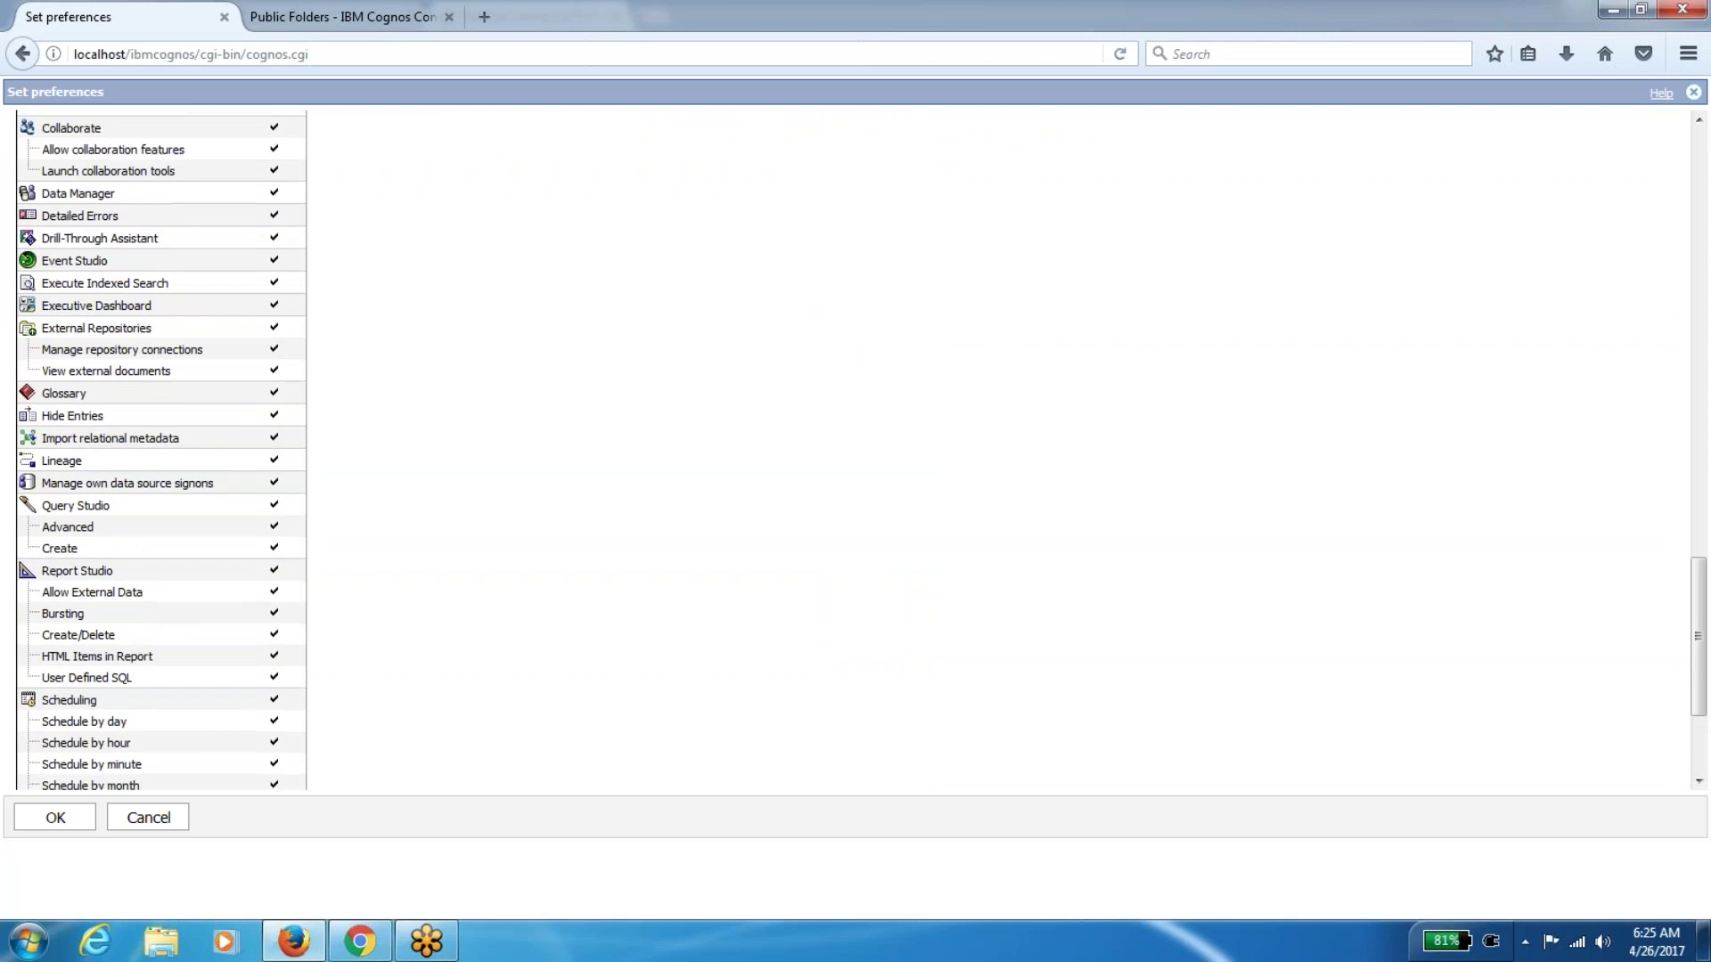
{"action": "scroll", "coordinate": [534, 615], "scroll_direction": "down", "scroll_amount": 12}
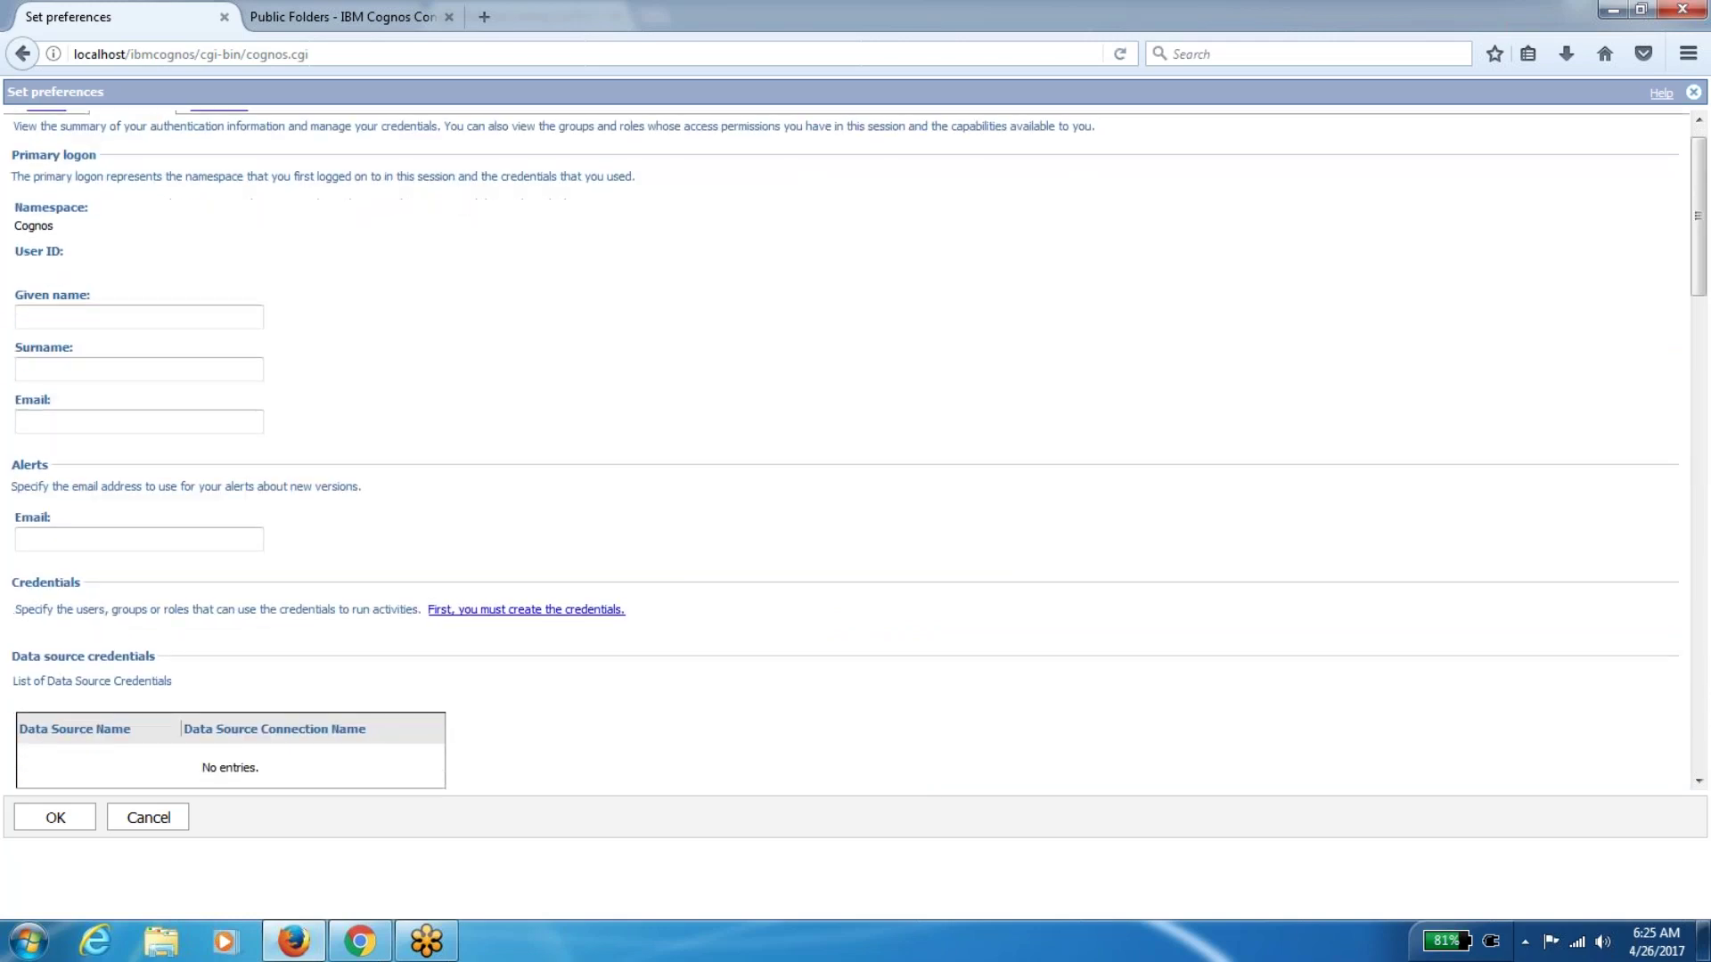
{"action": "scroll", "coordinate": [846, 450], "scroll_direction": "up", "scroll_amount": 10}
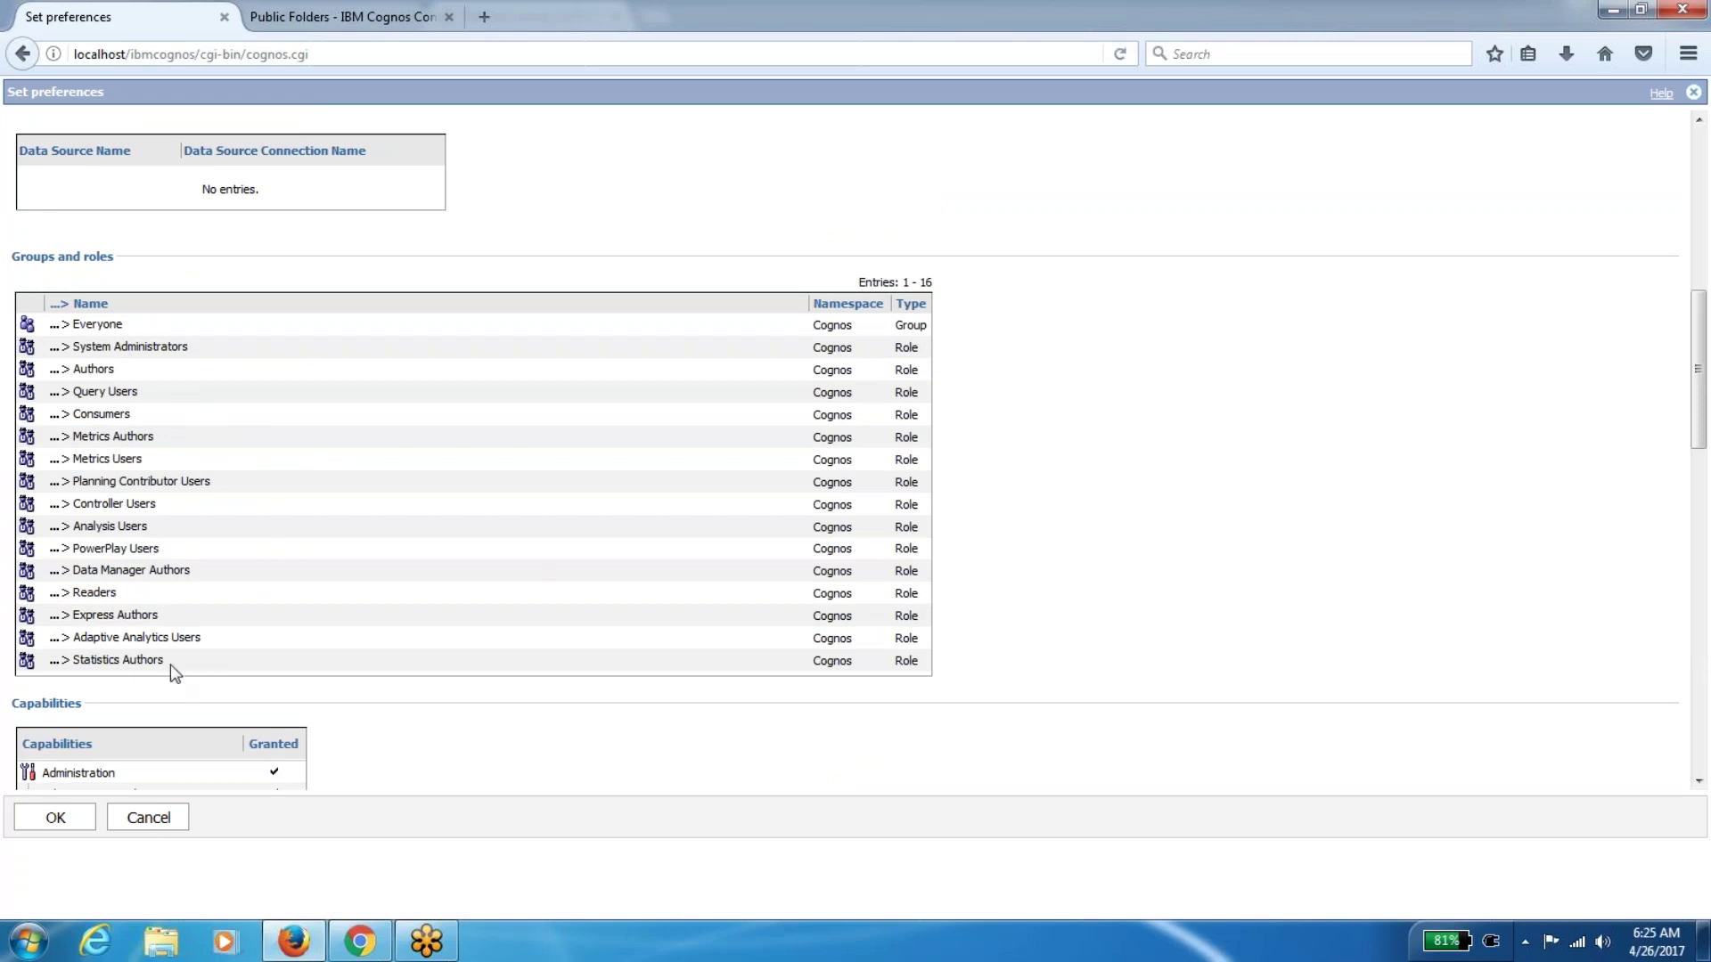
{"action": "double_click", "coordinate": [99, 324]}
{"action": "scroll", "coordinate": [621, 380], "scroll_direction": "up", "scroll_amount": 7}
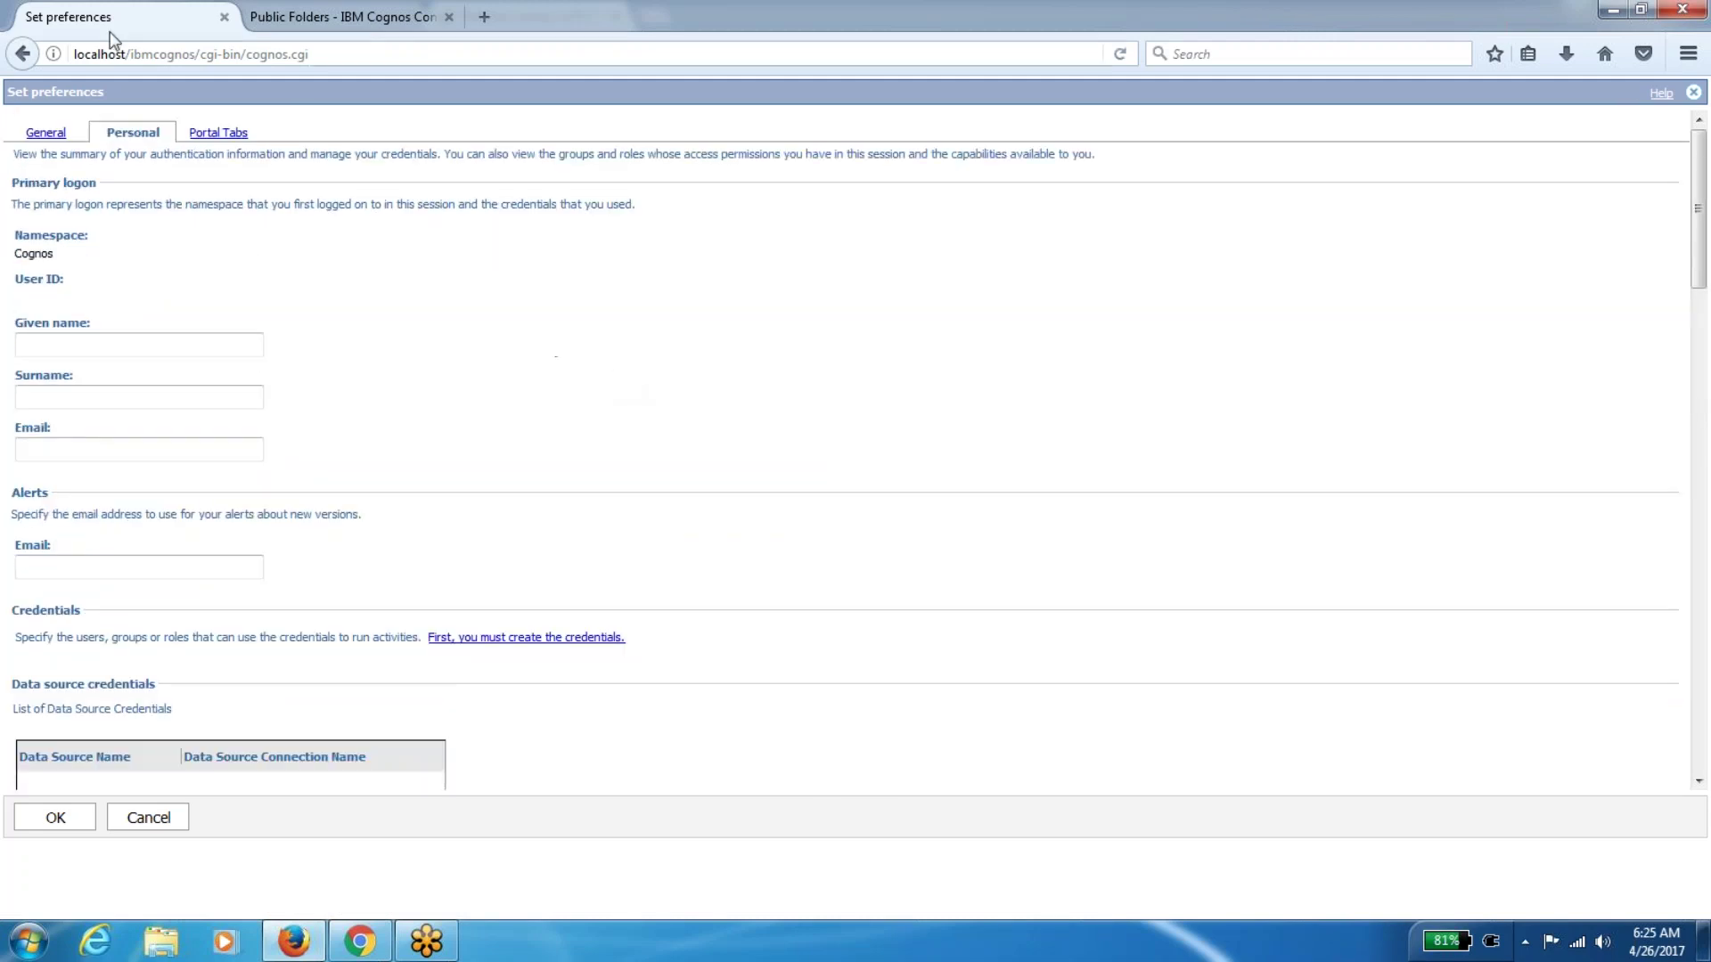
Show the portal tabs preferences and compare their entries with the Public Folders and My Folders pages in the second browser tab
{"action": "left_click", "coordinate": [219, 131]}
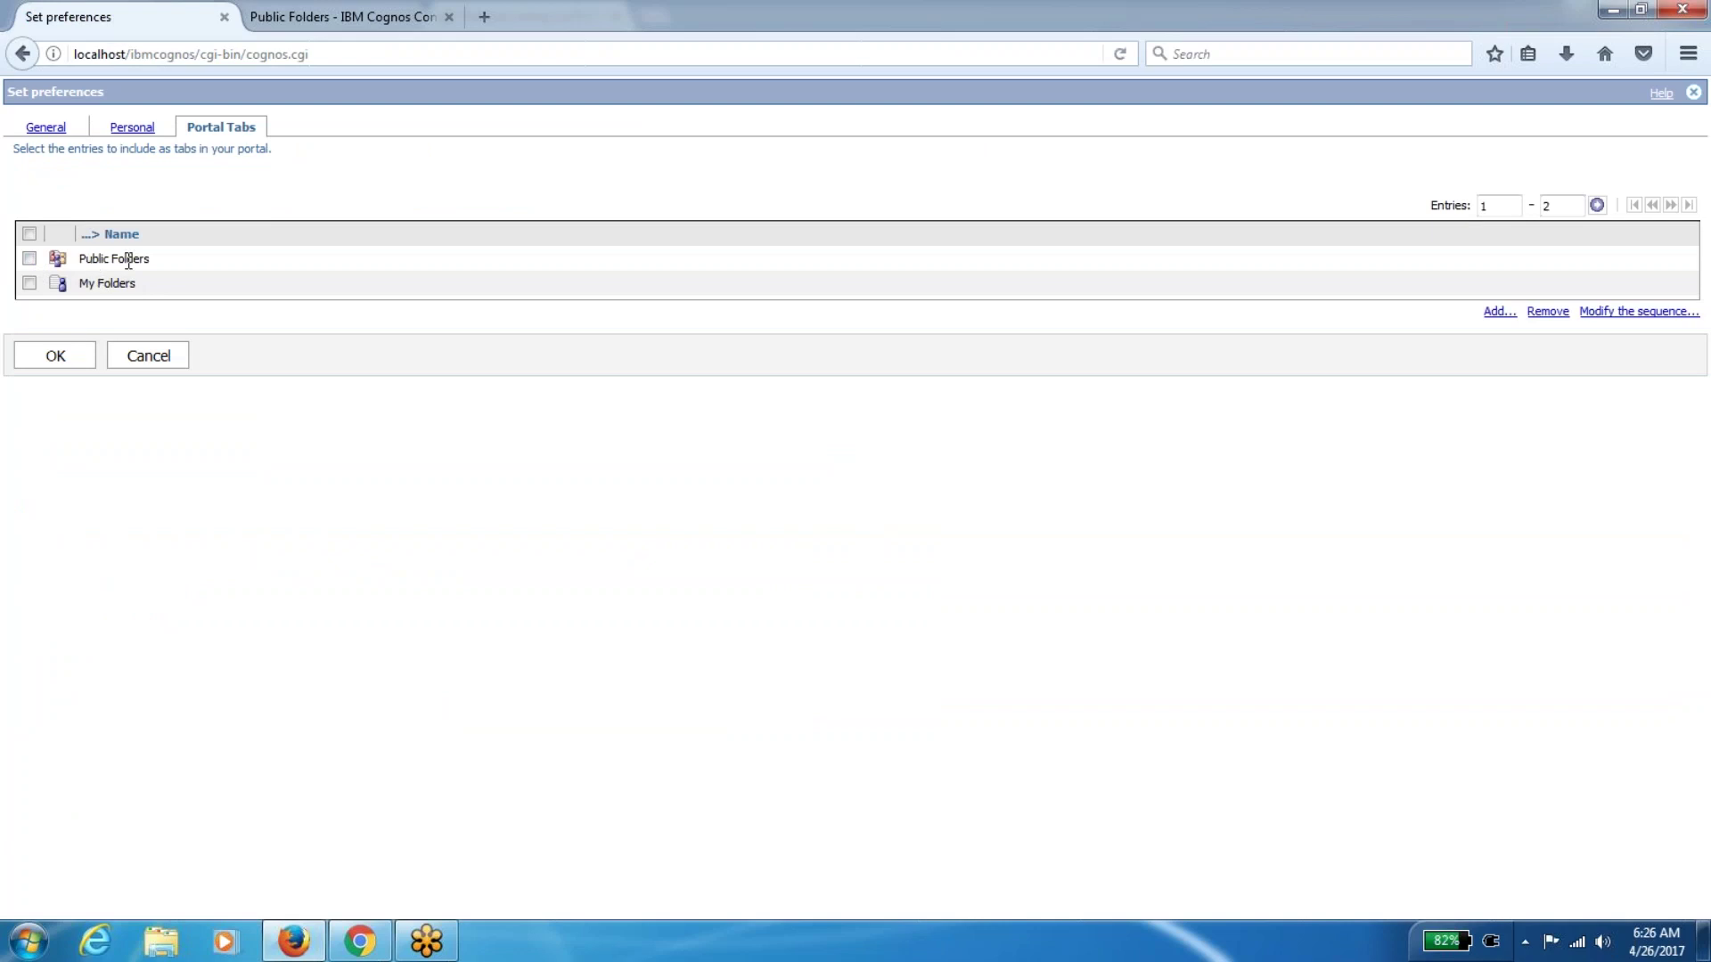
{"action": "left_click", "coordinate": [334, 16]}
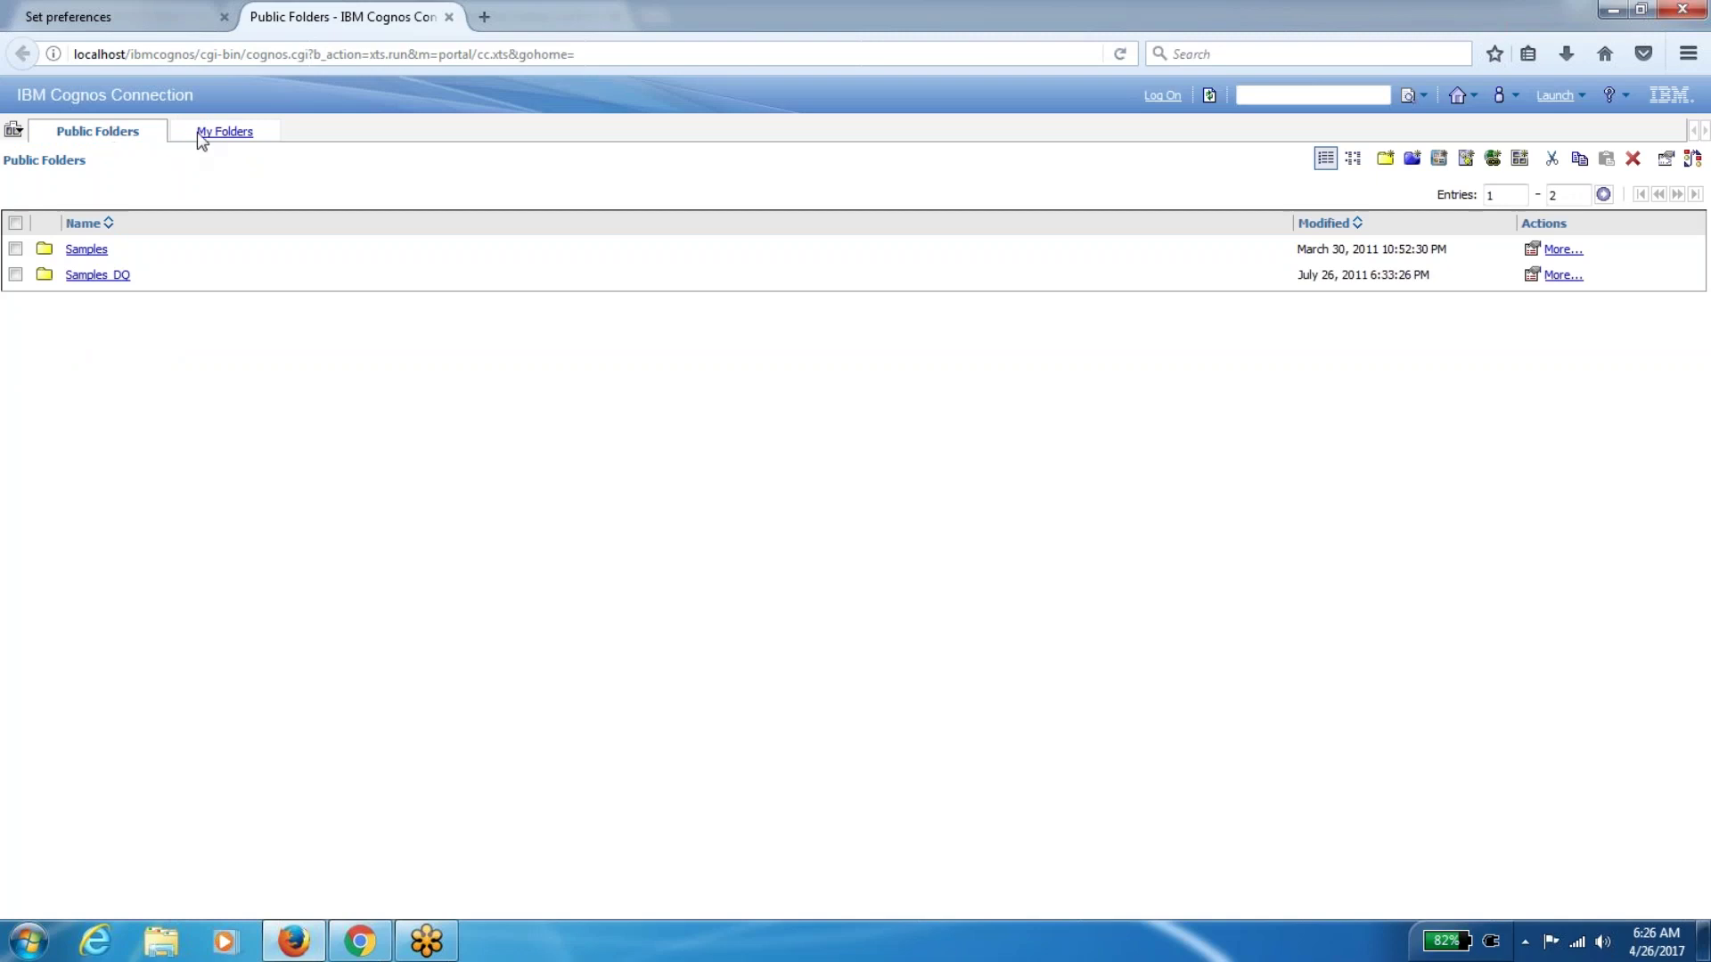
{"action": "left_click", "coordinate": [222, 132]}
{"action": "left_click", "coordinate": [89, 131]}
{"action": "left_click", "coordinate": [130, 11]}
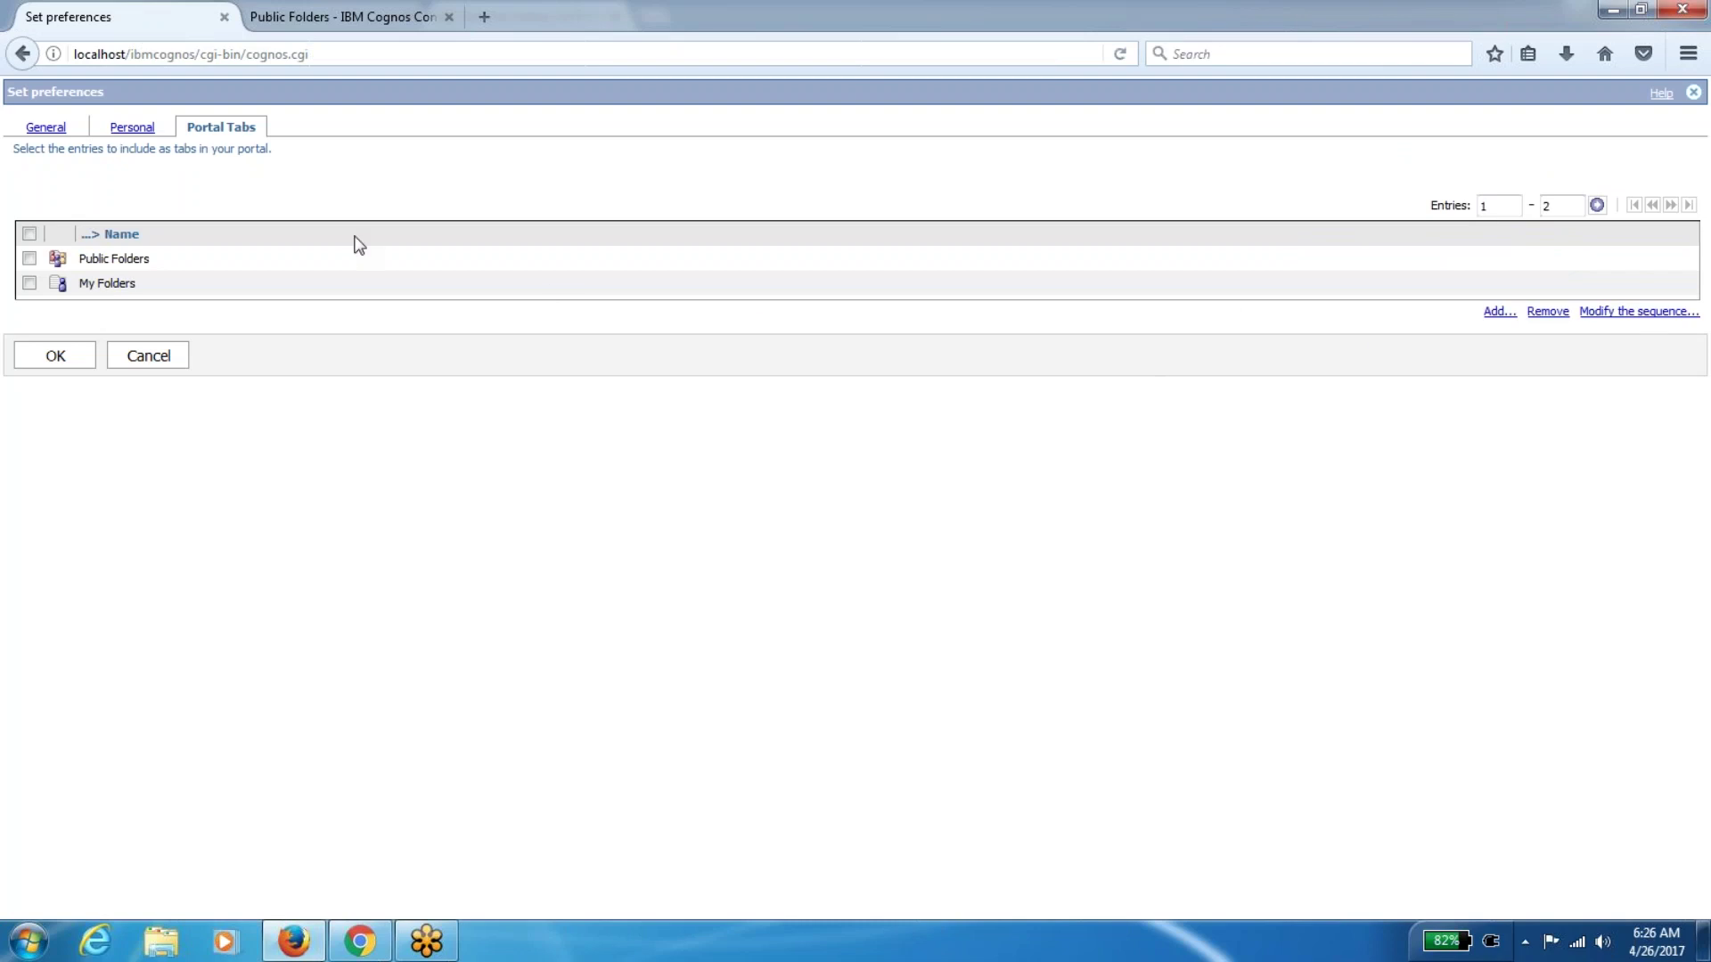
Examine the tab sequence settings with Public Folders selected, and leave the preferences without saving
{"action": "left_click", "coordinate": [1600, 313]}
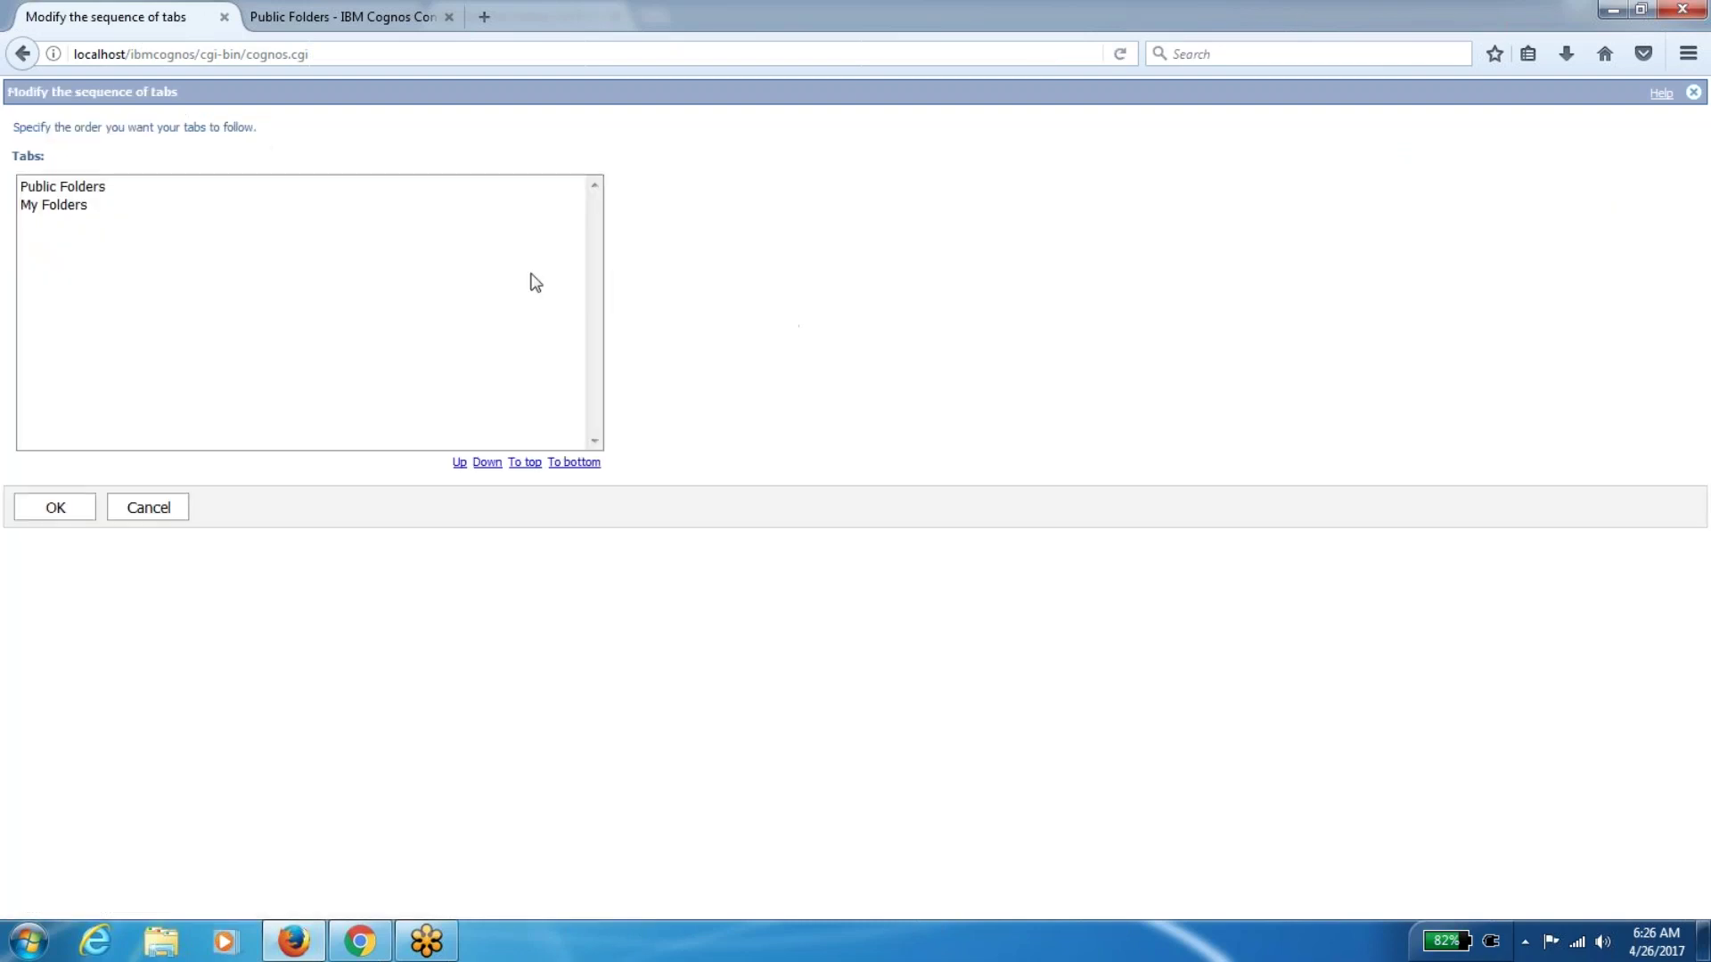
{"action": "left_click", "coordinate": [89, 187]}
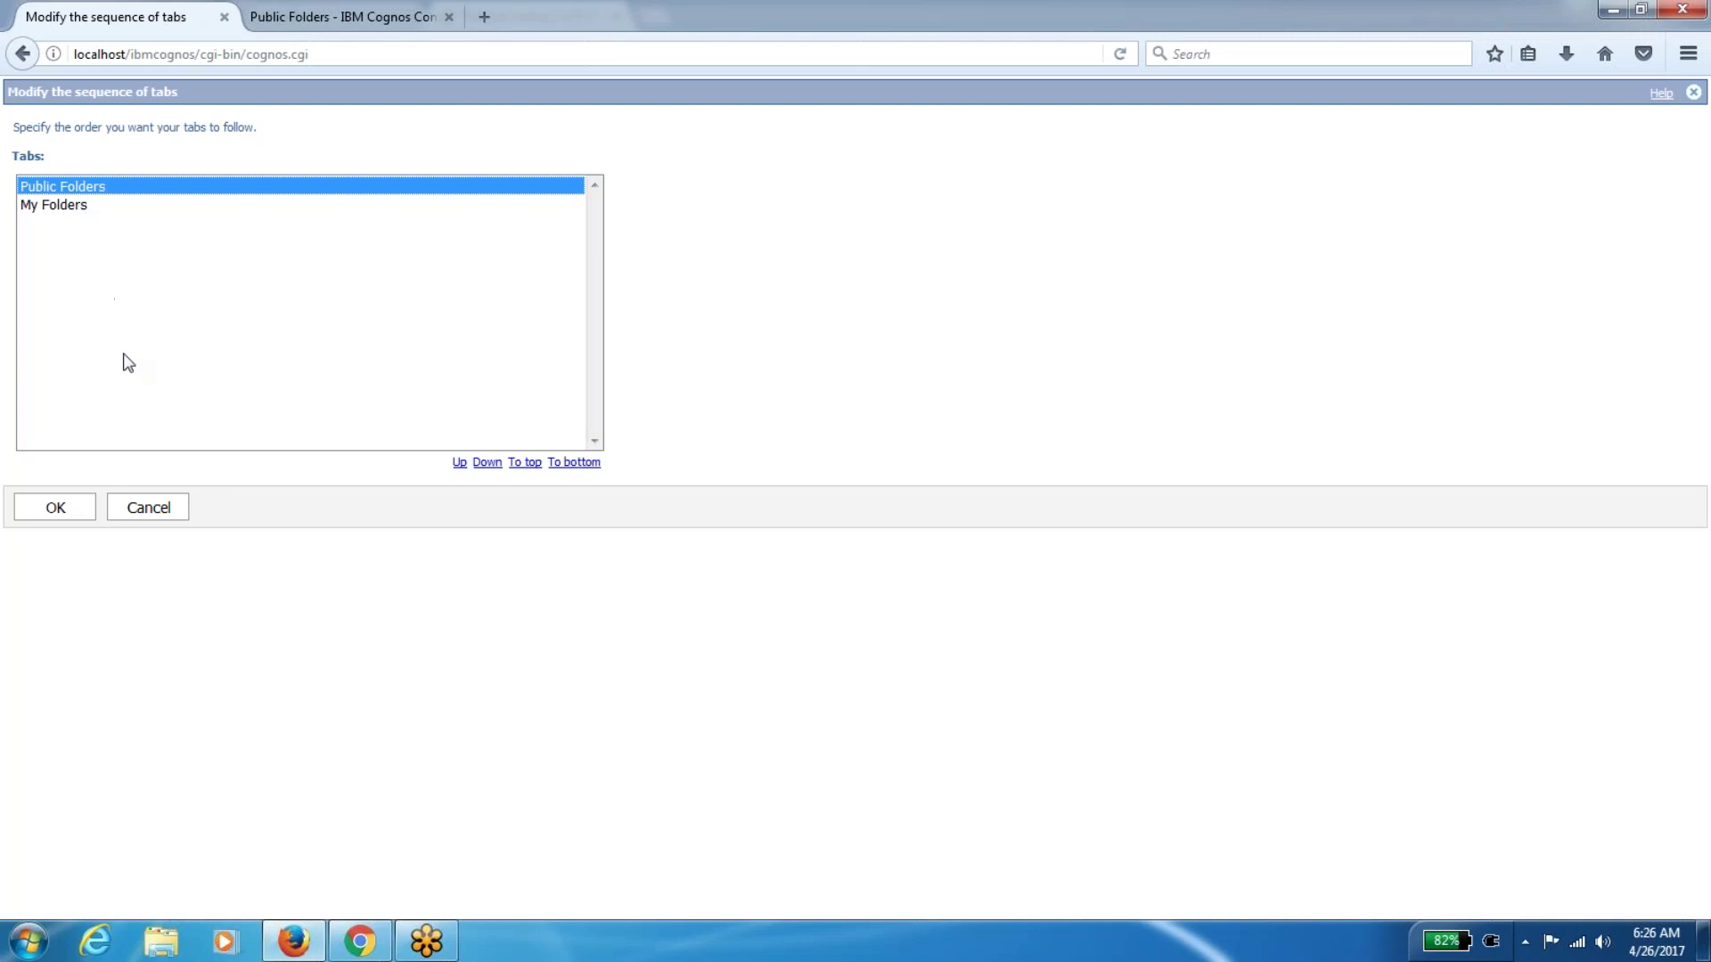
{"action": "left_click", "coordinate": [164, 506]}
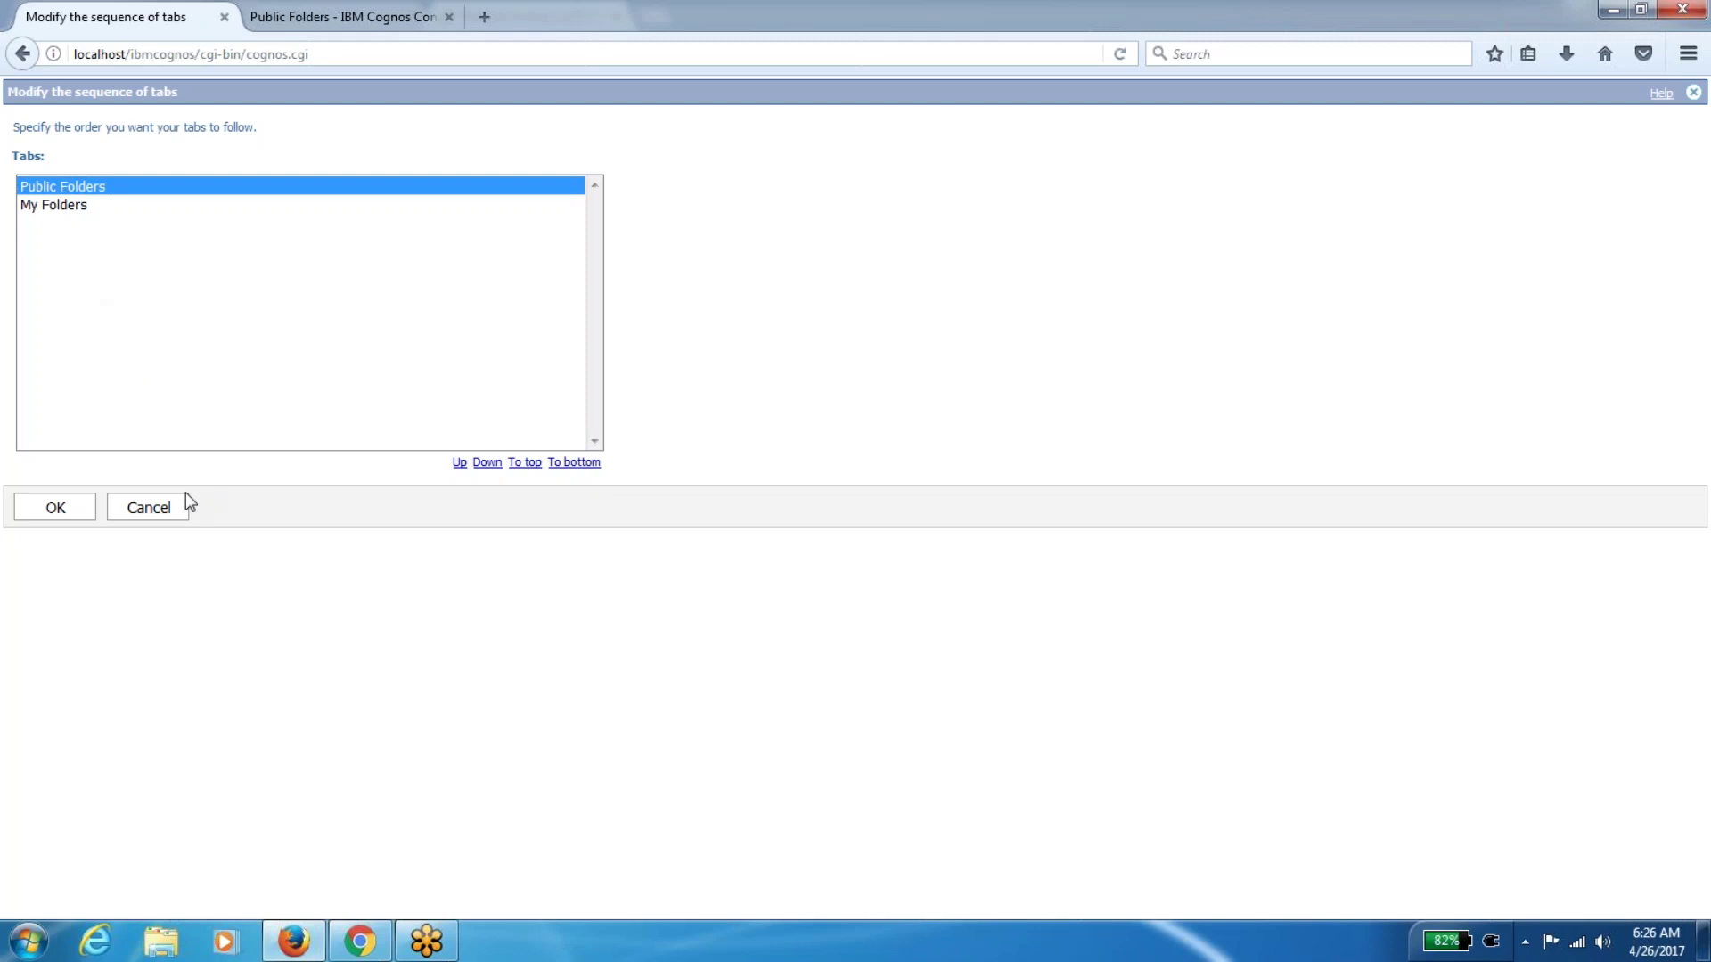
{"action": "left_click", "coordinate": [167, 511]}
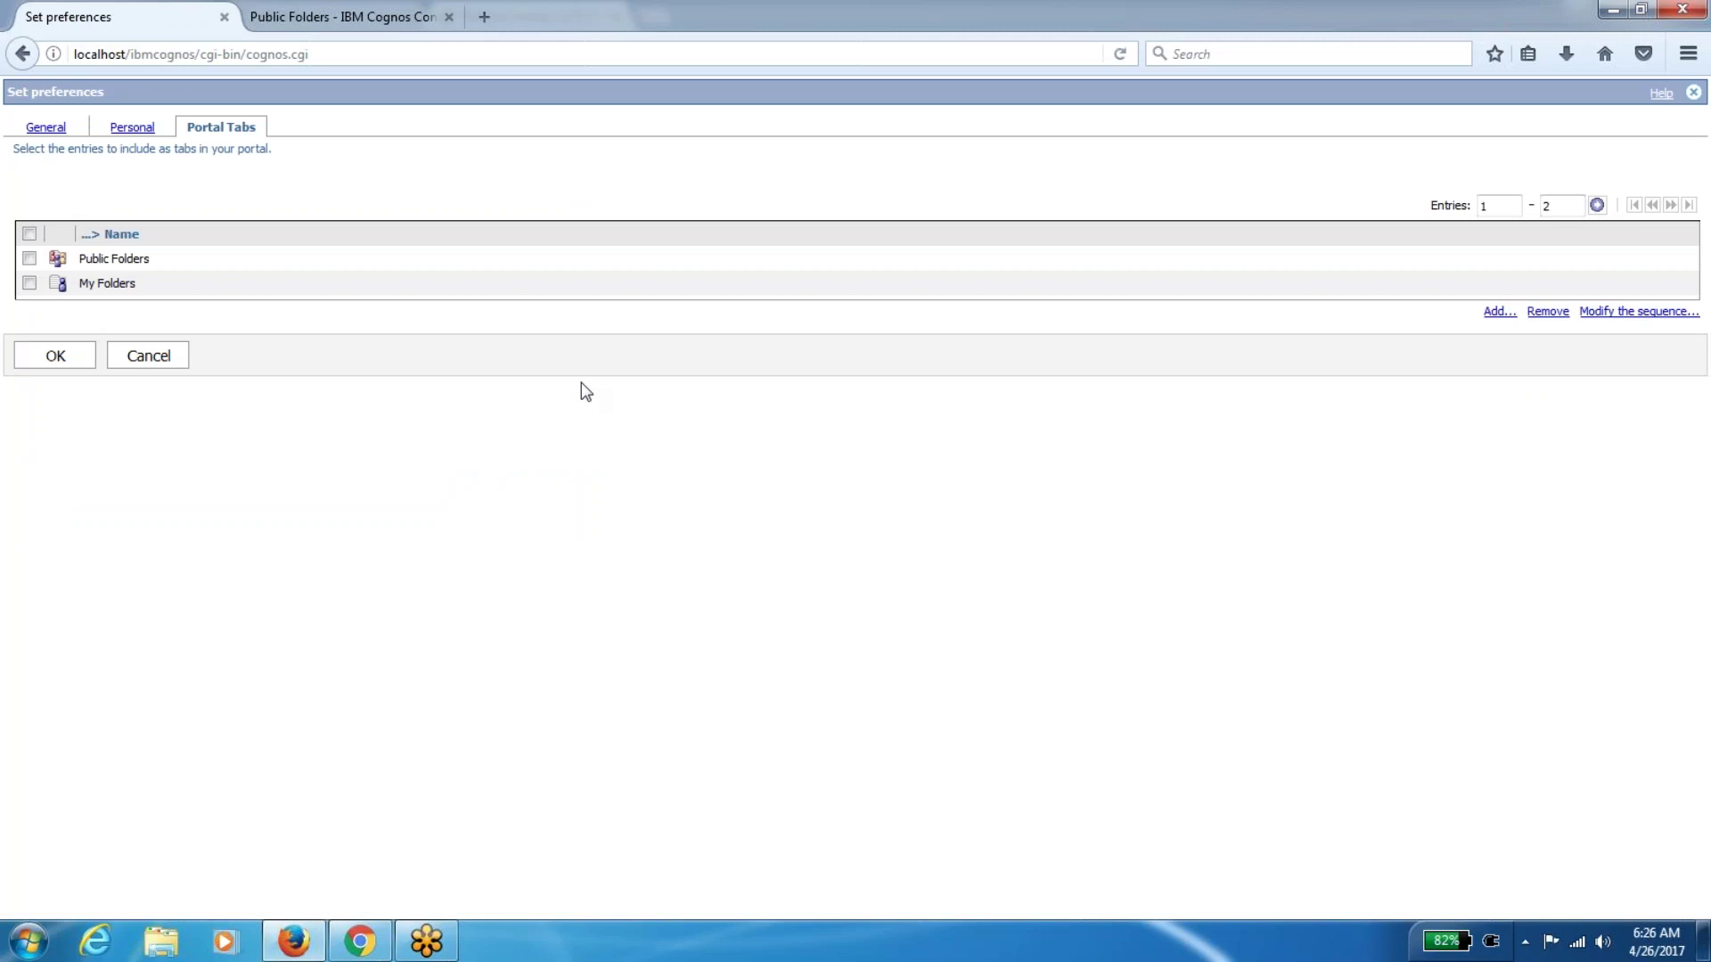
{"action": "left_click", "coordinate": [157, 367]}
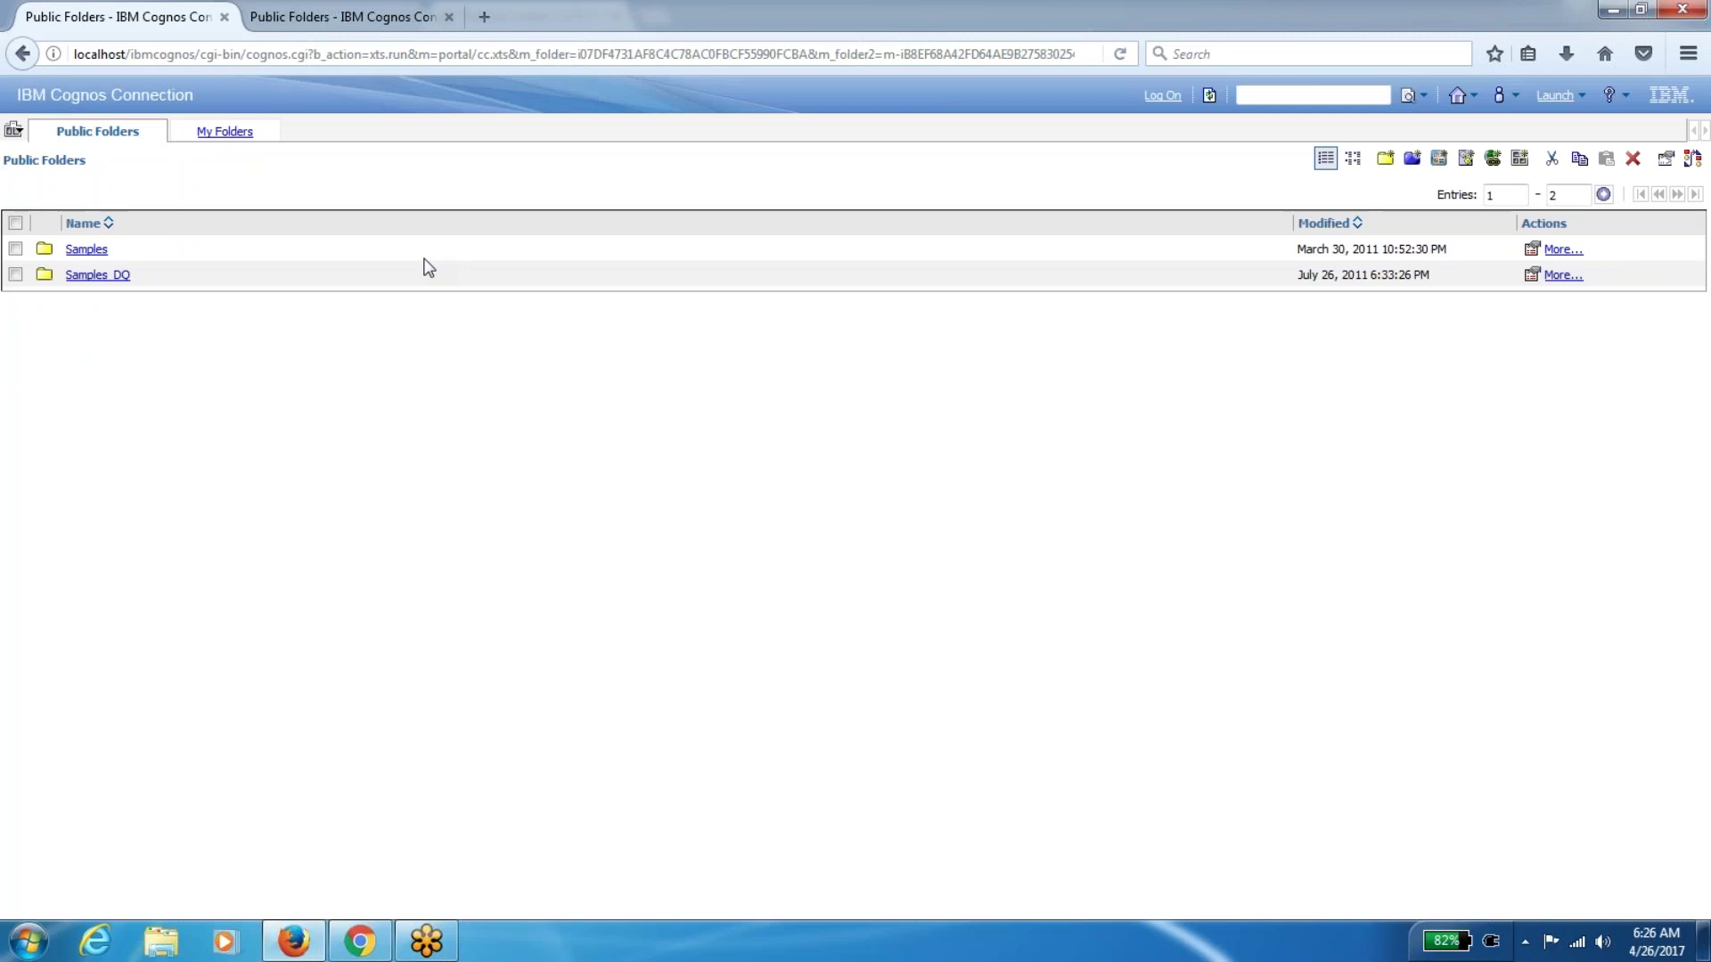
Review the studios and tools available to launch from the portal without opening any of them
{"action": "left_click", "coordinate": [1590, 105]}
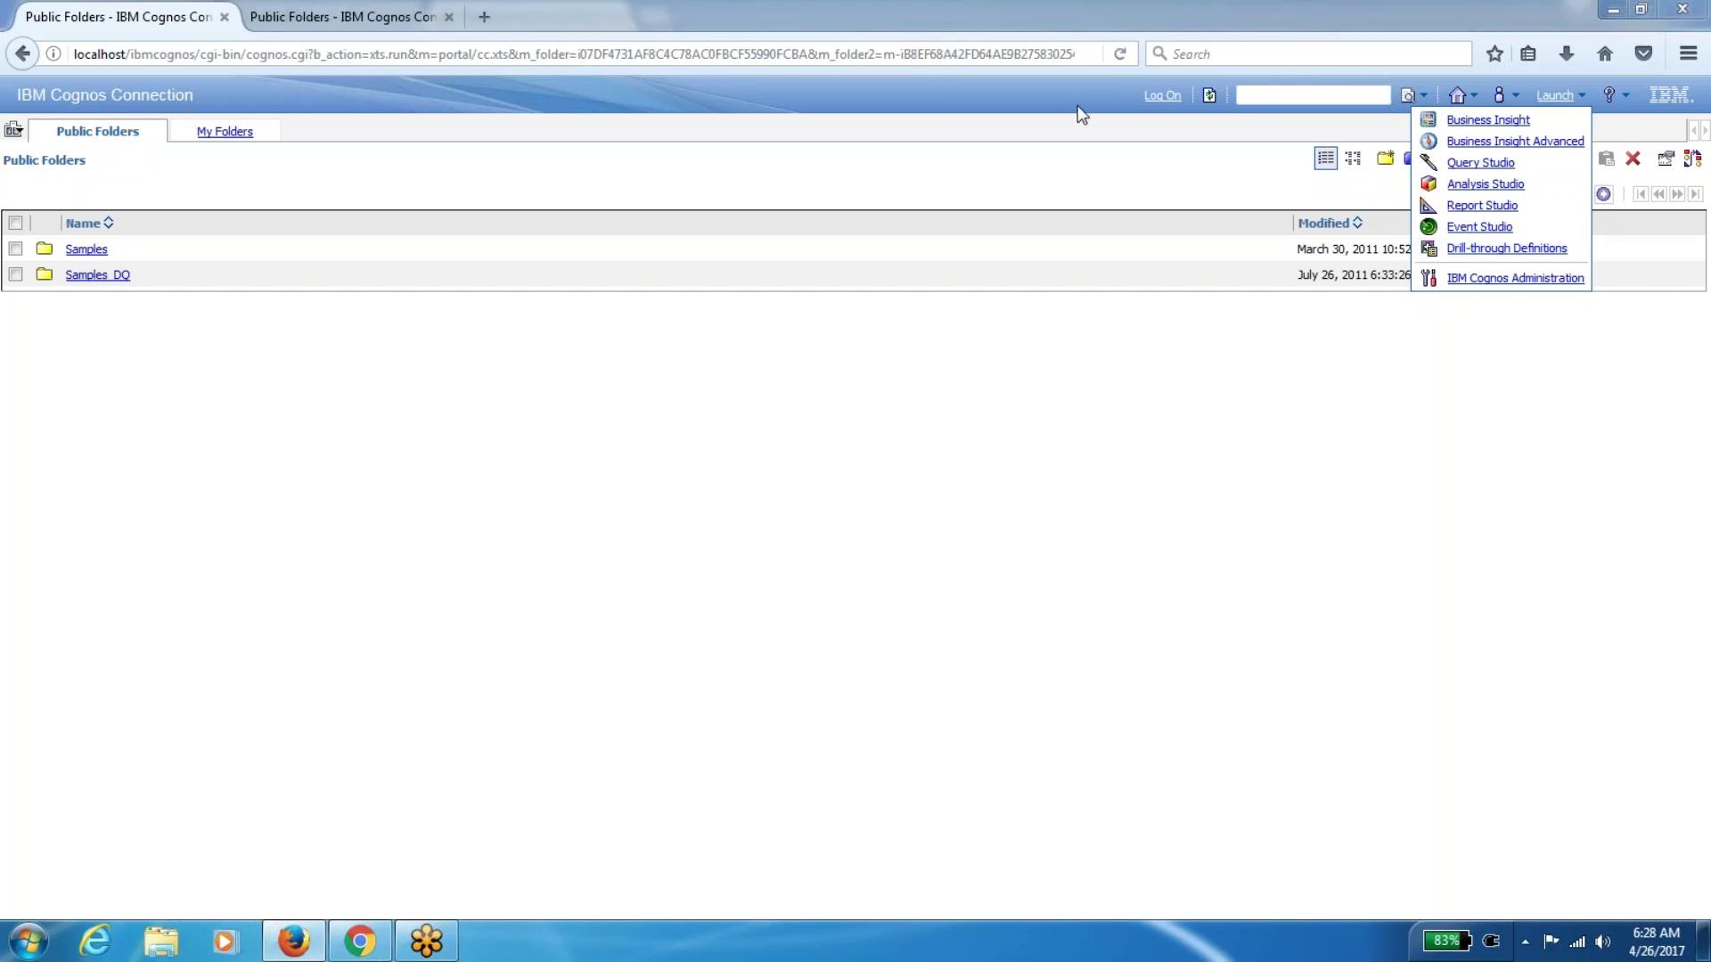
{"action": "left_click", "coordinate": [1315, 430]}
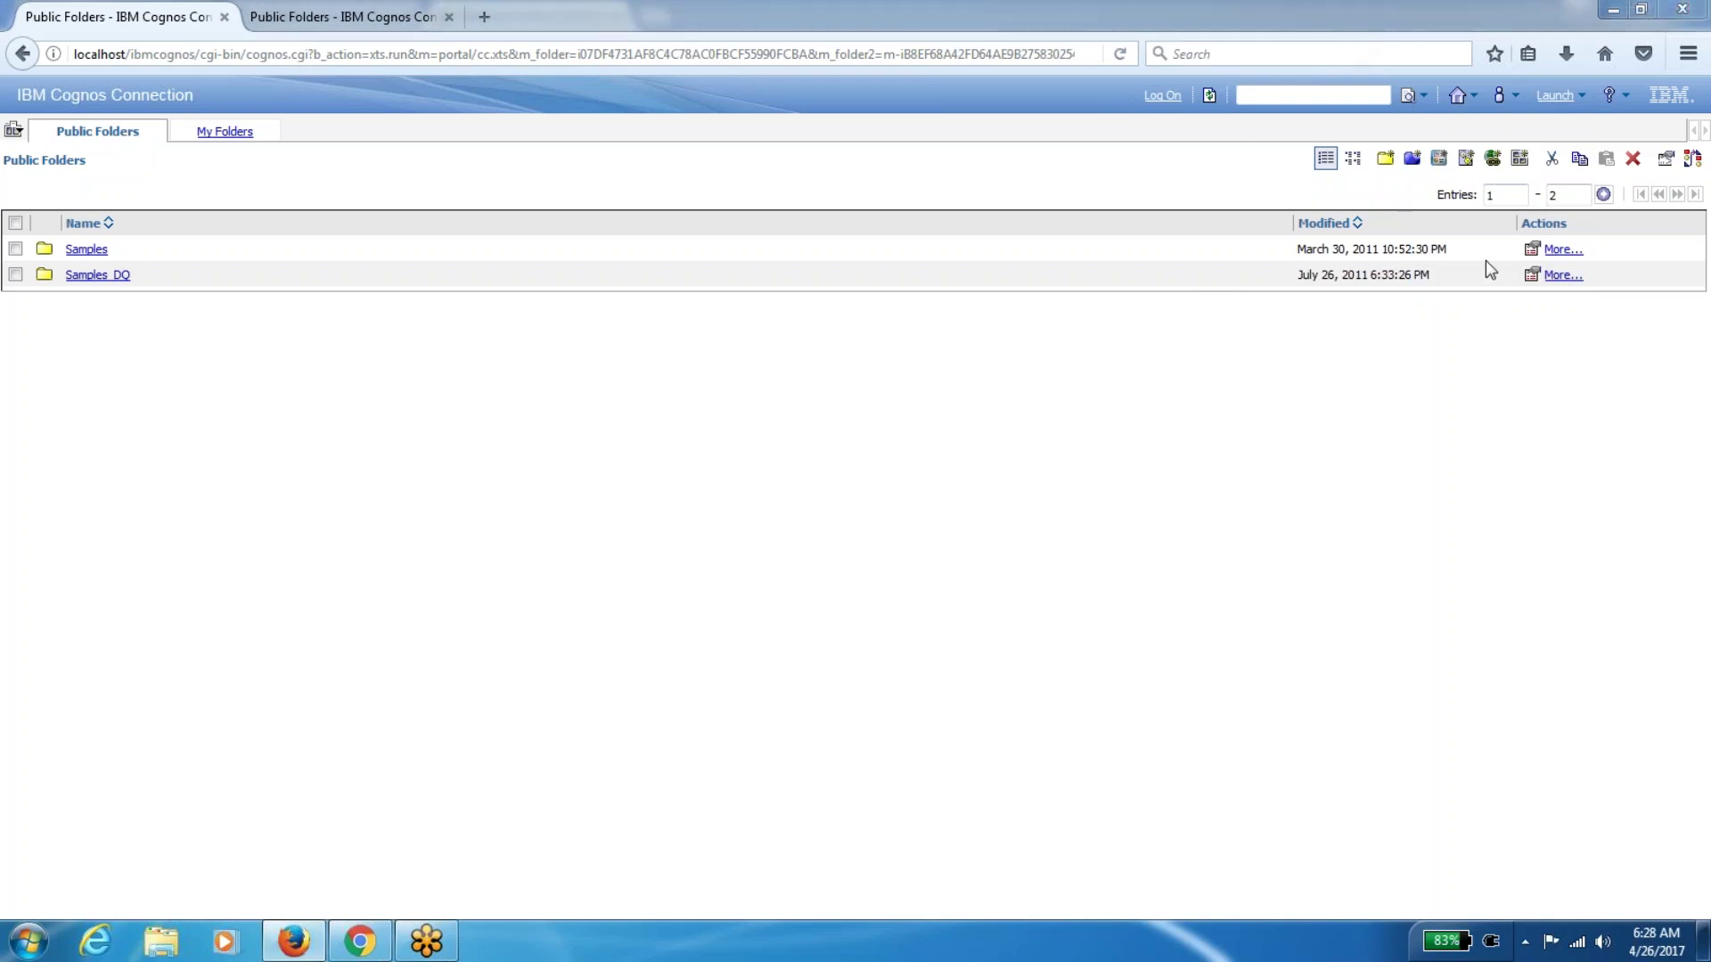
{"action": "left_click", "coordinate": [1557, 95]}
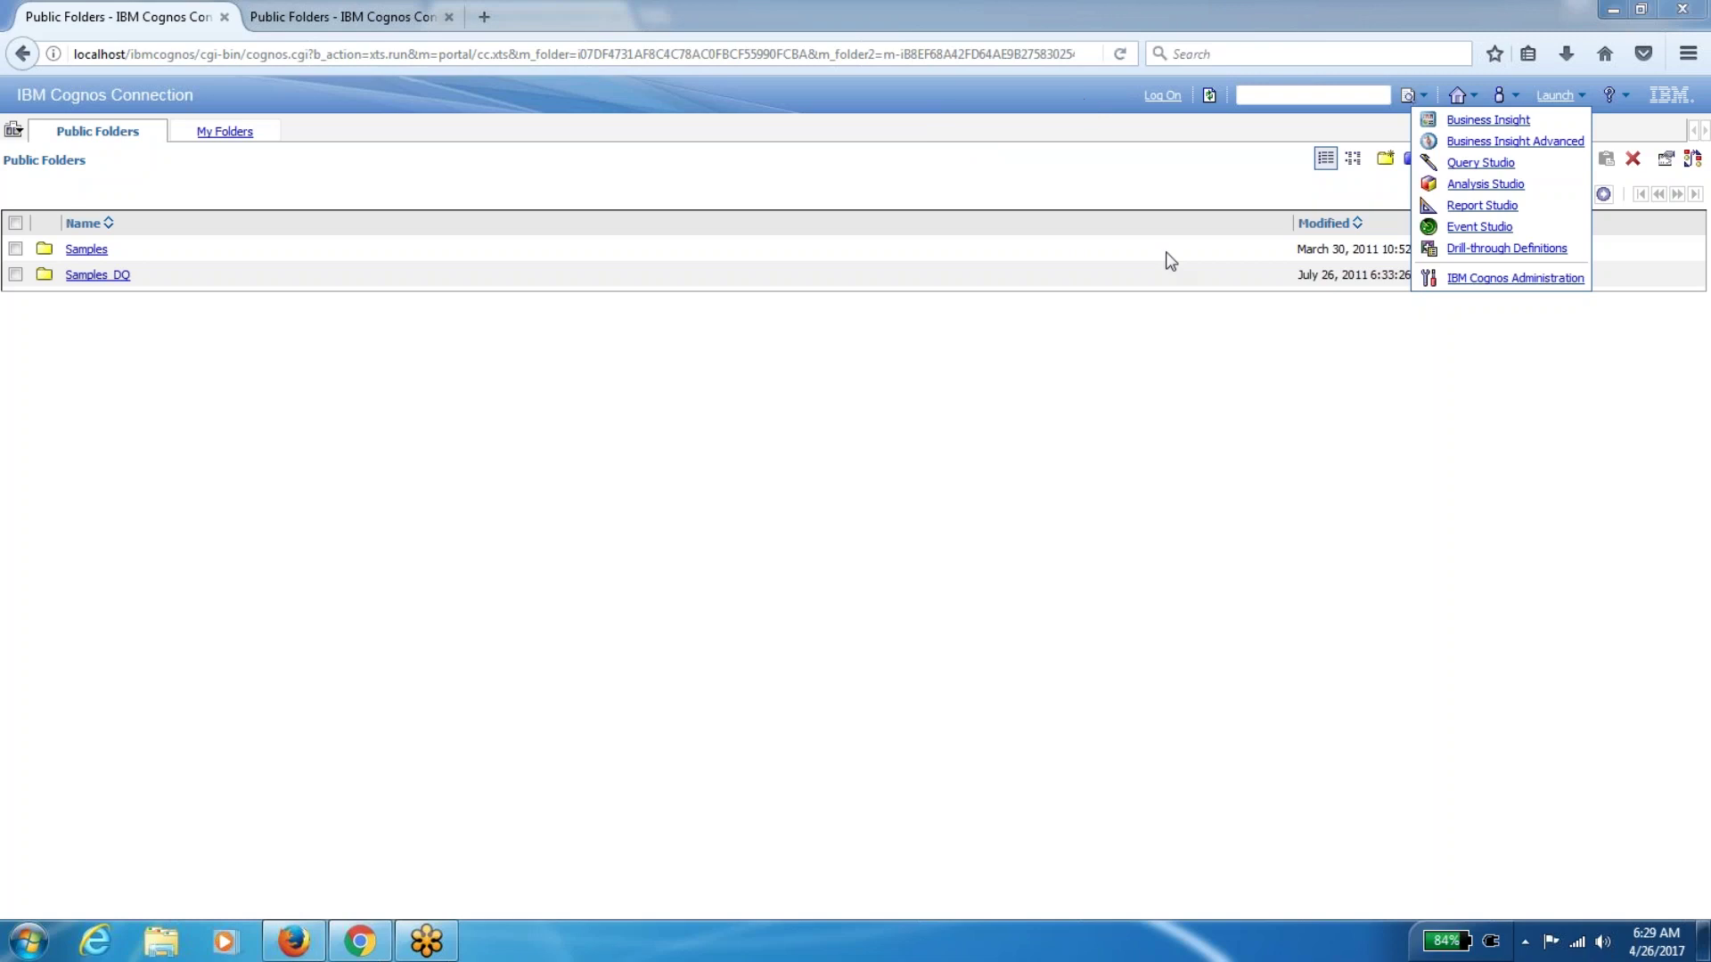
{"action": "left_click", "coordinate": [1300, 401]}
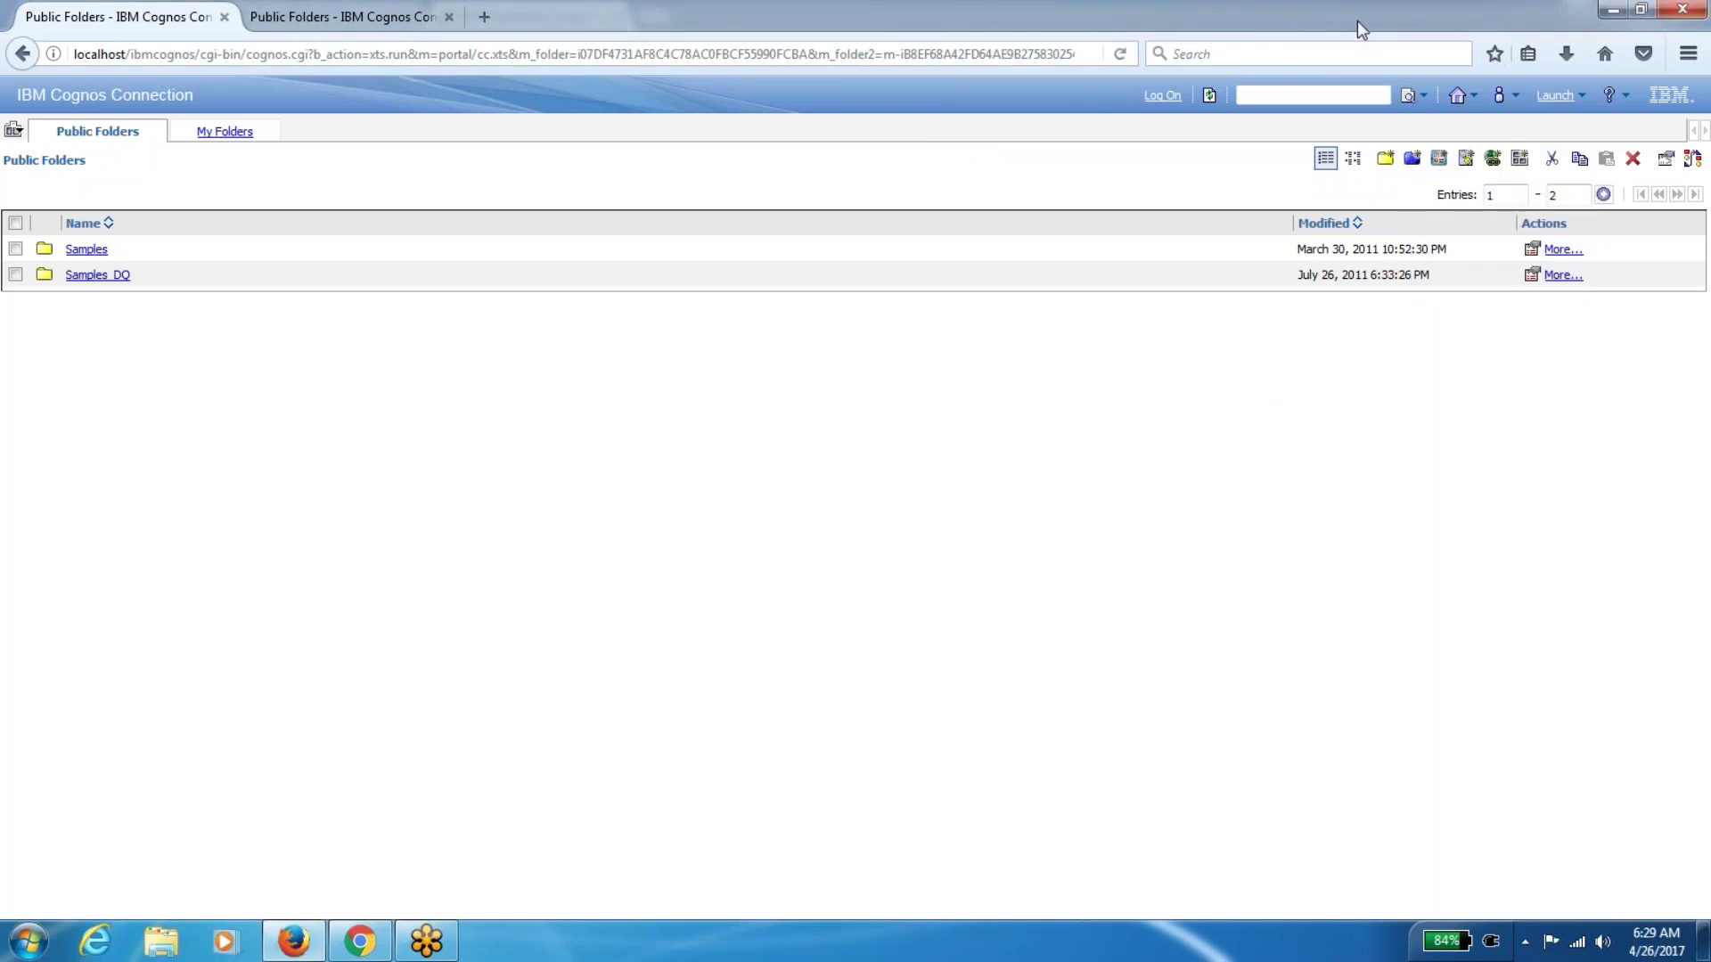
Launch IBM Cognos Administration and show the past activities
{"action": "left_click", "coordinate": [1582, 96]}
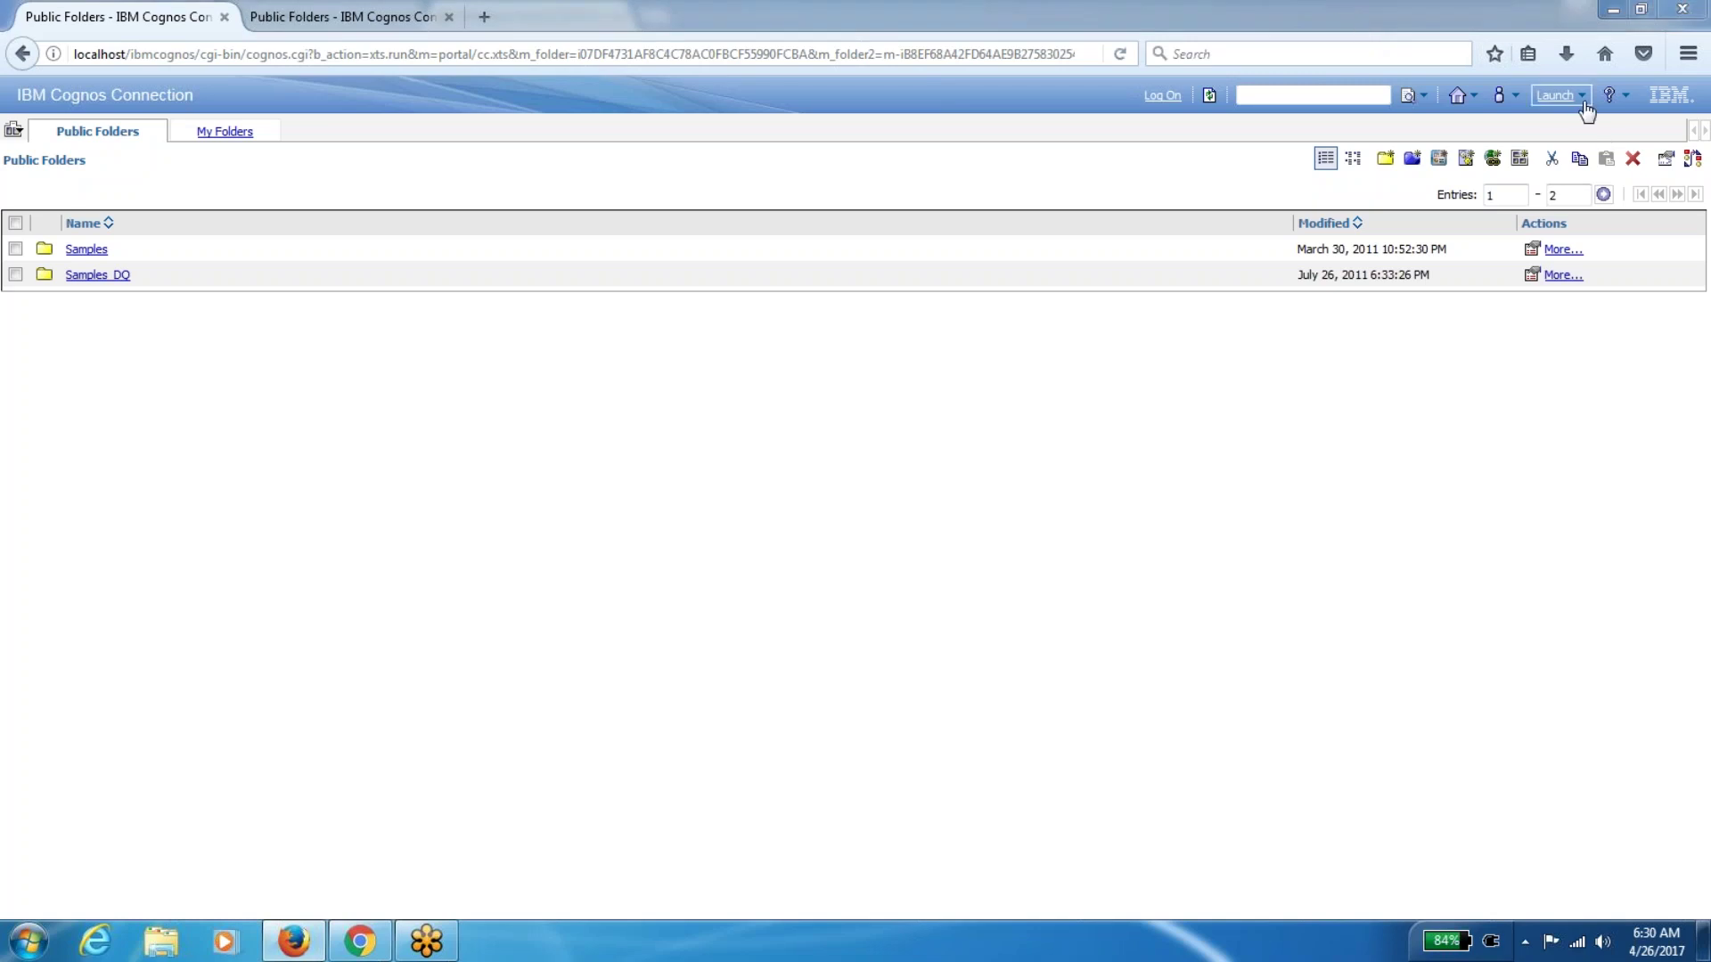
{"action": "left_click", "coordinate": [1555, 95]}
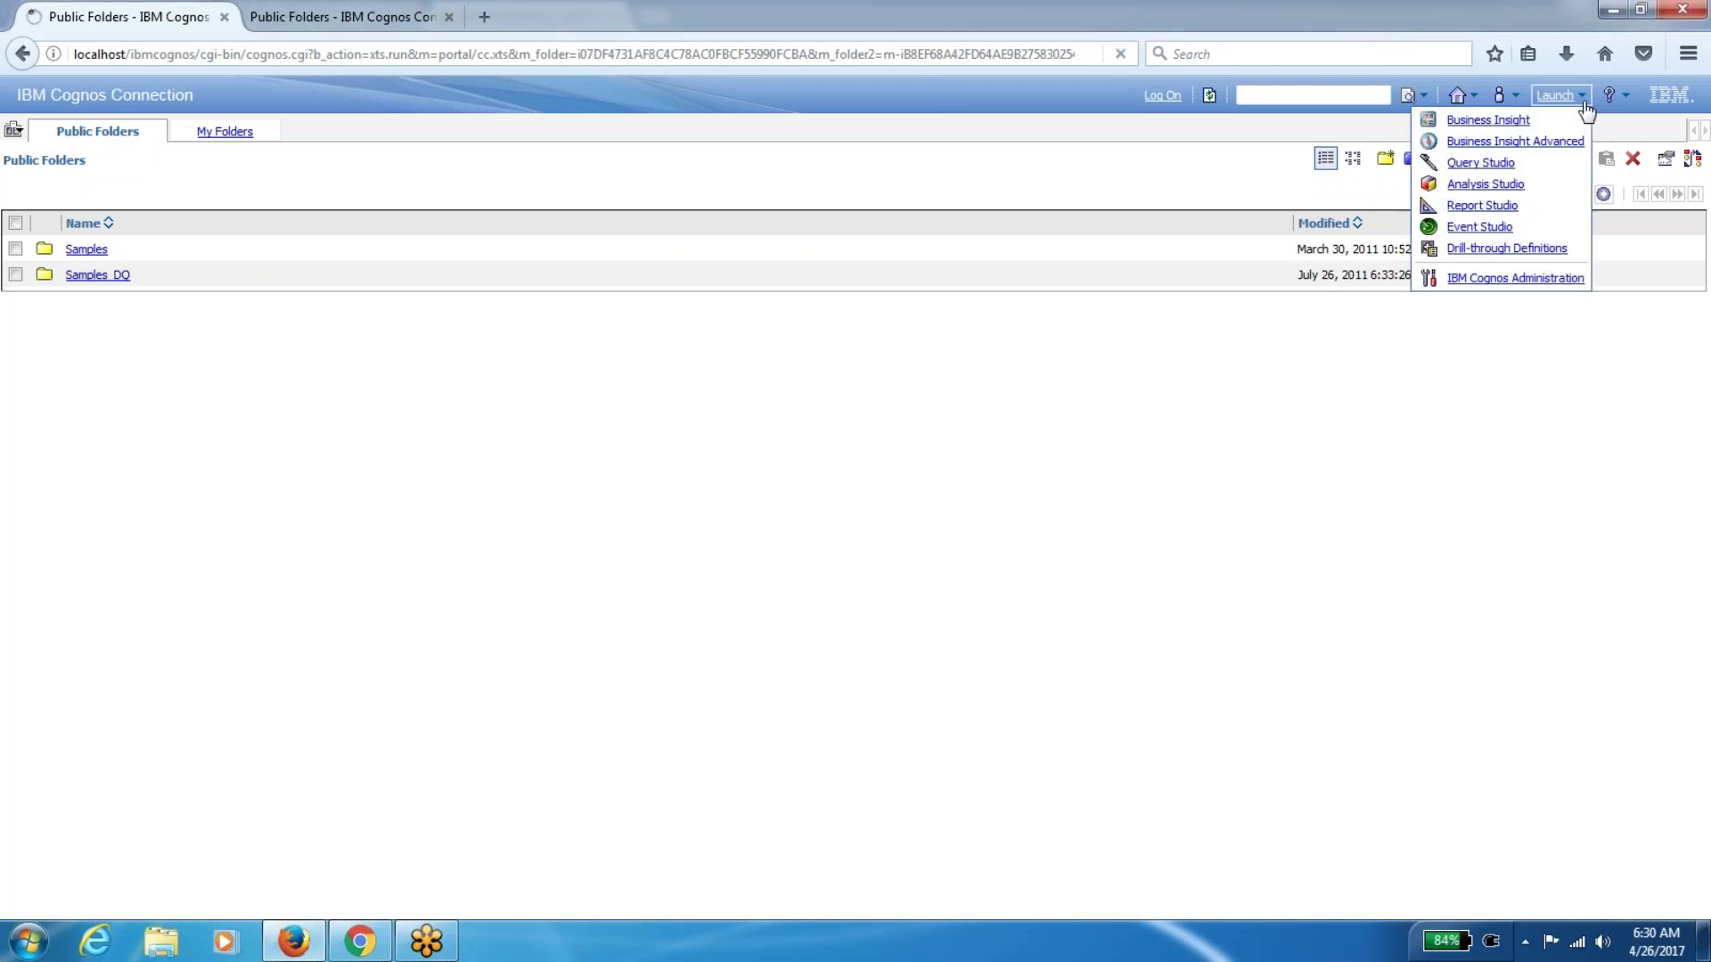
{"action": "left_click", "coordinate": [1514, 279]}
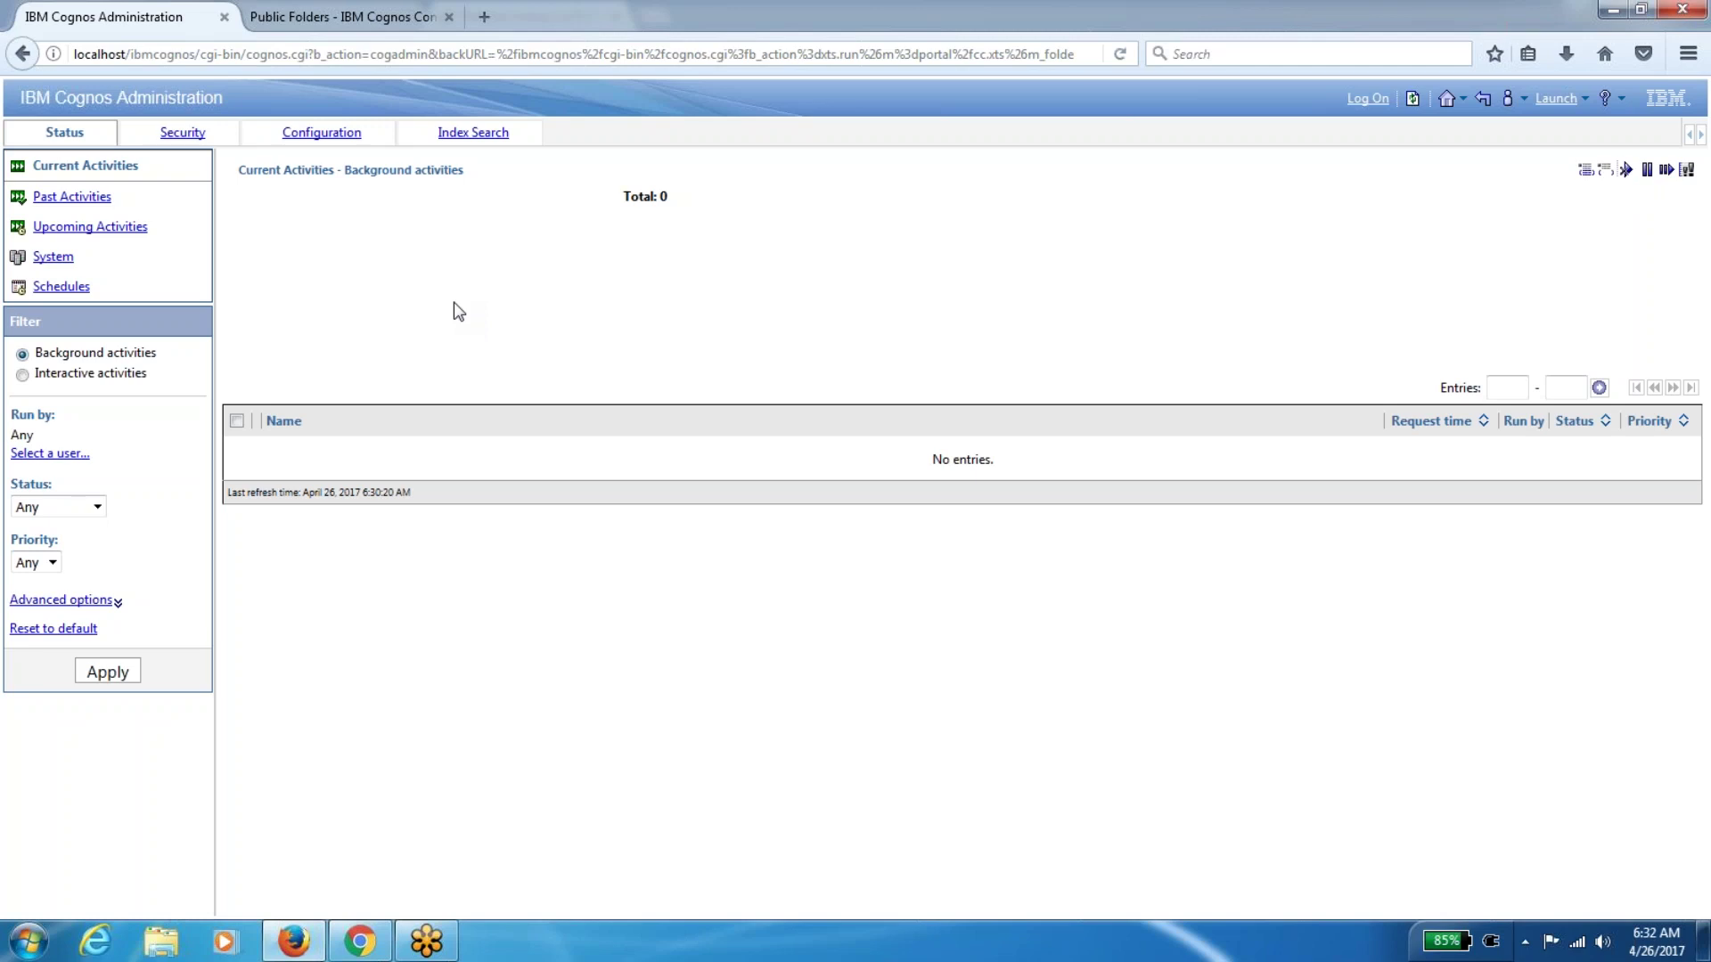
{"action": "left_click", "coordinate": [81, 212]}
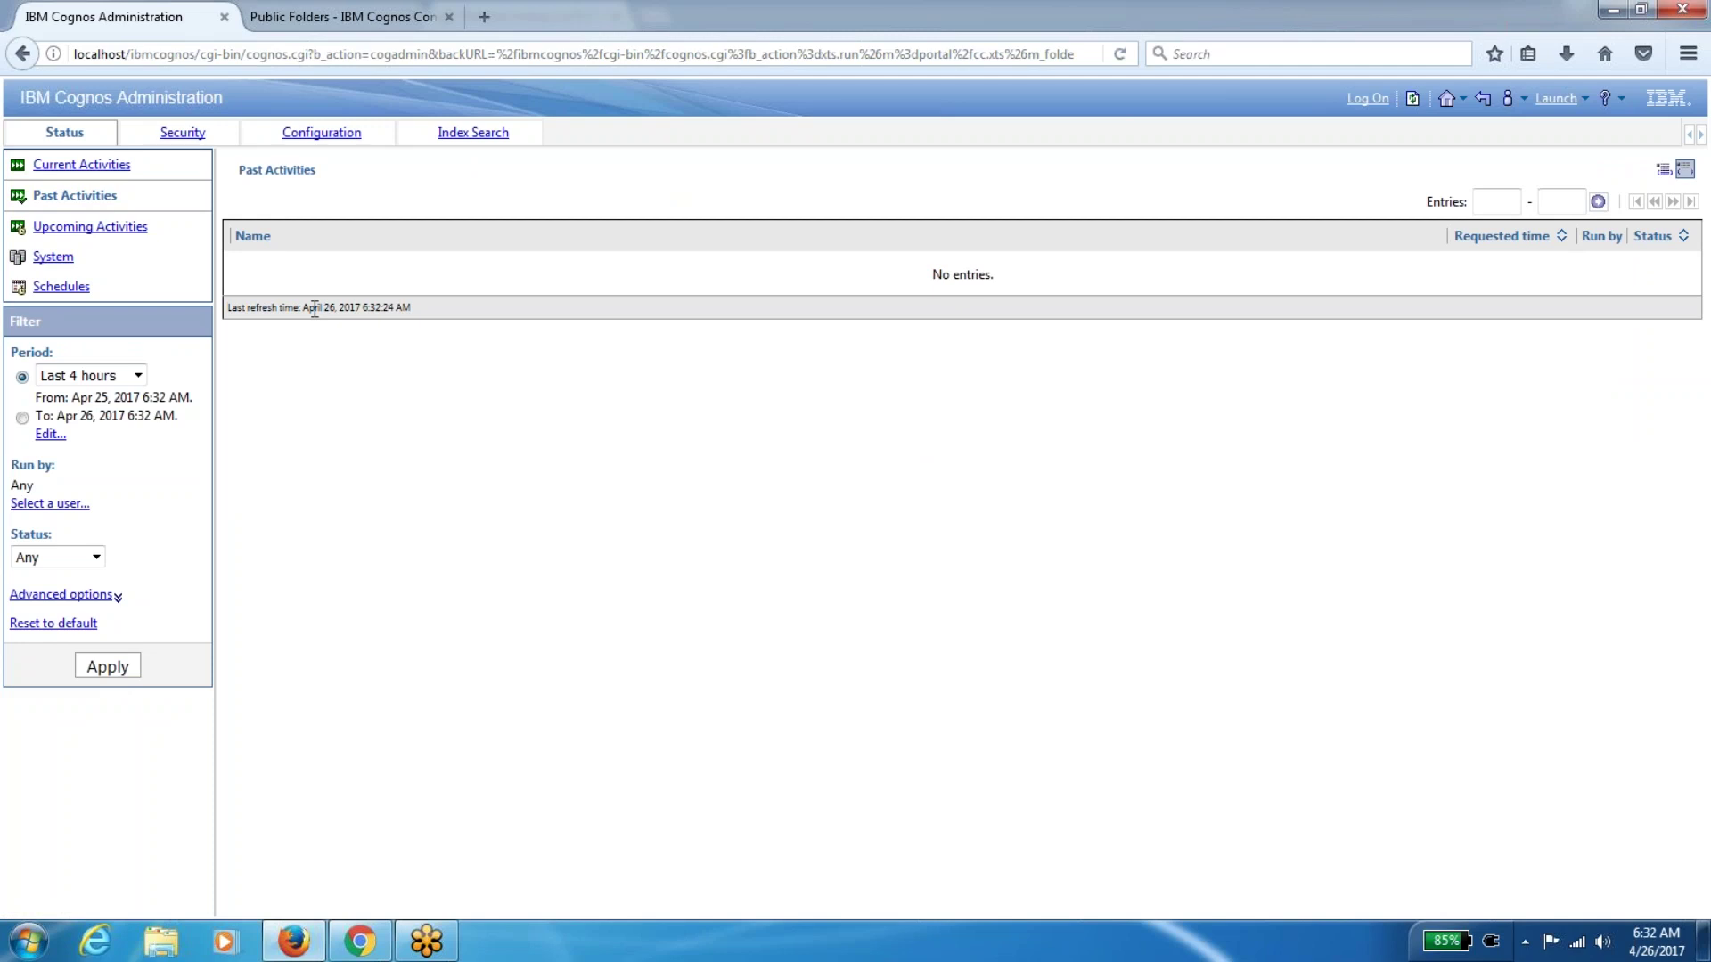
Review the preset periods, switch the past activities filter to the From/To date range, and view its date settings without editing them
{"action": "left_click", "coordinate": [139, 376]}
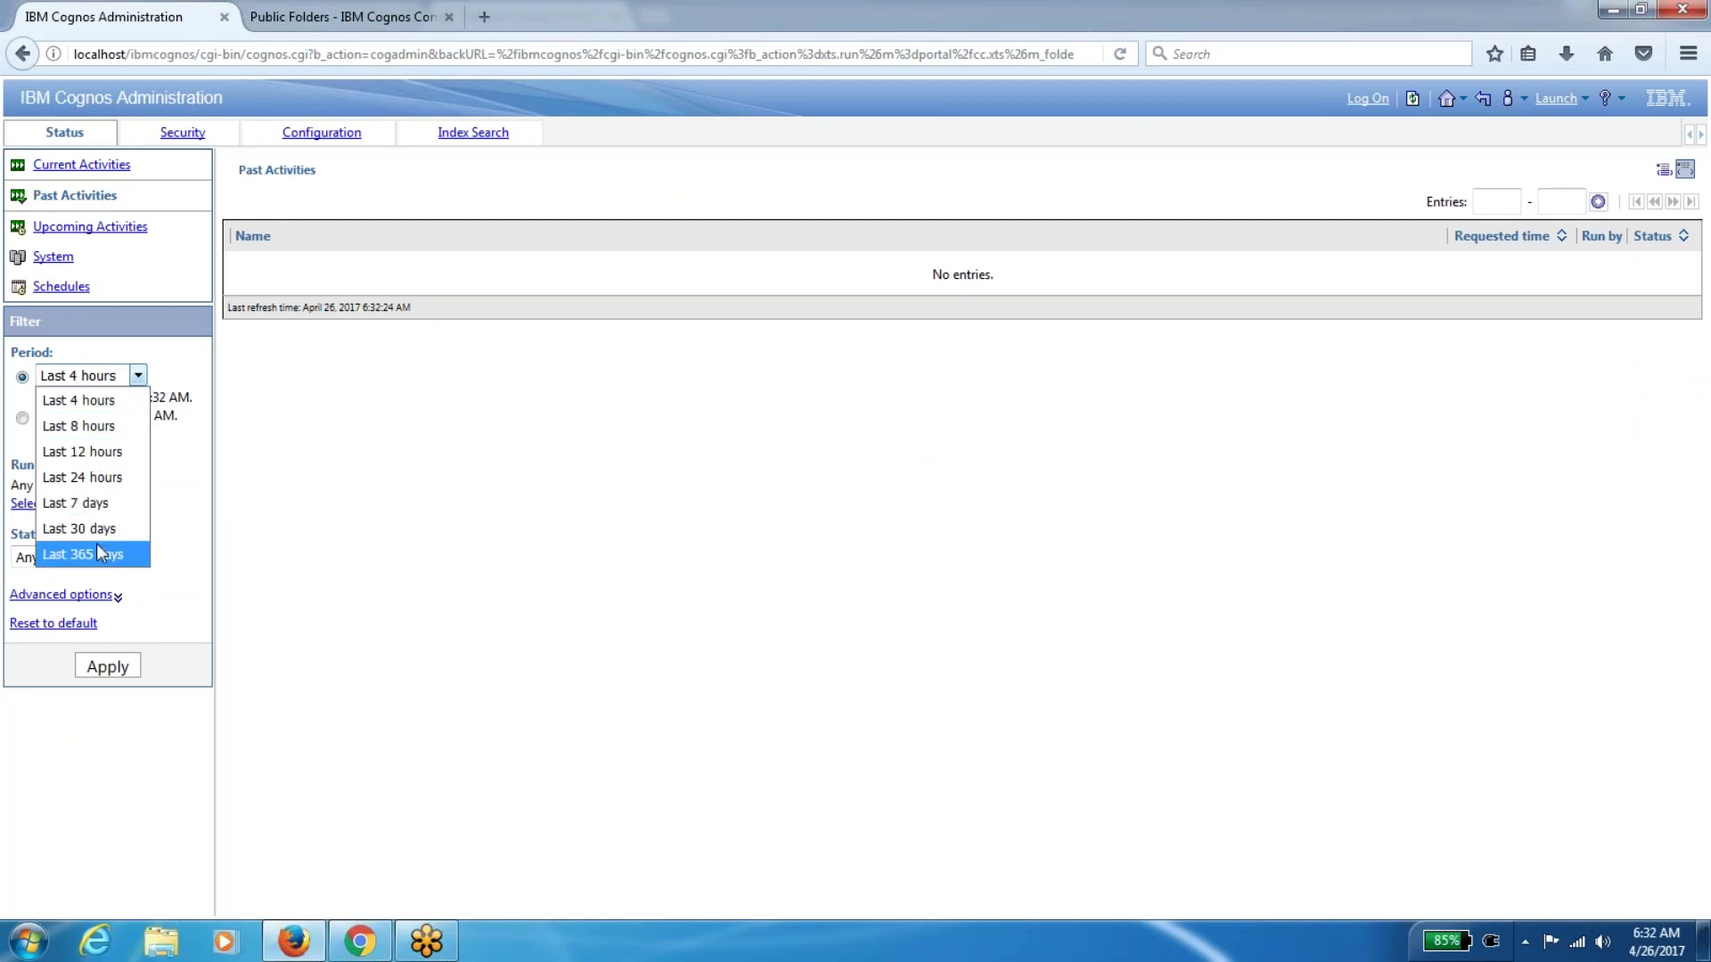
{"action": "left_click", "coordinate": [457, 420]}
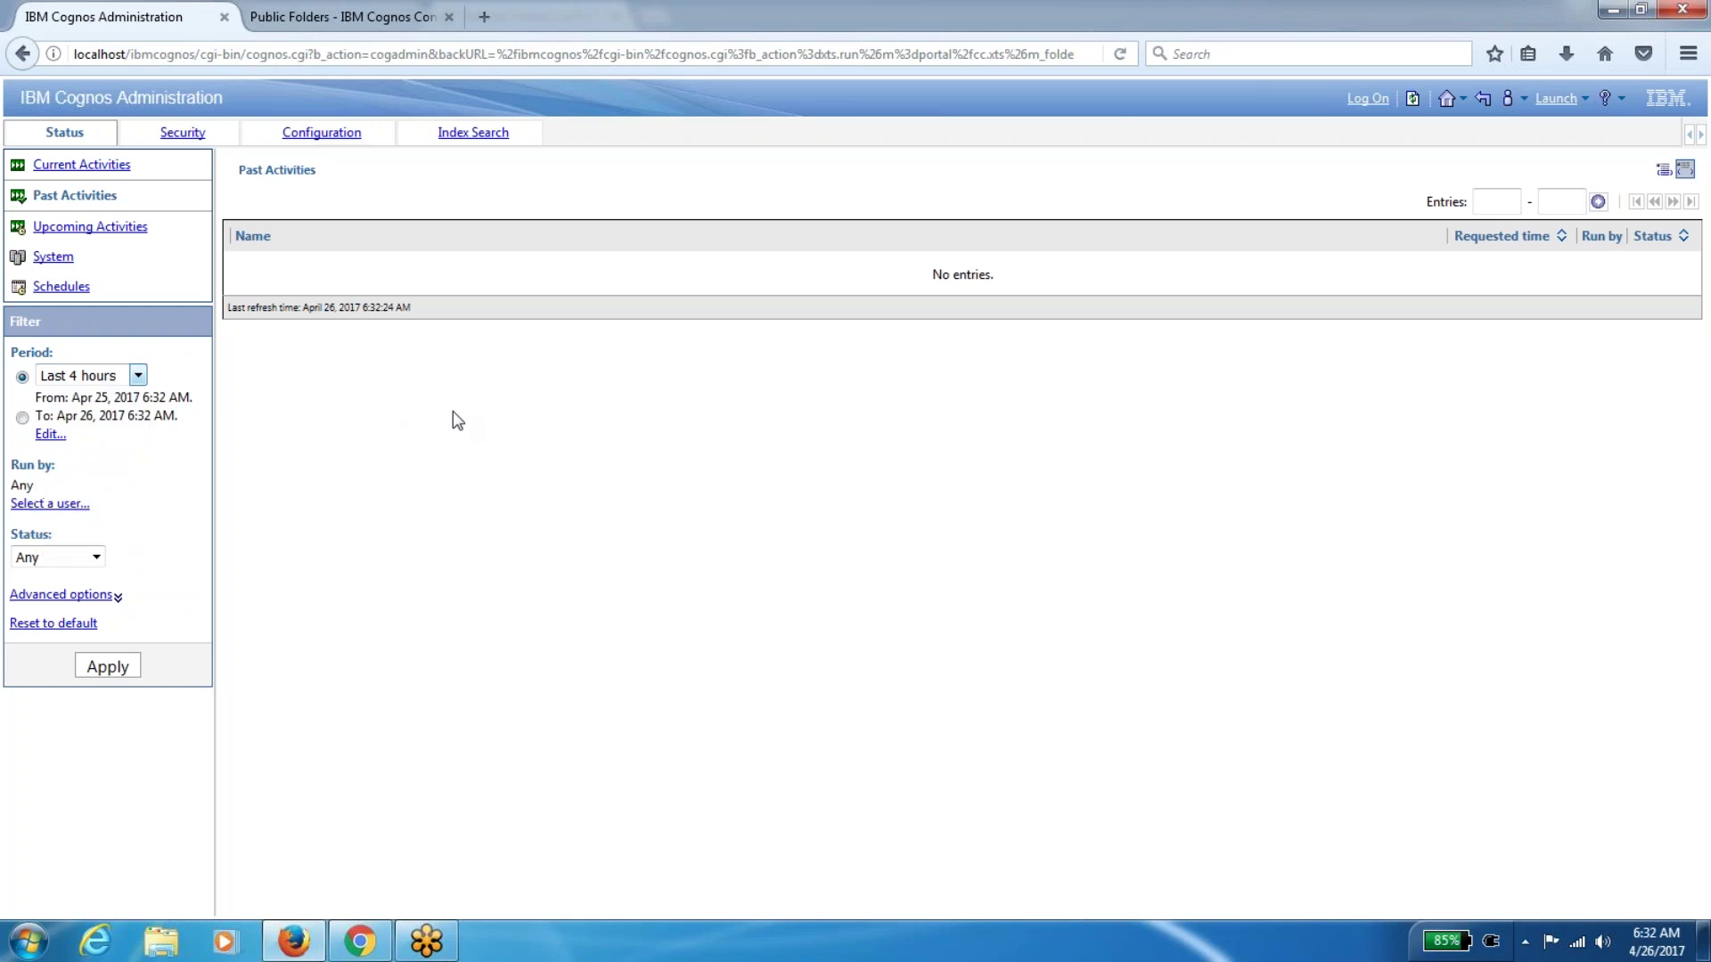
{"action": "left_click", "coordinate": [21, 418]}
{"action": "left_click", "coordinate": [50, 434]}
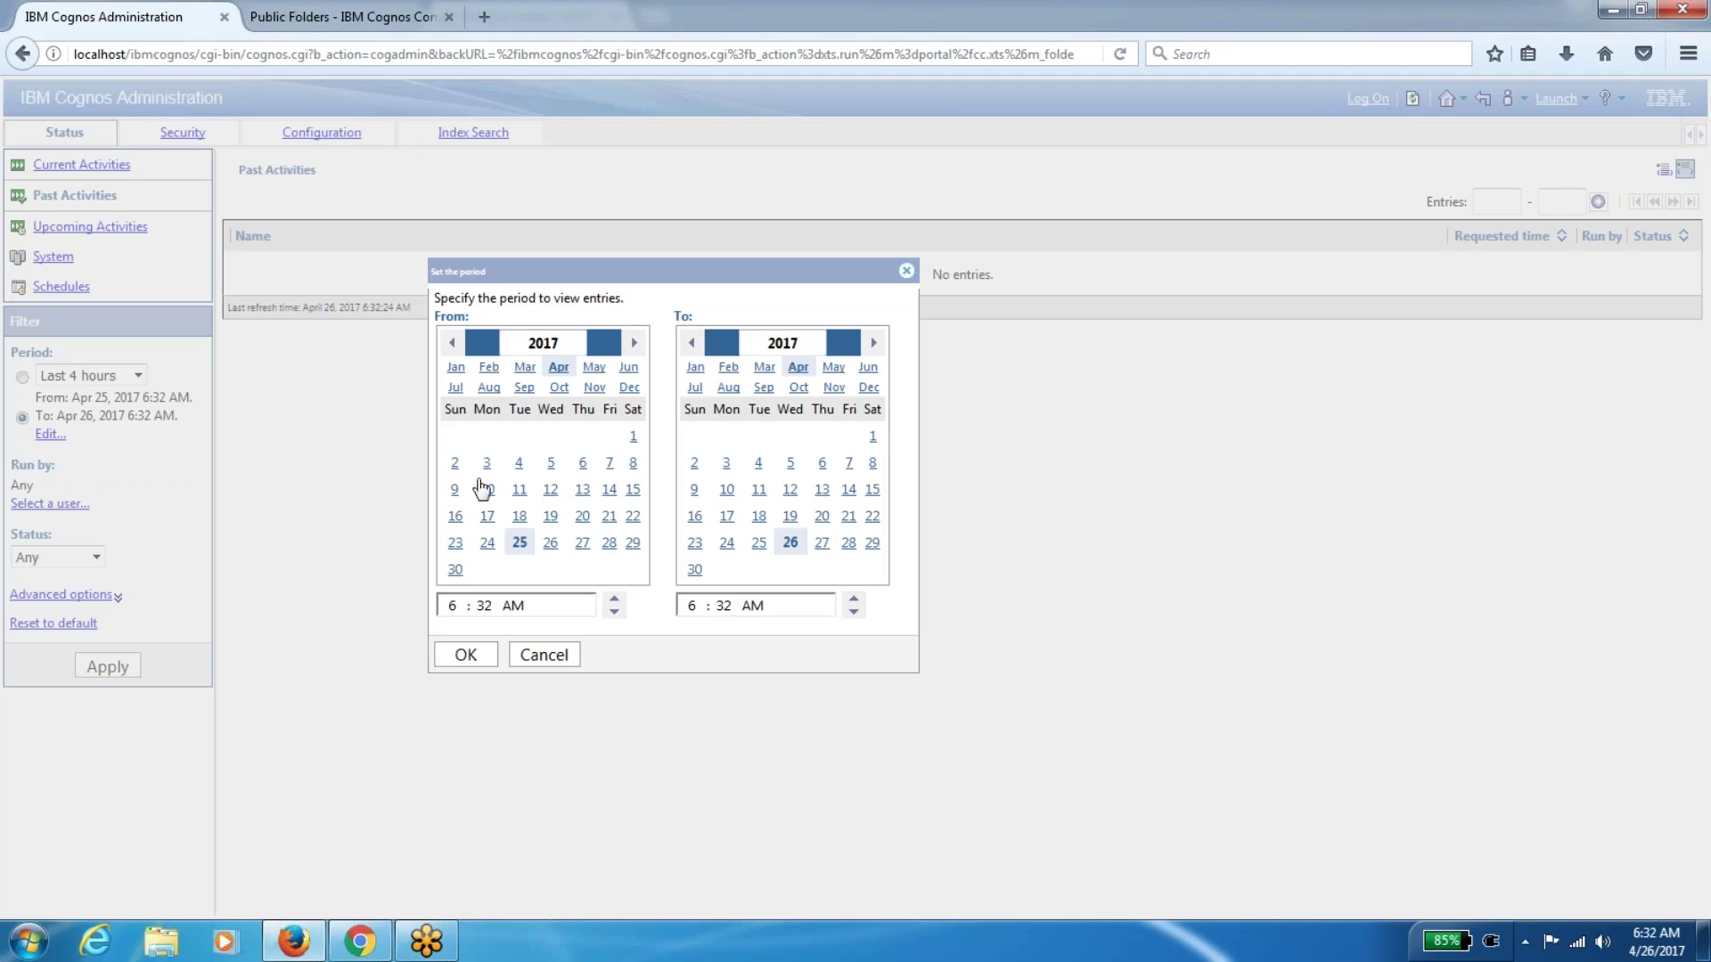
{"action": "left_click", "coordinate": [545, 656]}
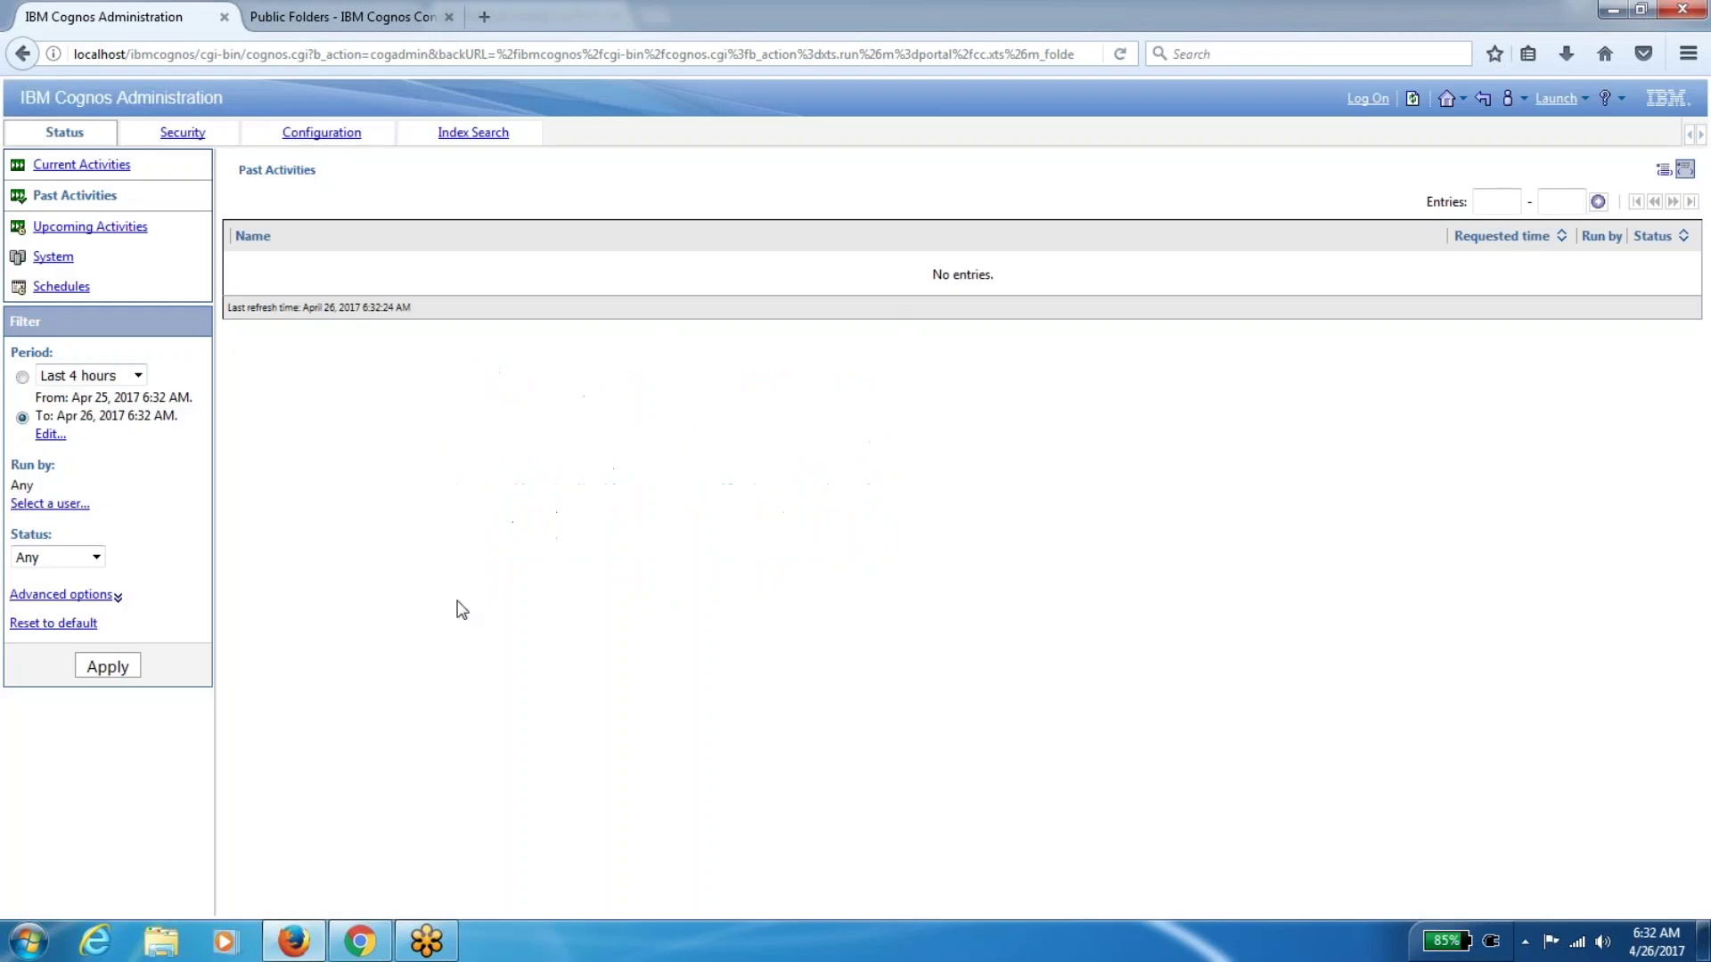
Look through the Cognos namespace for users to filter past activities by, and cancel without selecting one
{"action": "left_click", "coordinate": [40, 506]}
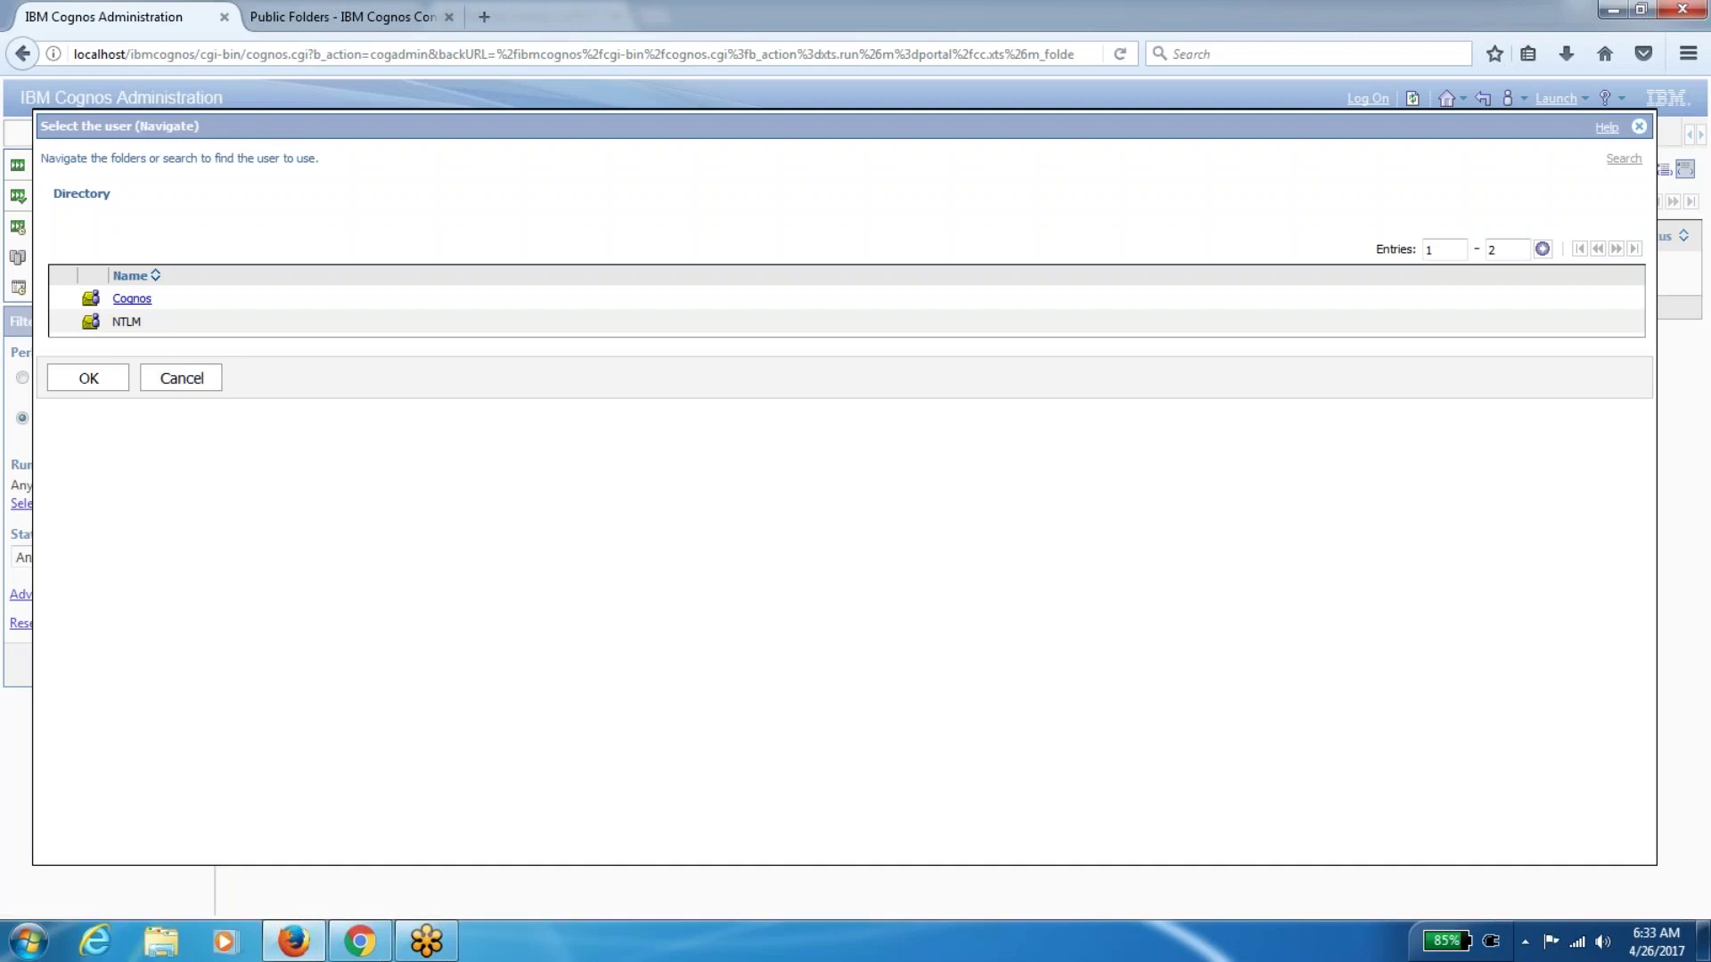
{"action": "left_click", "coordinate": [131, 299]}
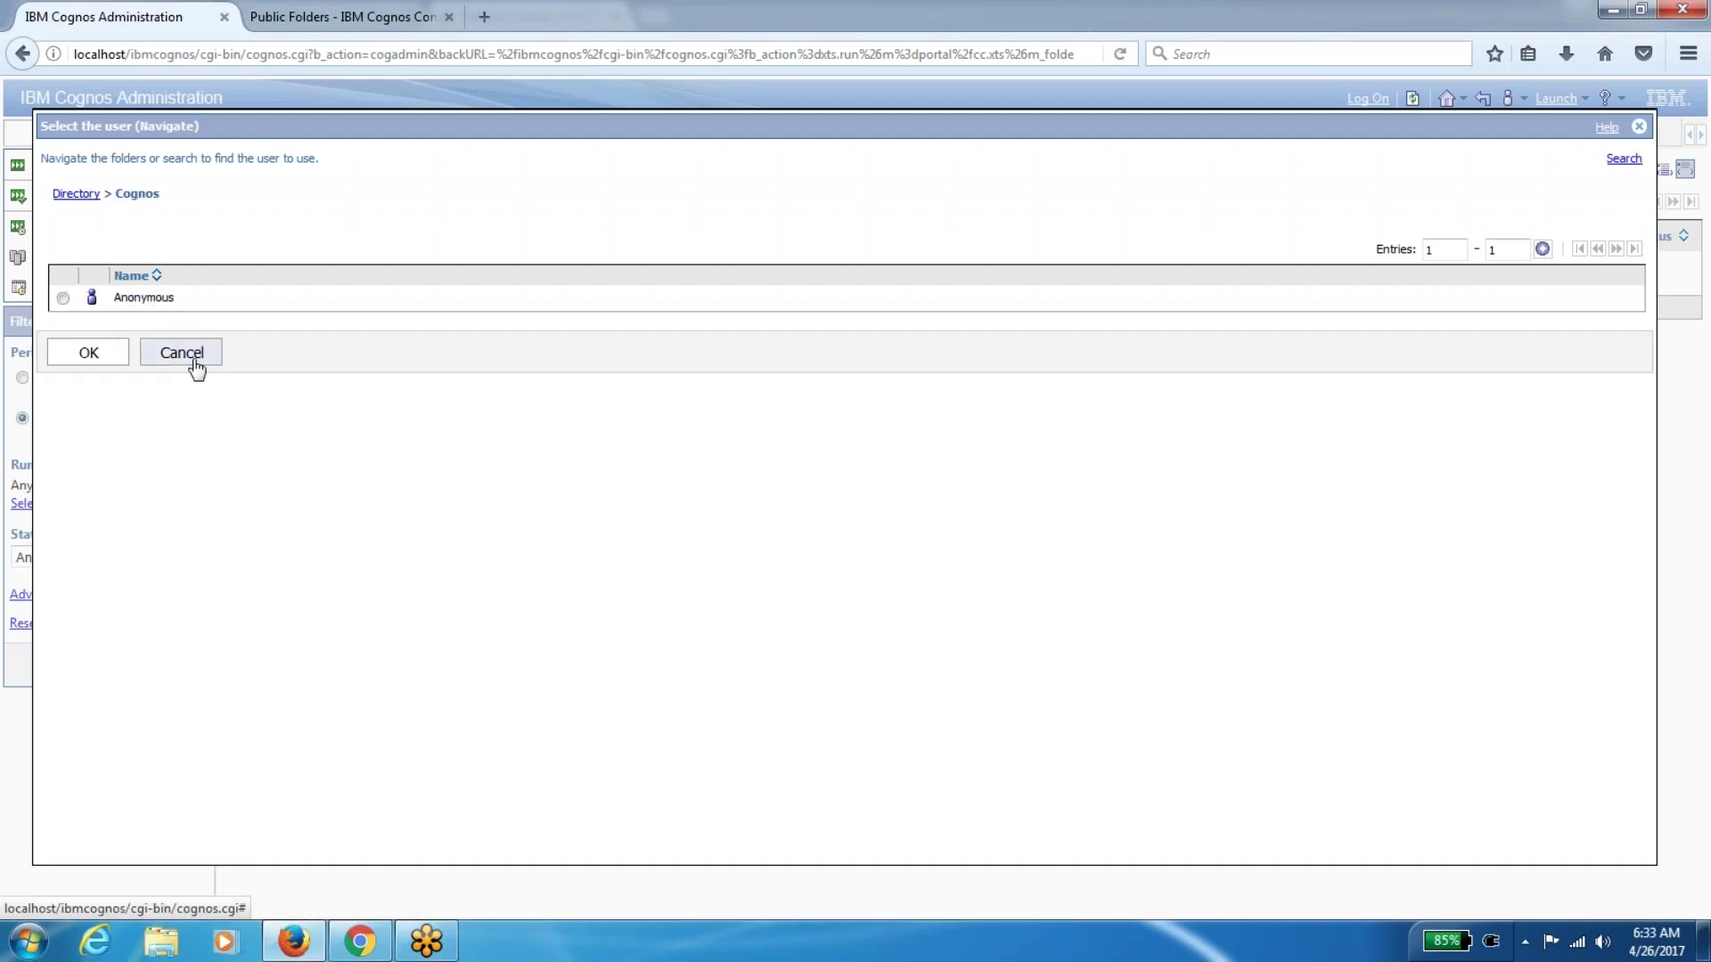
{"action": "left_click", "coordinate": [196, 369]}
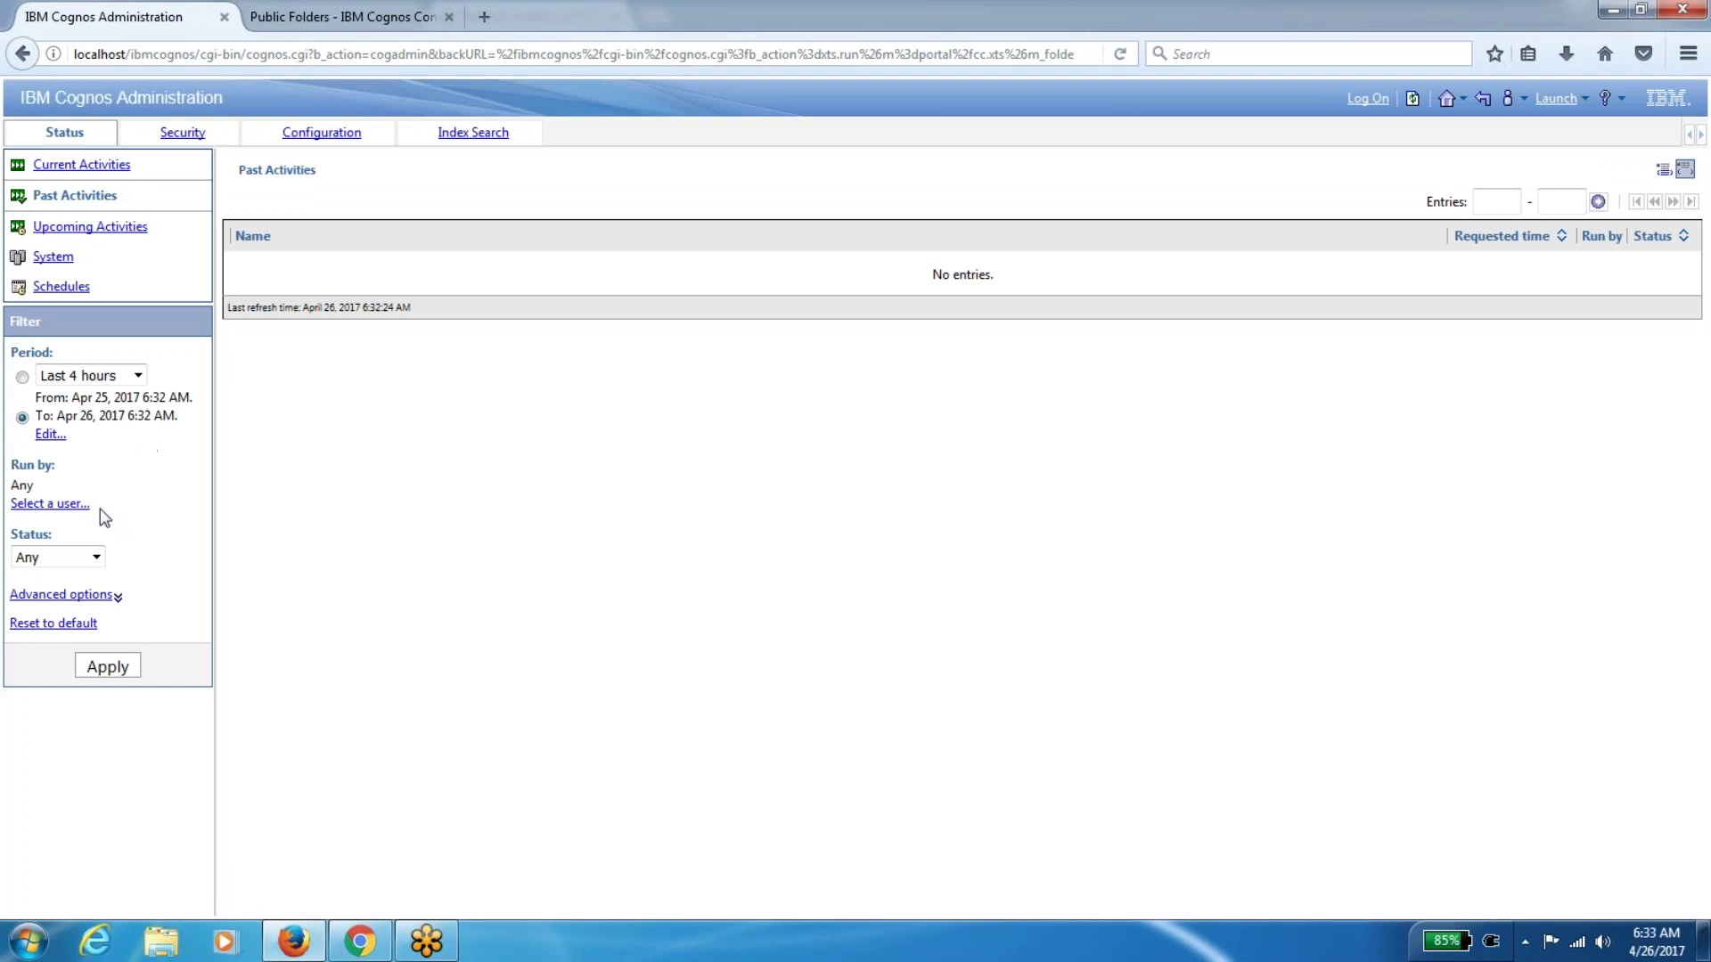
Review the status choices without changing them, and filter the past activities to the Last 24 hours
{"action": "left_click", "coordinate": [96, 558]}
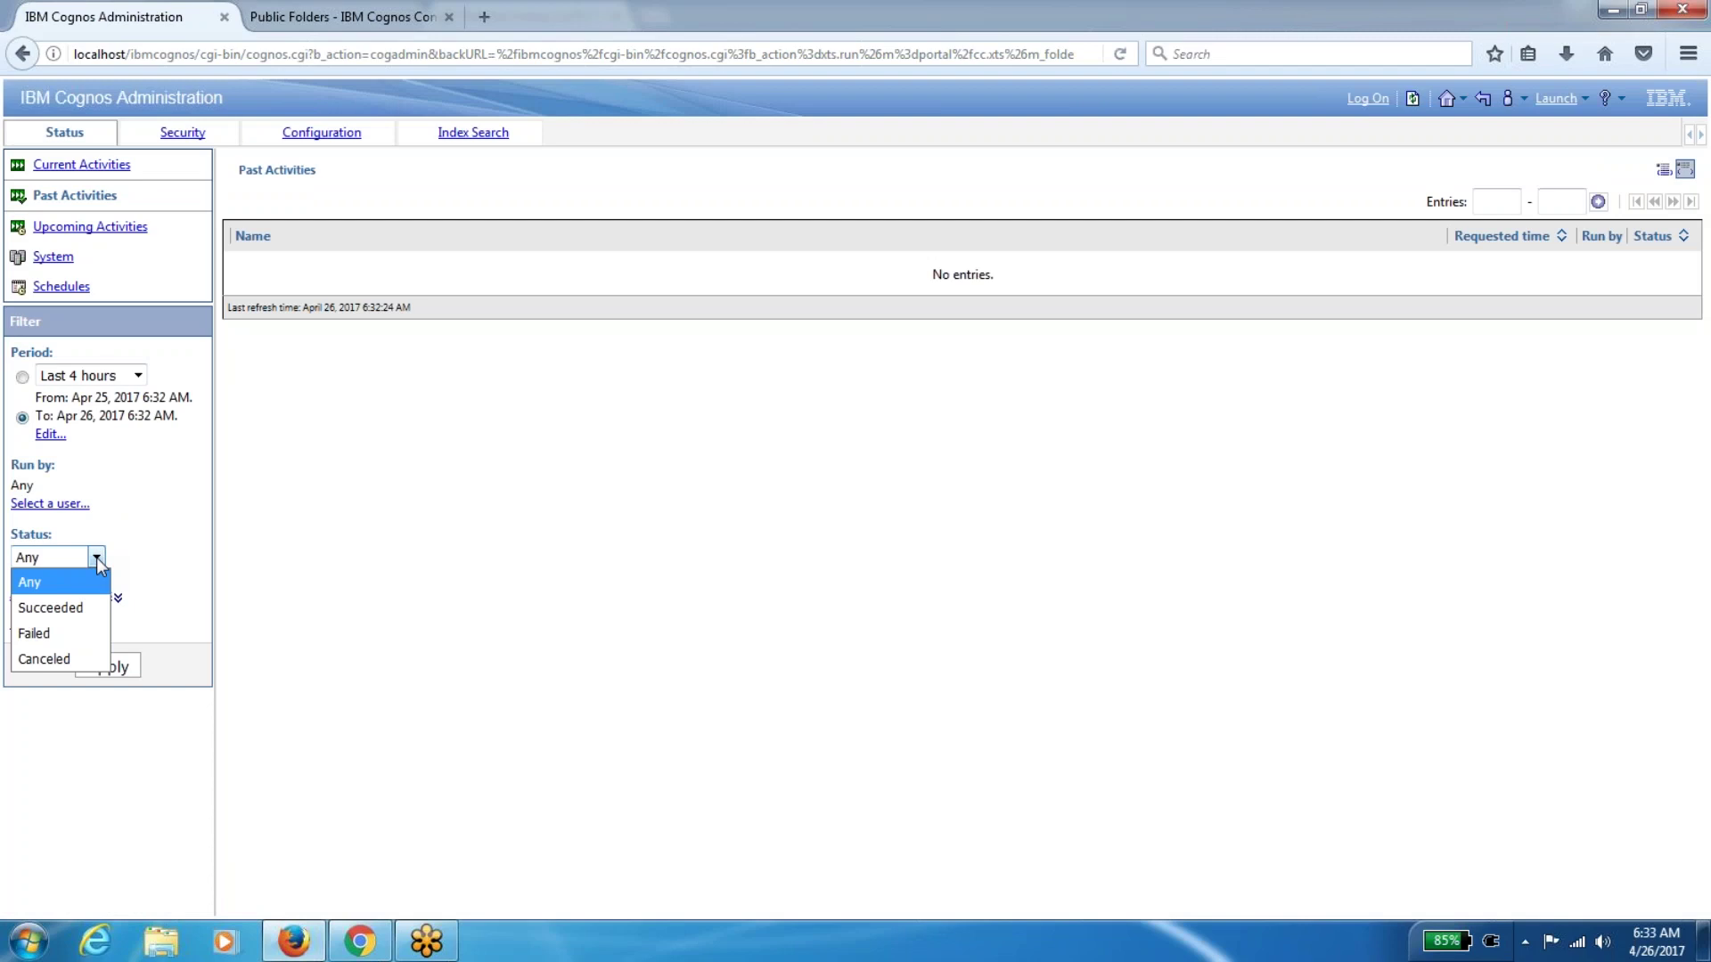
{"action": "left_click", "coordinate": [96, 558]}
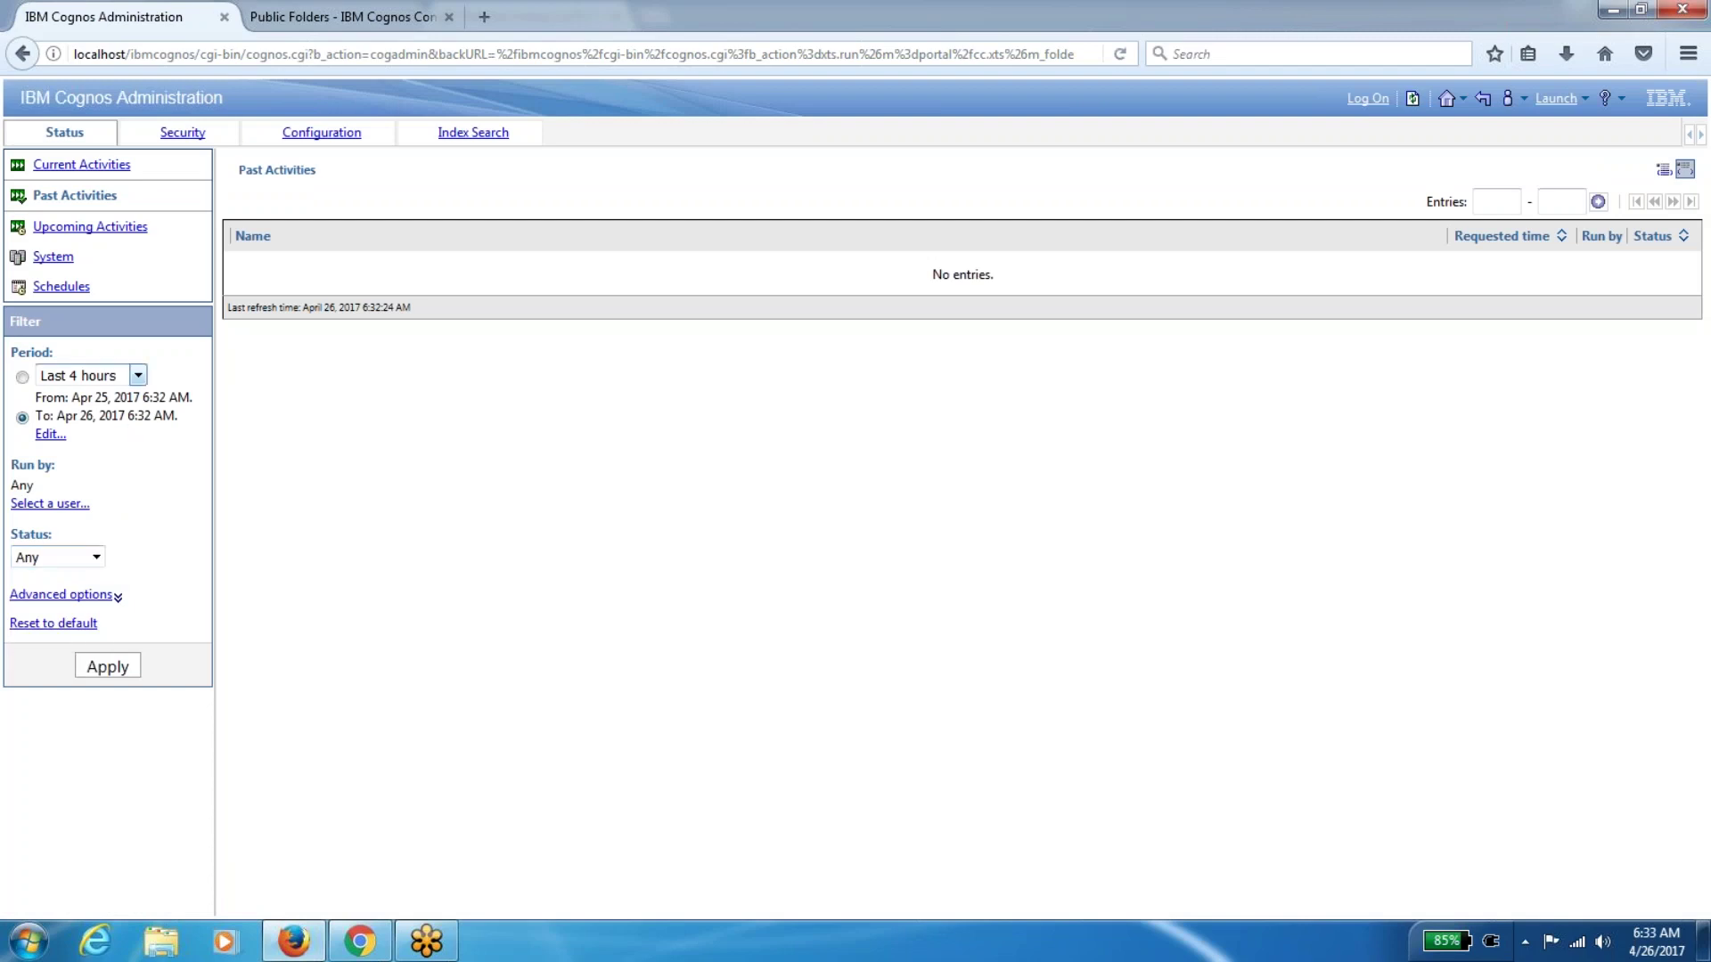
{"action": "left_click", "coordinate": [138, 375]}
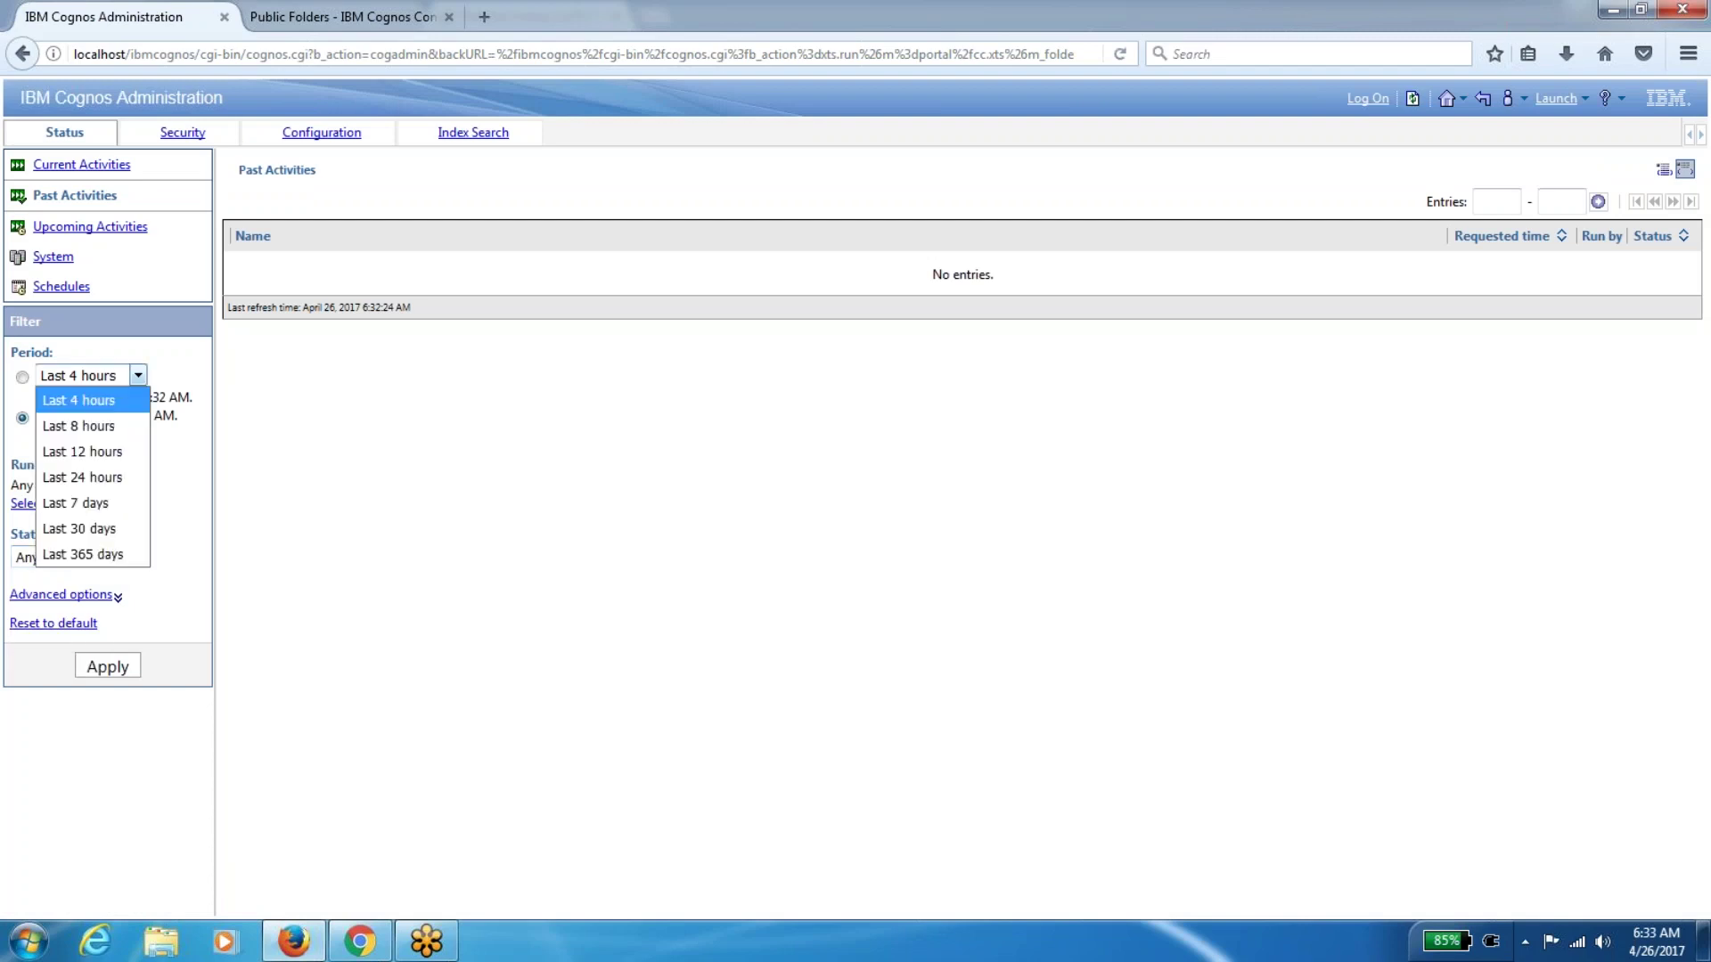
{"action": "left_click", "coordinate": [109, 486]}
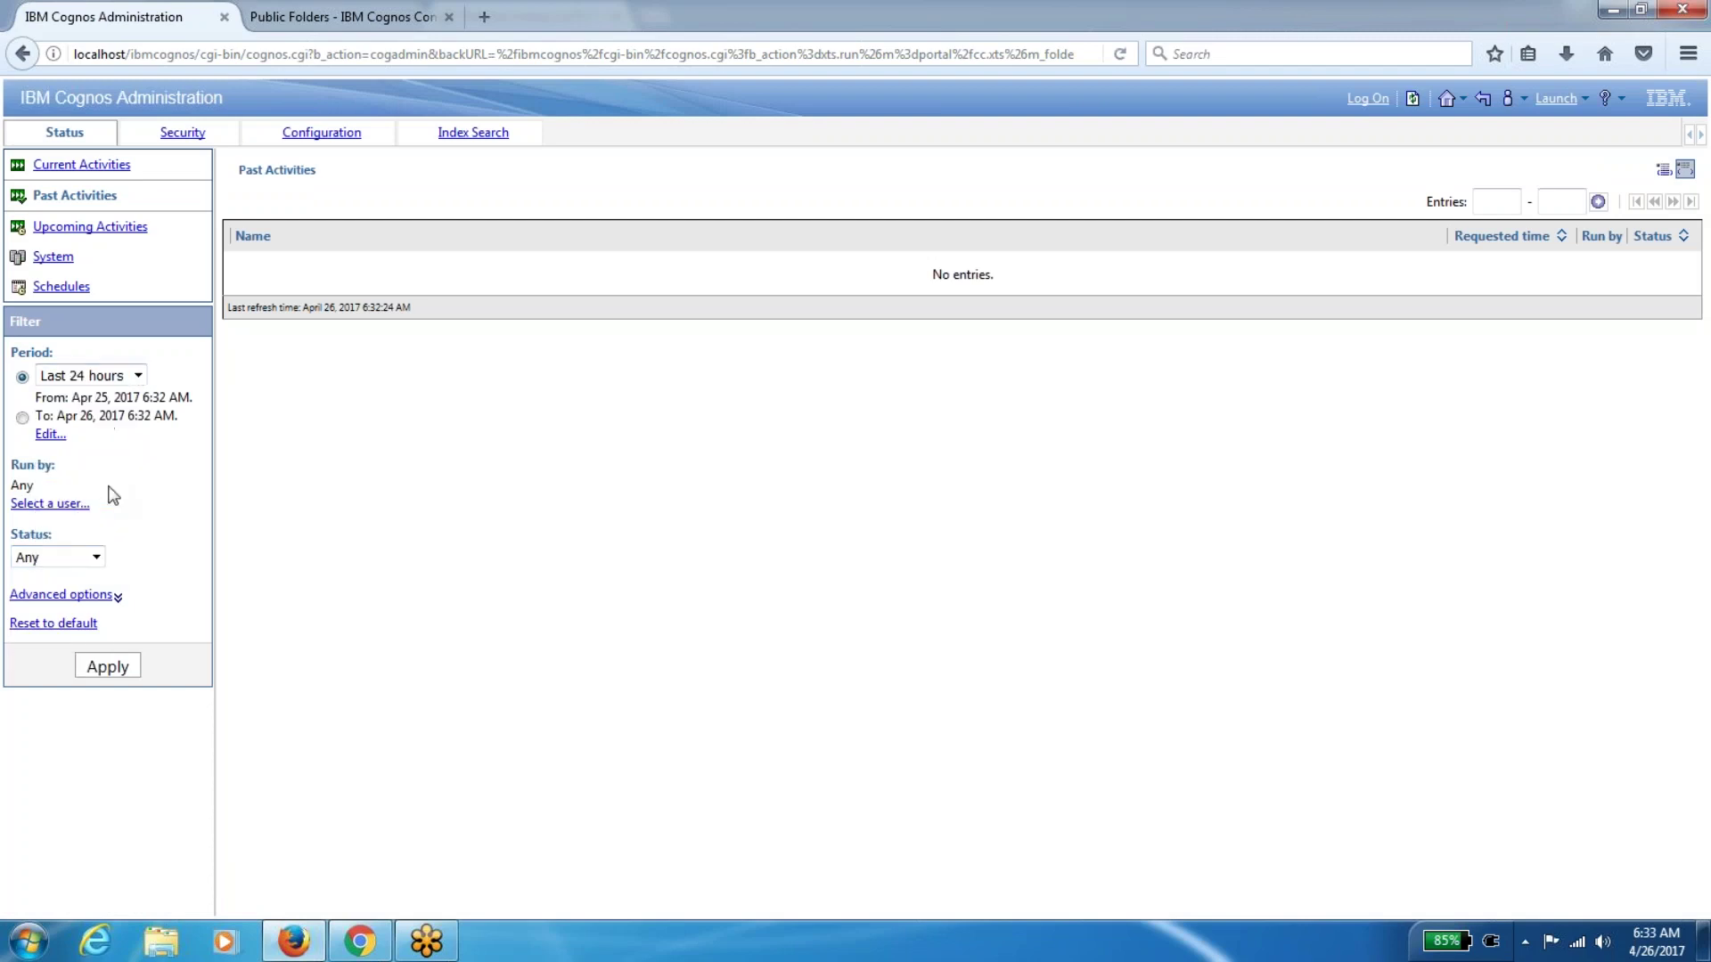
{"action": "left_click", "coordinate": [109, 669]}
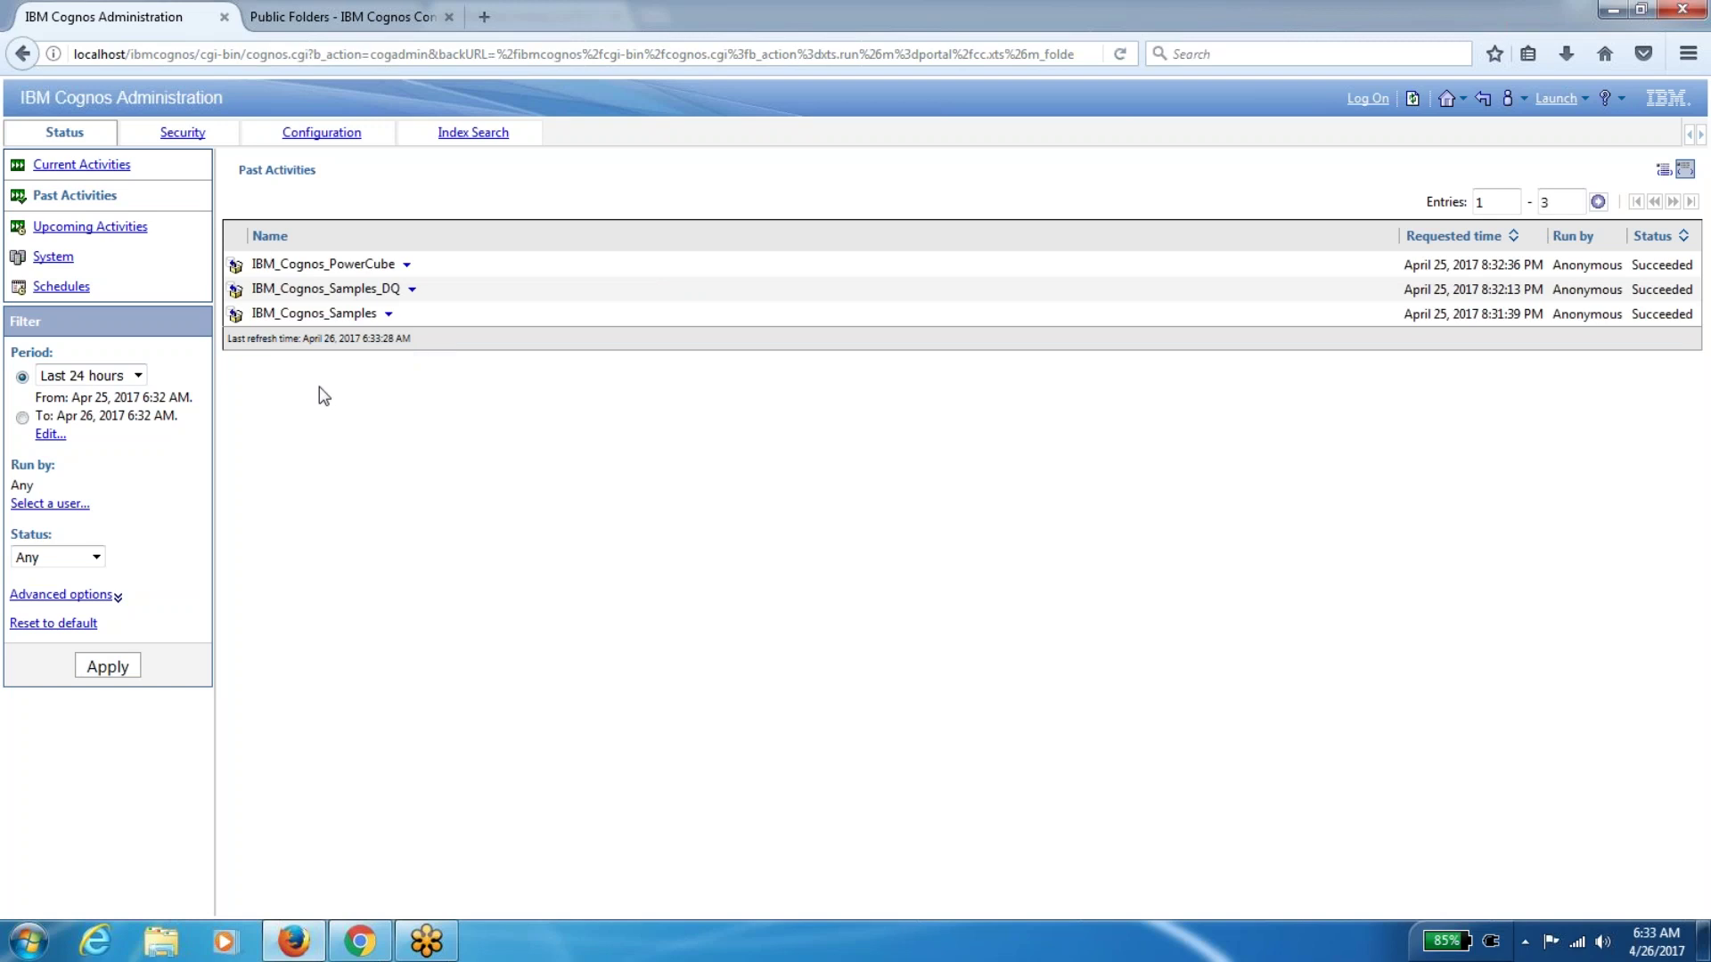
Filter the past activities by the Failed status, and by the Canceled status
{"action": "left_click", "coordinate": [84, 560]}
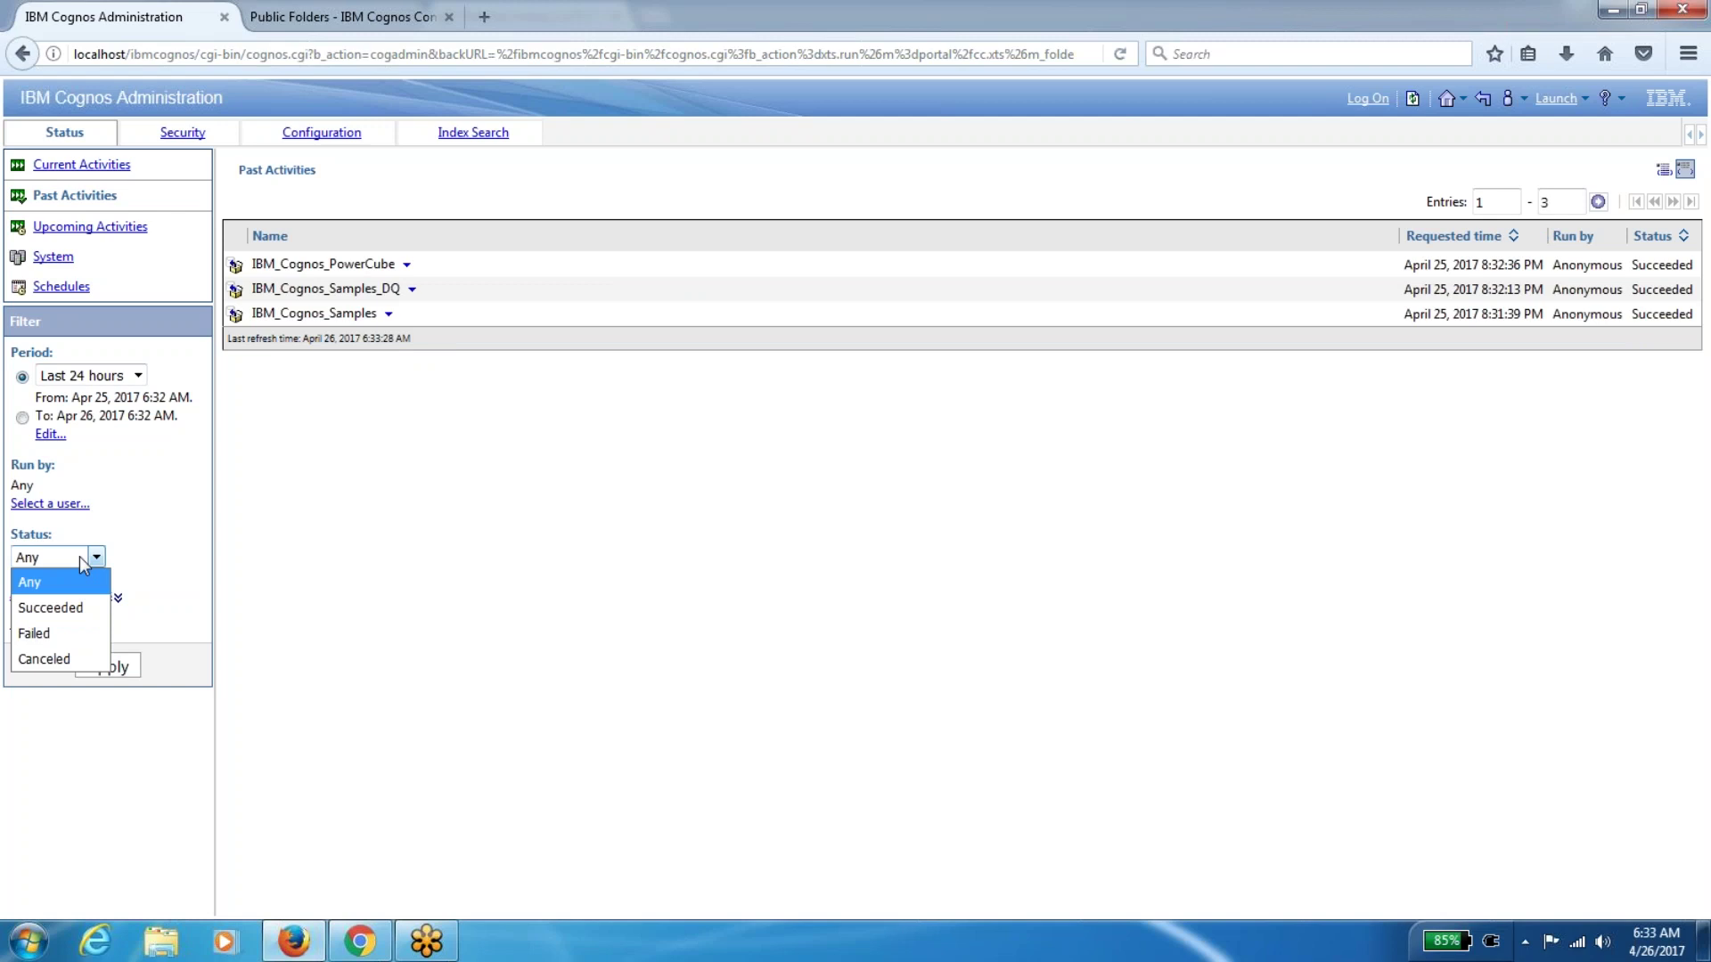
{"action": "left_click", "coordinate": [54, 634]}
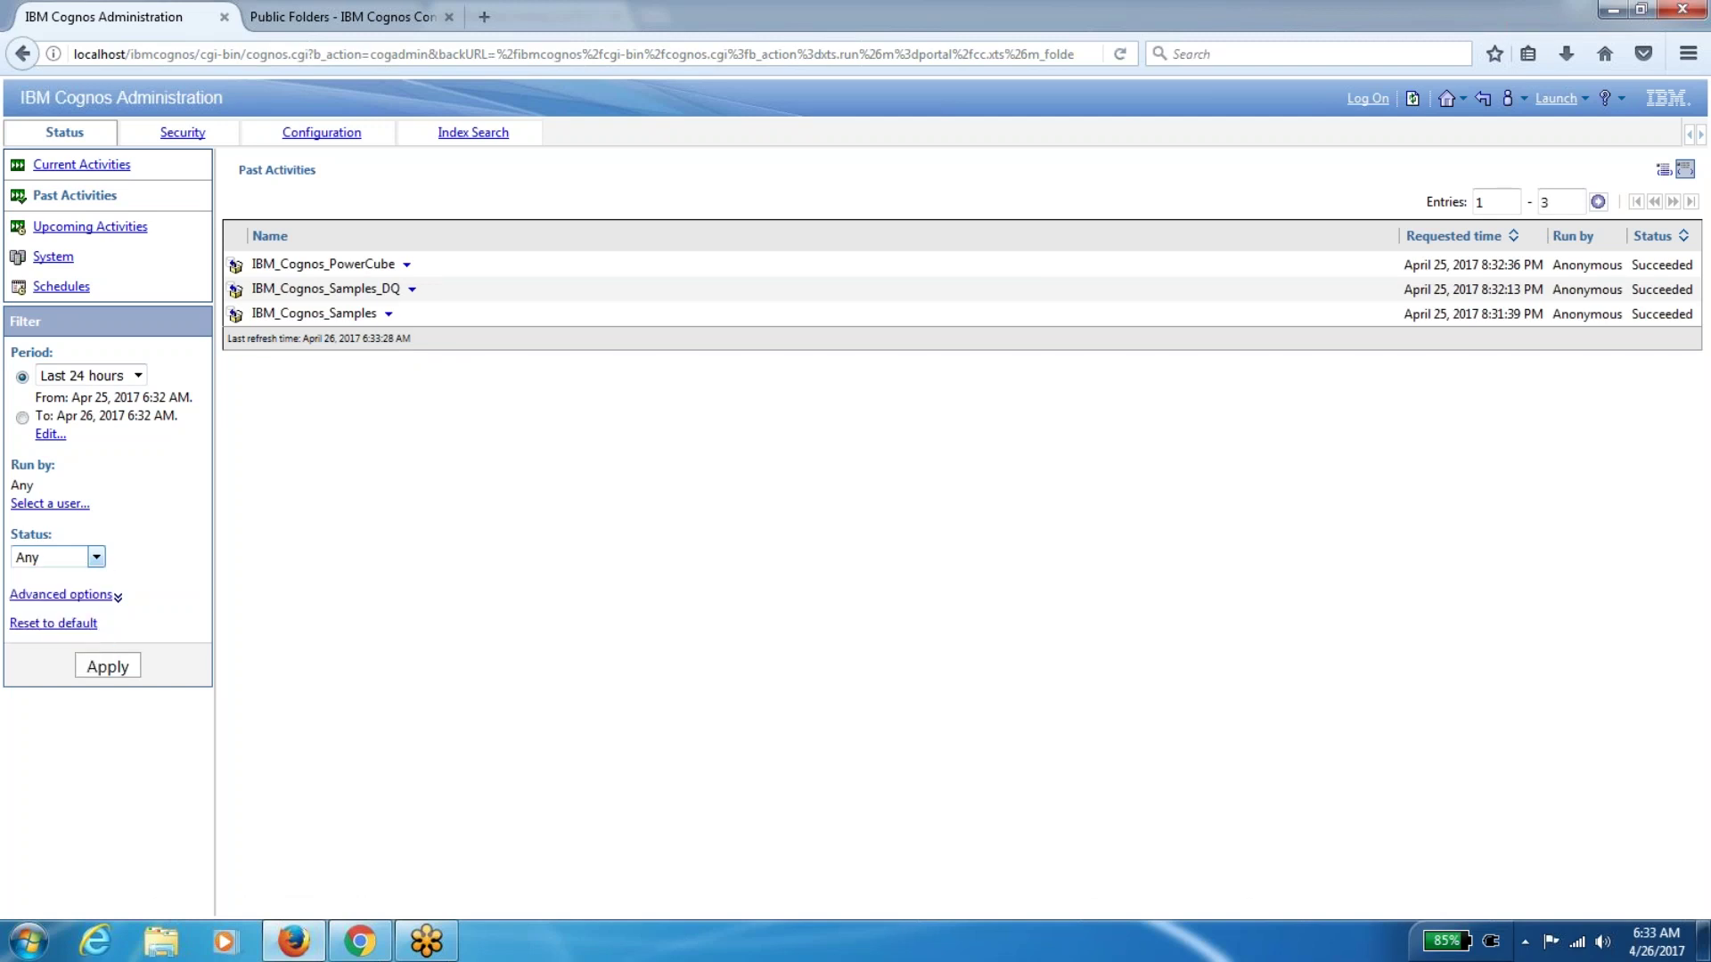
{"action": "left_click", "coordinate": [107, 666]}
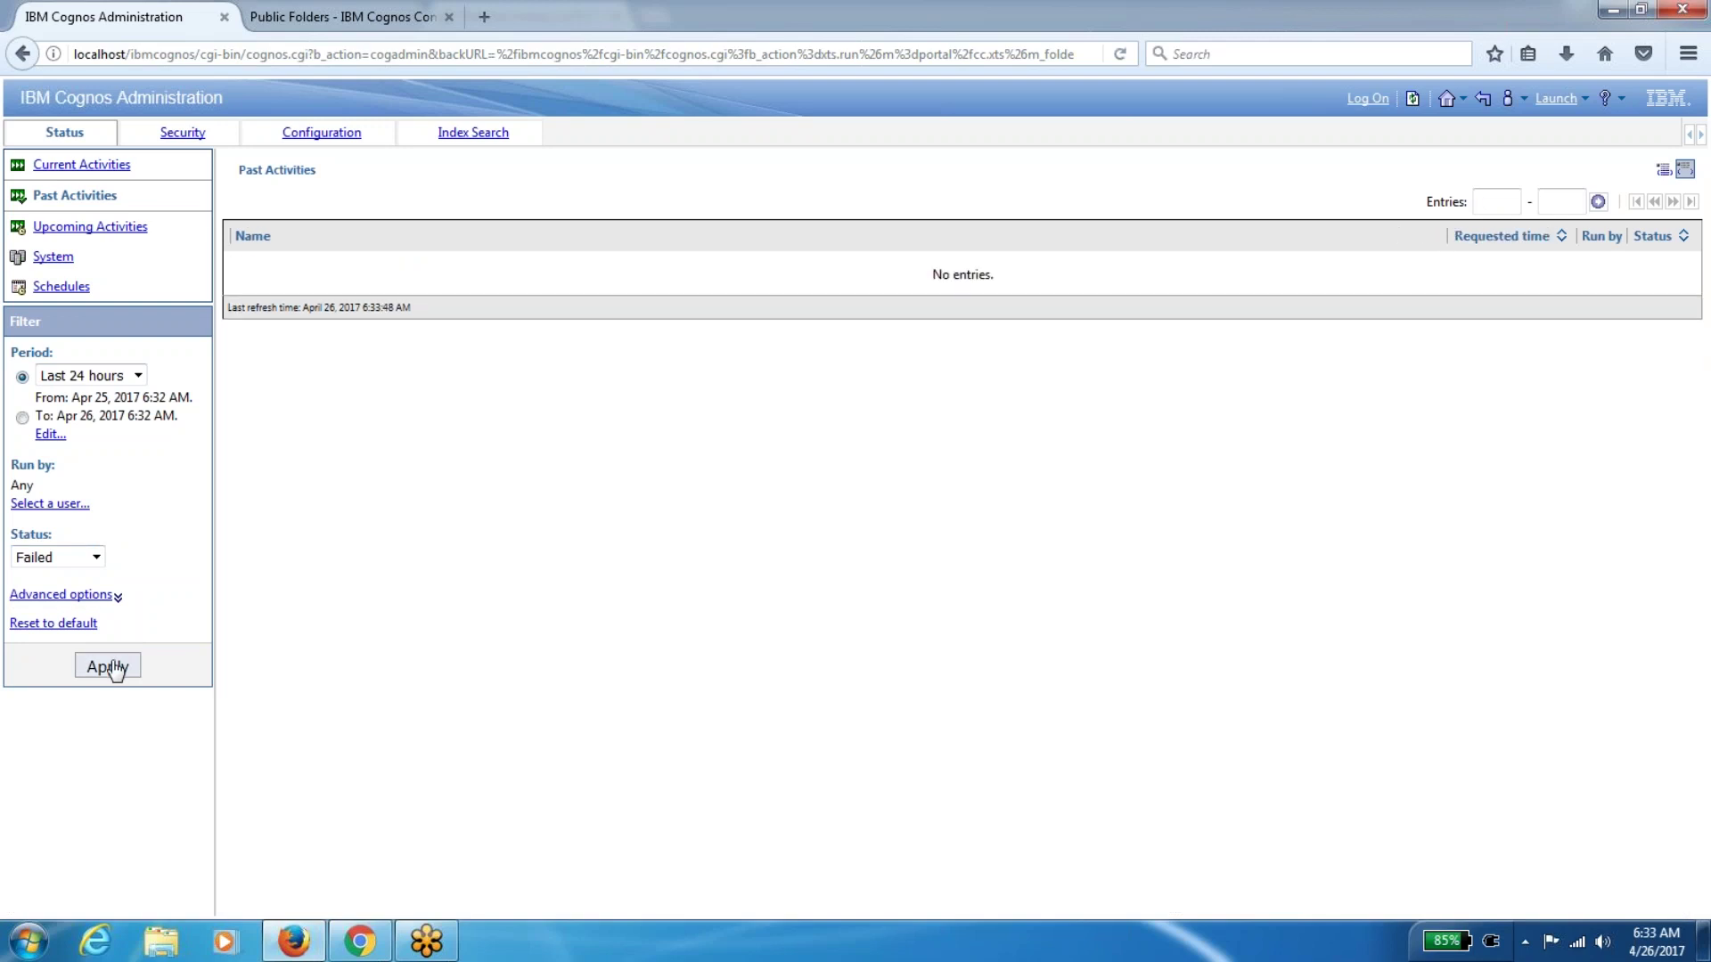
{"action": "left_click", "coordinate": [87, 558]}
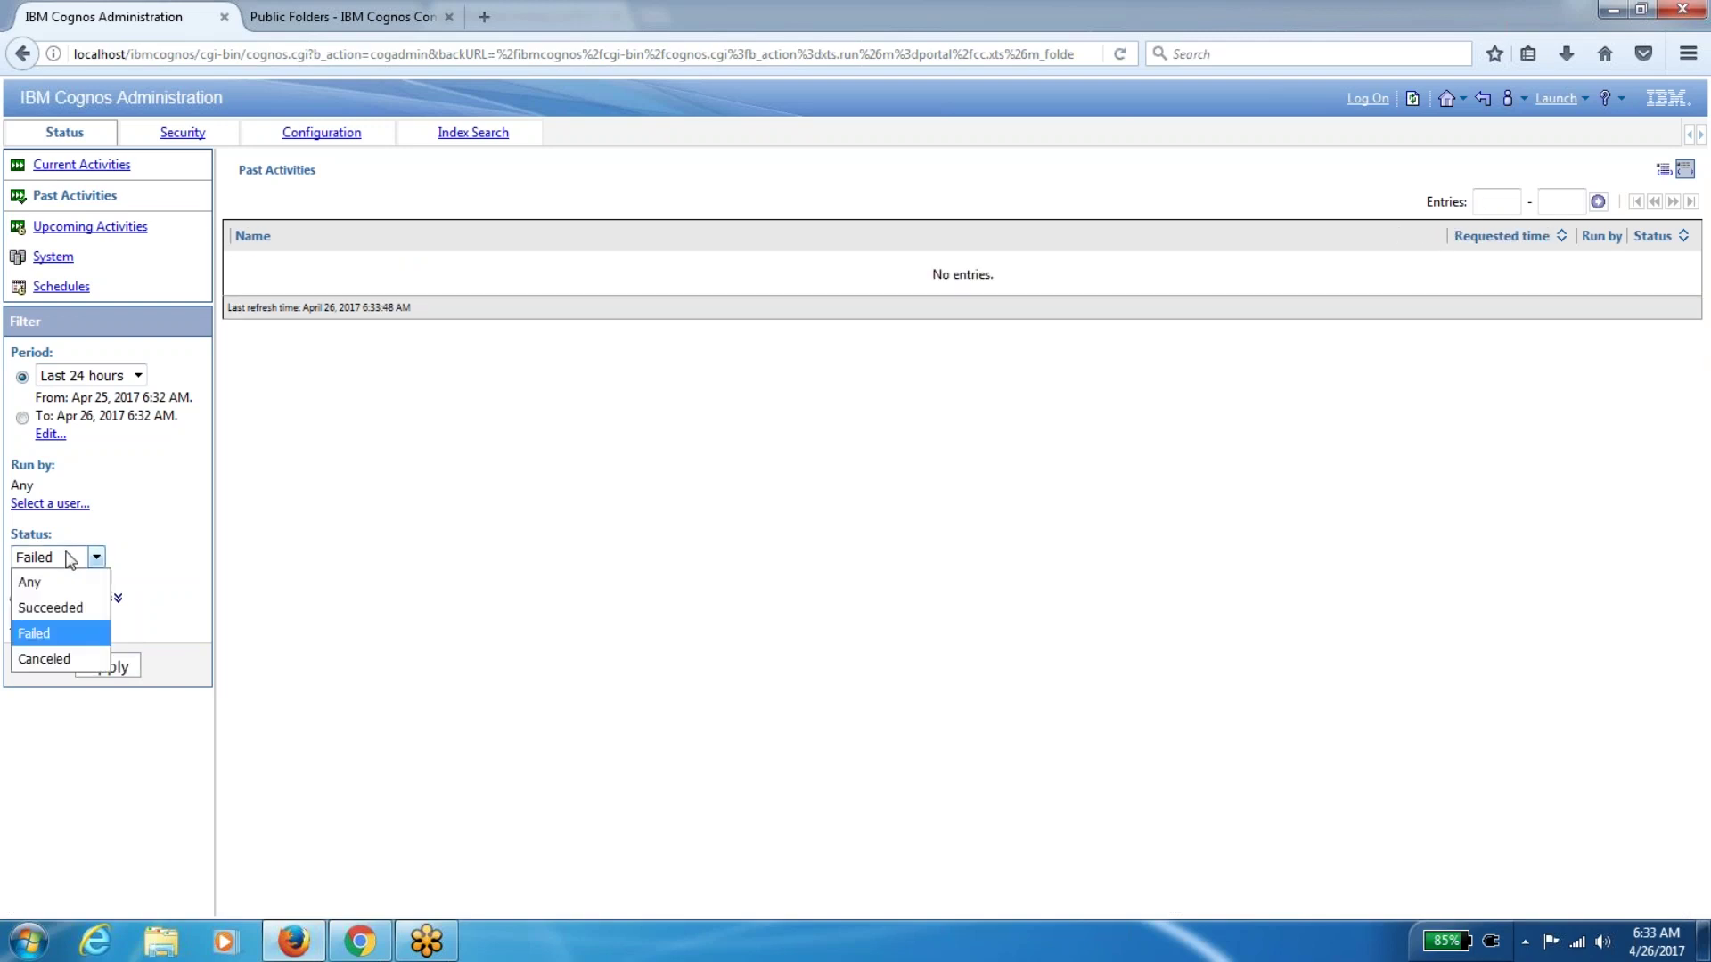
{"action": "left_click", "coordinate": [54, 659]}
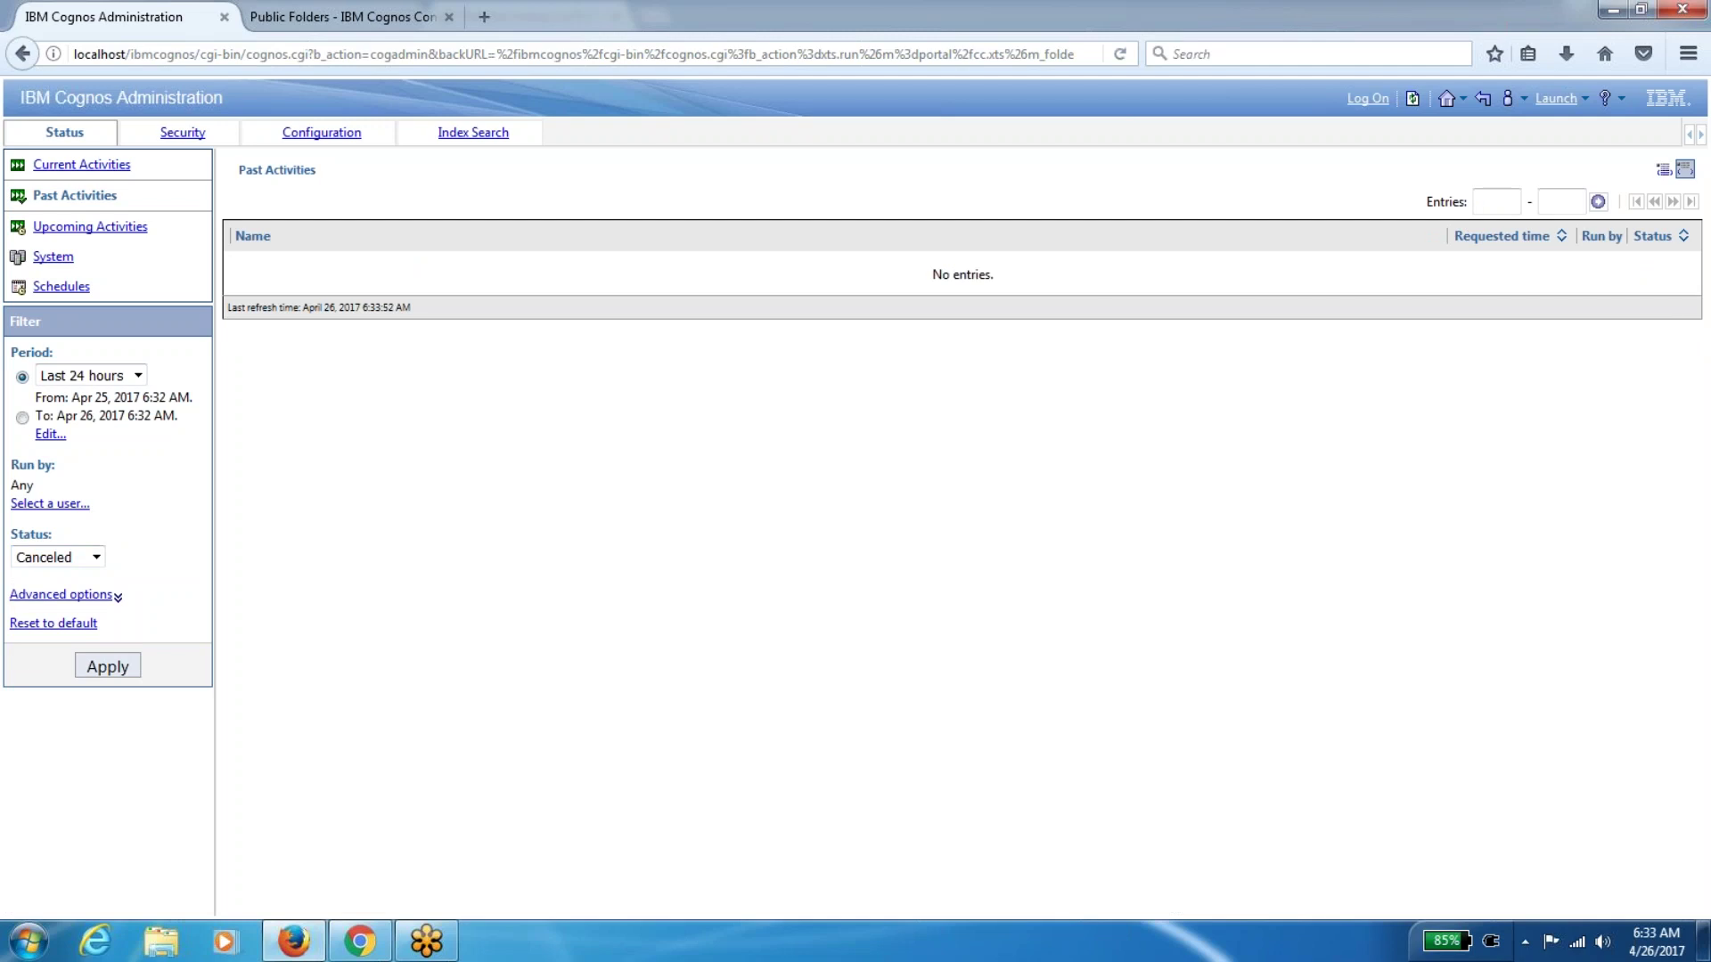
Filter the past activities by the Succeeded status, and set the status filter back to Any
{"action": "left_click", "coordinate": [92, 558]}
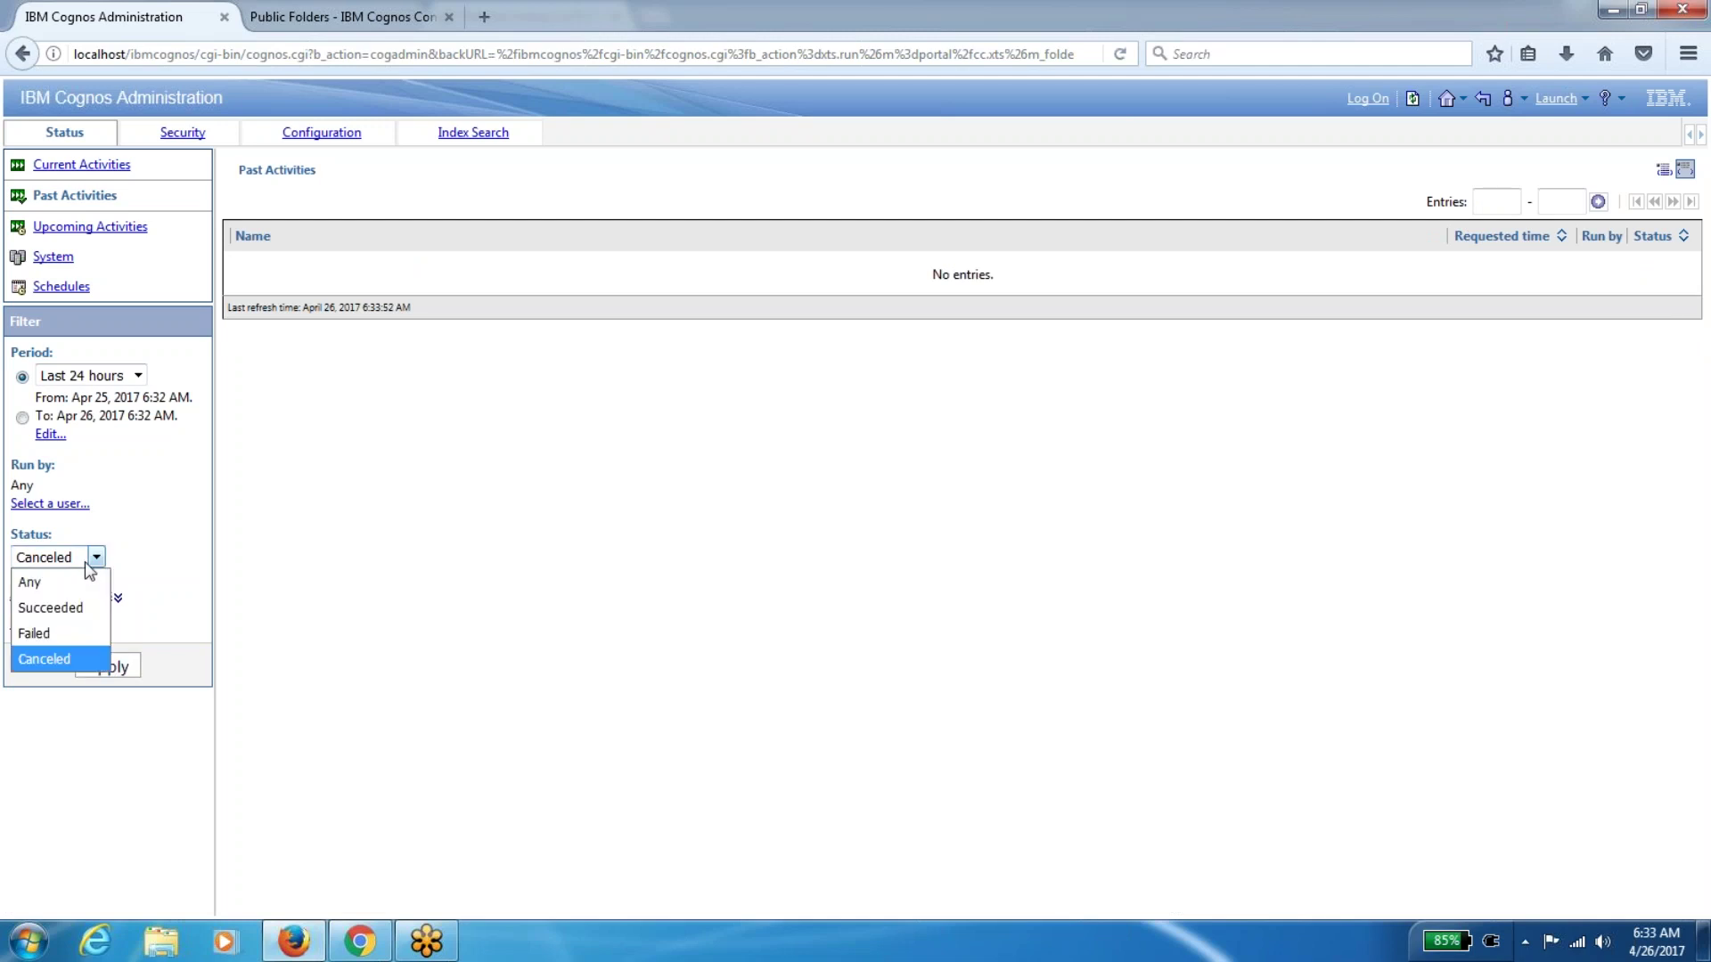
{"action": "left_click", "coordinate": [71, 610]}
{"action": "left_click", "coordinate": [108, 666]}
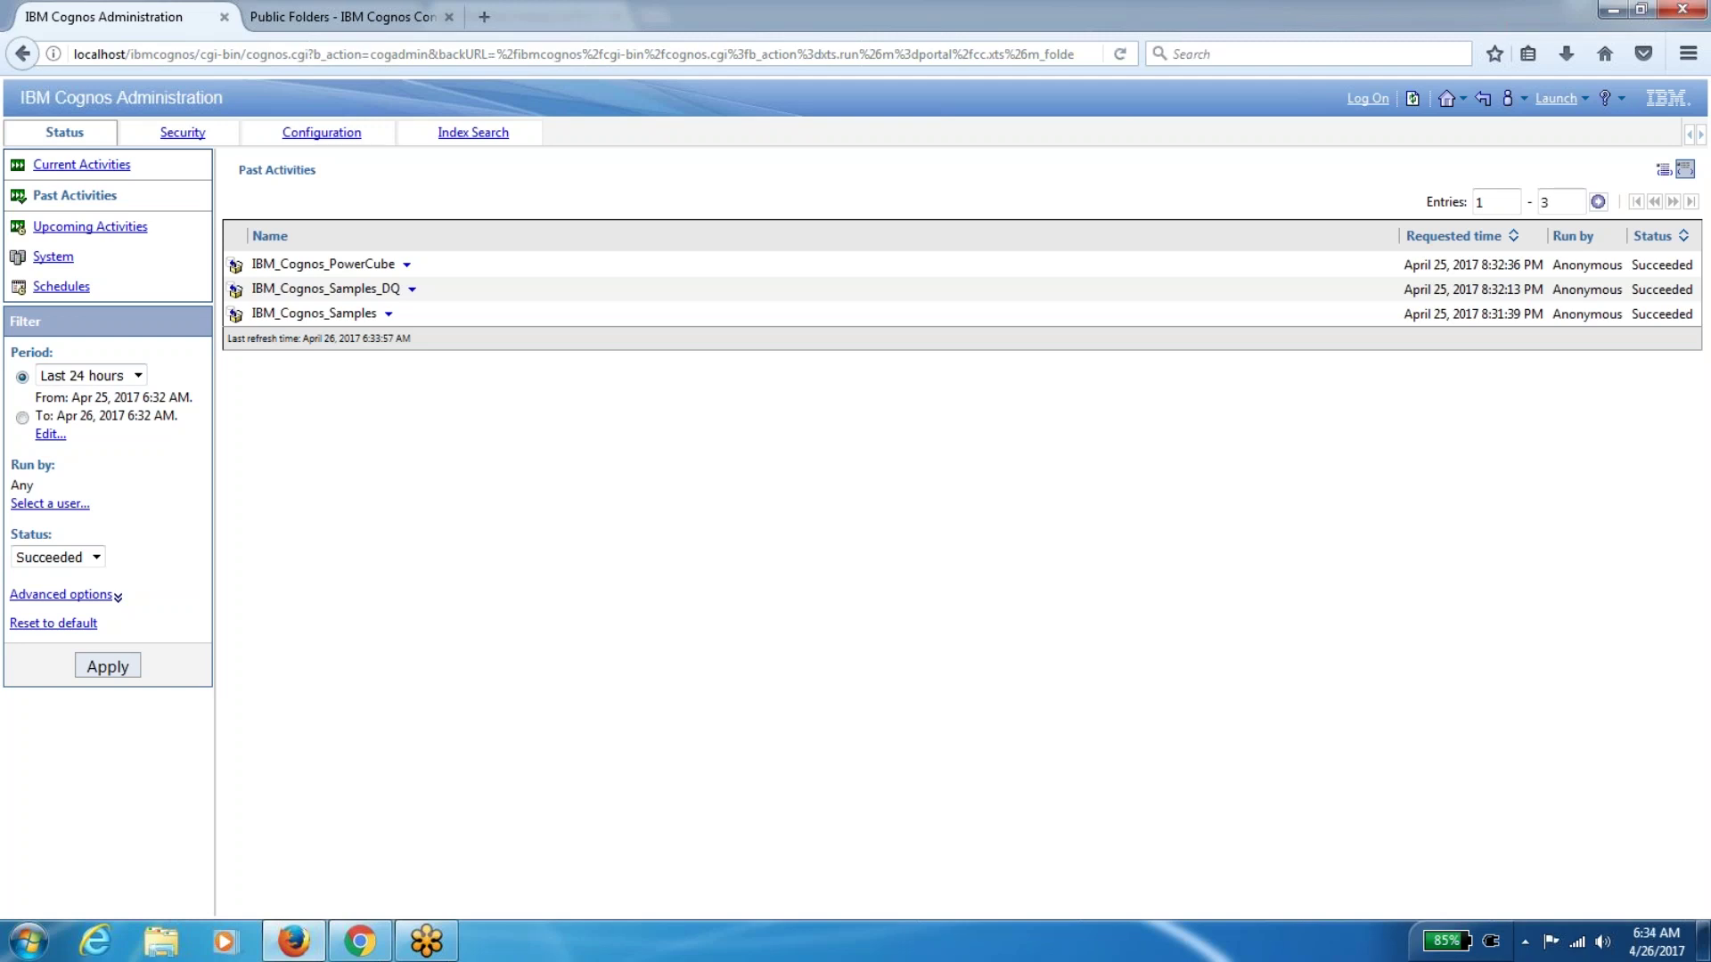
{"action": "left_click", "coordinate": [81, 558]}
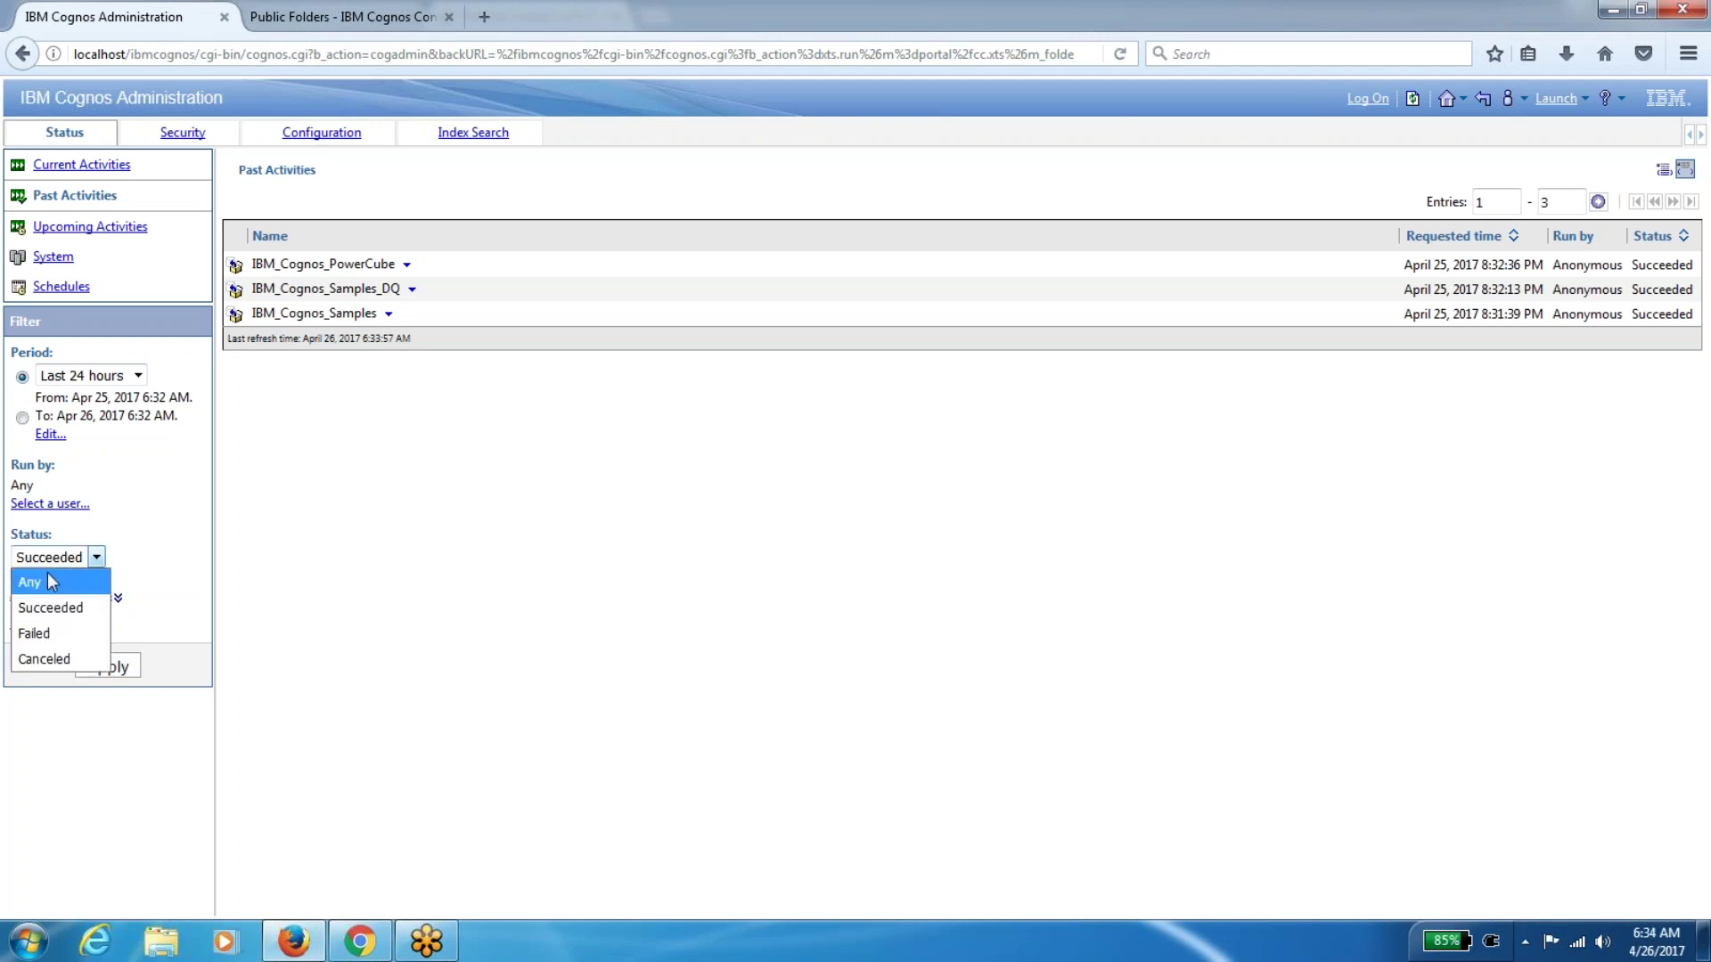
{"action": "left_click", "coordinate": [48, 580]}
{"action": "left_click", "coordinate": [116, 671]}
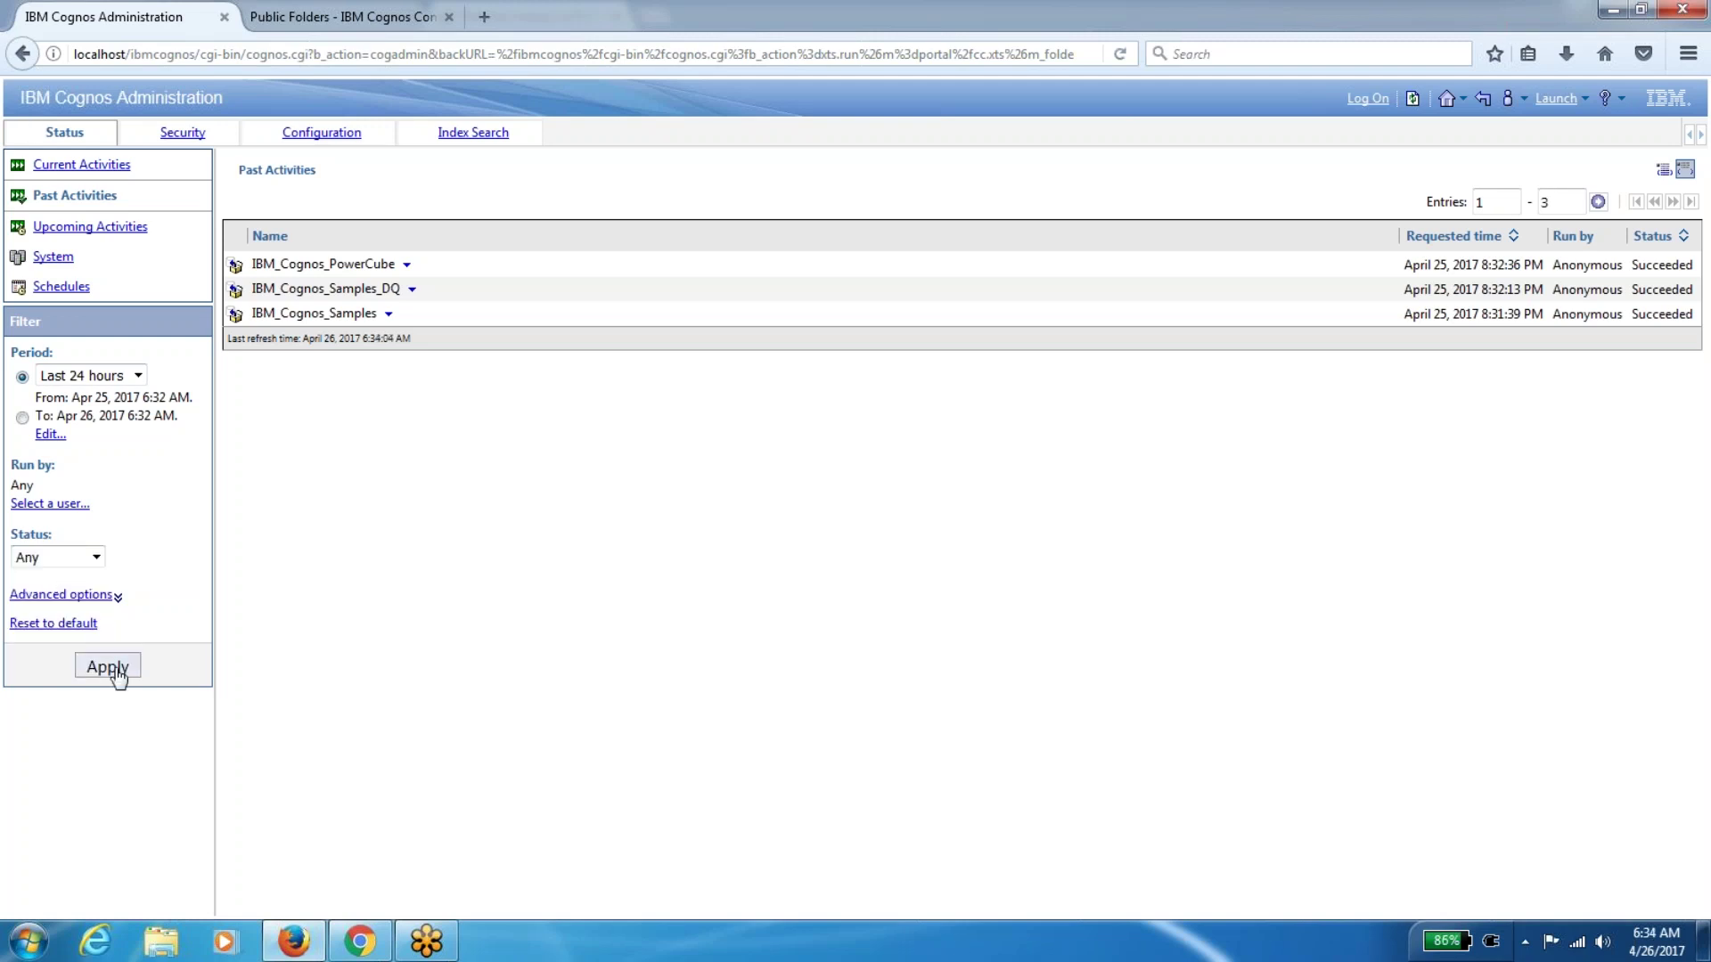
Expand the advanced filter options, and review the actions available for the IBM_Cognos_PowerCube activity without choosing one
{"action": "left_click", "coordinate": [95, 598]}
{"action": "left_click", "coordinate": [94, 599]}
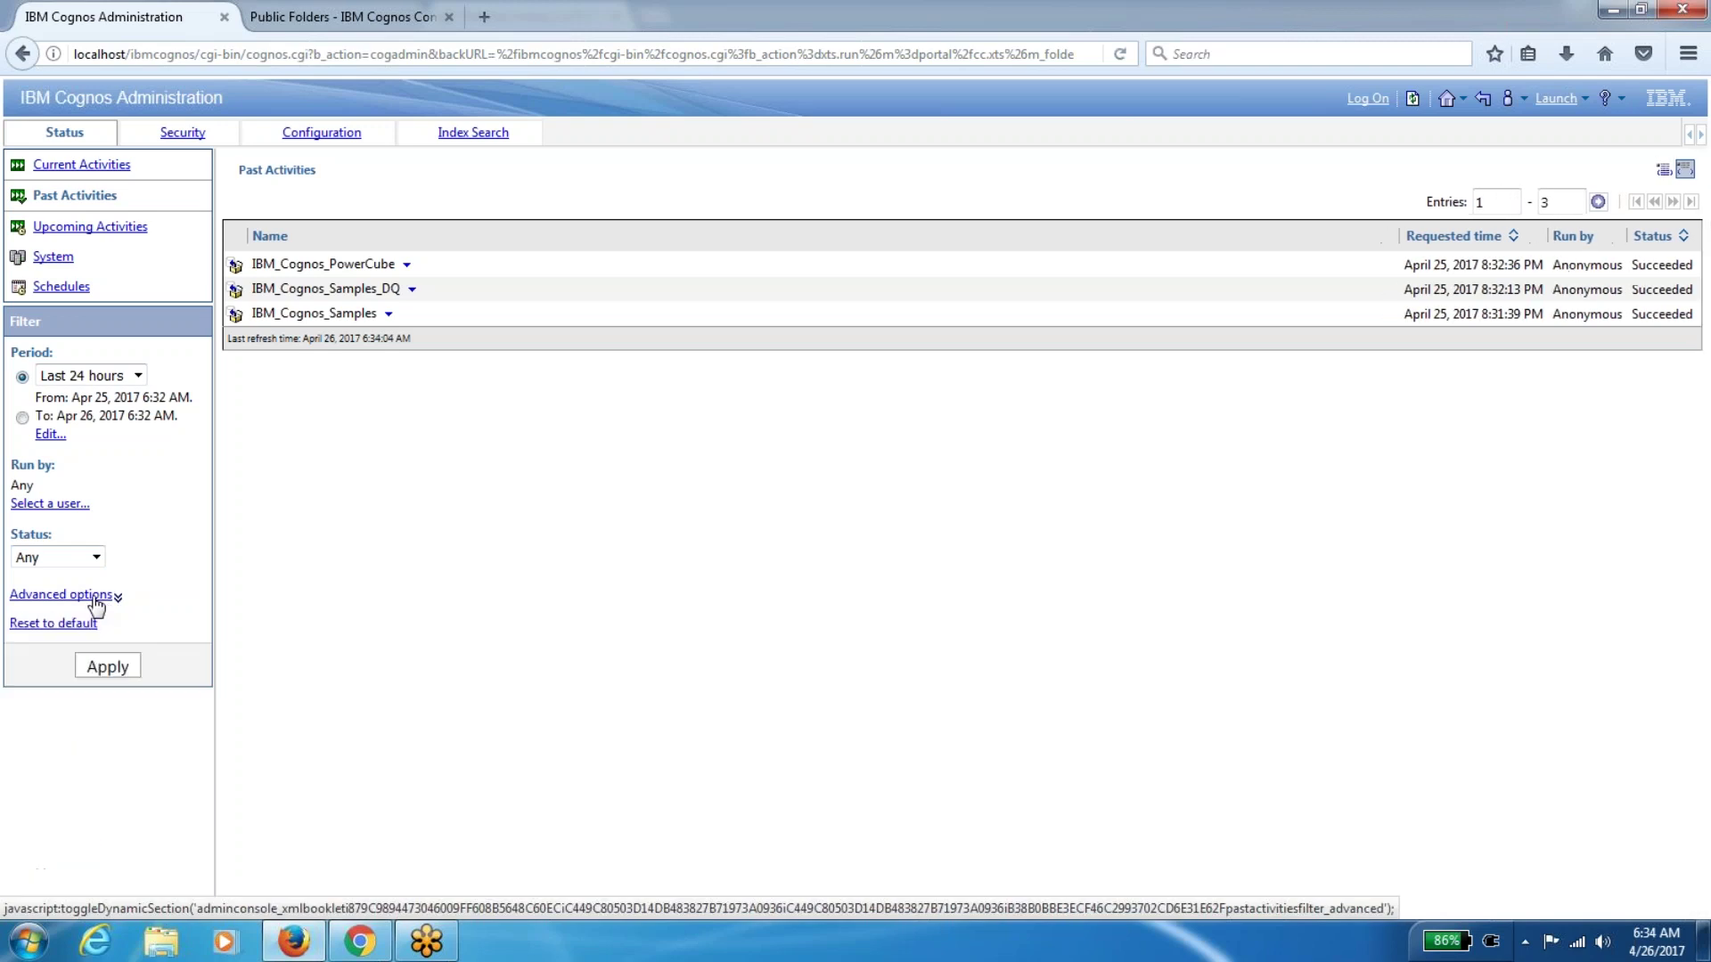
{"action": "left_click", "coordinate": [96, 599]}
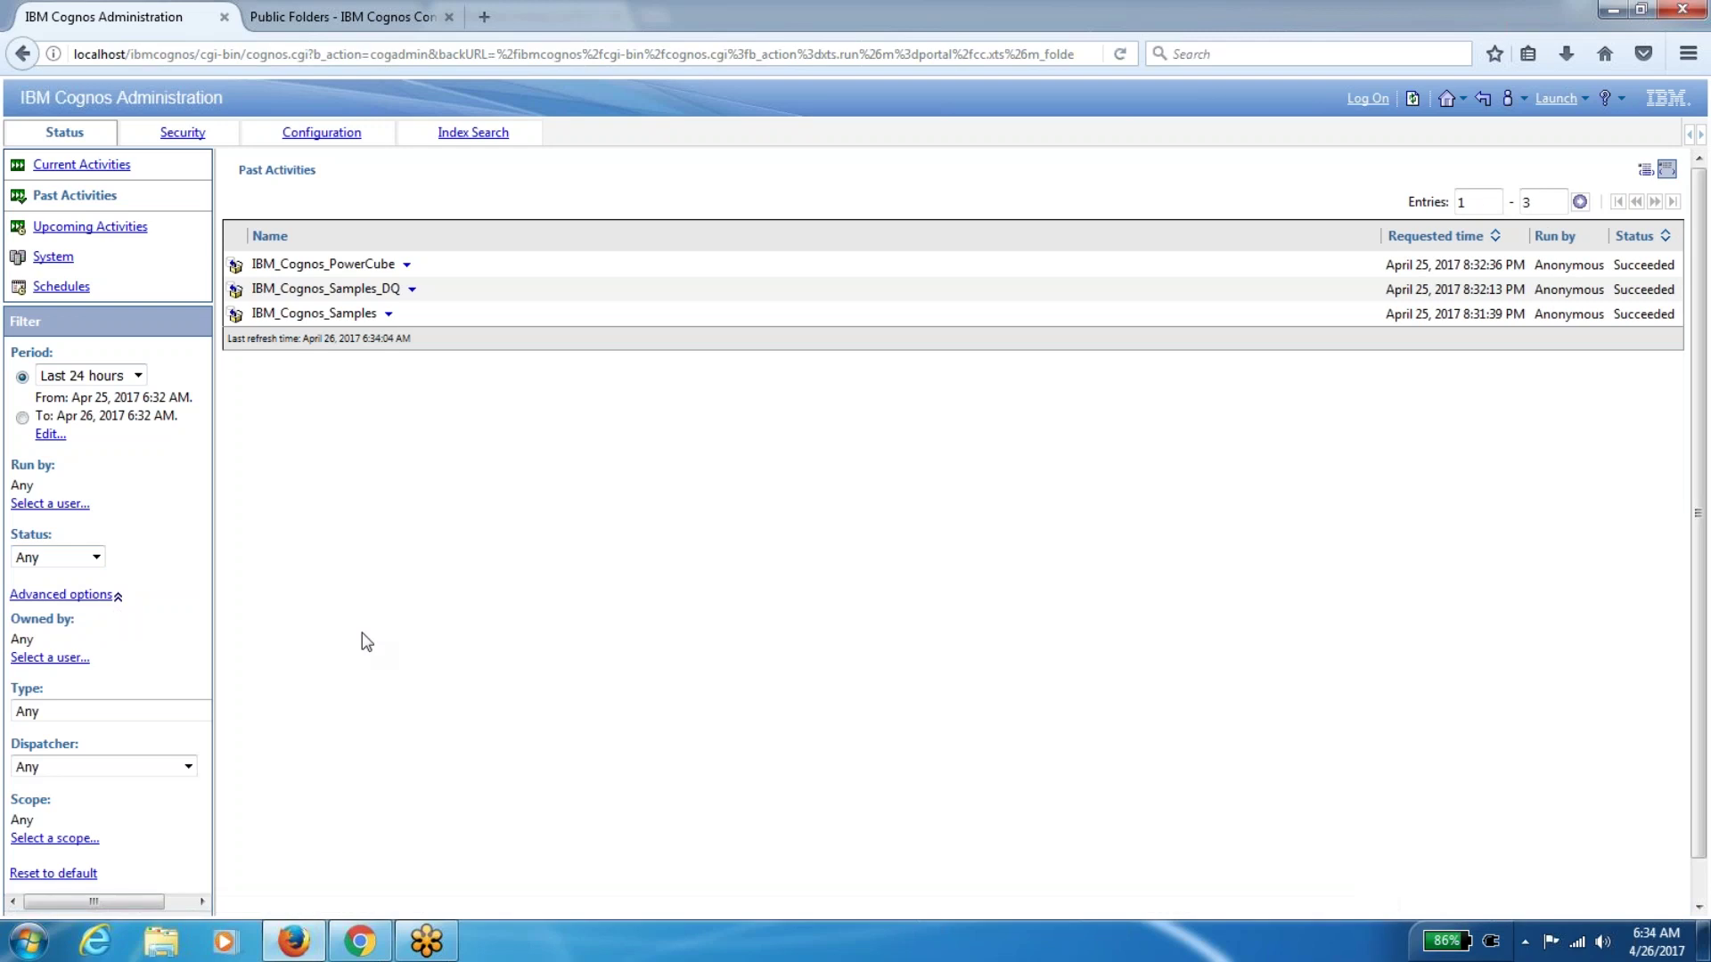
{"action": "scroll", "coordinate": [361, 632], "scroll_direction": "down", "scroll_amount": 1}
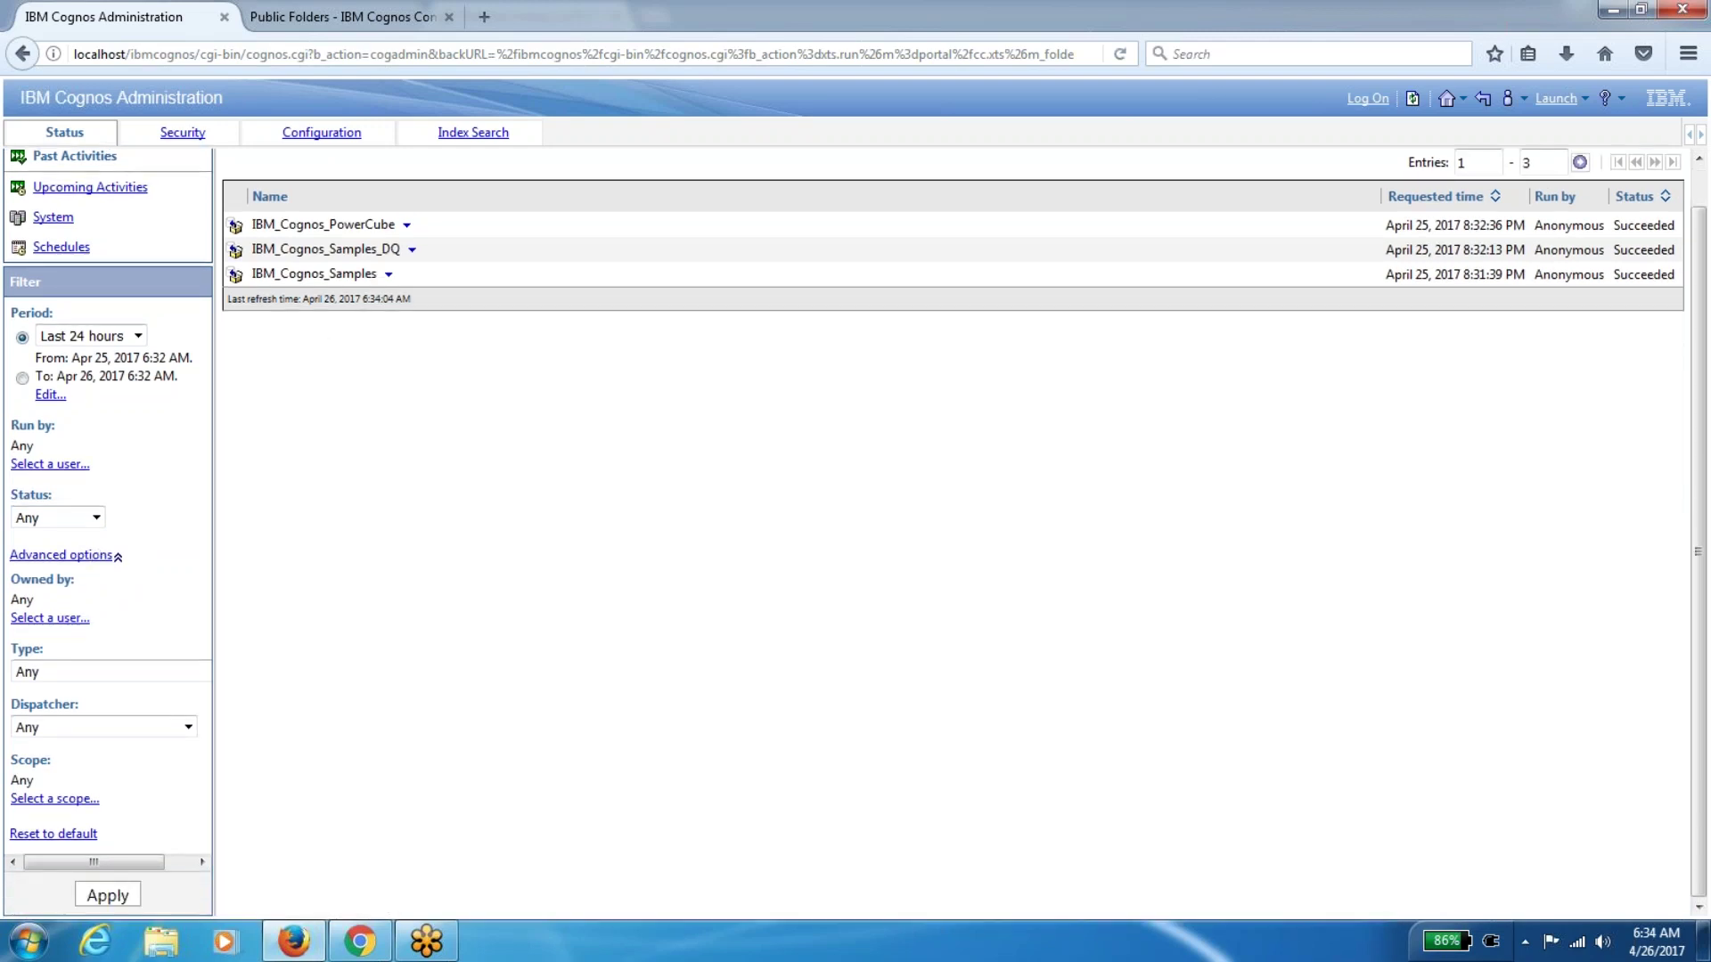
{"action": "left_click", "coordinate": [407, 225]}
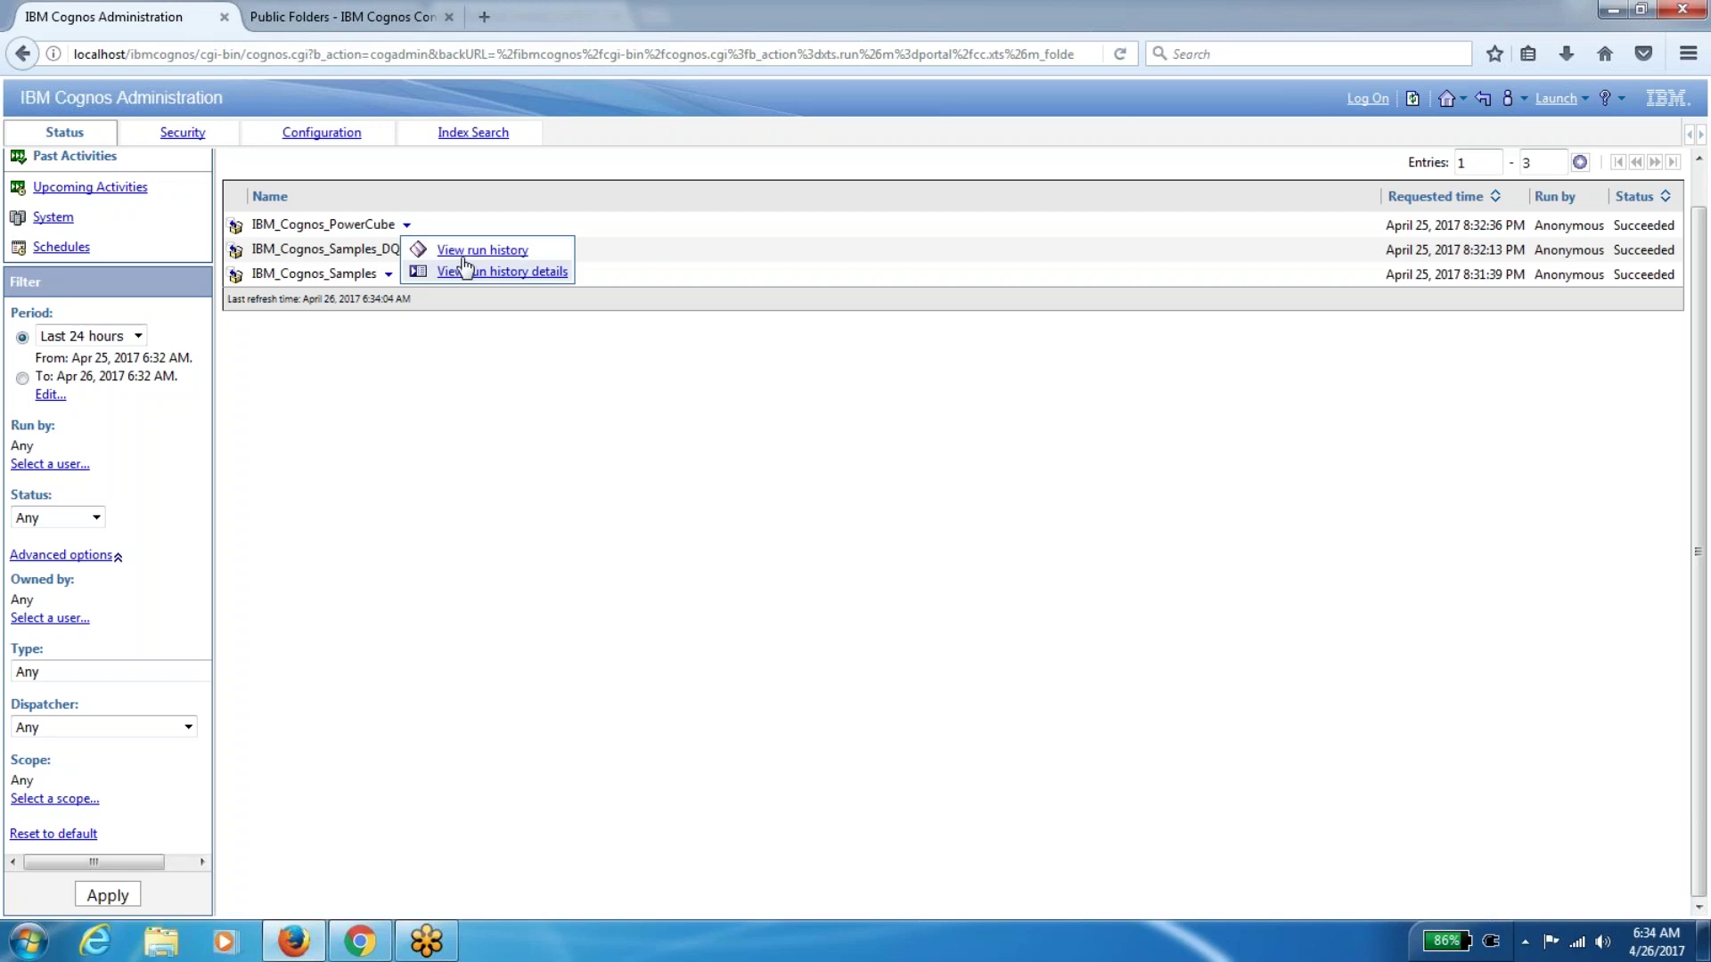
{"action": "left_click", "coordinate": [585, 455]}
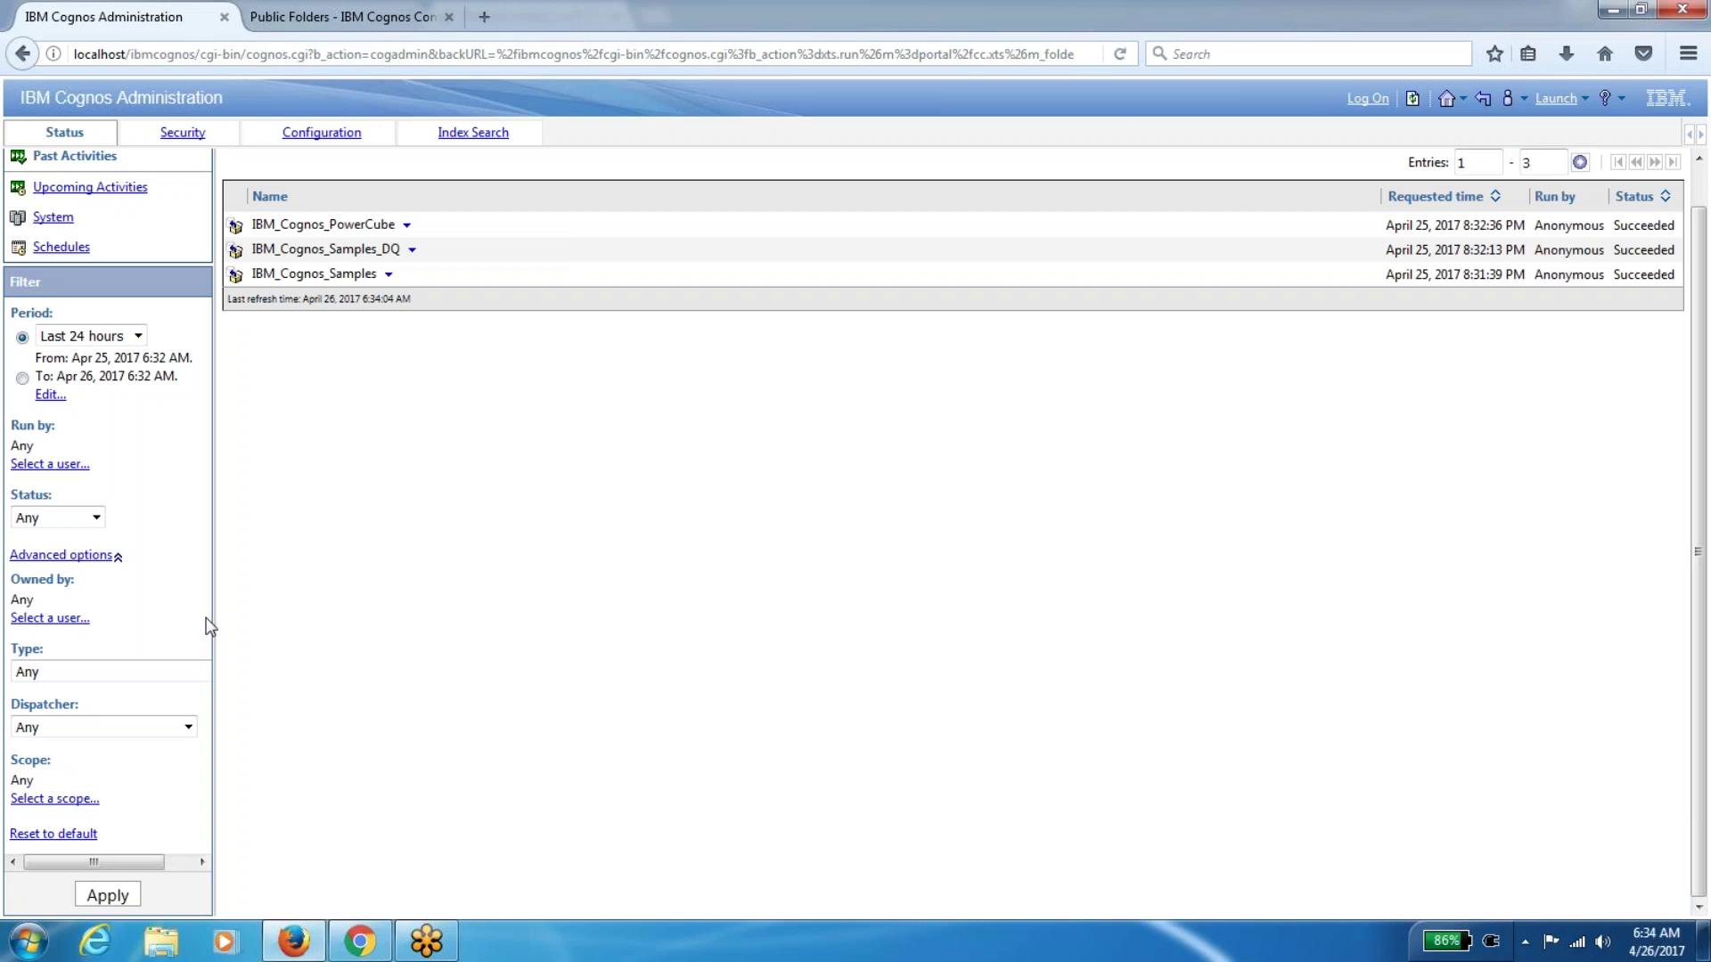
In Public Folders, open the Briefing Book report's properties under Samples > Models > GO Sales (query) > Report Studio Report Samples, and highlight its owner
{"action": "left_click", "coordinate": [381, 14]}
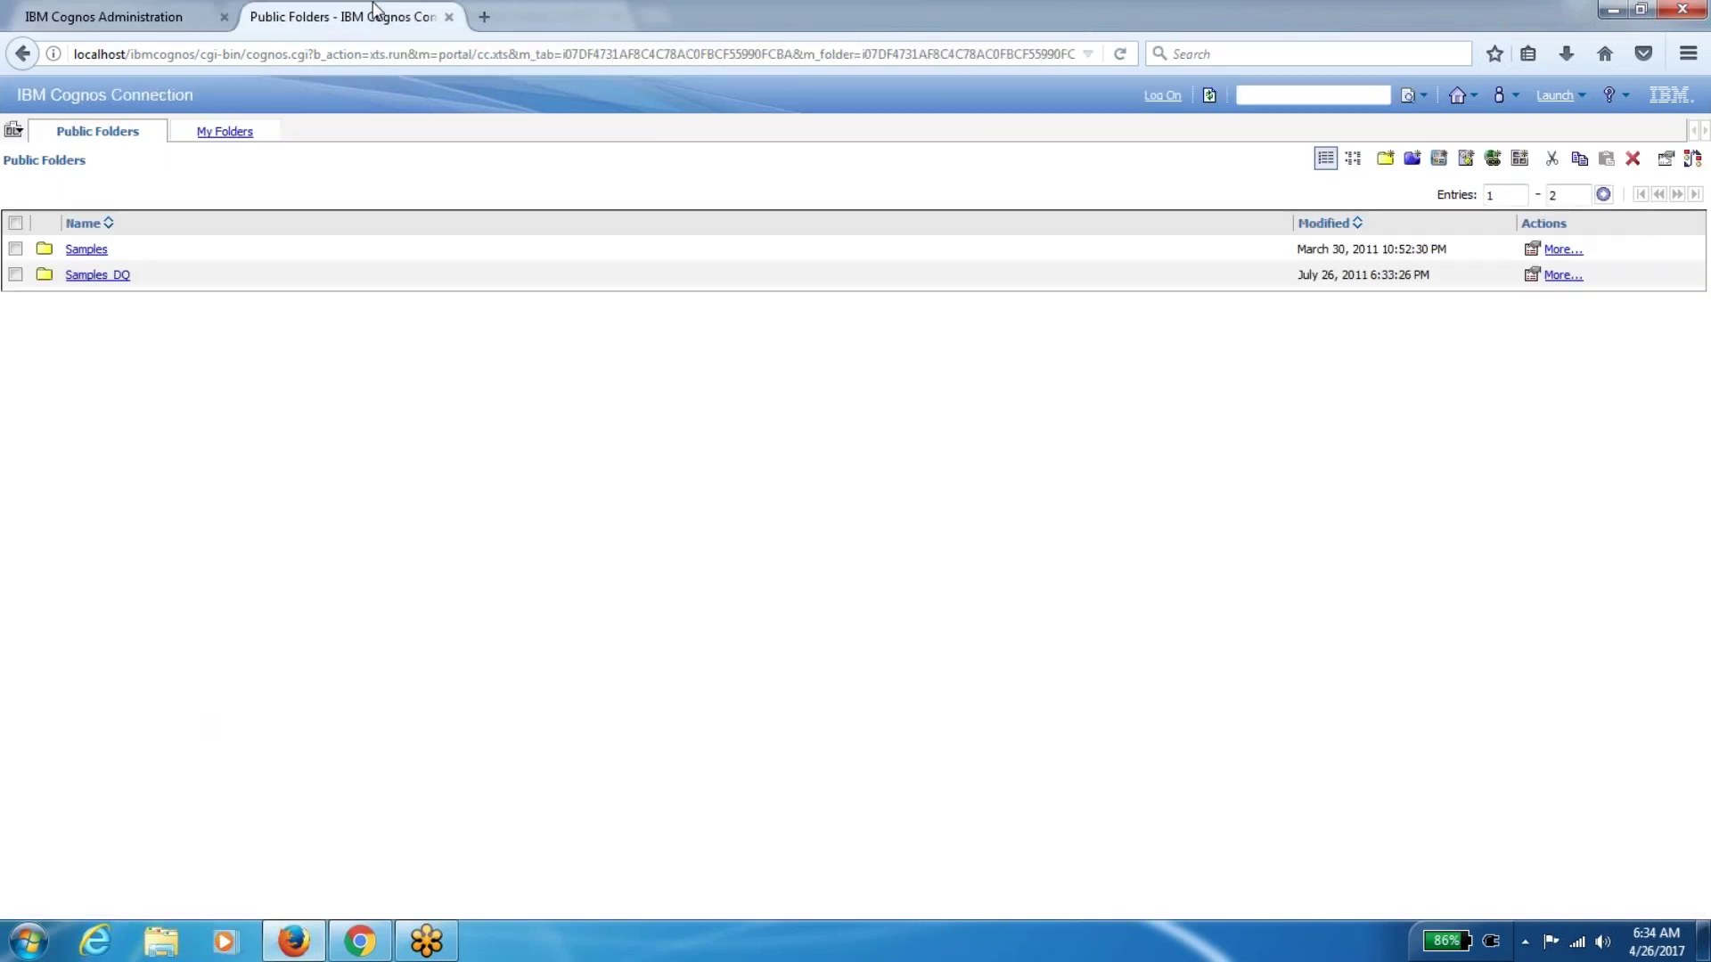
{"action": "left_click", "coordinate": [86, 250]}
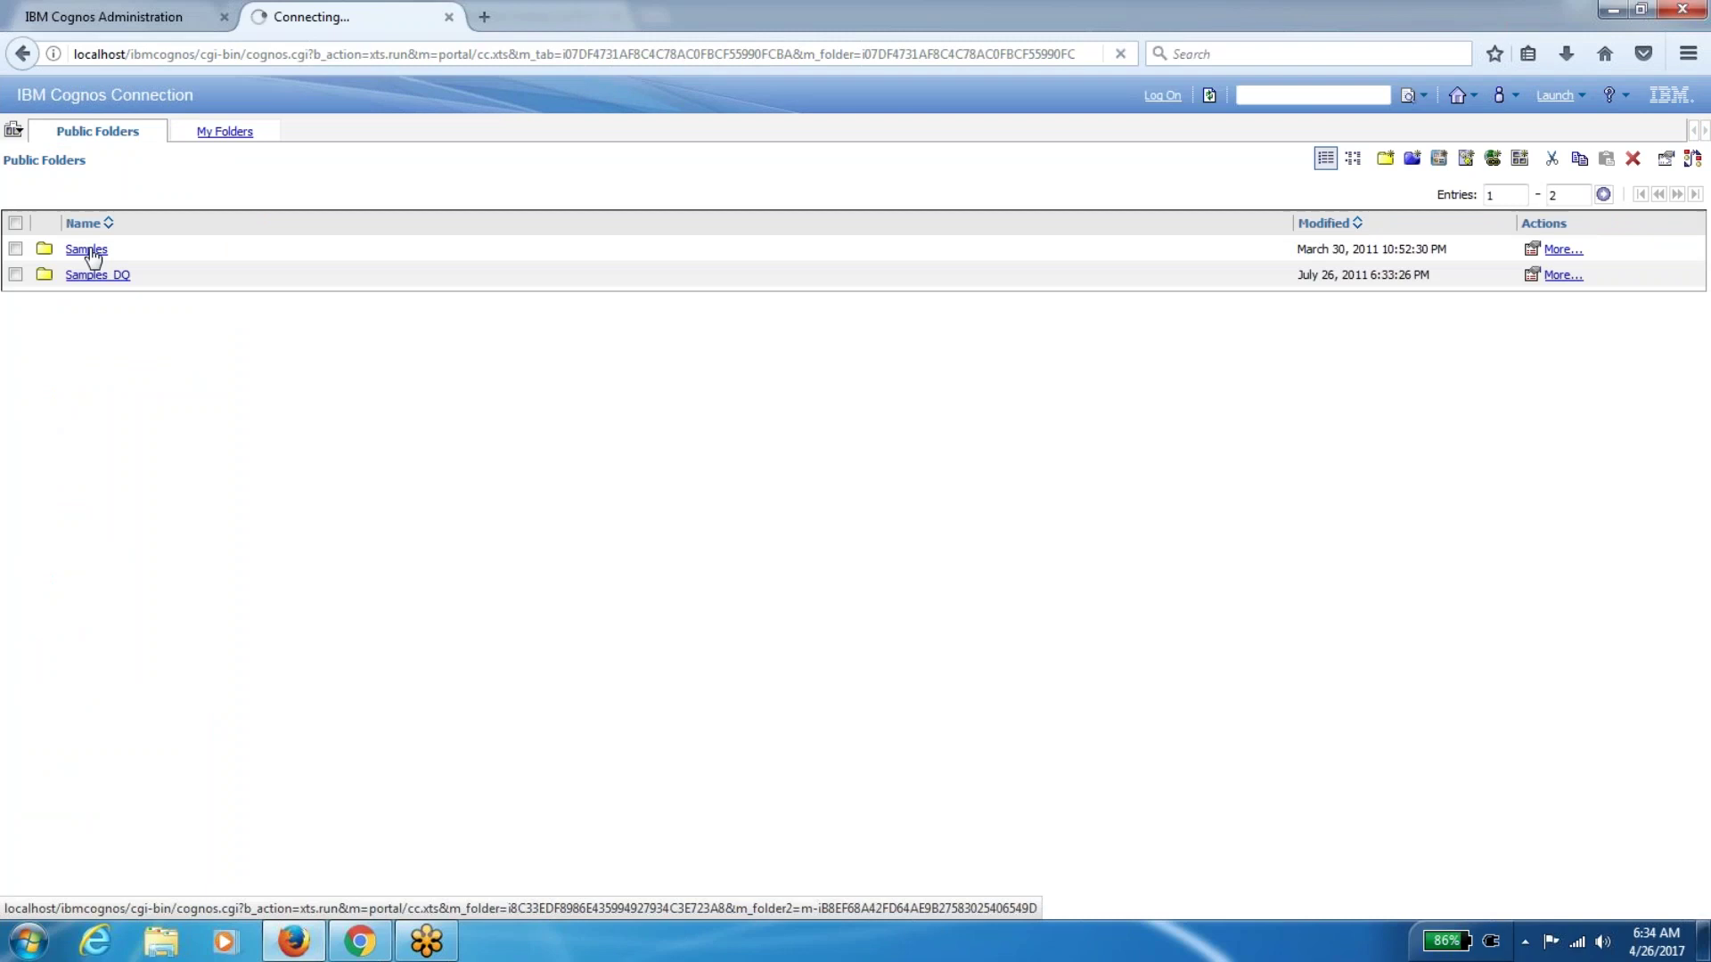
{"action": "left_click", "coordinate": [85, 274]}
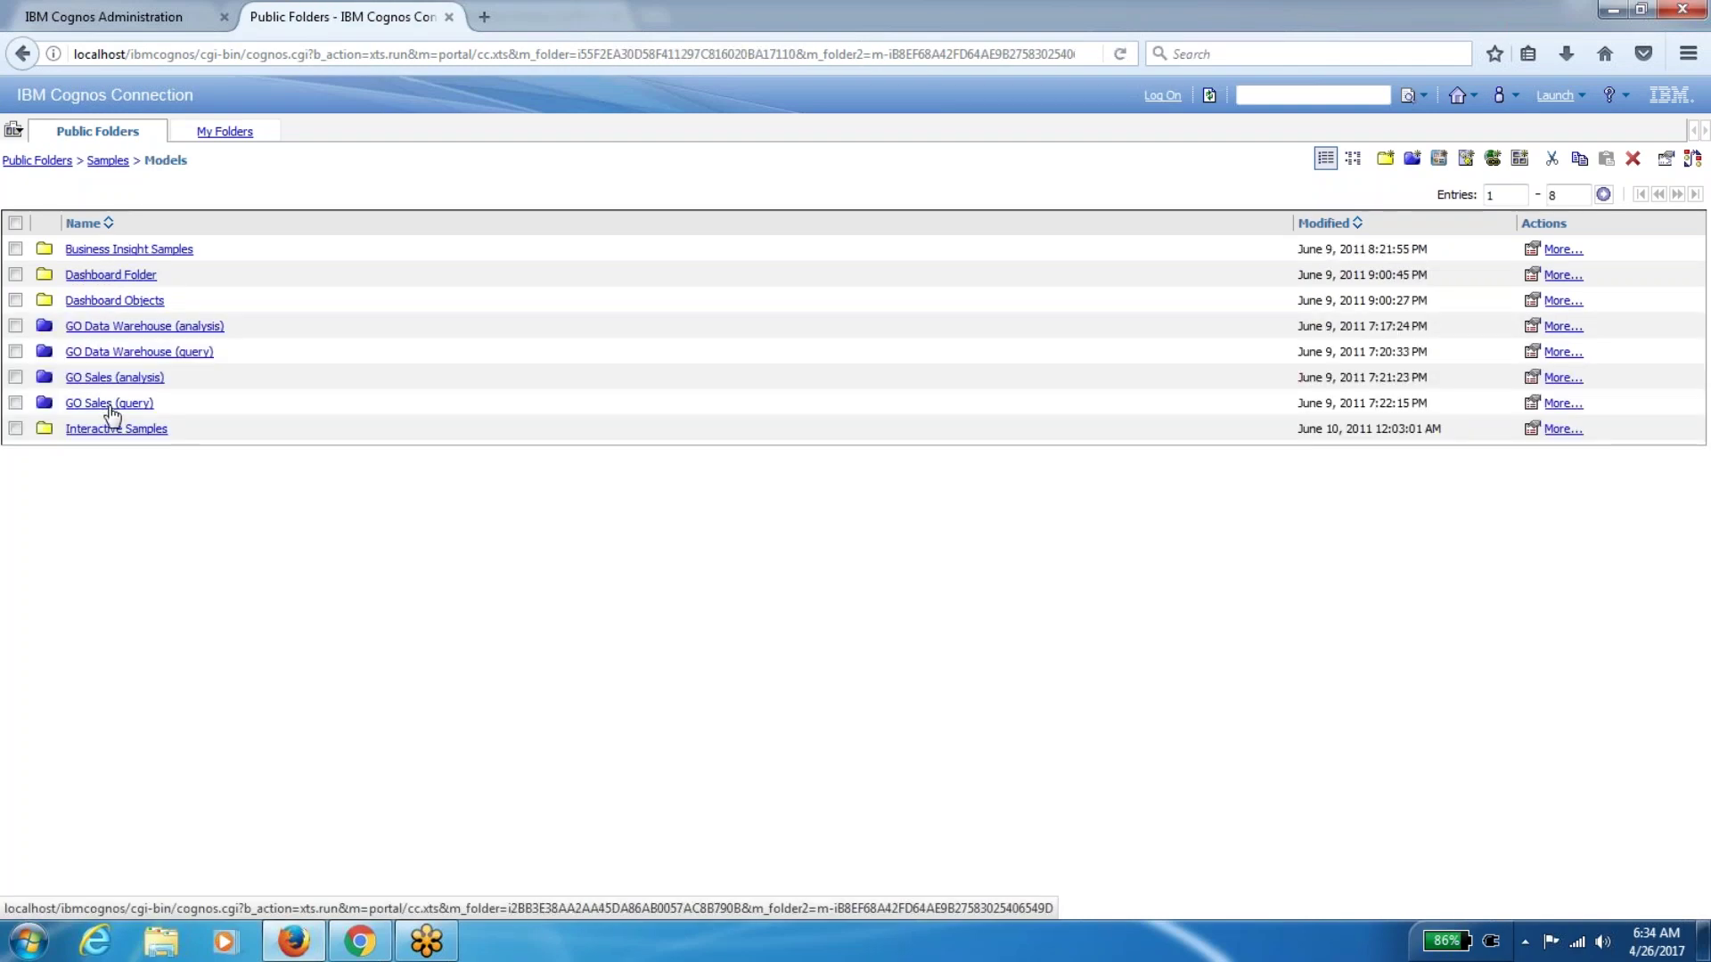
{"action": "left_click", "coordinate": [109, 403]}
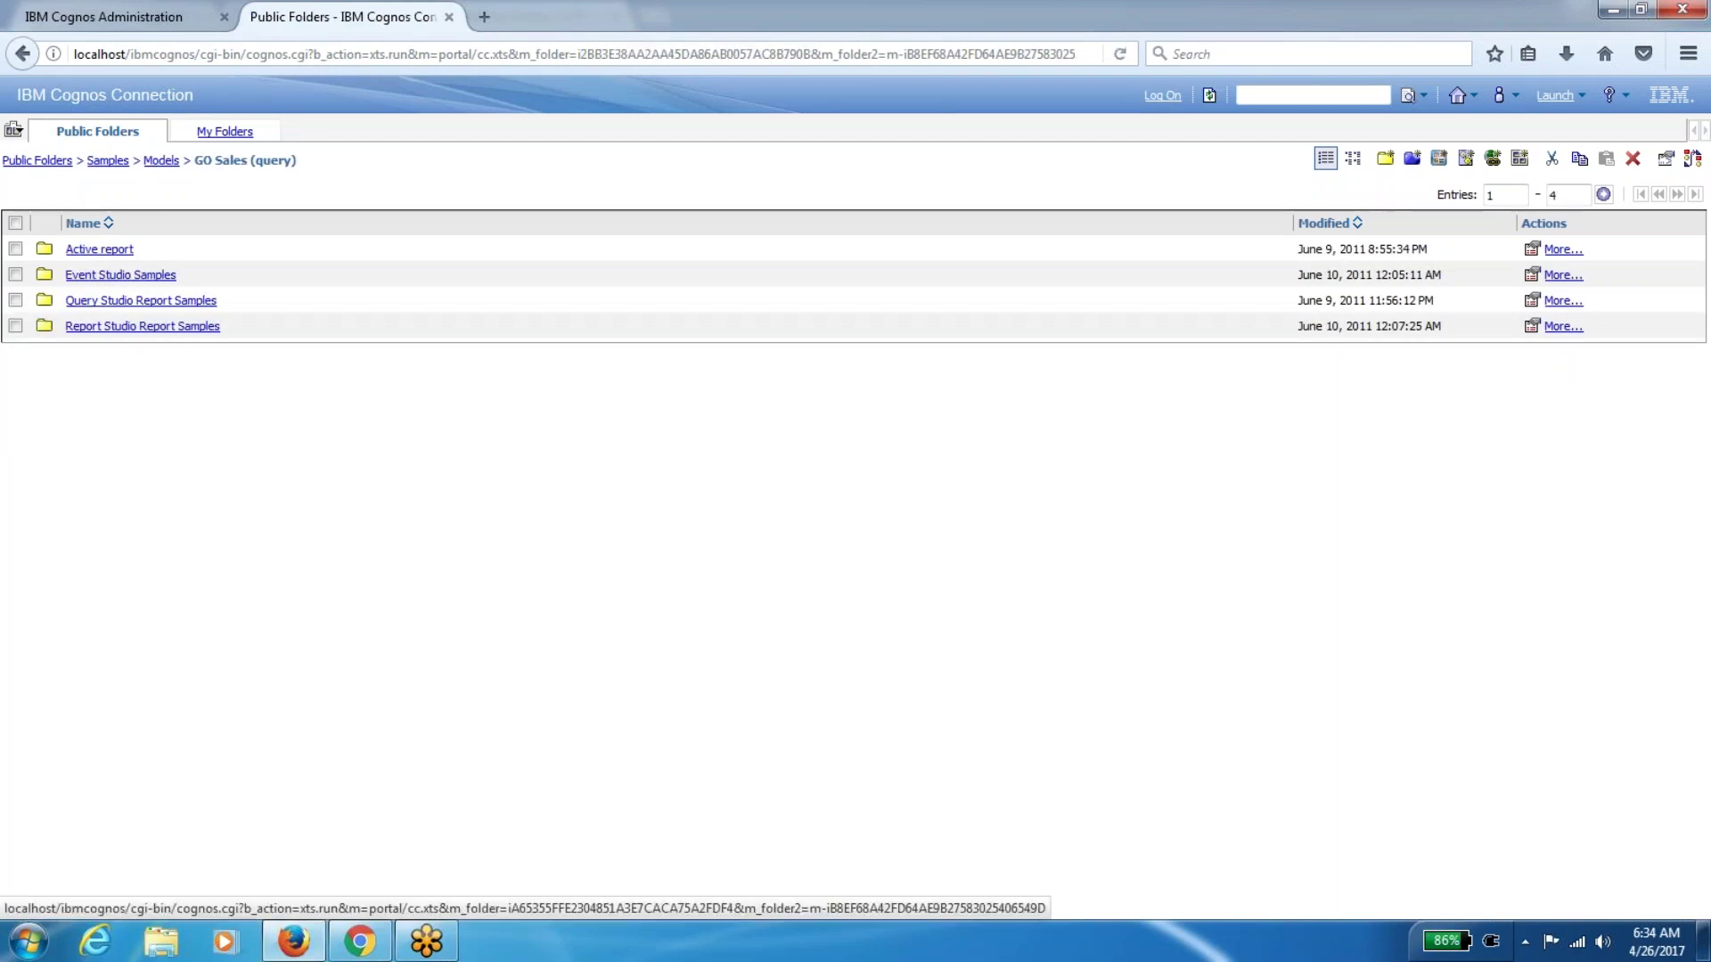
{"action": "left_click", "coordinate": [138, 327]}
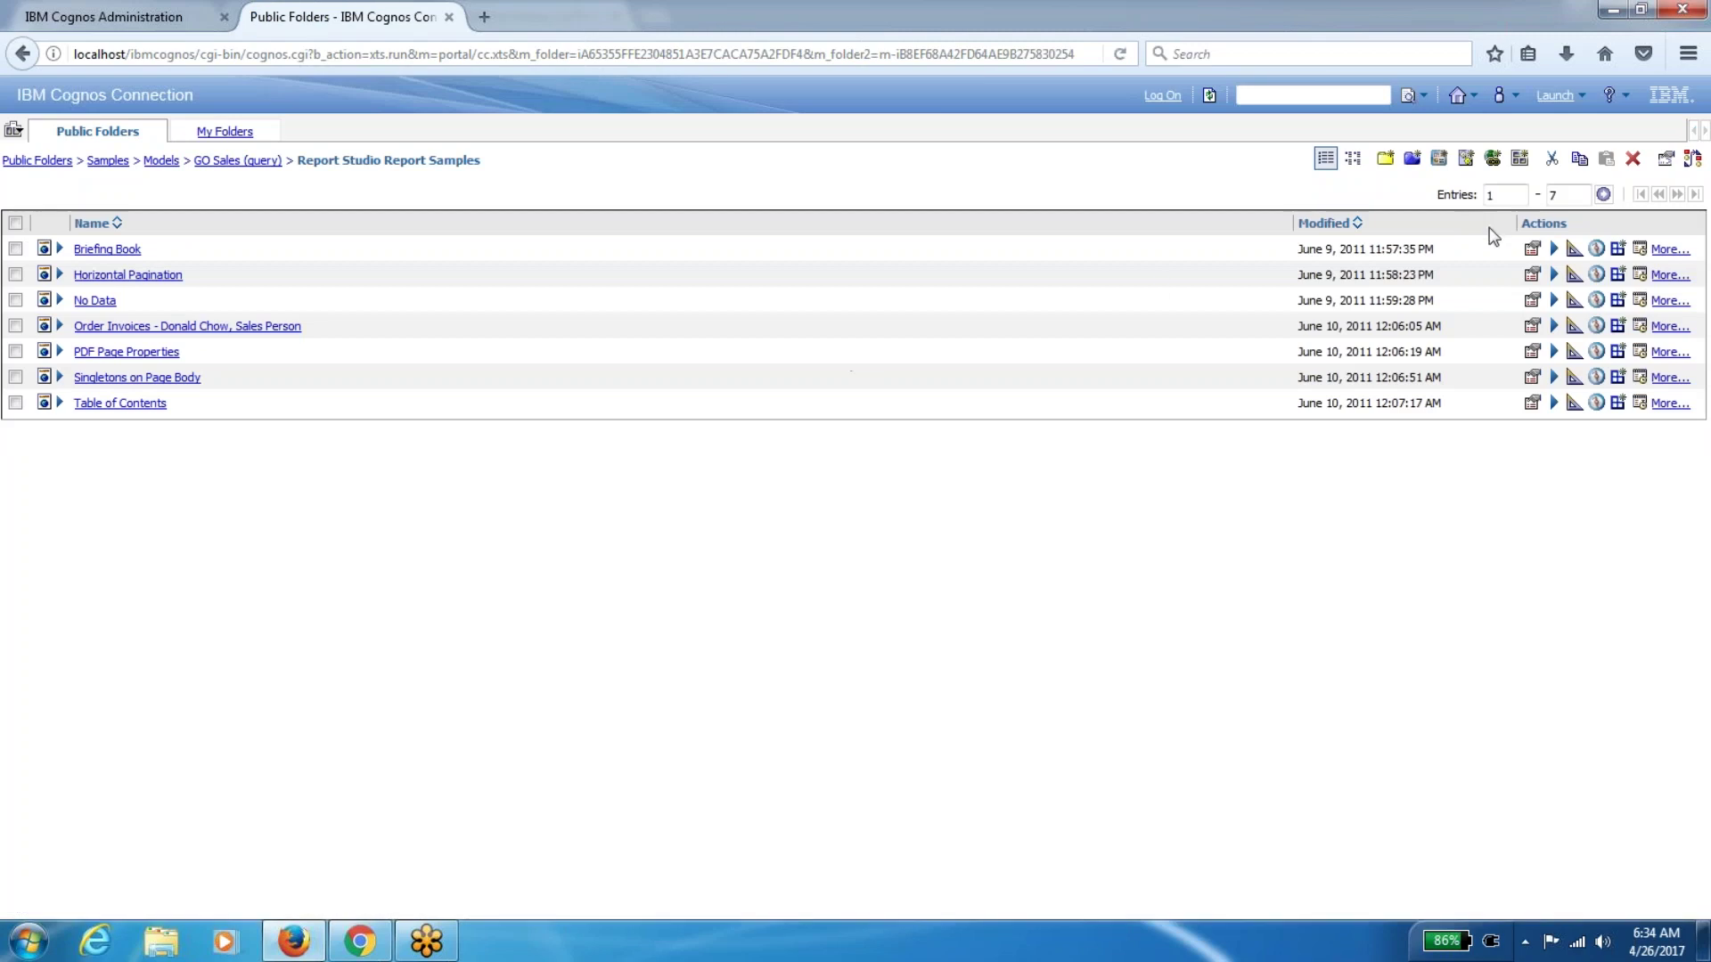
{"action": "left_click", "coordinate": [1532, 248]}
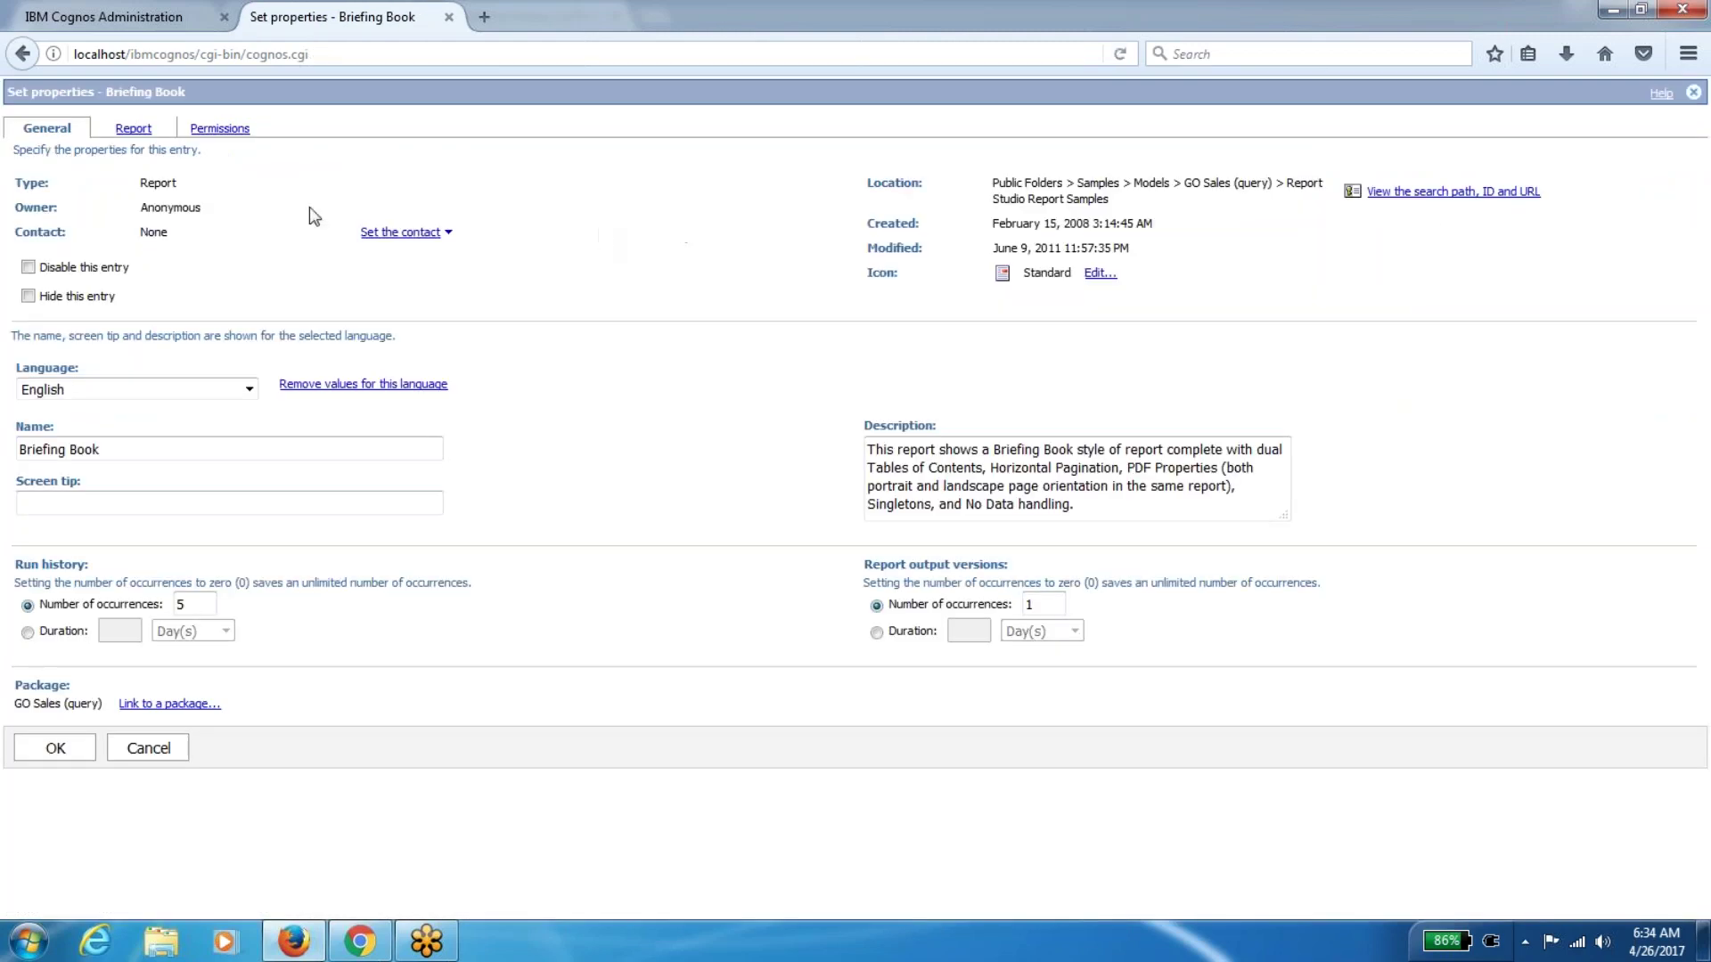
{"action": "double_click", "coordinate": [156, 207]}
{"action": "double_click", "coordinate": [156, 207]}
Return to IBM Cognos Administration and look through the whole list of activity types to filter by, without selecting one
{"action": "left_click", "coordinate": [130, 15]}
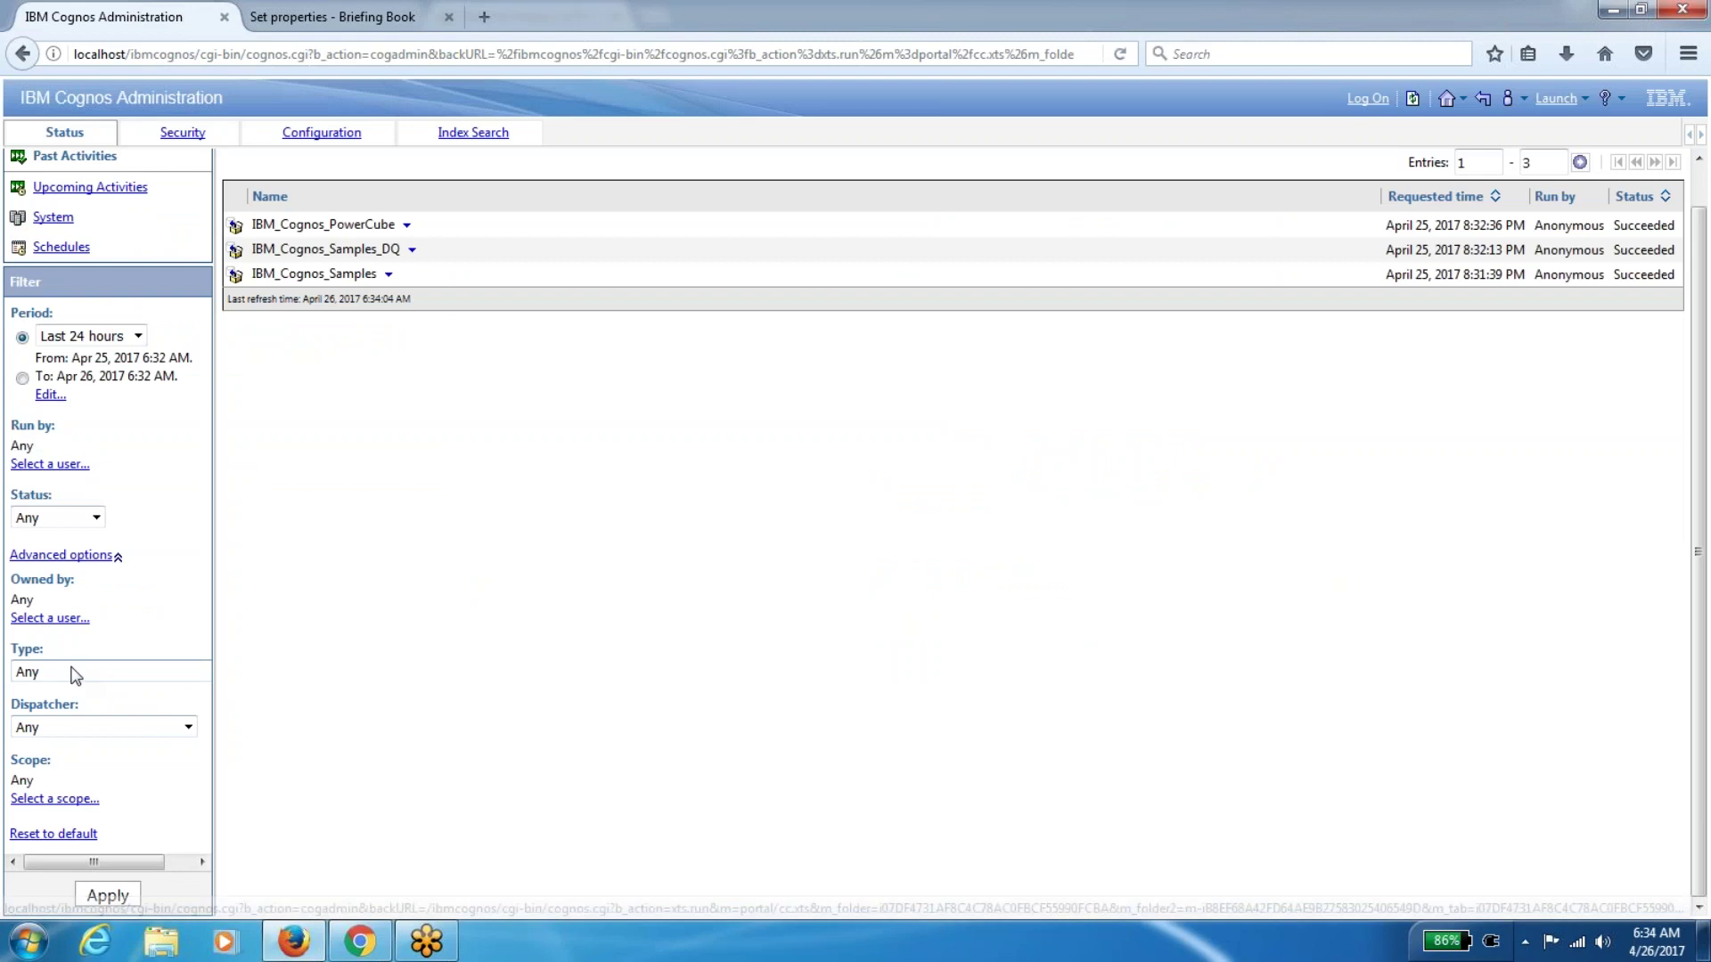
{"action": "left_click", "coordinate": [73, 674]}
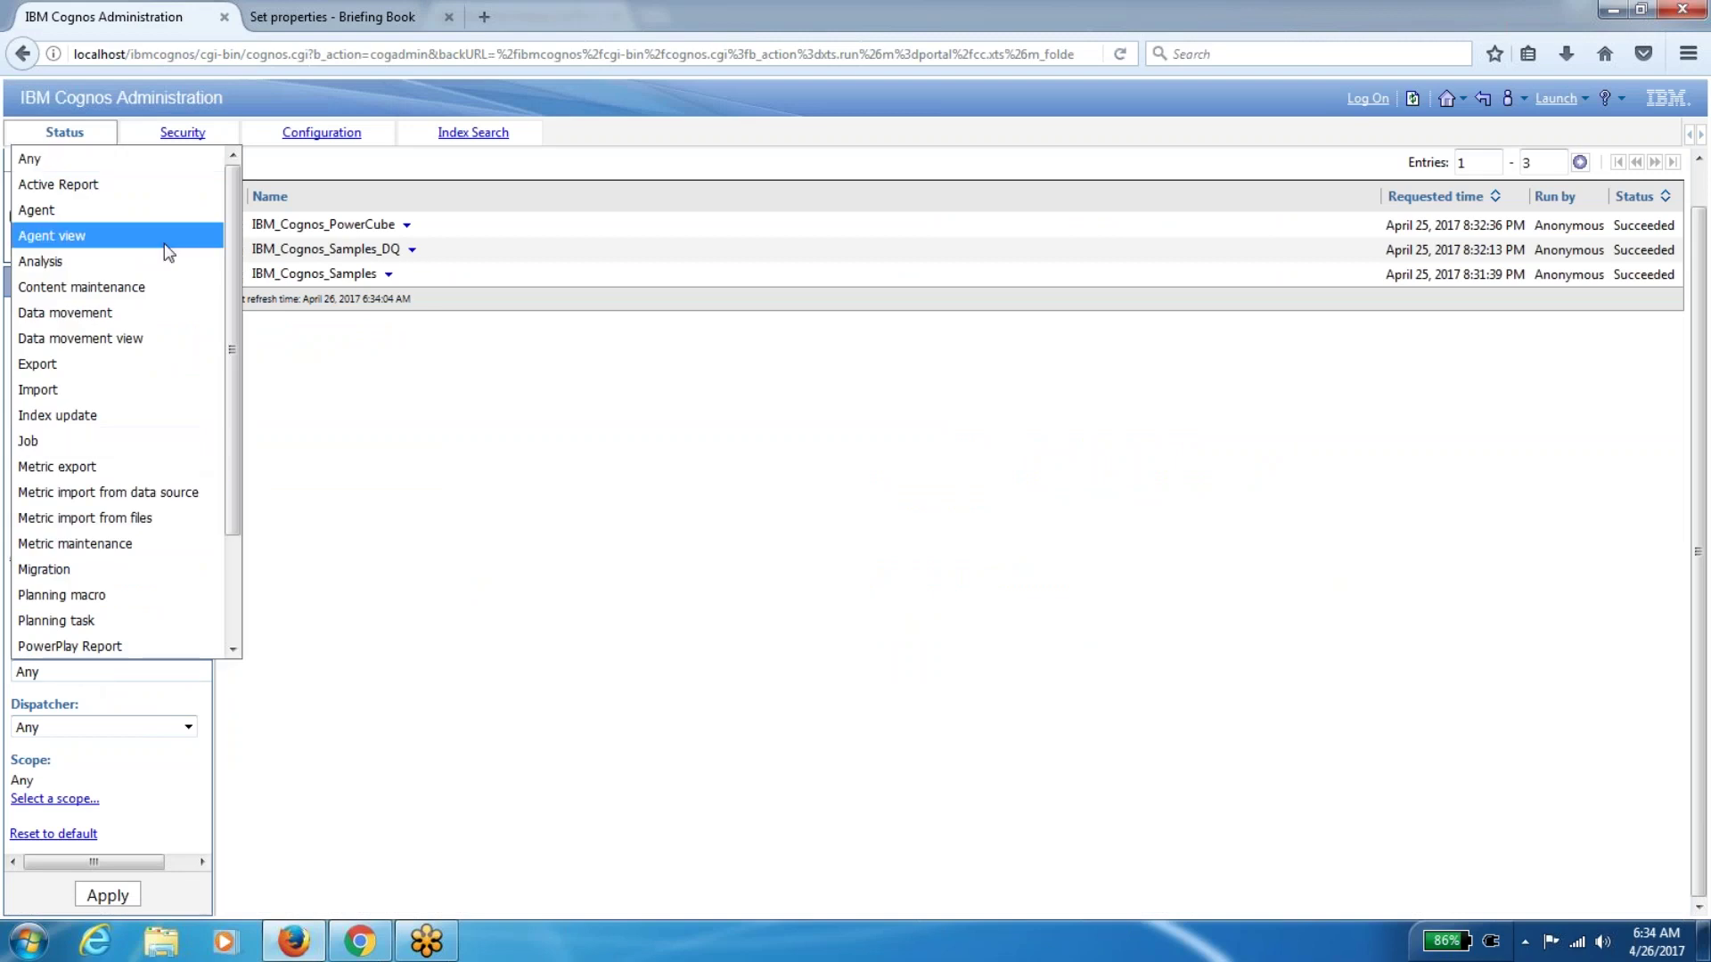
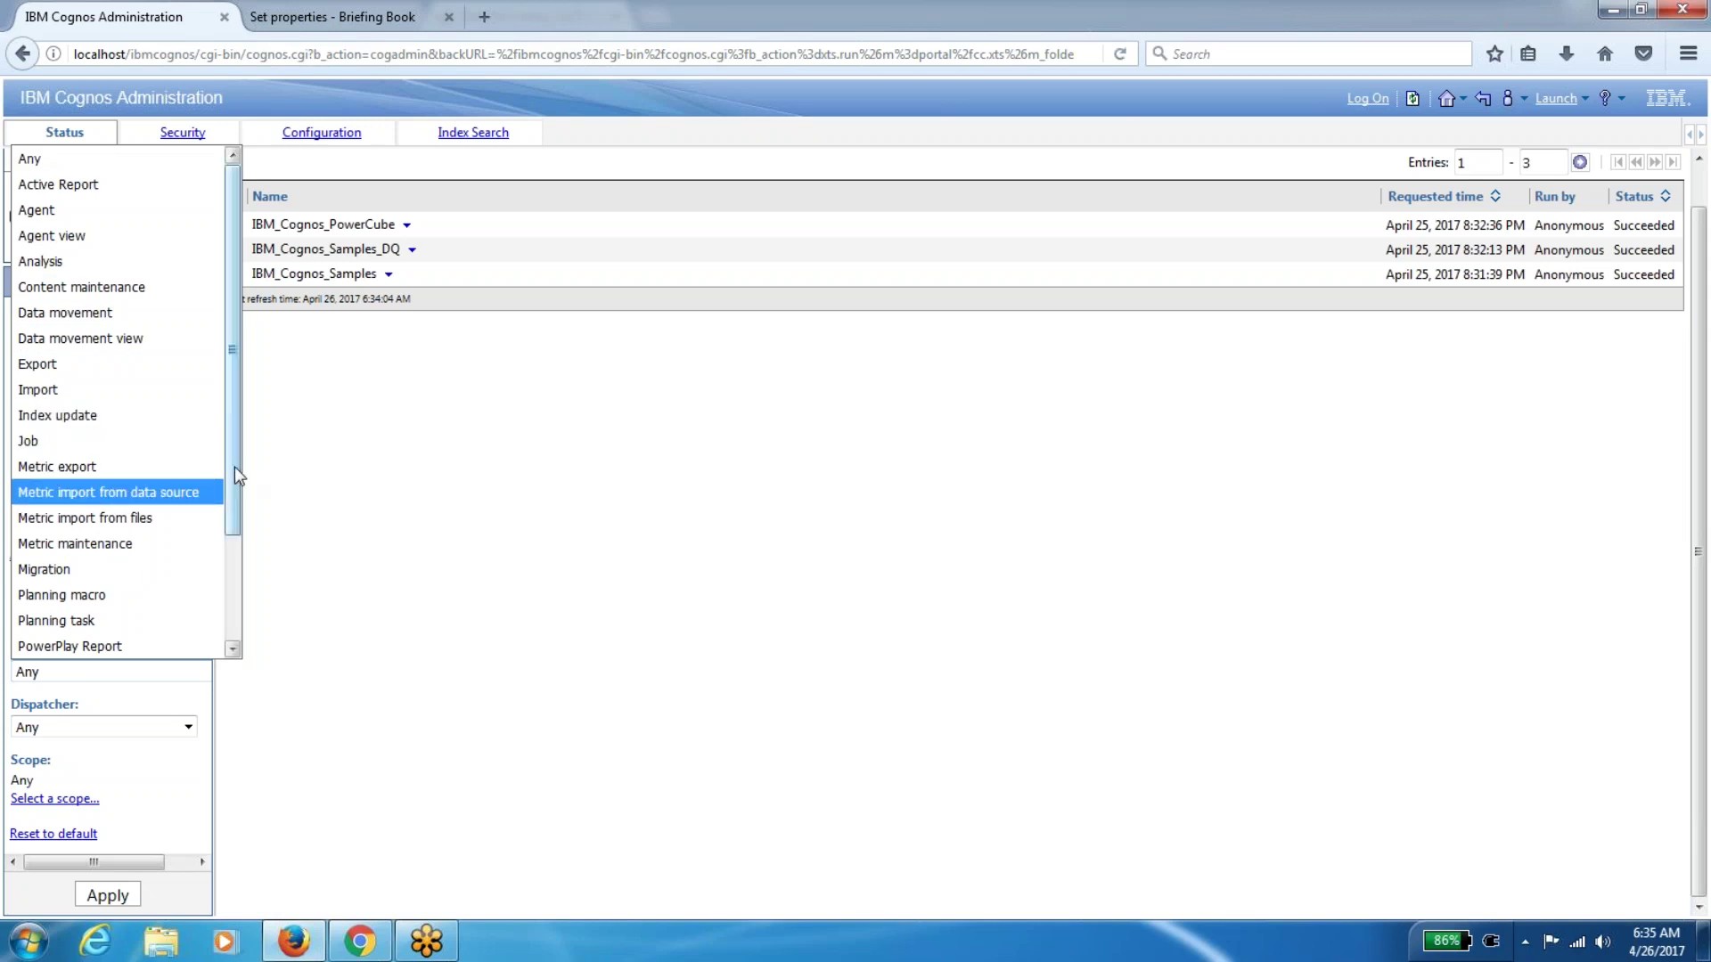
{"action": "left_click_drag", "start_coordinate": [234, 467], "coordinate": [233, 626]}
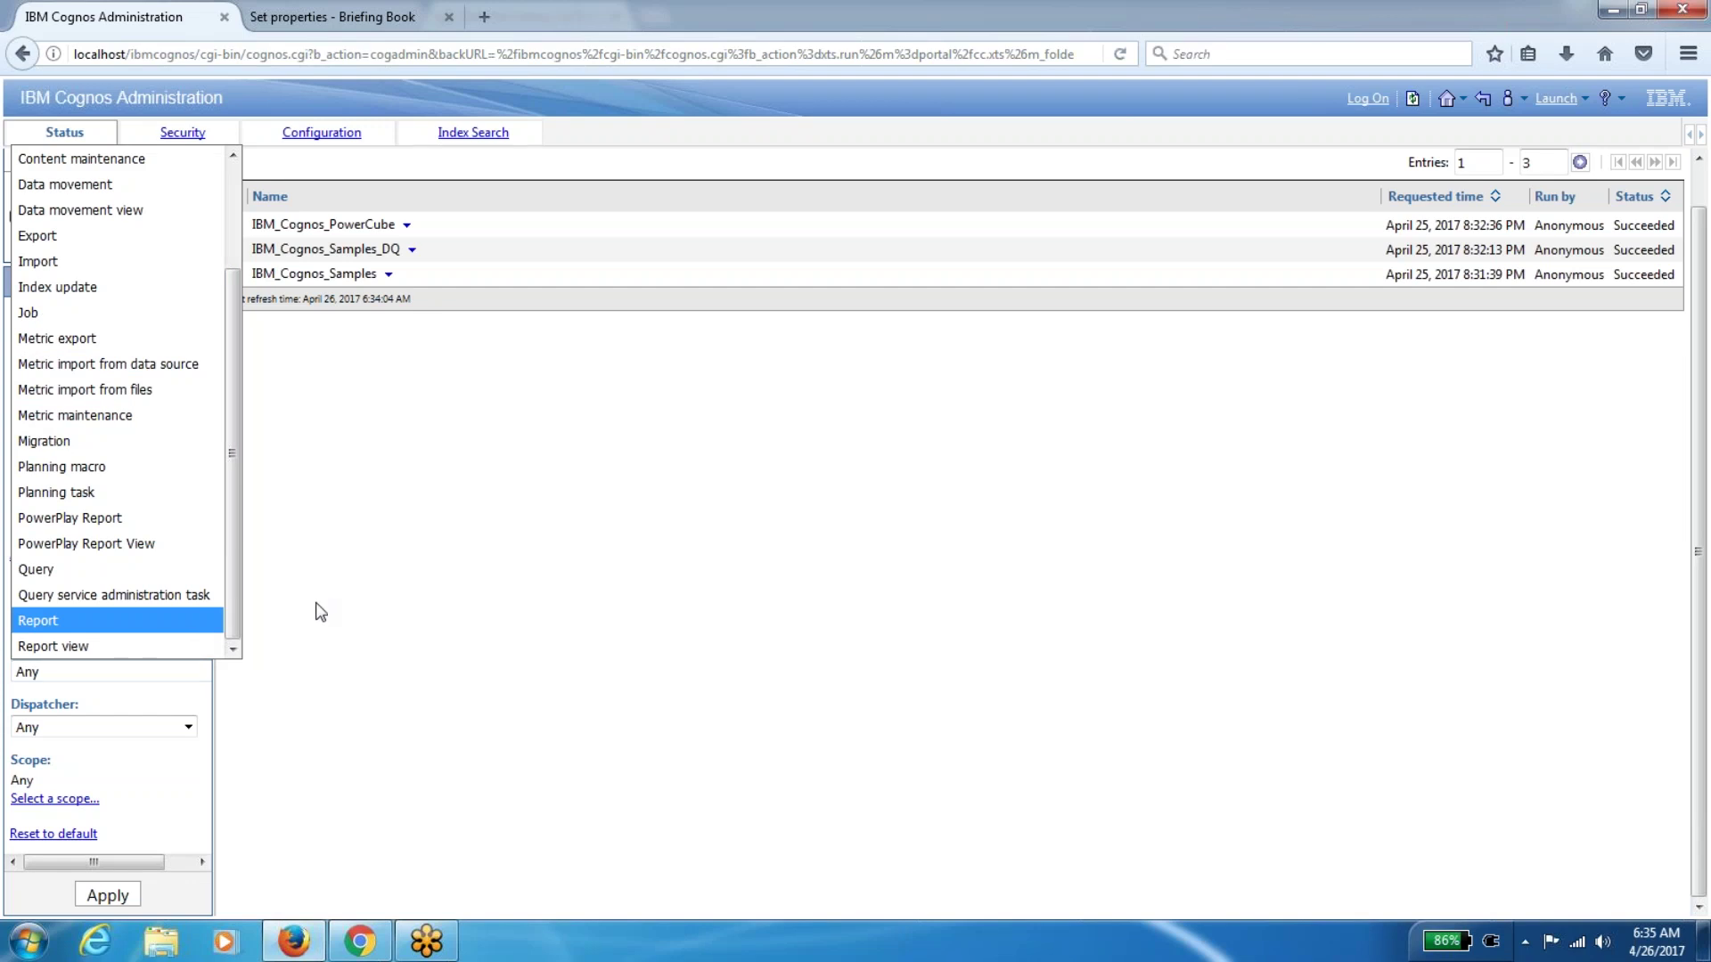
{"action": "left_click", "coordinate": [382, 593]}
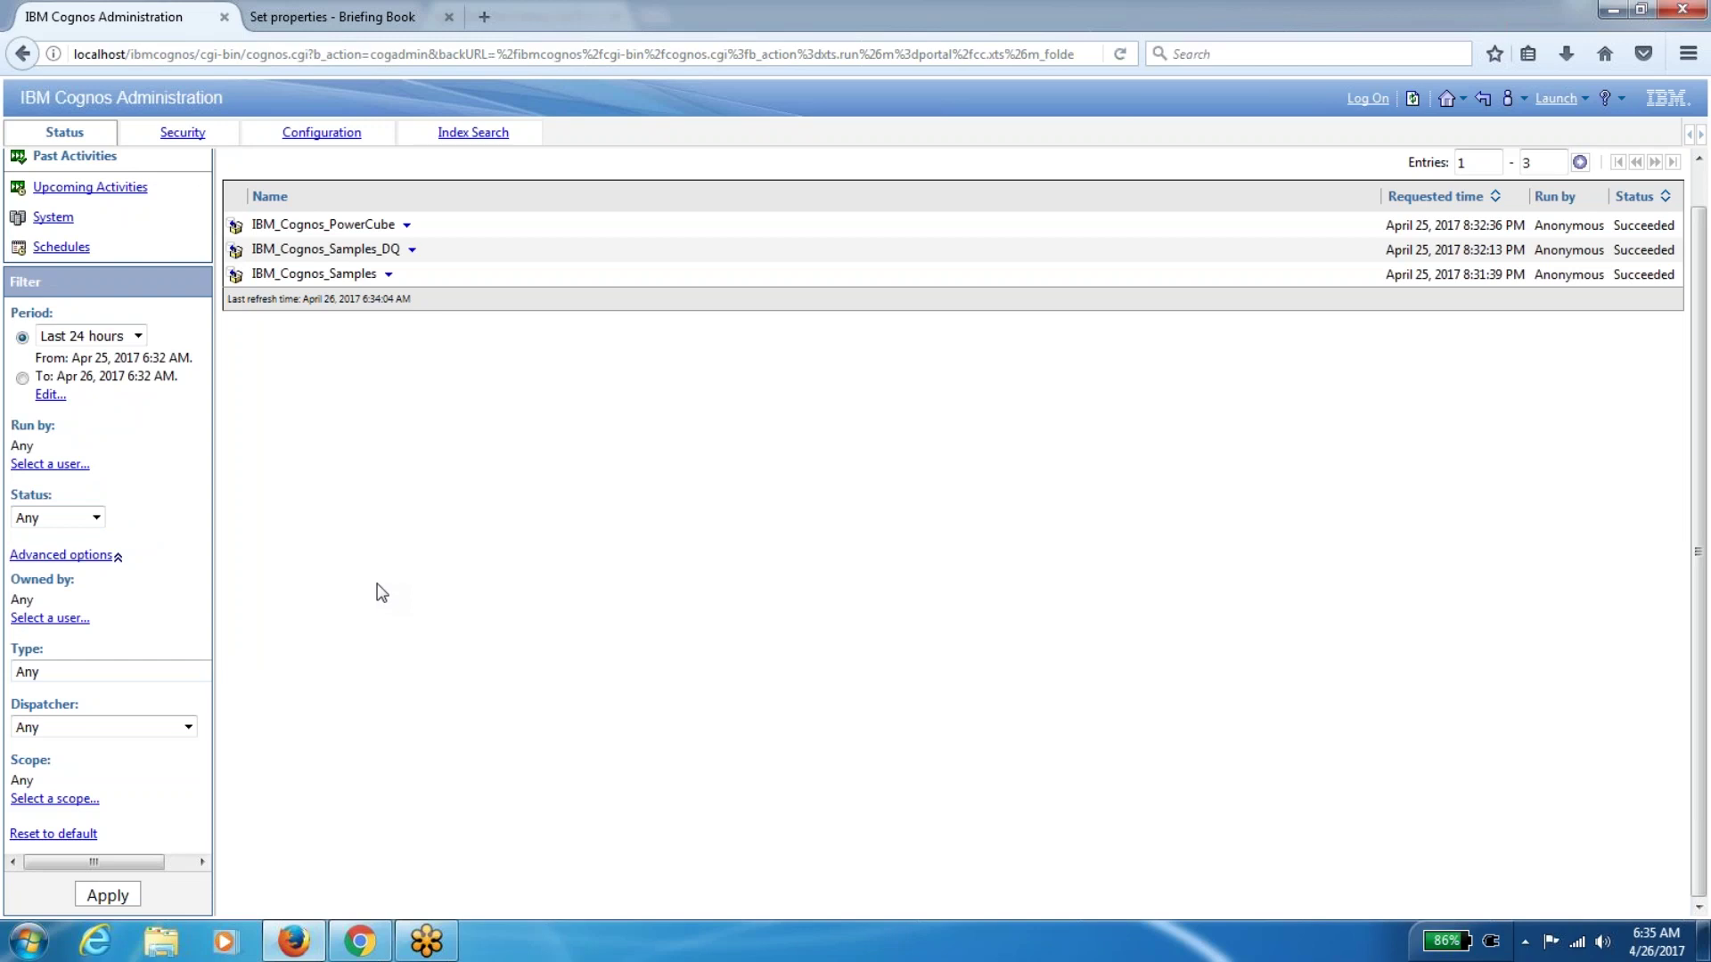
Switch to the Briefing Book properties and examine the report's Modified date
{"action": "left_click", "coordinate": [380, 15]}
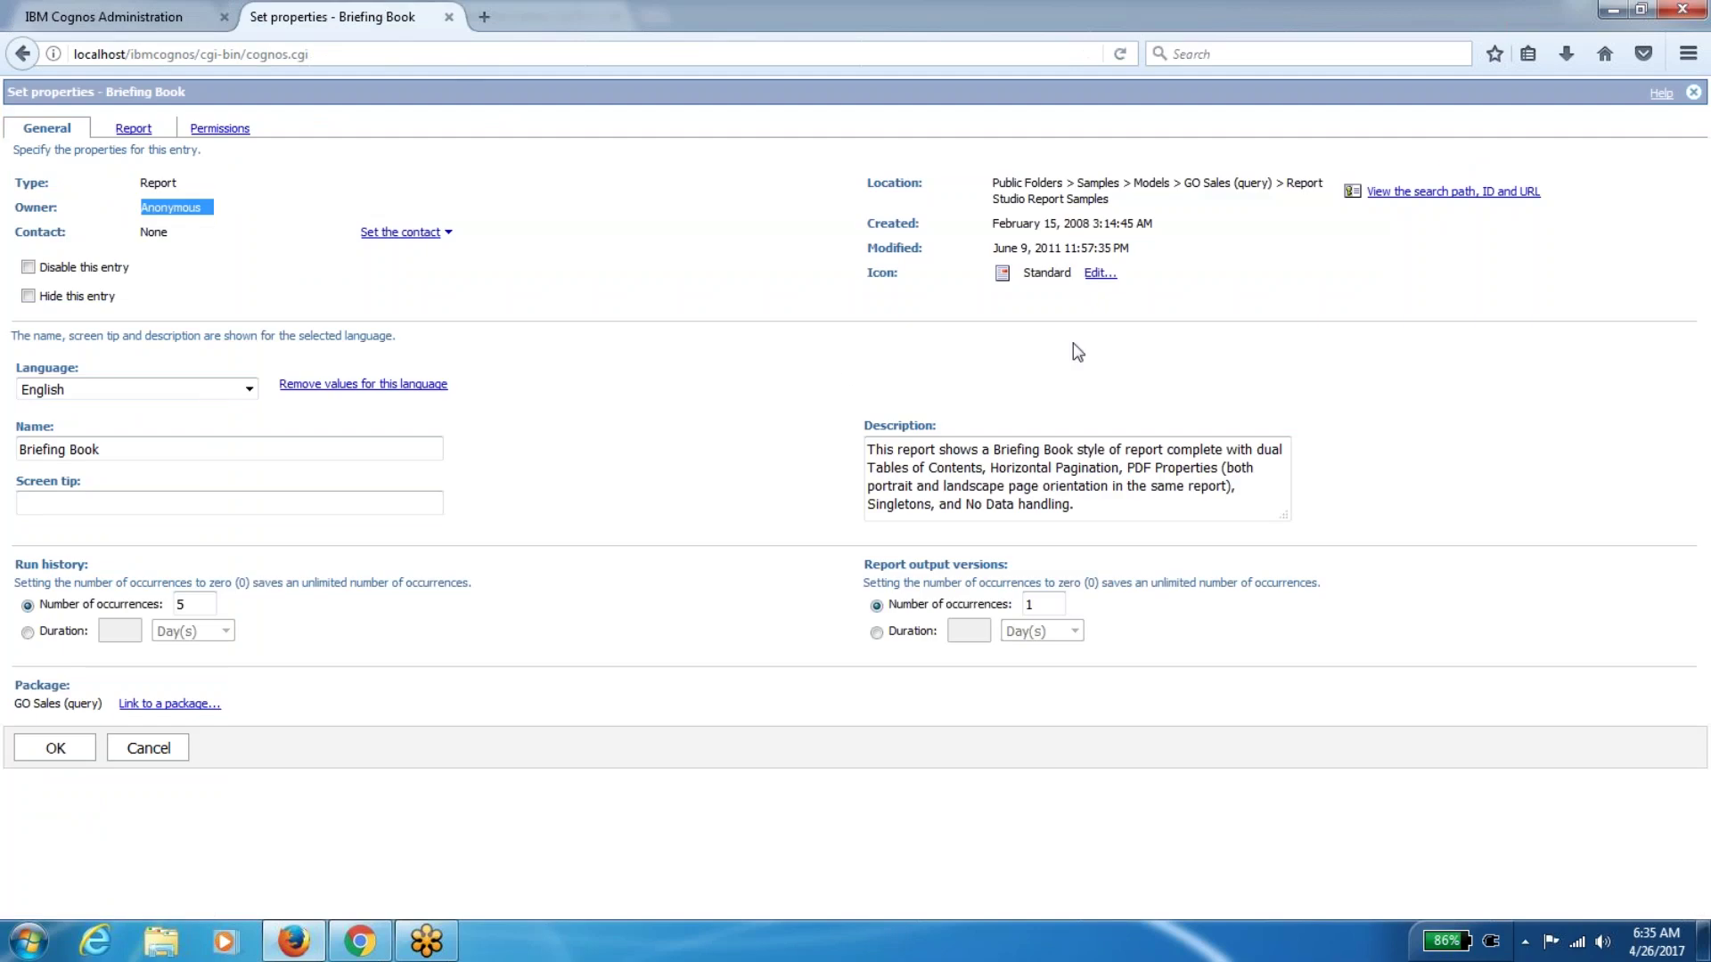
{"action": "triple_click", "coordinate": [1024, 247]}
{"action": "left_click", "coordinate": [1024, 247]}
{"action": "triple_click", "coordinate": [1024, 247]}
{"action": "left_click", "coordinate": [1024, 246]}
{"action": "triple_click", "coordinate": [1024, 247]}
{"action": "left_click", "coordinate": [1024, 247]}
{"action": "triple_click", "coordinate": [1024, 247]}
{"action": "left_click", "coordinate": [1024, 247]}
{"action": "triple_click", "coordinate": [1024, 247]}
{"action": "left_click", "coordinate": [1024, 247]}
{"action": "triple_click", "coordinate": [1024, 247]}
{"action": "left_click", "coordinate": [1023, 247]}
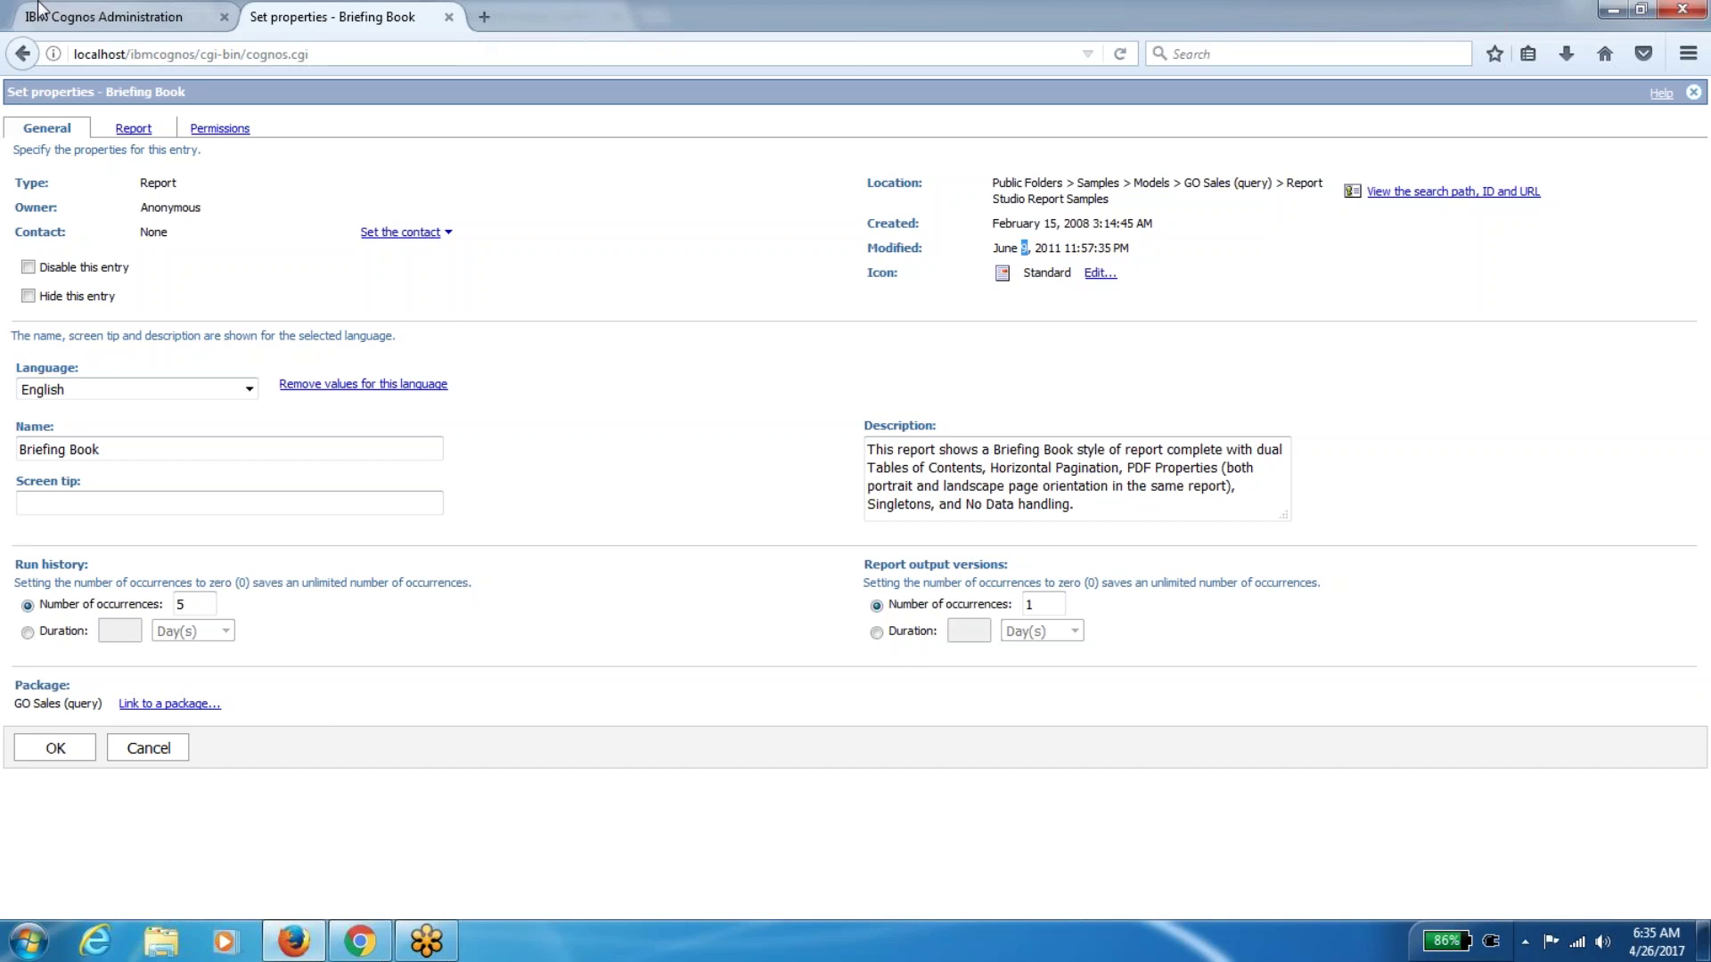
Revisit the past activities in IBM Cognos Administration, and go back to the Briefing Book properties to highlight the full Modified date and time
{"action": "left_click", "coordinate": [64, 7]}
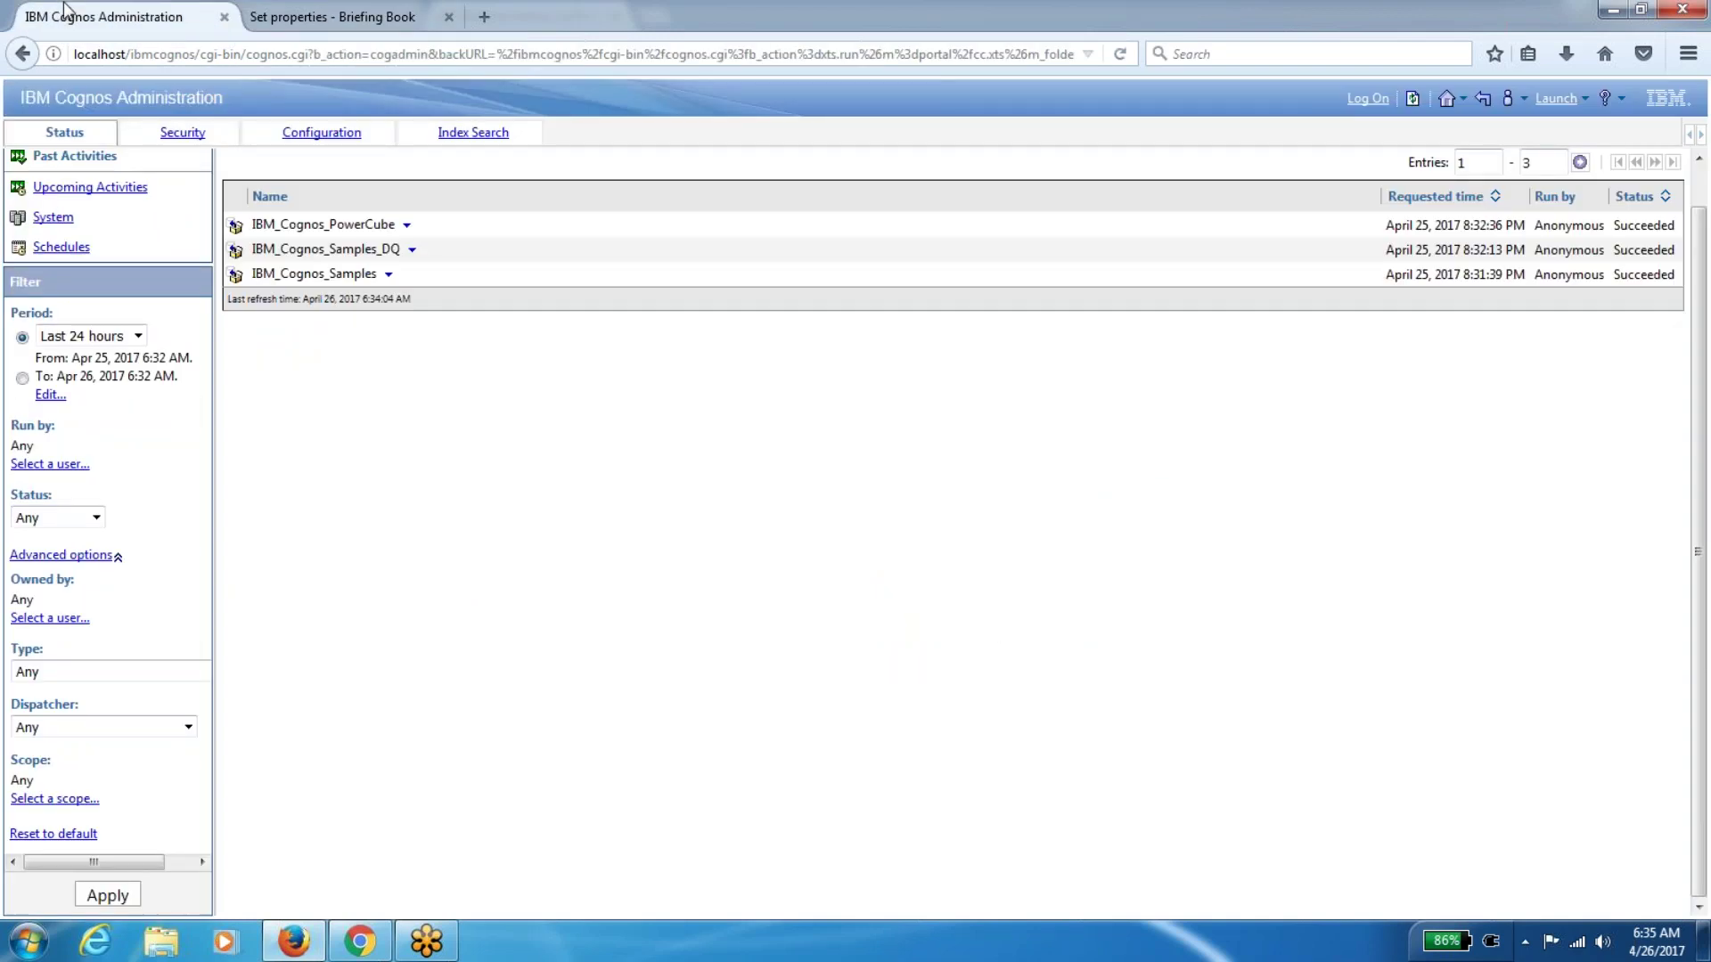
{"action": "left_click", "coordinate": [336, 29]}
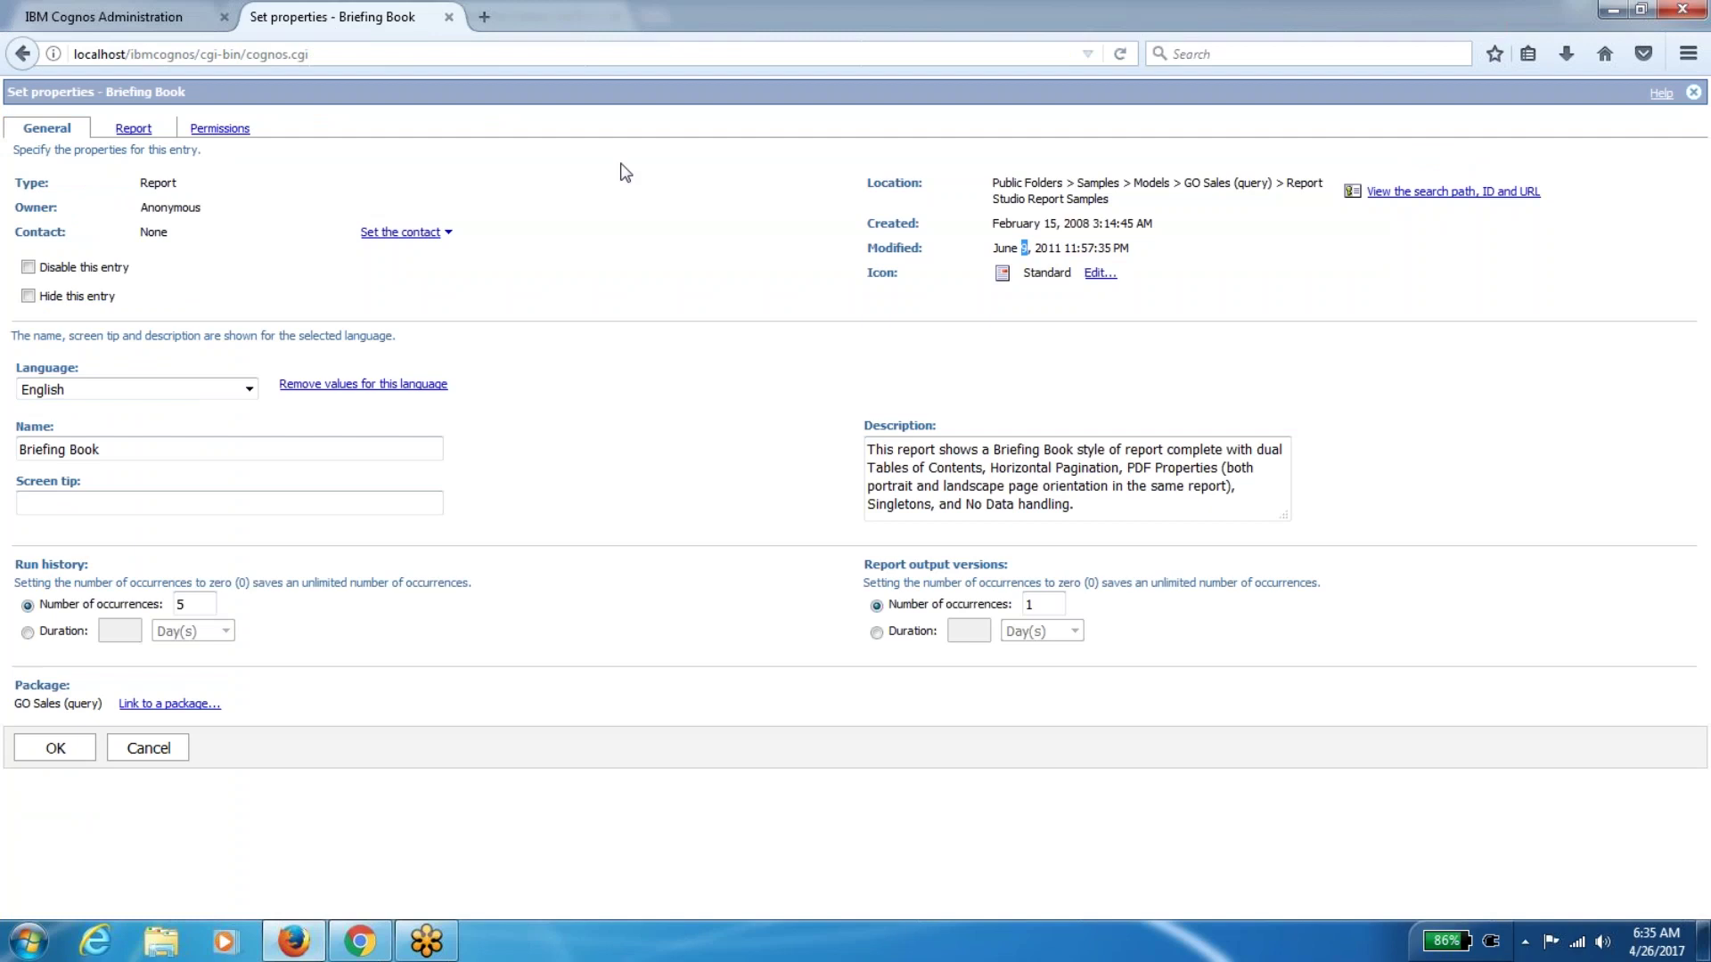
{"action": "triple_click", "coordinate": [1030, 247]}
{"action": "triple_click", "coordinate": [1030, 246]}
{"action": "double_click", "coordinate": [1030, 247]}
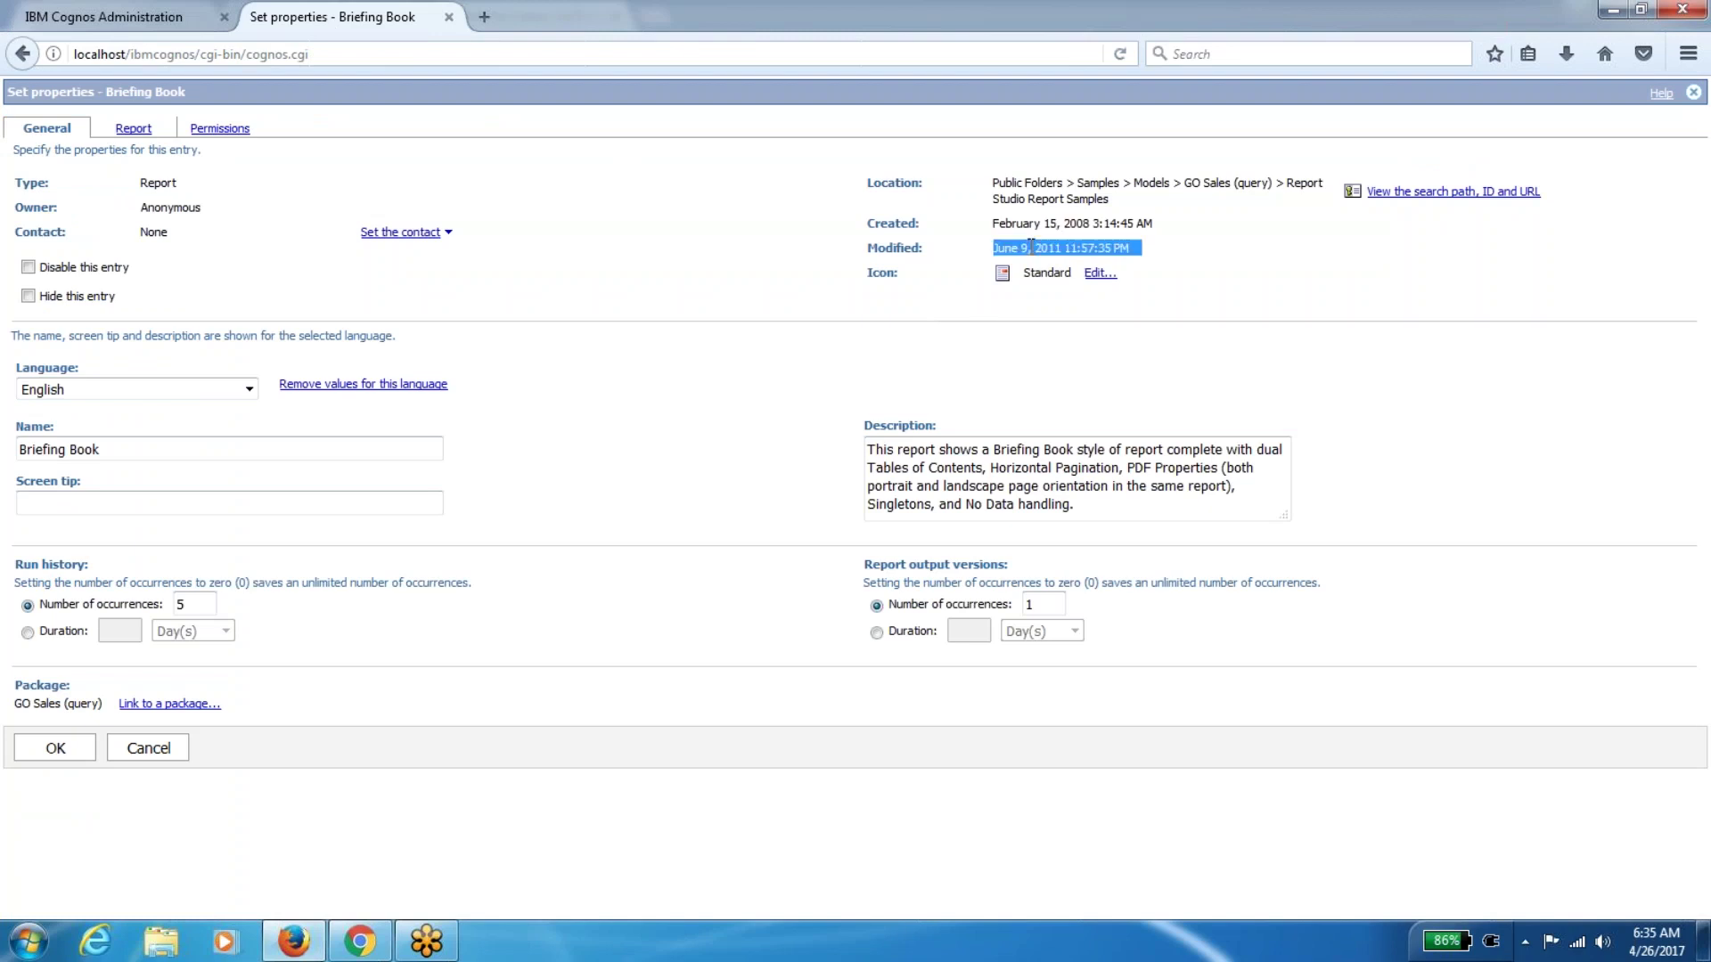
Examine the Briefing Book report's Modified date and Owner, glancing at the past activities in IBM Cognos Administration in between
{"action": "triple_click", "coordinate": [1030, 247]}
{"action": "left_click", "coordinate": [1030, 247]}
{"action": "triple_click", "coordinate": [1030, 247]}
{"action": "triple_click", "coordinate": [163, 208]}
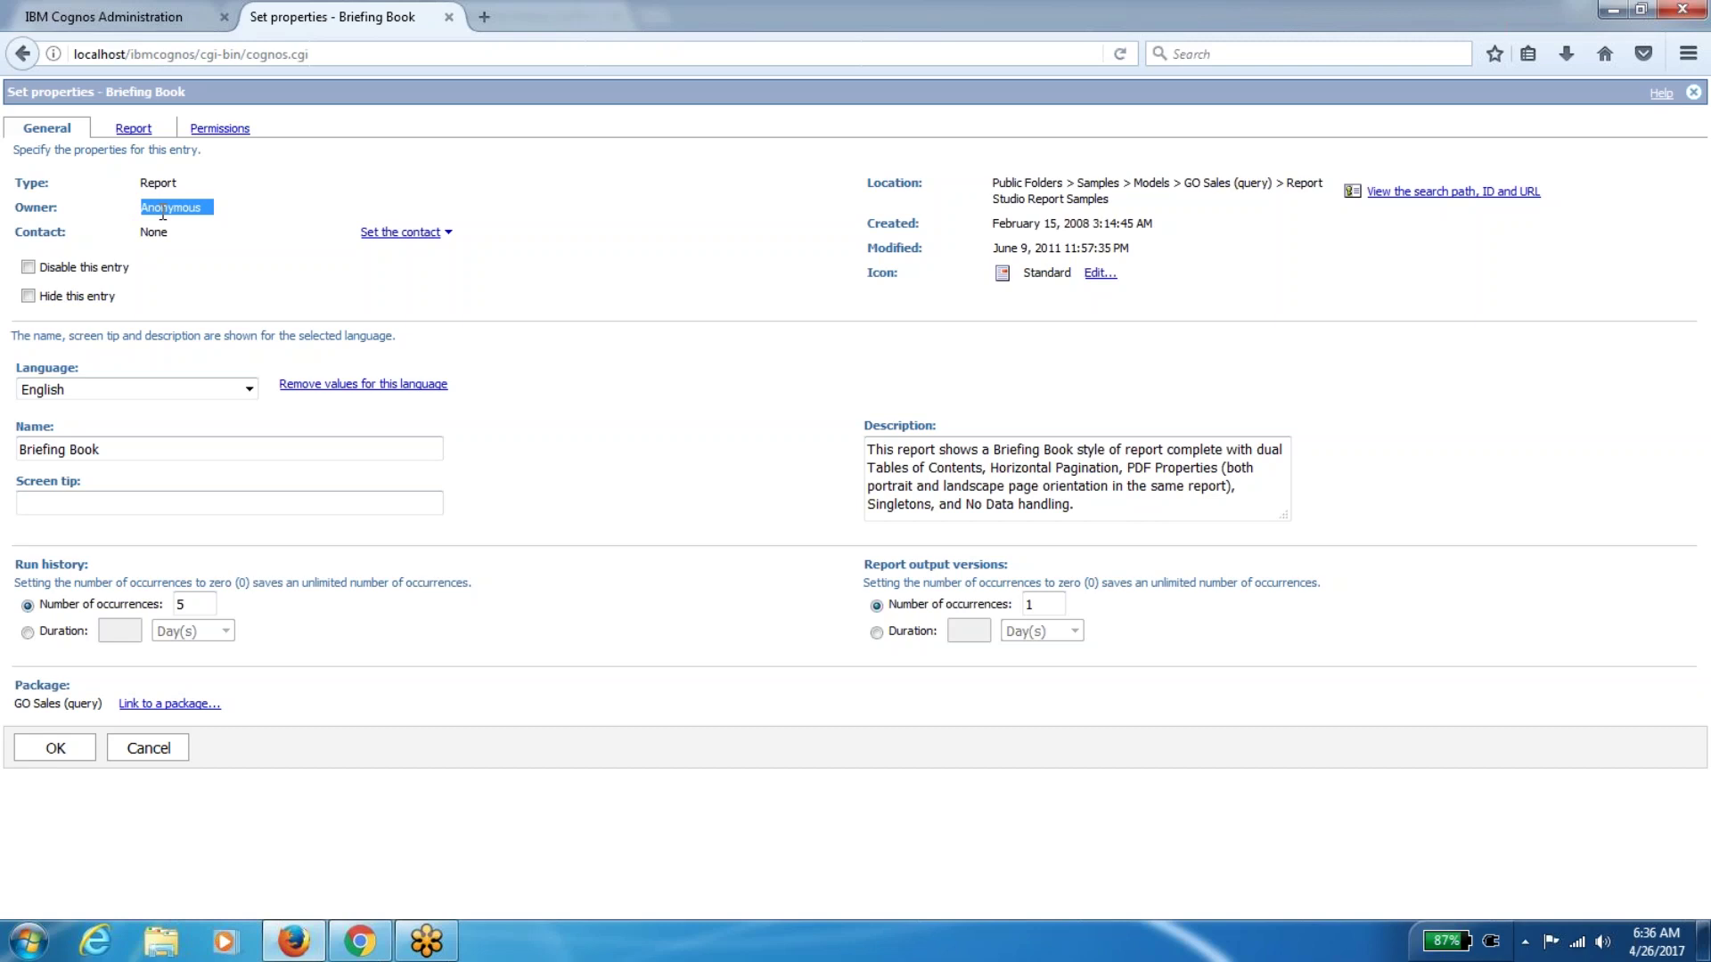
{"action": "left_click", "coordinate": [147, 17]}
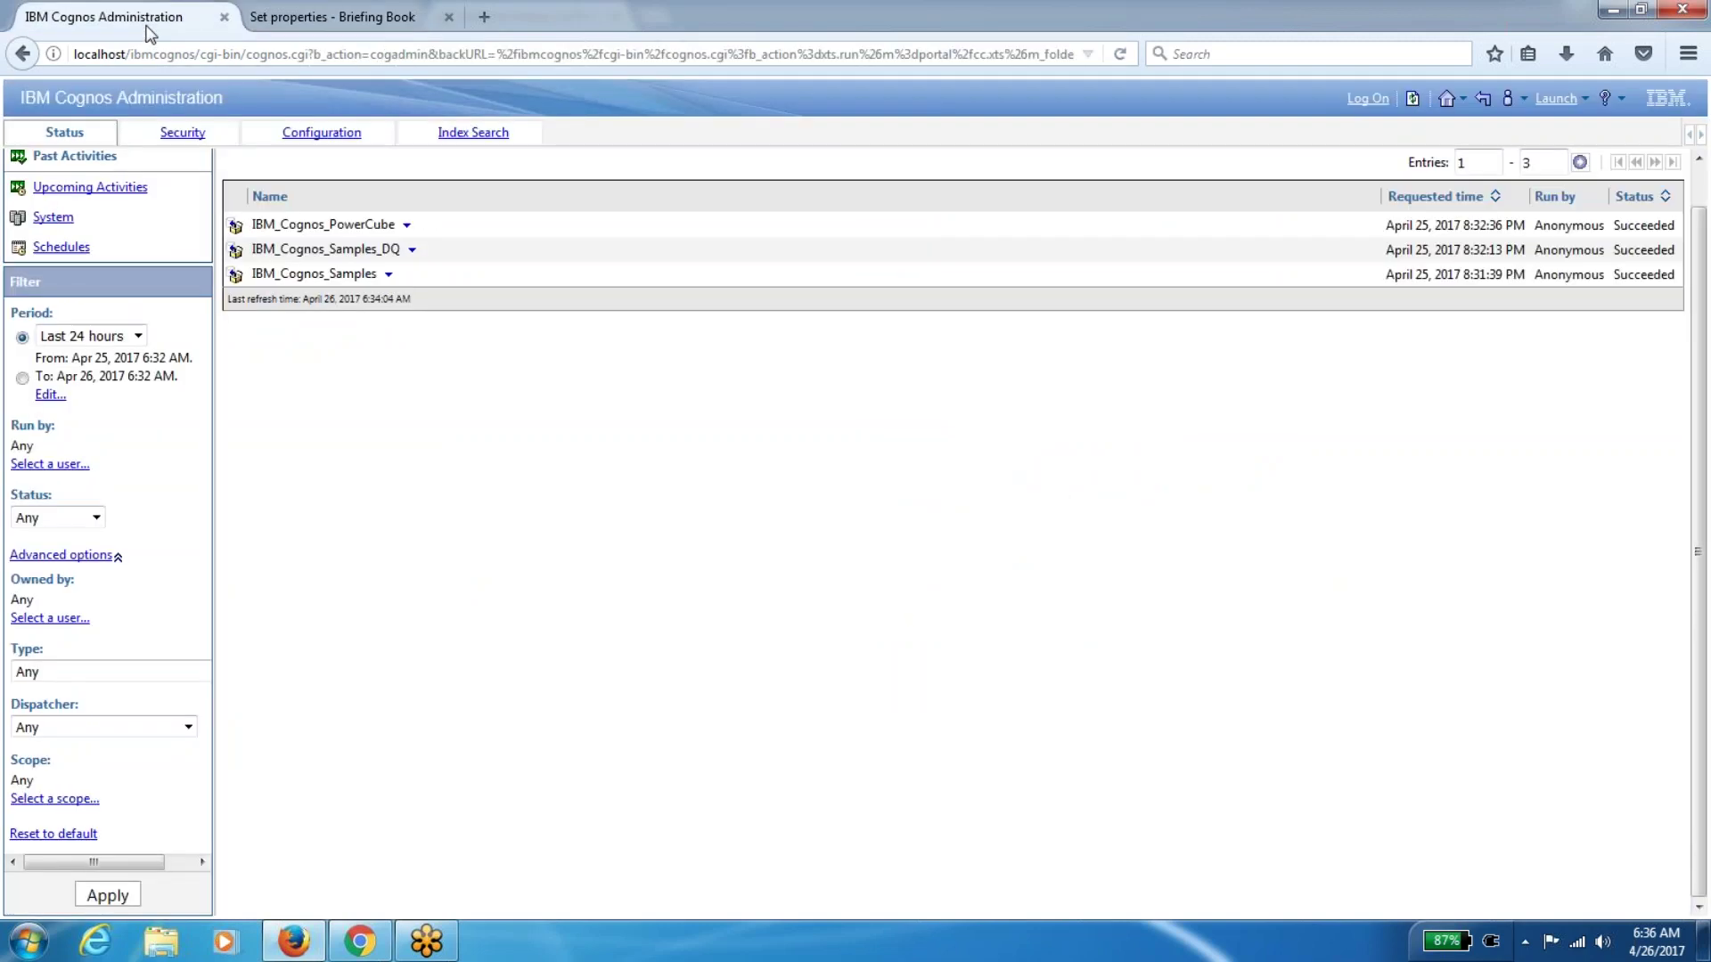
{"action": "left_click", "coordinate": [356, 20]}
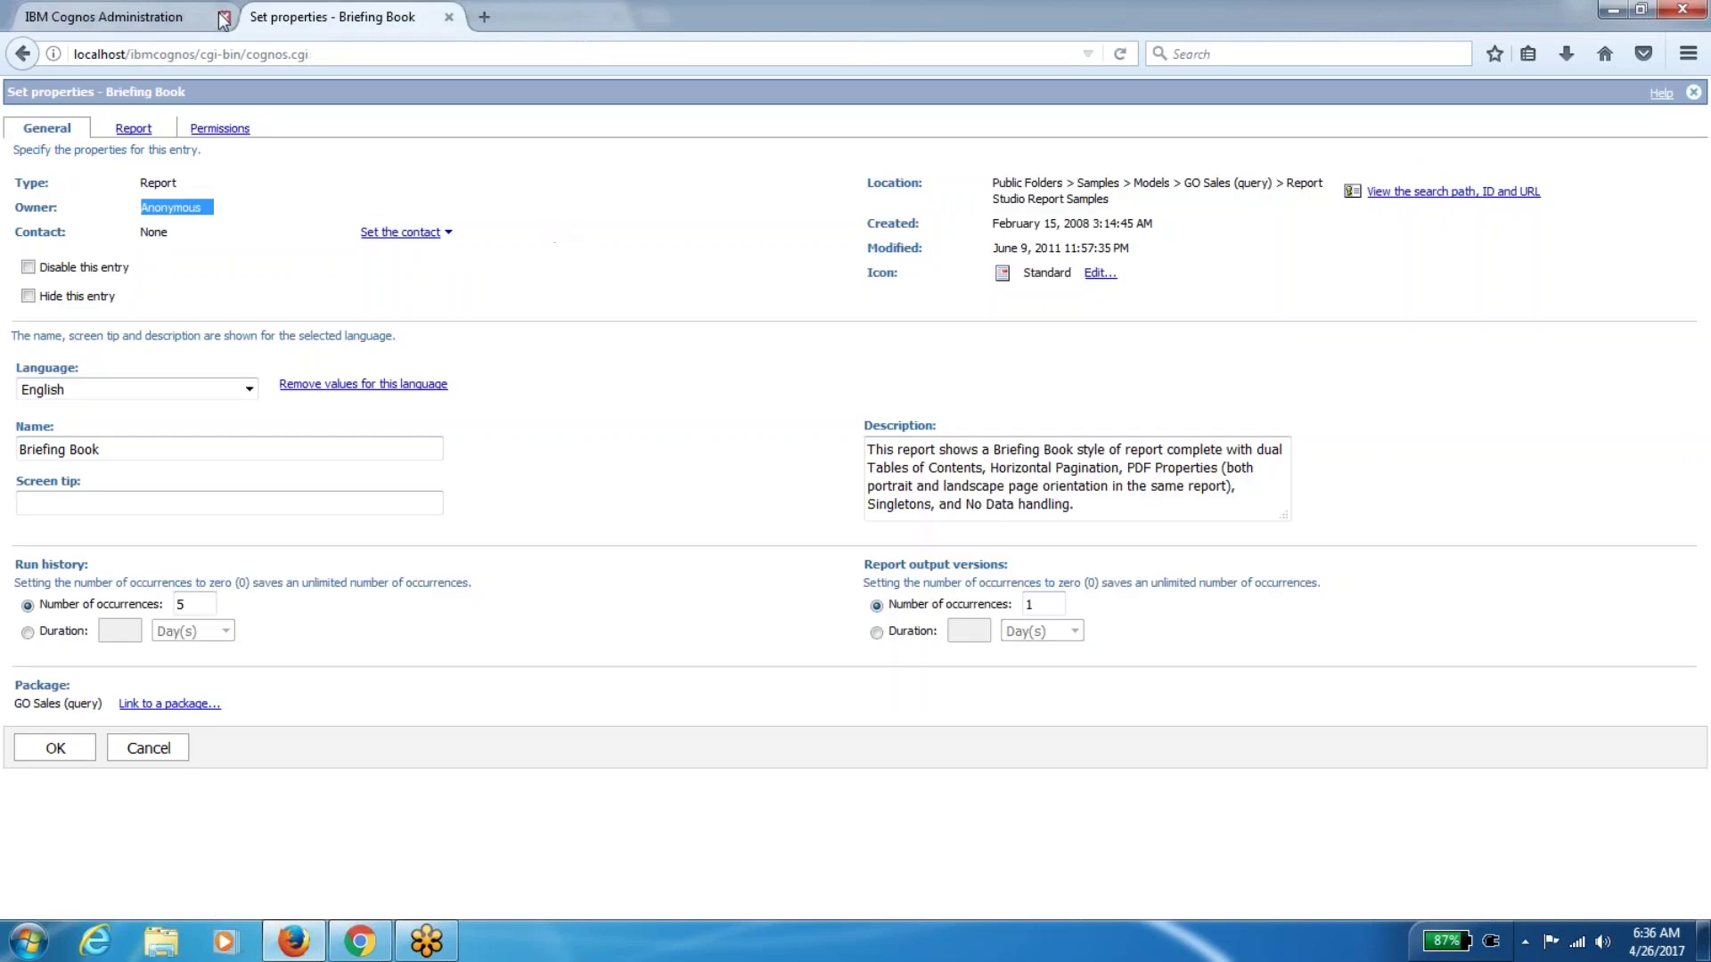
{"action": "triple_click", "coordinate": [1029, 254]}
{"action": "double_click", "coordinate": [1028, 254]}
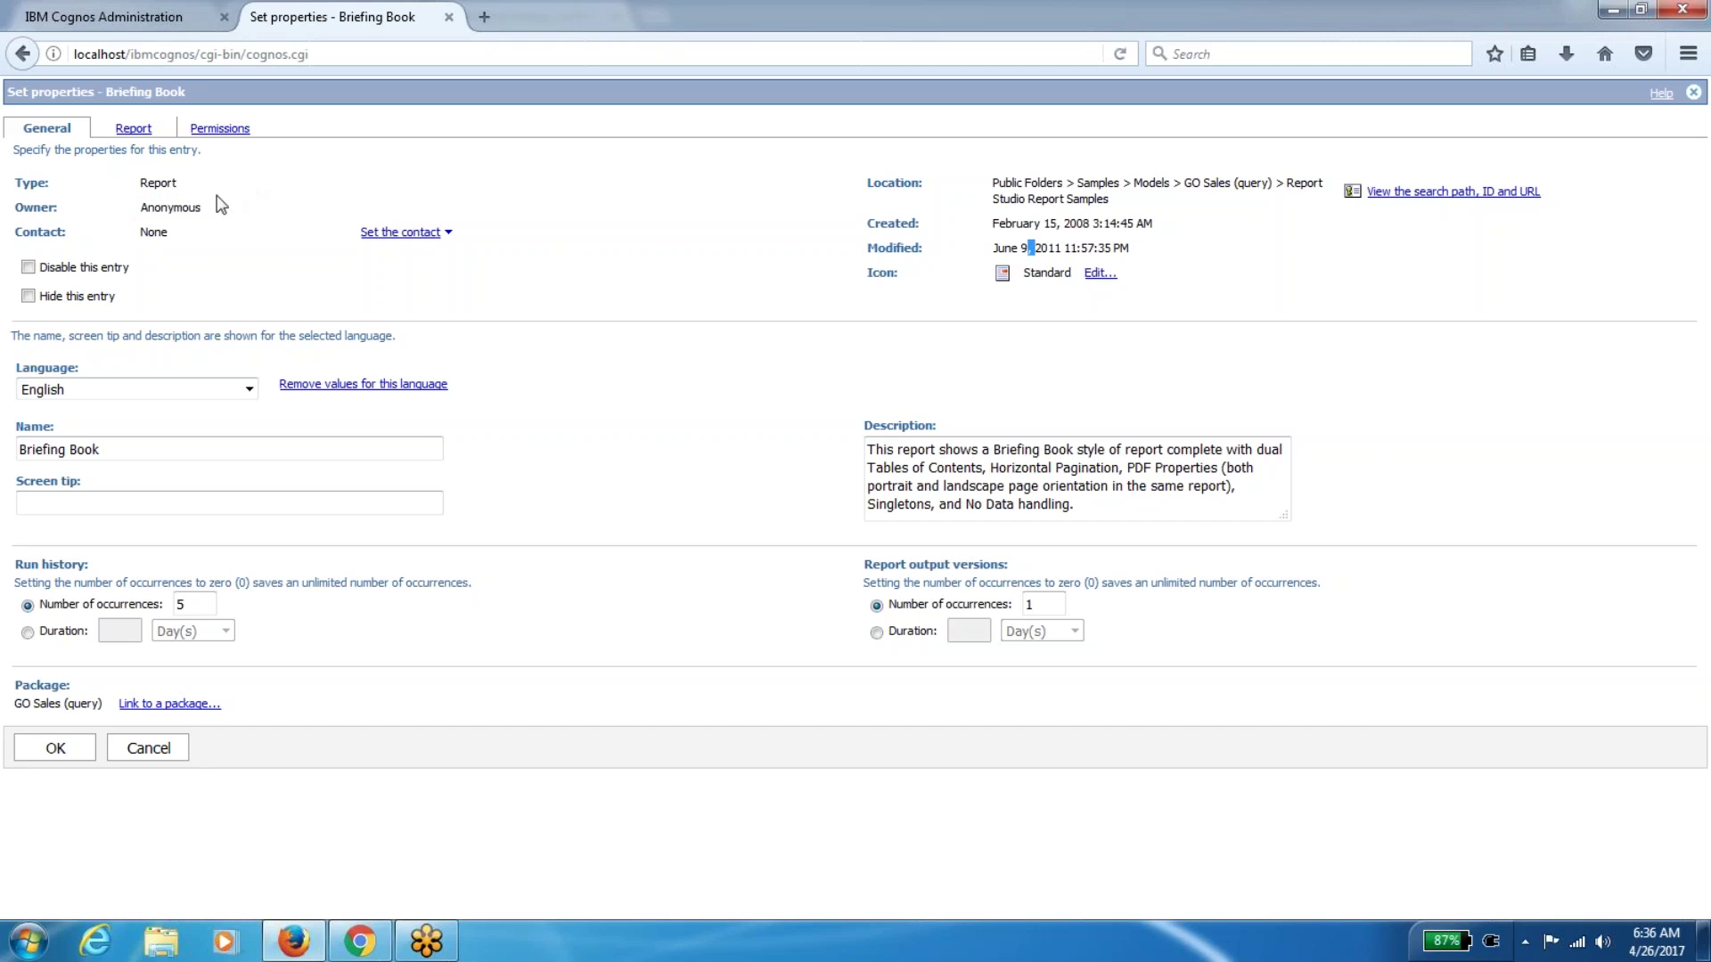
{"action": "double_click", "coordinate": [176, 208]}
Return to IBM Cognos Administration and look at the available Dispatcher filter options without selecting another one
{"action": "left_click", "coordinate": [133, 16]}
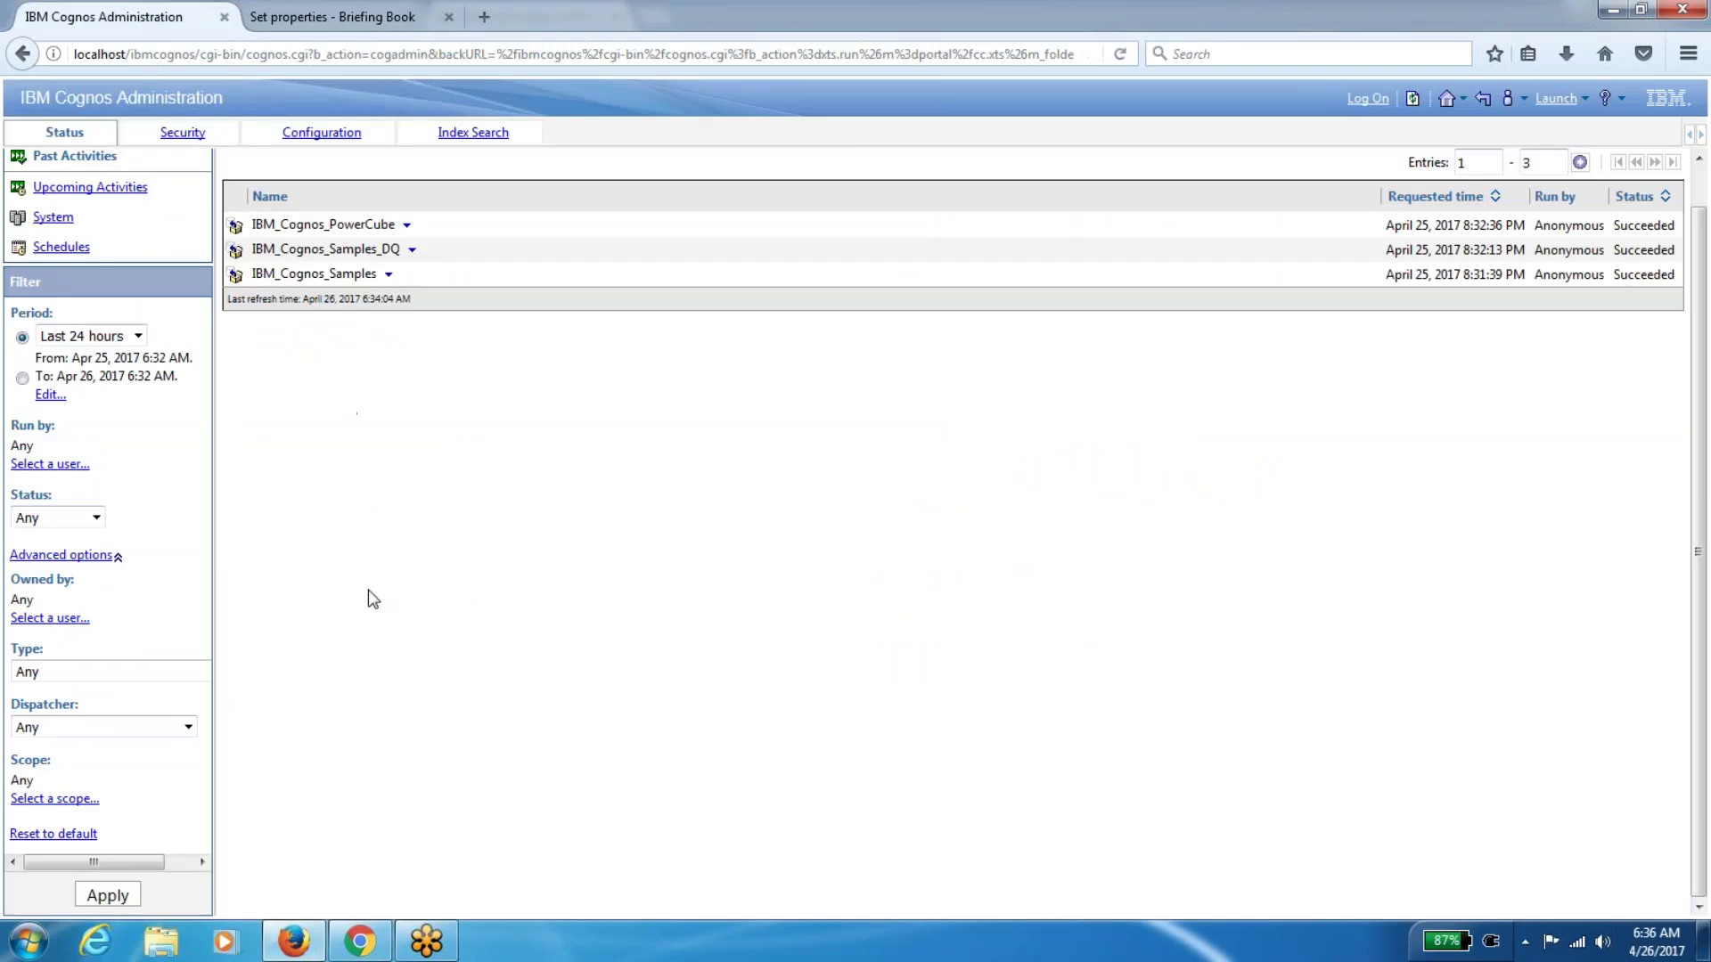
{"action": "left_click", "coordinate": [125, 731]}
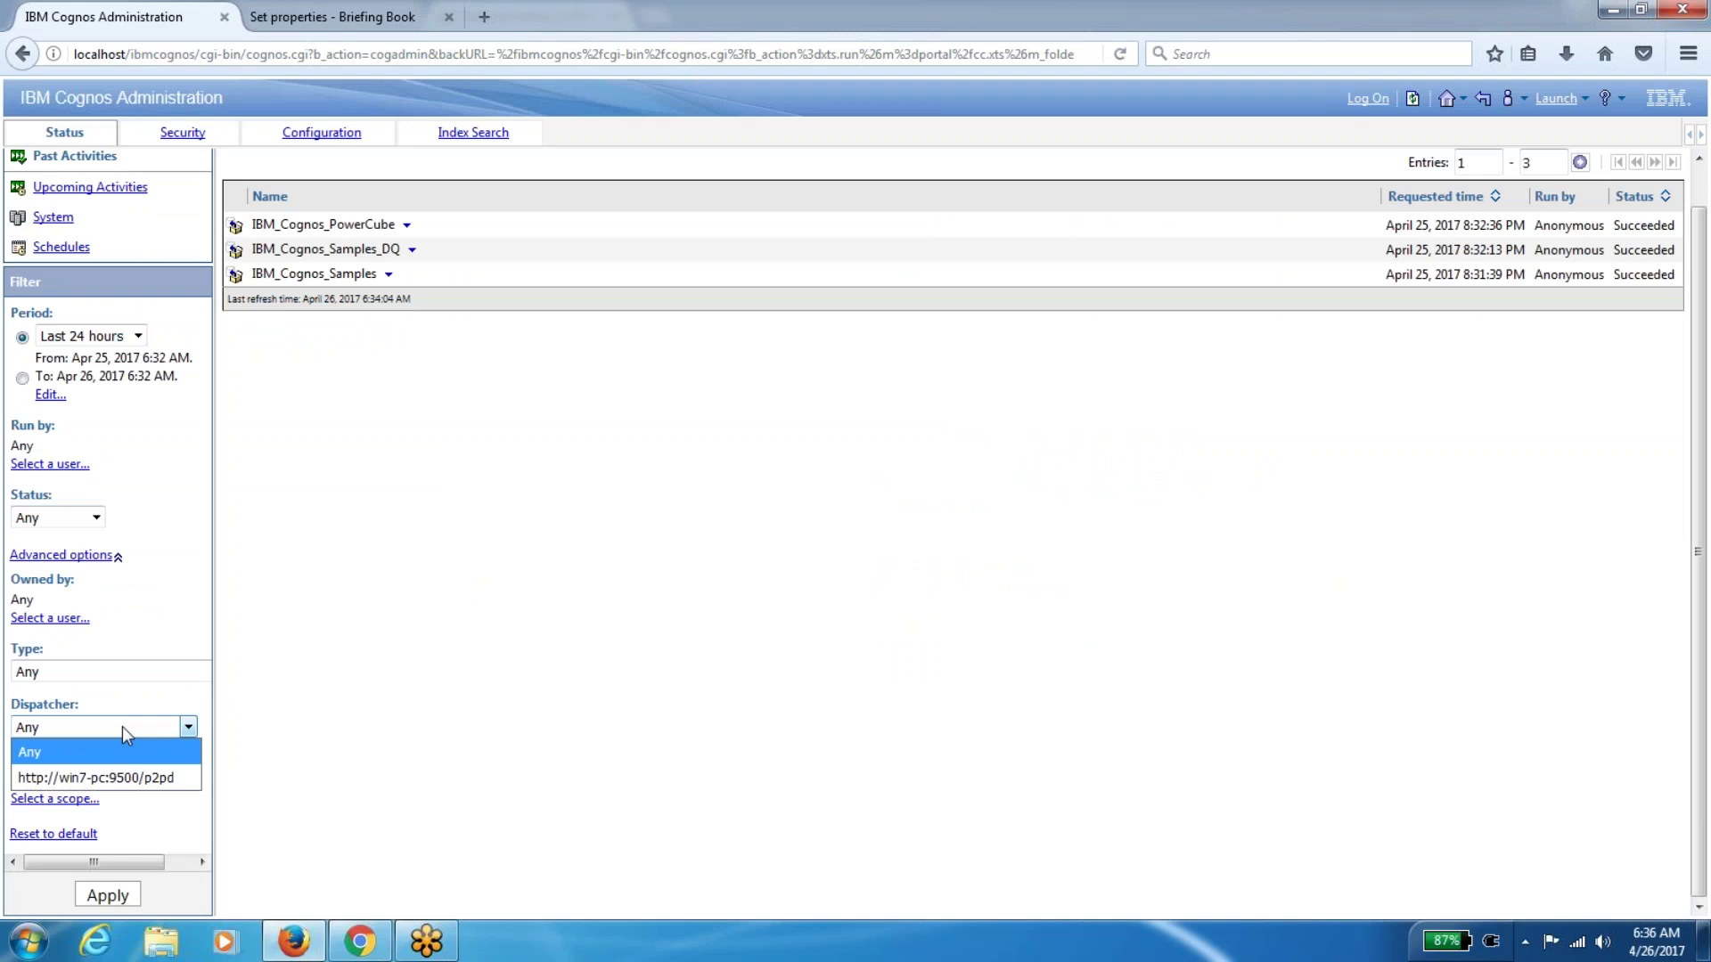
{"action": "left_click", "coordinate": [121, 725]}
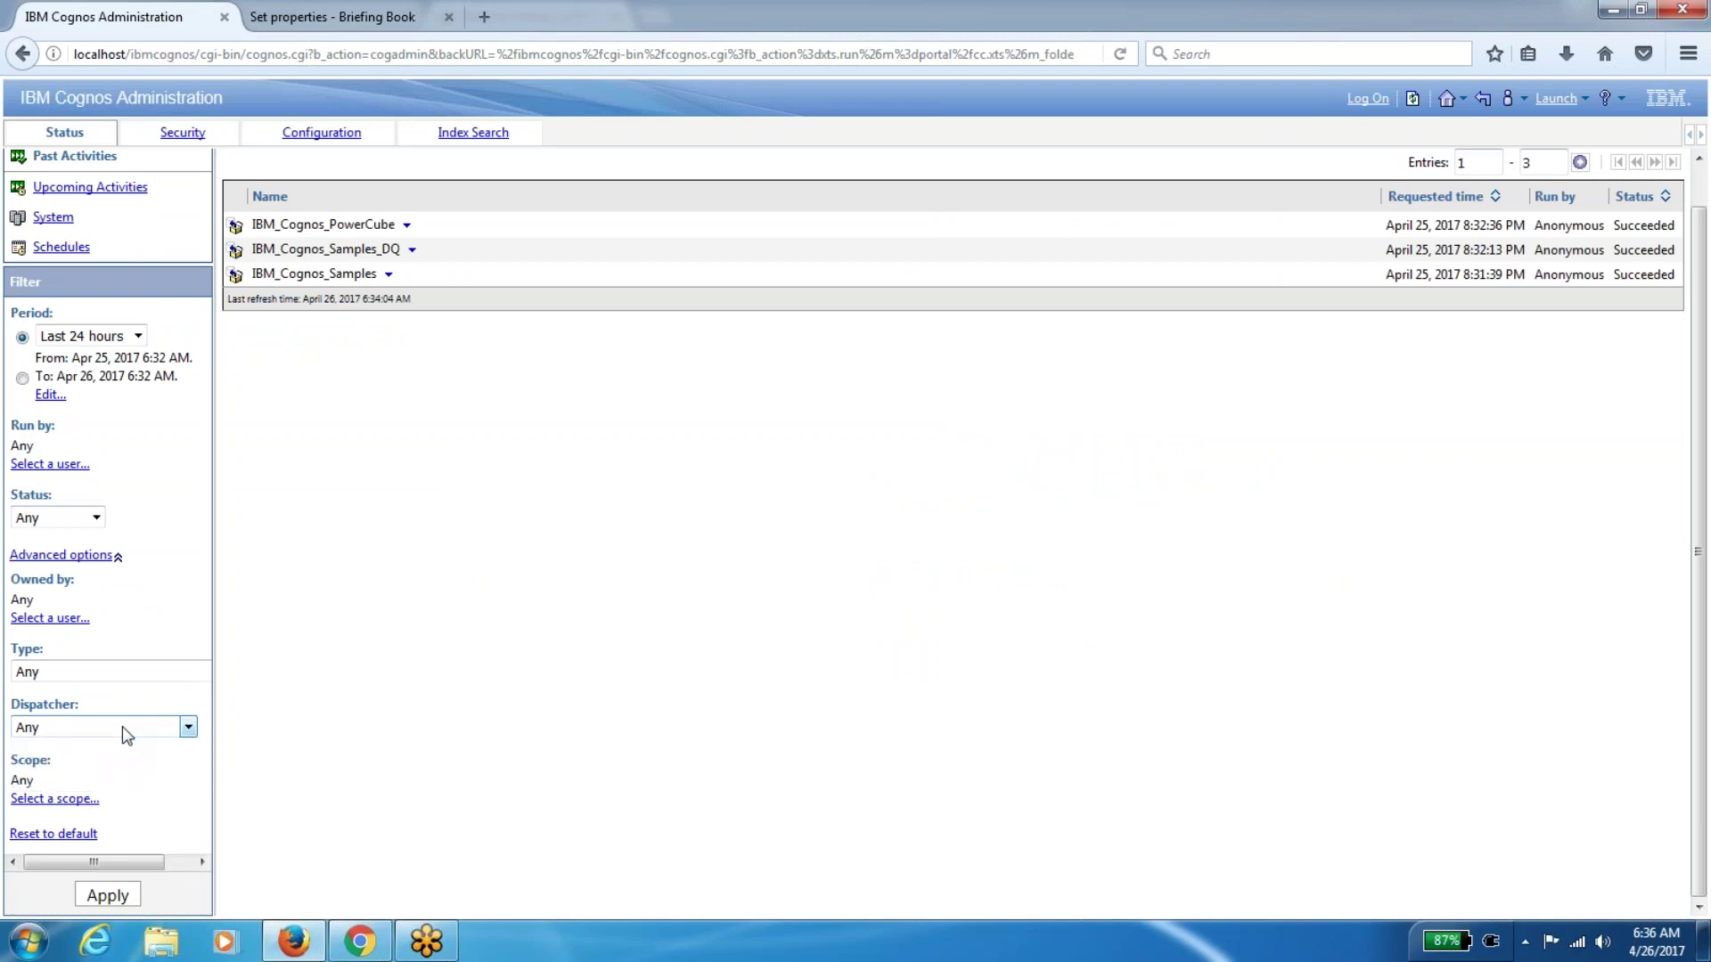
{"action": "left_click", "coordinate": [121, 725]}
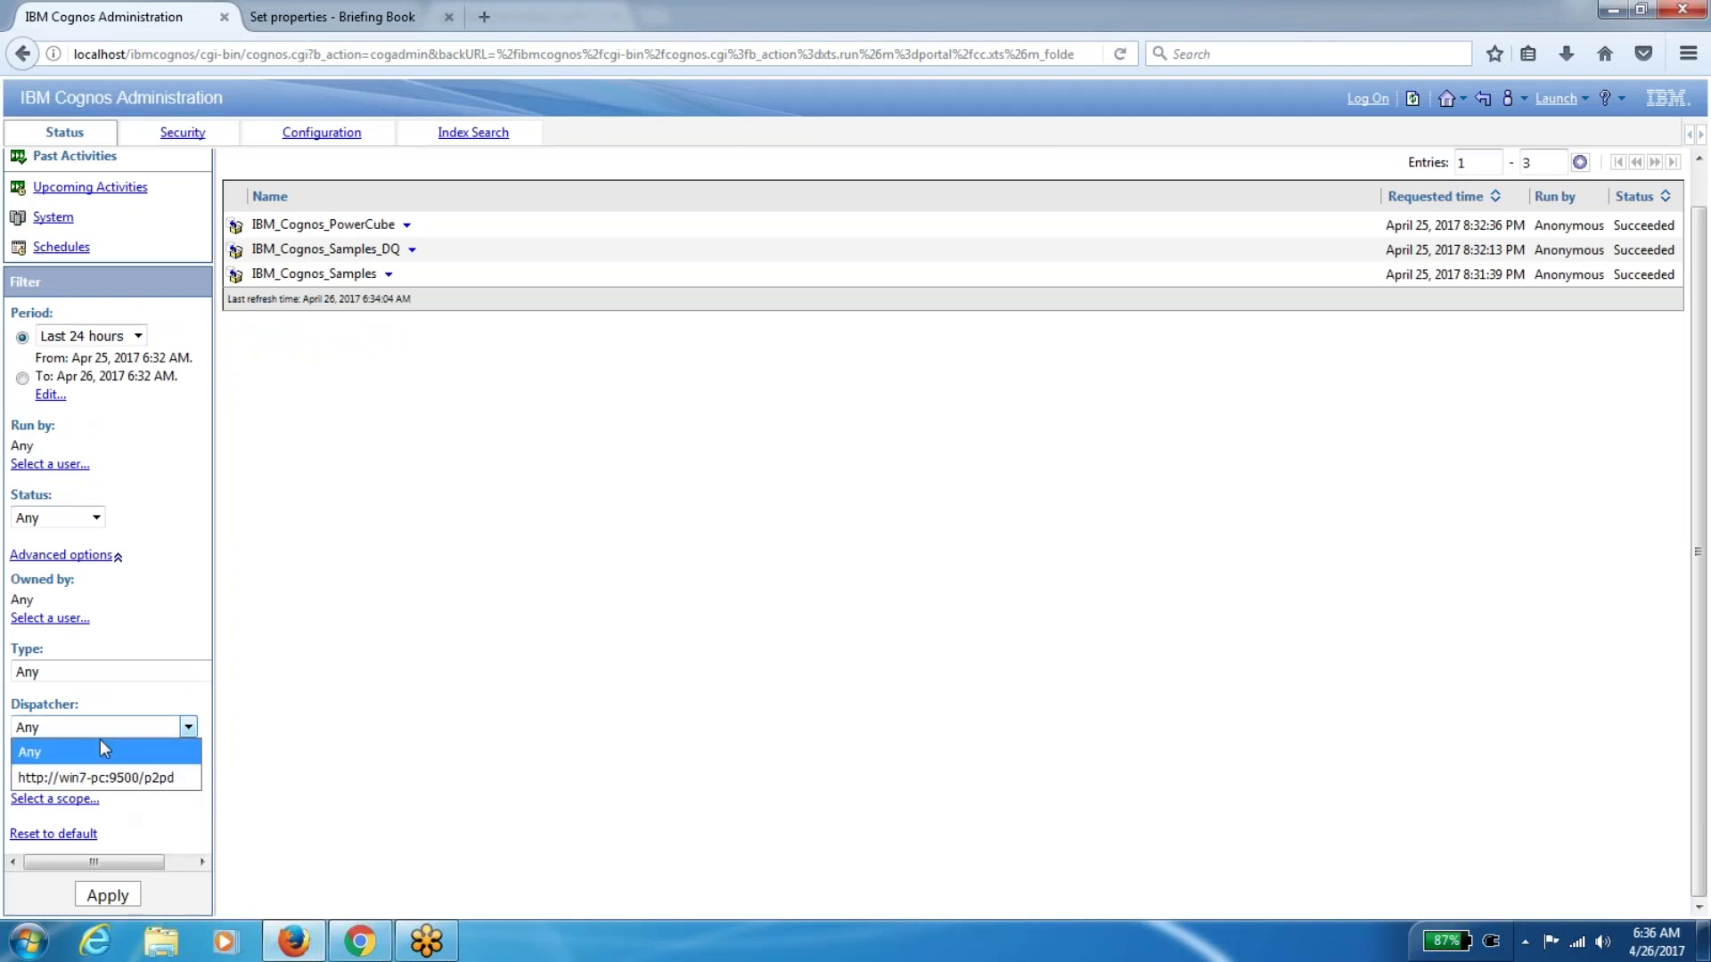
{"action": "left_click", "coordinate": [376, 557]}
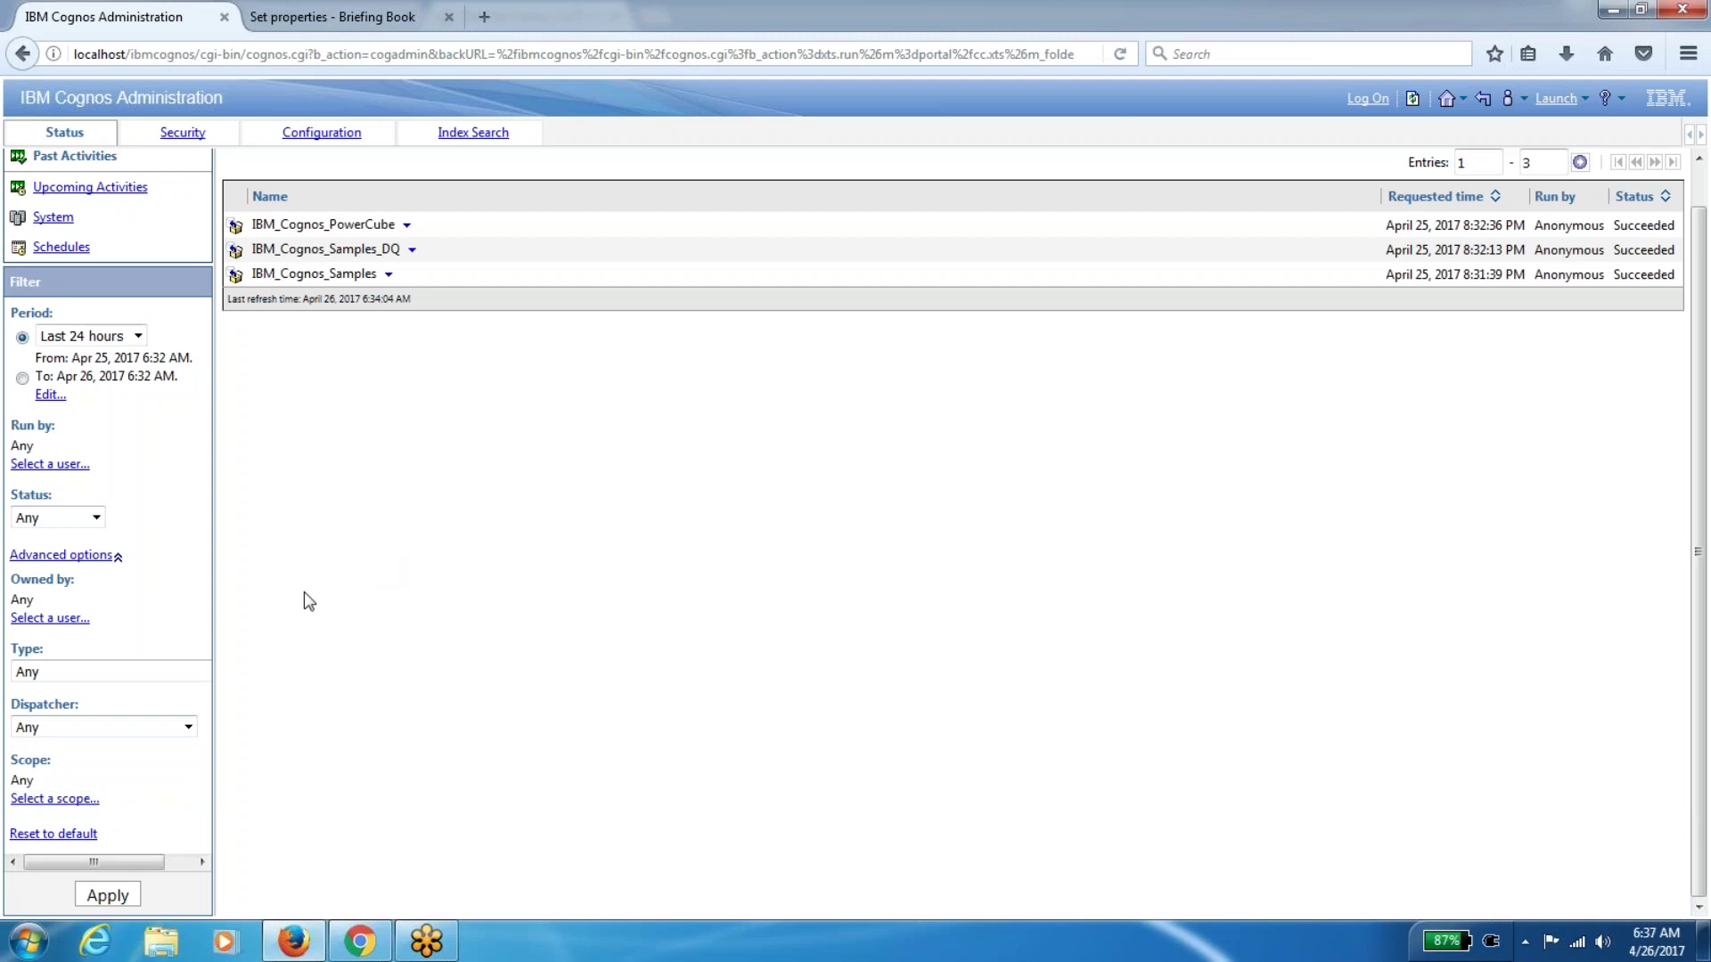
Filter the past activities by the scope Public Folders > Samples > Models > Interactive Samples
{"action": "left_click", "coordinate": [62, 802]}
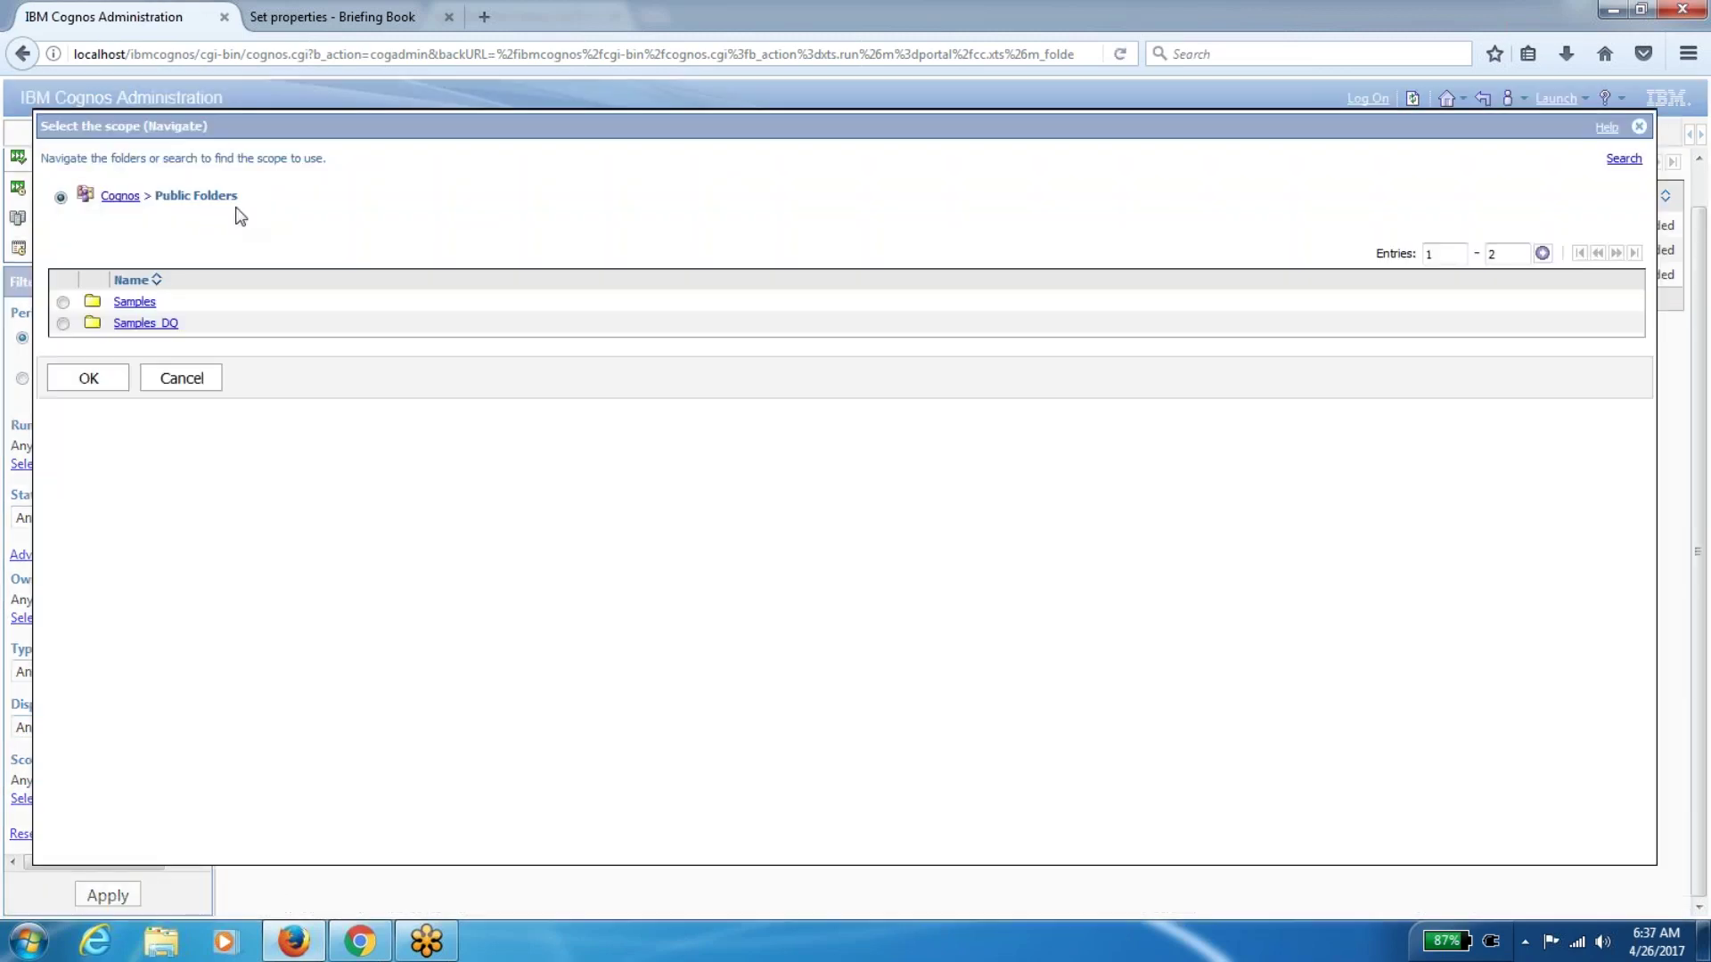
{"action": "left_click", "coordinate": [141, 305]}
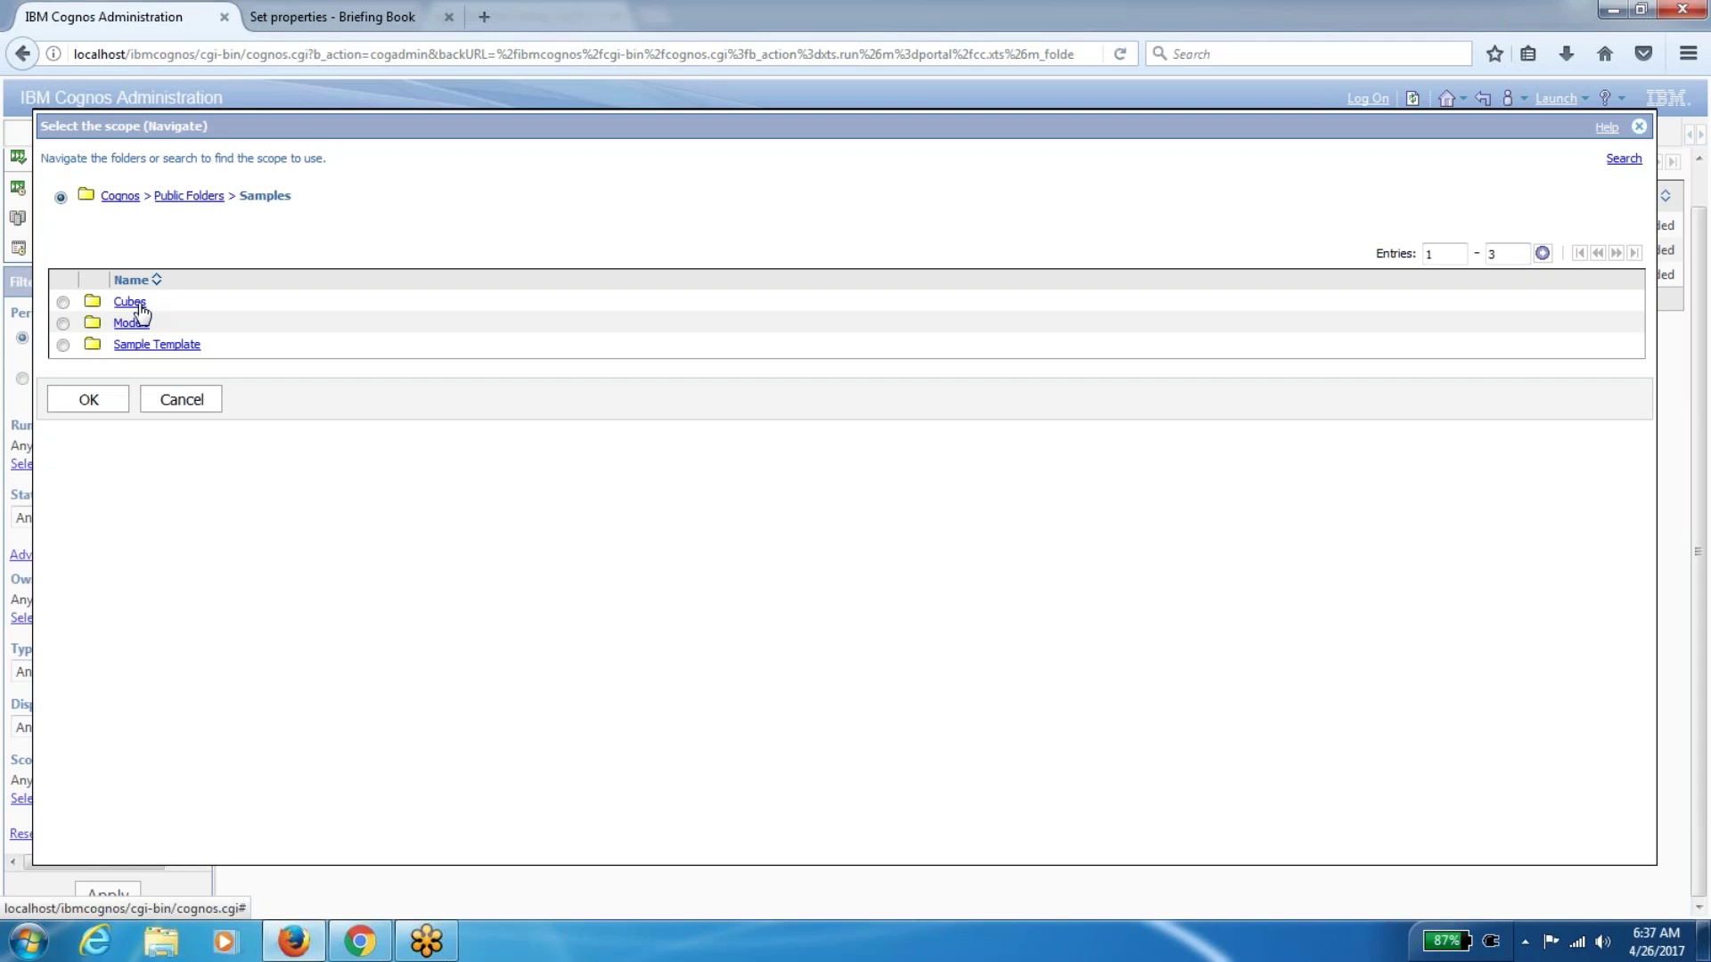
{"action": "left_click", "coordinate": [139, 328]}
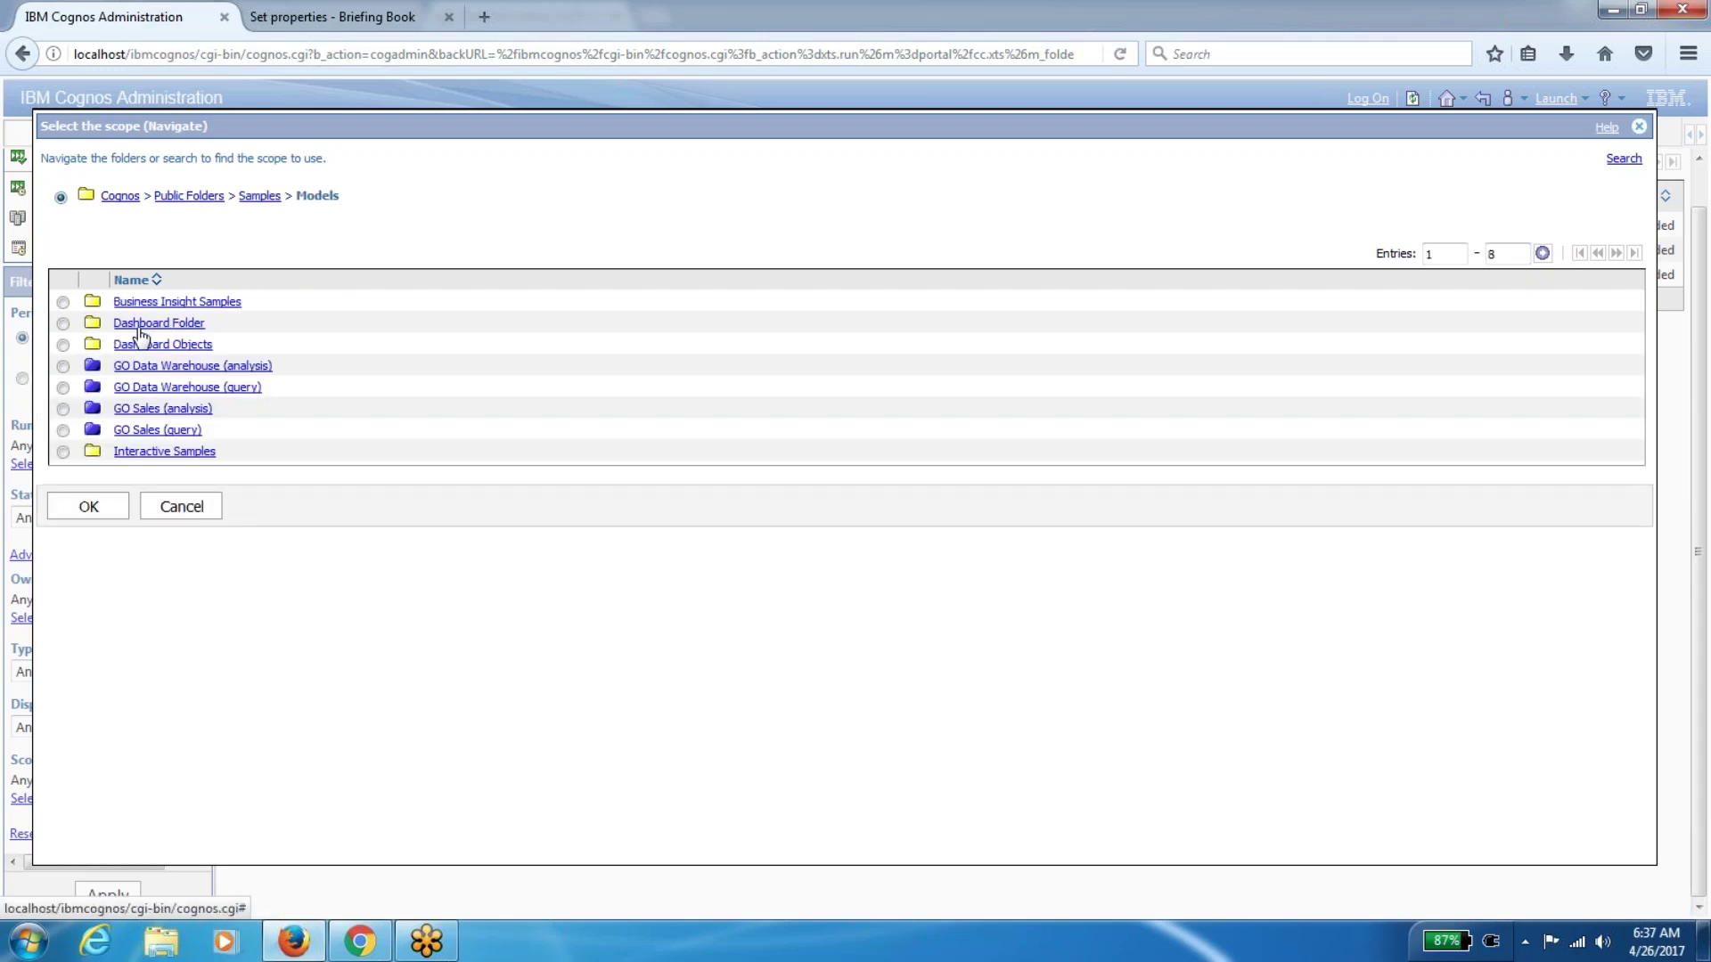
{"action": "left_click", "coordinate": [64, 452]}
{"action": "left_click", "coordinate": [89, 506]}
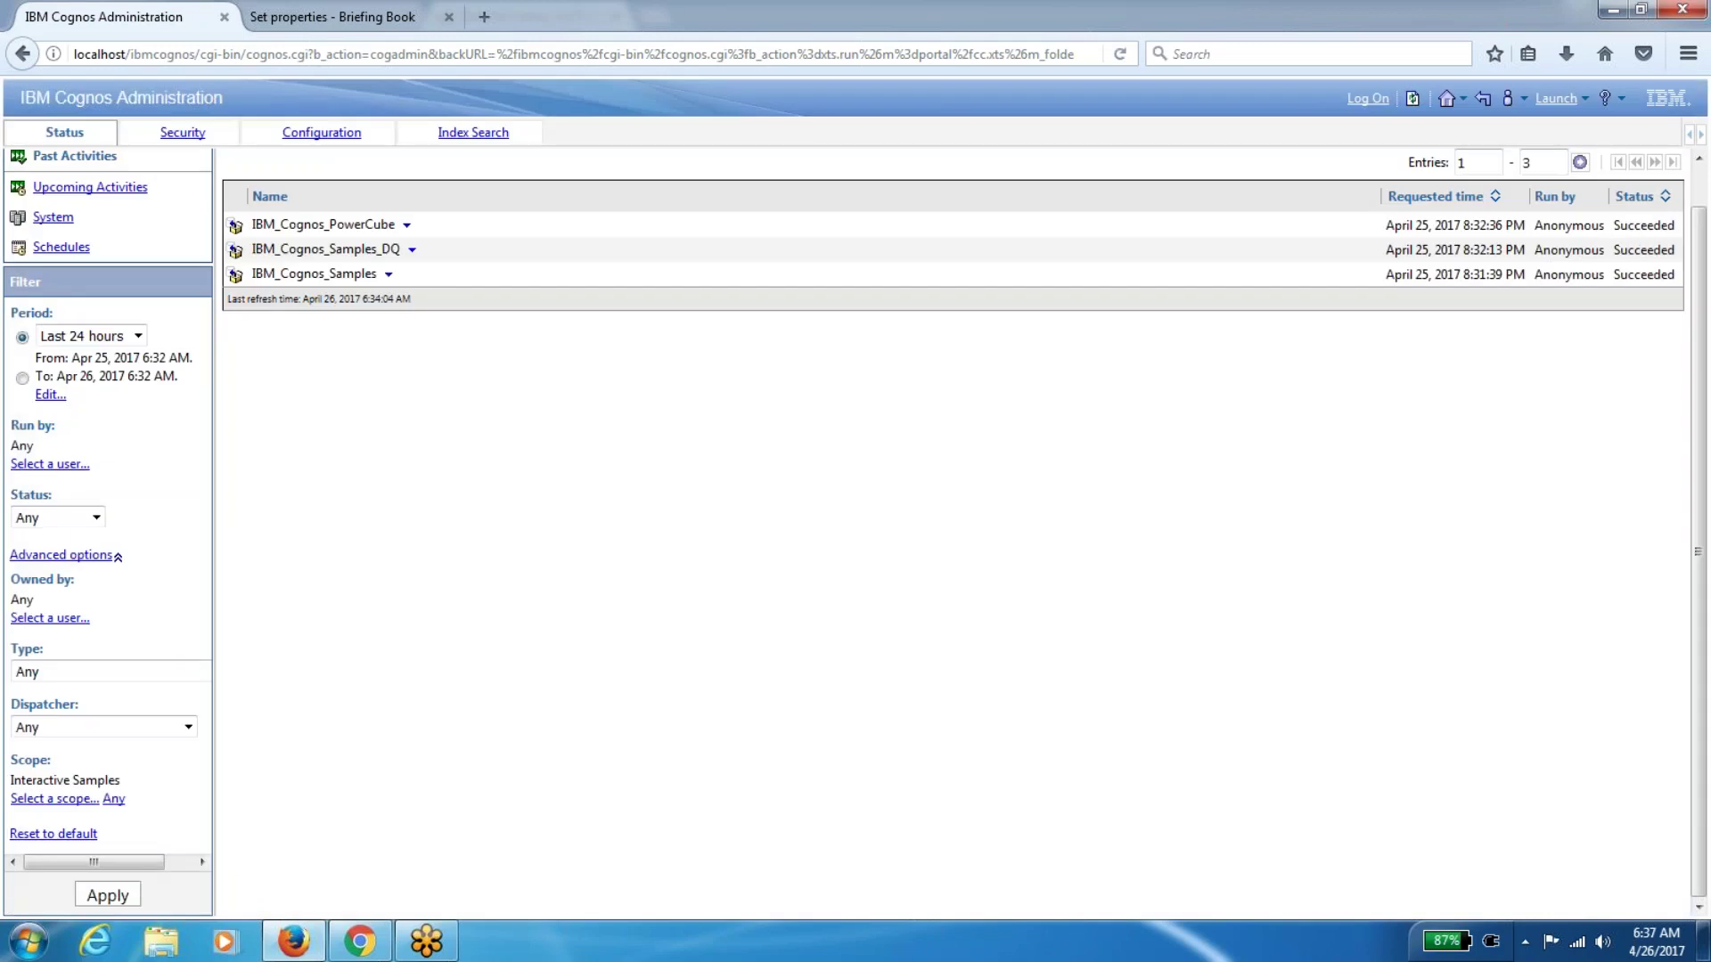
{"action": "left_click", "coordinate": [108, 896]}
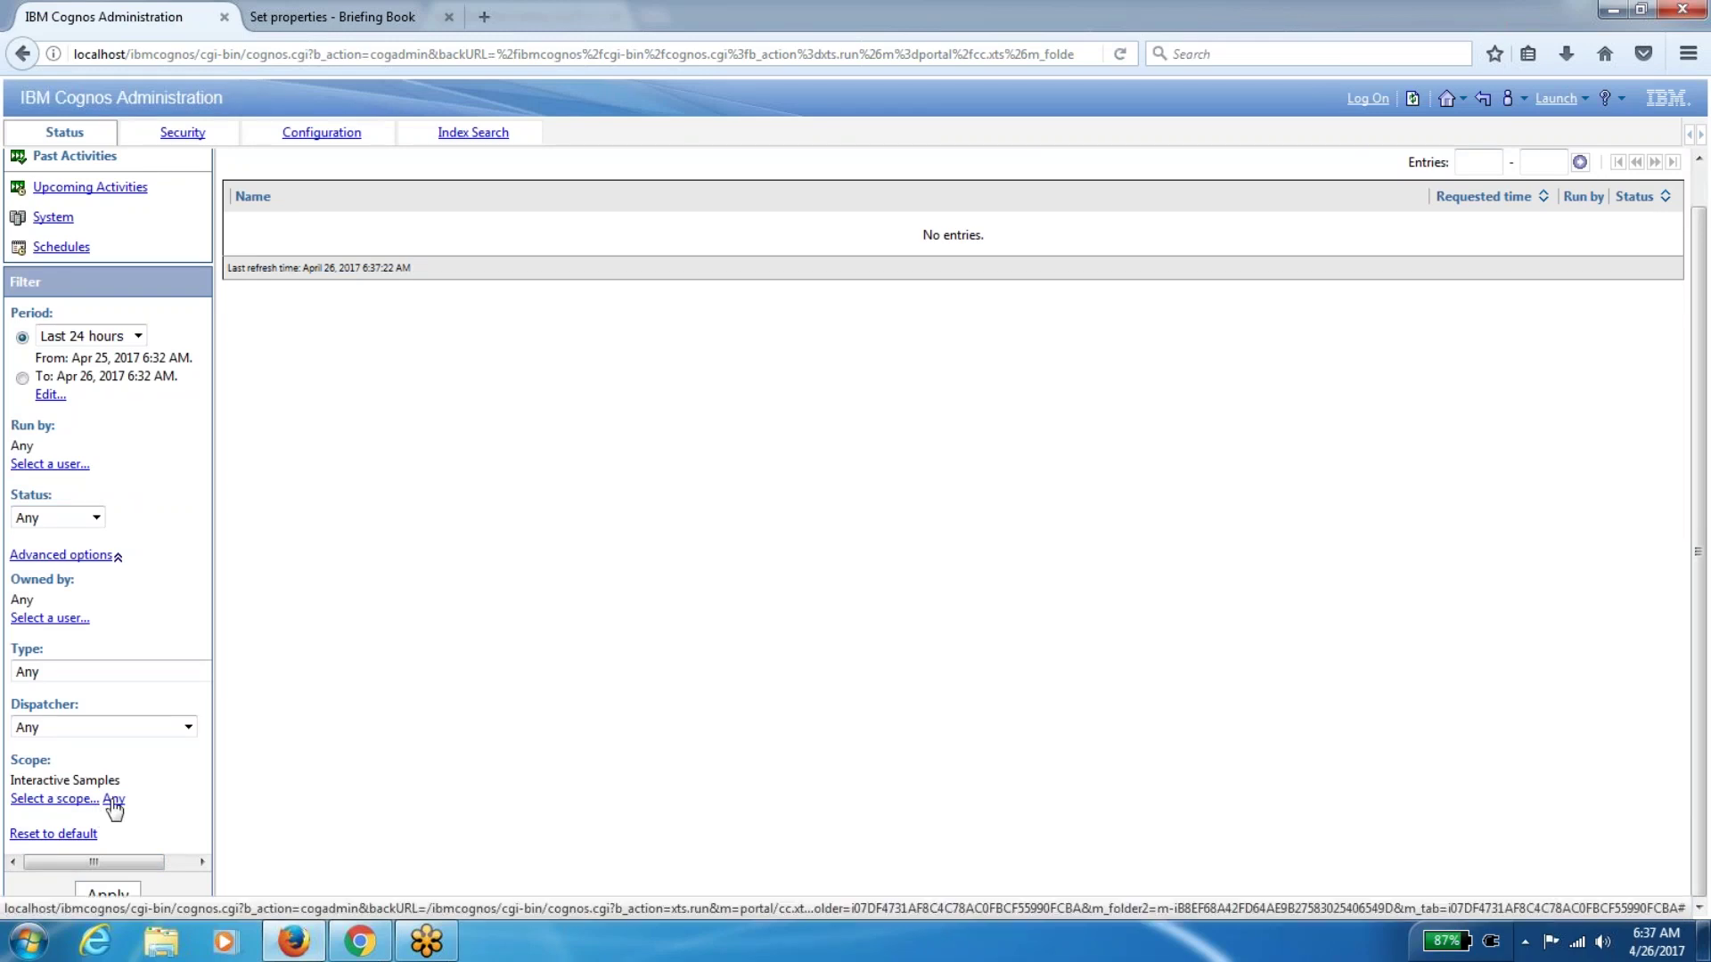
Reset the past activities filter to its defaults and apply a period of Last 12 hours
{"action": "left_click", "coordinate": [70, 836]}
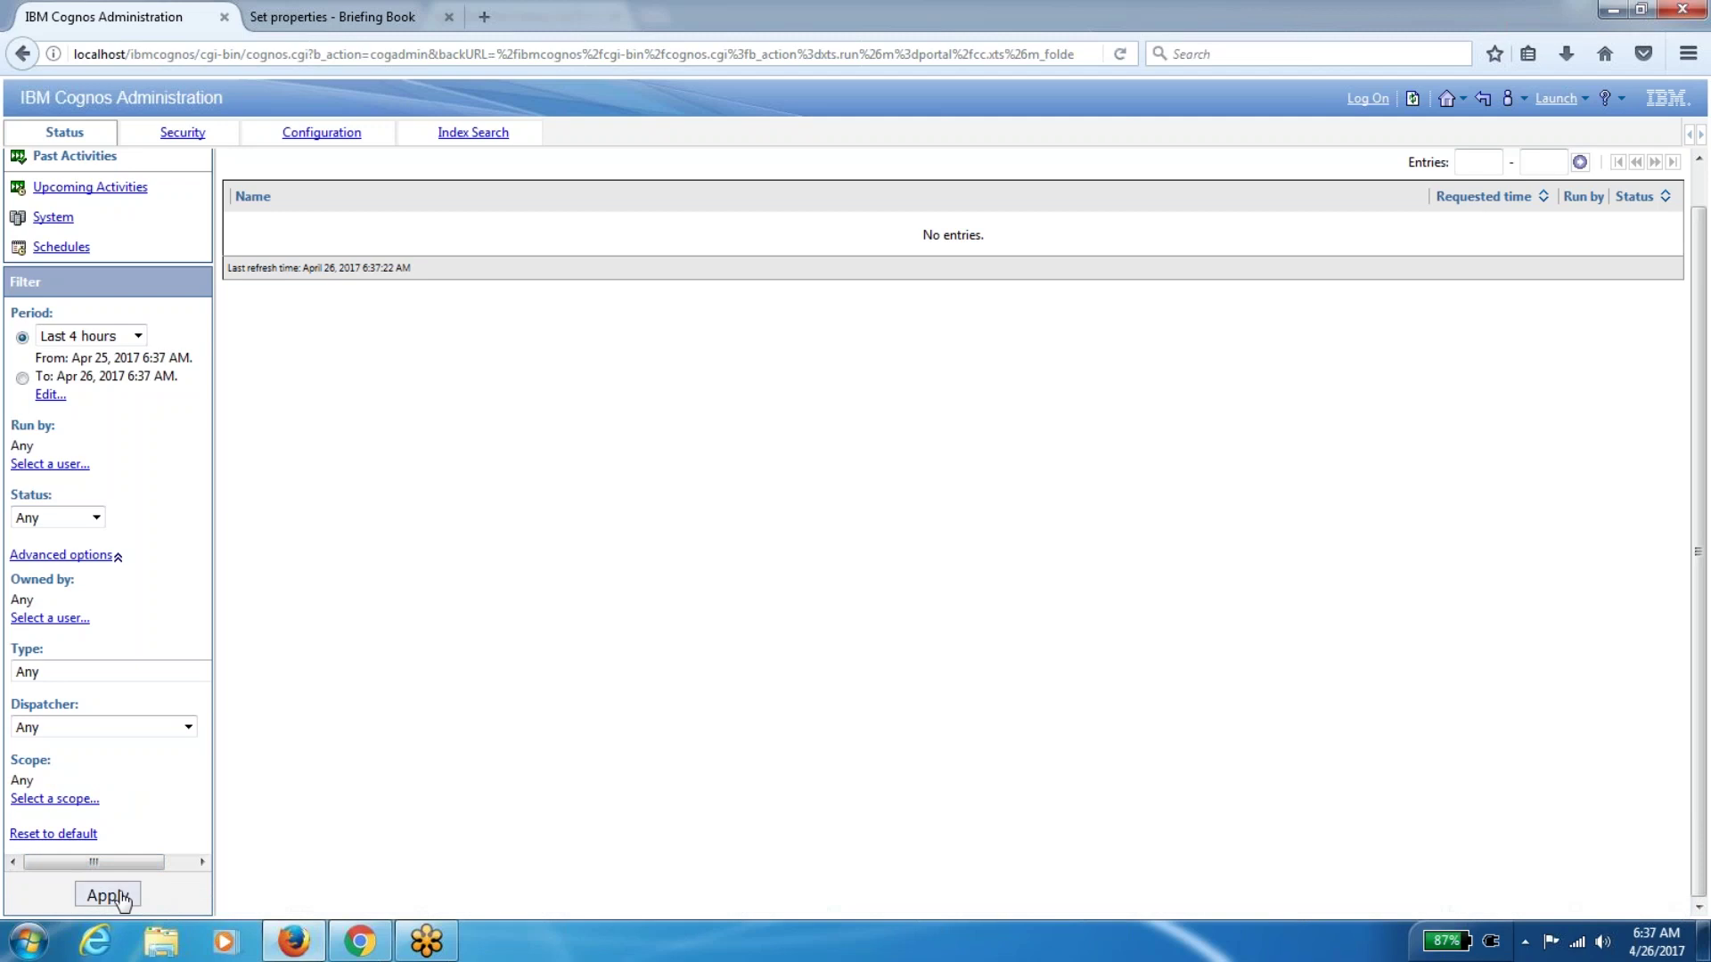
{"action": "left_click", "coordinate": [123, 902]}
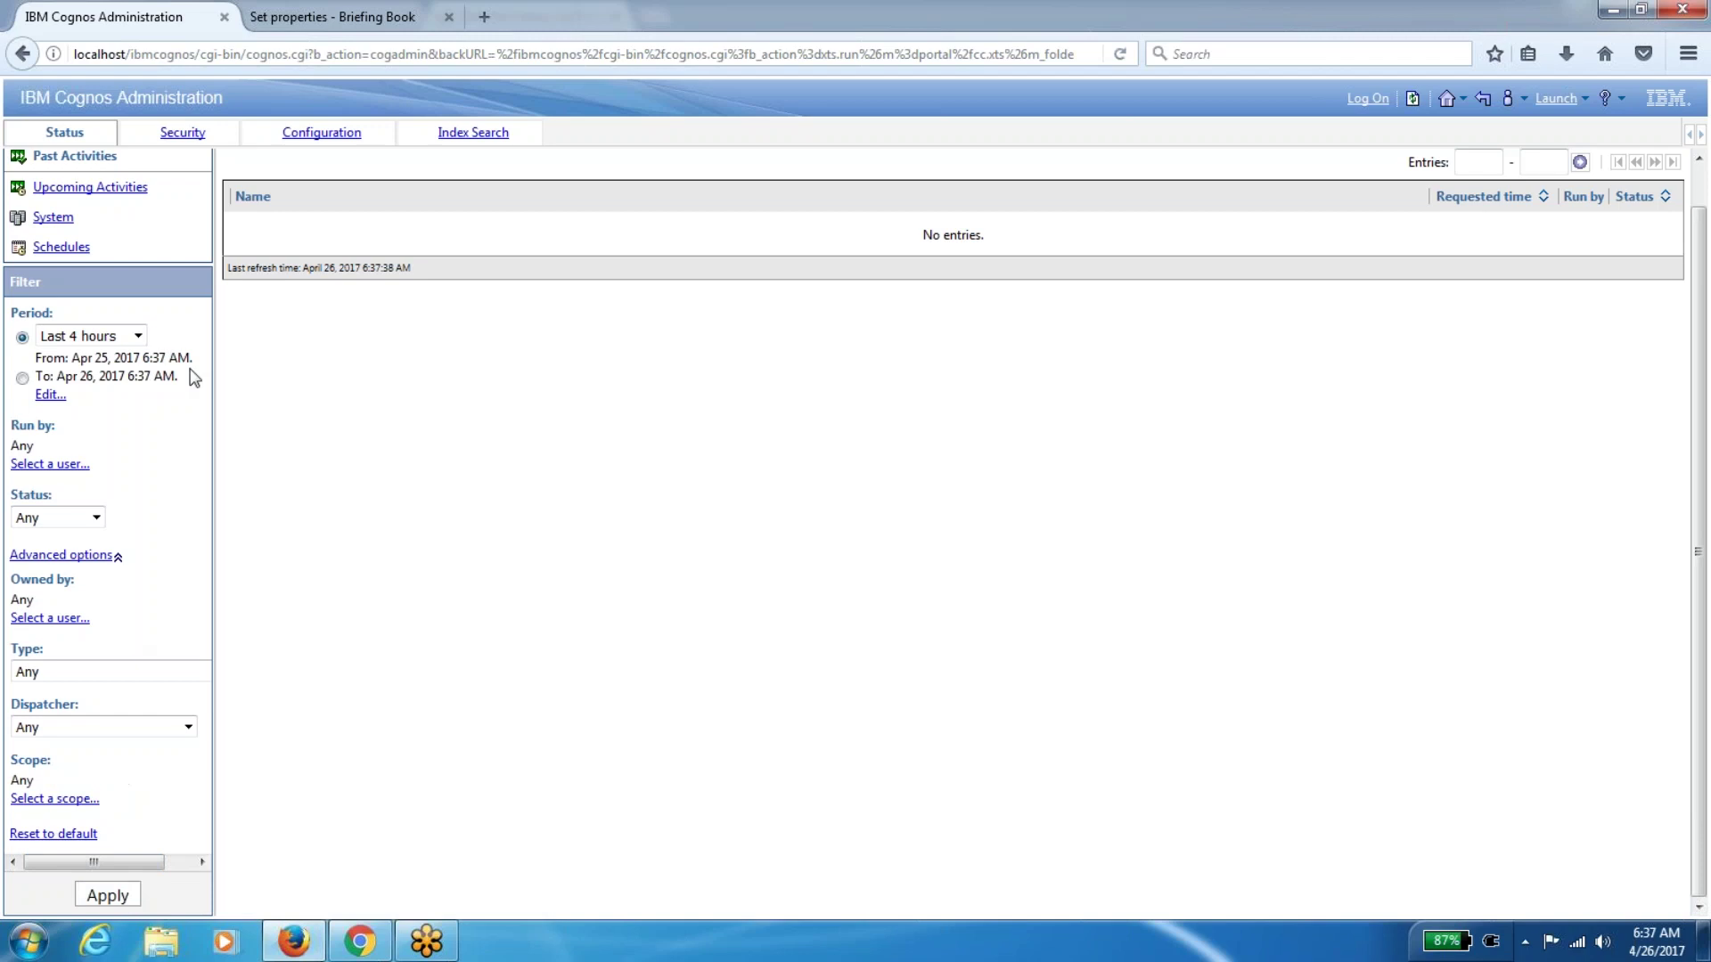
{"action": "left_click", "coordinate": [129, 336]}
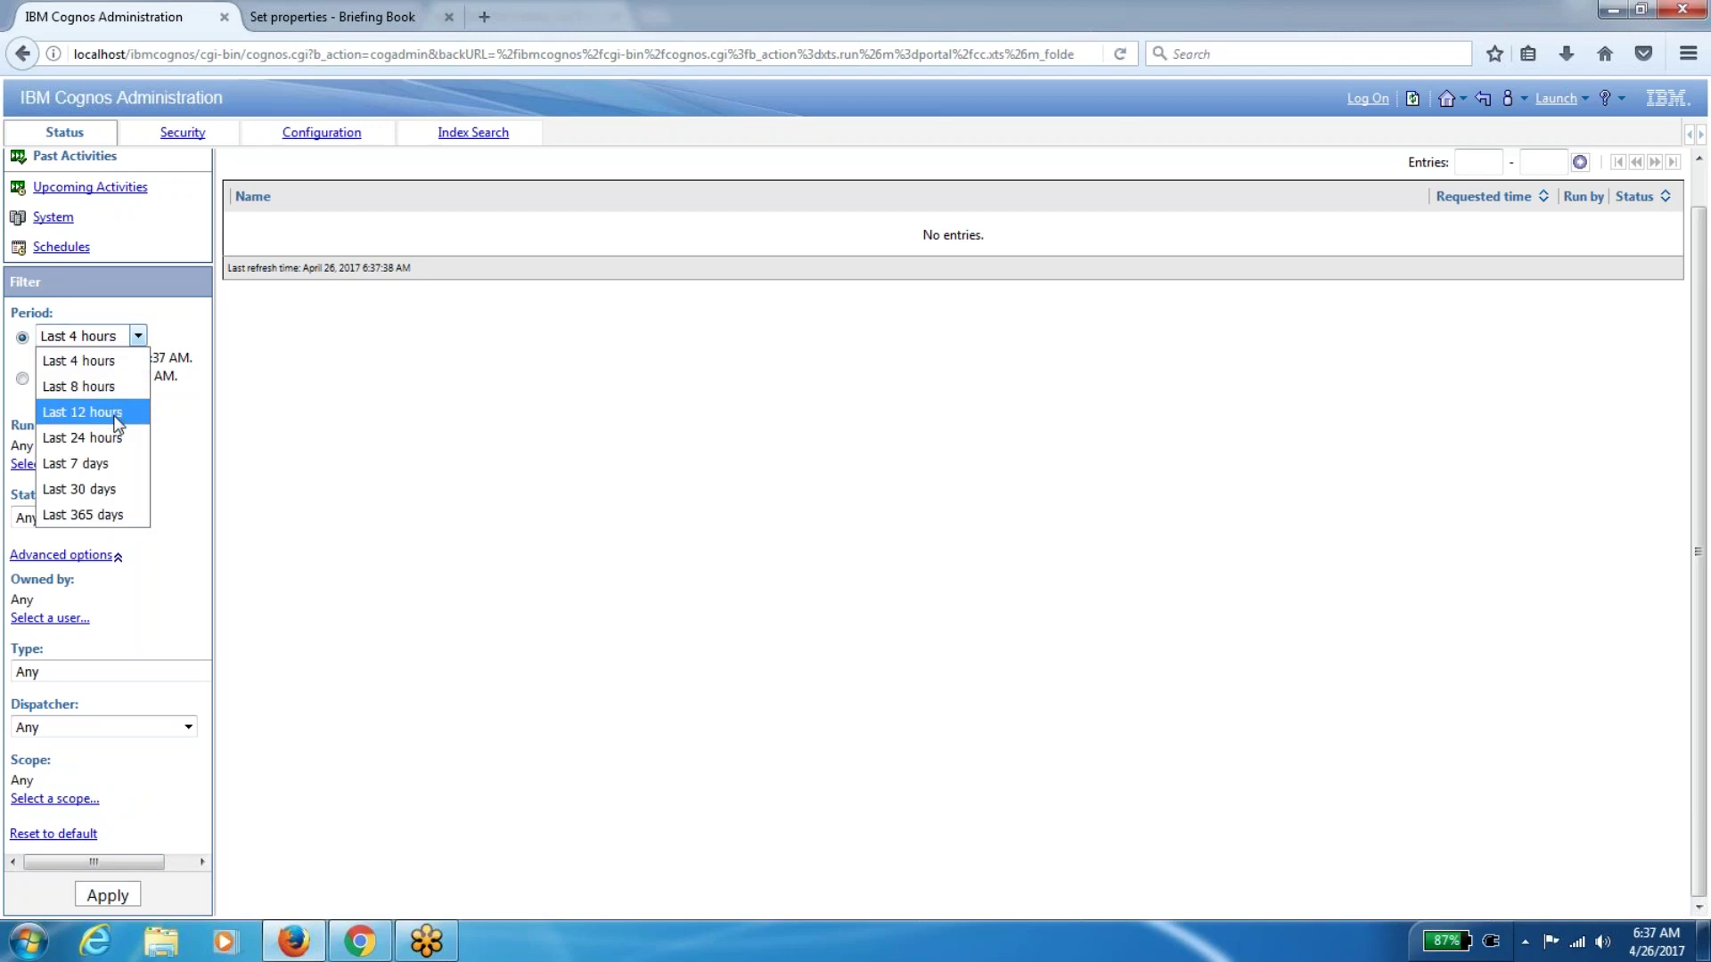
{"action": "left_click", "coordinate": [116, 413]}
{"action": "left_click", "coordinate": [122, 897]}
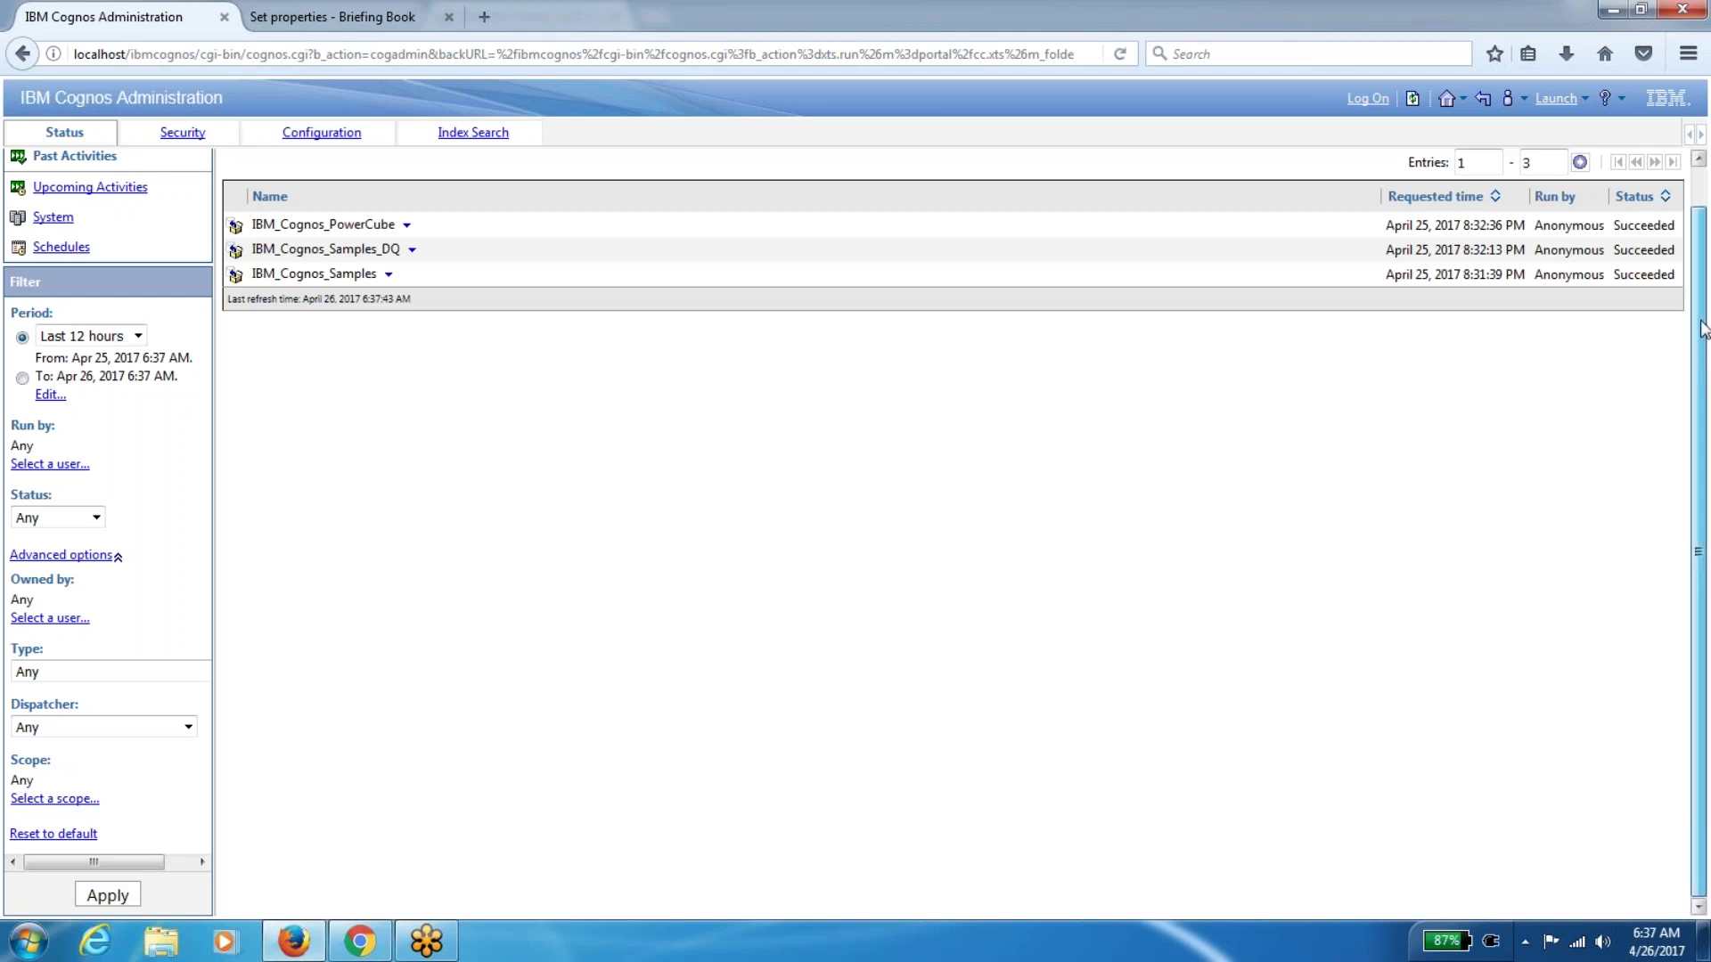
{"action": "scroll", "coordinate": [1704, 330], "scroll_direction": "up", "scroll_amount": 2}
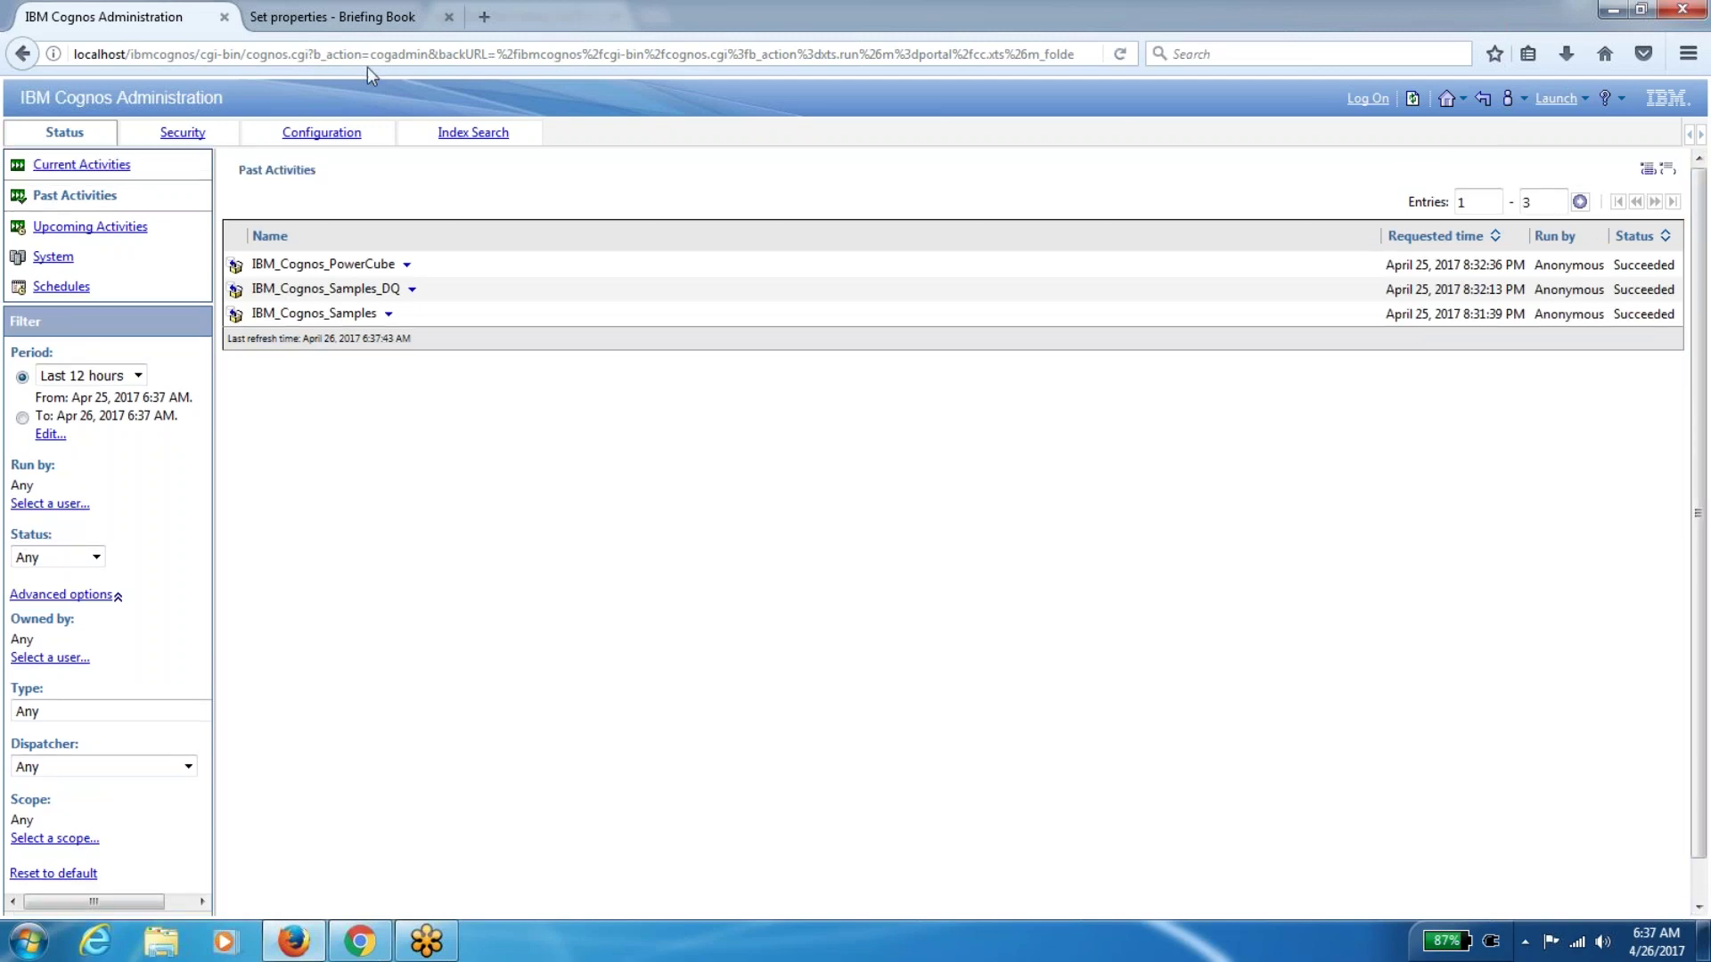
Switch to the Briefing Book properties, cancel them, and open the report's advanced run options
{"action": "left_click", "coordinate": [334, 17]}
{"action": "left_click", "coordinate": [162, 756]}
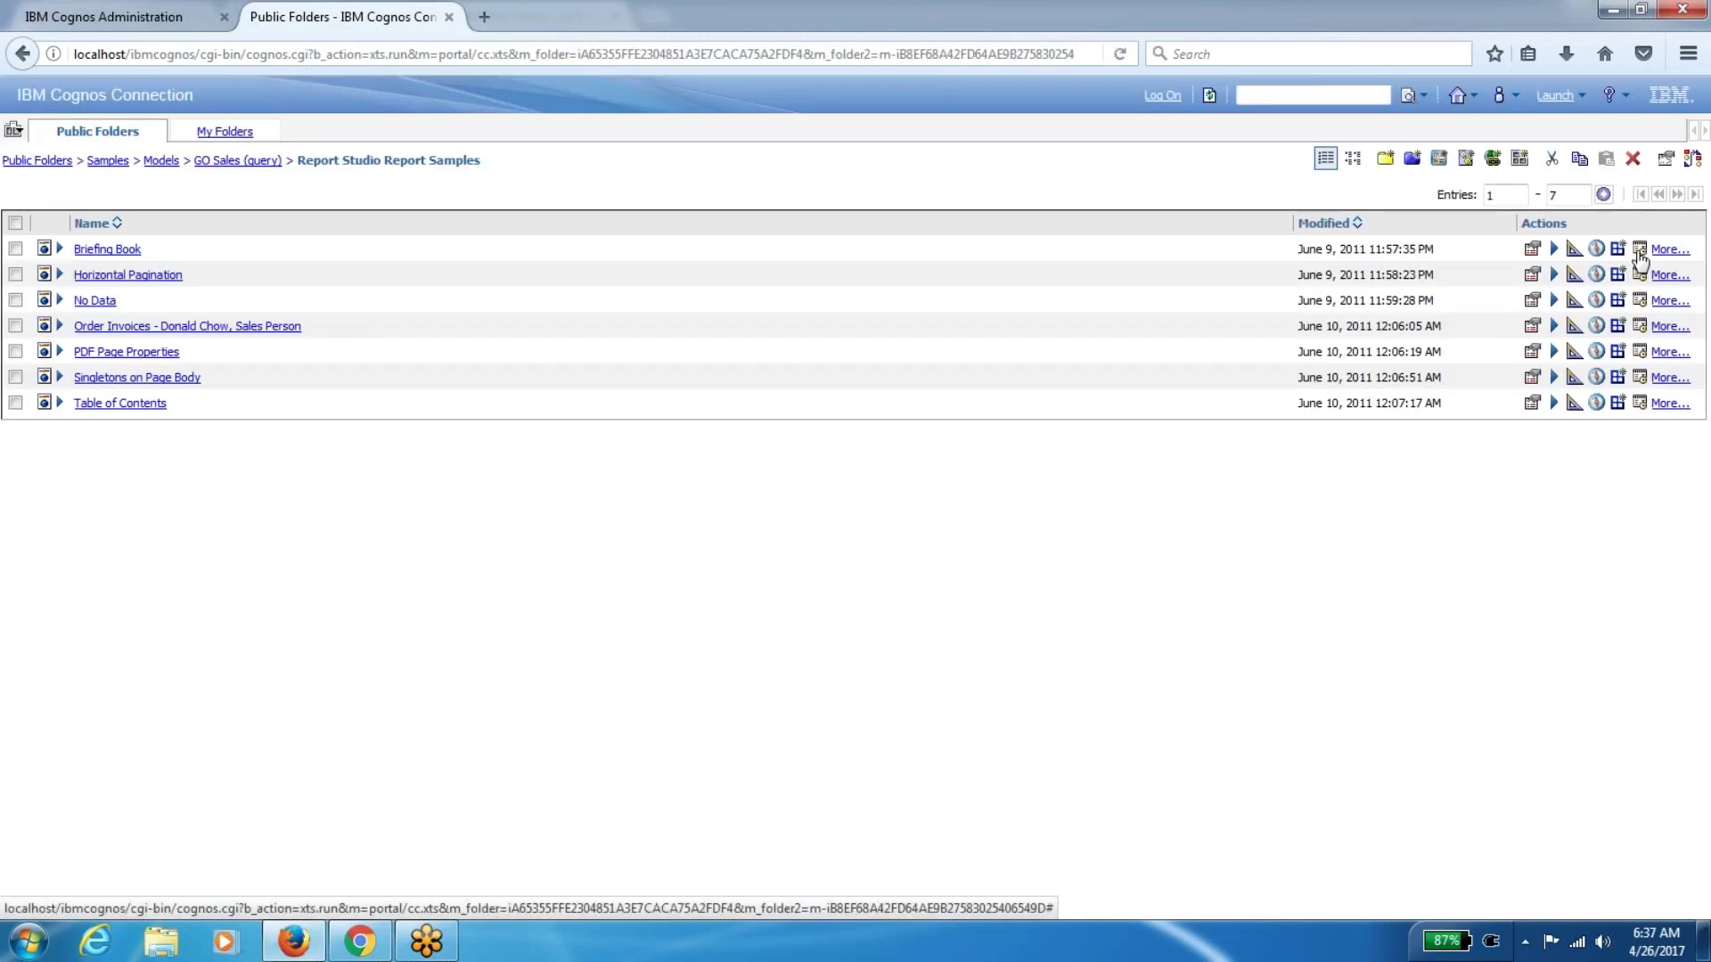
{"action": "left_click", "coordinate": [1553, 252]}
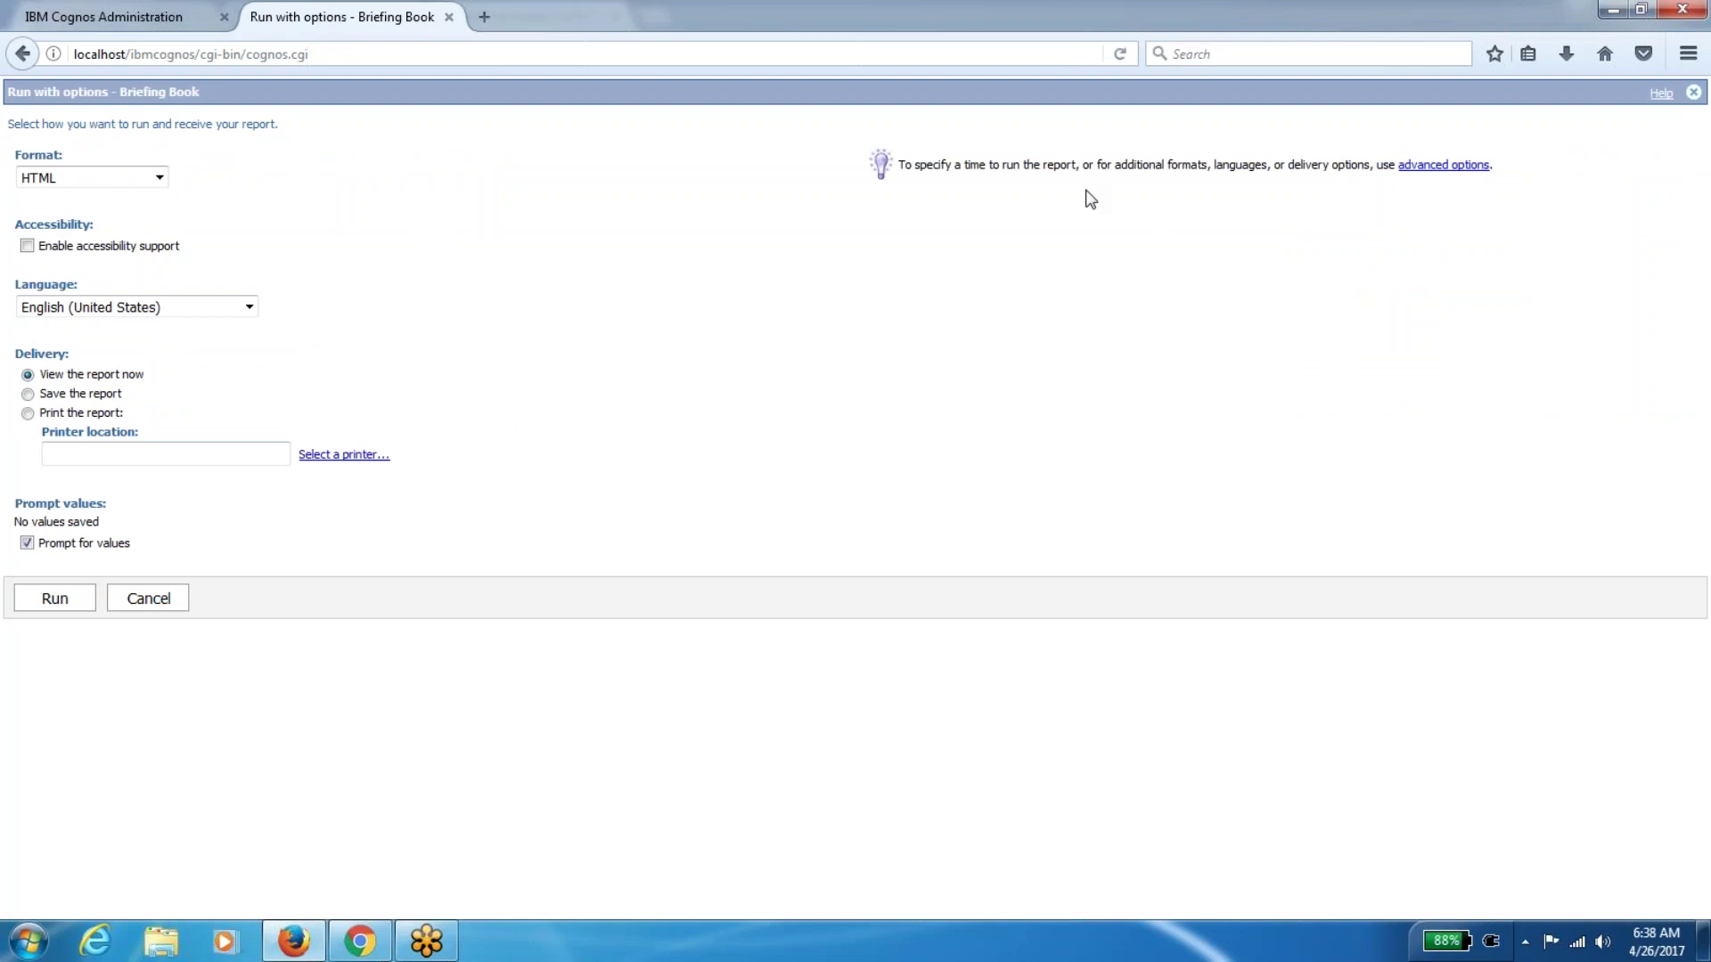
{"action": "left_click", "coordinate": [1450, 172]}
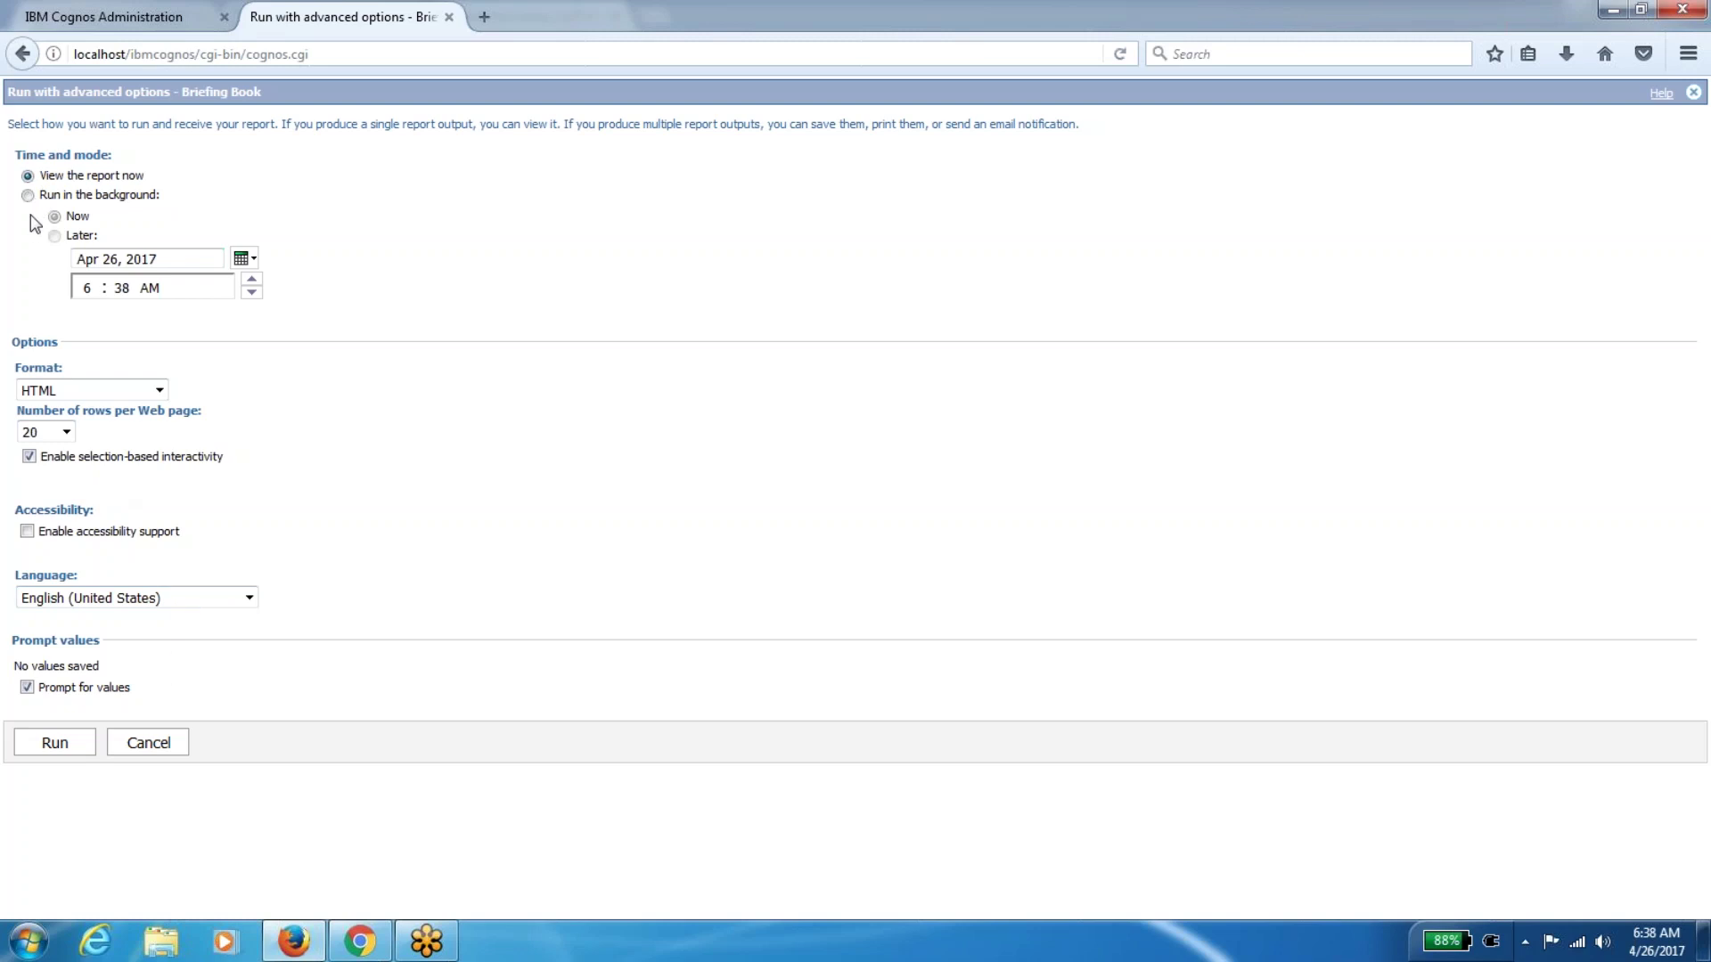
Request an immediate background run of Briefing Book with Excel 2007 as the only output format instead of HTML
{"action": "left_click", "coordinate": [28, 196]}
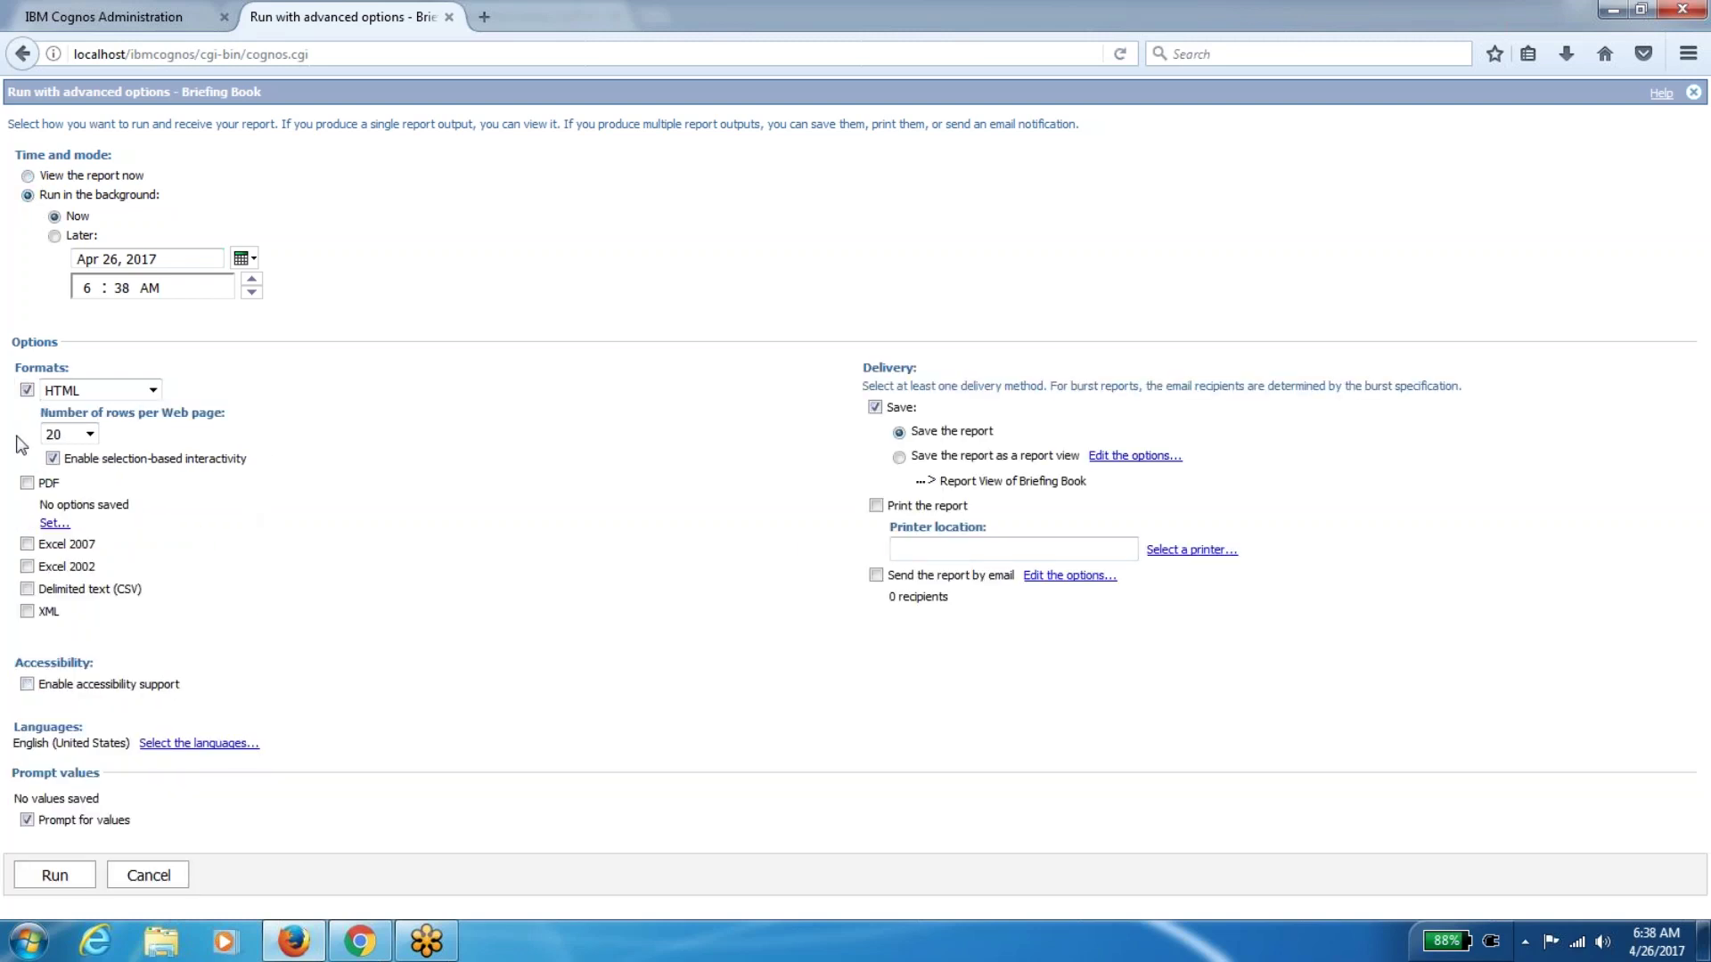
{"action": "left_click", "coordinate": [27, 391]}
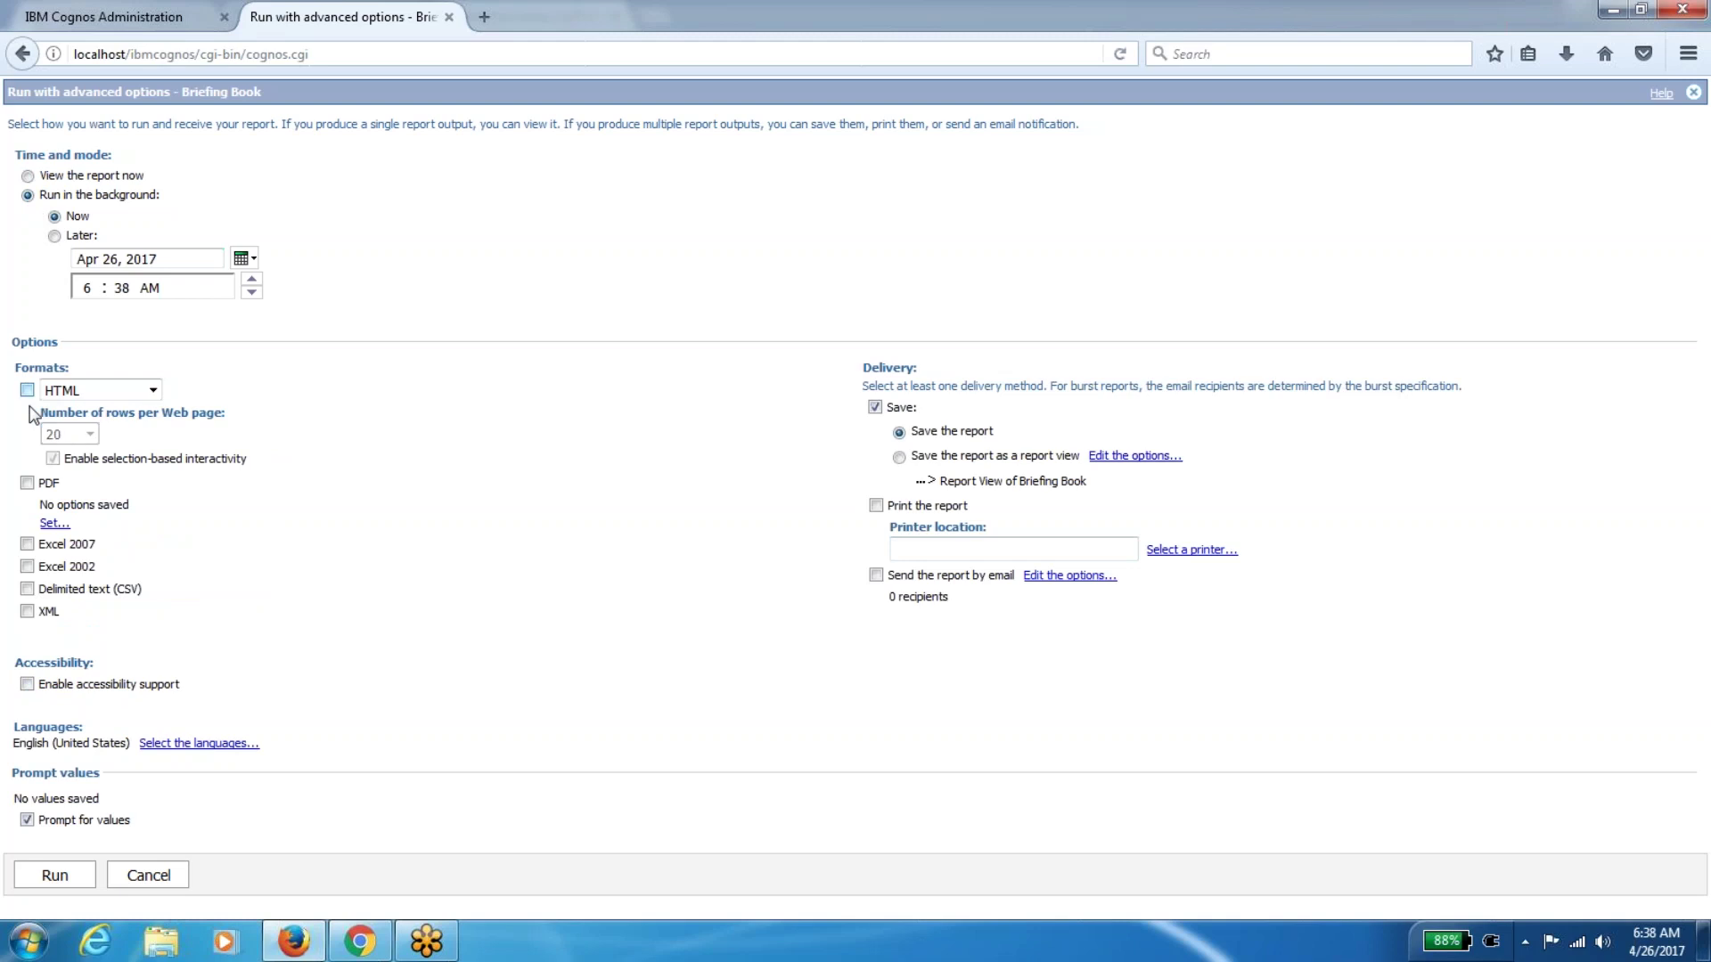
{"action": "left_click", "coordinate": [26, 545]}
{"action": "left_click", "coordinate": [54, 879]}
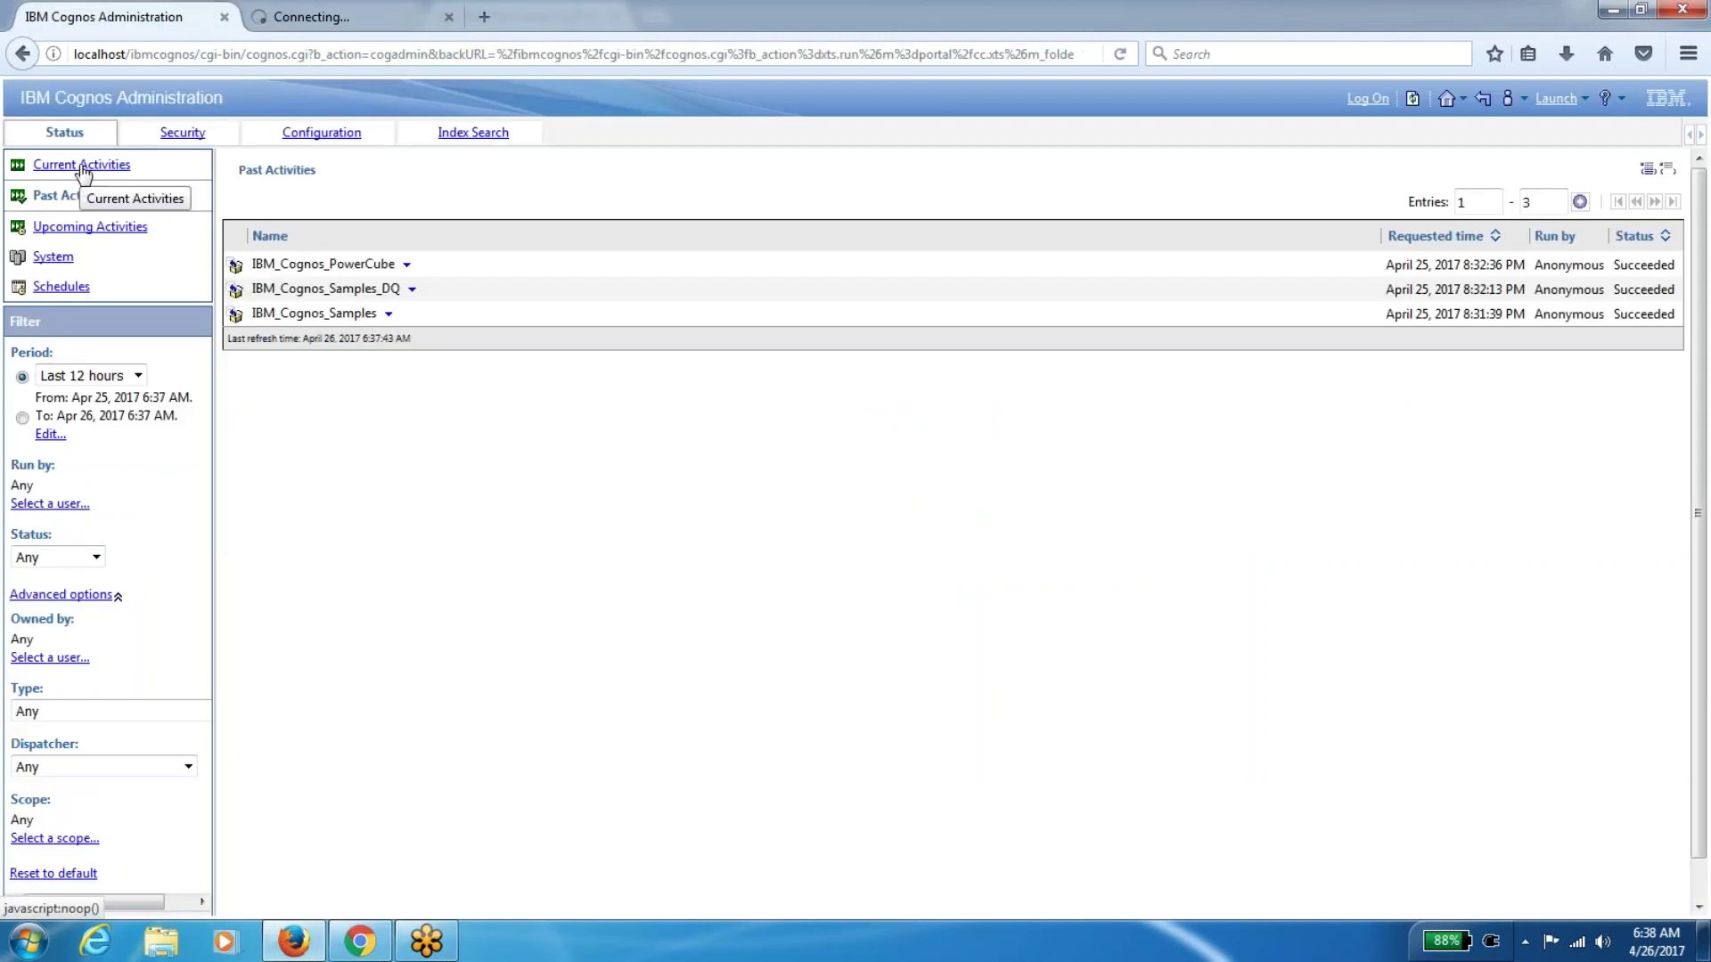
Open the current background activities in IBM Cognos Administration and refresh the list repeatedly
{"action": "left_click", "coordinate": [83, 165]}
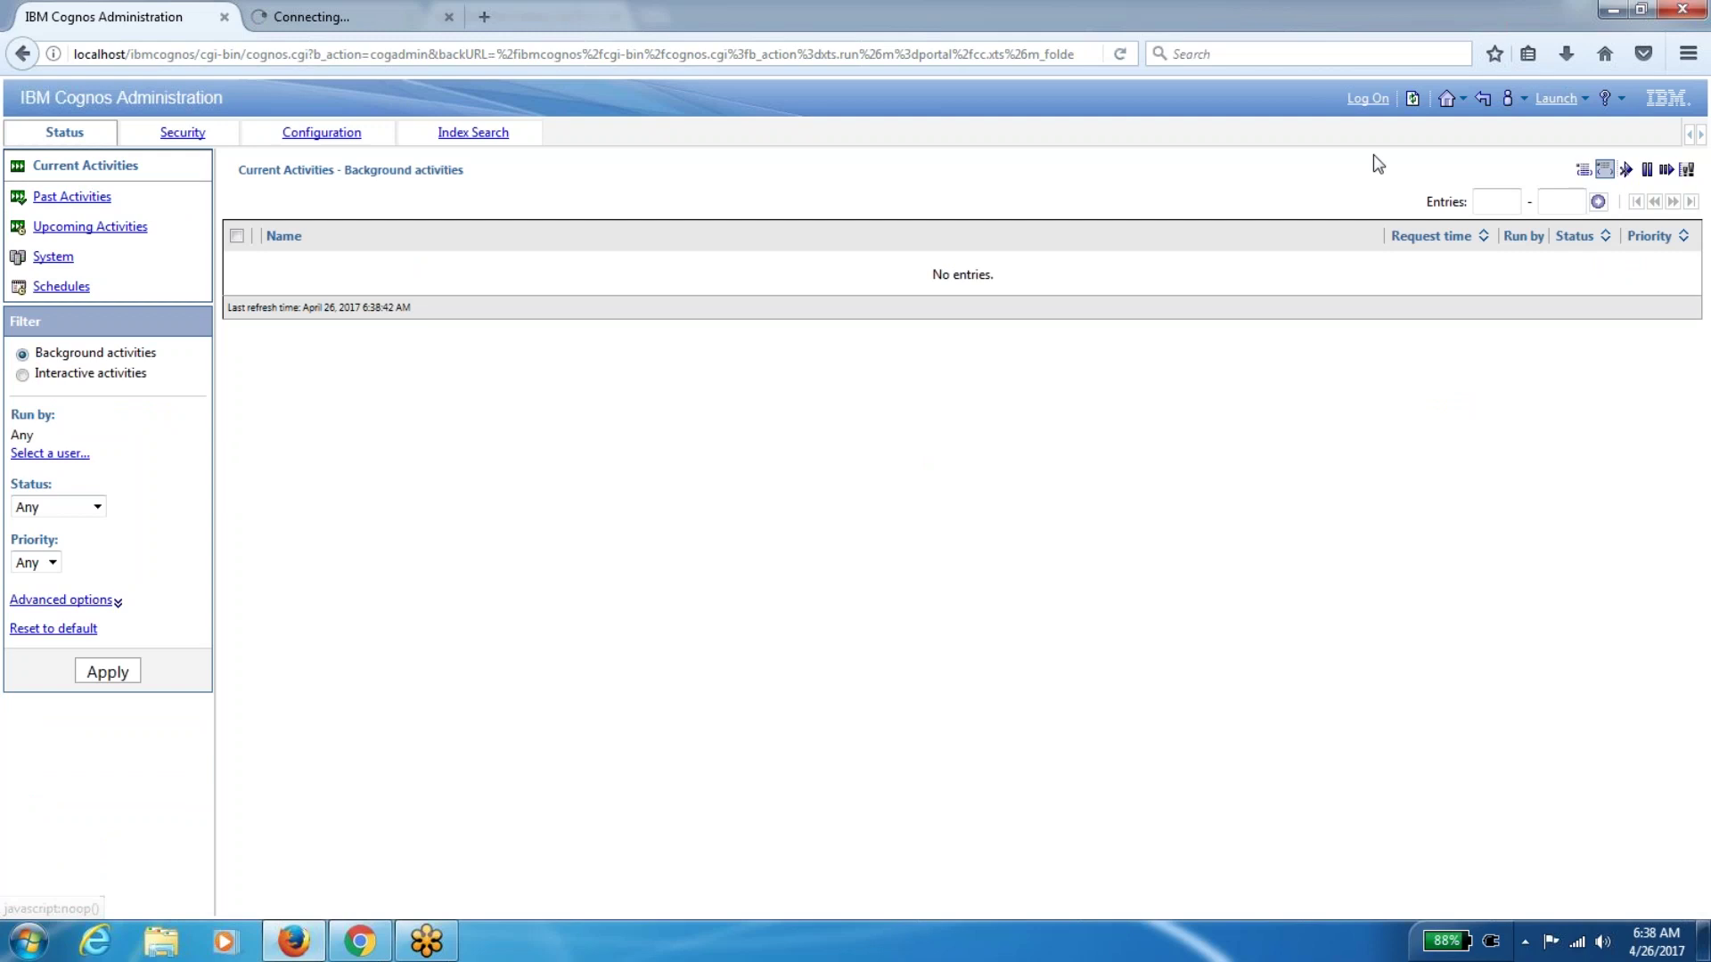
{"action": "left_click", "coordinate": [1413, 99]}
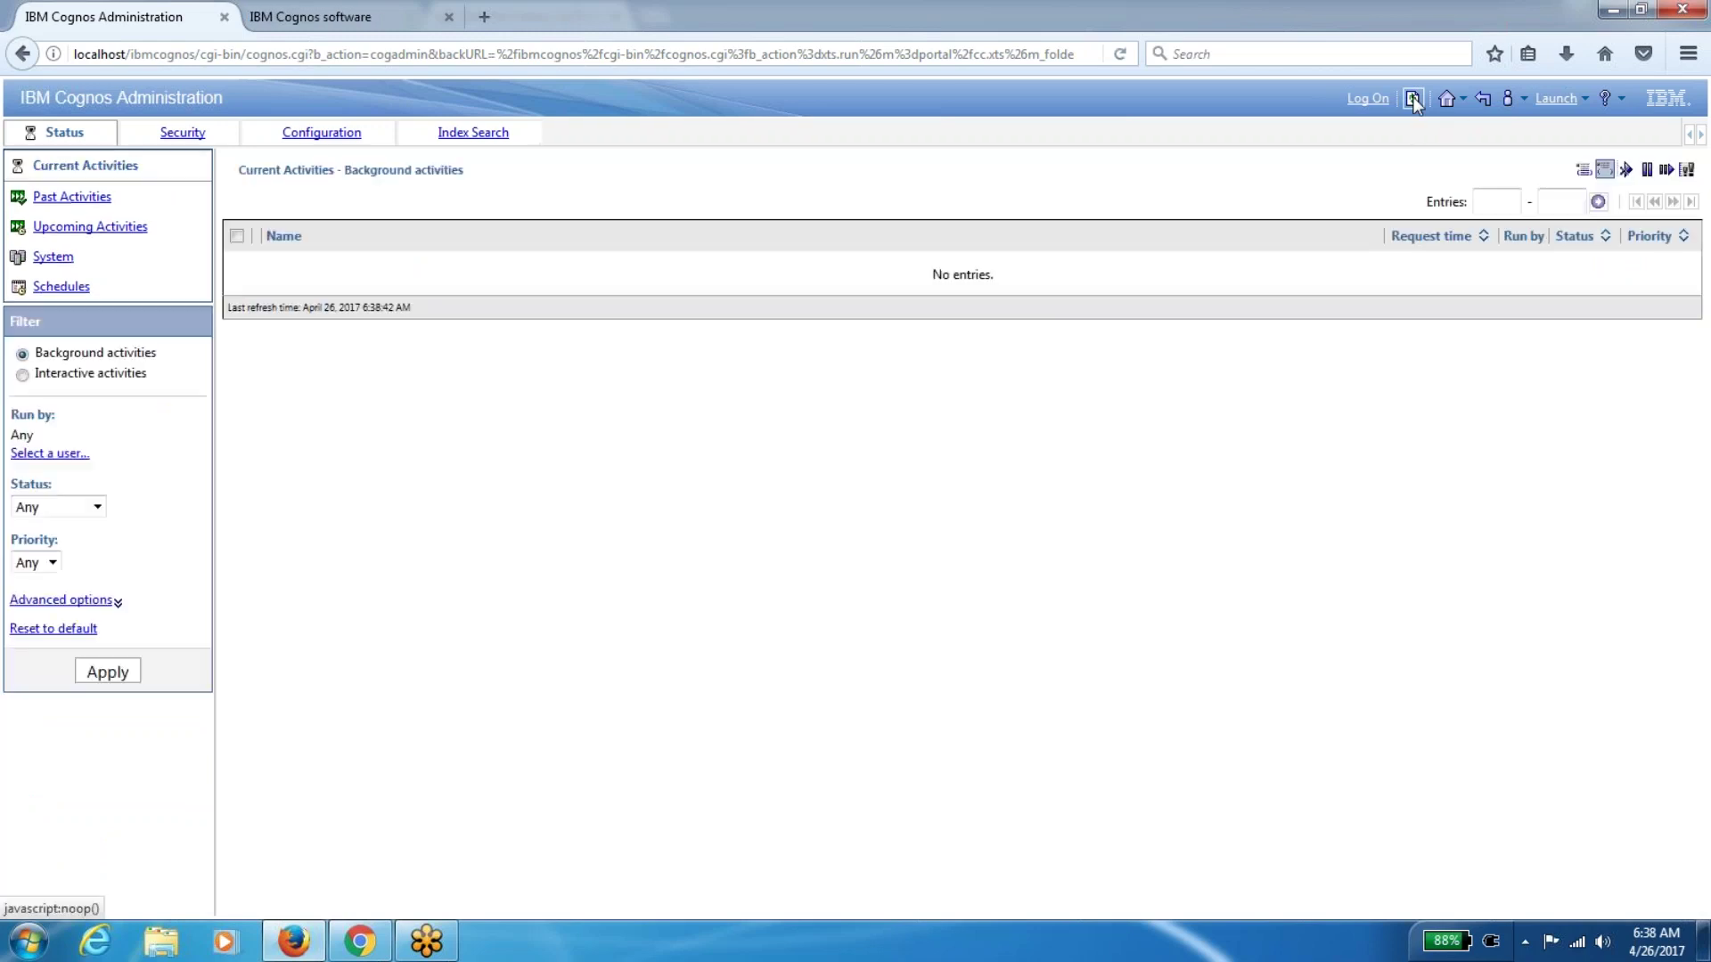
{"action": "left_click", "coordinate": [1413, 98]}
{"action": "left_click", "coordinate": [1413, 99]}
{"action": "left_click", "coordinate": [1413, 99]}
{"action": "left_click", "coordinate": [1413, 99]}
Confirm the pending Briefing Book background run, and return to the current activities to refresh the list
{"action": "left_click", "coordinate": [325, 17]}
{"action": "left_click", "coordinate": [61, 369]}
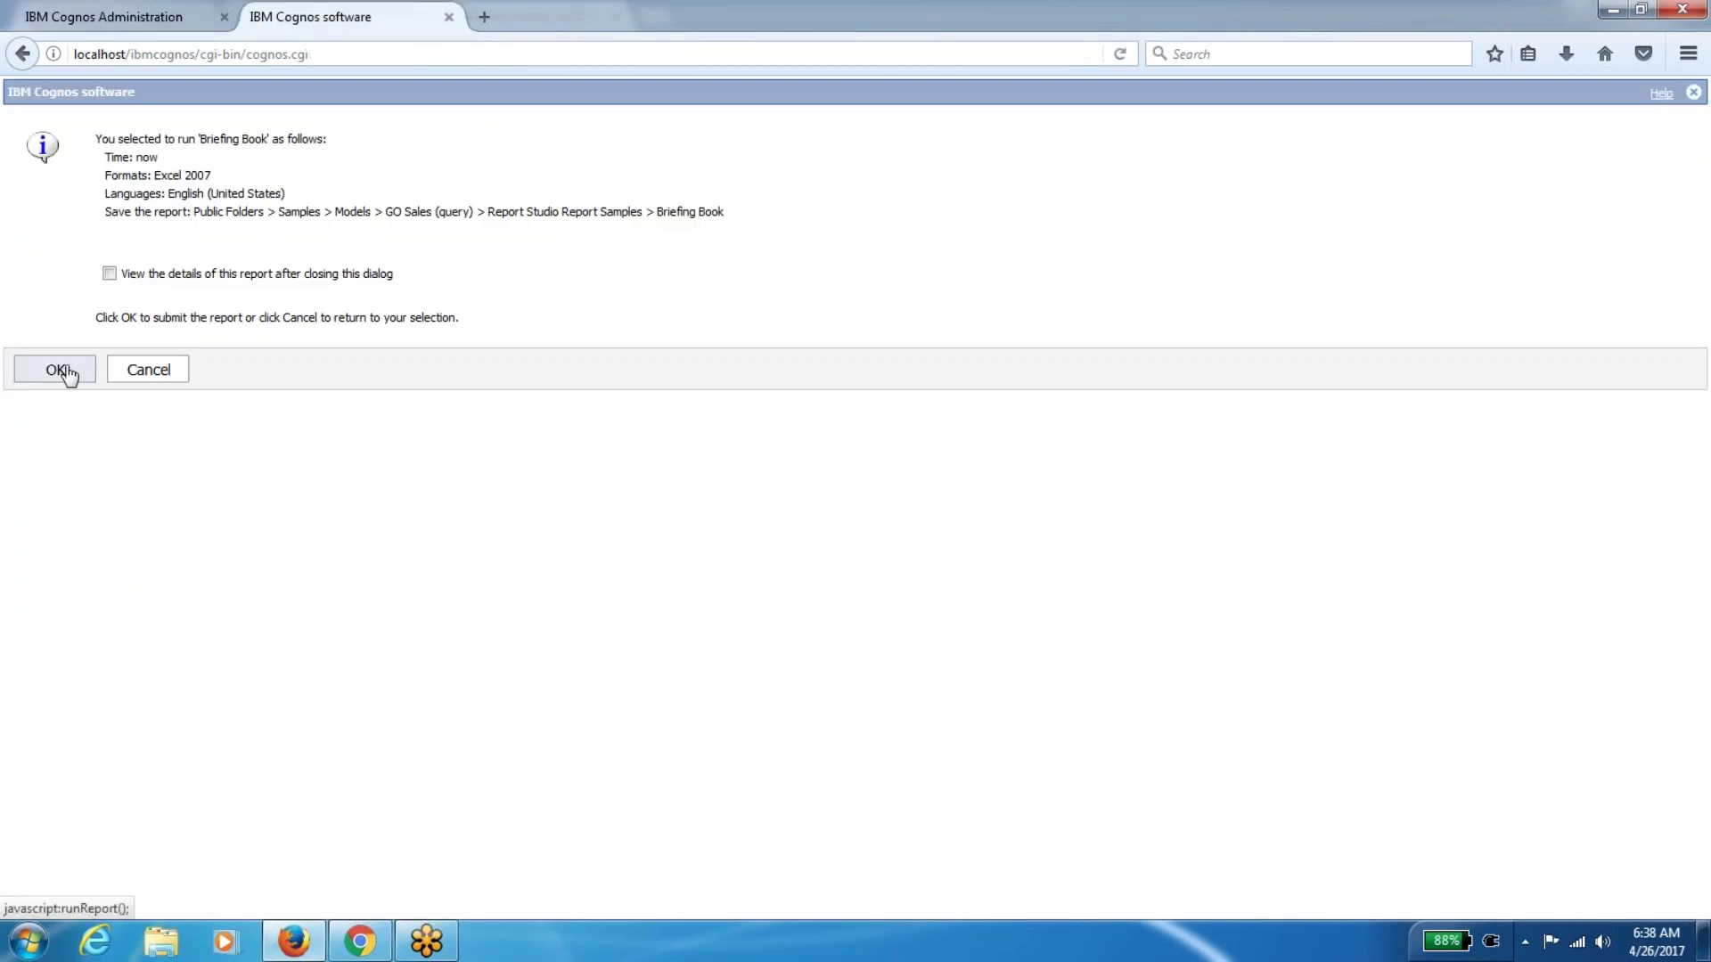
{"action": "left_click", "coordinate": [164, 3]}
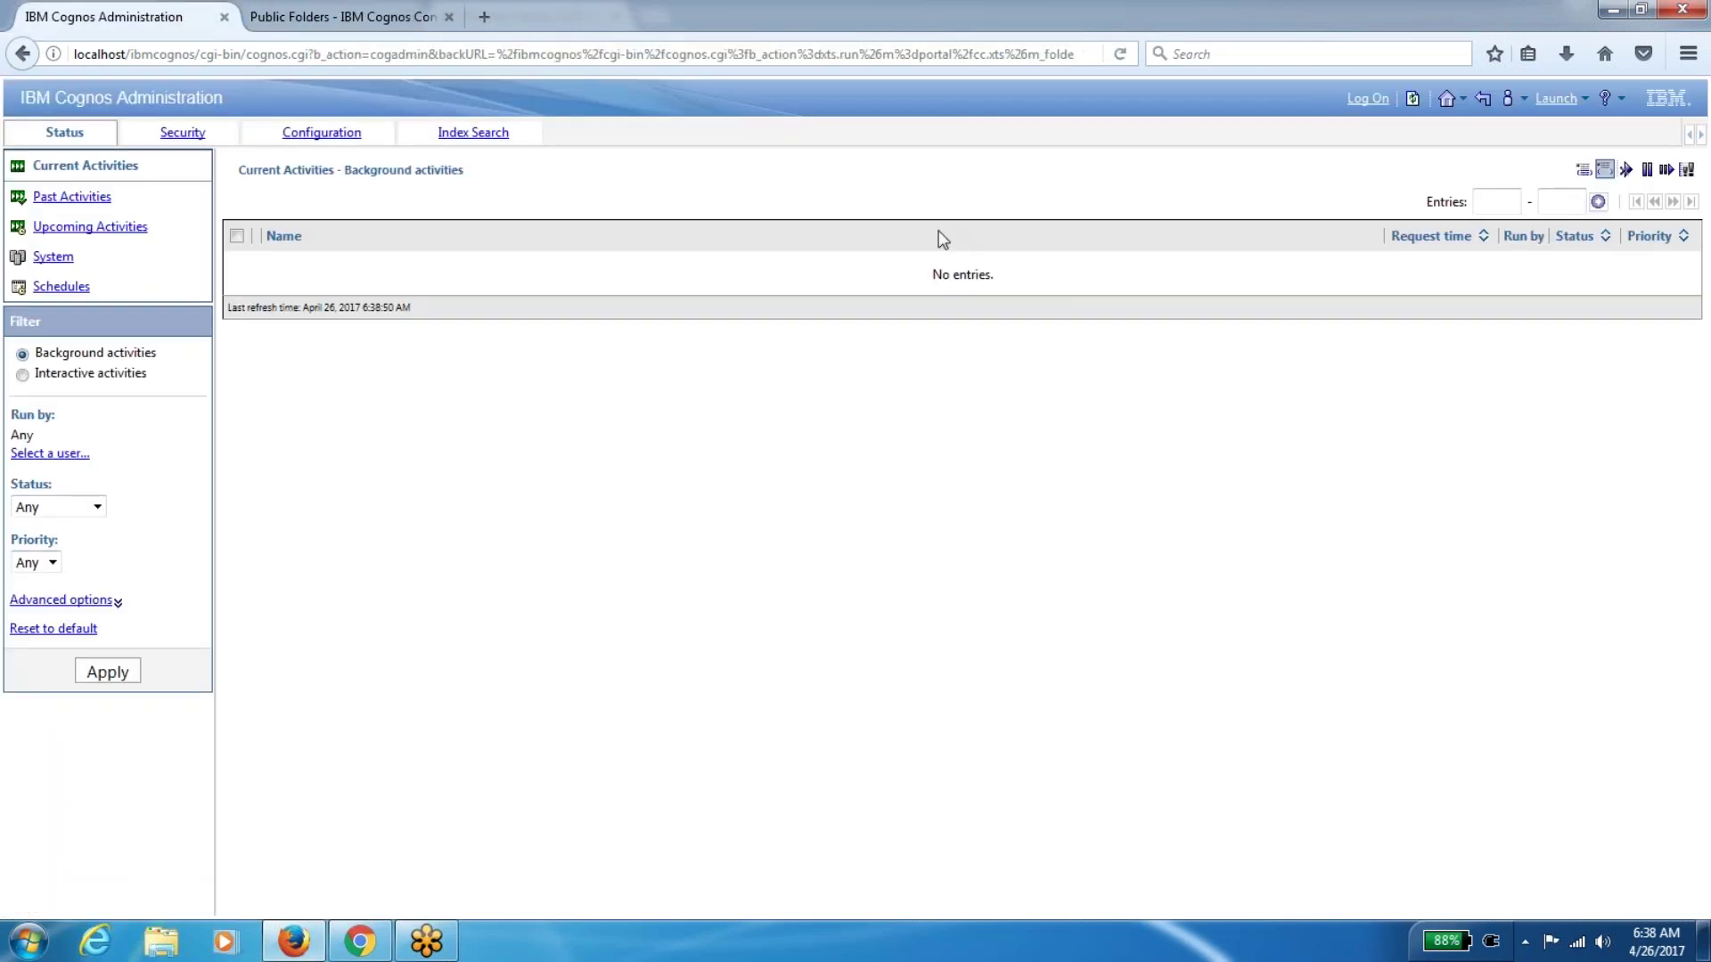
{"action": "left_click", "coordinate": [1405, 101]}
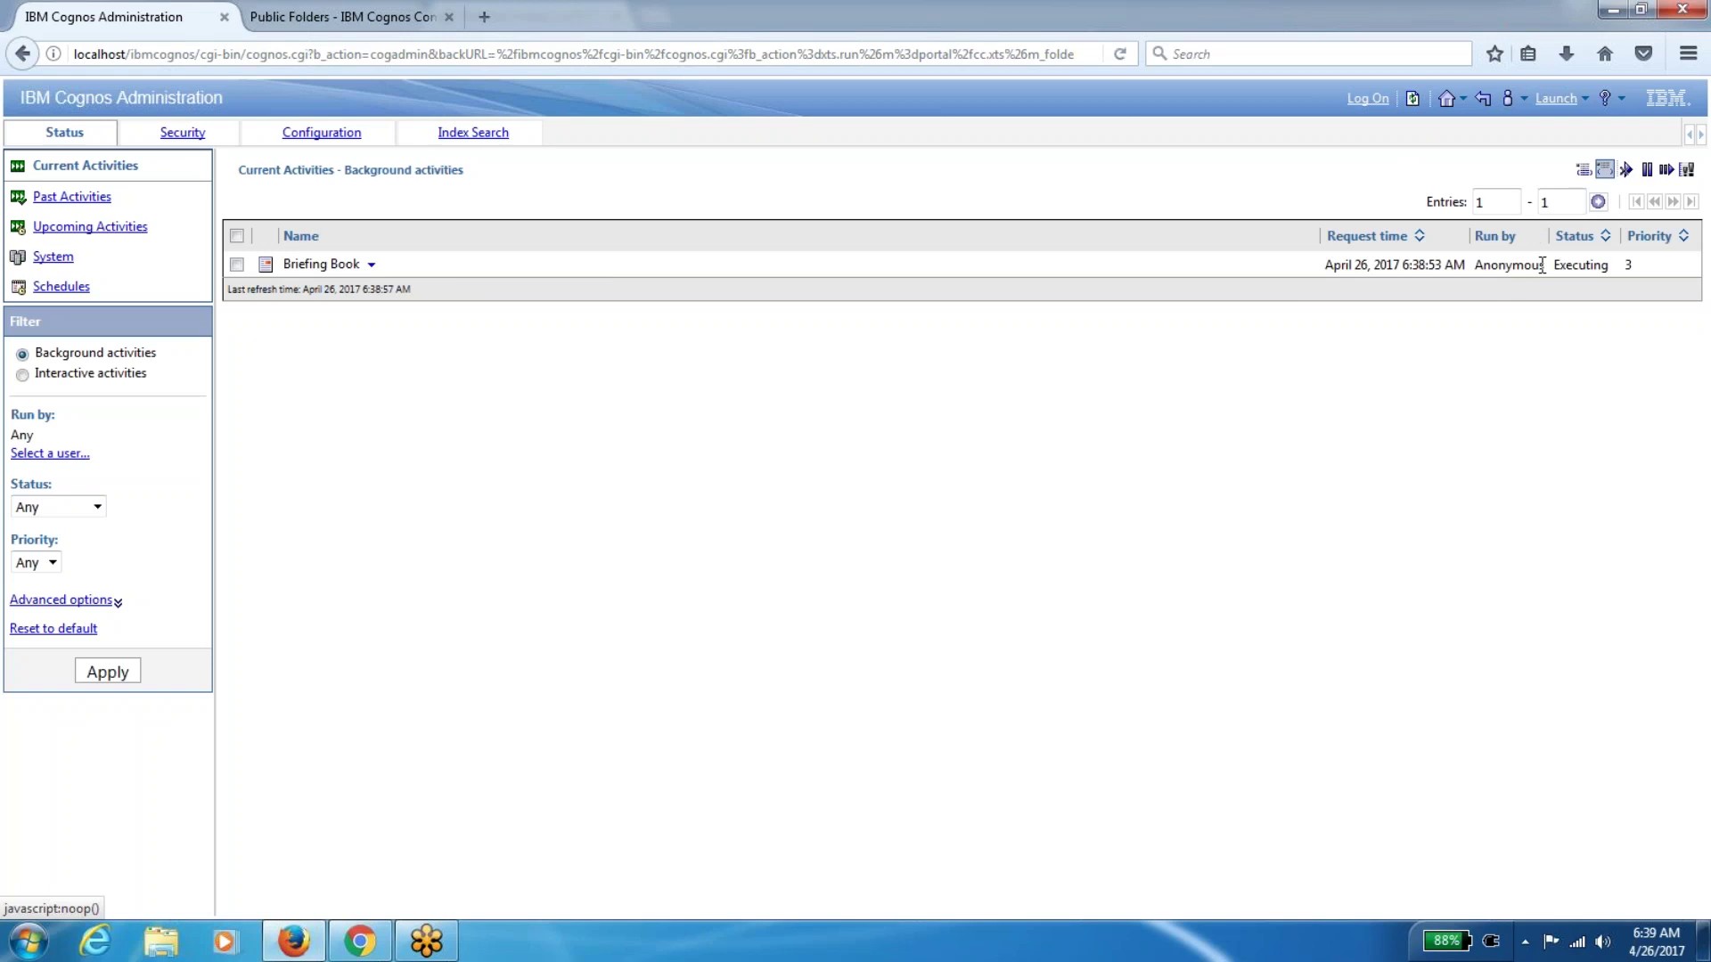
Keep refreshing the current background activities to monitor the Briefing Book run, glancing at its Public Folders listing in between
{"action": "left_click", "coordinate": [1413, 100]}
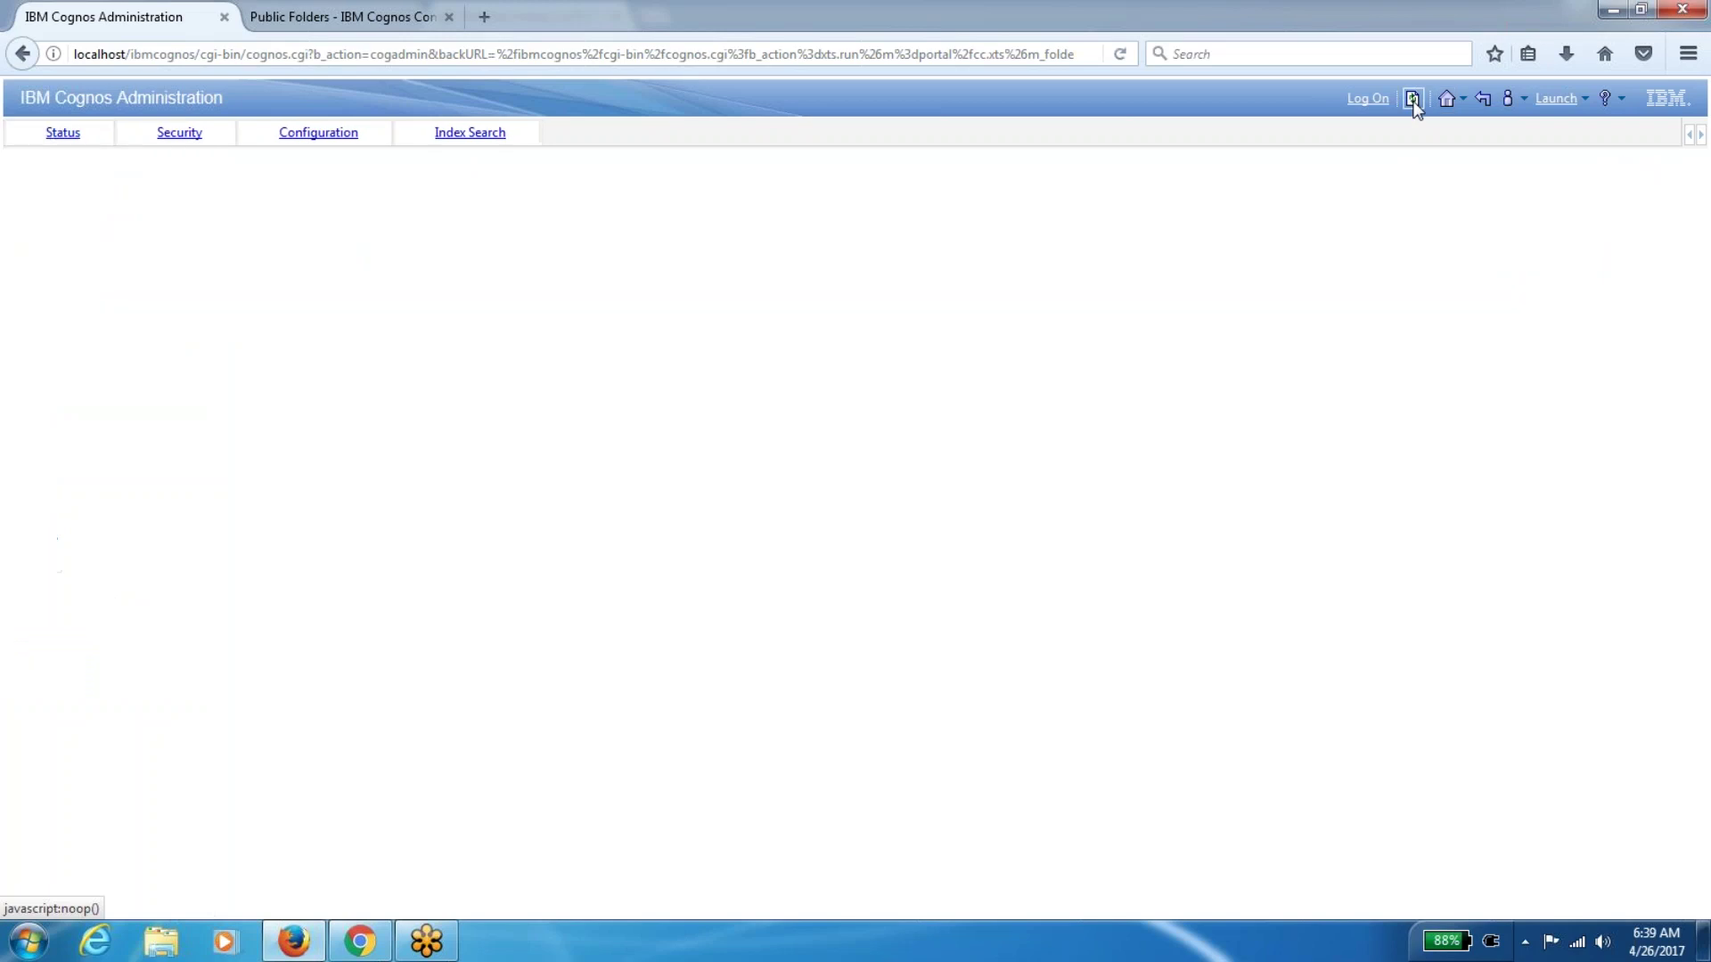
{"action": "left_click", "coordinate": [1413, 99]}
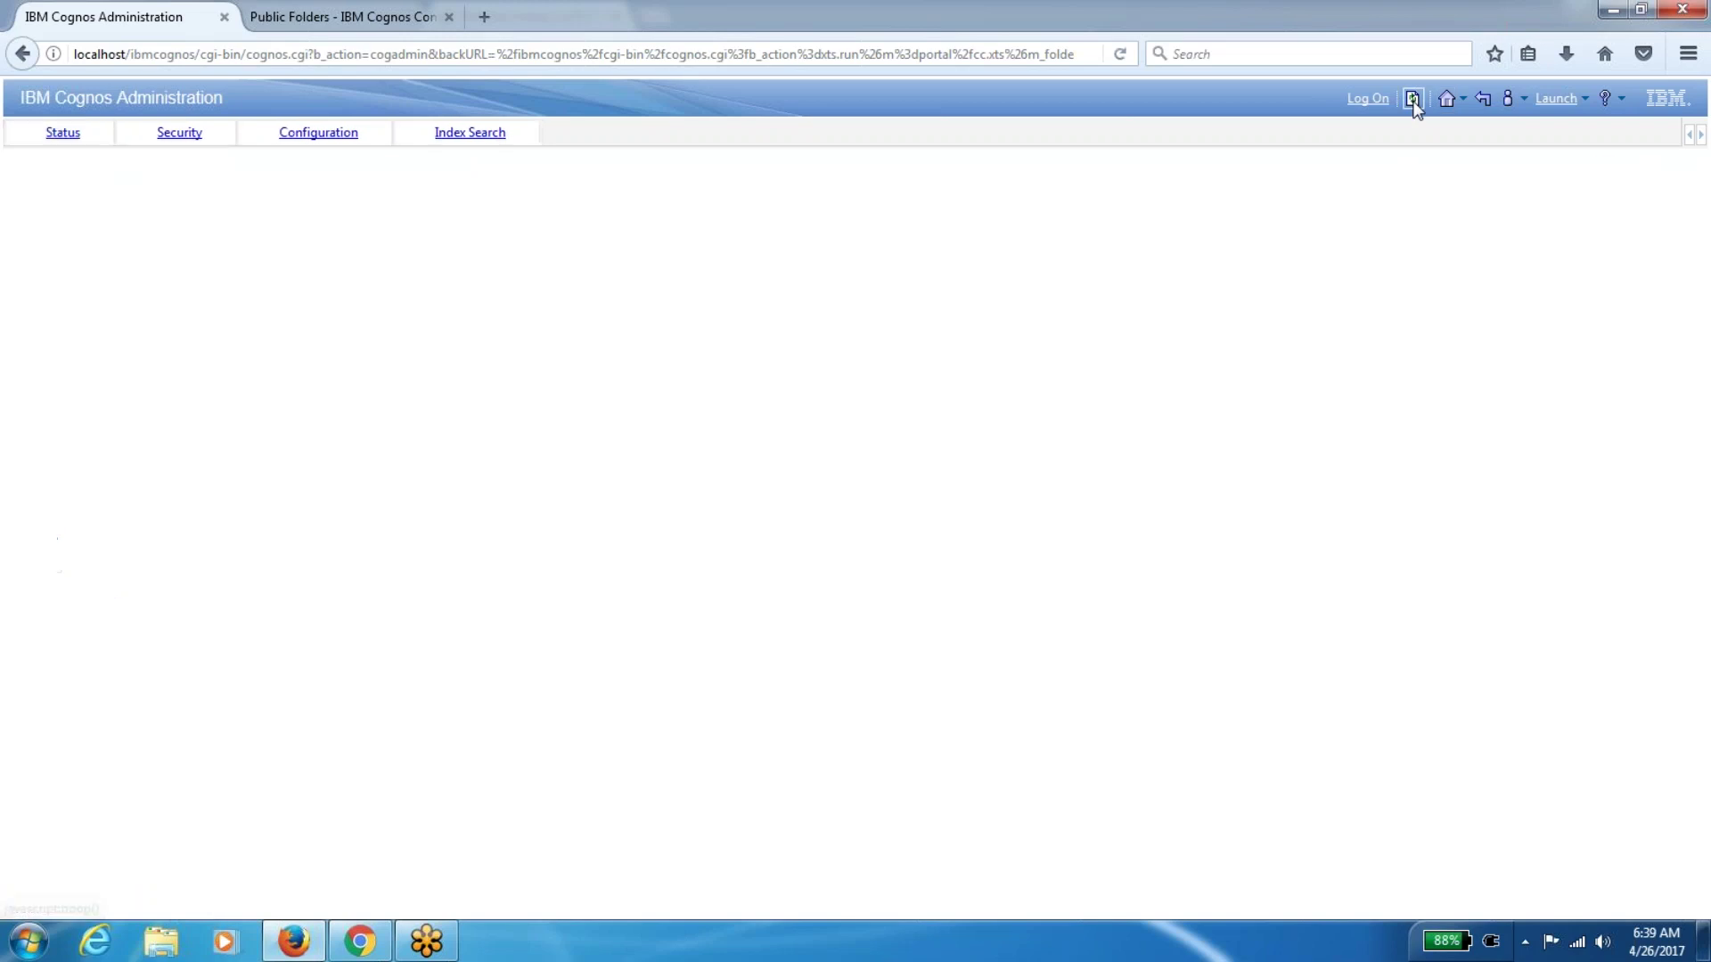
{"action": "left_click", "coordinate": [1413, 100]}
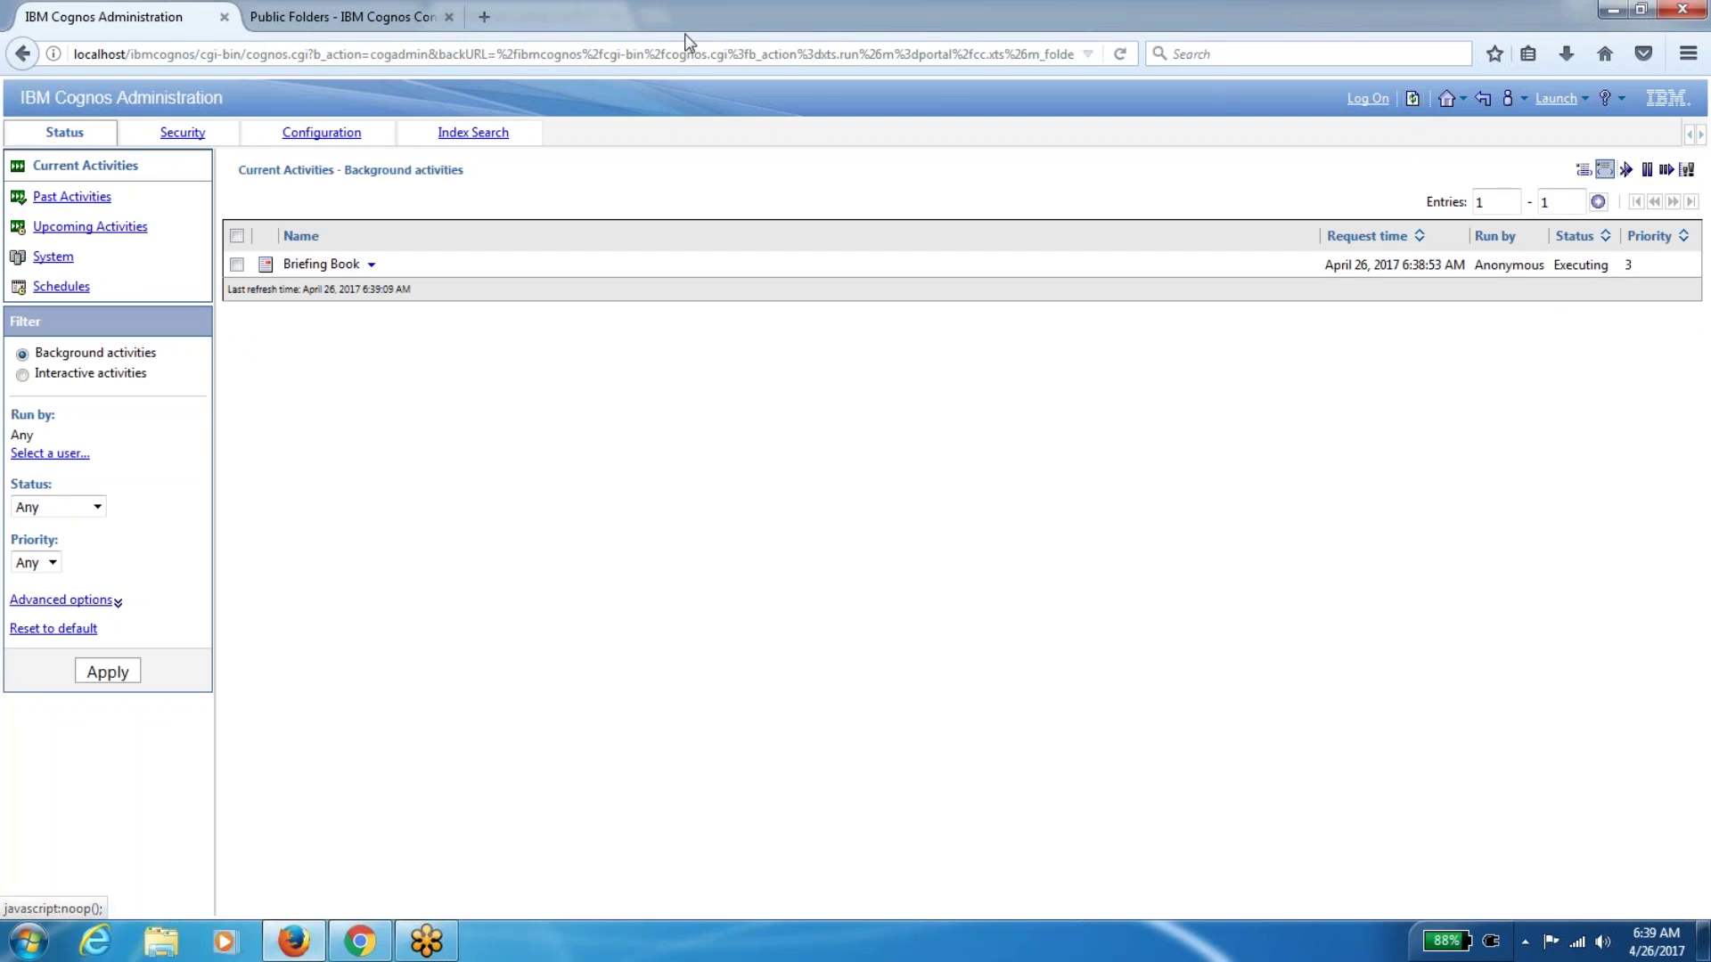
{"action": "left_click", "coordinate": [347, 18]}
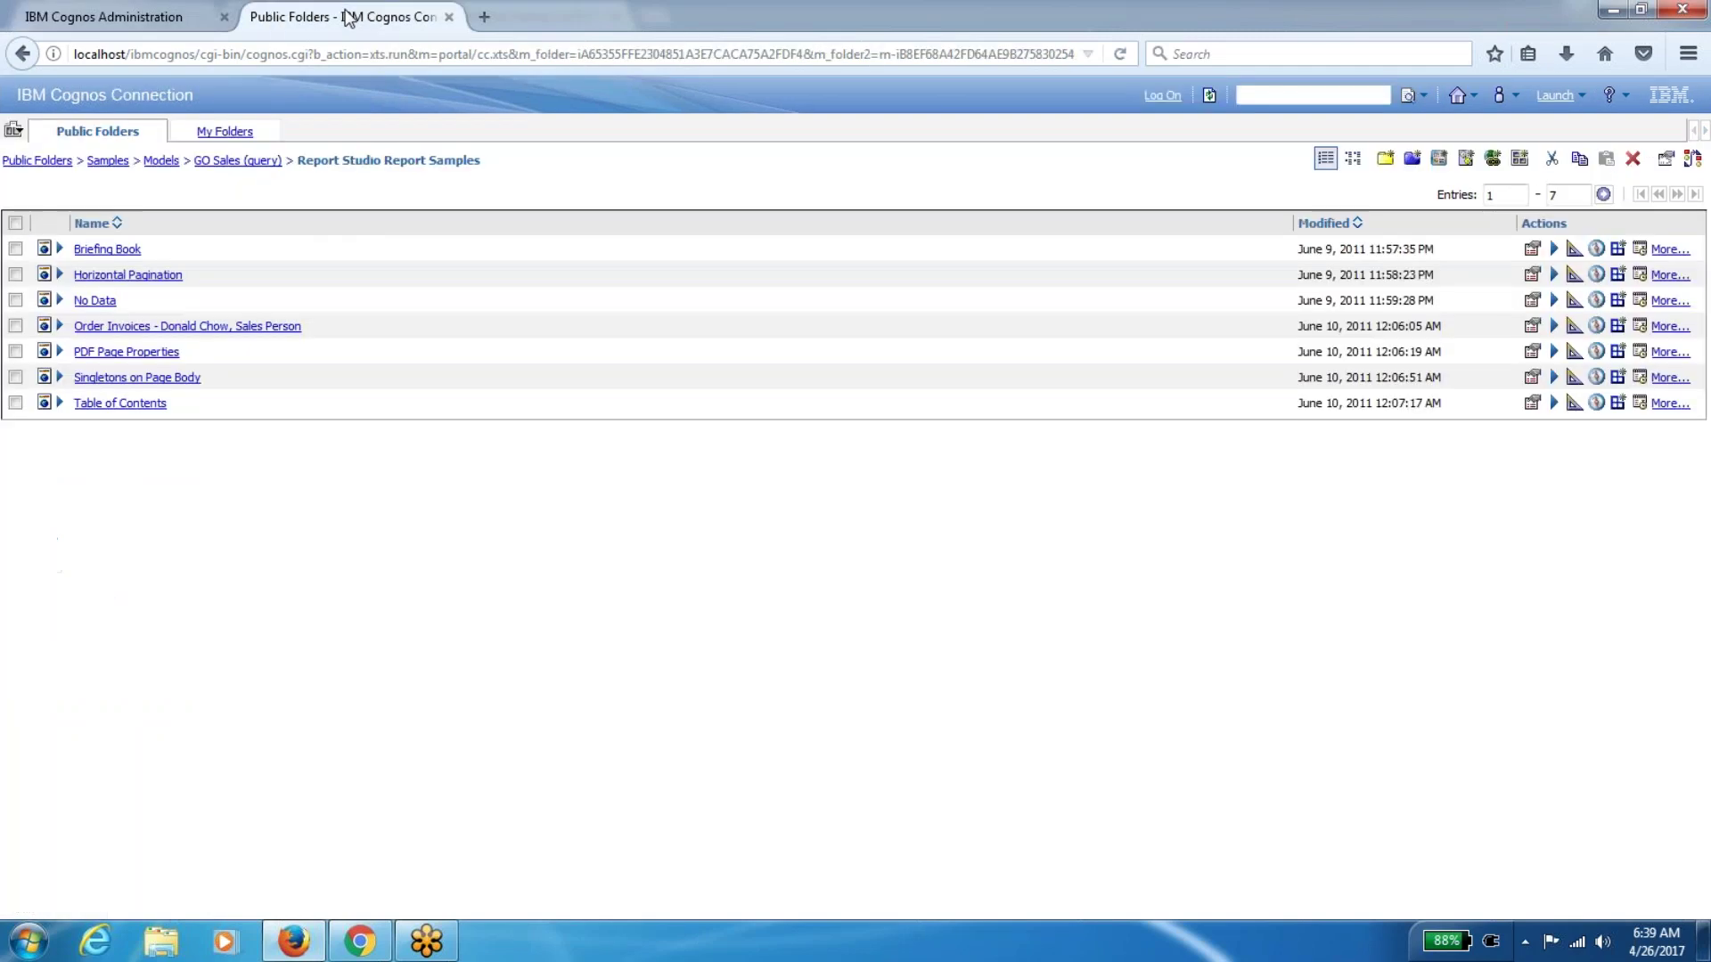
{"action": "left_click", "coordinate": [134, 17]}
{"action": "left_click", "coordinate": [1415, 101]}
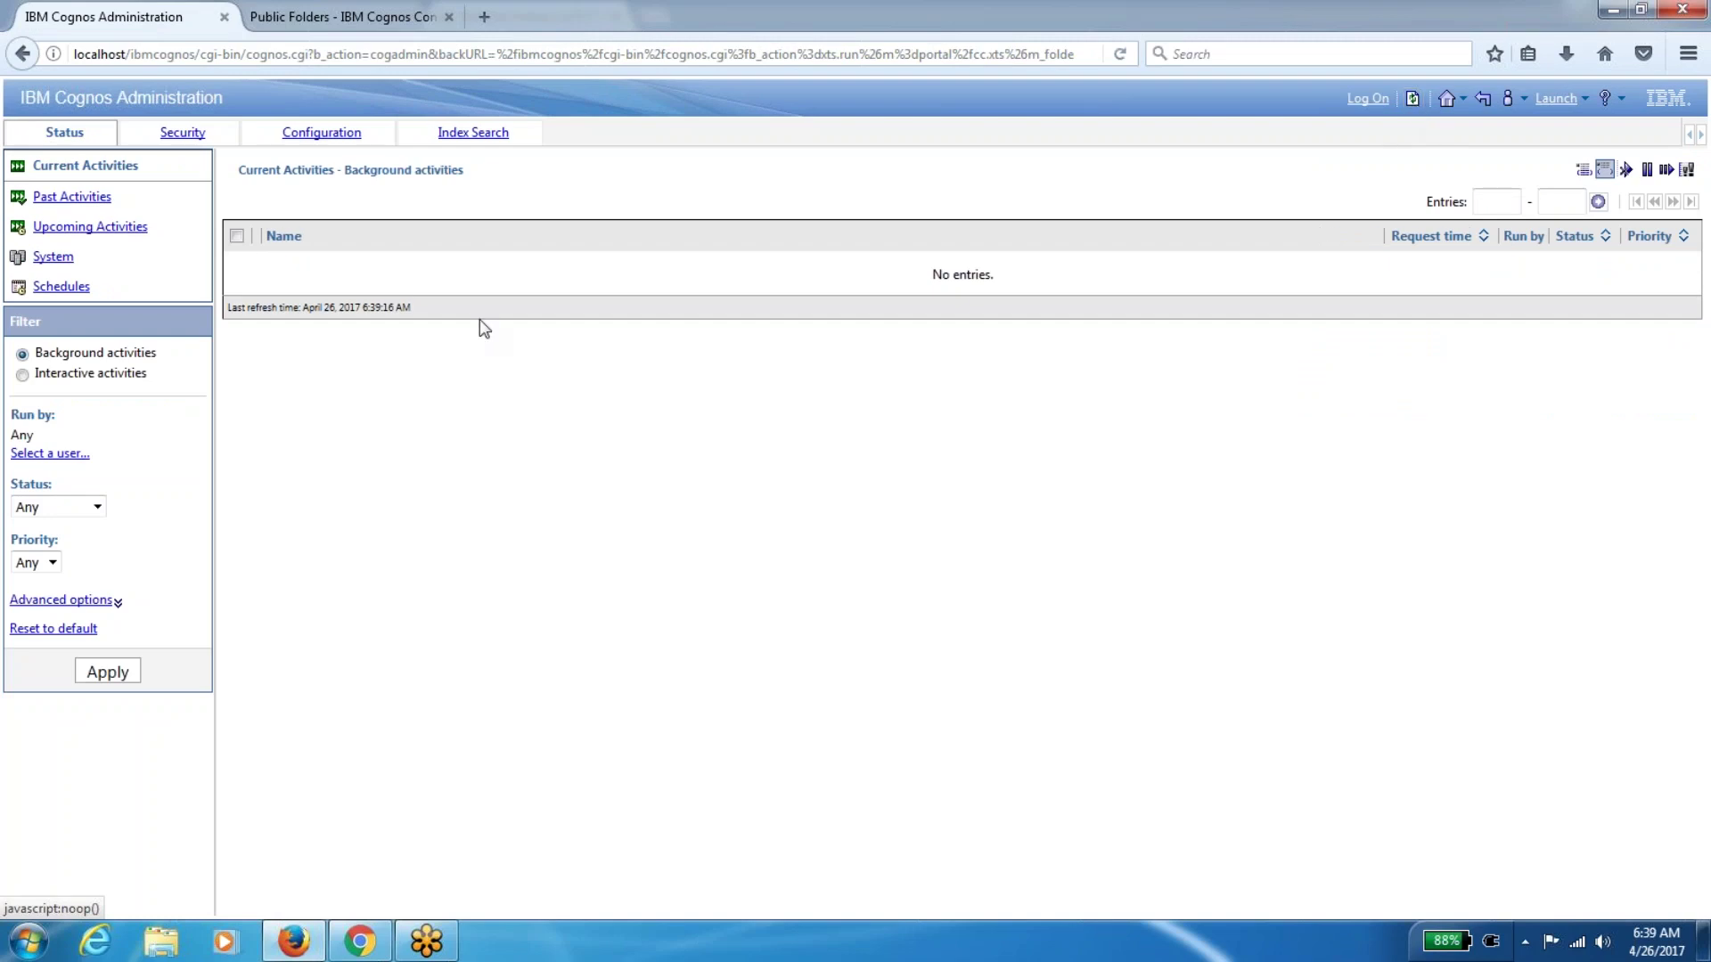
Open and refresh the past activities, view Briefing Book's run history, and check the available status filter options
{"action": "left_click", "coordinate": [76, 198]}
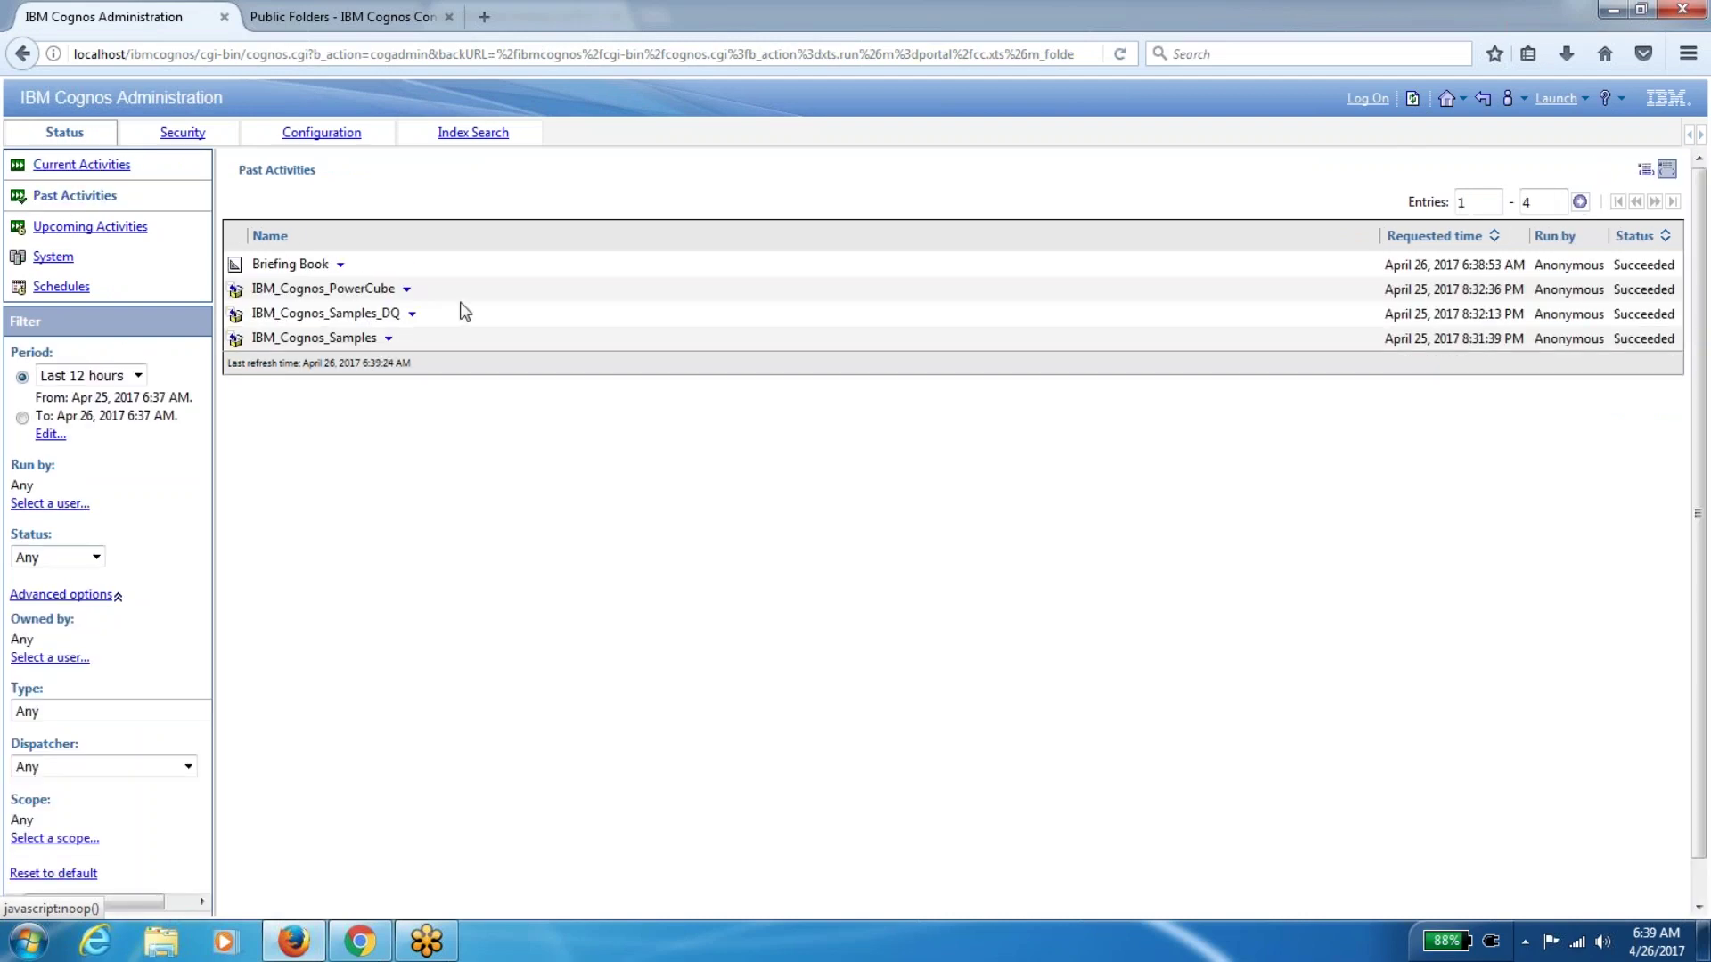
{"action": "left_click", "coordinate": [1412, 99]}
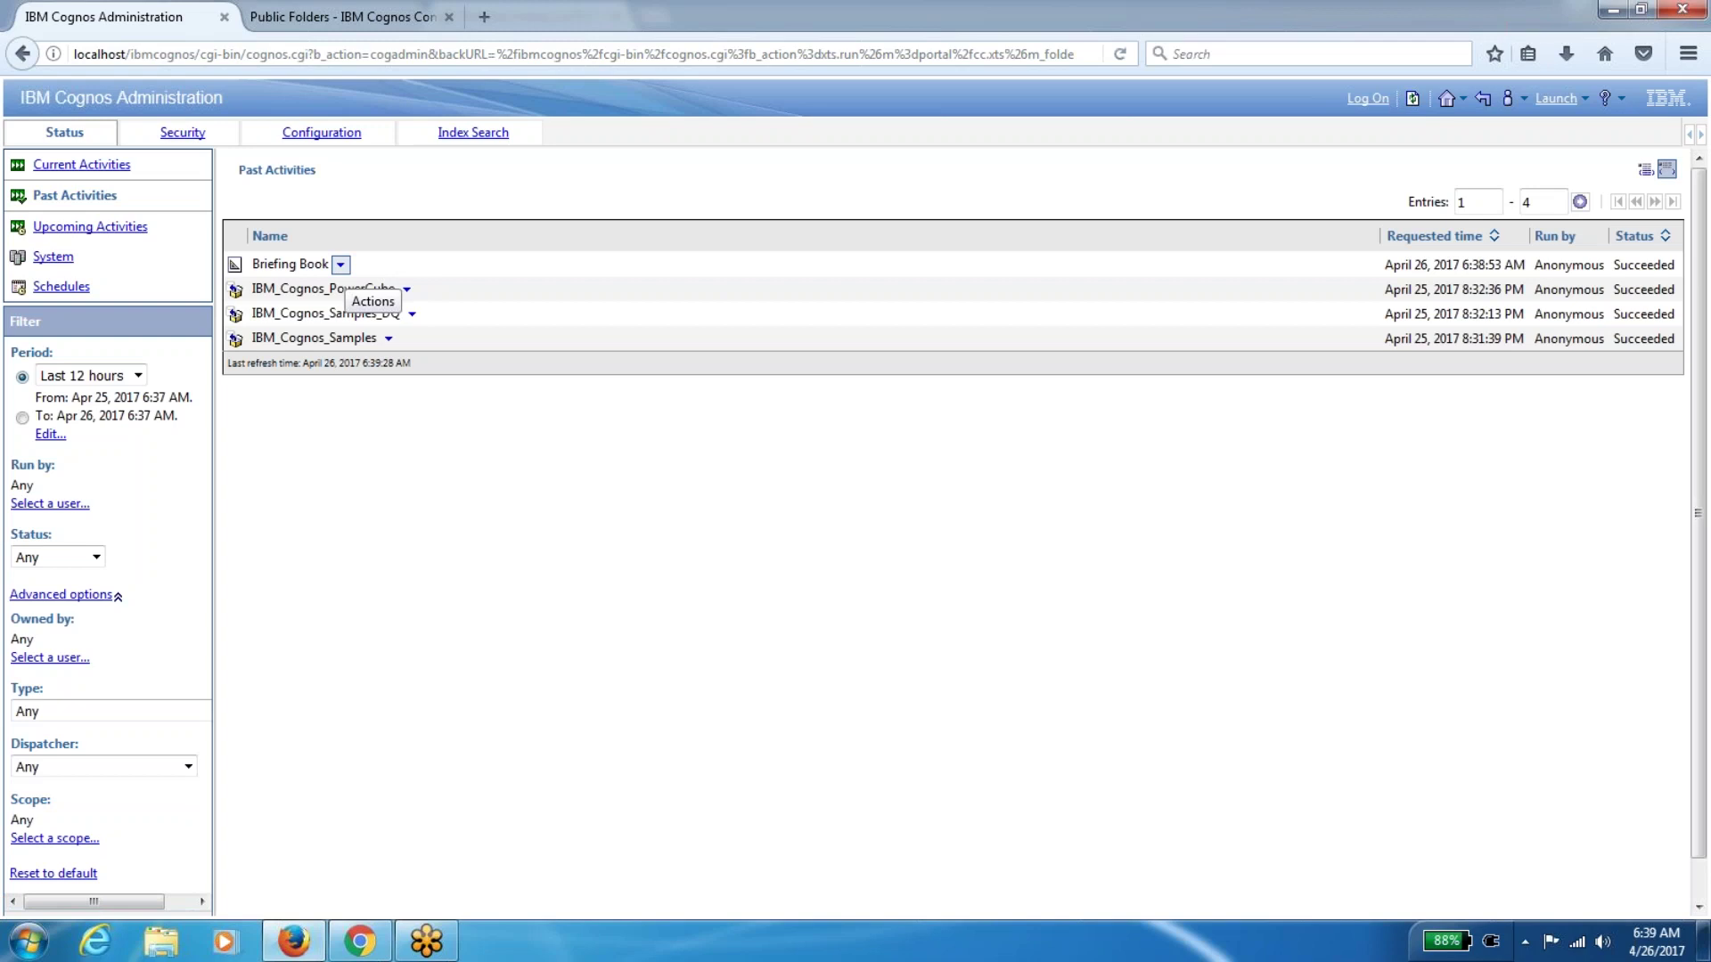
{"action": "left_click", "coordinate": [340, 264]}
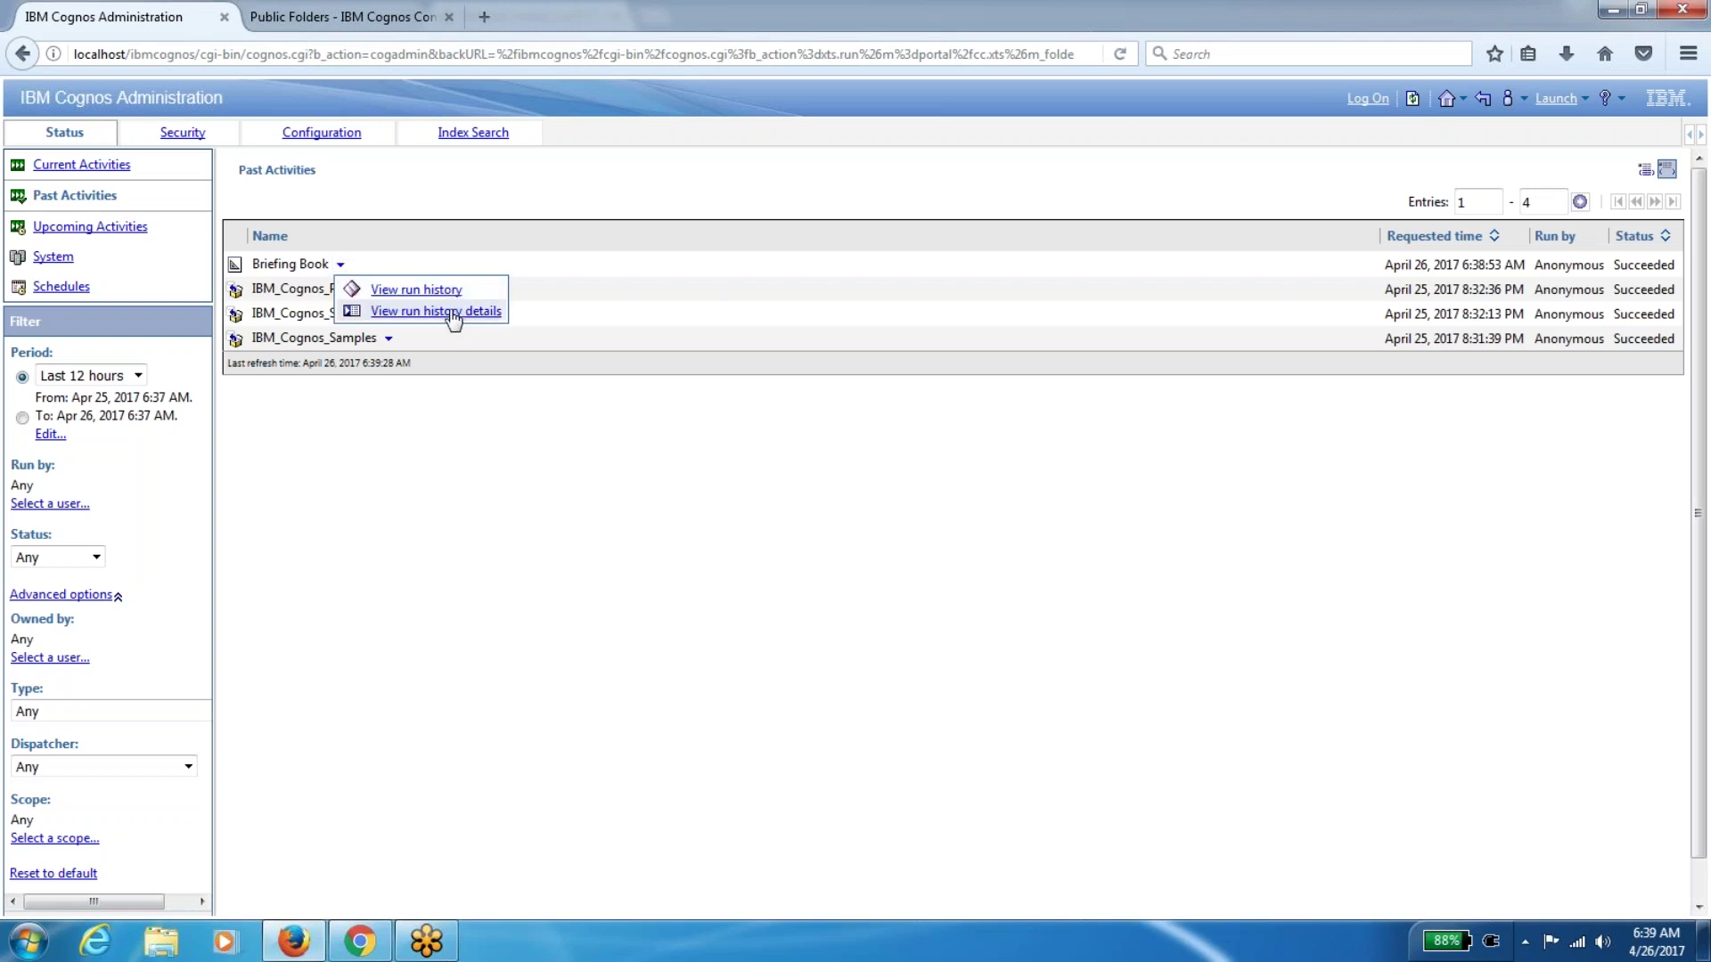
{"action": "left_click", "coordinate": [436, 294]}
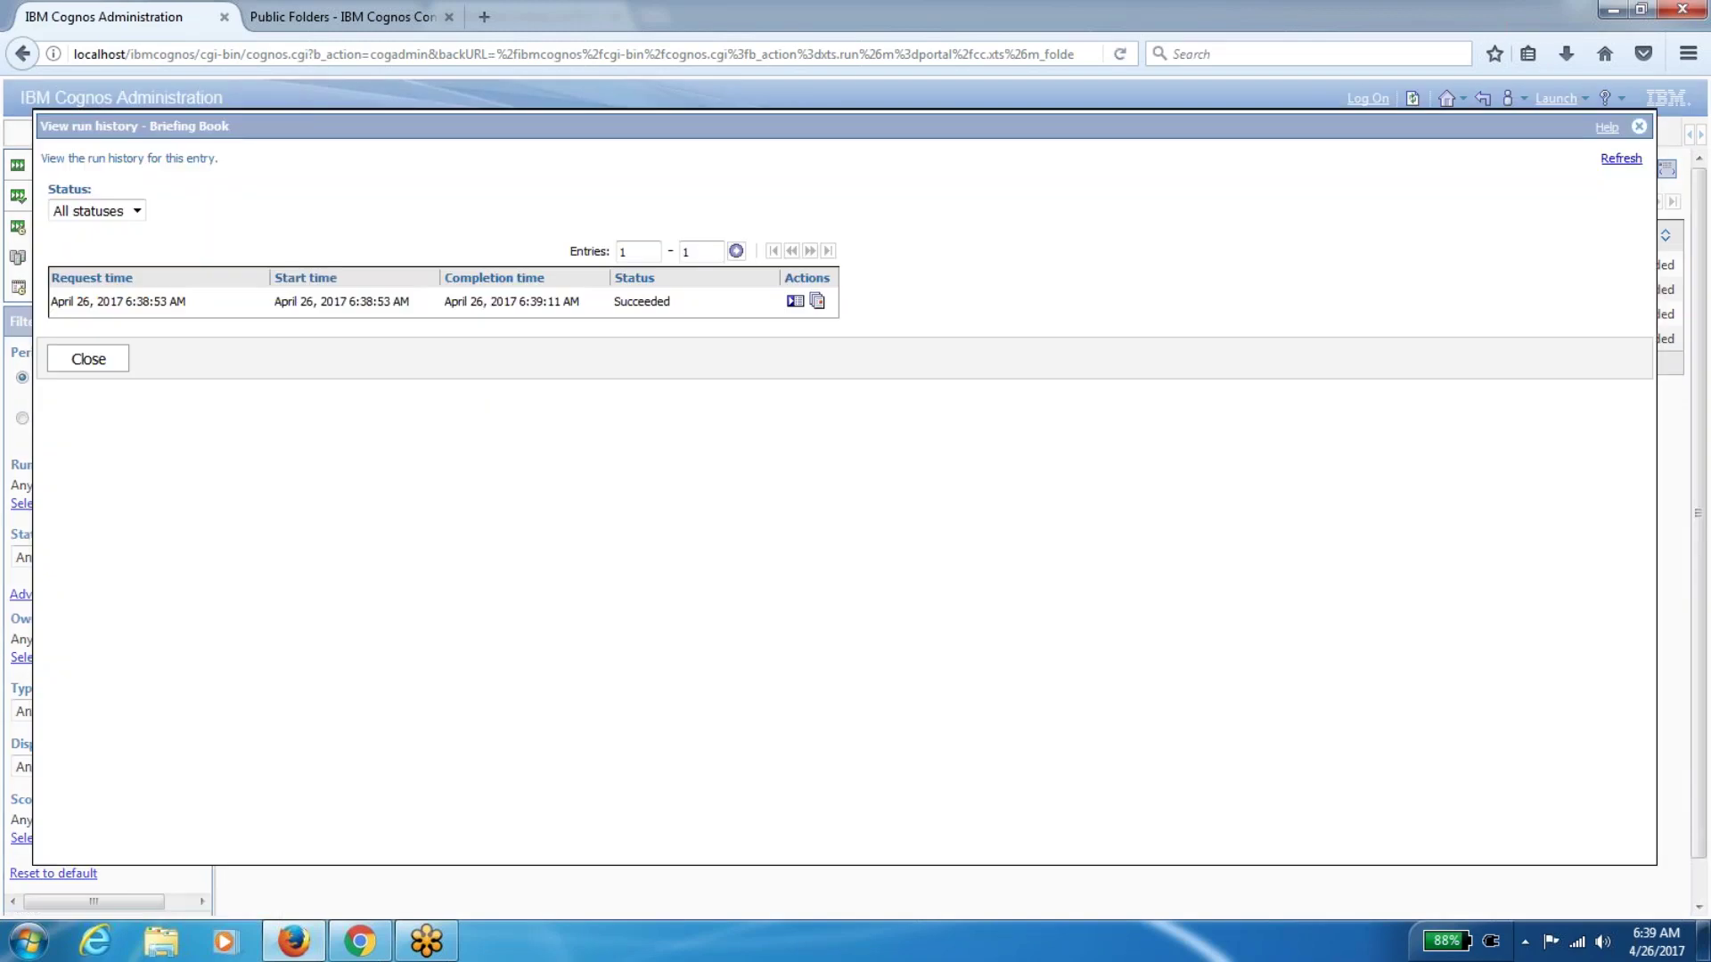
{"action": "left_click", "coordinate": [107, 214]}
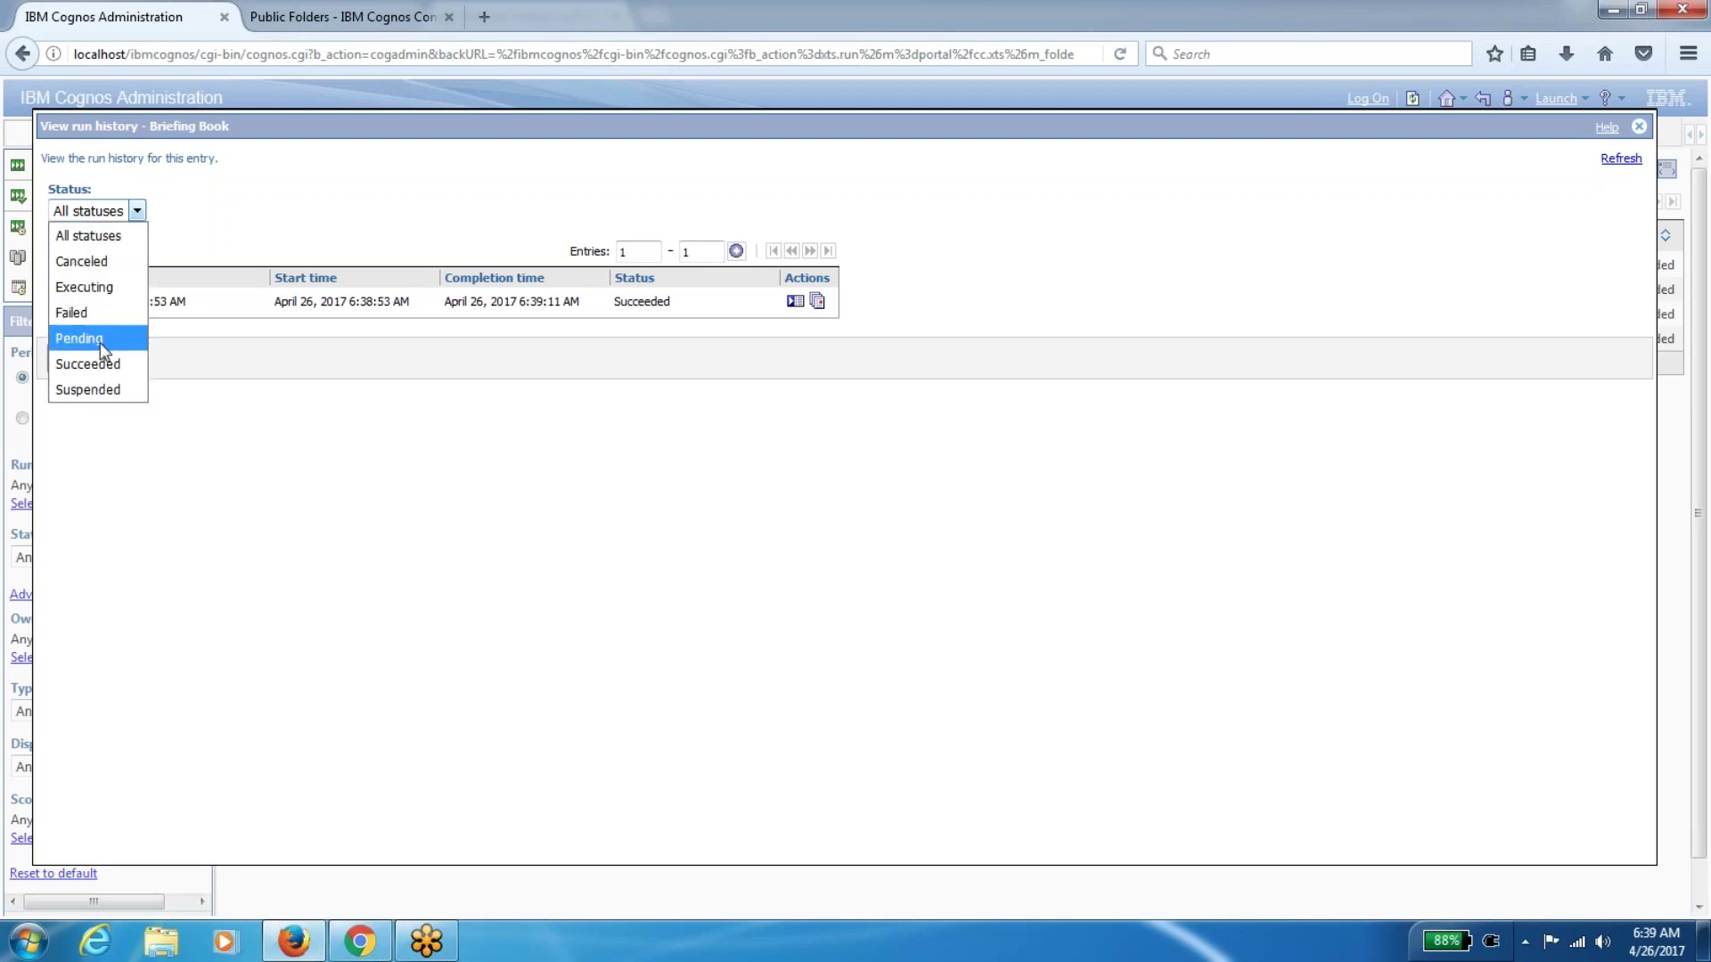
{"action": "left_click", "coordinate": [283, 477]}
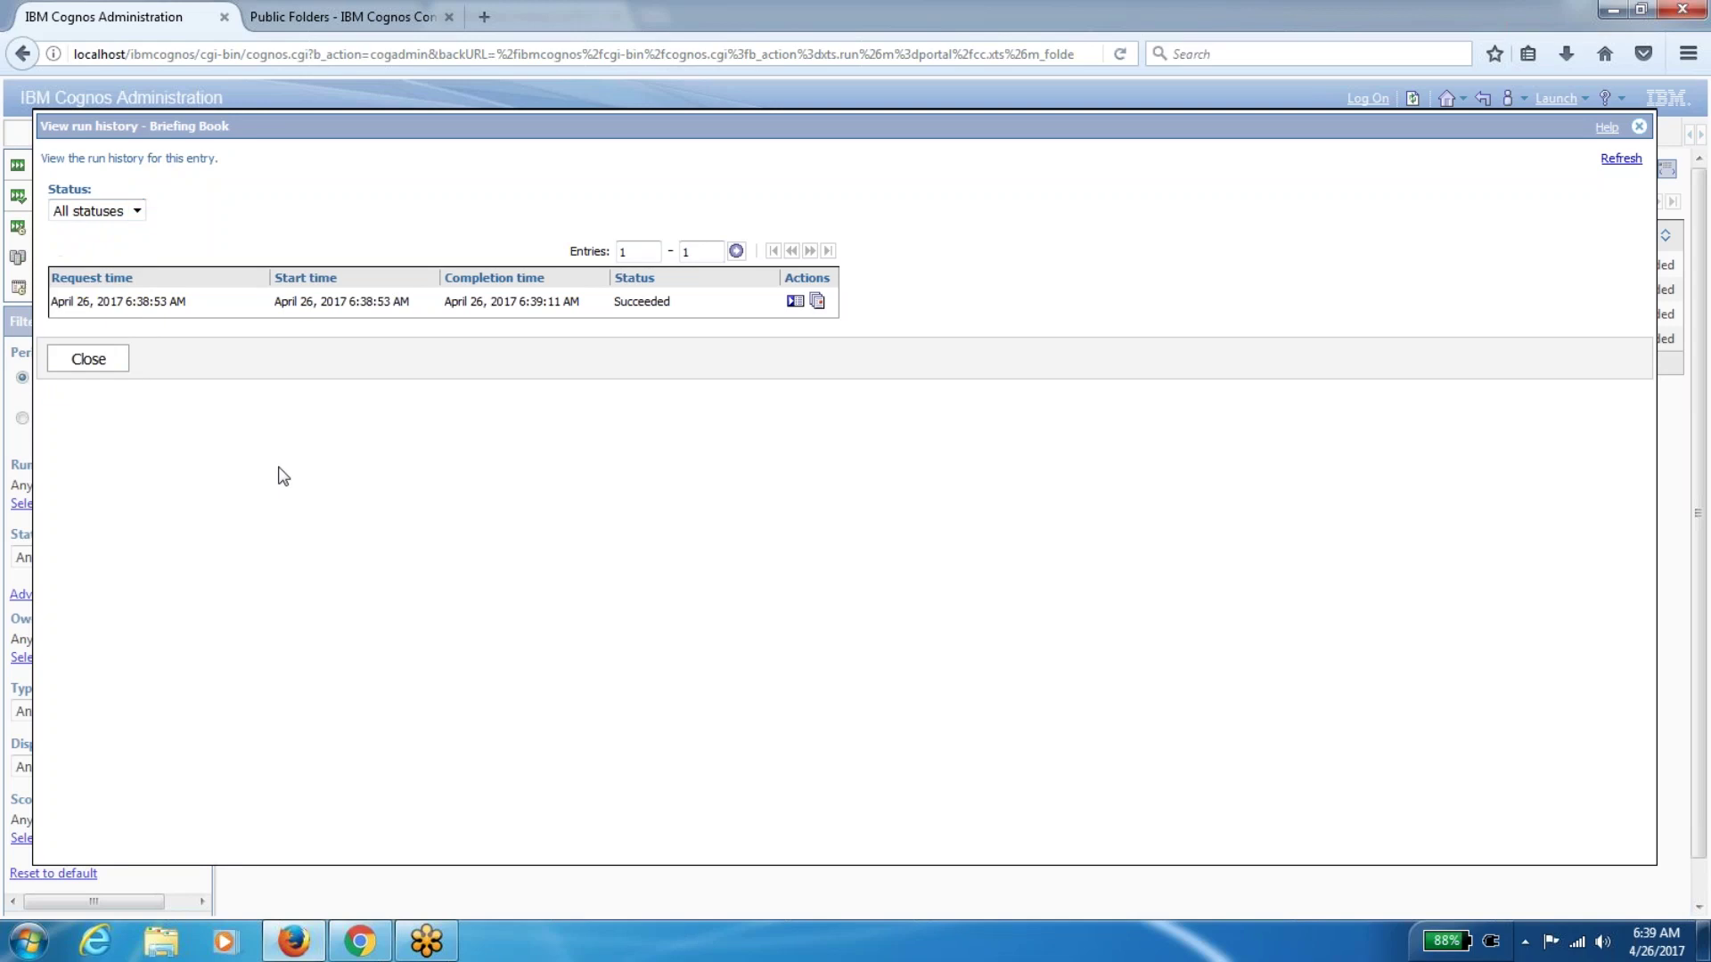
Open the details of the Briefing Book run and examine its output format, language and save location
{"action": "left_click", "coordinate": [794, 303]}
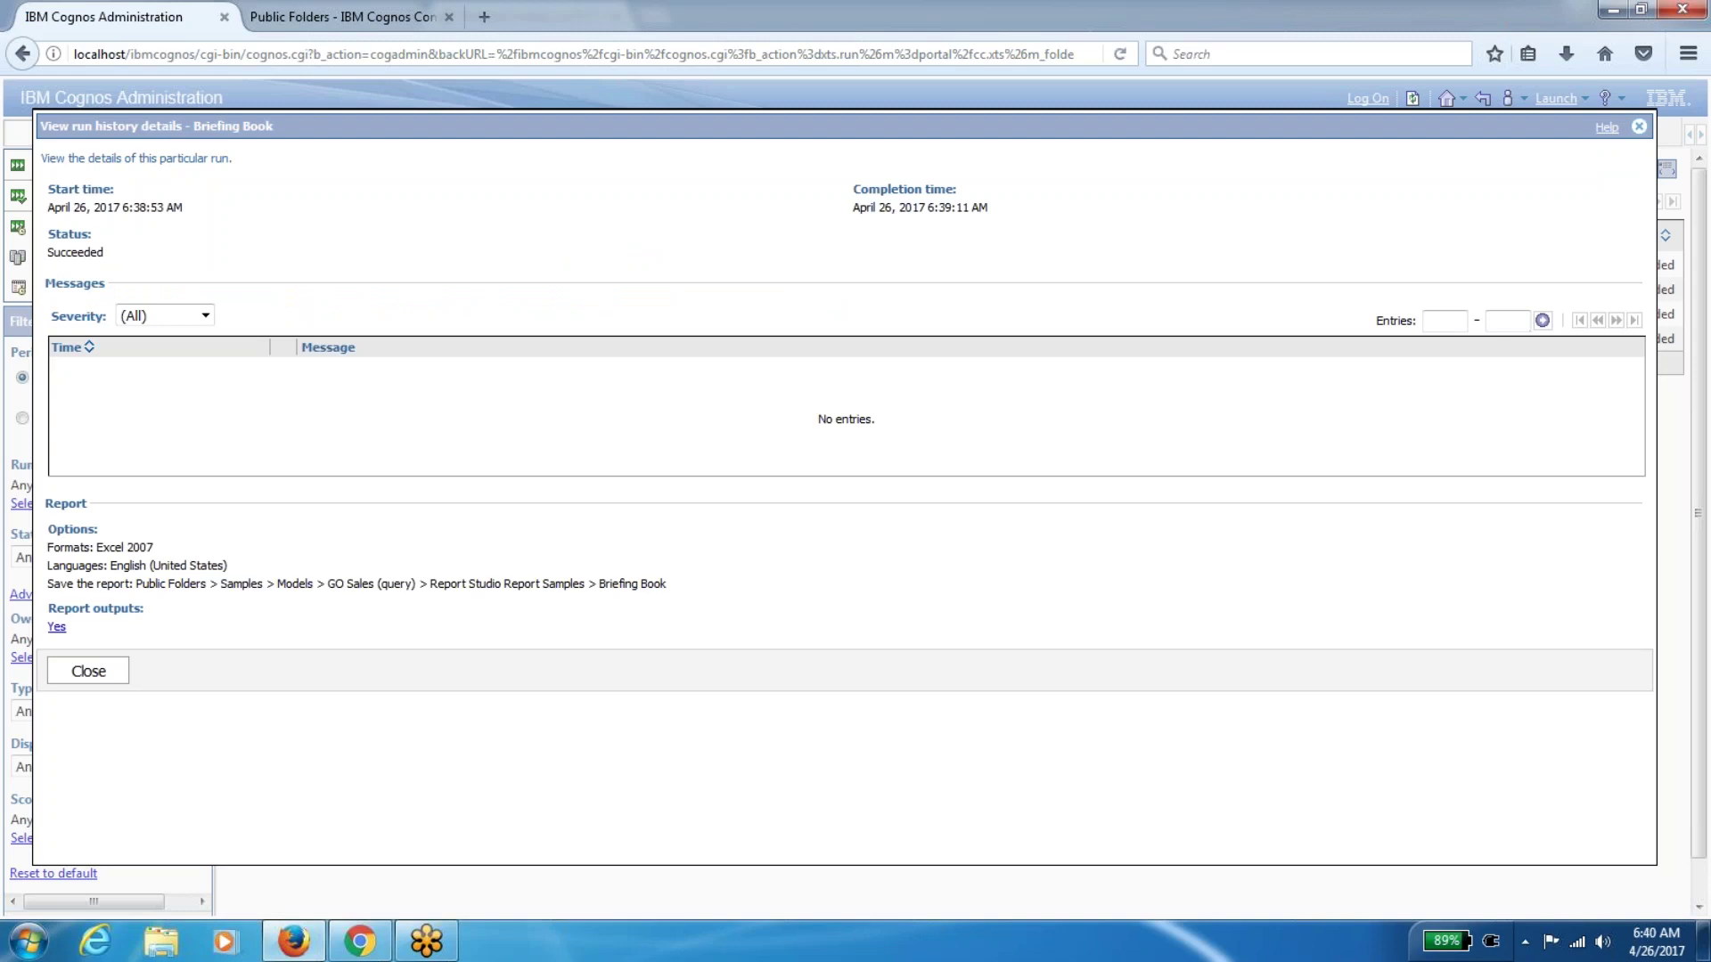
{"action": "triple_click", "coordinate": [81, 551]}
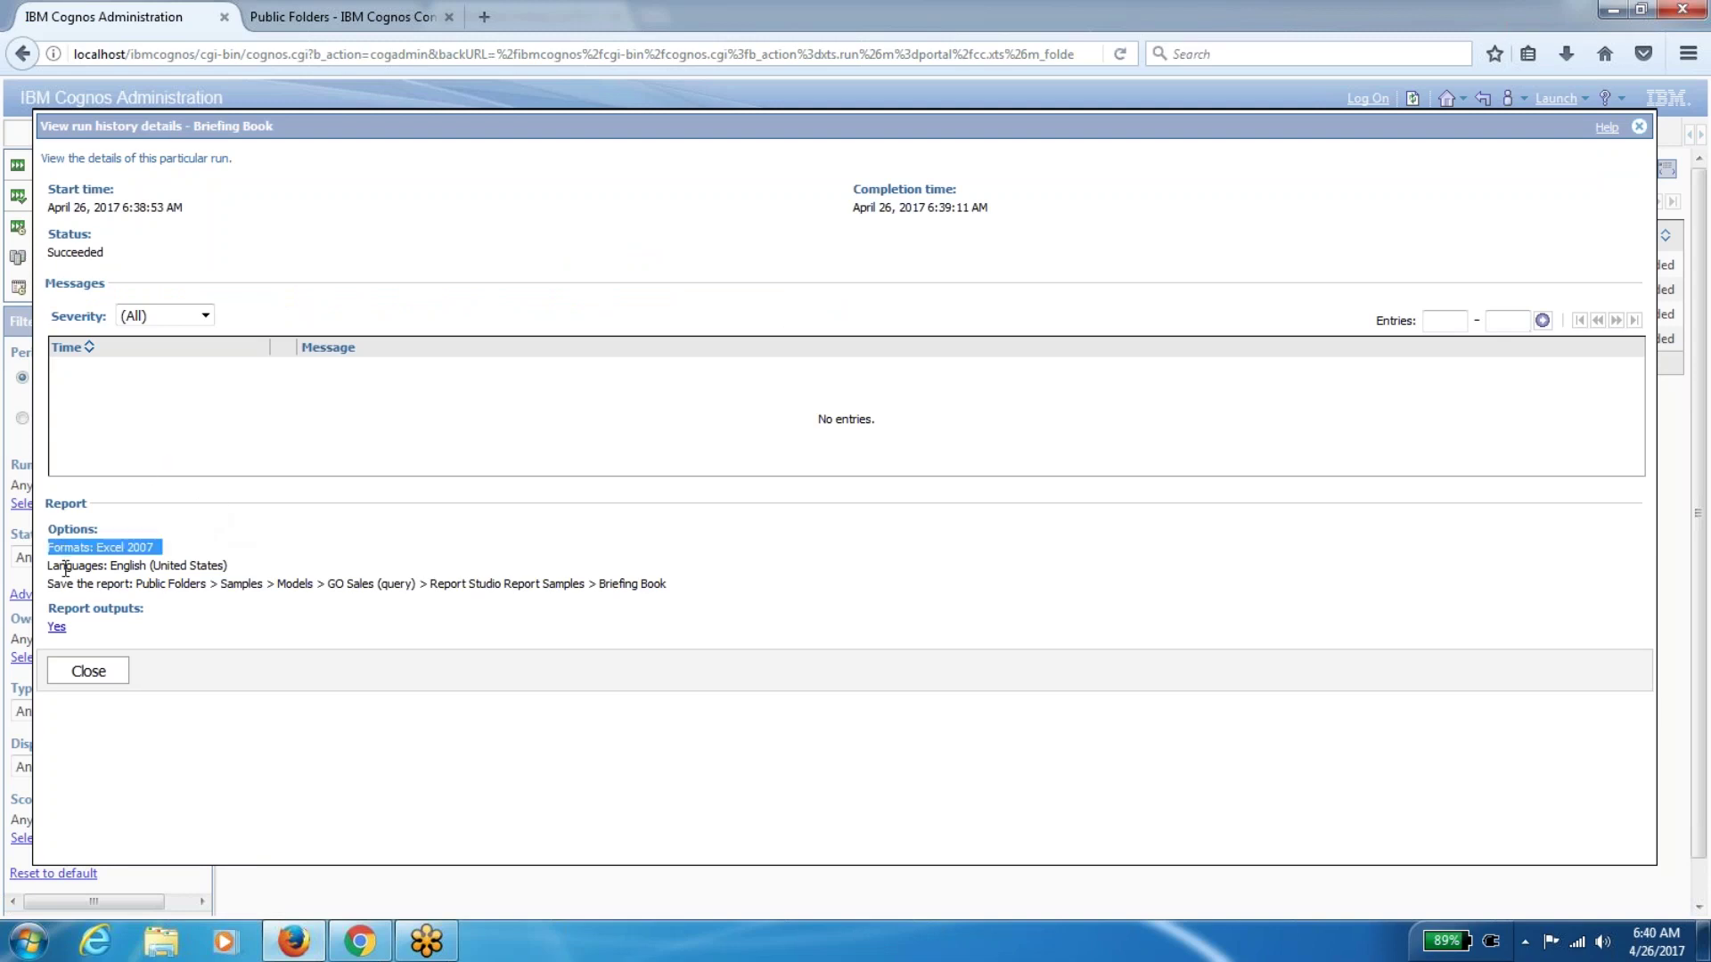
{"action": "double_click", "coordinate": [65, 569]}
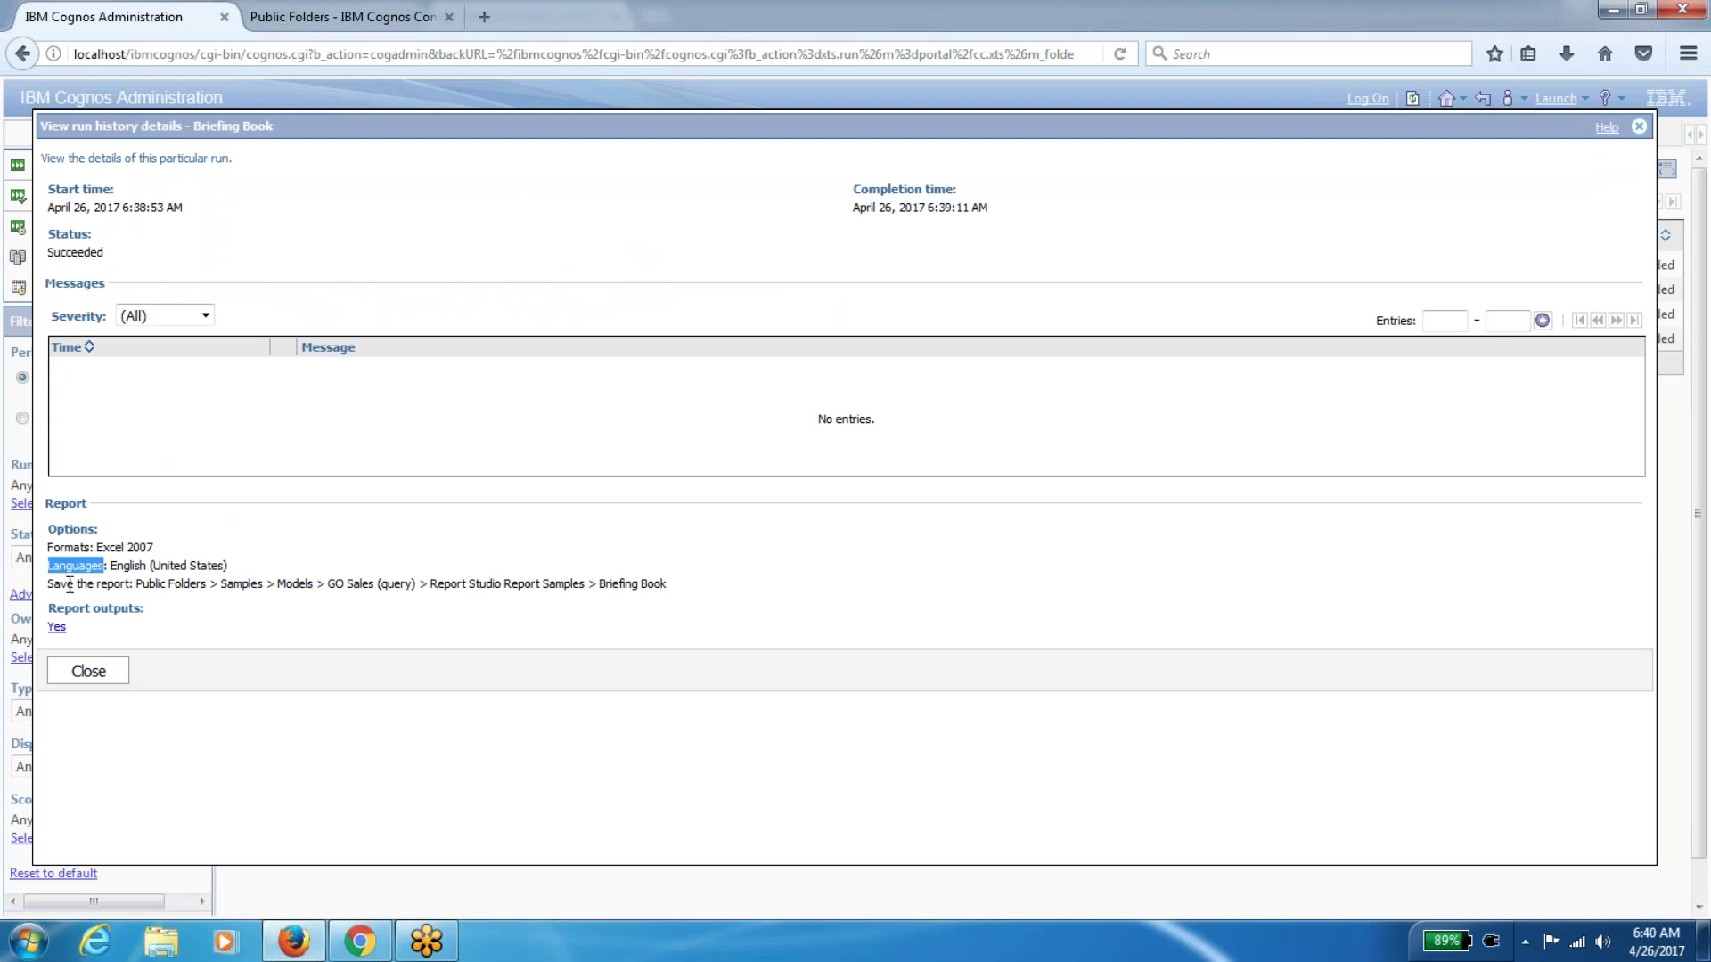
{"action": "double_click", "coordinate": [69, 586]}
Open the run's Excel 2007 report output in Microsoft Office Excel
{"action": "left_click", "coordinate": [57, 631]}
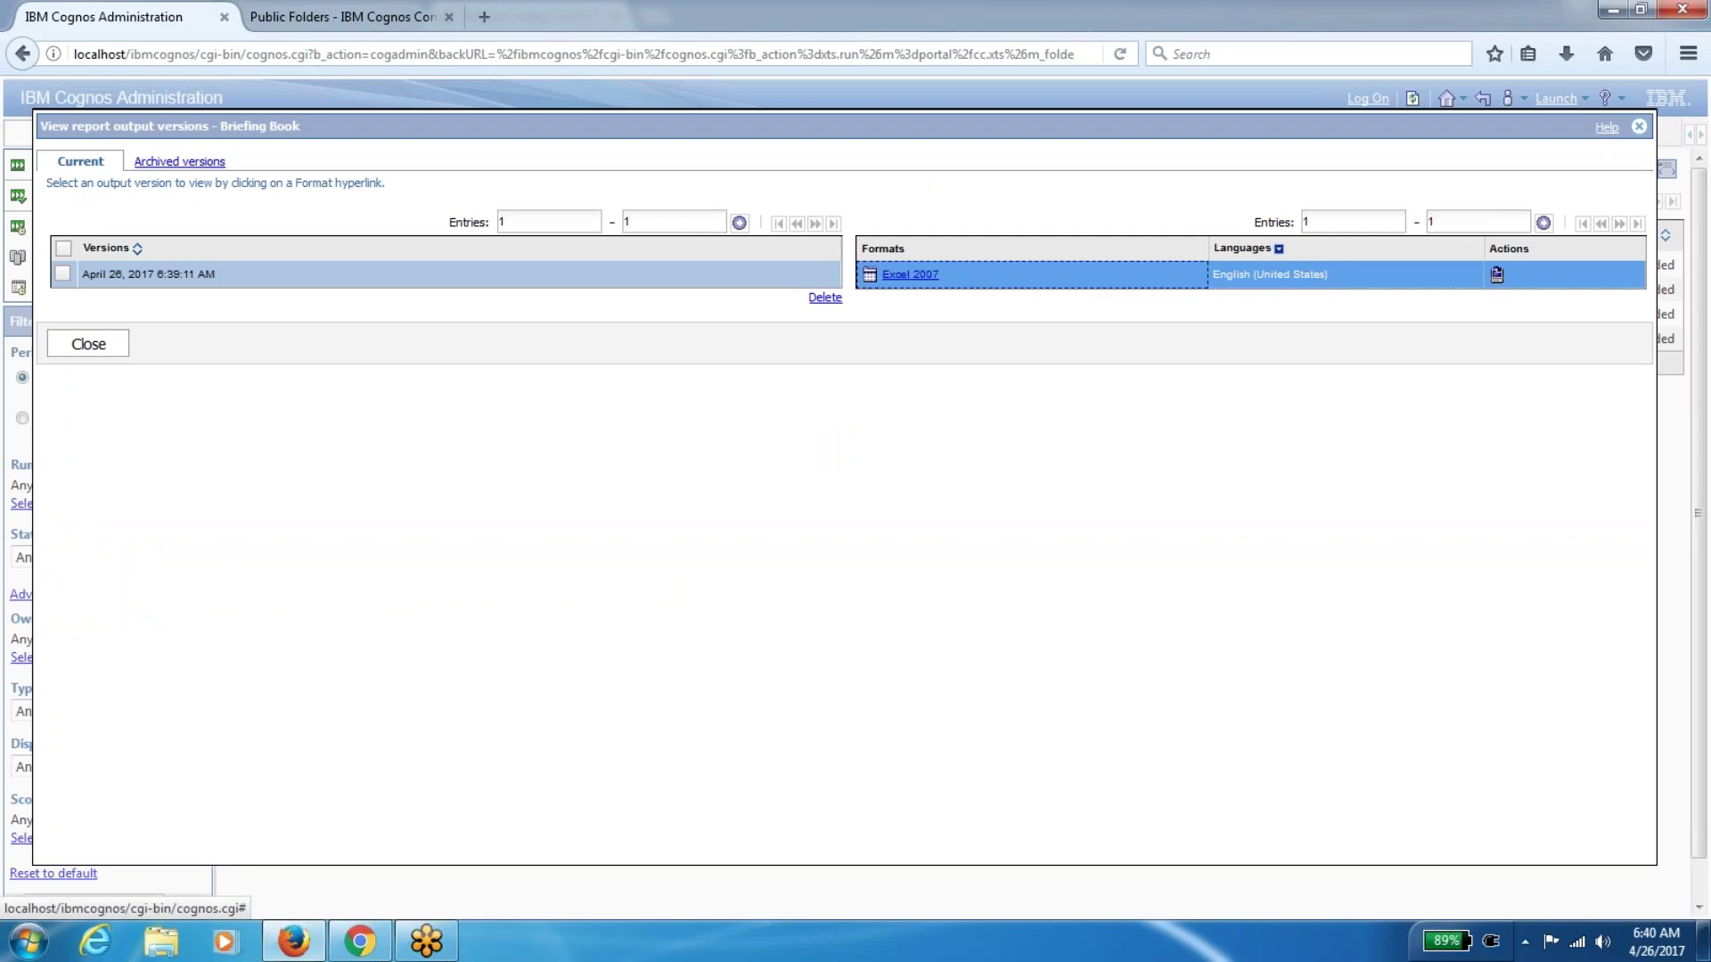
{"action": "left_click", "coordinate": [909, 273]}
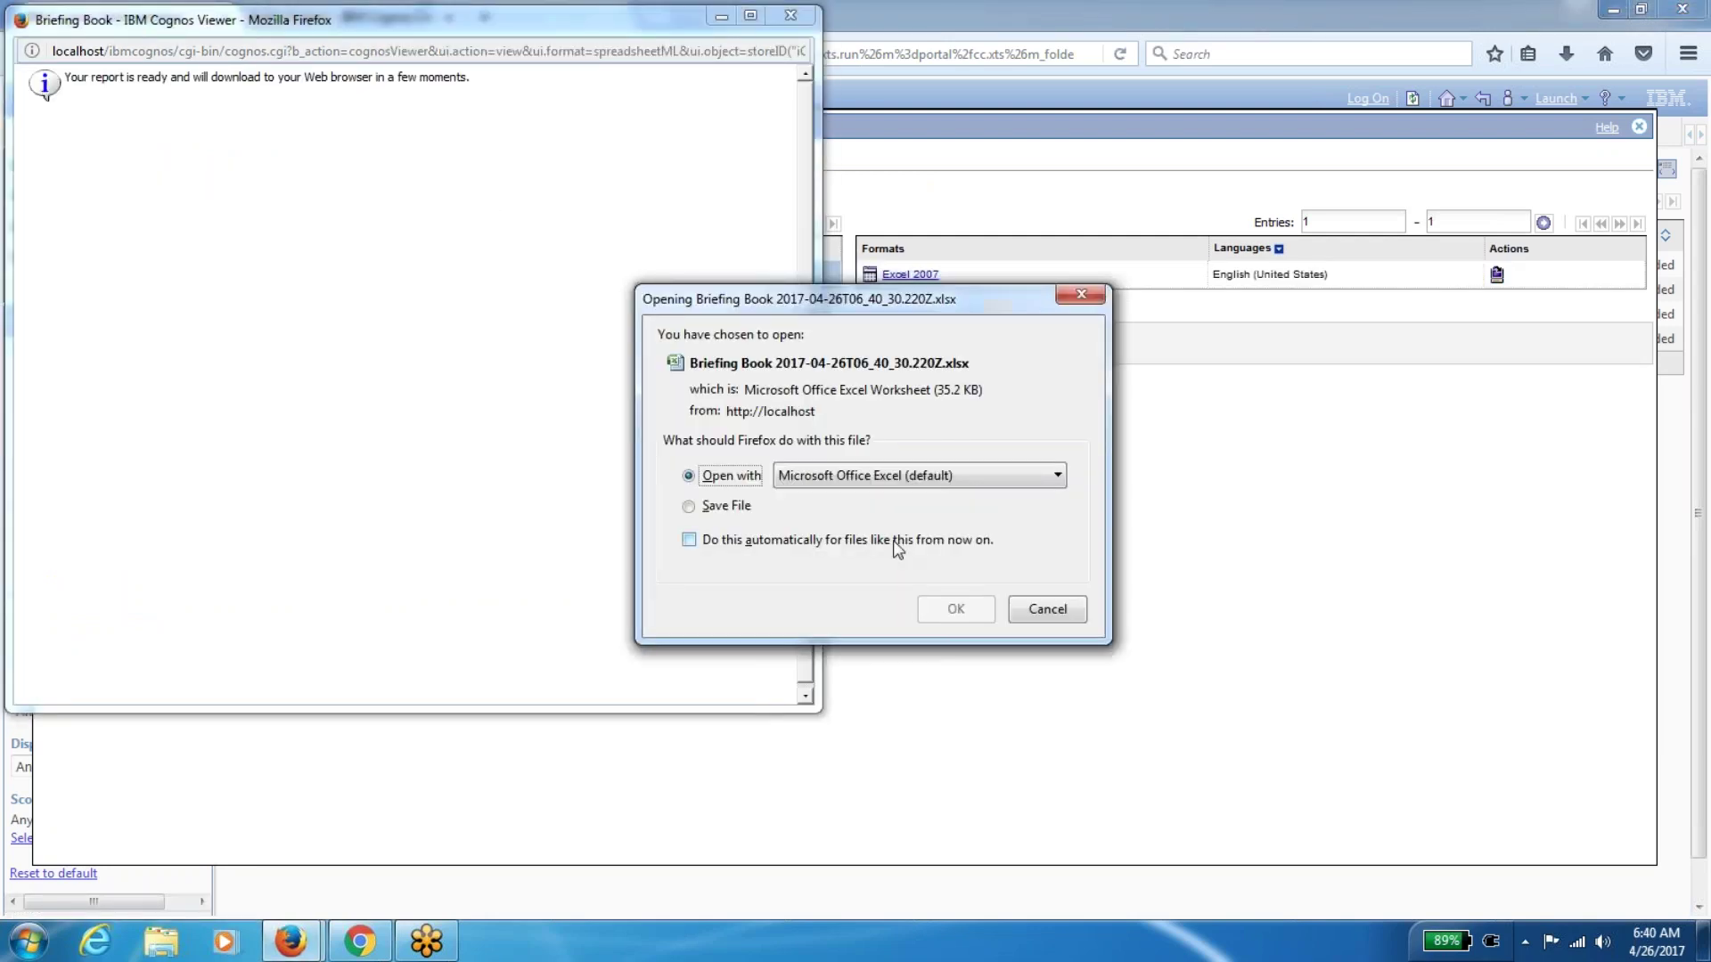
{"action": "left_click", "coordinate": [955, 608]}
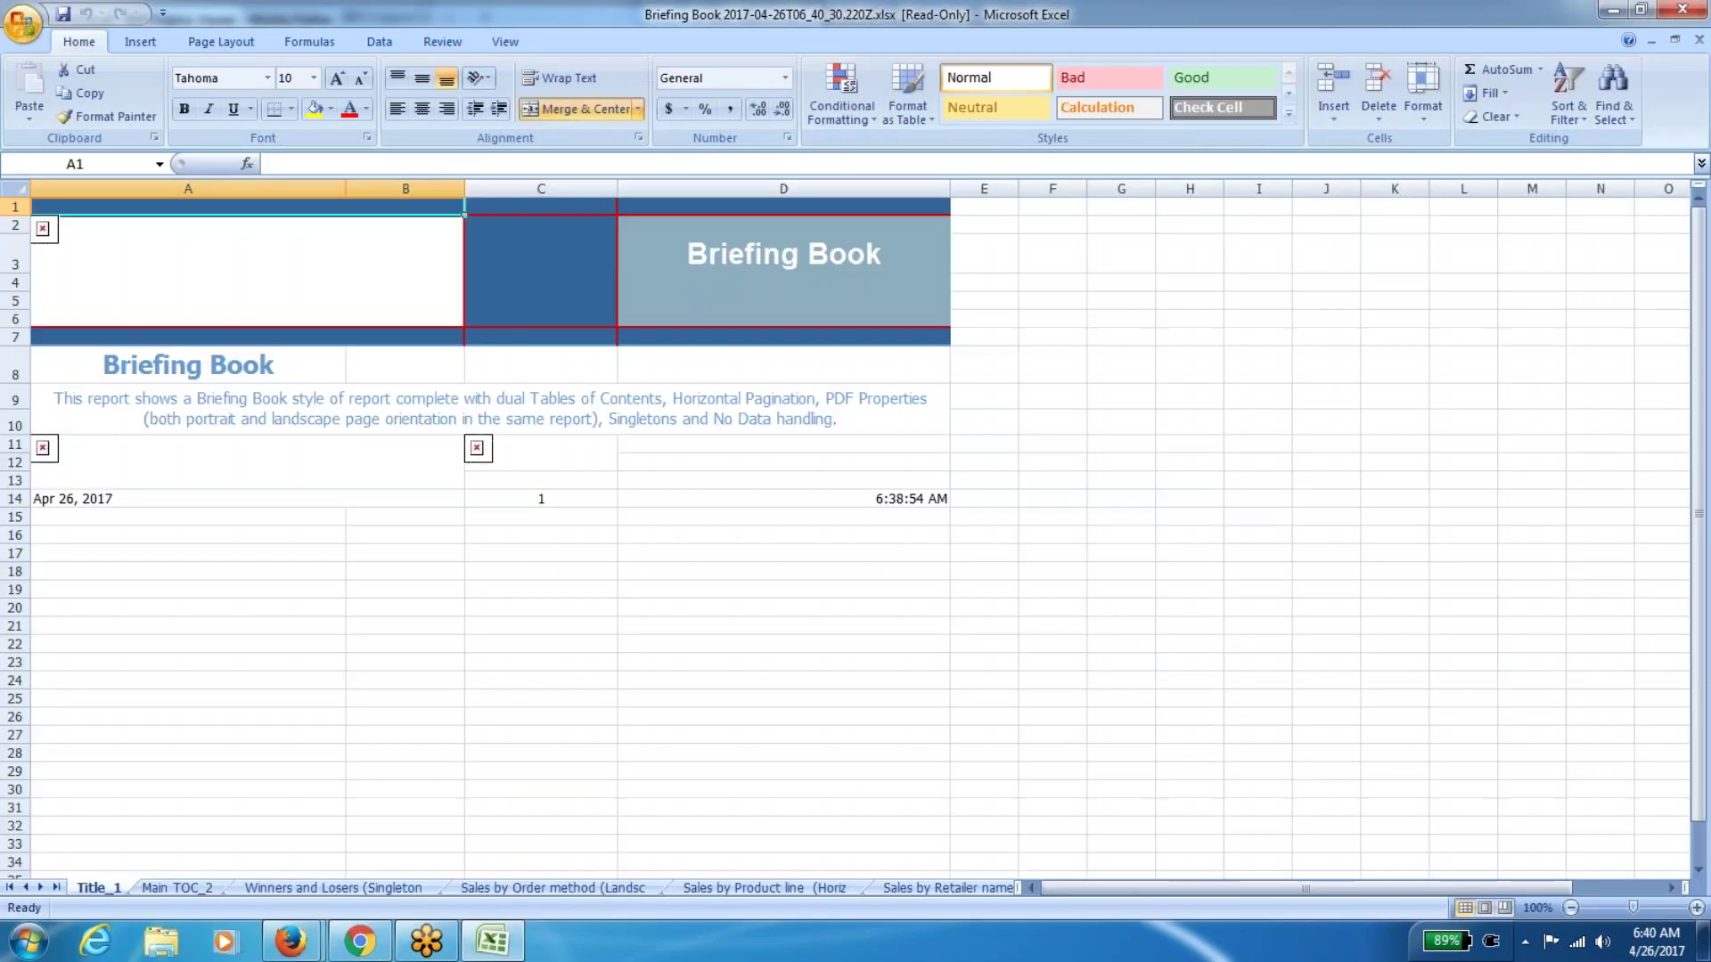
Look through the Briefing Book worksheets from Winners and Losers to the Appendix 3 retailer name chart
{"action": "left_click", "coordinate": [303, 889]}
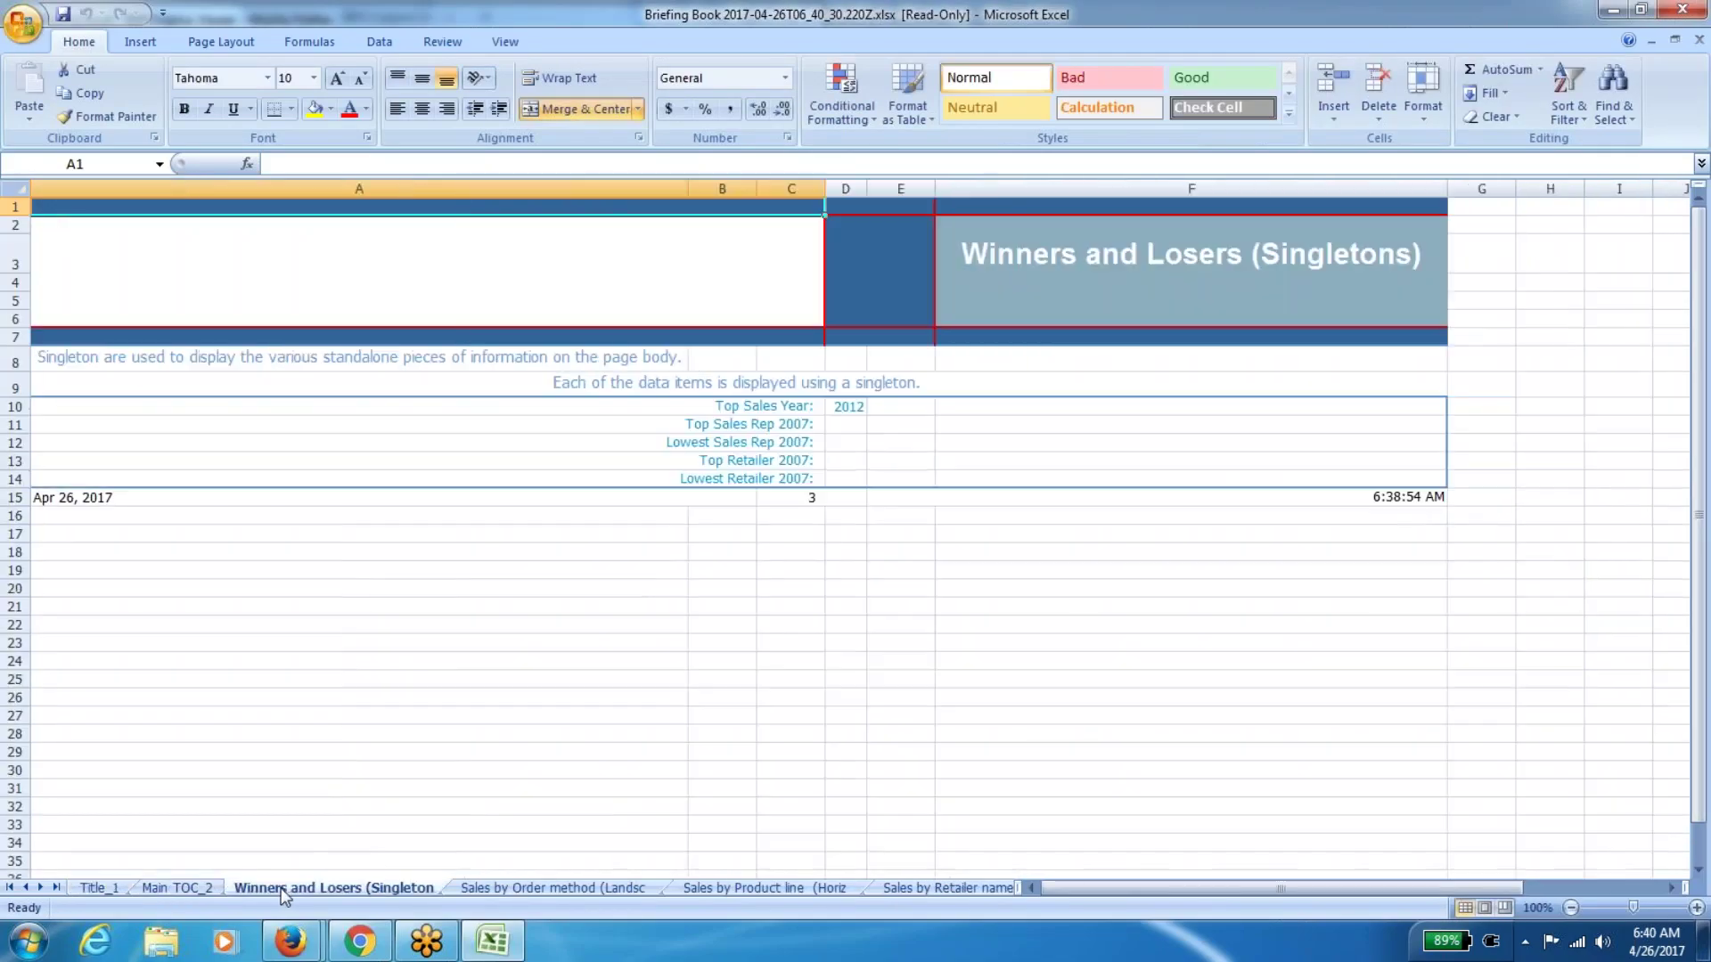
{"action": "left_click", "coordinate": [572, 889]}
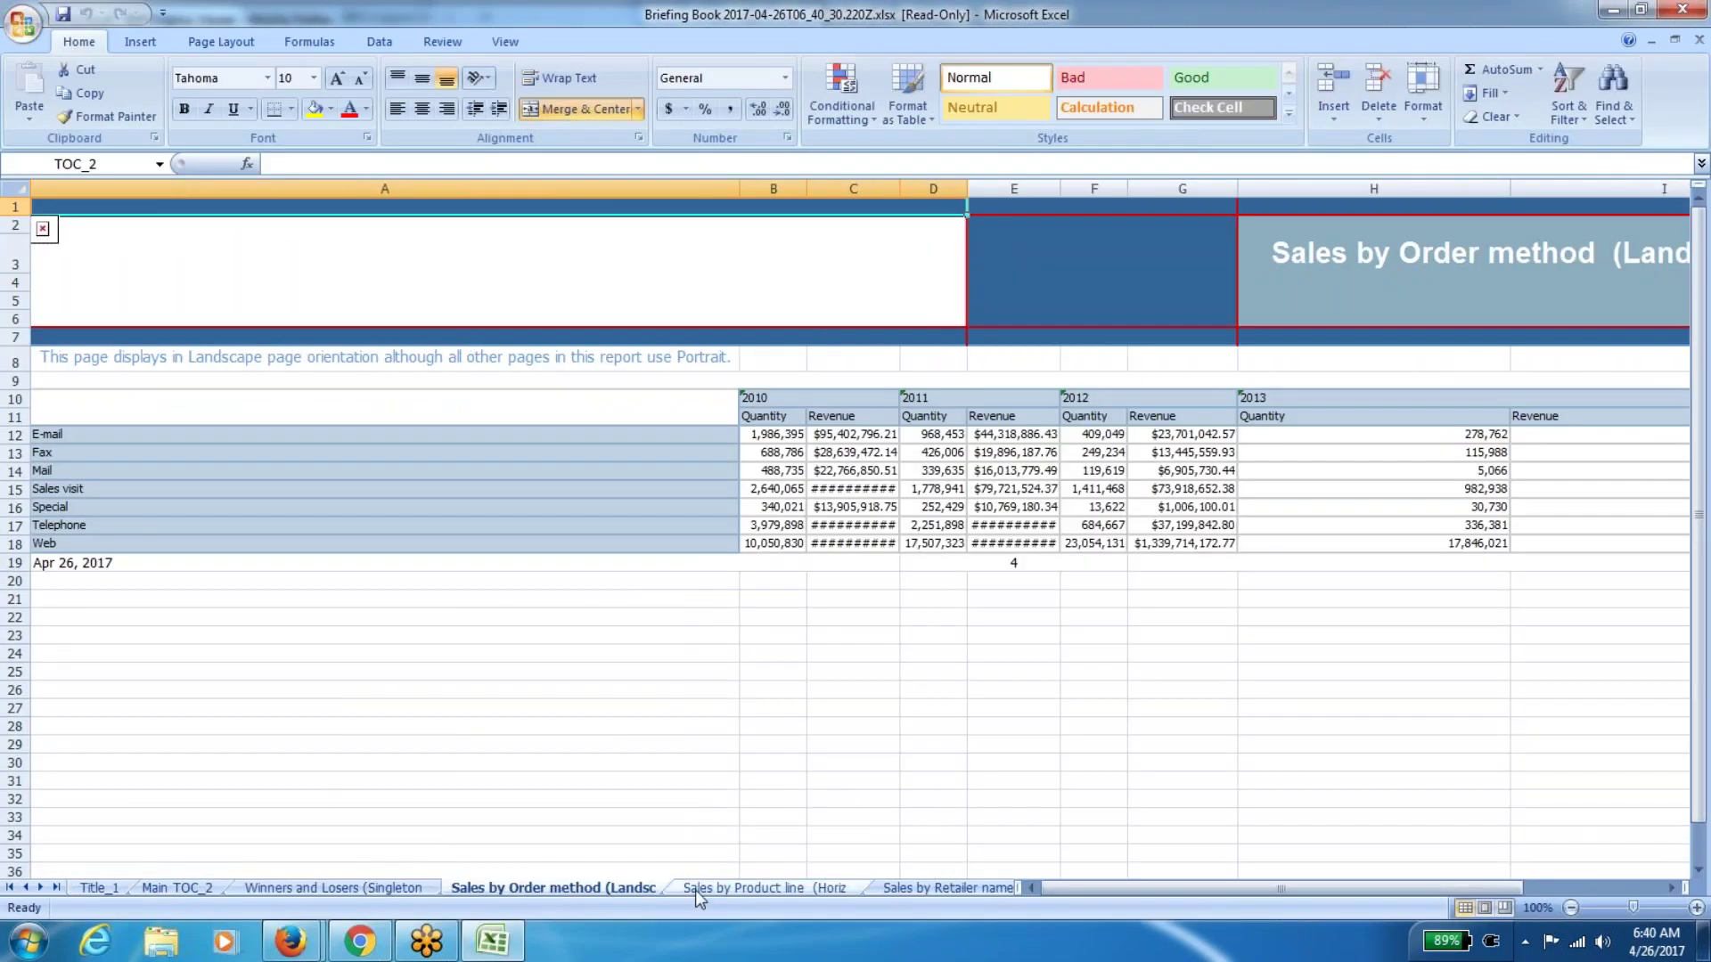
{"action": "left_click", "coordinate": [695, 889]}
{"action": "left_click", "coordinate": [944, 888]}
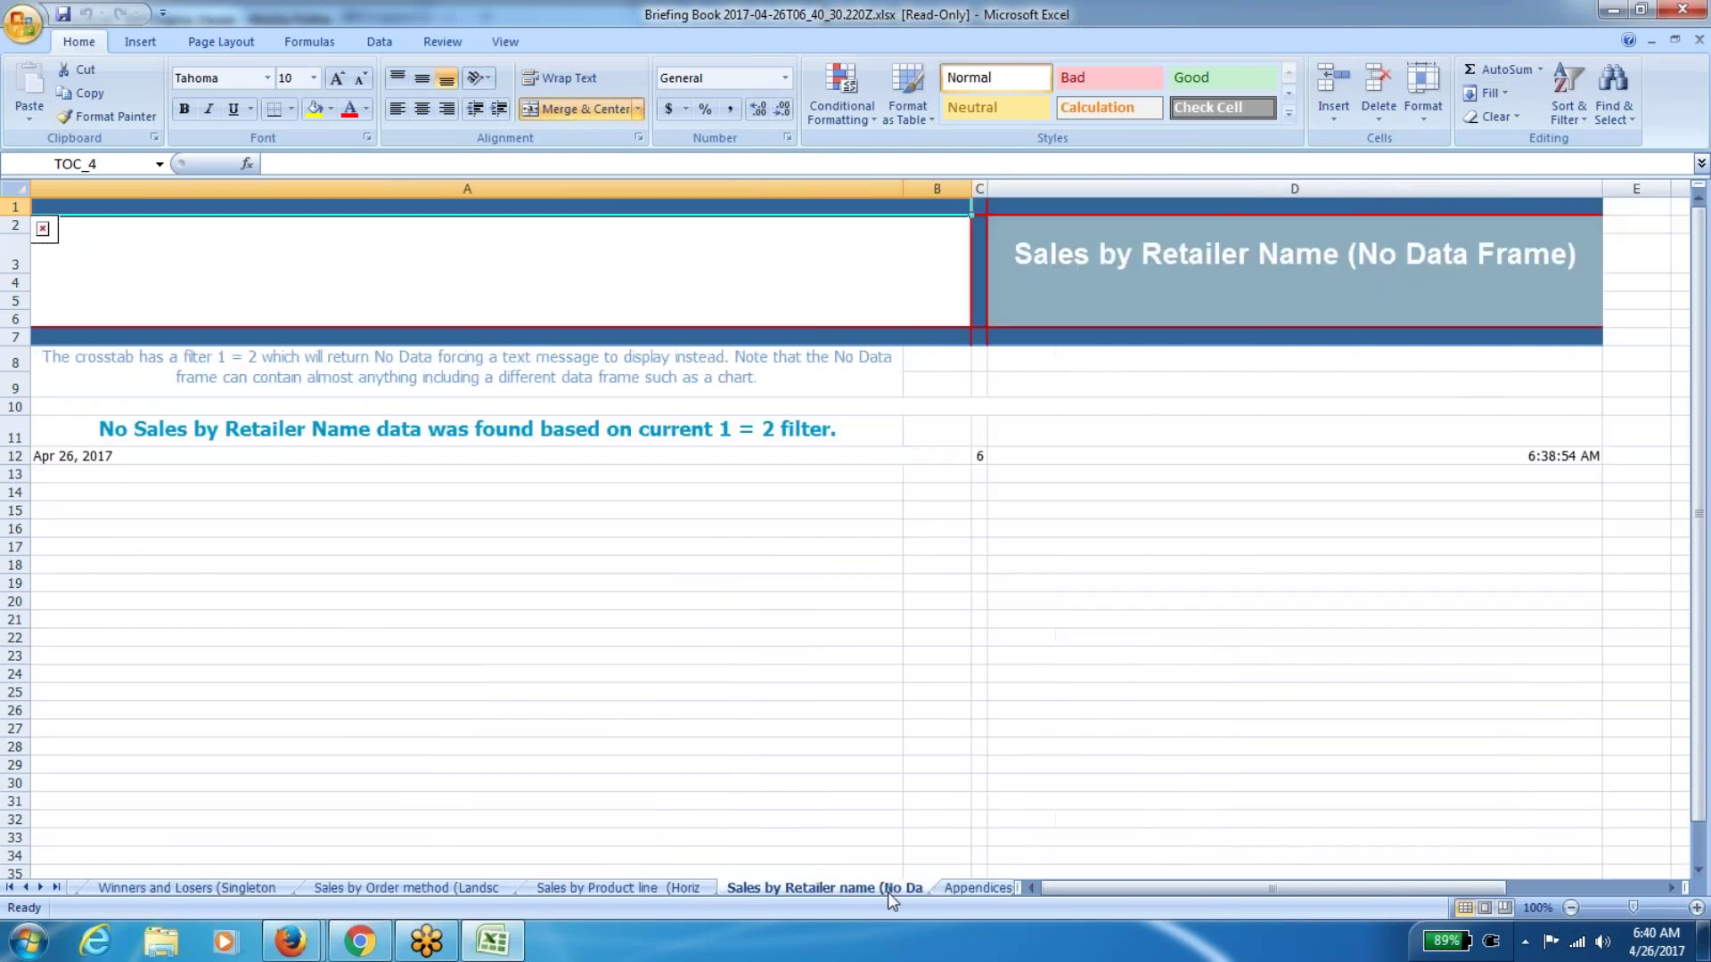
{"action": "left_click", "coordinate": [978, 888]}
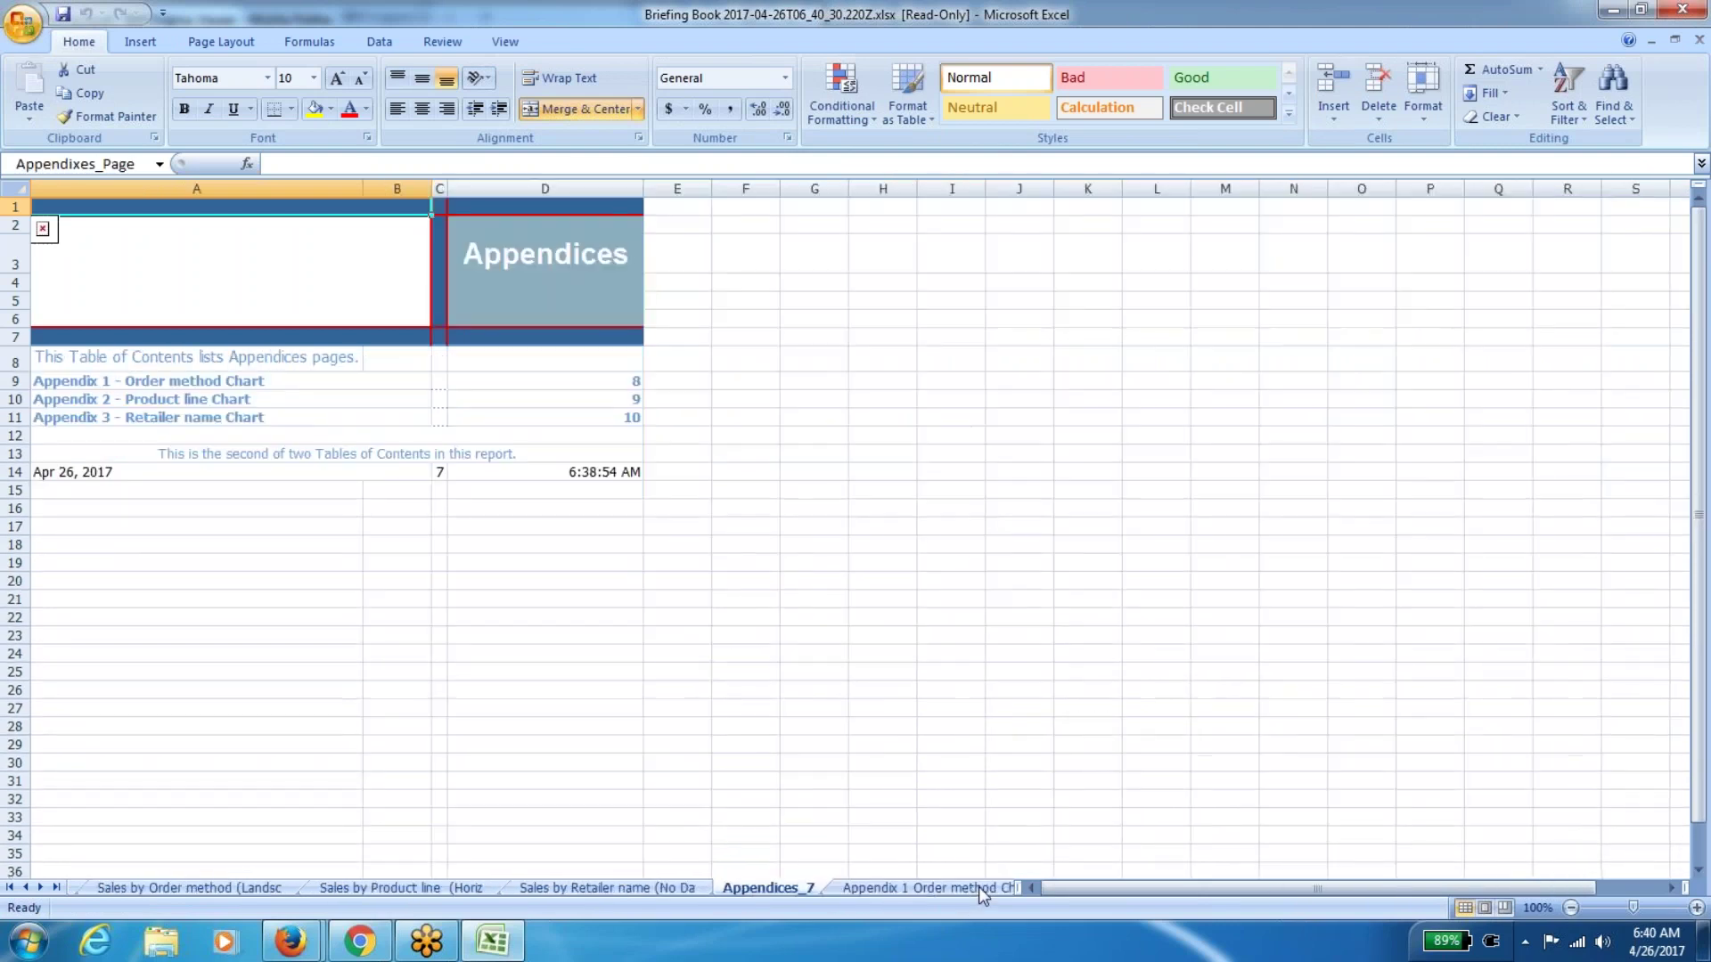
{"action": "left_click", "coordinate": [978, 887]}
{"action": "left_click", "coordinate": [979, 888]}
{"action": "left_click", "coordinate": [979, 887]}
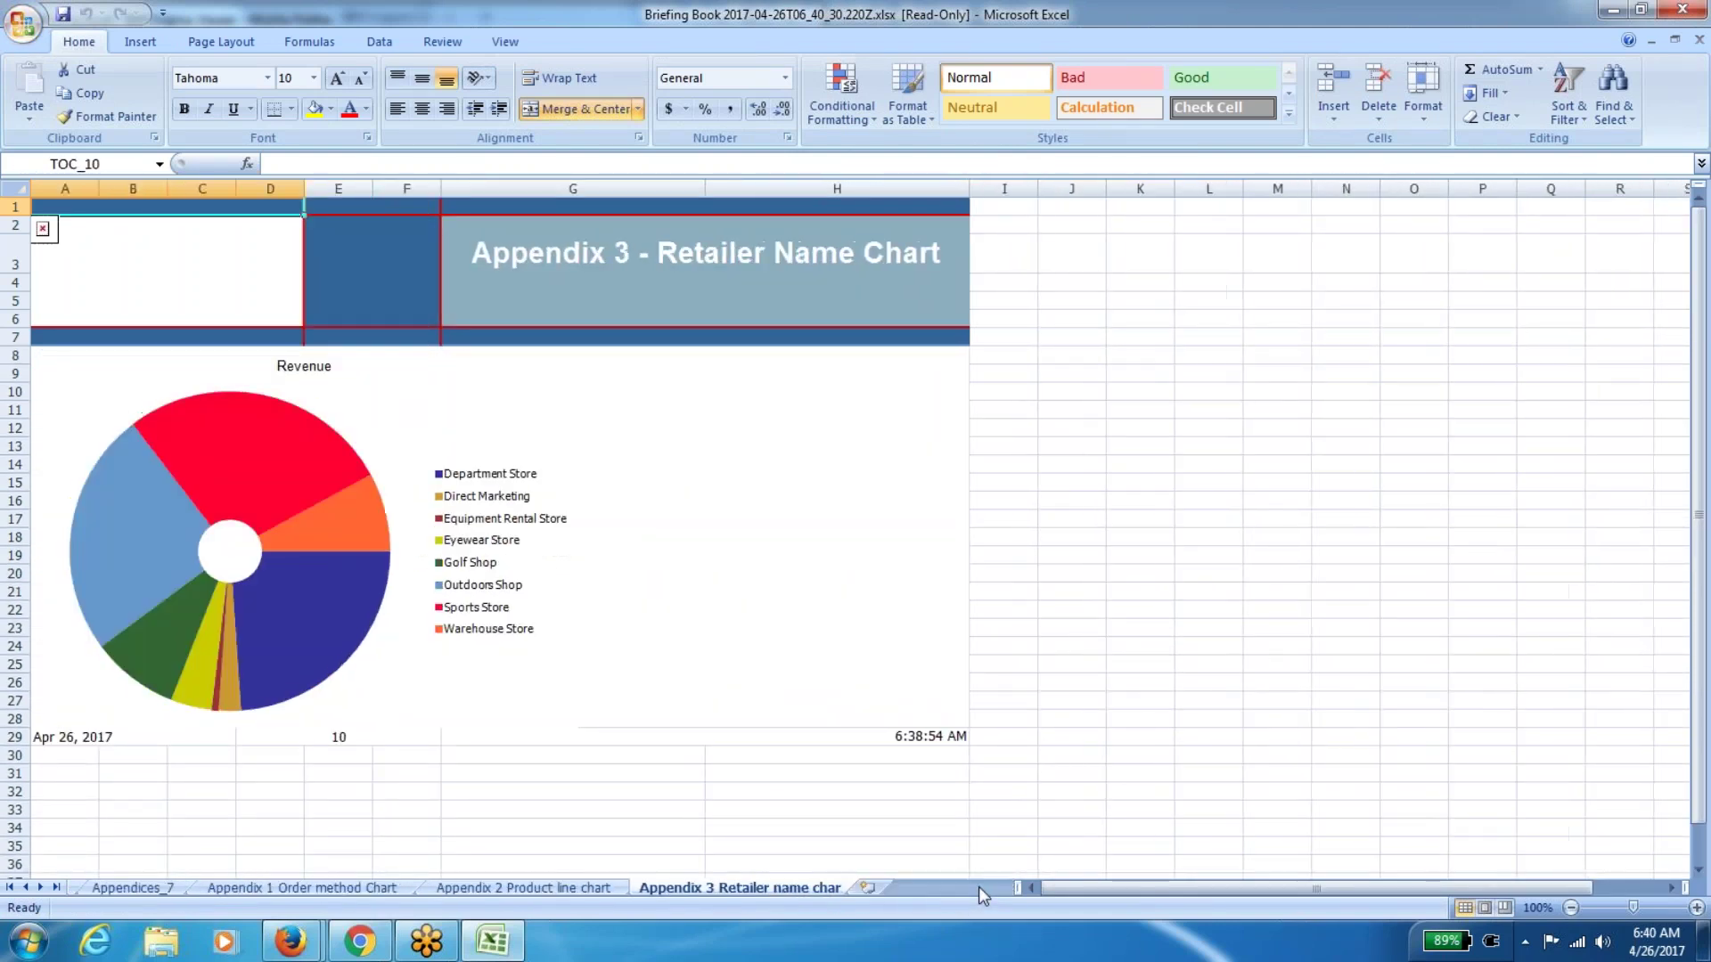
Close the Briefing Book workbook and its viewer window, and return from the output versions and run history to the past activities
{"action": "left_click", "coordinate": [1699, 10]}
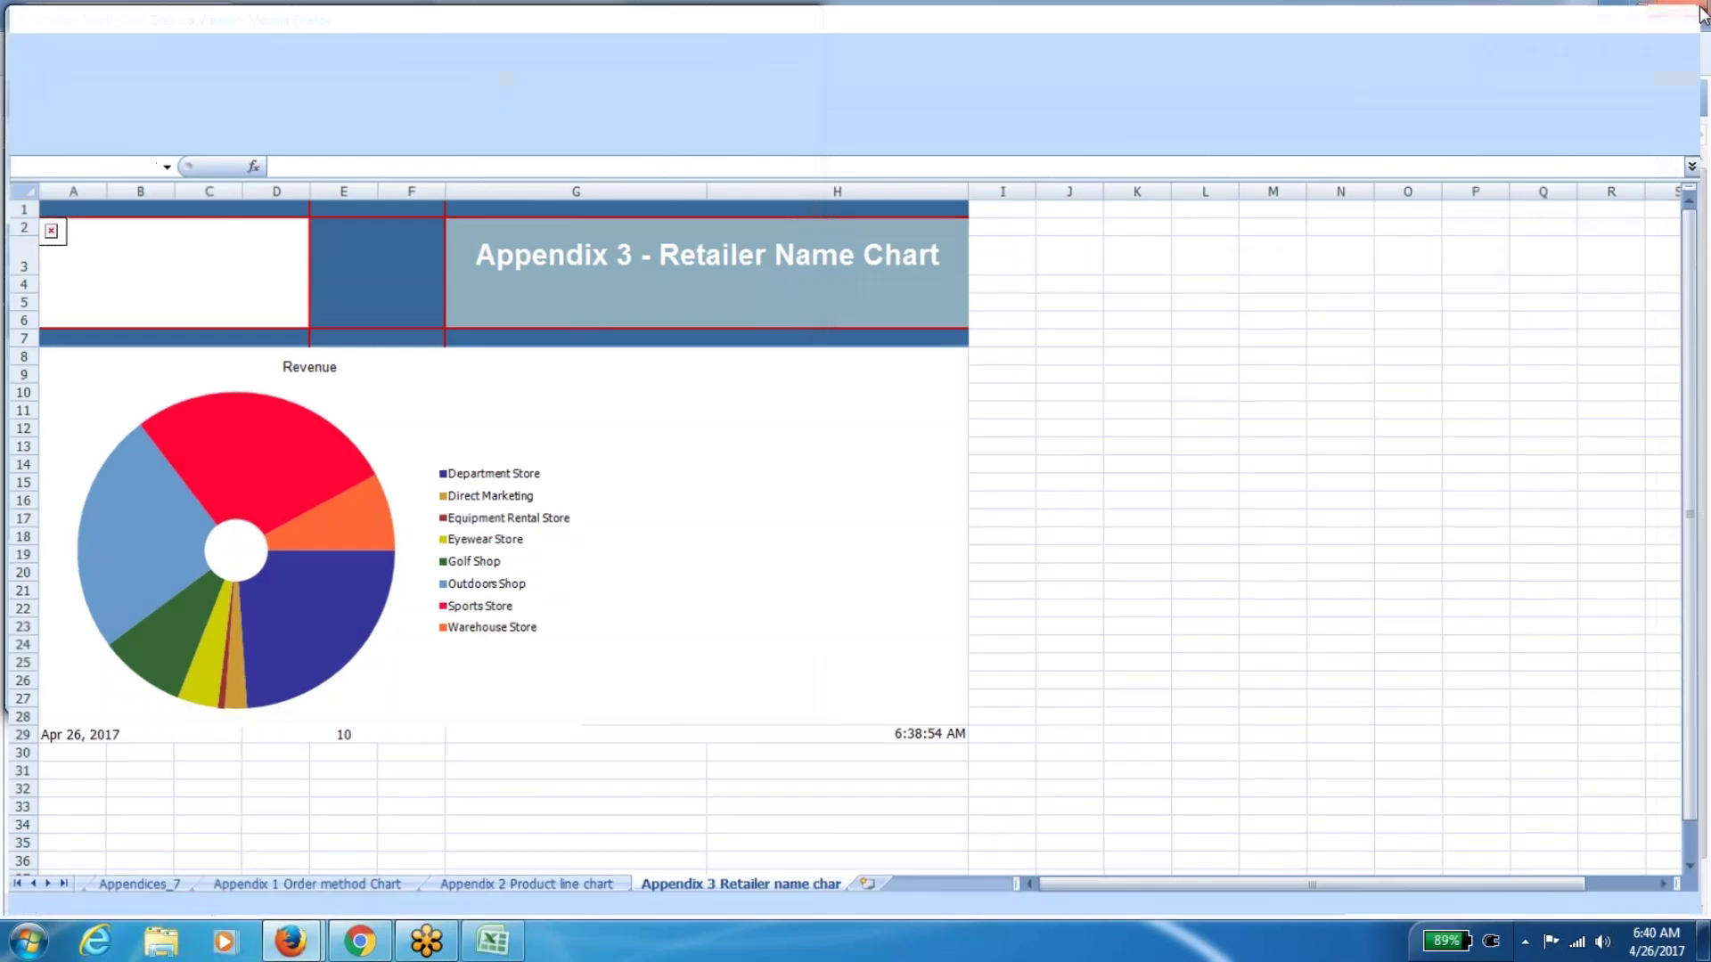
{"action": "right_click", "coordinate": [549, 16]}
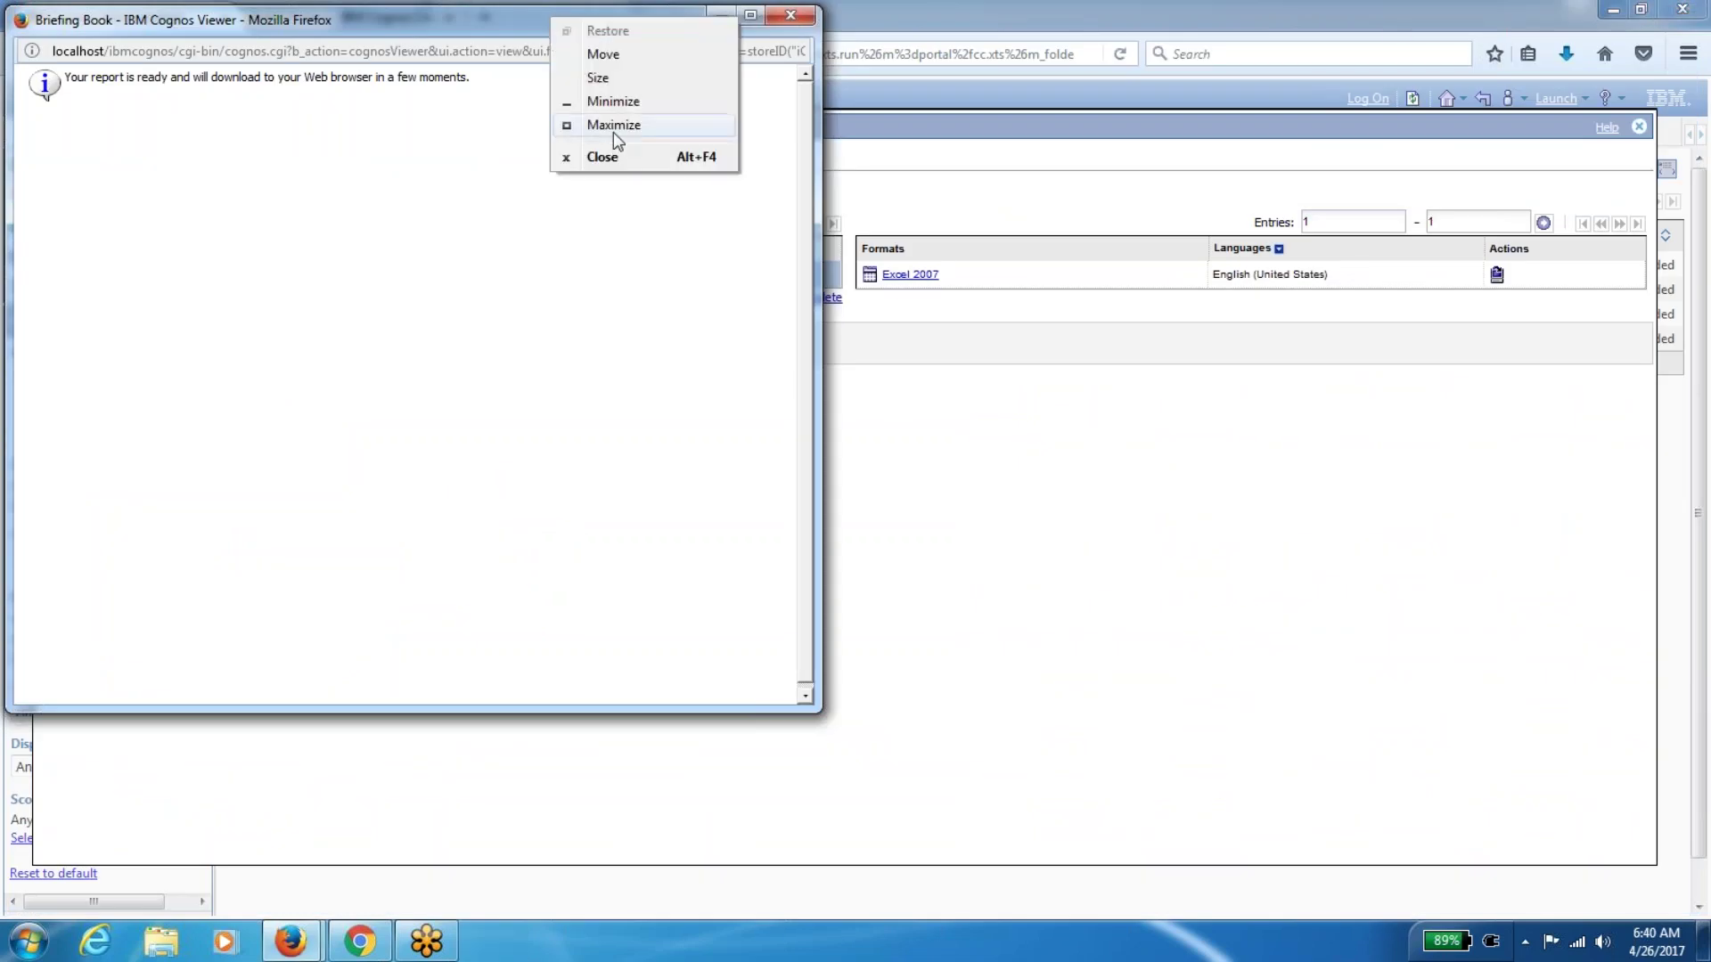
{"action": "left_click", "coordinate": [613, 156]}
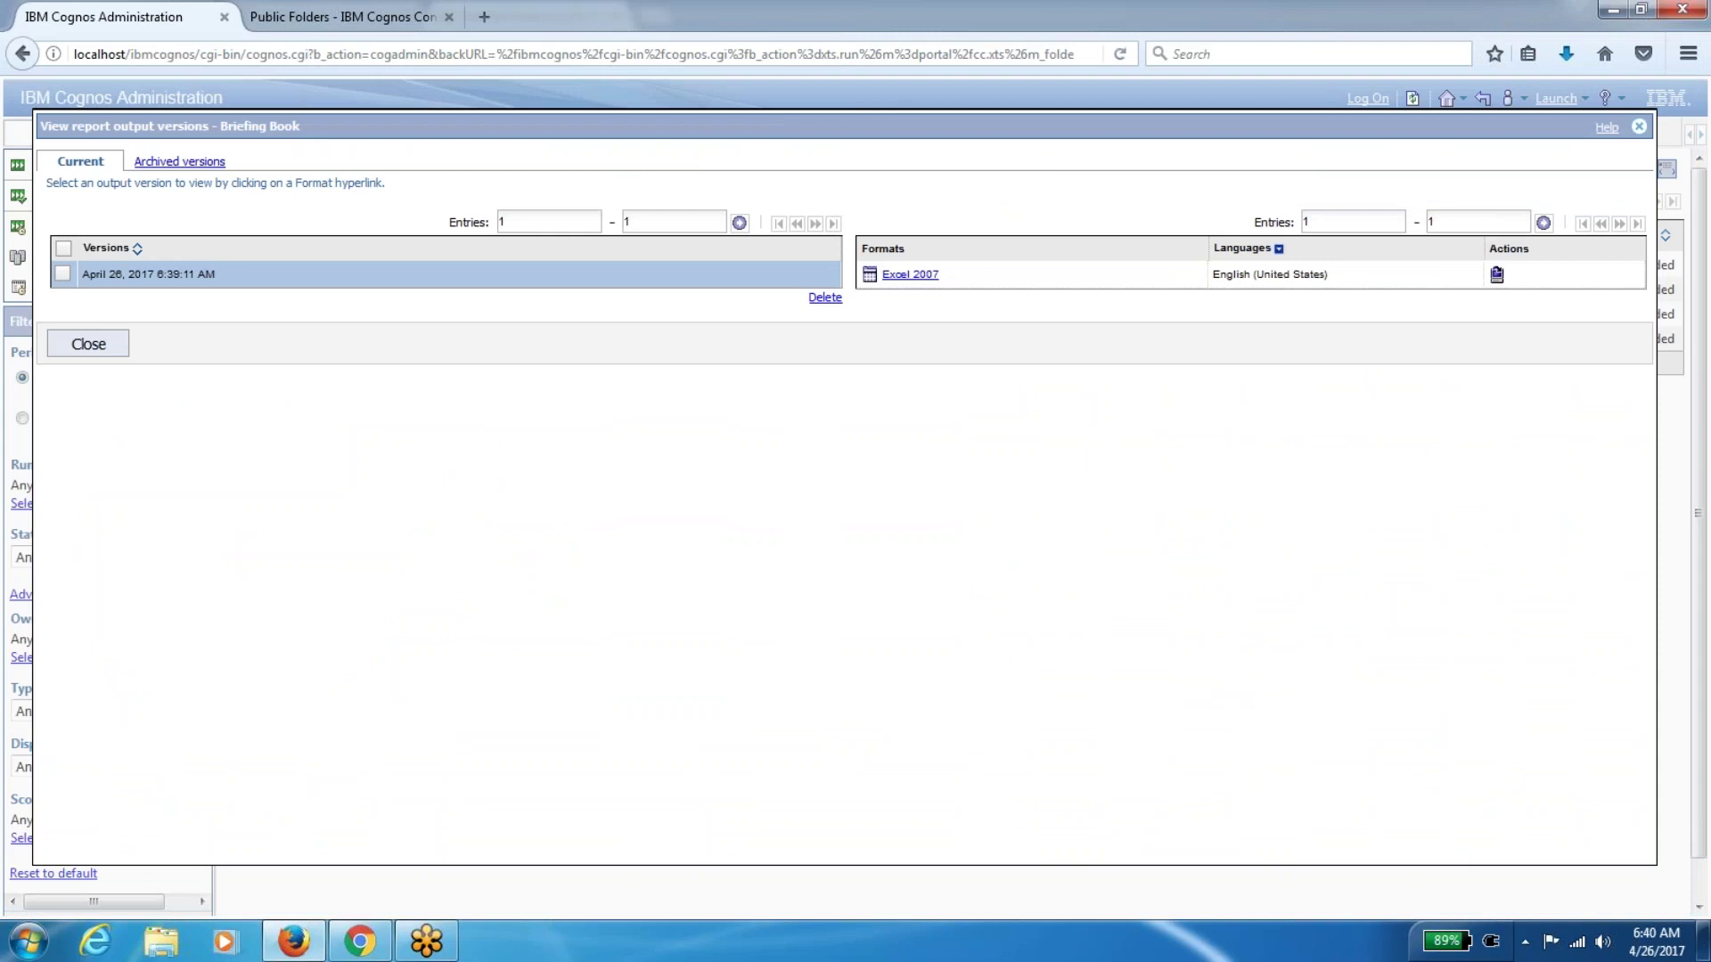
{"action": "left_click", "coordinate": [96, 346]}
{"action": "left_click", "coordinate": [105, 672]}
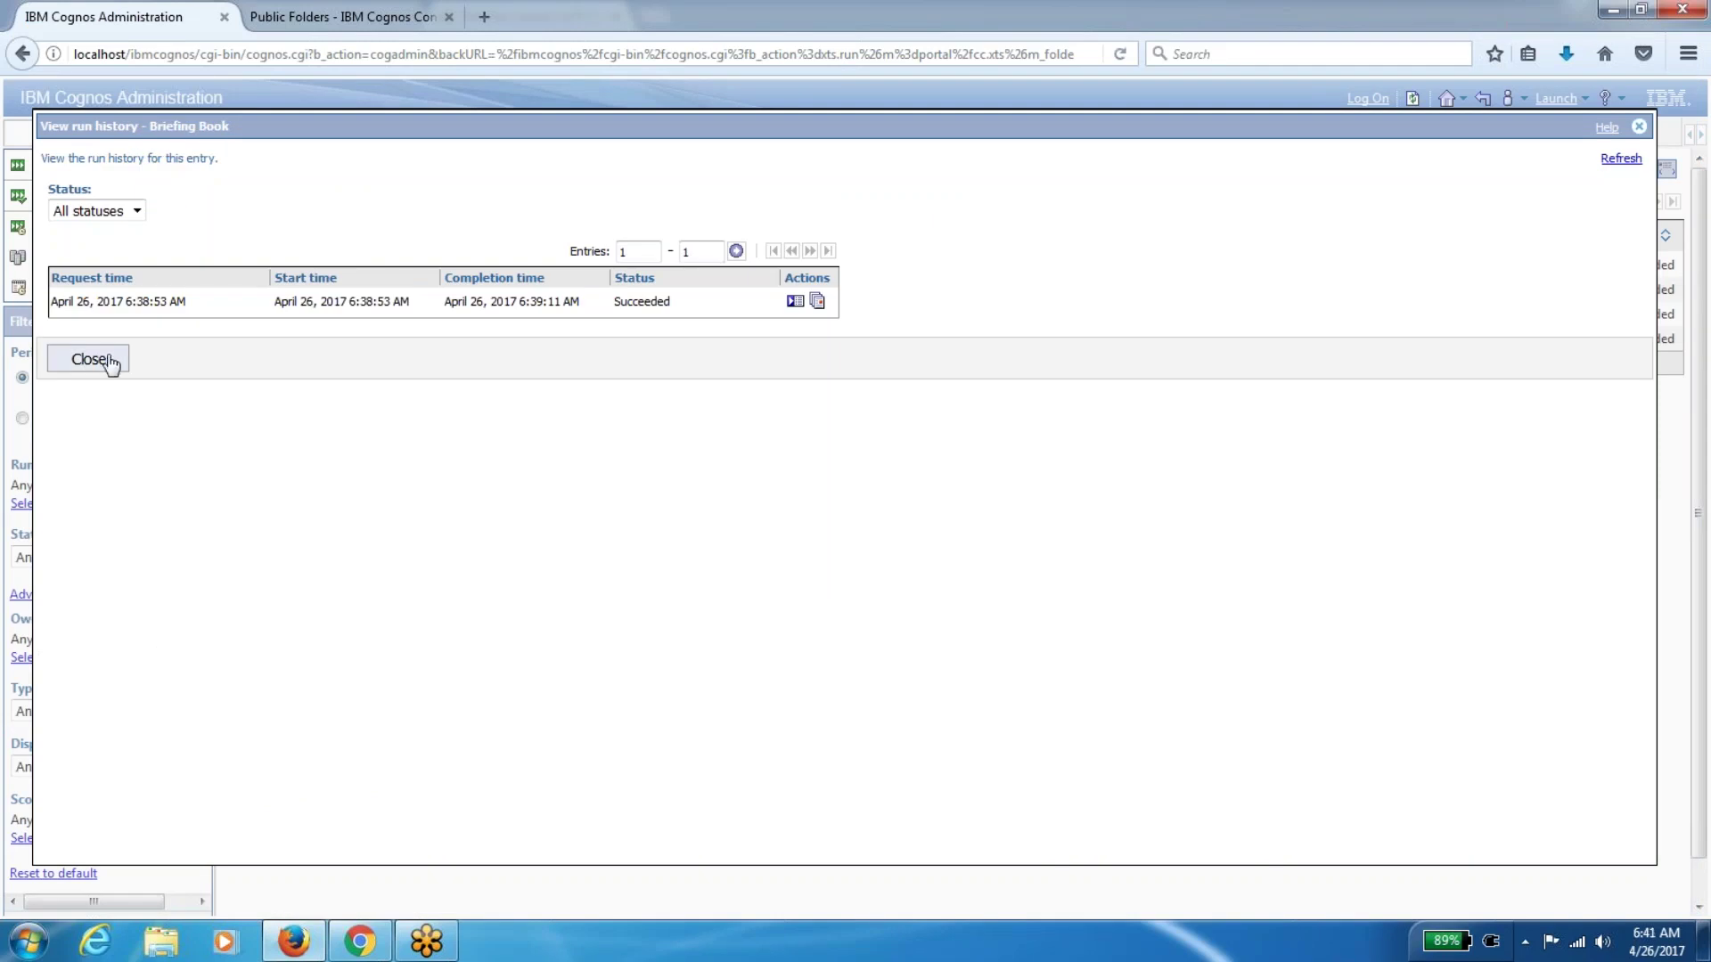
{"action": "left_click", "coordinate": [88, 359]}
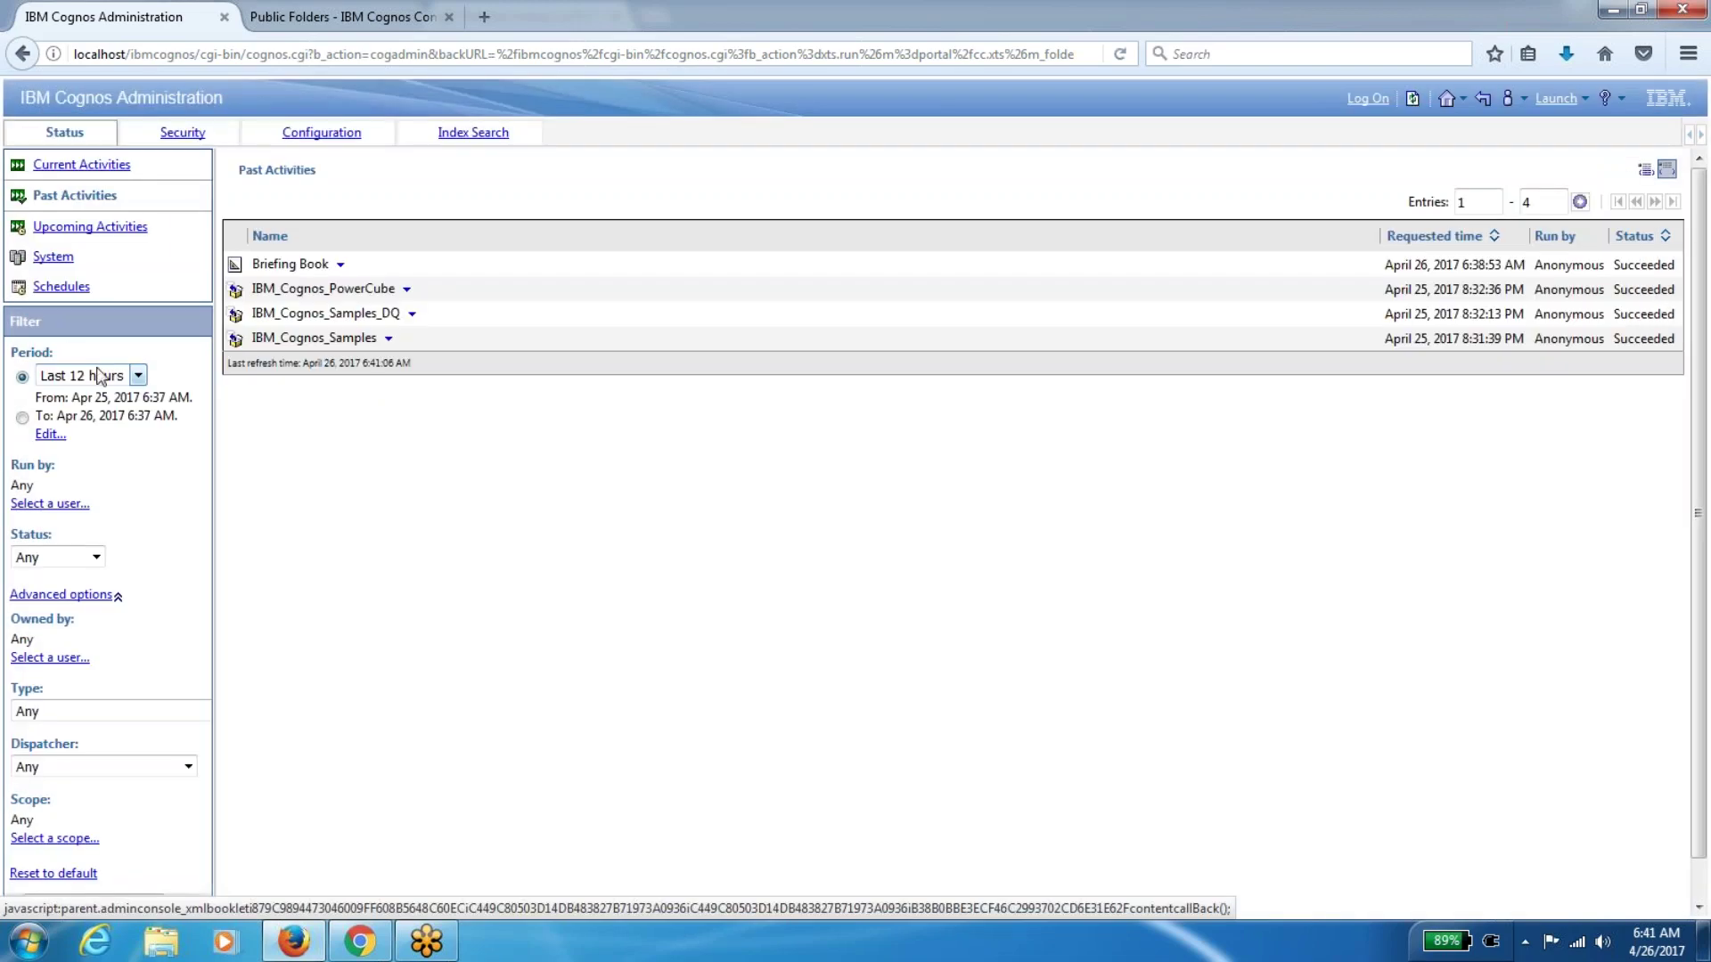
View Briefing Book's run history details directly, examining the completion time, status, message severity and output format, and close them
{"action": "left_click", "coordinate": [340, 263]}
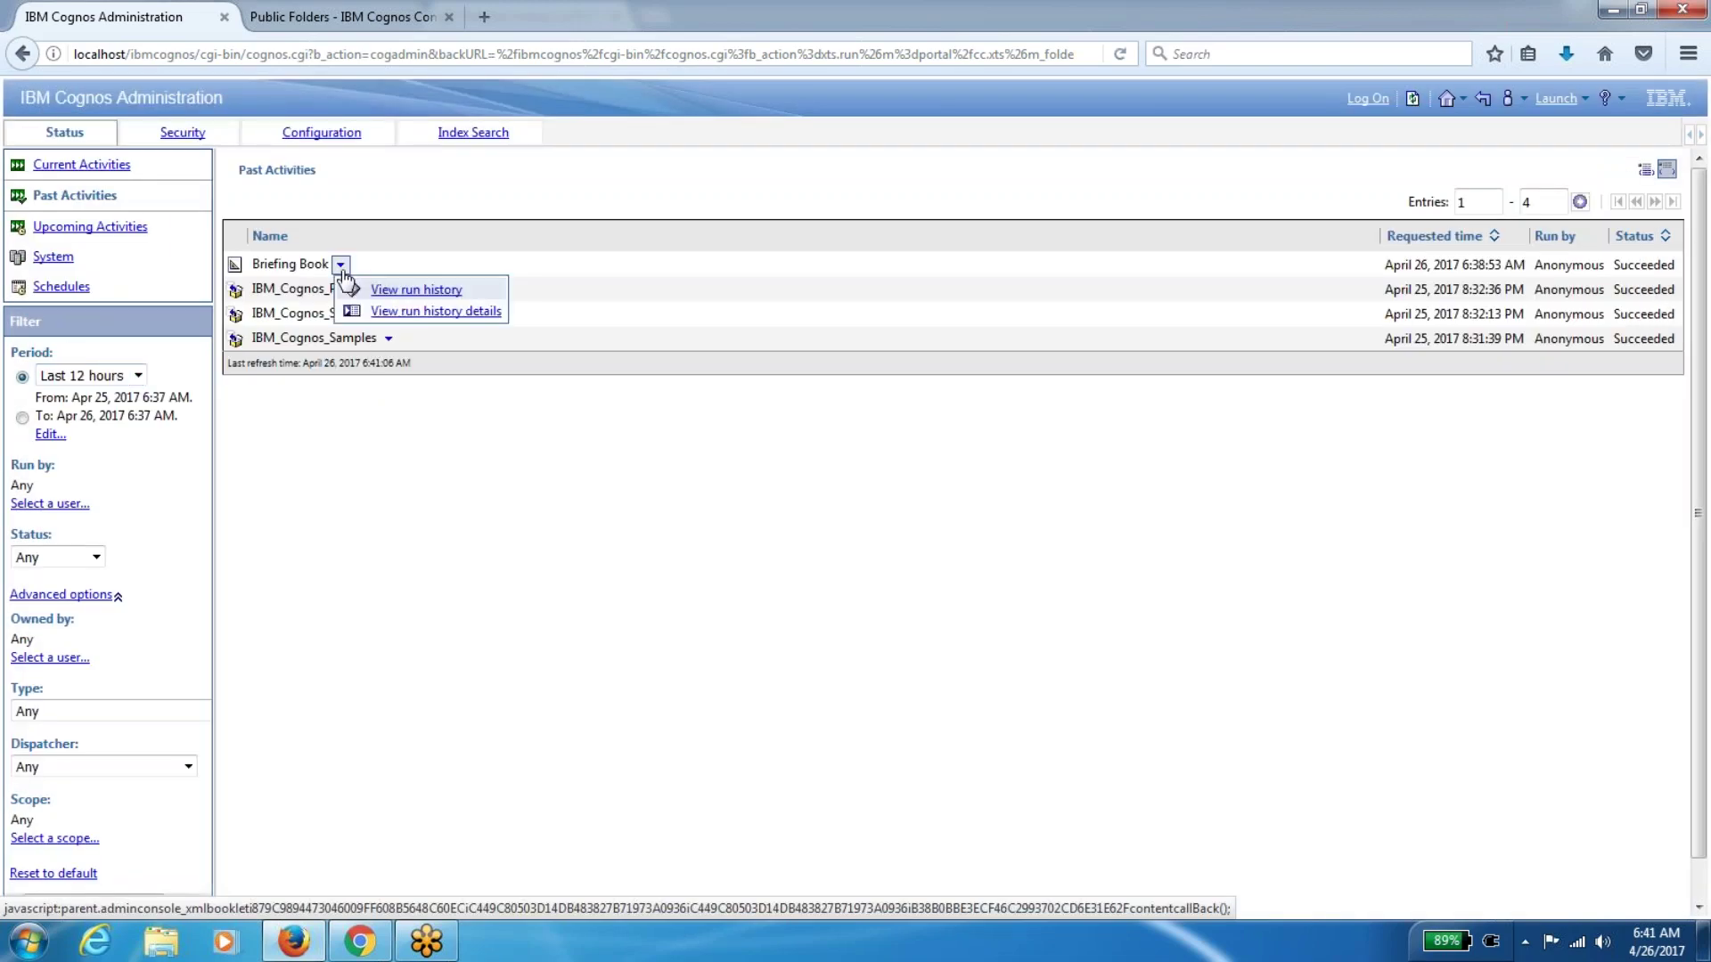
{"action": "left_click", "coordinate": [437, 311]}
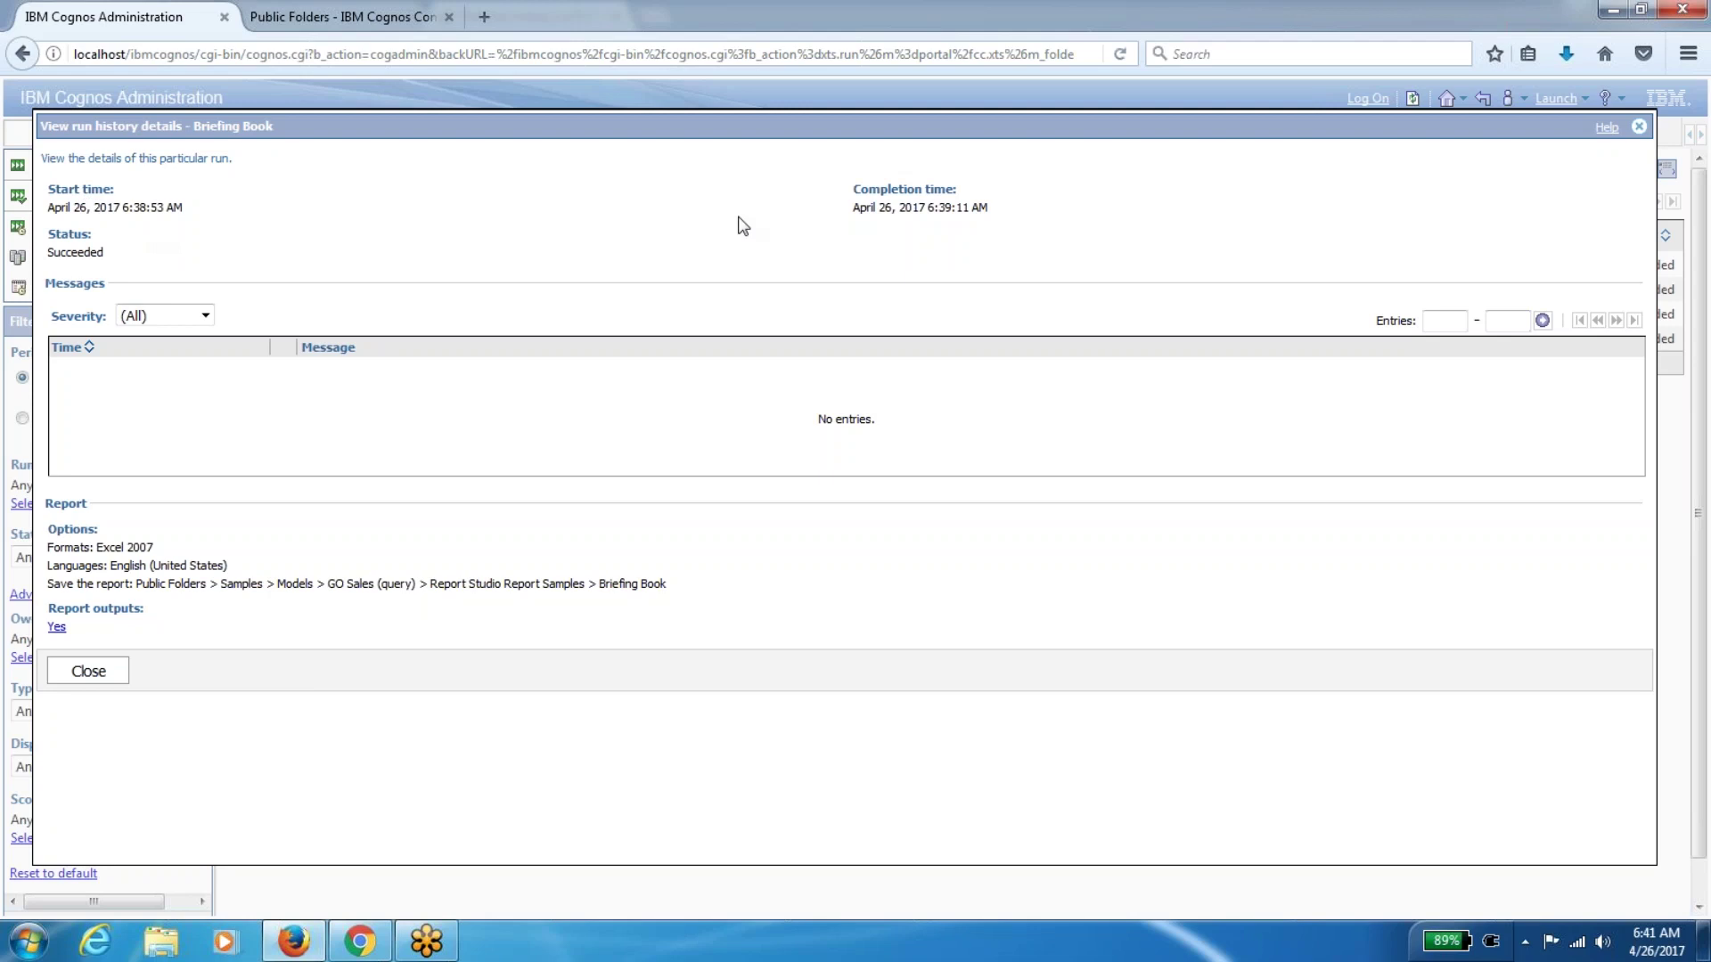
{"action": "triple_click", "coordinate": [930, 212]}
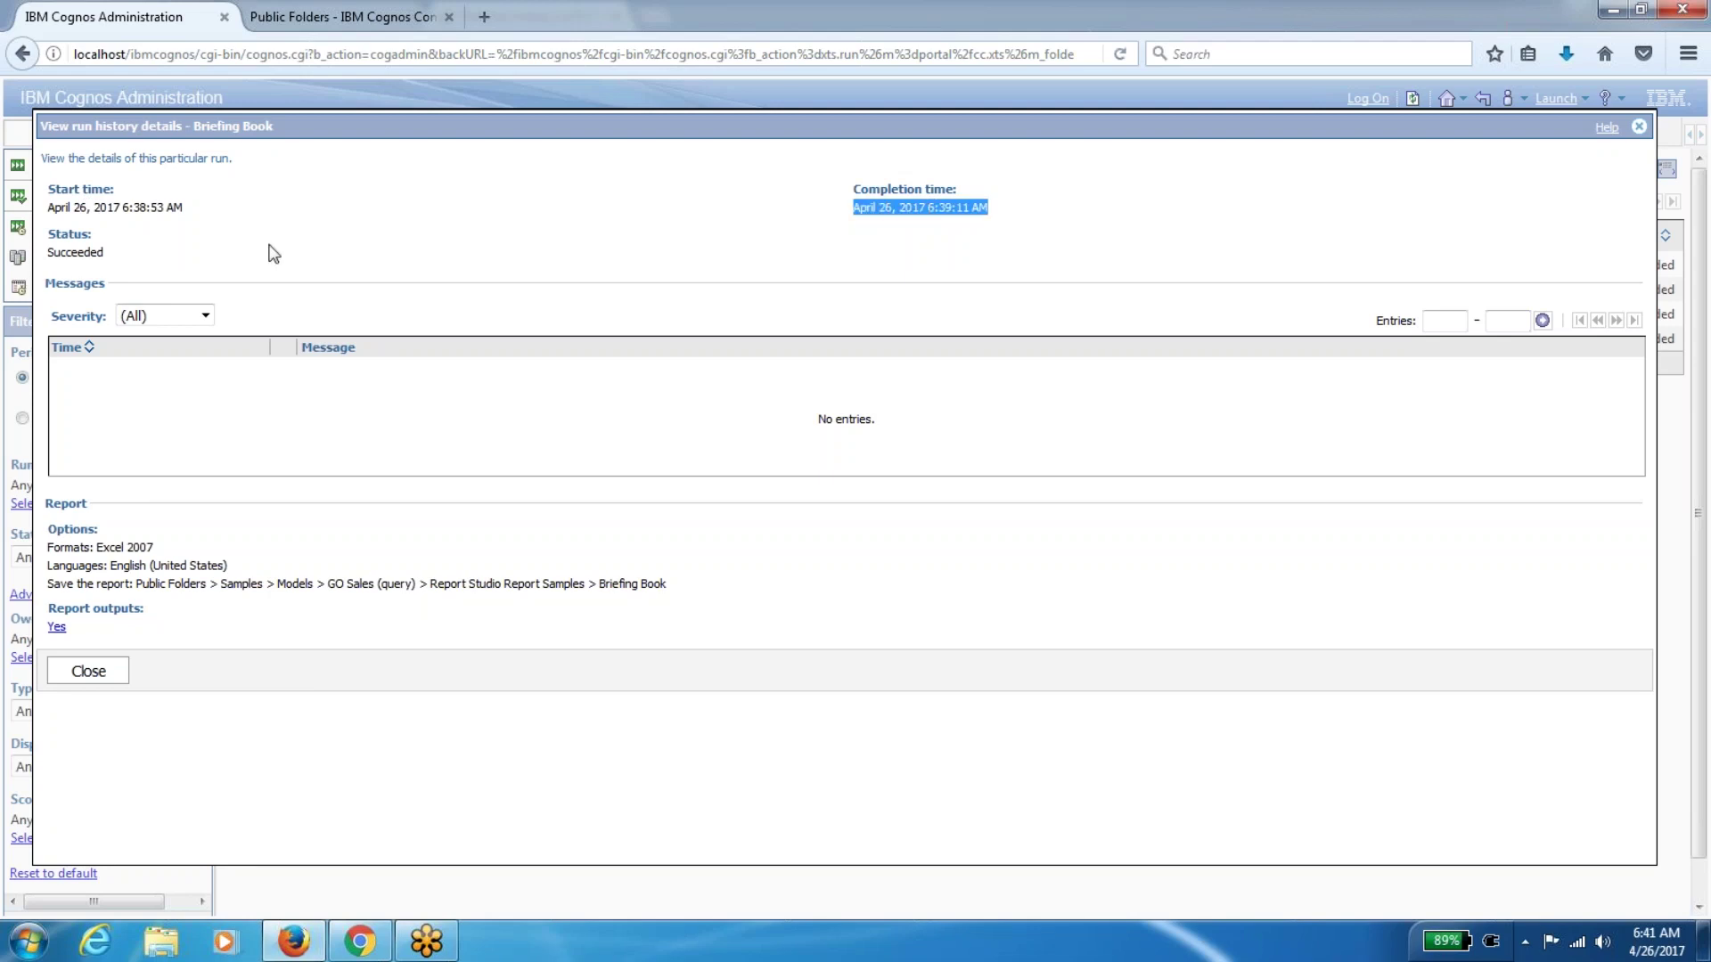
{"action": "triple_click", "coordinate": [83, 249]}
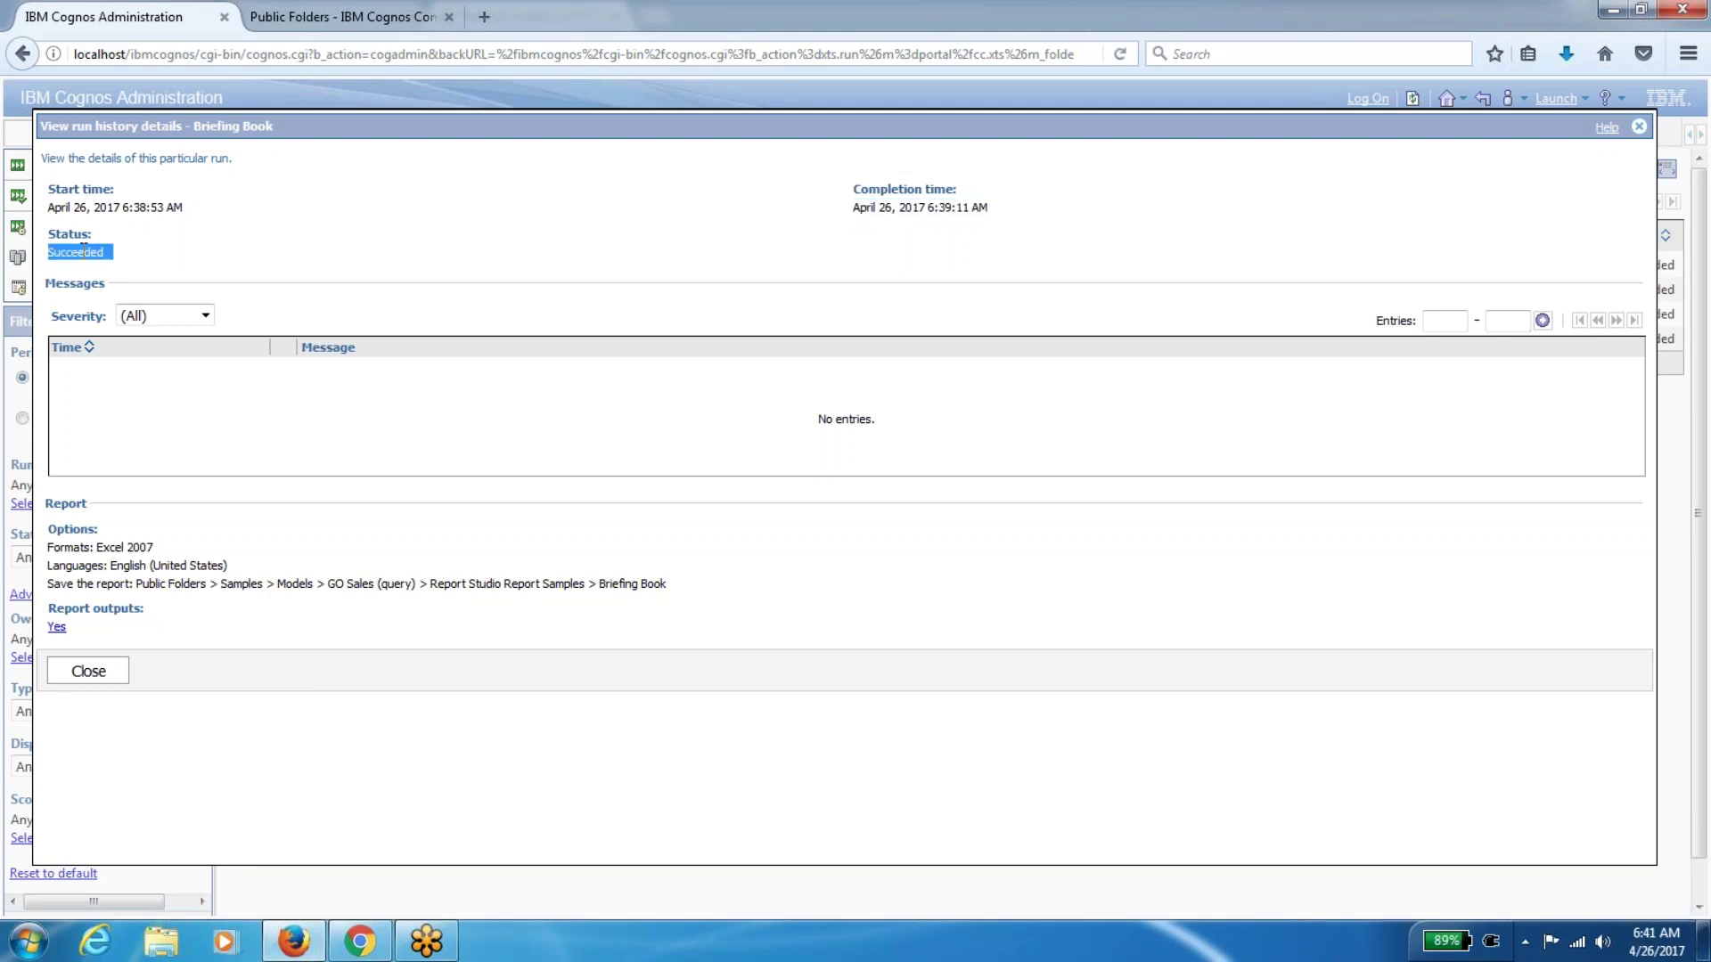
{"action": "left_click", "coordinate": [133, 321]}
{"action": "left_click", "coordinate": [133, 326]}
{"action": "double_click", "coordinate": [69, 547]}
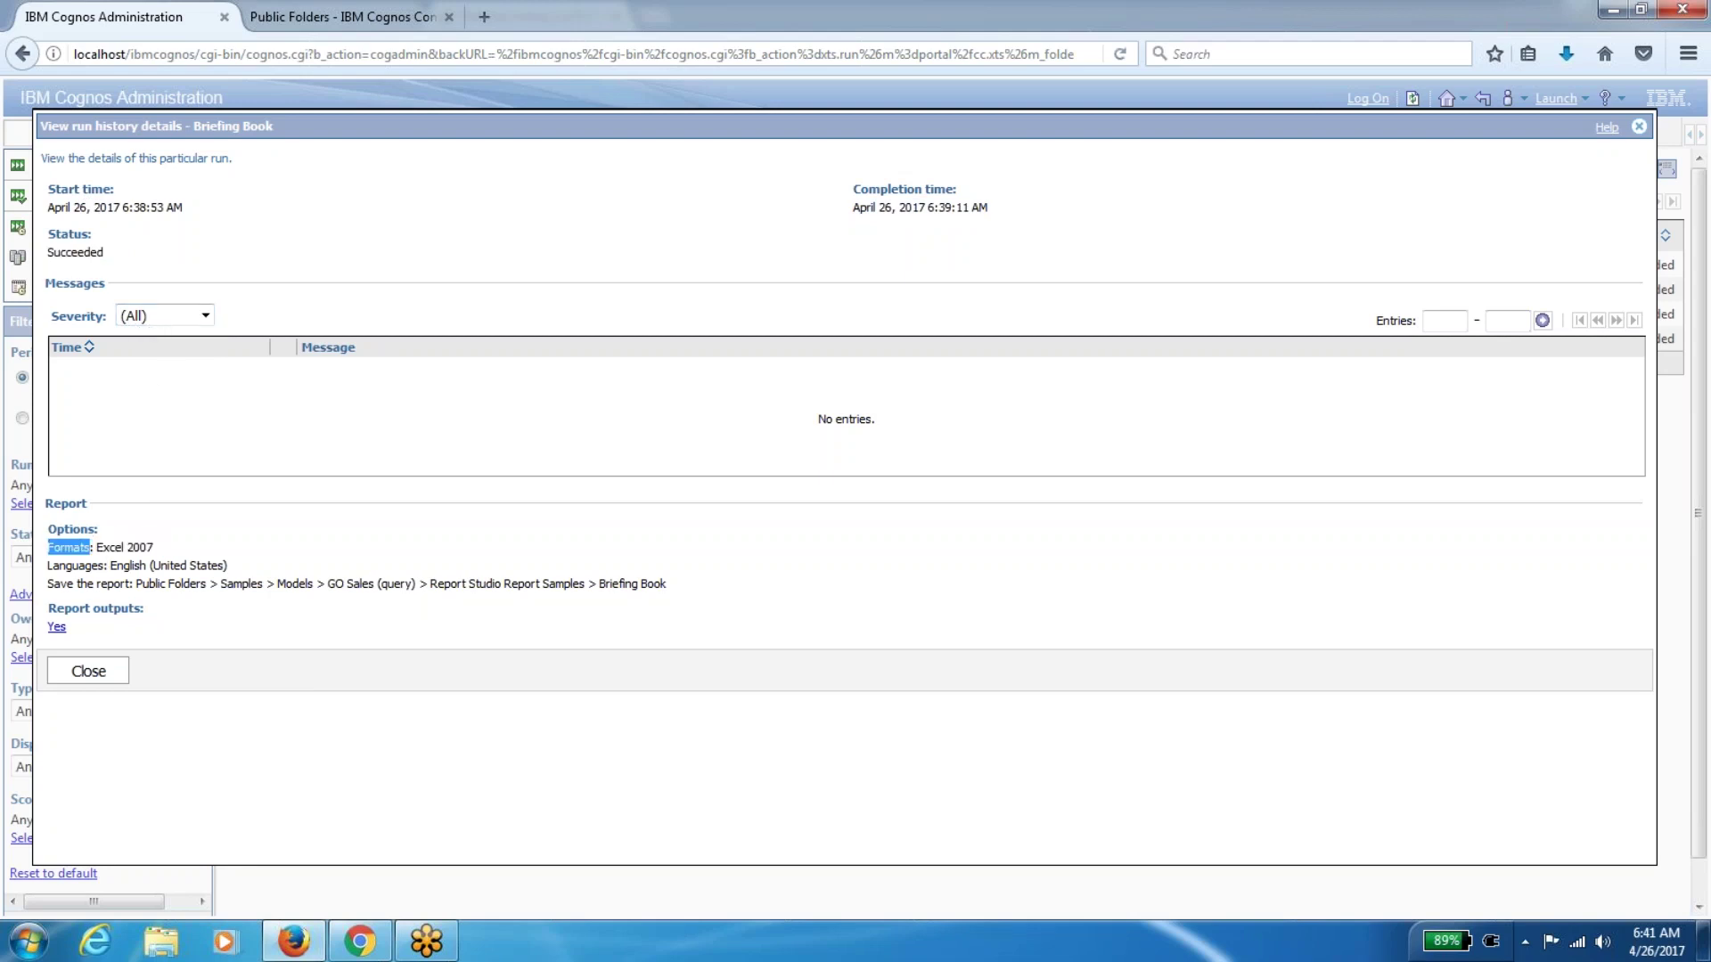
{"action": "triple_click", "coordinate": [68, 547]}
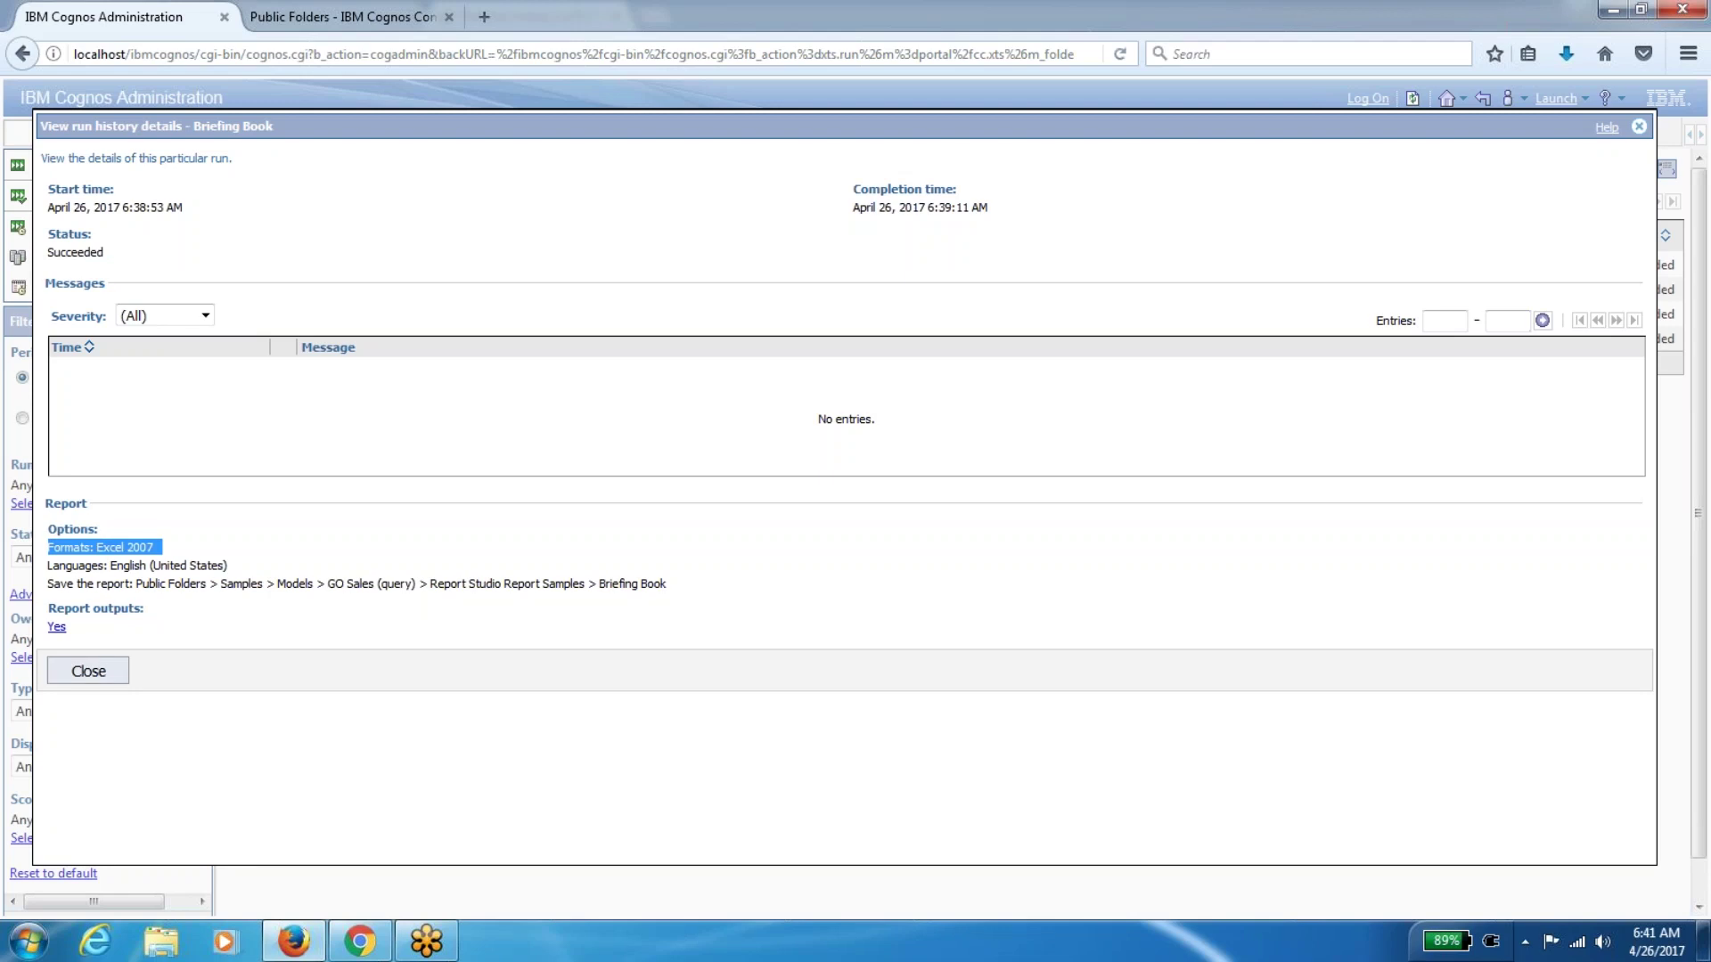
{"action": "left_click", "coordinate": [107, 682]}
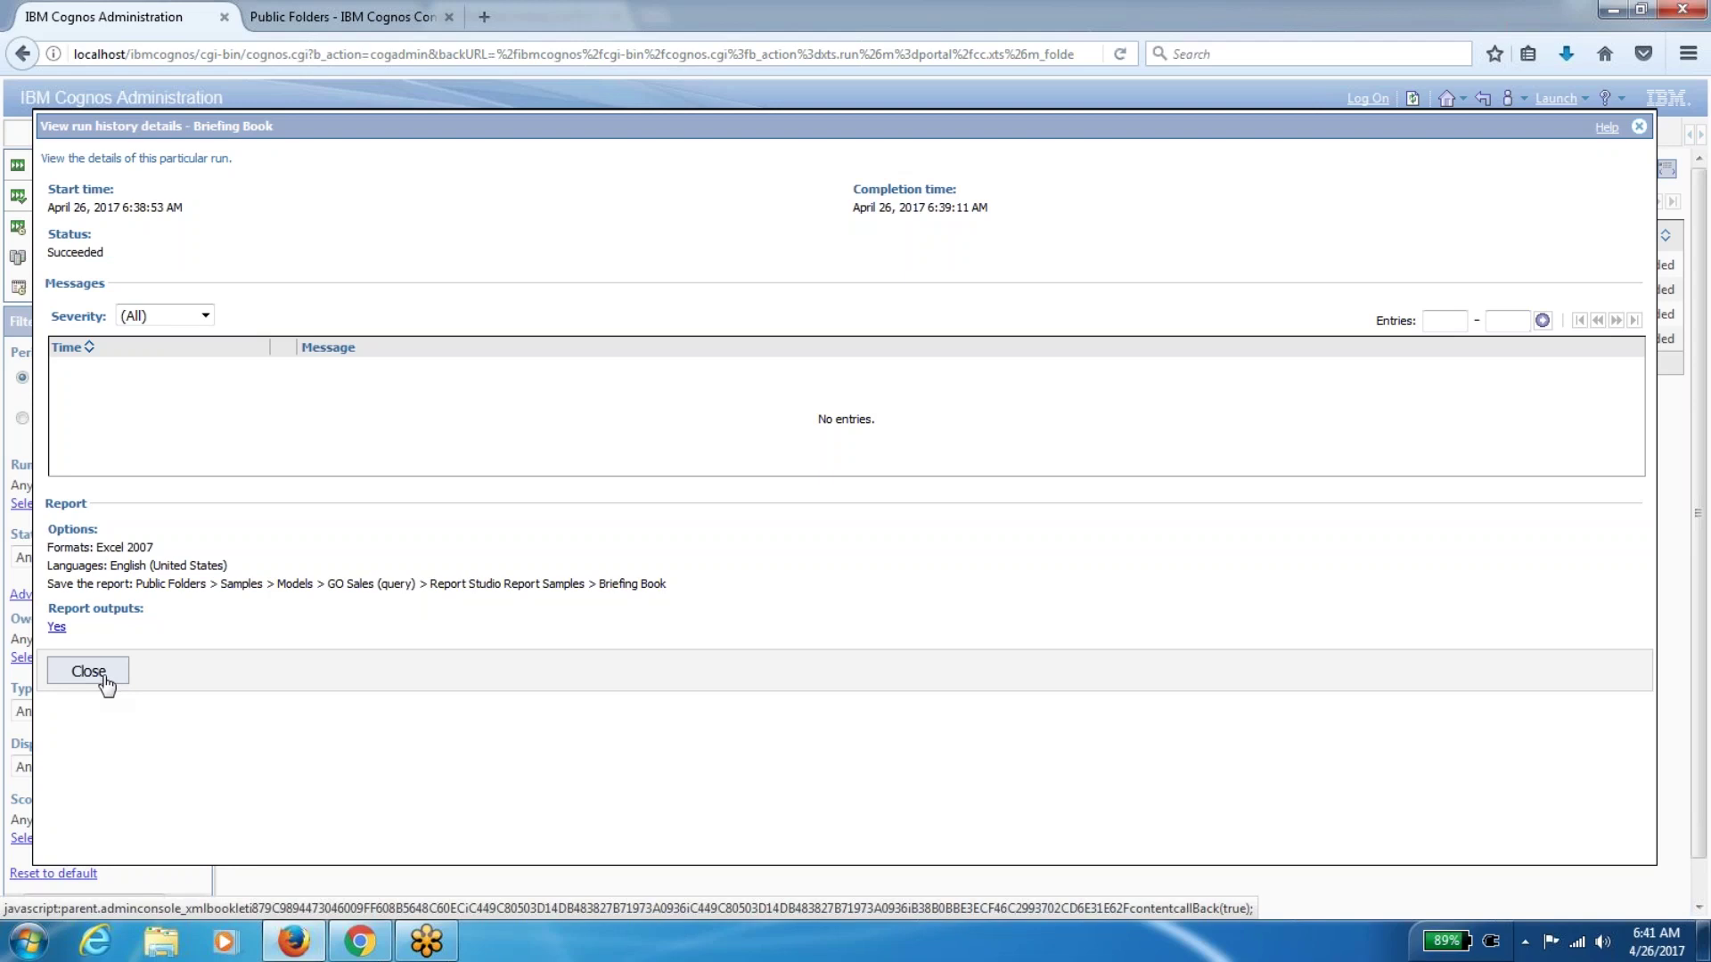
{"action": "left_click", "coordinate": [107, 682]}
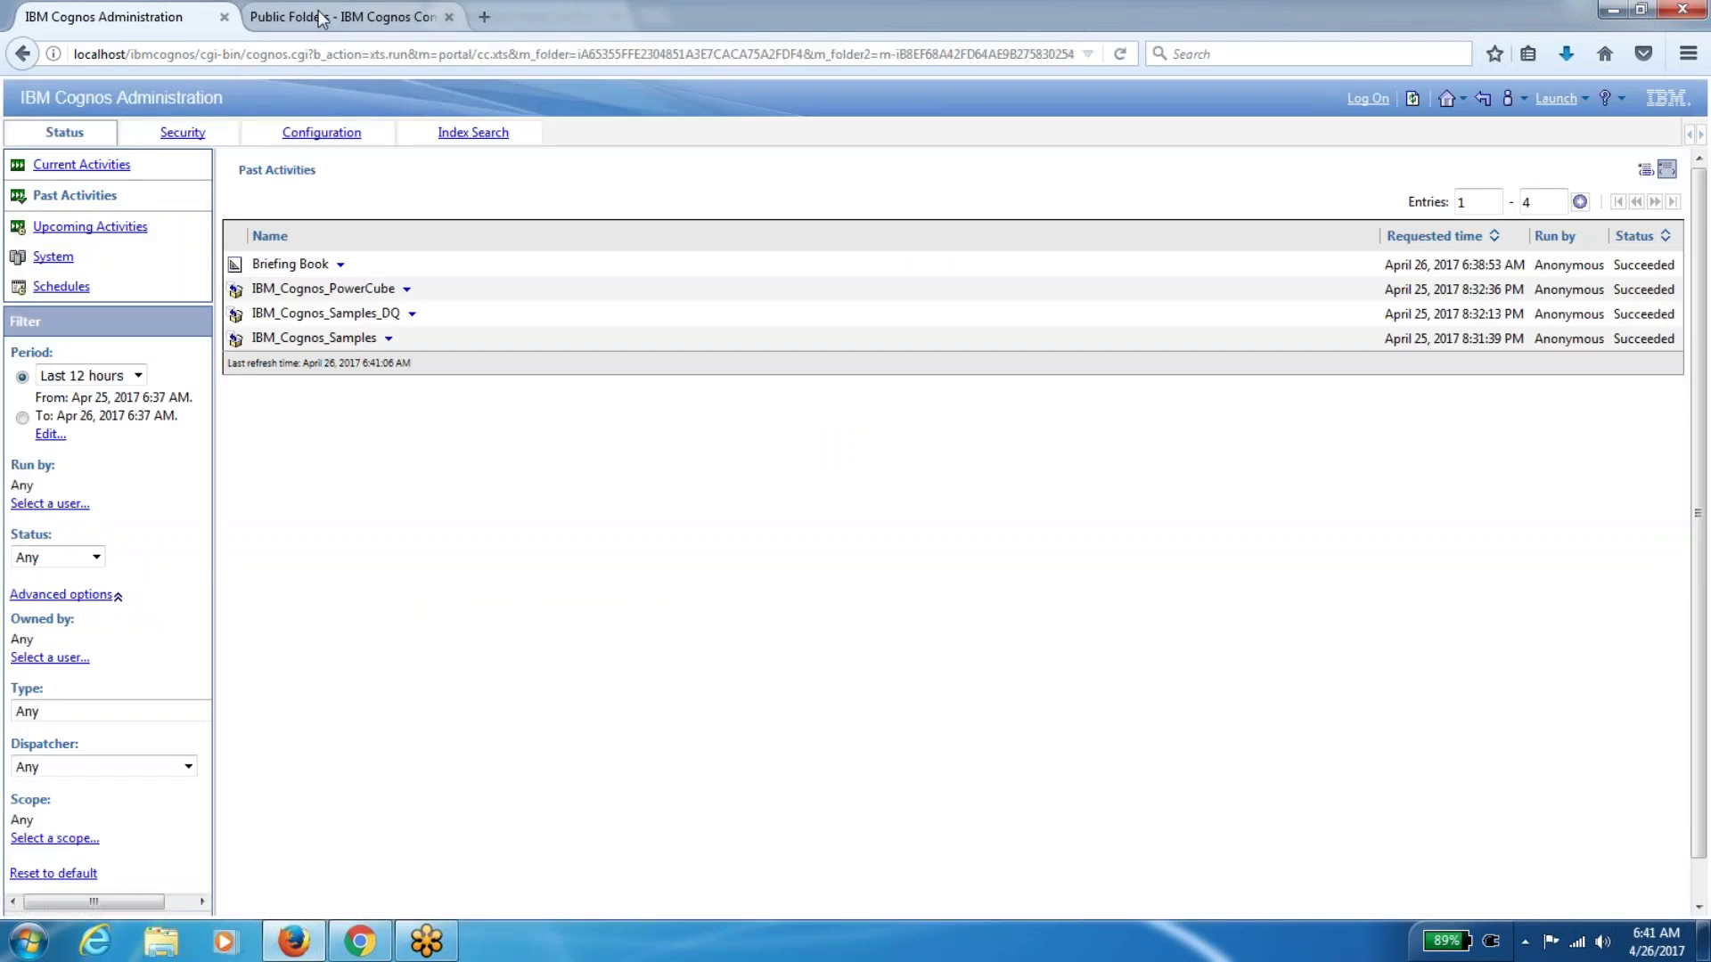
Filter the past activities by the Samples_DQ folder scope under Public Folders
{"action": "left_click", "coordinate": [419, 14]}
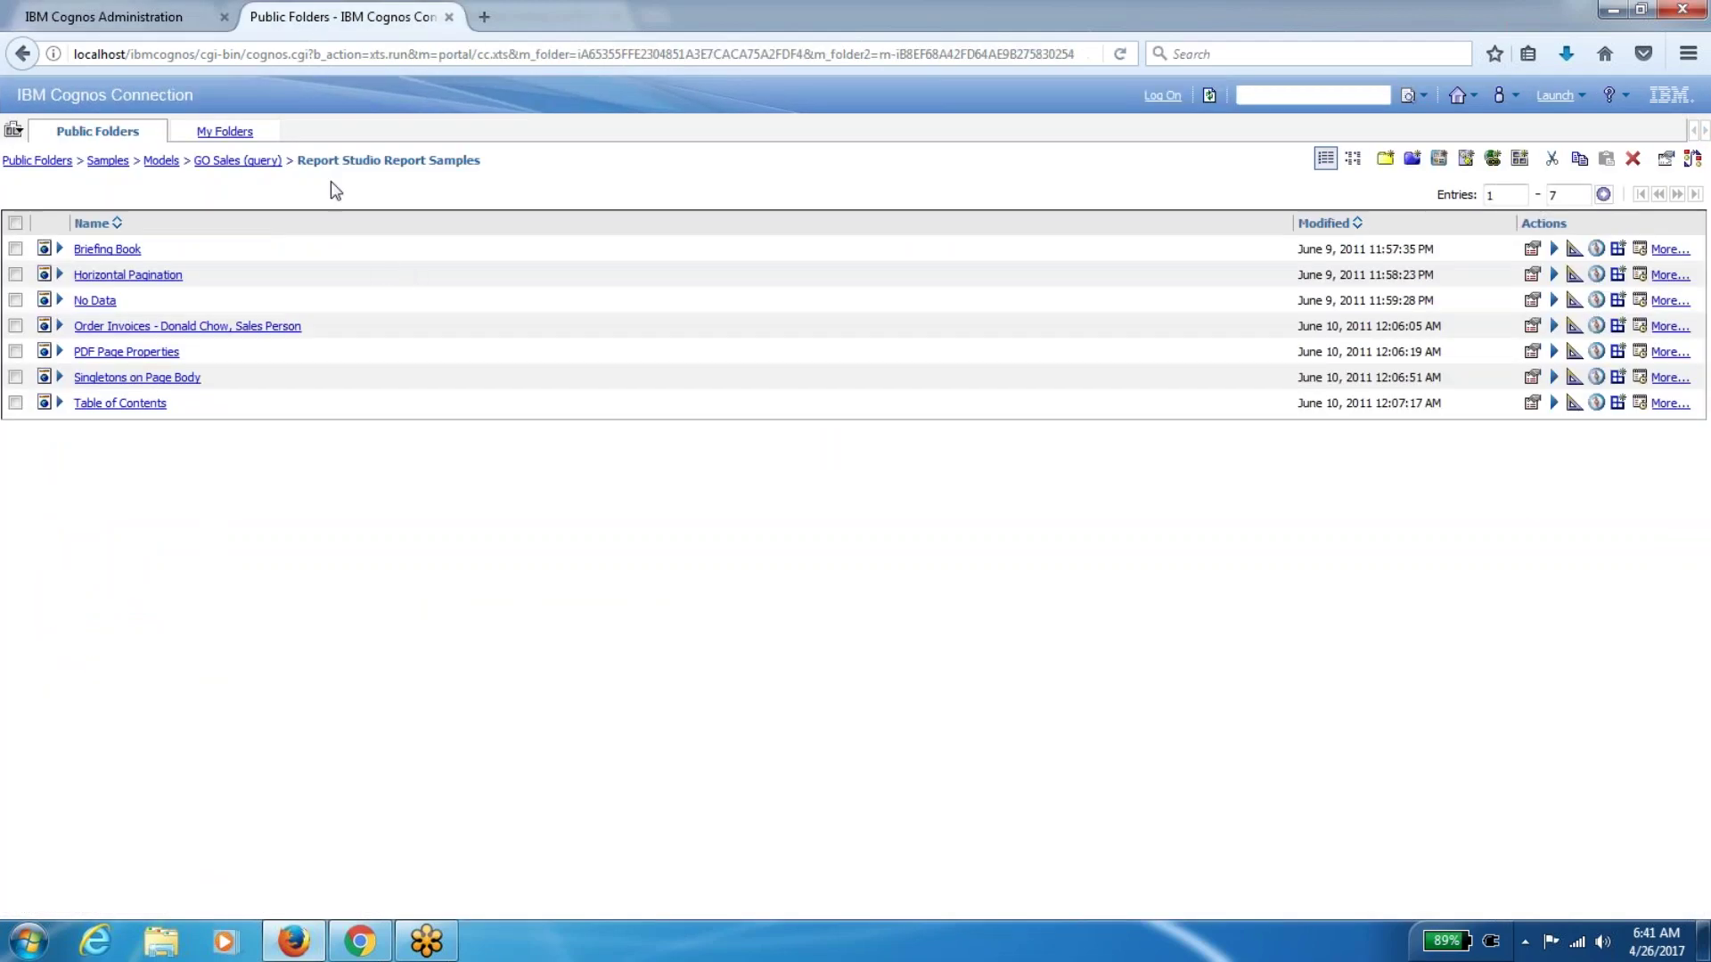
{"action": "left_click", "coordinate": [107, 16]}
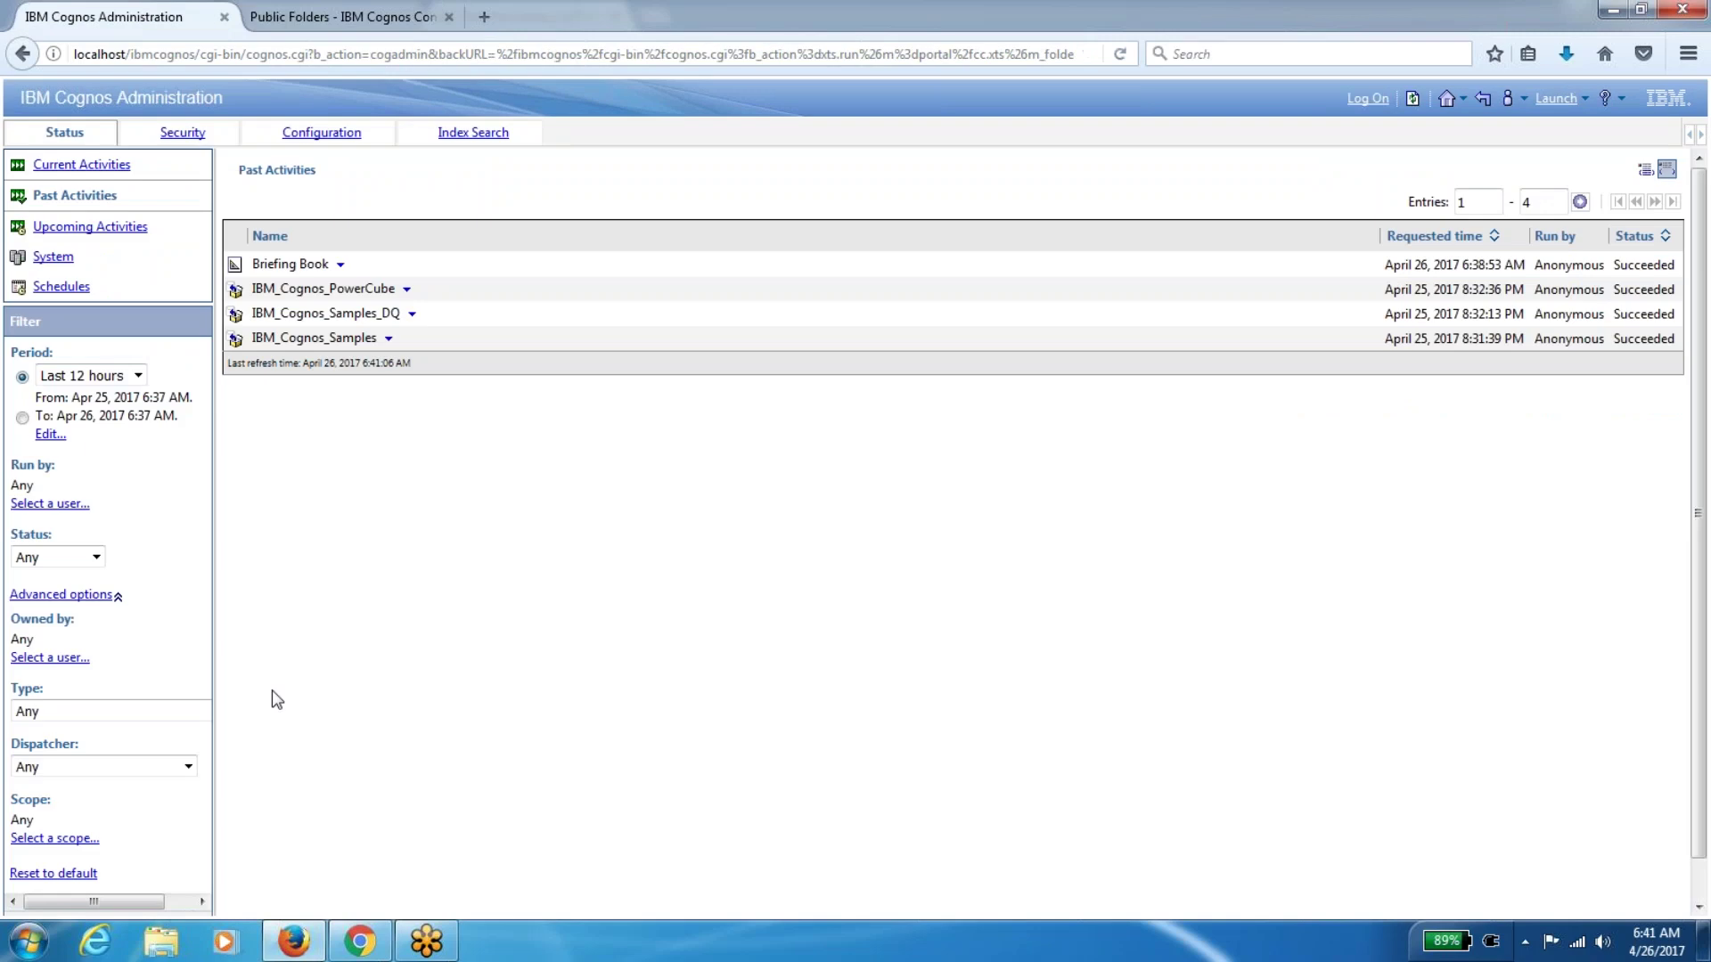
{"action": "left_click", "coordinate": [79, 840]}
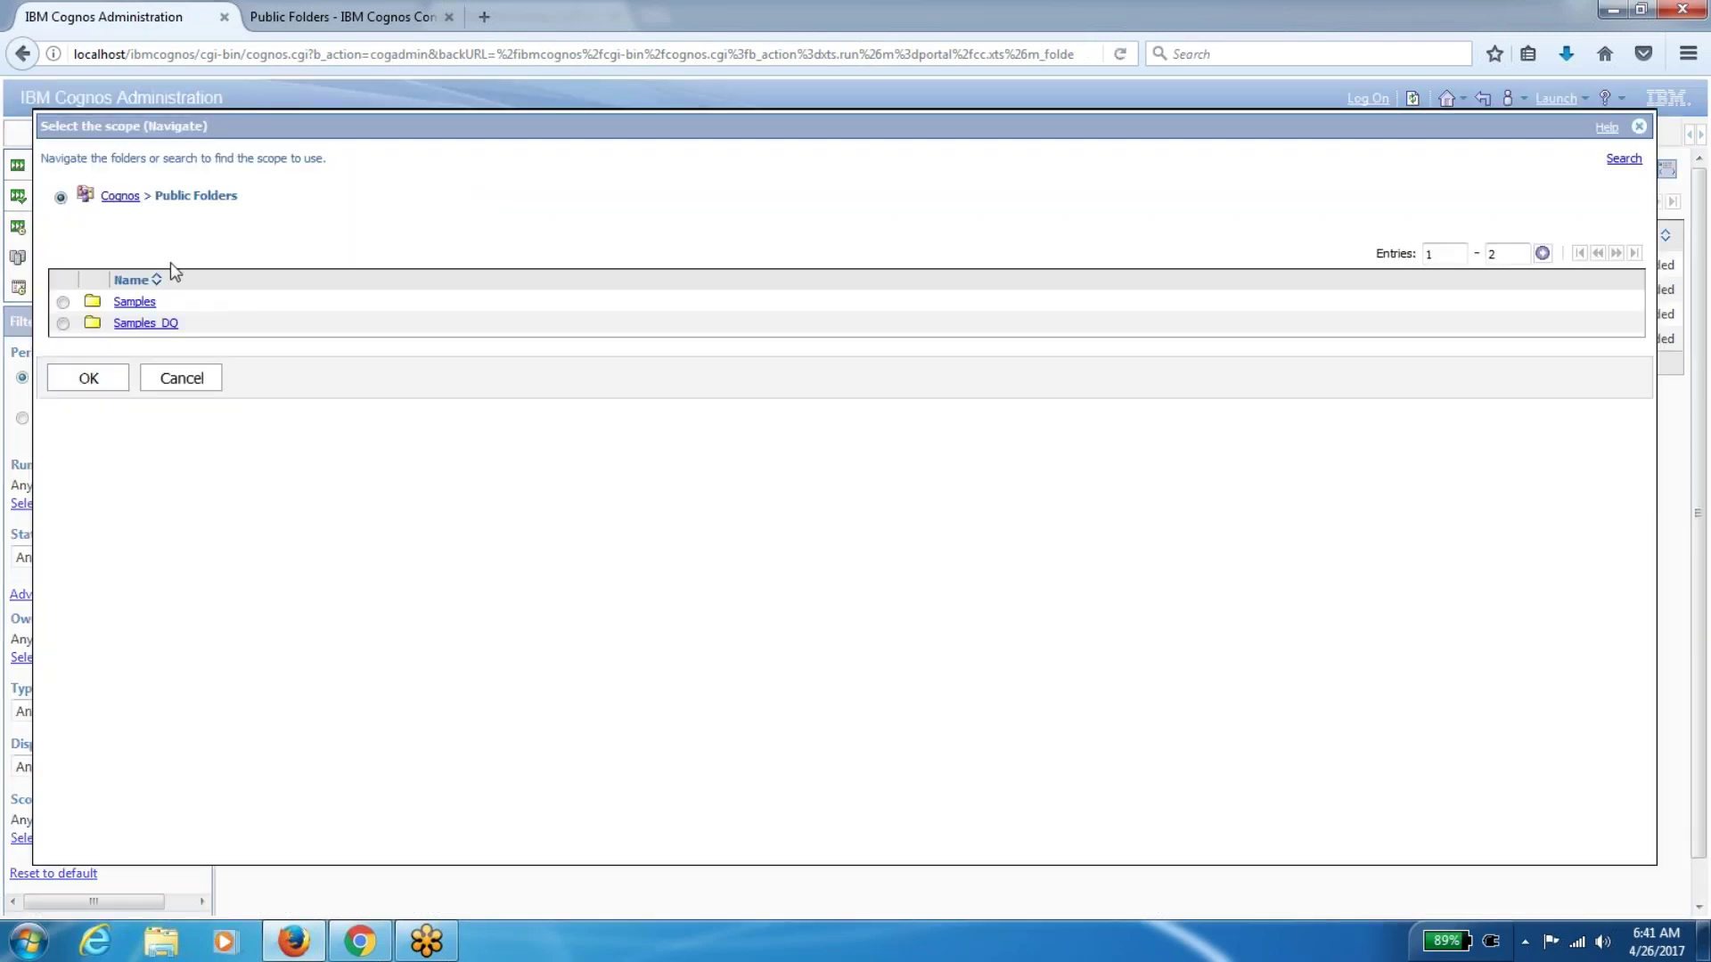
{"action": "left_click", "coordinate": [153, 327]}
{"action": "left_click", "coordinate": [89, 379]}
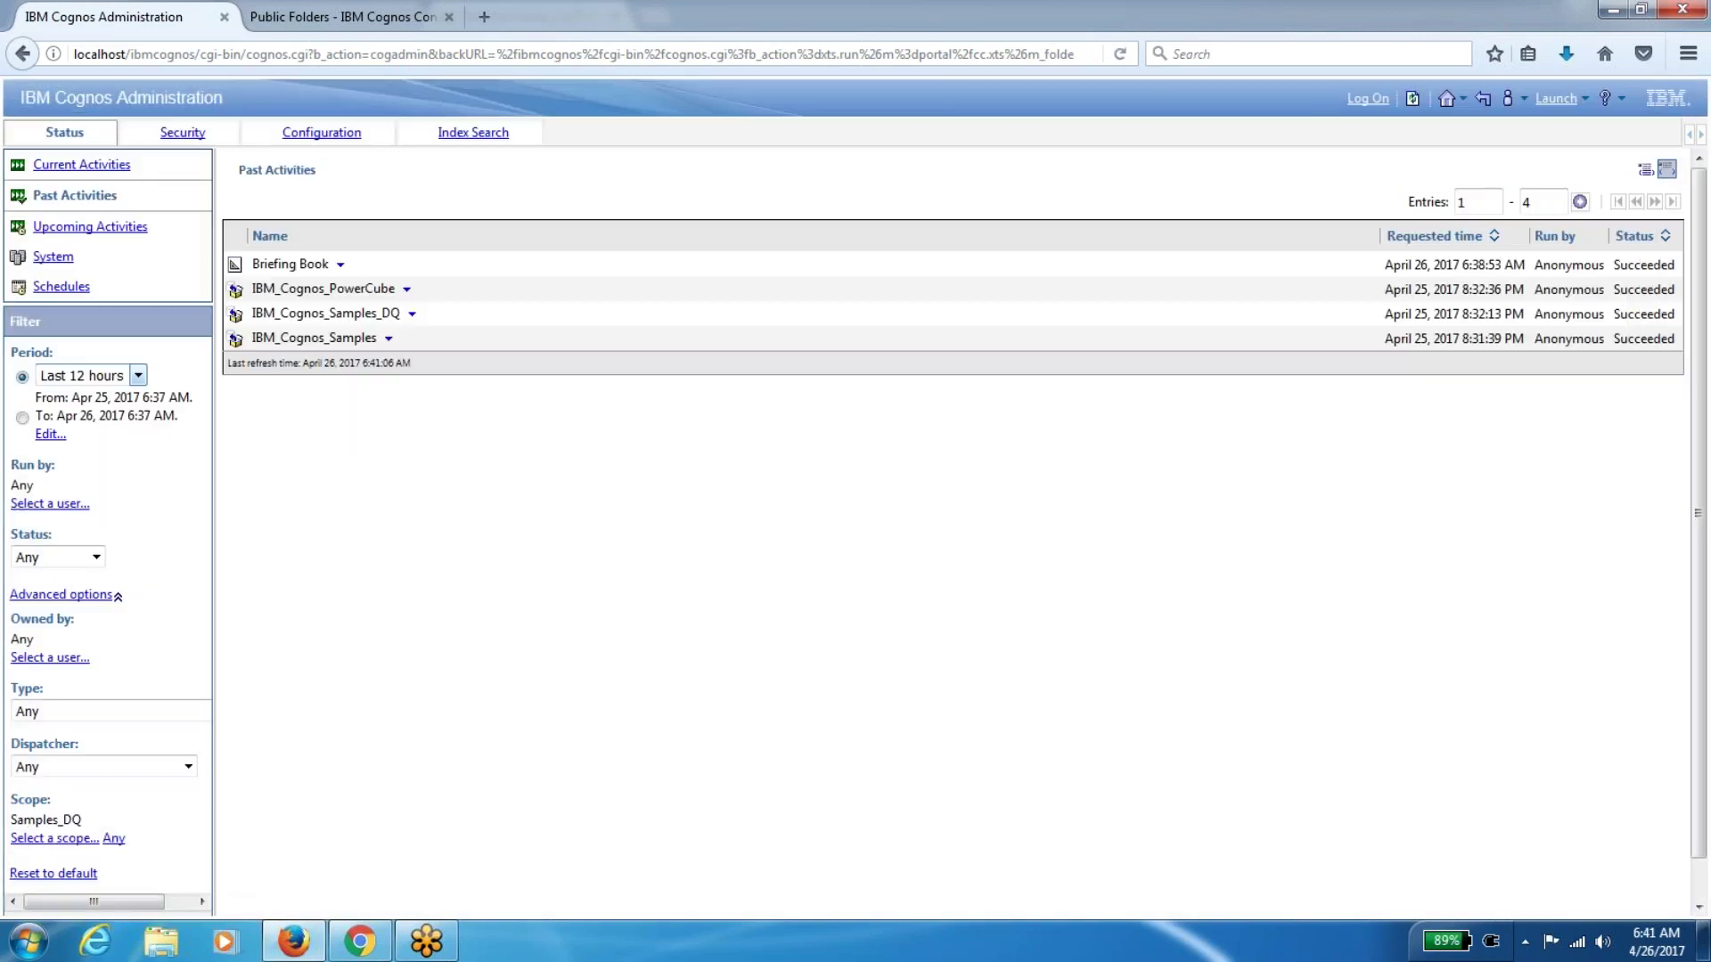
{"action": "scroll", "coordinate": [856, 532], "scroll_direction": "down", "scroll_amount": 1}
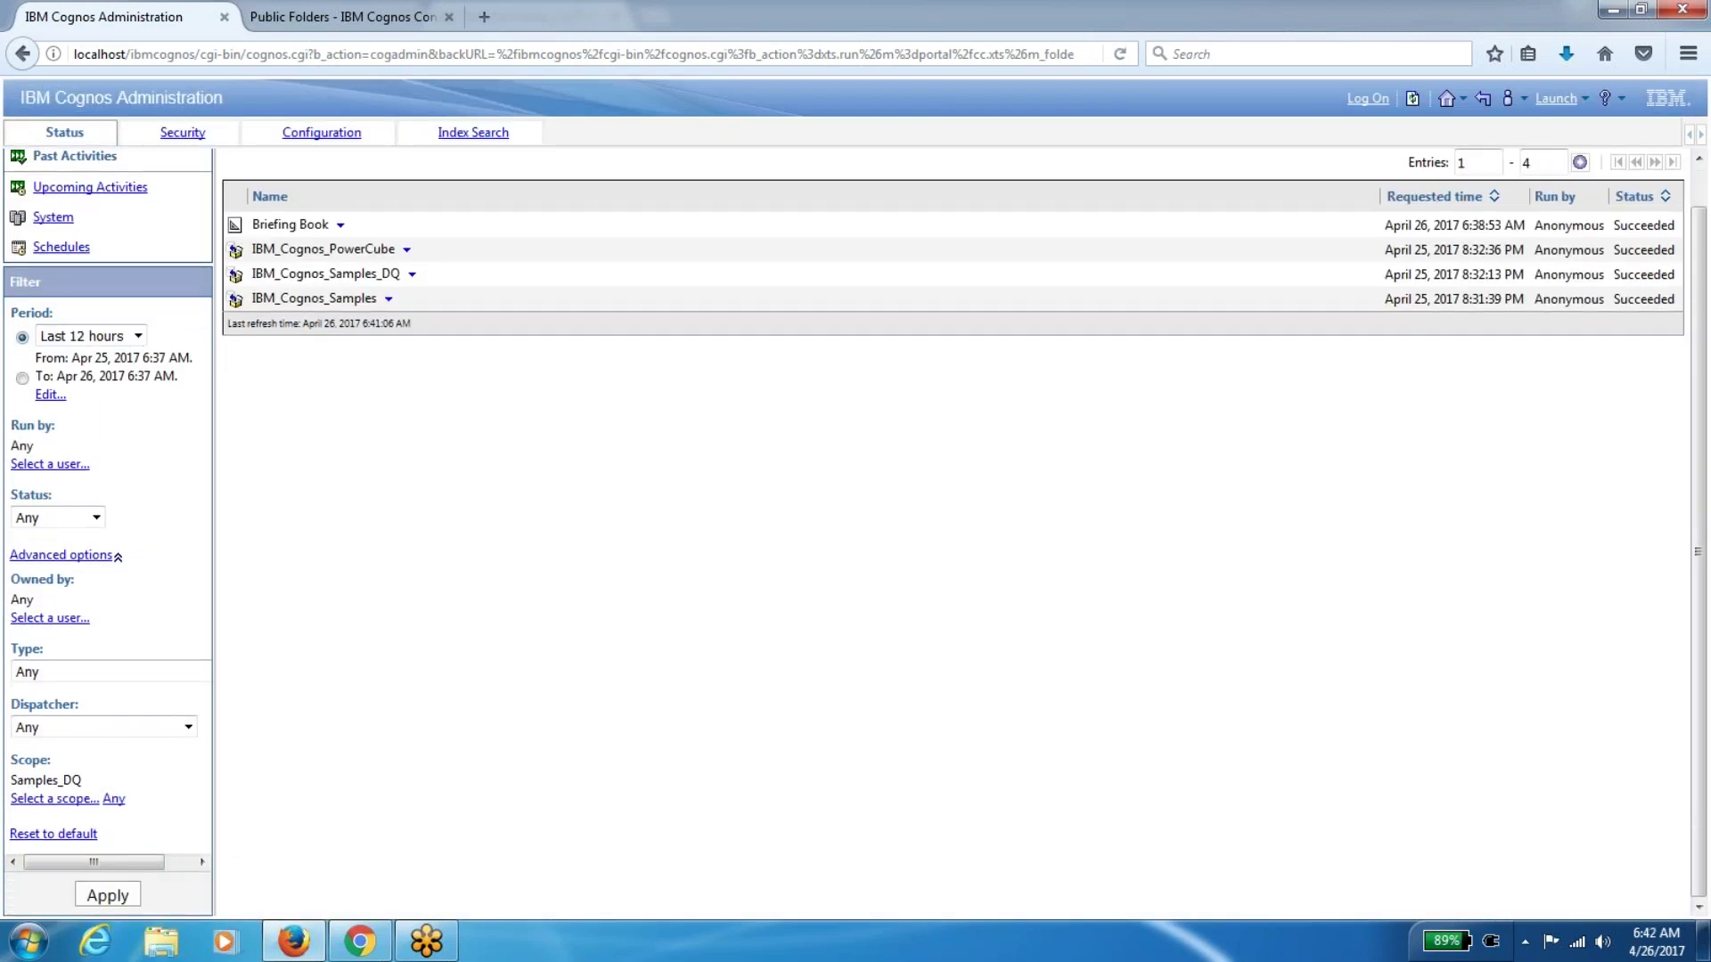
{"action": "left_click", "coordinate": [109, 896]}
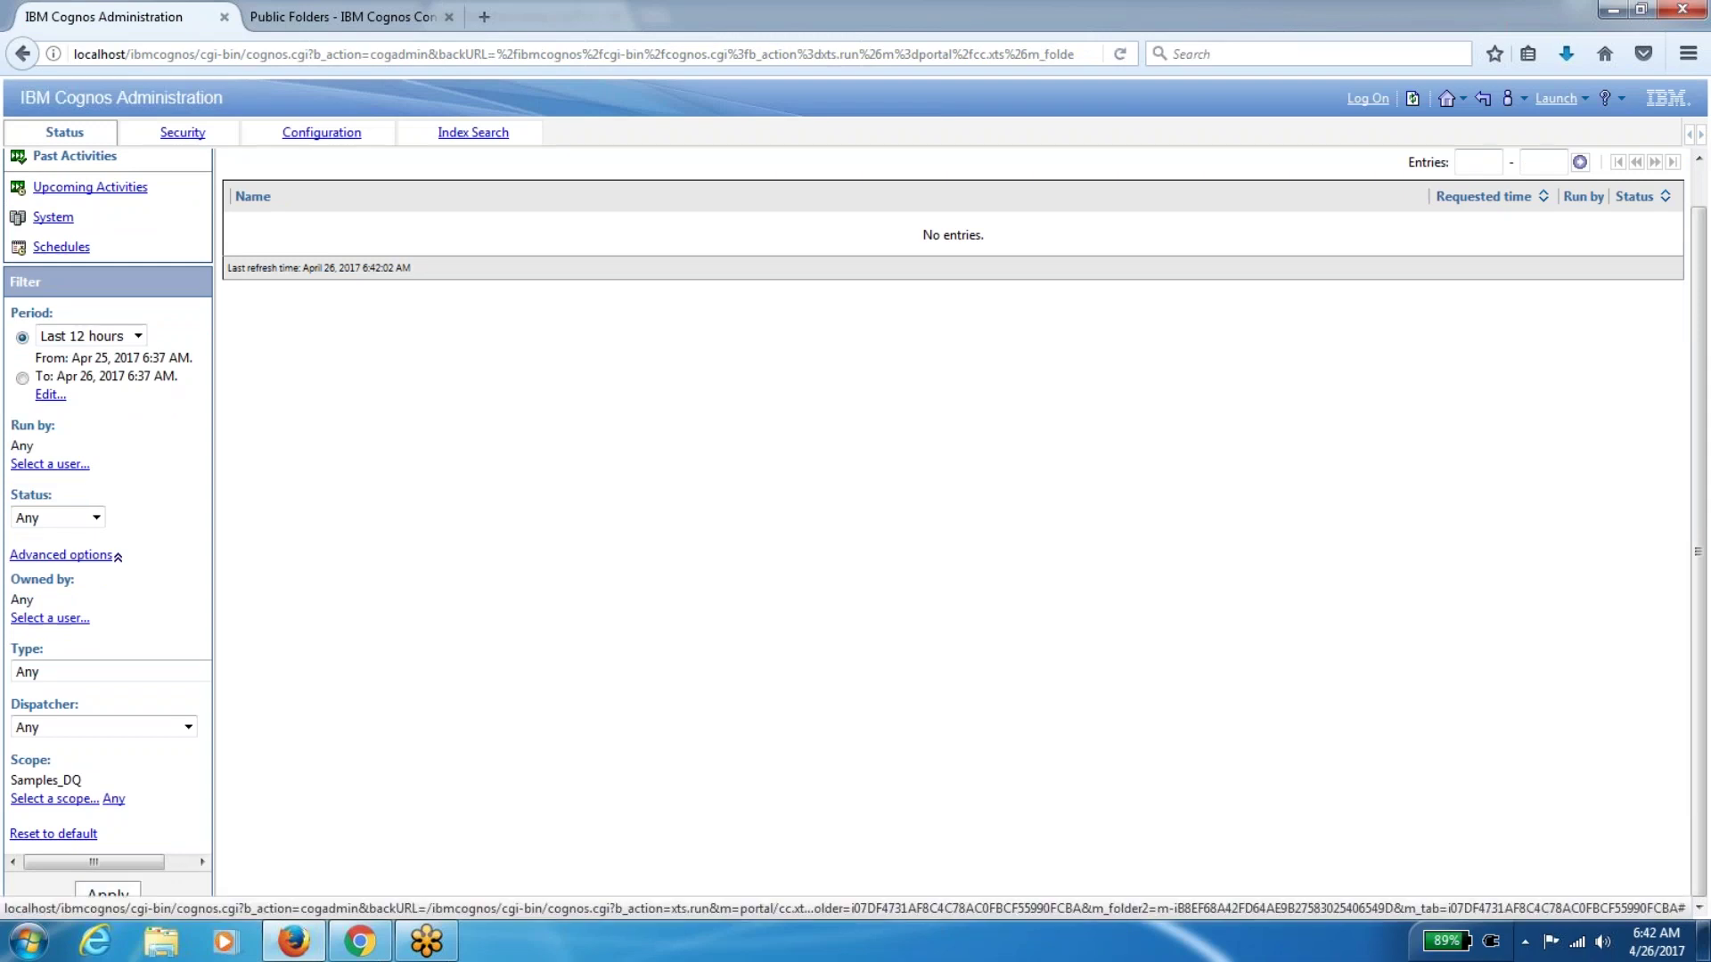
Change the past activities scope to the Models folder under Public Folders > Samples and apply the filter
{"action": "left_click", "coordinate": [72, 802]}
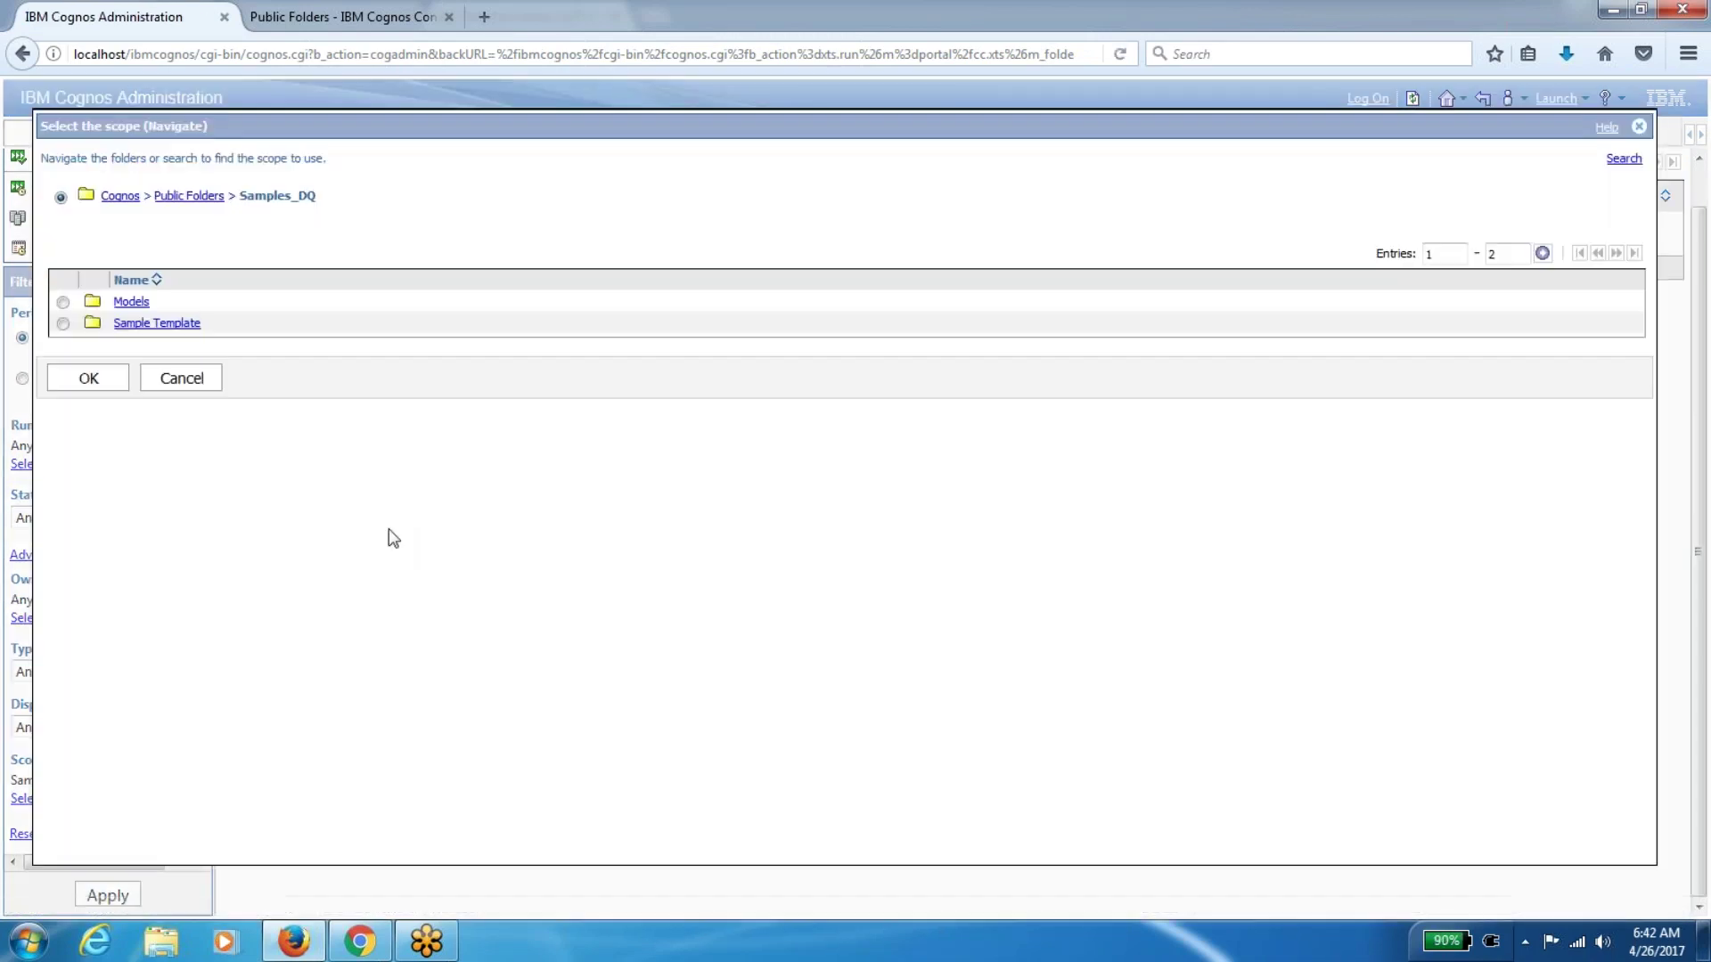
{"action": "left_click", "coordinate": [174, 198]}
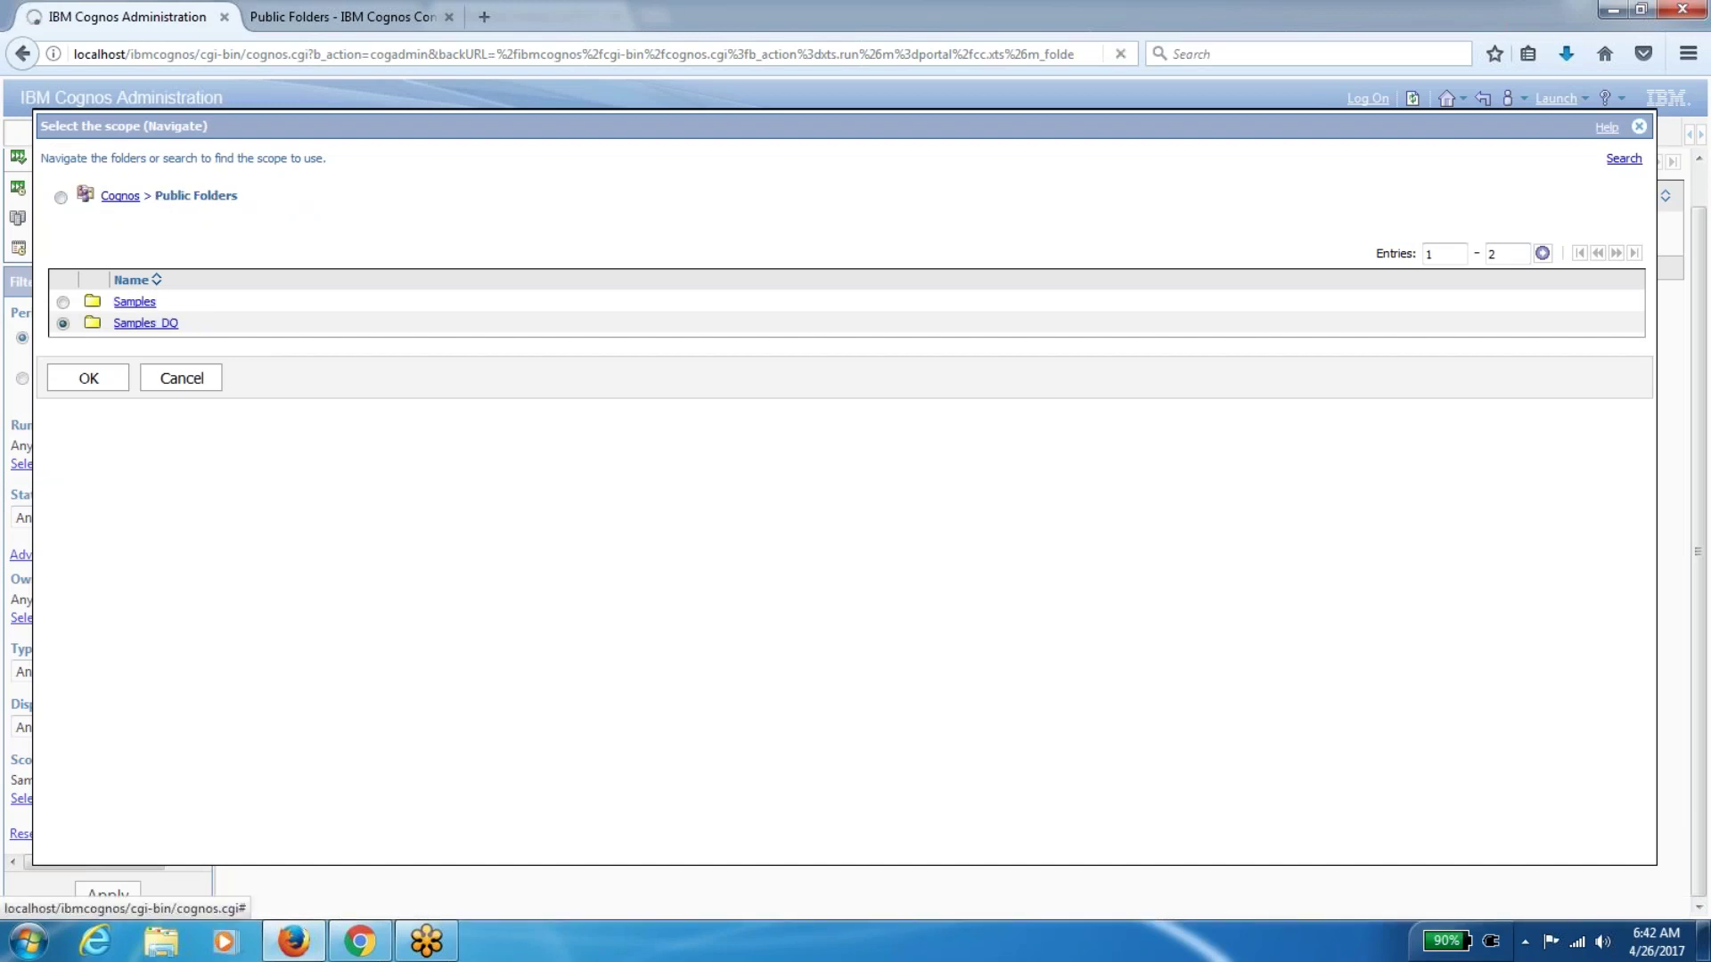
{"action": "left_click", "coordinate": [133, 301]}
{"action": "left_click", "coordinate": [131, 323]}
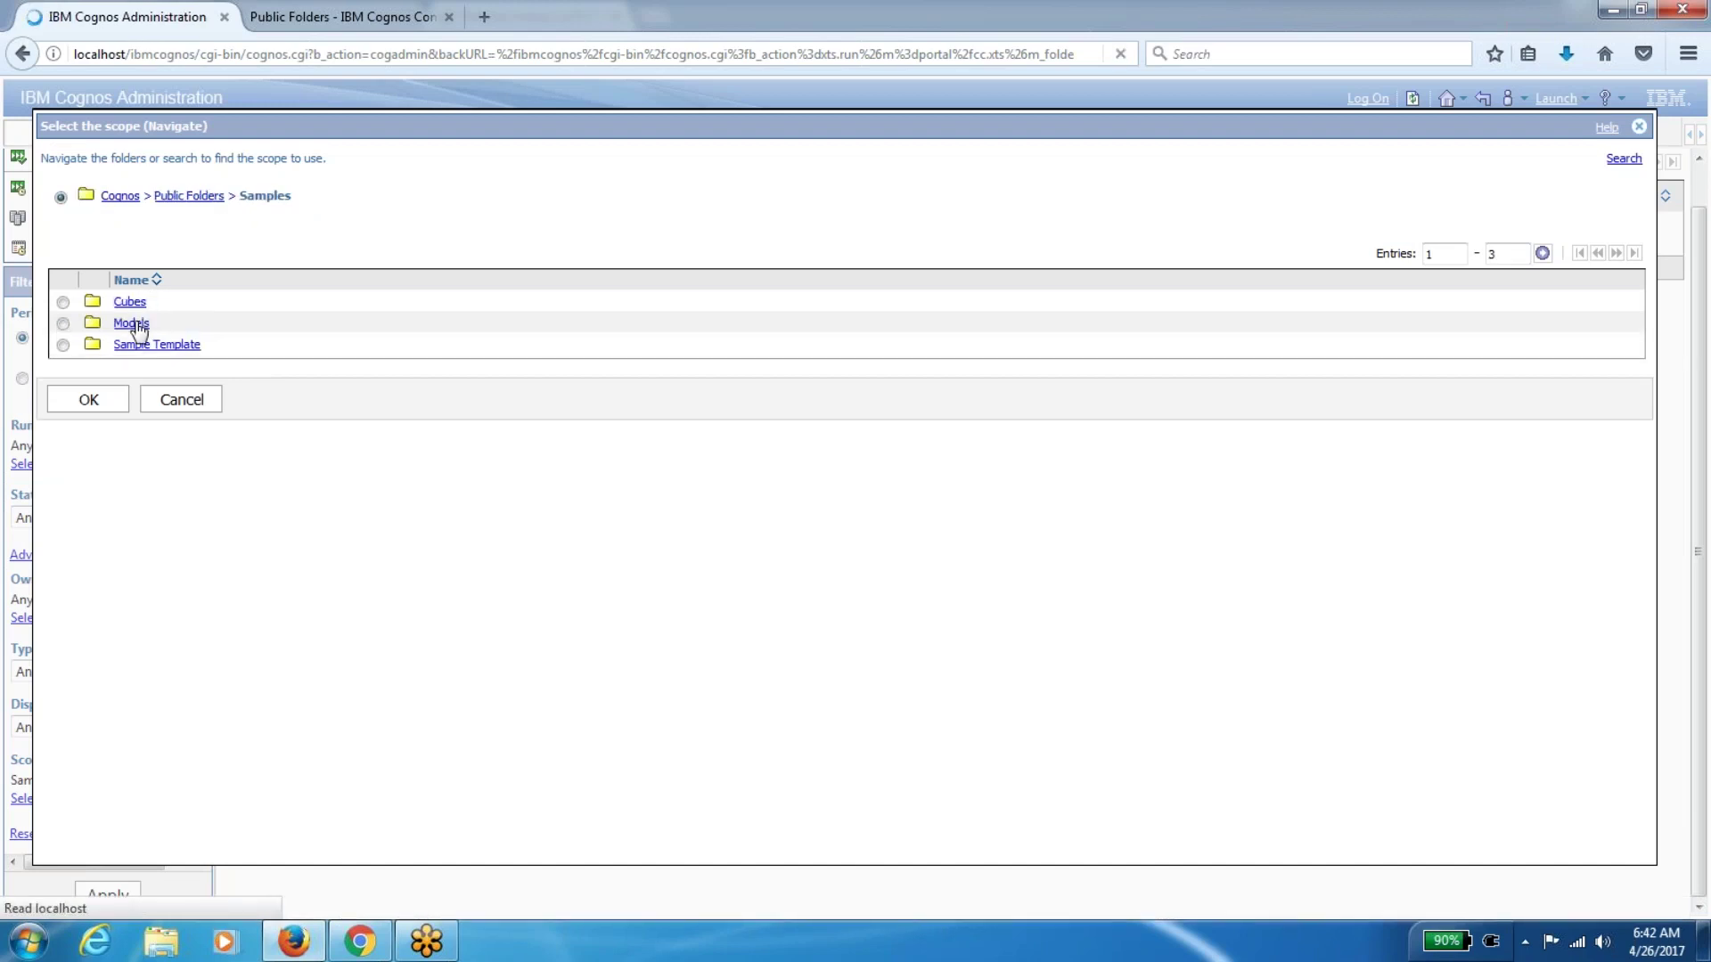
{"action": "left_click", "coordinate": [102, 511]}
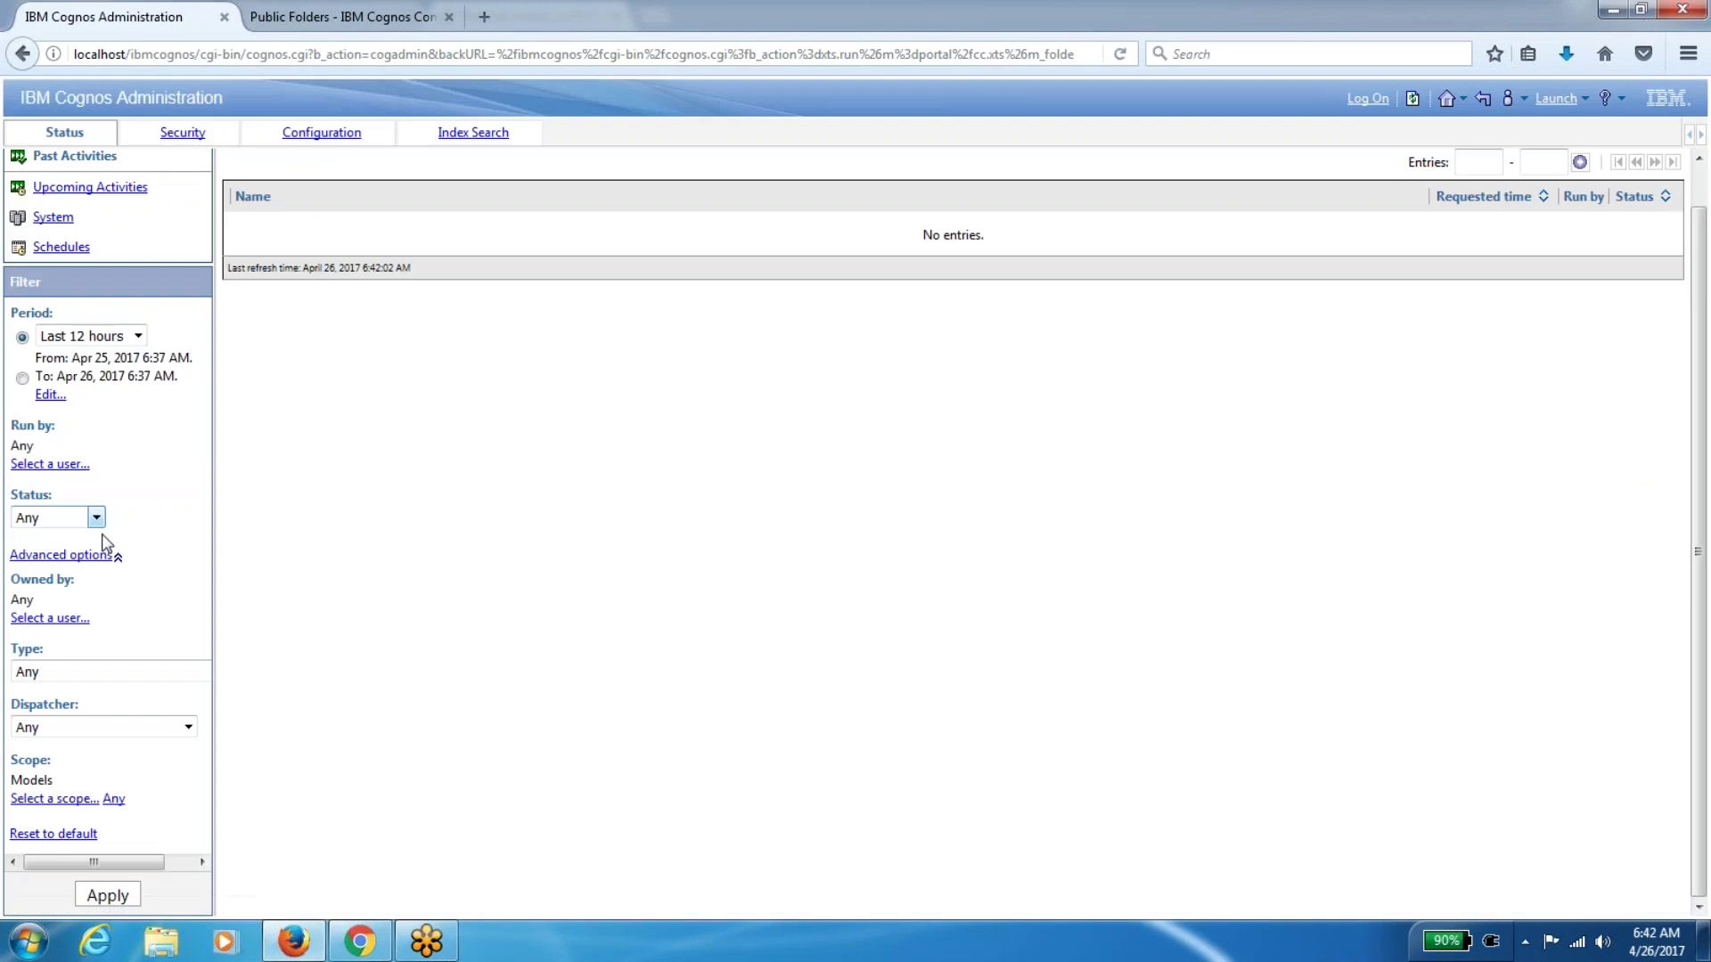
{"action": "left_click", "coordinate": [107, 897]}
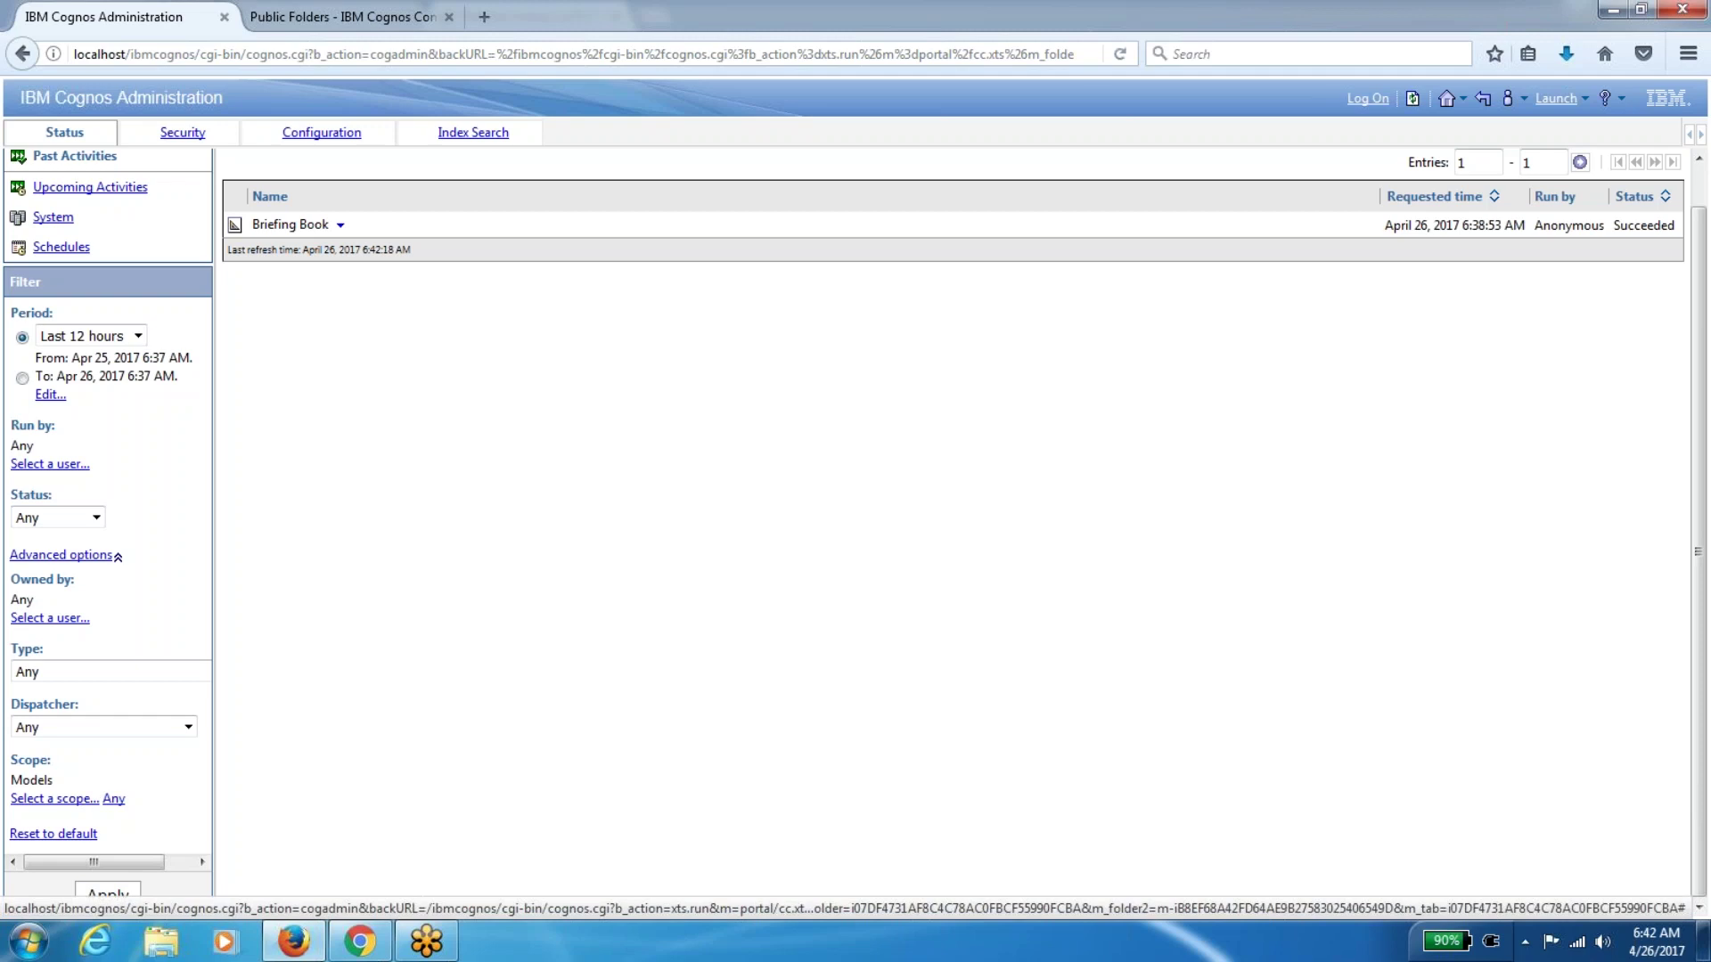
{"action": "left_click", "coordinate": [54, 835]}
{"action": "left_click", "coordinate": [89, 736]}
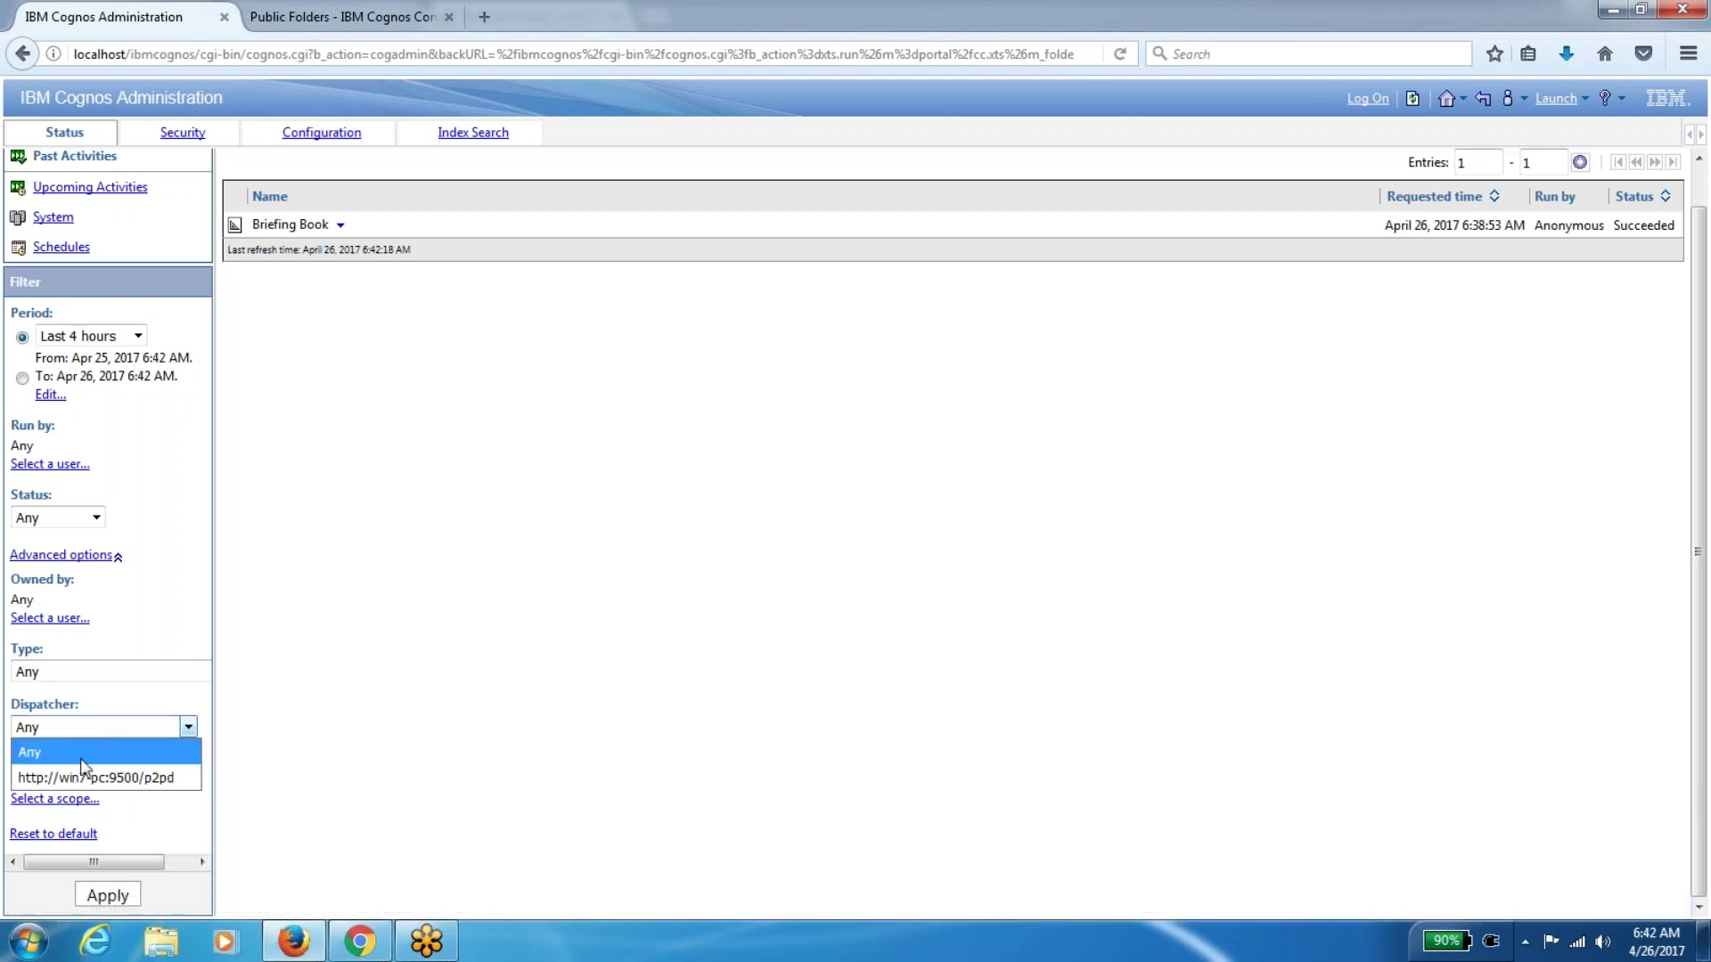
{"action": "left_click", "coordinate": [79, 778]}
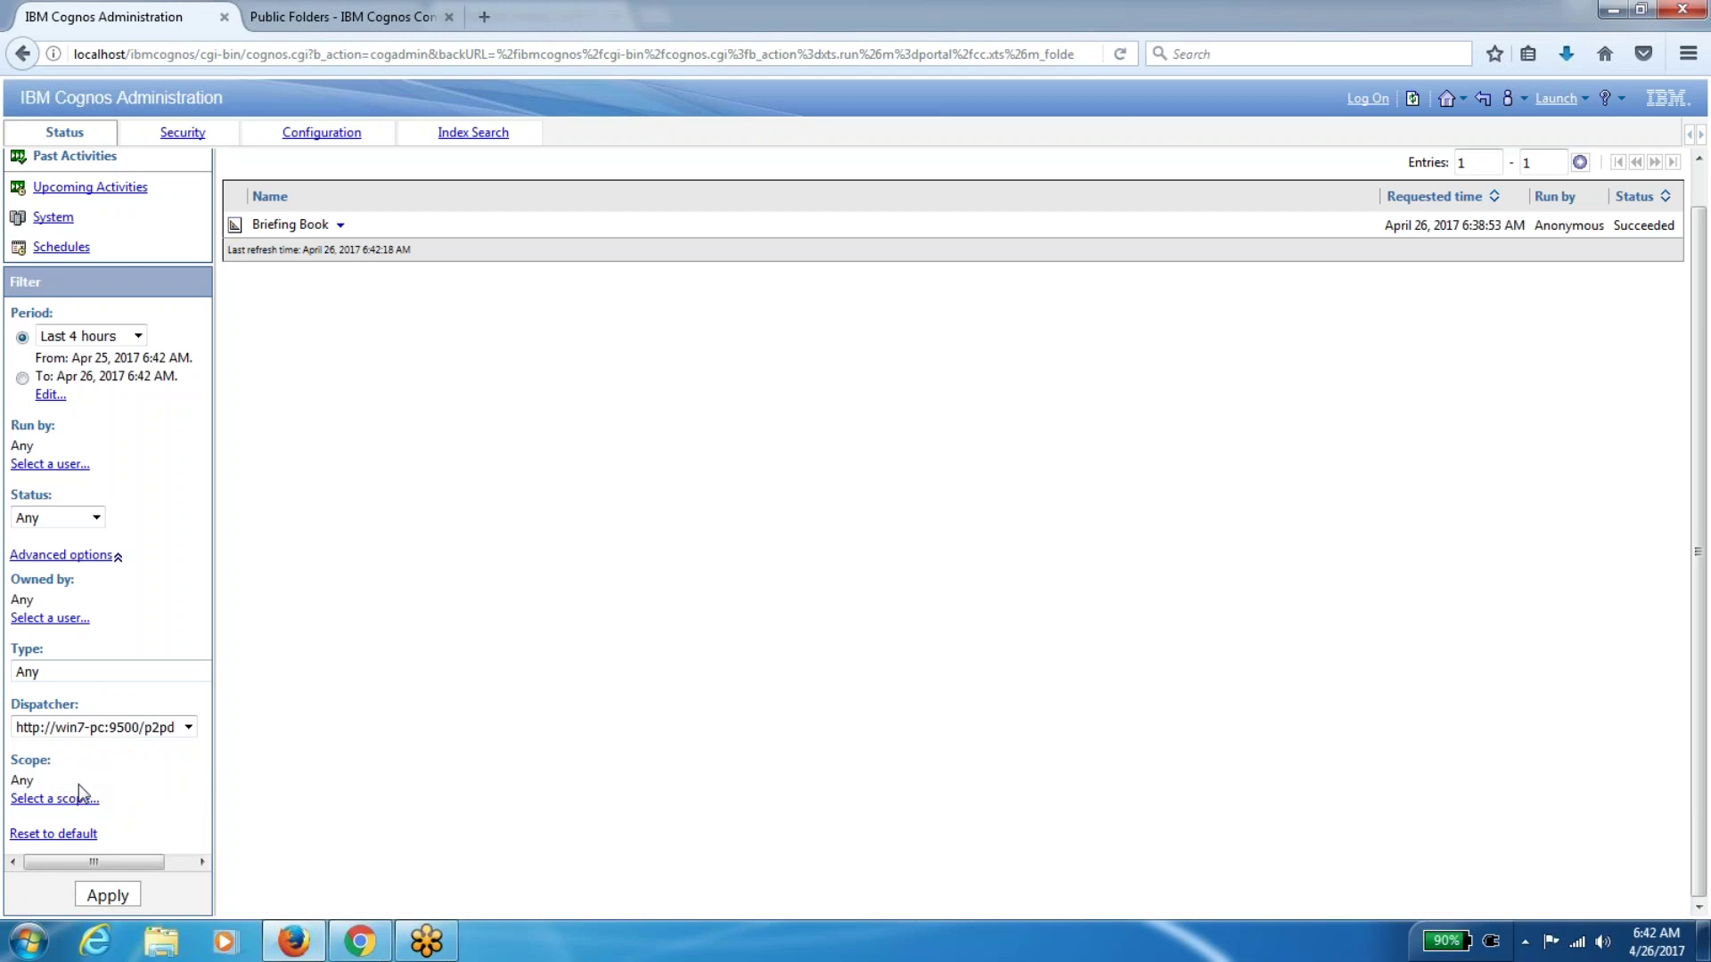
{"action": "left_click", "coordinate": [117, 901]}
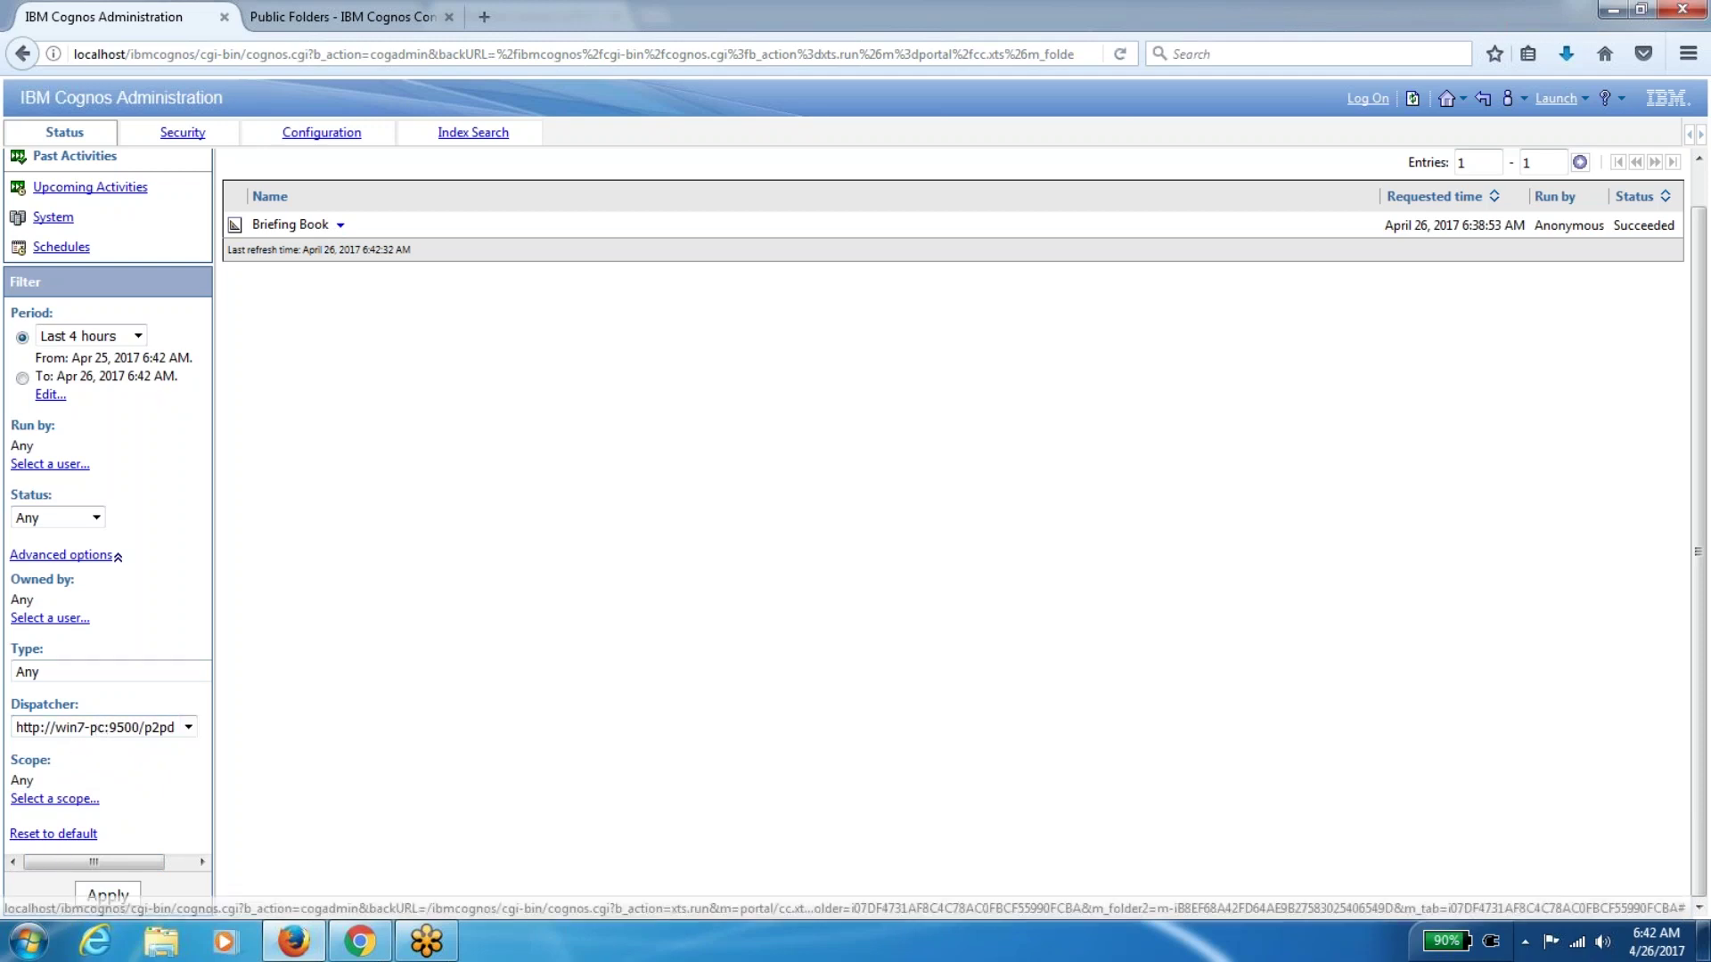
Reset the filter to its defaults and filter the past activities by the Analysis type
{"action": "left_click", "coordinate": [46, 833]}
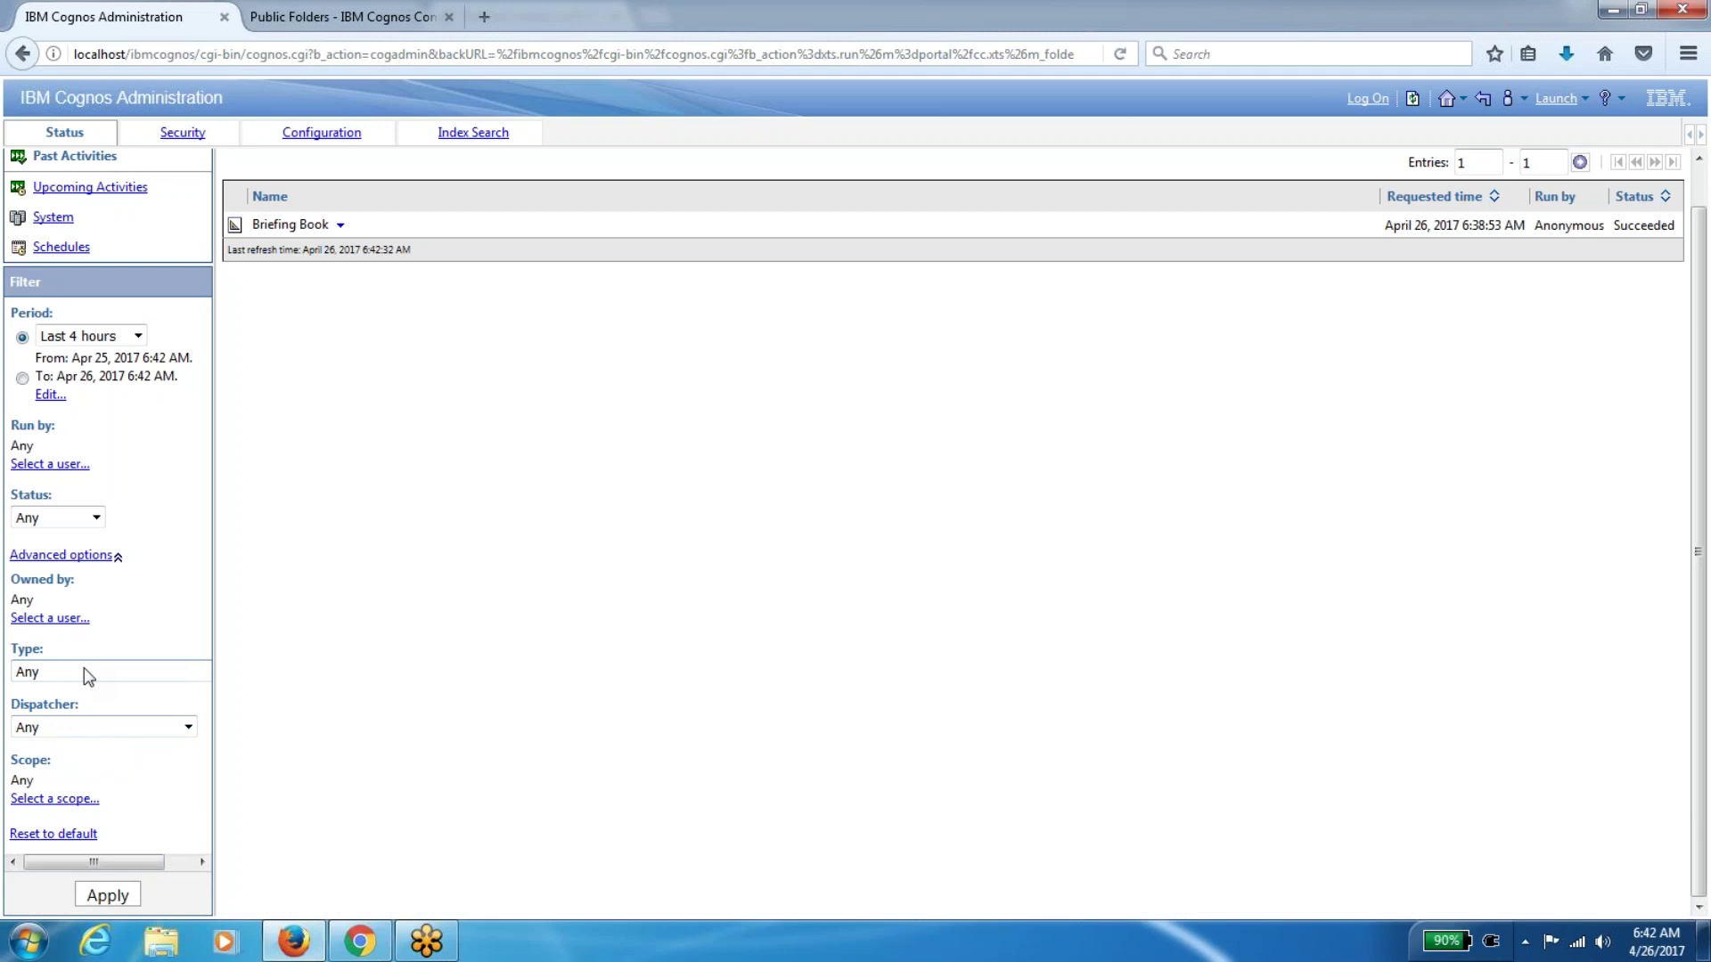
{"action": "left_click", "coordinate": [84, 670]}
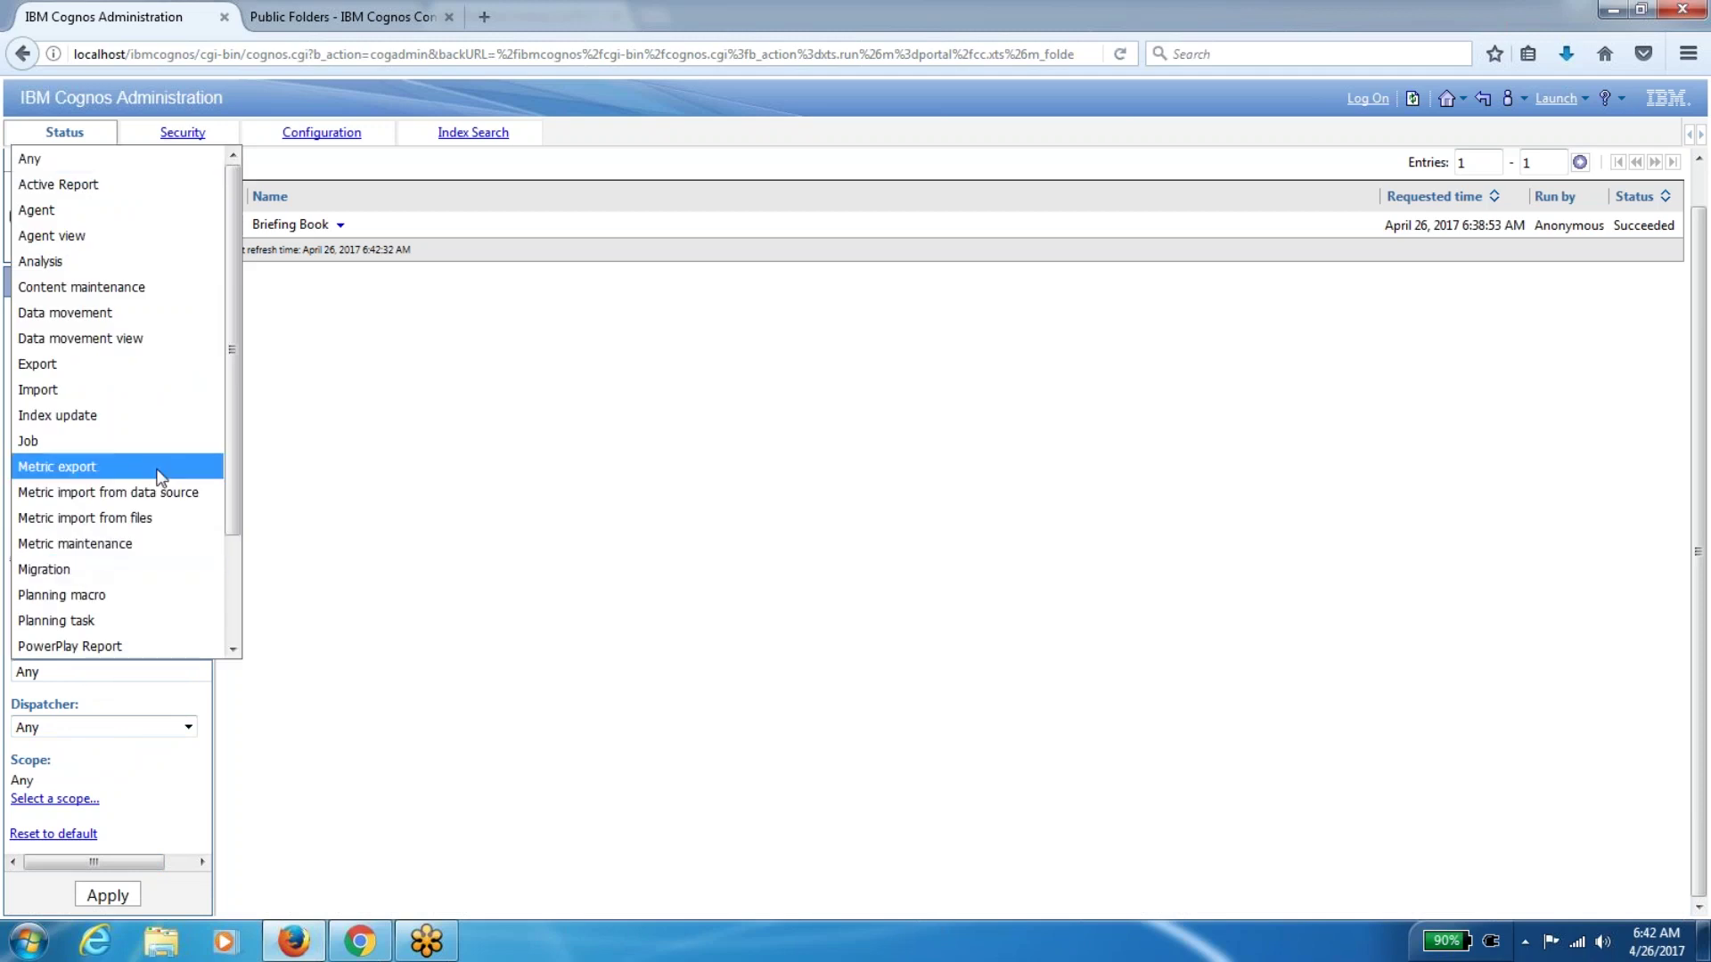
{"action": "left_click", "coordinate": [85, 264]}
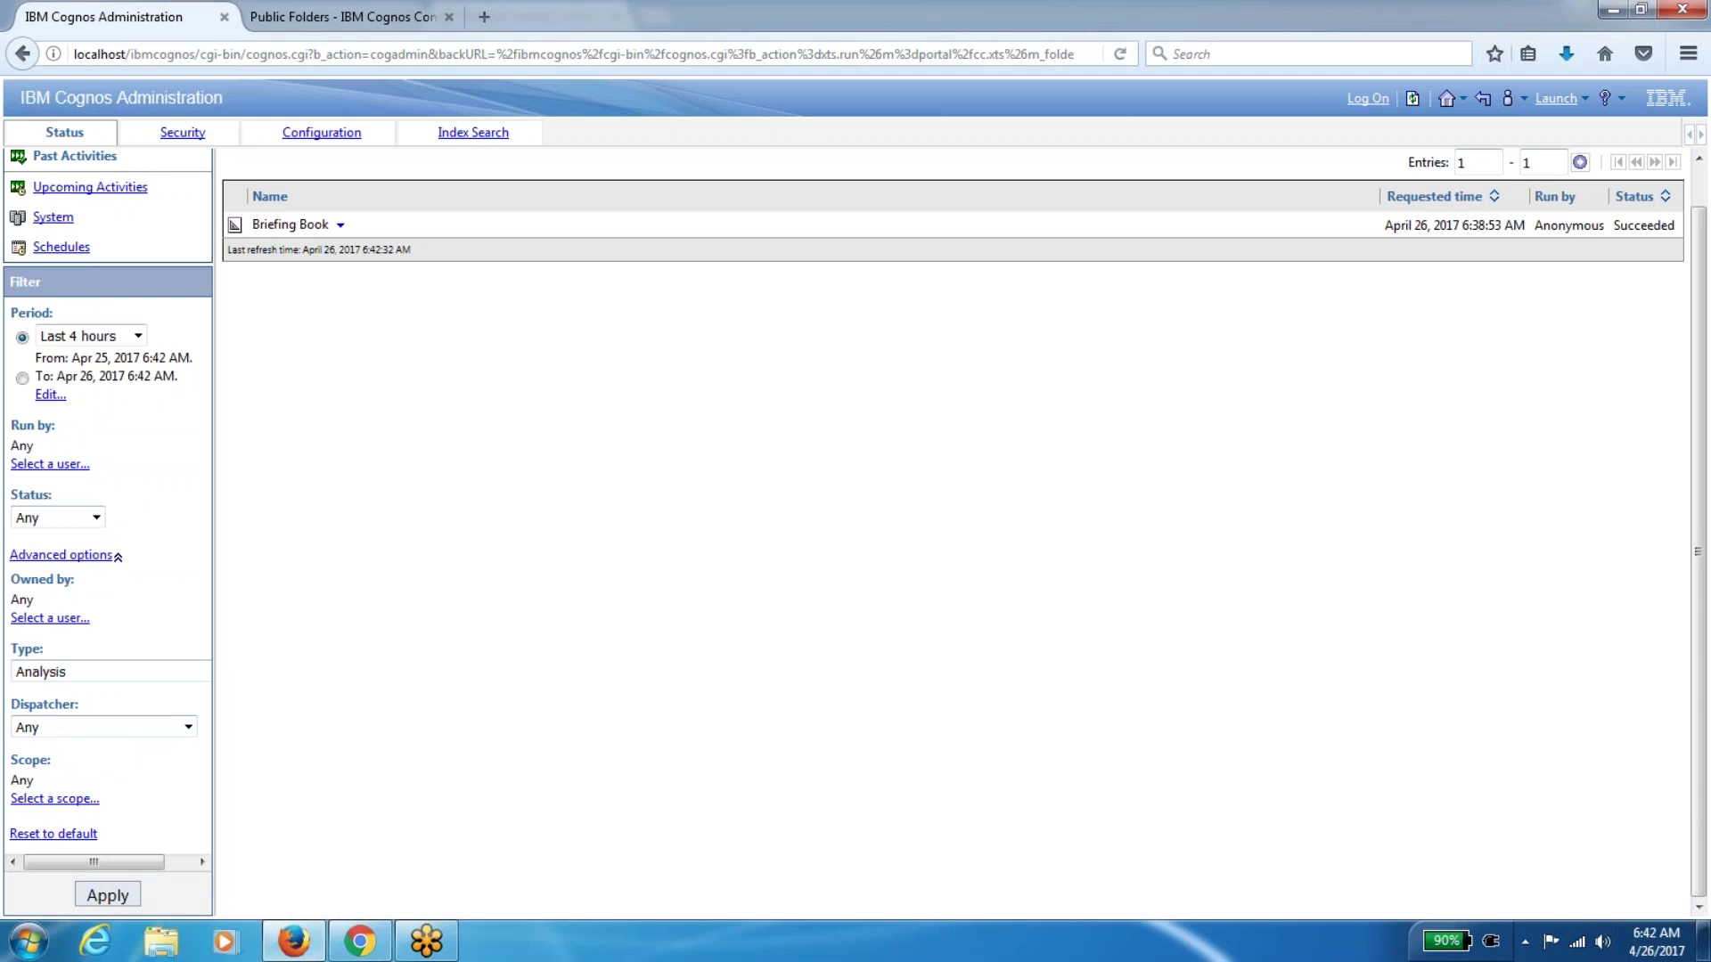
Filter the past activities by the Report type
{"action": "left_click", "coordinate": [105, 676]}
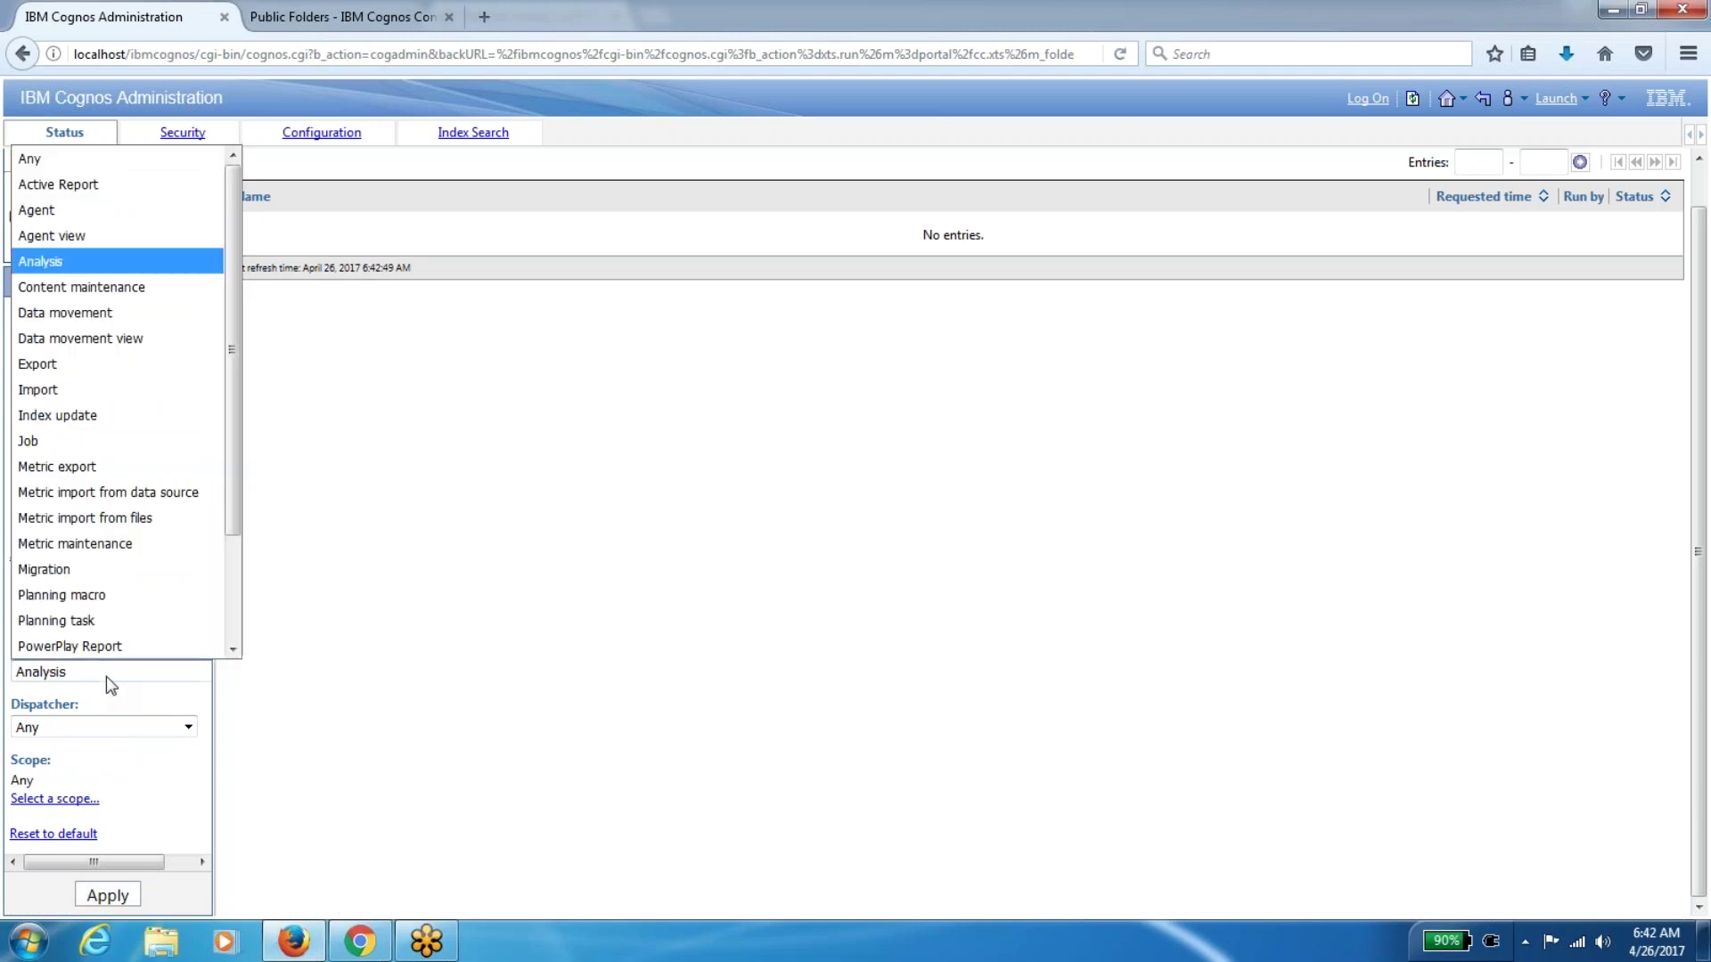
{"action": "left_click", "coordinate": [233, 649]}
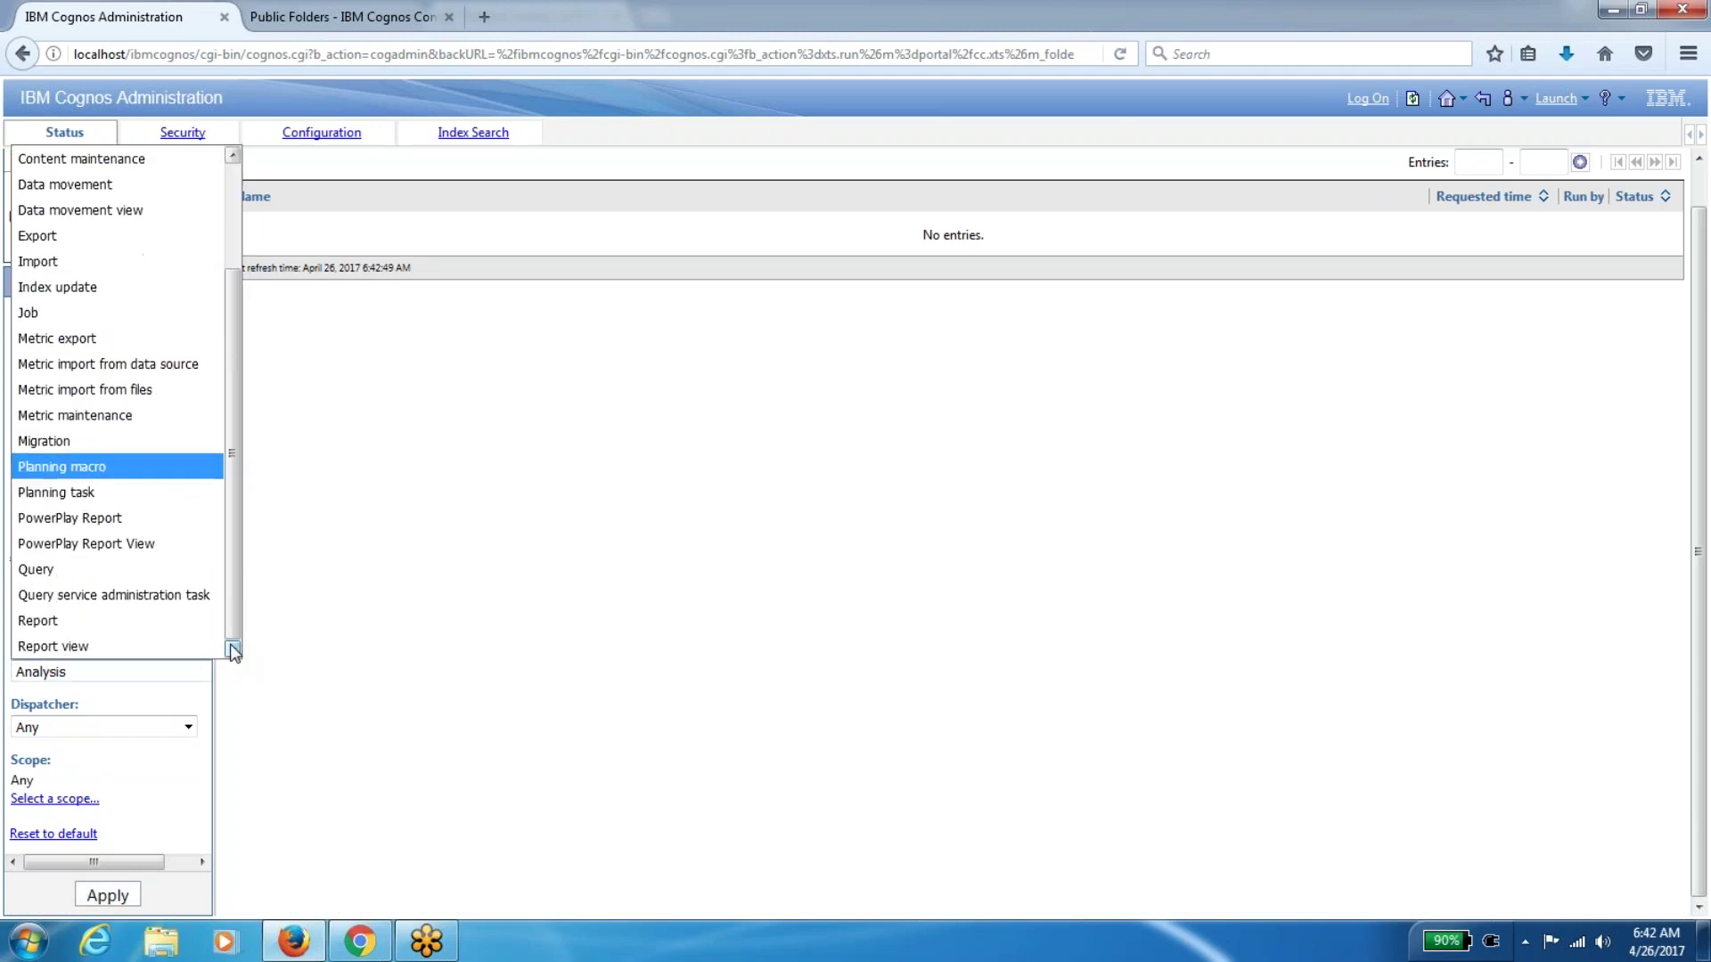
{"action": "left_click", "coordinate": [190, 621]}
{"action": "left_click", "coordinate": [121, 896]}
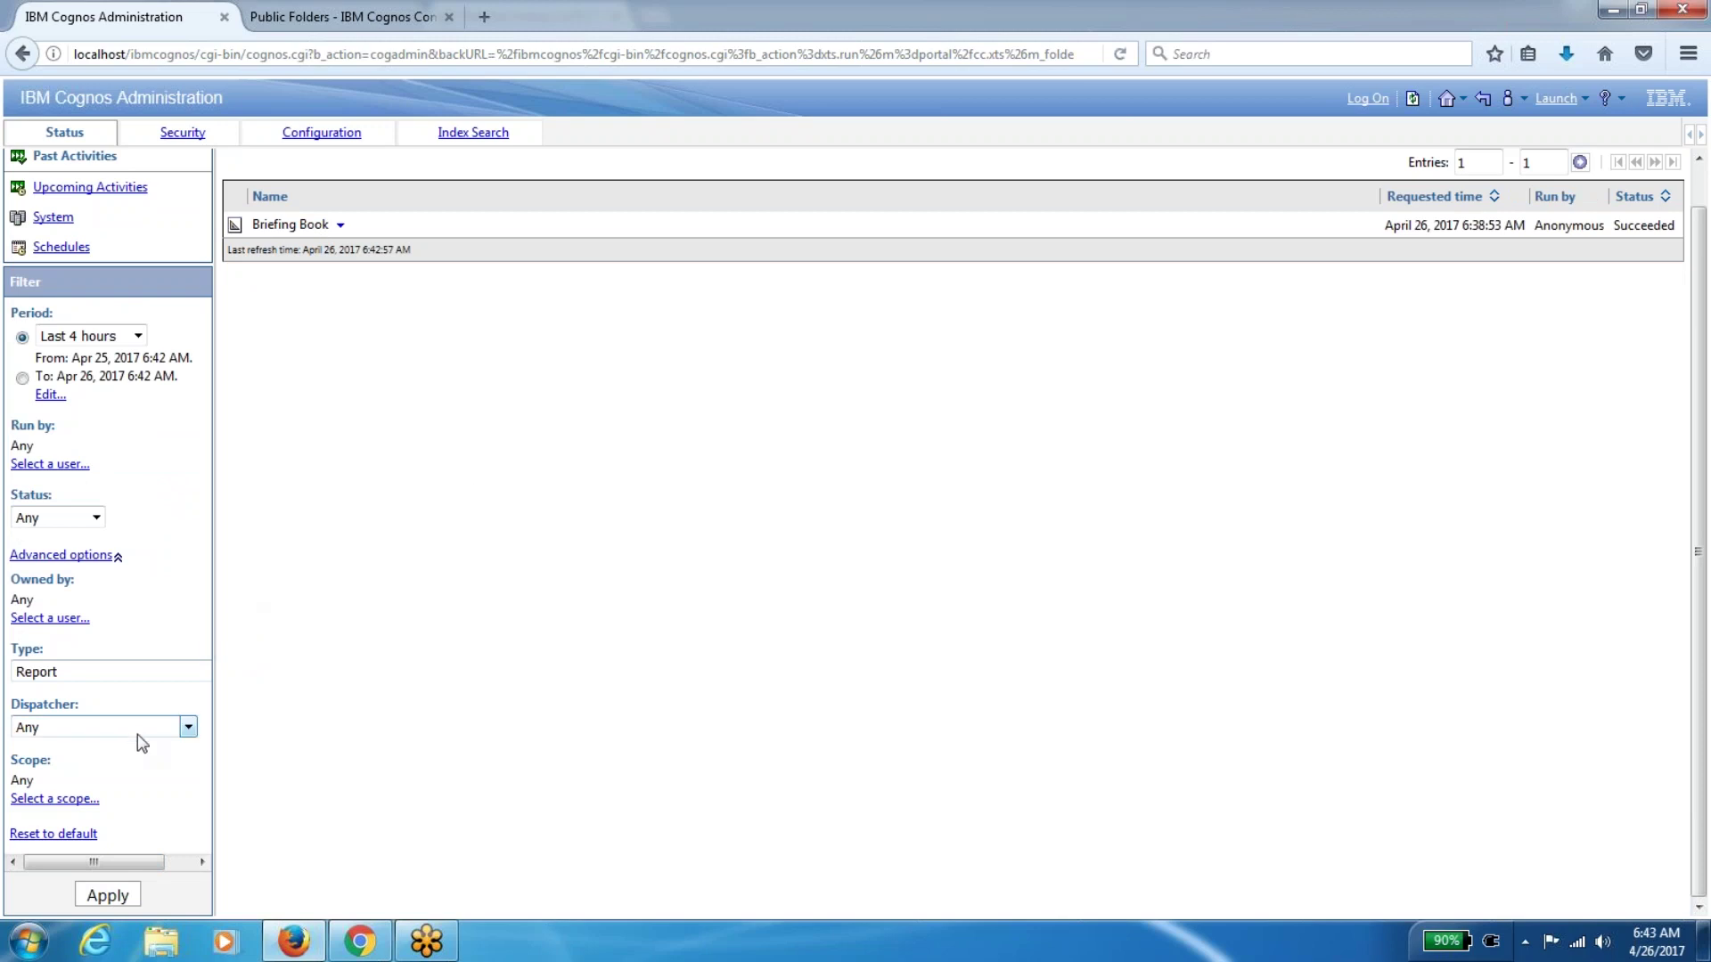
Set the activity type back to Any and reapply the past activities filter
{"action": "left_click", "coordinate": [117, 674]}
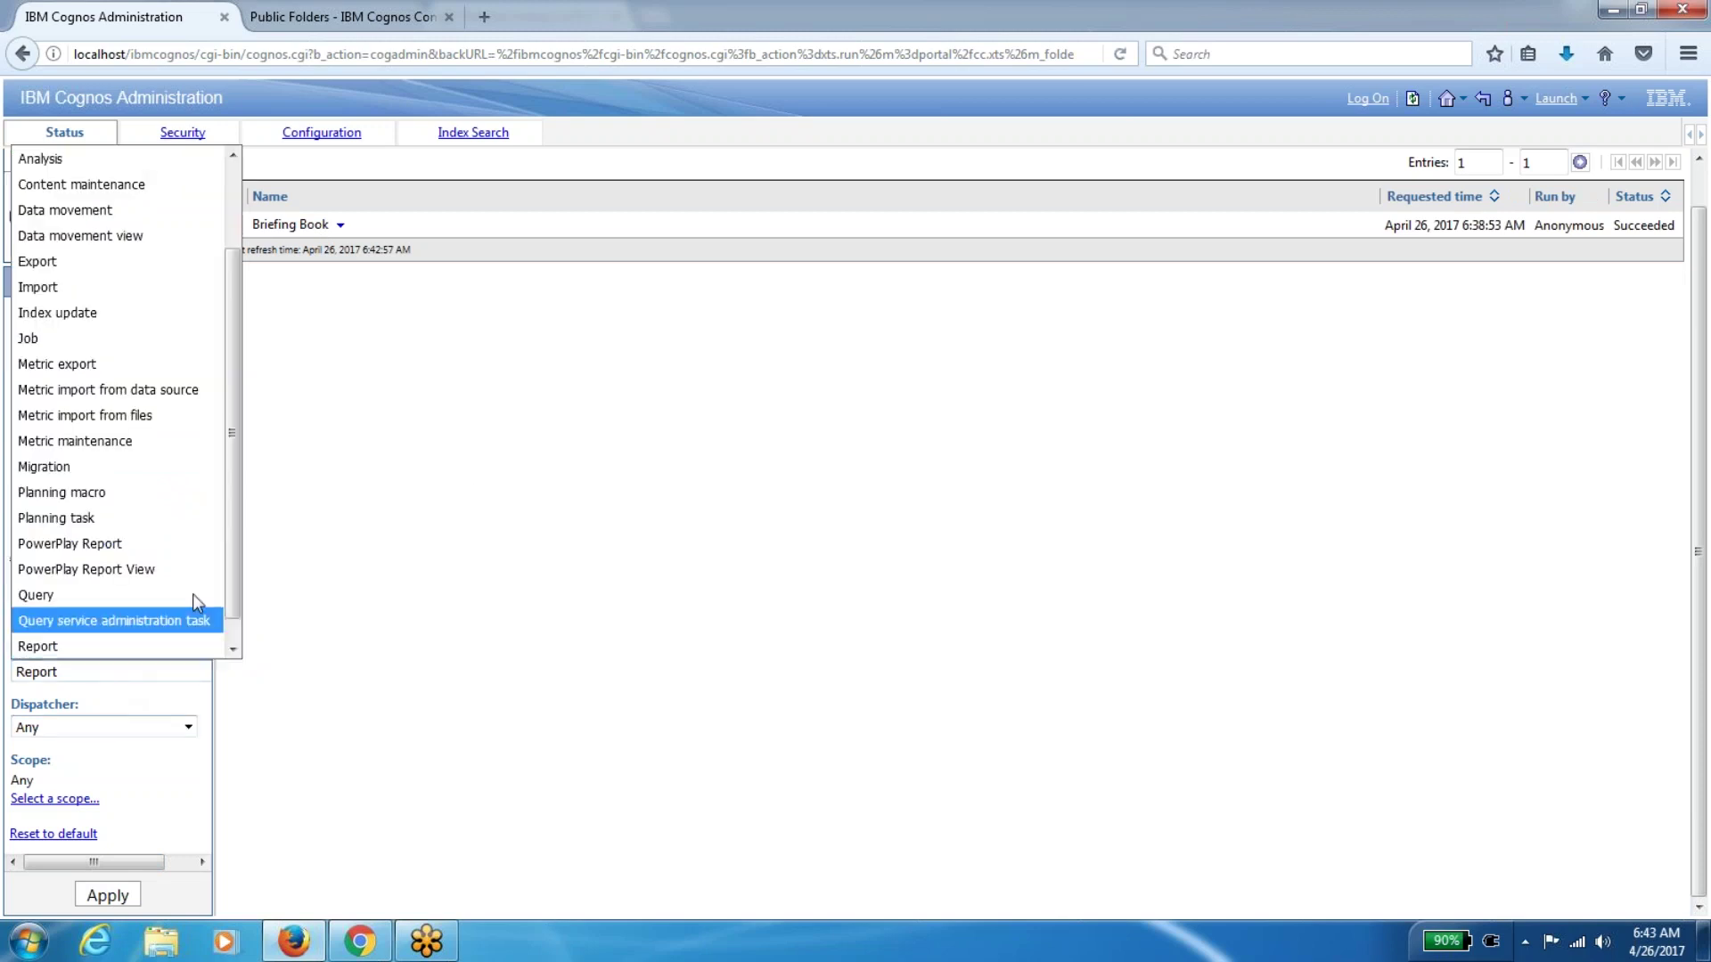
{"action": "left_click_drag", "start_coordinate": [234, 586], "coordinate": [187, 205]}
{"action": "left_click", "coordinate": [139, 158]}
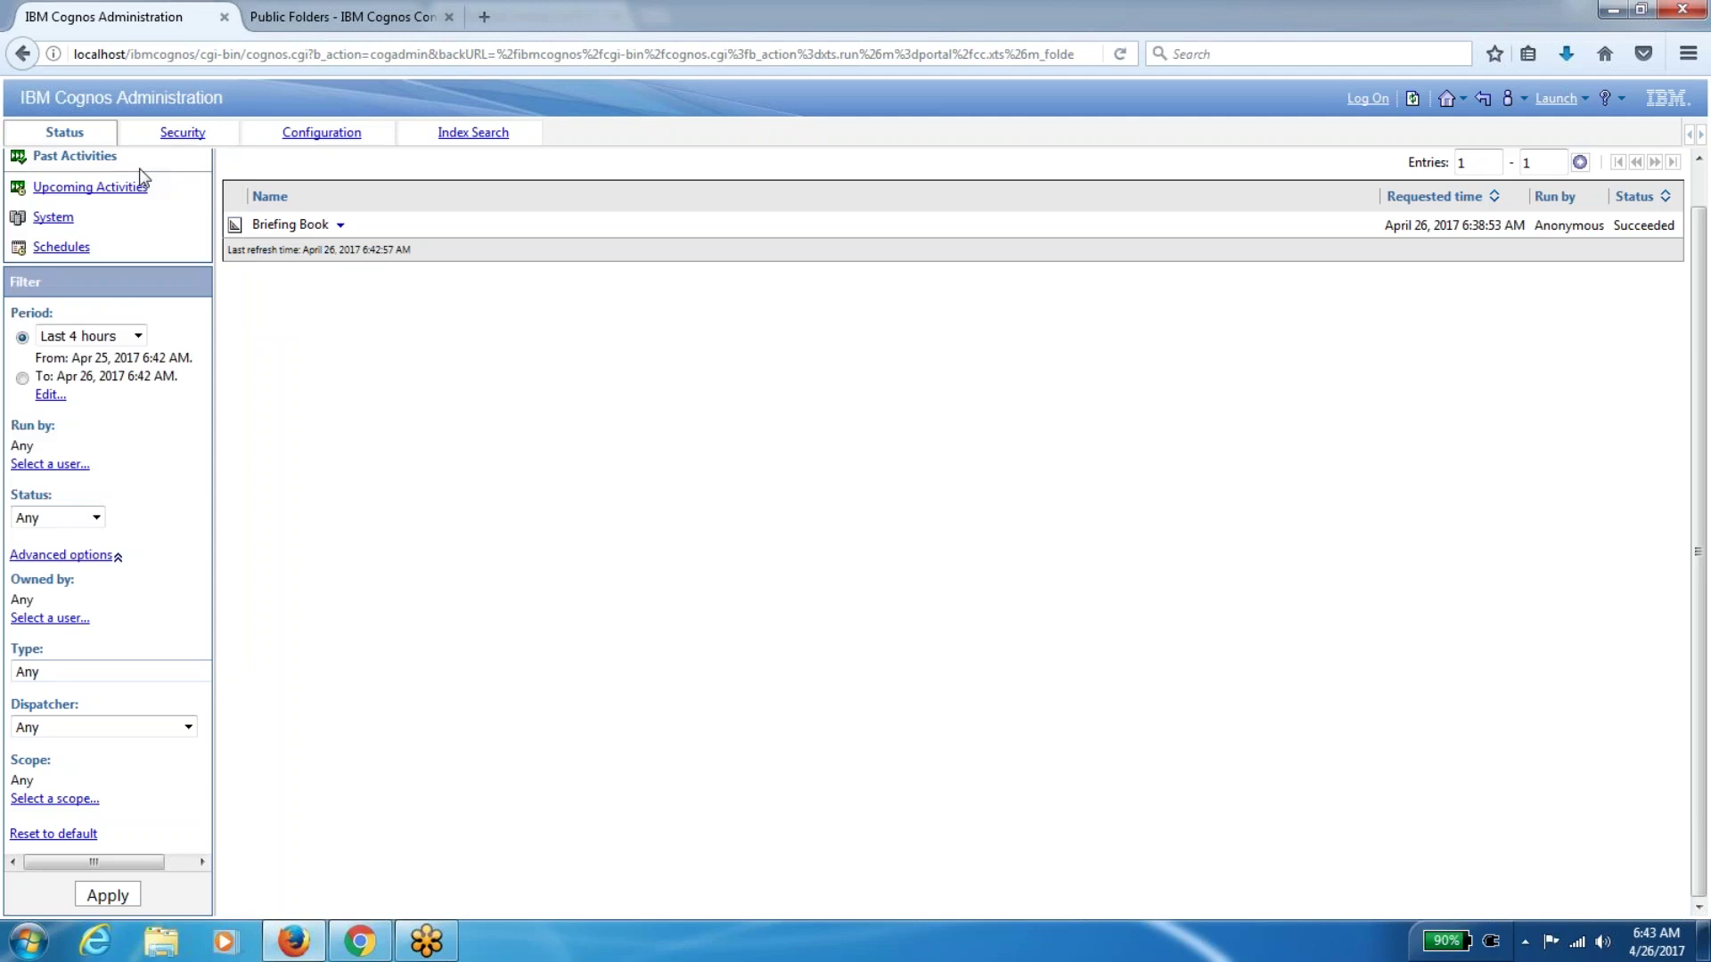
{"action": "left_click", "coordinate": [110, 901]}
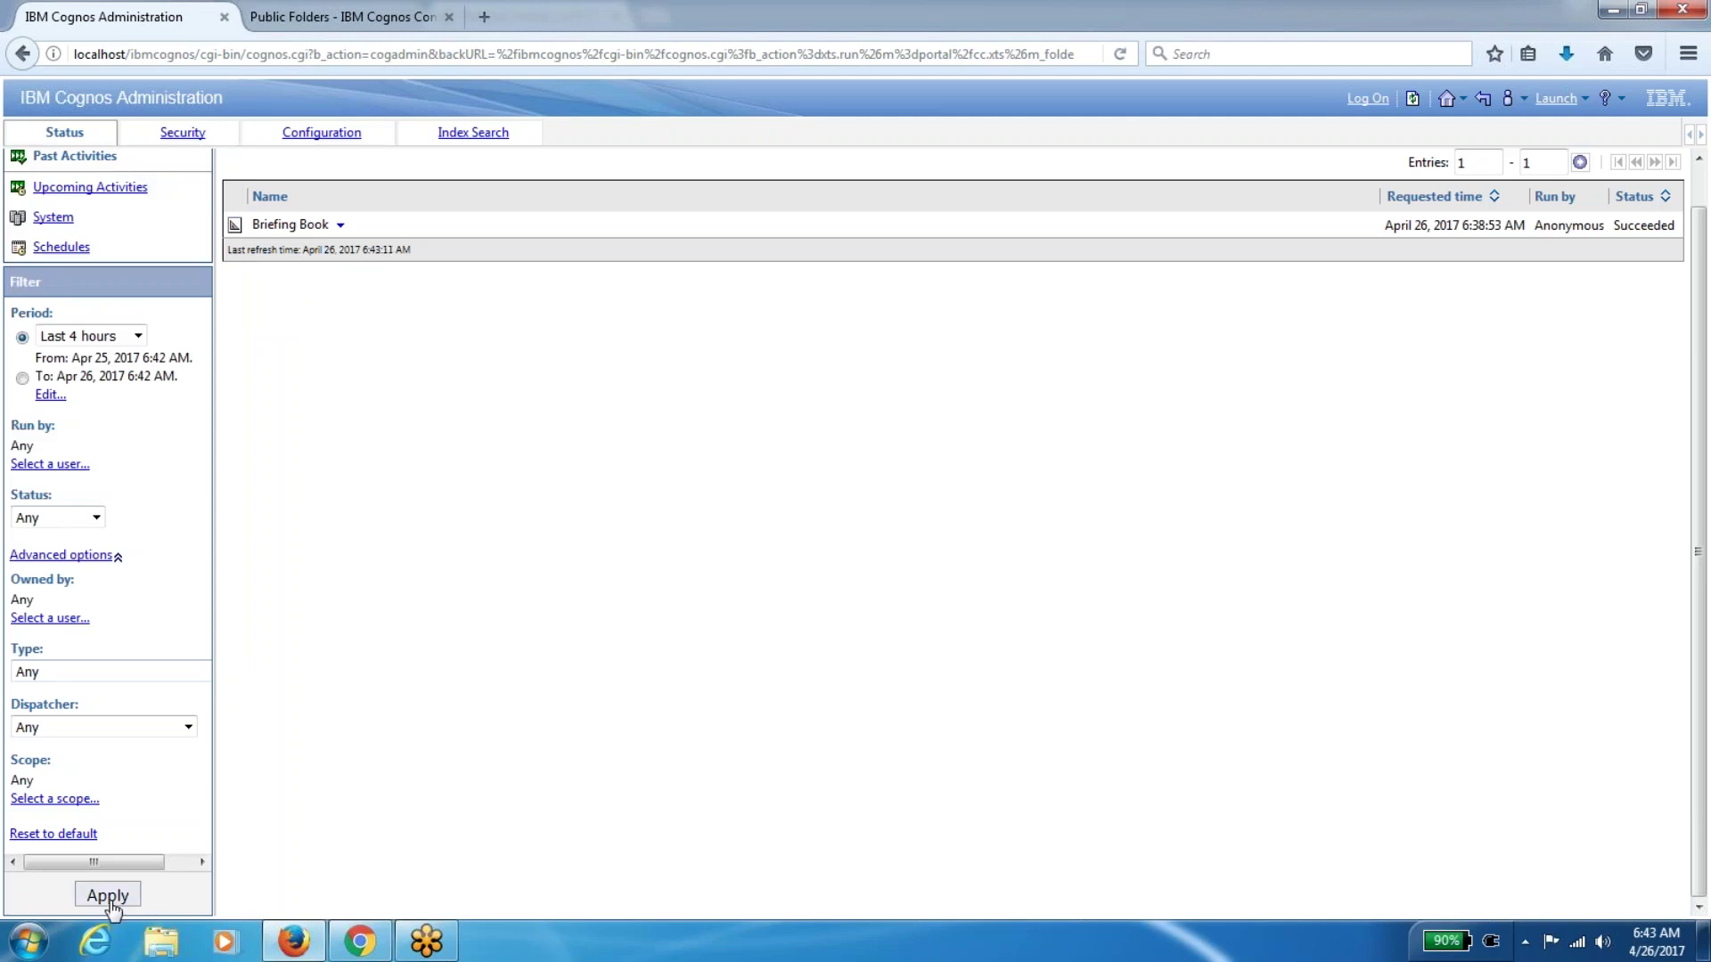
{"action": "left_click", "coordinate": [108, 895]}
Show the details of the past activities, examine Briefing Book's folder path and dispatcher, and hide the details again
{"action": "left_click_drag", "start_coordinate": [1702, 376], "coordinate": [1708, 247]}
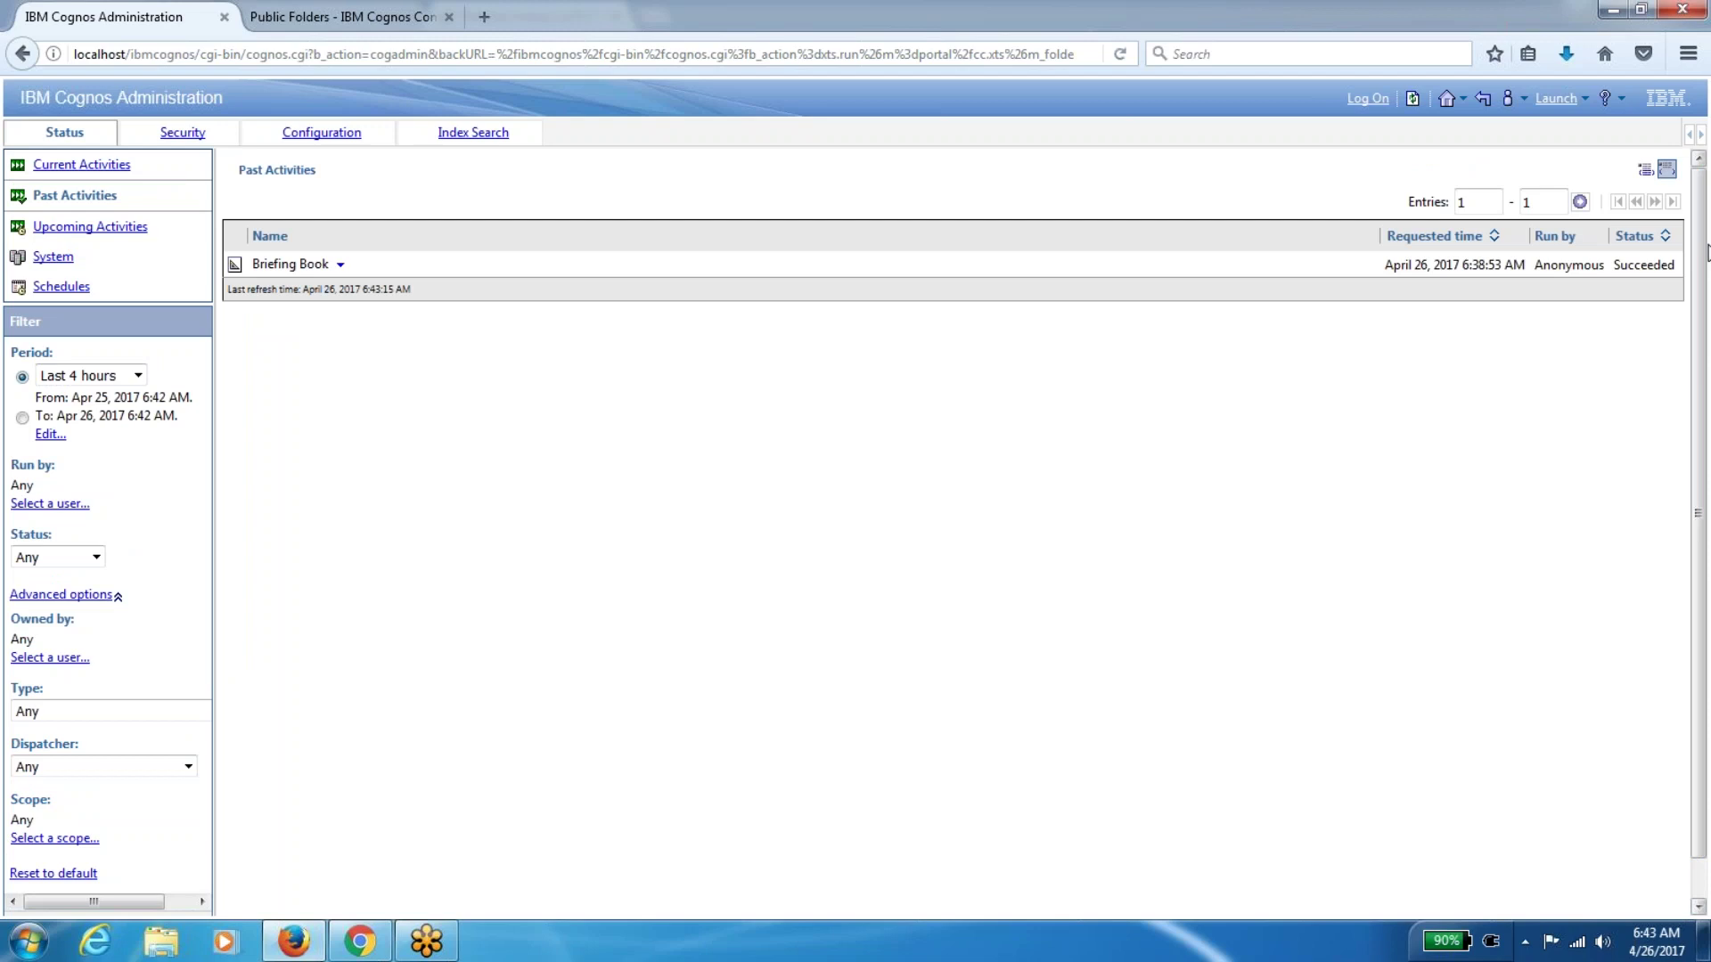
{"action": "left_click", "coordinate": [1668, 178]}
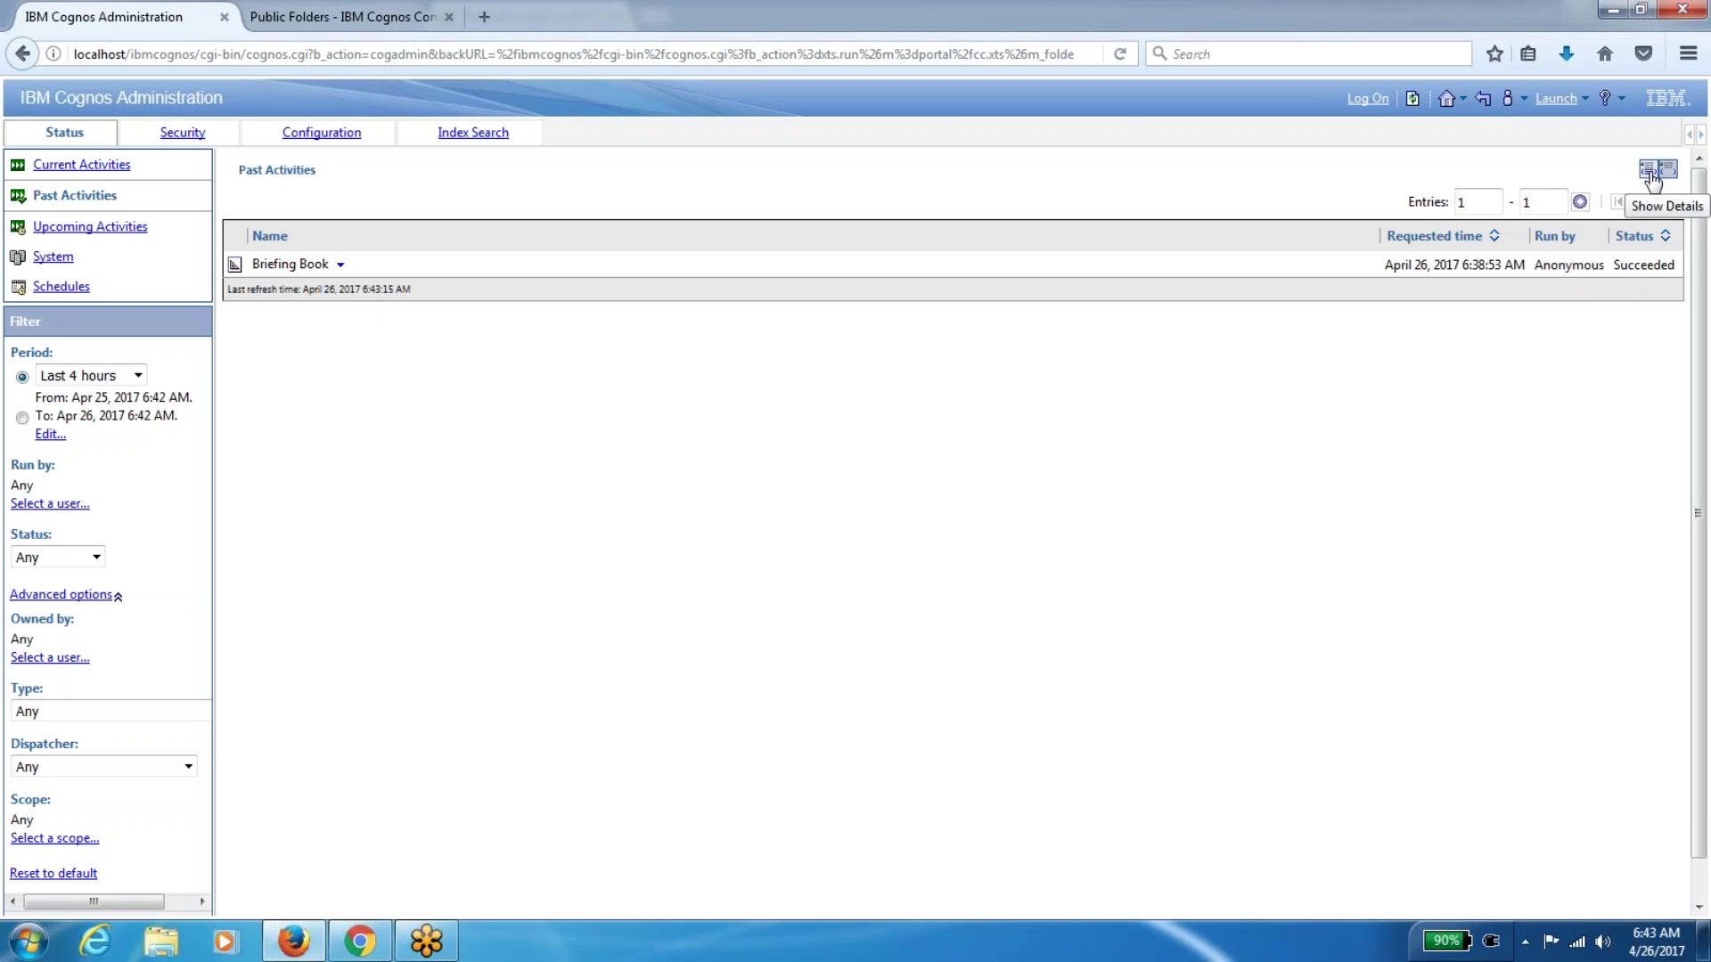
{"action": "left_click", "coordinate": [1651, 172]}
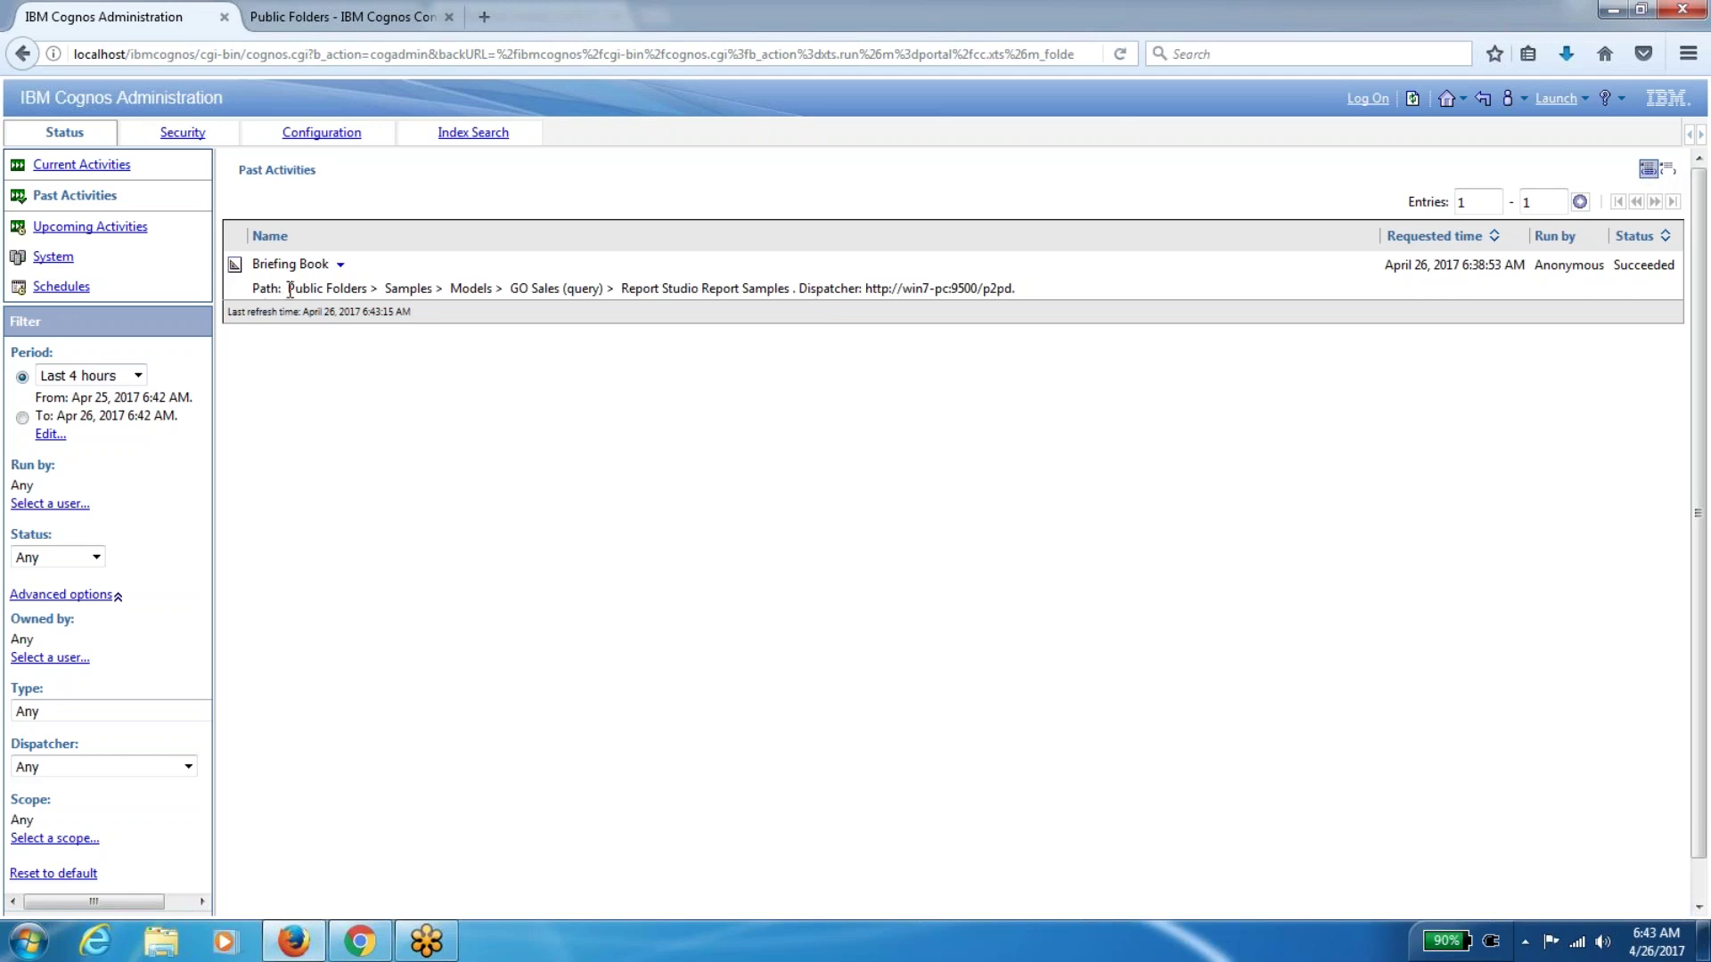
{"action": "left_click_drag", "start_coordinate": [290, 291], "coordinate": [770, 284]}
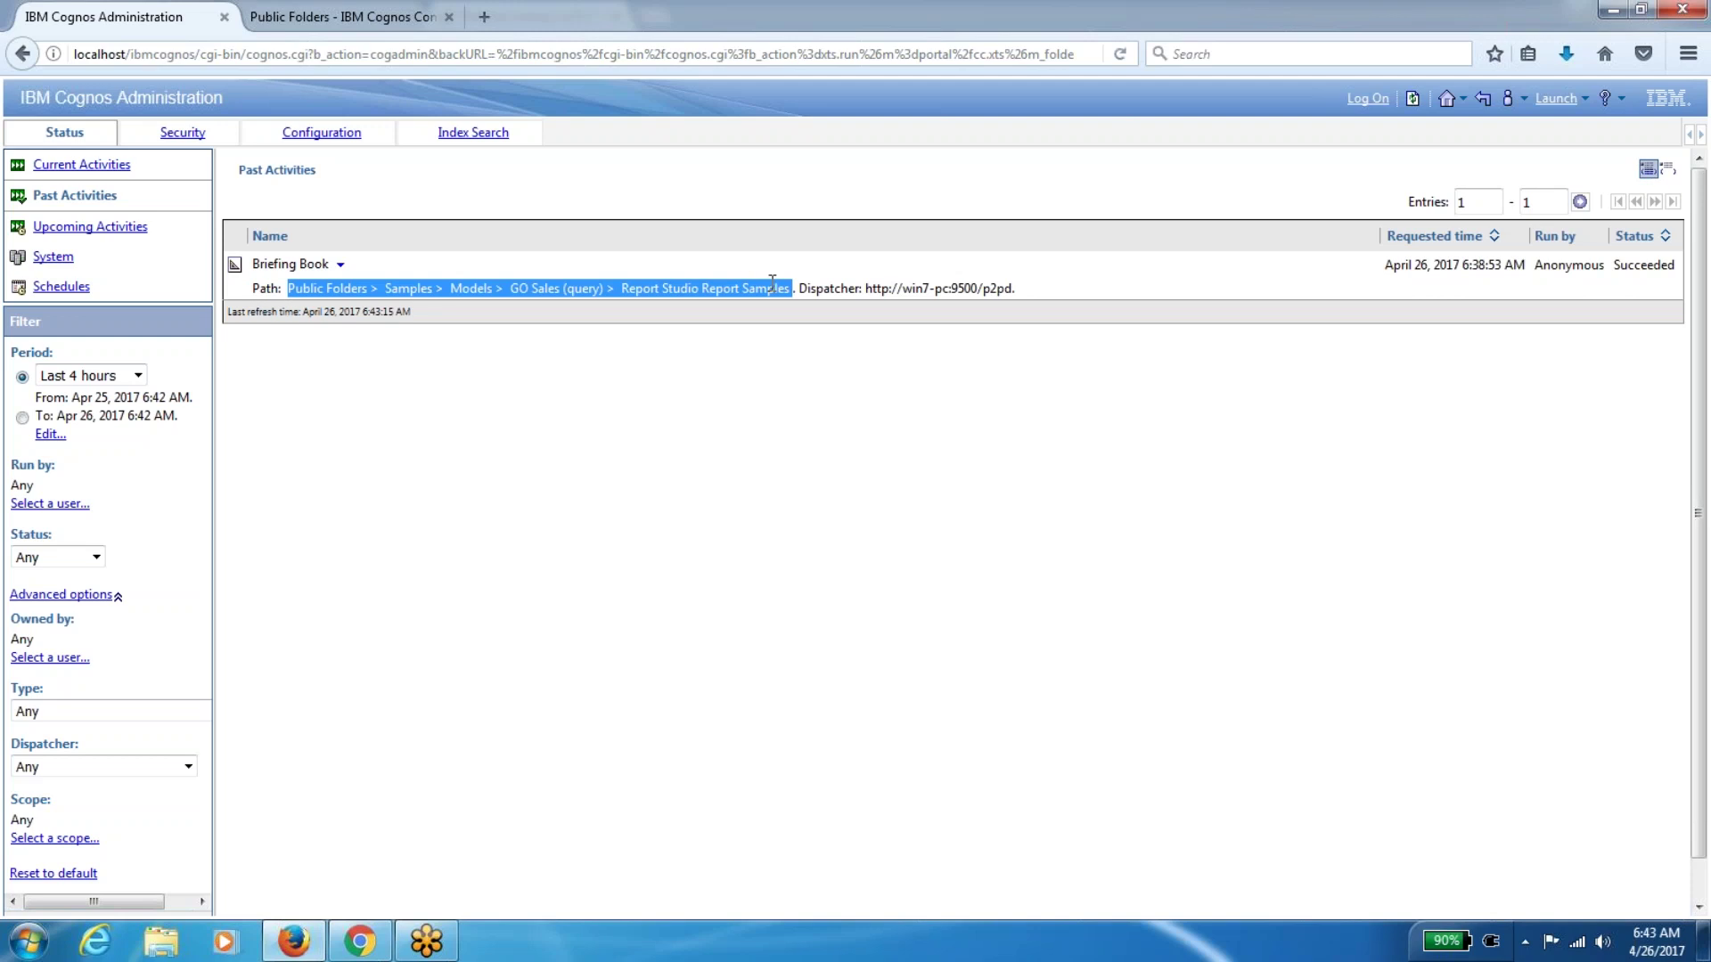
{"action": "left_click_drag", "start_coordinate": [799, 291], "coordinate": [1019, 290]}
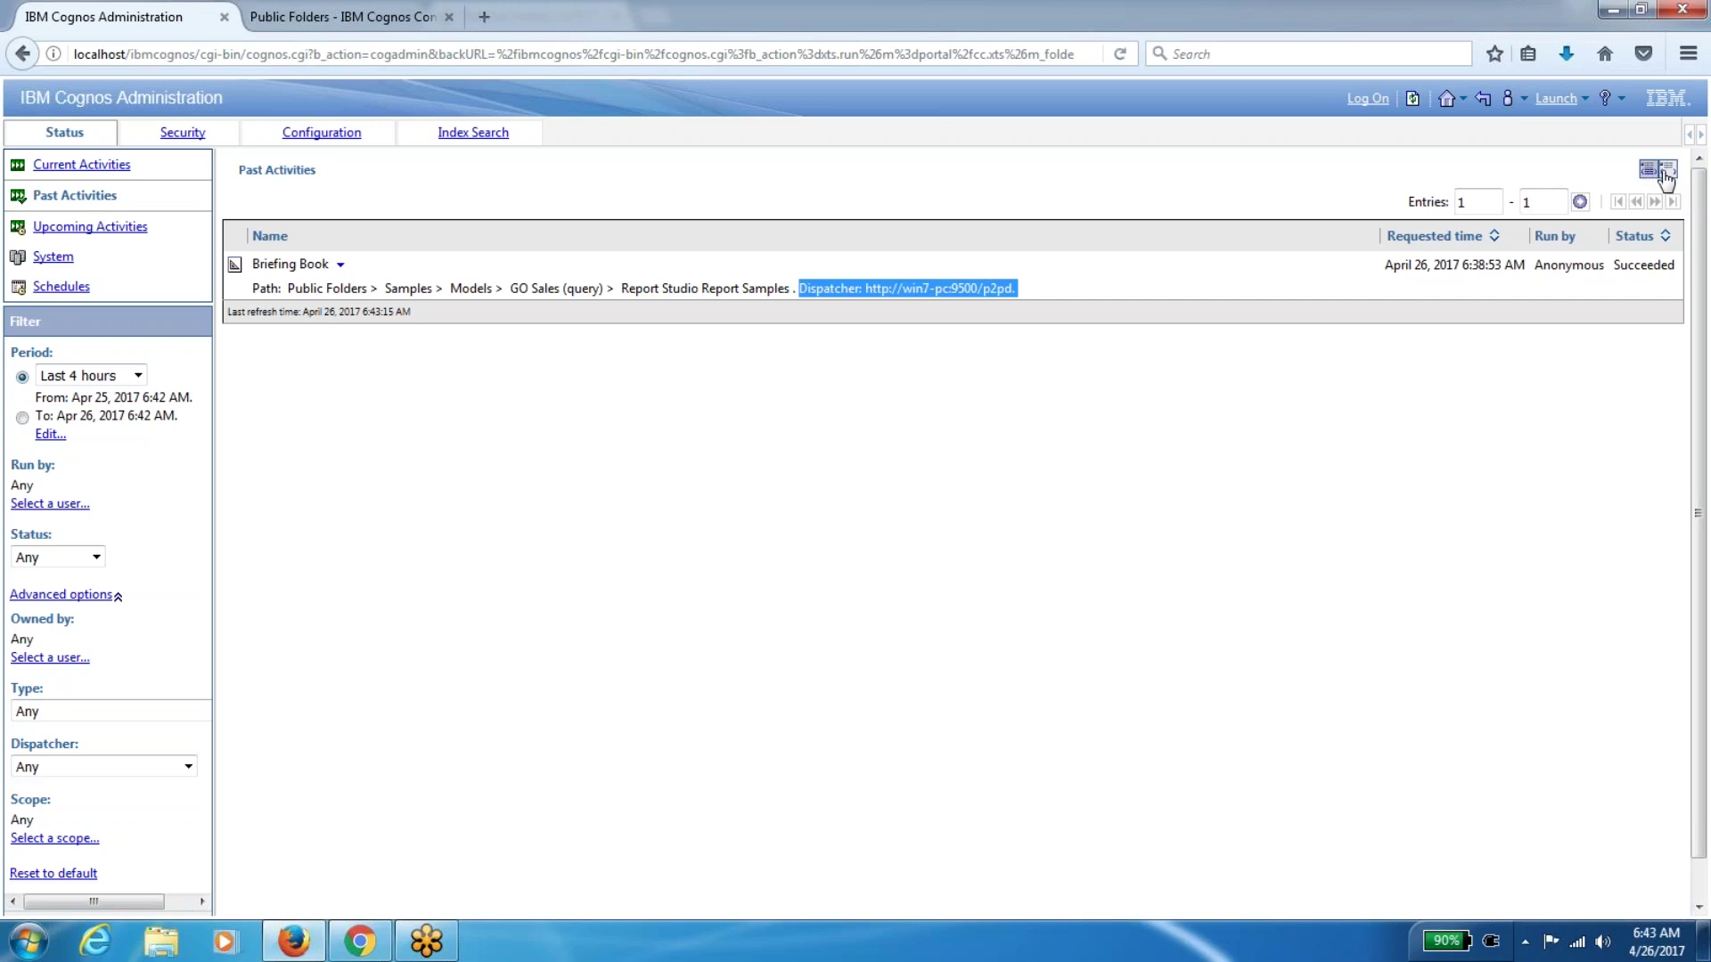
{"action": "left_click", "coordinate": [1664, 173]}
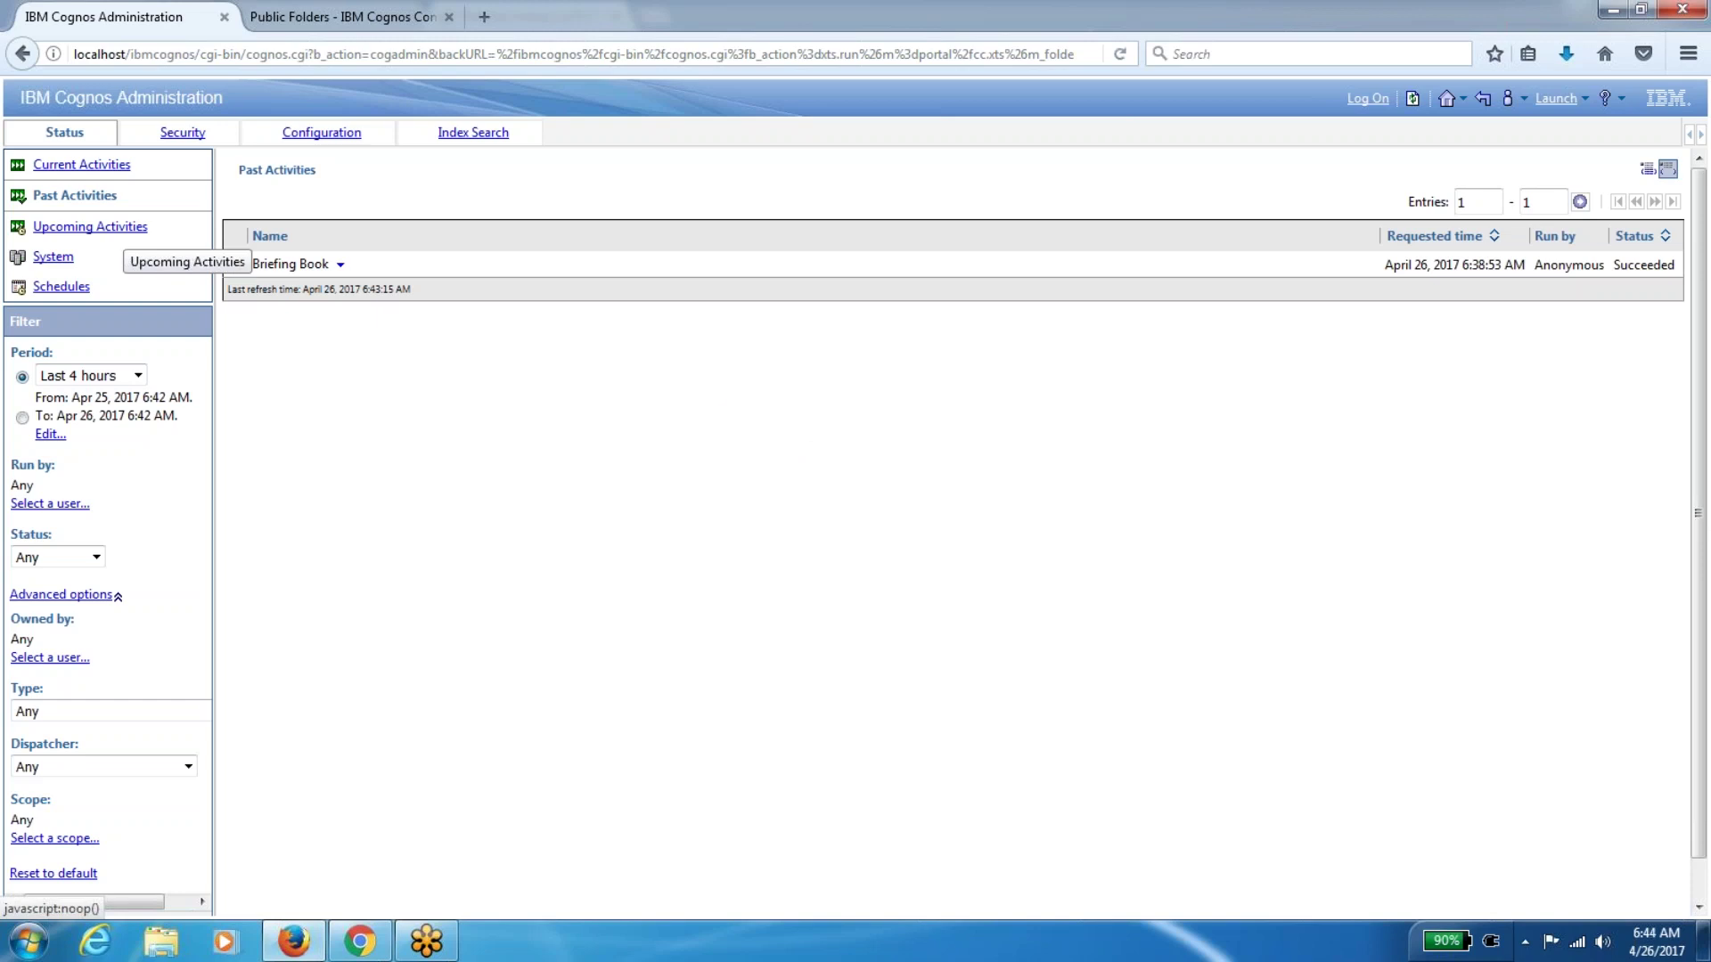
Check the upcoming activities, and open the schedule settings of the Briefing Book report in the Report Studio Report Samples folder
{"action": "left_click", "coordinate": [143, 230]}
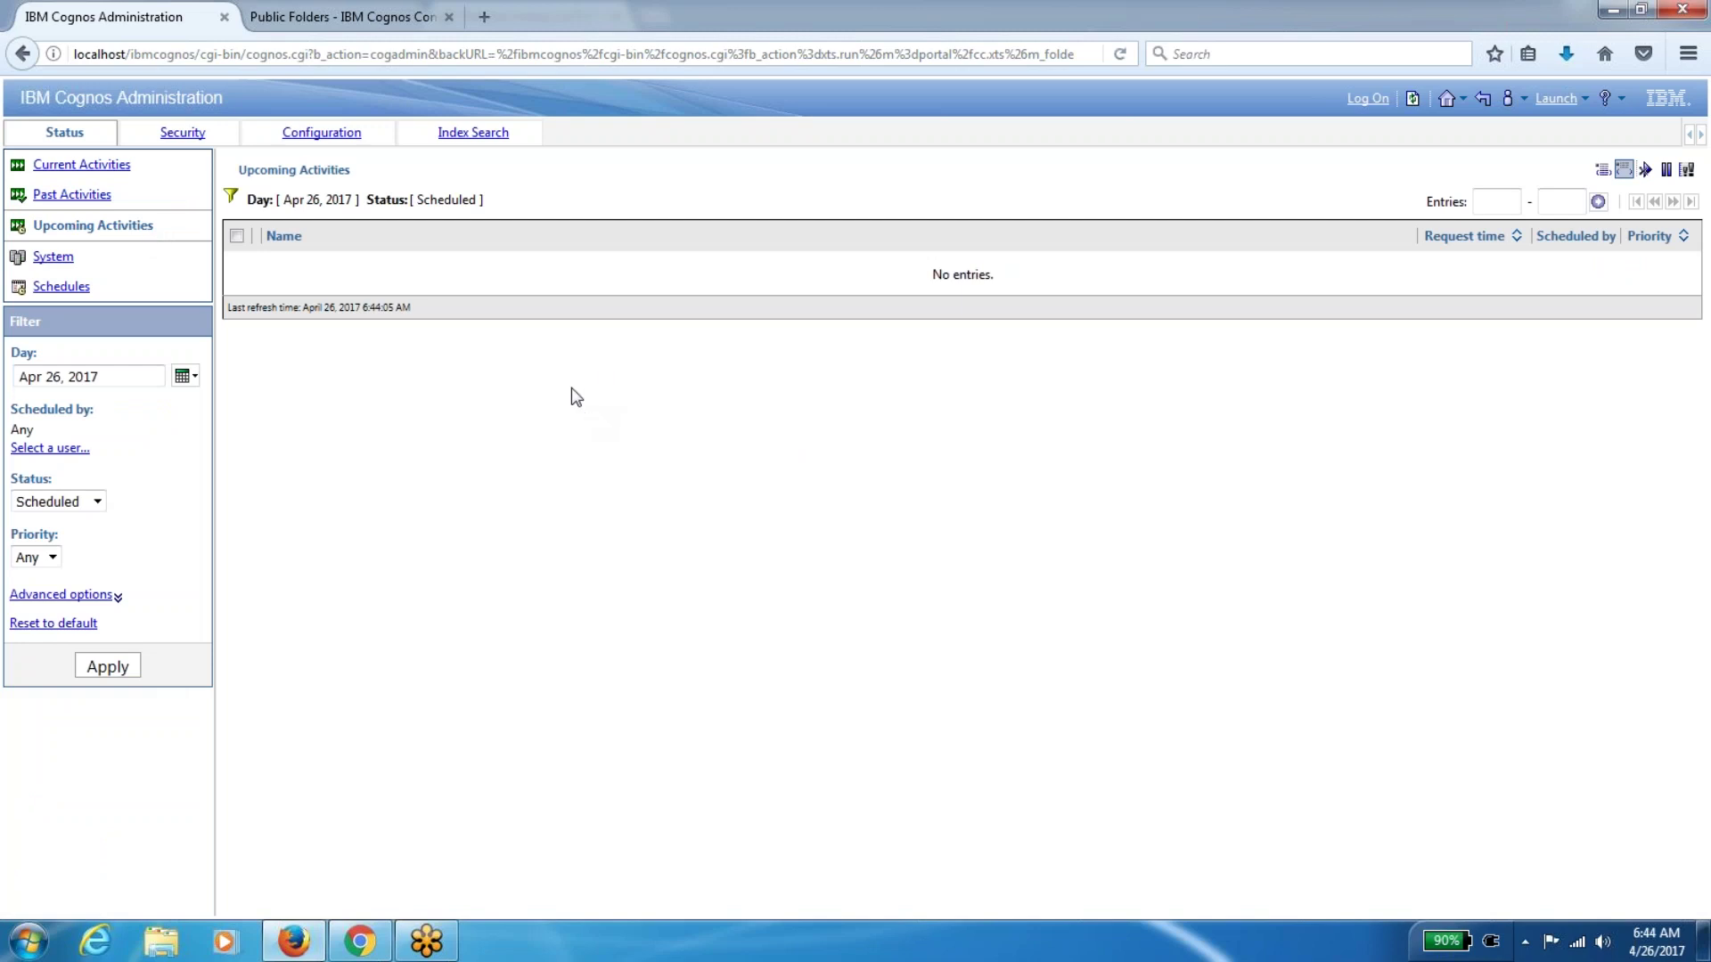
{"action": "left_click", "coordinate": [363, 26]}
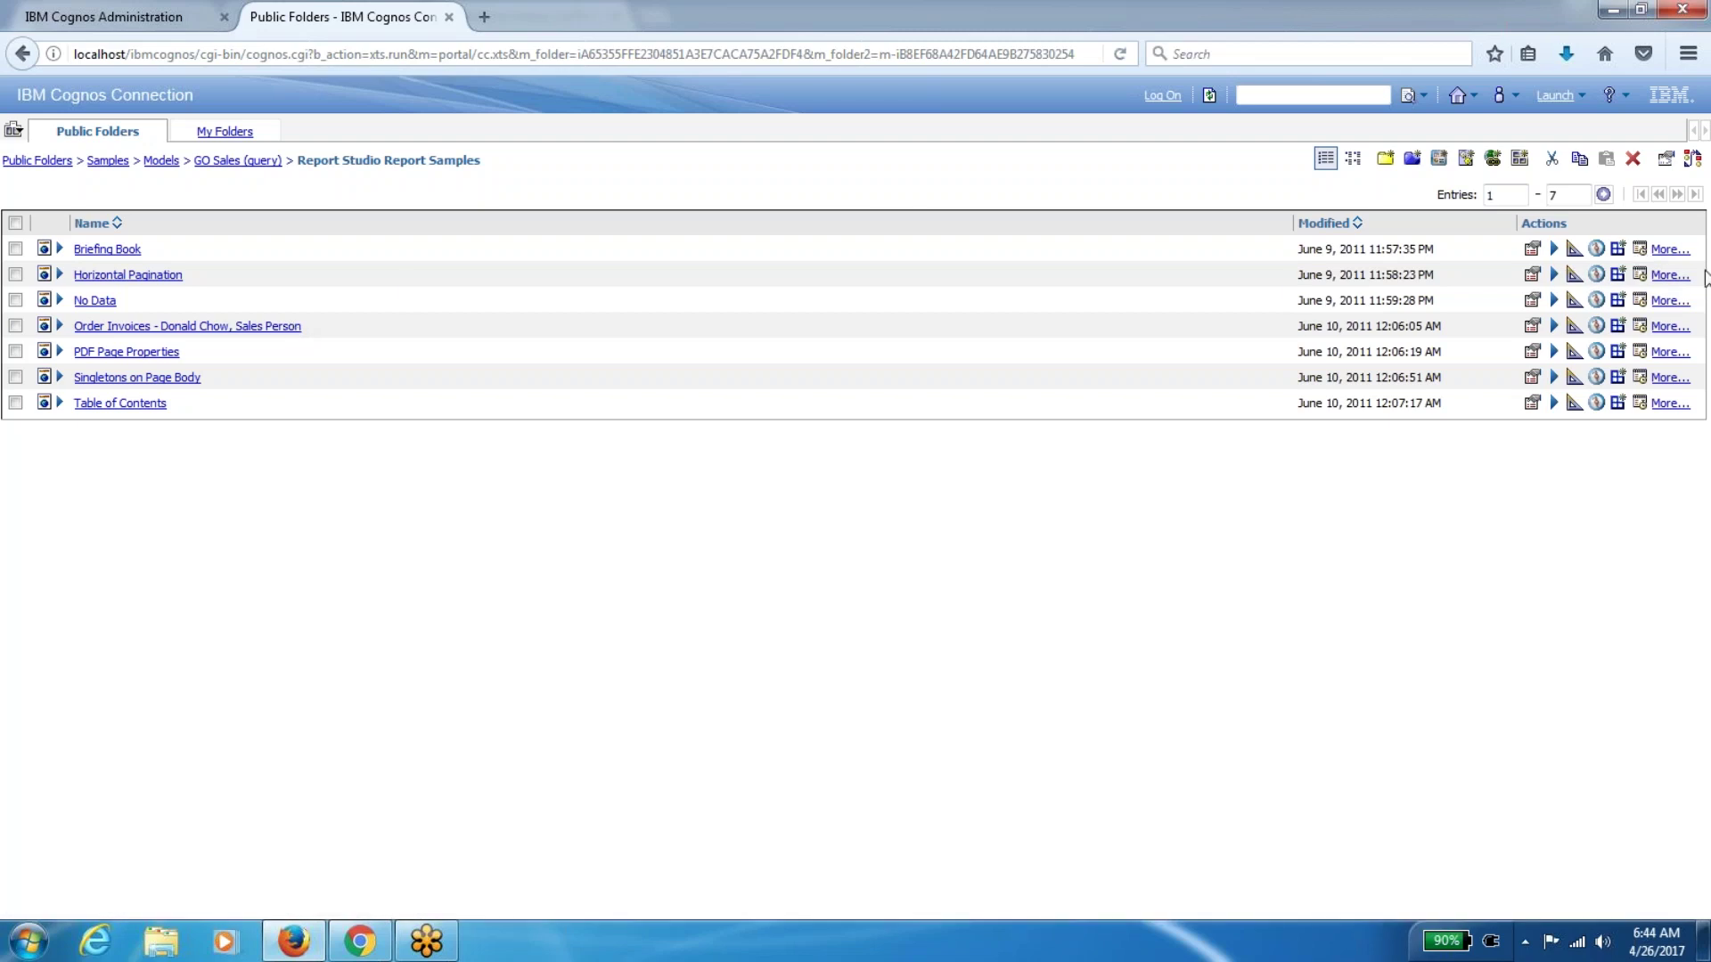
{"action": "left_click", "coordinate": [1639, 251]}
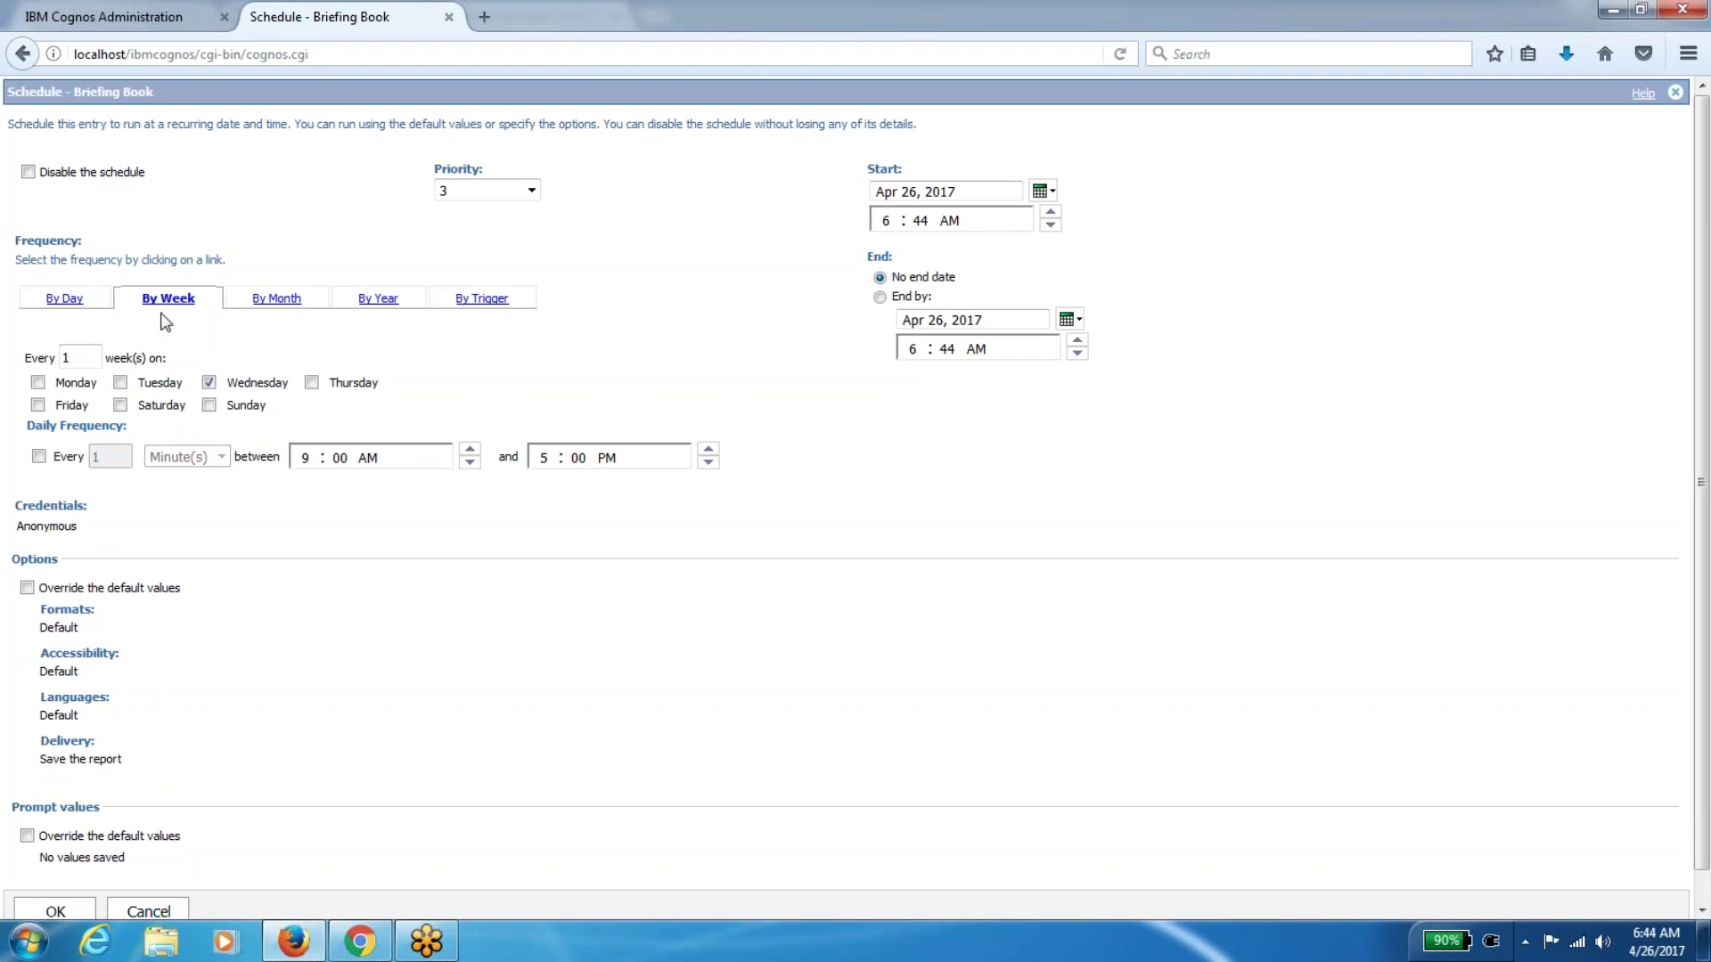
Look through the schedule's frequency options by day, week, month, year and trigger
{"action": "left_click", "coordinate": [73, 300]}
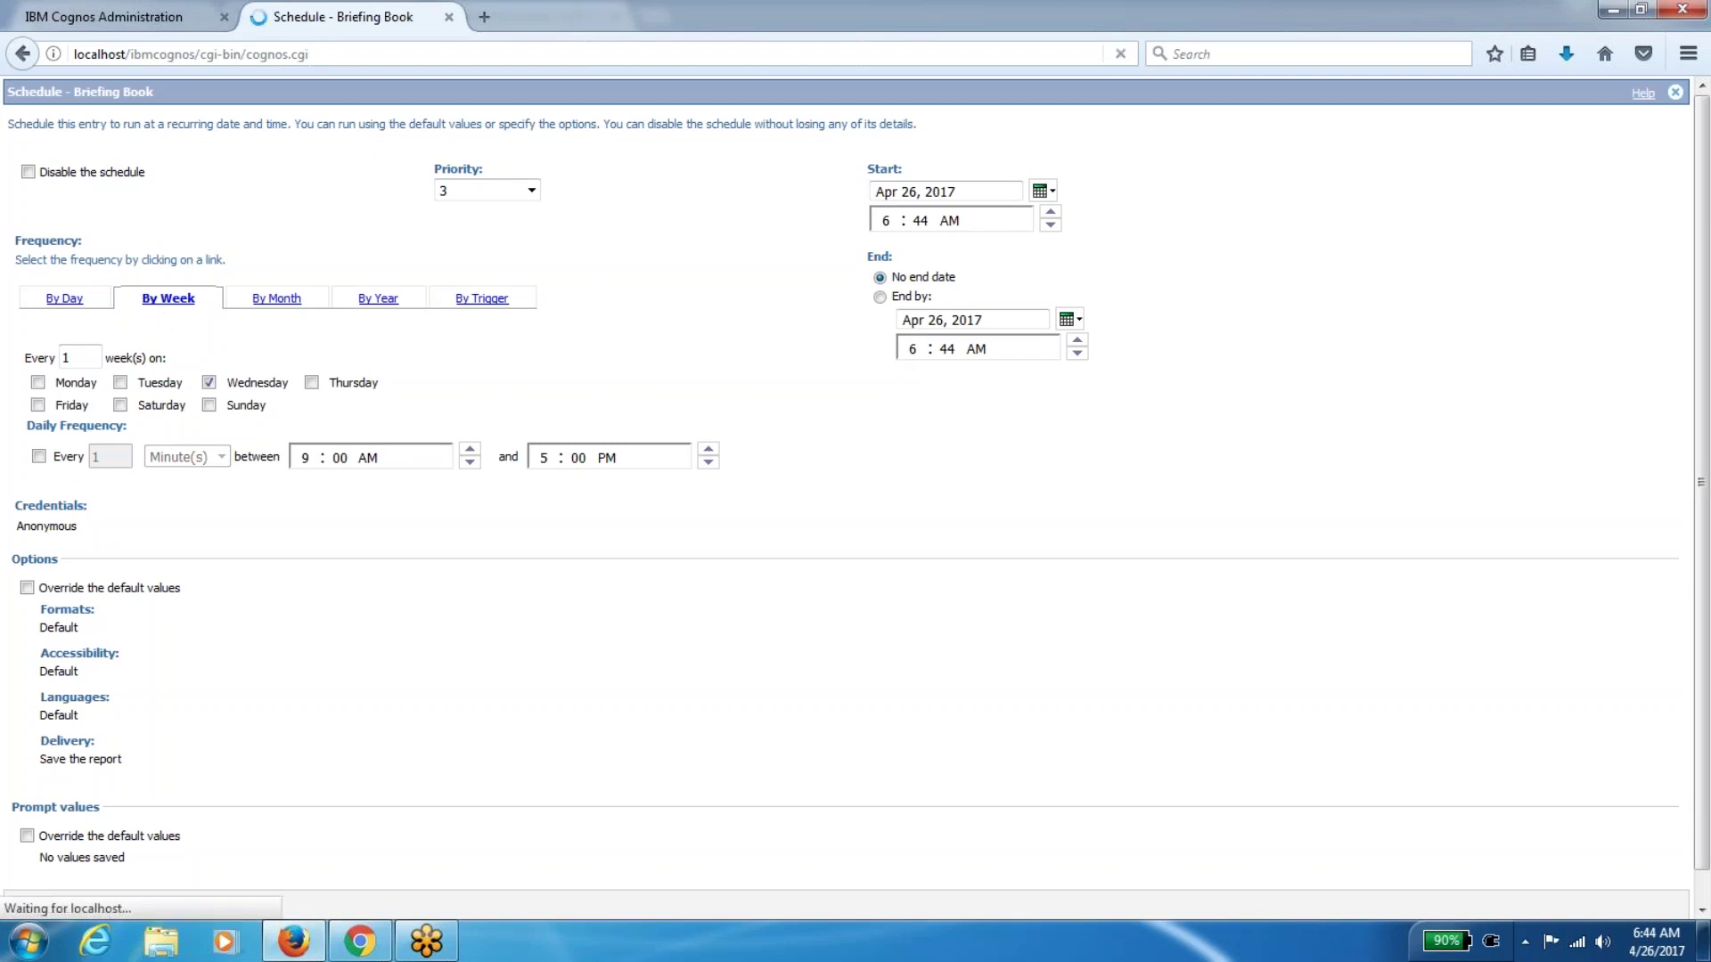
{"action": "left_click", "coordinate": [174, 301]}
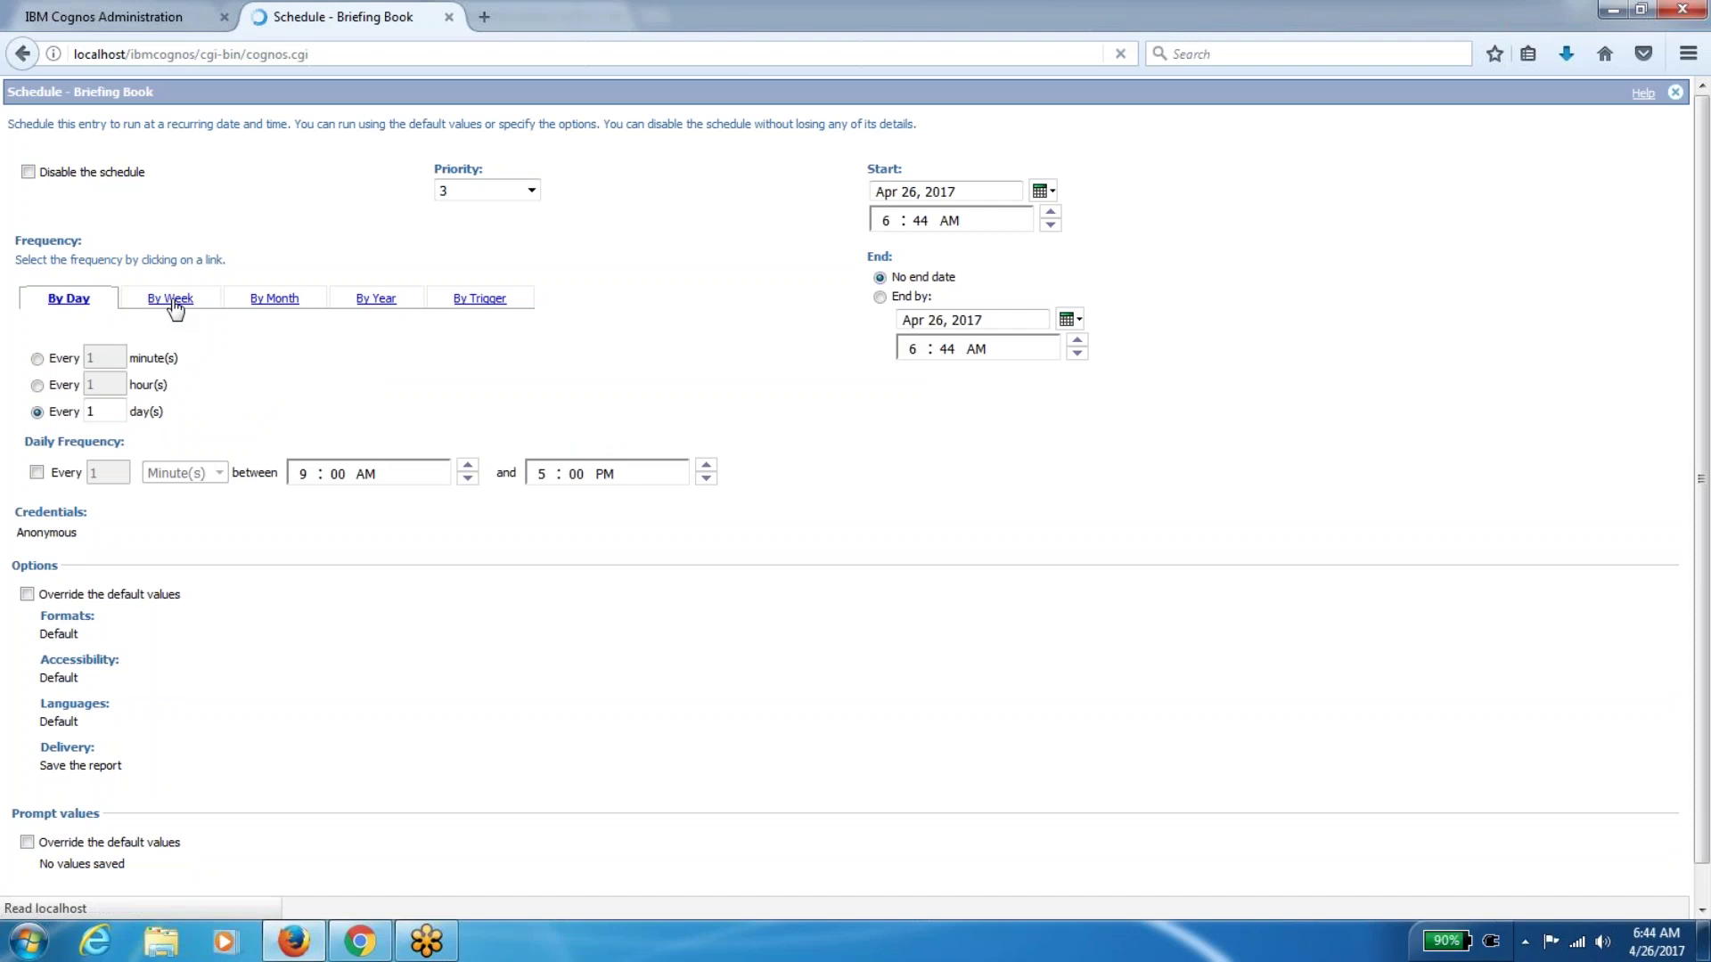
{"action": "left_click", "coordinate": [289, 304]}
{"action": "left_click", "coordinate": [379, 299]}
{"action": "left_click", "coordinate": [472, 314]}
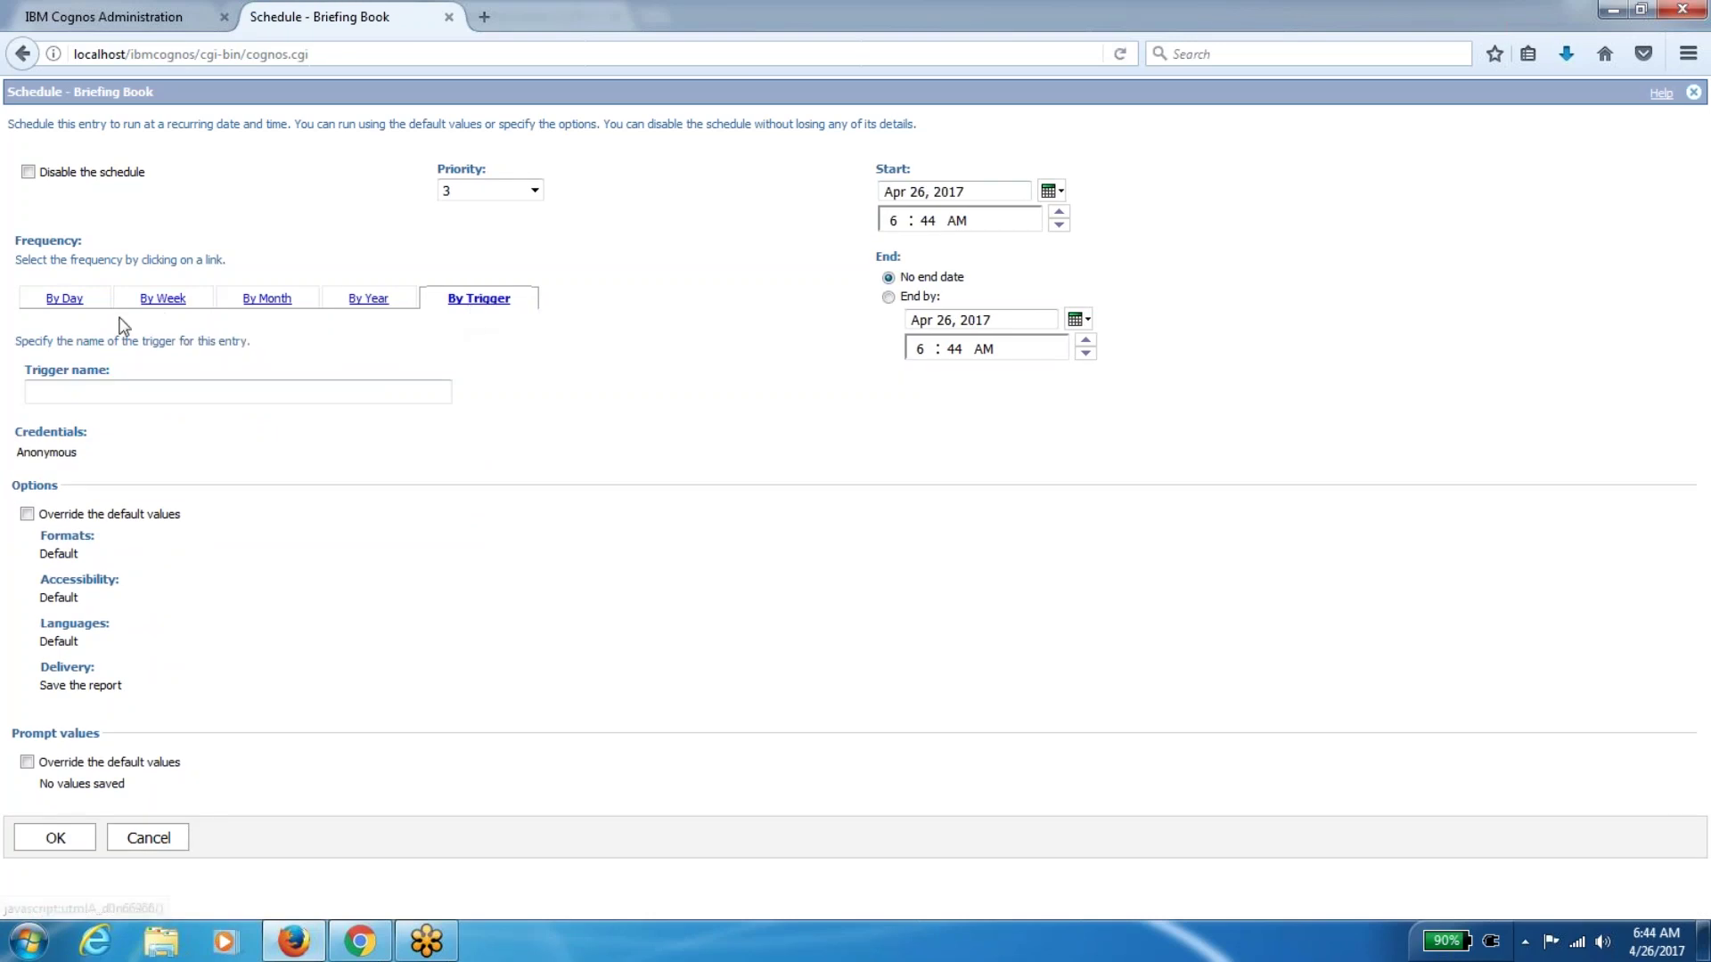
Switch the Briefing Book schedule to a daily frequency and set its start time to 7:00 AM
{"action": "left_click", "coordinate": [71, 303]}
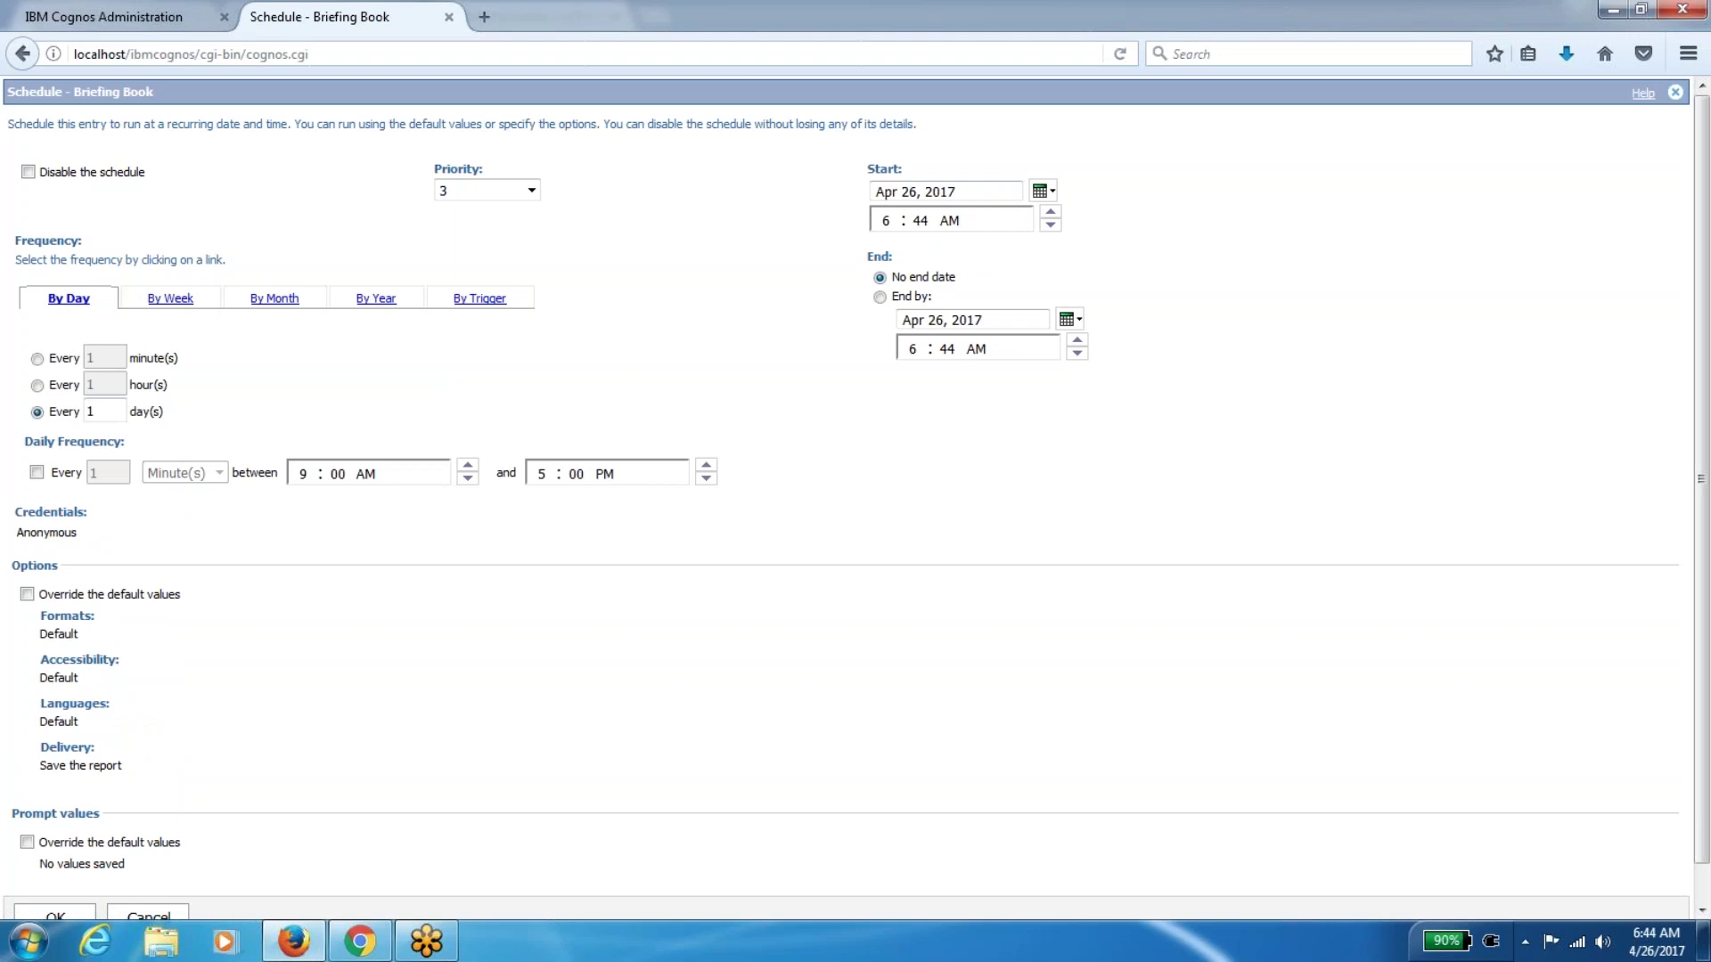
{"action": "left_click", "coordinate": [887, 220]}
{"action": "type", "text": "7 : "}
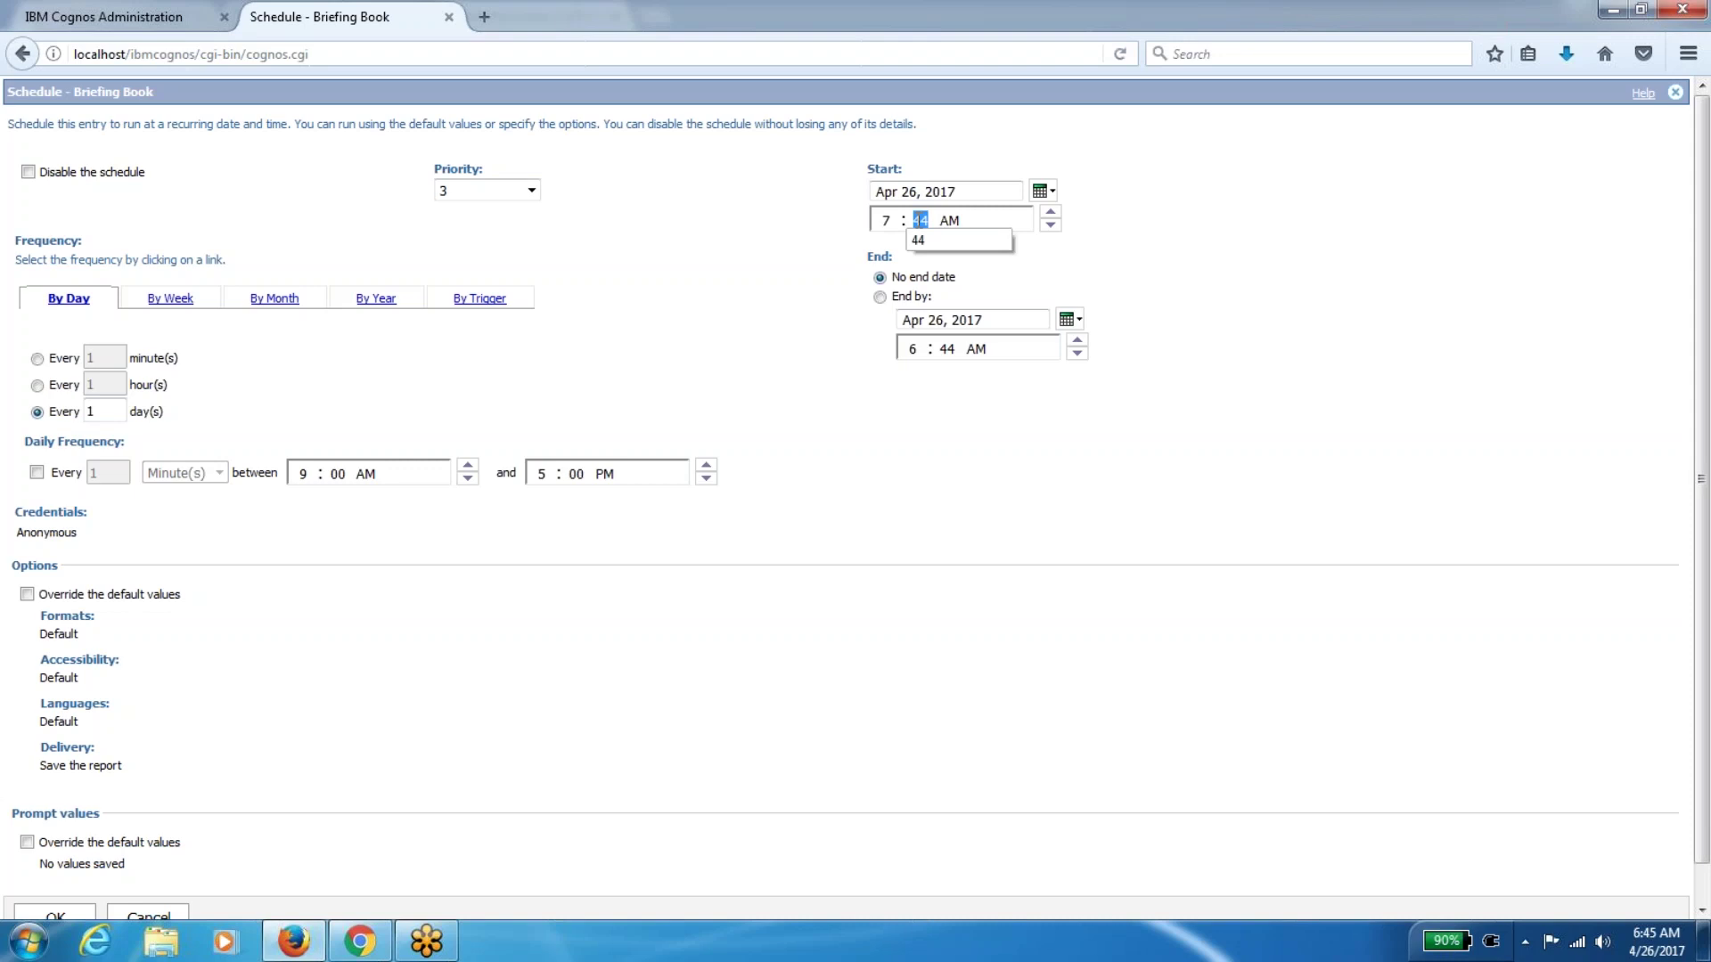
{"action": "type", "text": "00"}
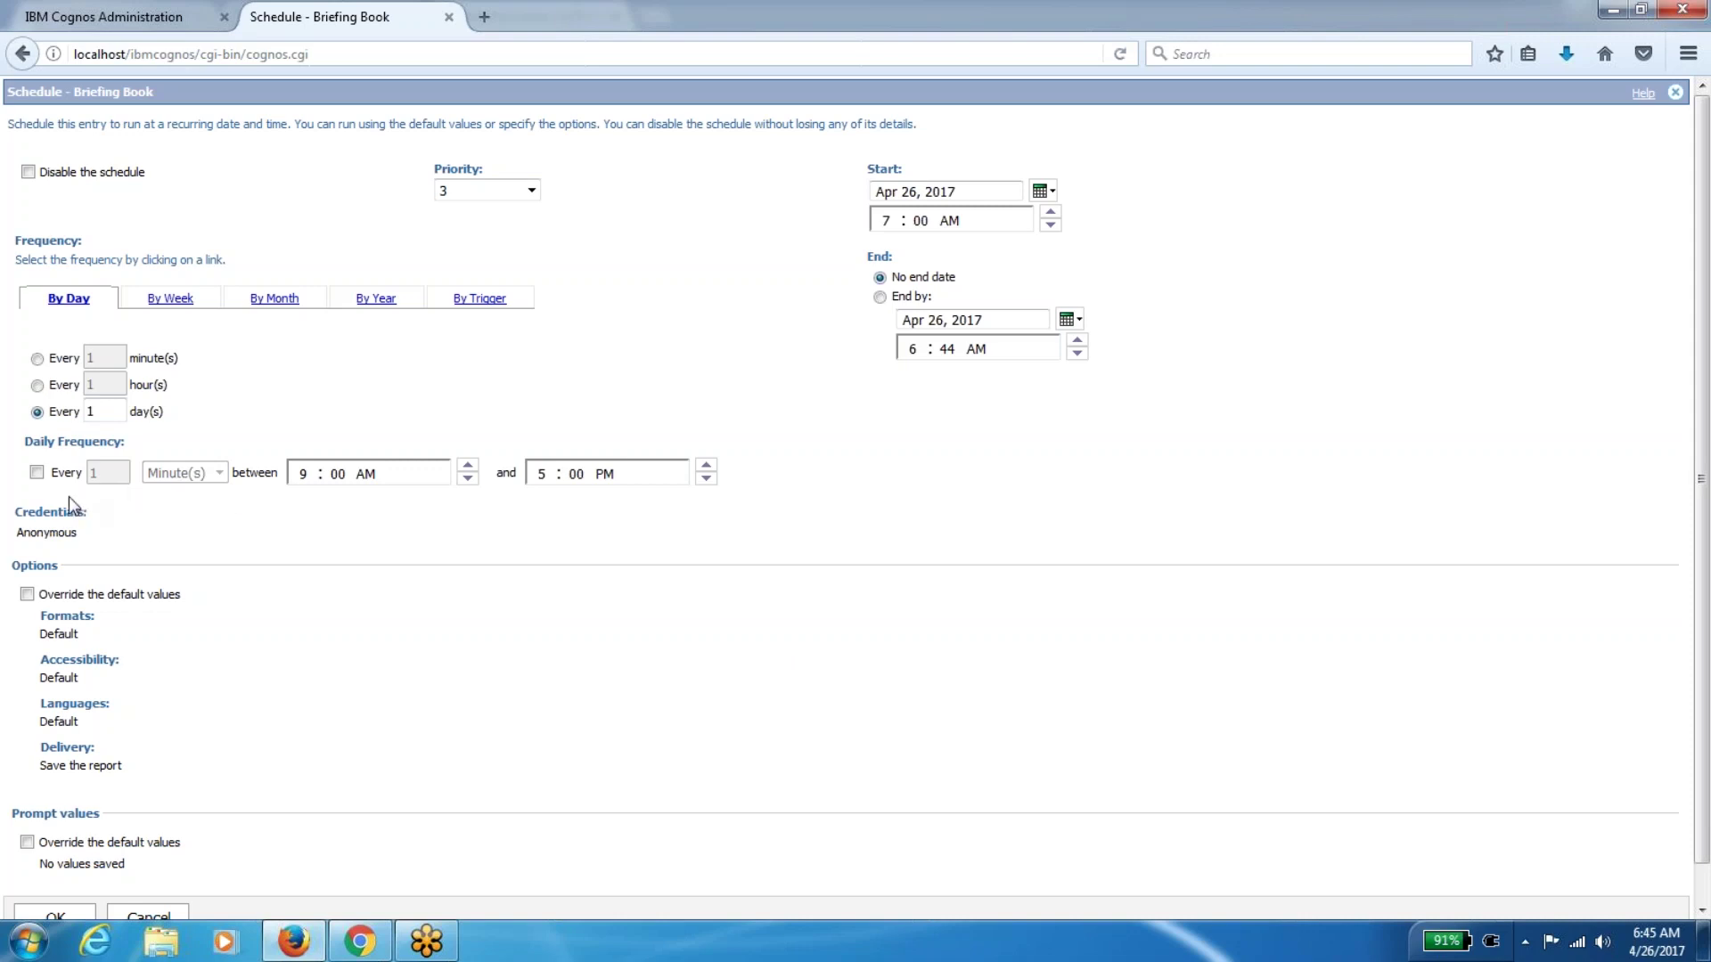
Enable the daily frequency window, repeating every 1 hour from 7:00 AM
{"action": "left_click", "coordinate": [41, 474]}
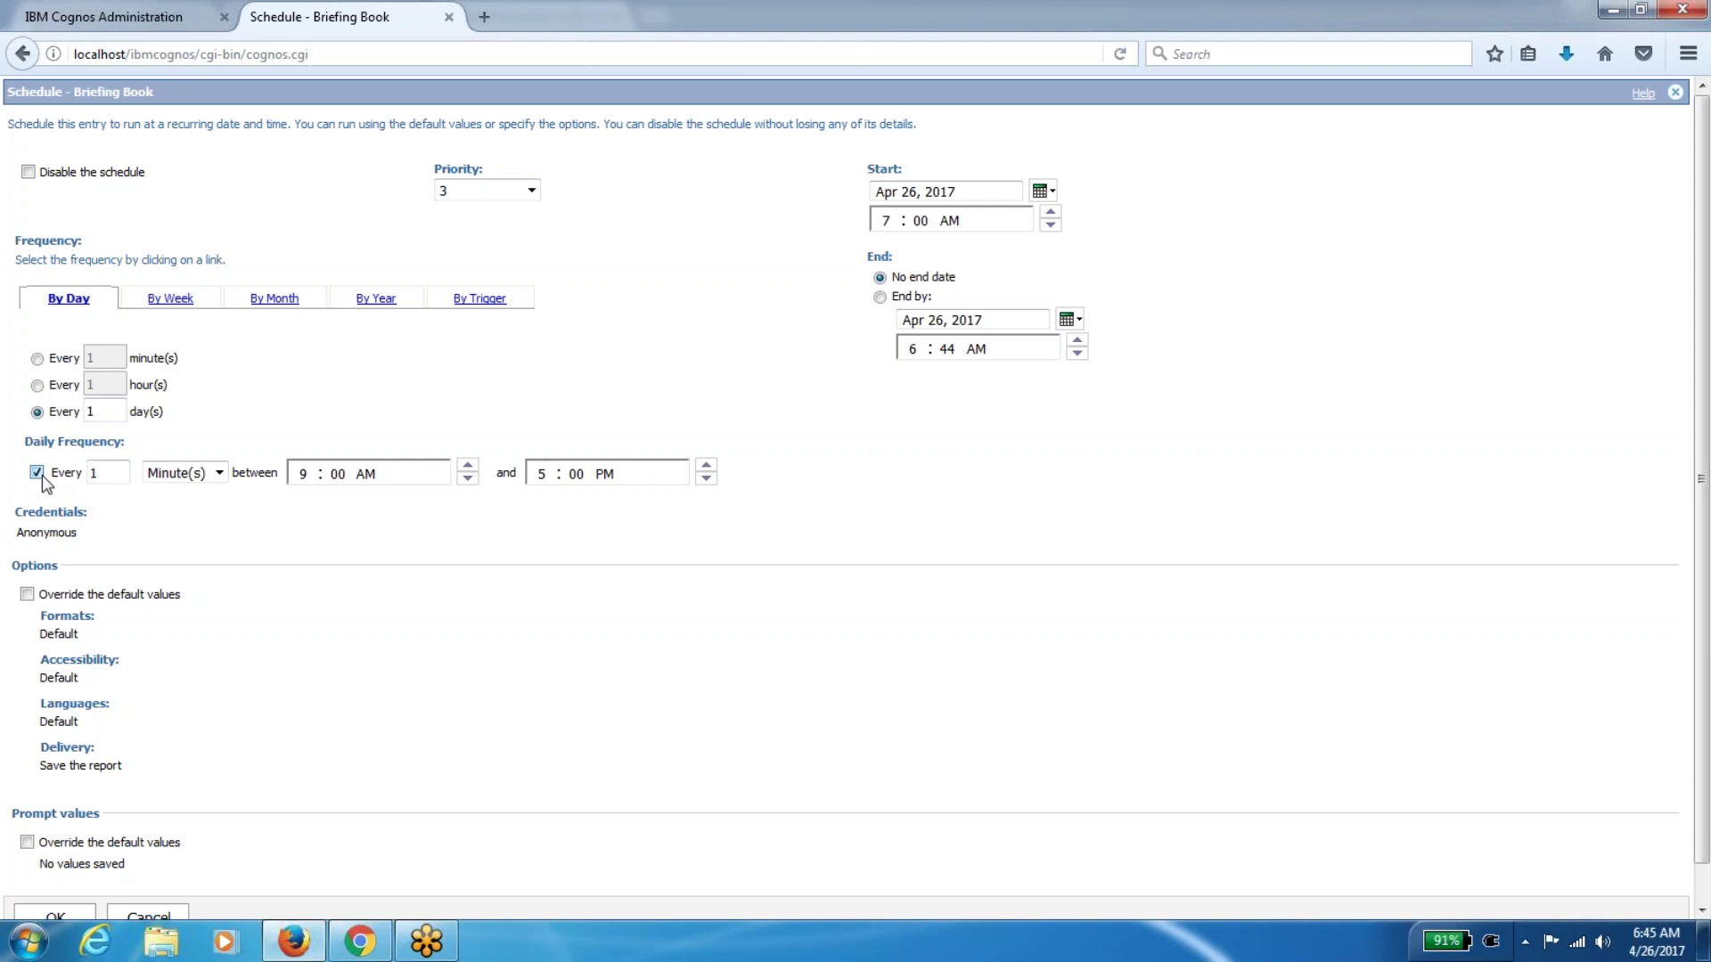
{"action": "left_click", "coordinate": [187, 473]}
{"action": "left_click", "coordinate": [189, 522]}
{"action": "left_click", "coordinate": [304, 474]}
{"action": "left_click", "coordinate": [467, 478]}
{"action": "left_click", "coordinate": [508, 531]}
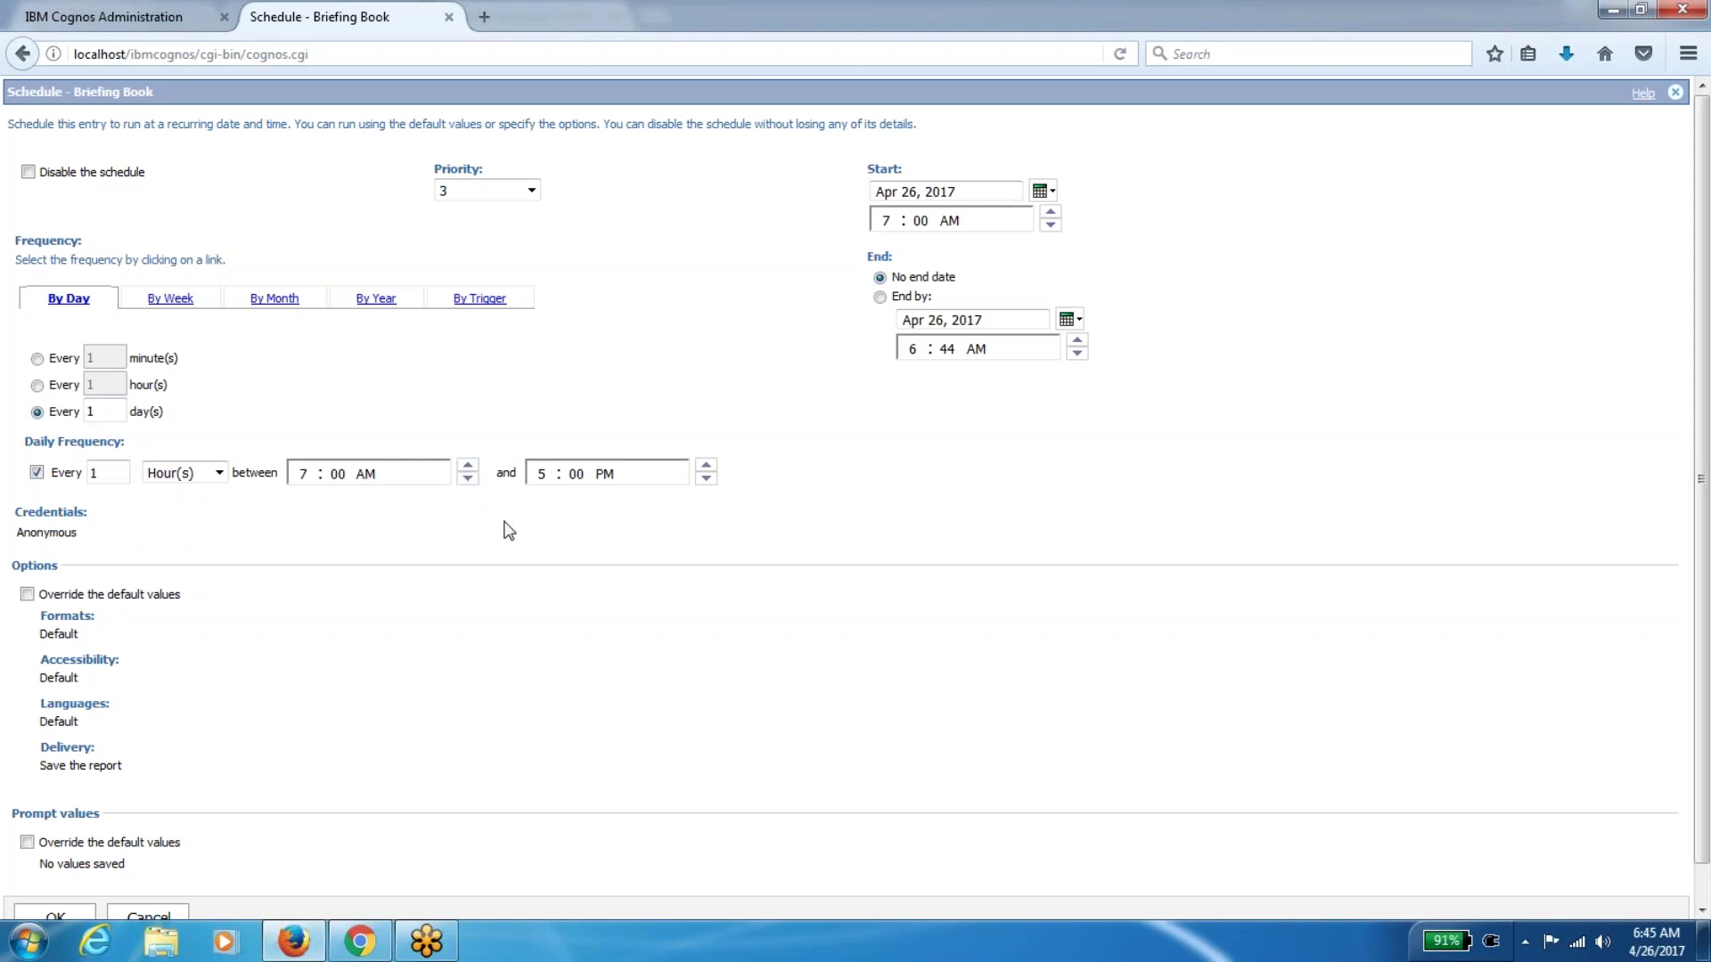
Set the daily frequency window's end time to 10:00 AM and its repeat unit to minutes
{"action": "left_click", "coordinate": [705, 477]}
{"action": "left_click", "coordinate": [706, 478]}
{"action": "left_click", "coordinate": [707, 465]}
{"action": "left_click", "coordinate": [707, 466]}
{"action": "left_click", "coordinate": [182, 474]}
{"action": "left_click", "coordinate": [178, 496]}
Switch the schedule to a weekly frequency and override the default report options
{"action": "left_click", "coordinate": [165, 303]}
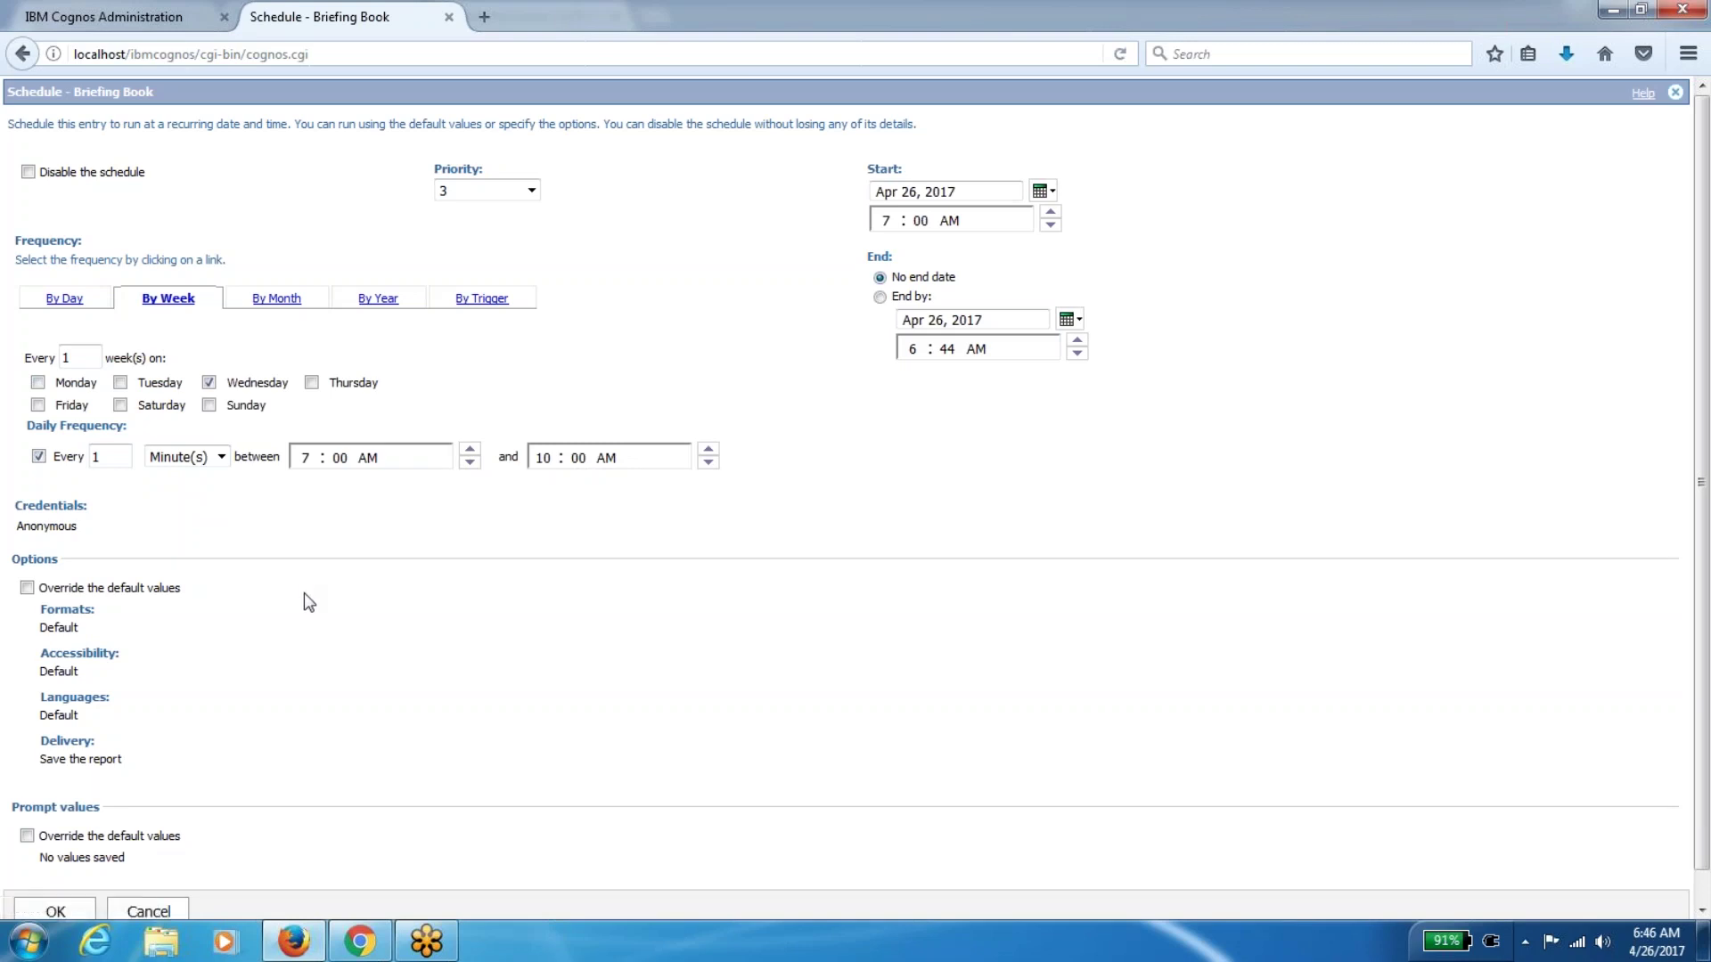
{"action": "scroll", "coordinate": [304, 593], "scroll_direction": "down", "scroll_amount": 1}
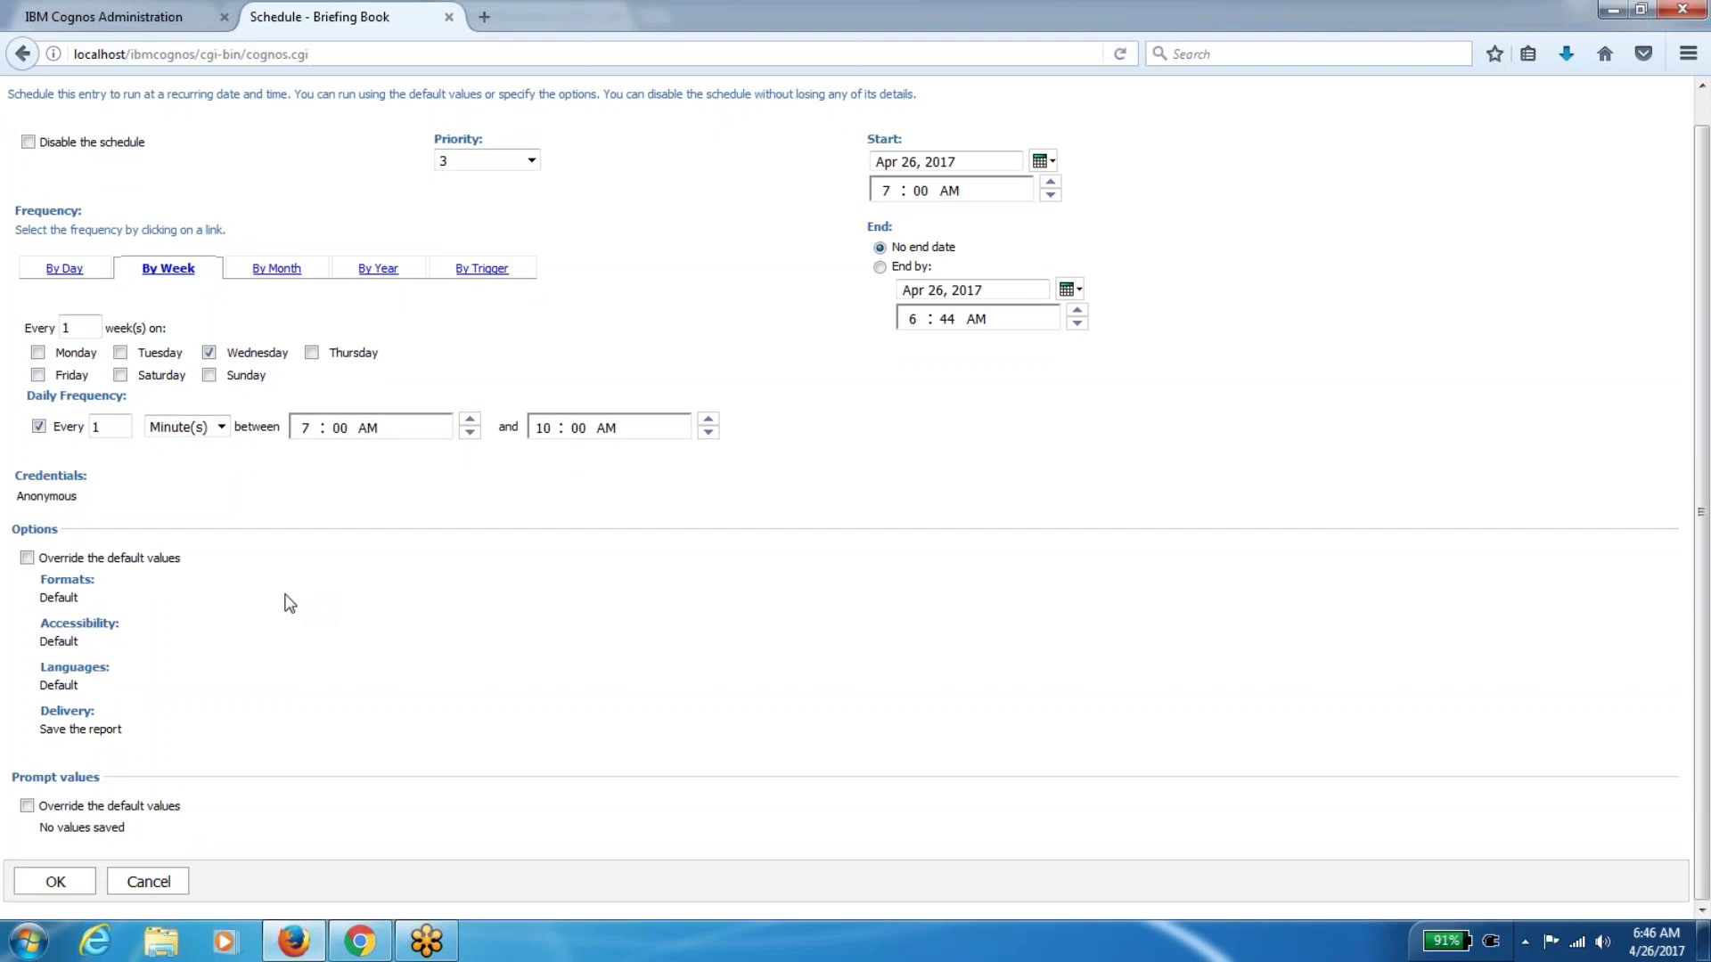
{"action": "left_click", "coordinate": [28, 559]}
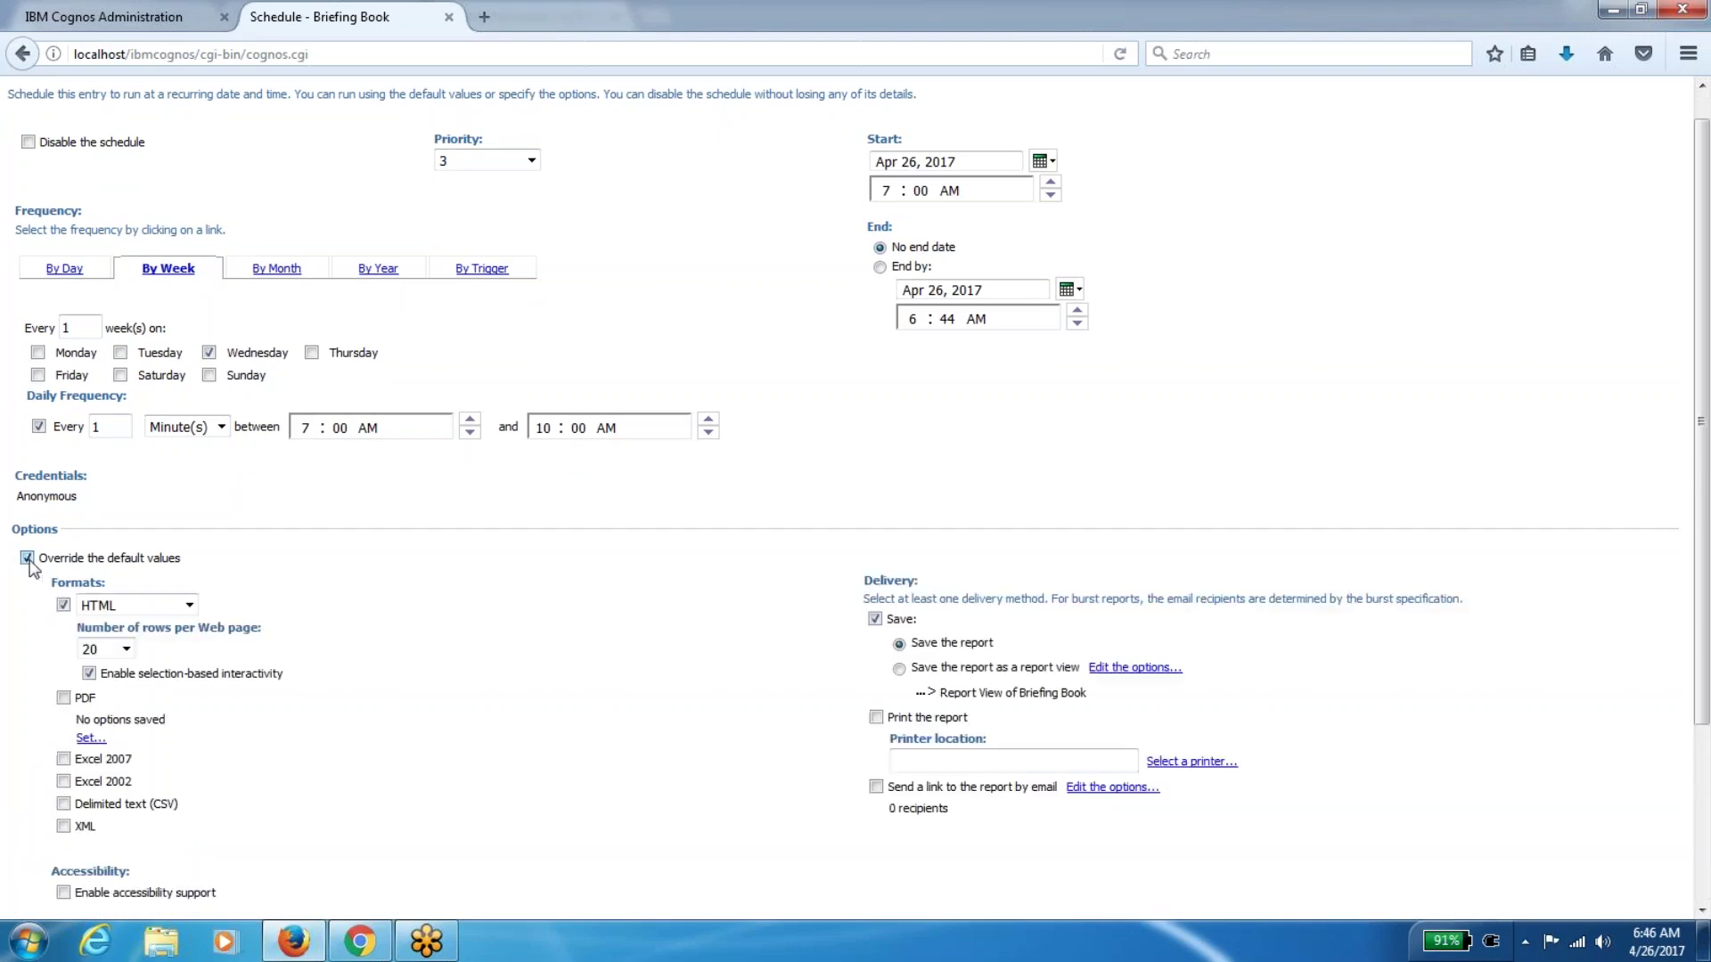
{"action": "scroll", "coordinate": [32, 568], "scroll_direction": "down", "scroll_amount": 5}
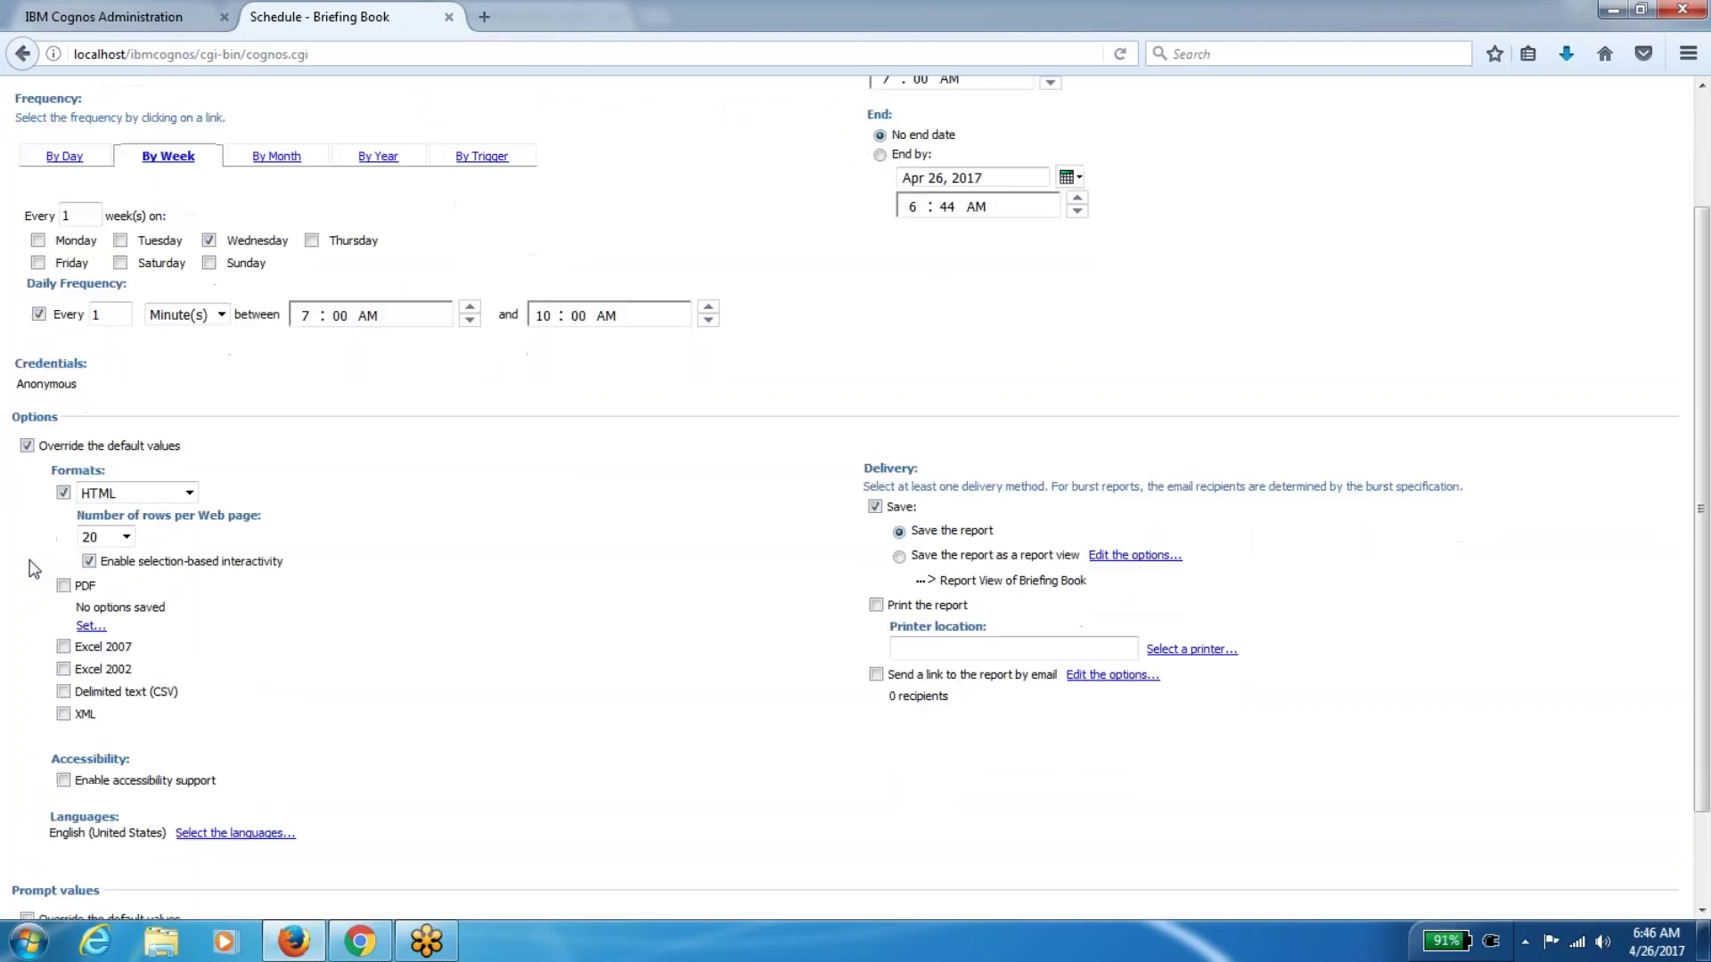
Choose only Excel 2007 and Excel 2002 as the report's output formats
{"action": "left_click", "coordinate": [64, 578]}
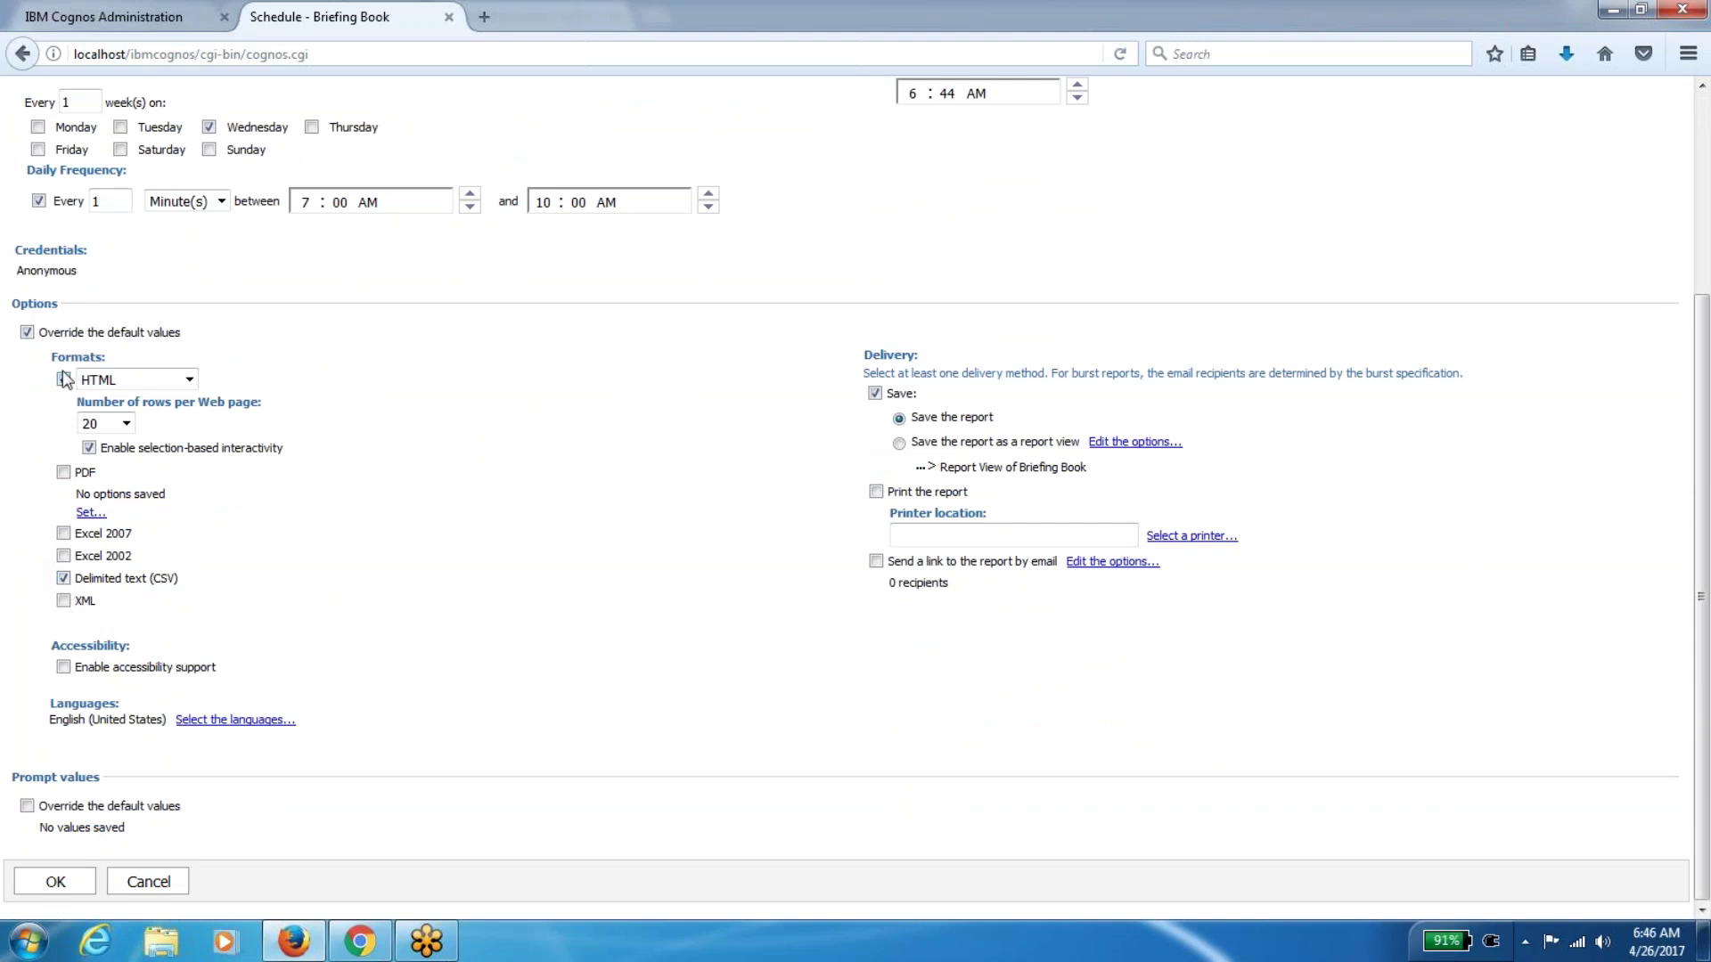
{"action": "left_click", "coordinate": [63, 379]}
{"action": "left_click", "coordinate": [63, 472]}
{"action": "left_click", "coordinate": [63, 578]}
{"action": "left_click", "coordinate": [63, 534]}
{"action": "left_click", "coordinate": [63, 556]}
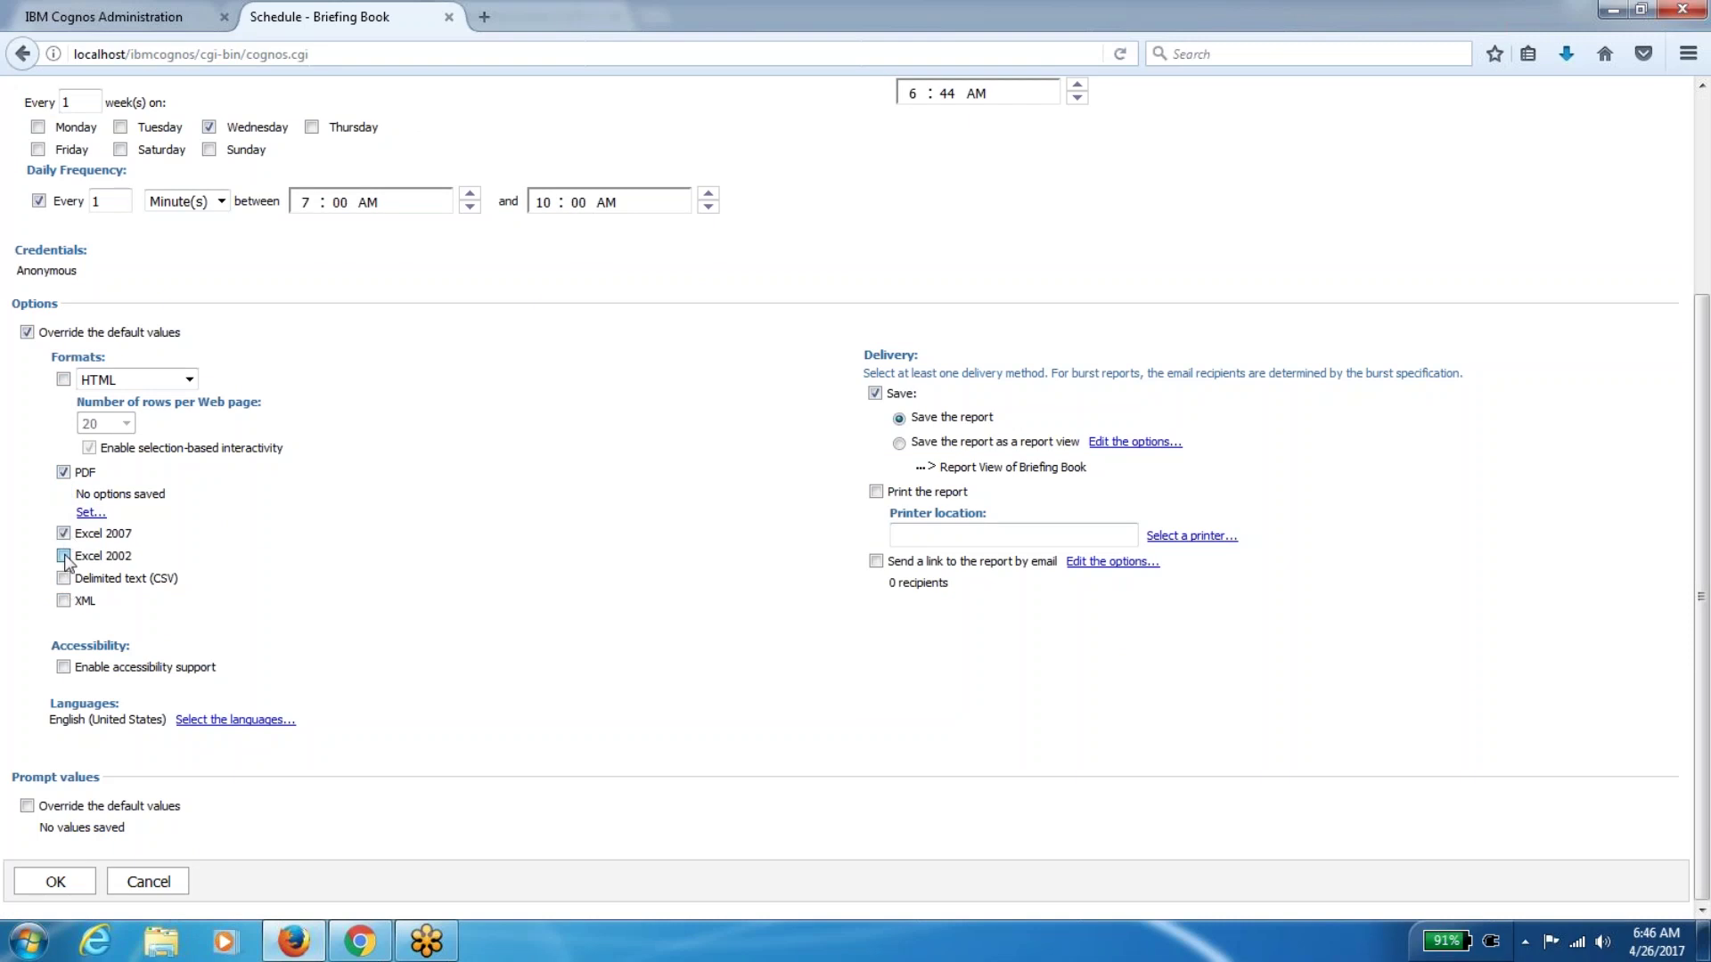
{"action": "left_click", "coordinate": [63, 472]}
Try the report's email options by excluding the report link and showing the Bcc field, and cancel them
{"action": "left_click", "coordinate": [1103, 570]}
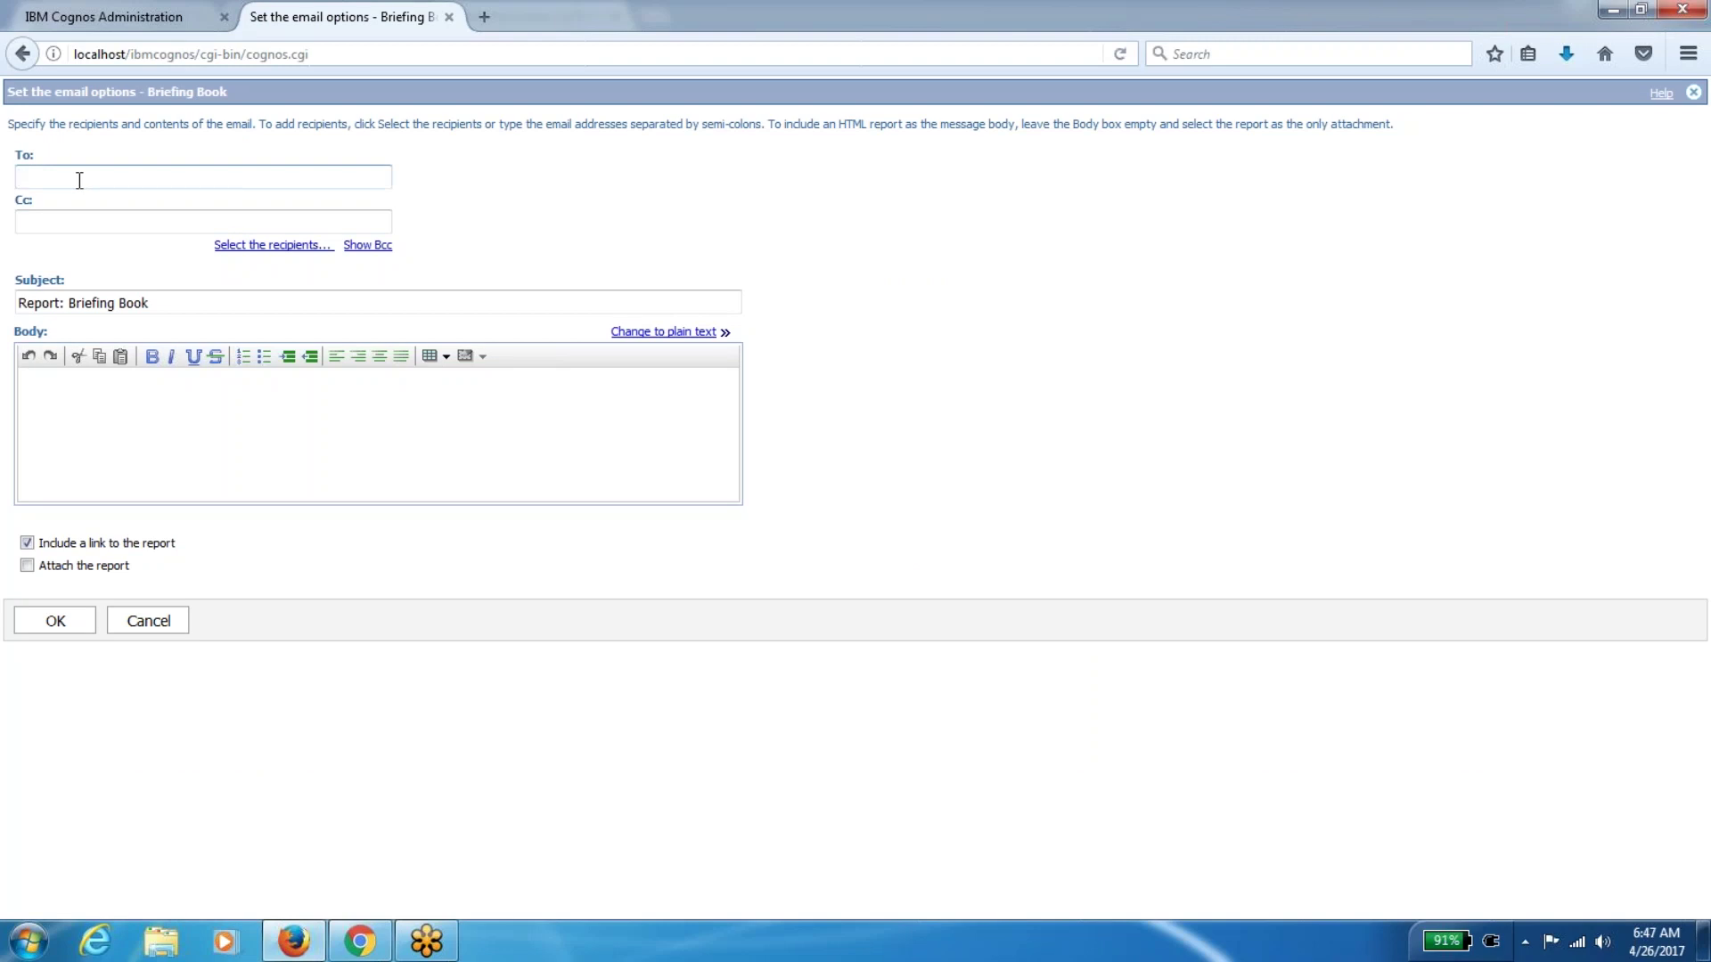
{"action": "key", "text": "Tab"}
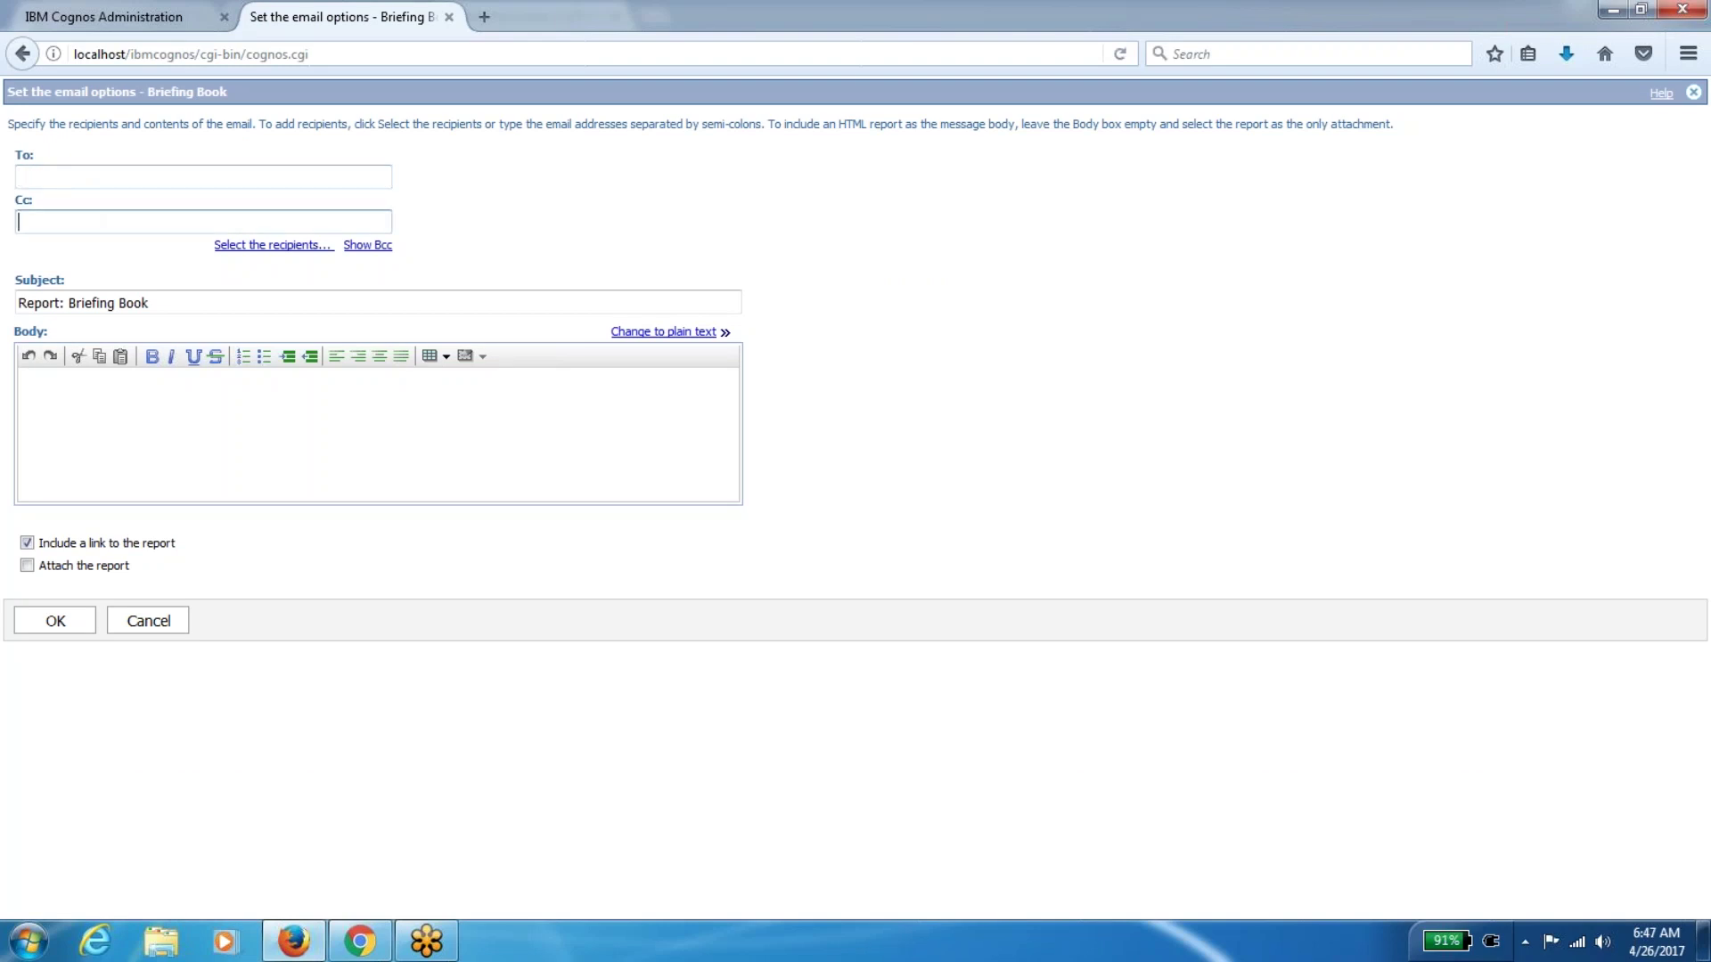
{"action": "left_click", "coordinate": [134, 429]}
{"action": "left_click", "coordinate": [27, 544]}
{"action": "left_click", "coordinate": [365, 246]}
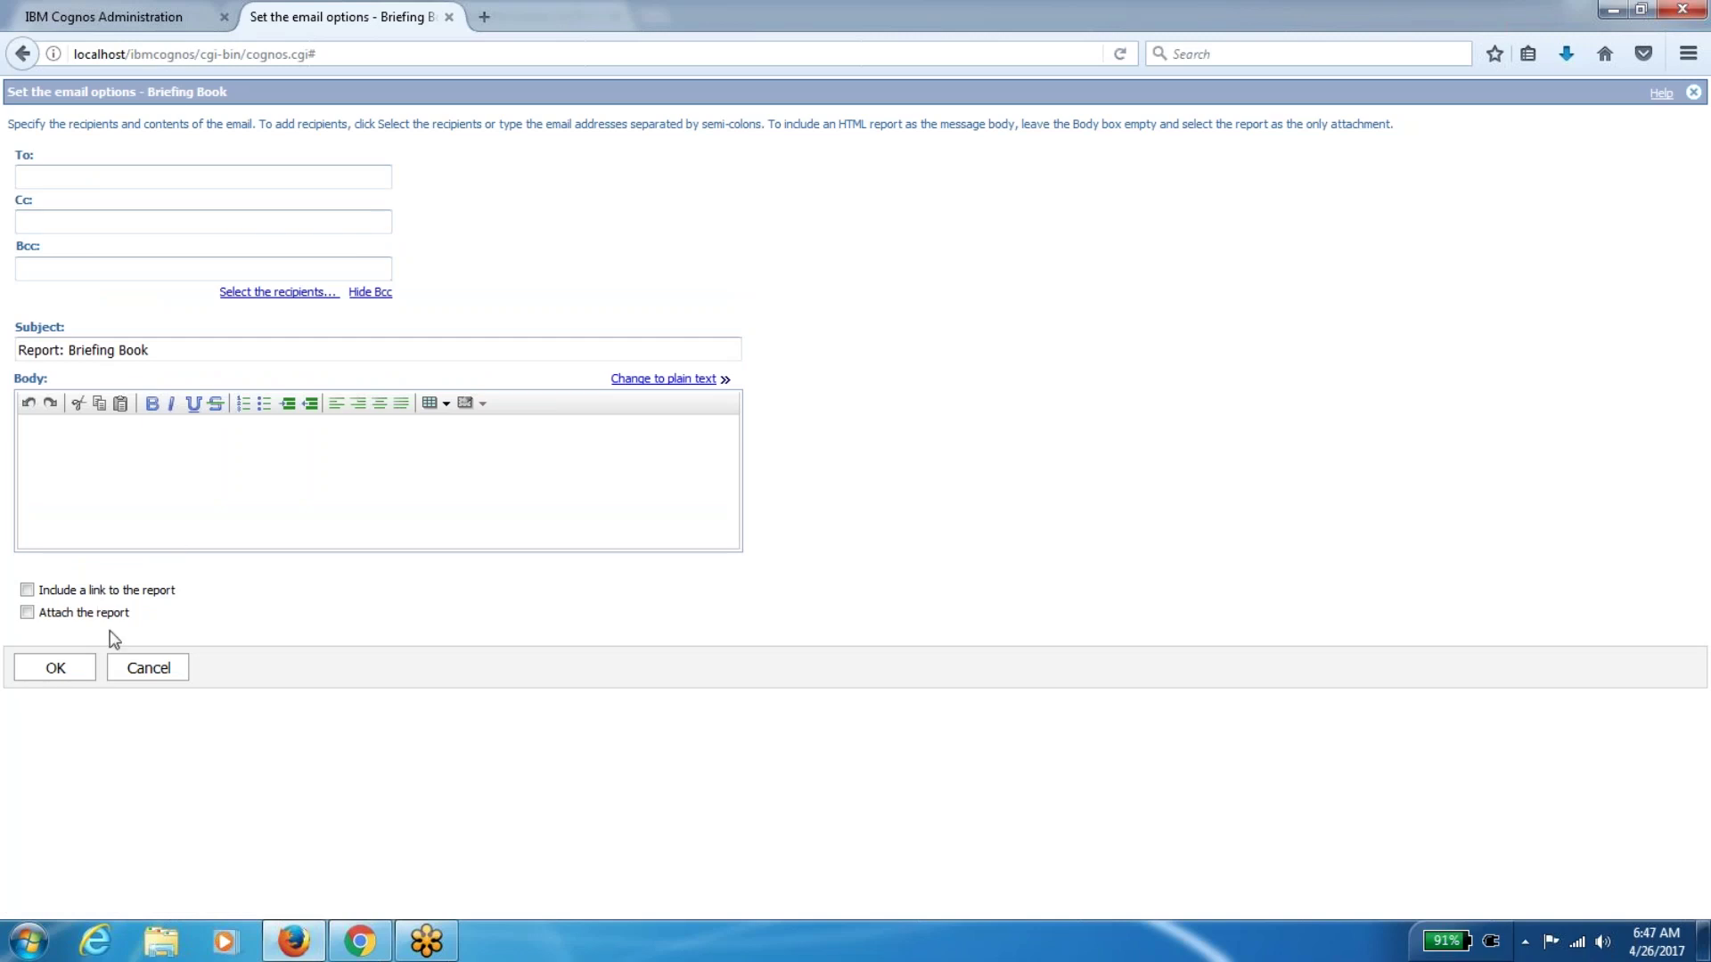
{"action": "left_click", "coordinate": [151, 675]}
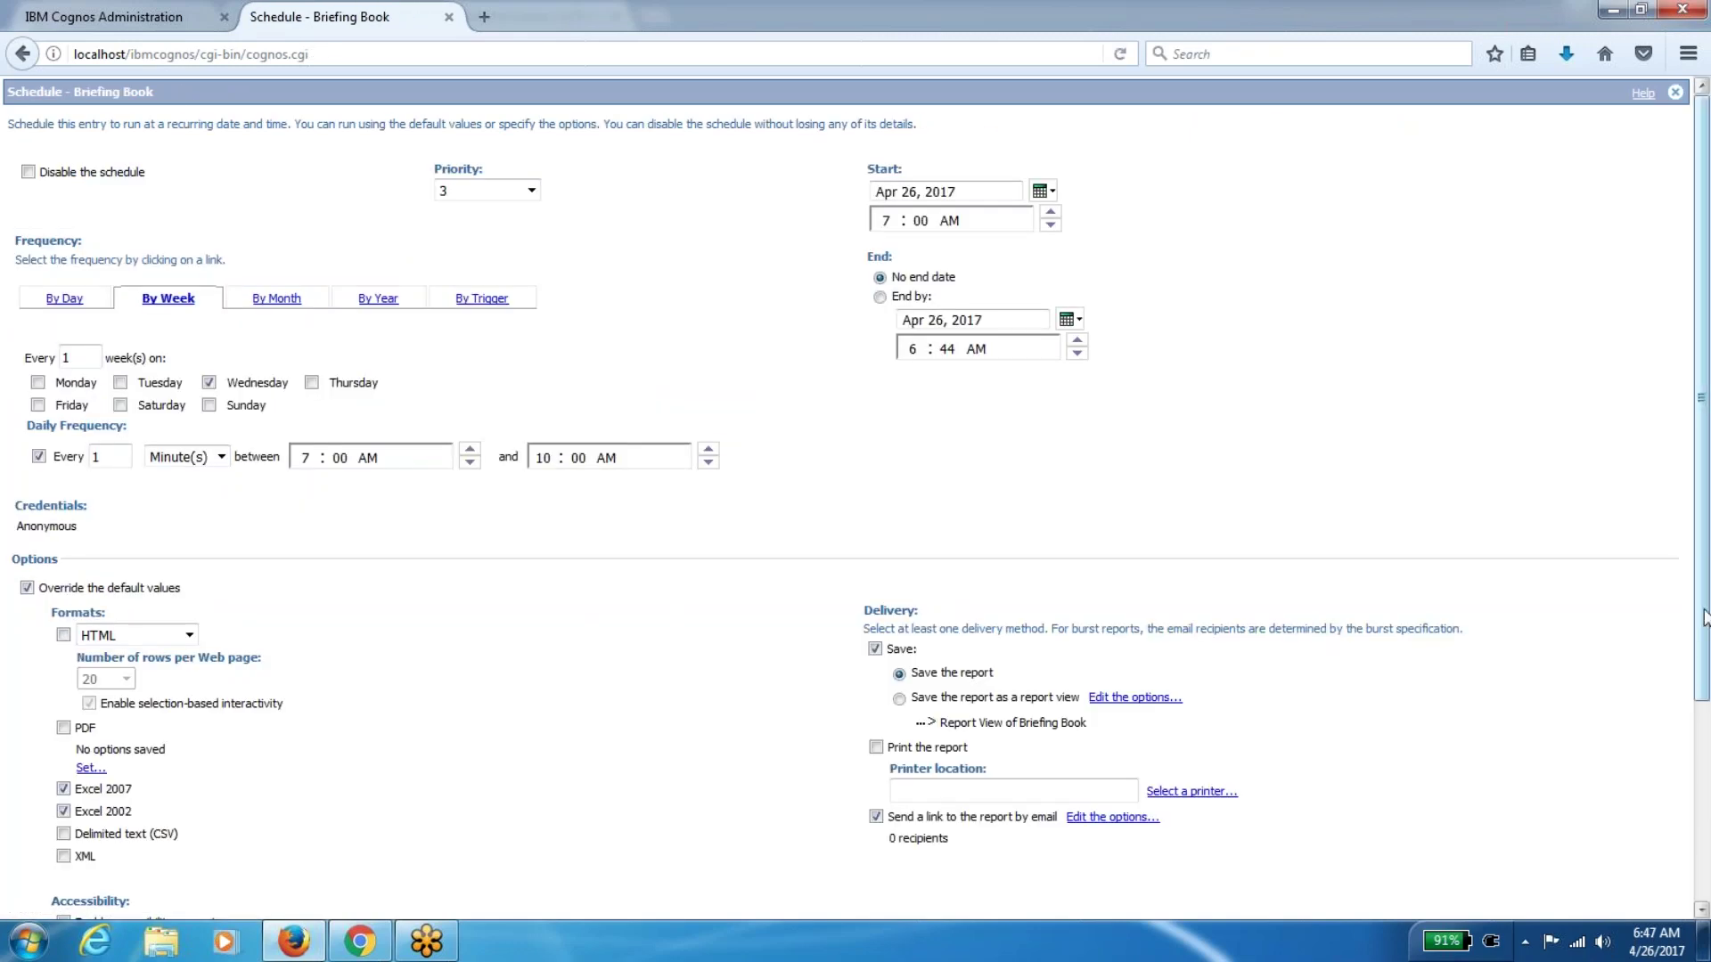
Turn off the override of the default report options and switch the schedule to a monthly frequency
{"action": "left_click_drag", "start_coordinate": [1703, 618], "coordinate": [1706, 798]}
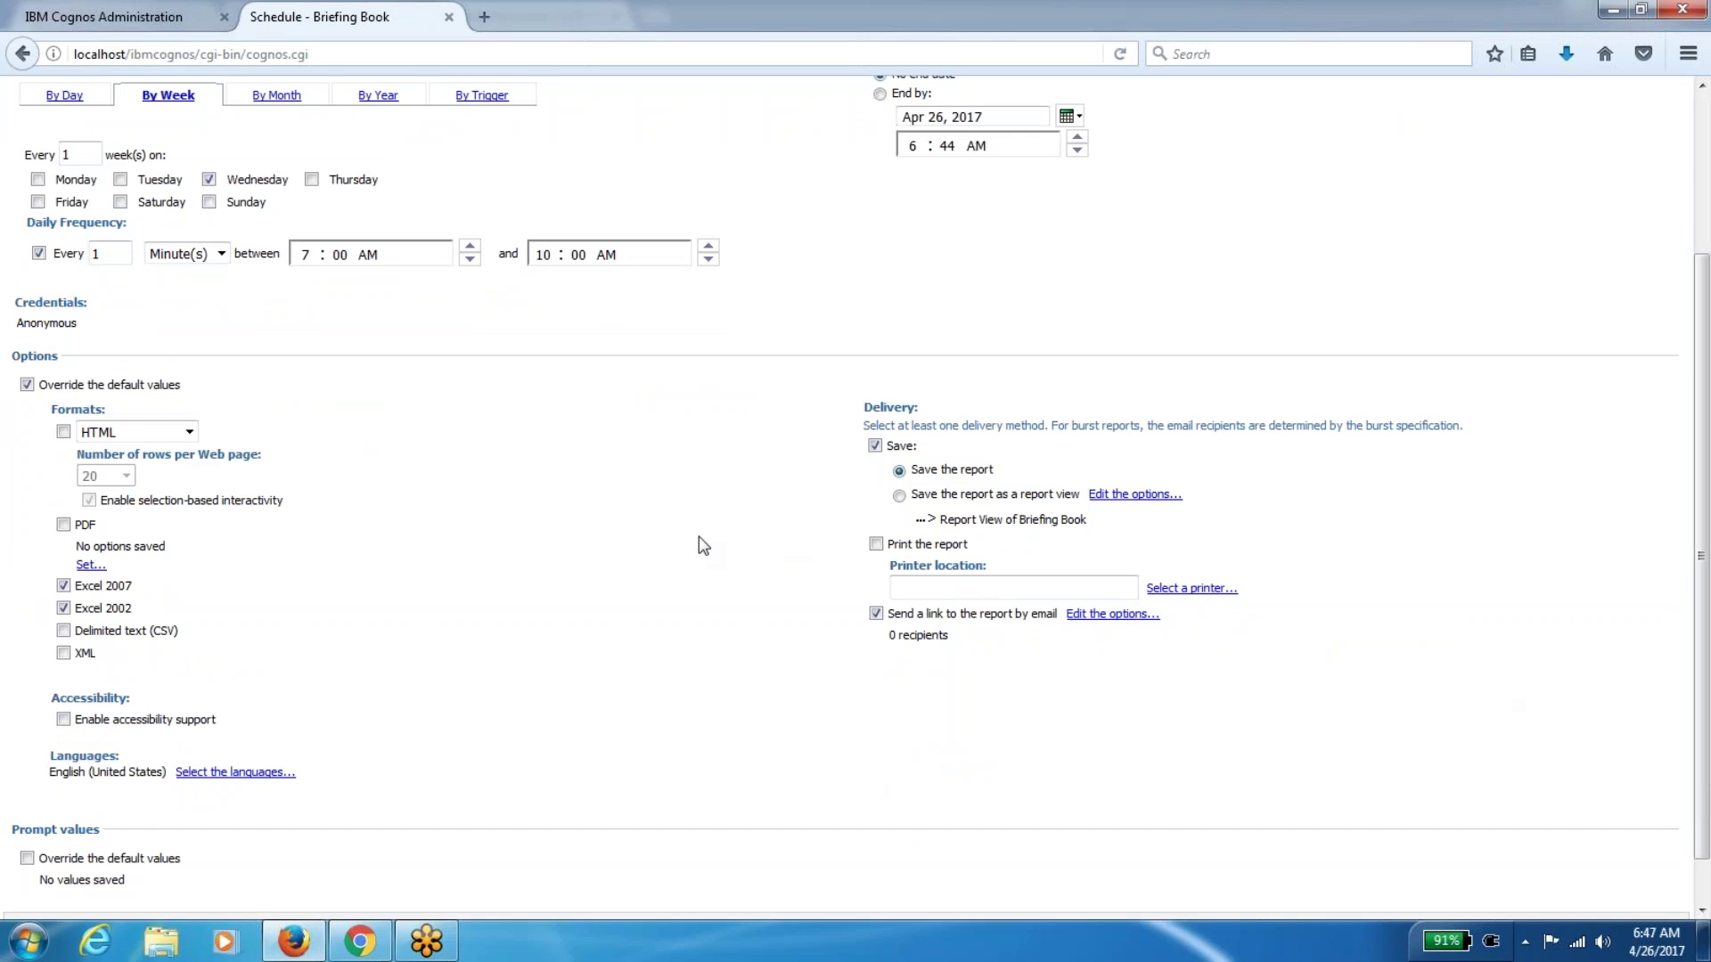
{"action": "left_click", "coordinate": [27, 385]}
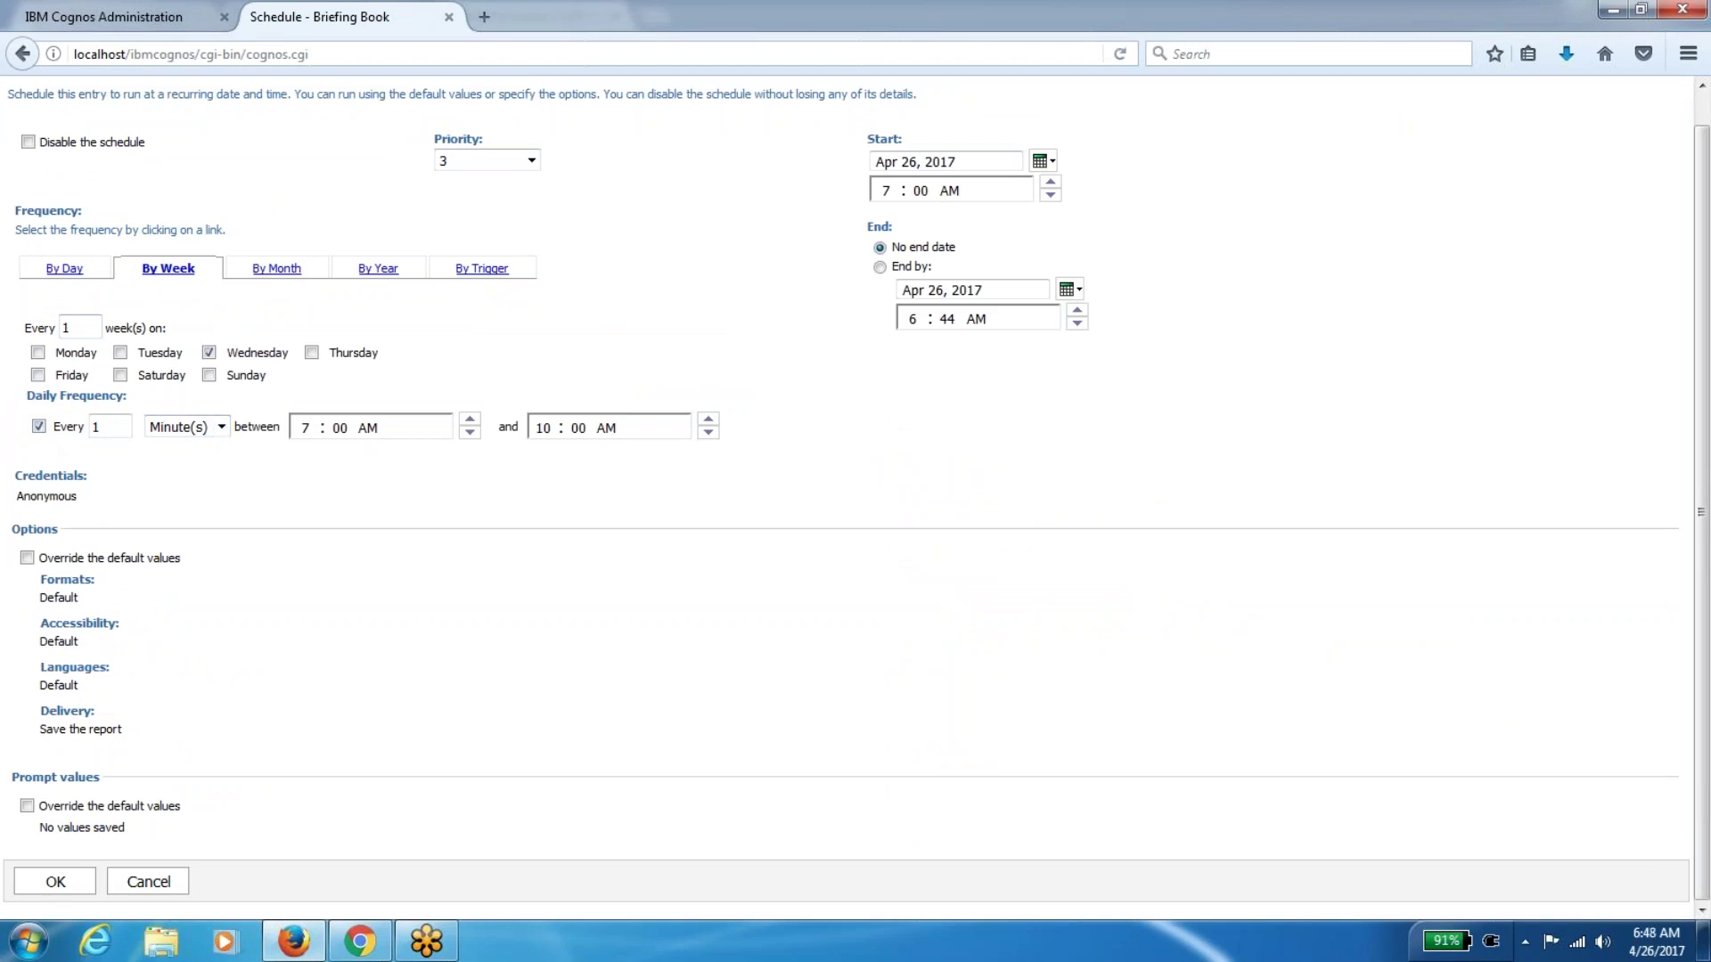
{"action": "left_click", "coordinate": [276, 274]}
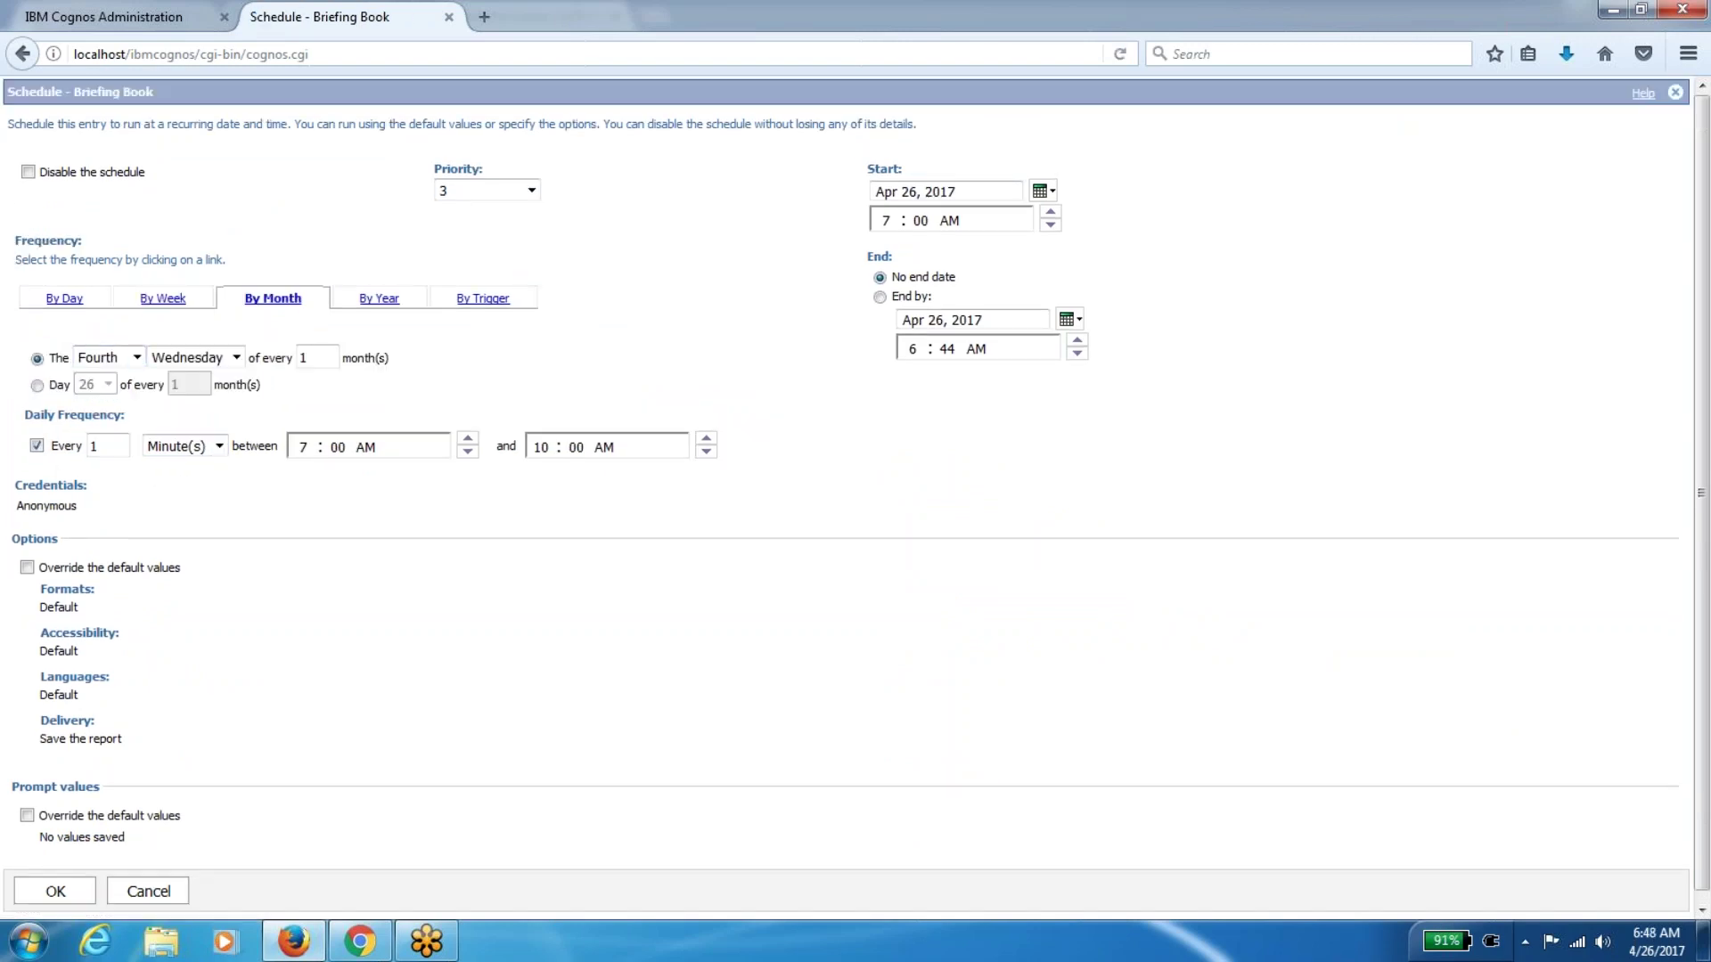
Select the day-of-month recurrence and examine the days that can be chosen
{"action": "left_click", "coordinate": [136, 358]}
{"action": "left_click", "coordinate": [135, 361]}
{"action": "left_click", "coordinate": [37, 385]}
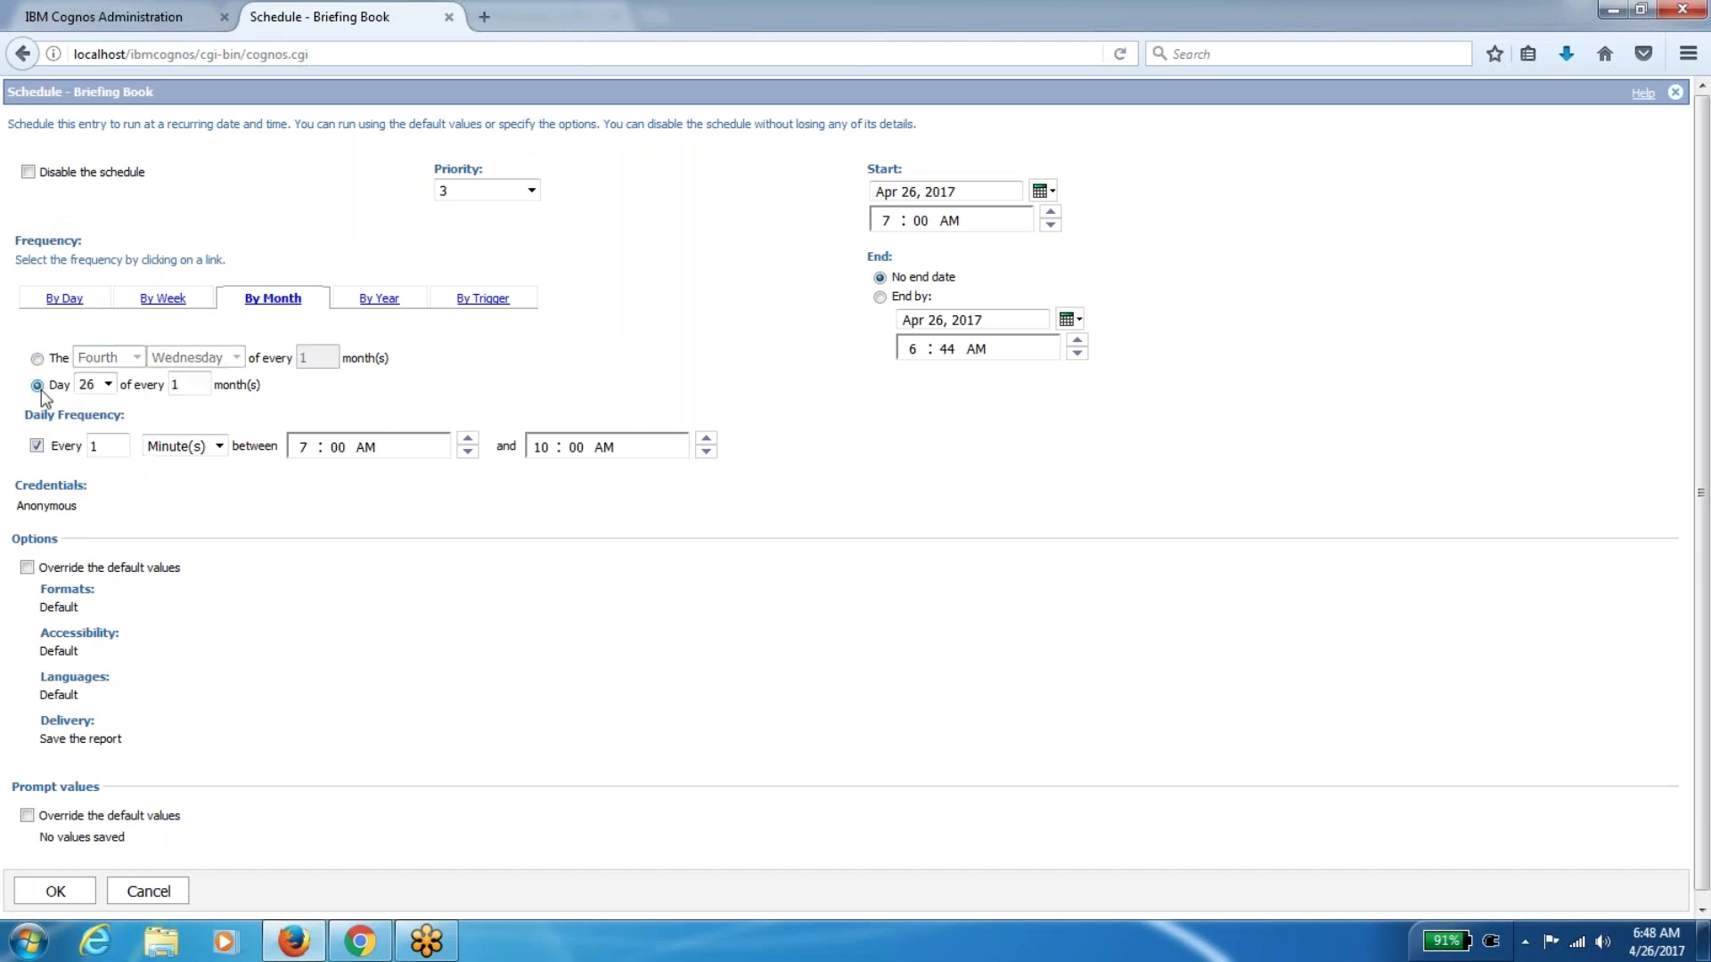
{"action": "left_click", "coordinate": [95, 385]}
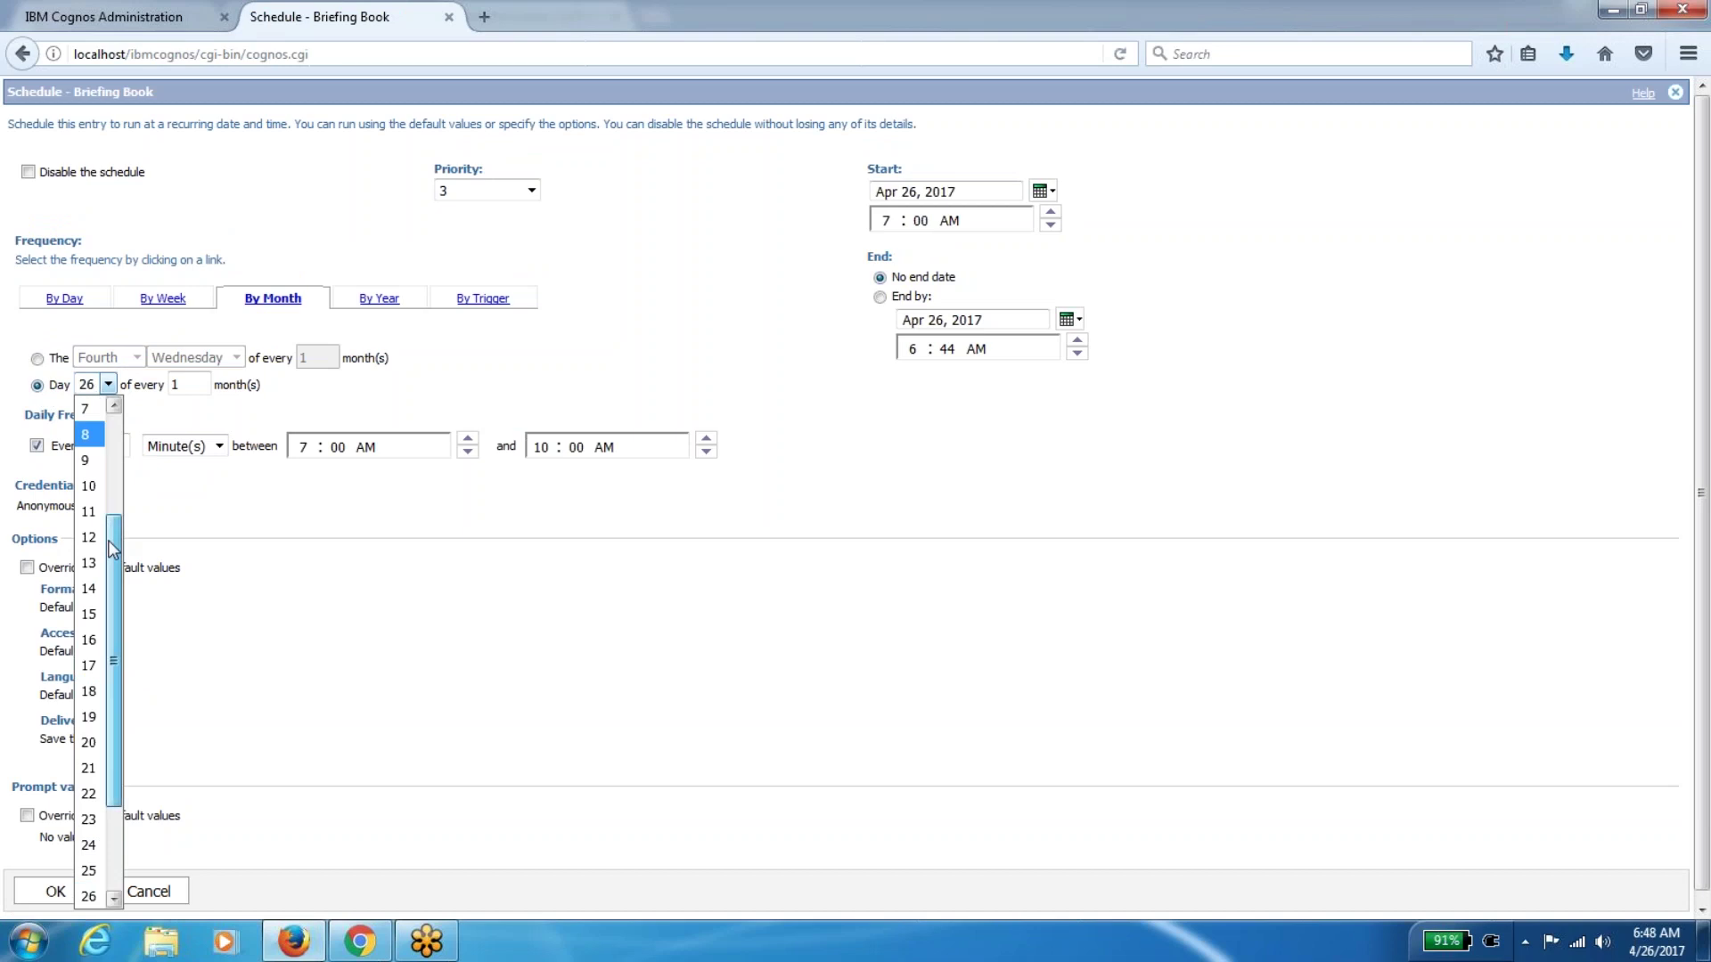
{"action": "left_click_drag", "start_coordinate": [114, 549], "coordinate": [88, 723]}
{"action": "scroll", "coordinate": [88, 724], "scroll_direction": "up", "scroll_amount": 4}
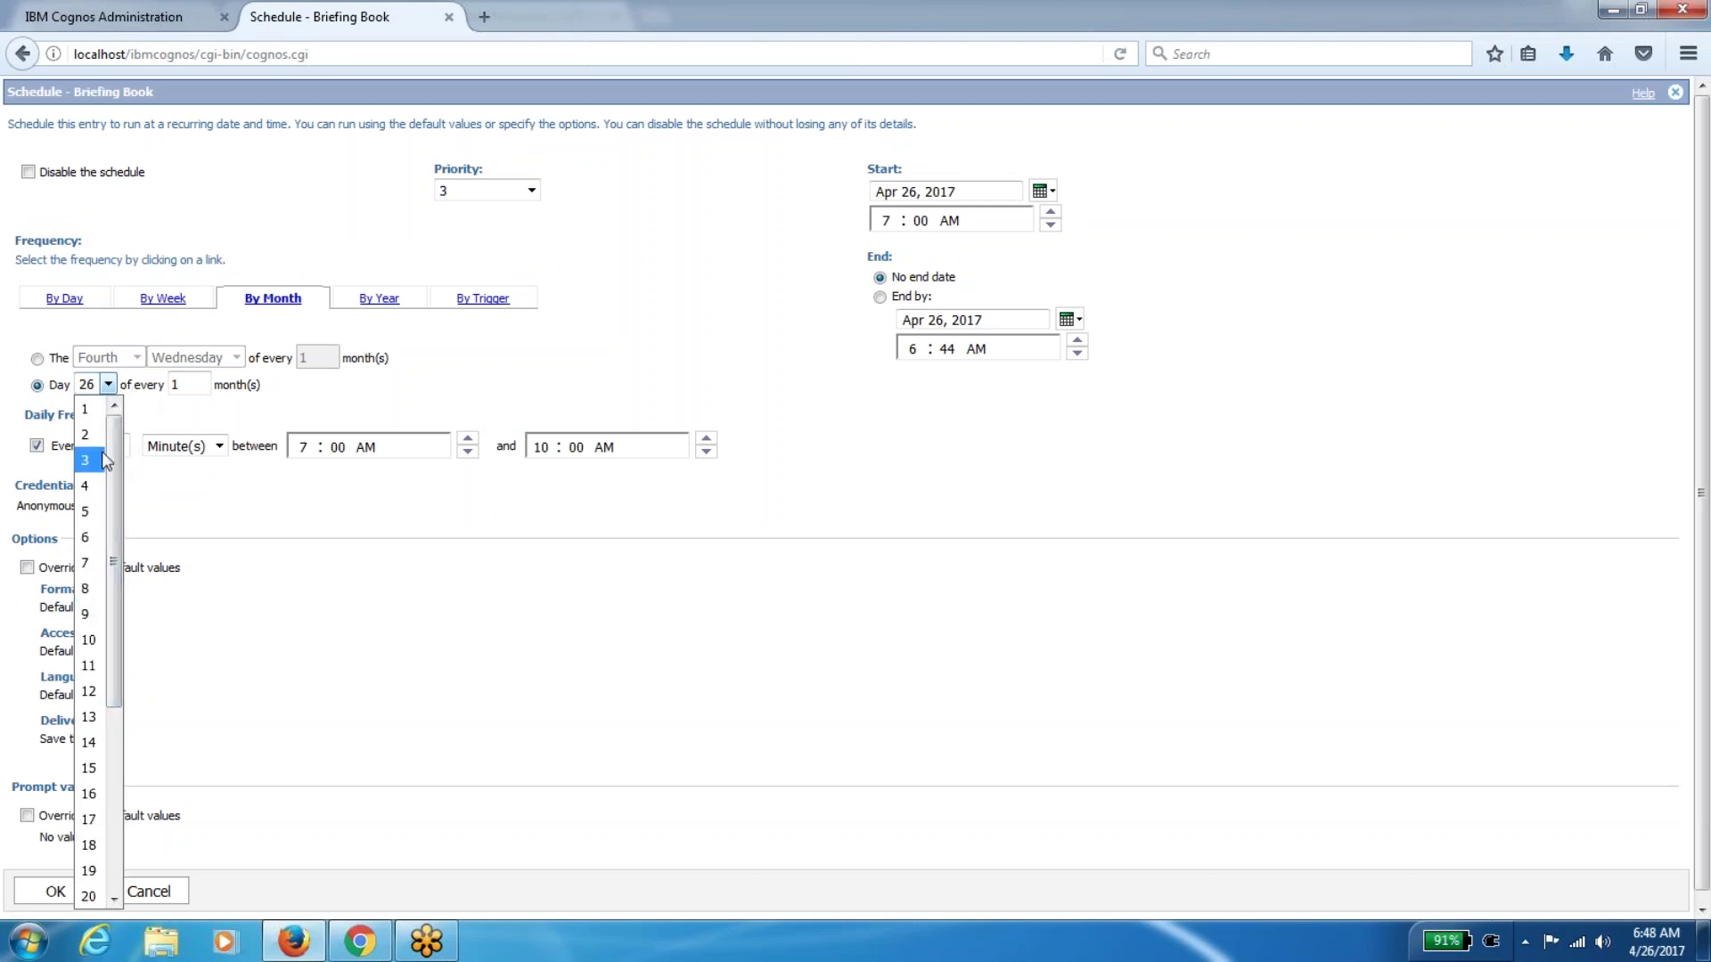
{"action": "left_click", "coordinate": [251, 510]}
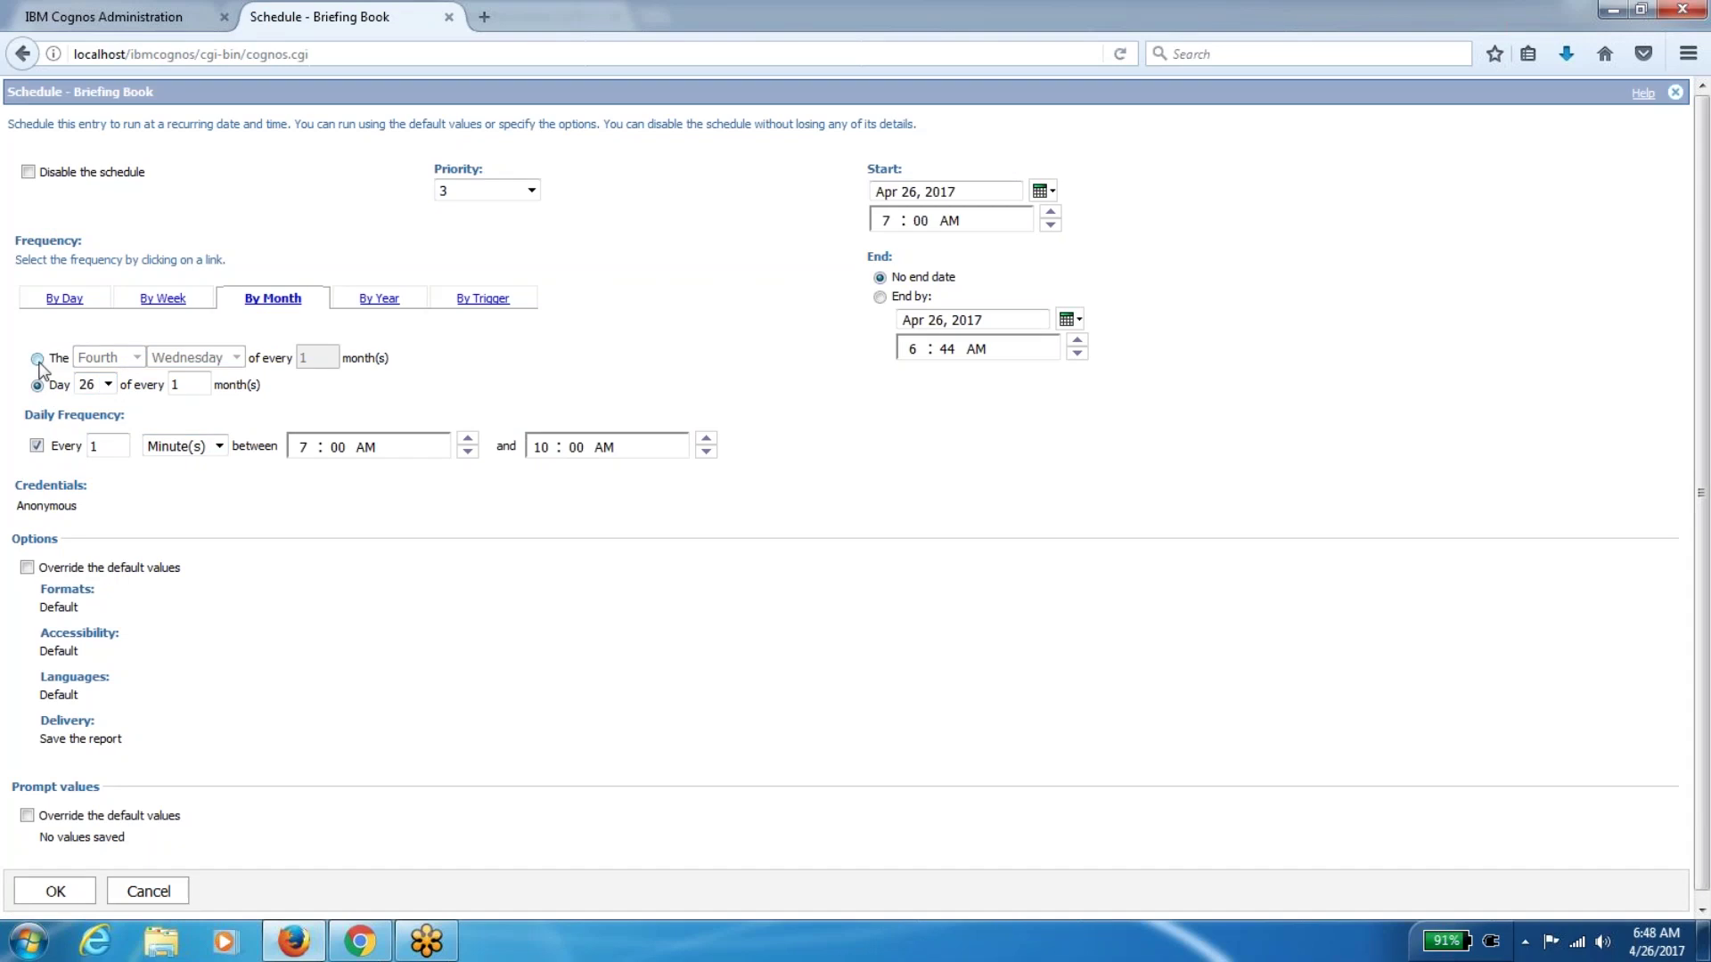
Set the monthly recurrence to a weekday rule, trying First and Third before choosing the Last Wednesday
{"action": "left_click", "coordinate": [38, 359]}
{"action": "left_click", "coordinate": [107, 360]}
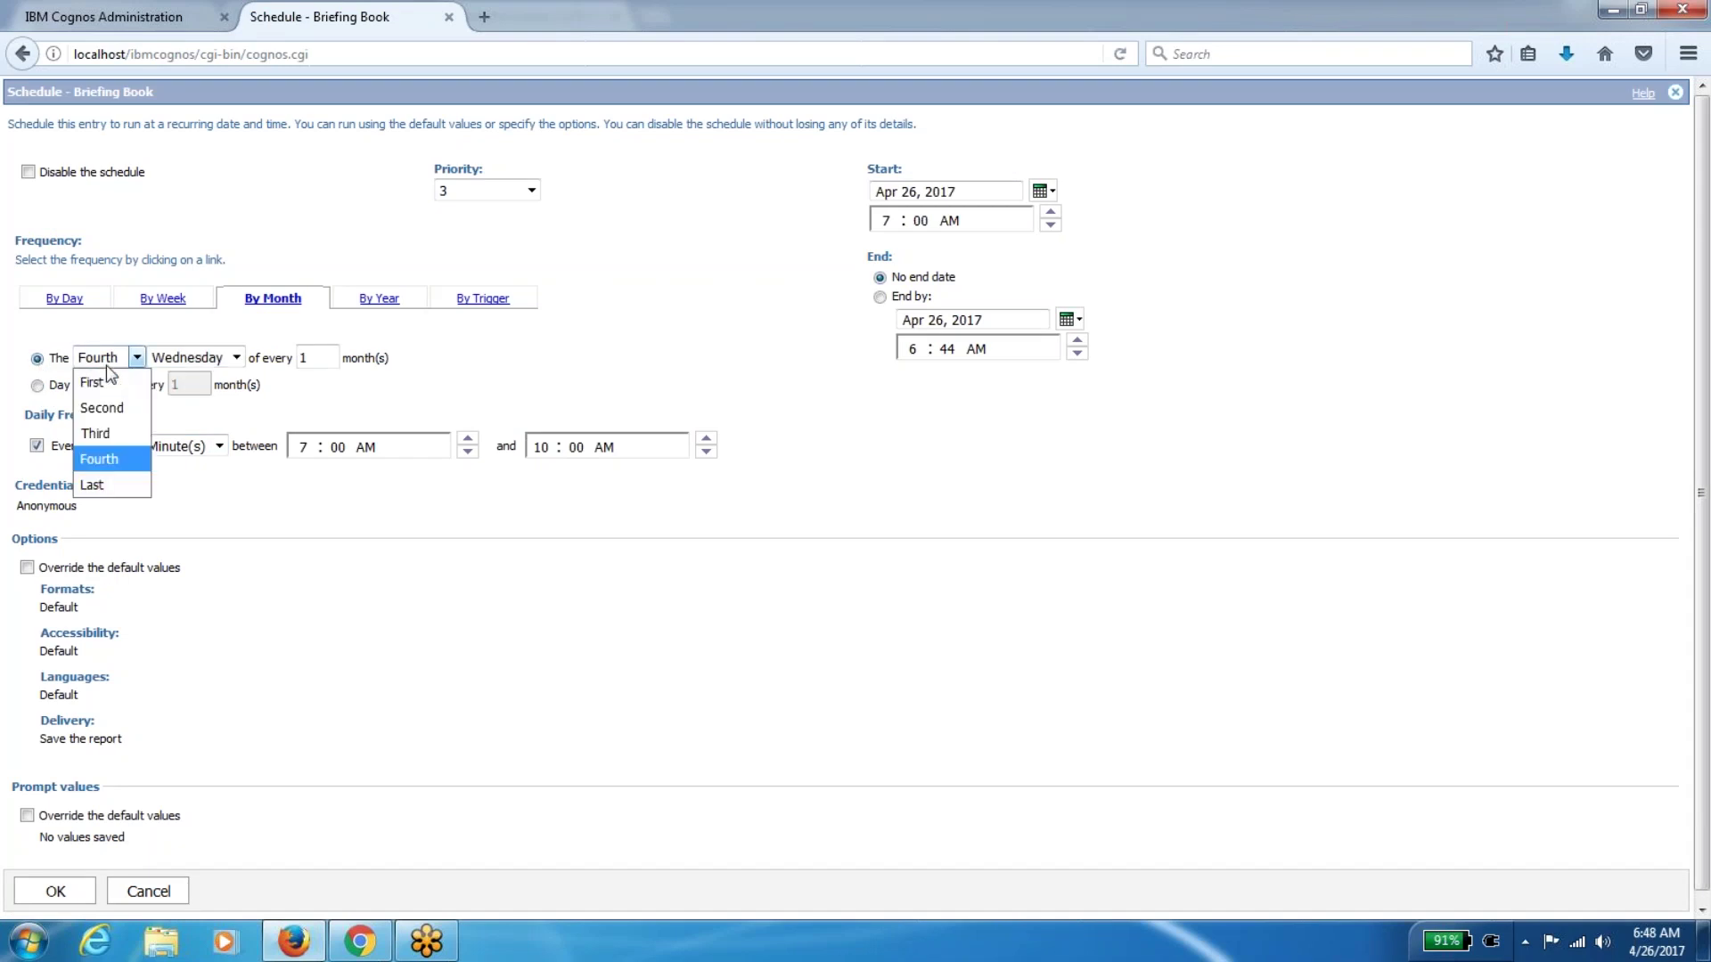
{"action": "left_click", "coordinate": [100, 382]}
{"action": "left_click", "coordinate": [178, 361]}
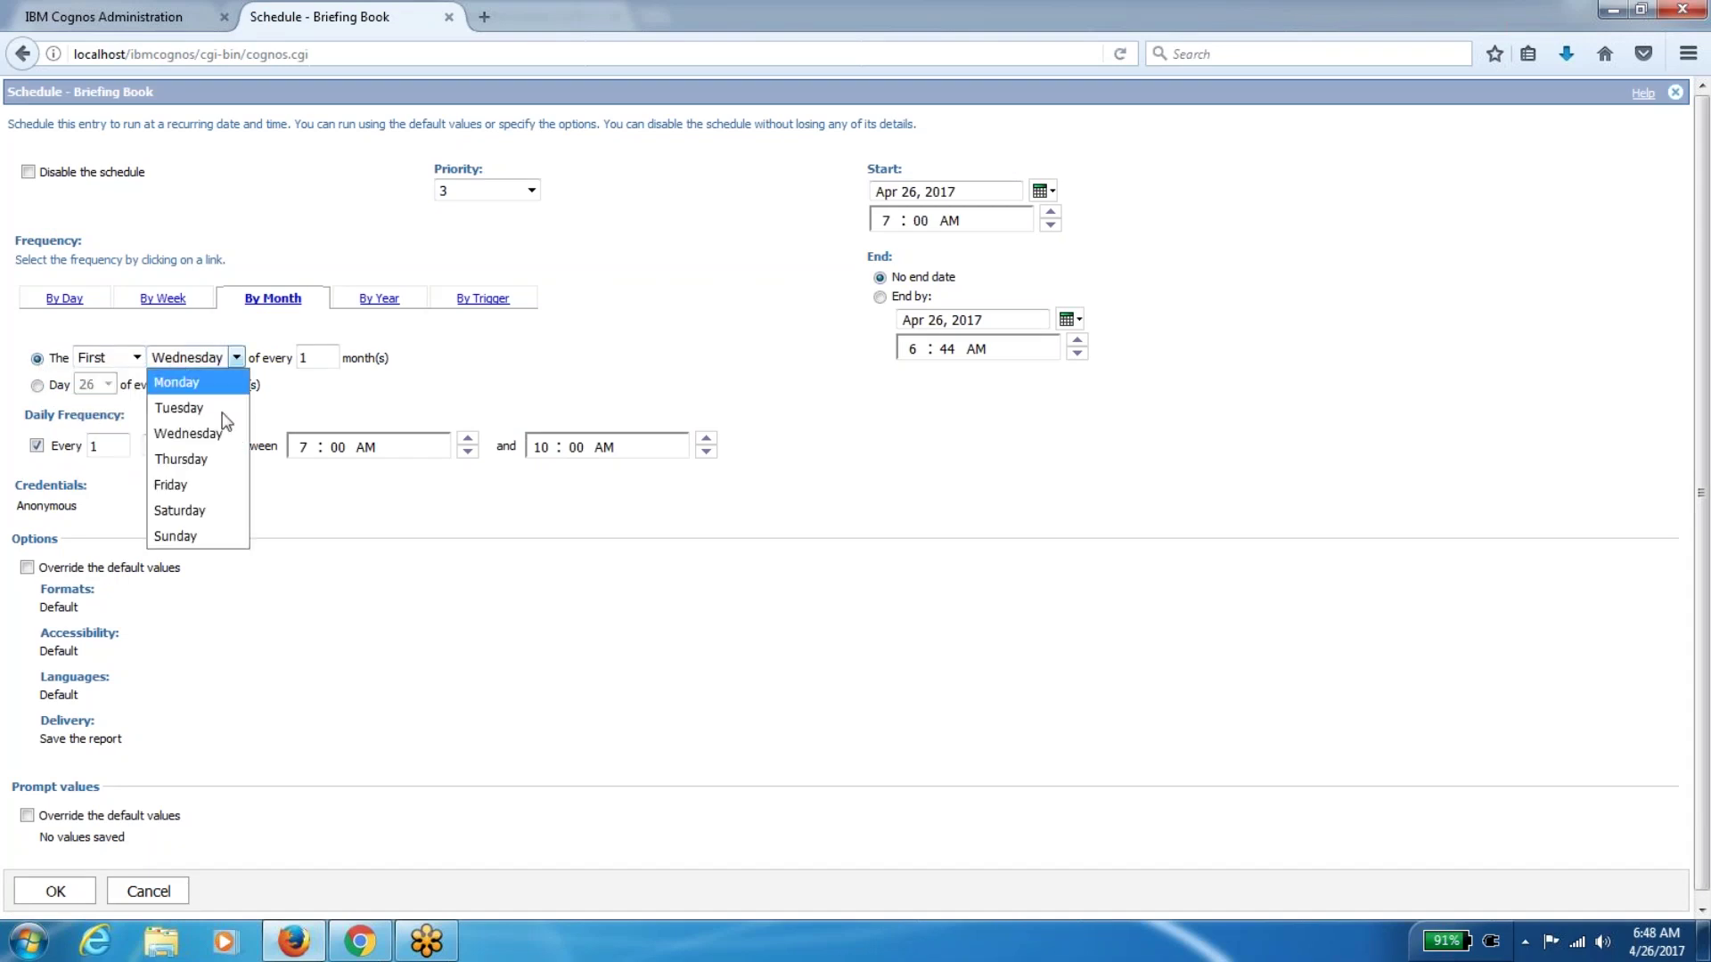
{"action": "left_click", "coordinate": [100, 361]}
{"action": "left_click", "coordinate": [107, 428]}
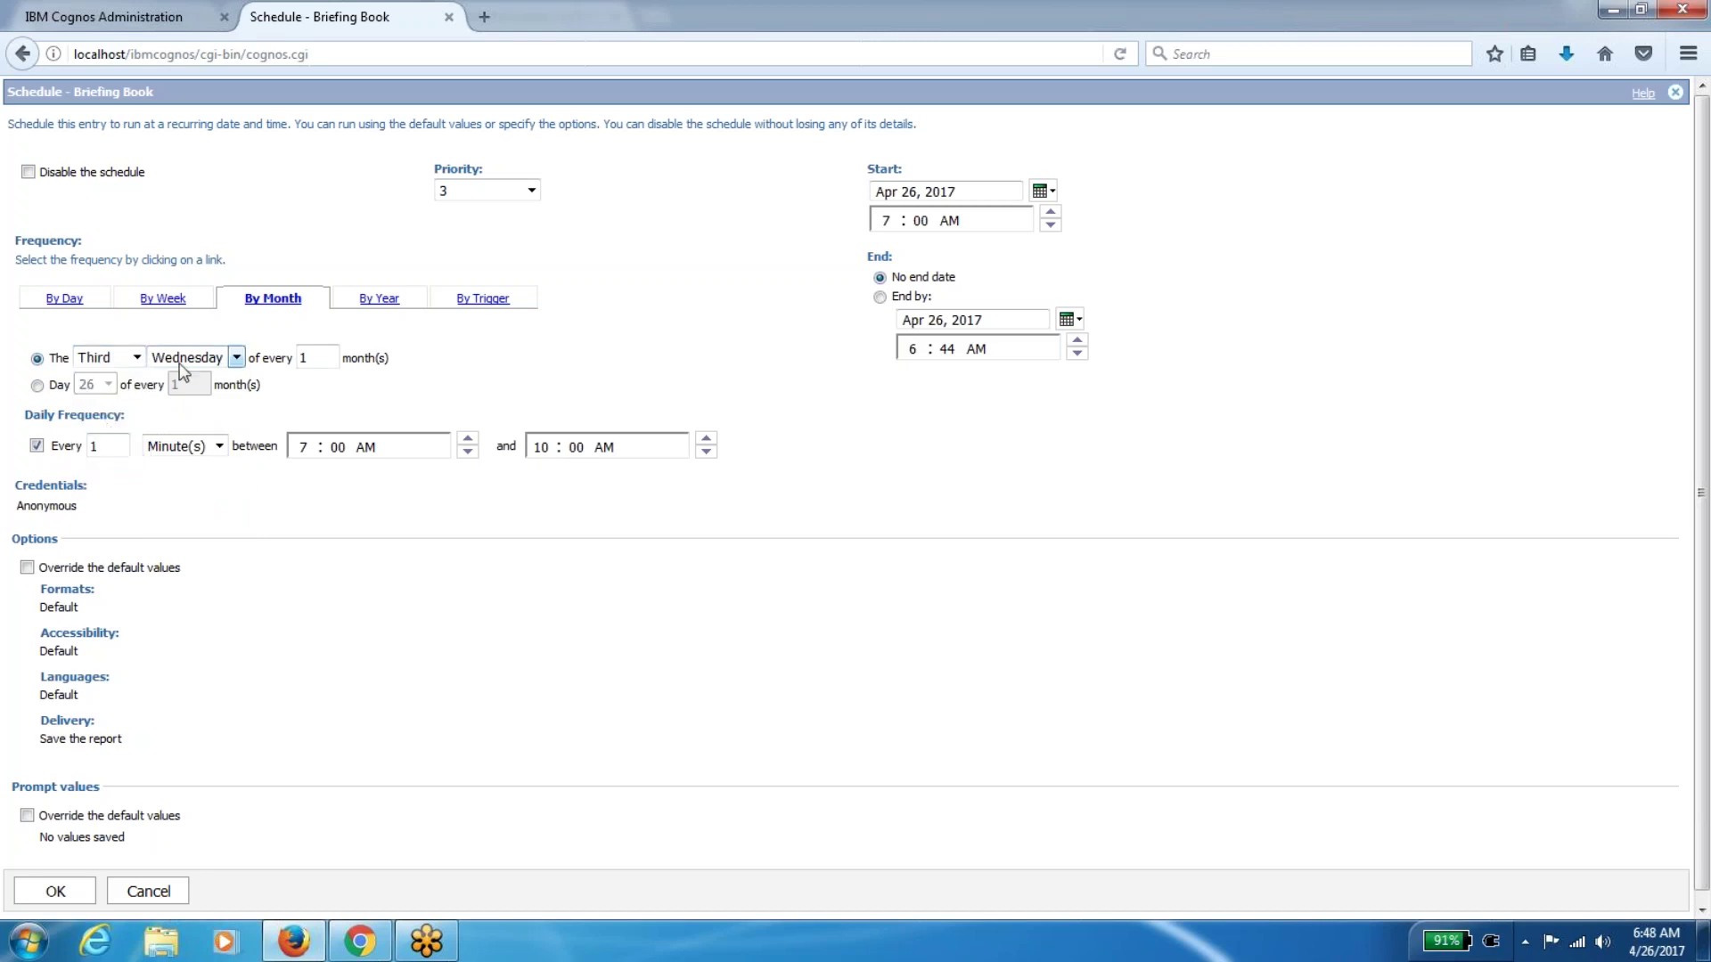
{"action": "left_click", "coordinate": [179, 362]}
{"action": "left_click", "coordinate": [121, 360]}
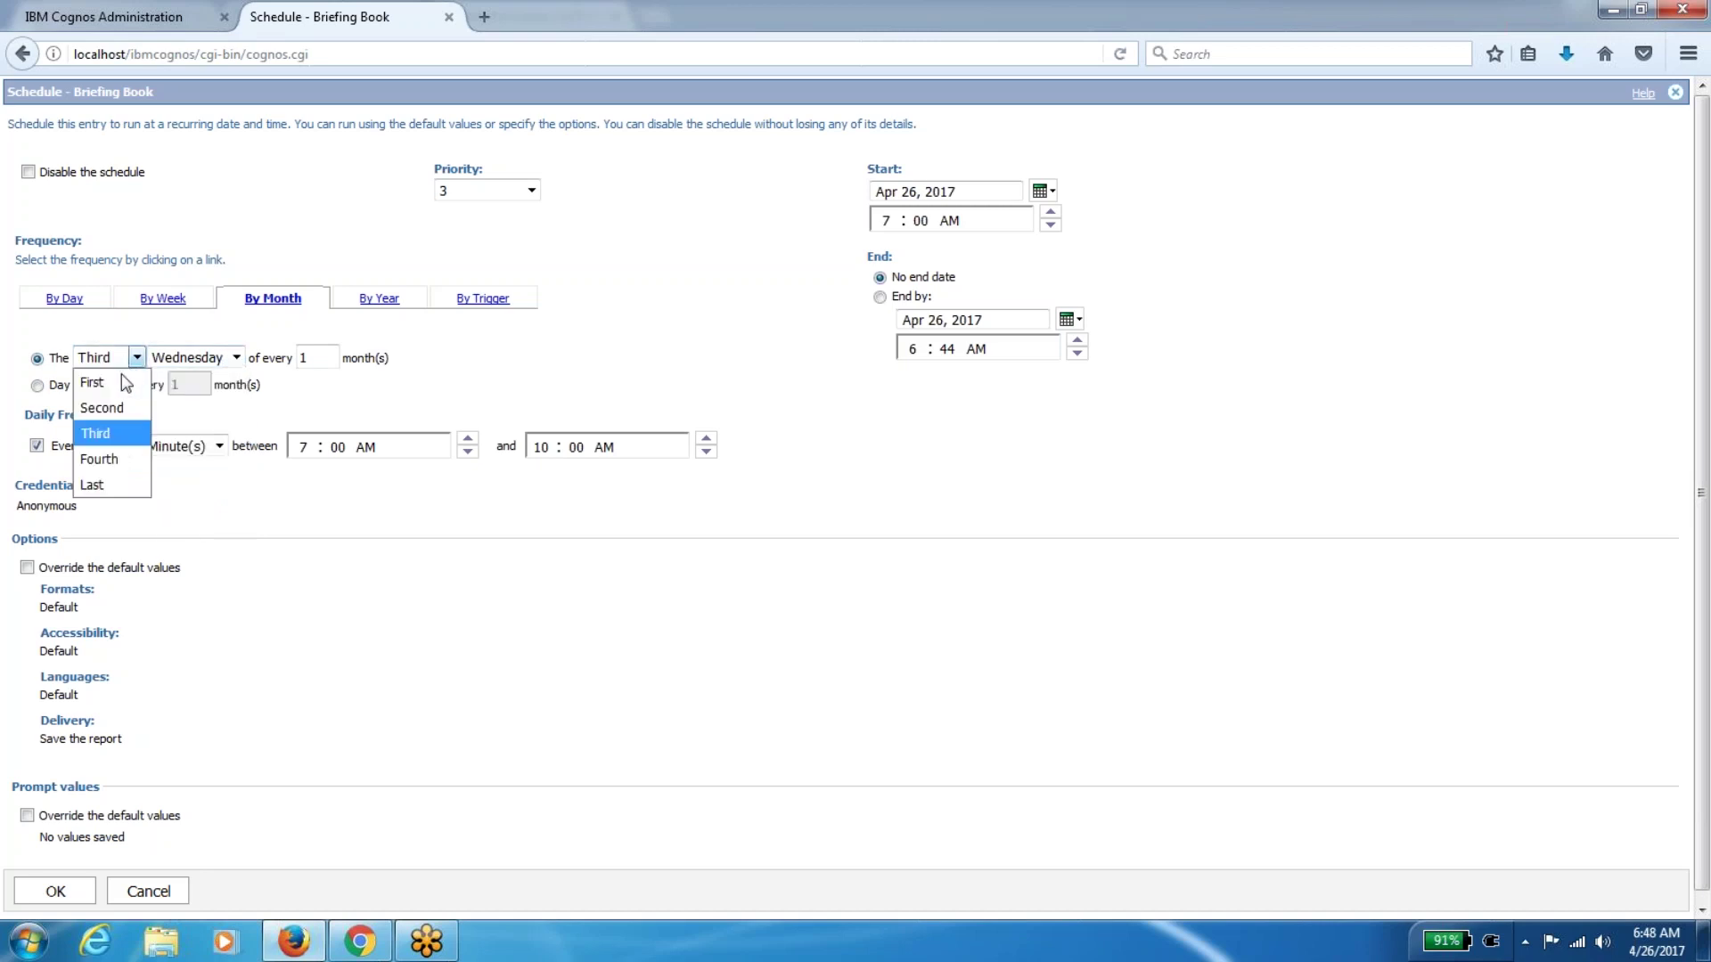
{"action": "left_click", "coordinate": [105, 487]}
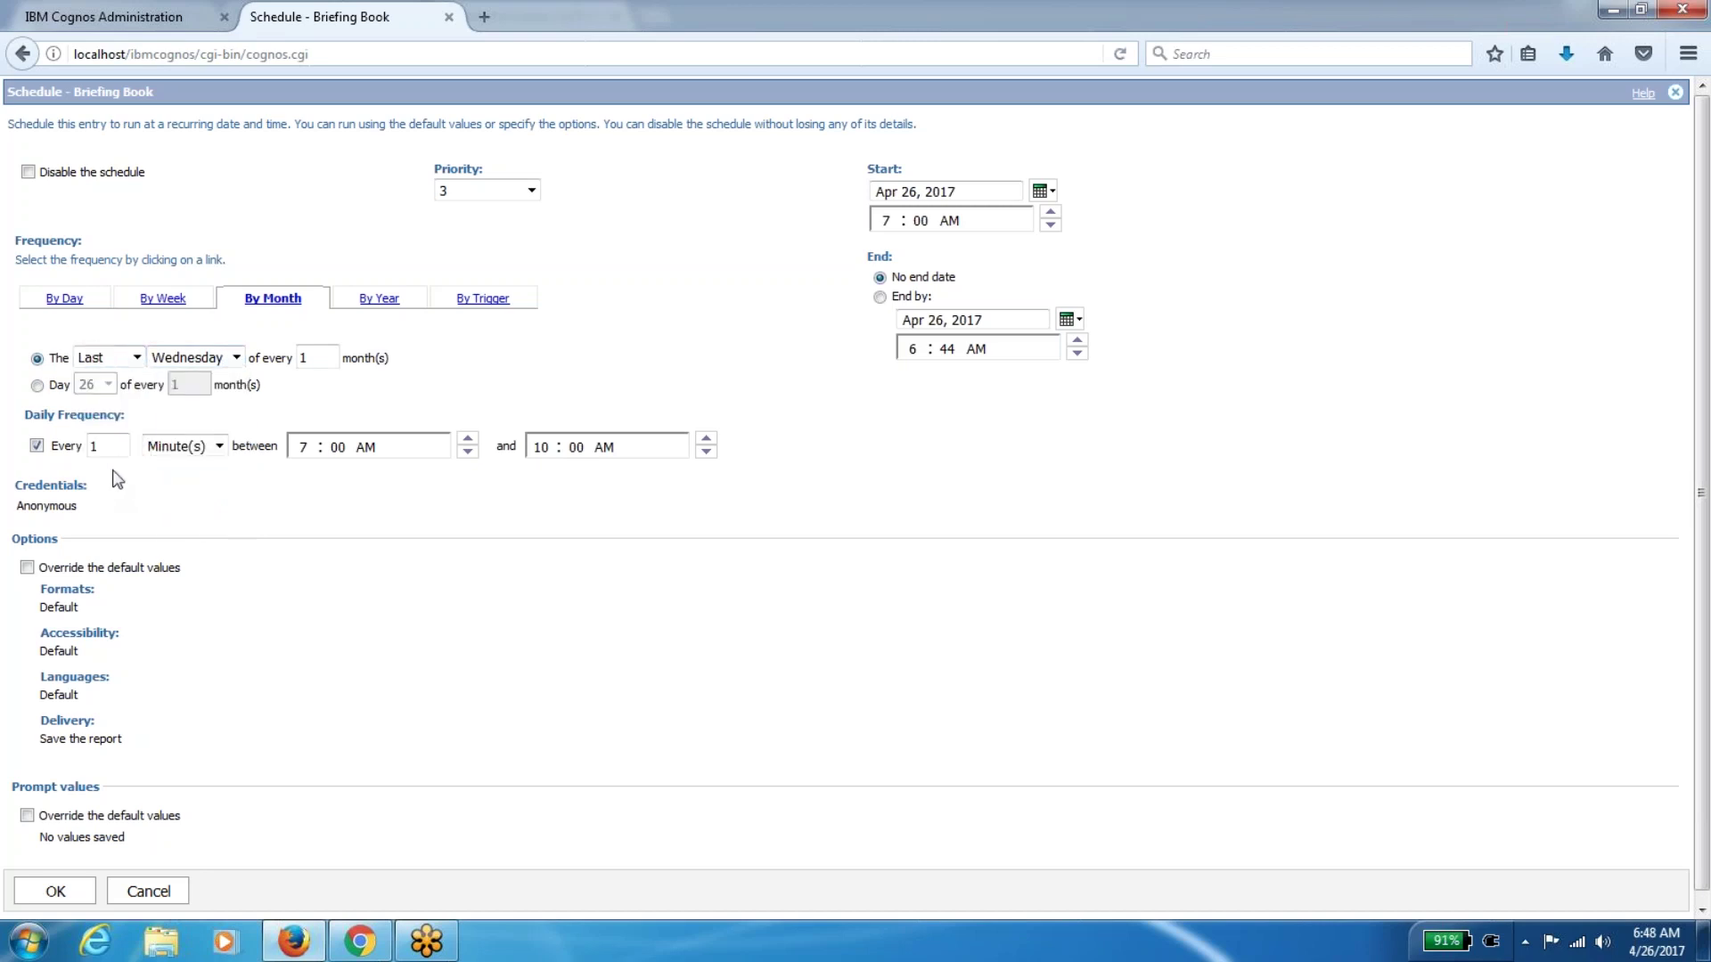
{"action": "left_click", "coordinate": [169, 356]}
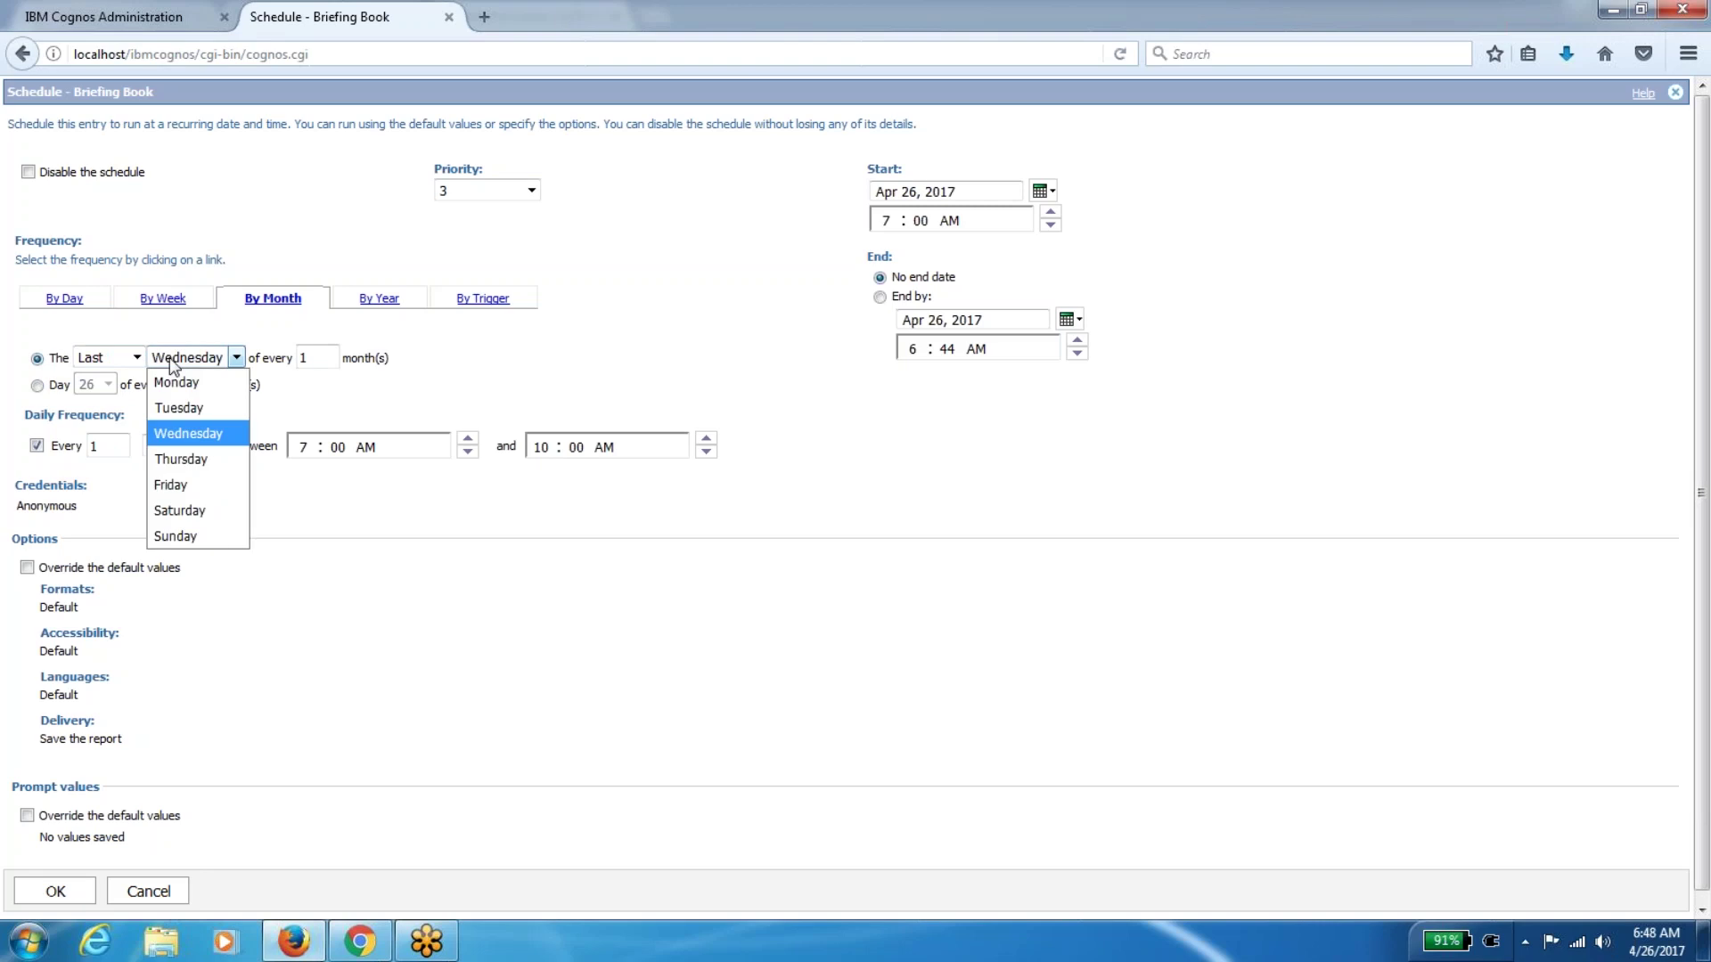
{"action": "left_click", "coordinate": [375, 674]}
Examine the yearly recurrence's month choices and the trigger name setting for the trigger-based frequency
{"action": "left_click", "coordinate": [379, 299]}
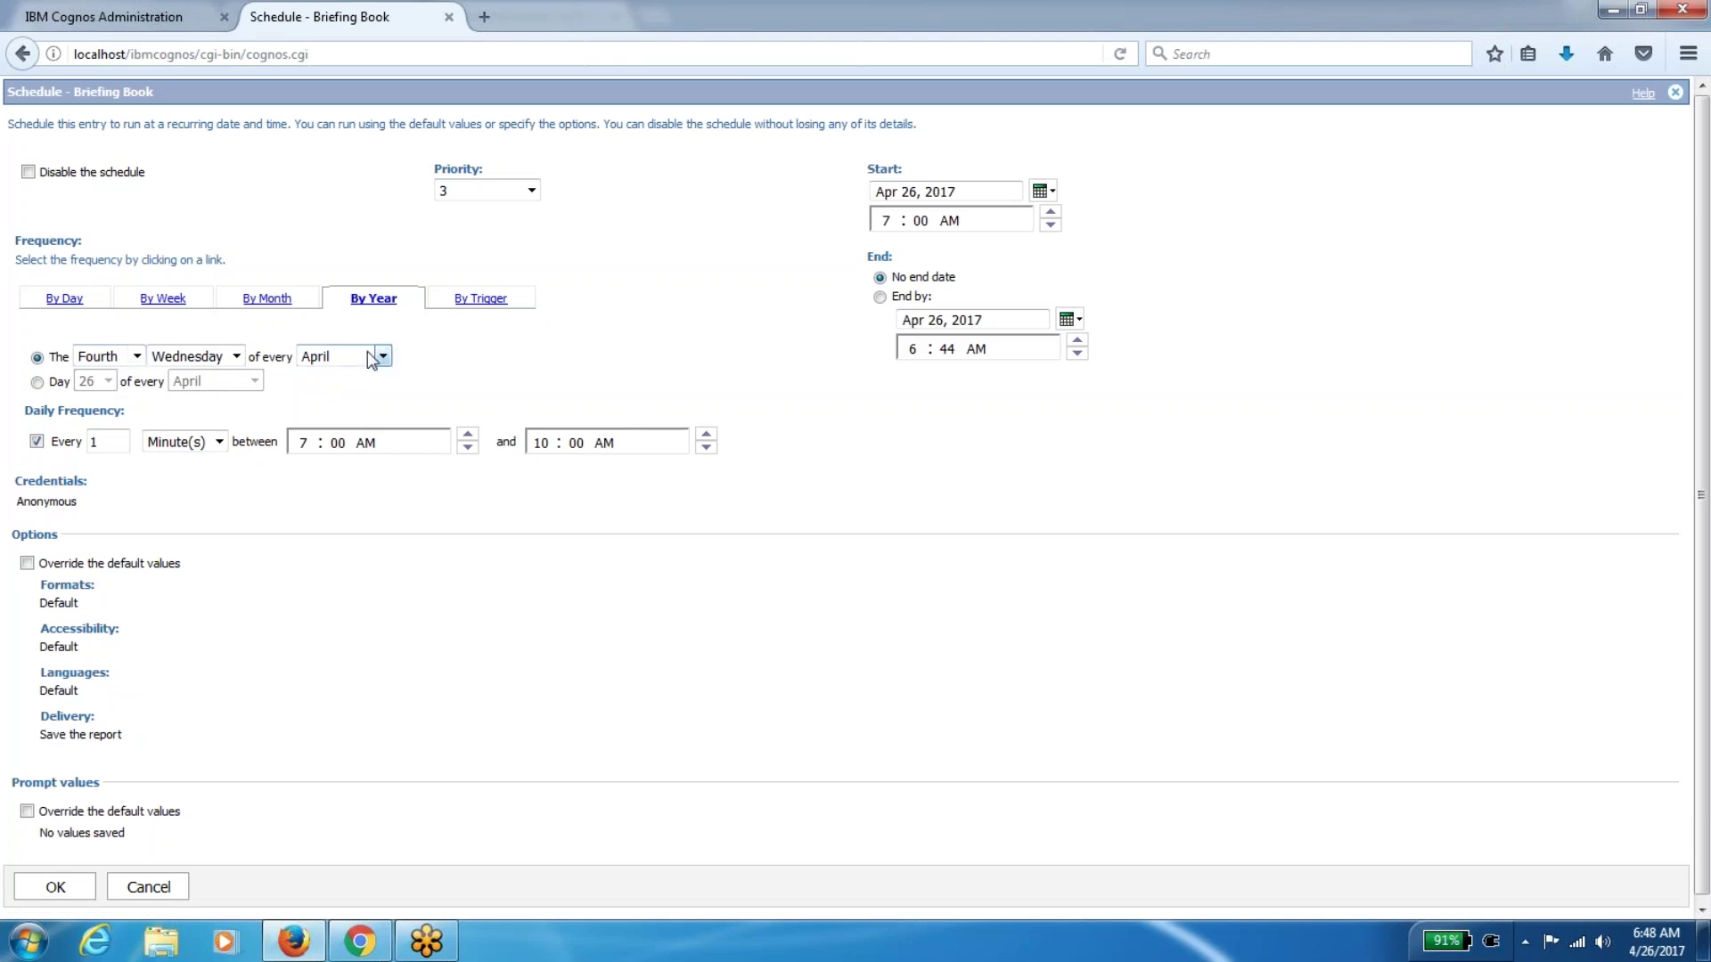
{"action": "left_click", "coordinate": [370, 356]}
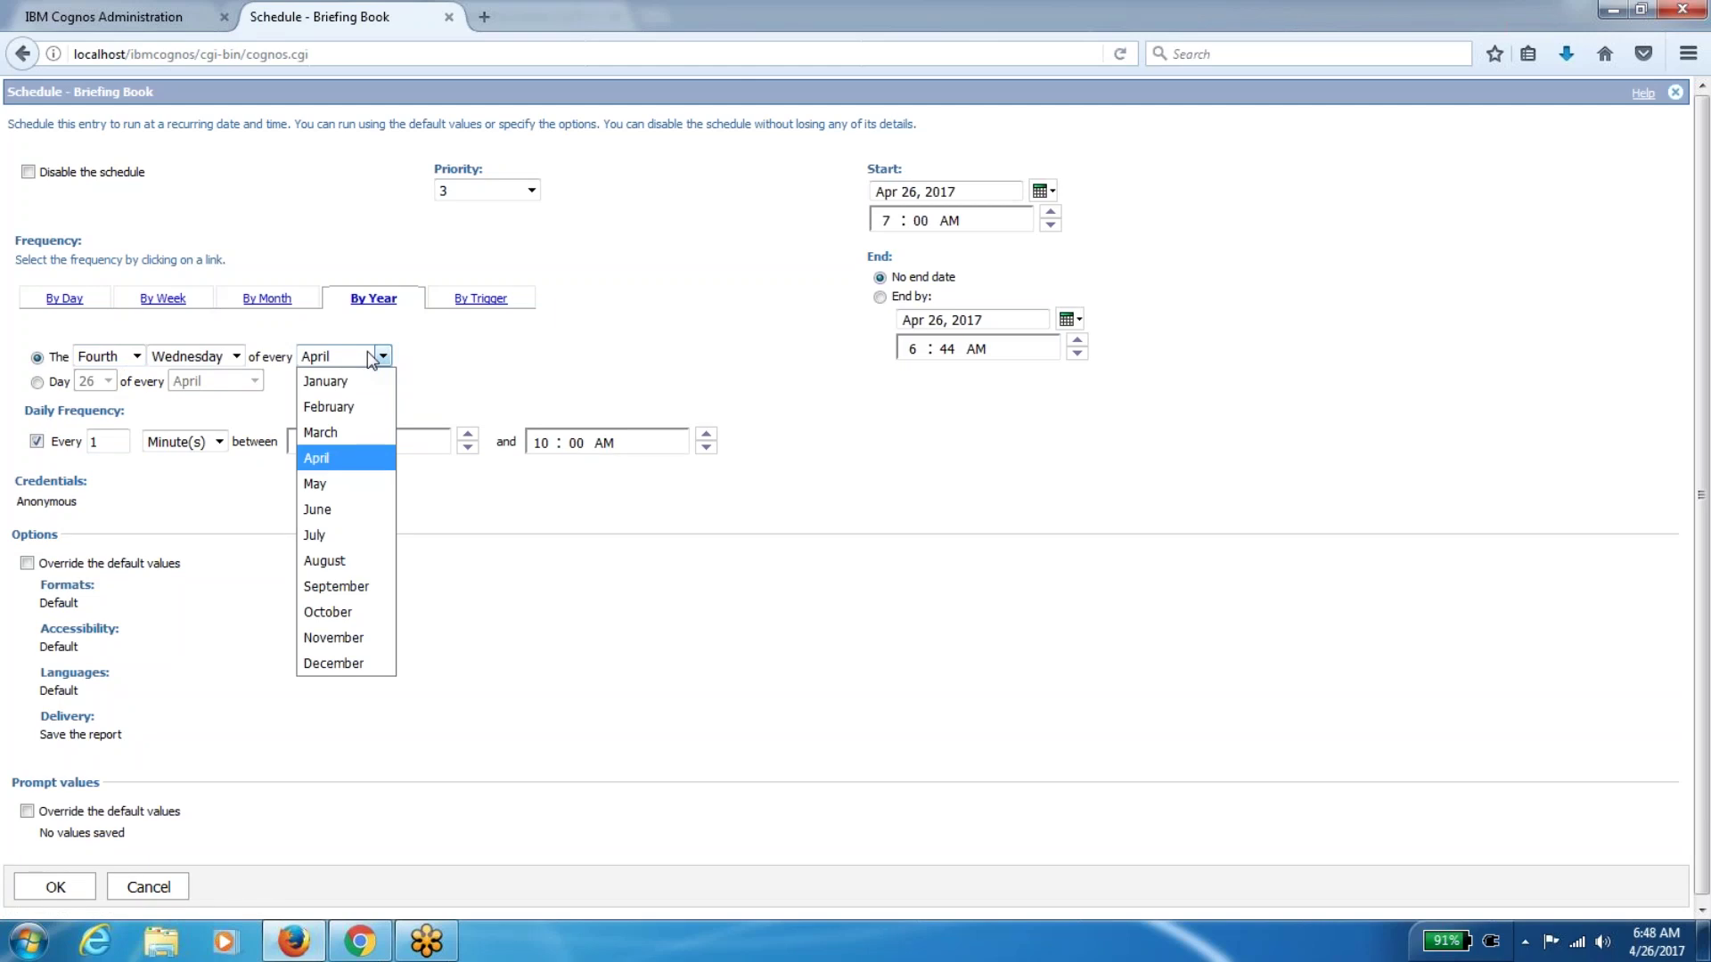
{"action": "left_click", "coordinate": [489, 301]}
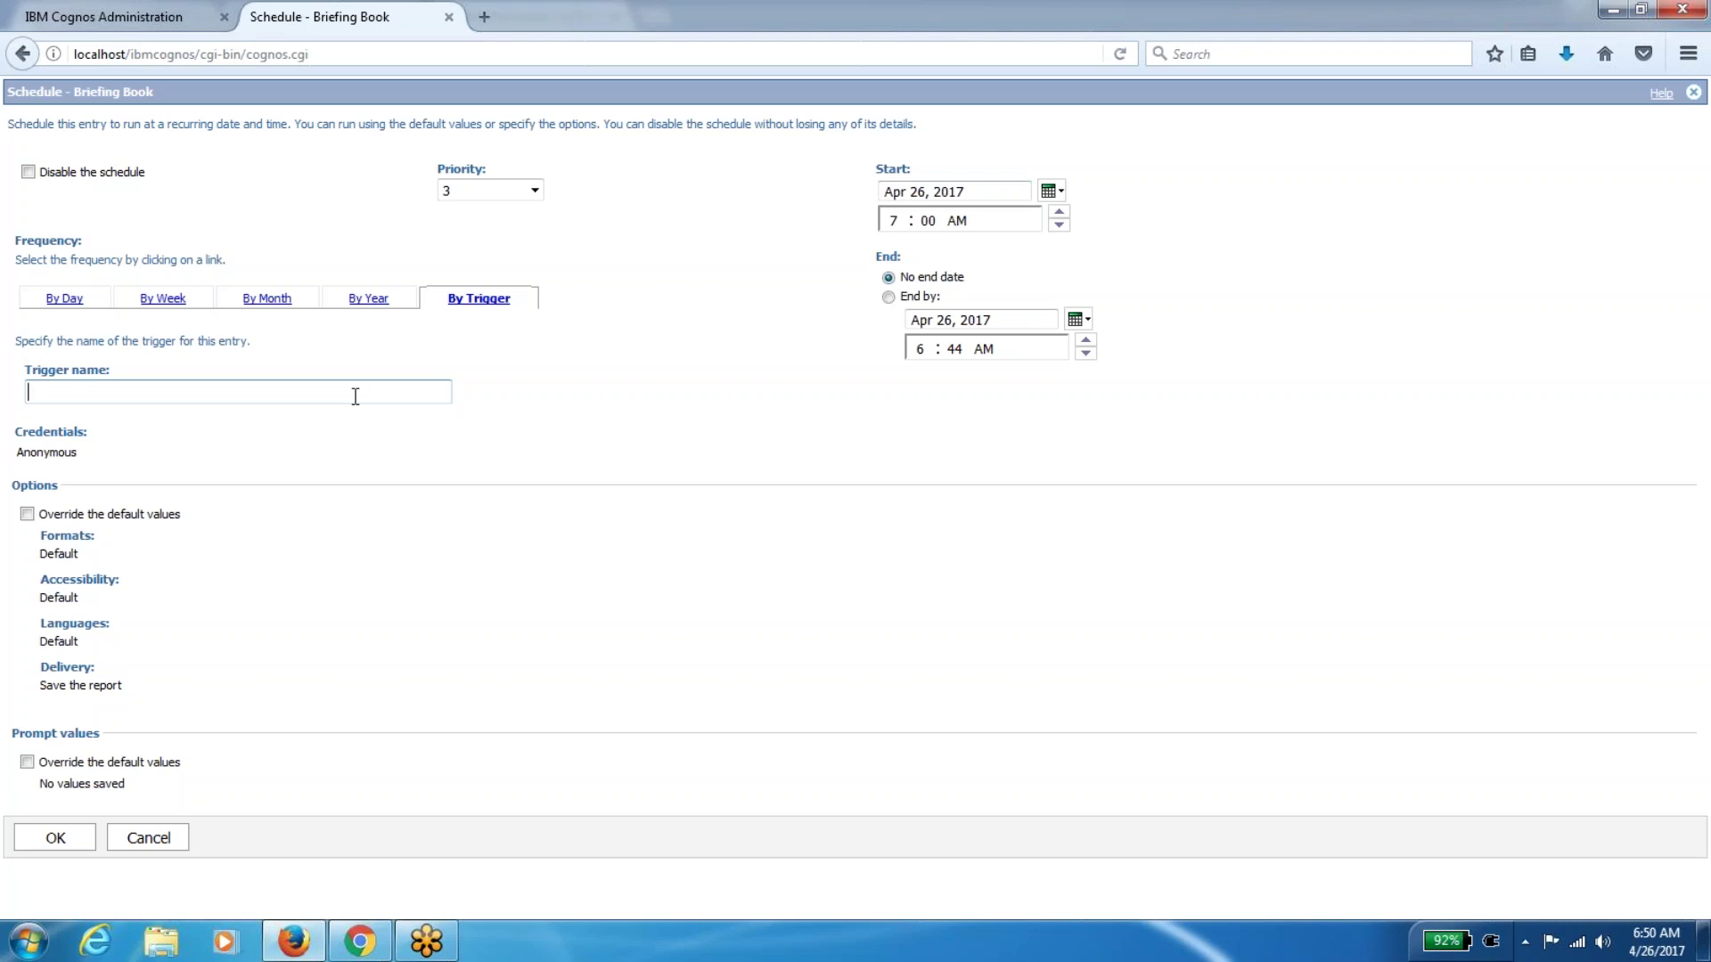
{"action": "left_click", "coordinate": [355, 397]}
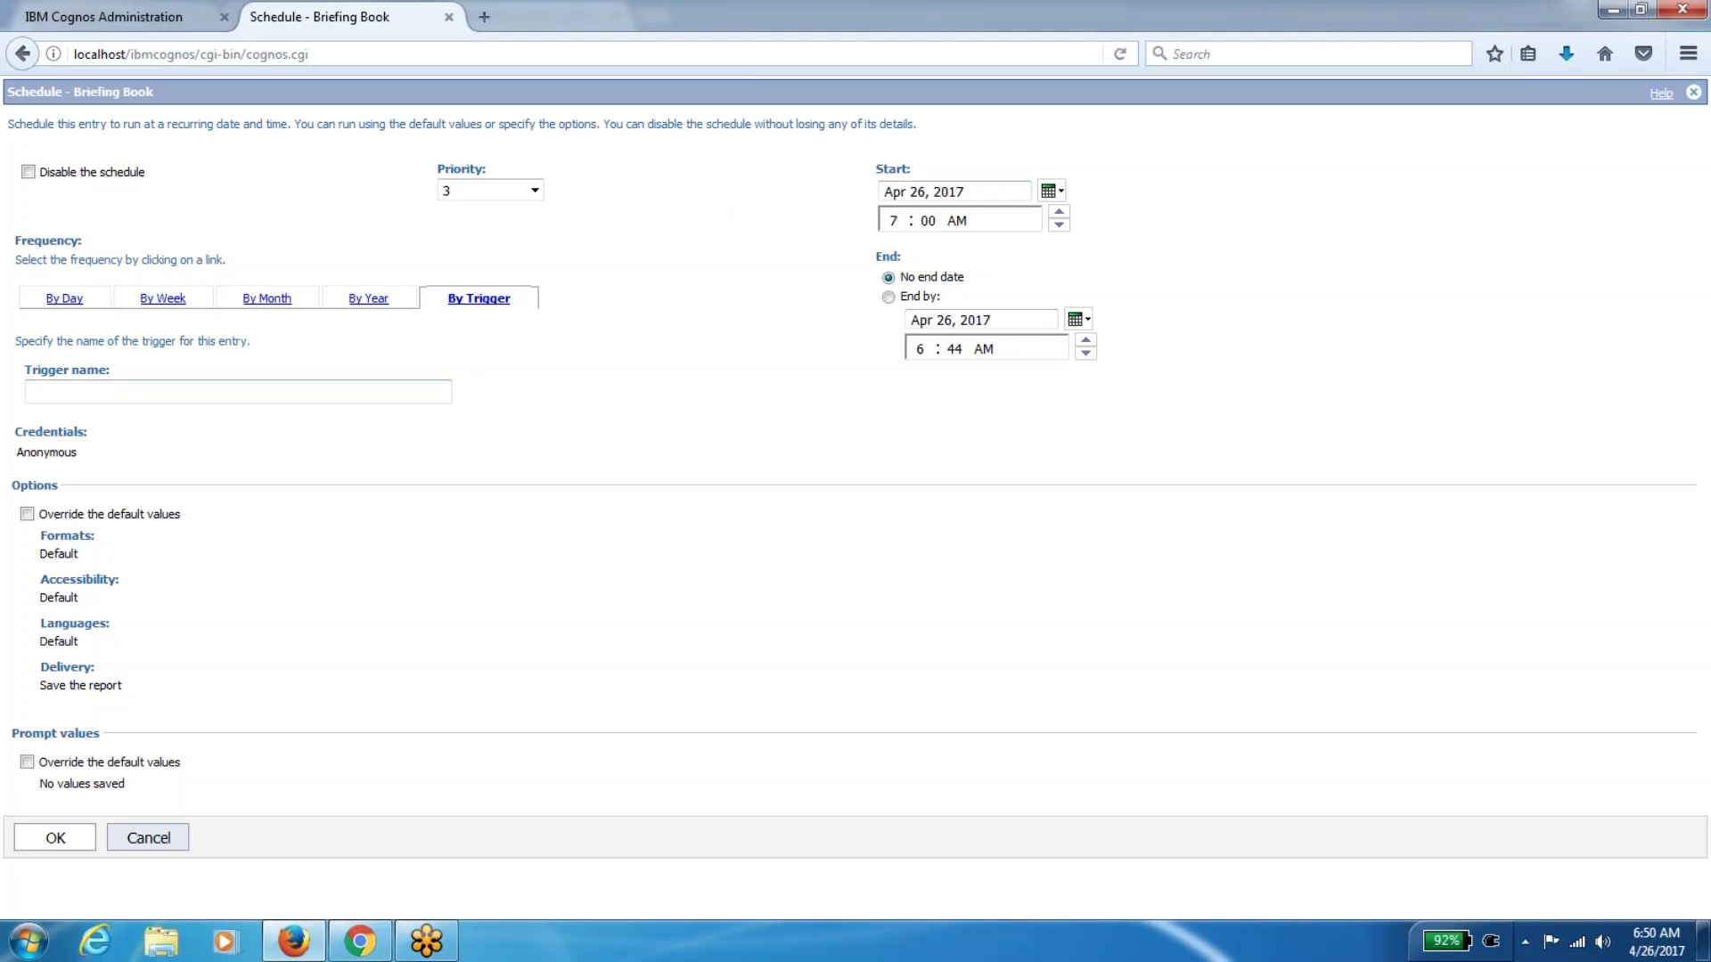
Cancel the Briefing Book schedule, discarding its unsaved changes, and return to the upcoming activities in IBM Cognos Administration
{"action": "left_click", "coordinate": [150, 842]}
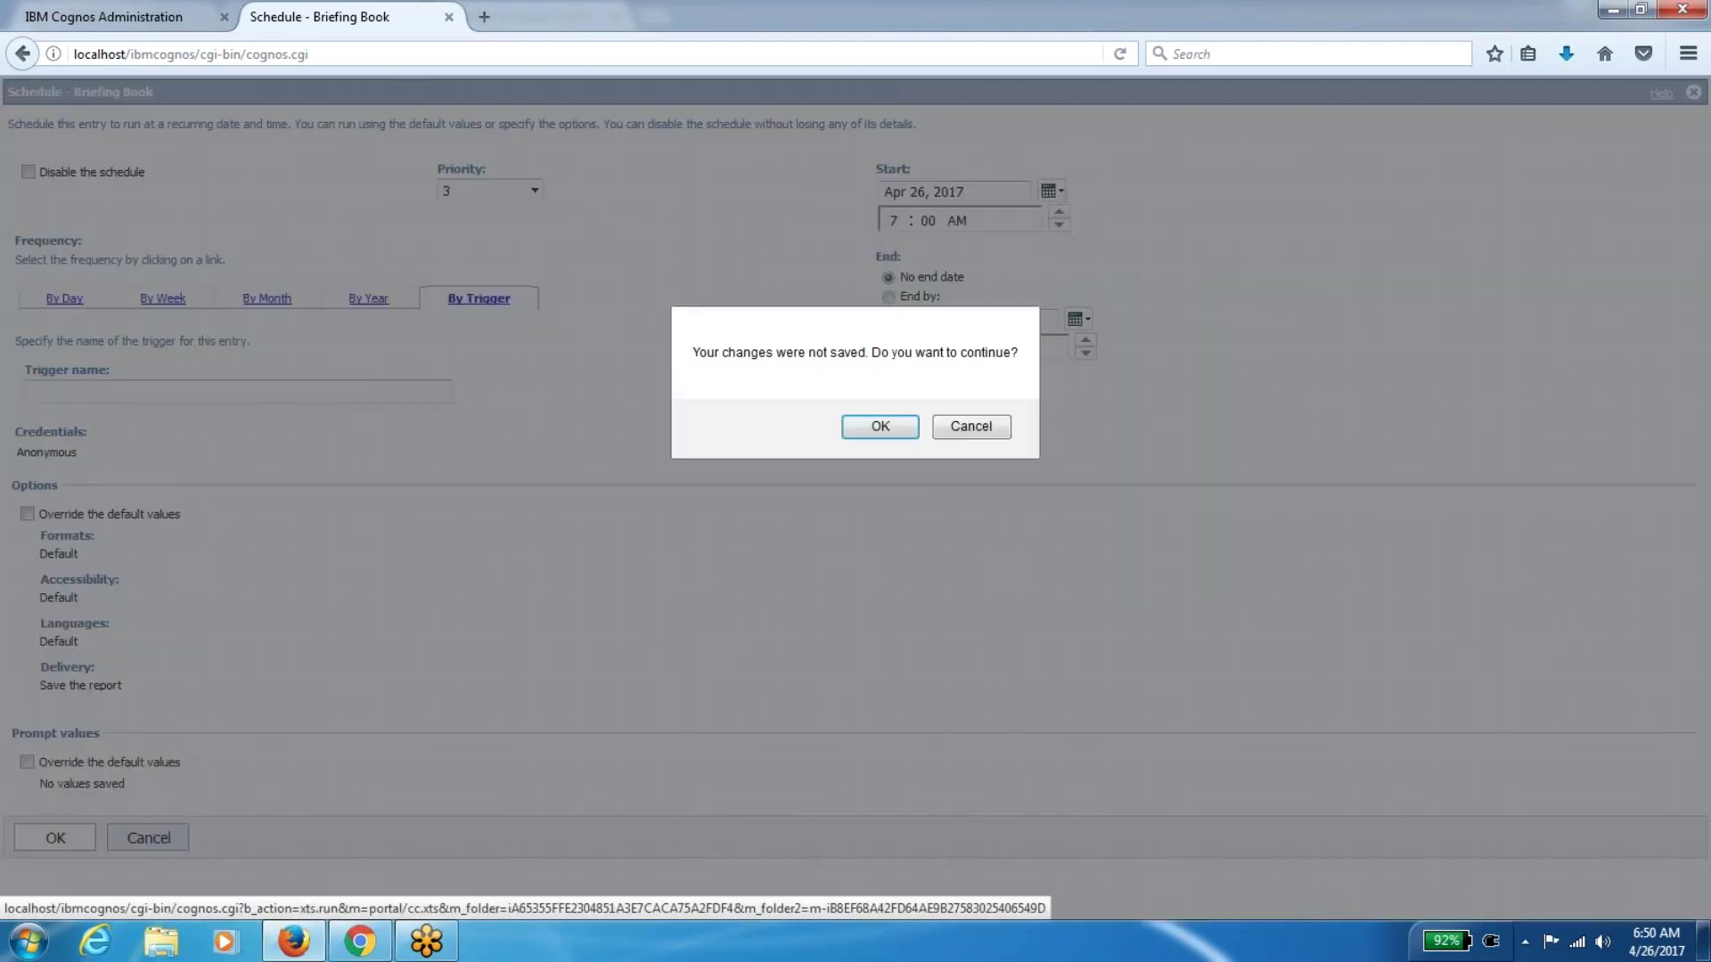
{"action": "left_click", "coordinate": [883, 428]}
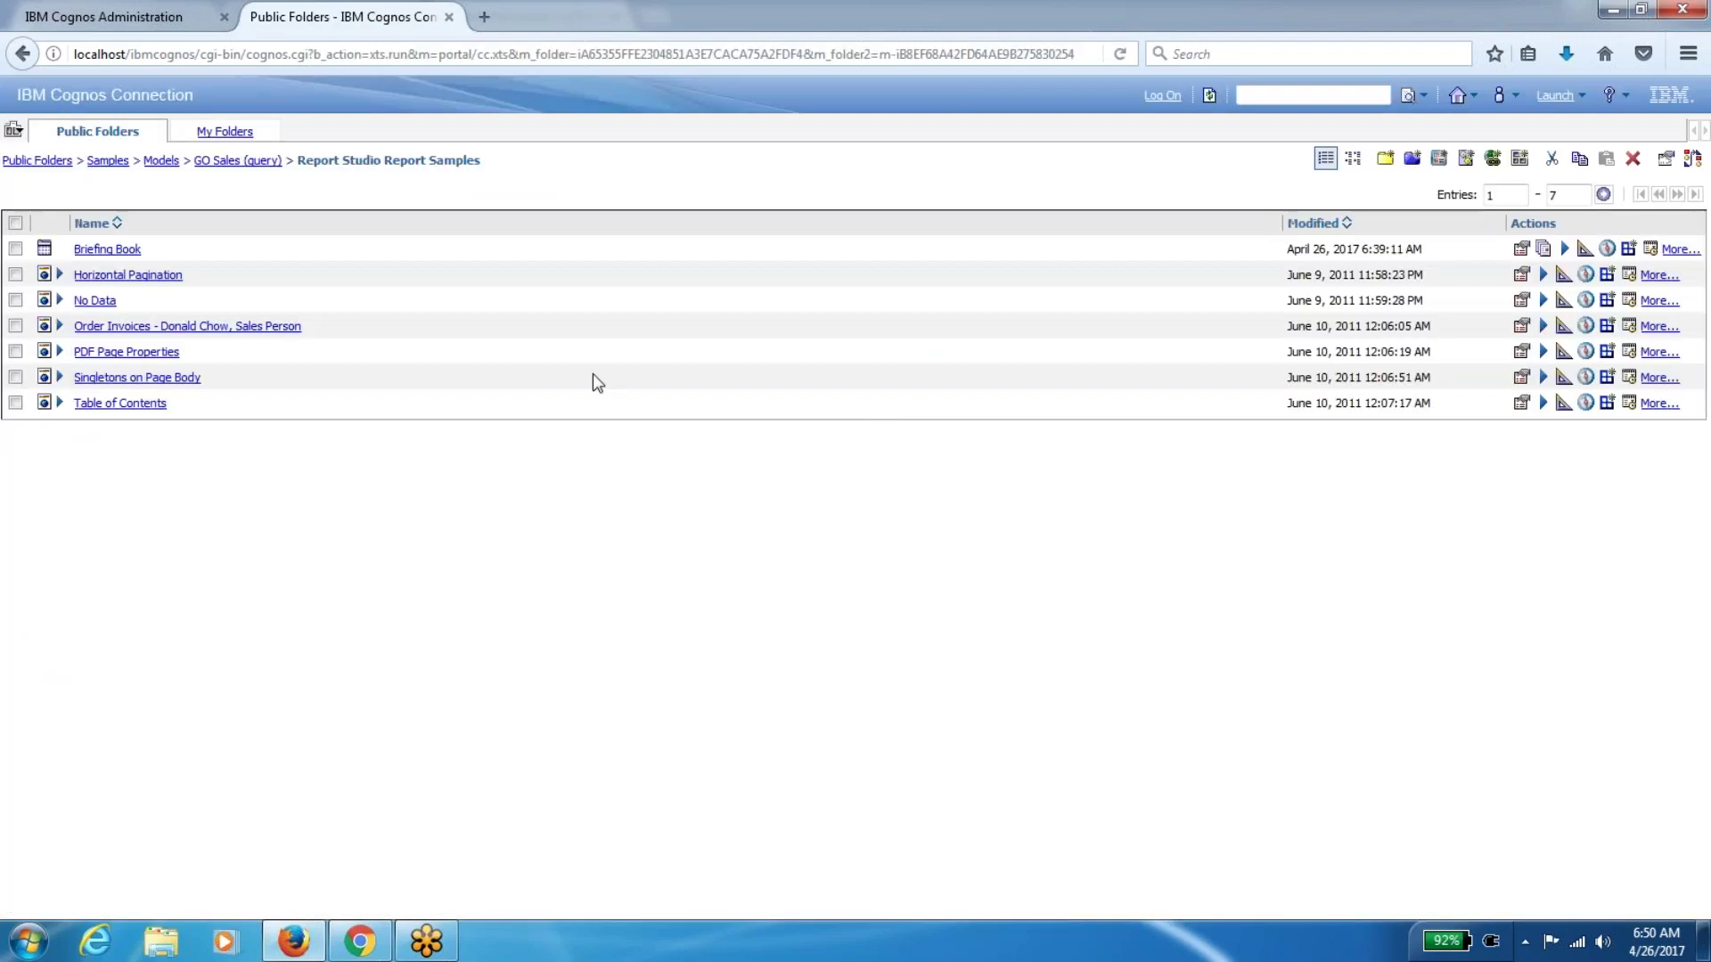
{"action": "left_click", "coordinate": [176, 17]}
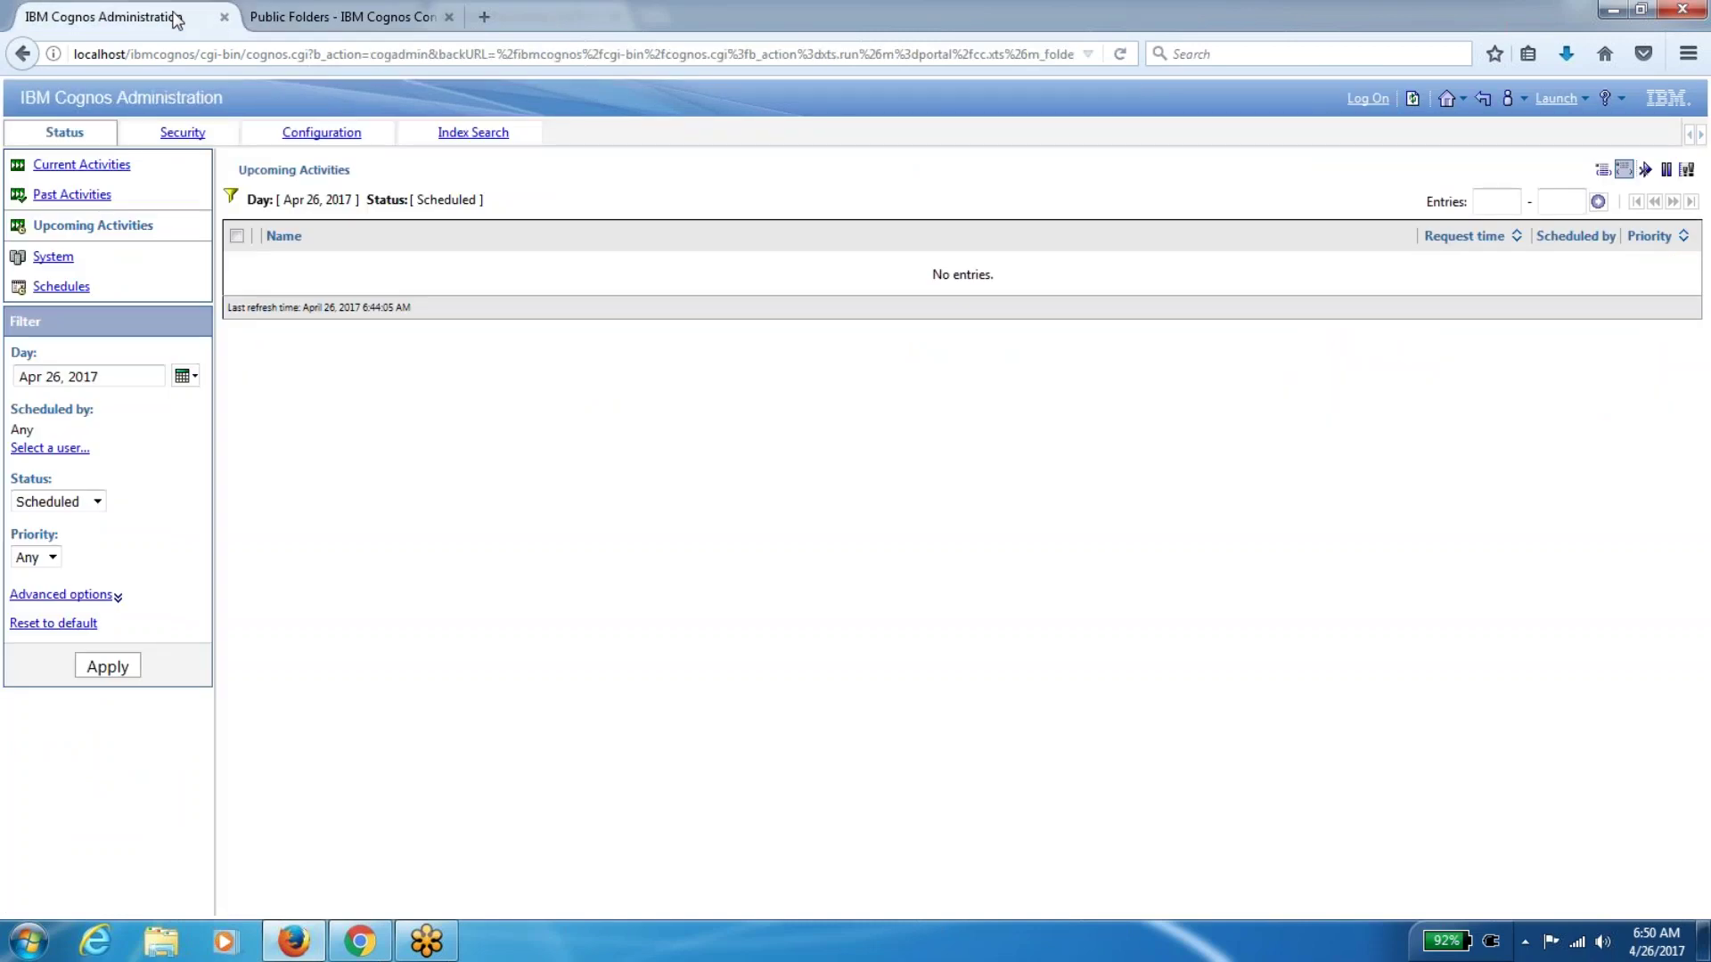
Save a Briefing Book schedule that runs every 1 day, repeating every 1 hour between 9:00 AM and 5:00 PM
{"action": "left_click", "coordinate": [61, 287]}
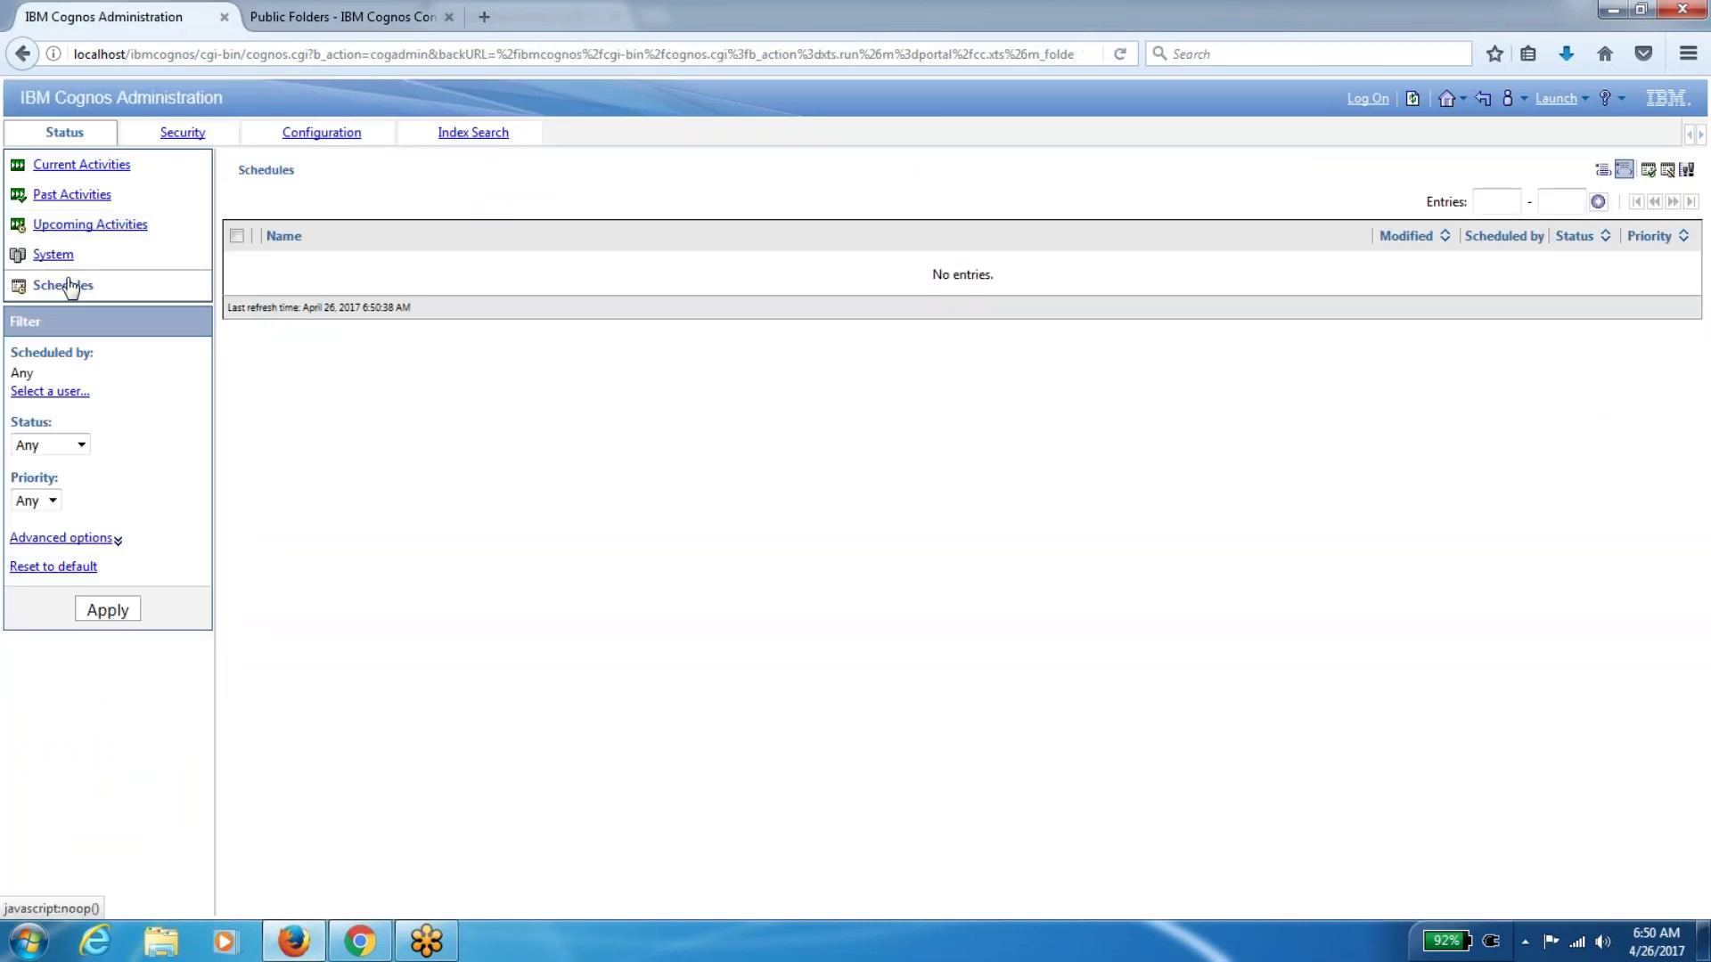
{"action": "left_click", "coordinate": [294, 18]}
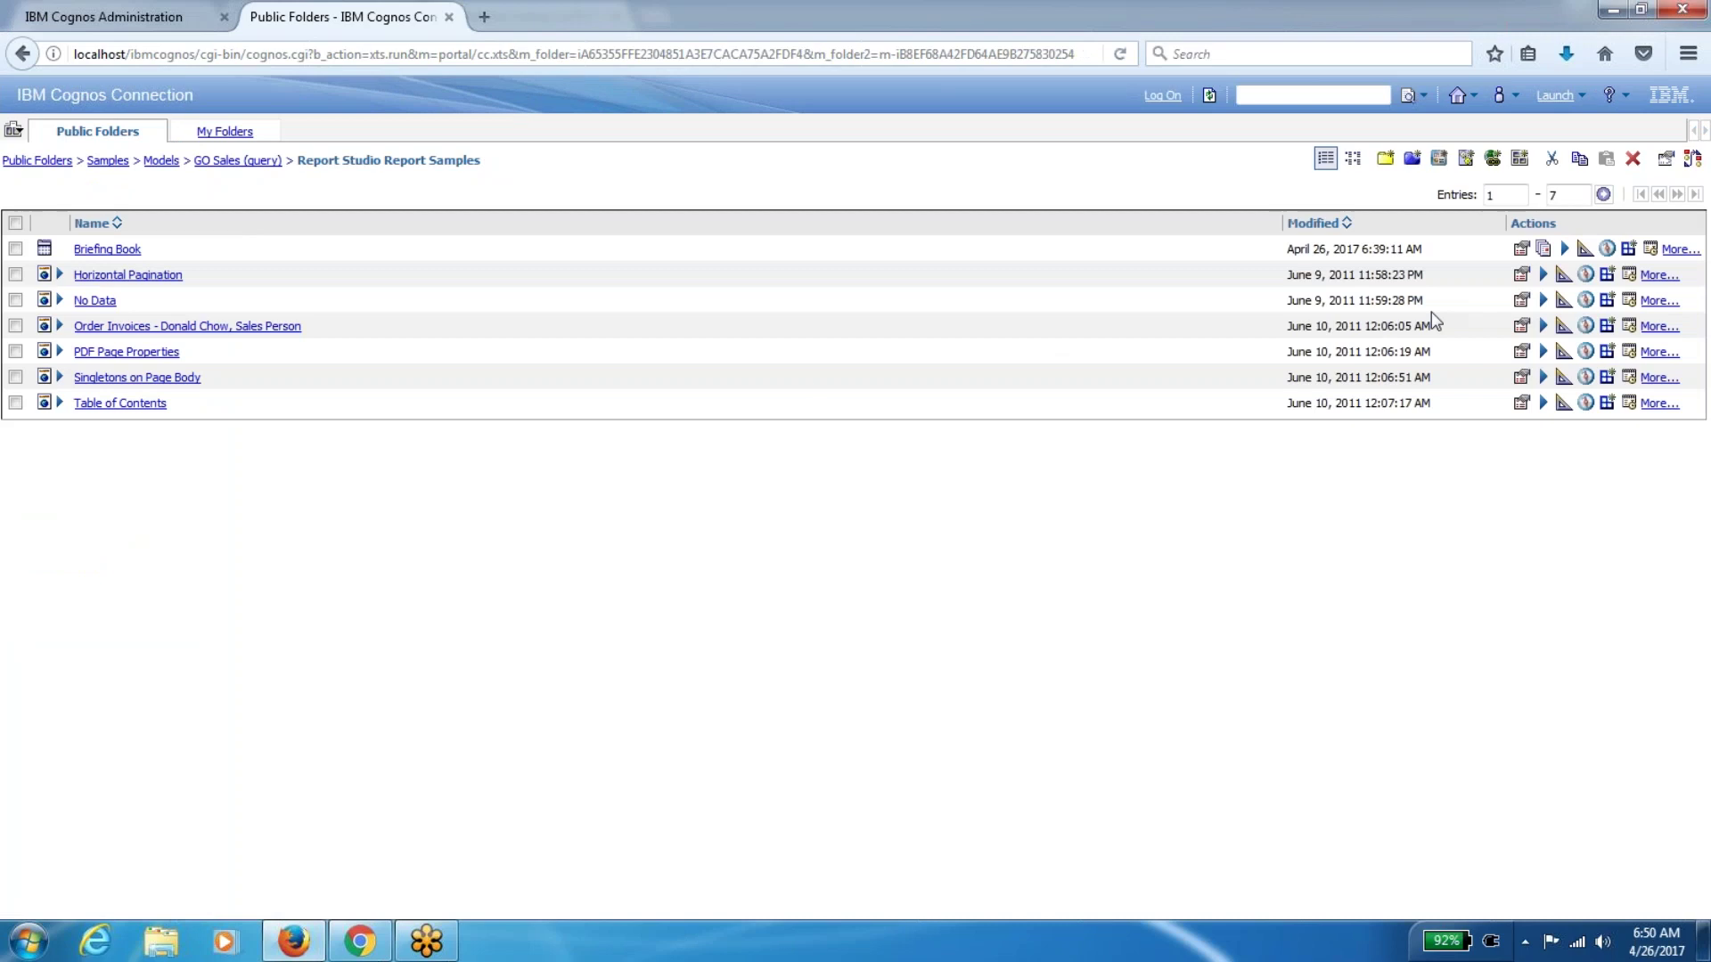
{"action": "left_click", "coordinate": [1608, 251]}
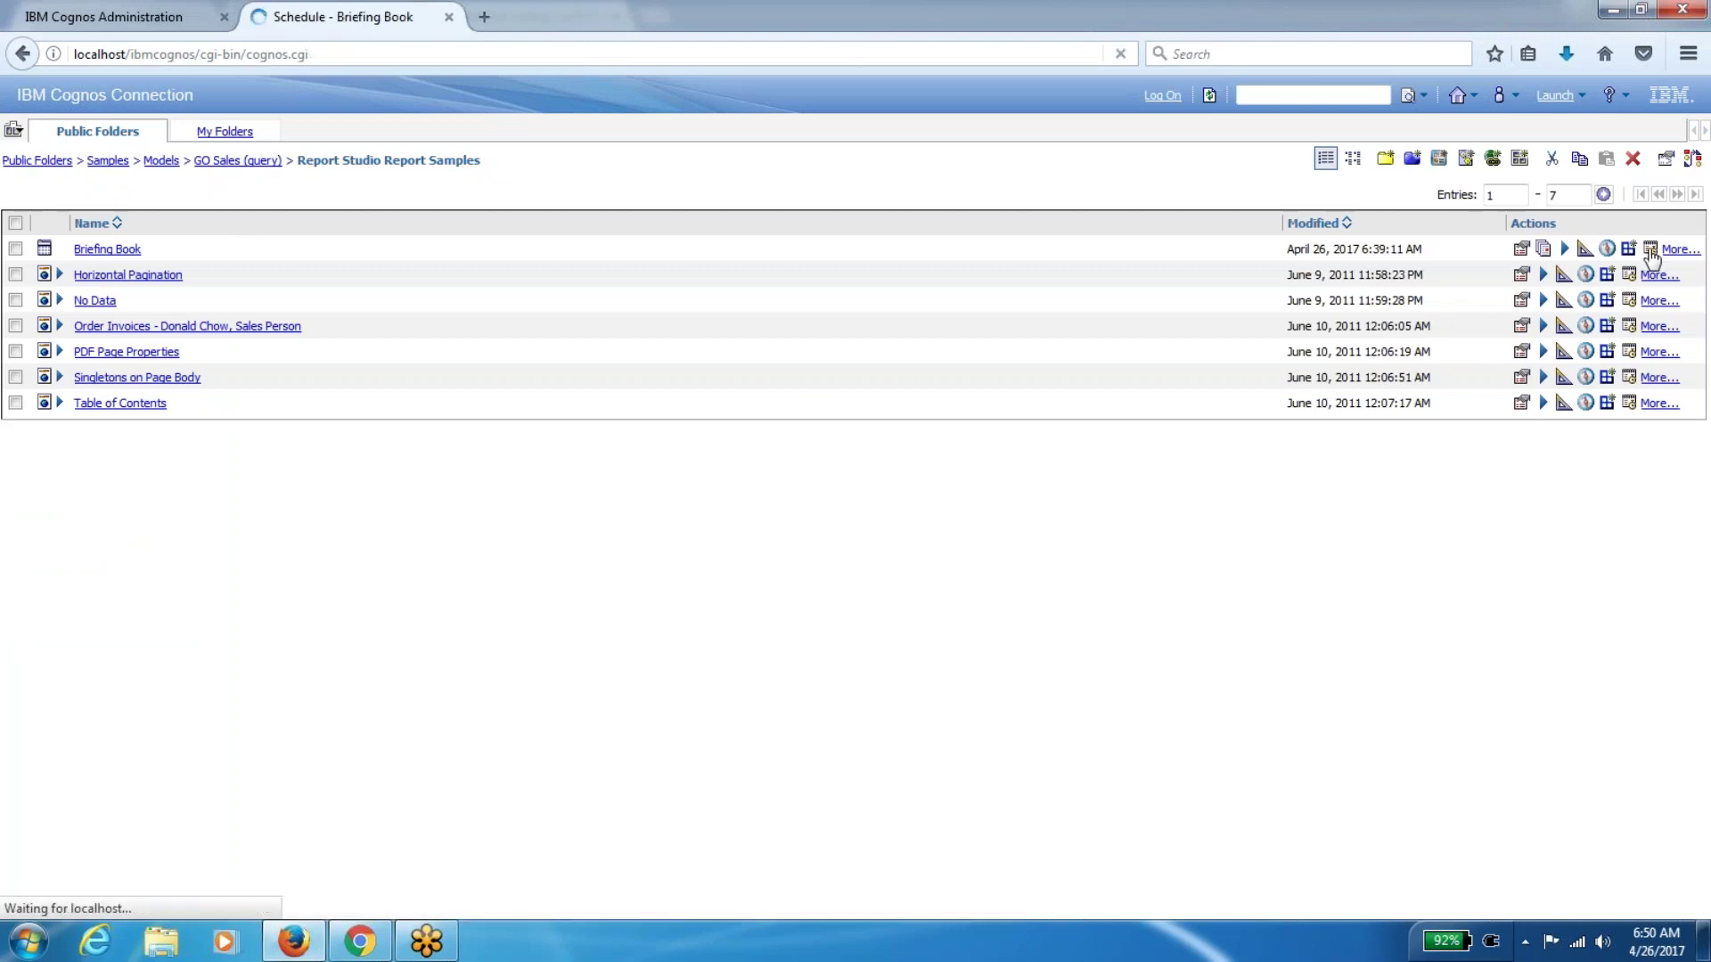
{"action": "left_click", "coordinate": [64, 302]}
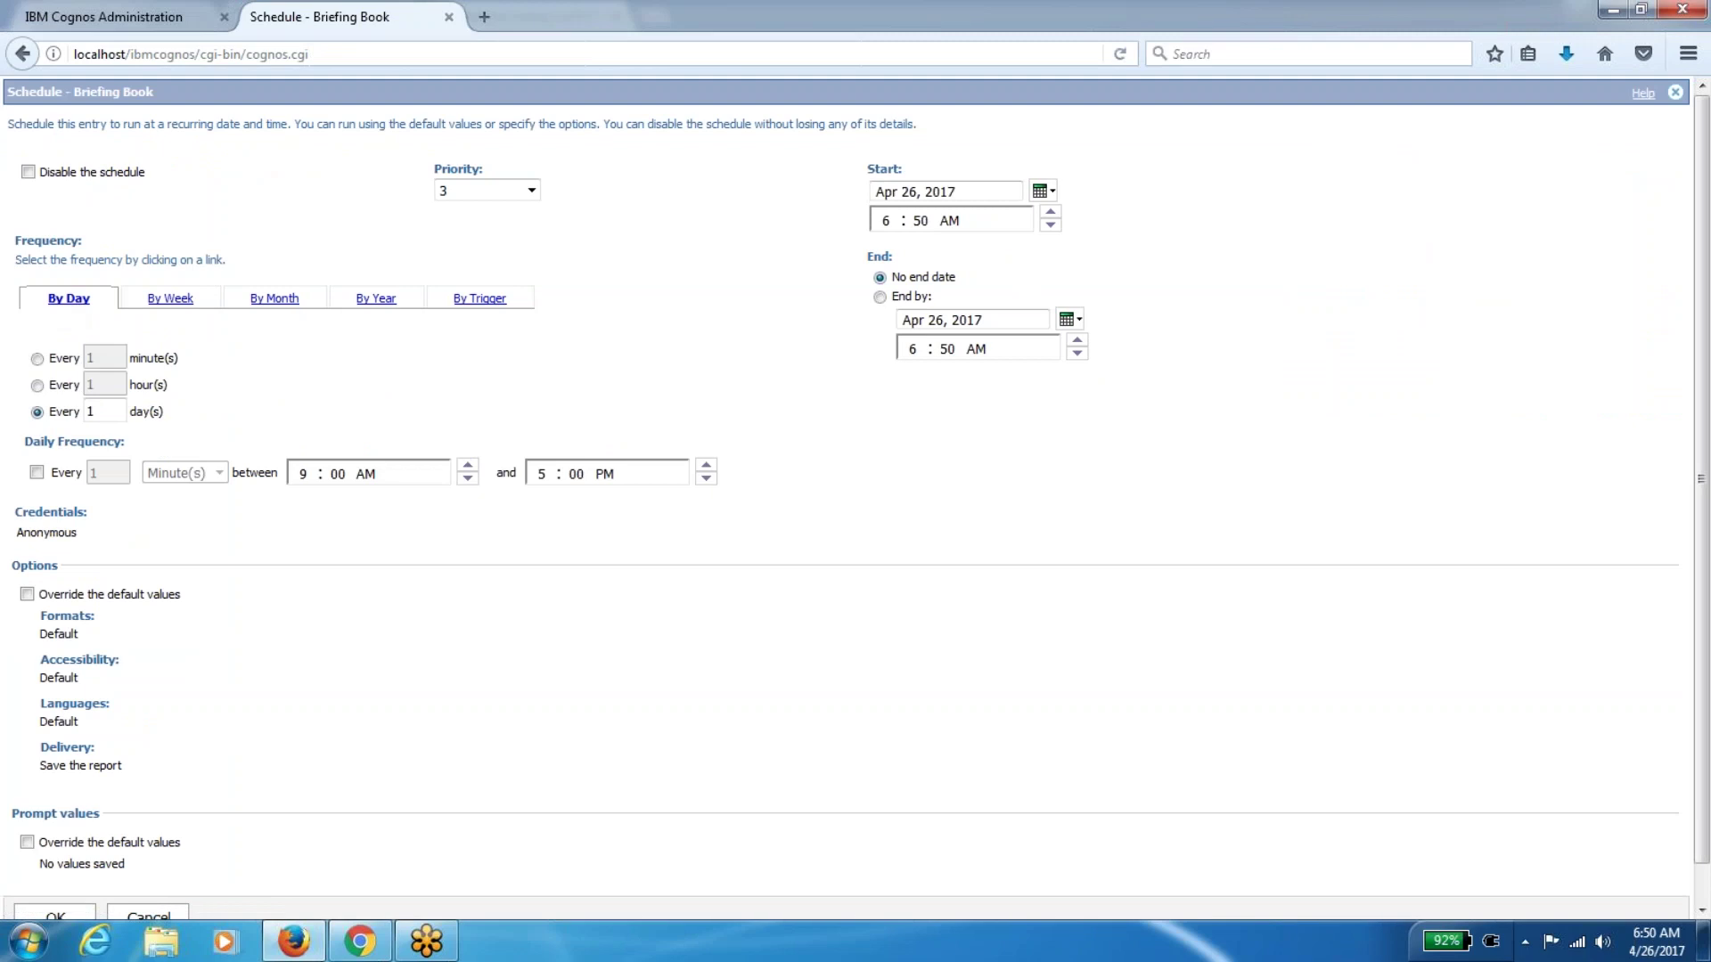
{"action": "left_click", "coordinate": [49, 470]}
{"action": "left_click", "coordinate": [174, 479]}
{"action": "left_click", "coordinate": [176, 520]}
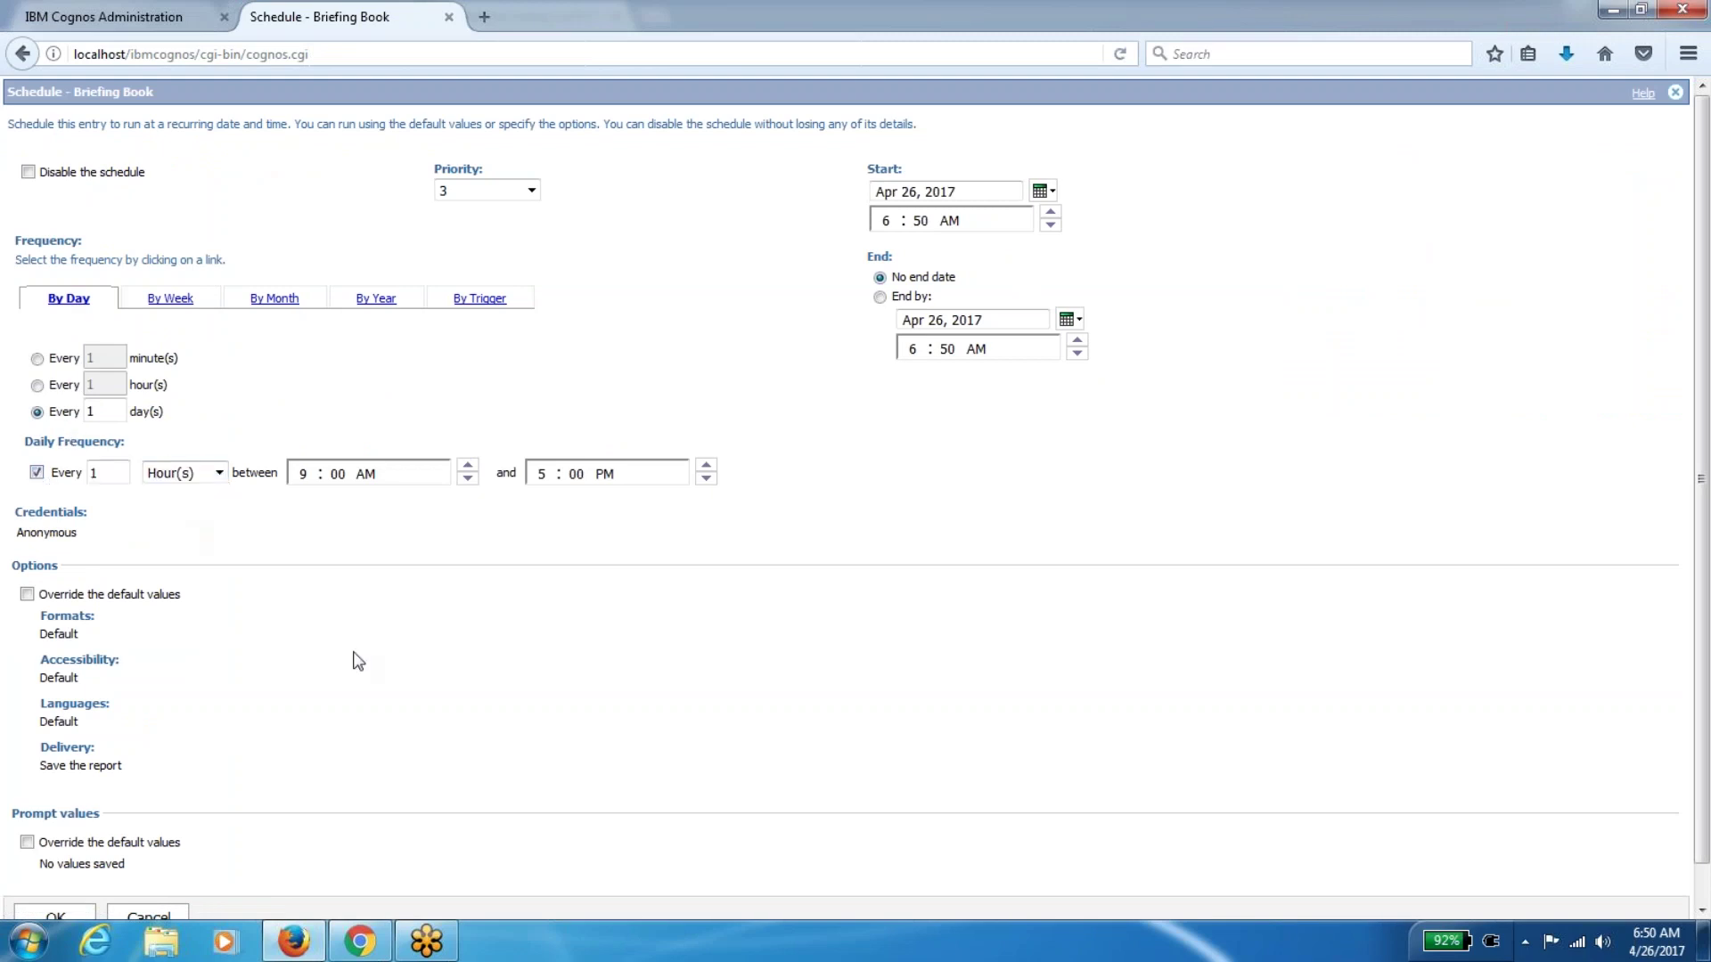
{"action": "scroll", "coordinate": [376, 675], "scroll_direction": "down", "scroll_amount": 1}
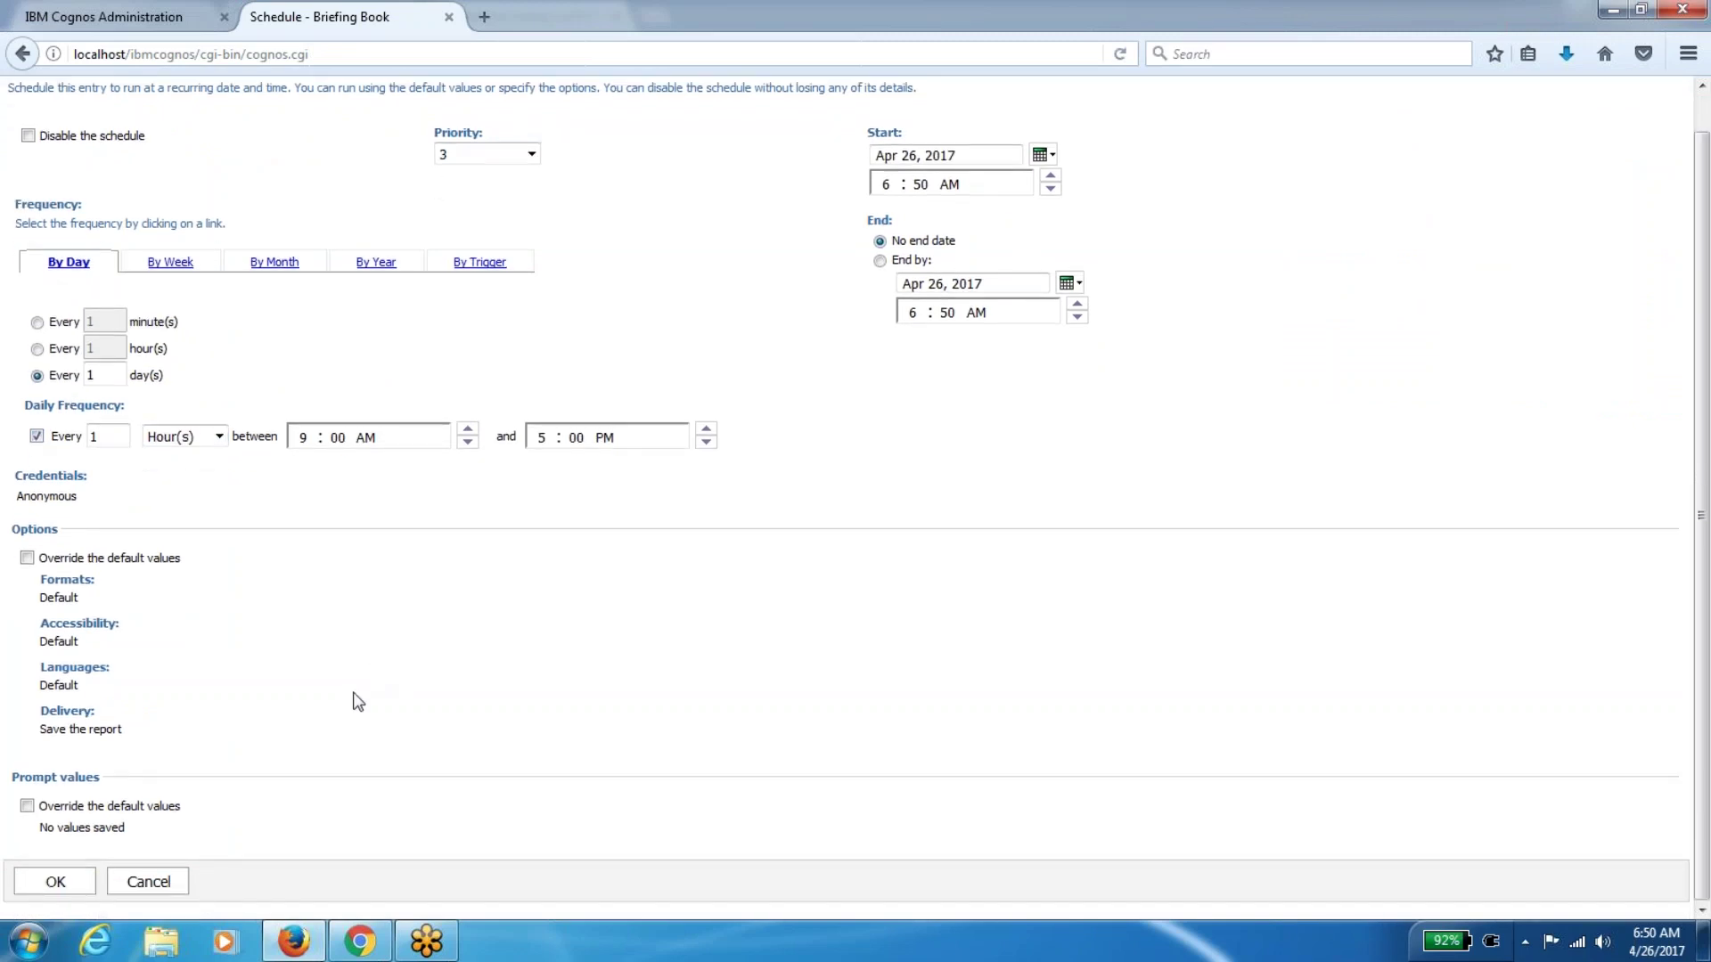
{"action": "left_click", "coordinate": [55, 882]}
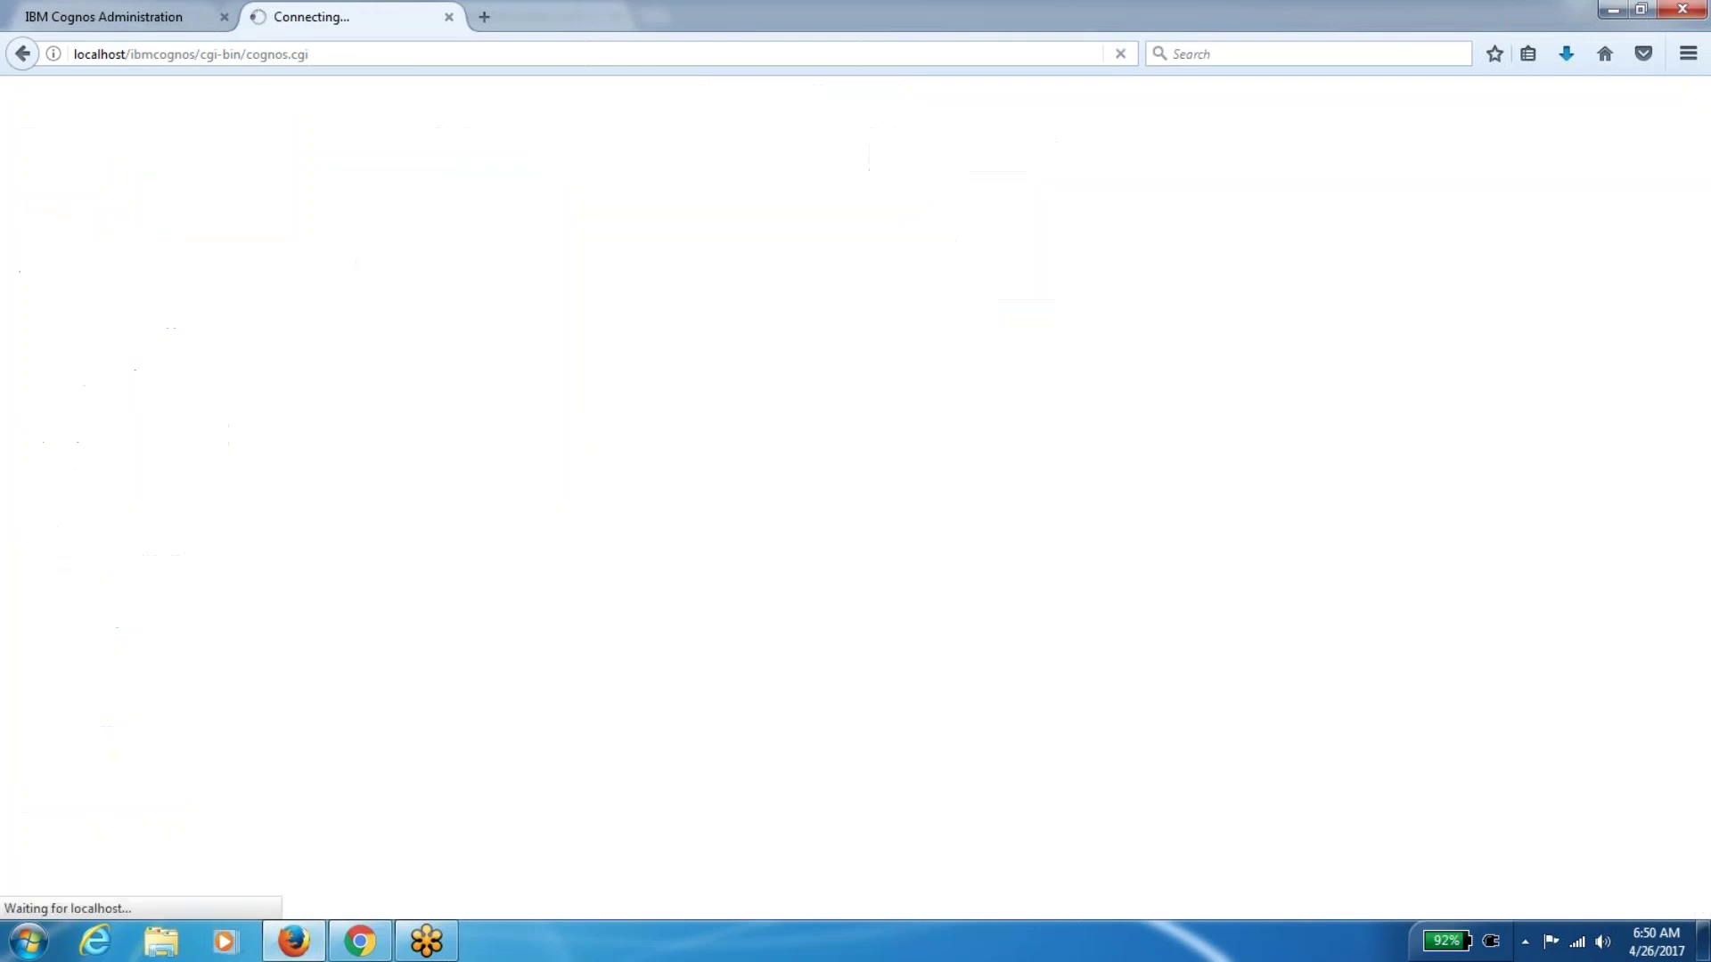
Refresh the upcoming activities in IBM Cognos Administration and compare the Briefing Book run times with its schedule settings
{"action": "left_click", "coordinate": [114, 16]}
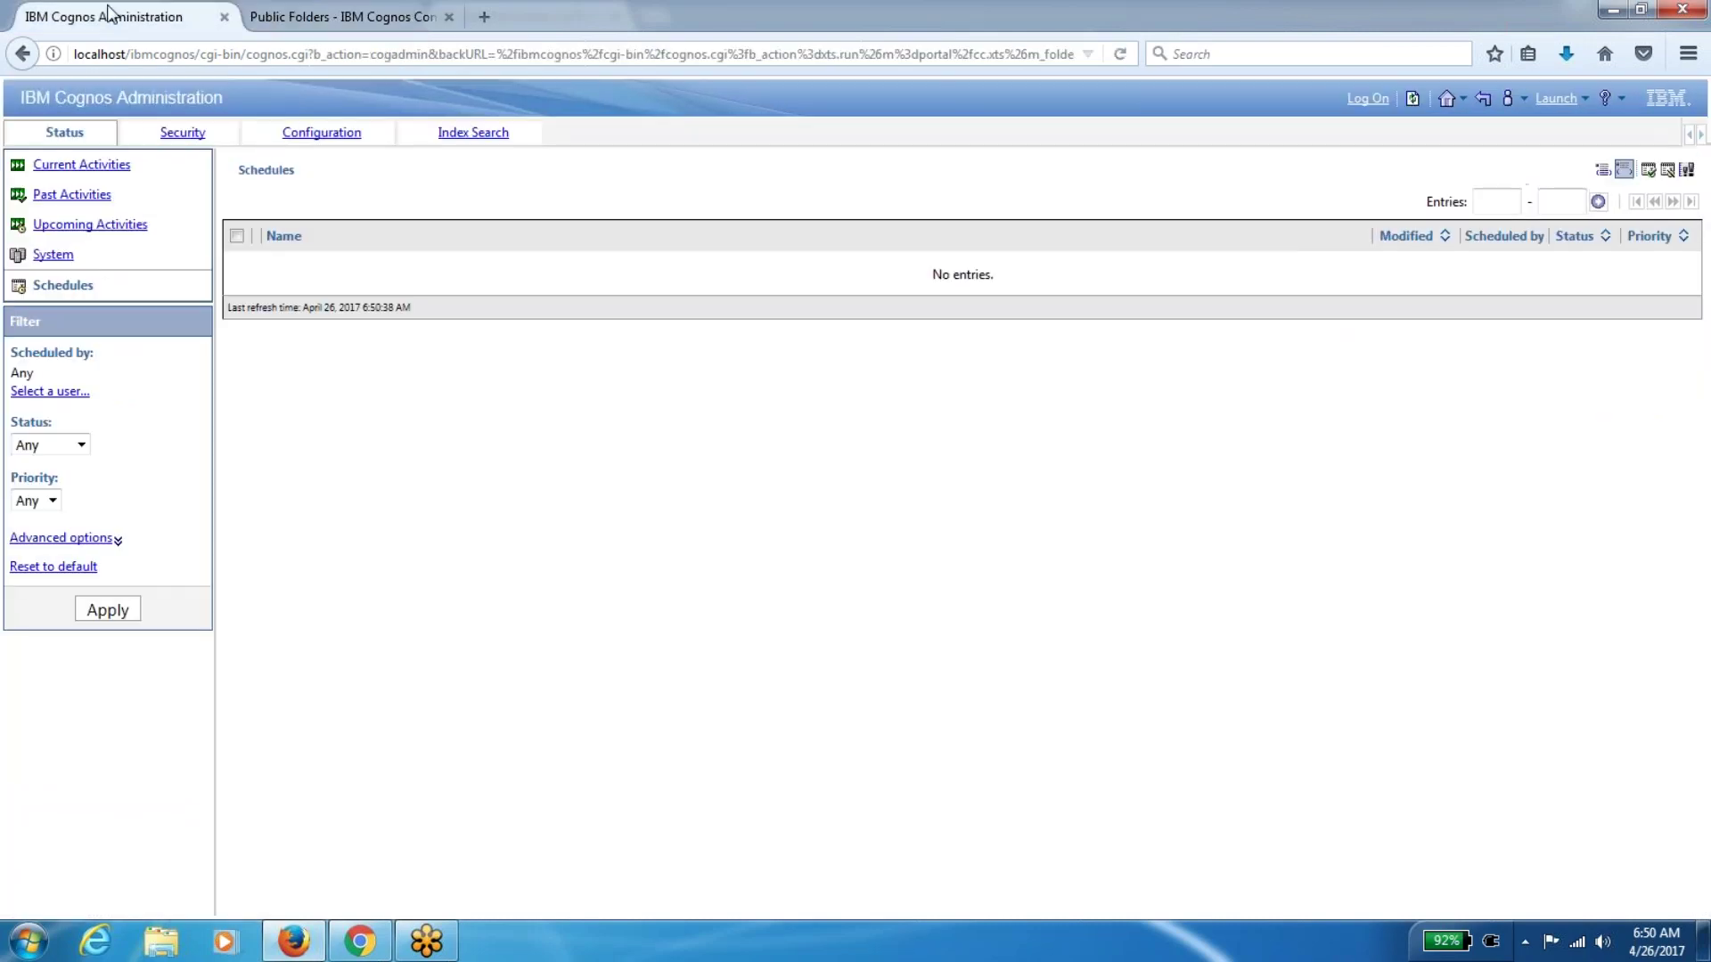
{"action": "left_click", "coordinate": [107, 227]}
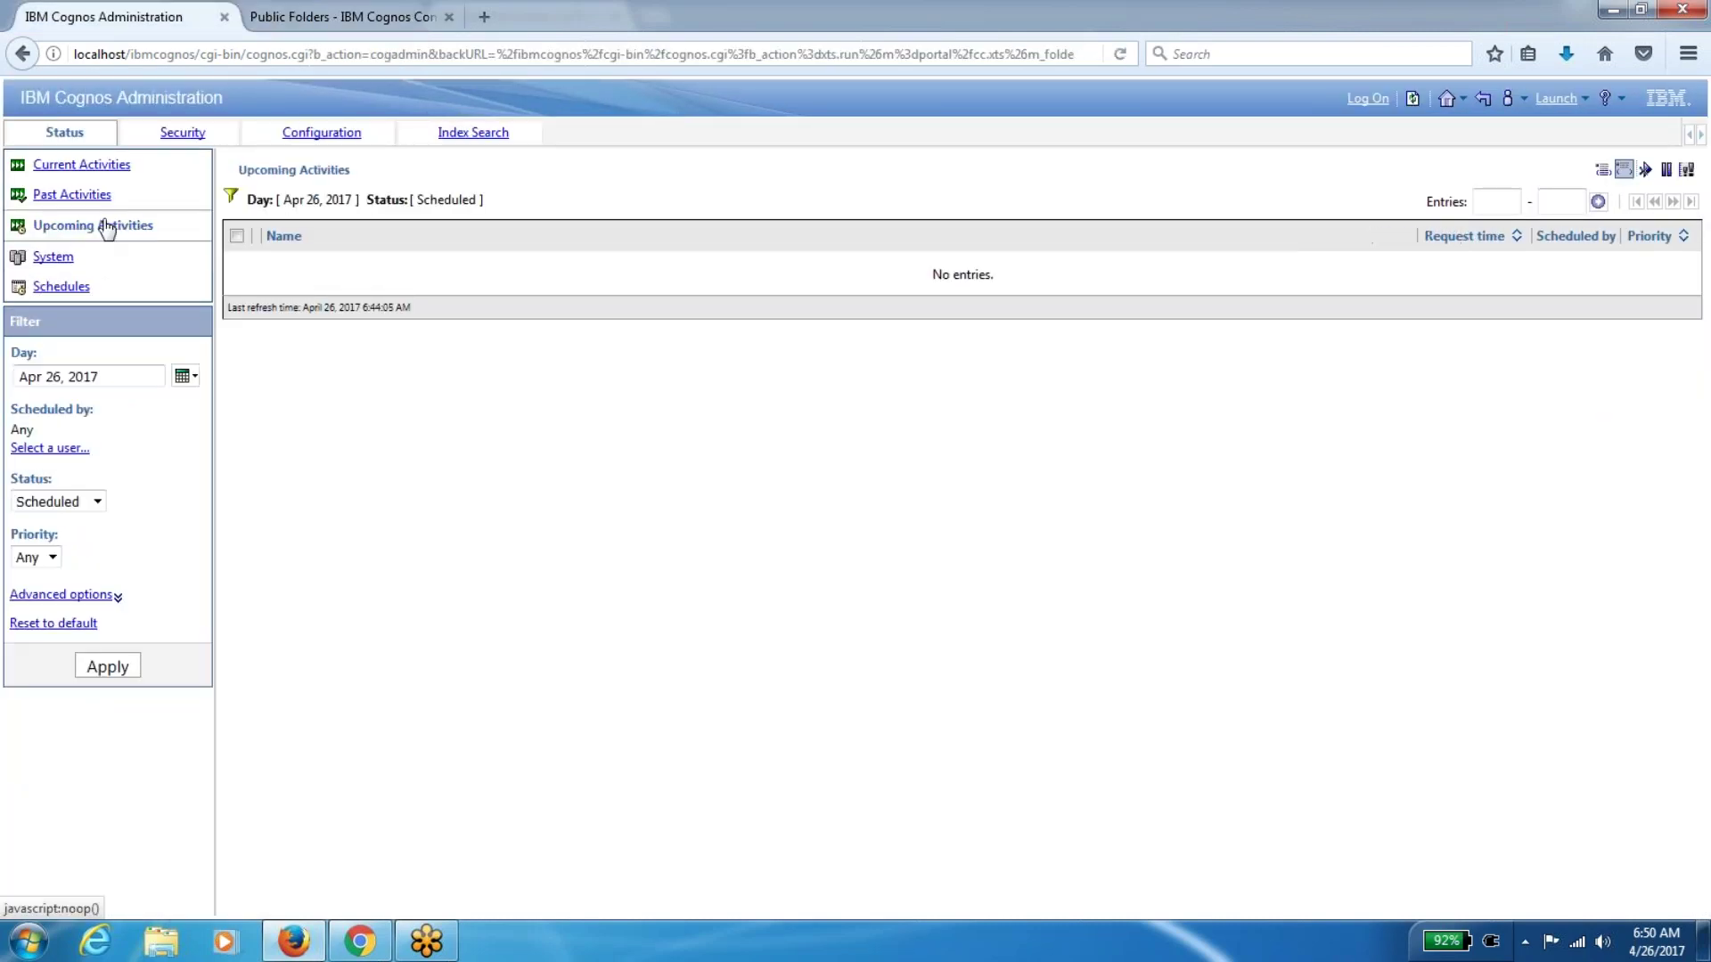
{"action": "left_click", "coordinate": [1412, 100]}
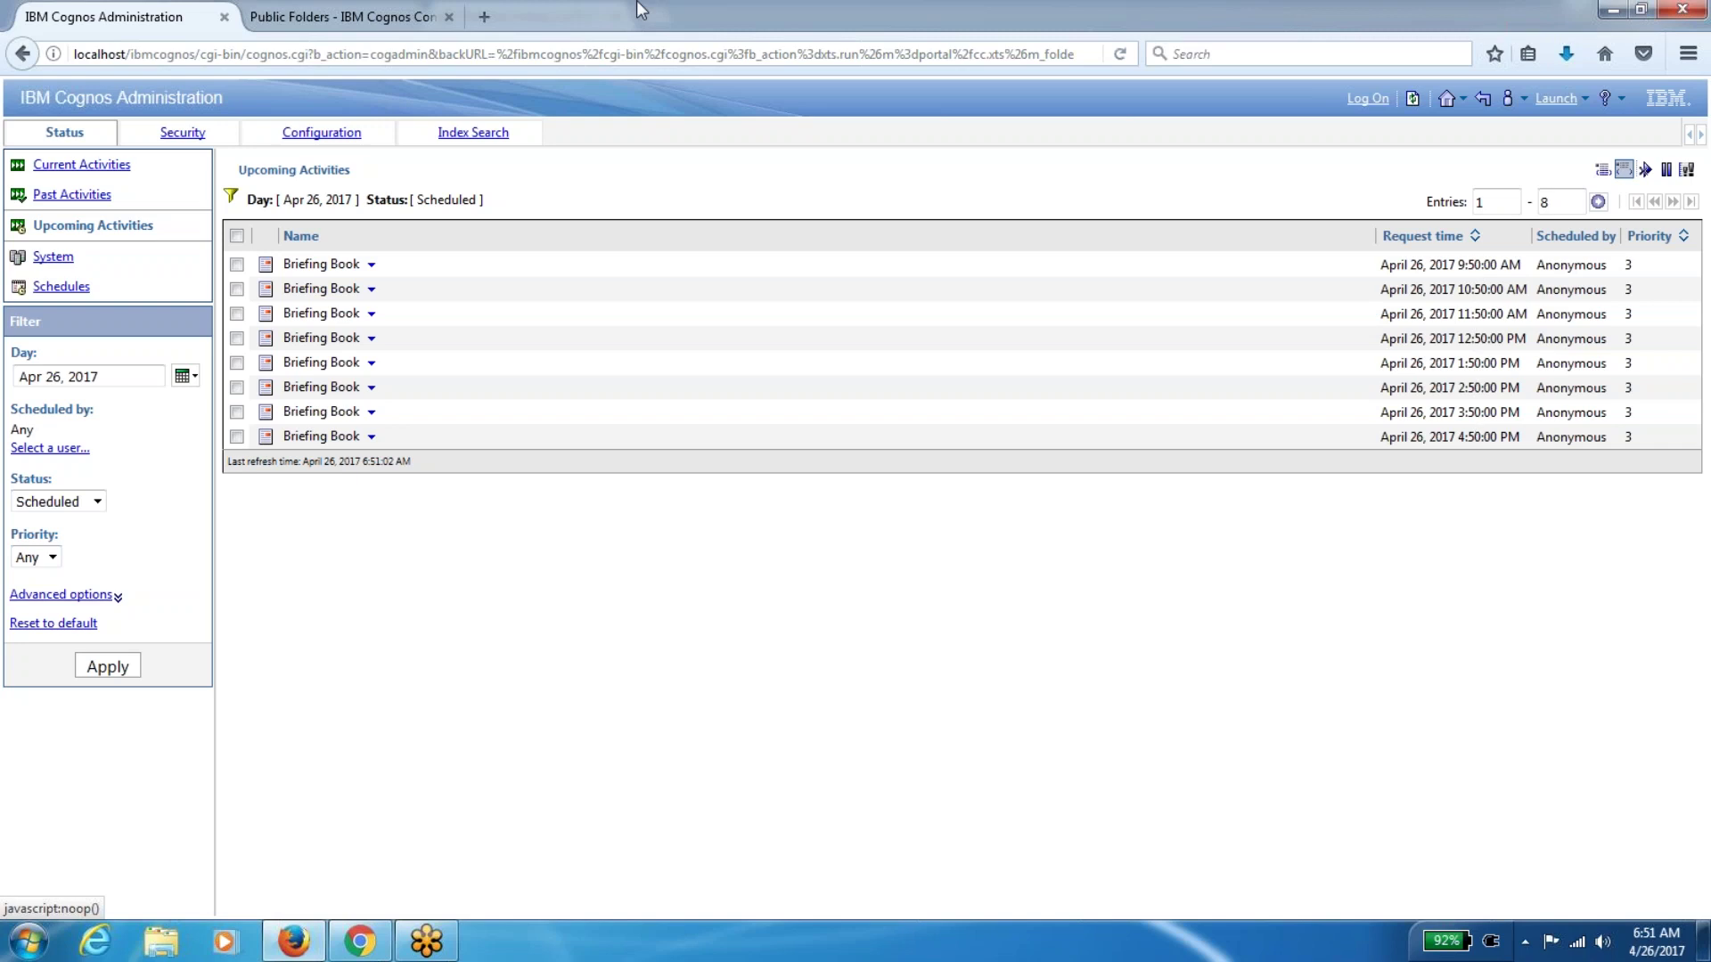
{"action": "left_click", "coordinate": [398, 21]}
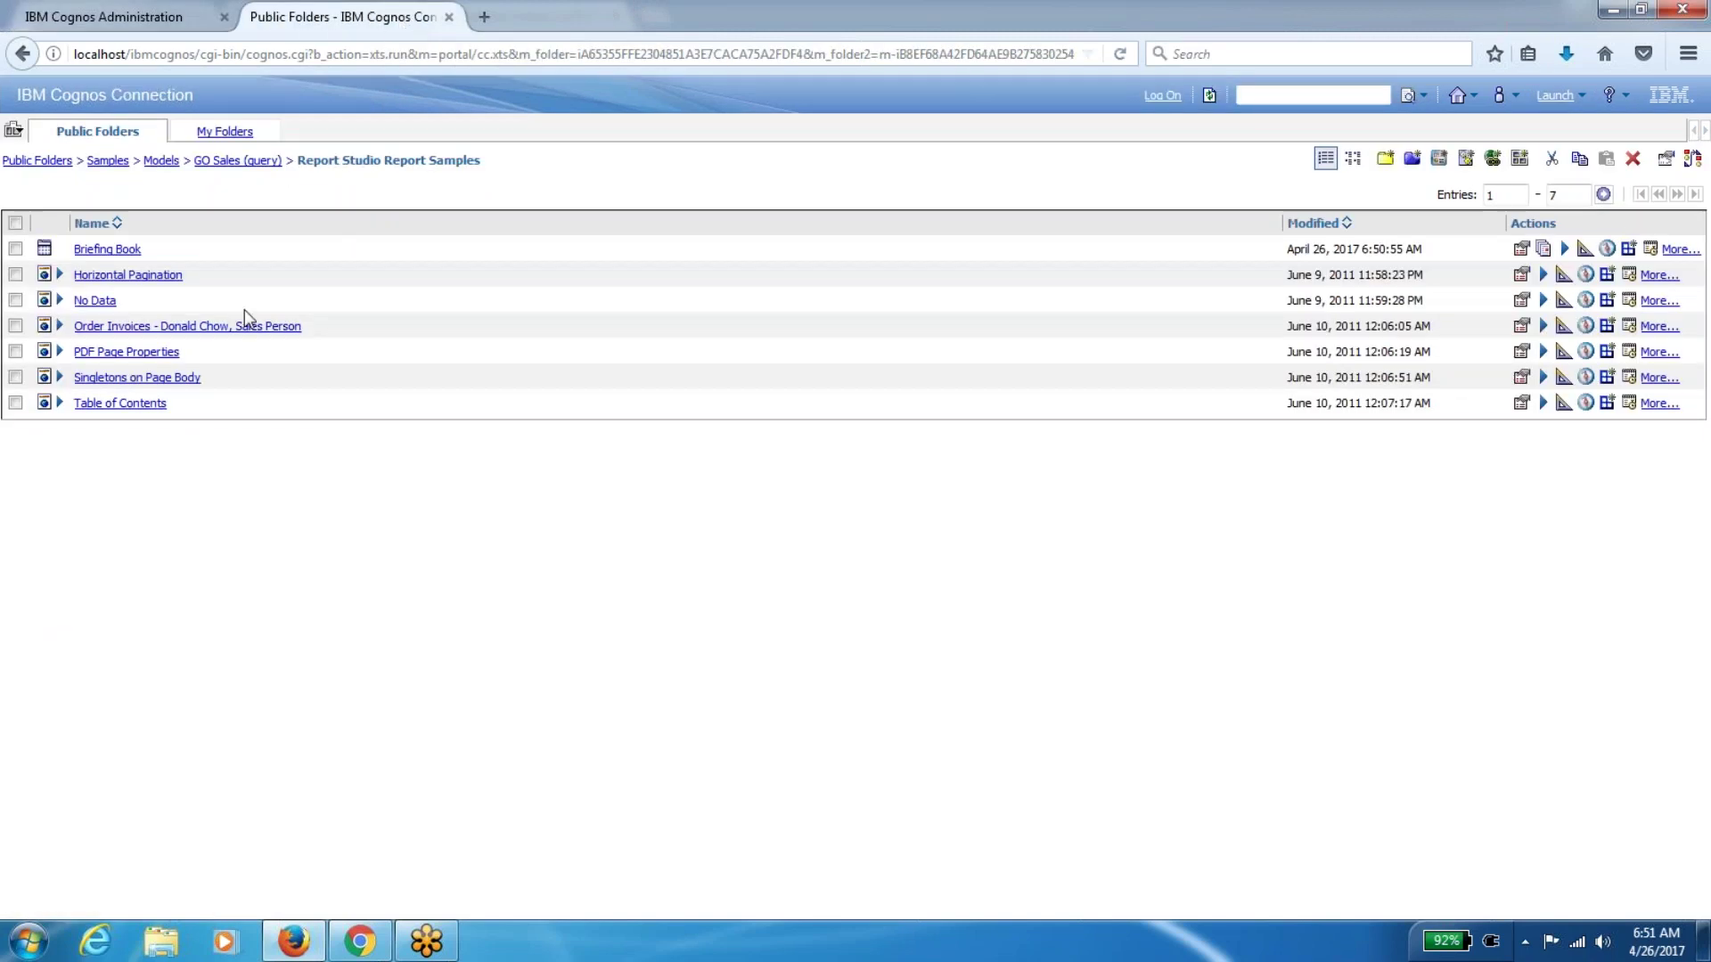
{"action": "left_click", "coordinate": [1629, 248]}
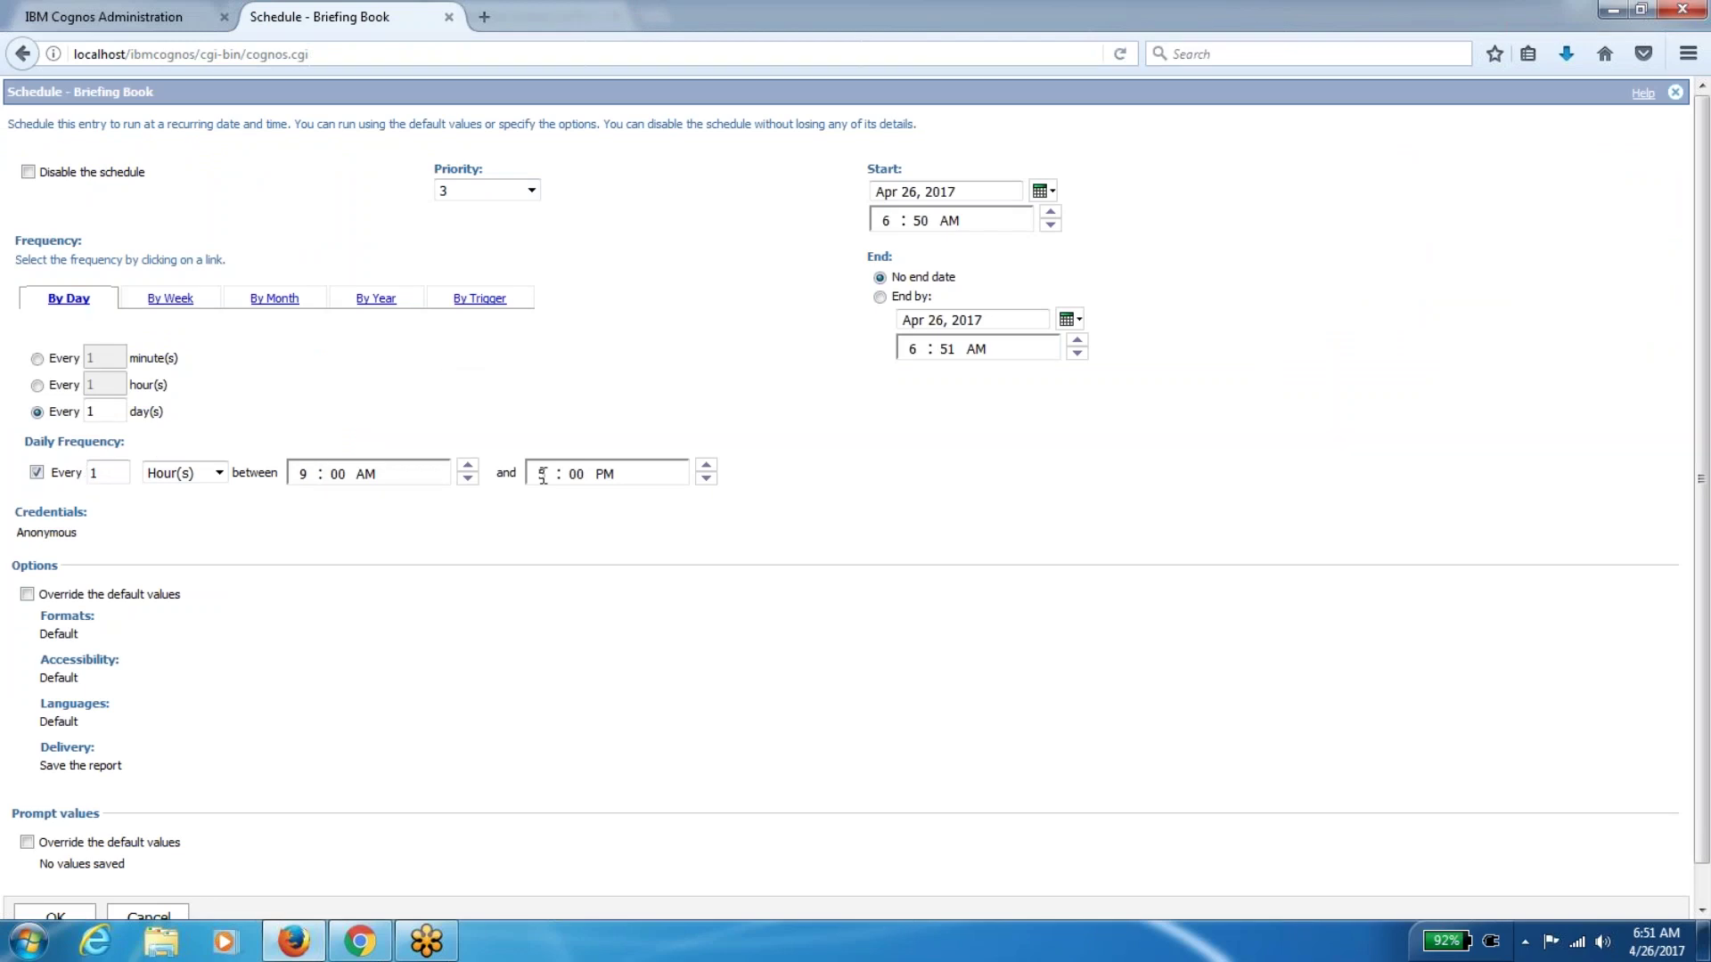
{"action": "left_click", "coordinate": [82, 14]}
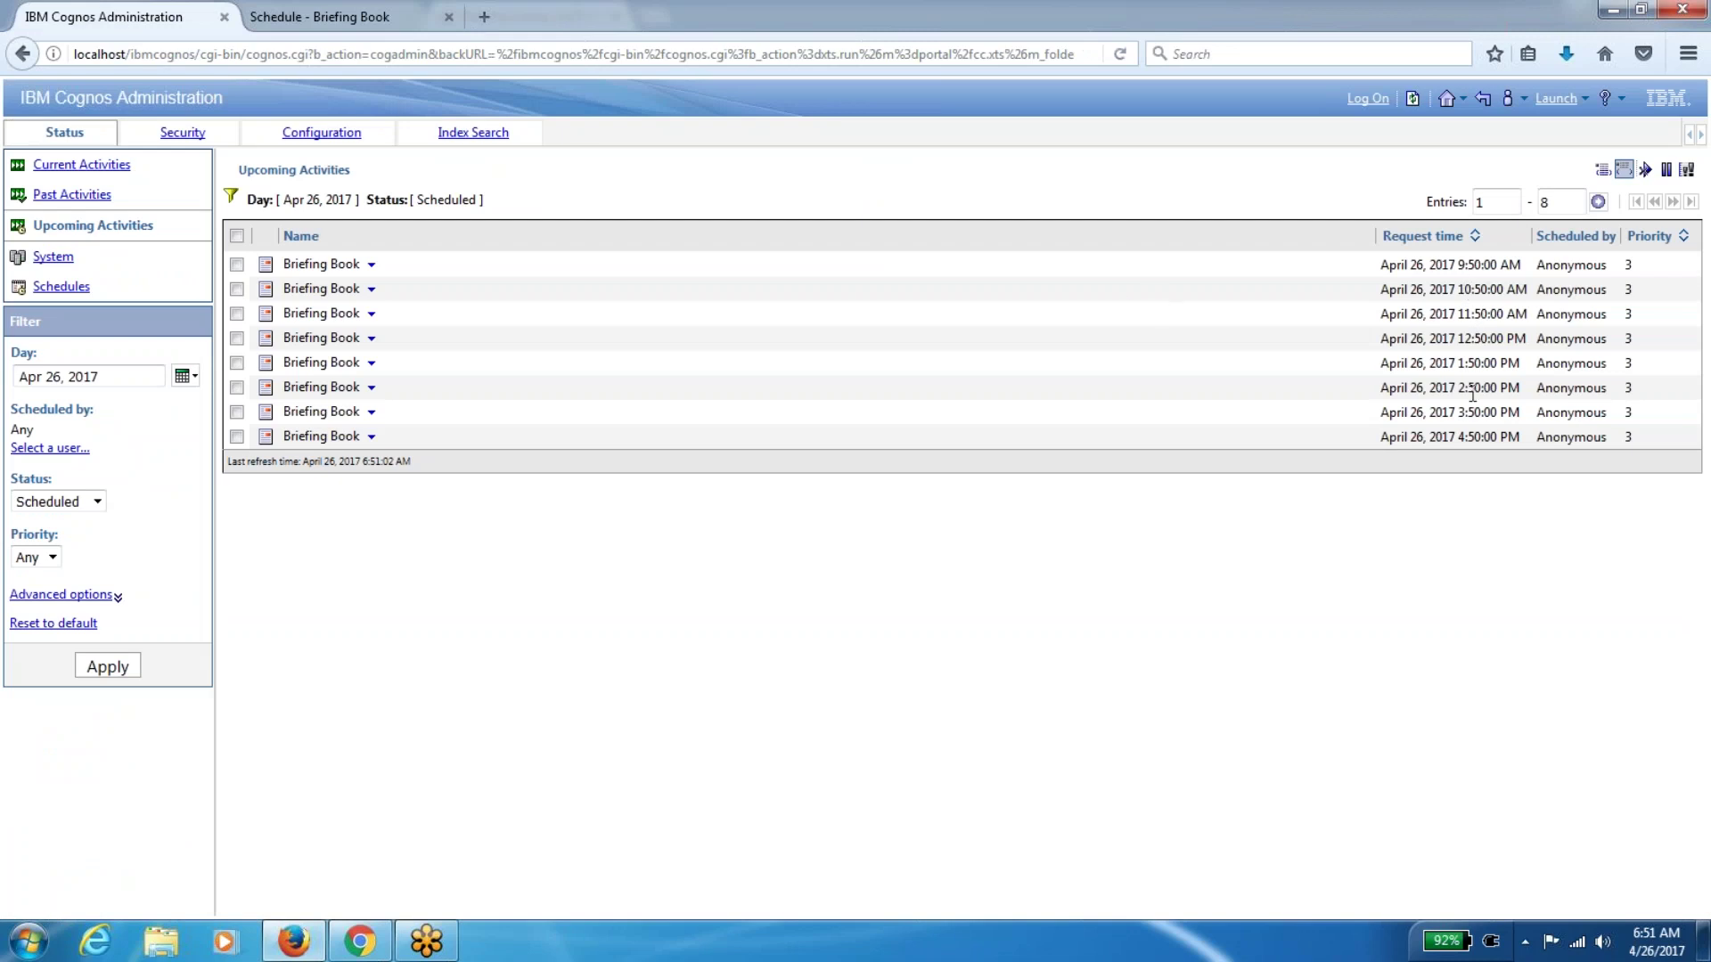
{"action": "left_click", "coordinate": [372, 13]}
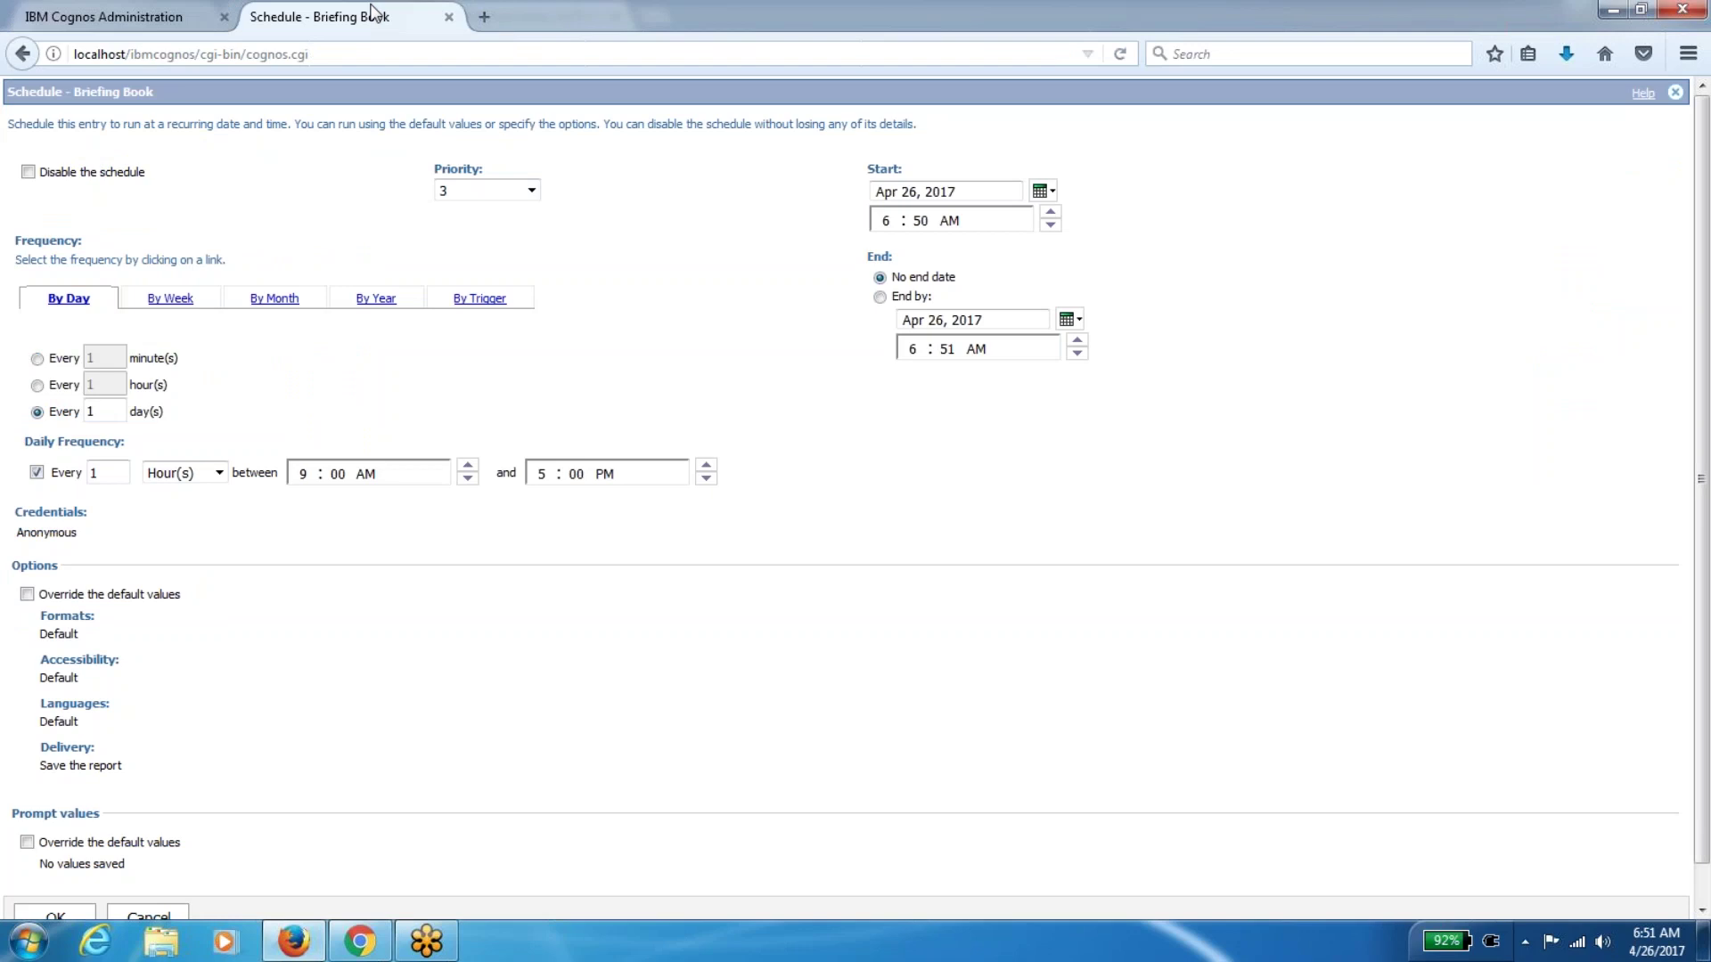
Cancel the April 26, 2017 9:50 AM Briefing Book run in the upcoming activities
{"action": "left_click", "coordinate": [131, 18]}
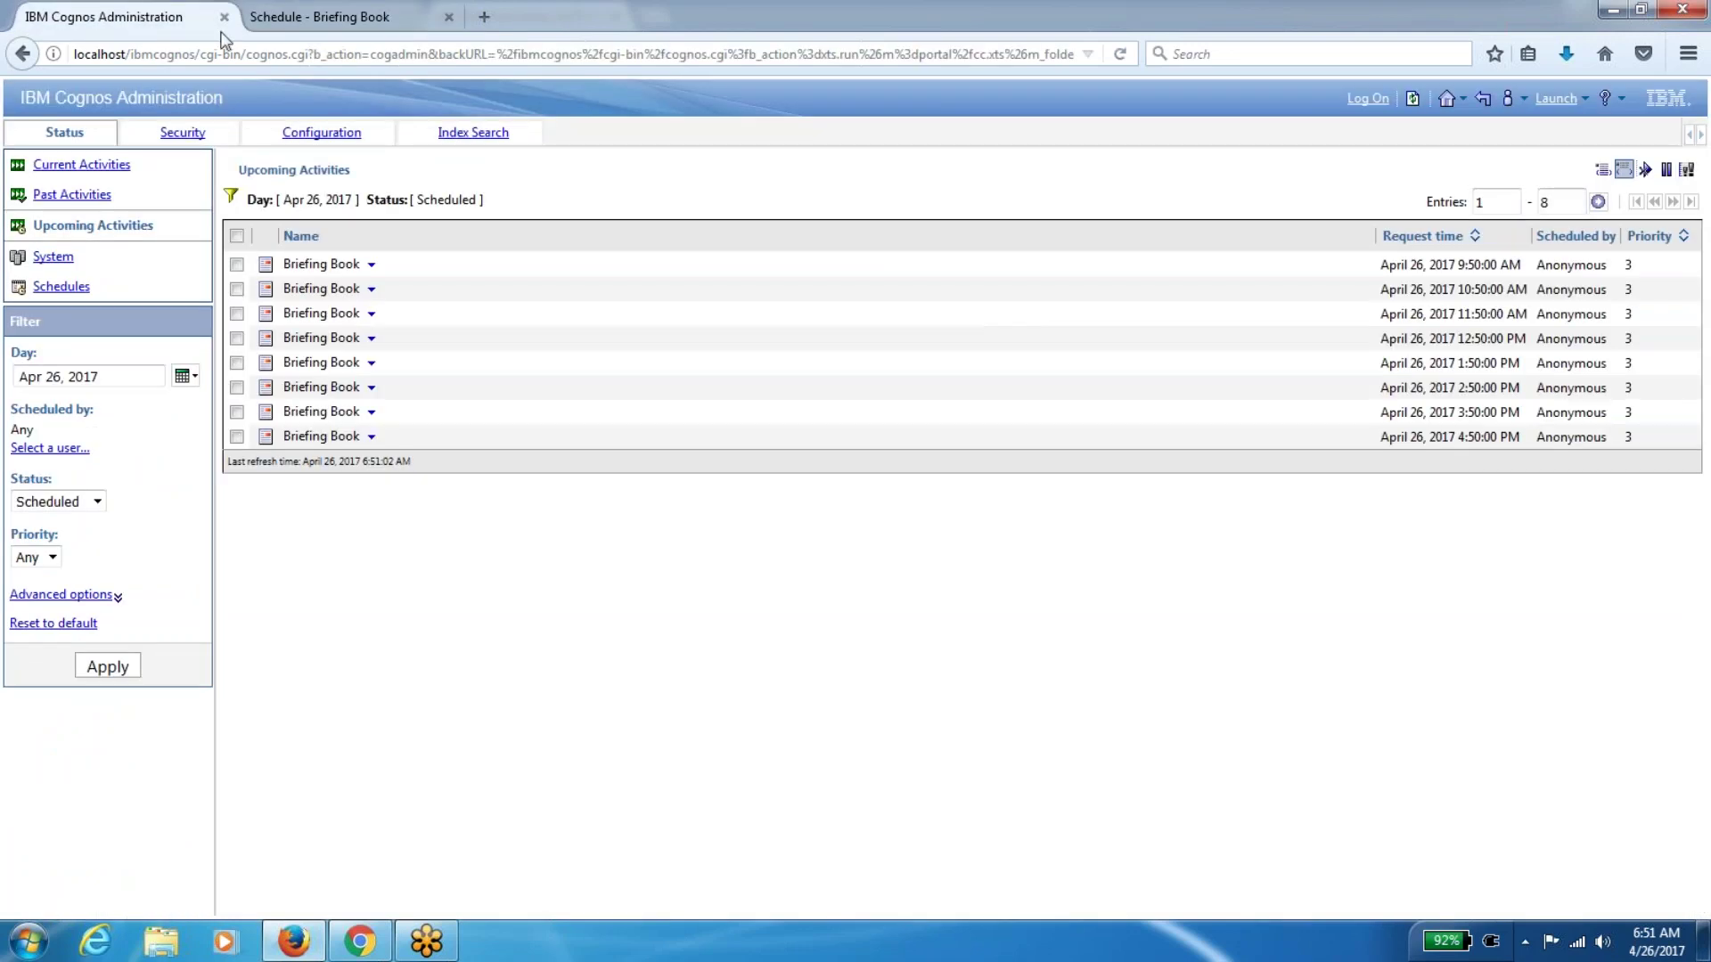
{"action": "left_click", "coordinate": [324, 21]}
{"action": "left_click", "coordinate": [169, 9]}
{"action": "left_click", "coordinate": [1647, 170]}
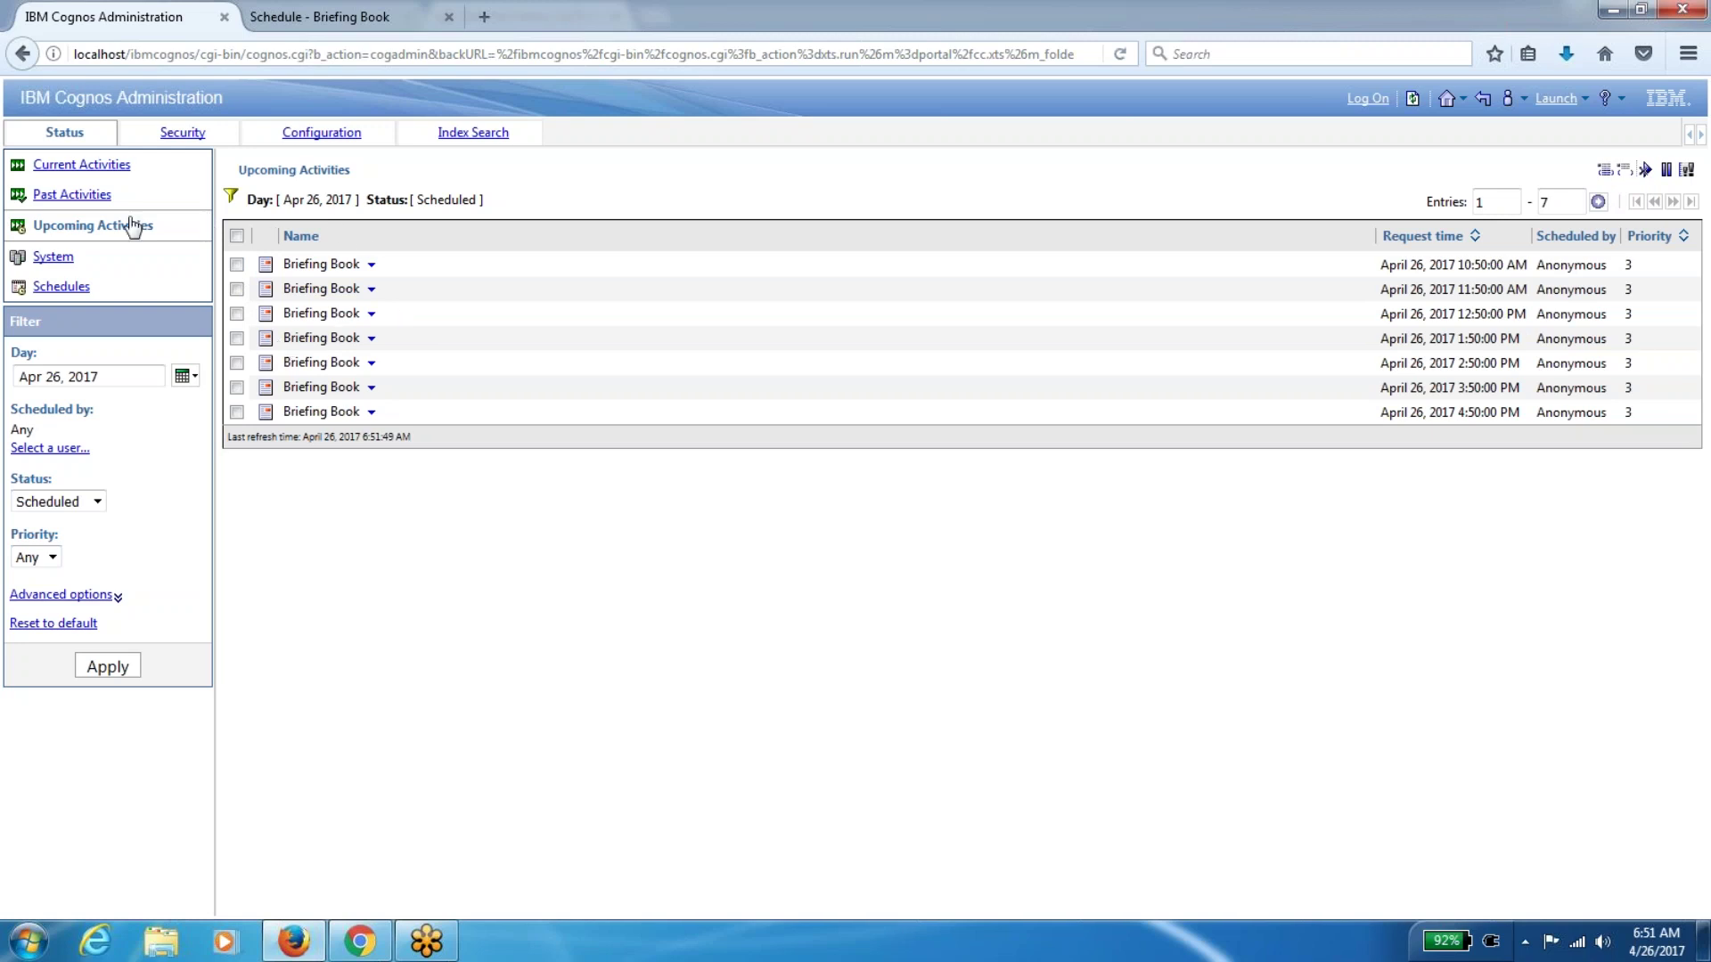
Filter the past activities to the Last 12 hours and review the resulting entries
{"action": "left_click", "coordinate": [101, 204]}
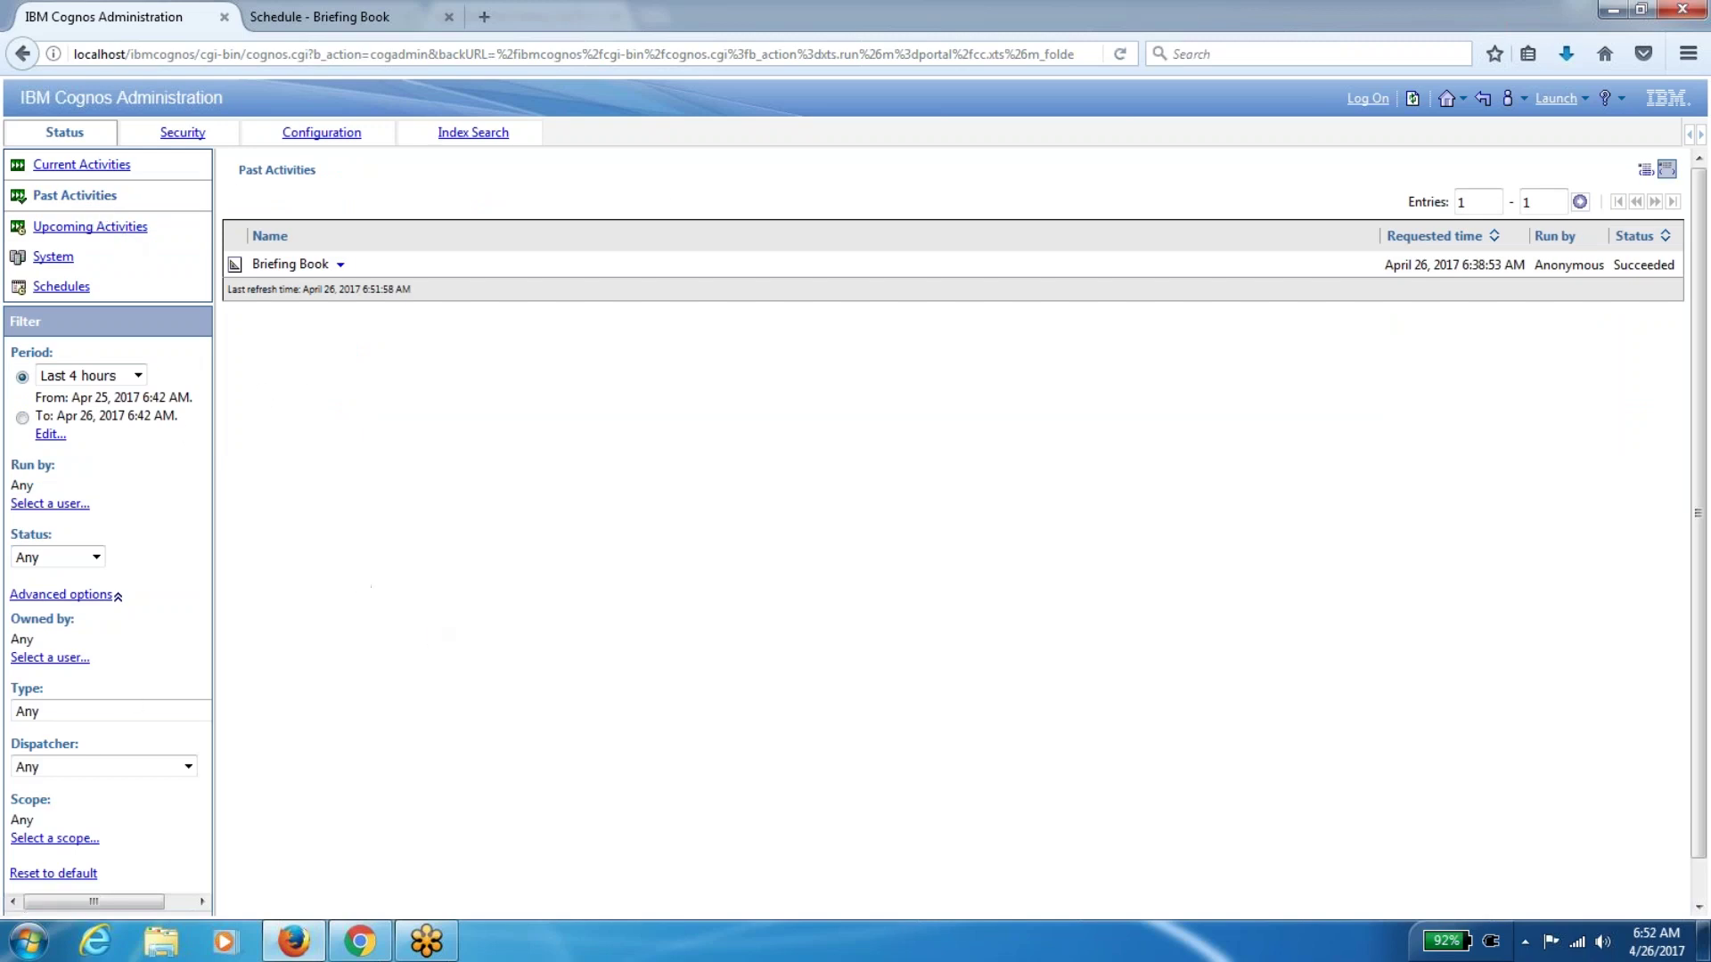
{"action": "left_click", "coordinate": [139, 378]}
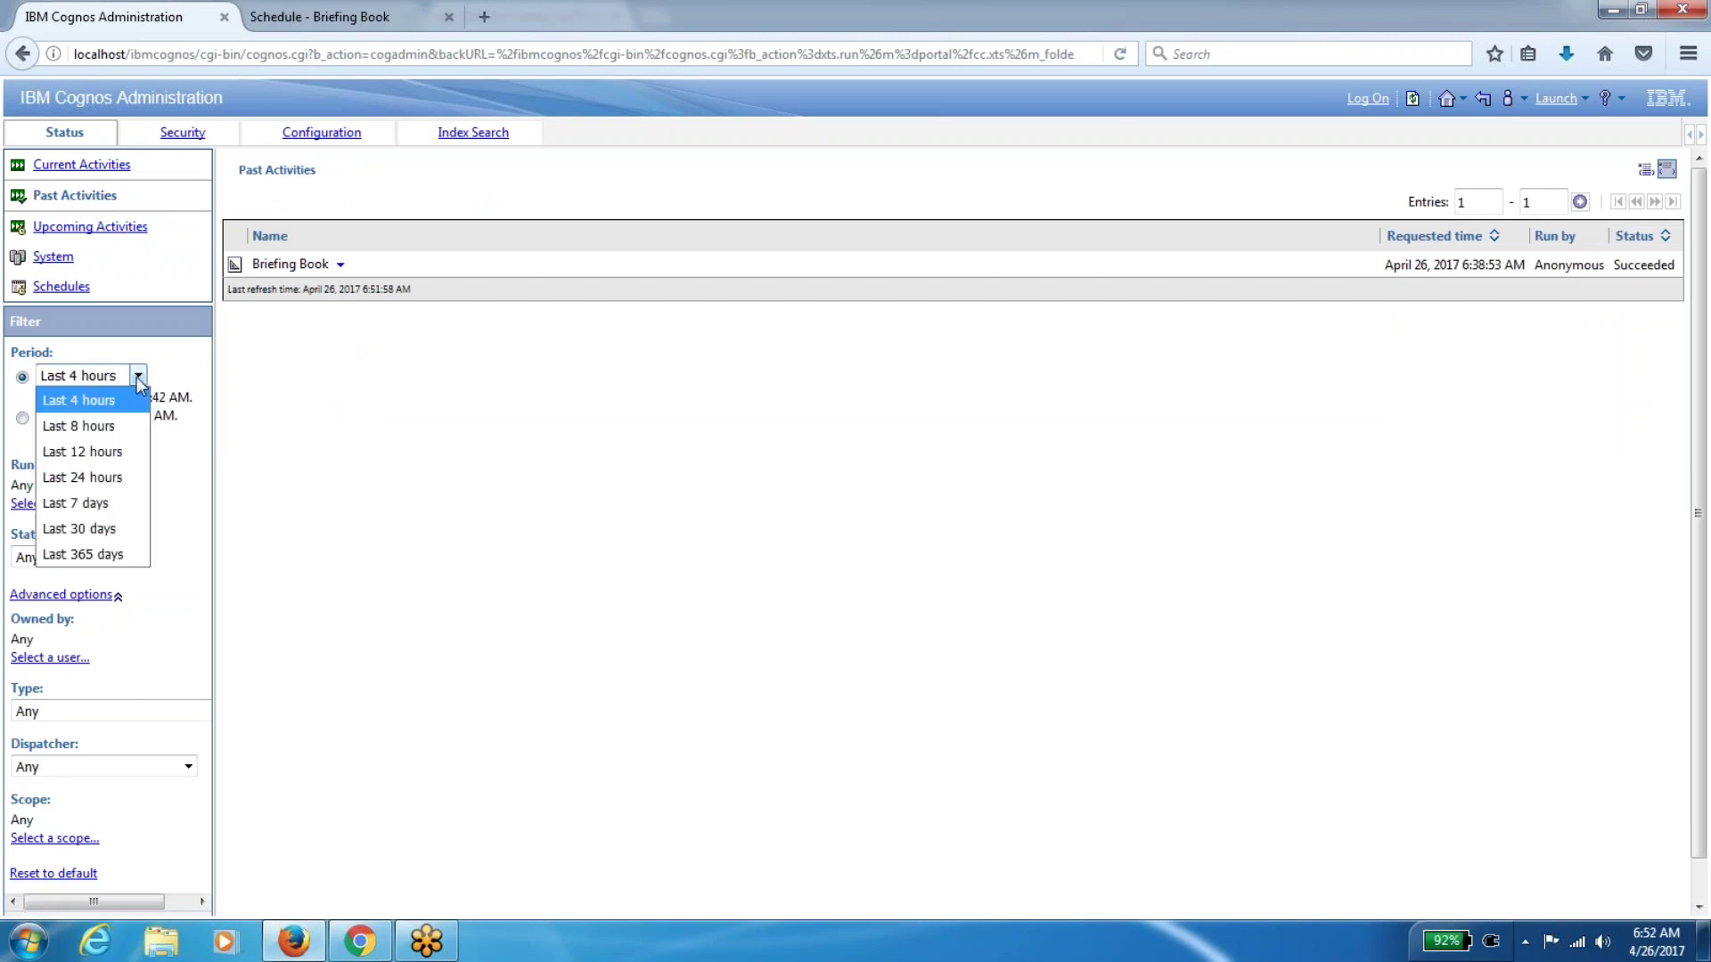
{"action": "left_click", "coordinate": [100, 454]}
{"action": "scroll", "coordinate": [555, 514], "scroll_direction": "down", "scroll_amount": 1}
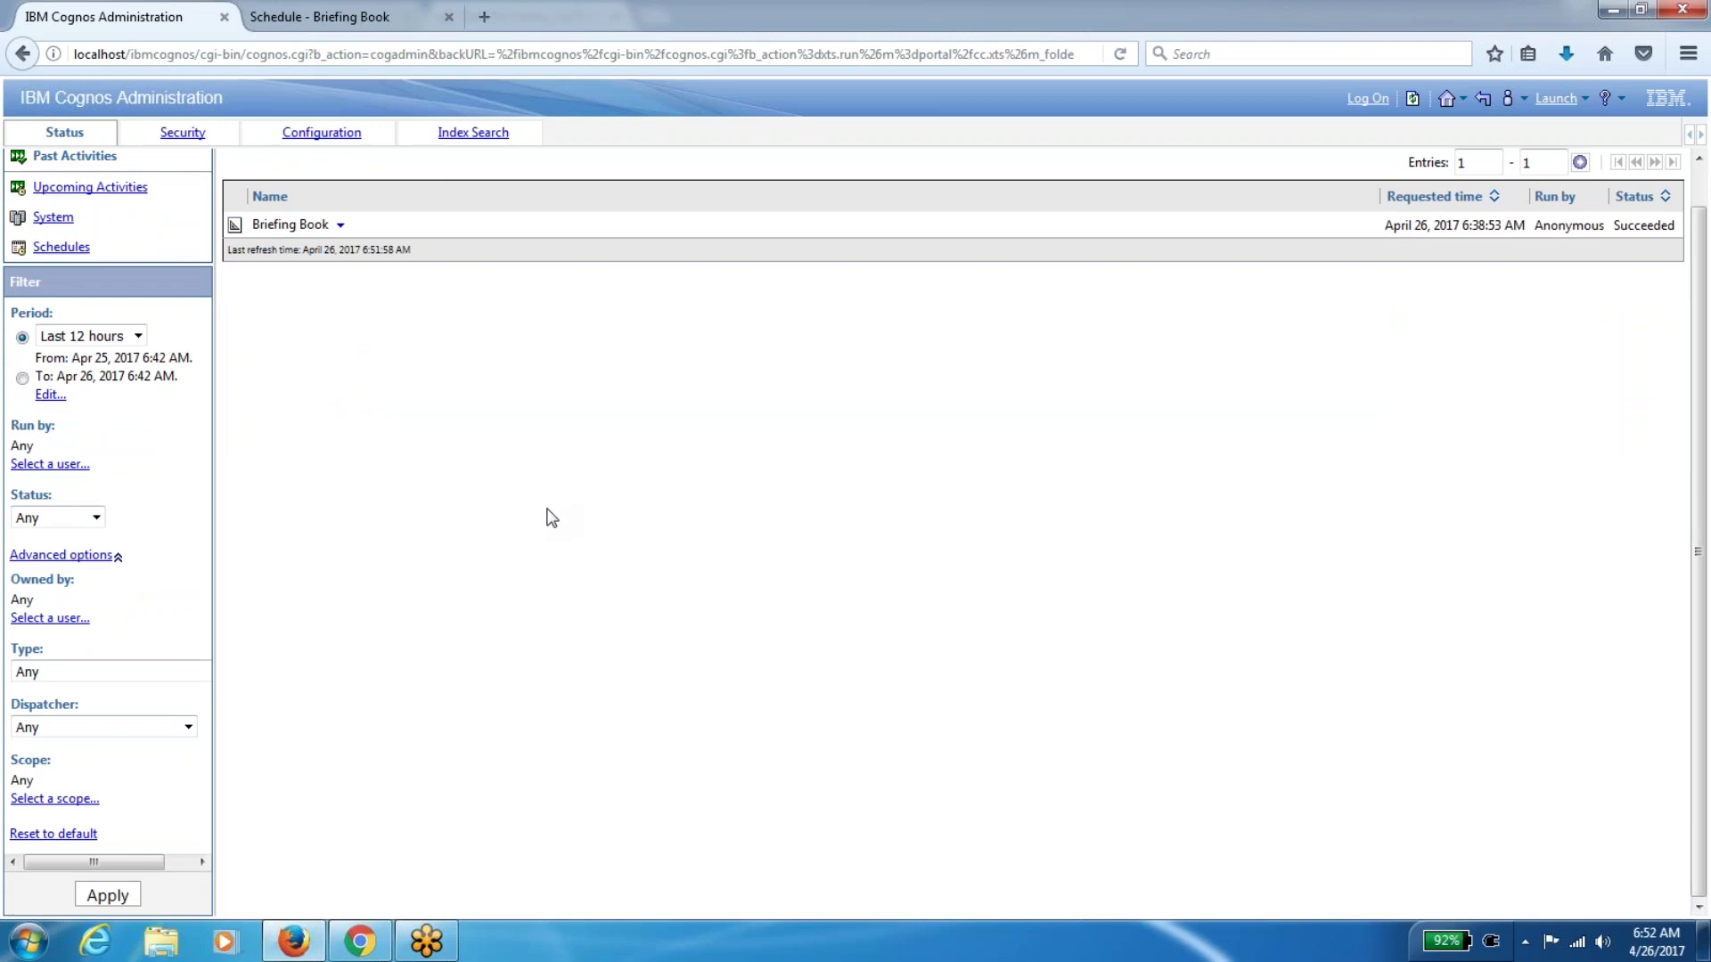
{"action": "left_click", "coordinate": [107, 895]}
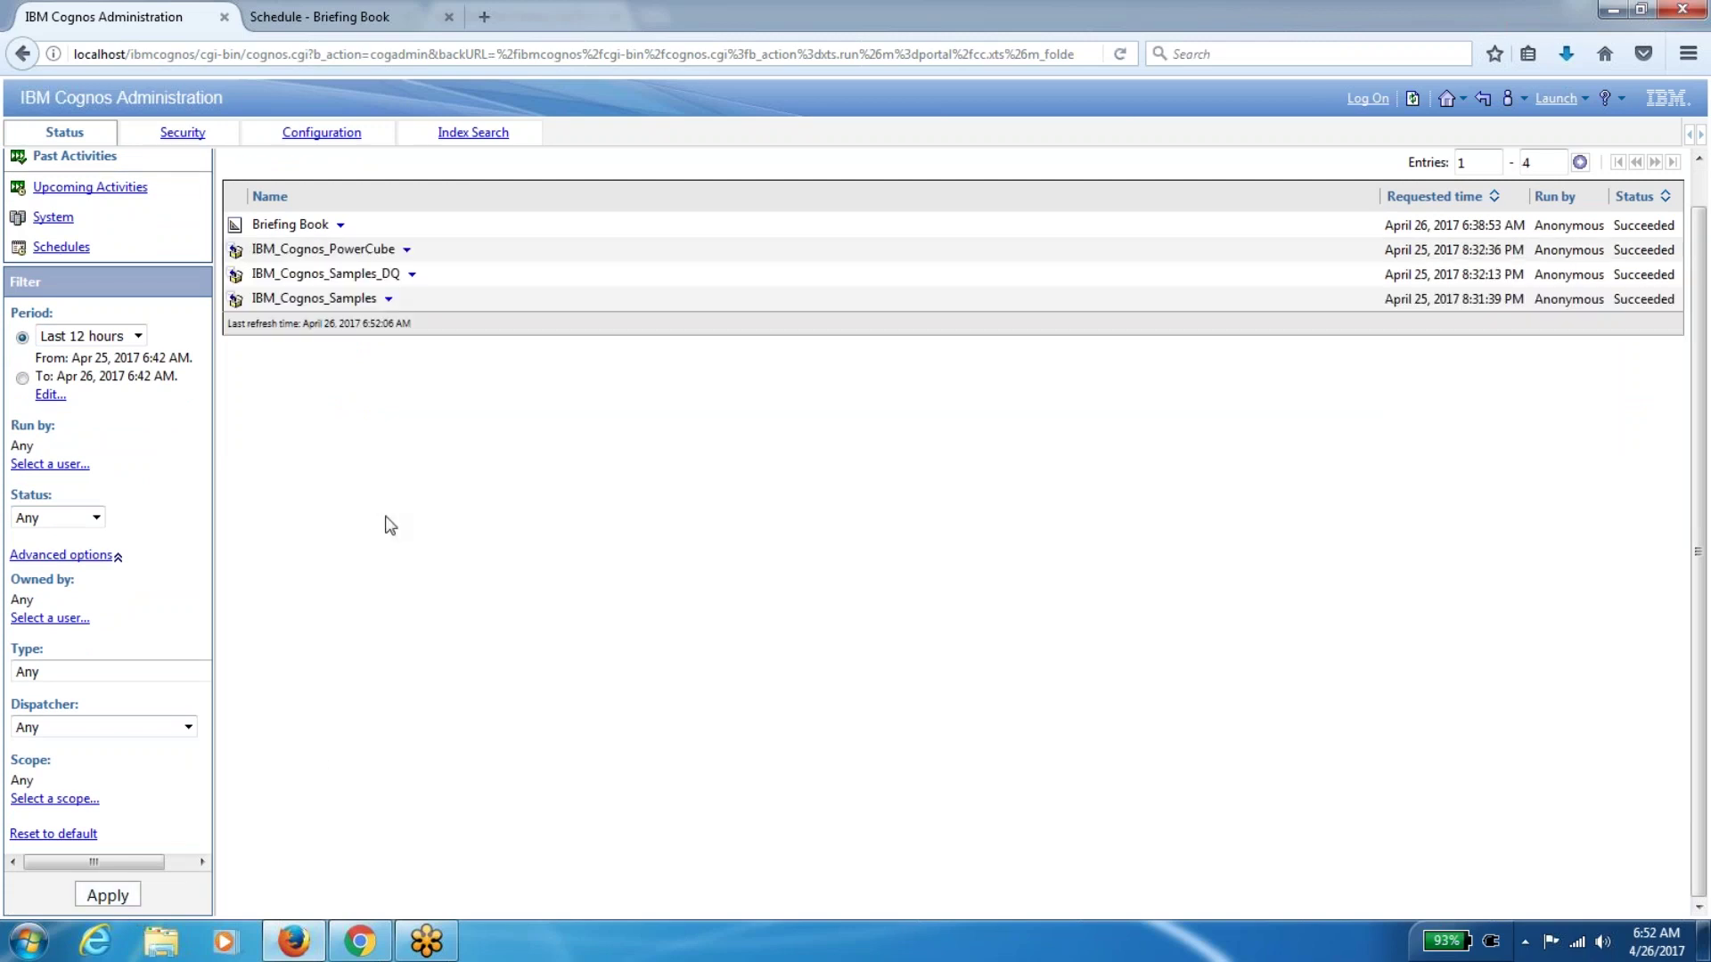
{"action": "scroll", "coordinate": [391, 525], "scroll_direction": "up", "scroll_amount": 1}
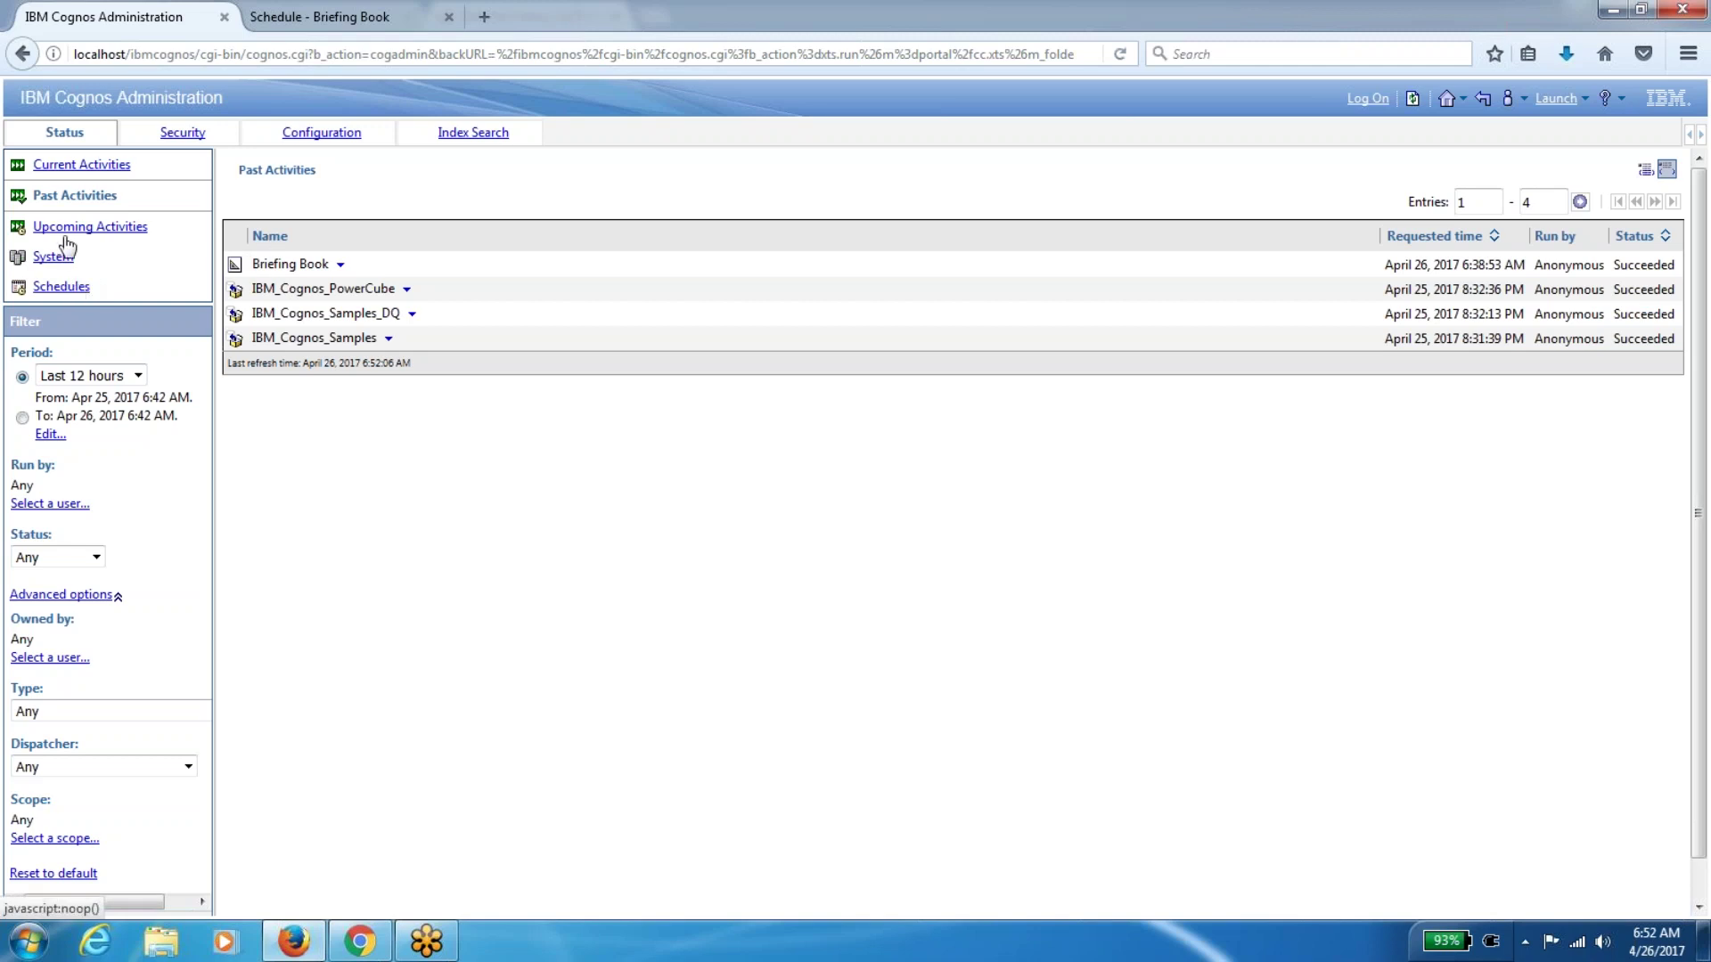
Check the upcoming activities for Apr 27, 2017, and return the day filter to Apr 26, 2017
{"action": "left_click", "coordinate": [67, 232]}
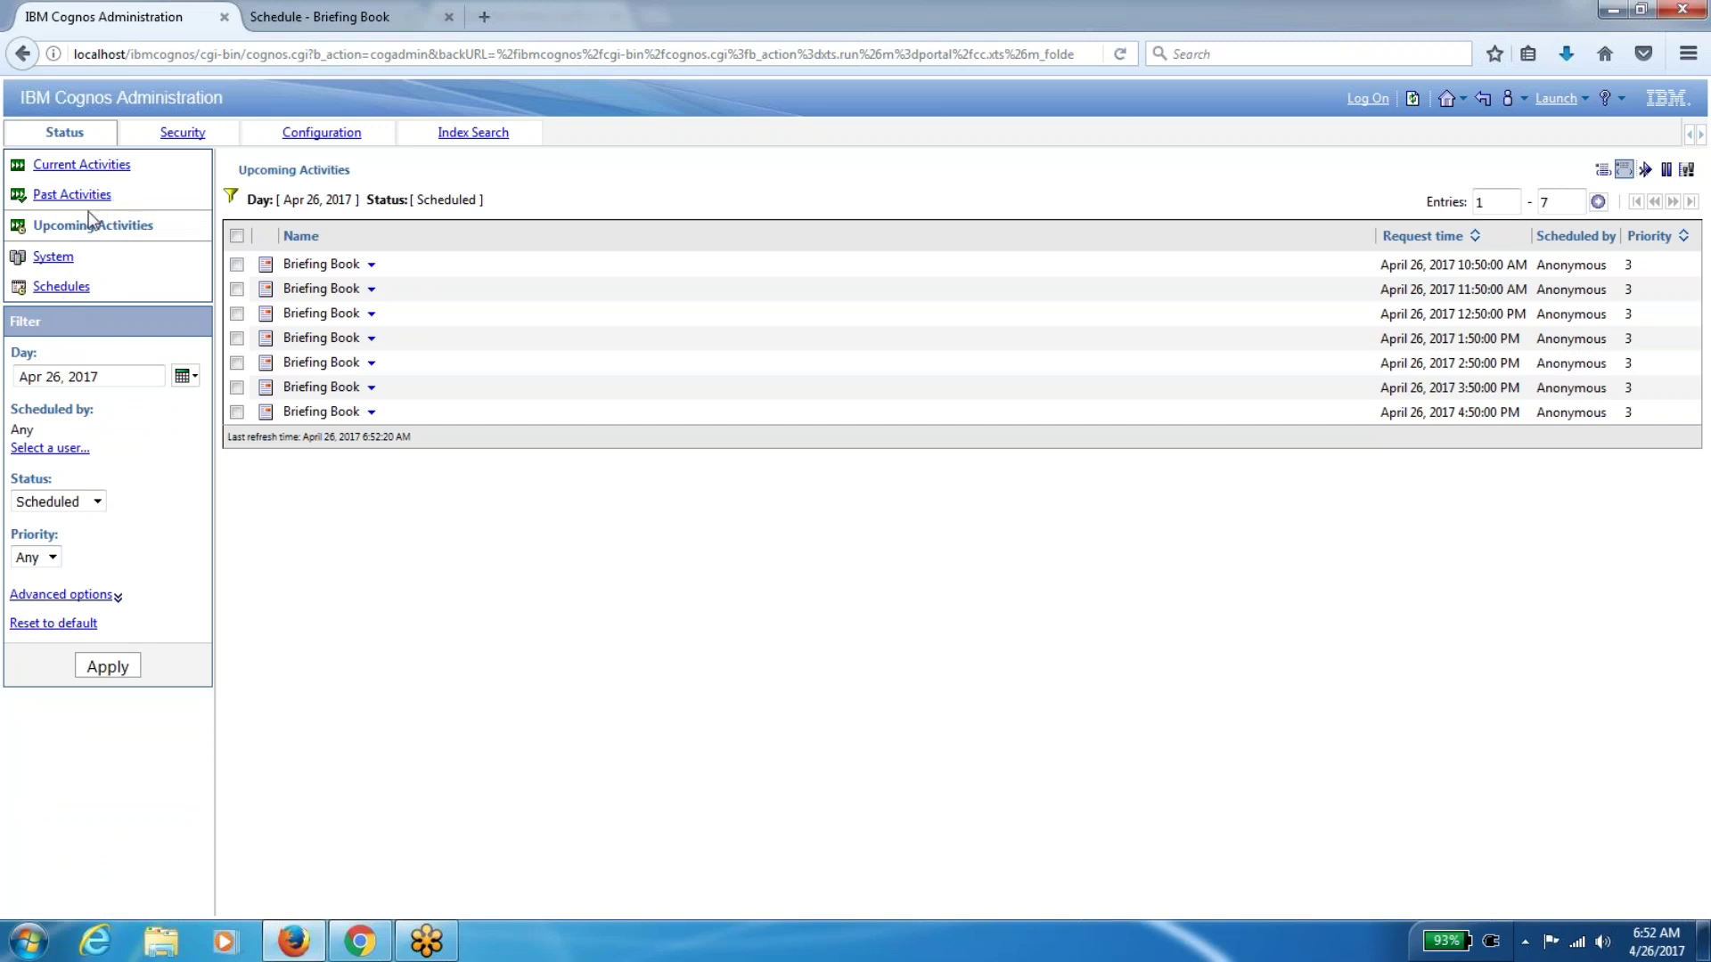
{"action": "left_click", "coordinate": [184, 378]}
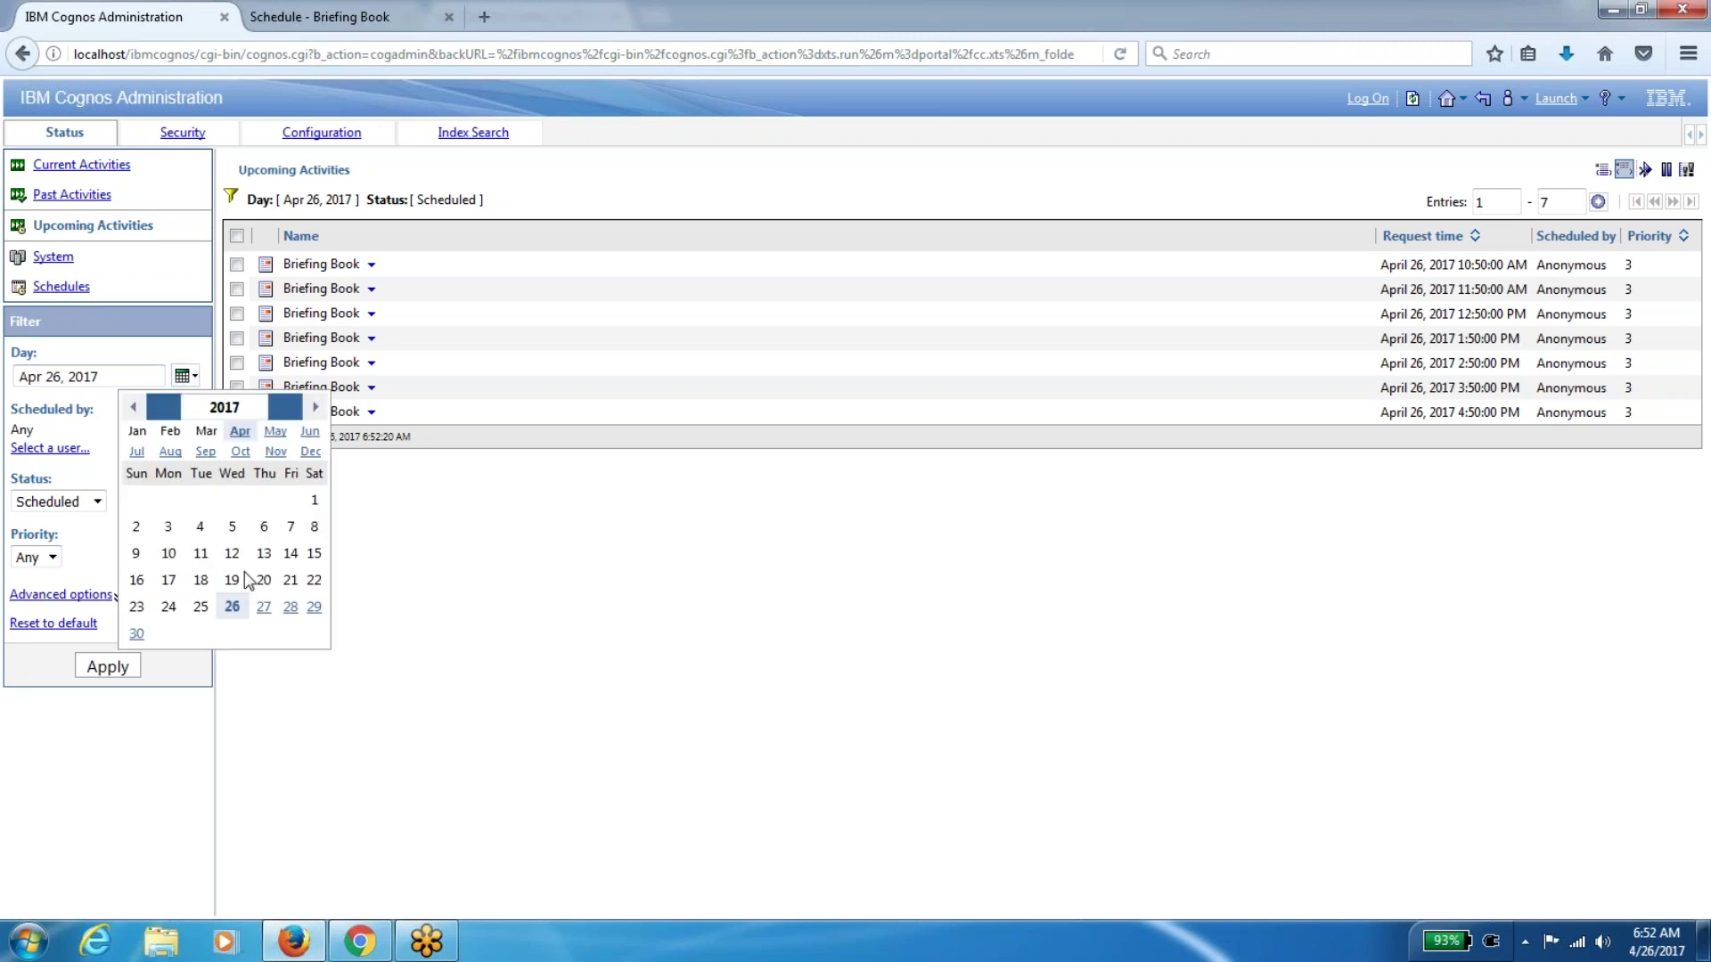
{"action": "left_click", "coordinate": [266, 612]}
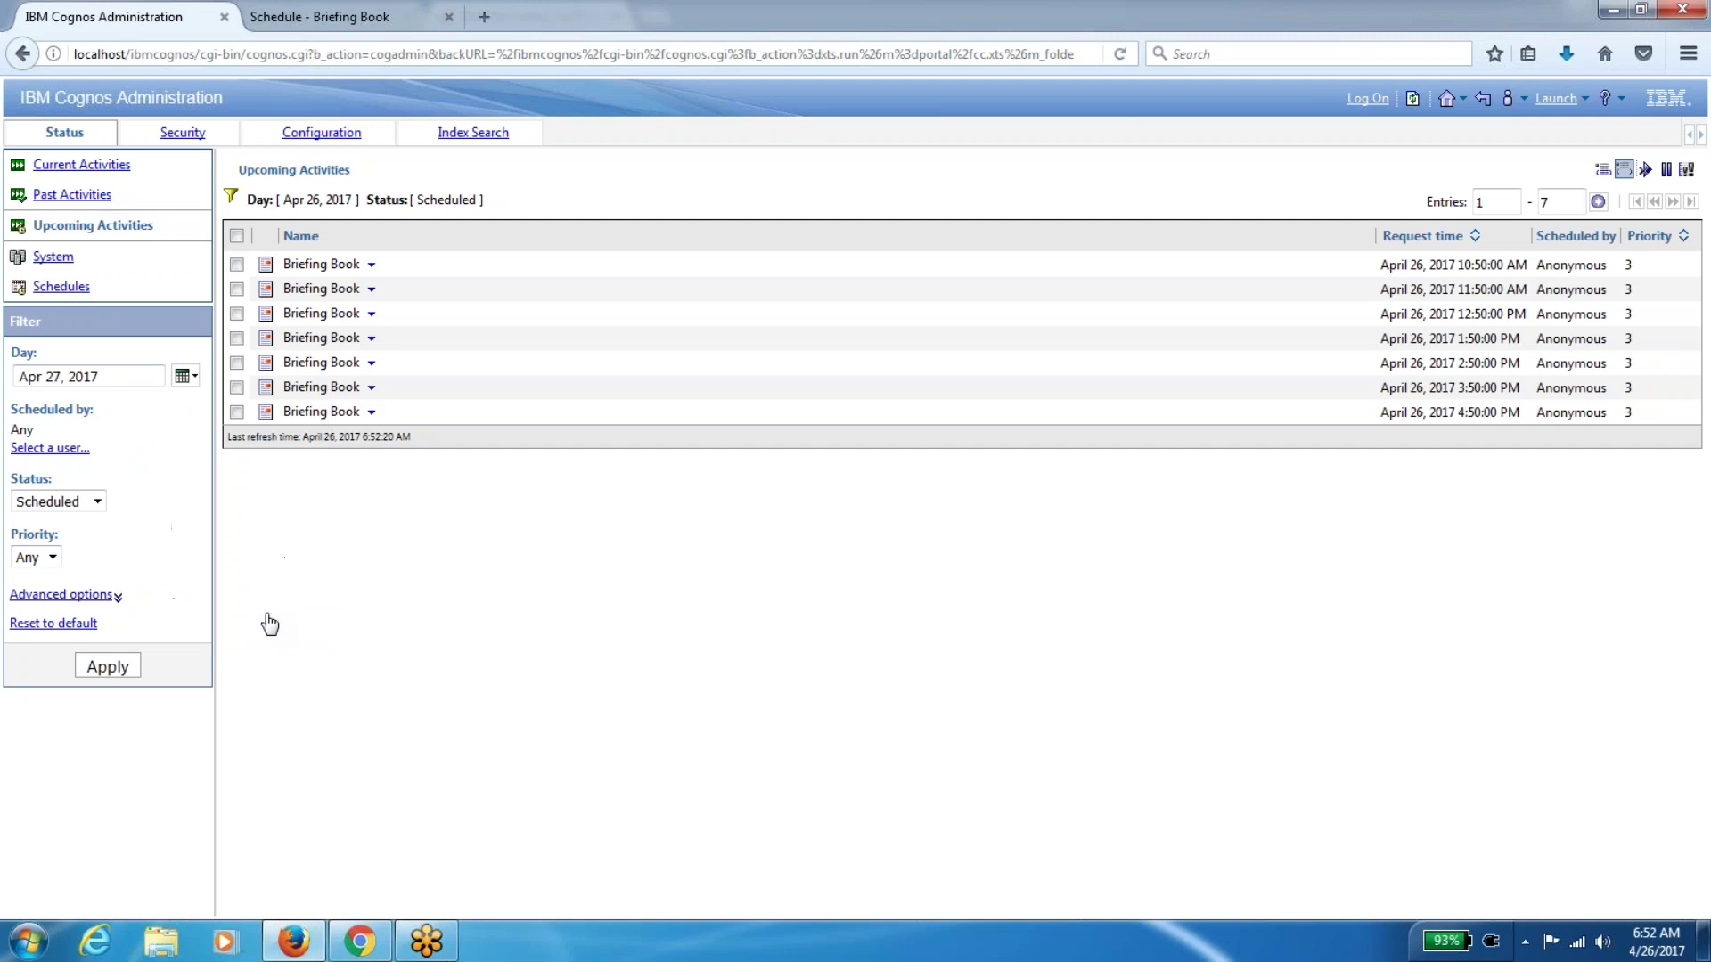
{"action": "left_click", "coordinate": [130, 671]}
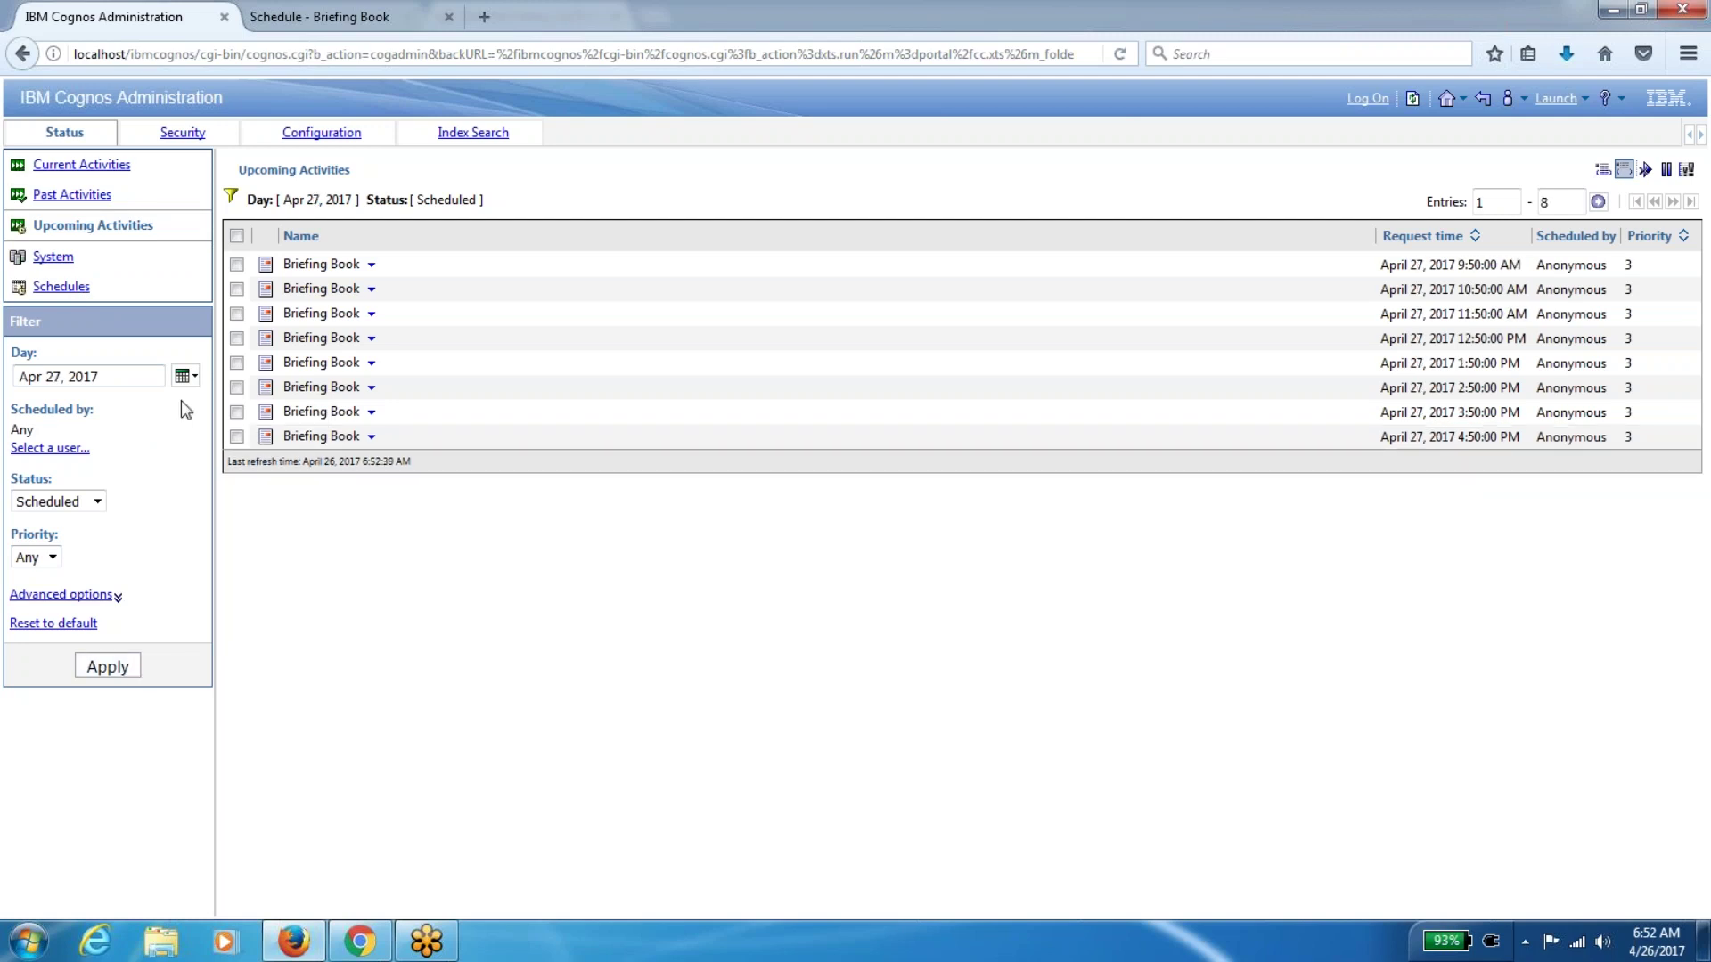
{"action": "left_click", "coordinate": [185, 375]}
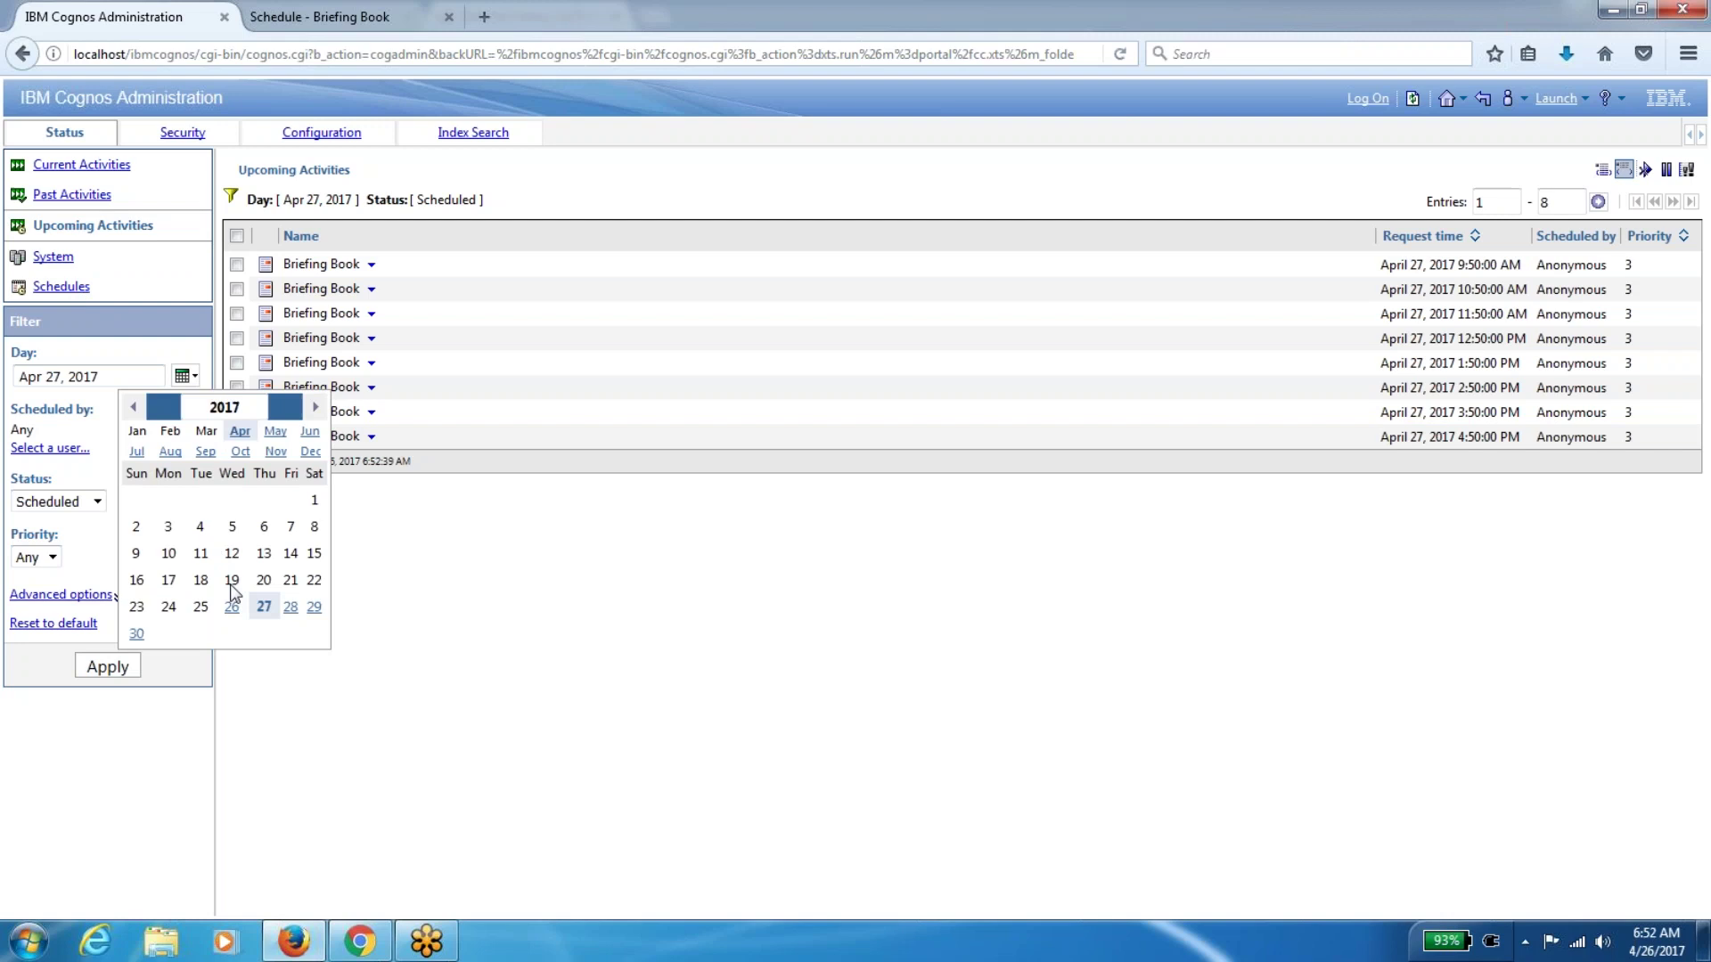
{"action": "left_click", "coordinate": [231, 606]}
{"action": "left_click", "coordinate": [114, 668]}
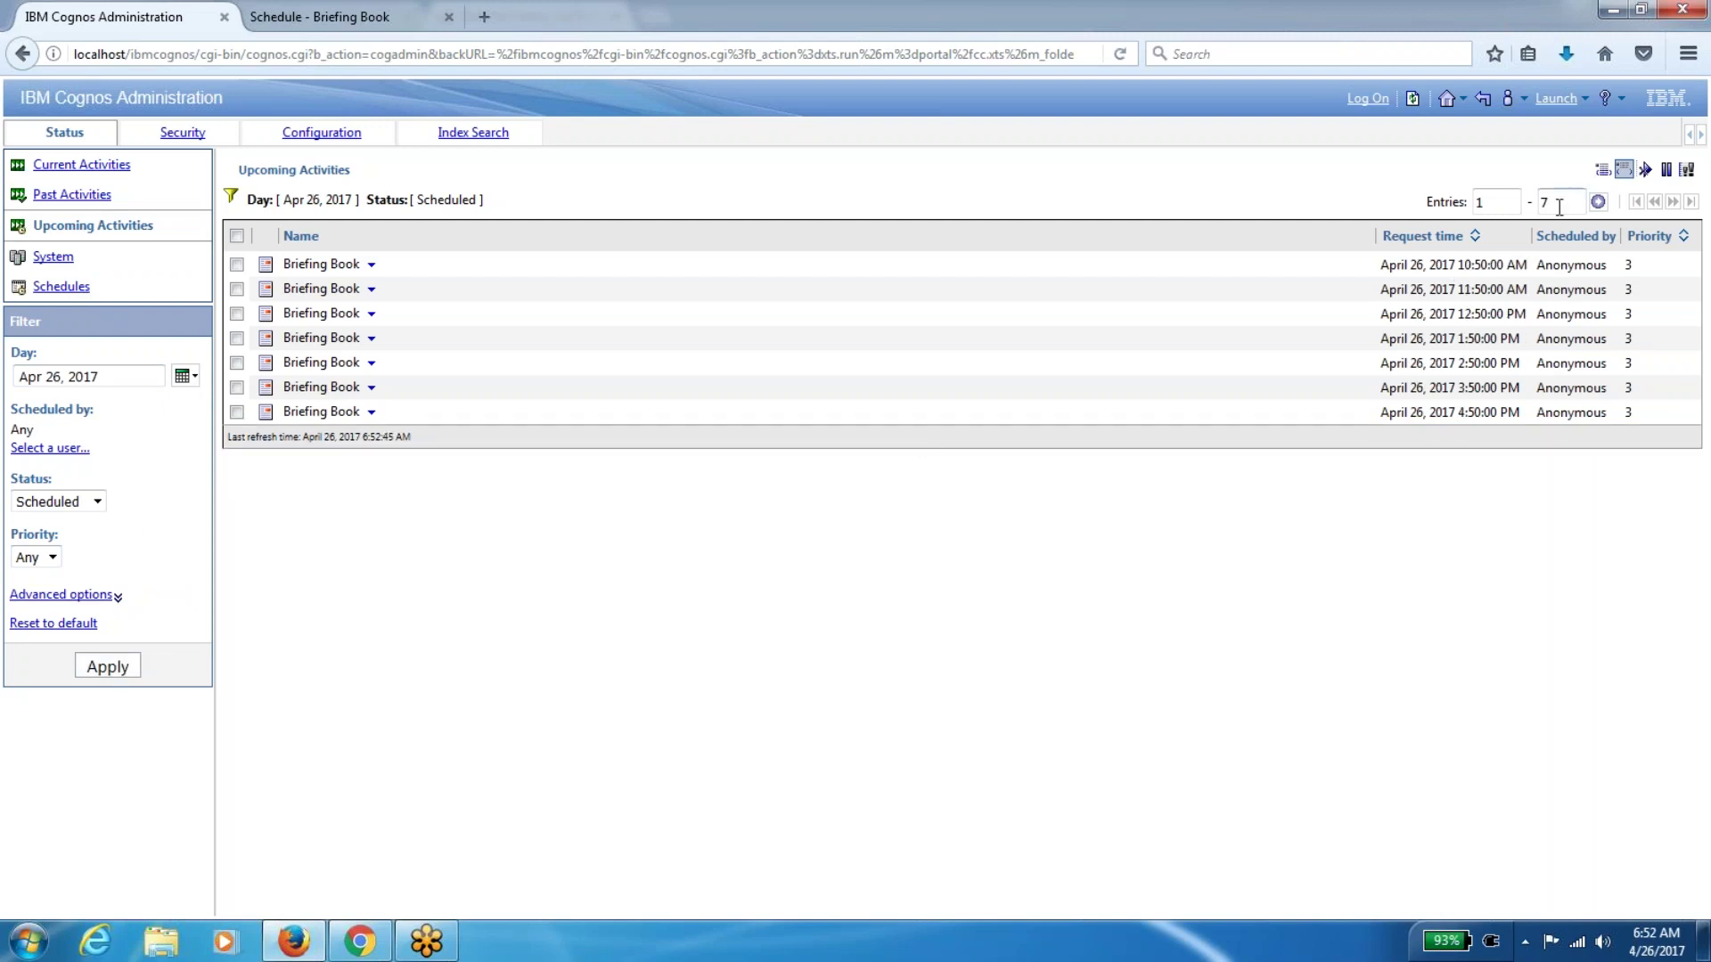
Filter the upcoming activities to Apr 27, 2017 and cancel that day's 4:50 PM Briefing Book run
{"action": "left_click", "coordinate": [184, 375]}
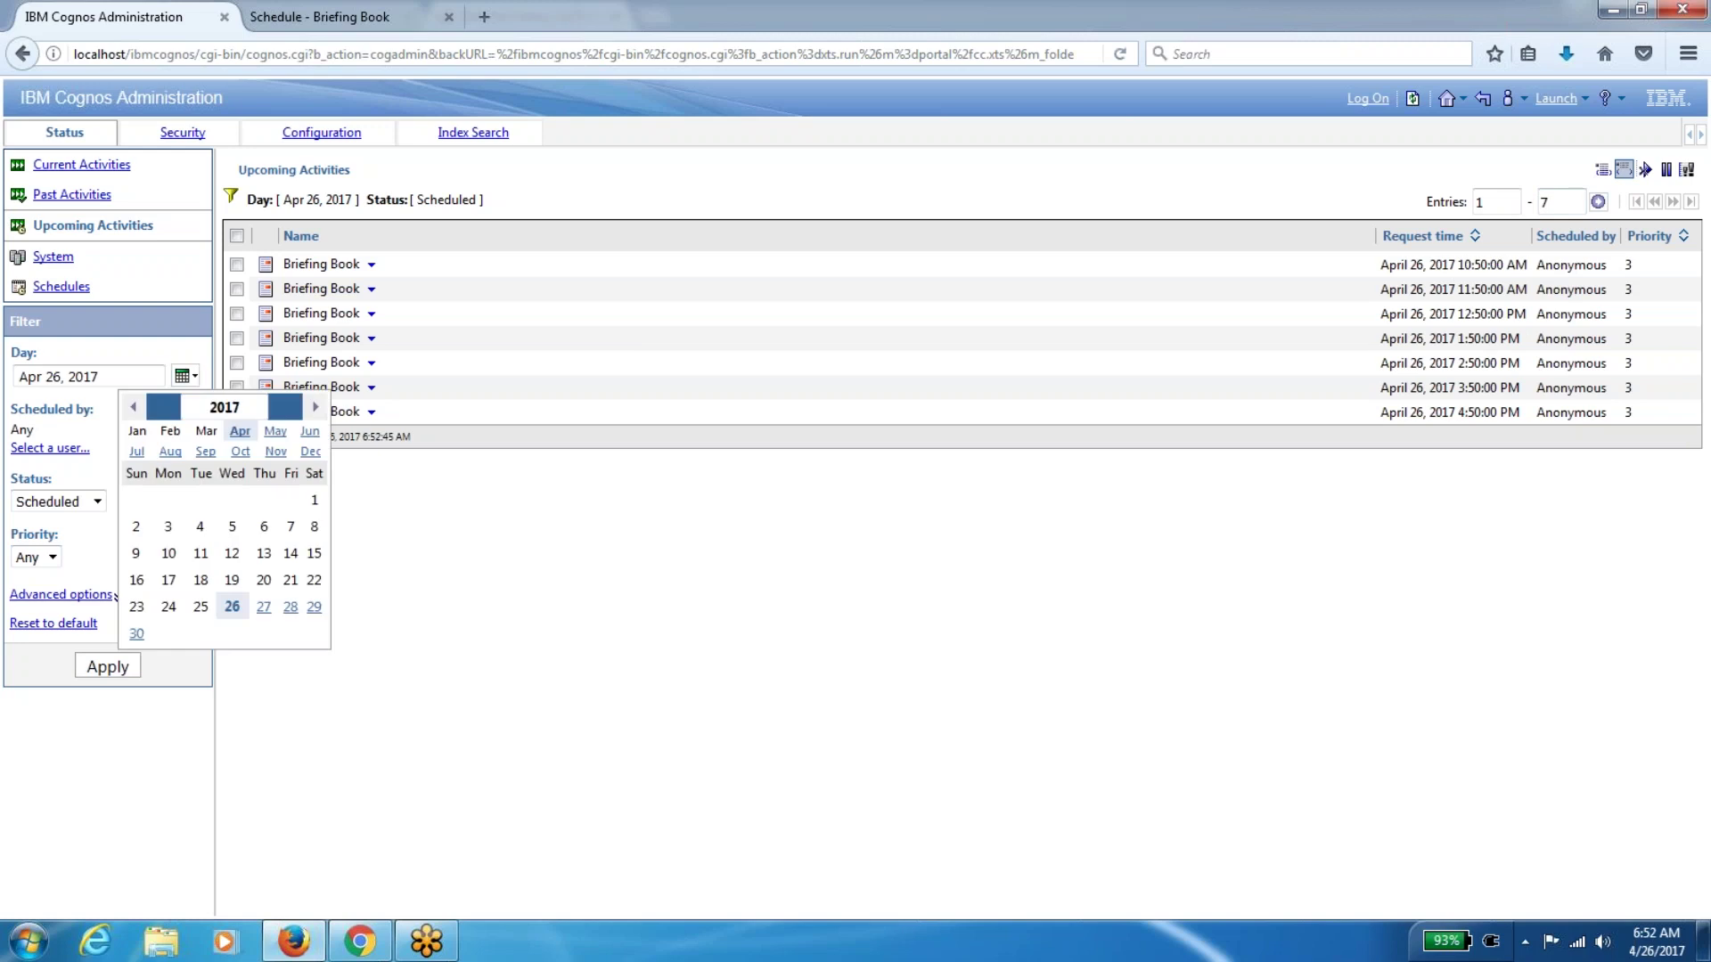
{"action": "left_click", "coordinate": [263, 607]}
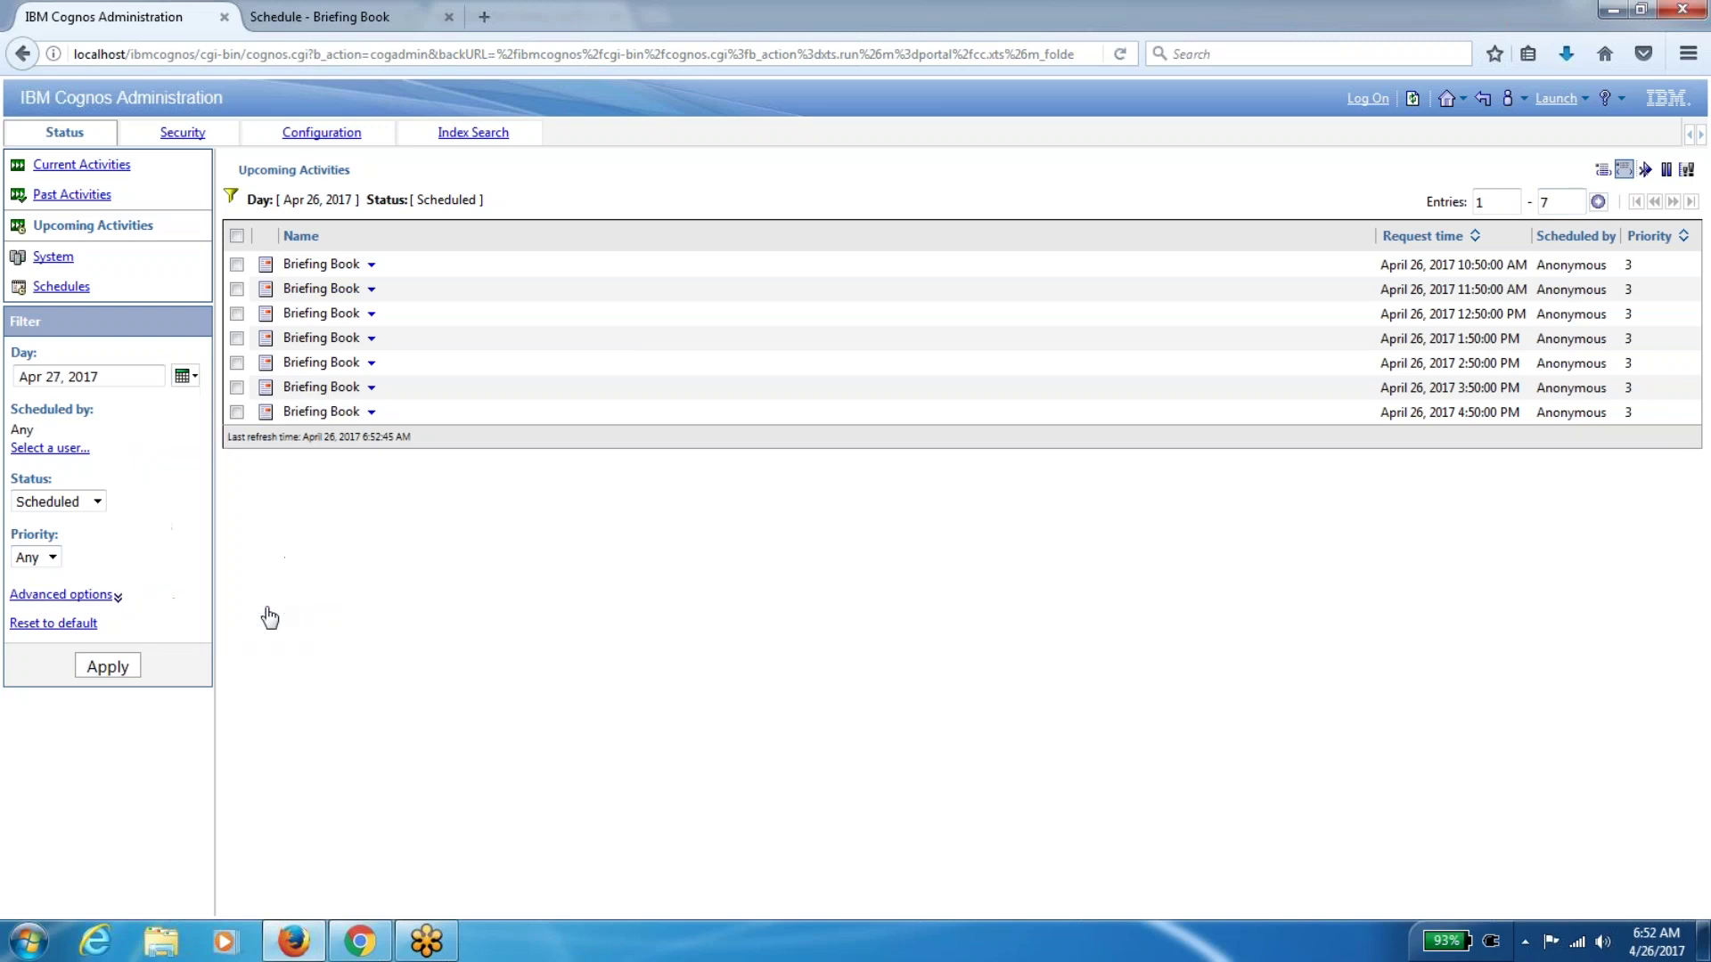
{"action": "left_click", "coordinate": [108, 667]}
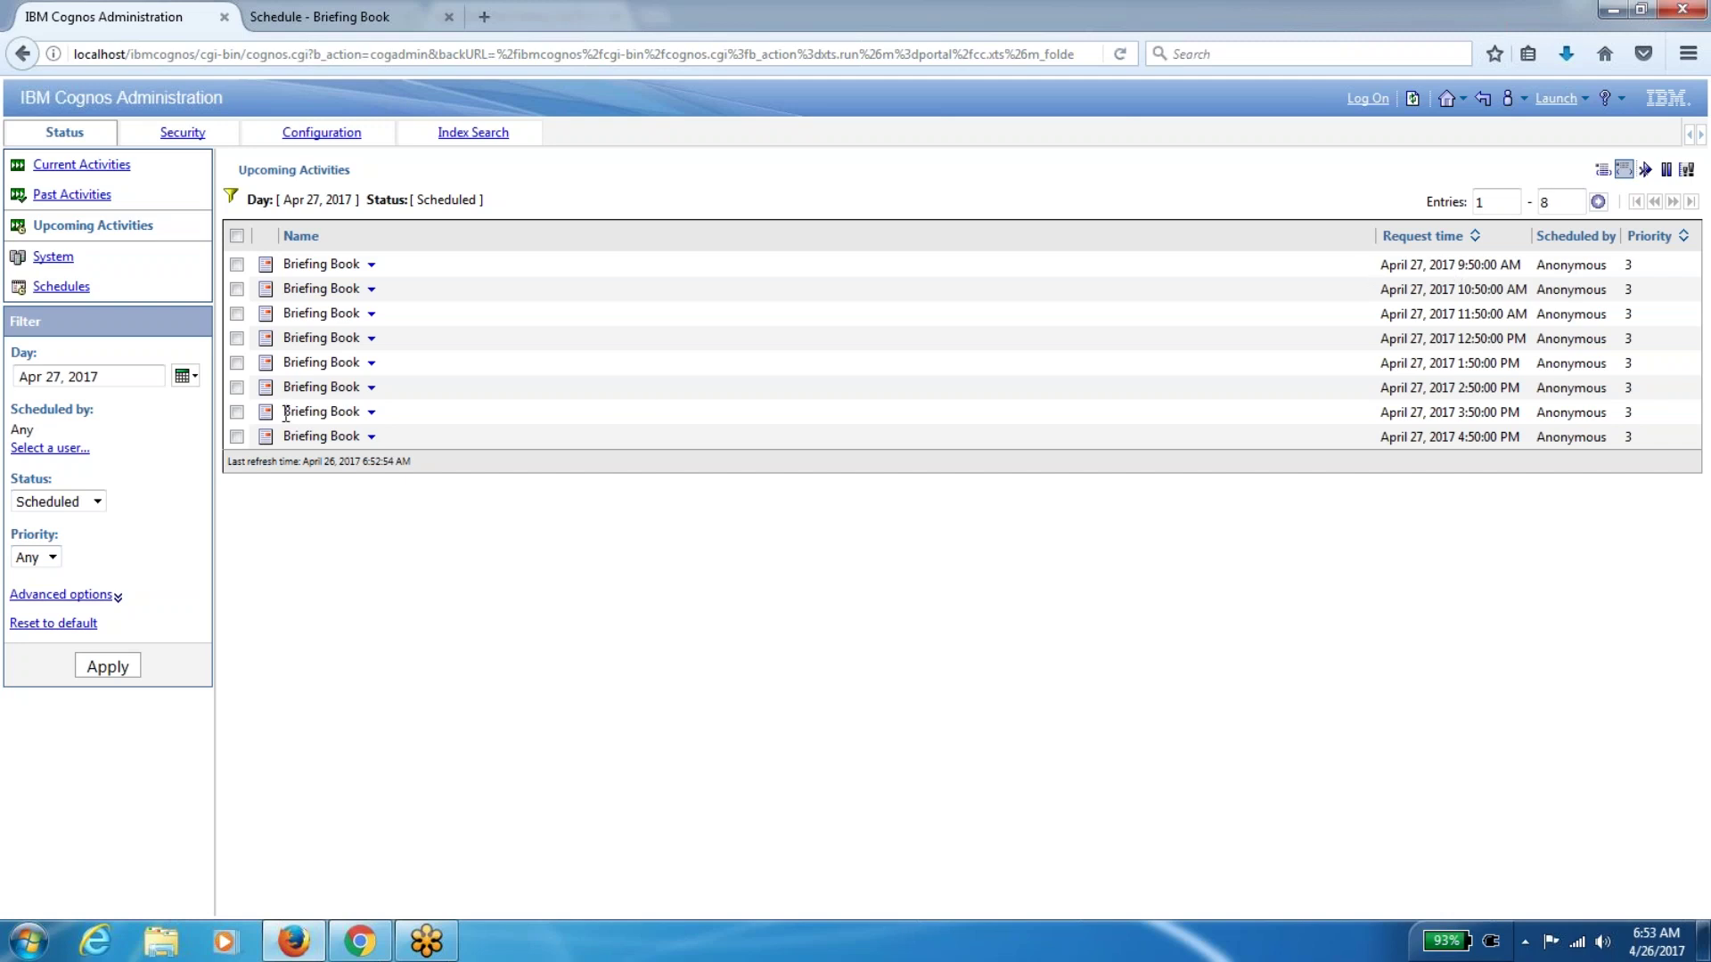
{"action": "left_click", "coordinate": [238, 412]}
{"action": "left_click", "coordinate": [237, 437]}
{"action": "left_click", "coordinate": [237, 413]}
{"action": "left_click", "coordinate": [1647, 170]}
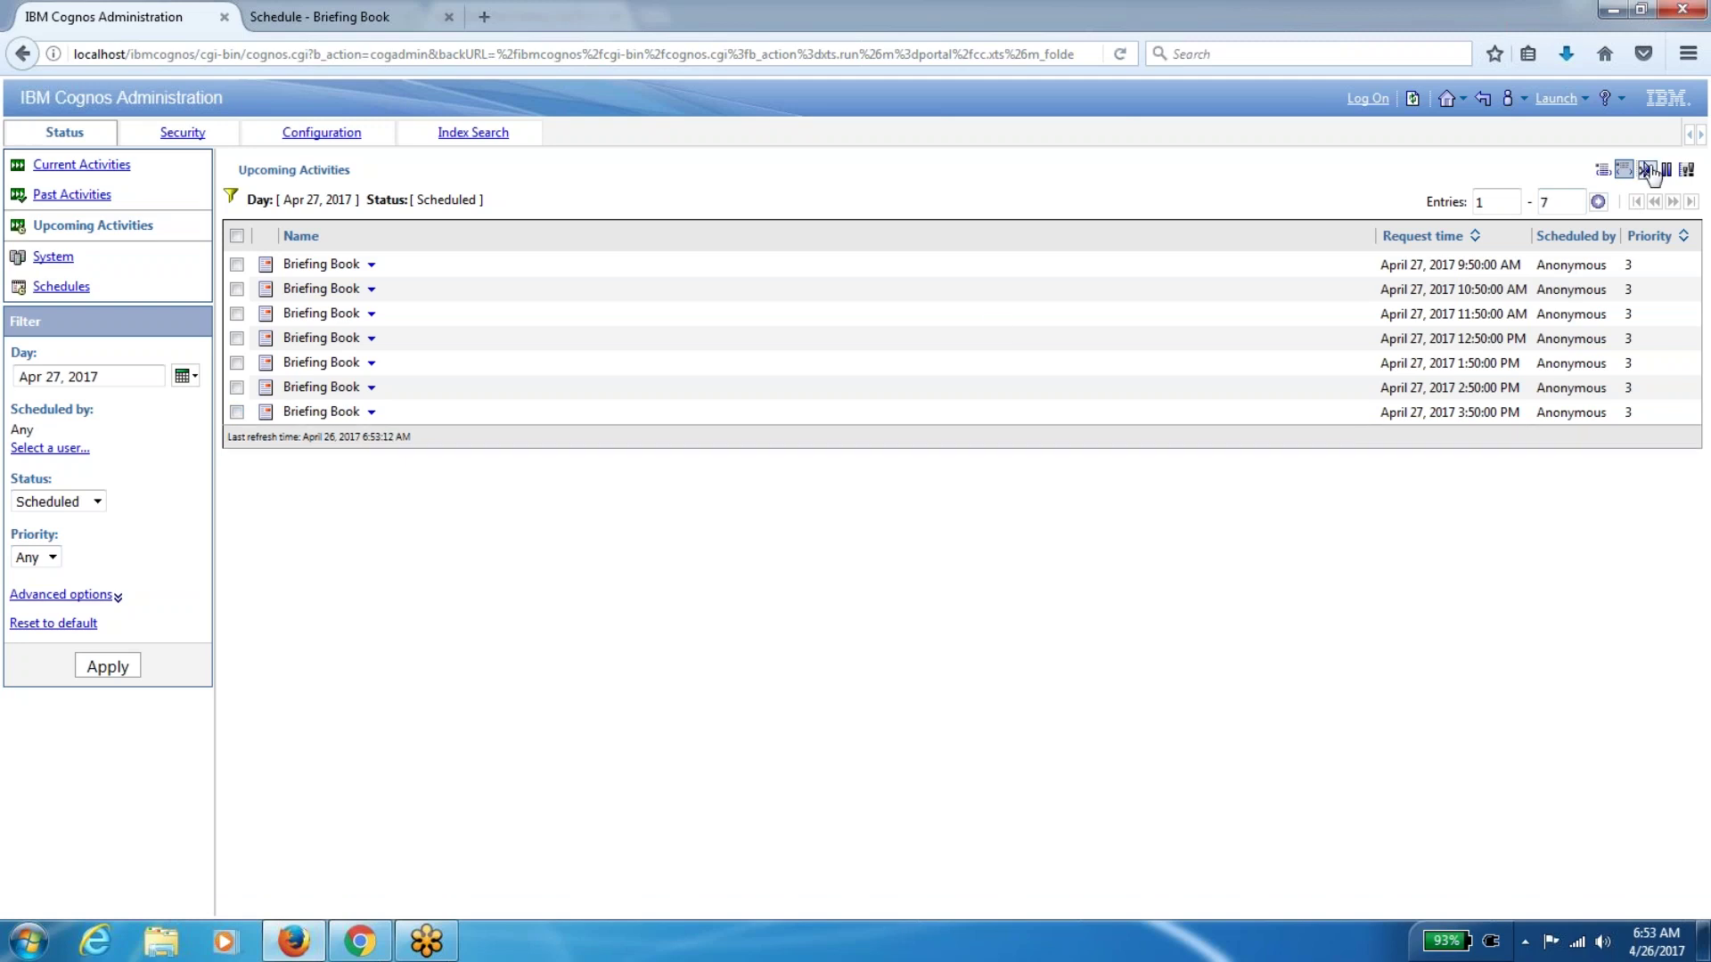
Review the upcoming activities for Apr 26, 2017, and for Apr 27, 2017, using the day filter
{"action": "left_click", "coordinate": [185, 376]}
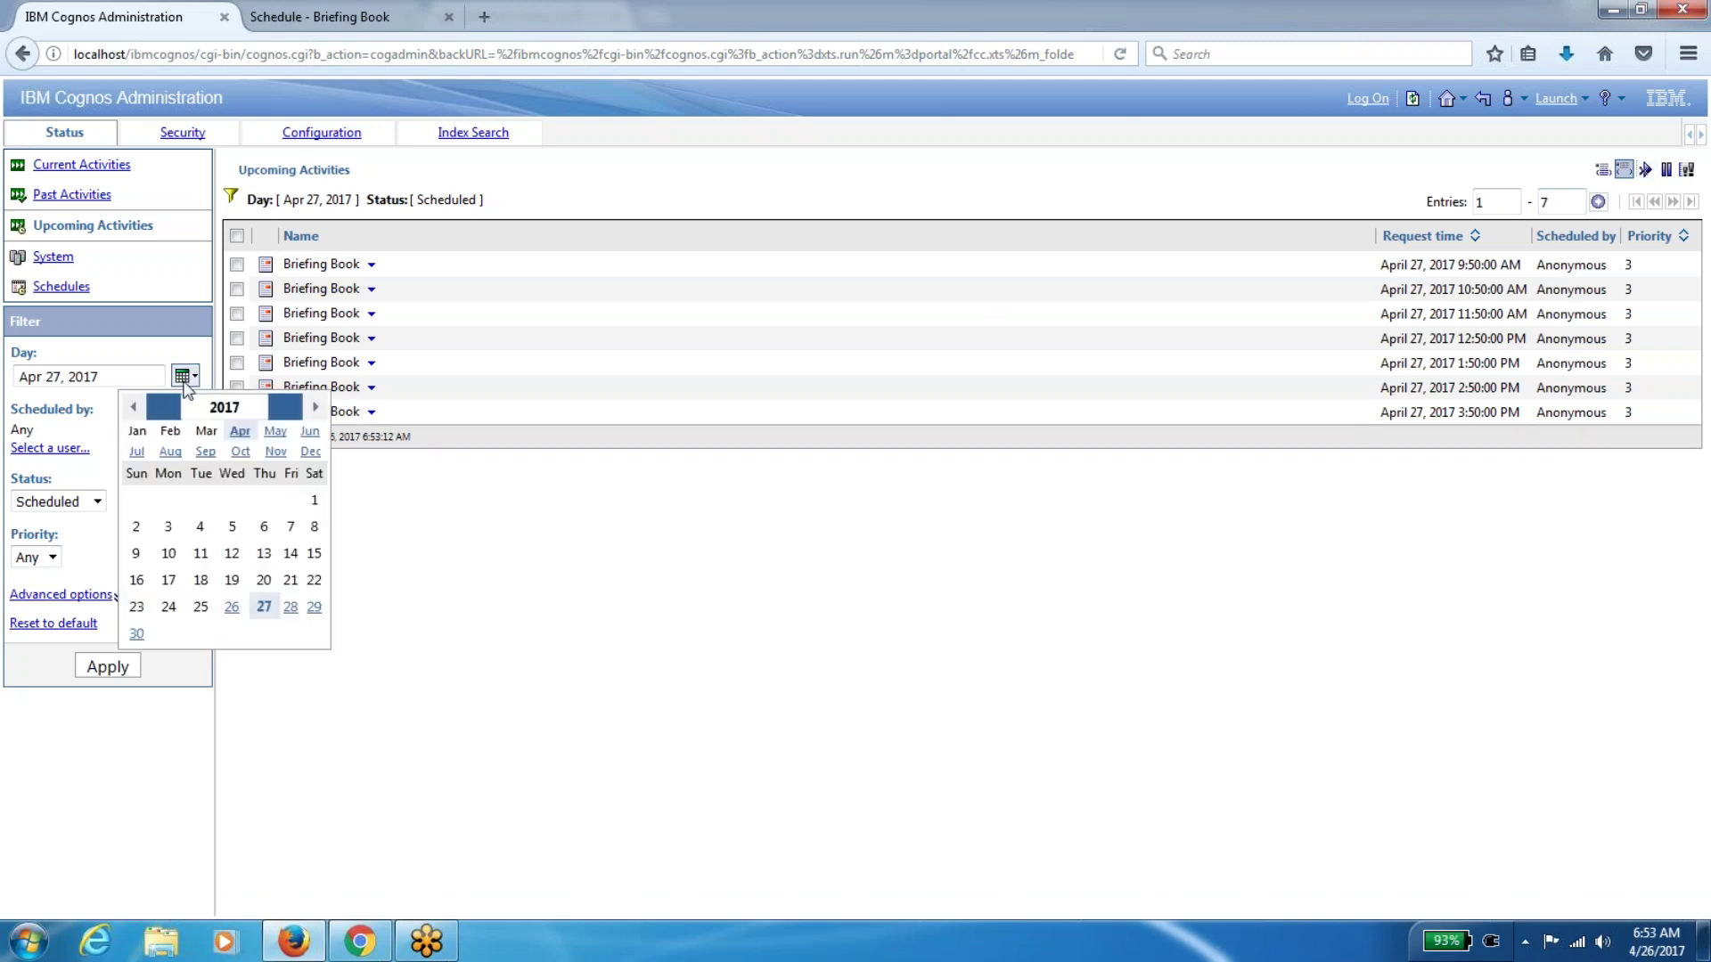
{"action": "left_click", "coordinate": [234, 610]}
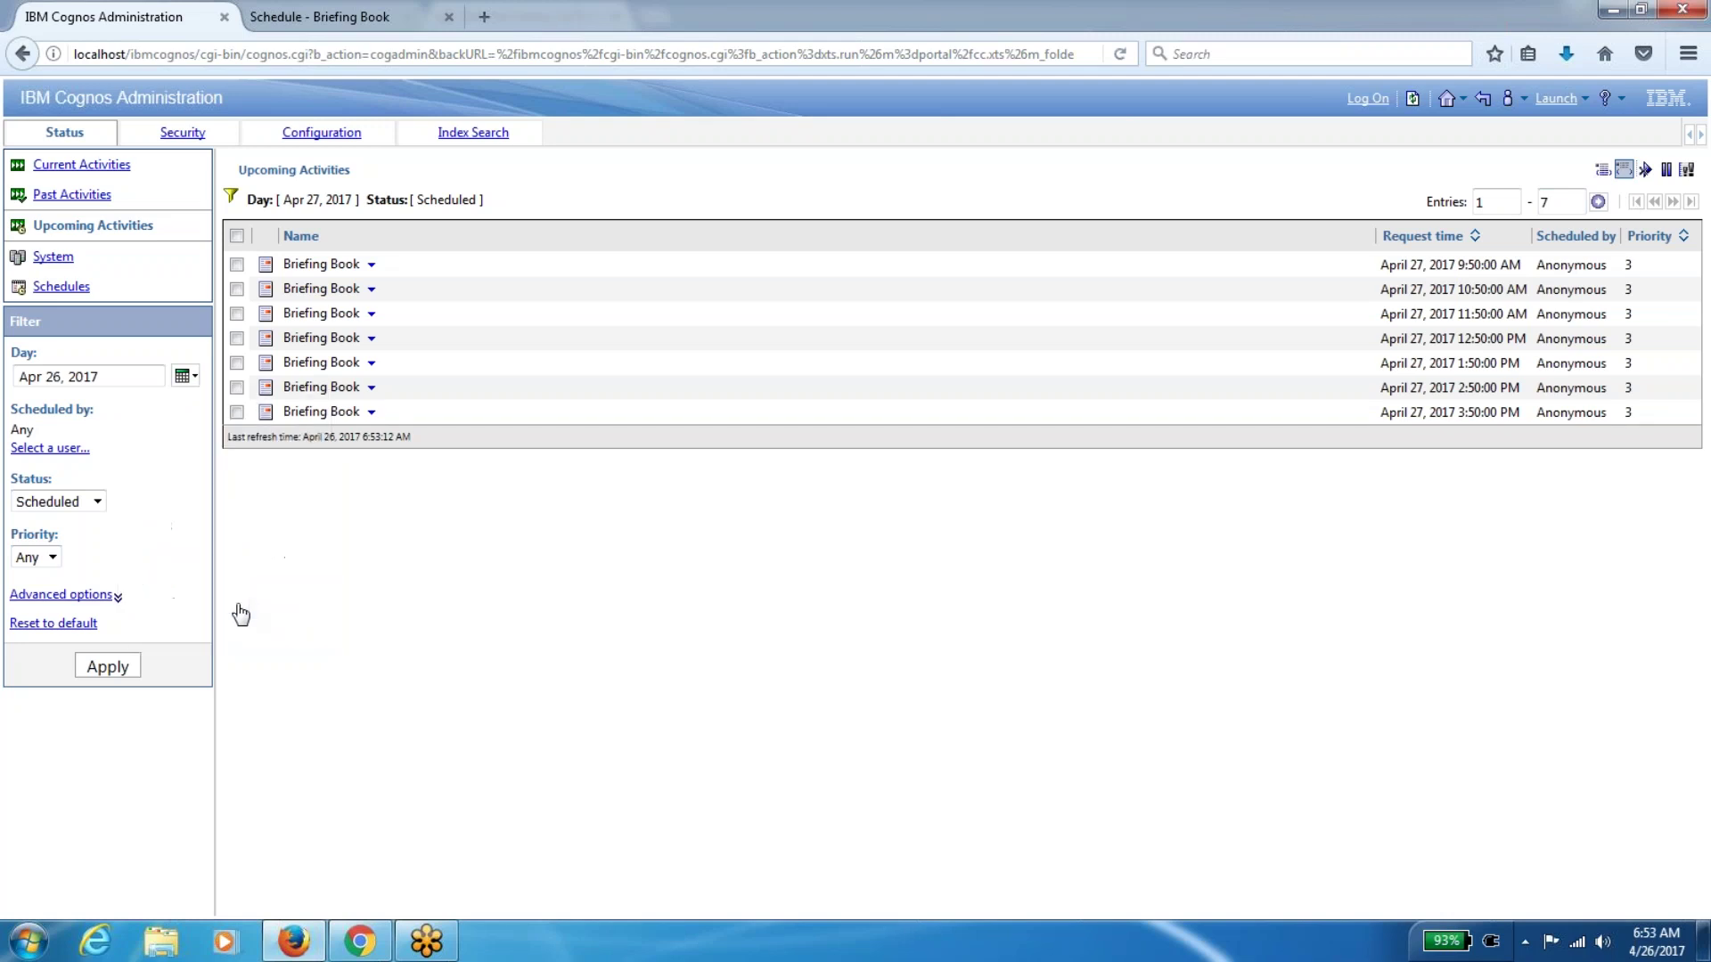
{"action": "left_click", "coordinate": [89, 673]}
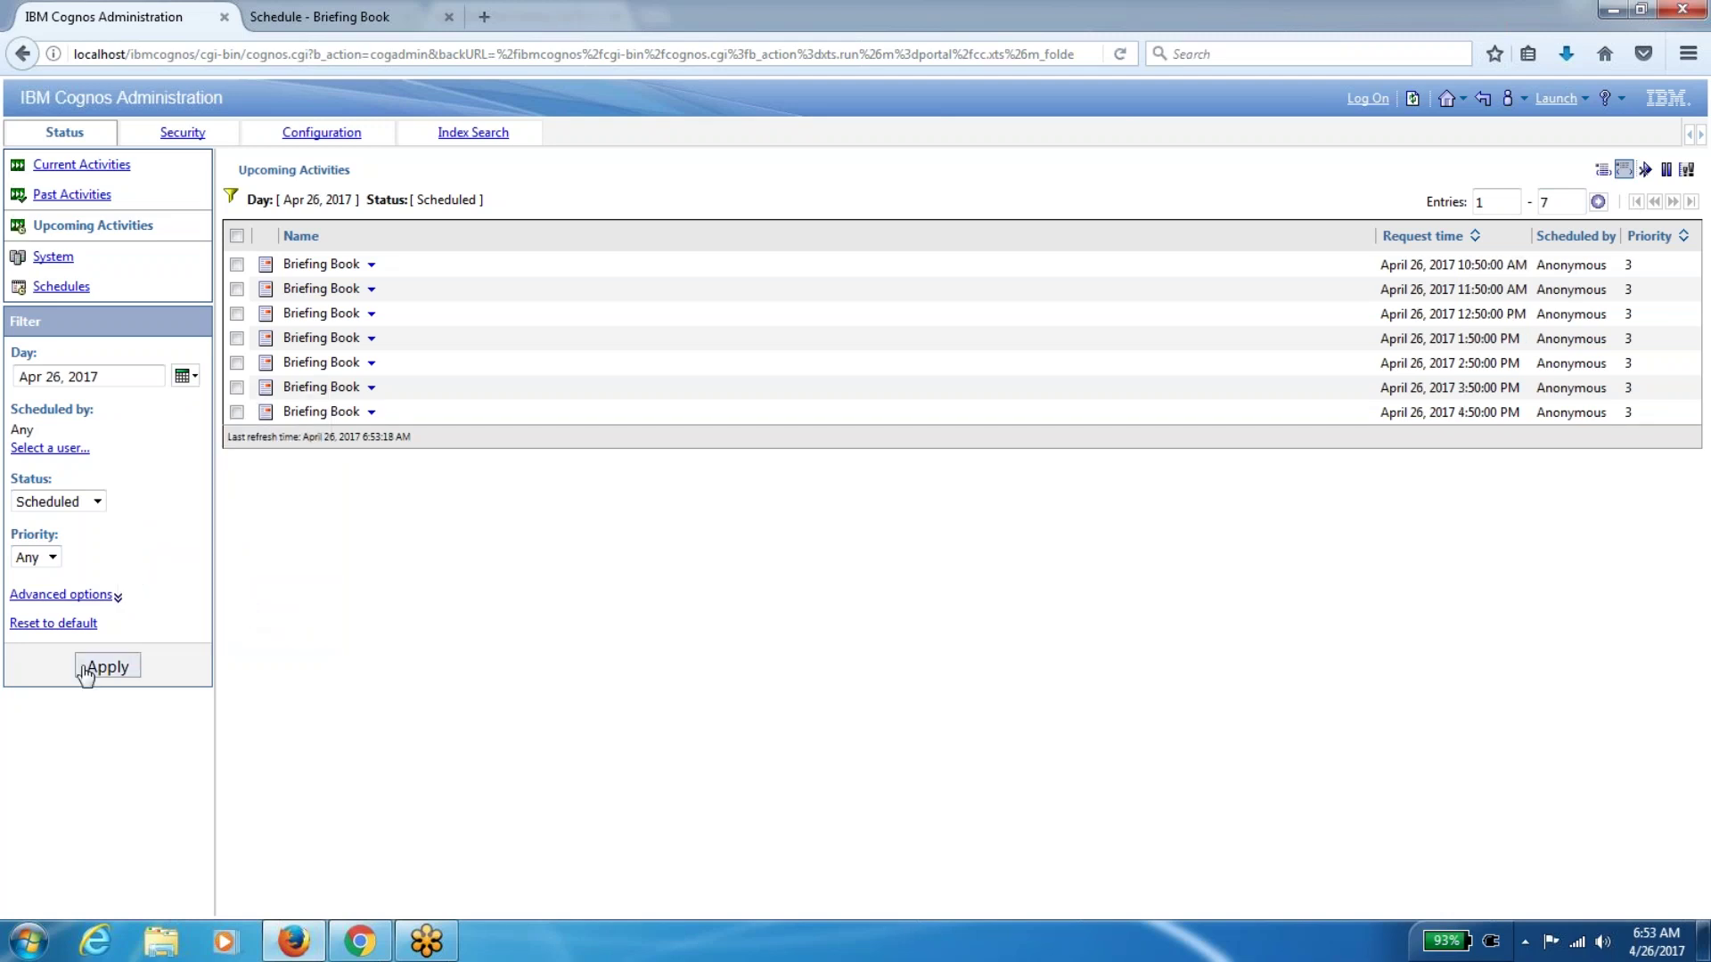
{"action": "left_click", "coordinate": [186, 377]}
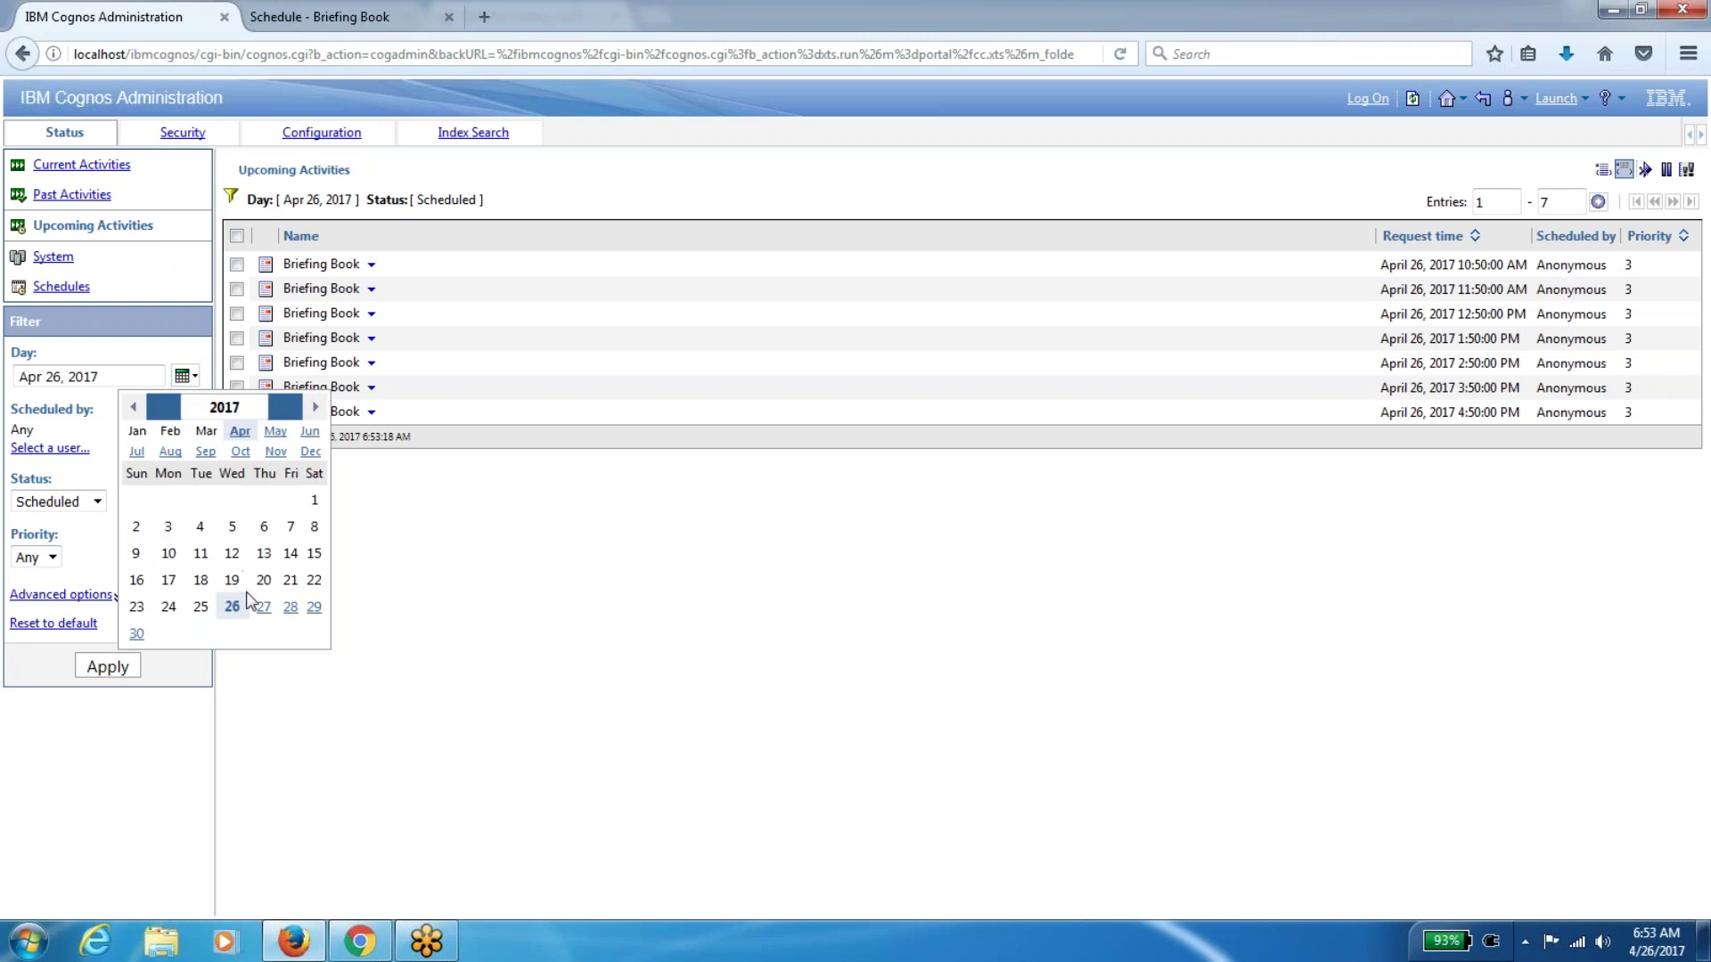
{"action": "left_click", "coordinate": [264, 609]}
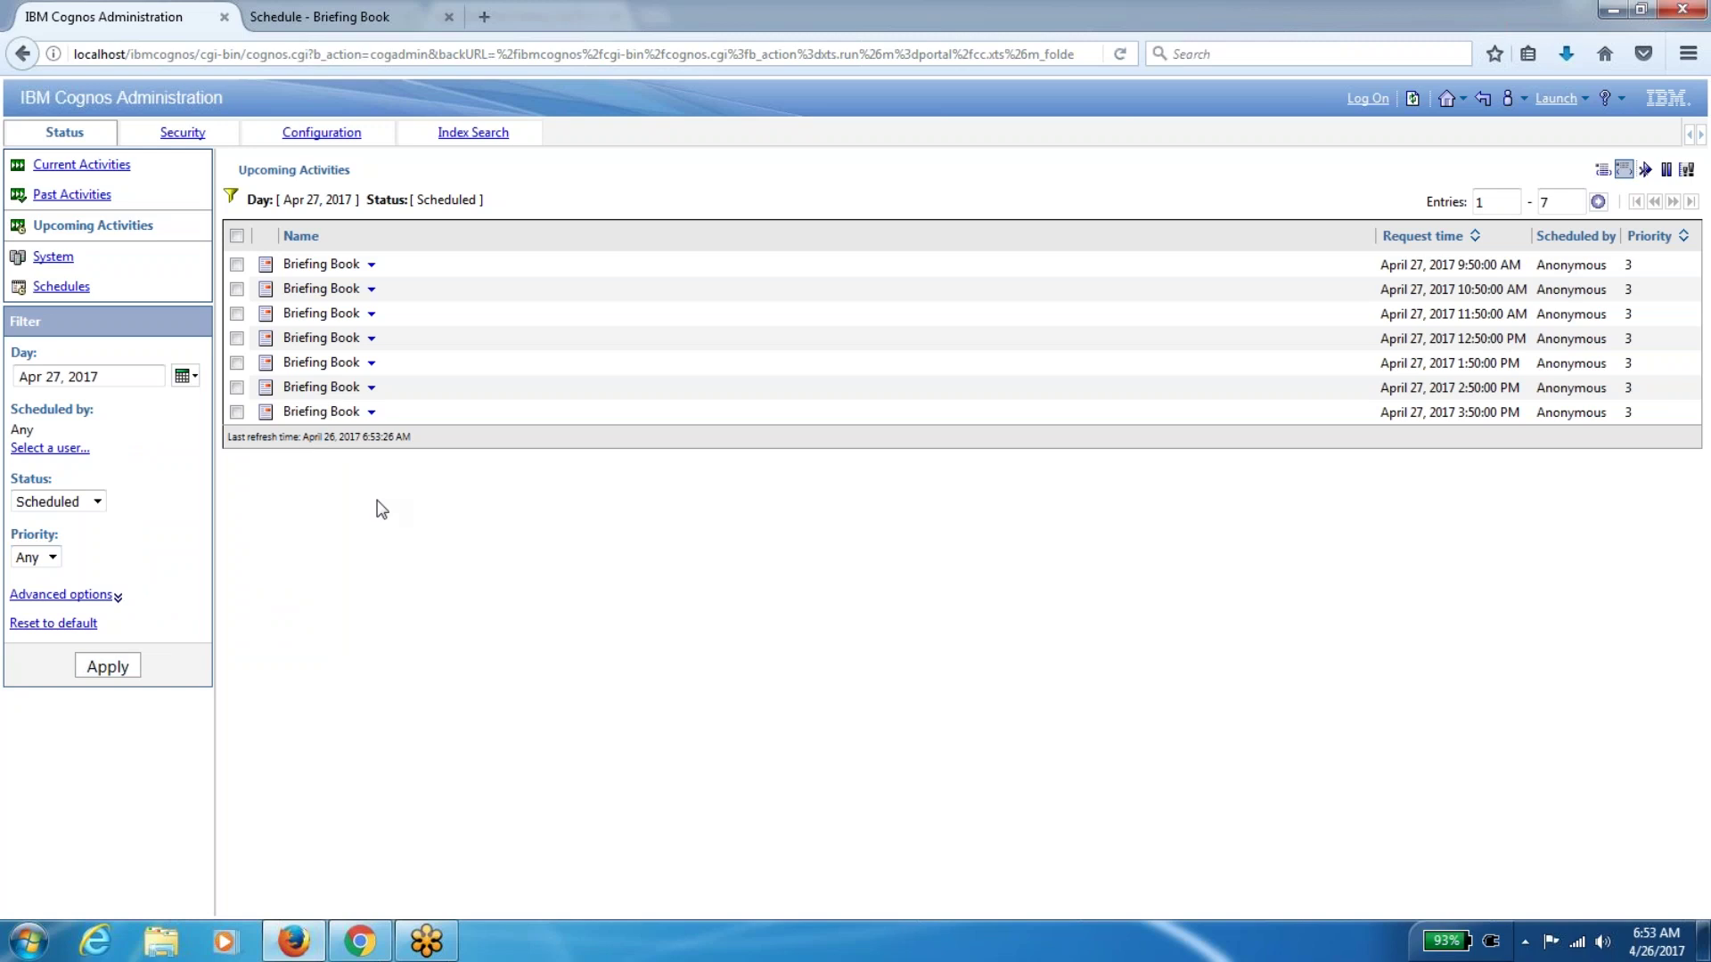
Filter the upcoming activities to Apr 28, 2017 and expand the advanced filter options
{"action": "left_click", "coordinate": [187, 377]}
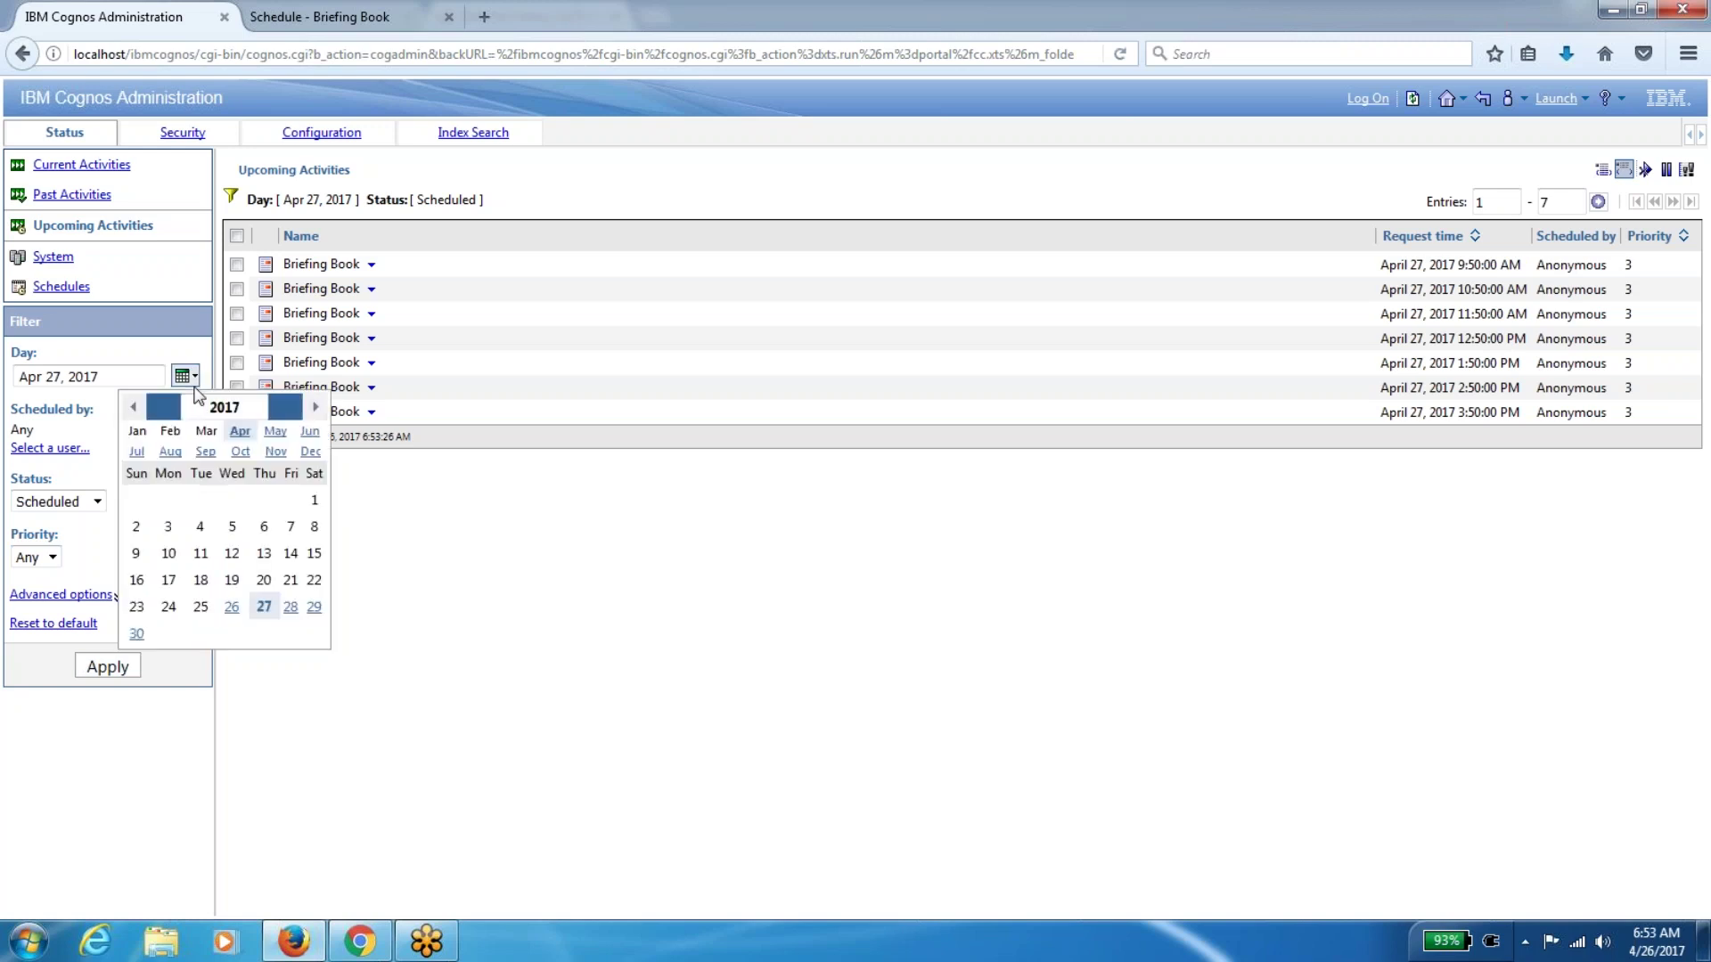
{"action": "left_click", "coordinate": [290, 607]}
{"action": "left_click", "coordinate": [117, 676]}
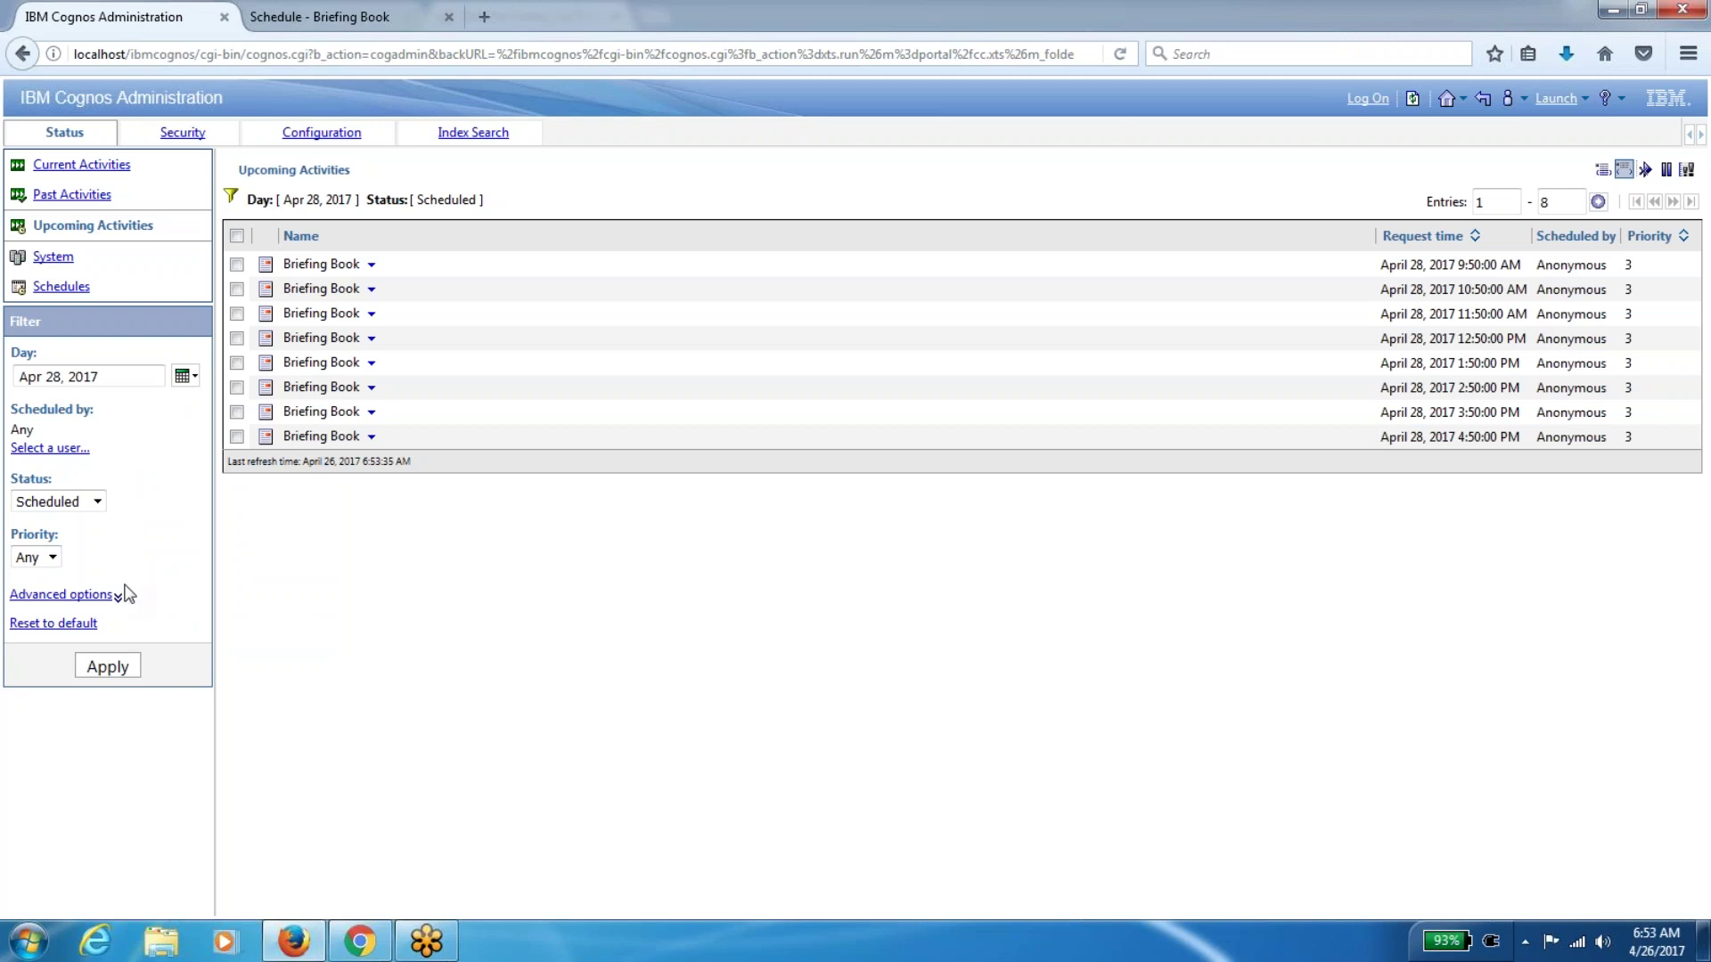
{"action": "left_click", "coordinate": [89, 596]}
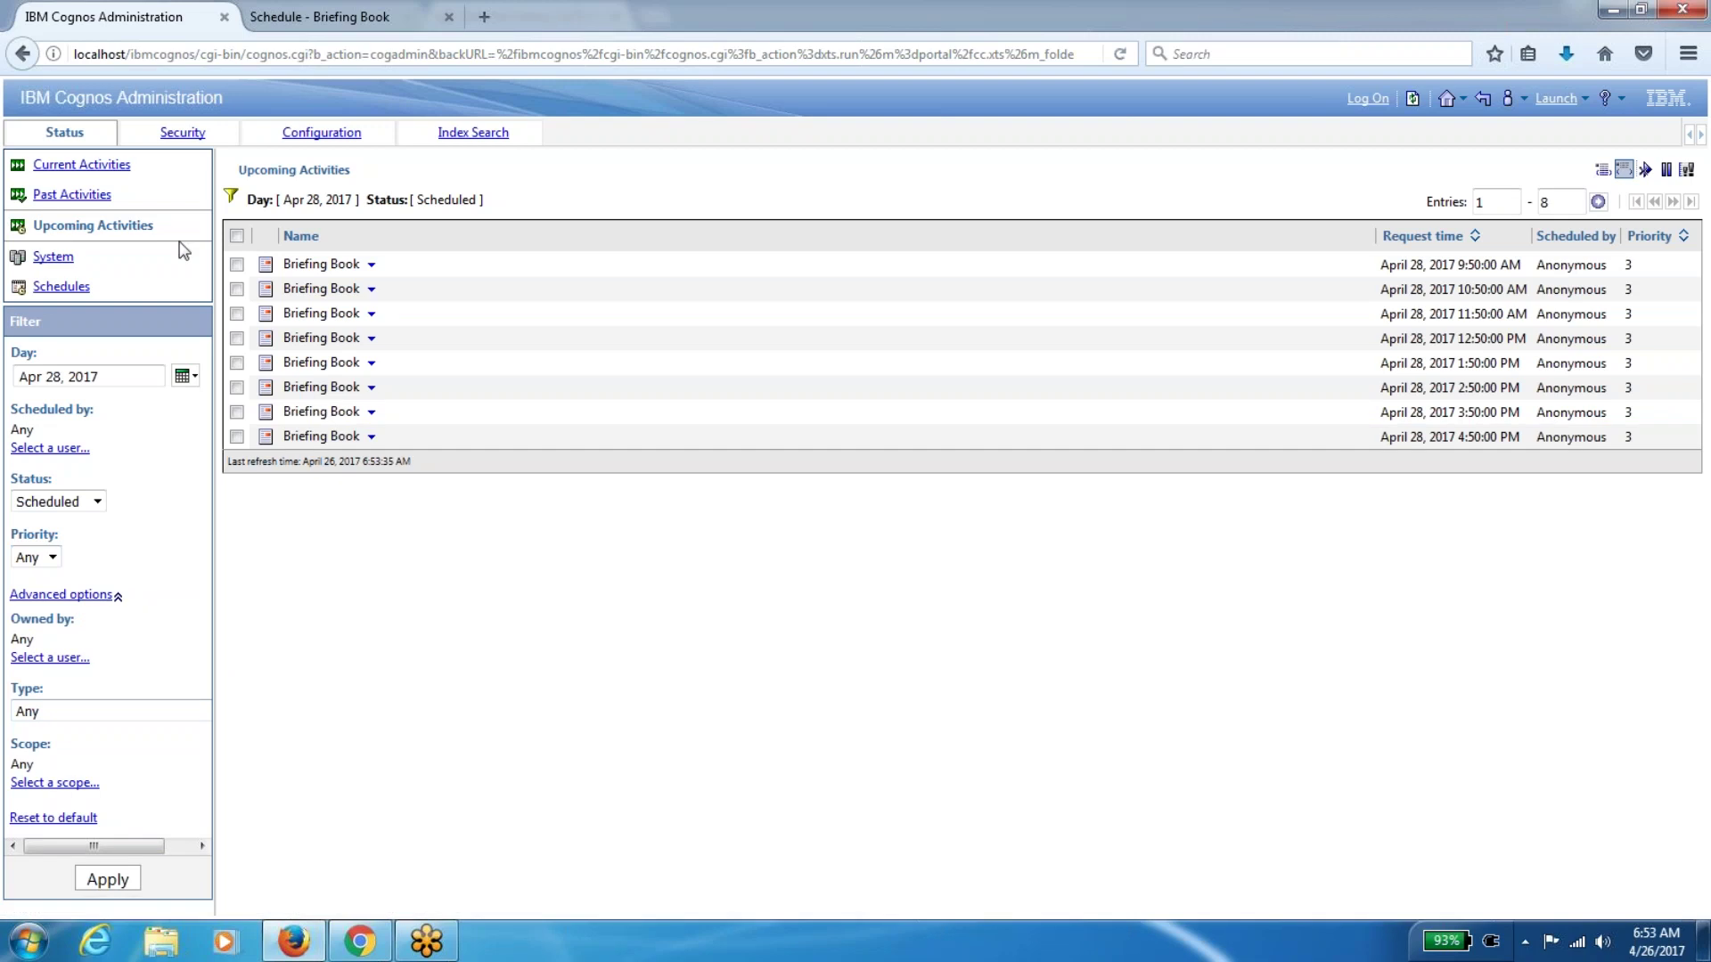
View the list of schedules in administration and close the open Briefing Book schedule page in Cognos Connection
{"action": "left_click", "coordinate": [62, 287]}
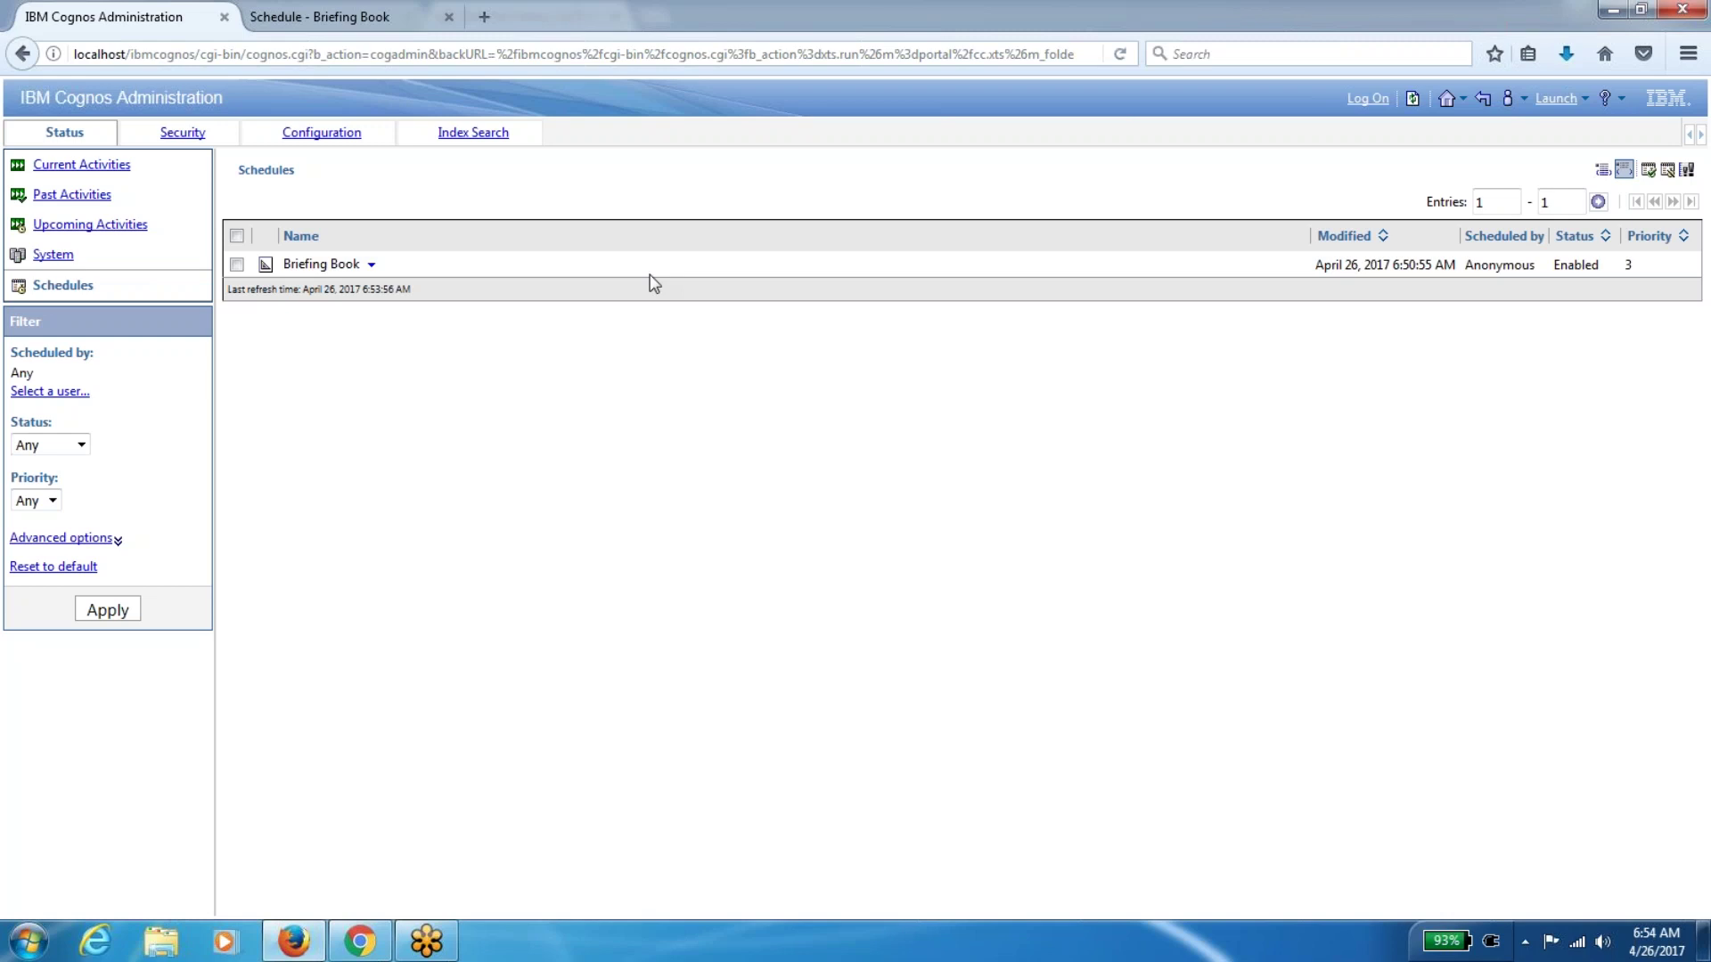
{"action": "left_click", "coordinate": [303, 24]}
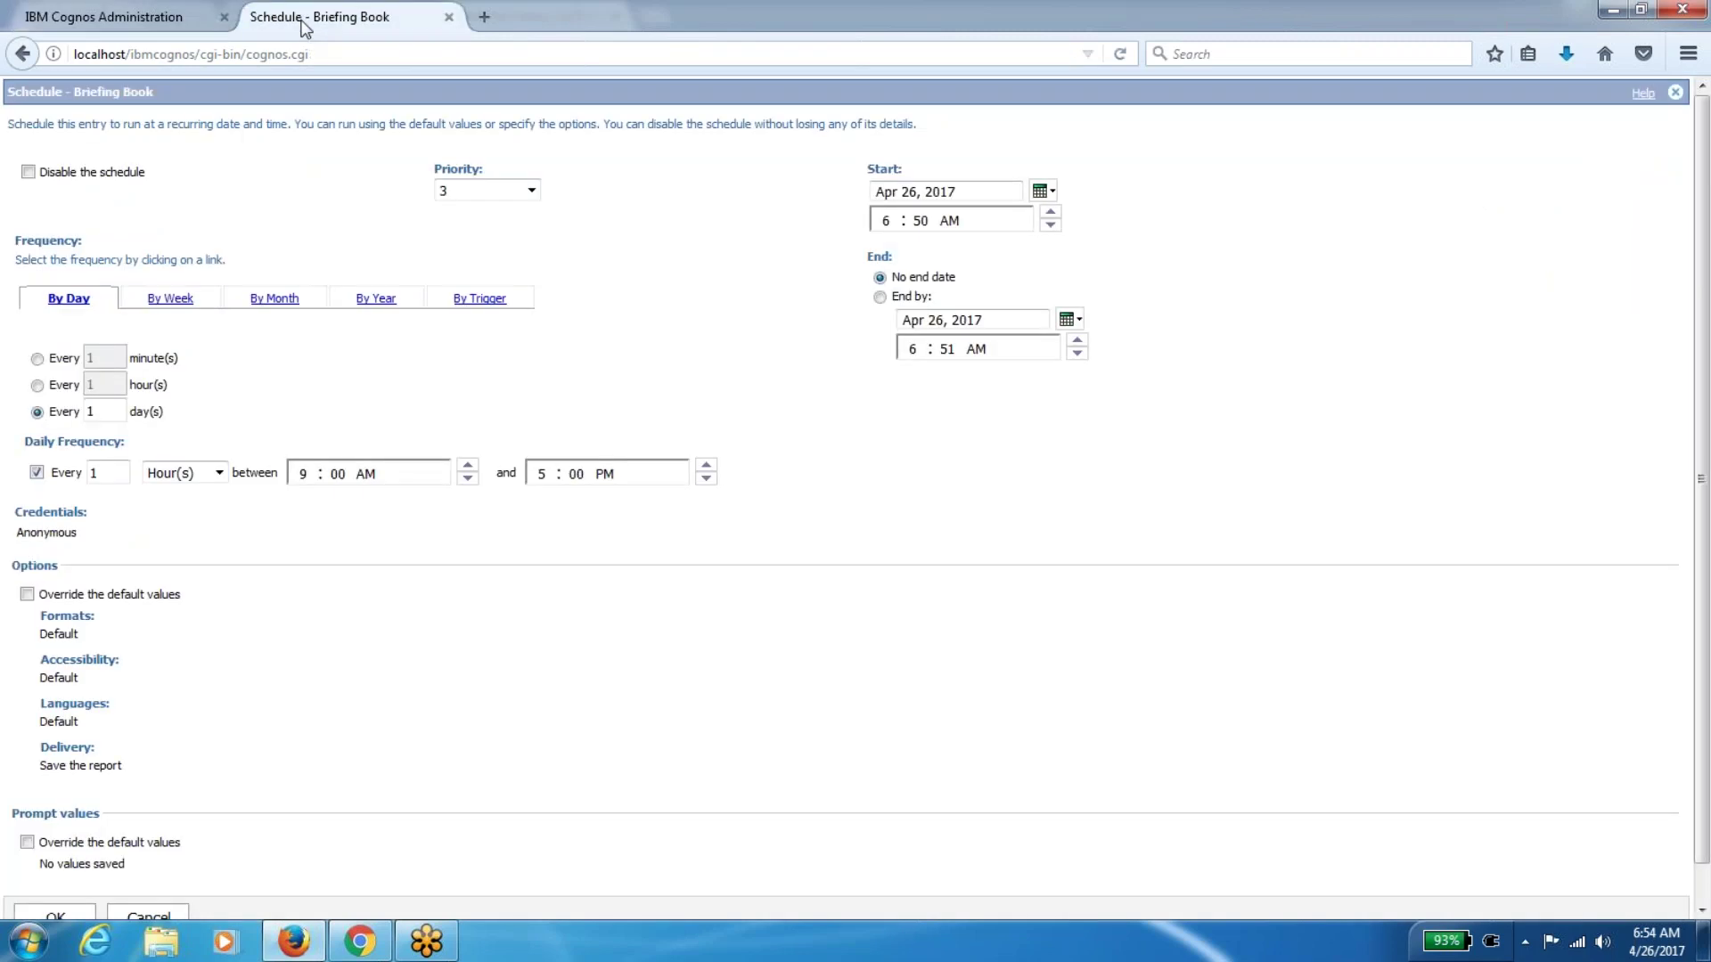
{"action": "left_click", "coordinate": [1676, 94]}
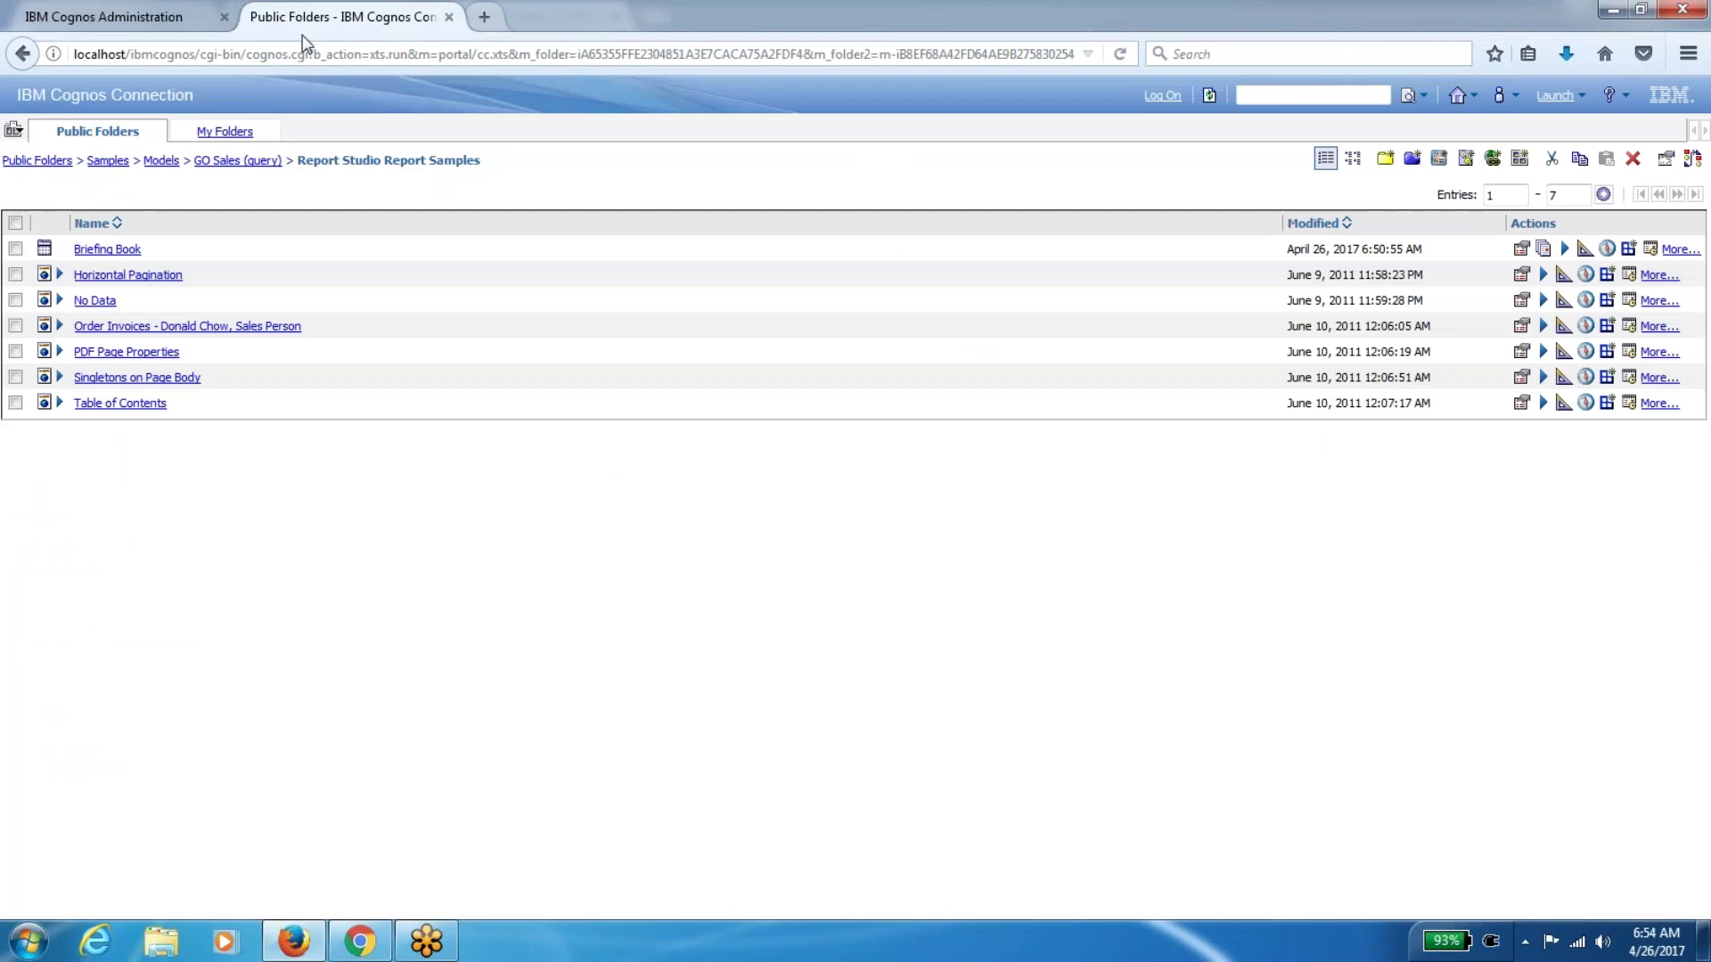
{"action": "left_click", "coordinate": [129, 16]}
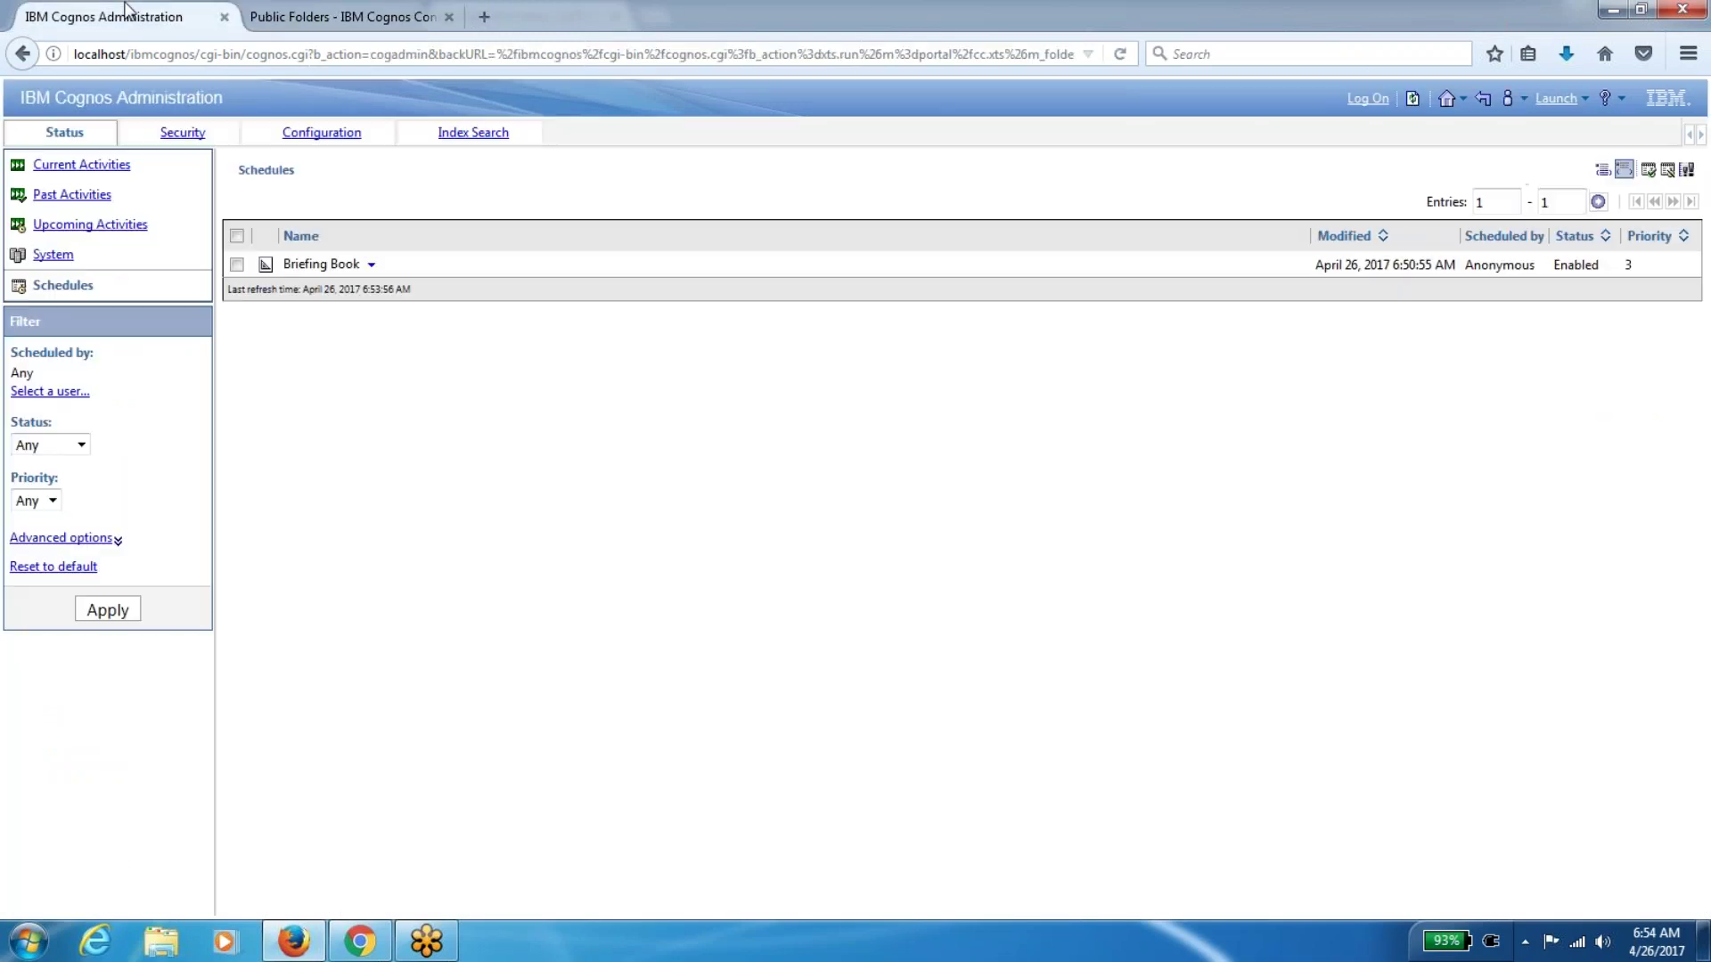
{"action": "left_click", "coordinate": [306, 11]}
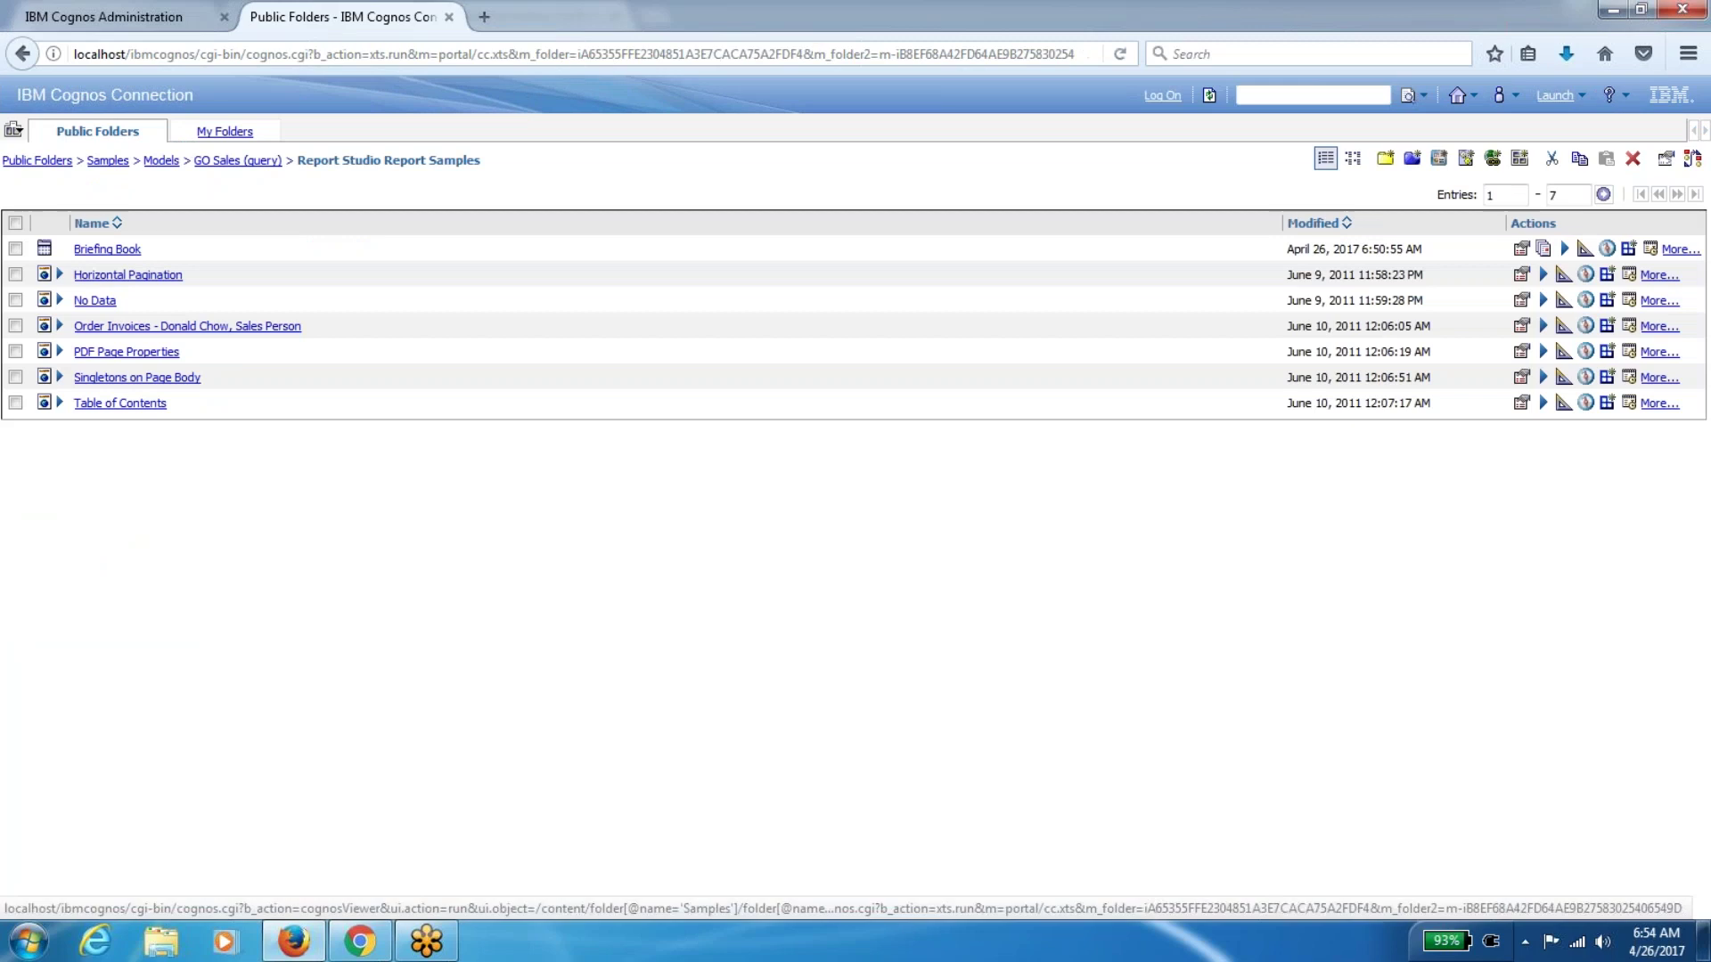
Copy the Horizontal Pagination report from Report Studio Report Samples into My Folders
{"action": "left_click", "coordinate": [16, 250]}
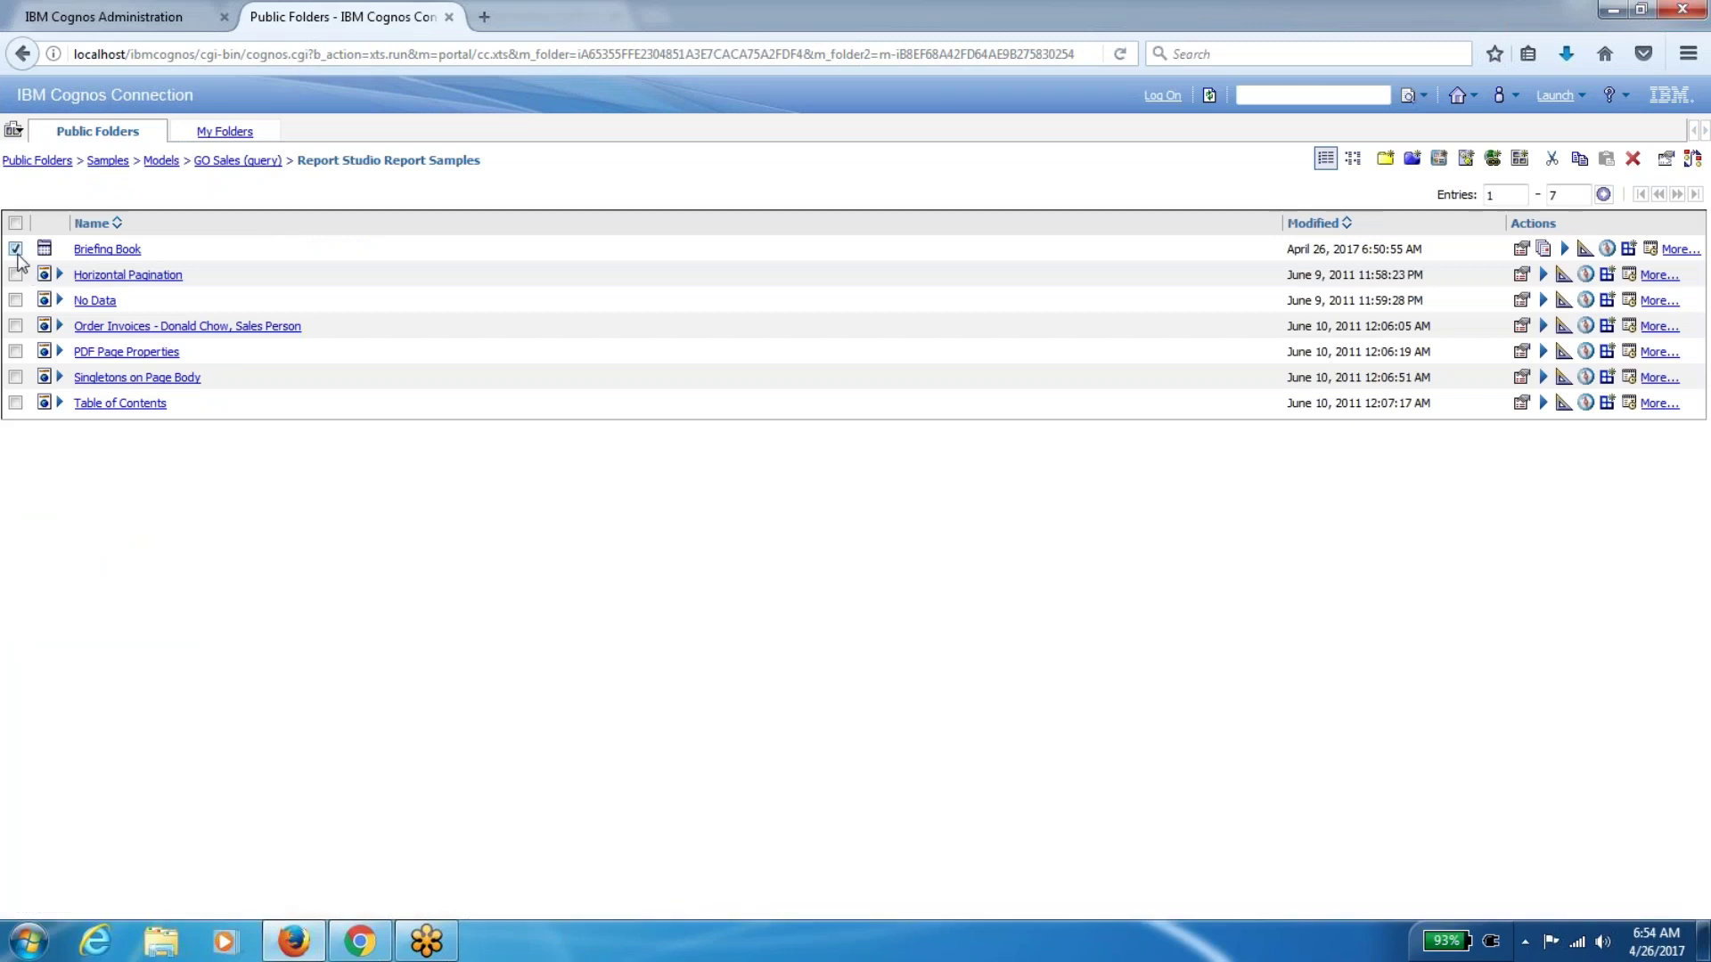
{"action": "left_click", "coordinate": [16, 251]}
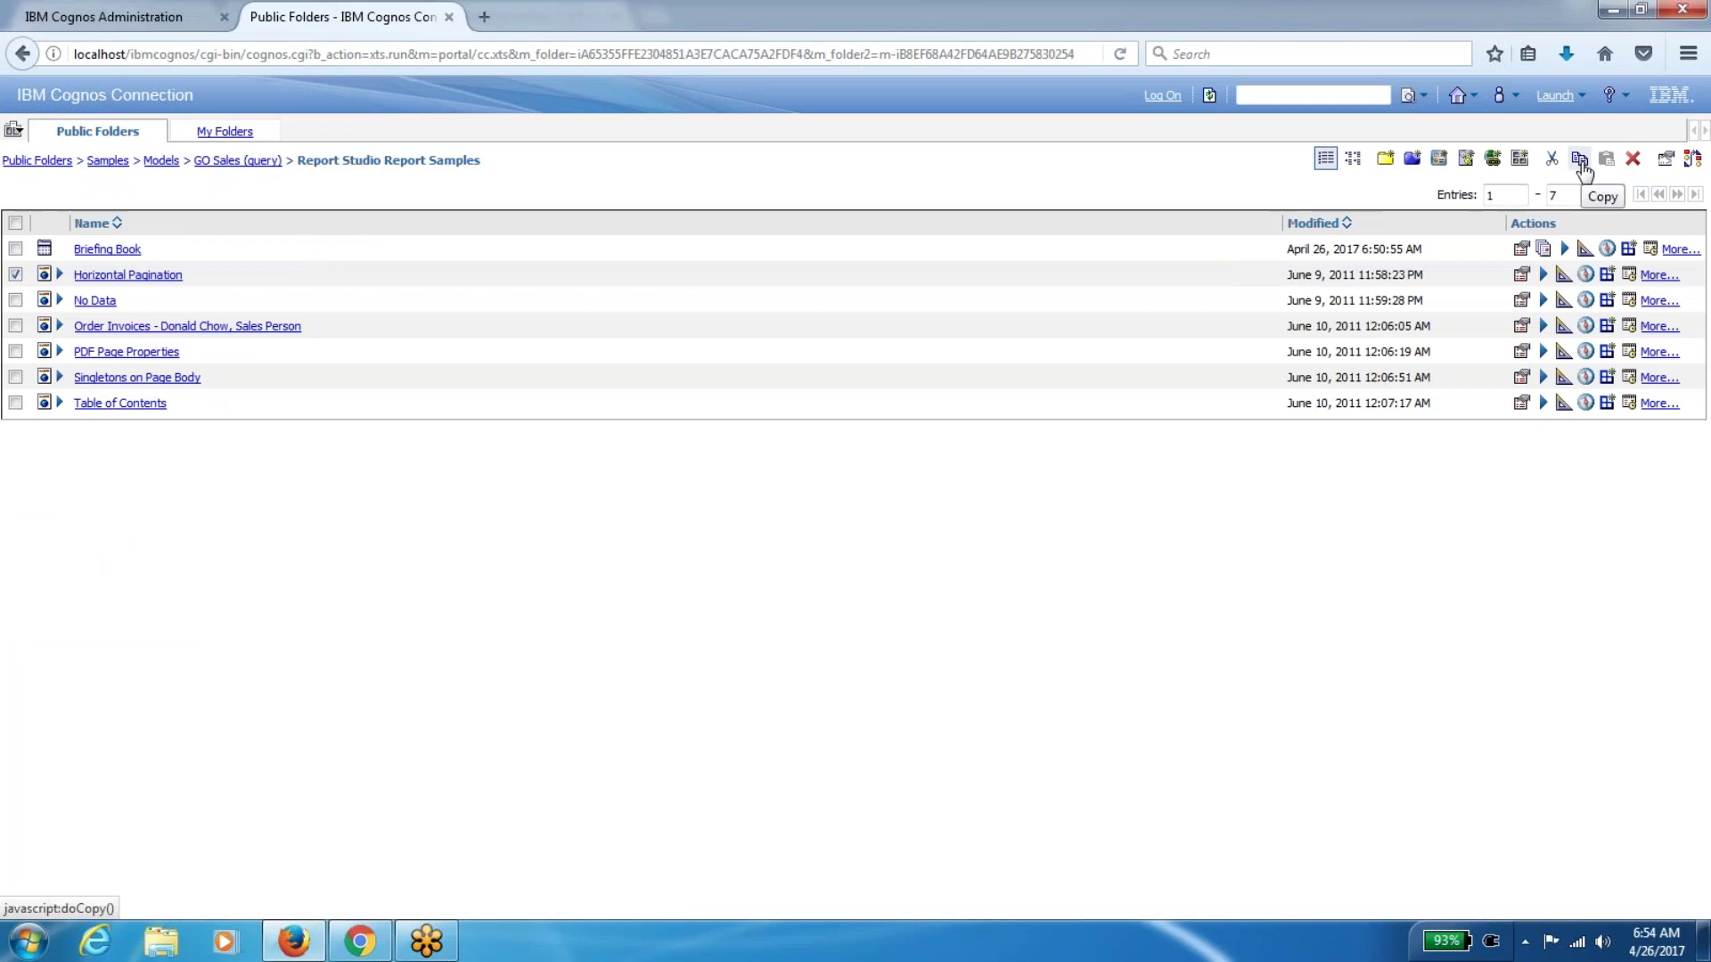
{"action": "left_click", "coordinate": [1581, 162]}
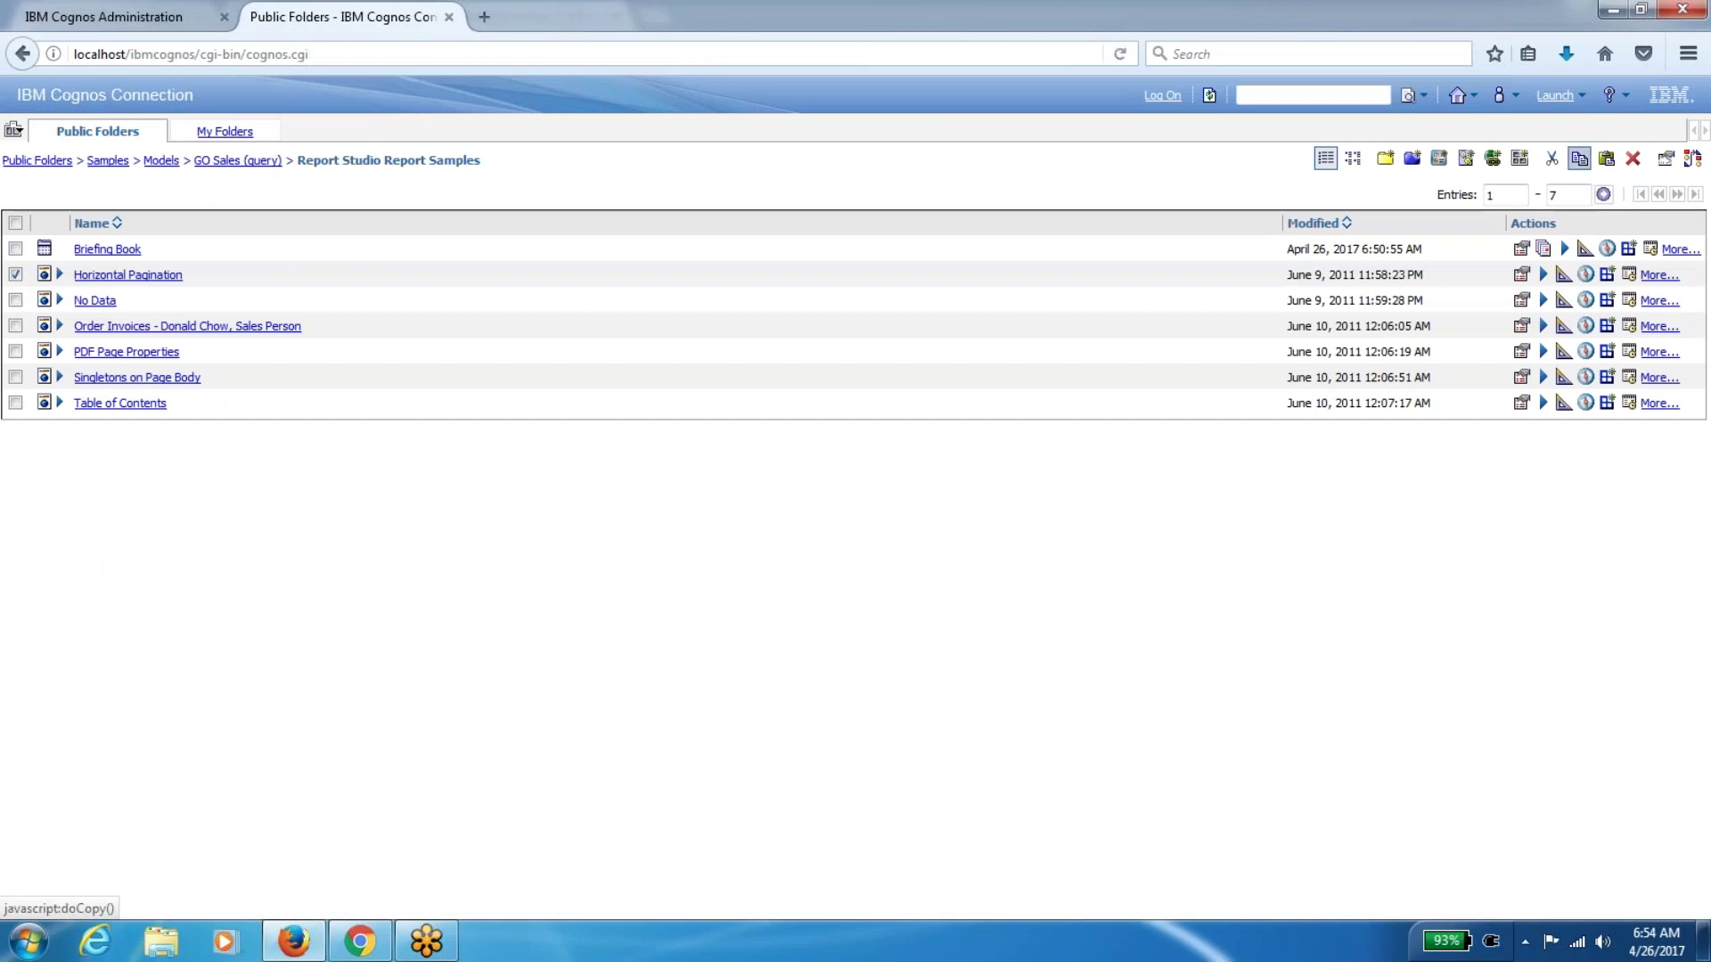
{"action": "left_click", "coordinate": [224, 131]}
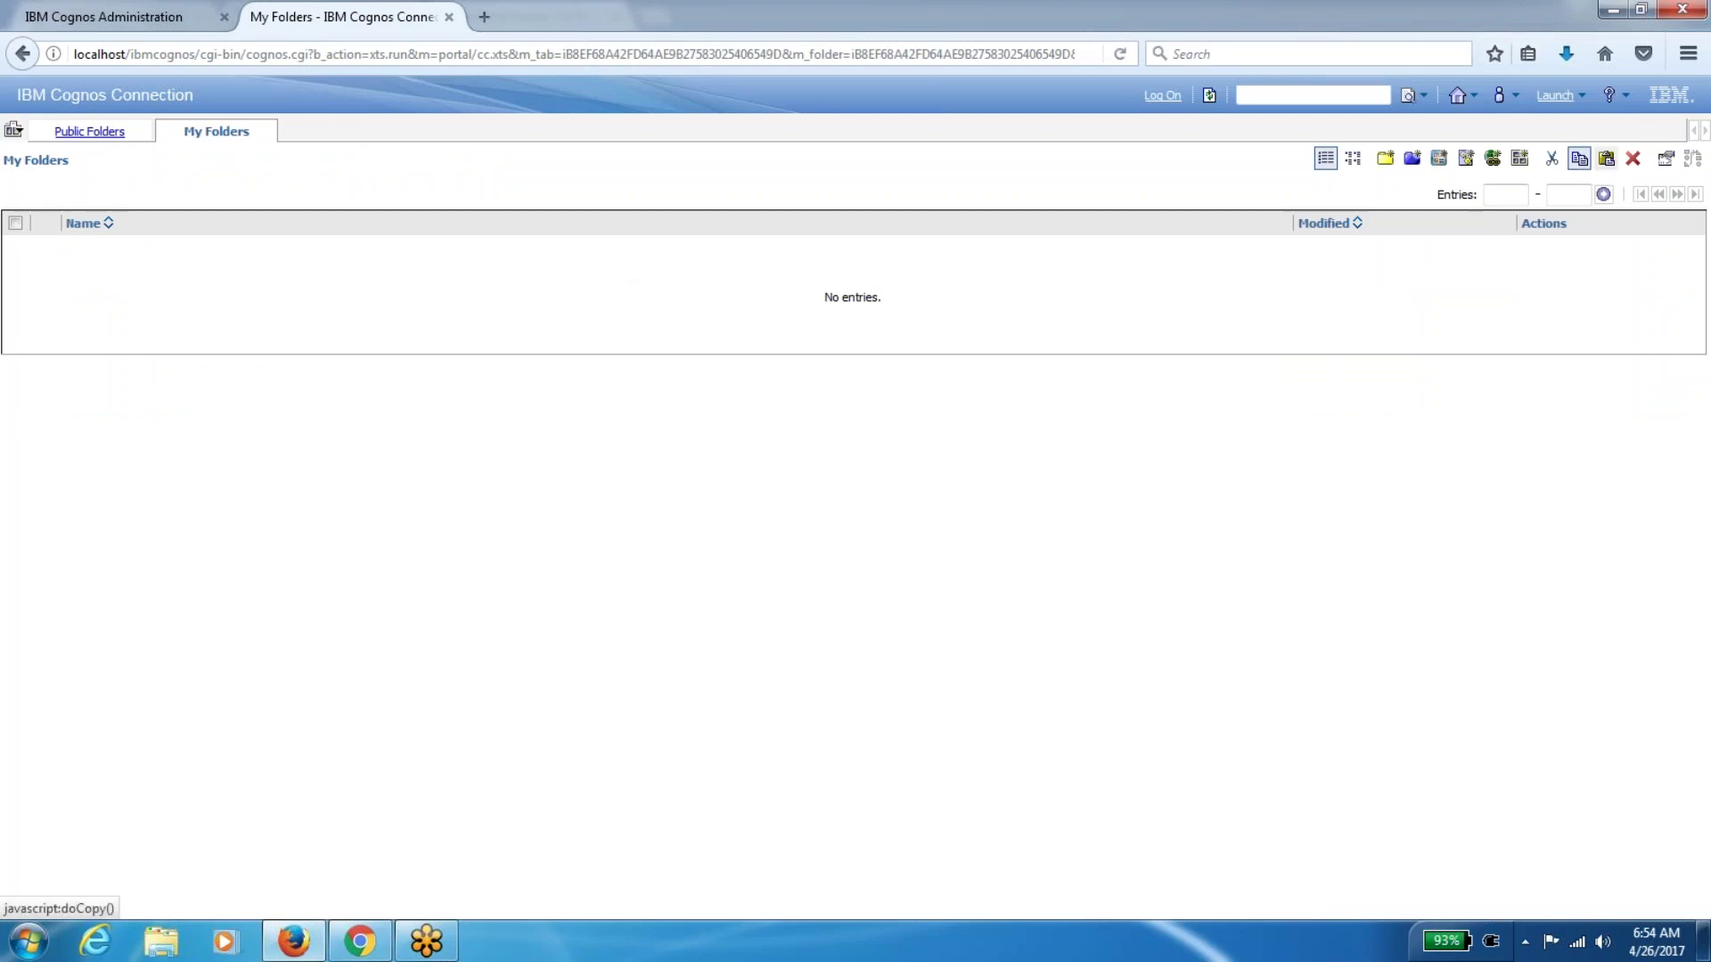
{"action": "left_click", "coordinate": [1605, 162]}
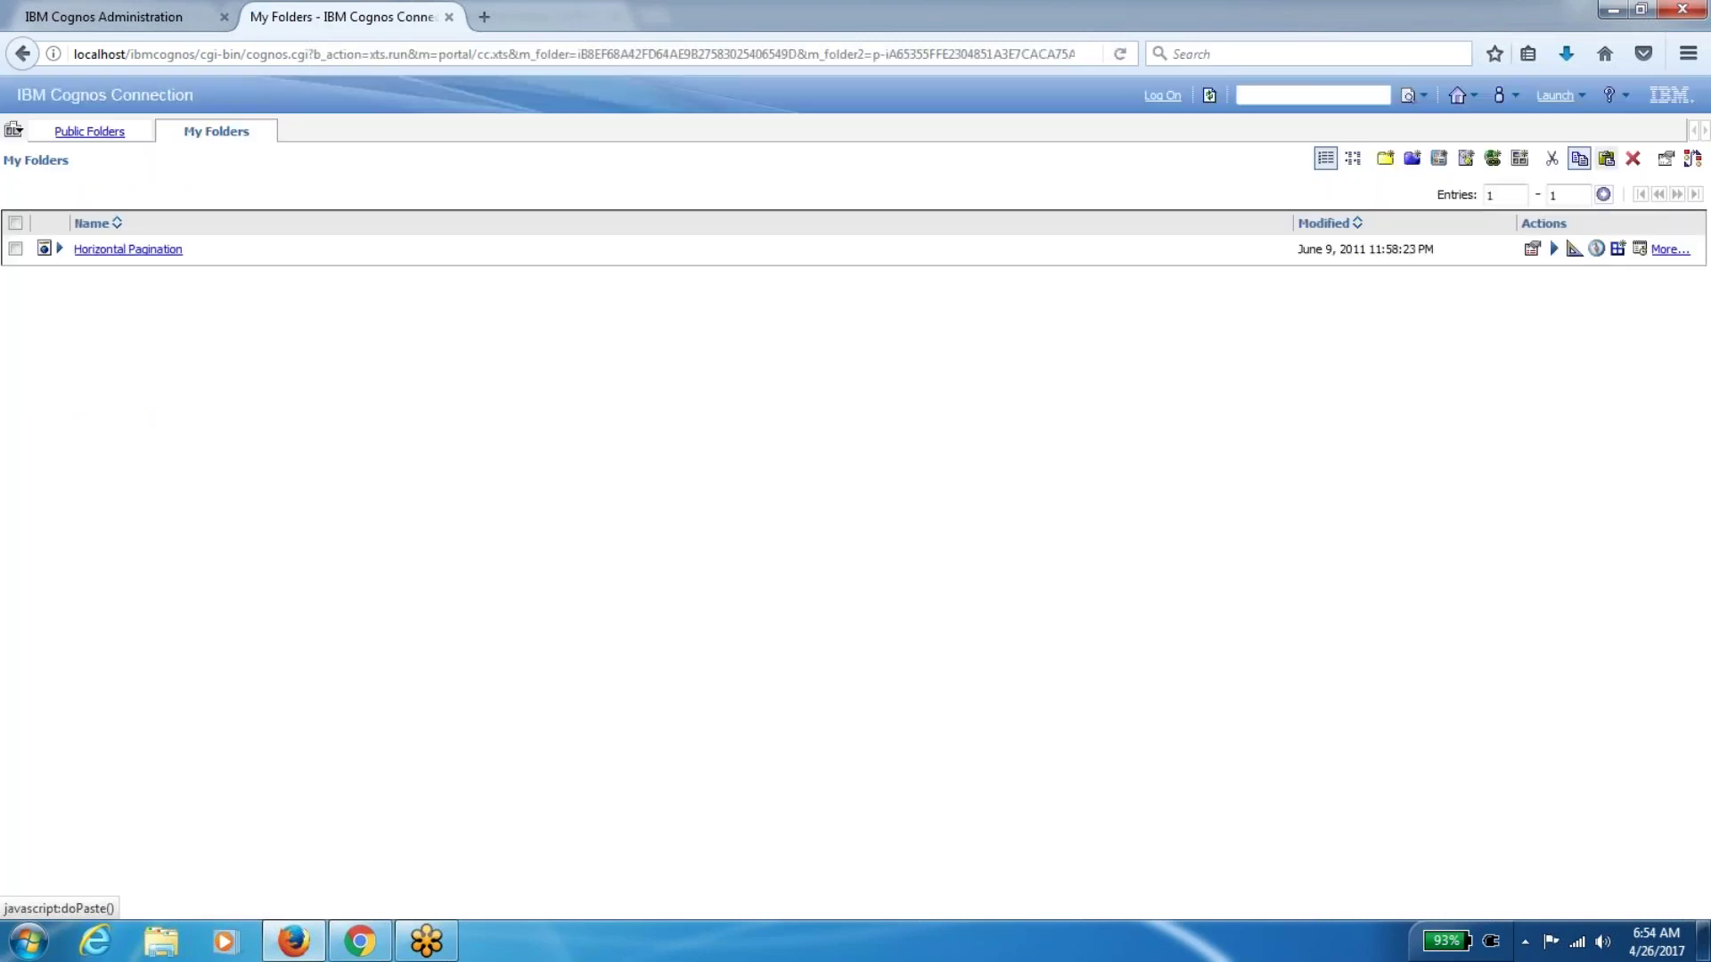
Schedule the Horizontal Pagination copy daily, every 1 minute between 9:00 PM and 5:00 AM, and save the schedule
{"action": "left_click", "coordinate": [1640, 249]}
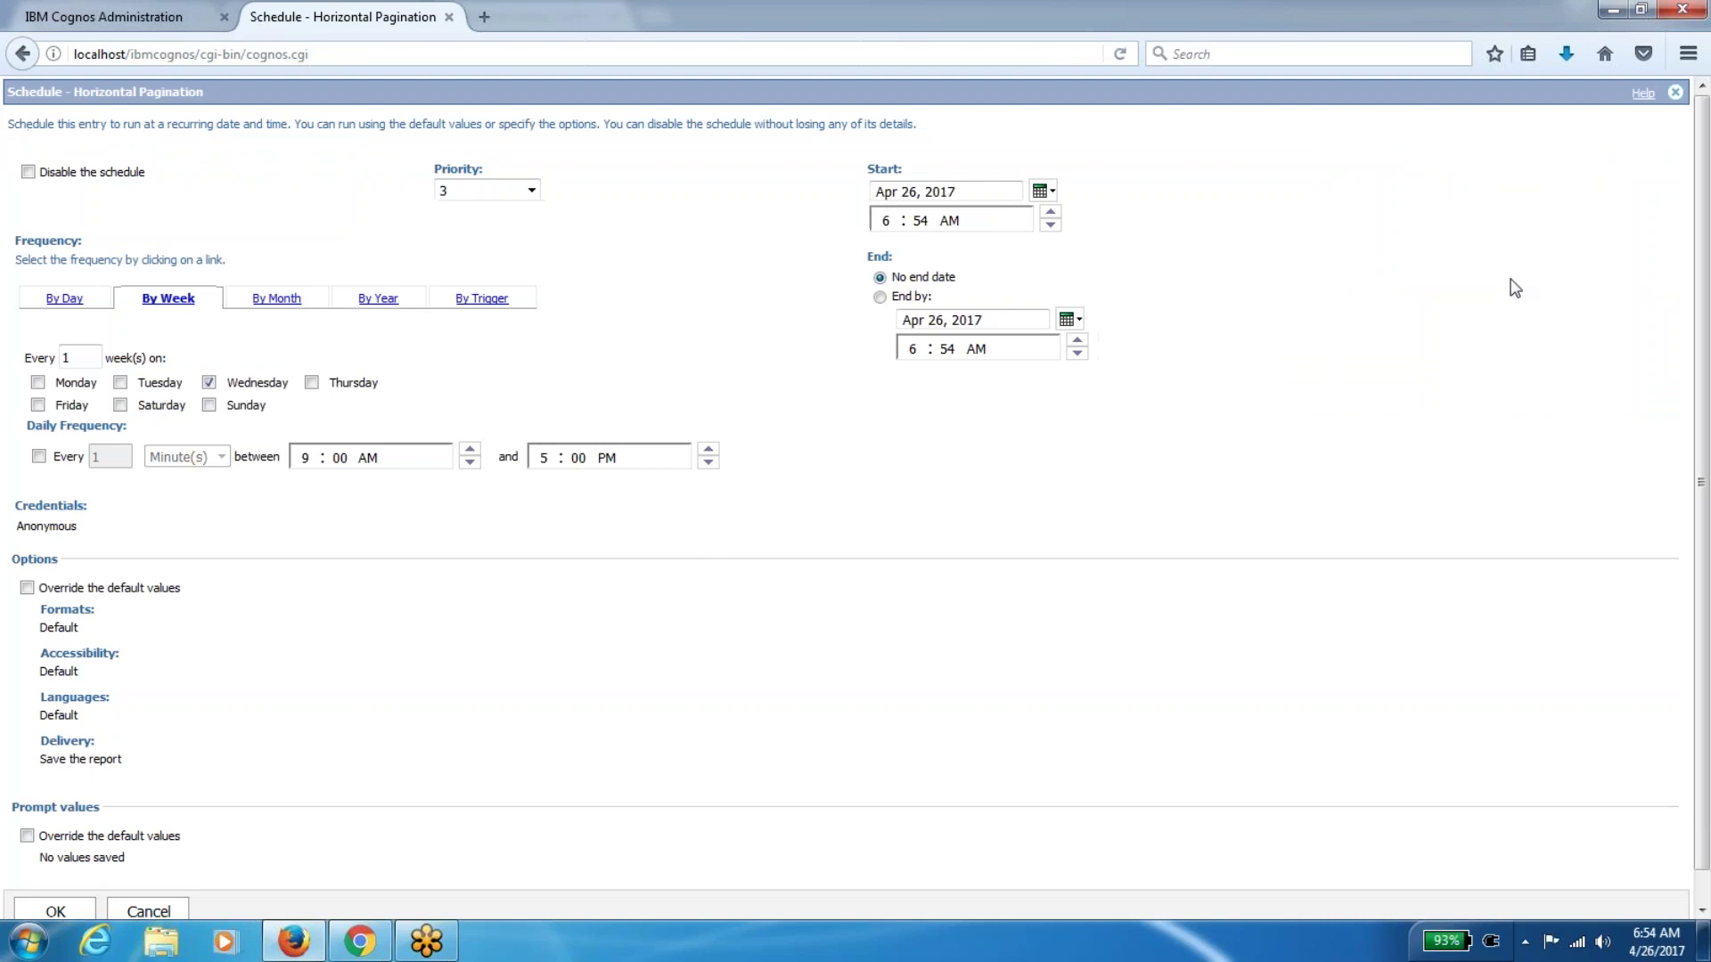
{"action": "left_click", "coordinate": [68, 300]}
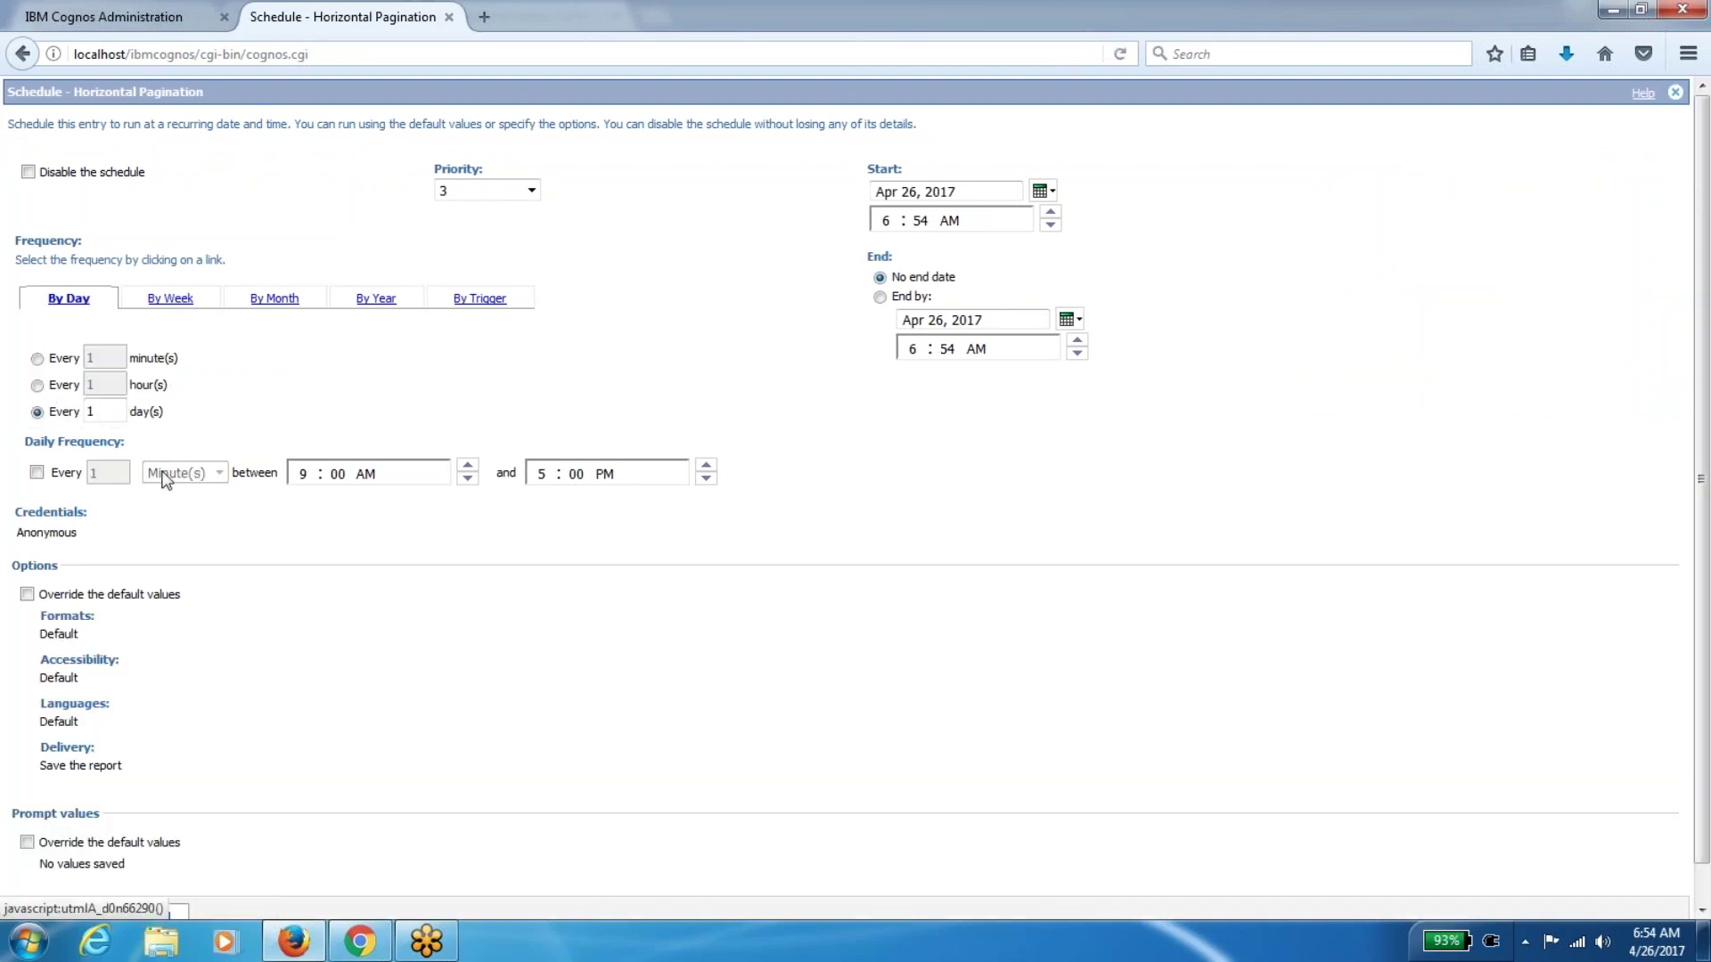
{"action": "left_click", "coordinate": [37, 472]}
{"action": "left_click", "coordinate": [304, 475]}
{"action": "left_click", "coordinate": [366, 473]}
{"action": "left_click", "coordinate": [475, 480]}
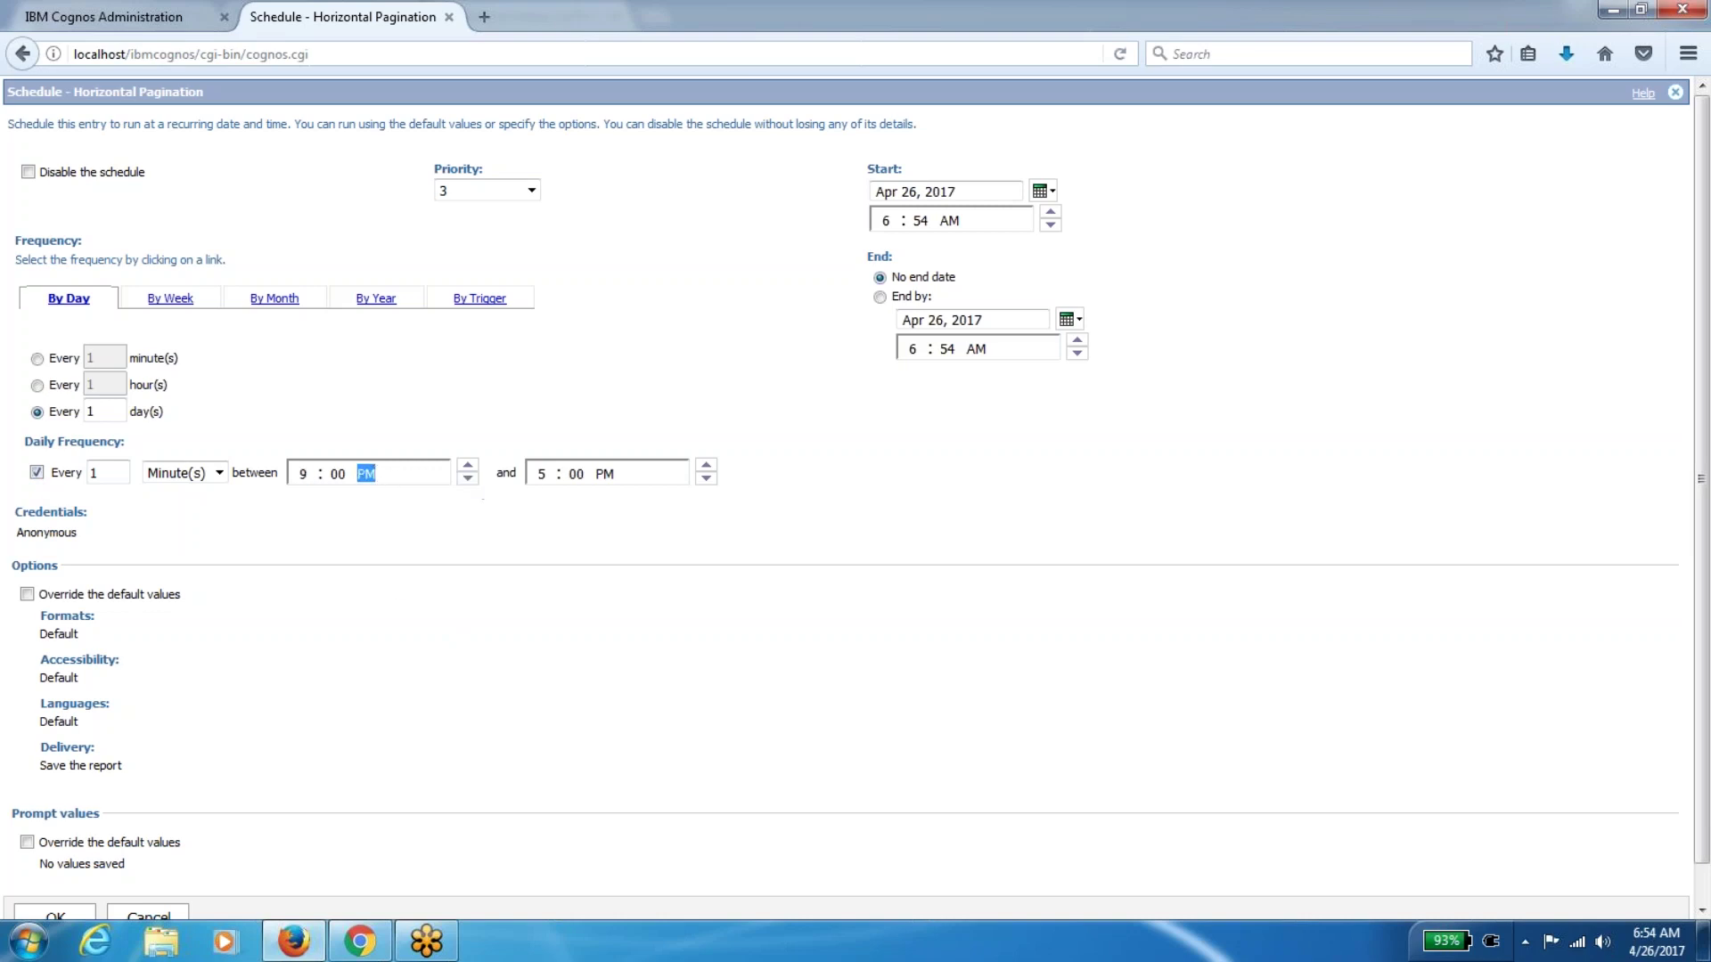
{"action": "left_click", "coordinate": [605, 473]}
{"action": "left_click", "coordinate": [706, 466]}
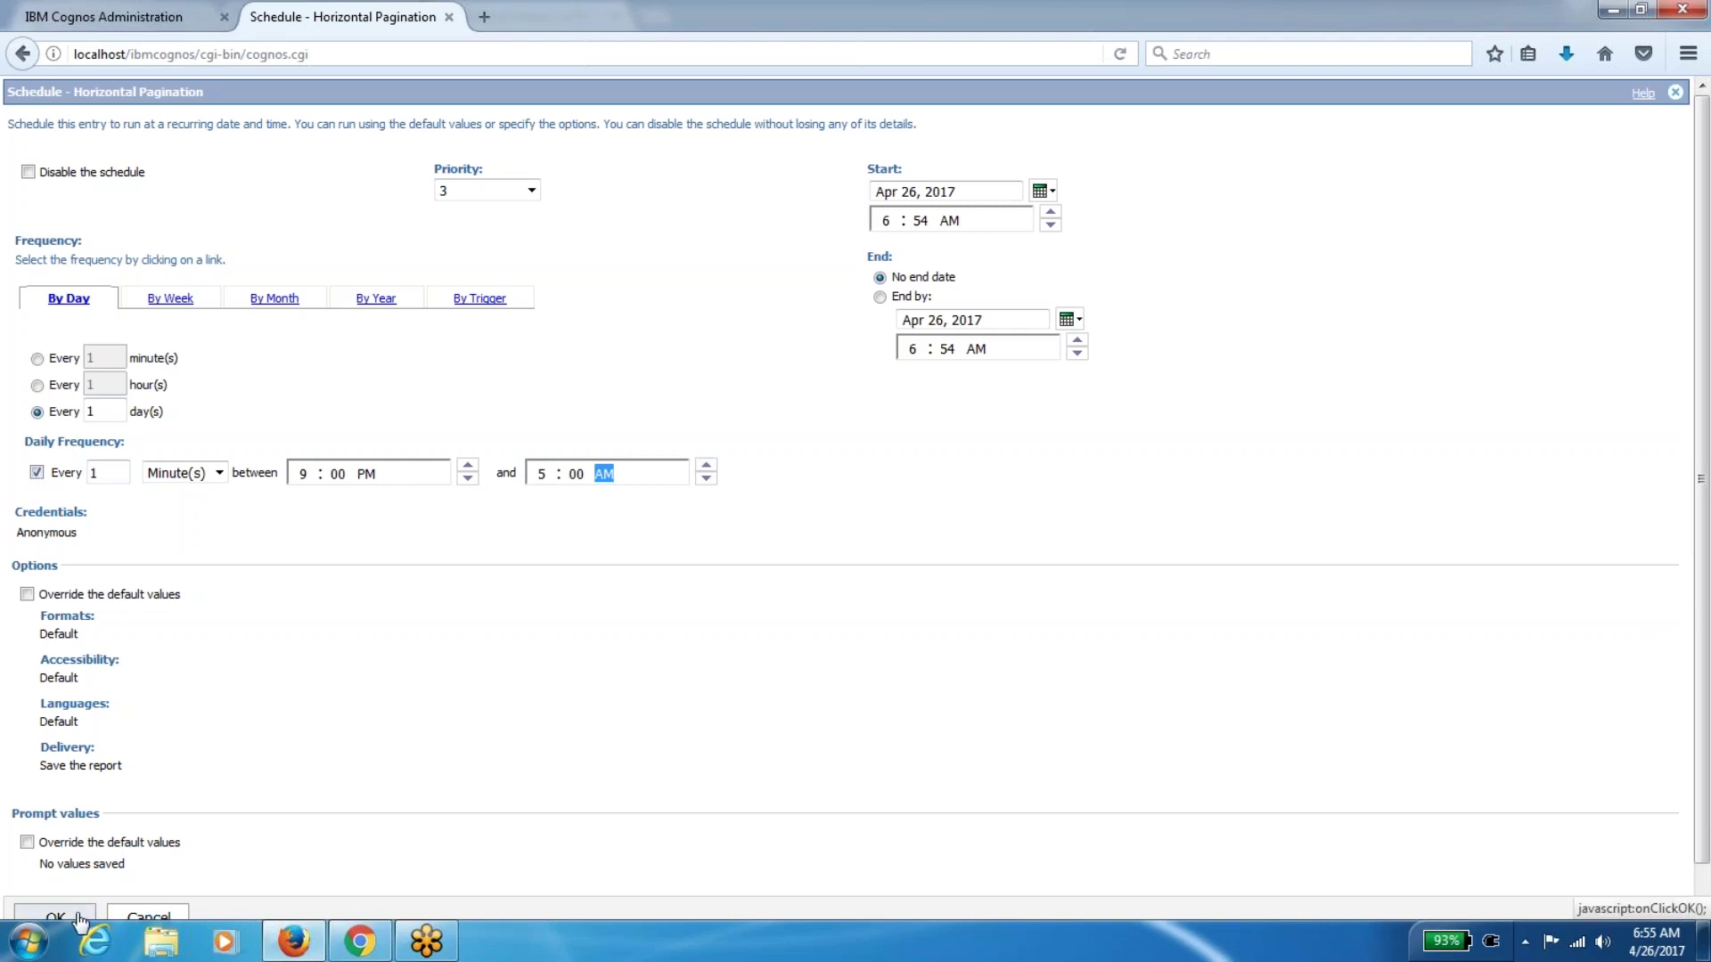
{"action": "left_click", "coordinate": [53, 916]}
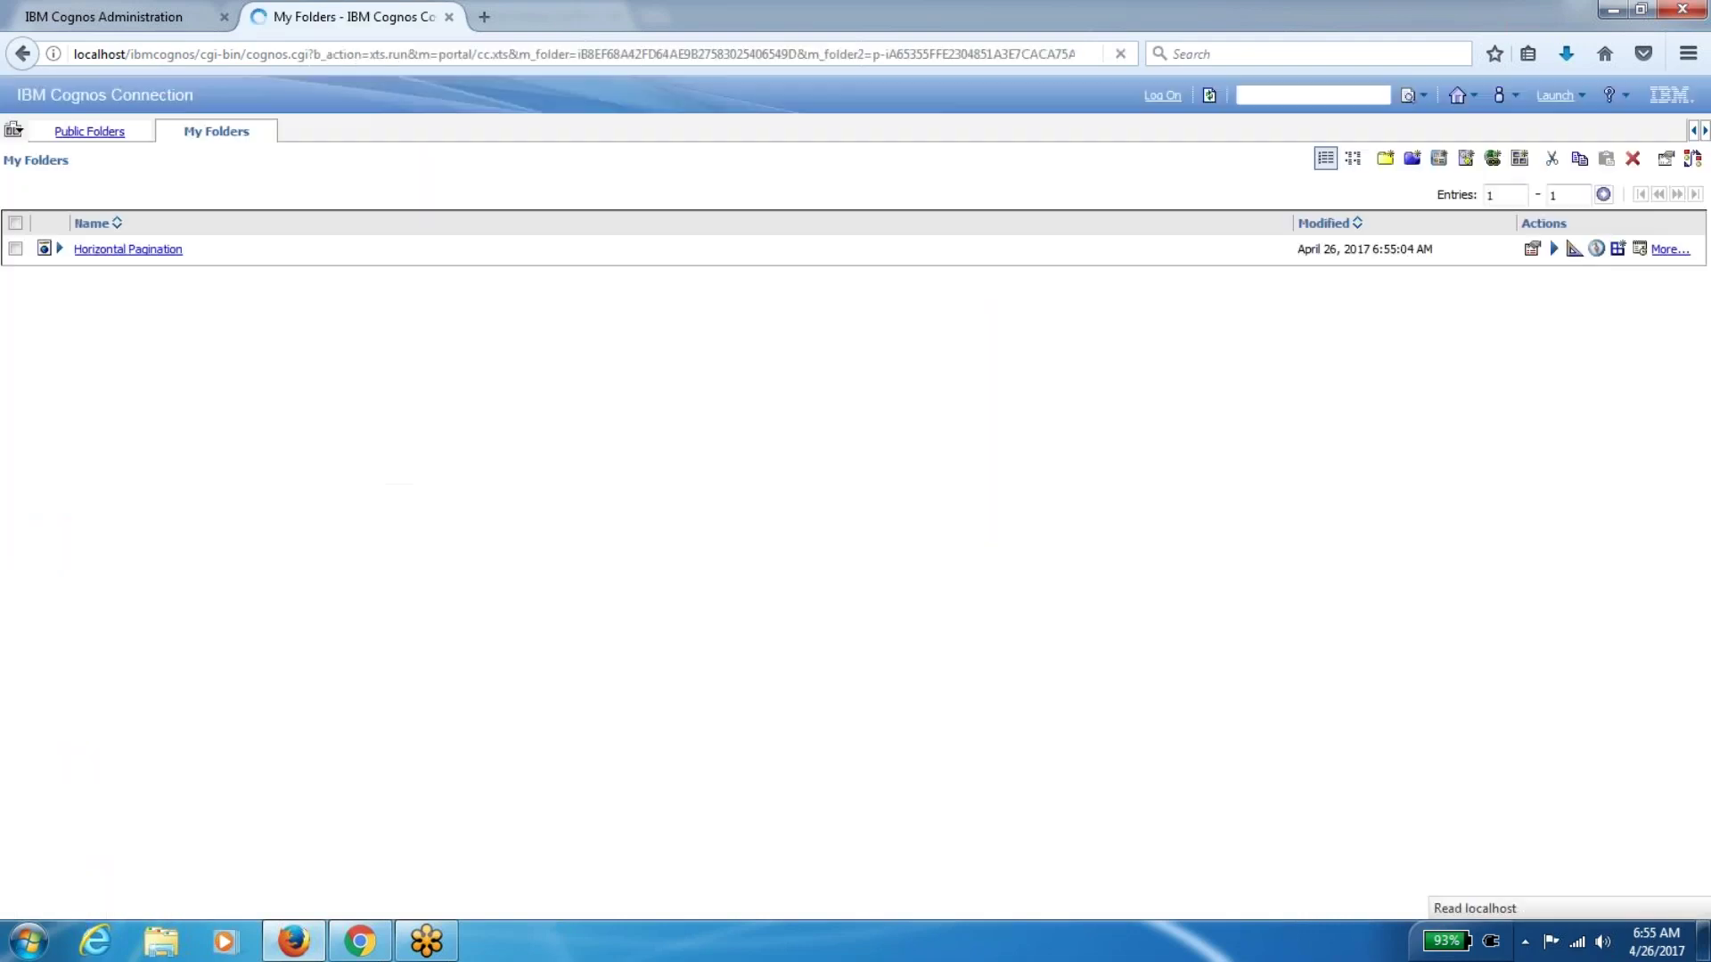
Refresh the schedules list in administration and show entry details to examine each scheduled report's path
{"action": "left_click", "coordinate": [184, 13]}
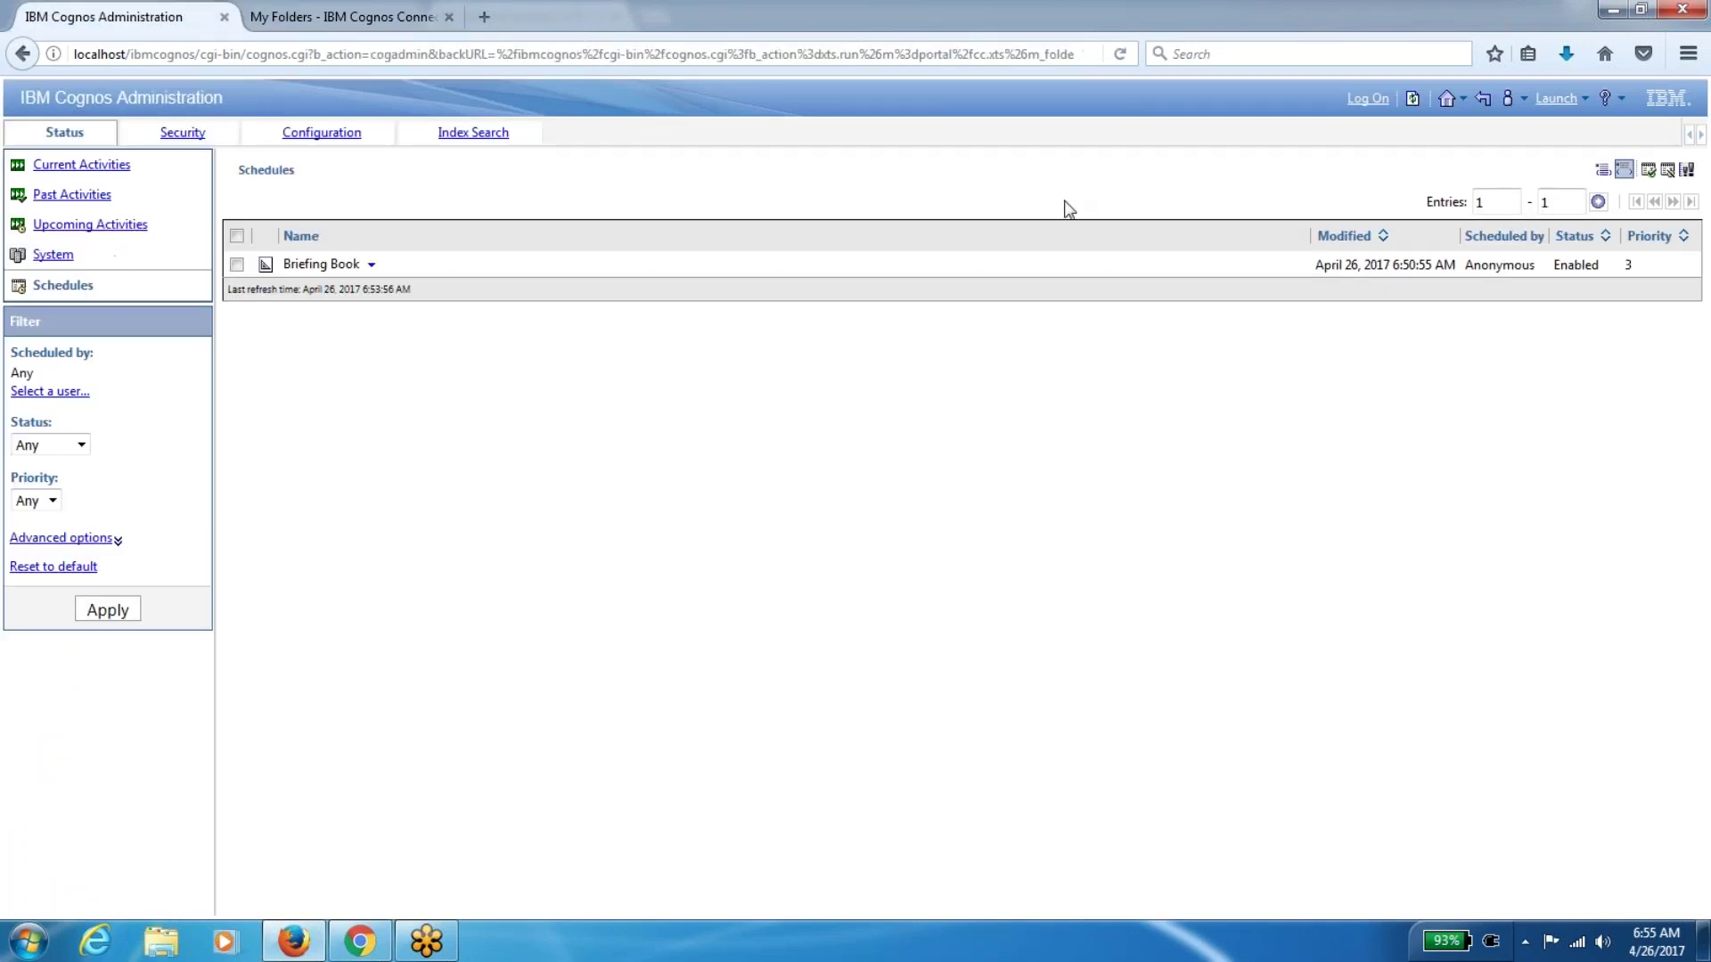
{"action": "left_click", "coordinate": [1413, 99]}
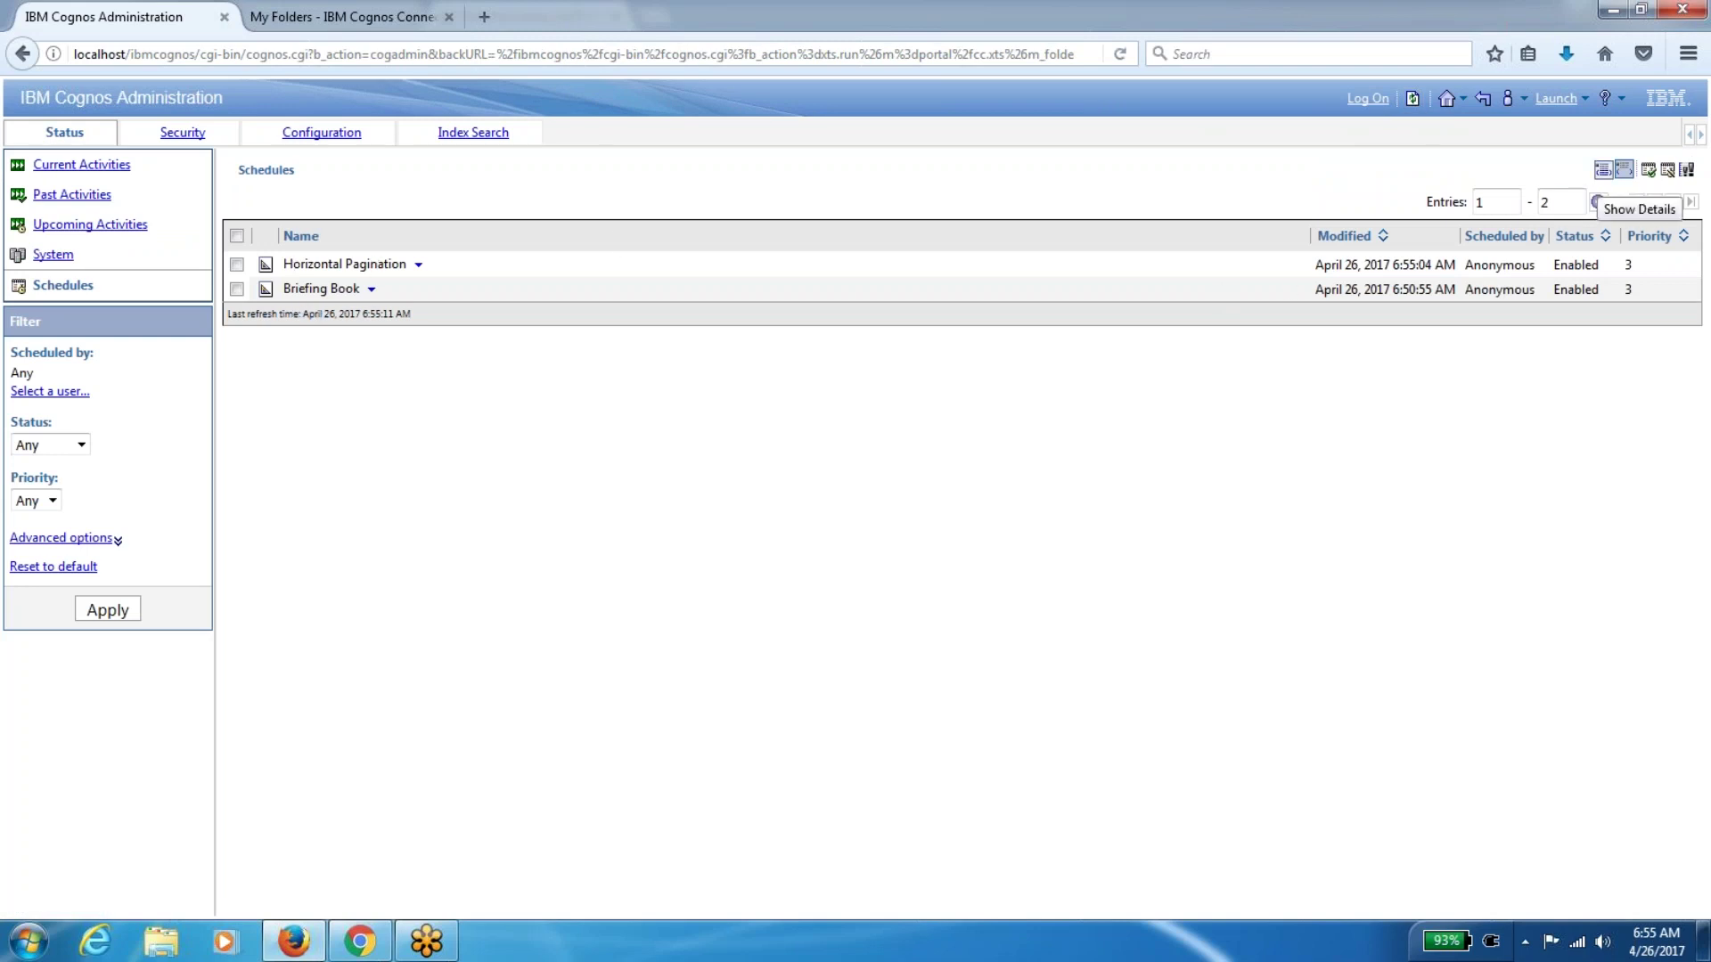
{"action": "left_click", "coordinate": [1598, 201]}
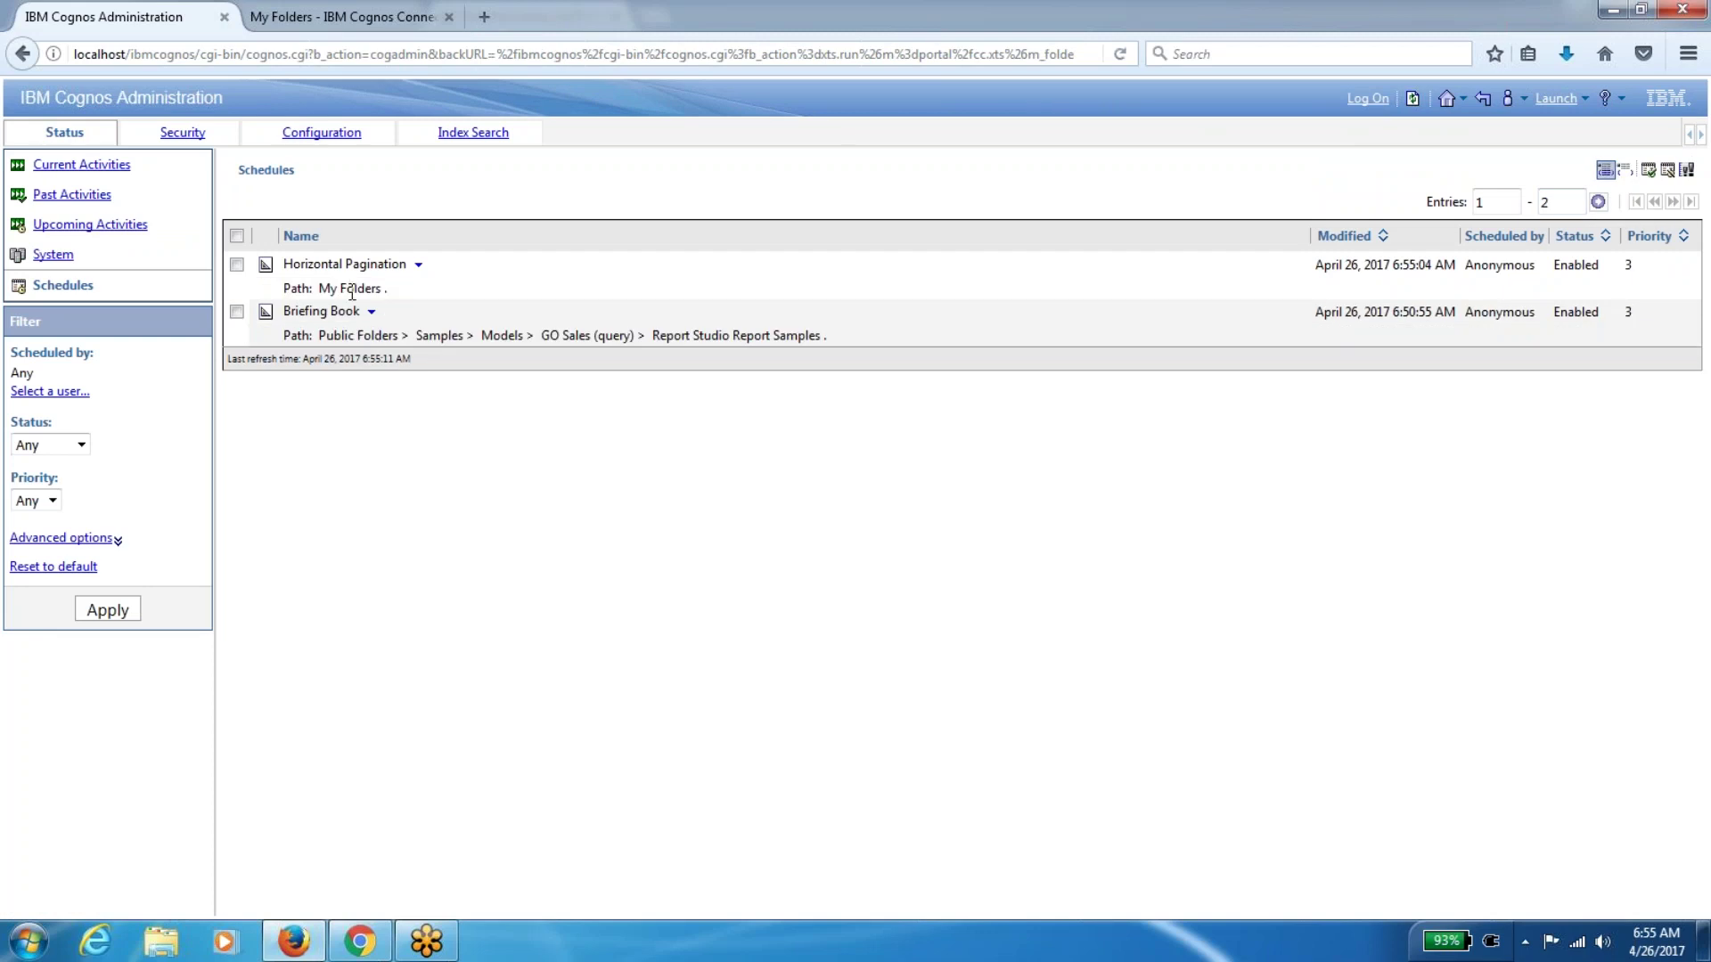
{"action": "triple_click", "coordinate": [352, 291]}
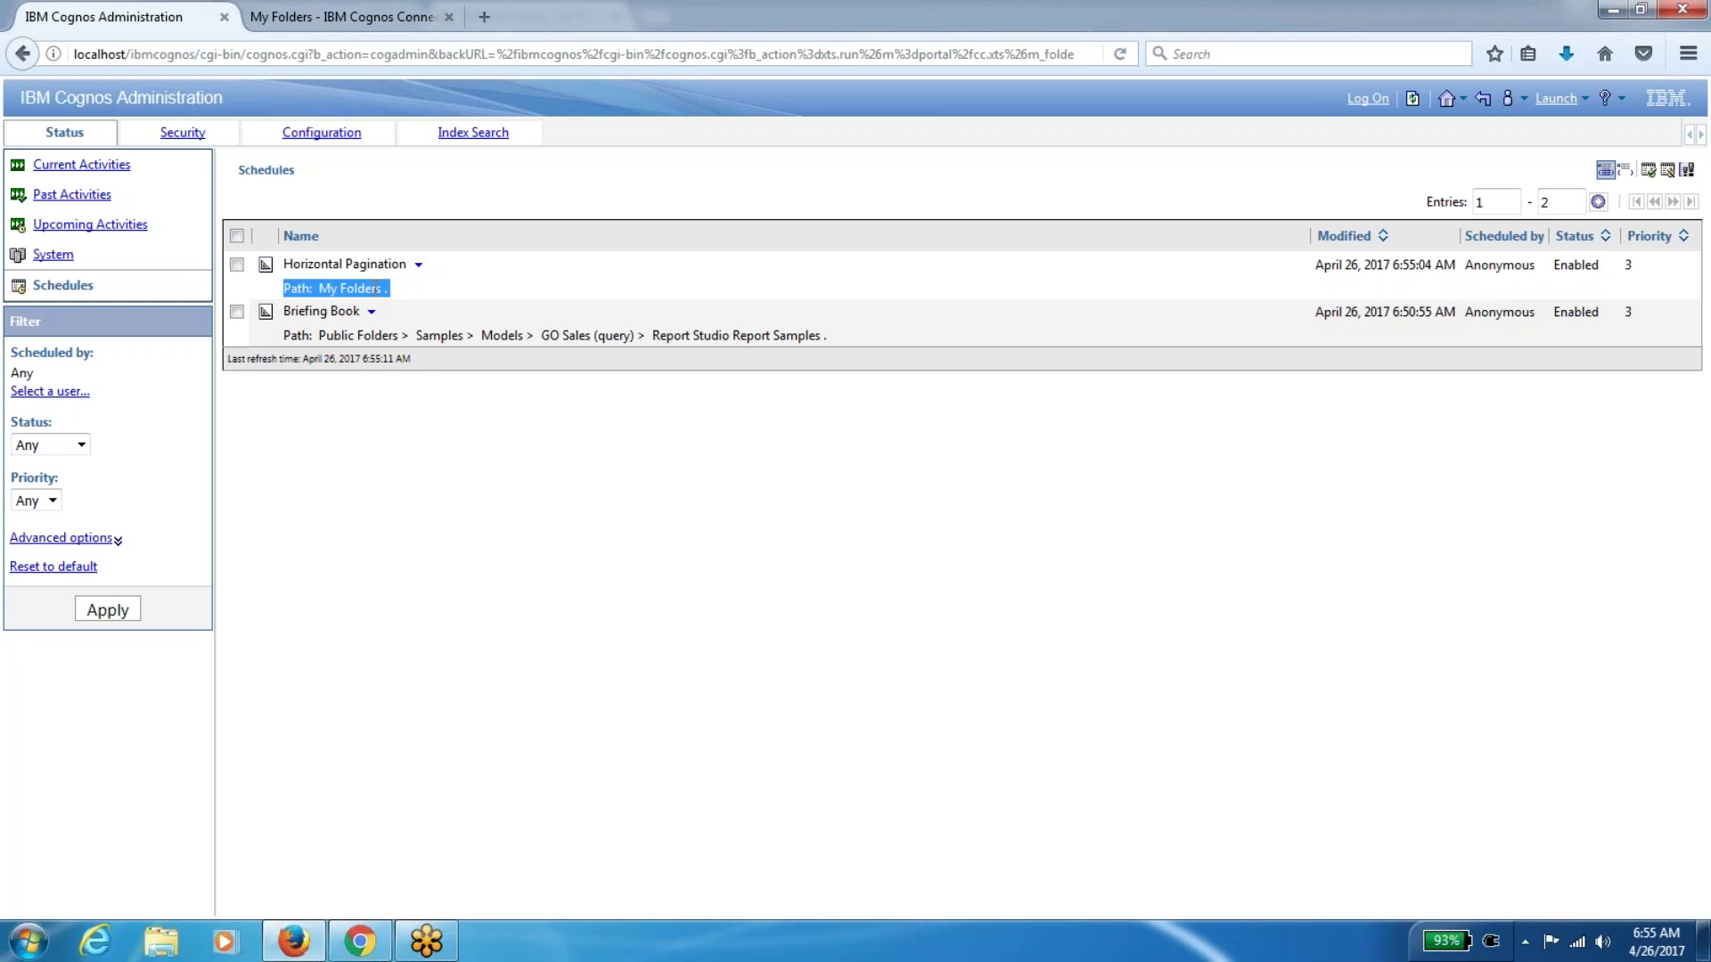
{"action": "double_click", "coordinate": [376, 288]}
Examine the upcoming activities for Apr 28, 2017, including the second page of entries
{"action": "right_click", "coordinate": [105, 239]}
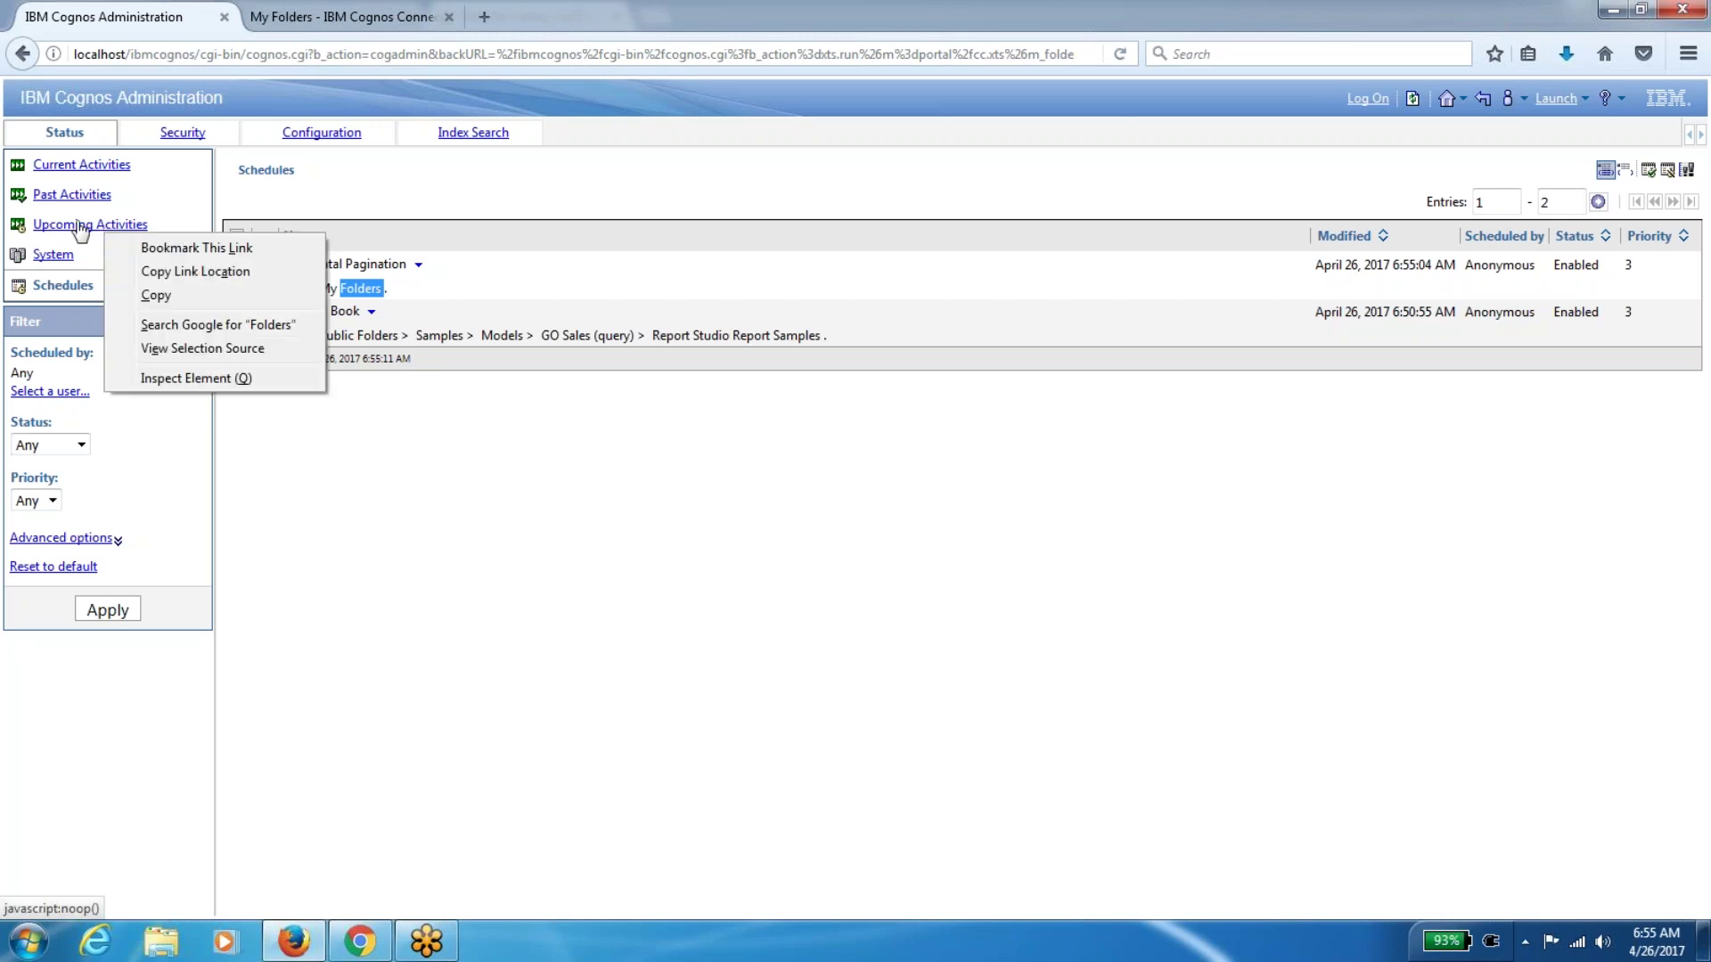
{"action": "left_click", "coordinate": [79, 229]}
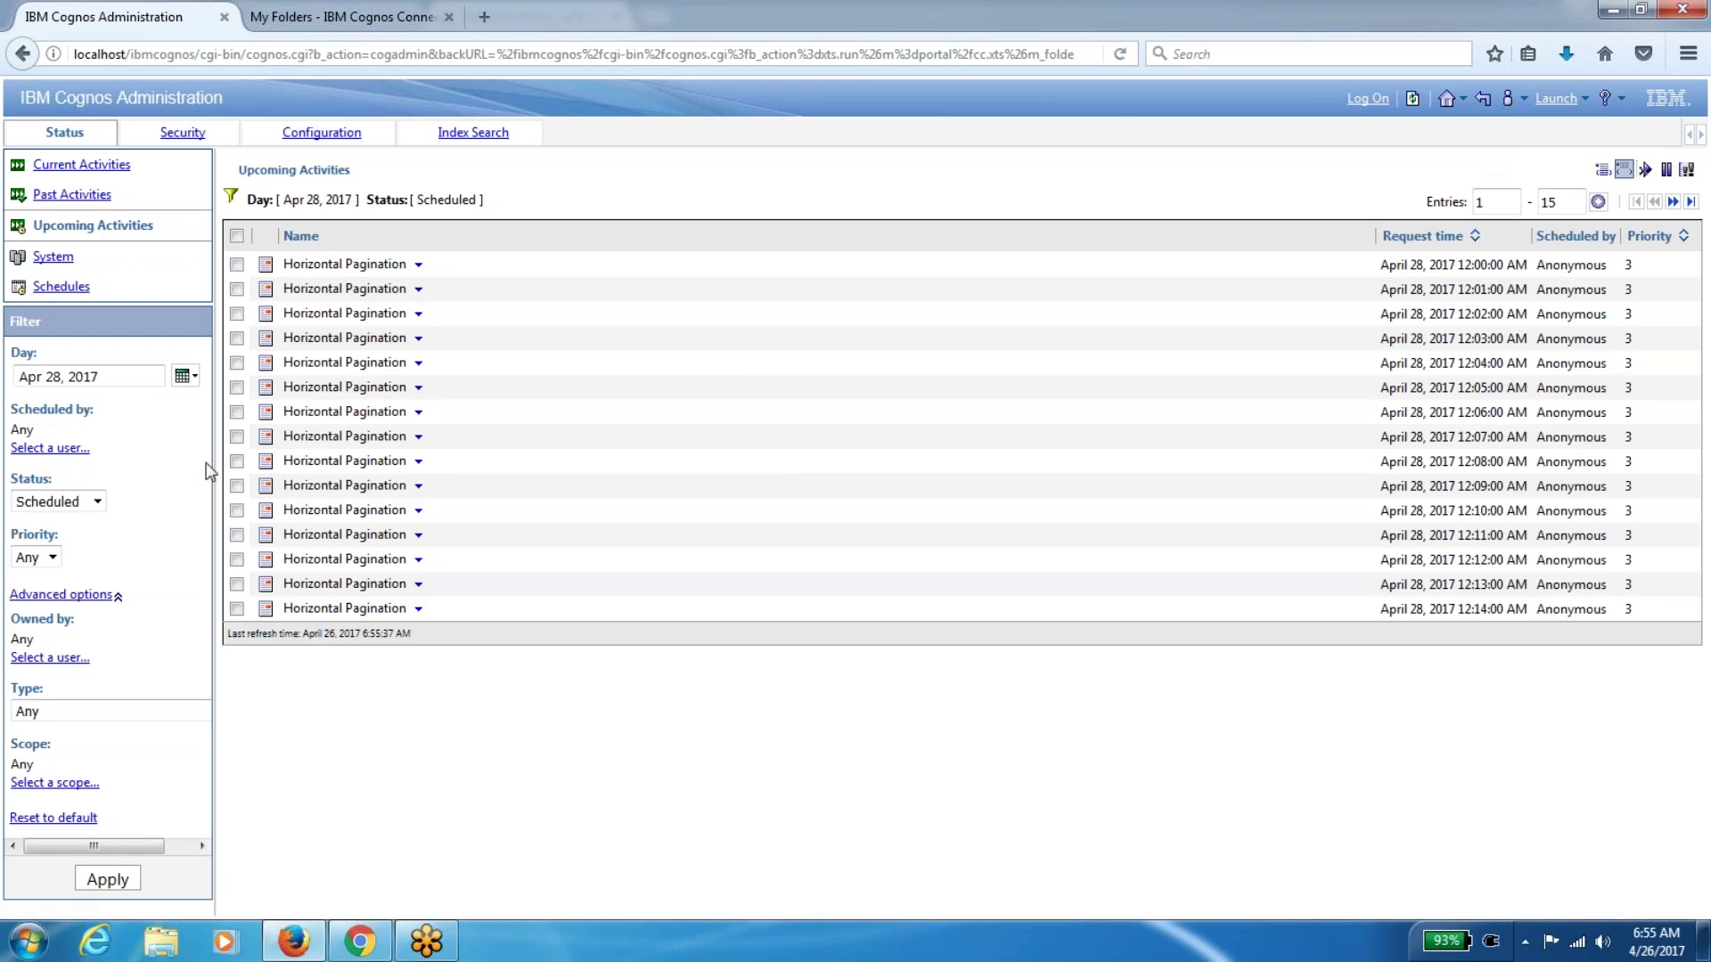
{"action": "left_click", "coordinate": [1672, 202]}
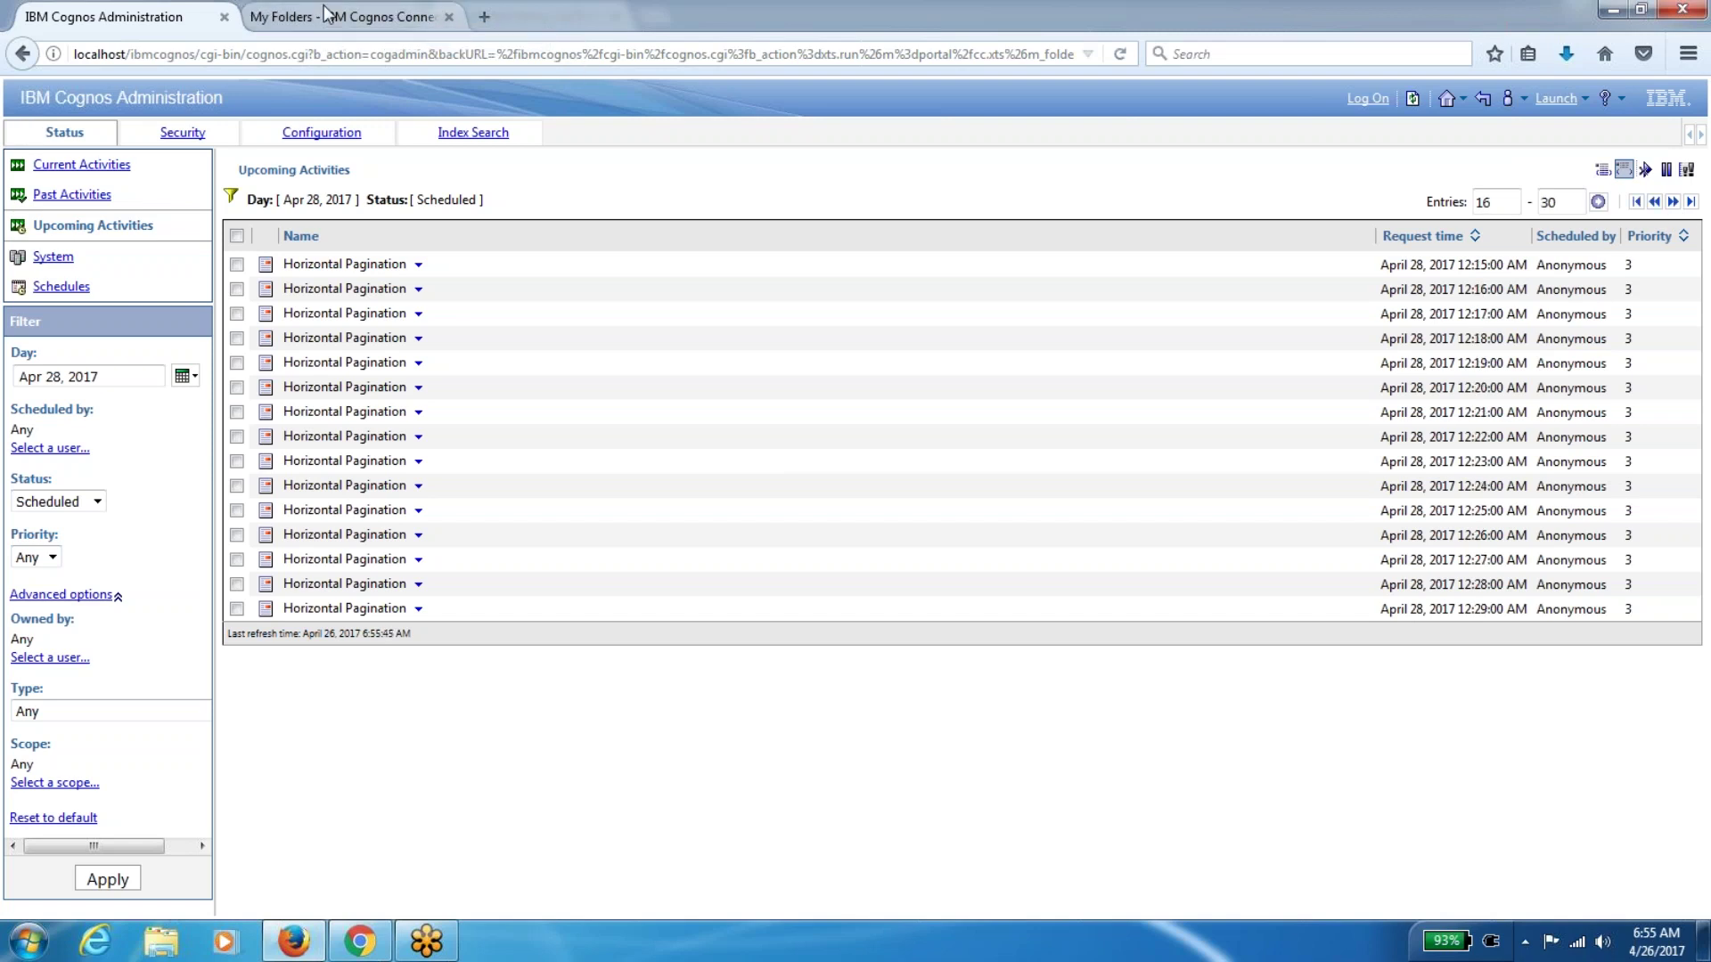
Change the Horizontal Pagination schedule's daily frequency to every 1 hour and save it
{"action": "left_click", "coordinate": [247, 11]}
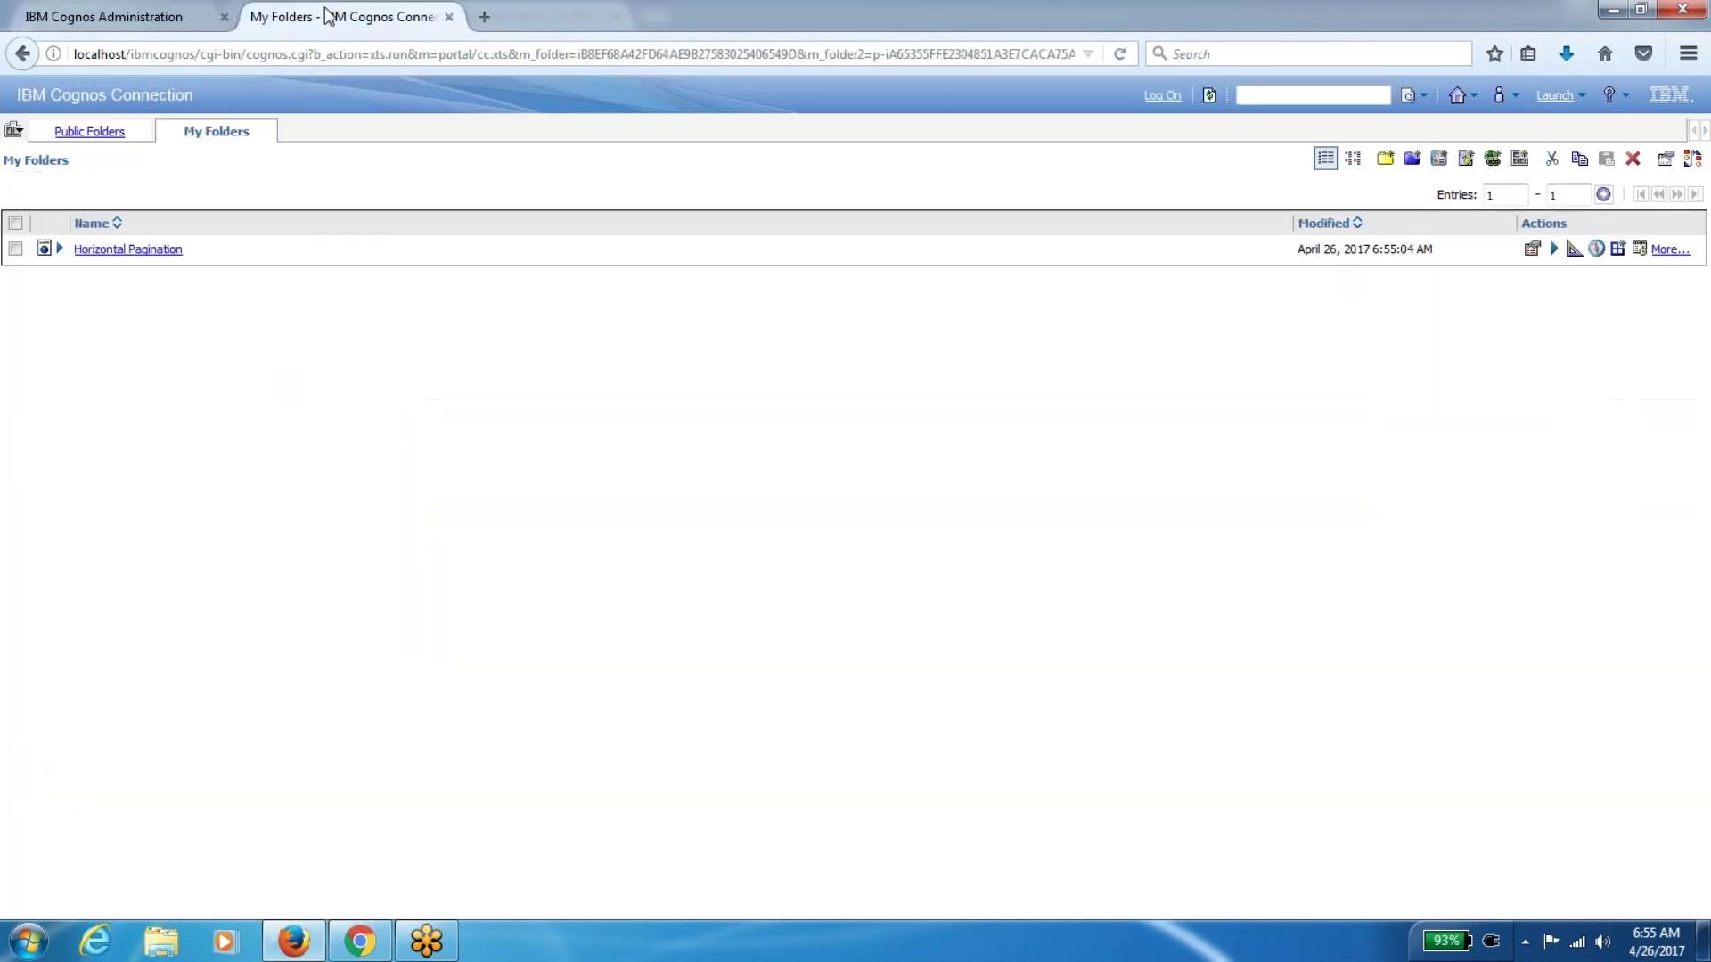
{"action": "left_click", "coordinate": [1640, 249]}
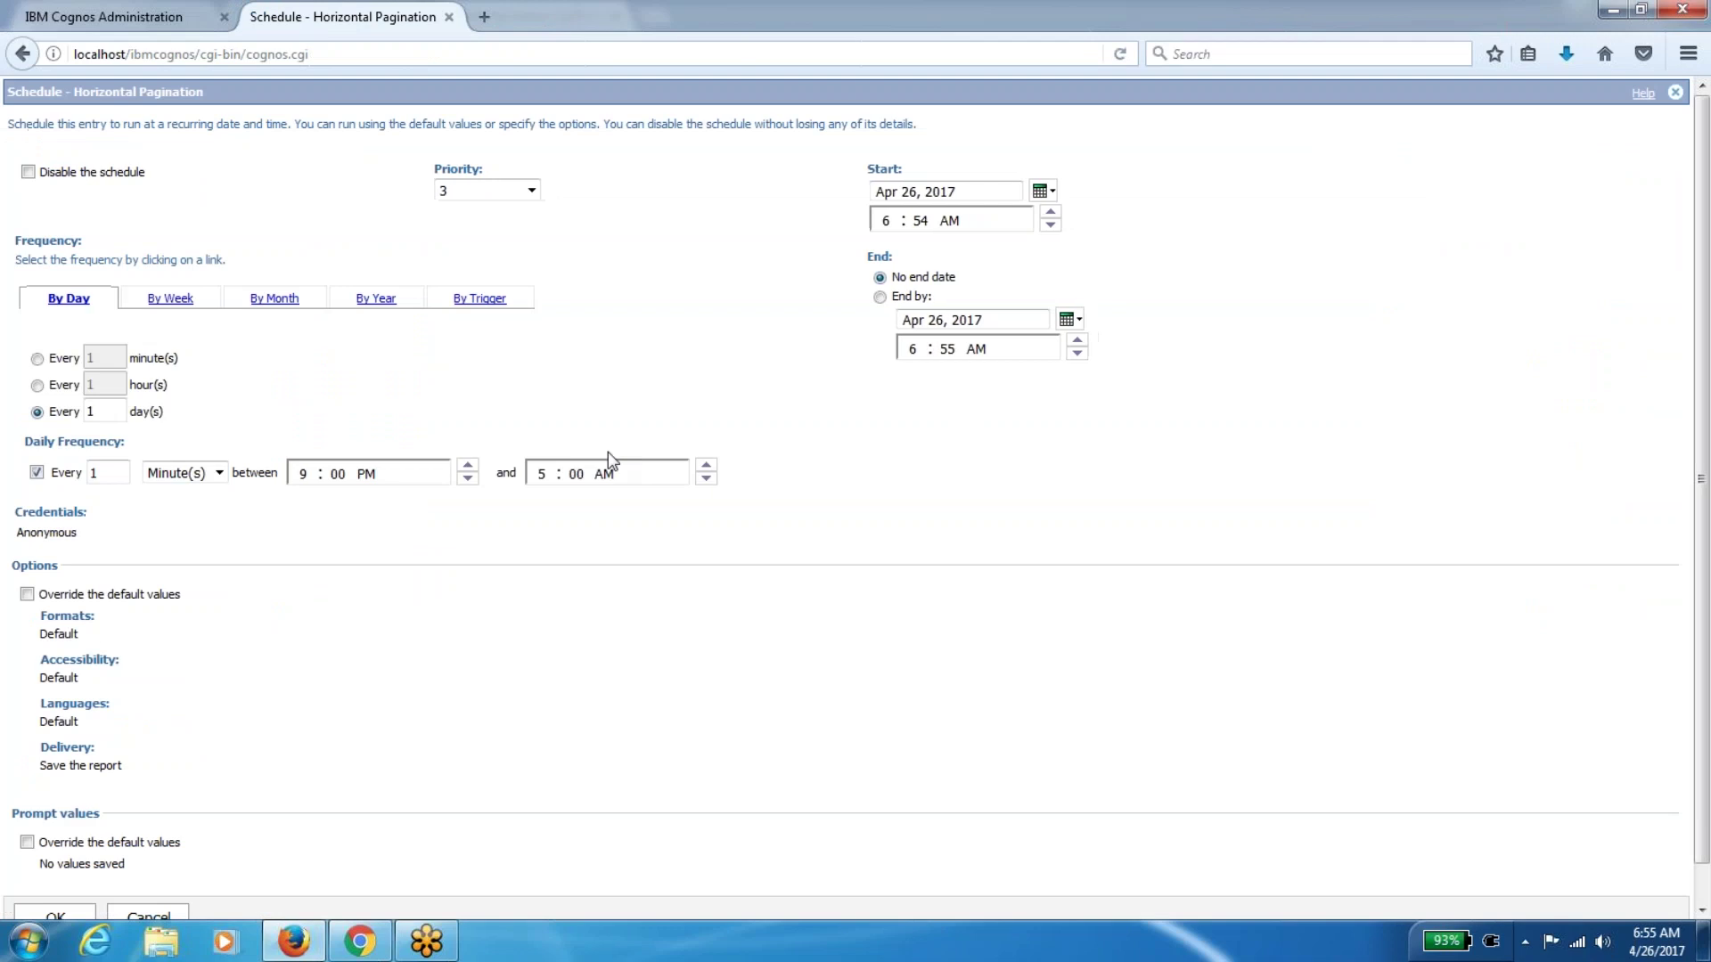
{"action": "left_click", "coordinate": [182, 473]}
{"action": "left_click", "coordinate": [185, 522]}
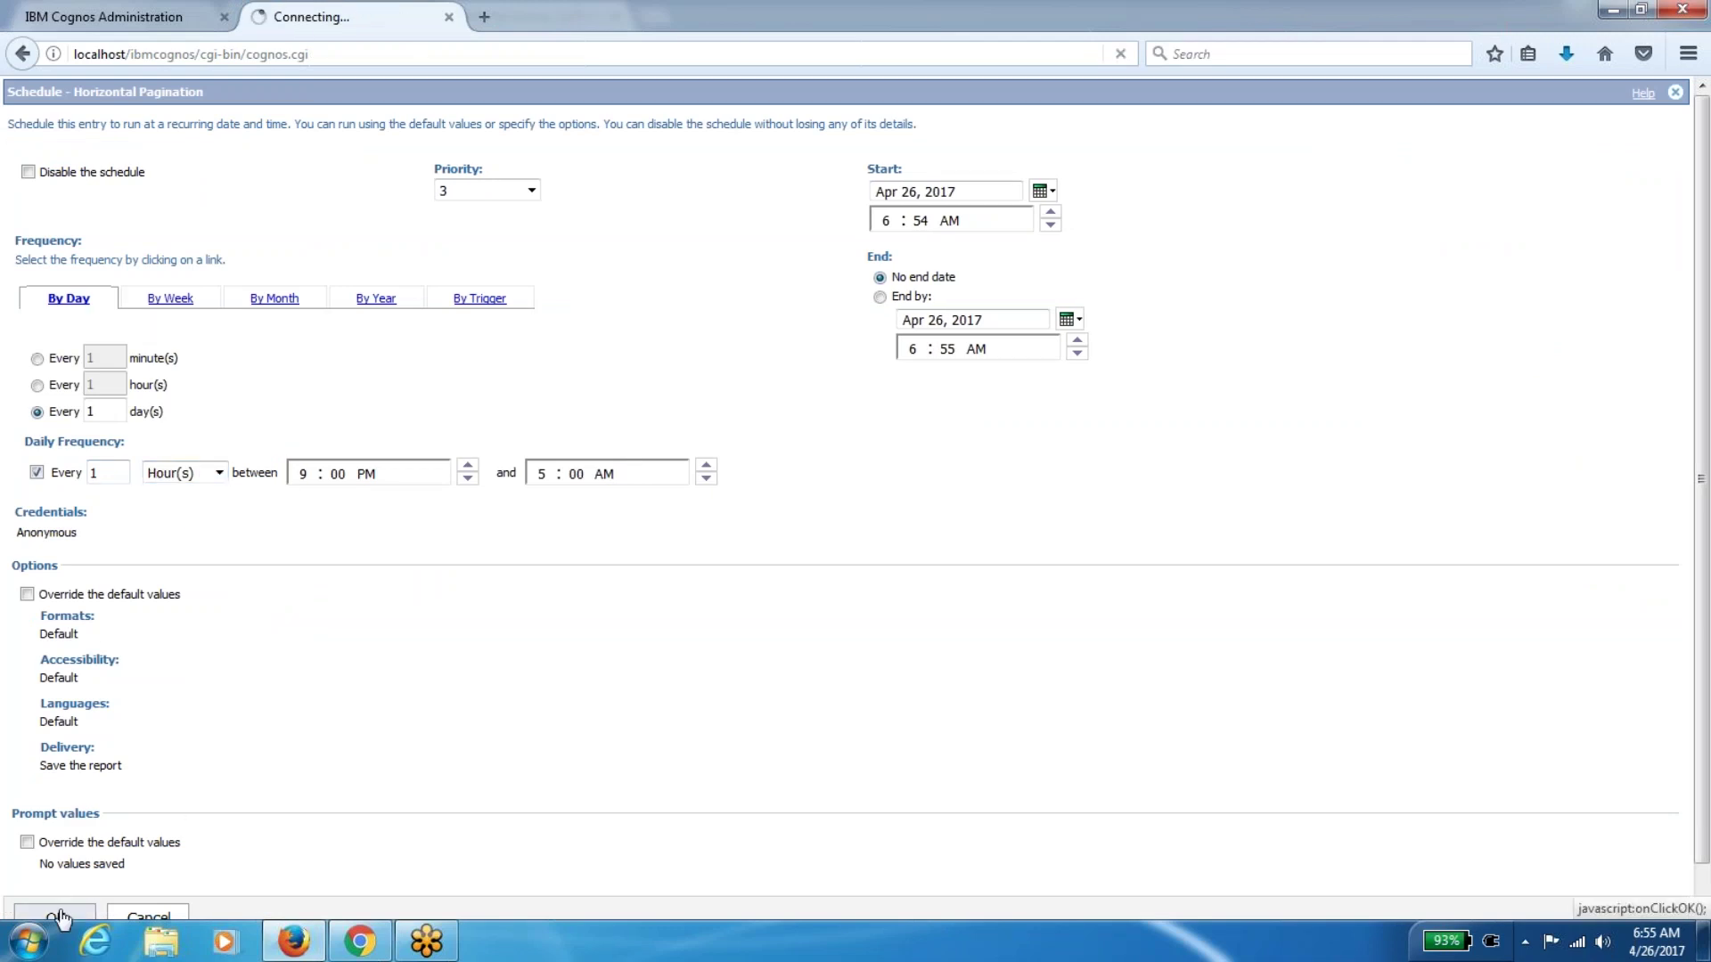
{"action": "left_click", "coordinate": [59, 918]}
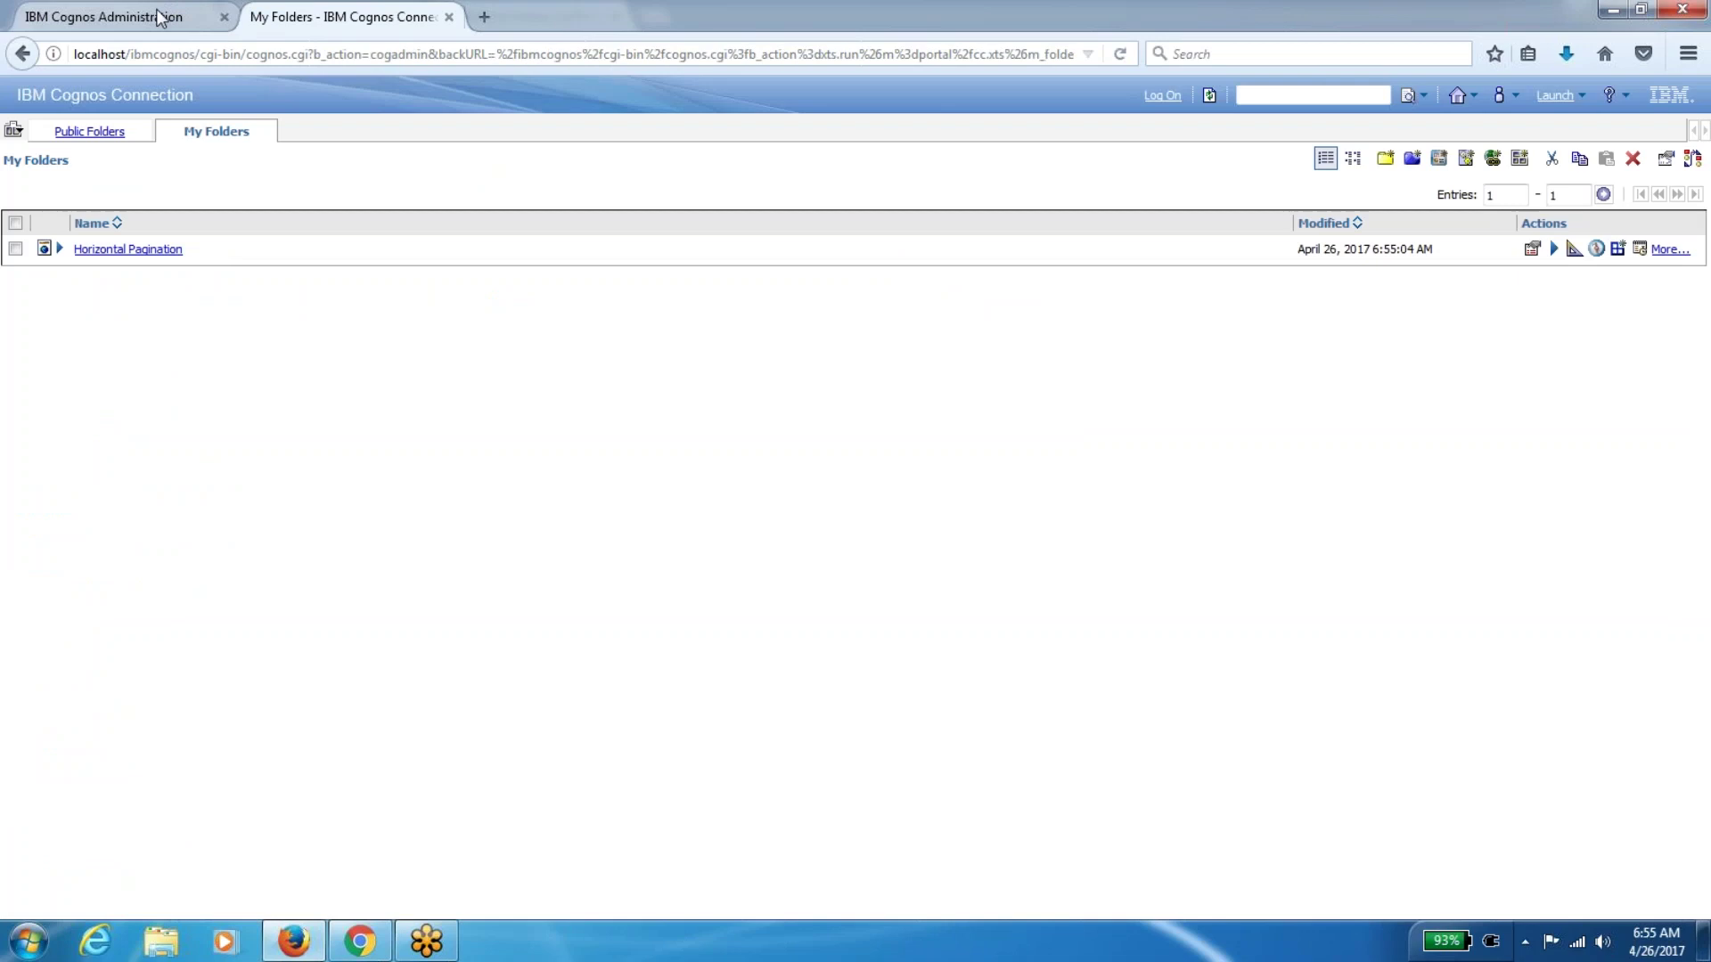
Return to the list of schedules in Cognos Administration
{"action": "left_click", "coordinate": [158, 17]}
{"action": "left_click", "coordinate": [70, 286]}
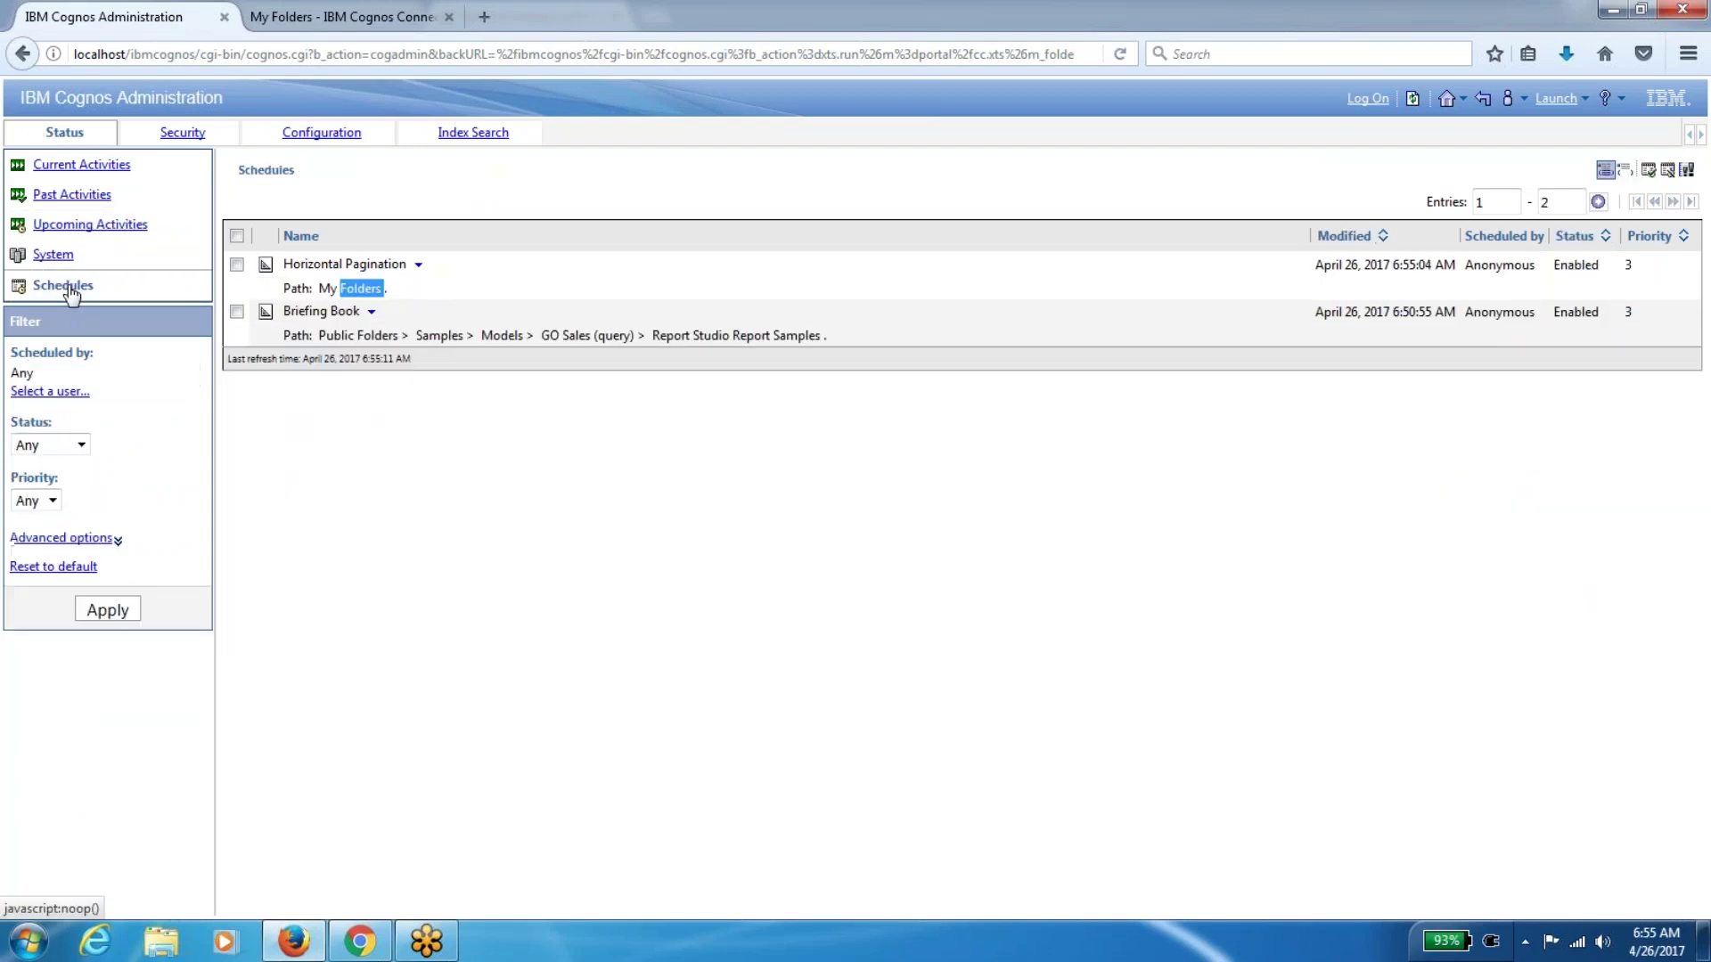
Refresh the schedules in the list view without details, and reload the upcoming activities for Apr 28, 2017 from the first page
{"action": "left_click", "coordinate": [1413, 99]}
{"action": "left_click", "coordinate": [1624, 169]}
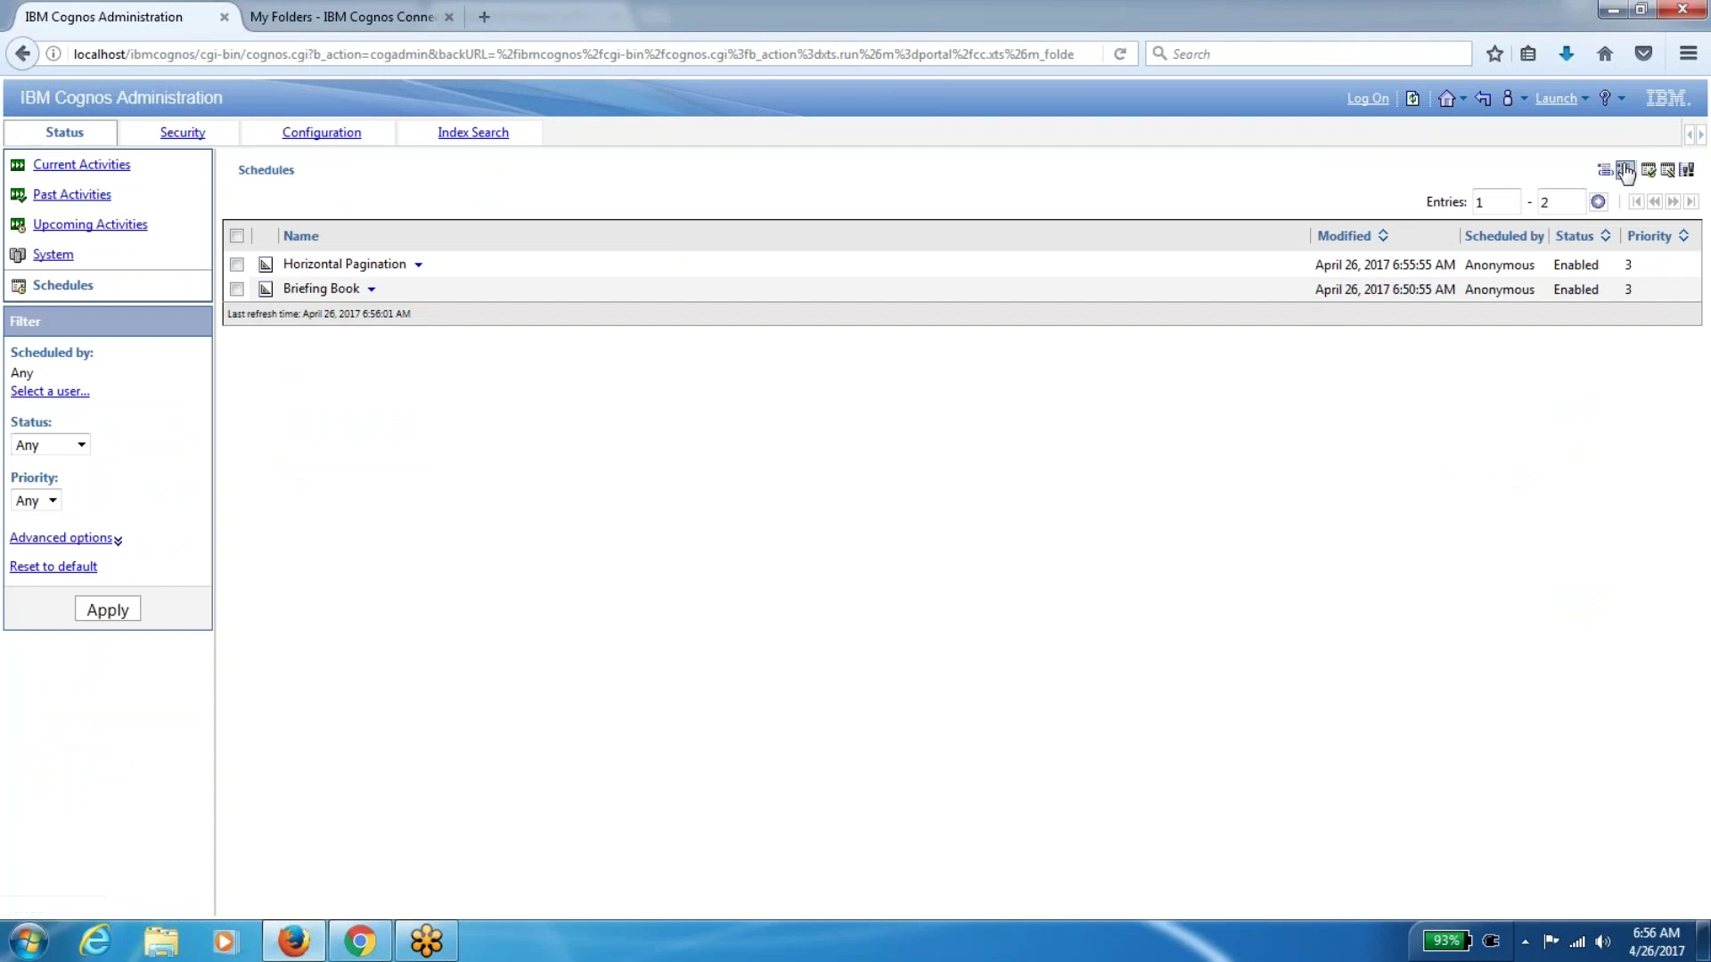
{"action": "left_click", "coordinate": [115, 230]}
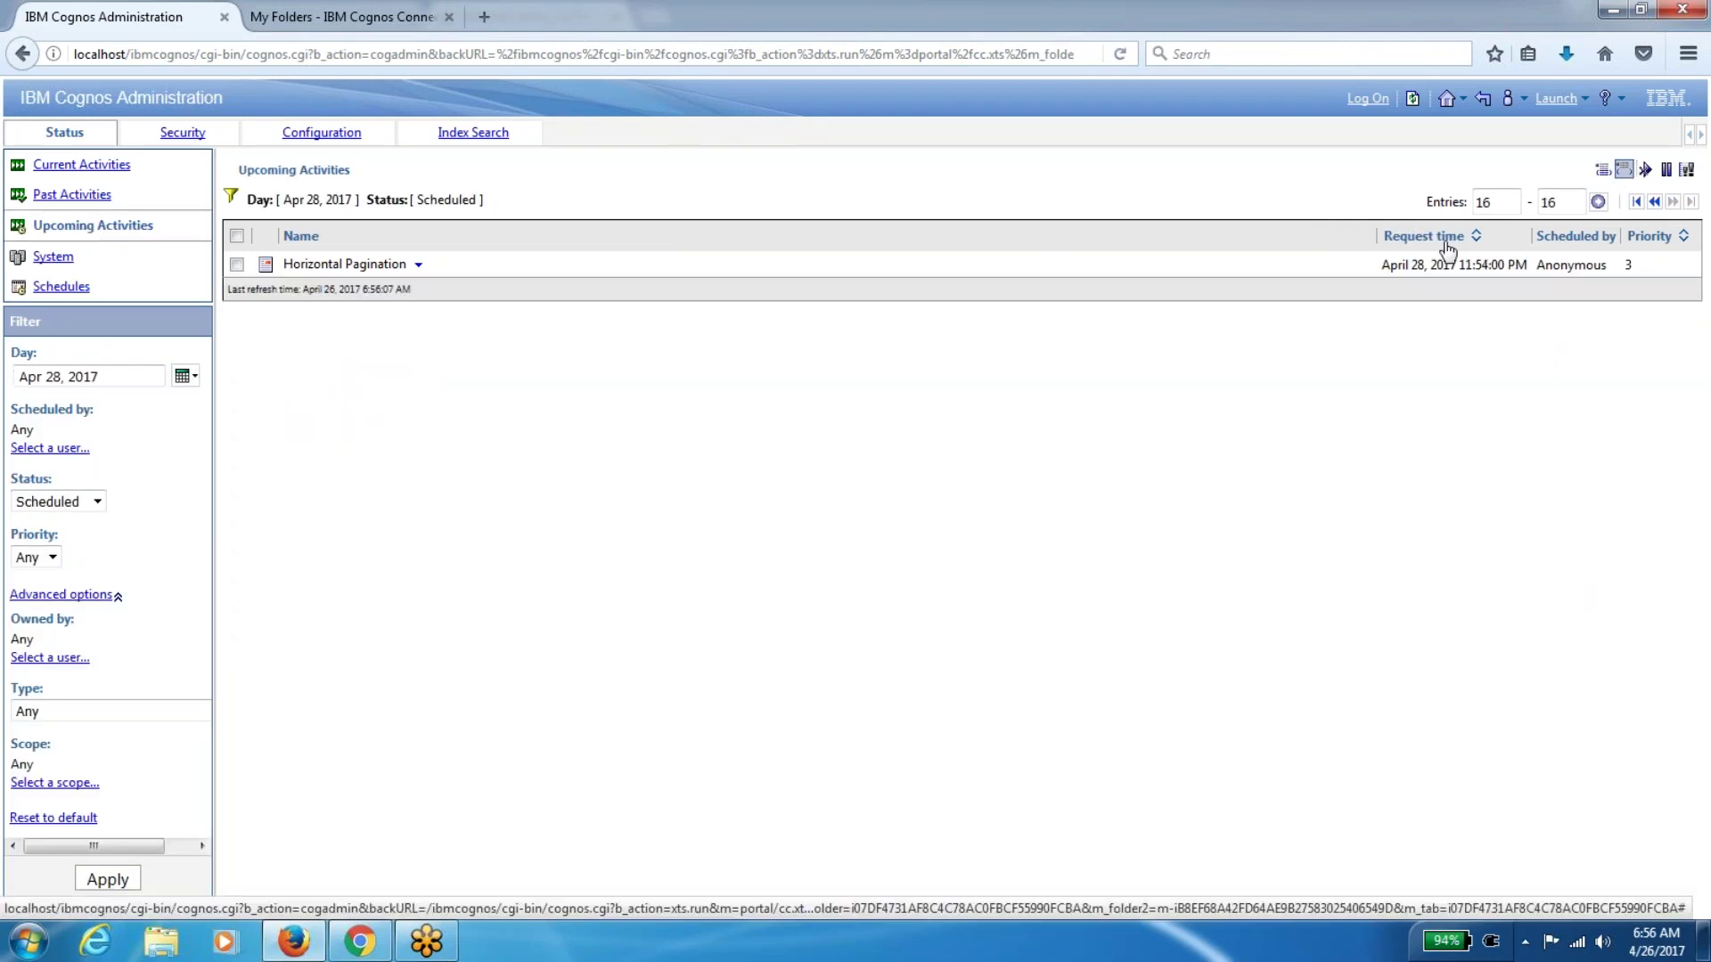
{"action": "left_click", "coordinate": [1413, 101]}
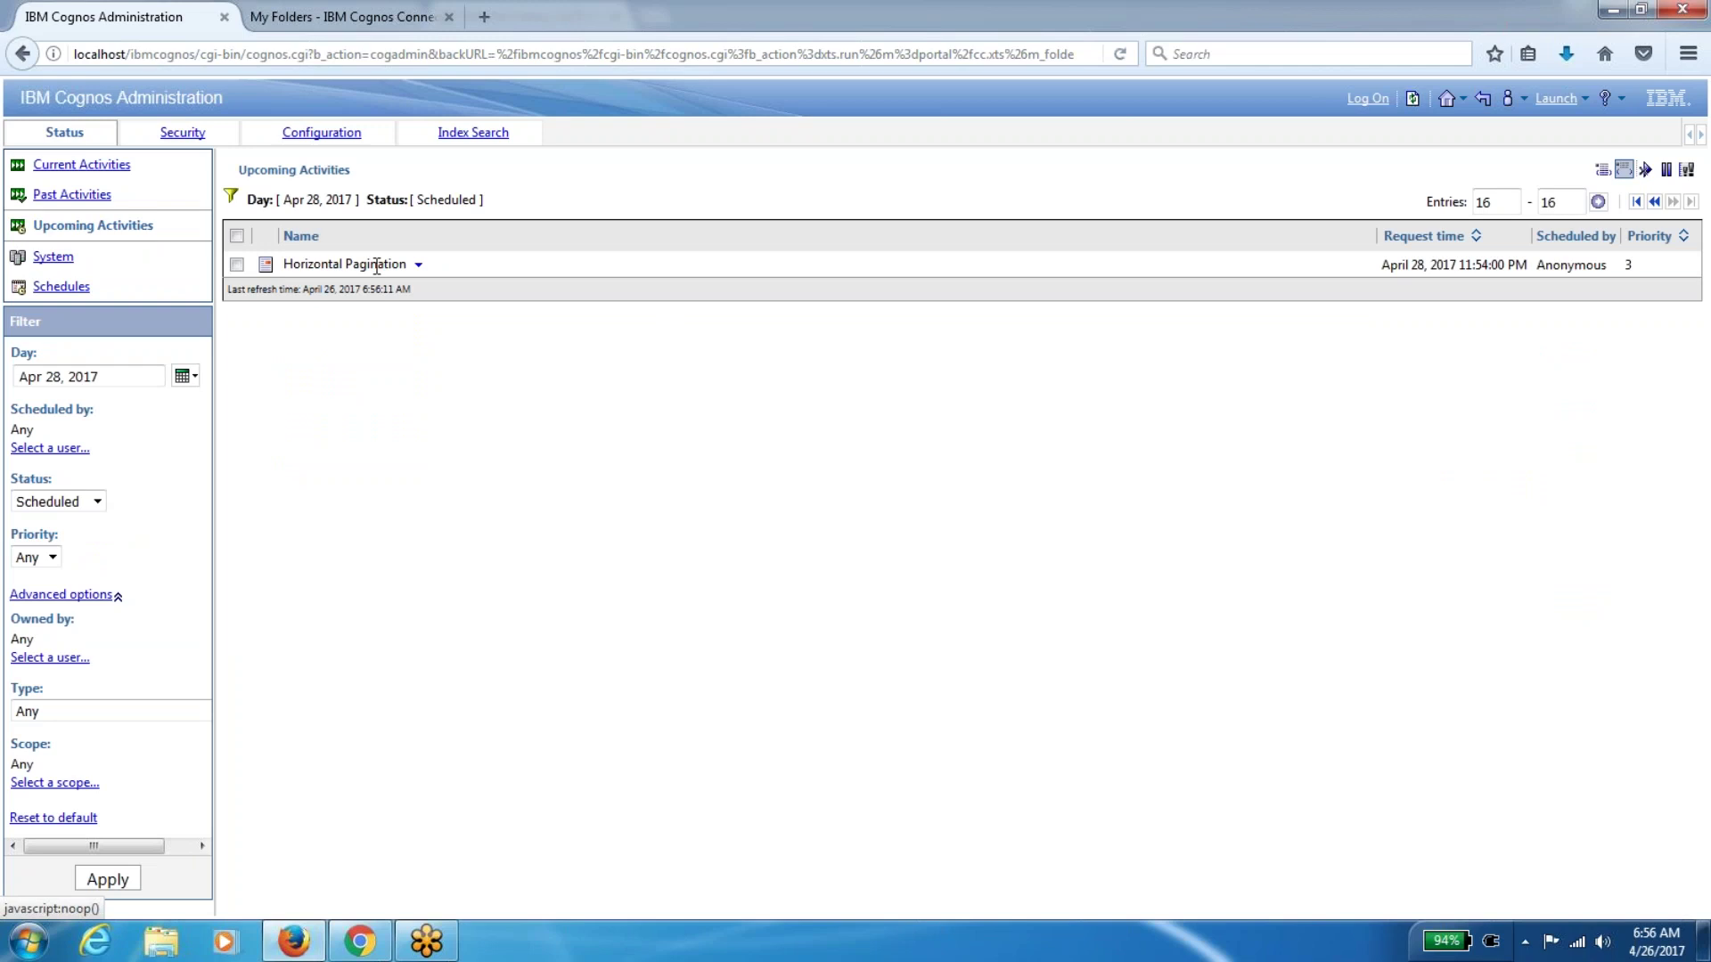
{"action": "left_click", "coordinate": [1638, 203]}
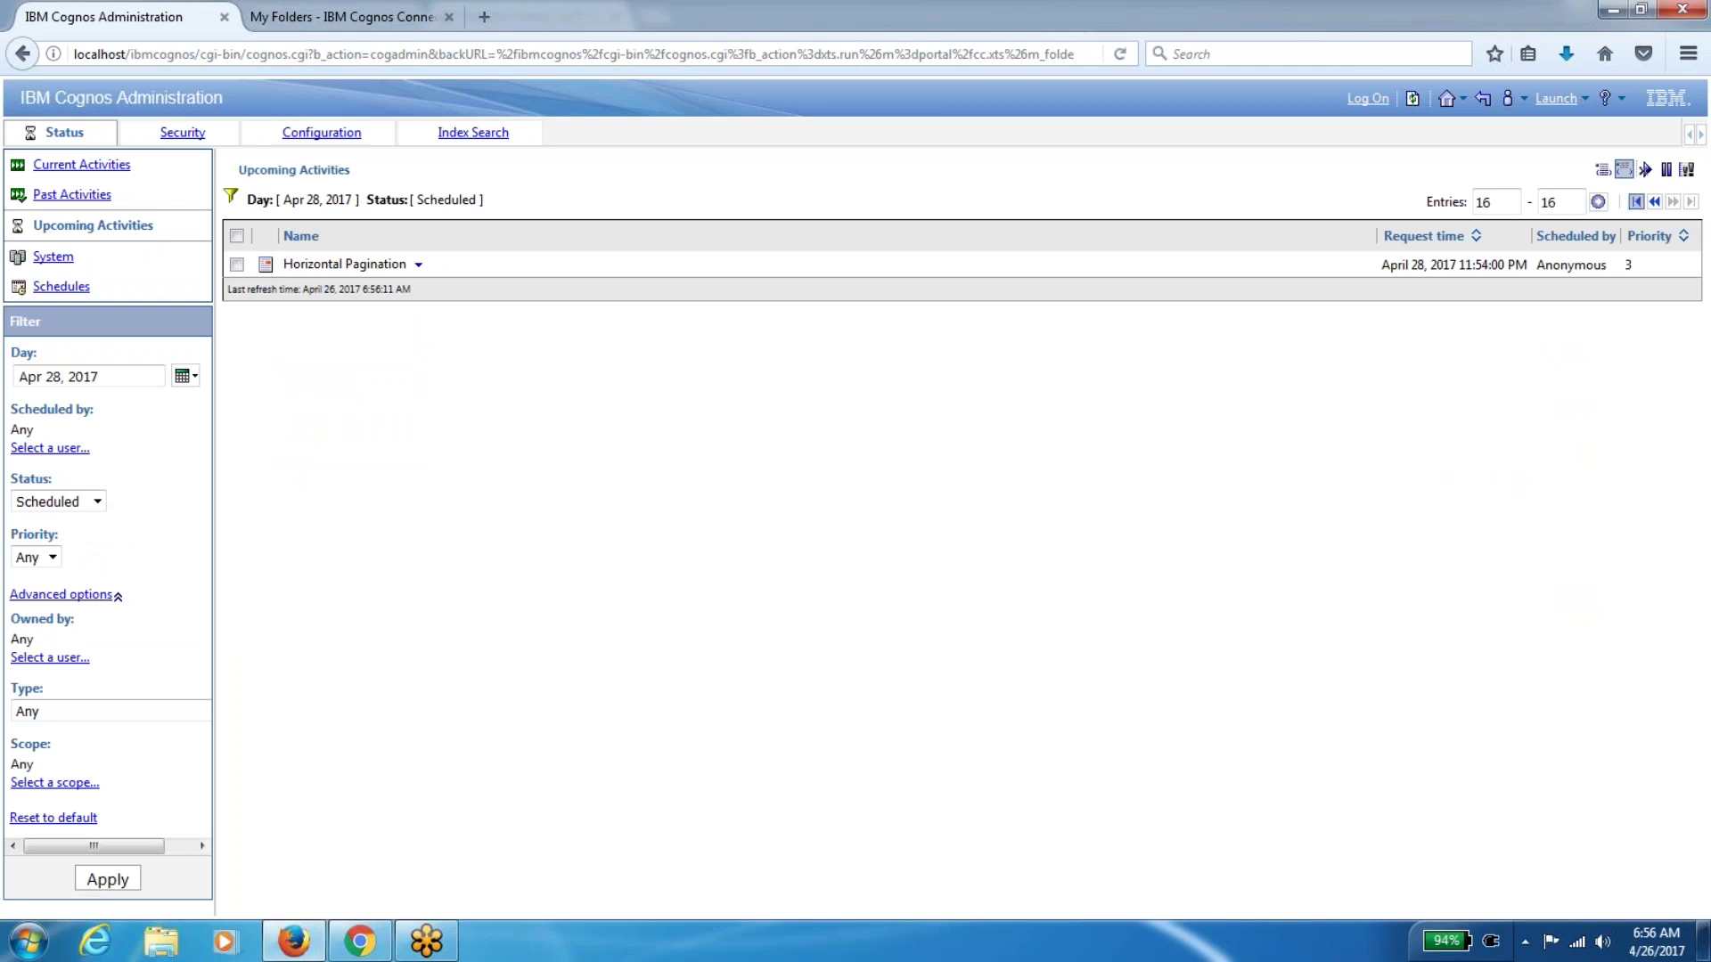
Filter the Apr 28, 2017 upcoming activities by the My Folders scope and check the actions available for the 9:50 AM entry
{"action": "left_click", "coordinate": [55, 784]}
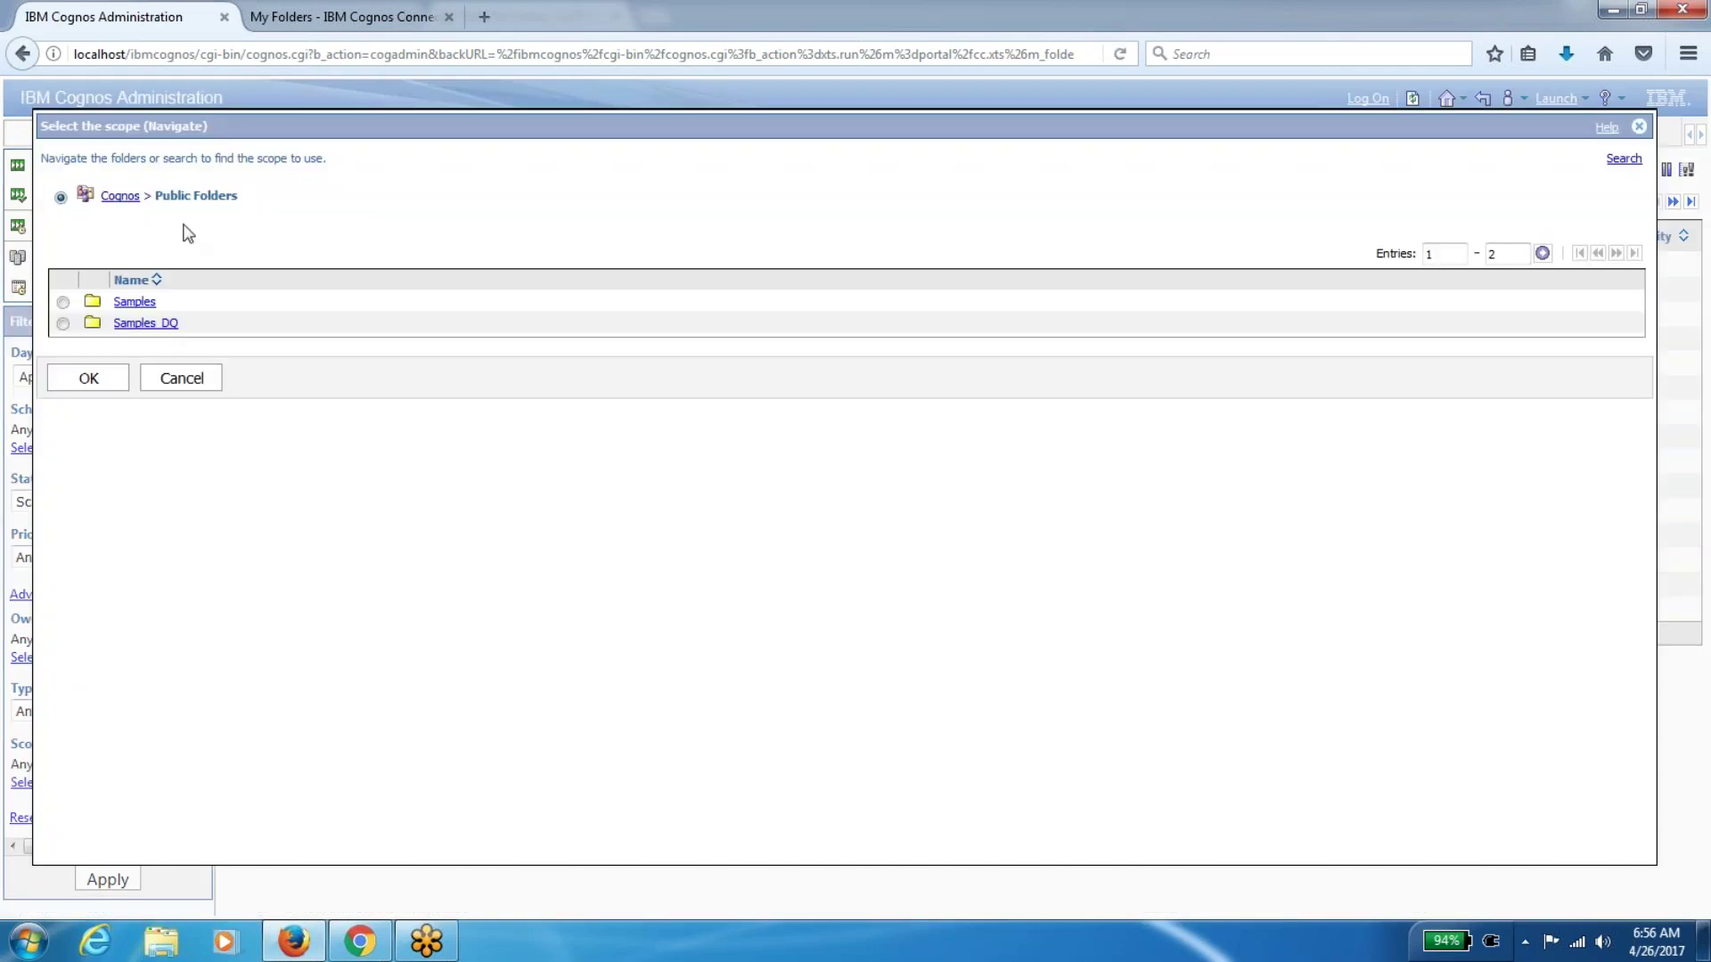
{"action": "left_click", "coordinate": [119, 194]}
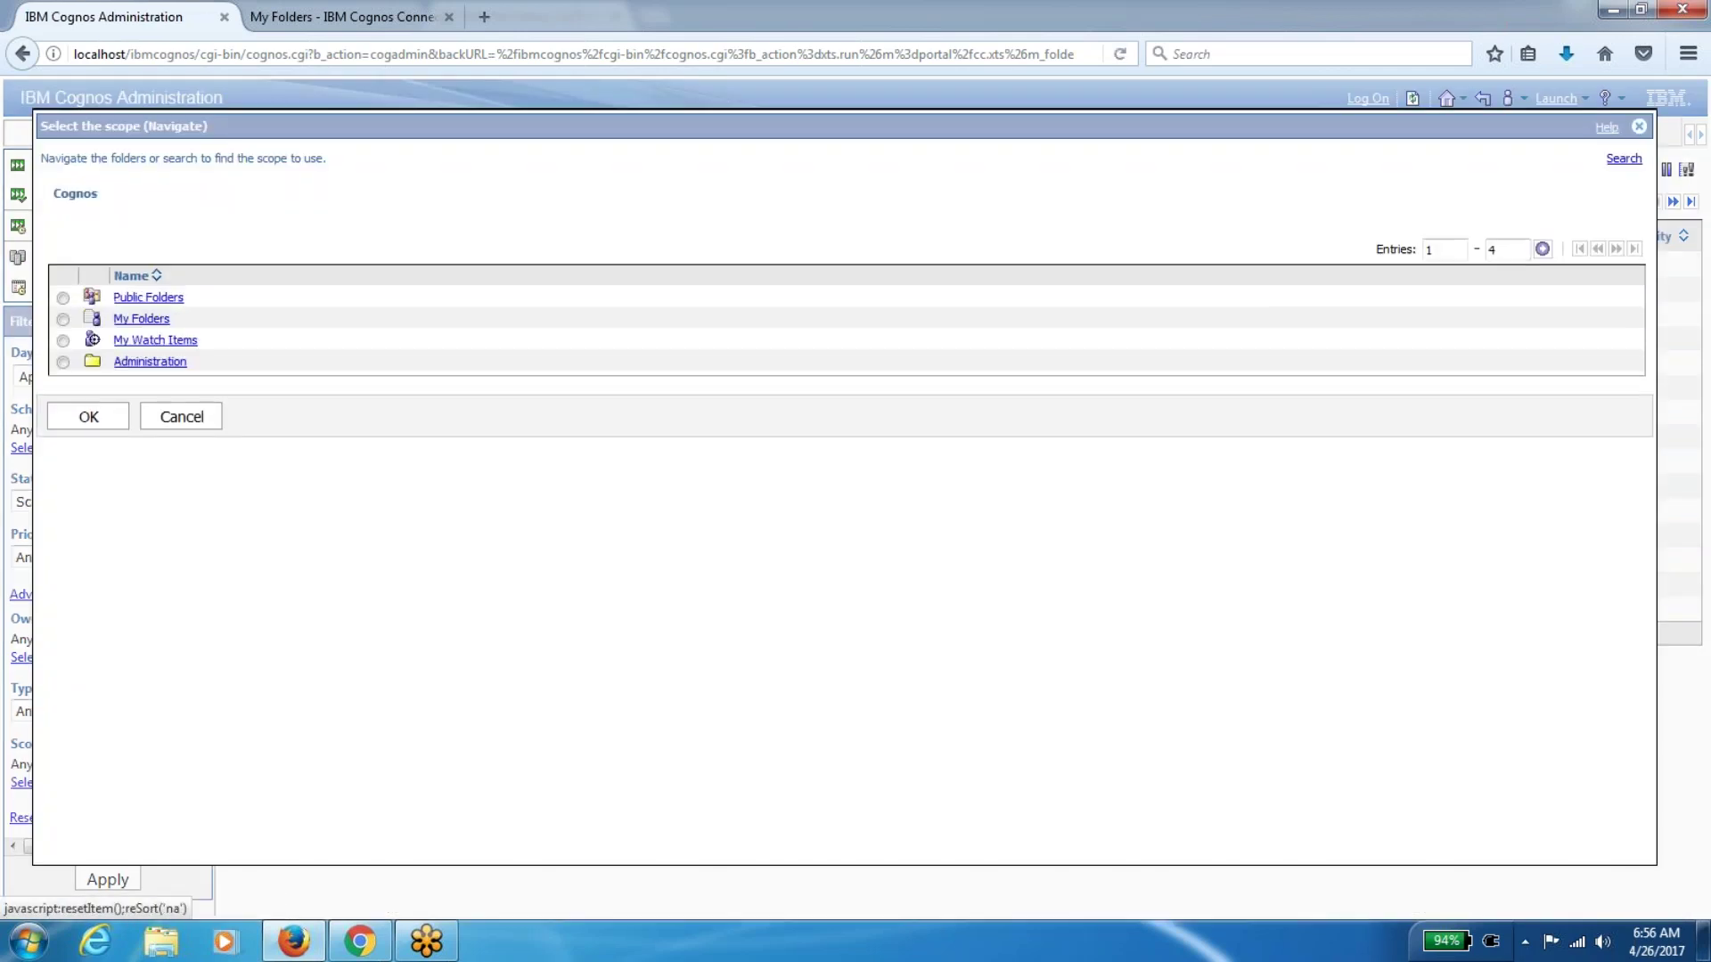
{"action": "left_click", "coordinate": [134, 321]}
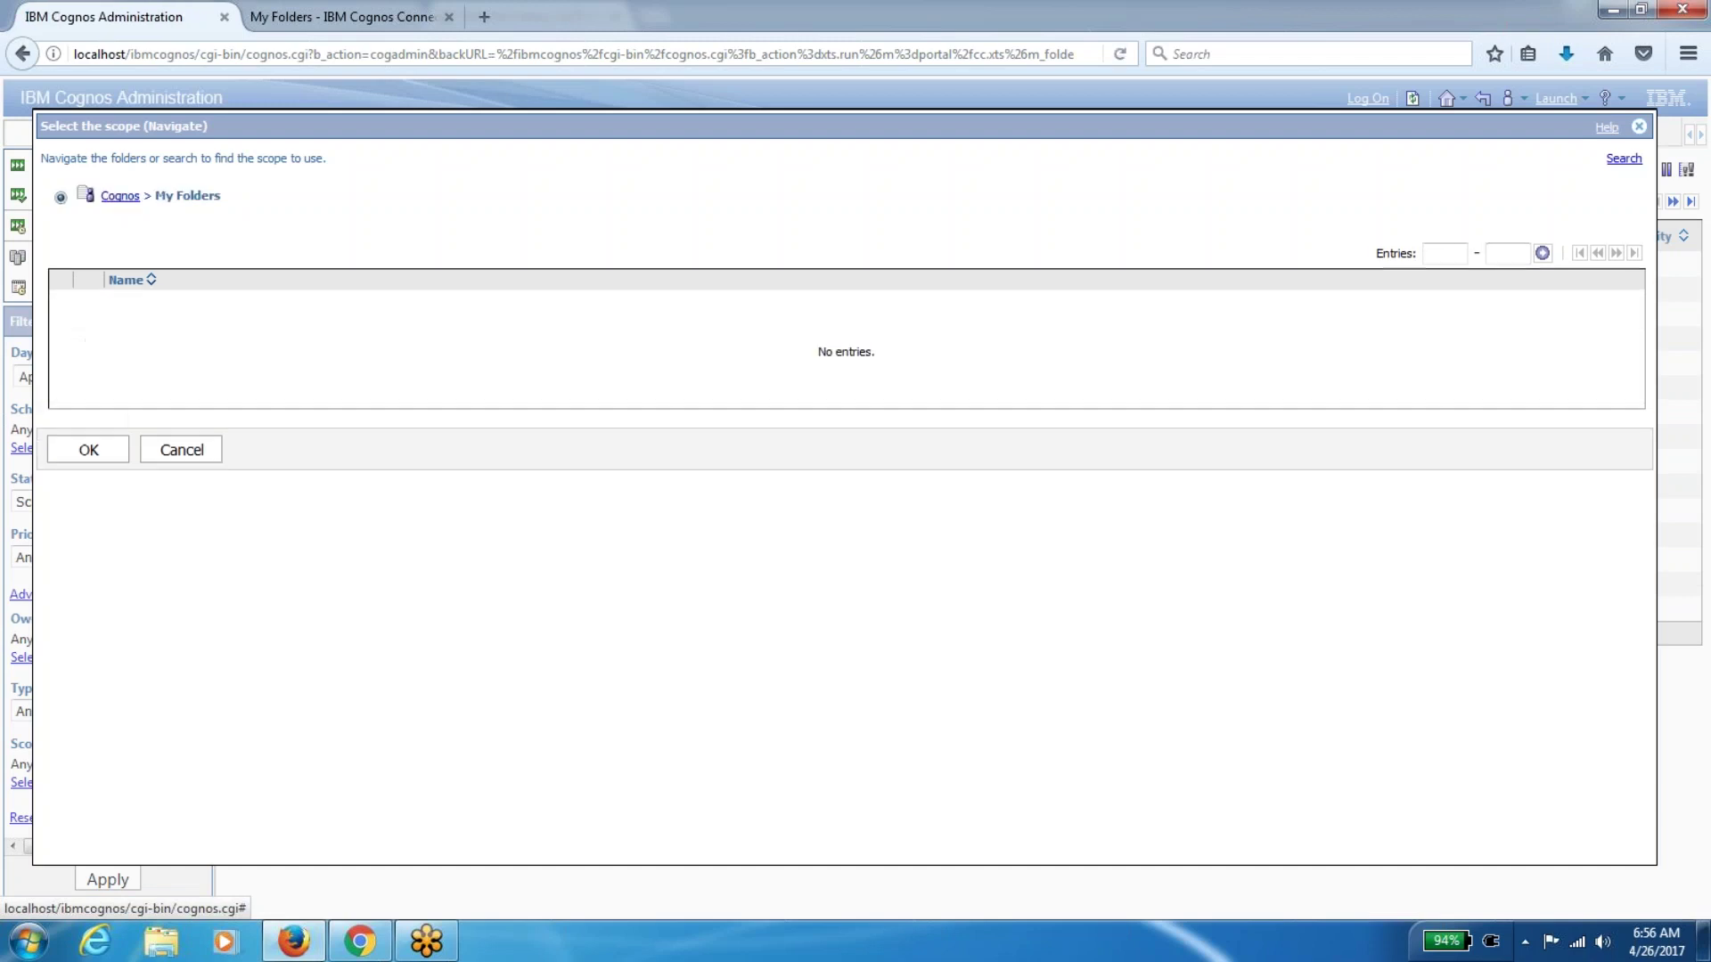
{"action": "left_click", "coordinate": [89, 449]}
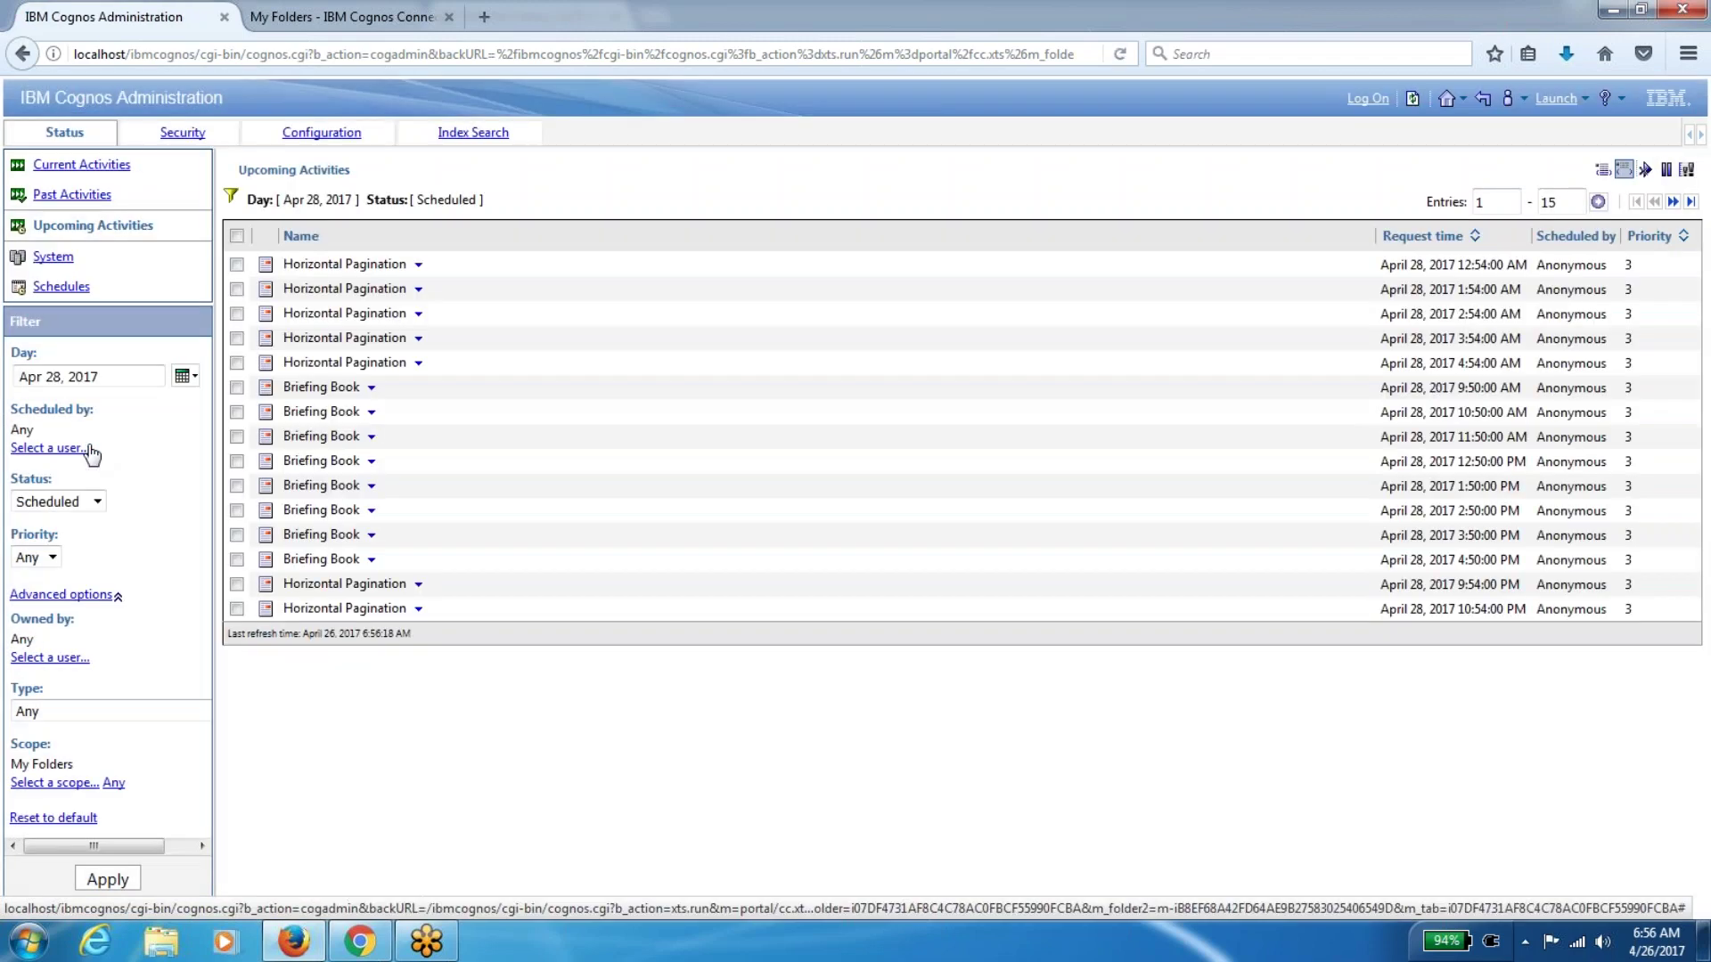
{"action": "left_click", "coordinate": [127, 882]}
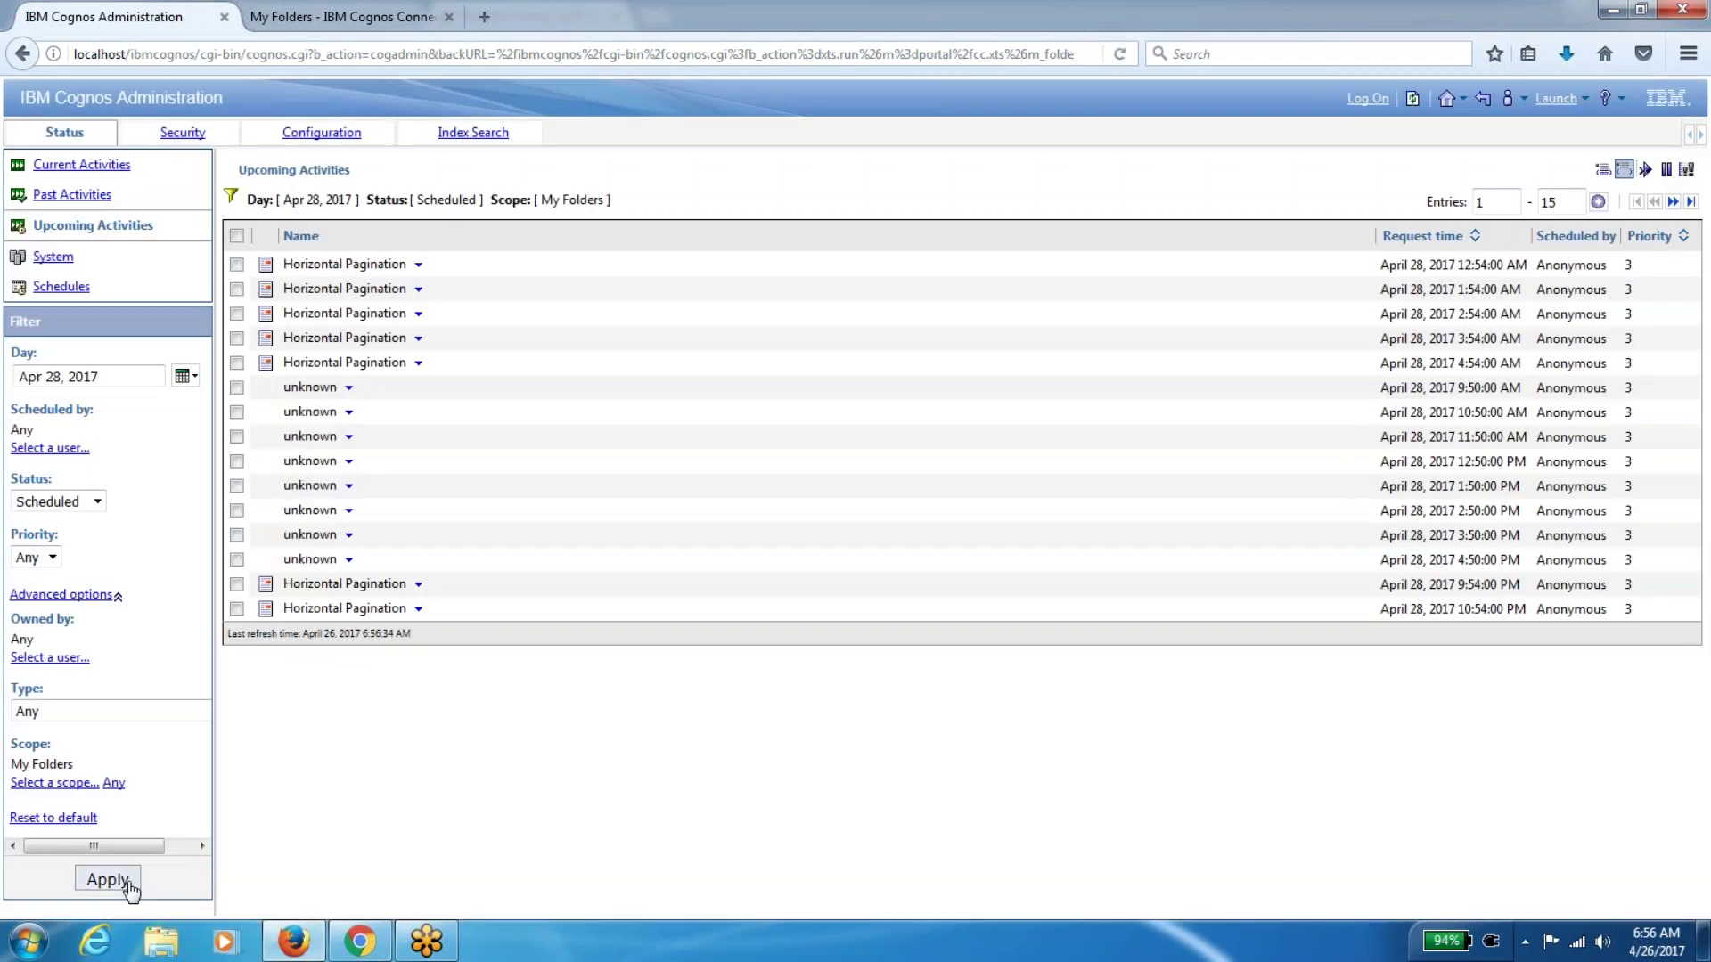
{"action": "left_click", "coordinate": [128, 887]}
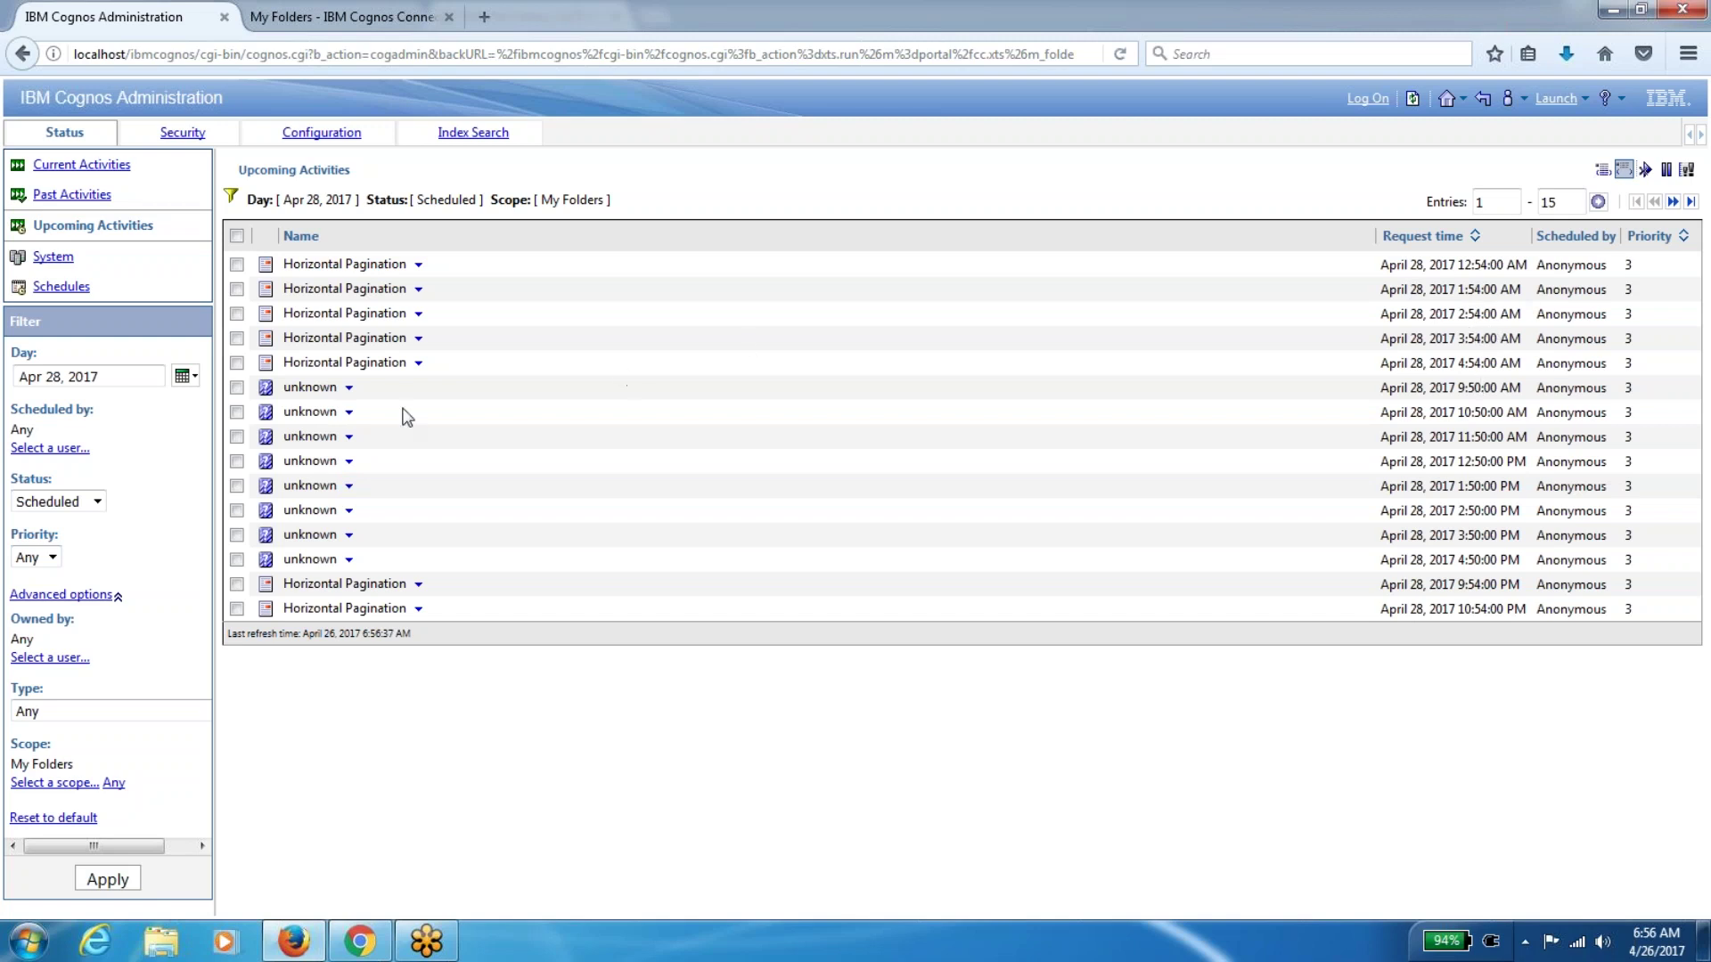
{"action": "left_click", "coordinate": [349, 387]}
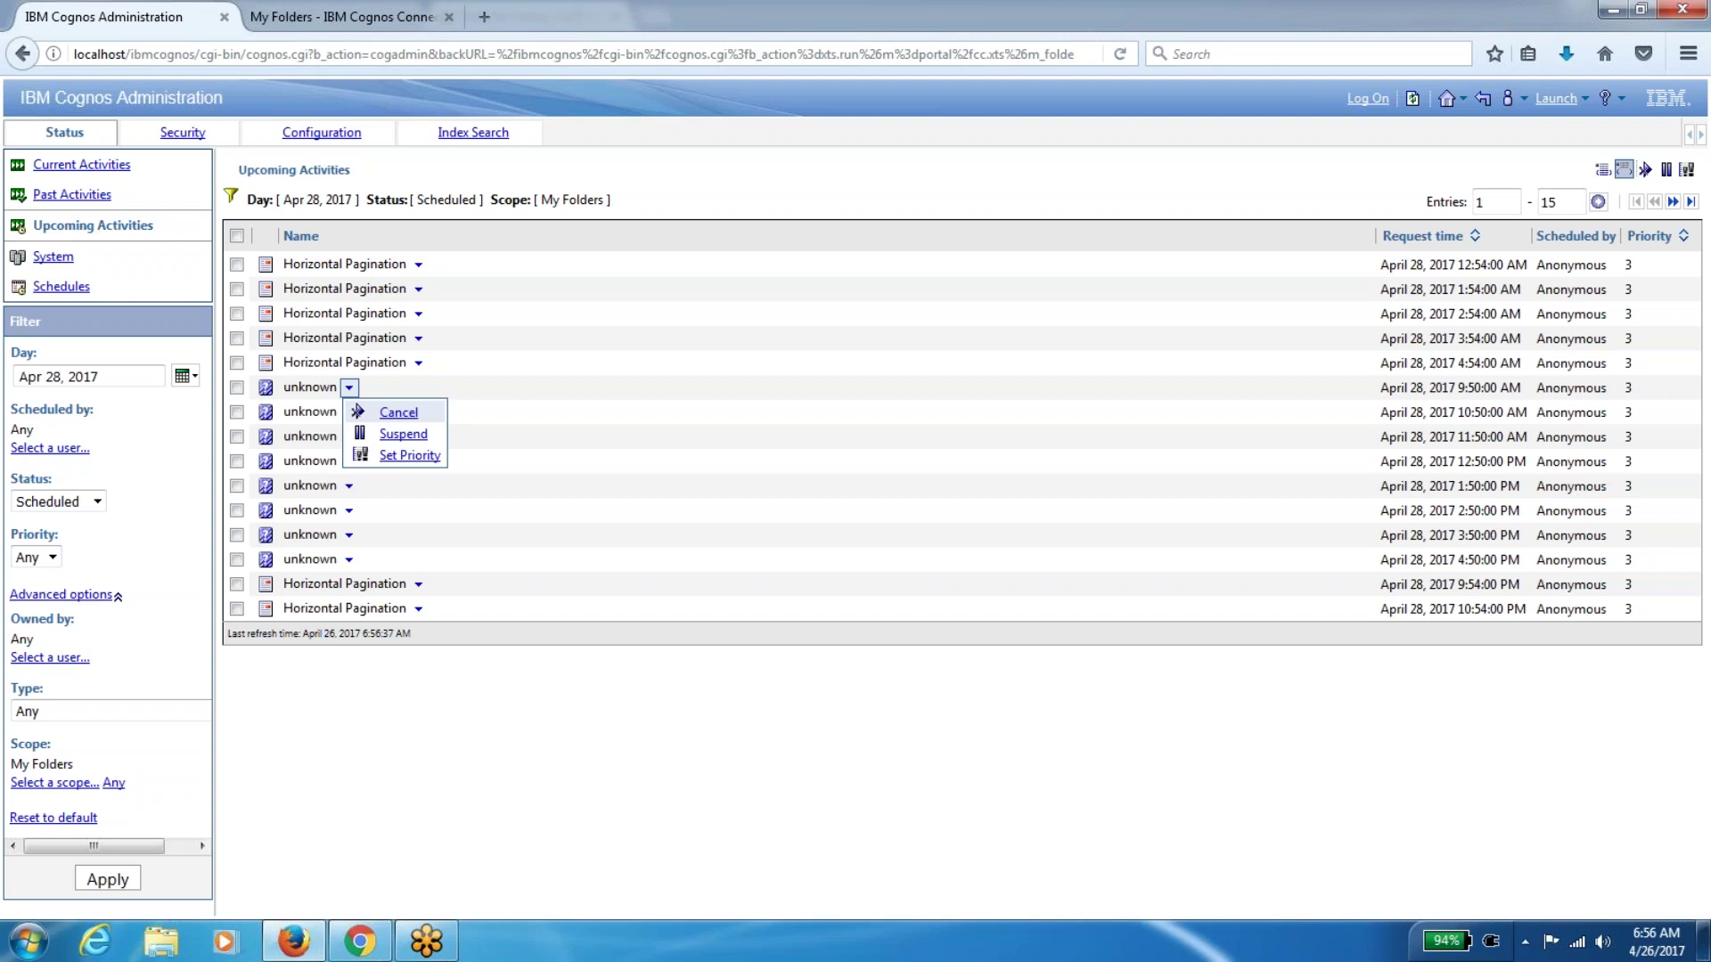
{"action": "left_click", "coordinate": [528, 724]}
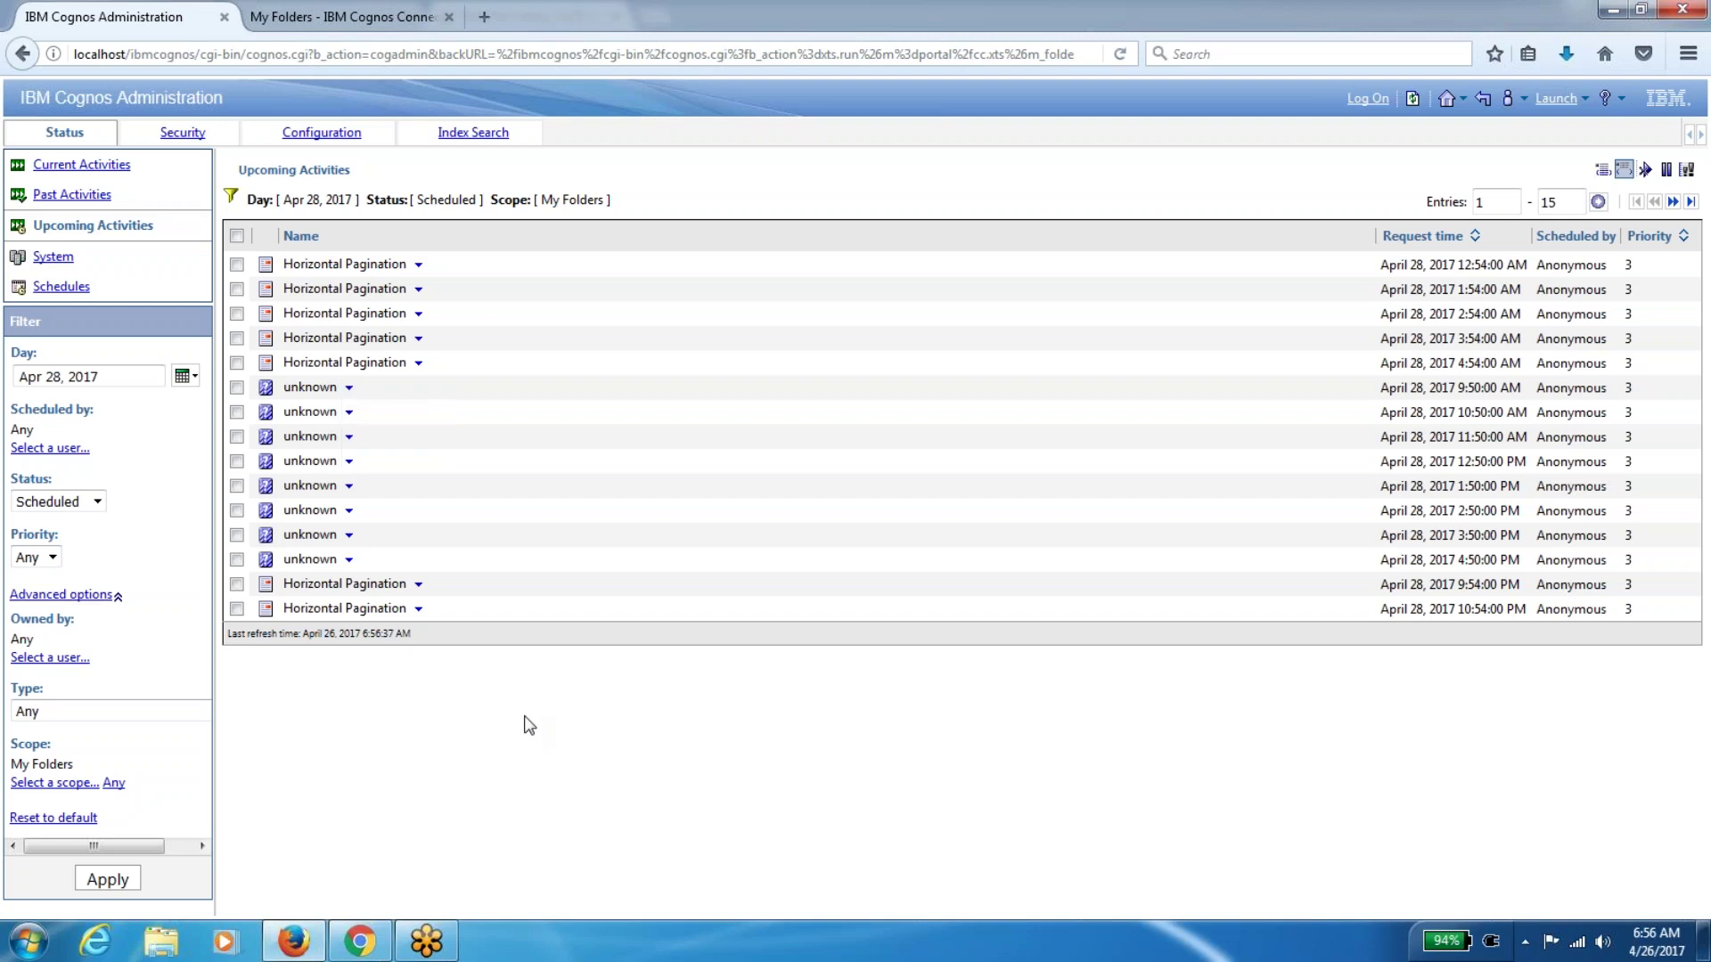
Refresh the filtered upcoming activities, and restore and apply the default filter
{"action": "left_click", "coordinate": [110, 880]}
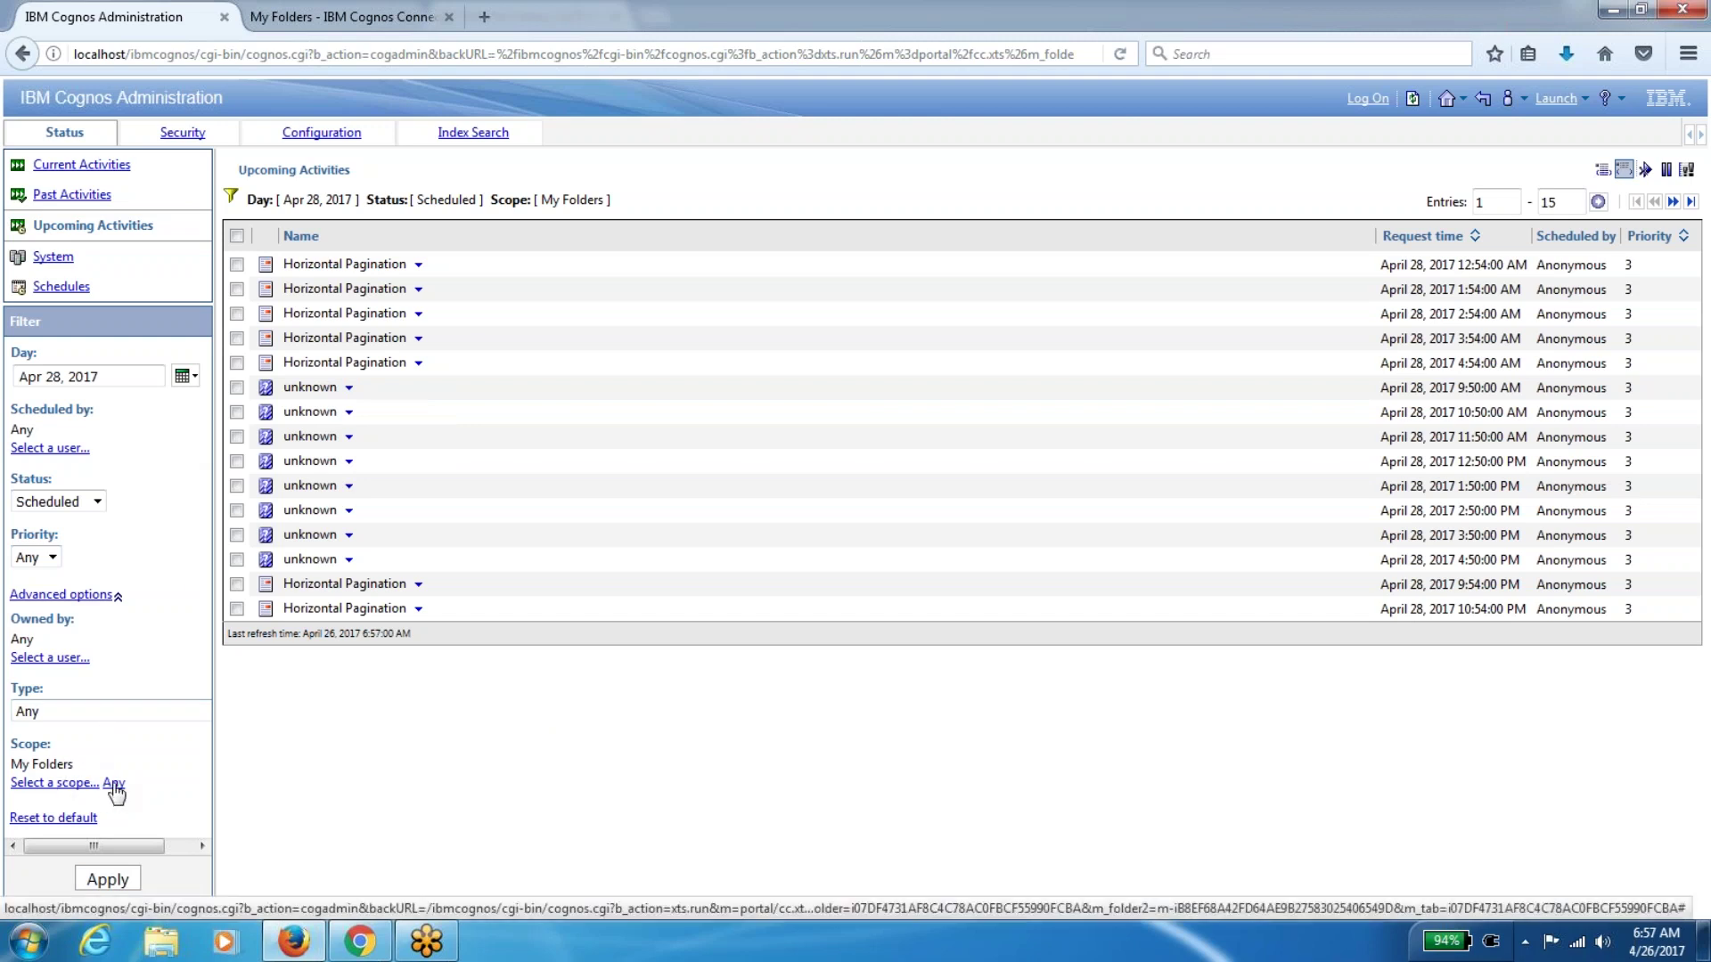
{"action": "left_click", "coordinate": [1412, 100]}
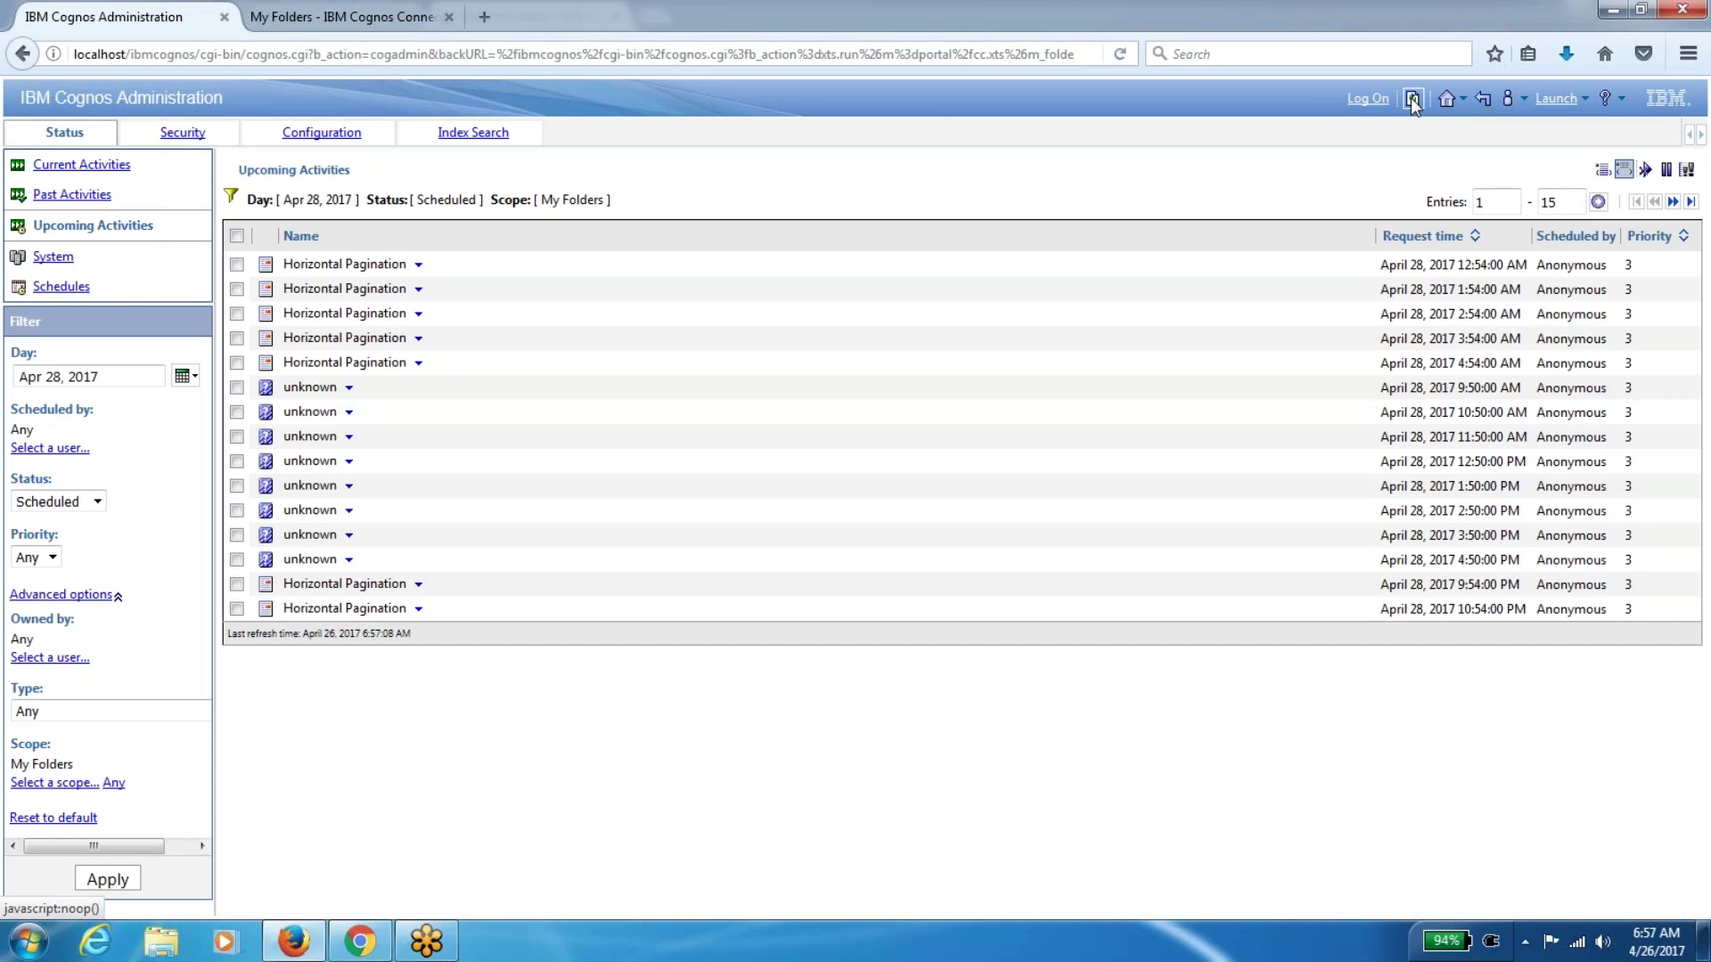
{"action": "left_click", "coordinate": [1412, 100]}
{"action": "left_click", "coordinate": [66, 818]}
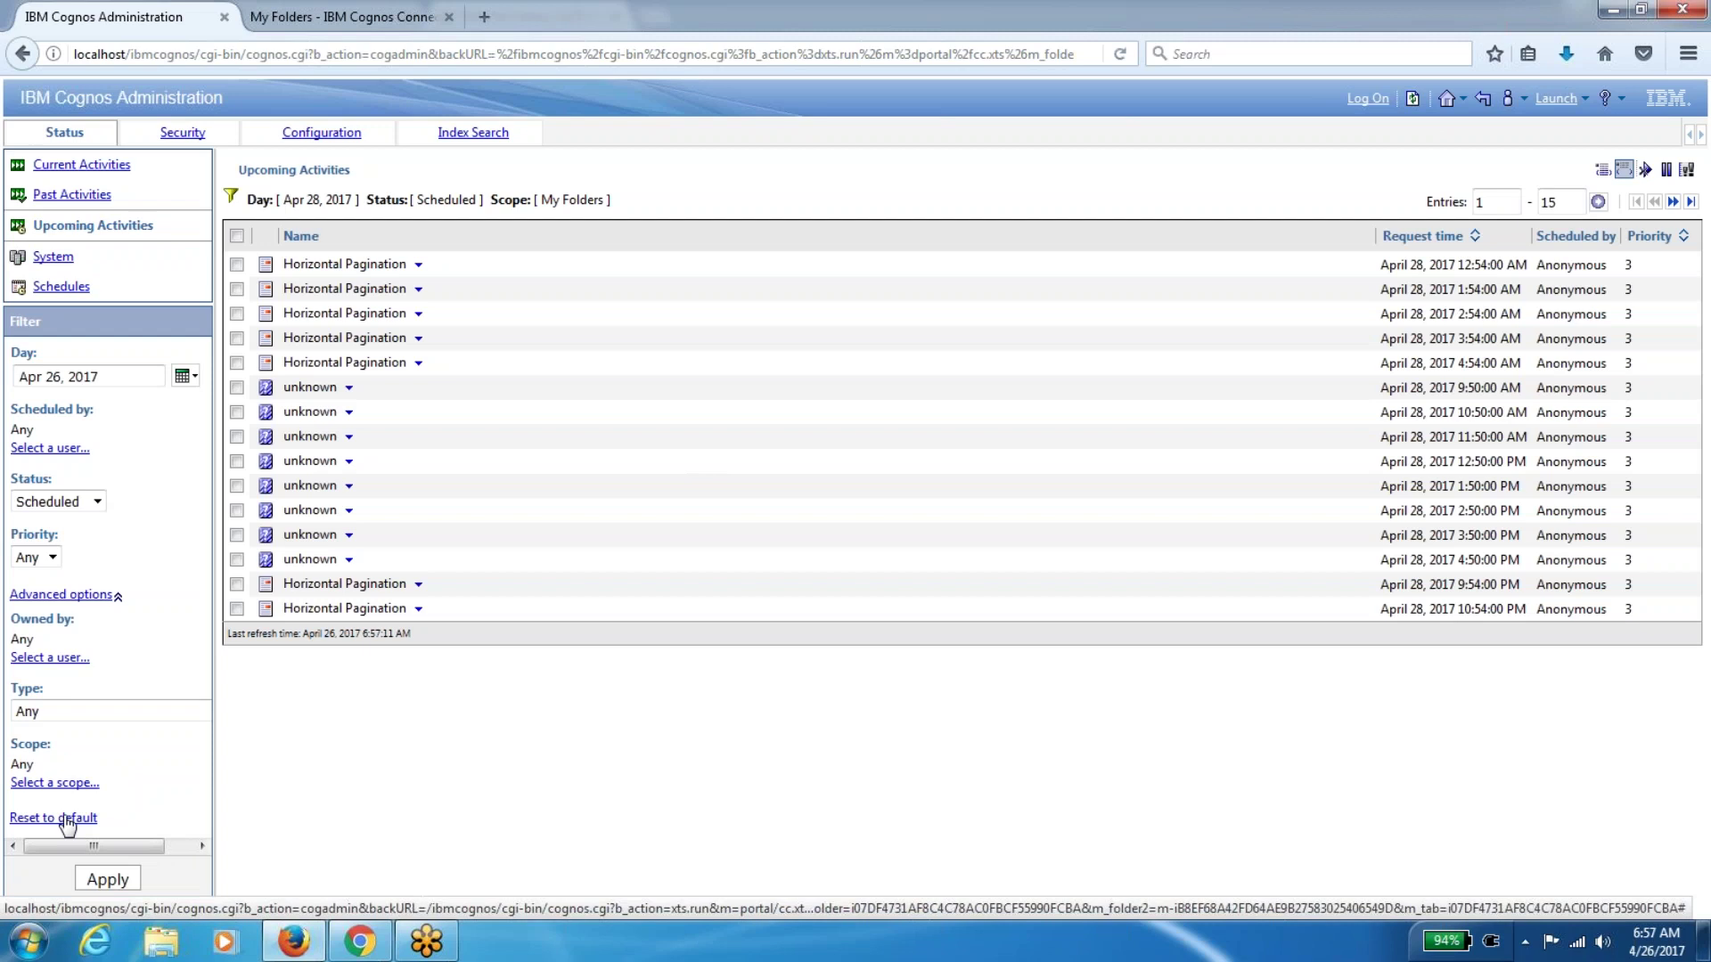
{"action": "left_click", "coordinate": [100, 881]}
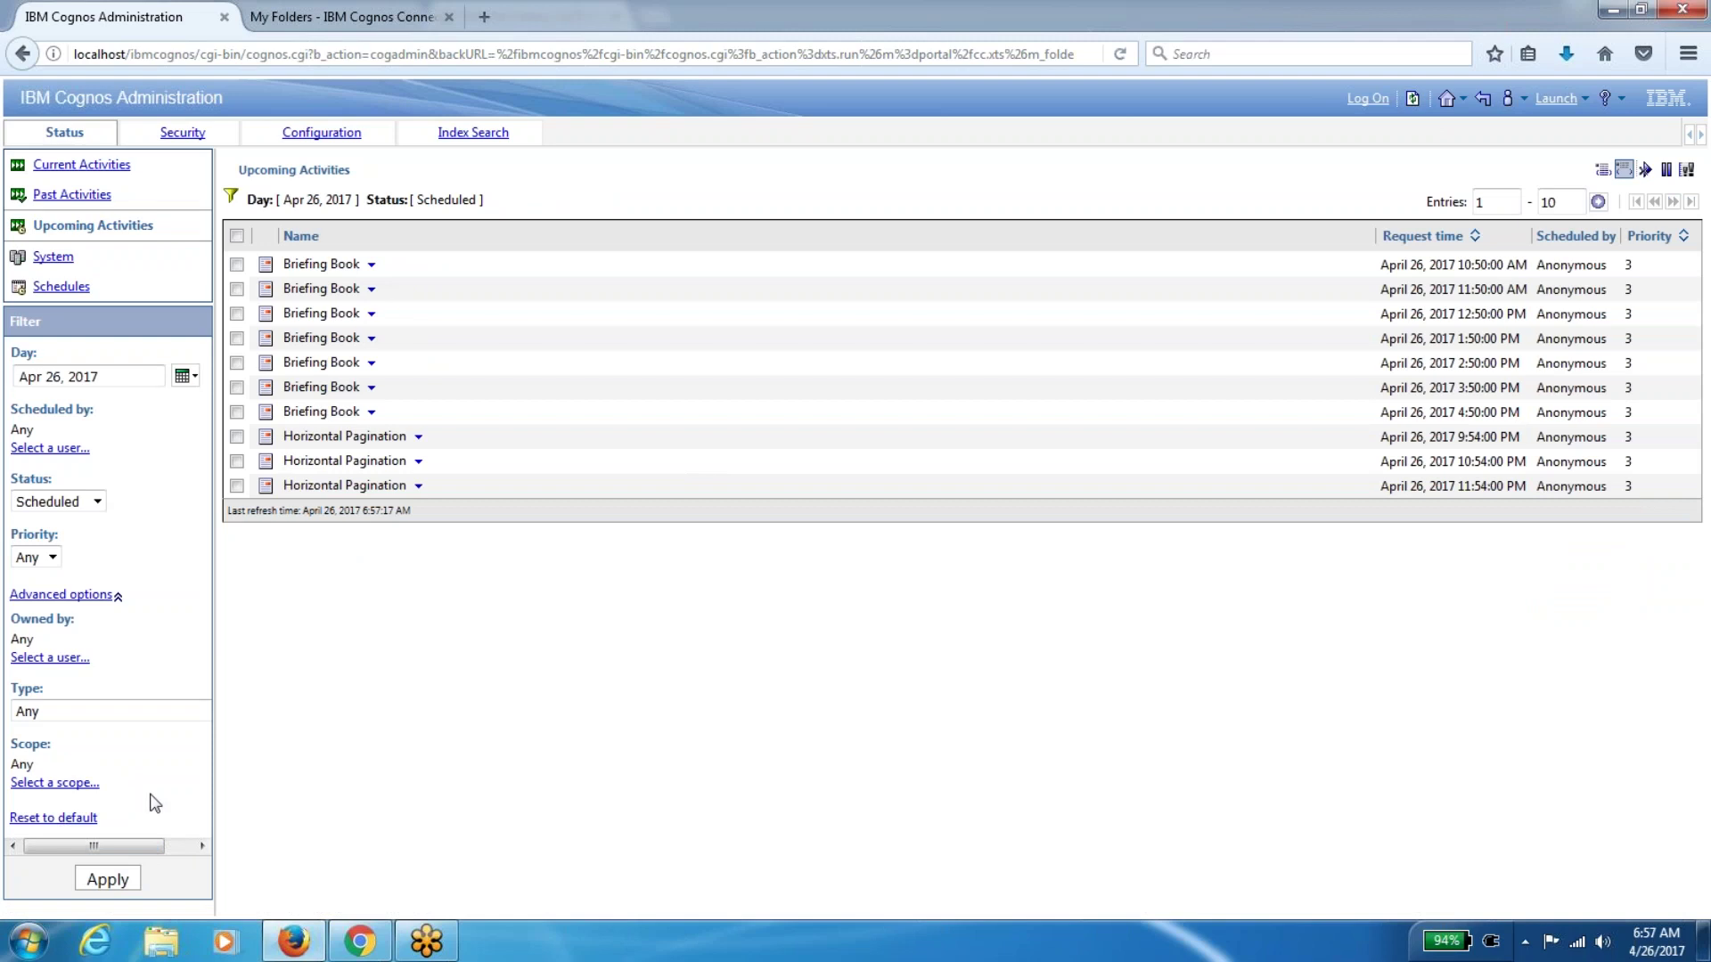
Limit the Apr 26, 2017 upcoming activities to the My Folders scope and check the path details of the entries
{"action": "left_click", "coordinate": [75, 784]}
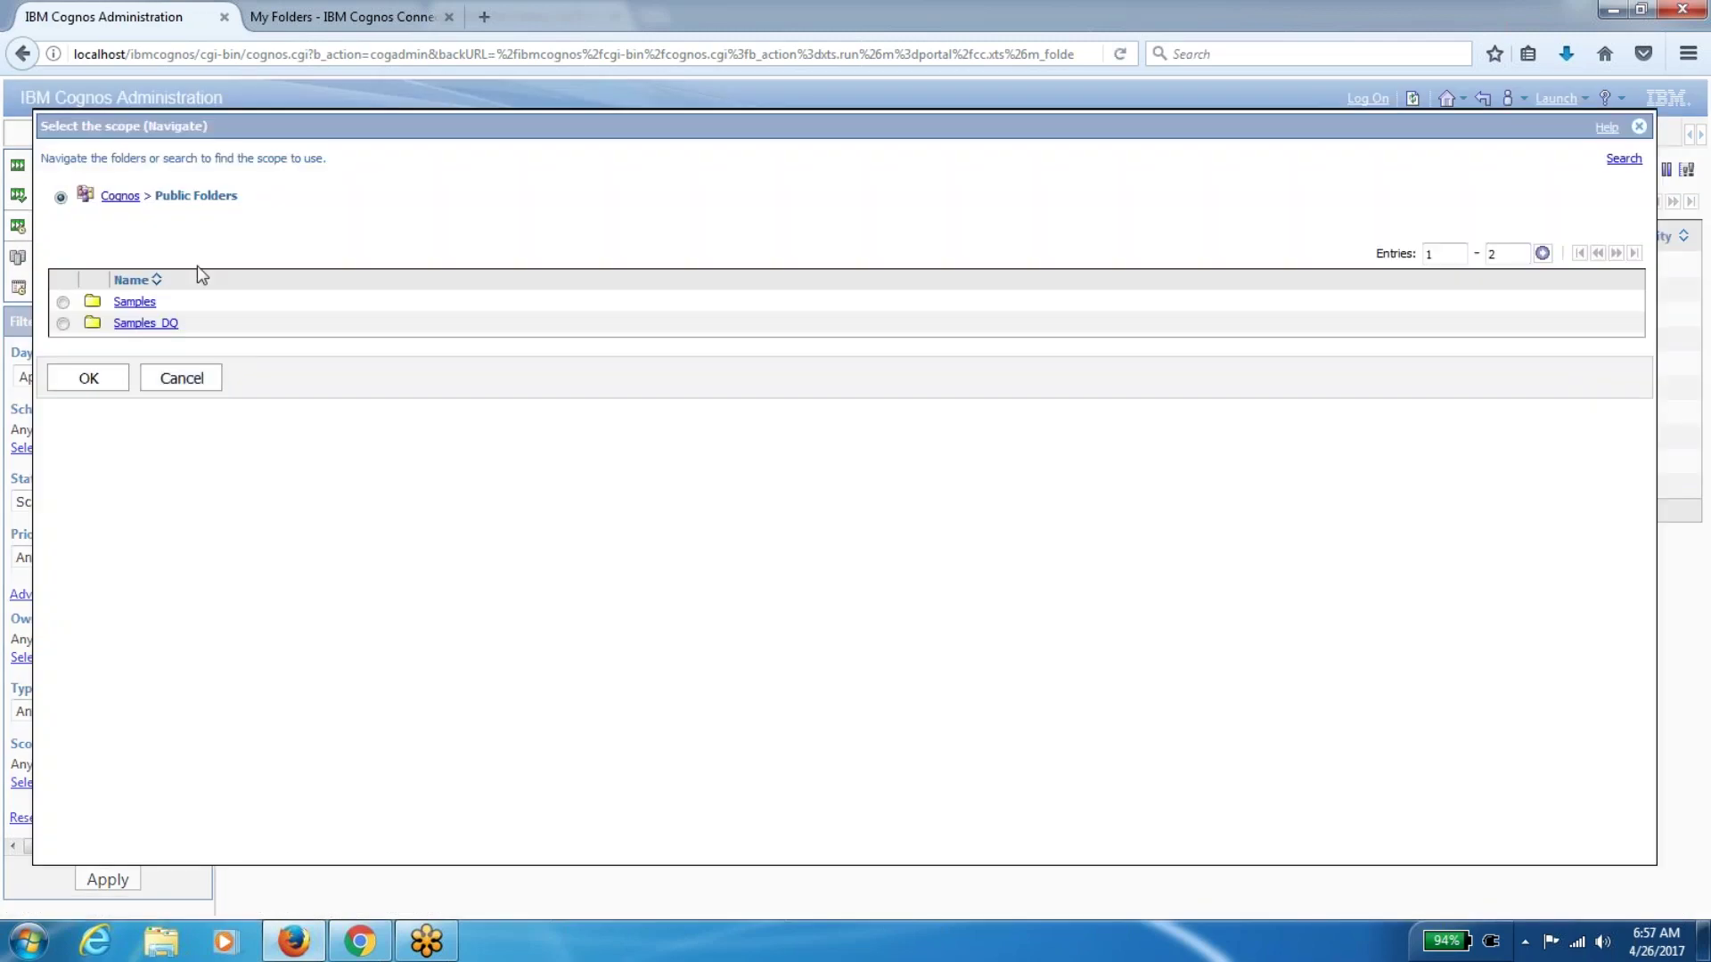
{"action": "left_click", "coordinate": [123, 197]}
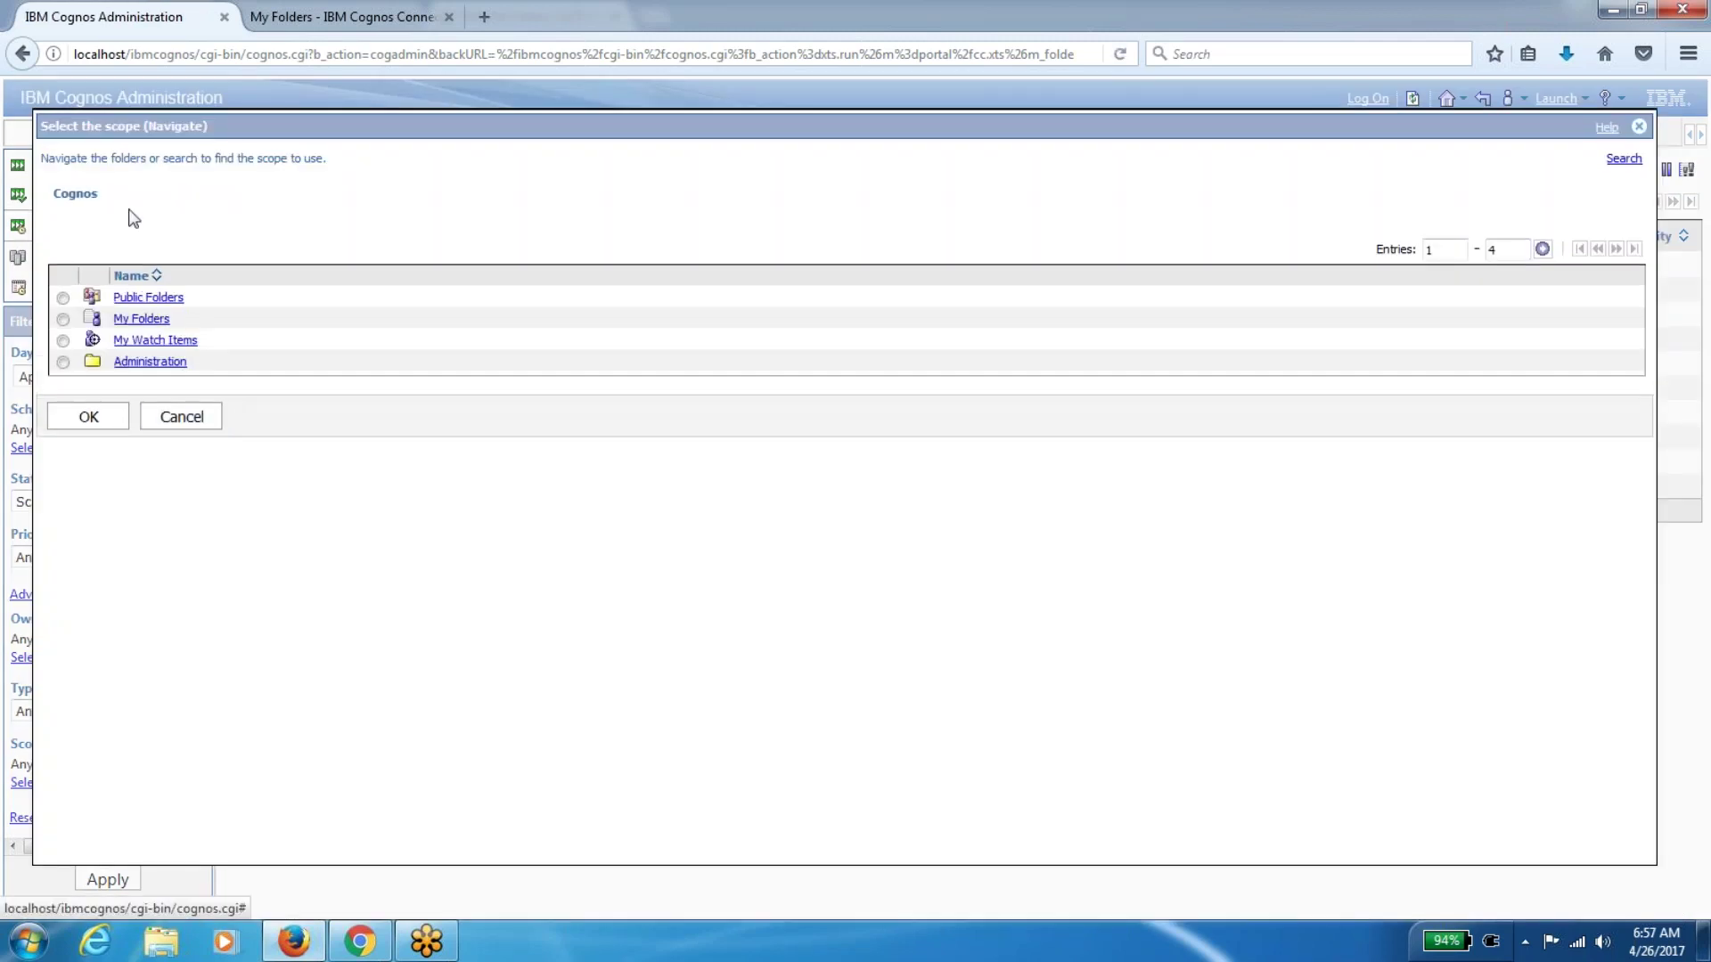
{"action": "left_click", "coordinate": [143, 319]}
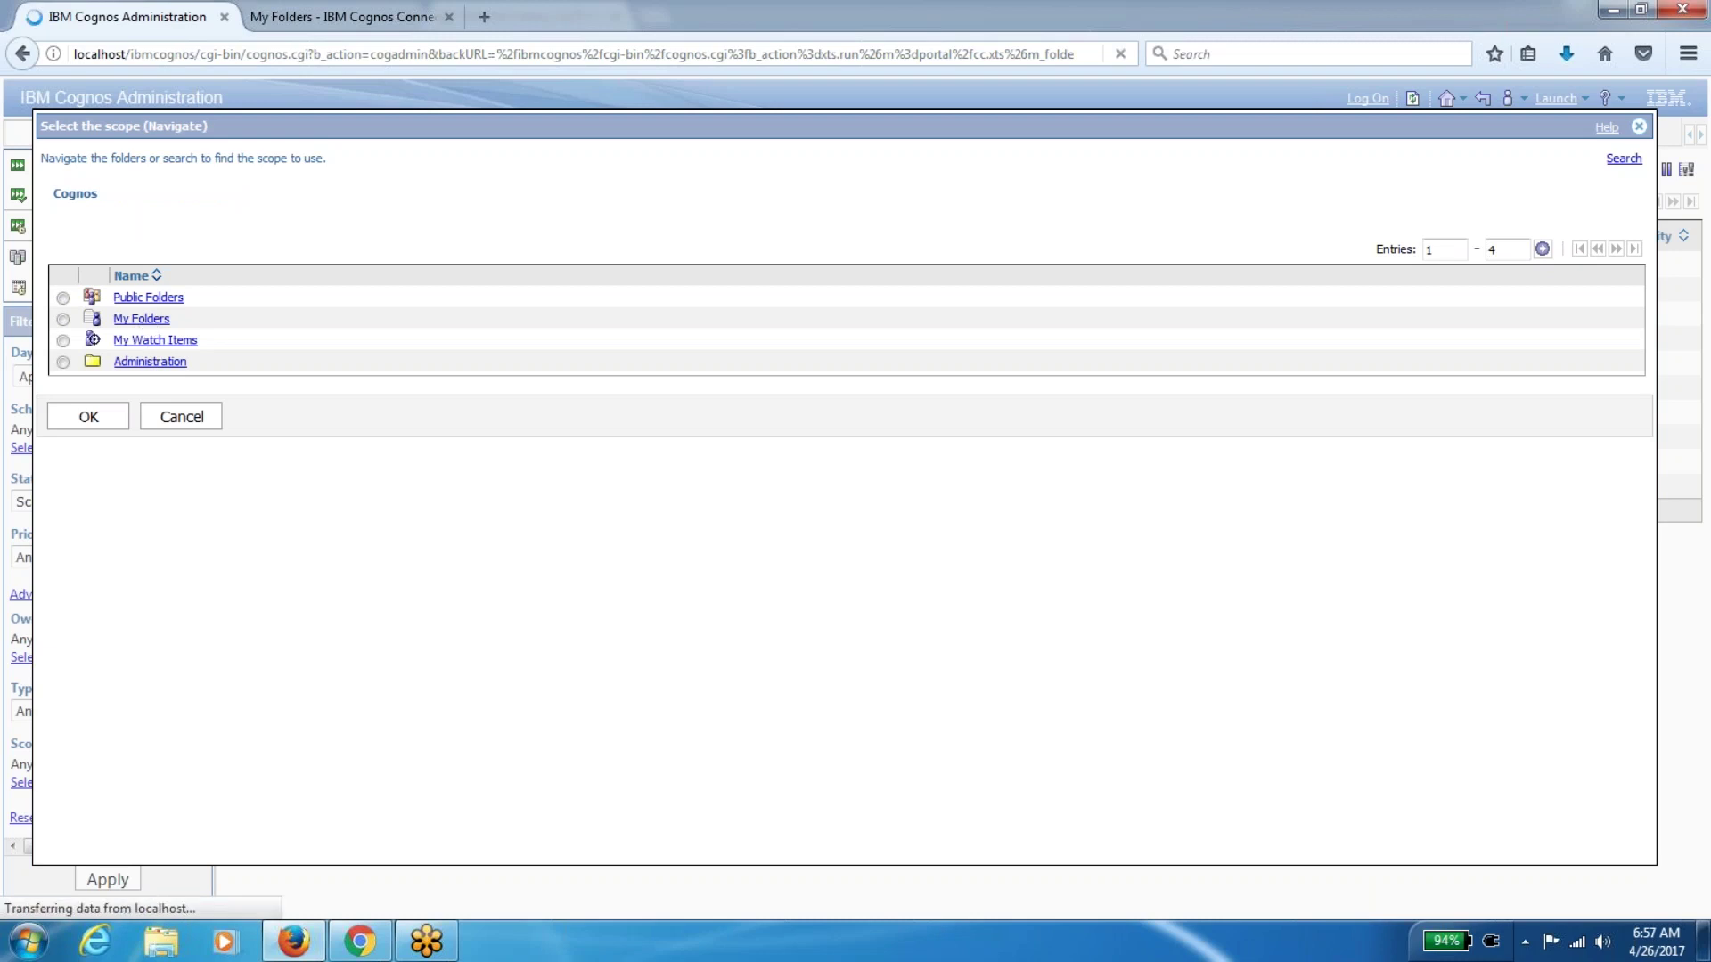
{"action": "left_click", "coordinate": [94, 452]}
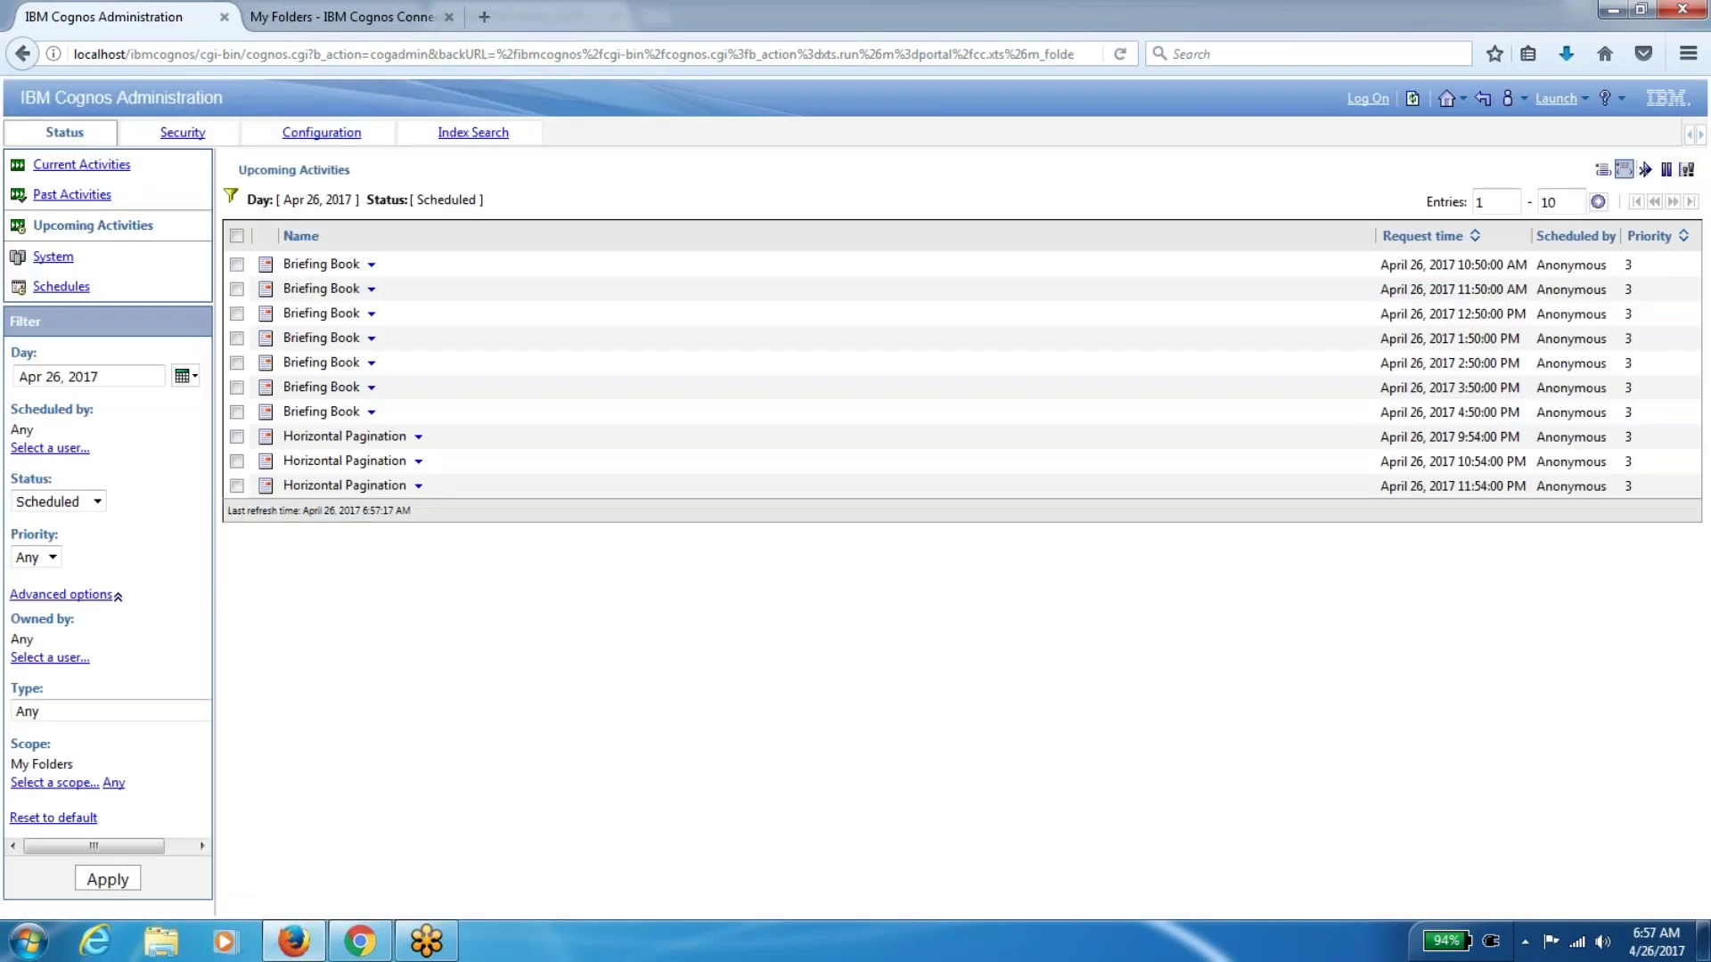
{"action": "left_click", "coordinate": [100, 886]}
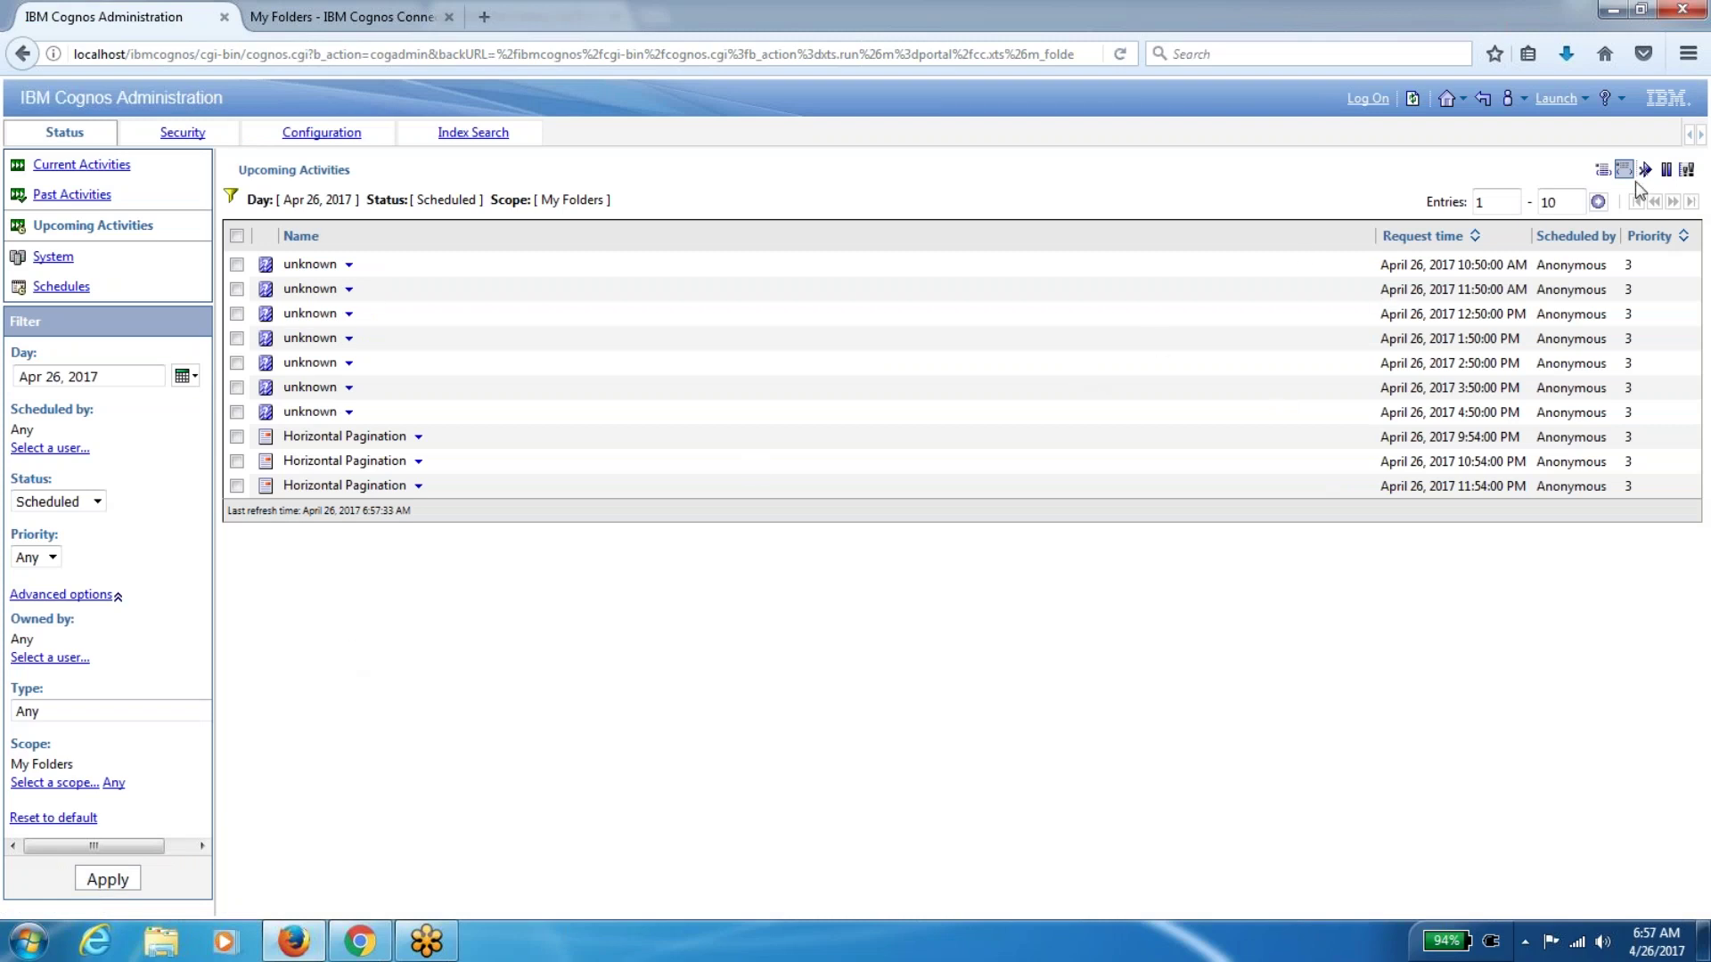
{"action": "left_click", "coordinate": [1605, 170]}
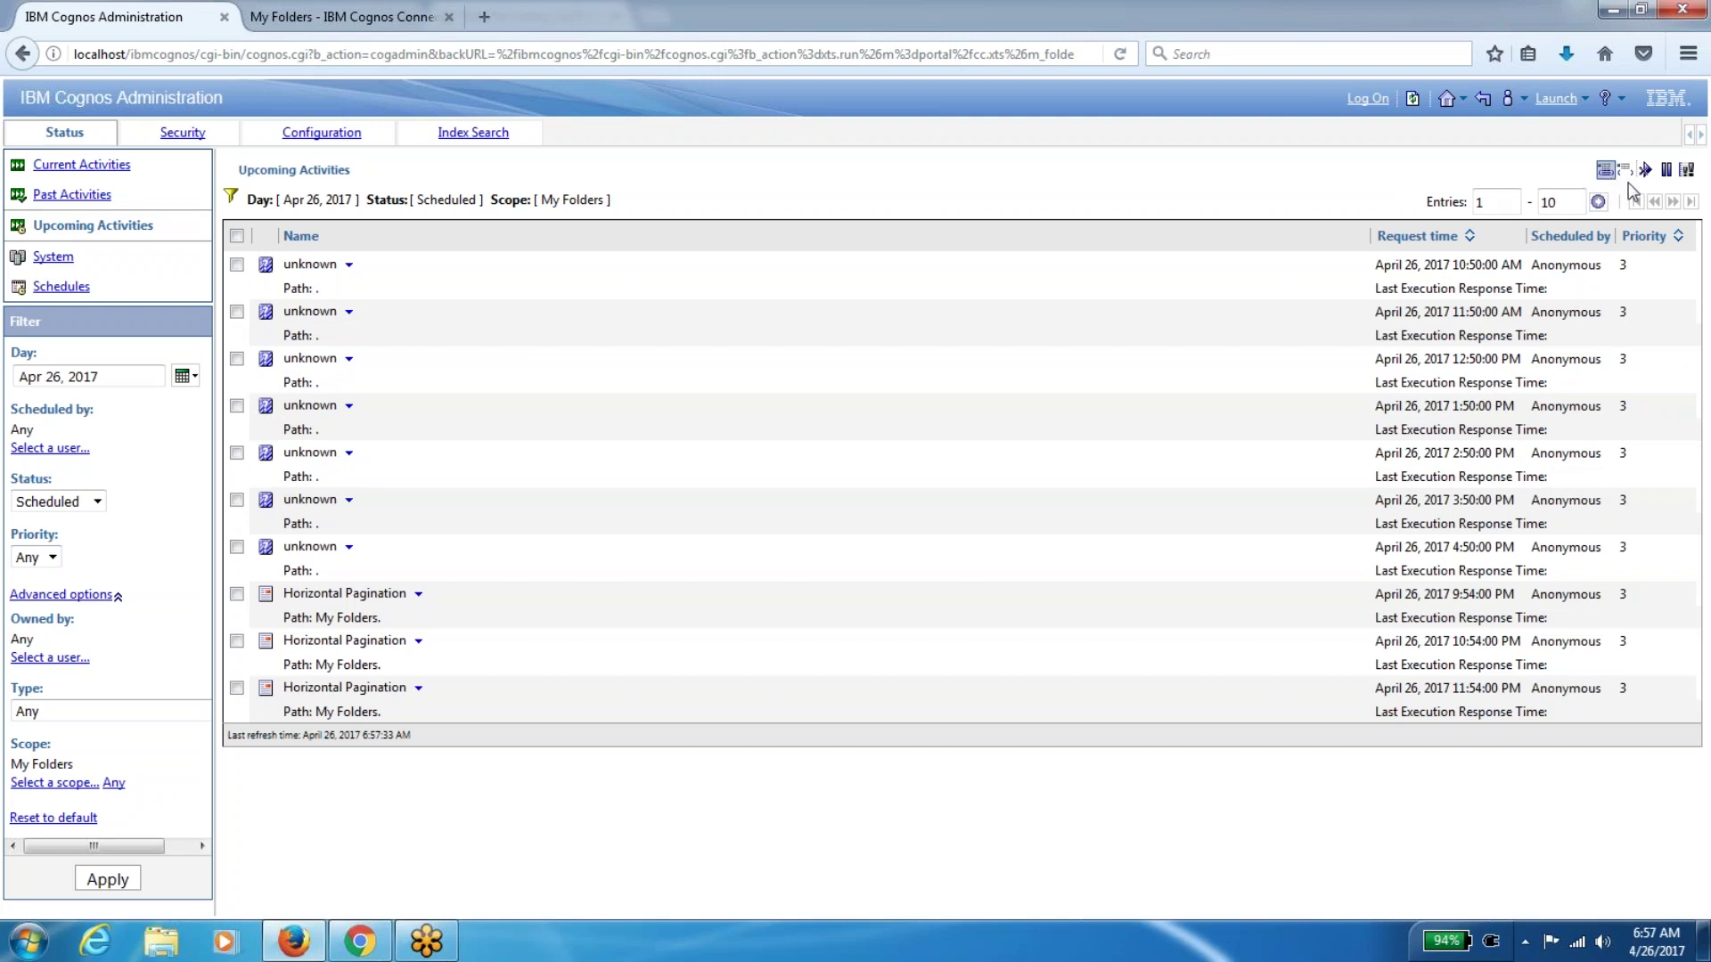
{"action": "left_click", "coordinate": [1624, 170]}
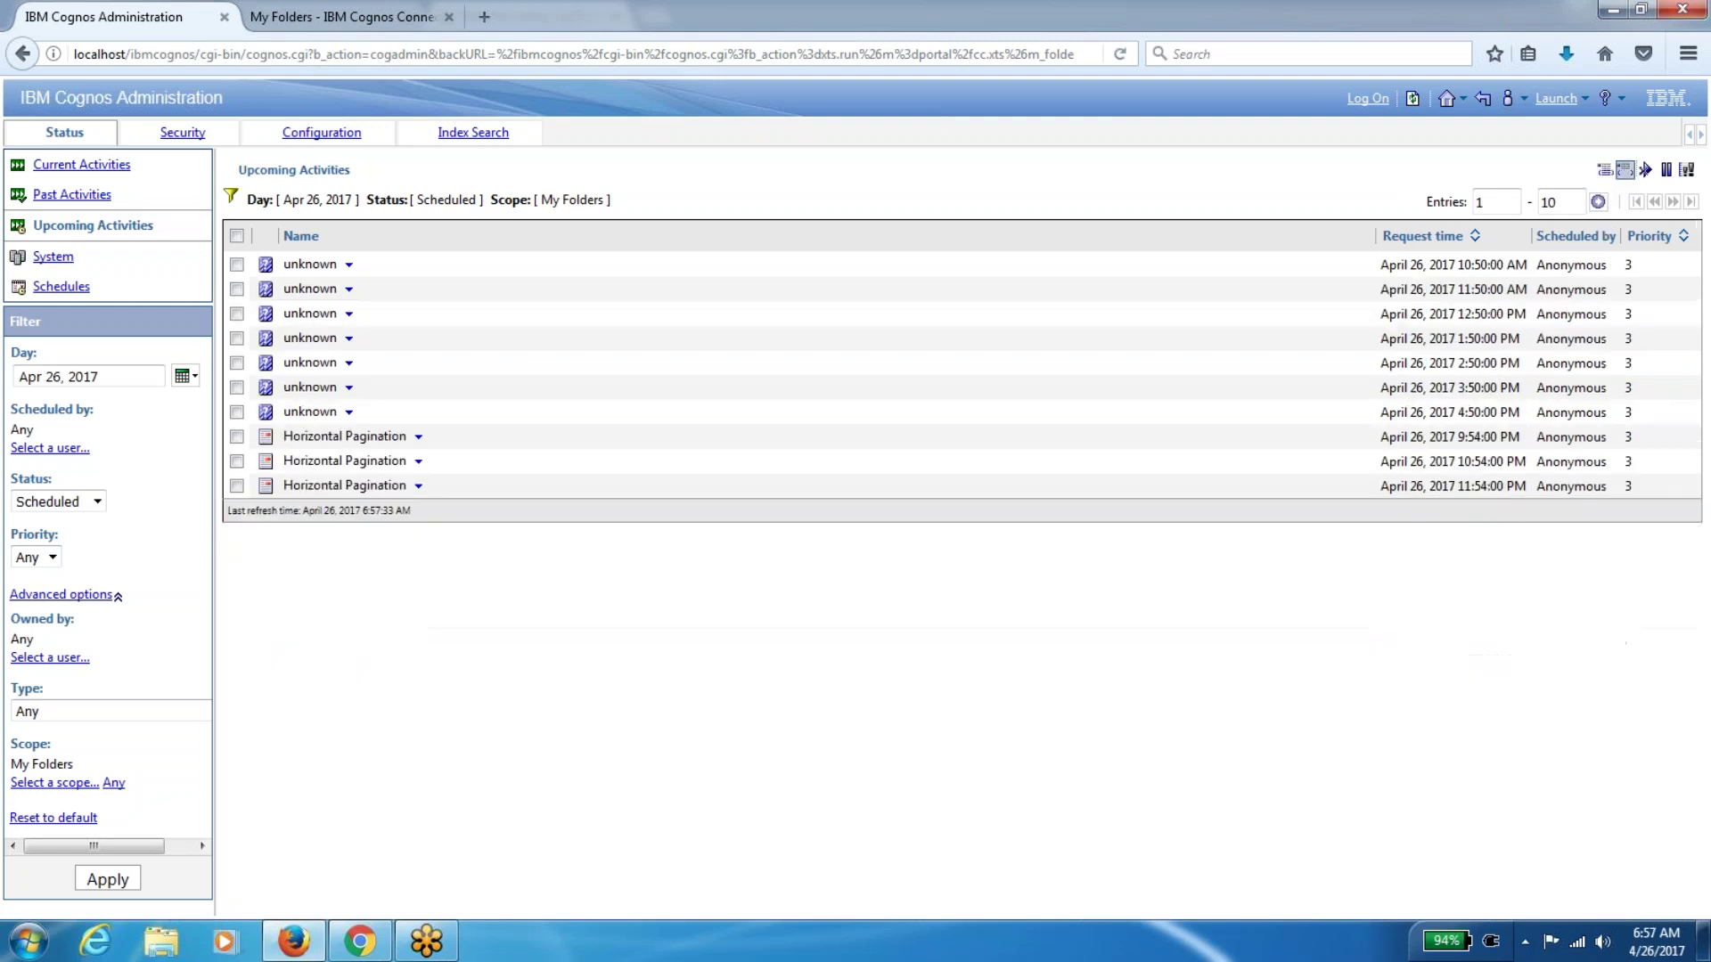
Review the current activities, the past activities and the schedules, refreshing the latter two lists
{"action": "left_click", "coordinate": [108, 170]}
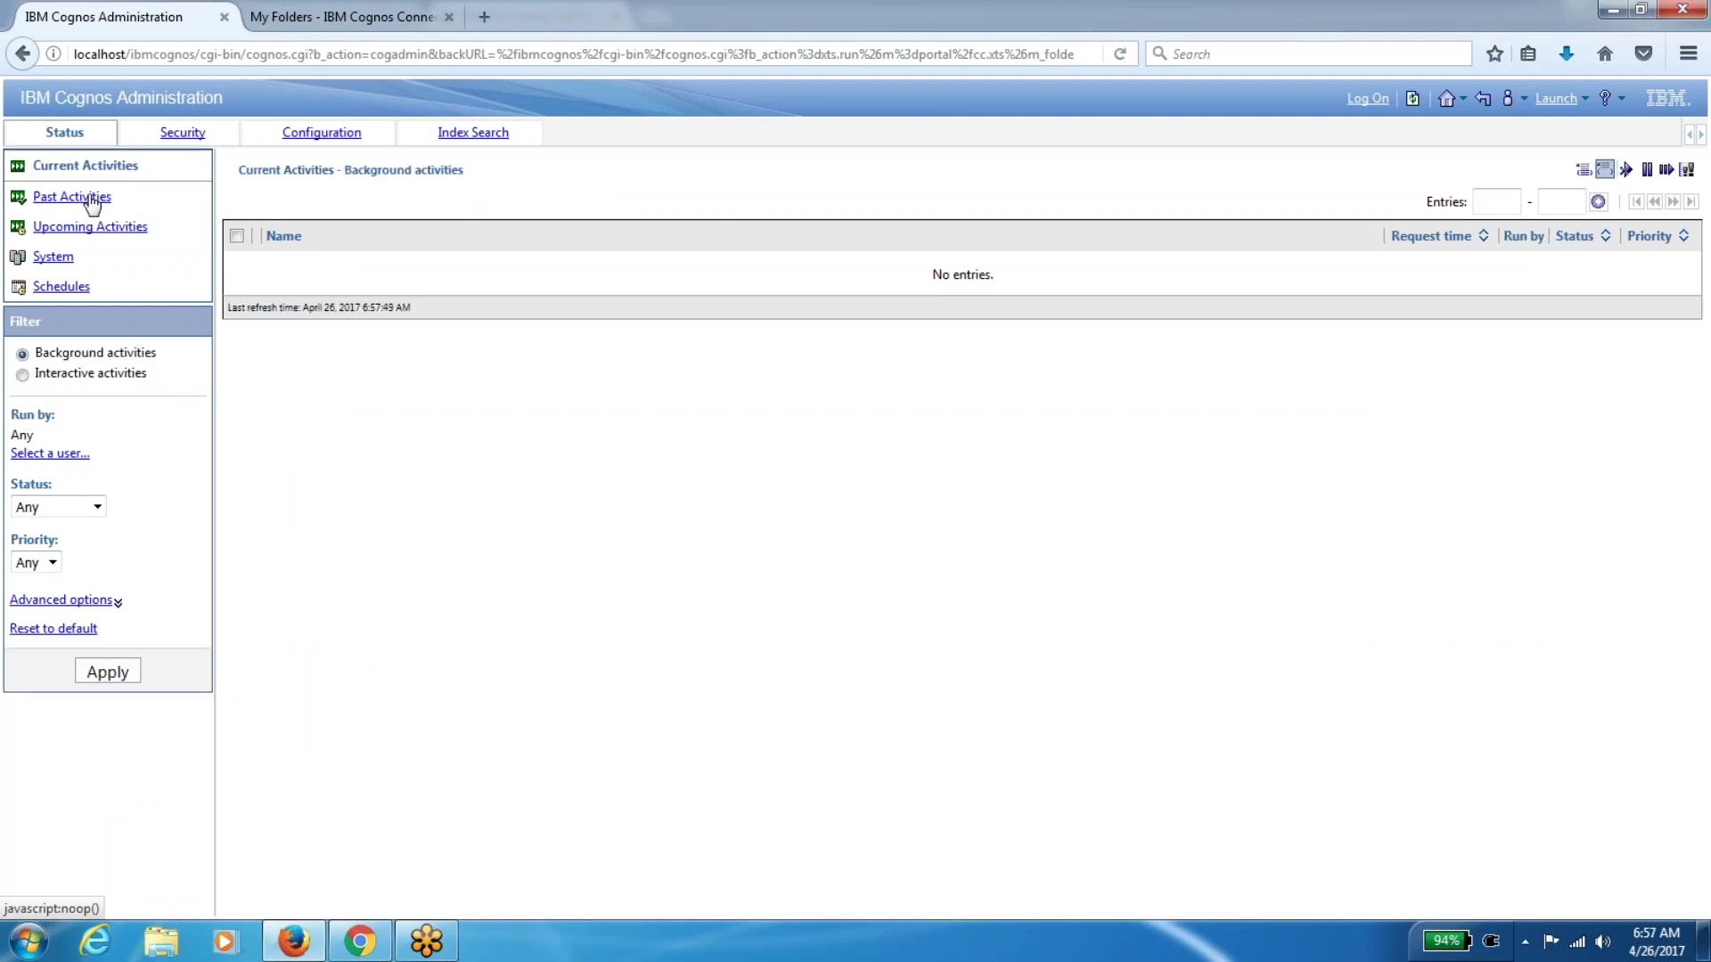
{"action": "left_click", "coordinate": [93, 197]}
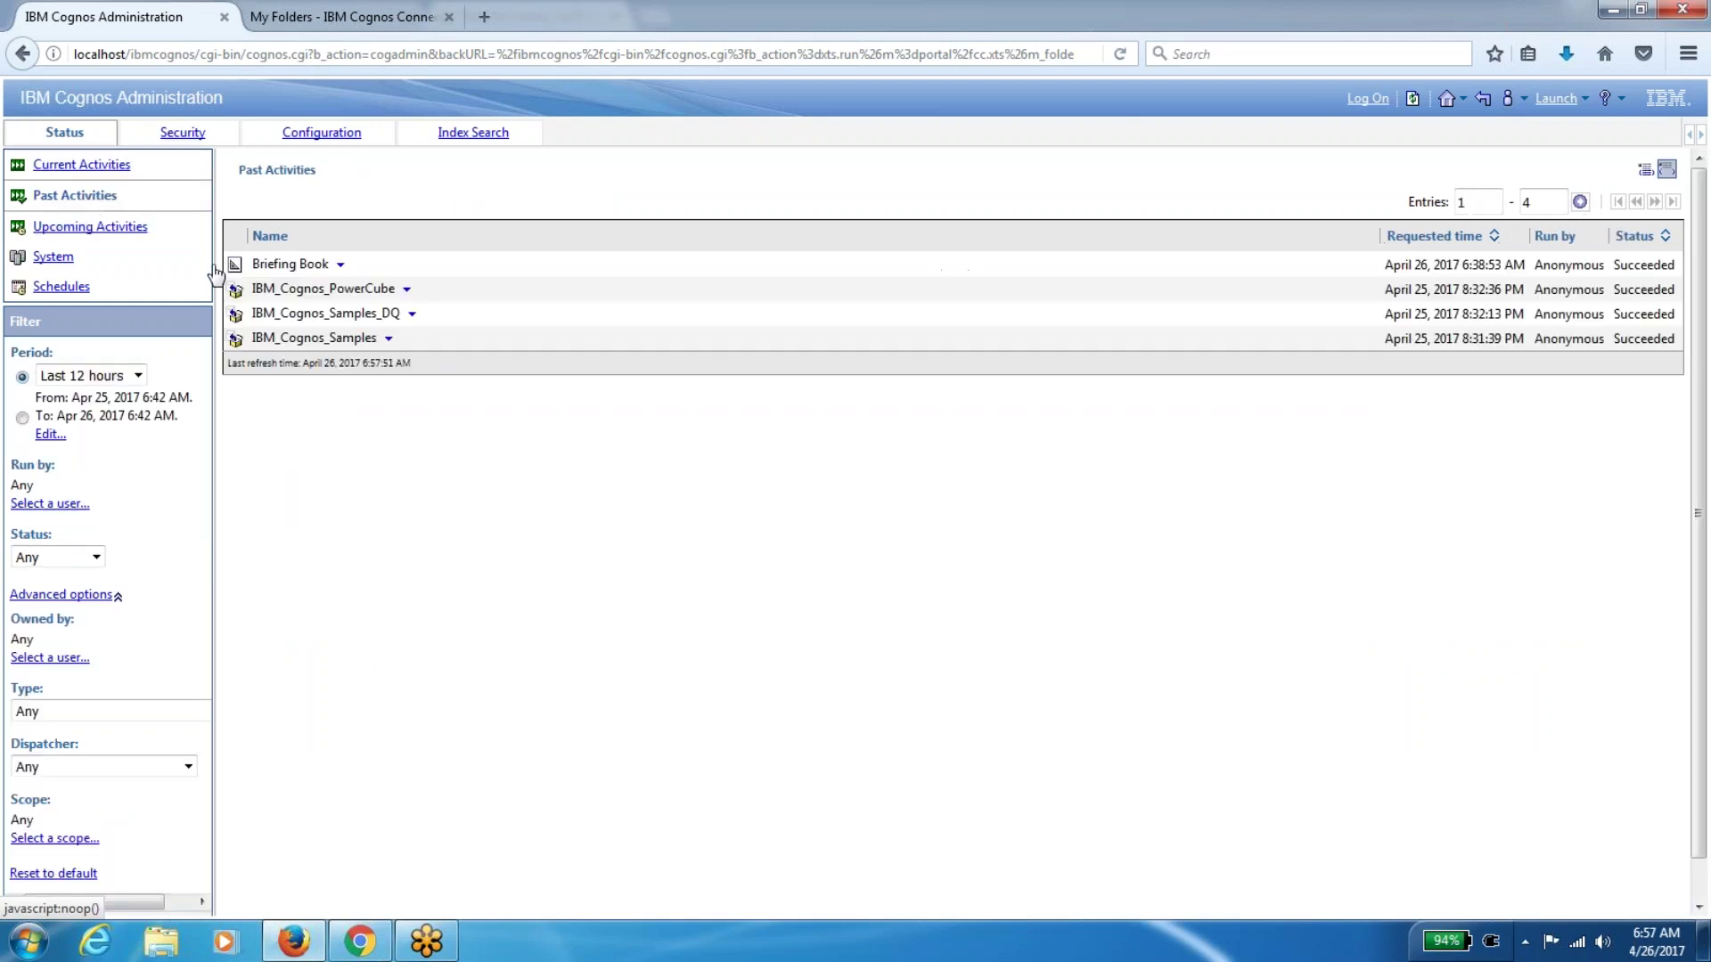
{"action": "left_click", "coordinate": [1414, 99]}
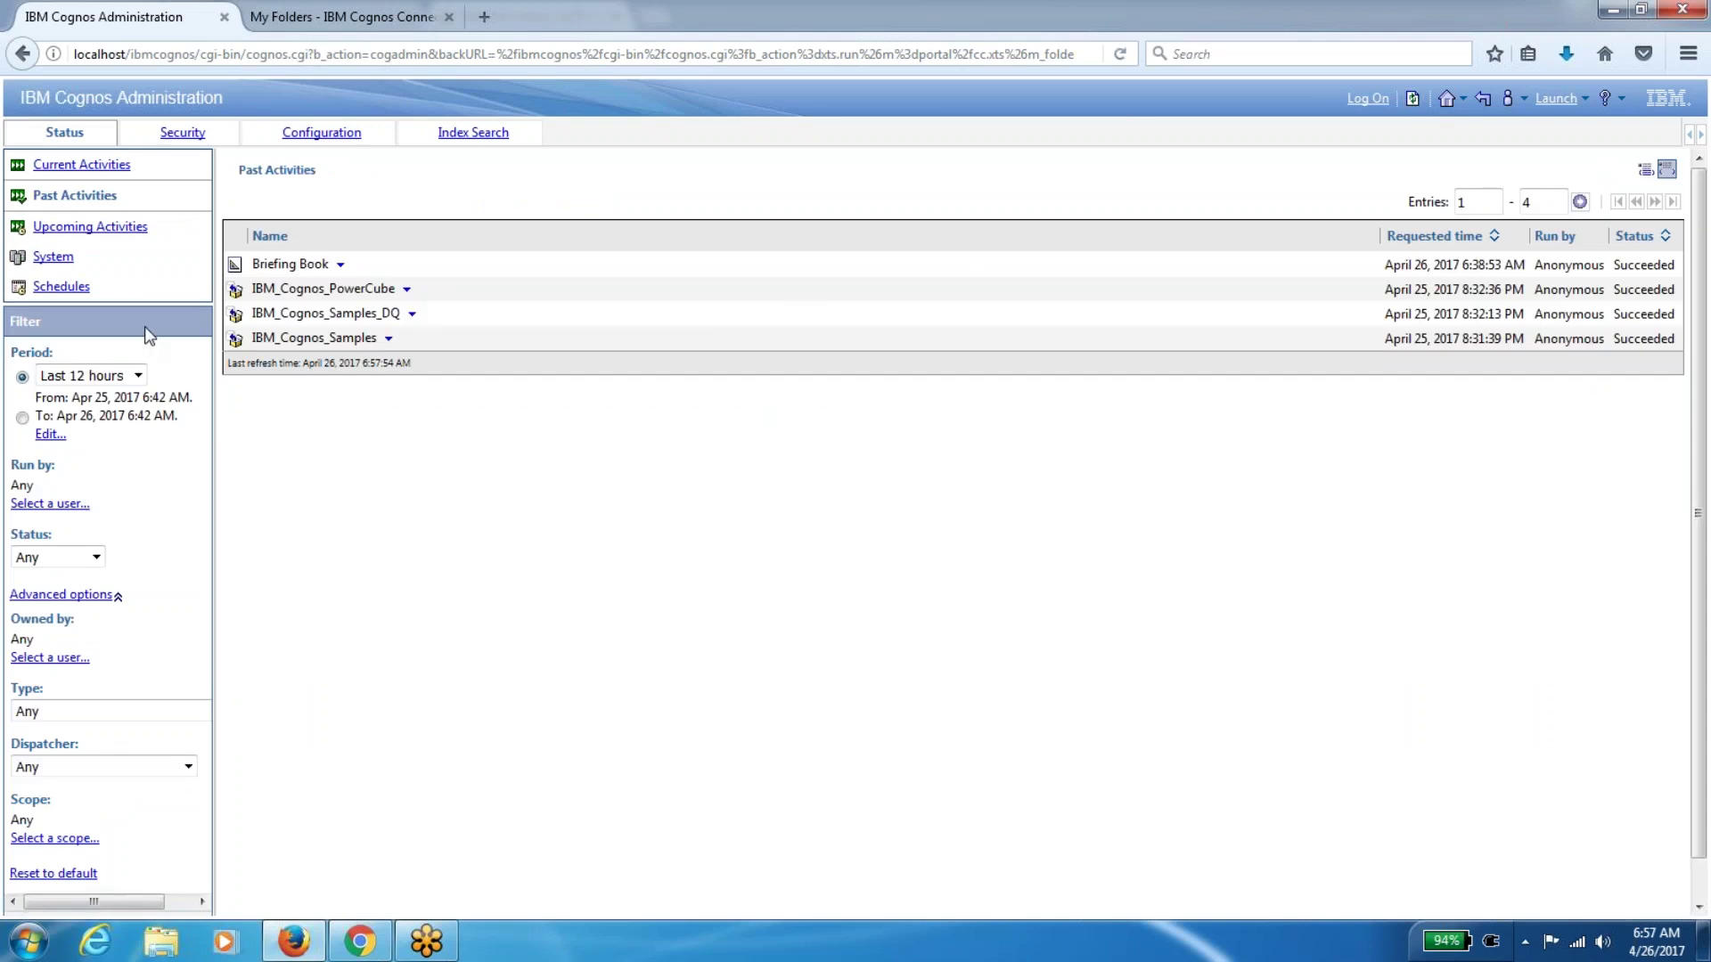
{"action": "left_click", "coordinate": [80, 298]}
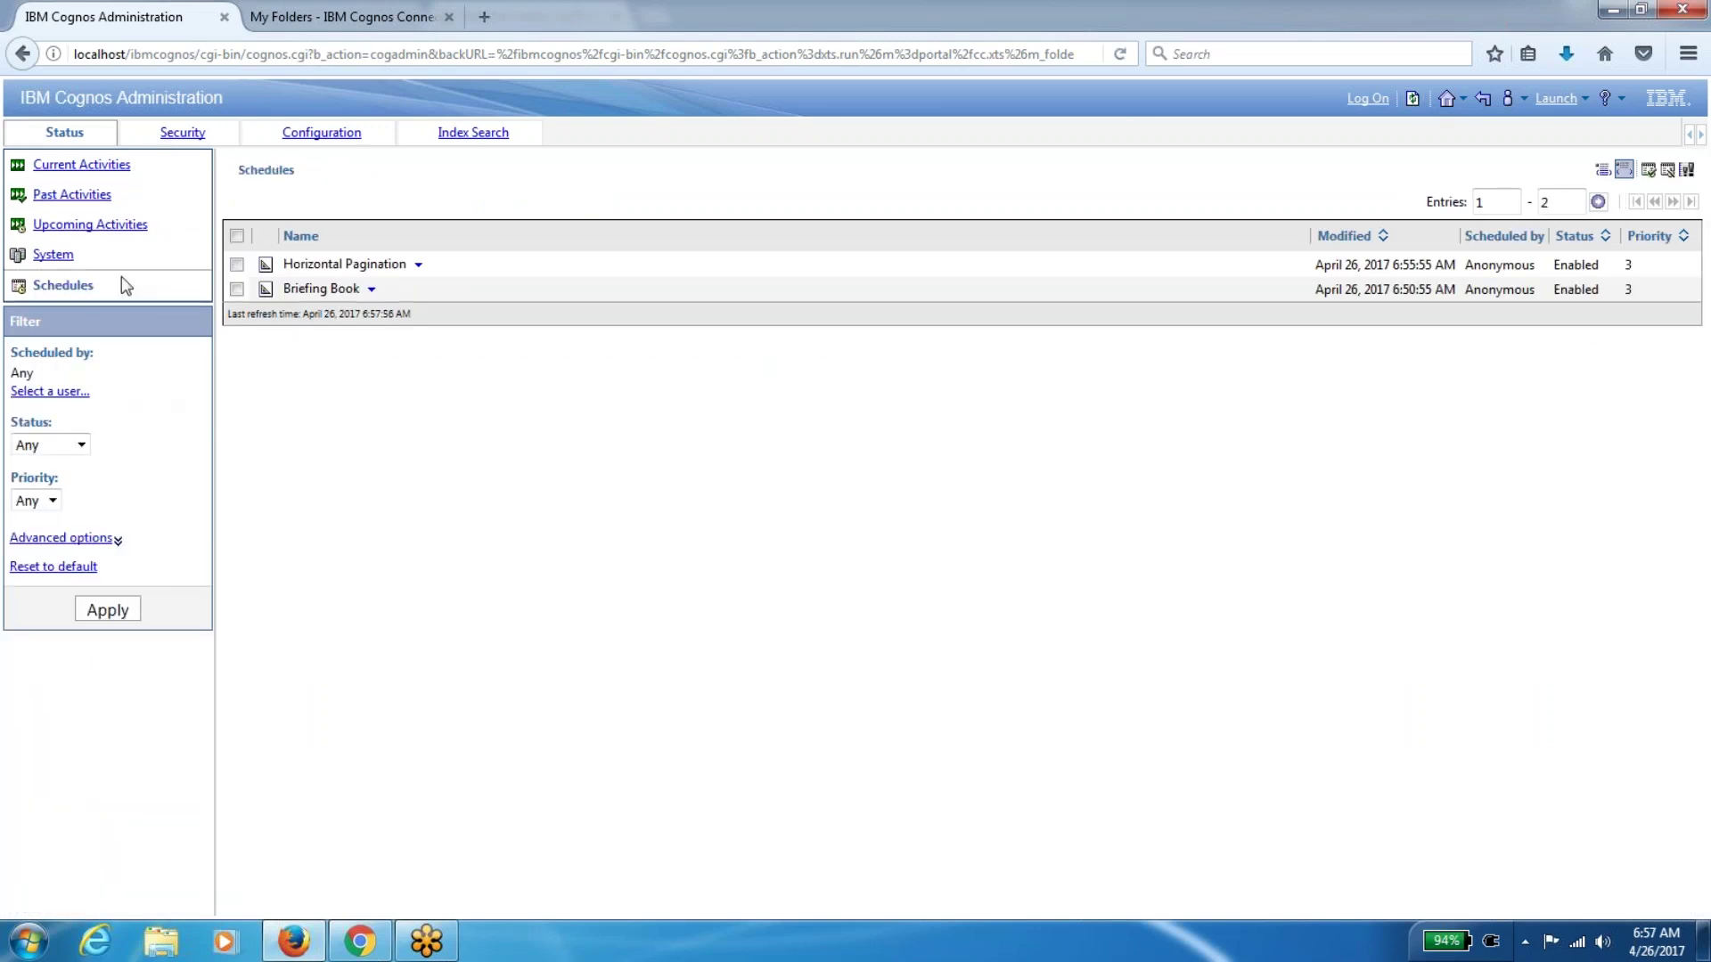
{"action": "left_click", "coordinate": [1412, 99]}
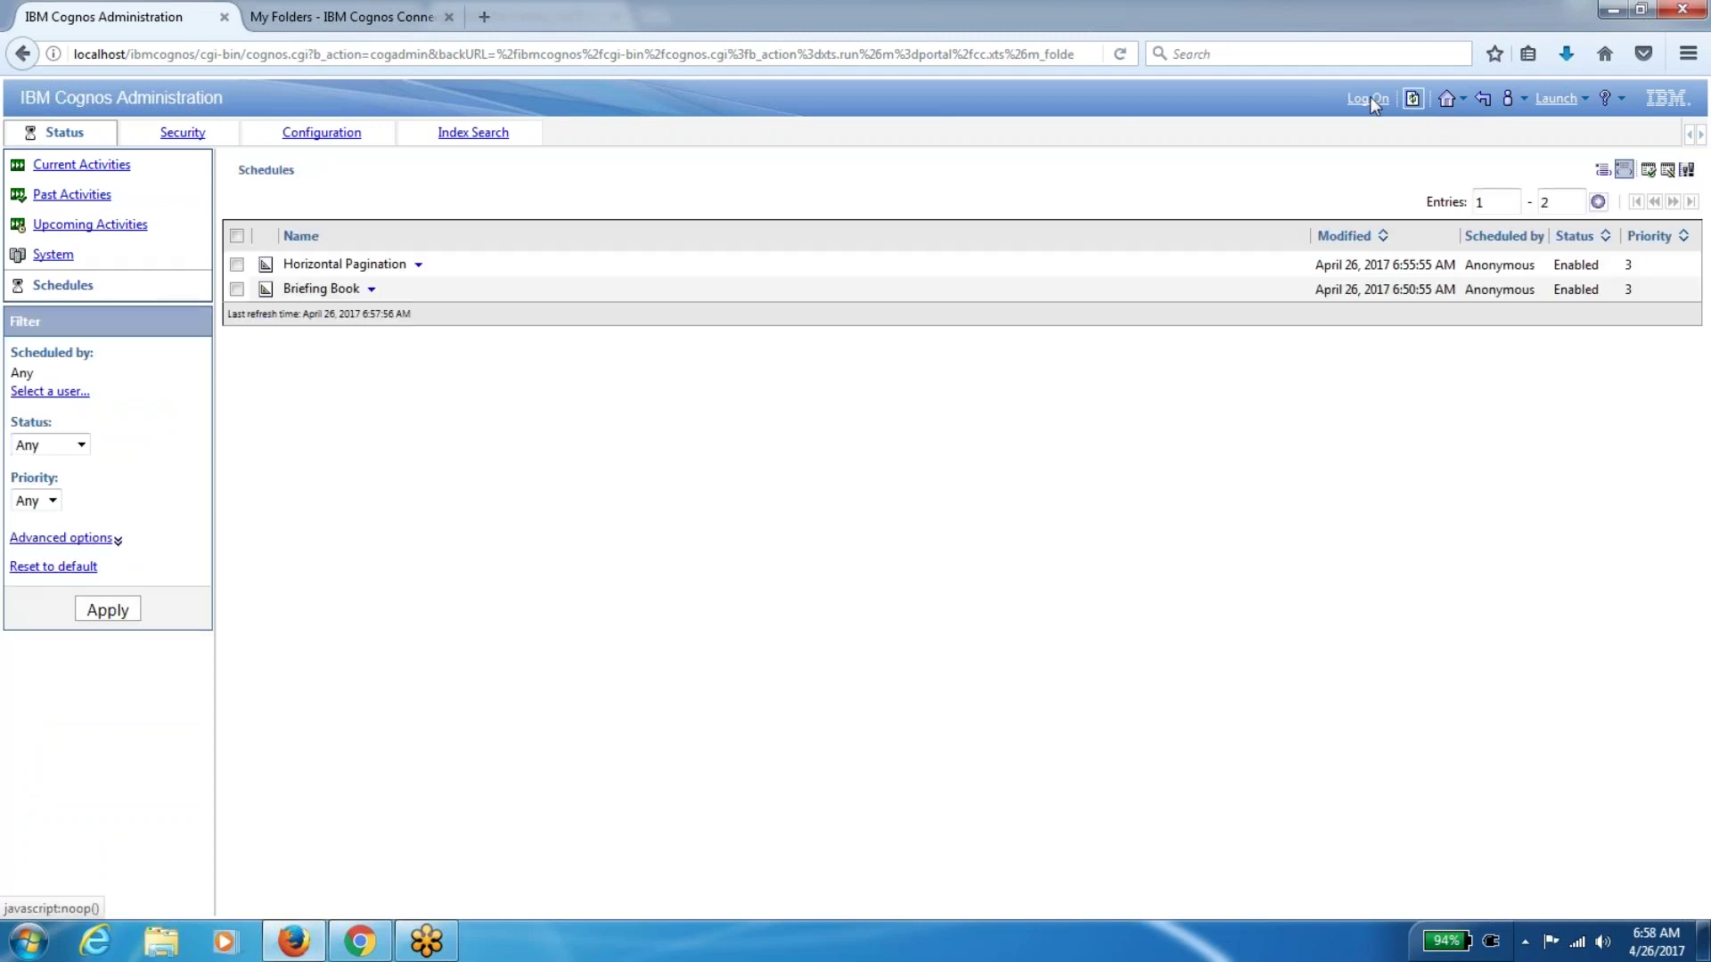
Refresh the My Folders upcoming activities and examine the unknown entries, including their paths and the actions offered for the 4:50 PM run
{"action": "left_click", "coordinate": [98, 226]}
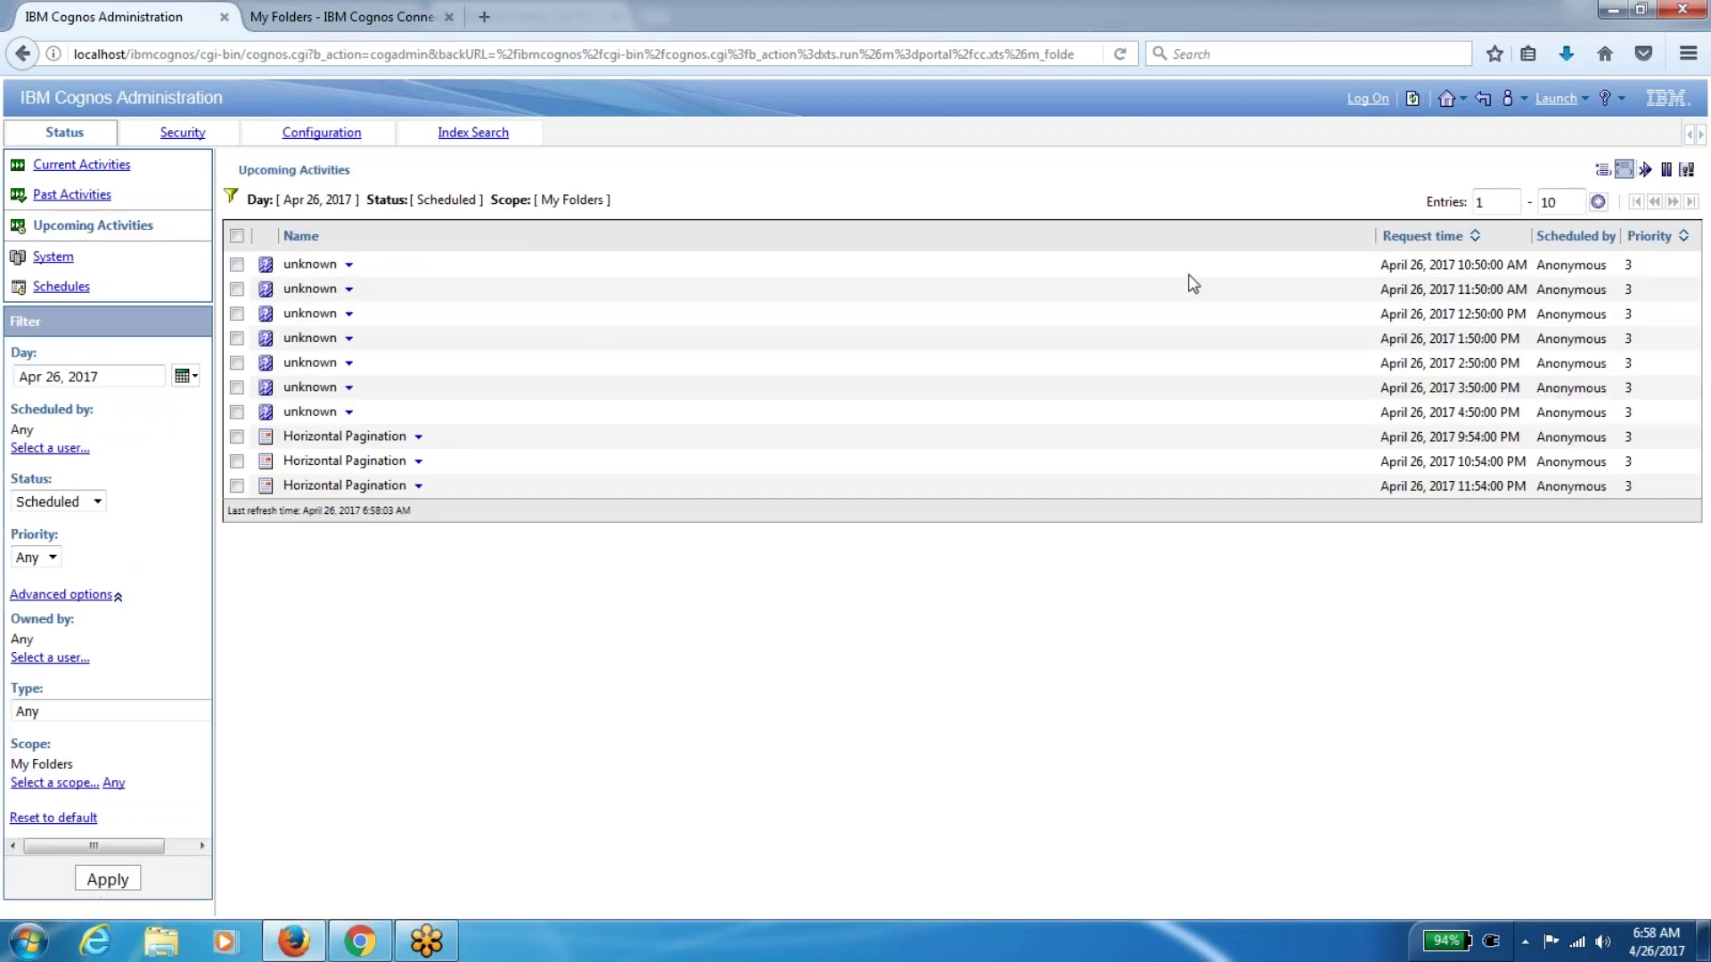
{"action": "left_click", "coordinate": [1413, 99]}
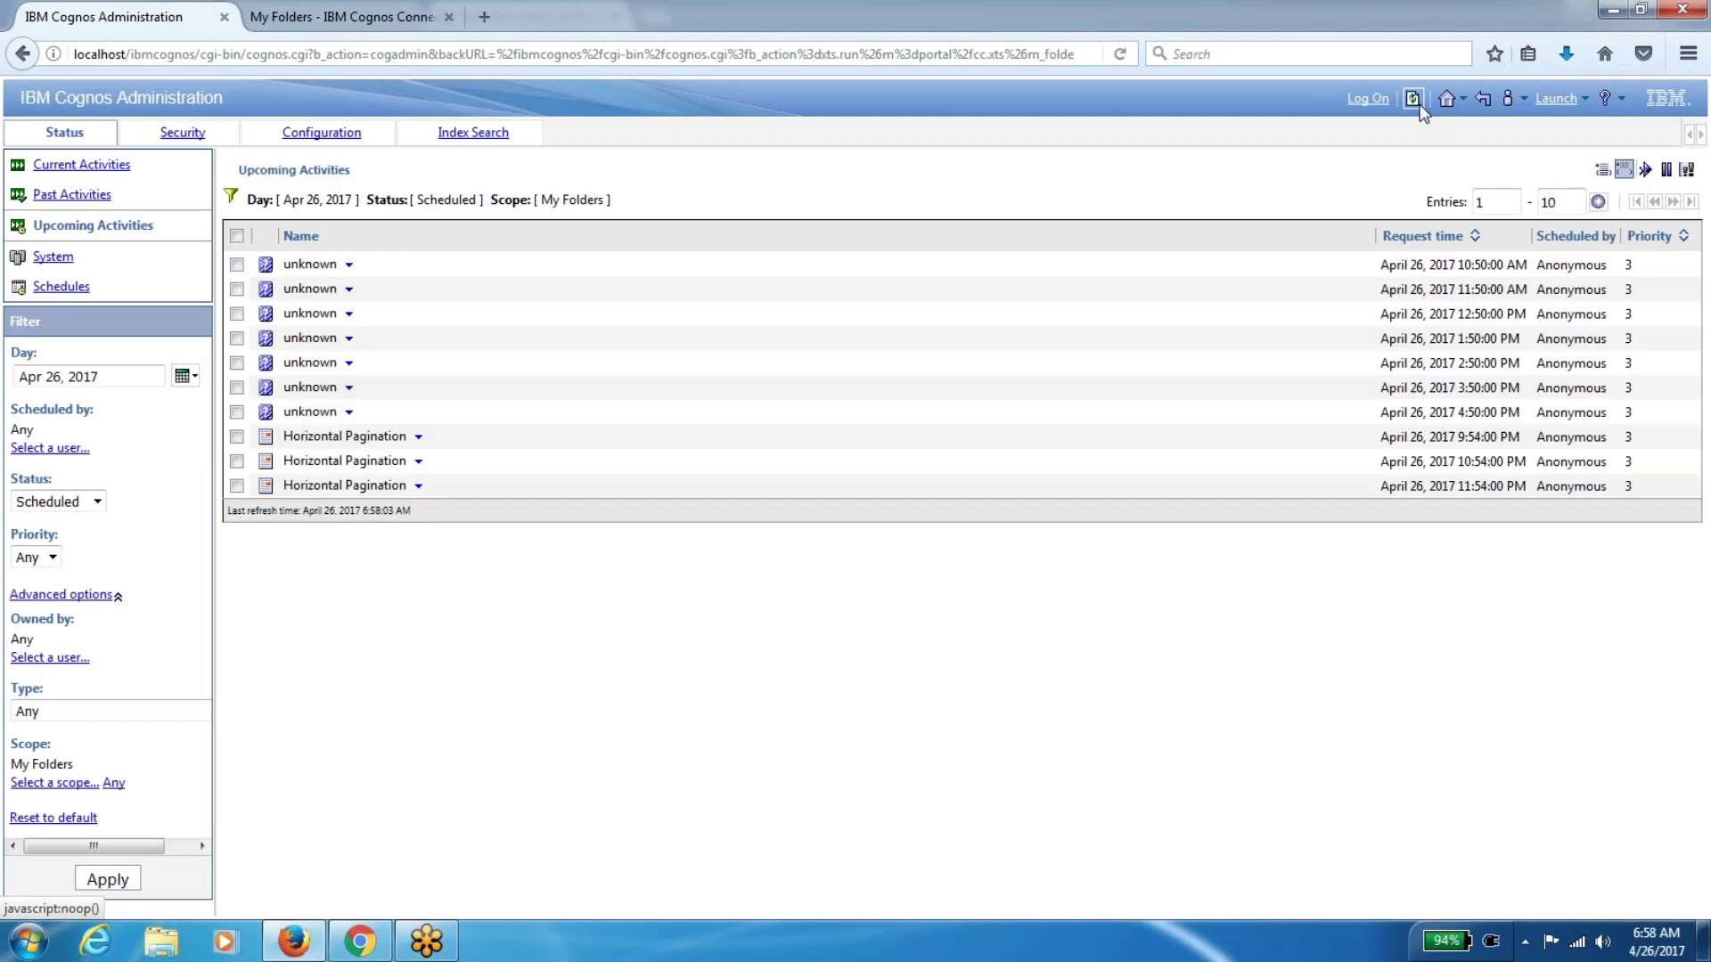
{"action": "left_click", "coordinate": [1603, 169]}
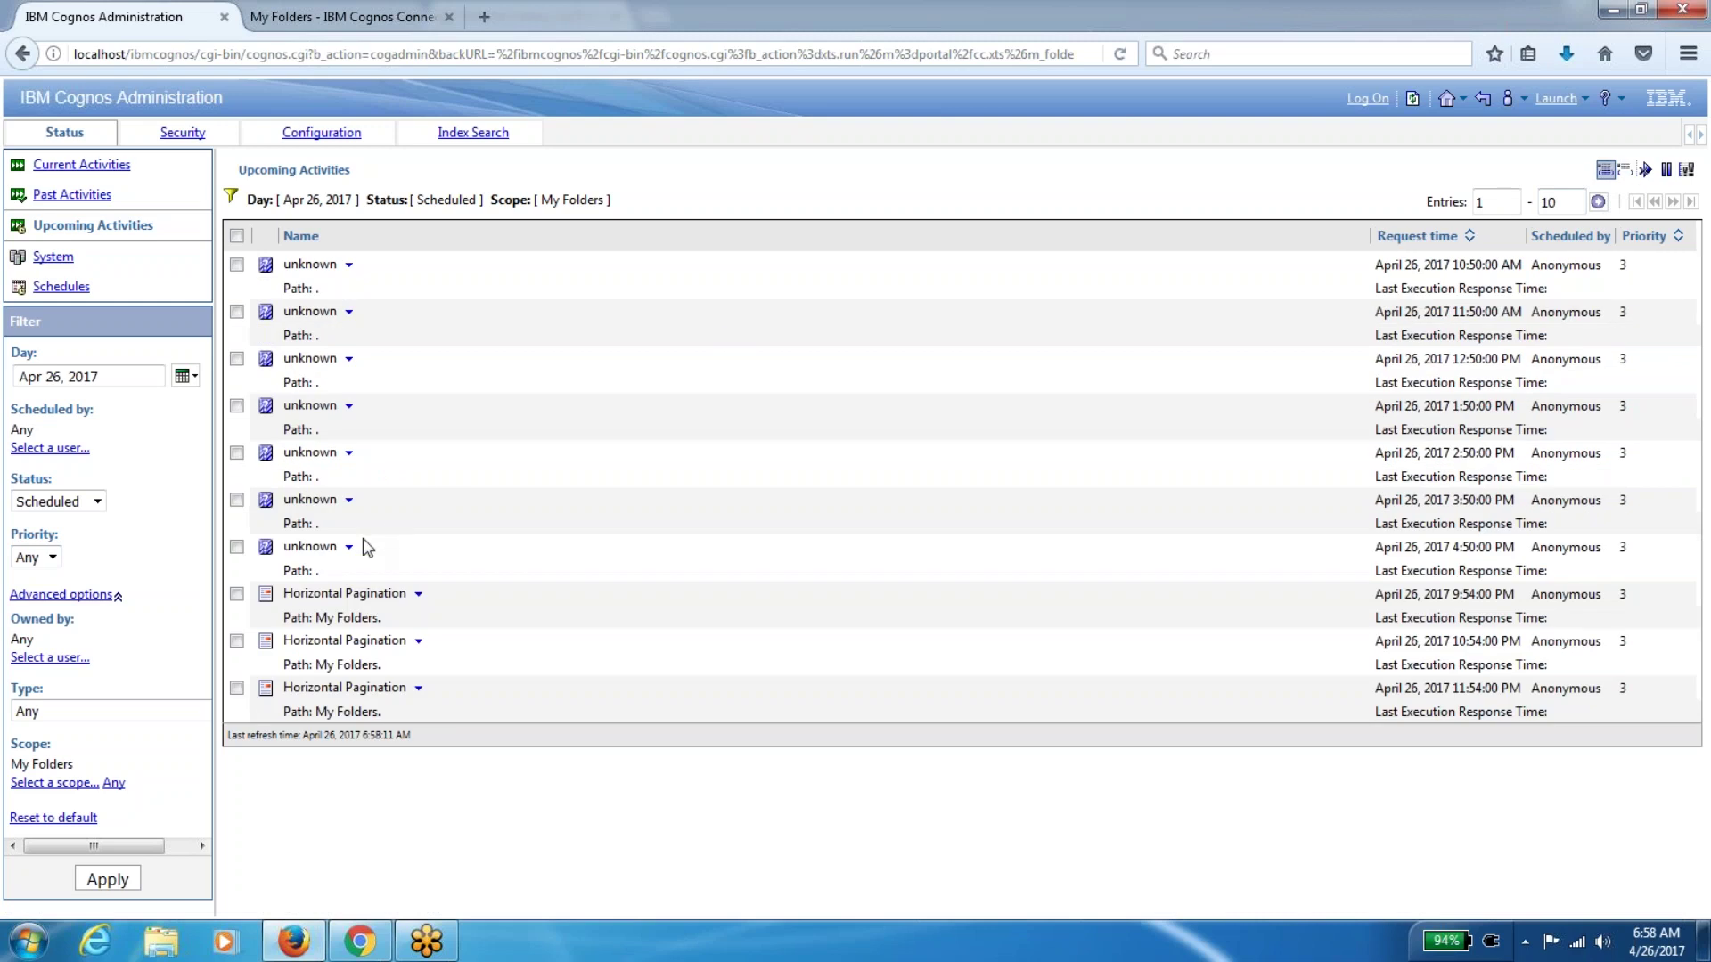
{"action": "left_click", "coordinate": [350, 549]}
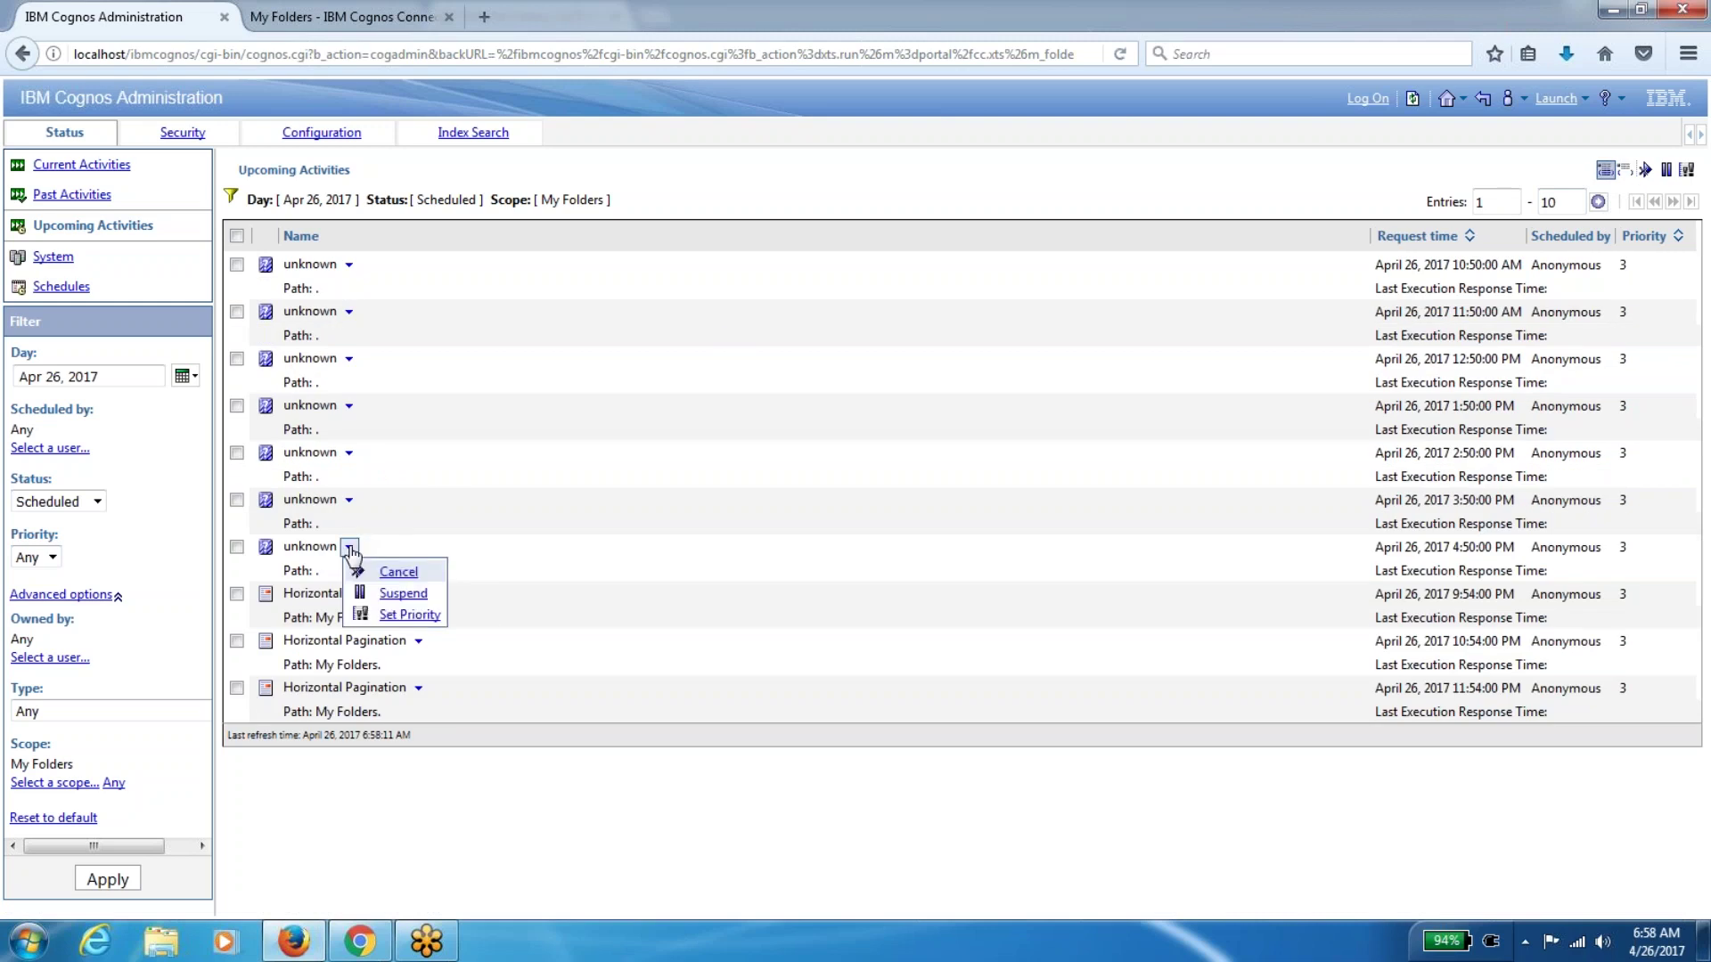
{"action": "left_click", "coordinate": [598, 837]}
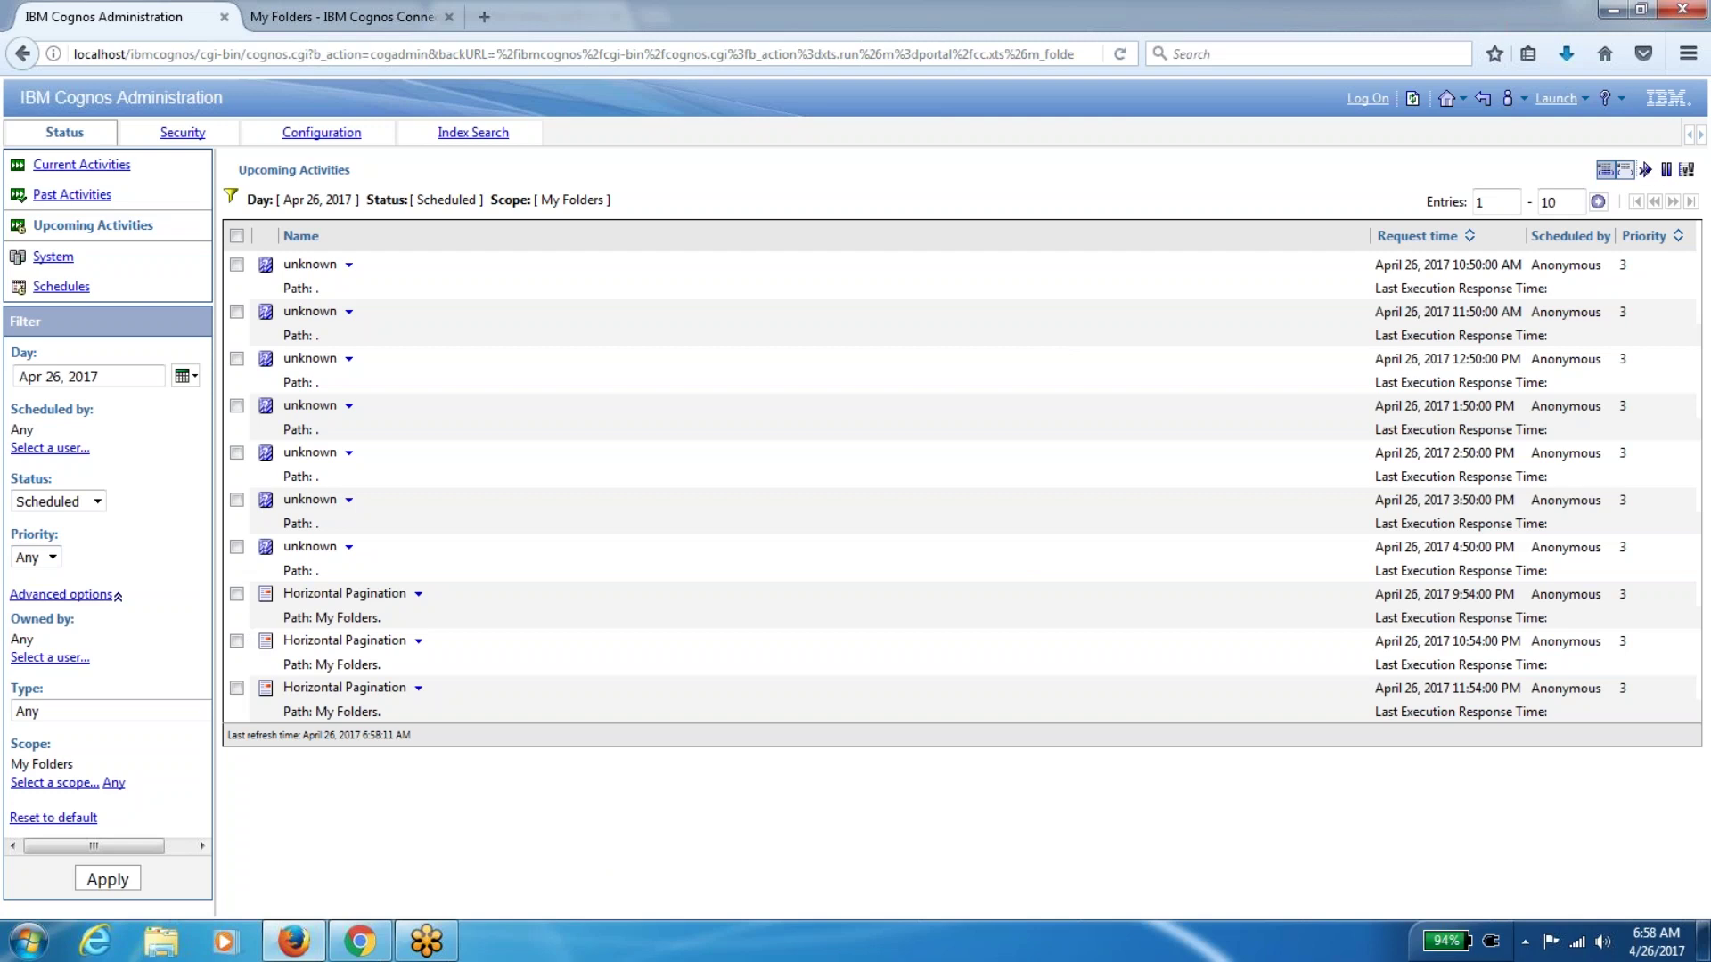
{"action": "left_click", "coordinate": [1623, 171]}
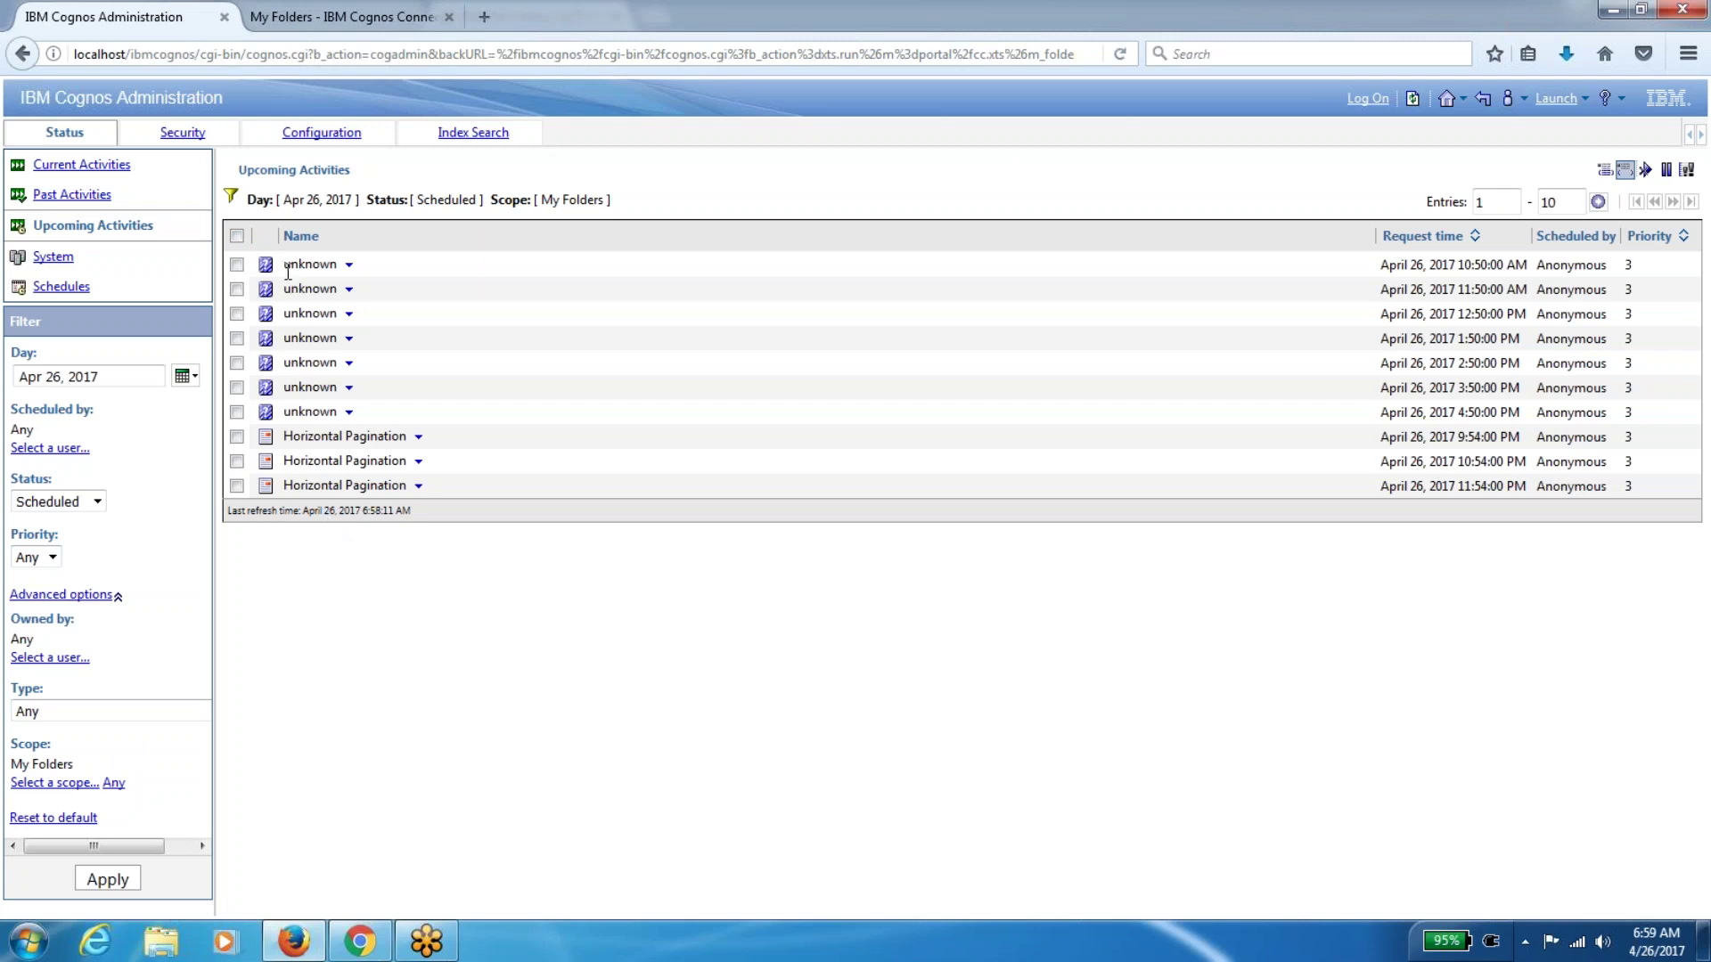
{"action": "left_click_drag", "start_coordinate": [287, 267], "coordinate": [328, 412]}
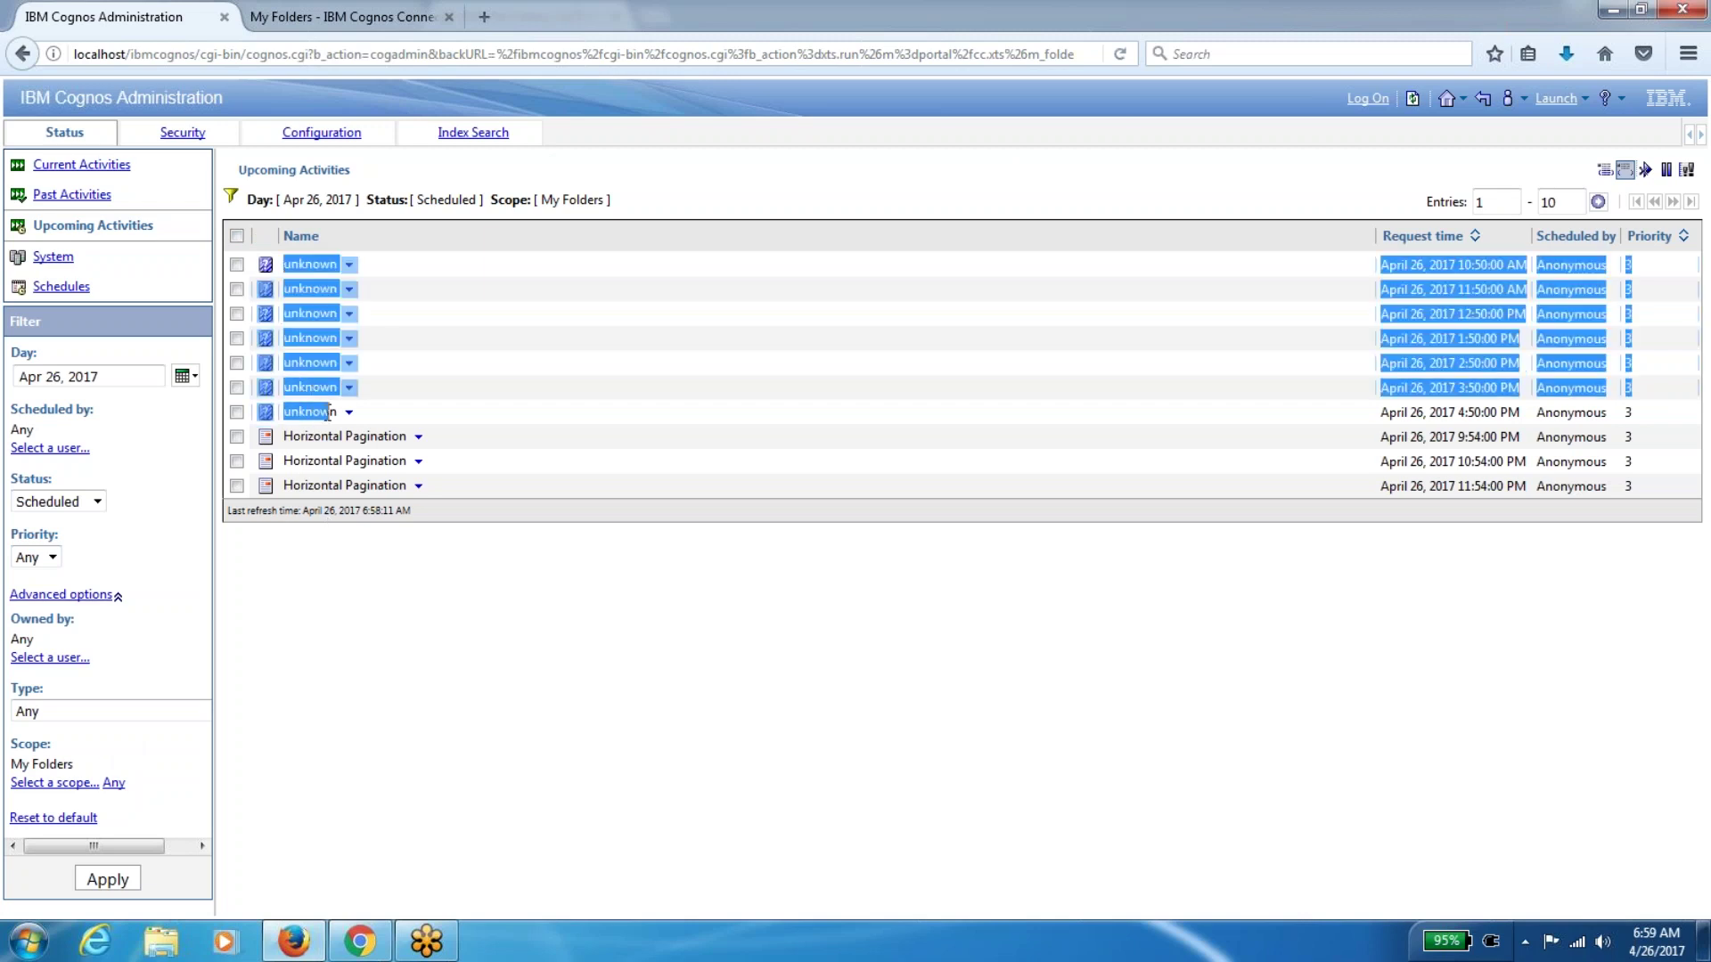
Show the path details of the My Folders upcoming activities, and return to the compact list
{"action": "left_click", "coordinate": [330, 417]}
{"action": "left_click", "coordinate": [1604, 169]}
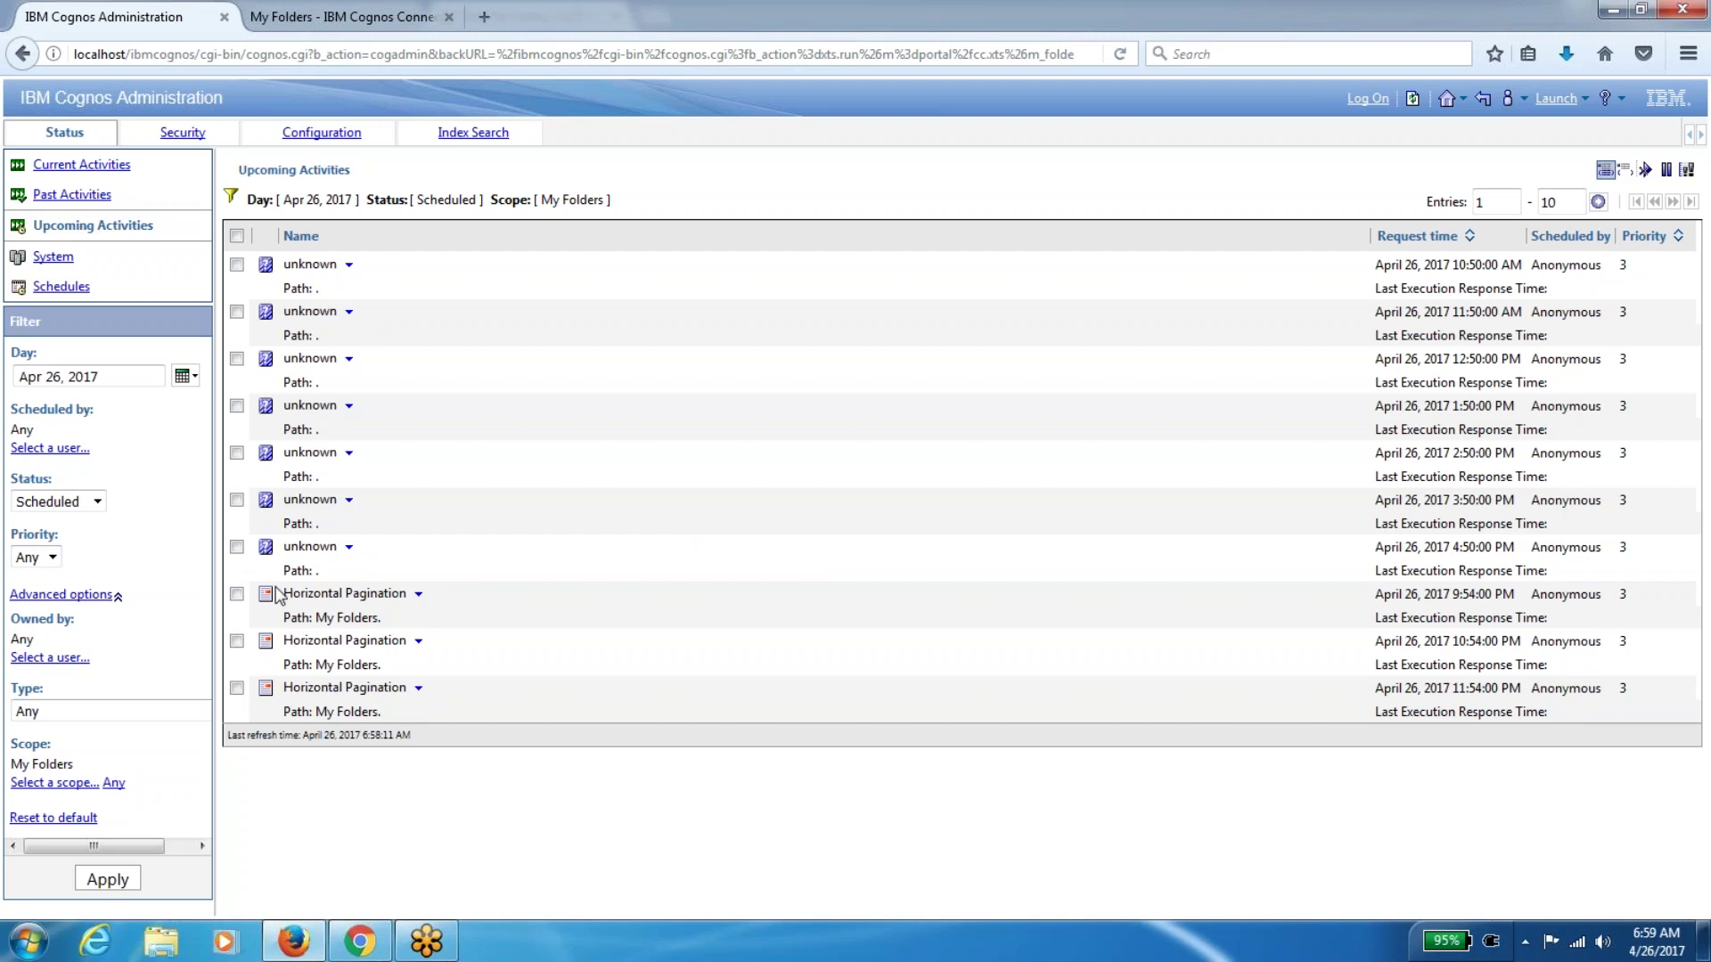
{"action": "left_click", "coordinate": [1624, 178]}
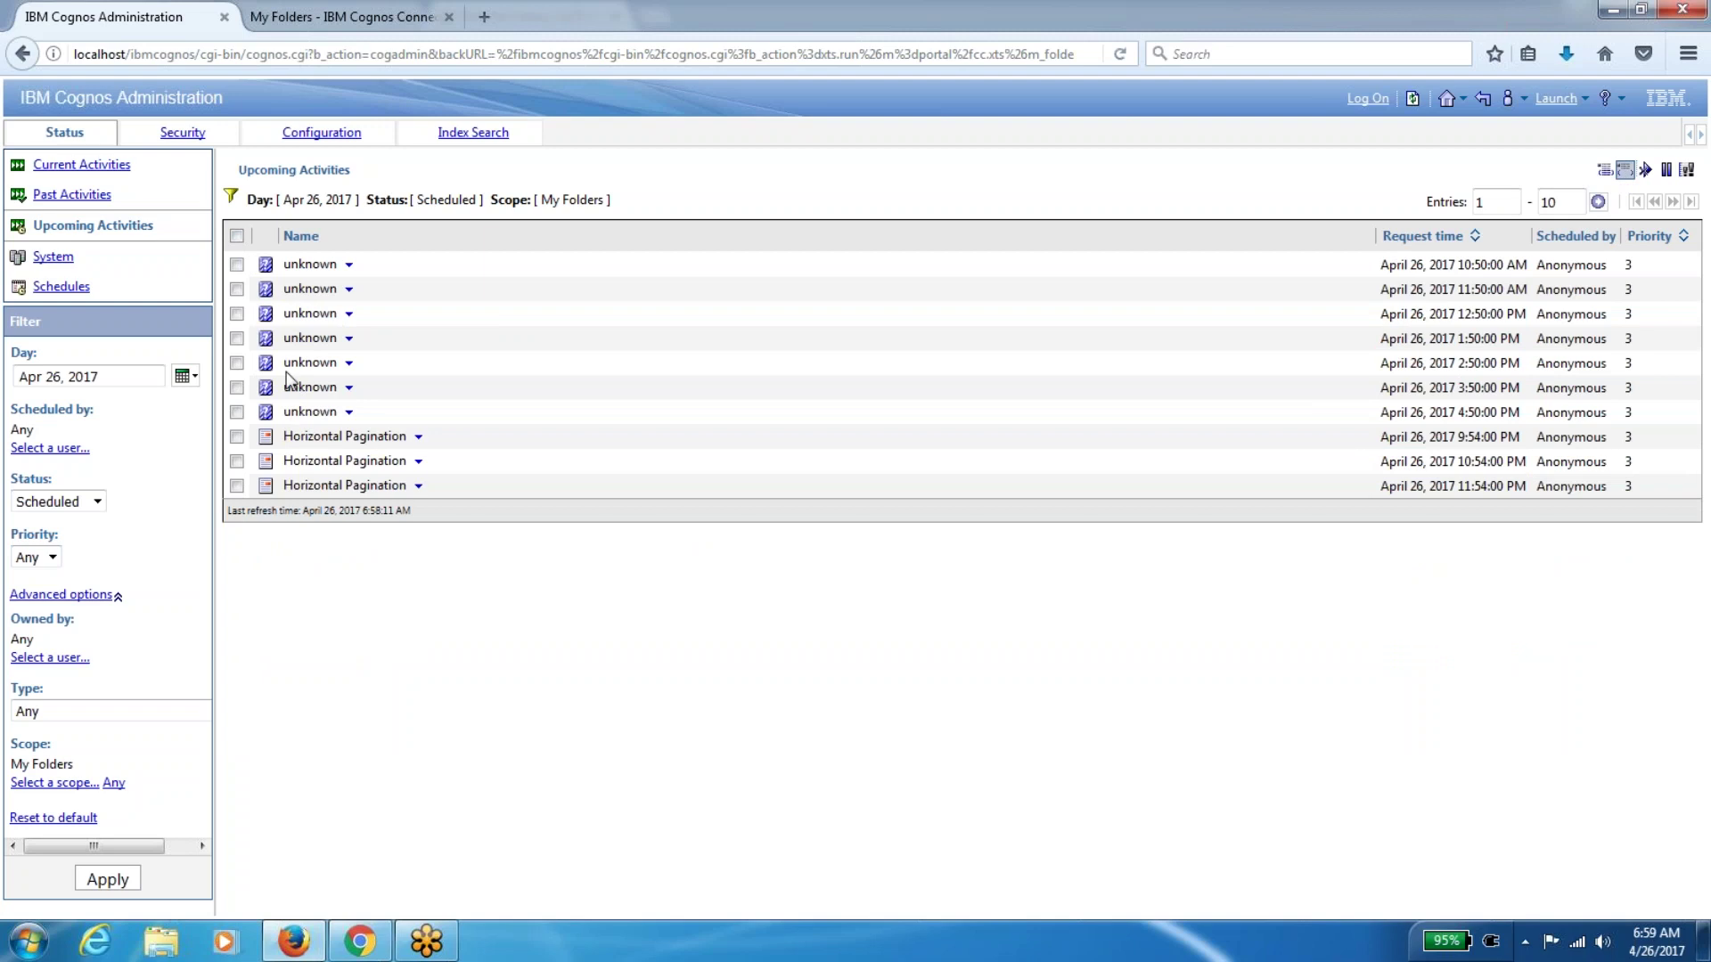
Compare the unknown and Horizontal Pagination upcoming entries with the reports stored in Public Folders and My Folders
{"action": "left_click", "coordinate": [331, 16]}
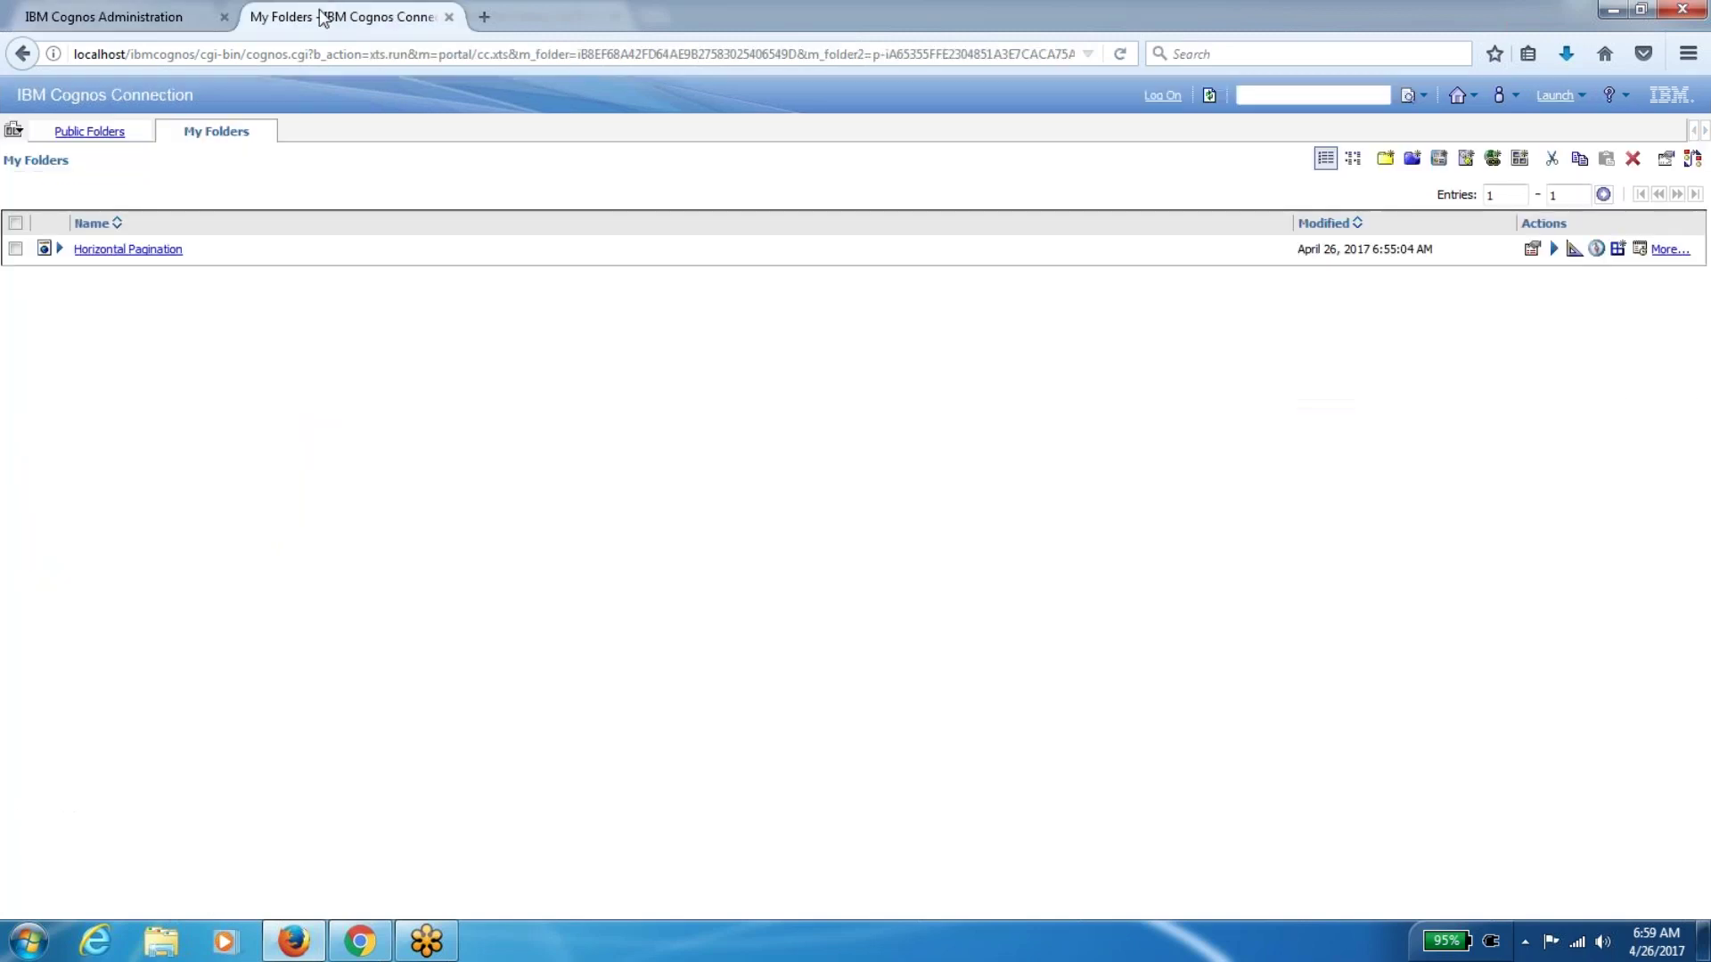
{"action": "left_click", "coordinate": [90, 132]}
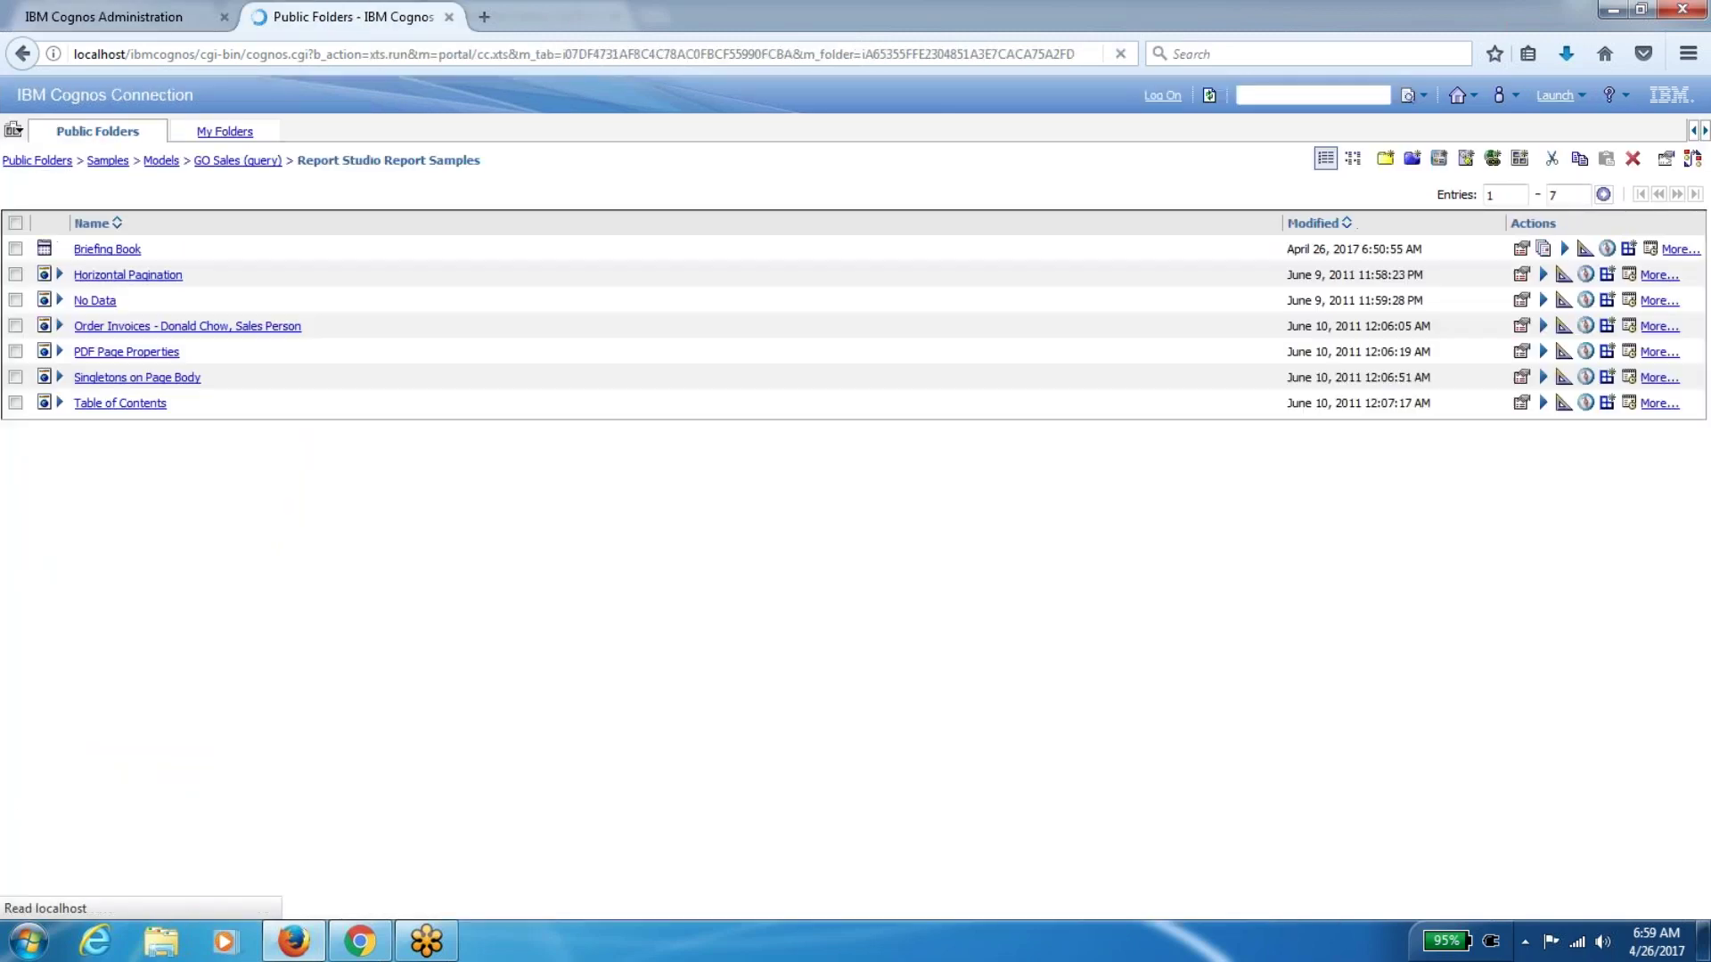
{"action": "left_click", "coordinate": [125, 16]}
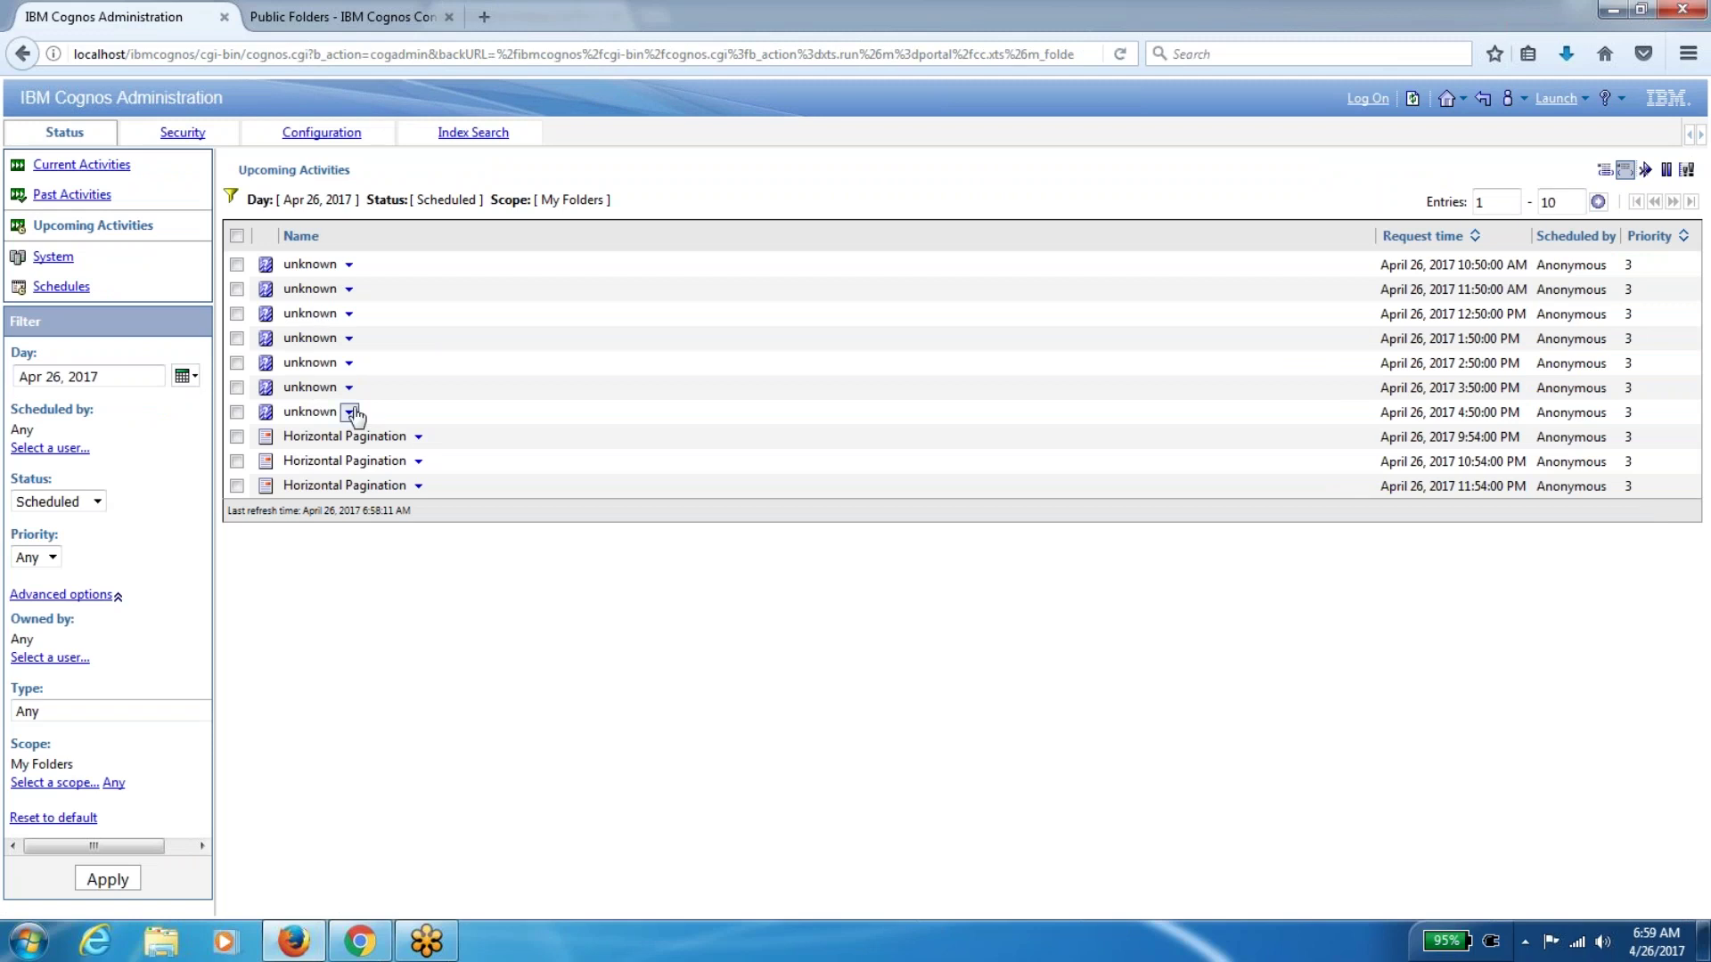
{"action": "left_click_drag", "start_coordinate": [368, 417], "coordinate": [285, 280]}
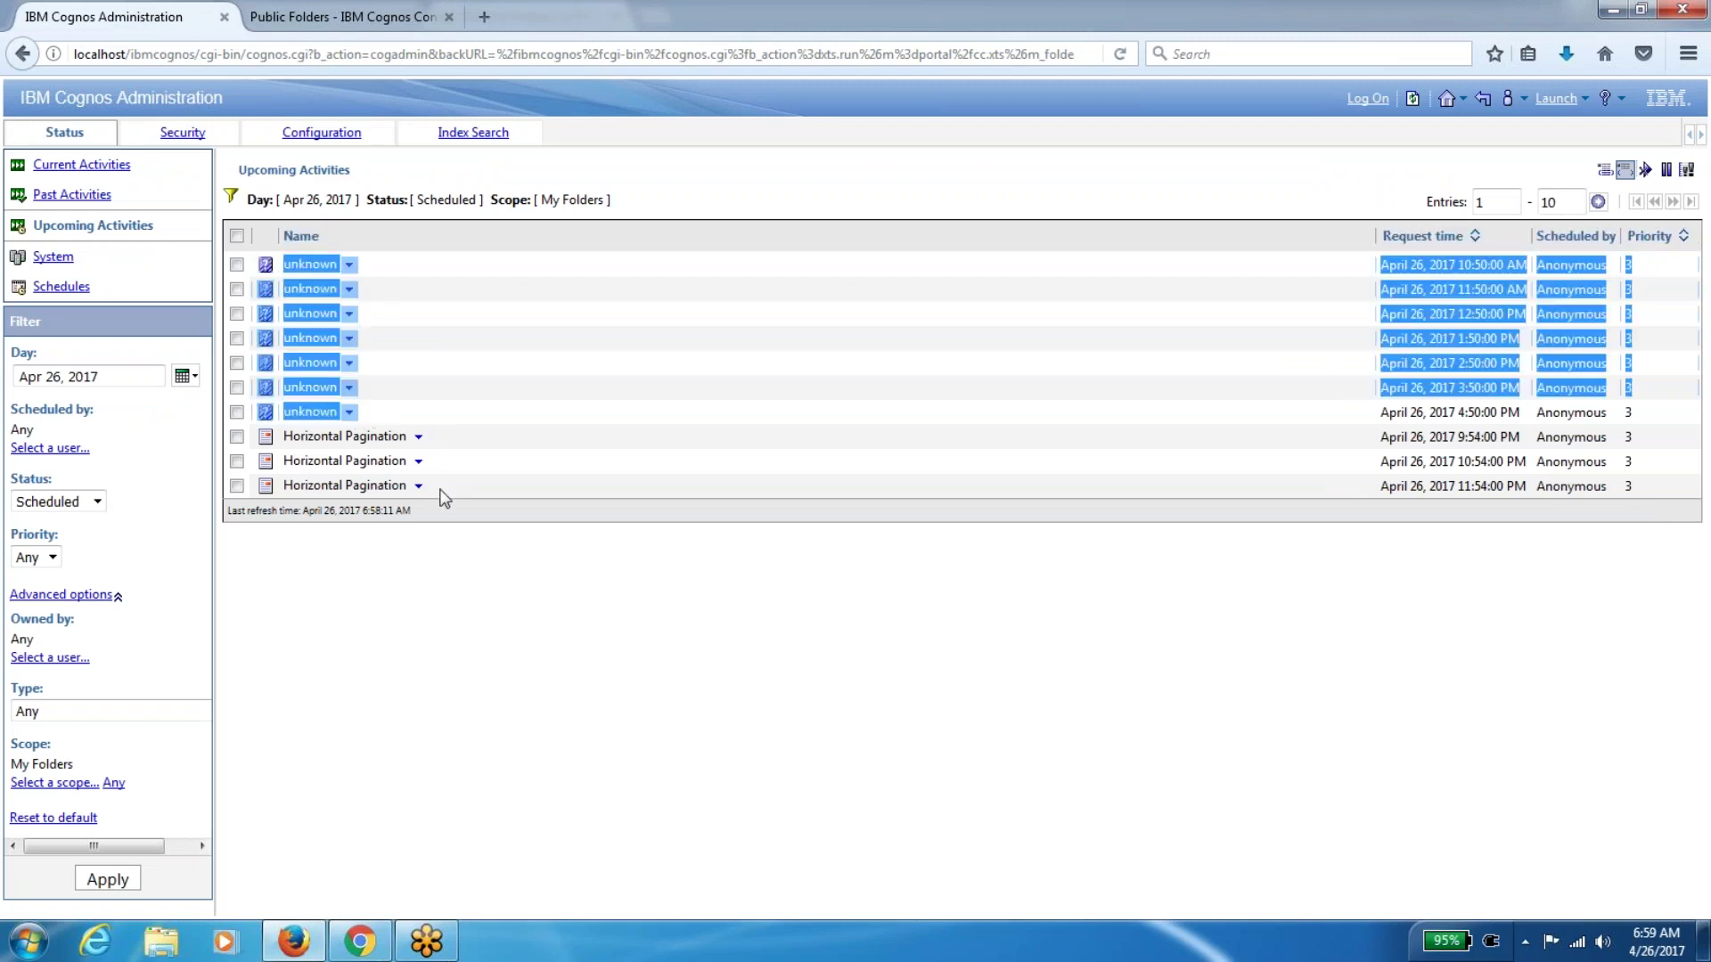
{"action": "left_click_drag", "start_coordinate": [439, 491], "coordinate": [287, 443]}
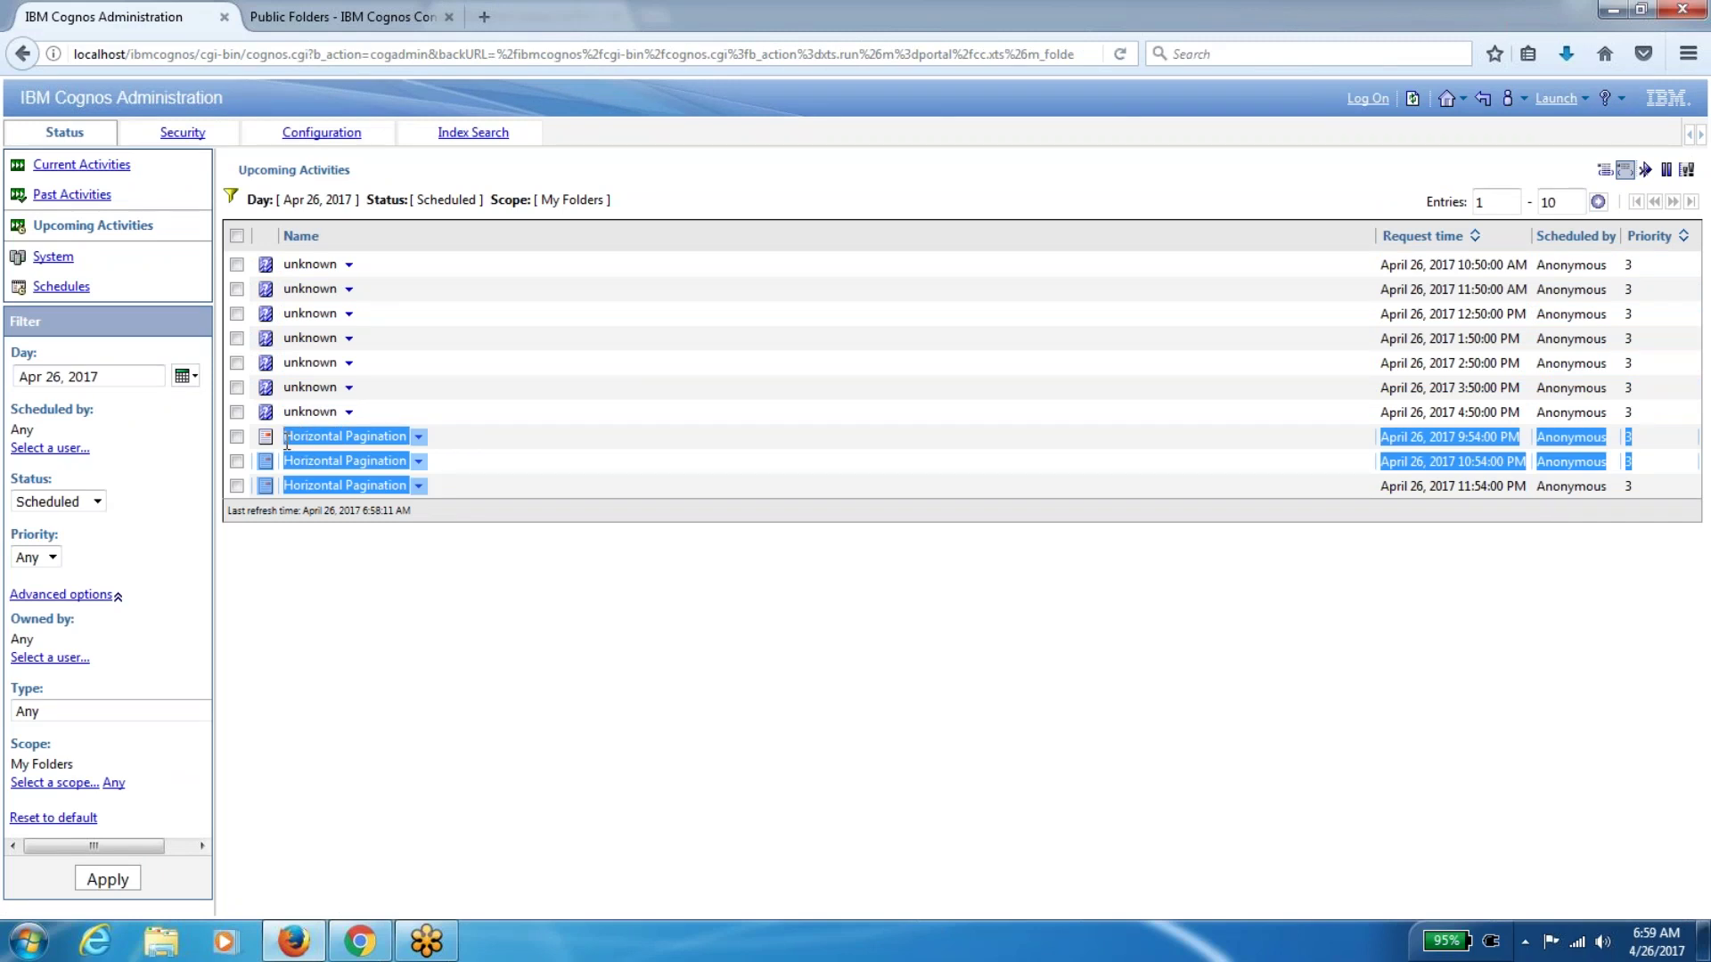
{"action": "left_click", "coordinate": [1079, 742]}
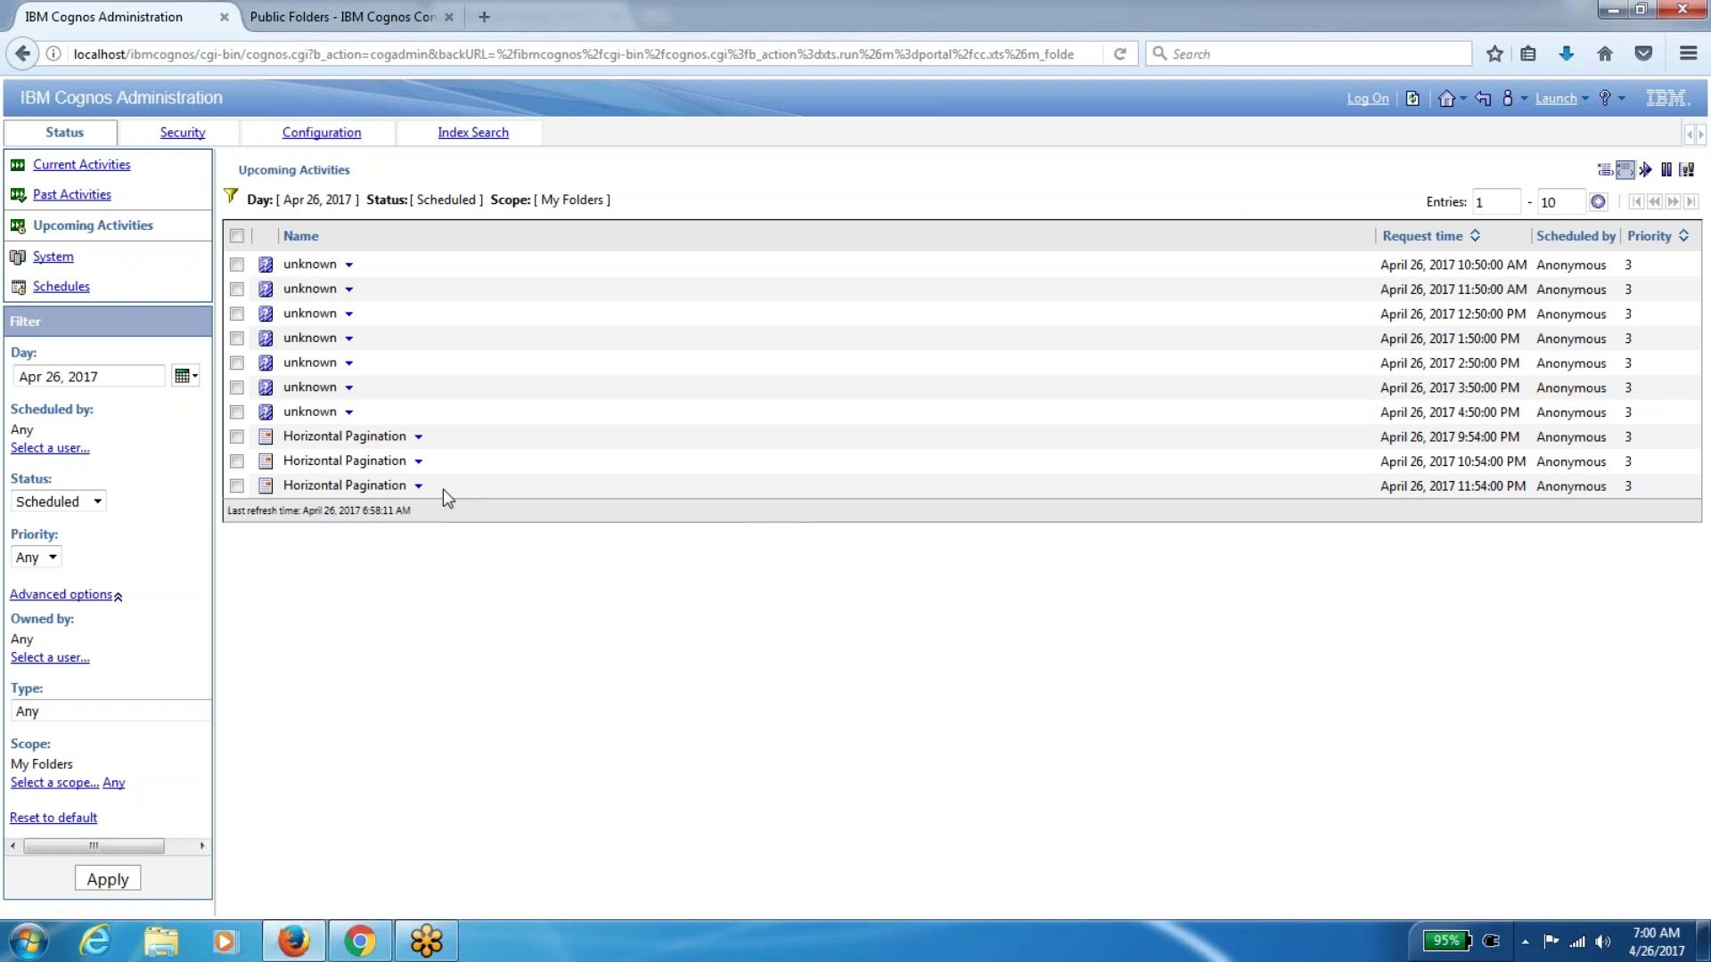
{"action": "left_click", "coordinate": [361, 28]}
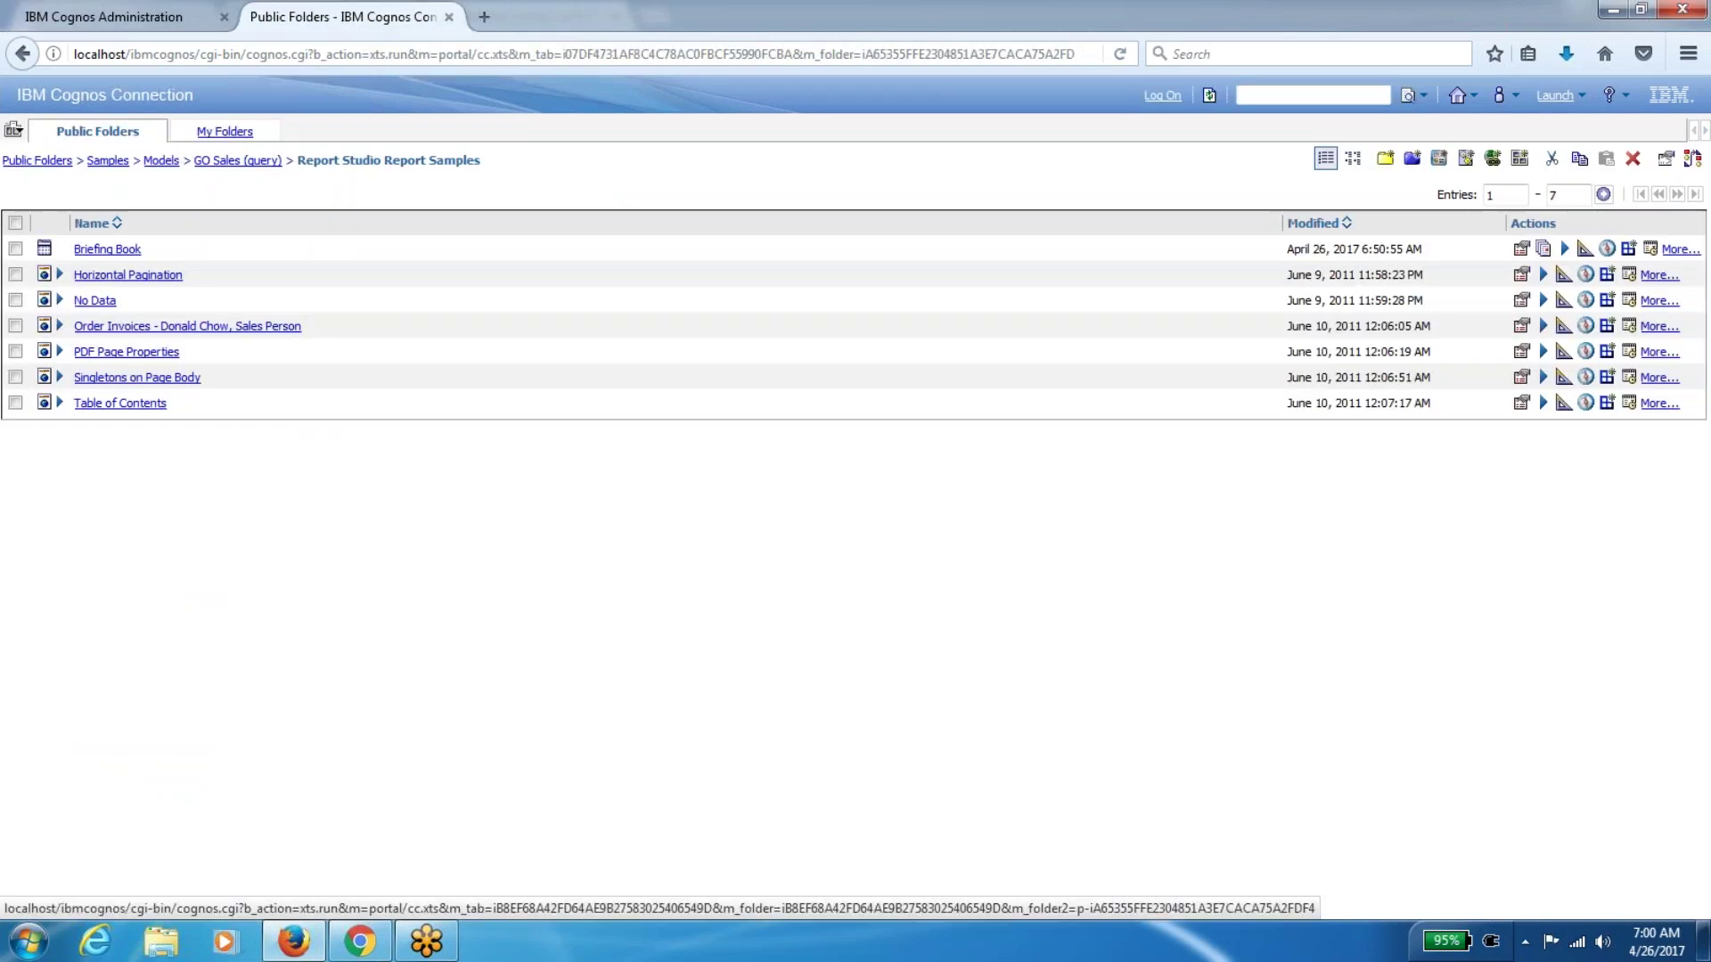
{"action": "left_click", "coordinate": [225, 131]}
{"action": "left_click", "coordinate": [106, 16]}
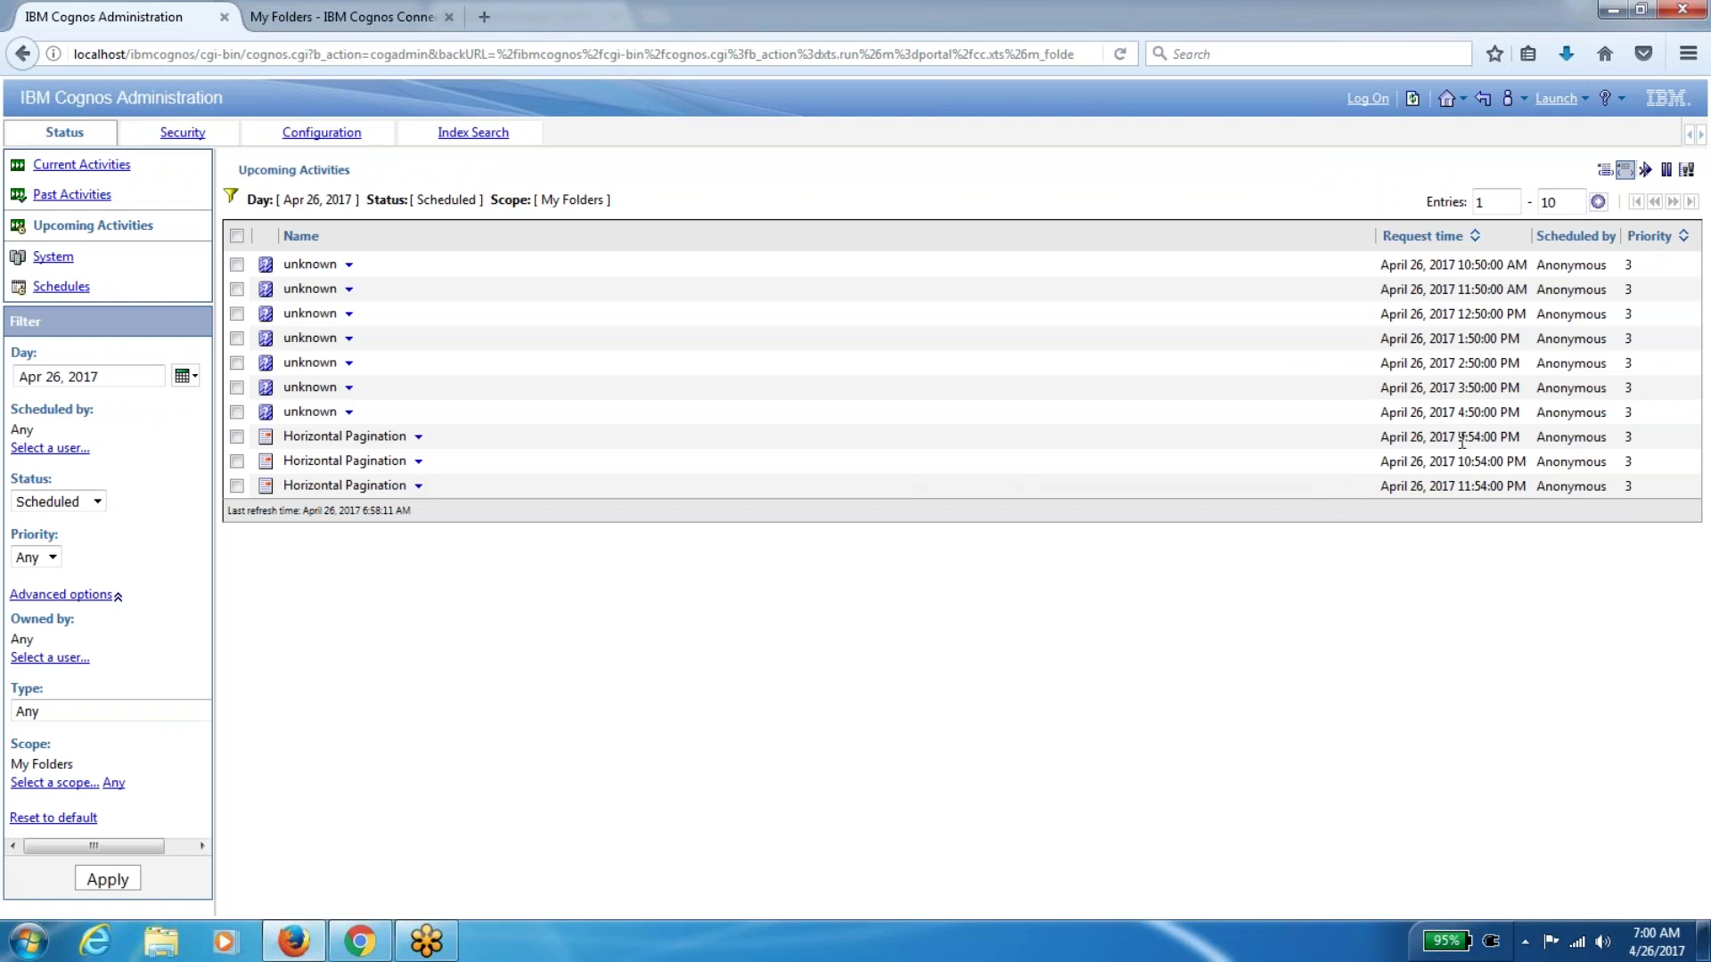
Examine the request times of the Horizontal Pagination and unknown entries in the upcoming activities
{"action": "left_click_drag", "start_coordinate": [1458, 437], "coordinate": [1521, 488]}
{"action": "left_click_drag", "start_coordinate": [373, 408], "coordinate": [282, 258]}
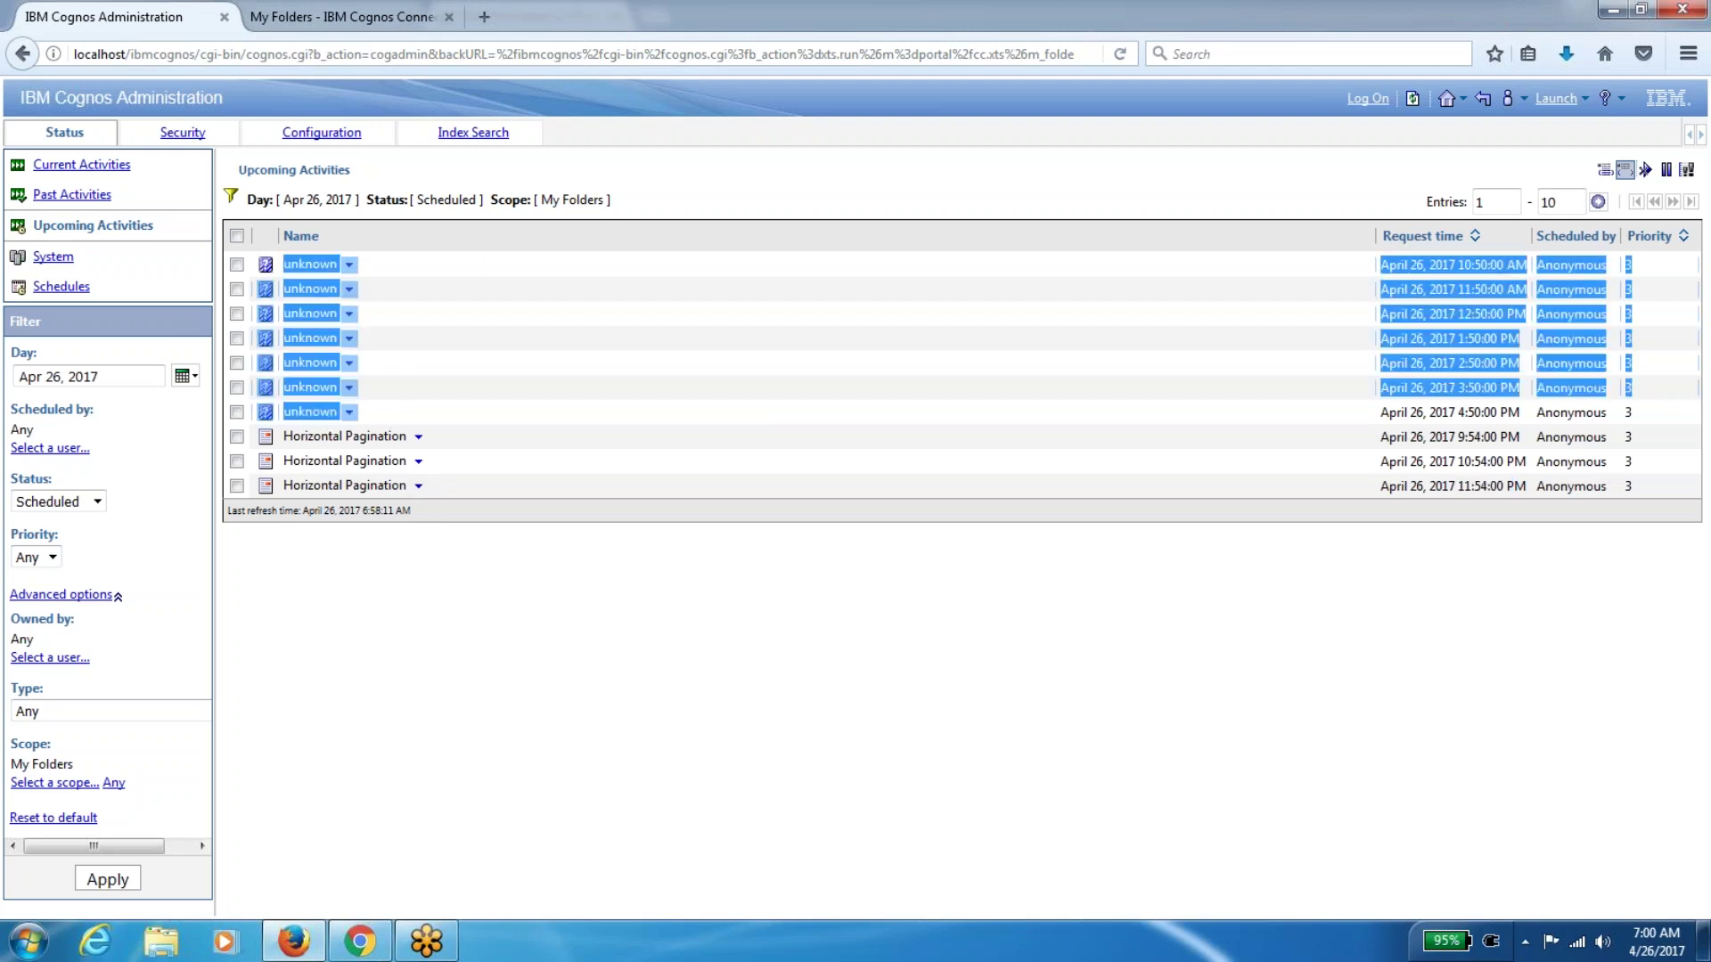
{"action": "left_click", "coordinate": [1494, 265]}
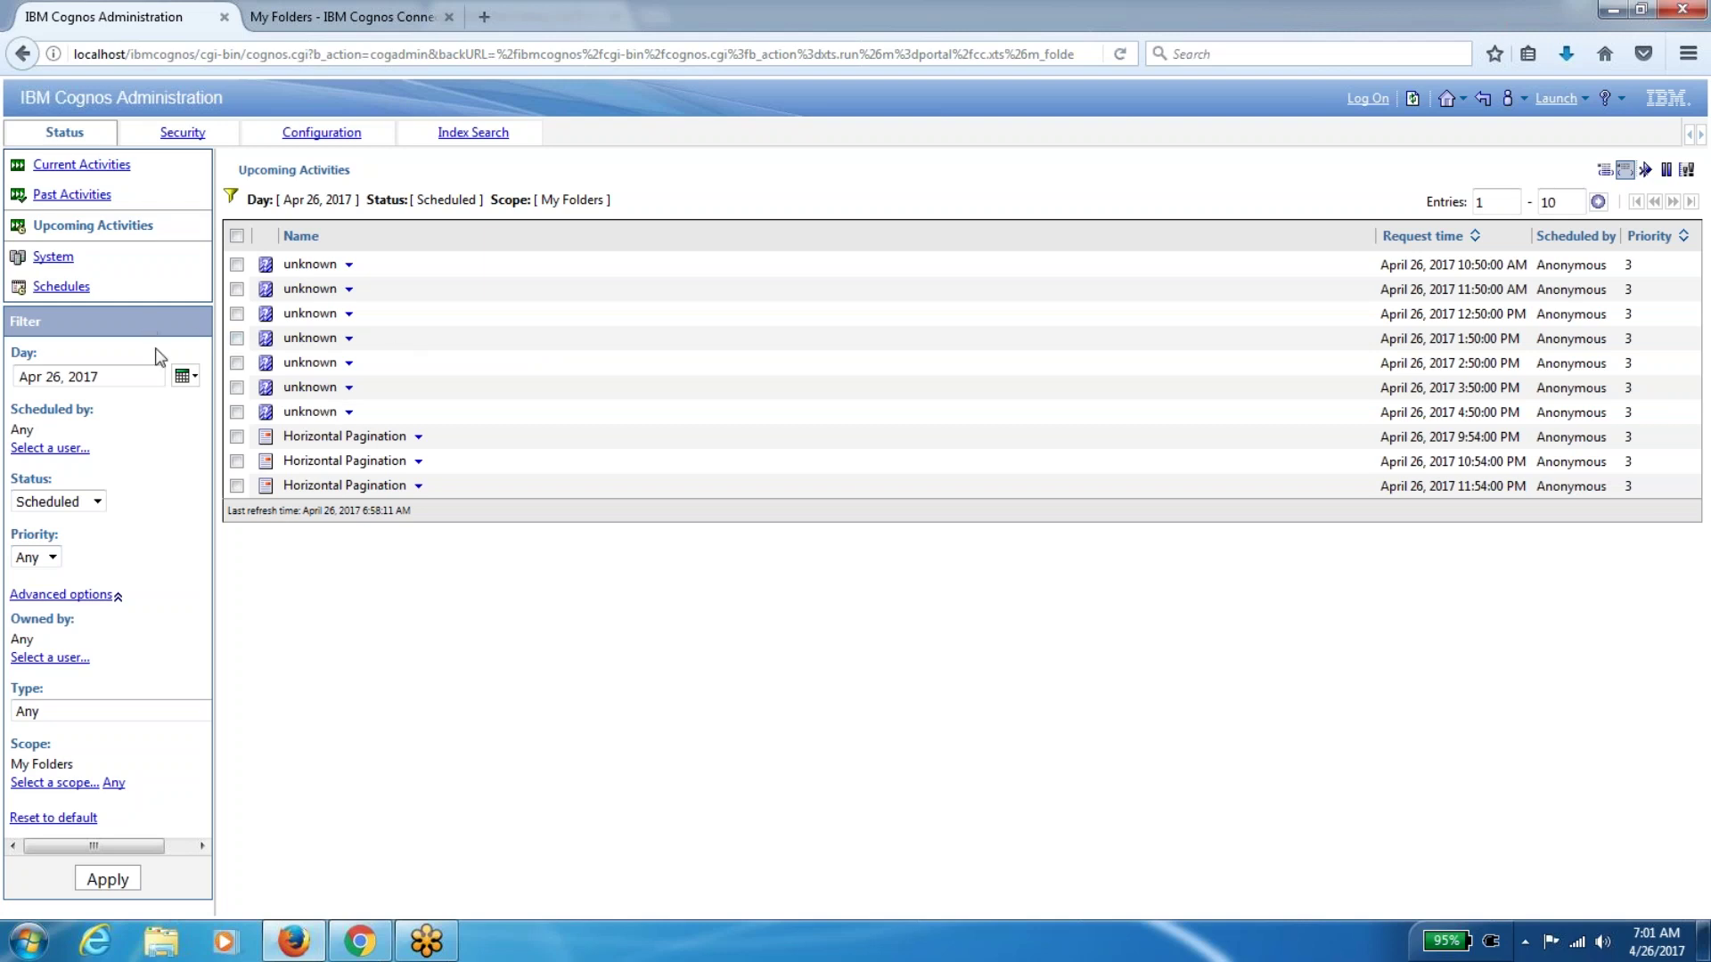
{"action": "left_click_drag", "start_coordinate": [285, 263], "coordinate": [342, 413]}
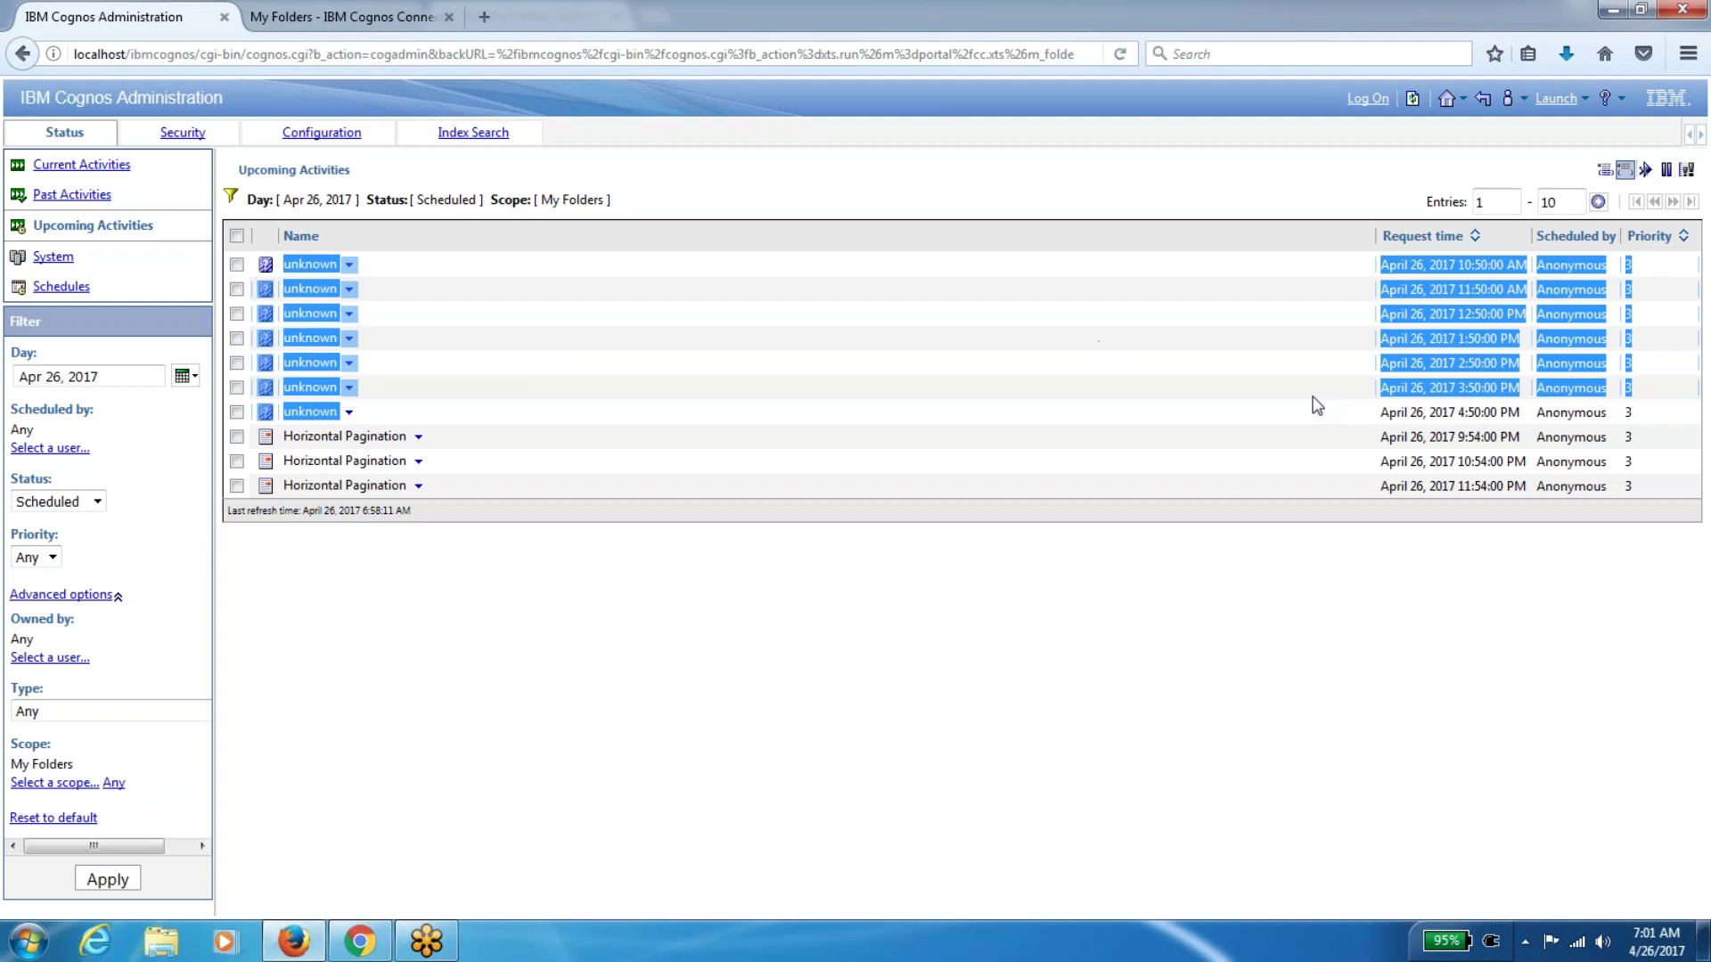
{"action": "triple_click", "coordinate": [1469, 488]}
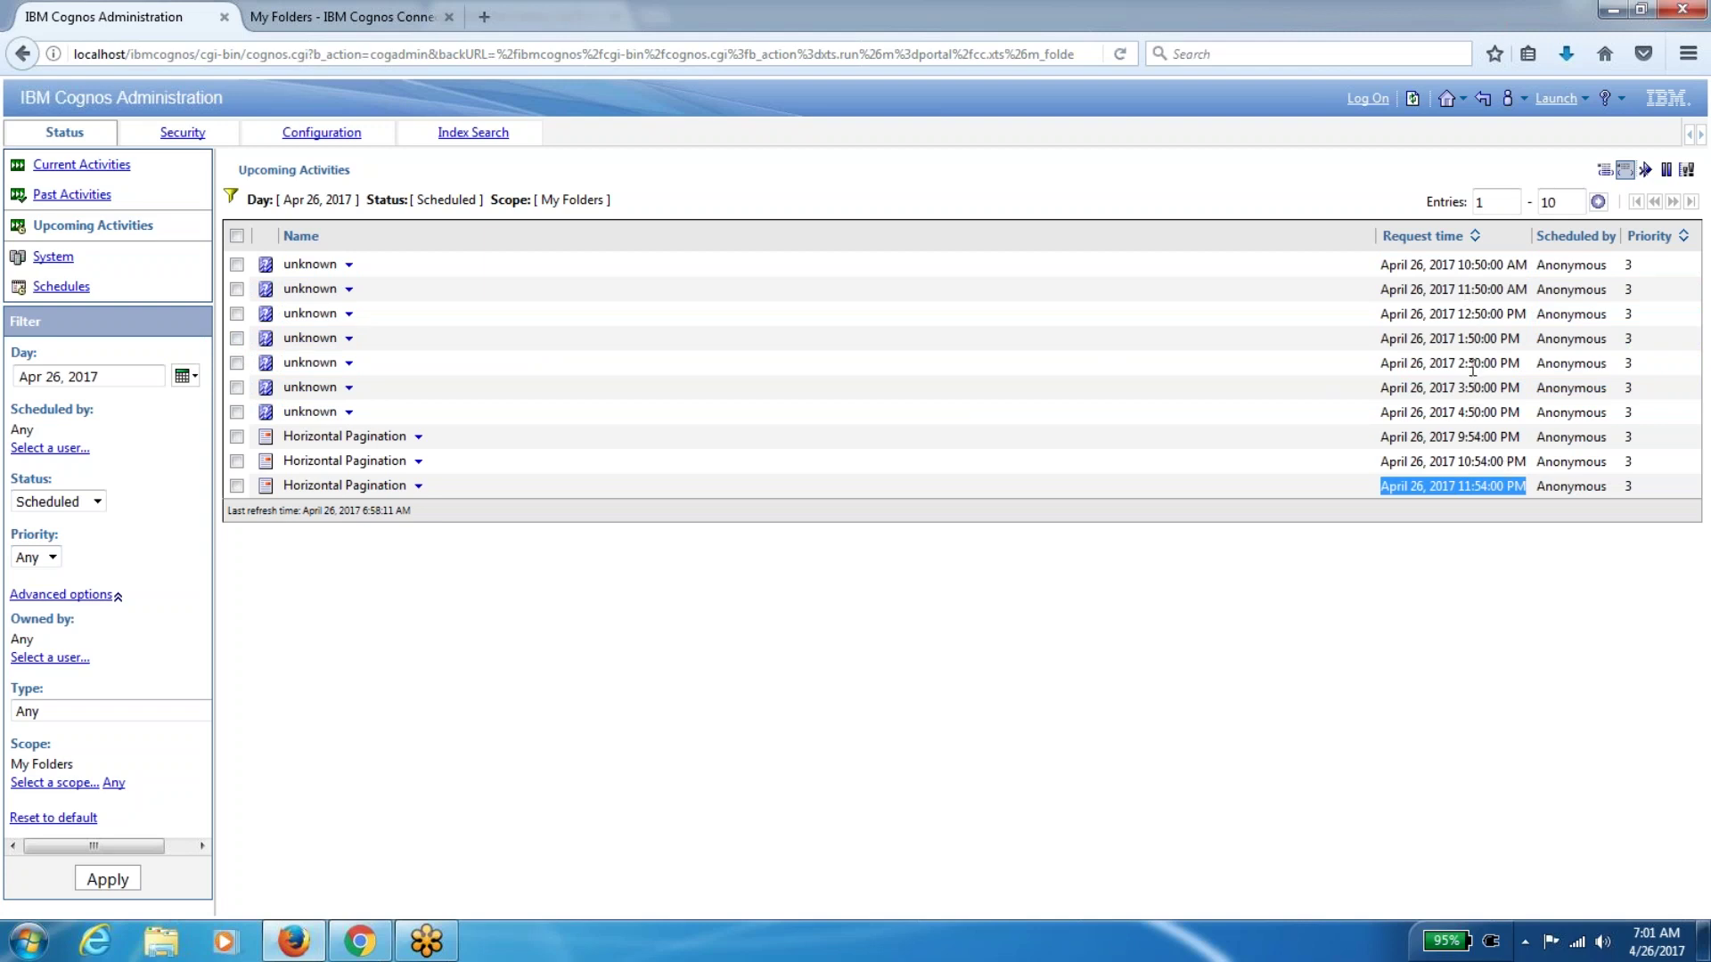
{"action": "triple_click", "coordinate": [1466, 319]}
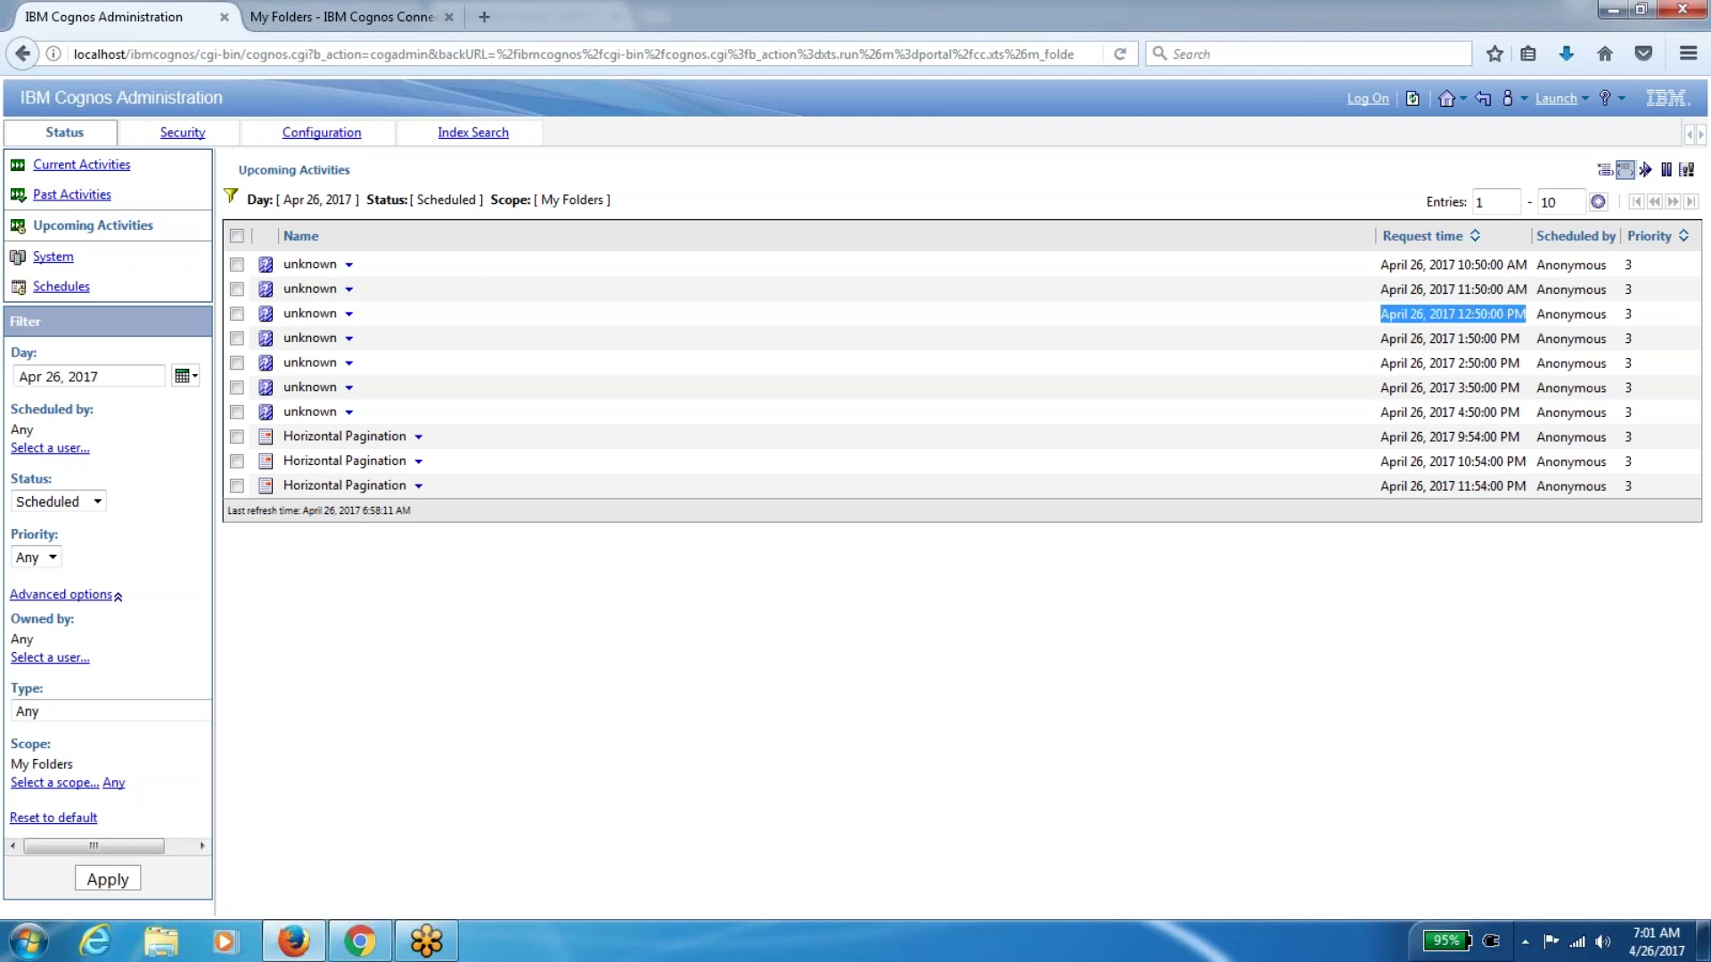
{"action": "triple_click", "coordinate": [1465, 291]}
{"action": "double_click", "coordinate": [1465, 291]}
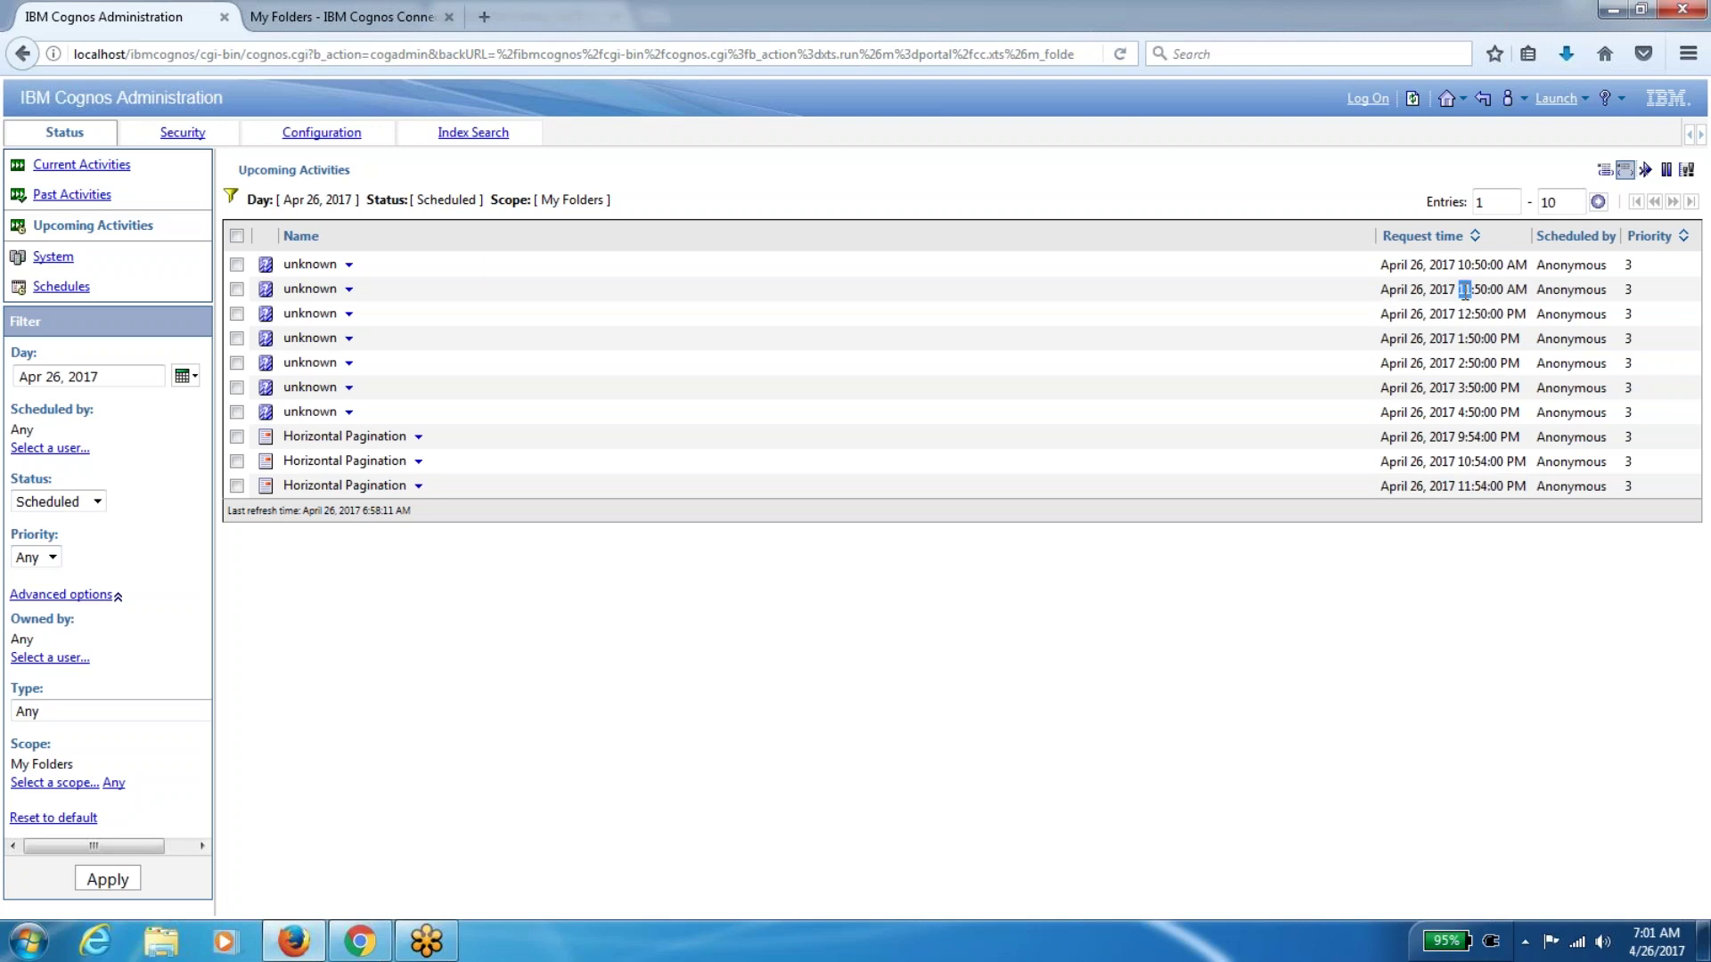
Set the start time of the Horizontal Pagination schedule in My Folders to 8:54 PM and save the schedule
{"action": "left_click", "coordinate": [317, 17]}
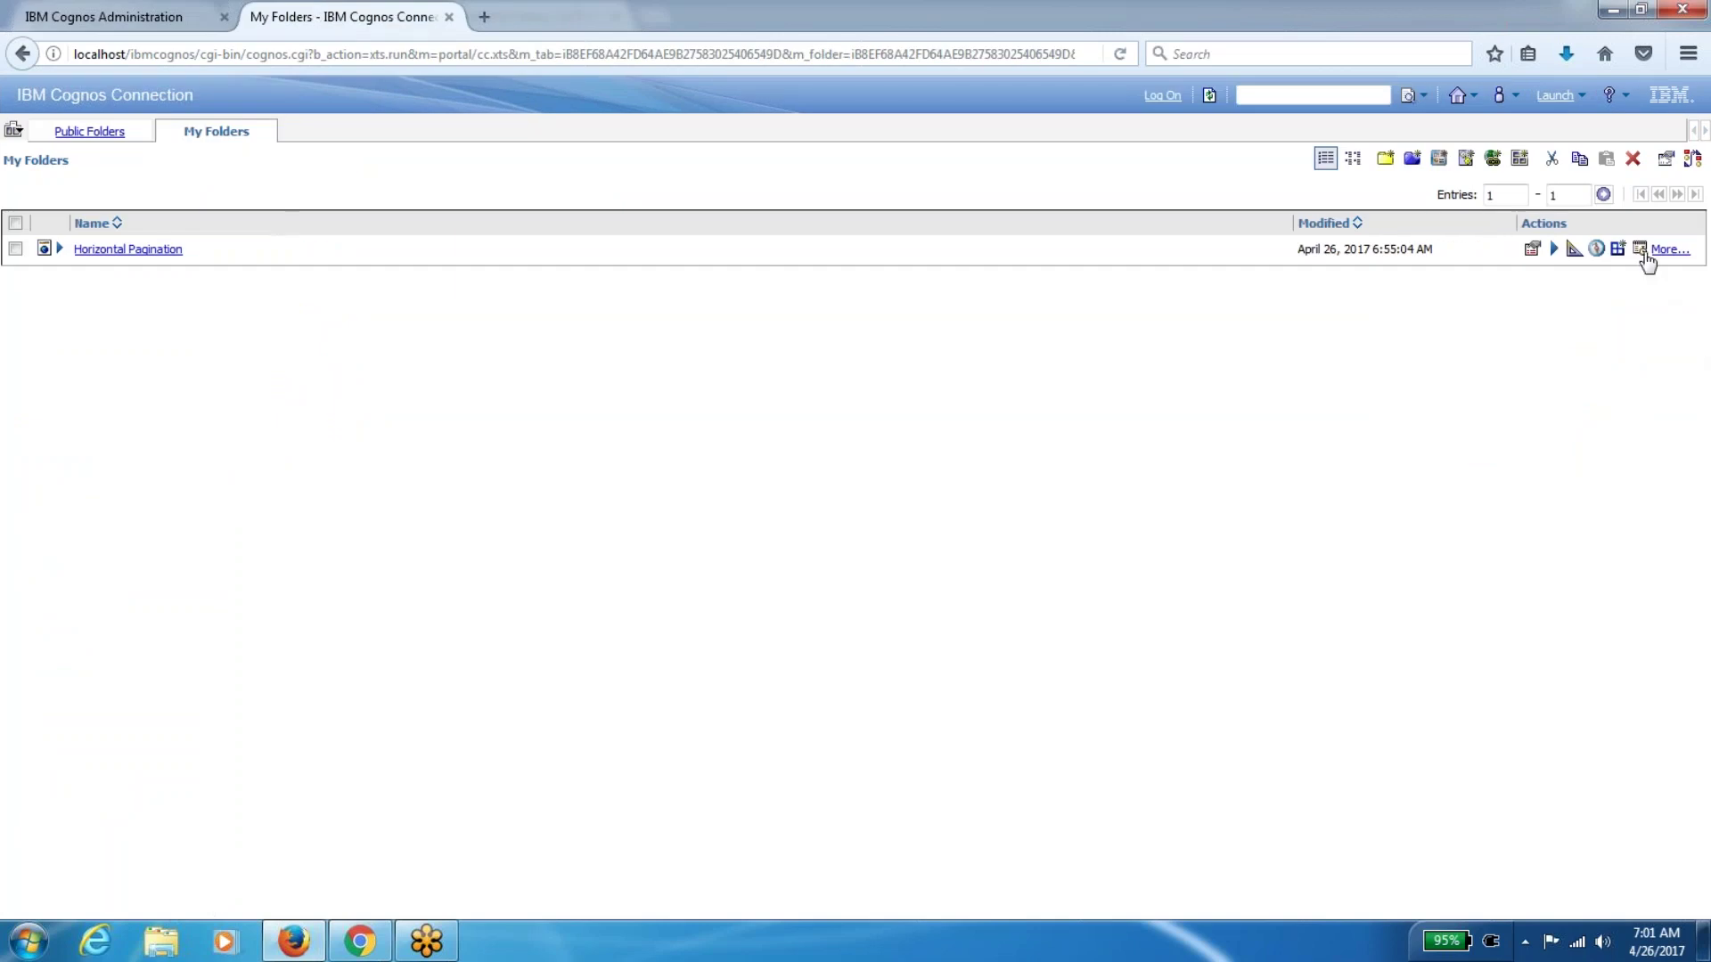
{"action": "left_click", "coordinate": [1640, 250]}
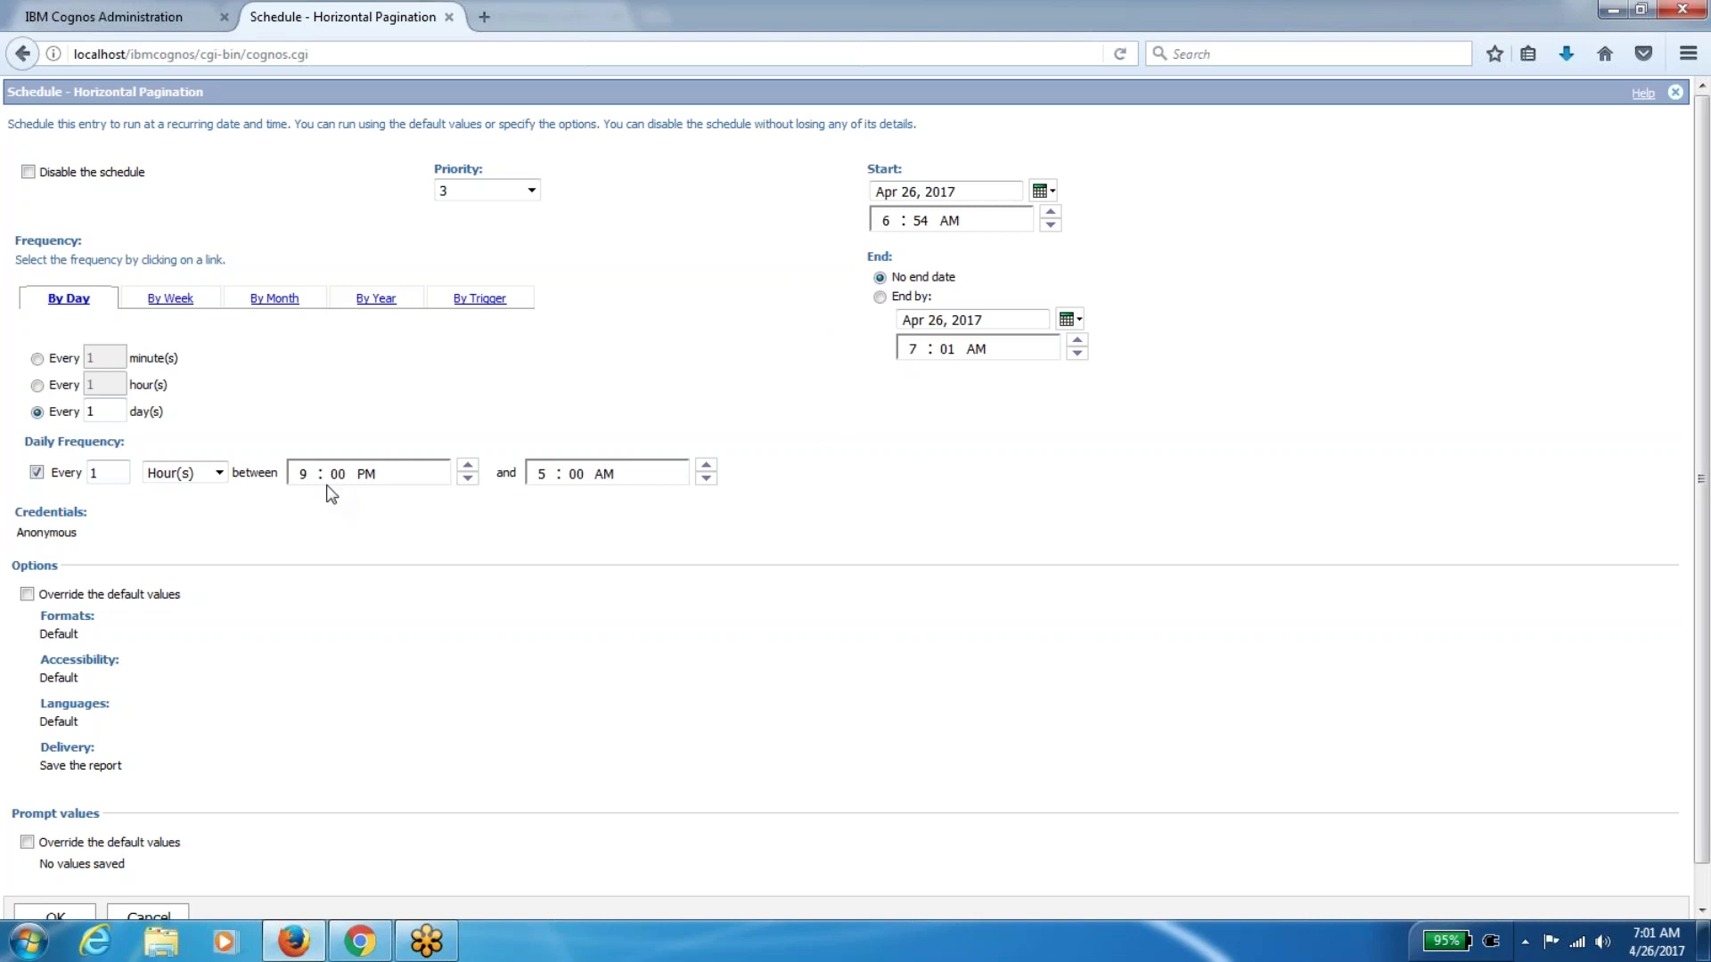
{"action": "left_click", "coordinate": [886, 220]}
{"action": "type", "text": "8"}
{"action": "left_click", "coordinate": [949, 220]}
{"action": "type", "text": "p"}
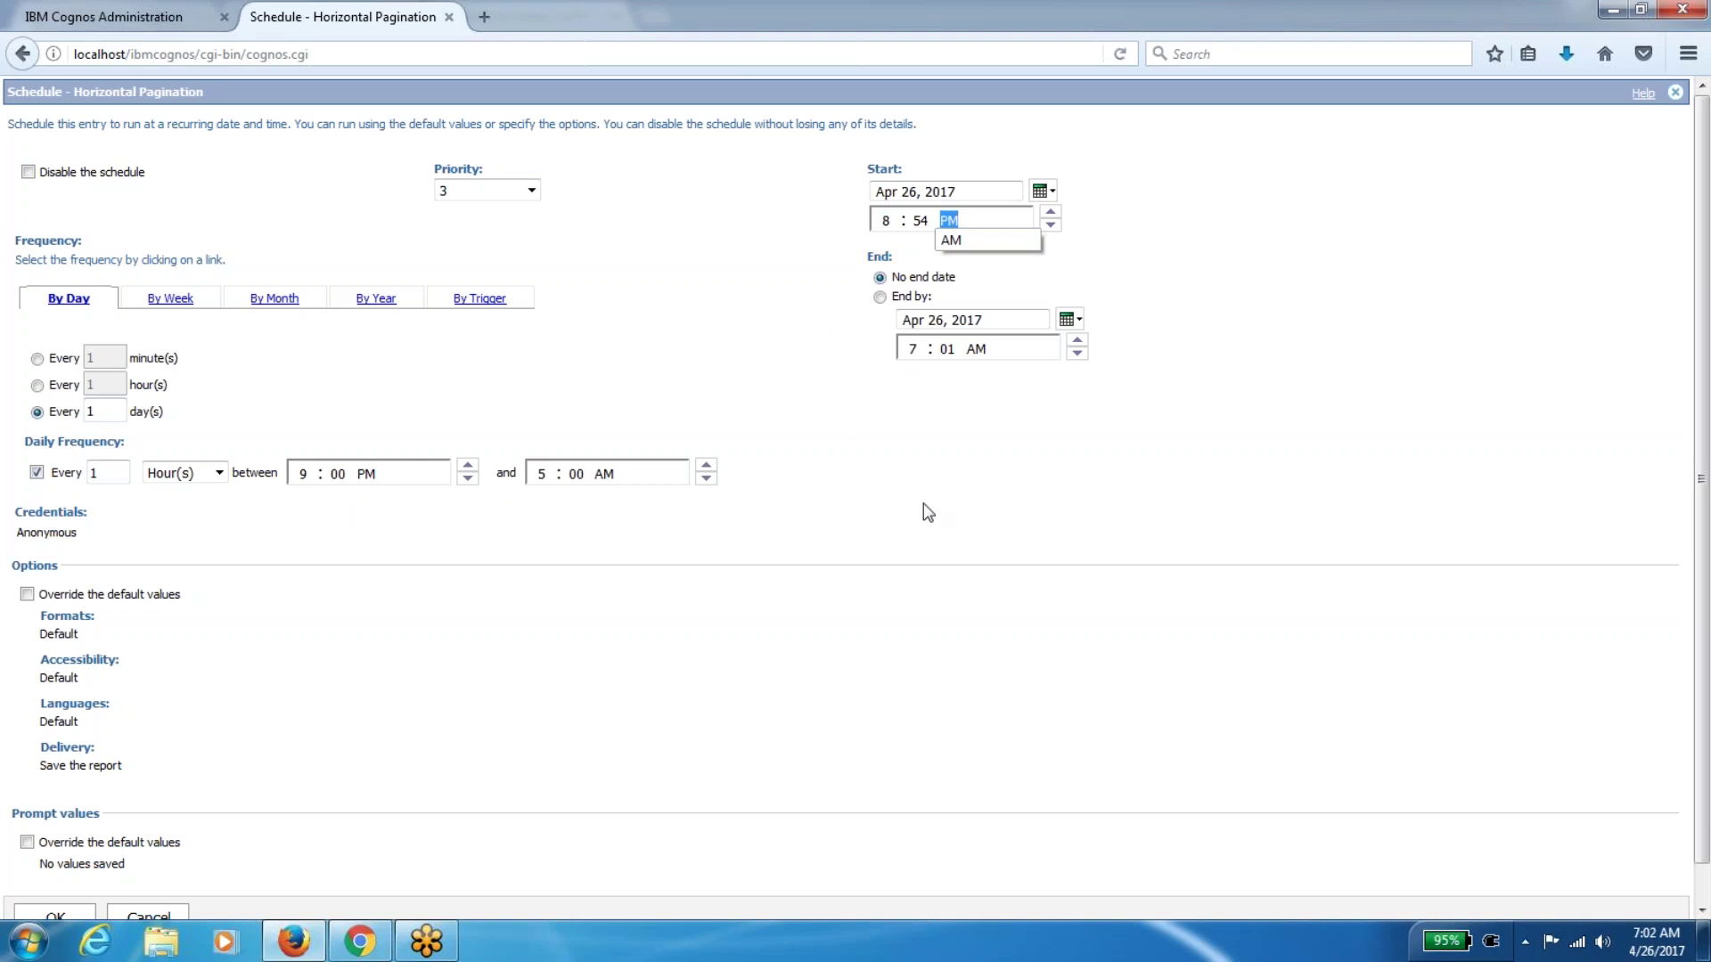
{"action": "left_click", "coordinate": [927, 509]}
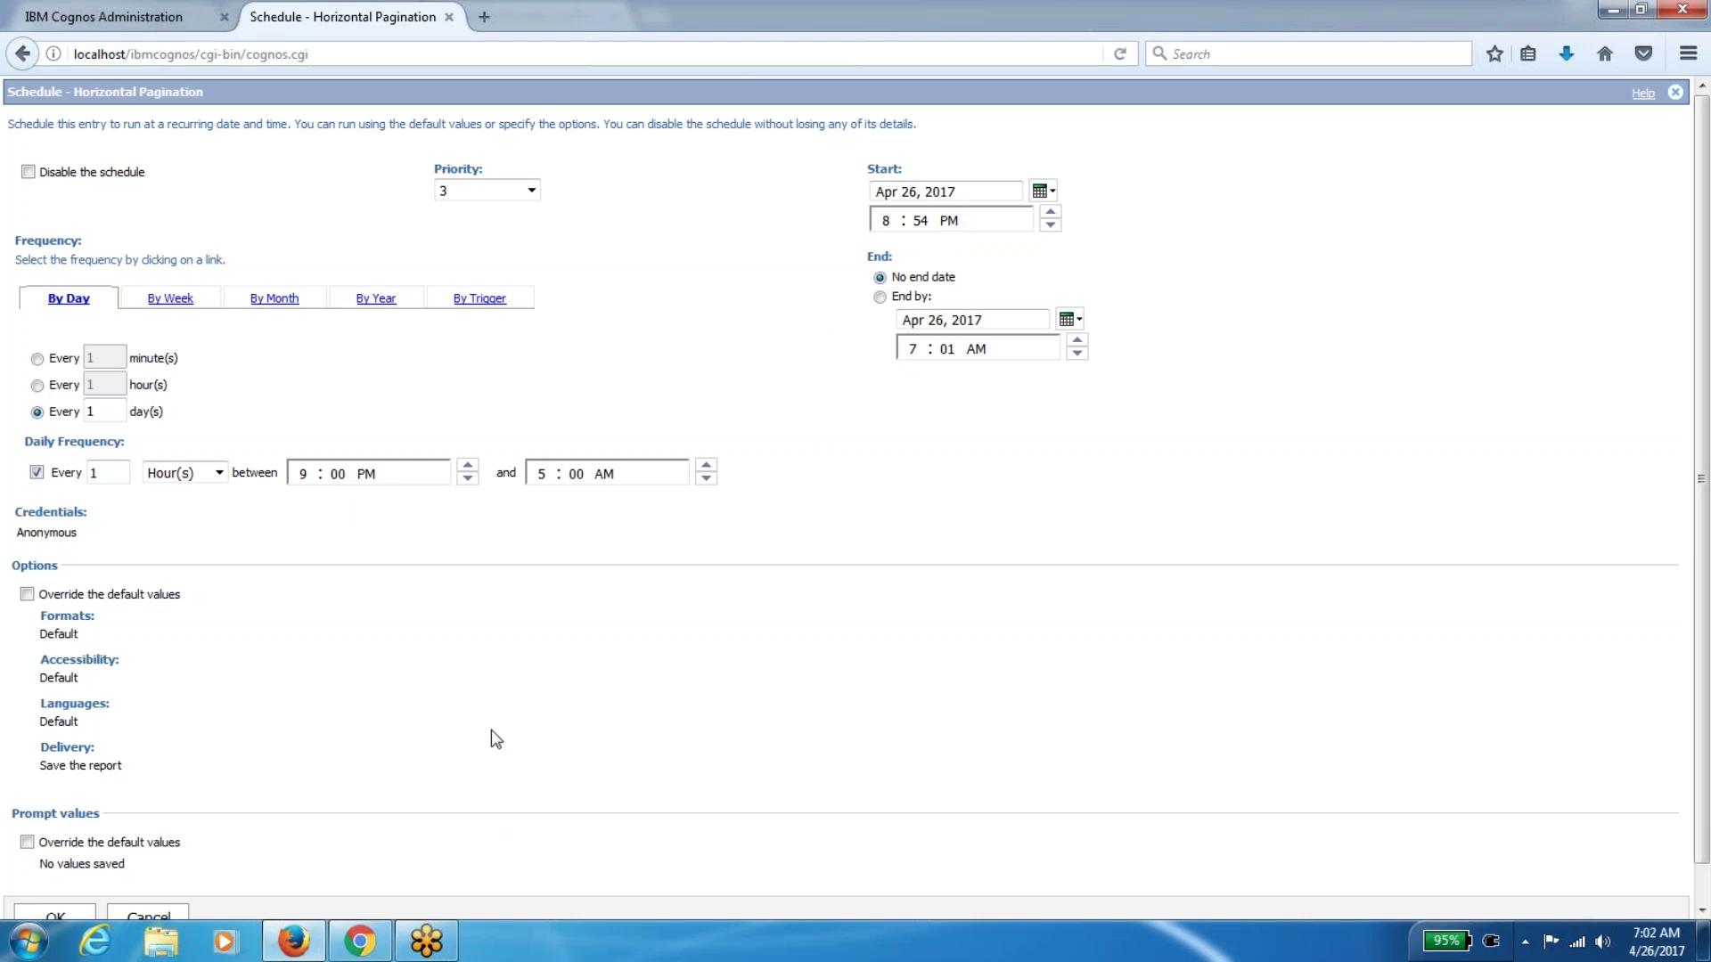
{"action": "scroll", "coordinate": [496, 740], "scroll_direction": "down", "scroll_amount": 1}
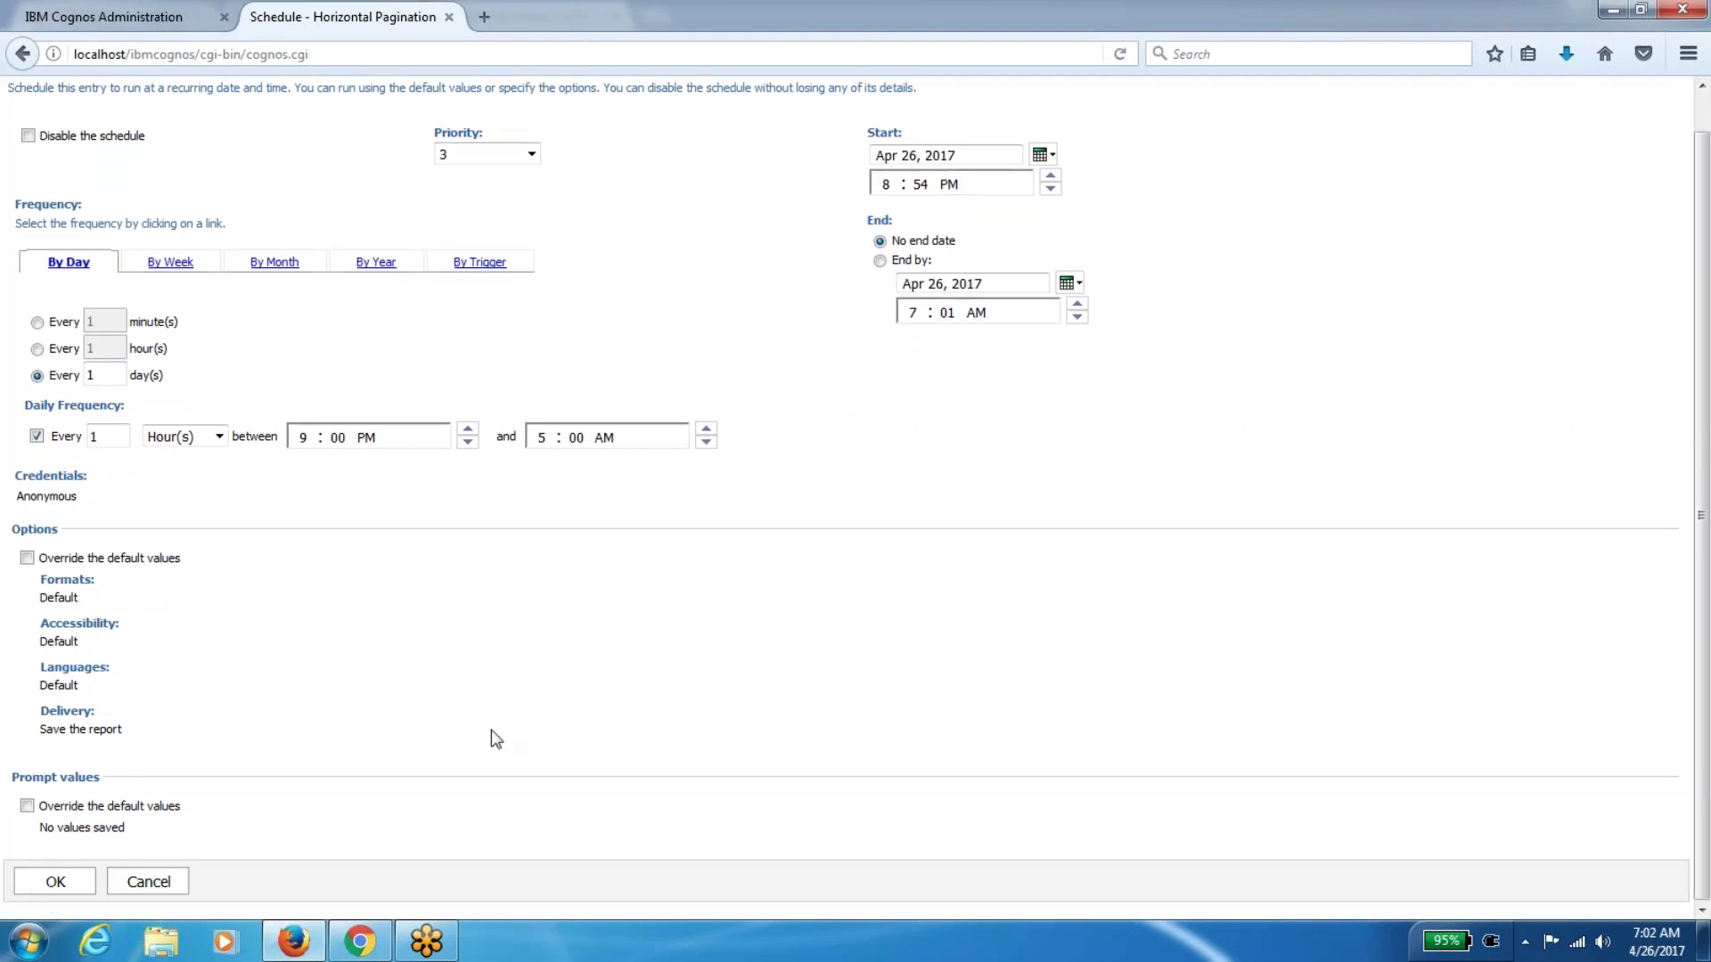
{"action": "left_click", "coordinate": [56, 884]}
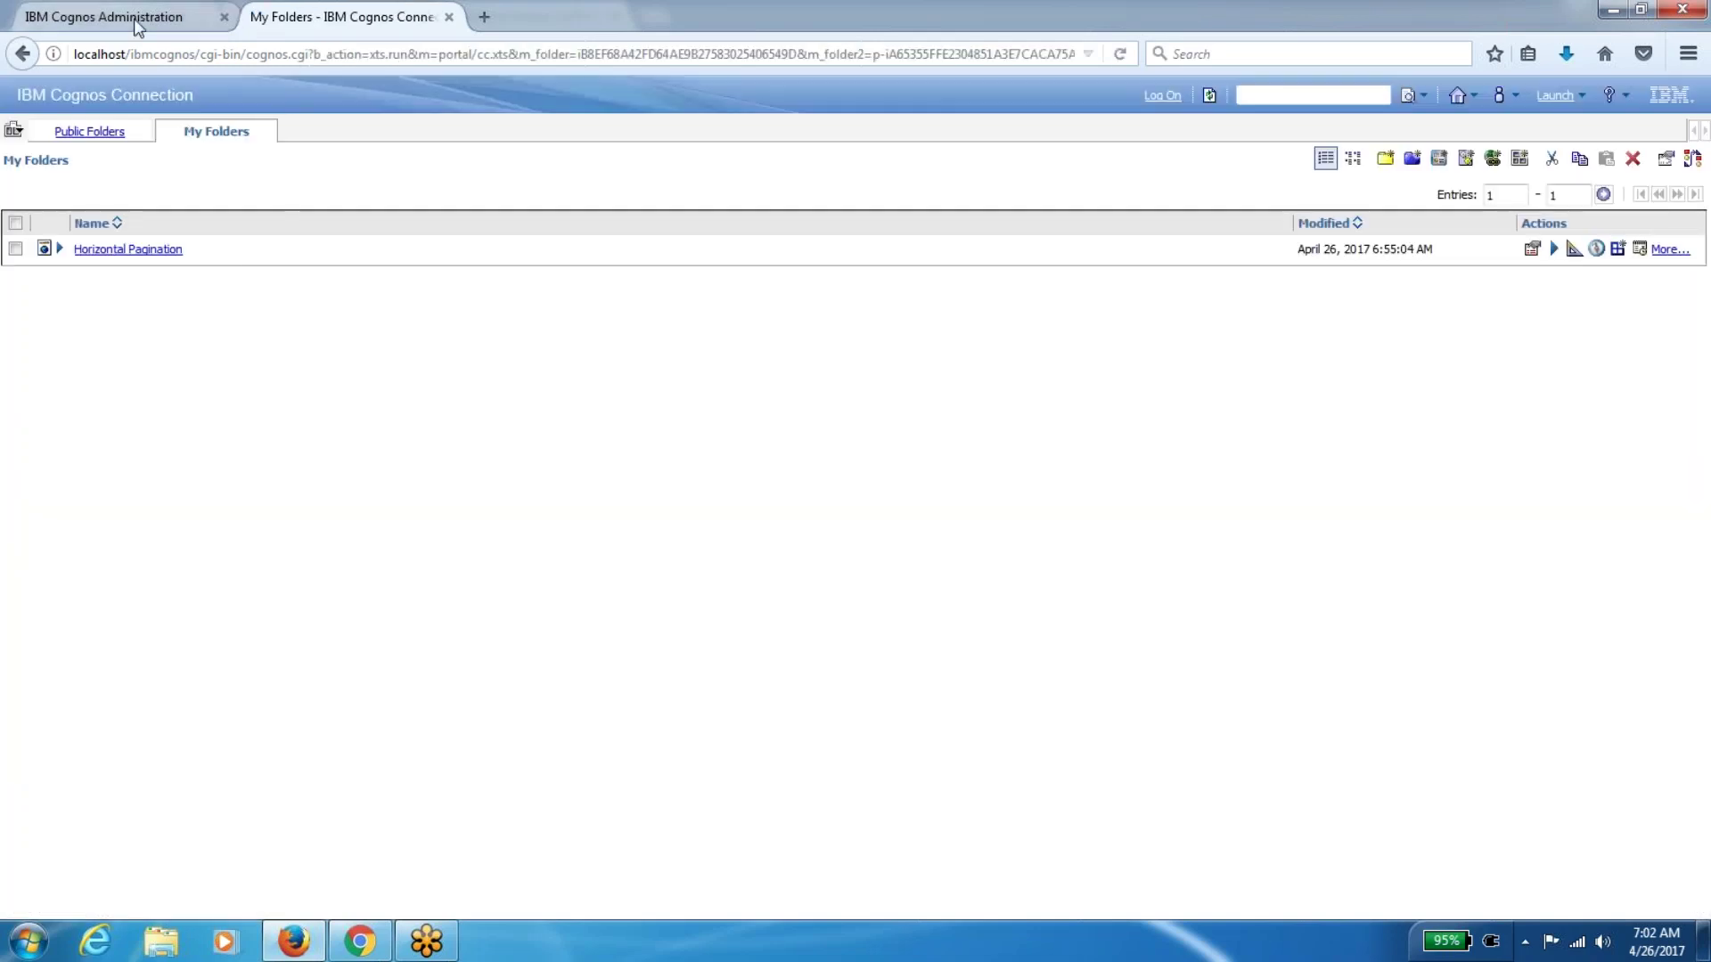
In Cognos Administration, refresh the upcoming activities, then review the past activities and the refreshed schedules
{"action": "left_click", "coordinate": [135, 21]}
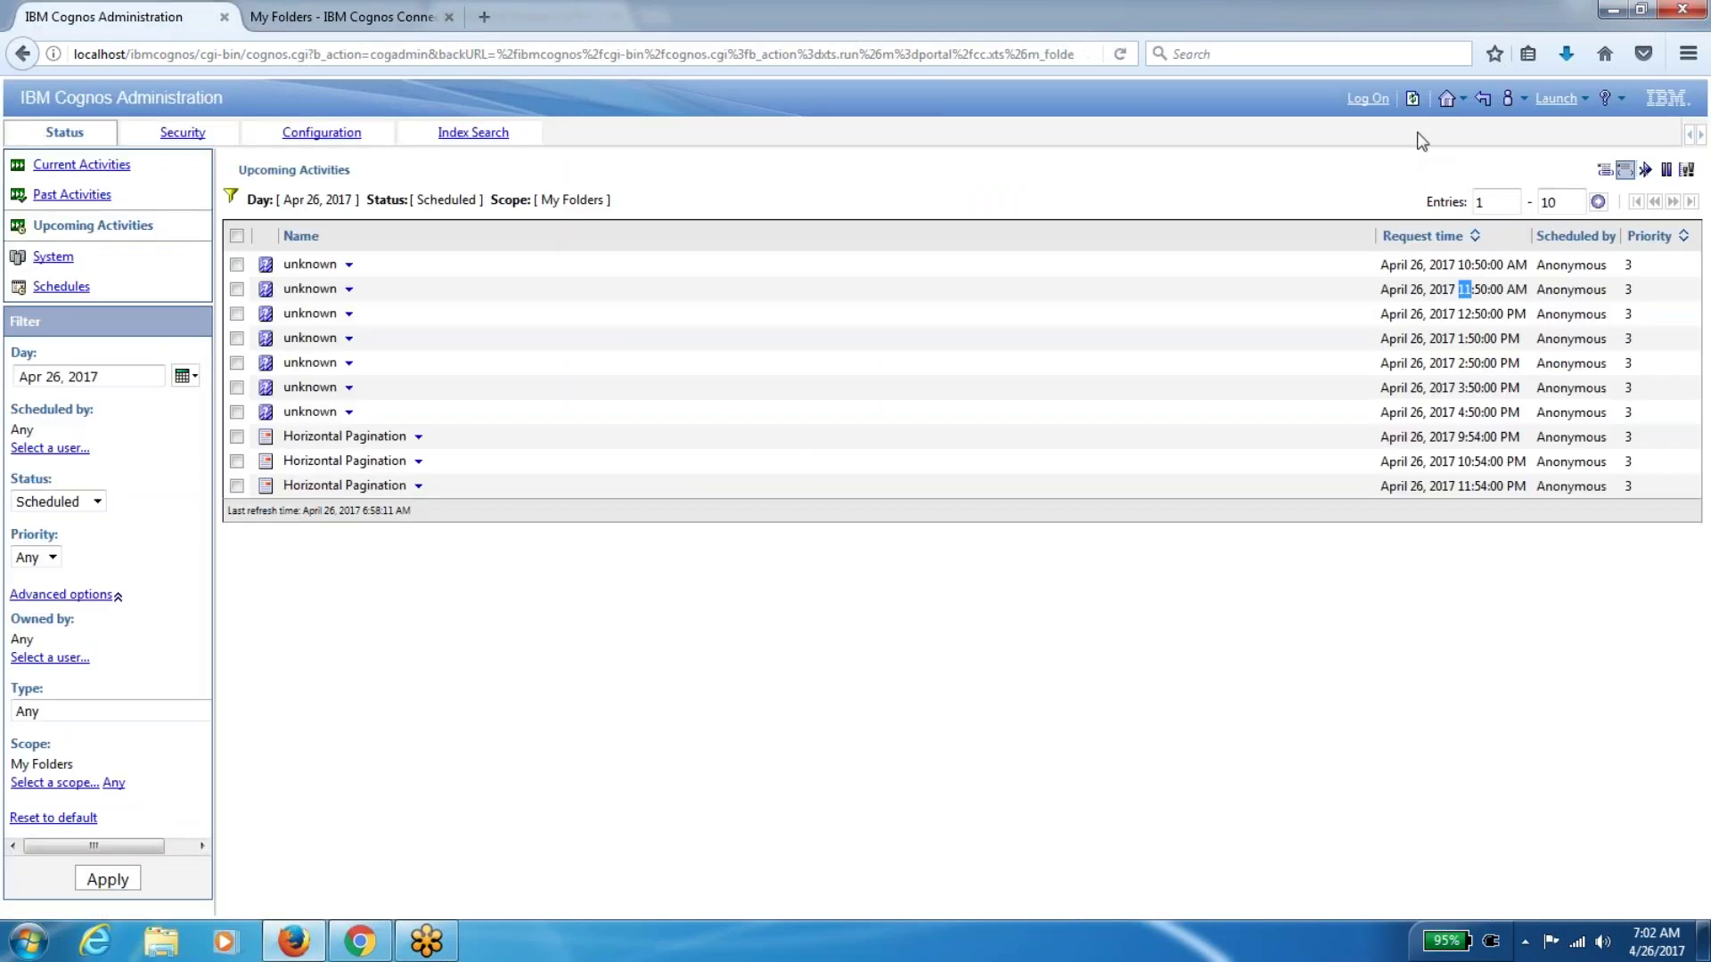
{"action": "left_click", "coordinate": [1413, 100]}
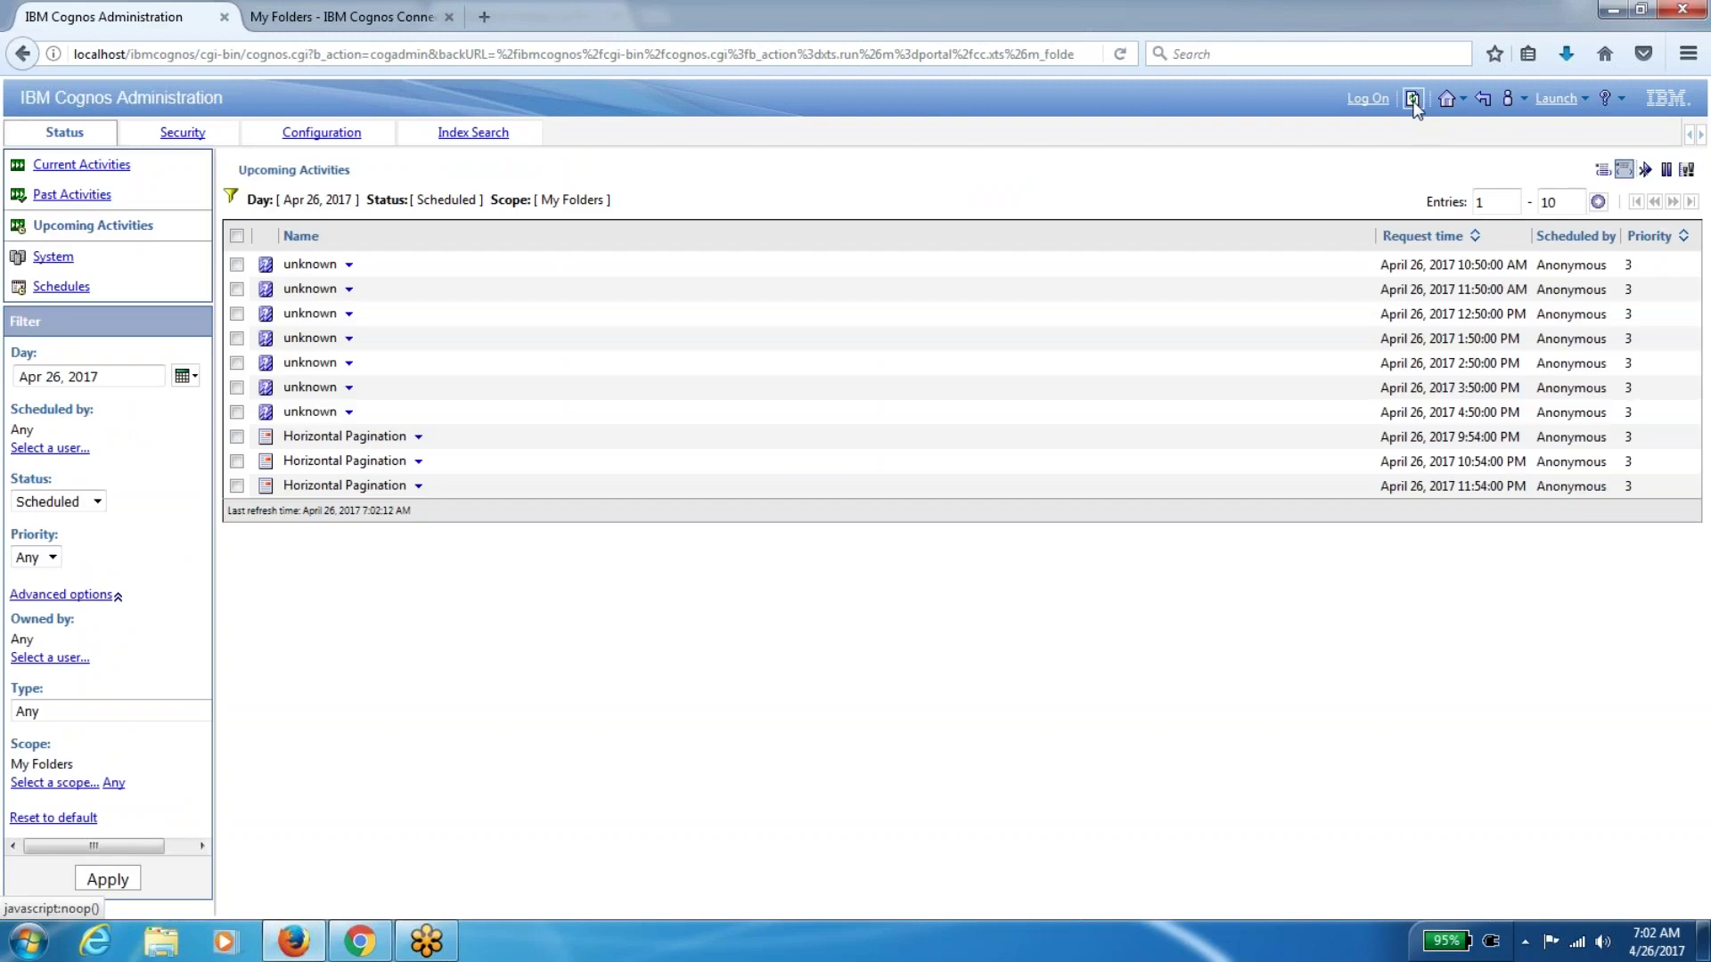
{"action": "left_click", "coordinate": [1413, 99]}
{"action": "left_click", "coordinate": [75, 197]}
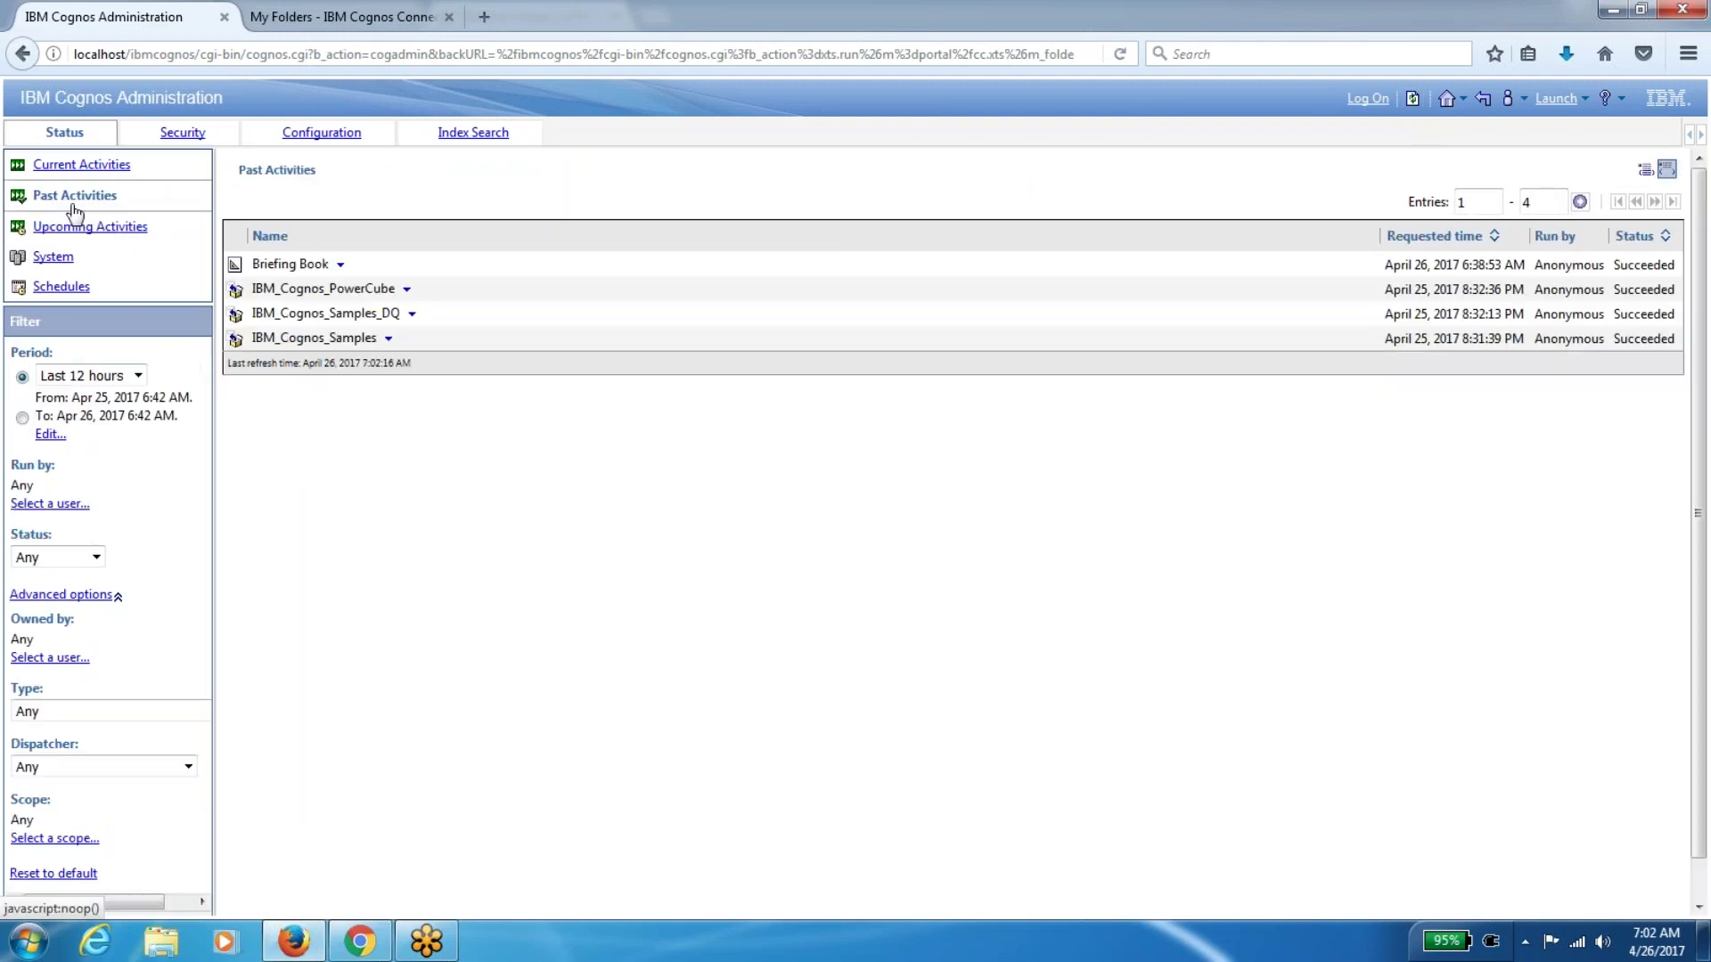
{"action": "left_click", "coordinate": [67, 287]}
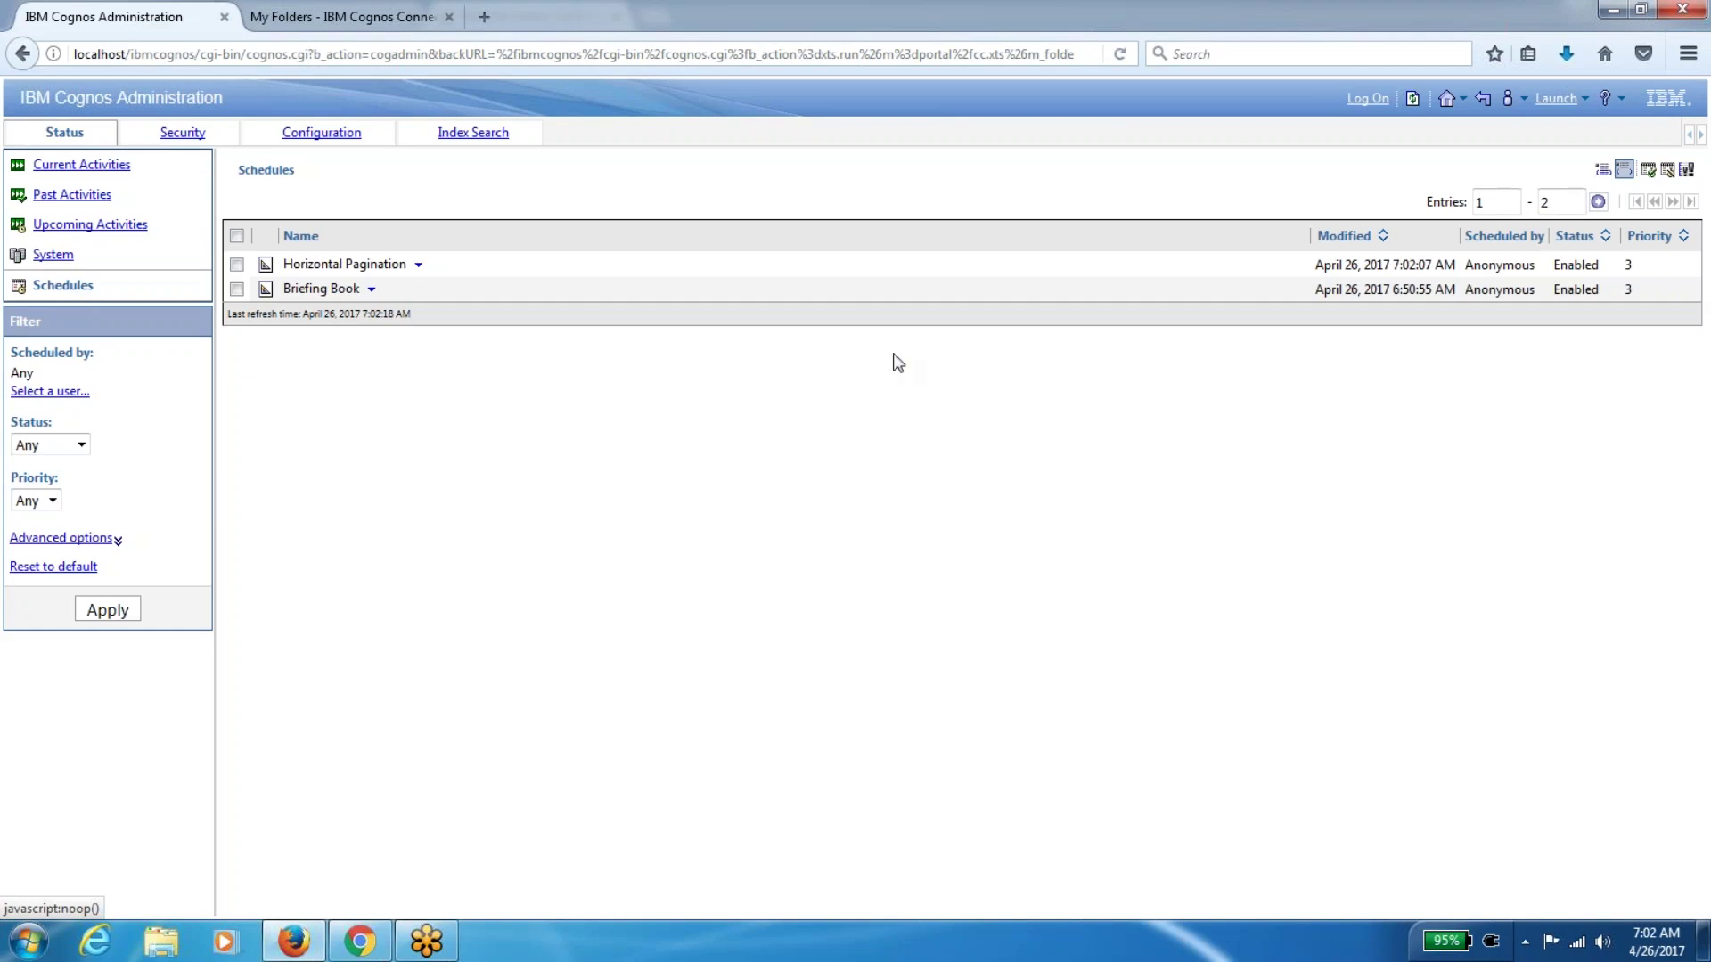
{"action": "left_click", "coordinate": [1413, 100]}
Open the Horizontal Pagination schedule for modification from the schedules list, review its settings and save it again
{"action": "left_click", "coordinate": [418, 265]}
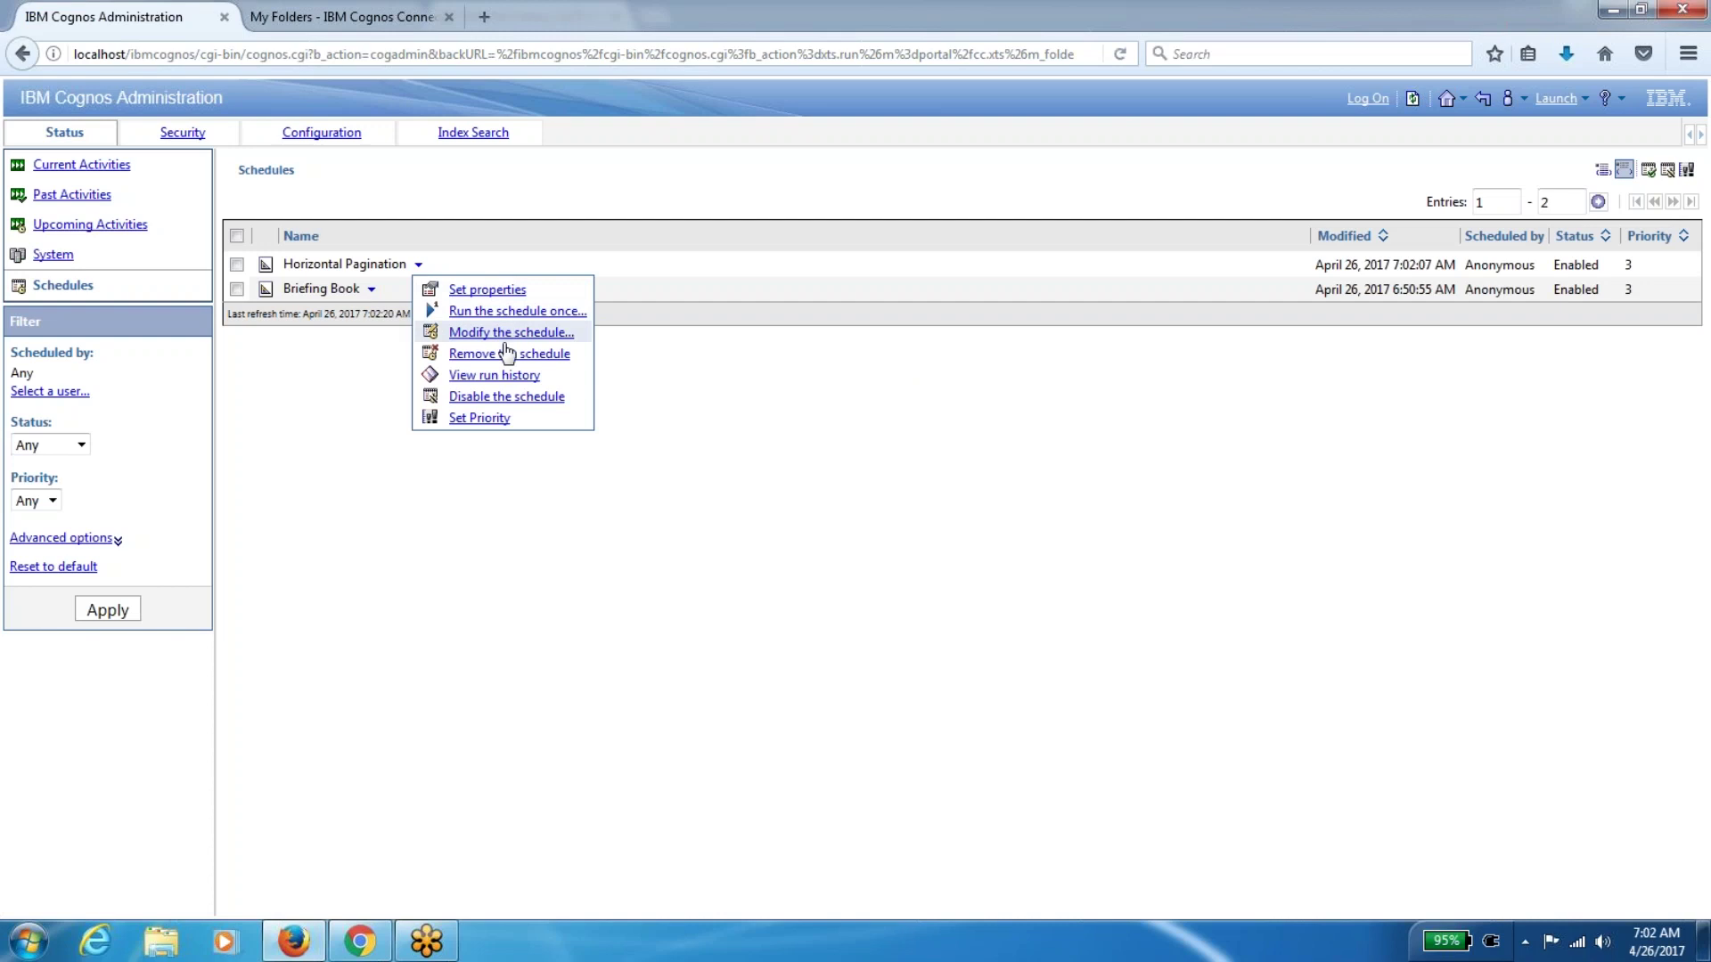
{"action": "left_click", "coordinate": [510, 333]}
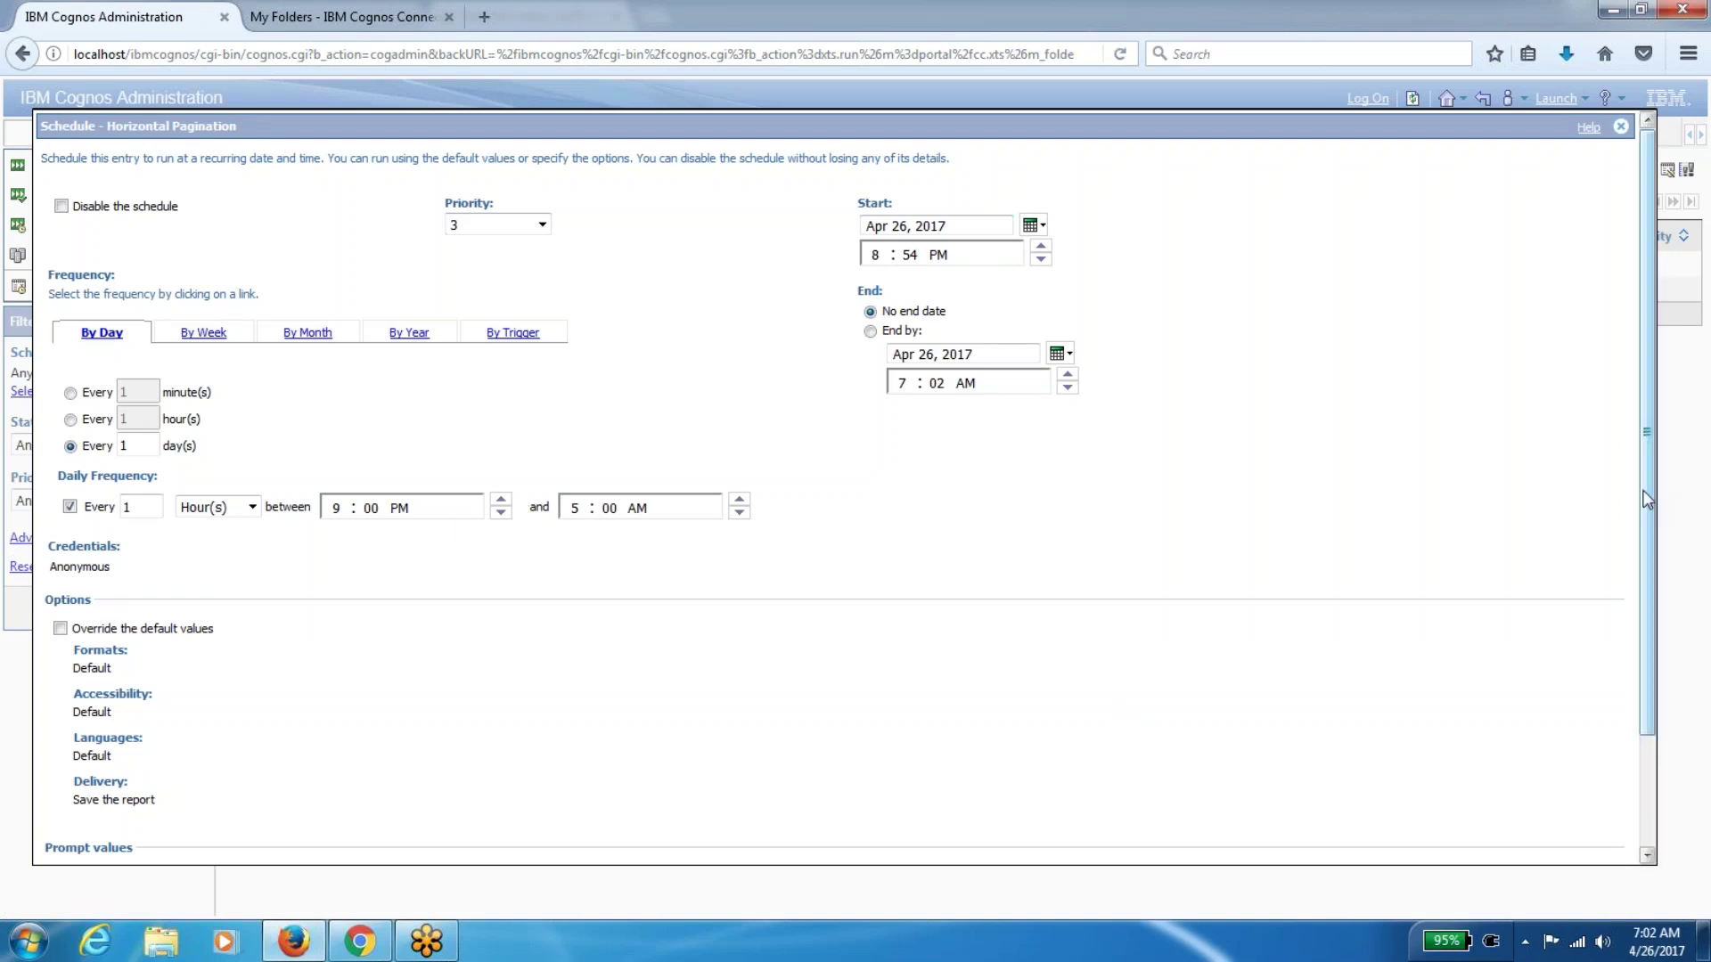
{"action": "left_click_drag", "start_coordinate": [1647, 500], "coordinate": [1645, 539]}
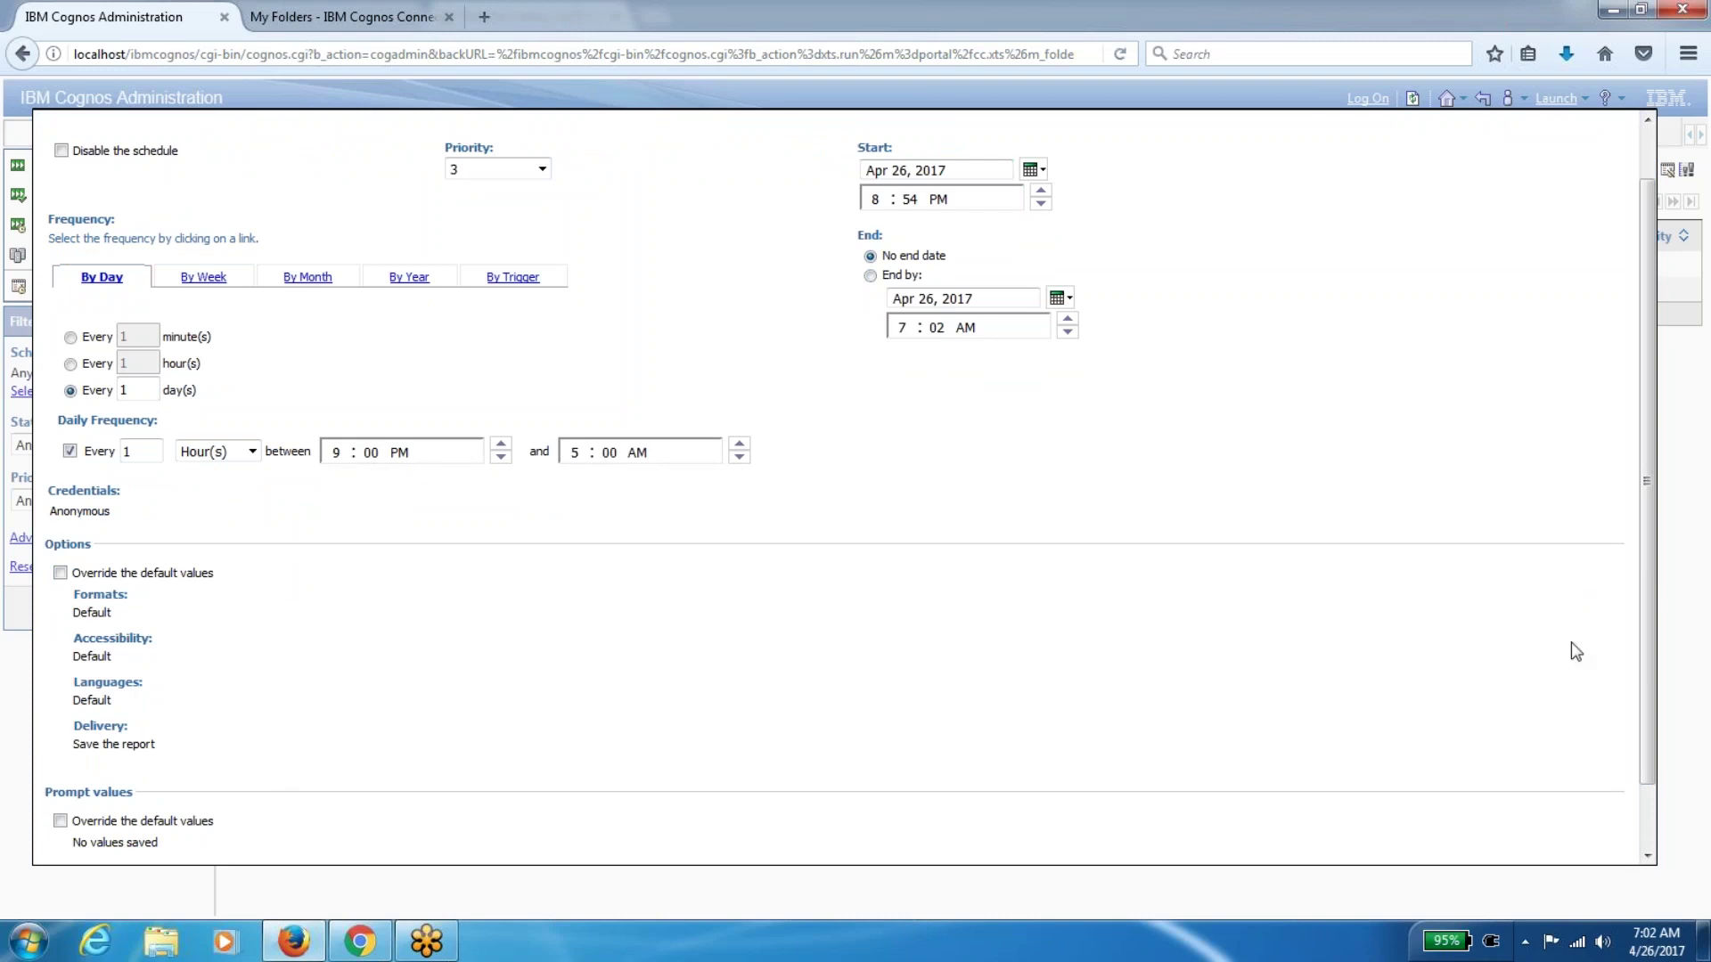
{"action": "scroll", "coordinate": [1644, 629], "scroll_direction": "down", "scroll_amount": 2}
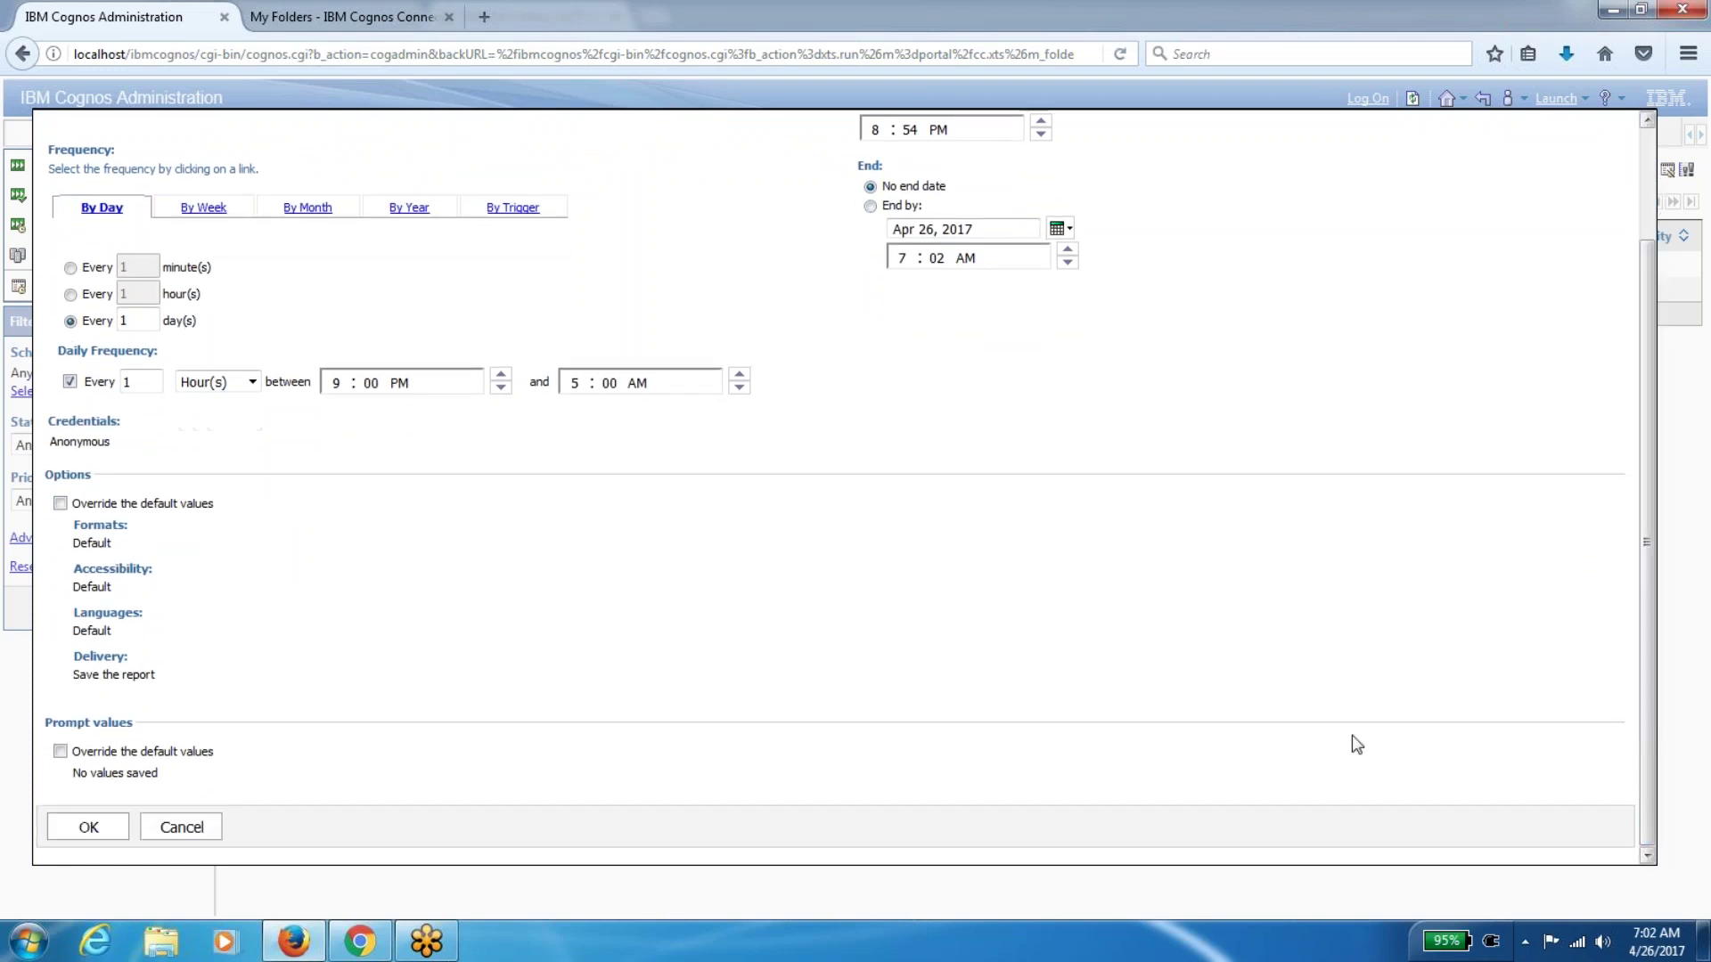
{"action": "left_click", "coordinate": [99, 827]}
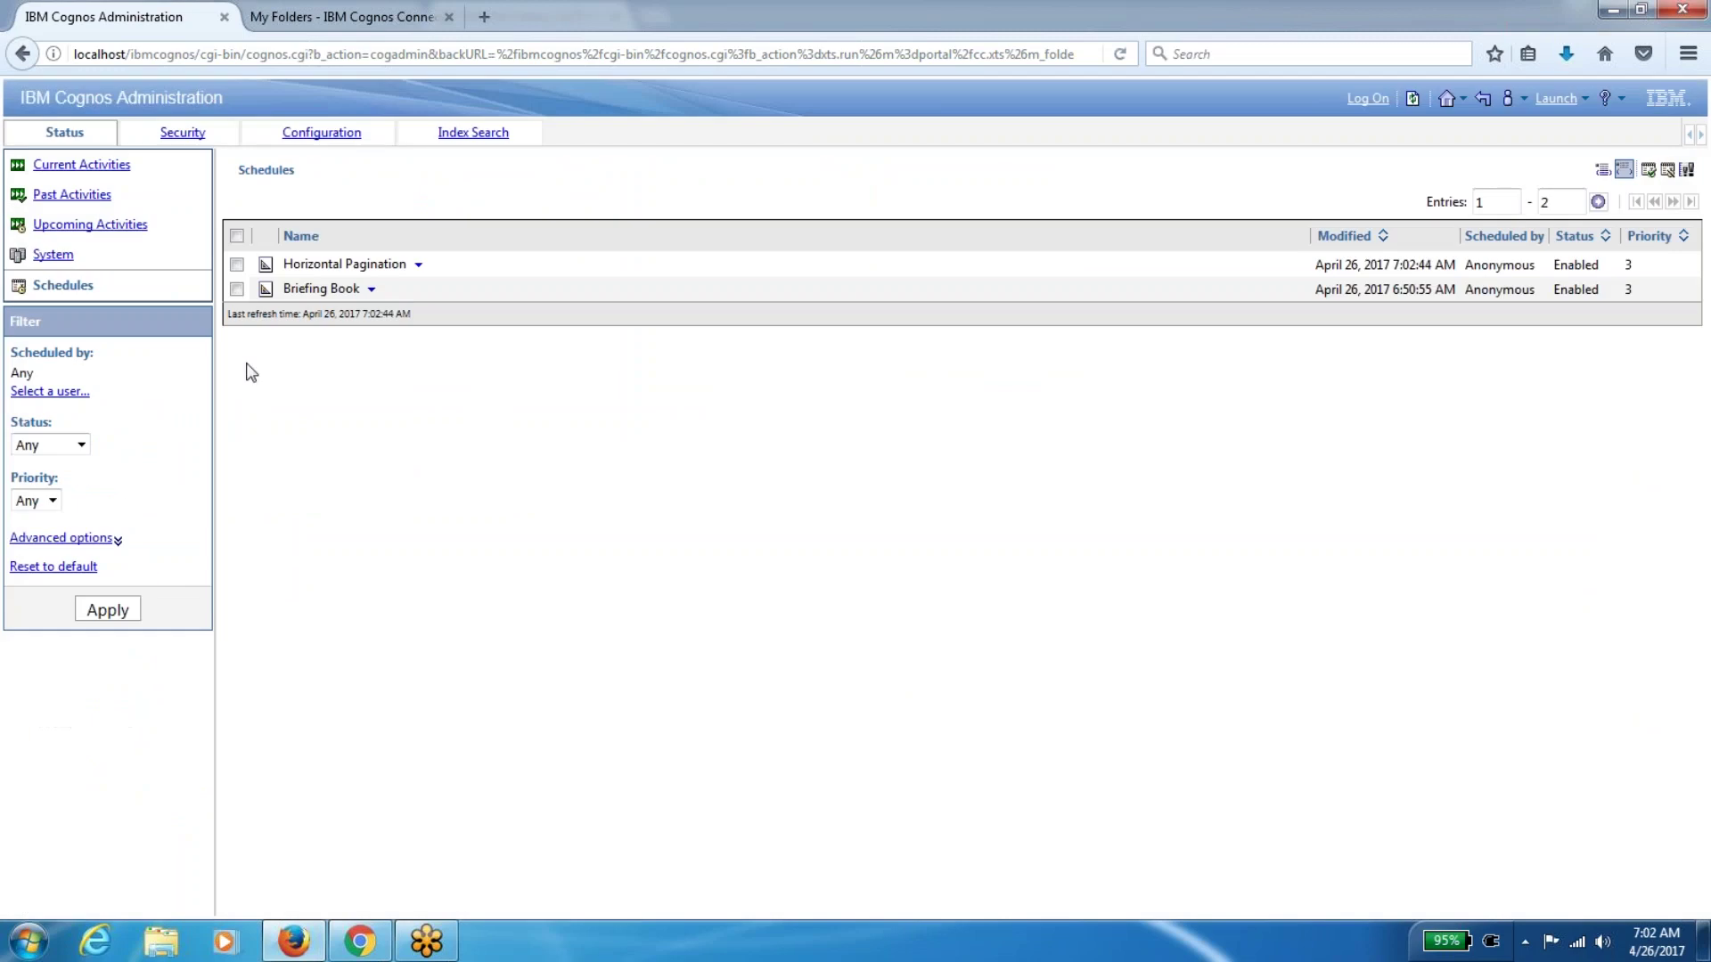
Refresh the upcoming activities for Apr 26, 2017, and reset and apply the default filter to remove the My Folders scope
{"action": "left_click", "coordinate": [75, 228]}
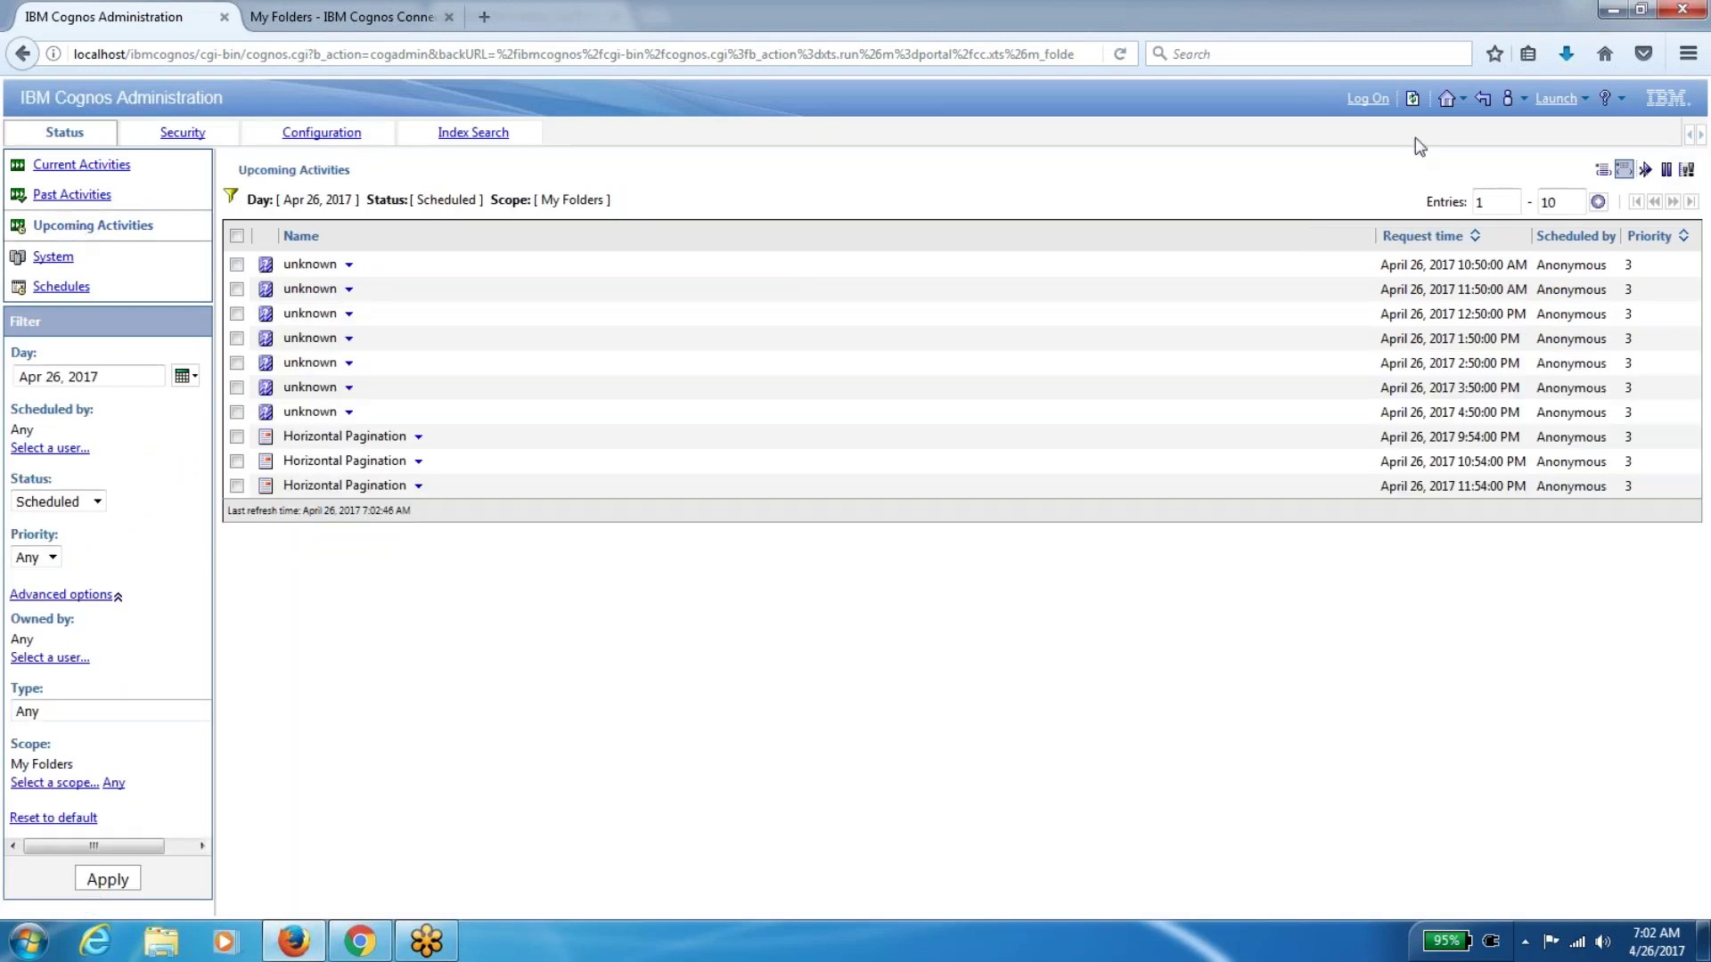
{"action": "left_click", "coordinate": [1412, 99]}
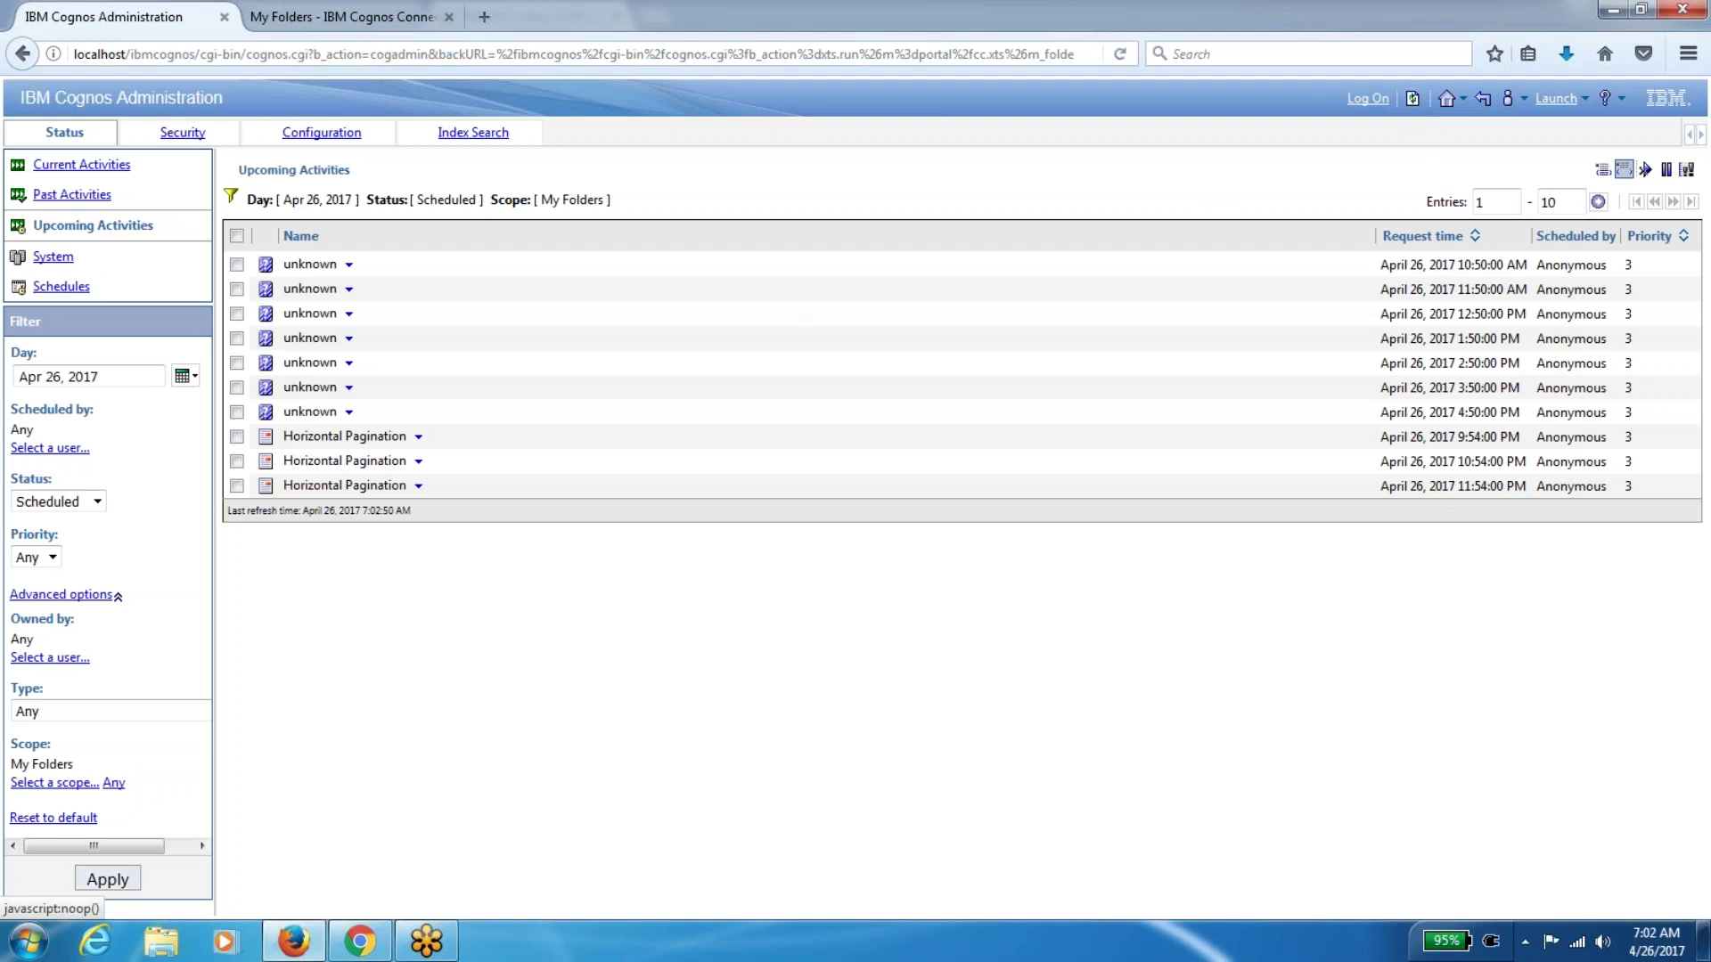
{"action": "left_click", "coordinate": [83, 819]}
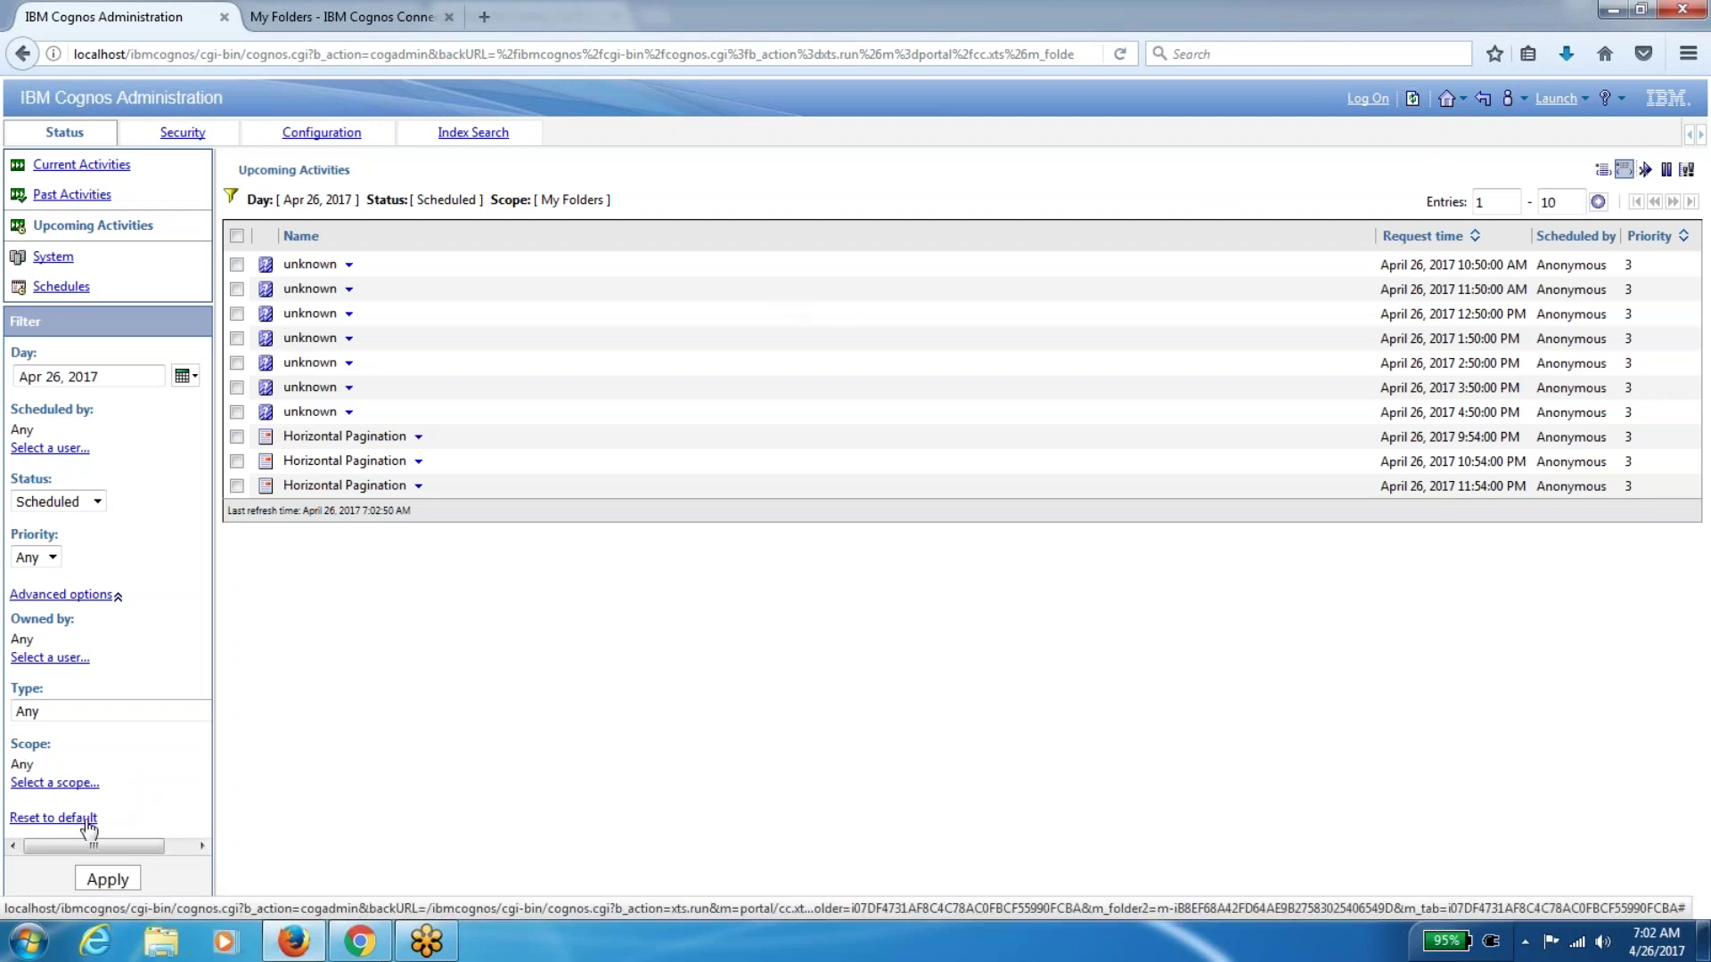
{"action": "left_click", "coordinate": [109, 880]}
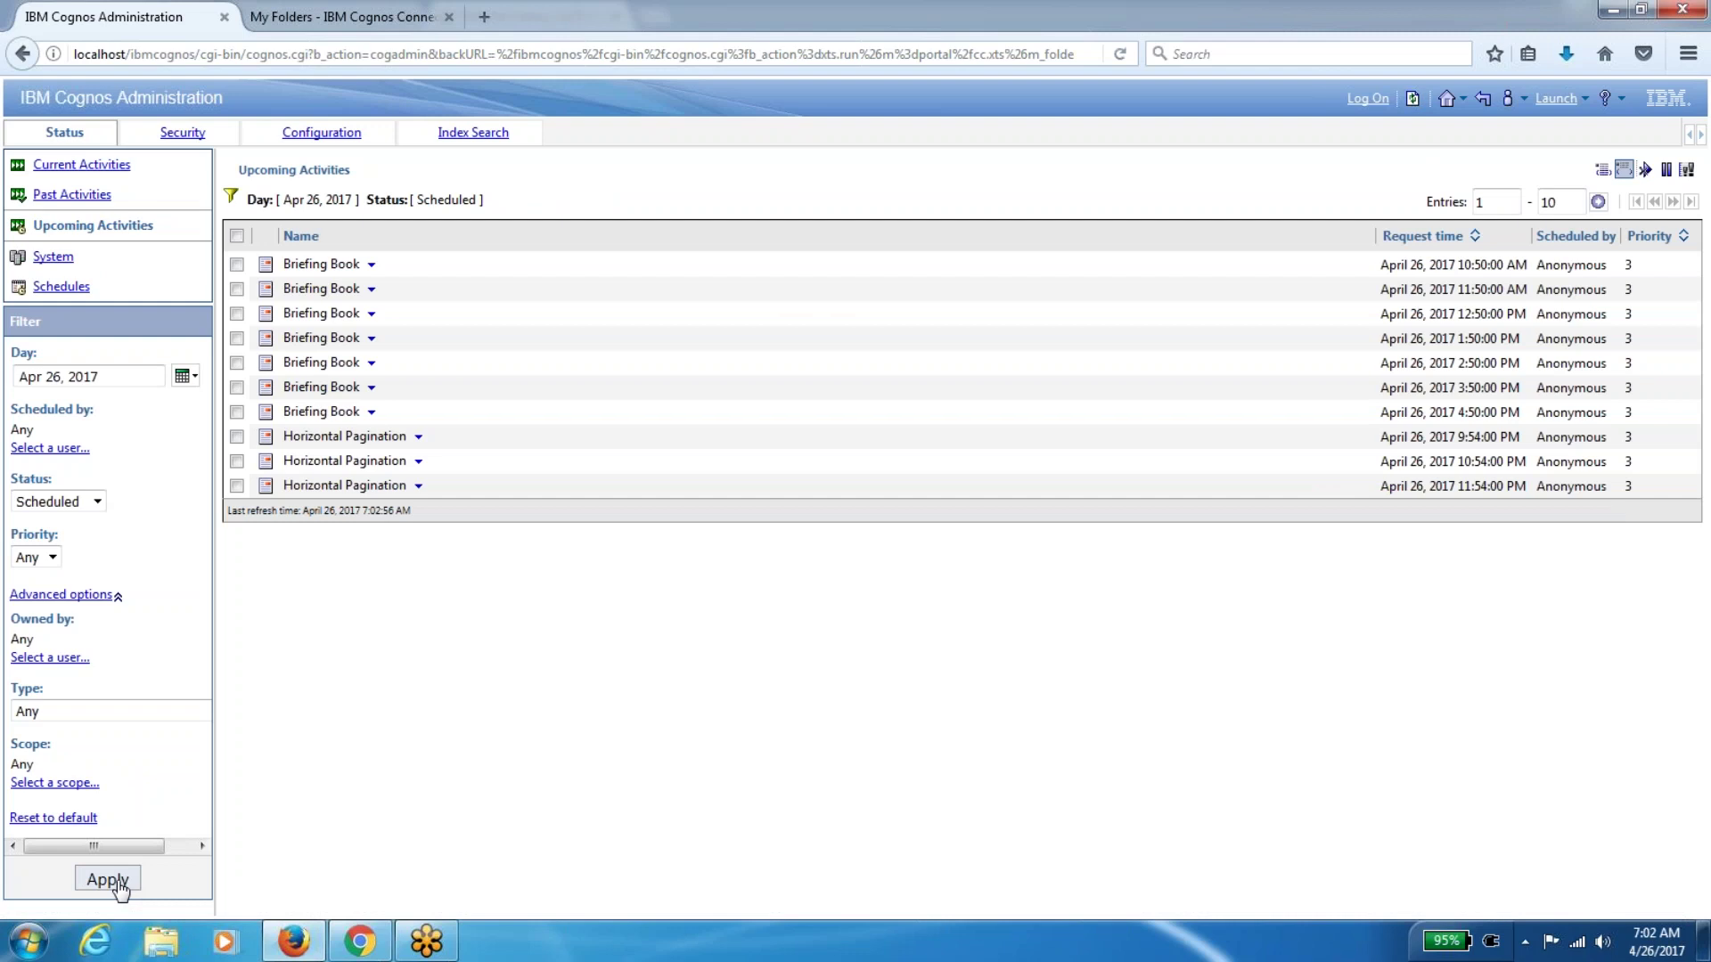
Set the scope of the upcoming activities filter to My Folders and apply it
{"action": "left_click", "coordinate": [61, 783]}
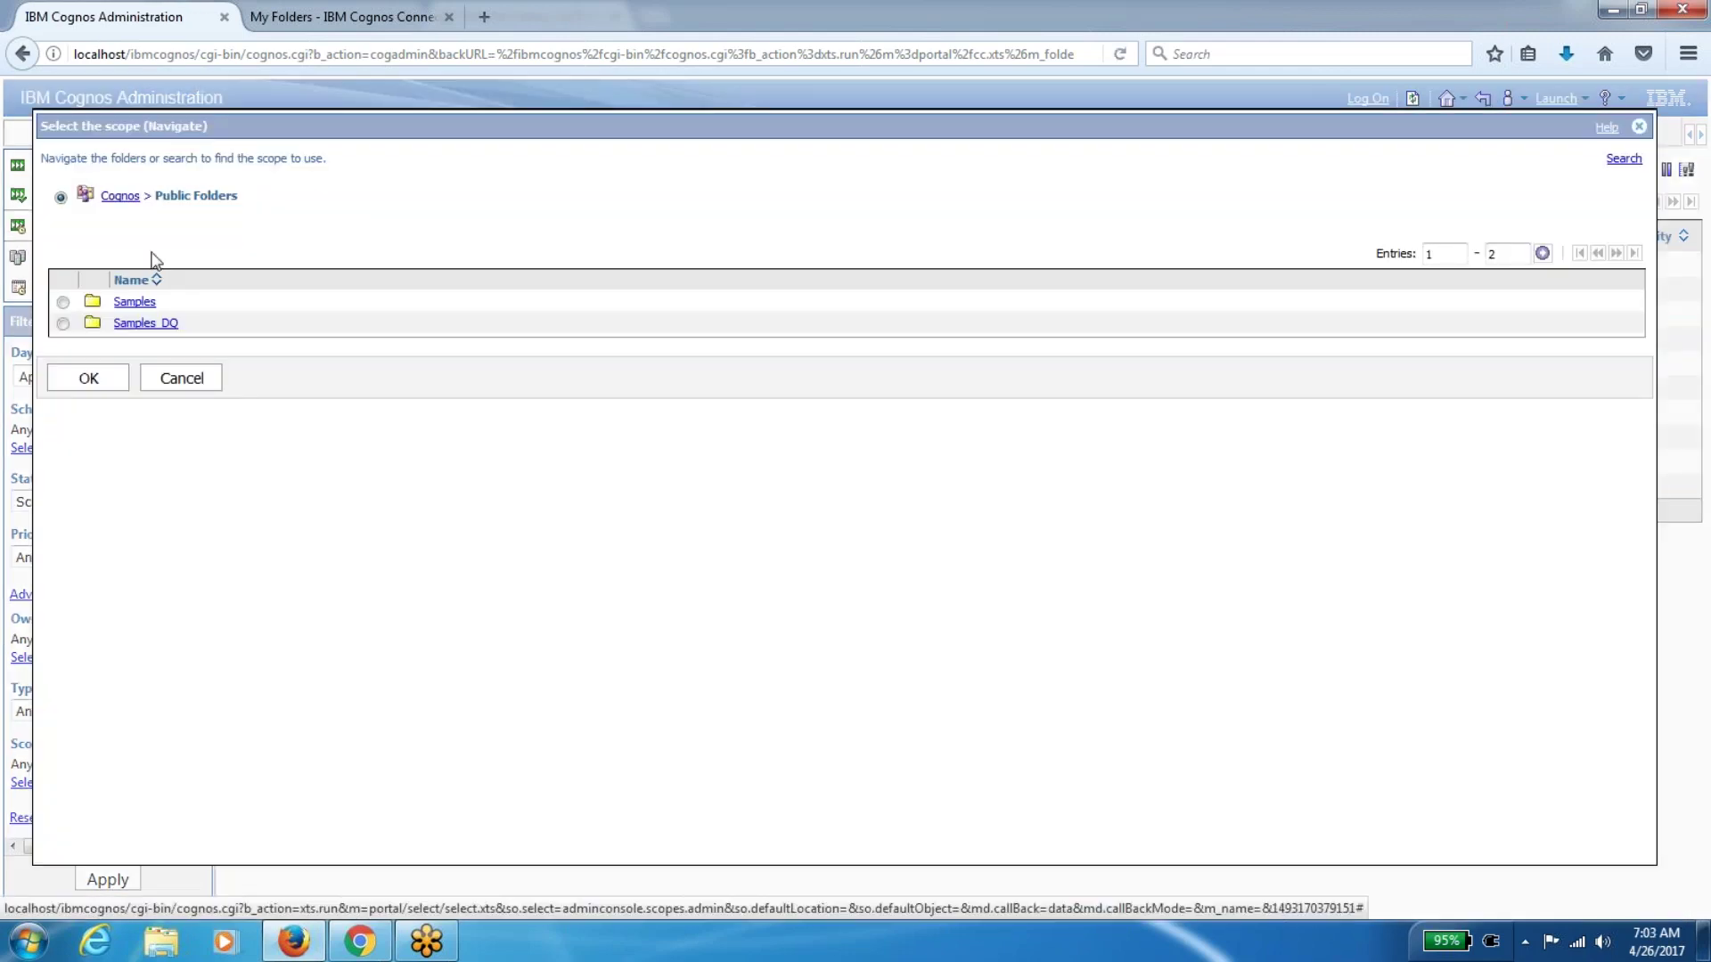
{"action": "left_click", "coordinate": [122, 196]}
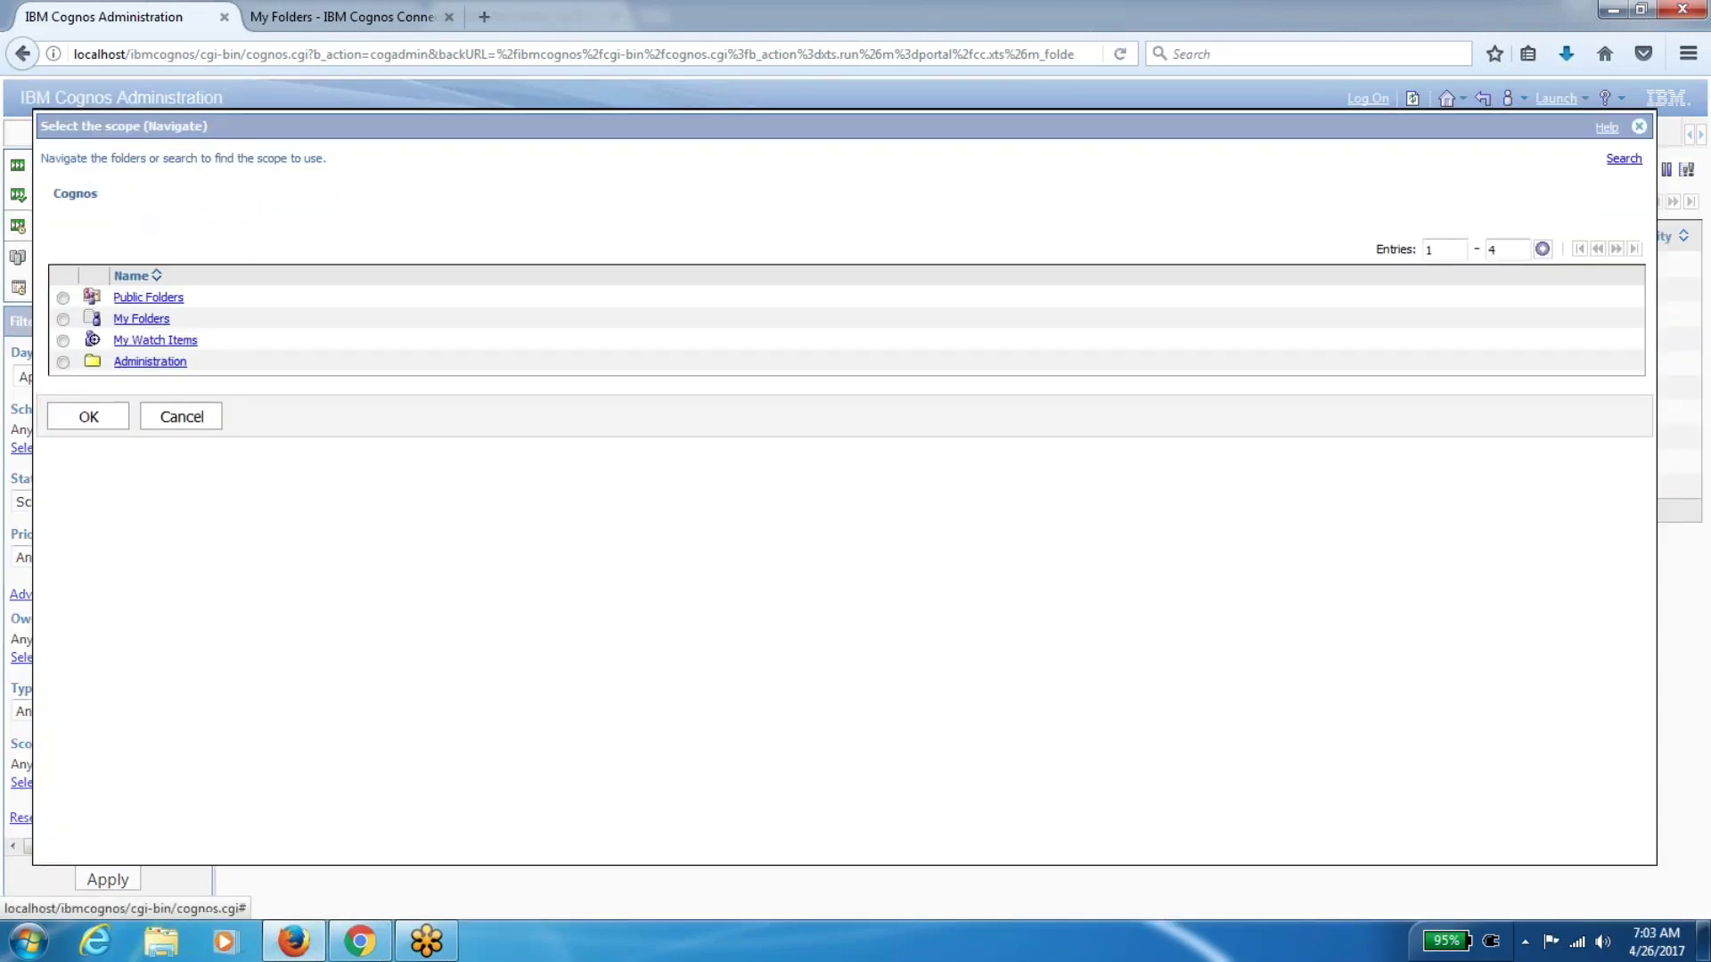
{"action": "left_click", "coordinate": [142, 319]}
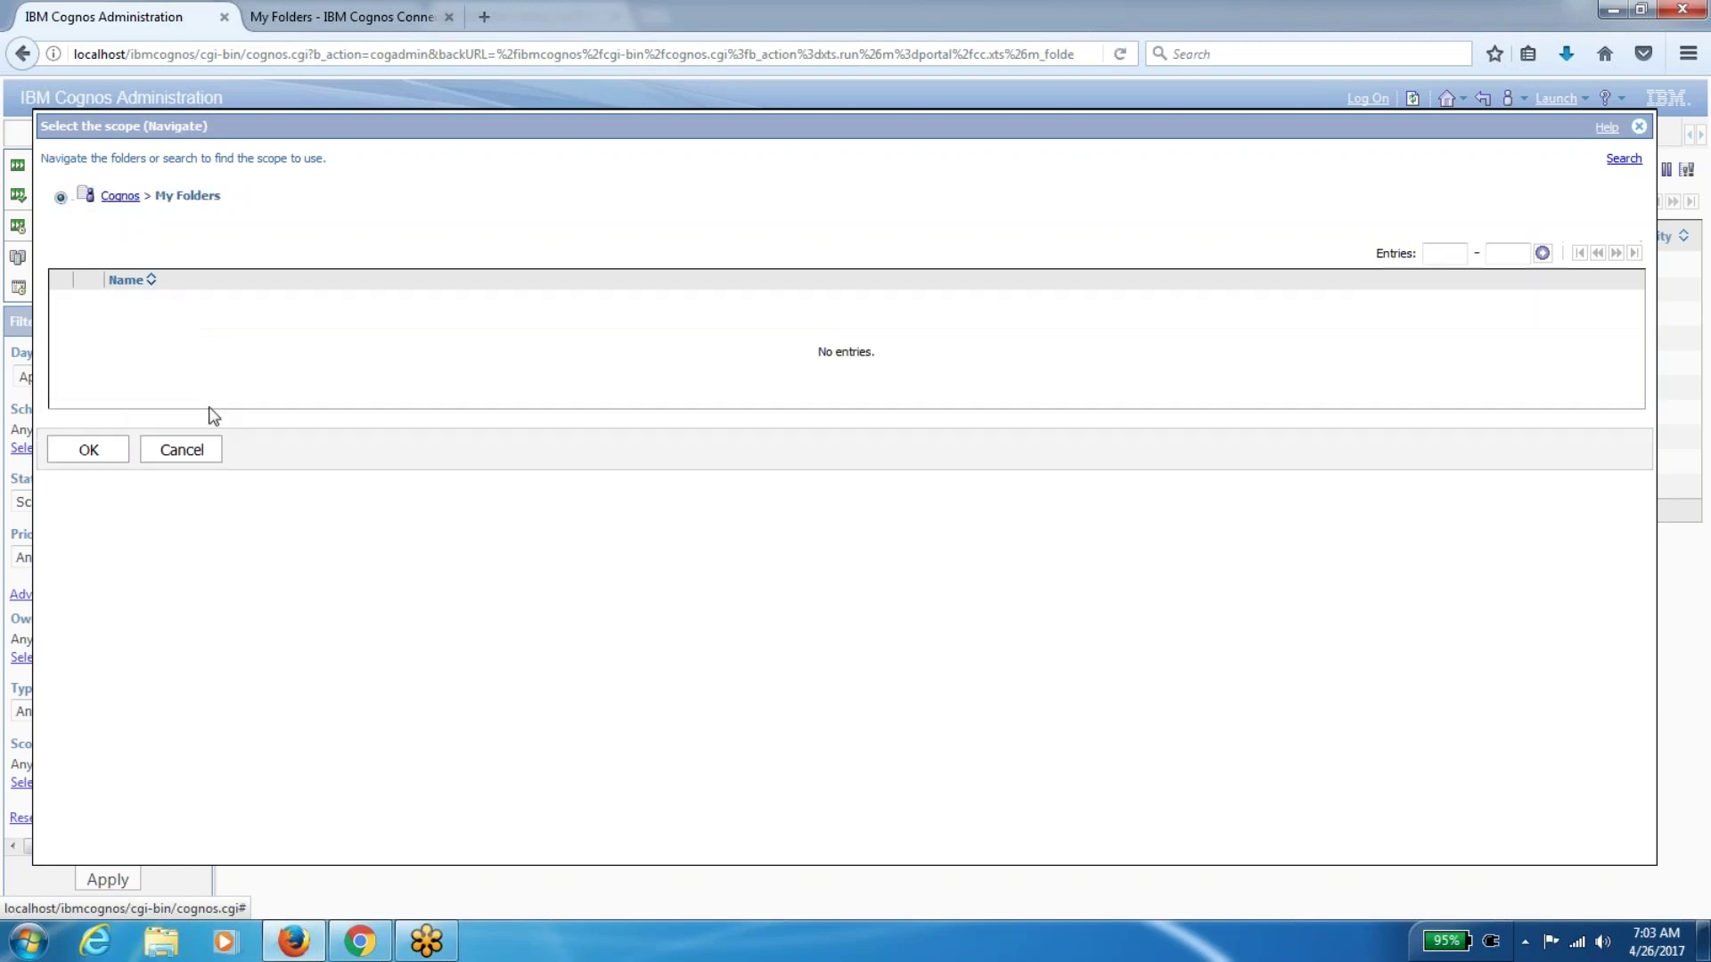
{"action": "left_click", "coordinate": [90, 449]}
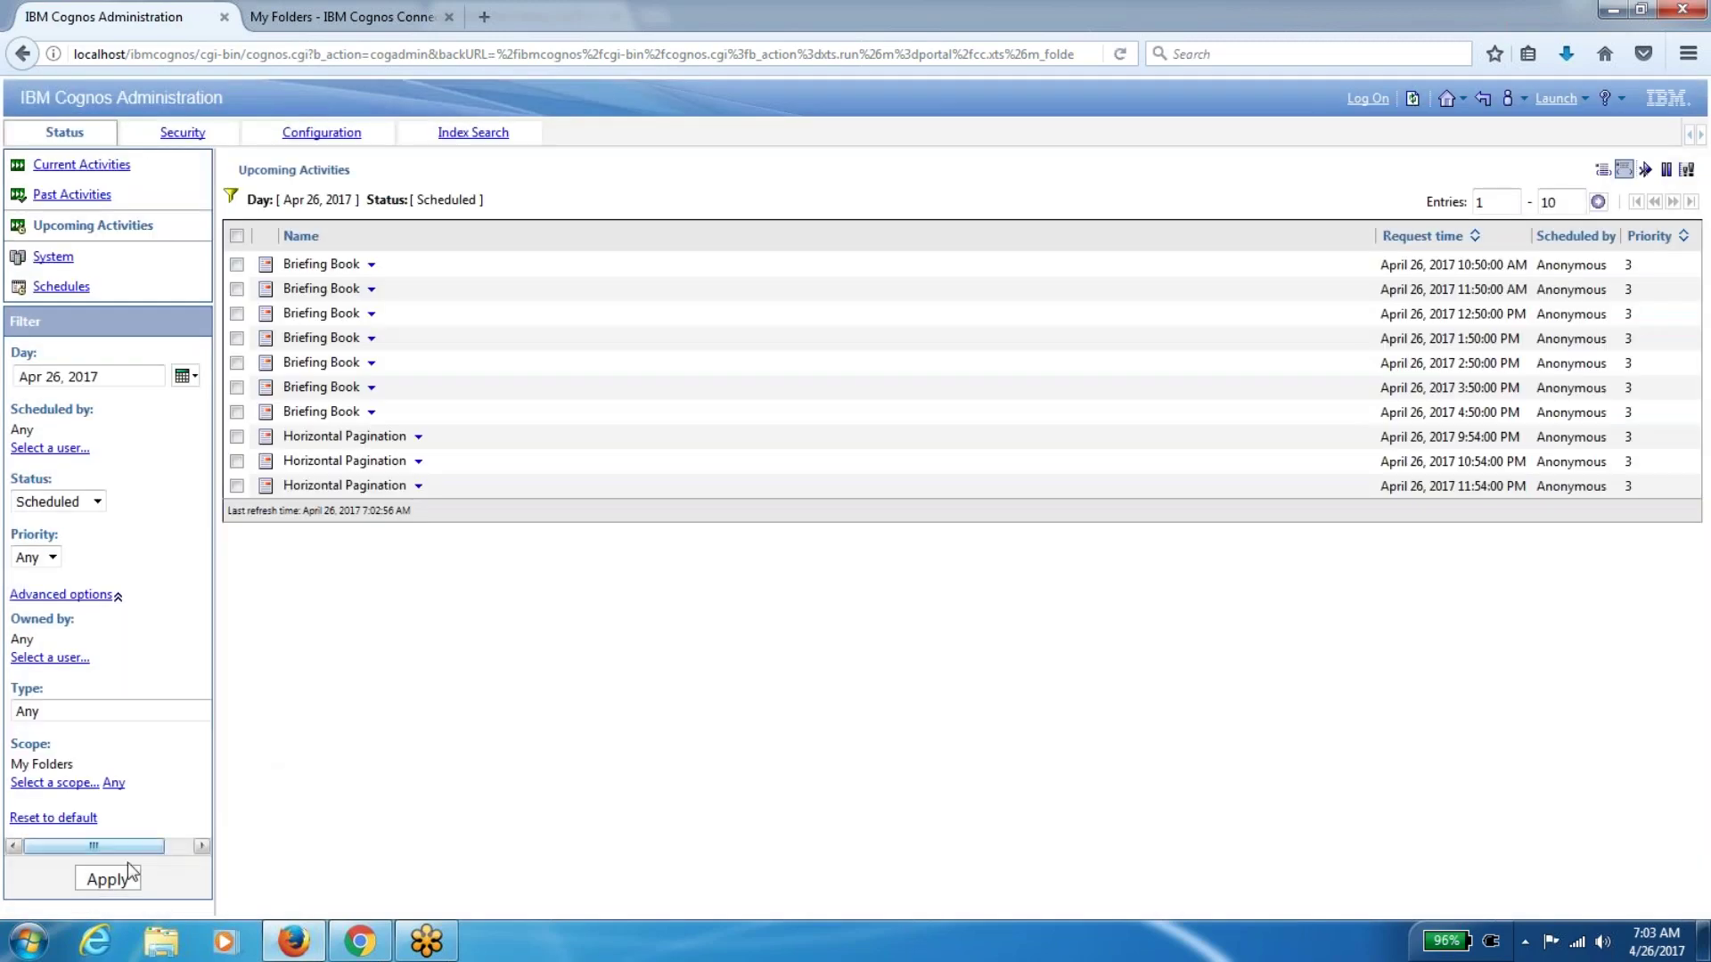
{"action": "left_click", "coordinate": [108, 888]}
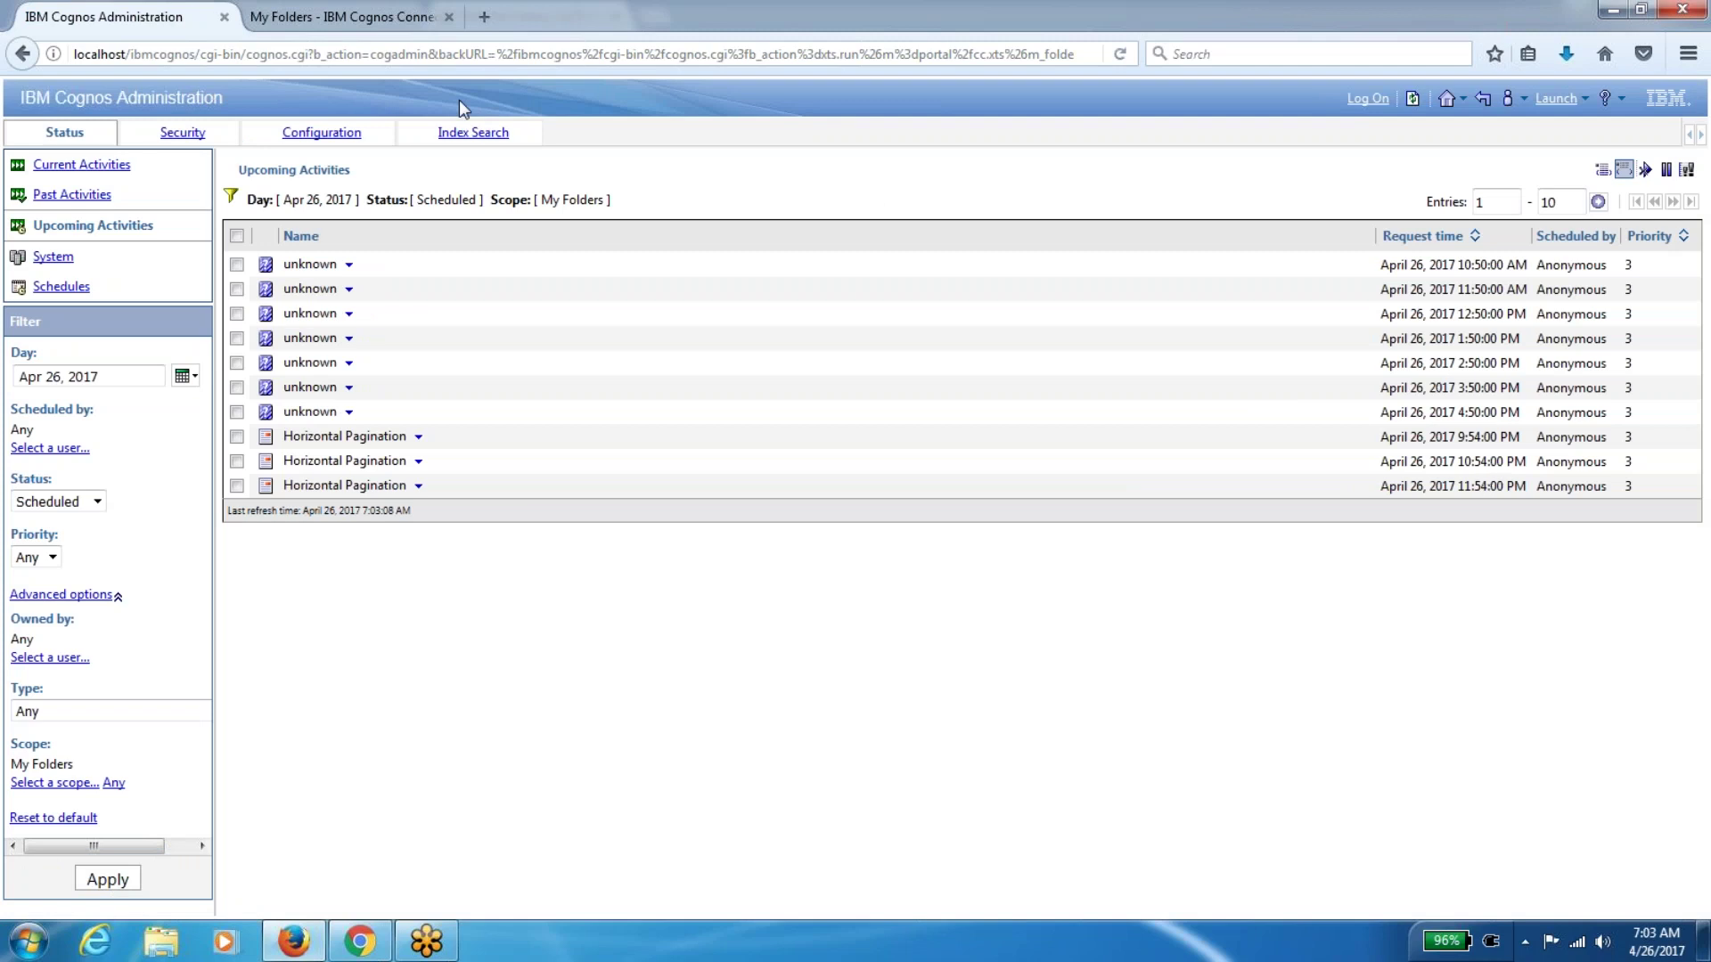
Open the Horizontal Pagination schedule from My Folders and examine the request times of the upcoming activities in Cognos Administration against it
{"action": "left_click", "coordinate": [356, 17]}
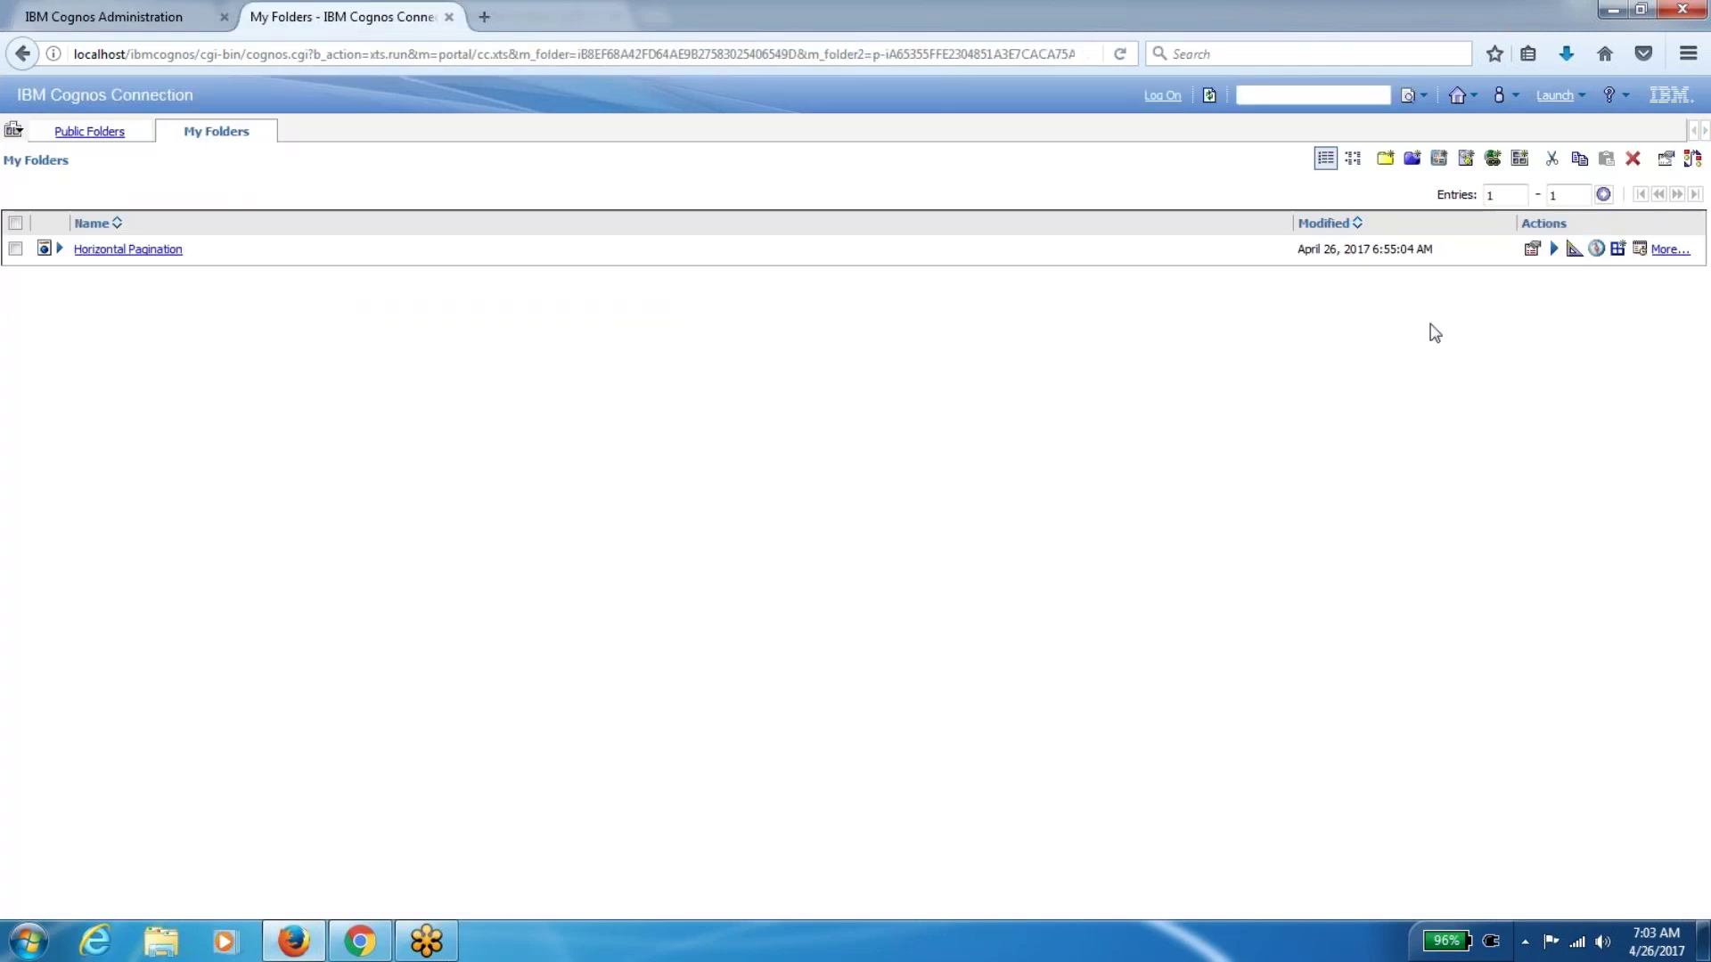
{"action": "left_click", "coordinate": [1640, 248]}
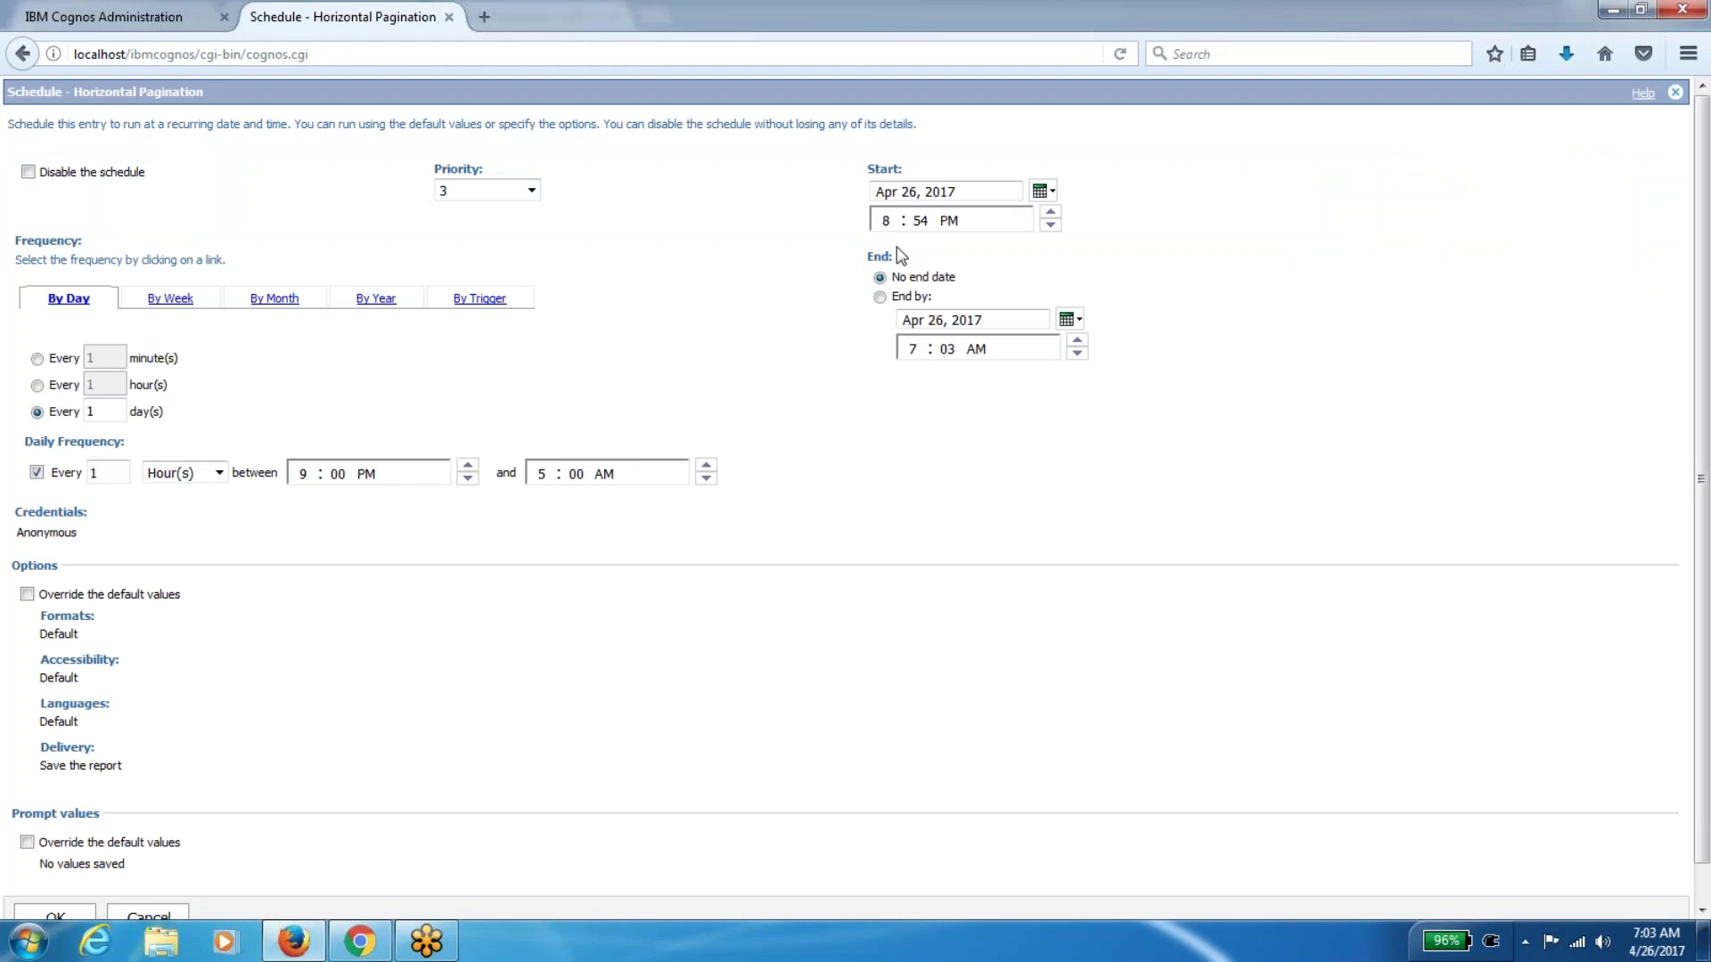
{"action": "left_click", "coordinate": [174, 16]}
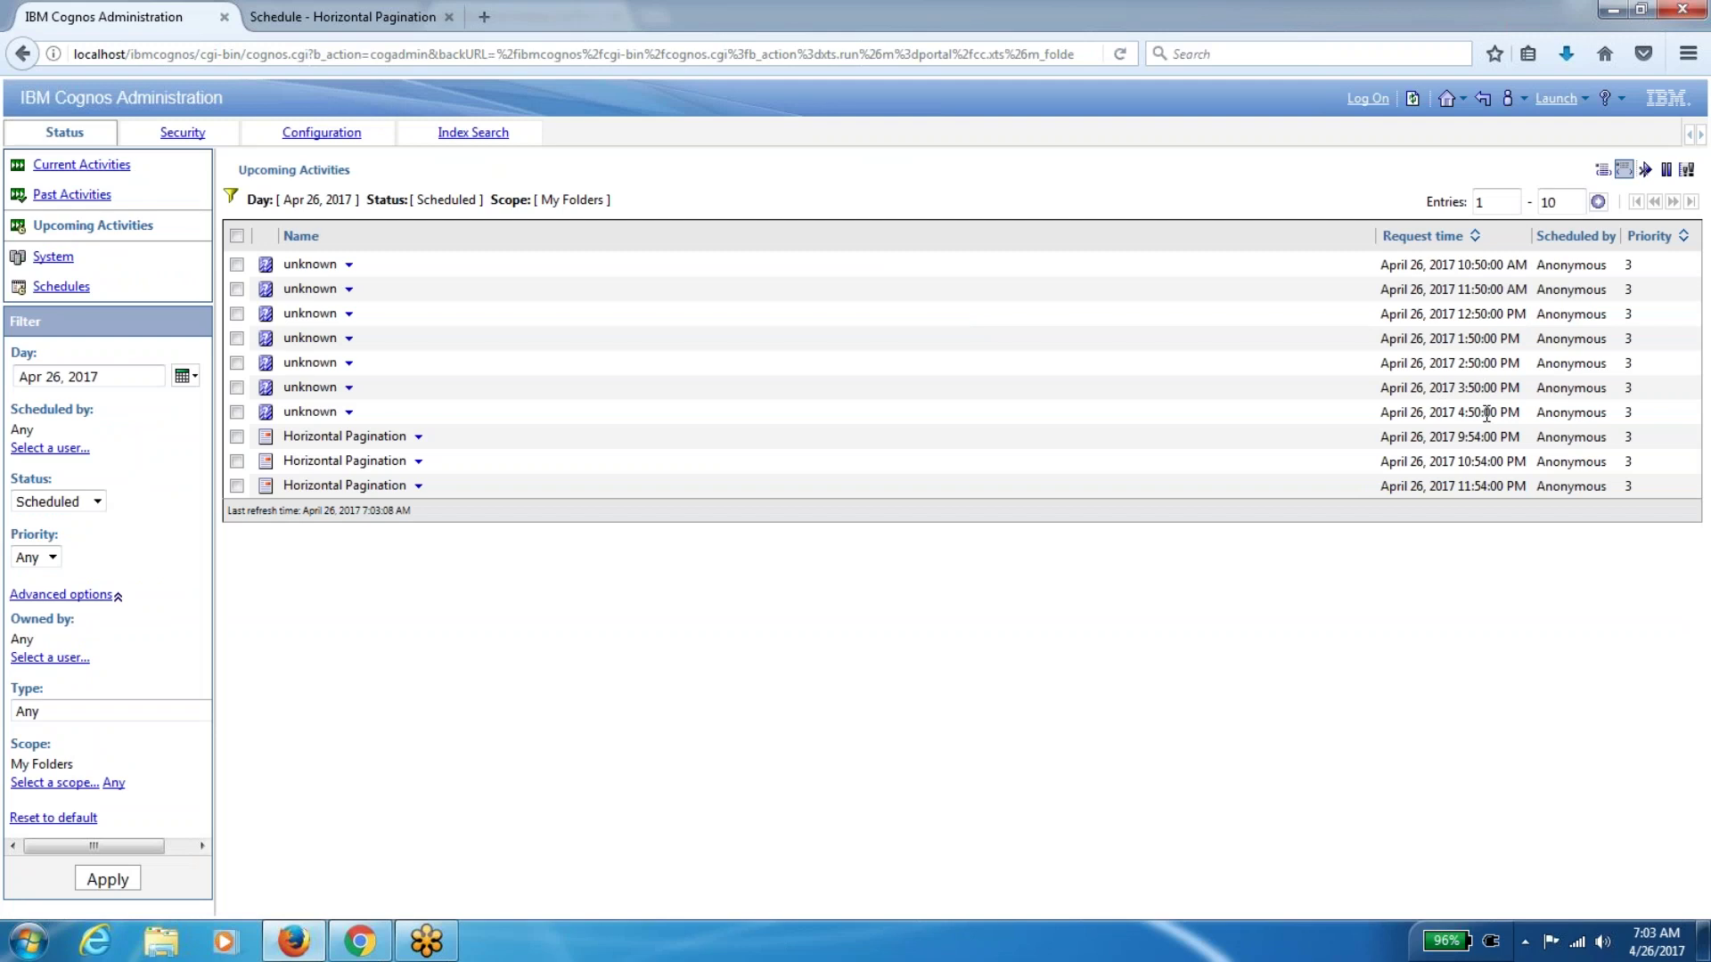
{"action": "double_click", "coordinate": [1477, 456]}
{"action": "double_click", "coordinate": [1464, 486]}
{"action": "double_click", "coordinate": [1469, 316]}
{"action": "double_click", "coordinate": [1473, 289]}
{"action": "double_click", "coordinate": [1466, 266]}
{"action": "double_click", "coordinate": [1464, 314]}
{"action": "double_click", "coordinate": [1462, 340]}
{"action": "double_click", "coordinate": [1462, 364]}
{"action": "double_click", "coordinate": [1474, 389]}
{"action": "triple_click", "coordinate": [1466, 411]}
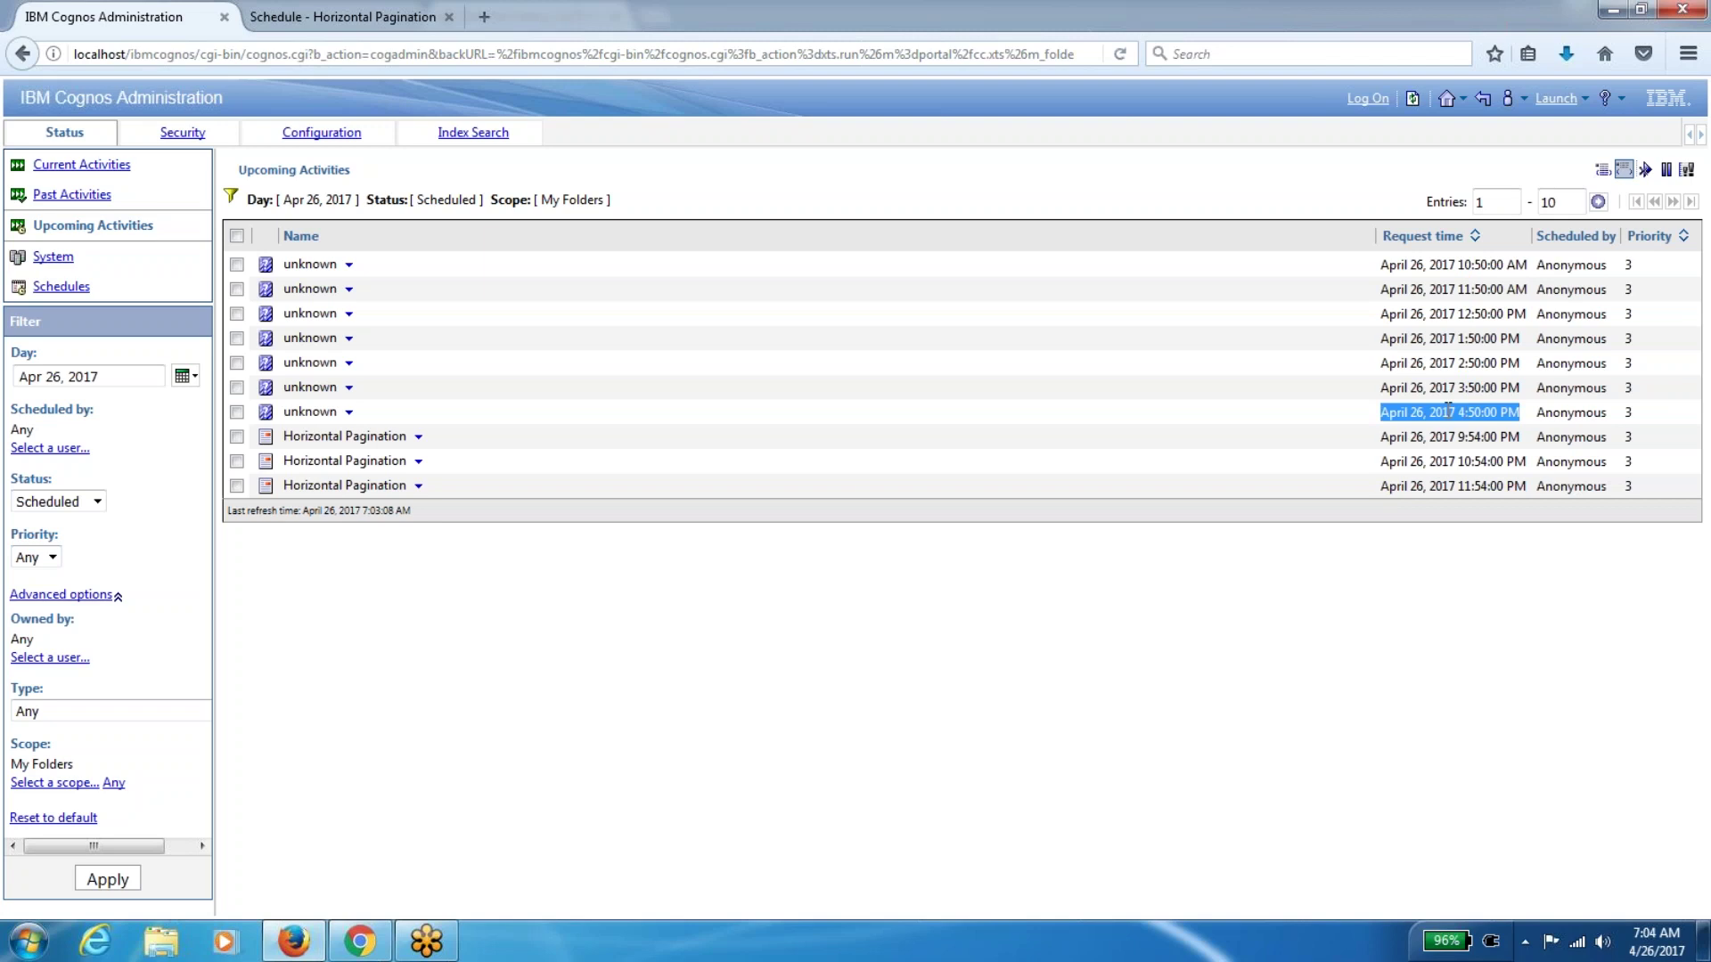
Compare the Horizontal Pagination schedule's start time and daily hourly window with the request times of the Horizontal Pagination and unknown entries
{"action": "left_click", "coordinate": [347, 25]}
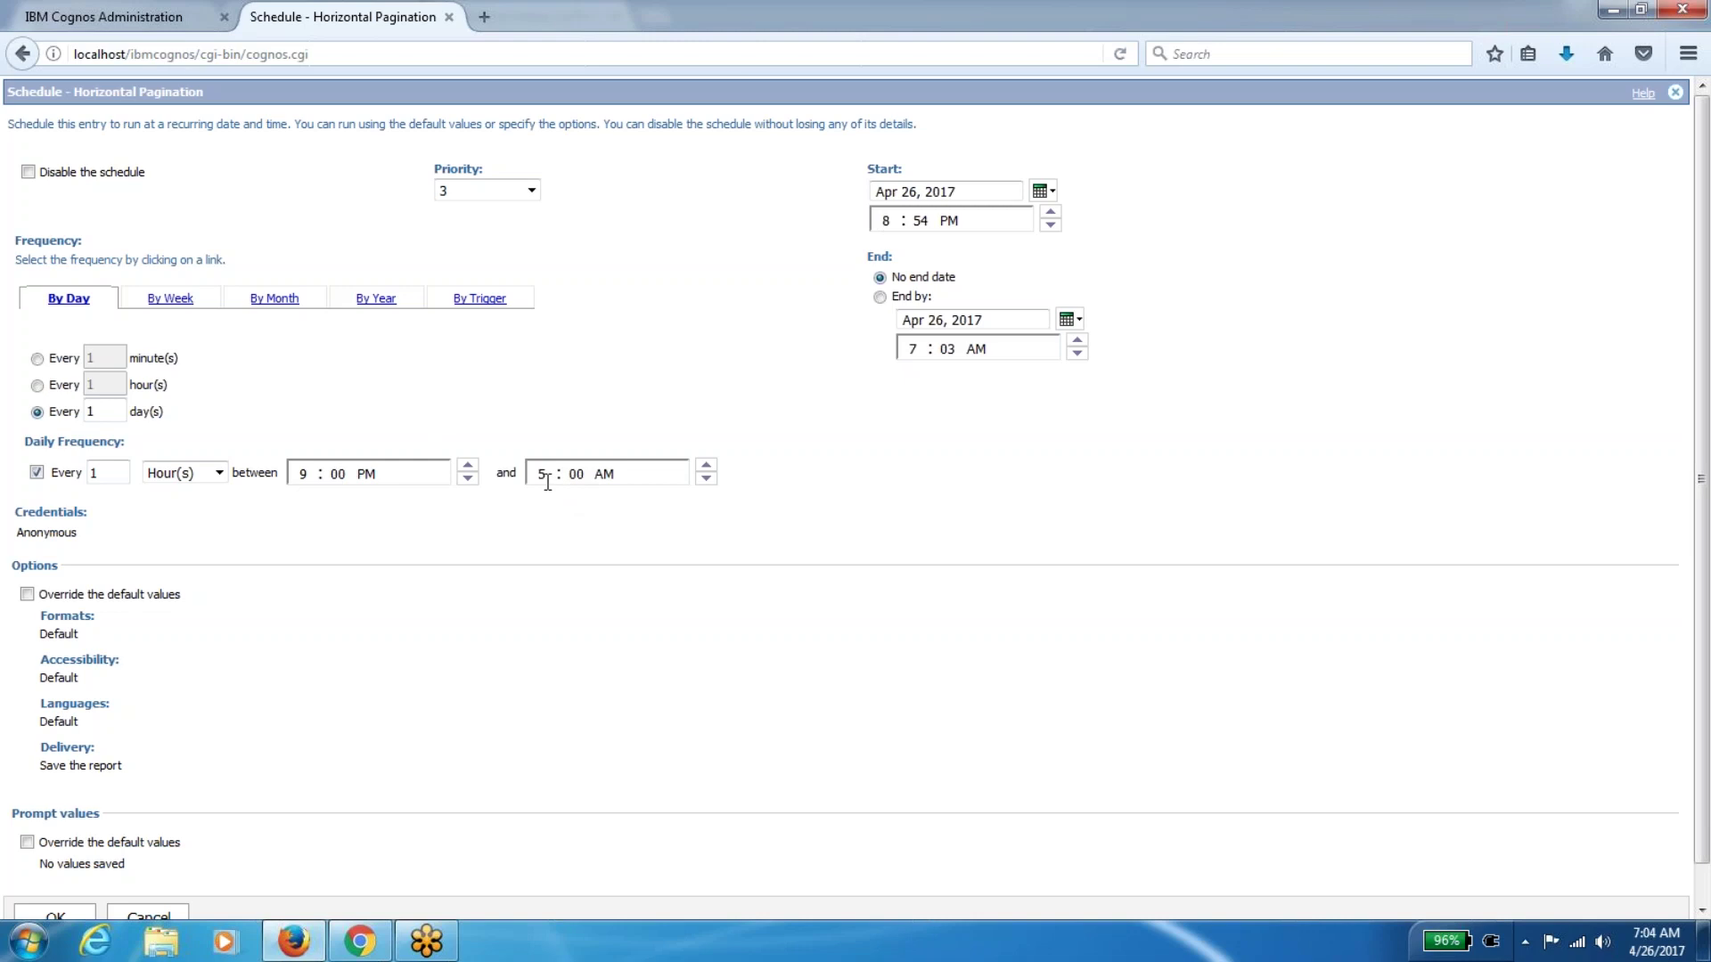
{"action": "left_click", "coordinate": [154, 16]}
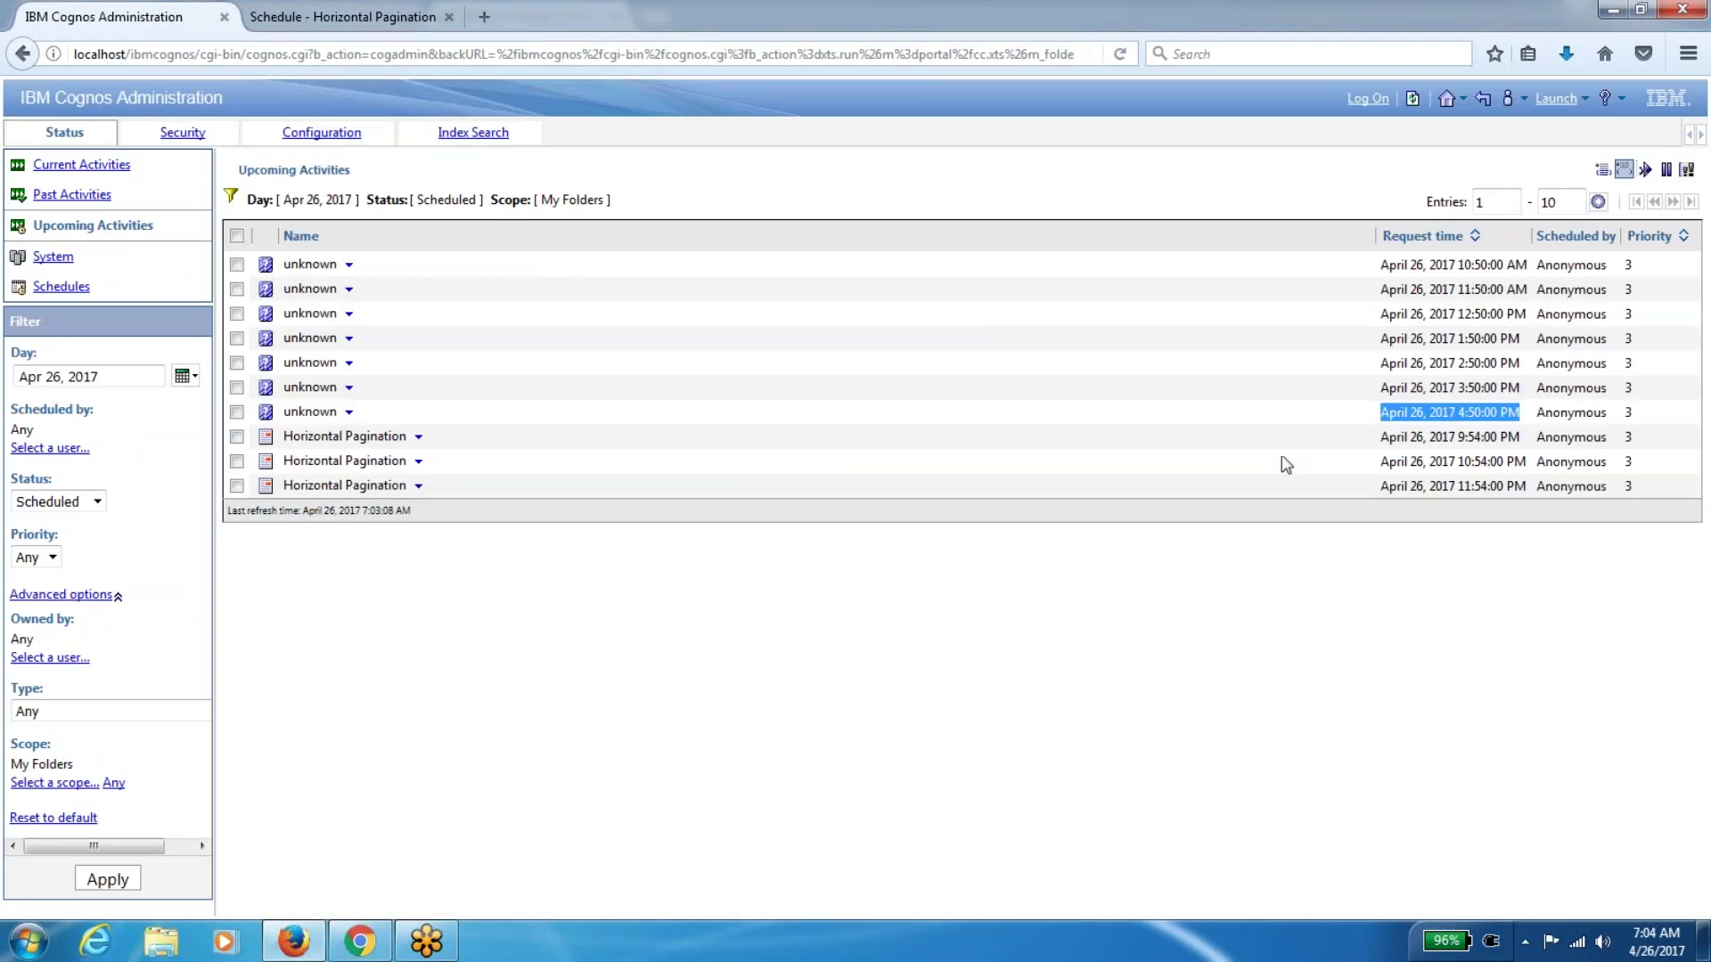
{"action": "double_click", "coordinate": [1474, 437]}
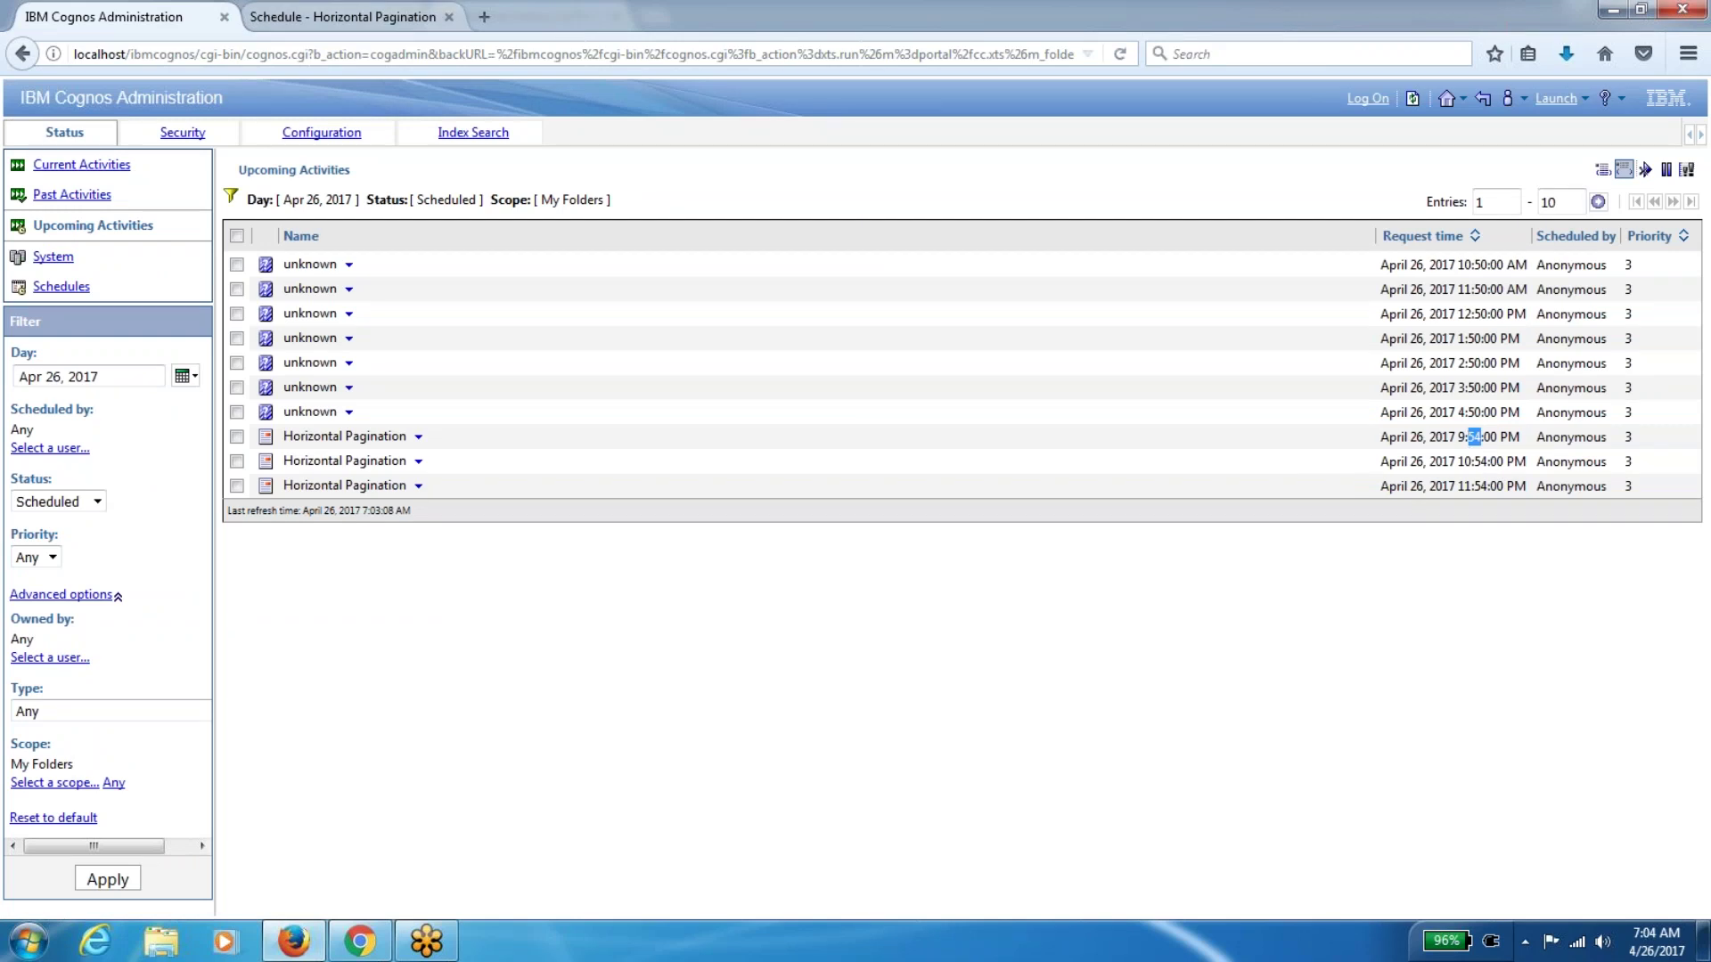
{"action": "left_click", "coordinate": [316, 18]}
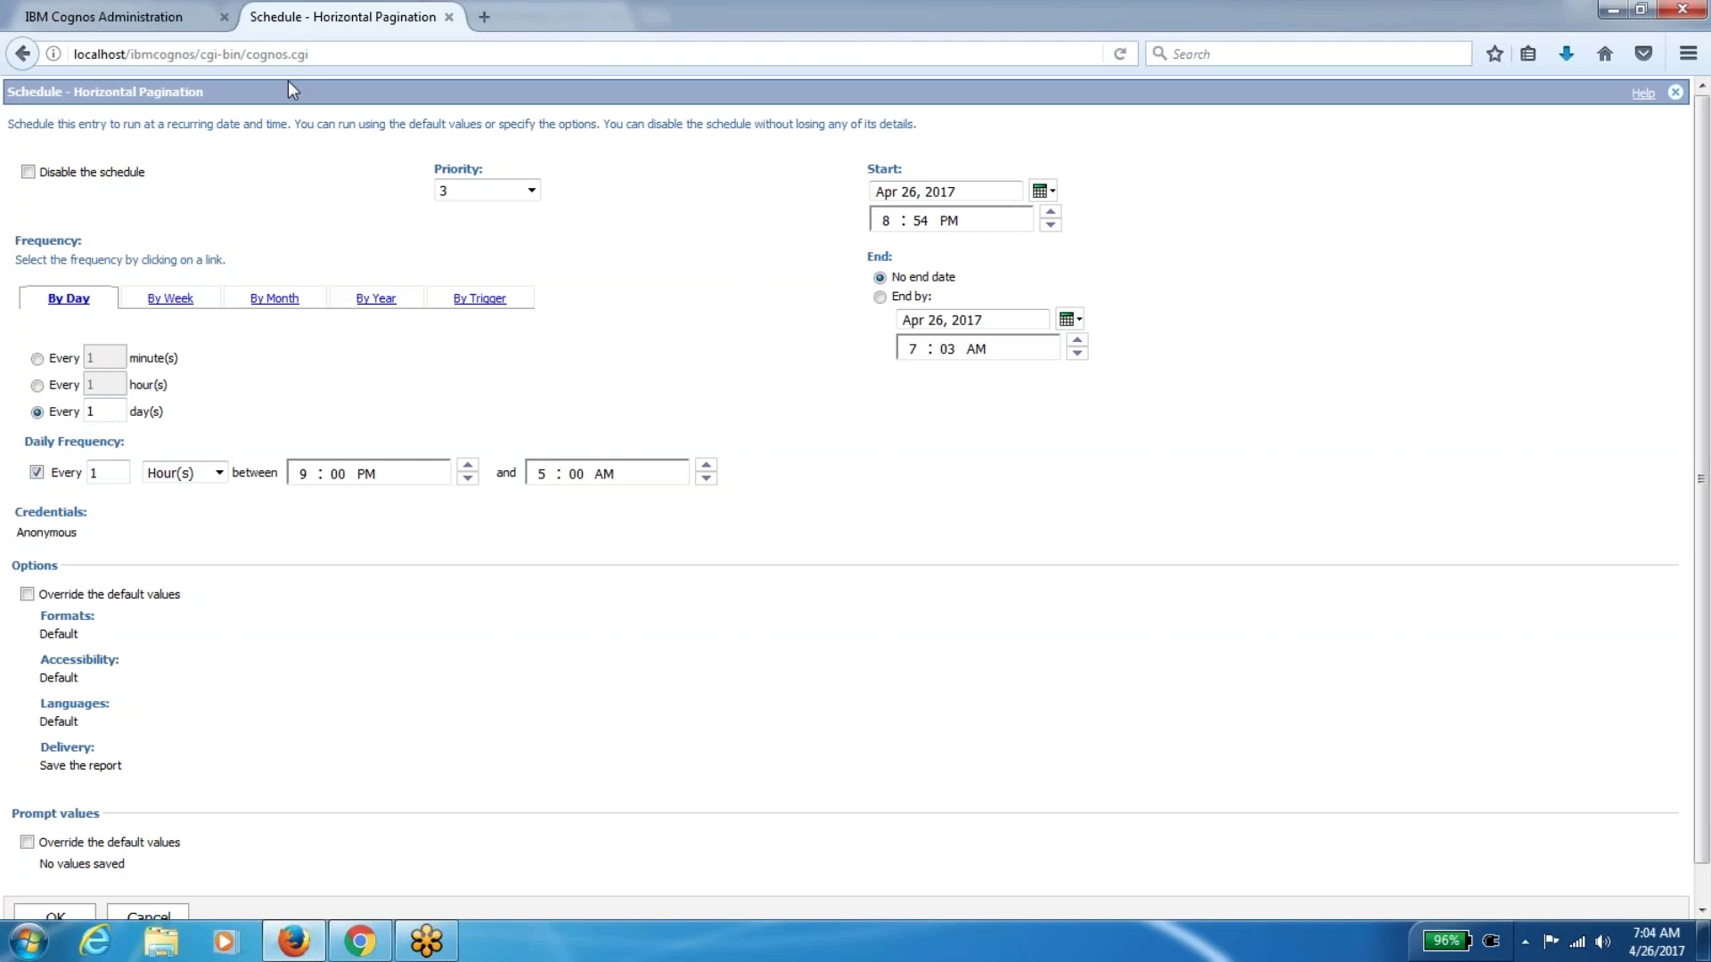
{"action": "left_click", "coordinate": [171, 18]}
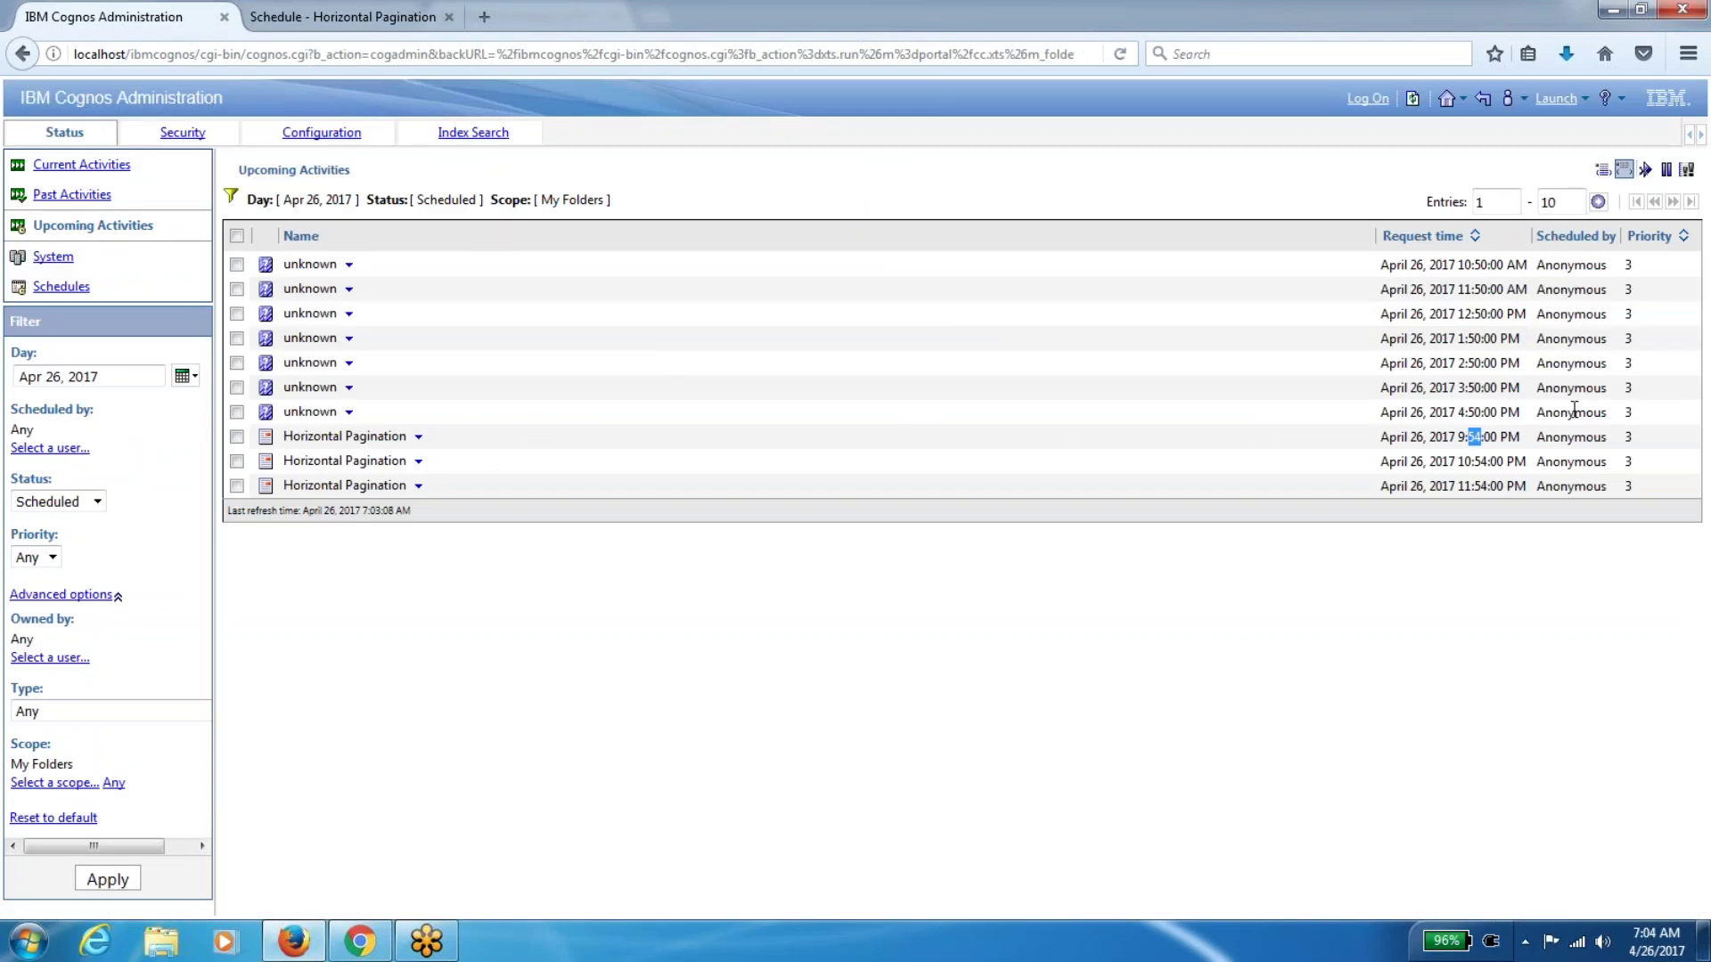
{"action": "left_click", "coordinate": [1525, 416]}
{"action": "left_click_drag", "start_coordinate": [1525, 417], "coordinate": [1398, 276]}
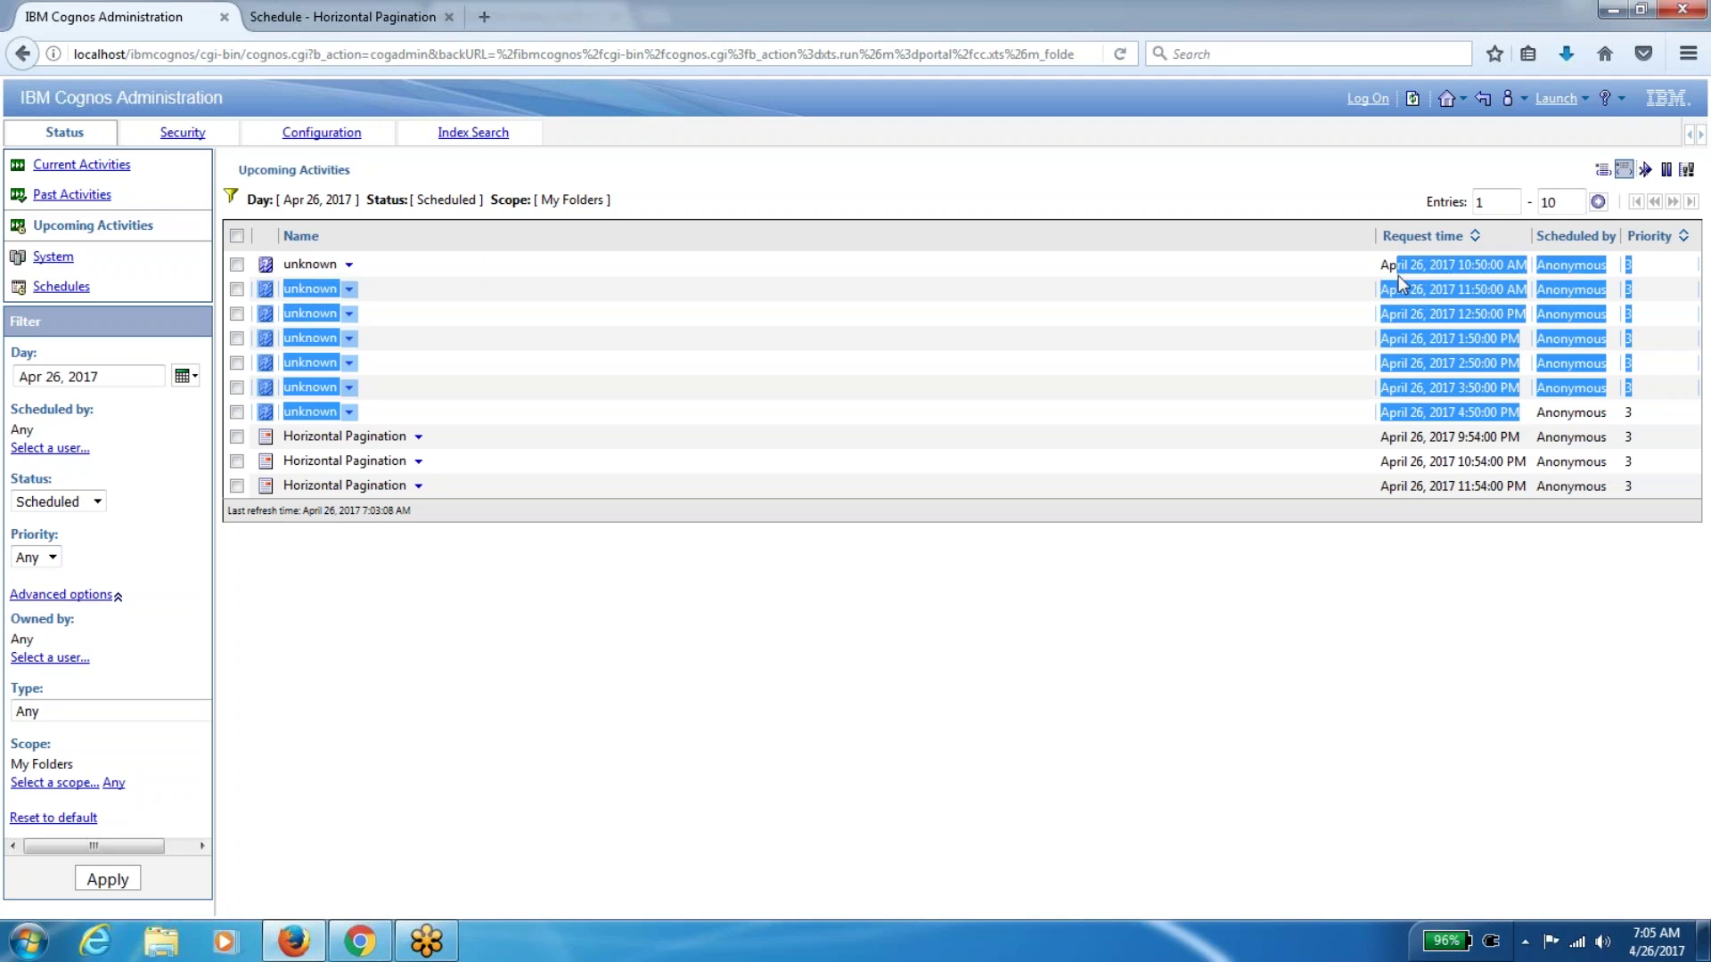
{"action": "left_click", "coordinate": [1384, 275]}
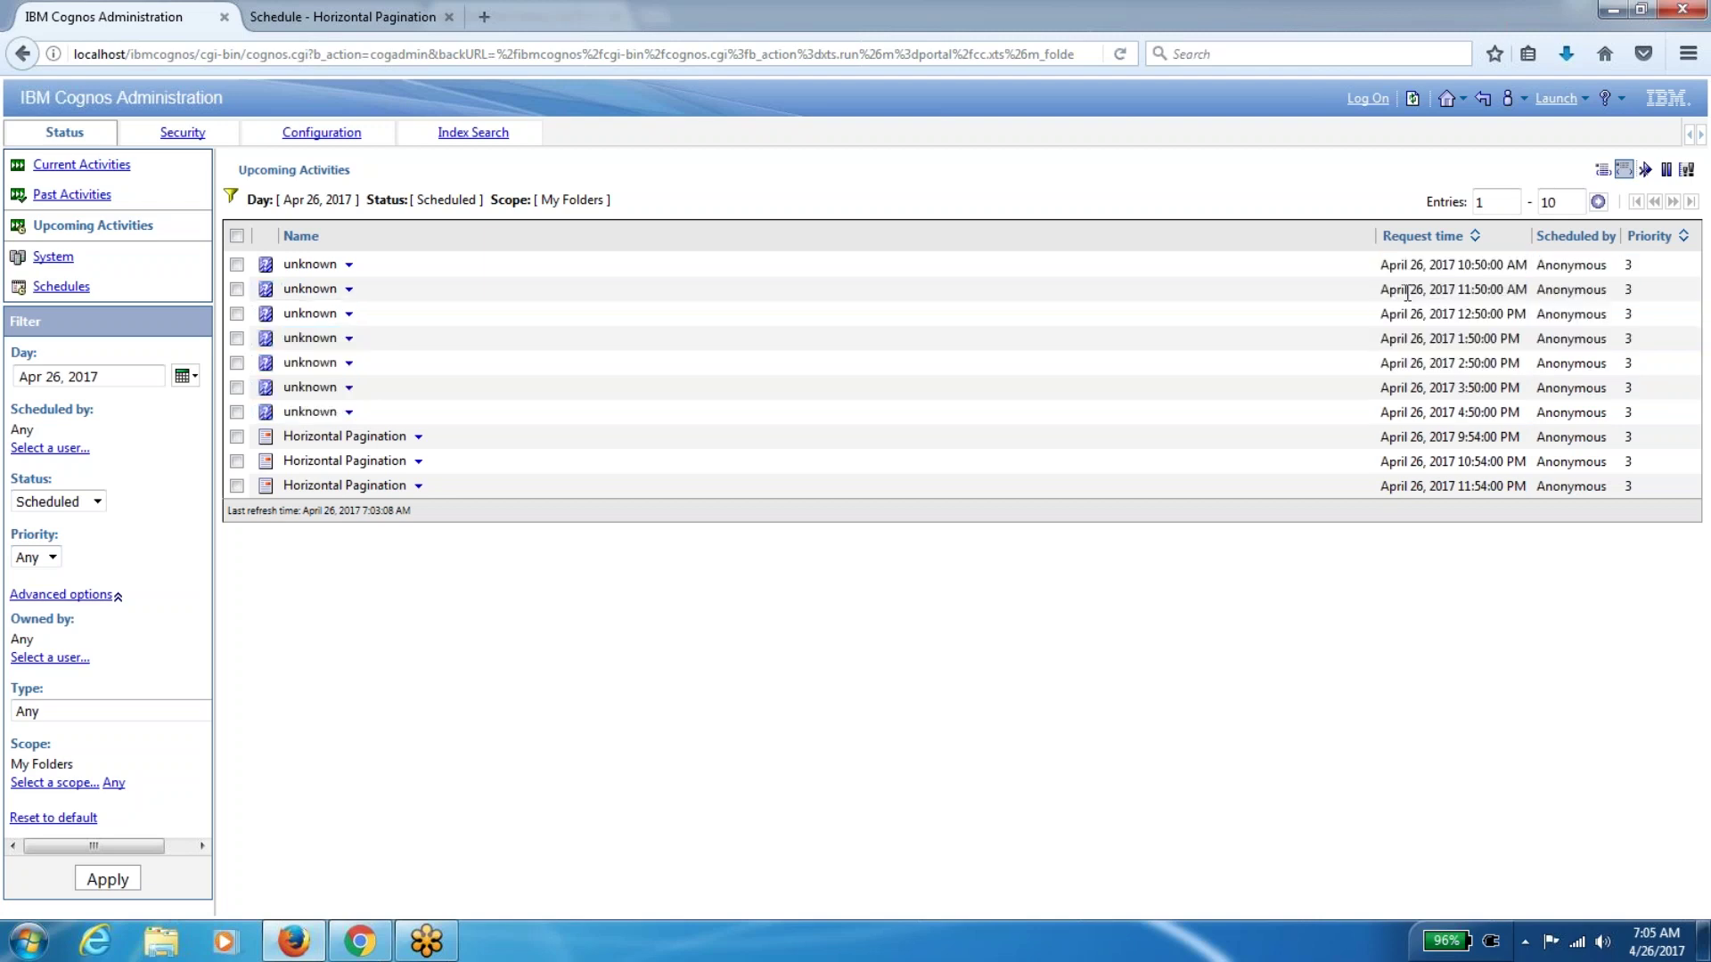
{"action": "left_click", "coordinate": [357, 20]}
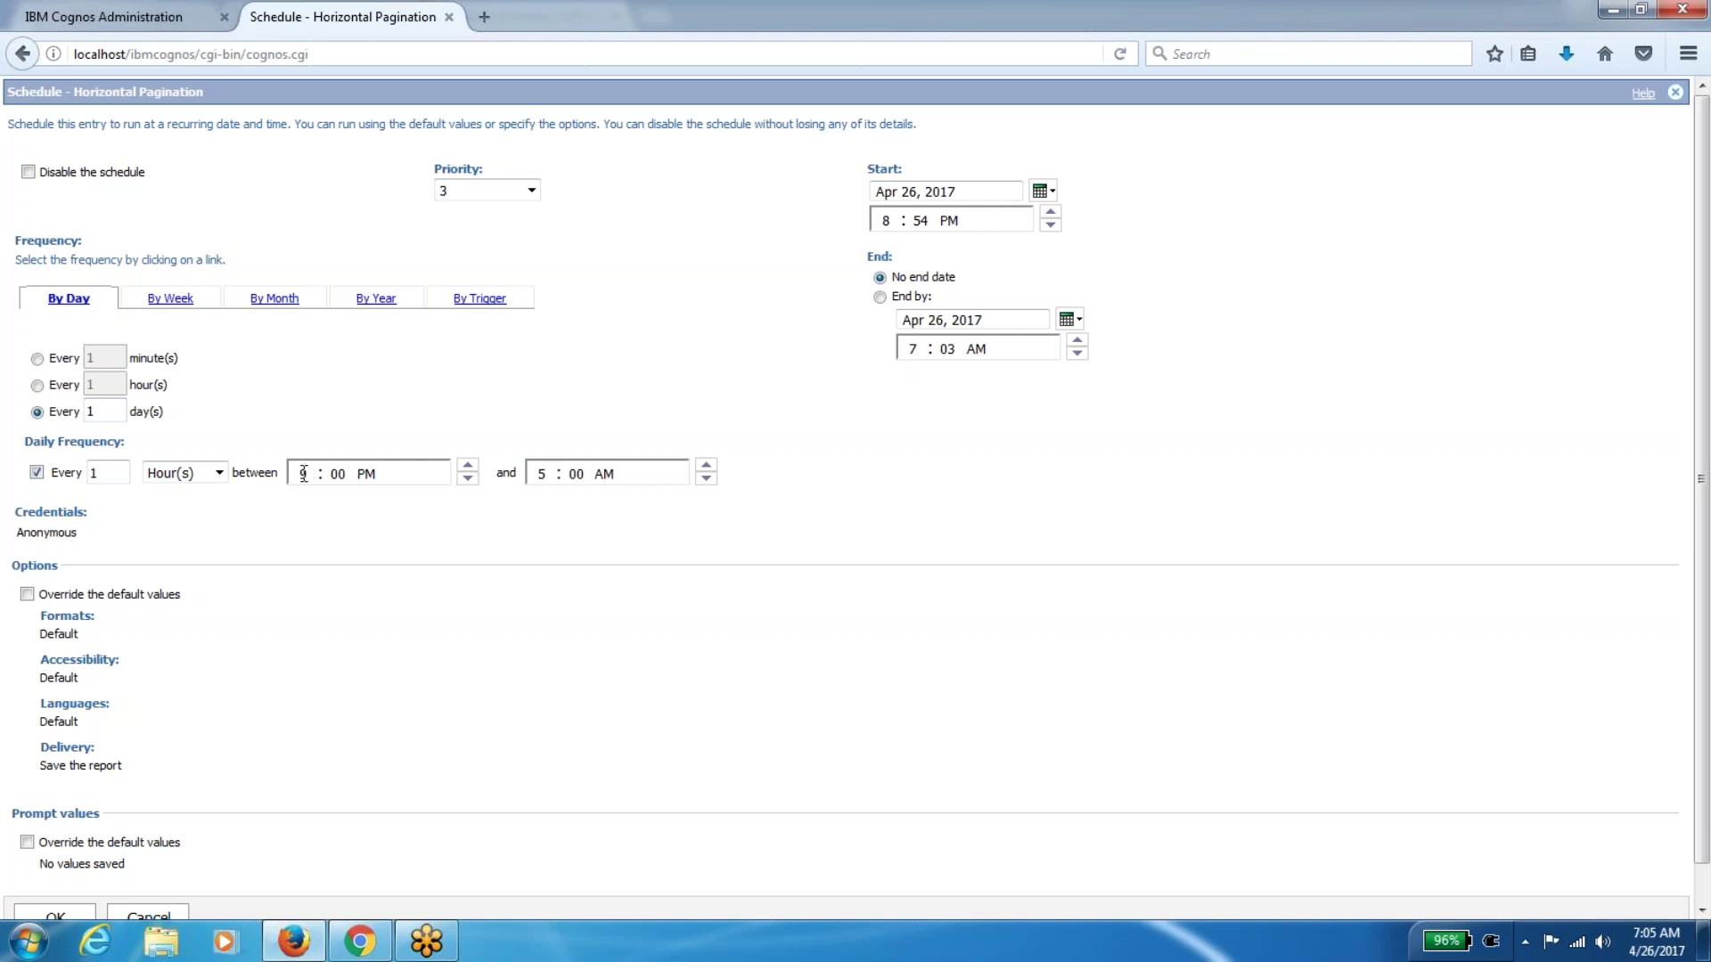
{"action": "left_click", "coordinate": [155, 23]}
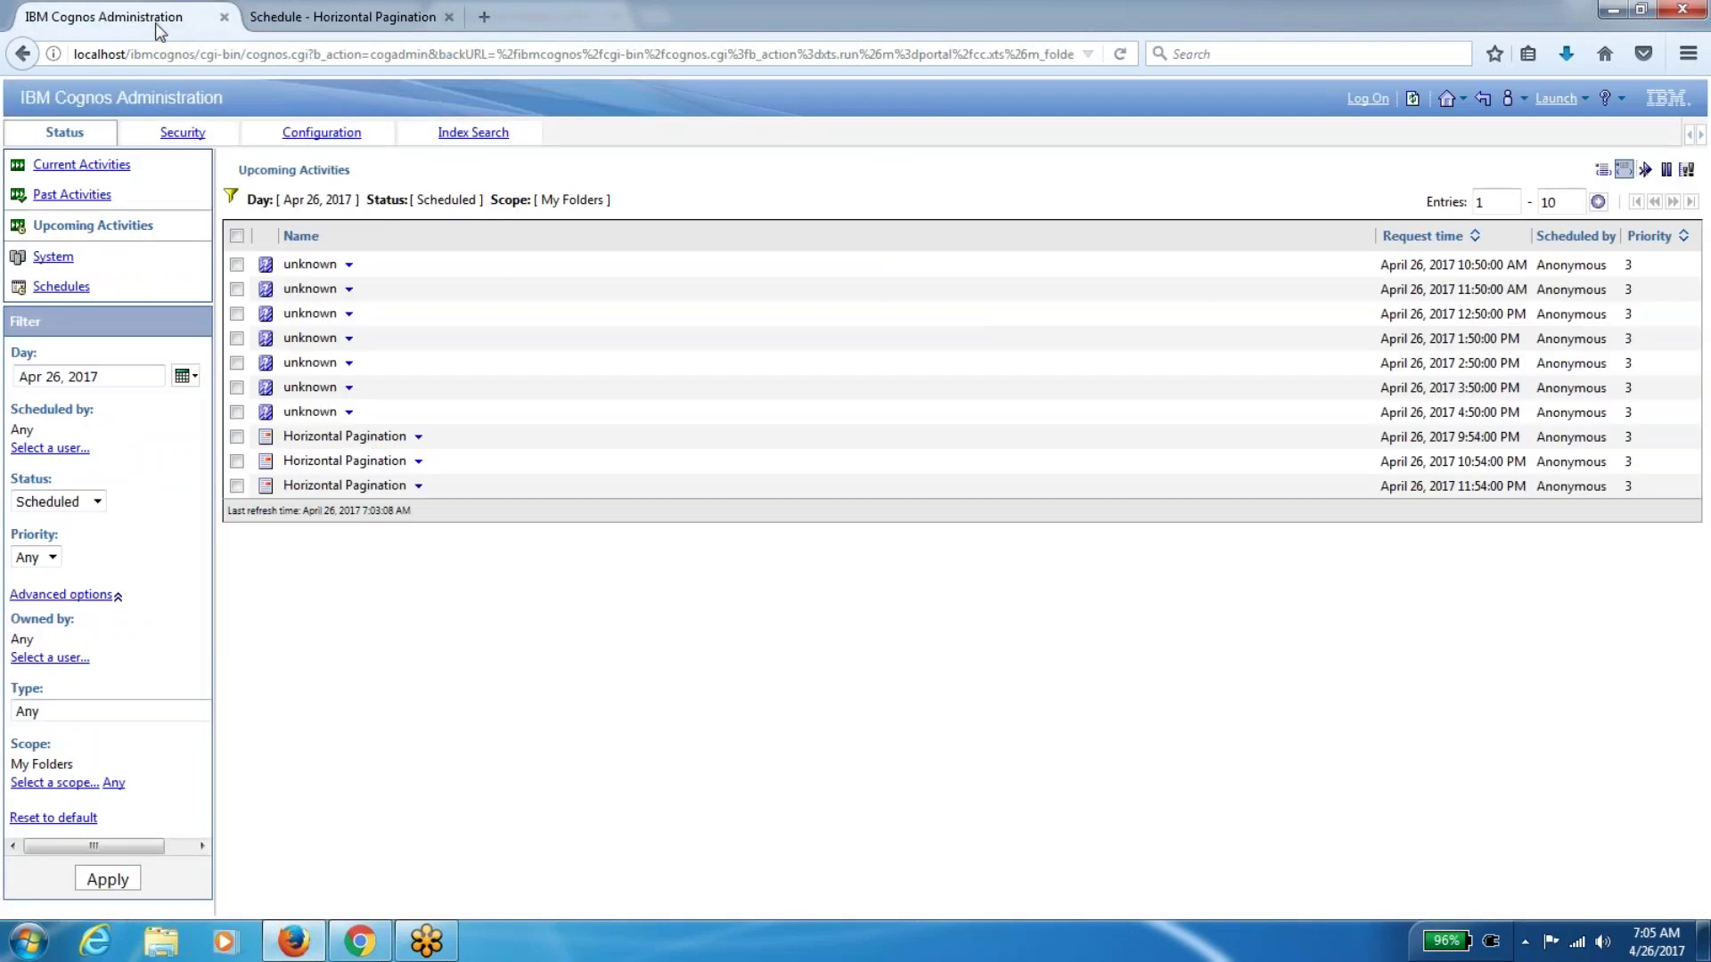
Remove the Horizontal Pagination schedule from the schedules list in Cognos Administration
{"action": "left_click", "coordinate": [86, 287]}
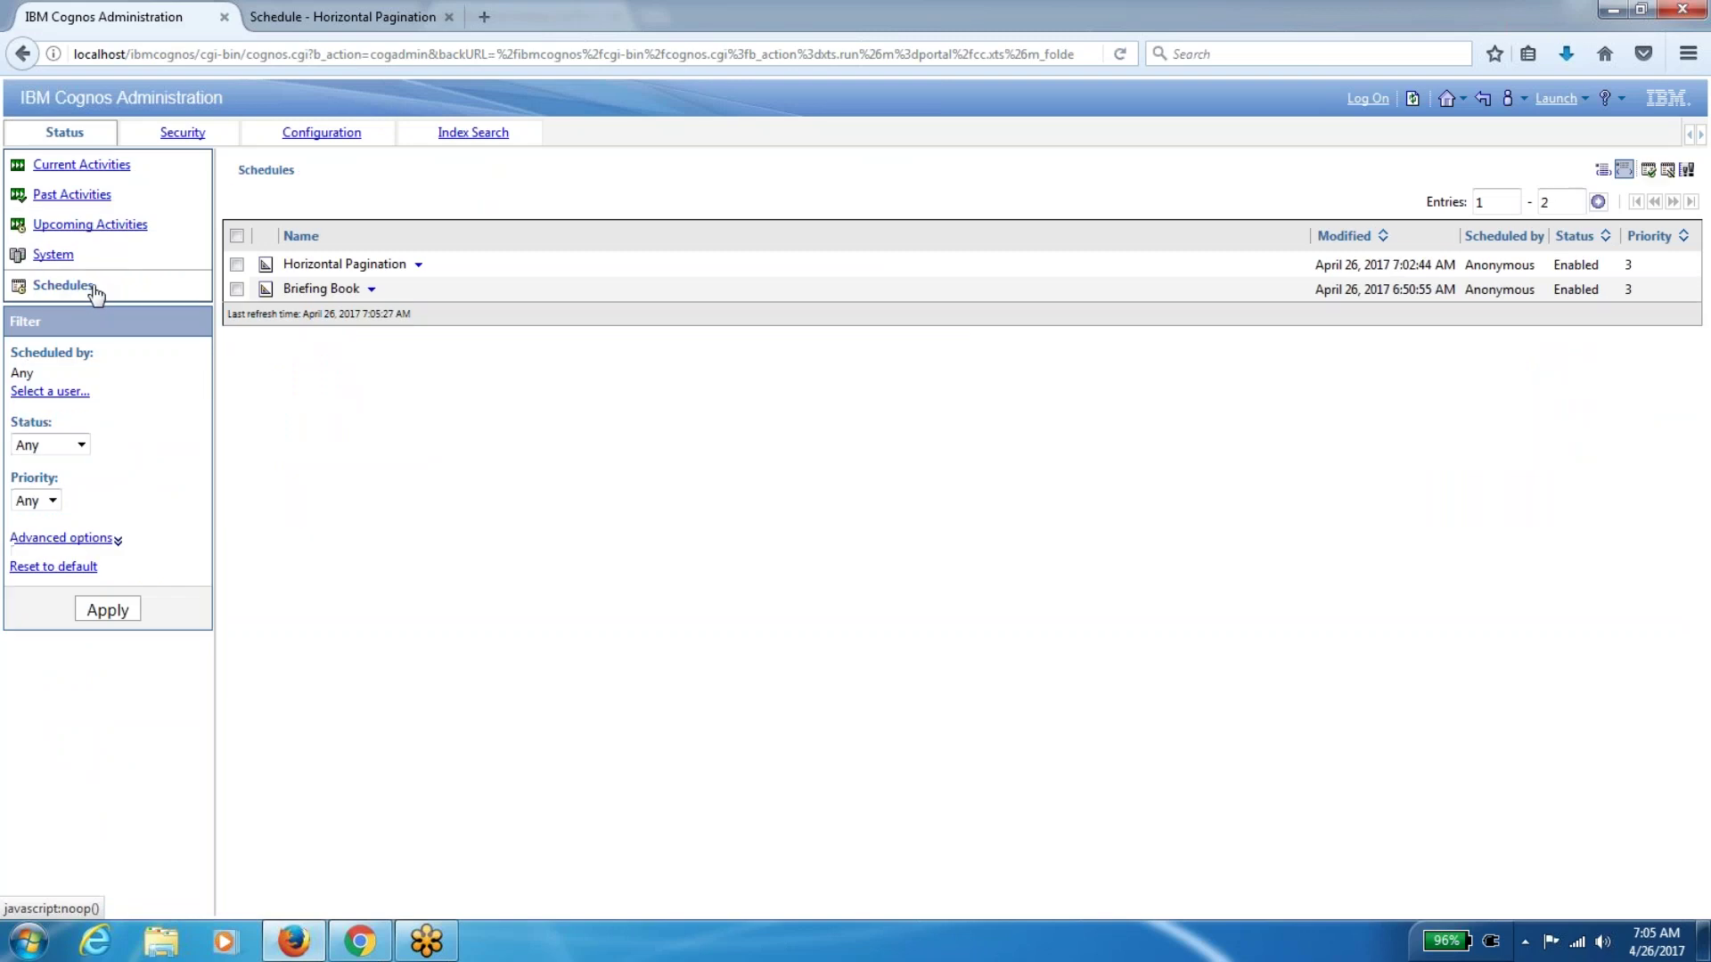
{"action": "left_click", "coordinate": [418, 266]}
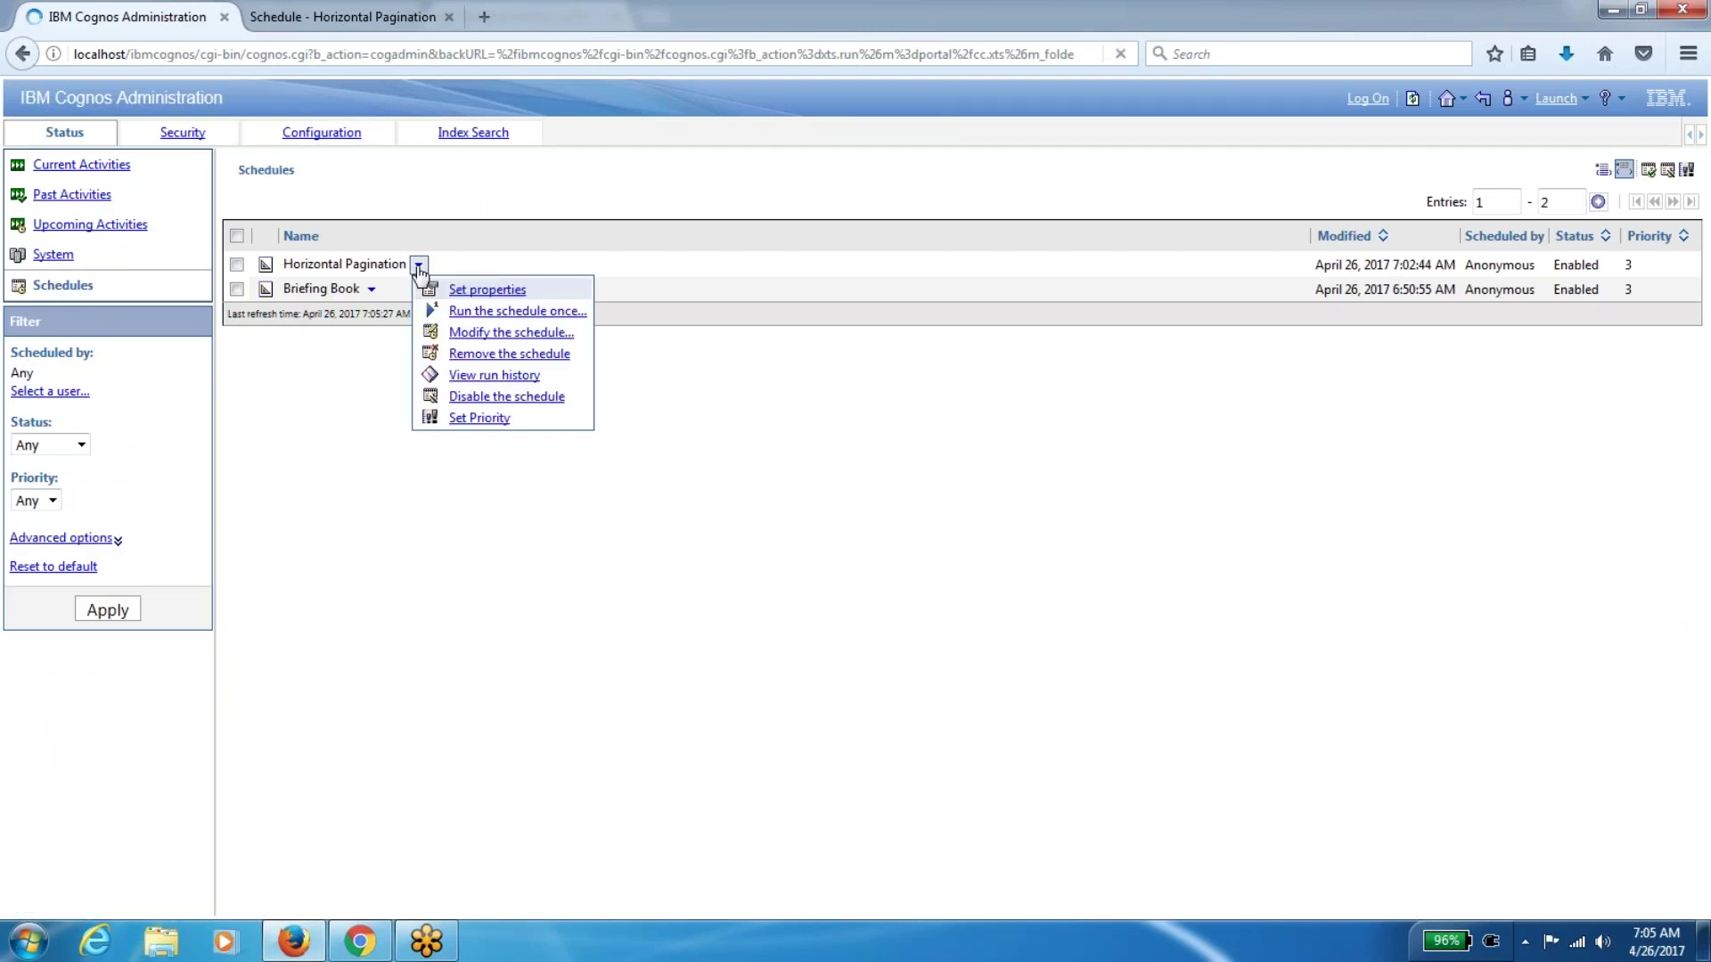
{"action": "left_click", "coordinate": [509, 355]}
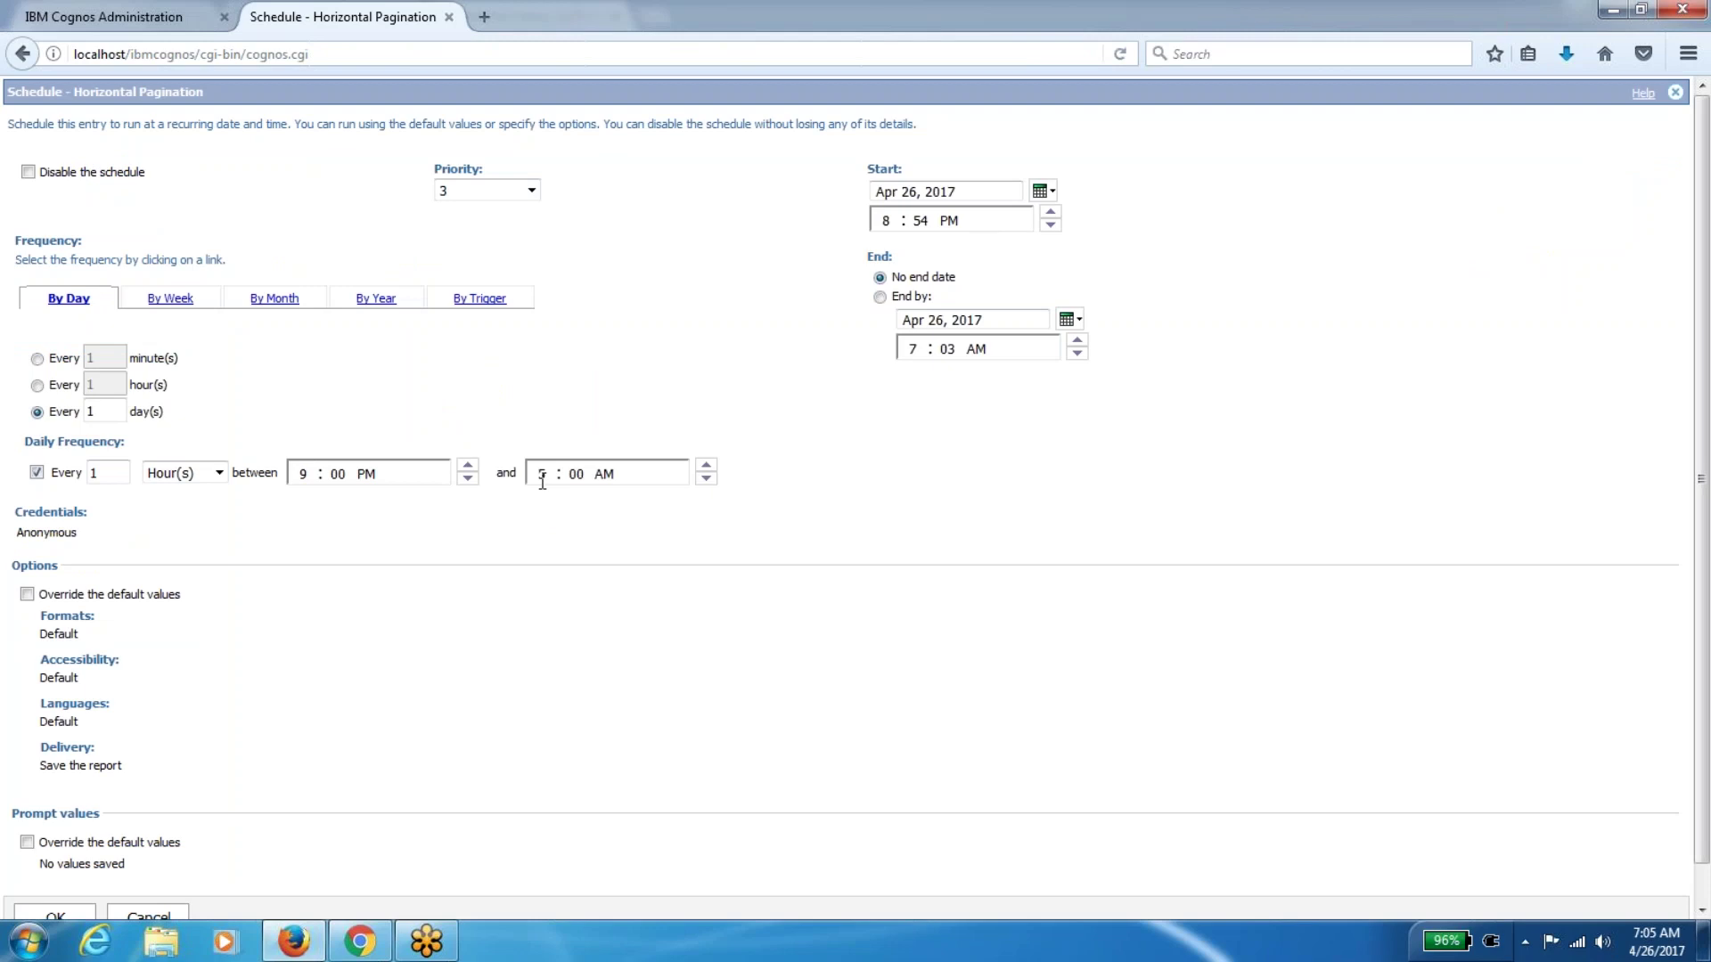
In the open Horizontal Pagination schedule, set the hourly daily frequency to run between 4:00 PM and 9:00 PM
{"action": "left_click", "coordinate": [303, 474]}
{"action": "type", "text": "4"}
{"action": "left_click", "coordinate": [542, 474]}
{"action": "type", "text": "6"}
{"action": "left_click", "coordinate": [542, 474]}
{"action": "type", "text": "9"}
{"action": "left_click", "coordinate": [605, 477]}
{"action": "key", "text": "Down"}
{"action": "left_click", "coordinate": [625, 596]}
{"action": "scroll", "coordinate": [564, 716], "scroll_direction": "down", "scroll_amount": 1}
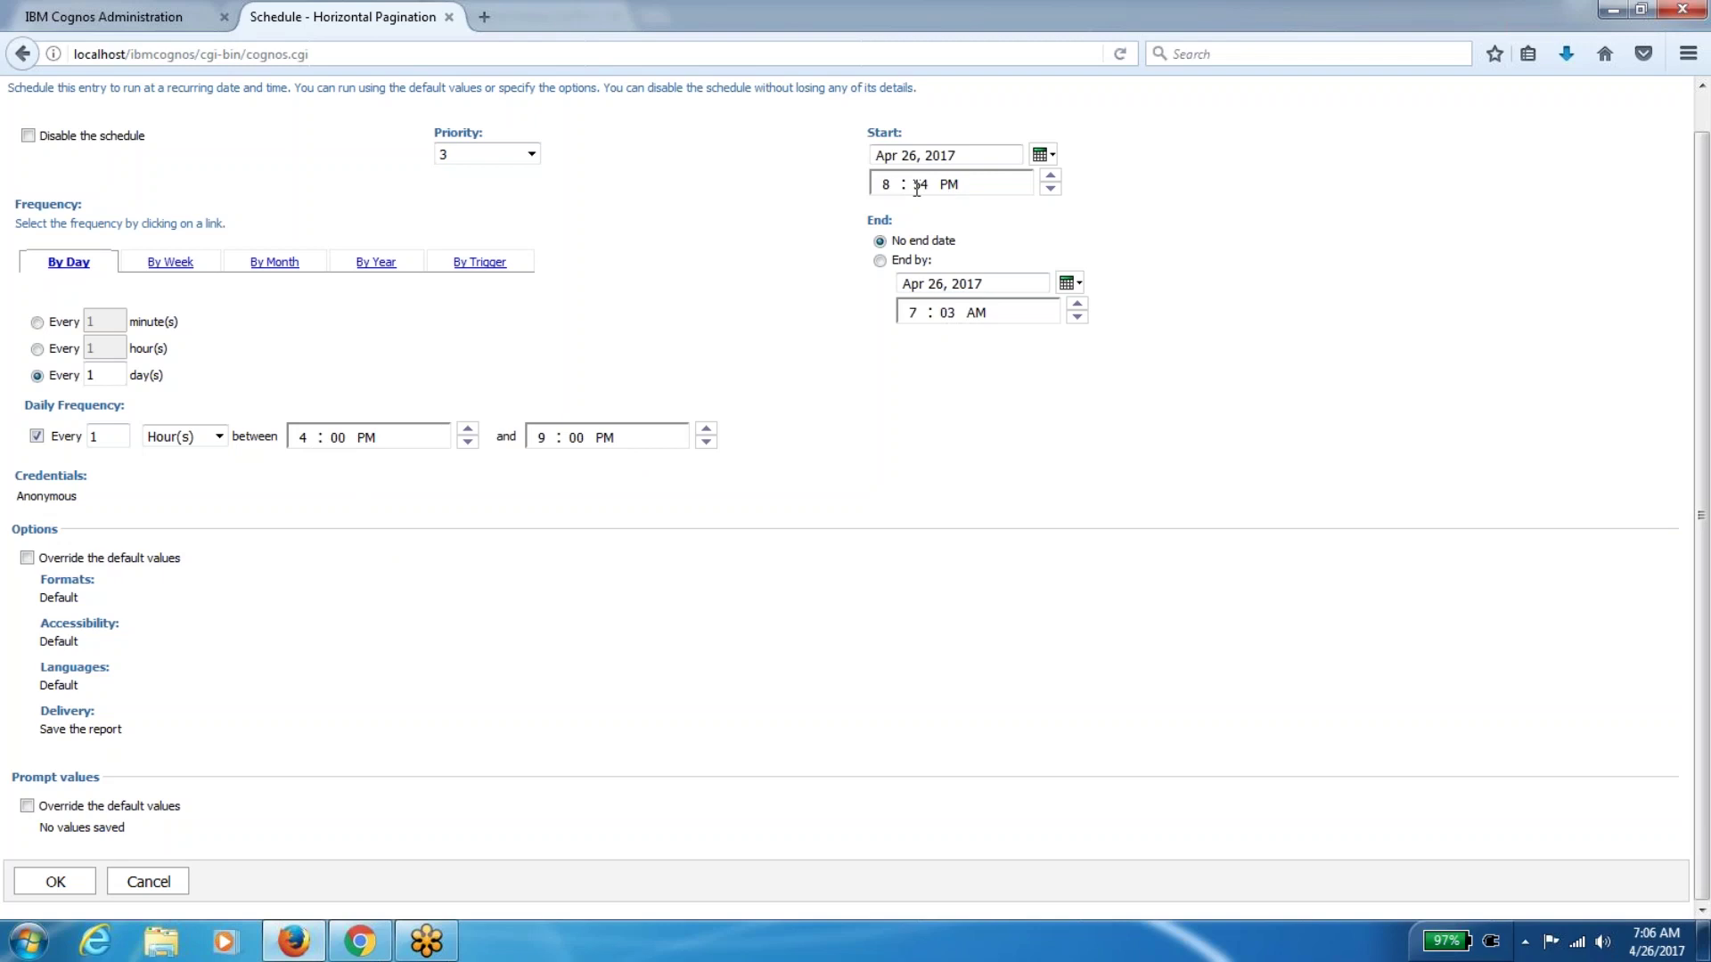
Set the start time of the Horizontal Pagination schedule to 3:54 PM and save the schedule
{"action": "left_click", "coordinate": [886, 184]}
{"action": "type", "text": "3"}
{"action": "left_click", "coordinate": [950, 185]}
{"action": "left_click", "coordinate": [55, 884]}
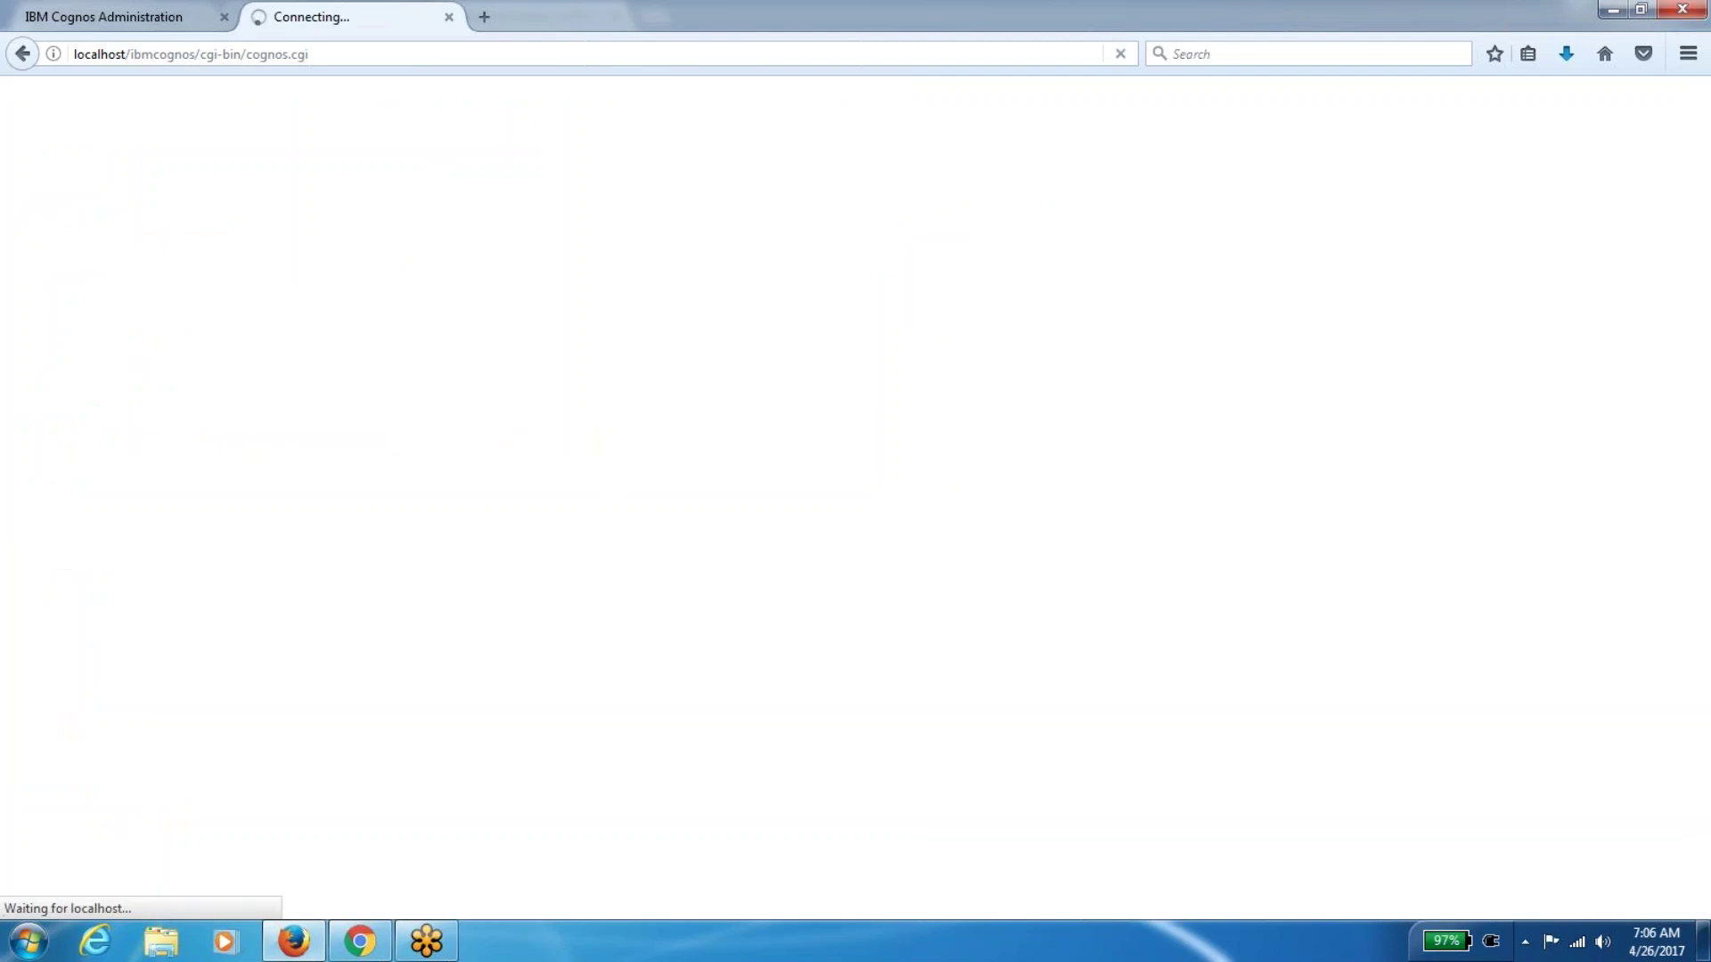
In Cognos Administration, refresh the schedules list and the upcoming activities to review the Horizontal Pagination runs
{"action": "left_click", "coordinate": [164, 17]}
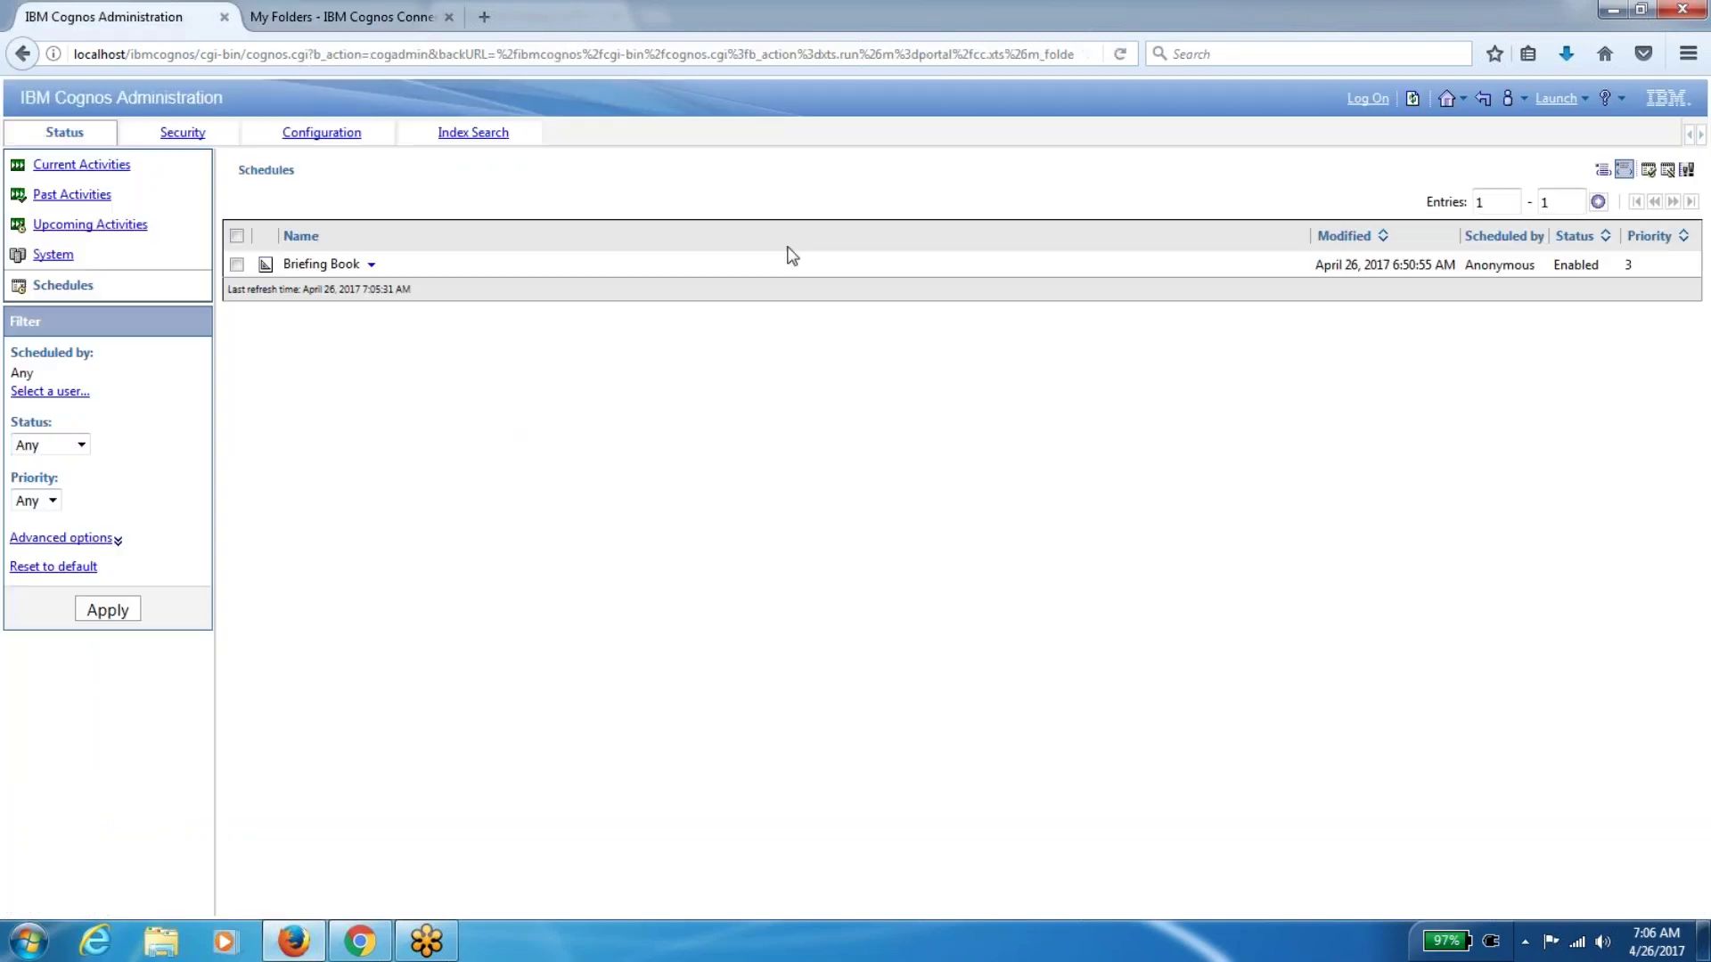
{"action": "left_click", "coordinate": [1412, 99]}
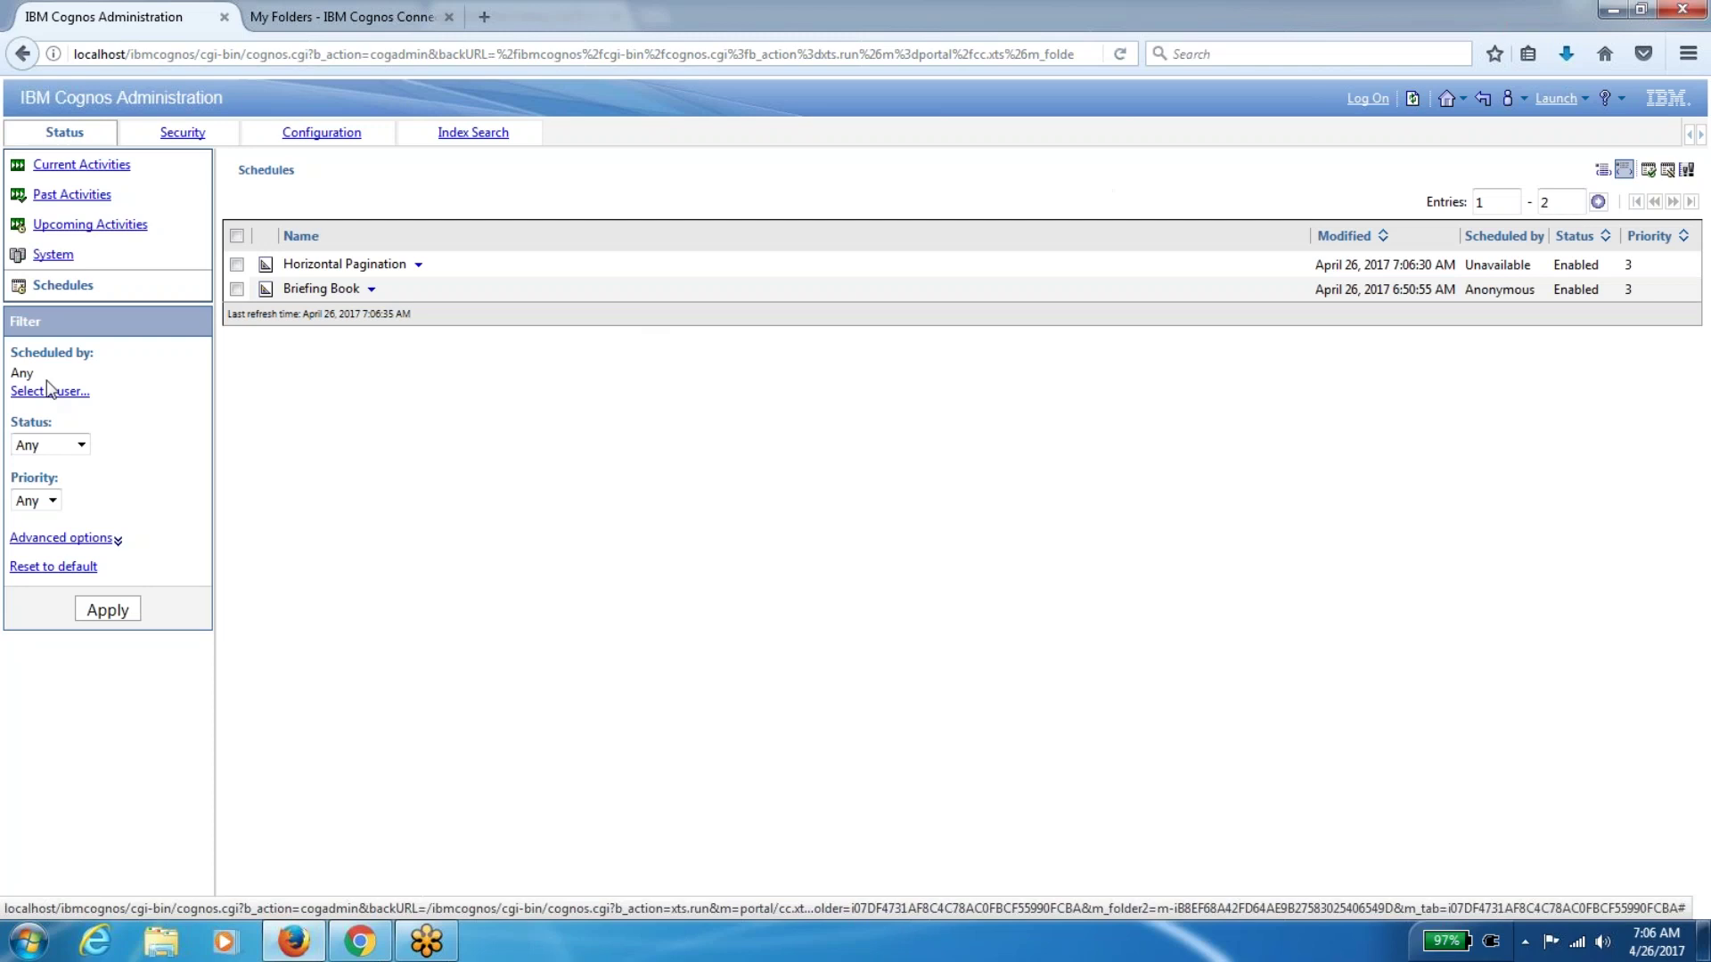
{"action": "left_click", "coordinate": [111, 233]}
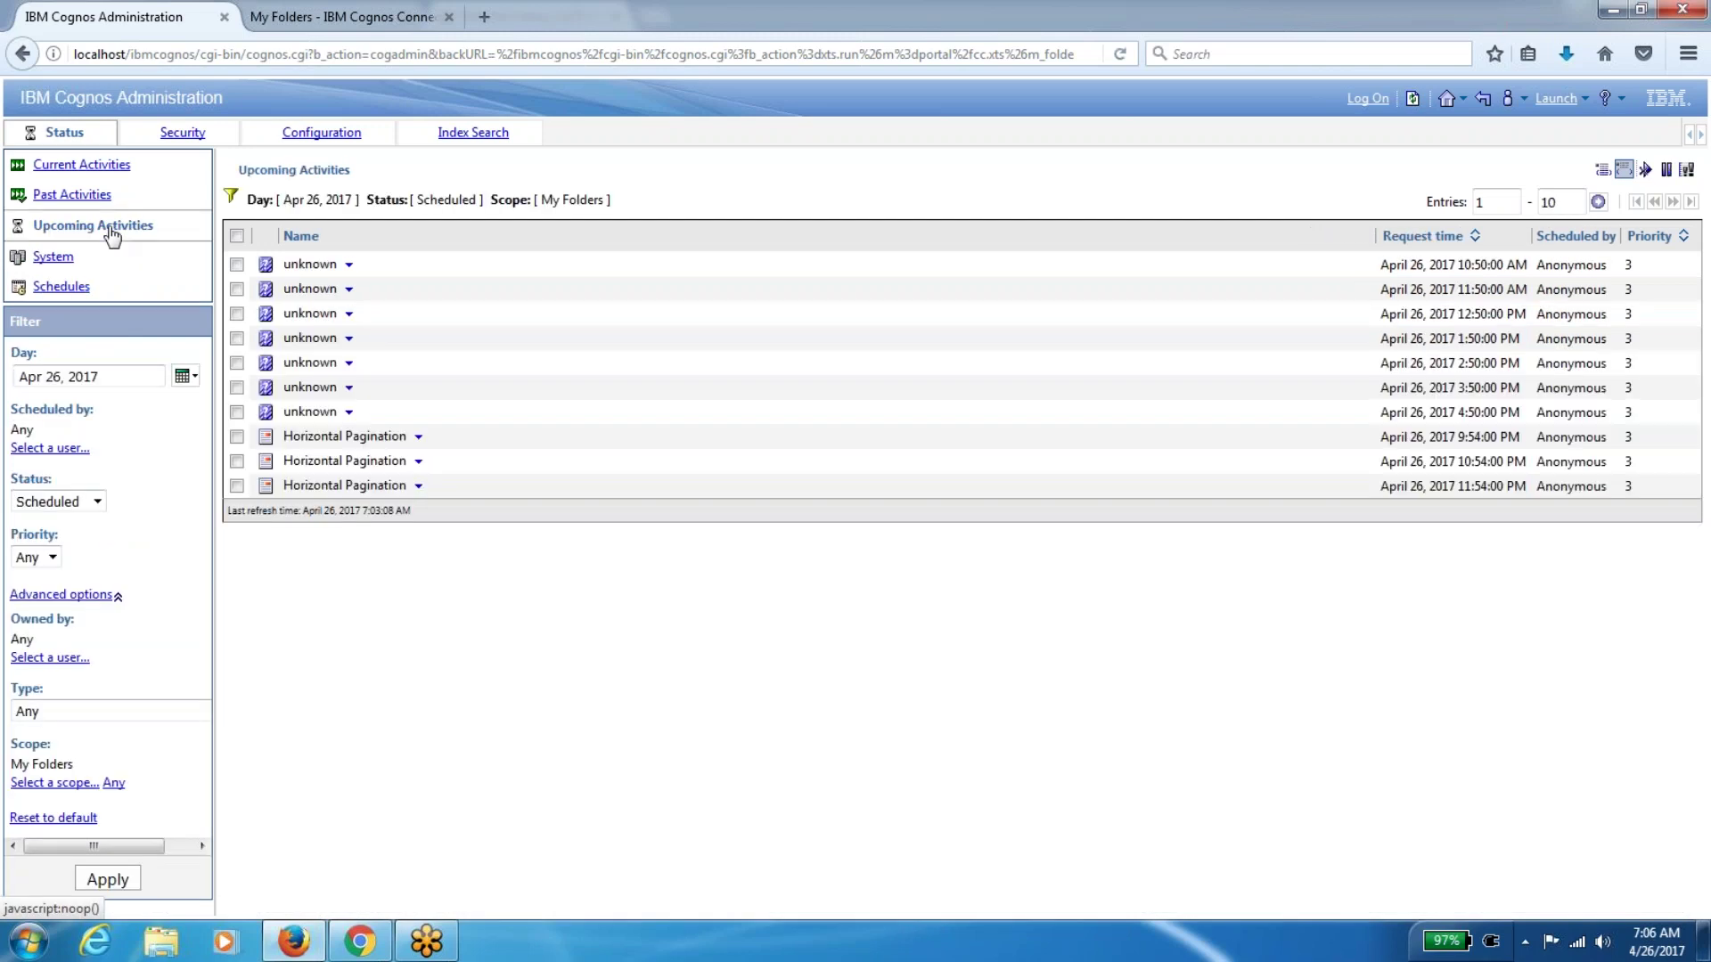
{"action": "left_click", "coordinate": [1413, 99]}
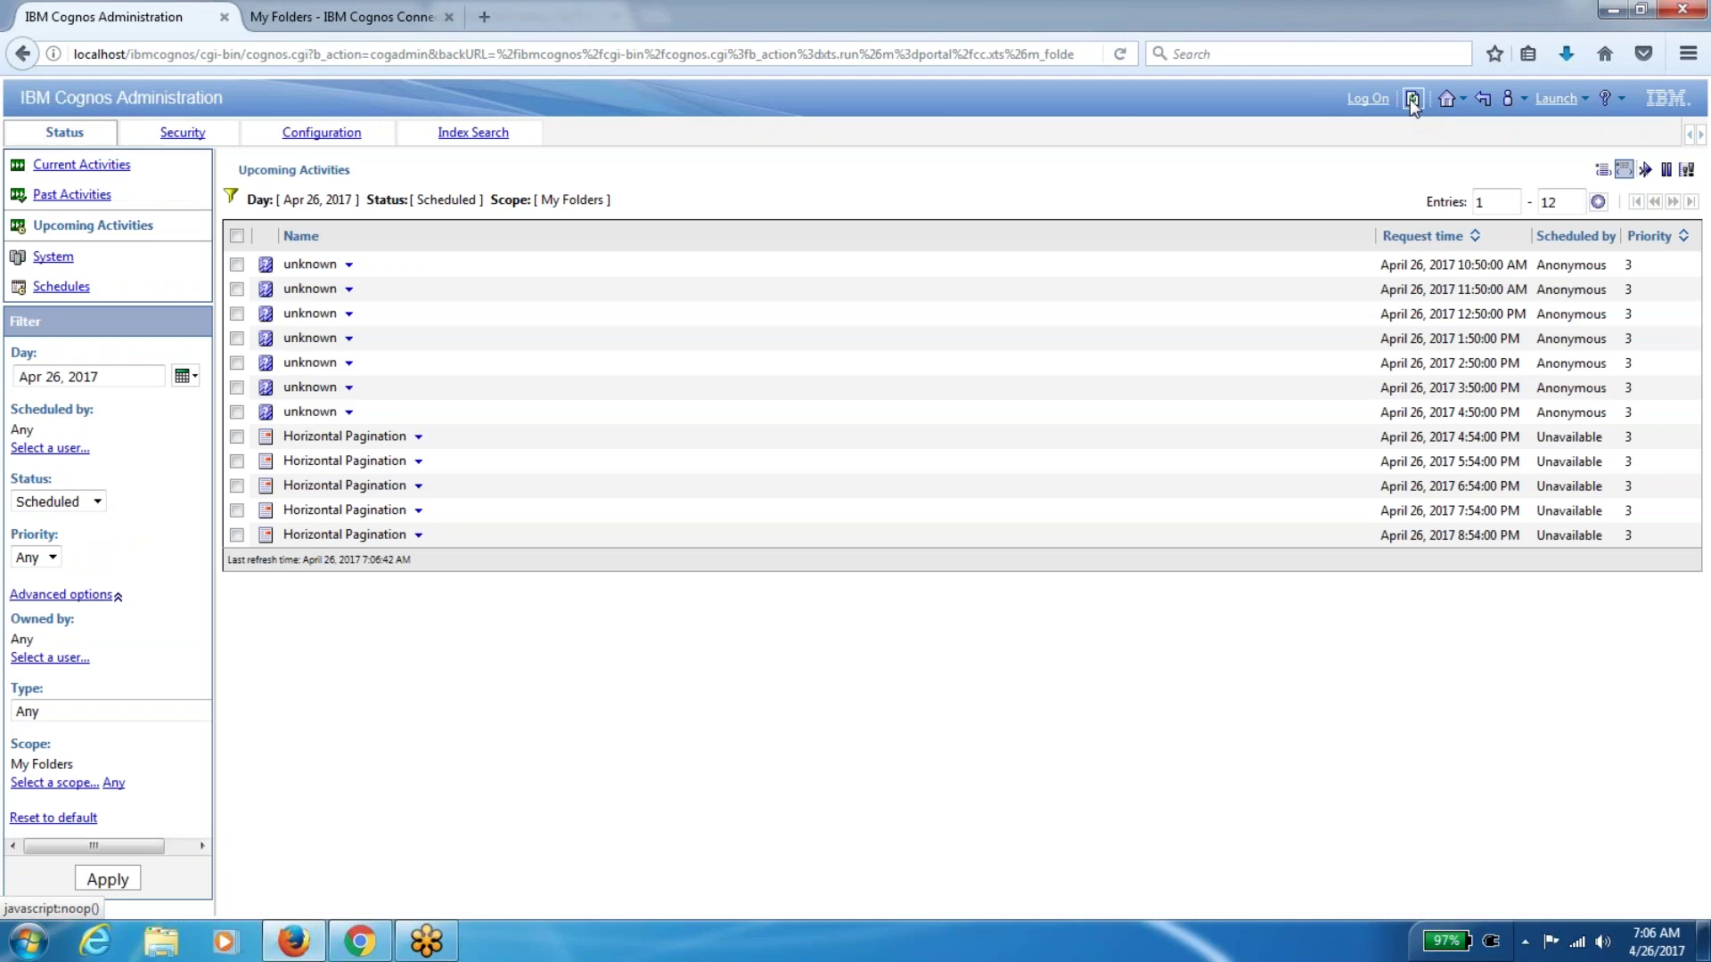
{"action": "left_click", "coordinate": [1413, 99]}
Set the day of the upcoming activities filter to Apr 27, 2017 and apply it
{"action": "left_click", "coordinate": [348, 17]}
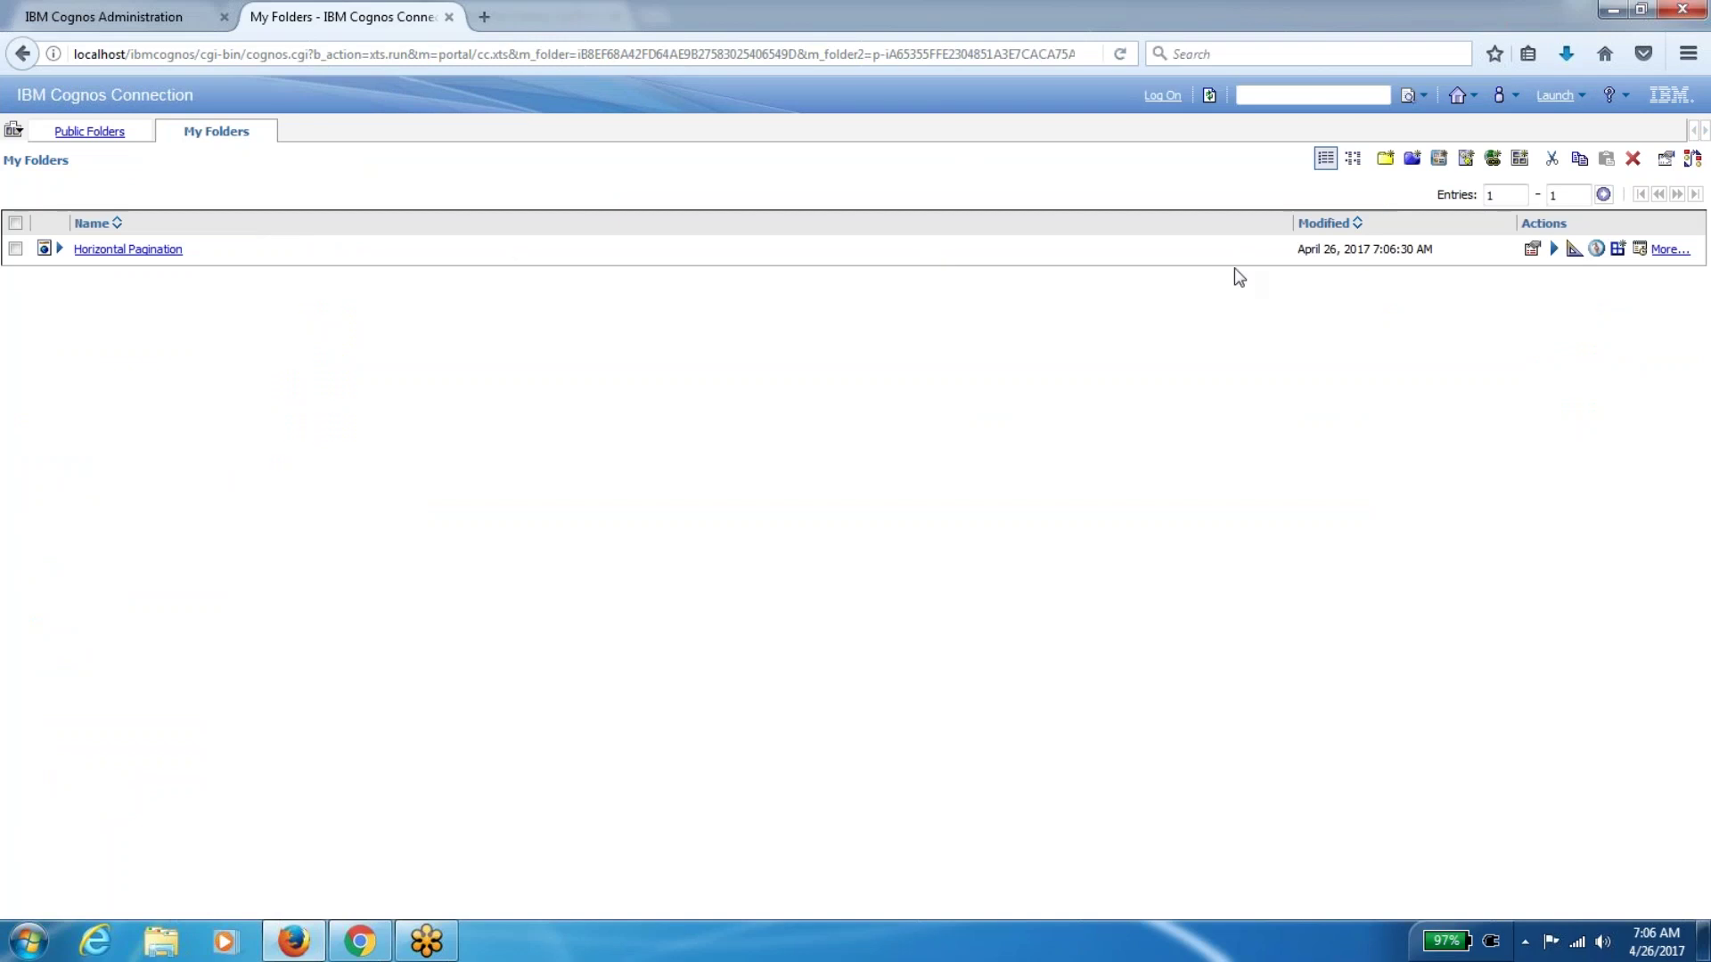
{"action": "left_click", "coordinate": [174, 17]}
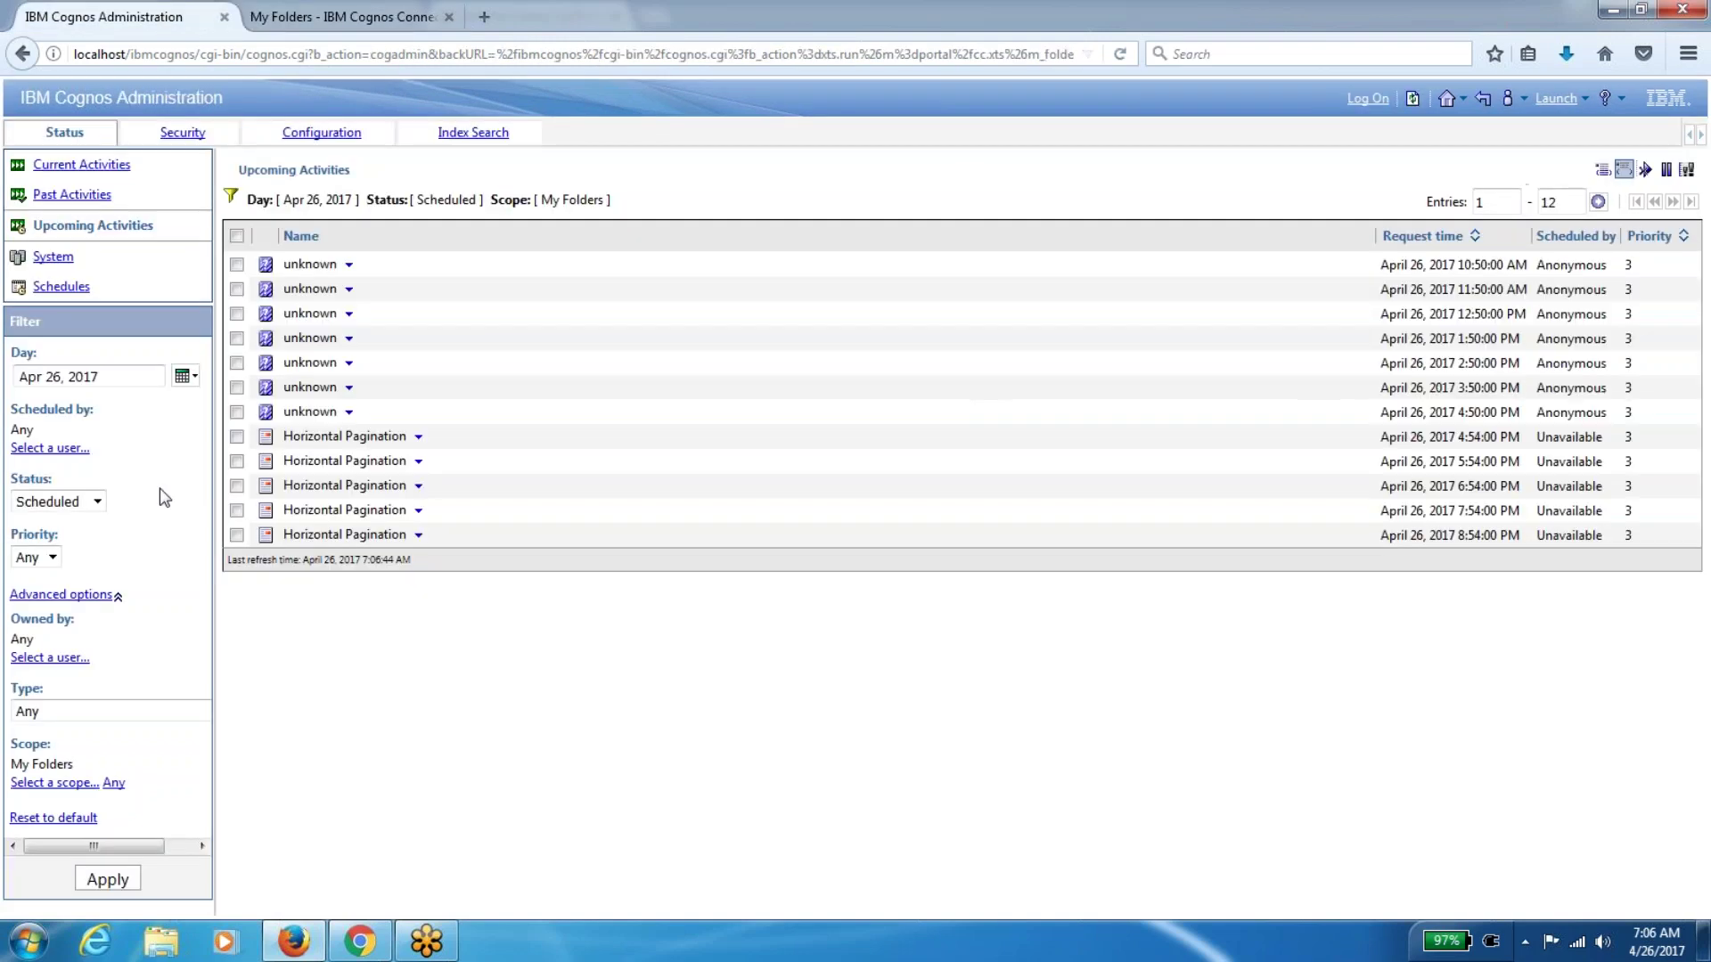
{"action": "left_click", "coordinate": [185, 375]}
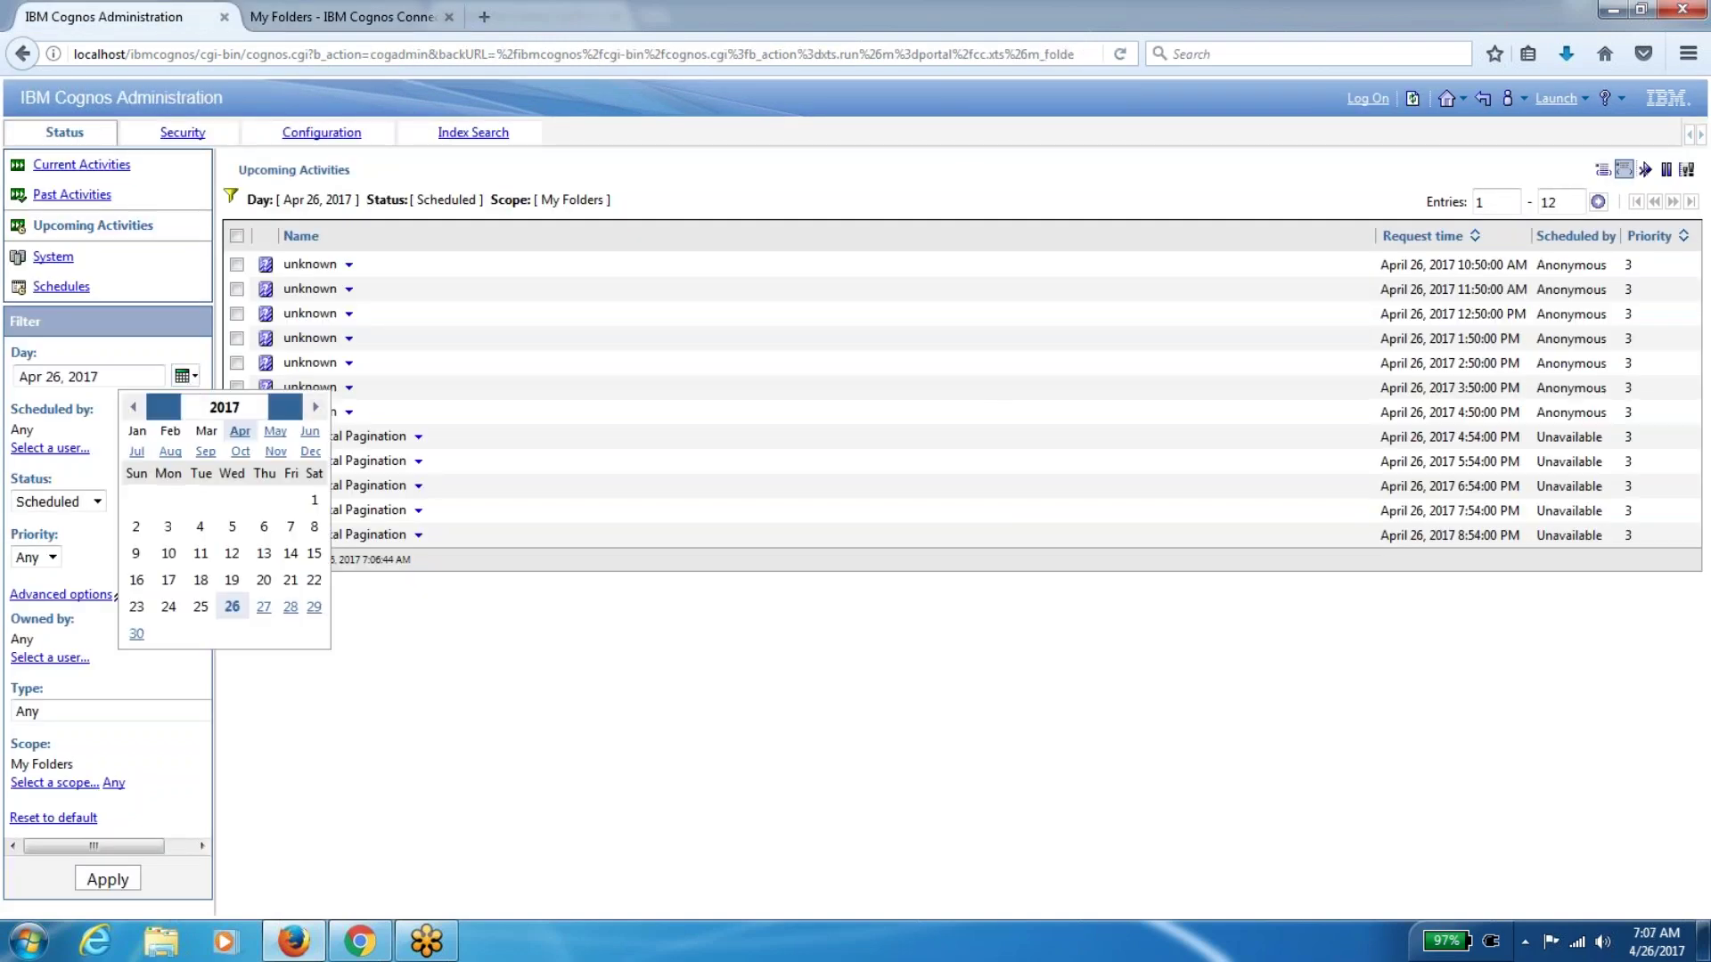
{"action": "left_click", "coordinate": [264, 607]}
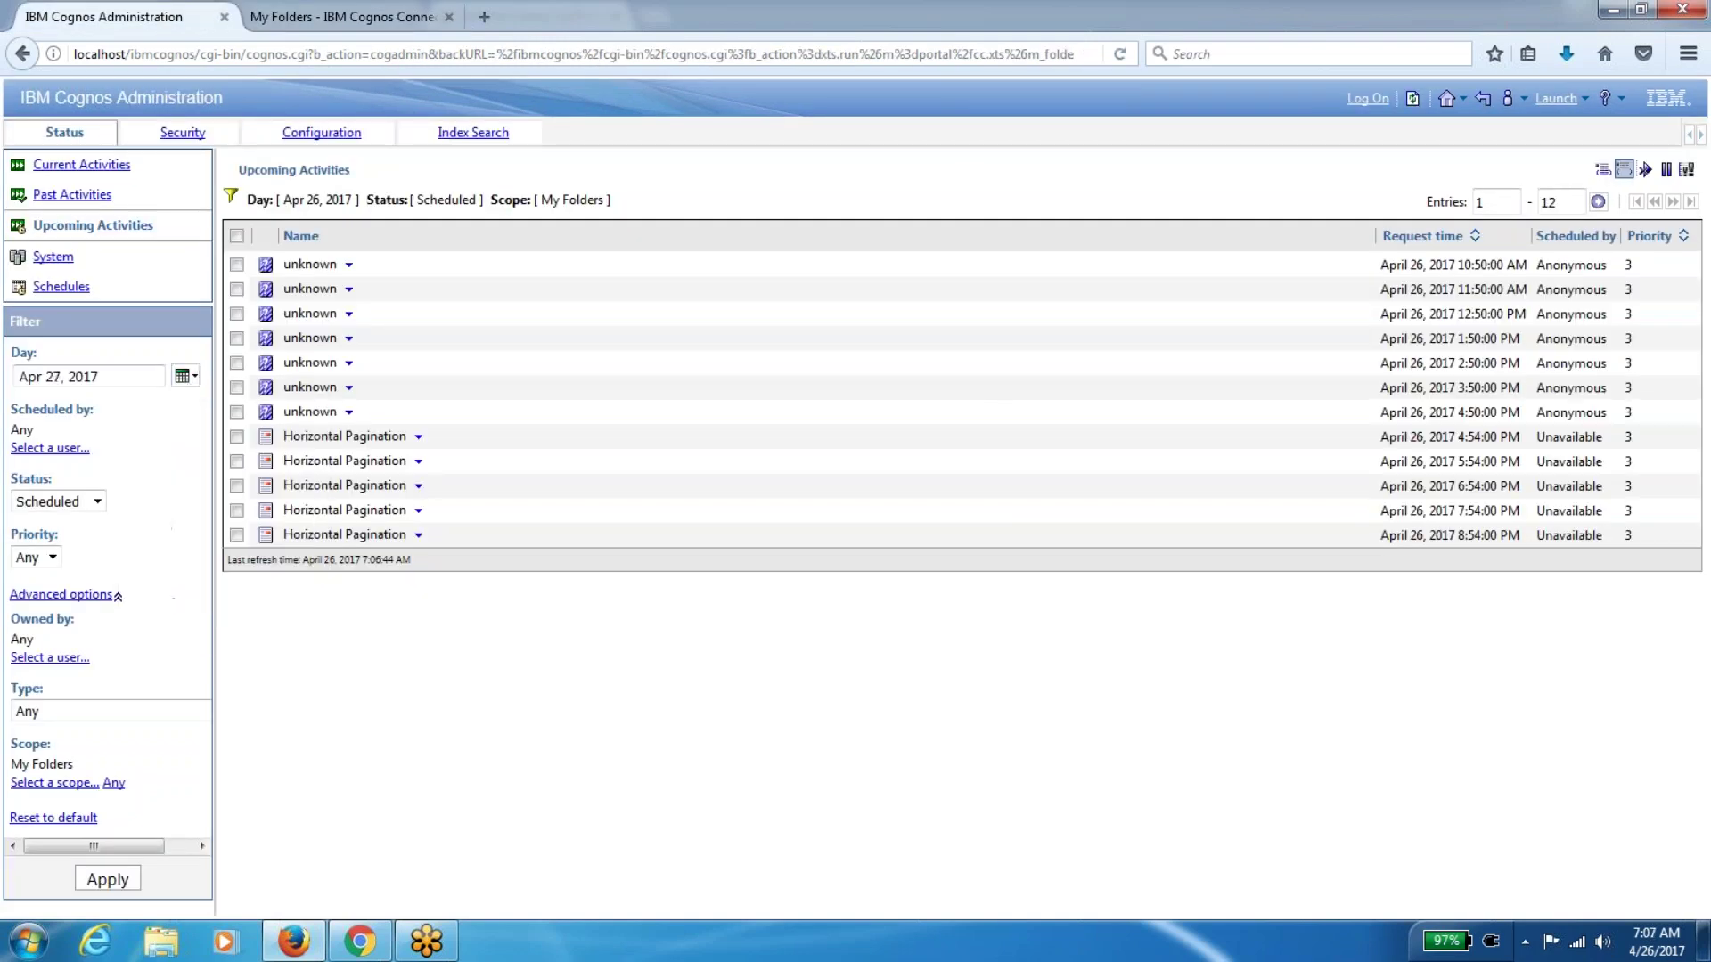
{"action": "left_click", "coordinate": [109, 880]}
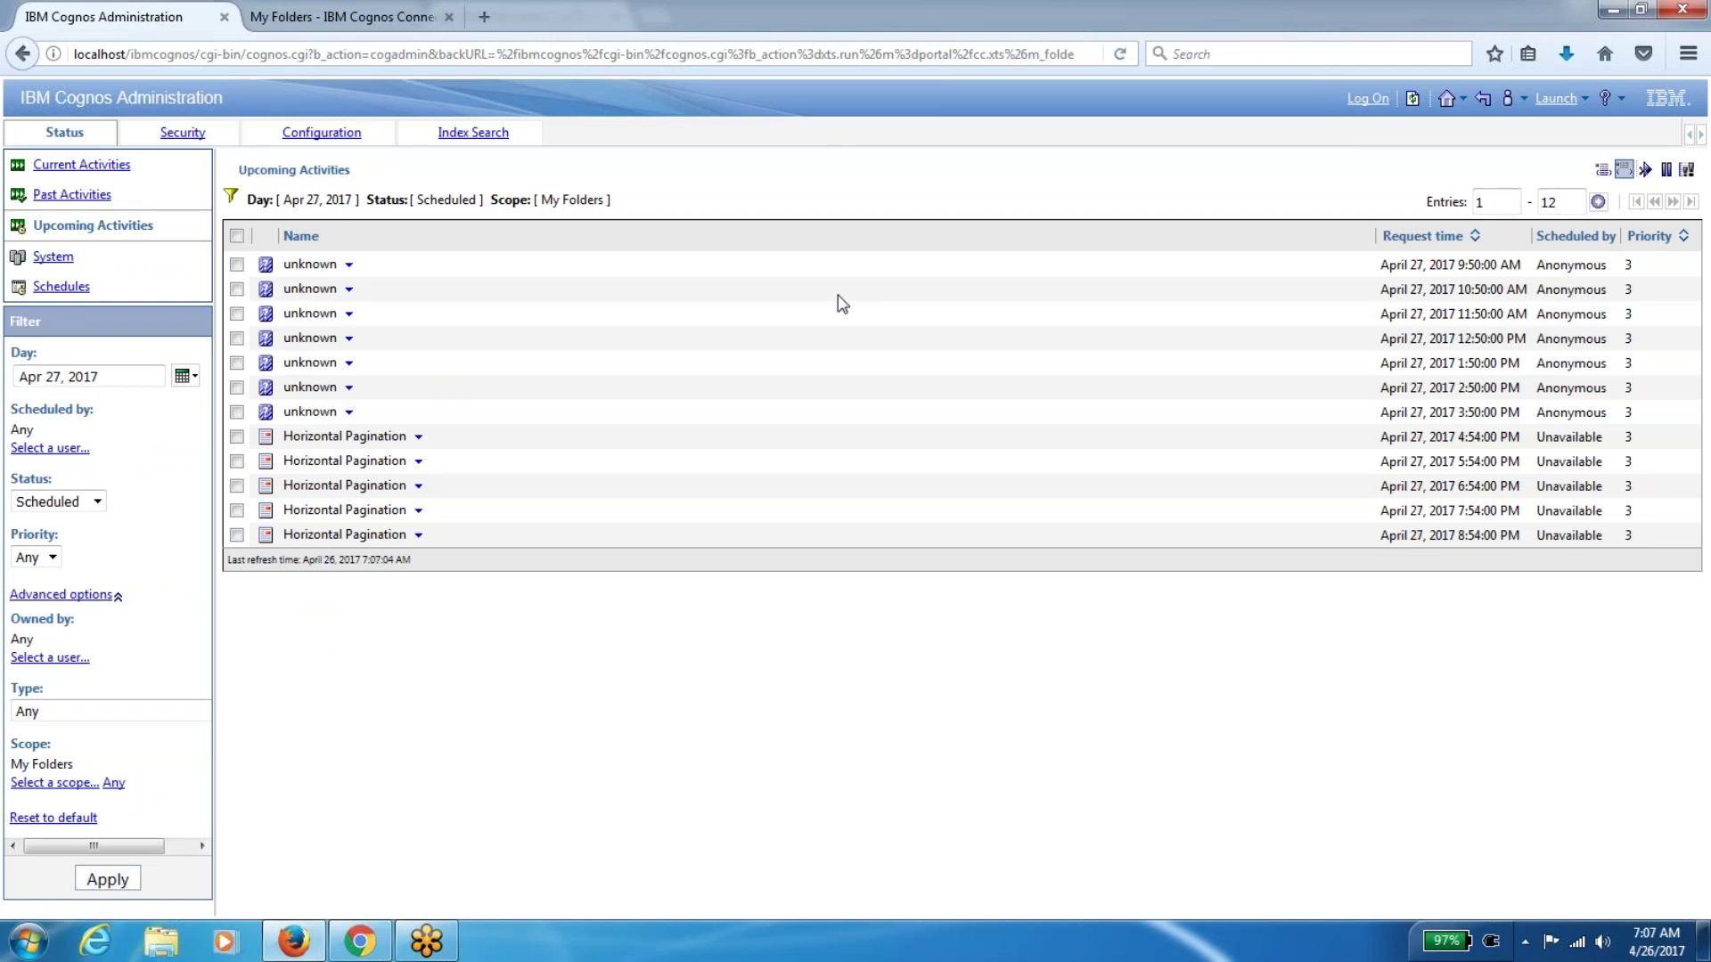
Reopen the Horizontal Pagination schedule from My Folders and compare its settings with the upcoming activities for Apr 27, 2017
{"action": "left_click", "coordinate": [350, 12]}
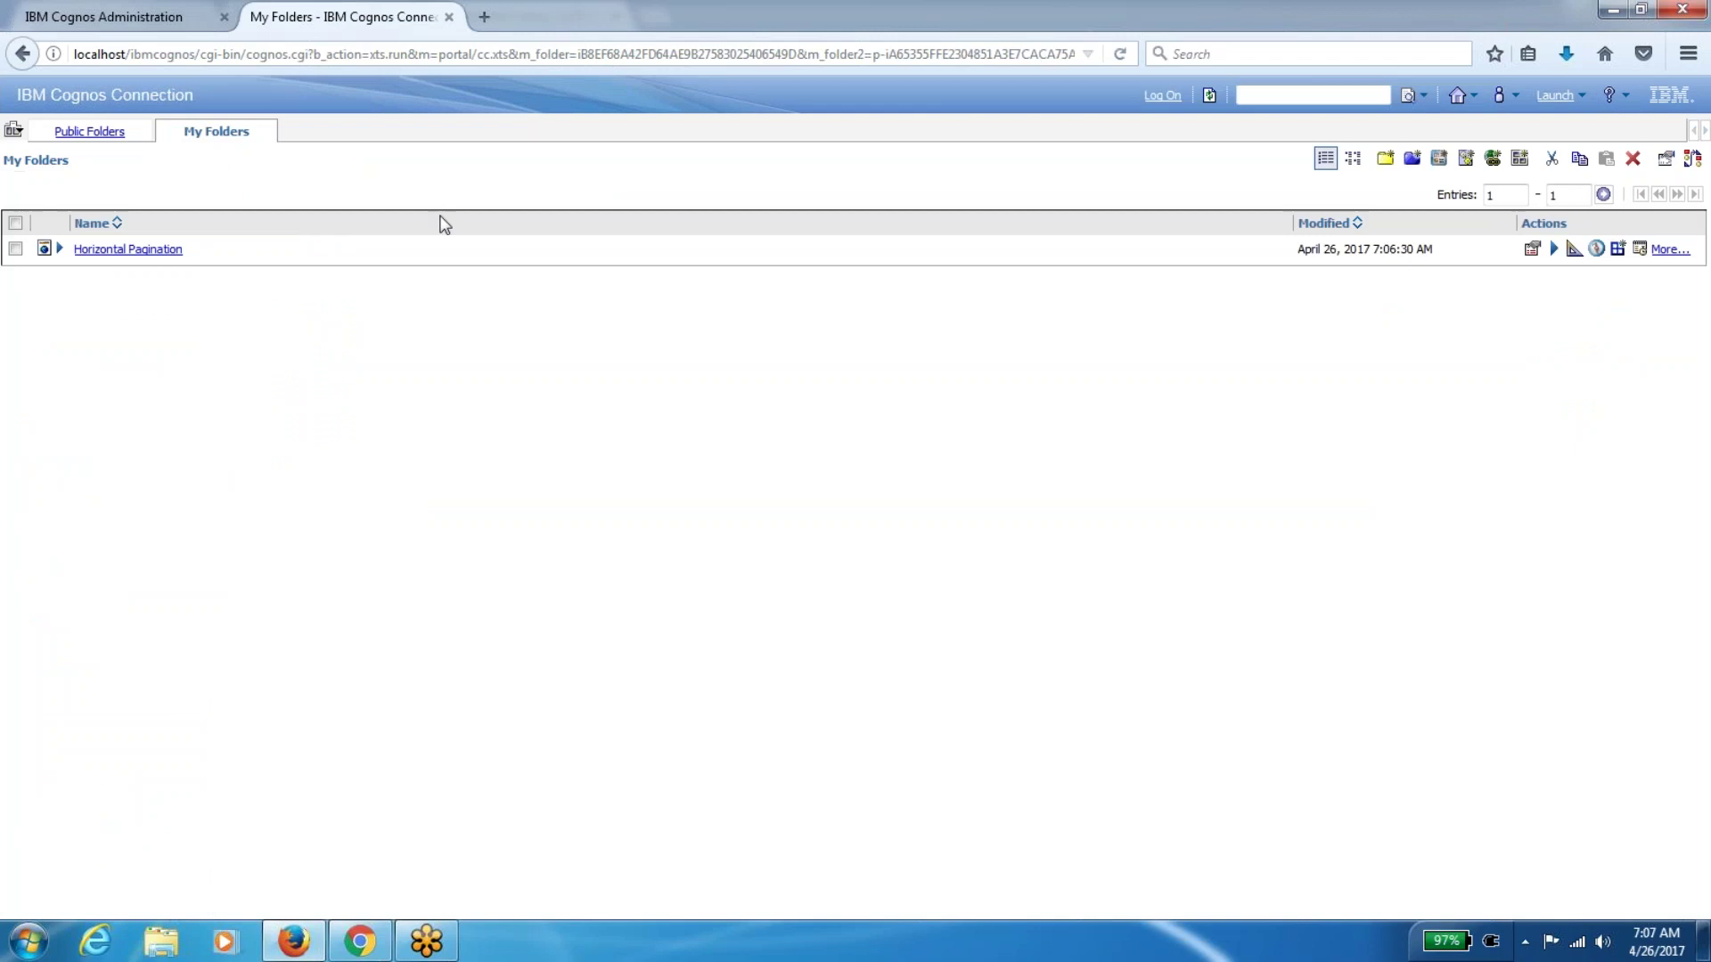
{"action": "left_click", "coordinate": [1641, 250]}
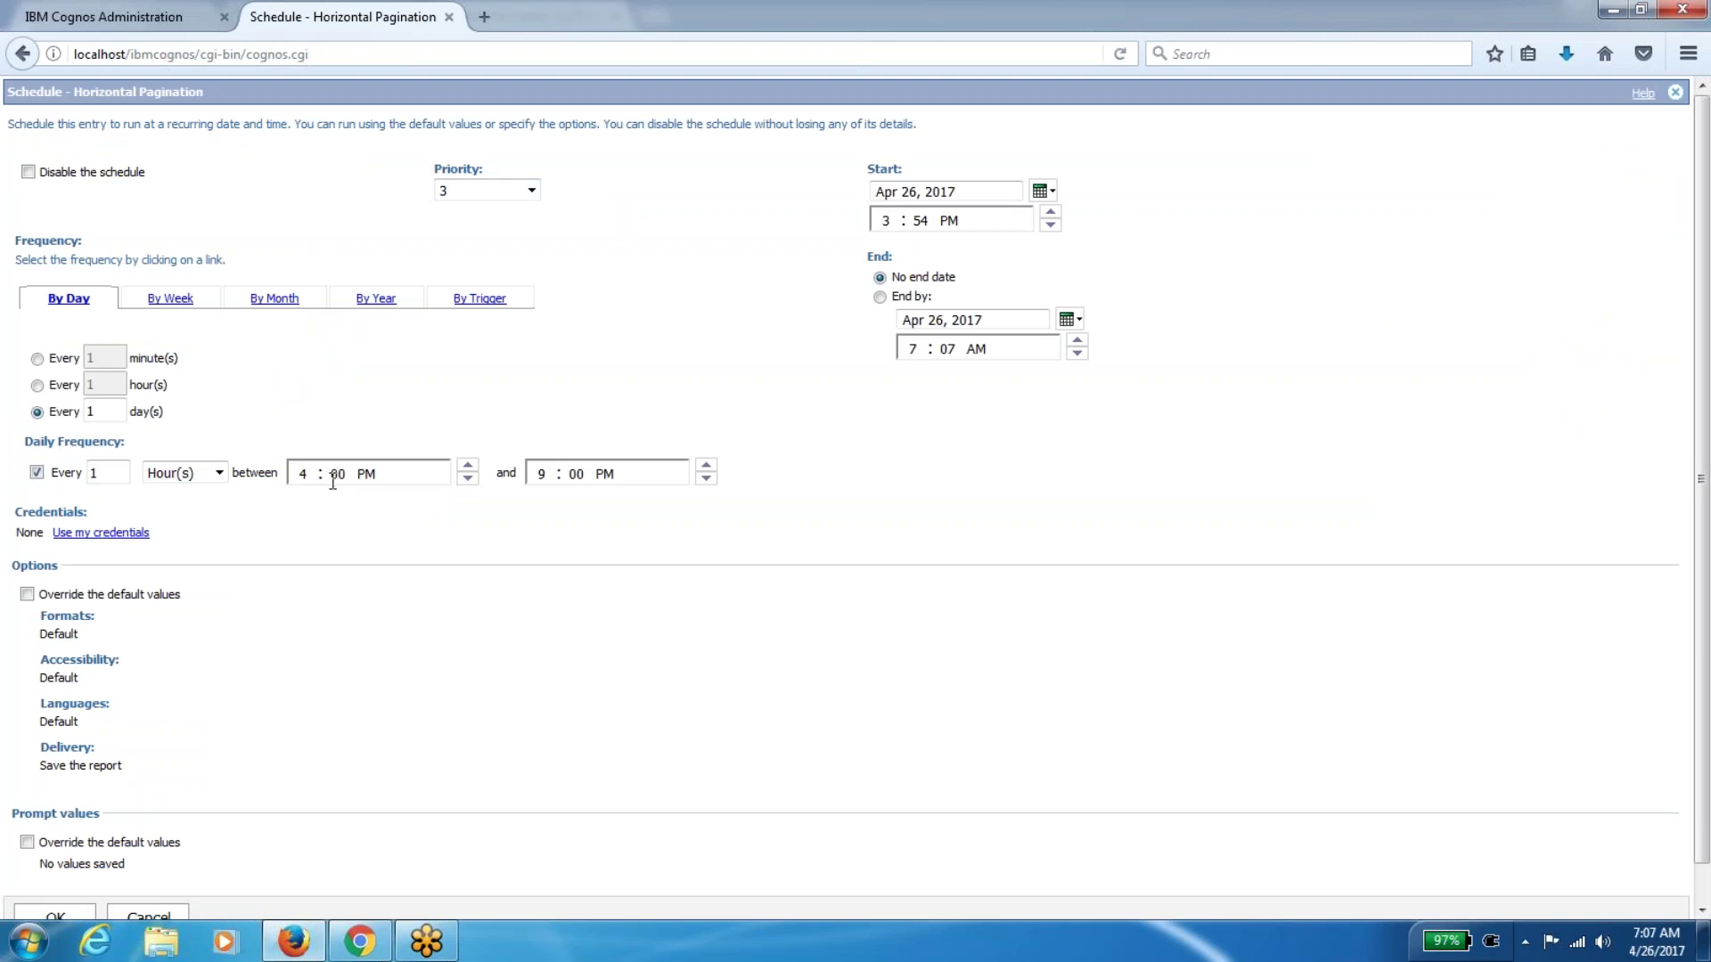
{"action": "left_click", "coordinate": [135, 21]}
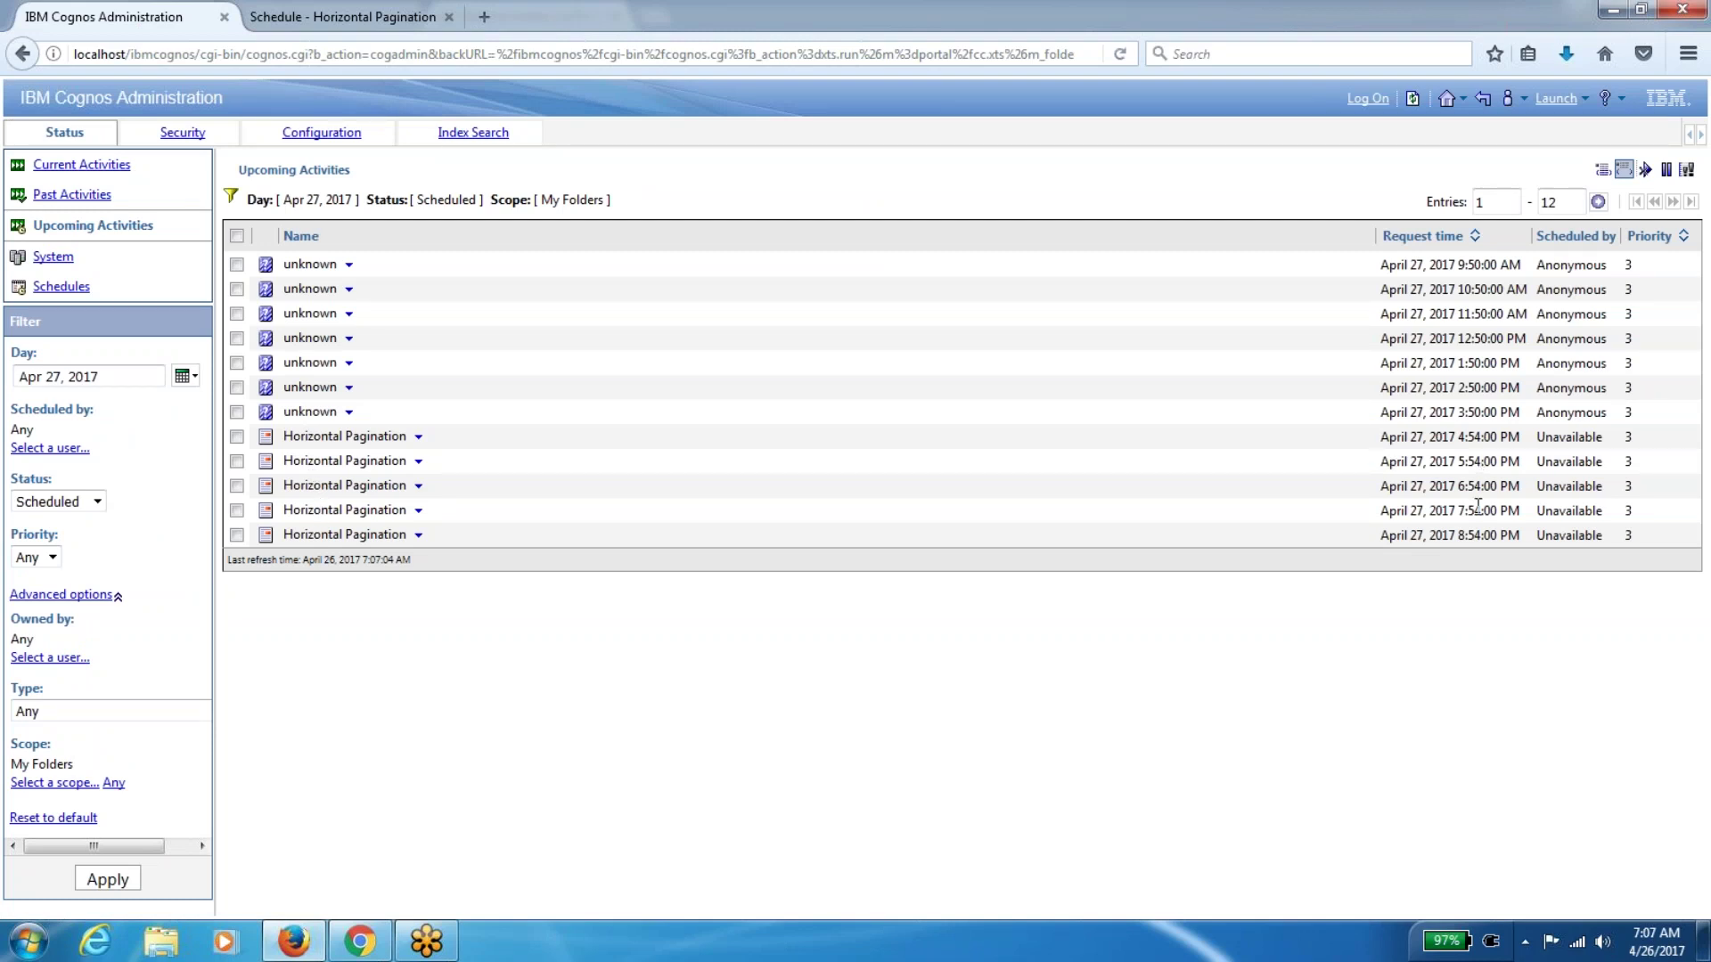
Compare the request times of the Horizontal Pagination runs on Apr 27, 2017 with the daily time window in its schedule
{"action": "triple_click", "coordinate": [1475, 532]}
{"action": "left_click", "coordinate": [335, 4]}
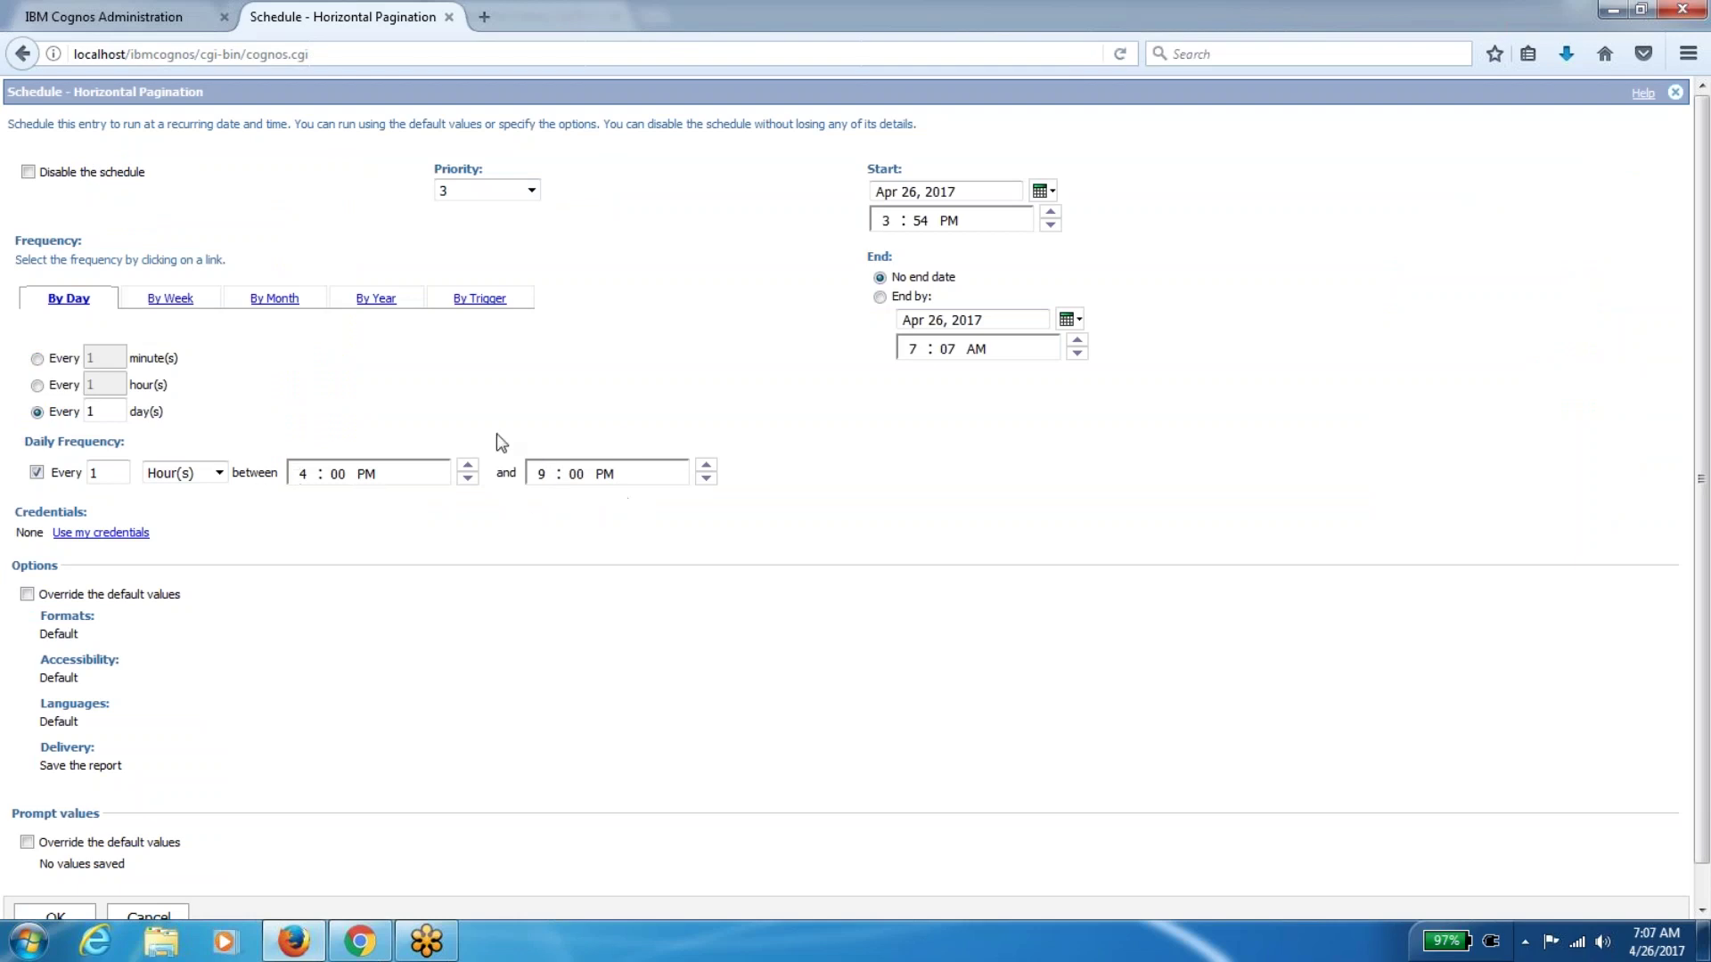
{"action": "left_click", "coordinate": [155, 4]}
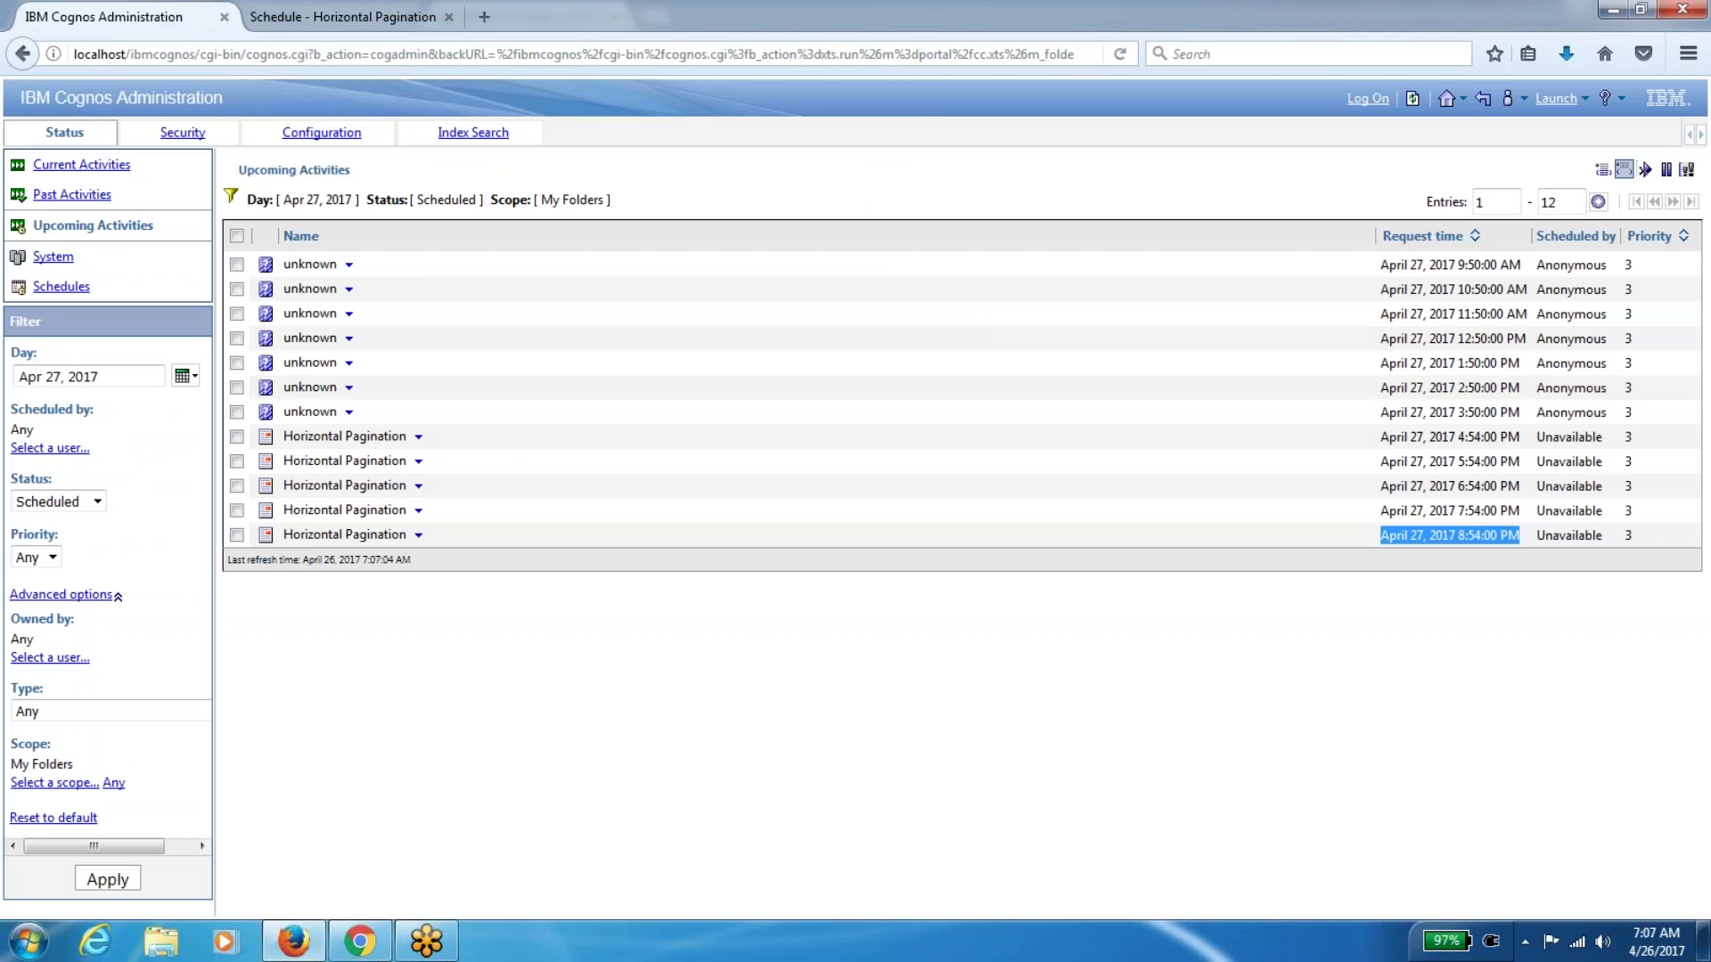
{"action": "left_click_drag", "start_coordinate": [289, 435], "coordinate": [557, 532]}
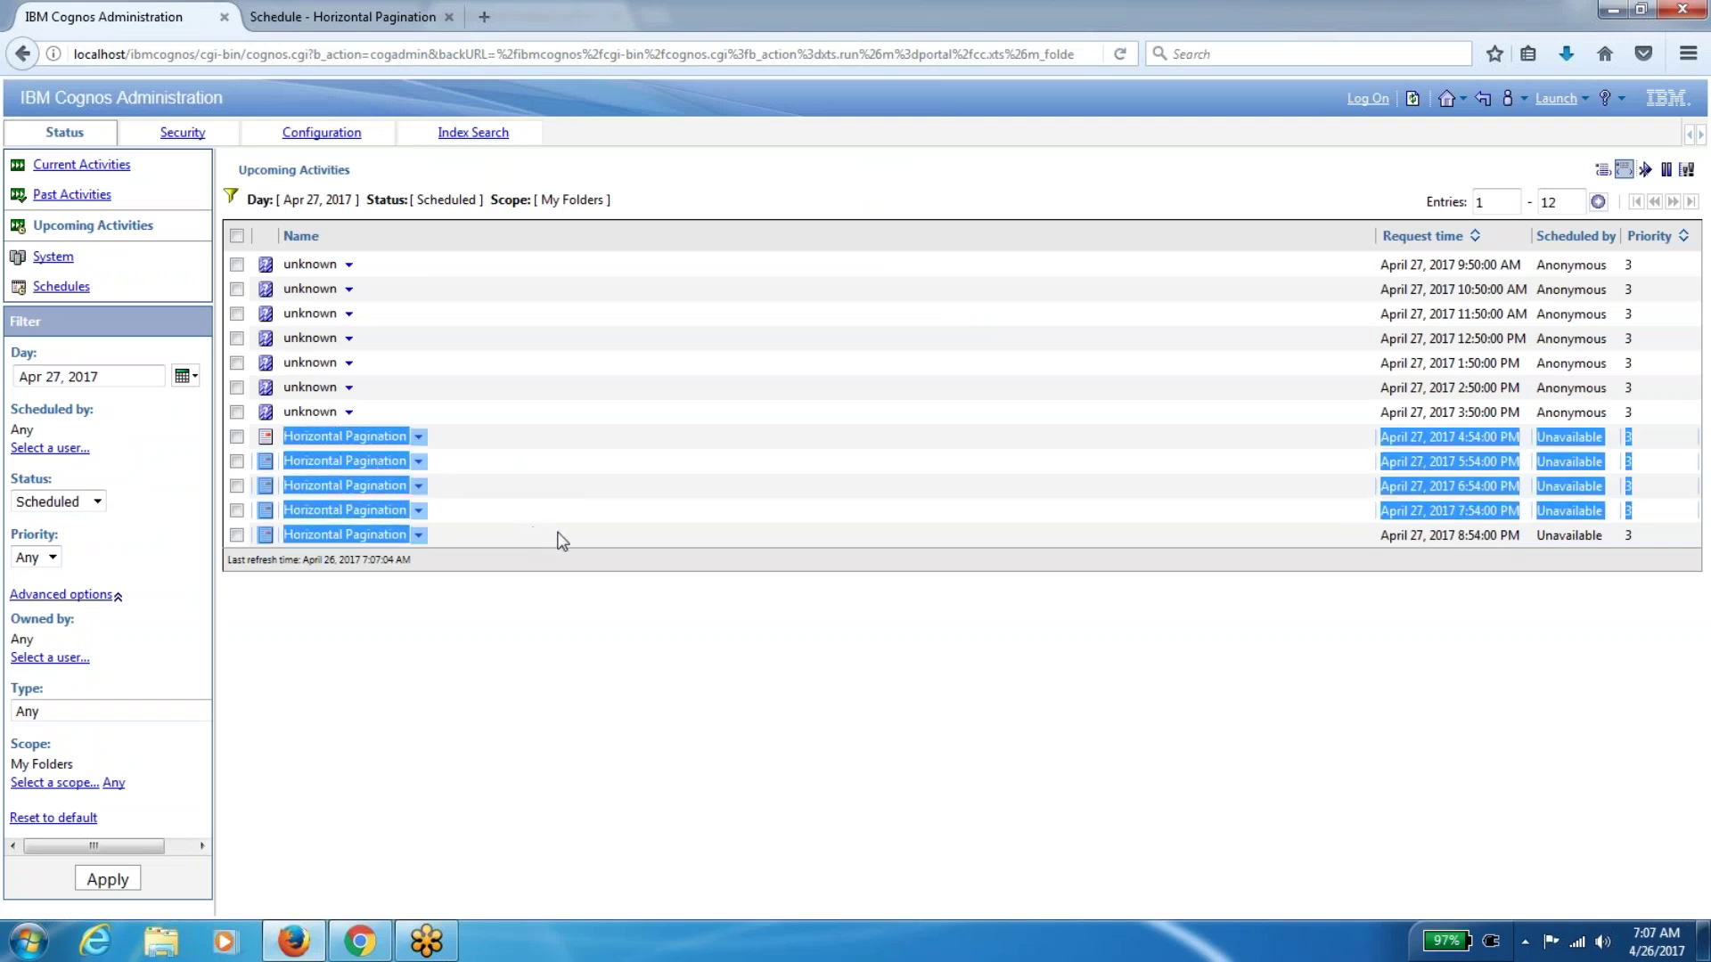
{"action": "left_click", "coordinate": [1470, 438]}
{"action": "triple_click", "coordinate": [1473, 463]}
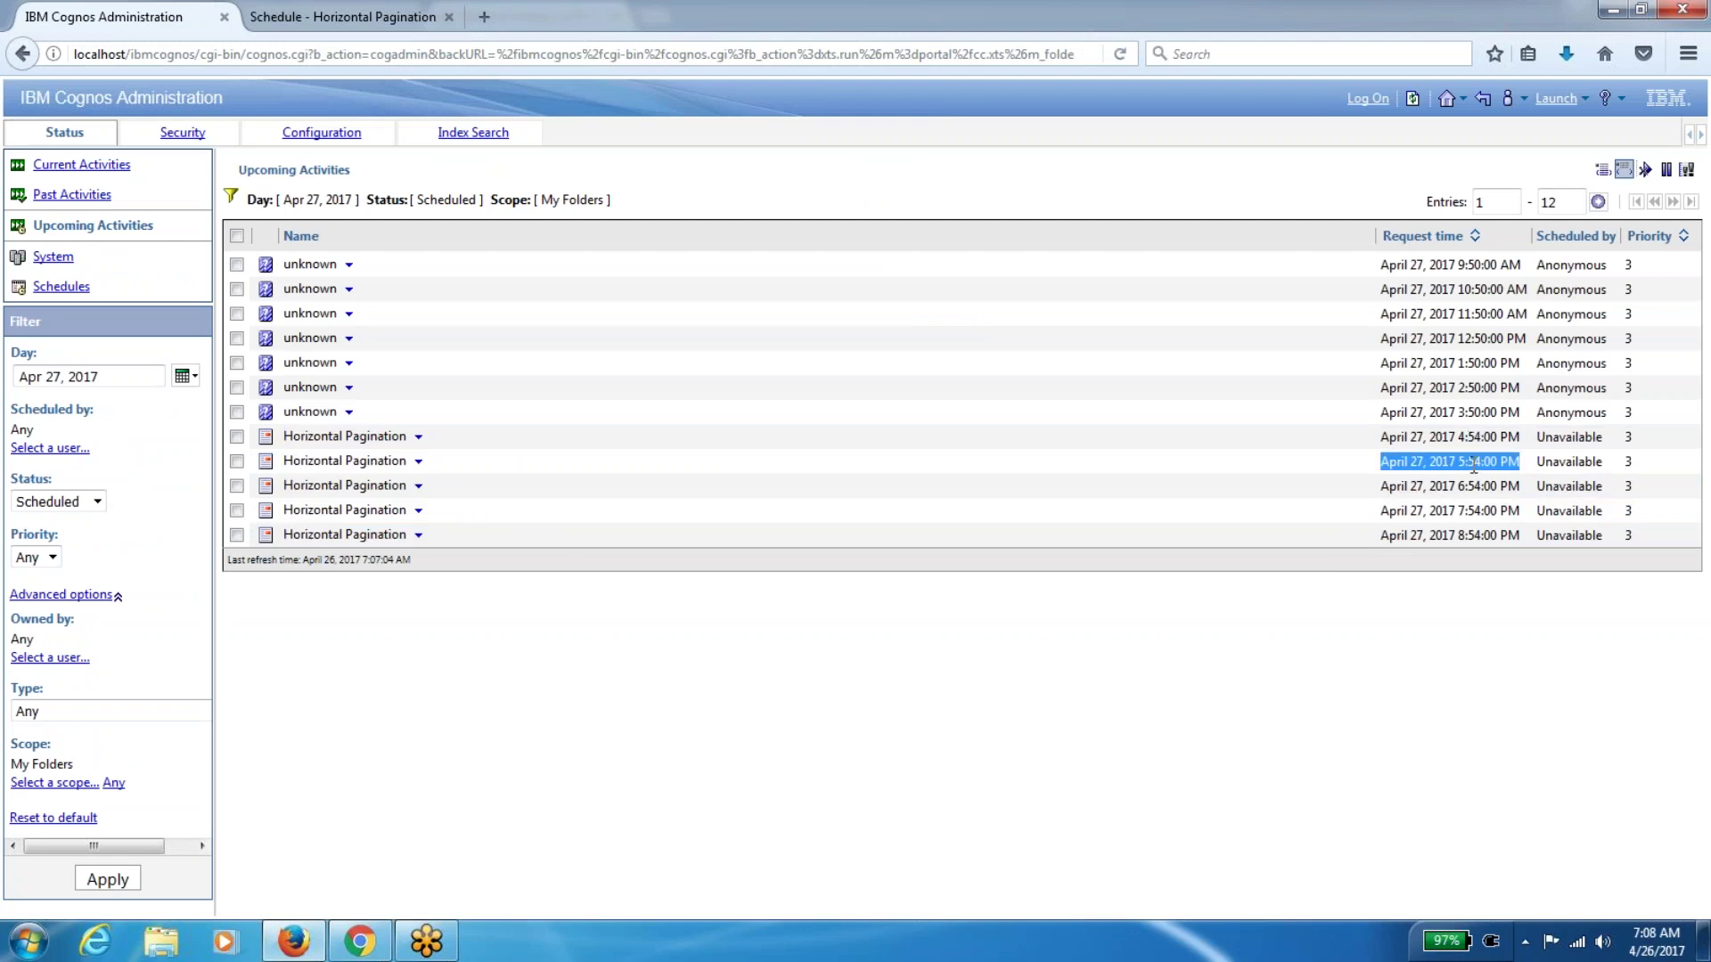
{"action": "triple_click", "coordinate": [1475, 486]}
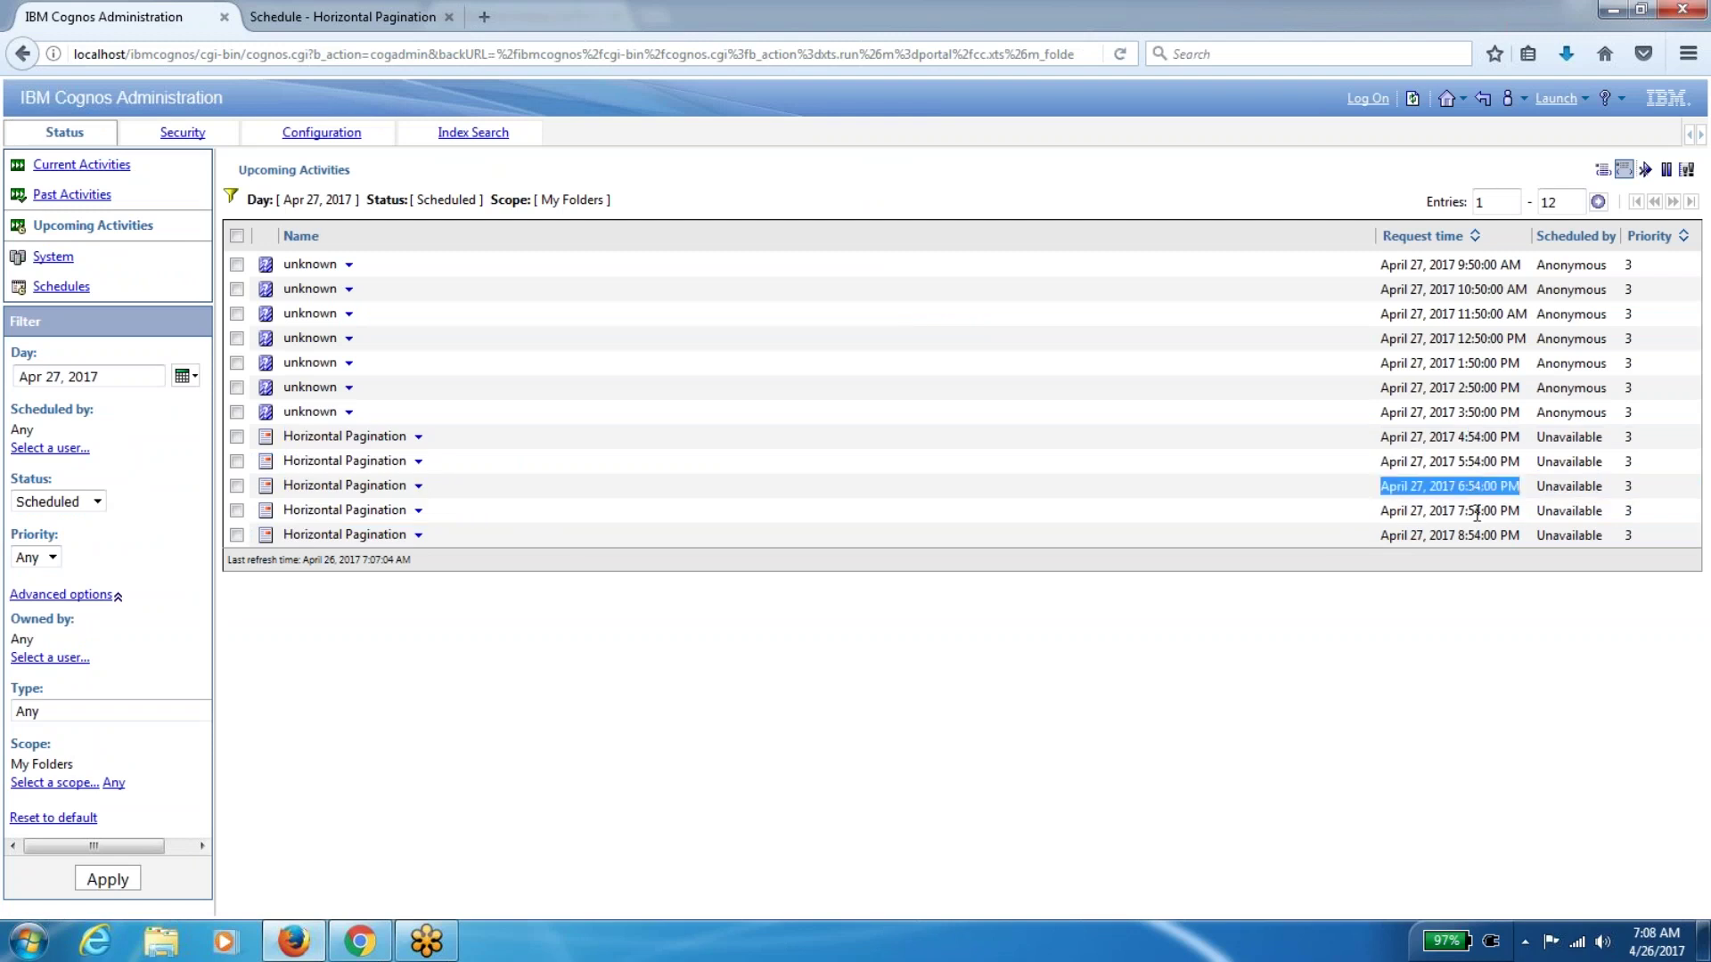
{"action": "double_click", "coordinate": [1476, 511]}
{"action": "double_click", "coordinate": [1476, 535]}
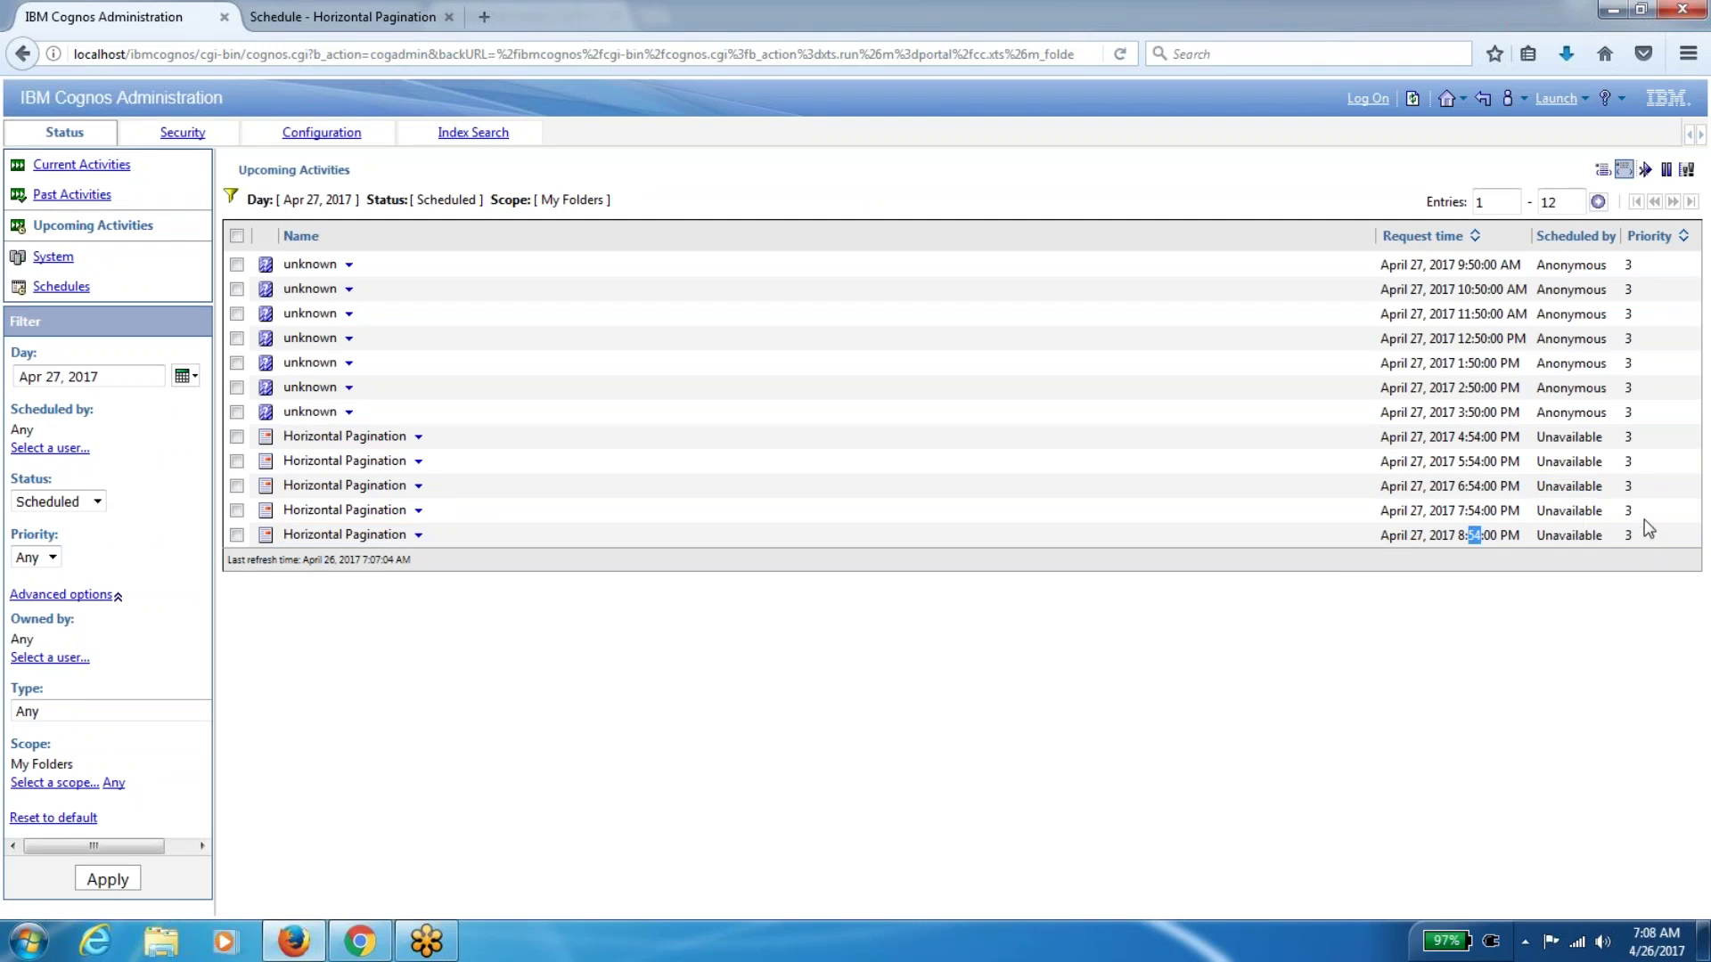
{"action": "right_click", "coordinate": [1643, 420]}
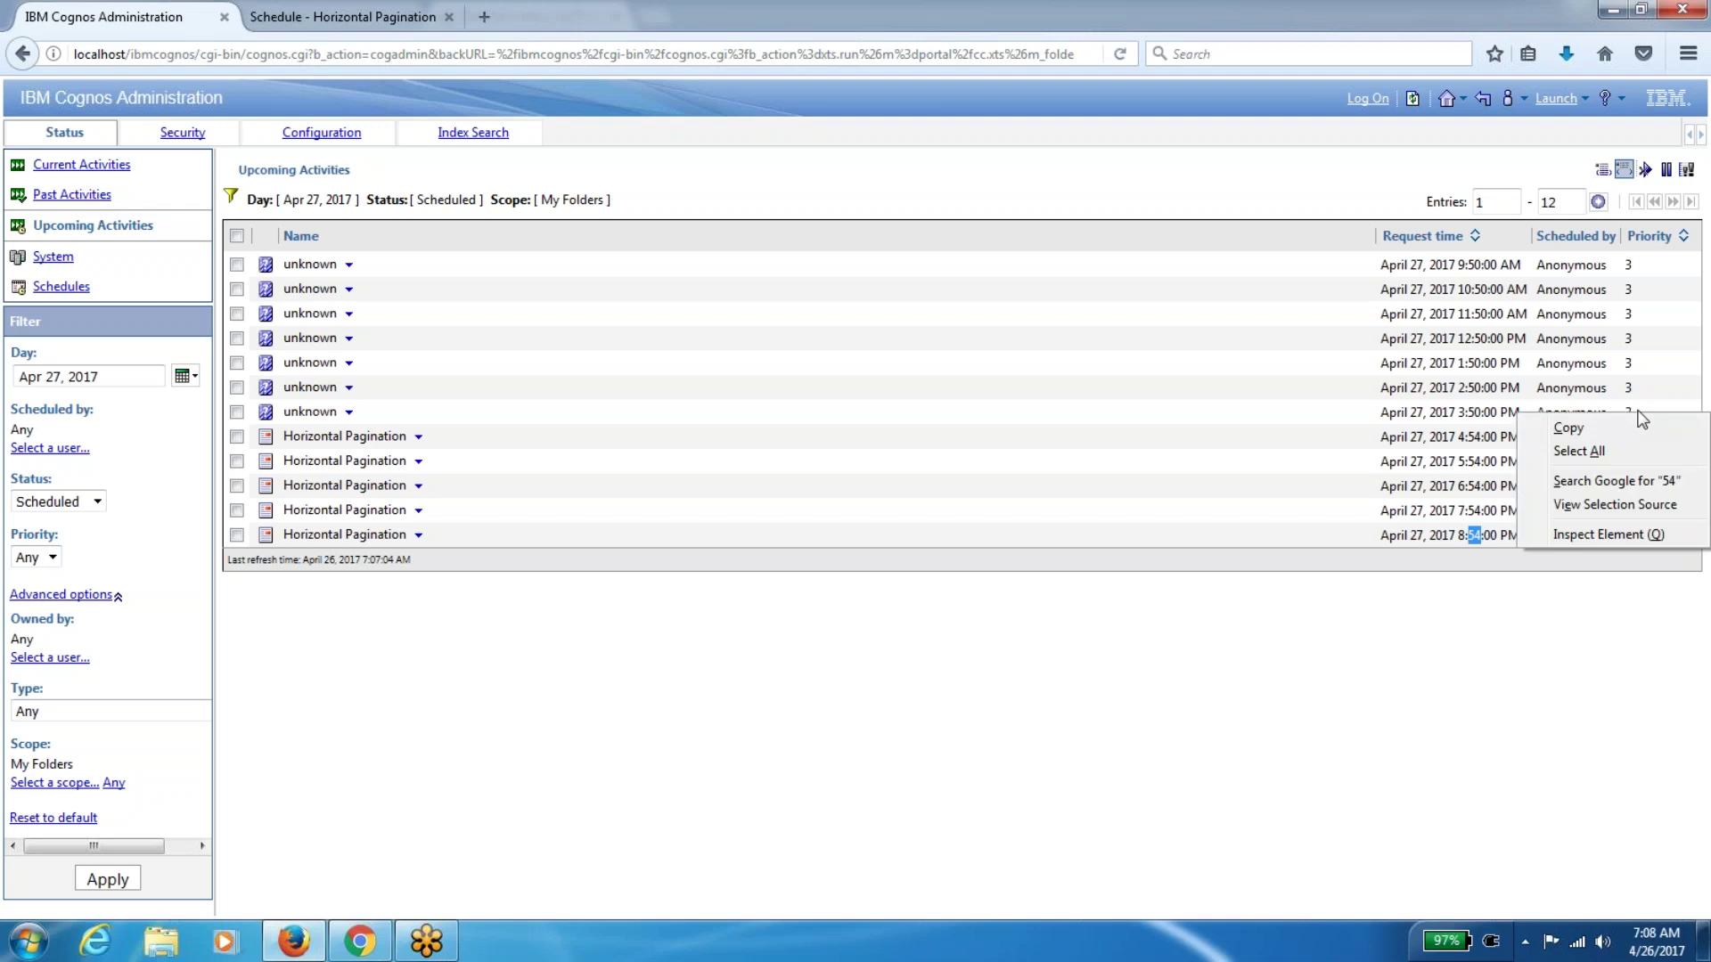
{"action": "left_click", "coordinate": [1631, 407]}
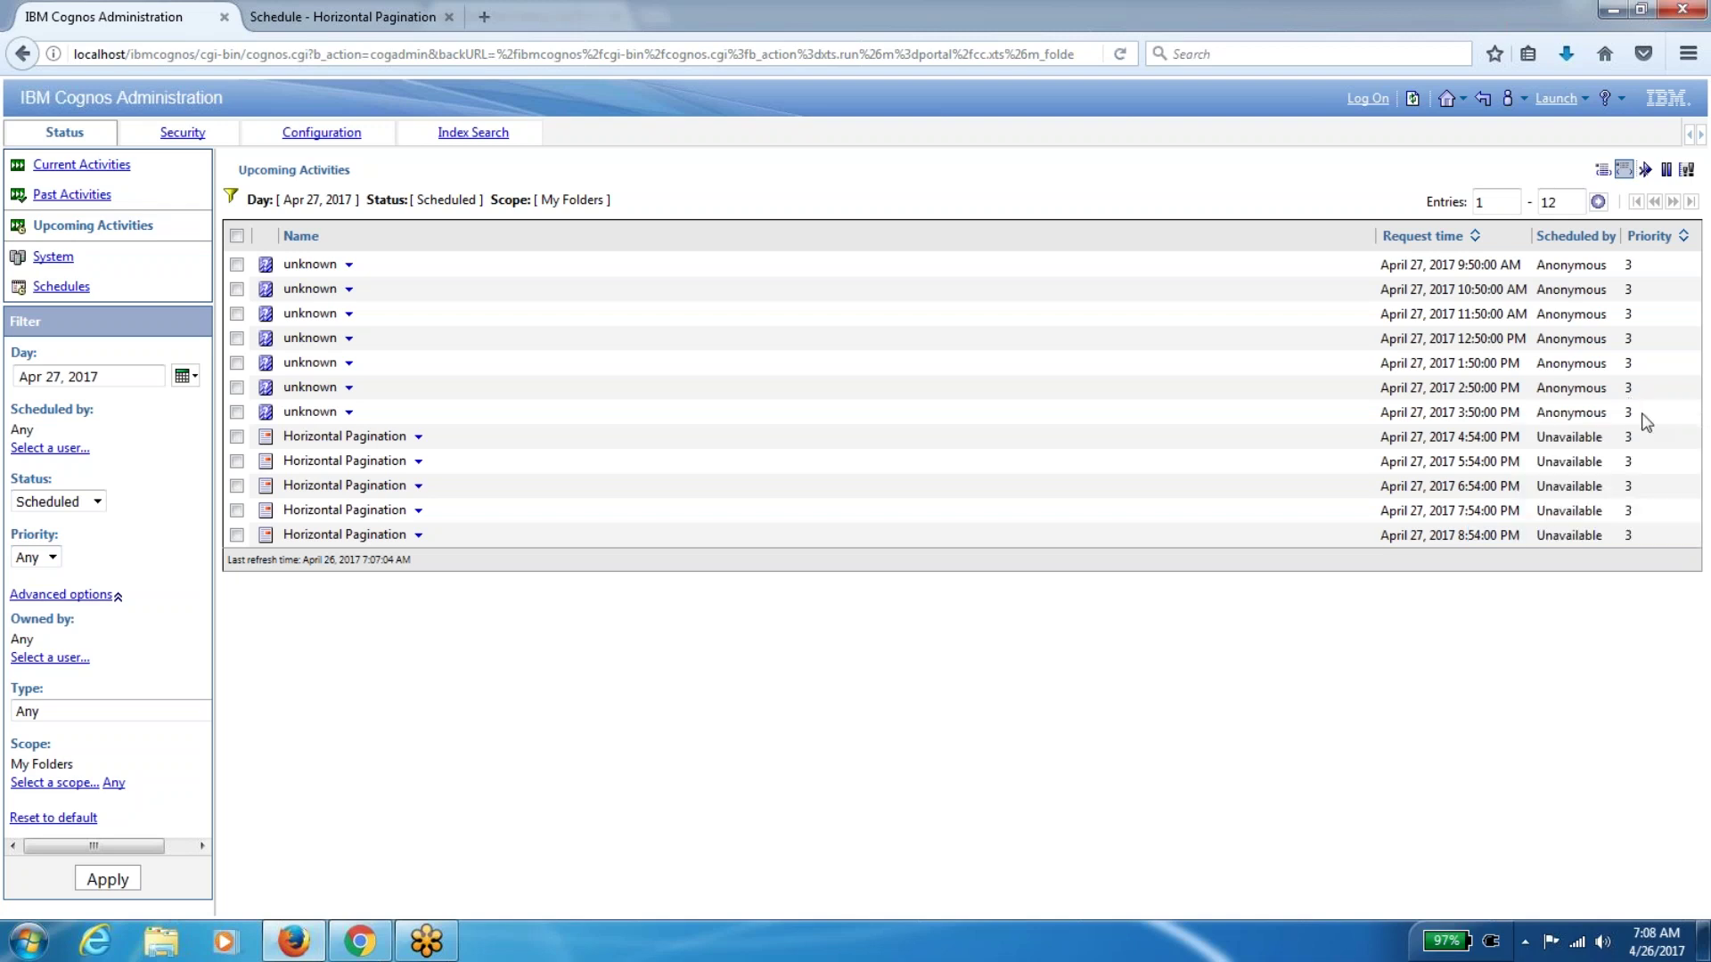
Examine the unknown upcoming entries, including their available actions and path details, and return to the compact list view
{"action": "left_click_drag", "start_coordinate": [1642, 415], "coordinate": [1240, 264]}
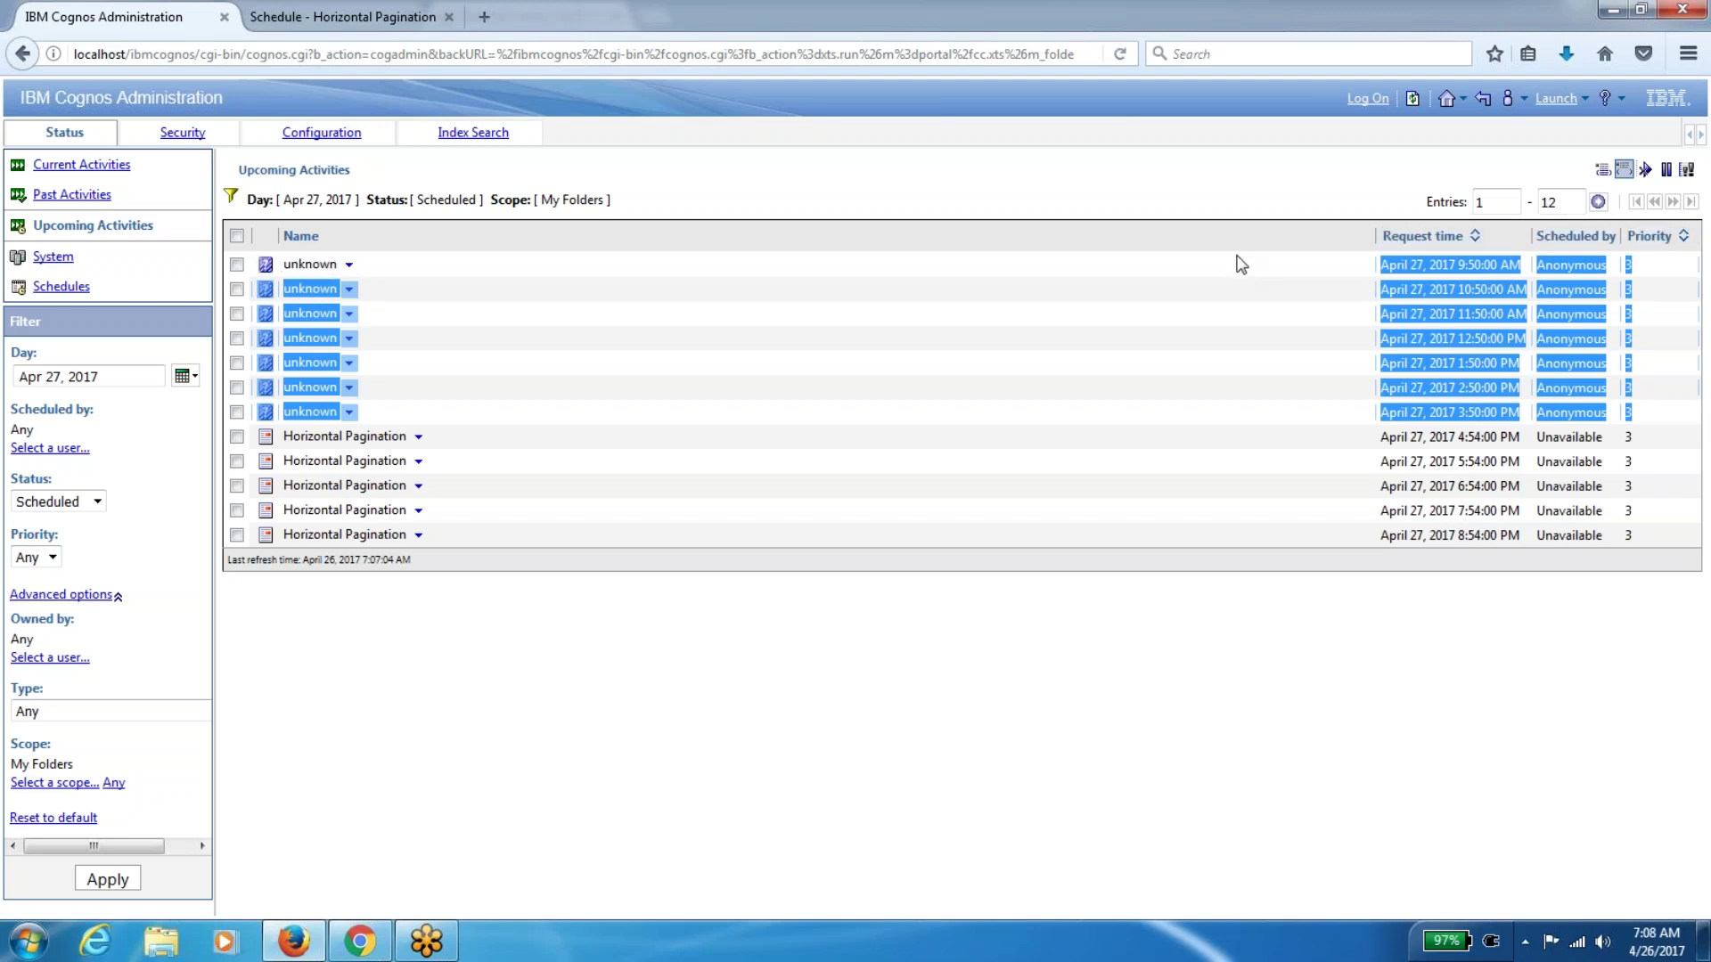
{"action": "left_click", "coordinate": [697, 337]}
{"action": "left_click", "coordinate": [349, 266]}
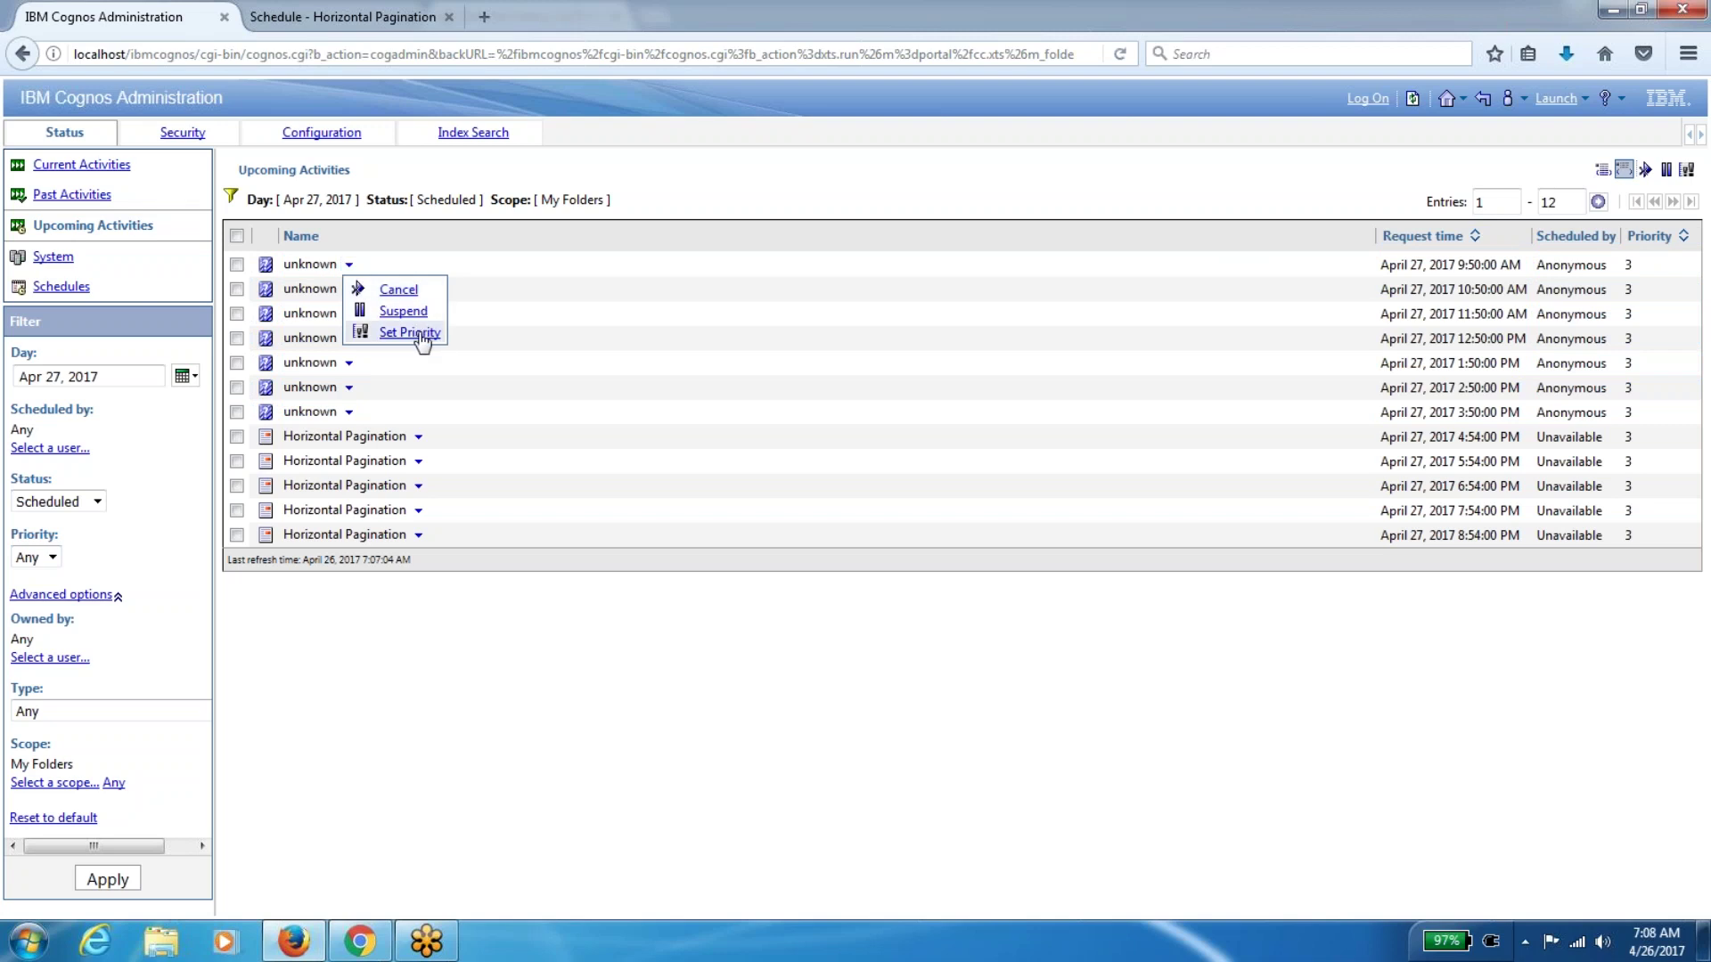
{"action": "left_click", "coordinate": [1604, 171]}
{"action": "mouse_move", "coordinate": [314, 289]}
{"action": "left_mouse_down"}
{"action": "mouse_move", "coordinate": [283, 289]}
{"action": "mouse_move", "coordinate": [319, 289]}
{"action": "left_mouse_up"}
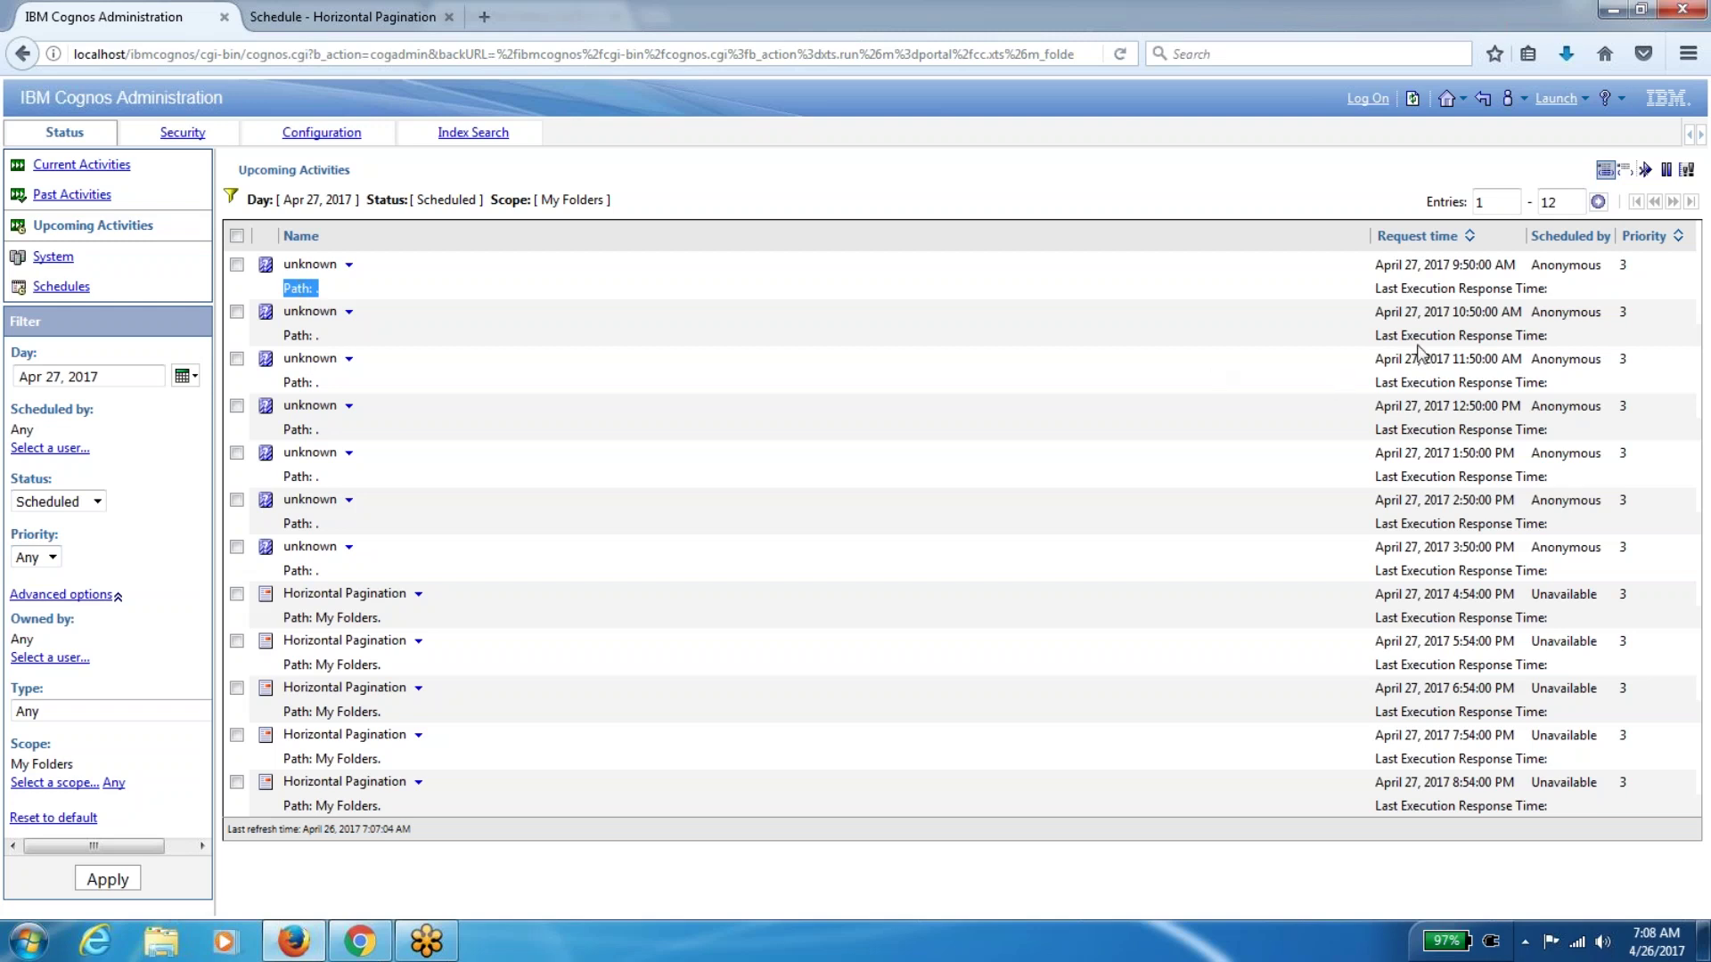
{"action": "left_click", "coordinate": [1622, 171]}
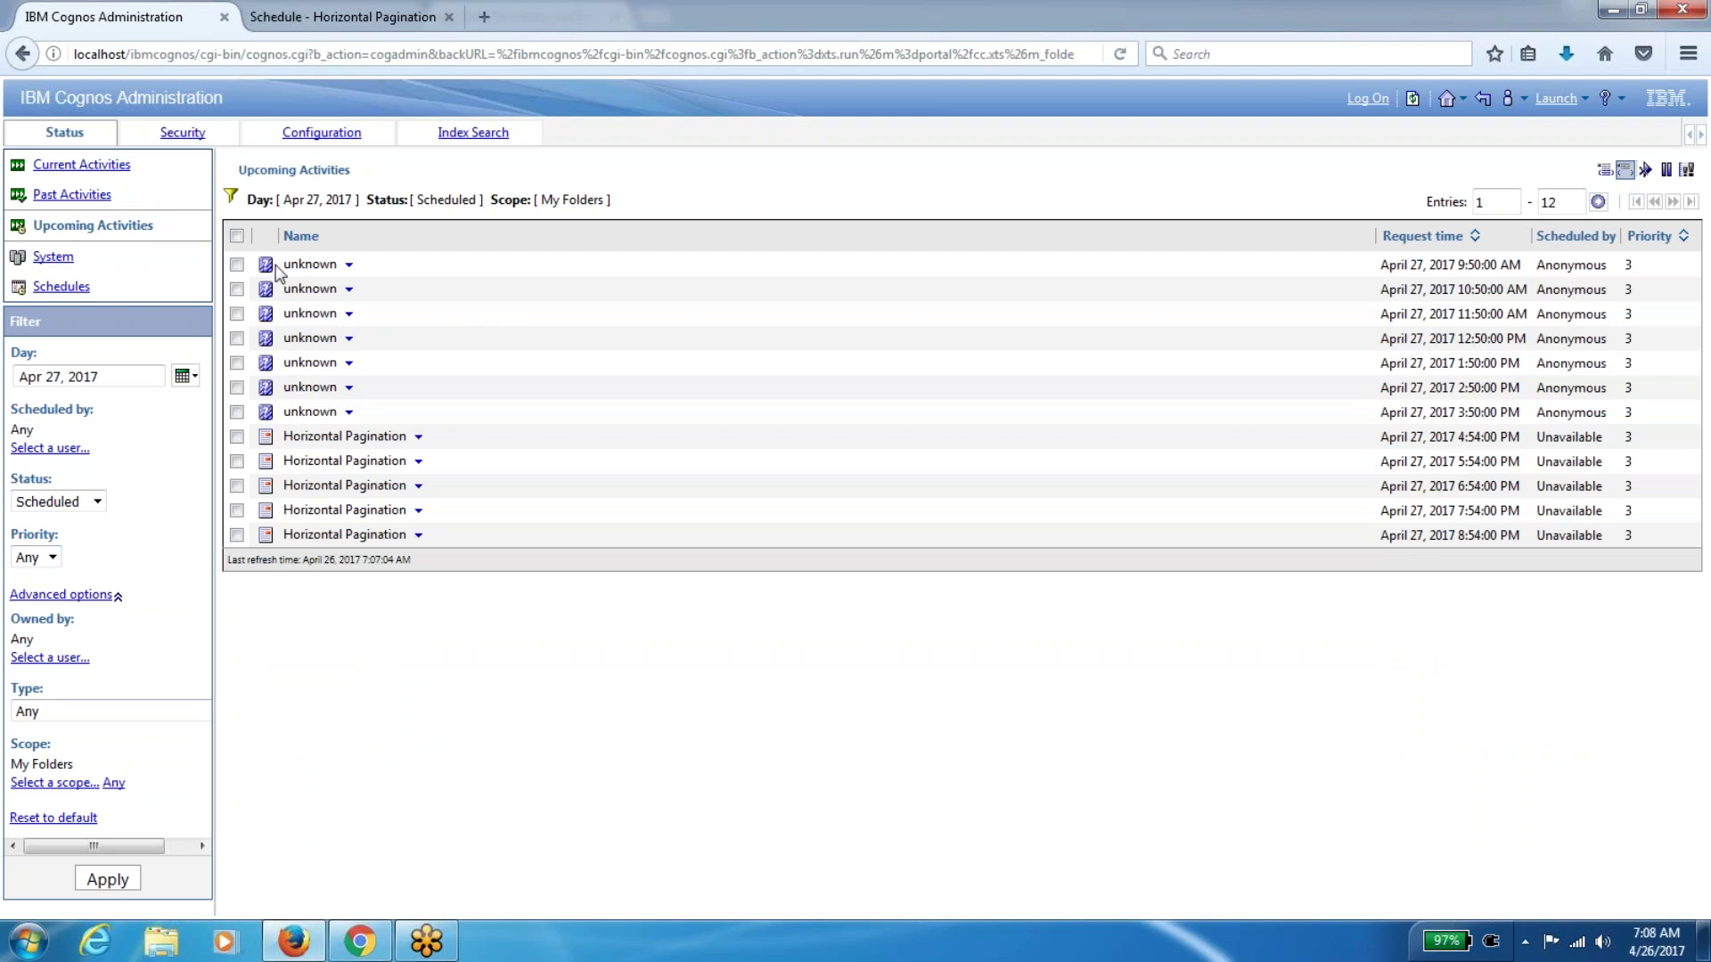
Check the request times of the unknown and Horizontal Pagination entries against the report's scheduled hours
{"action": "left_click_drag", "start_coordinate": [281, 264], "coordinate": [369, 415]}
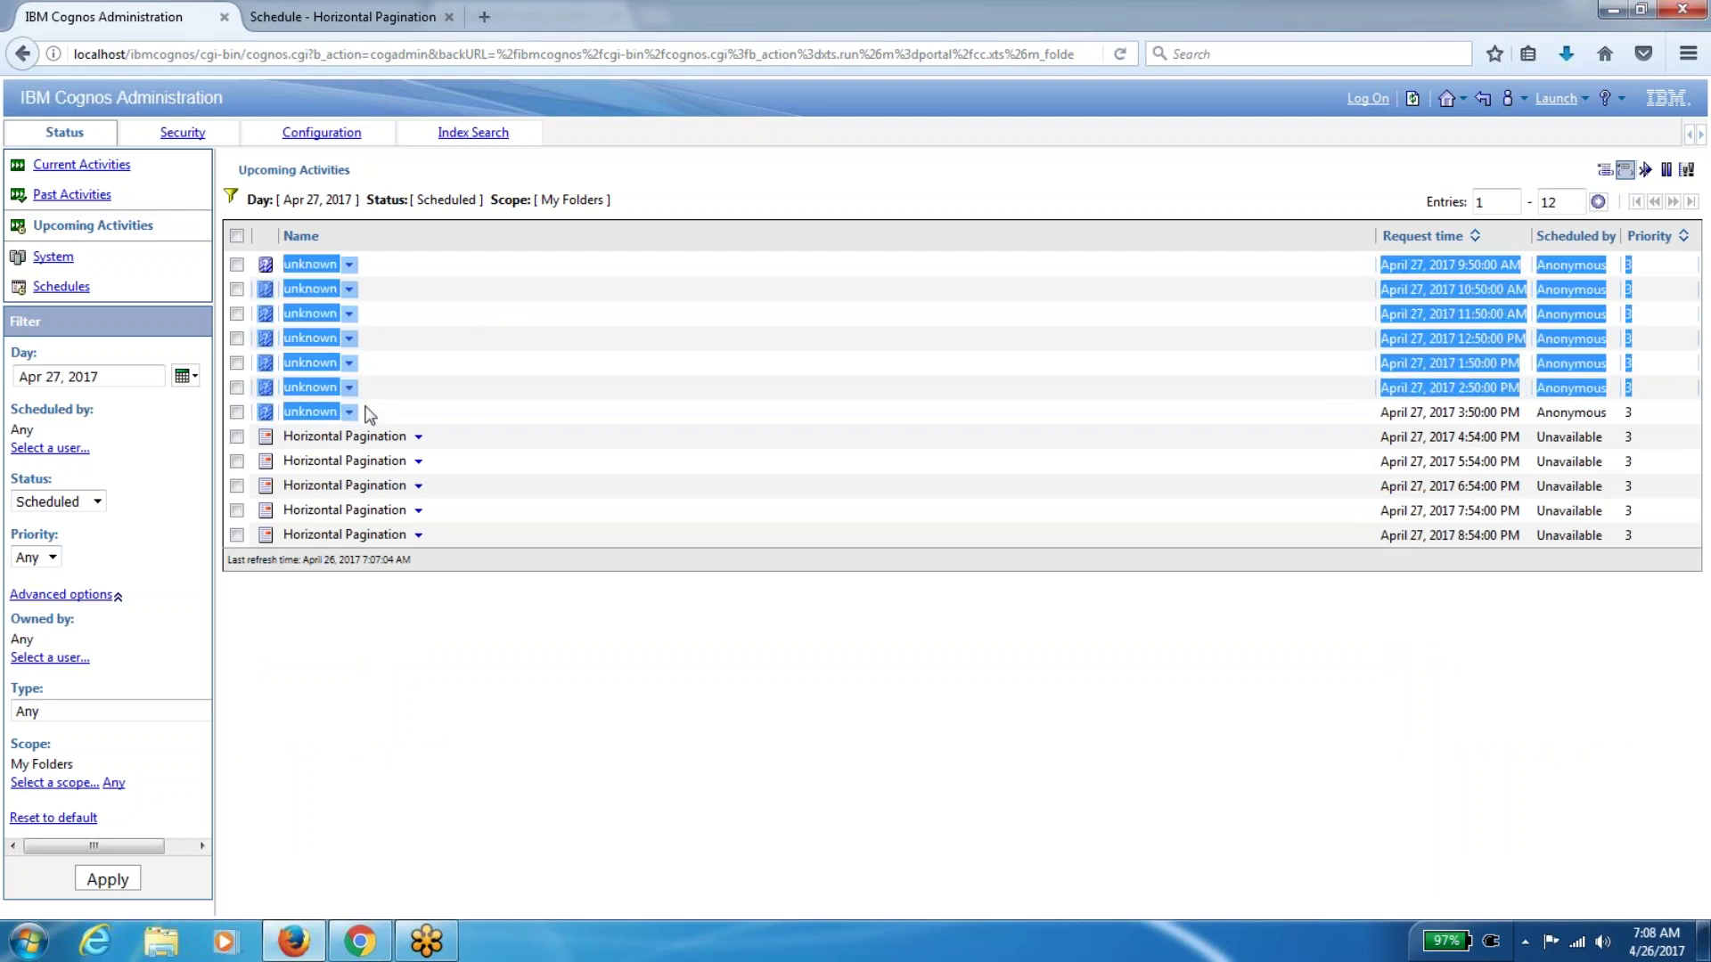
{"action": "triple_click", "coordinate": [1461, 264]}
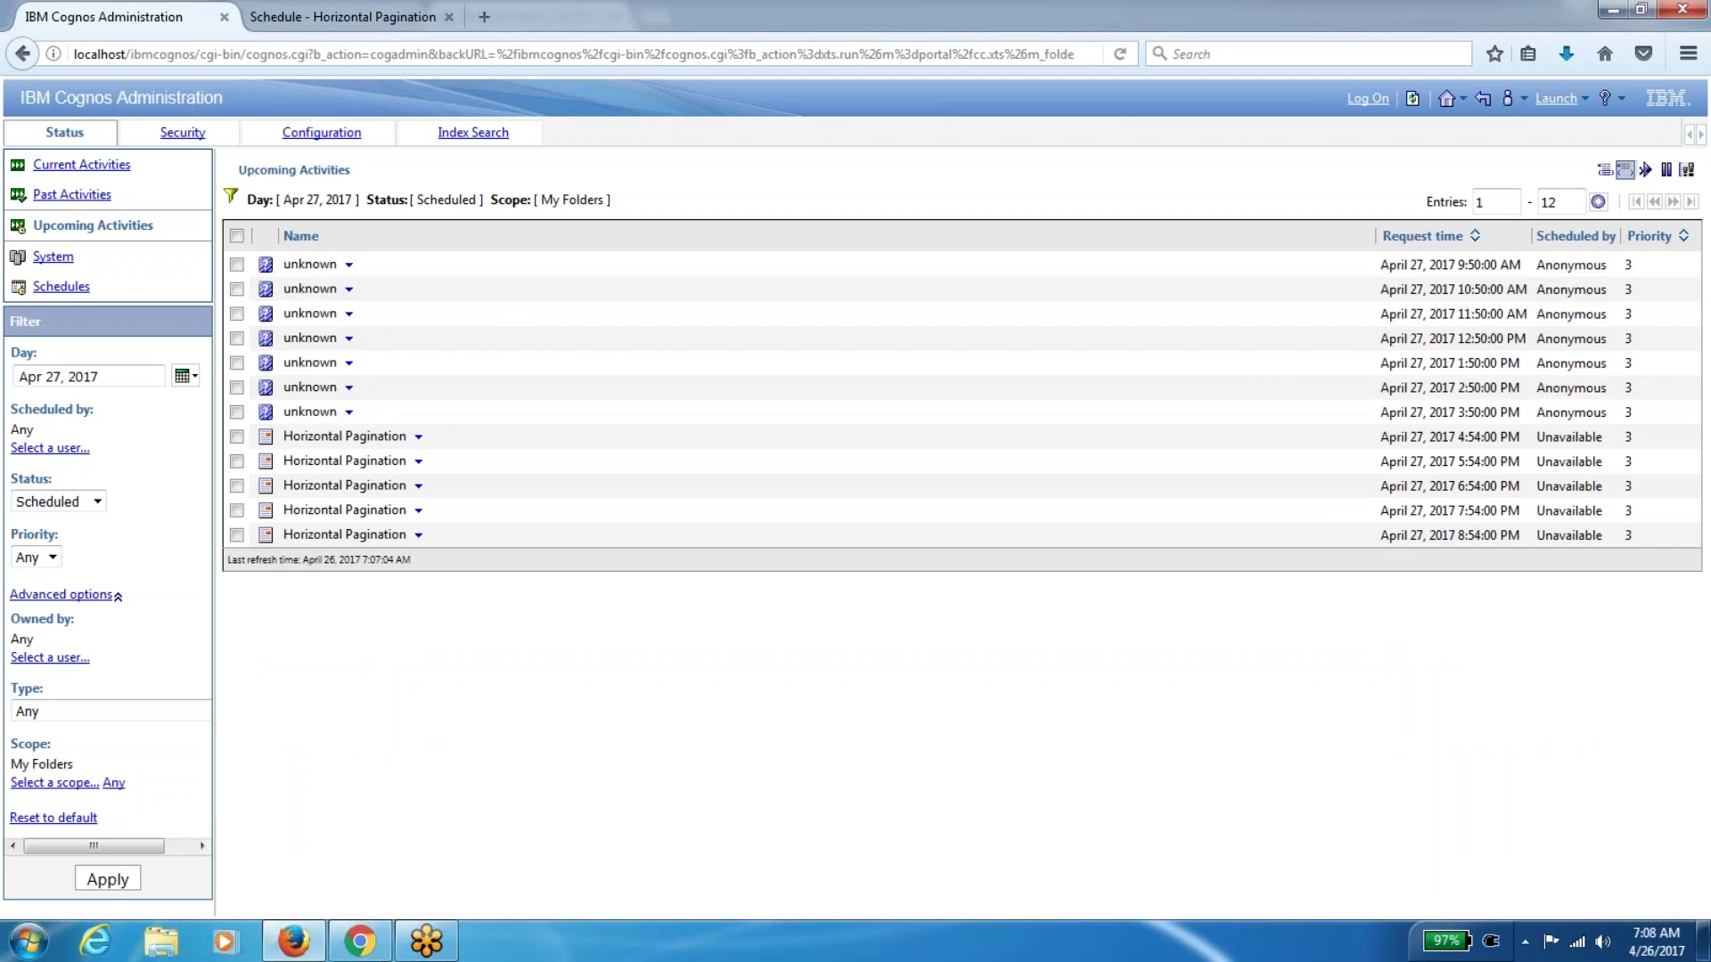
{"action": "double_click", "coordinate": [1481, 290]}
{"action": "double_click", "coordinate": [1483, 313]}
{"action": "double_click", "coordinate": [1485, 338]}
{"action": "left_click", "coordinate": [1482, 362]}
{"action": "left_click_drag", "start_coordinate": [1634, 537], "coordinate": [1418, 431]}
{"action": "left_click", "coordinate": [1418, 431]}
{"action": "left_click", "coordinate": [338, 22]}
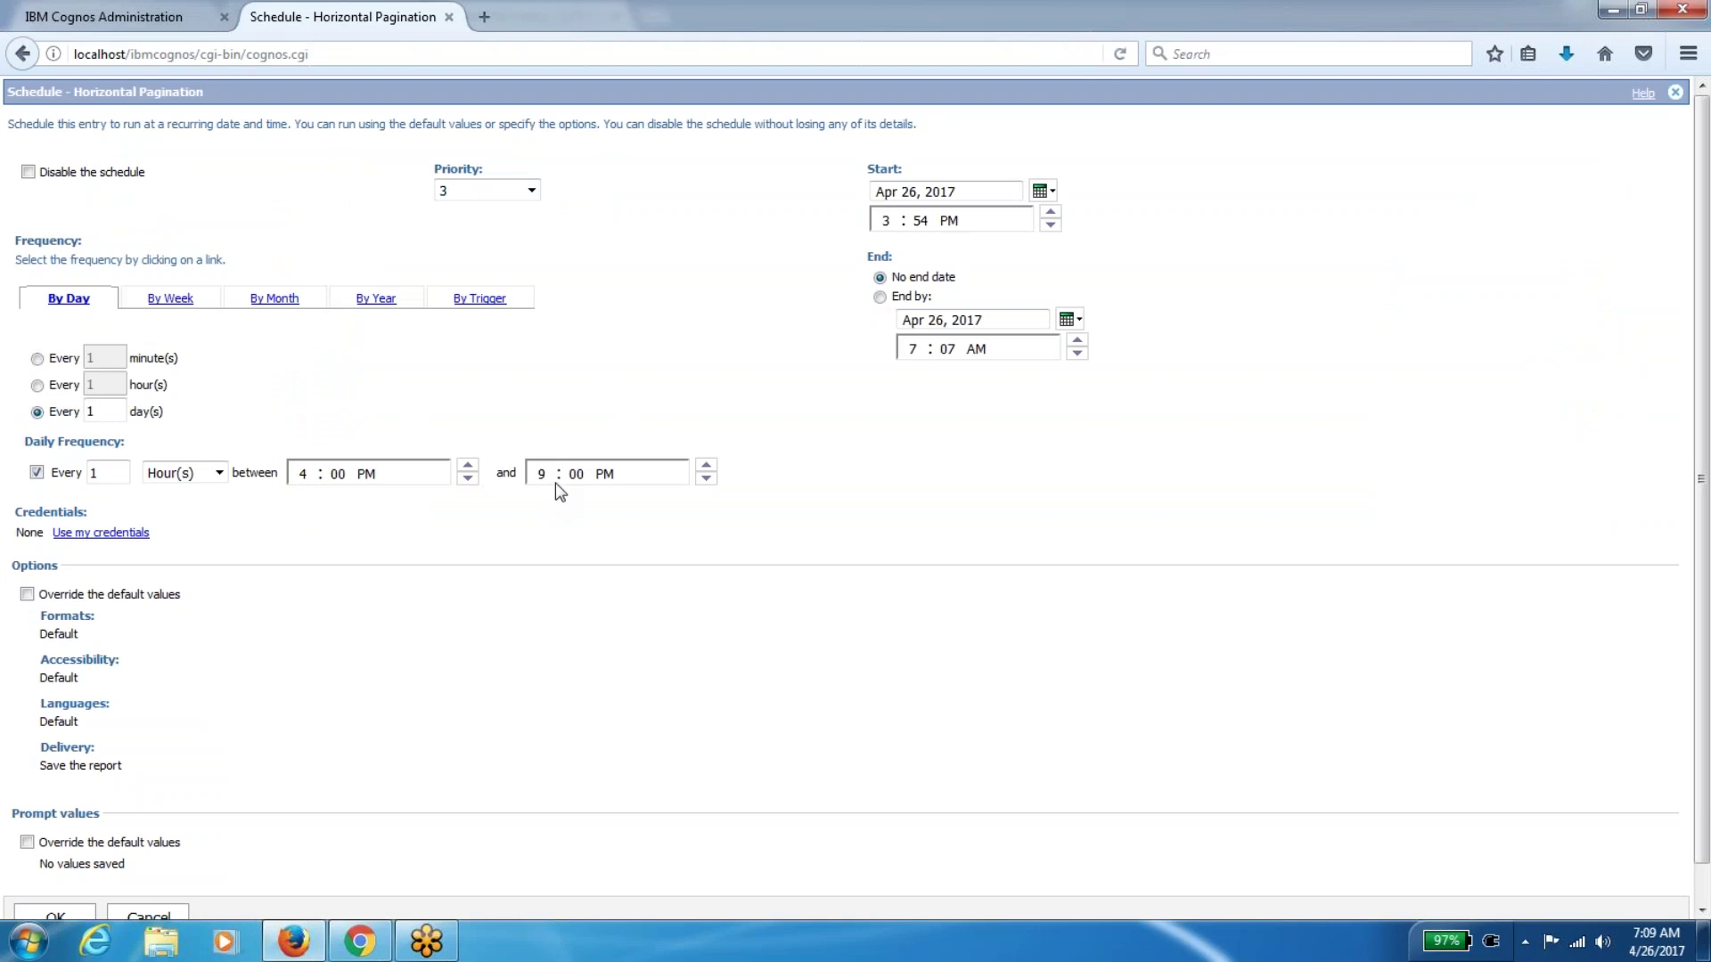
{"action": "left_click", "coordinate": [169, 18]}
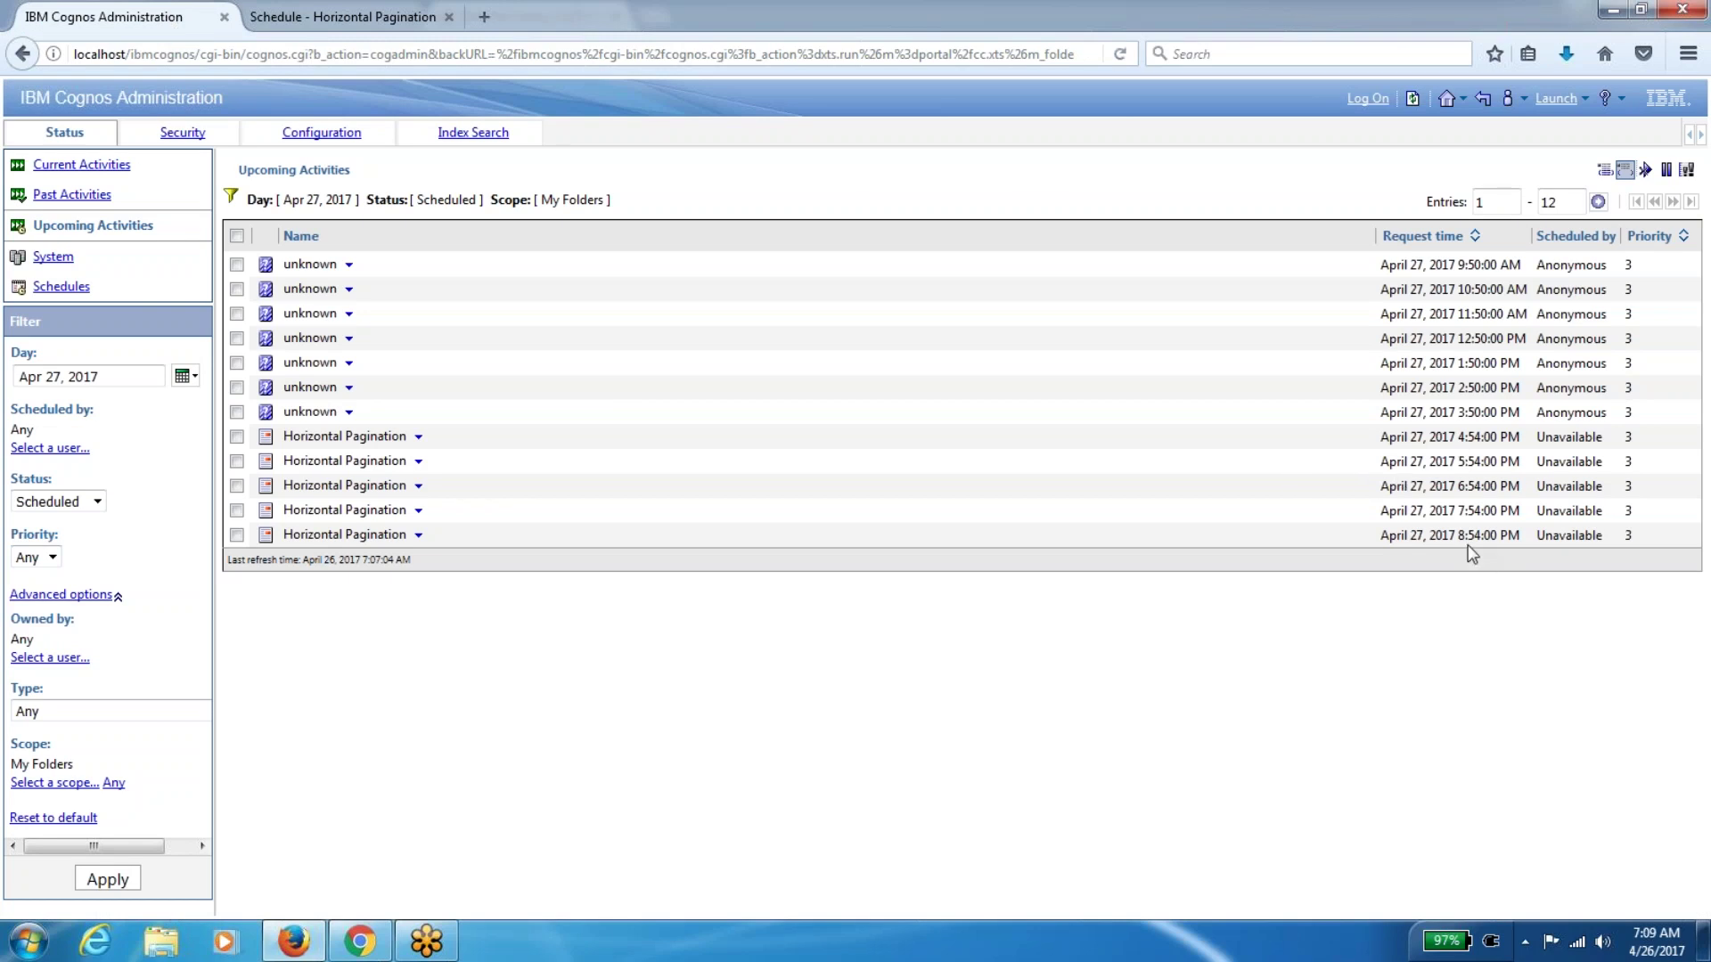
Filter the upcoming activities to Apr 28, 2017 and review the Horizontal Pagination runs for that day
{"action": "left_click", "coordinate": [189, 380]}
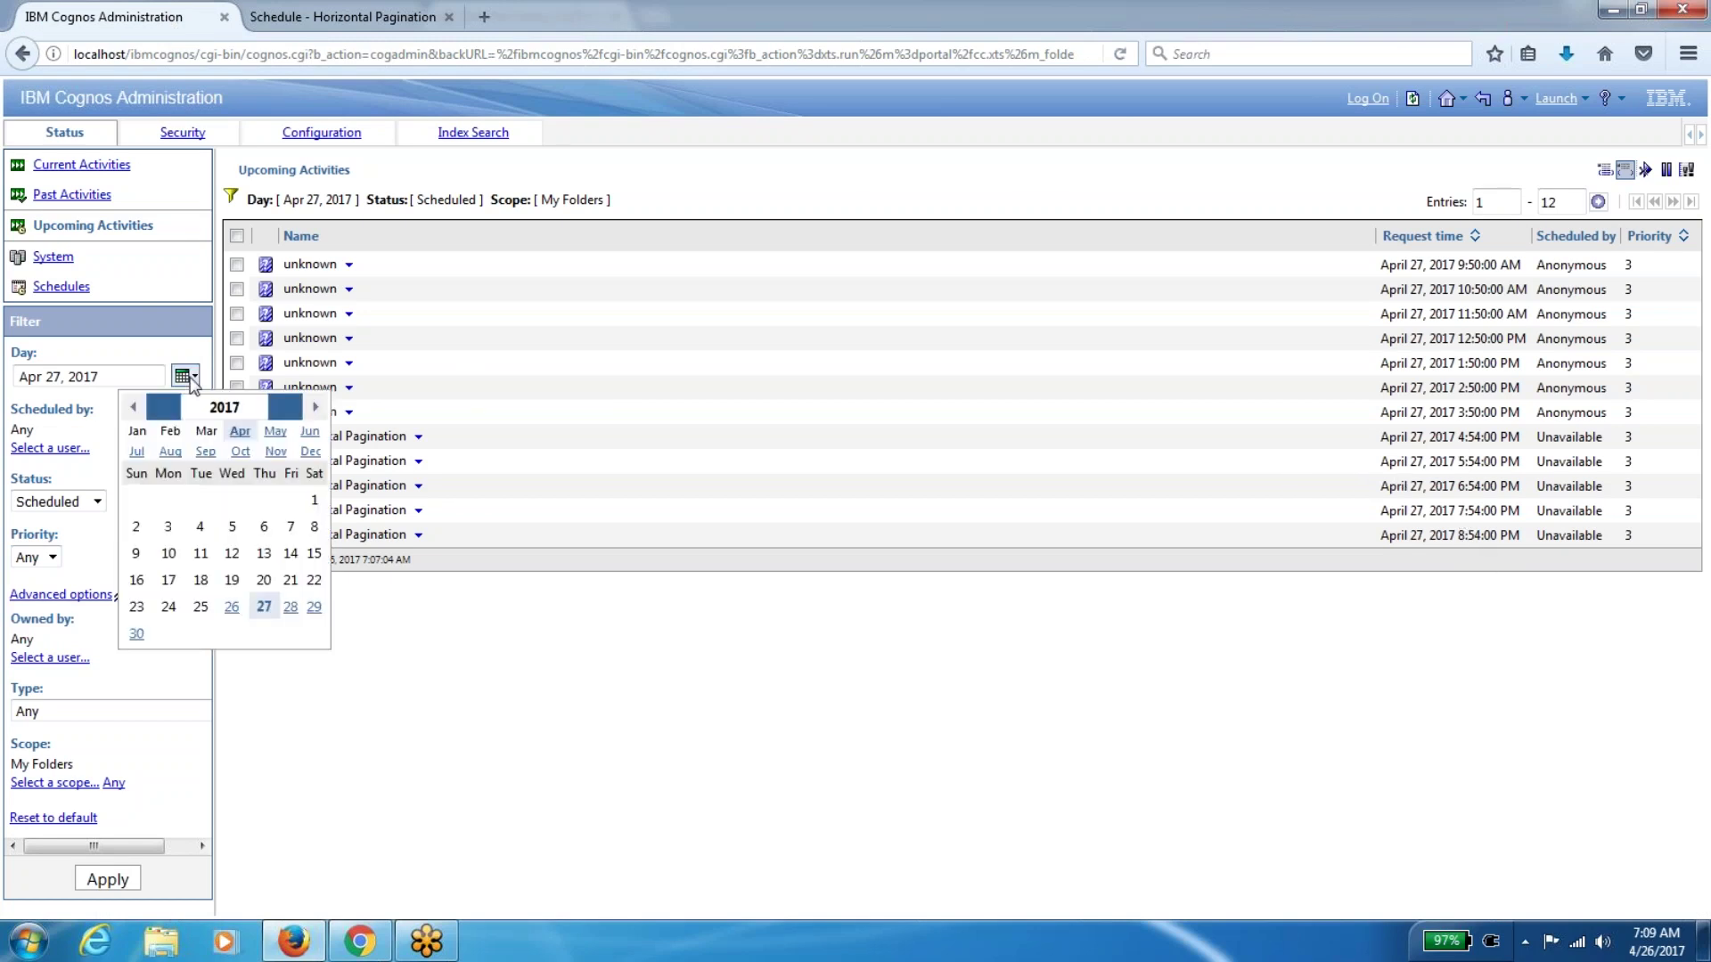
{"action": "left_click", "coordinate": [290, 610]}
{"action": "left_click", "coordinate": [108, 879]}
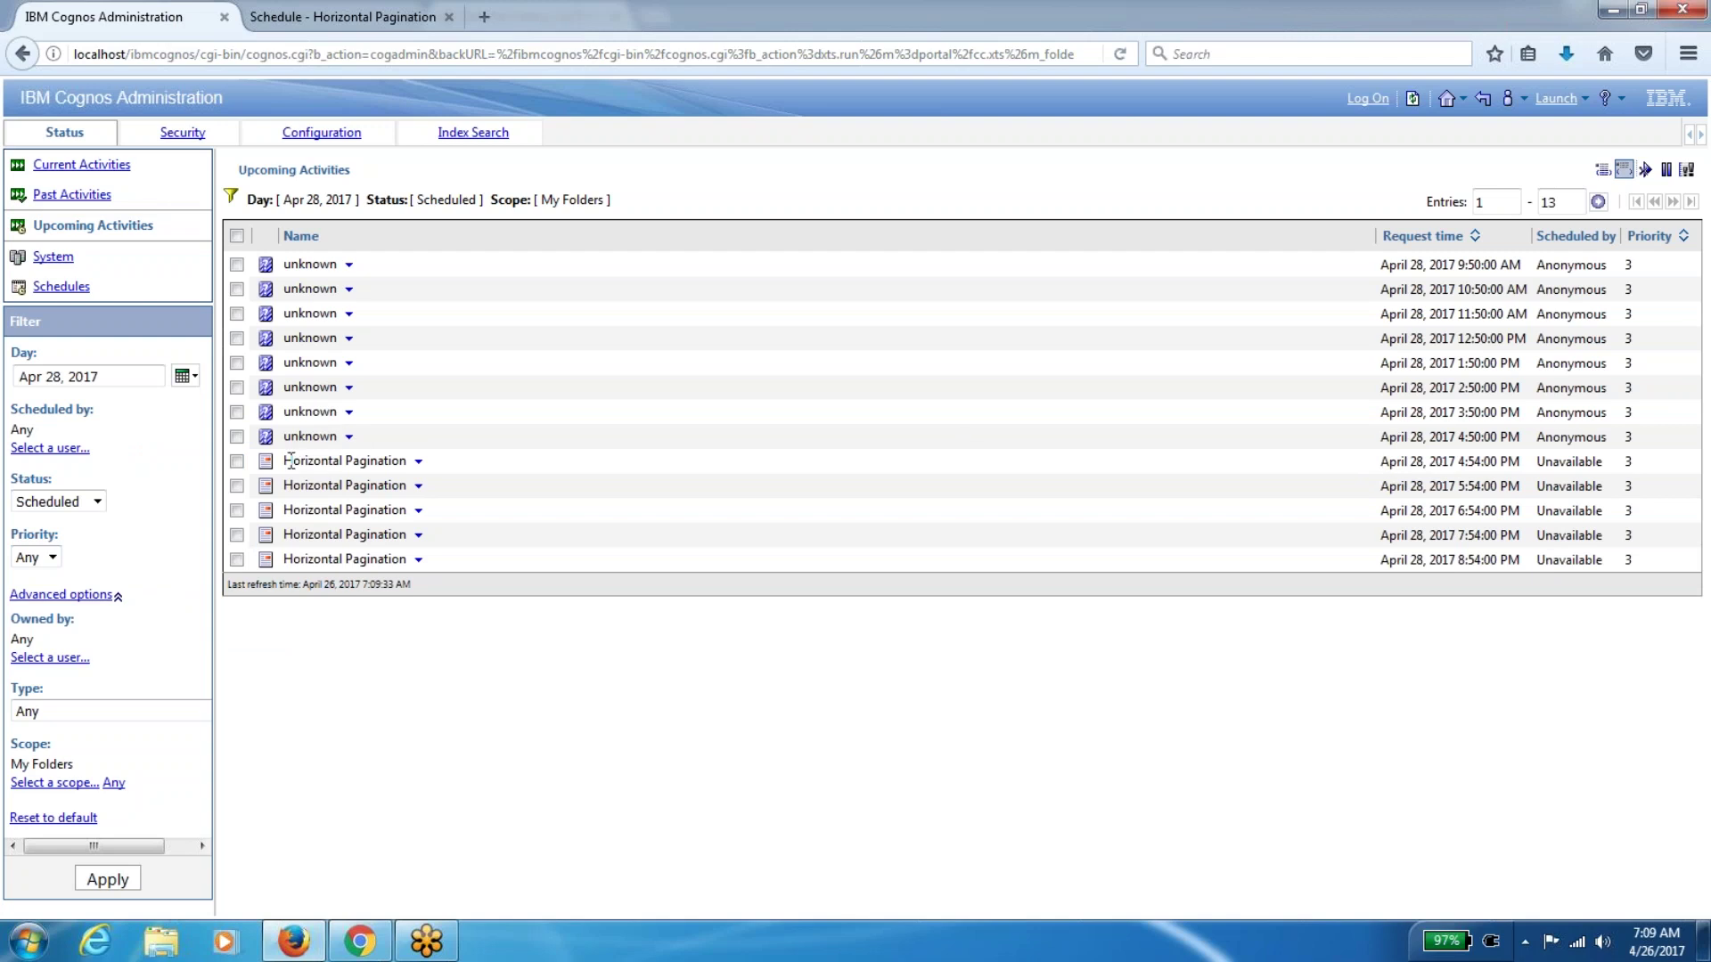
{"action": "left_click_drag", "start_coordinate": [289, 461], "coordinate": [1600, 559]}
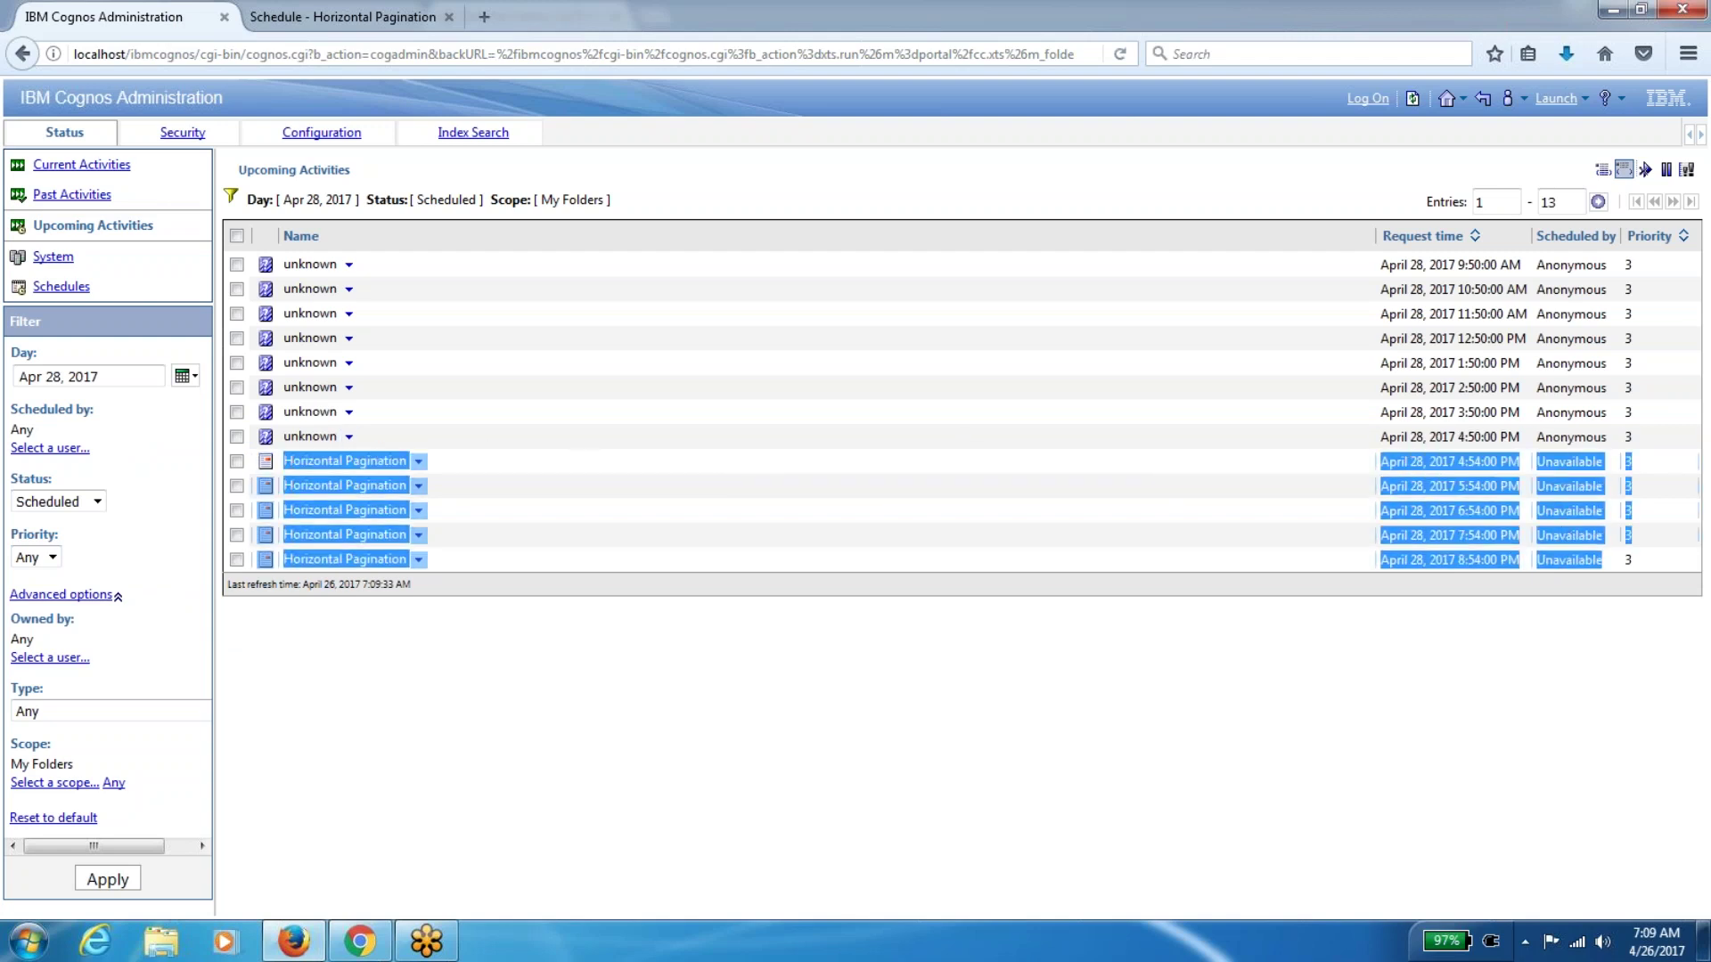
Set the day of the upcoming activities filter to May 23, 2017 and apply it
{"action": "left_click", "coordinate": [188, 376]}
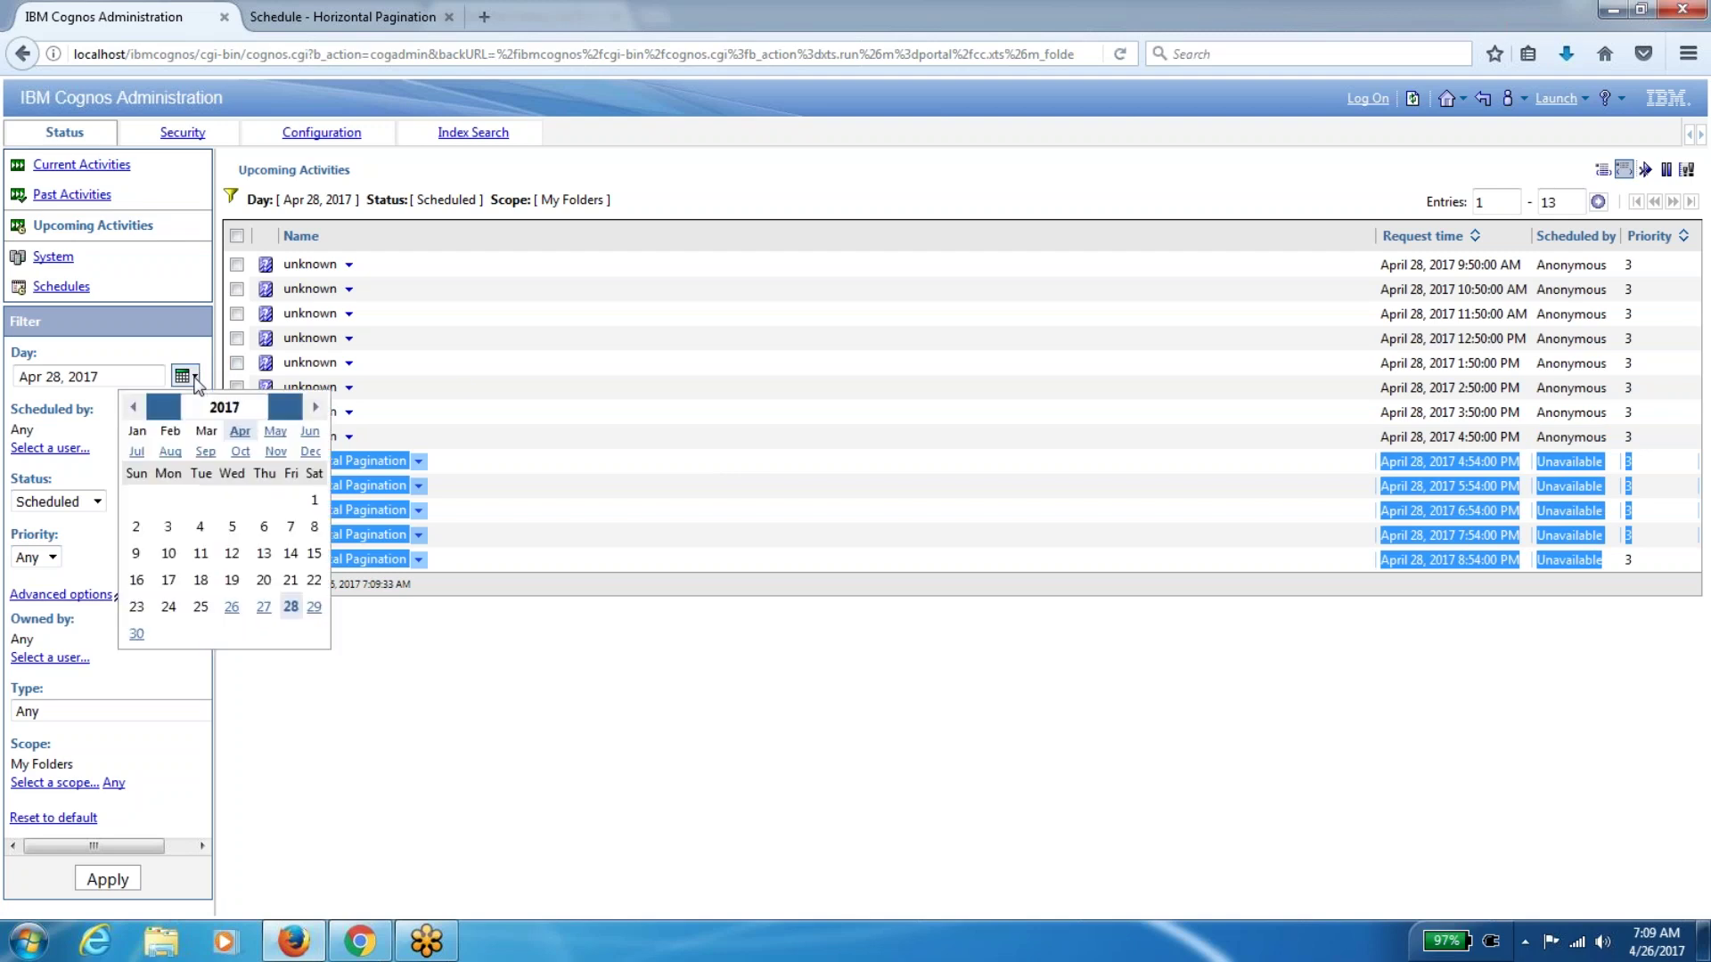
{"action": "left_click", "coordinate": [274, 432]}
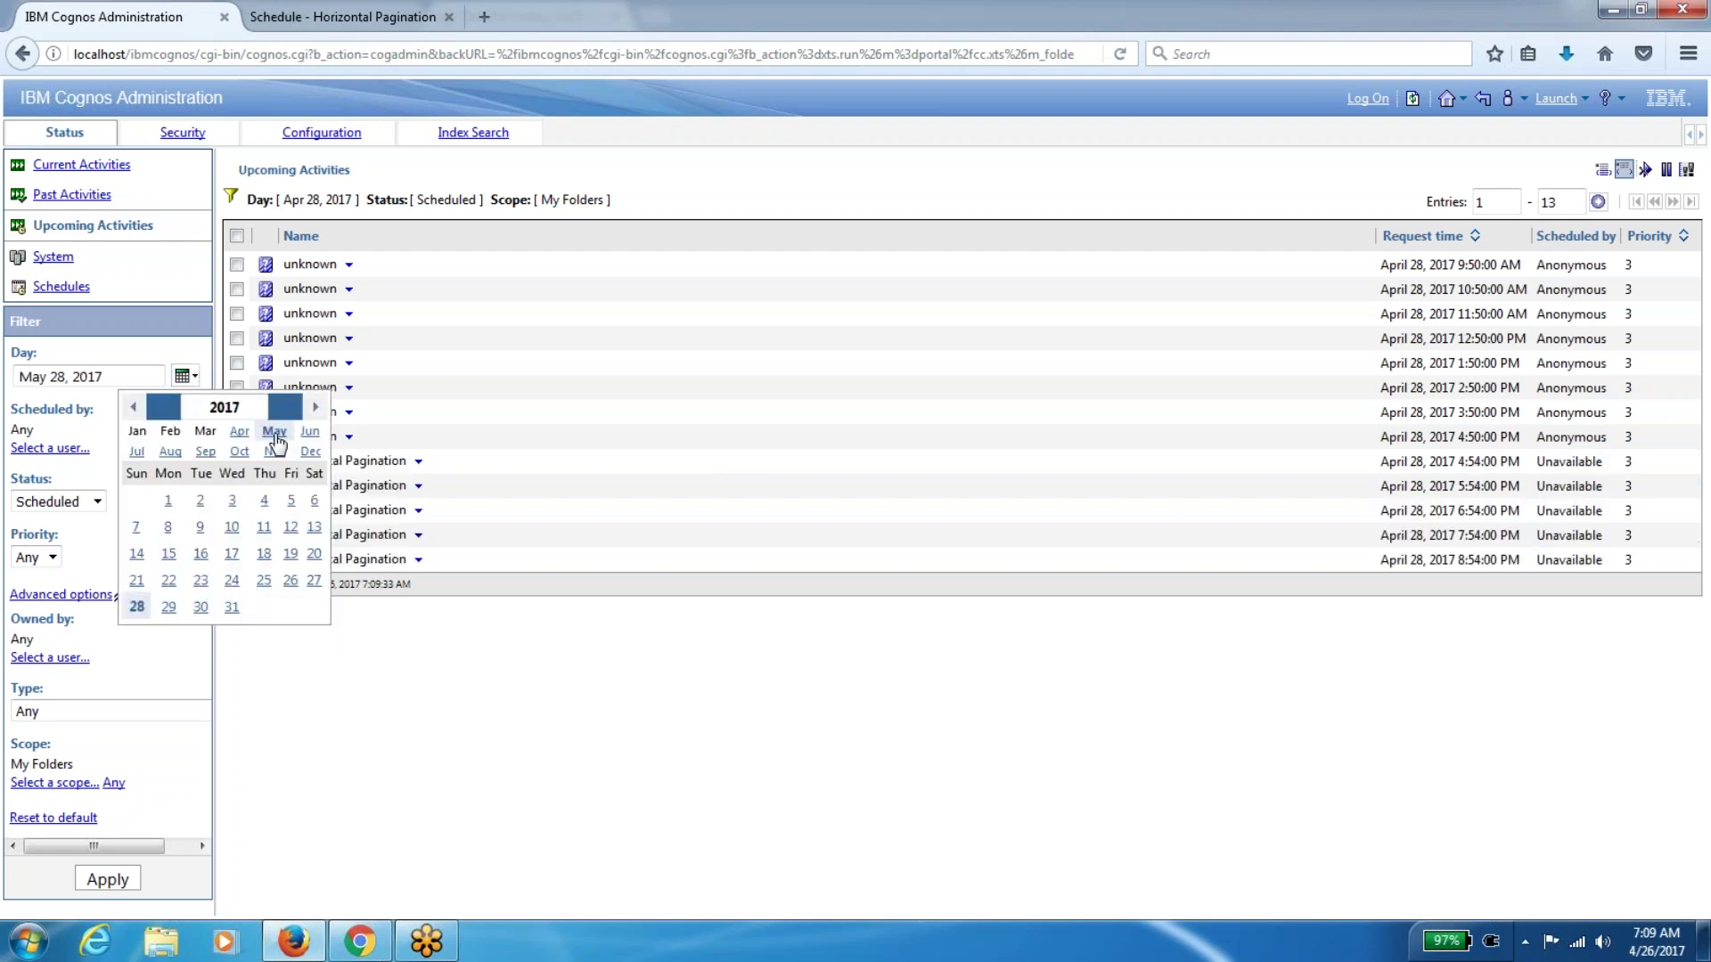
{"action": "left_click", "coordinate": [201, 581]}
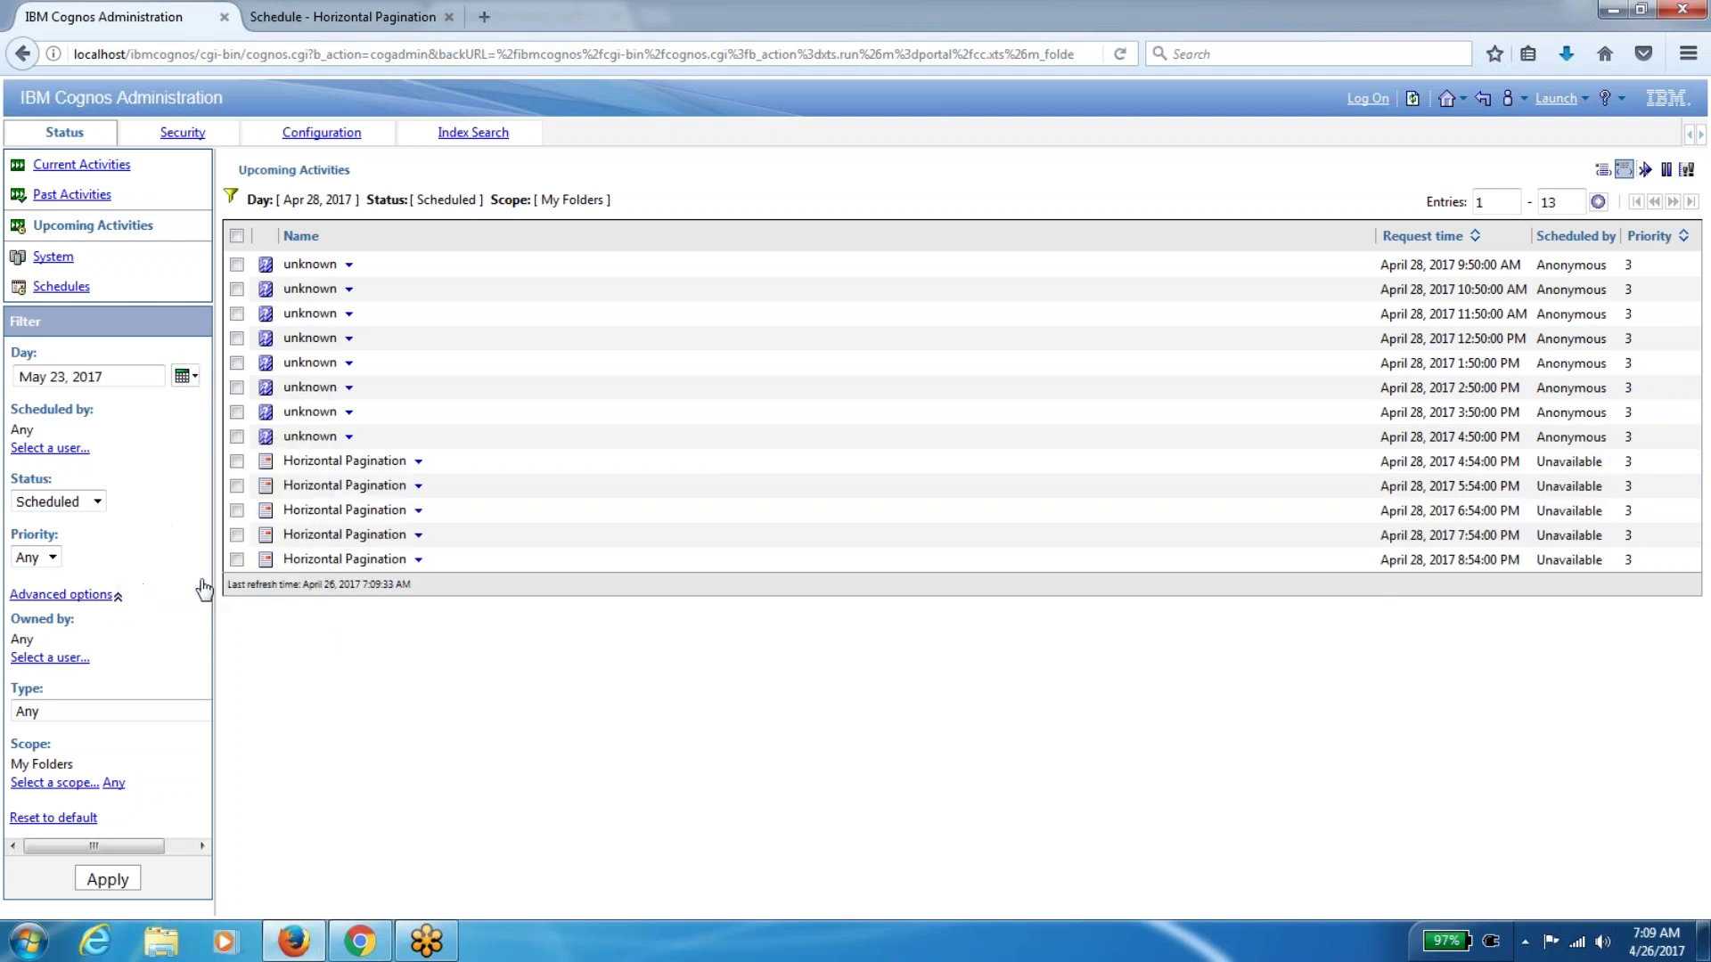
{"action": "left_click", "coordinate": [118, 881]}
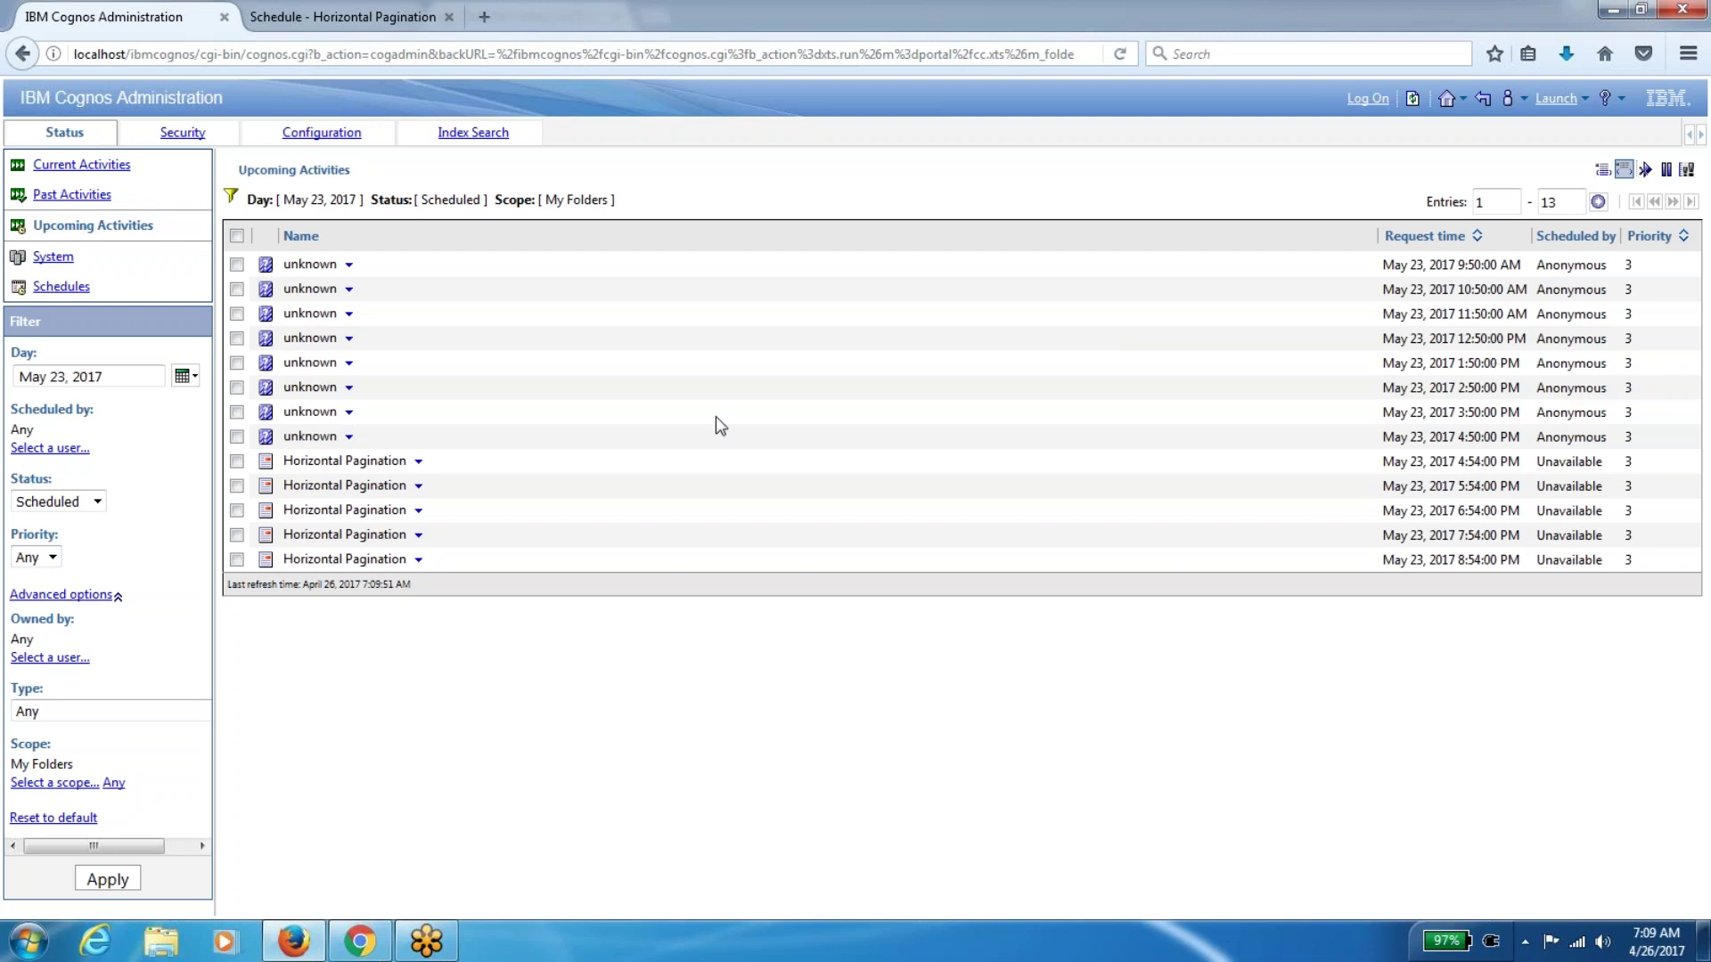
Close the Horizontal Pagination schedule and copy the Table of Contents report from the Report Studio Report Samples public folder into My Folders
{"action": "left_click", "coordinate": [343, 16]}
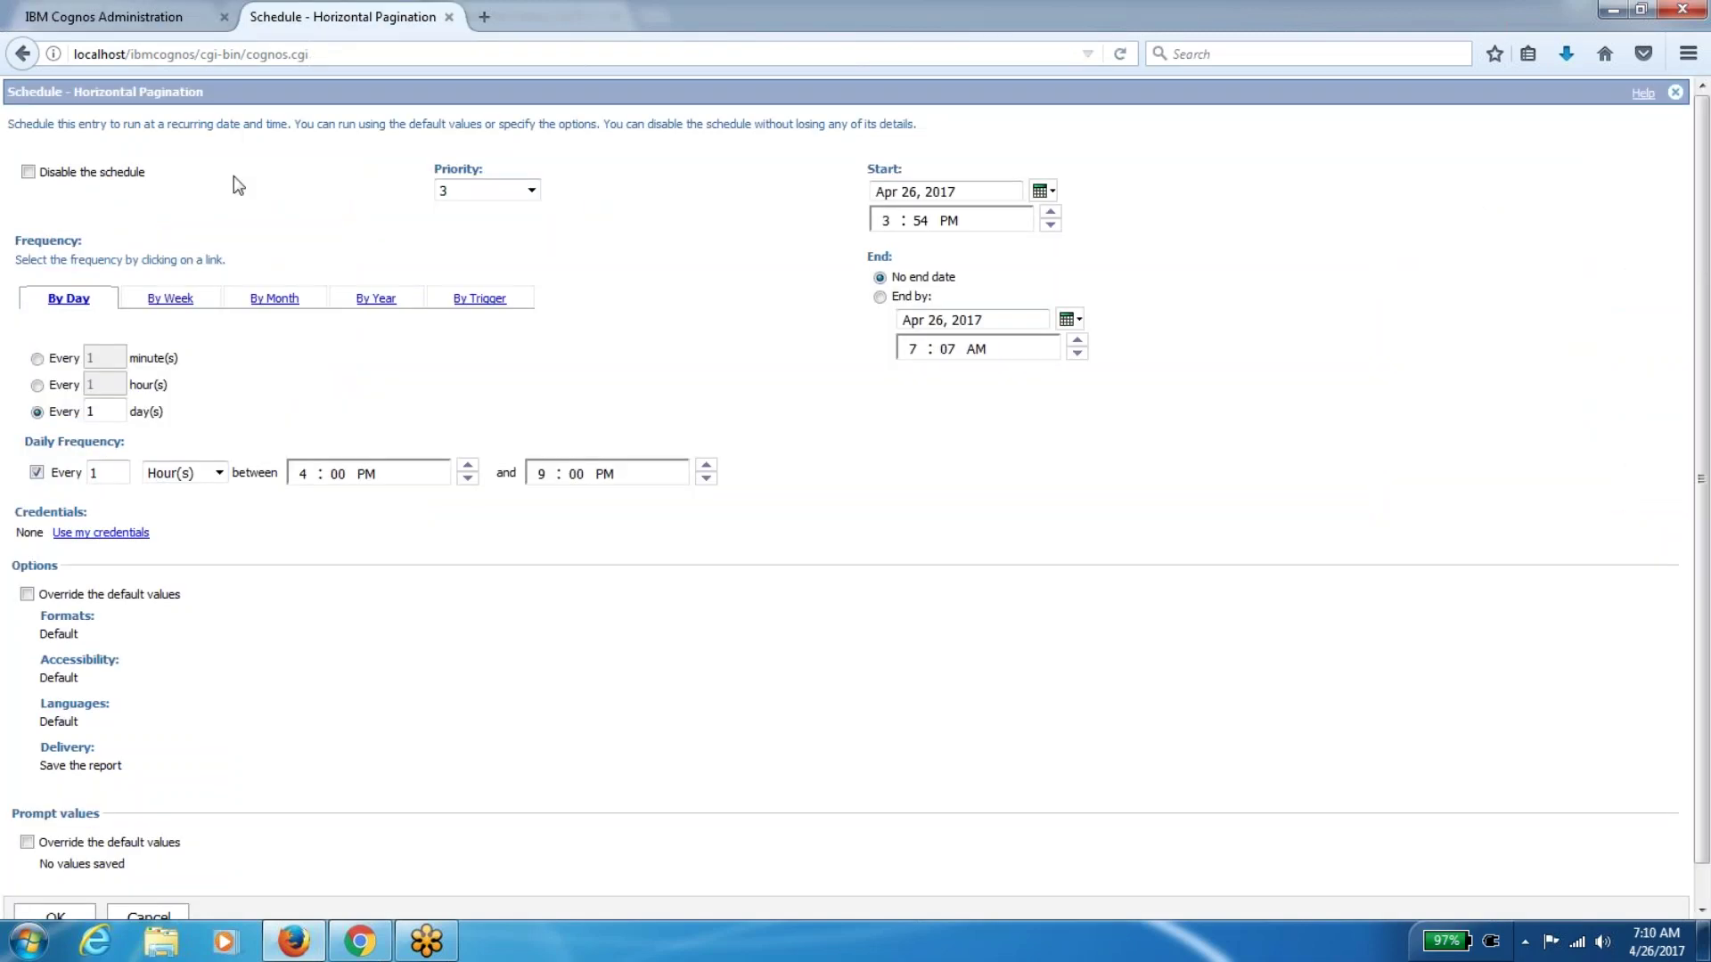
{"action": "left_click", "coordinate": [1676, 92]}
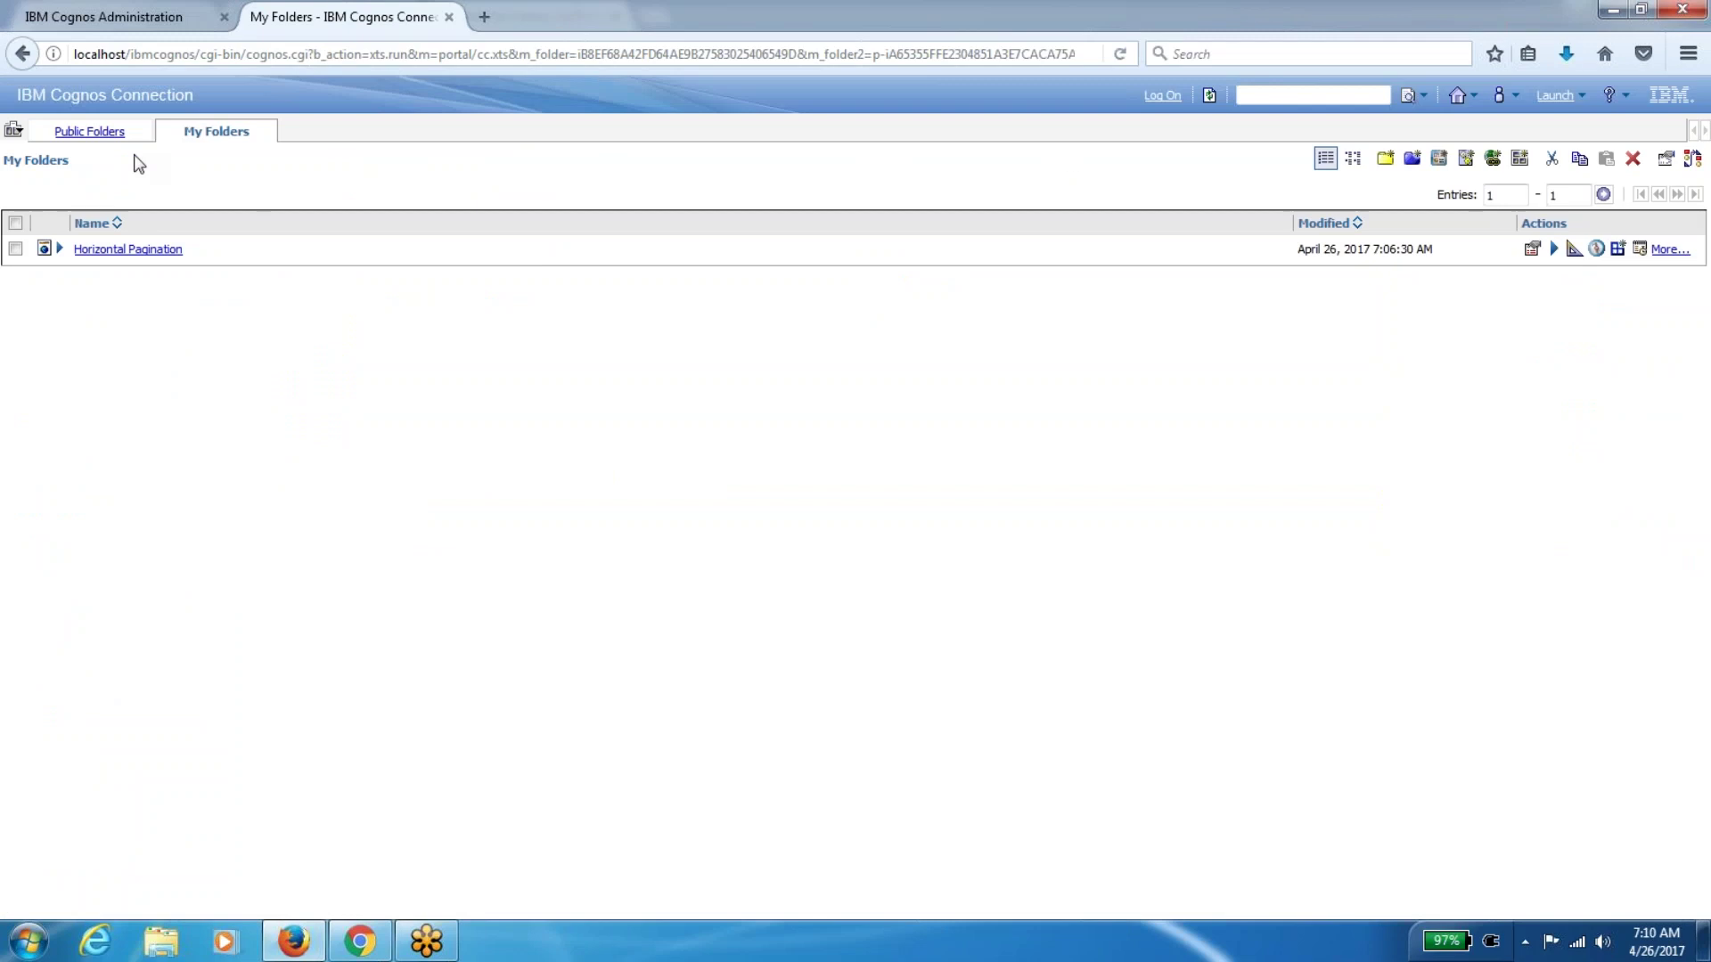
{"action": "left_click", "coordinate": [102, 132]}
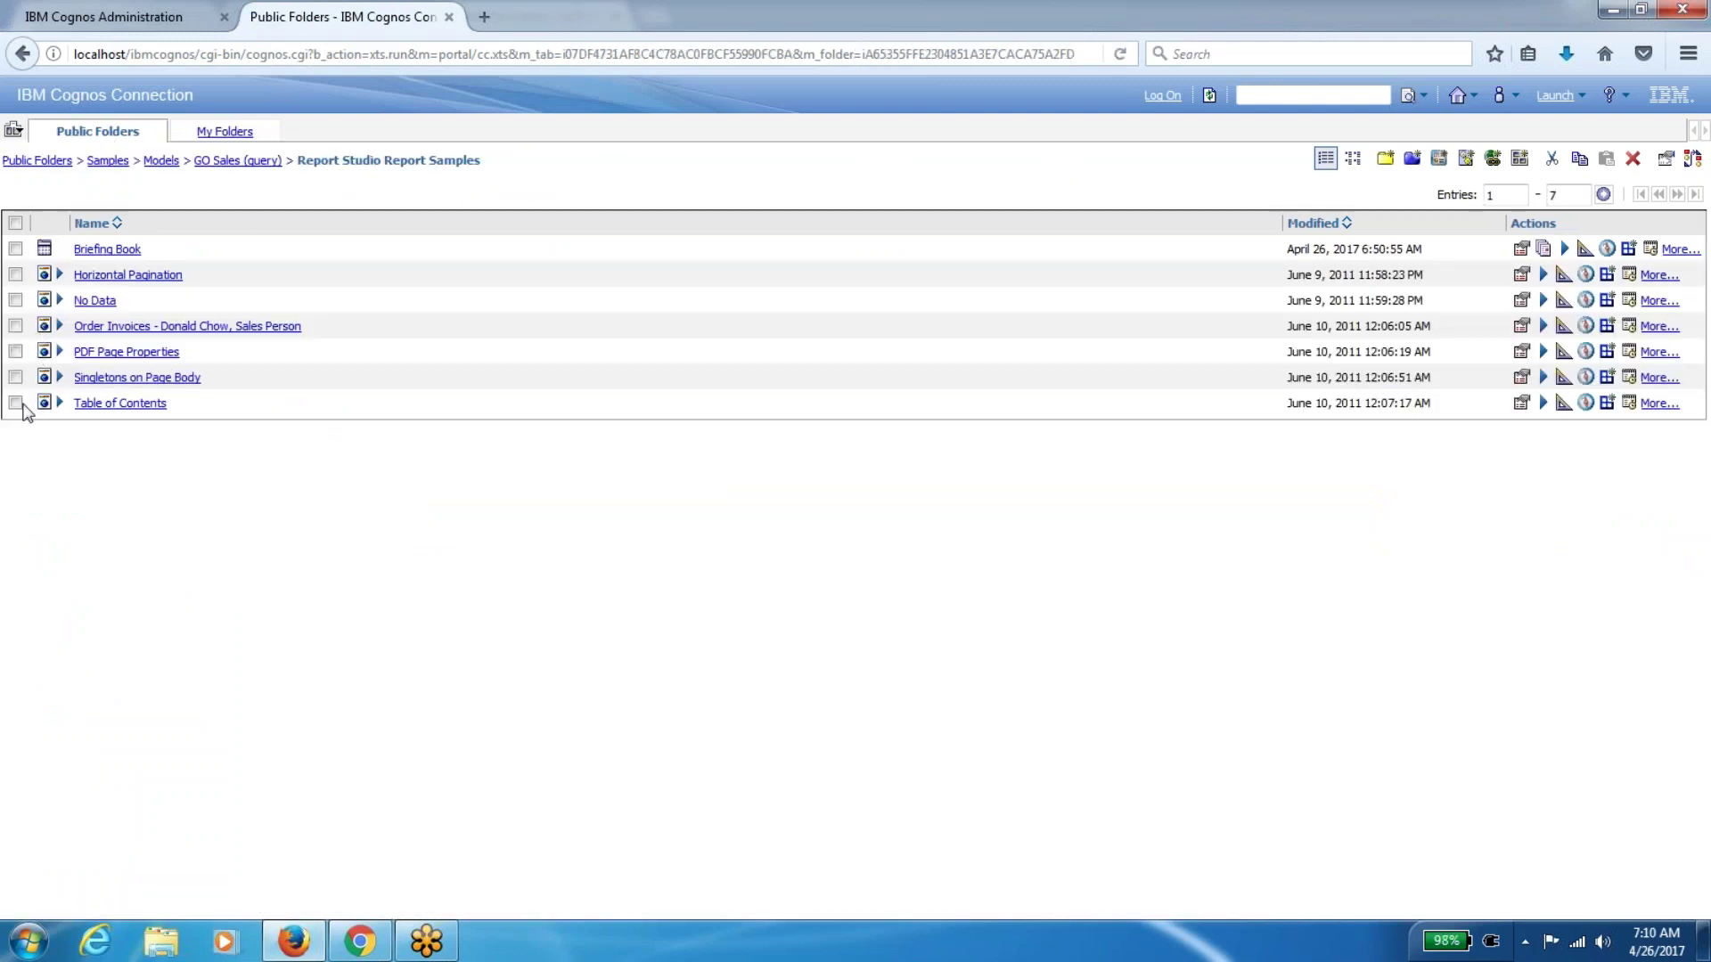
{"action": "left_click", "coordinate": [17, 403]}
{"action": "left_click", "coordinate": [1579, 160]}
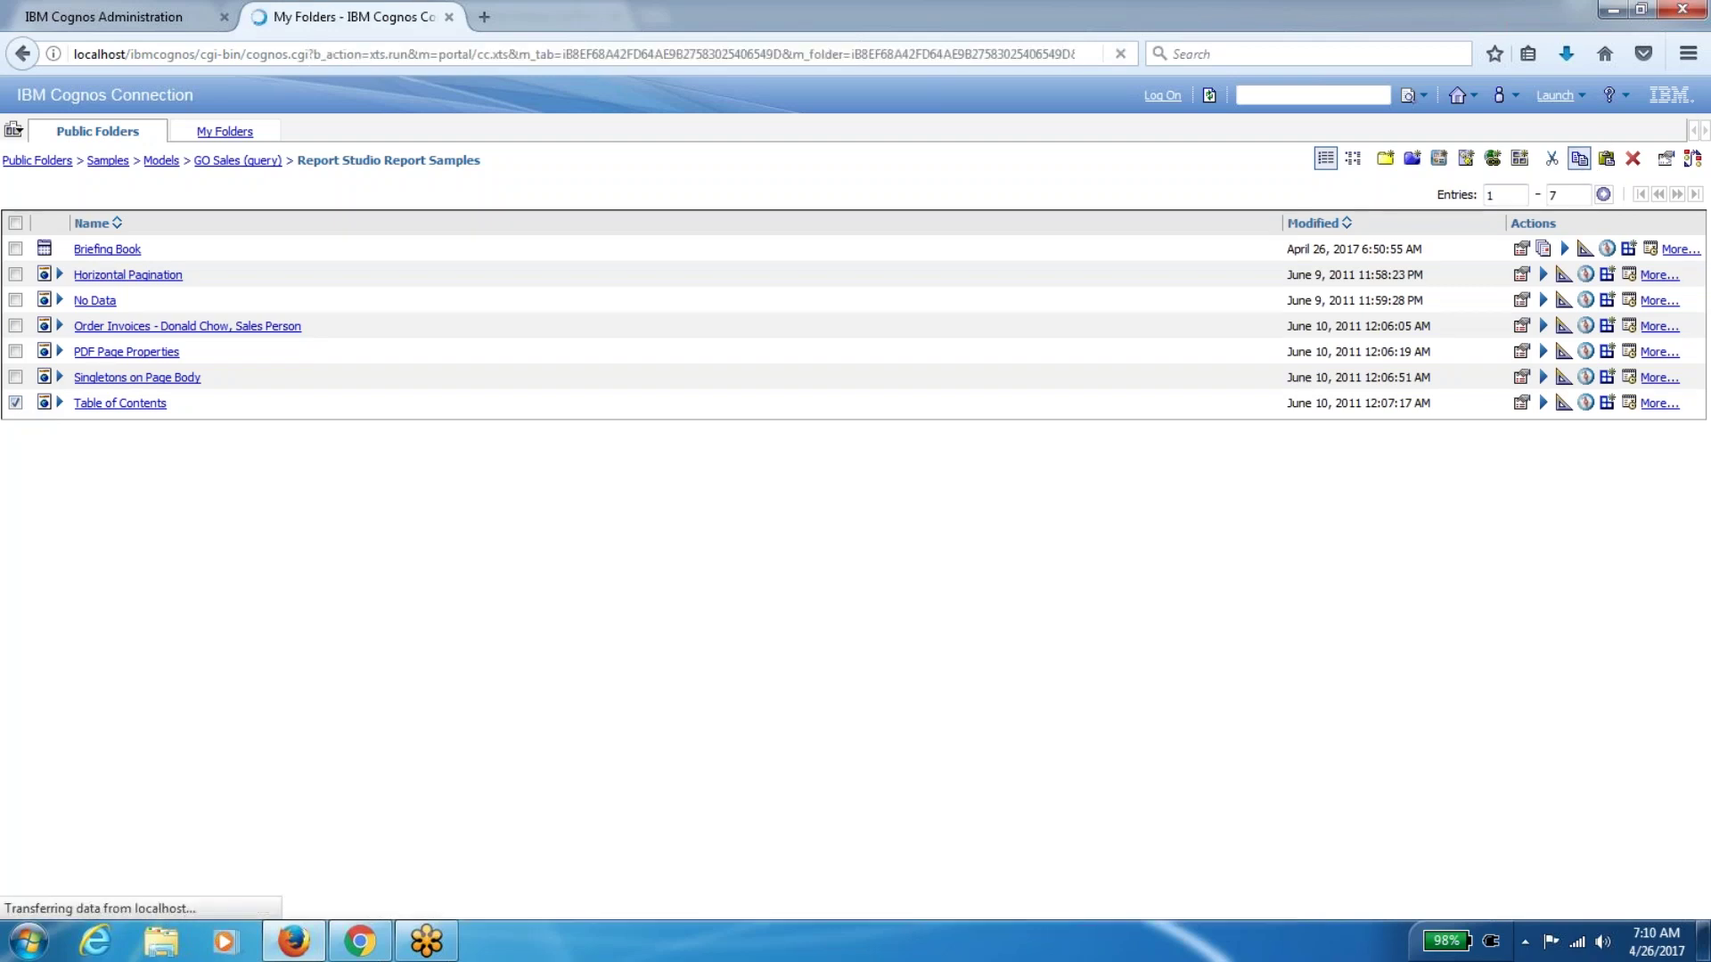
{"action": "left_click", "coordinate": [1606, 159]}
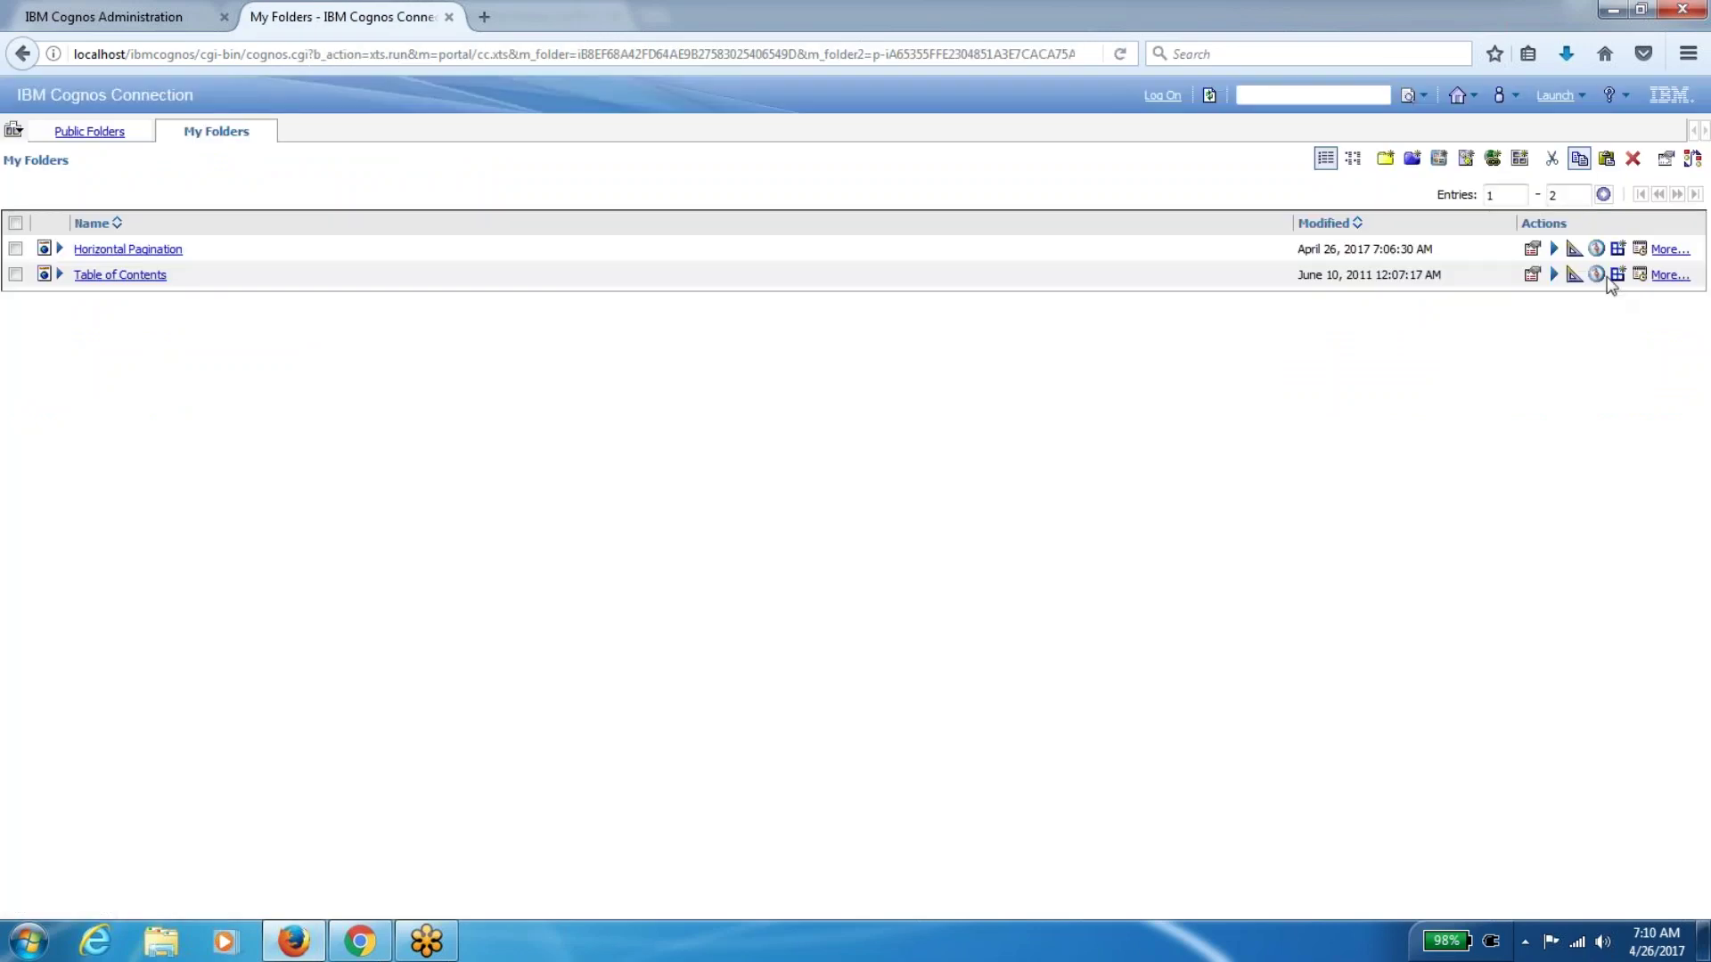
Open the schedule settings for Table of Contents in My Folders and enable a daily frequency of every 1 hour
{"action": "left_click", "coordinate": [1617, 274]}
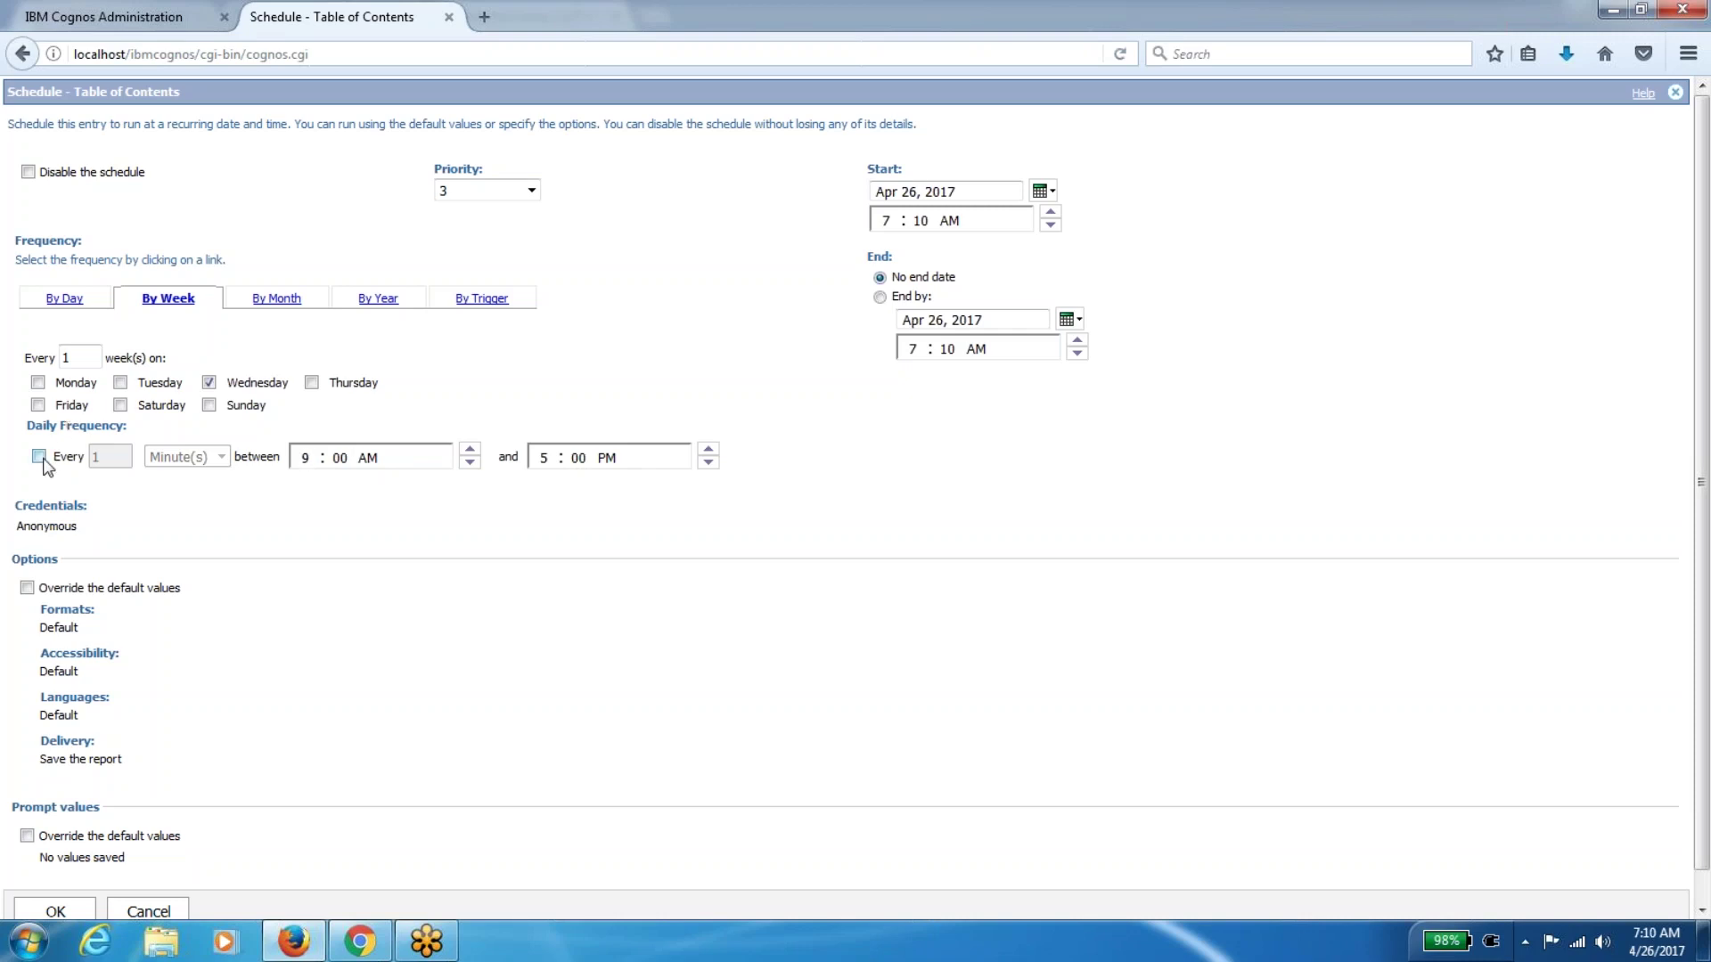
{"action": "left_click", "coordinate": [39, 457]}
{"action": "left_click", "coordinate": [207, 458]}
{"action": "left_click", "coordinate": [212, 508]}
Set the daily frequency window of the Table of Contents schedule to between 8:00 AM and 11:00 AM
{"action": "left_click", "coordinate": [307, 458]}
{"action": "type", "text": "6"}
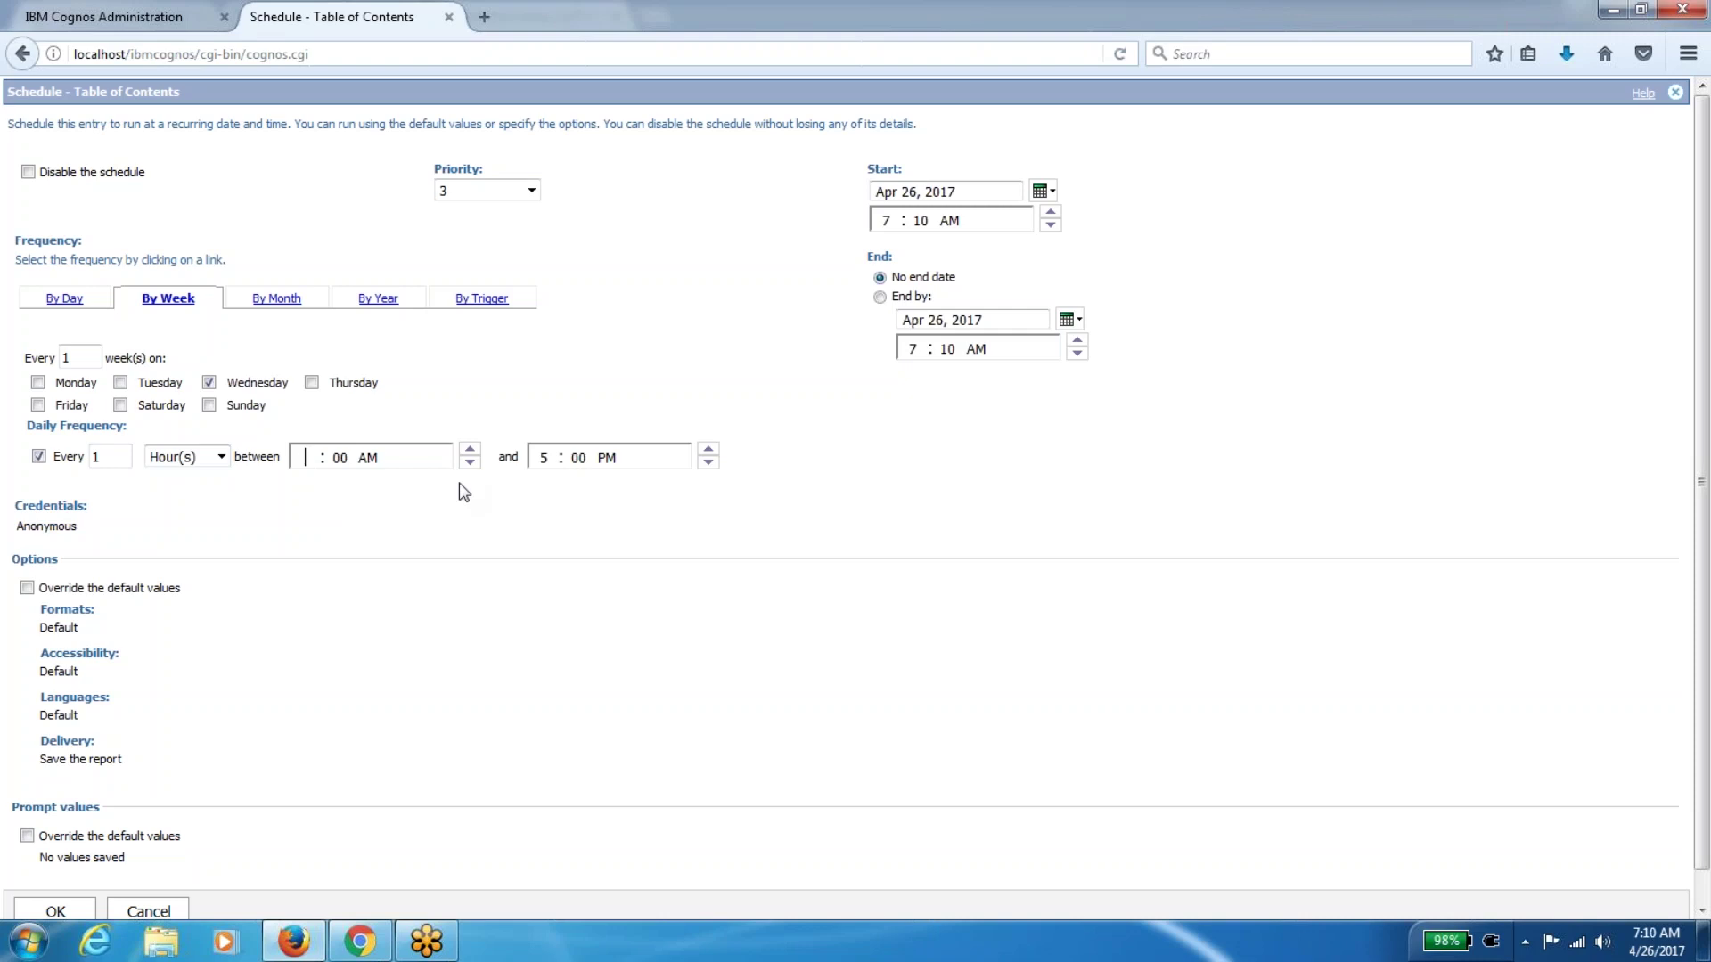
{"action": "type", "text": "8"}
{"action": "left_click", "coordinate": [546, 458]}
{"action": "type", "text": "10"}
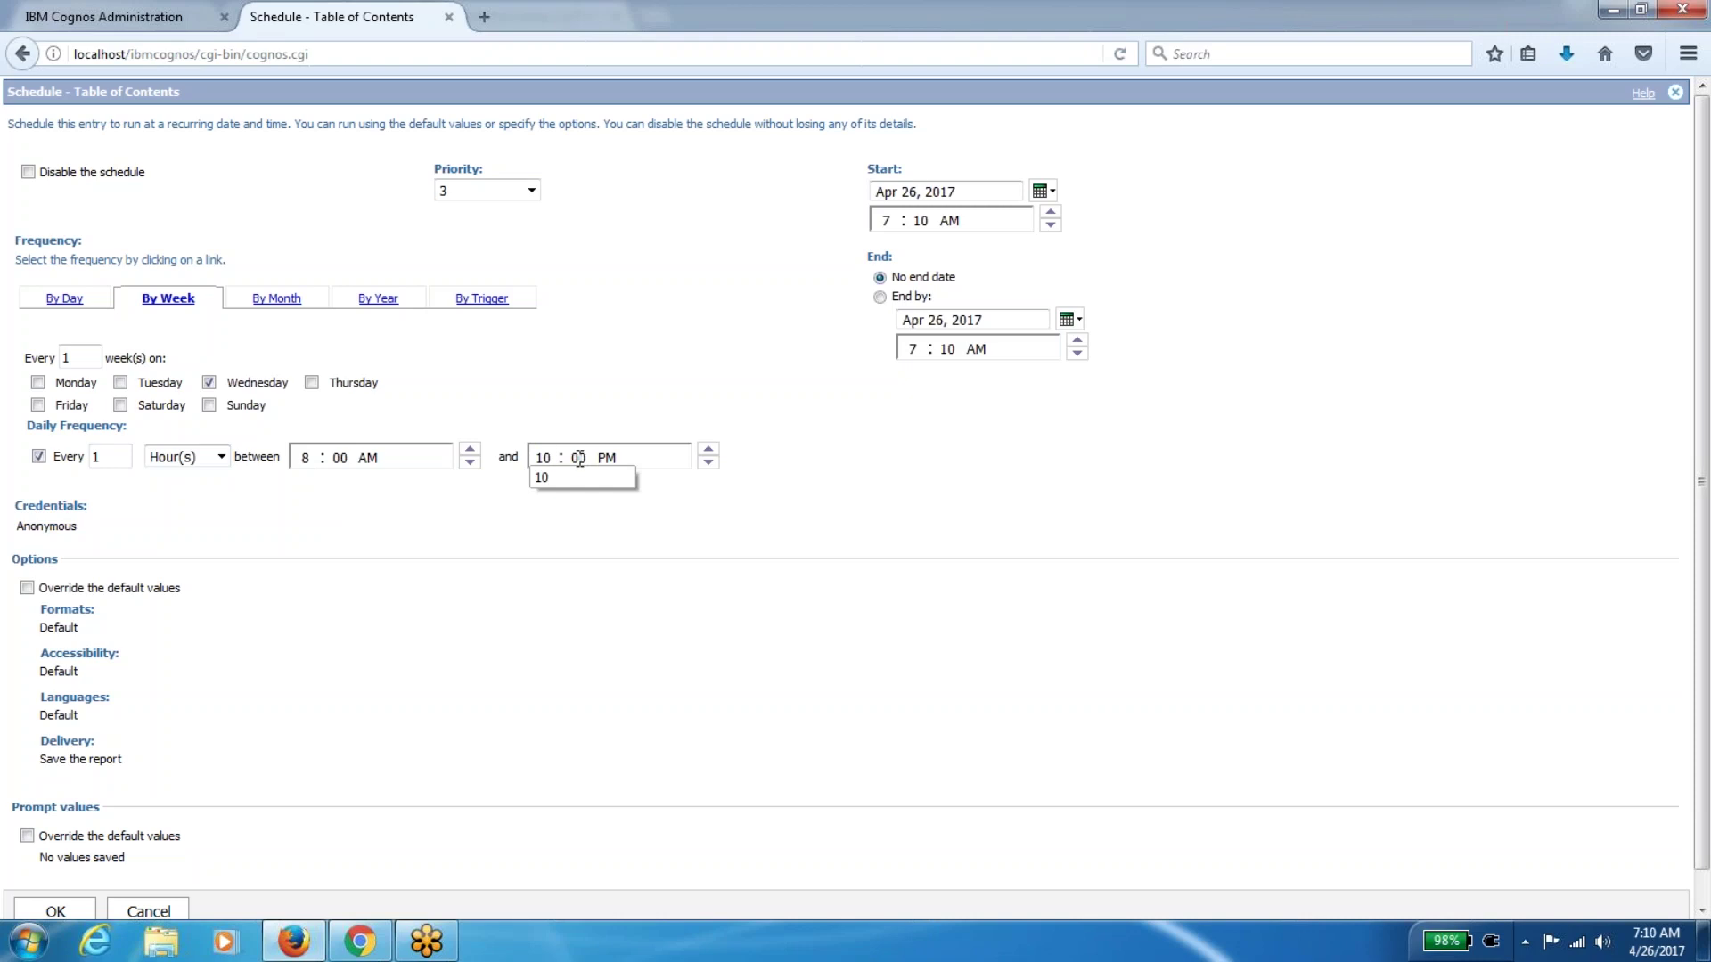
{"action": "left_click", "coordinate": [602, 461]}
{"action": "left_click", "coordinate": [899, 440]}
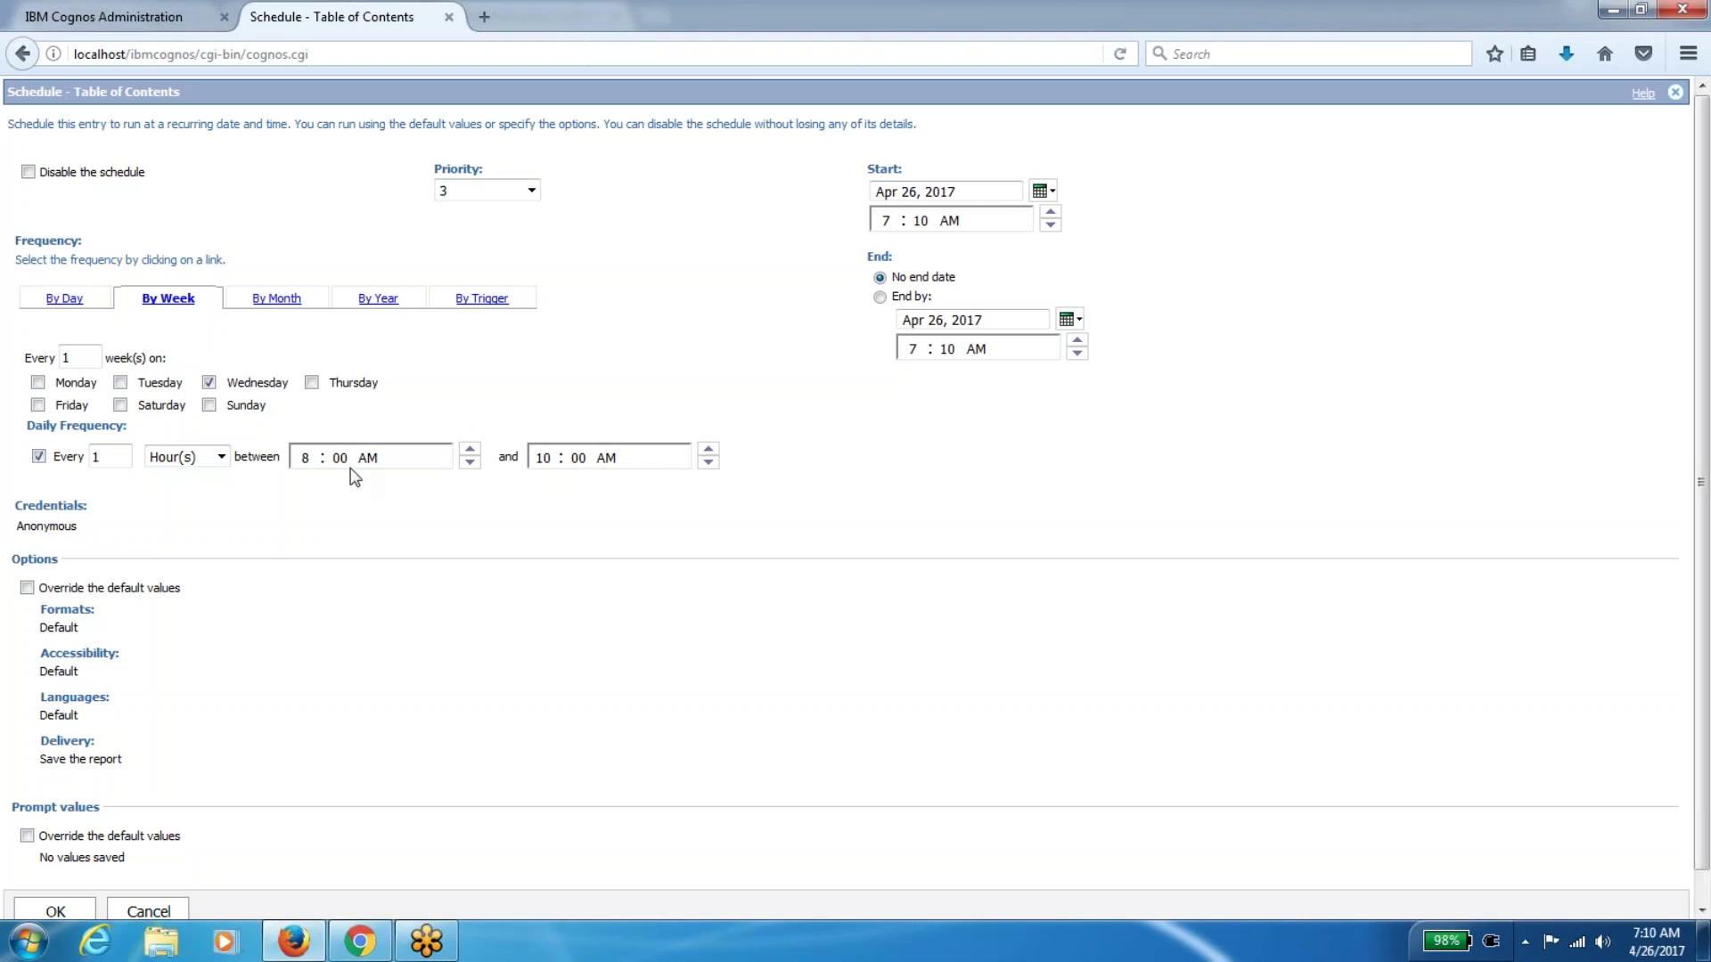
{"action": "left_click", "coordinate": [544, 458]}
{"action": "type", "text": "11"}
Change the Table of Contents schedule from weekly to every 1 day and save it
{"action": "left_click_drag", "start_coordinate": [1706, 519], "coordinate": [1707, 550]}
{"action": "left_click", "coordinate": [62, 270]}
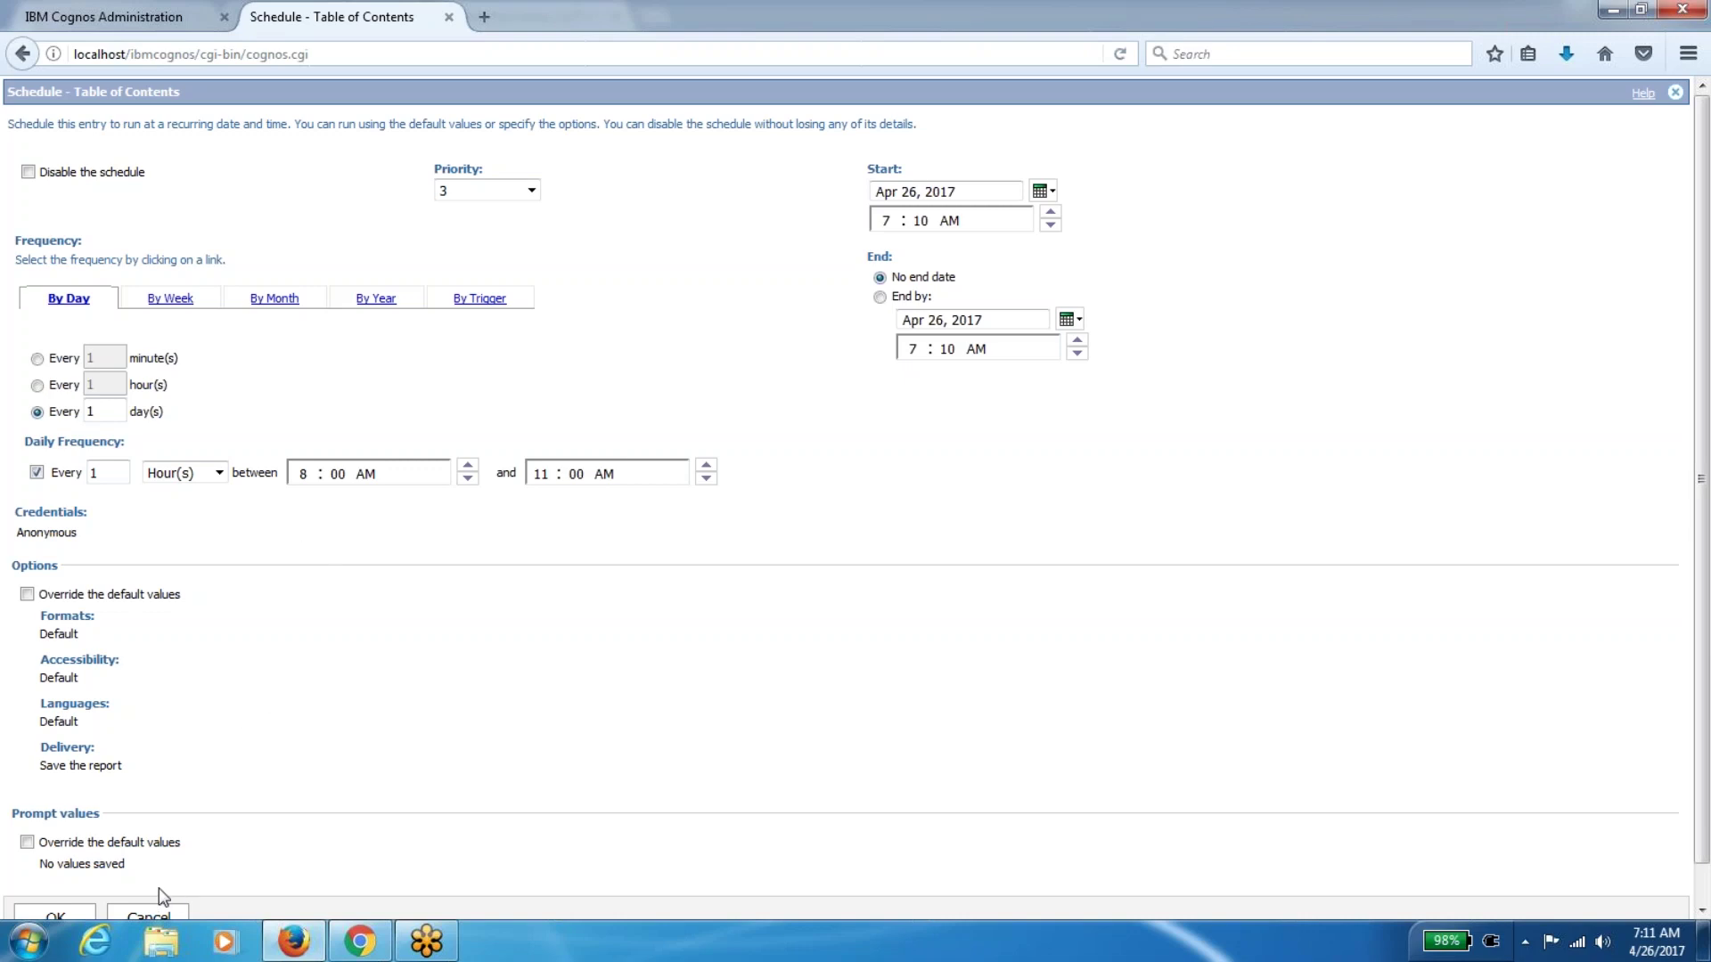
{"action": "left_click", "coordinate": [56, 915]}
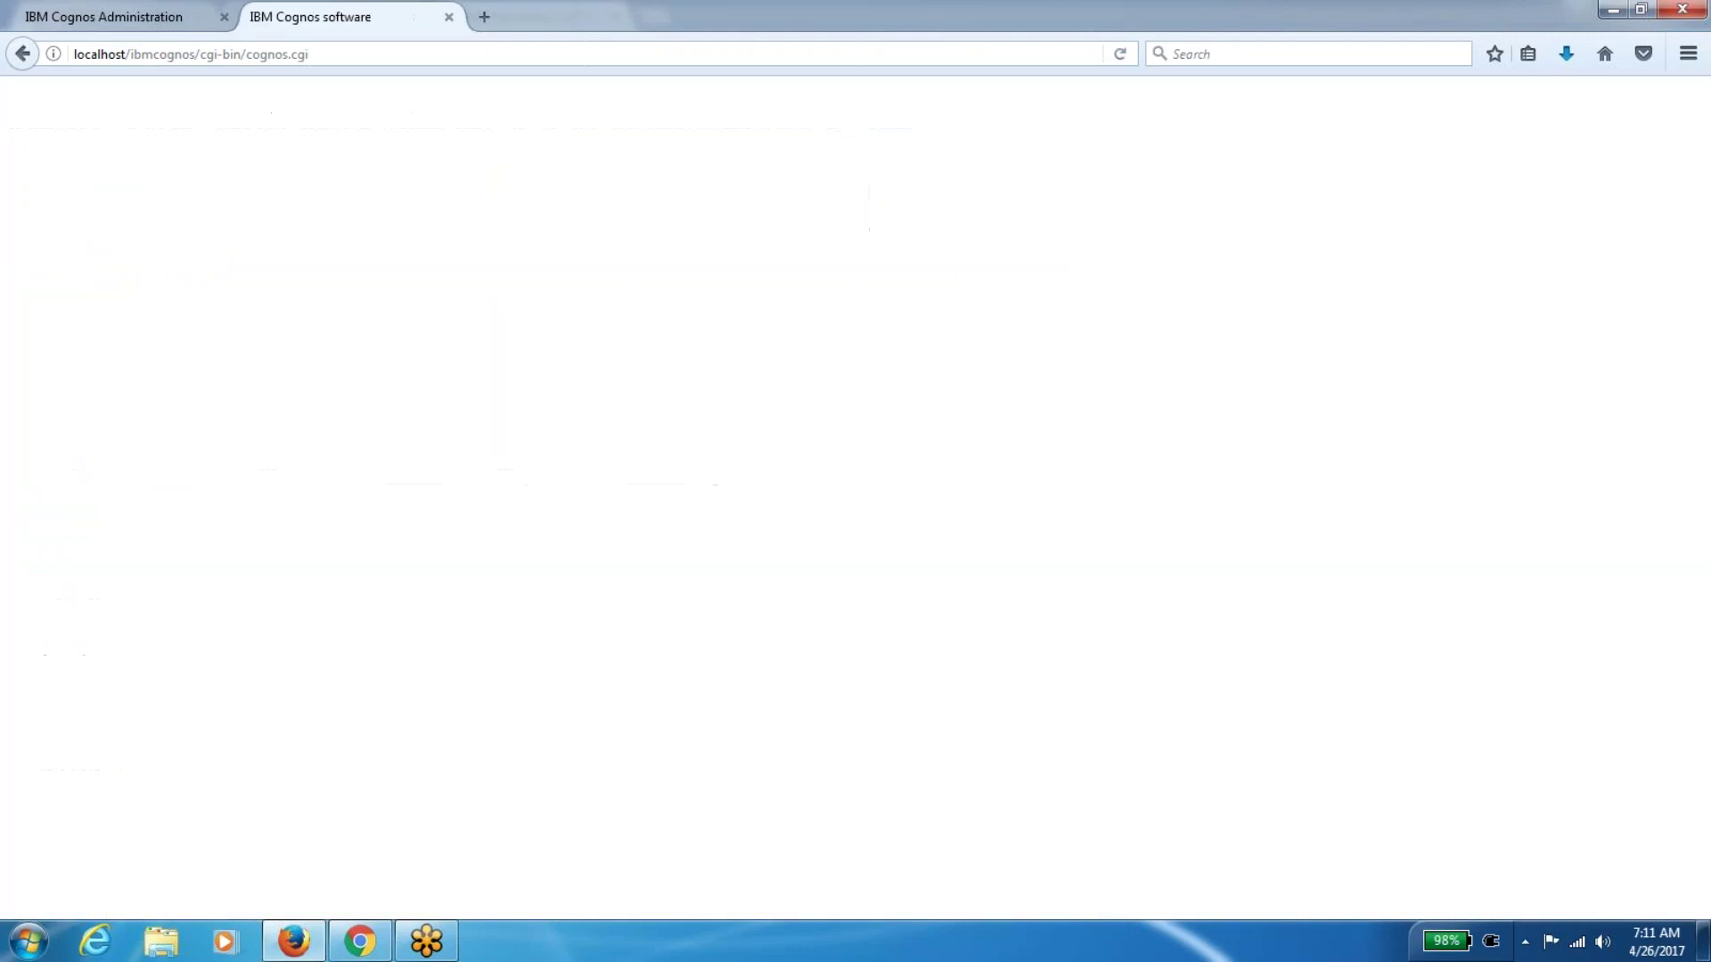
In IBM Cognos Administration, filter the upcoming activities to Apr 26, 2017 with My Folders as the scope
{"action": "left_click", "coordinate": [135, 14]}
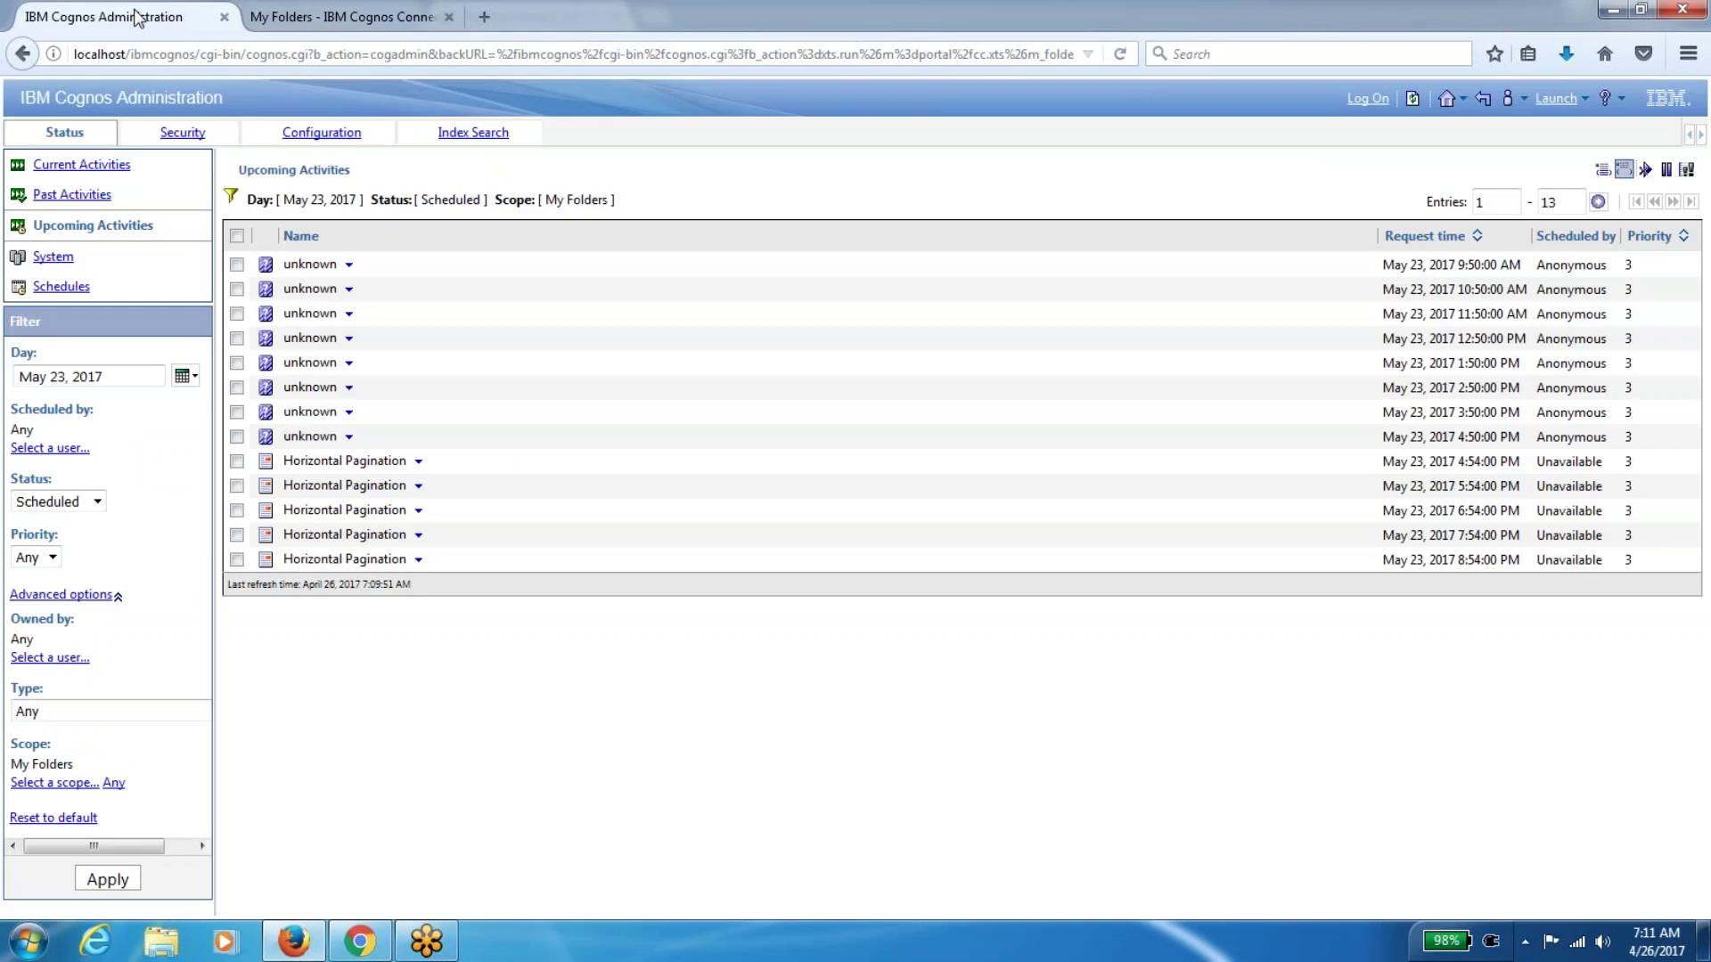
{"action": "left_click", "coordinate": [184, 376]}
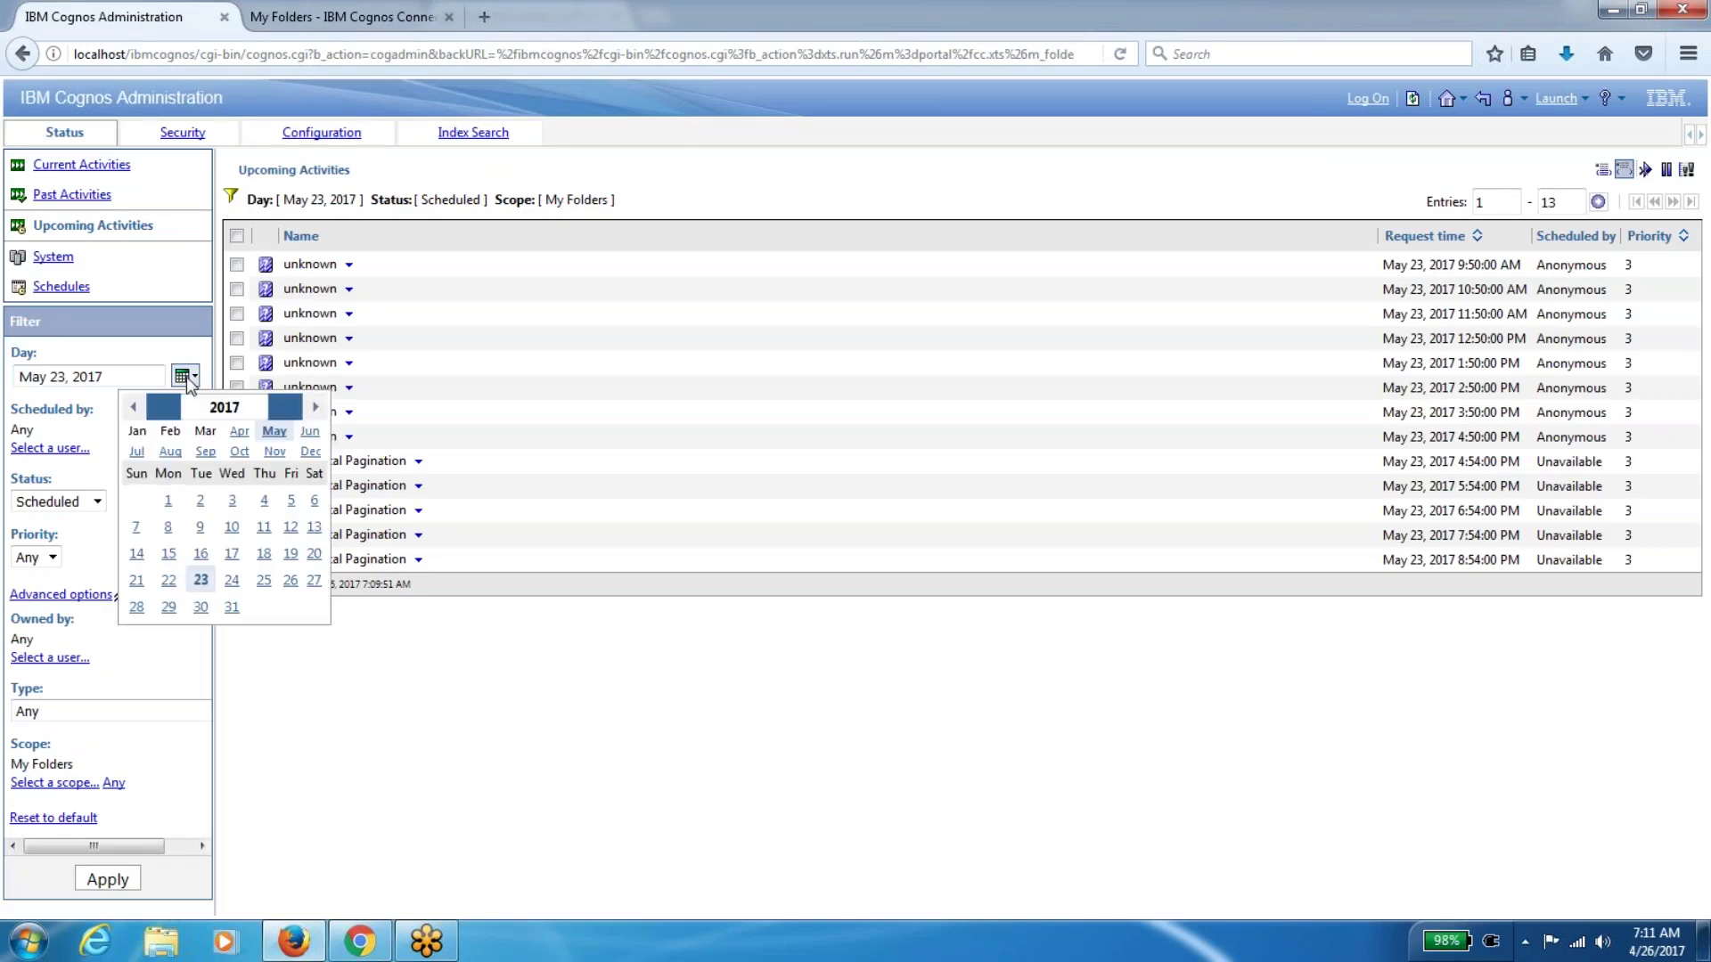
{"action": "left_click", "coordinate": [69, 820]}
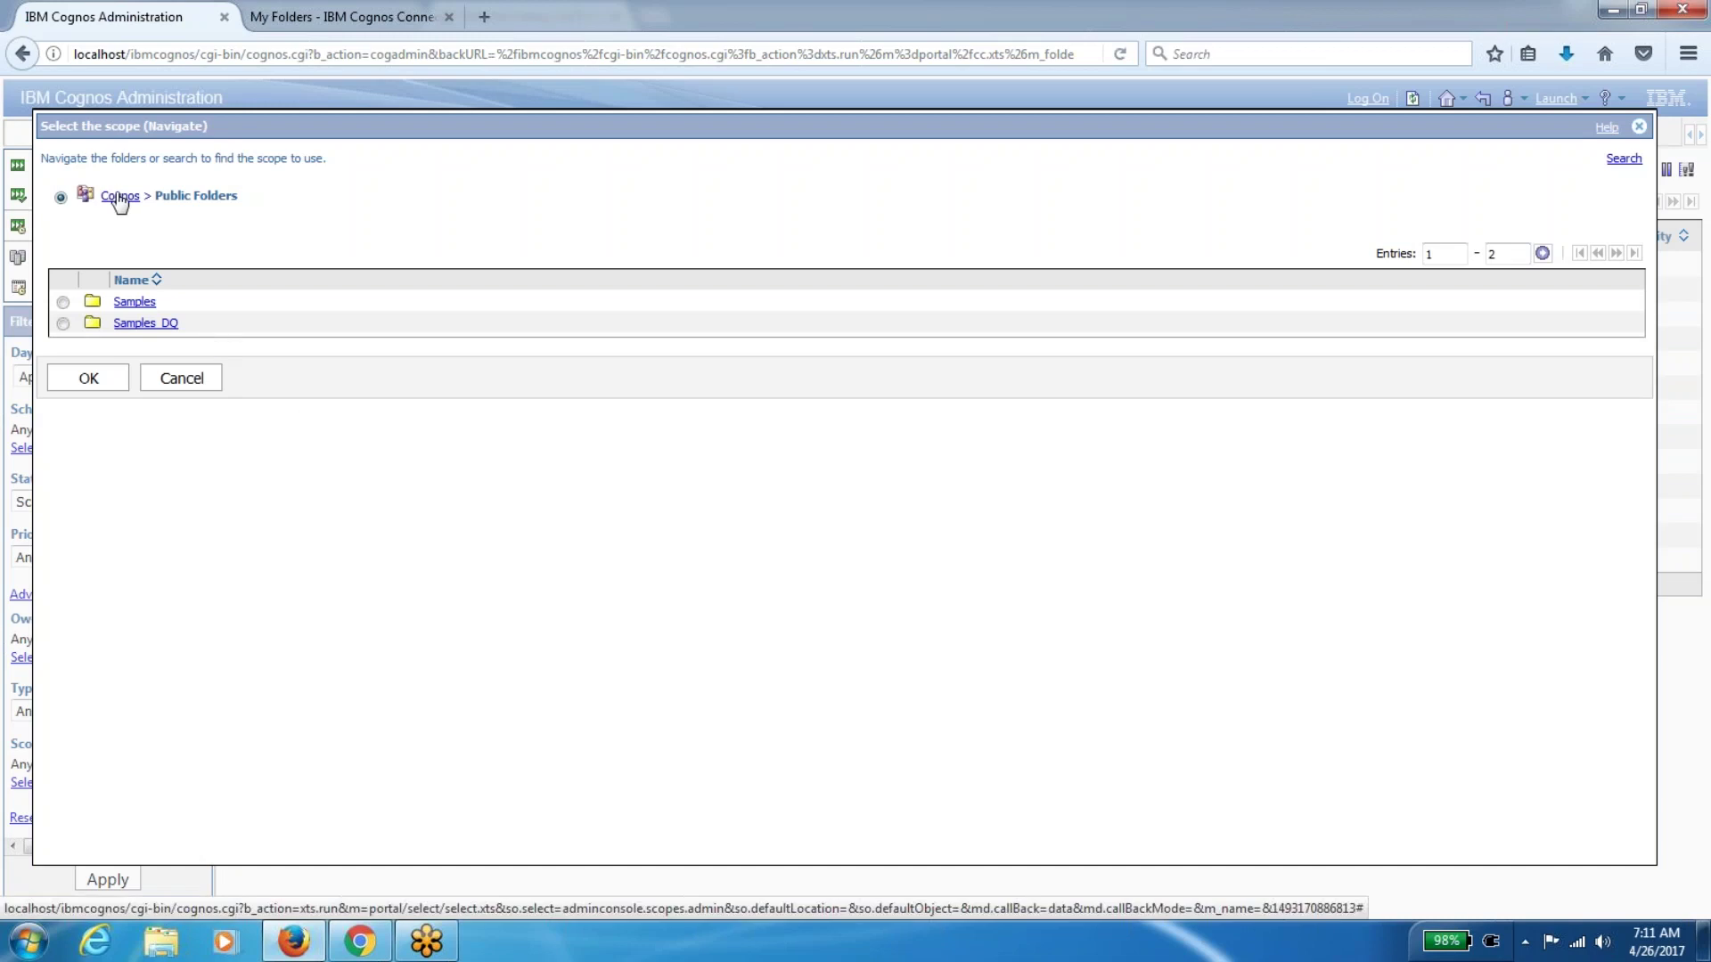
{"action": "left_click", "coordinate": [120, 197]}
{"action": "left_click", "coordinate": [142, 319]}
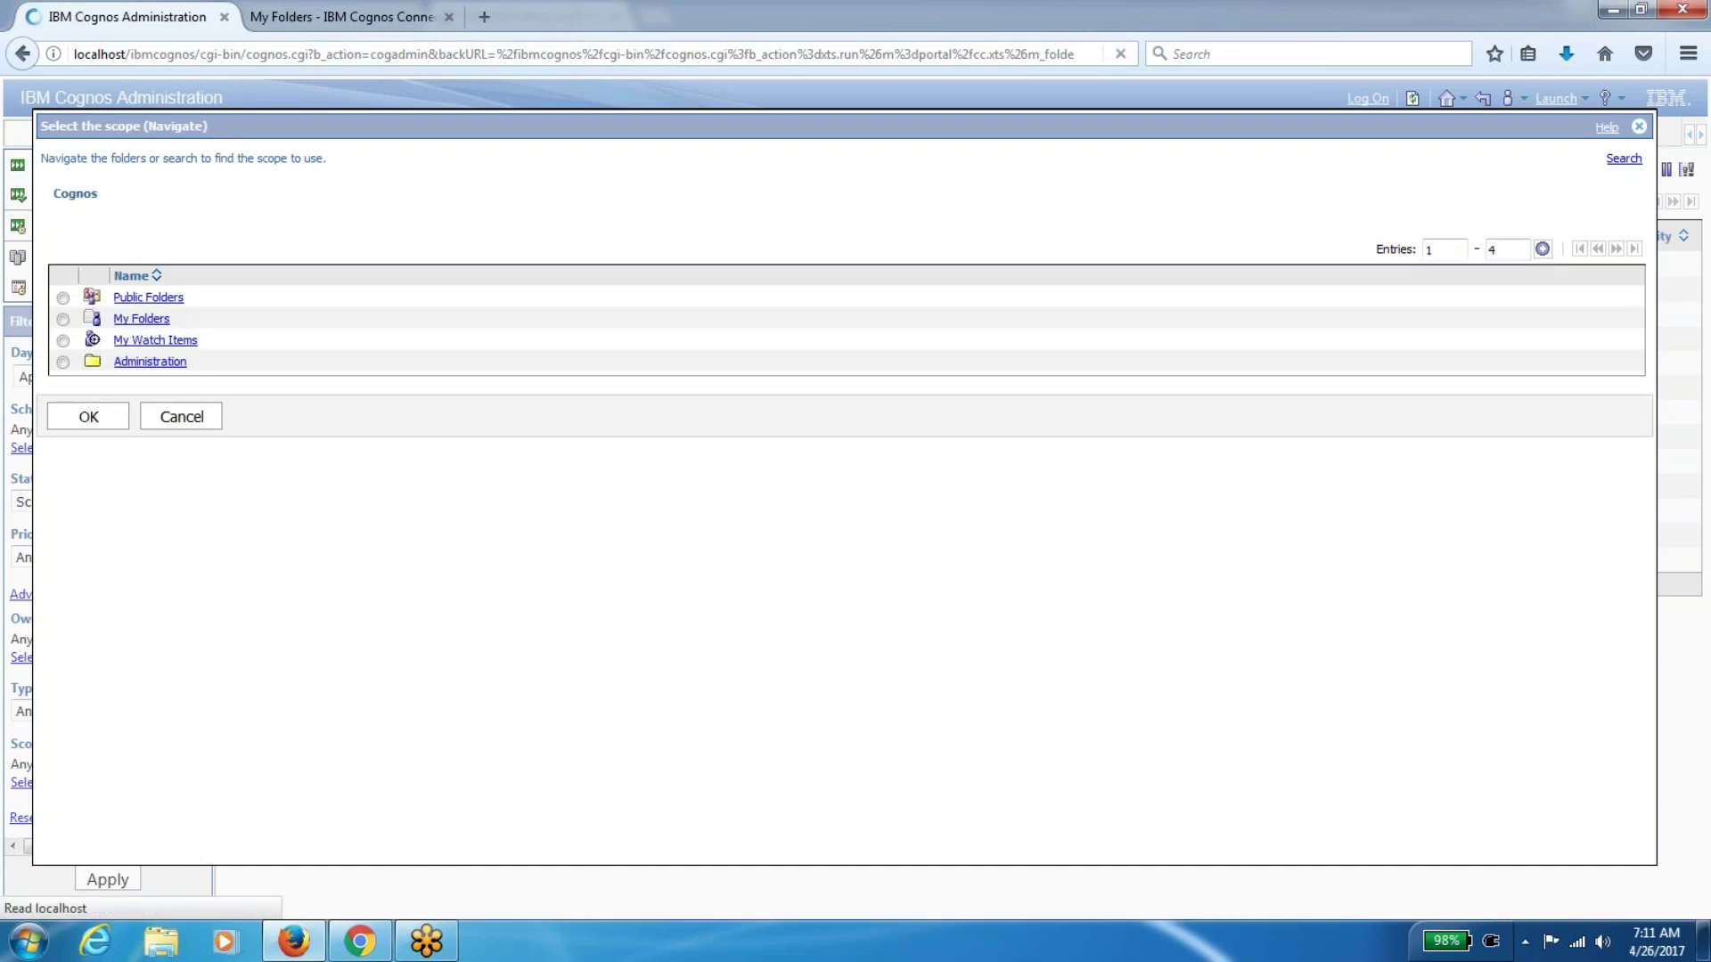
{"action": "left_click", "coordinate": [108, 451]}
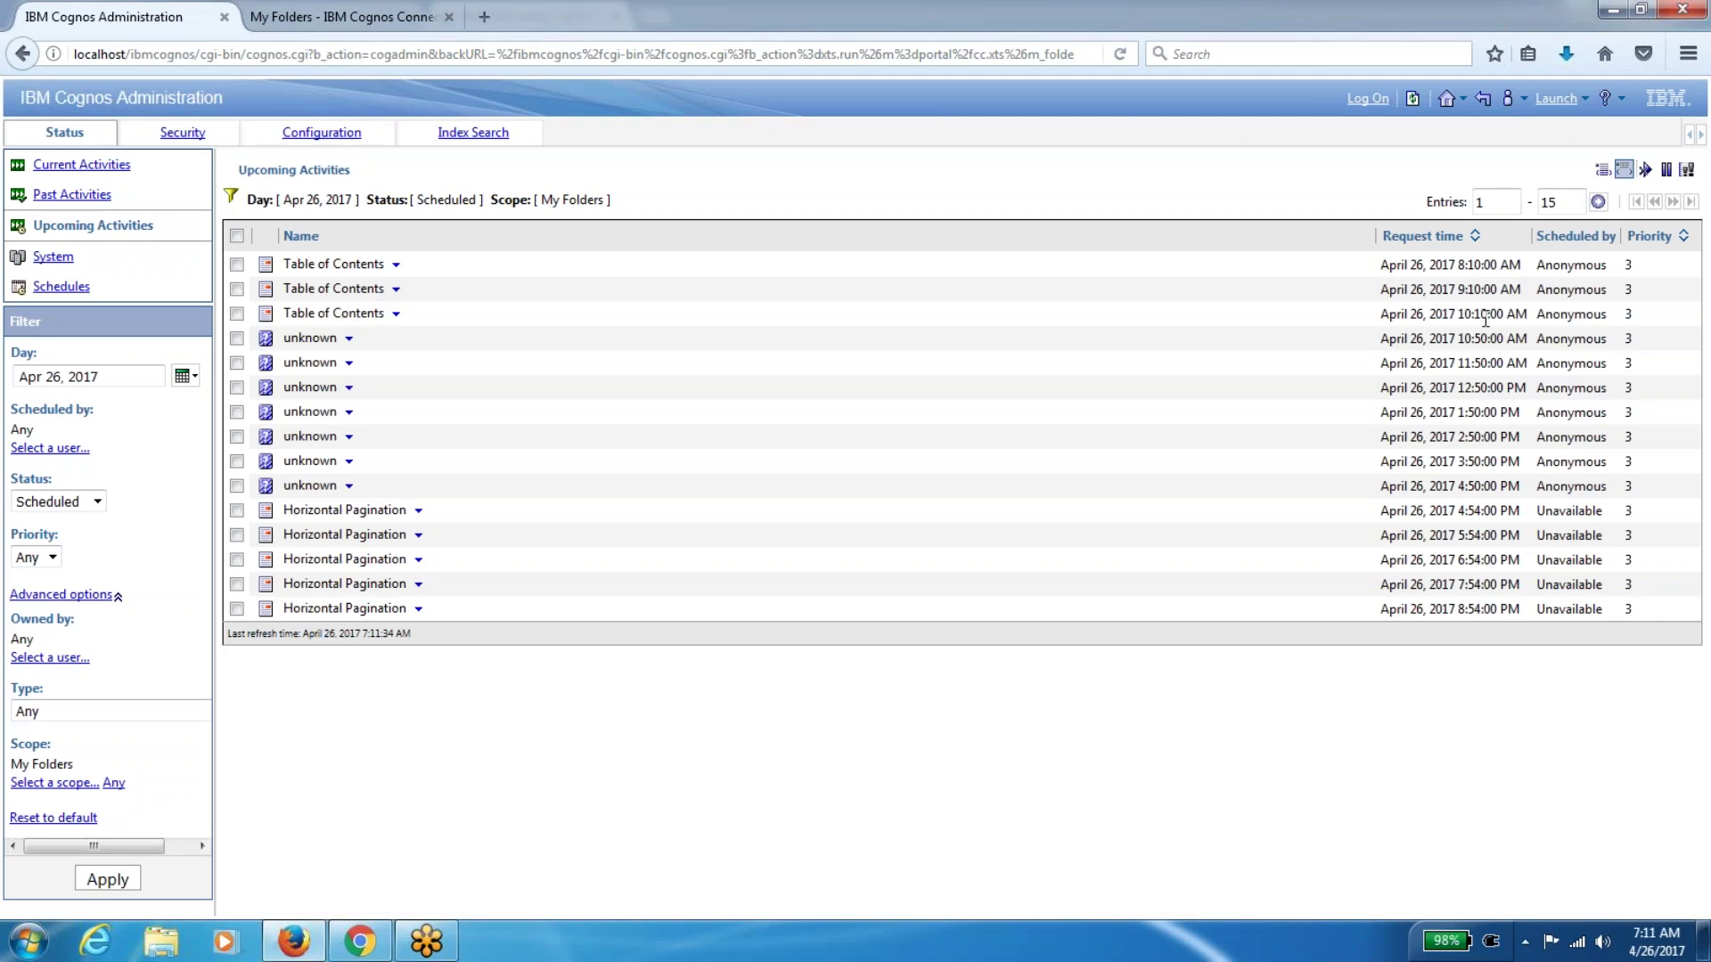
{"action": "left_click", "coordinate": [331, 17]}
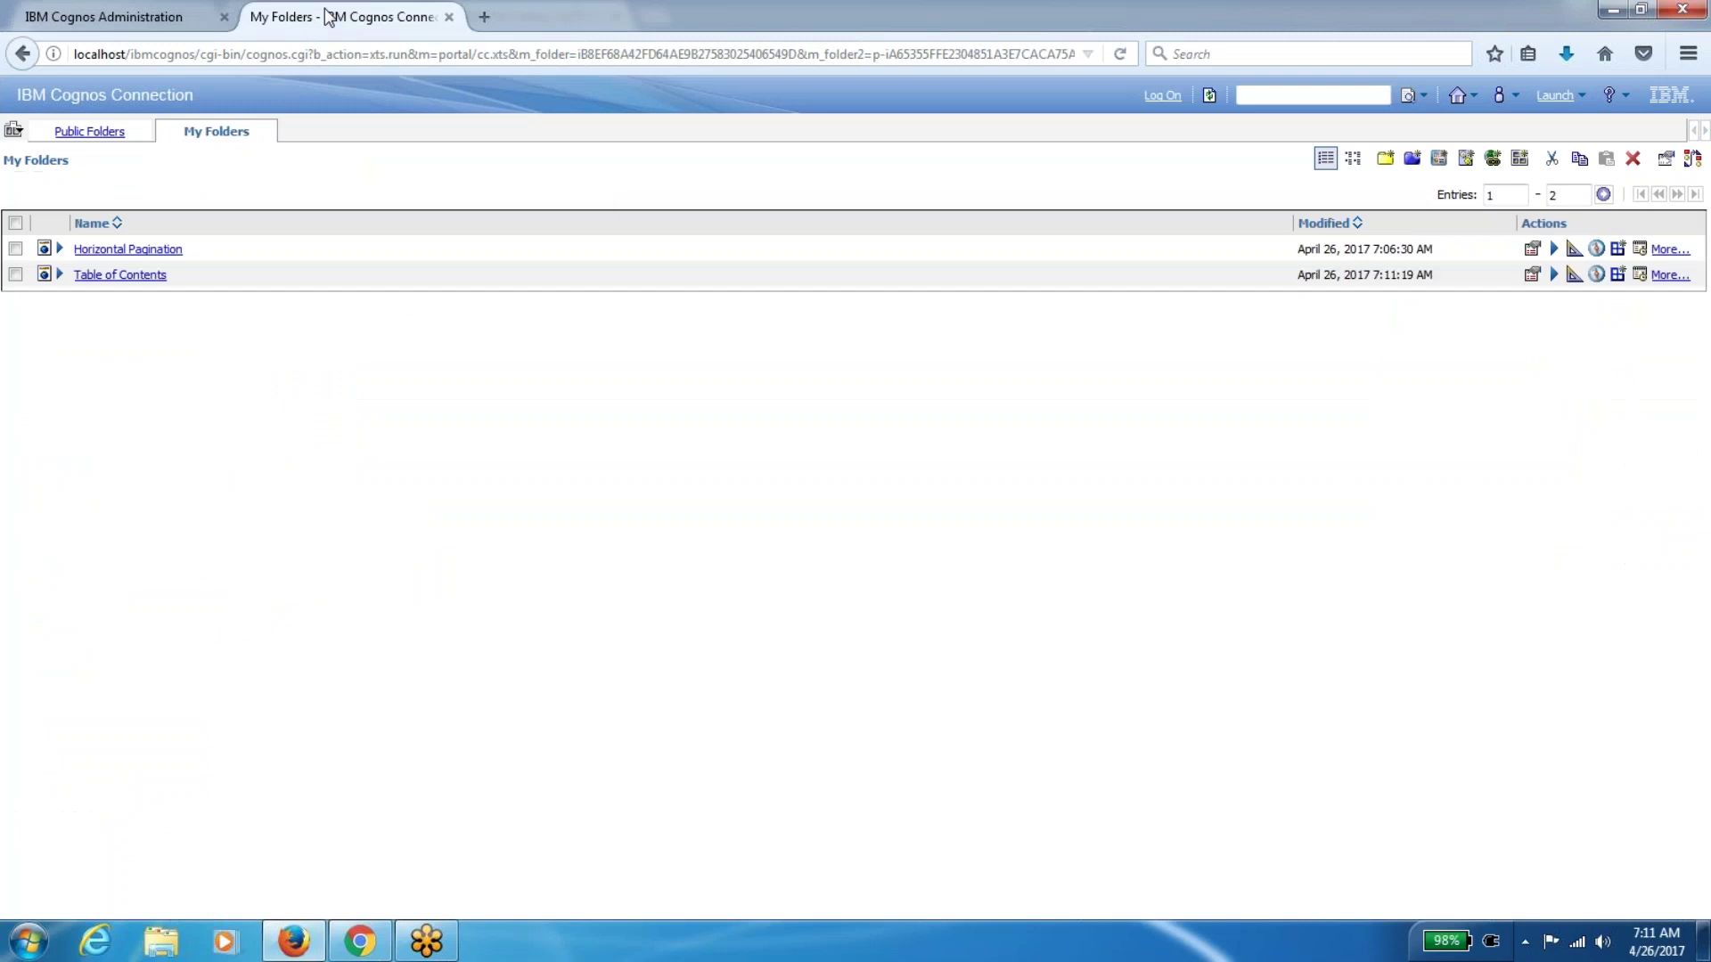
{"action": "left_click", "coordinate": [133, 17]}
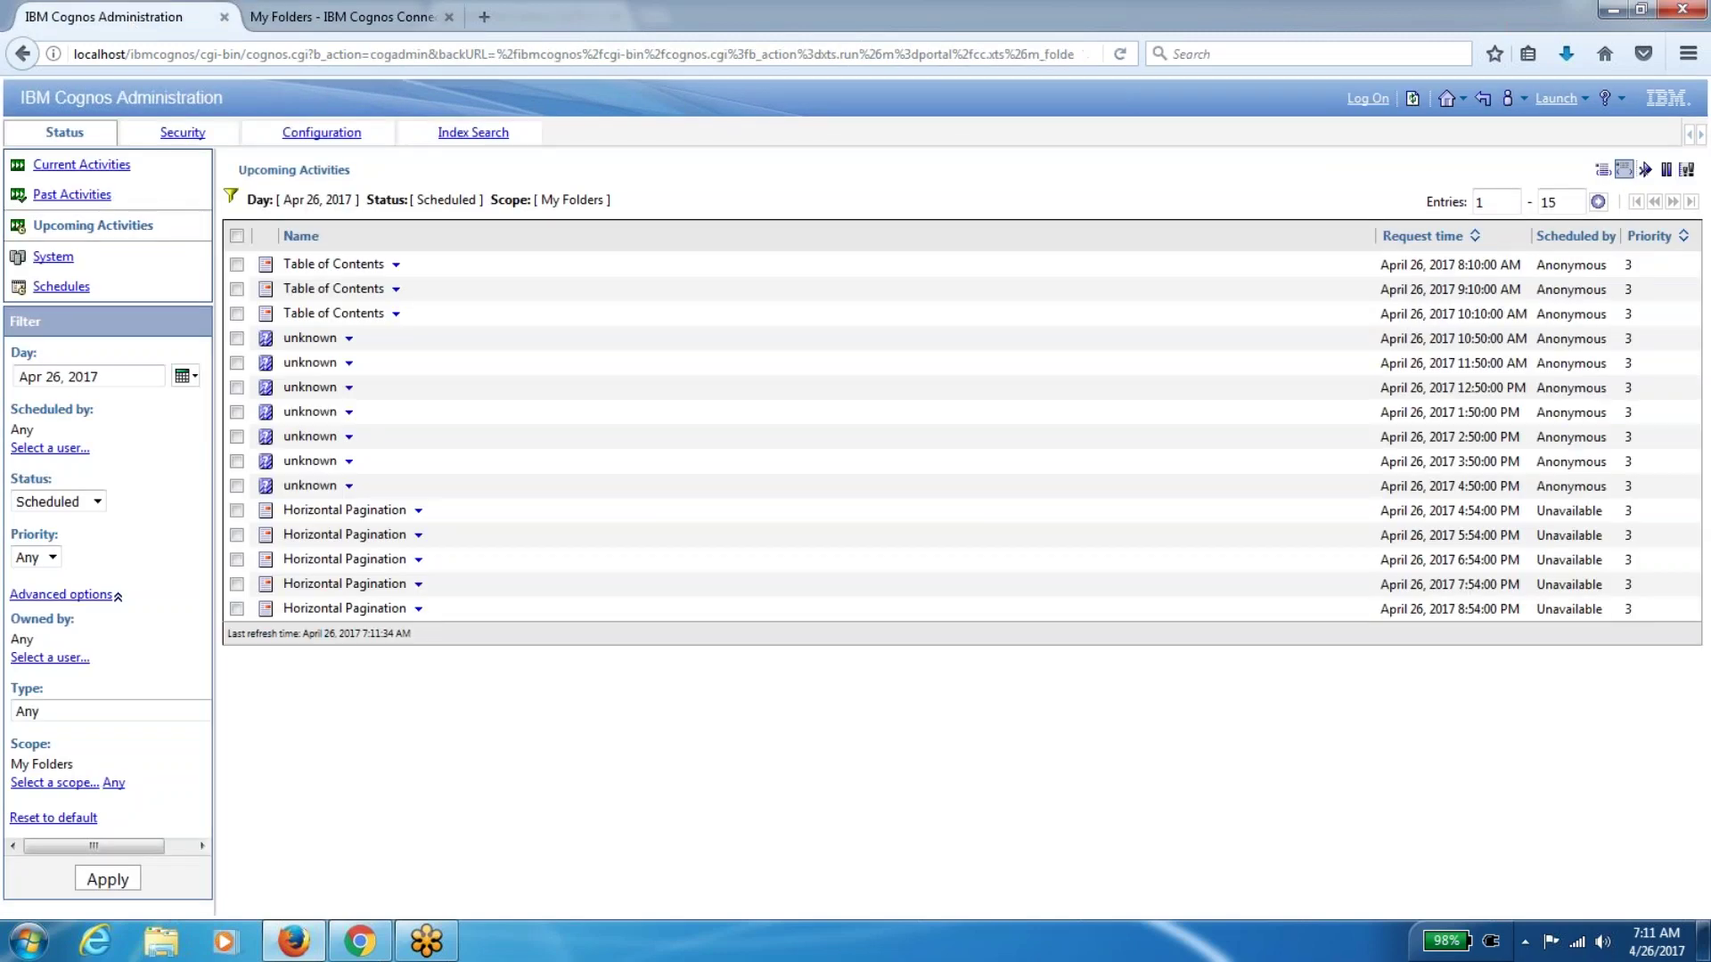
Disable the Horizontal Pagination and Briefing Book schedules together and confirm
{"action": "left_click", "coordinate": [64, 292]}
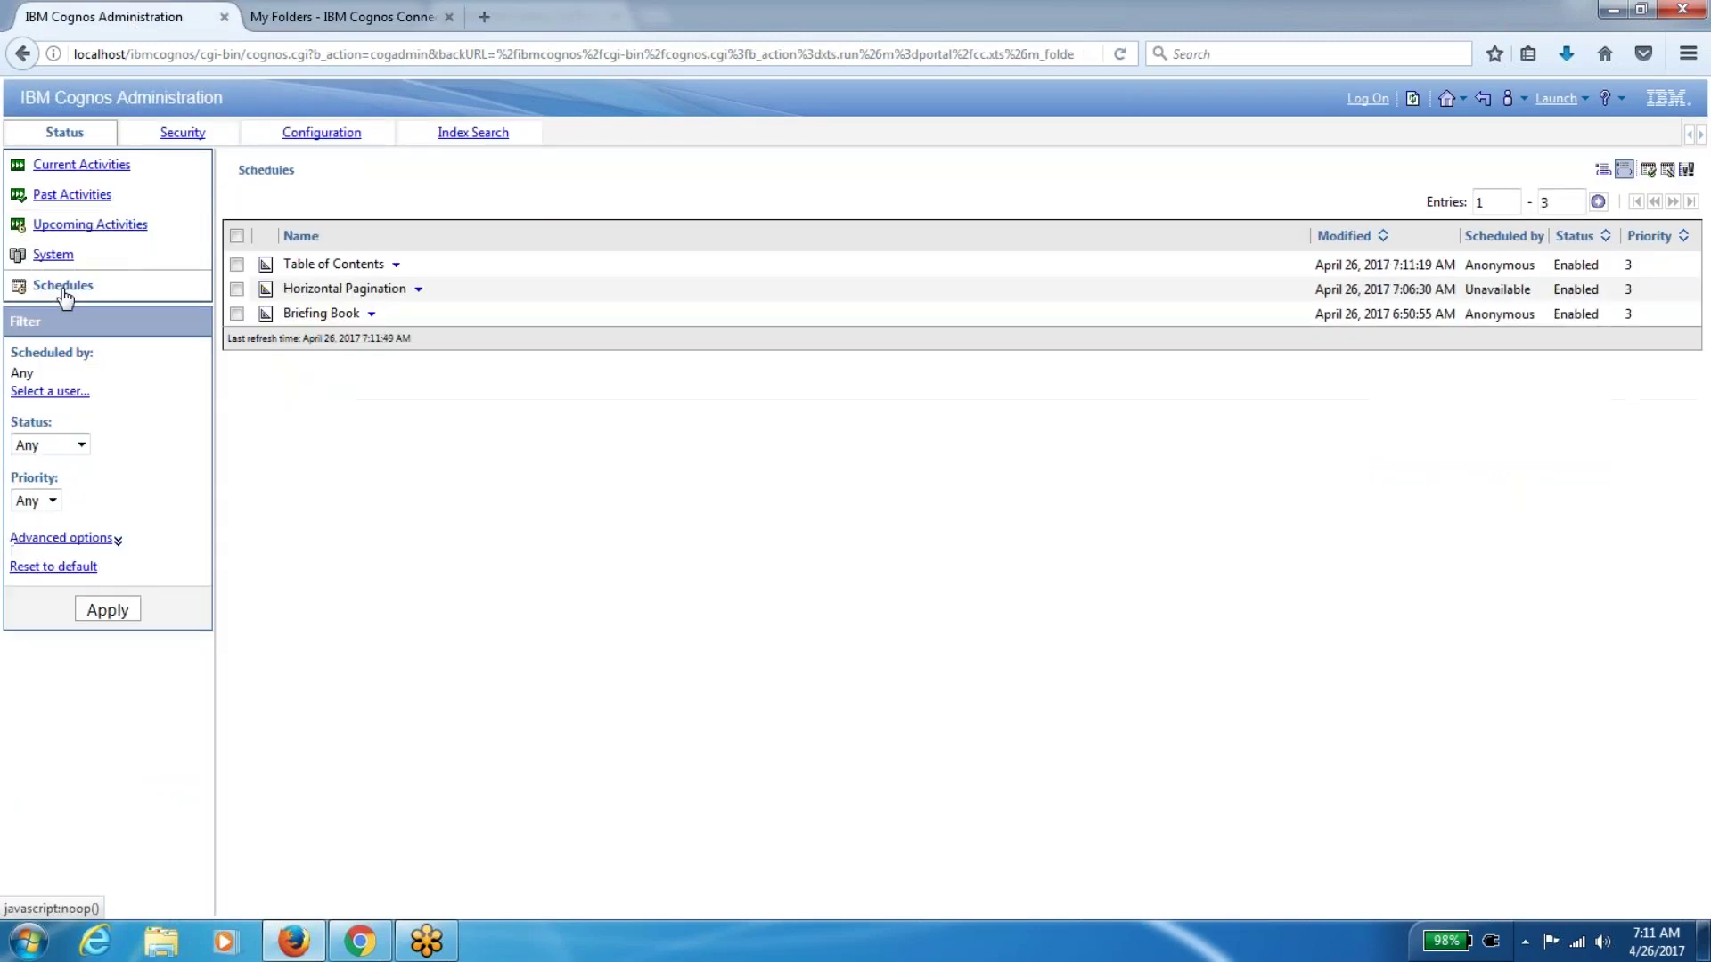
{"action": "left_click", "coordinate": [237, 289]}
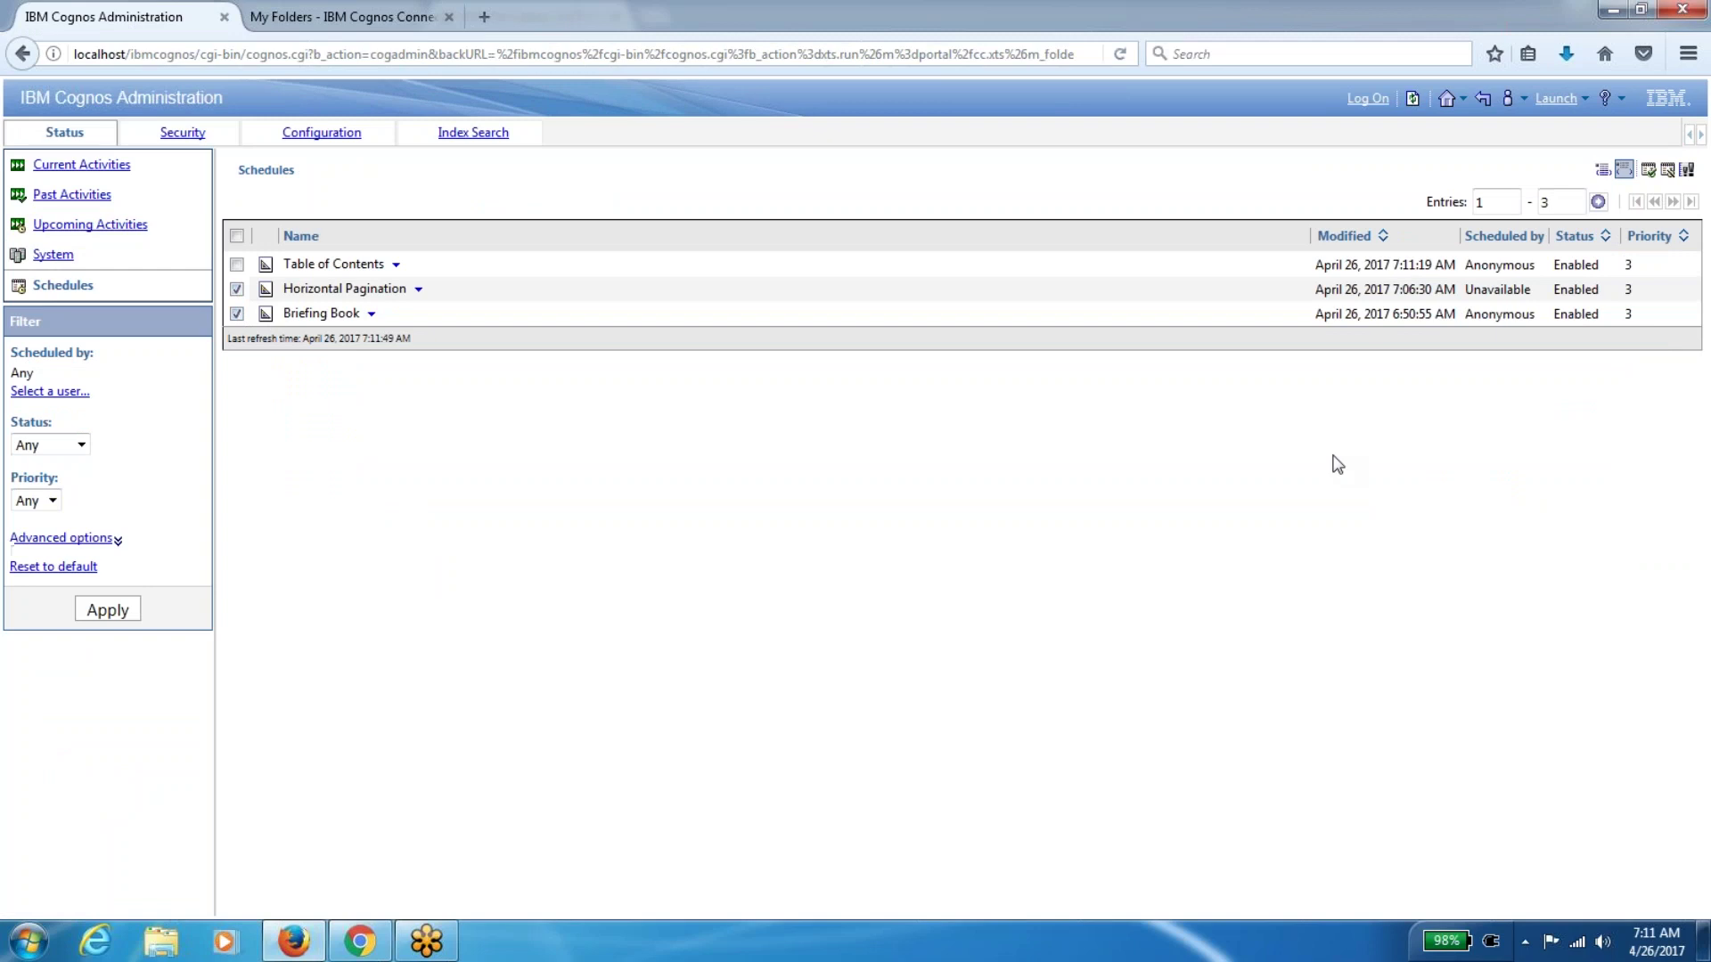
{"action": "left_click", "coordinate": [1666, 171]}
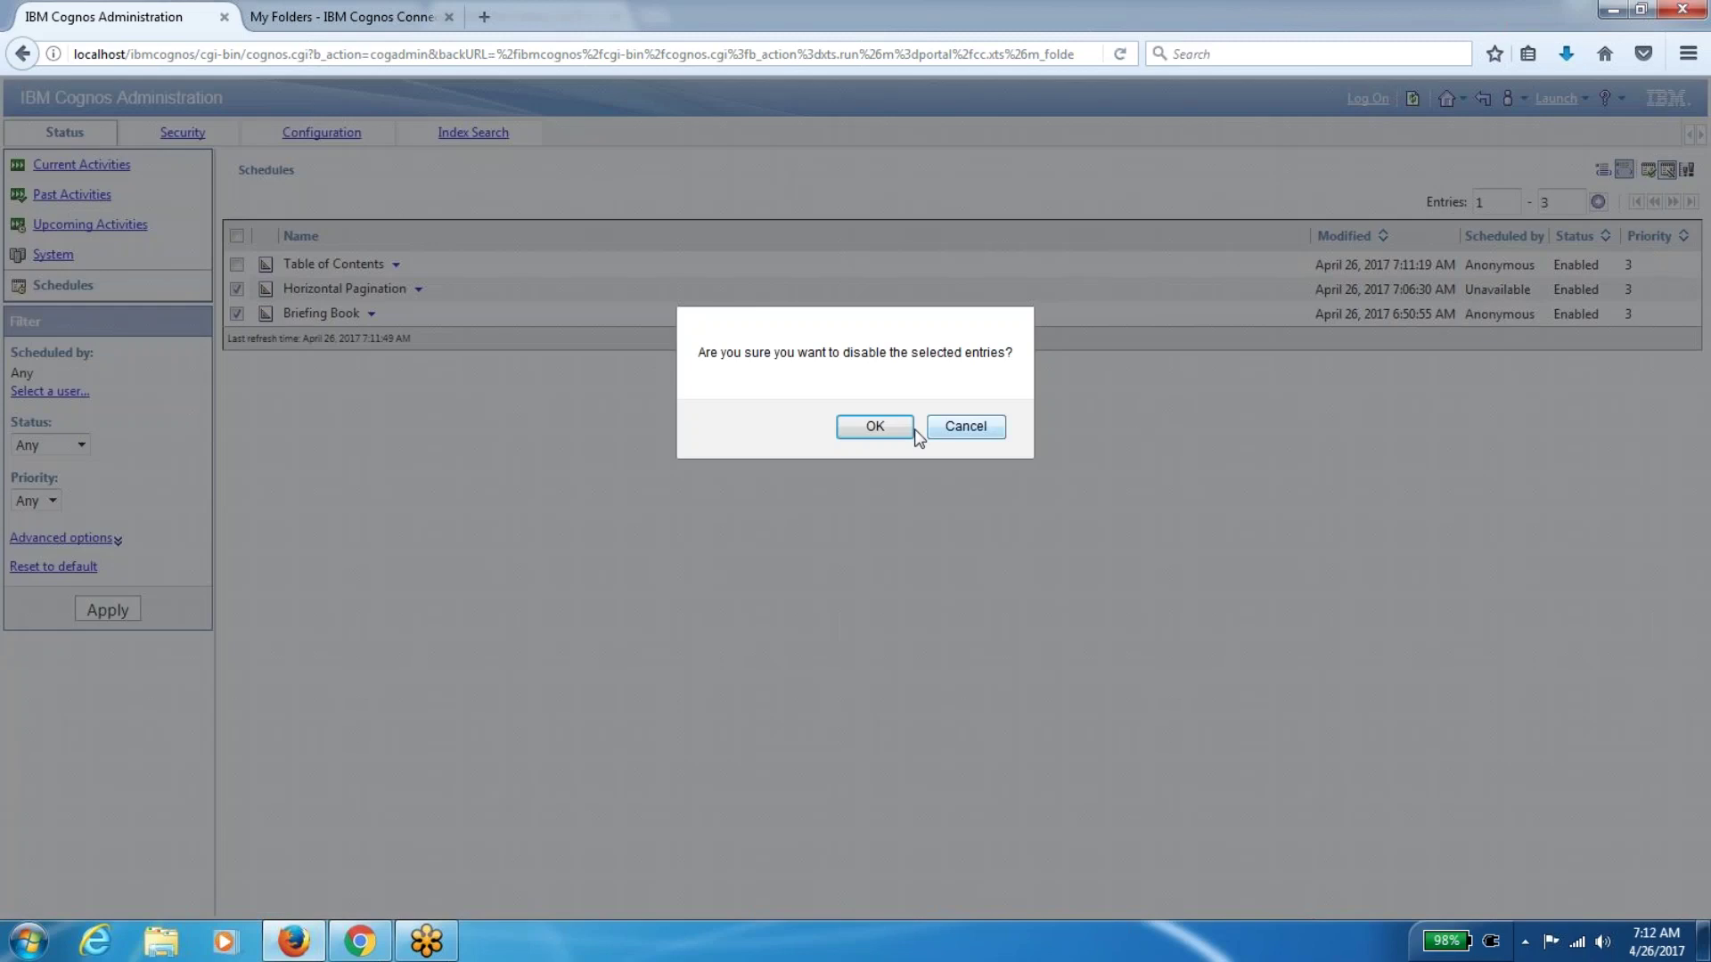
{"action": "left_click", "coordinate": [876, 427]}
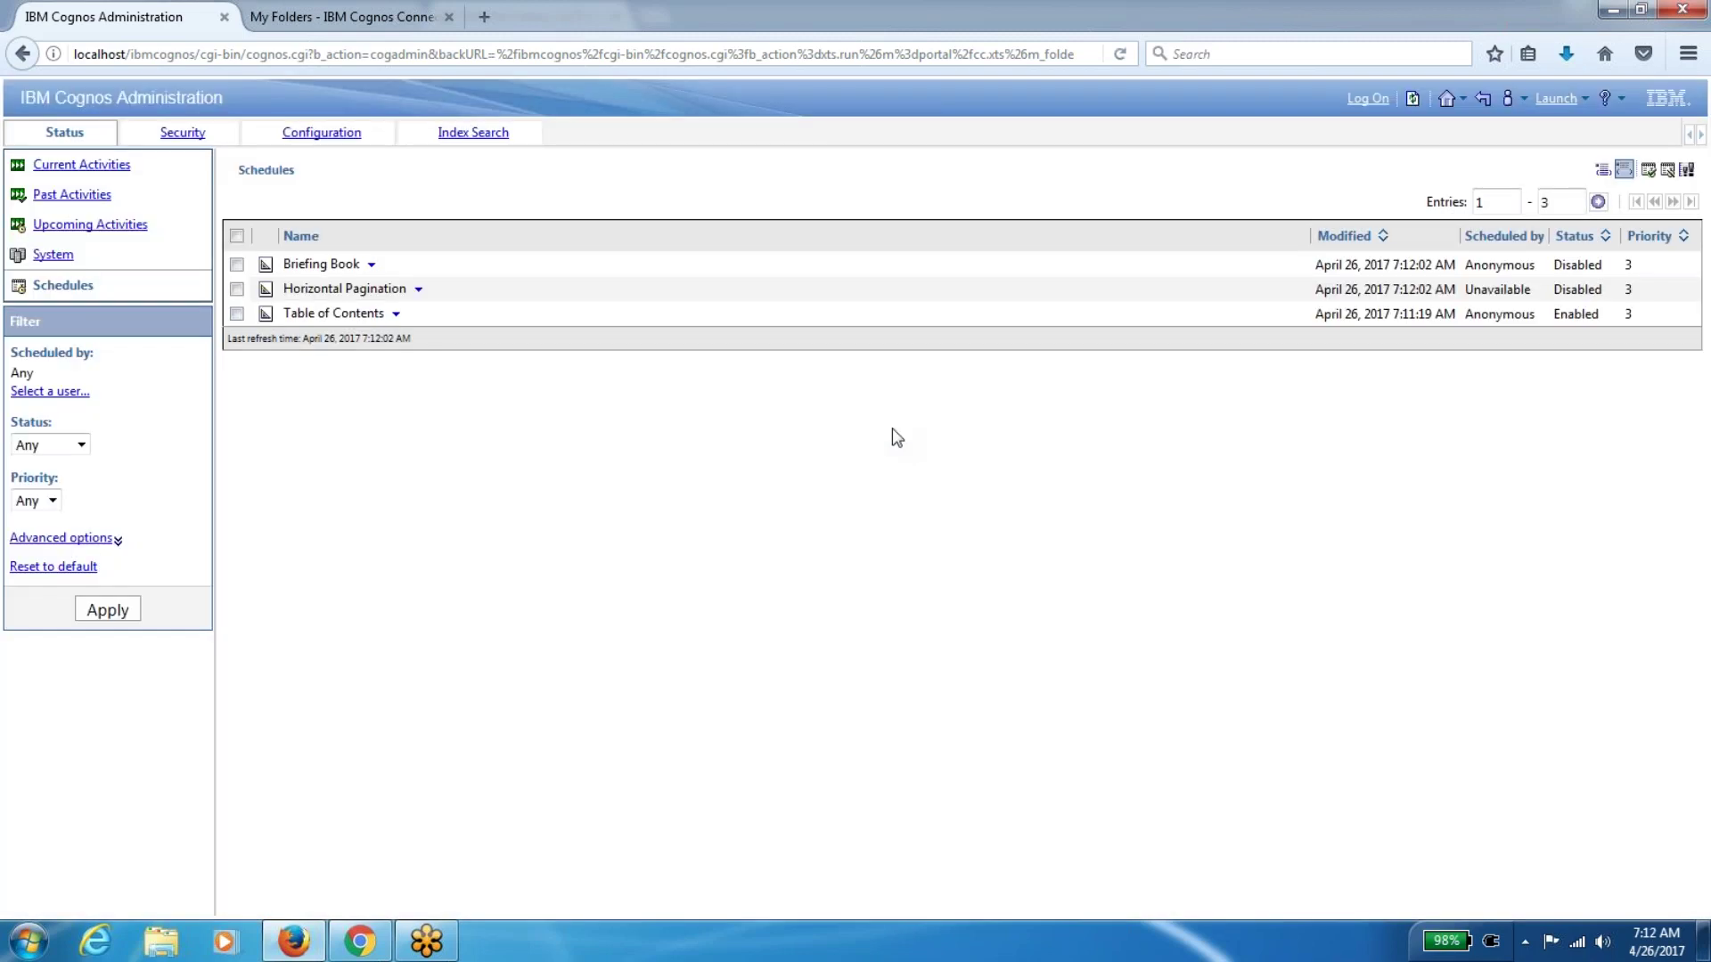
Refresh the upcoming activities and filter them to Apr 27, 2017
{"action": "left_click", "coordinate": [95, 222]}
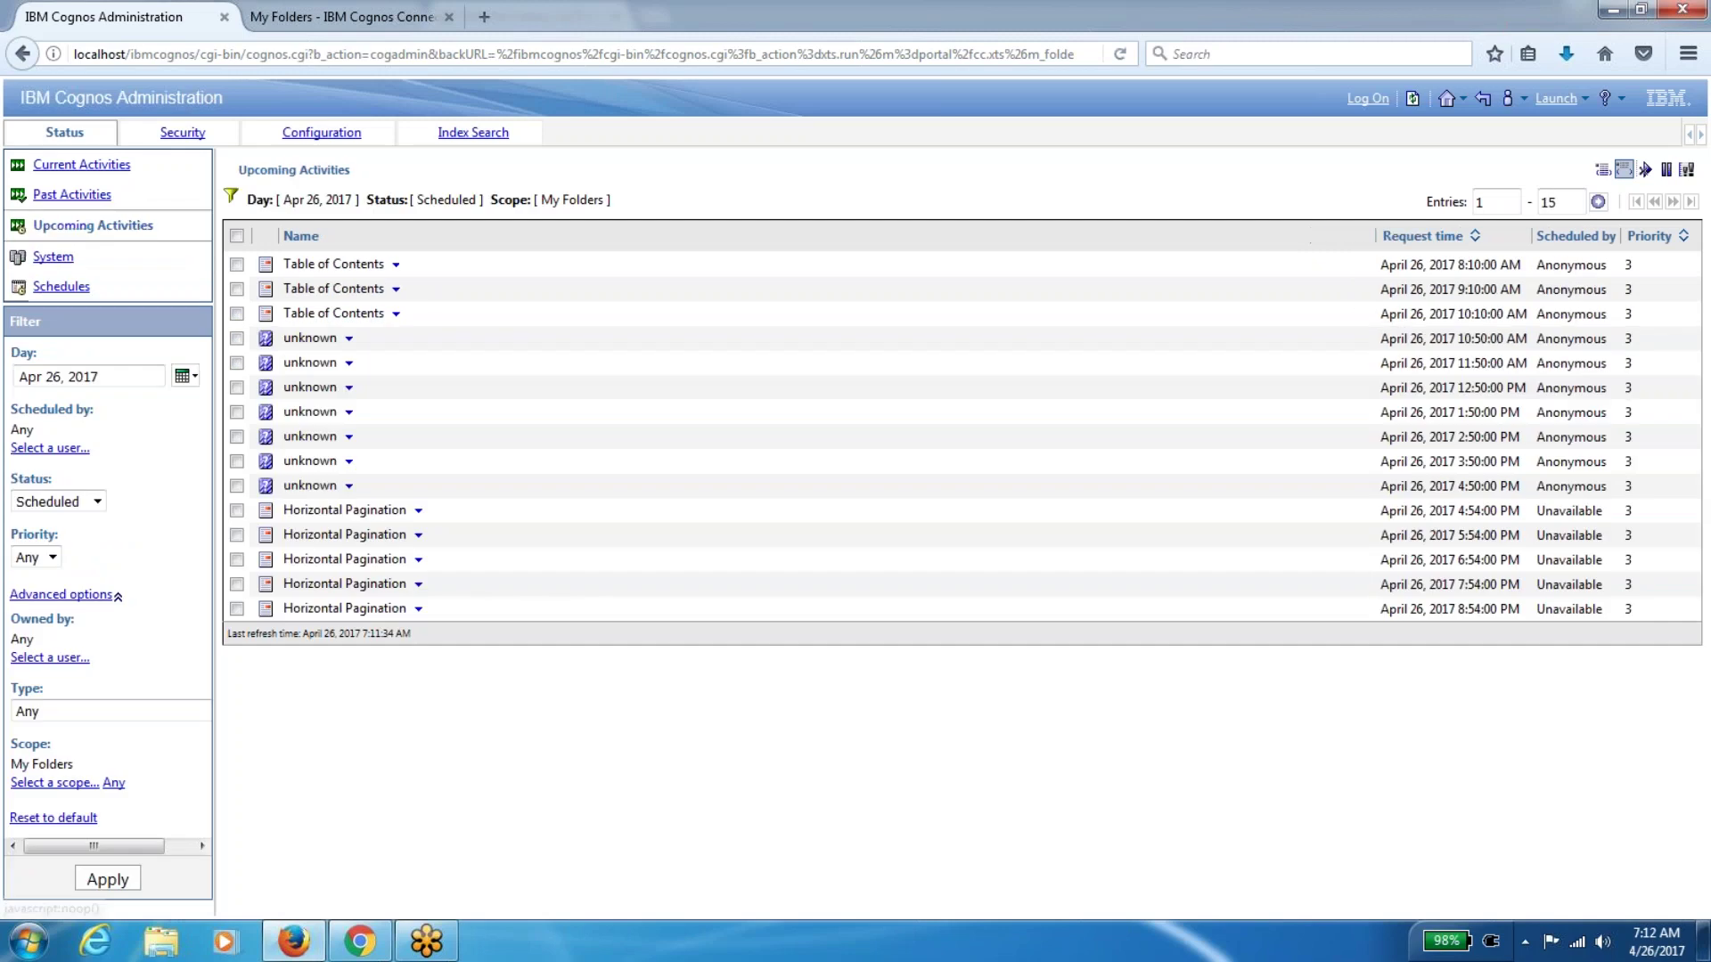
{"action": "left_click", "coordinate": [1410, 102]}
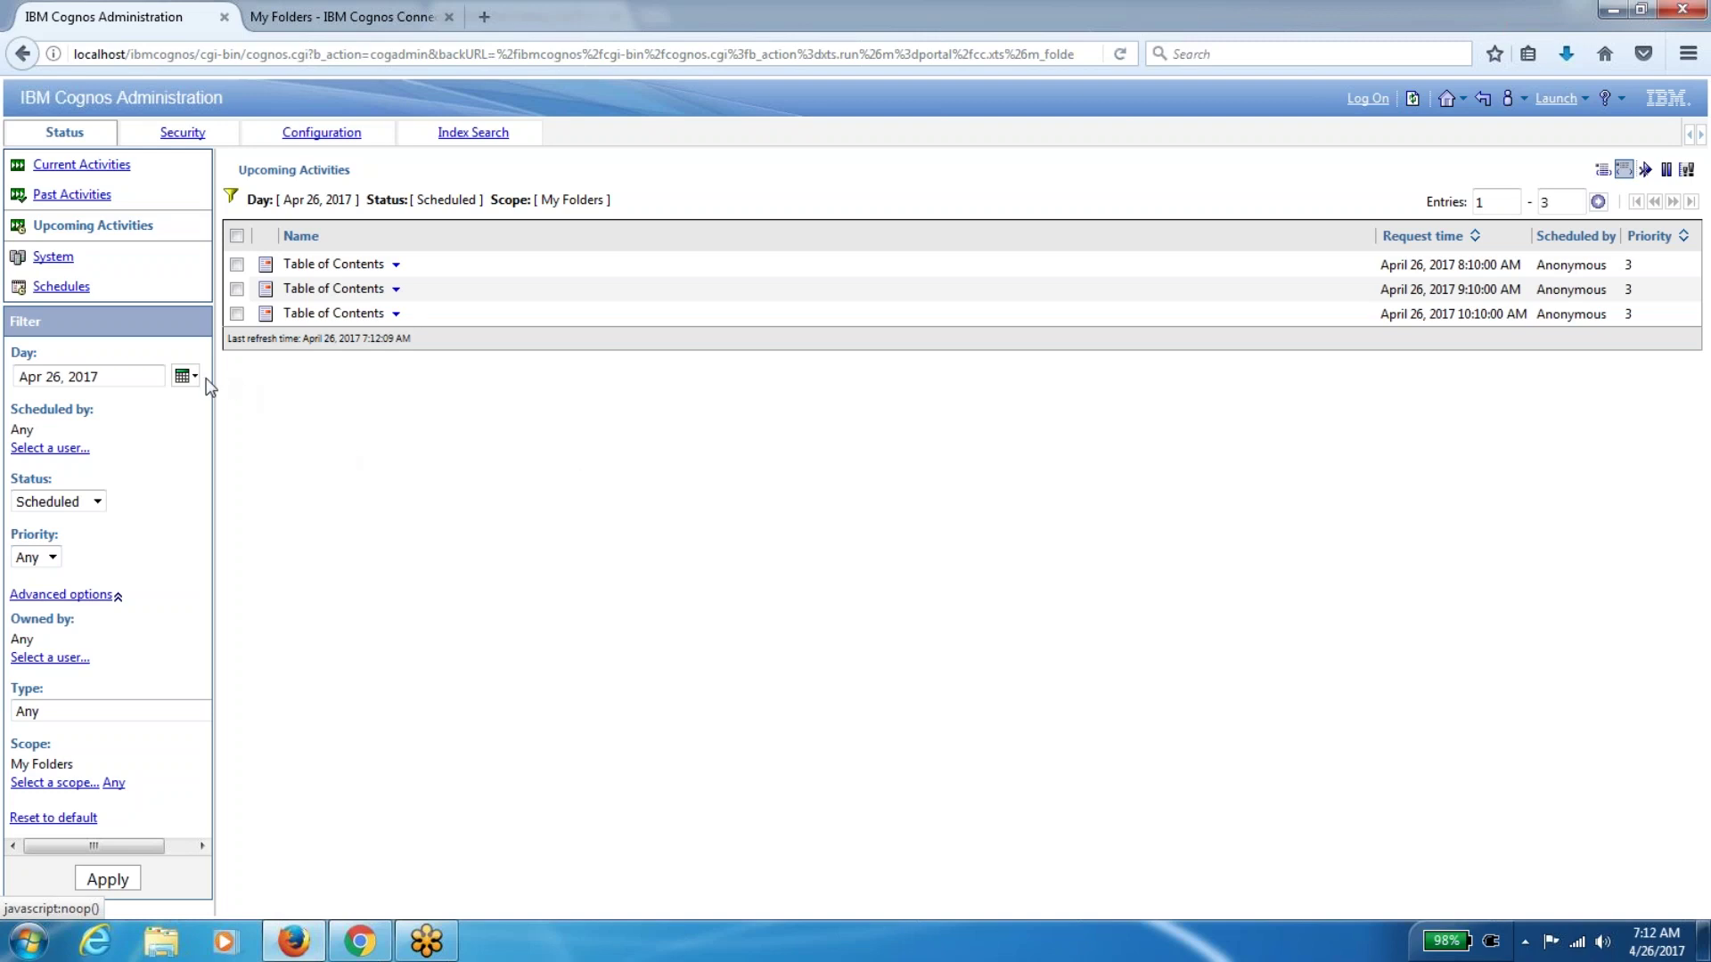
{"action": "left_click", "coordinate": [184, 376]}
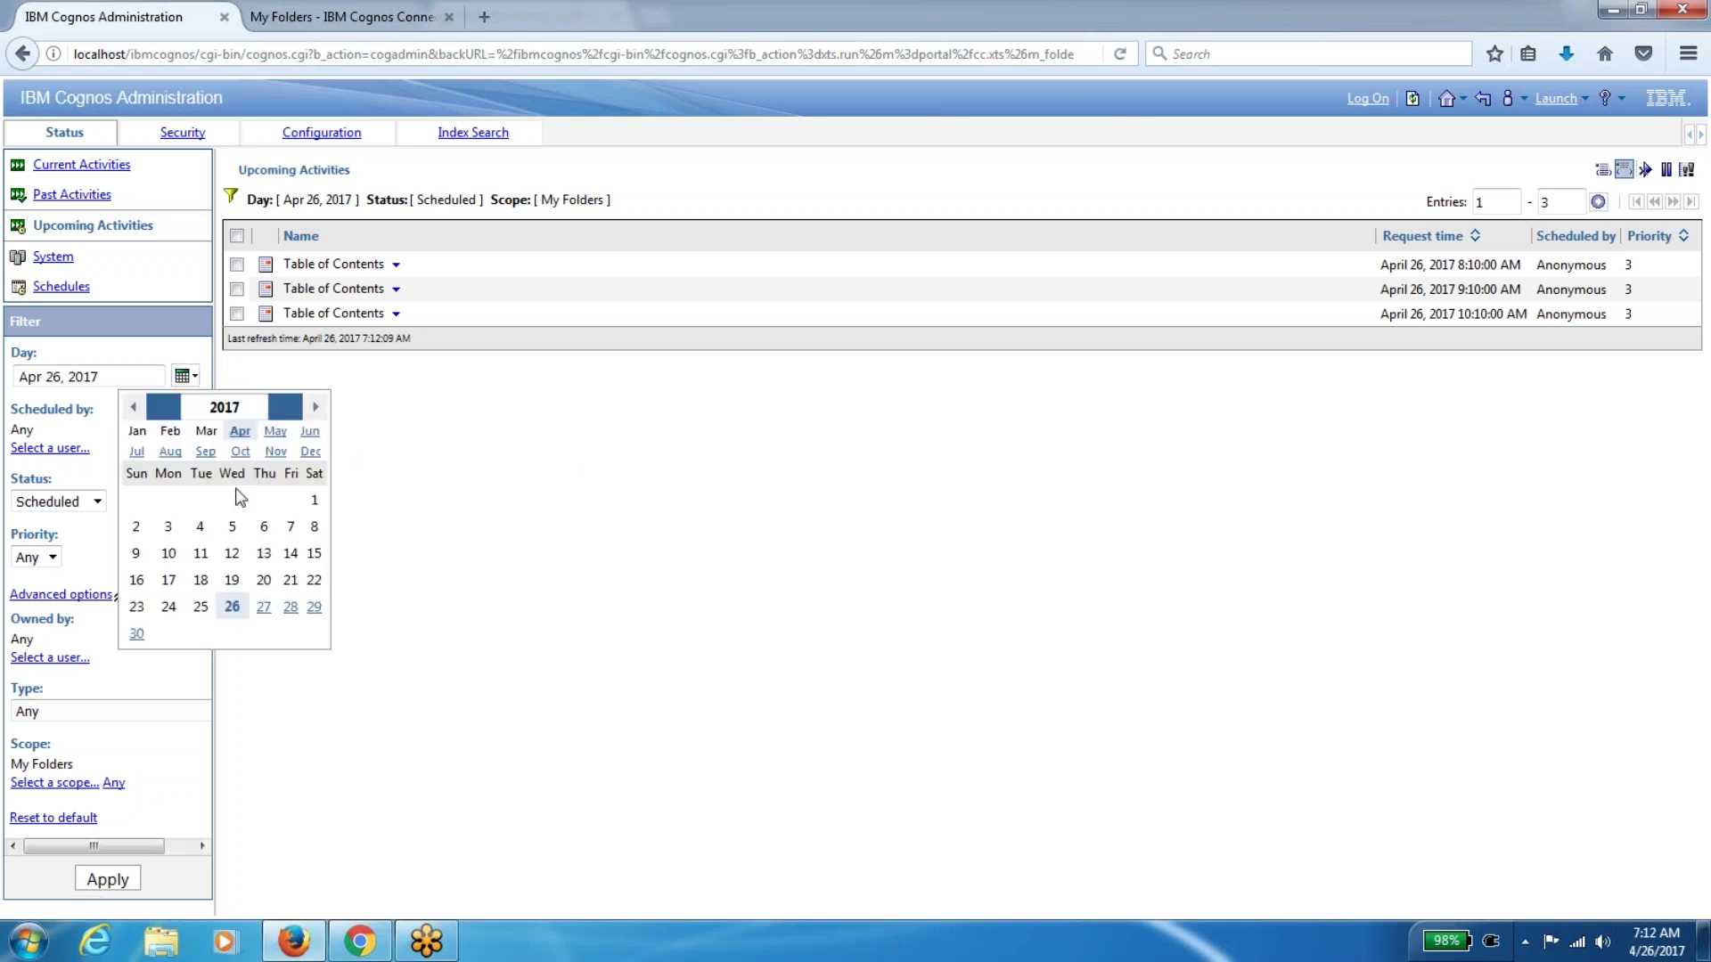
{"action": "left_click", "coordinate": [269, 614]}
{"action": "left_click", "coordinate": [108, 880]}
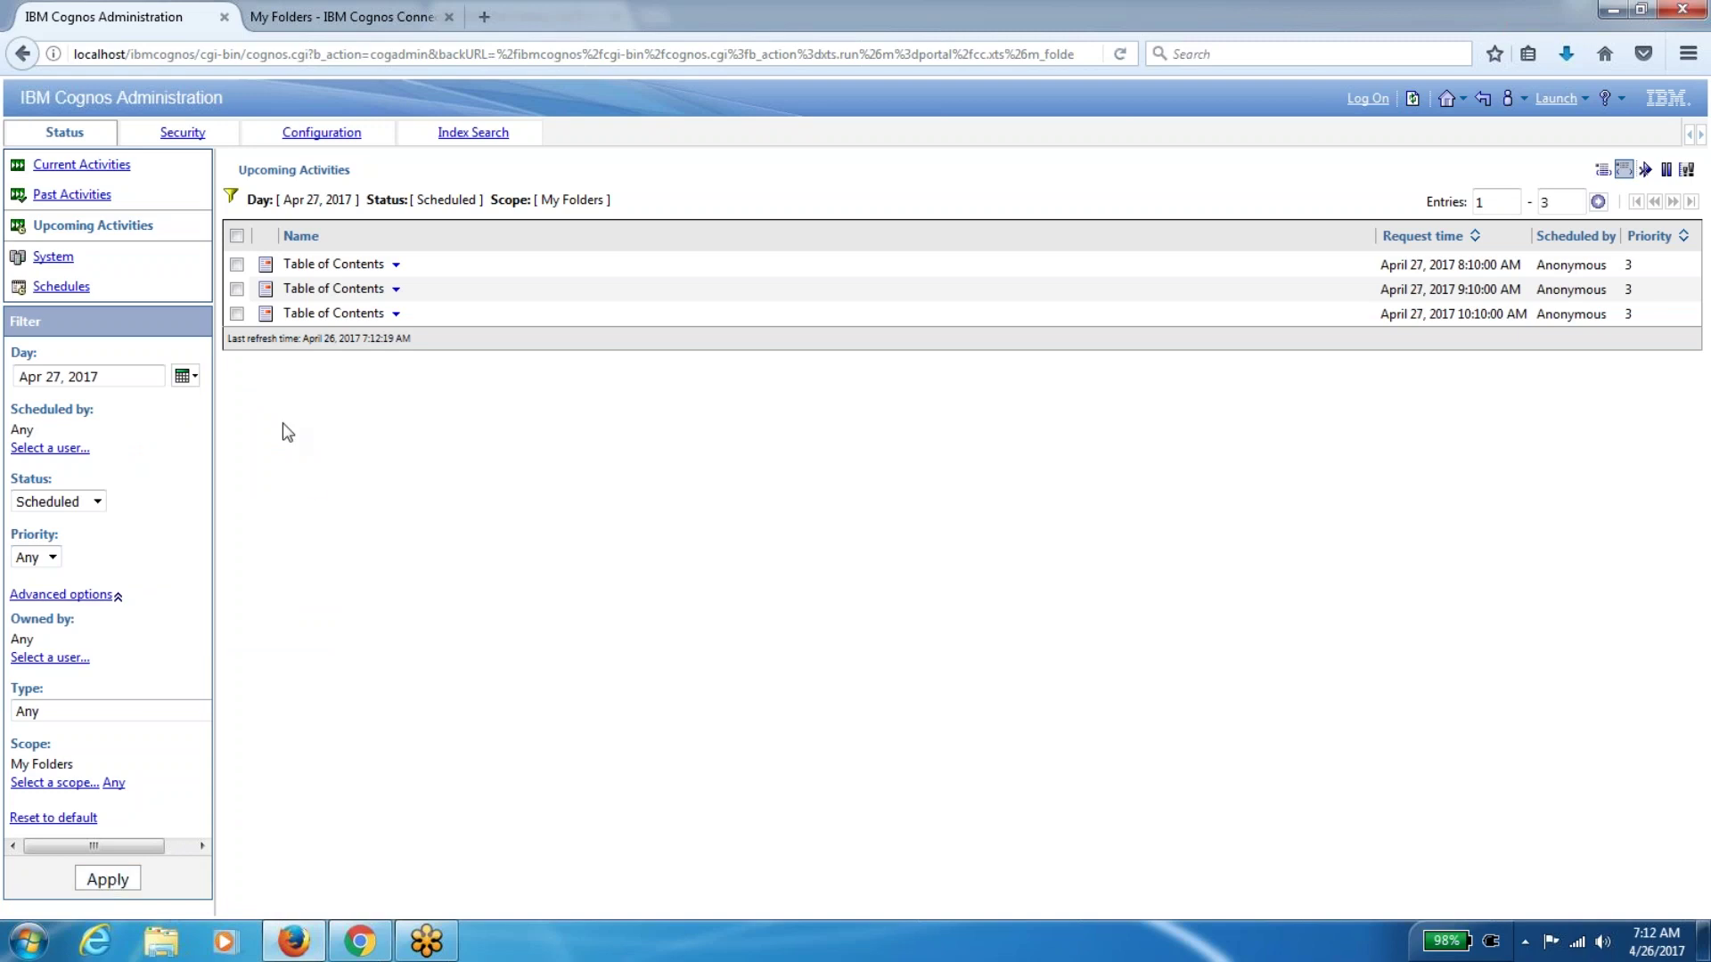
Enable the Briefing Book schedule from the list of schedules and confirm
{"action": "left_click", "coordinate": [69, 287]}
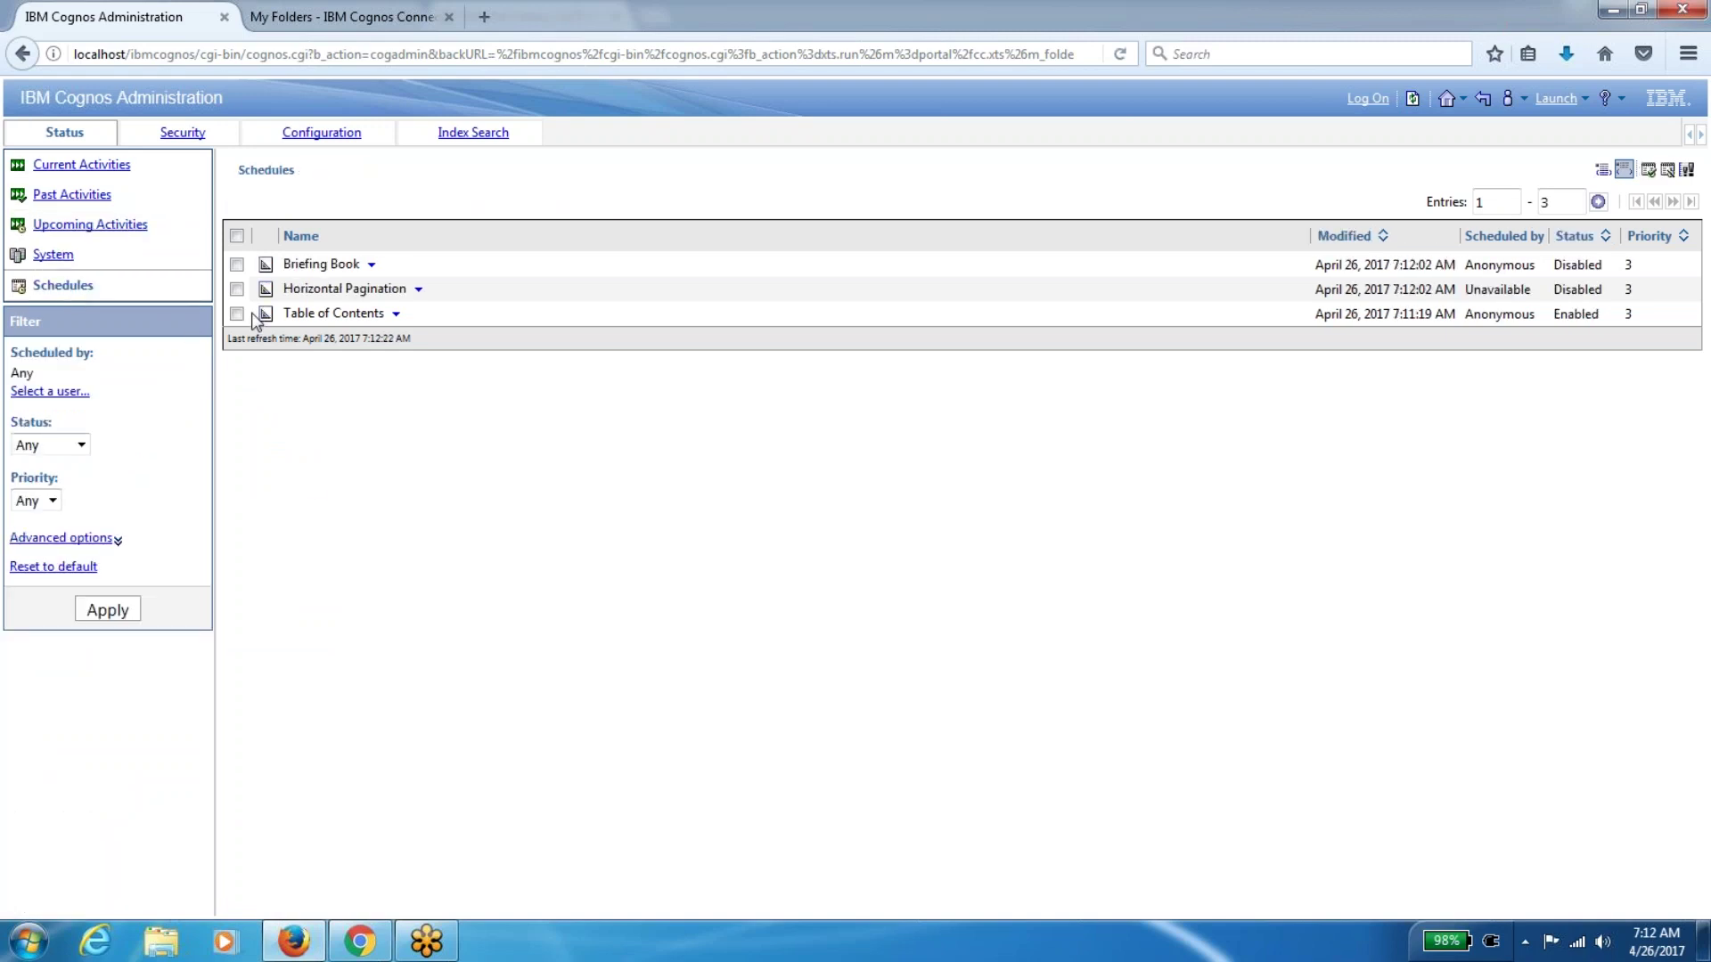
{"action": "left_click", "coordinate": [237, 265]}
{"action": "left_click", "coordinate": [1647, 169]}
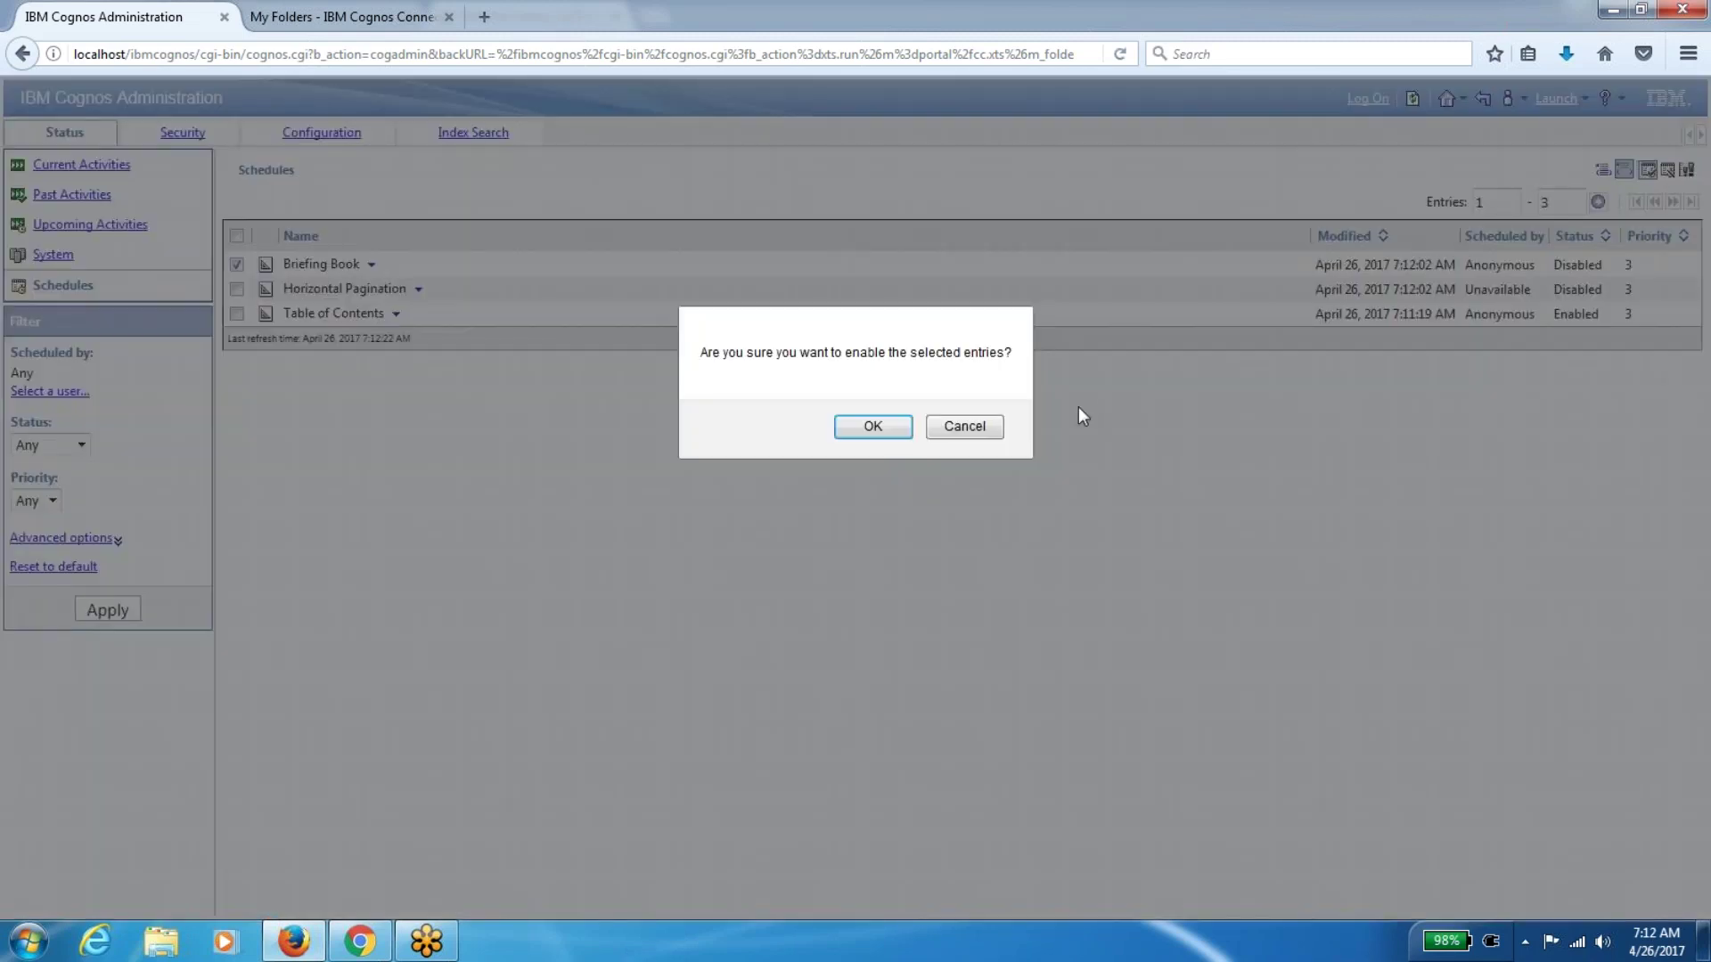
{"action": "left_click", "coordinate": [873, 427]}
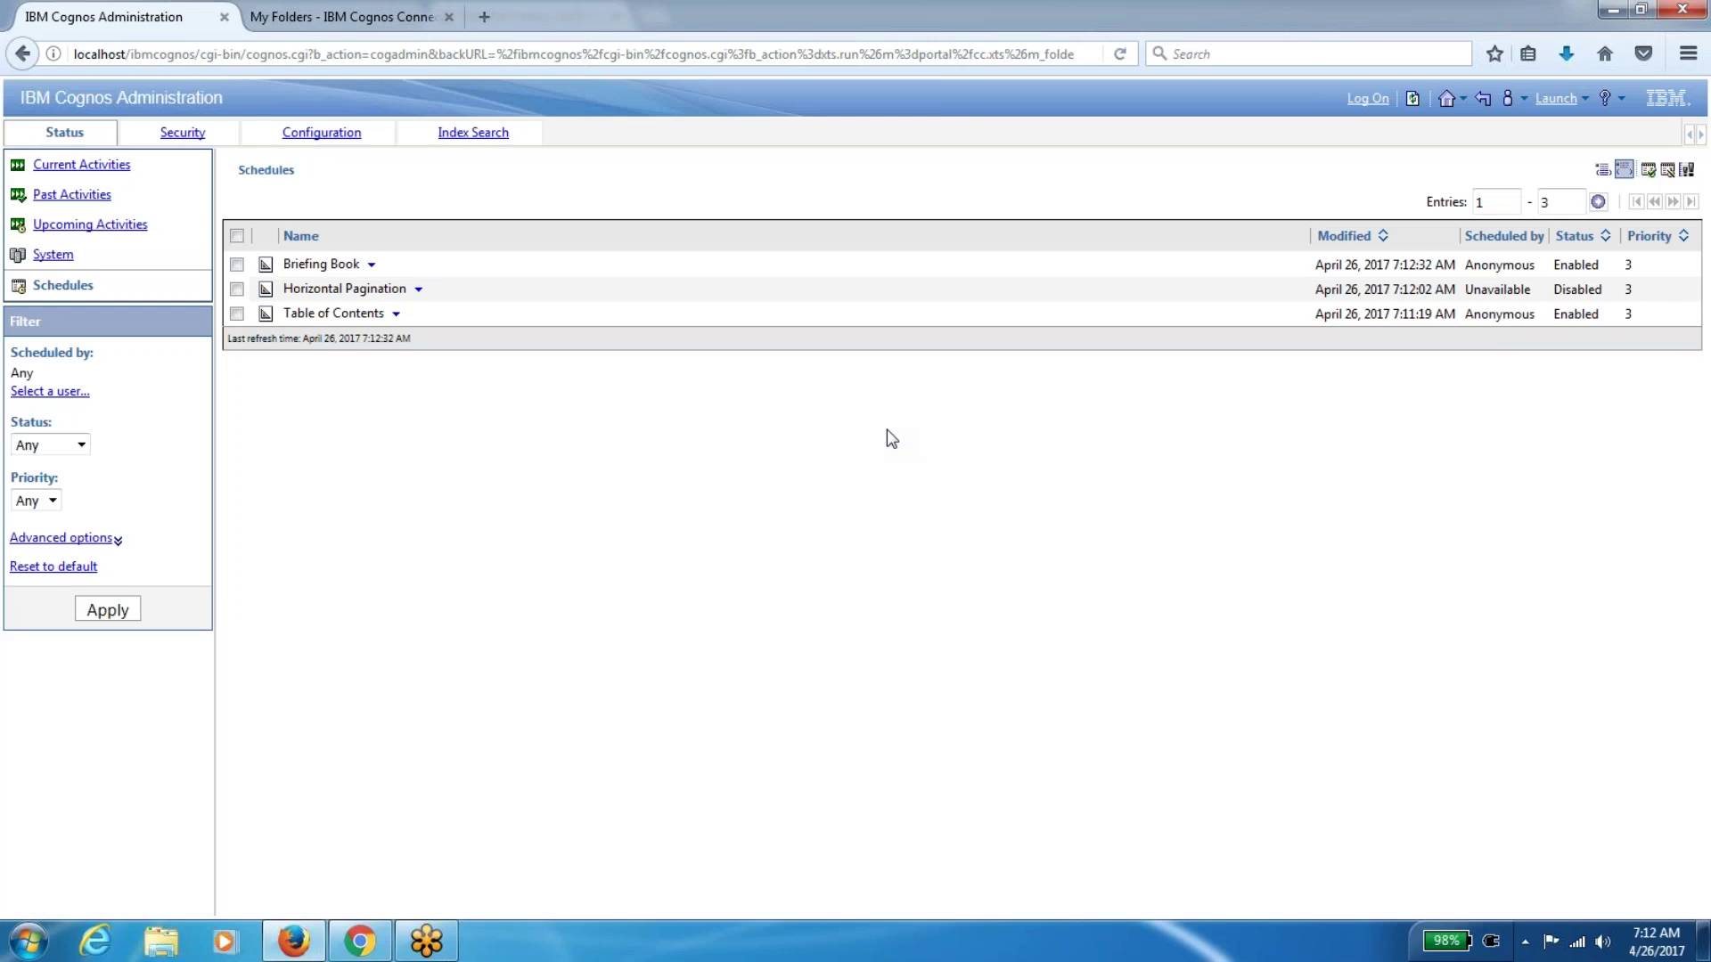
Reload the schedules list and the upcoming activities for Apr 27, 2017 to check the Briefing Book runs
{"action": "left_click", "coordinate": [109, 614]}
{"action": "left_click", "coordinate": [86, 228]}
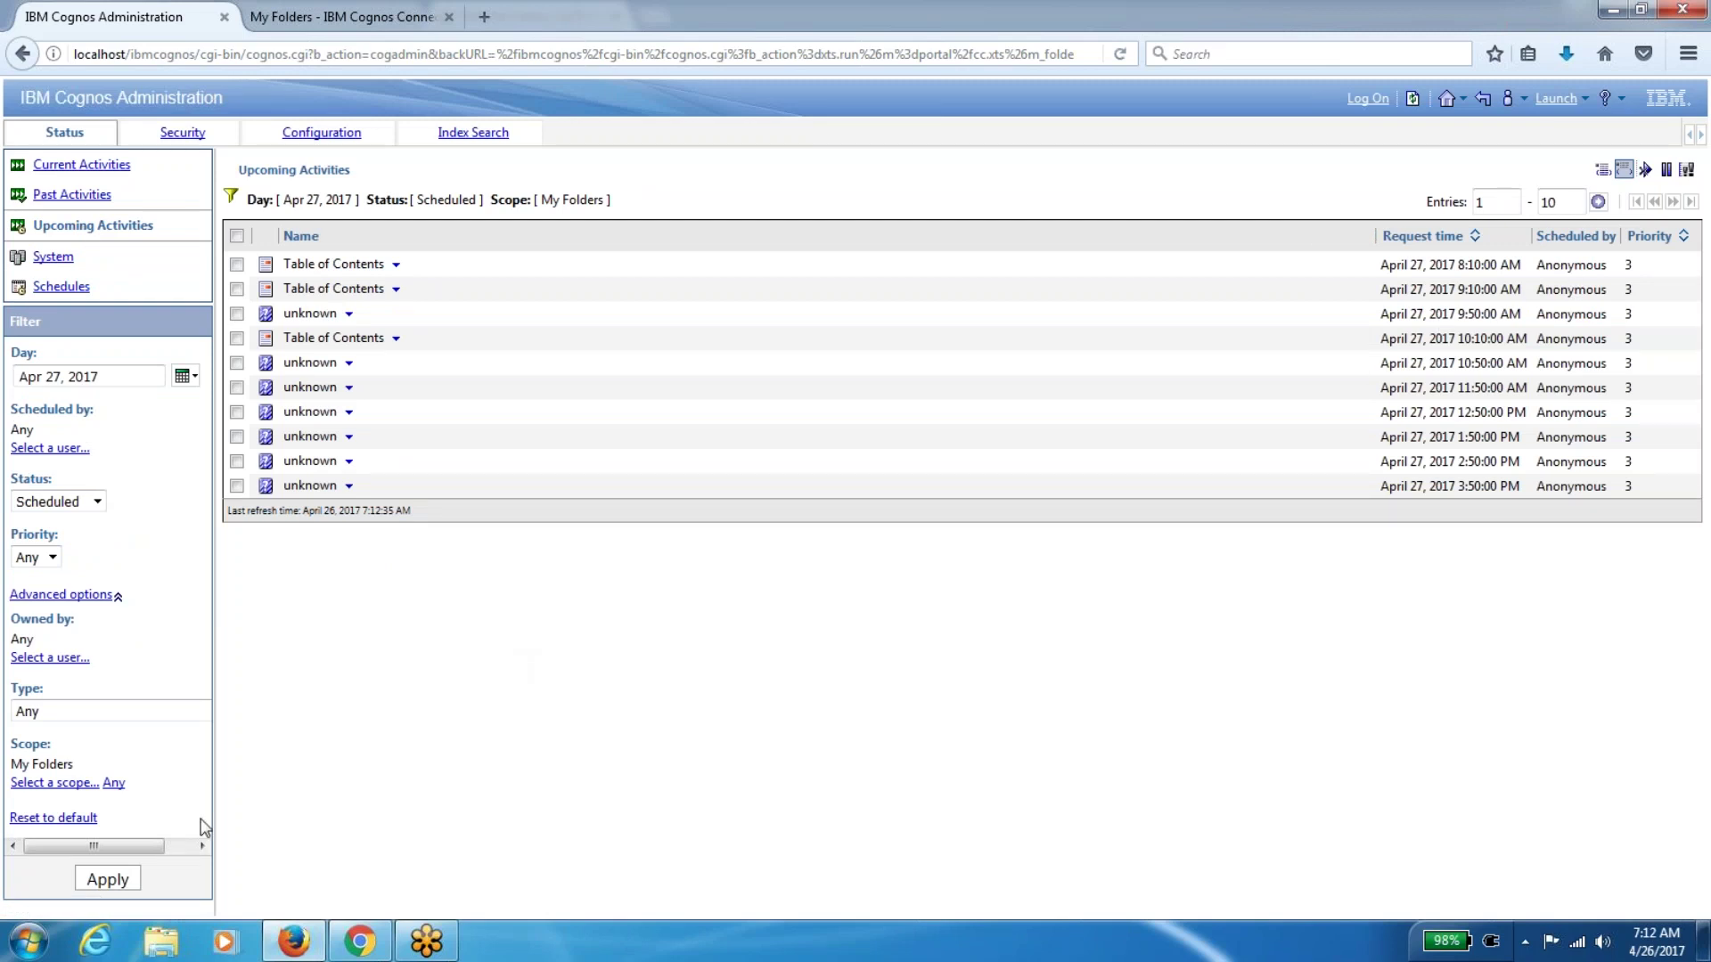
{"action": "left_click", "coordinate": [131, 882]}
Disable the Briefing Book schedule, and enable the Horizontal Pagination schedule
{"action": "left_click", "coordinate": [64, 287]}
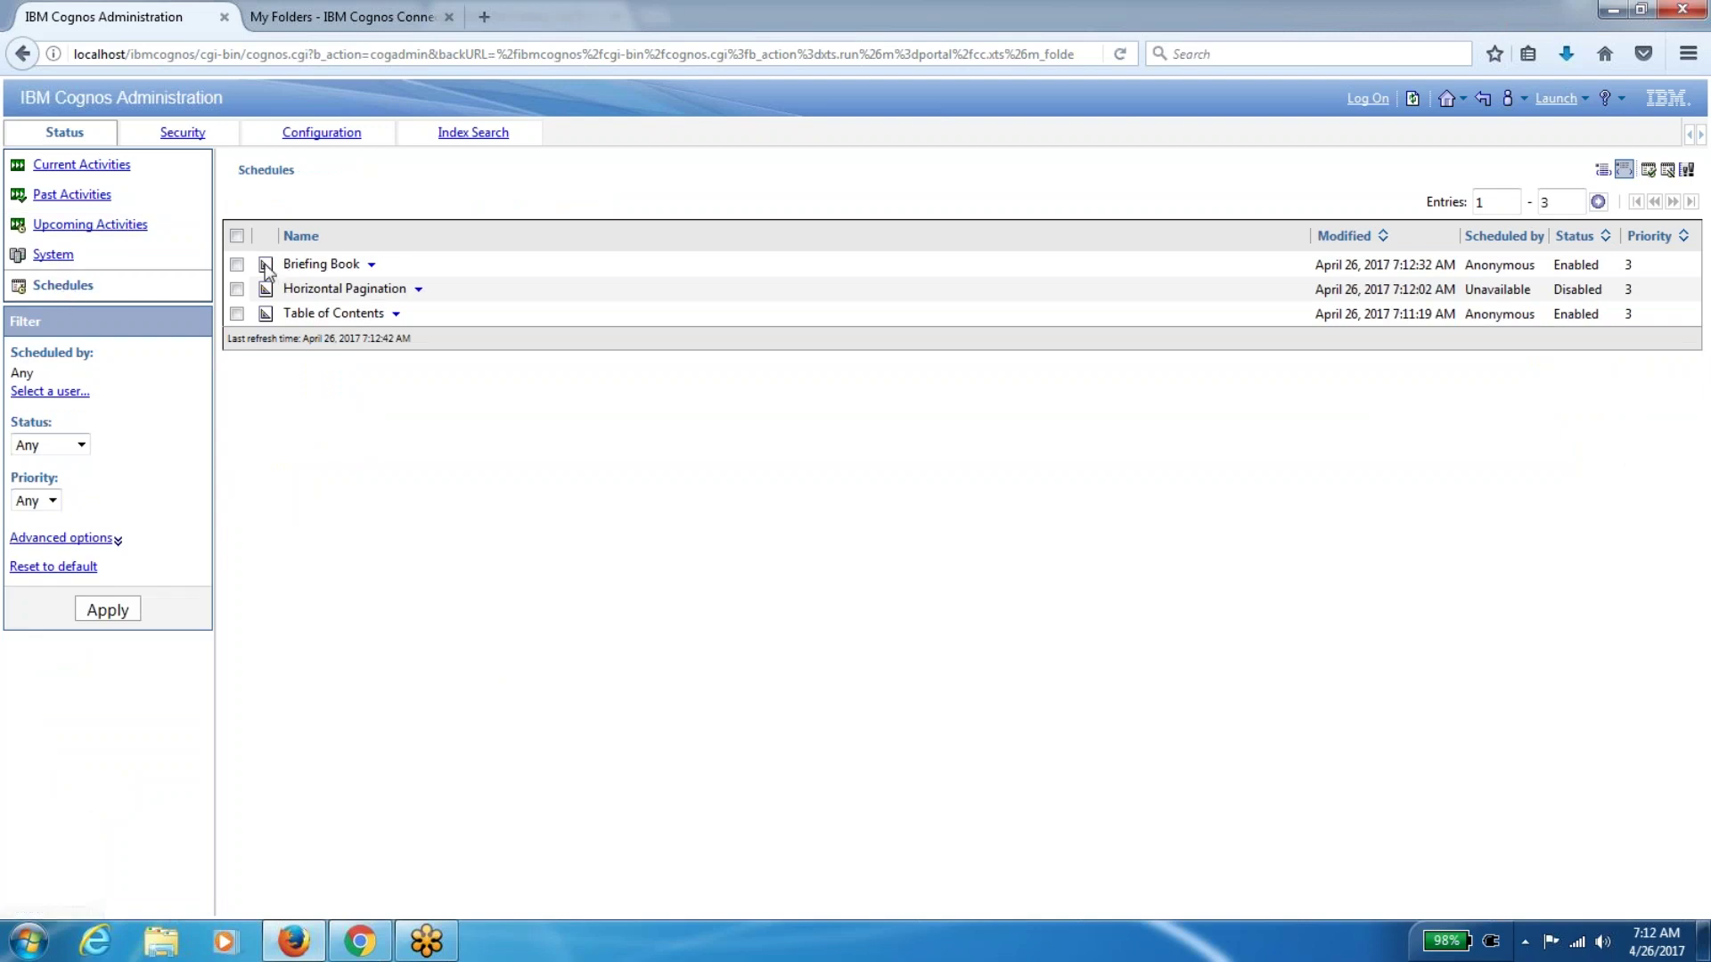
{"action": "left_click", "coordinate": [236, 265]}
{"action": "left_click", "coordinate": [1667, 169]}
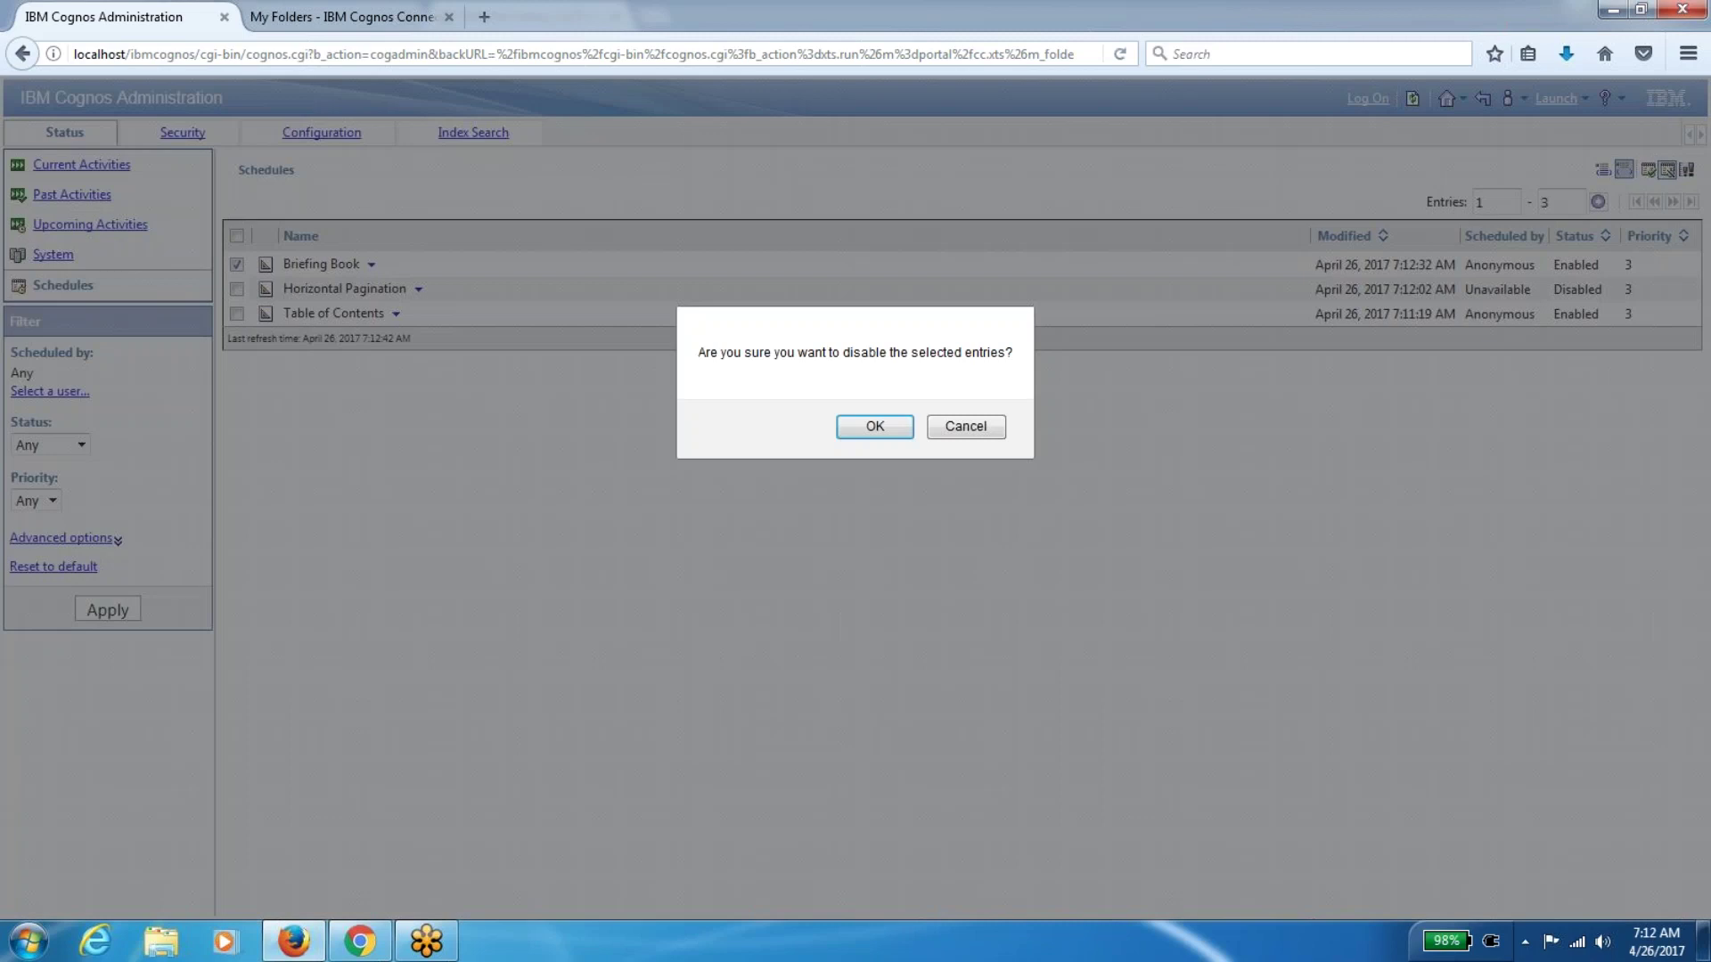
{"action": "left_click", "coordinate": [894, 431]}
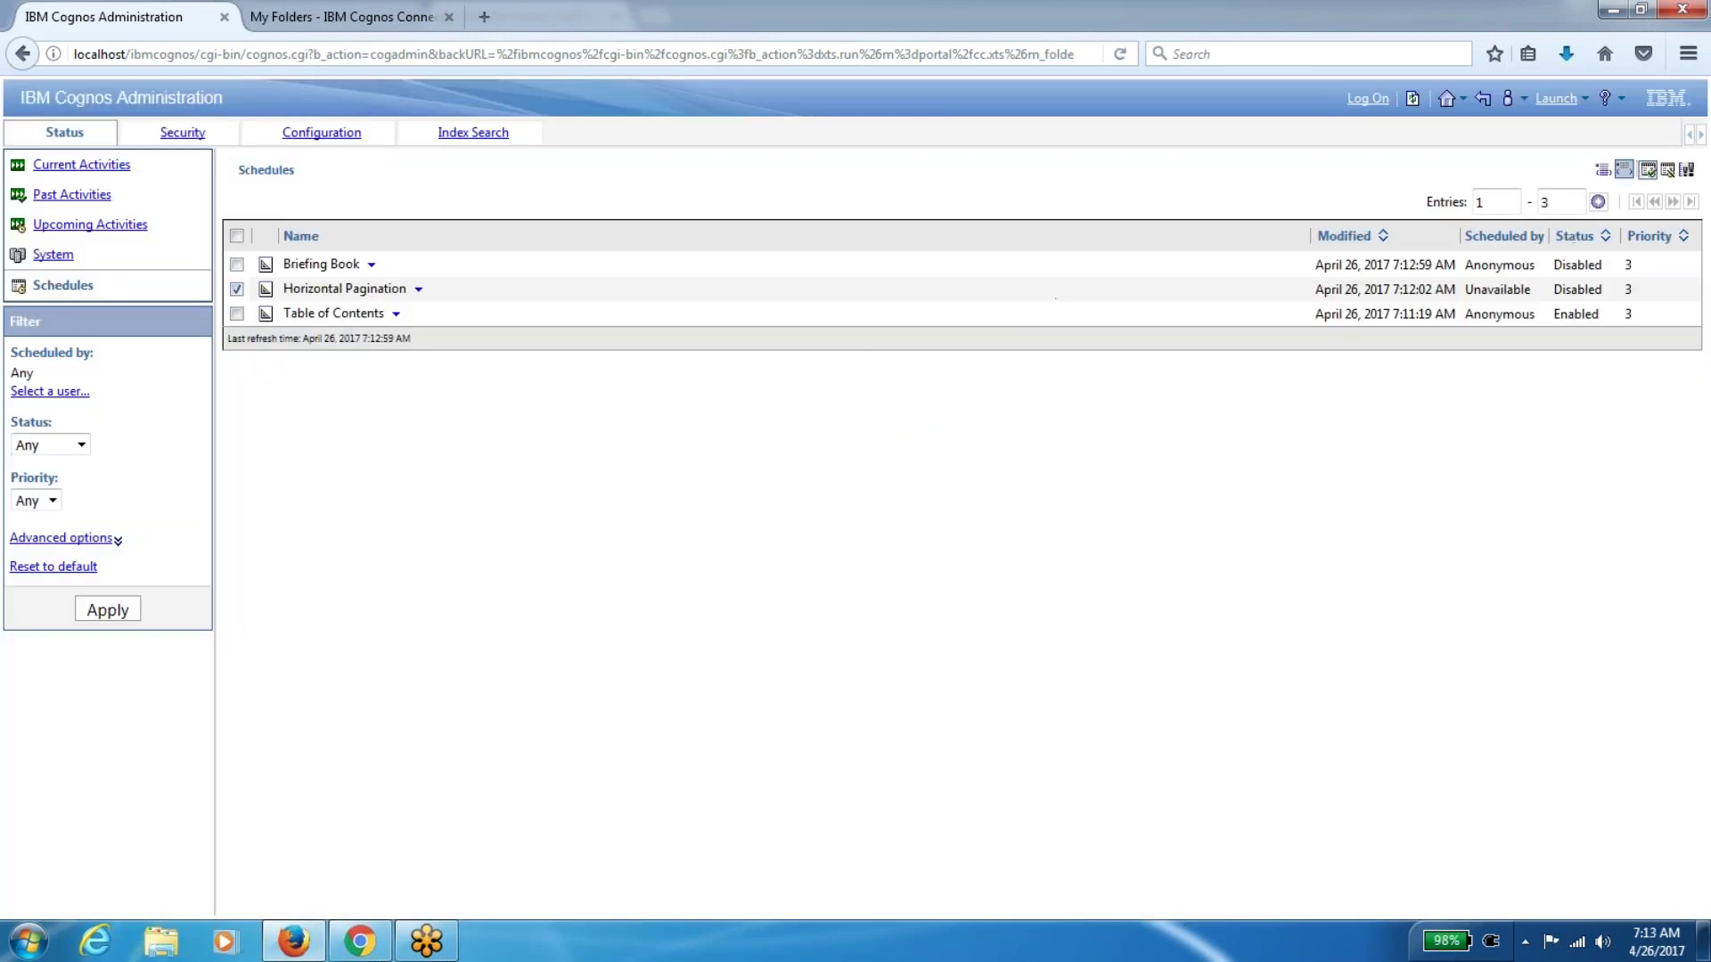
{"action": "left_click", "coordinate": [1649, 171]}
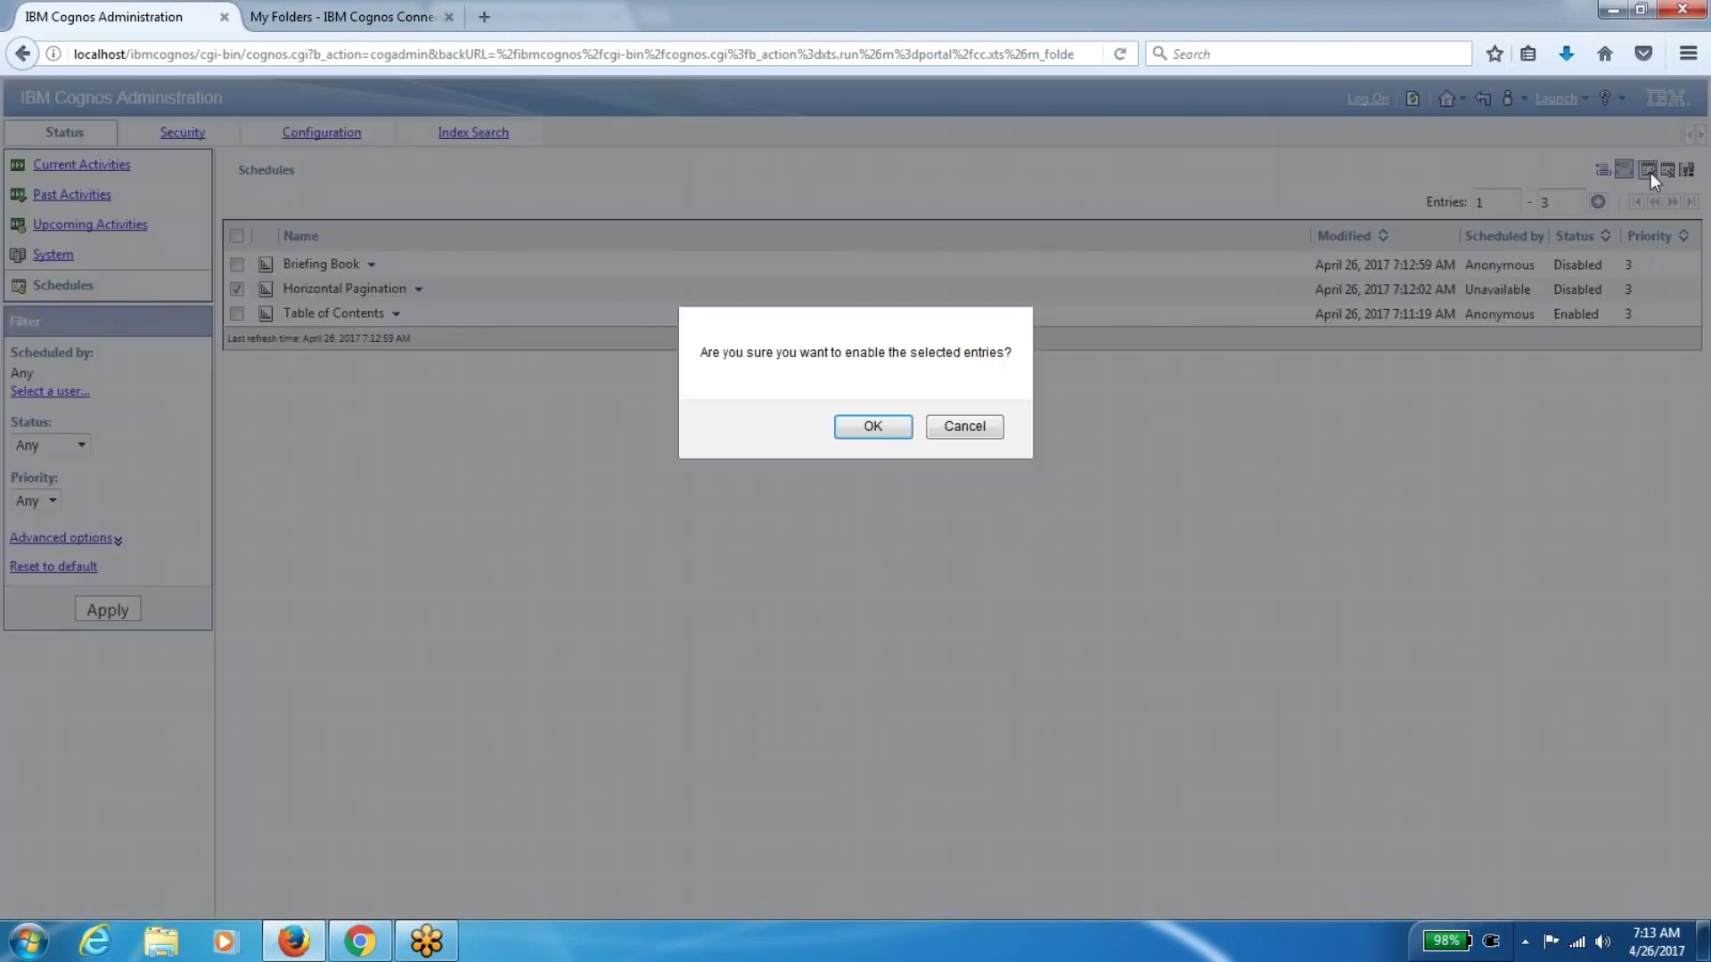
{"action": "left_click", "coordinate": [873, 426]}
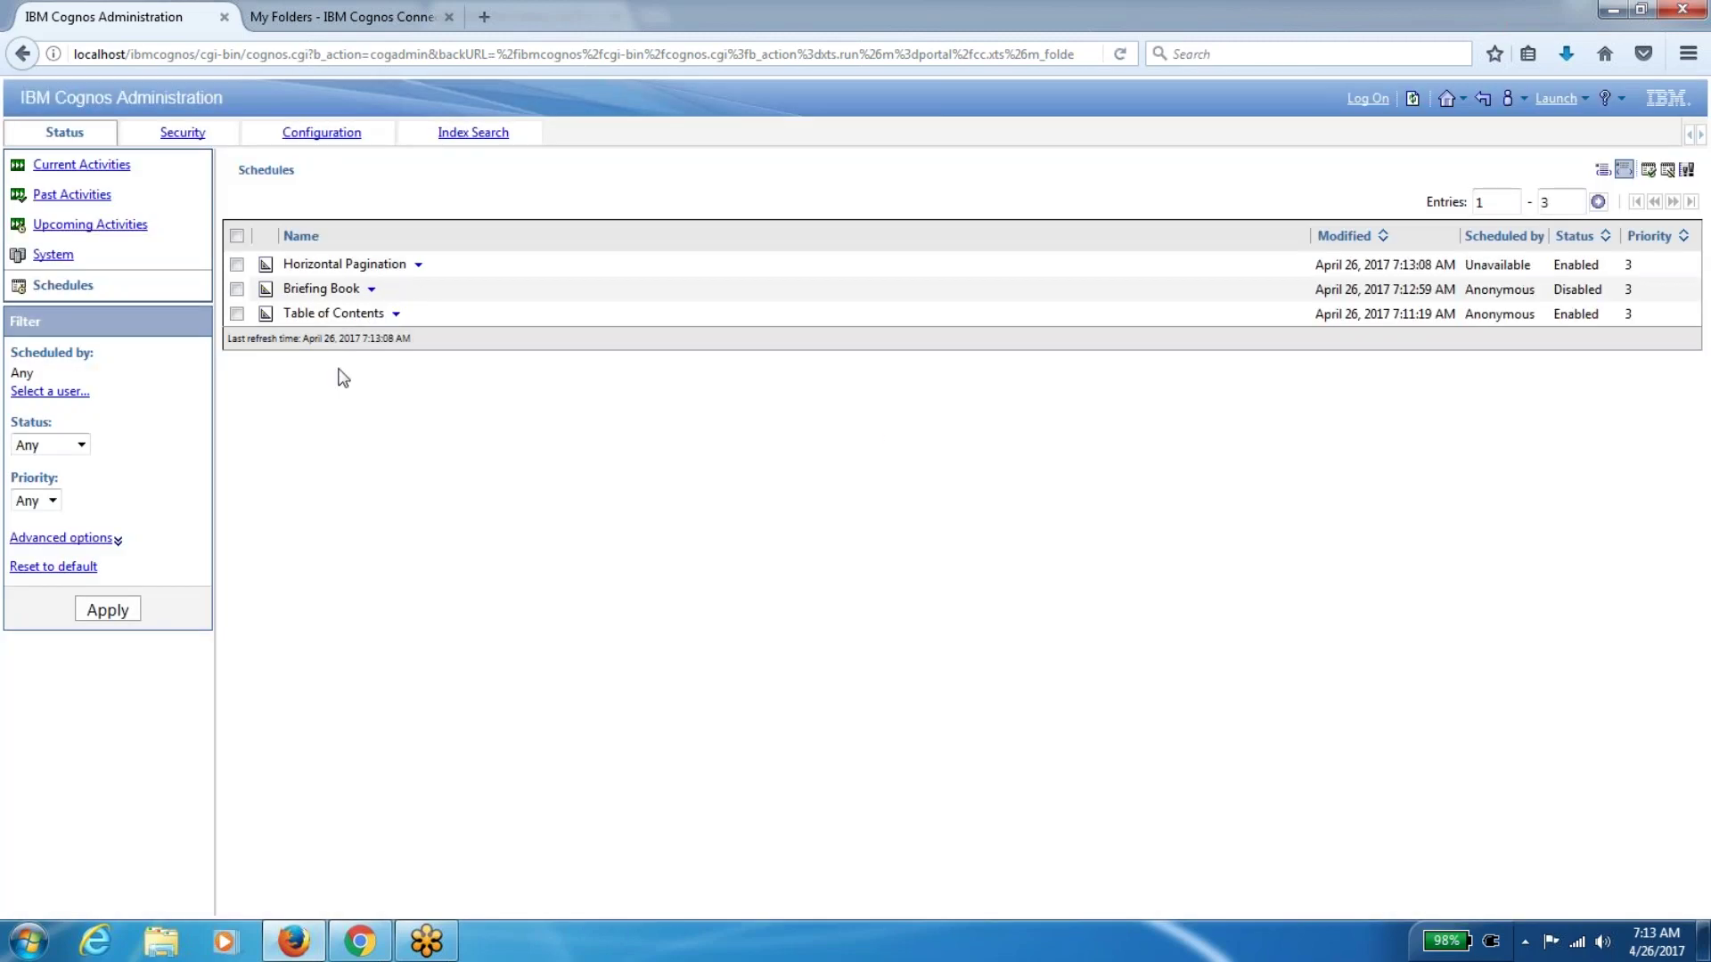
Refresh the upcoming activities, show their details with paths, and return to the plain list view
{"action": "left_click", "coordinate": [113, 228]}
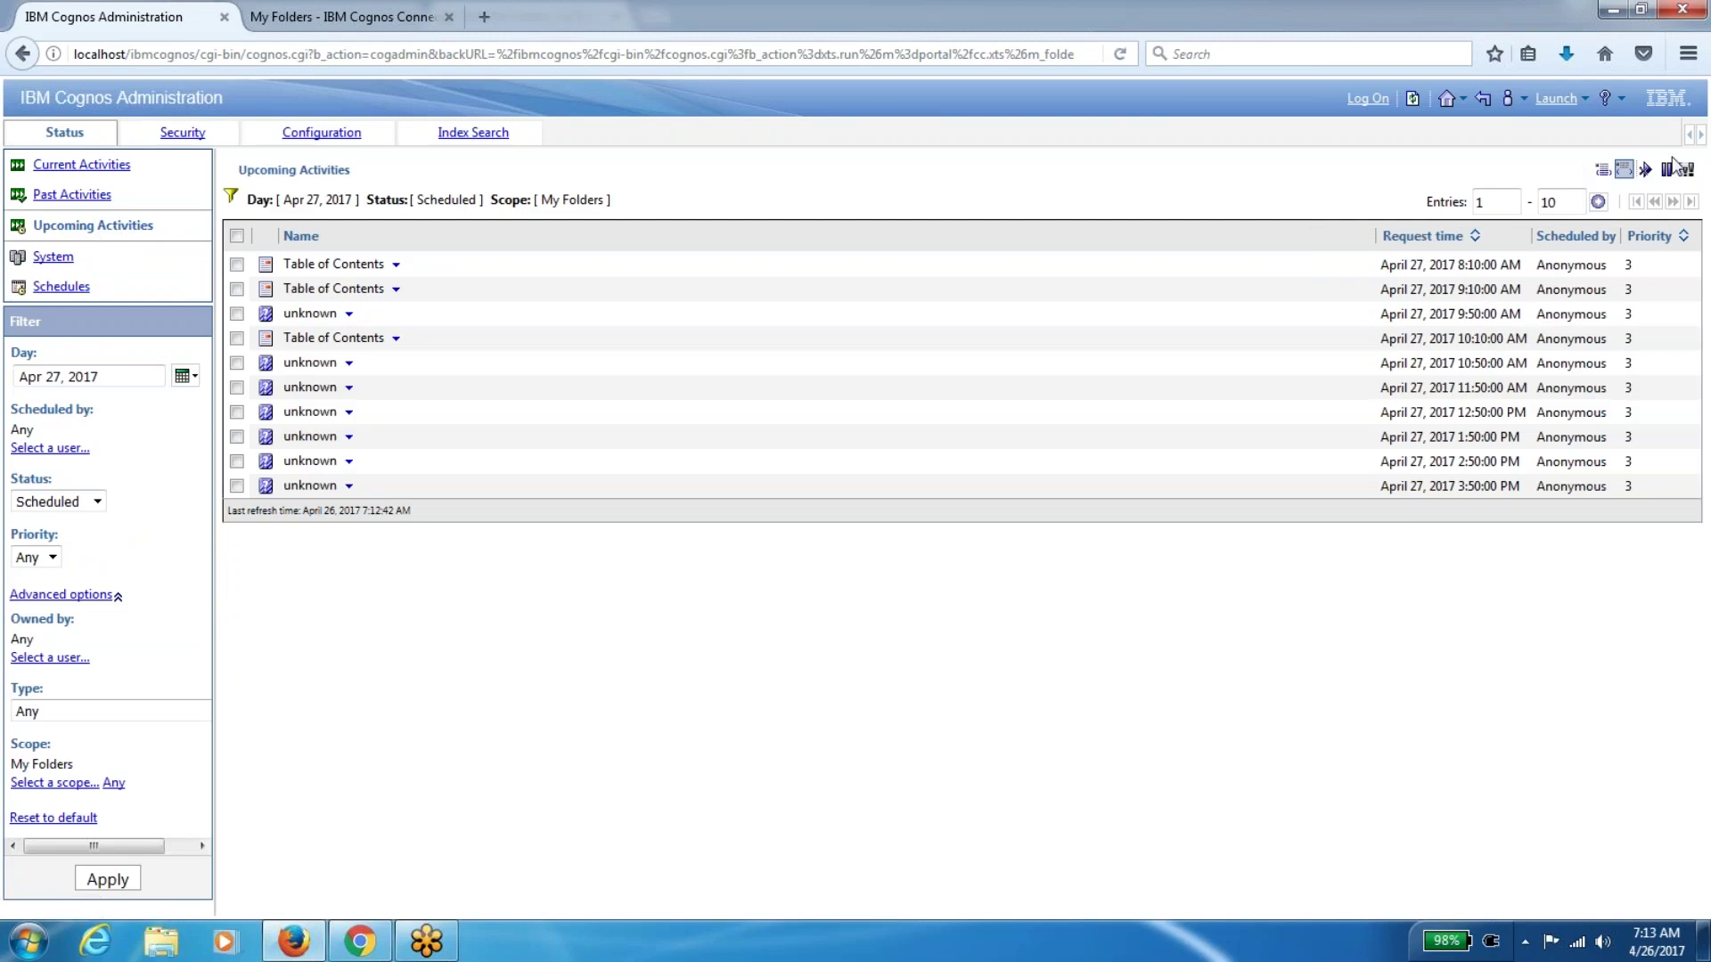
{"action": "left_click", "coordinate": [1412, 99]}
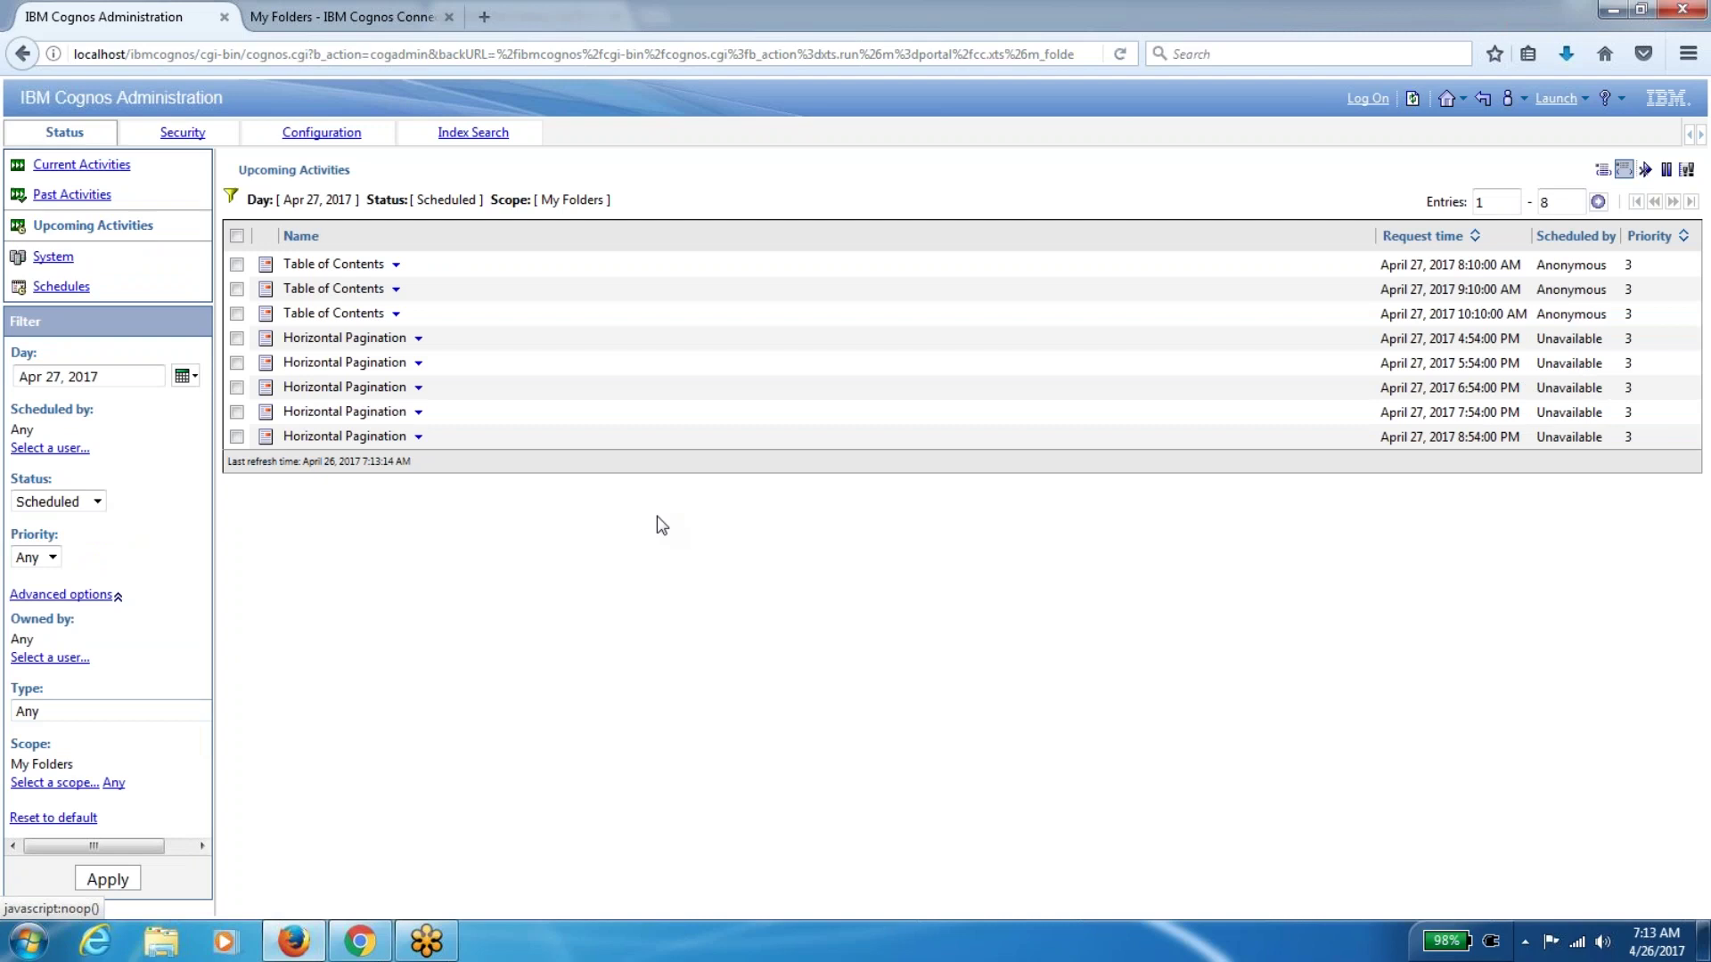
{"action": "left_click", "coordinate": [1604, 171]}
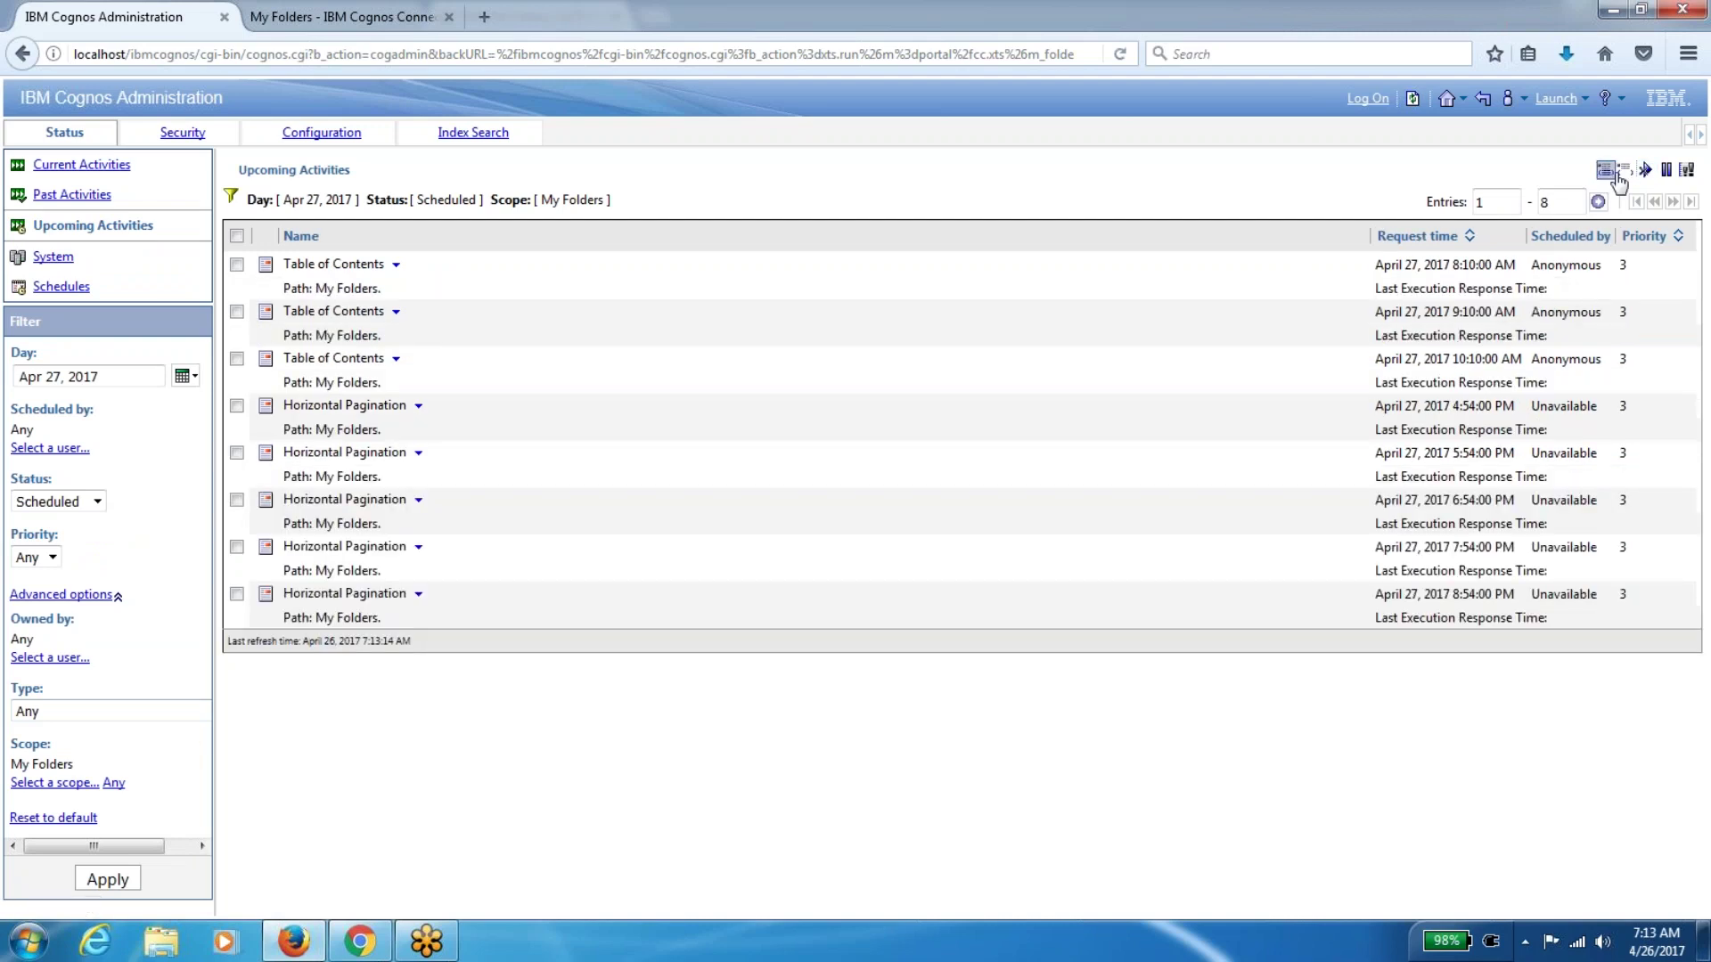
{"action": "left_click", "coordinate": [1623, 178]}
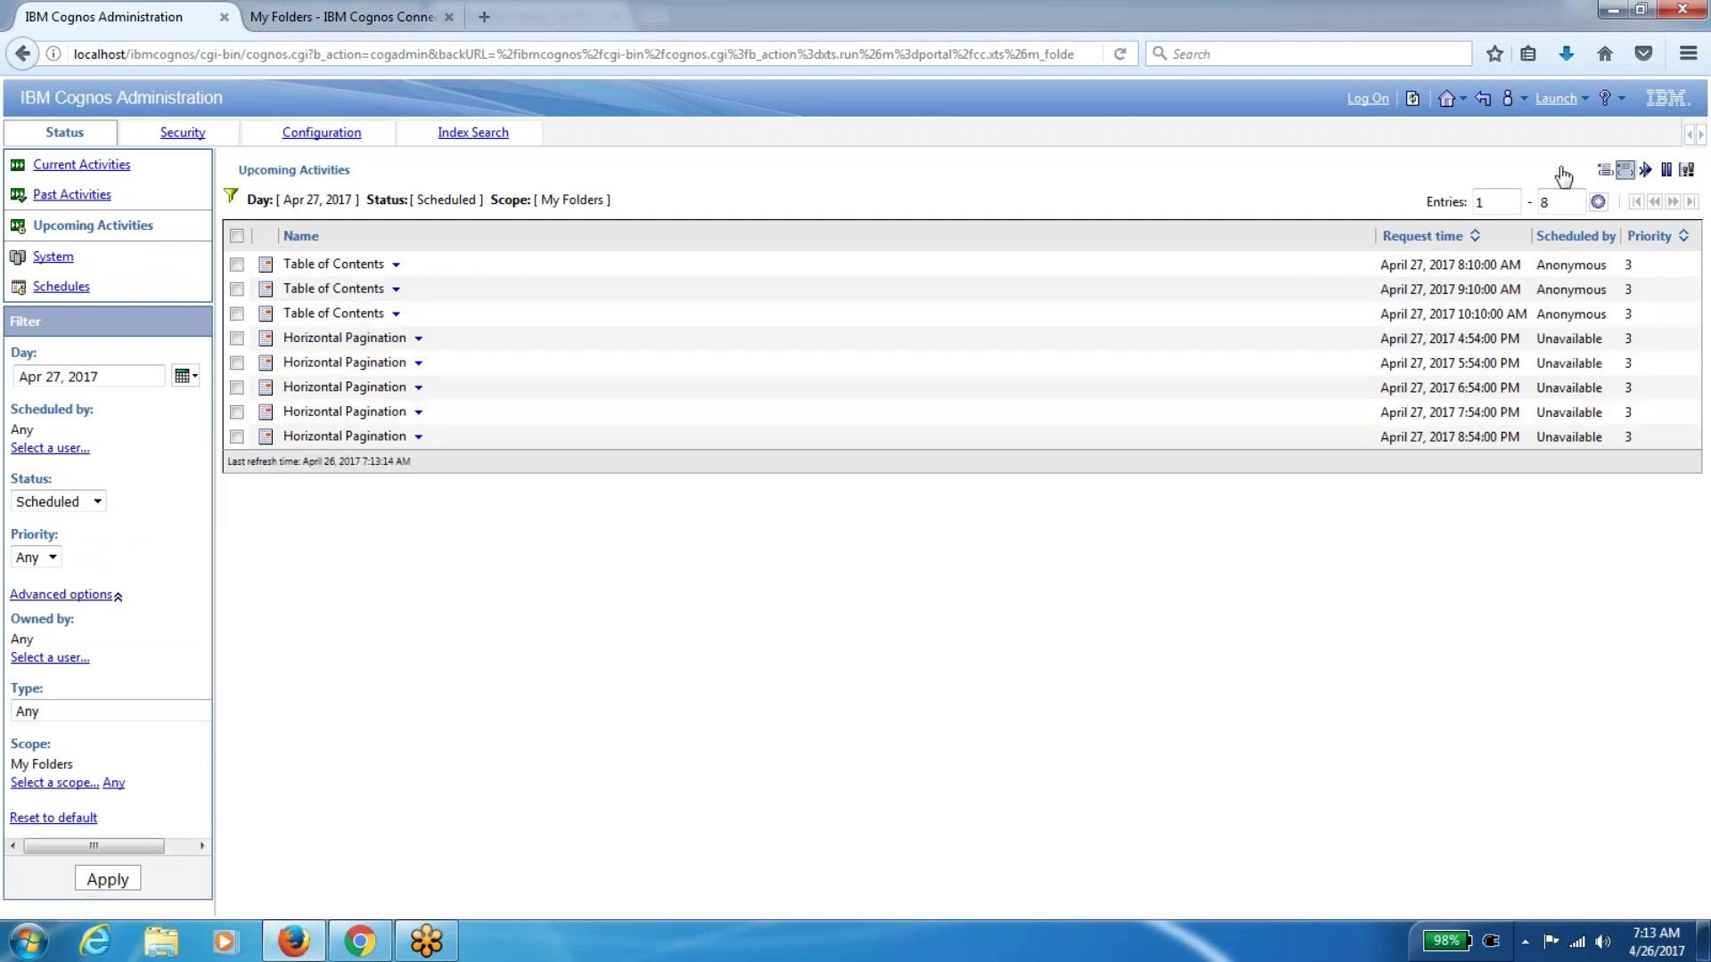
Switch to IBM Cognos Connection and view the Report Studio Report Samples public folder, comparing it with the upcoming activities
{"action": "left_click", "coordinate": [357, 19]}
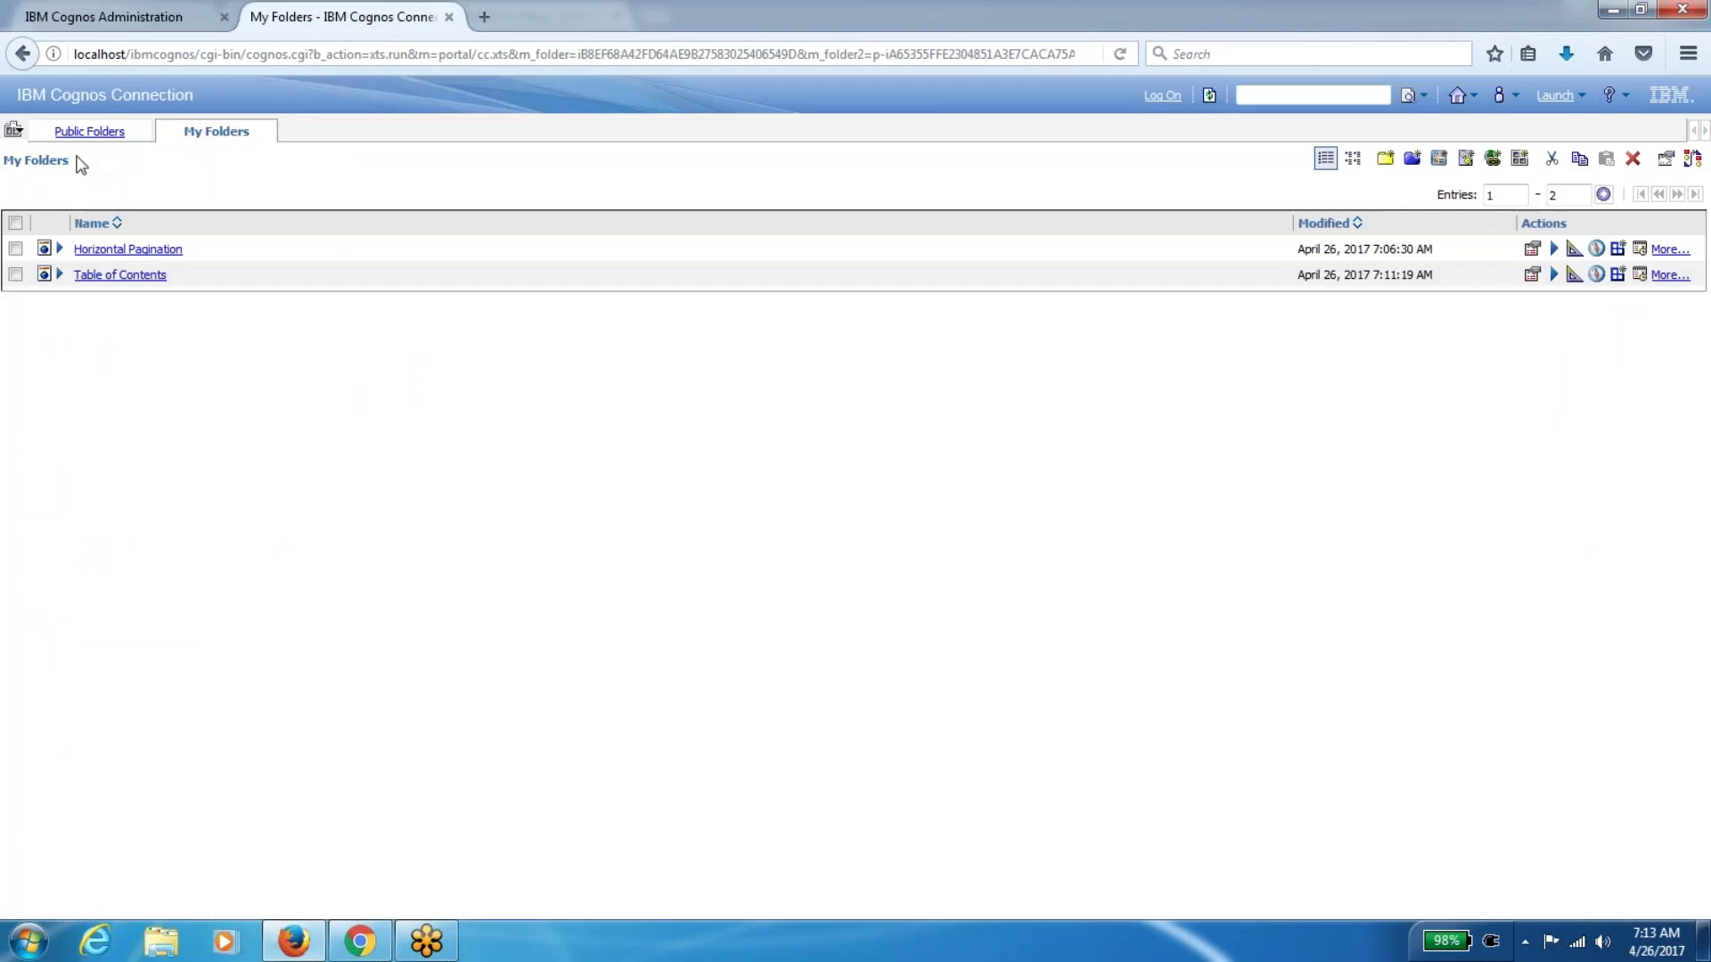
{"action": "left_click", "coordinate": [89, 131]}
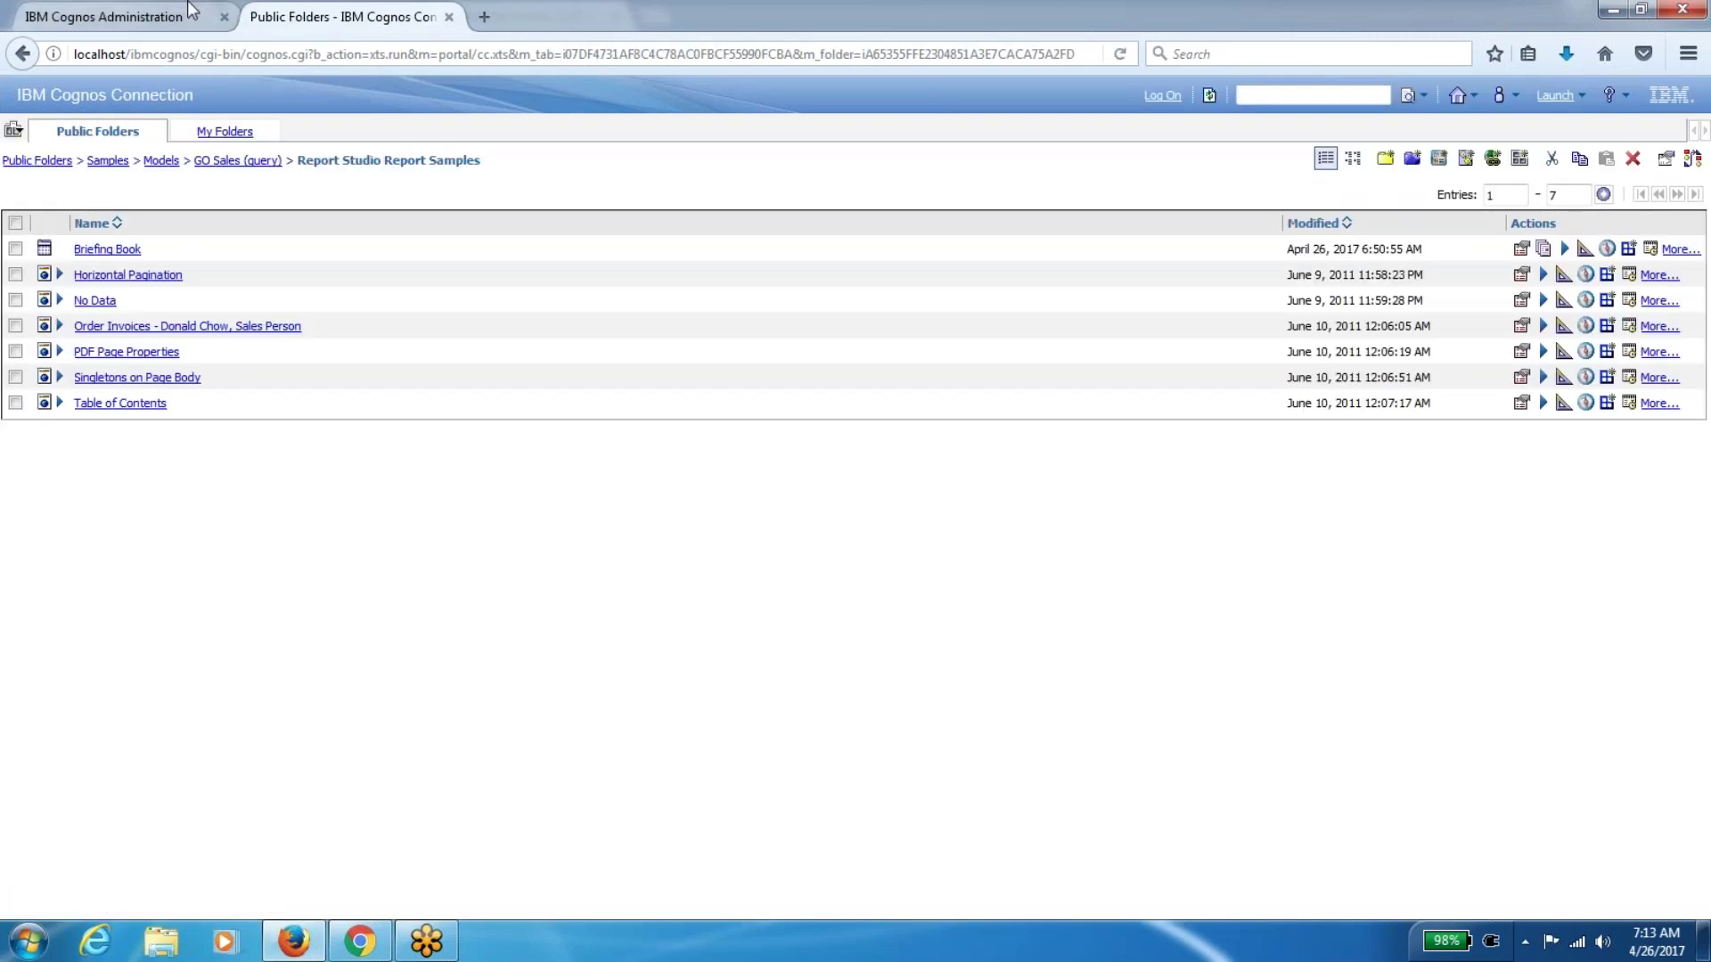
{"action": "left_click", "coordinate": [174, 19]}
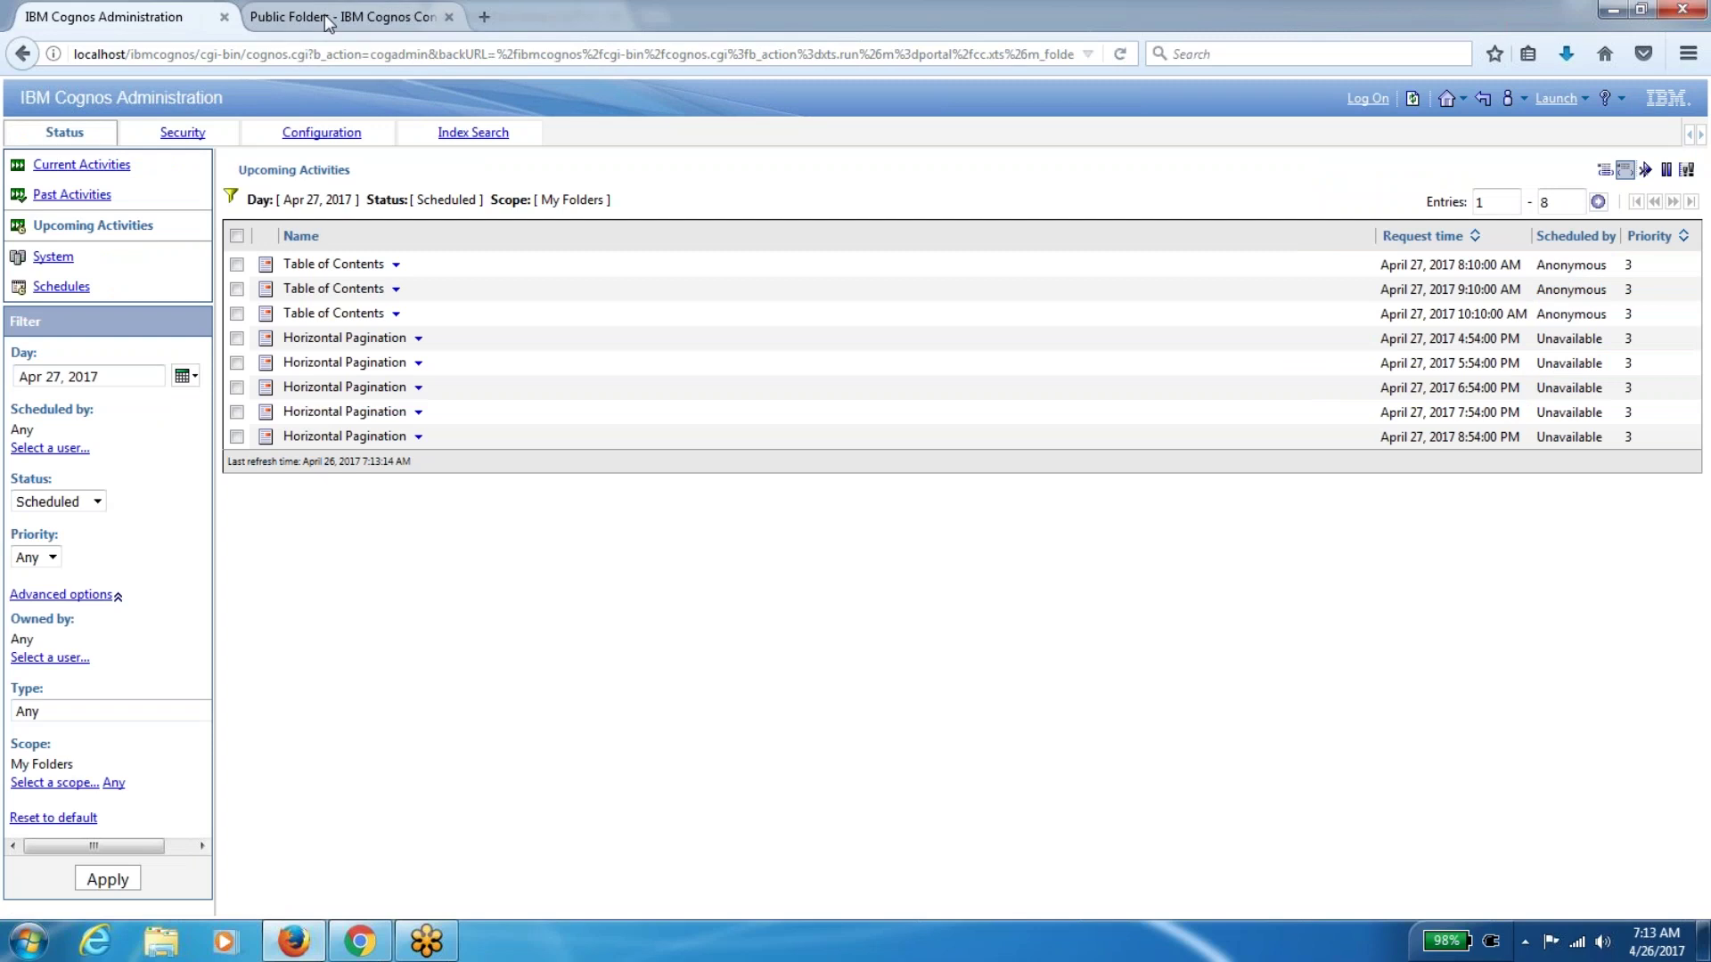
{"action": "left_click", "coordinate": [372, 17]}
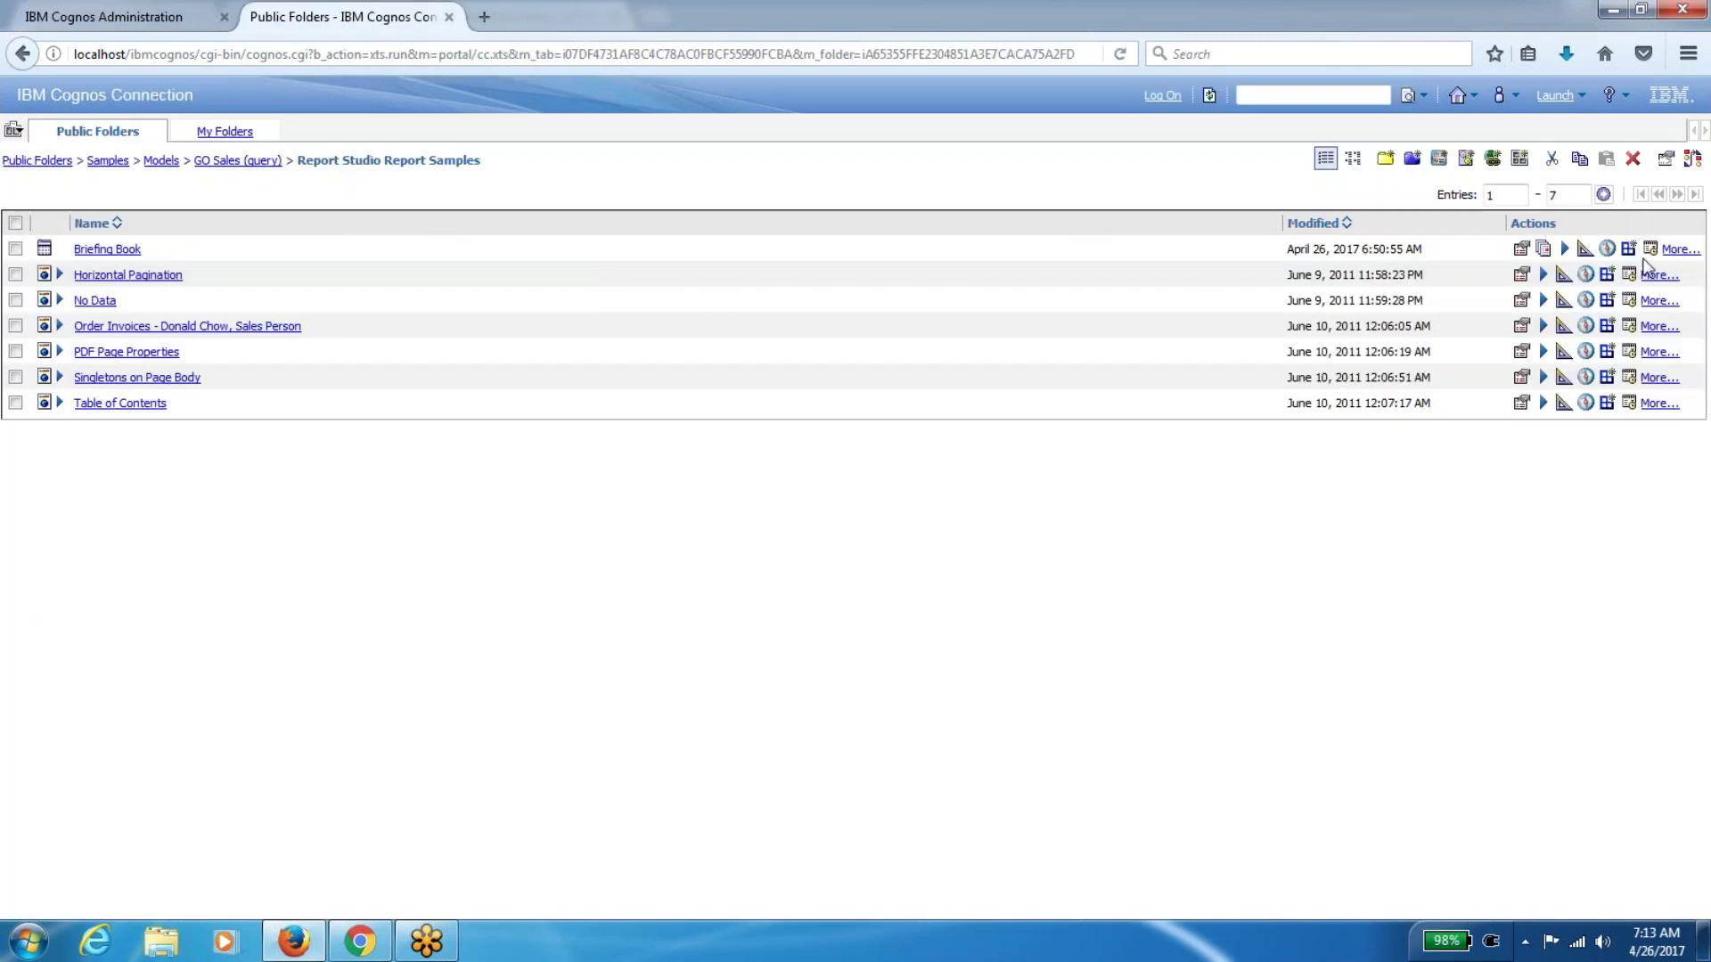
Review the Briefing Book report's schedule settings, accept them as they are and refresh the folder listing
{"action": "left_click", "coordinate": [1650, 252]}
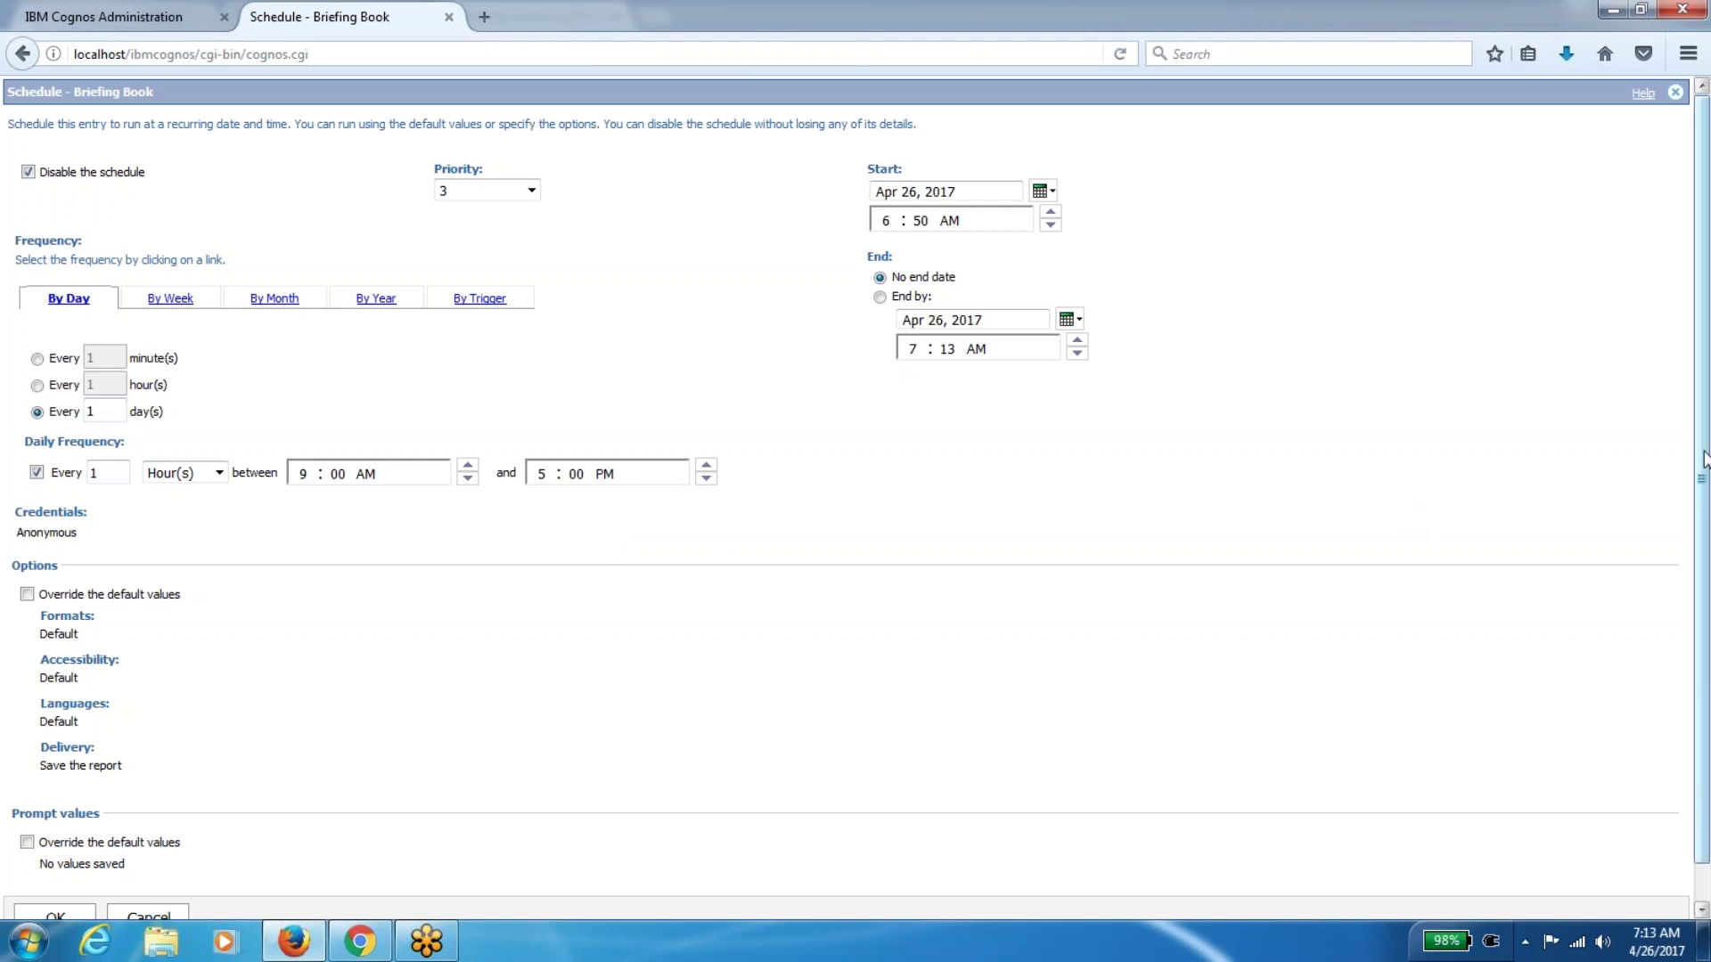
{"action": "left_click_drag", "start_coordinate": [1705, 458], "coordinate": [1706, 626]}
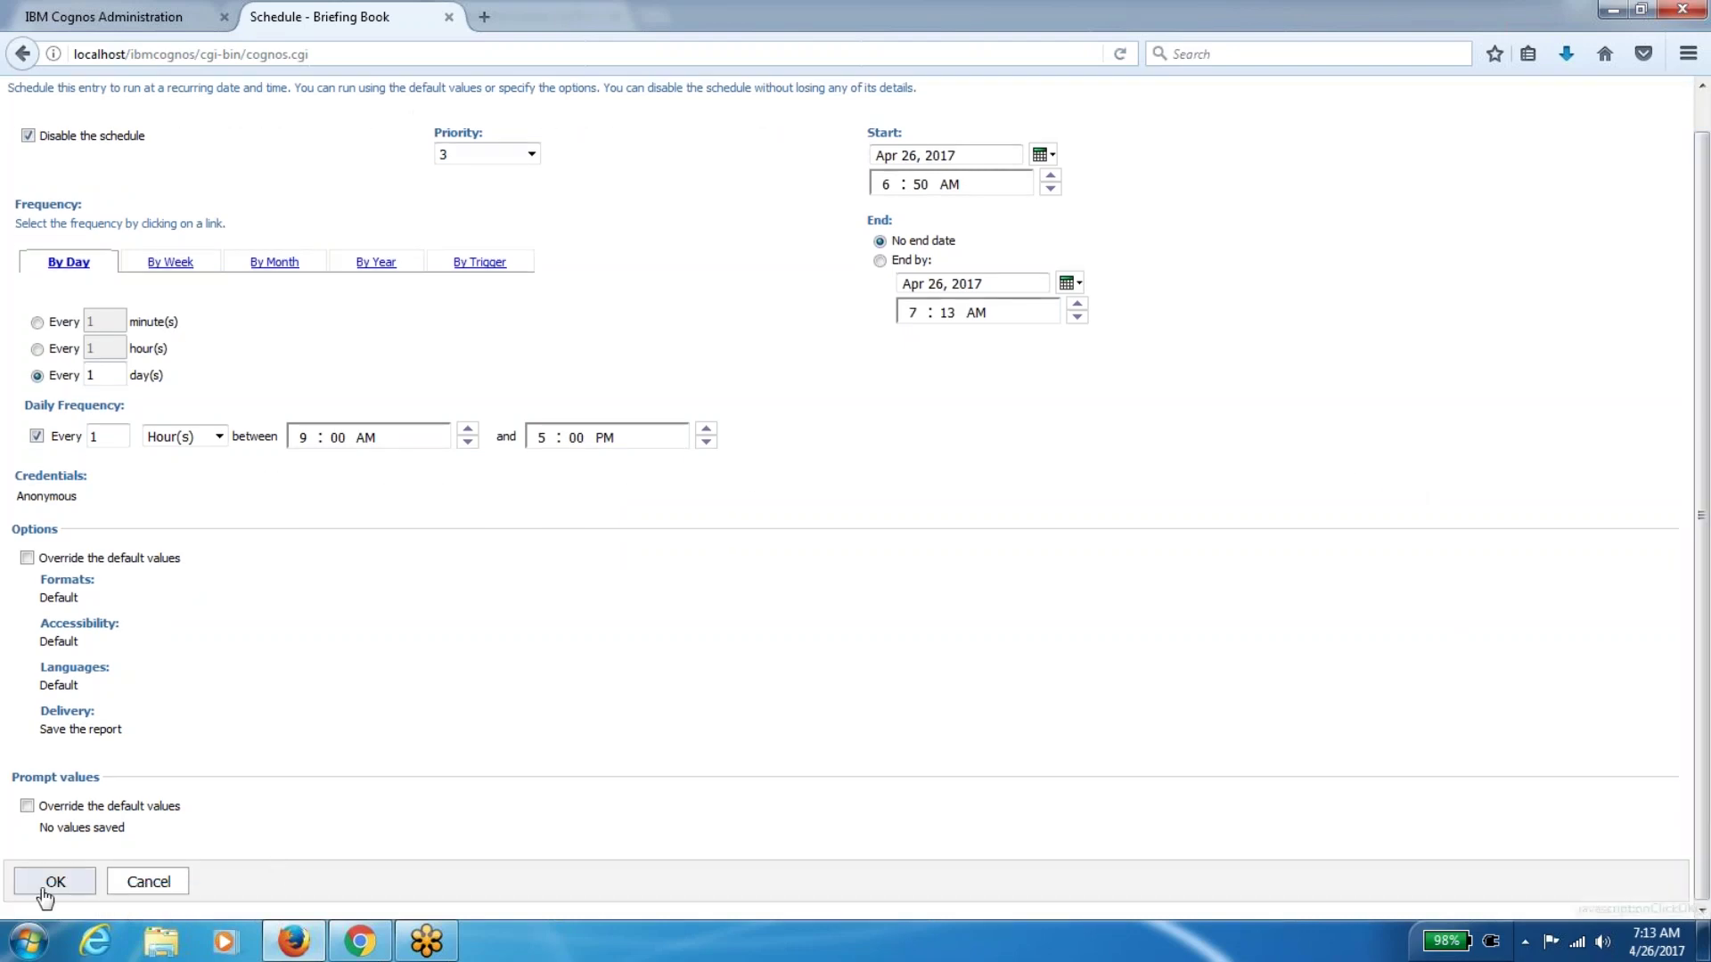
{"action": "left_click", "coordinate": [47, 885]}
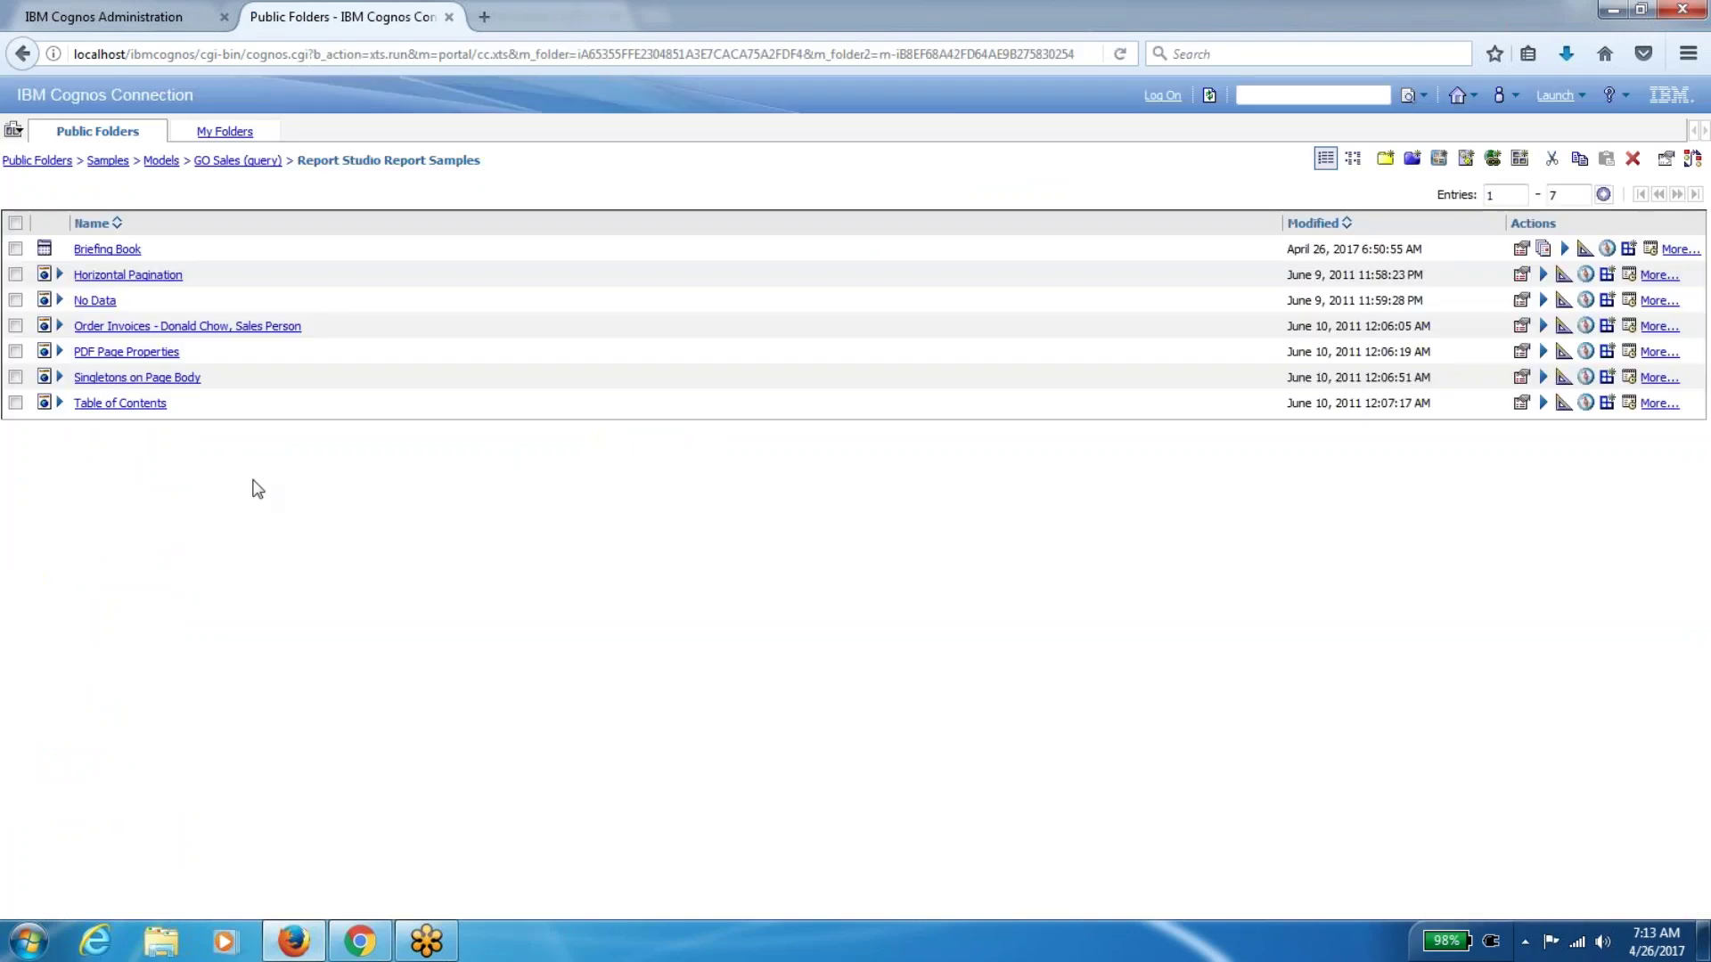
{"action": "left_click", "coordinate": [1209, 95]}
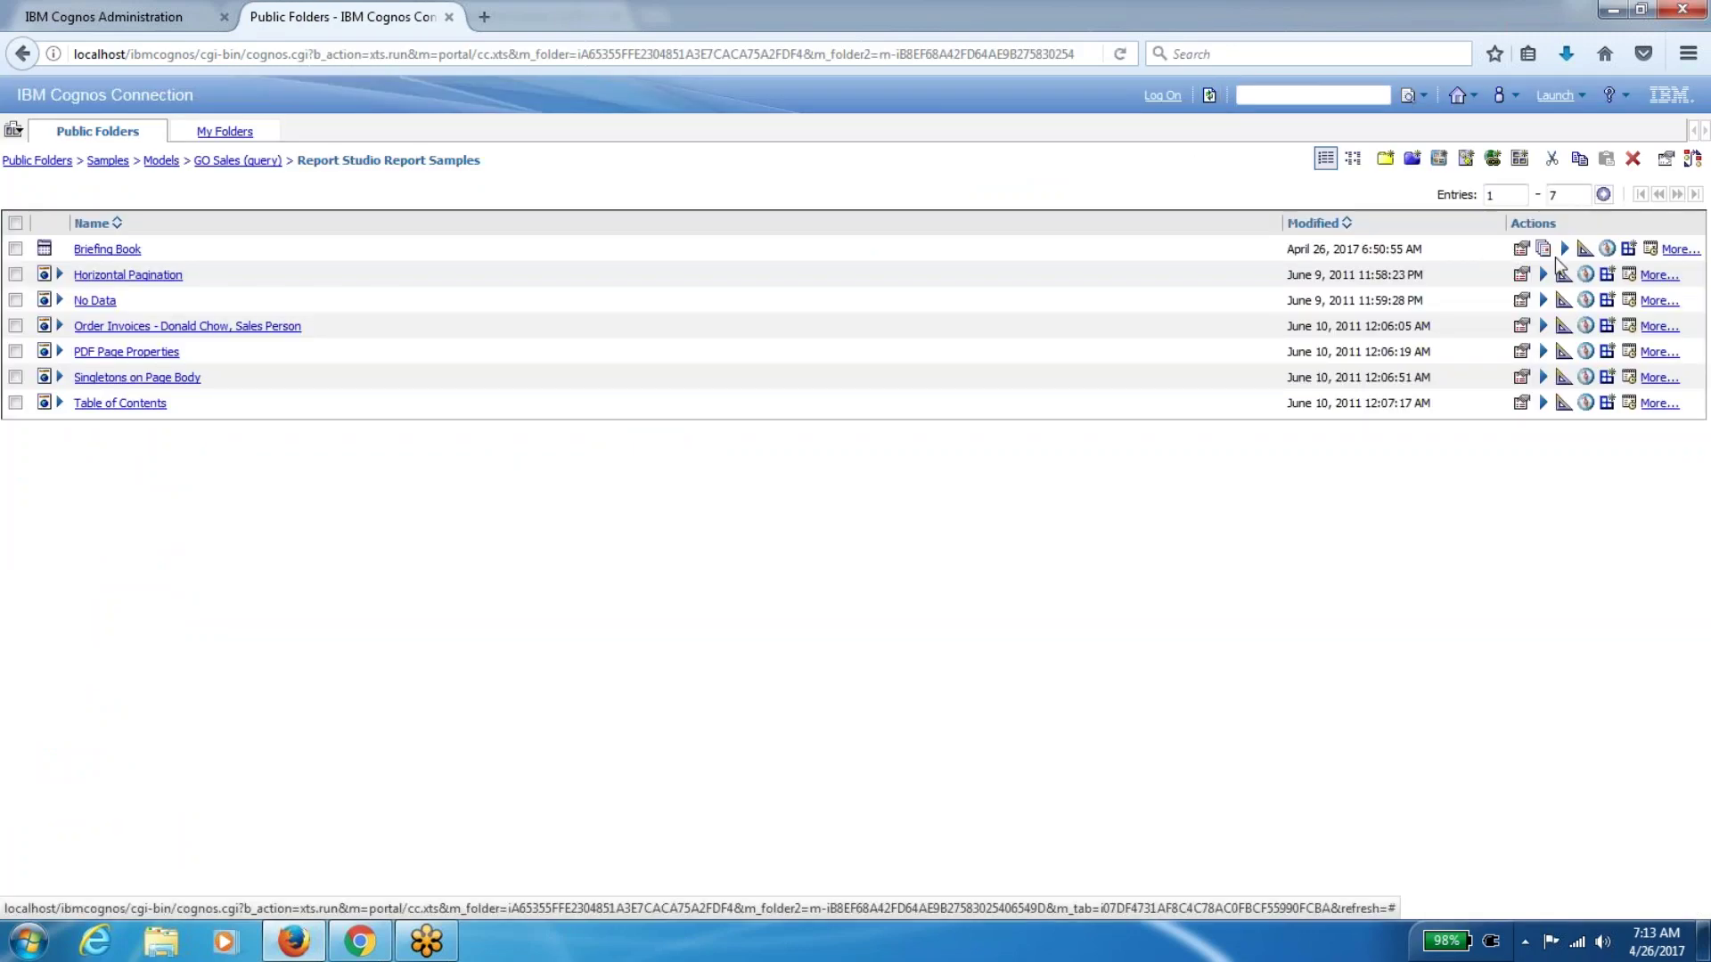
Remove the existing schedule from the Briefing Book report
{"action": "left_click", "coordinate": [1667, 250]}
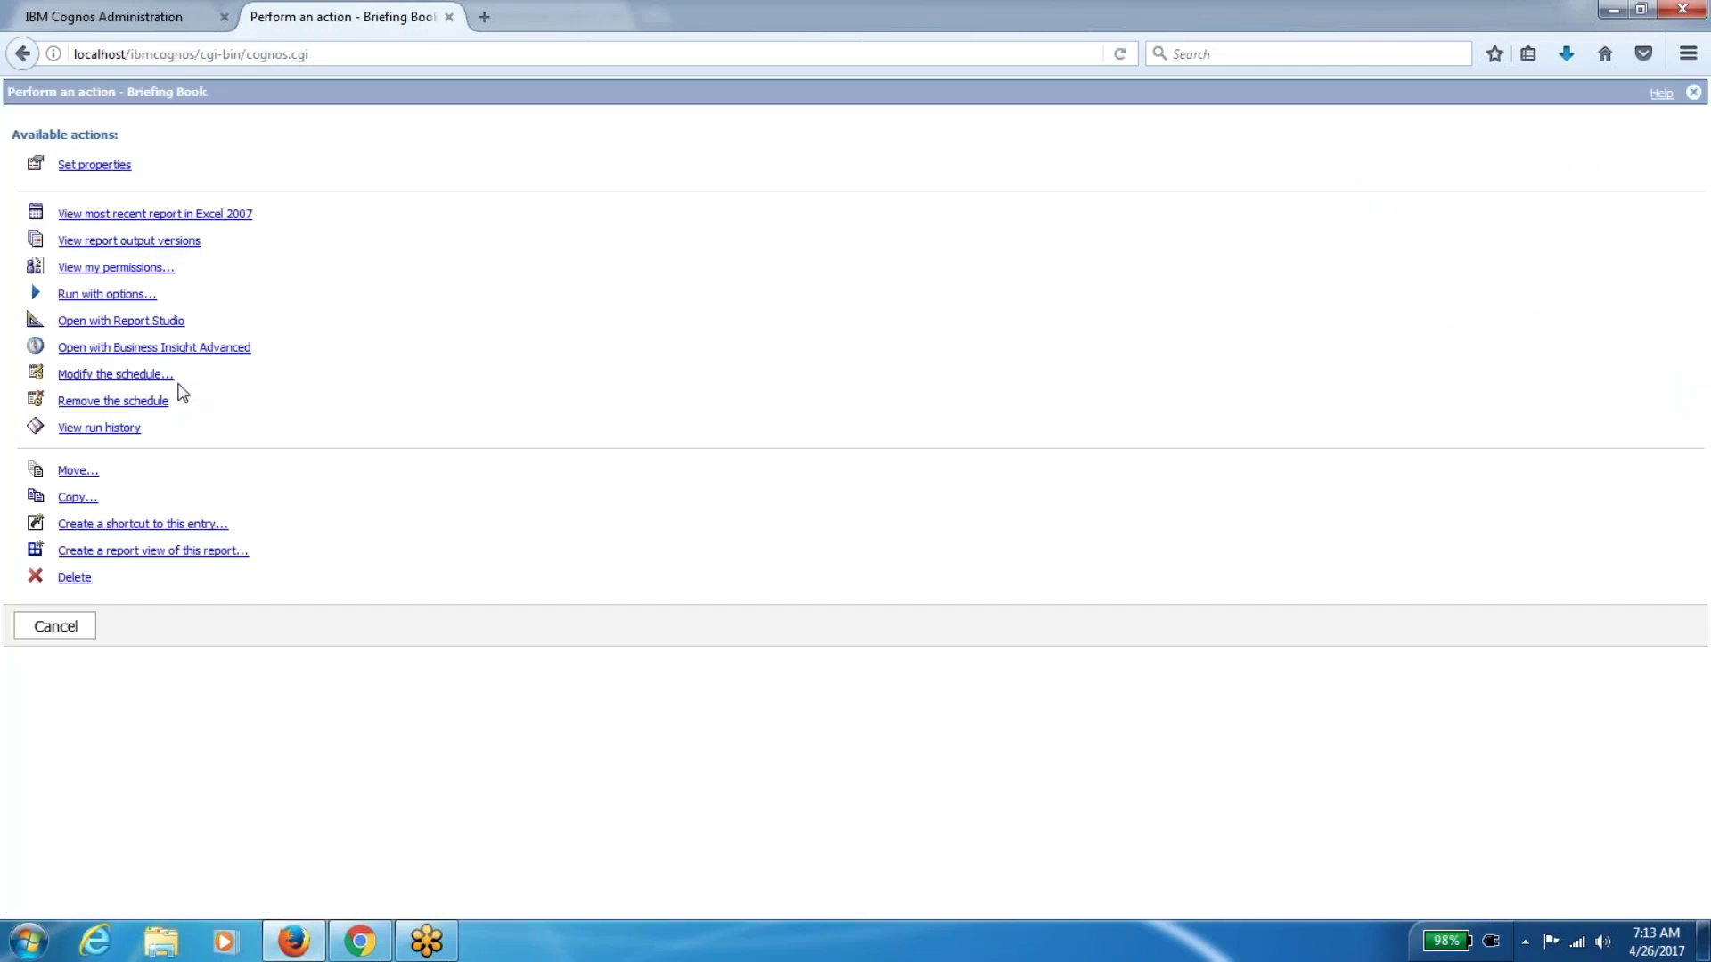
{"action": "left_click", "coordinate": [147, 402]}
{"action": "left_click", "coordinate": [855, 424]}
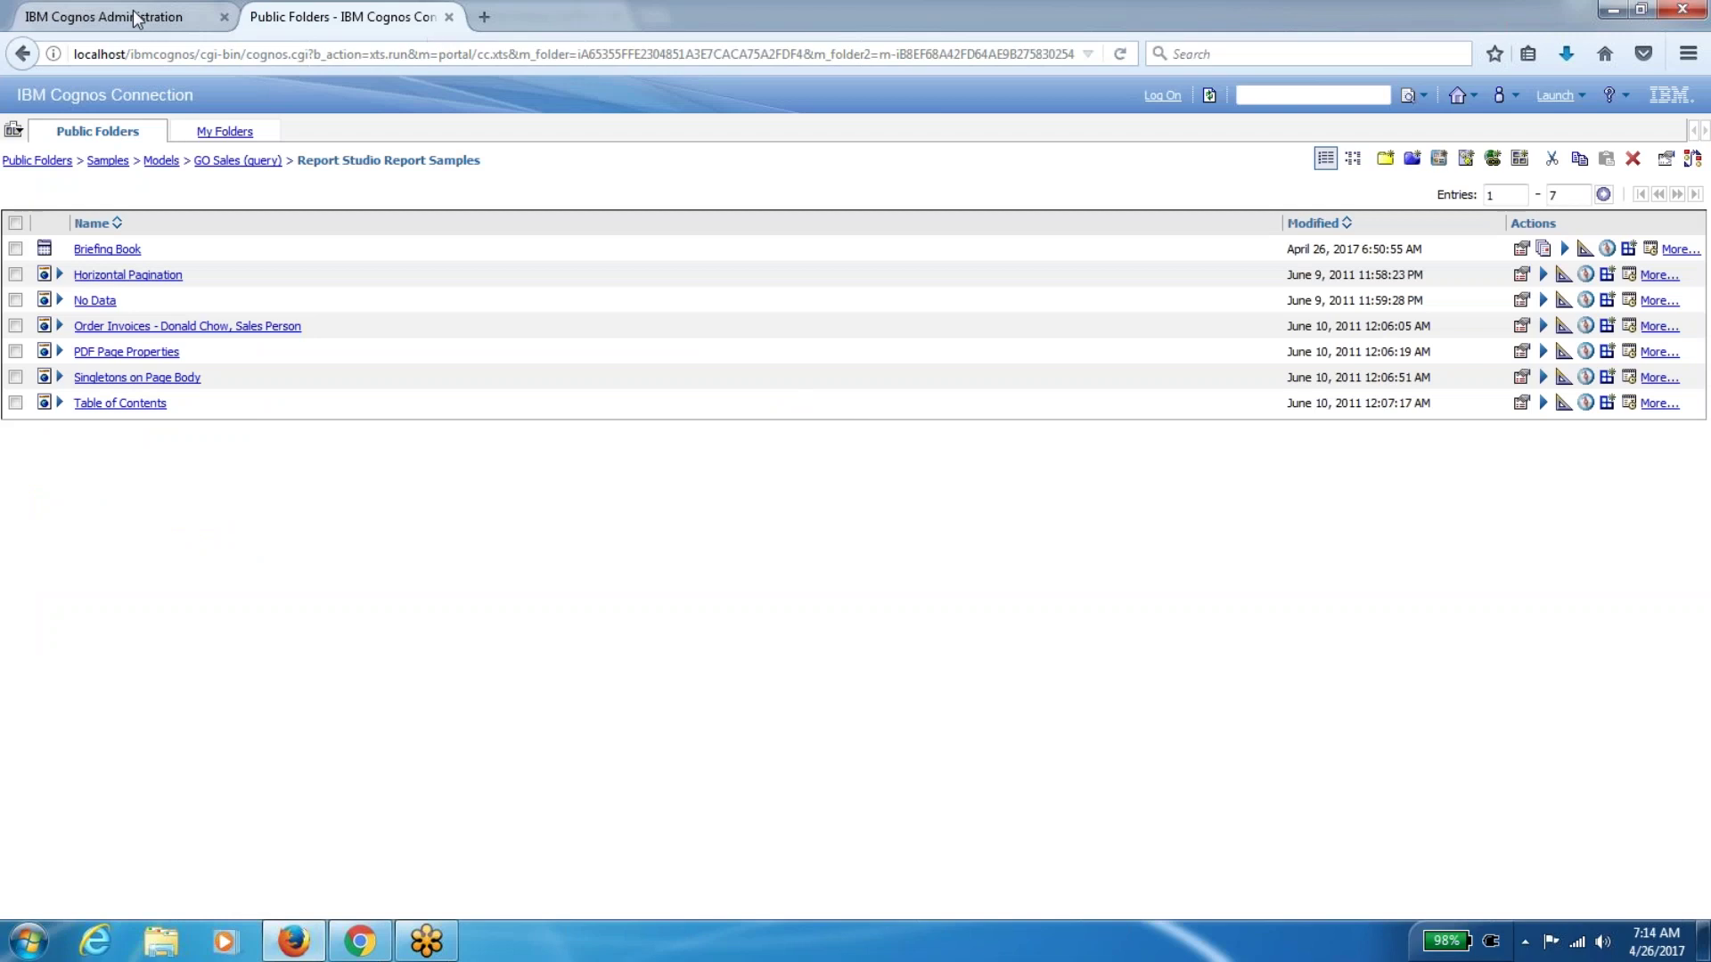
Check the Schedules list in IBM Cognos Administration and refresh it
{"action": "left_click", "coordinate": [132, 11]}
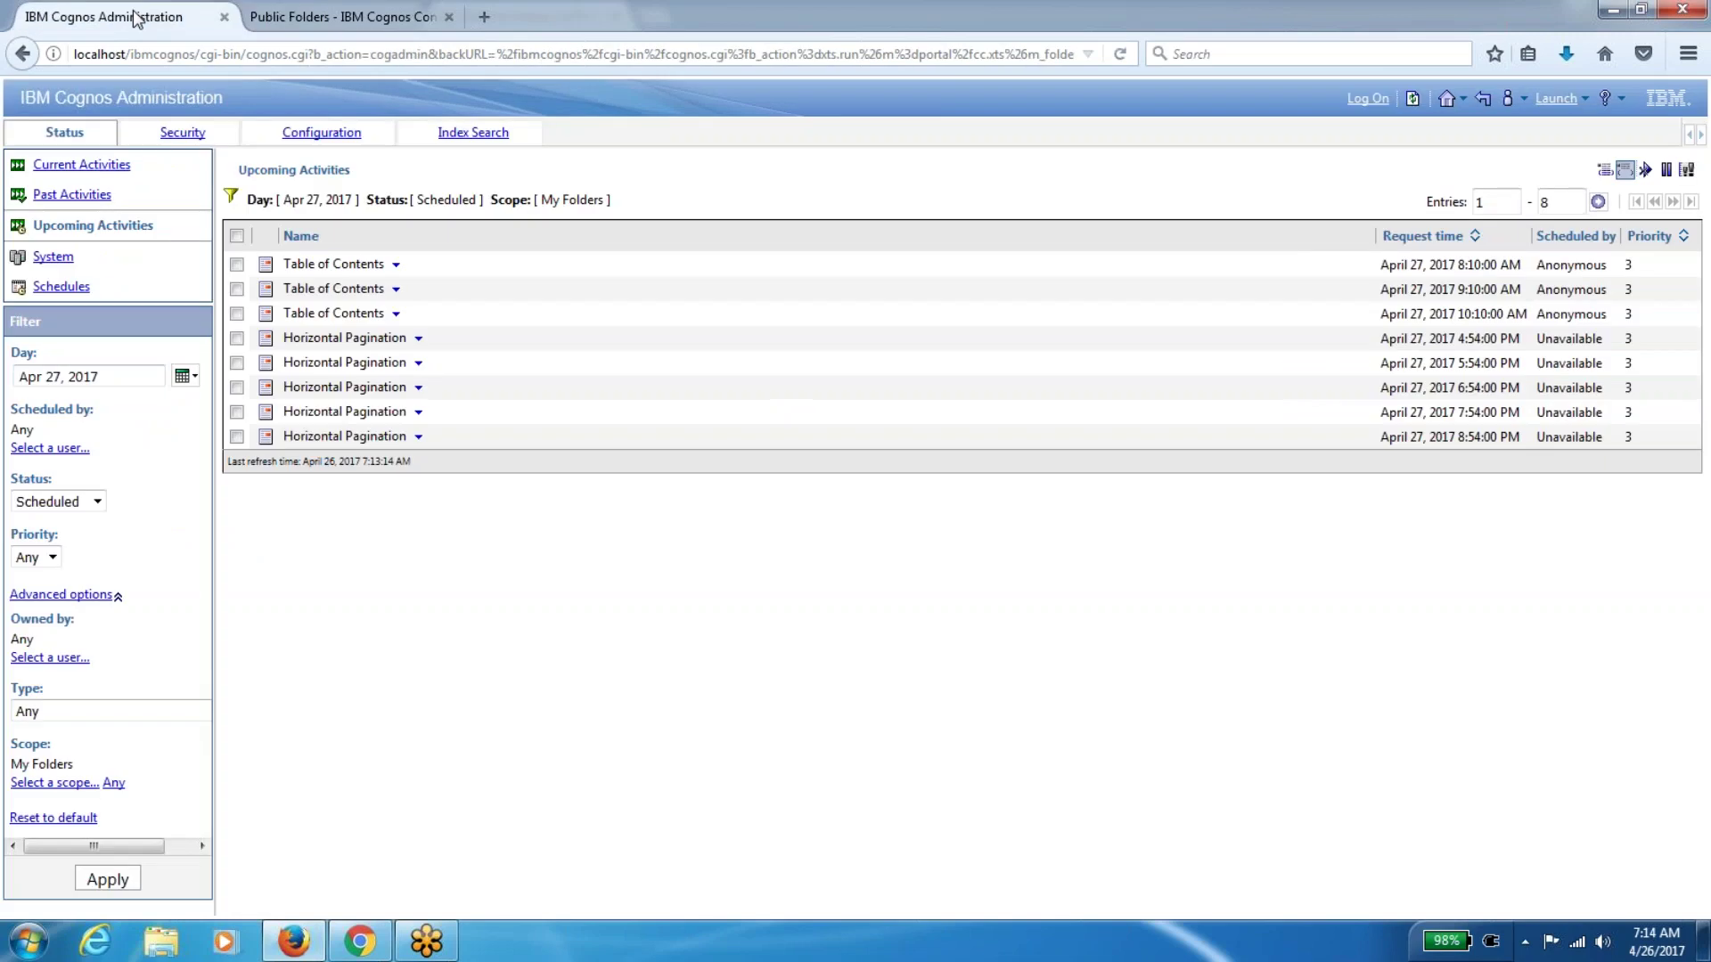
{"action": "left_click", "coordinate": [70, 287]}
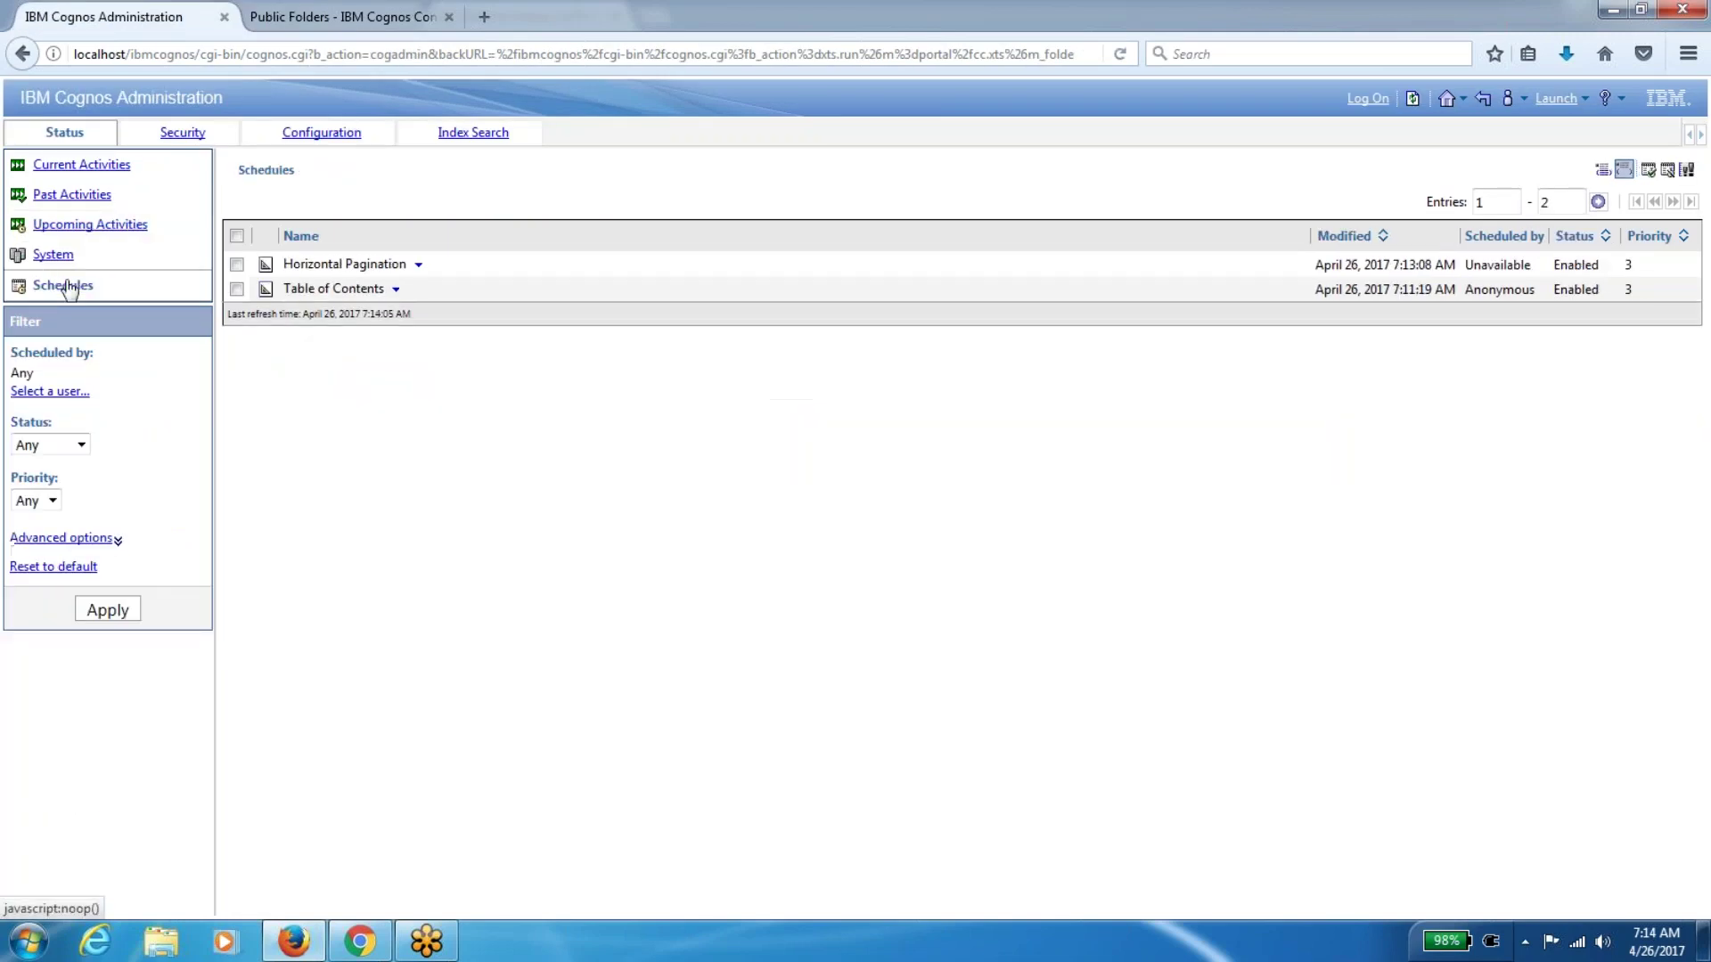
{"action": "left_click", "coordinate": [1414, 101]}
Set up a new by-day schedule for the Briefing Book report with a daily frequency of every 1 hour
{"action": "left_click", "coordinate": [317, 20]}
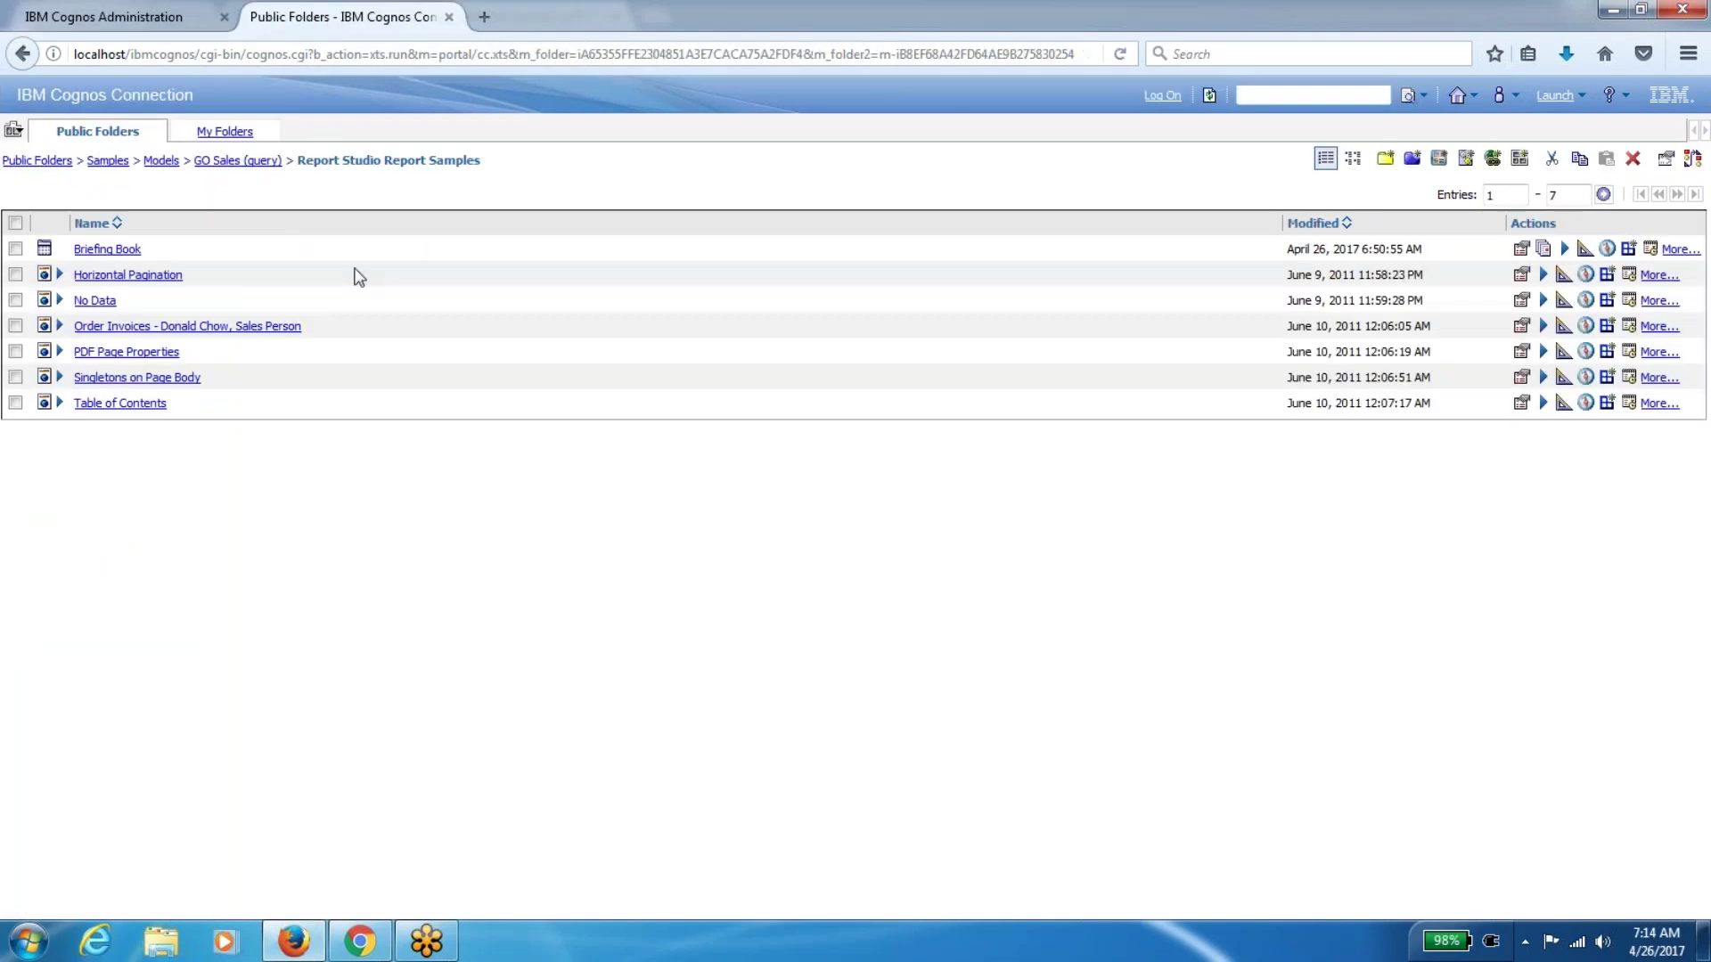
{"action": "left_click", "coordinate": [1649, 251]}
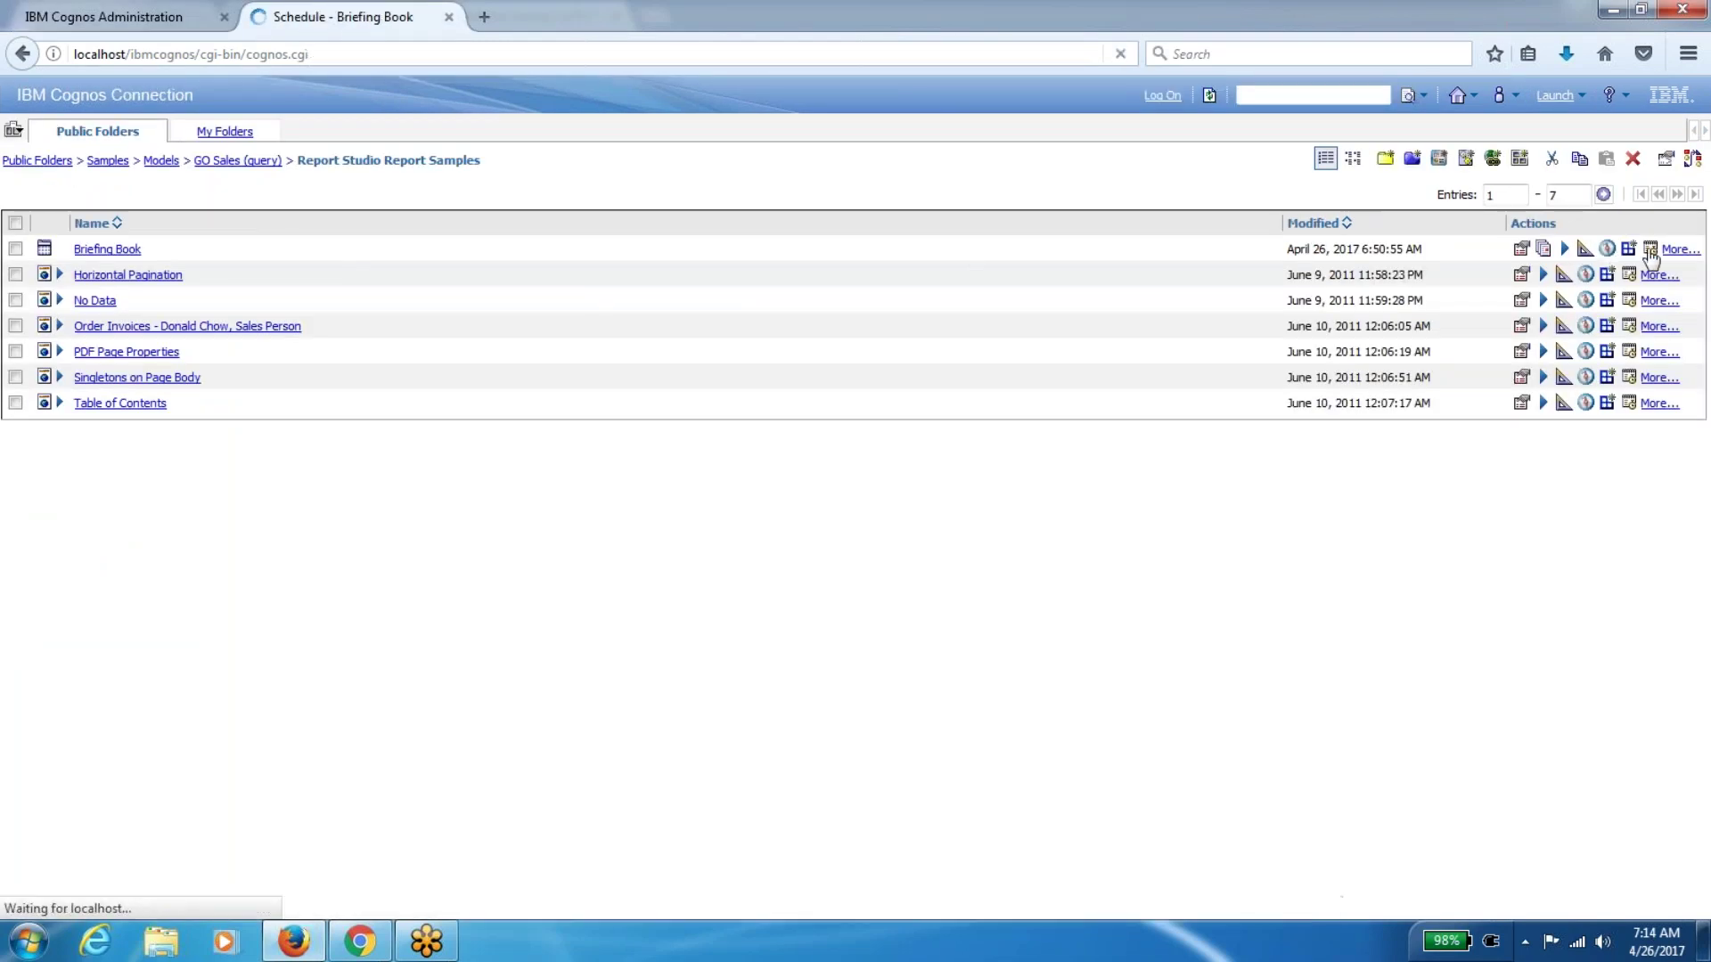
{"action": "left_click", "coordinate": [67, 299]}
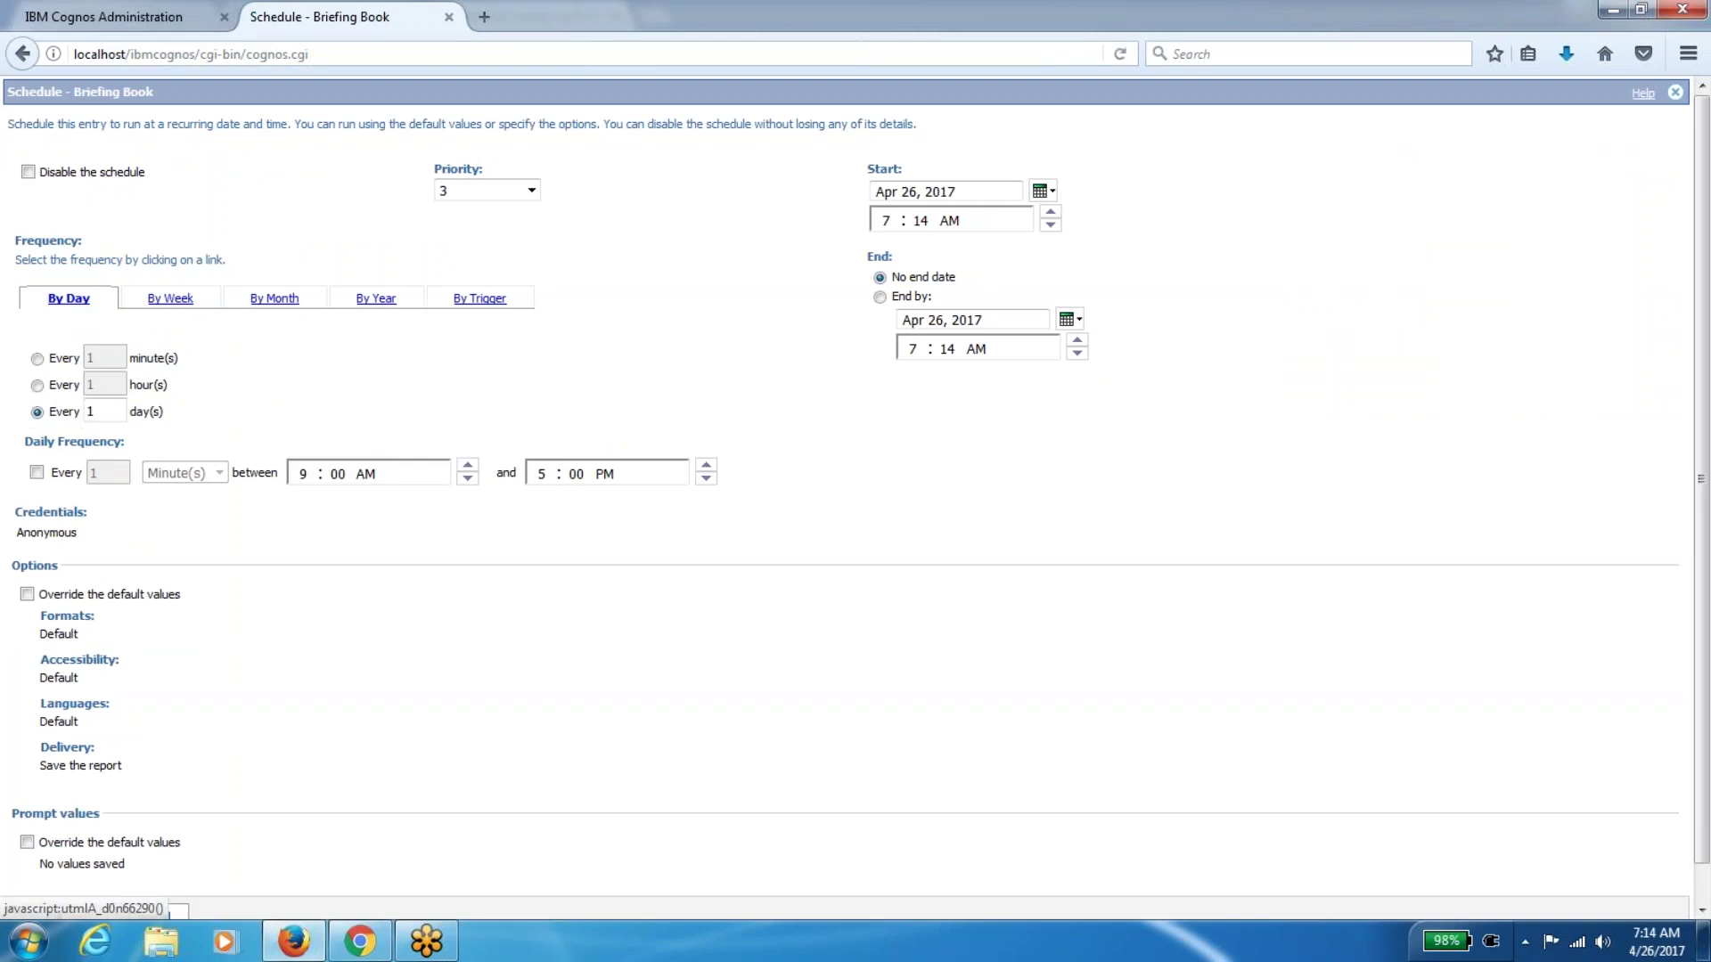
{"action": "left_click", "coordinate": [37, 472]}
{"action": "left_click", "coordinate": [214, 474]}
{"action": "left_click", "coordinate": [196, 522]}
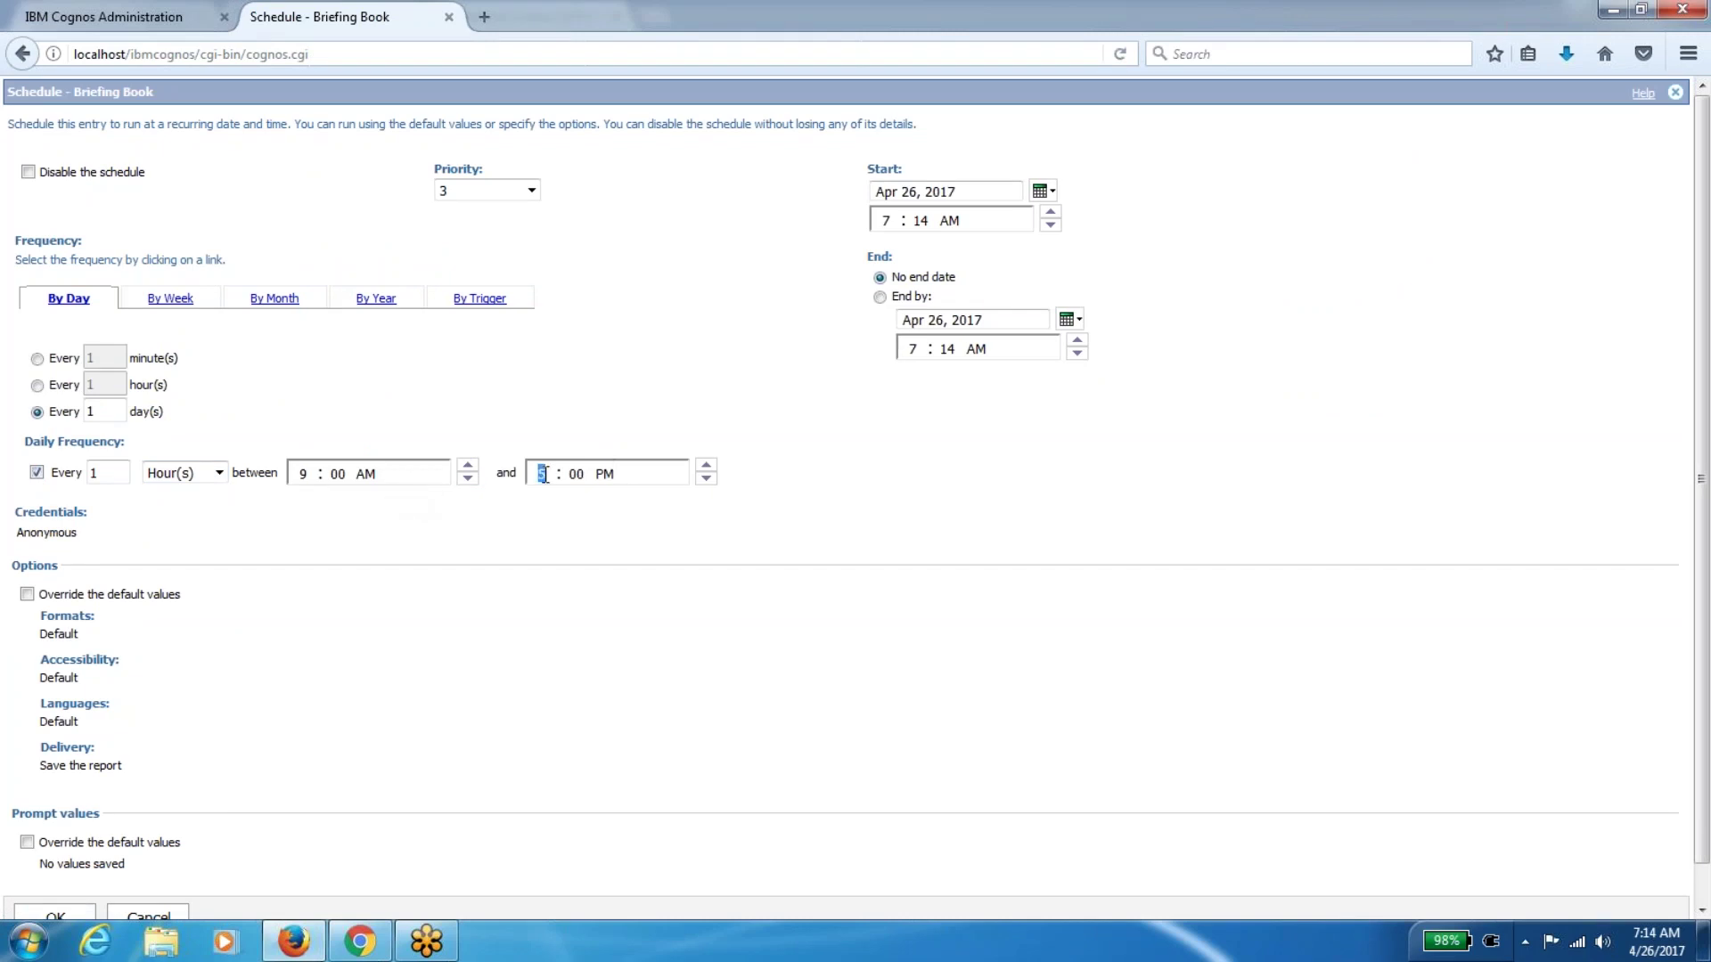
Set the end of the daily frequency window to 11:00 AM and save the Briefing Book schedule
{"action": "type", "text": "11"}
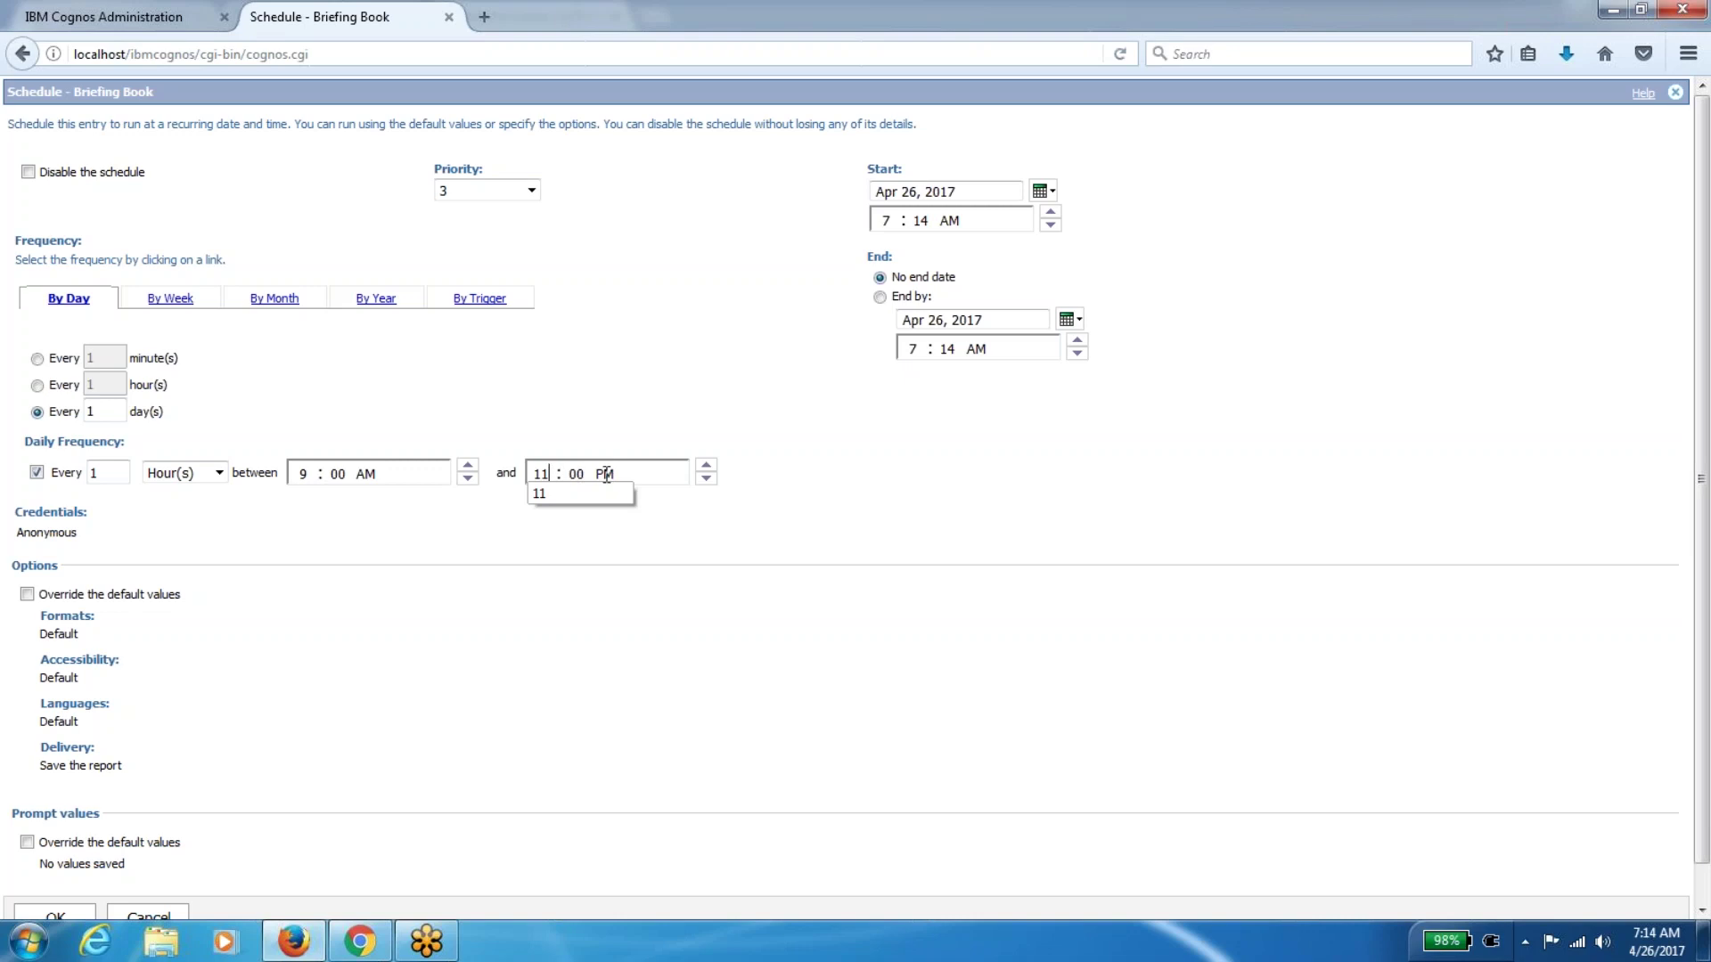
{"action": "left_click", "coordinate": [605, 474]}
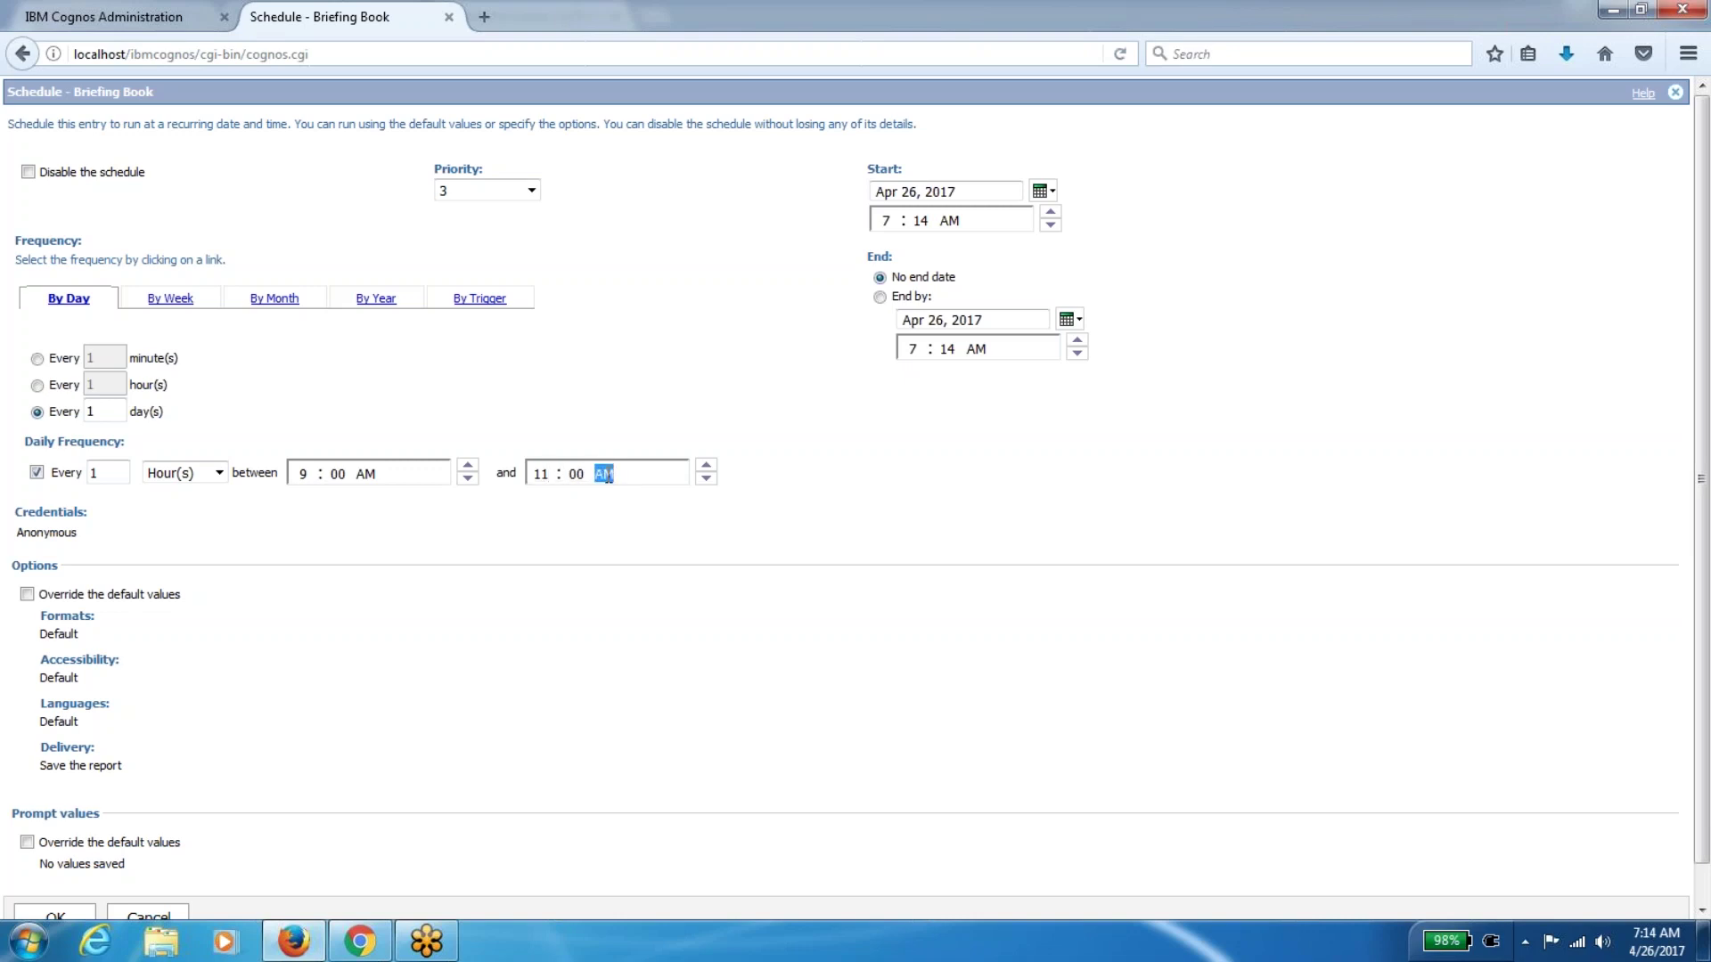
{"action": "type", "text": "AM"}
{"action": "scroll", "coordinate": [549, 600], "scroll_direction": "down", "scroll_amount": 1}
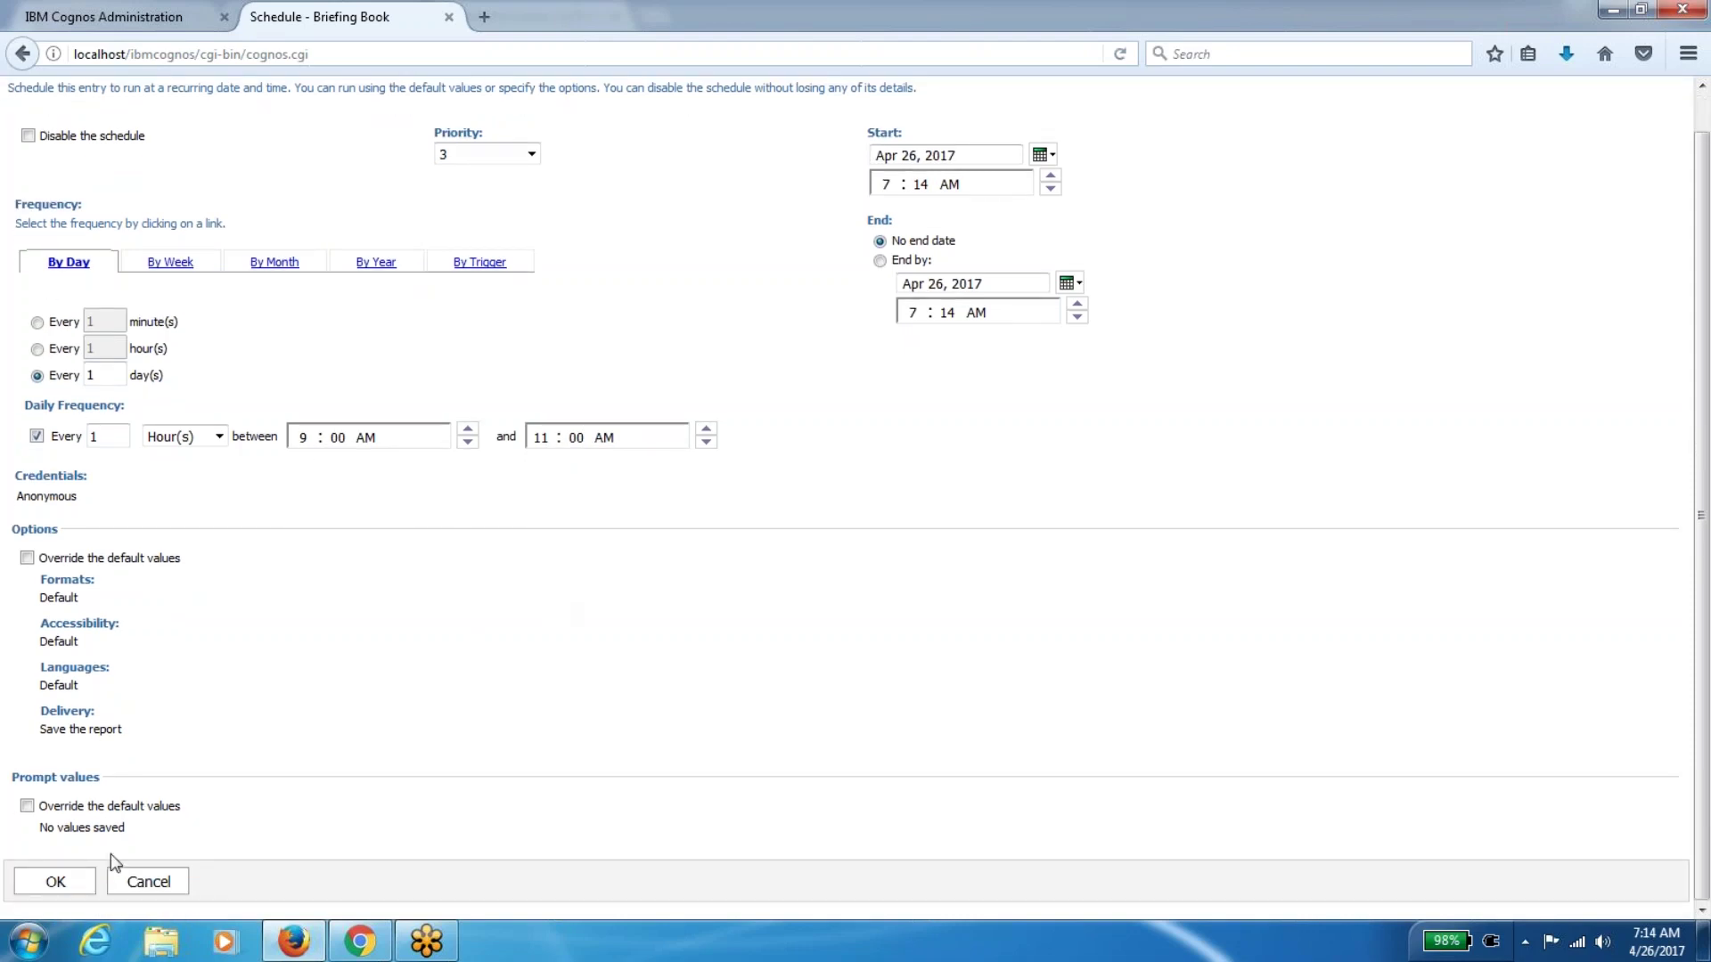
{"action": "left_click", "coordinate": [77, 885]}
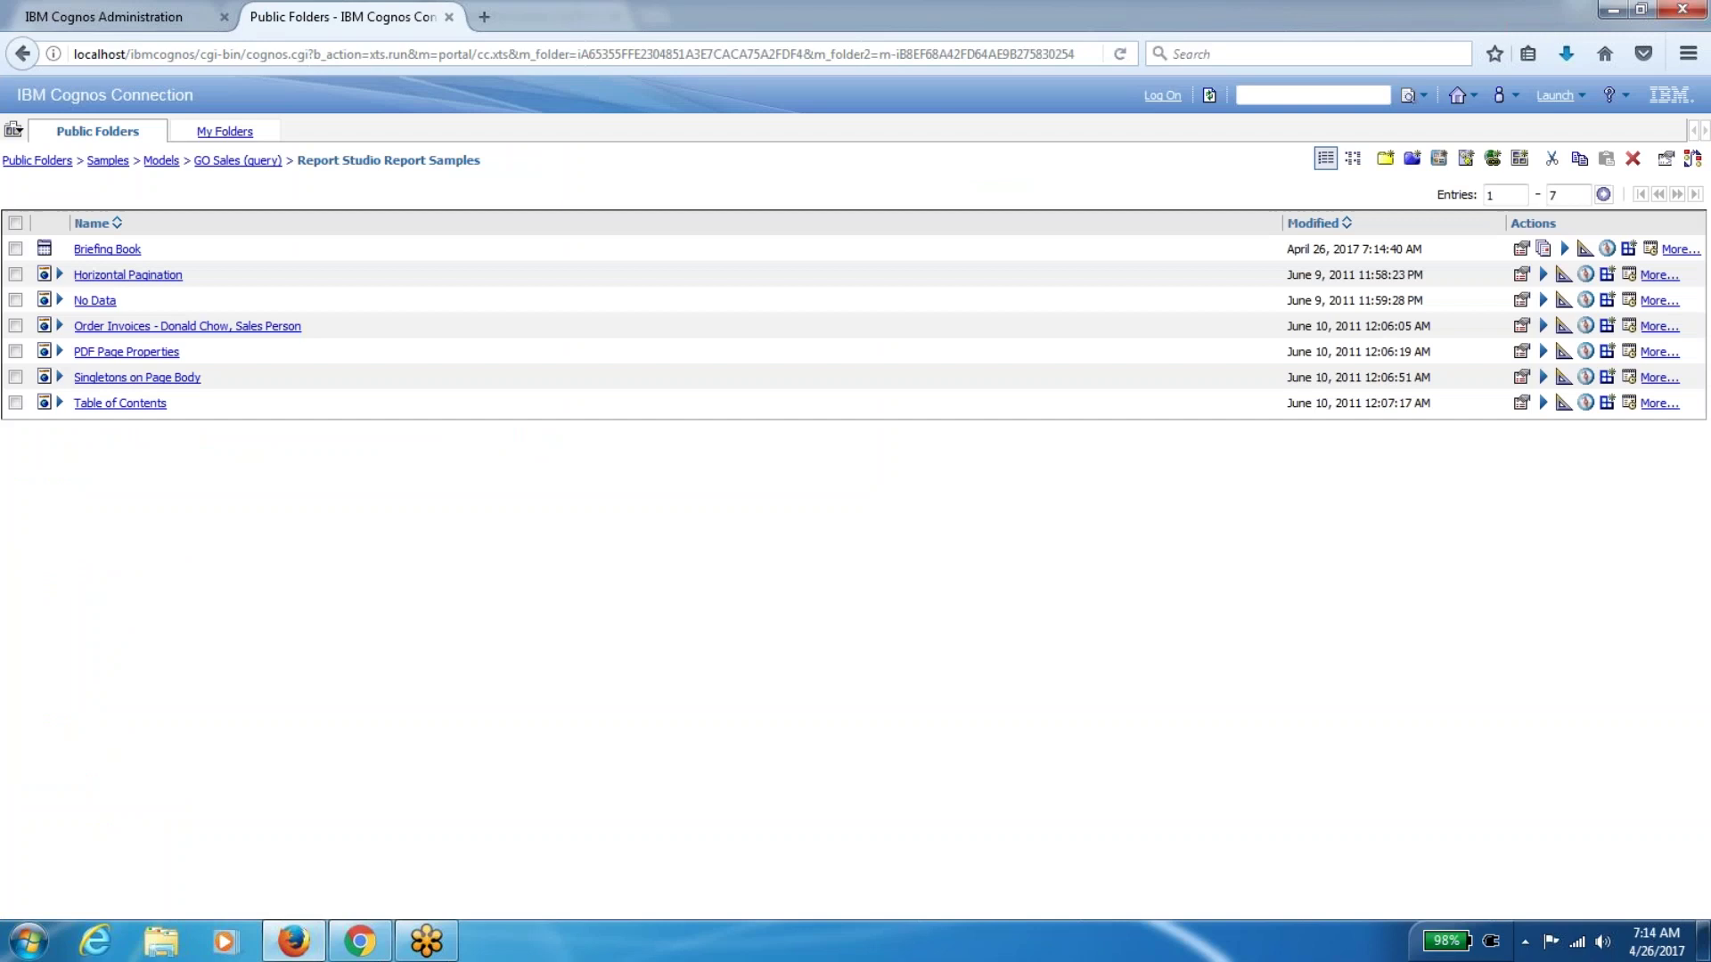
Refresh the Schedules list in IBM Cognos Administration and show the path details of its entries
{"action": "left_click", "coordinate": [163, 16]}
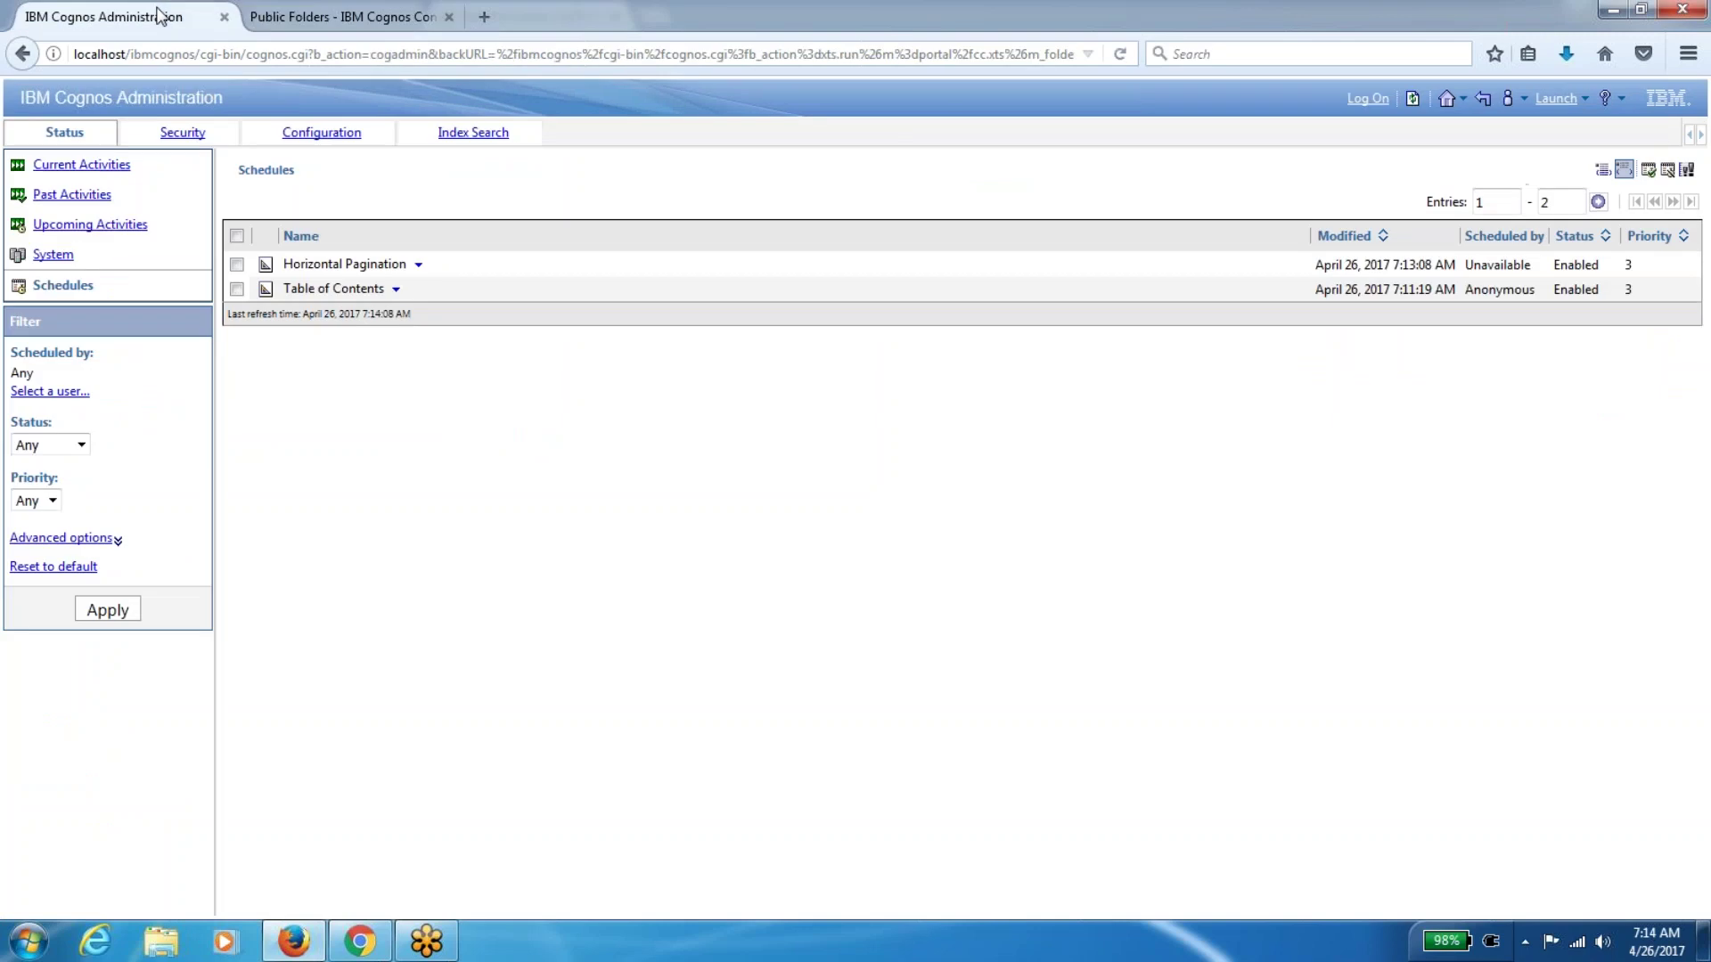
{"action": "left_click", "coordinate": [1411, 99]}
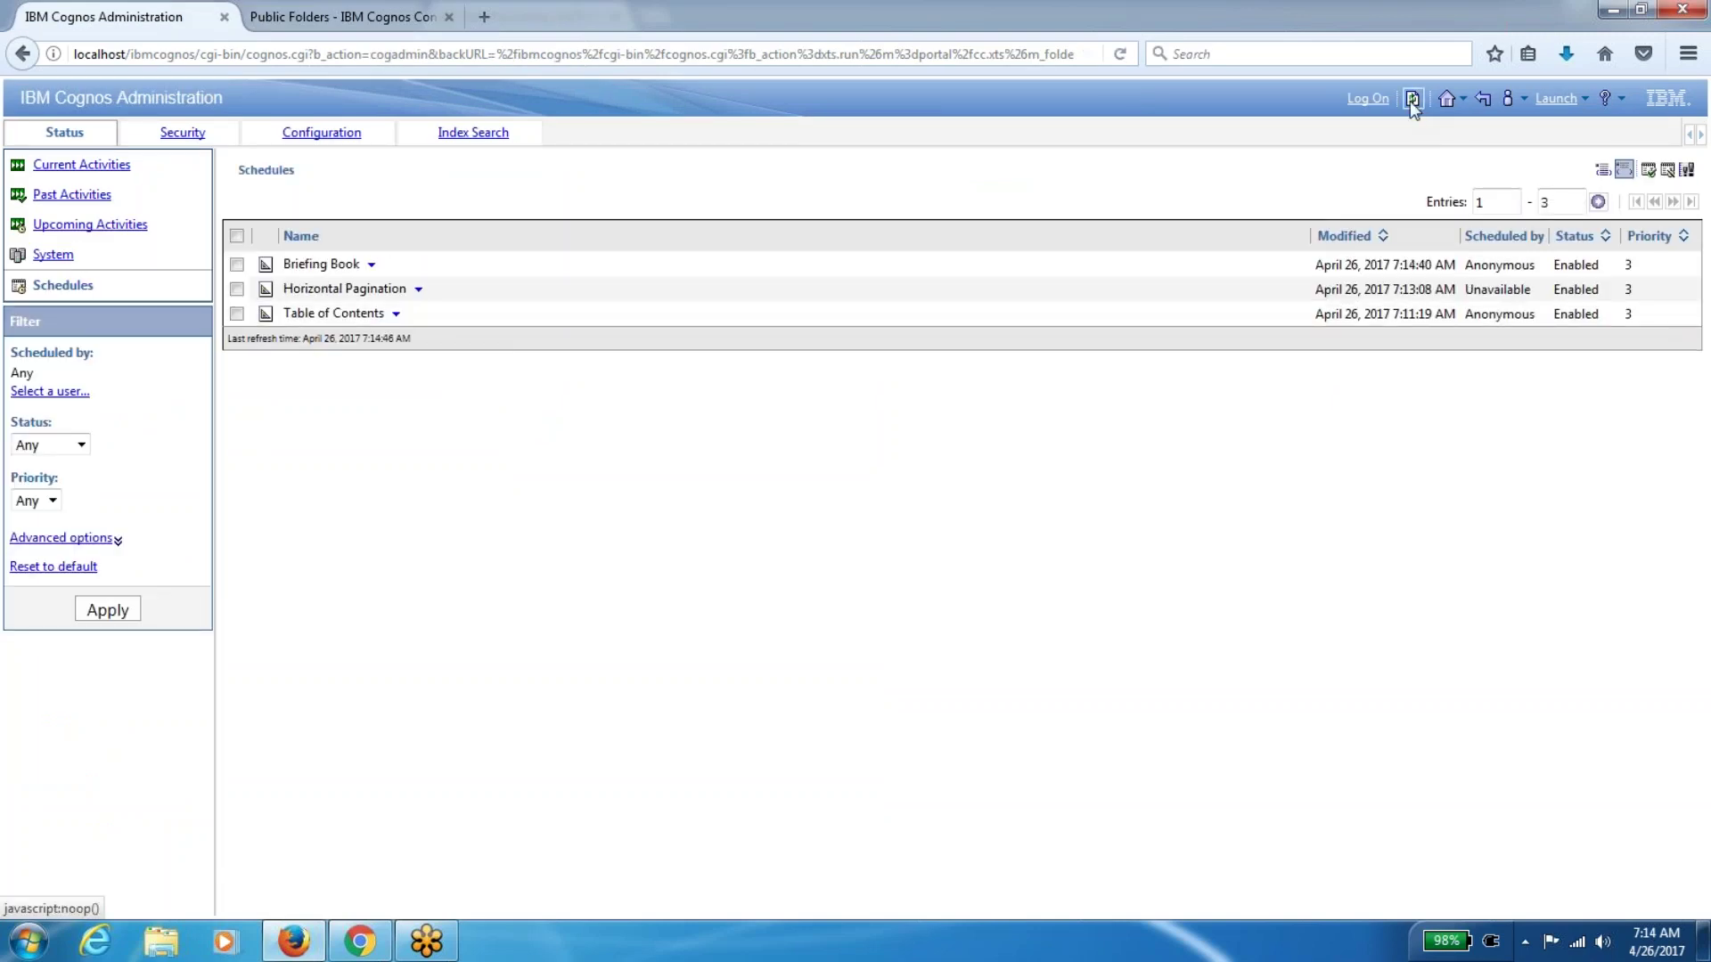
{"action": "left_click", "coordinate": [1604, 169]}
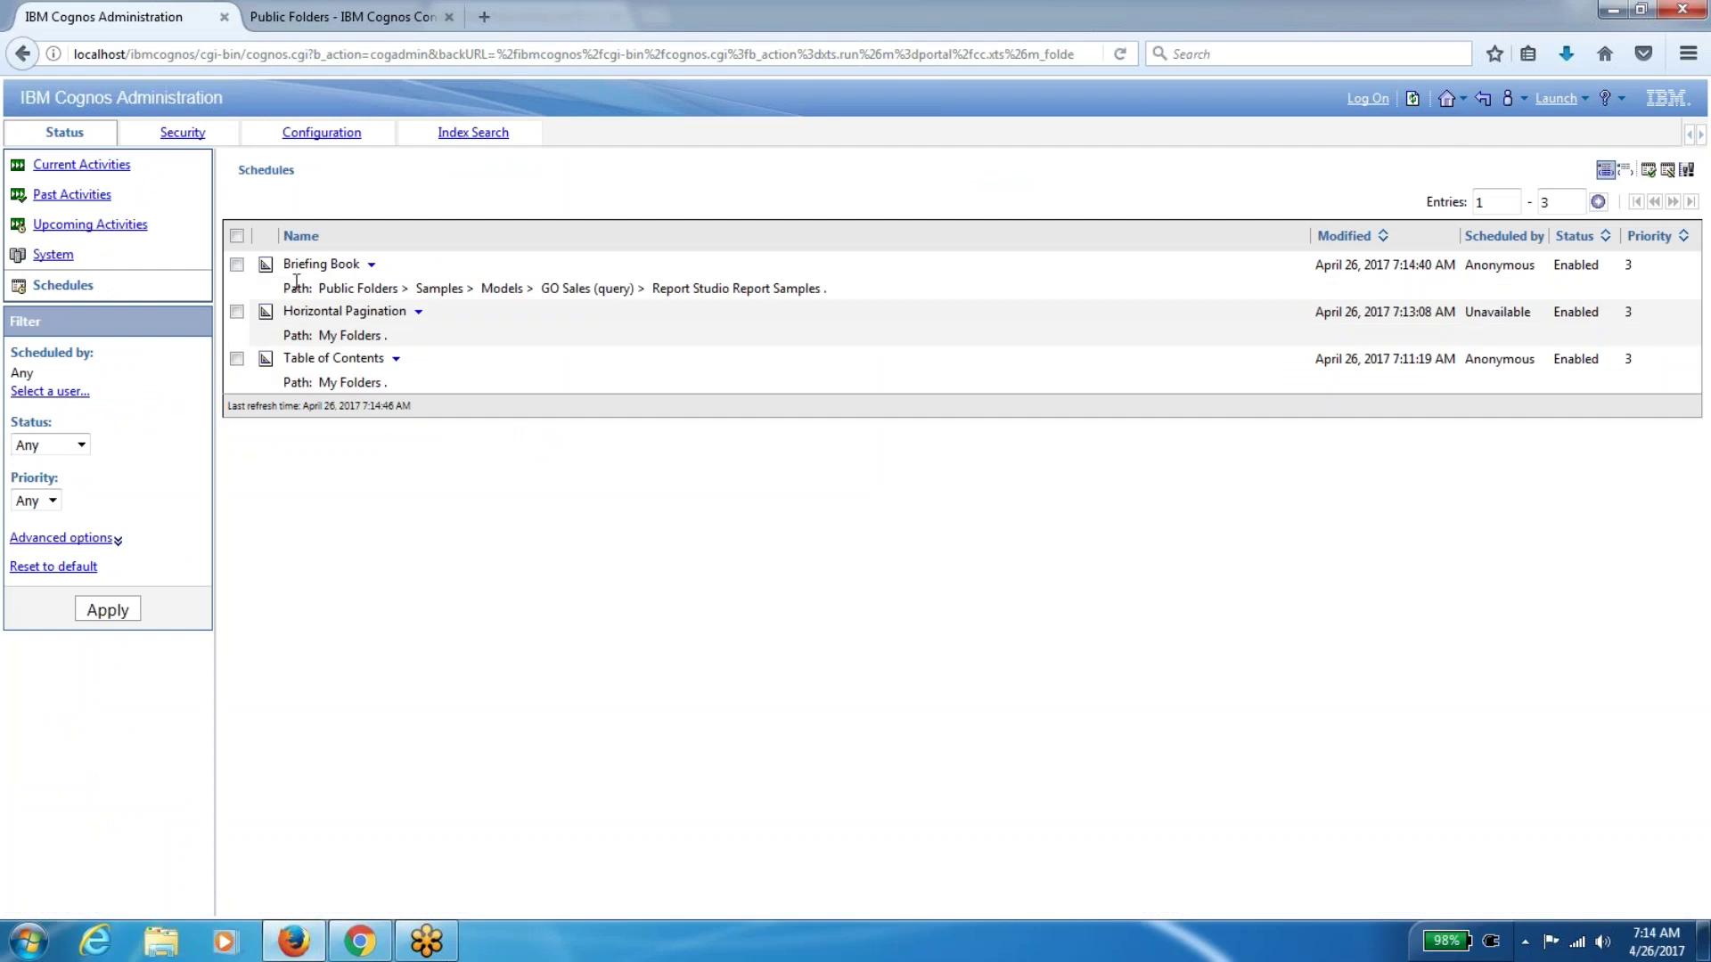
Examine the upcoming activities for Apr 27, 2017 with their details, then refresh them in the plain list view
{"action": "left_click", "coordinate": [123, 233]}
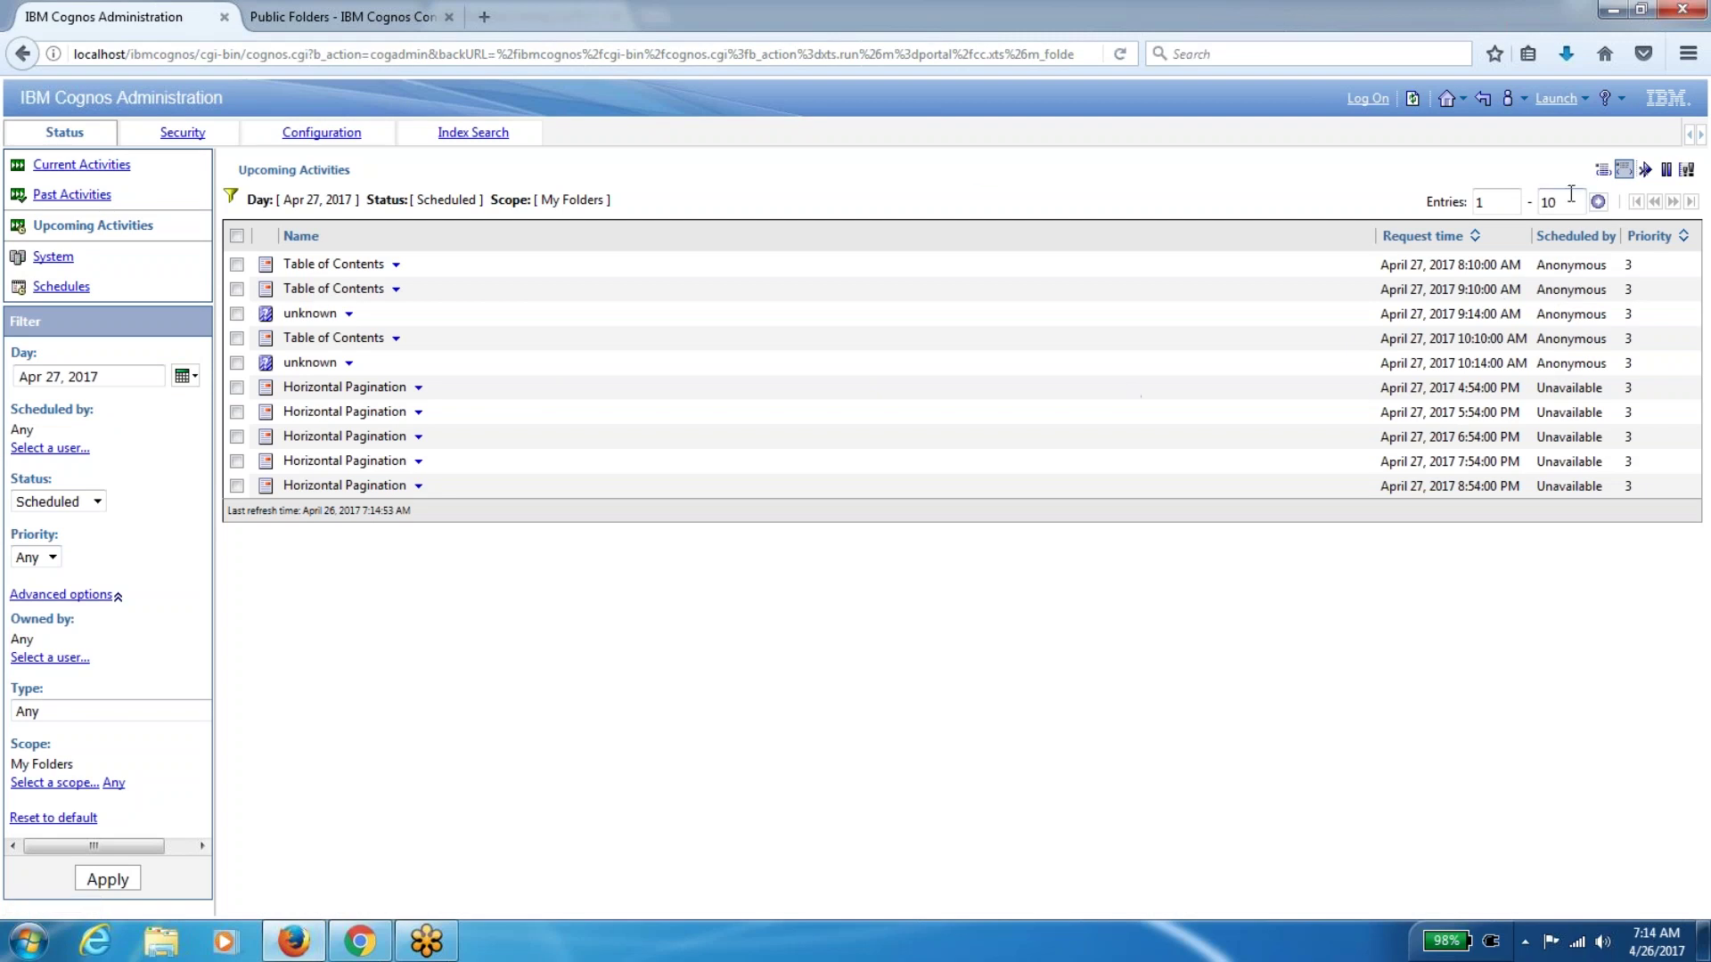
{"action": "left_click", "coordinate": [1609, 177]}
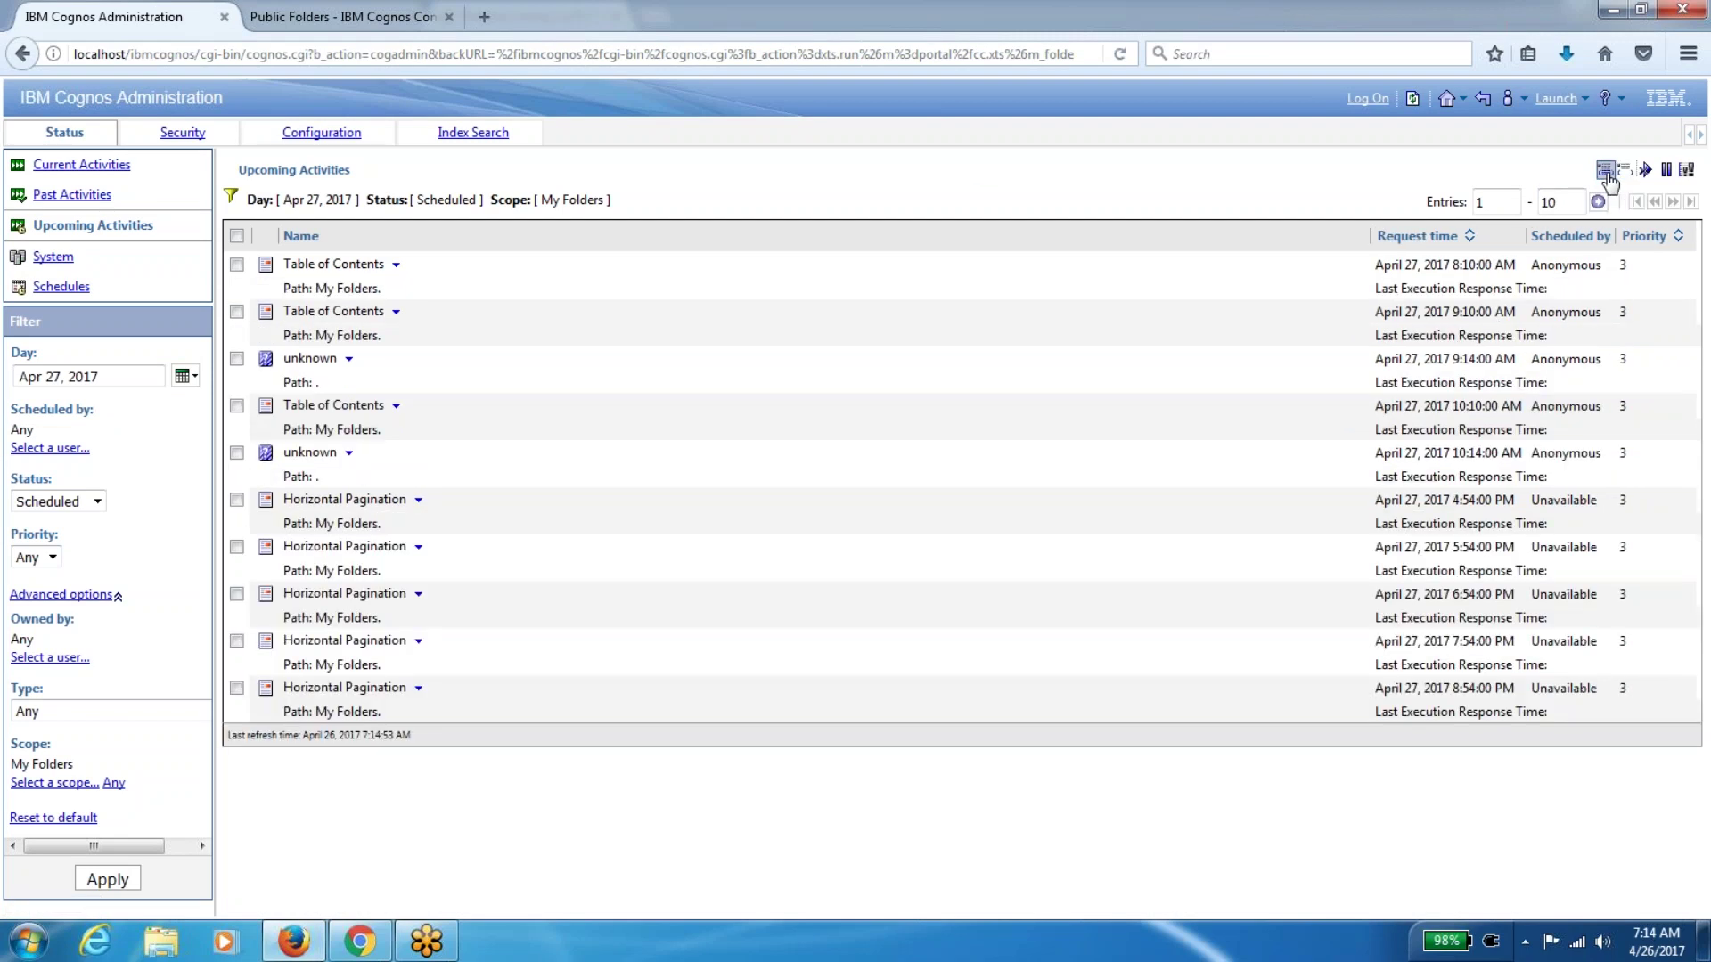
{"action": "left_click", "coordinate": [1623, 170]}
{"action": "left_click", "coordinate": [1406, 98]}
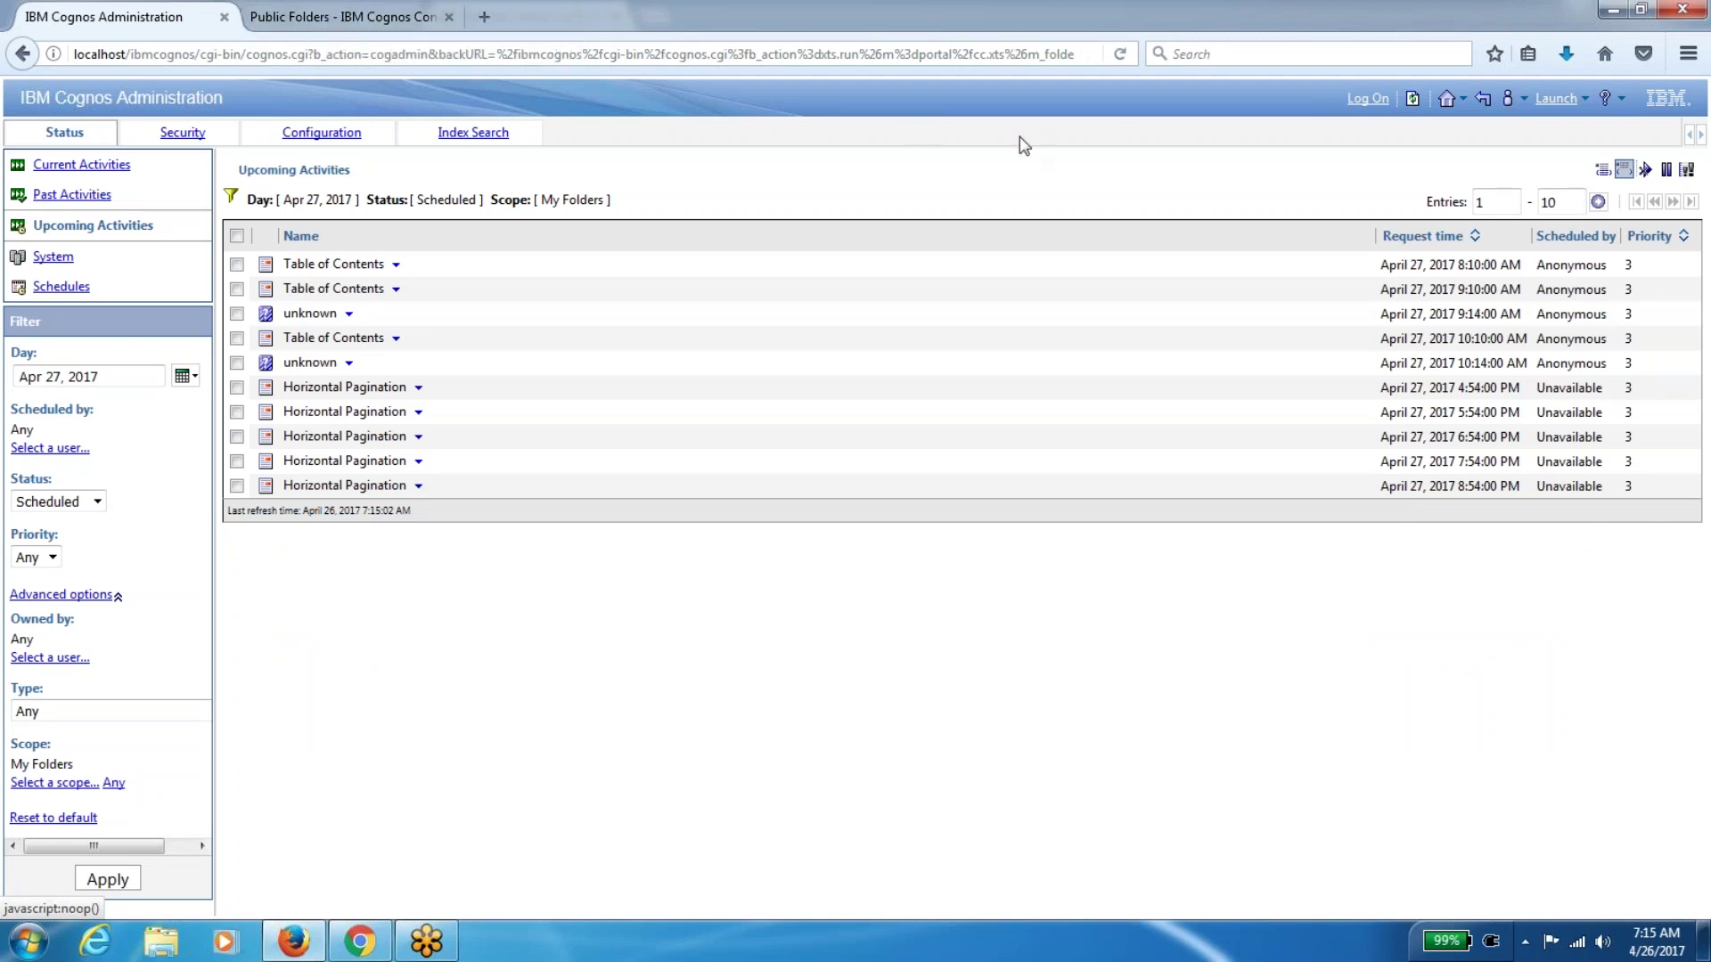
Log on to the NTLM namespace with the user ID and account password, and save the login in the browser
{"action": "left_click", "coordinate": [1368, 98]}
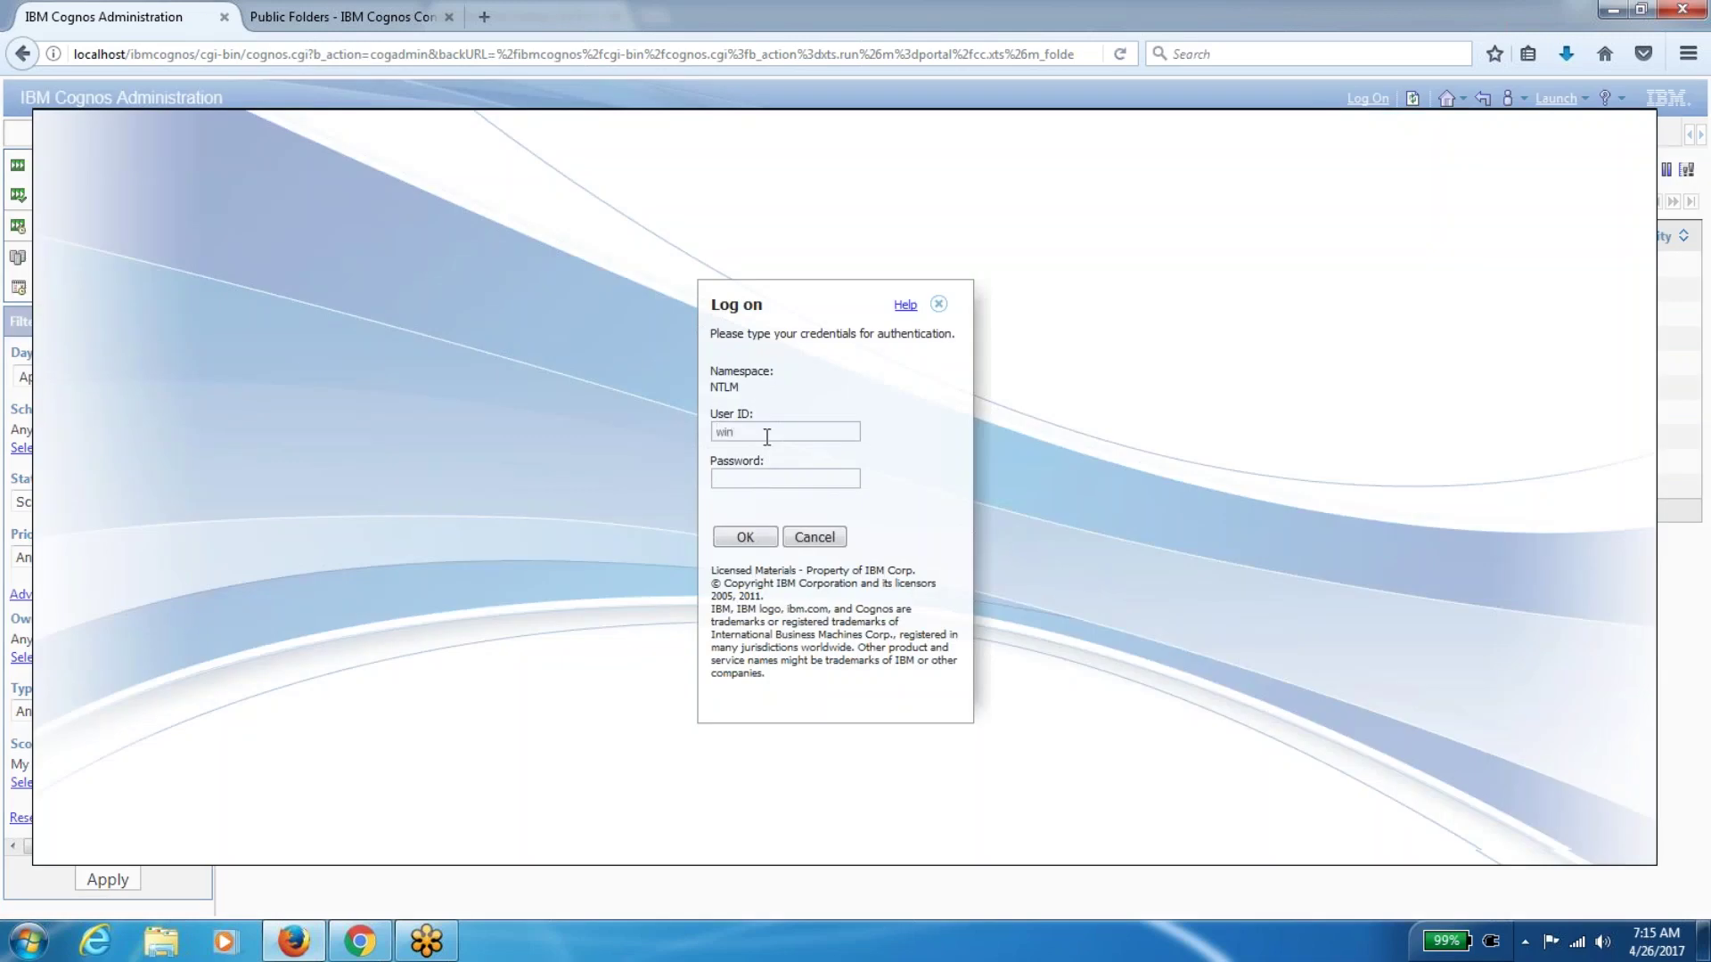
{"action": "type", "text": "••••••••••"}
{"action": "key", "text": "Return"}
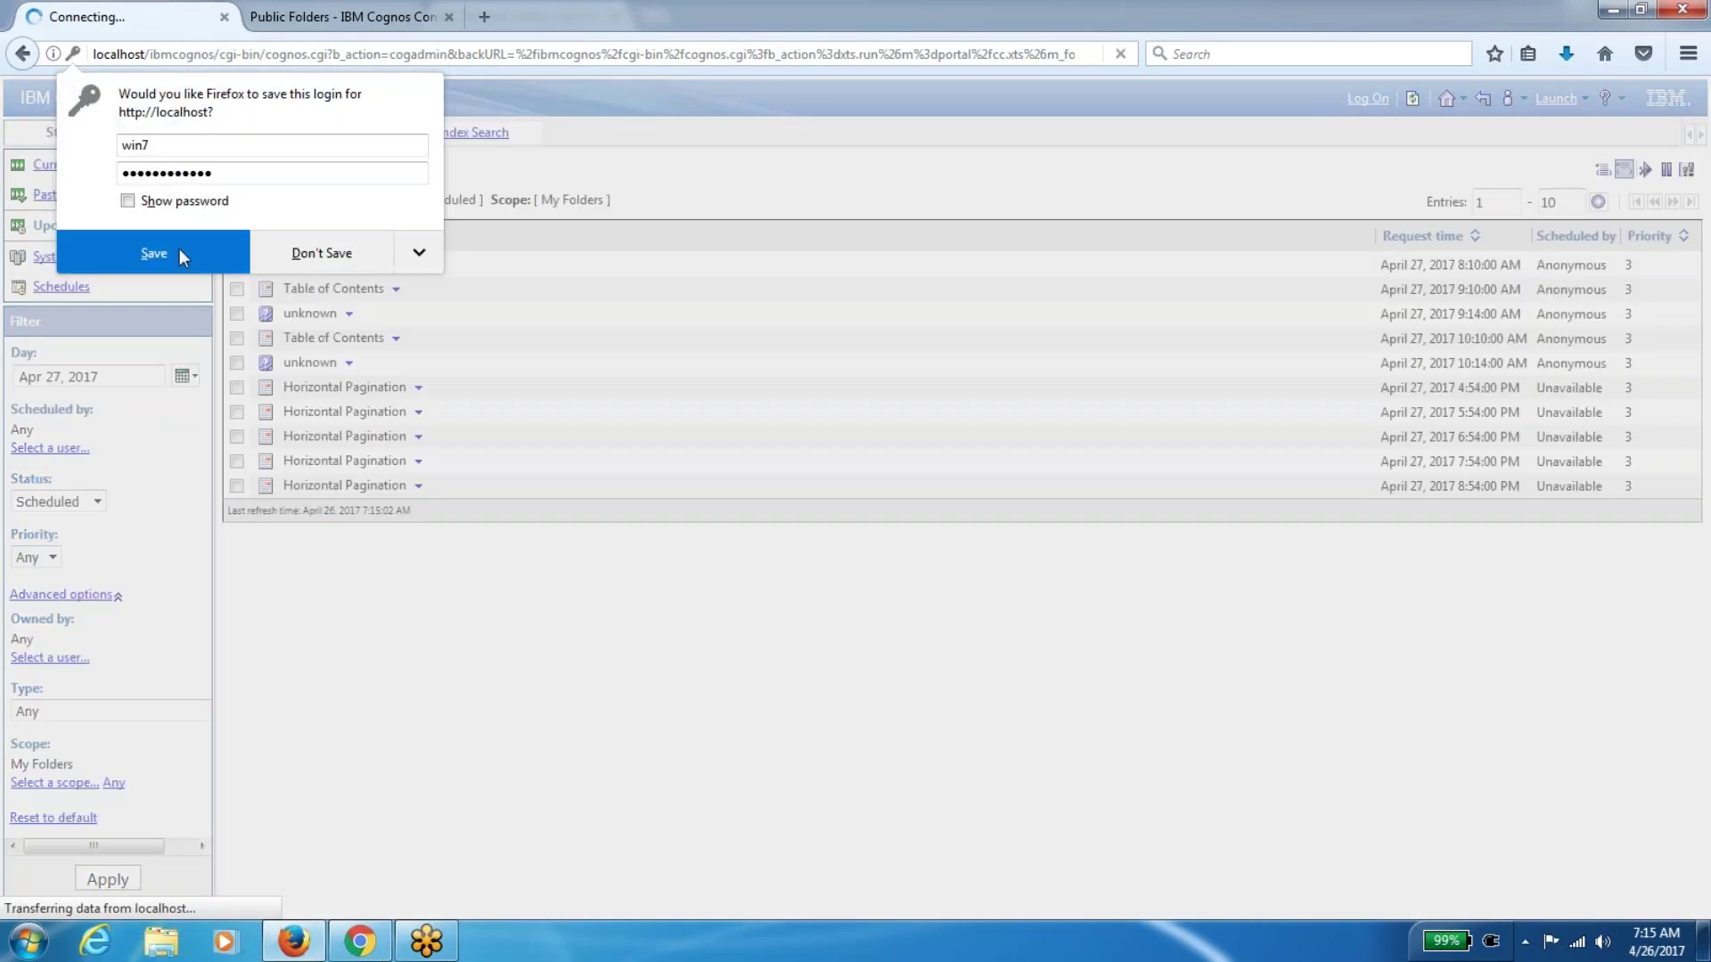
{"action": "left_click", "coordinate": [174, 248]}
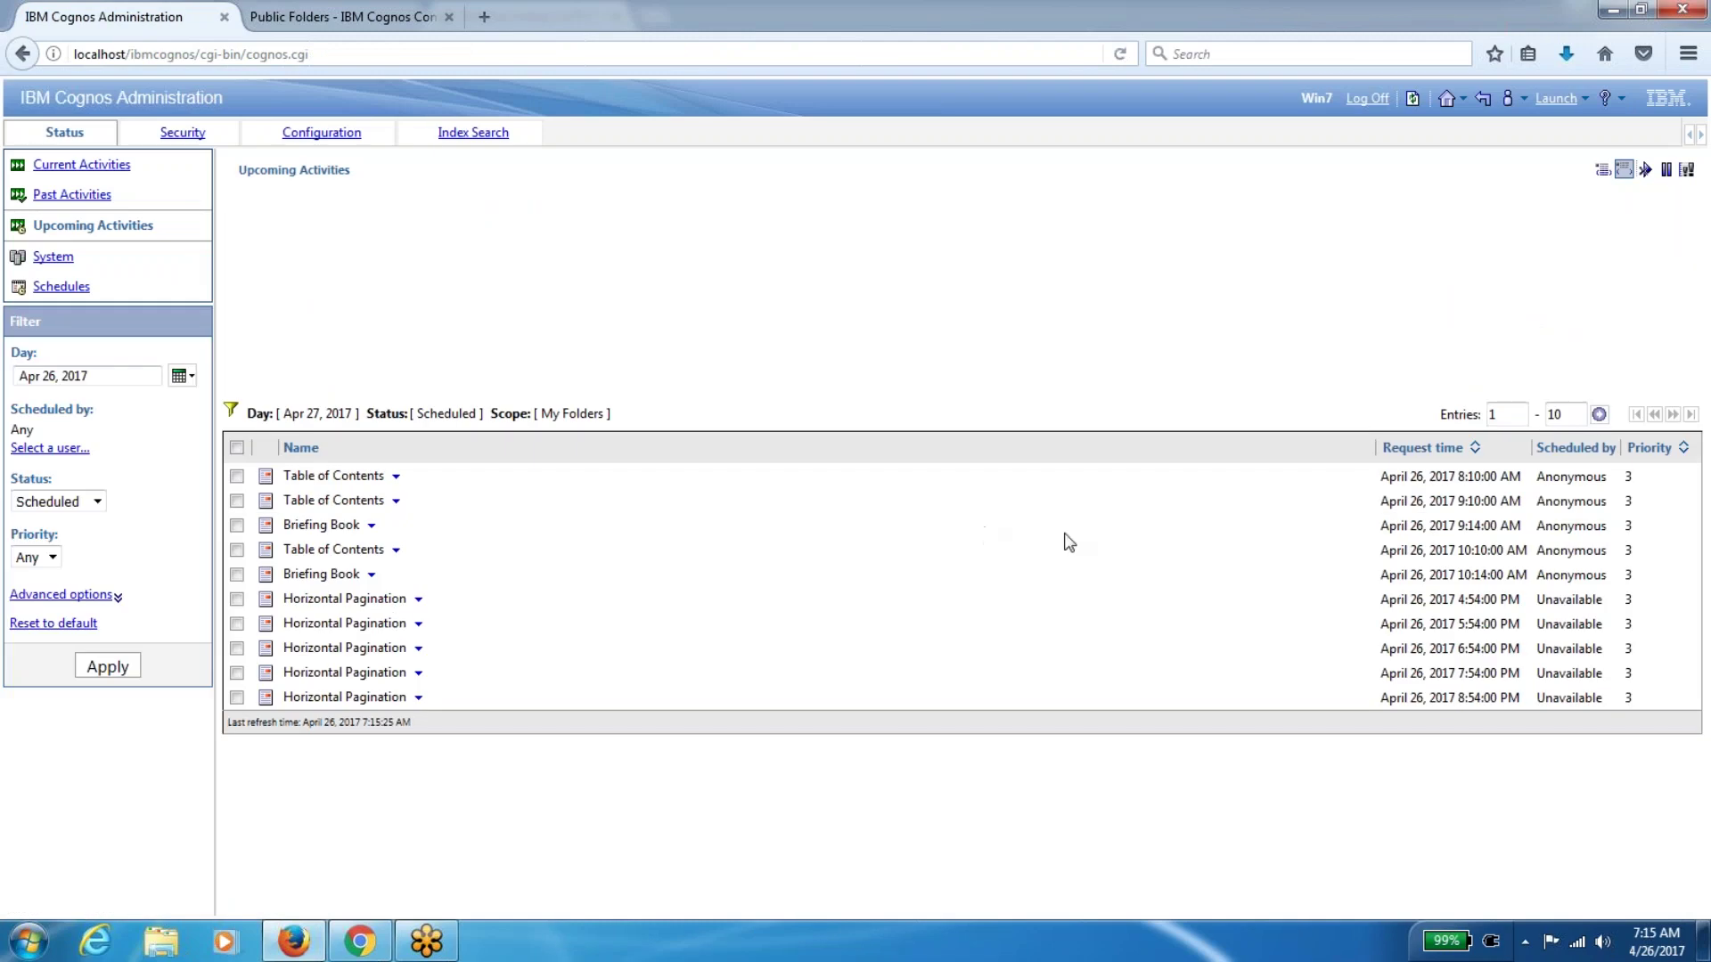
Compare the upcoming activities in the details and list views, refreshing them in between
{"action": "left_click", "coordinate": [1603, 172]}
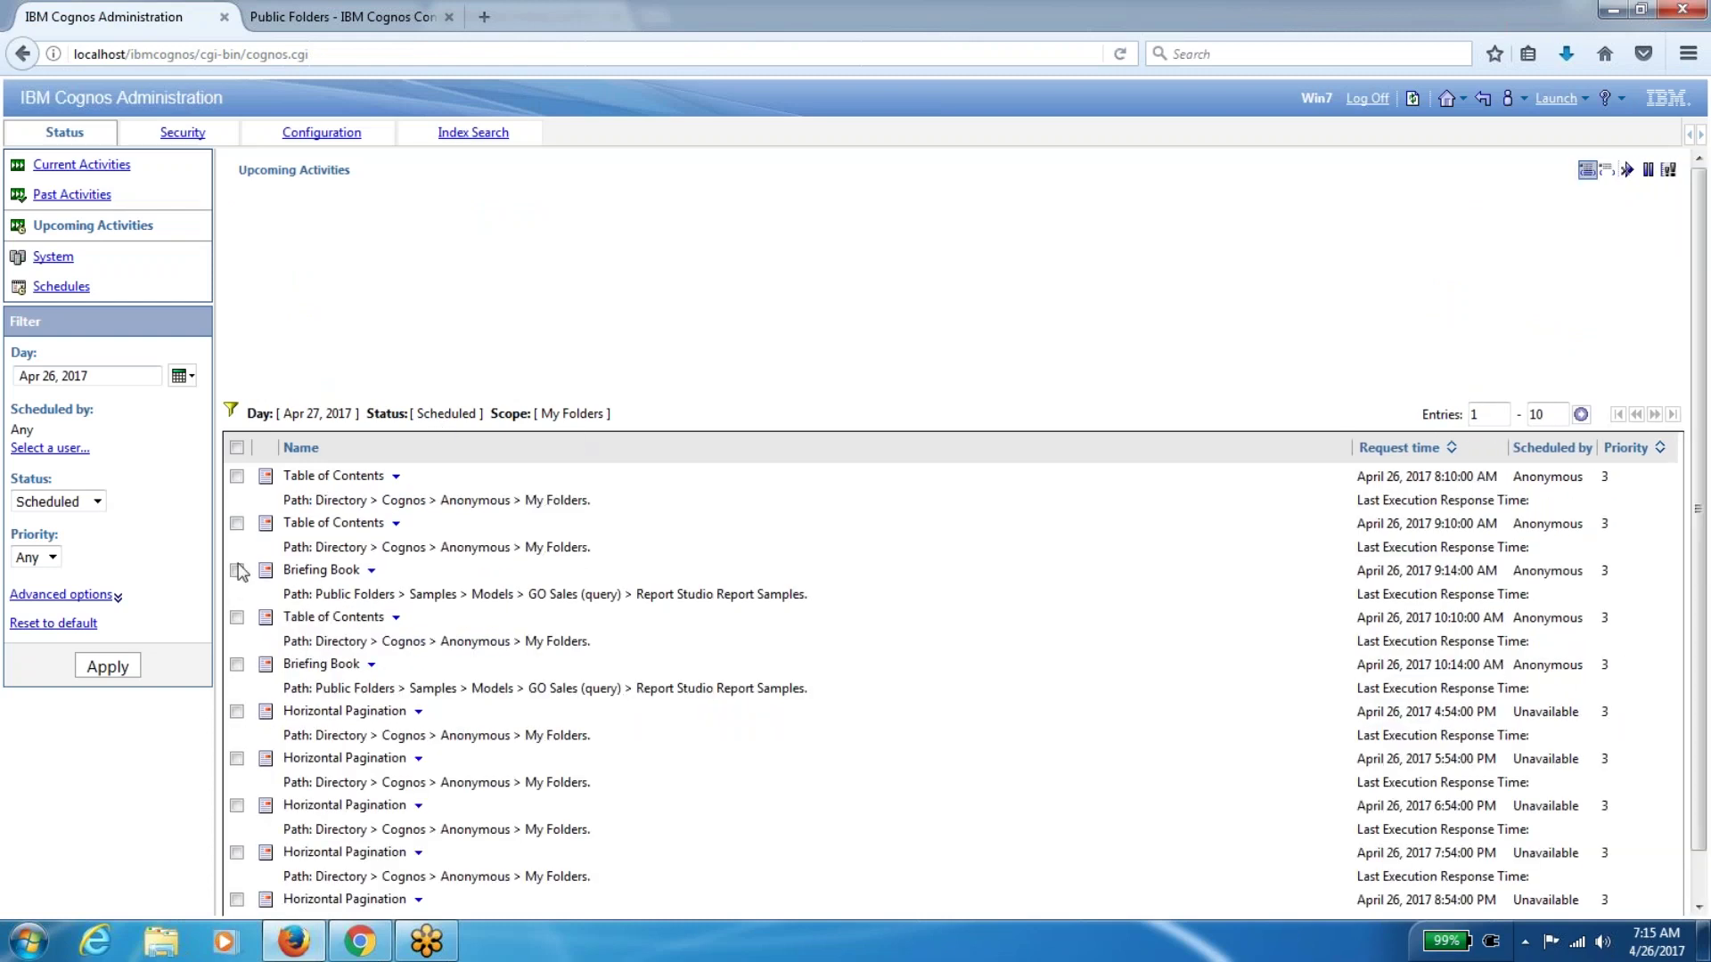
{"action": "left_click", "coordinate": [1412, 99]}
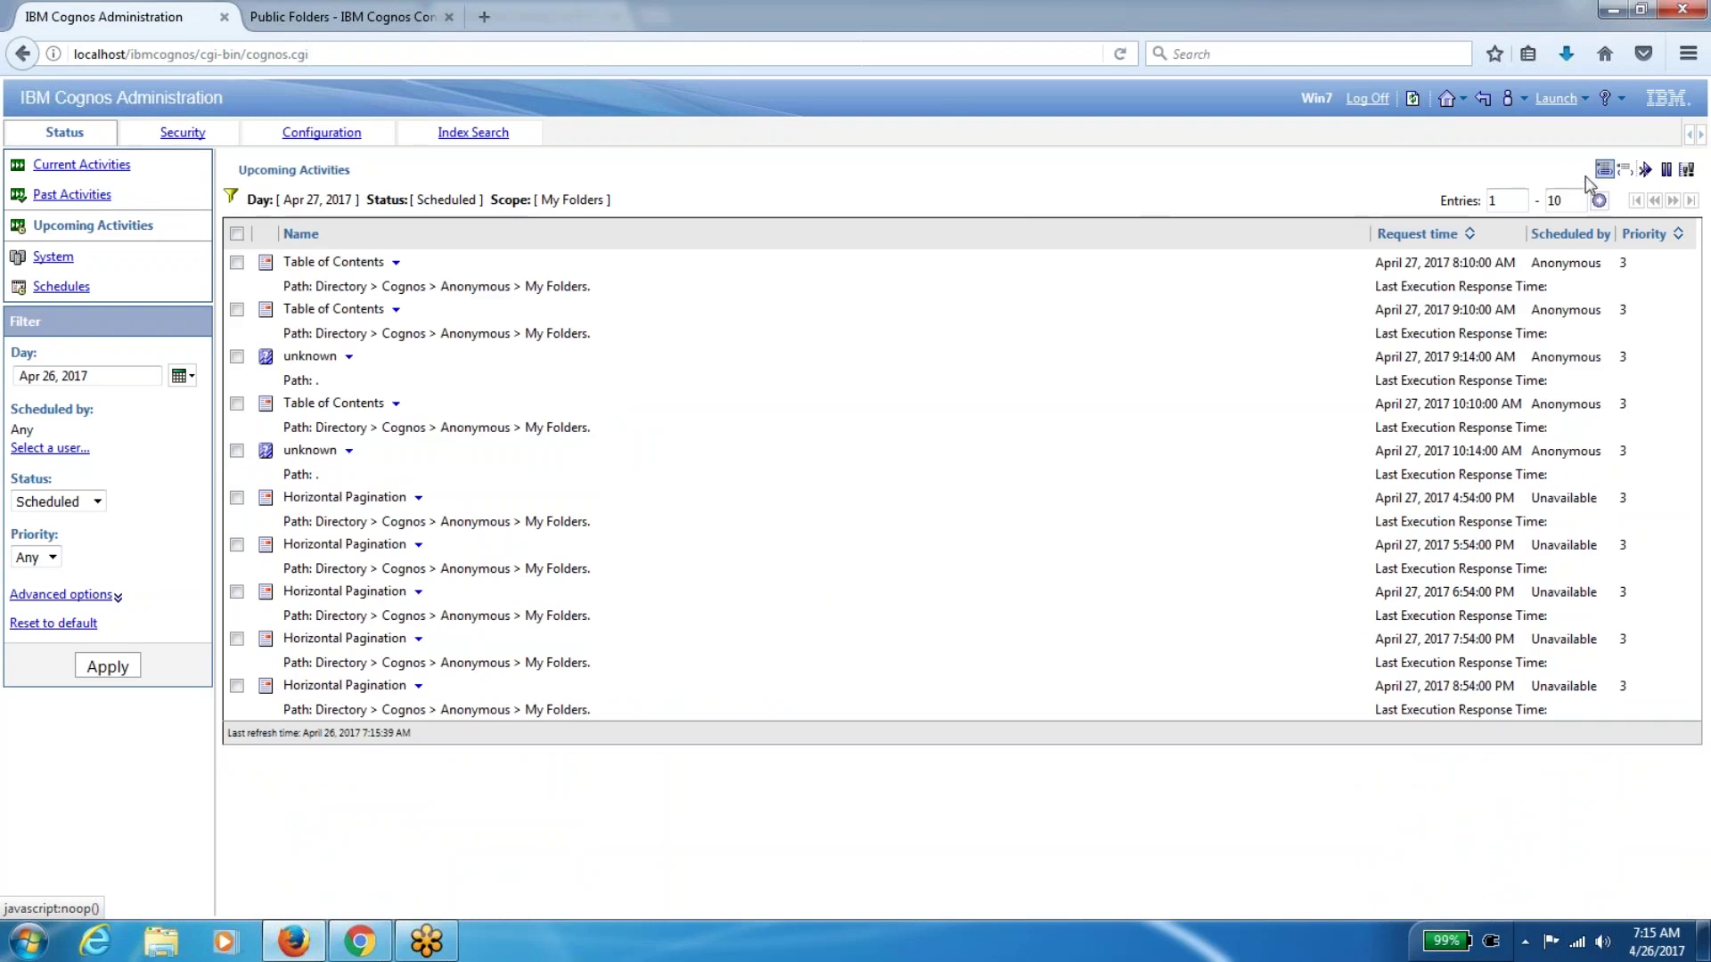
{"action": "left_click", "coordinate": [1624, 169]}
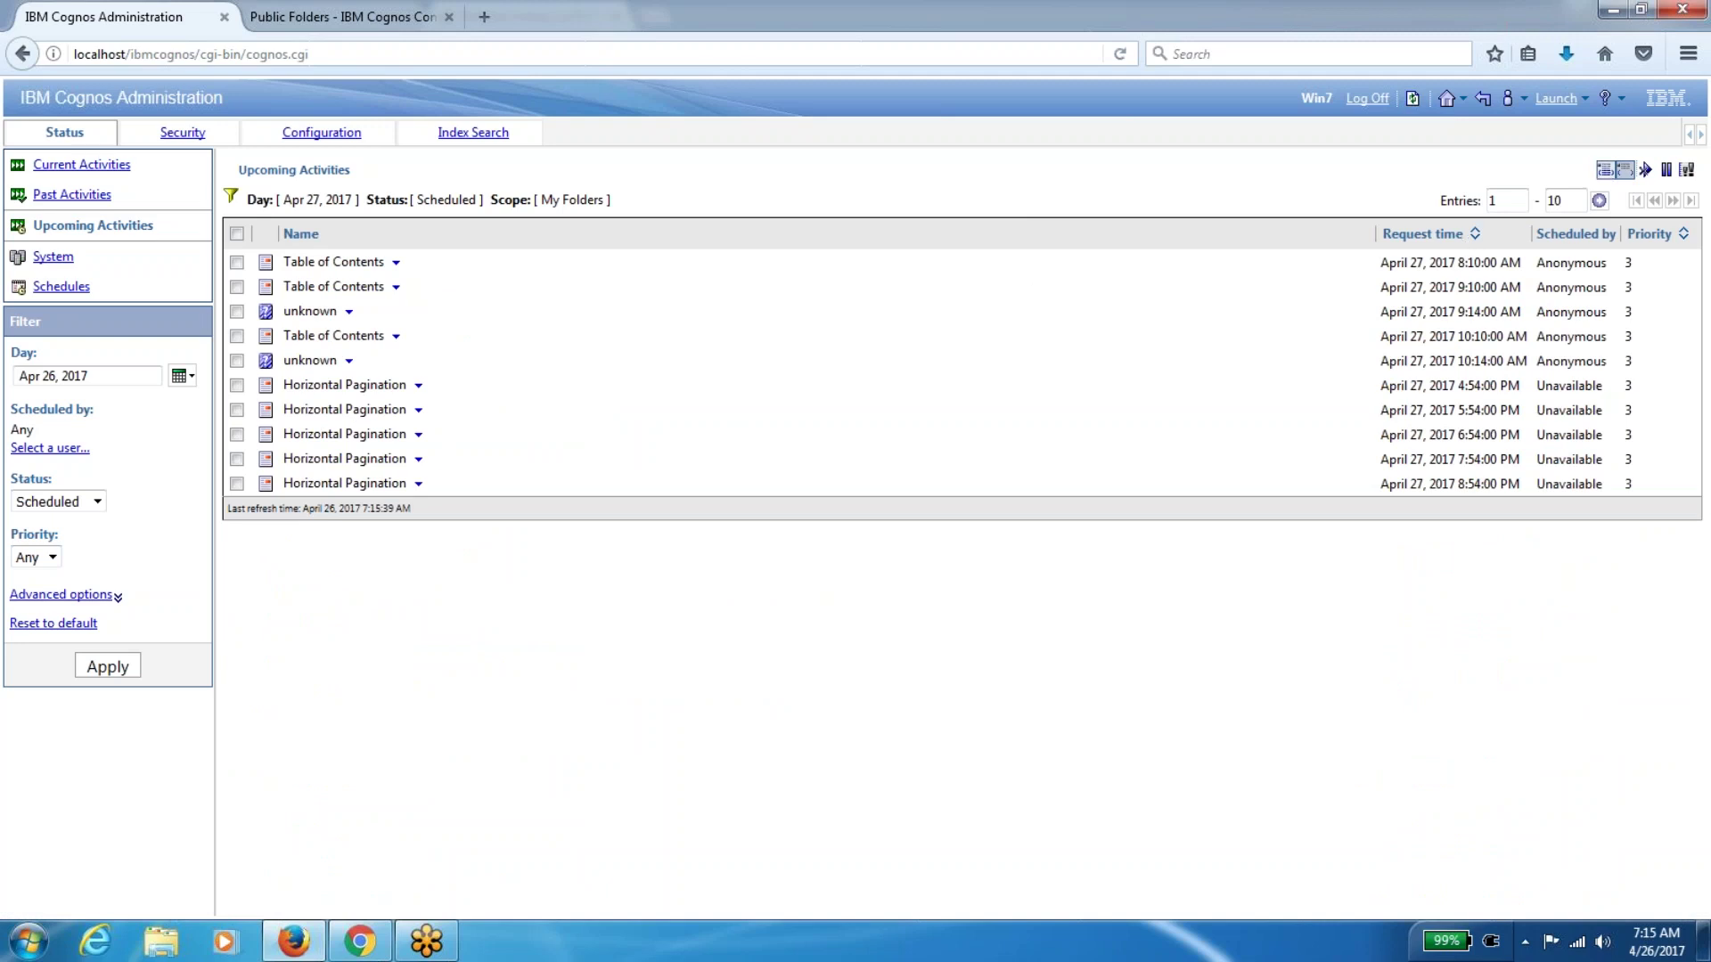
{"action": "left_click", "coordinate": [1605, 170]}
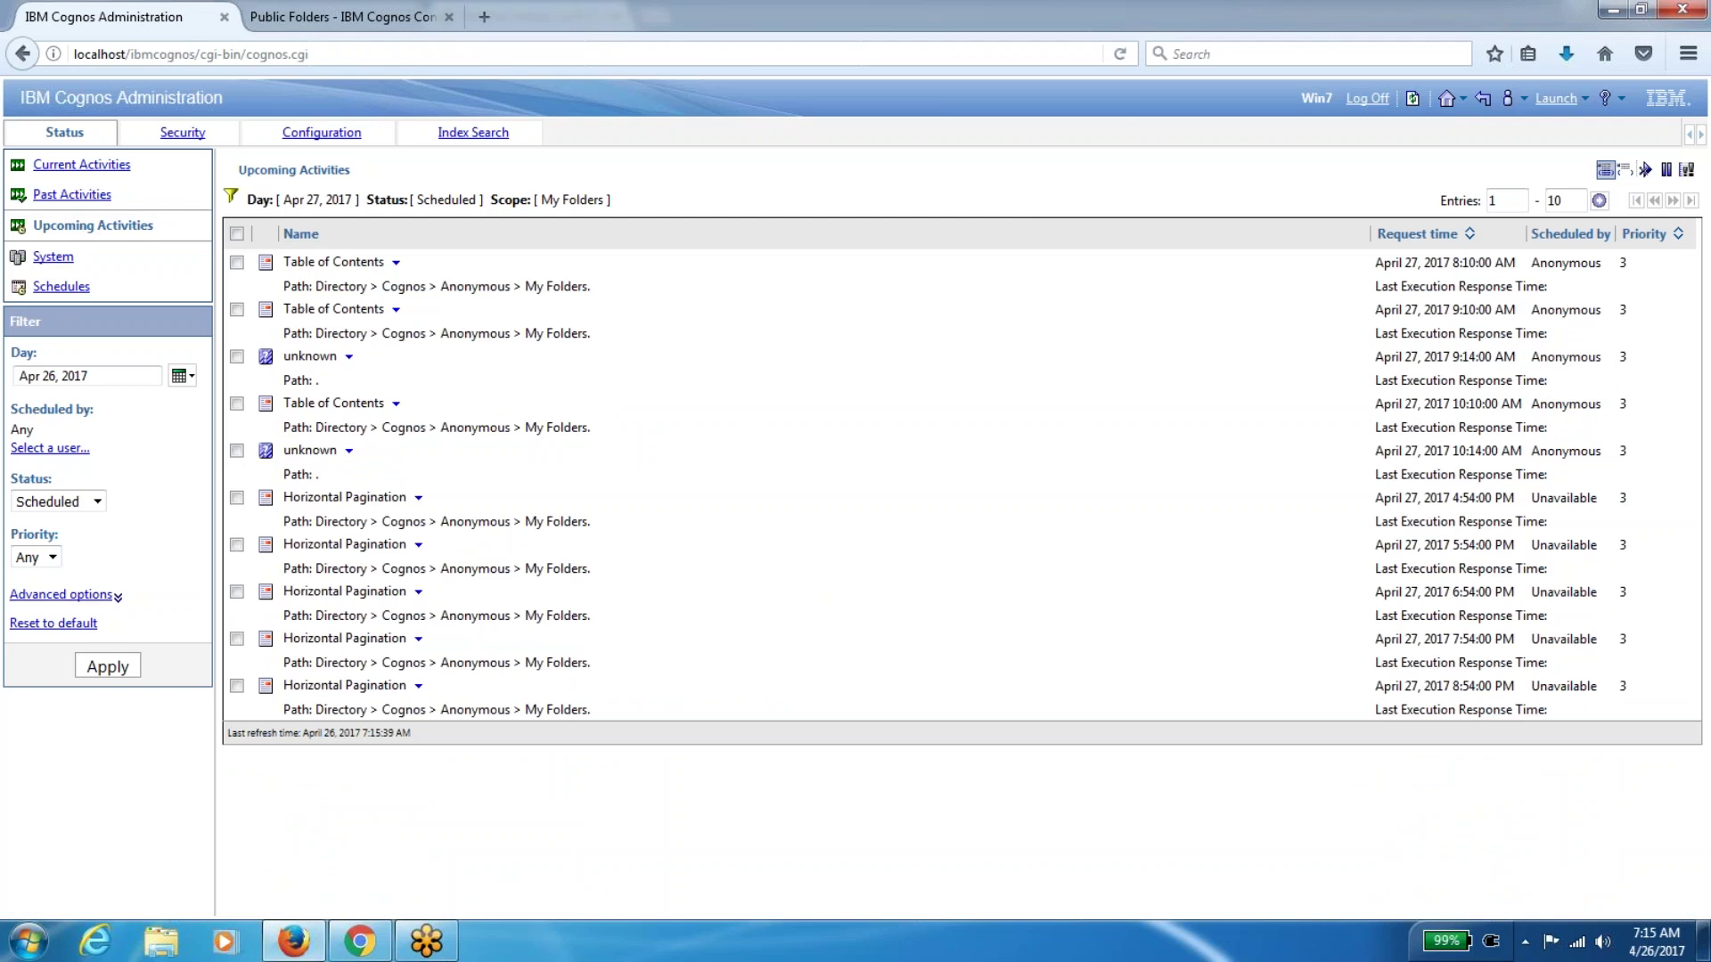
{"action": "left_click", "coordinate": [1624, 169]}
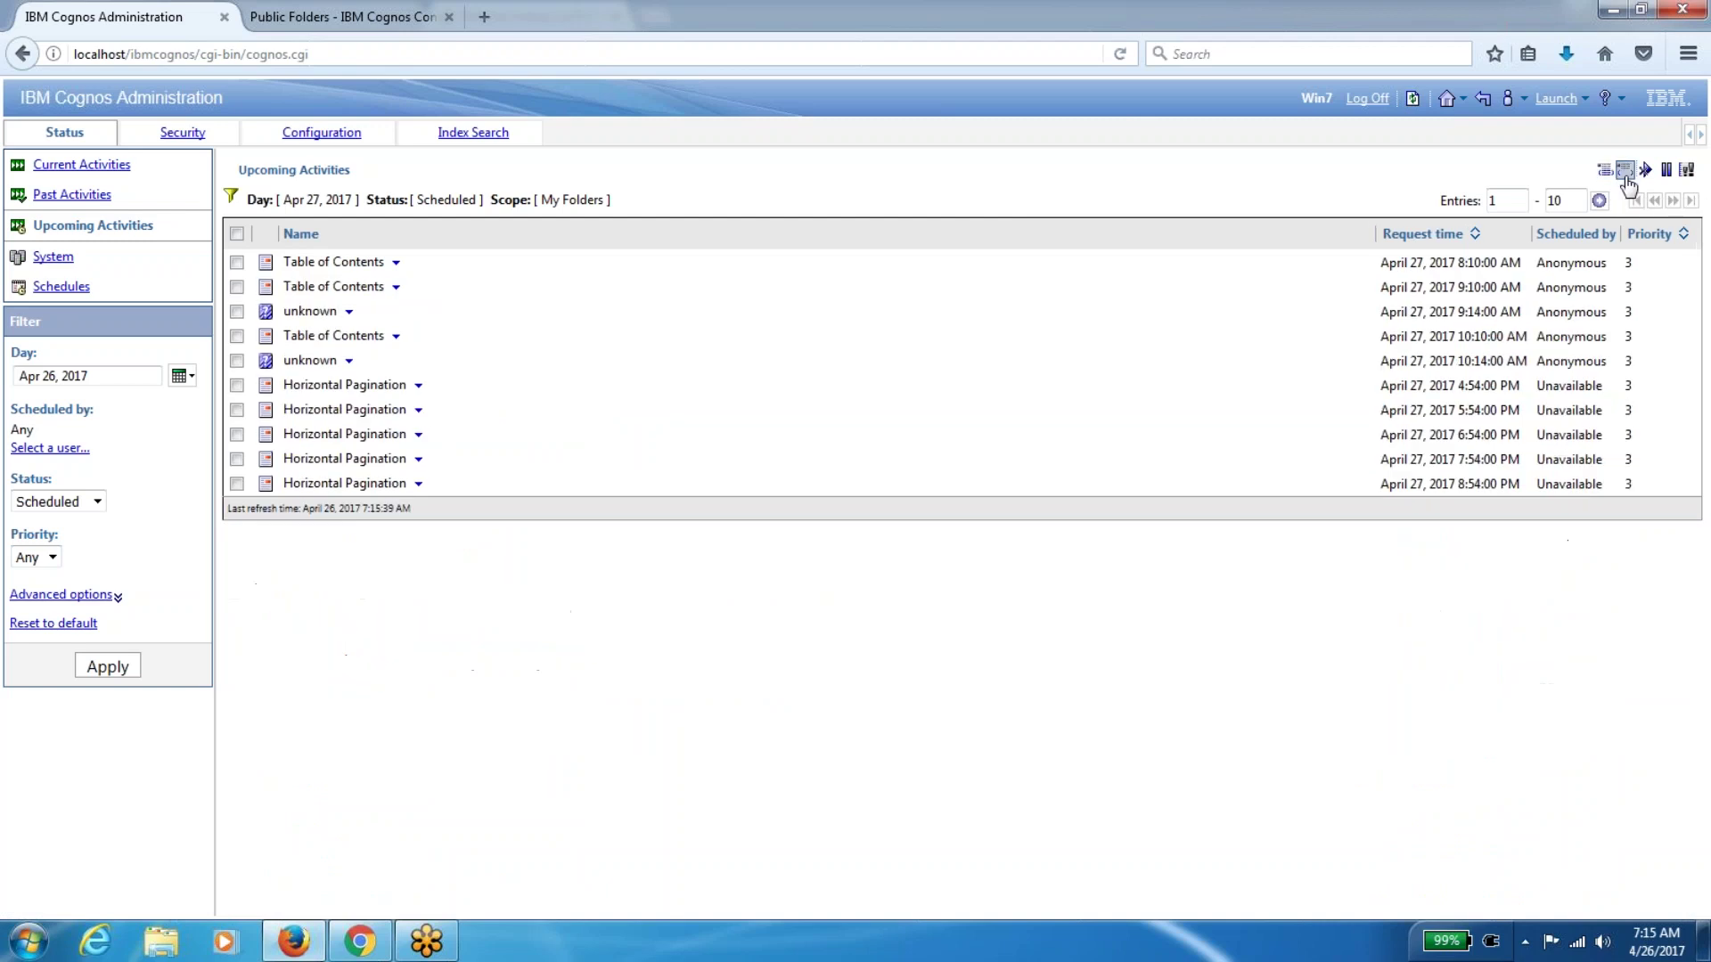
Return to the Cognos Connection home, close the extra portal tab and open Samples > Models > GO Sales (query)
{"action": "left_click", "coordinate": [1444, 100]}
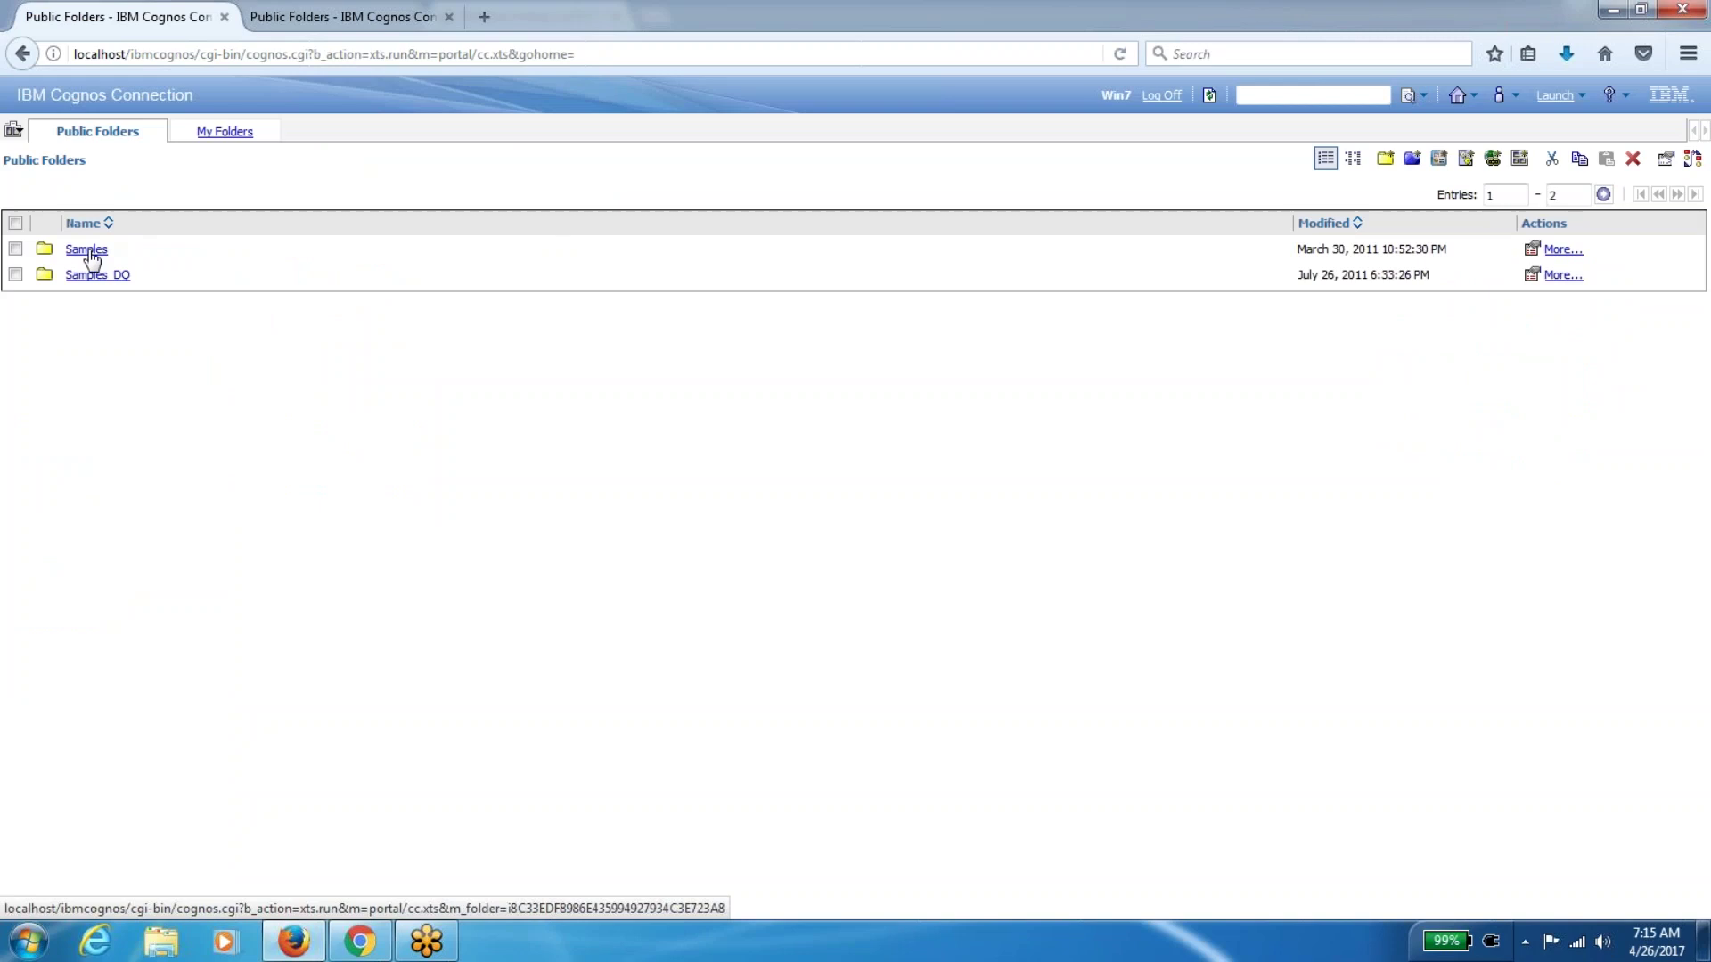
{"action": "left_click", "coordinate": [91, 251]}
{"action": "left_click", "coordinate": [403, 27]}
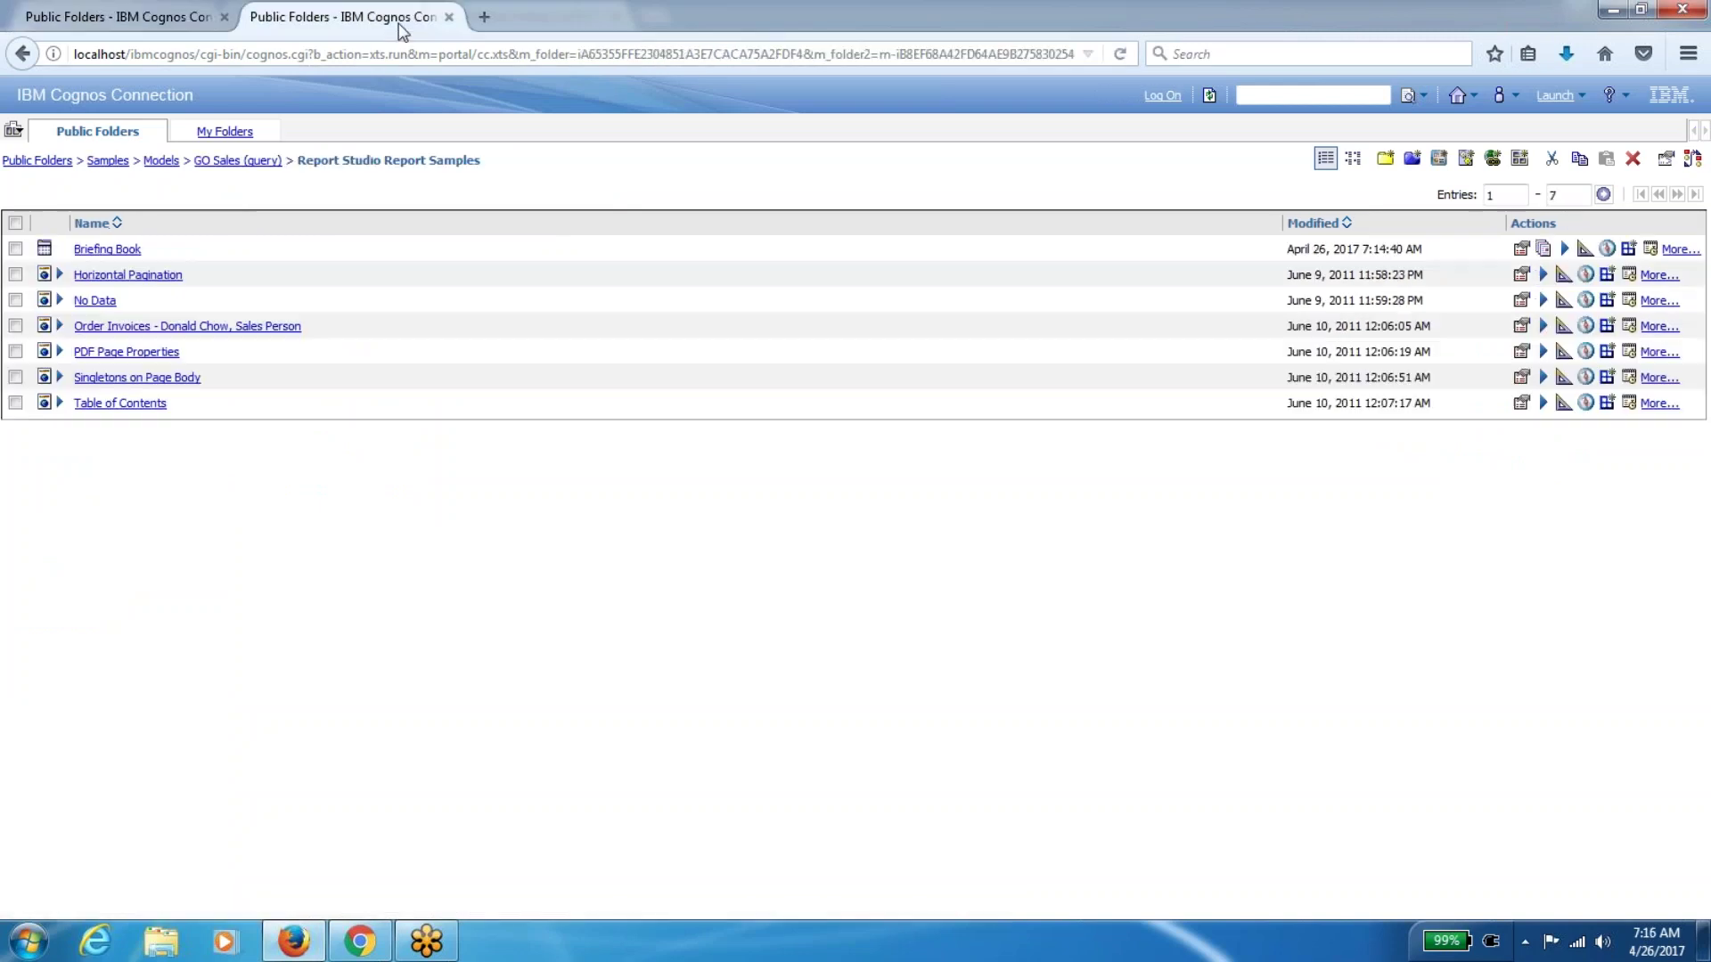
{"action": "left_click", "coordinate": [449, 18]}
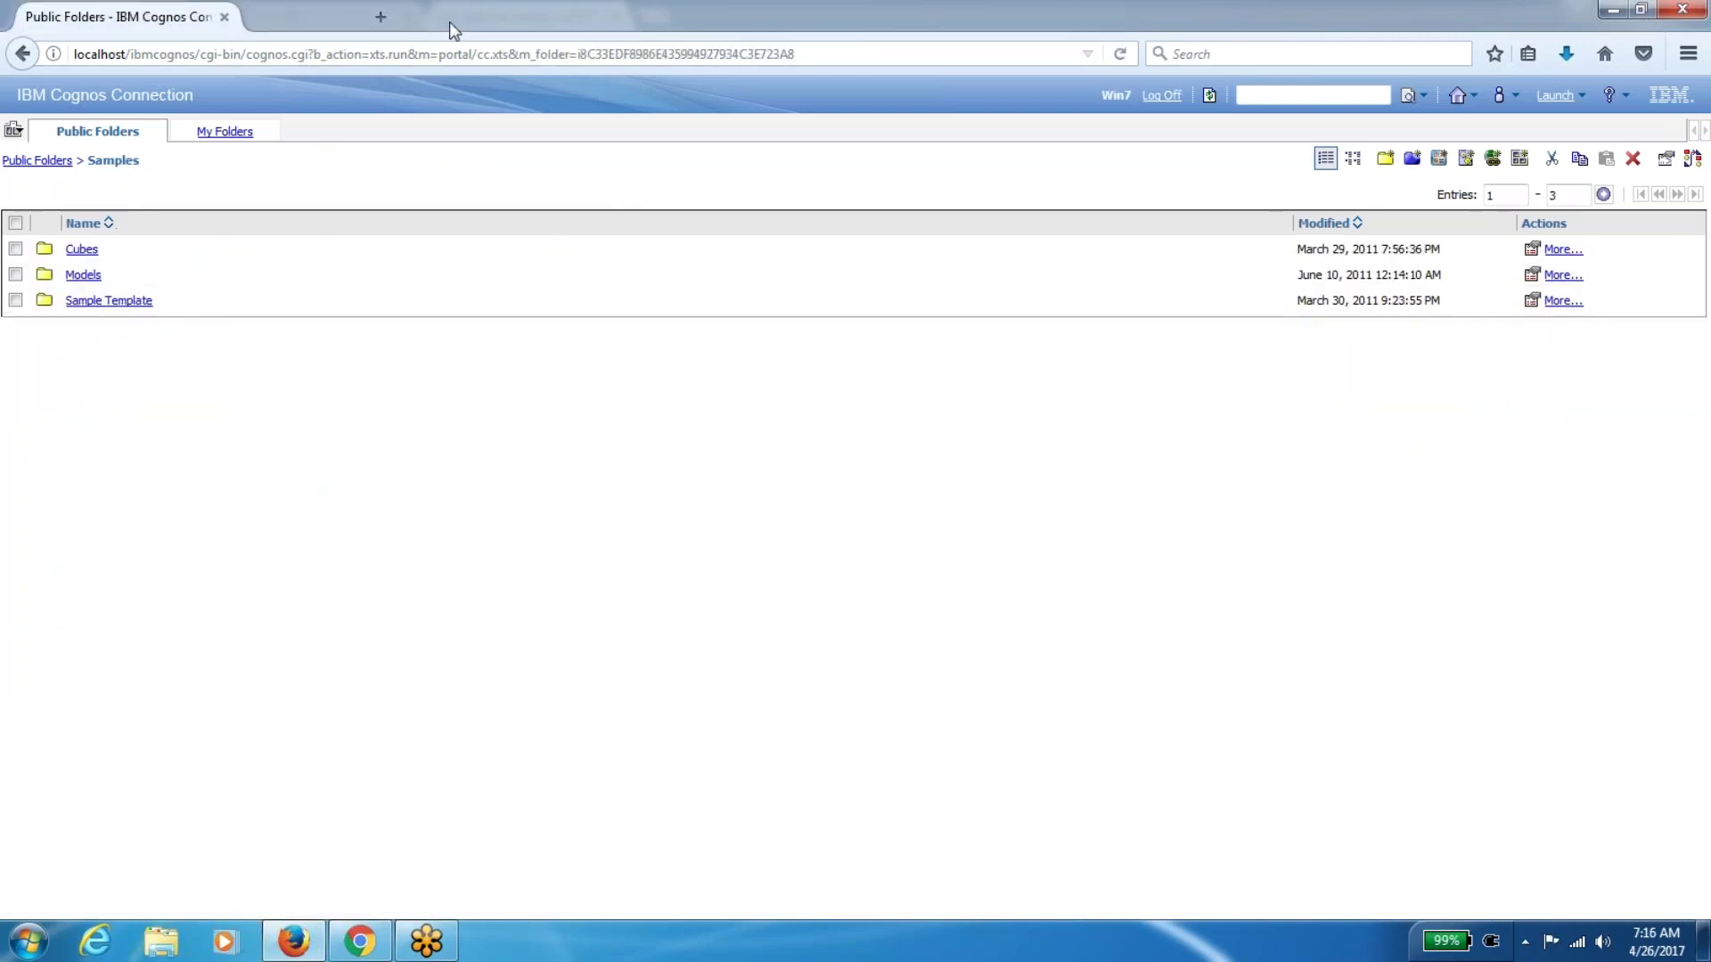
{"action": "left_click", "coordinate": [87, 276]}
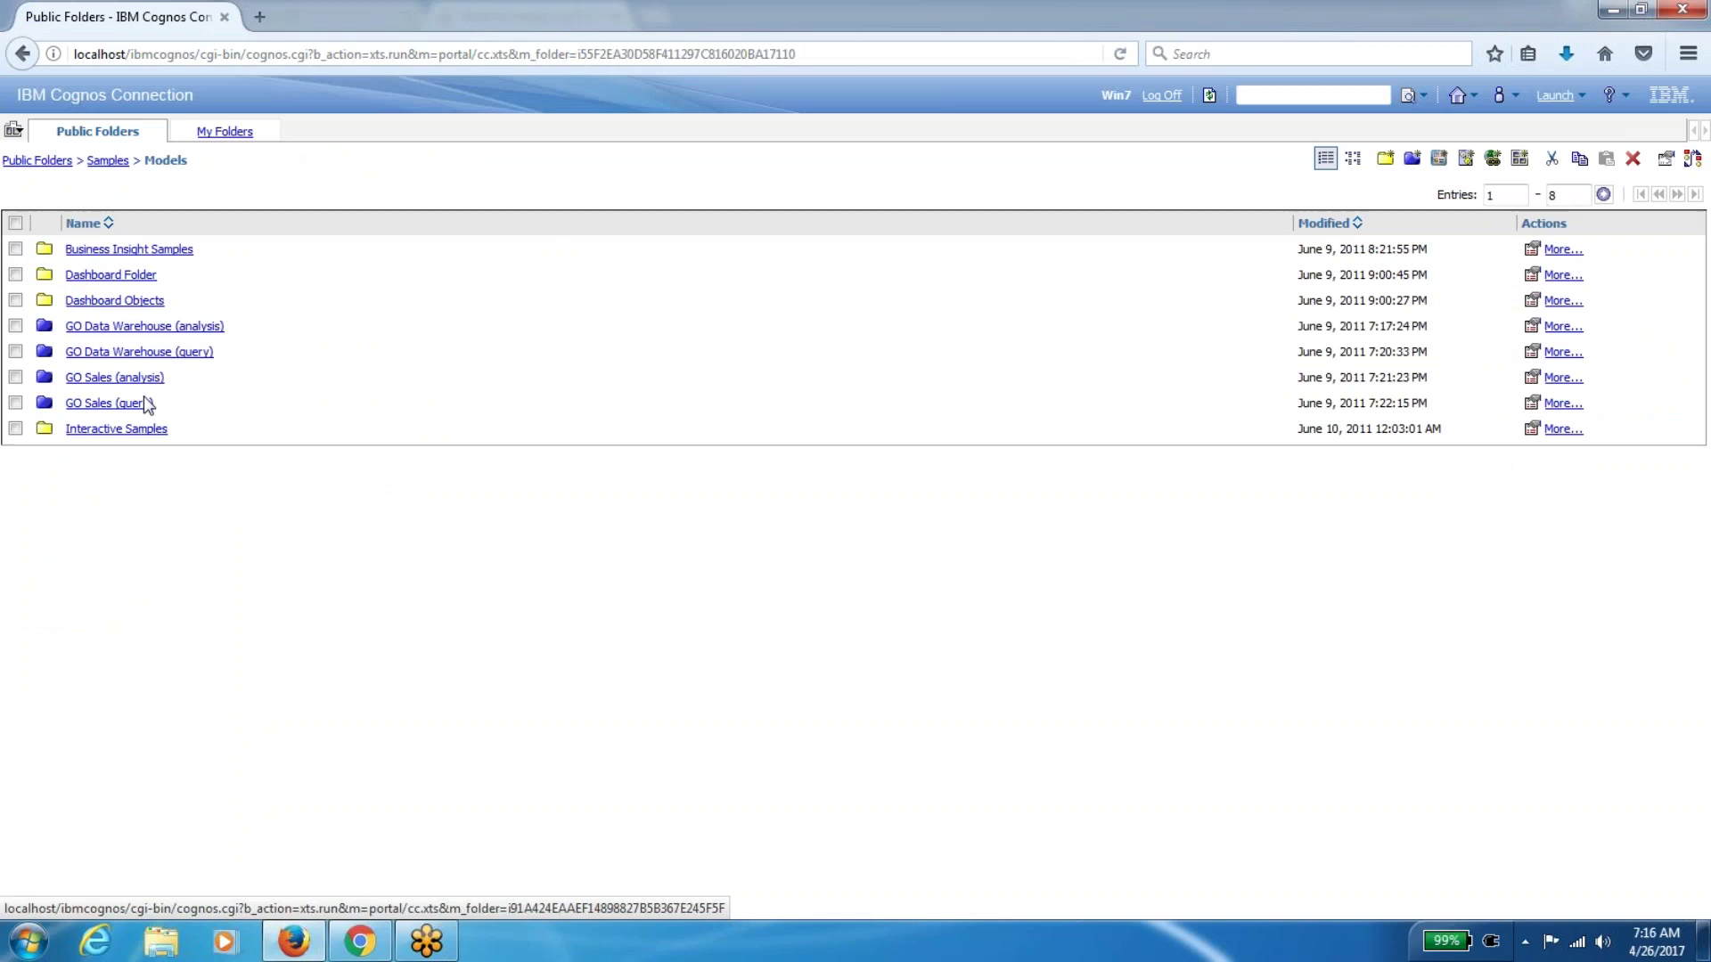
{"action": "left_click", "coordinate": [130, 408]}
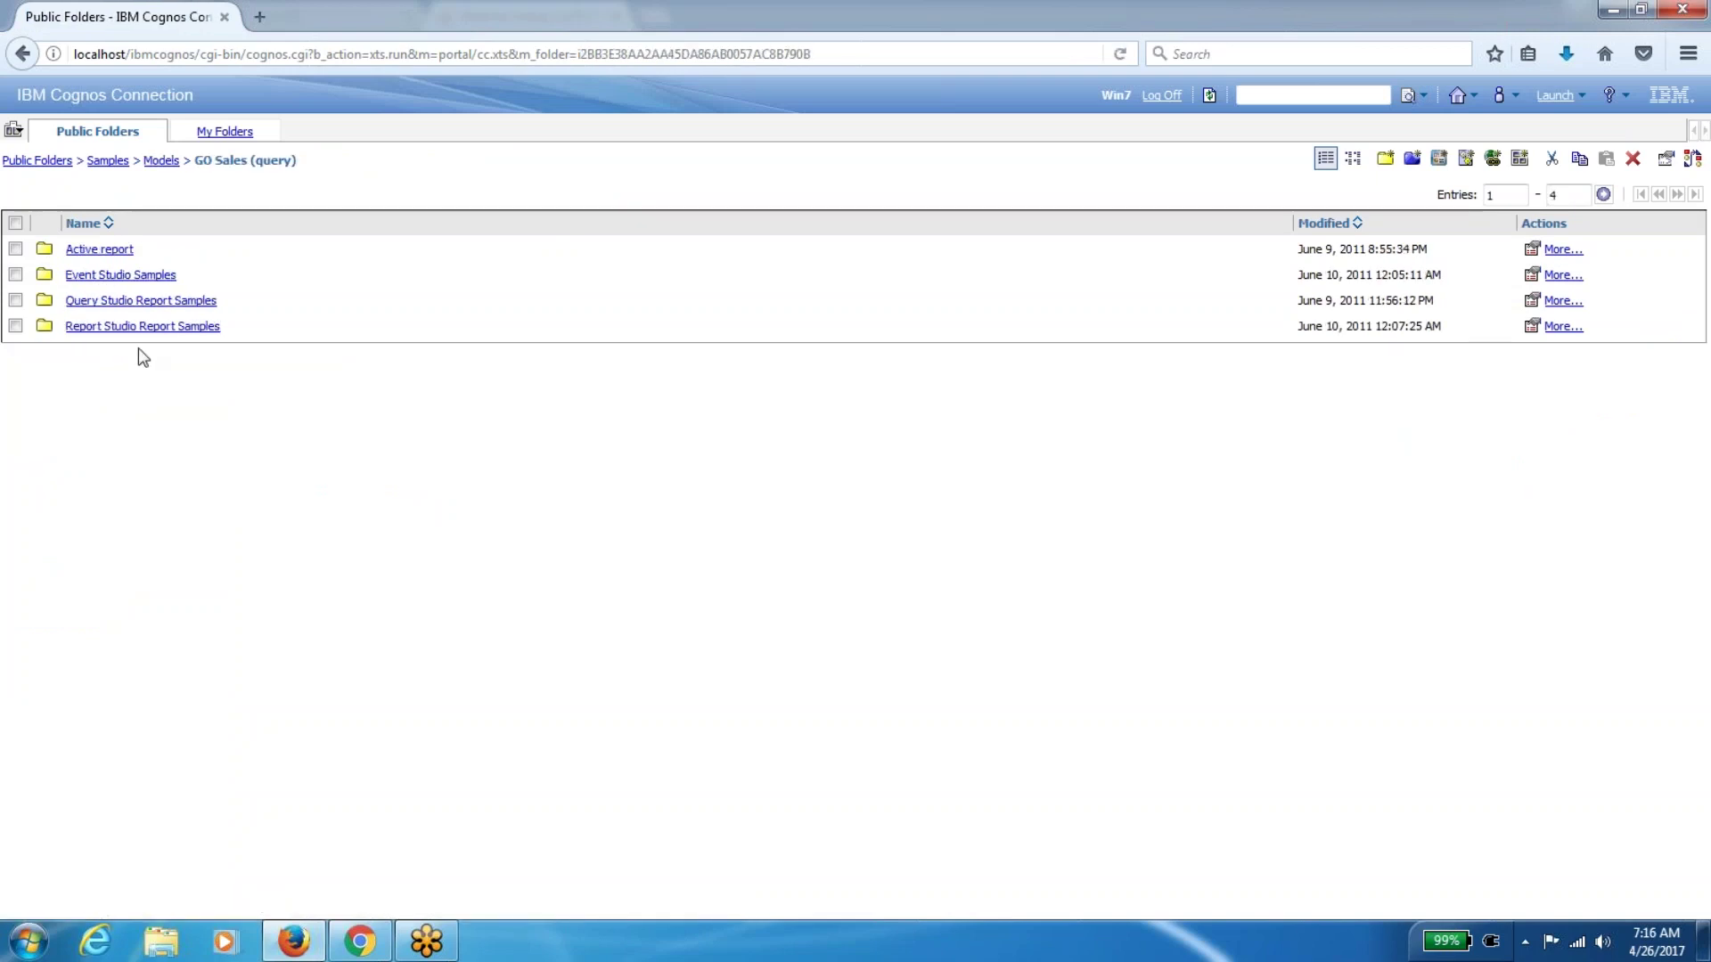
Schedule the PDF Page Properties report in Report Studio Report Samples by day, every 1 day, repeating every 1 hour between 9:00 AM and 5:00 PM
{"action": "left_click", "coordinate": [142, 326]}
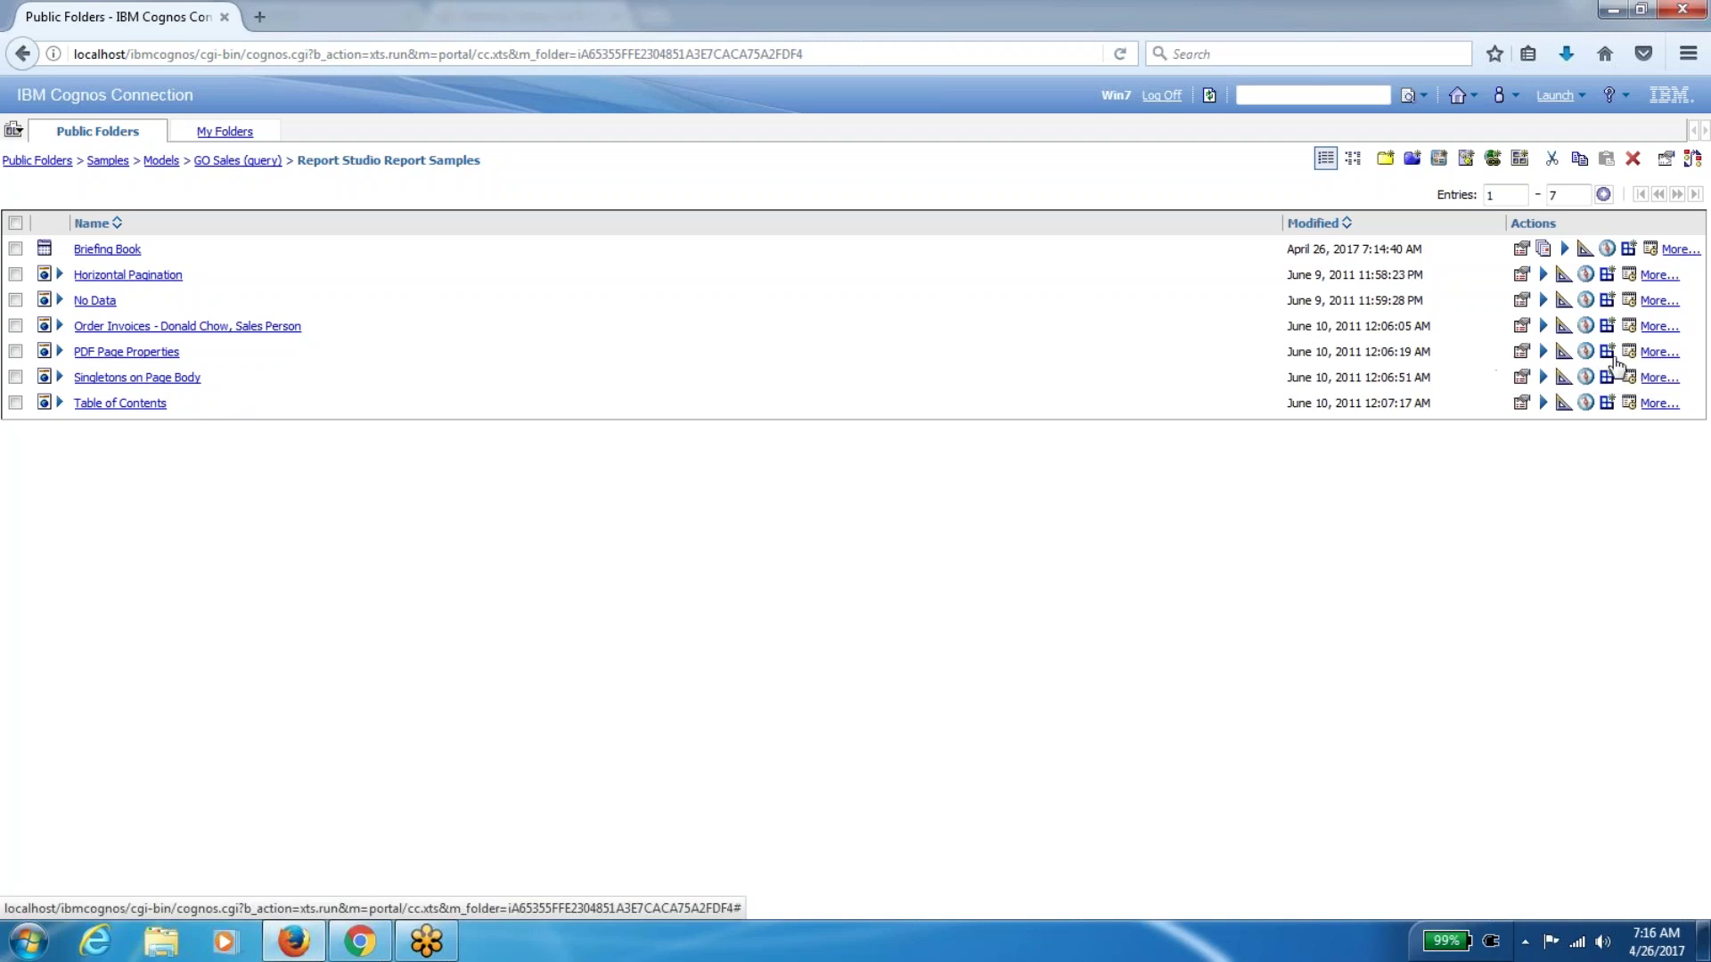
{"action": "left_click", "coordinate": [1613, 357]}
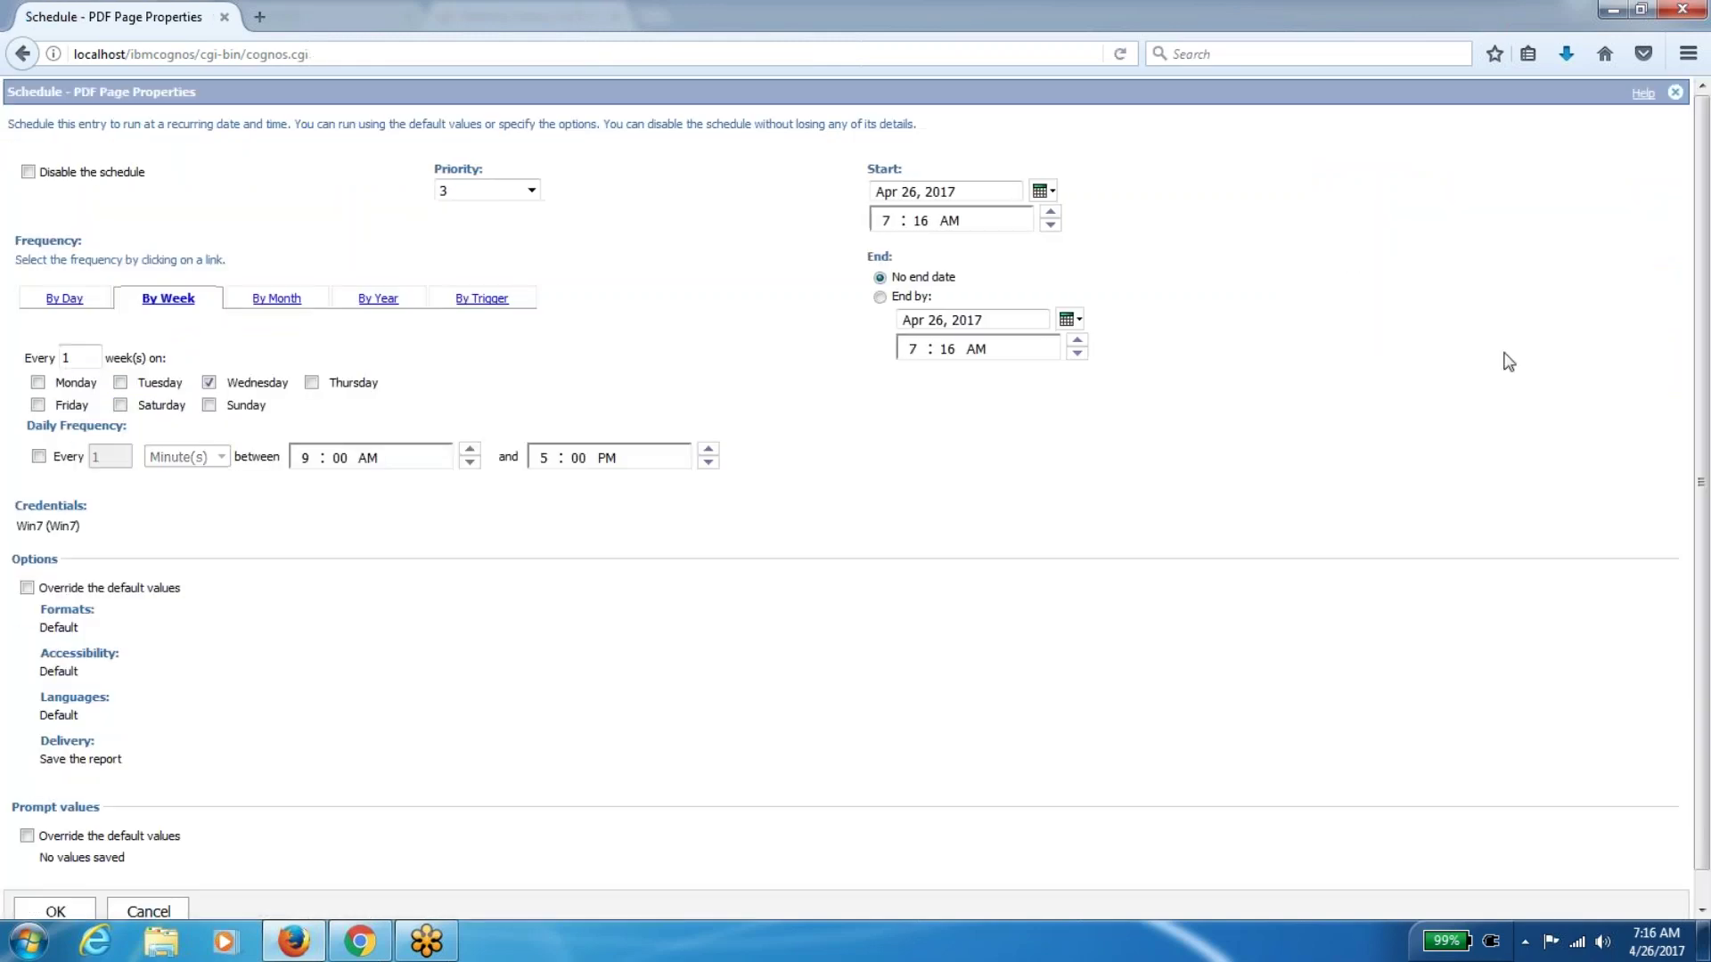
{"action": "left_click", "coordinate": [57, 301]}
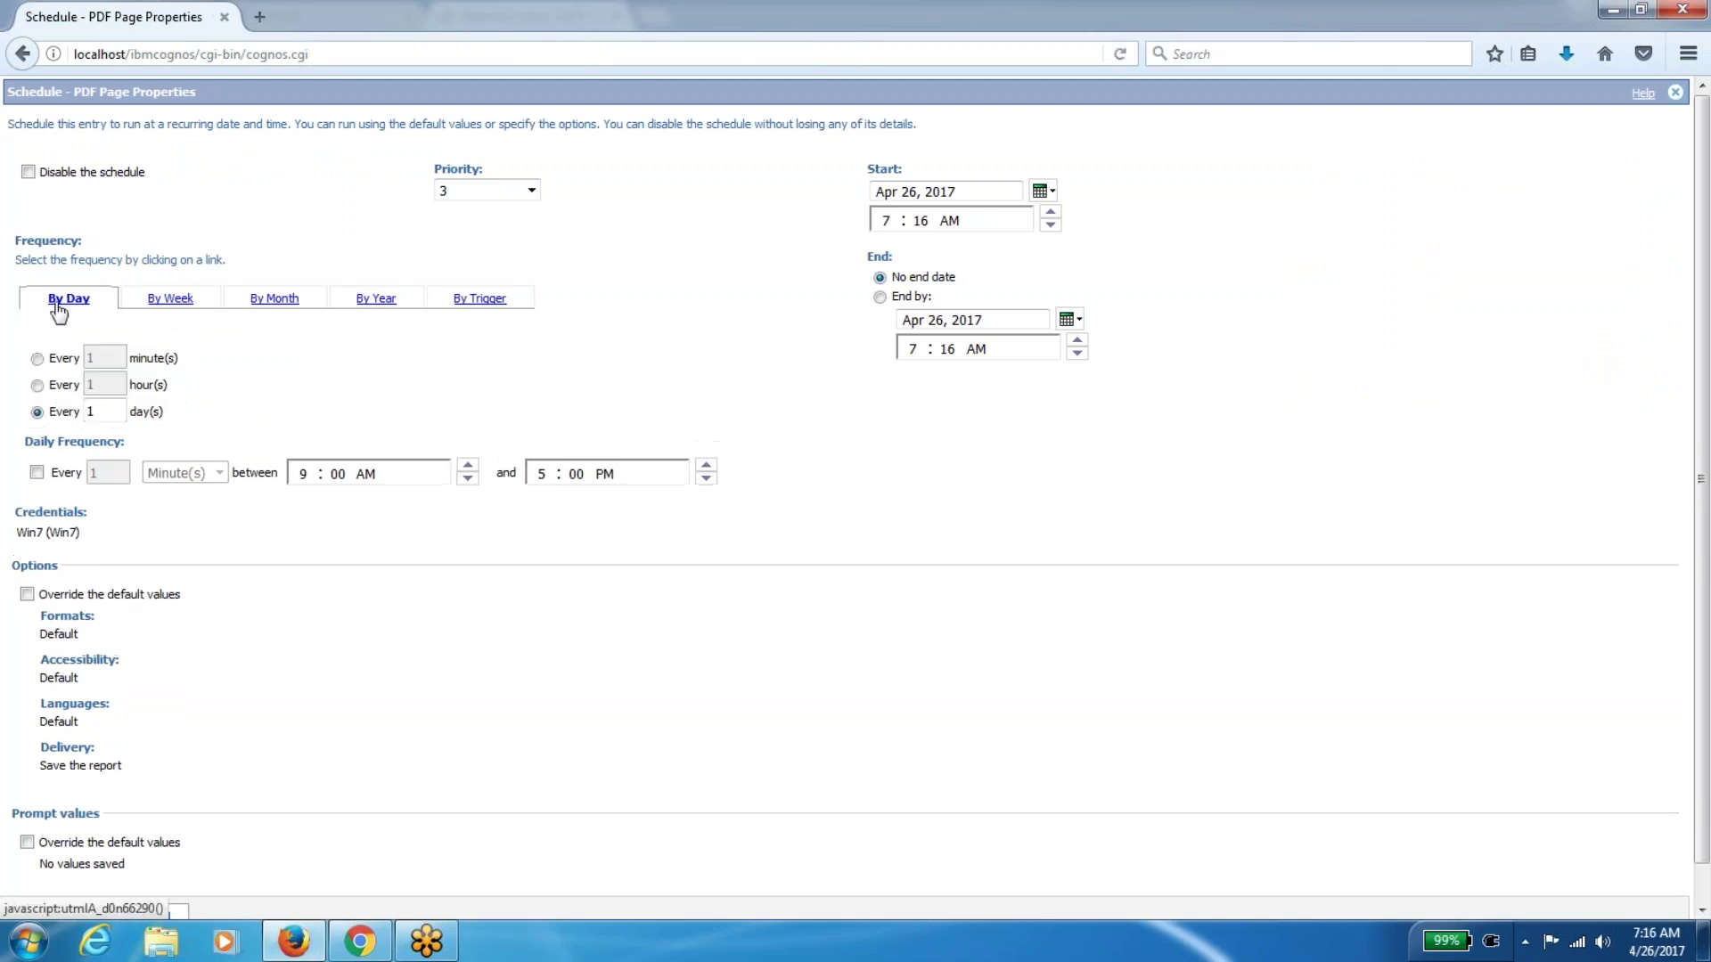
{"action": "left_click", "coordinate": [35, 473]}
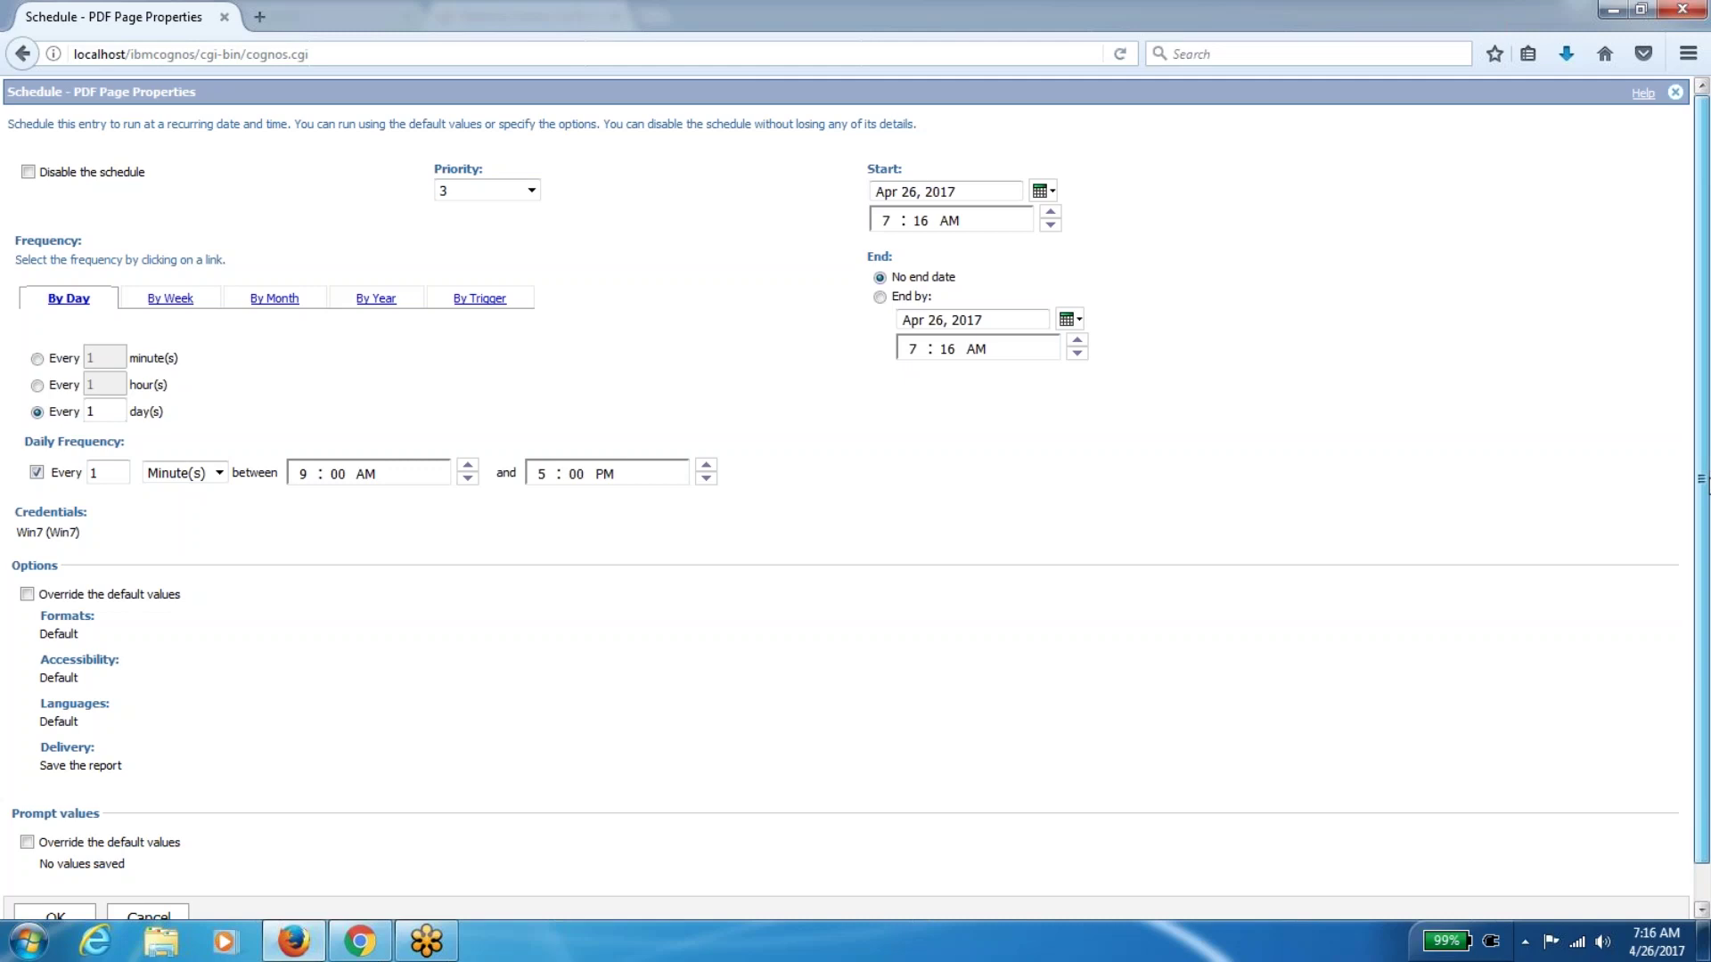
{"action": "scroll", "coordinate": [1704, 481], "scroll_direction": "down", "scroll_amount": 2}
{"action": "left_click", "coordinate": [208, 446]}
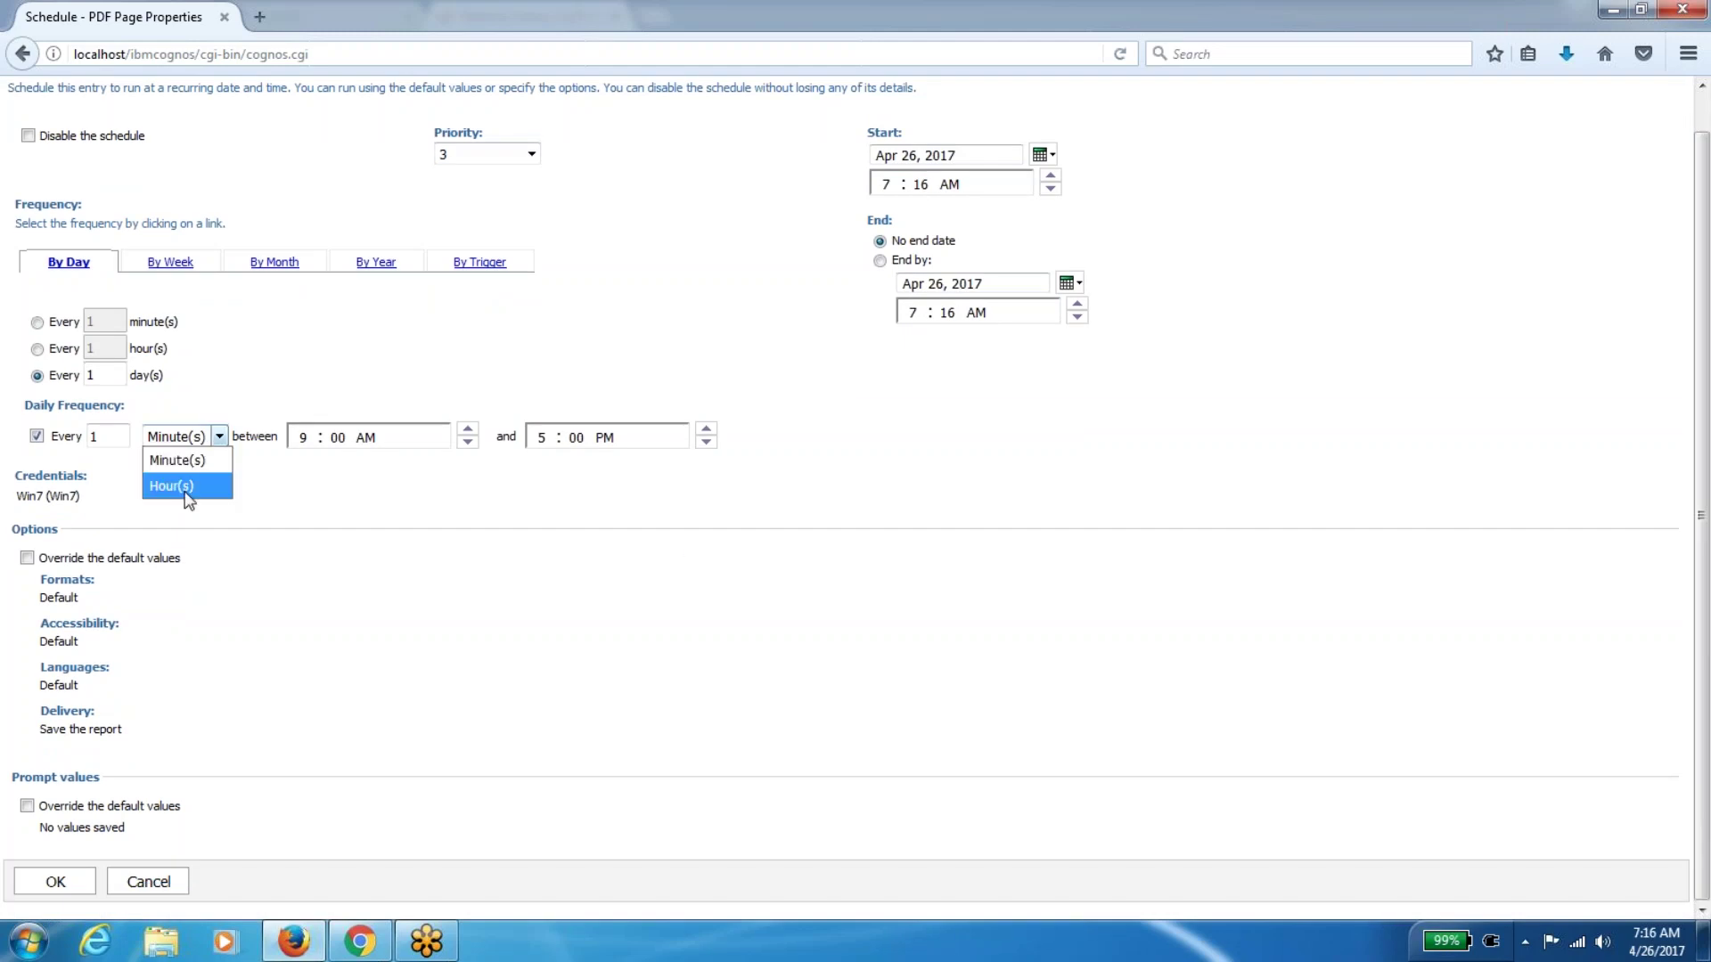
{"action": "left_click", "coordinate": [189, 487]}
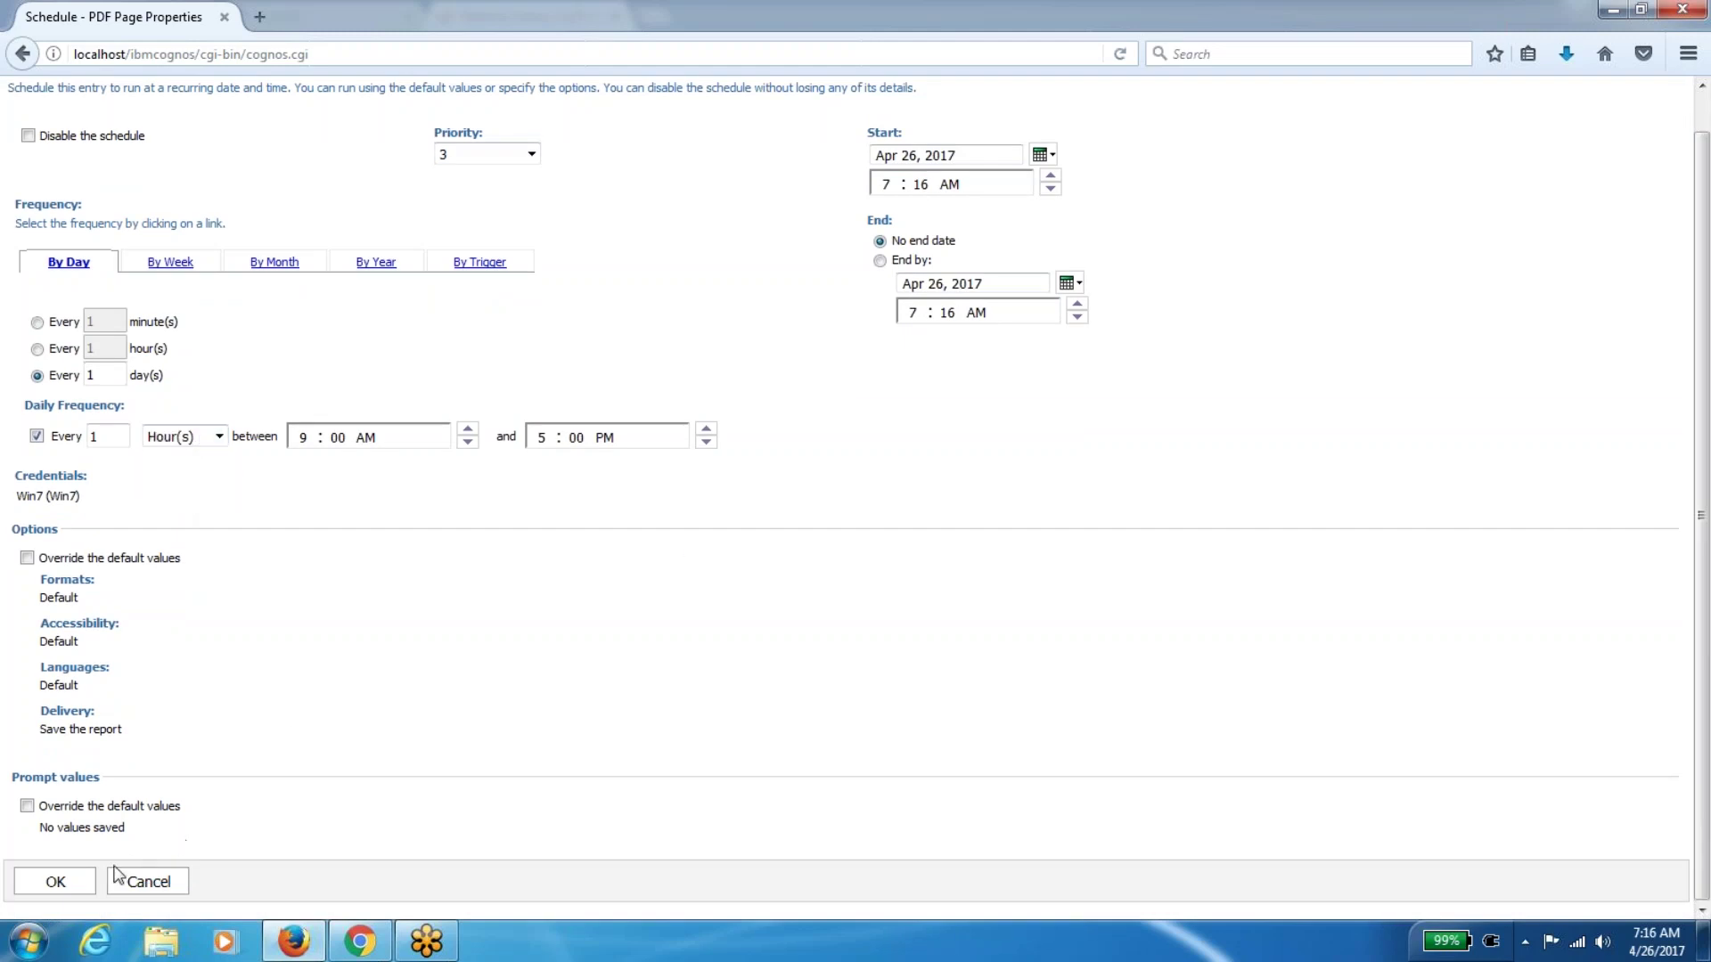
{"action": "left_click", "coordinate": [55, 882]}
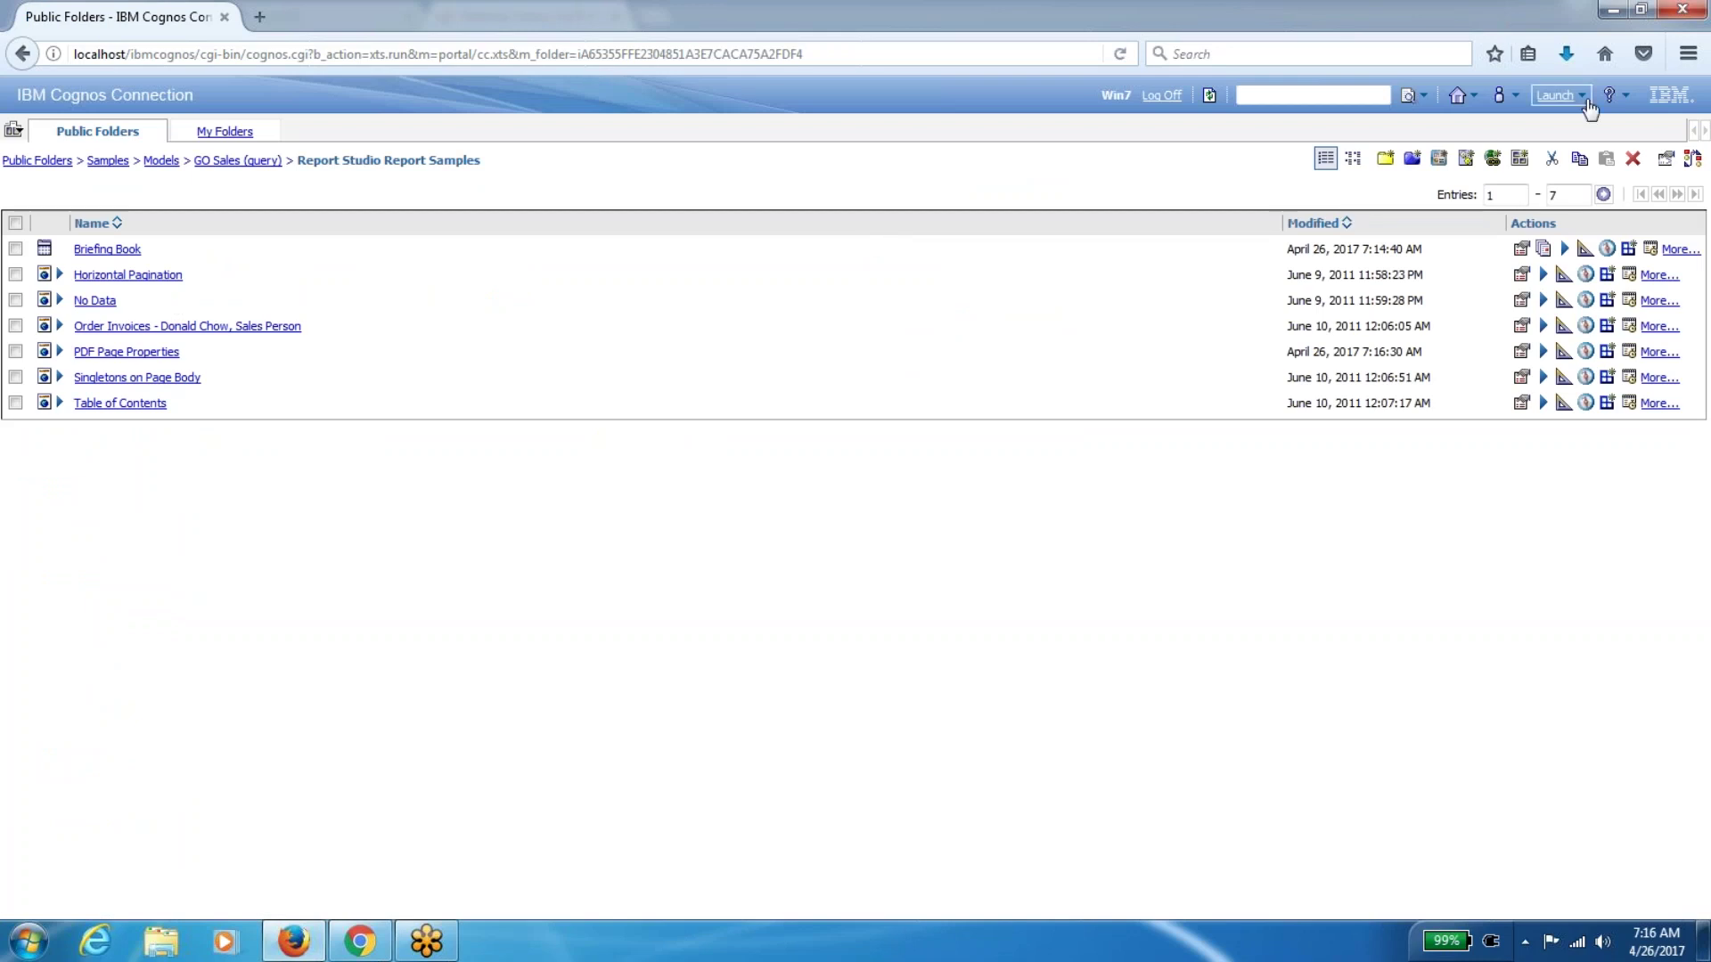
Open the upcoming activities in IBM Cognos Administration, refresh them and extend the range of entries listed
{"action": "left_click", "coordinate": [1556, 95]}
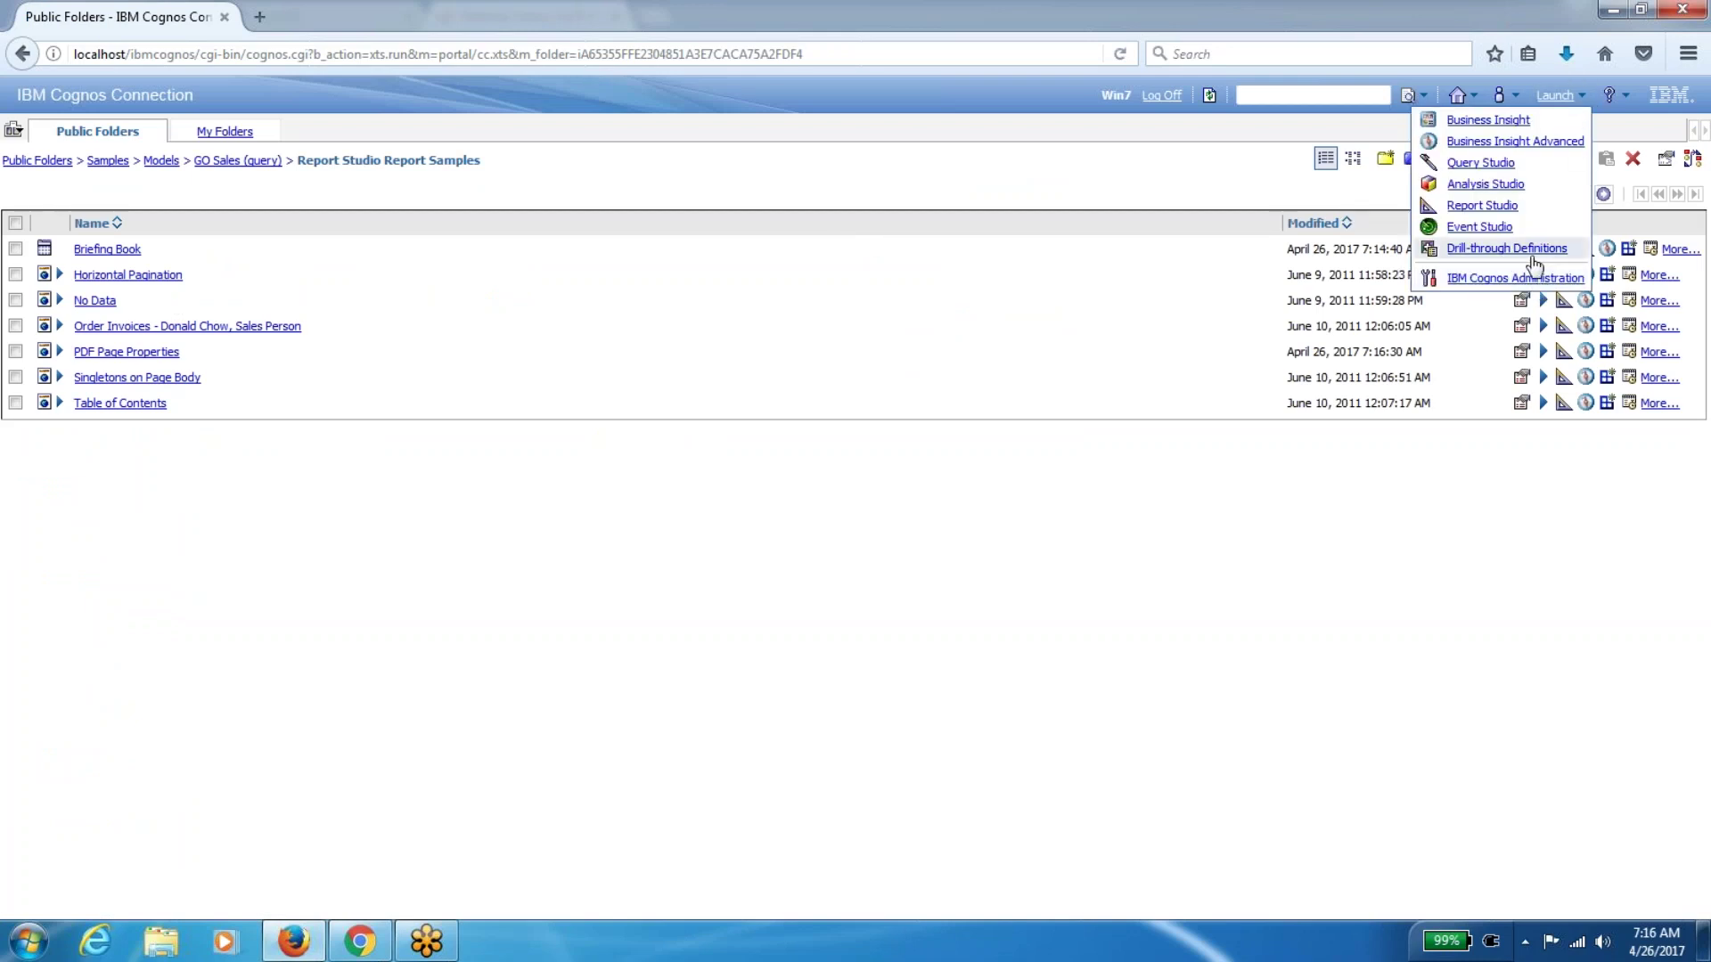
{"action": "left_click", "coordinate": [1531, 278]}
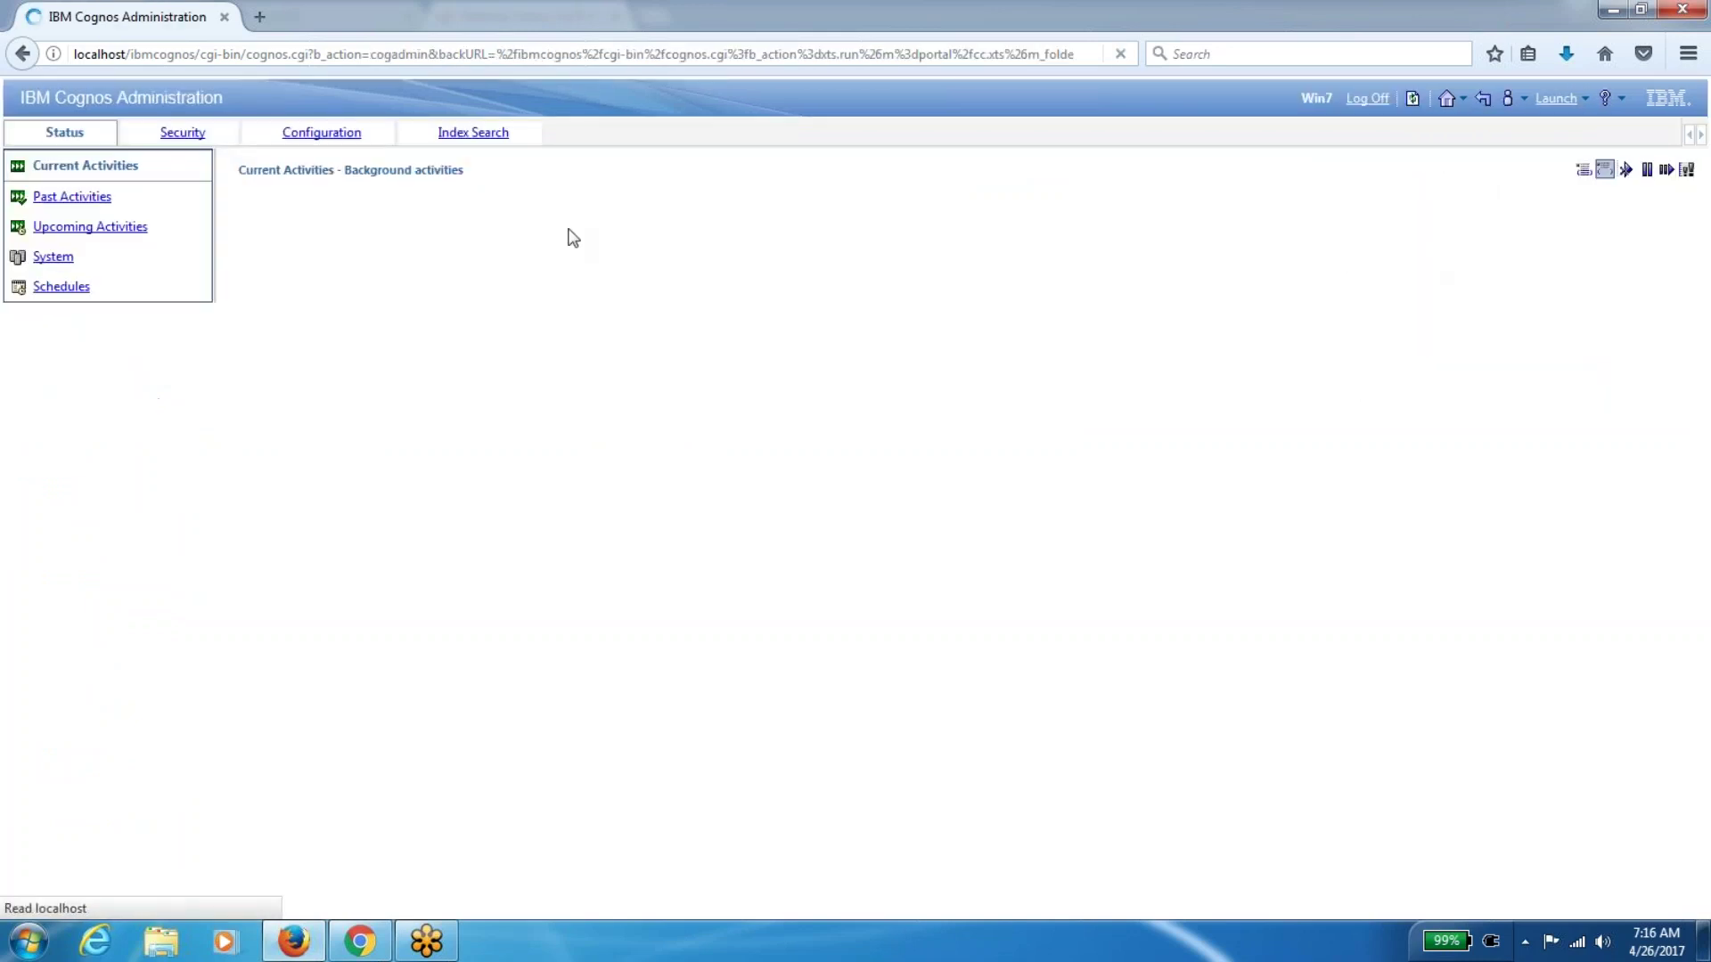
{"action": "left_click", "coordinate": [75, 228]}
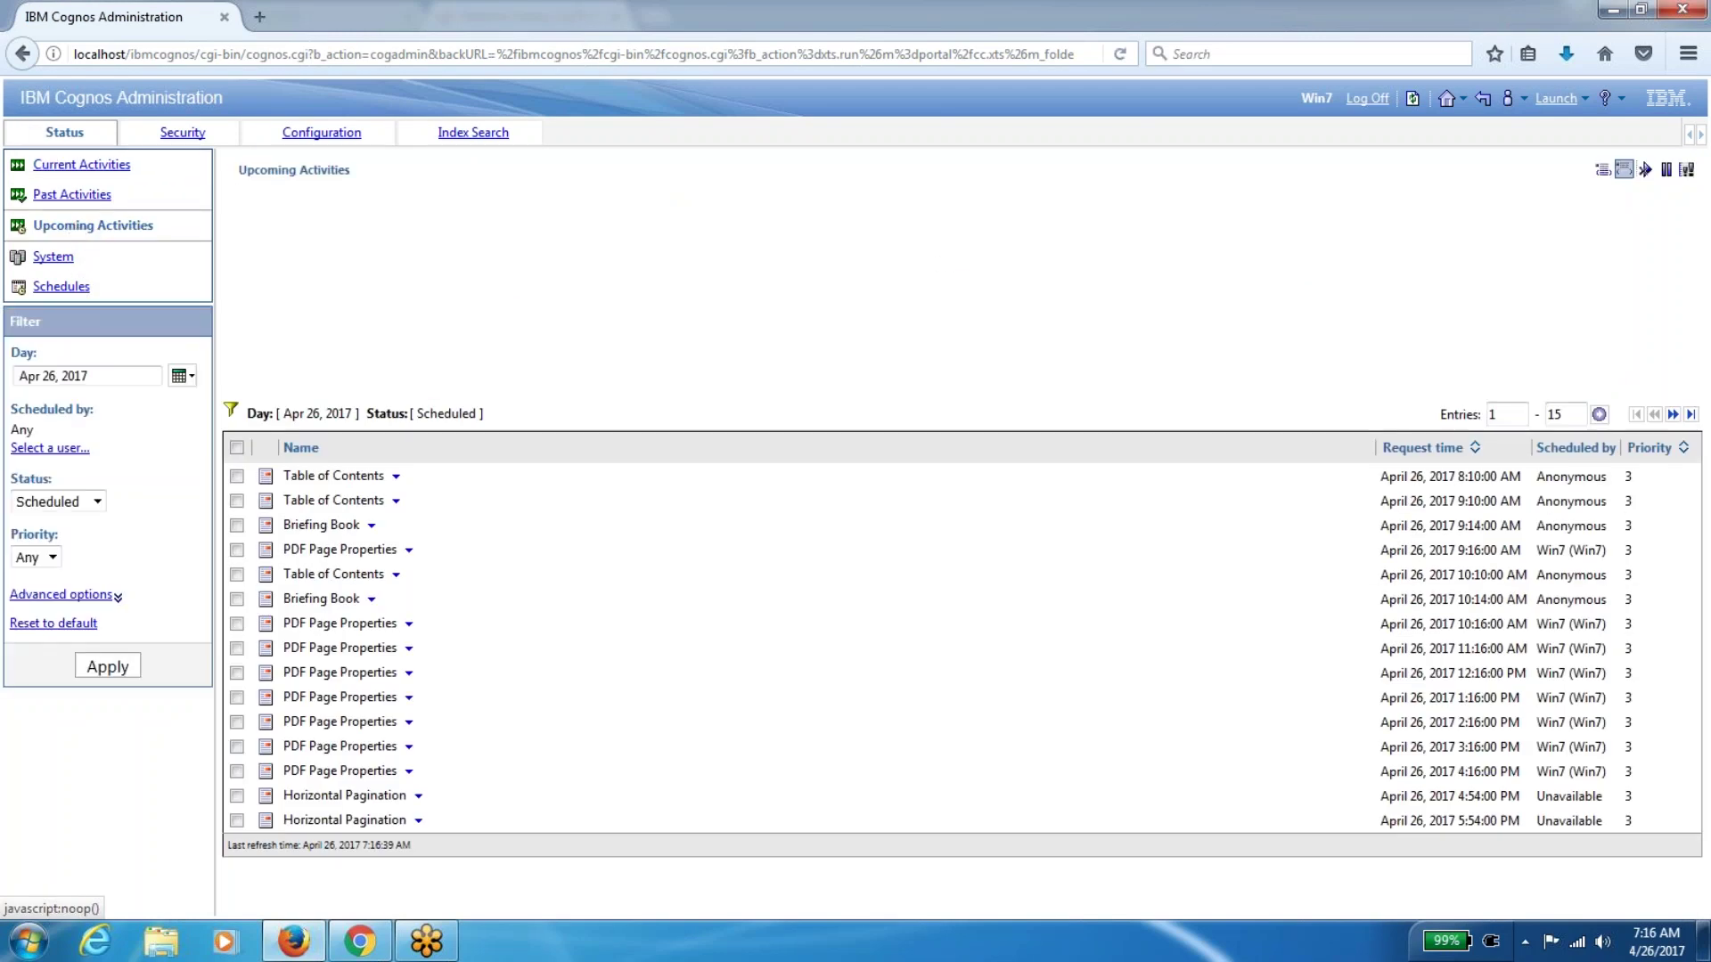
{"action": "left_click", "coordinate": [1412, 99]}
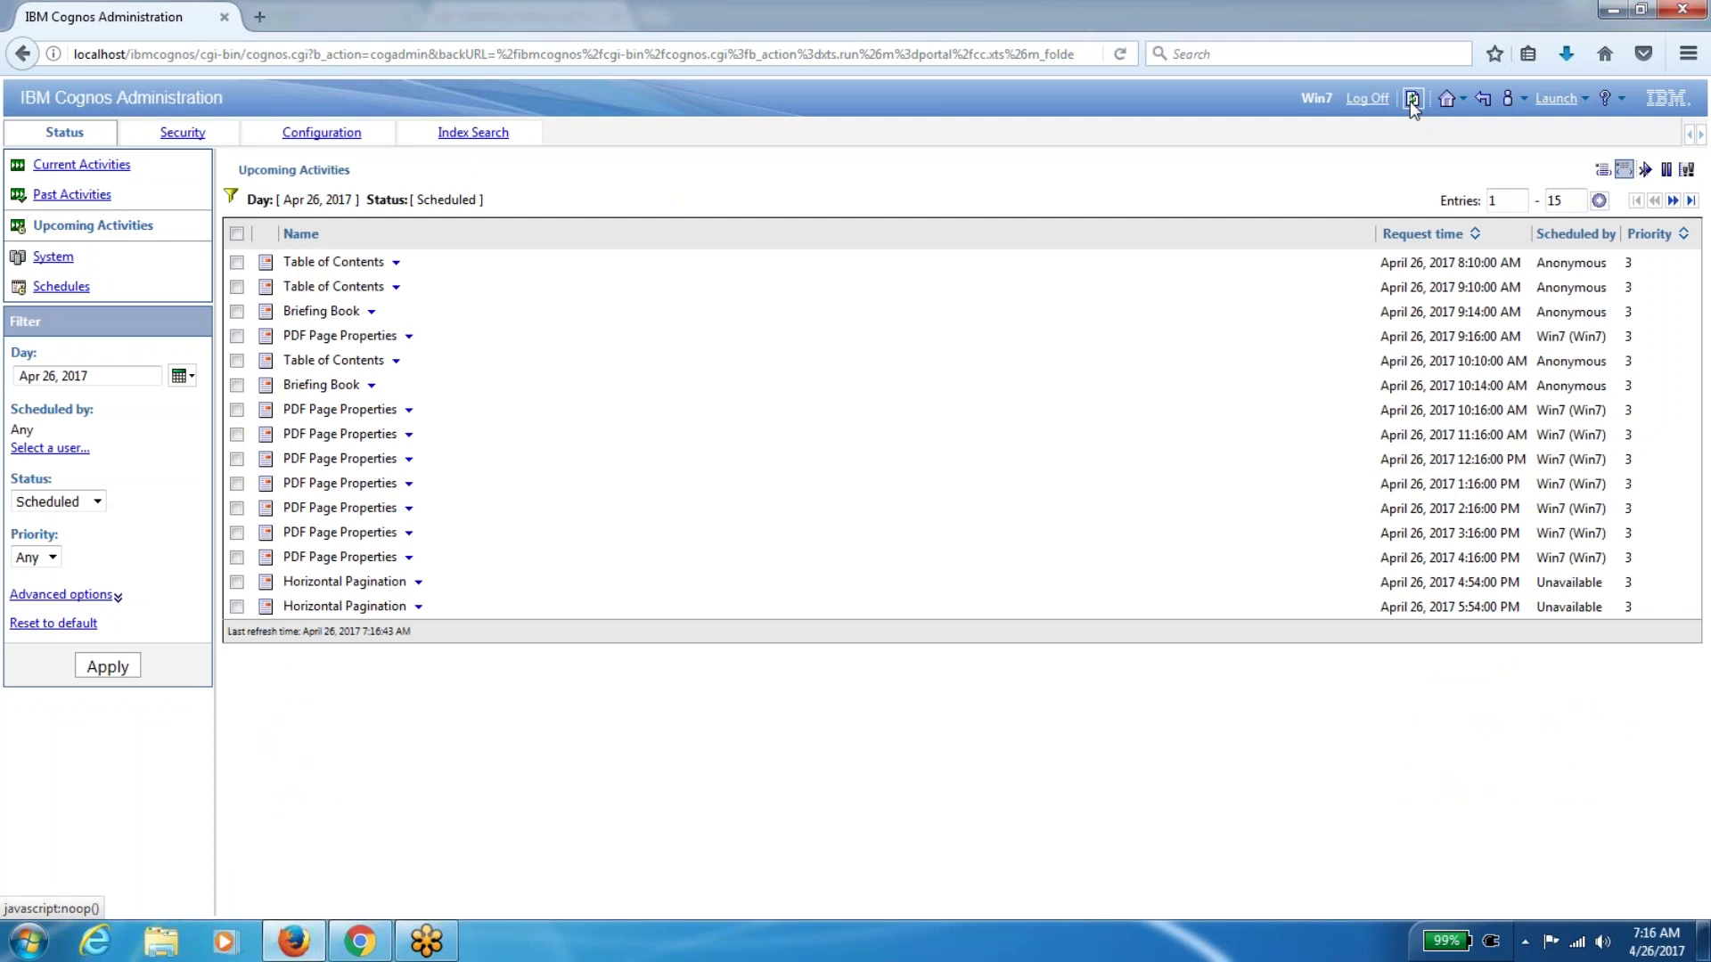
{"action": "left_click", "coordinate": [1412, 99]}
{"action": "type", "text": "0"}
{"action": "left_click", "coordinate": [1600, 200]}
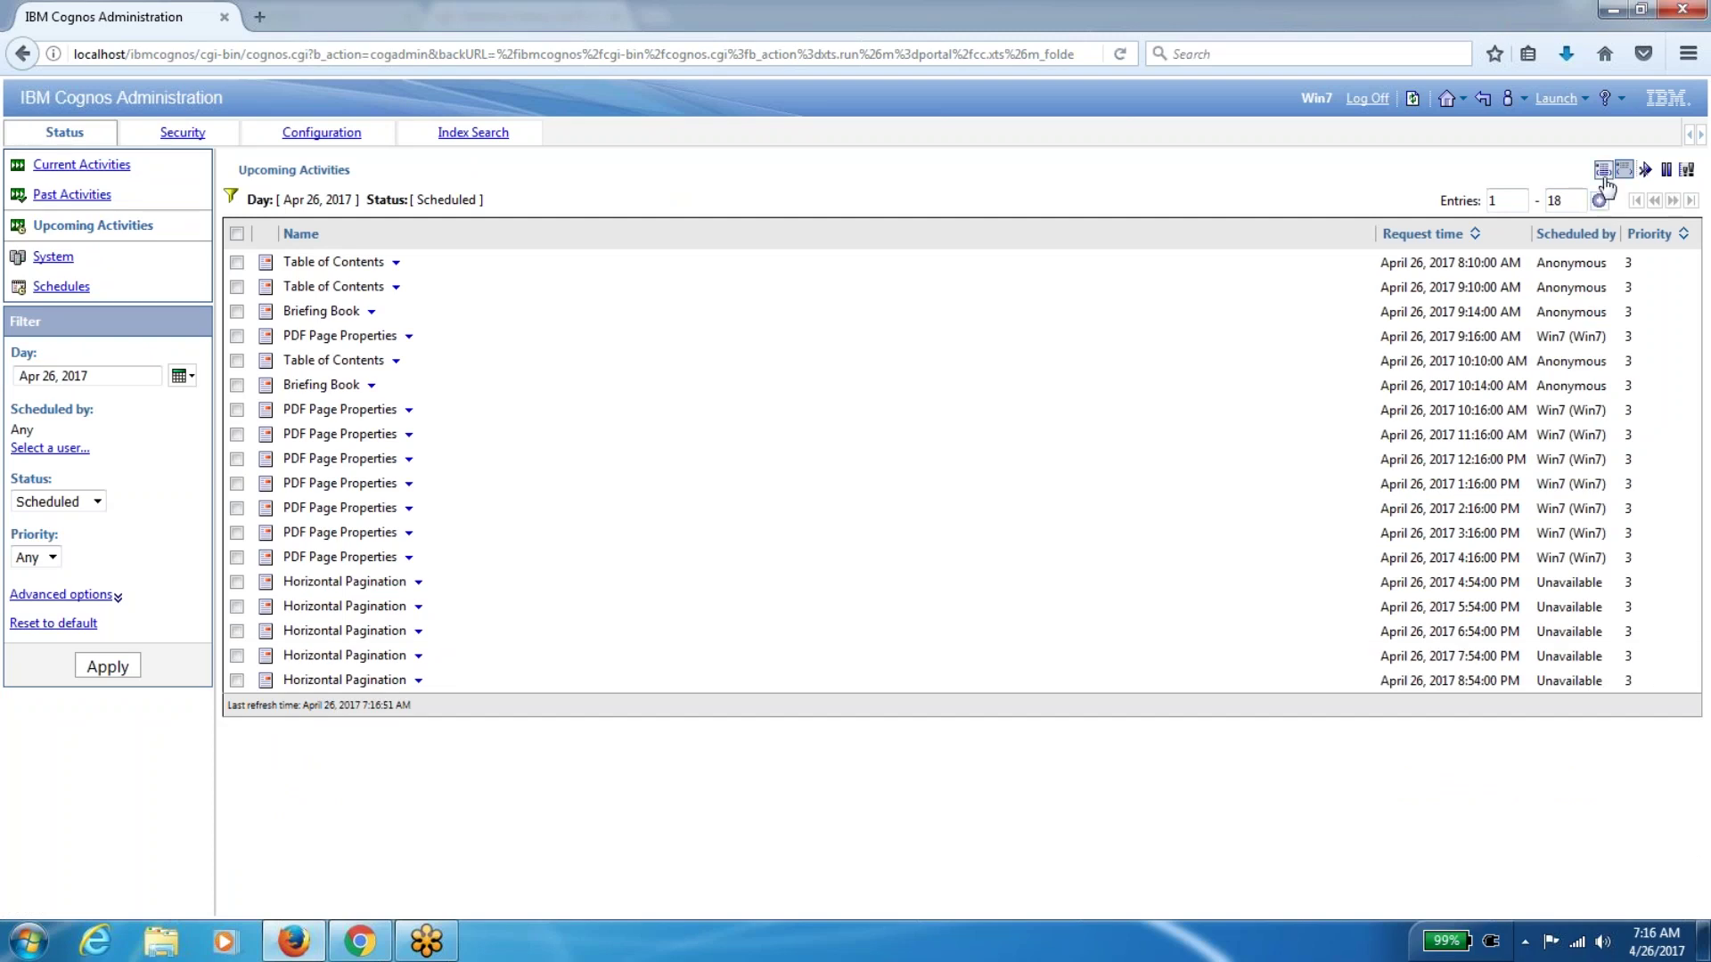
Compare the Apr 26, 2017 upcoming activities with and without details, checking each entry's path and who scheduled it
{"action": "left_click", "coordinate": [1605, 178]}
{"action": "left_click", "coordinate": [1588, 170]}
{"action": "left_click", "coordinate": [1604, 169]}
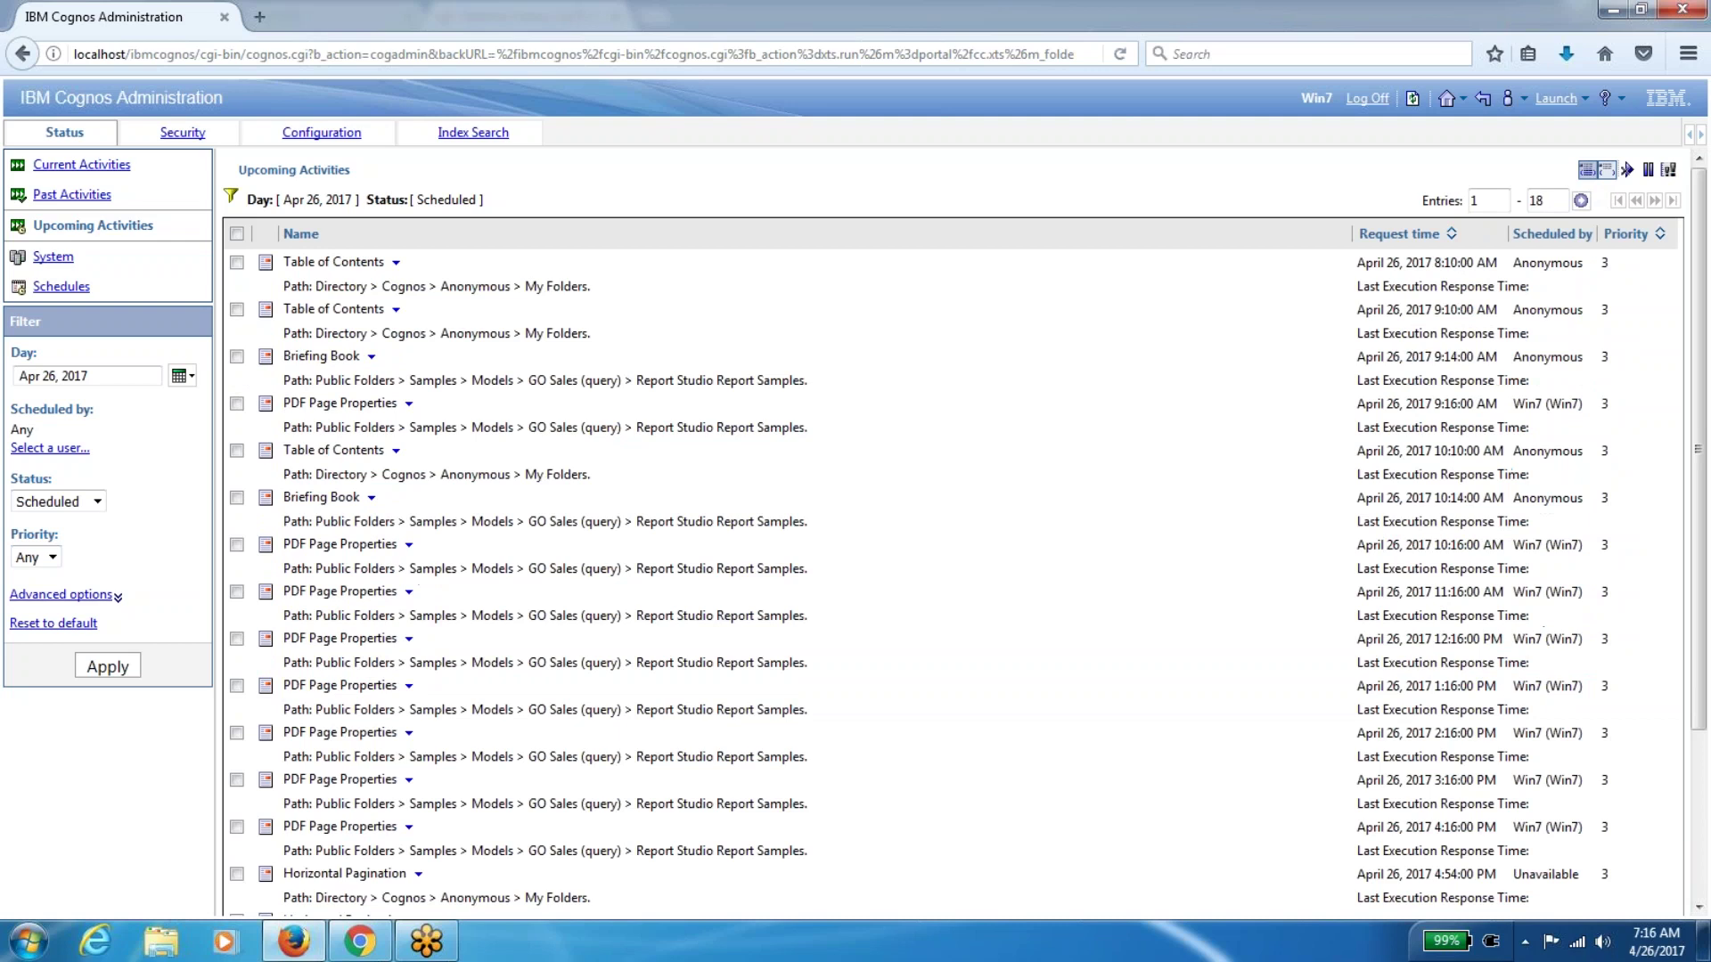
{"action": "left_click", "coordinate": [1587, 170]}
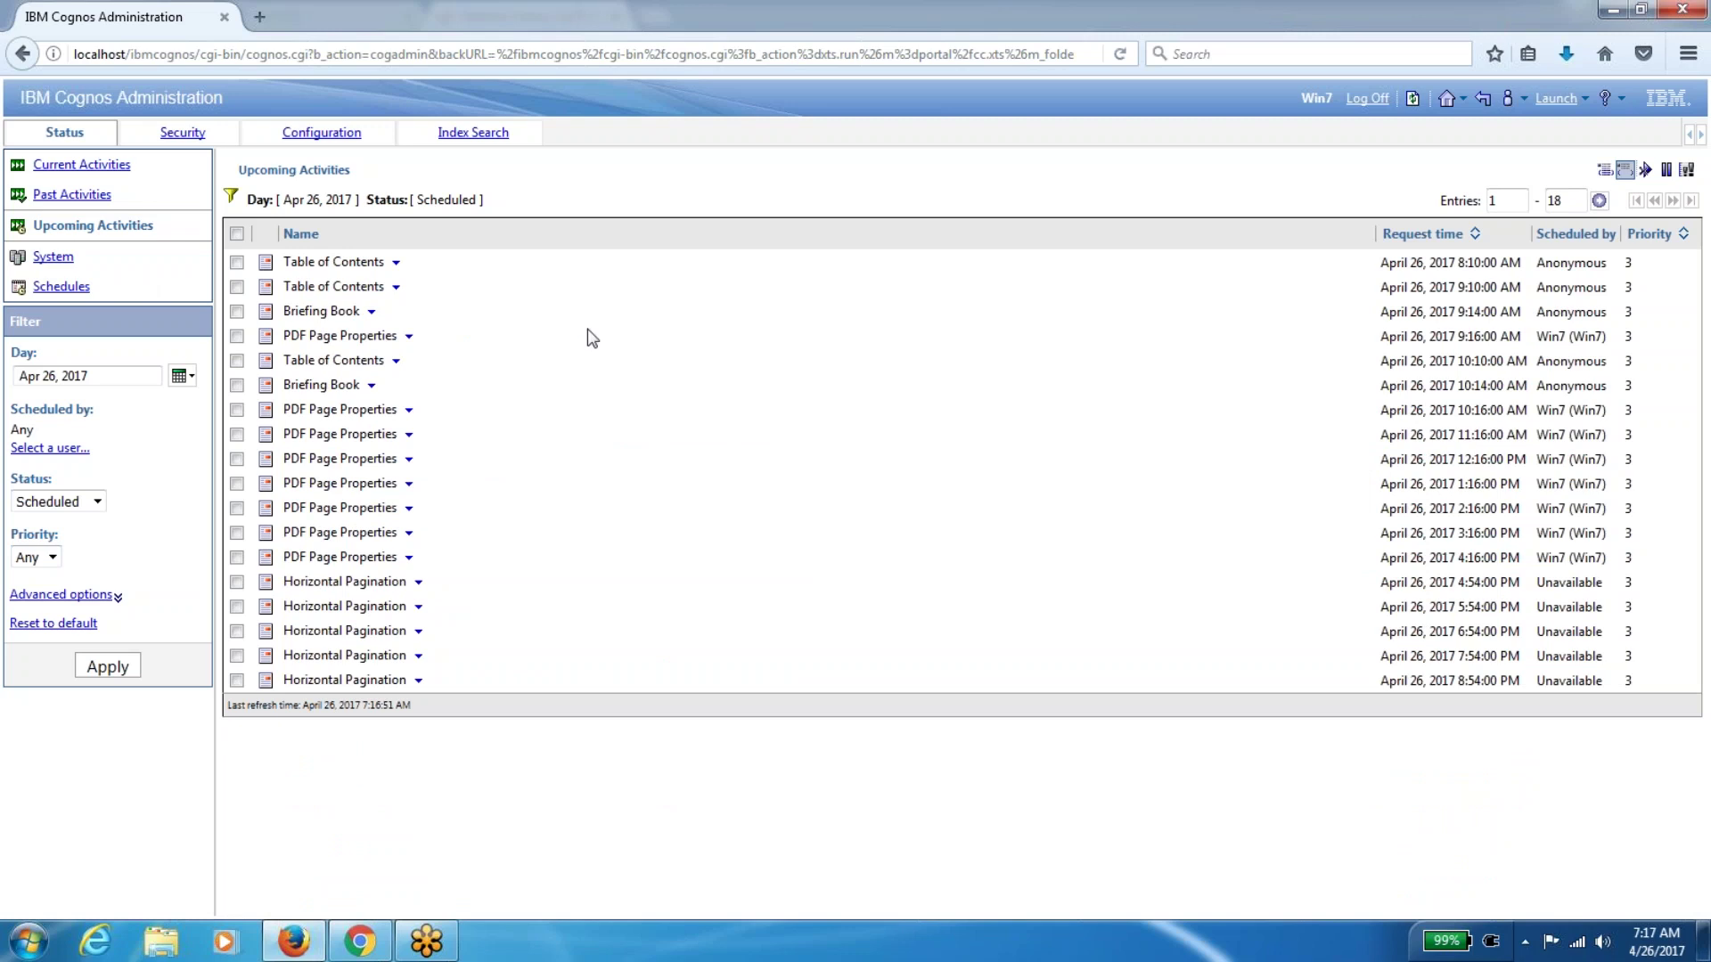
{"action": "left_click", "coordinate": [1613, 176]}
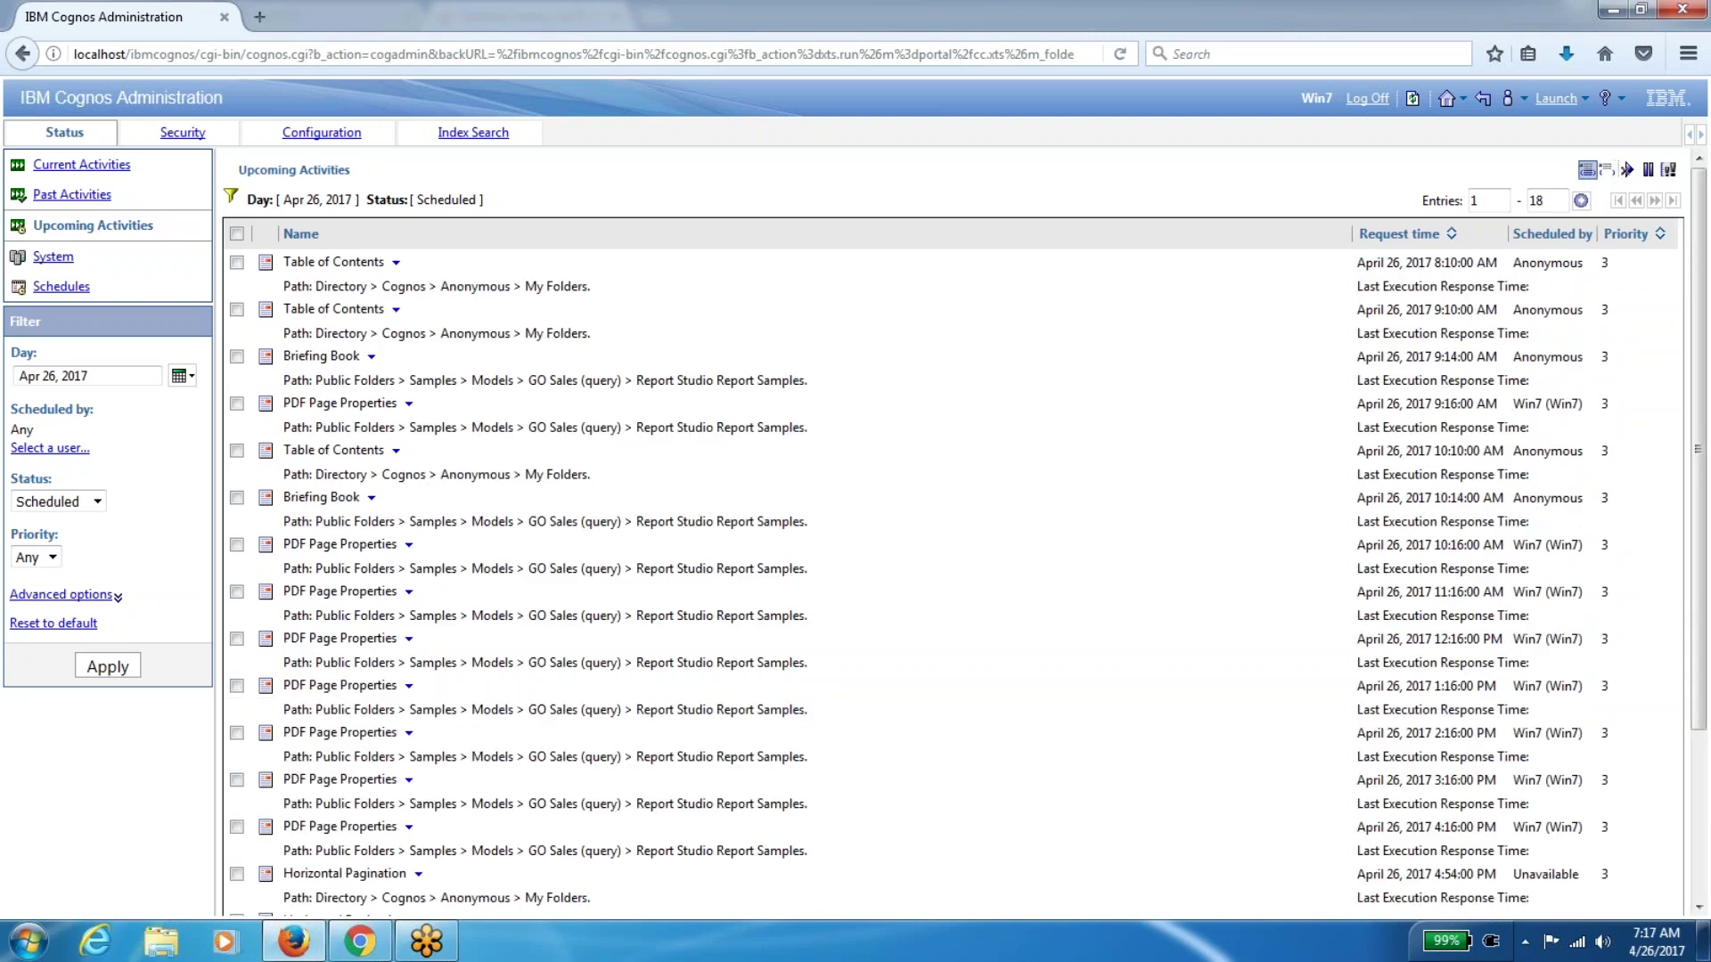
{"action": "left_click", "coordinate": [1587, 172]}
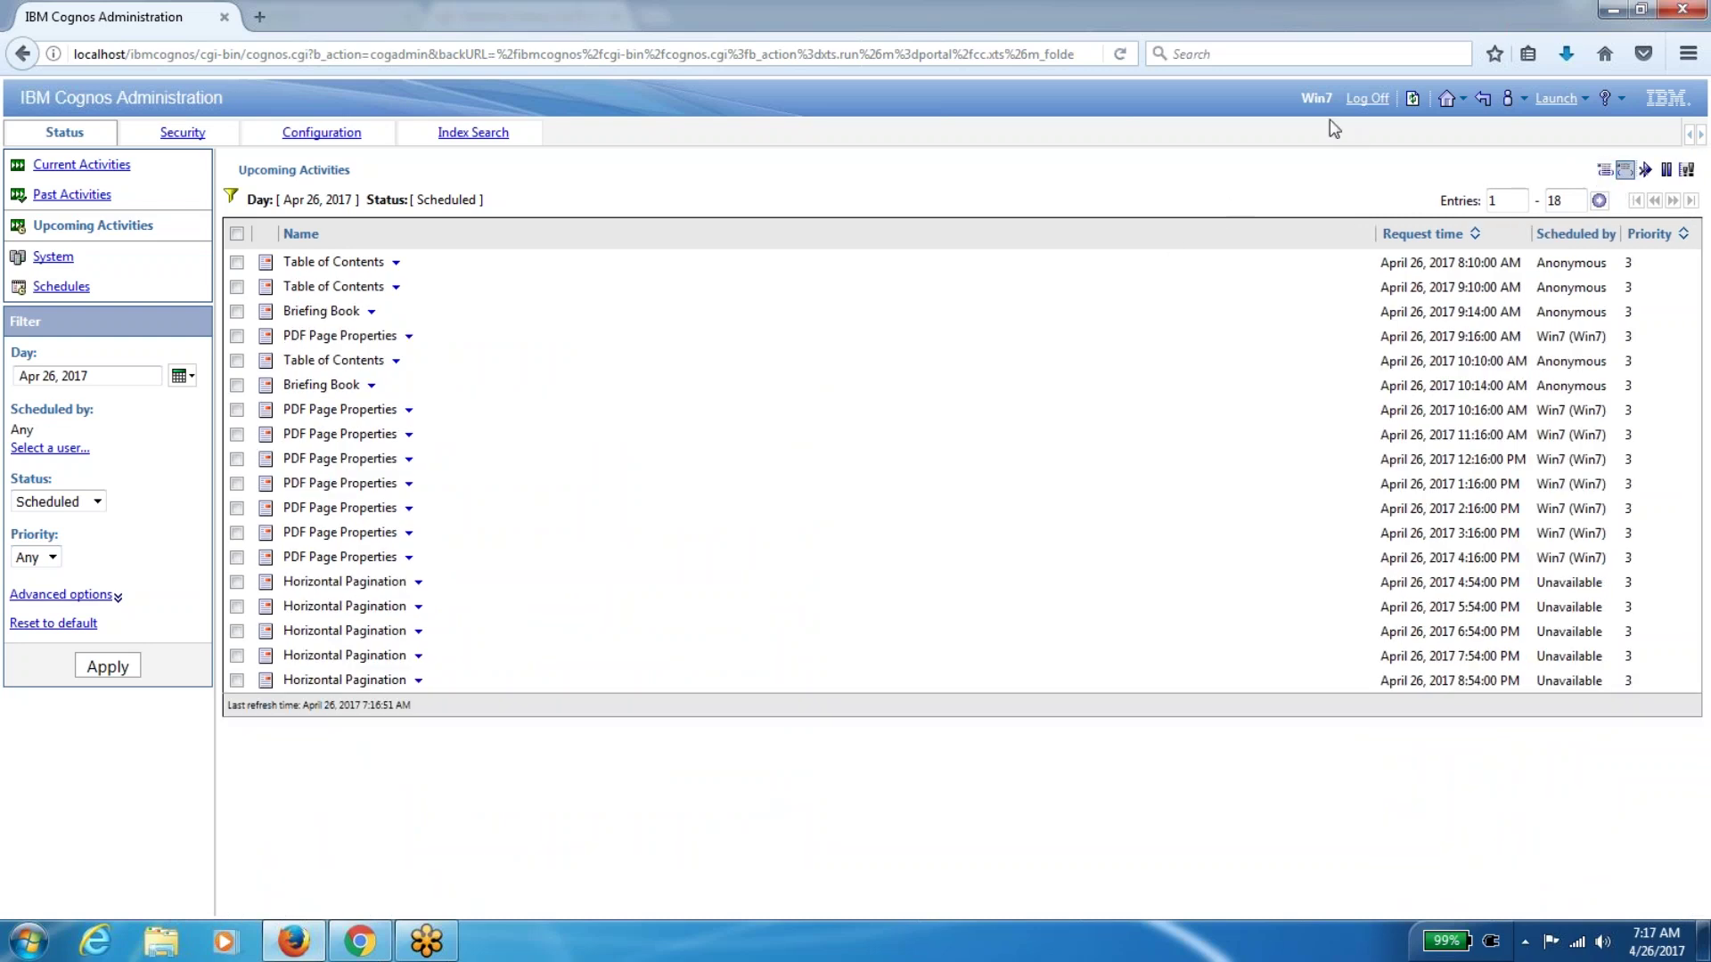
Log off, open a session as an anonymous user and go to the home page
{"action": "left_click", "coordinate": [1364, 100]}
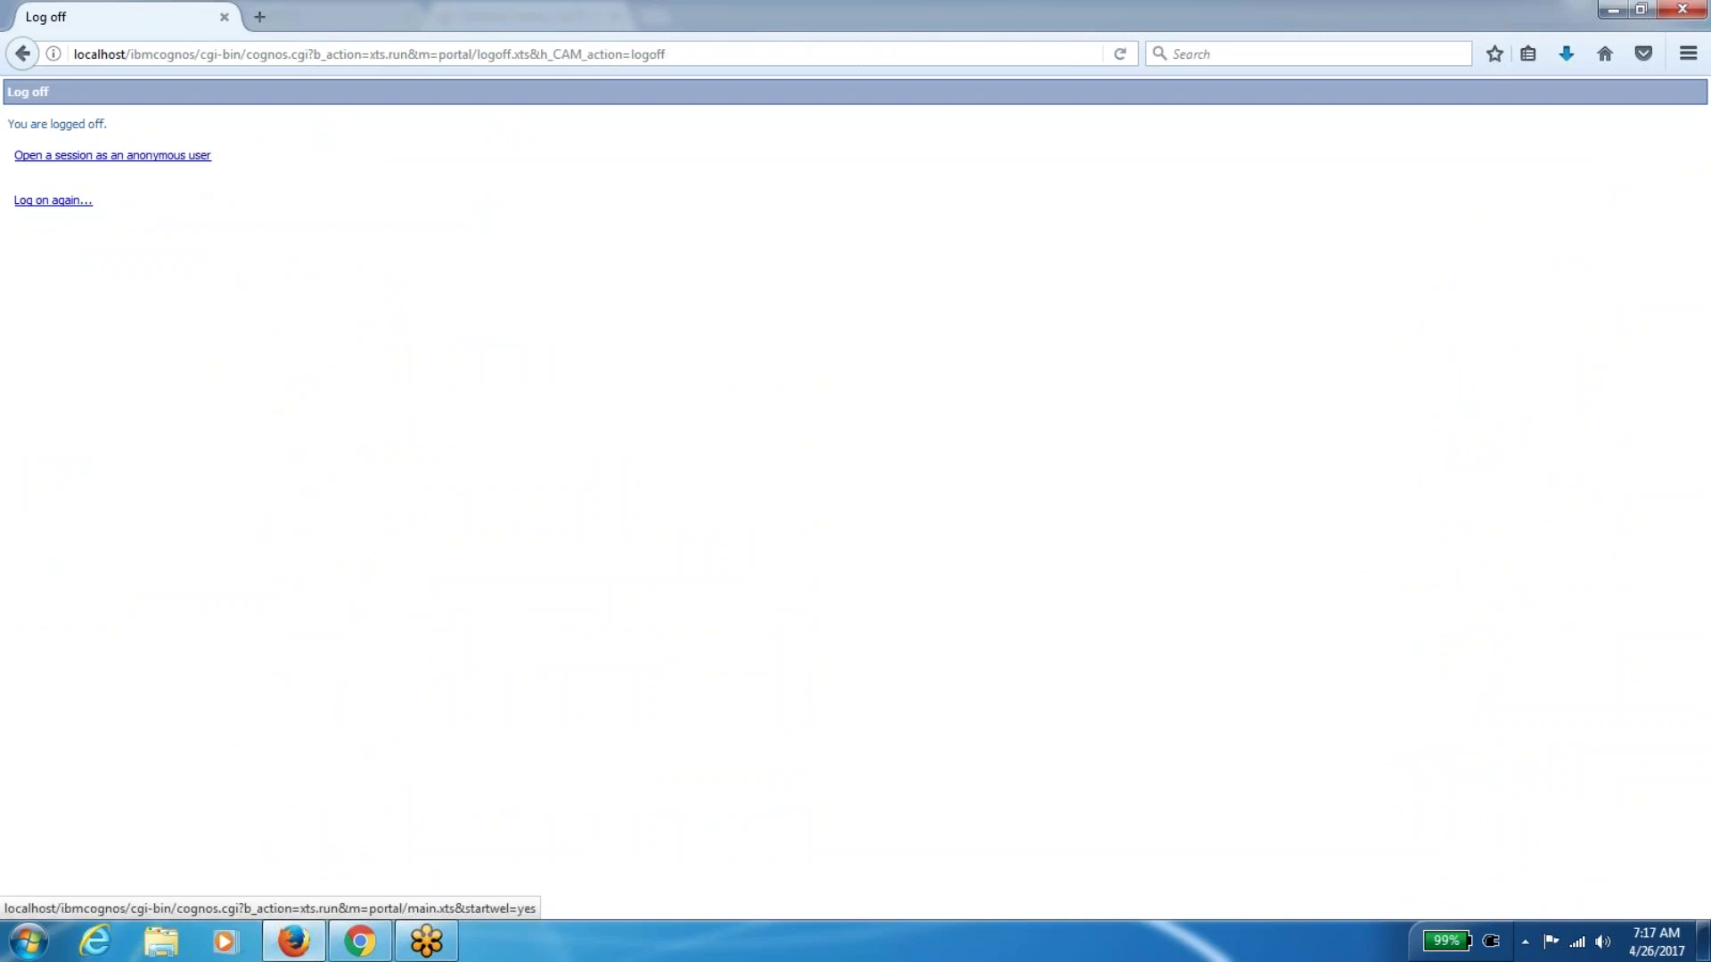
{"action": "left_click", "coordinate": [112, 155]}
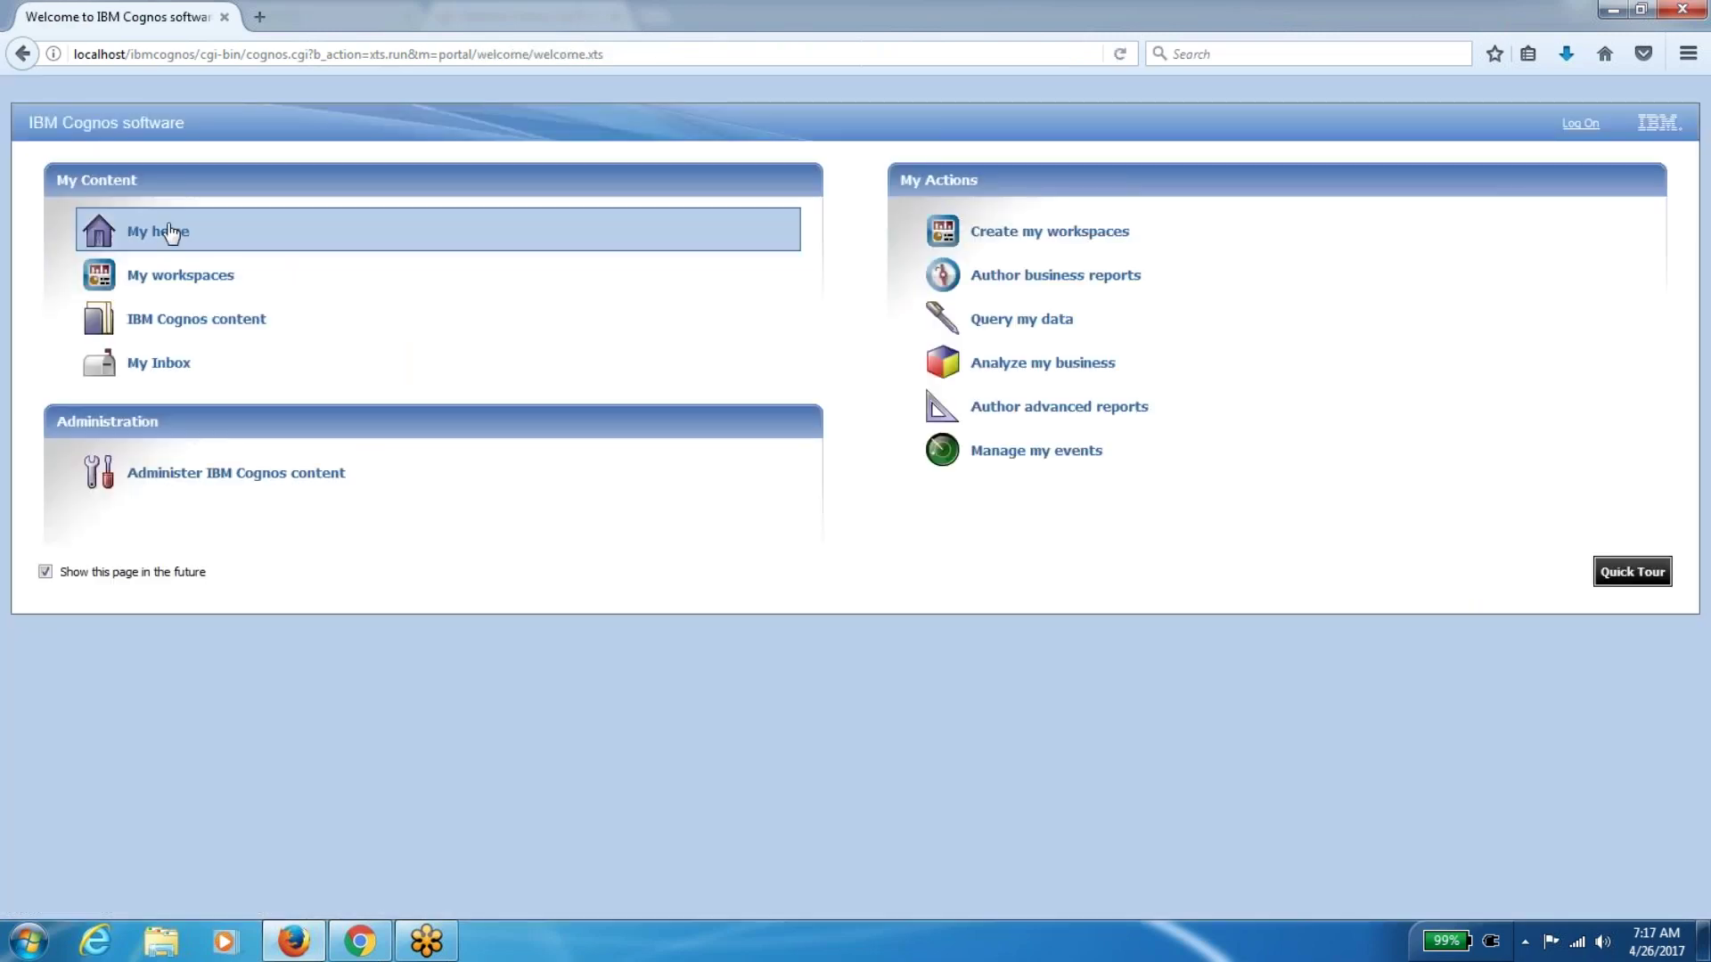
{"action": "left_click", "coordinate": [169, 229]}
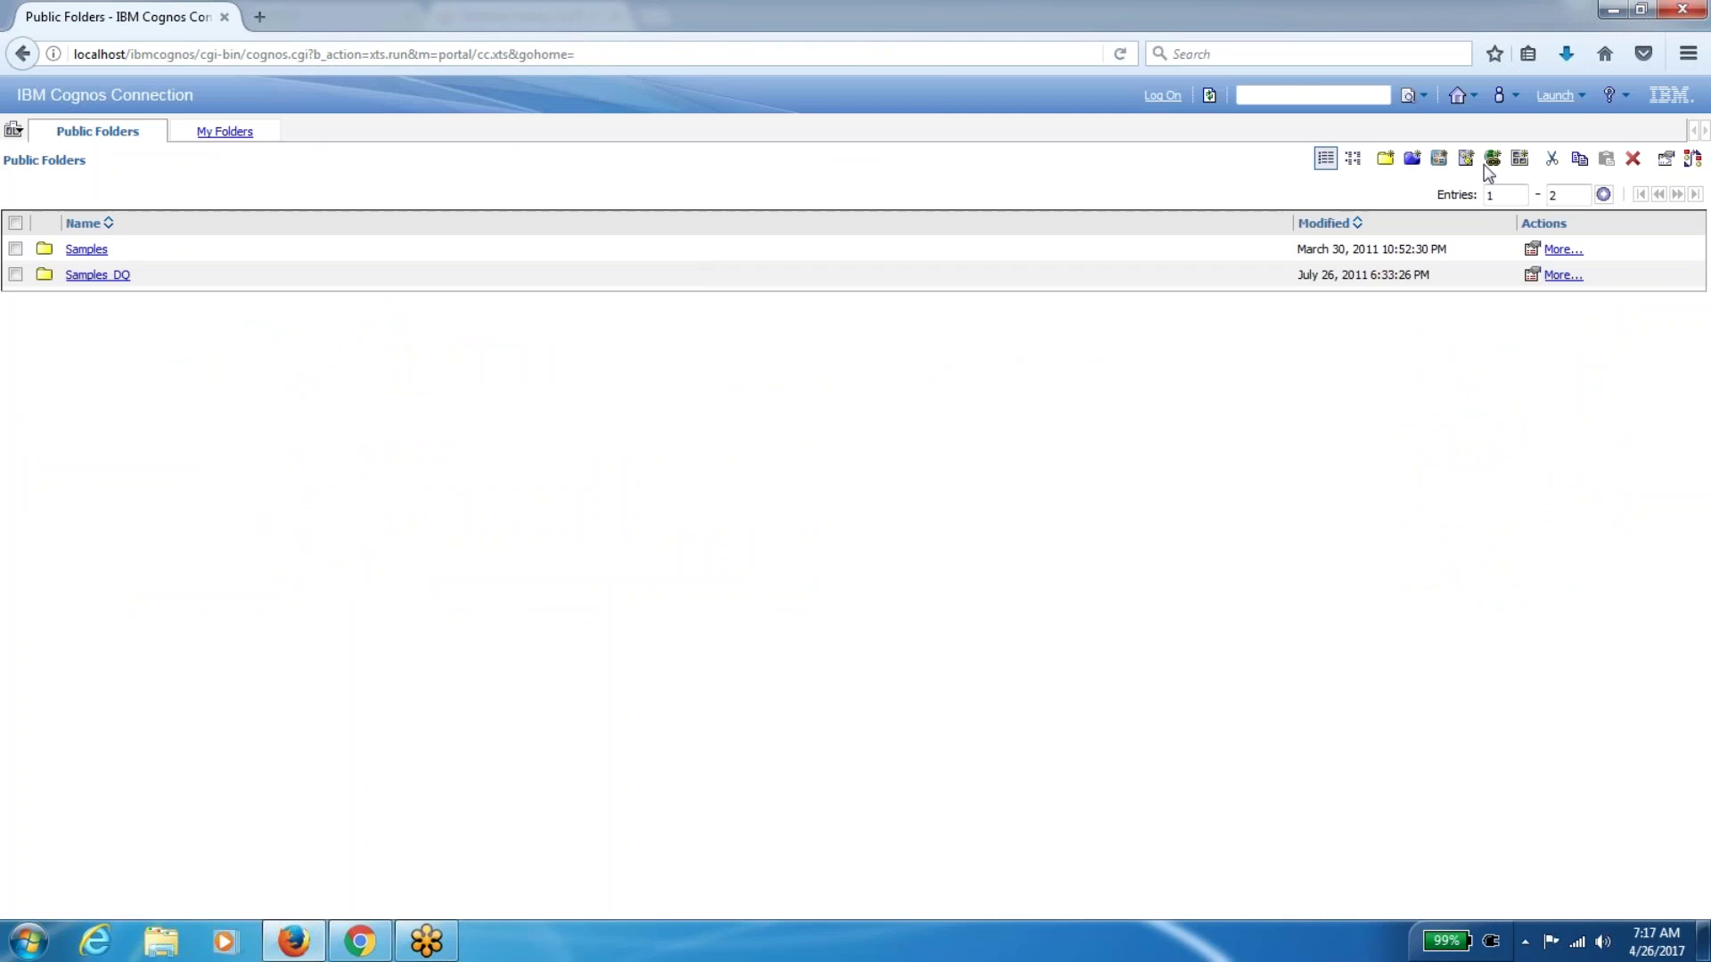
Open the upcoming activities in IBM Cognos Administration as the anonymous user and reapply the Apr 26, 2017 filter
{"action": "left_click", "coordinate": [1558, 95]}
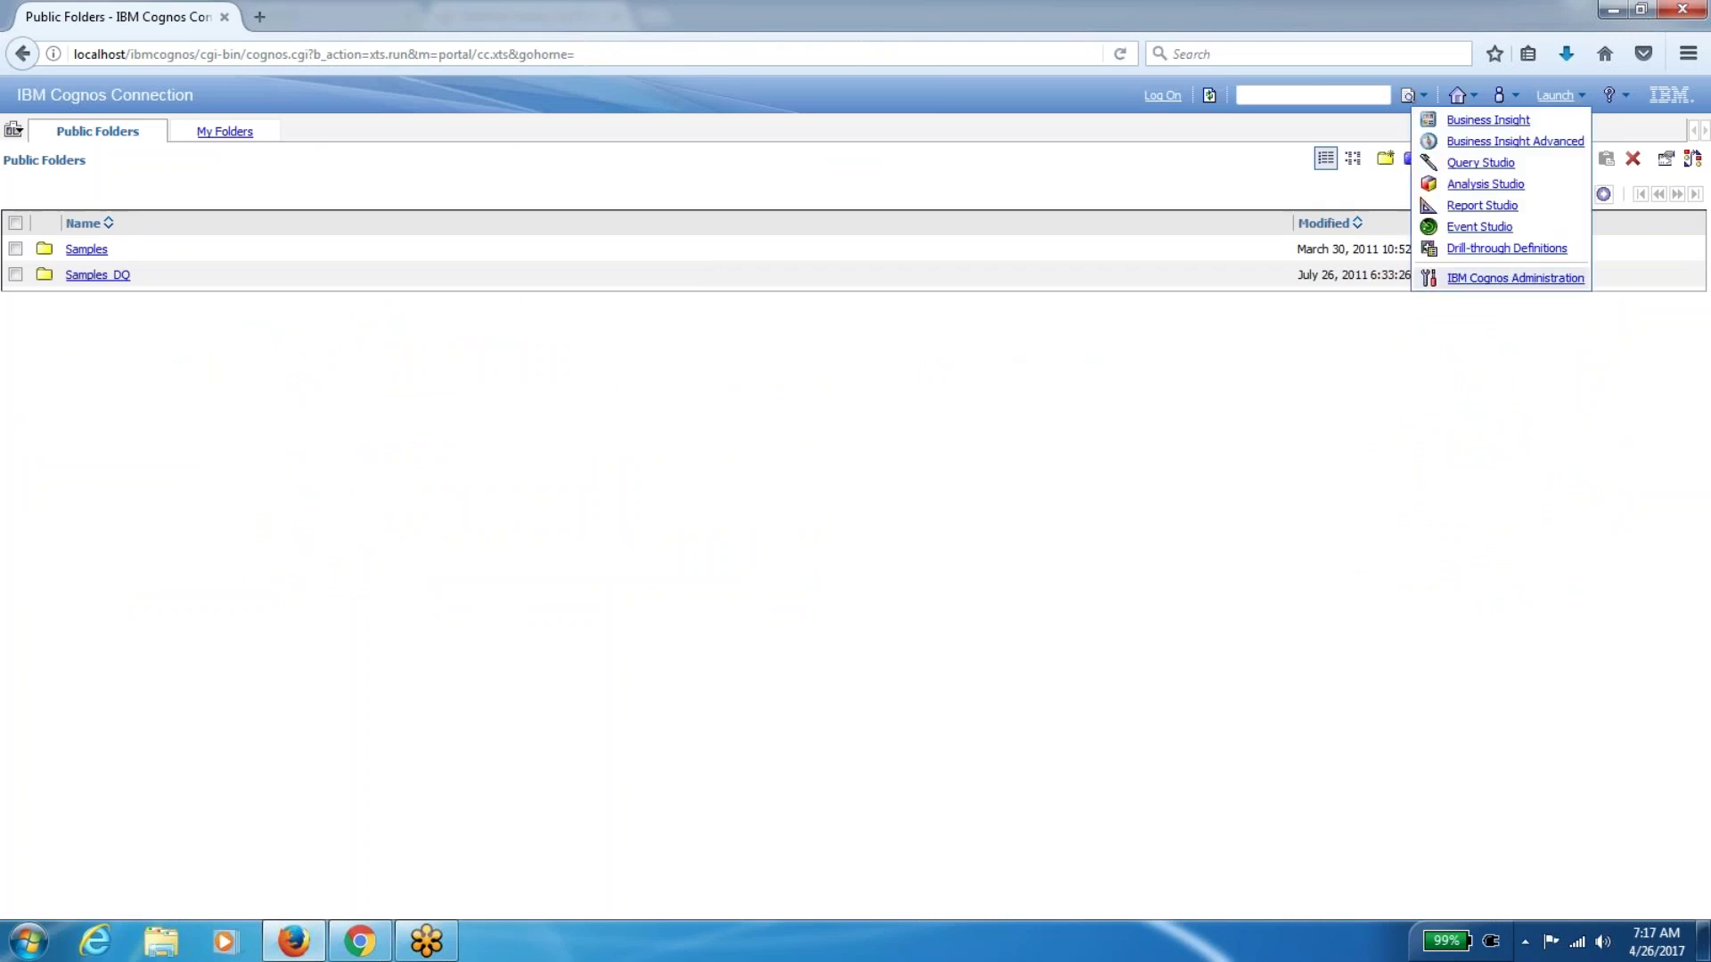
{"action": "left_click", "coordinate": [1515, 279]}
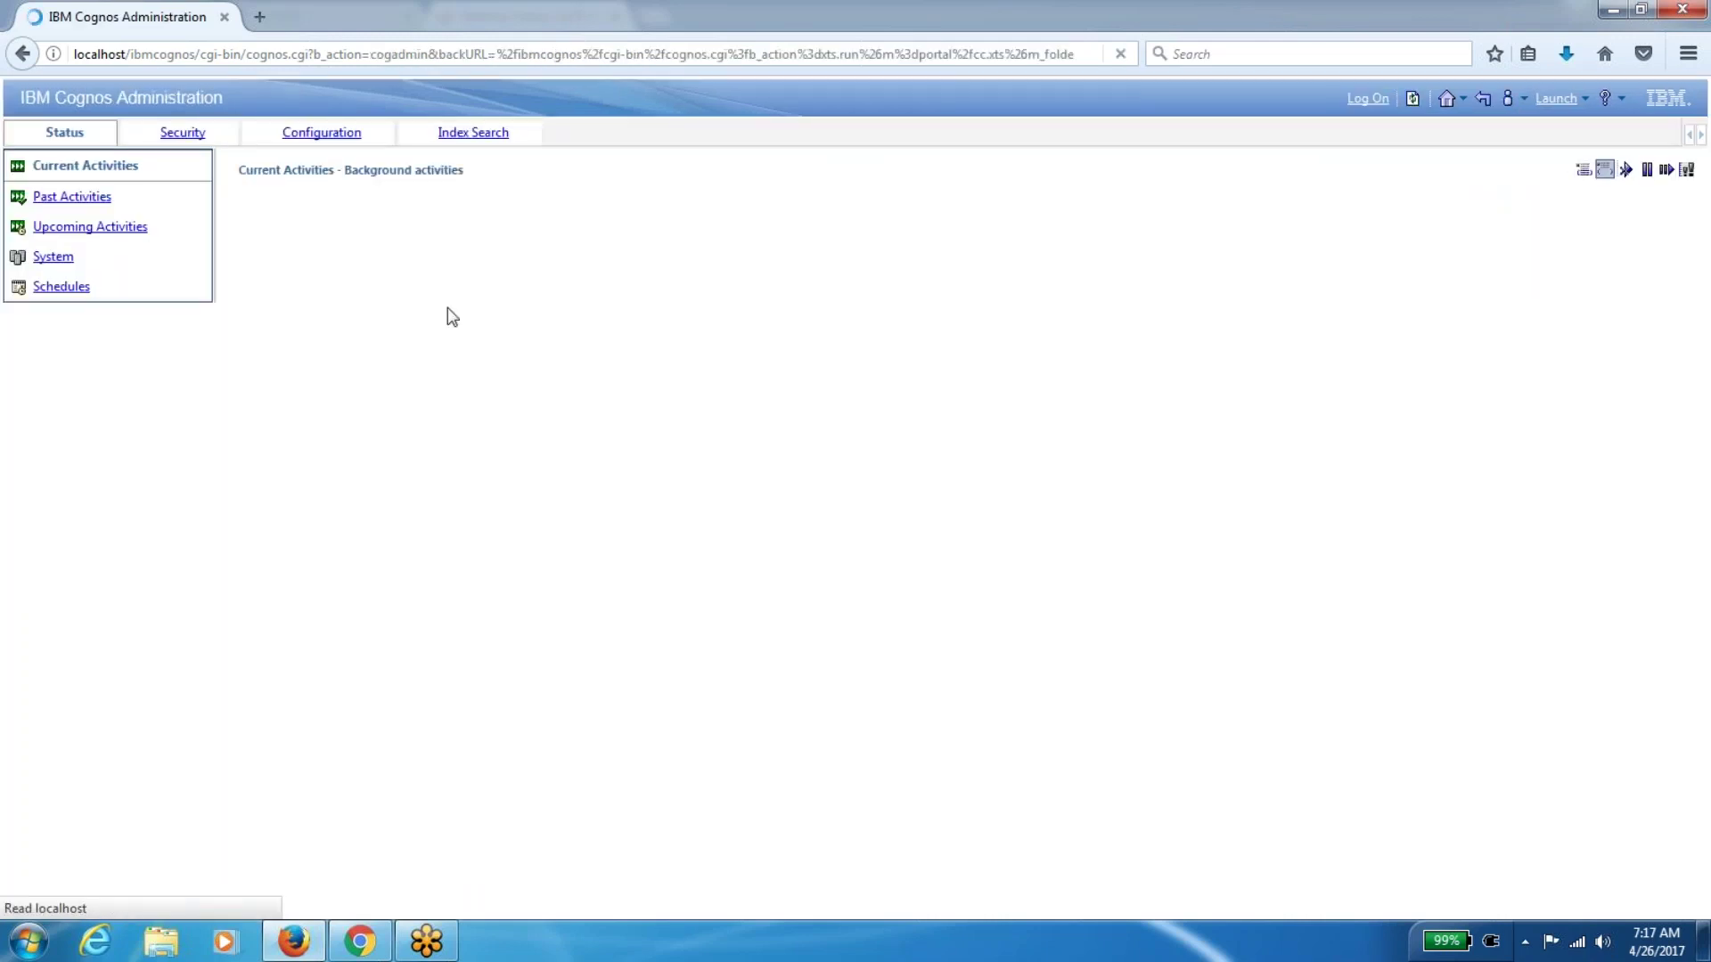
{"action": "left_click", "coordinate": [97, 235]}
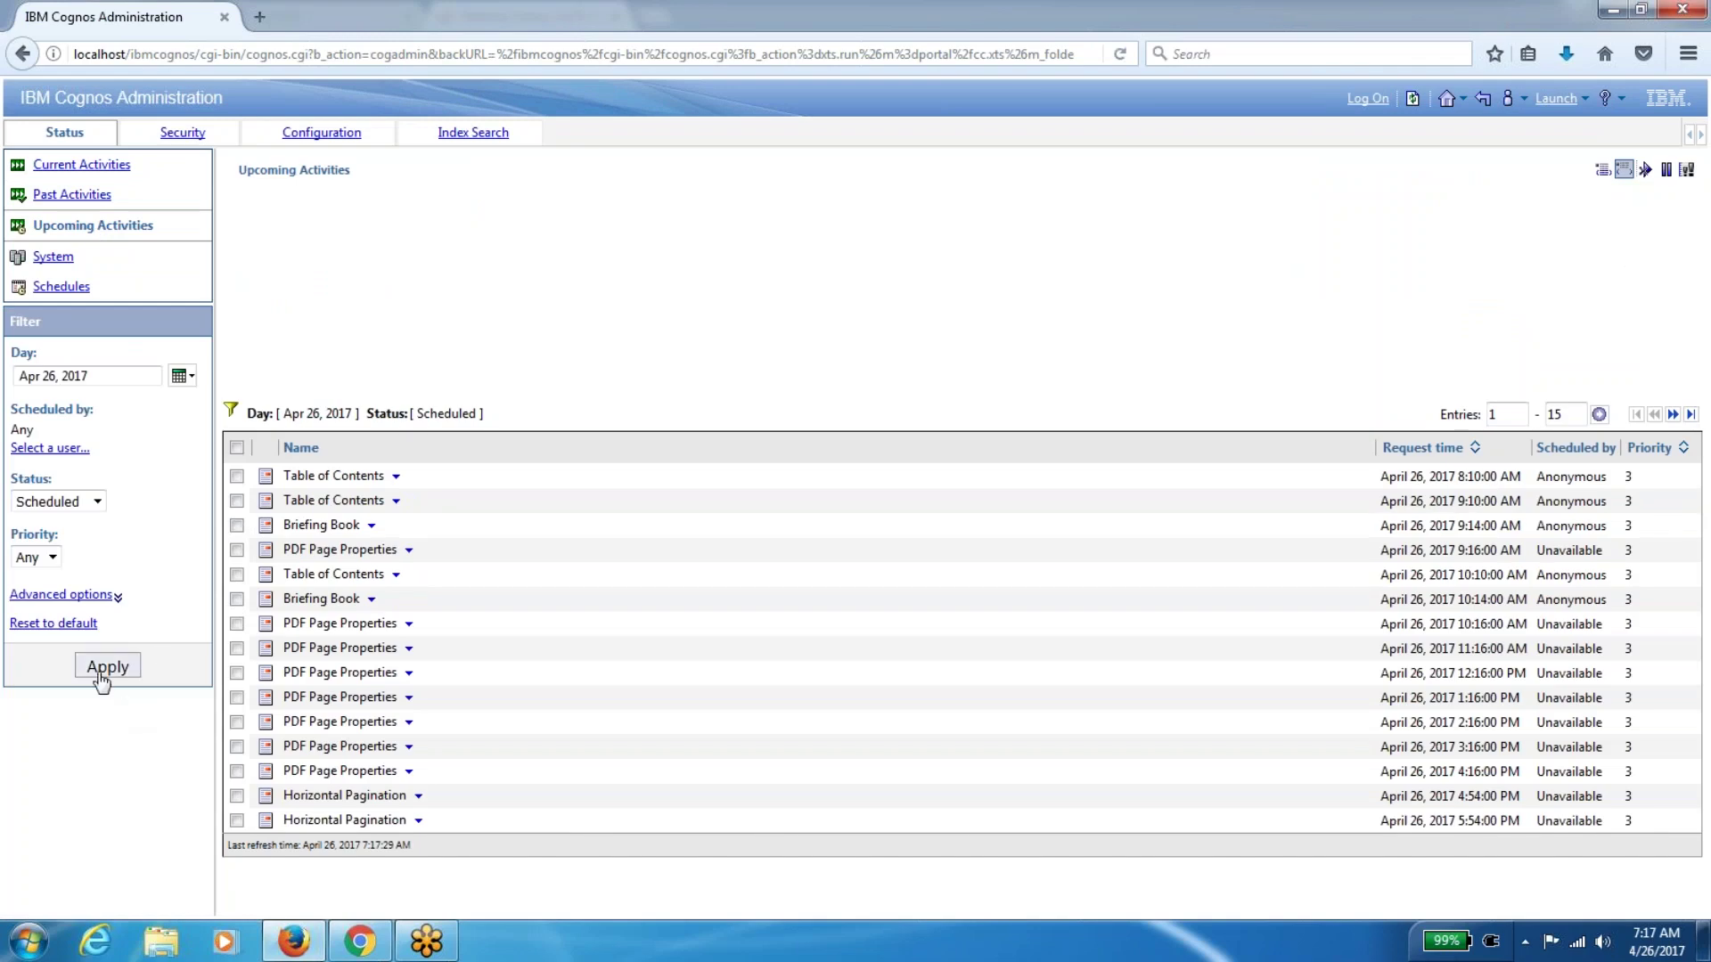
{"action": "left_click", "coordinate": [101, 677]}
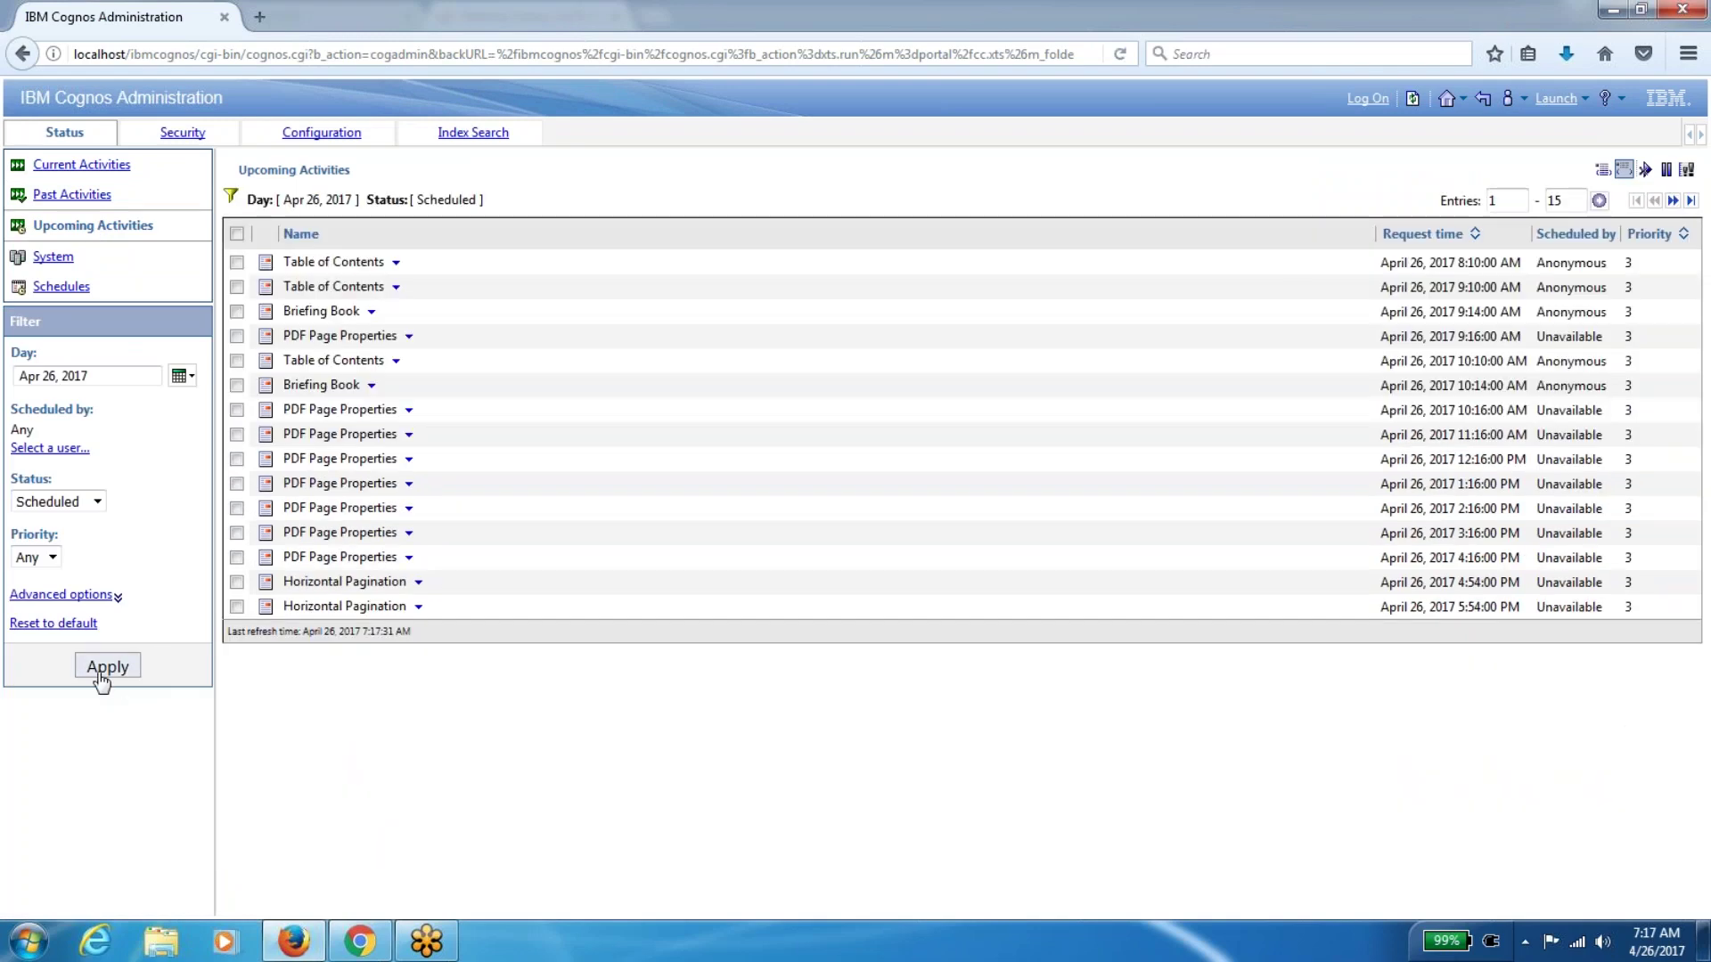
Examine the anonymous session's upcoming activities with and without details, refreshing the list in between
{"action": "left_click", "coordinate": [1602, 169]}
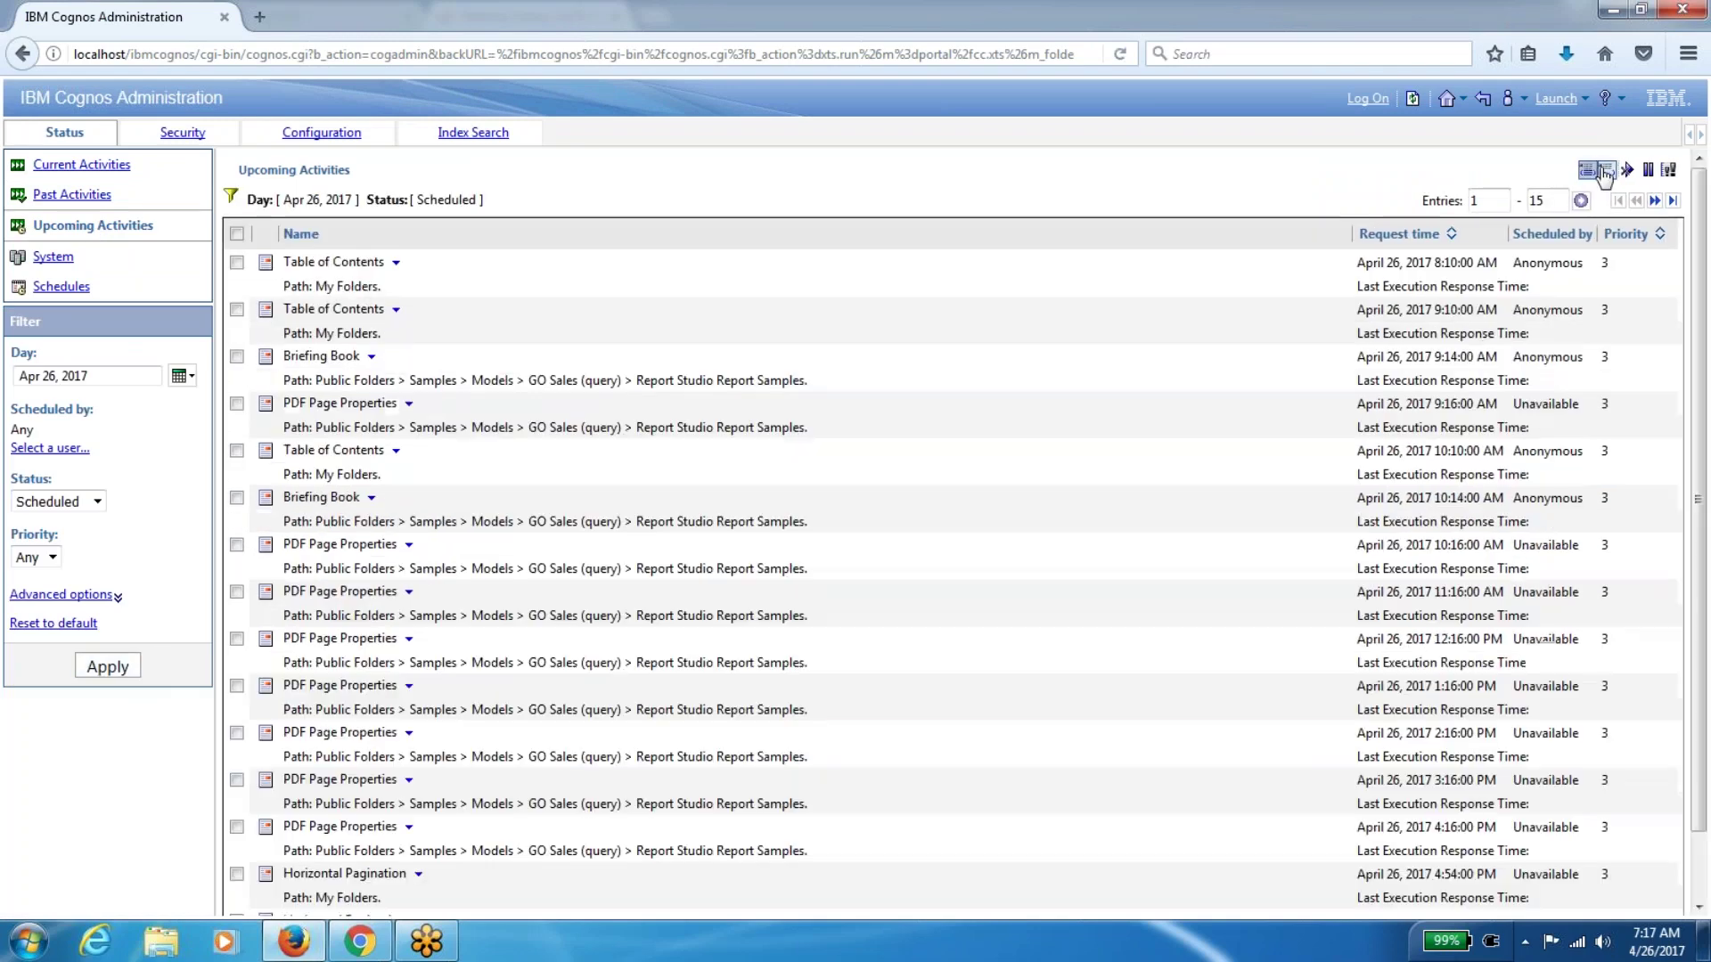
{"action": "left_click", "coordinate": [1587, 169]}
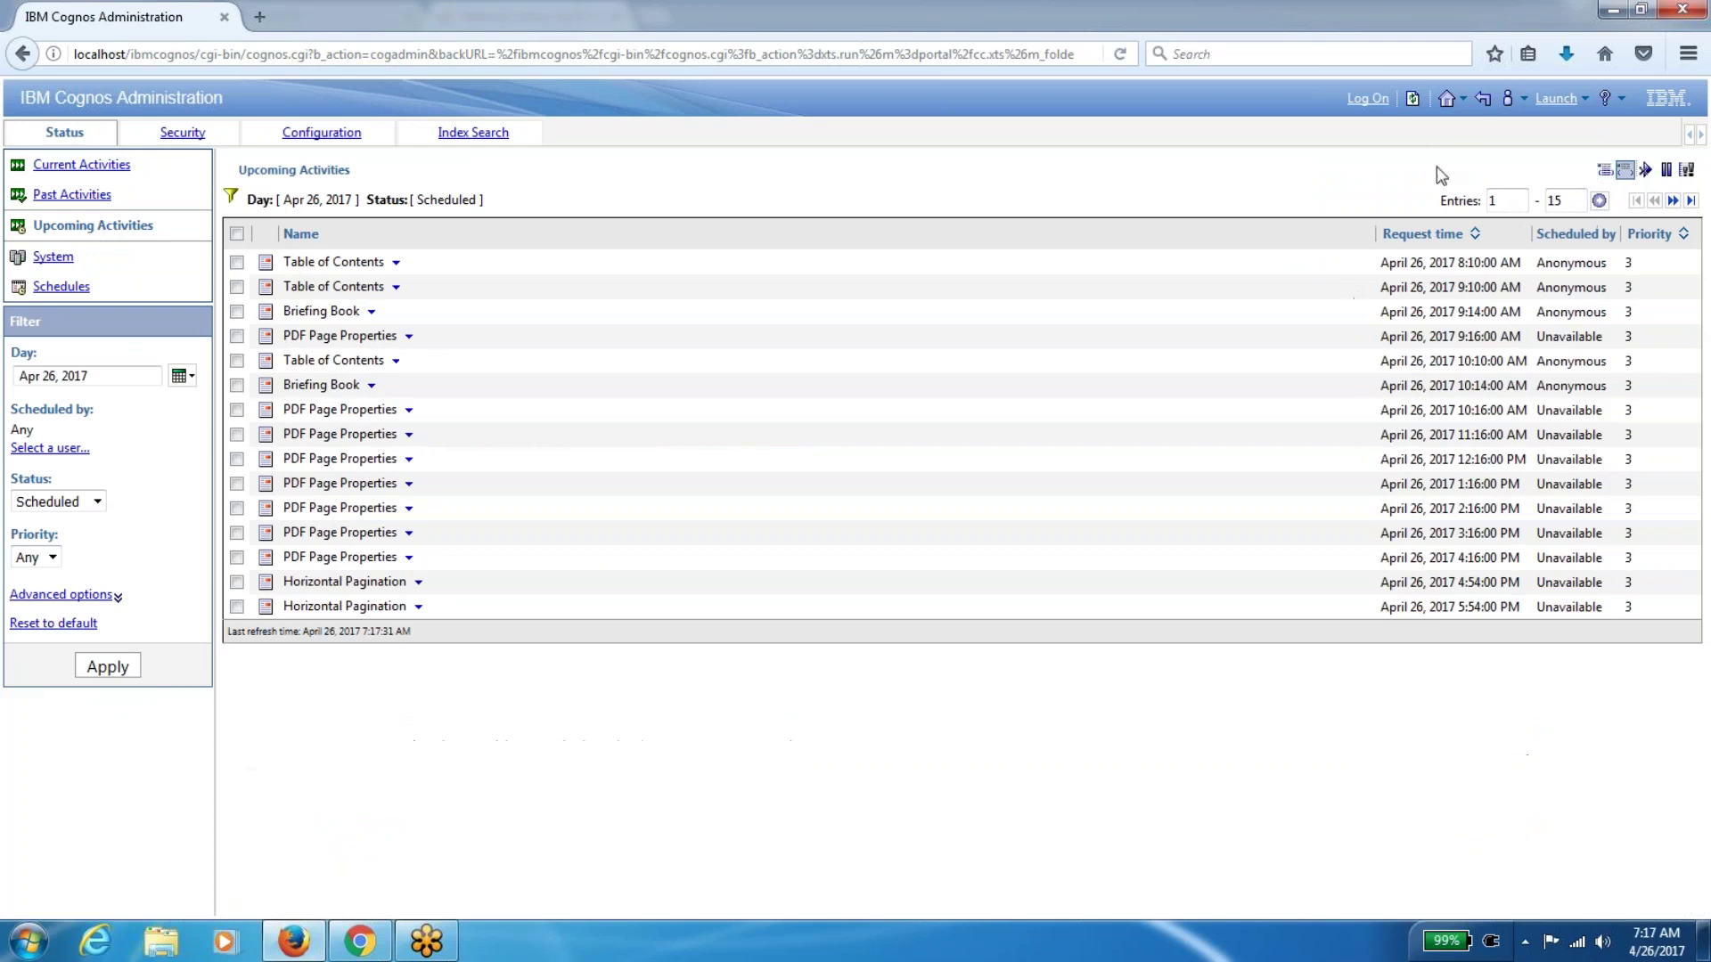
{"action": "left_click", "coordinate": [1413, 99]}
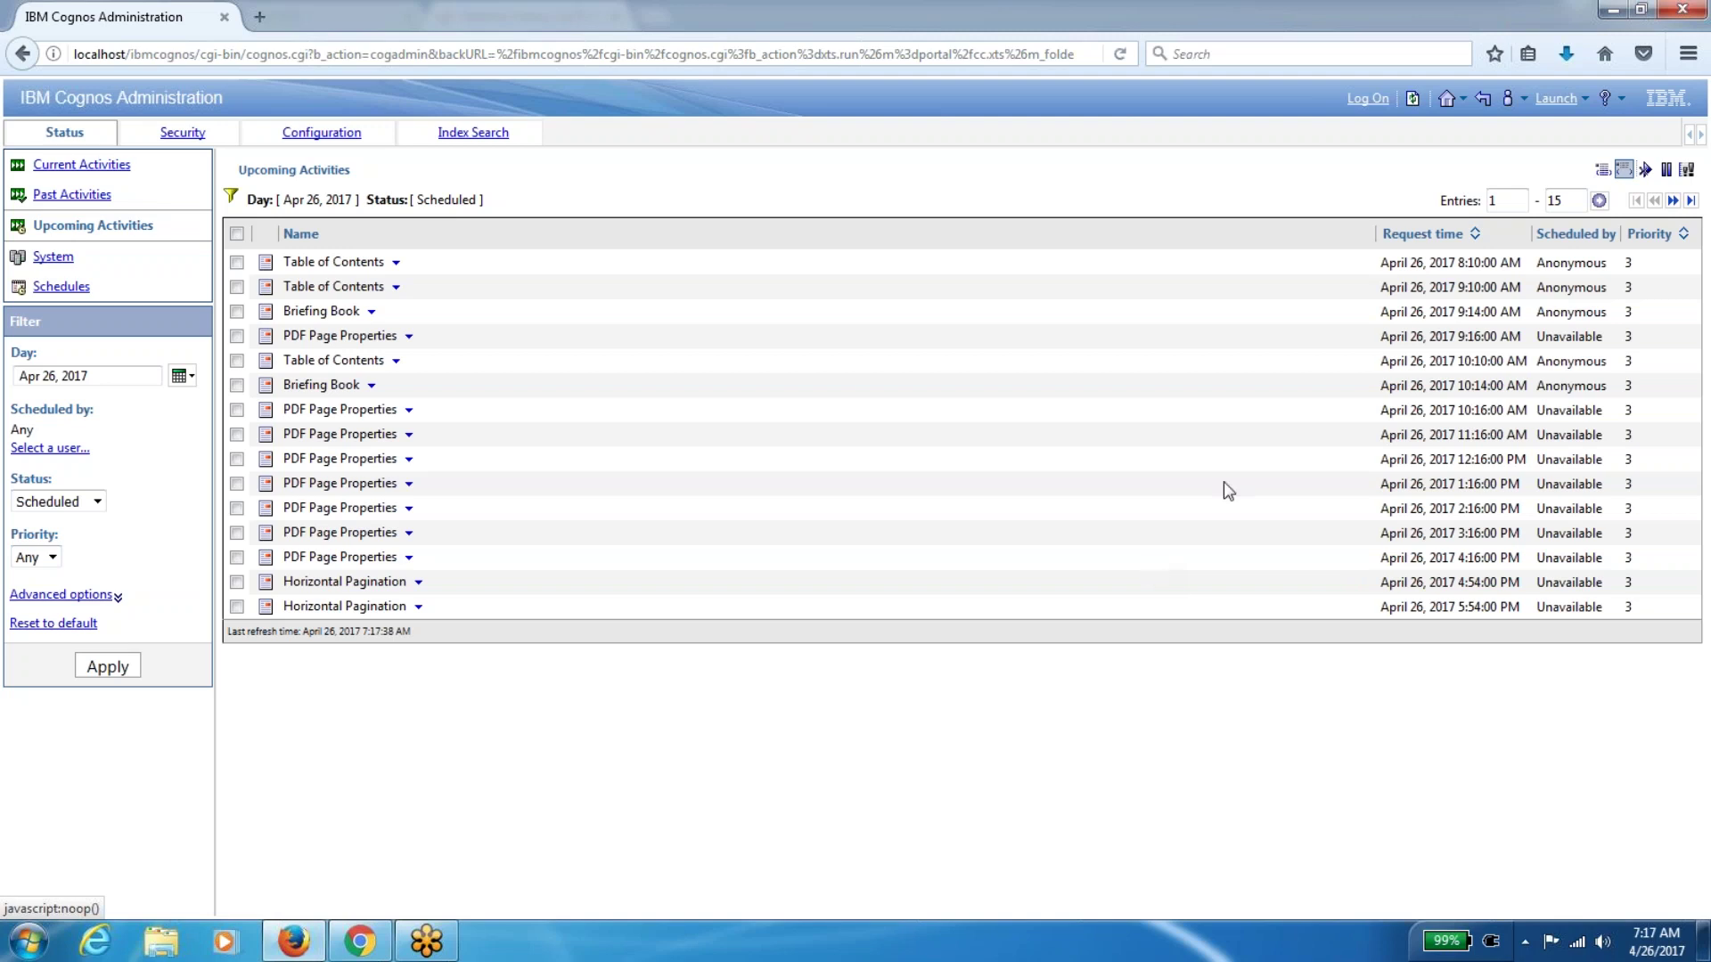
{"action": "left_click", "coordinate": [1607, 171]}
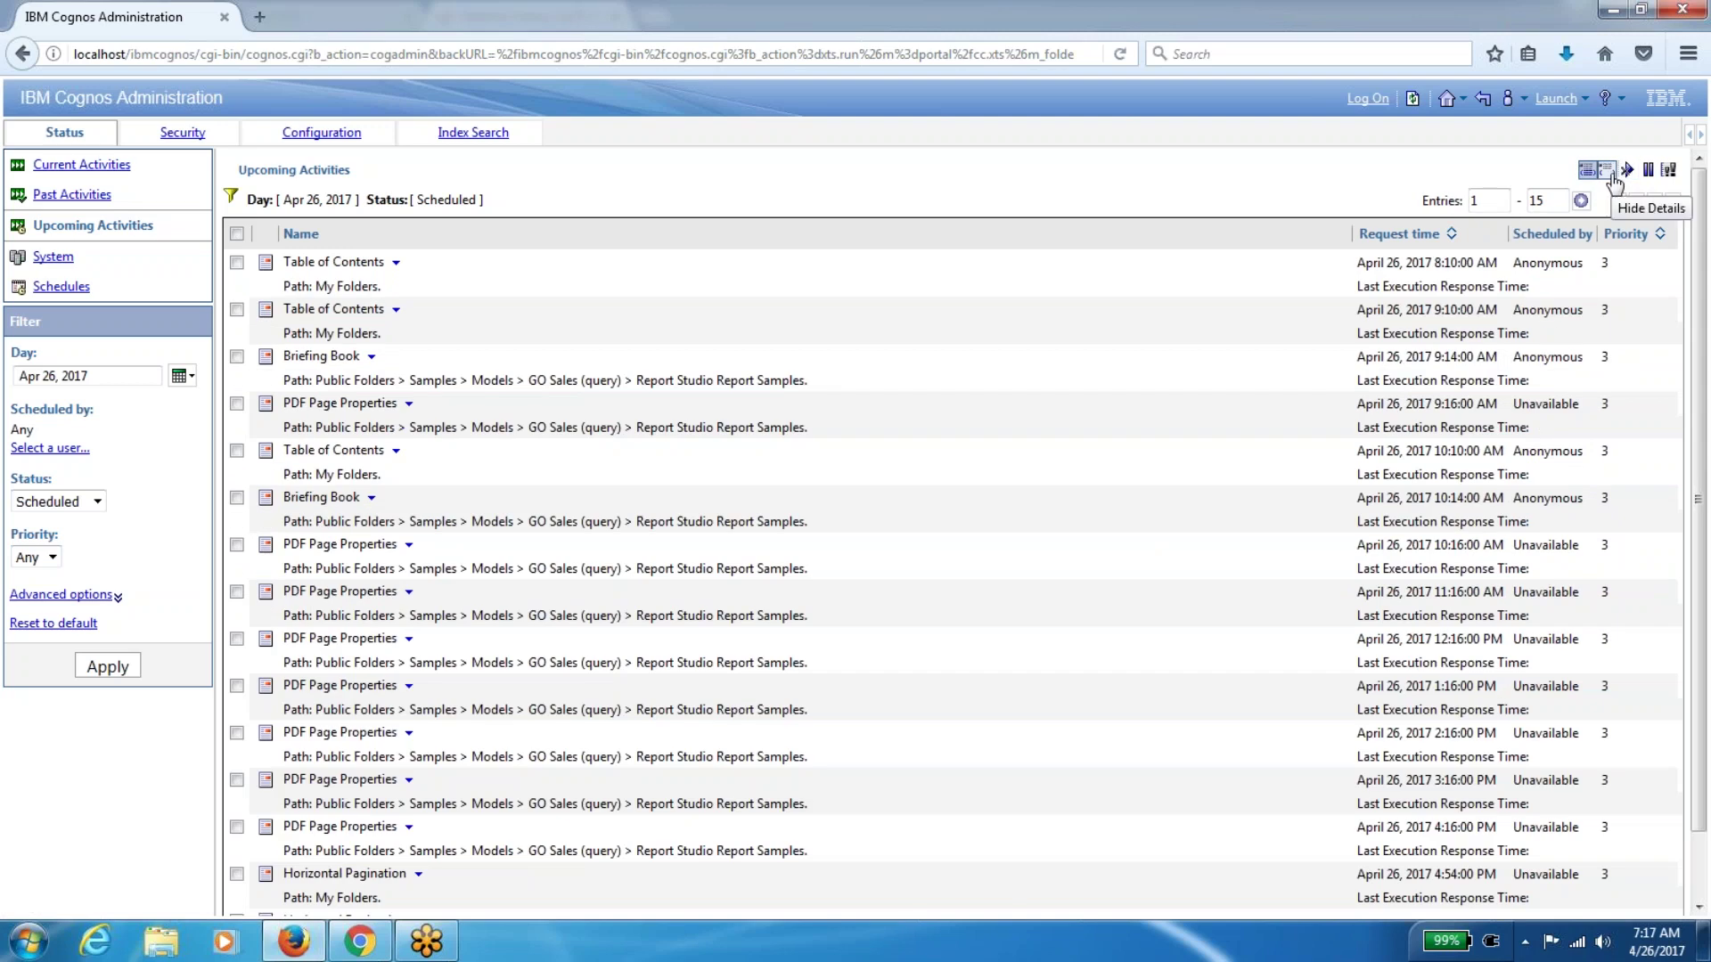
{"action": "left_click", "coordinate": [1607, 170]}
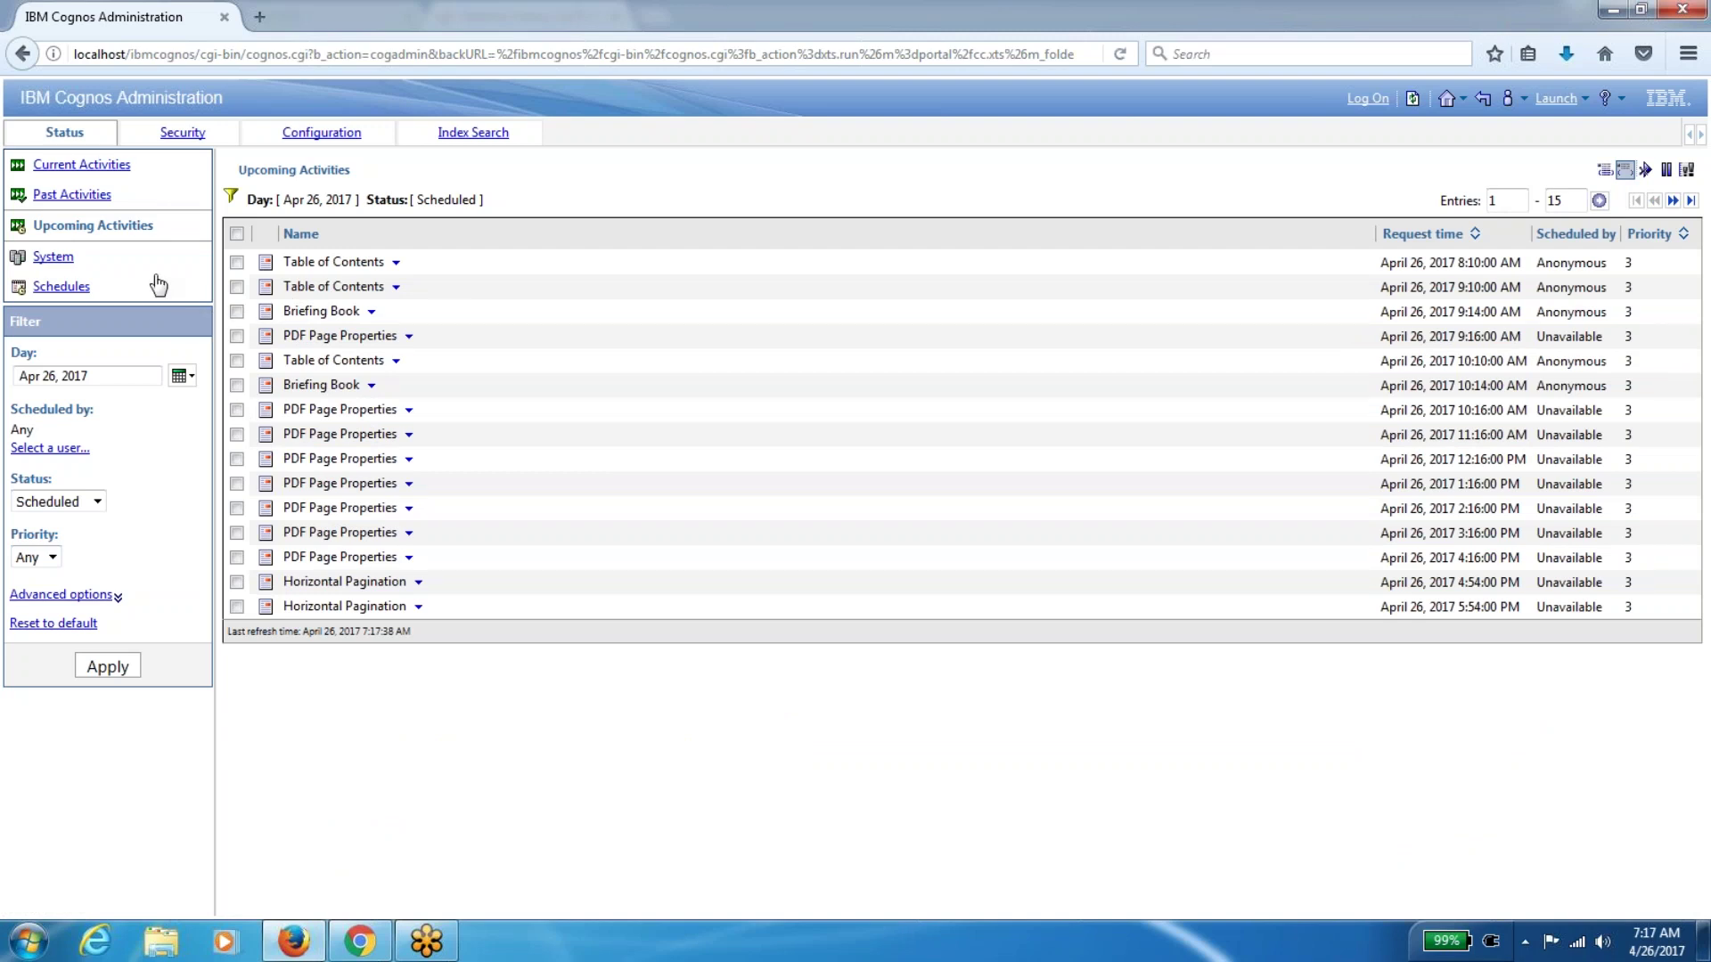
Open the administration's schedules with details and examine who scheduled the PDF Page Properties and Briefing Book reports
{"action": "left_click", "coordinate": [79, 294]}
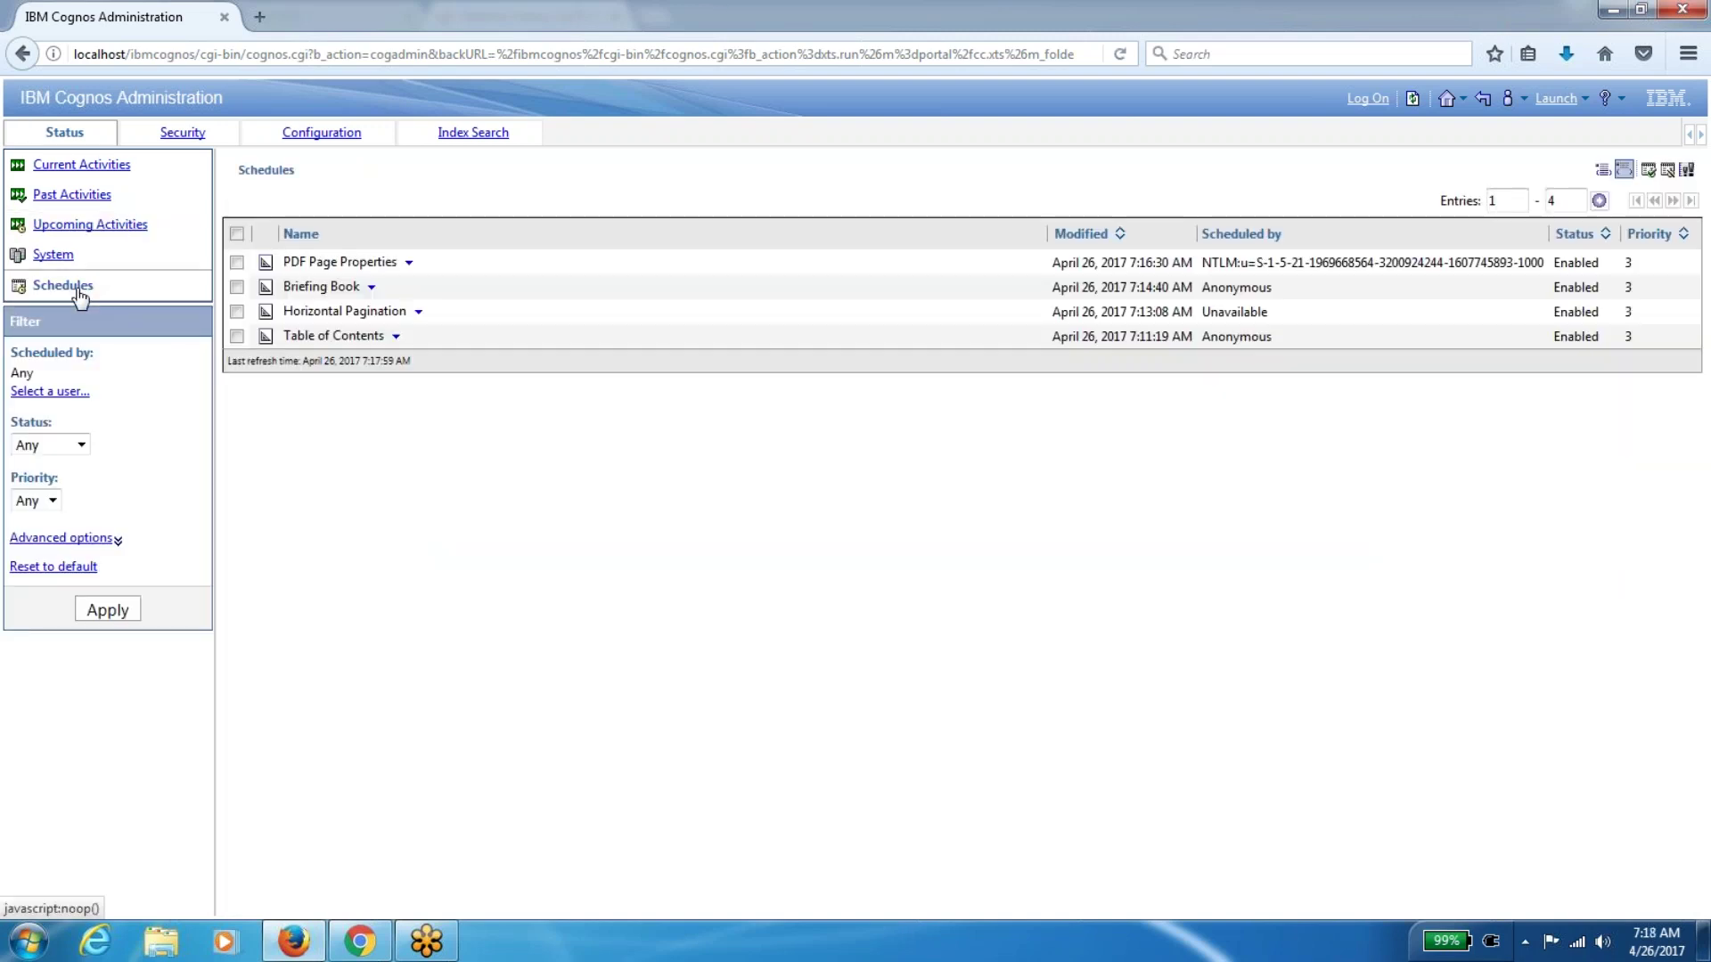
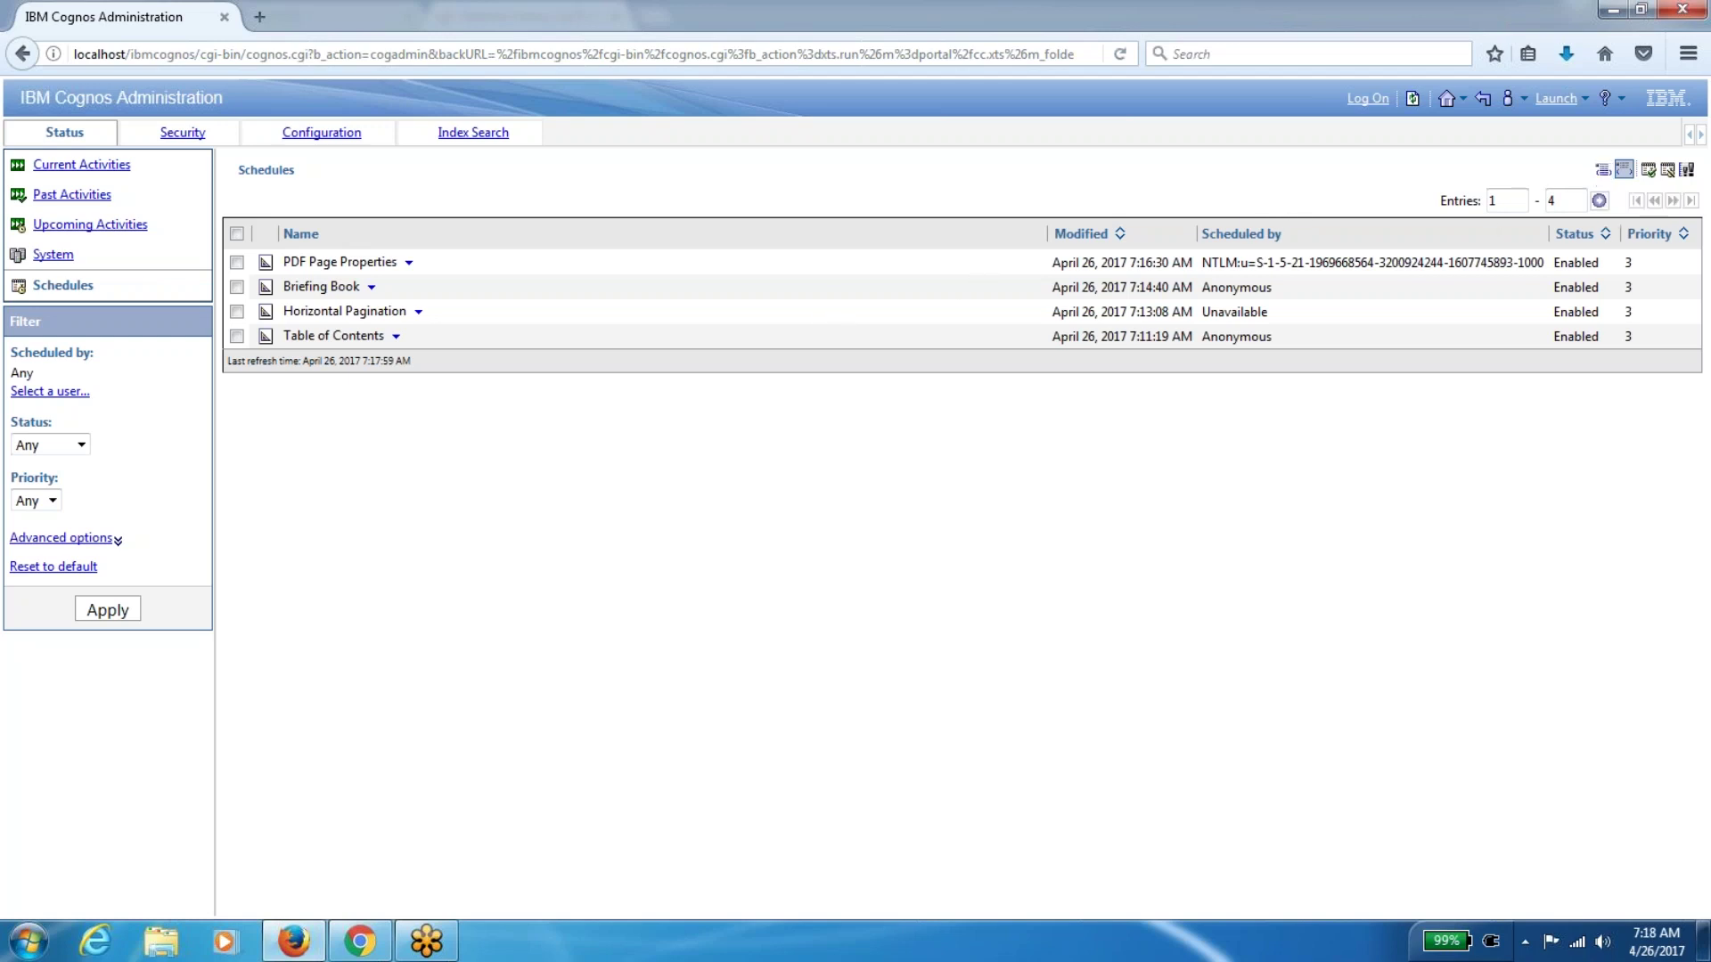
{"action": "left_click", "coordinate": [1603, 171]}
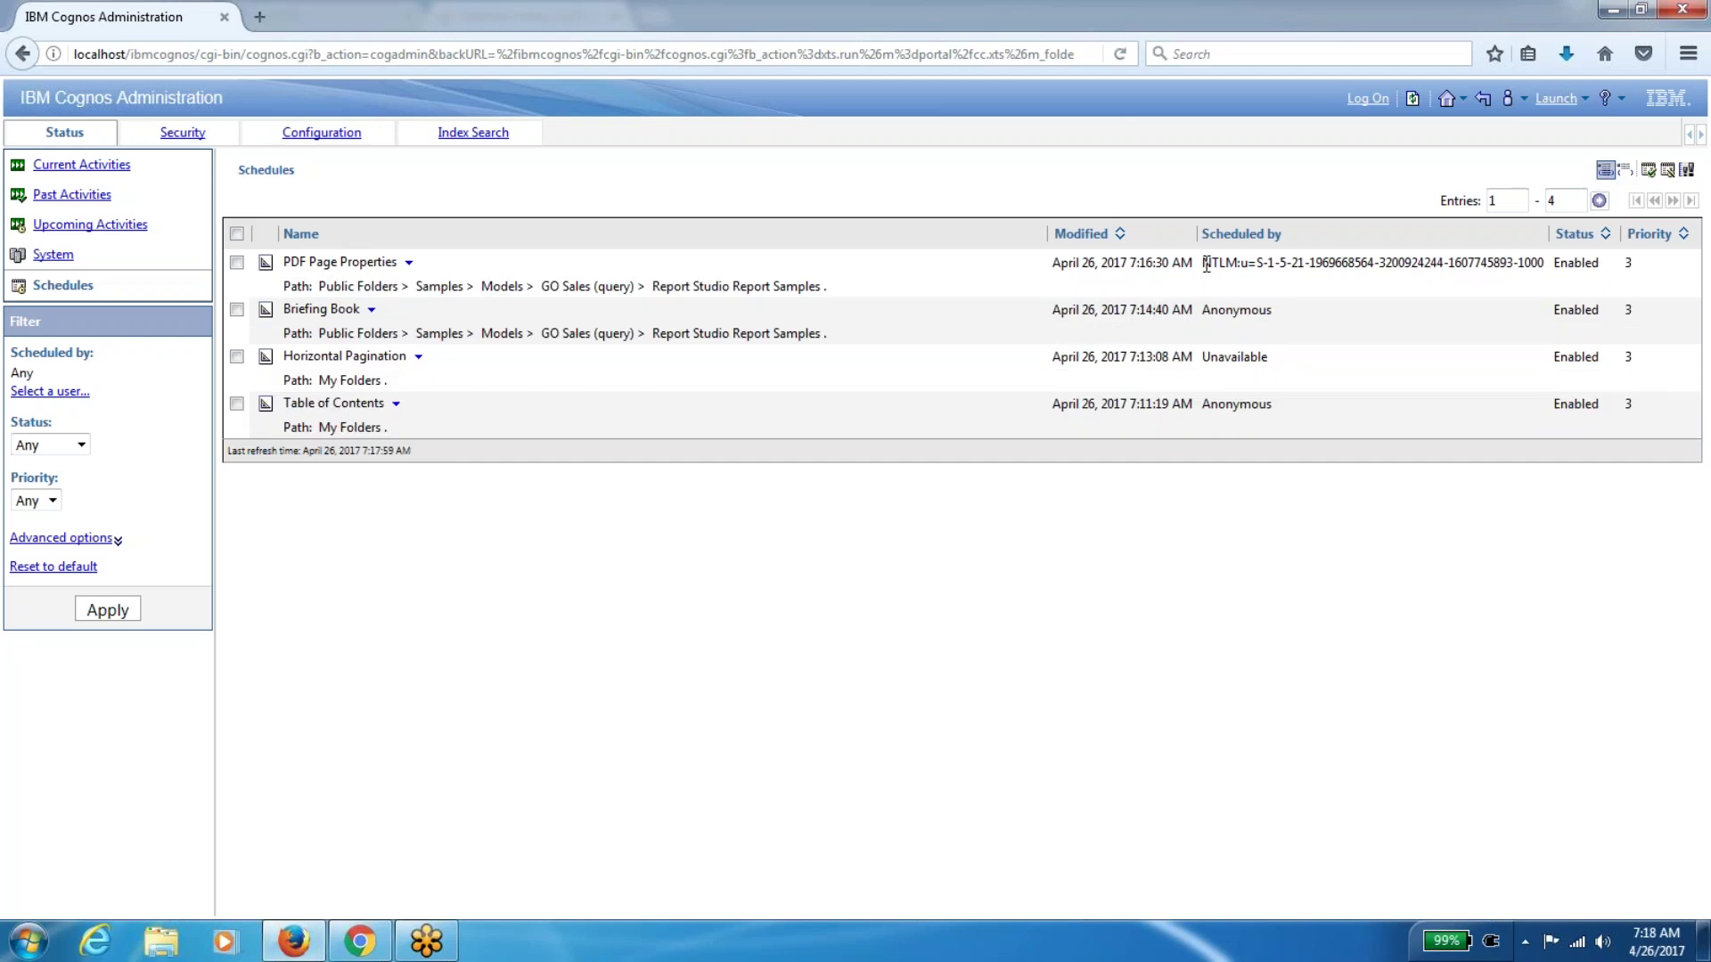
{"action": "left_click_drag", "start_coordinate": [1206, 265], "coordinate": [1209, 264]}
{"action": "left_click", "coordinate": [1238, 275]}
{"action": "left_click_drag", "start_coordinate": [1205, 262], "coordinate": [1546, 260]}
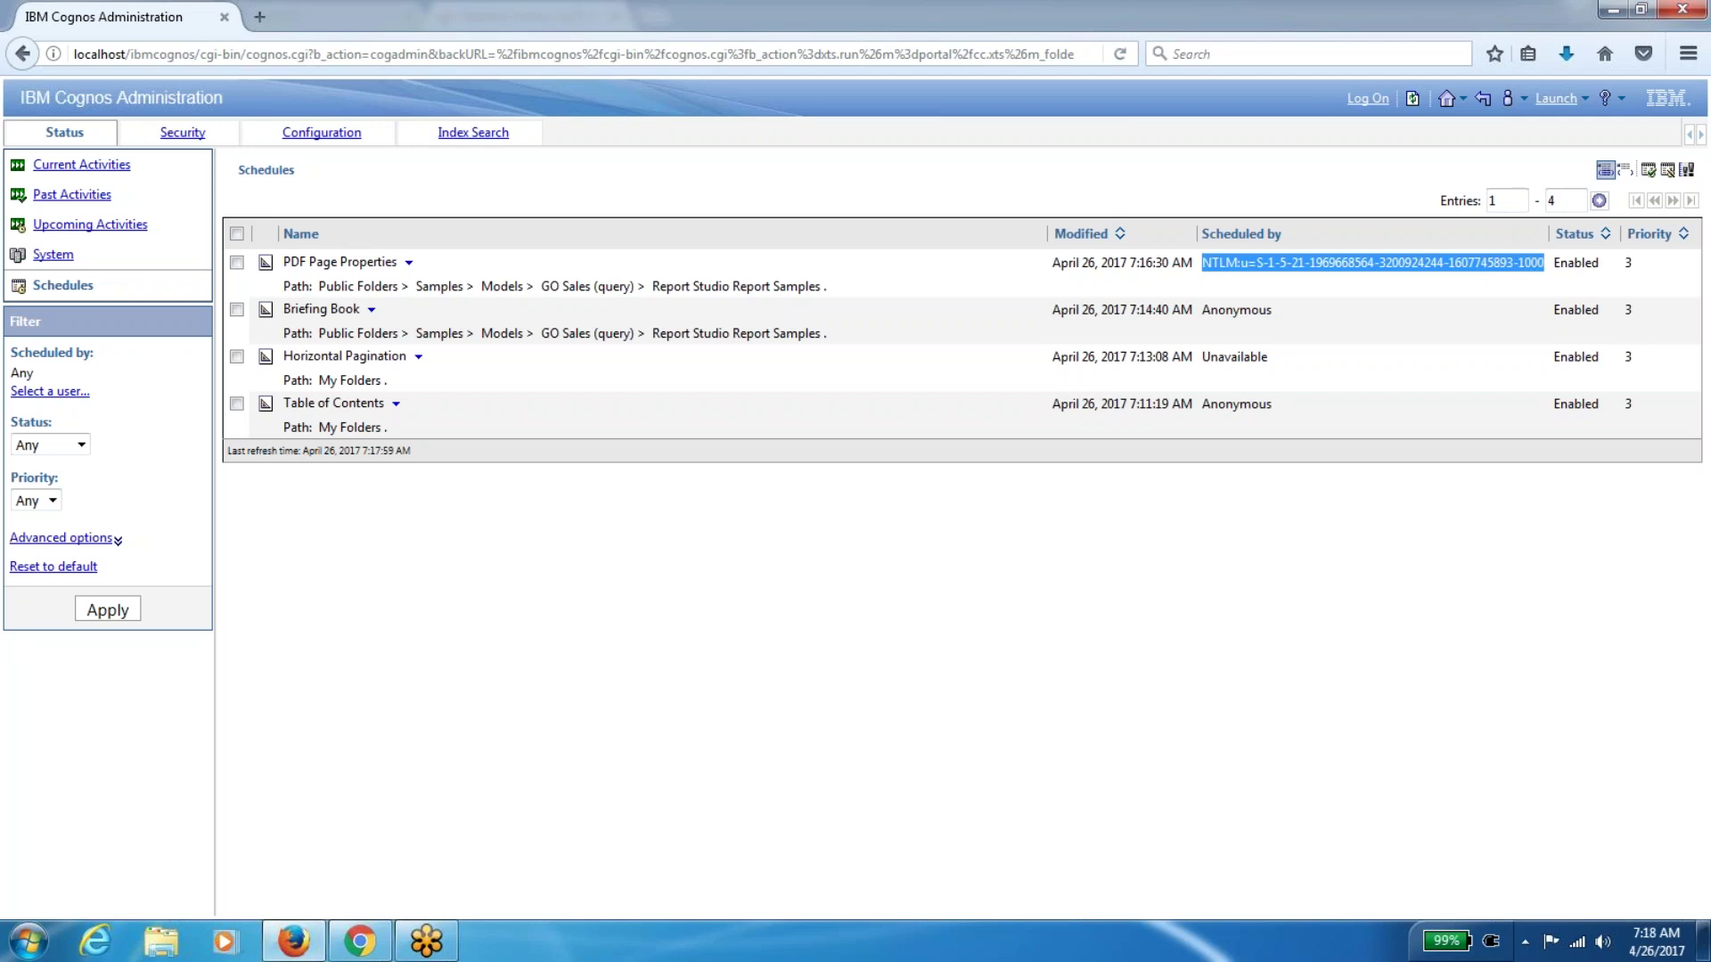
{"action": "left_click", "coordinate": [1225, 294]}
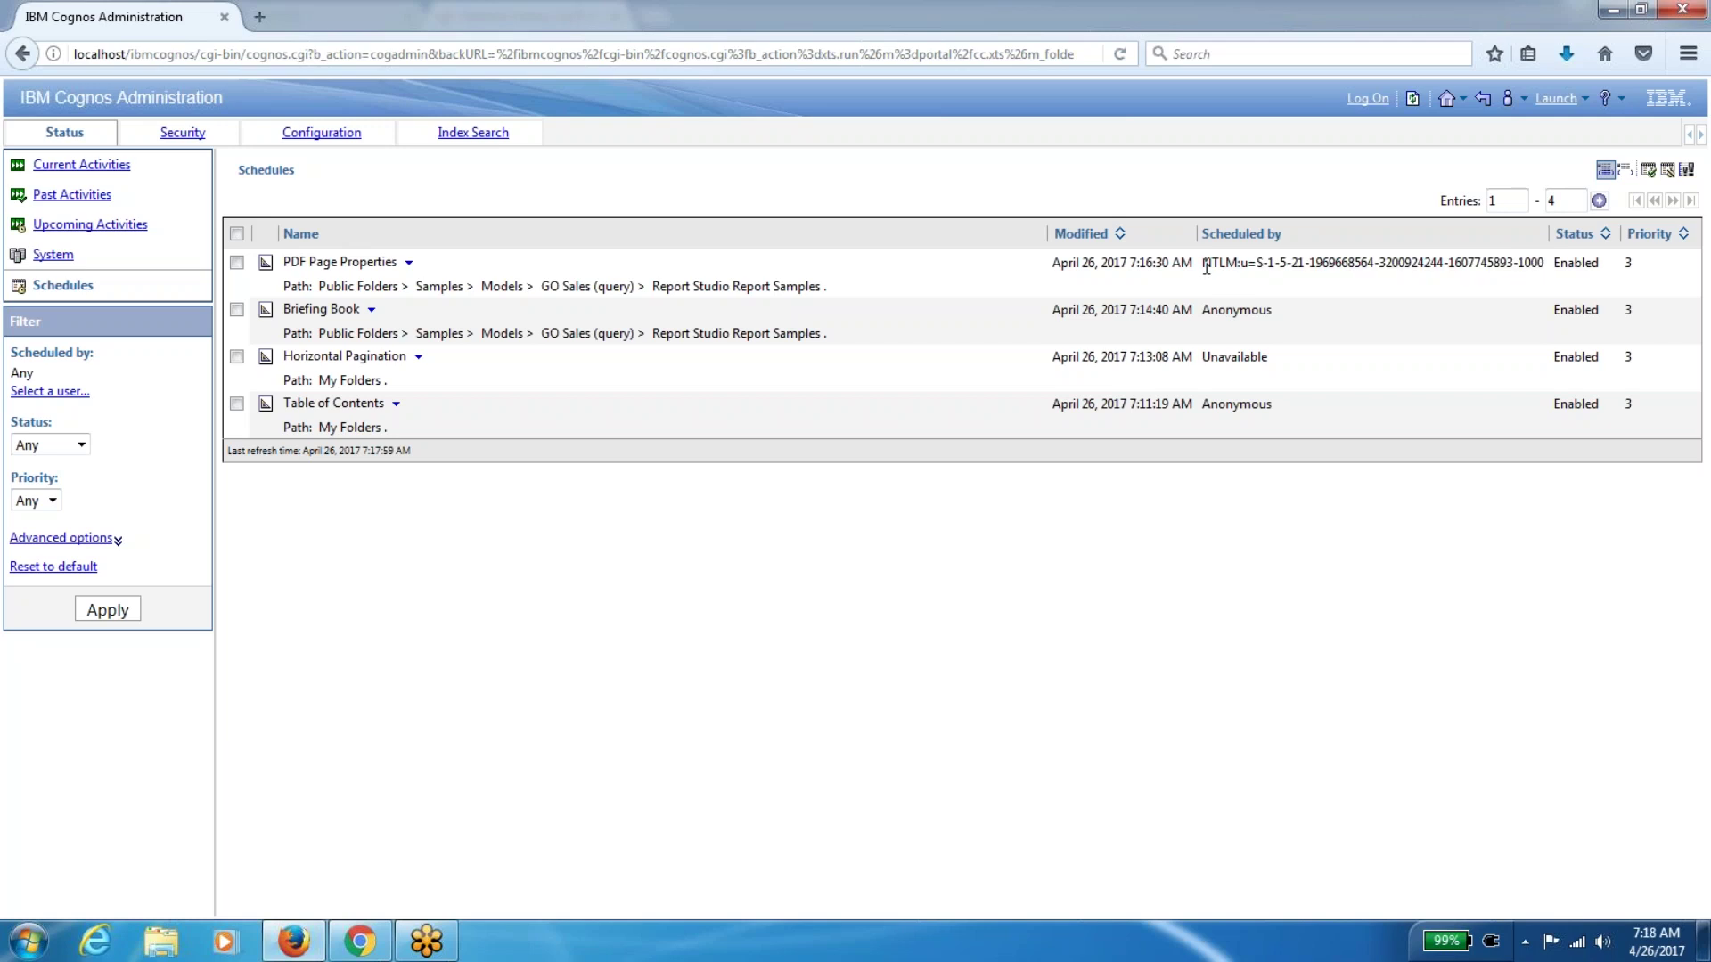
{"action": "left_click_drag", "start_coordinate": [1206, 267], "coordinate": [1557, 266]}
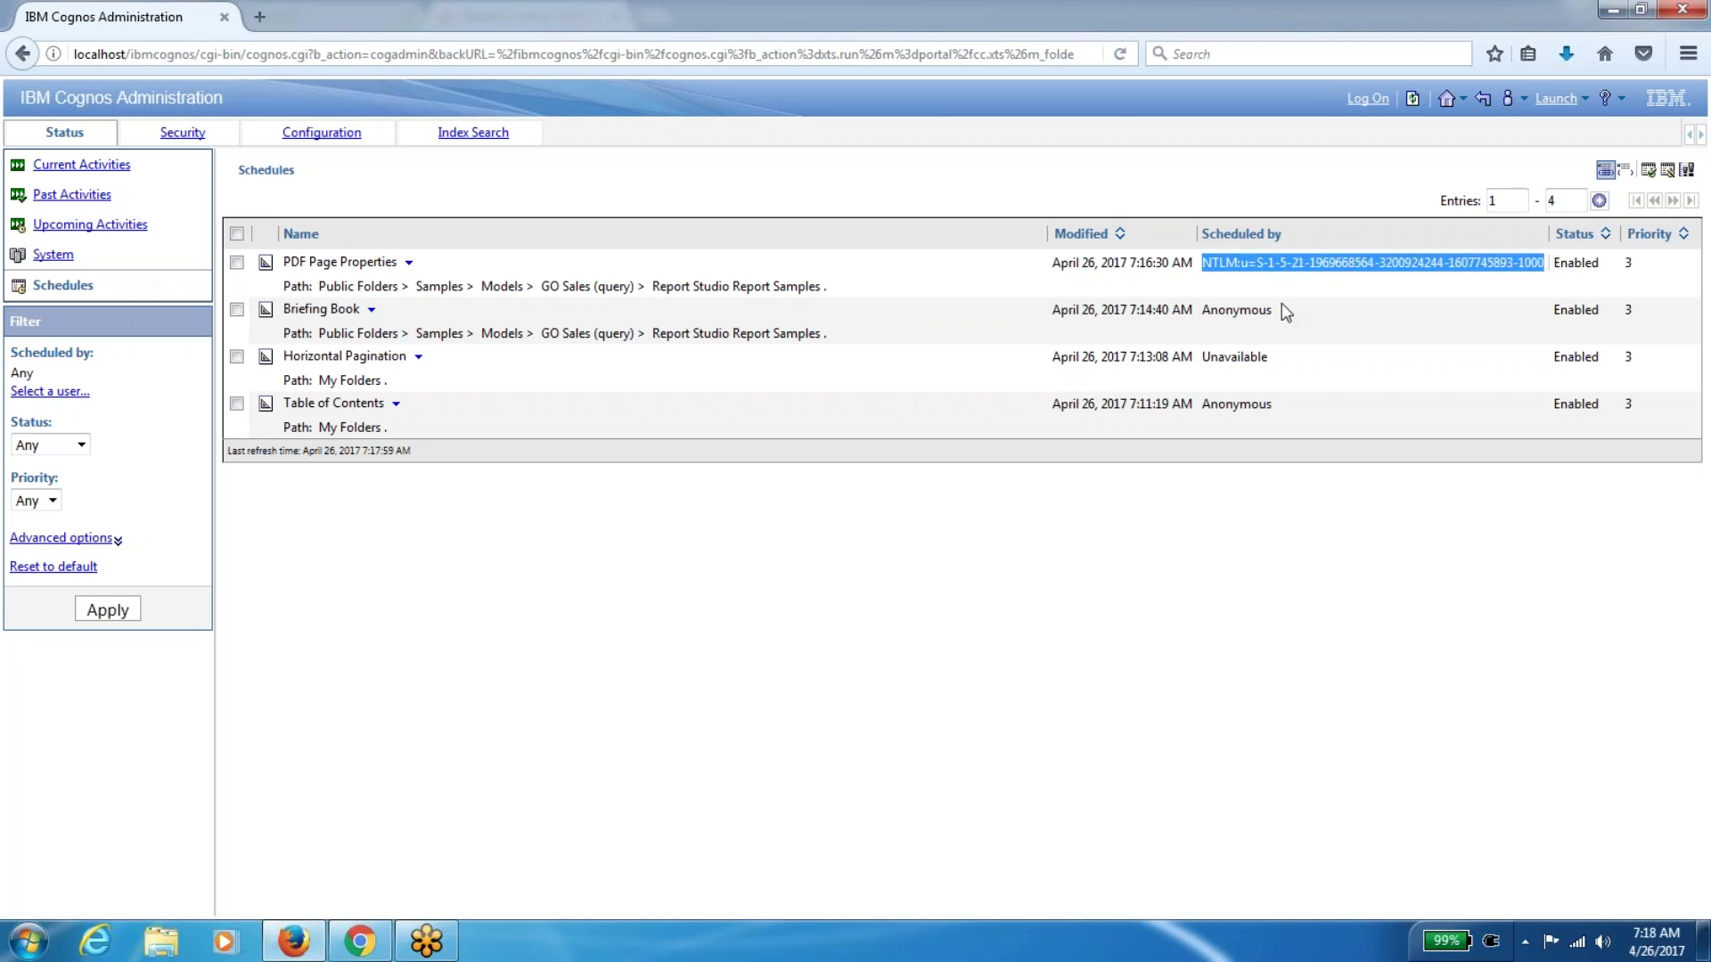
{"action": "double_click", "coordinate": [1236, 310]}
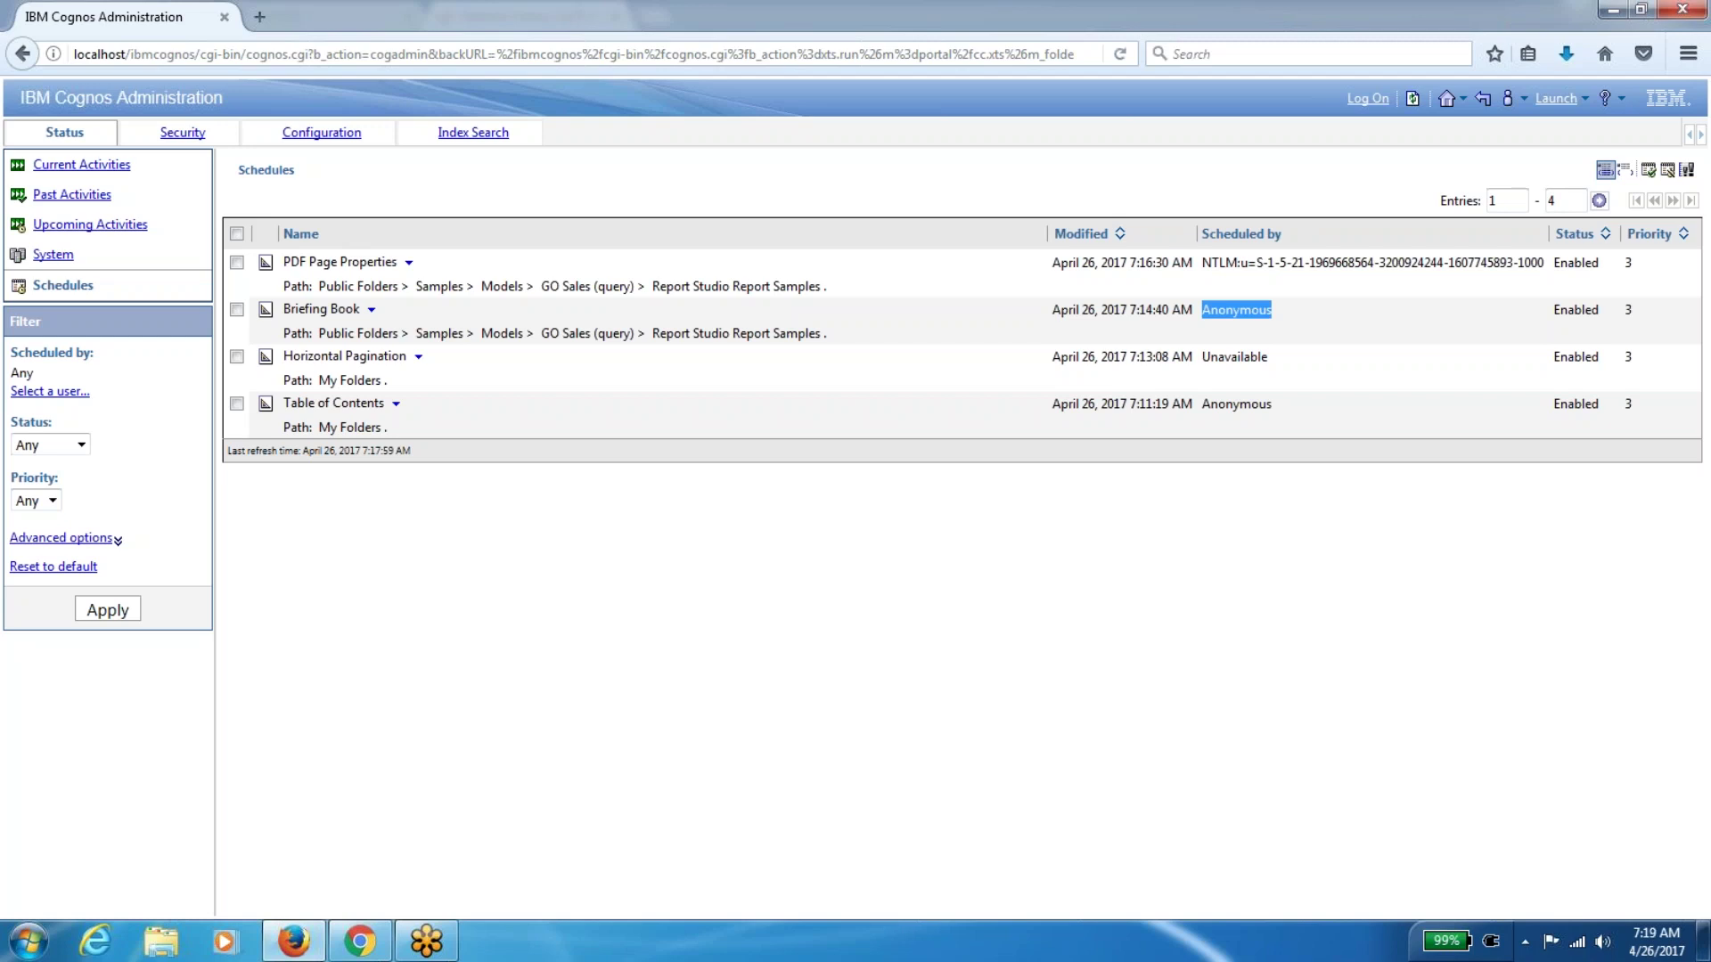
Compare the scheduling users of the Horizontal Pagination, Table of Contents and Briefing Book schedules
{"action": "double_click", "coordinate": [1234, 357]}
{"action": "double_click", "coordinate": [1232, 401]}
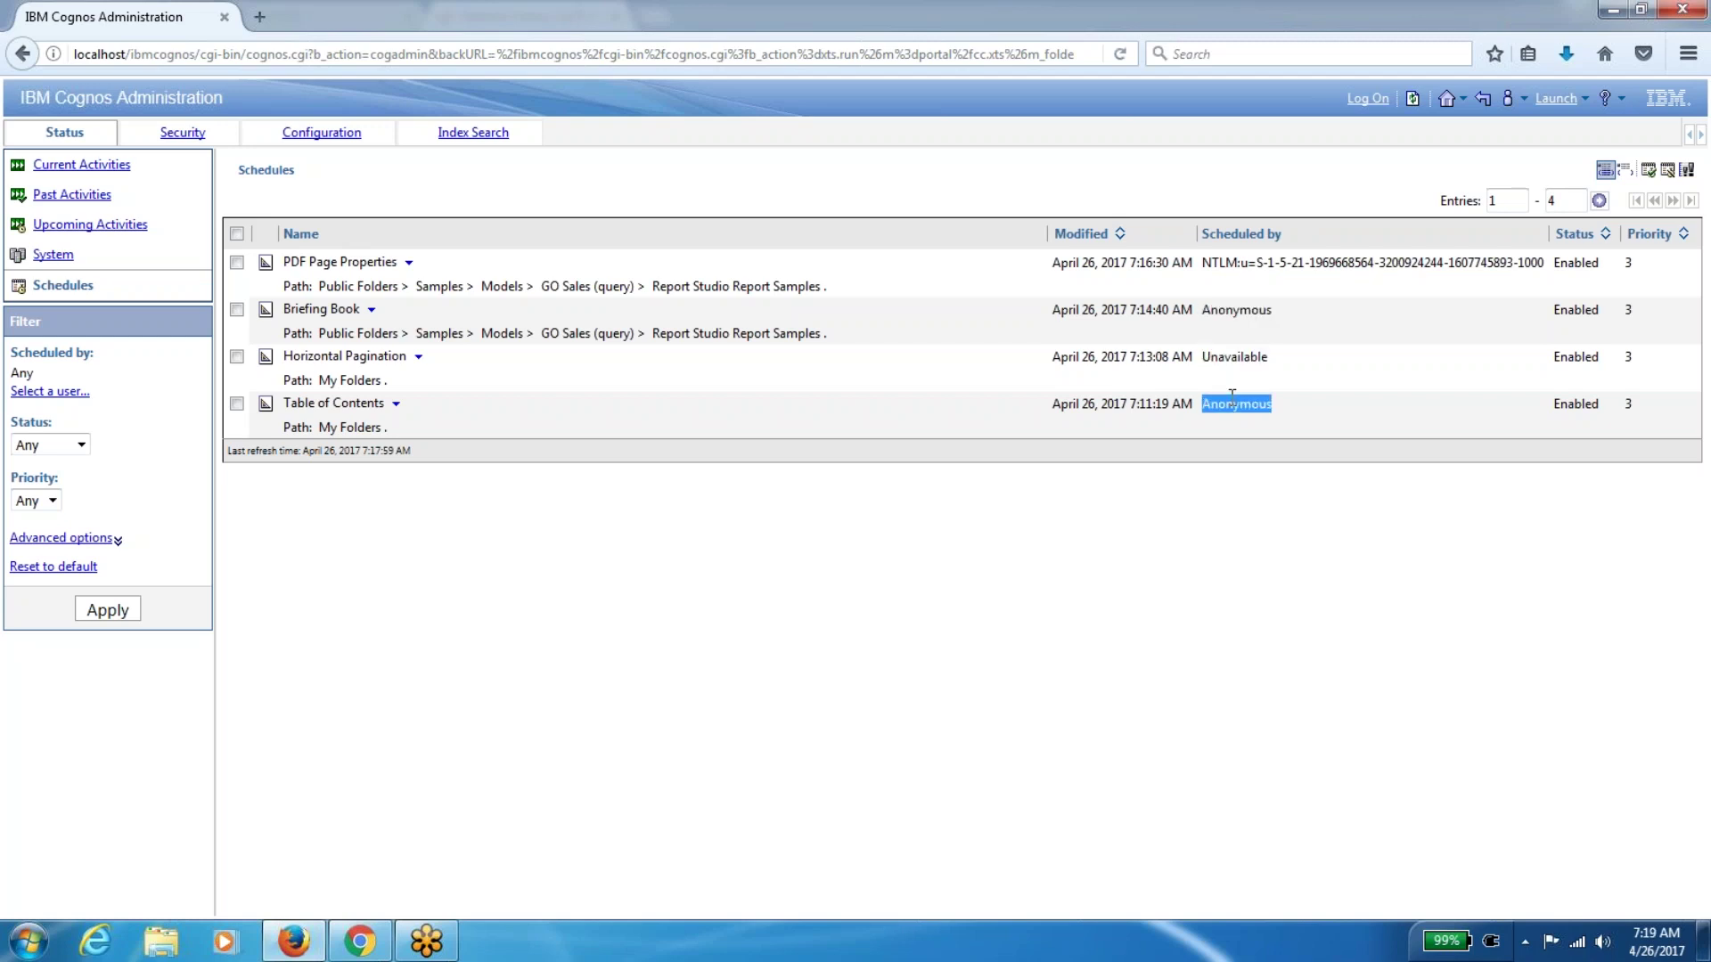
{"action": "double_click", "coordinate": [1232, 312]}
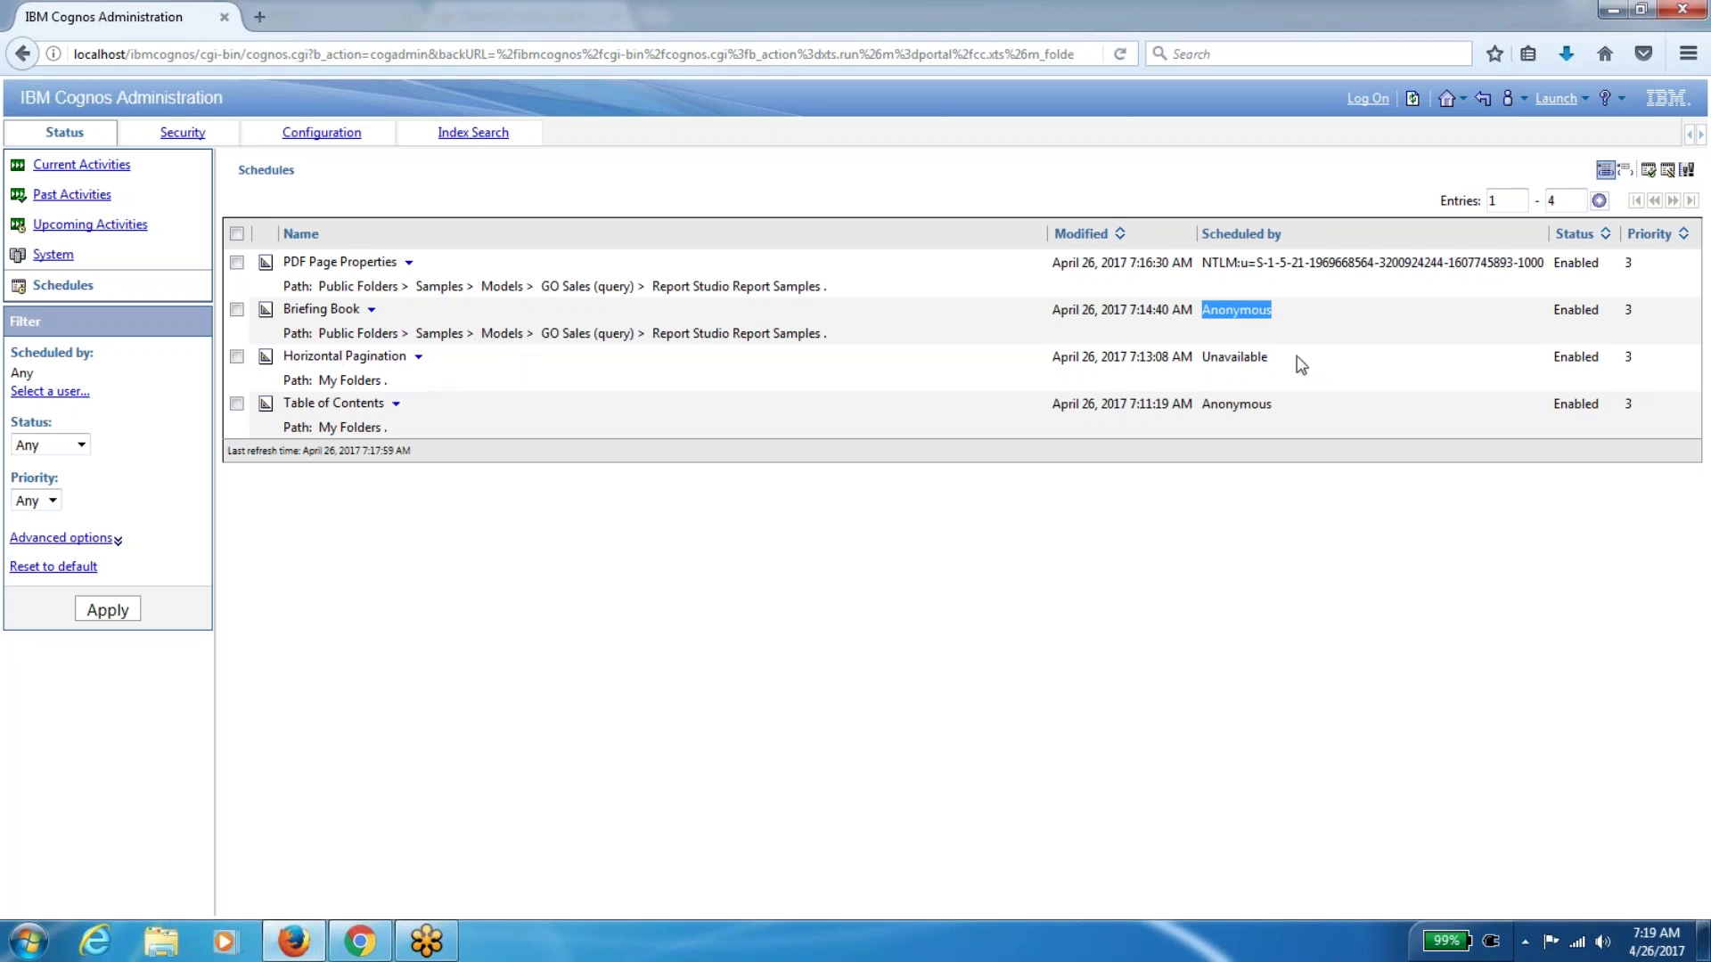
{"action": "left_click", "coordinate": [1227, 361]}
{"action": "double_click", "coordinate": [1227, 361]}
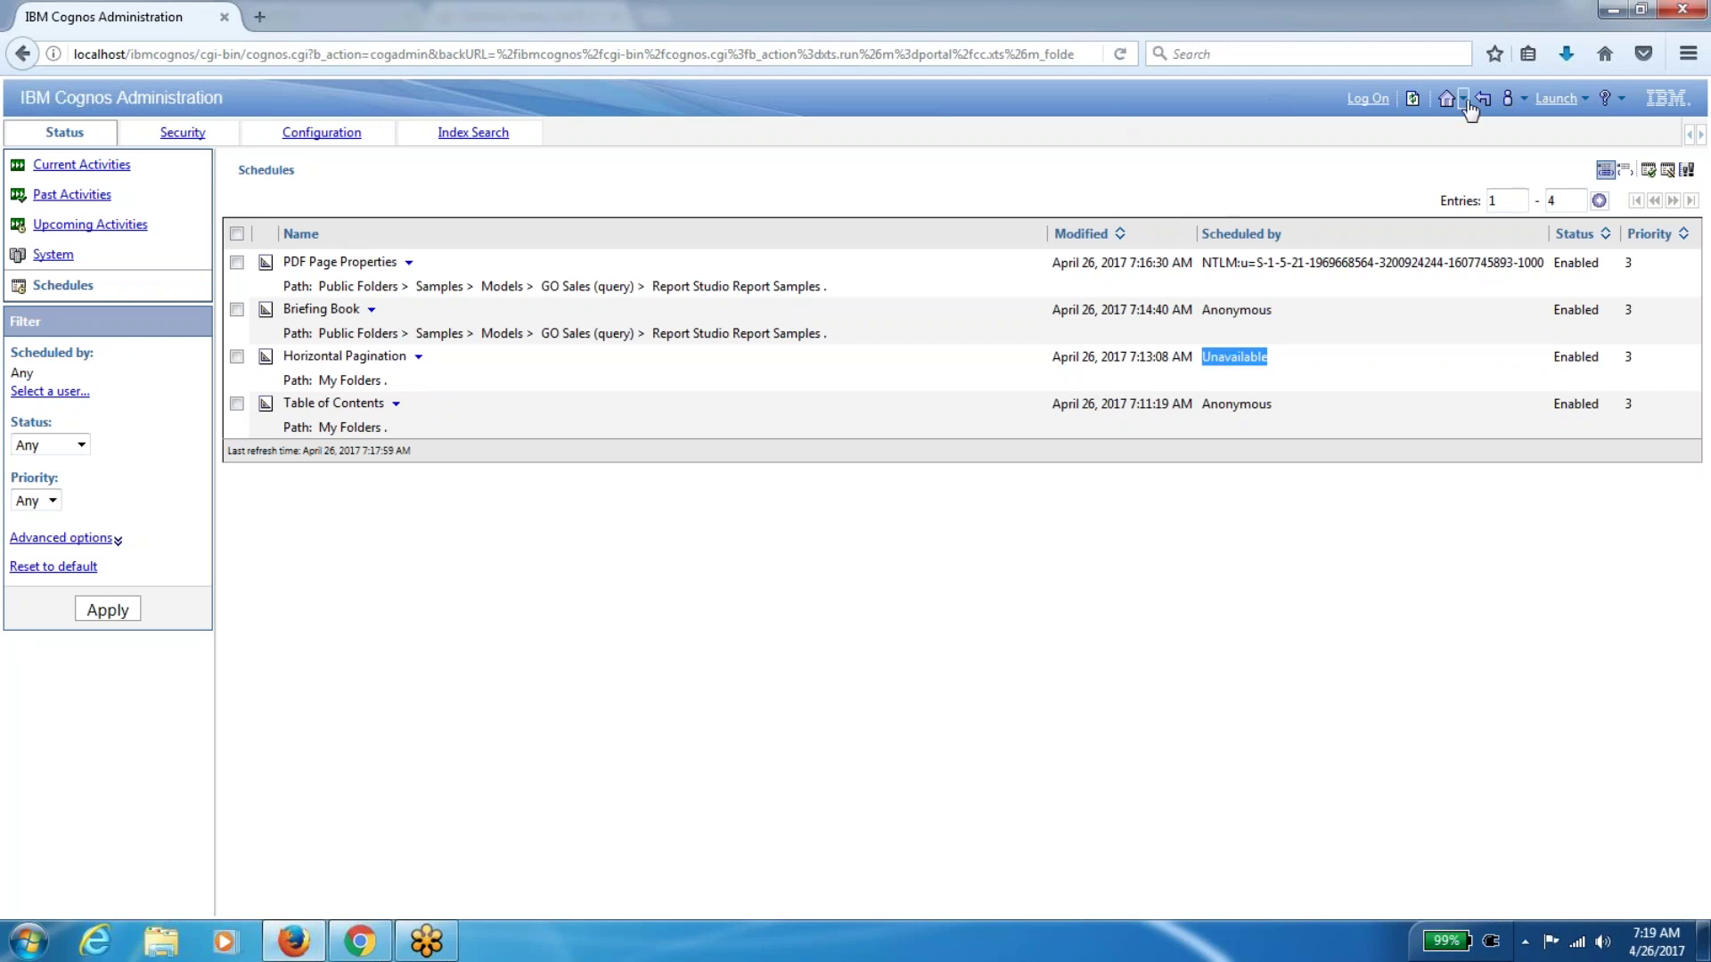
Open the upcoming activities and filter them for the day Apr 27, 2017
{"action": "left_click", "coordinate": [136, 228]}
{"action": "left_click", "coordinate": [117, 675]}
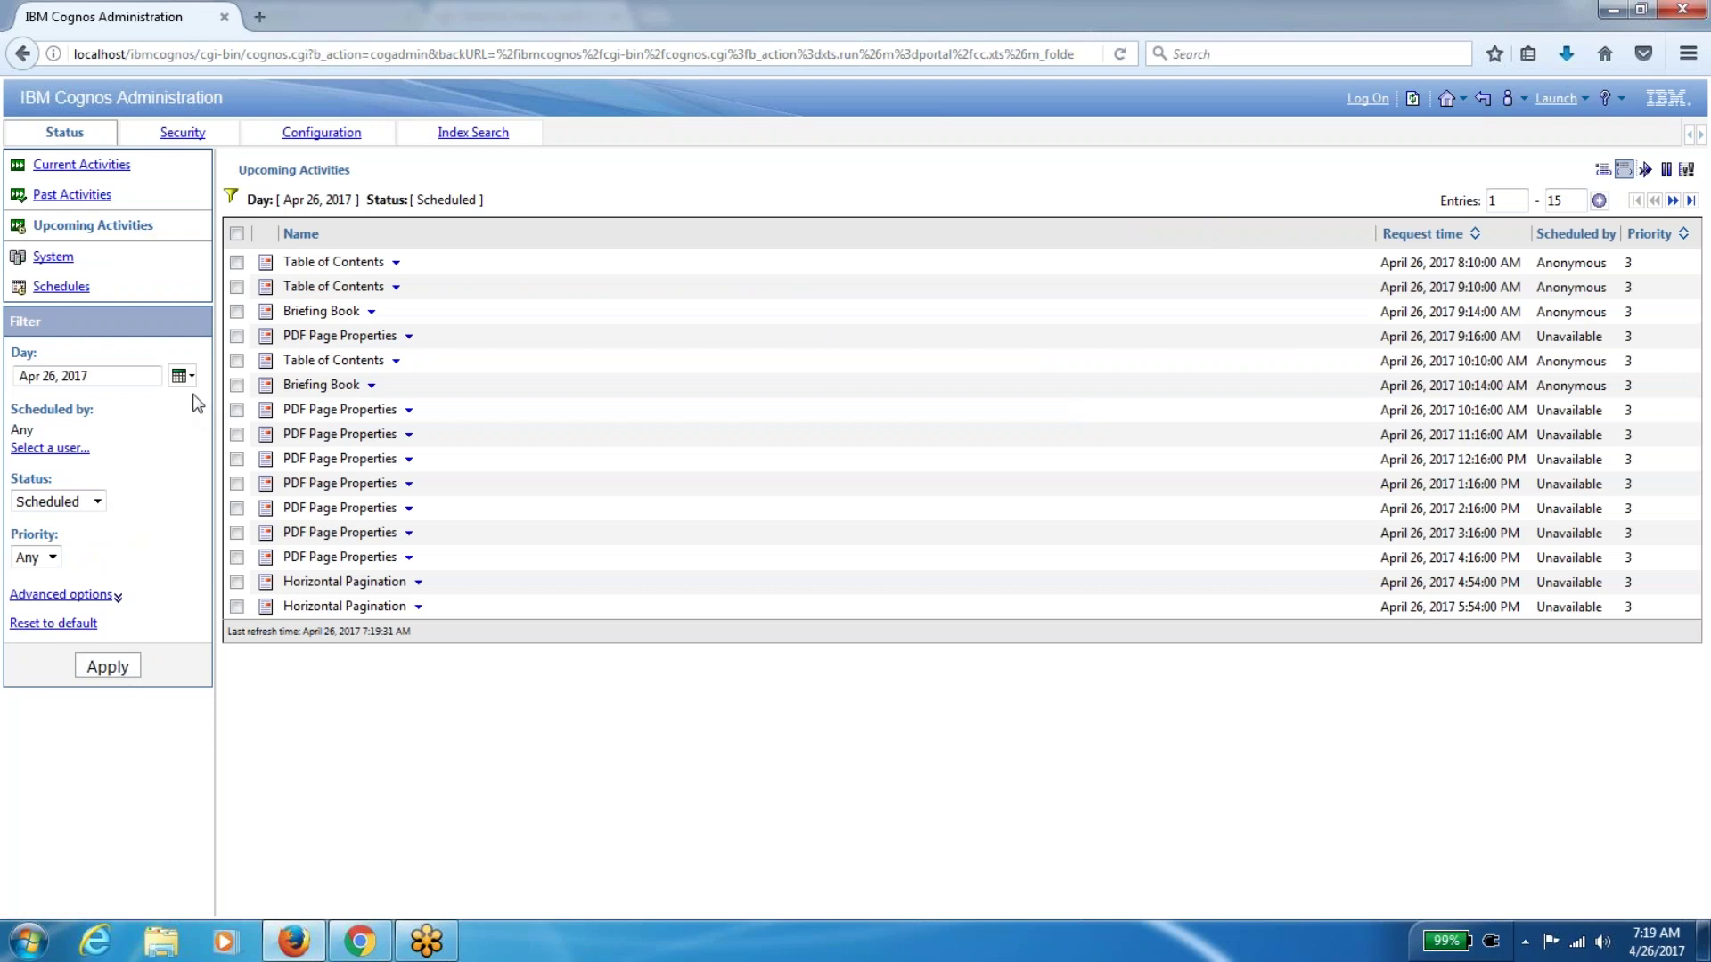
{"action": "left_click", "coordinate": [181, 376]}
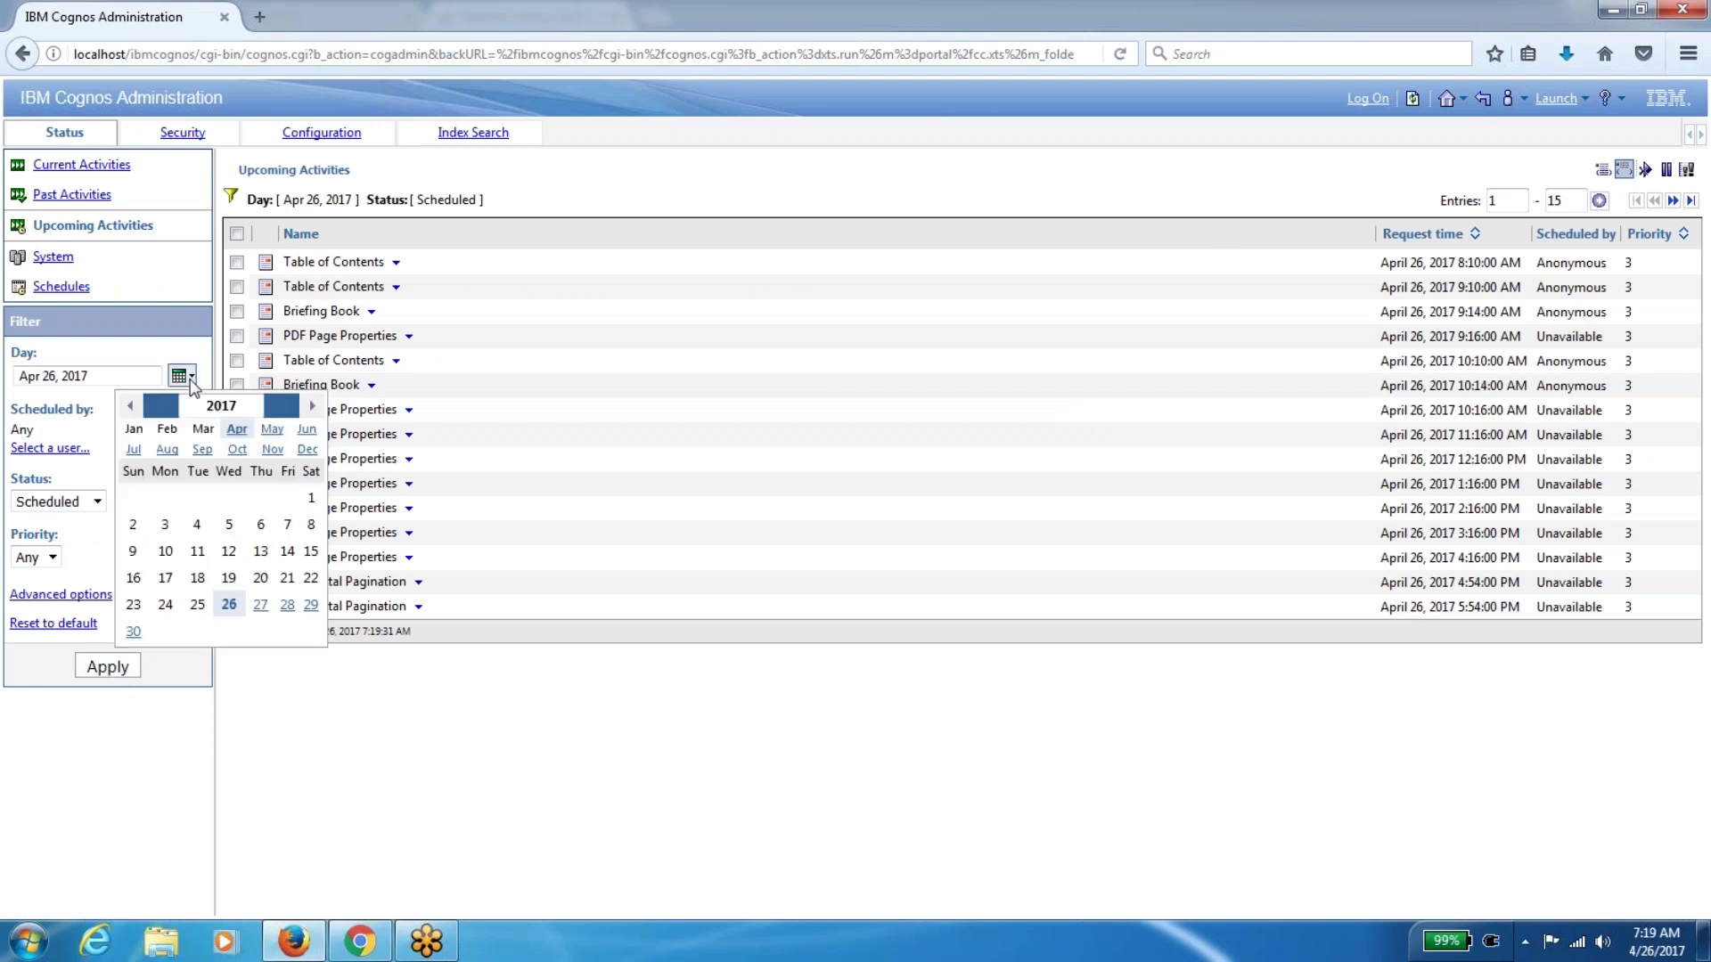
{"action": "left_click", "coordinate": [260, 604]}
{"action": "left_click", "coordinate": [126, 673]}
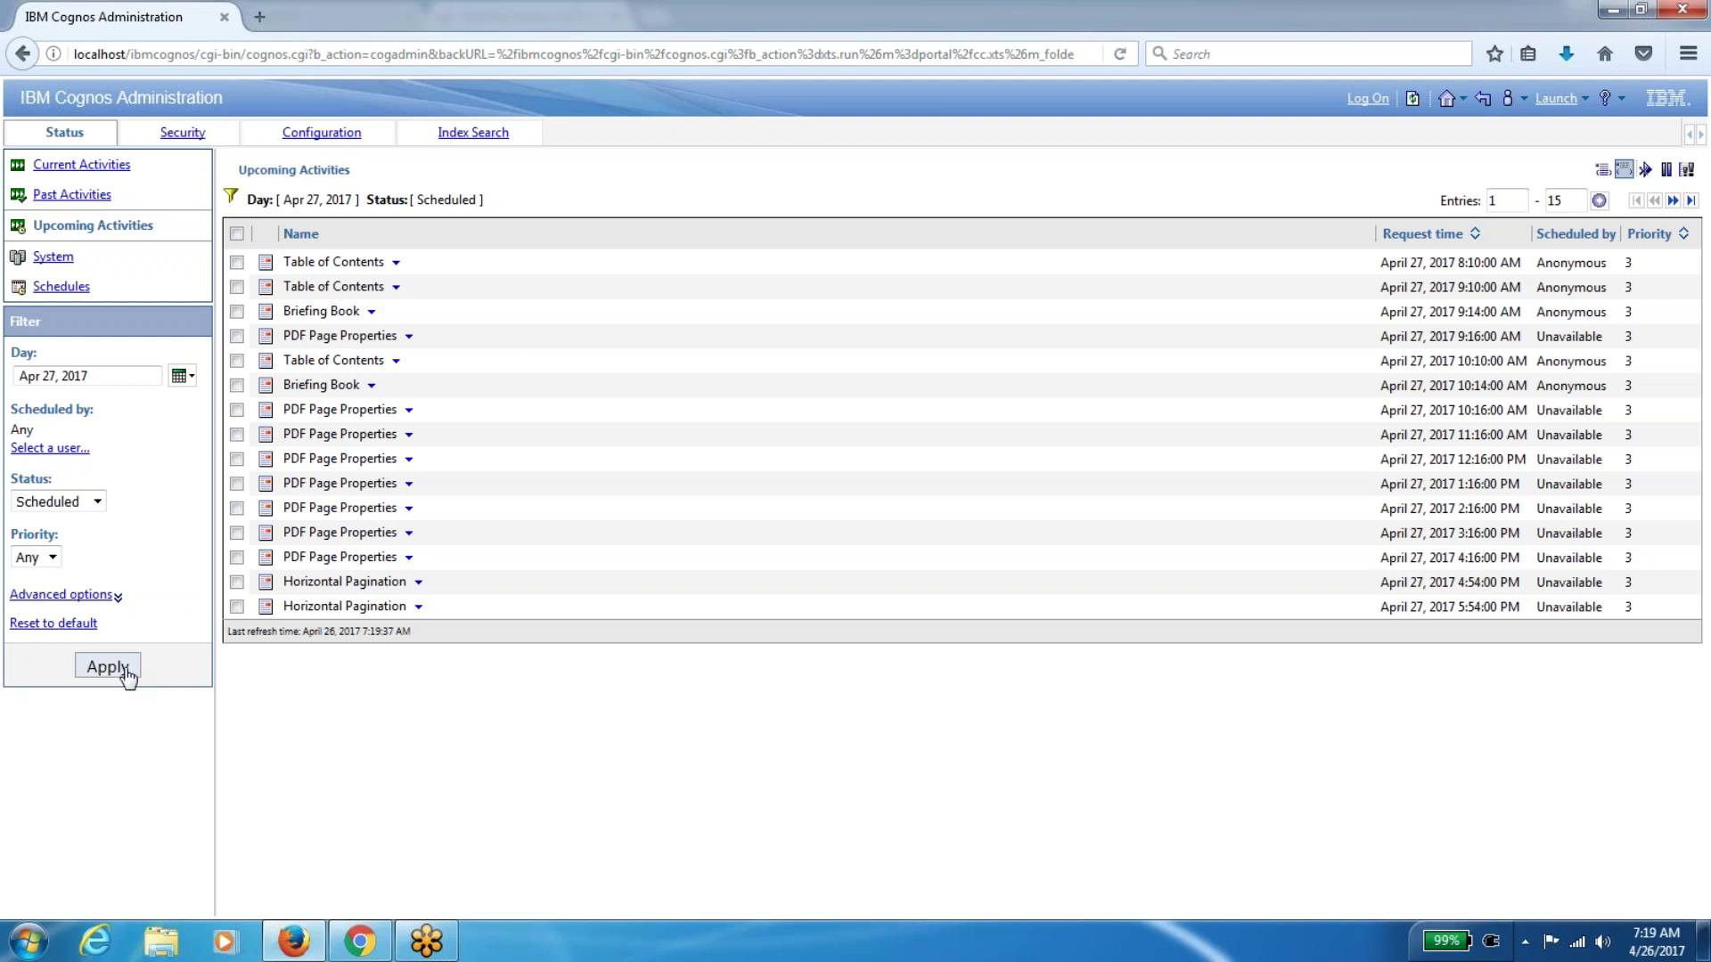
Return to the schedules and examine who scheduled PDF Page Properties, Briefing Book and Horizontal Pagination
{"action": "left_click", "coordinate": [72, 287]}
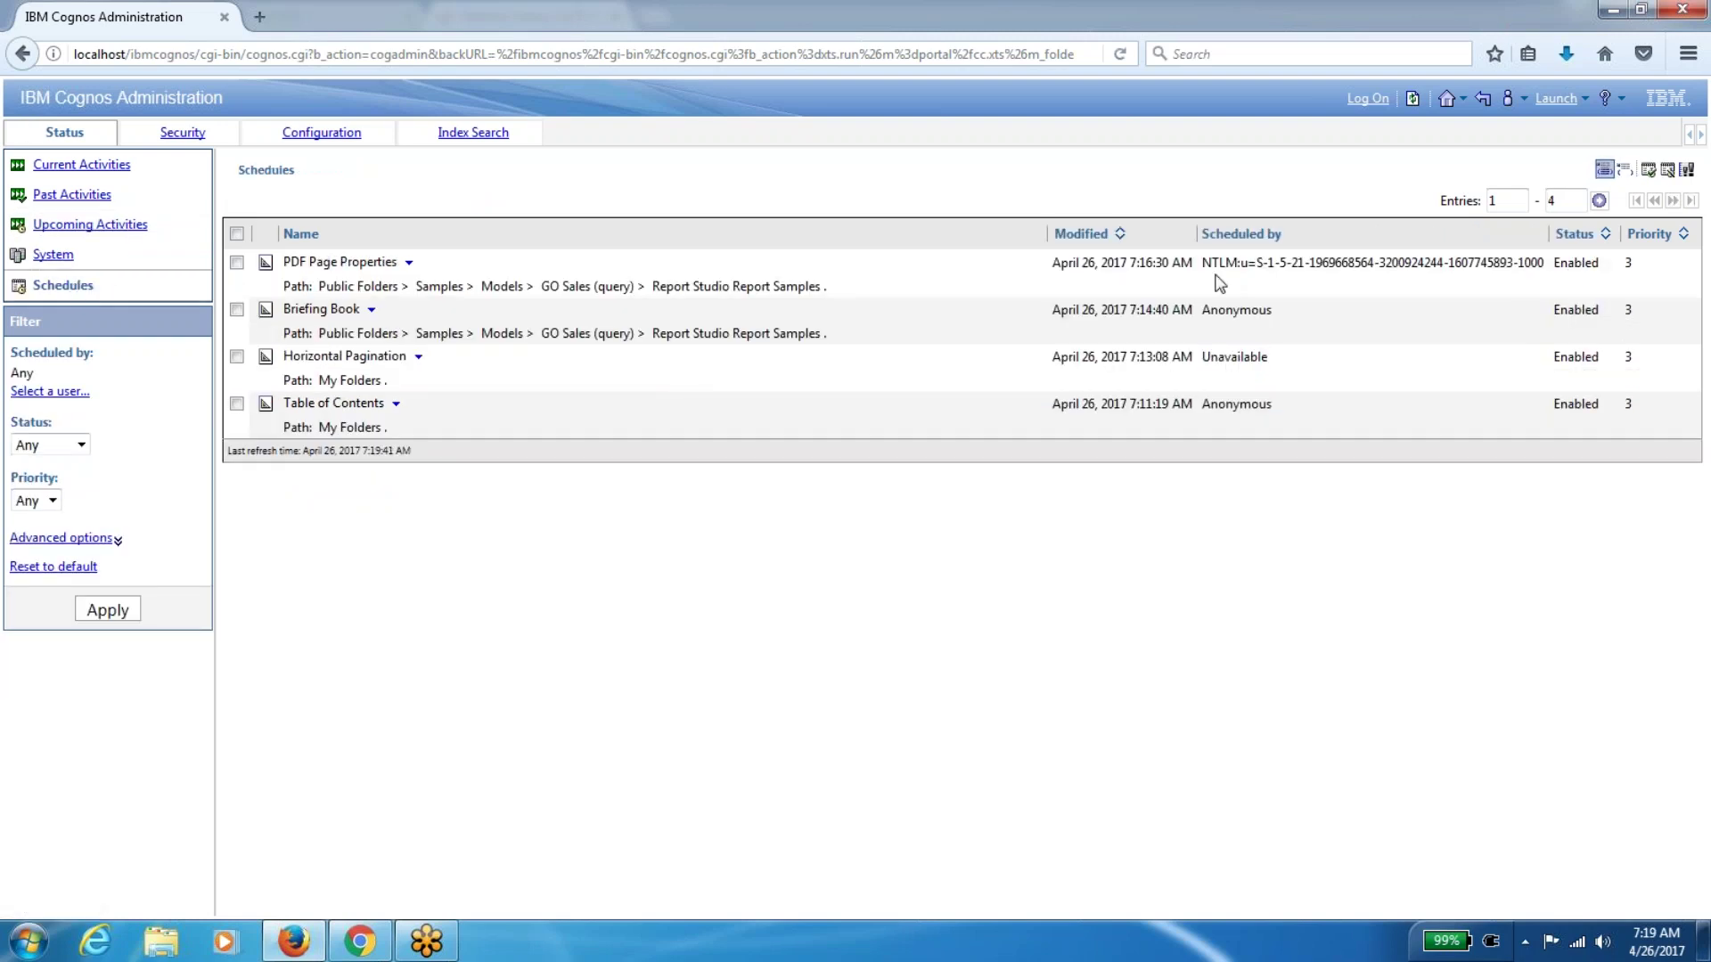
{"action": "left_click_drag", "start_coordinate": [1207, 263], "coordinate": [1414, 255]}
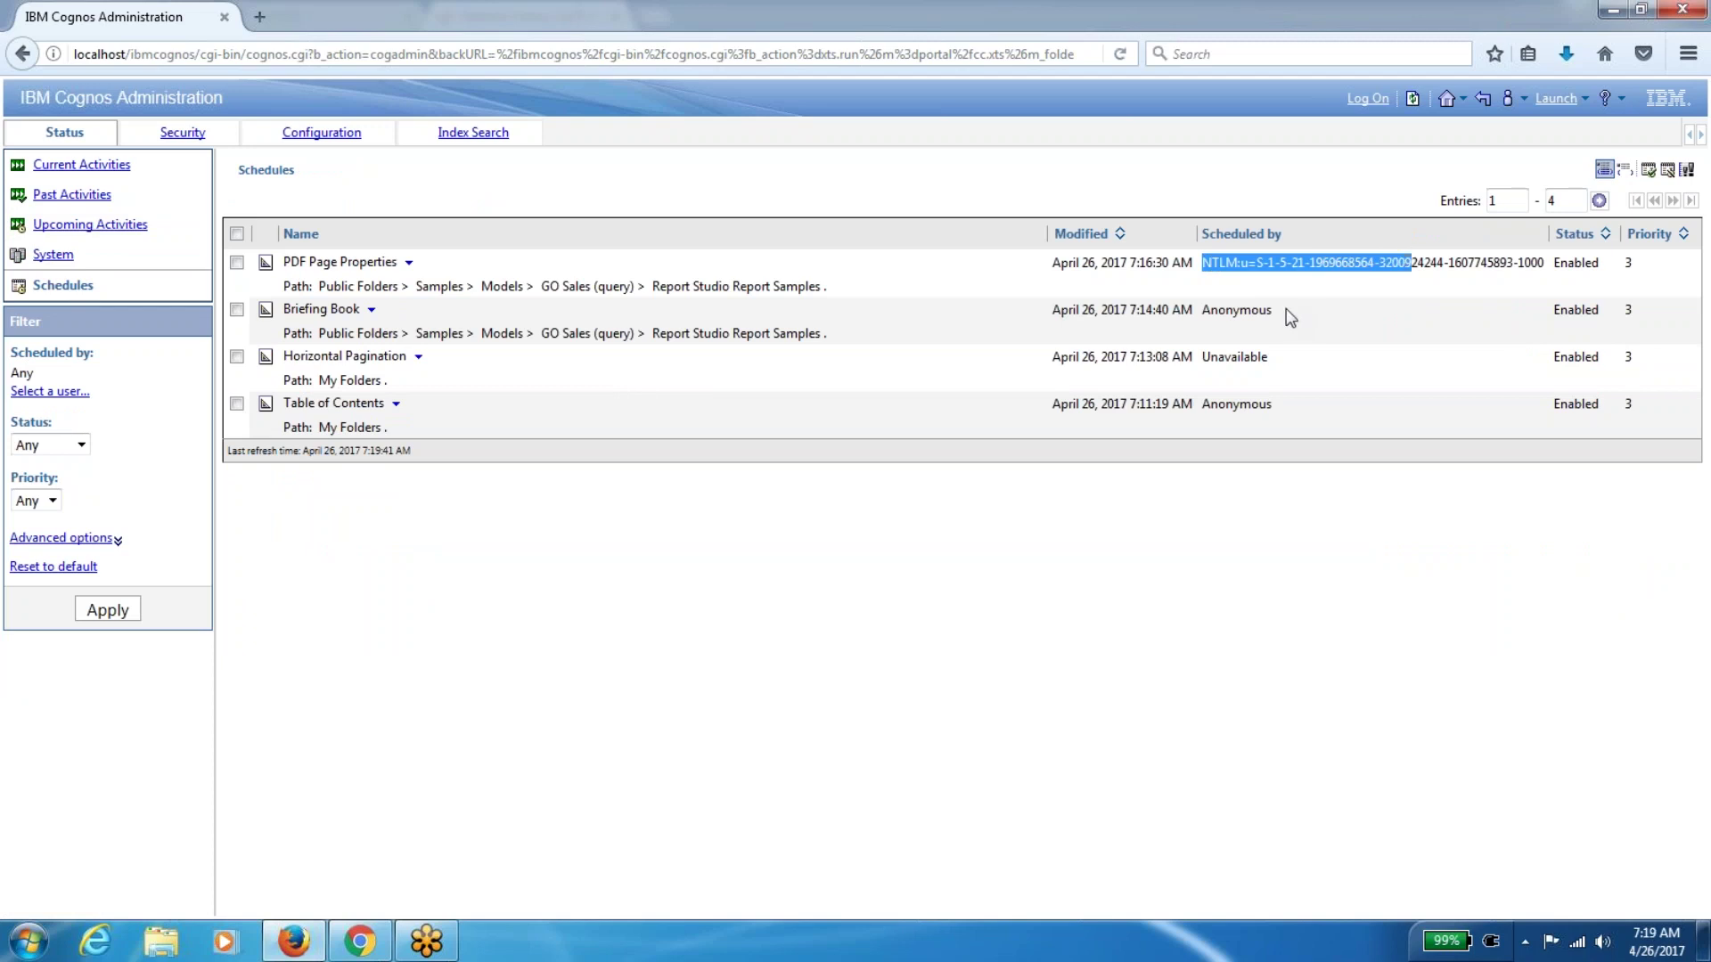
{"action": "double_click", "coordinate": [1255, 325]}
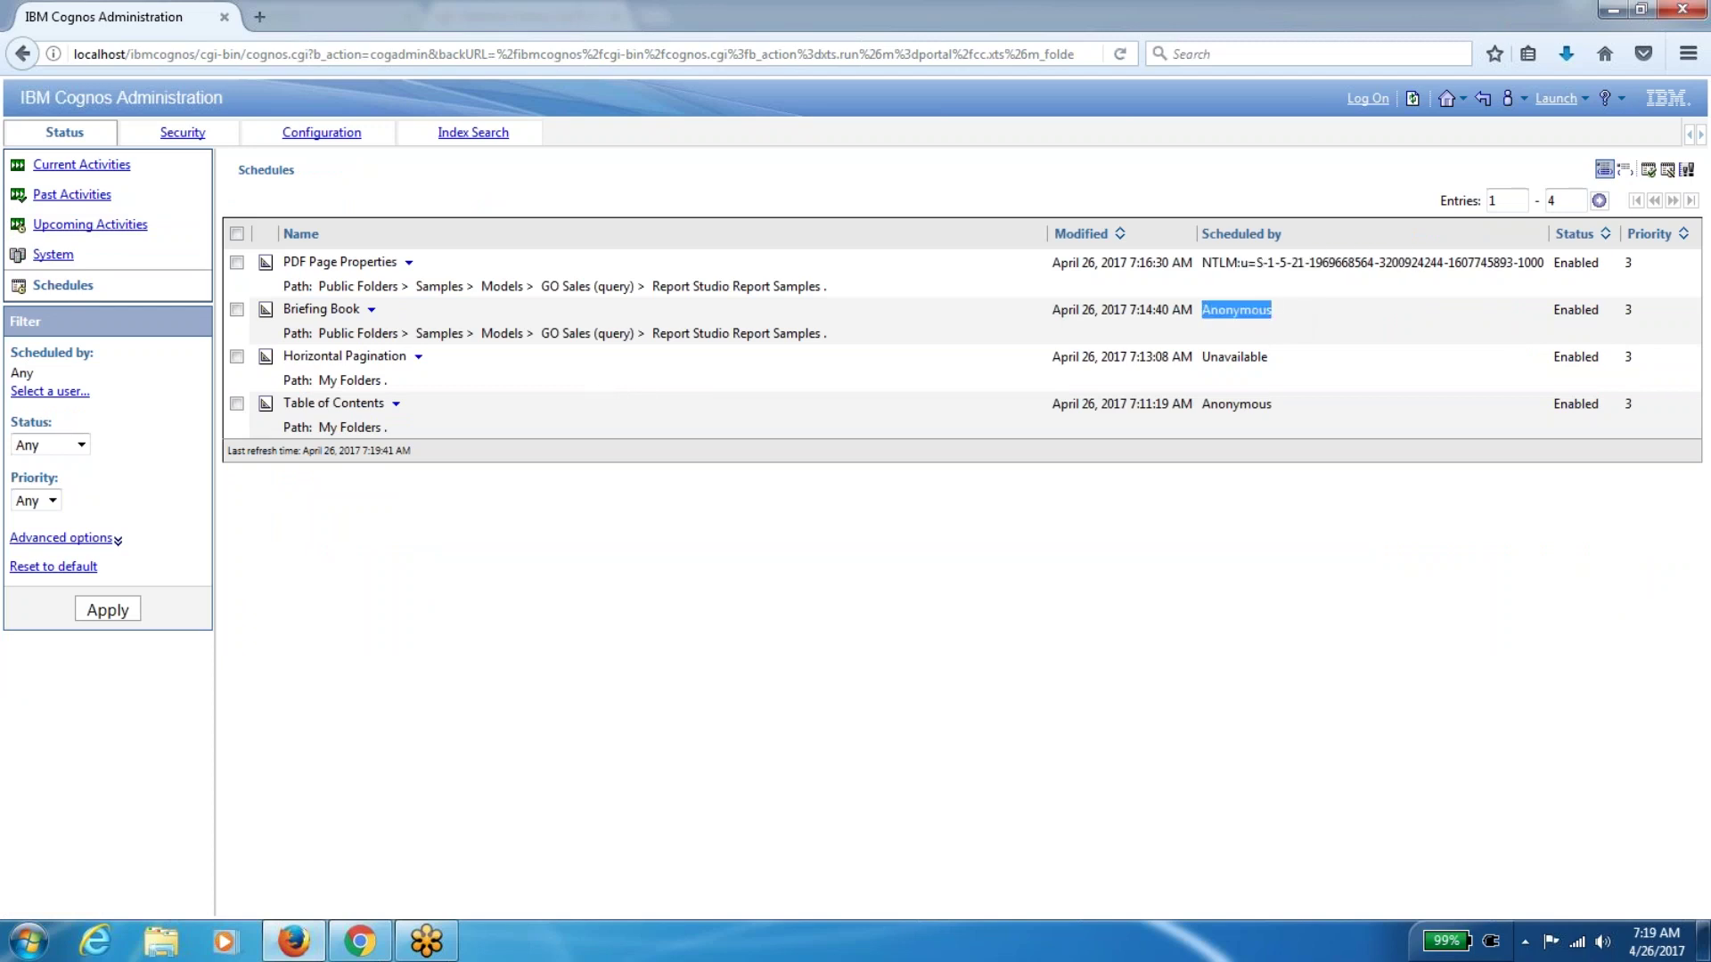
{"action": "double_click", "coordinate": [1221, 364]}
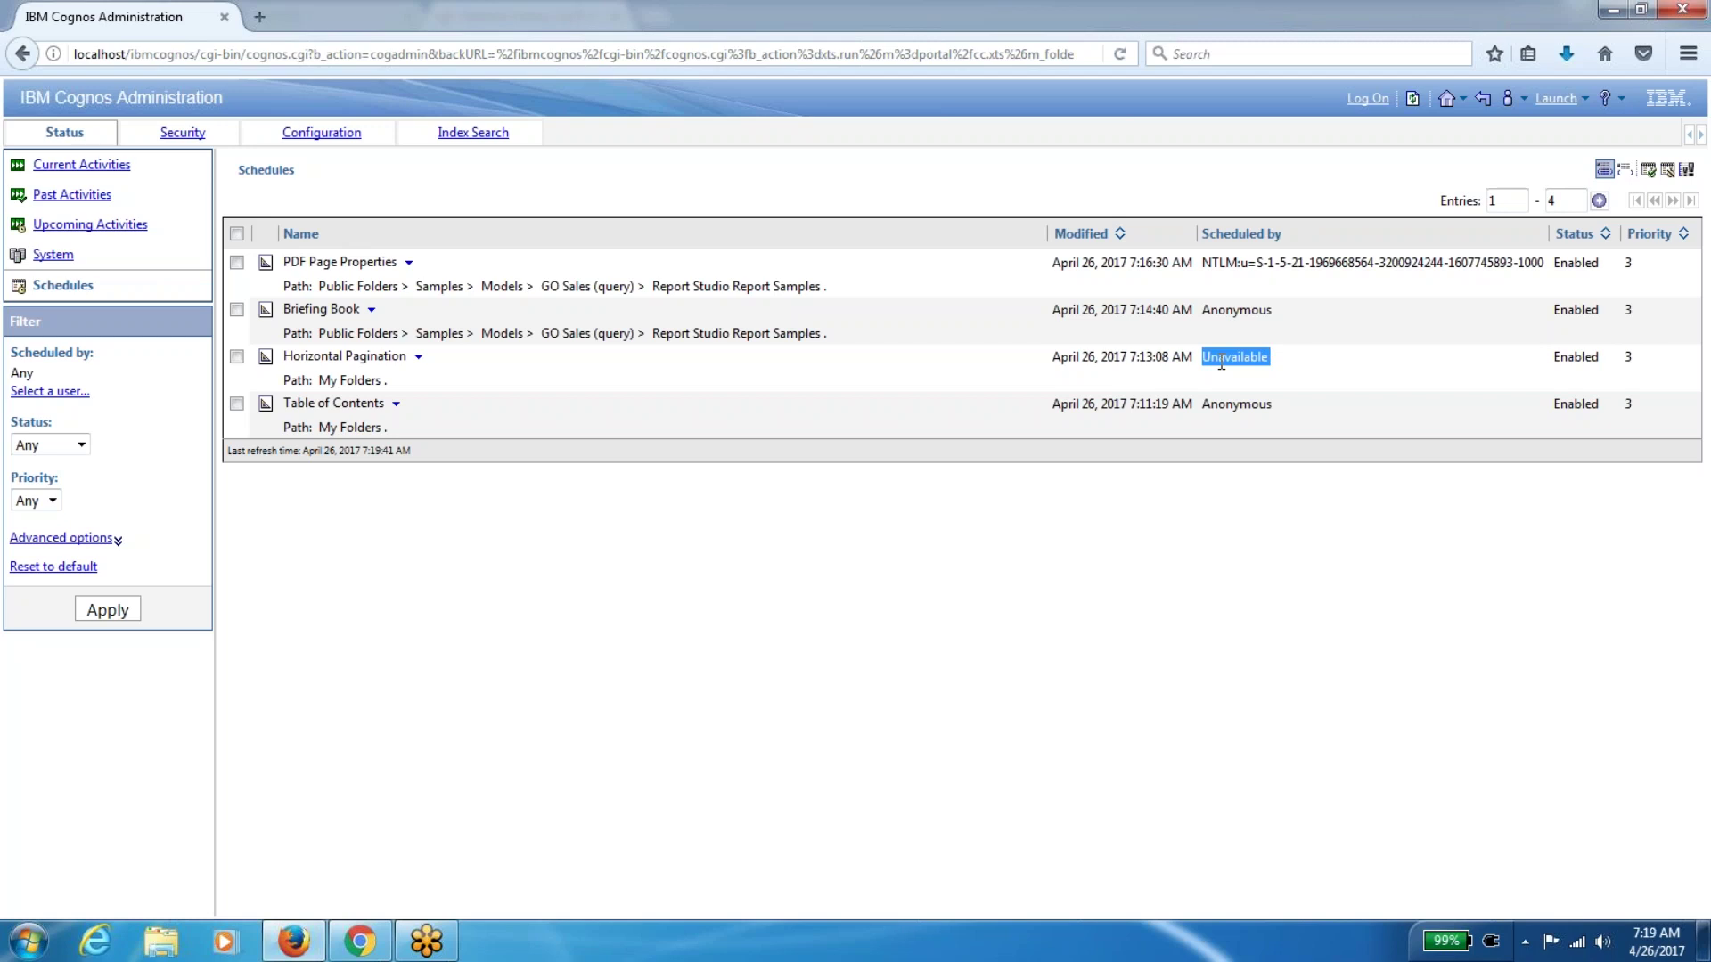
Check the authentication namespace in the log-on form, then cancel the log-on
{"action": "left_click", "coordinate": [1364, 99]}
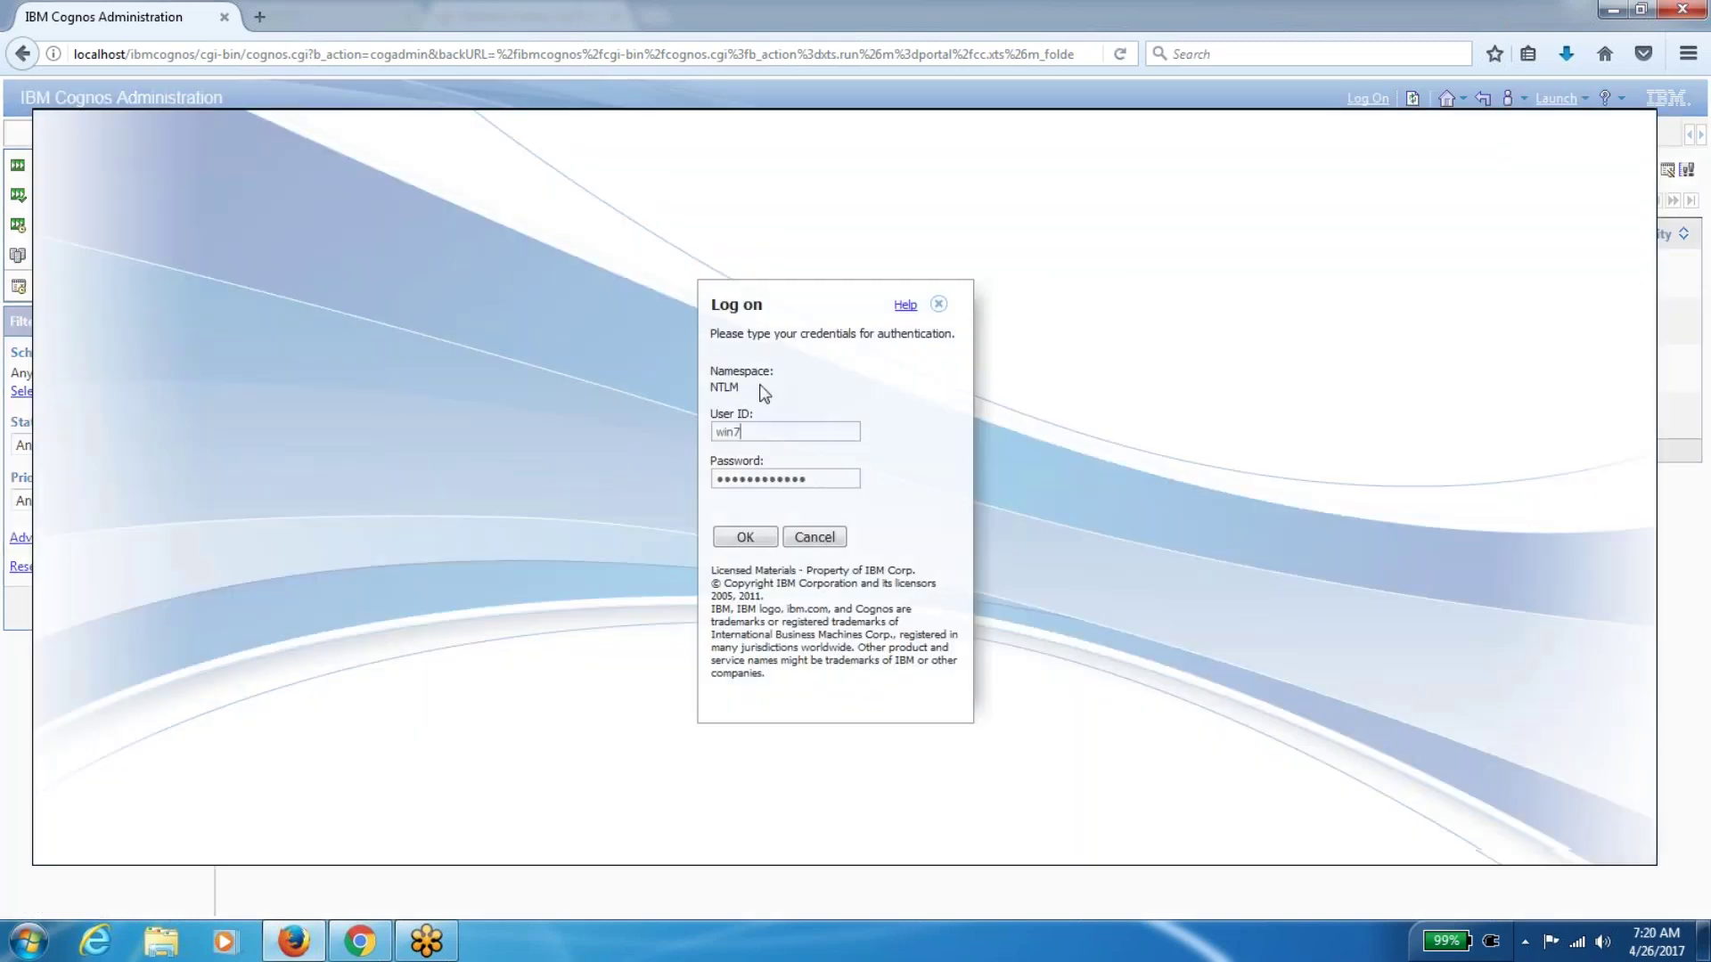
{"action": "double_click", "coordinate": [734, 390]}
{"action": "left_click", "coordinate": [827, 535]}
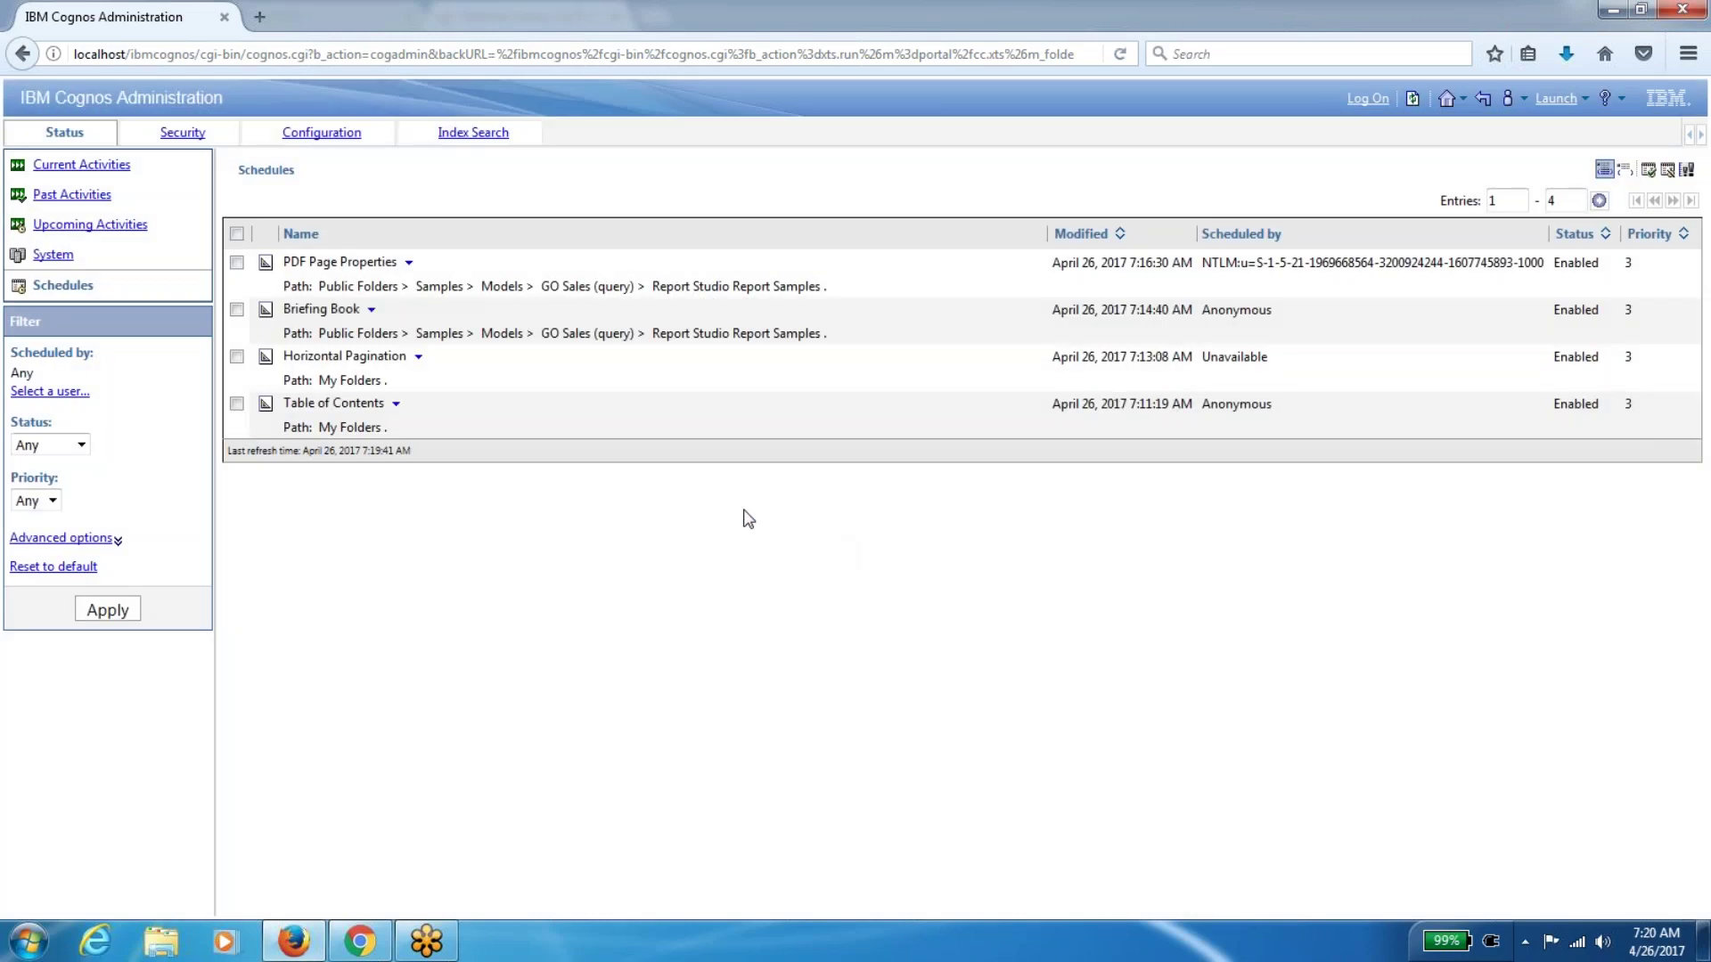
Compare the schedules in the list and details views, examining the Horizontal Pagination entry, and leave the list view on
{"action": "left_click", "coordinate": [1624, 169]}
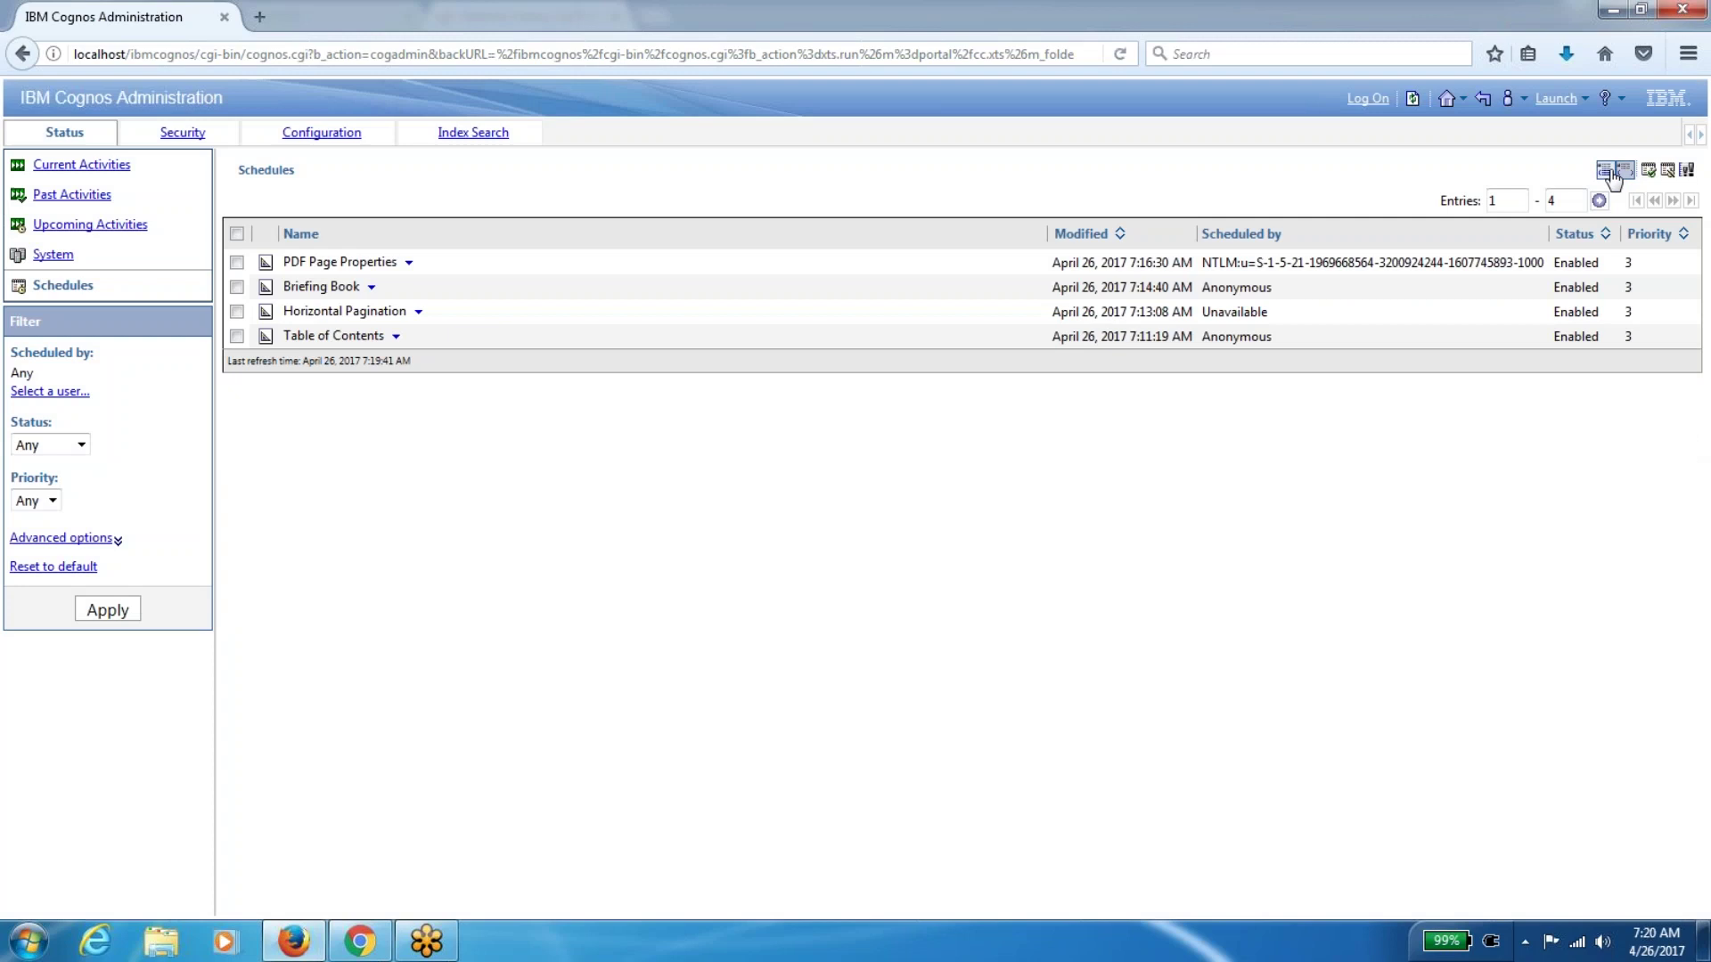
{"action": "double_click", "coordinate": [1234, 312]}
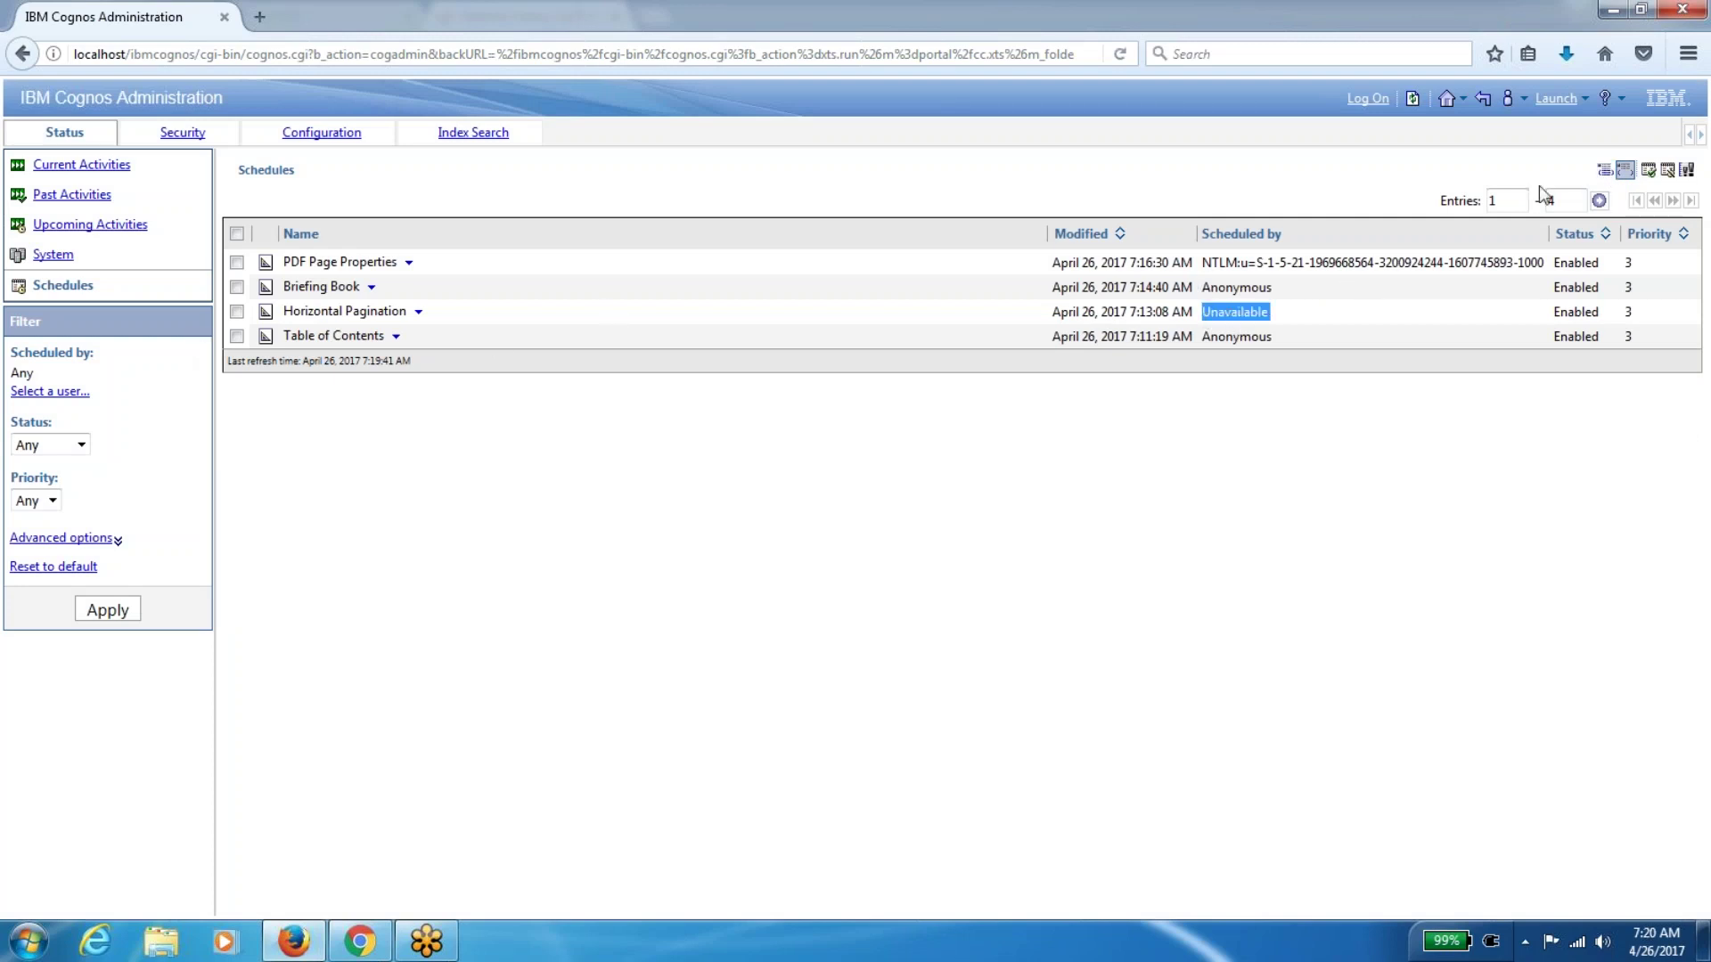
{"action": "left_click", "coordinate": [1603, 171]}
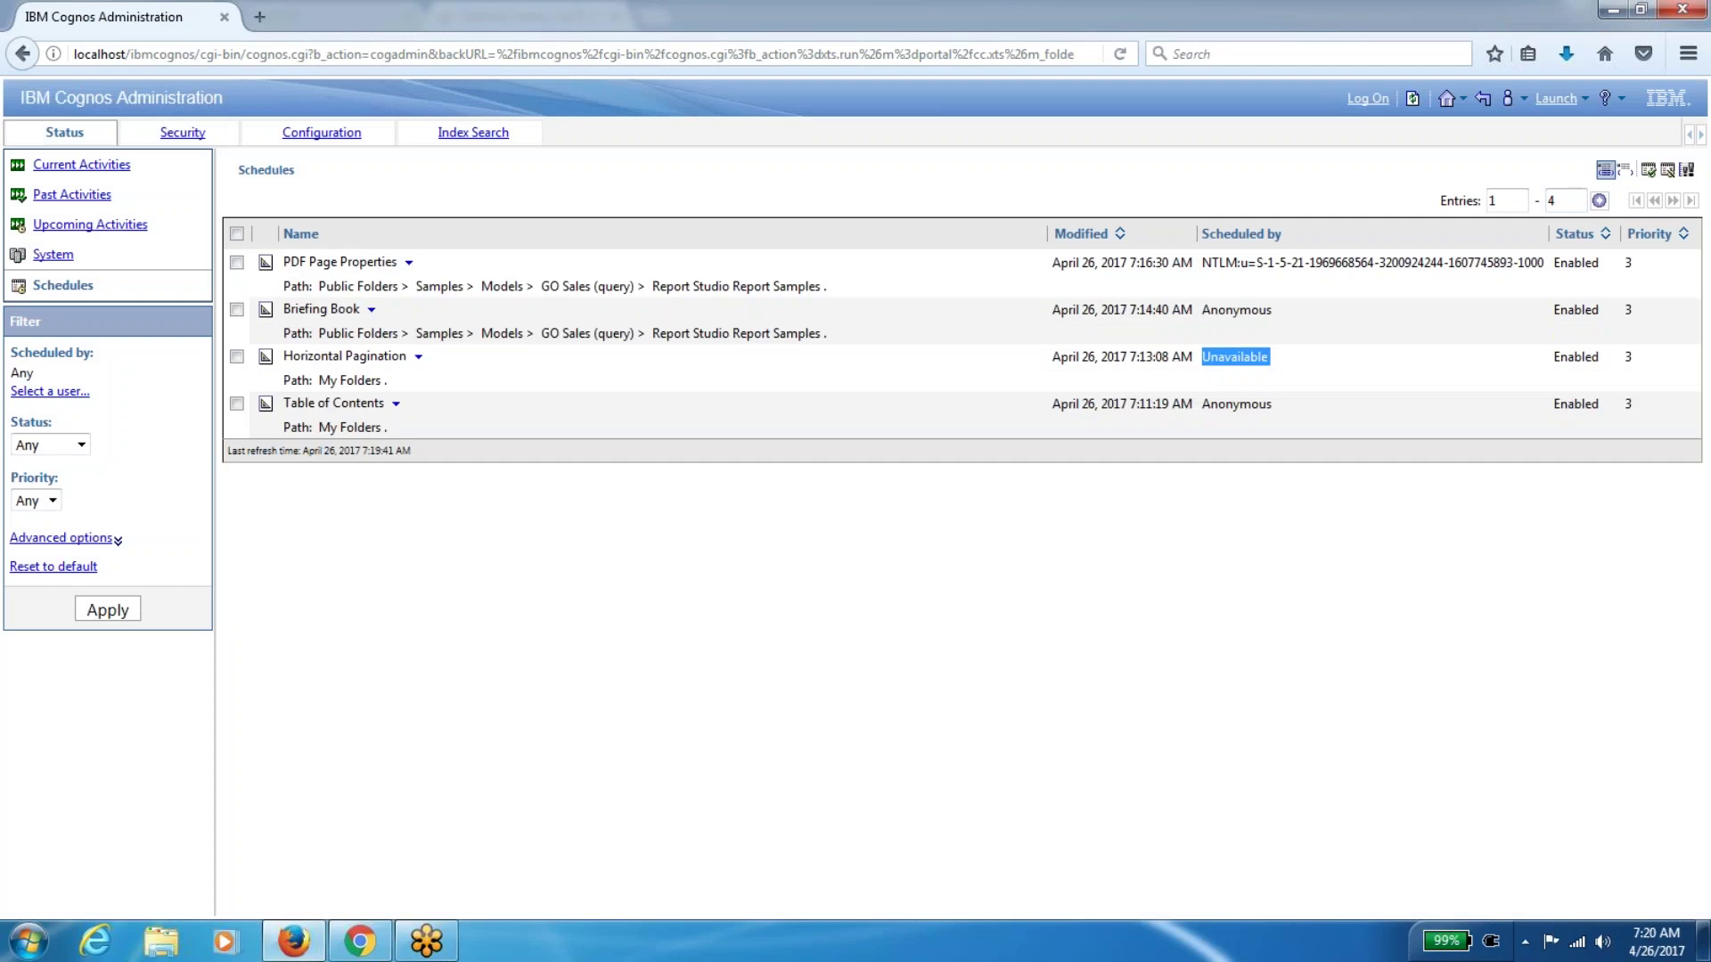
{"action": "left_click", "coordinate": [1625, 171]}
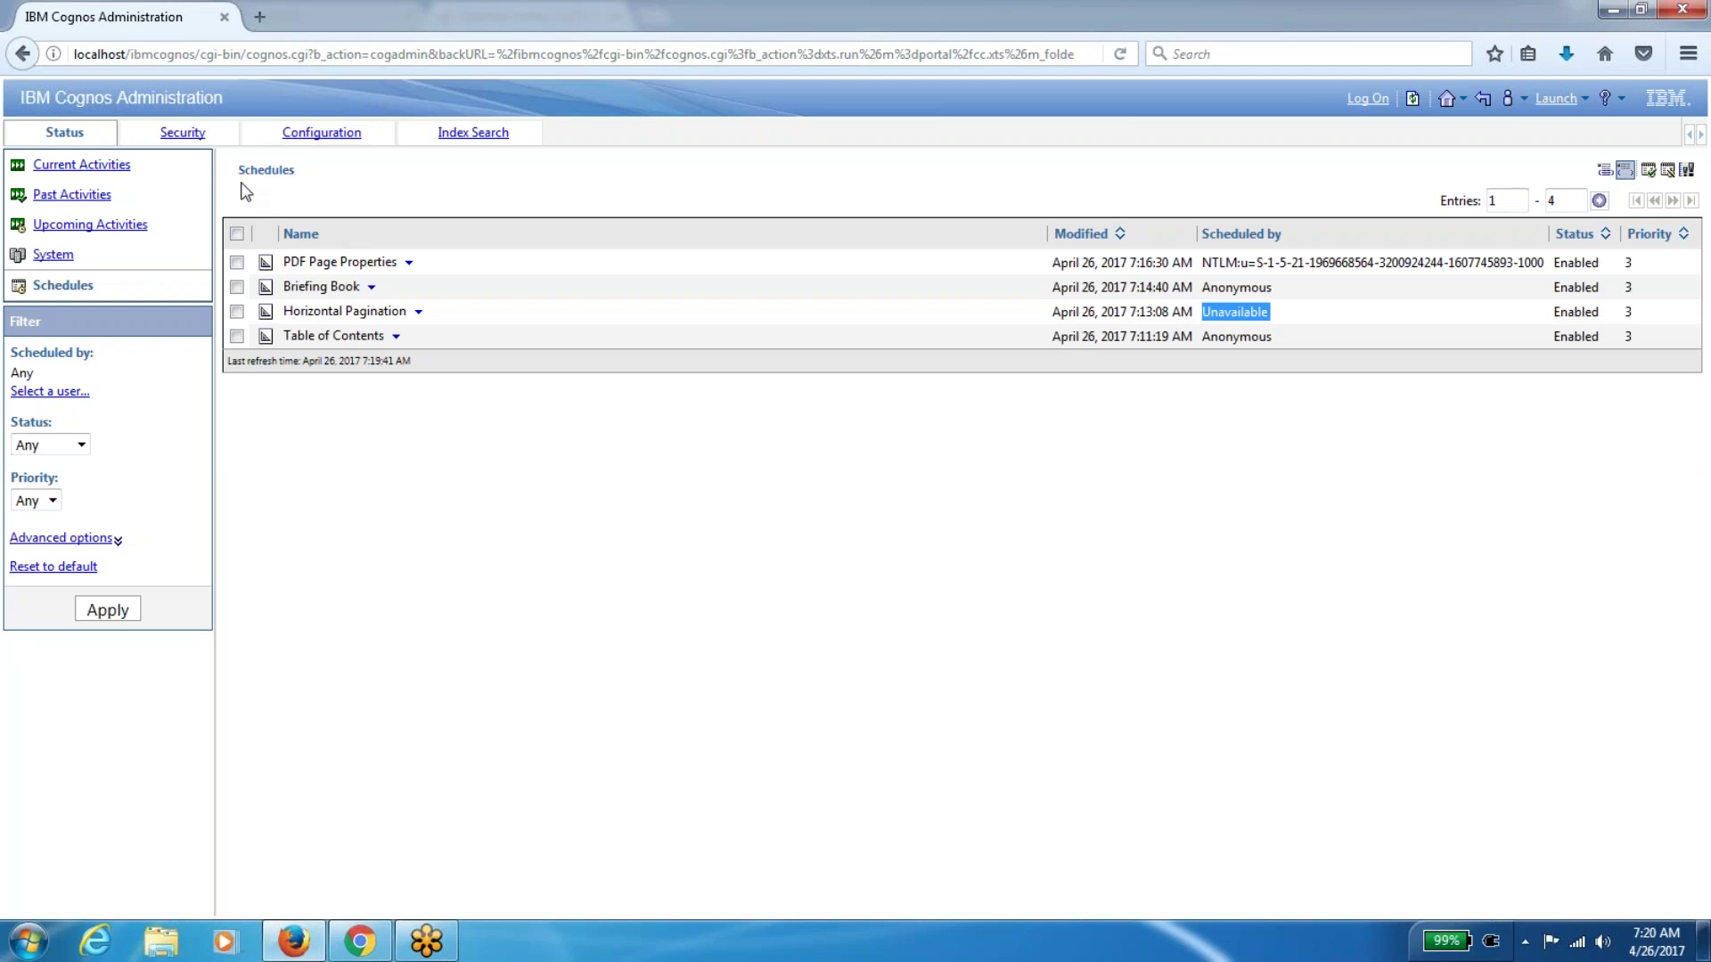
Examine the connection and permissions properties of the great_outdoors_sales data source in the configuration, leaving them unsaved
{"action": "left_click", "coordinate": [350, 141]}
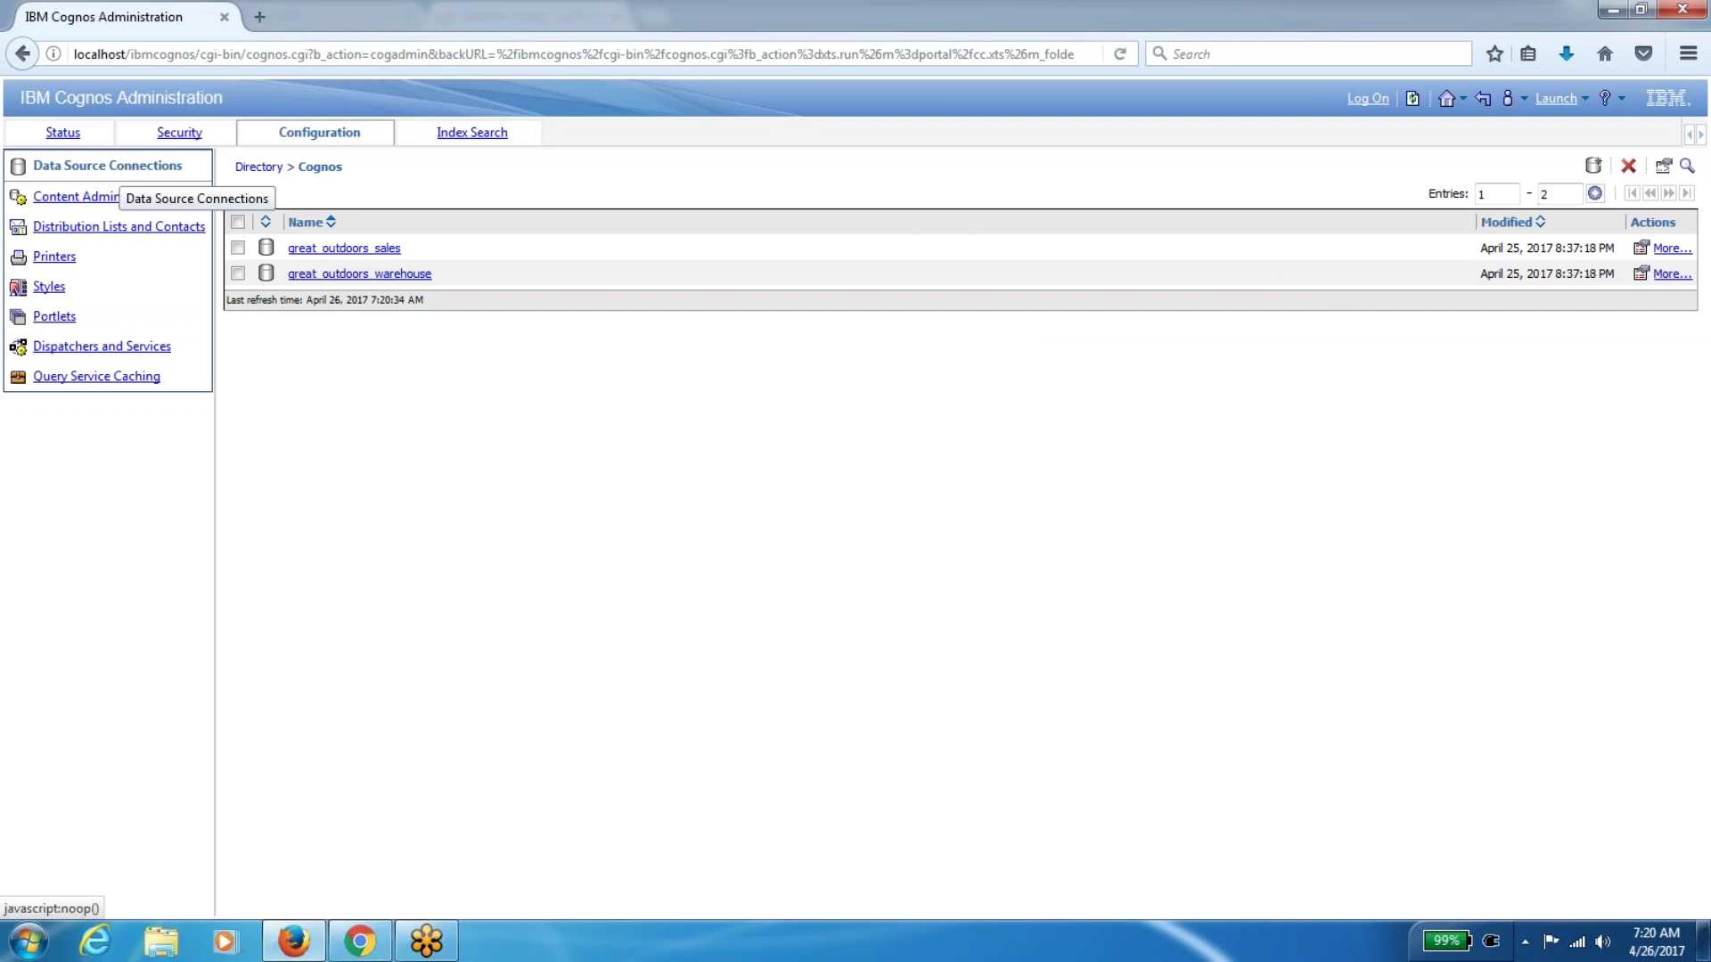
{"action": "left_click", "coordinate": [1640, 247]}
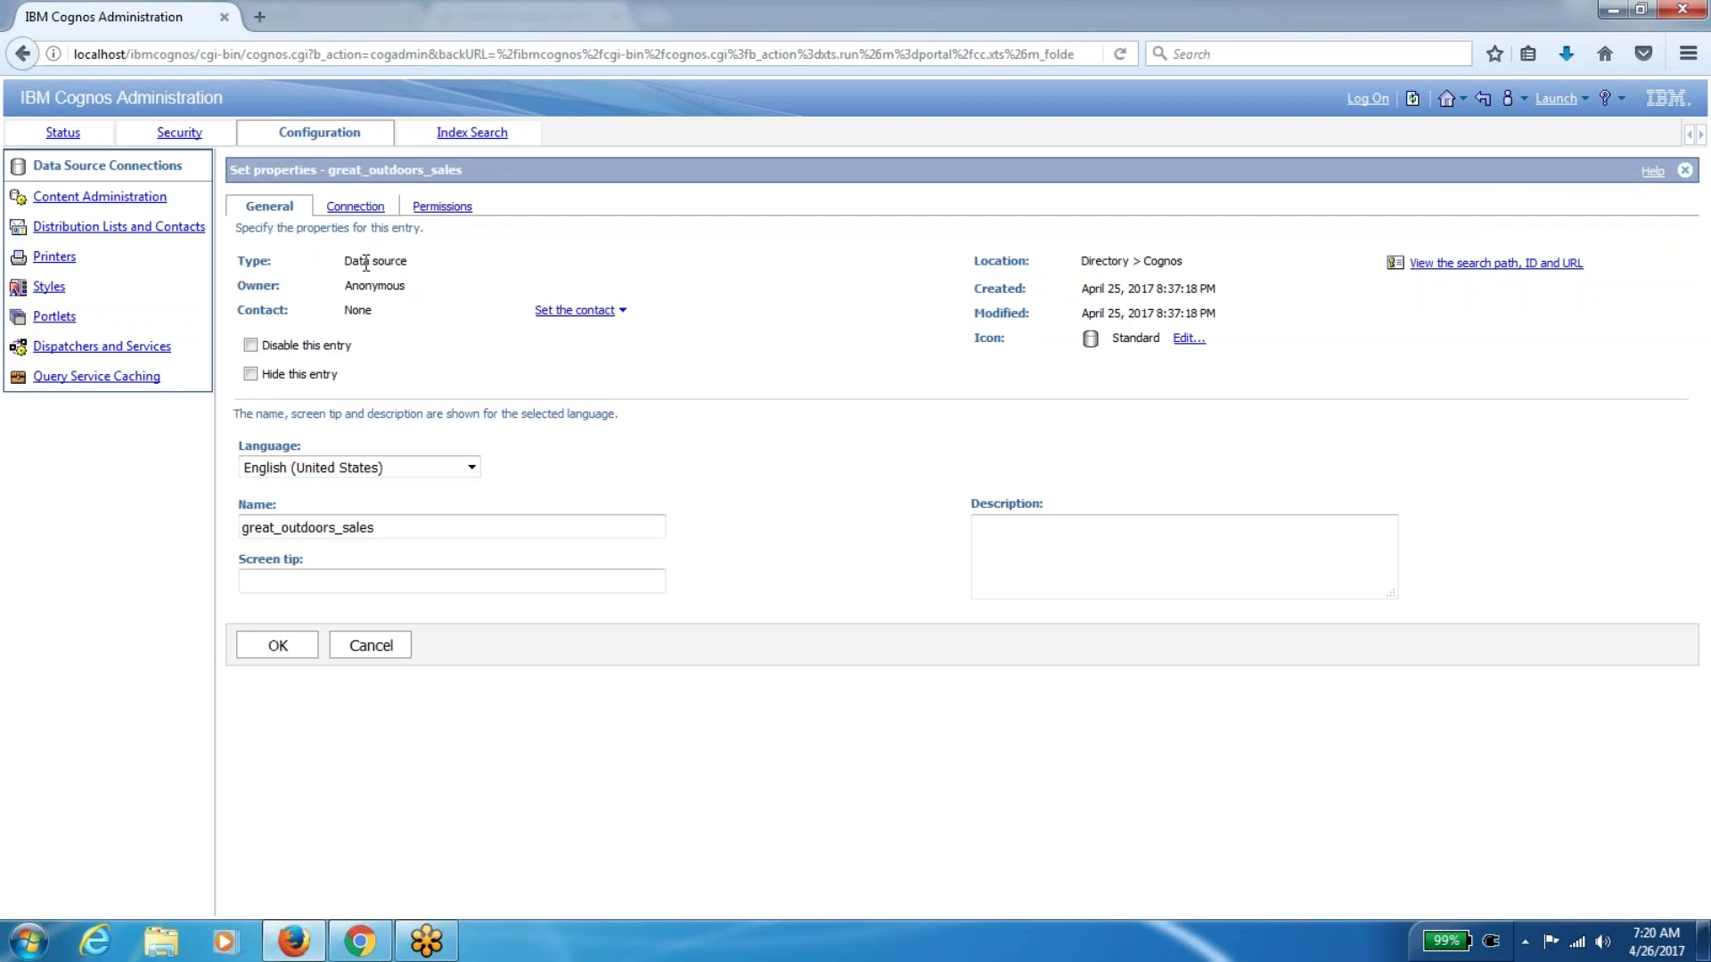
{"action": "left_click", "coordinate": [277, 645]}
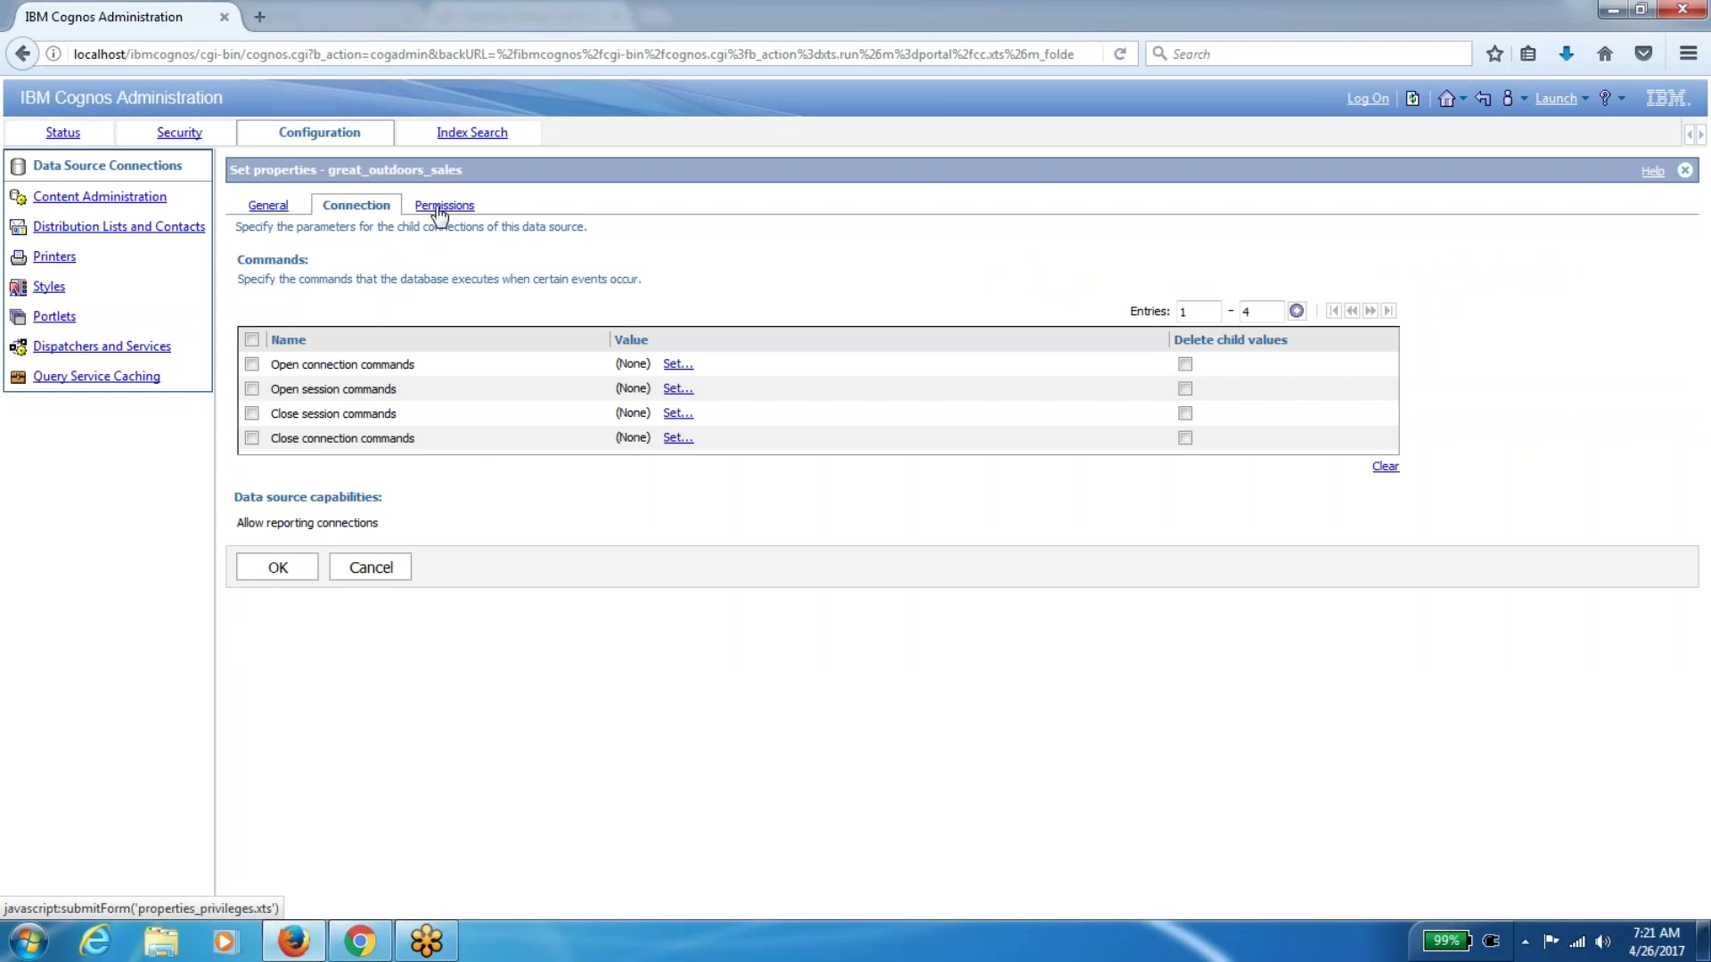
{"action": "left_click", "coordinate": [440, 207]}
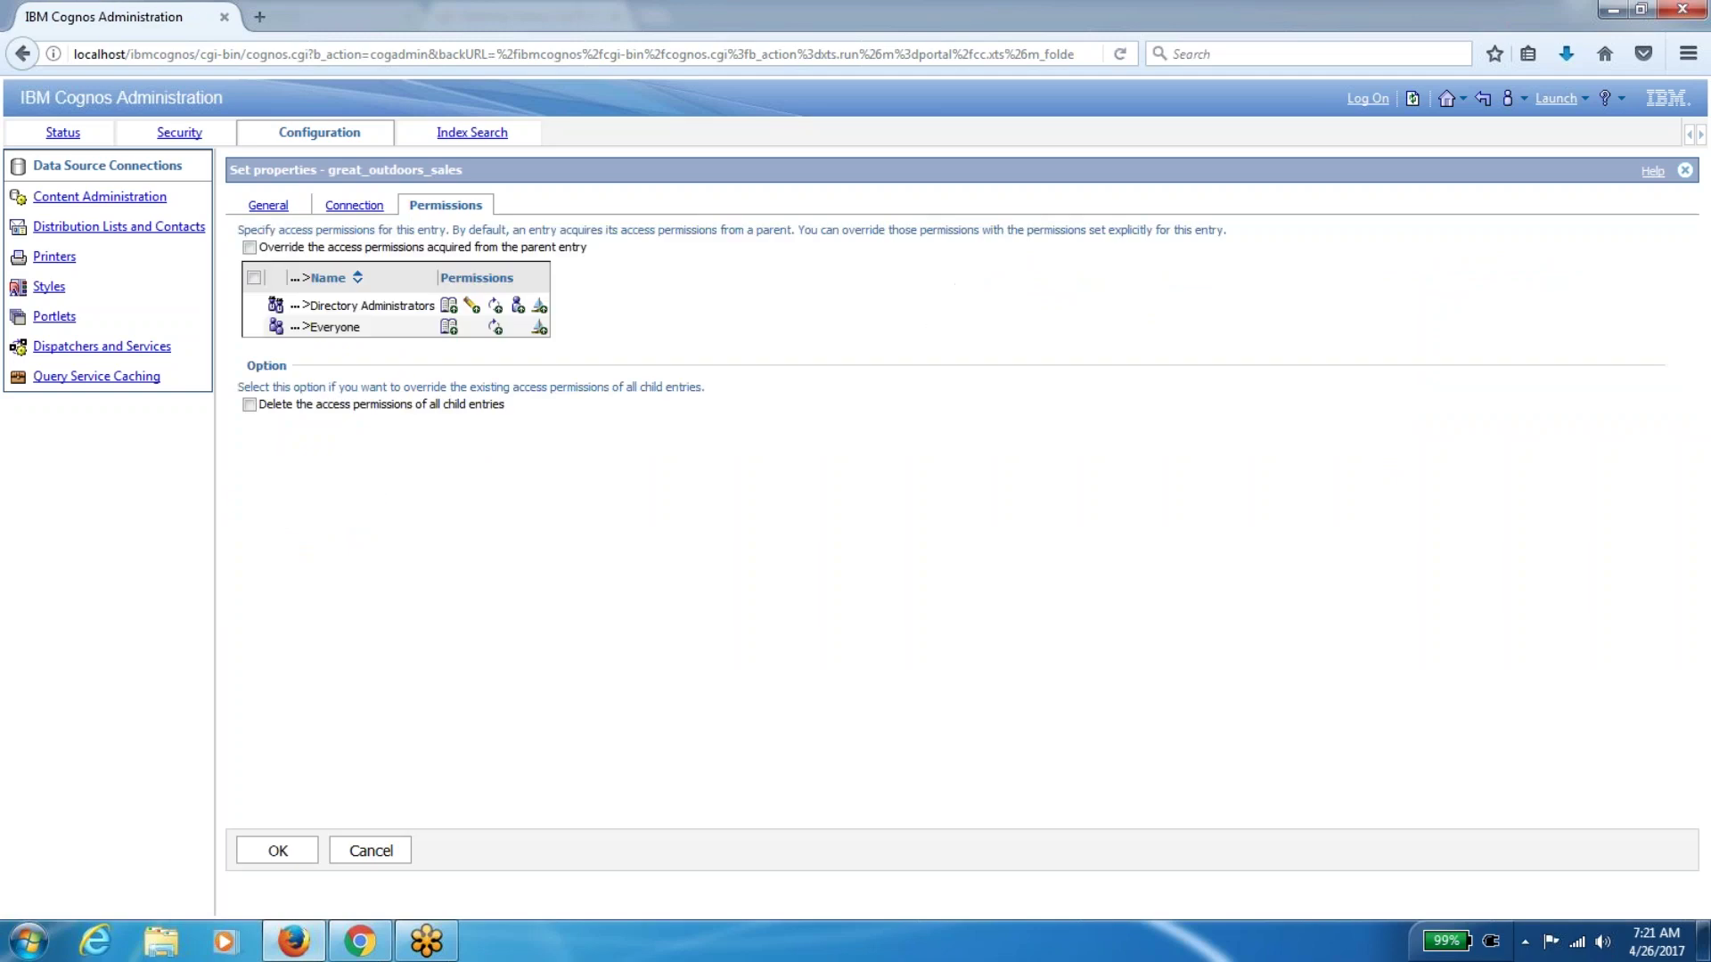
{"action": "left_click", "coordinate": [354, 206]}
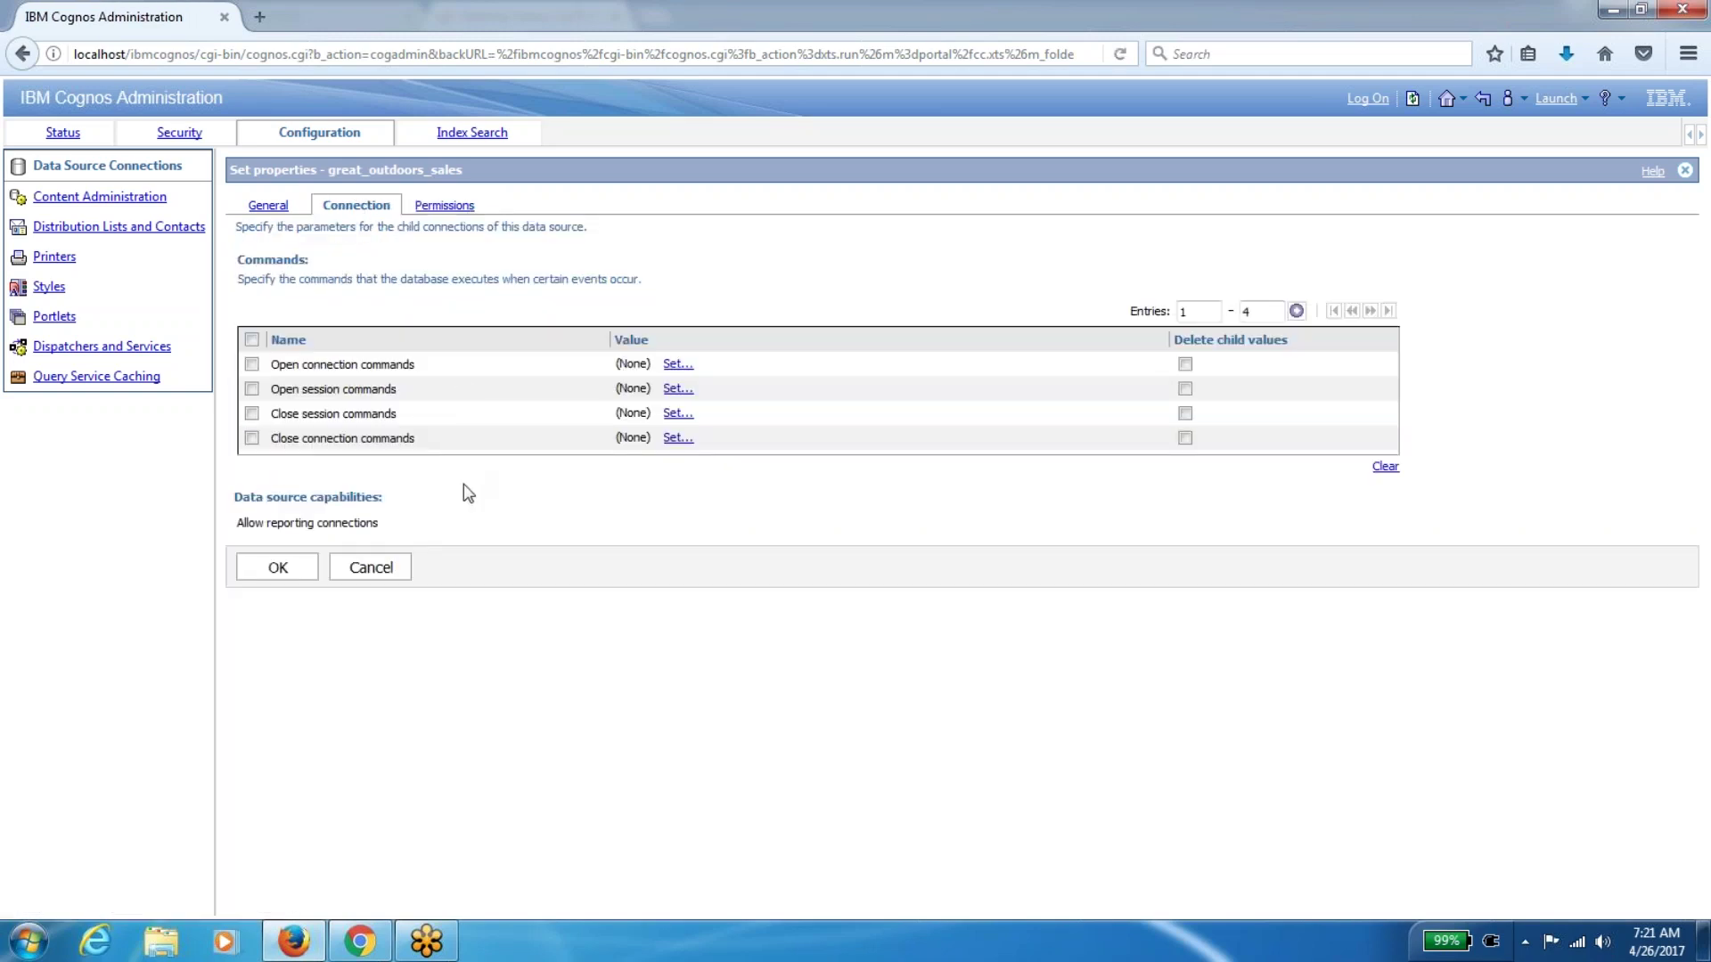
{"action": "left_click", "coordinate": [378, 575]}
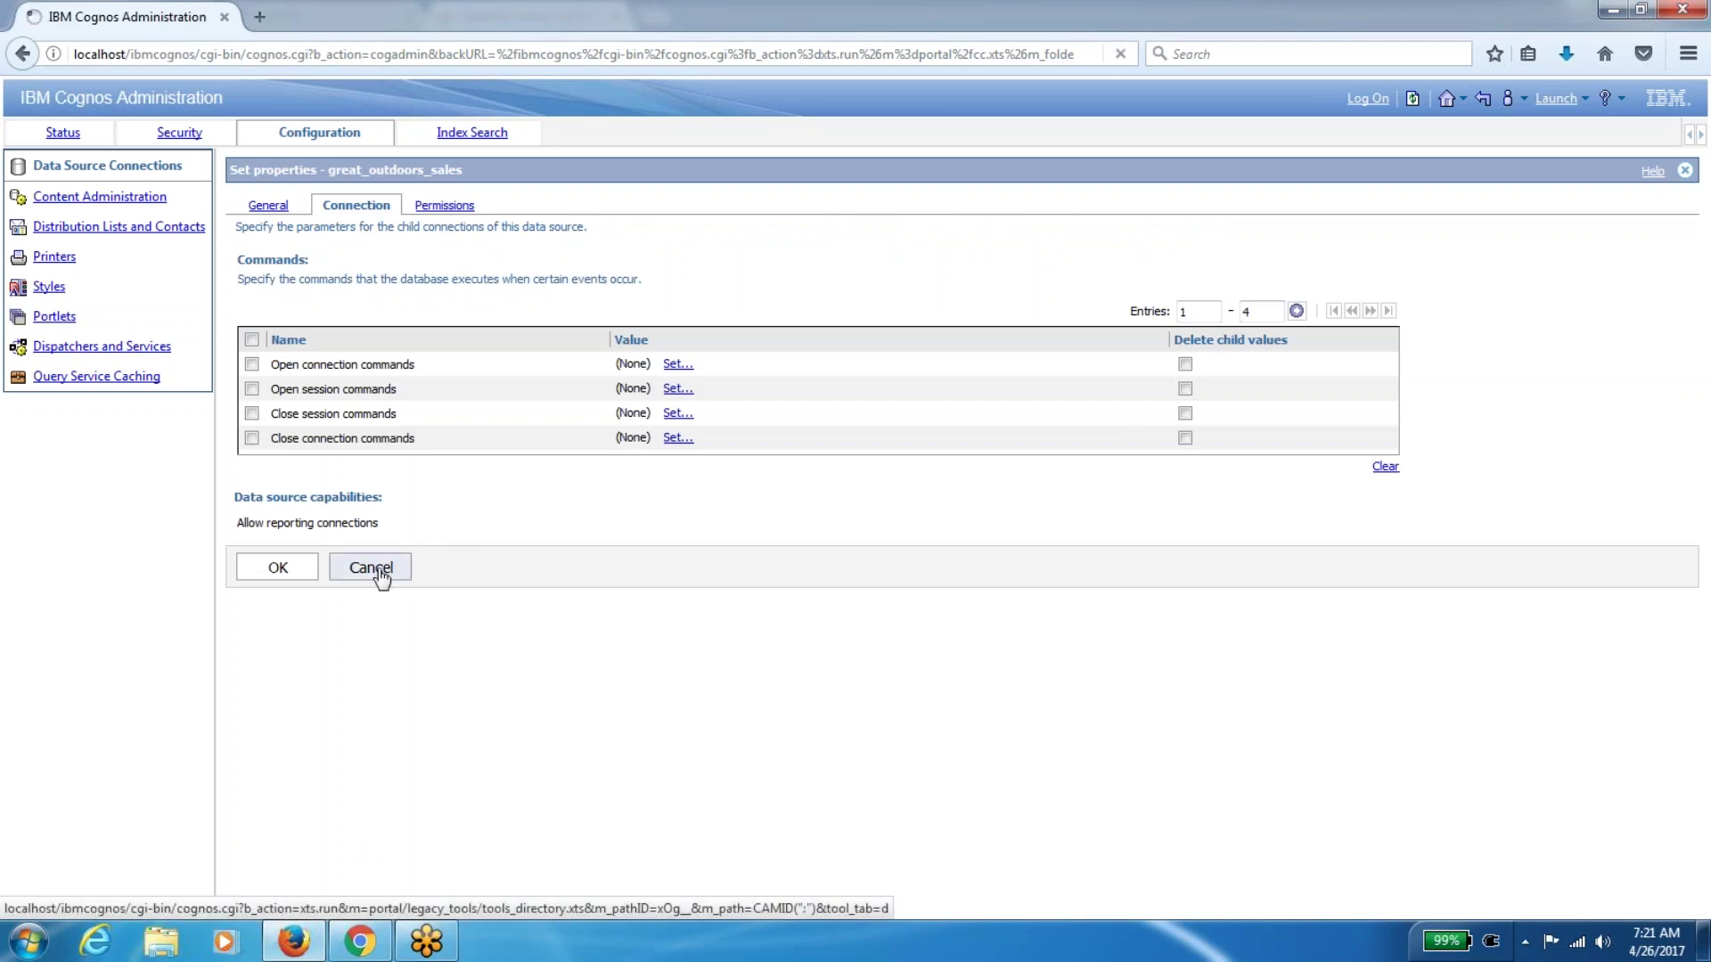
Examine the connection parameters of the great_outdoors_sales connection inside its data source, then return to the Cognos directory
{"action": "left_click", "coordinate": [360, 249]}
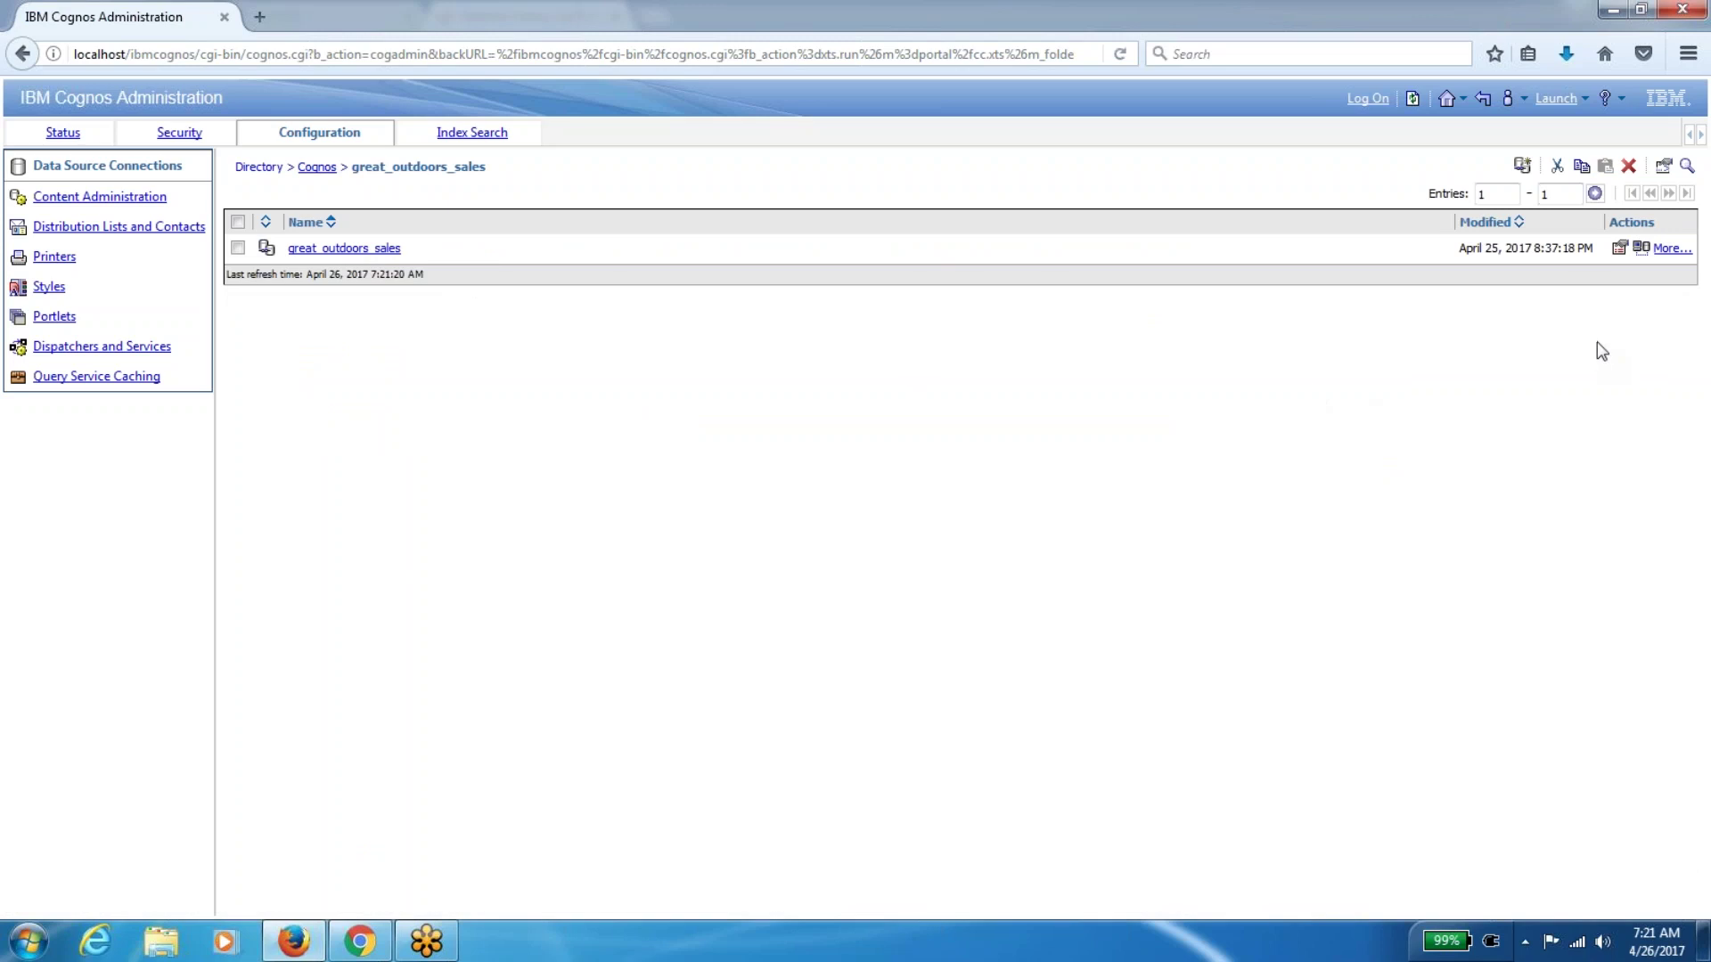
{"action": "left_click", "coordinate": [1620, 248]}
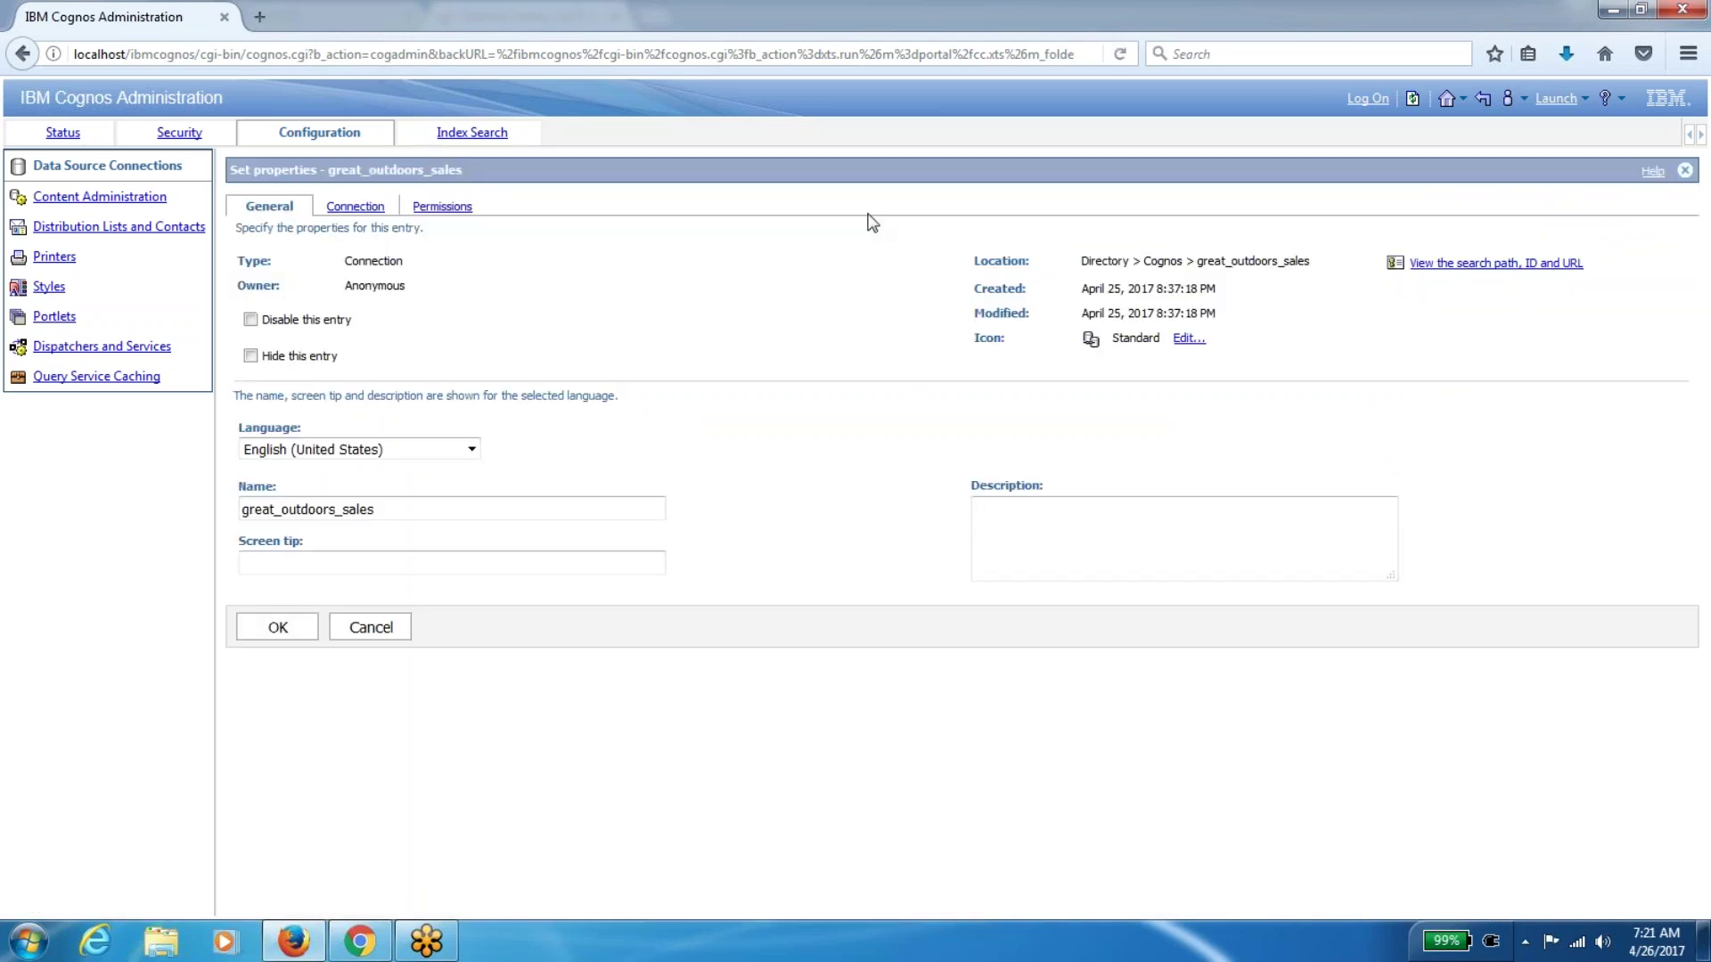
{"action": "left_click", "coordinate": [361, 210]}
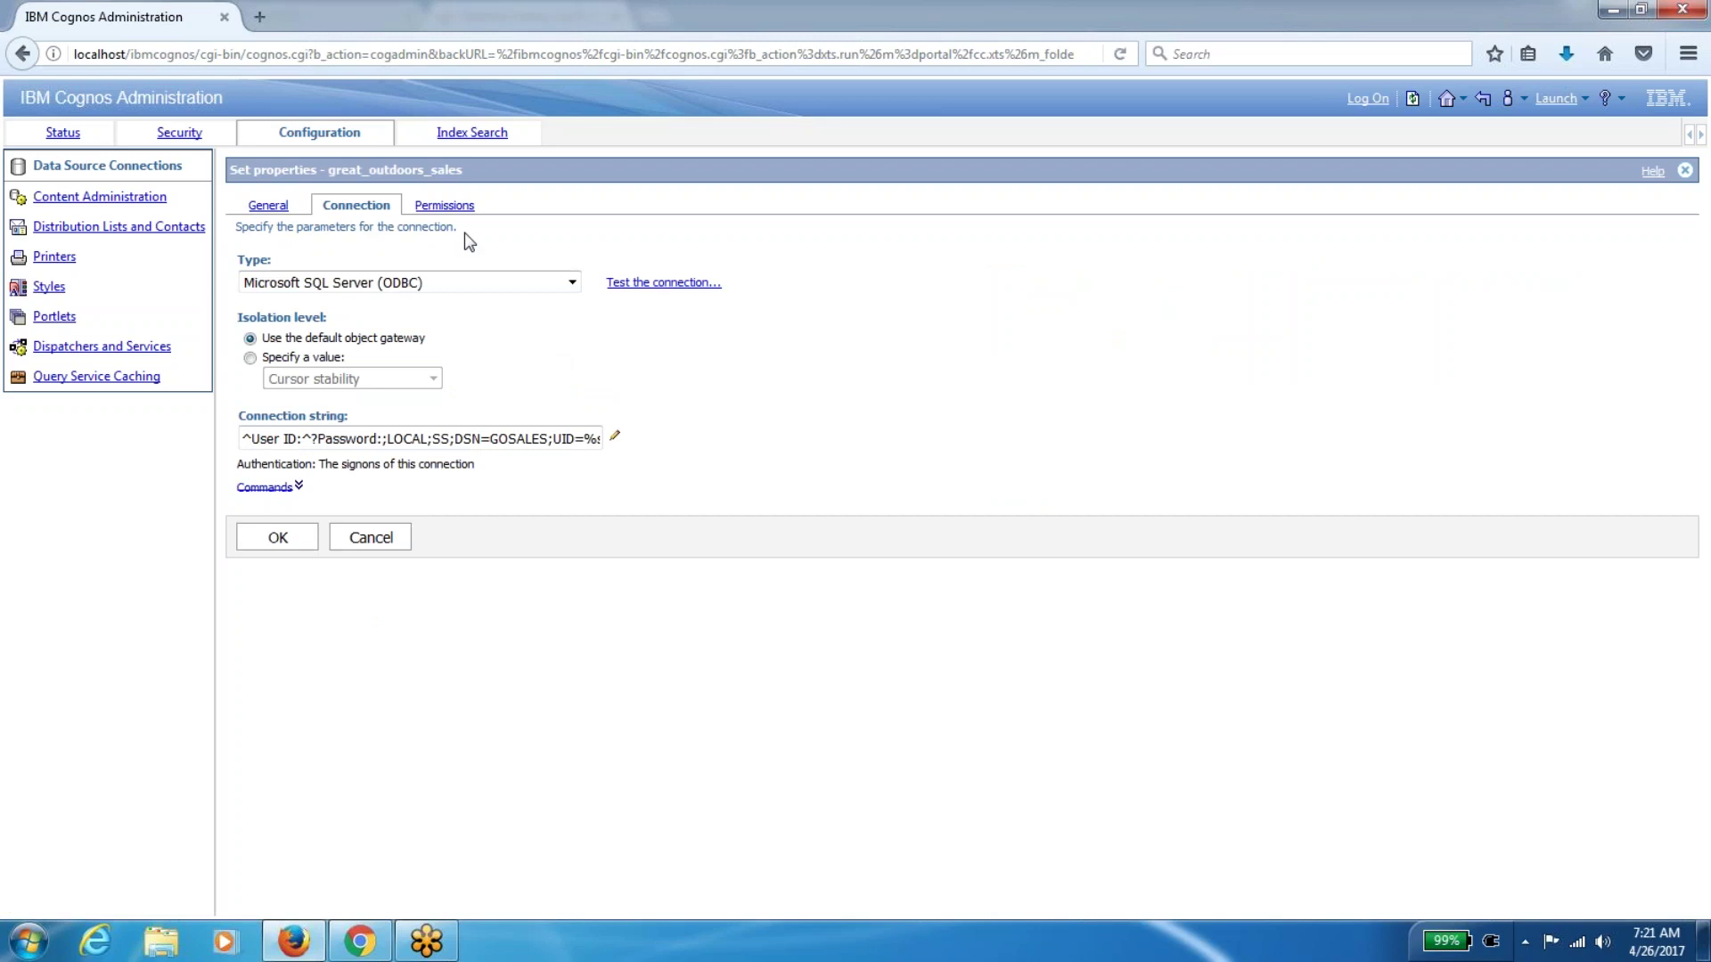
{"action": "left_click", "coordinate": [393, 540]}
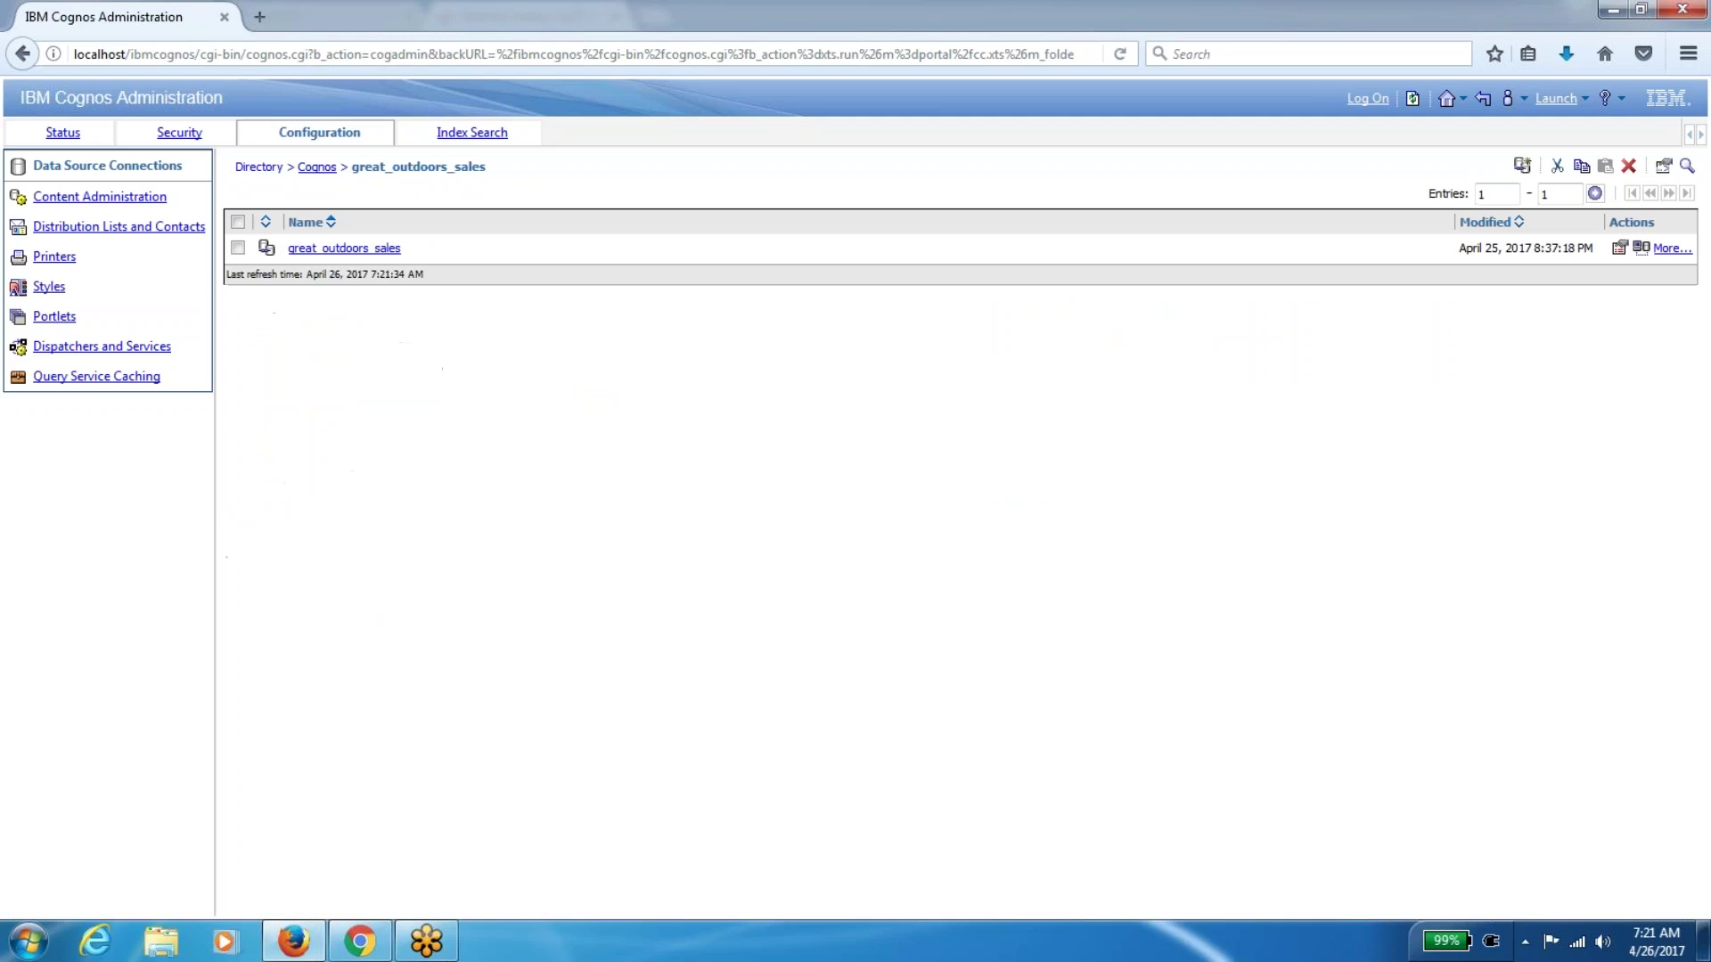
{"action": "left_click", "coordinate": [316, 167]}
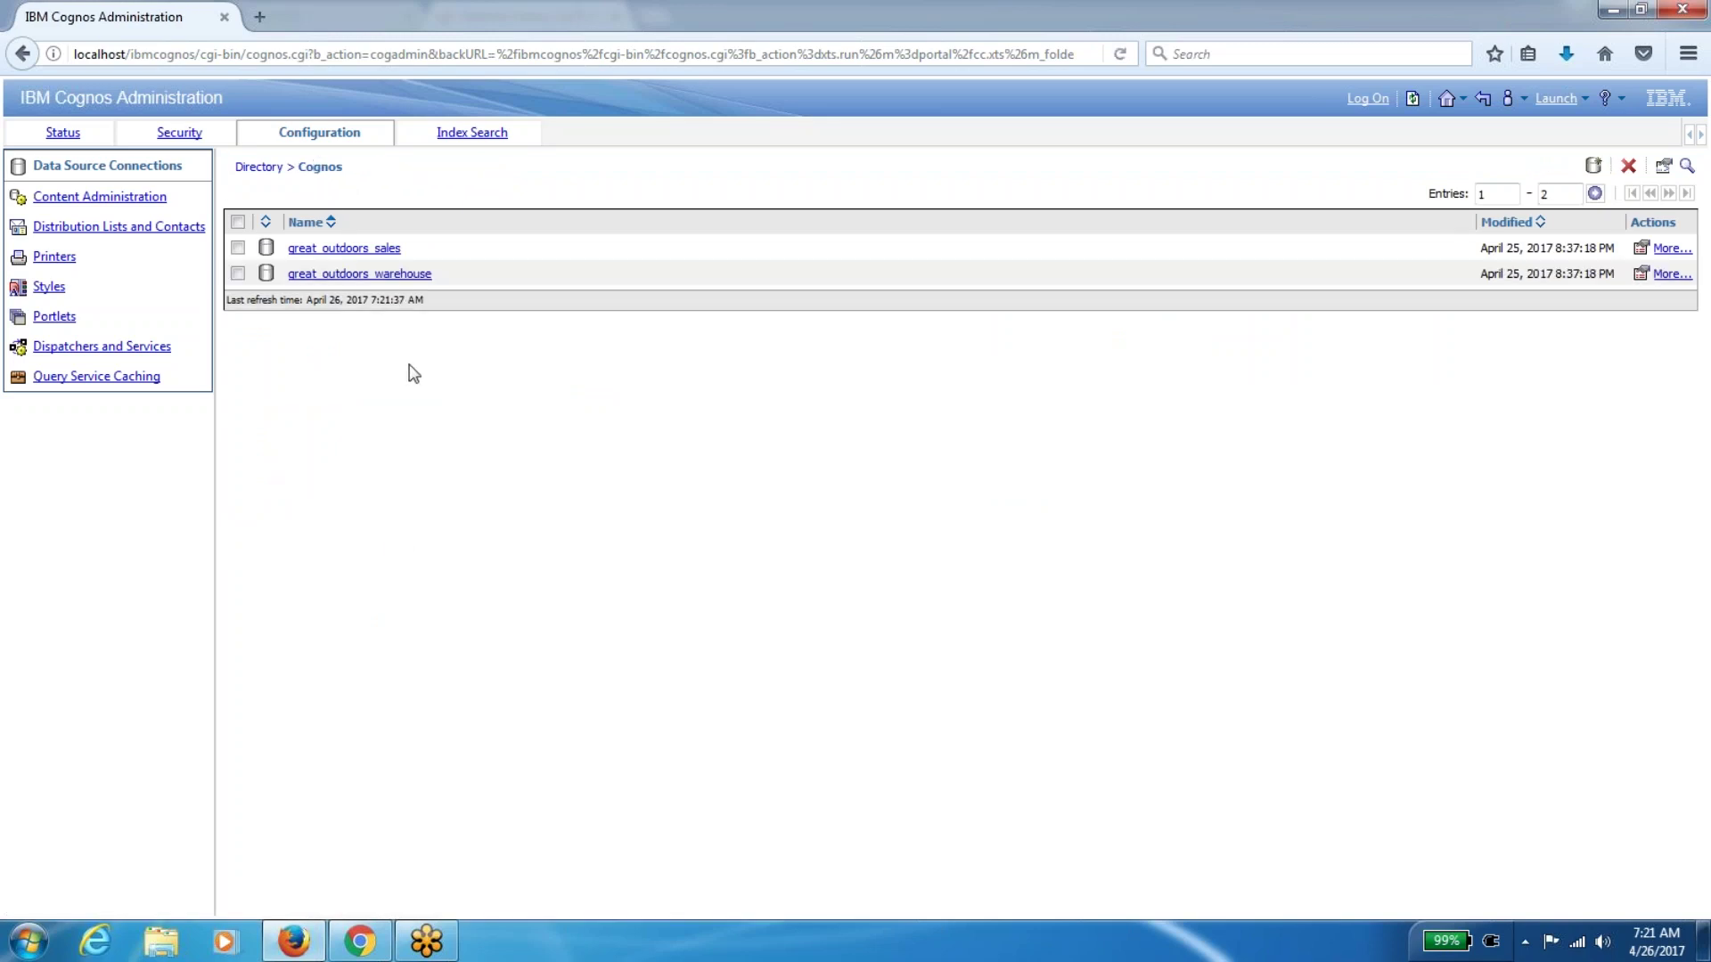
View the content administration packages and the distribution lists and contacts directory, checking the NTLM namespace entry
{"action": "left_click", "coordinate": [160, 200]}
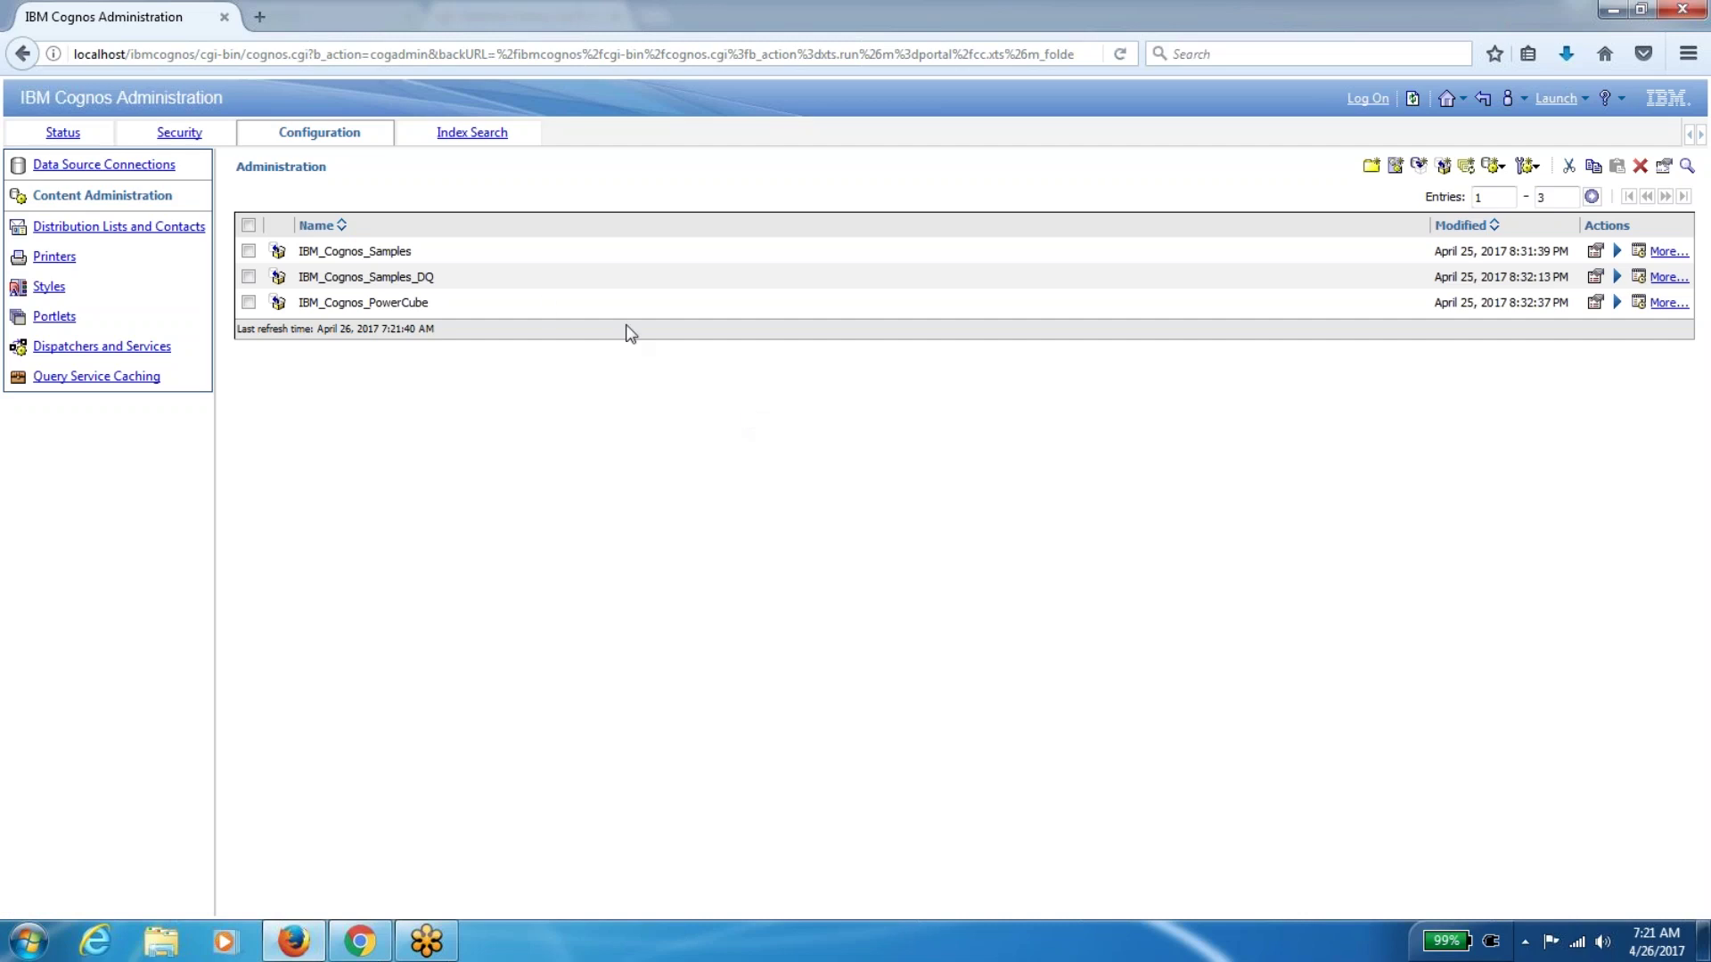
{"action": "left_click", "coordinate": [166, 239]}
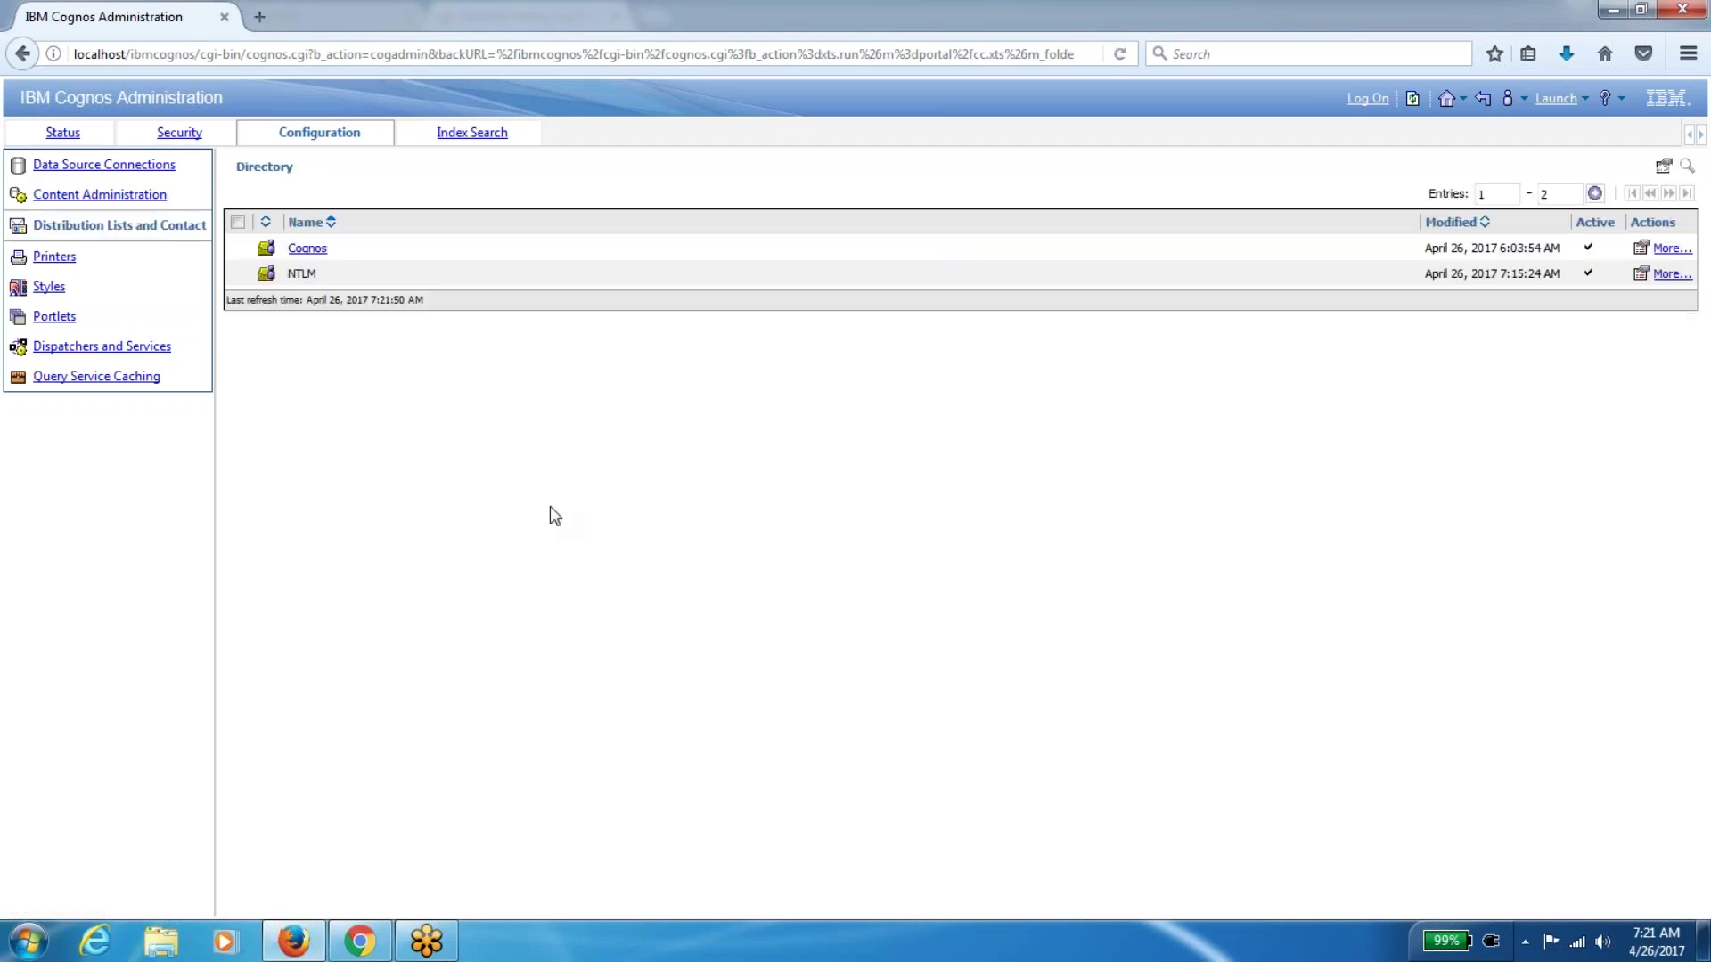
{"action": "double_click", "coordinate": [306, 274]}
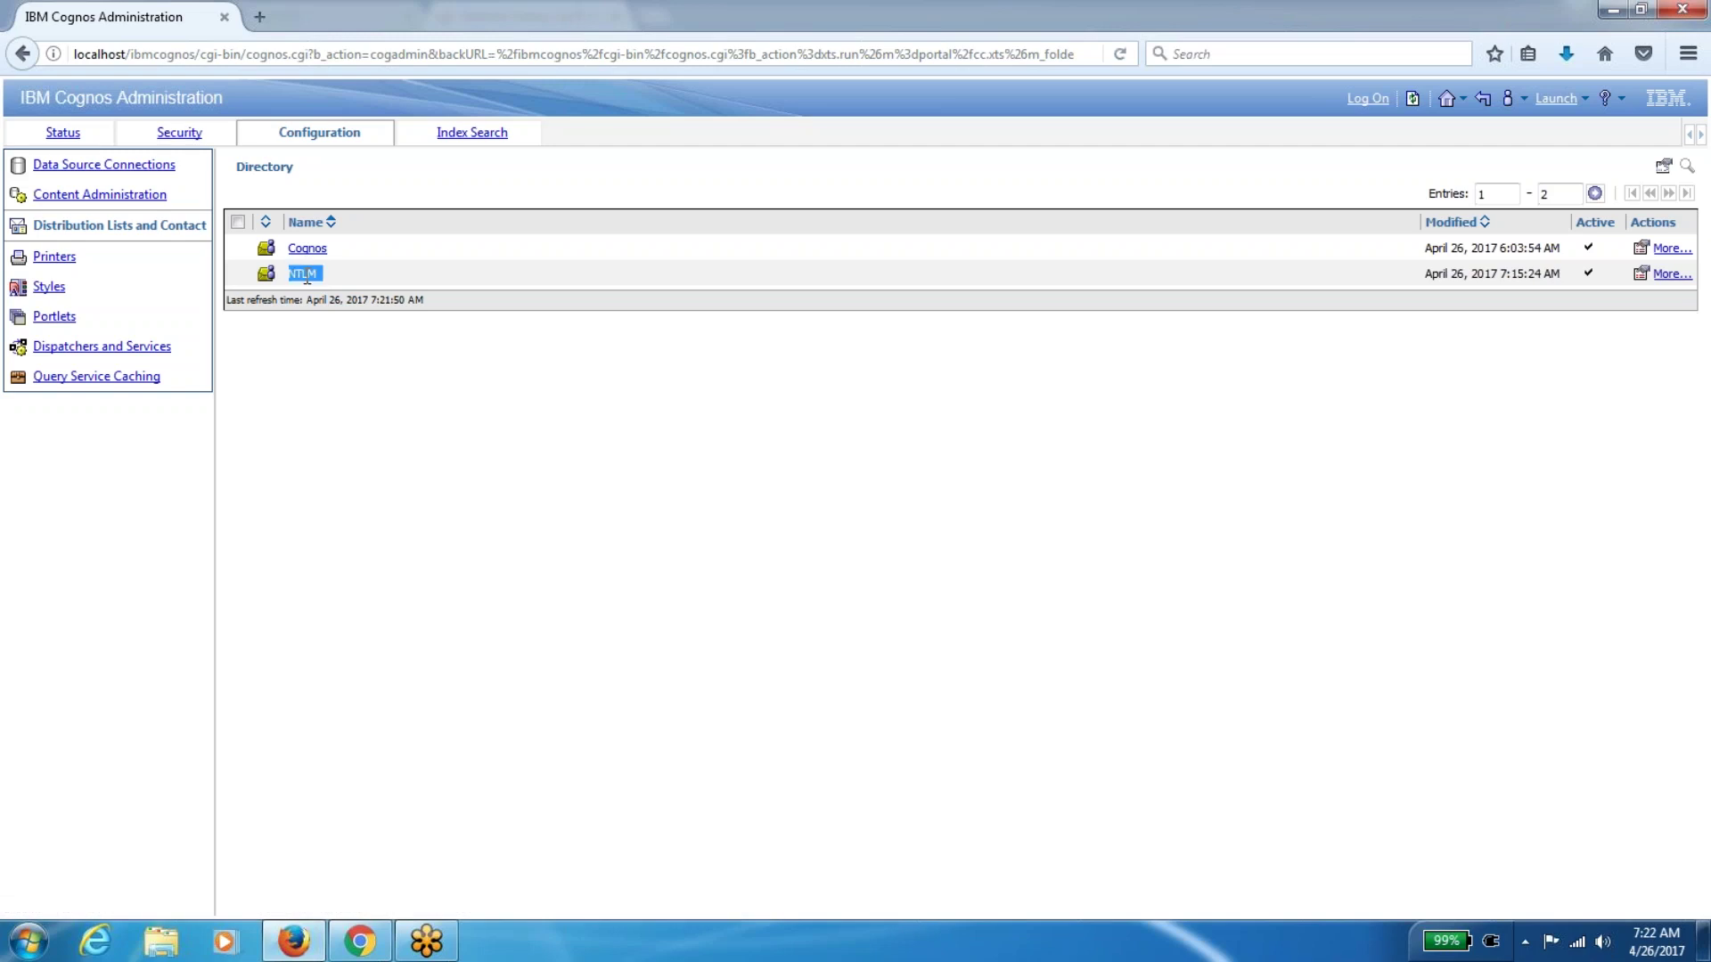
Log on with the prefilled NTLM credentials, view the NTLM namespace's contacts and return to the directory
{"action": "left_click", "coordinate": [1377, 100]}
{"action": "left_click", "coordinate": [744, 538]}
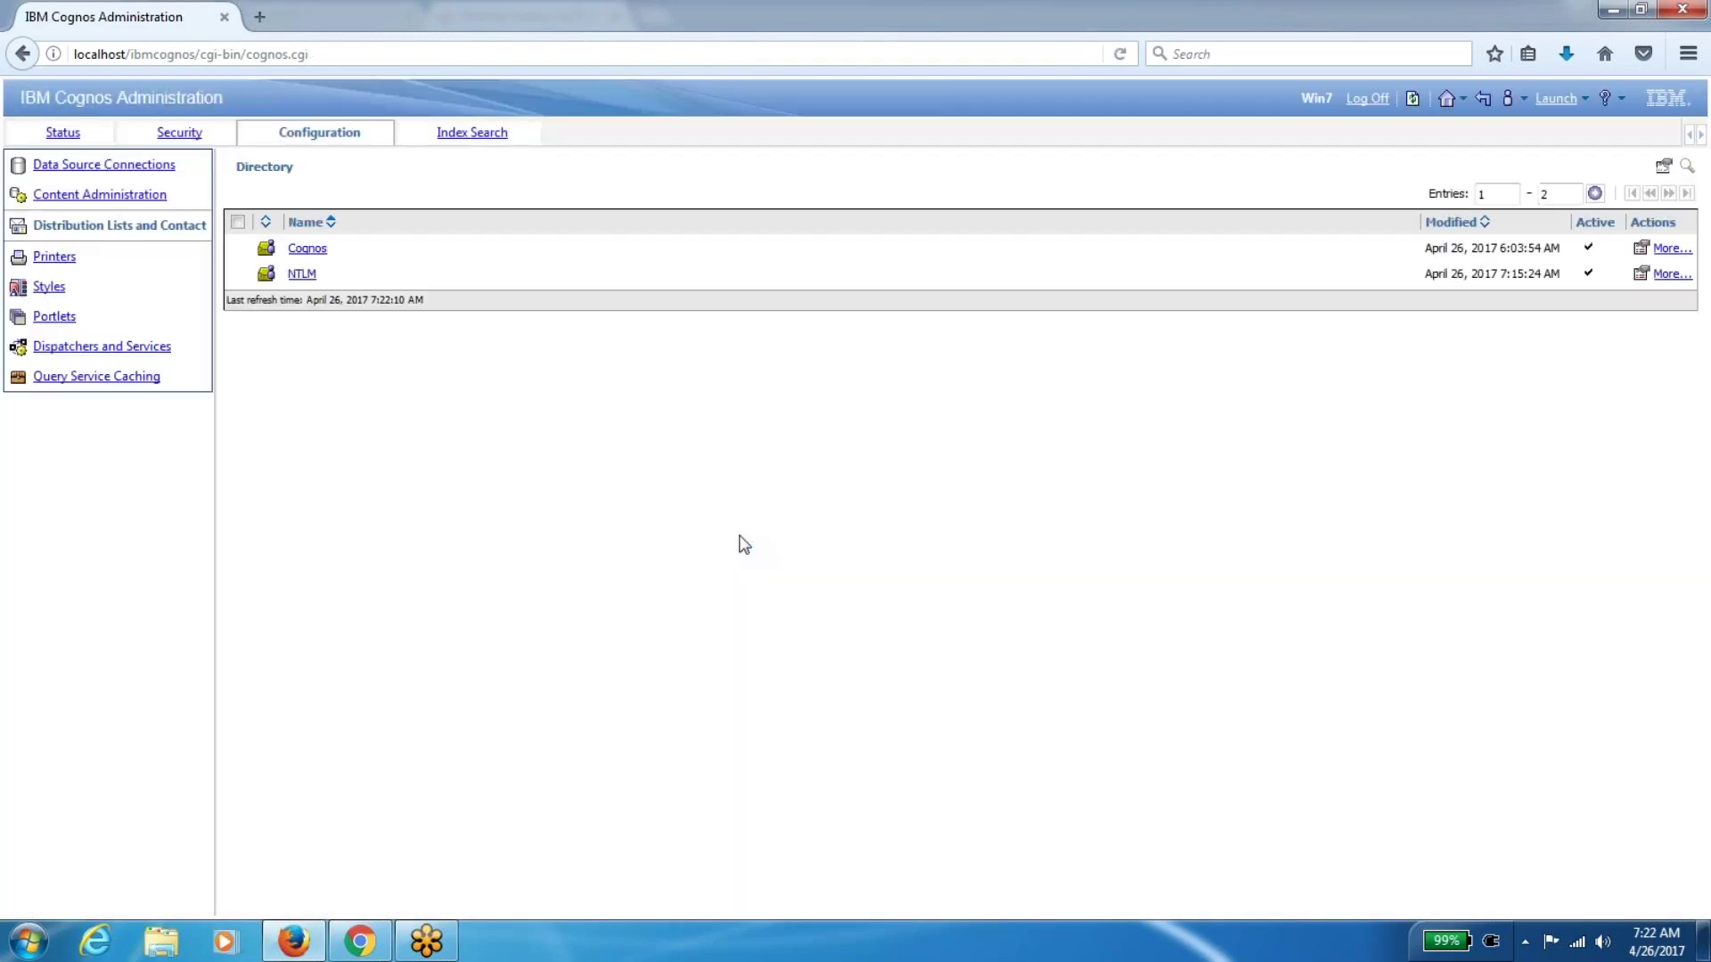
{"action": "left_click", "coordinate": [303, 275]}
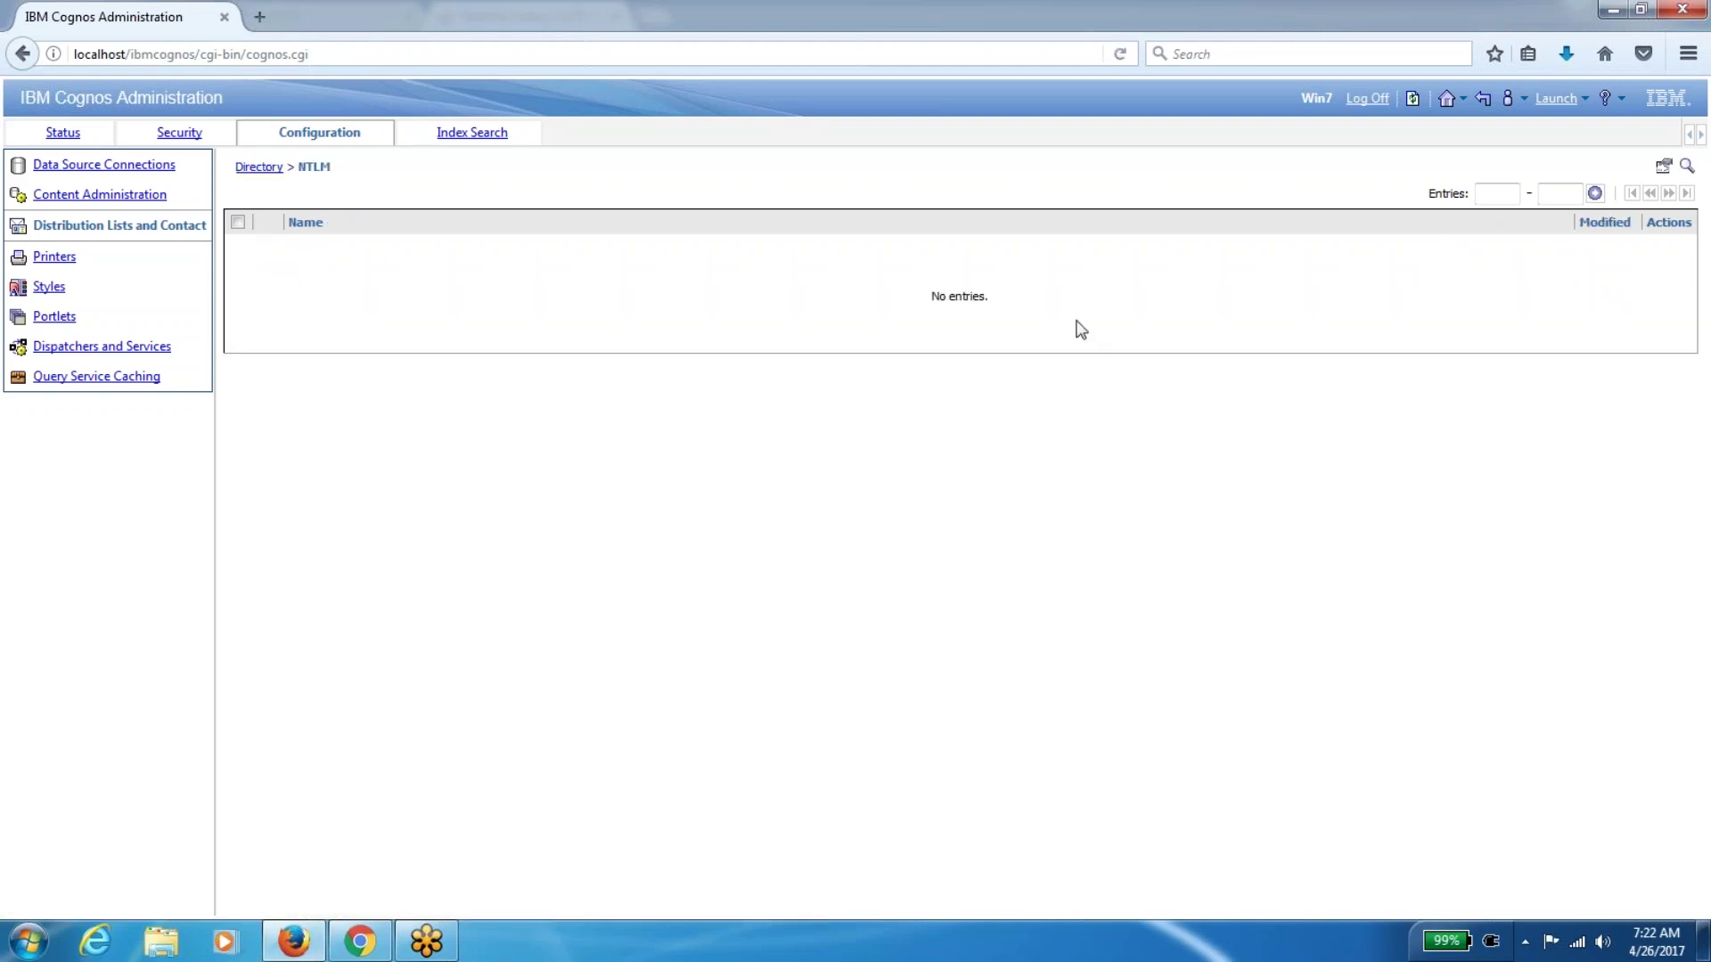
{"action": "left_click", "coordinate": [258, 169]}
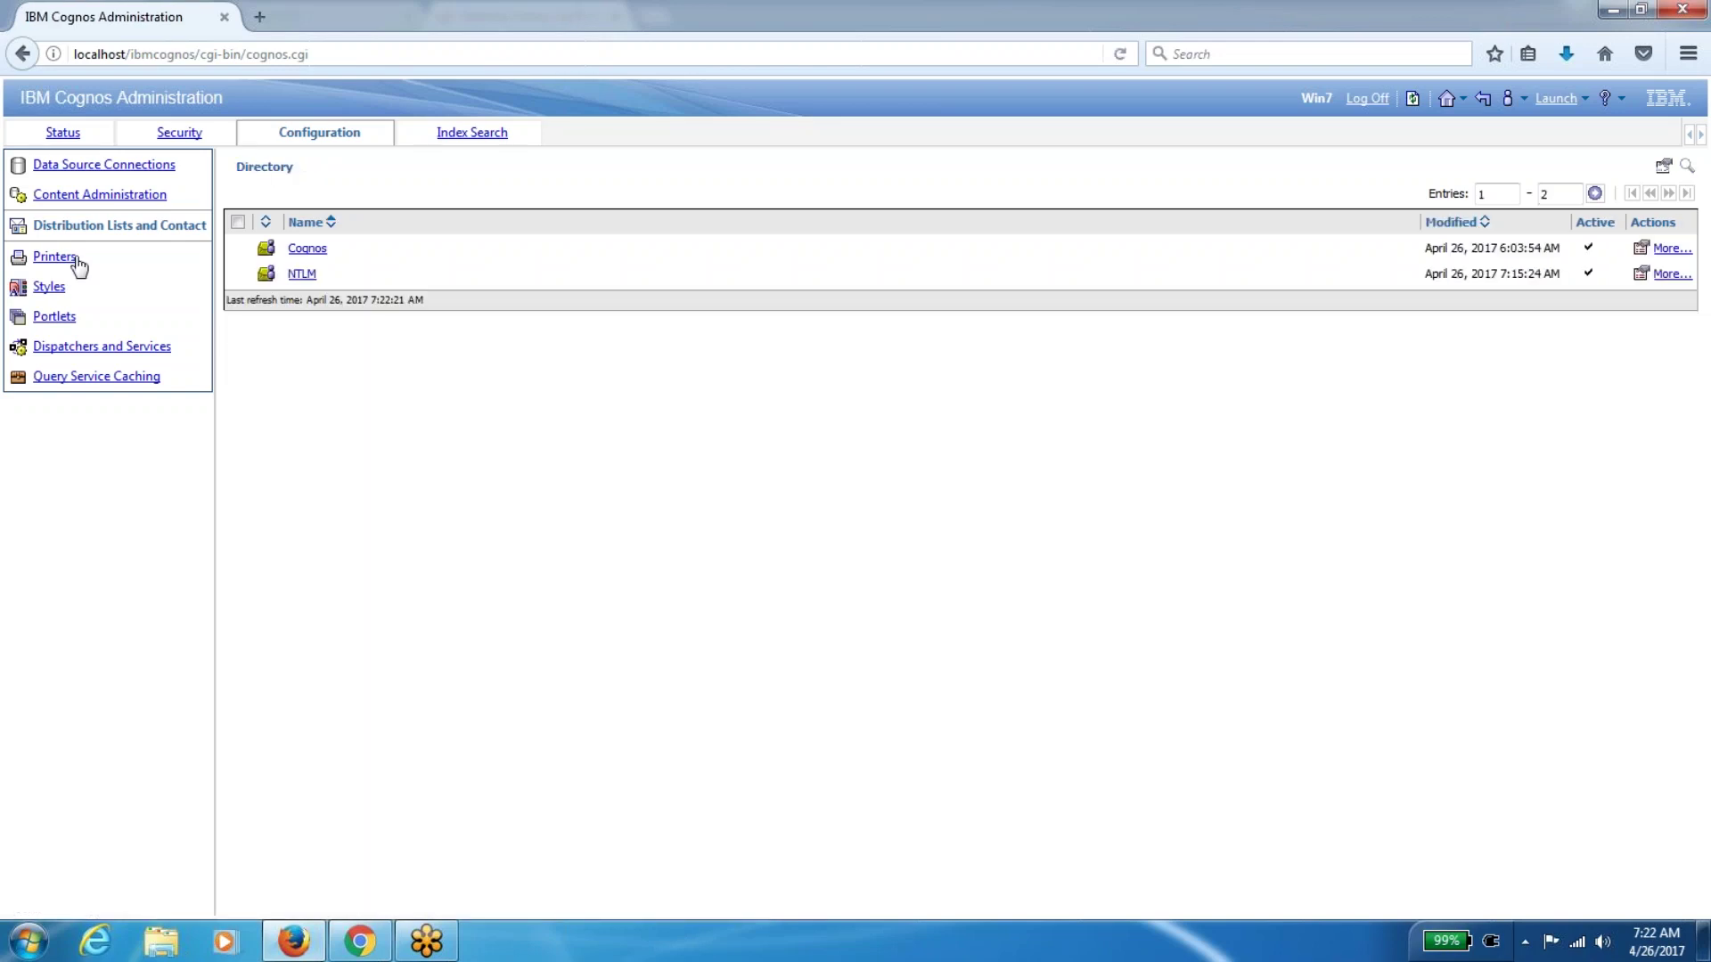
View the configured printers and the available styles
{"action": "left_click", "coordinate": [64, 262]}
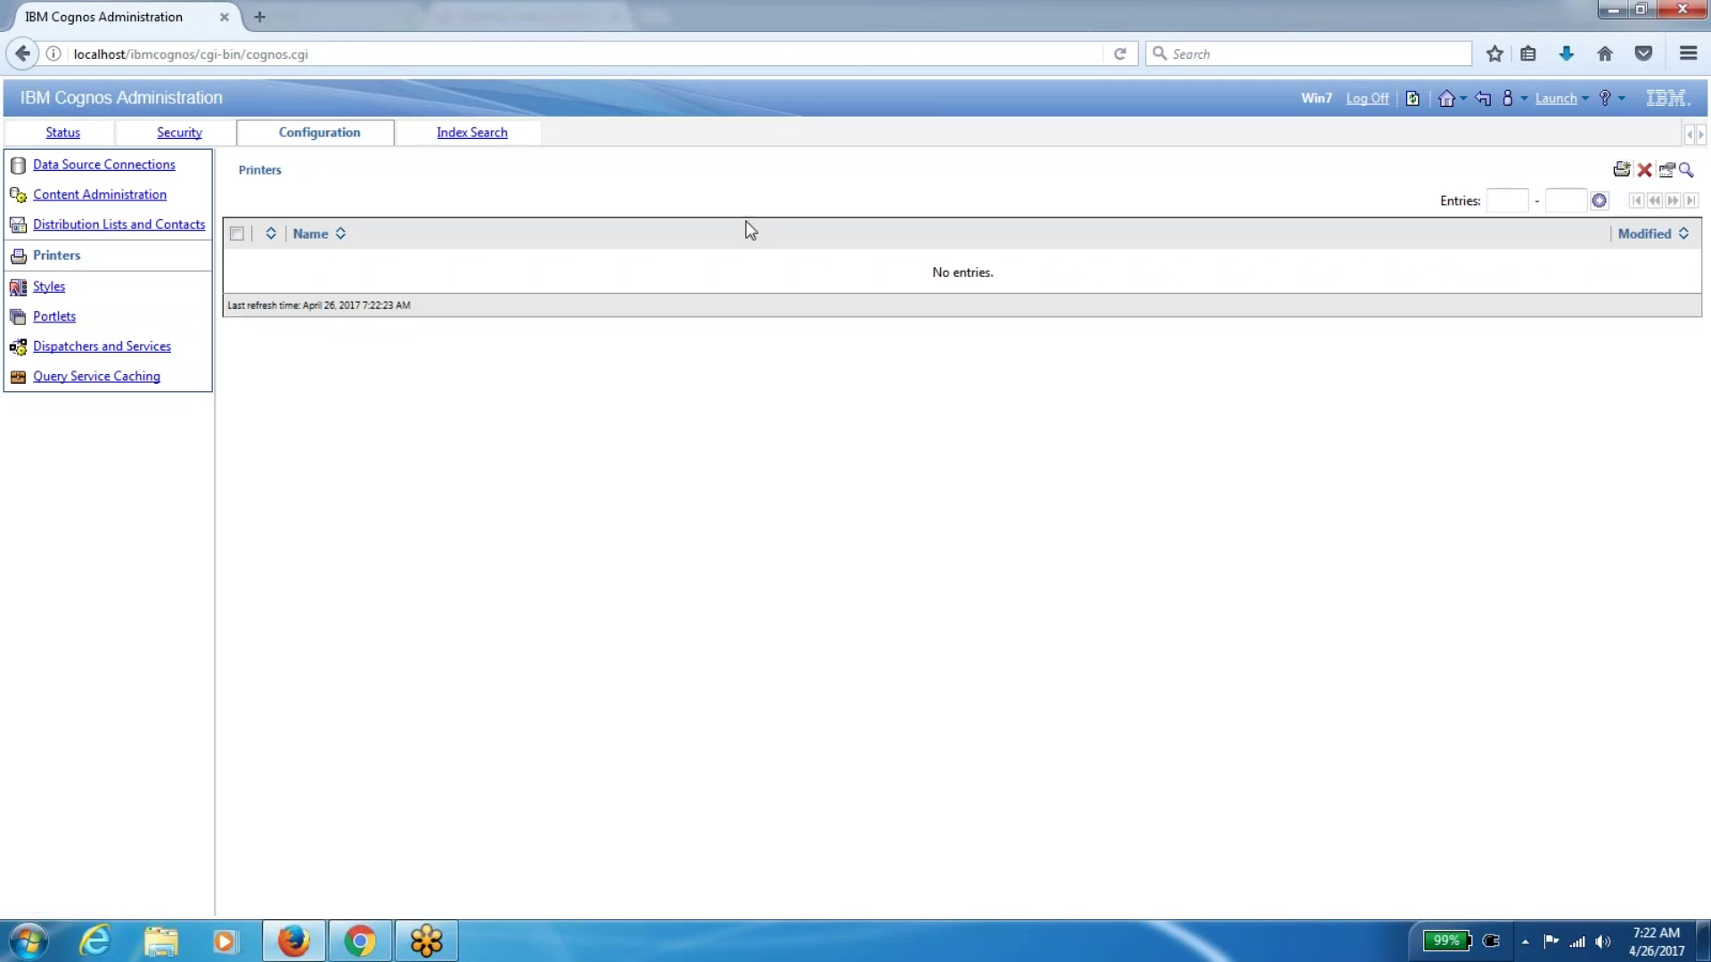
{"action": "left_click", "coordinate": [66, 290]}
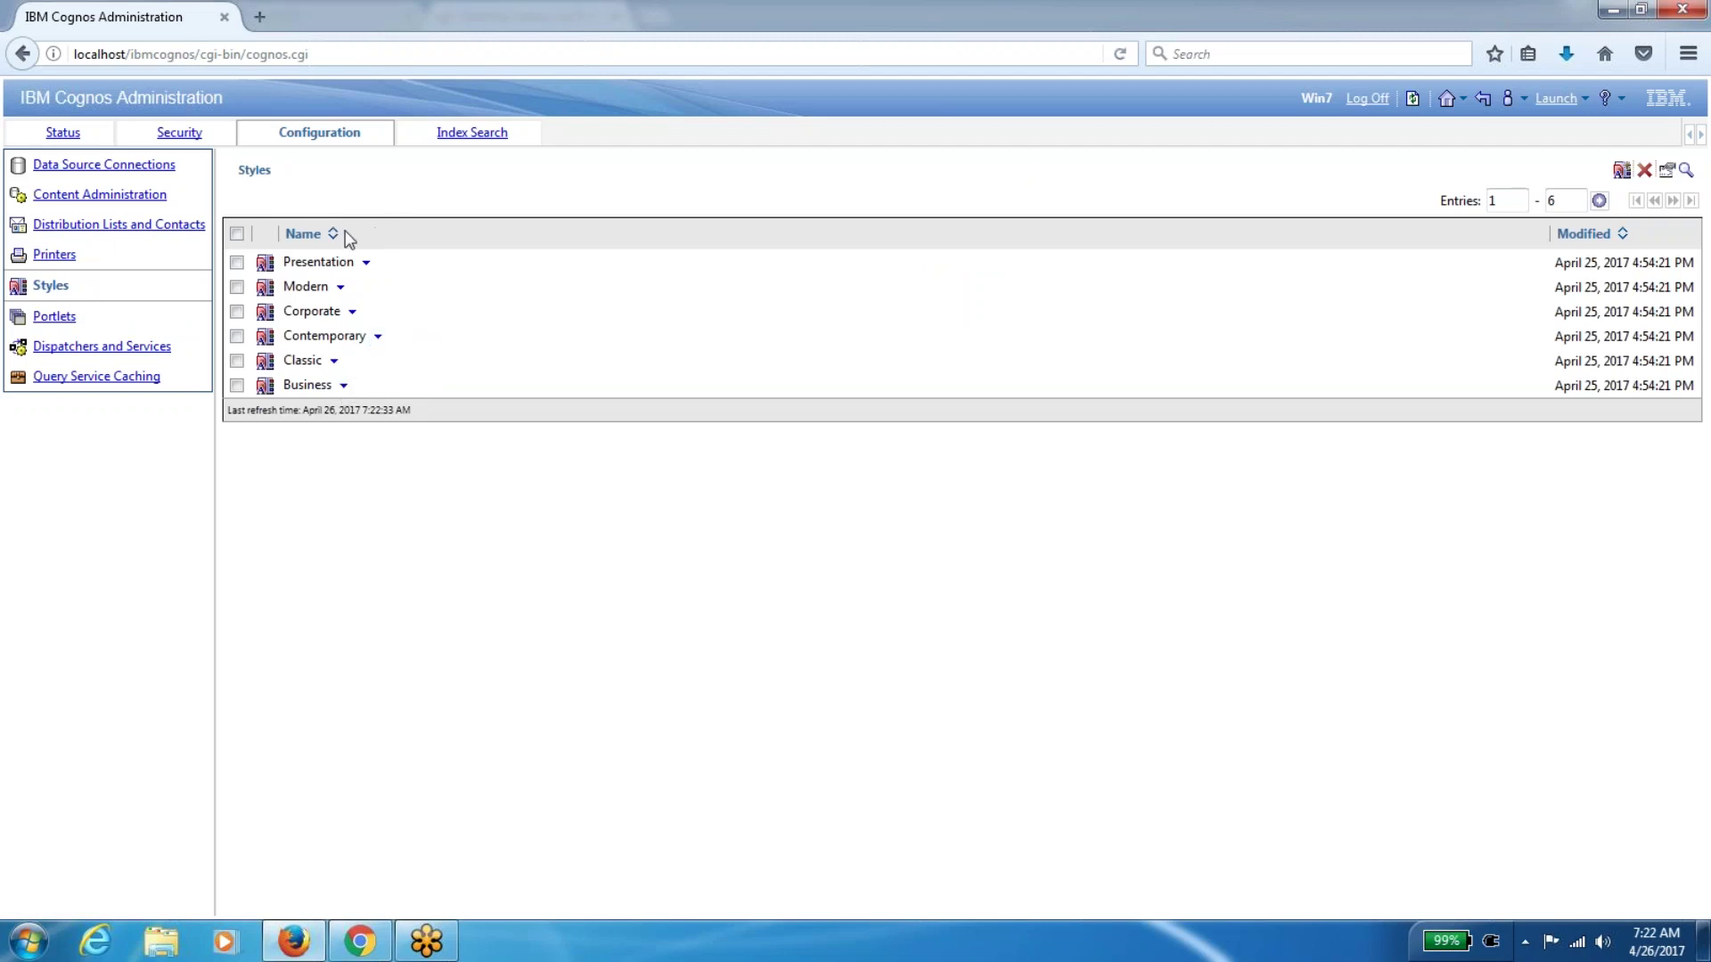
View the portlets inside the IBM Cognos Content and Dashboard entries, returning to the Portlets list after each
{"action": "left_click", "coordinate": [63, 319]}
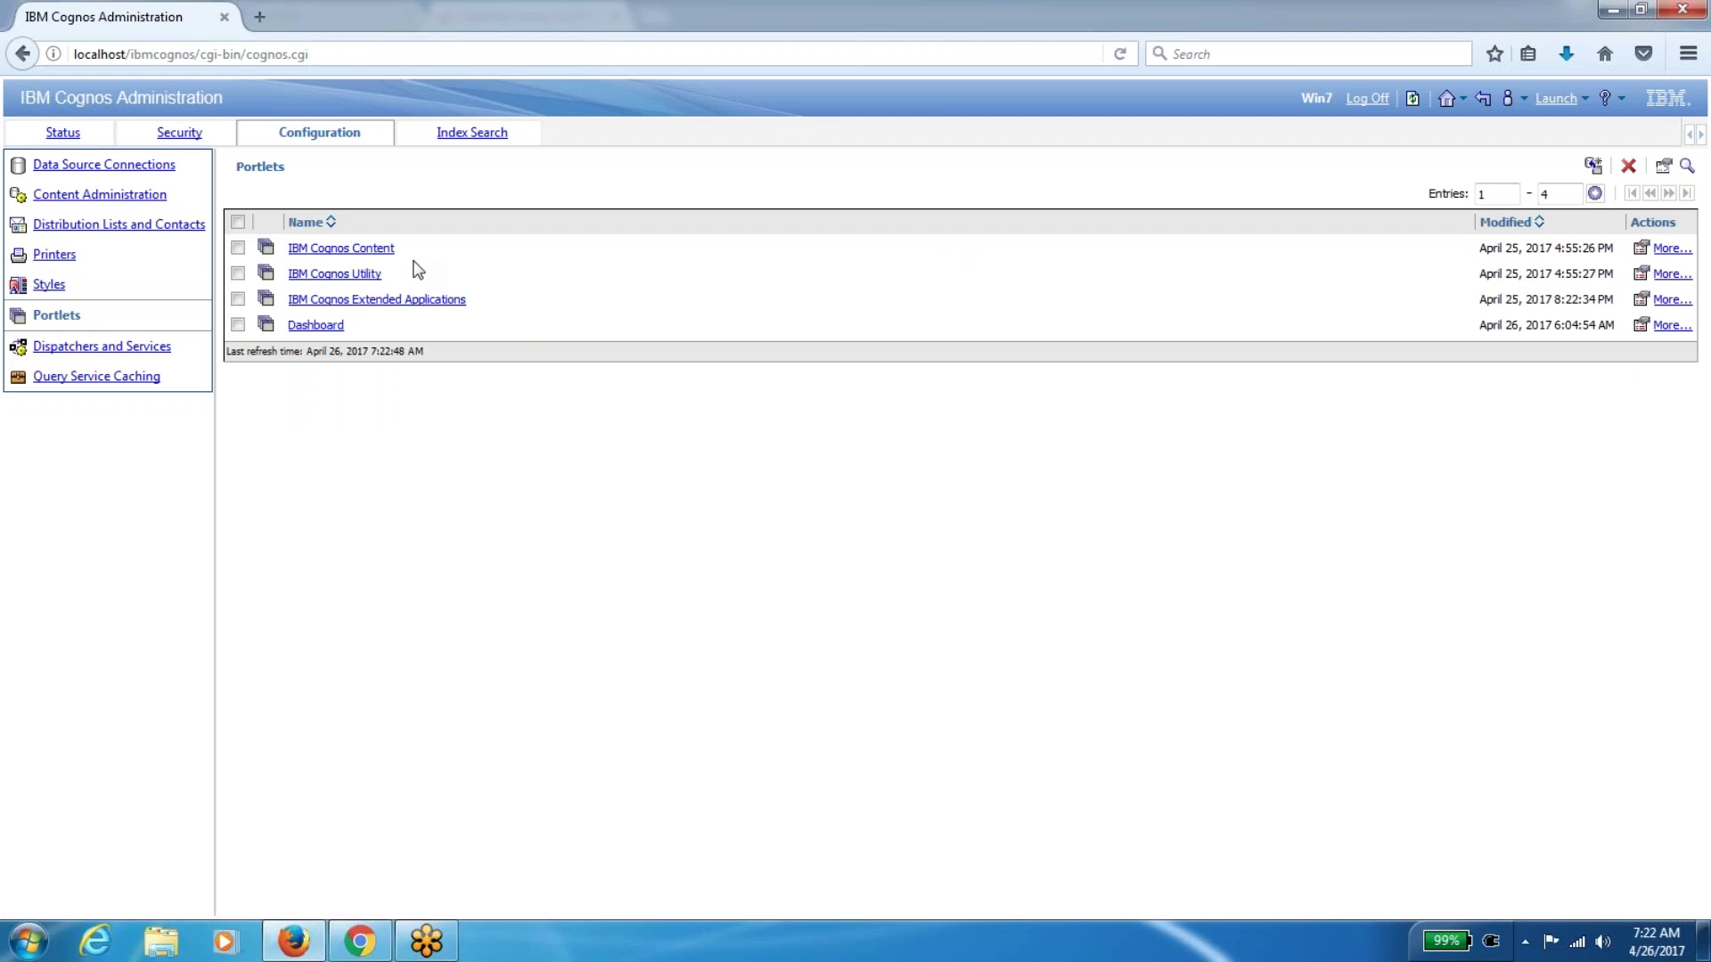
{"action": "left_click", "coordinate": [361, 254]}
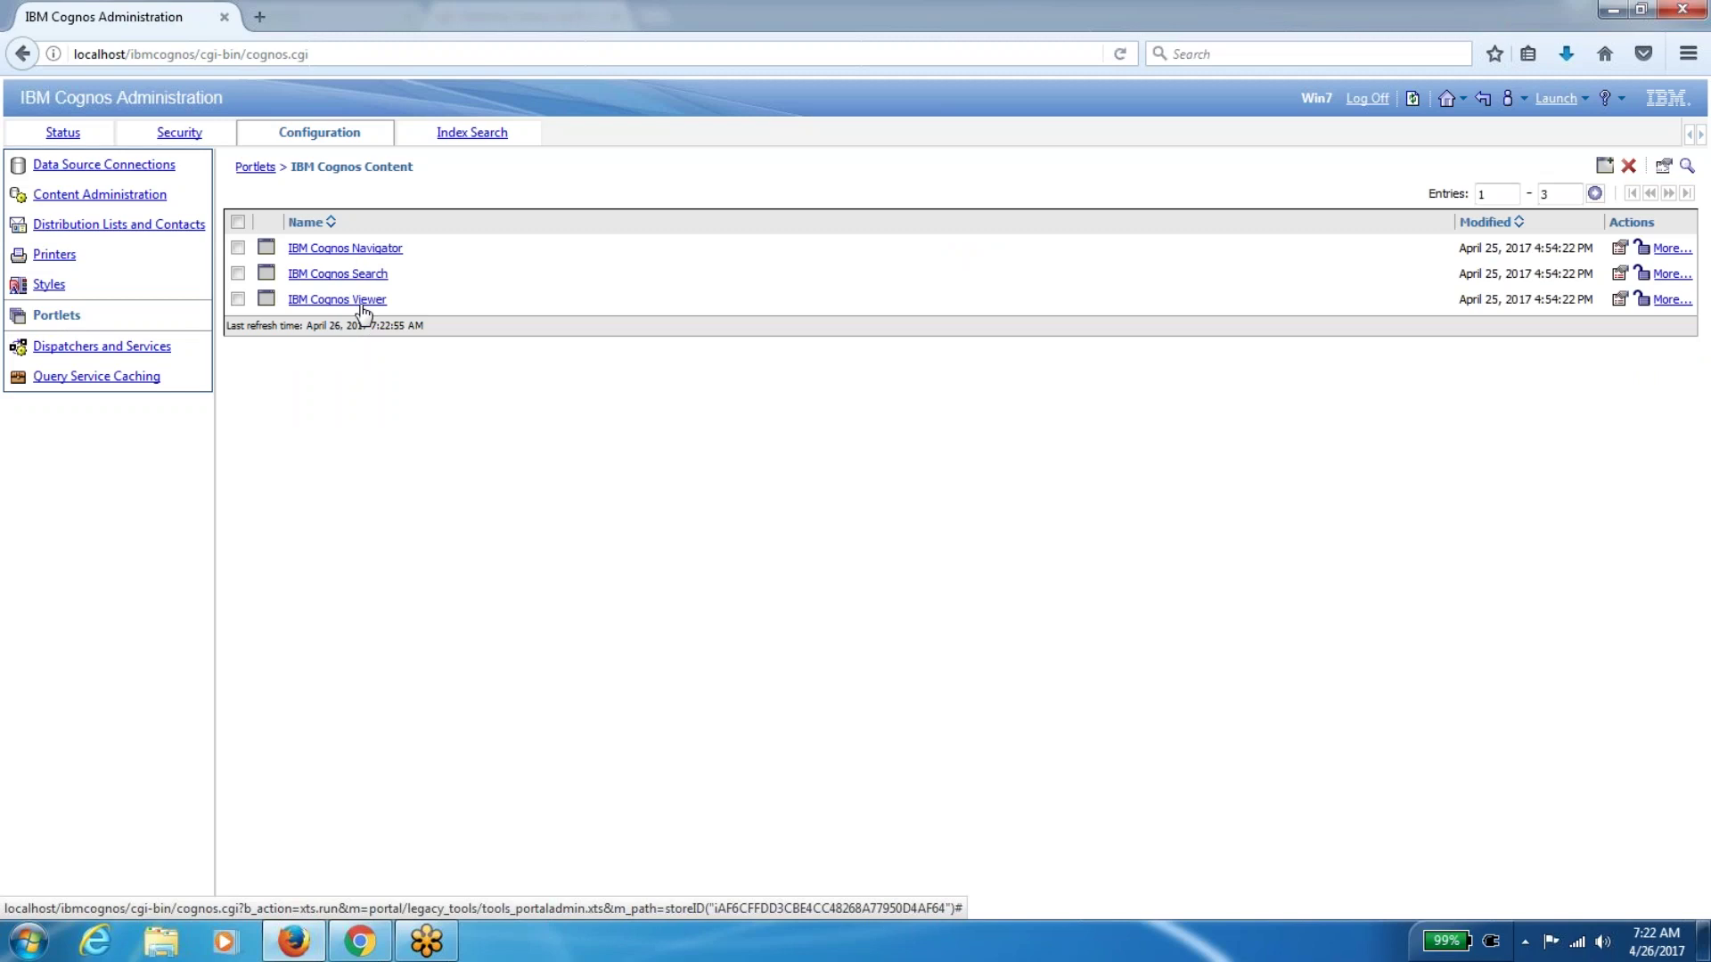
{"action": "left_click", "coordinate": [256, 167]}
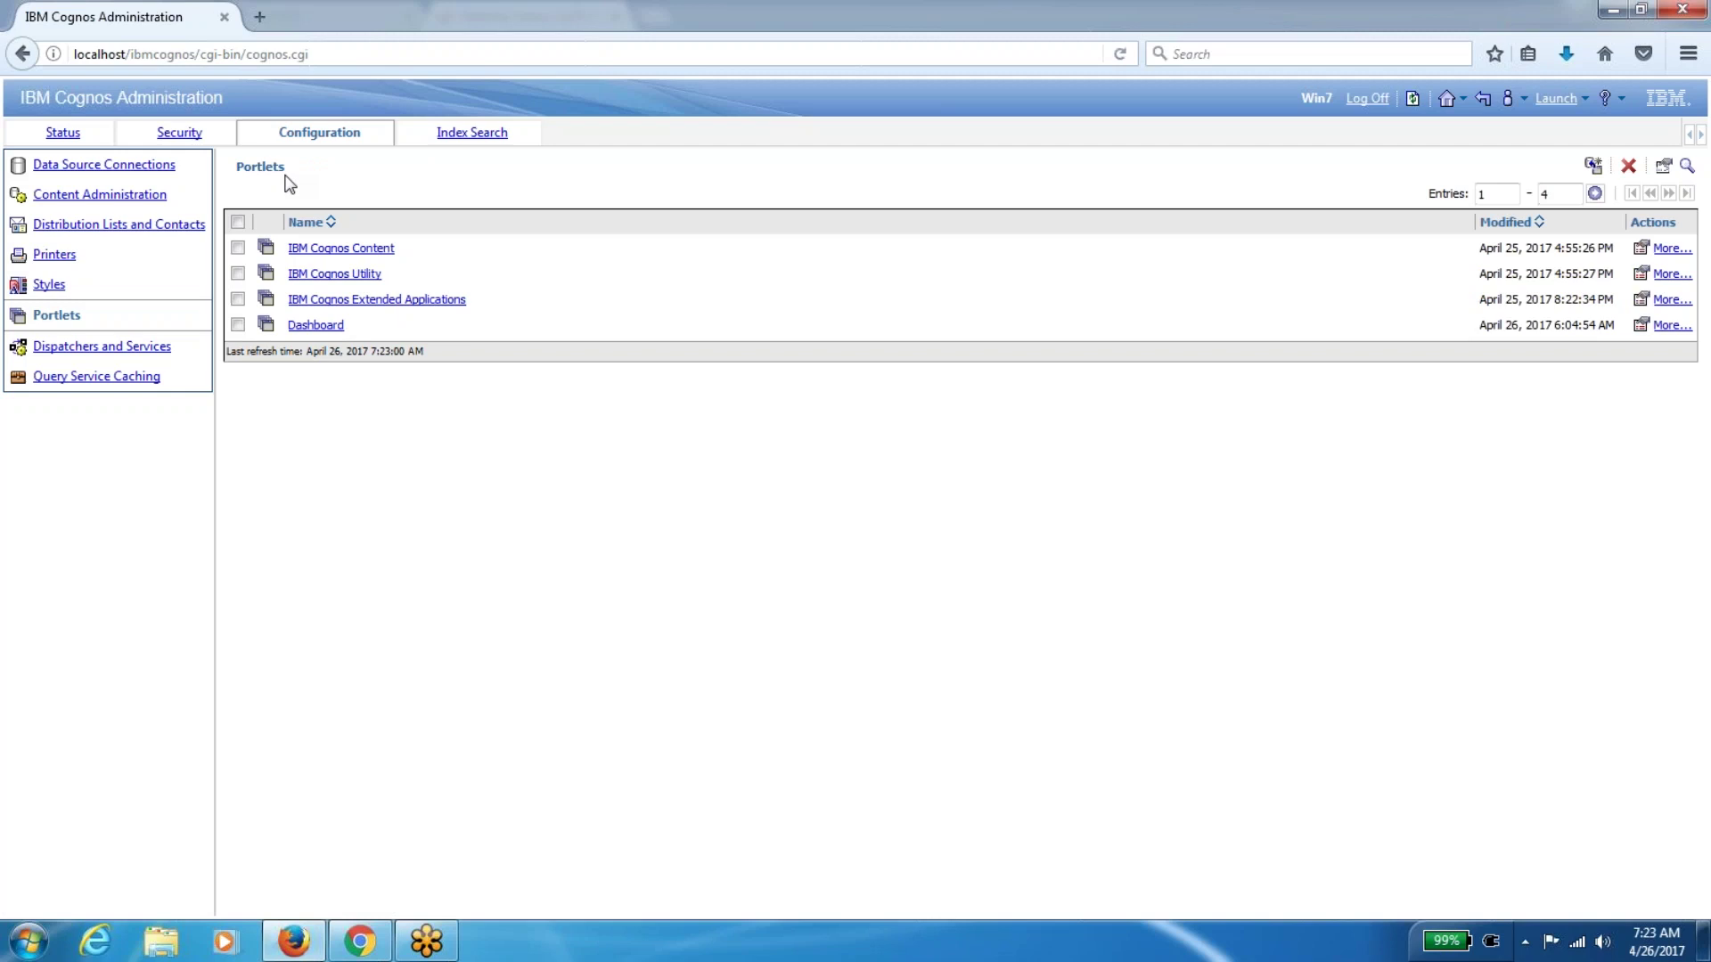
{"action": "left_click", "coordinate": [315, 326]}
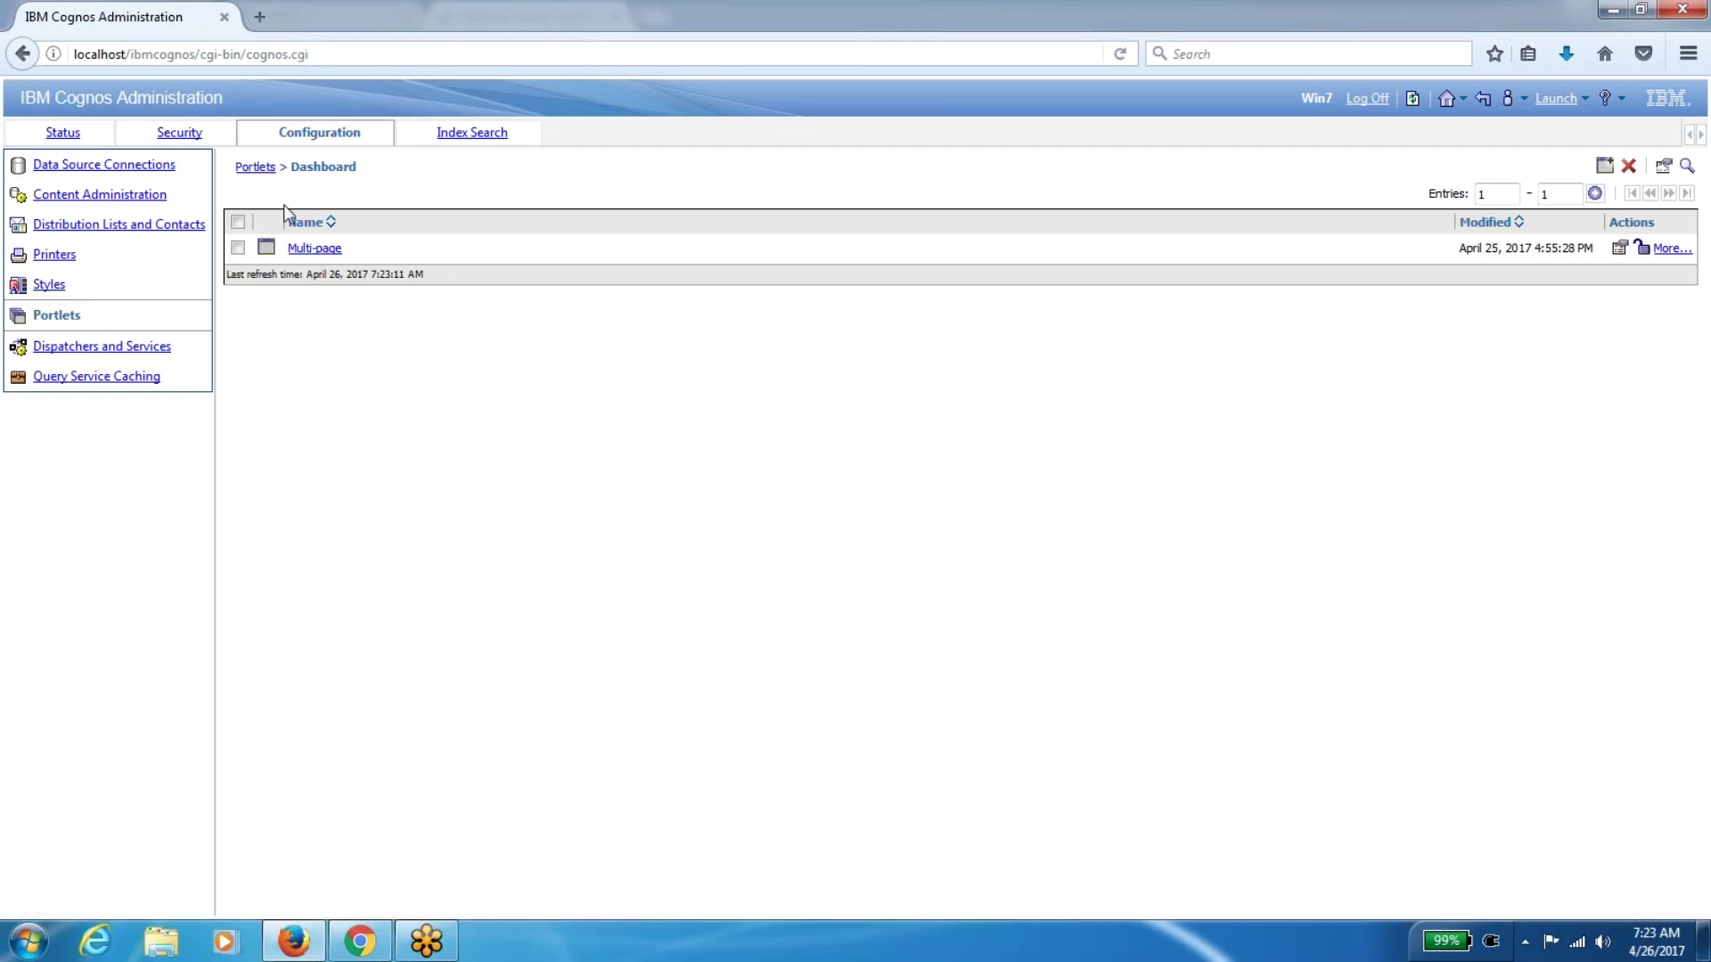
{"action": "left_click", "coordinate": [254, 168]}
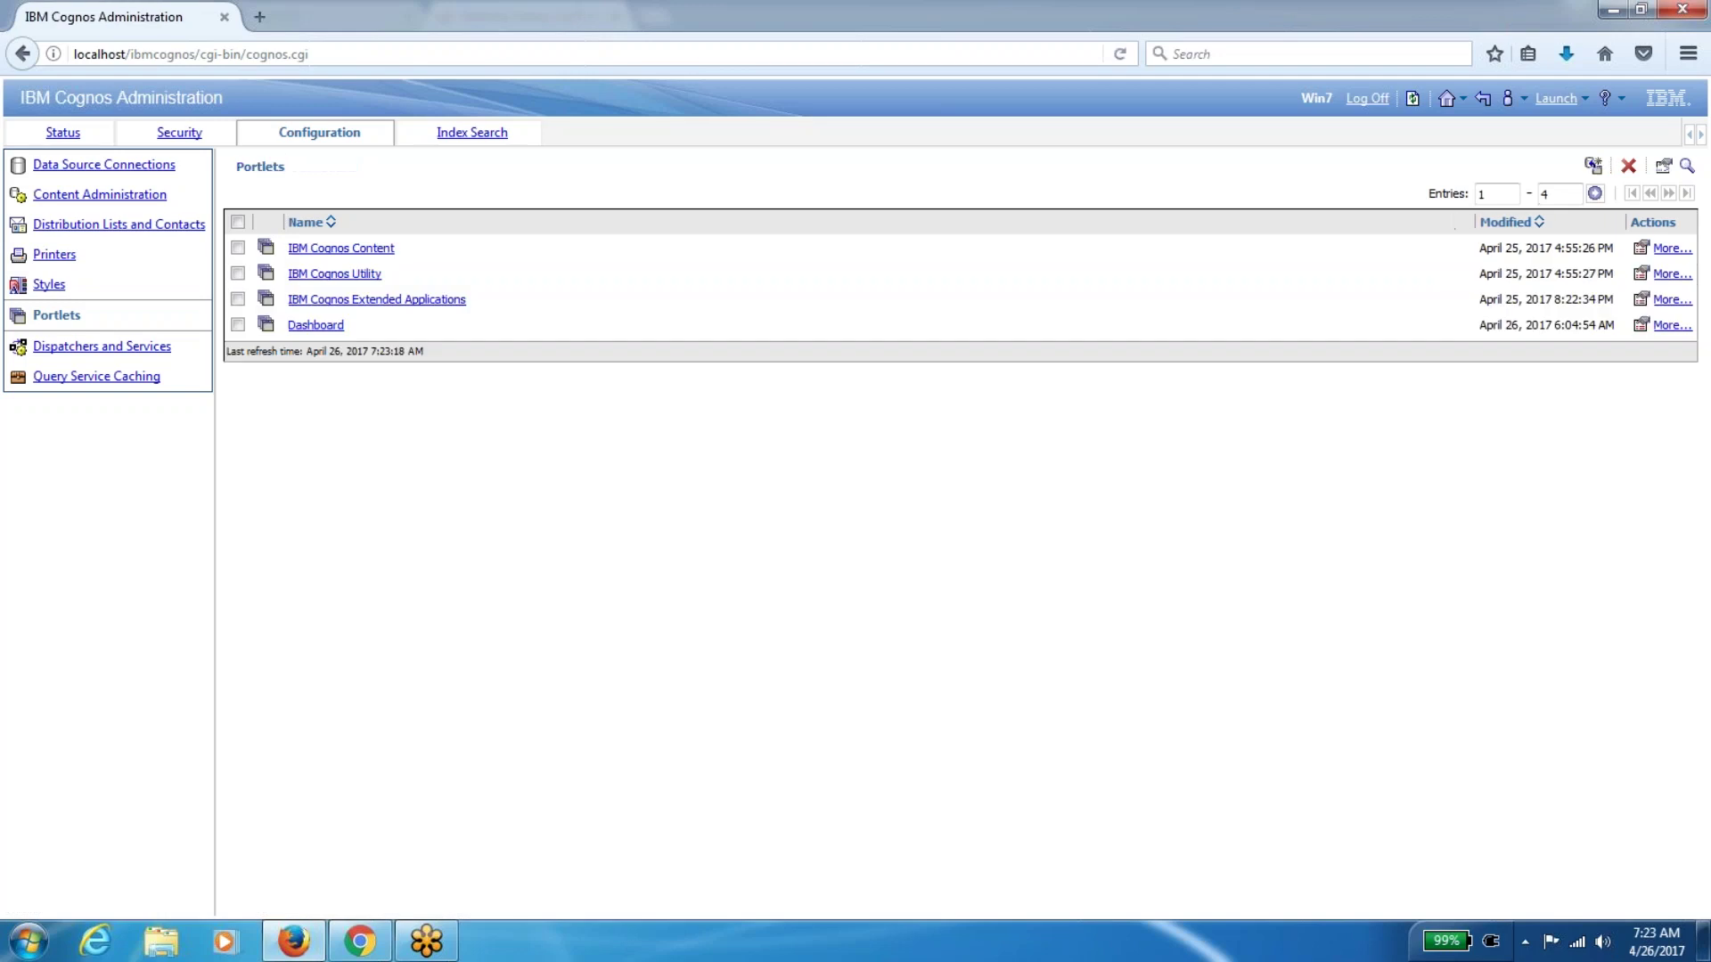
{"action": "left_click", "coordinate": [152, 346]}
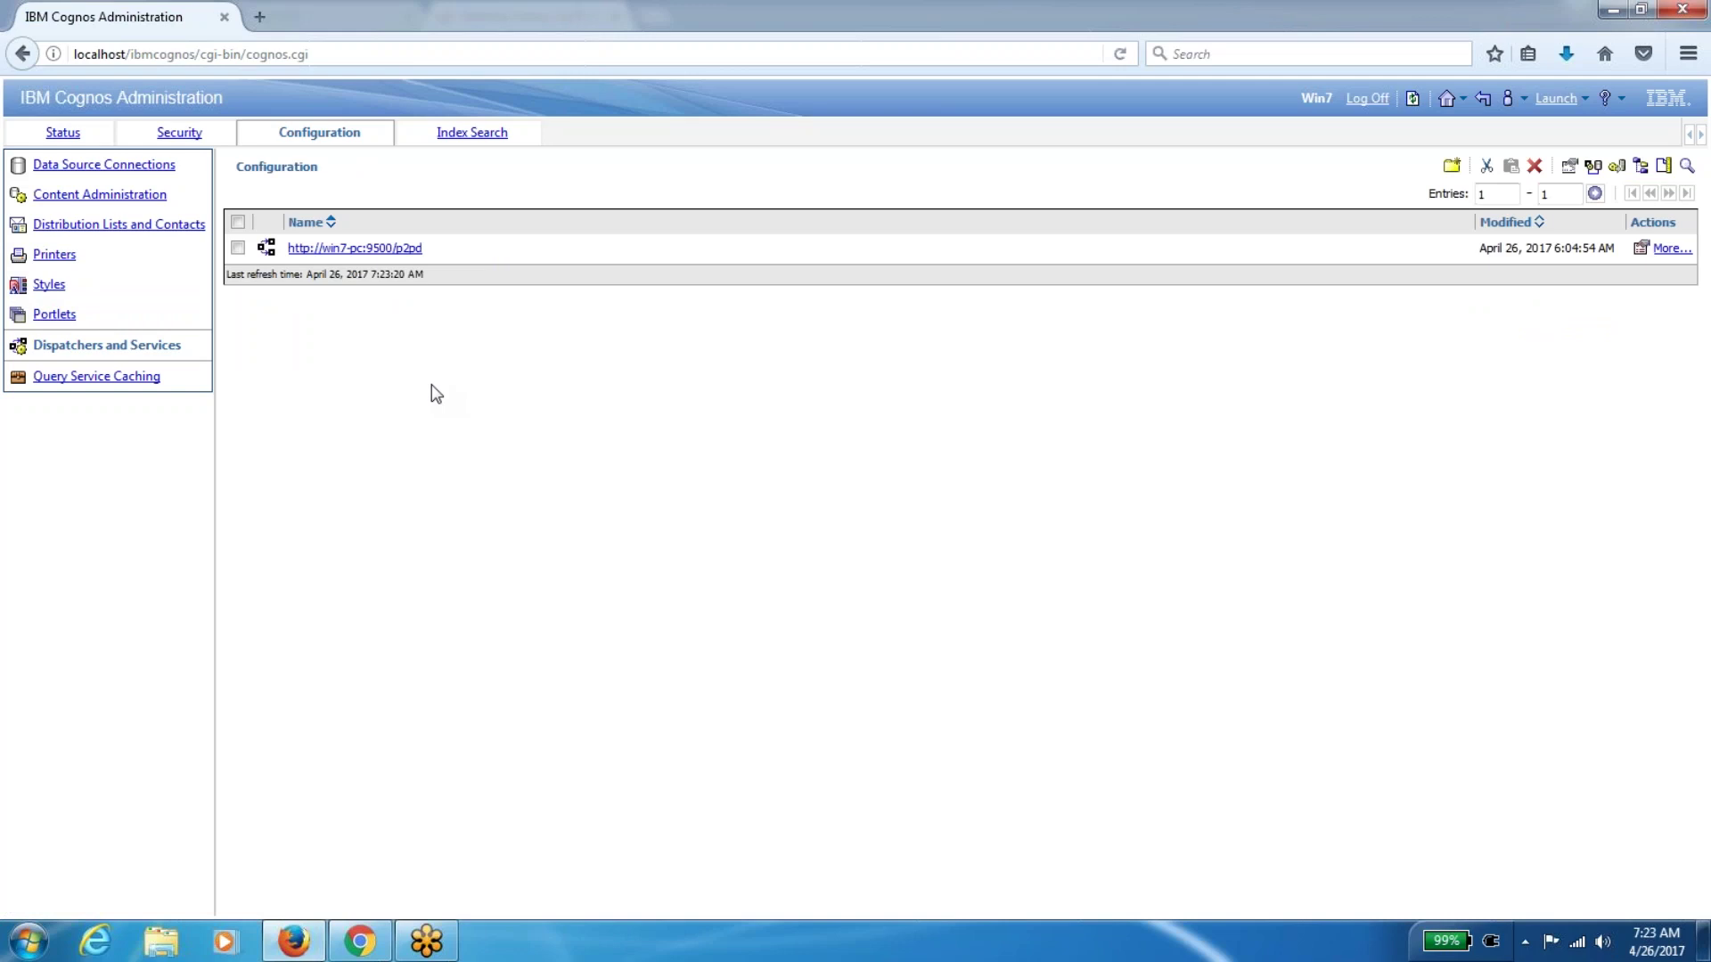
{"action": "left_click", "coordinate": [385, 249]}
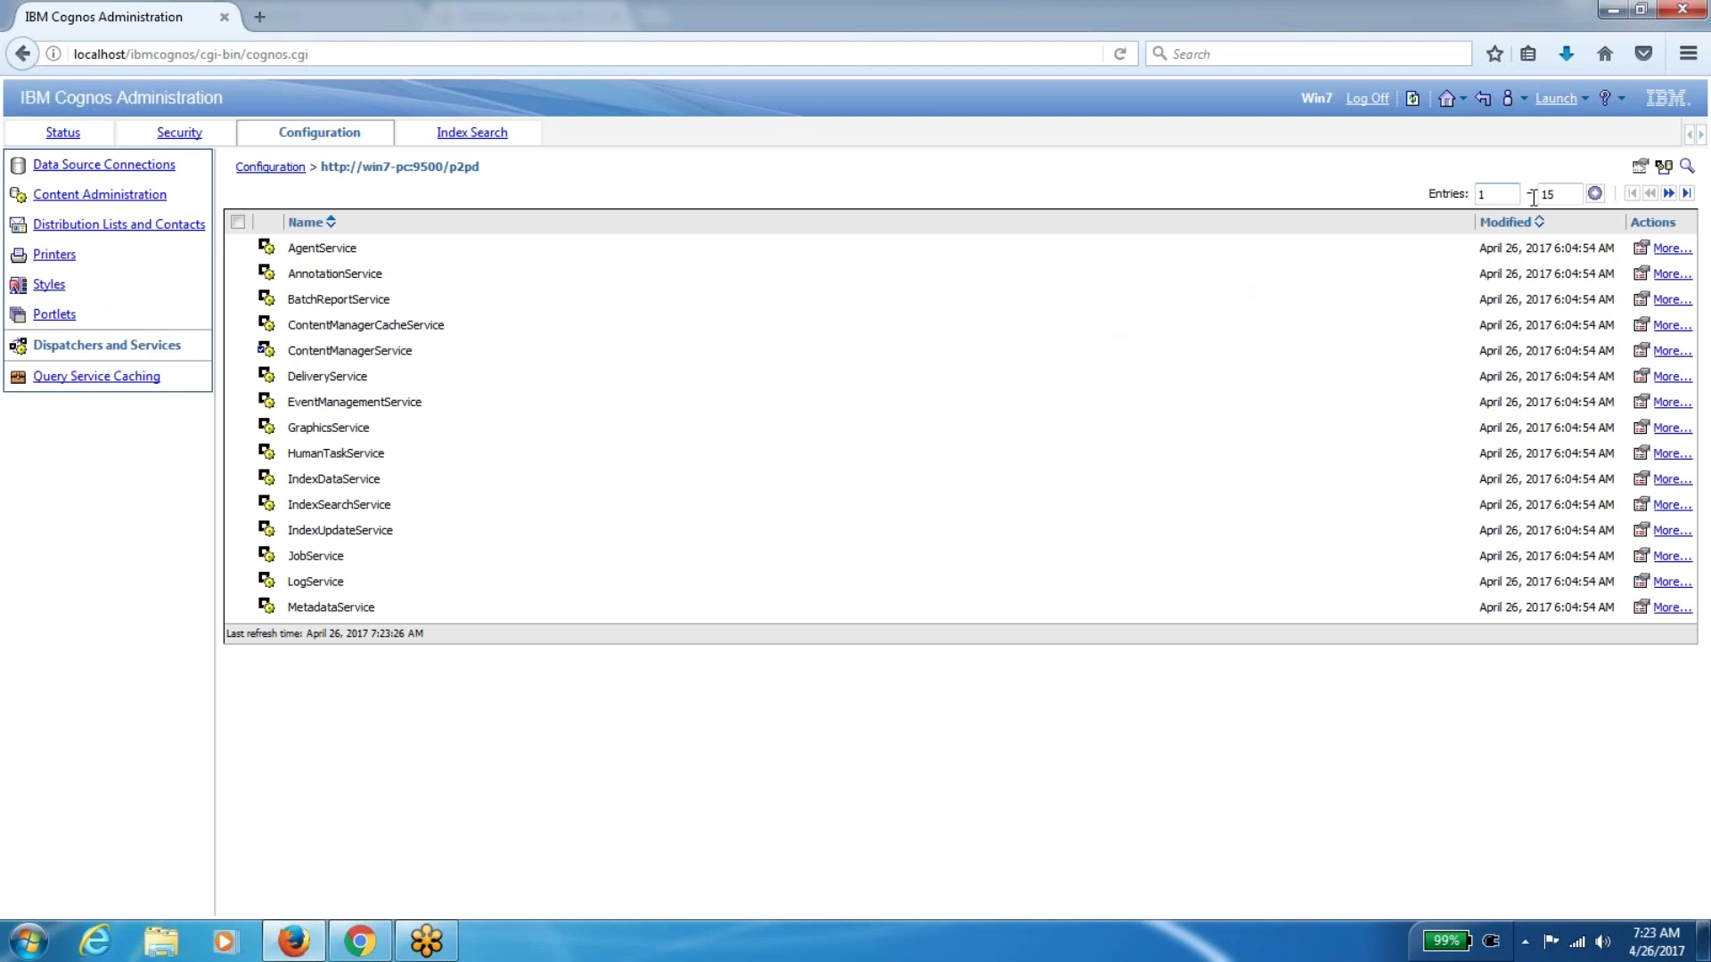
{"action": "key", "text": "BackSpace"}
{"action": "key", "text": "BackSpace"}
{"action": "type", "text": "21"}
{"action": "left_click", "coordinate": [1595, 193]}
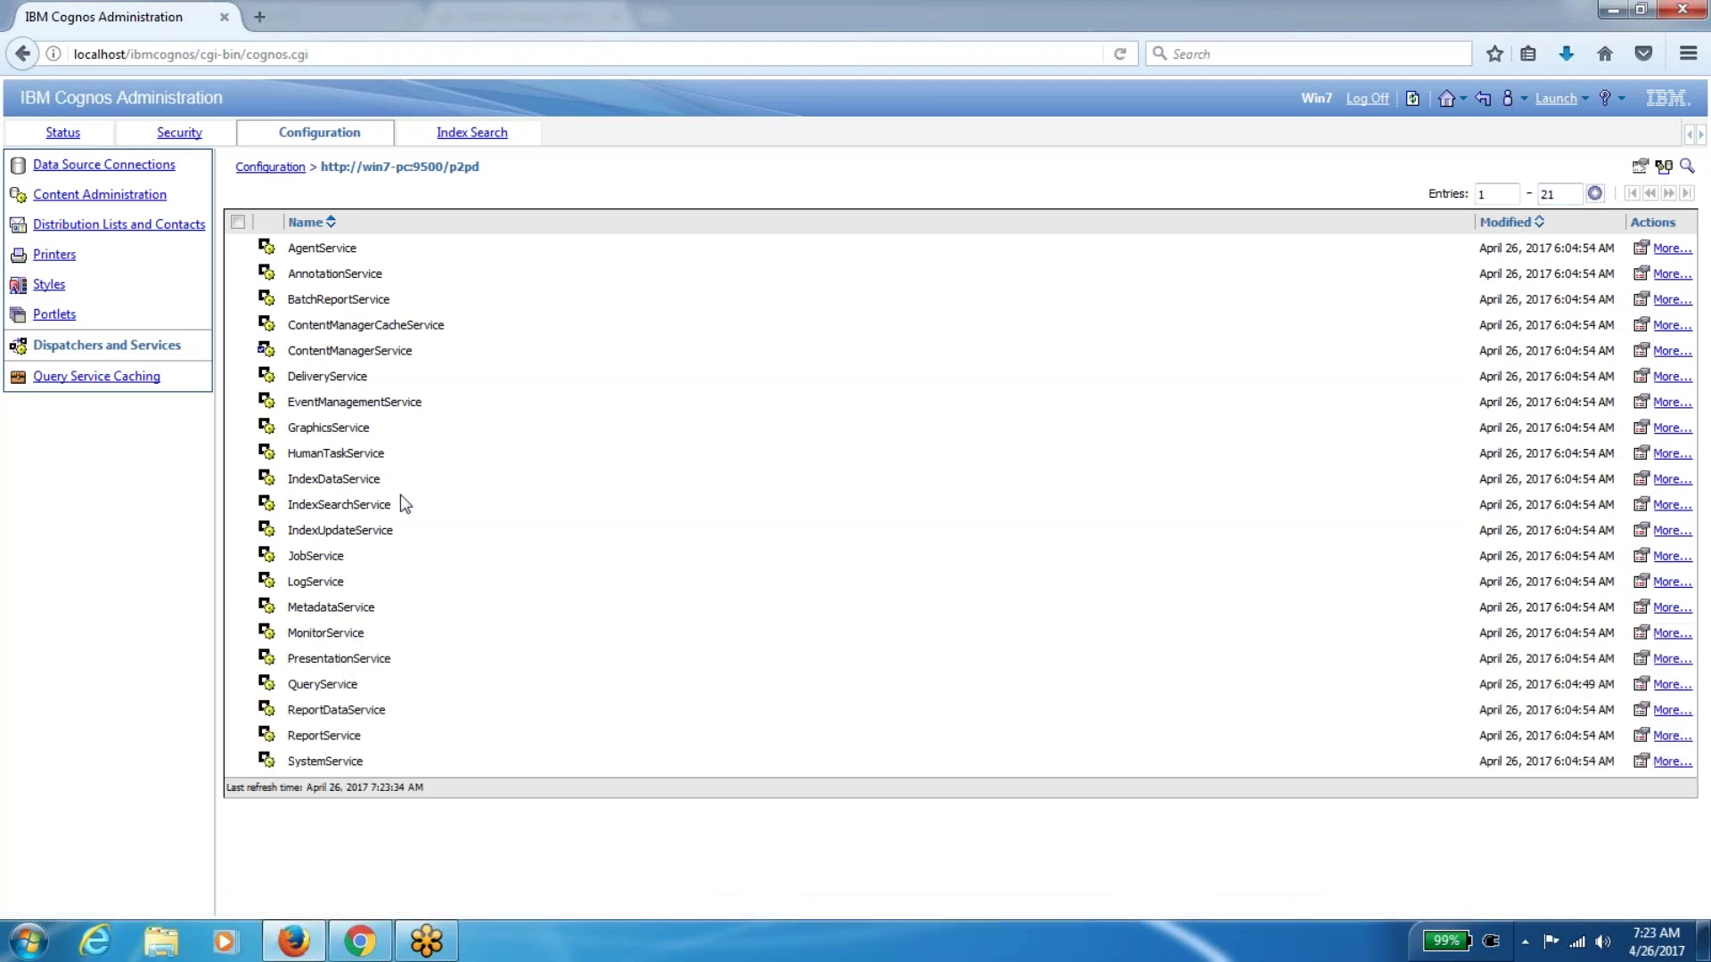
Examine the dispatcher's service names from AgentService to SystemService, singling out ContentManagerService
{"action": "double_click", "coordinate": [301, 251]}
{"action": "double_click", "coordinate": [377, 767]}
{"action": "left_click_drag", "start_coordinate": [378, 767], "coordinate": [319, 364]}
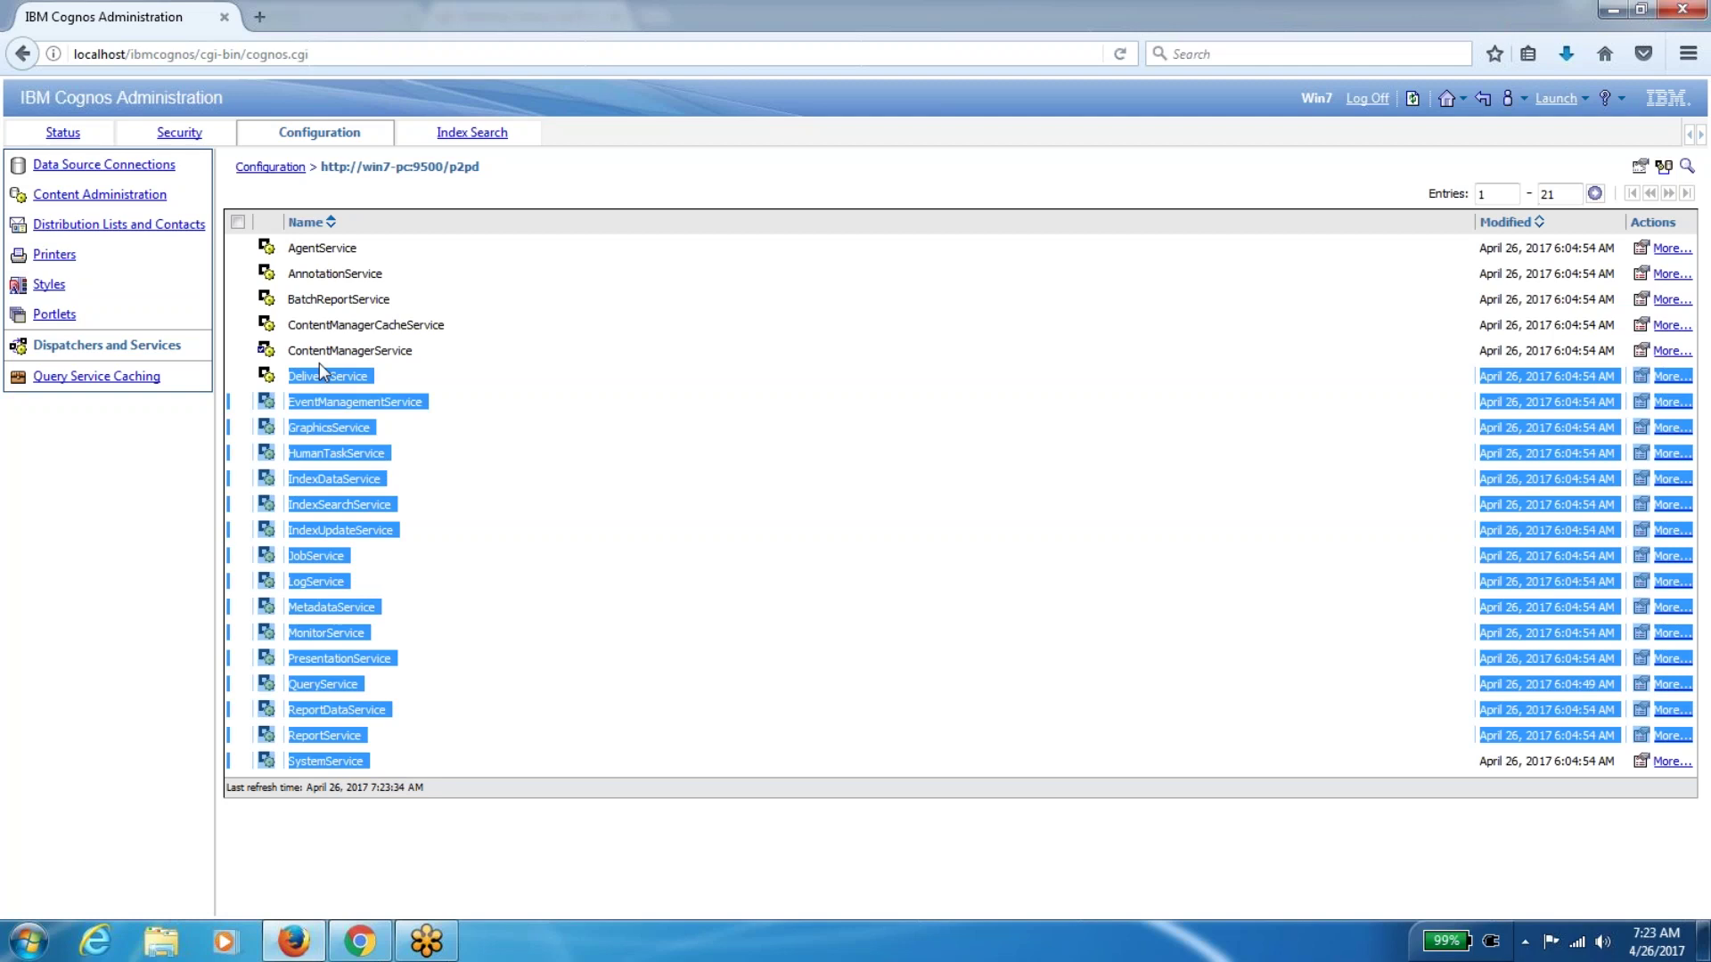
{"action": "left_click", "coordinate": [193, 480]}
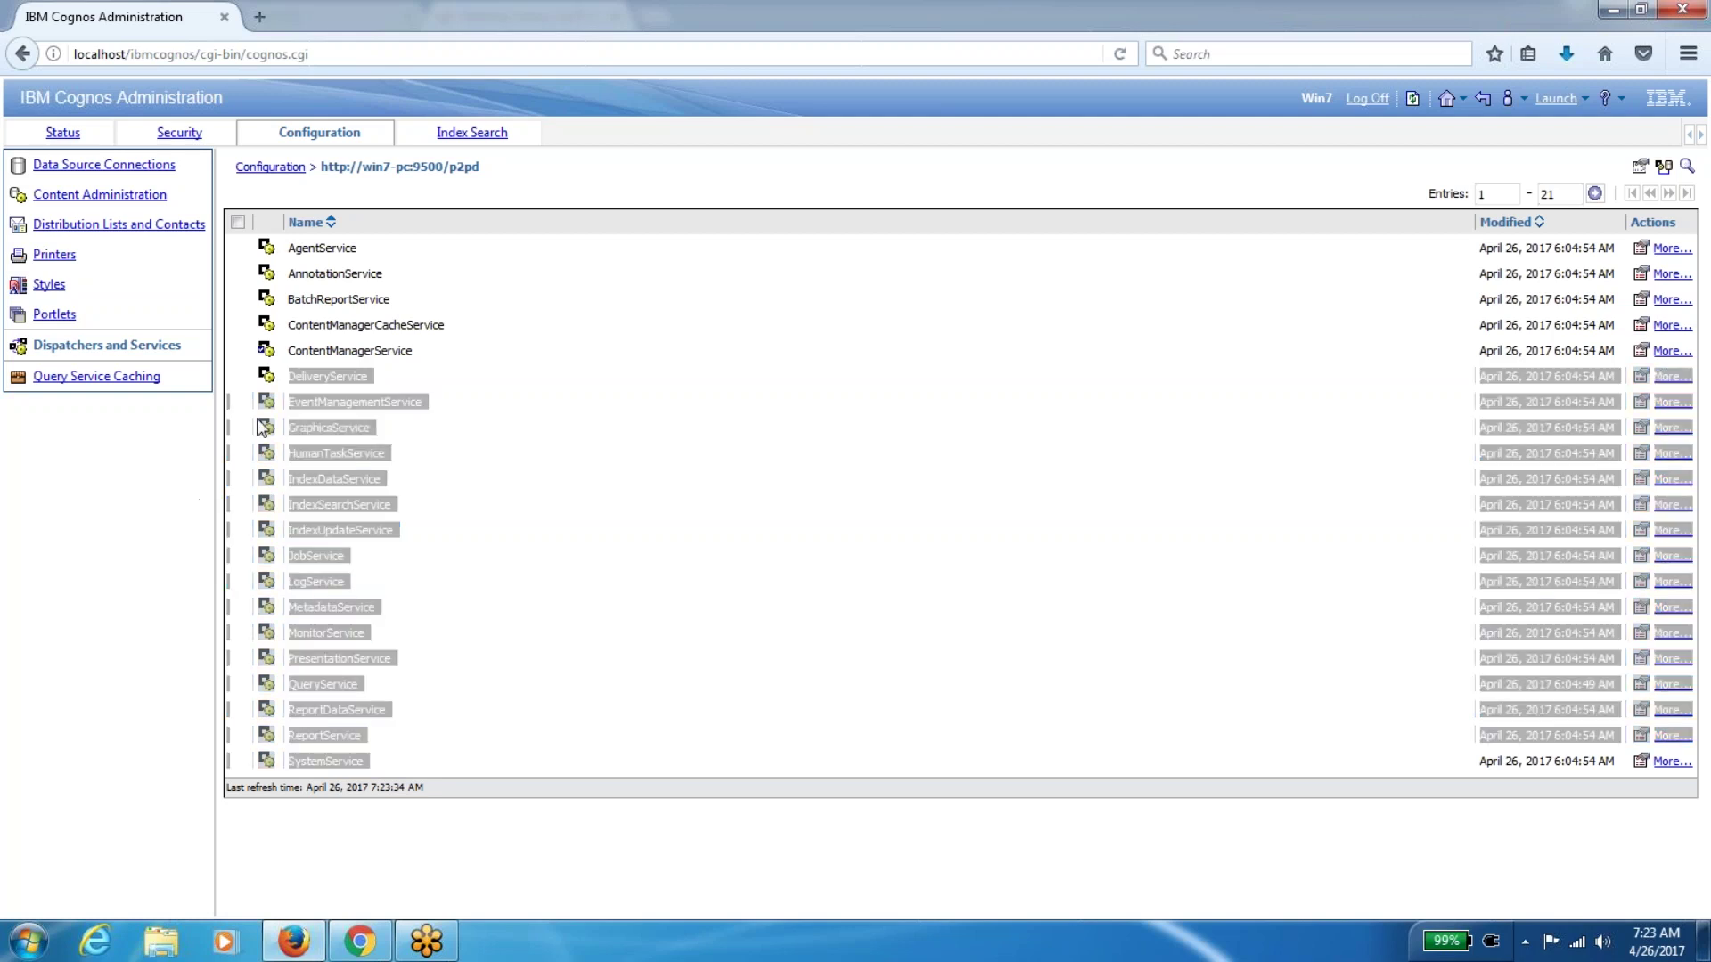
{"action": "double_click", "coordinate": [351, 350]}
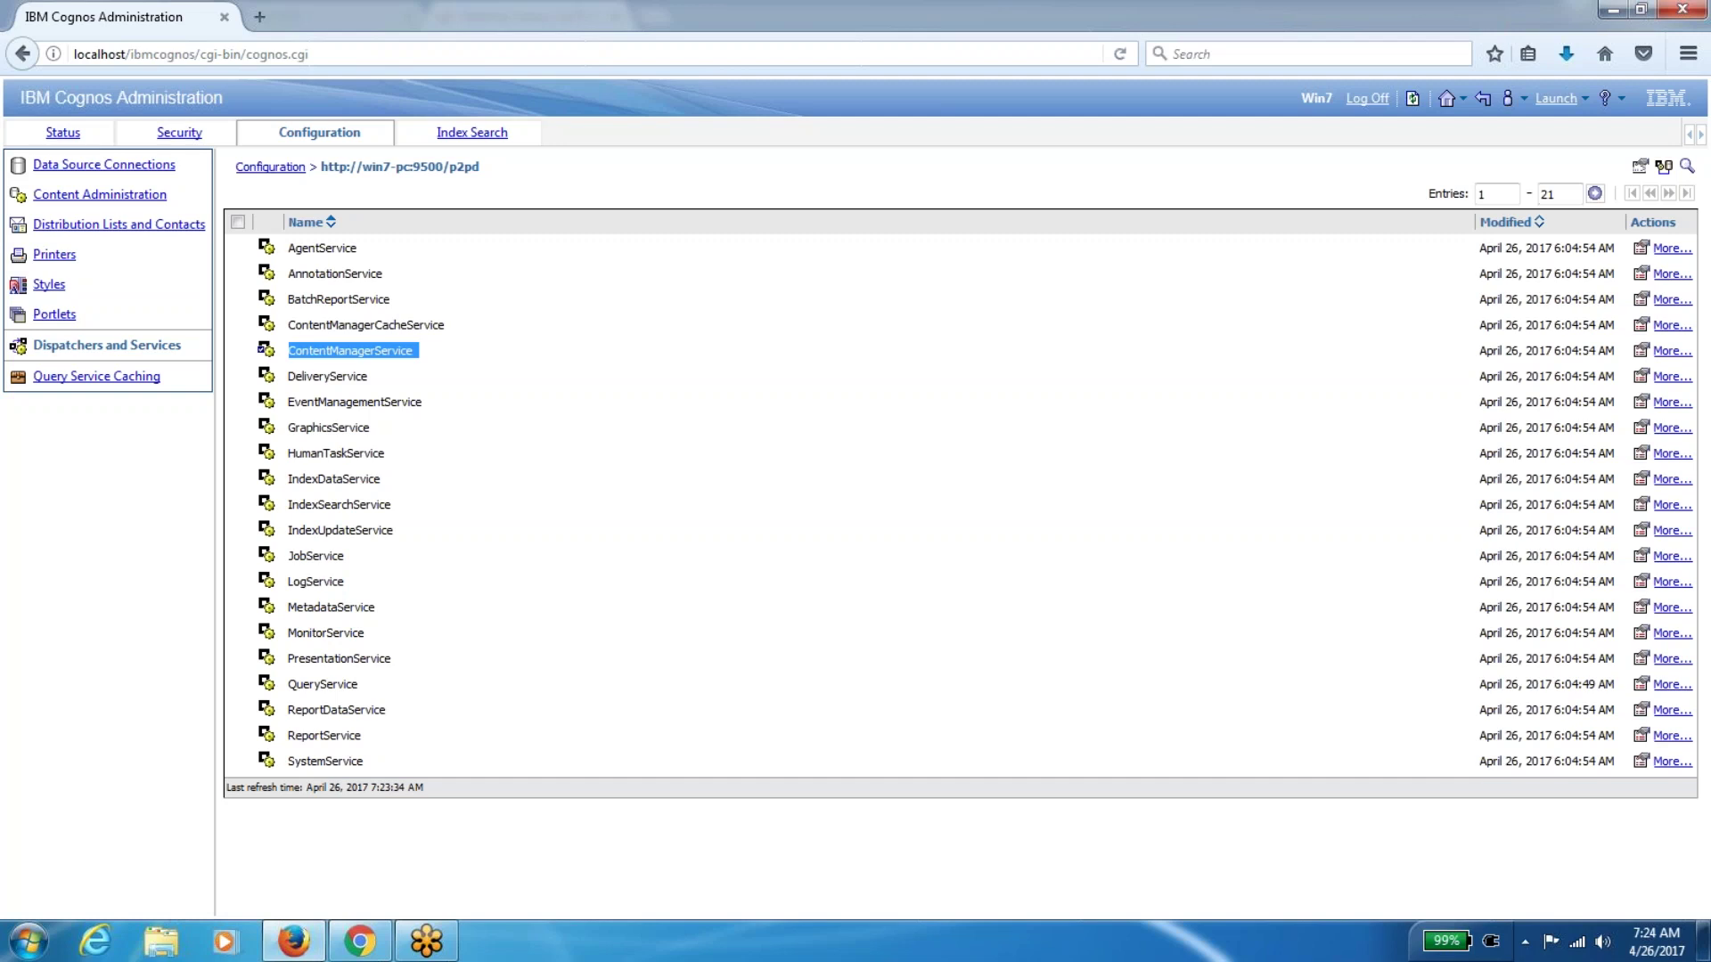
Compare the modified times of the dispatcher's services, including AgentService, BatchReportService, QueryService and IndexDataService
{"action": "left_click", "coordinate": [1583, 250]}
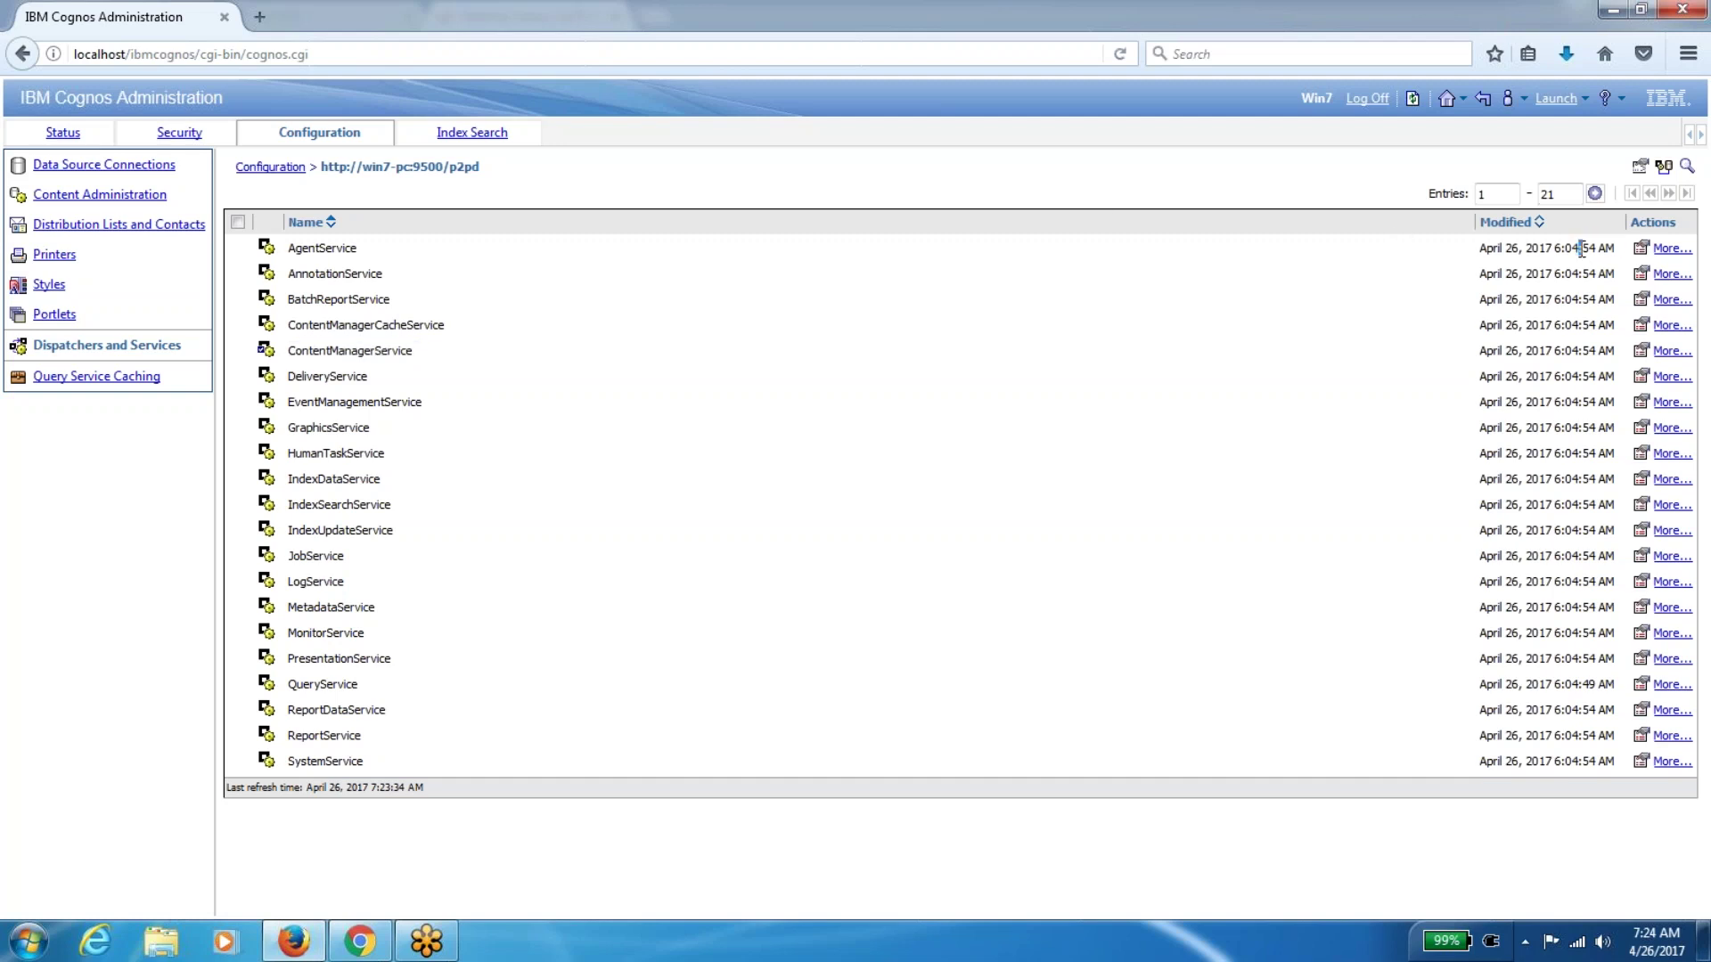
{"action": "triple_click", "coordinate": [1581, 248]}
{"action": "mouse_move", "coordinate": [1651, 952]}
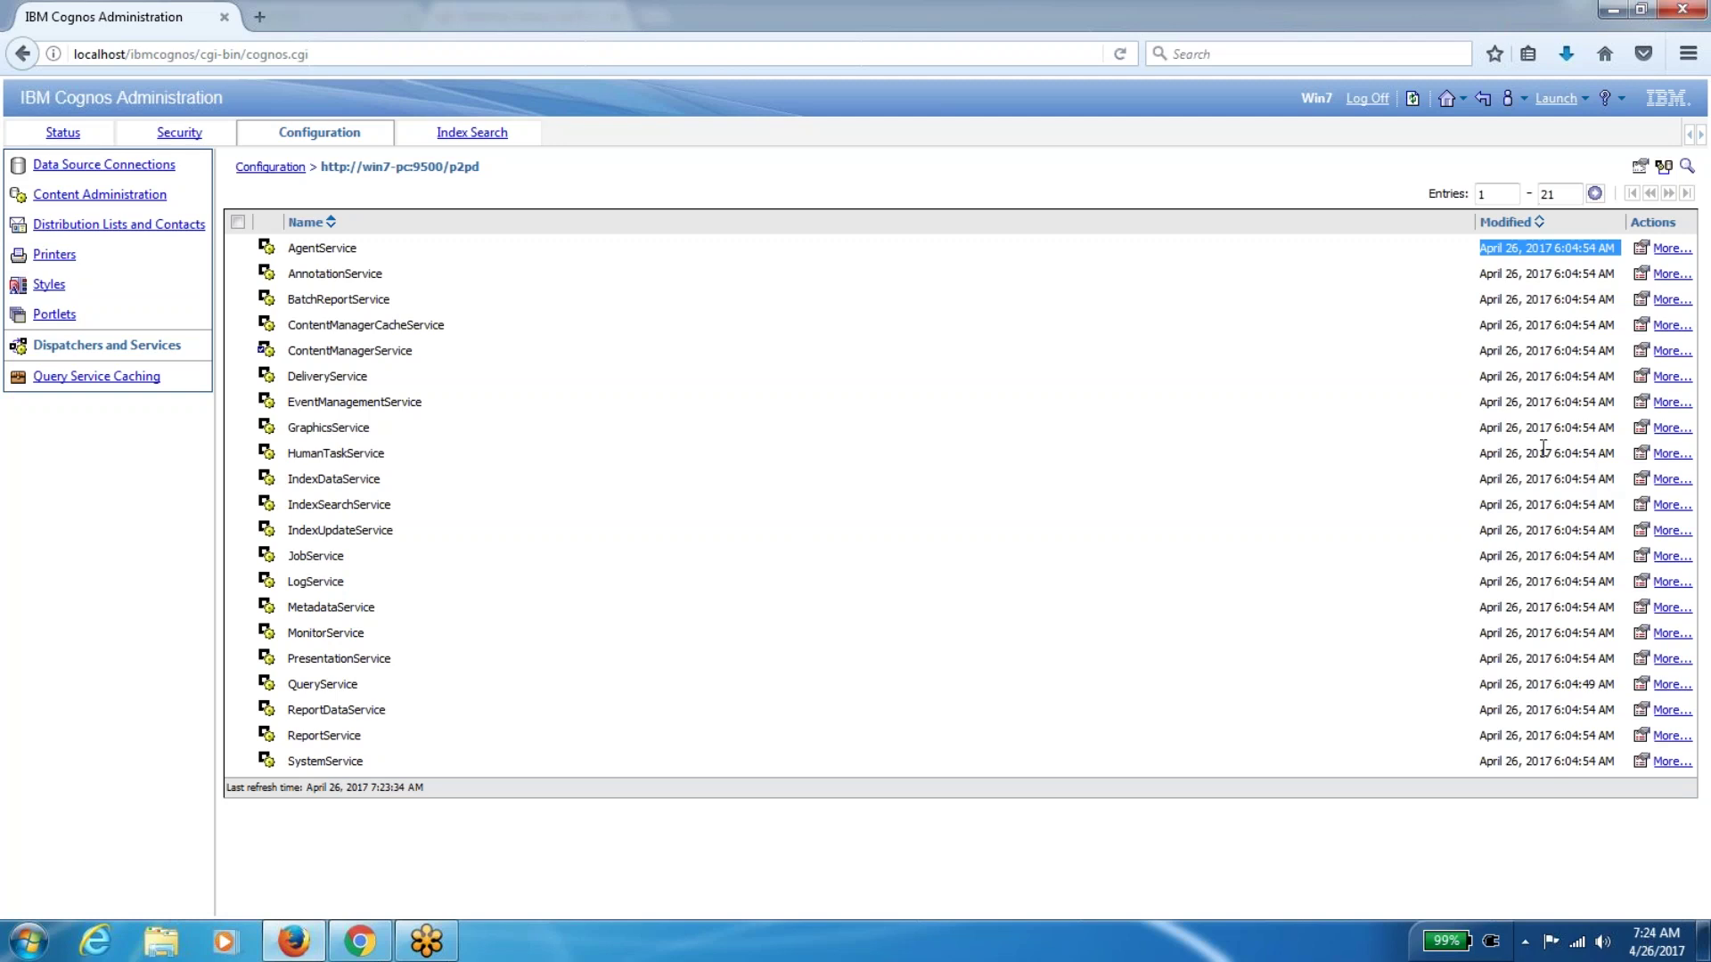
{"action": "triple_click", "coordinate": [1555, 299]}
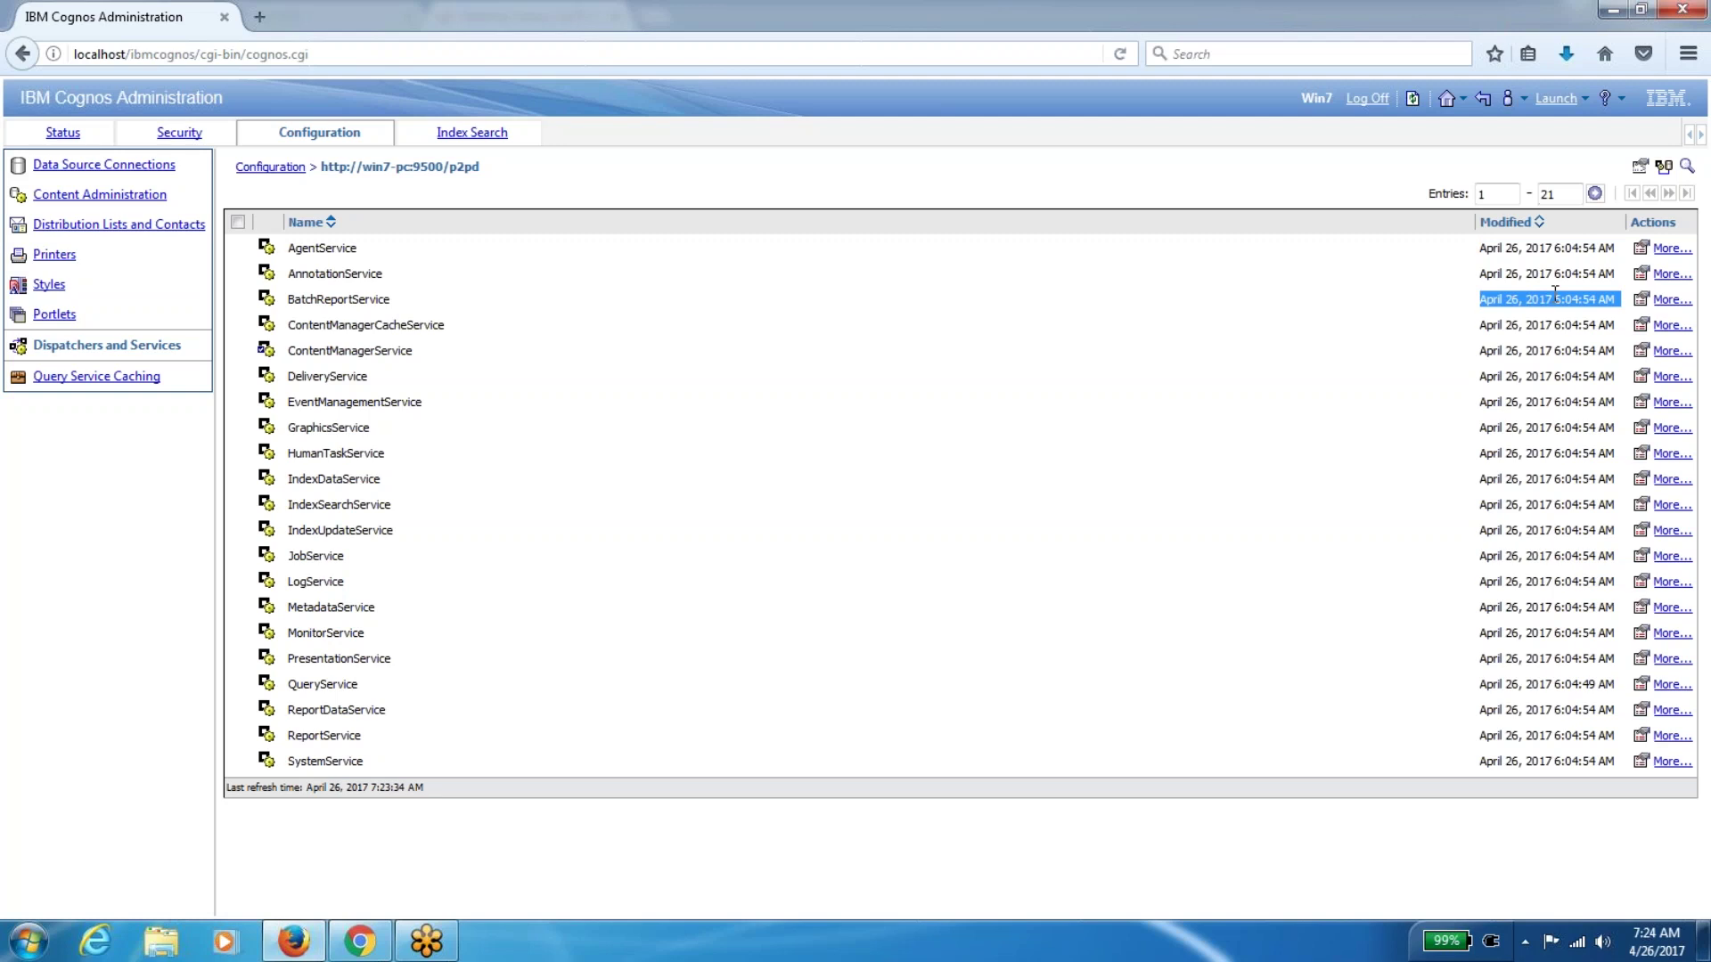
{"action": "double_click", "coordinate": [1553, 299]}
{"action": "triple_click", "coordinate": [1555, 297]}
{"action": "double_click", "coordinate": [1555, 297]}
{"action": "double_click", "coordinate": [1542, 684]}
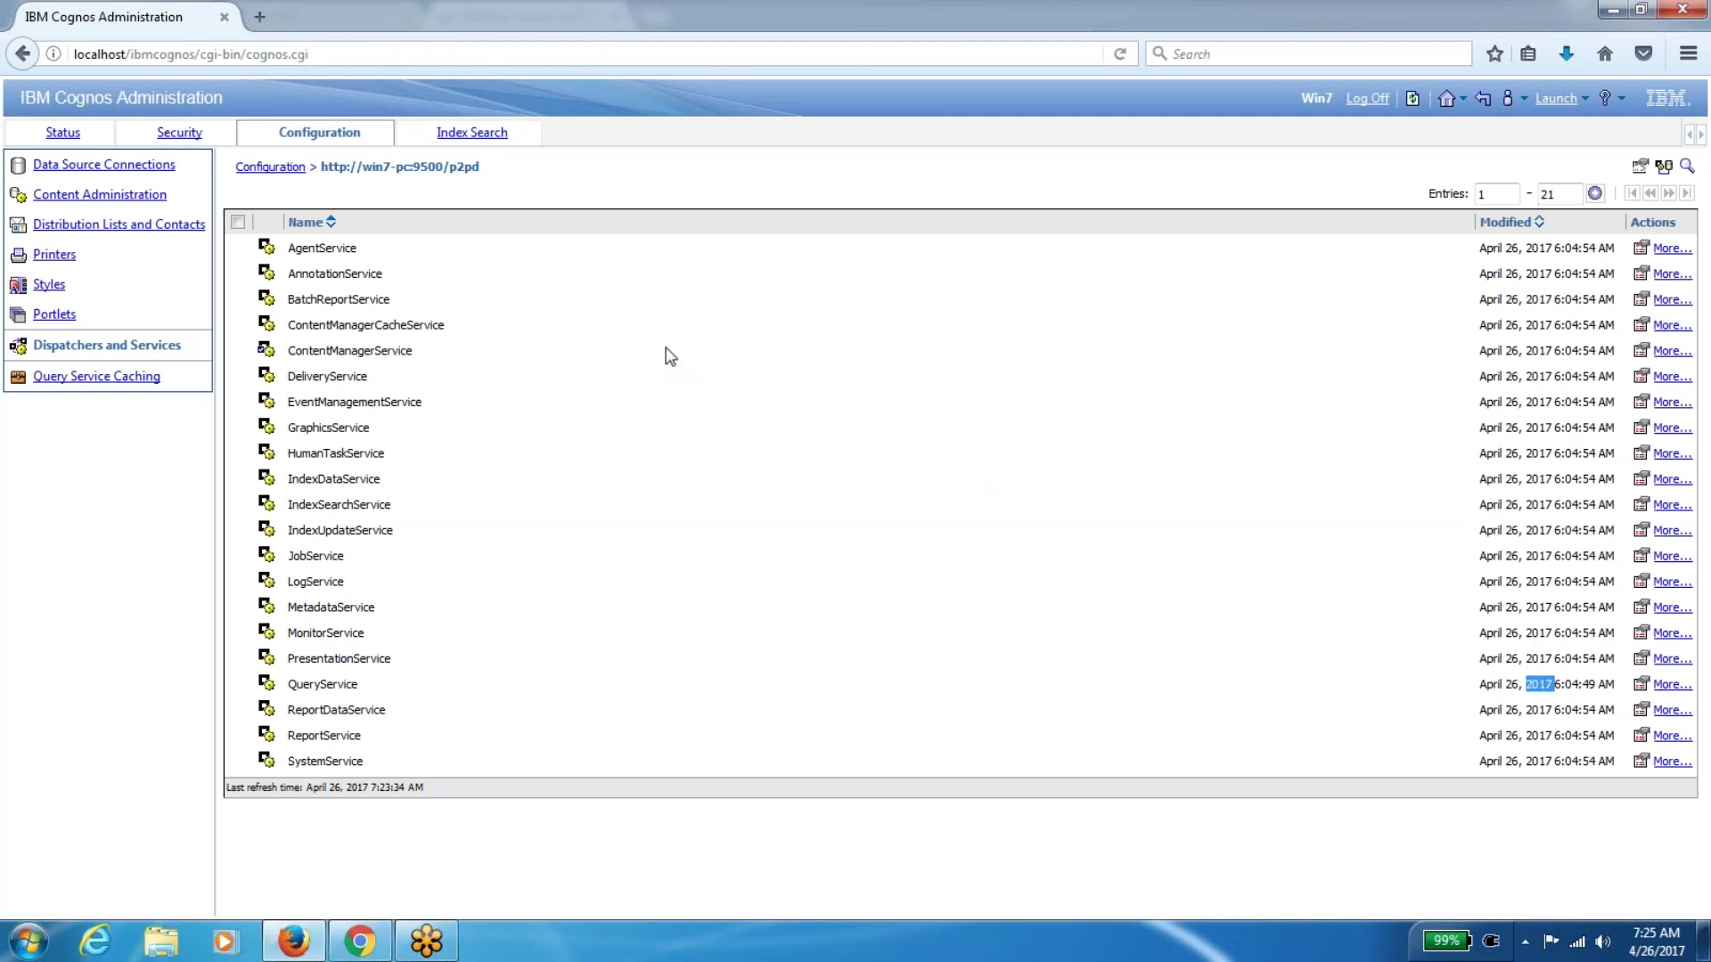
{"action": "triple_click", "coordinate": [1570, 248]}
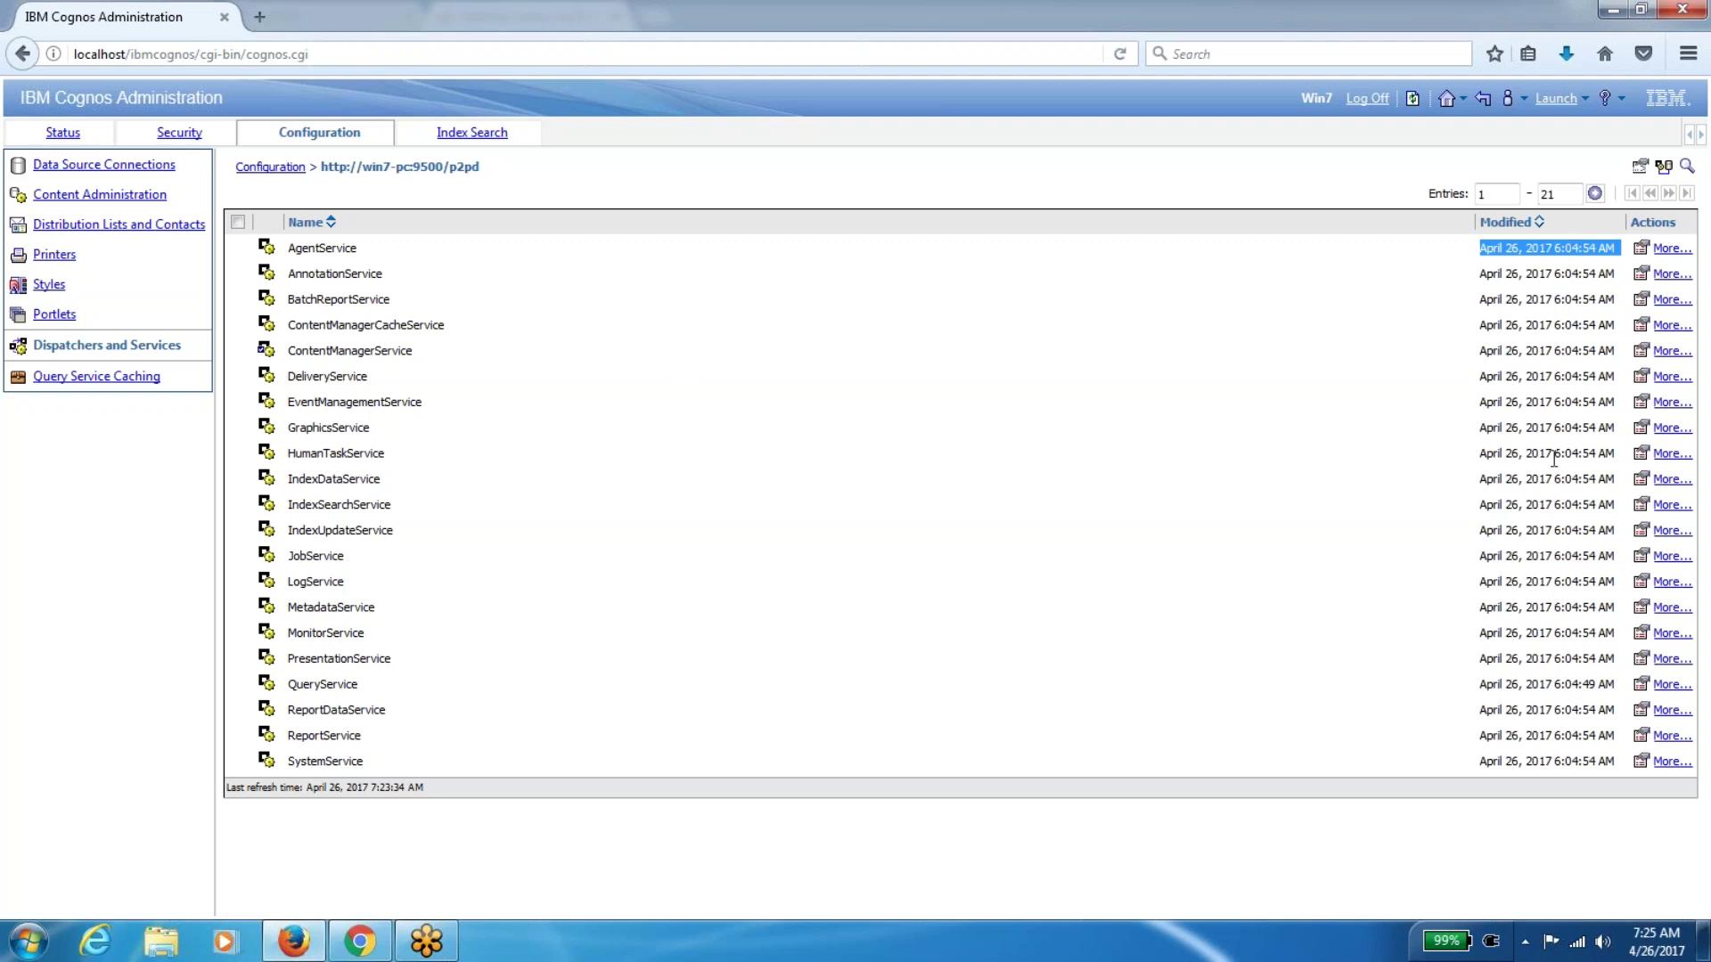
{"action": "double_click", "coordinate": [339, 455]}
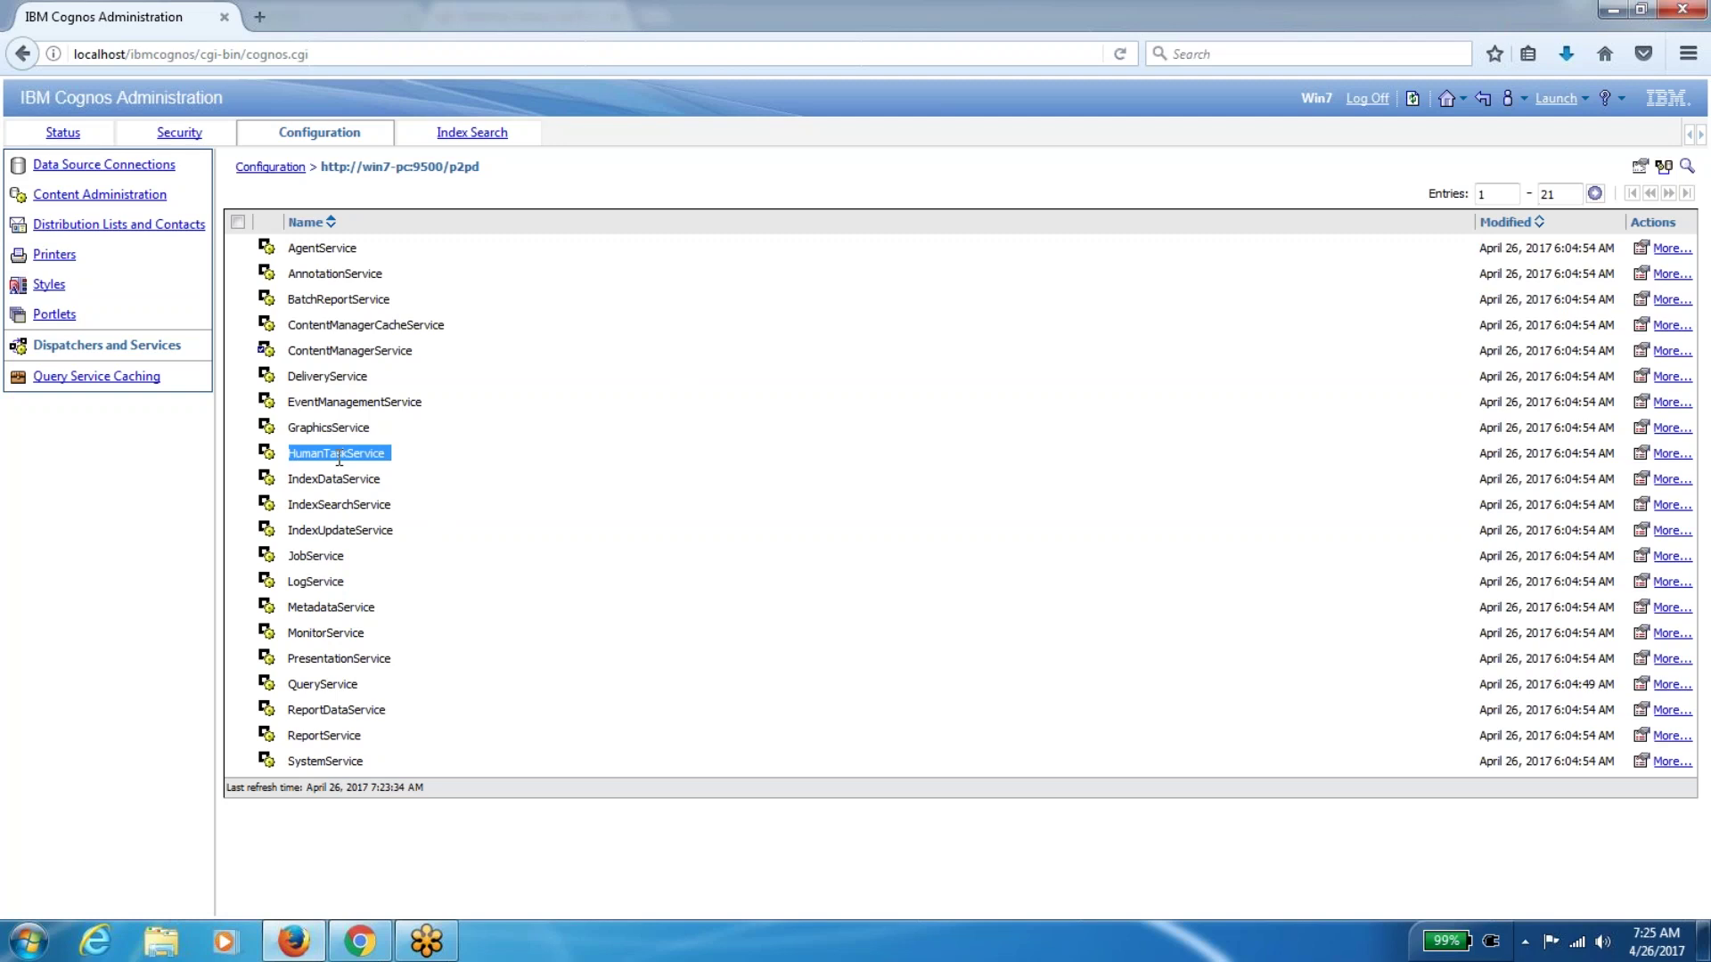
{"action": "triple_click", "coordinate": [1539, 478]}
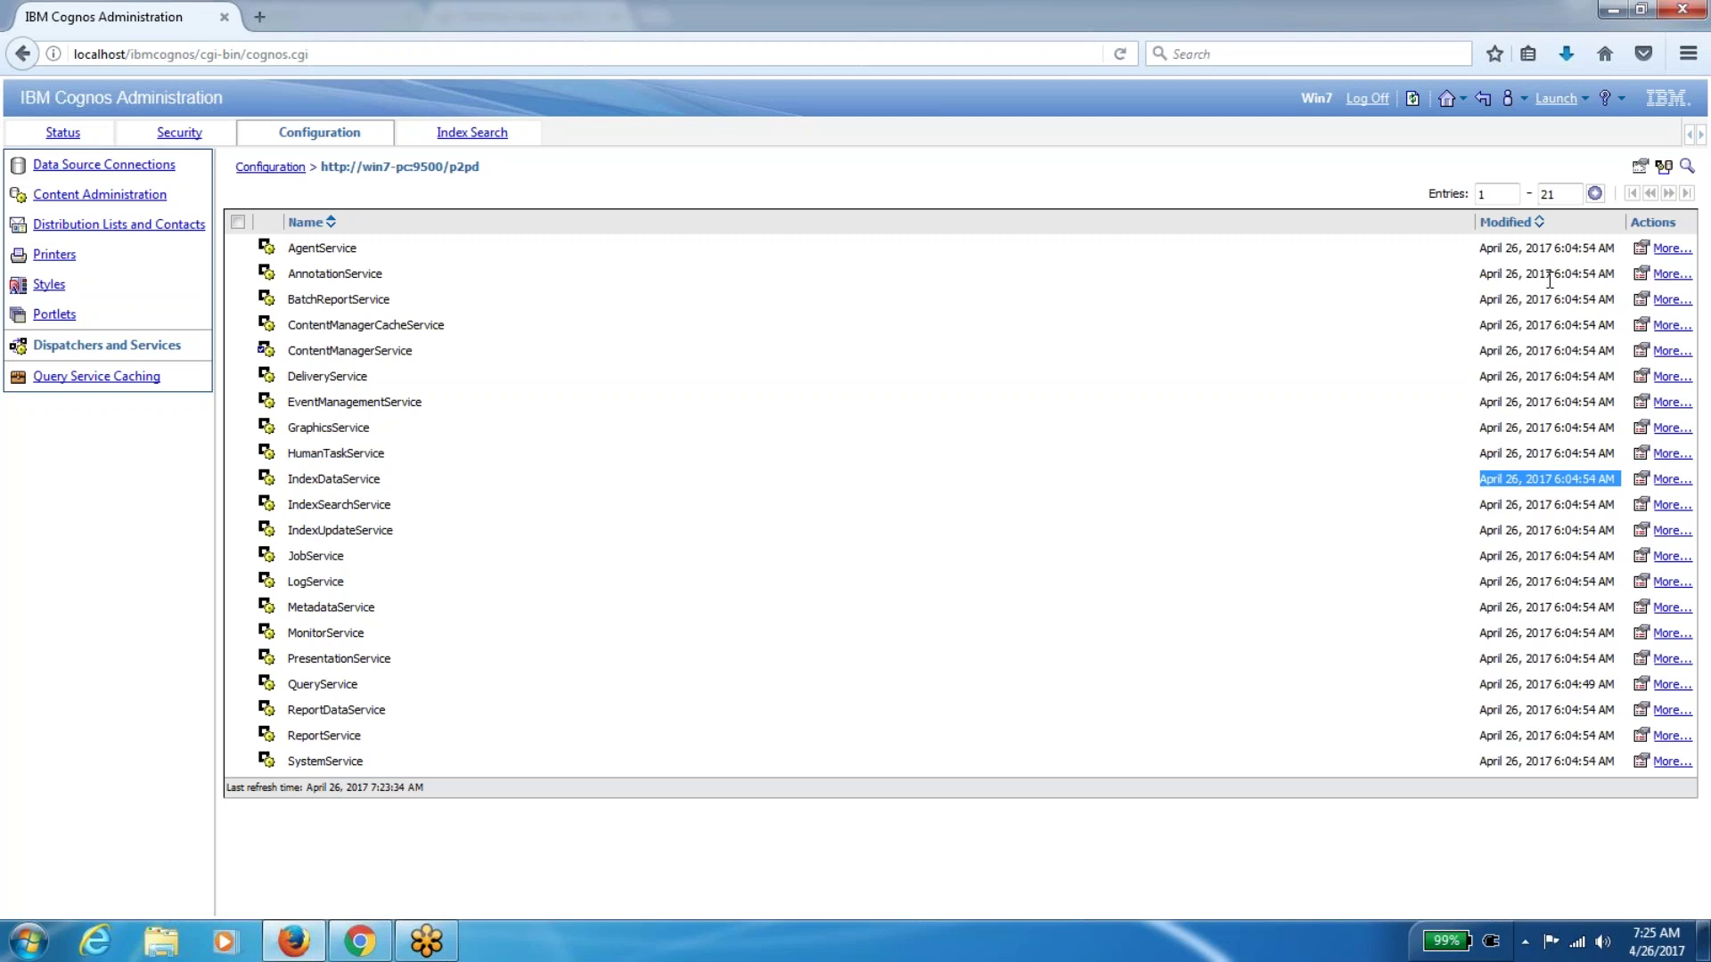
{"action": "left_click_drag", "start_coordinate": [1556, 248], "coordinate": [1587, 254]}
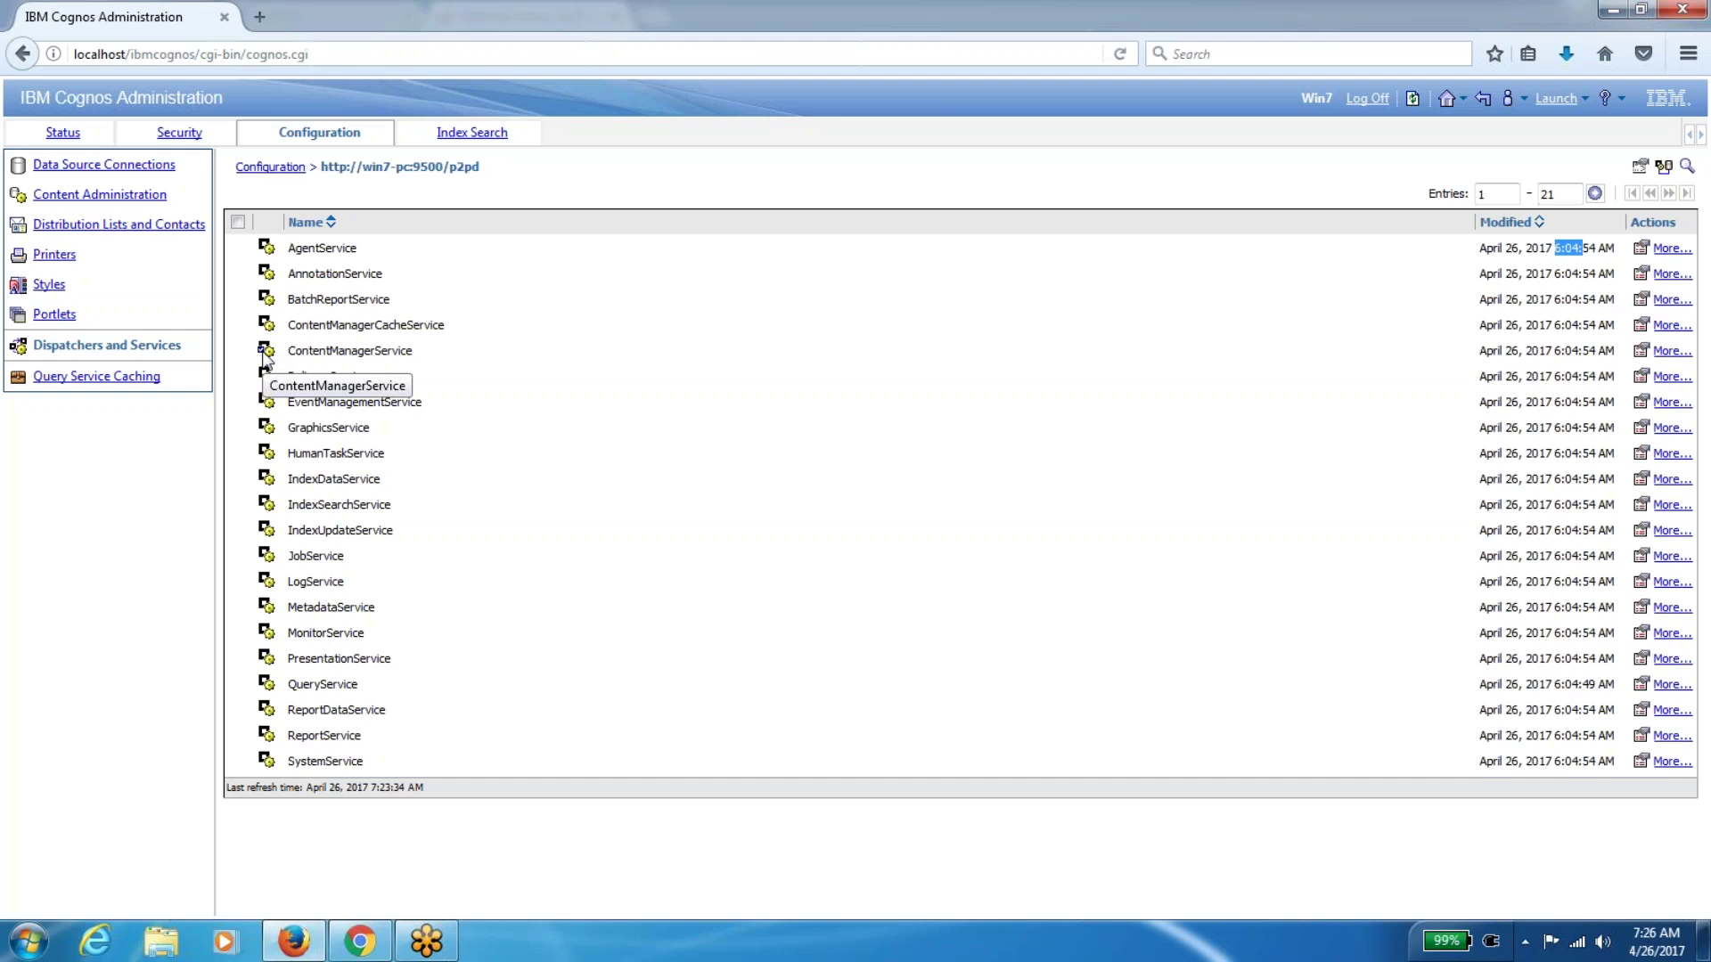
View the query service caching options for the server group, rechecking the dispatcher's service list in between
{"action": "left_click", "coordinate": [100, 378]}
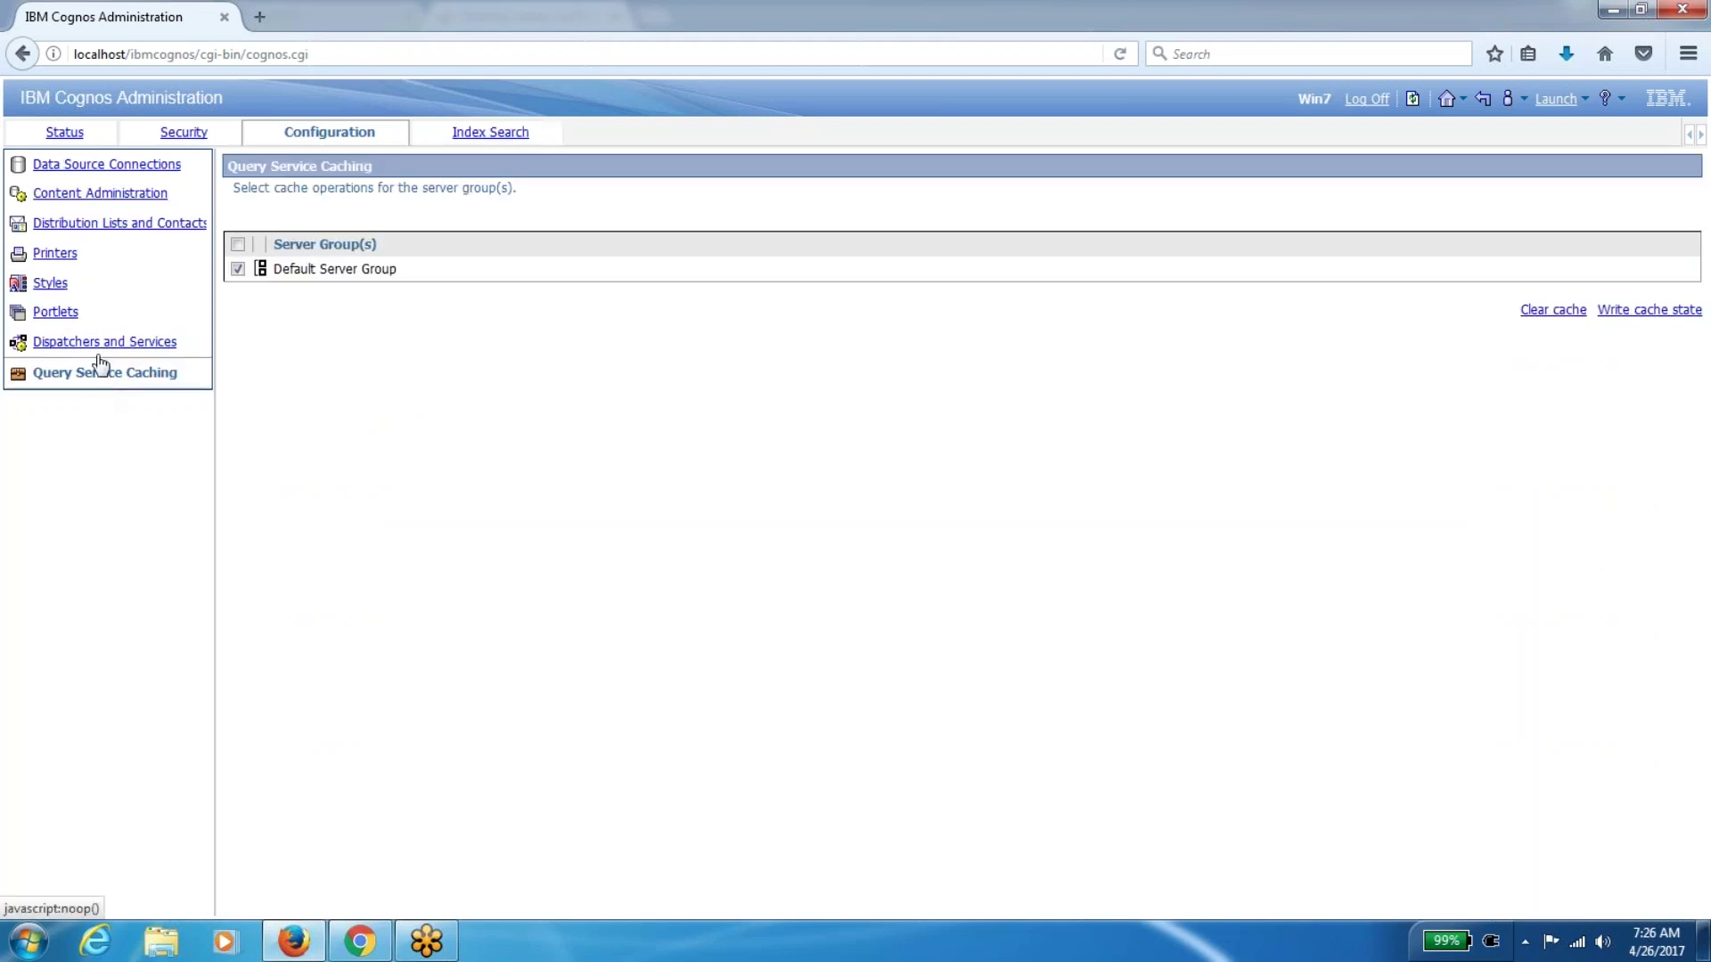
{"action": "left_click", "coordinate": [102, 355]}
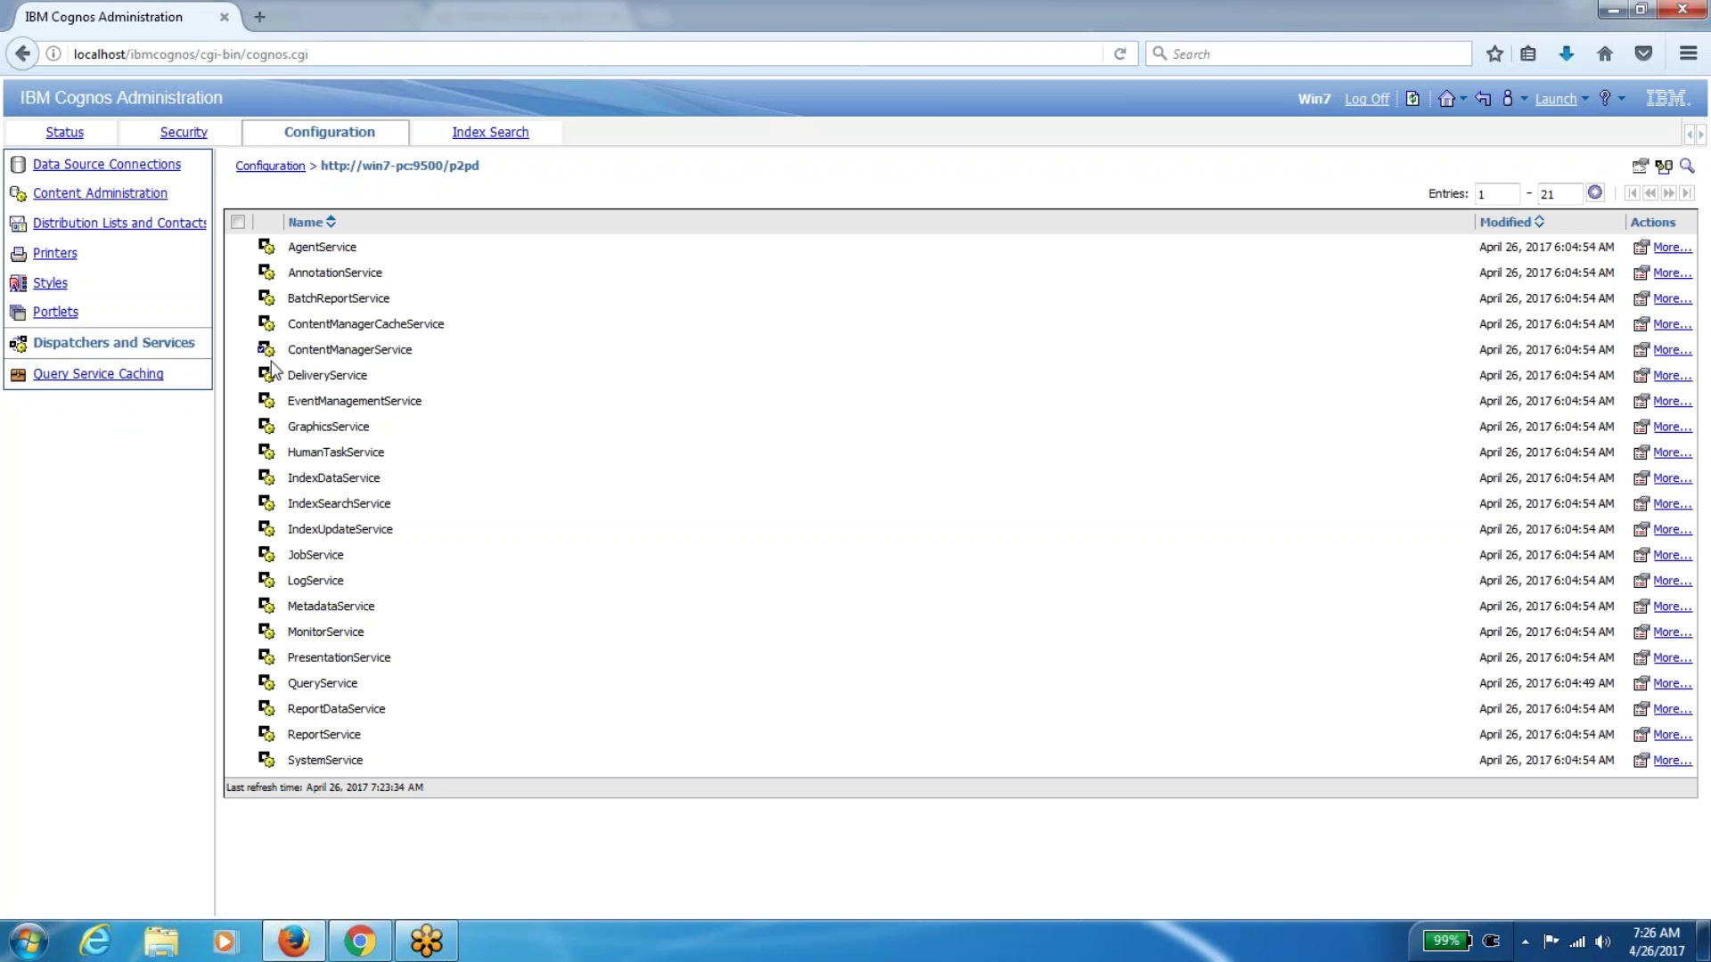
{"action": "left_click", "coordinate": [19, 379]}
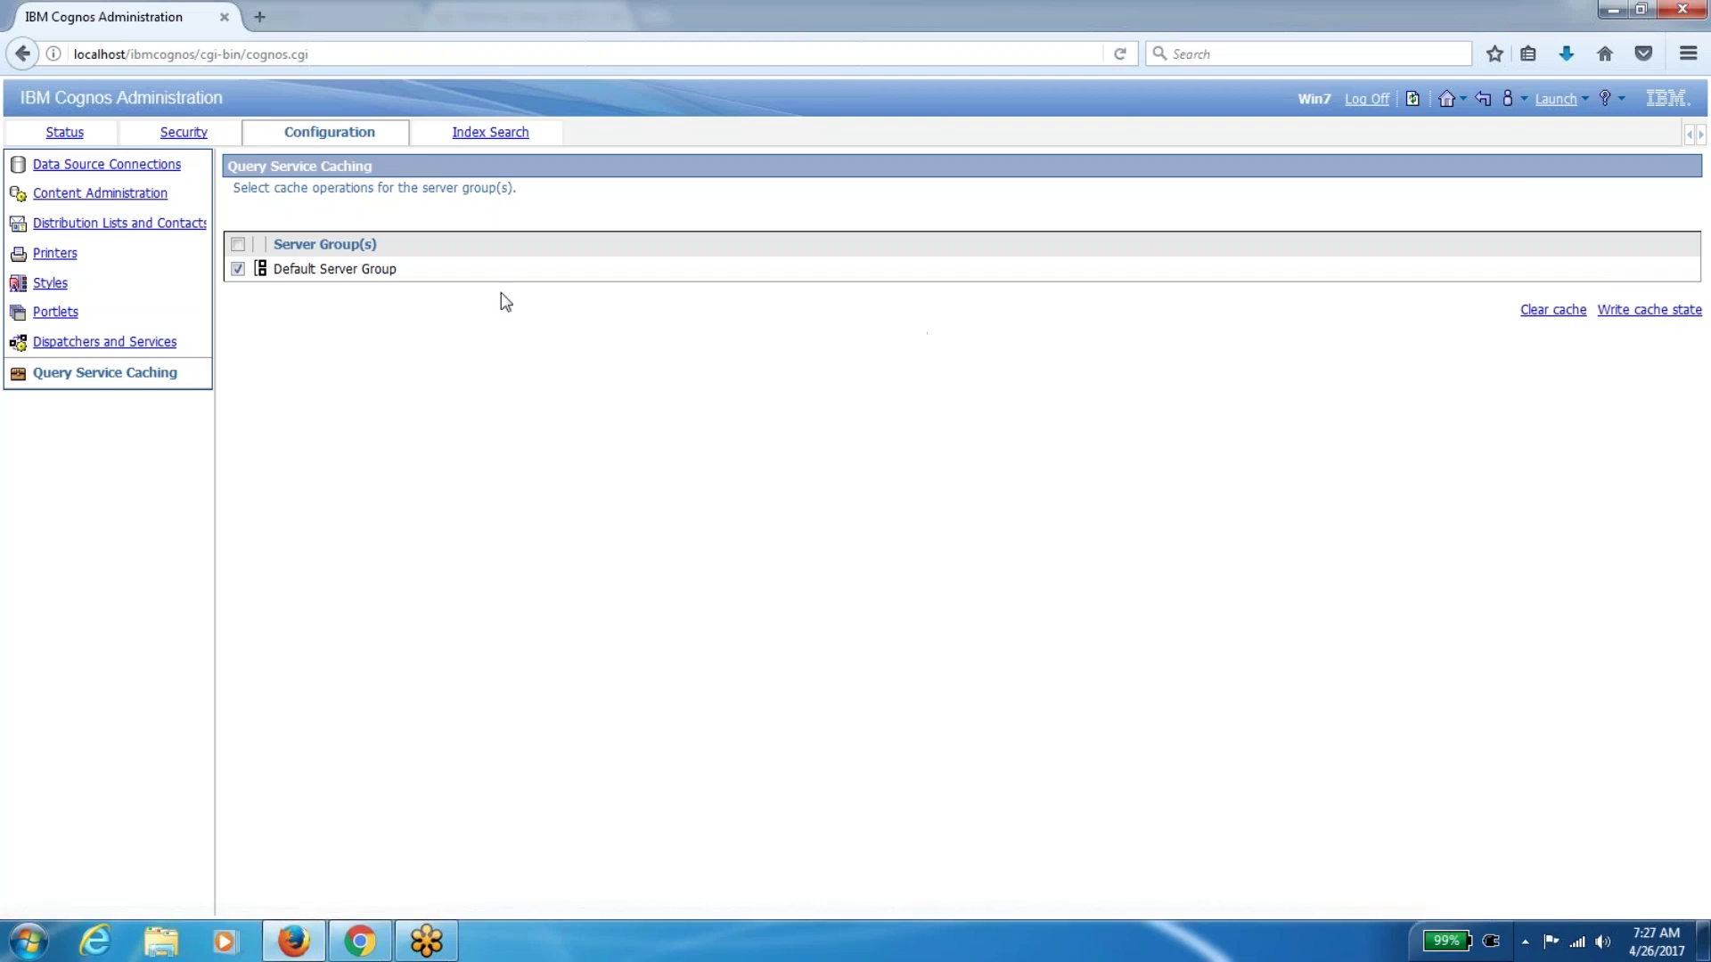
View the index settings for index search, covering the General, Exclusion, PowerPlay 7 and Advanced categories
{"action": "left_click", "coordinate": [488, 142]}
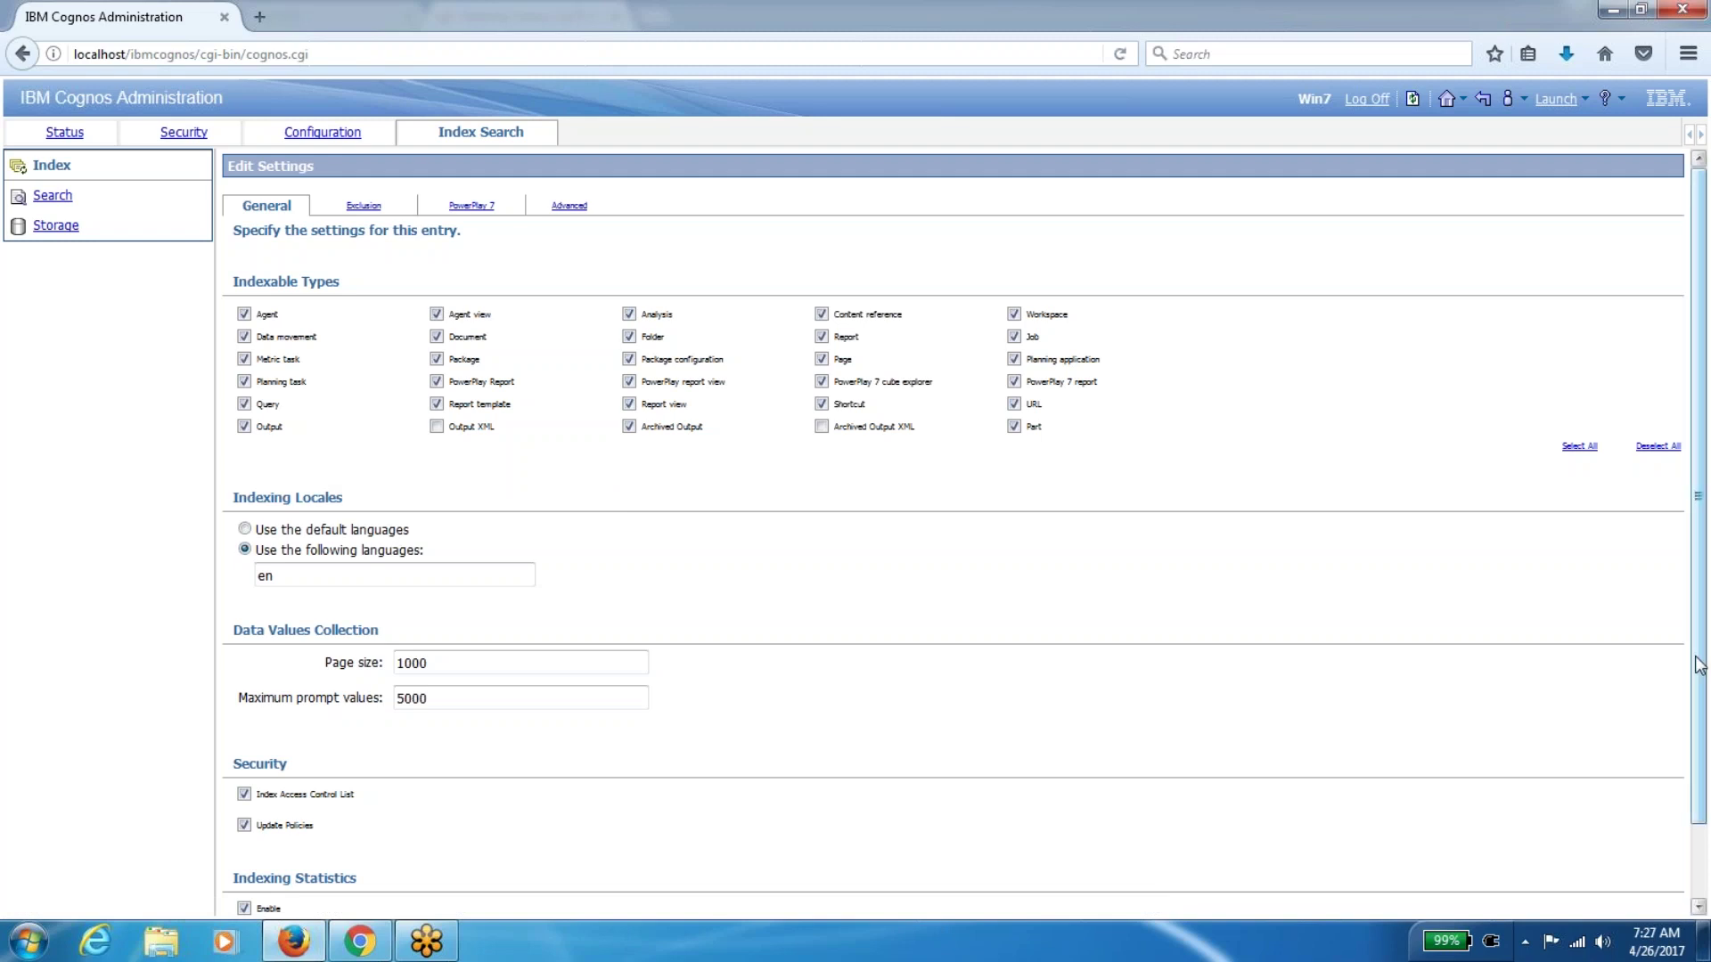
{"action": "left_click_drag", "start_coordinate": [1699, 666], "coordinate": [1674, 519]}
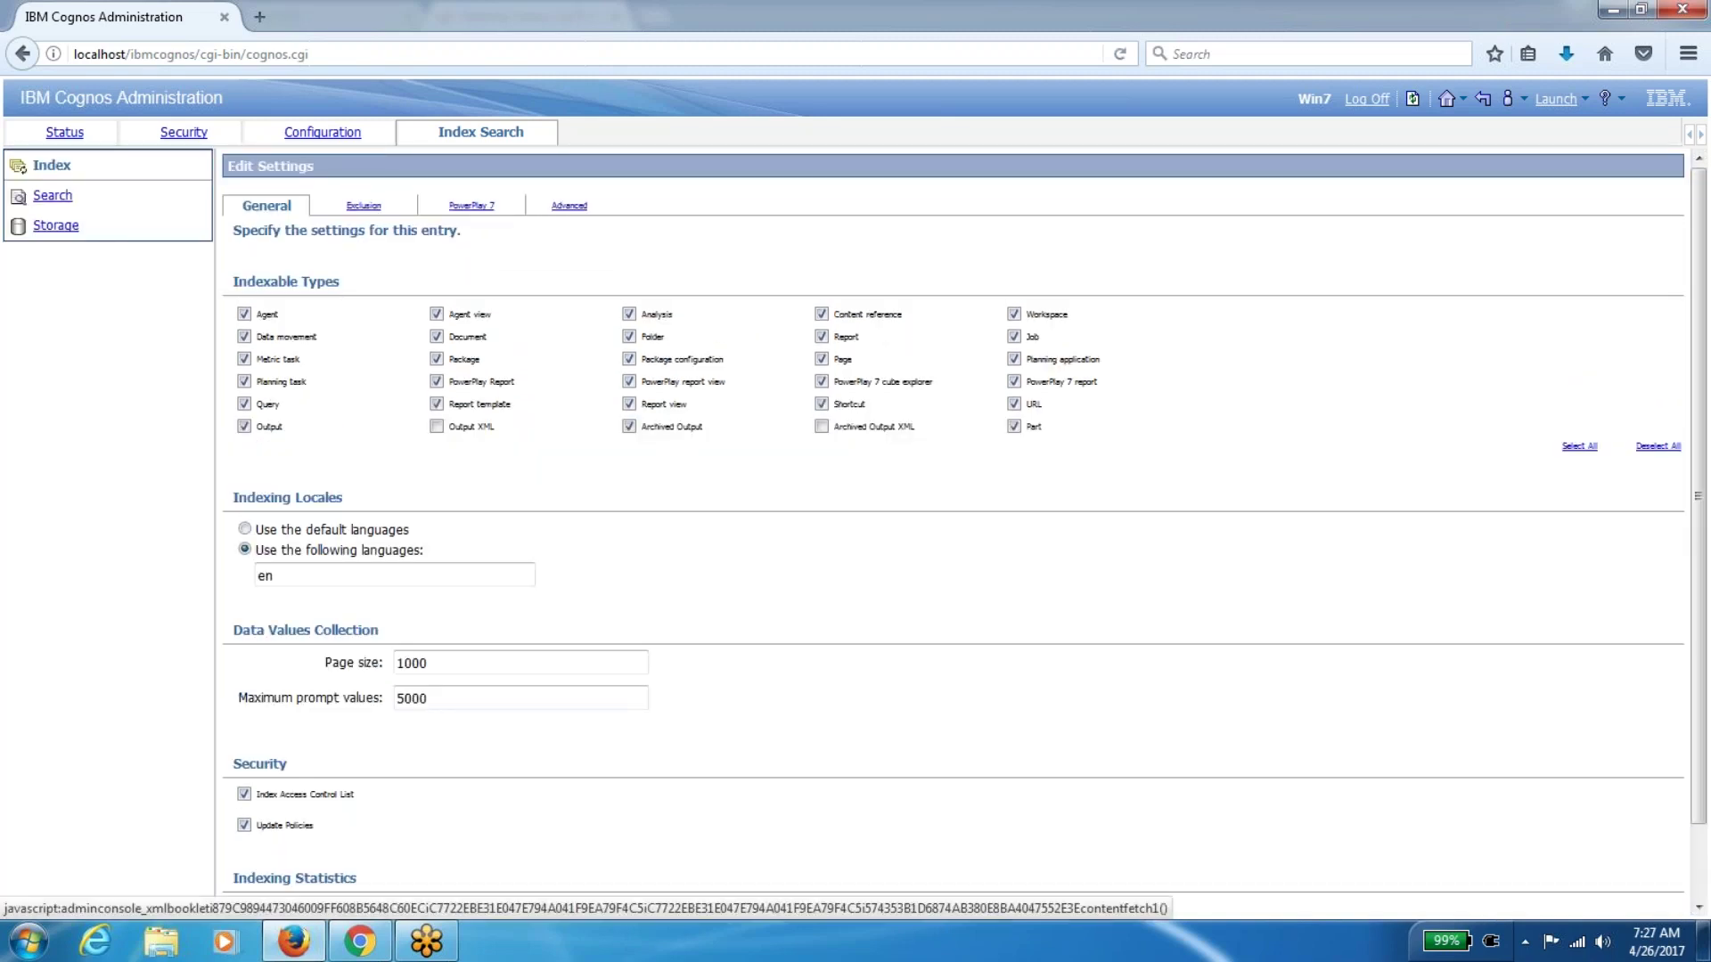
{"action": "left_click", "coordinate": [364, 205]}
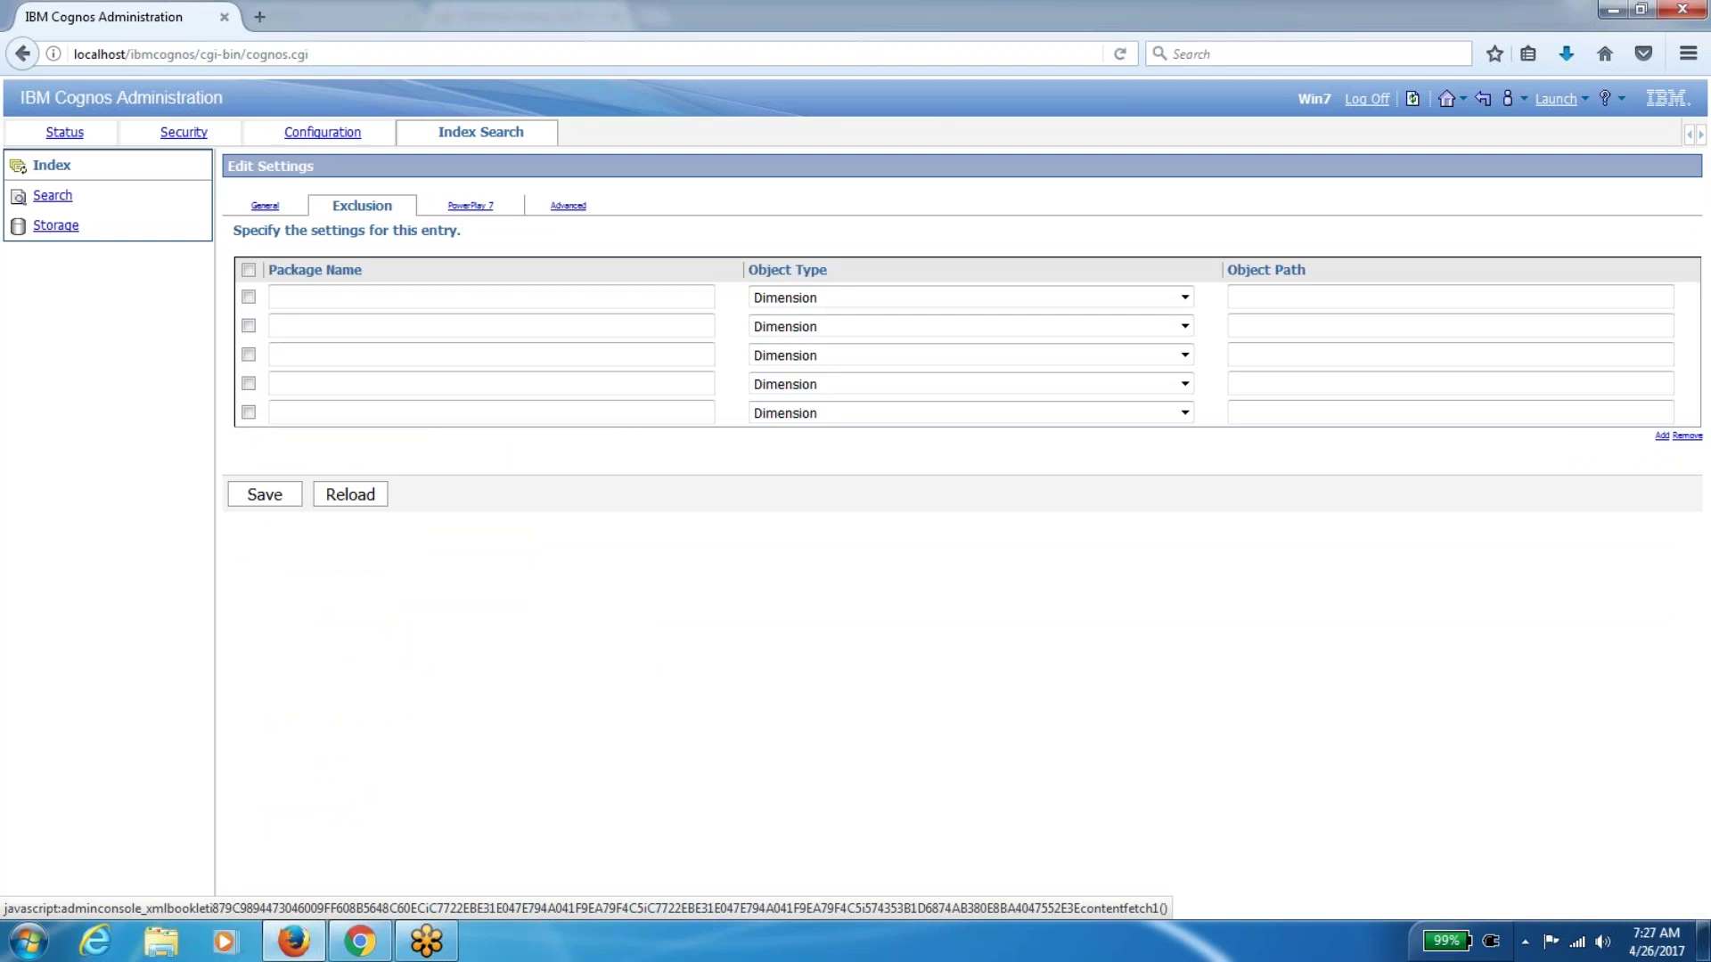
{"action": "left_click", "coordinate": [466, 210]}
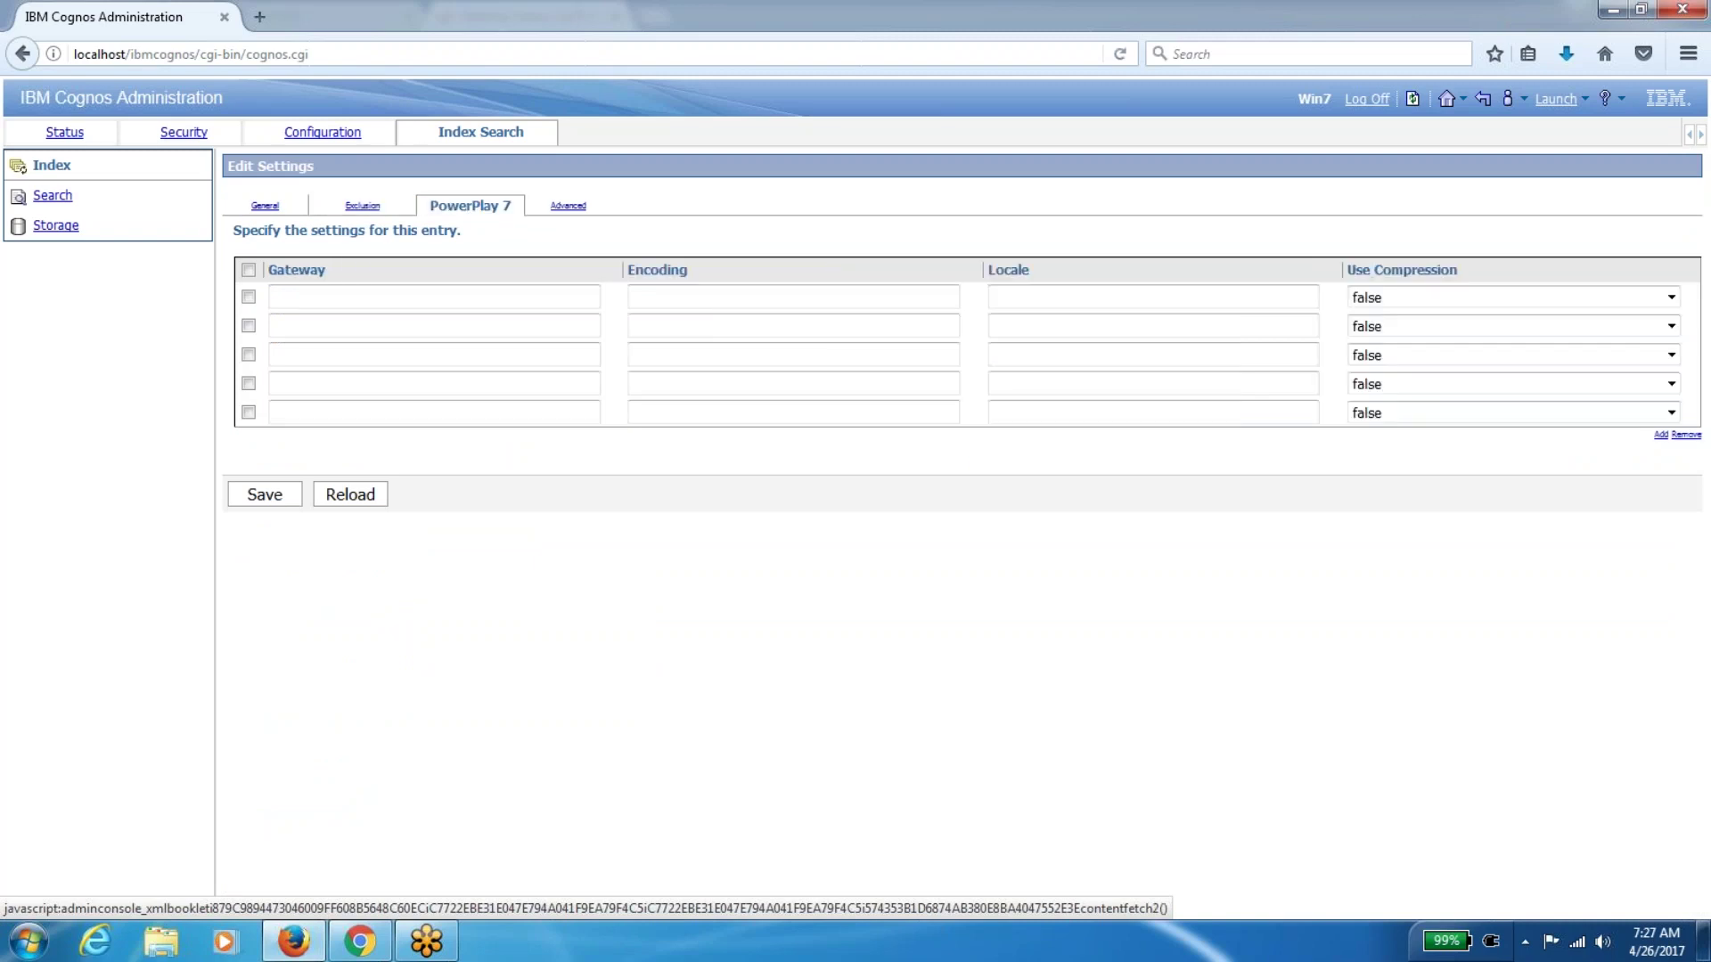
{"action": "left_click", "coordinate": [565, 208]}
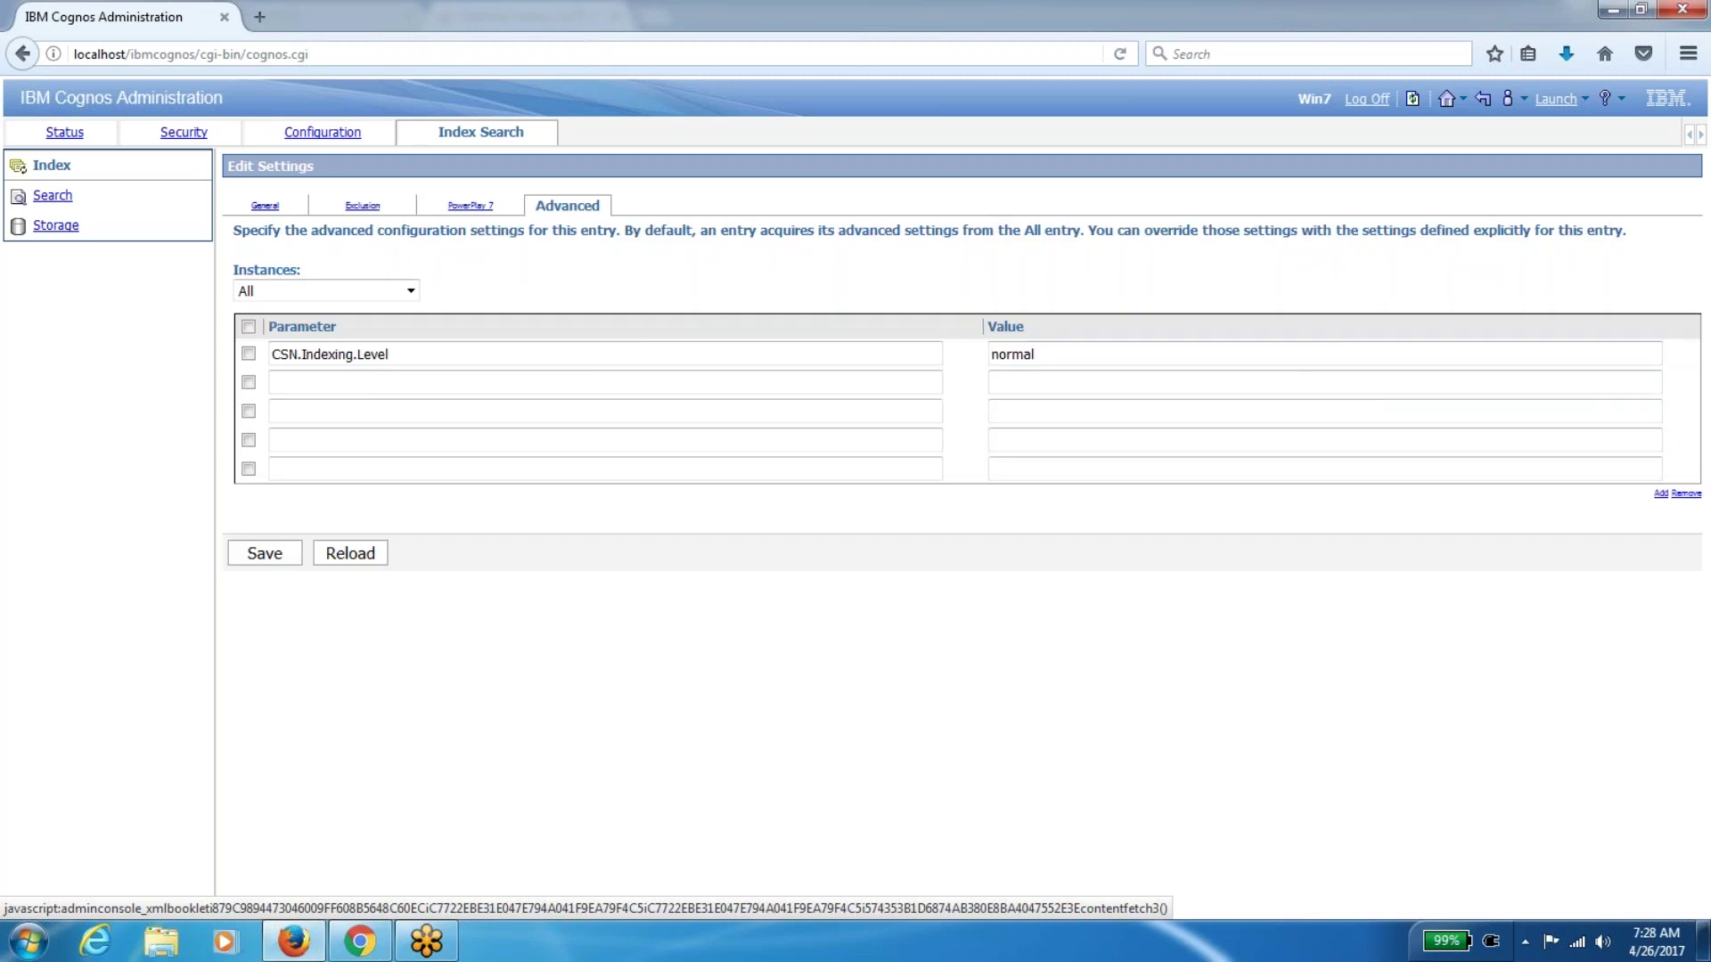
Review the General indexable types against the Advanced CSN.Indexing.Level parameter in the index settings
{"action": "left_click", "coordinate": [420, 379]}
{"action": "left_click", "coordinate": [264, 206]}
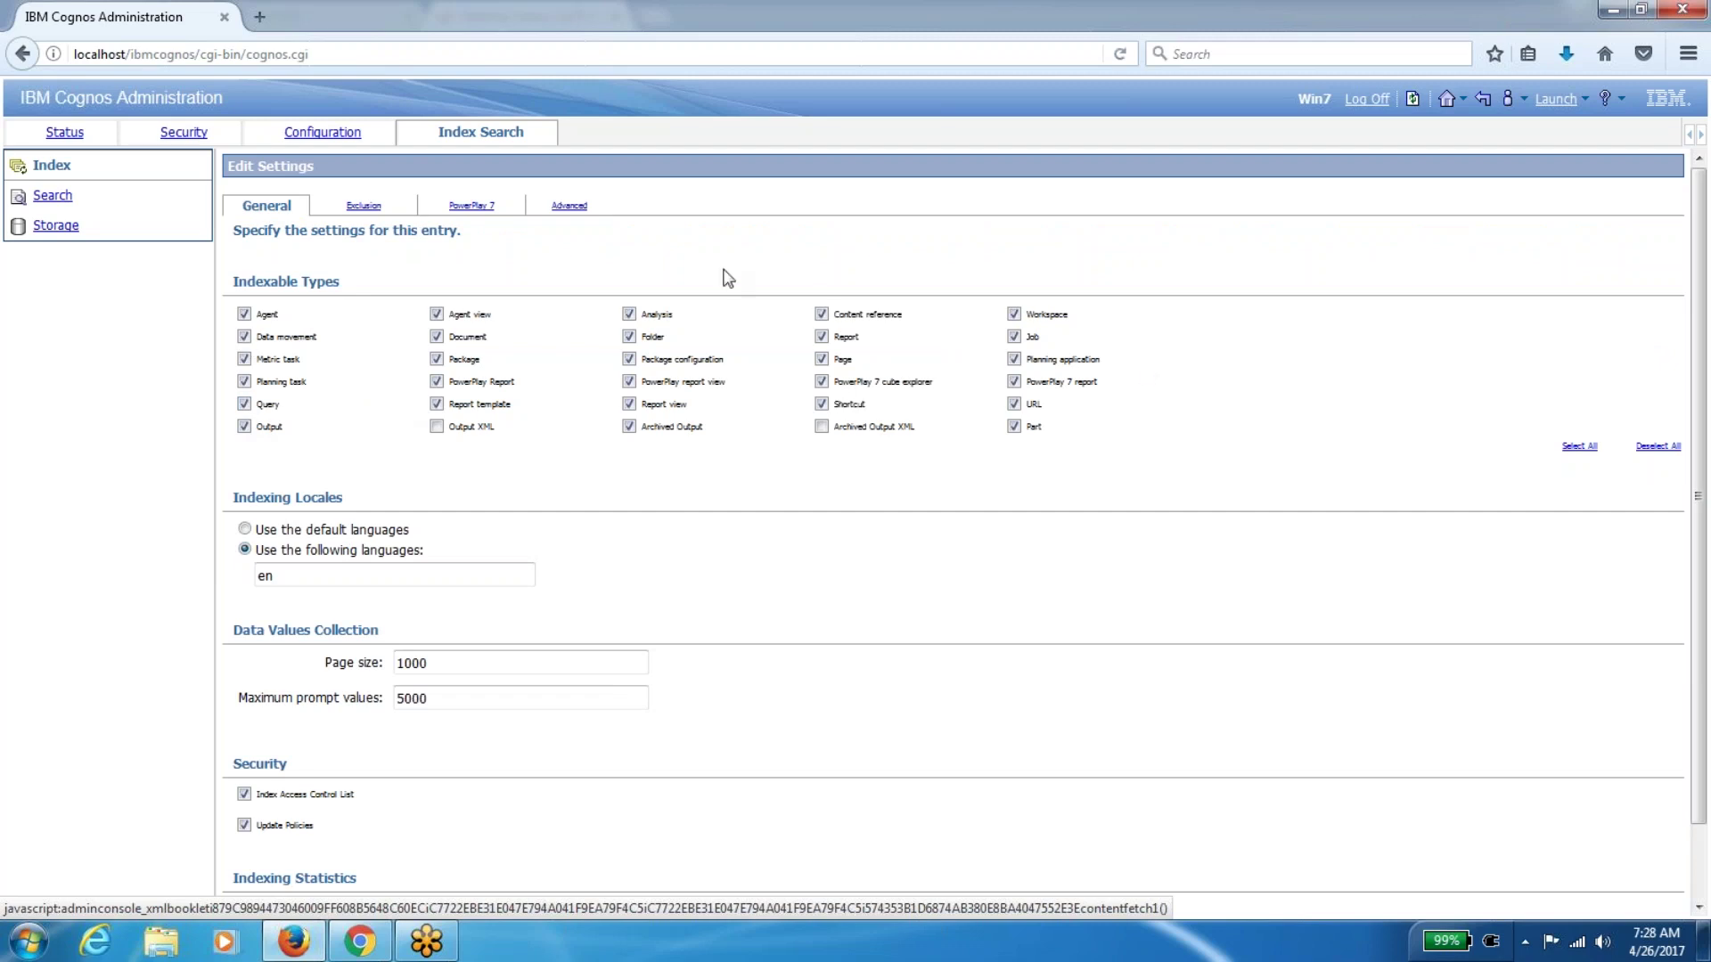
{"action": "left_click", "coordinate": [569, 206]}
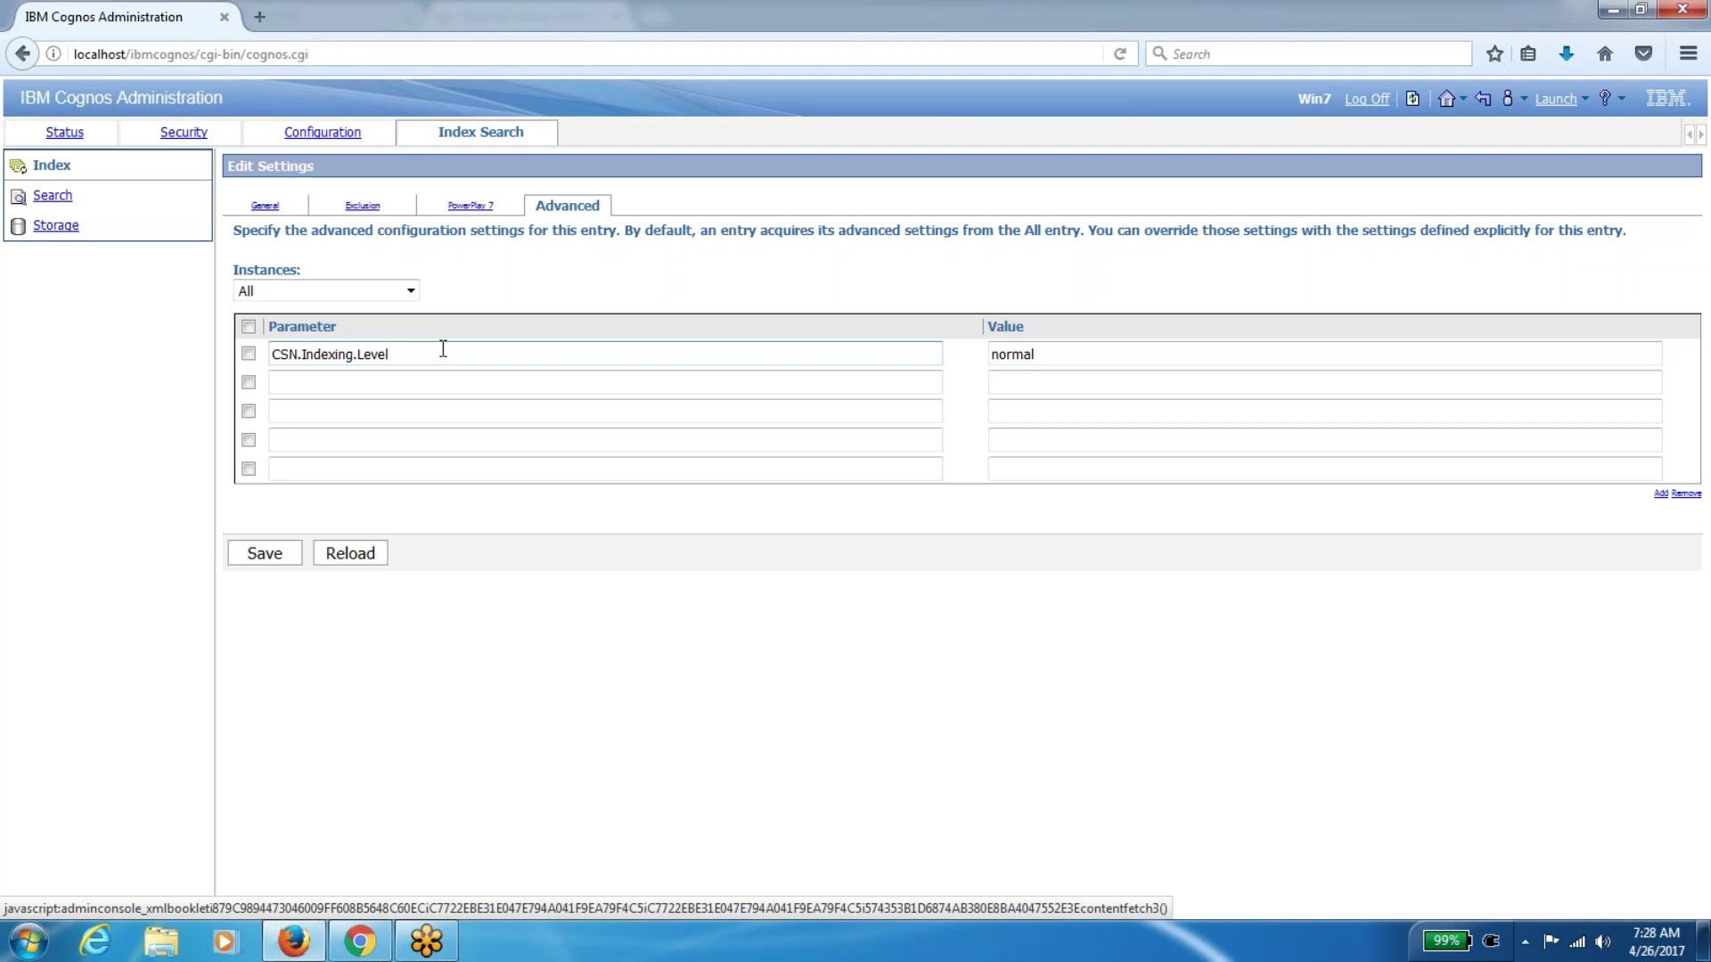
{"action": "left_click", "coordinate": [264, 207]}
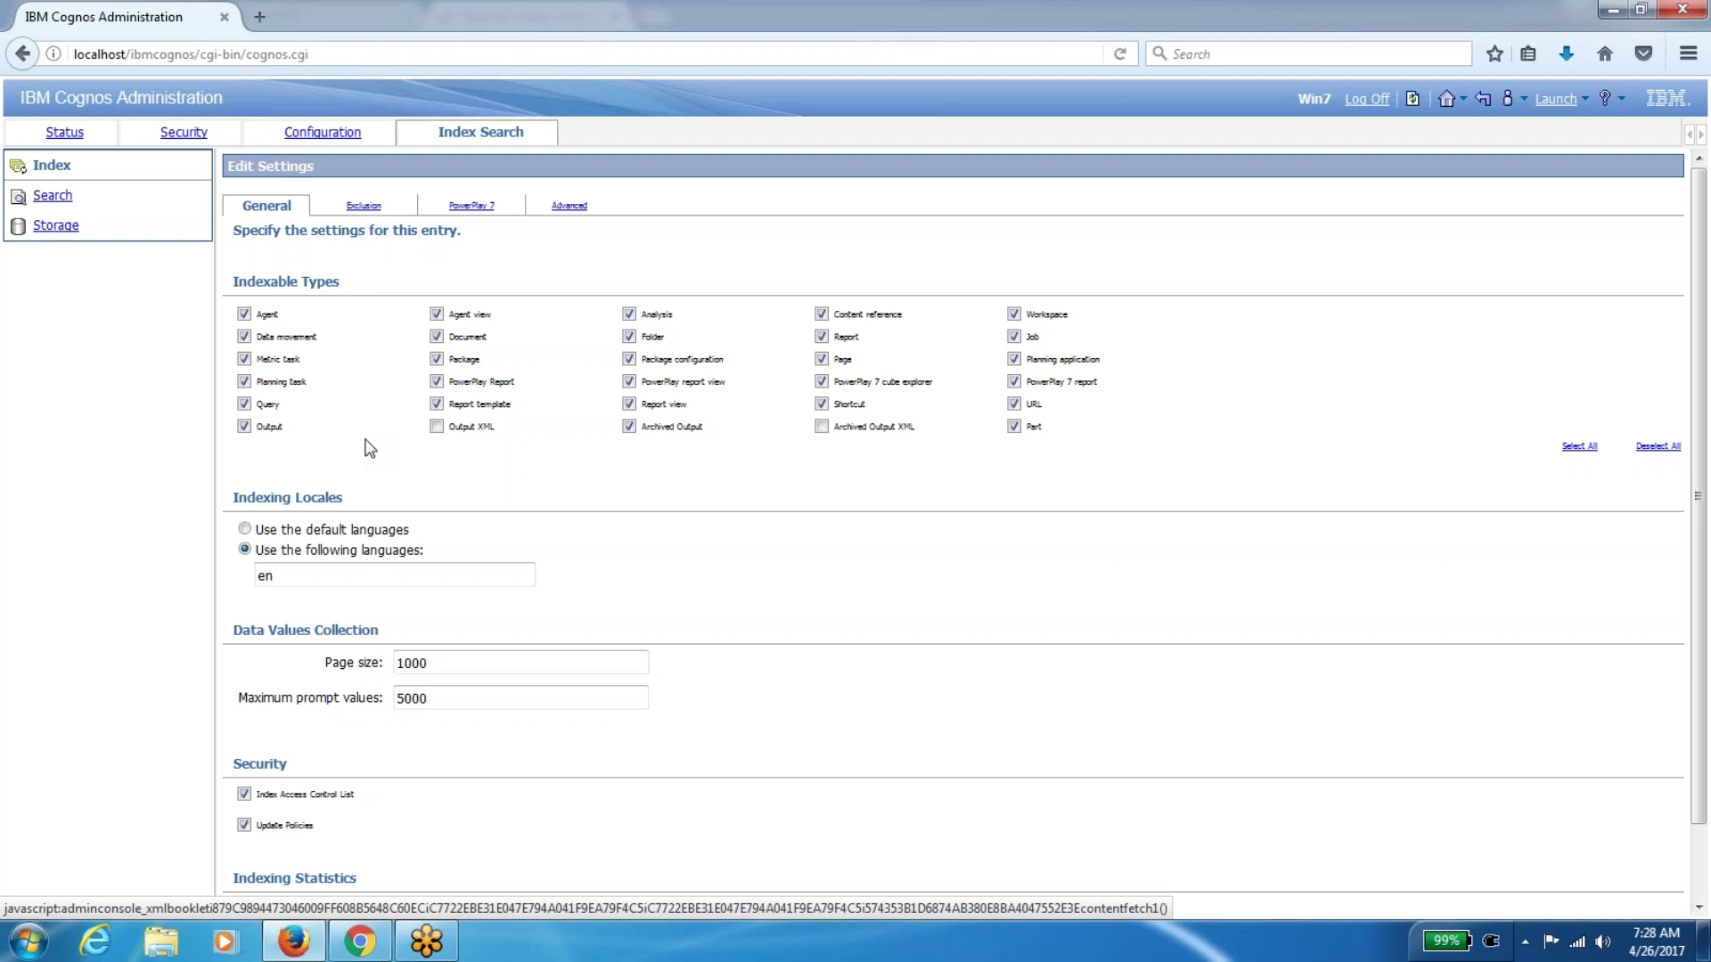
{"action": "left_click", "coordinate": [570, 205]}
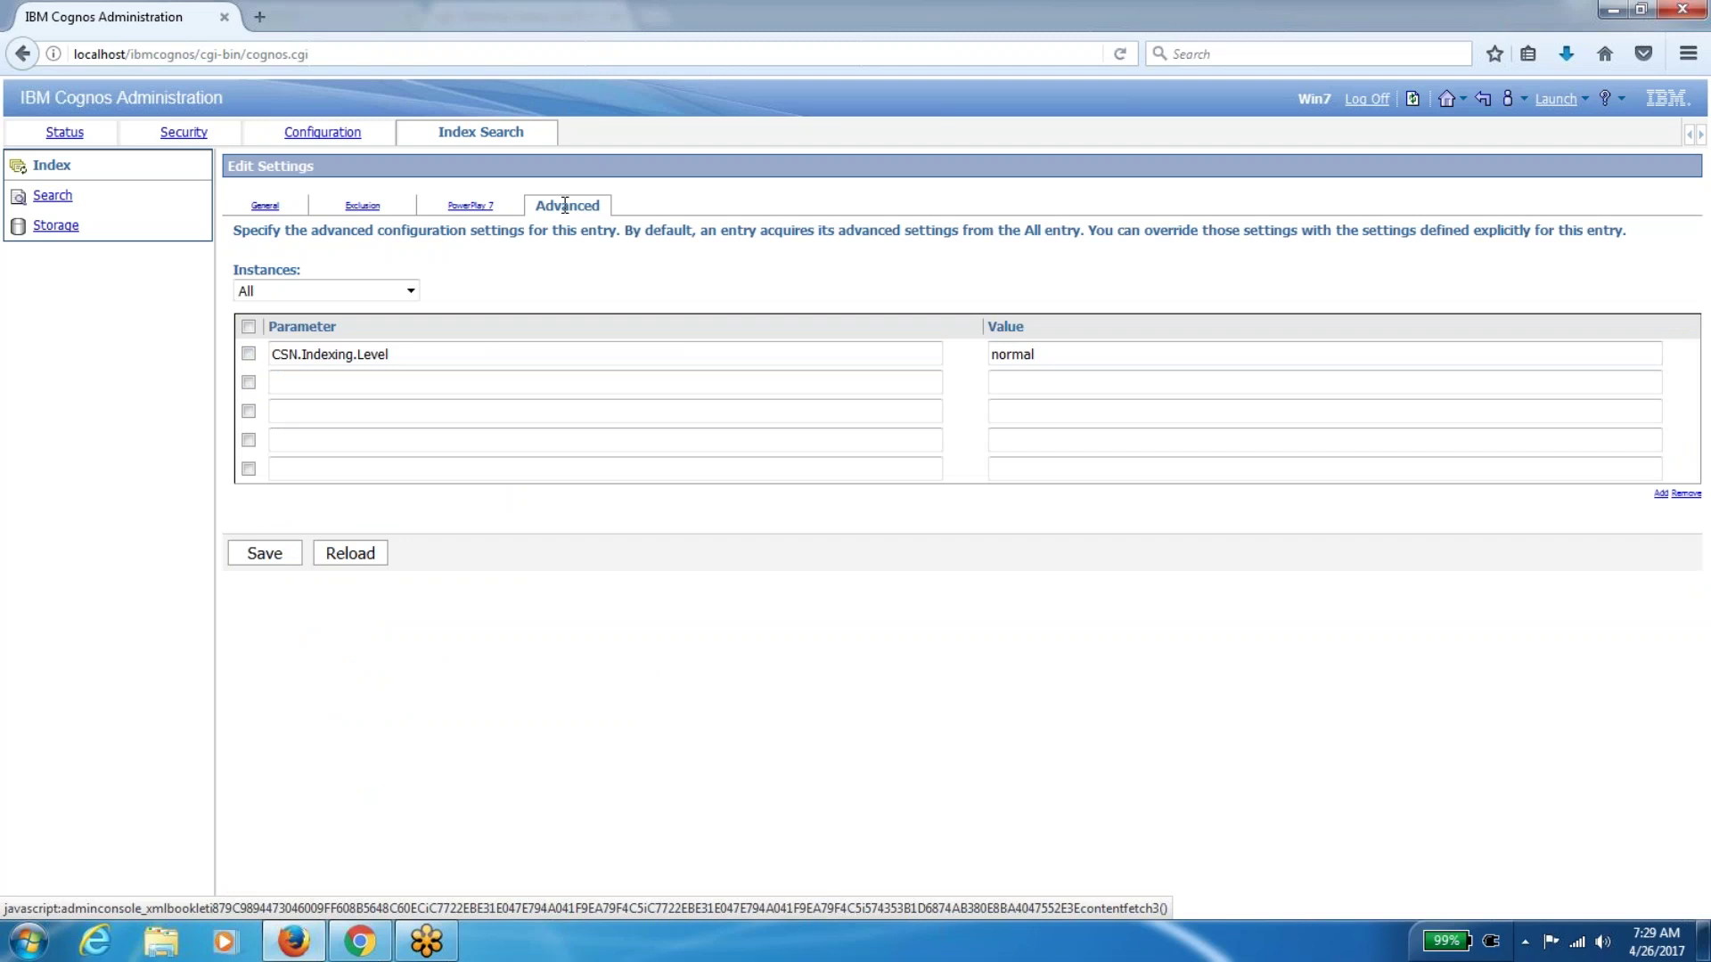
View the Search settings for index search, checking the General, Suggested and Related categories
{"action": "left_click", "coordinate": [55, 195]}
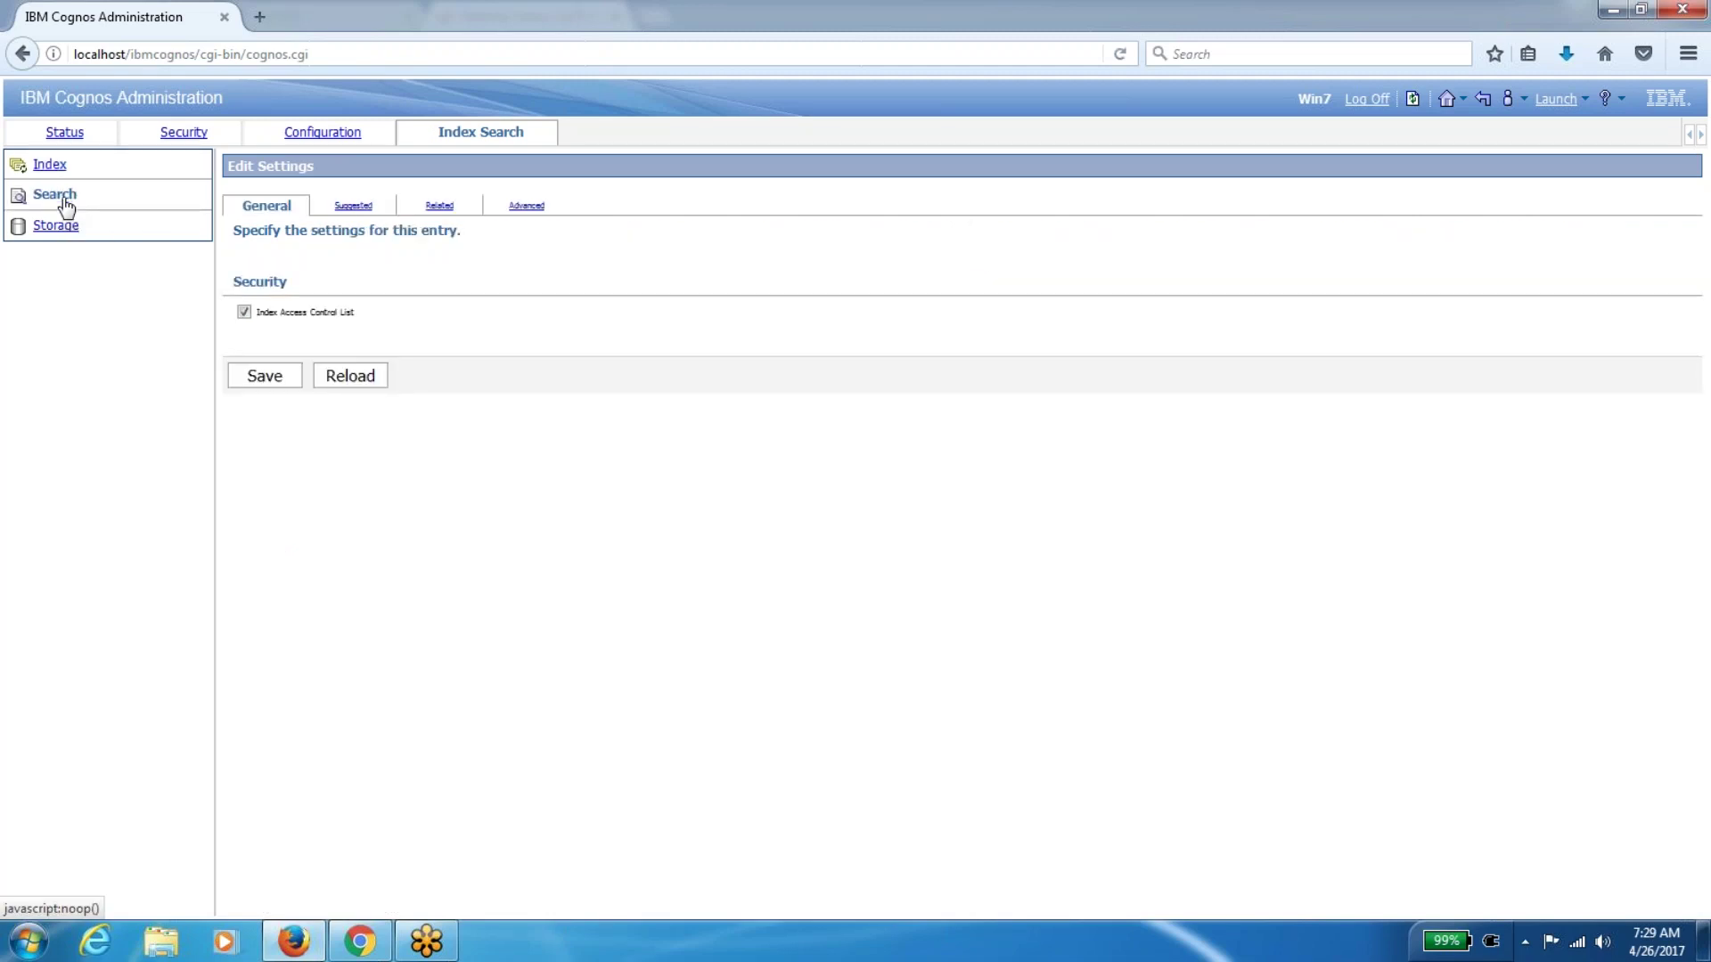
{"action": "left_click", "coordinate": [353, 206]}
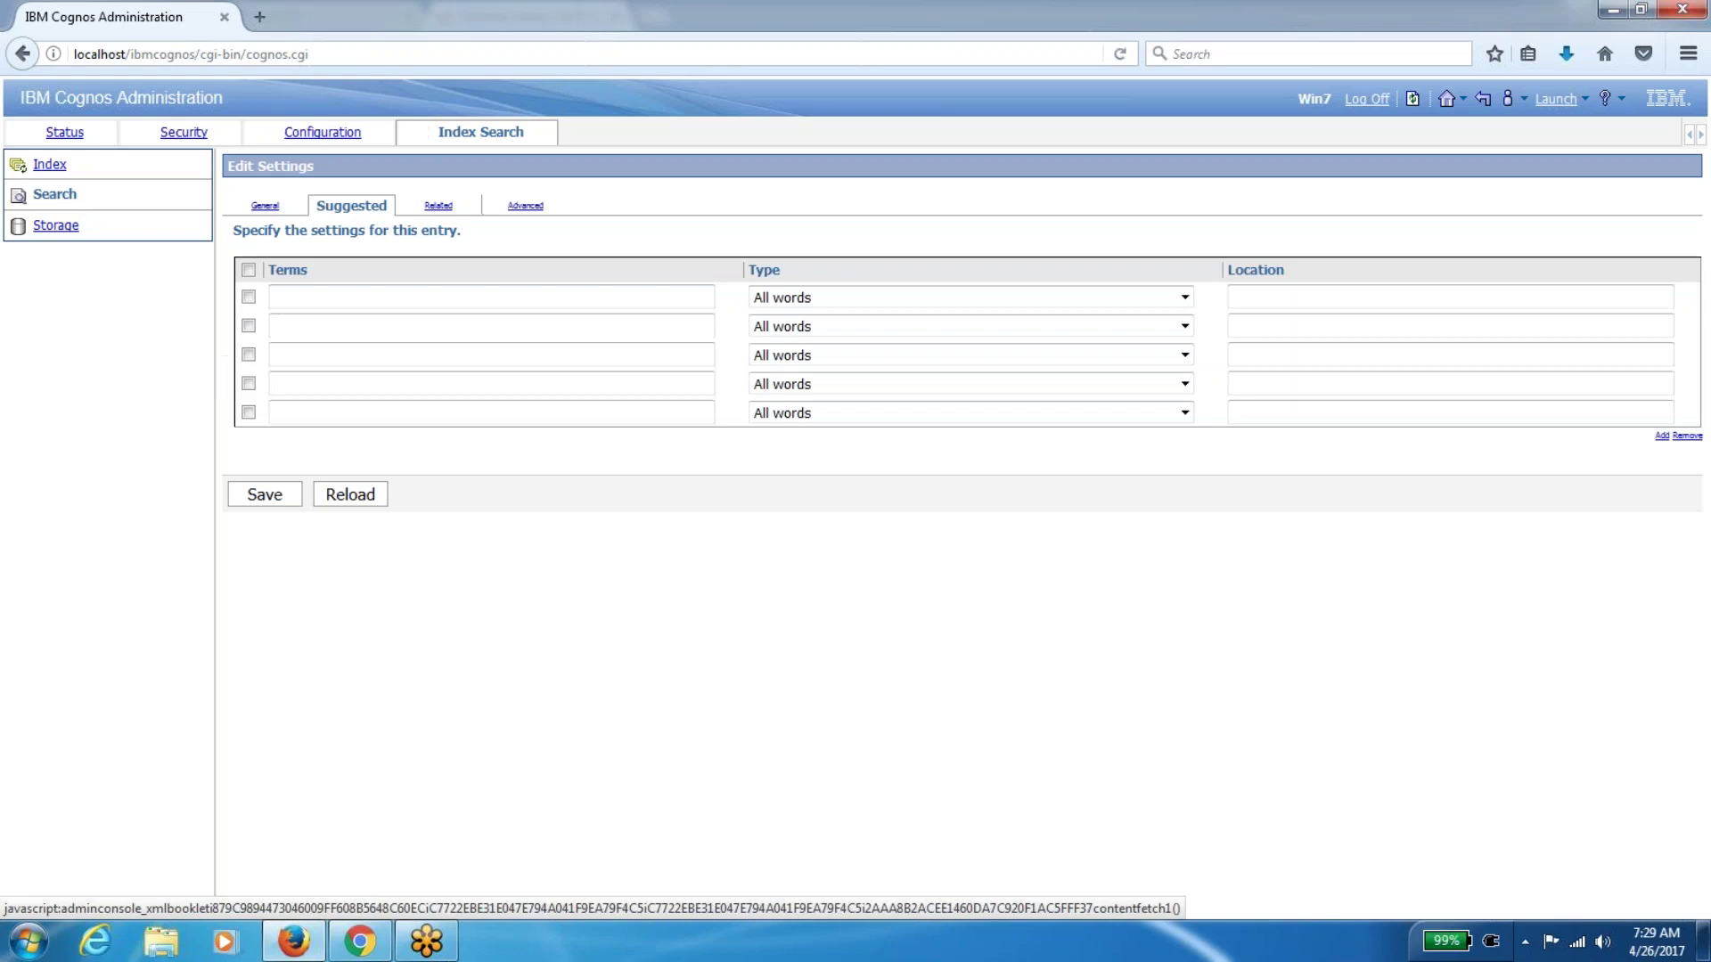
{"action": "left_click", "coordinate": [438, 205]}
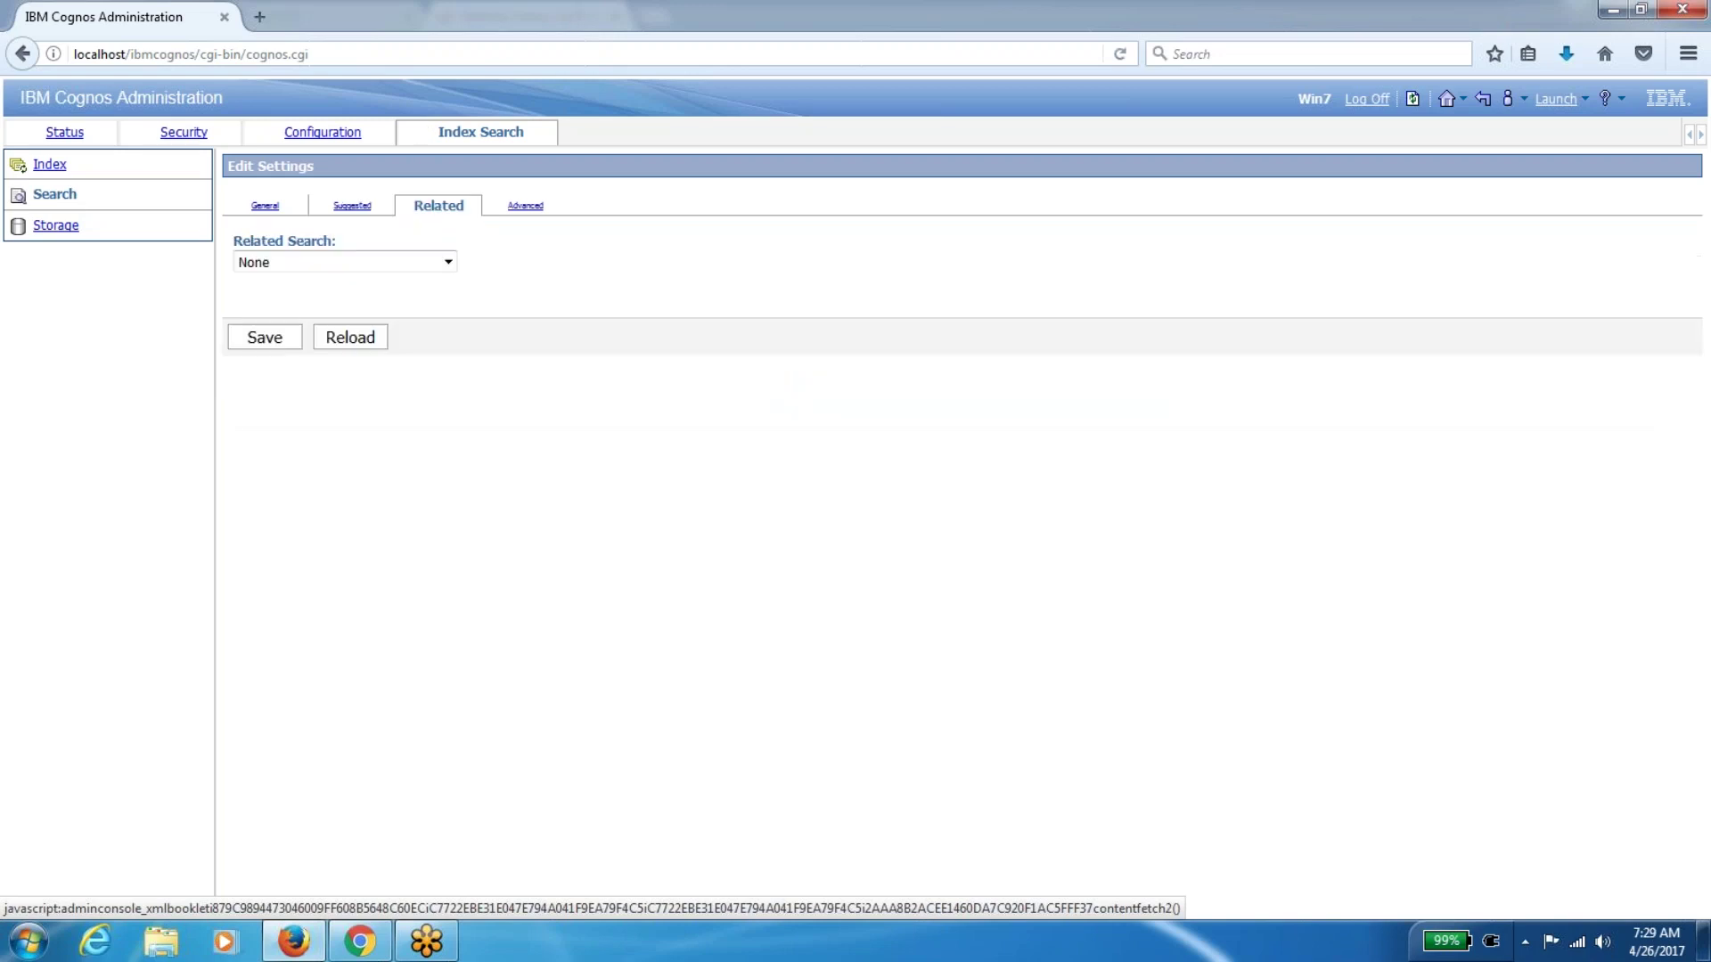
{"action": "left_click", "coordinate": [358, 210]}
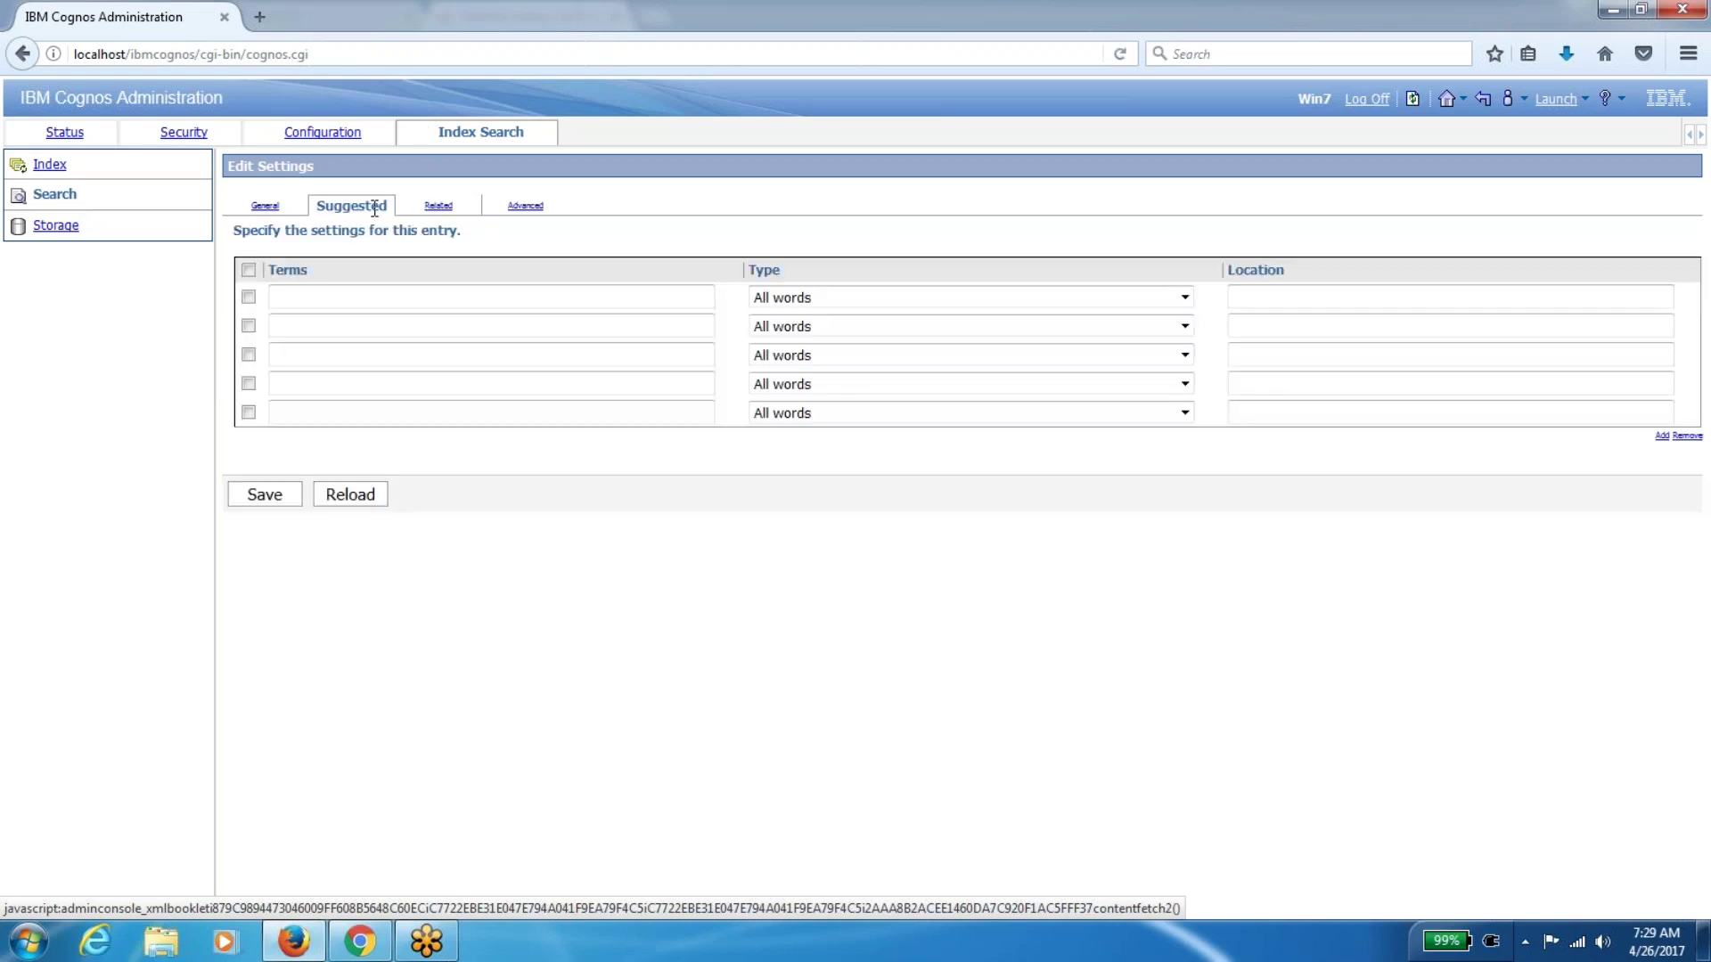
View the Related, Advanced and Suggested categories of the index search's Search settings
{"action": "left_click", "coordinate": [438, 207]}
{"action": "left_click", "coordinate": [524, 208]}
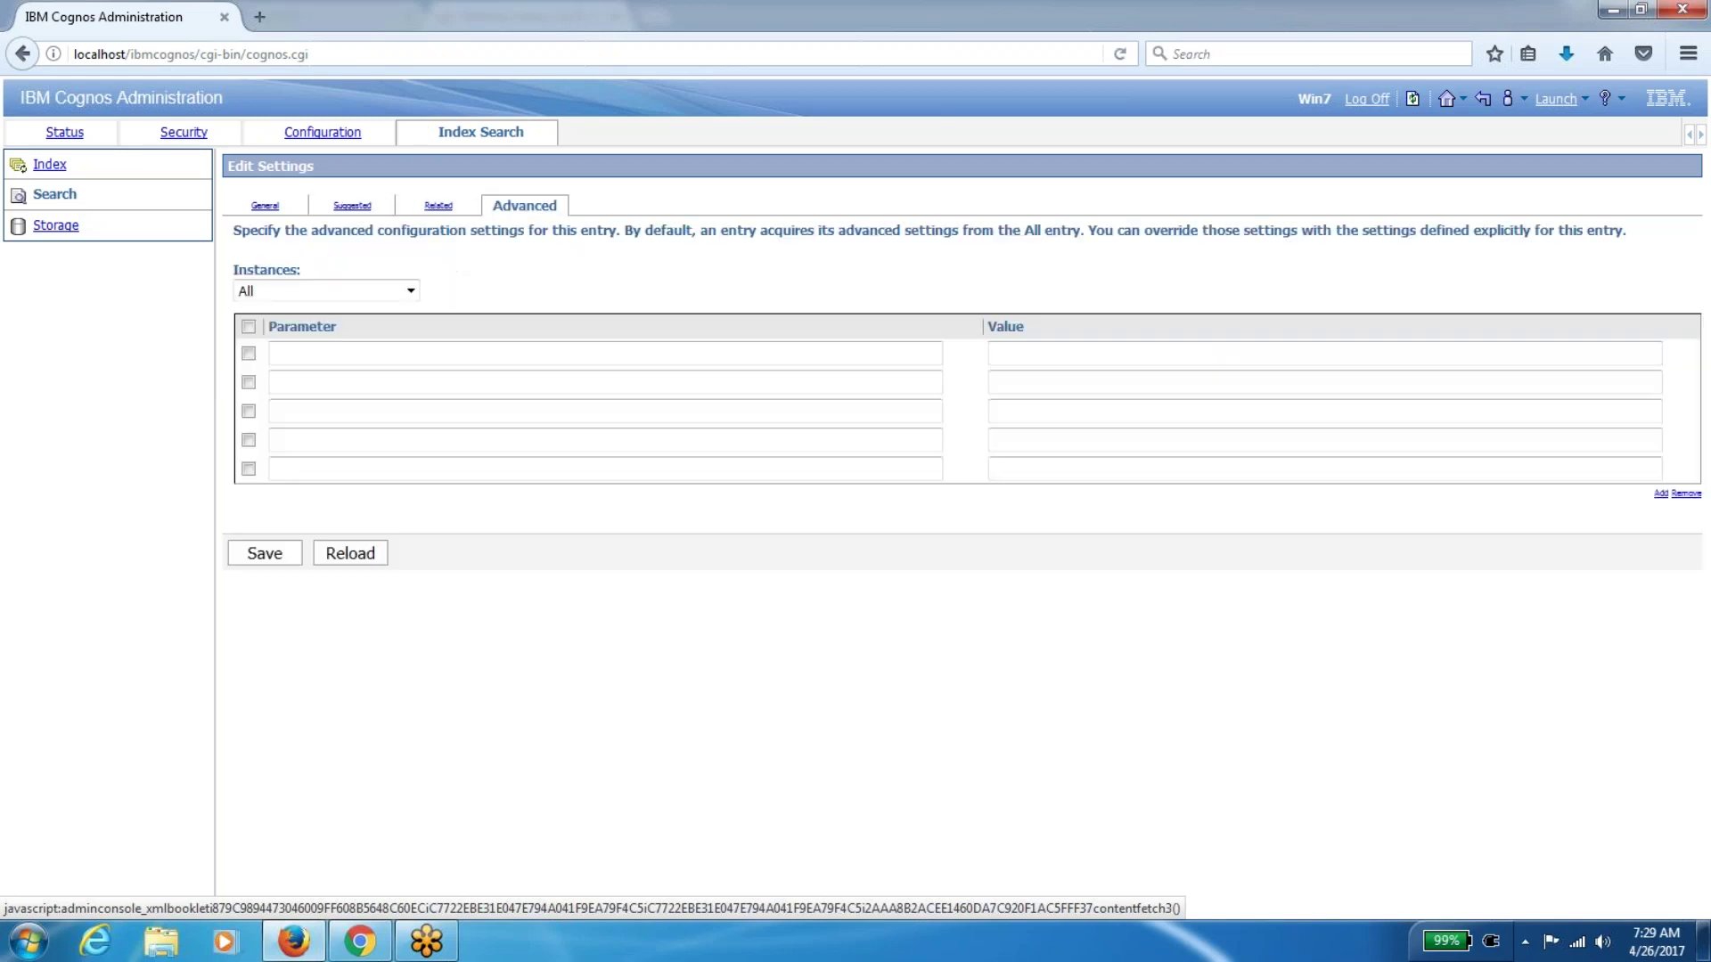
{"action": "left_click", "coordinate": [441, 209]}
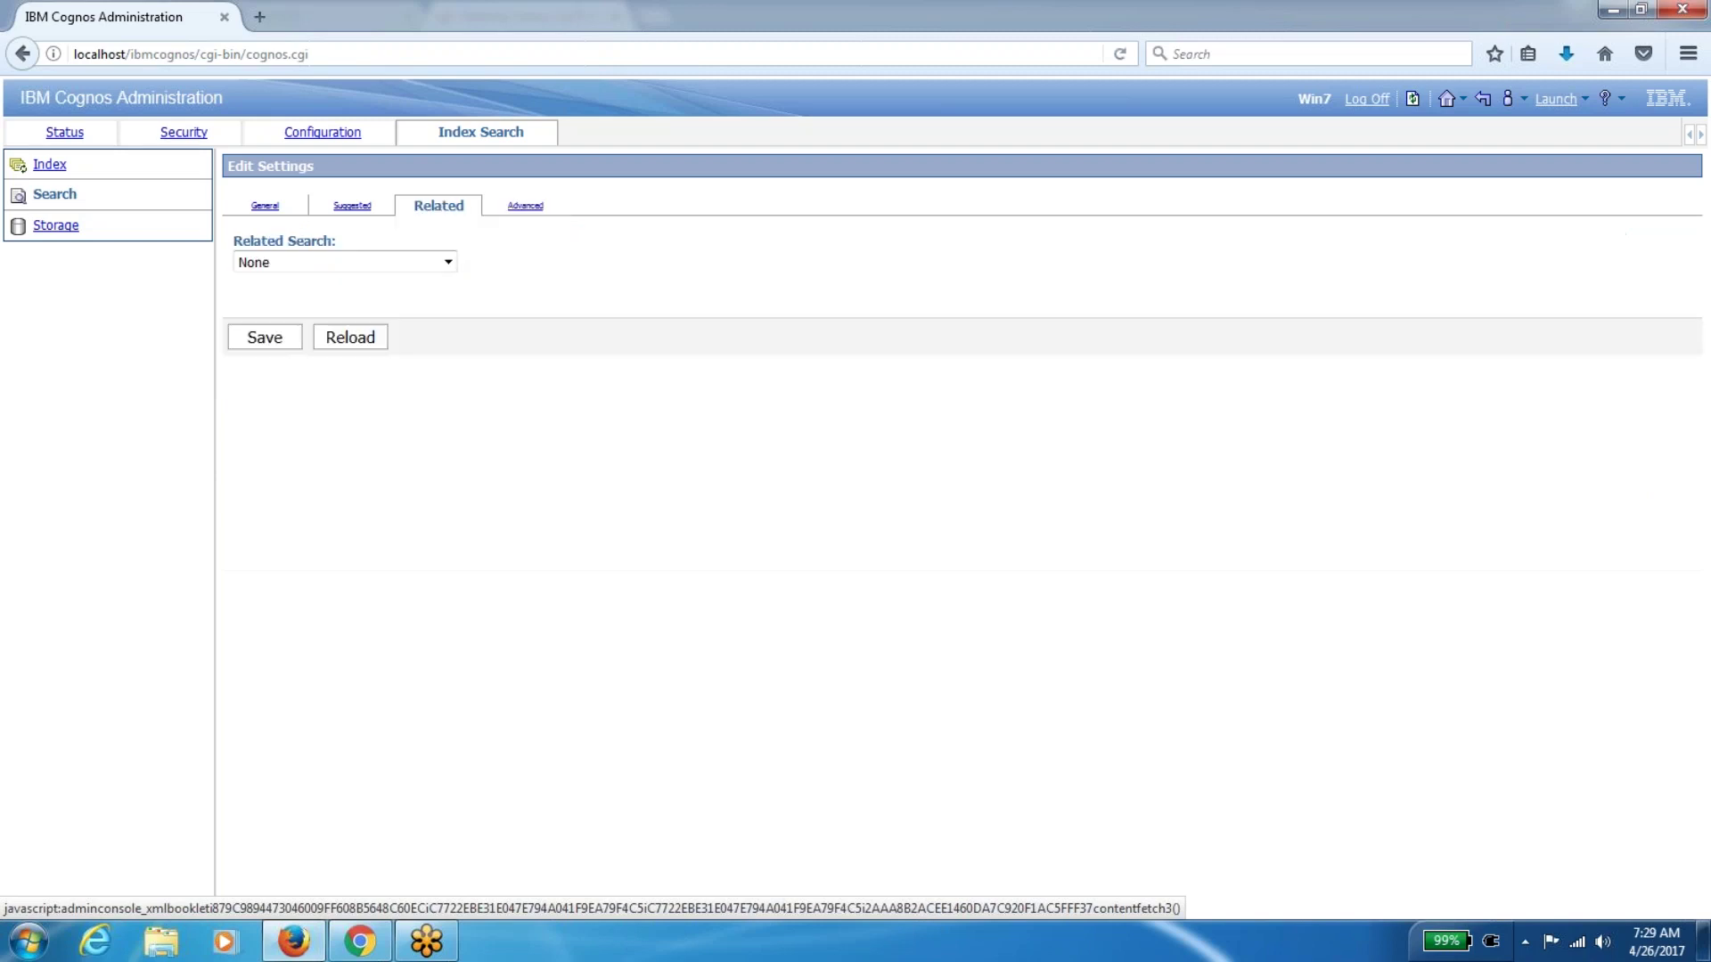
{"action": "left_click", "coordinate": [351, 207]}
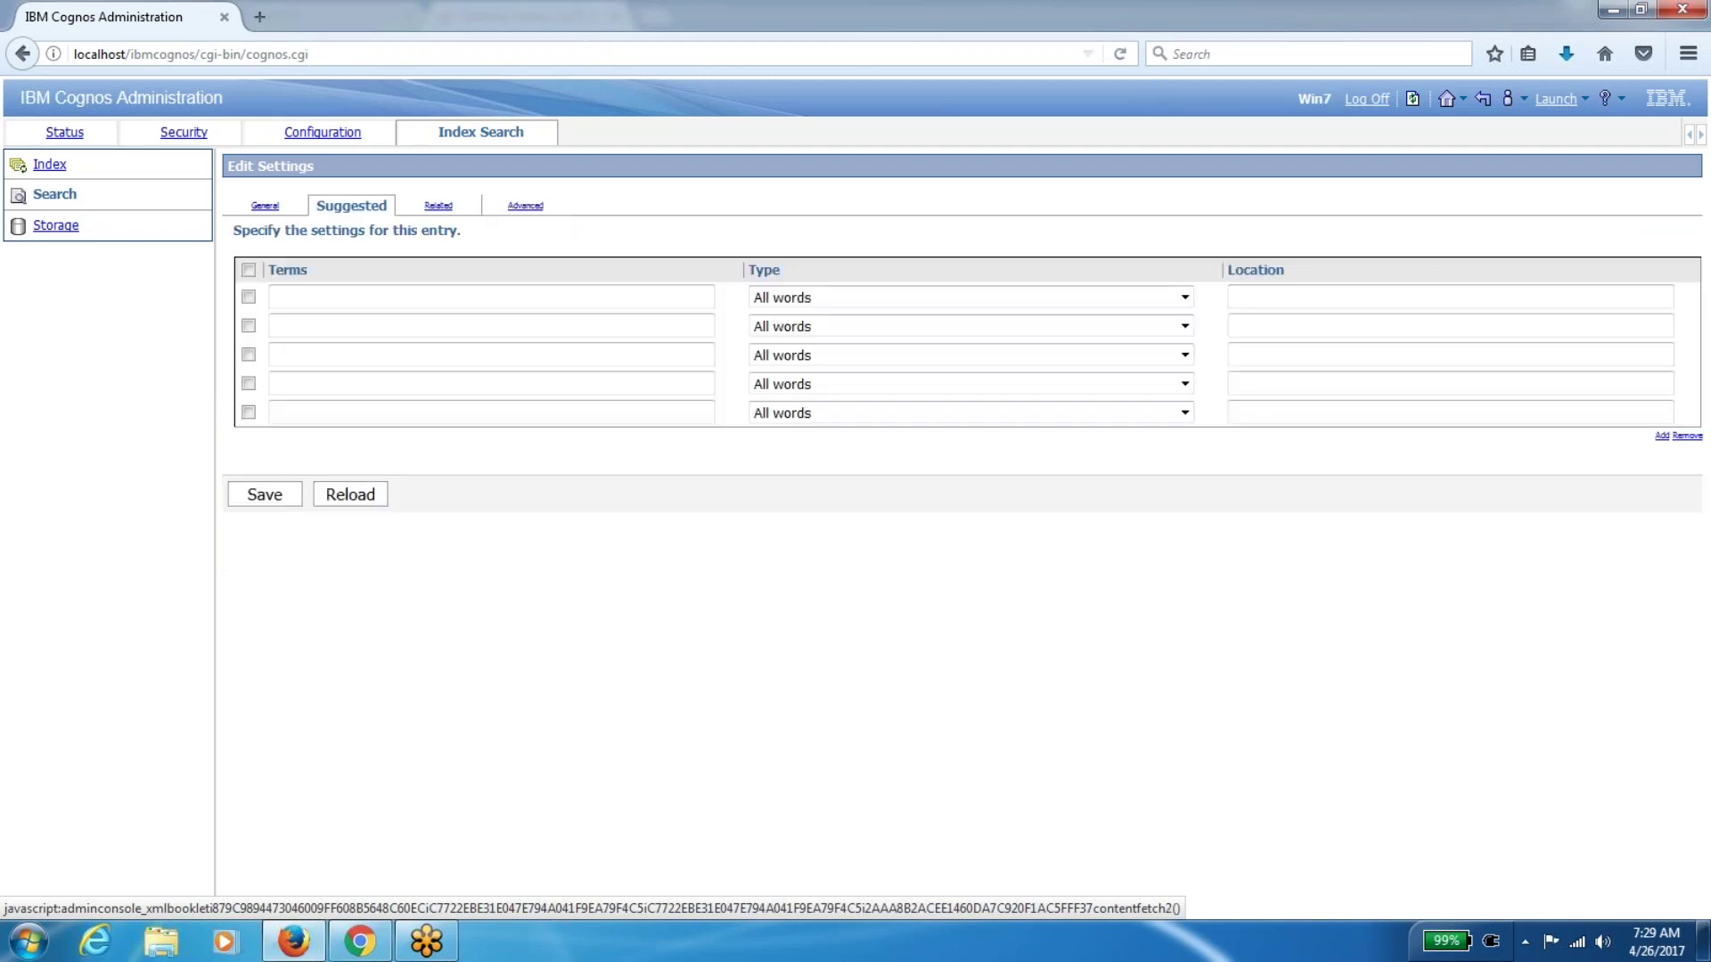
Open the Cognos Connection public folders in a new browser tab and view the search field options
{"action": "left_click", "coordinate": [271, 17]}
{"action": "type", "text": "localhost/"}
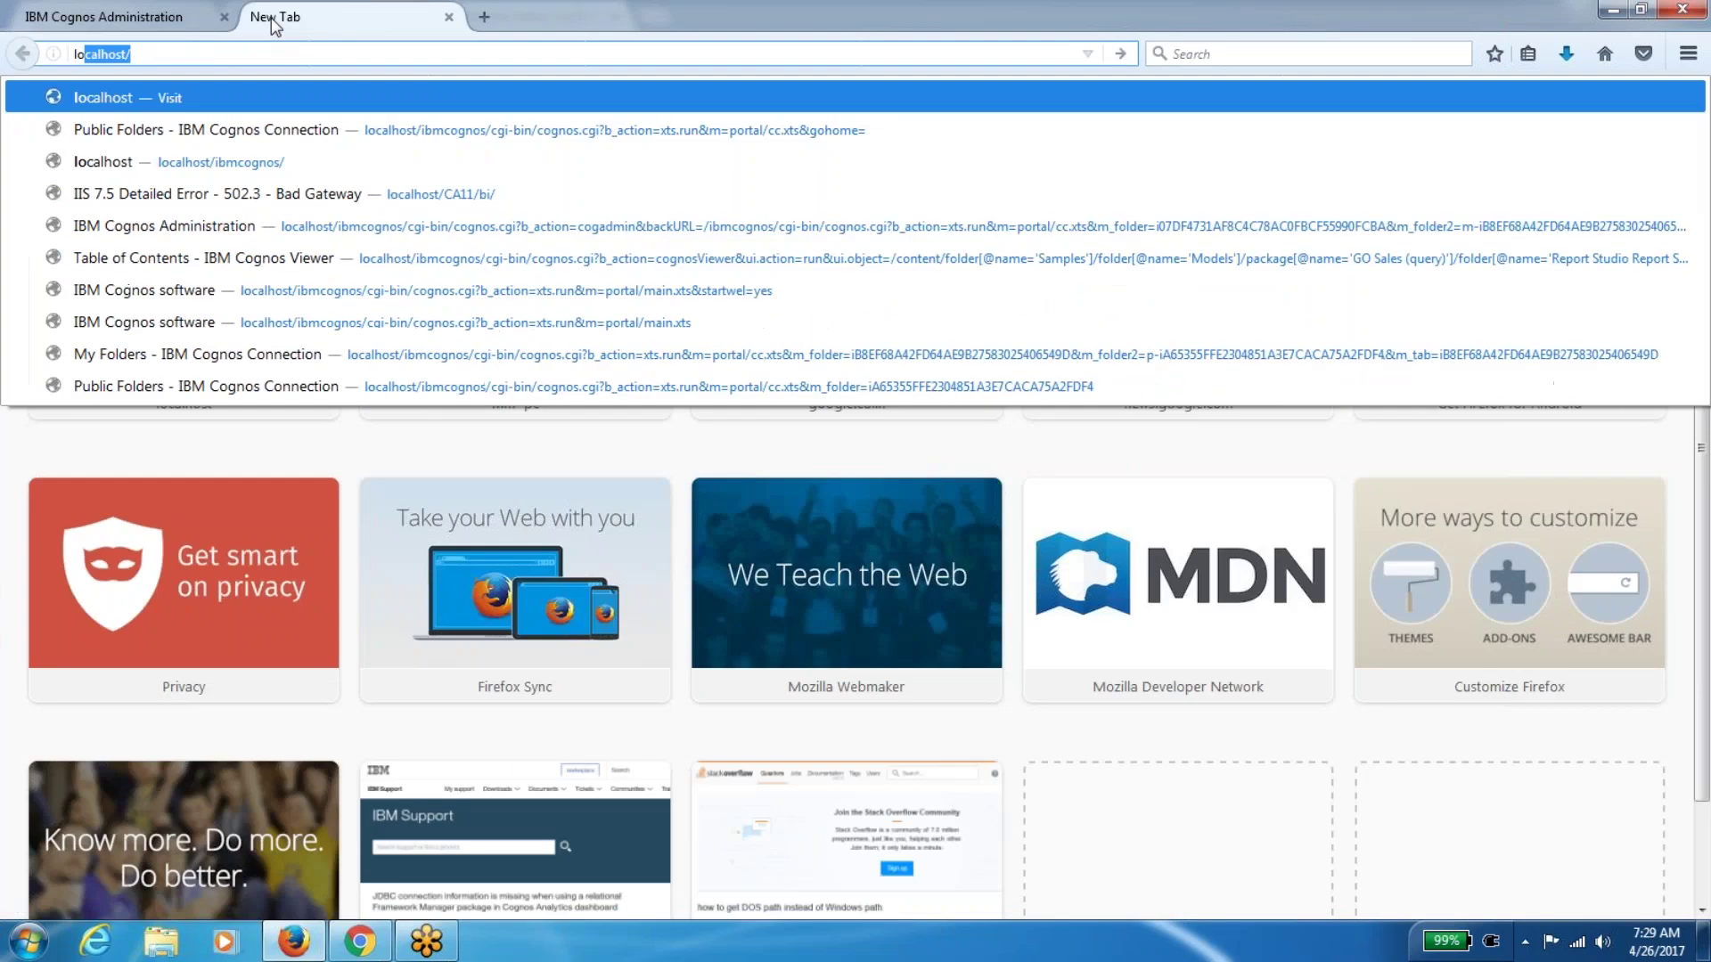
{"action": "key", "text": "Down"}
{"action": "key", "text": "Return"}
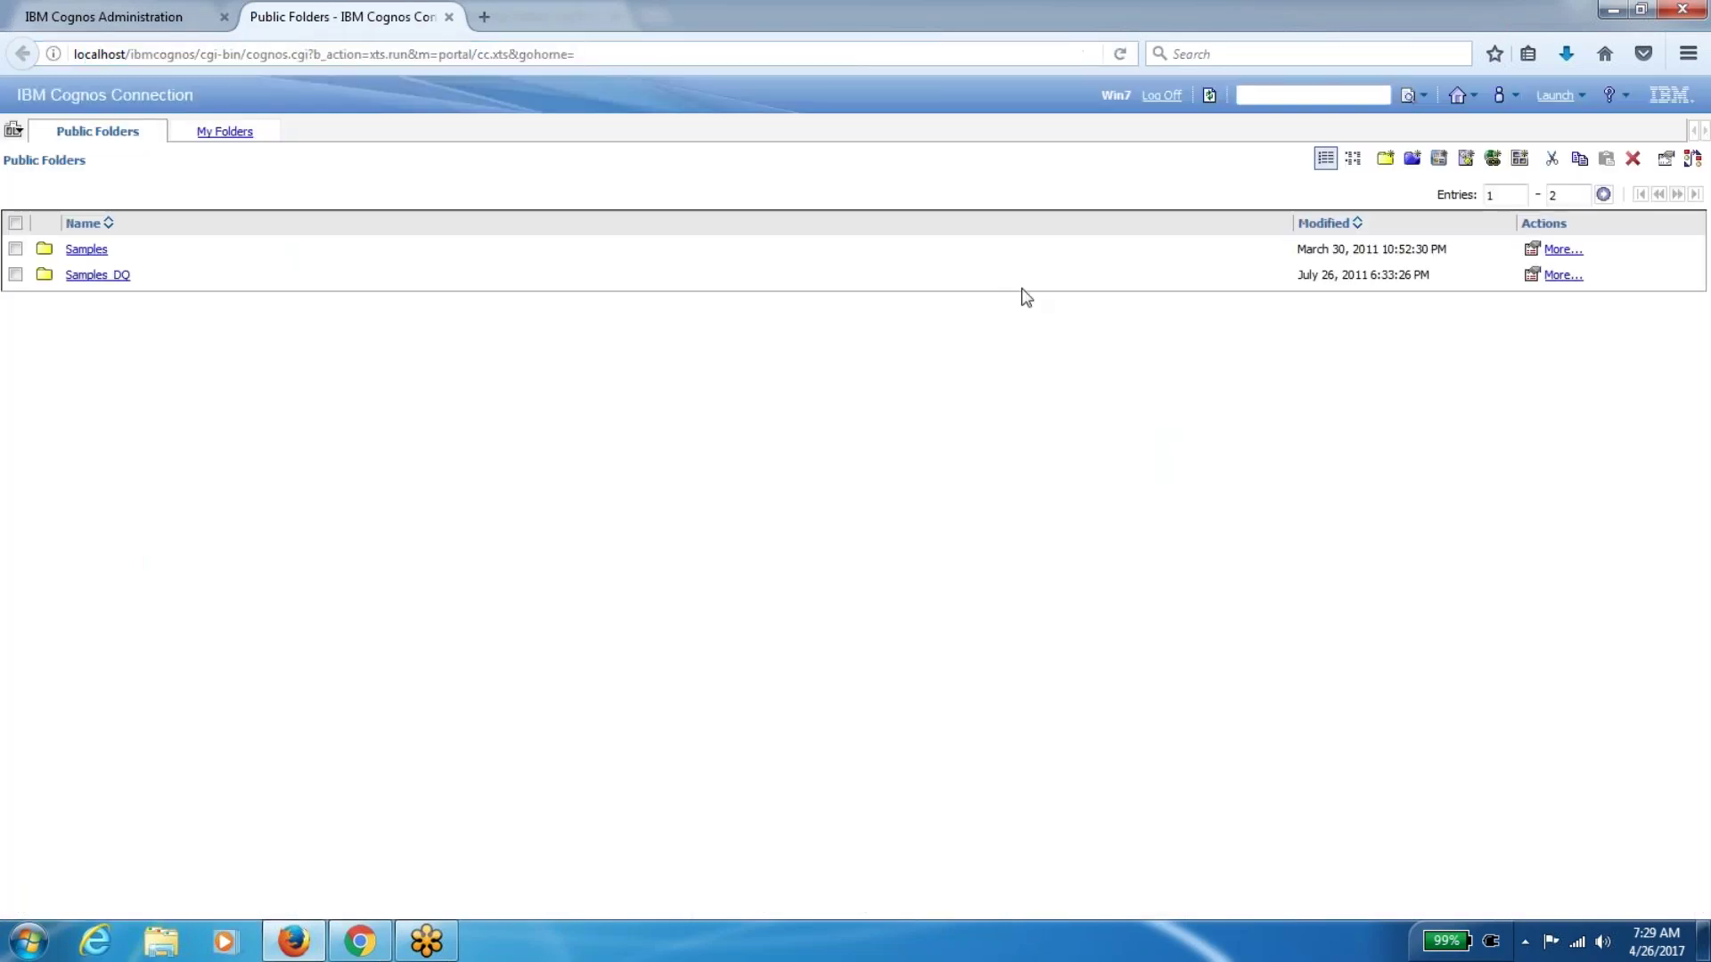
{"action": "left_click", "coordinate": [1425, 96]}
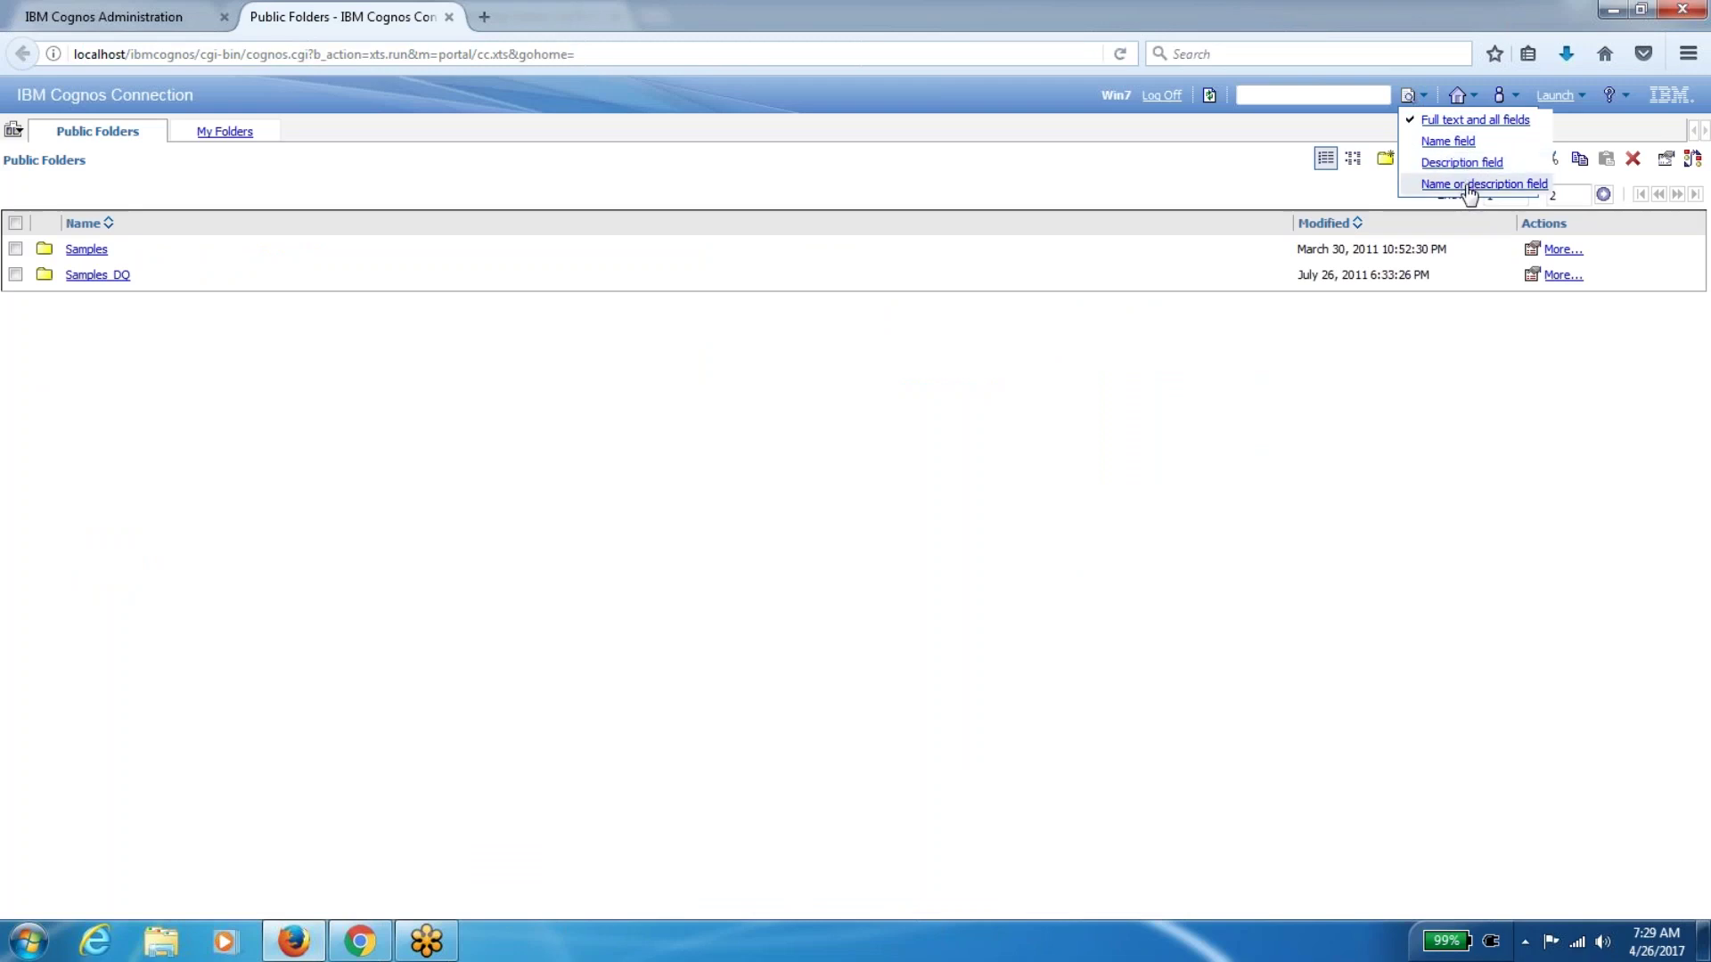
Return to Cognos Administration and recheck the Search settings, including the providers available for Related Search
{"action": "left_click", "coordinate": [153, 16]}
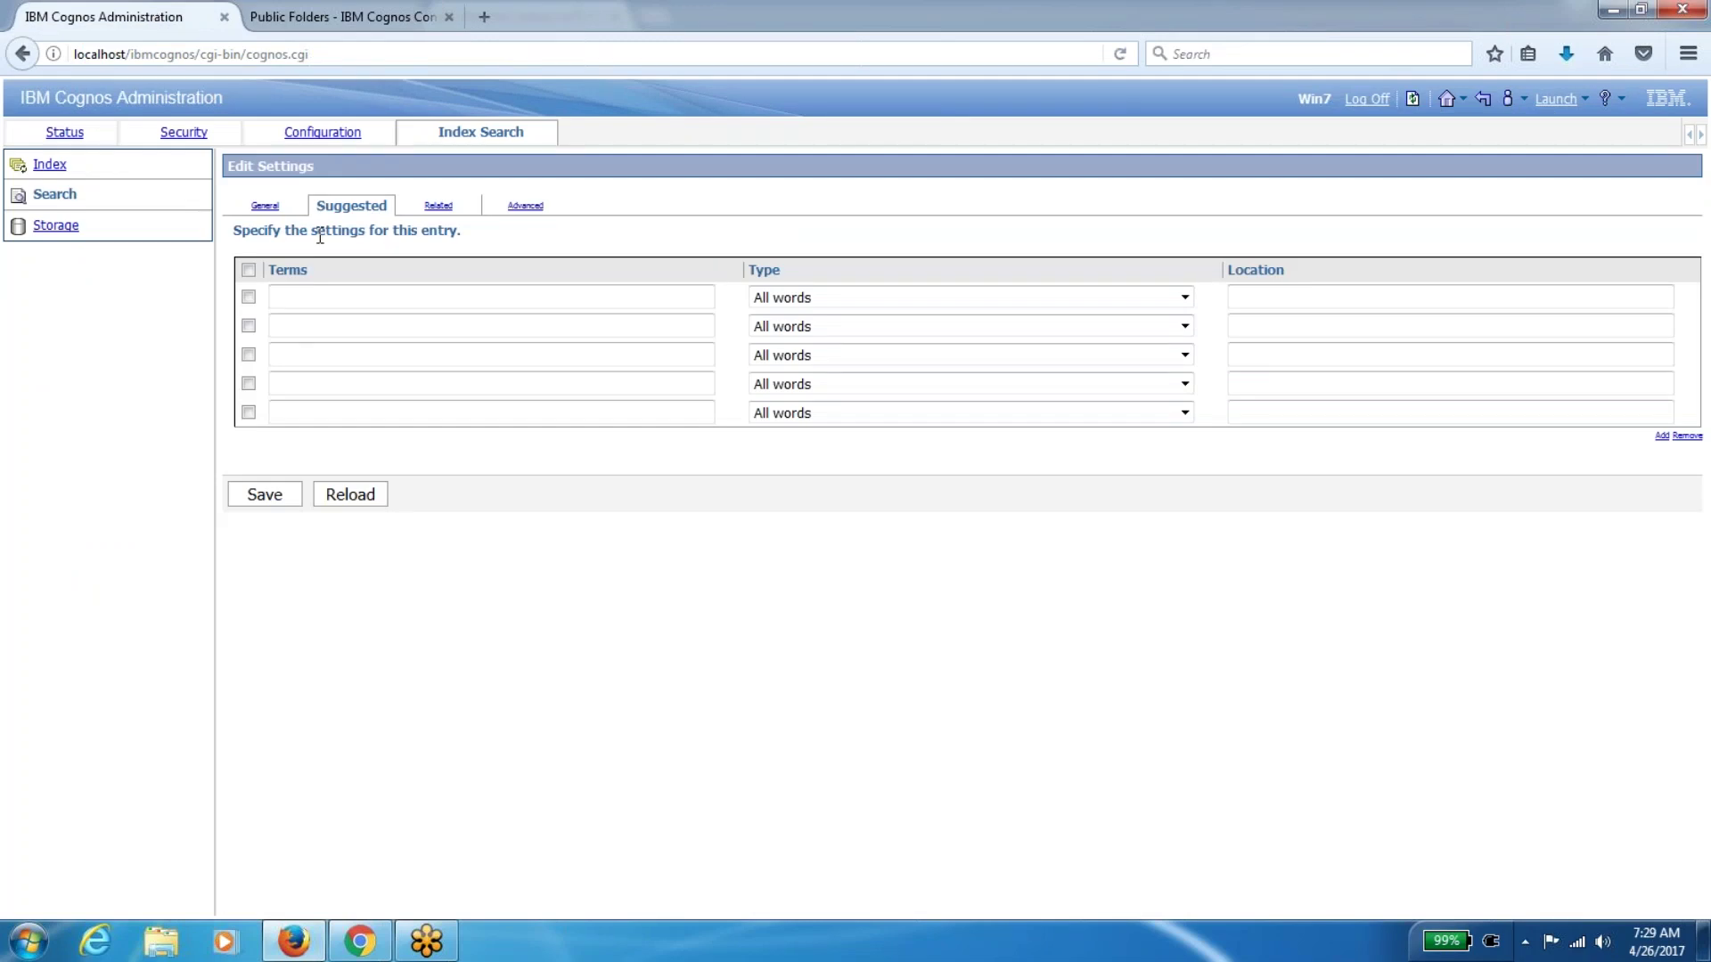
{"action": "left_click", "coordinate": [270, 210]}
{"action": "left_click", "coordinate": [355, 207]}
{"action": "left_click", "coordinate": [439, 206]}
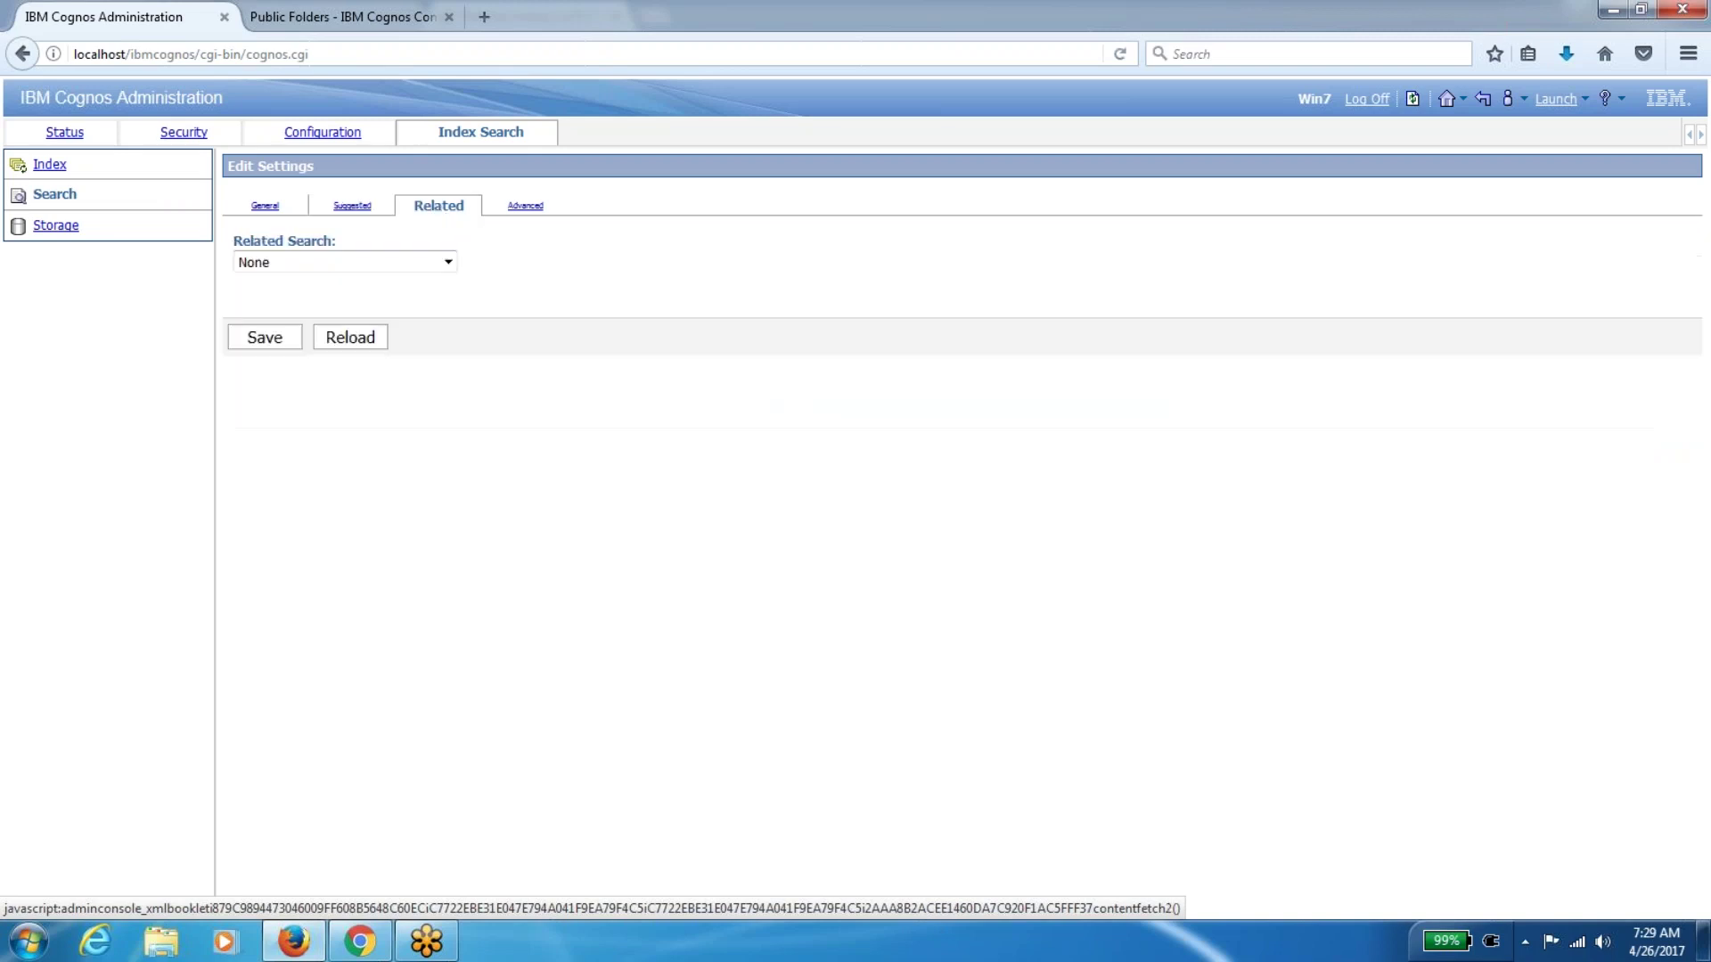
{"action": "left_click", "coordinate": [326, 262]}
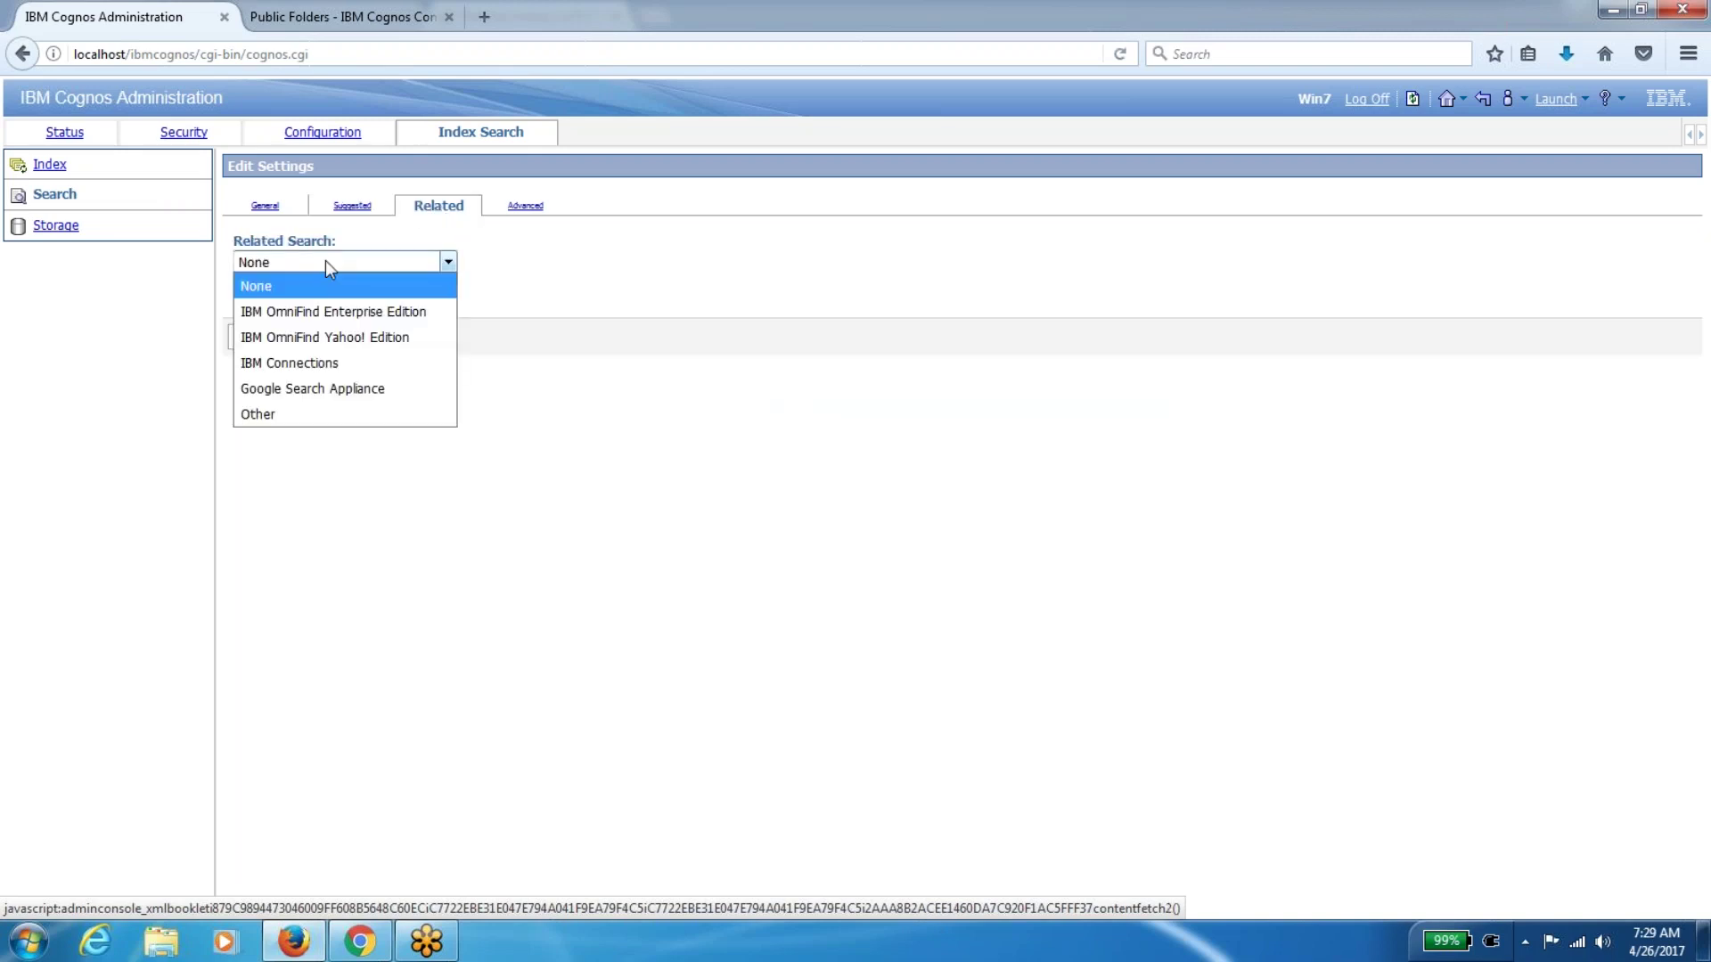
{"action": "left_click", "coordinate": [315, 473]}
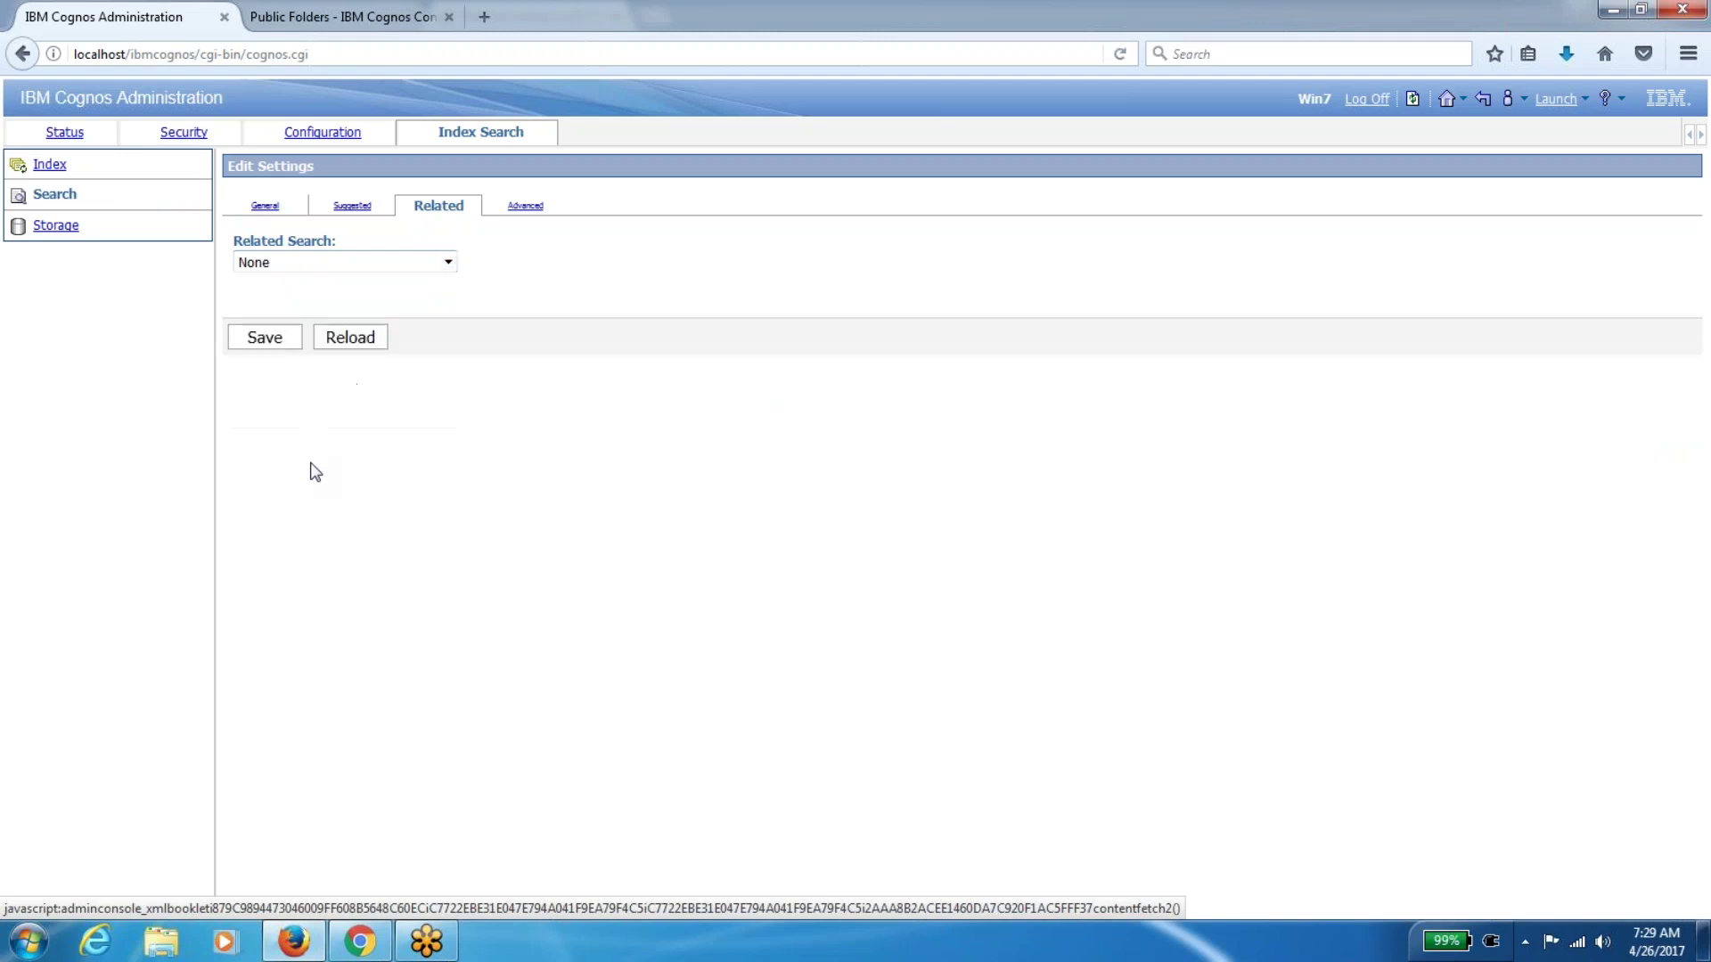
Review the General and Advanced Storage settings for index search and save the General security settings
{"action": "left_click", "coordinate": [55, 227]}
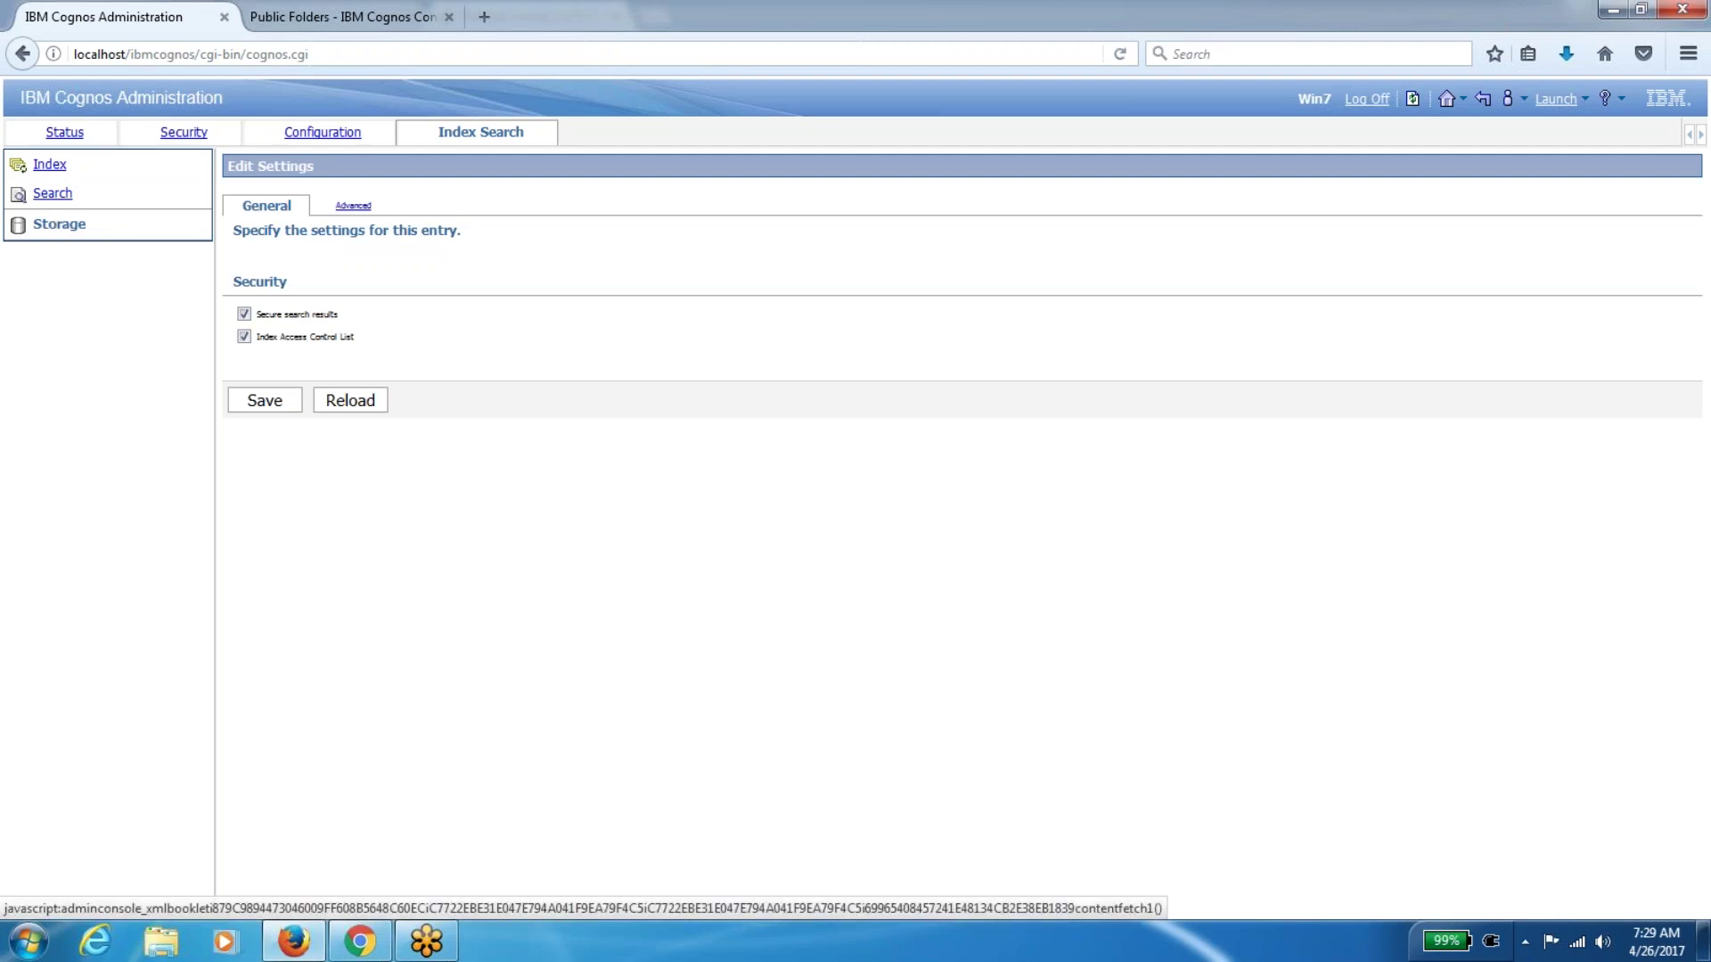
{"action": "left_click", "coordinate": [353, 206]}
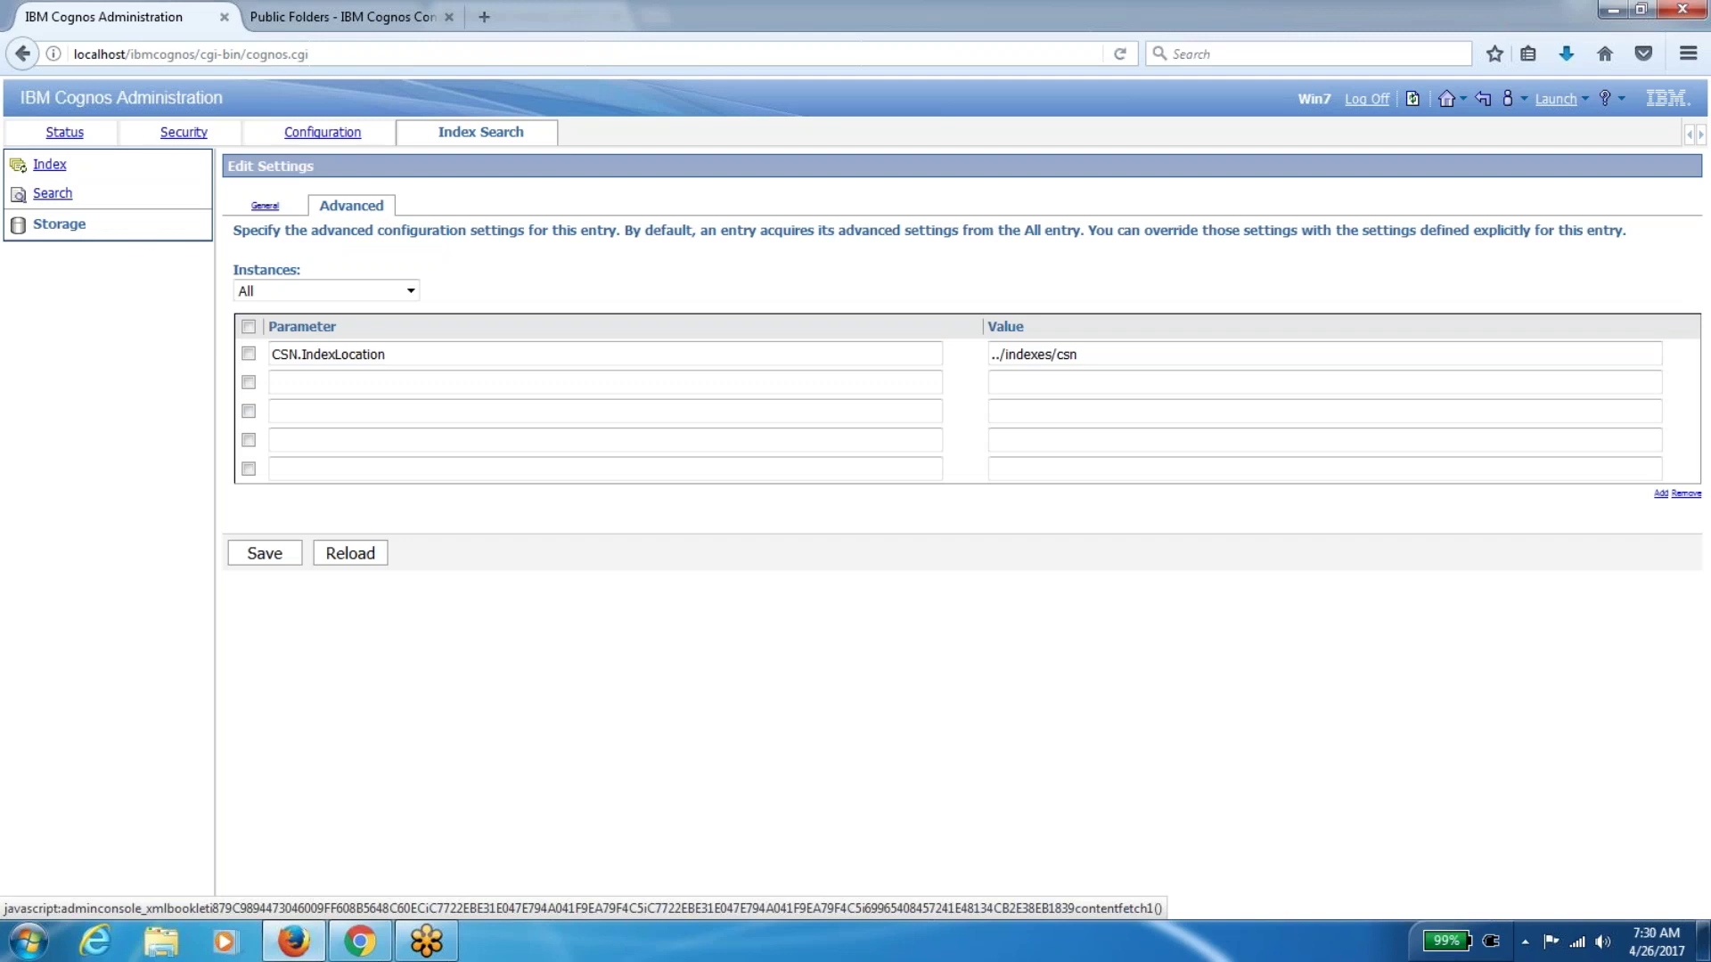
{"action": "left_click", "coordinate": [267, 211]}
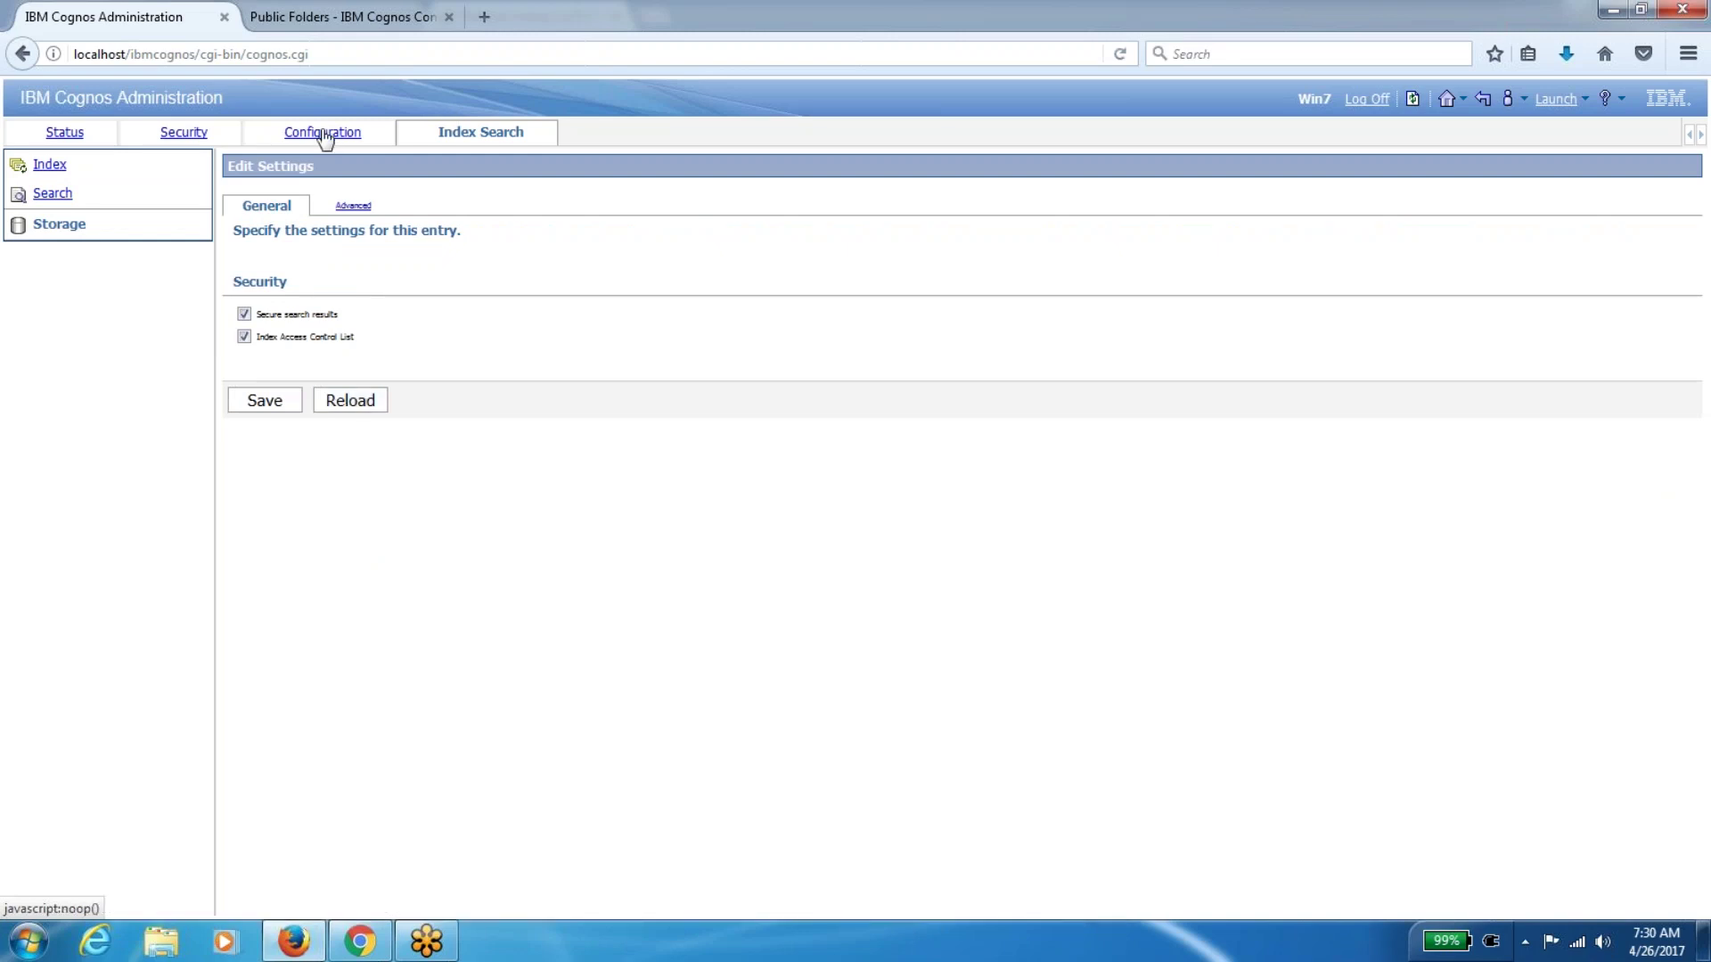
{"action": "left_click", "coordinate": [281, 403]}
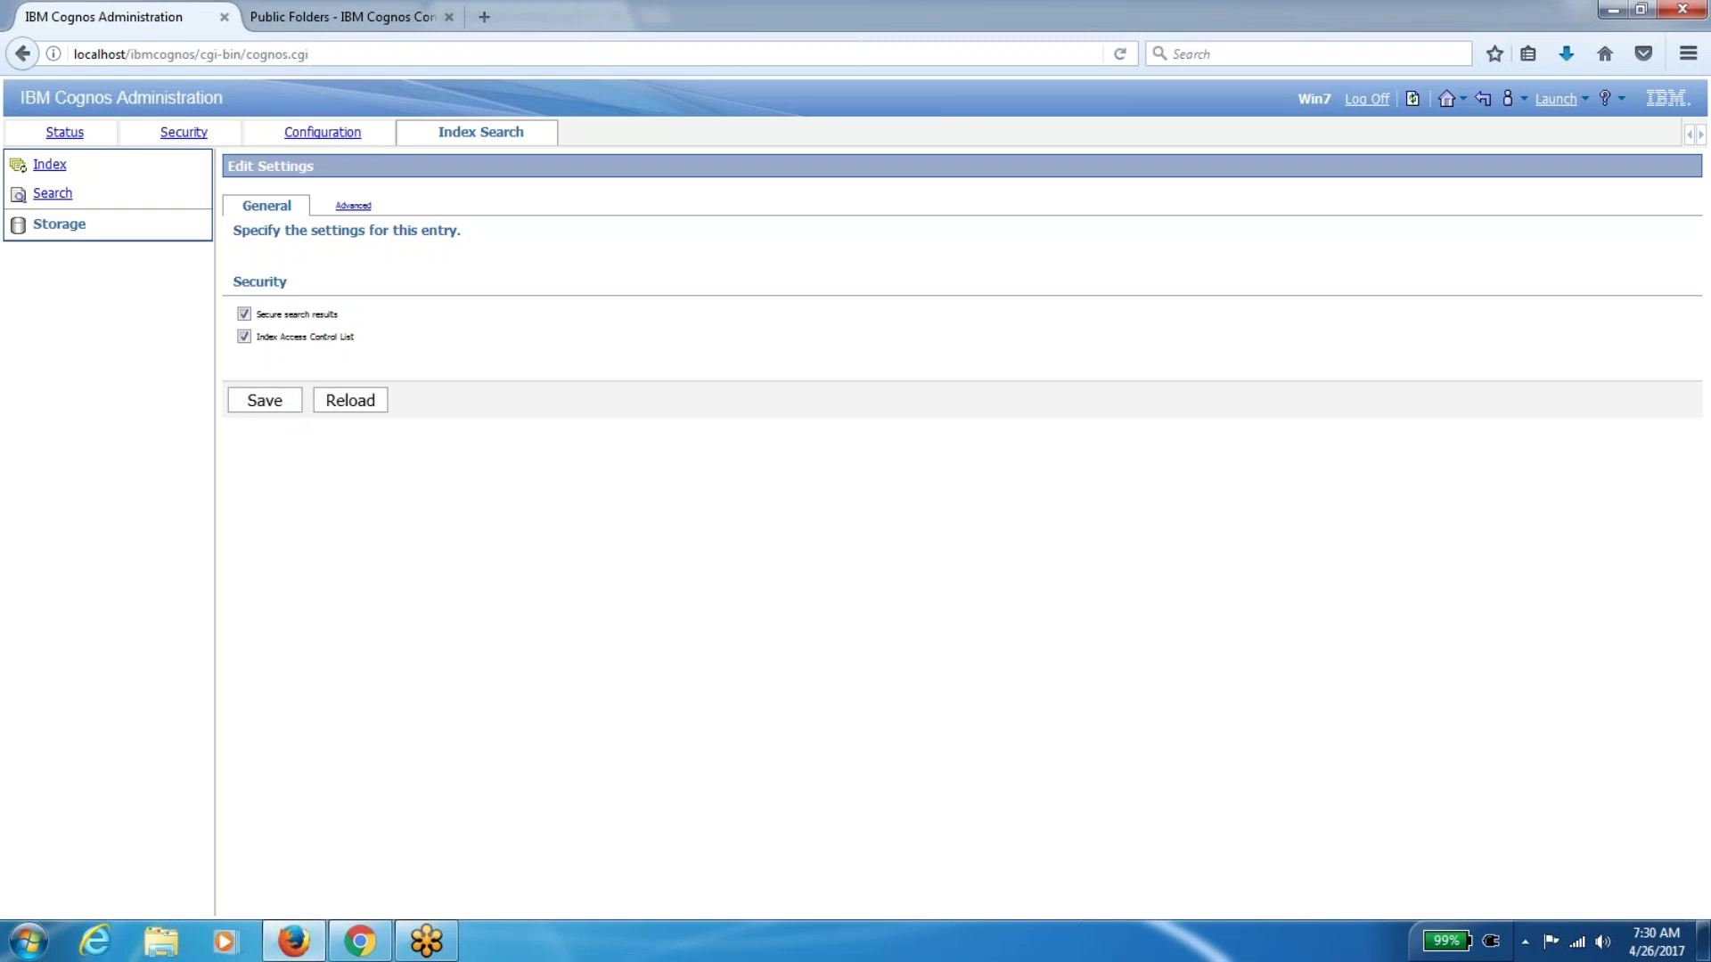
{"action": "left_click", "coordinate": [330, 145]}
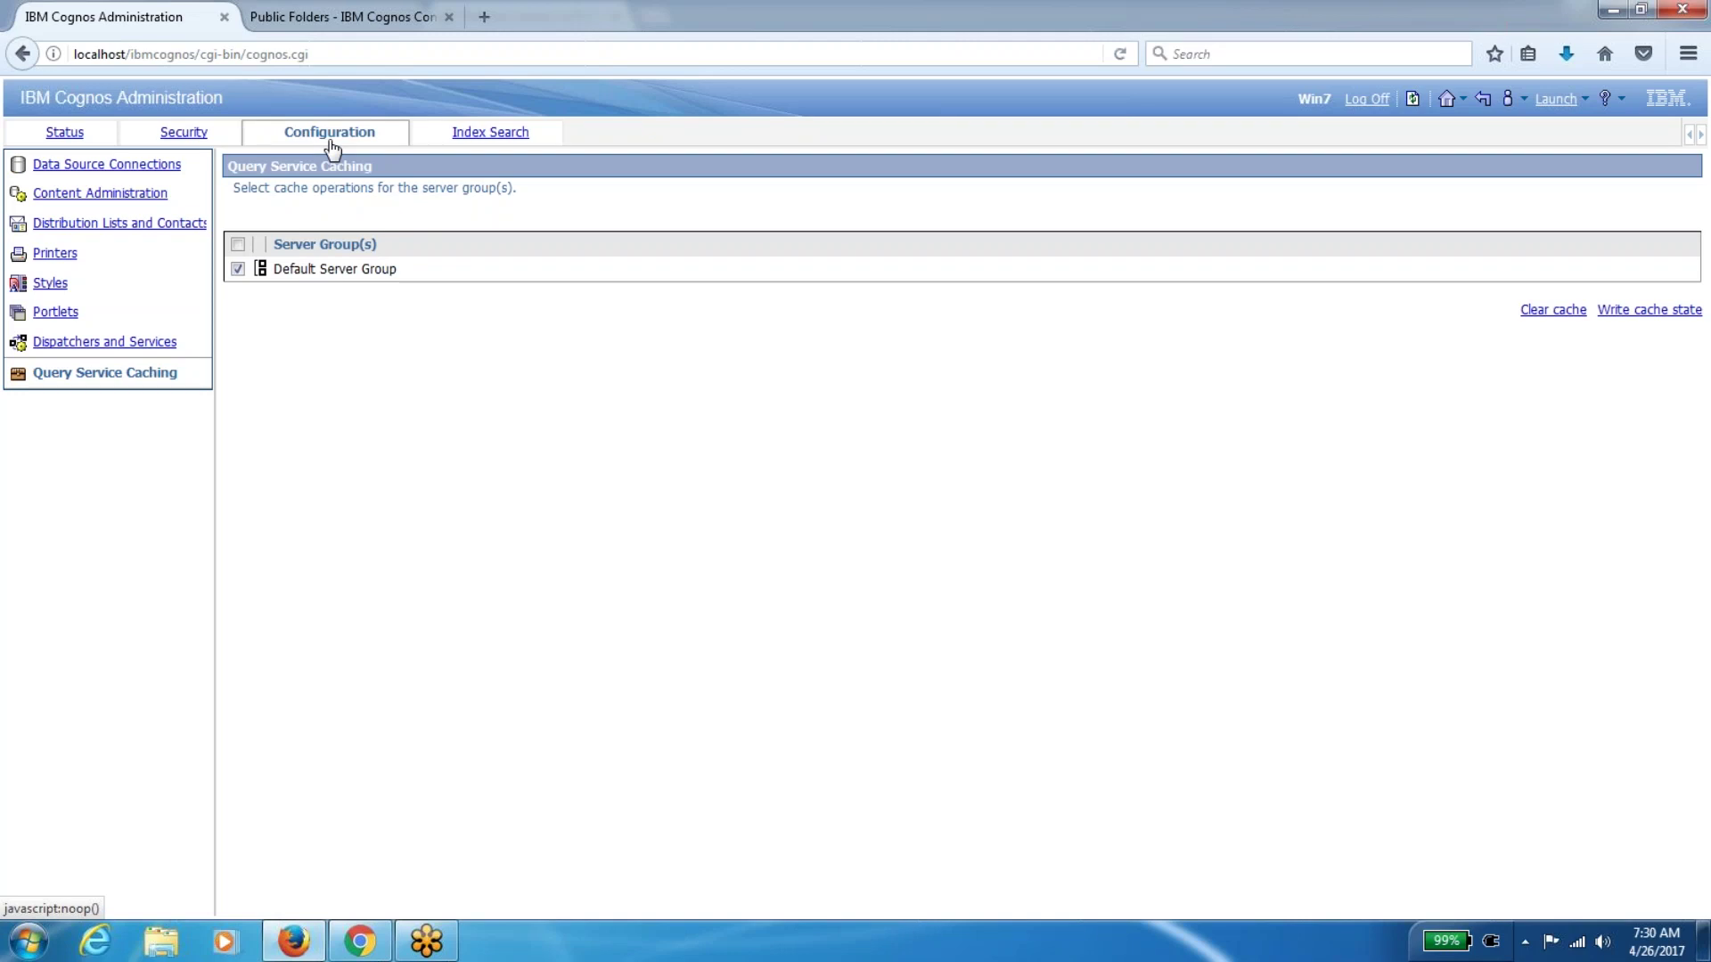
{"action": "left_click", "coordinate": [470, 145]}
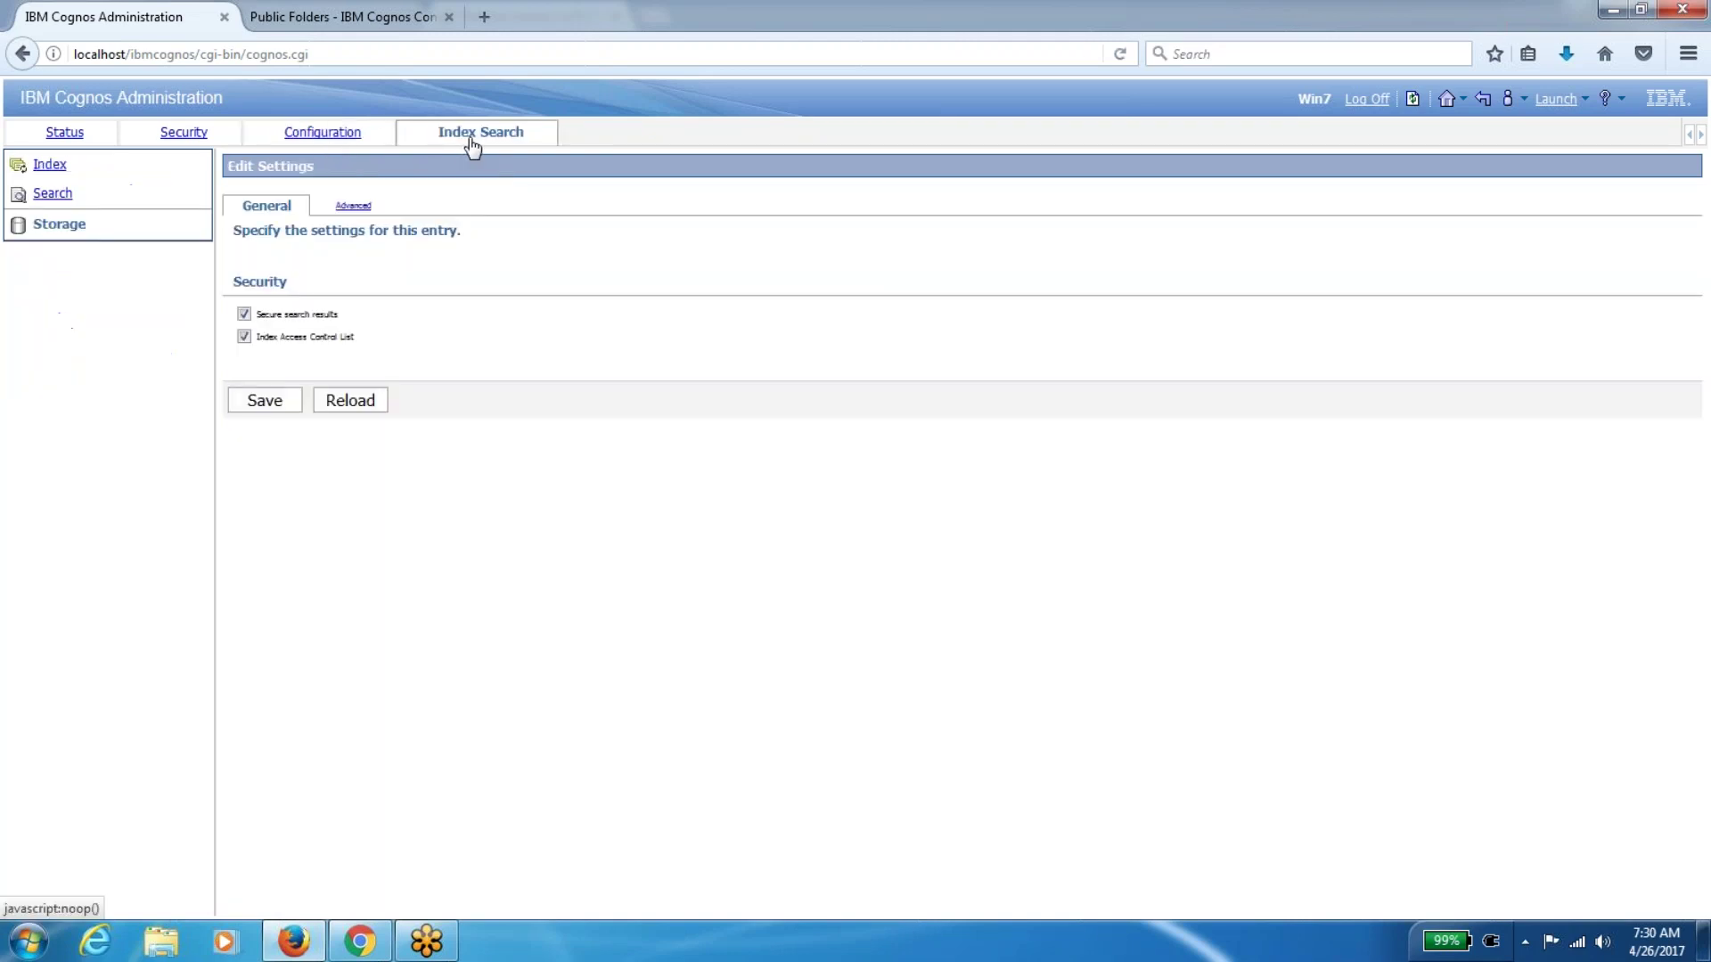
Search Cognos Connection for "book" using full text and all fields
{"action": "left_click", "coordinate": [334, 16]}
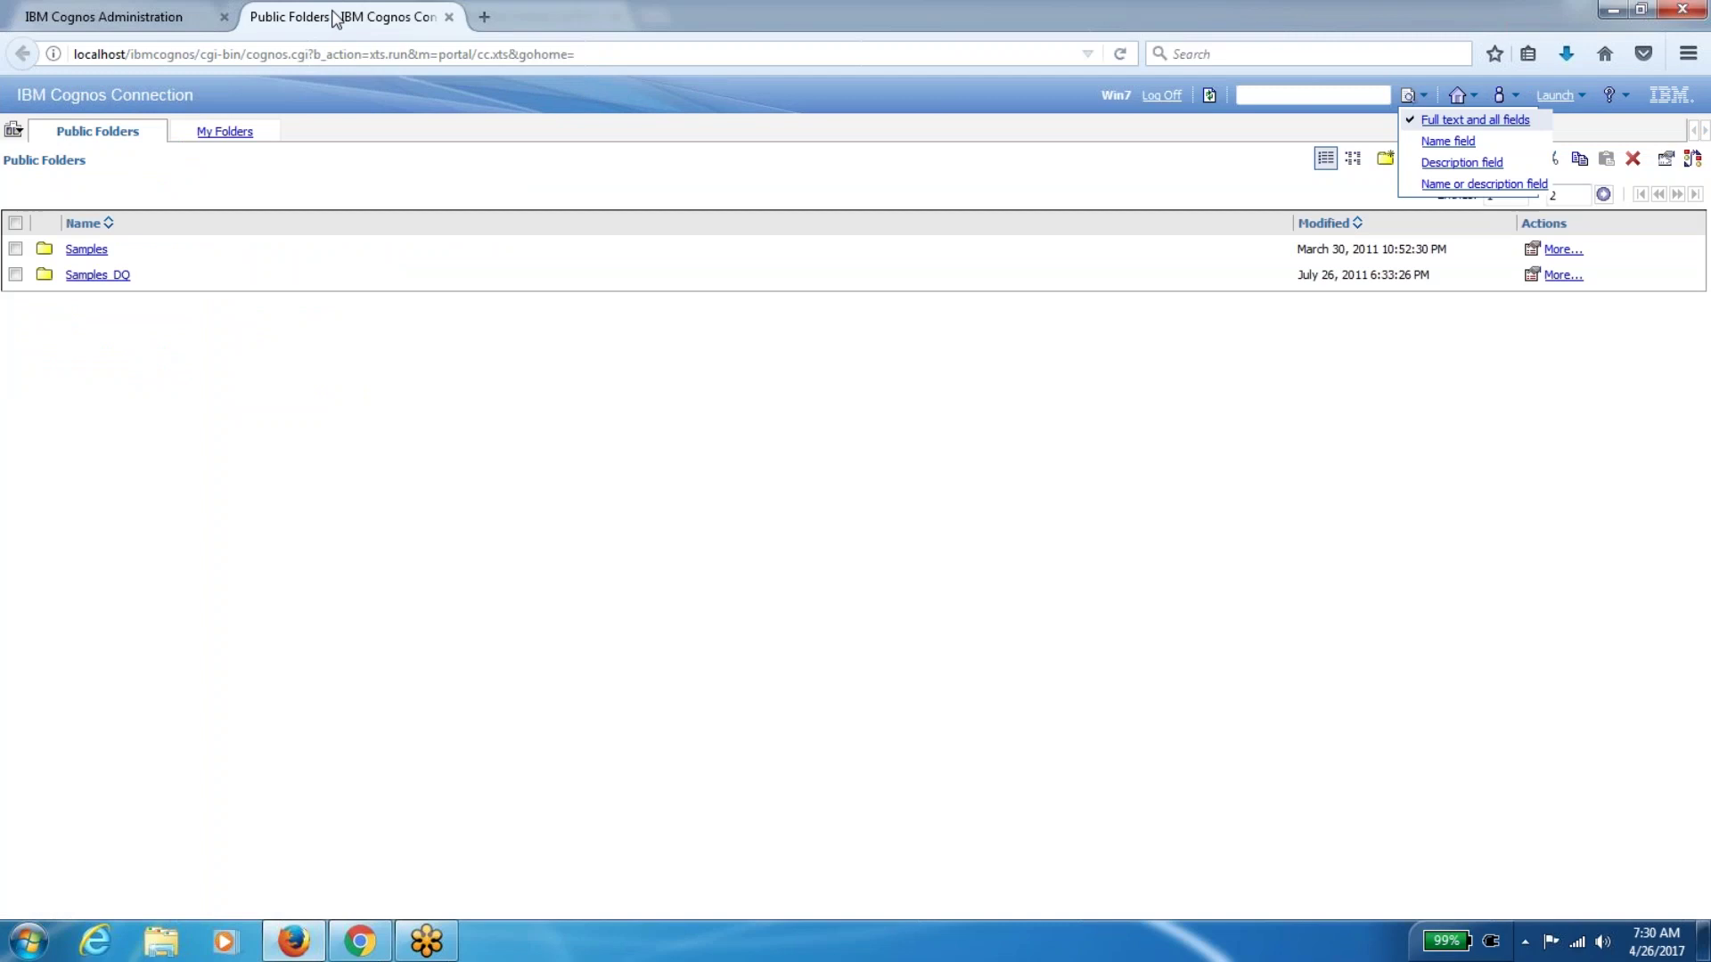
{"action": "left_click", "coordinate": [1273, 96]}
{"action": "type", "text": "book"}
{"action": "key", "text": "Return"}
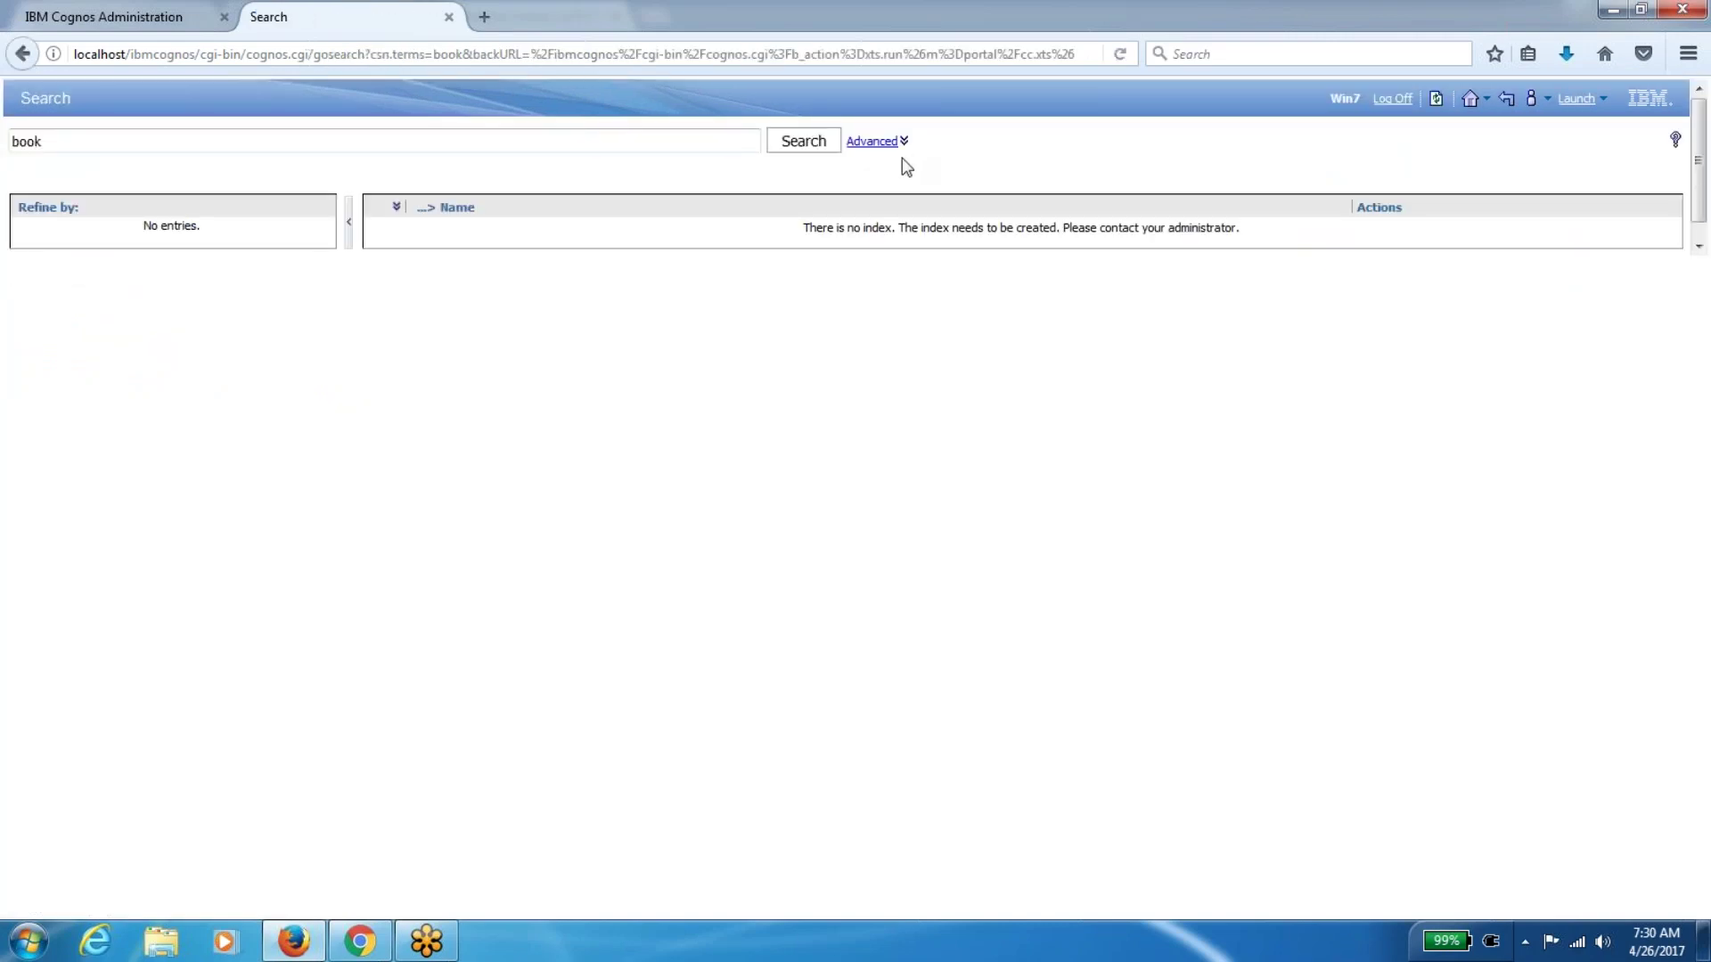
Restrict the "book" search to the Report type in the advanced options and run it again
{"action": "left_click", "coordinate": [880, 143]}
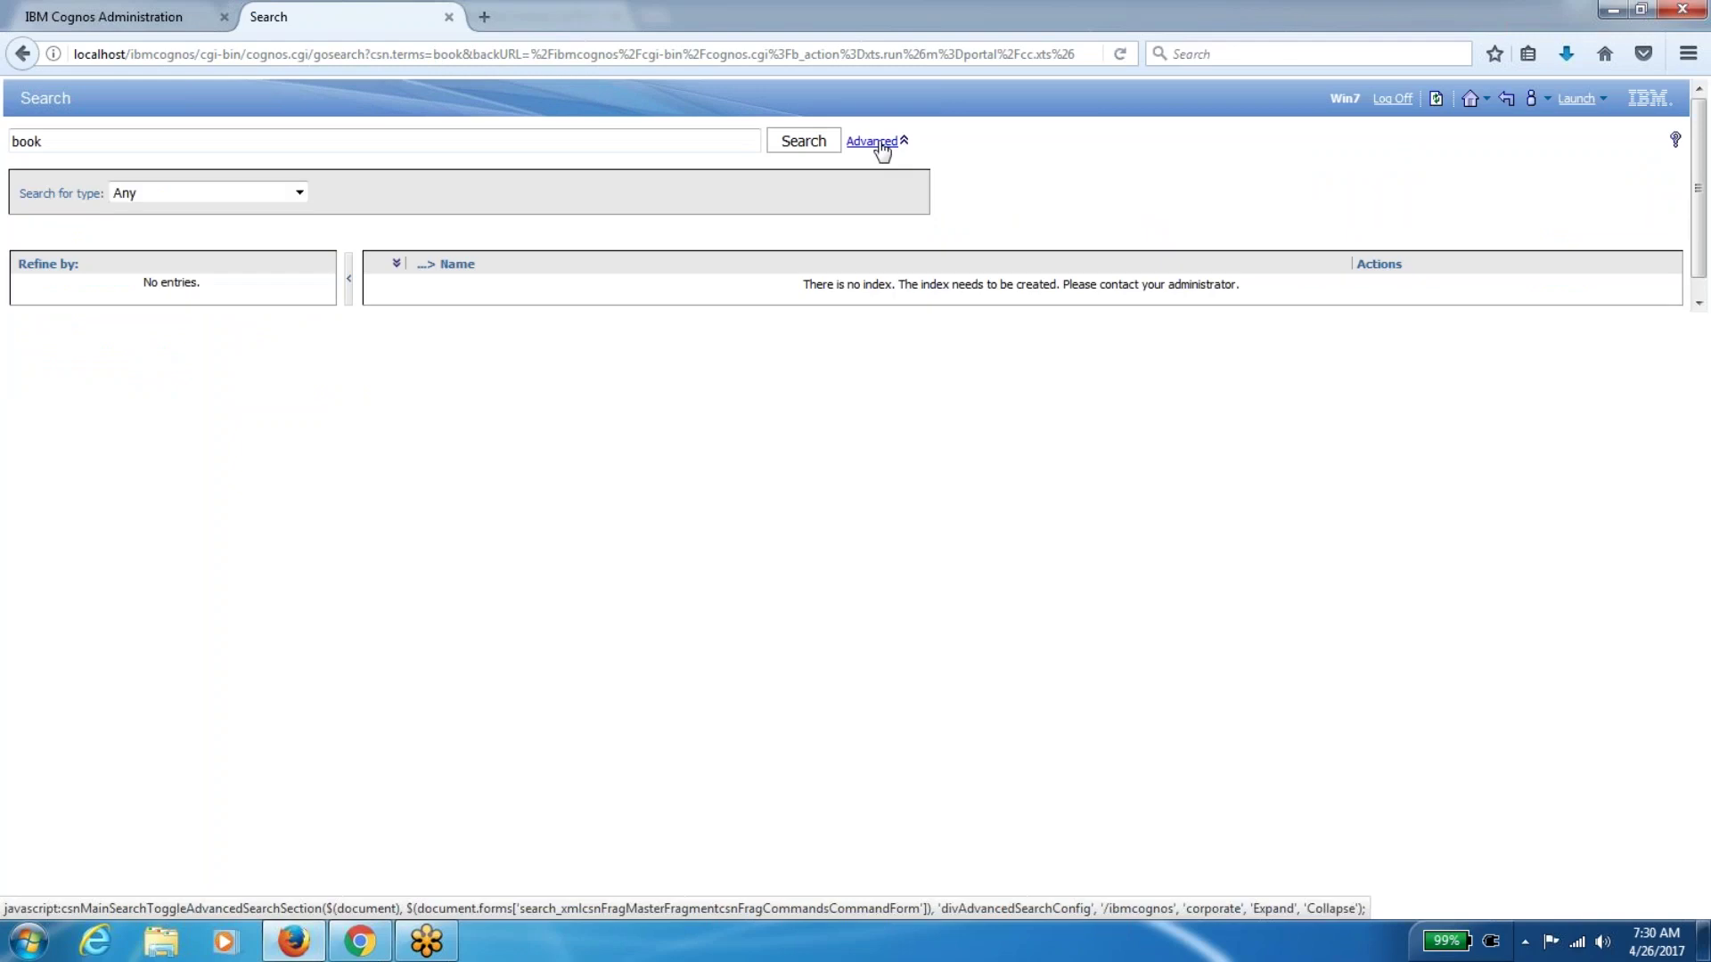
{"action": "left_click", "coordinate": [271, 194]}
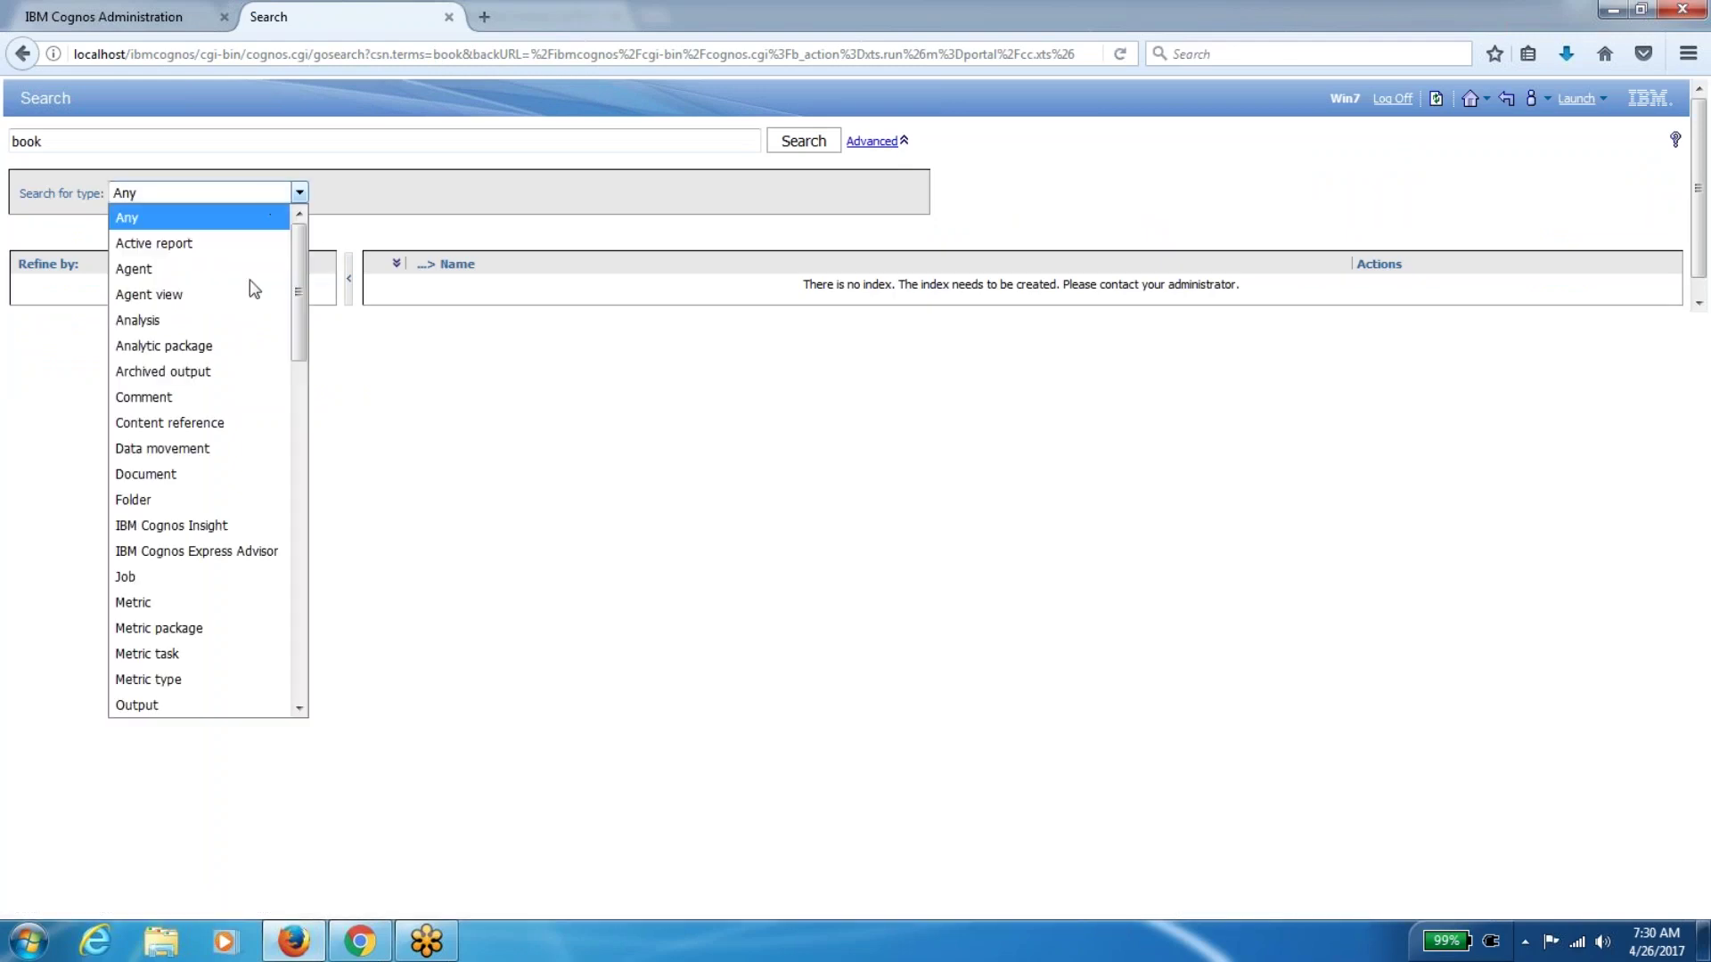
{"action": "scroll", "coordinate": [298, 710], "scroll_direction": "down", "scroll_amount": 8}
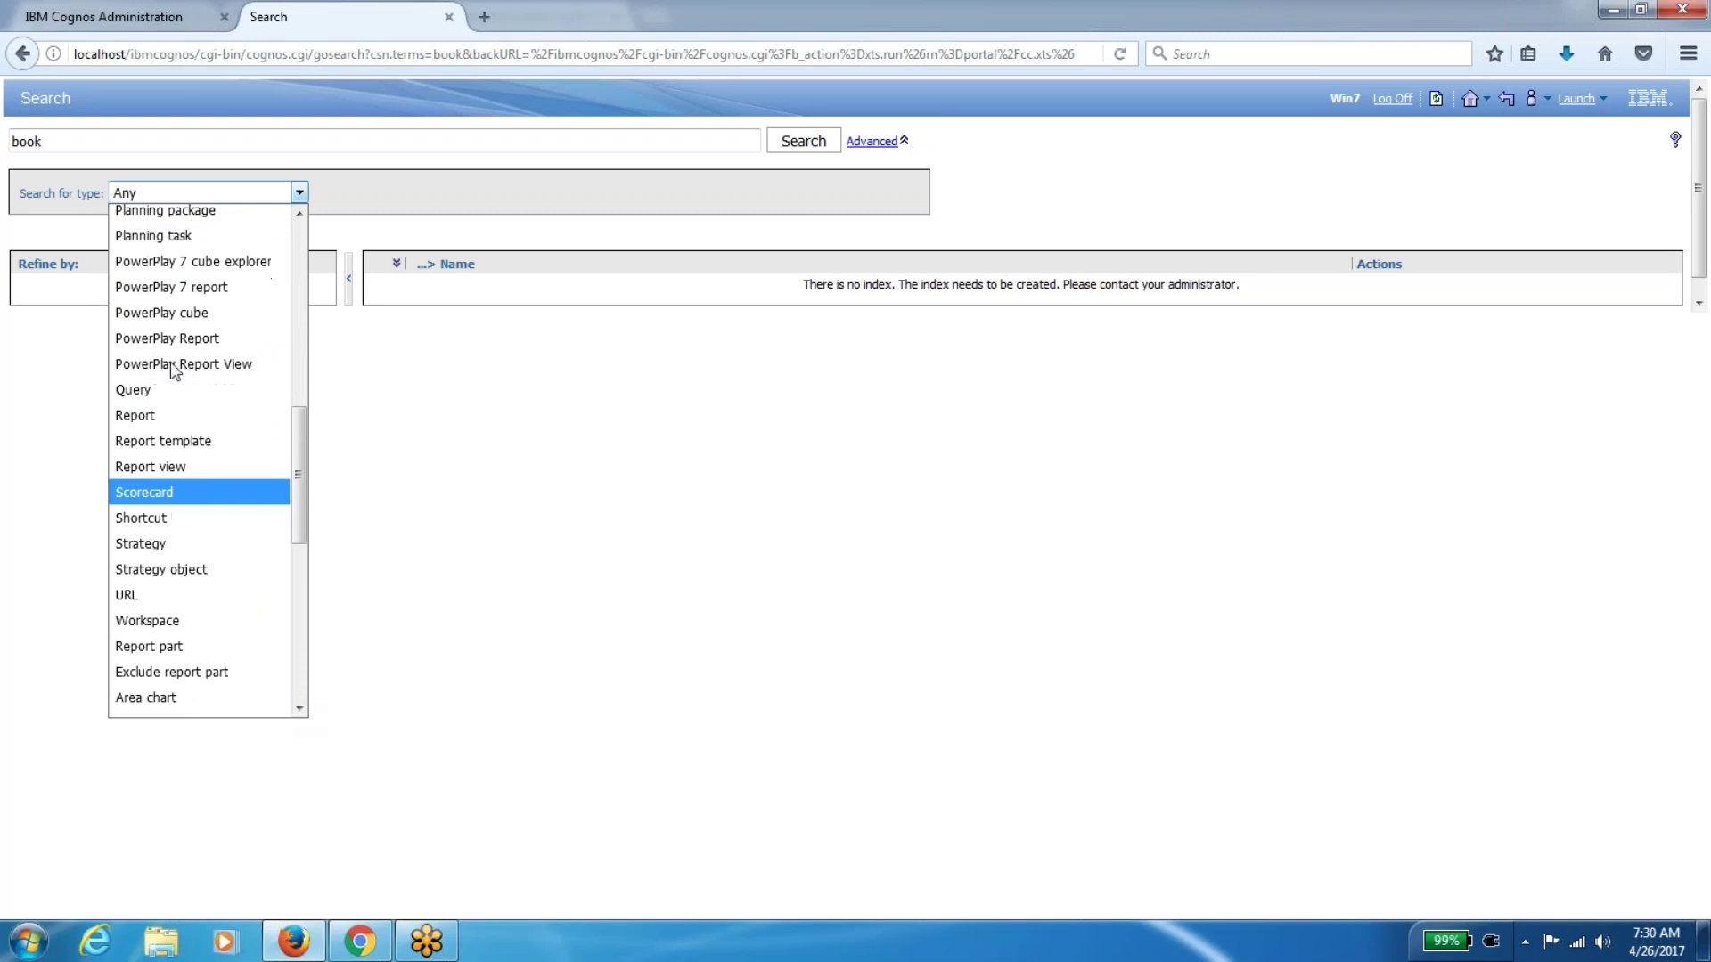
{"action": "left_click", "coordinate": [160, 416]}
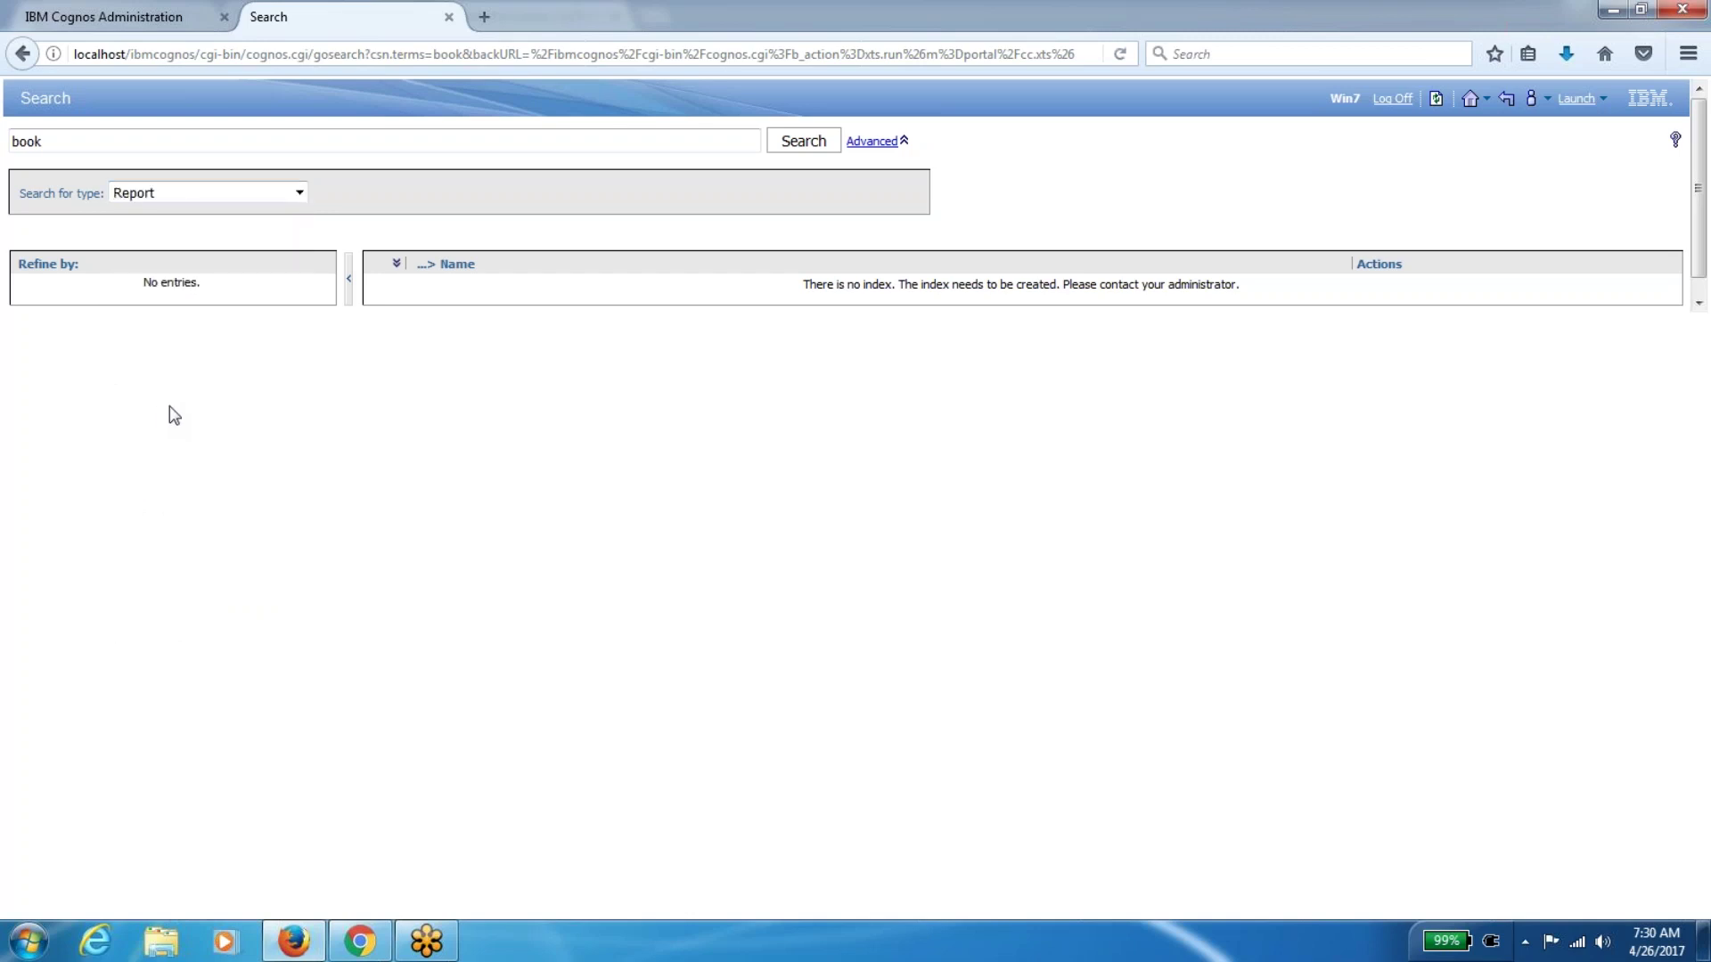
{"action": "left_click", "coordinate": [810, 150]}
{"action": "left_click", "coordinate": [869, 145]}
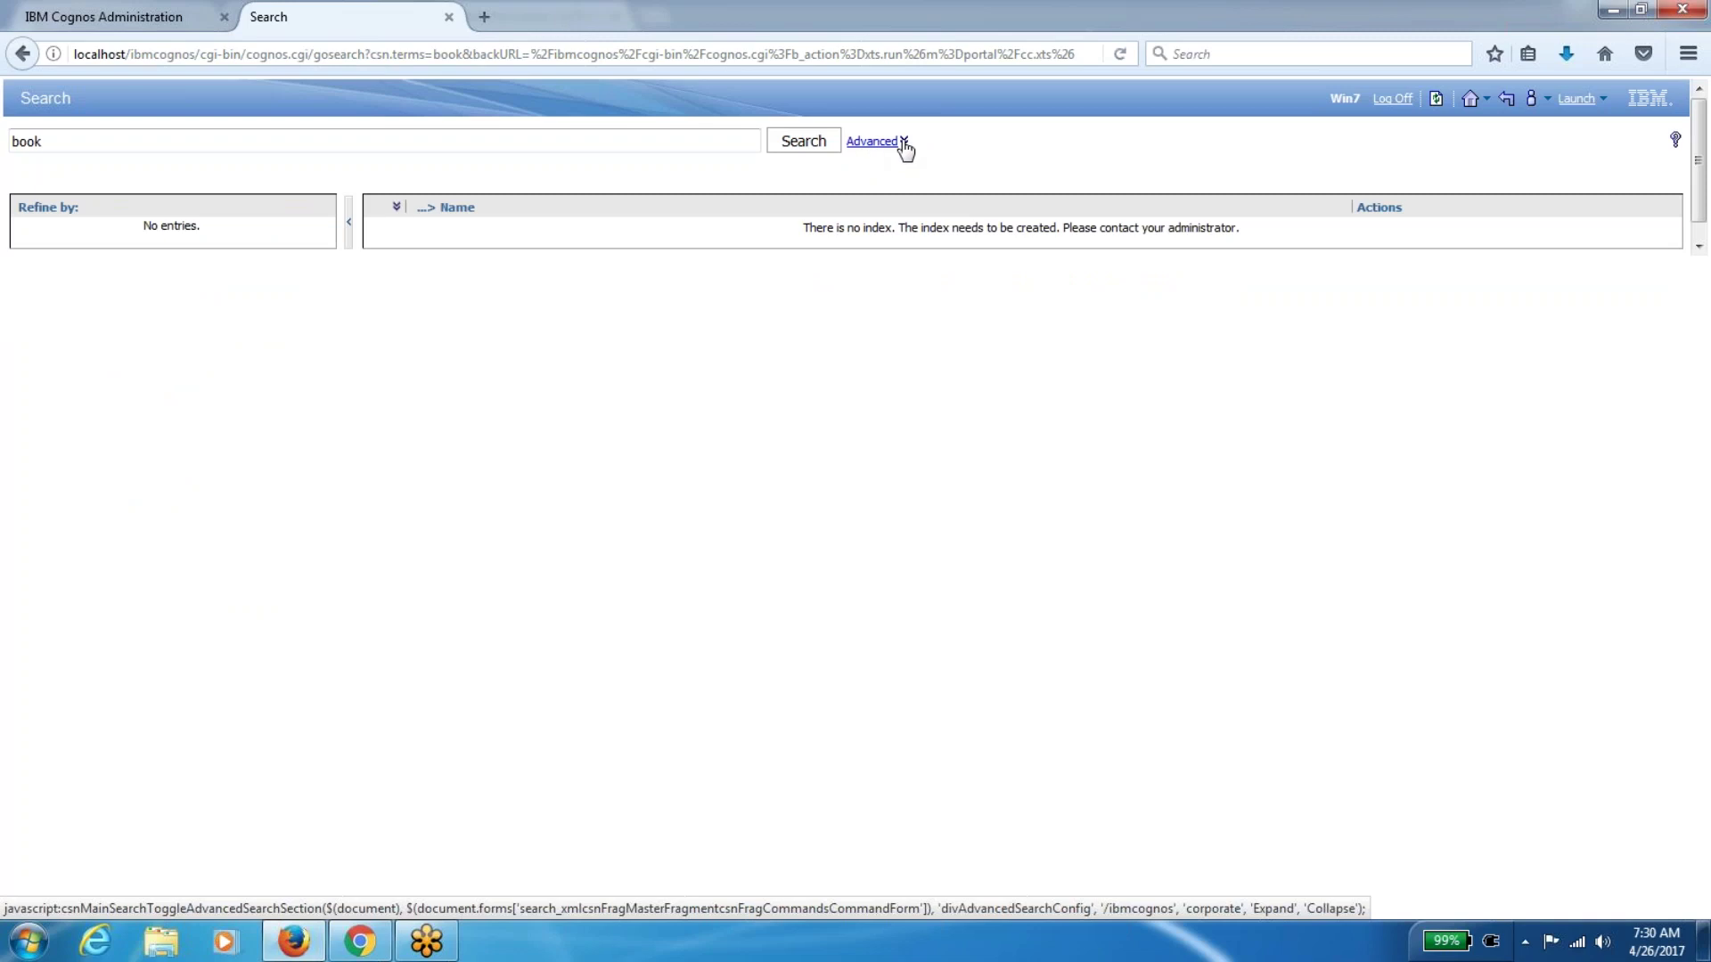
{"action": "left_click", "coordinate": [903, 143]}
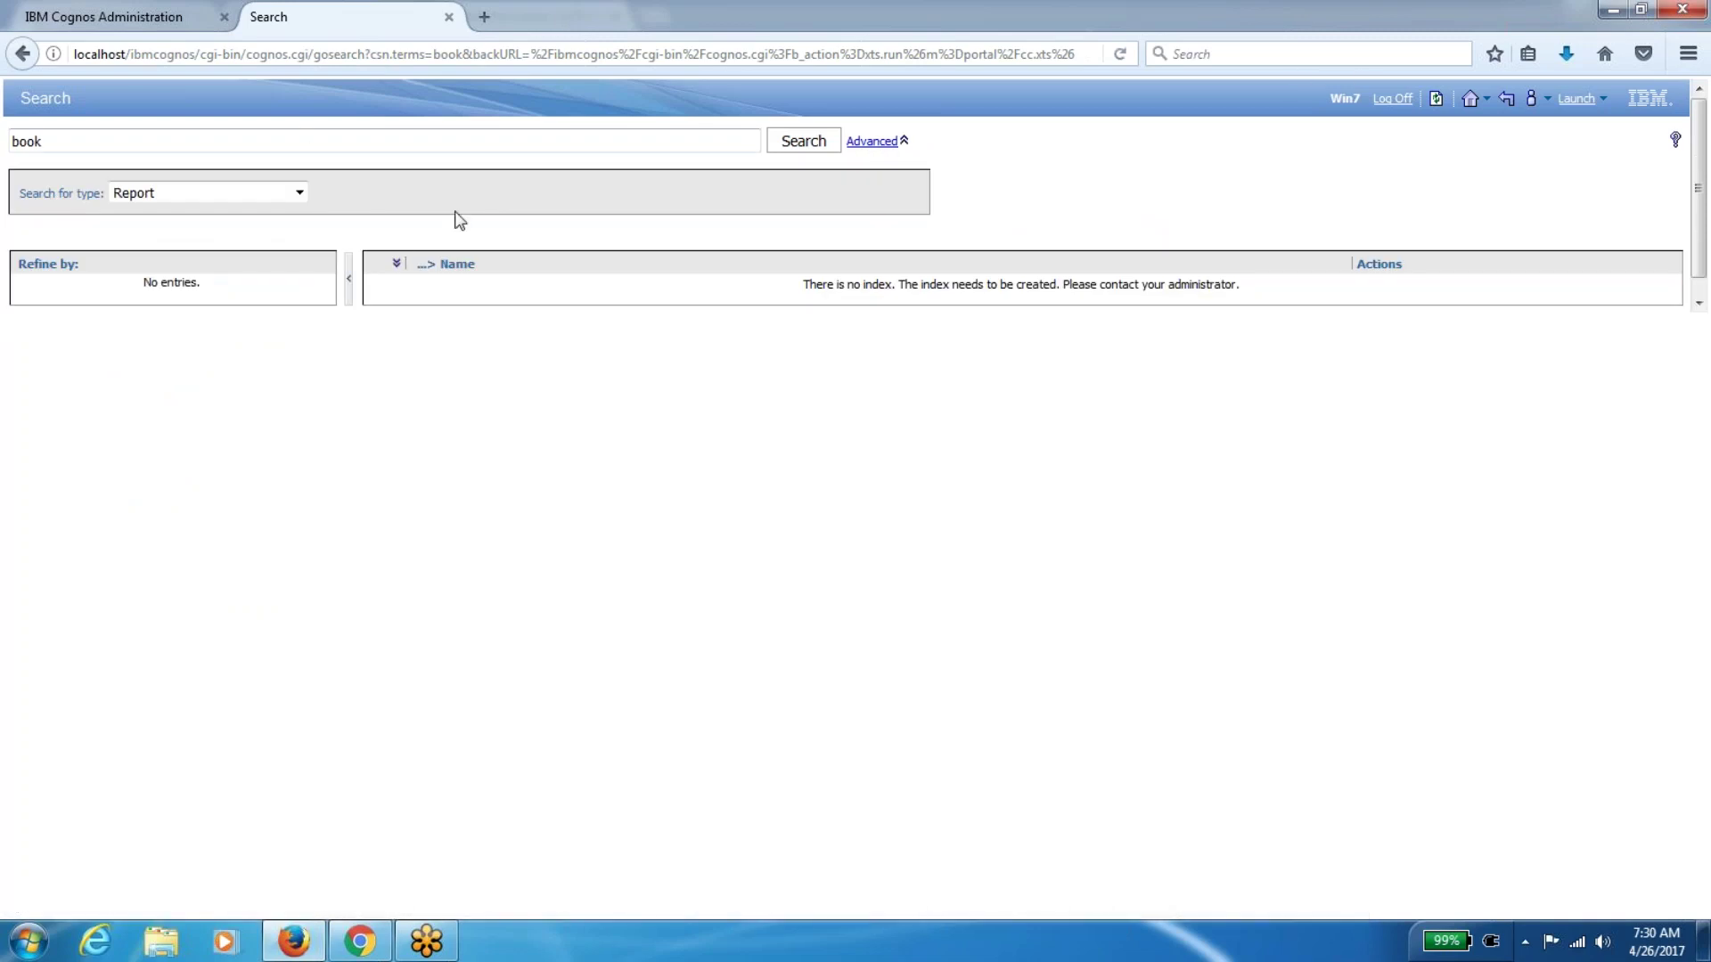
Return to the public folders and search for "book" in the Name field only
{"action": "left_click", "coordinate": [22, 53]}
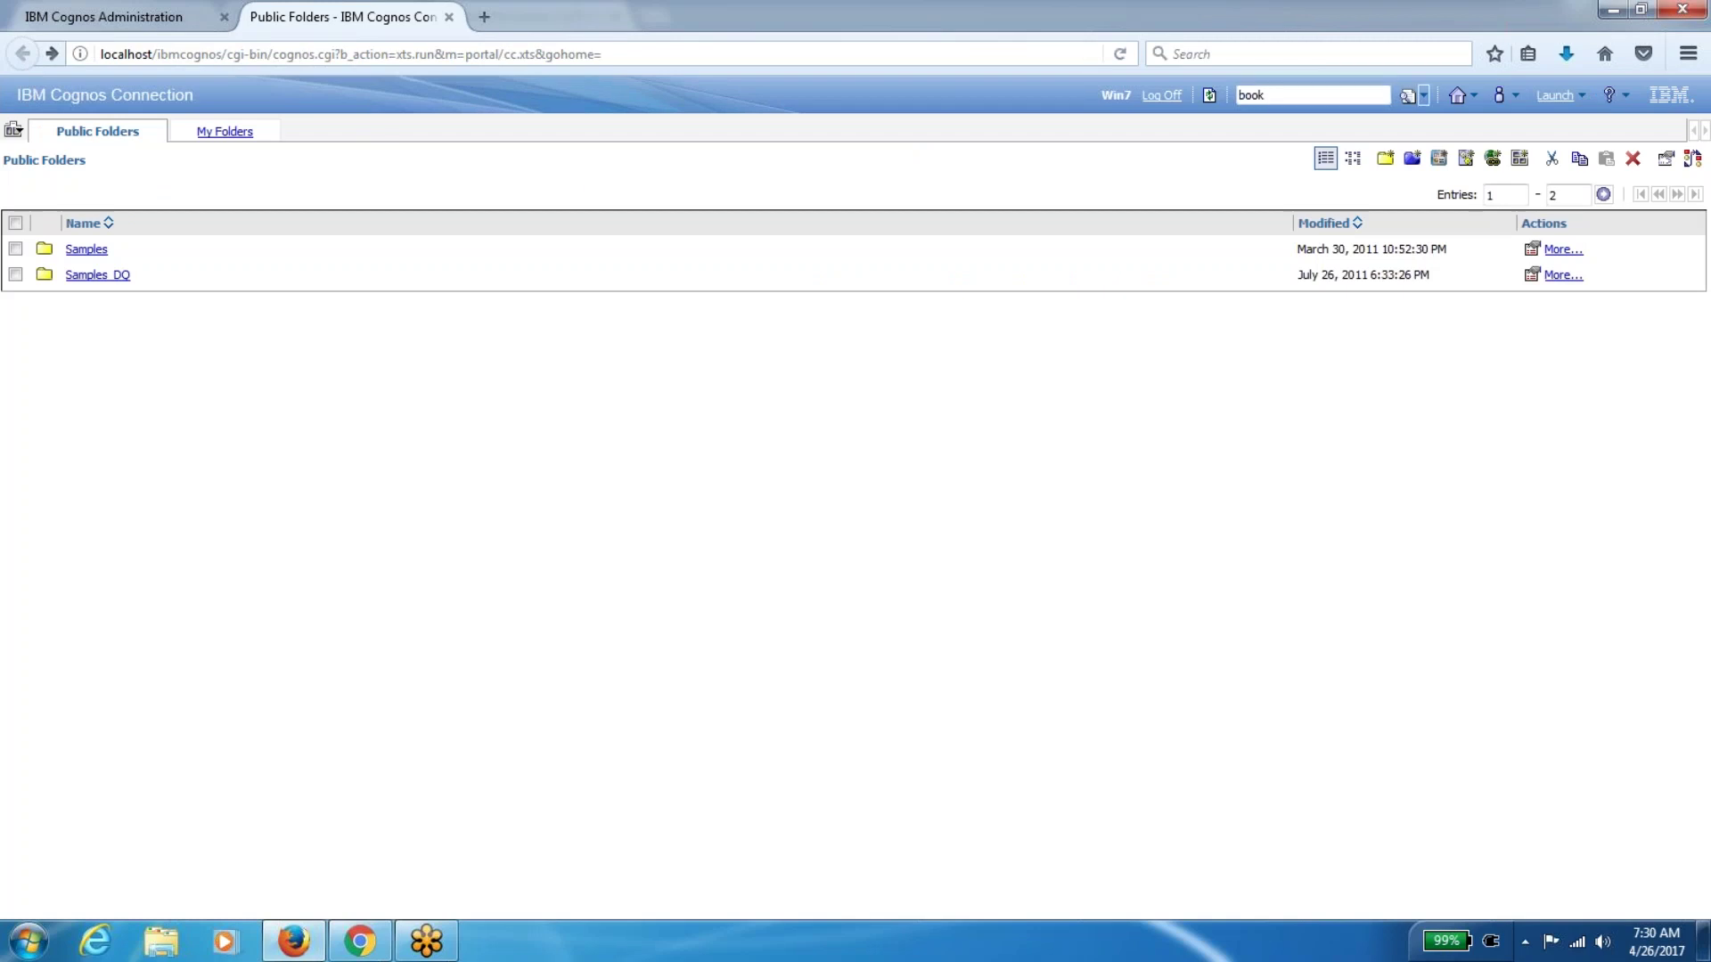
{"action": "left_click", "coordinate": [1424, 95]}
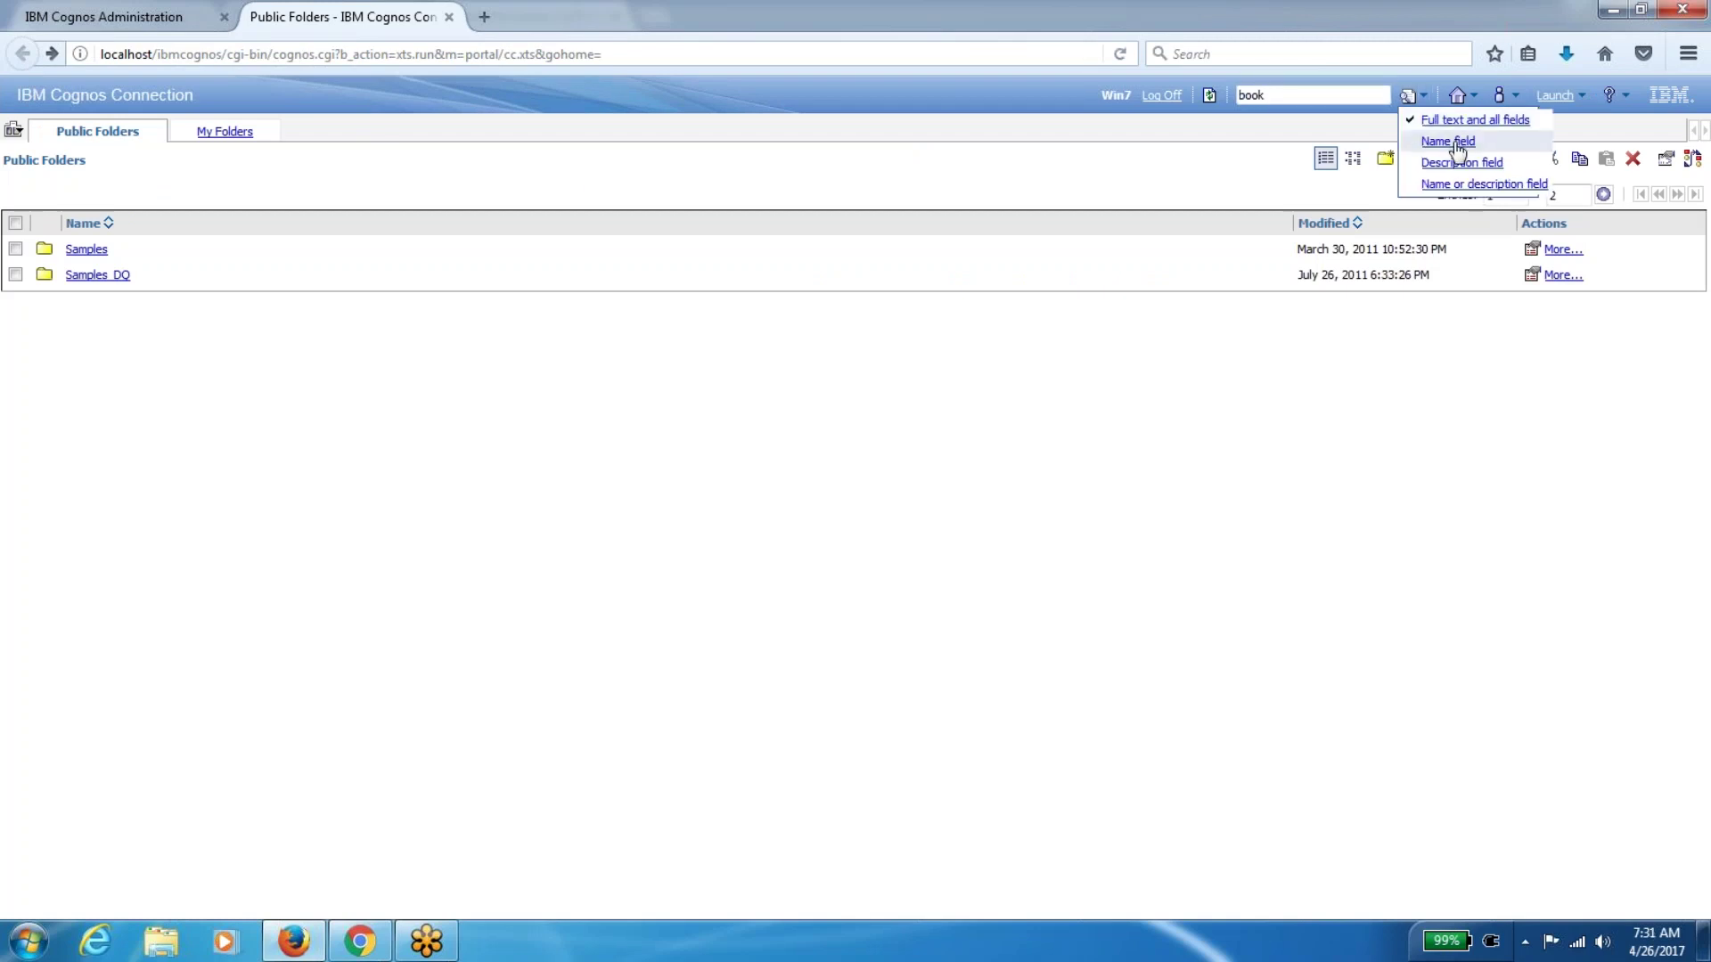
{"action": "left_click", "coordinate": [1448, 141]}
{"action": "left_click", "coordinate": [1406, 96]}
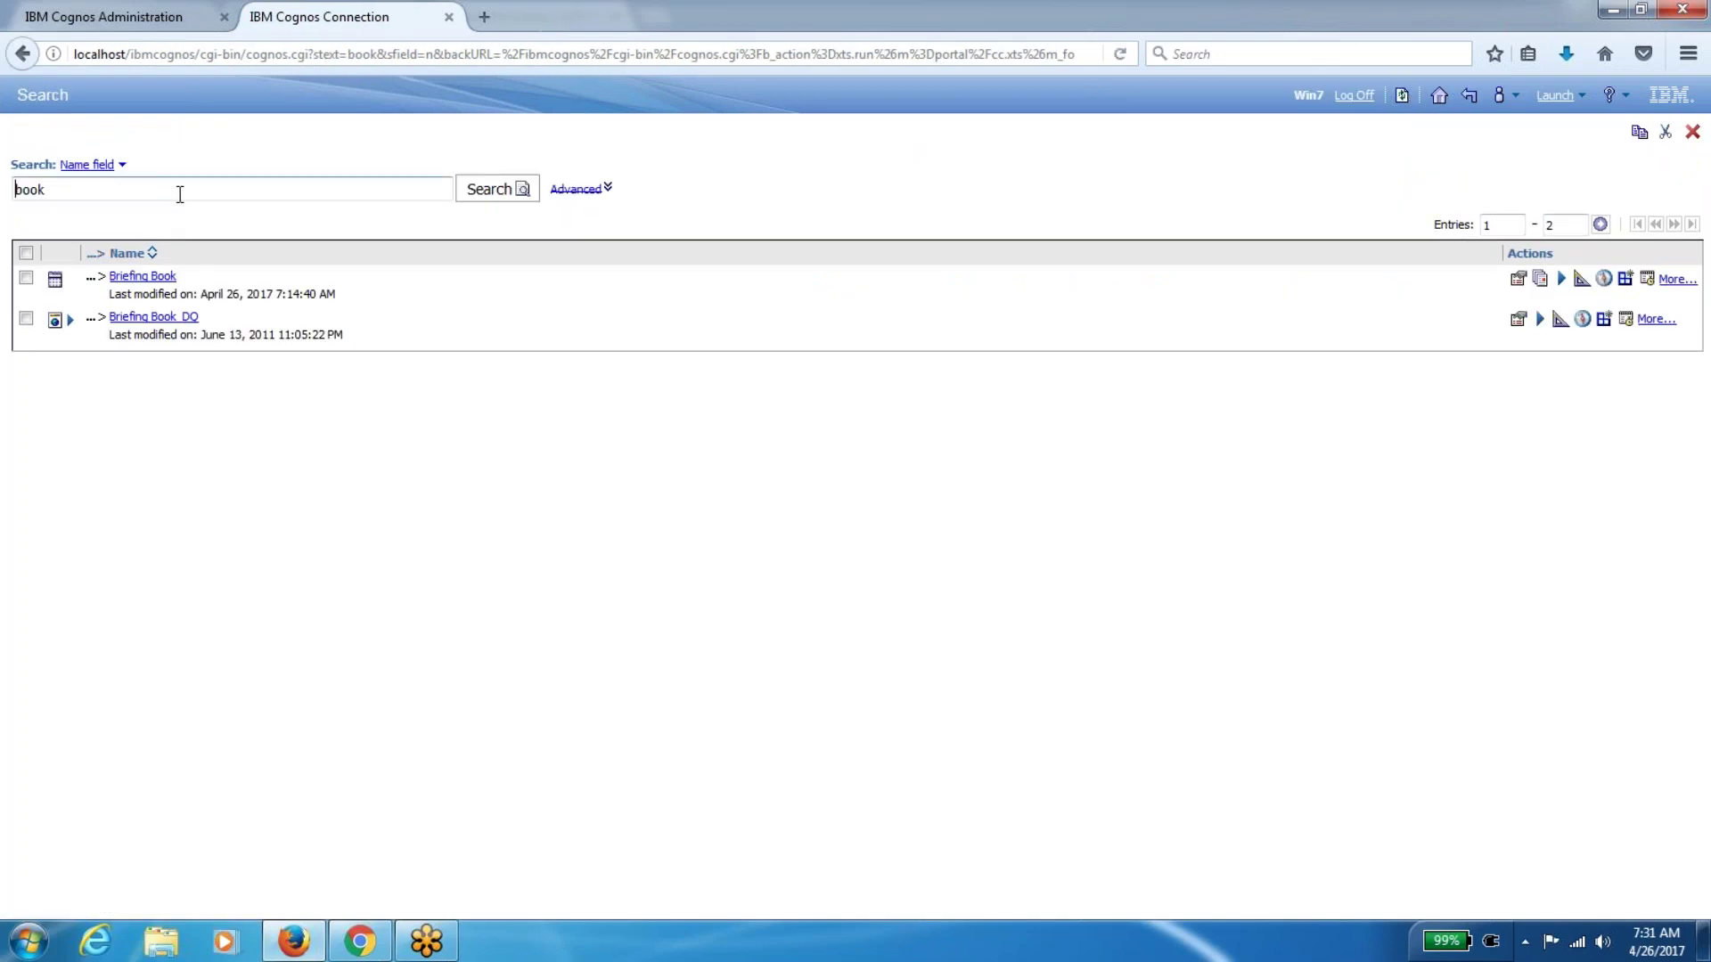
Change the search scope to the Description field and search for "book" again
{"action": "left_click", "coordinate": [122, 166]}
{"action": "left_click", "coordinate": [134, 212]}
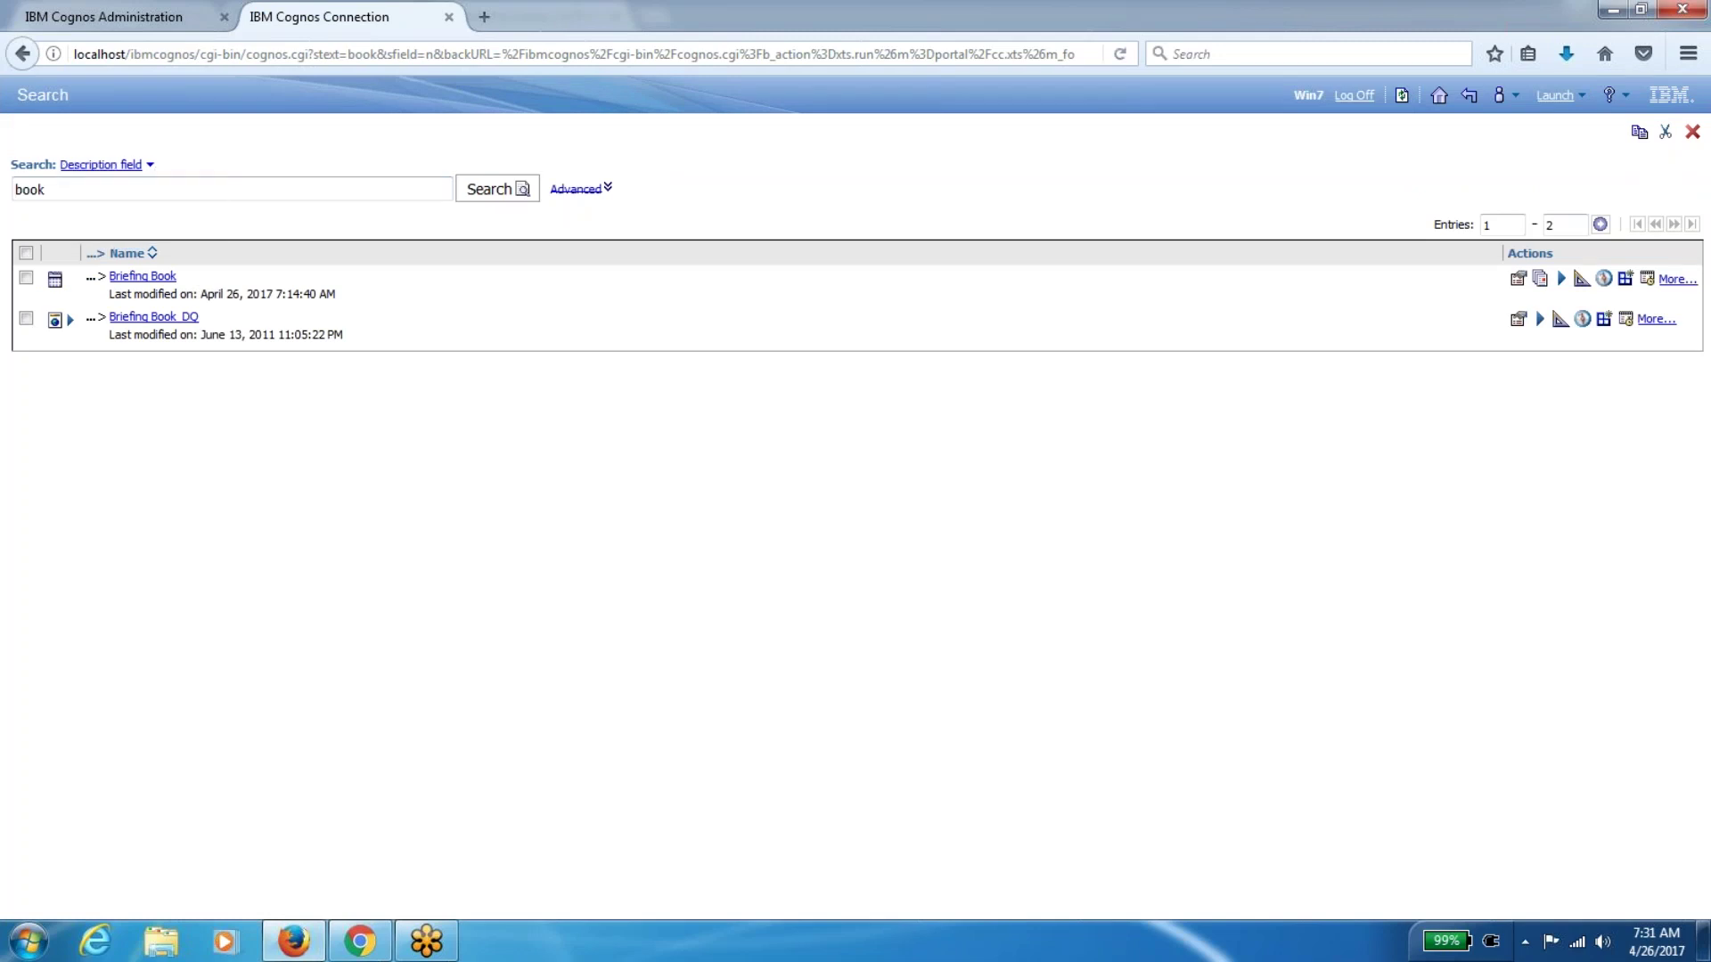
{"action": "left_click", "coordinate": [489, 191]}
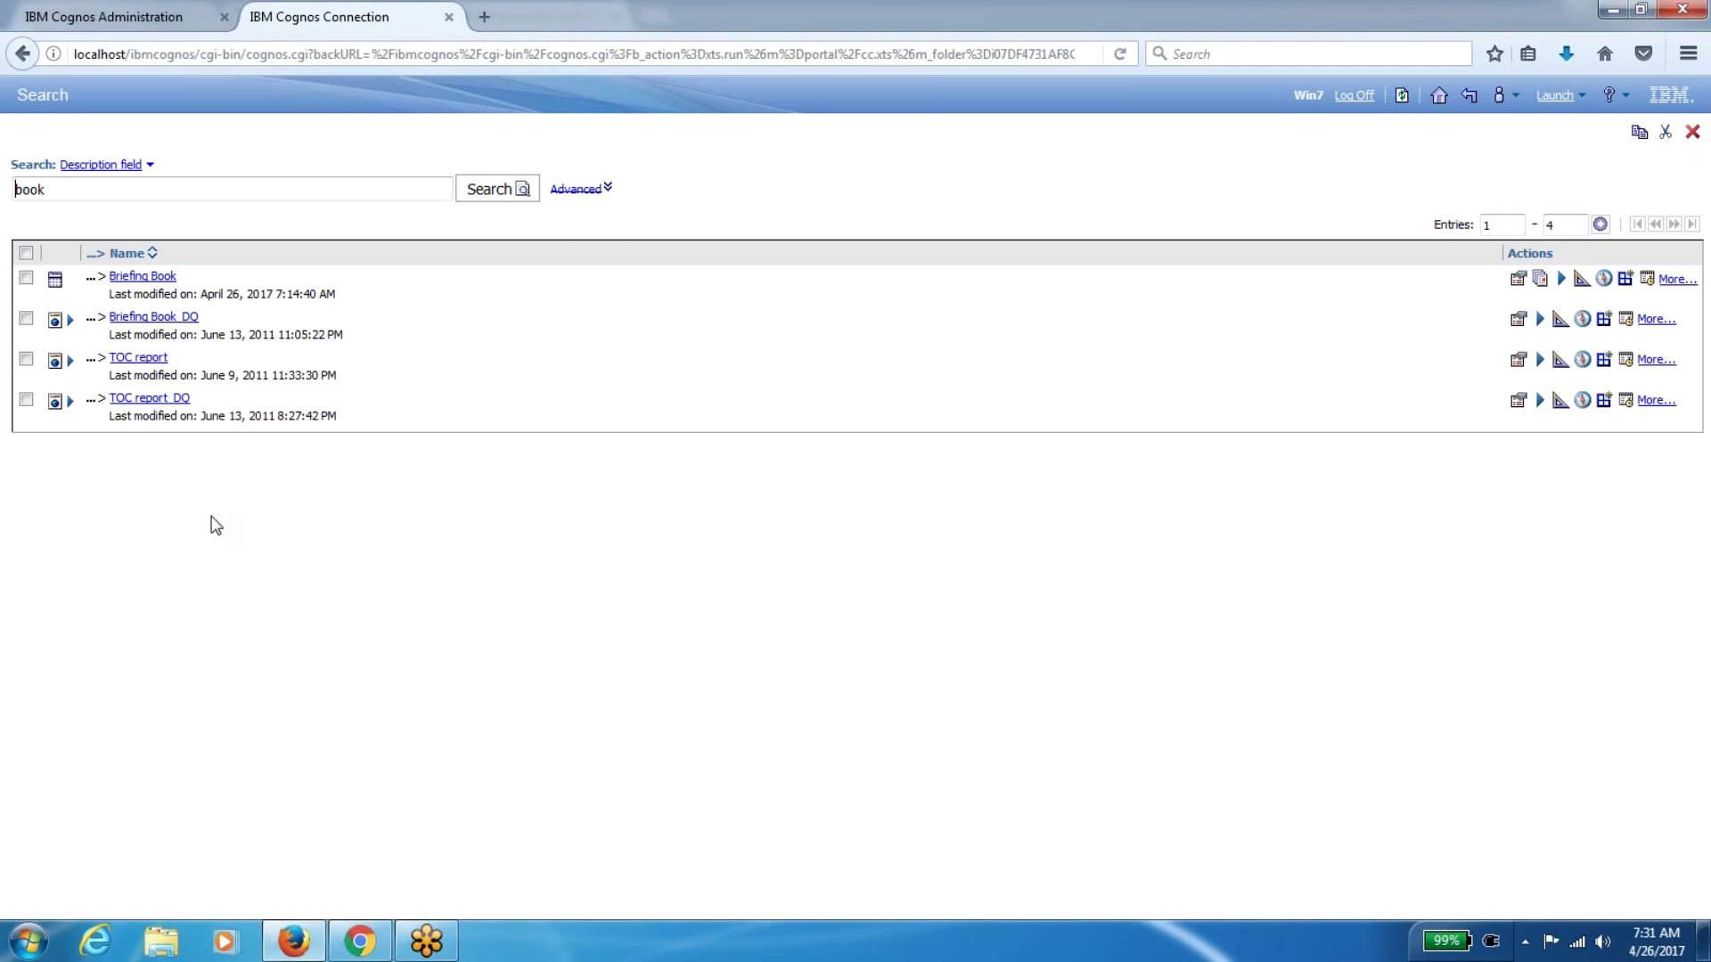
Open the Cognos Connection public folders in another new browser tab, keeping the search results open
{"action": "left_click", "coordinate": [484, 16]}
{"action": "type", "text": "localhost/"}
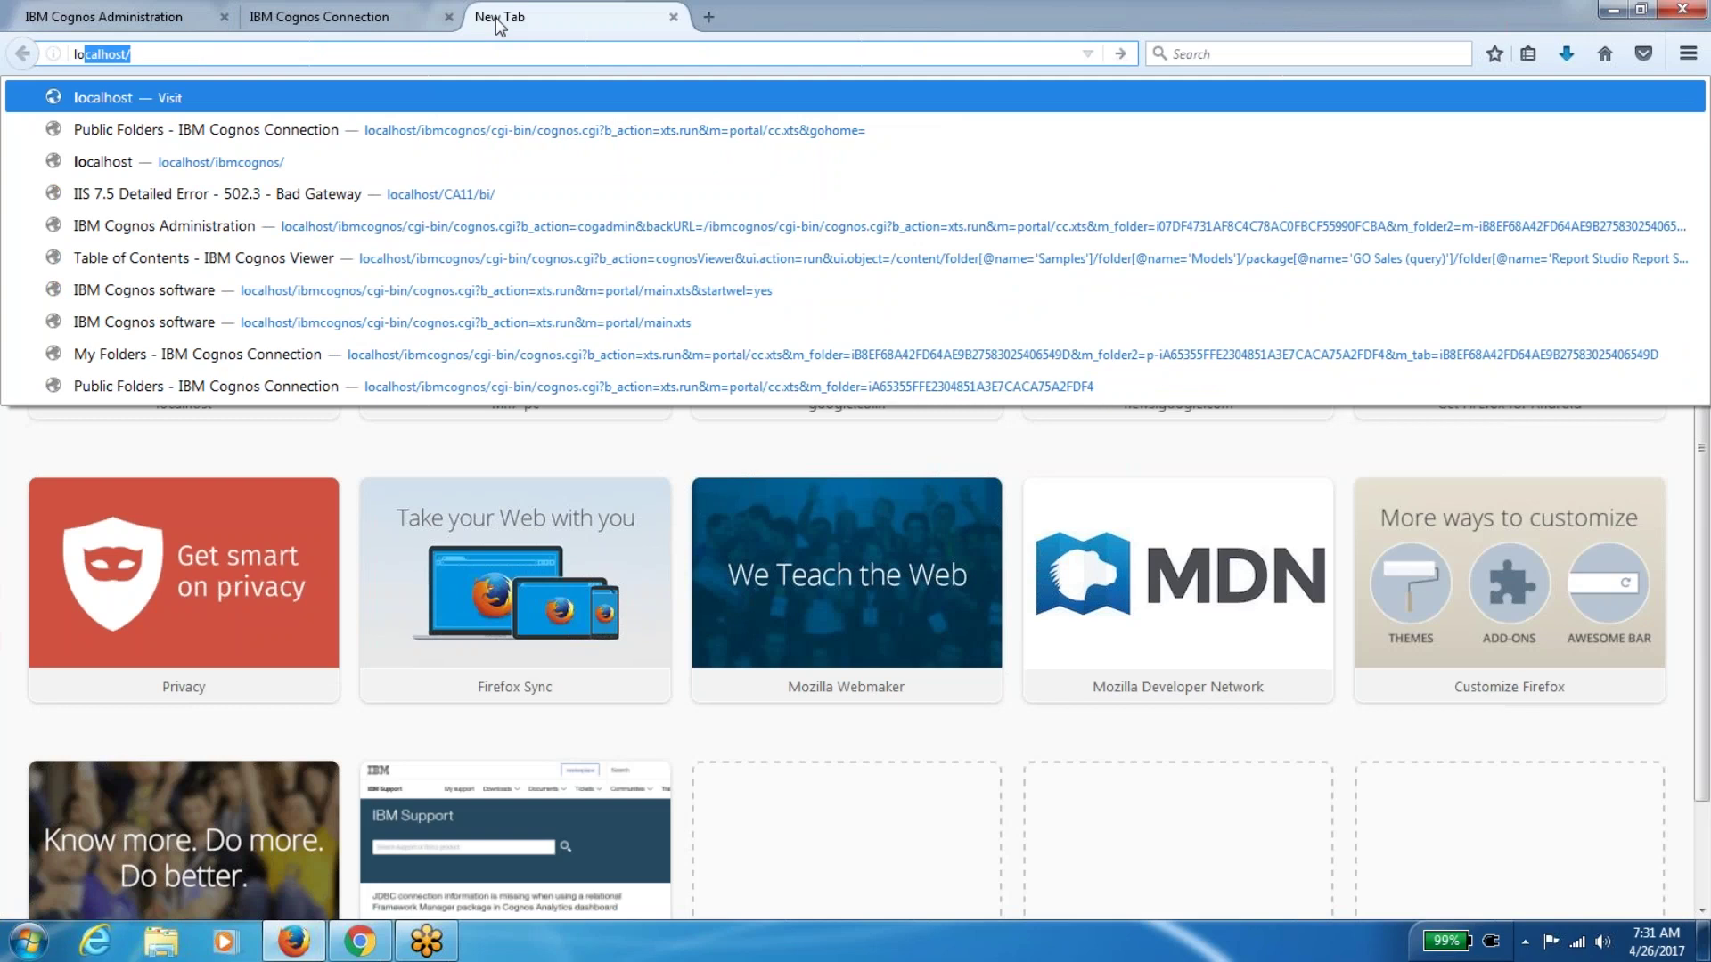
{"action": "key", "text": "Down"}
{"action": "key", "text": "Return"}
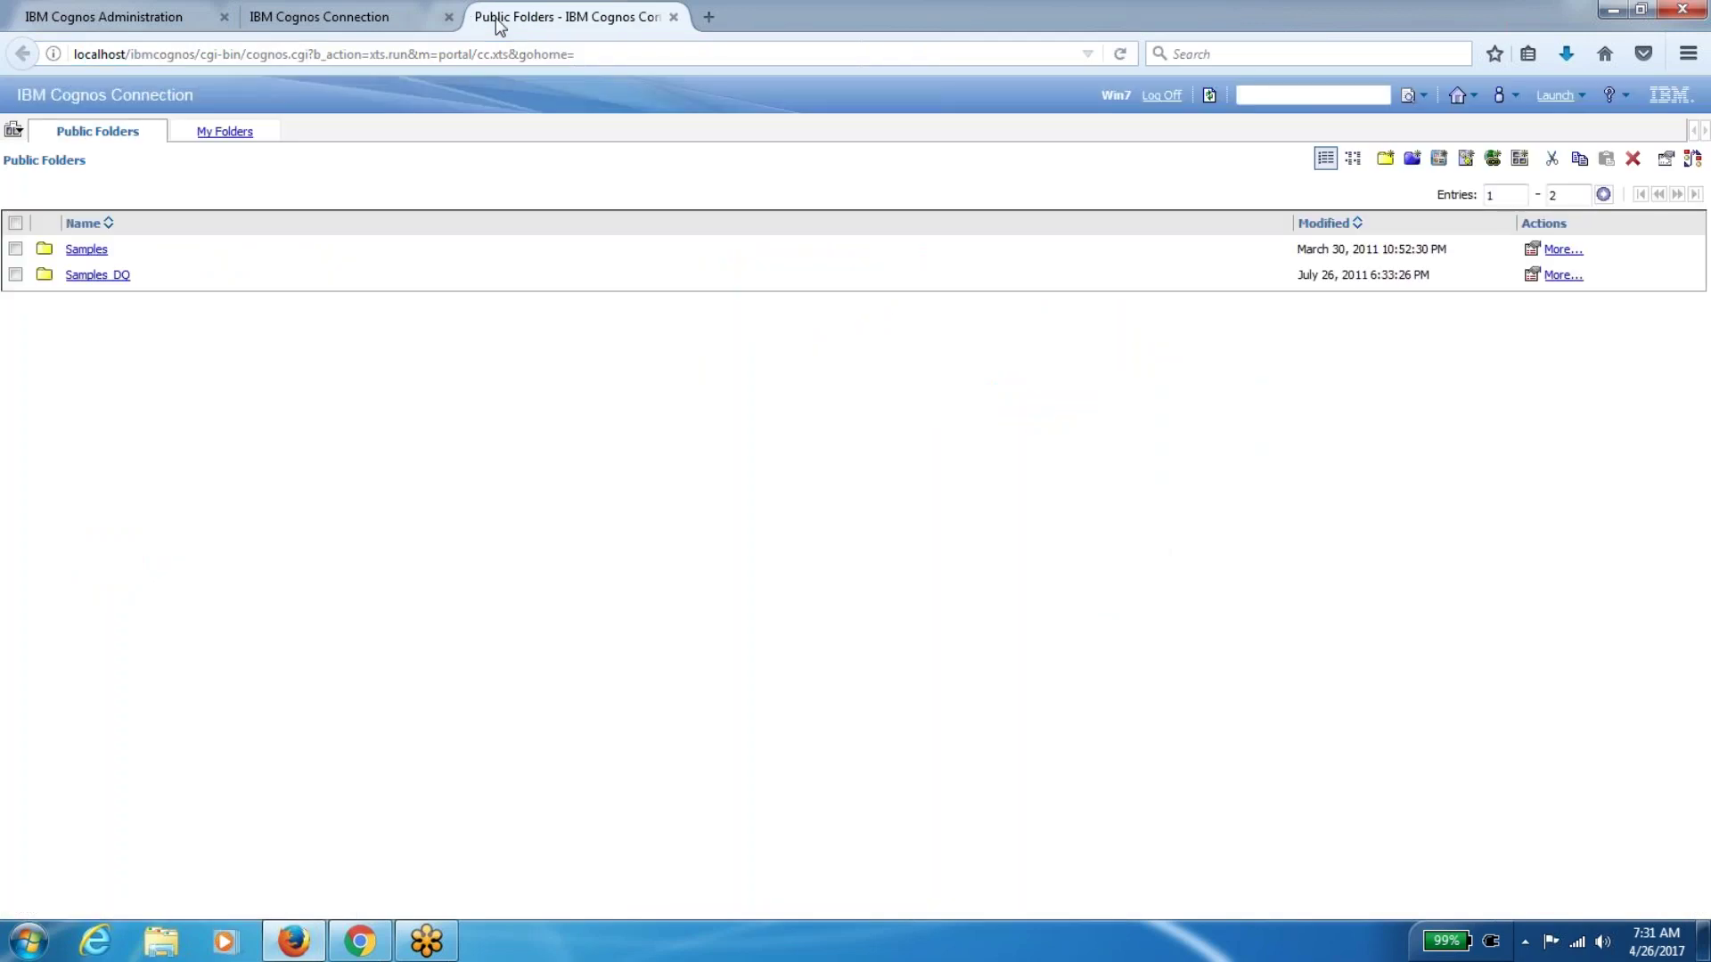
View the Briefing Book report's properties and description, under Samples > Models > GO Sales (query) > Report Studio Report Samples
{"action": "left_click", "coordinate": [83, 251]}
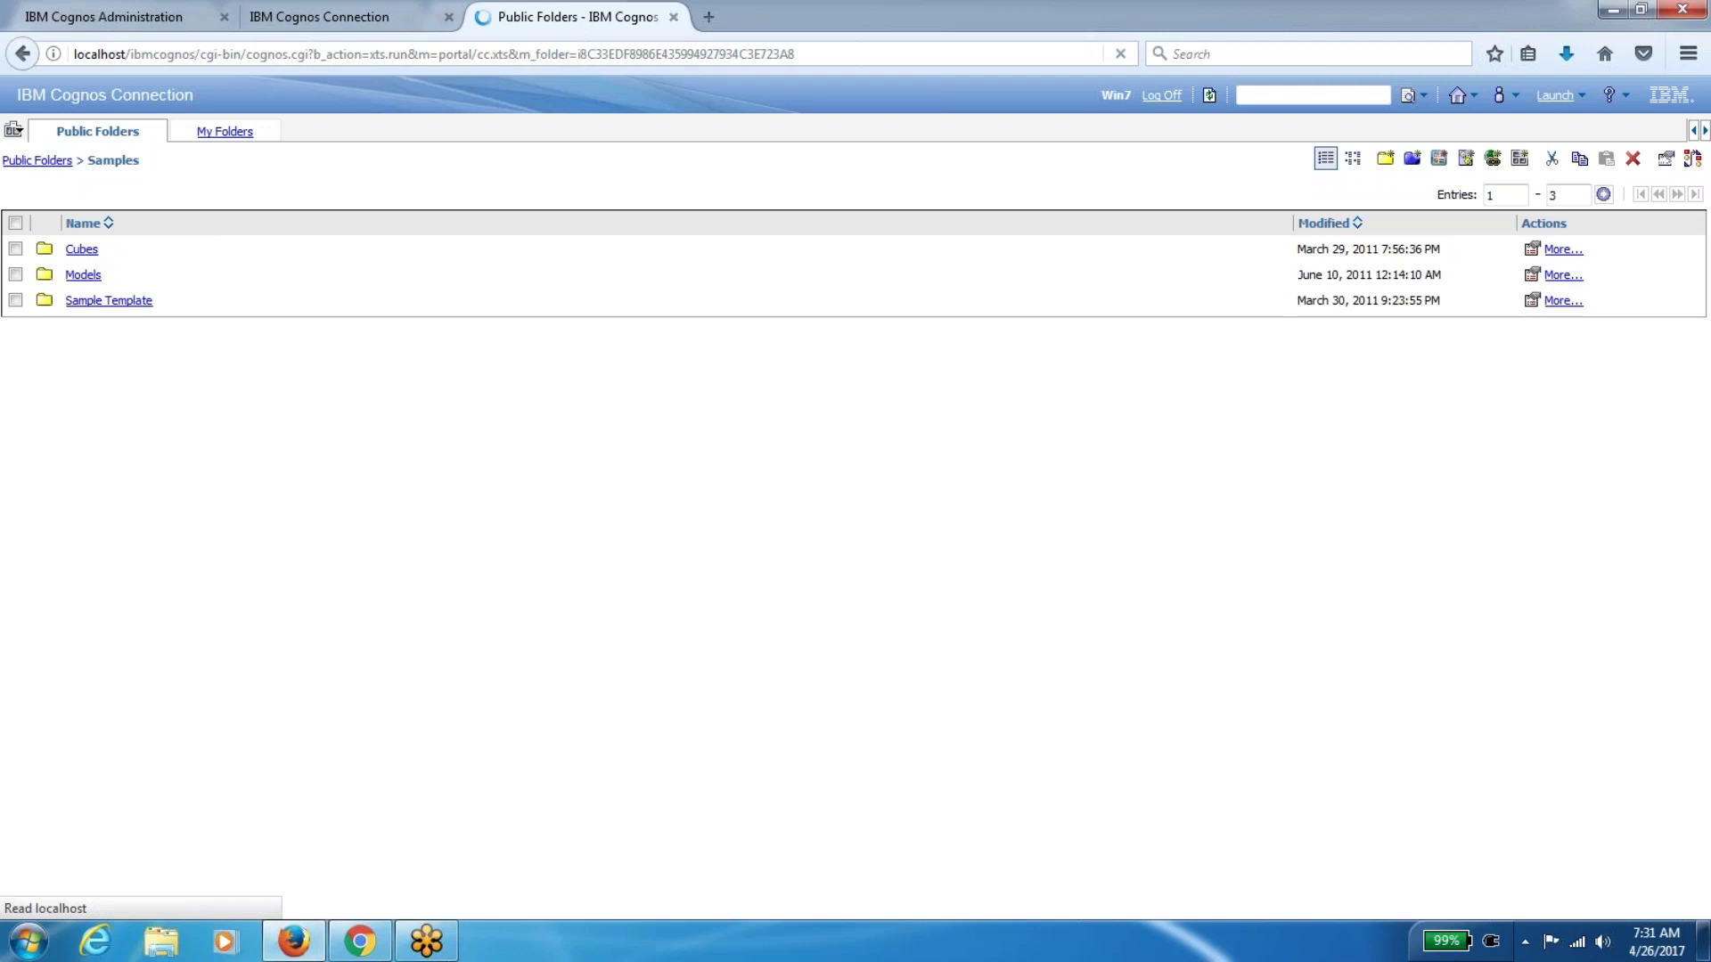
{"action": "left_click", "coordinate": [83, 276]}
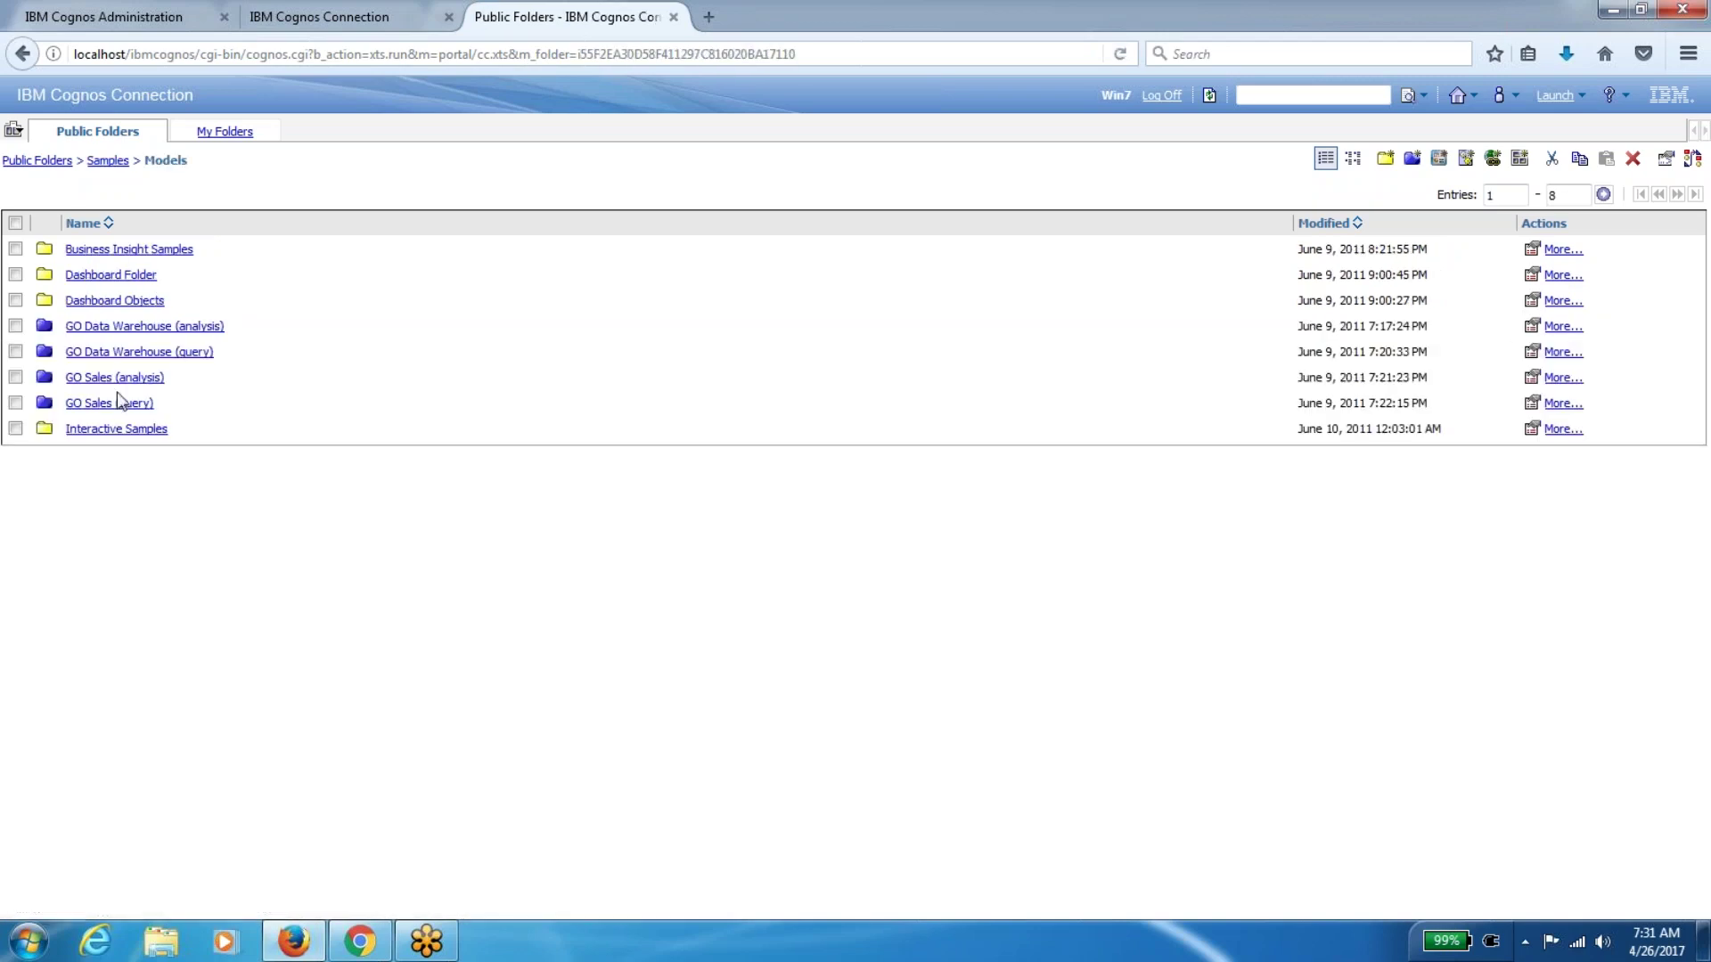
{"action": "left_click", "coordinate": [122, 407]}
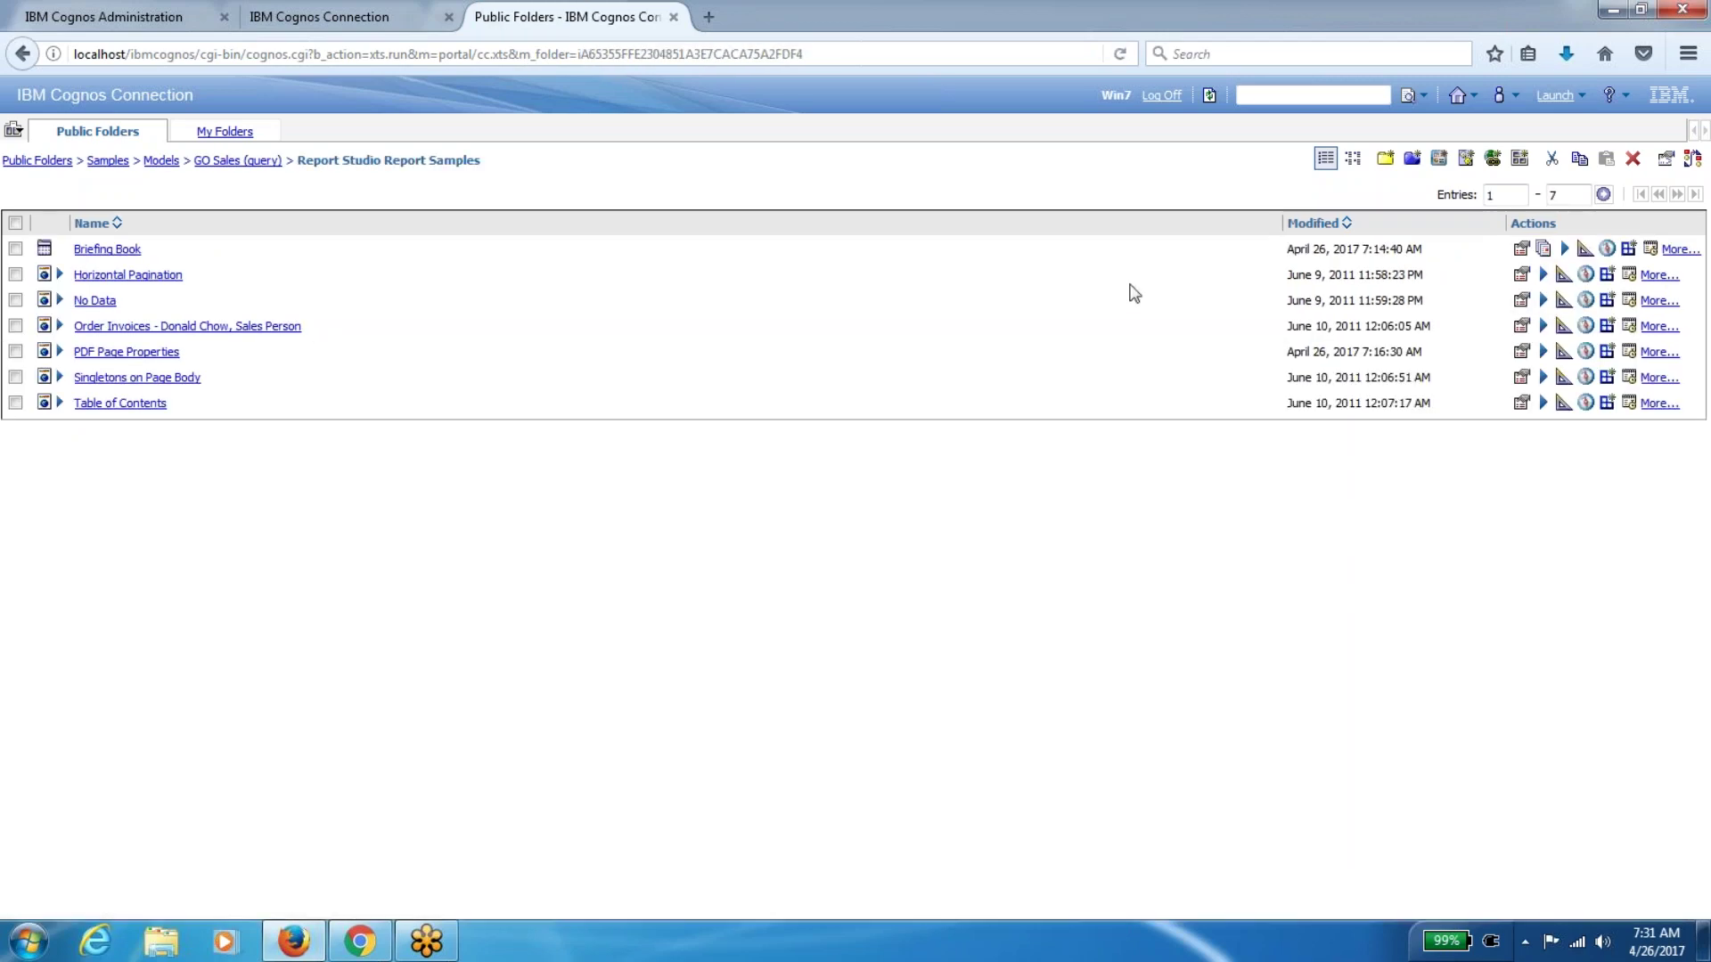
{"action": "left_click", "coordinate": [1521, 250]}
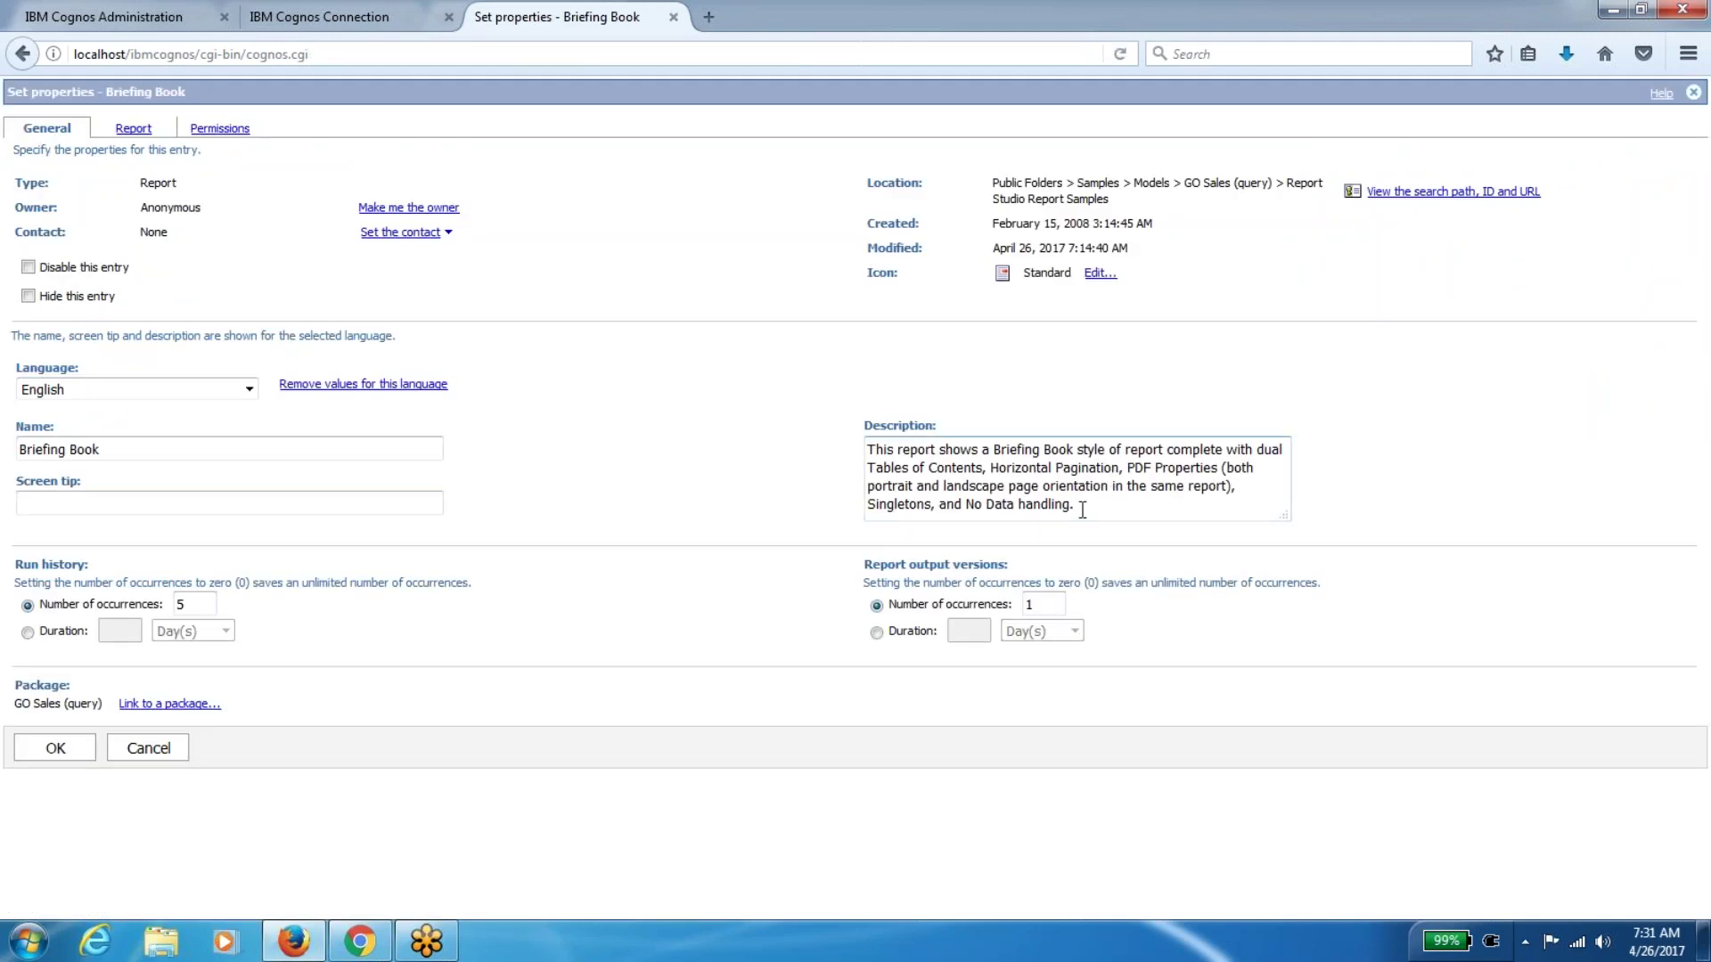
Delete the Briefing Book report's entire description and save its properties
{"action": "left_click_drag", "start_coordinate": [1082, 509], "coordinate": [864, 450]}
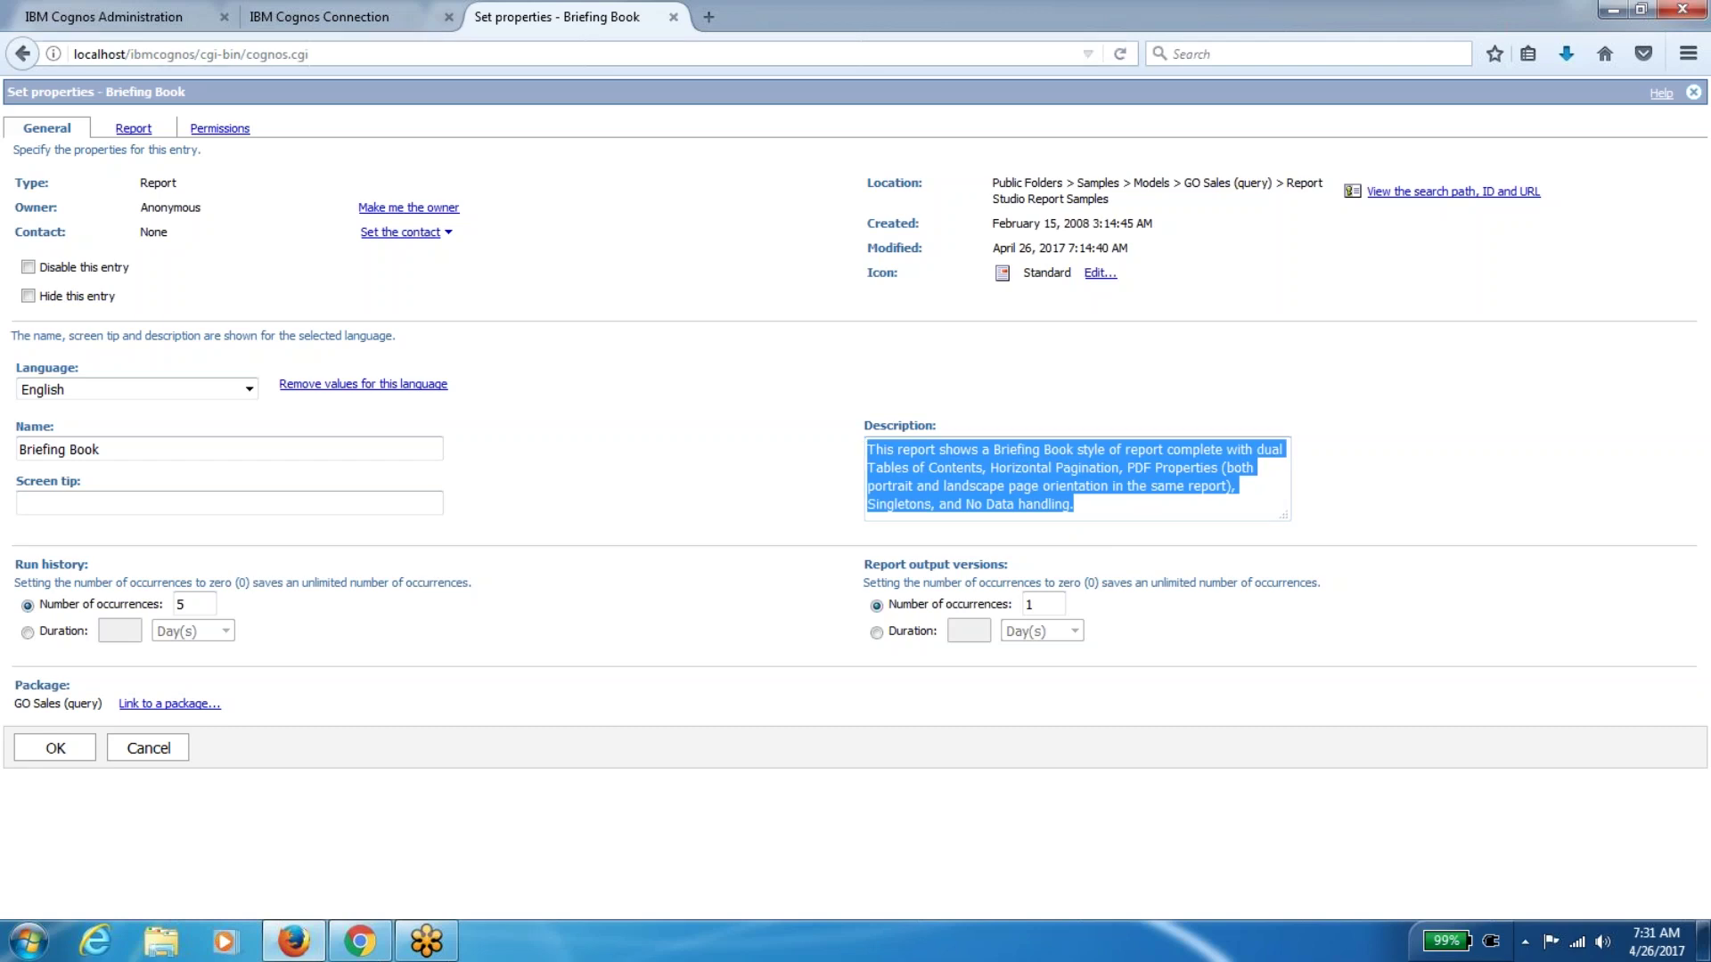
{"action": "left_click", "coordinate": [339, 20]}
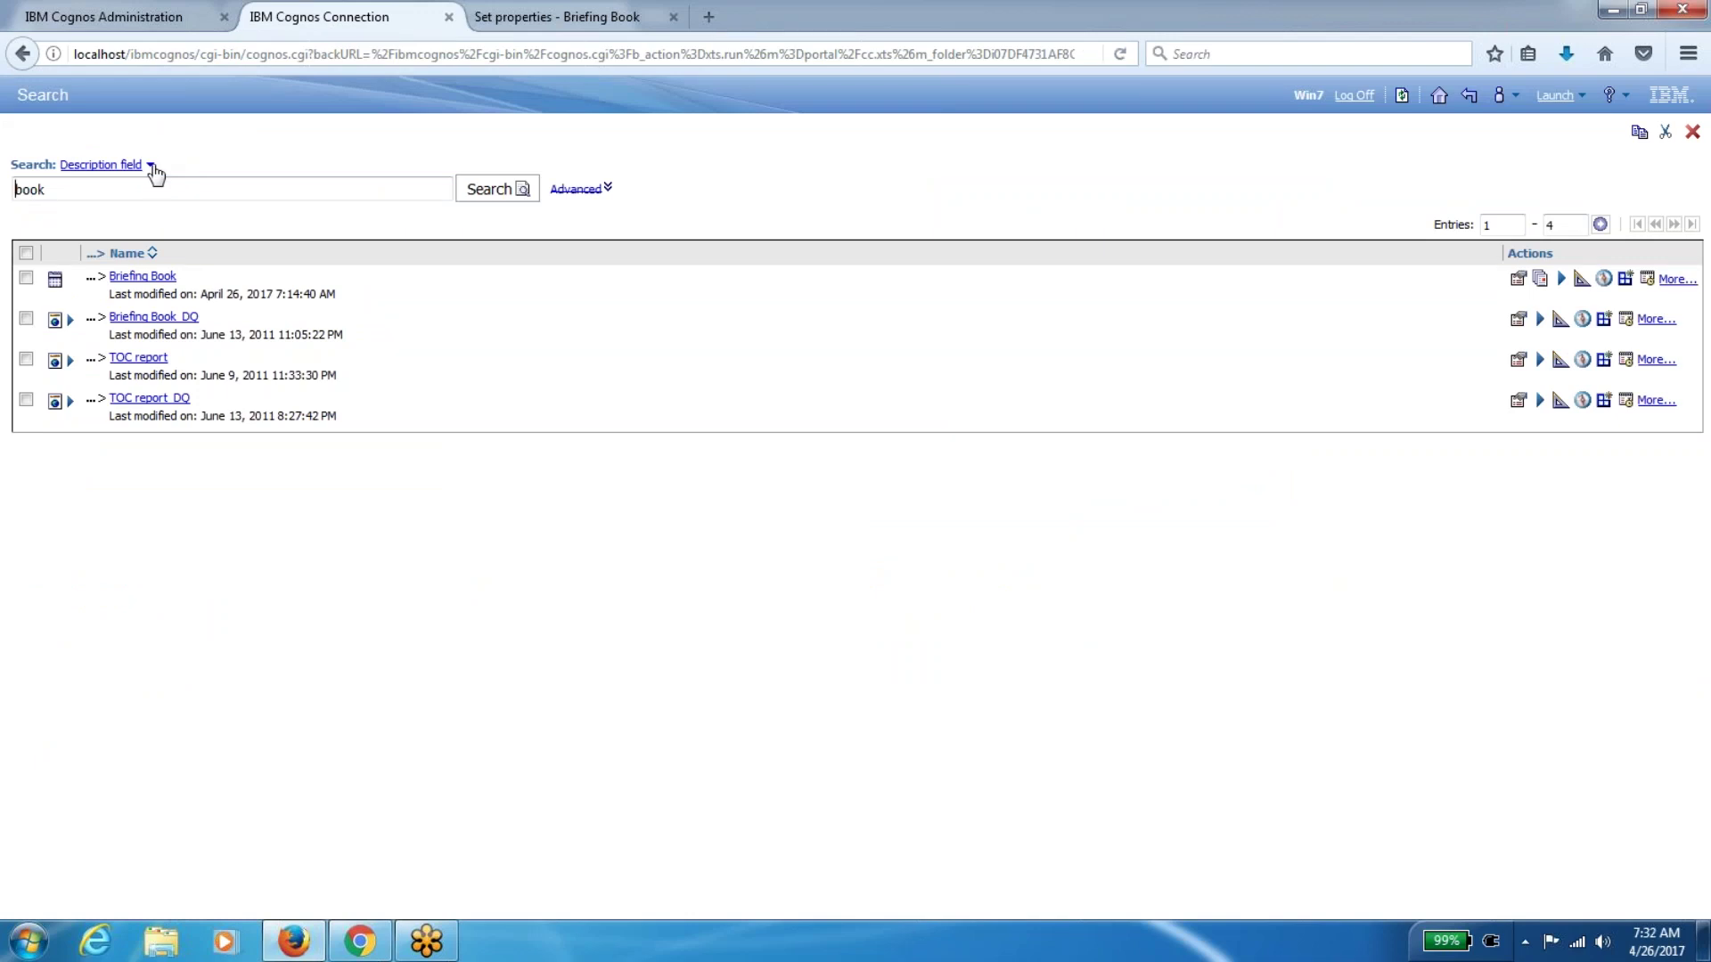
{"action": "left_click", "coordinate": [576, 20]}
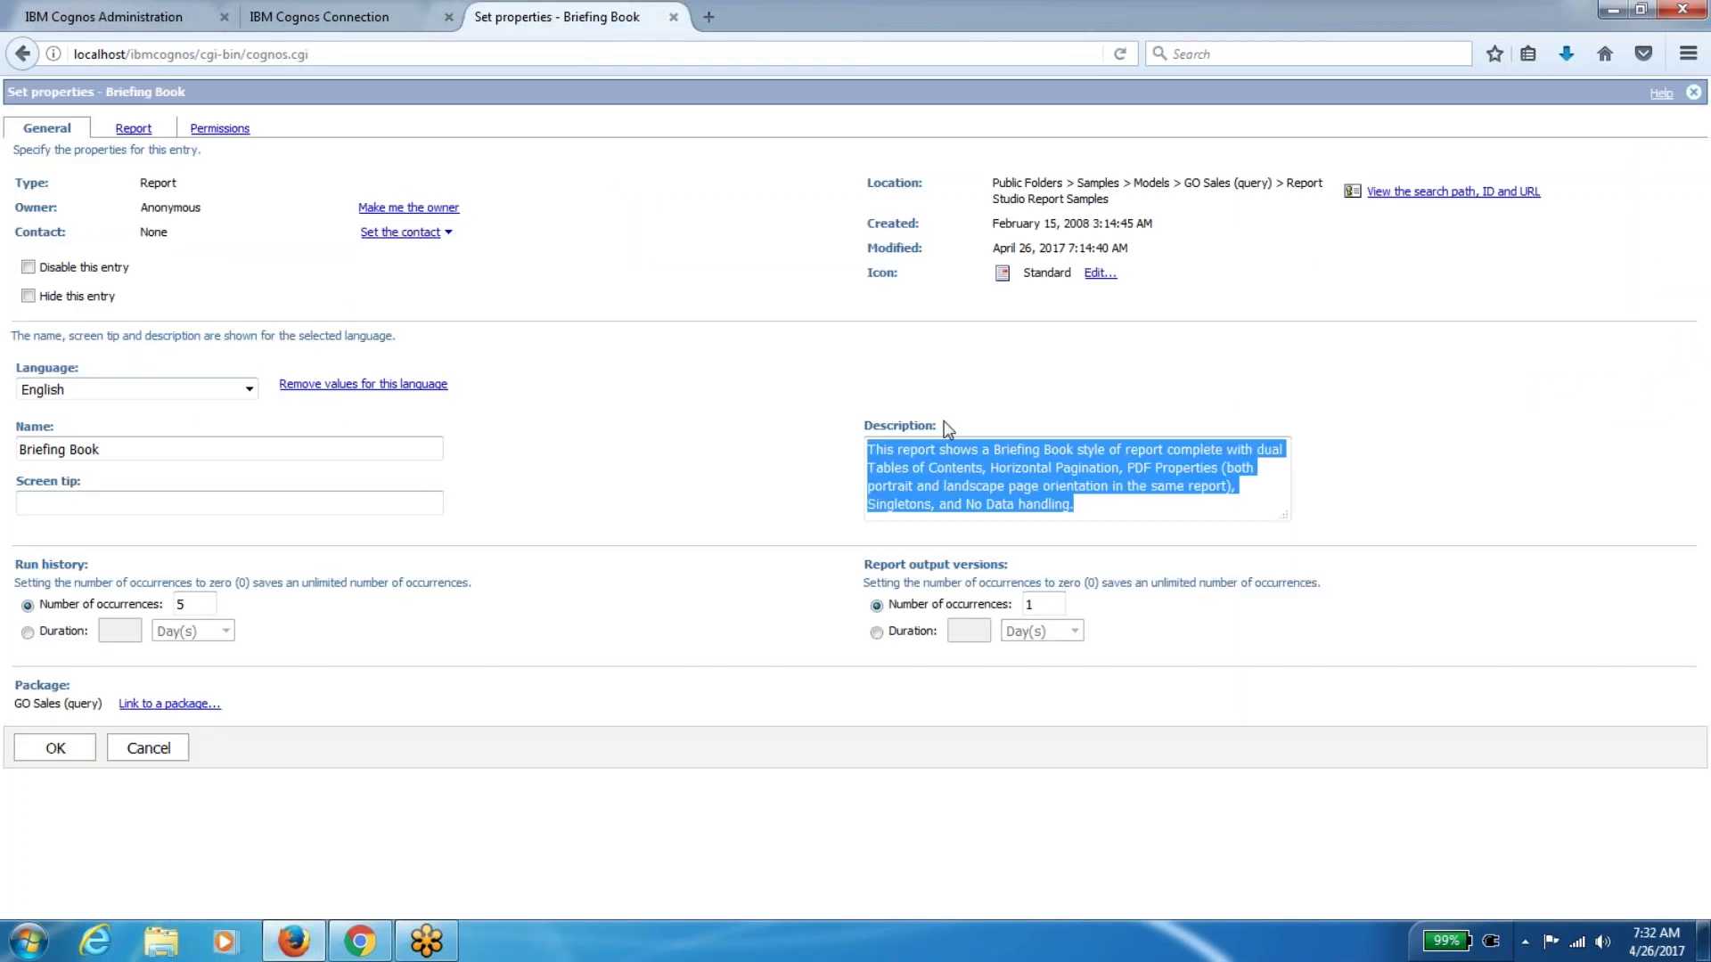
{"action": "key", "text": "Delete"}
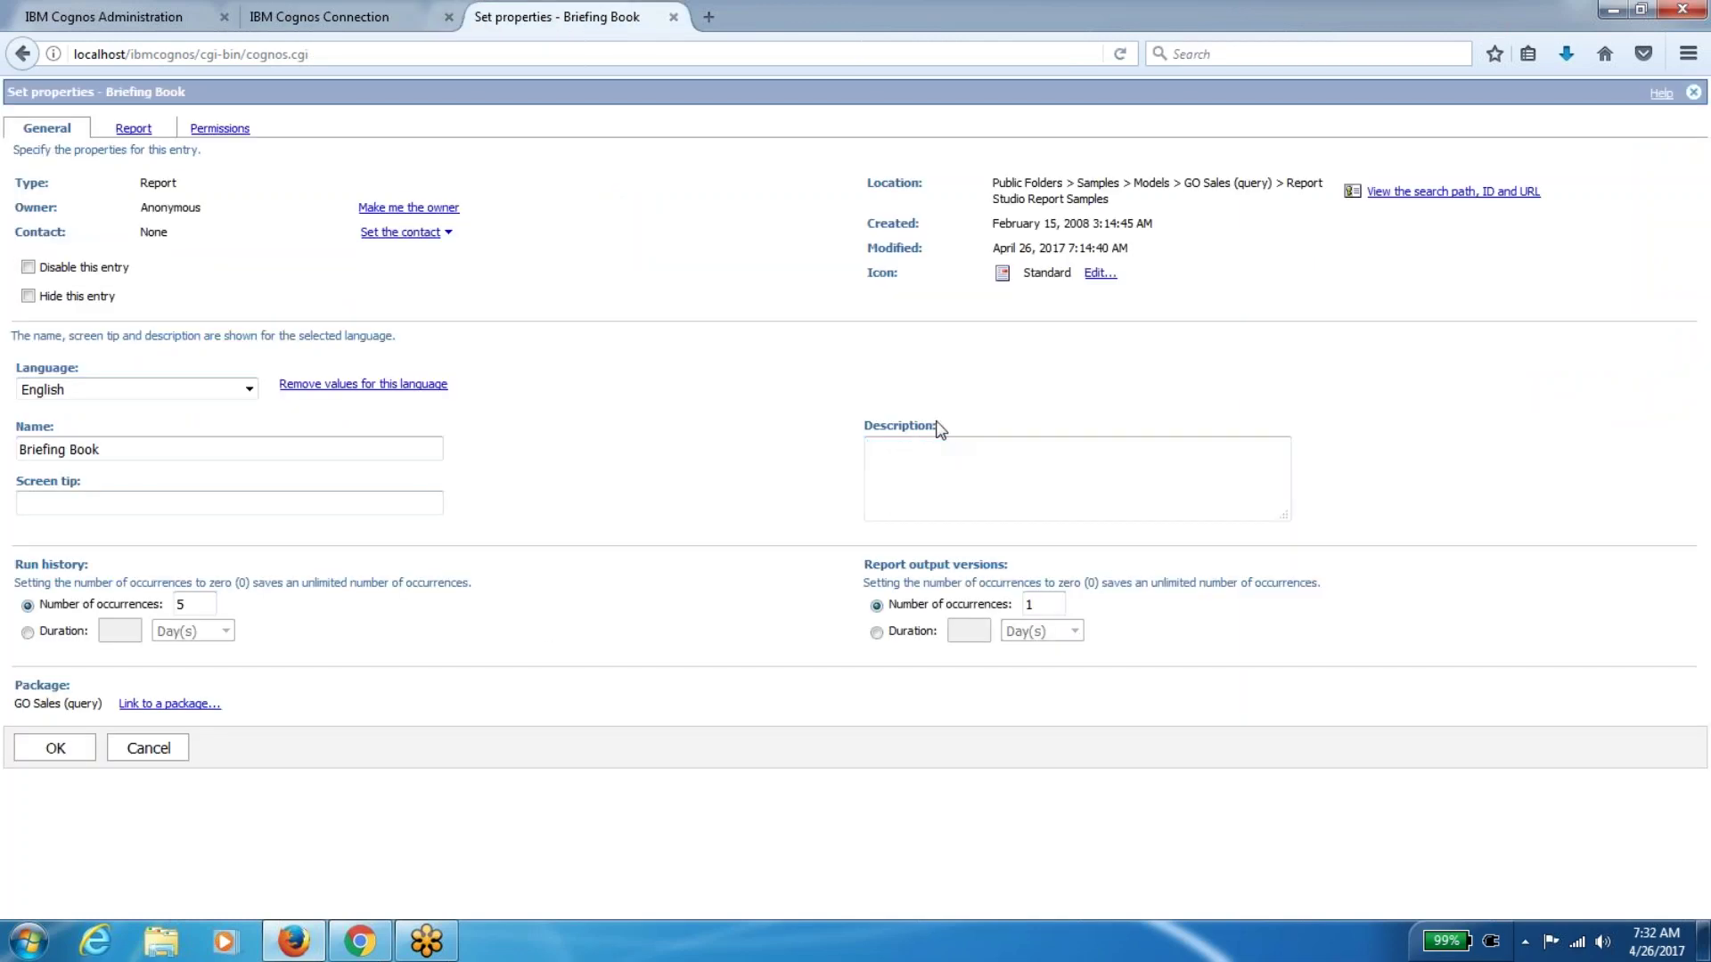
{"action": "left_click", "coordinate": [55, 747]}
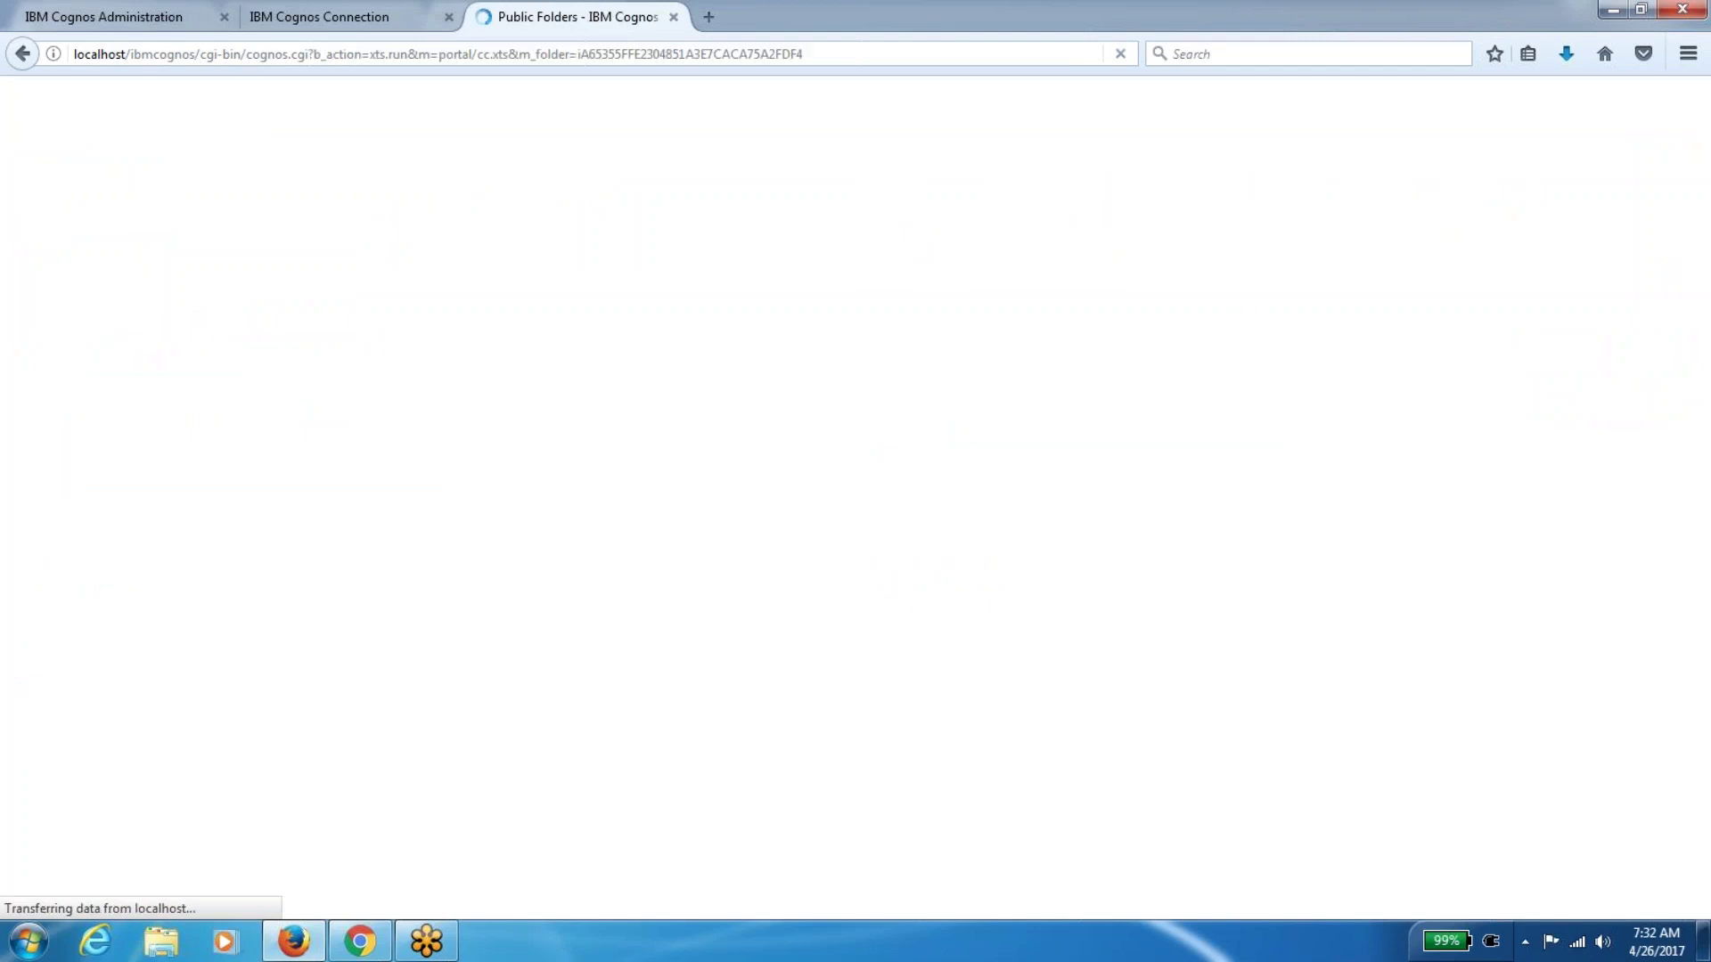
Return to the open search results and rerun the Description field search for "book"
{"action": "left_click", "coordinate": [89, 22]}
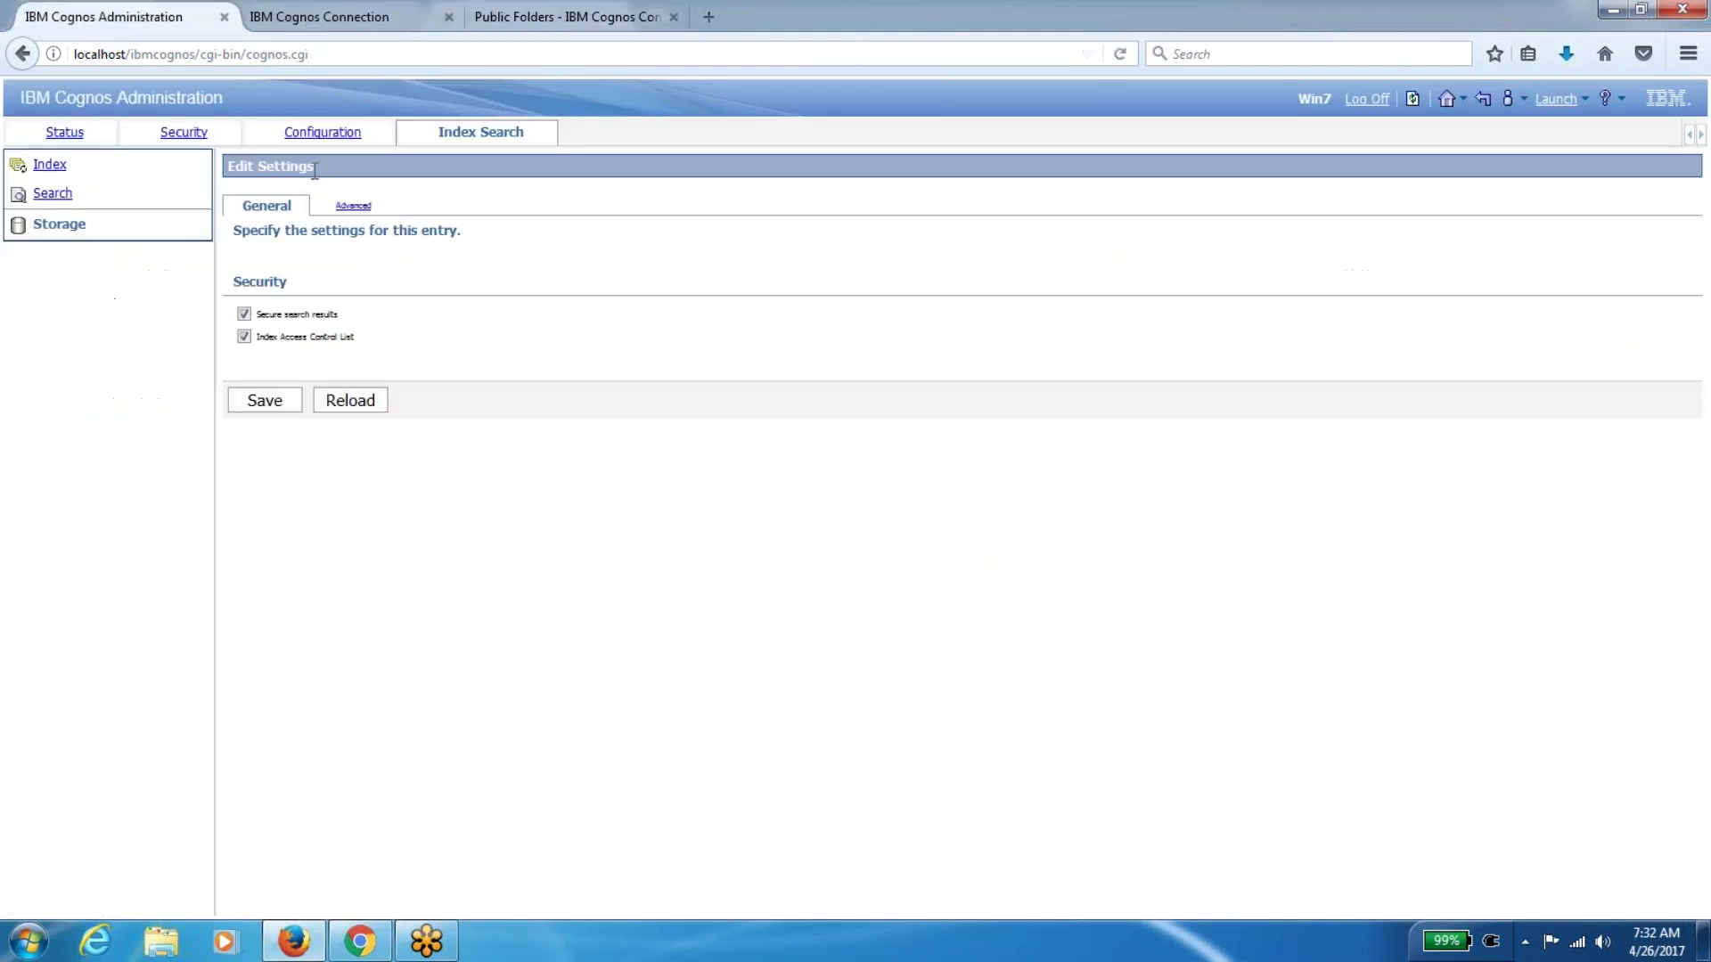
{"action": "left_click", "coordinate": [330, 22]}
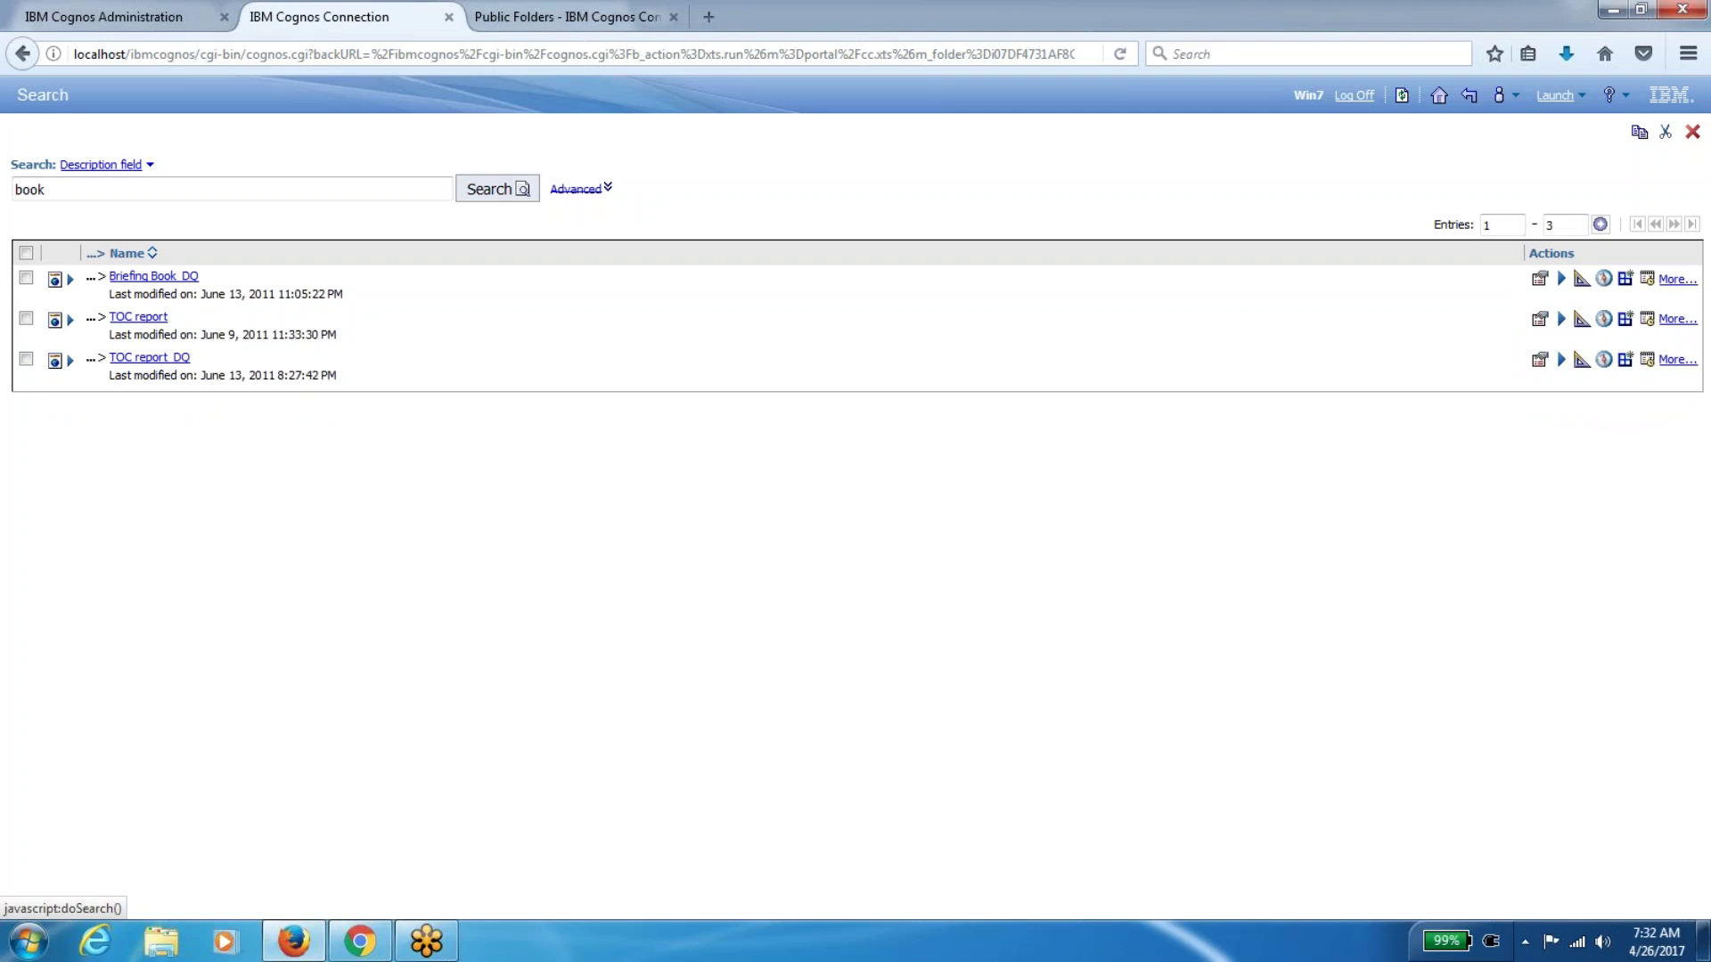
{"action": "left_click", "coordinate": [521, 189]}
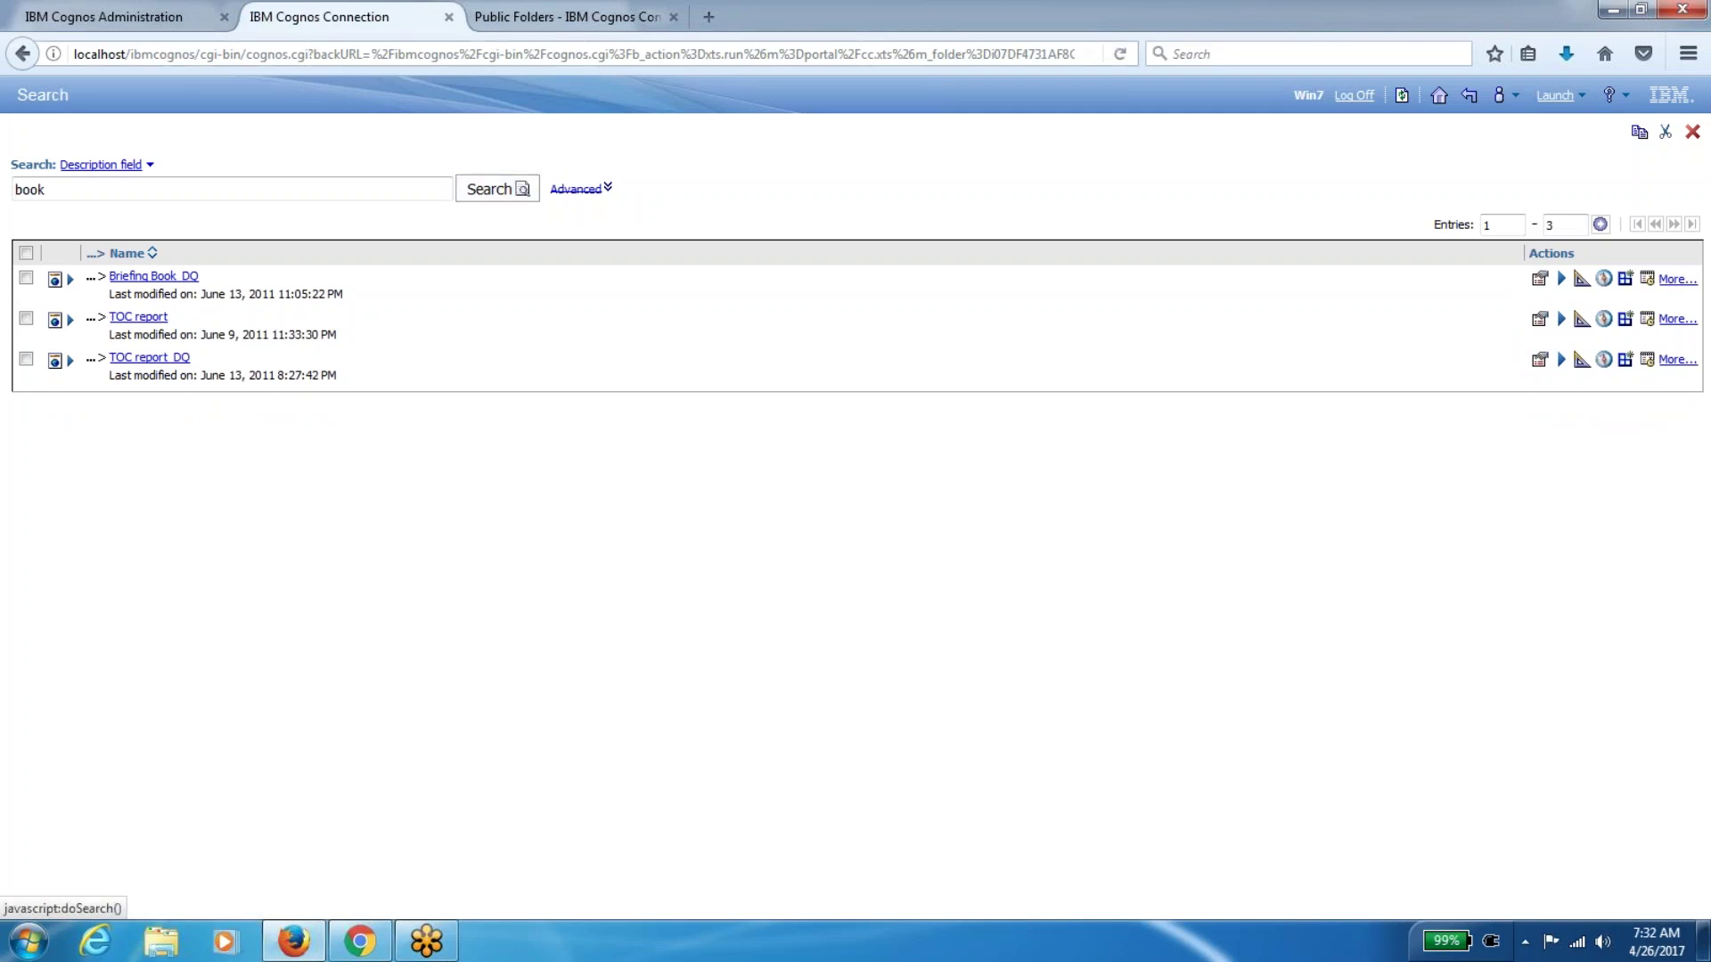
{"action": "left_click", "coordinate": [579, 18]}
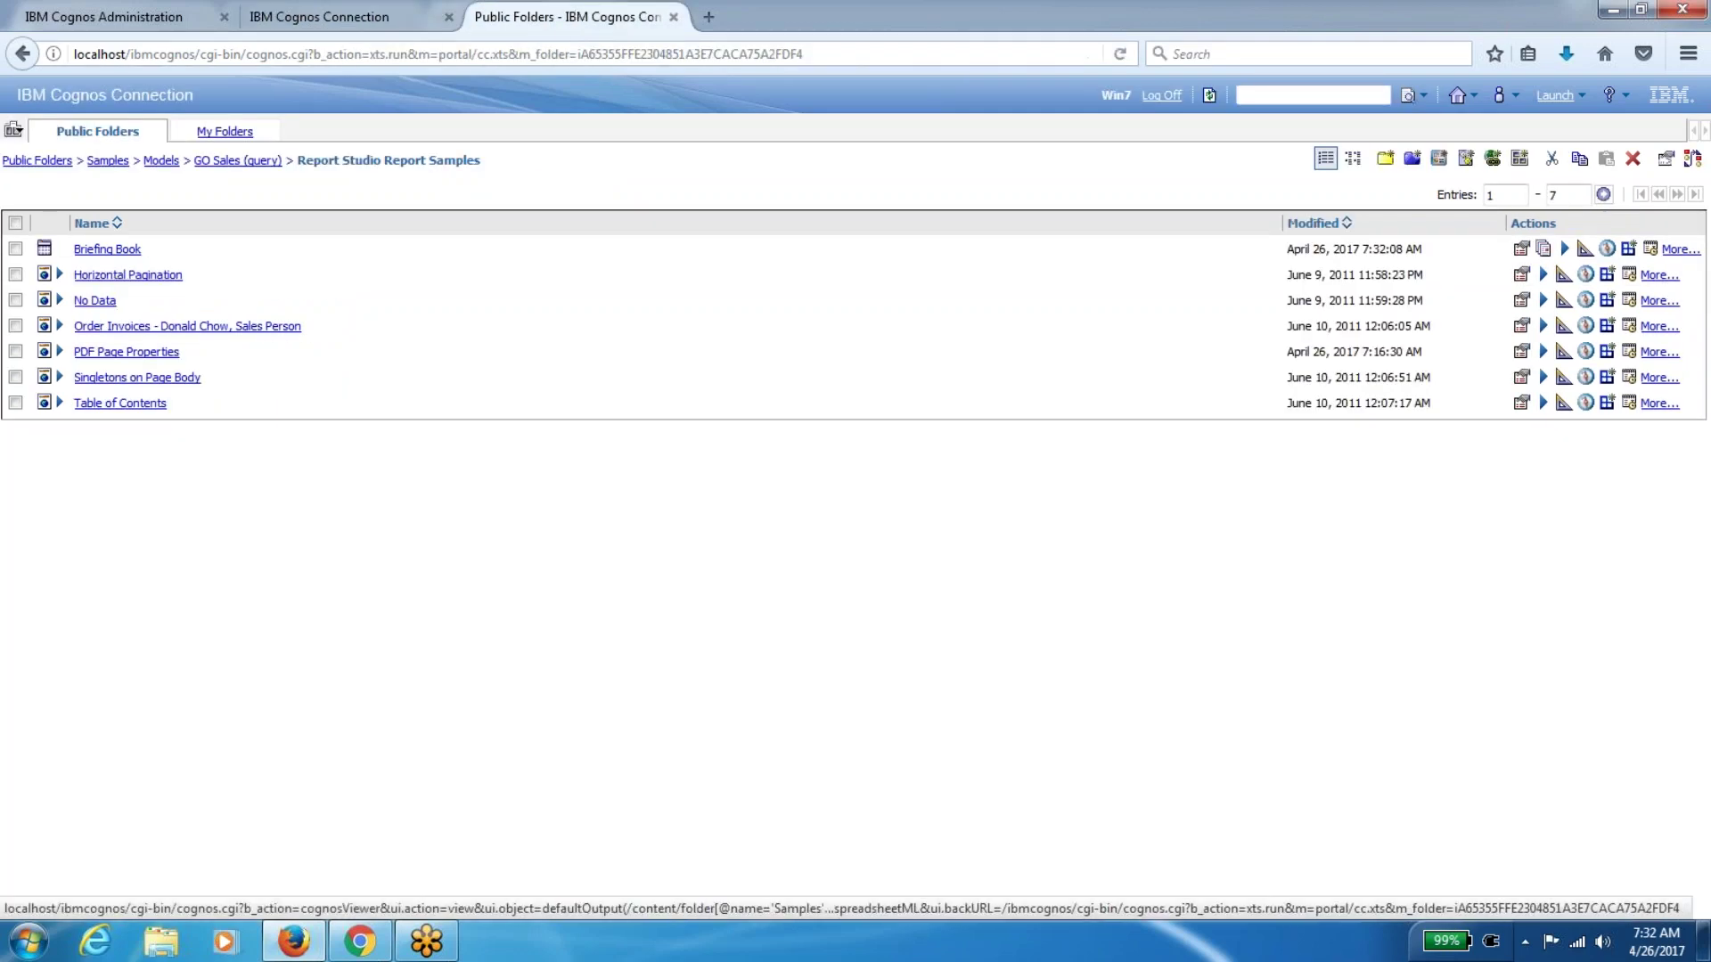
{"action": "left_click", "coordinate": [161, 20]}
{"action": "left_click", "coordinate": [319, 22]}
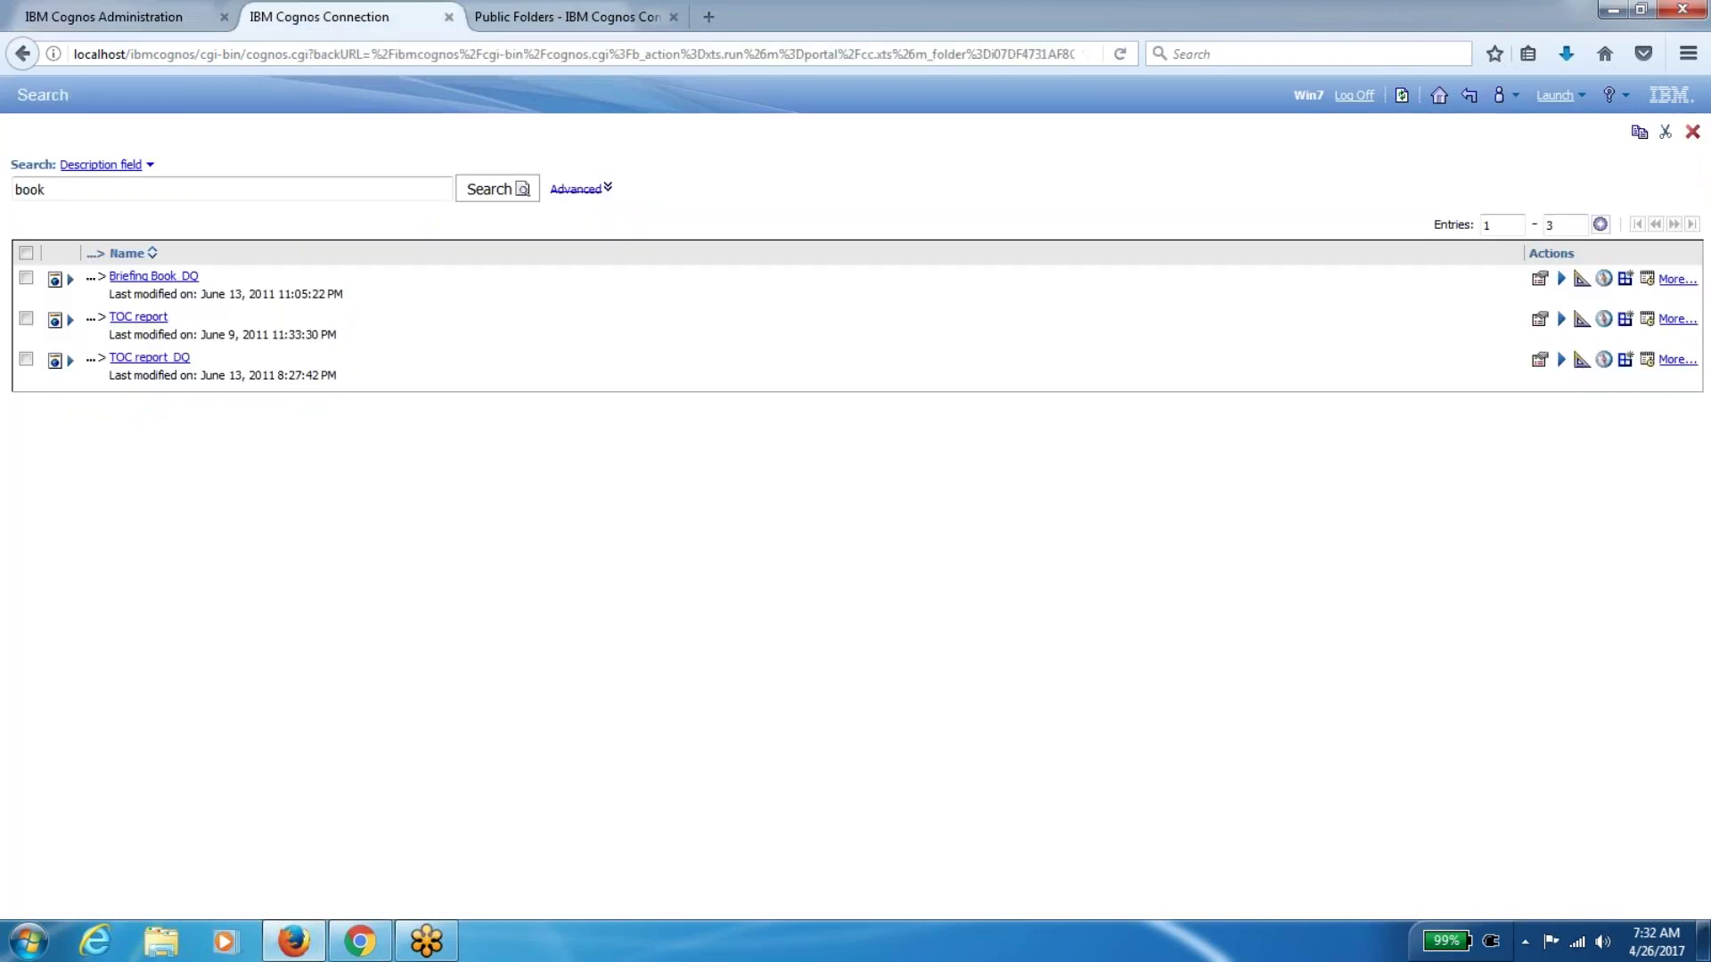
{"action": "left_click", "coordinate": [522, 189]}
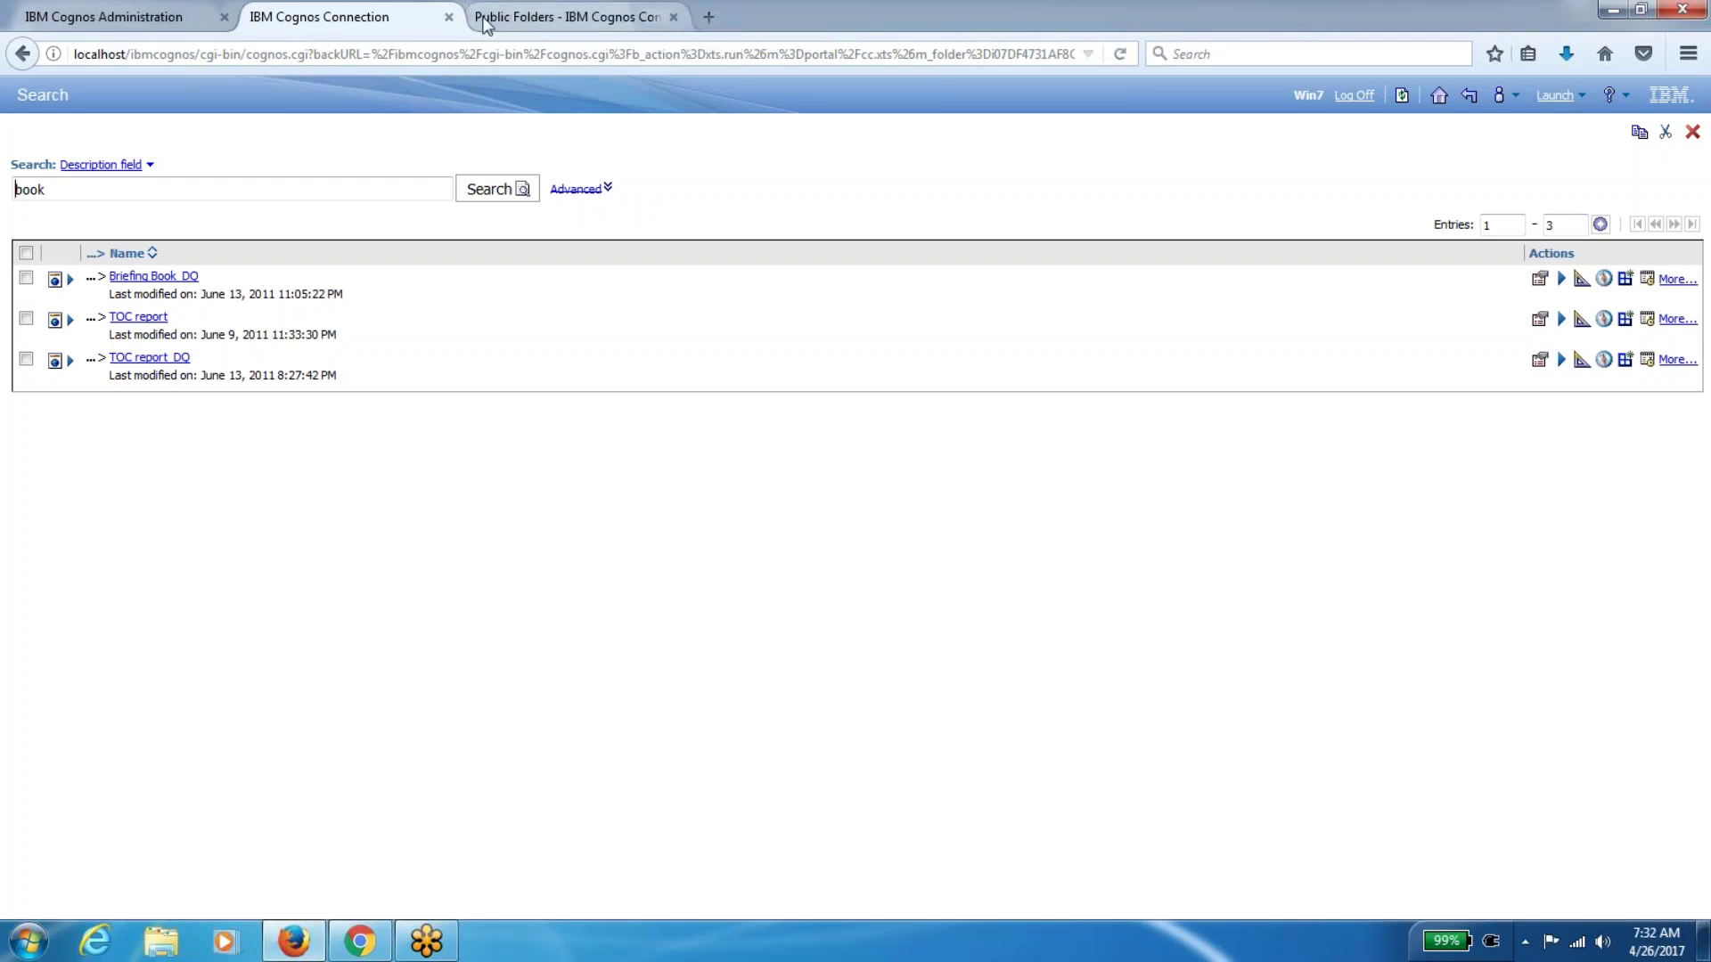
Open the properties of the Briefing Book_DQ report under Samples_DQ > Models > GO Sales (query) > Report Studio Report Samples
{"action": "left_click", "coordinate": [519, 18]}
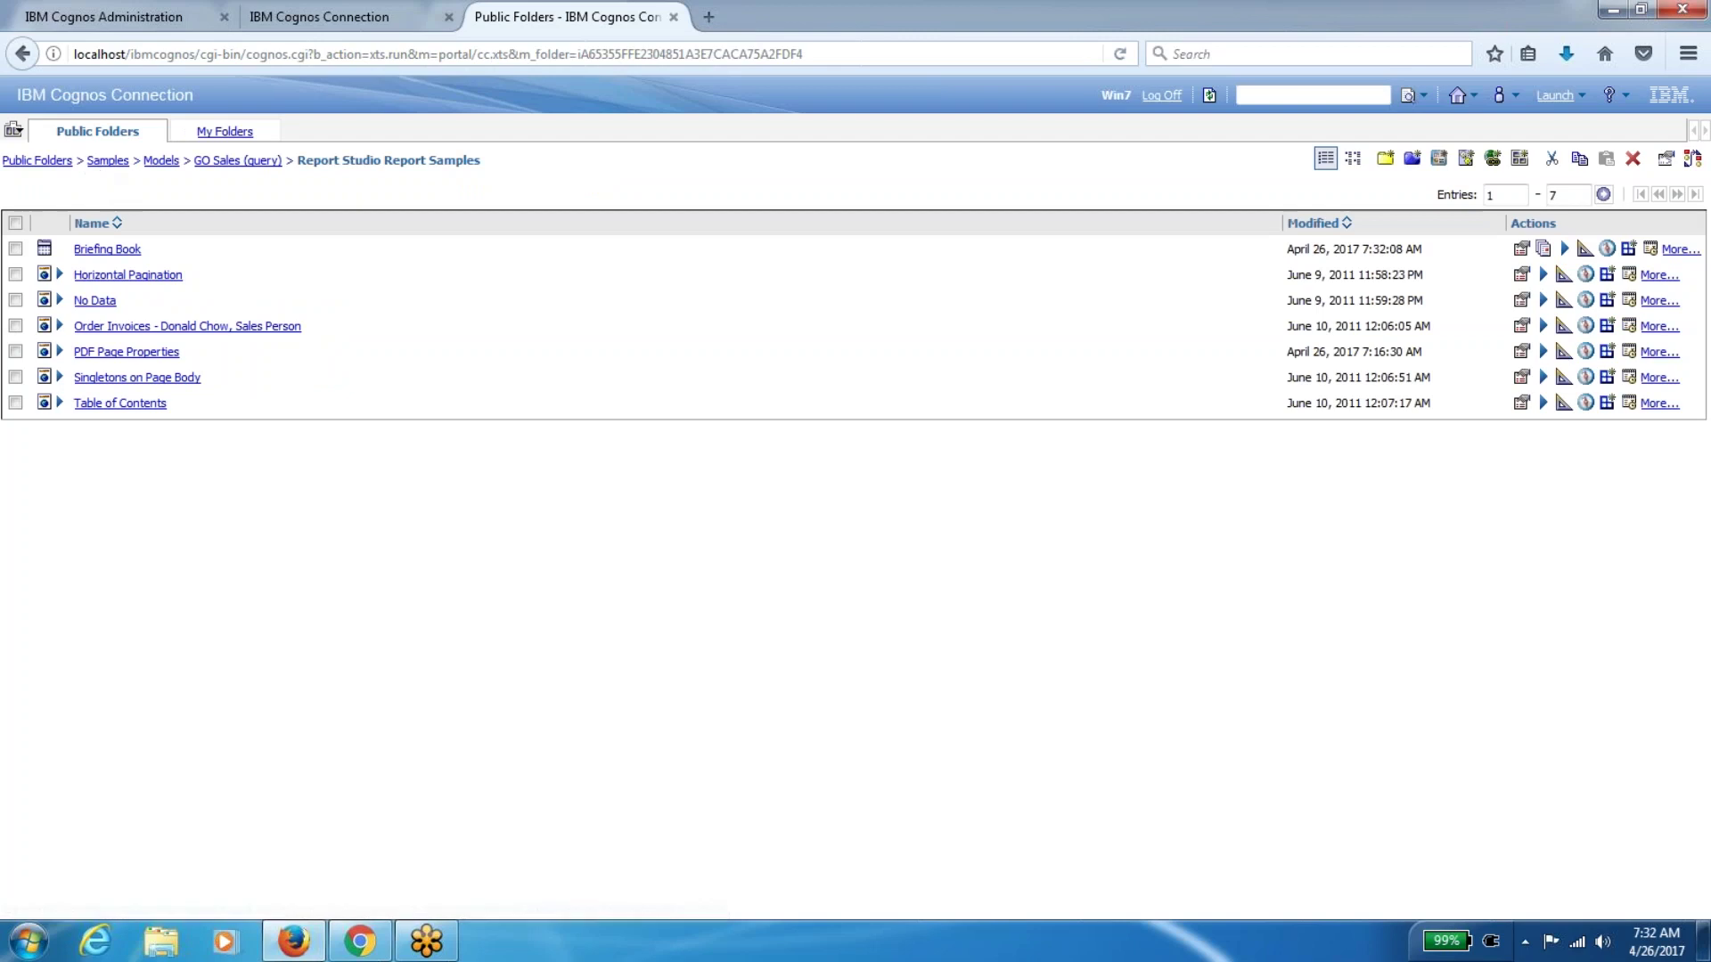
{"action": "left_click", "coordinate": [37, 160]}
{"action": "left_click", "coordinate": [120, 285]}
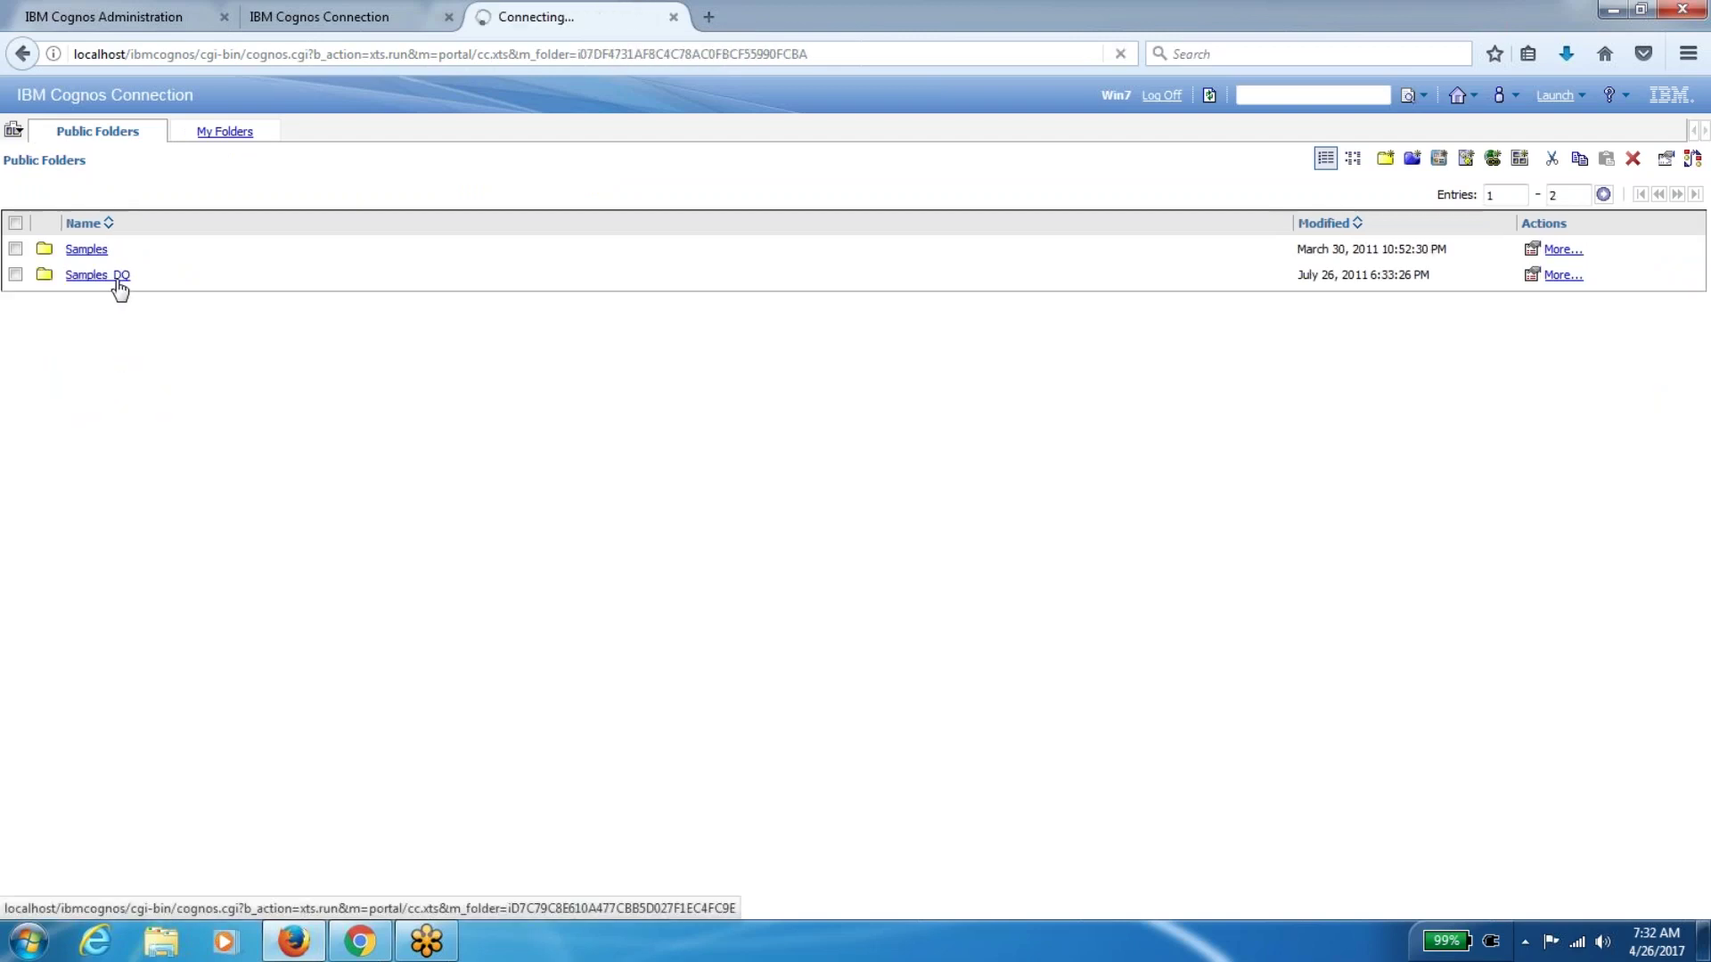
{"action": "left_click", "coordinate": [89, 250]}
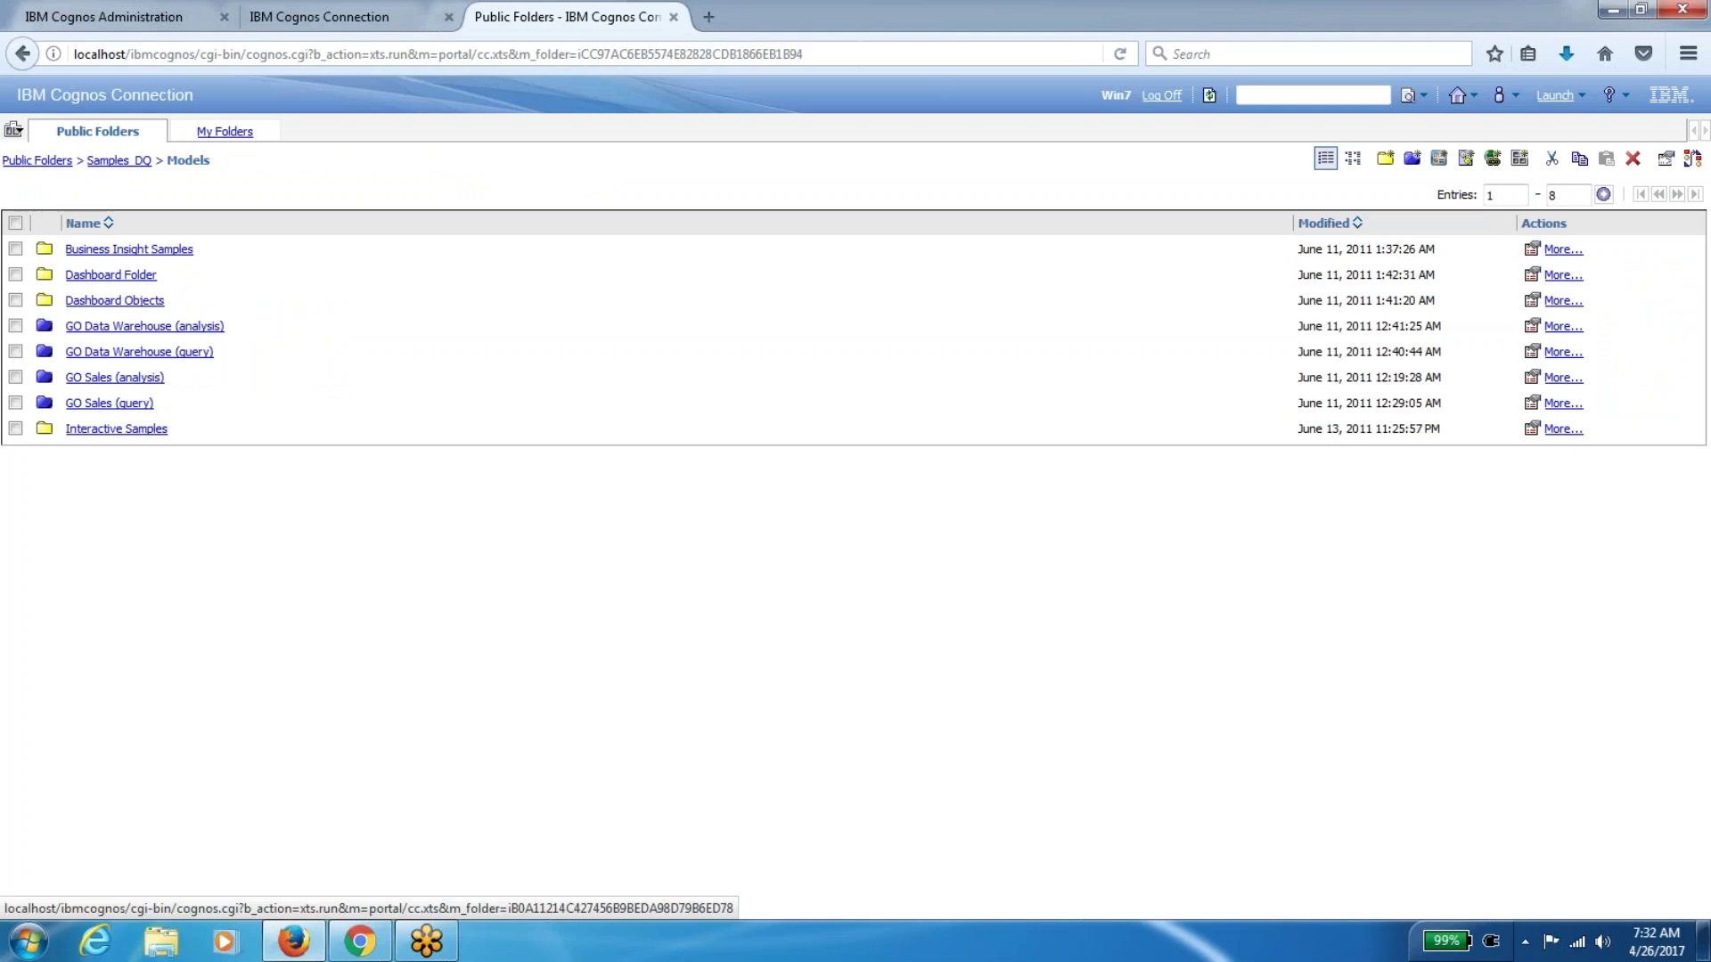
{"action": "left_click", "coordinate": [116, 403]}
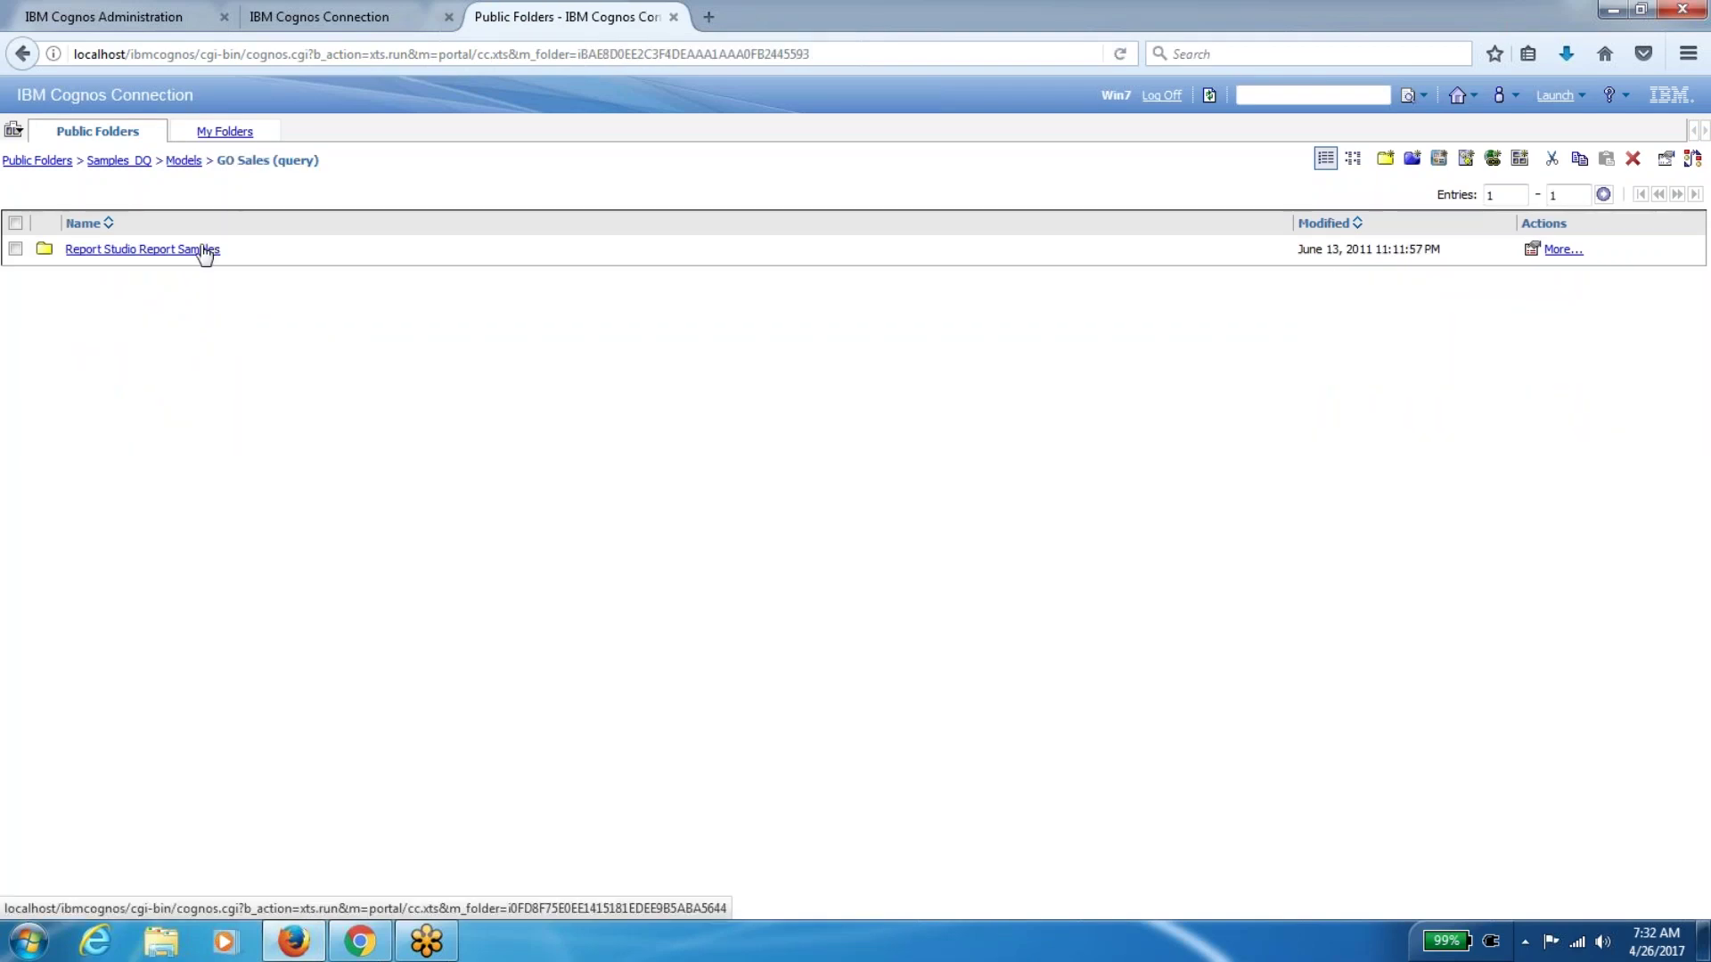
{"action": "left_click", "coordinate": [204, 251]}
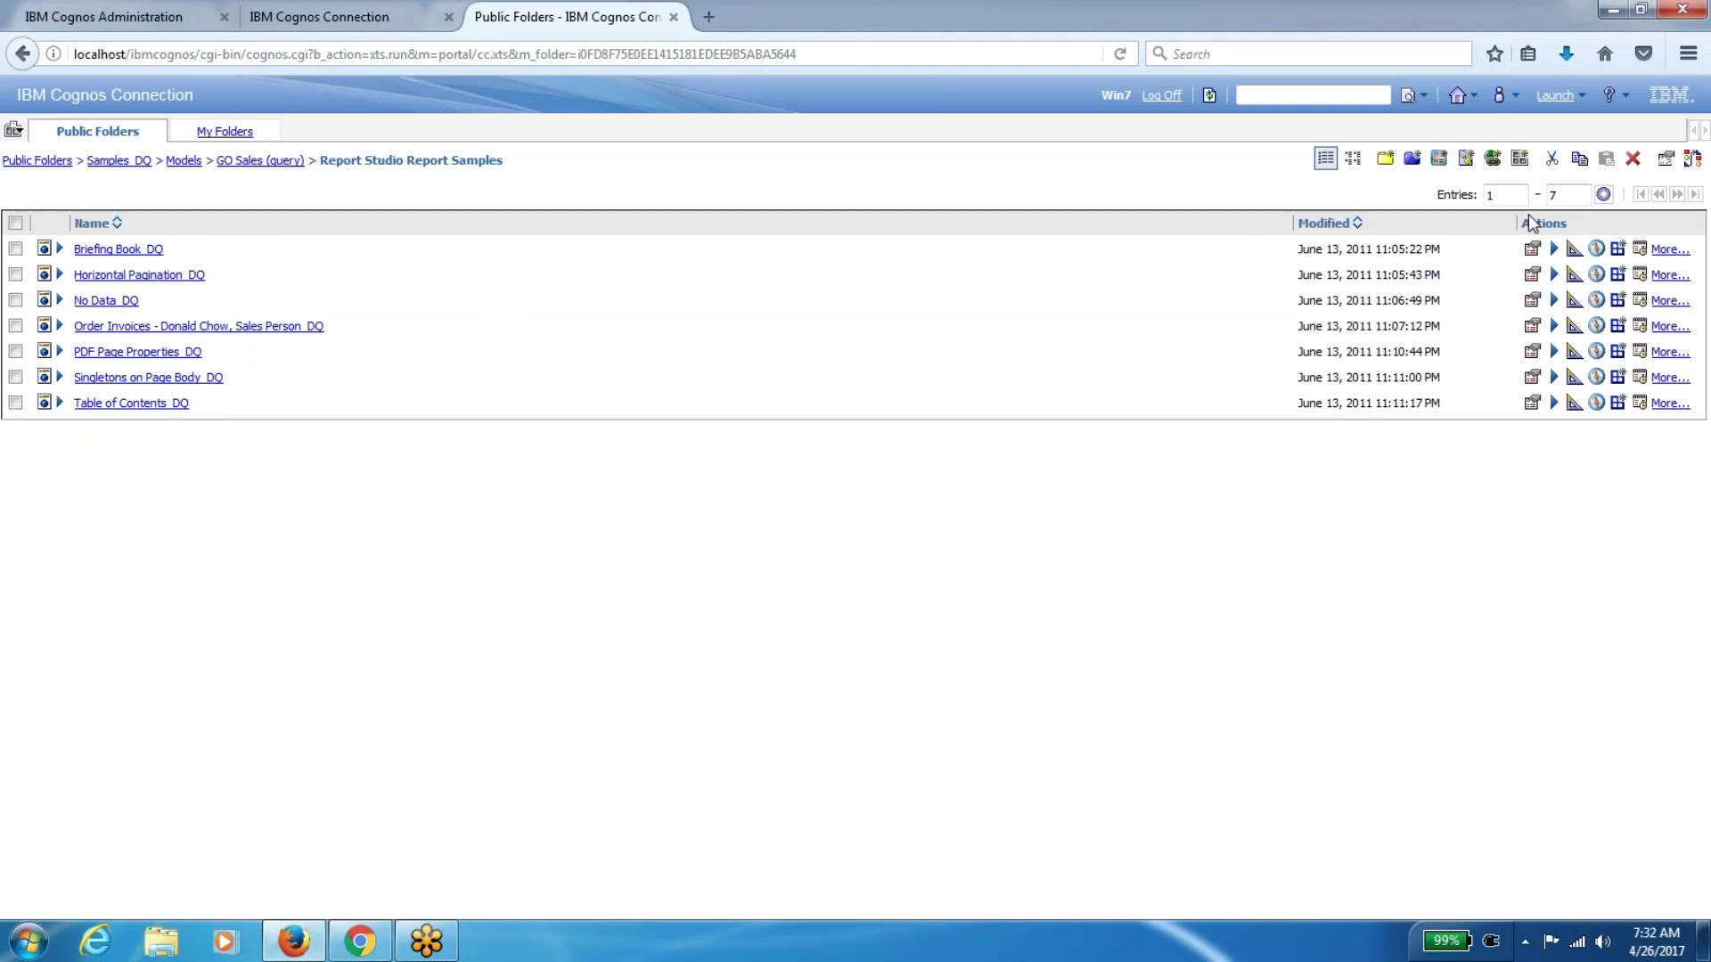
{"action": "left_click", "coordinate": [1532, 248]}
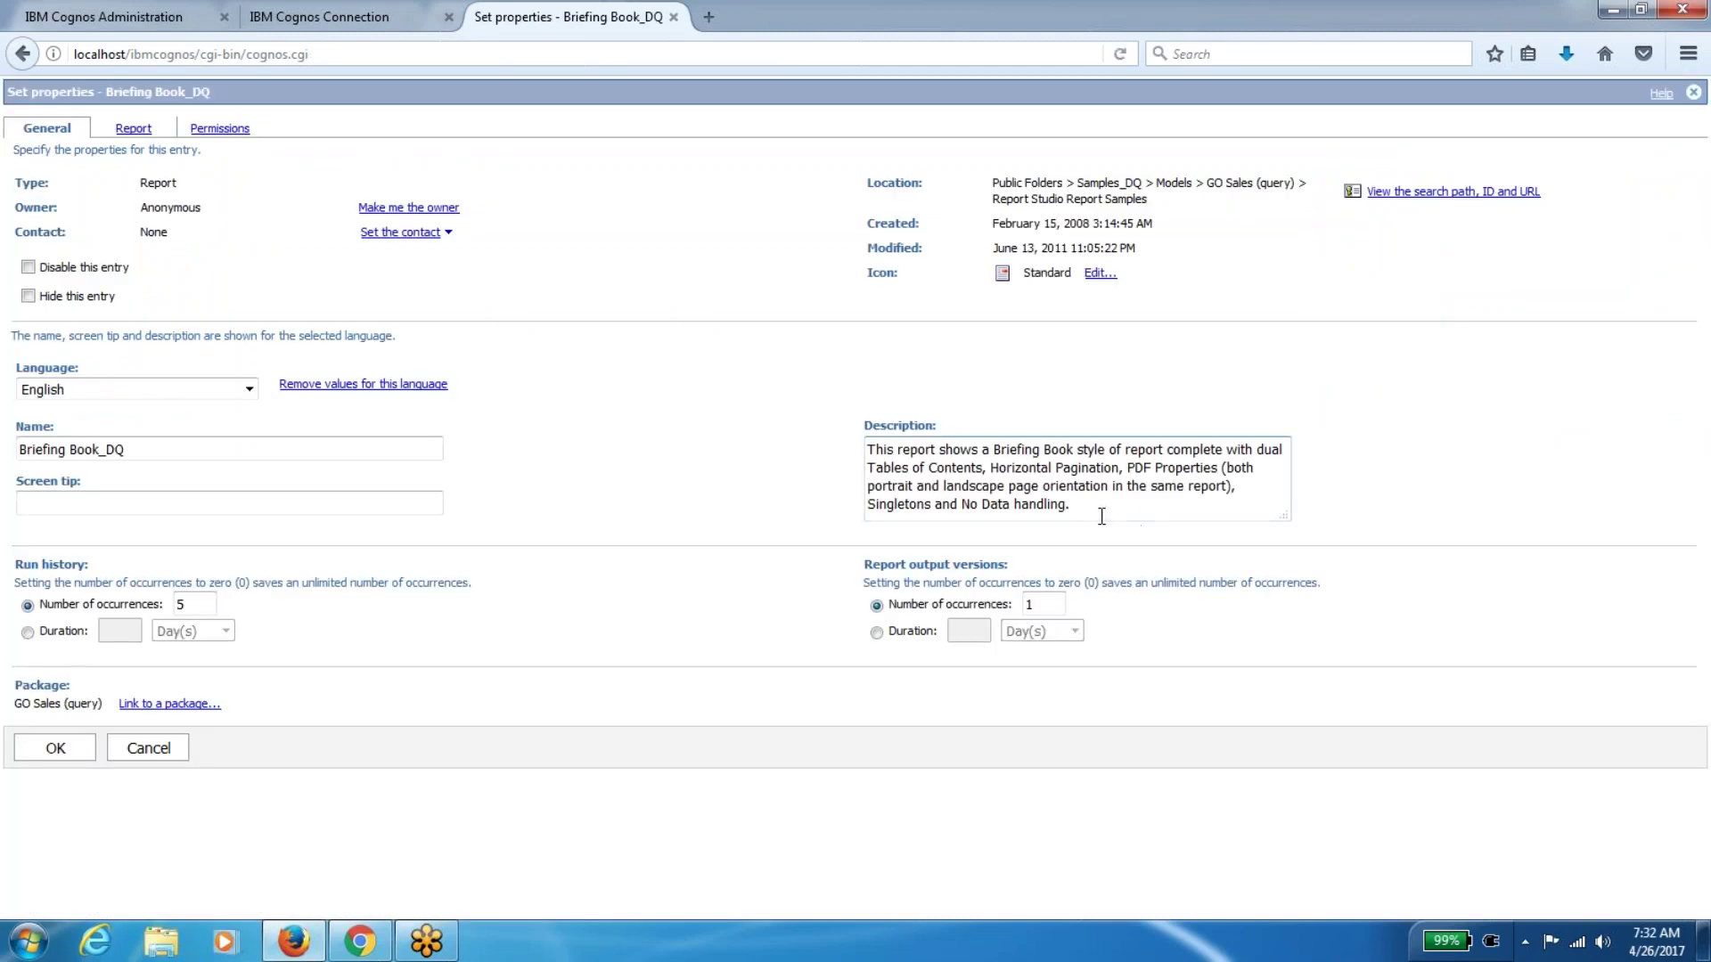
Delete the Briefing Book_DQ report's entire description and save its properties
{"action": "left_click_drag", "start_coordinate": [1078, 506], "coordinate": [849, 442]}
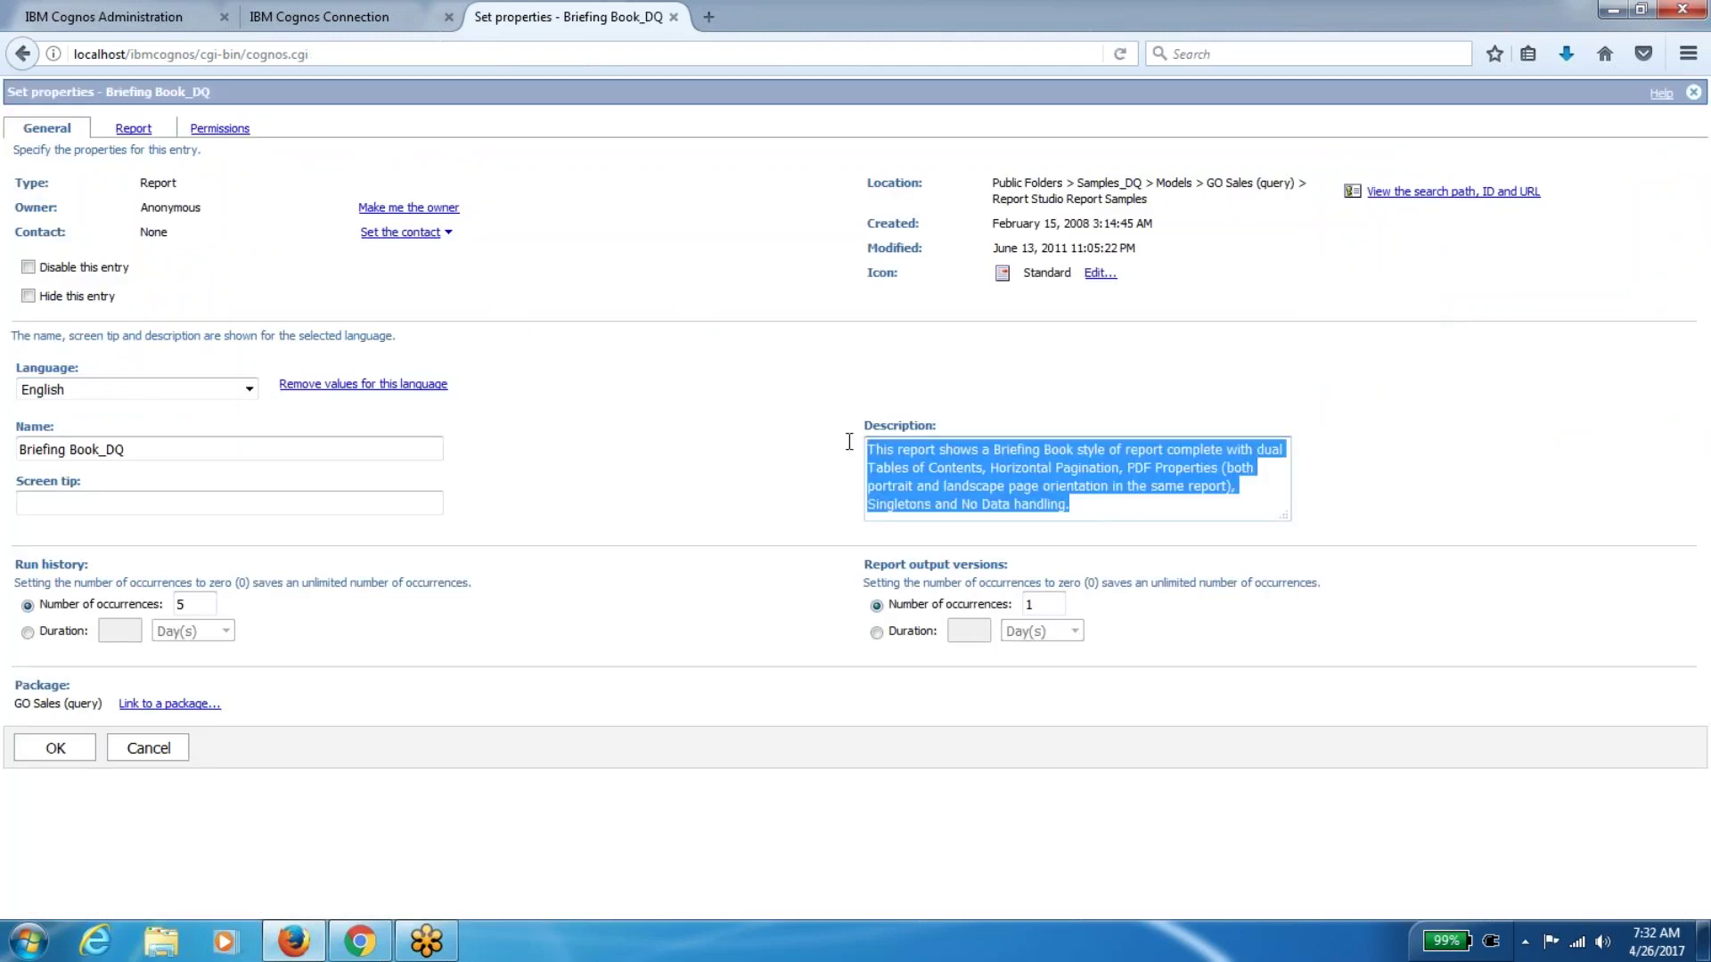
{"action": "key", "text": "BackSpace"}
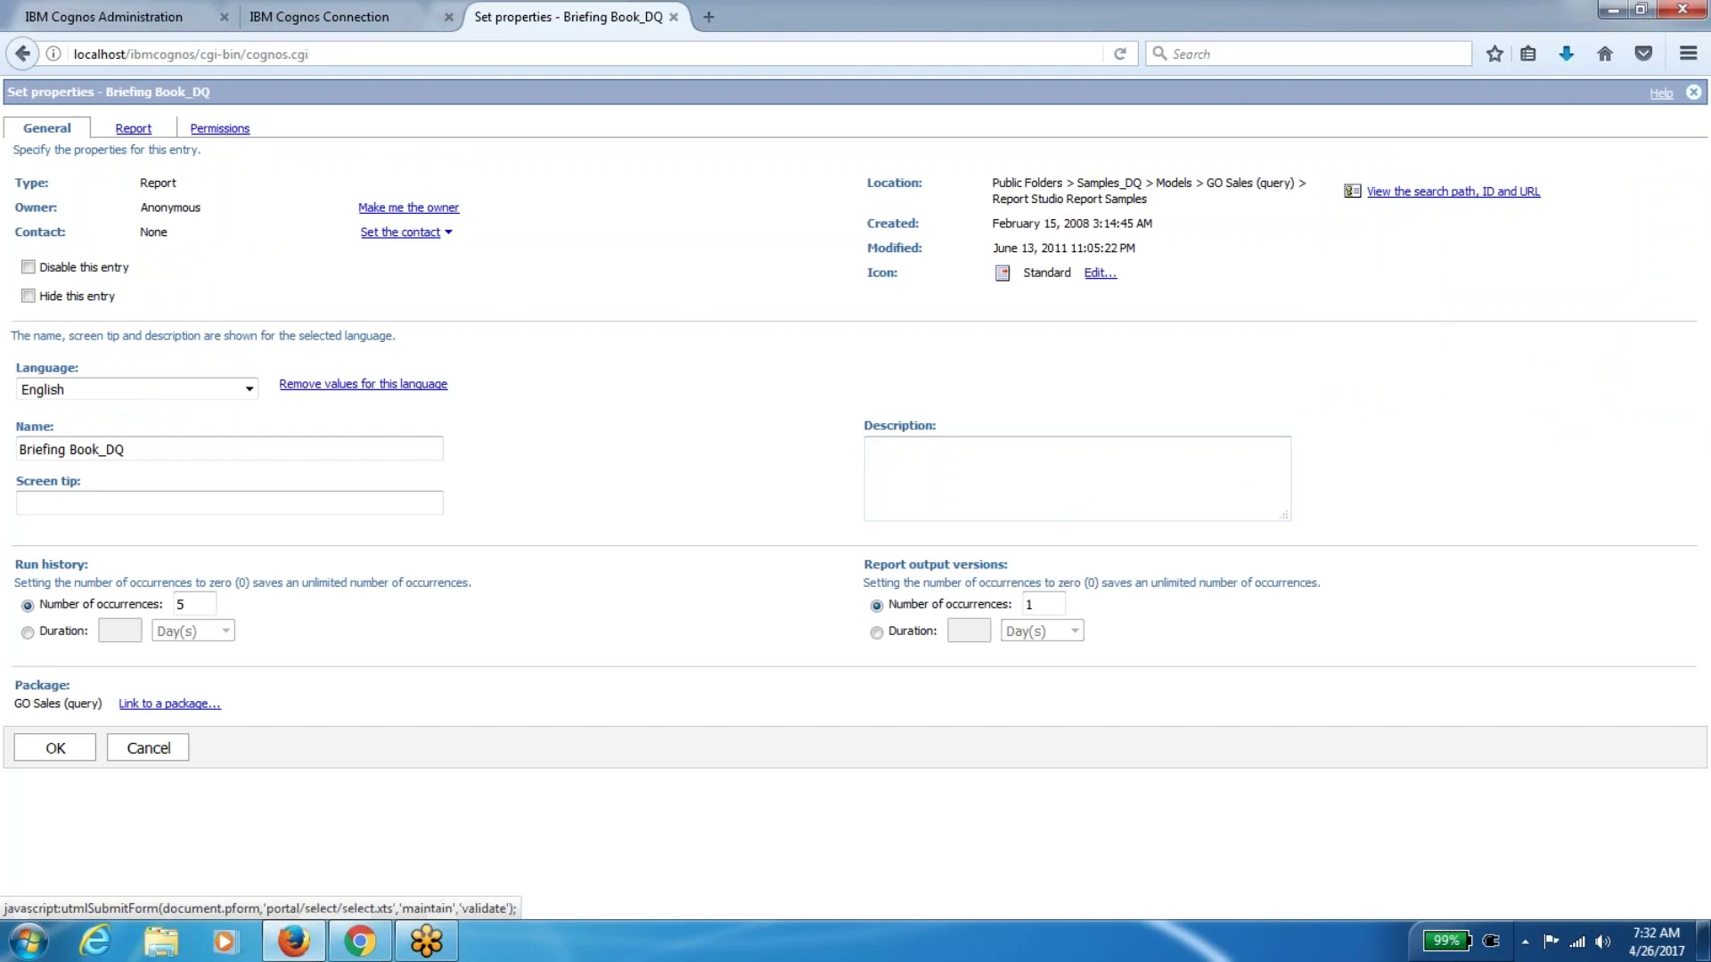
{"action": "left_click", "coordinate": [55, 747]}
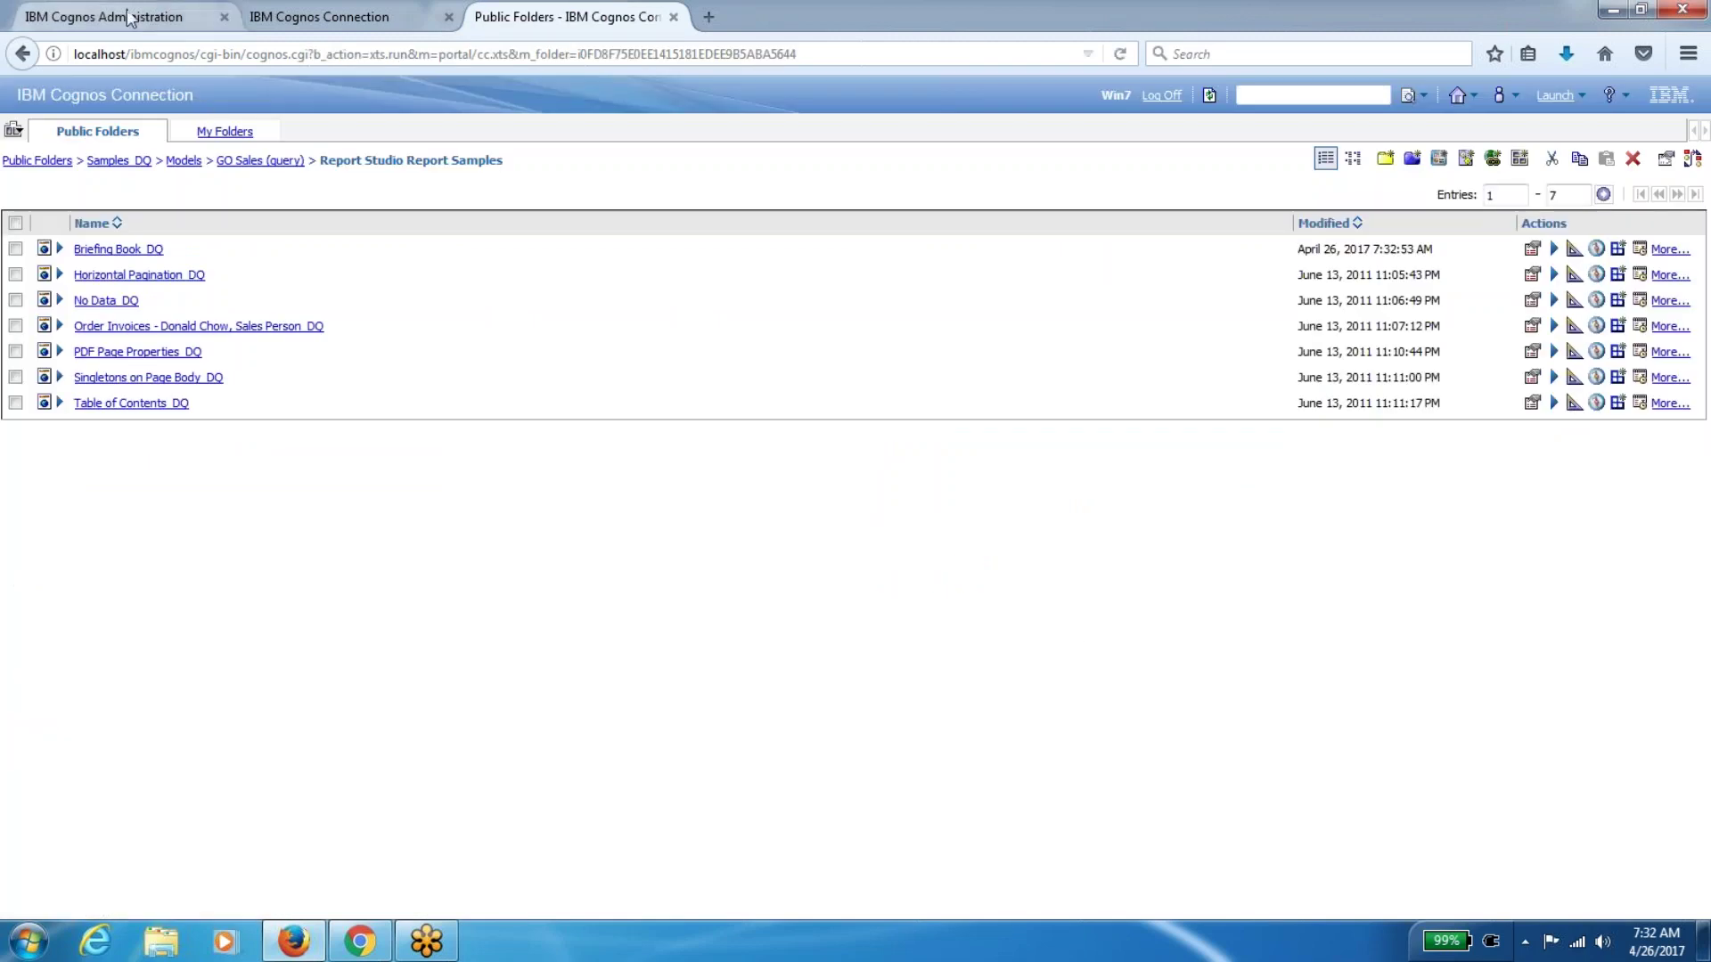
Repeat the "book" search in the Description field on the search results page, and again in the Name field
{"action": "left_click", "coordinate": [129, 17]}
{"action": "left_click", "coordinate": [314, 10]}
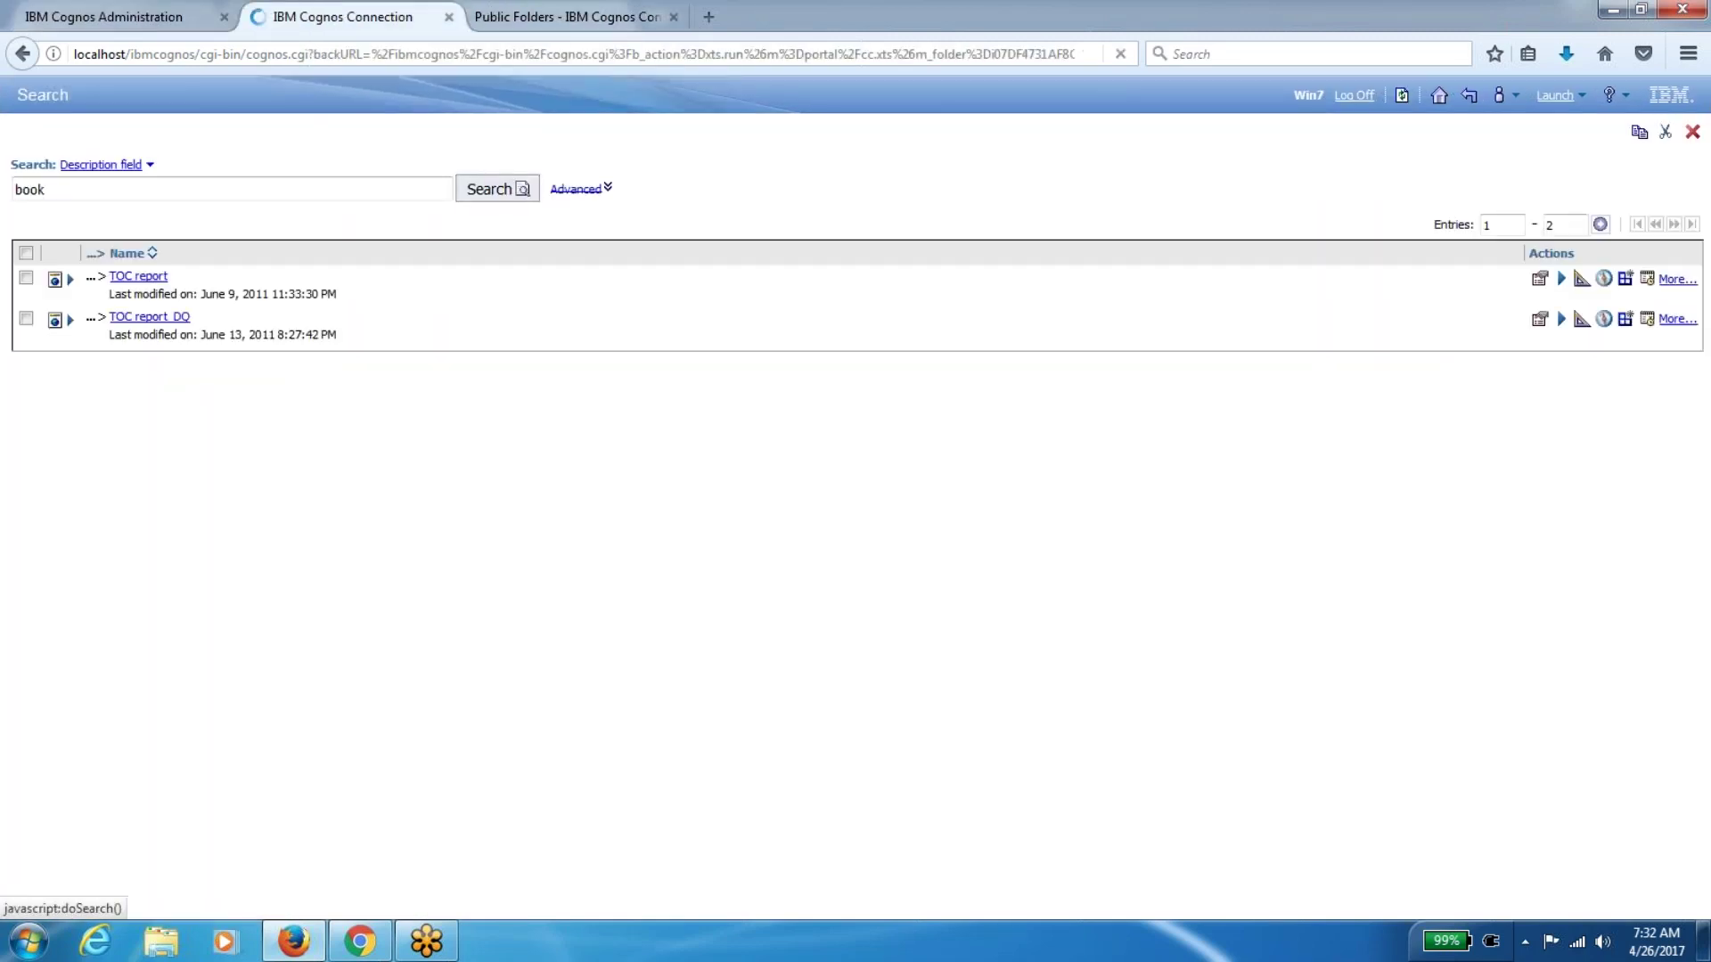
{"action": "left_click", "coordinate": [95, 175]}
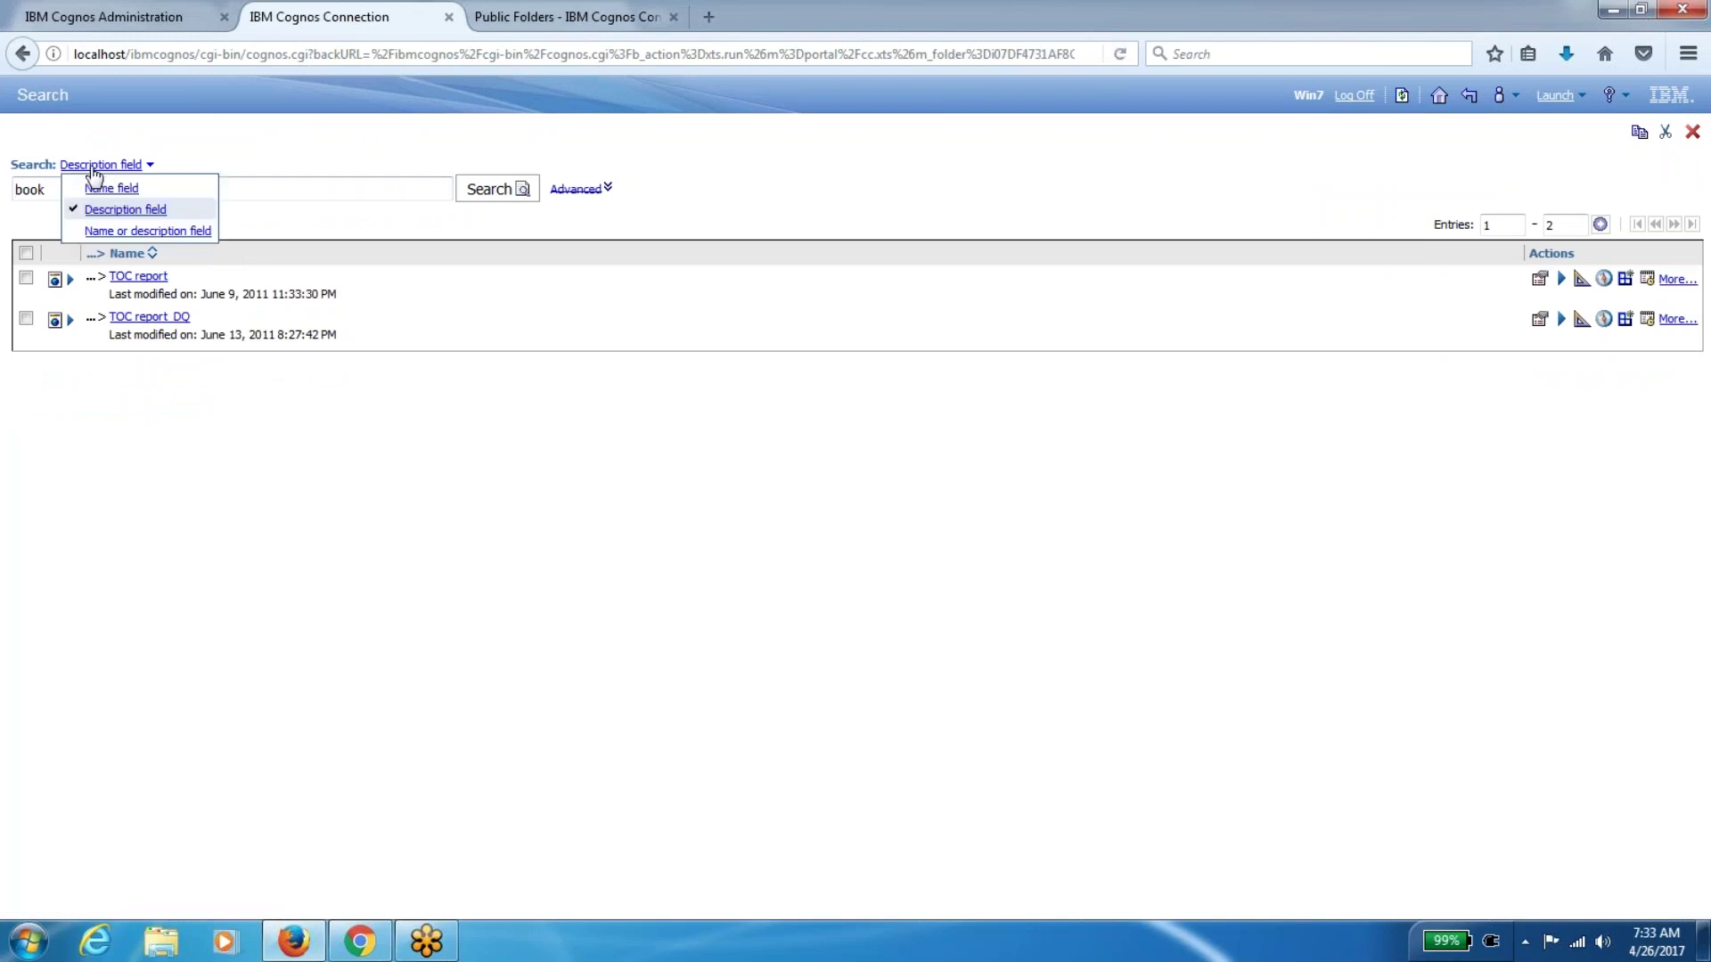
{"action": "left_click", "coordinate": [96, 179]}
{"action": "left_click", "coordinate": [488, 191]}
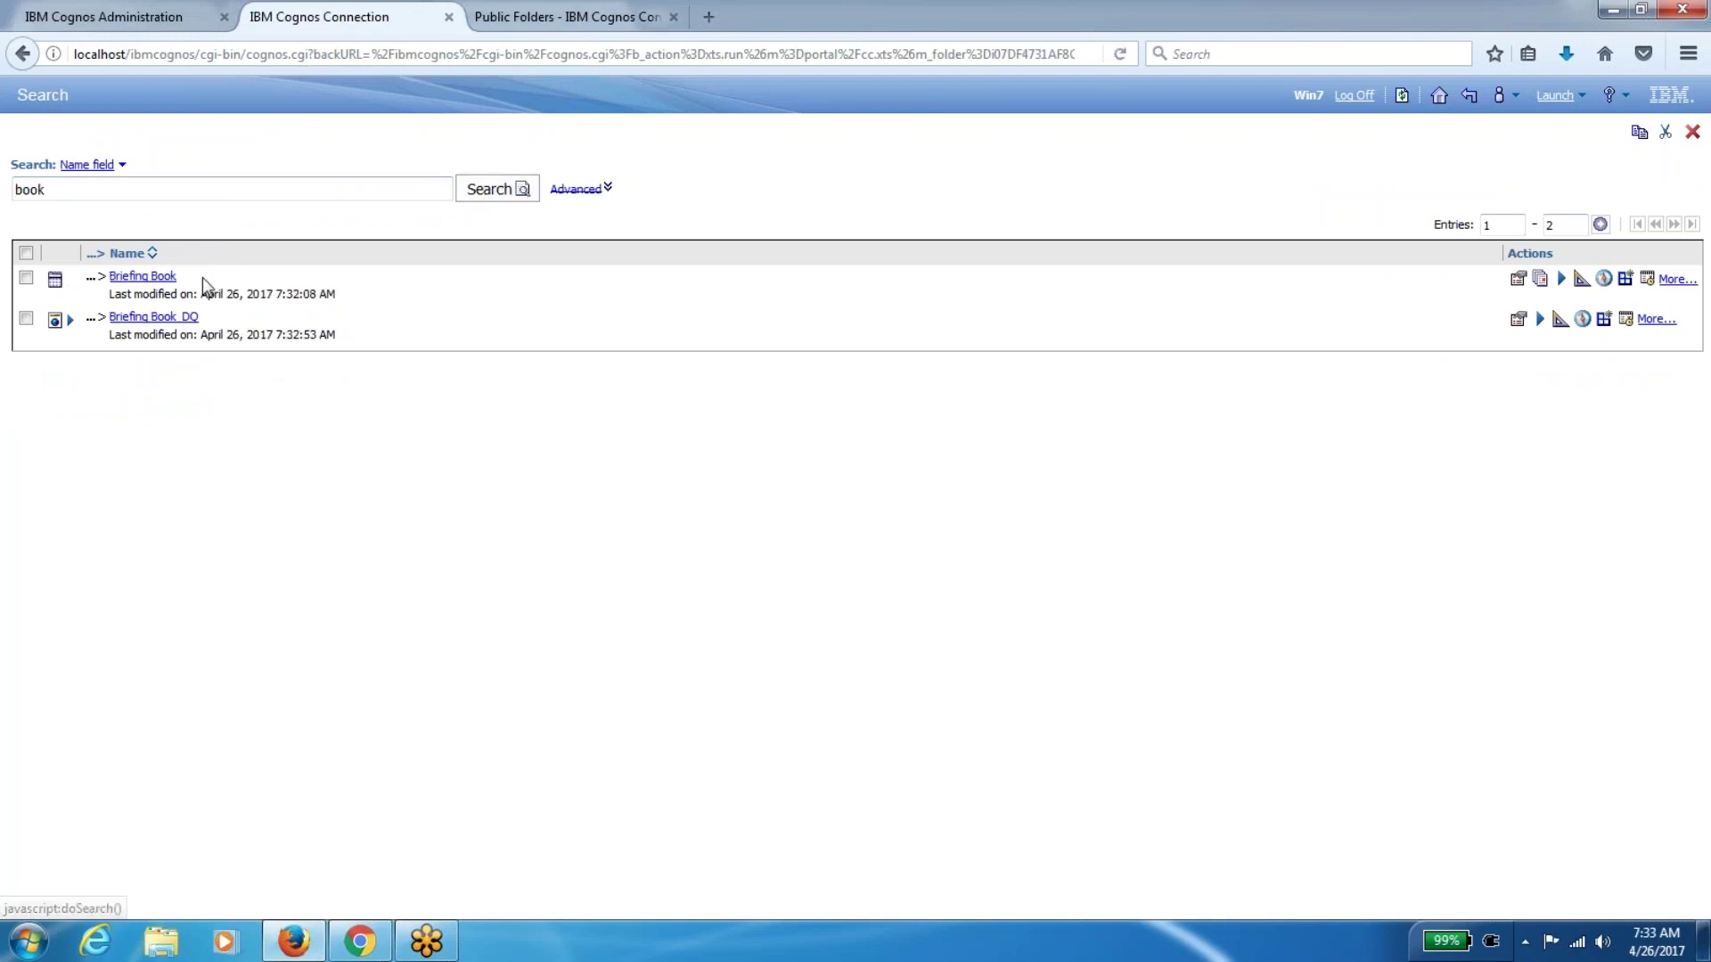
From the Samples_DQ Report Studio Report Samples folder, search for "book" in the Description field
{"action": "left_click", "coordinate": [506, 18]}
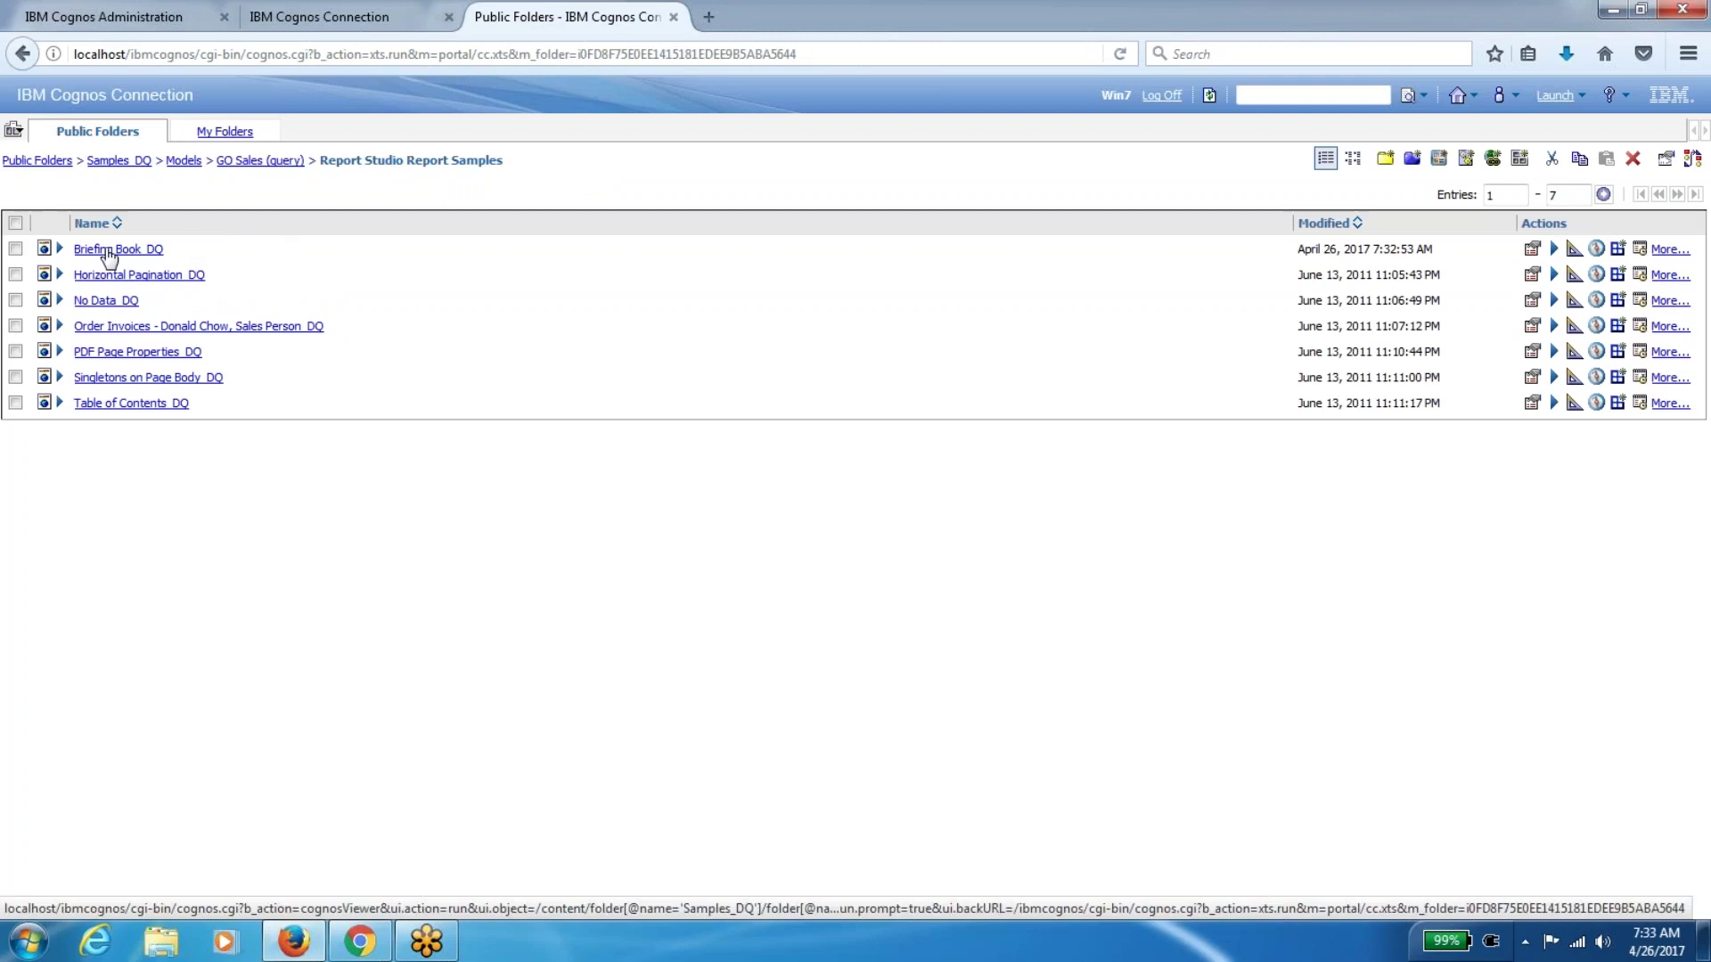
{"action": "left_click", "coordinate": [298, 27]}
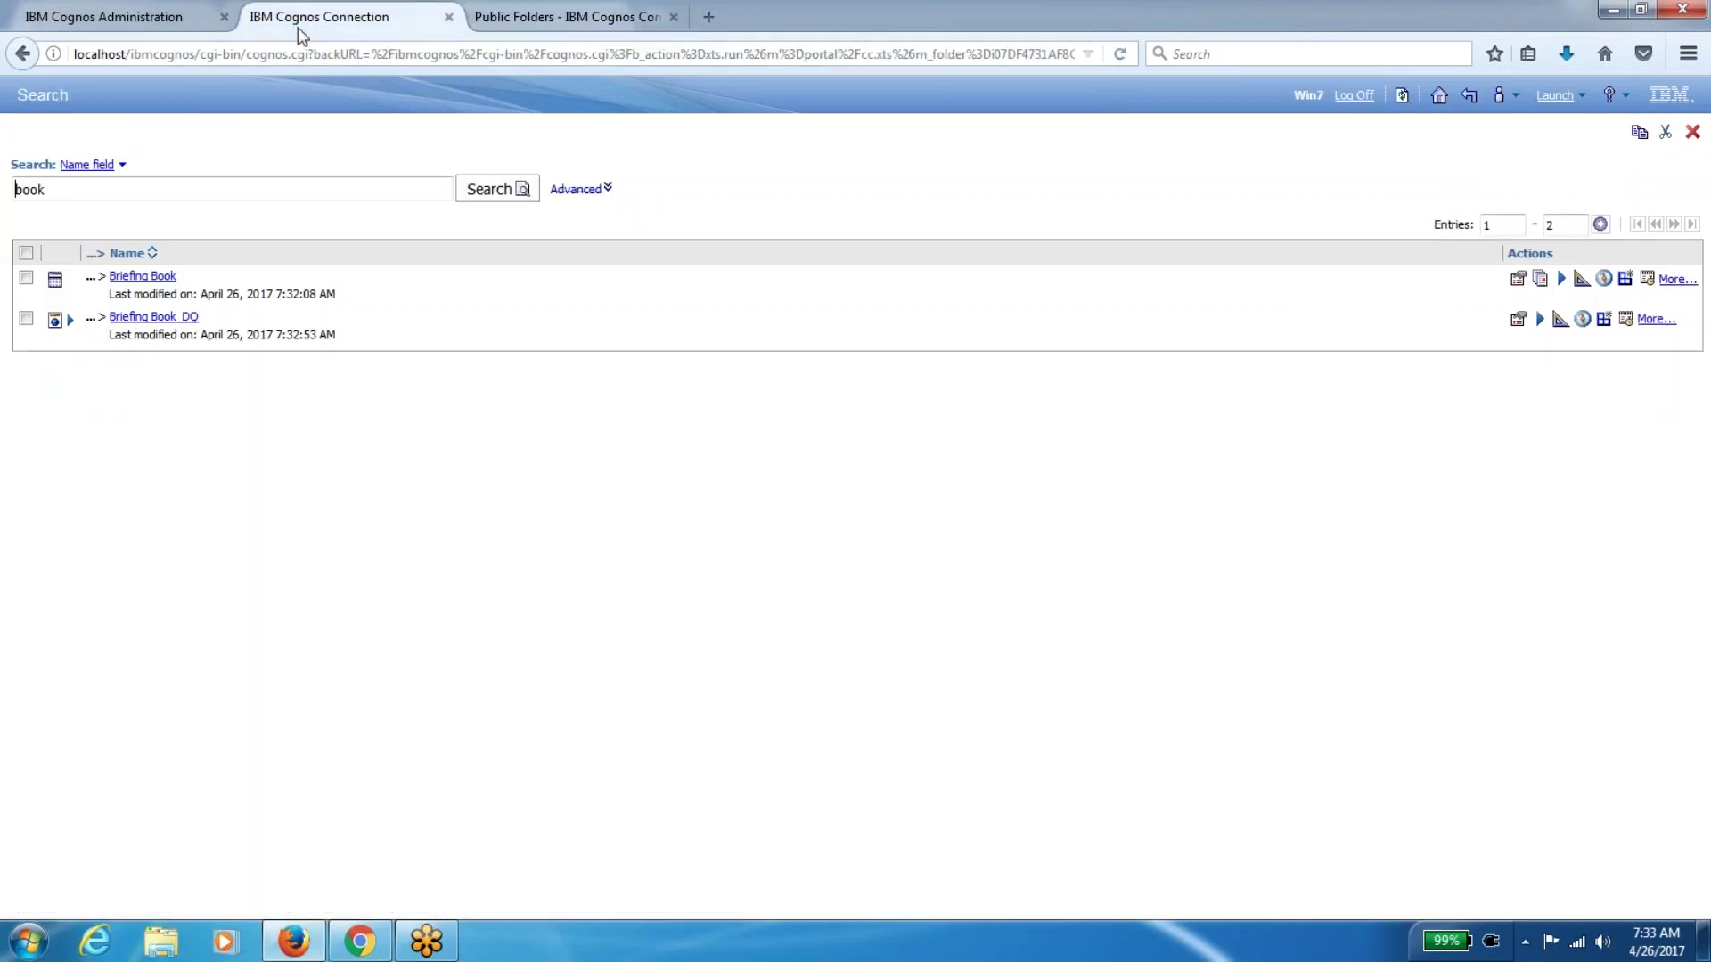
{"action": "left_click", "coordinate": [520, 25]}
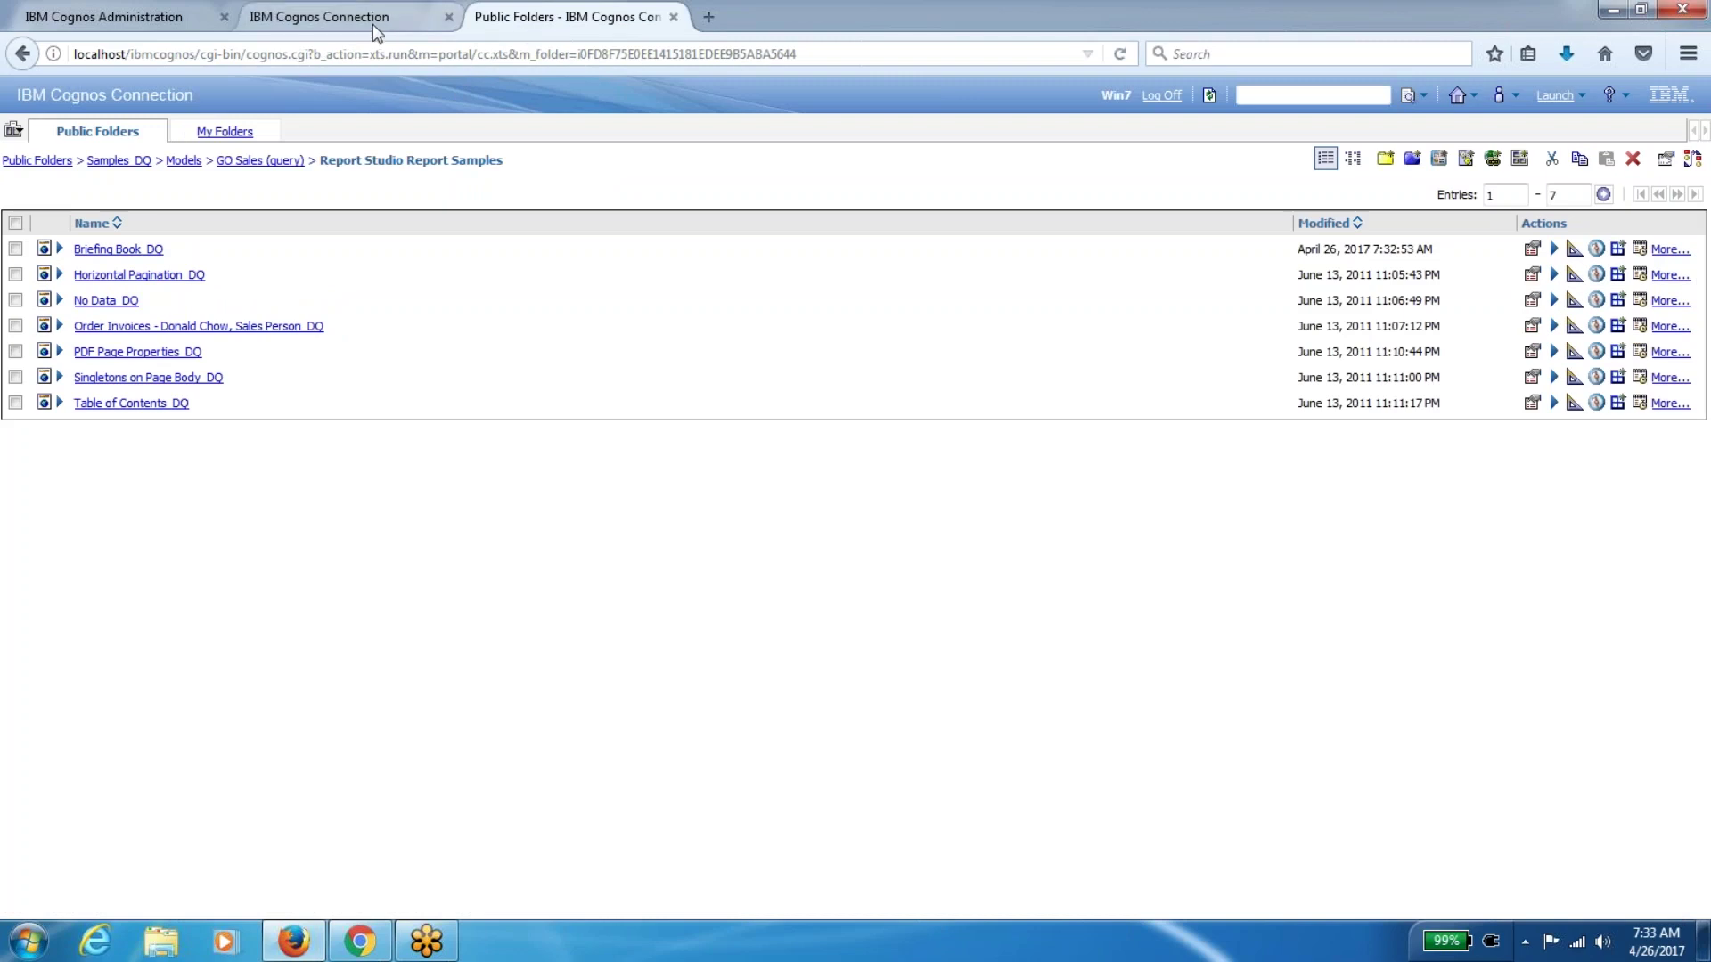
{"action": "left_click", "coordinate": [1423, 95]}
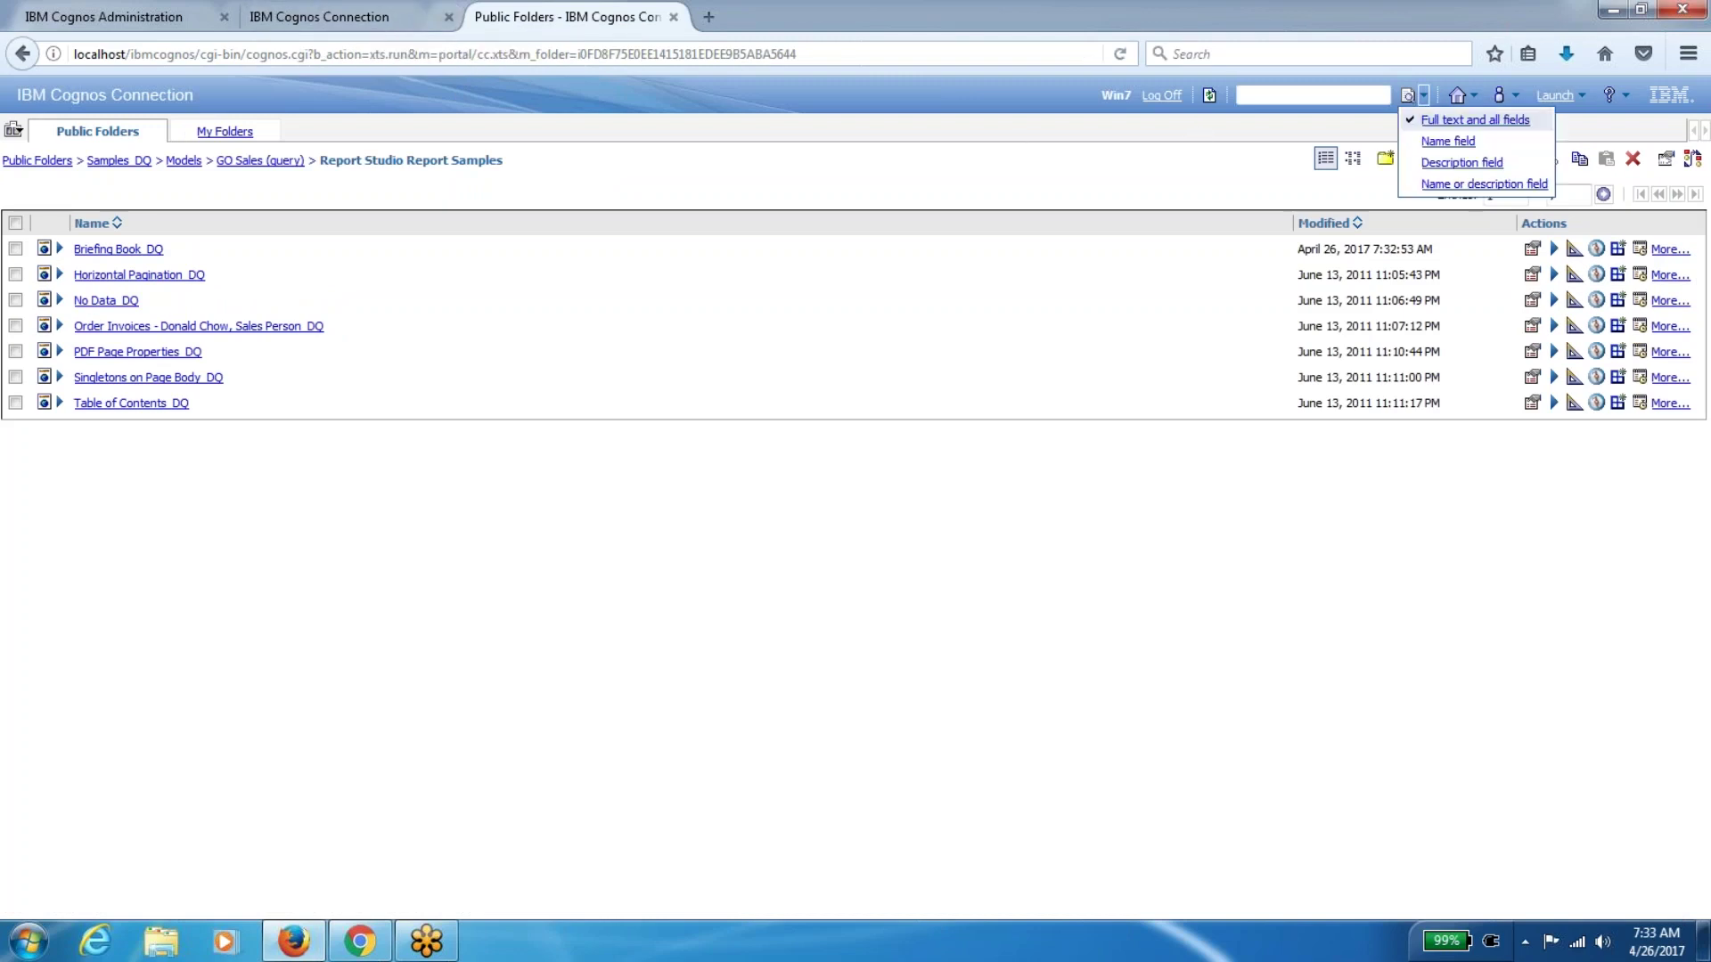
{"action": "left_click", "coordinate": [1452, 173]}
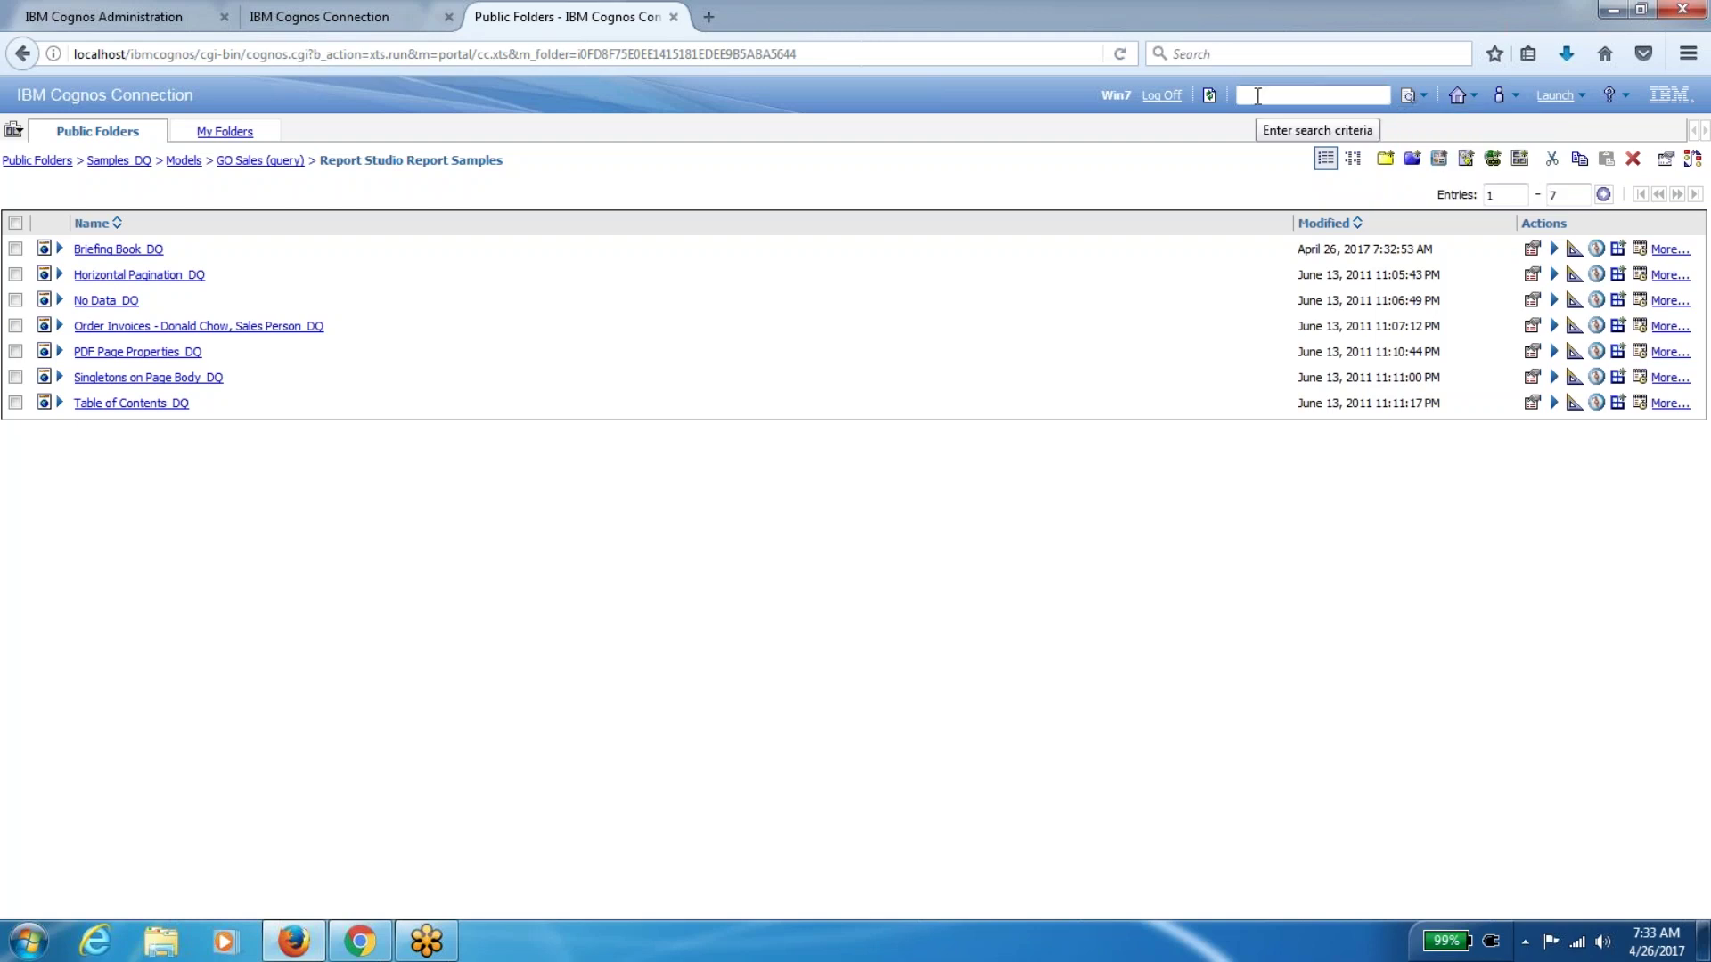
{"action": "left_click", "coordinate": [1257, 95]}
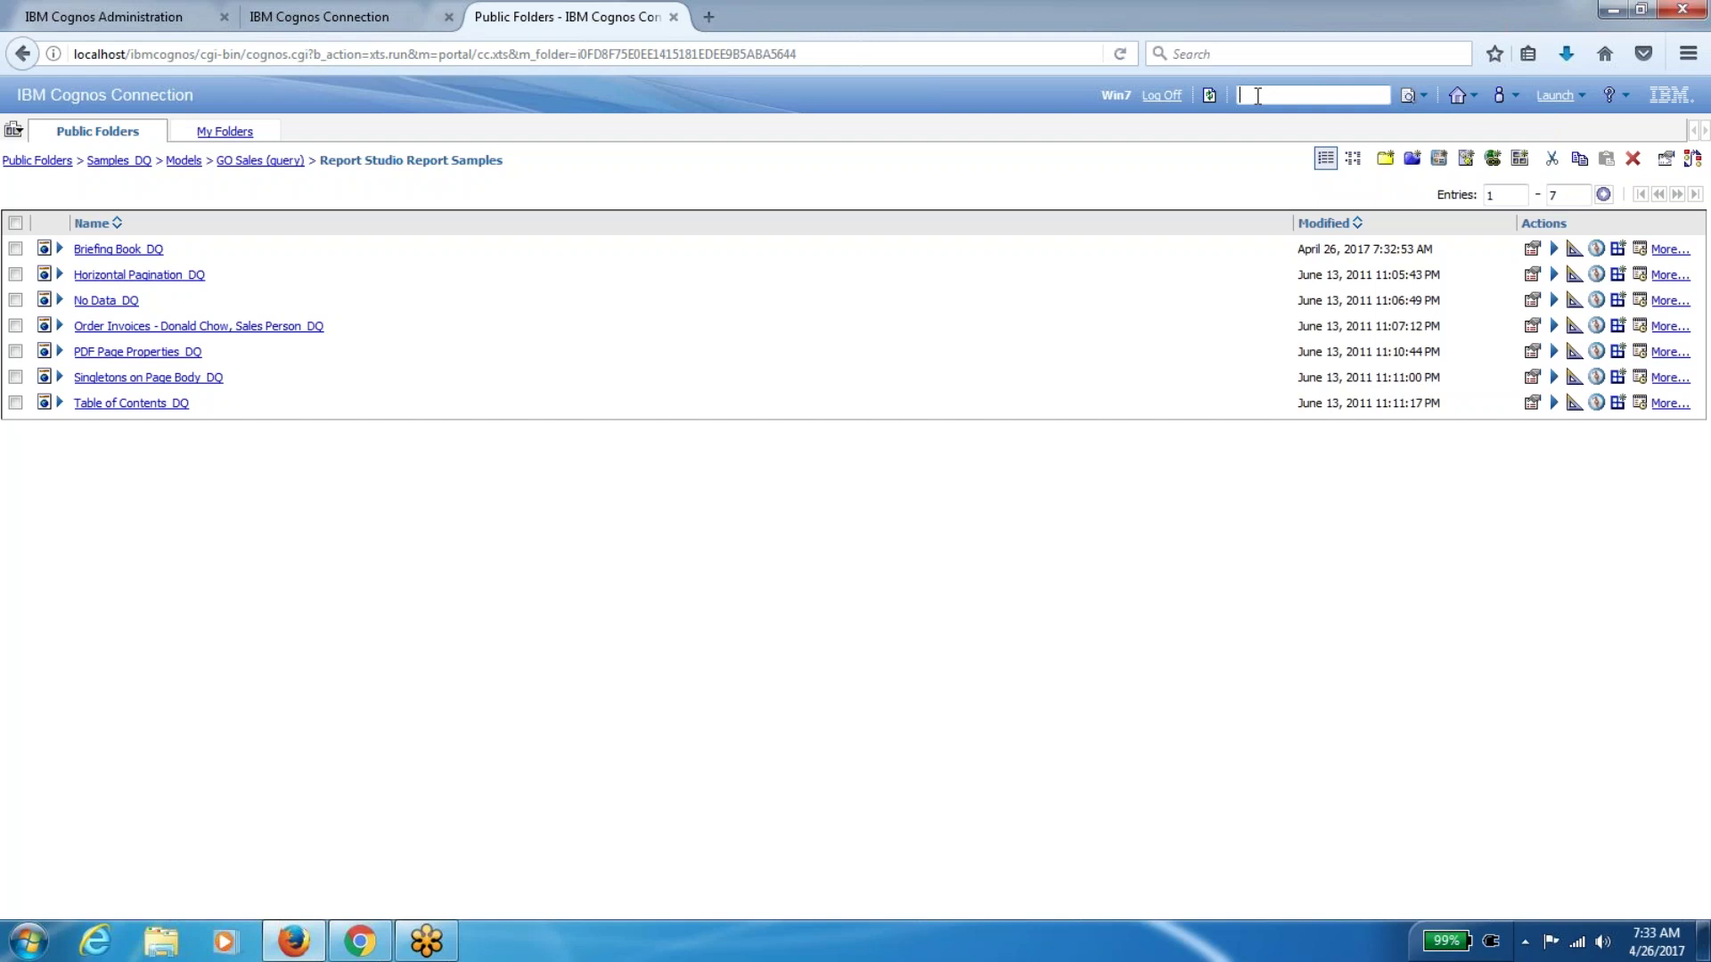
{"action": "type", "text": "book"}
{"action": "key", "text": "Return"}
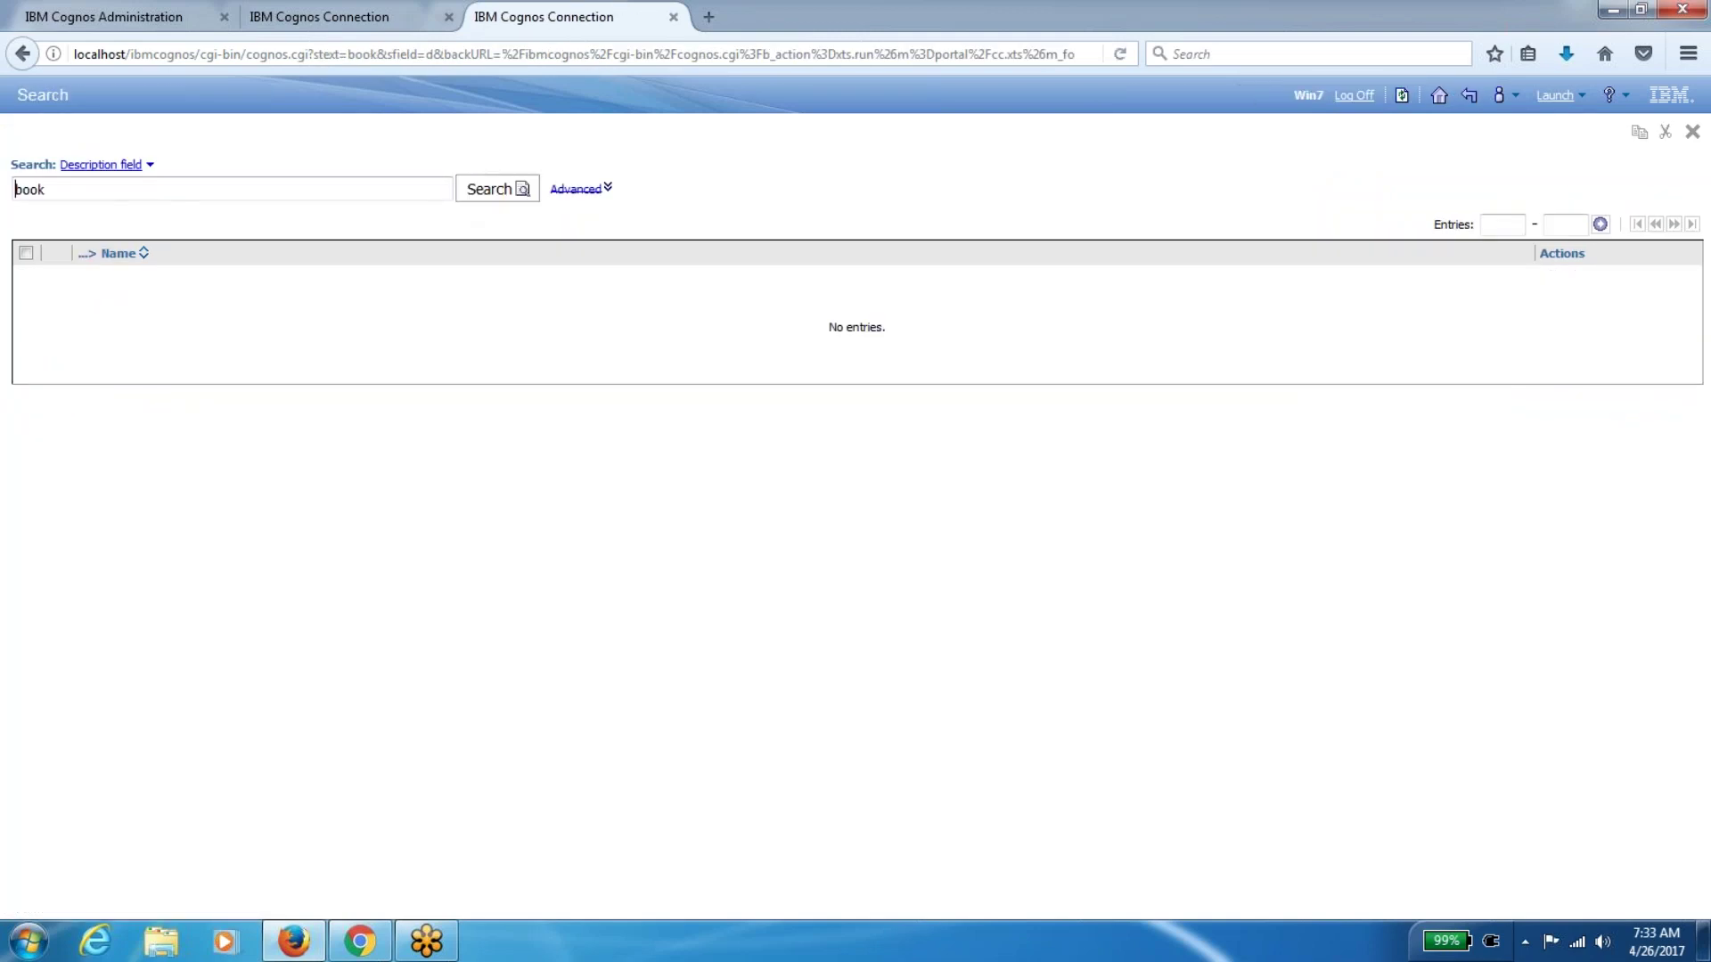
Change the search scope to the Name or description field and search for "book" again
{"action": "left_click", "coordinate": [105, 164]}
{"action": "left_click", "coordinate": [147, 233]}
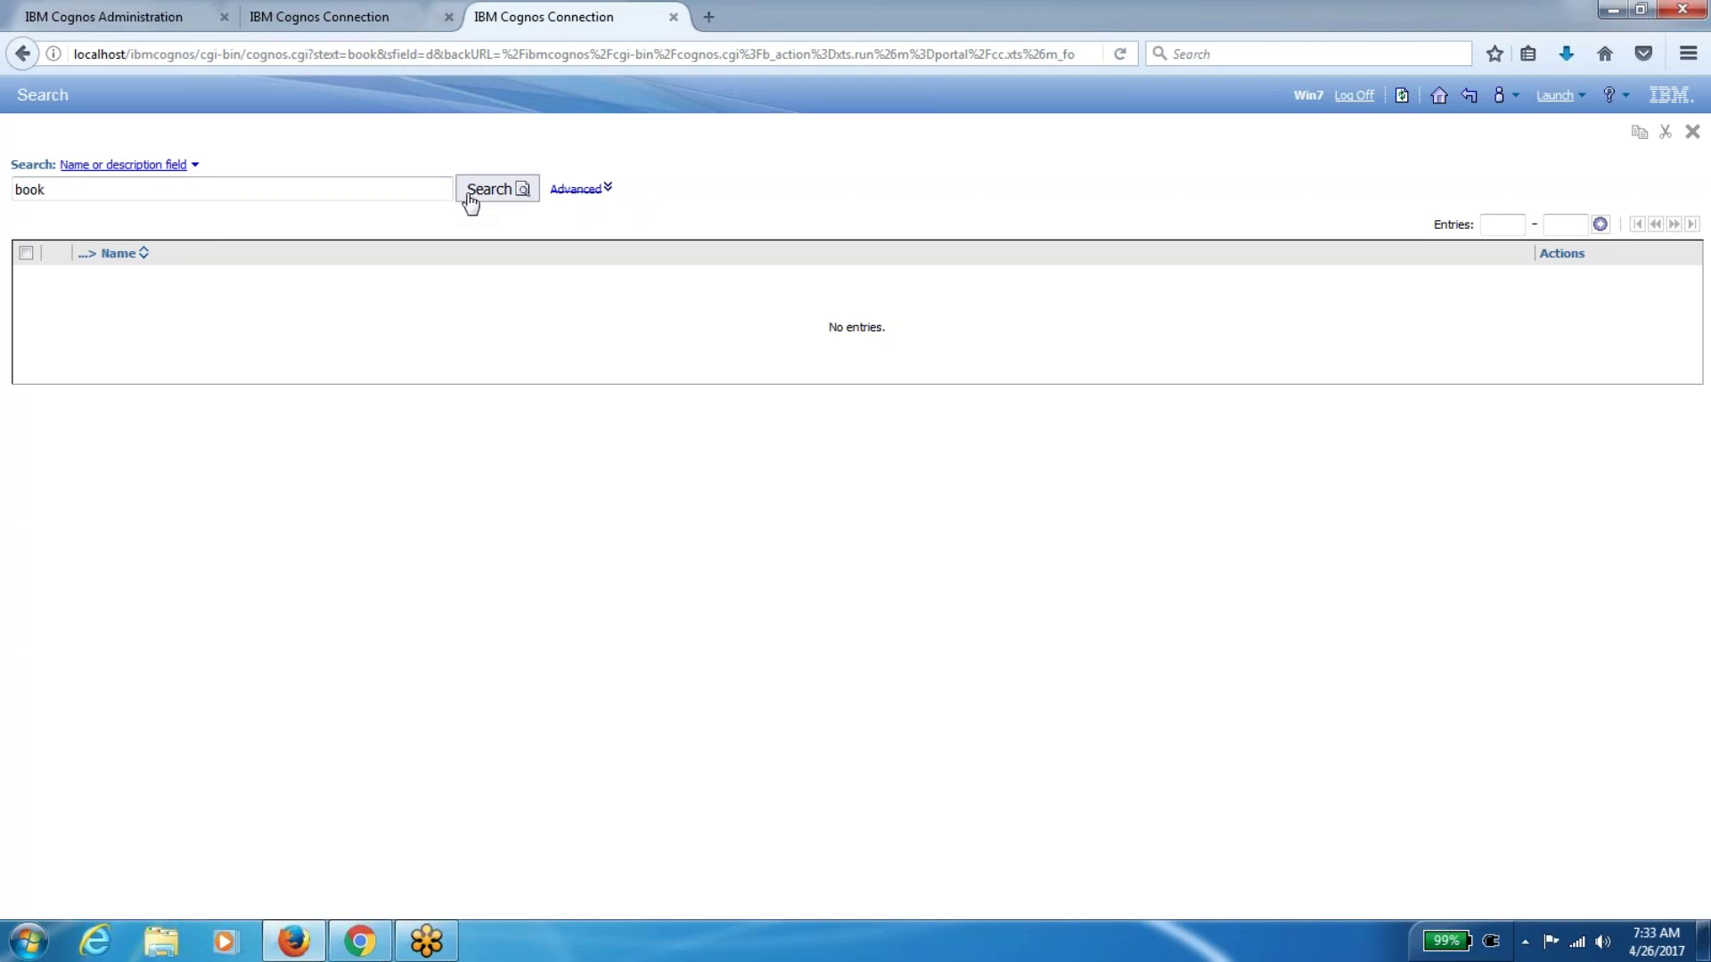
{"action": "left_click_drag", "start_coordinate": [470, 195], "coordinate": [481, 195]}
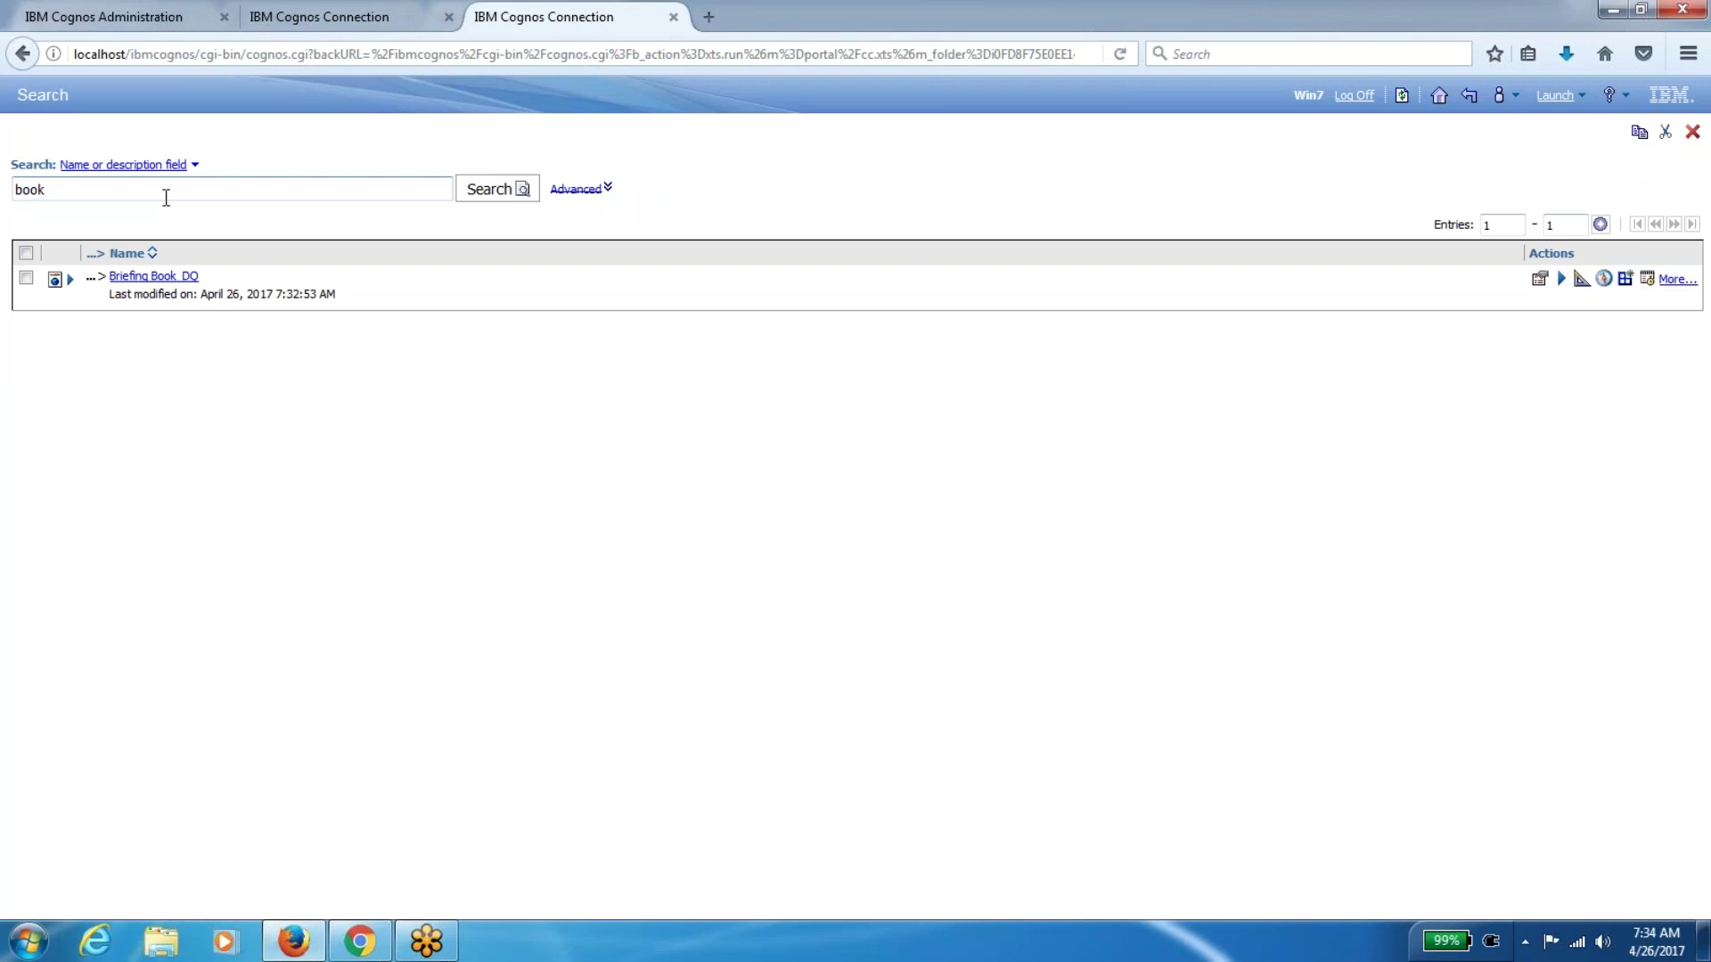
View the search scope options on the earlier Name field results page, and return to the Index Search storage settings in Cognos Administration
{"action": "left_click", "coordinate": [303, 16]}
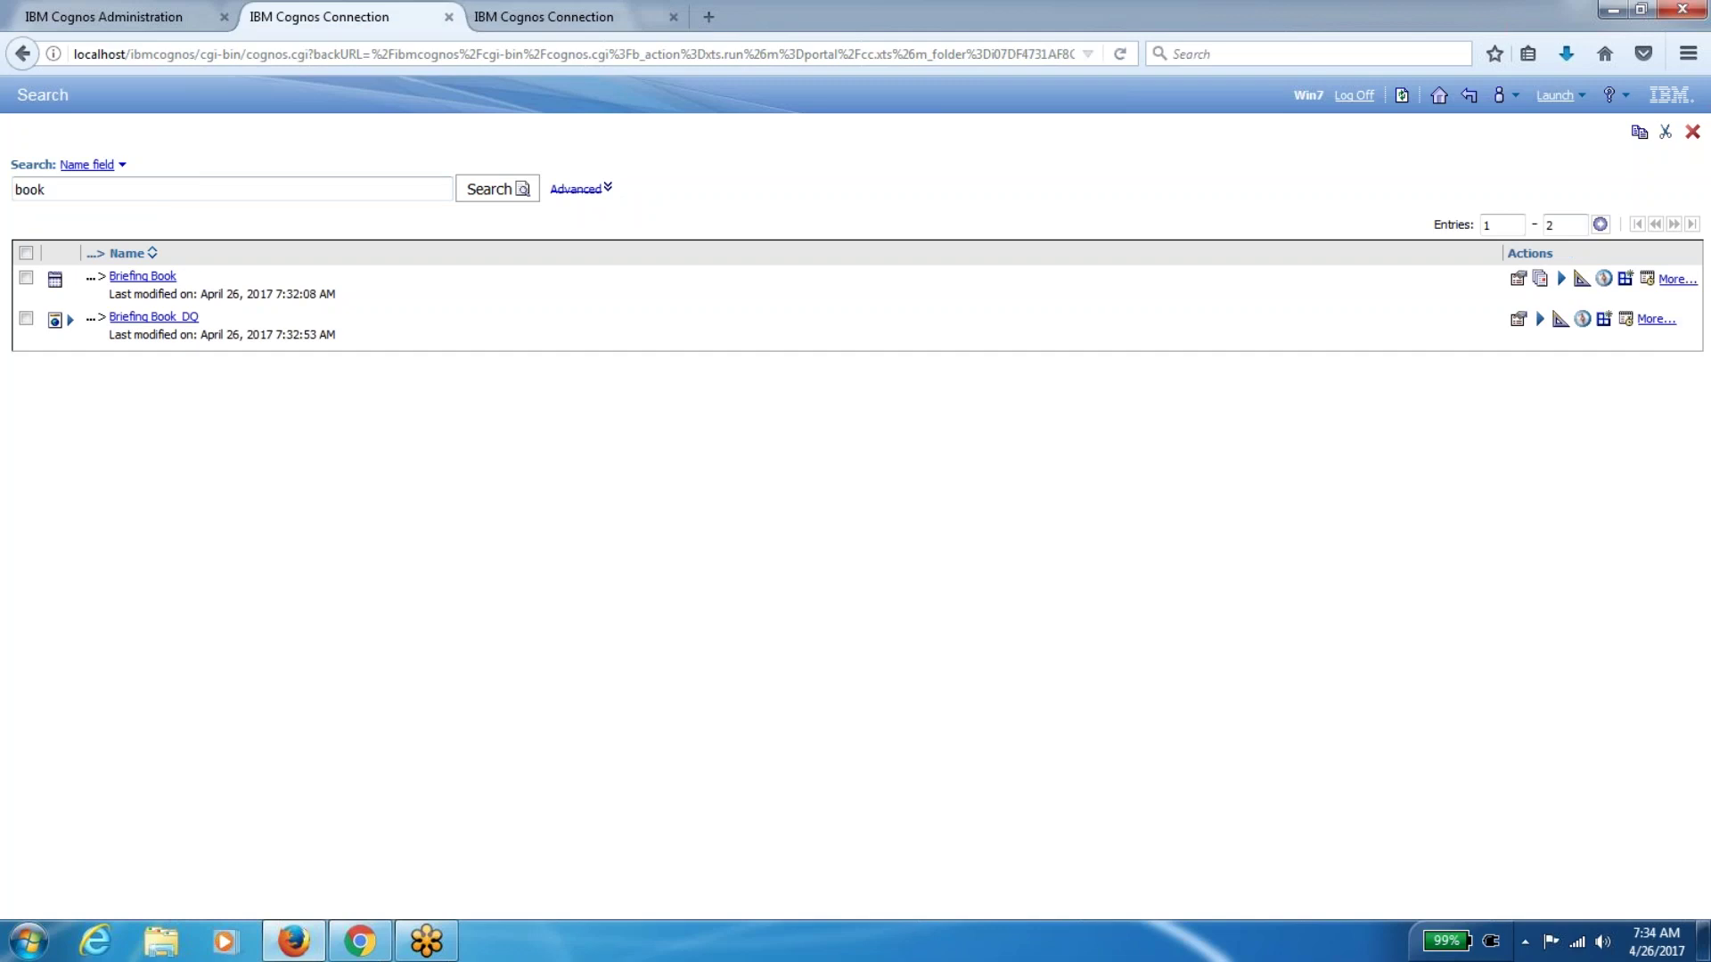
{"action": "left_click", "coordinate": [114, 168]}
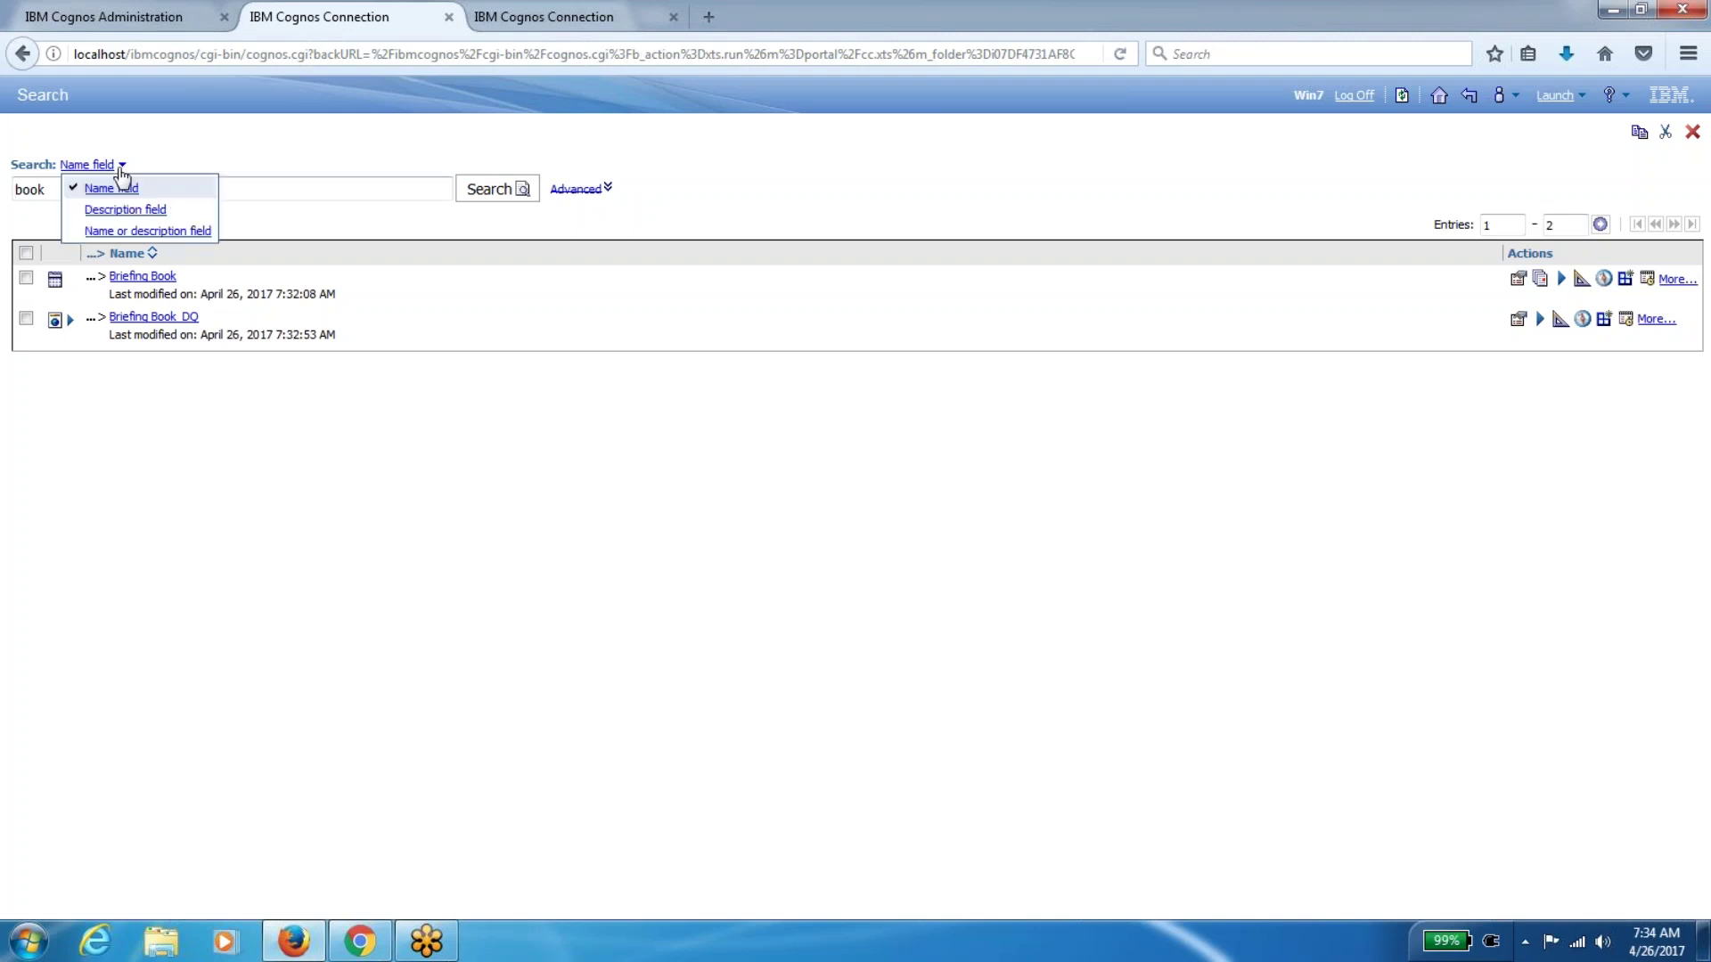
{"action": "left_click", "coordinate": [147, 17]}
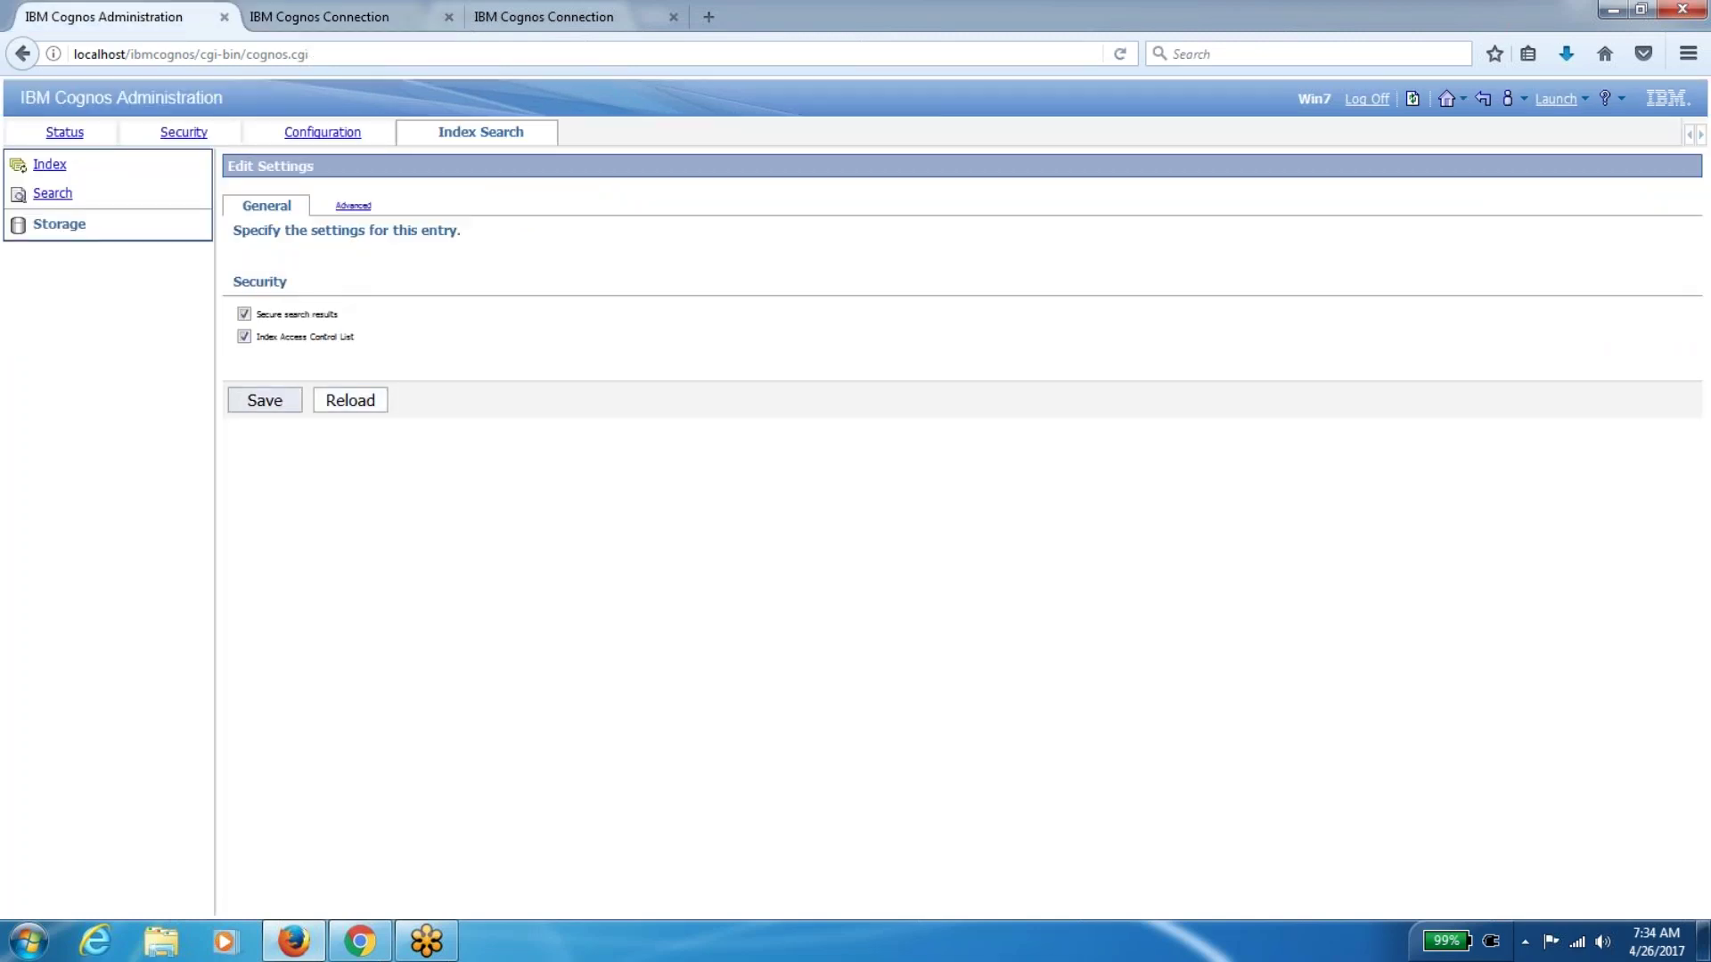
Return from the Name or description search results to the Public Folders home page and open the portal's recent search entries
{"action": "left_click", "coordinate": [378, 16]}
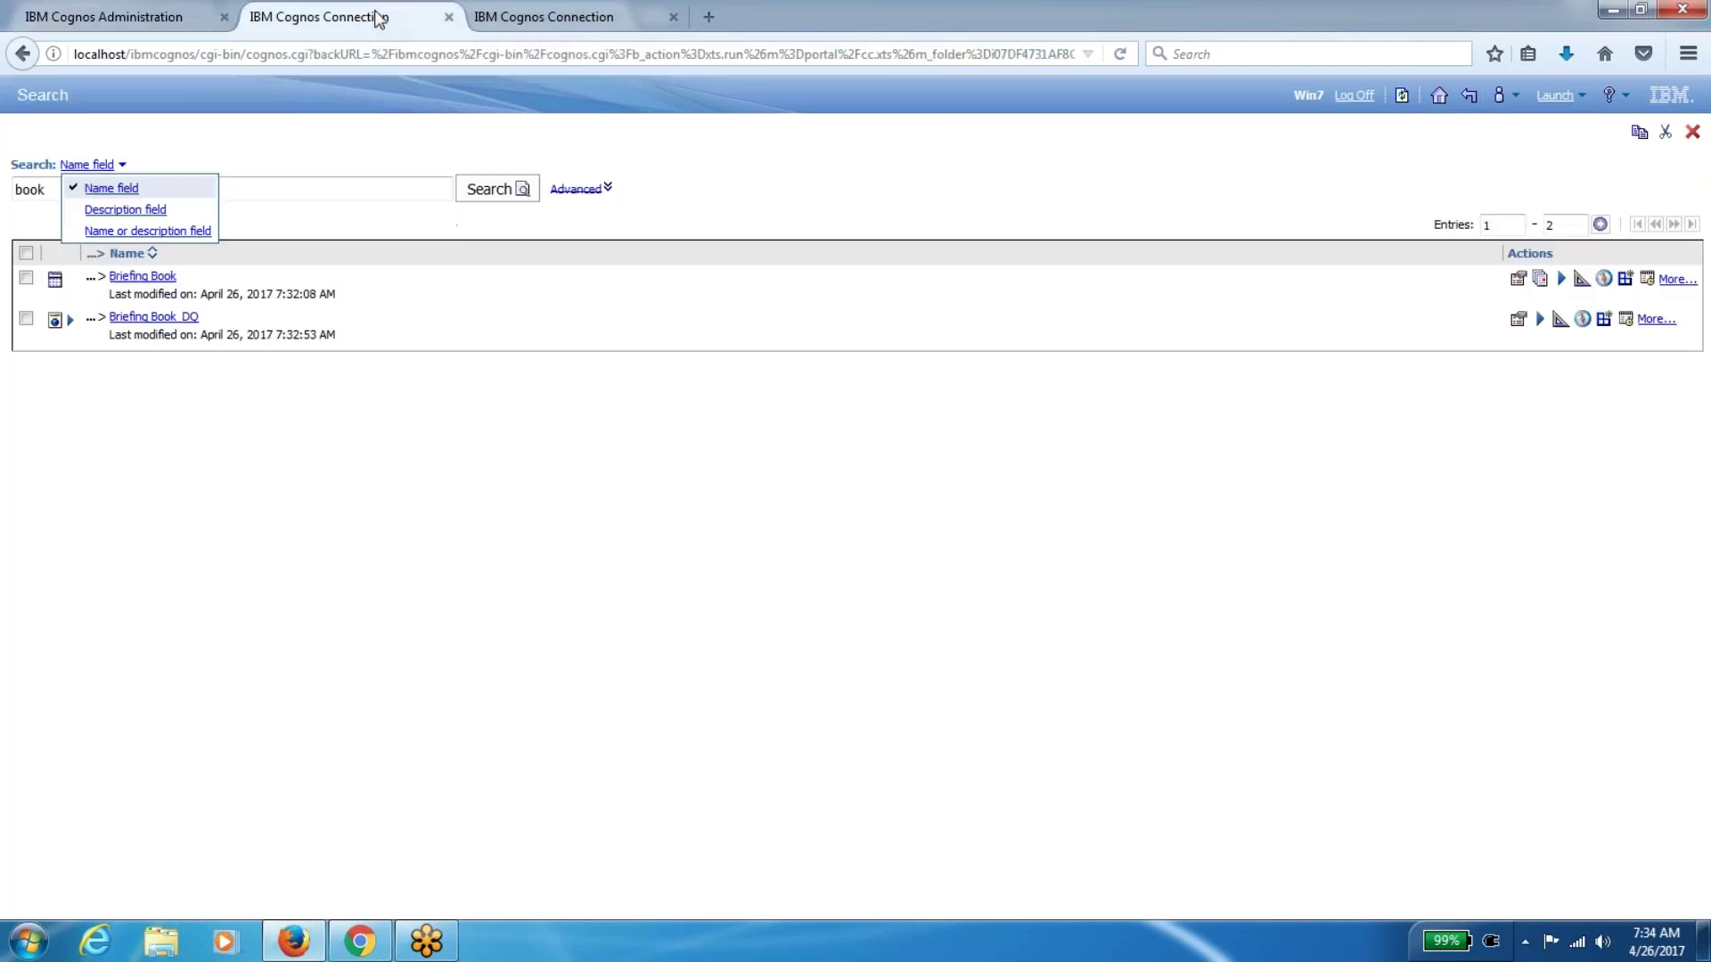
{"action": "left_click", "coordinate": [527, 16]}
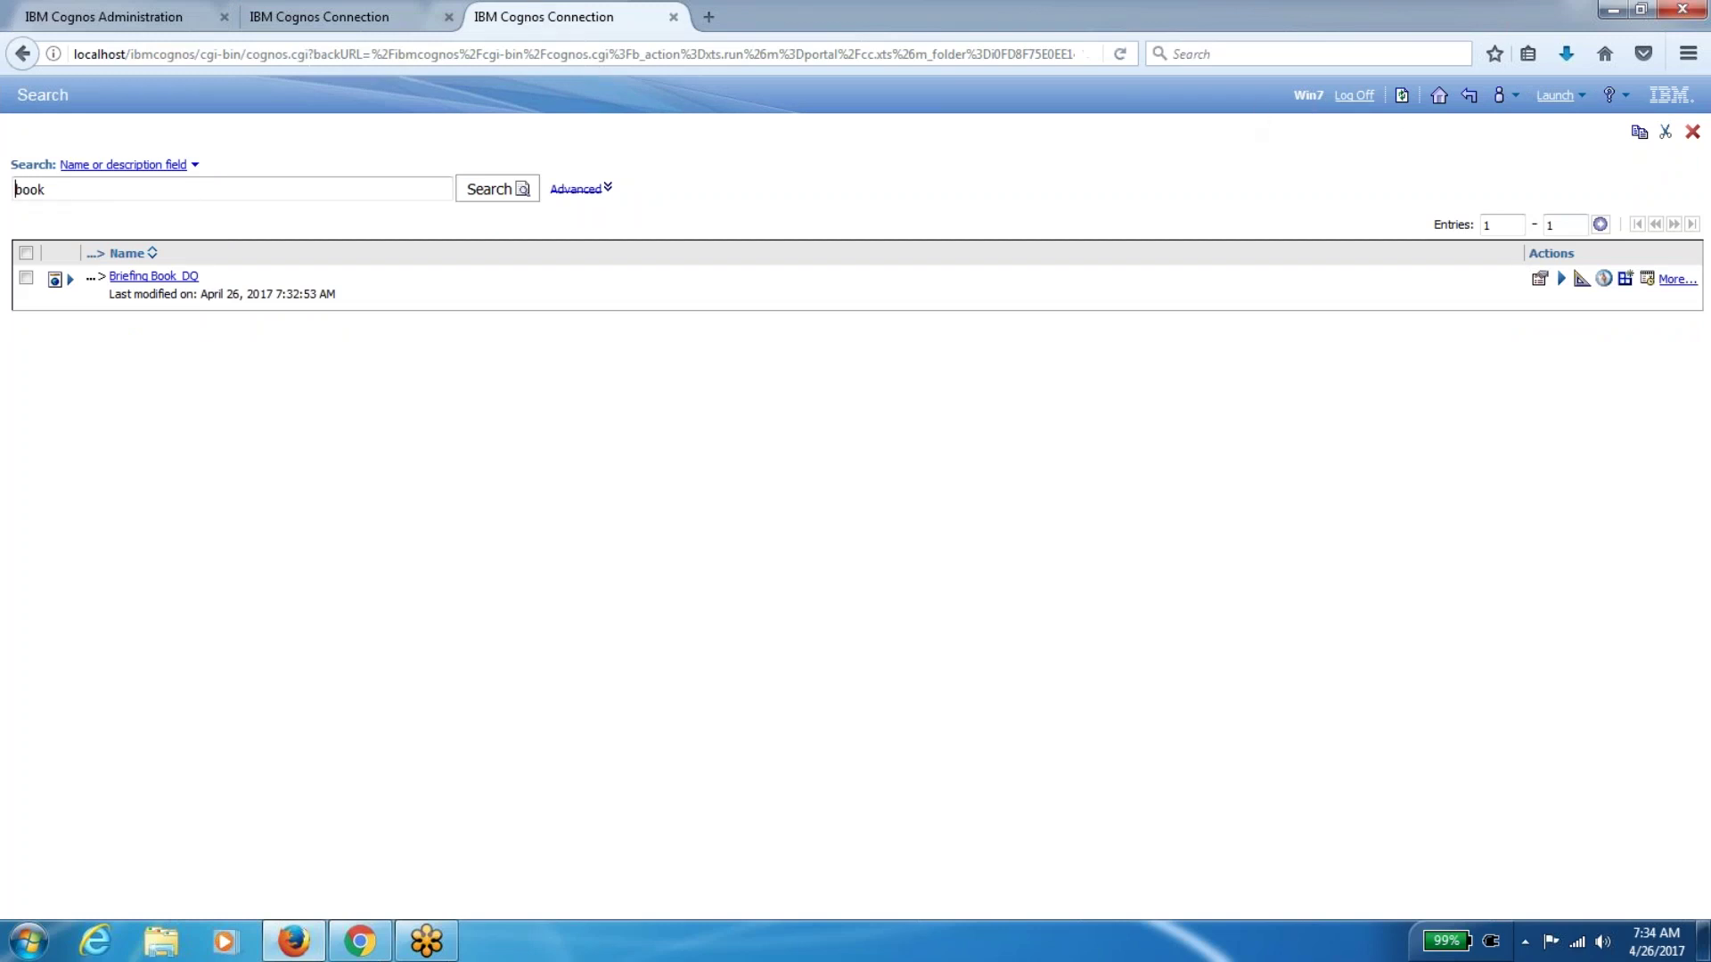
{"action": "left_click", "coordinate": [1440, 97]}
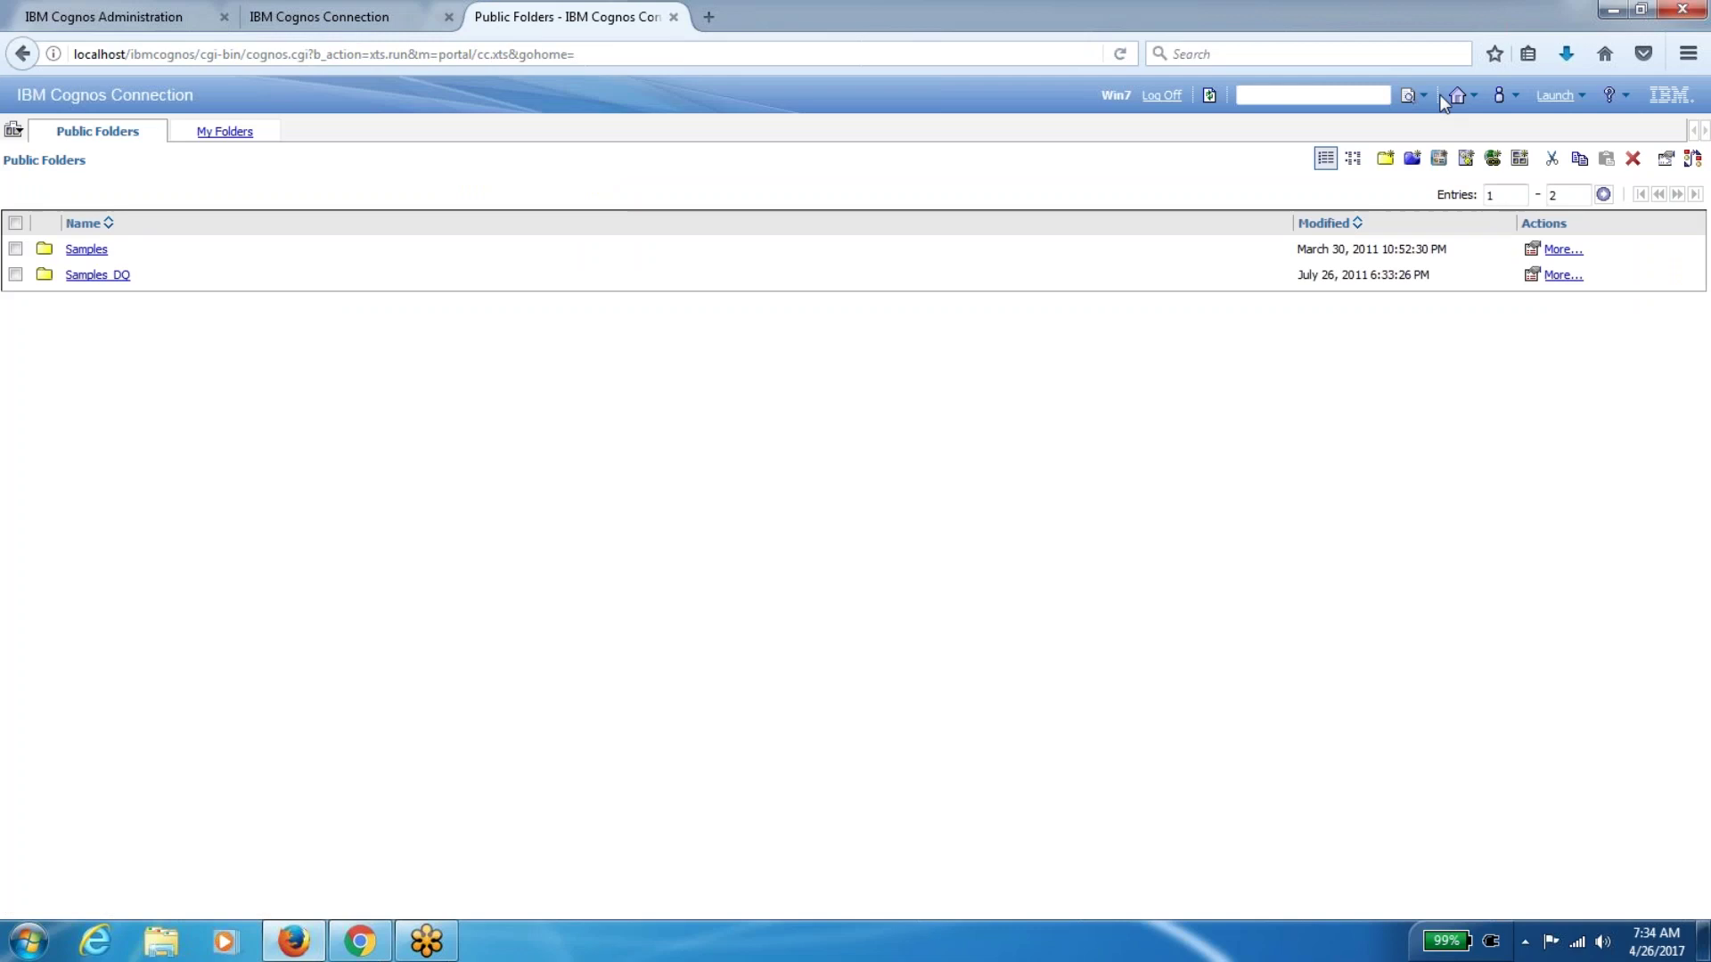
{"action": "left_click", "coordinate": [1305, 93]}
{"action": "left_click", "coordinate": [1304, 93]}
{"action": "left_click", "coordinate": [1304, 93]}
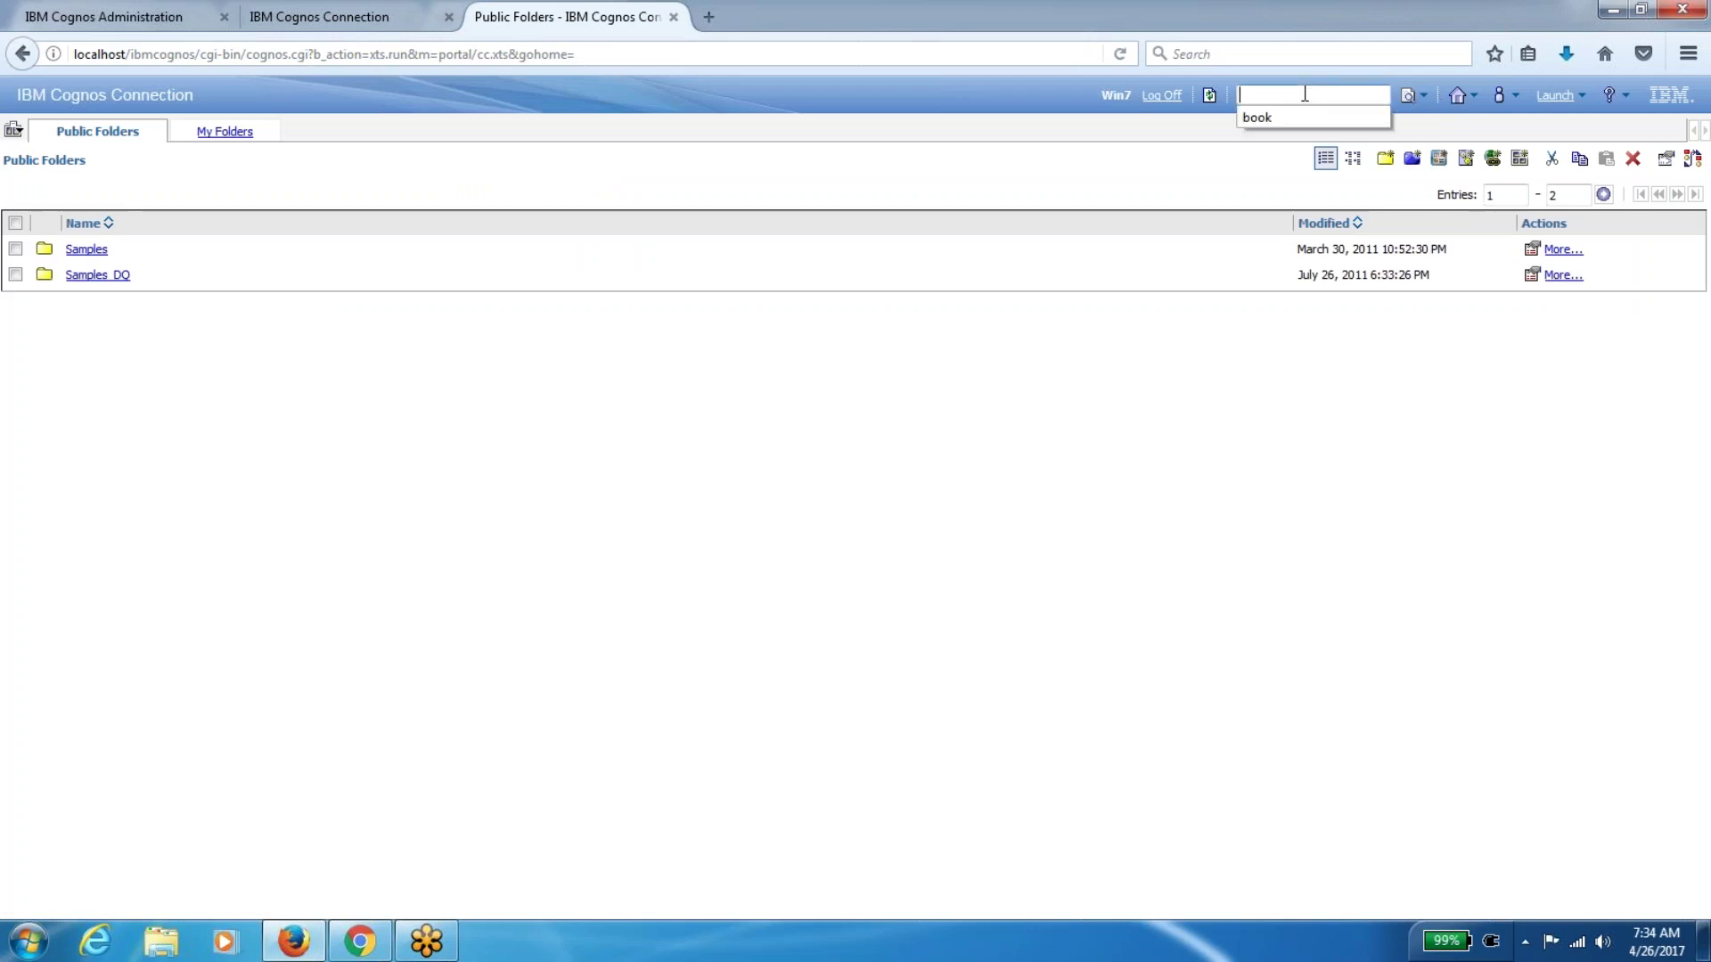
{"action": "left_click", "coordinate": [579, 455]}
Switch to Cognos Administration, browse from Configuration through Security to Status, and refresh the current background activities
{"action": "left_click", "coordinate": [378, 16]}
{"action": "left_click", "coordinate": [166, 16]}
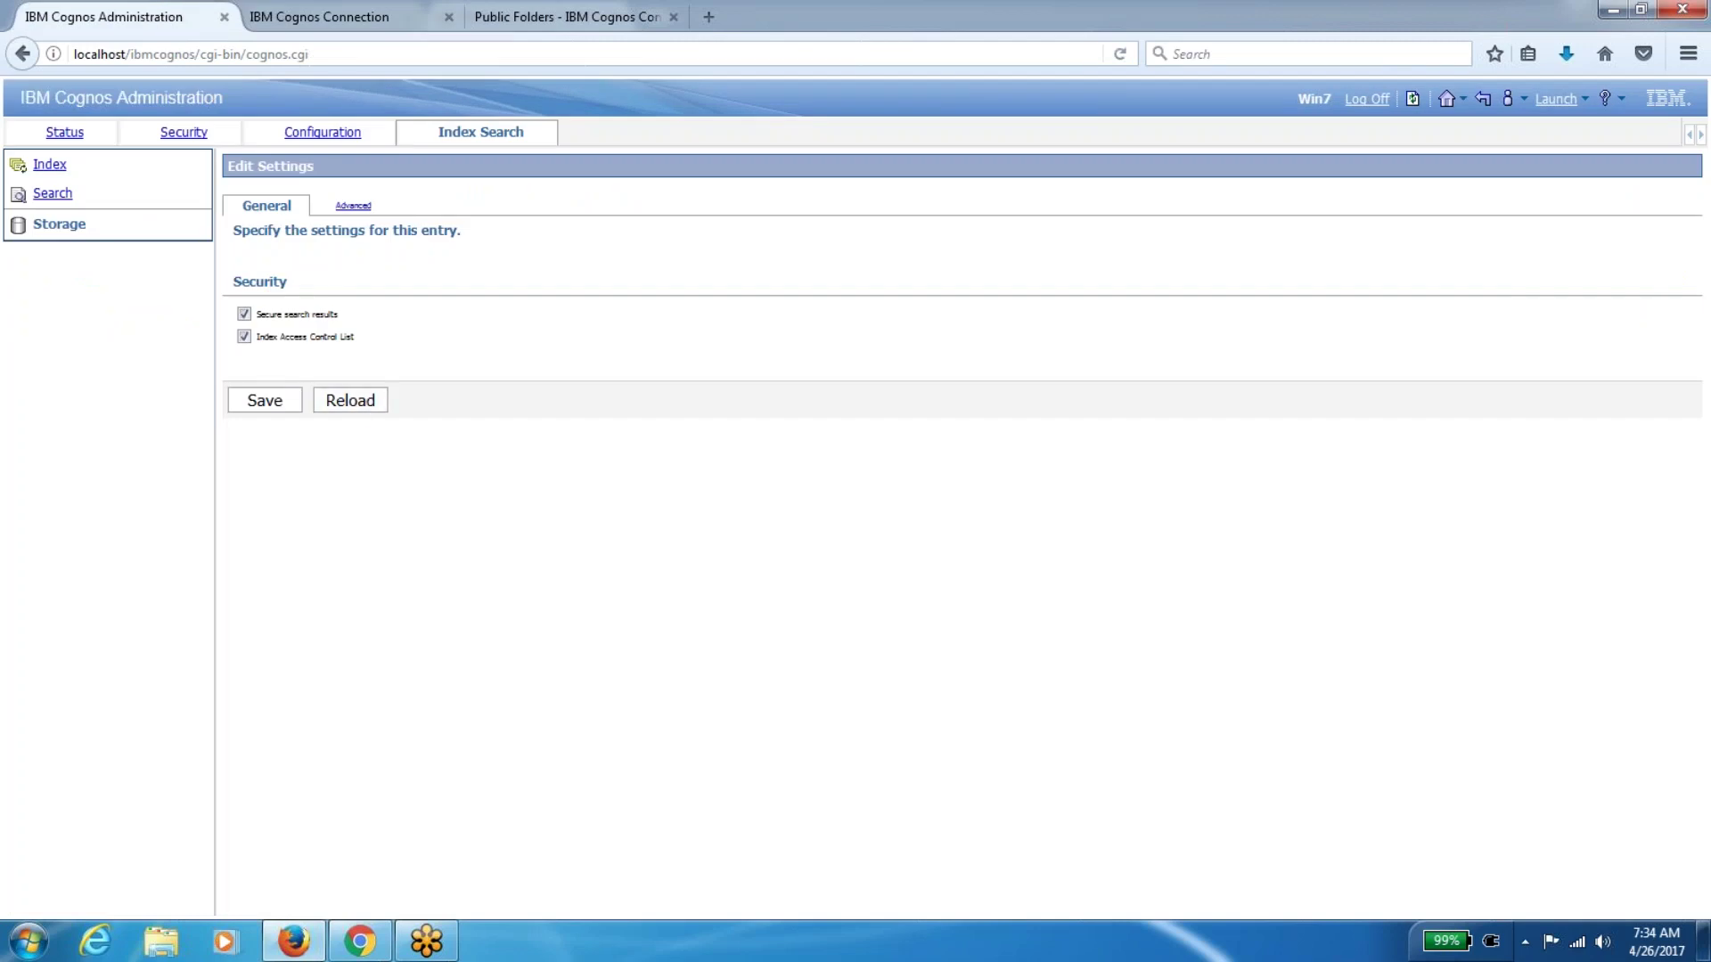
{"action": "left_click", "coordinate": [335, 133]}
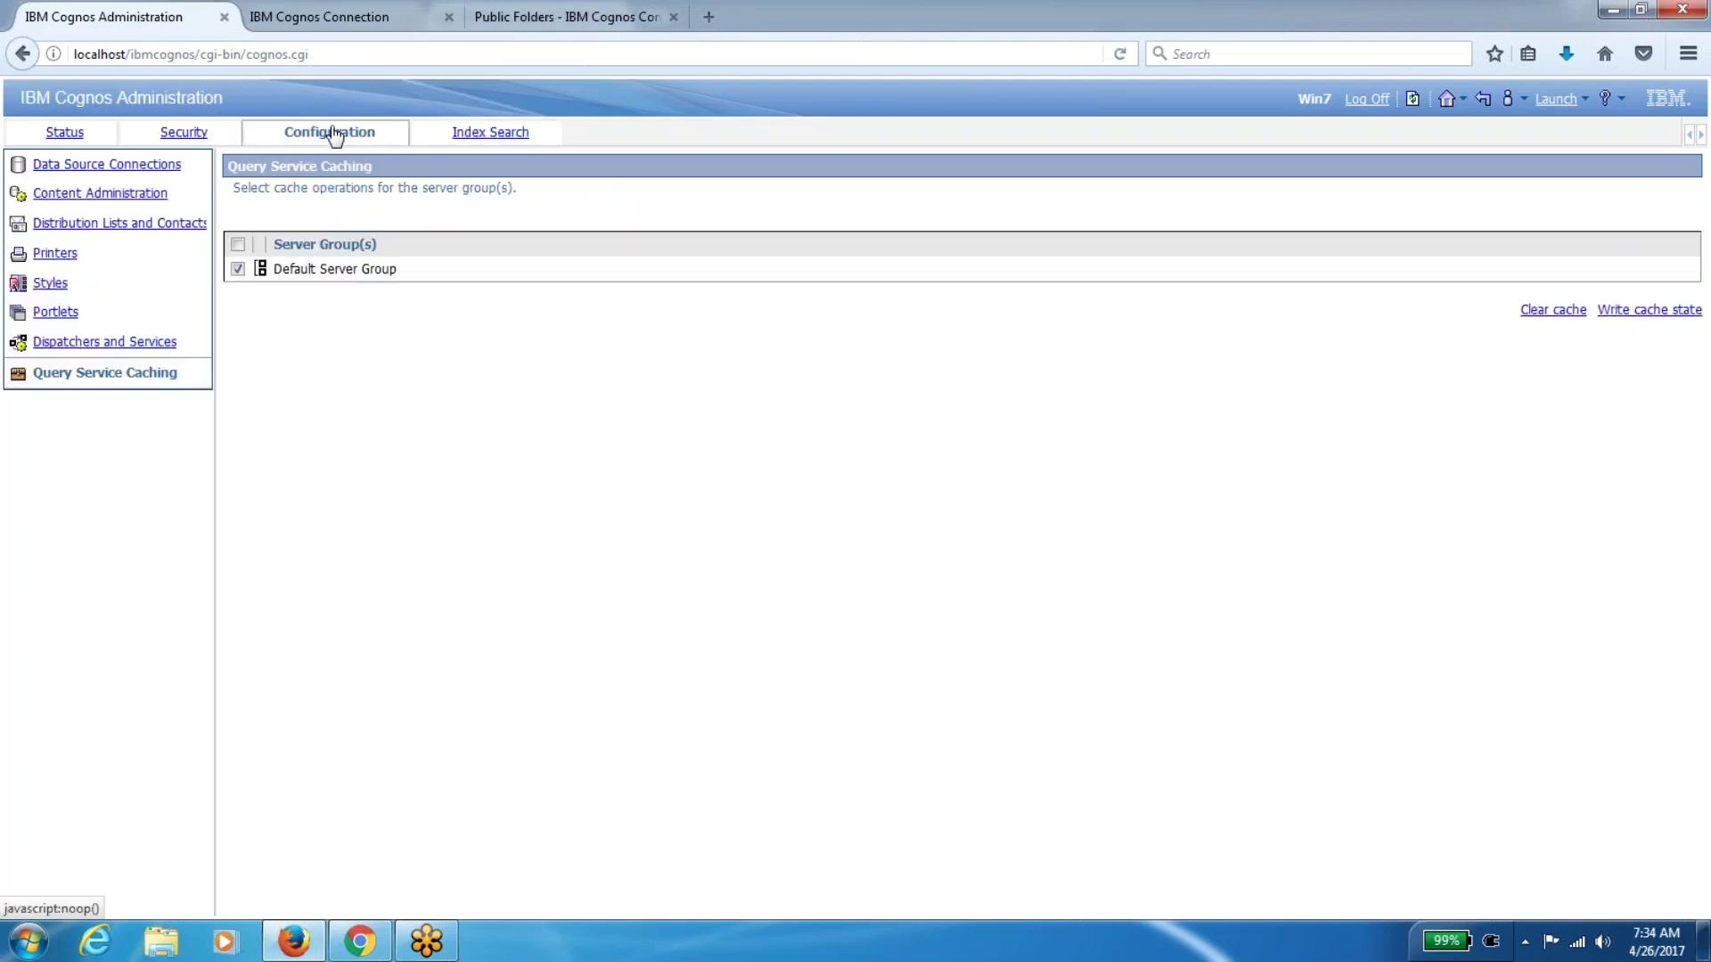
{"action": "left_click", "coordinate": [184, 133]}
{"action": "left_click", "coordinate": [78, 134]}
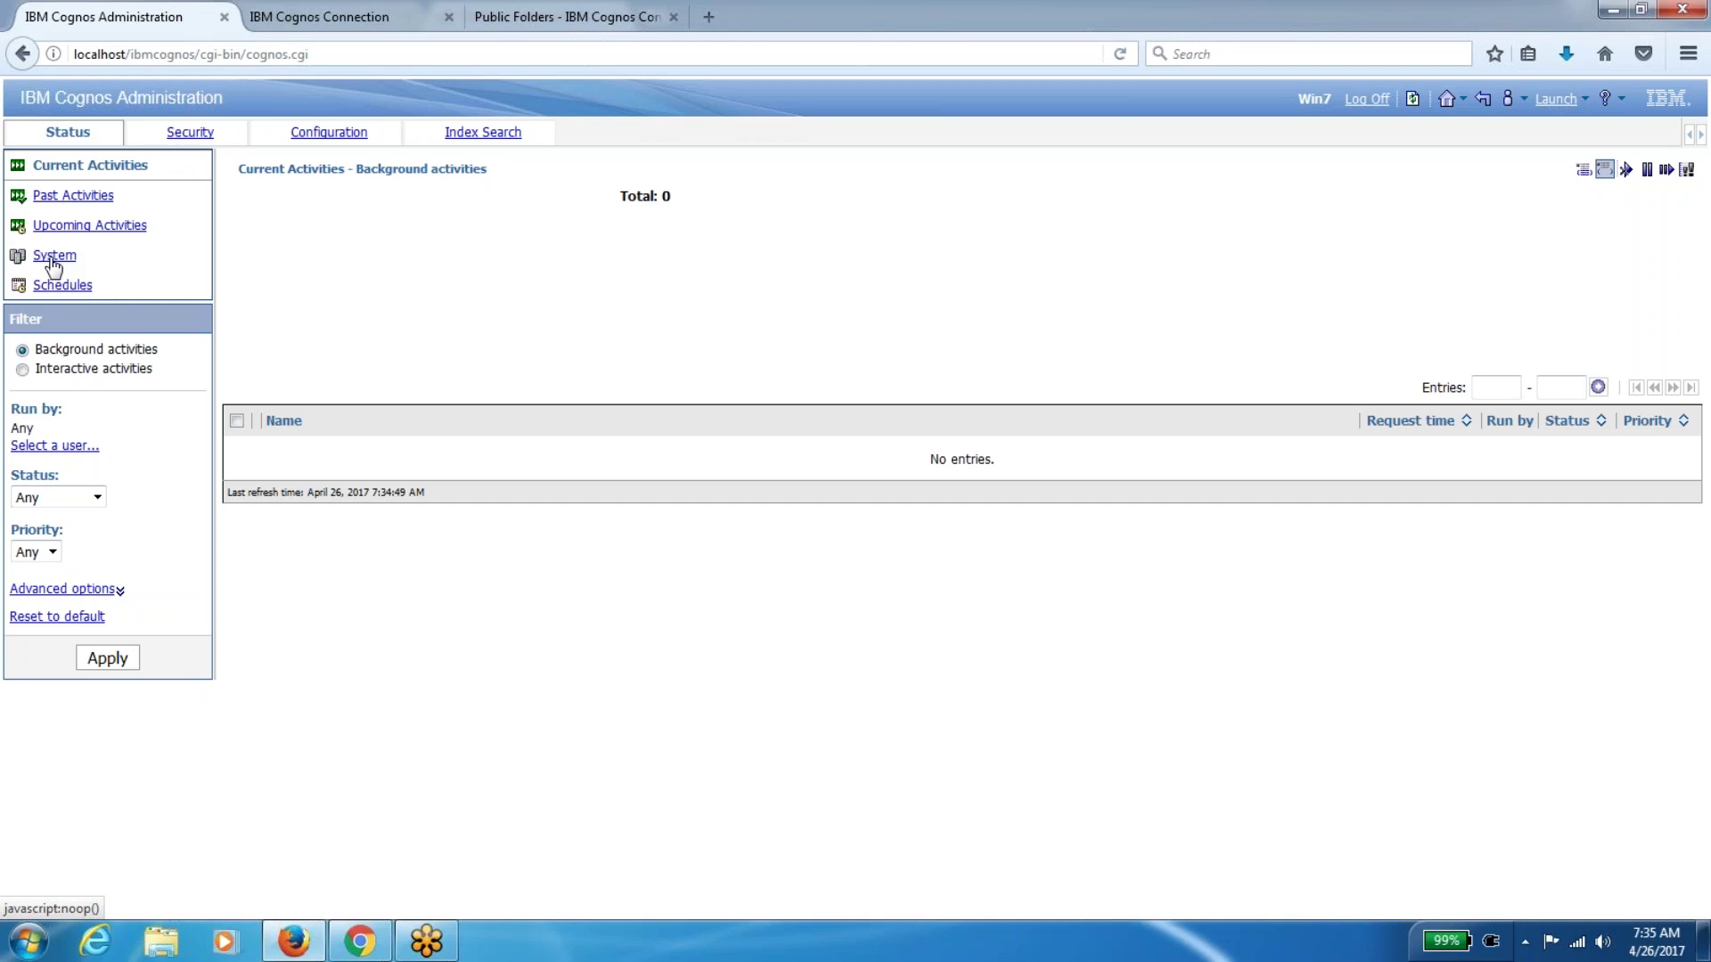
{"action": "left_click", "coordinate": [329, 17]}
{"action": "left_click", "coordinate": [148, 26]}
{"action": "left_click", "coordinate": [1414, 100]}
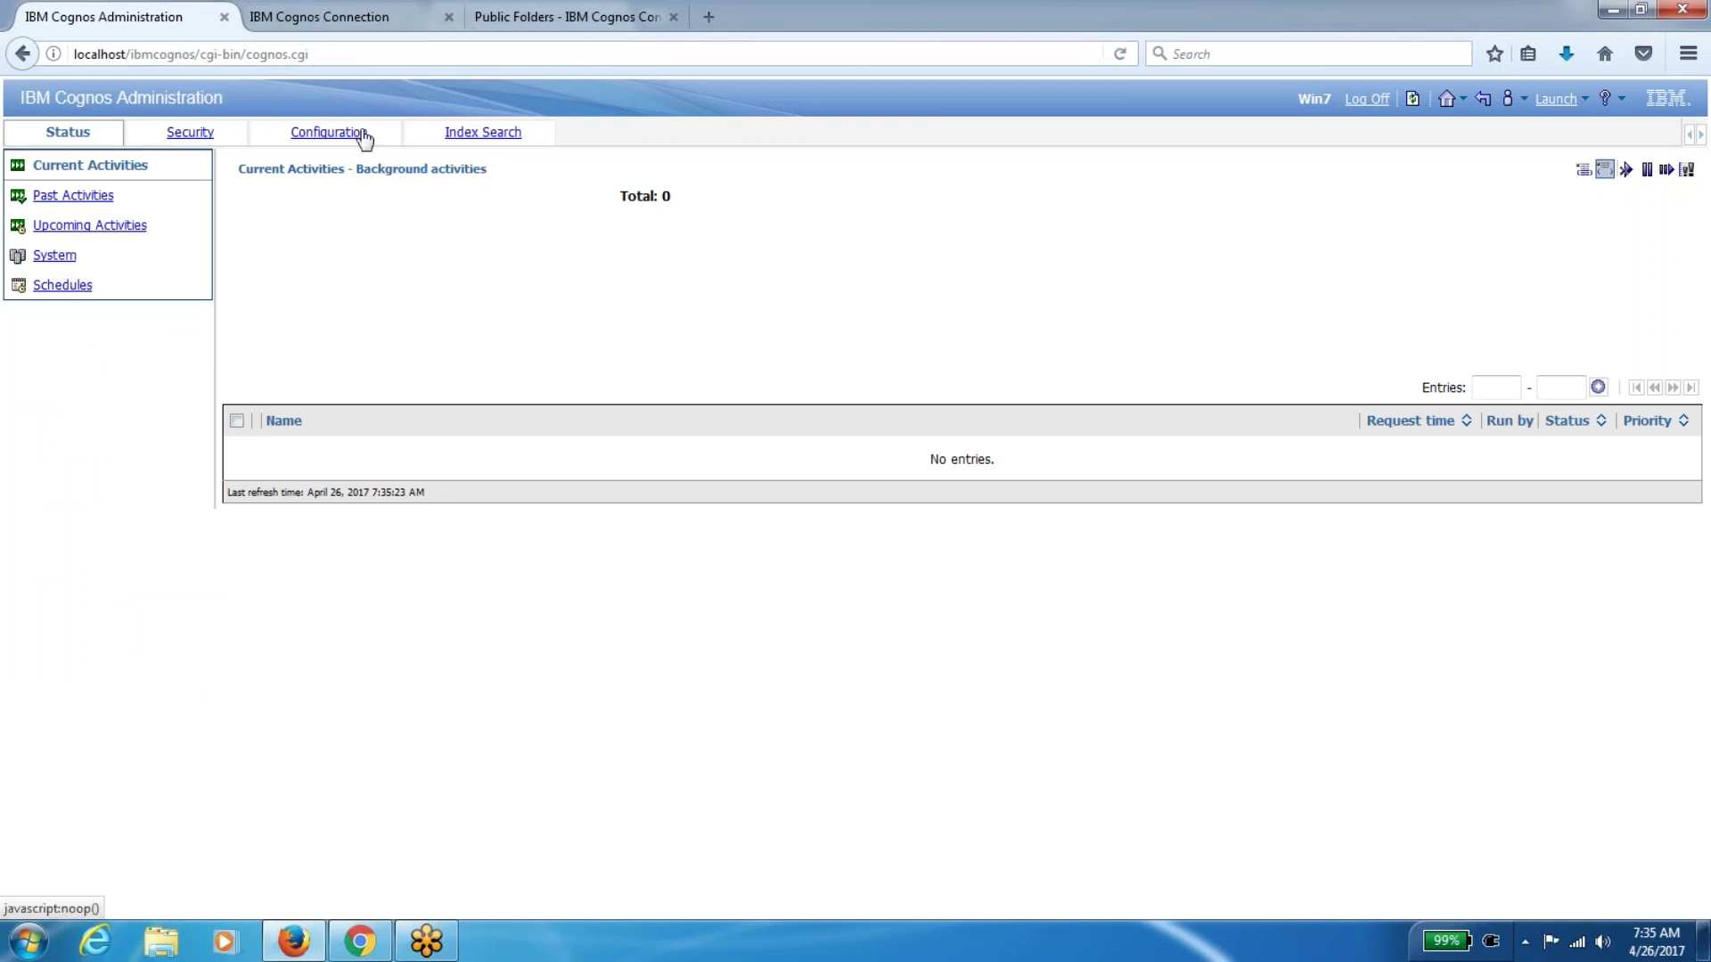
{"action": "left_click", "coordinate": [1688, 56]}
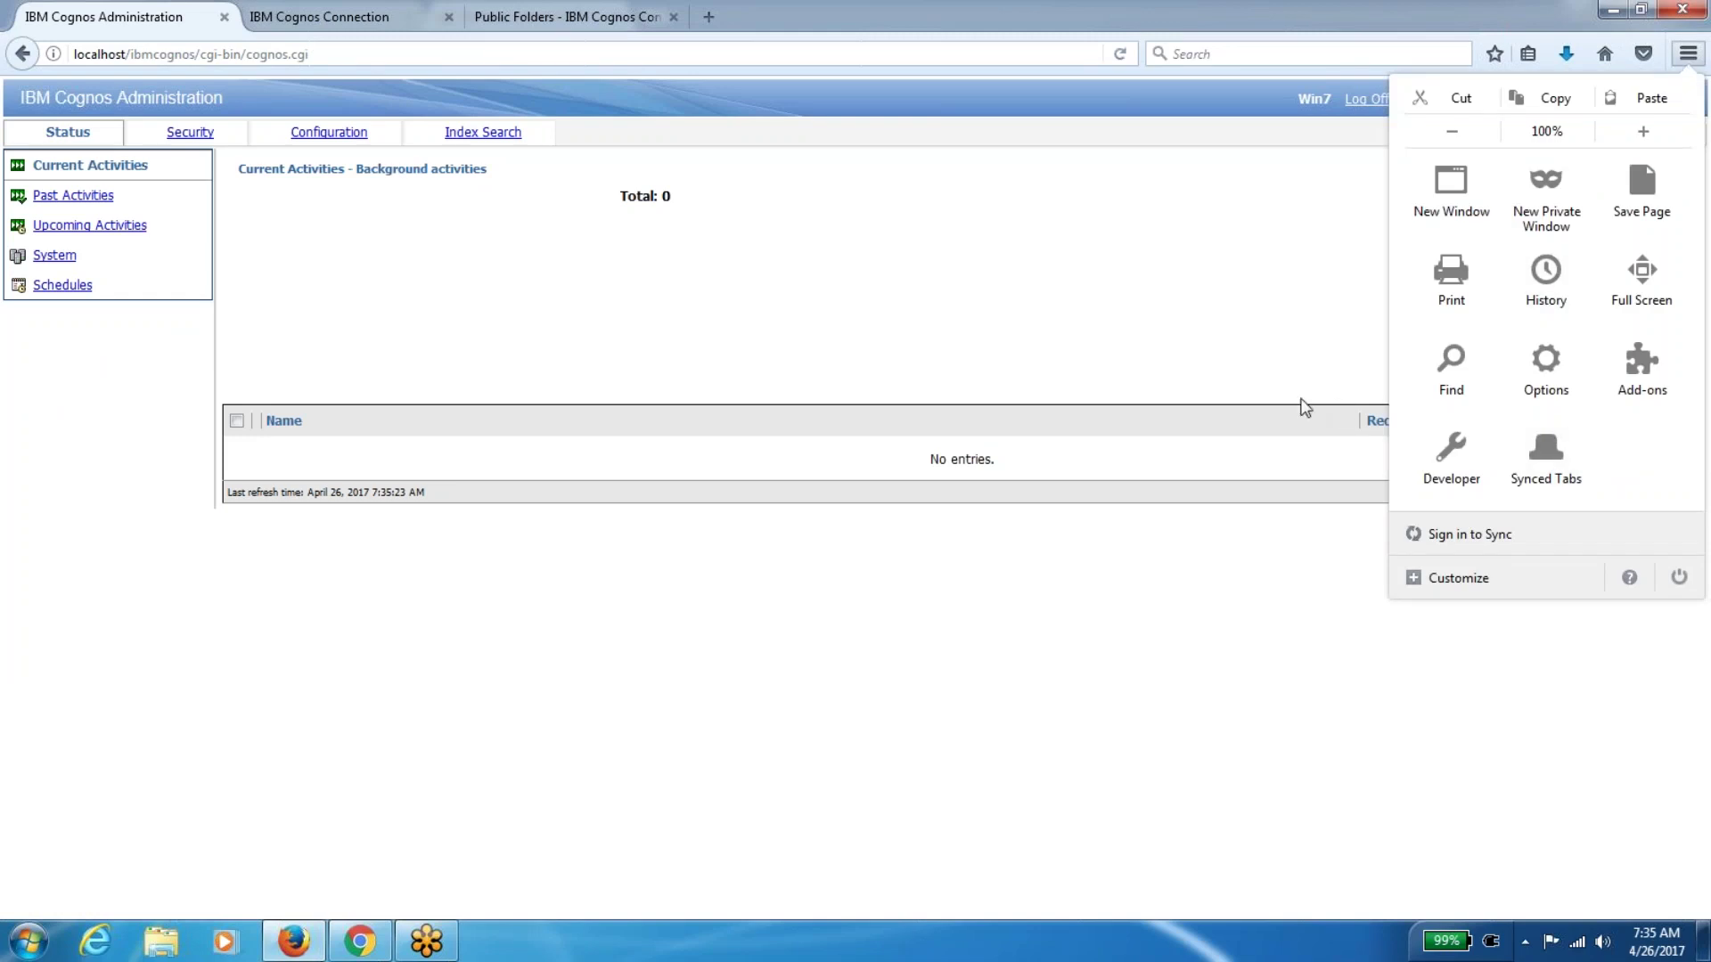
{"action": "left_click", "coordinate": [1052, 310]}
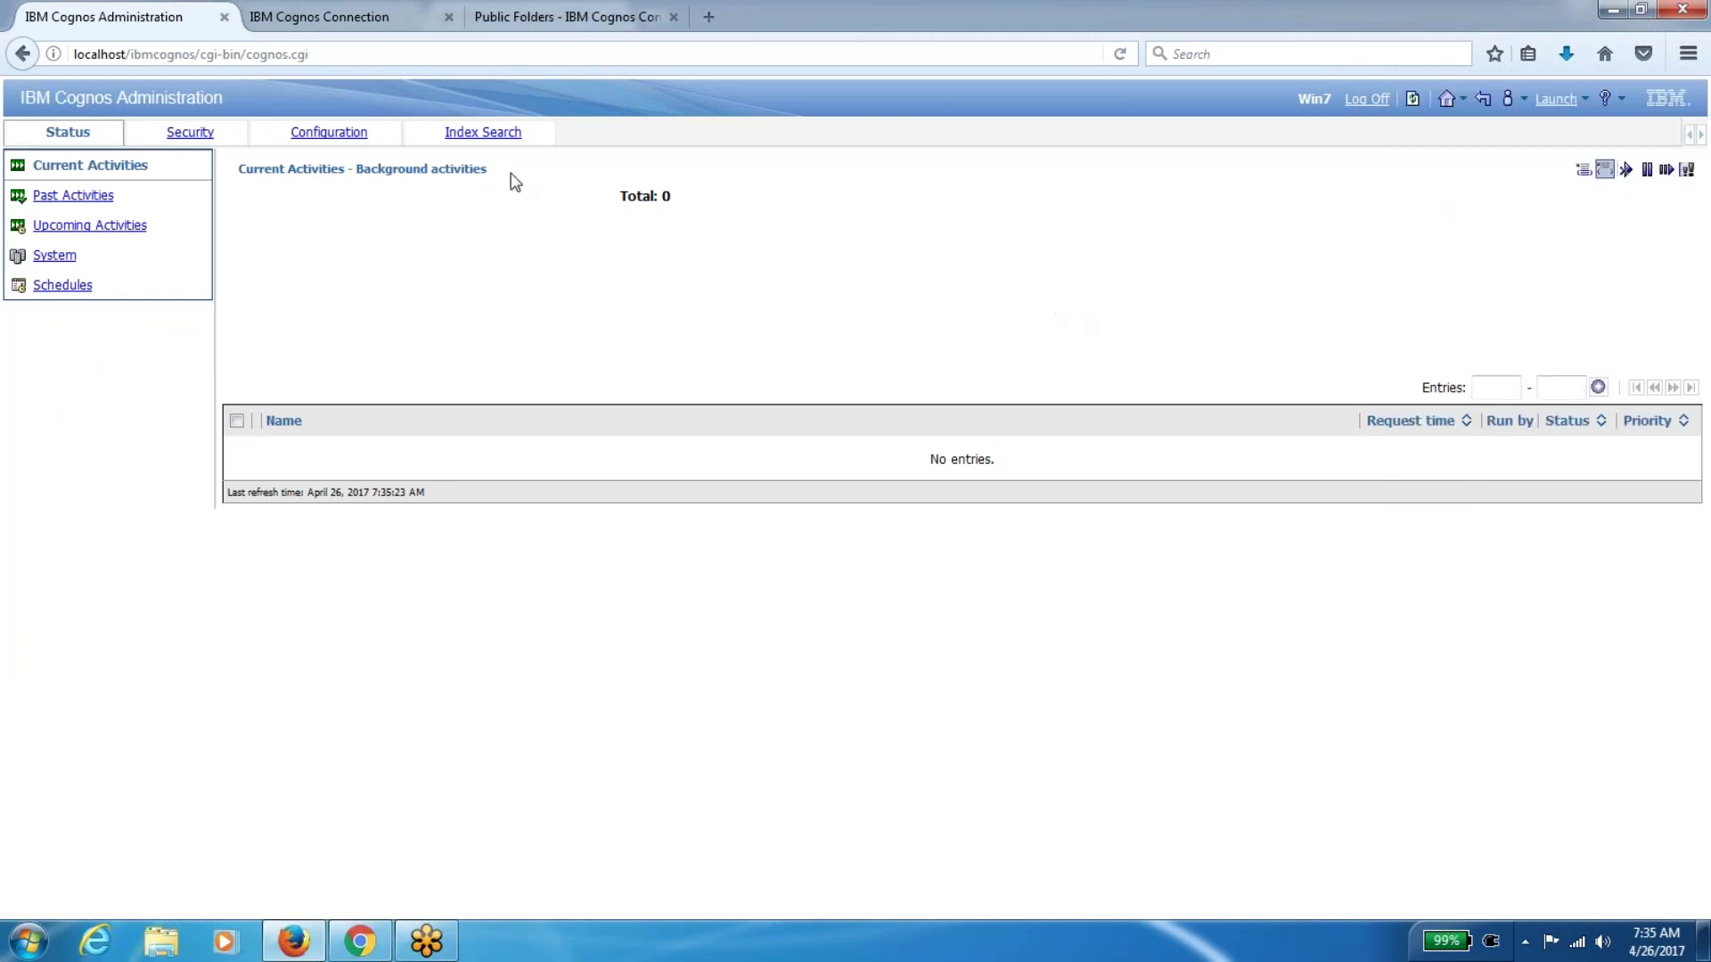
{"action": "left_click", "coordinate": [52, 54]}
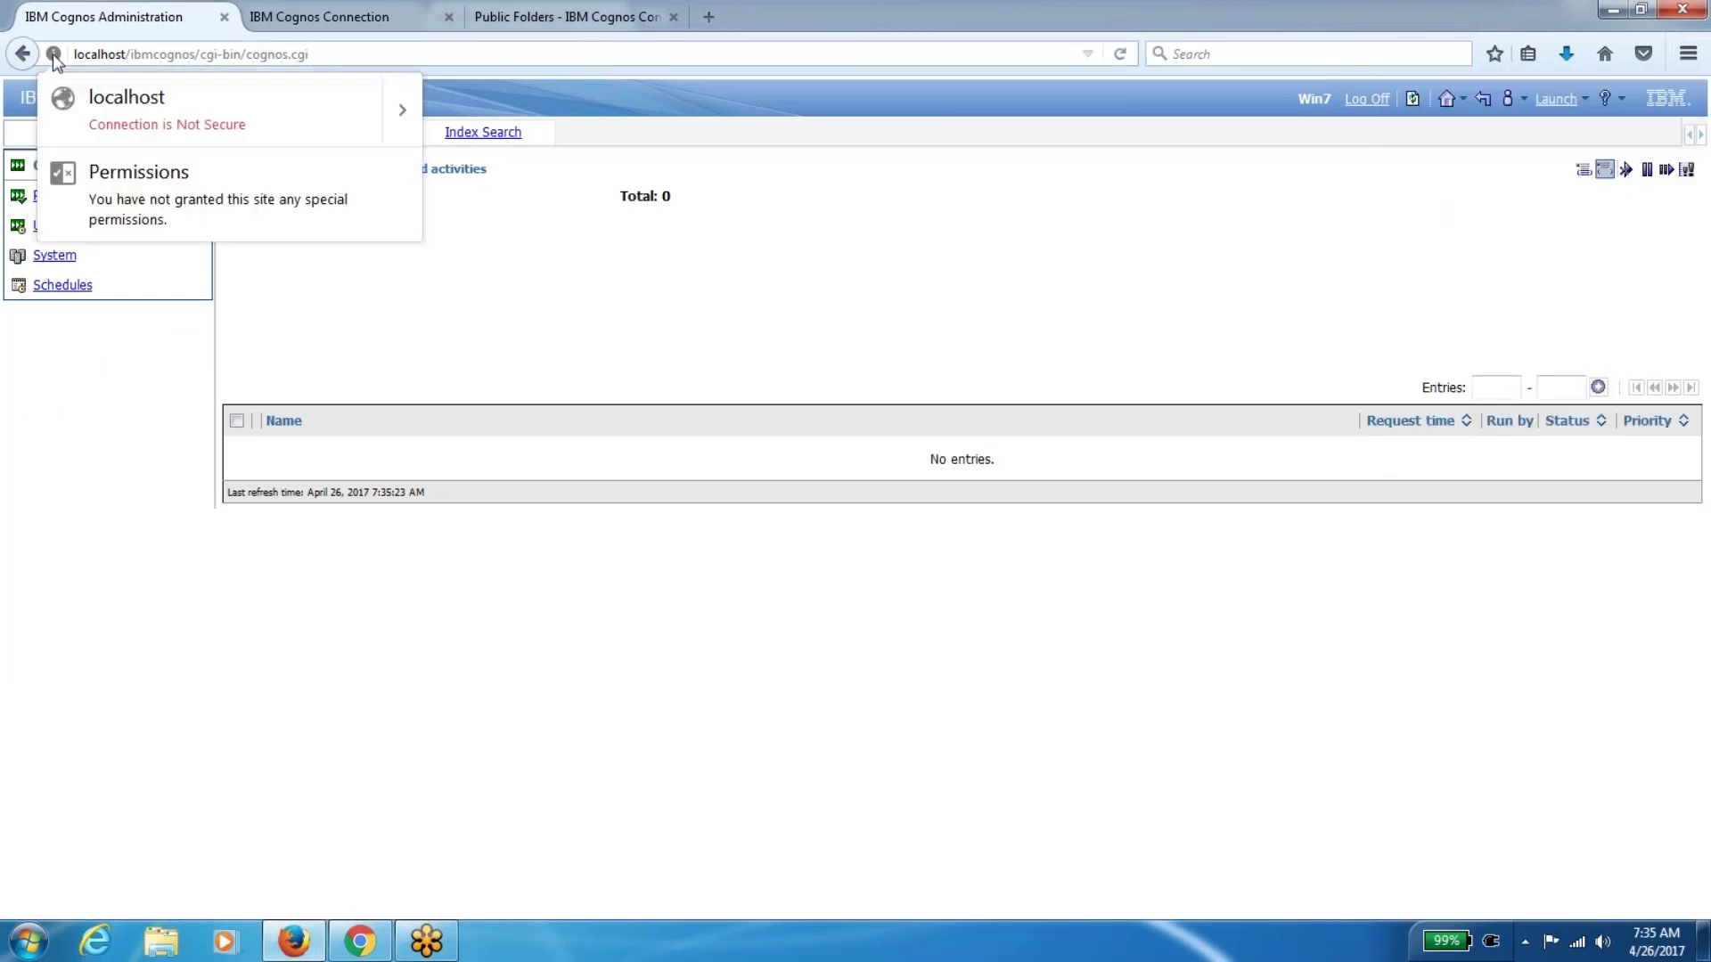
{"action": "left_click", "coordinate": [399, 116]}
{"action": "left_click", "coordinate": [588, 352]}
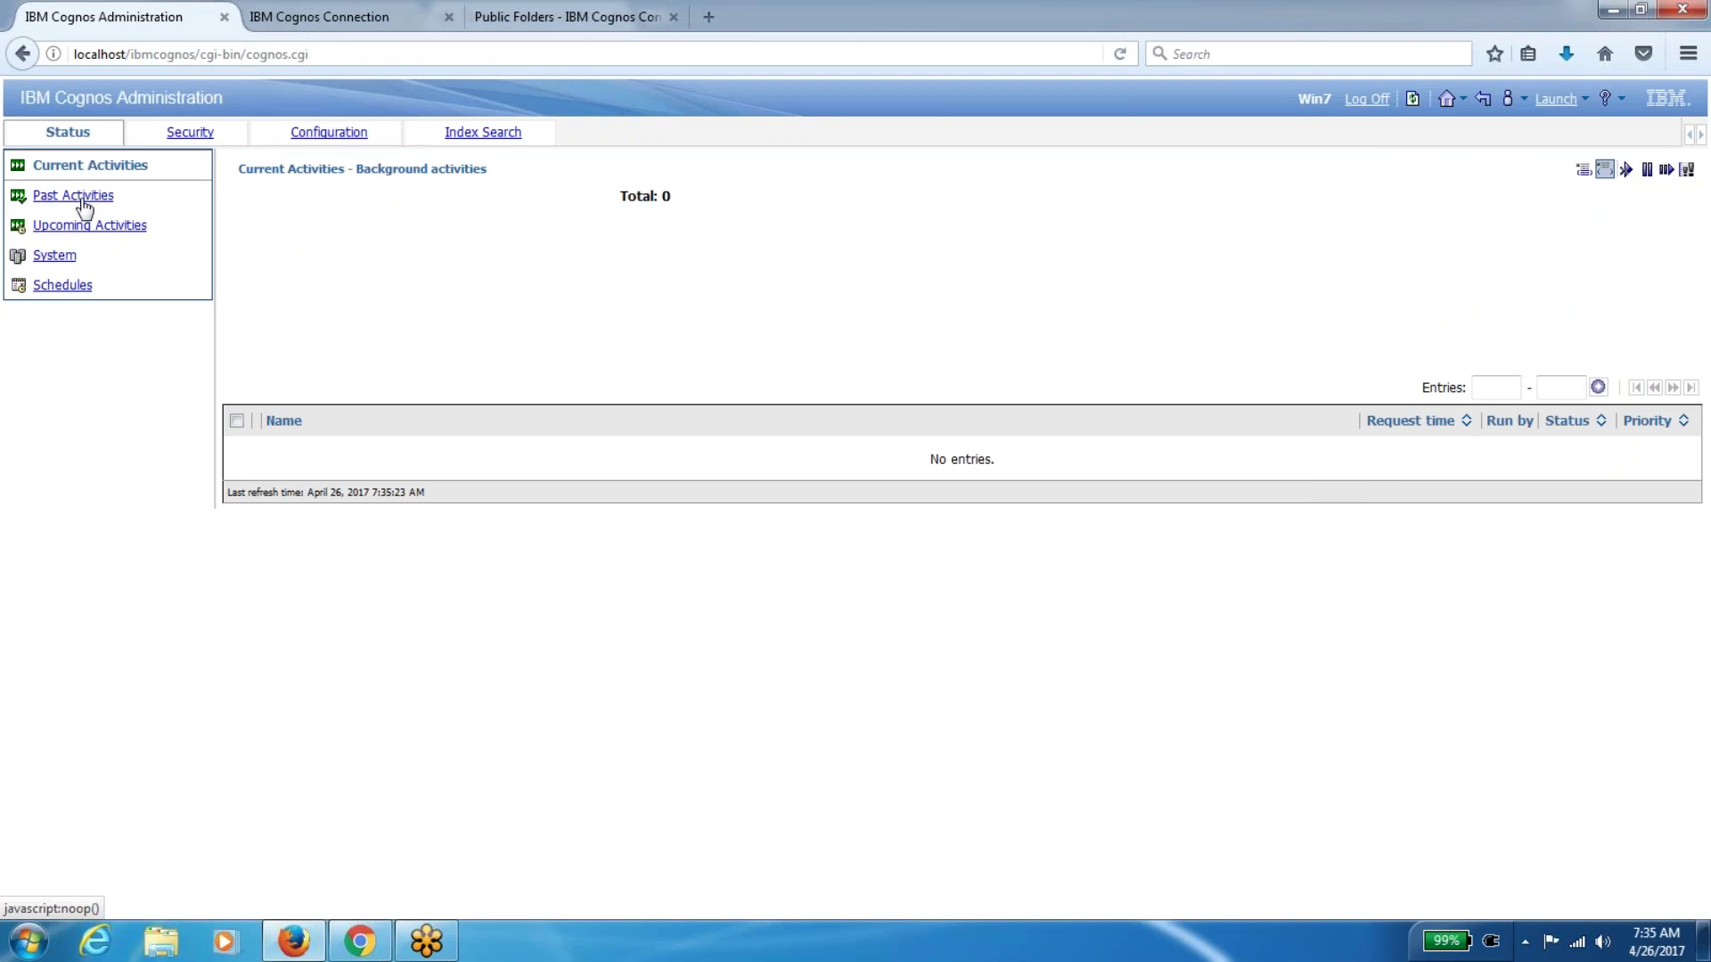
{"action": "left_click", "coordinate": [370, 16]}
{"action": "left_click", "coordinate": [164, 19]}
{"action": "right_click", "coordinate": [50, 261]}
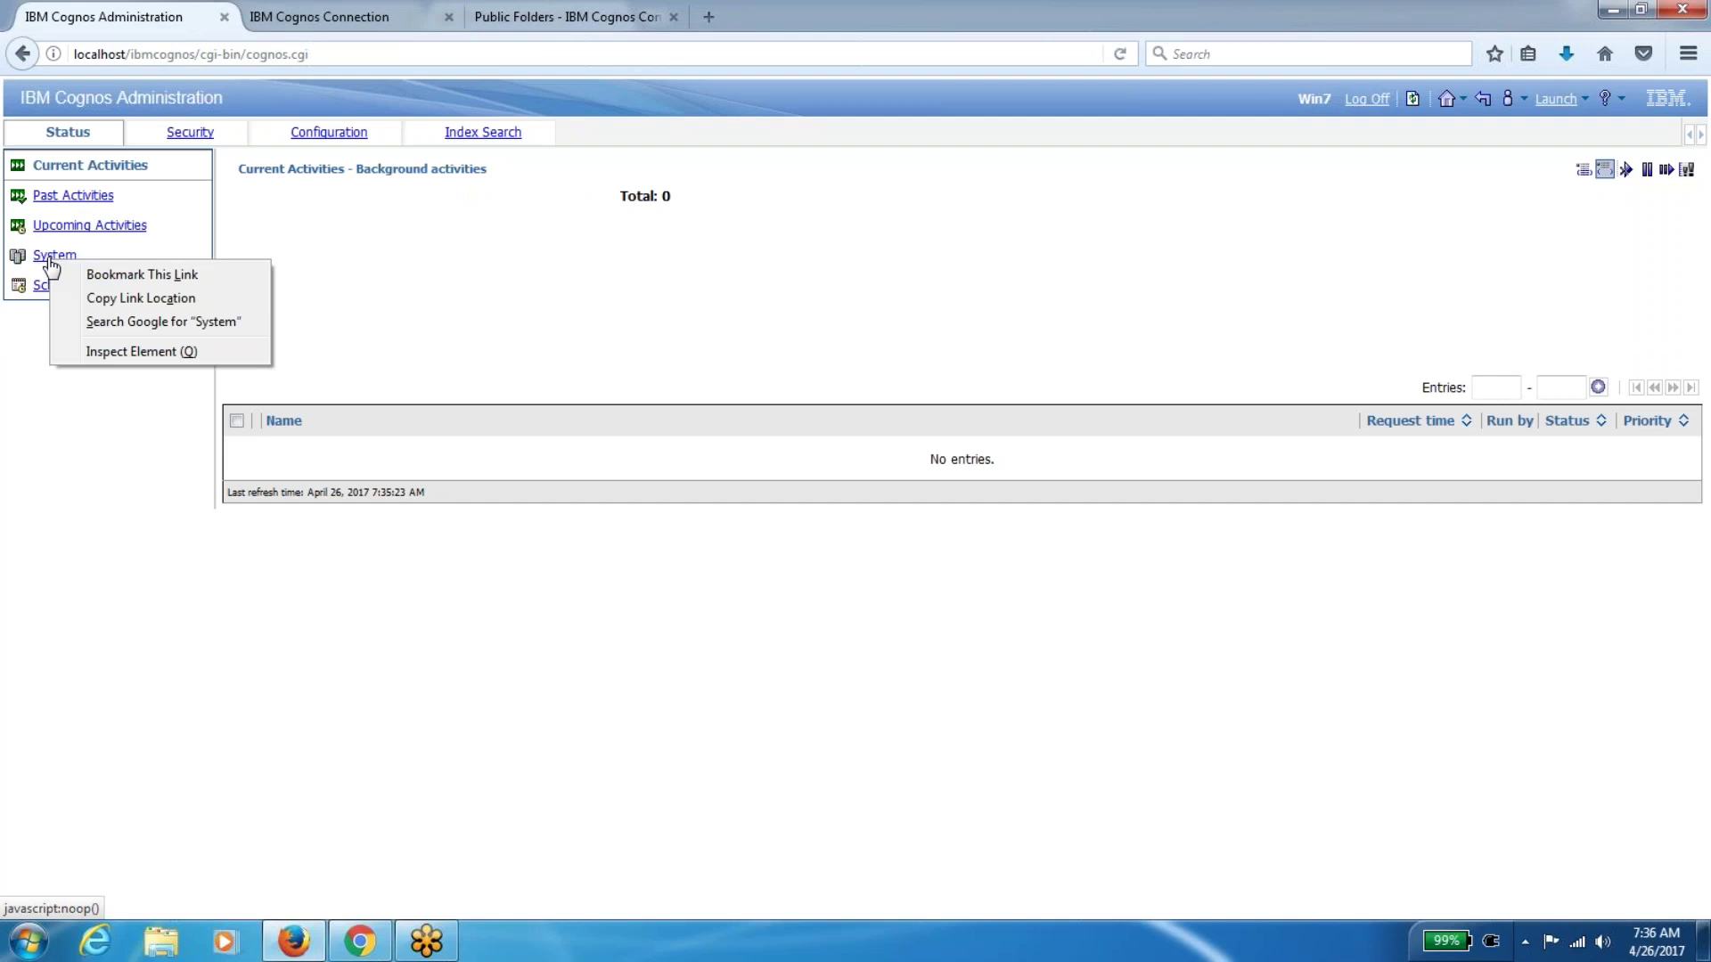
{"action": "left_click", "coordinate": [40, 342]}
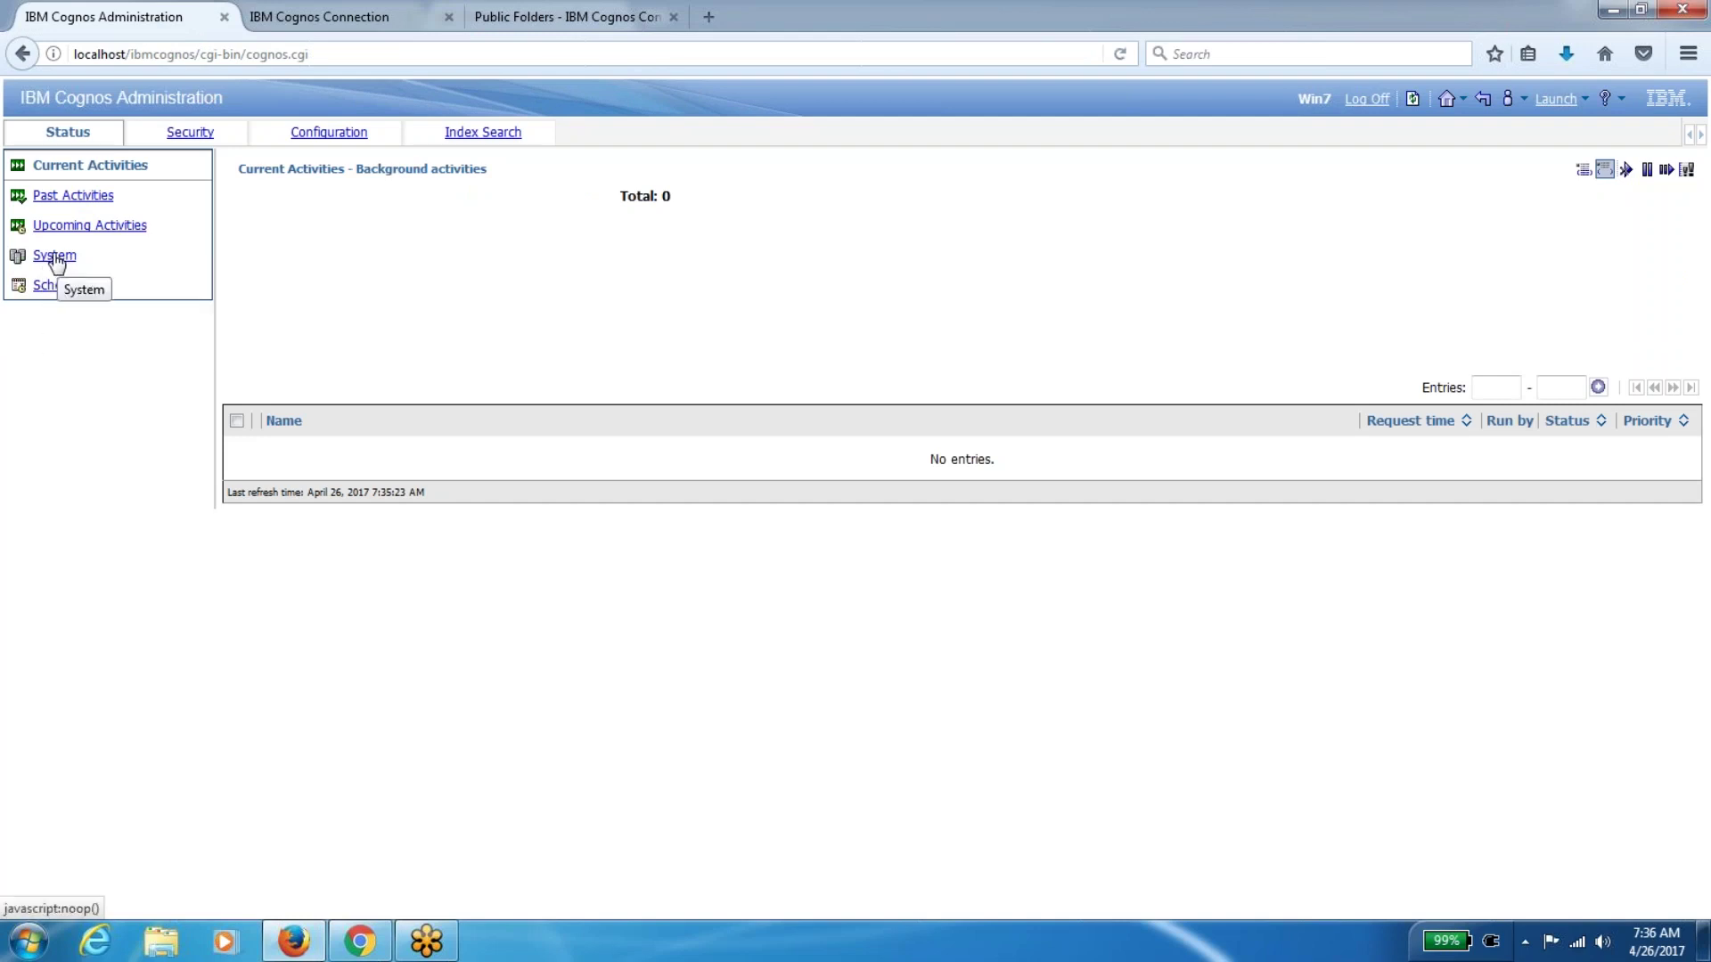
Open My Folders in Cognos Connection, and return to Cognos Administration to view the Users, Groups, and Roles directory
{"action": "left_click", "coordinate": [267, 23]}
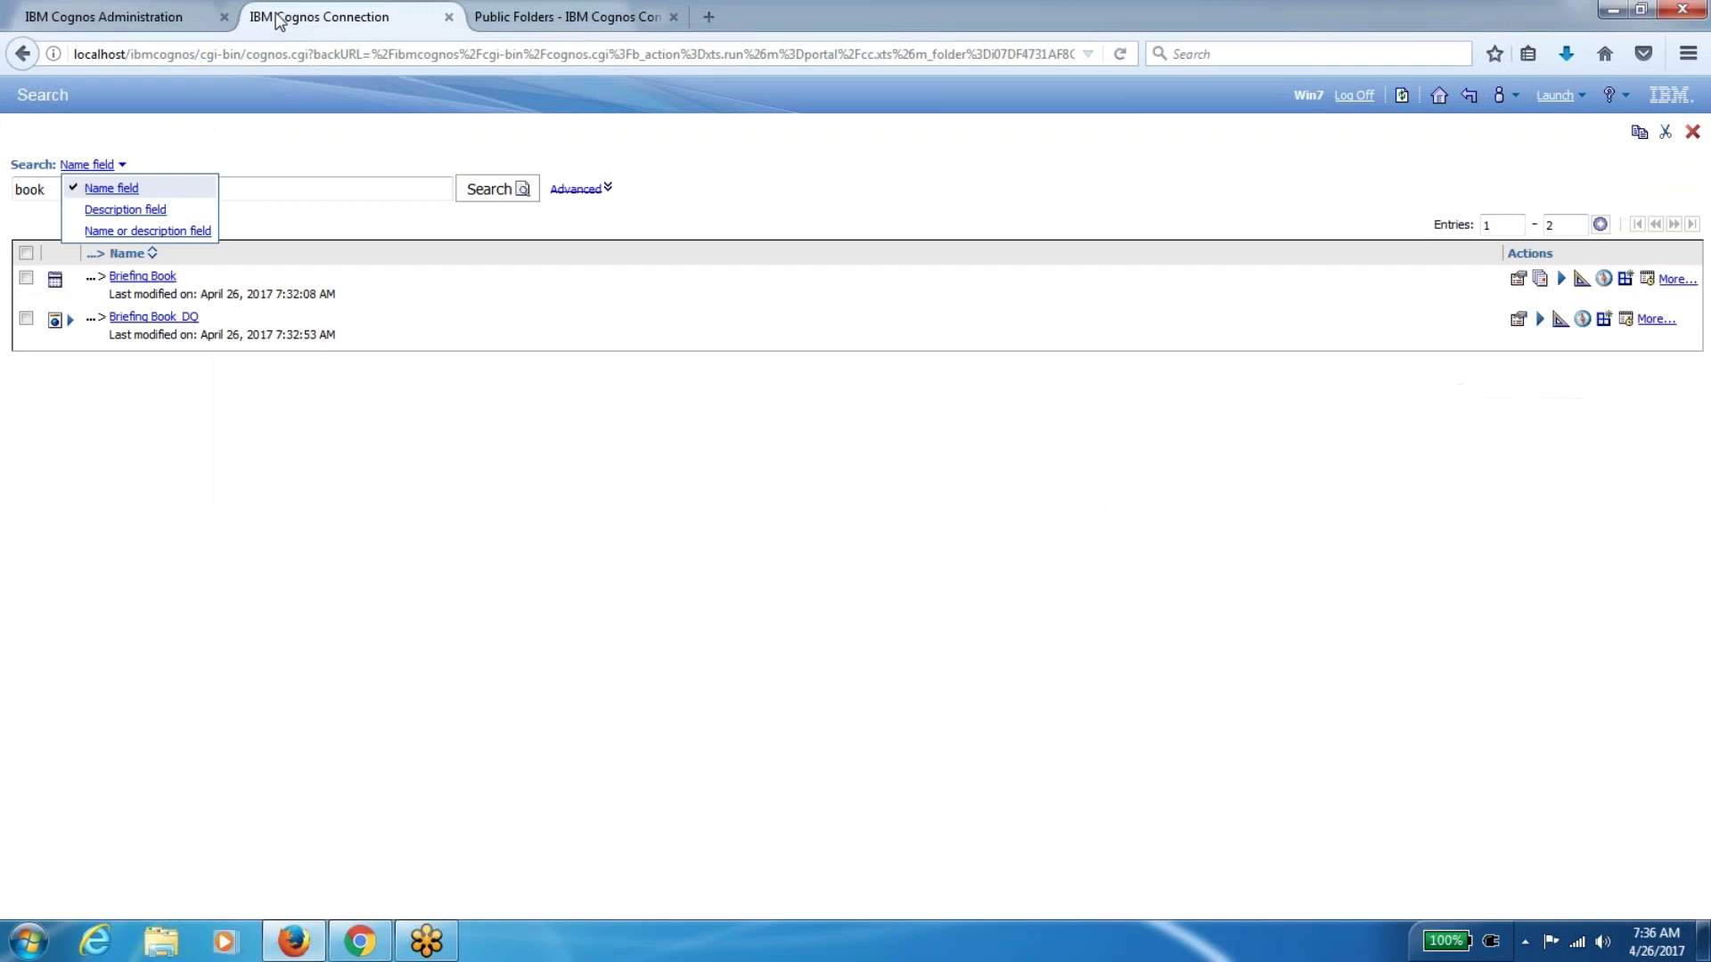
{"action": "left_click", "coordinate": [526, 15]}
{"action": "left_click", "coordinate": [234, 134]}
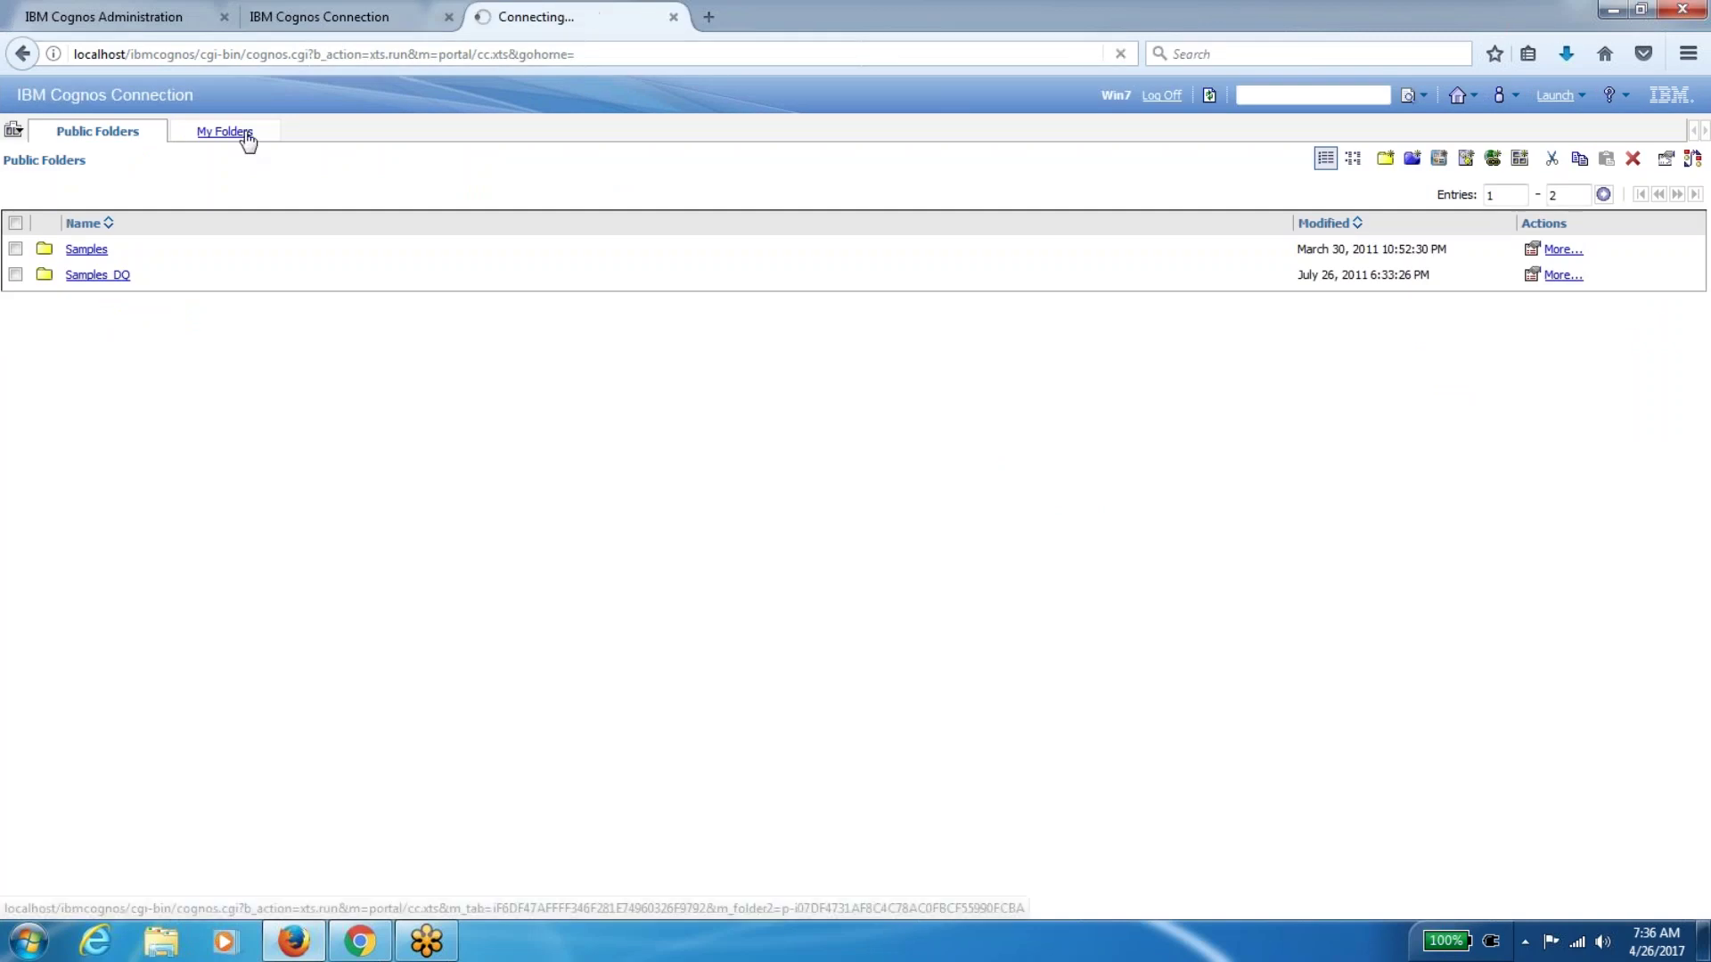
{"action": "left_click", "coordinate": [160, 16]}
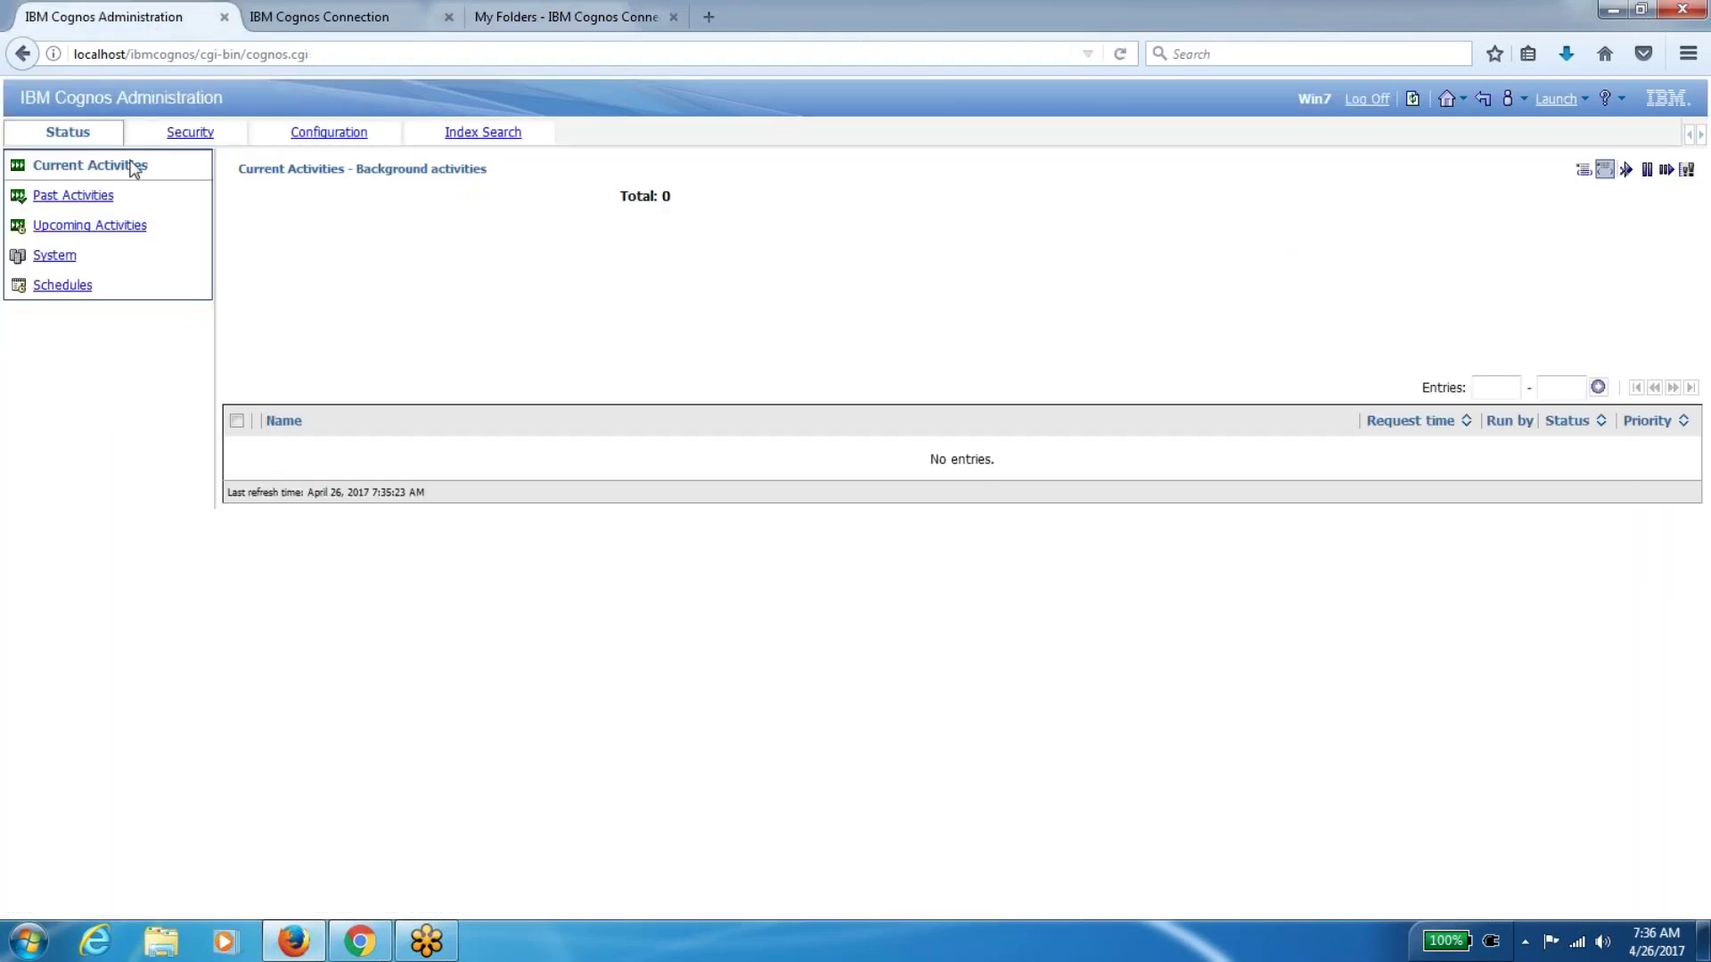
{"action": "left_click", "coordinate": [60, 286]}
{"action": "left_click", "coordinate": [193, 135]}
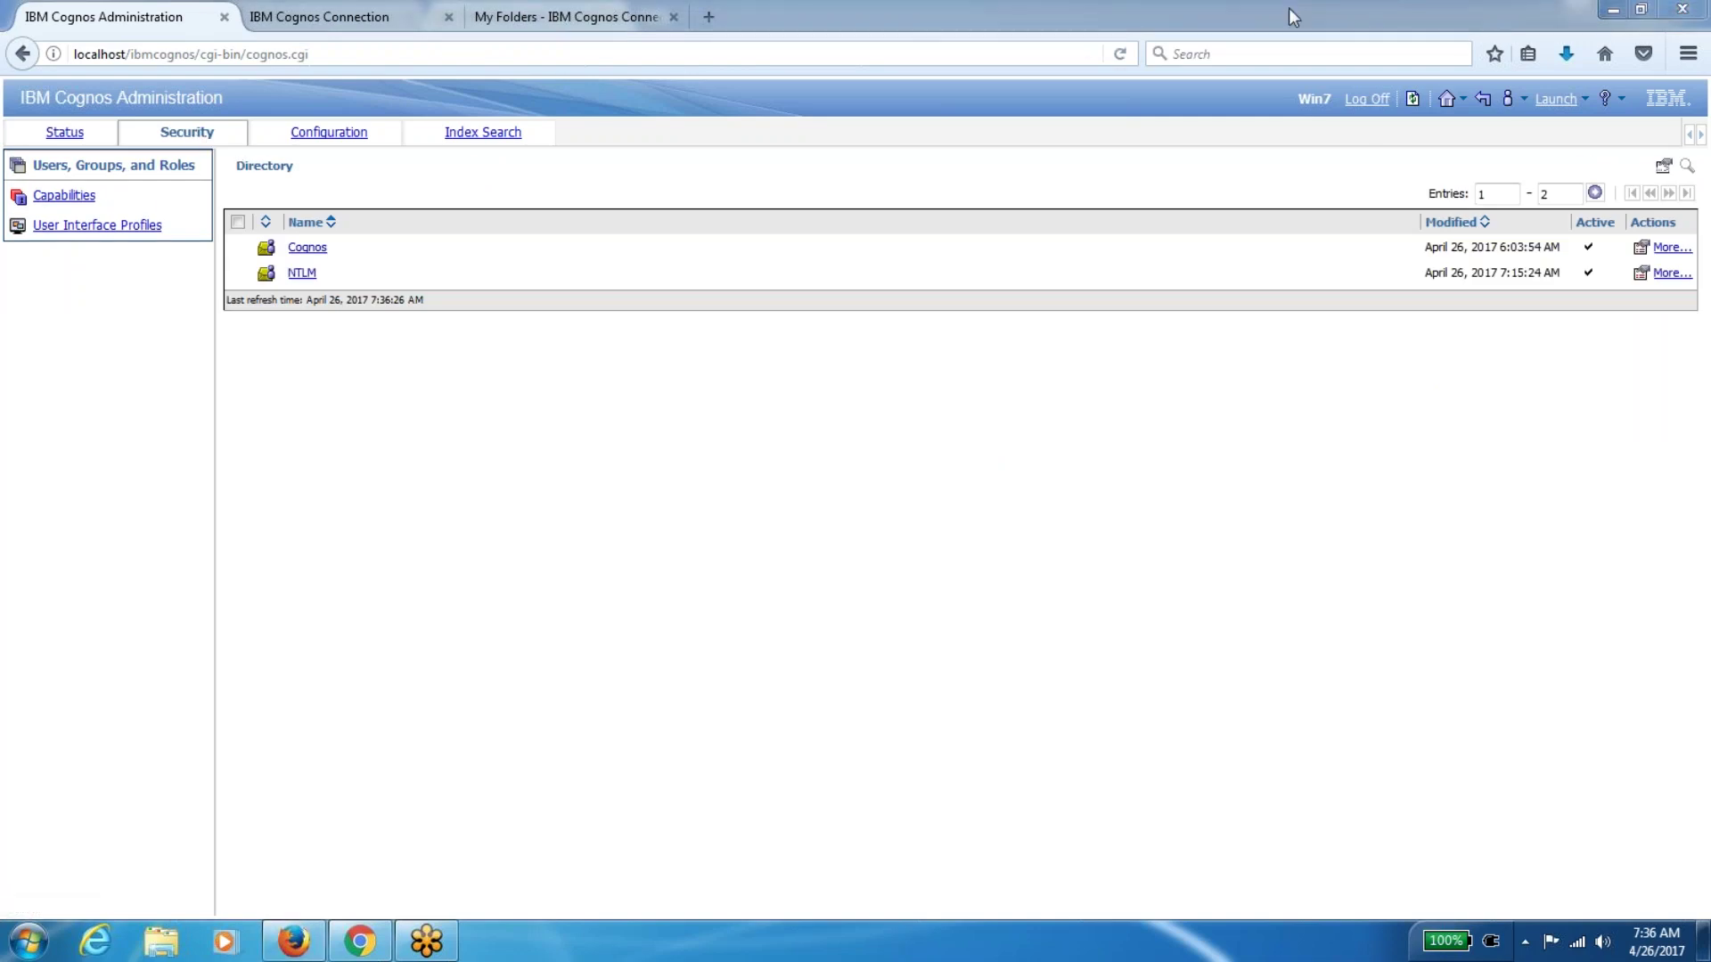
Search the web for "cognos 10.2.2 built in role" in a new browser tab and open the IBM Secured Functions and Features result
{"action": "left_click", "coordinate": [708, 16]}
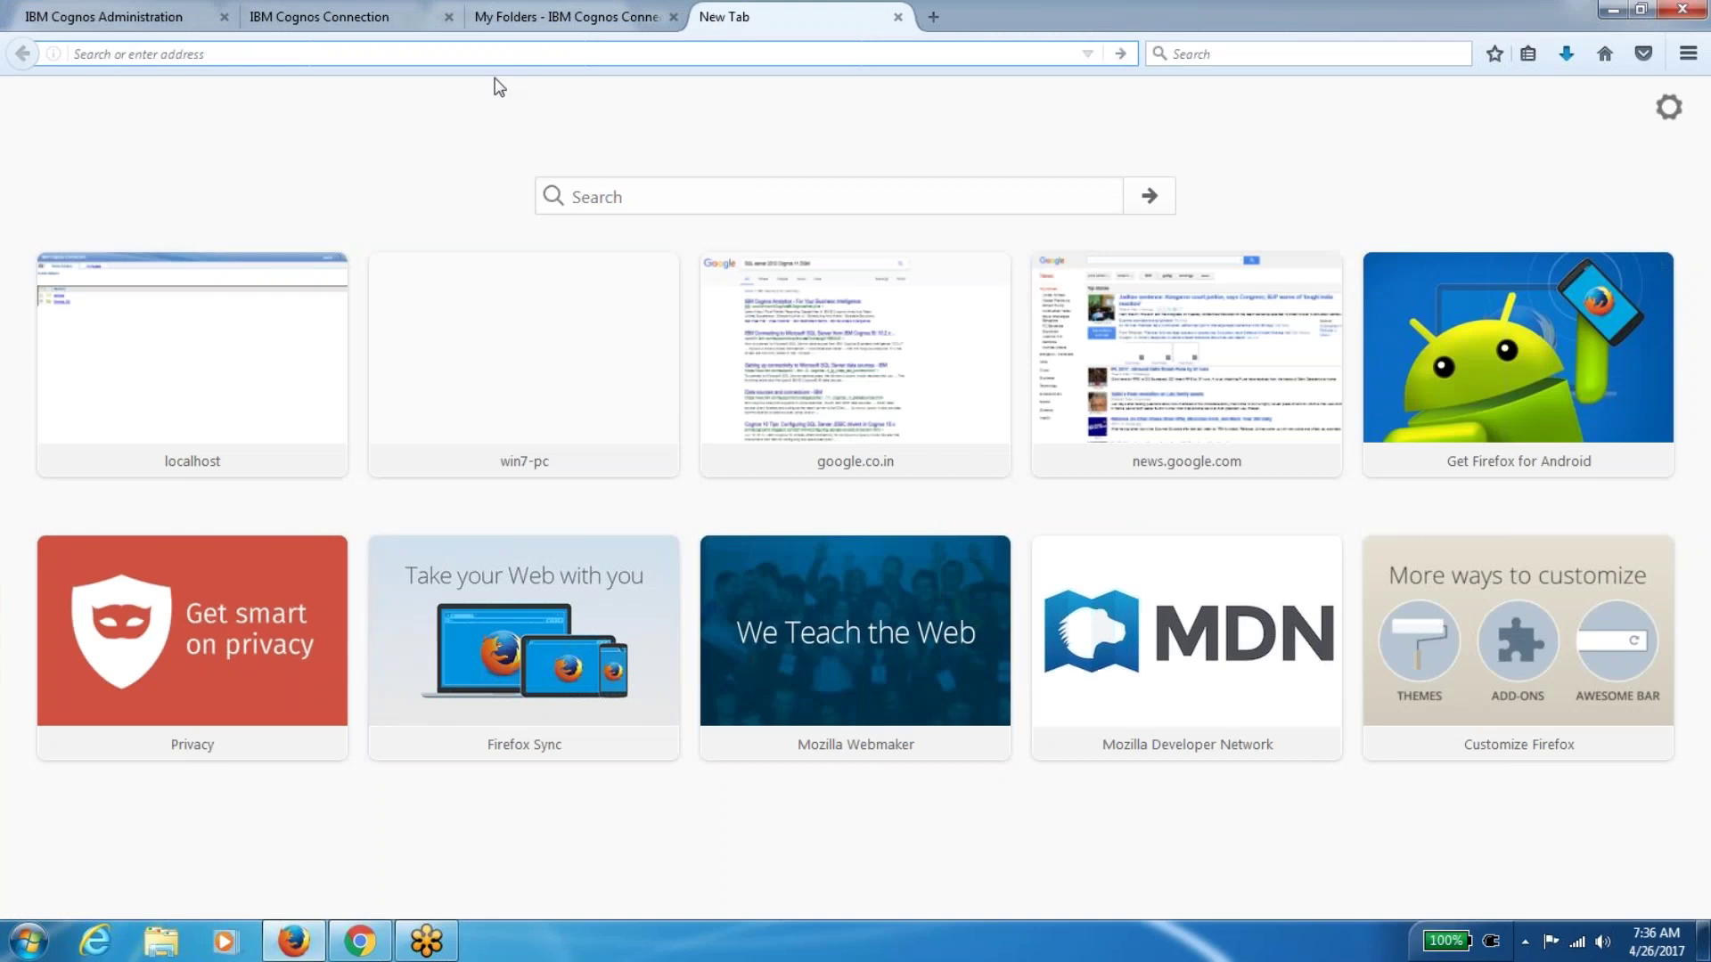
{"action": "type", "text": "co"}
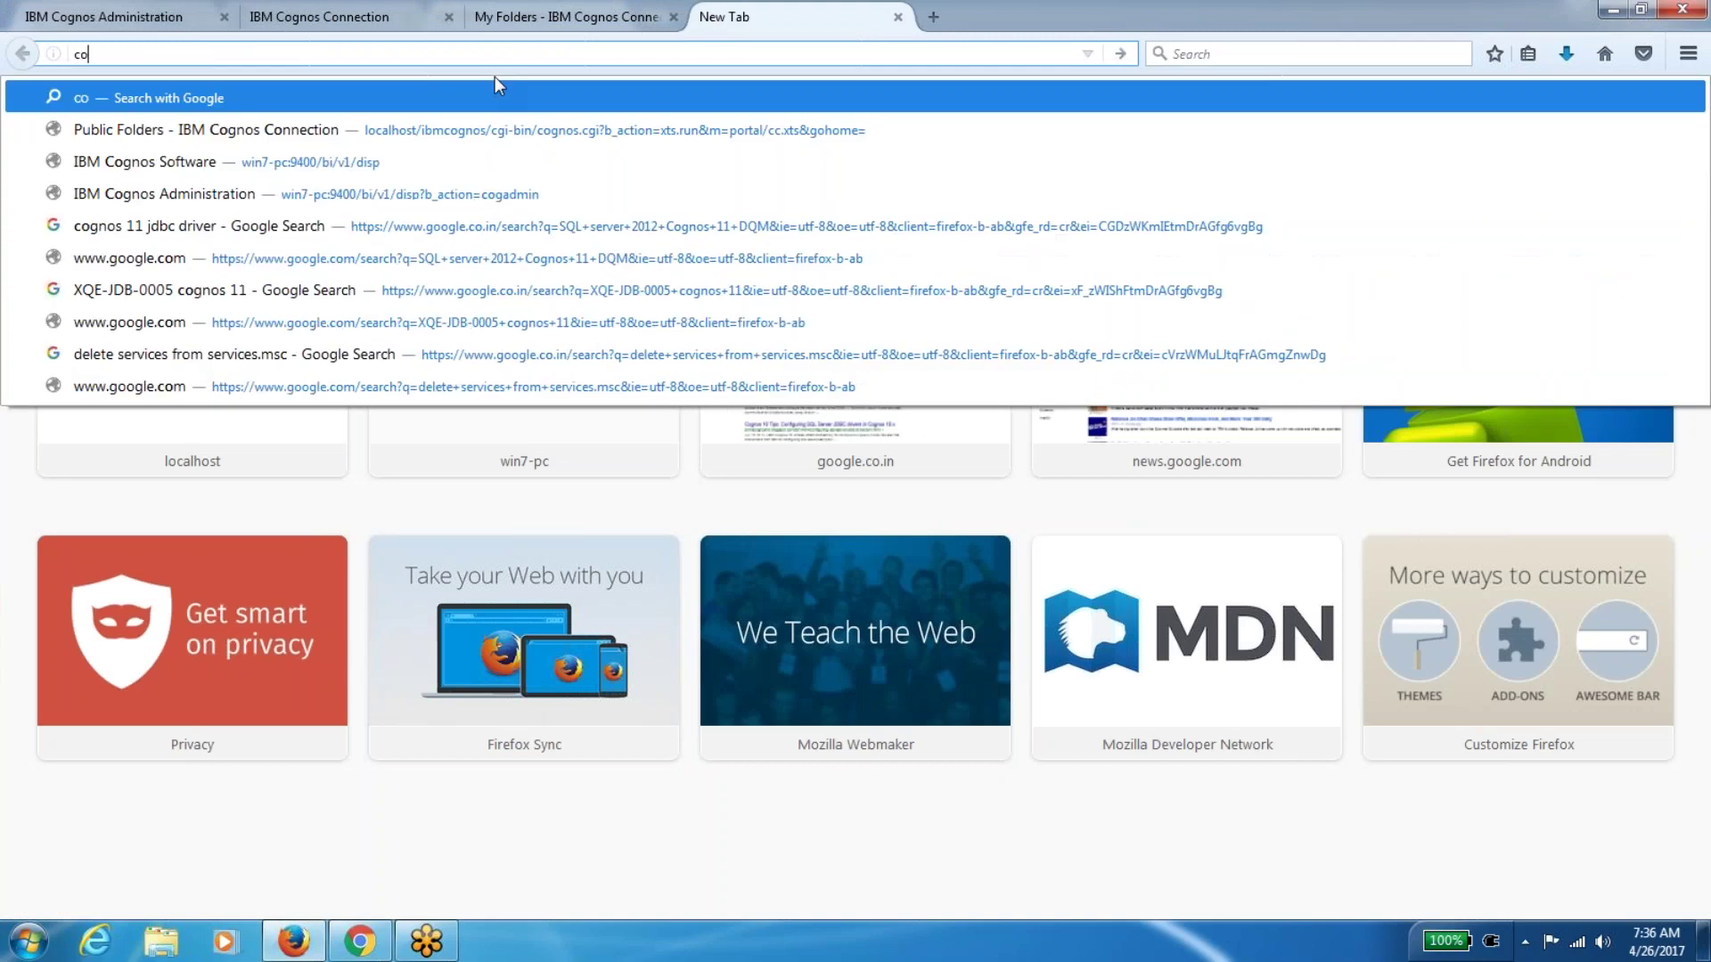
{"action": "type", "text": "gnos "}
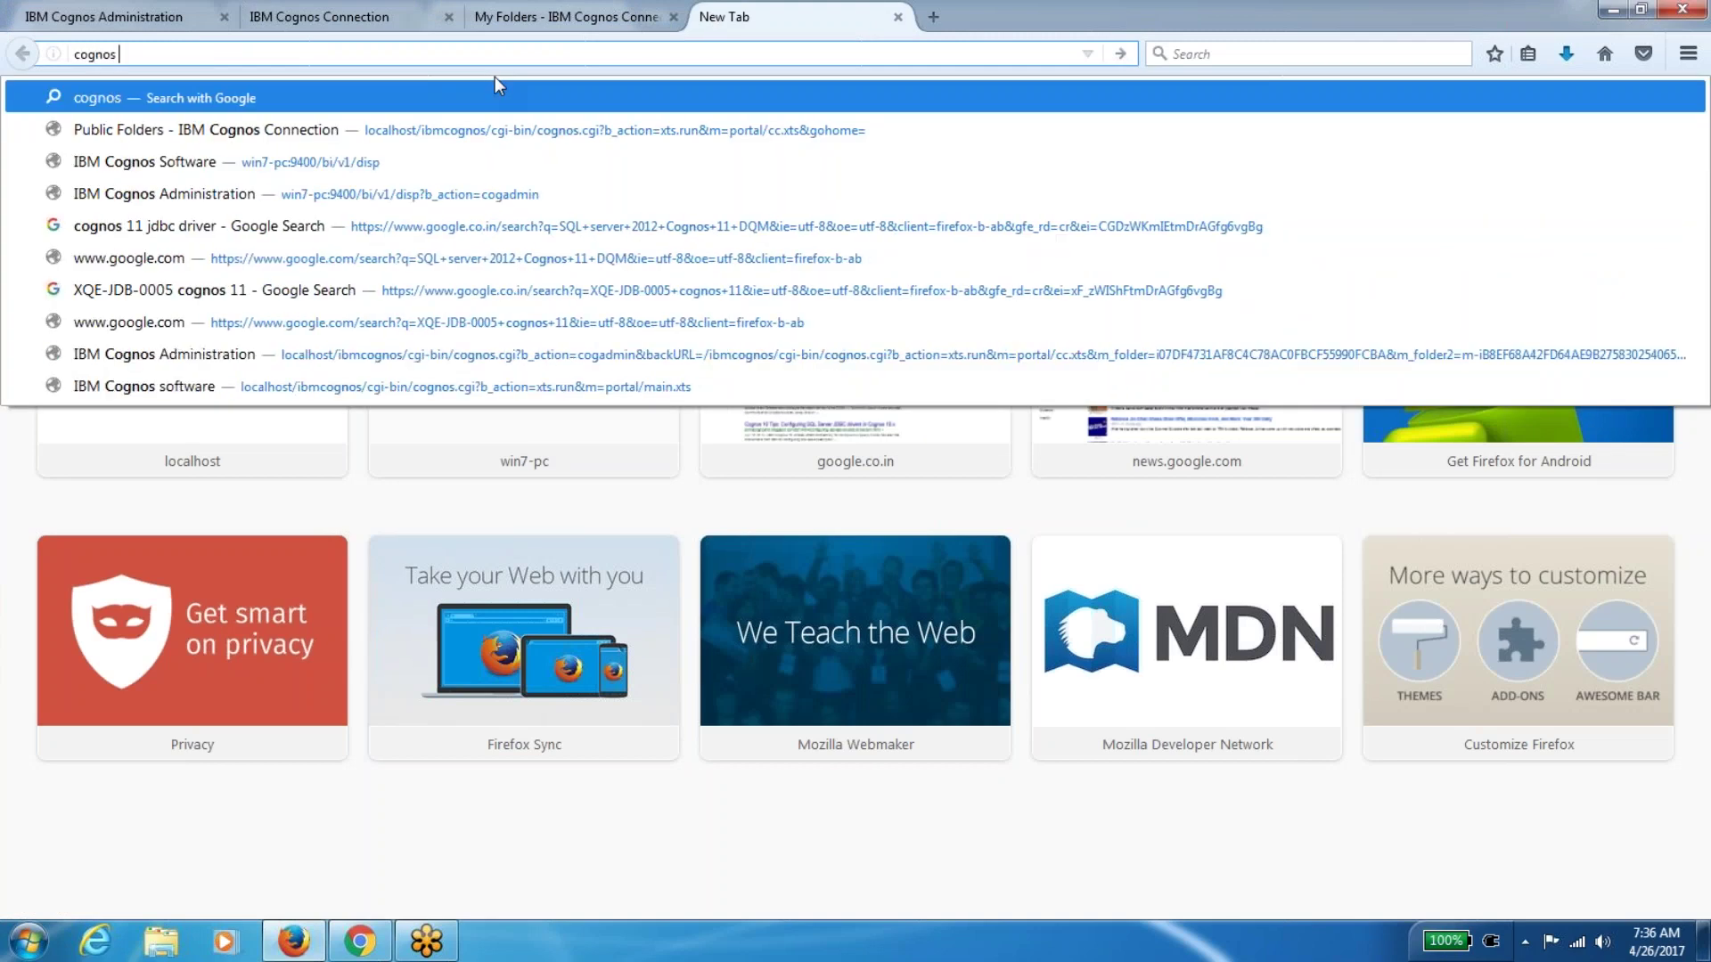
{"action": "type", "text": "10."}
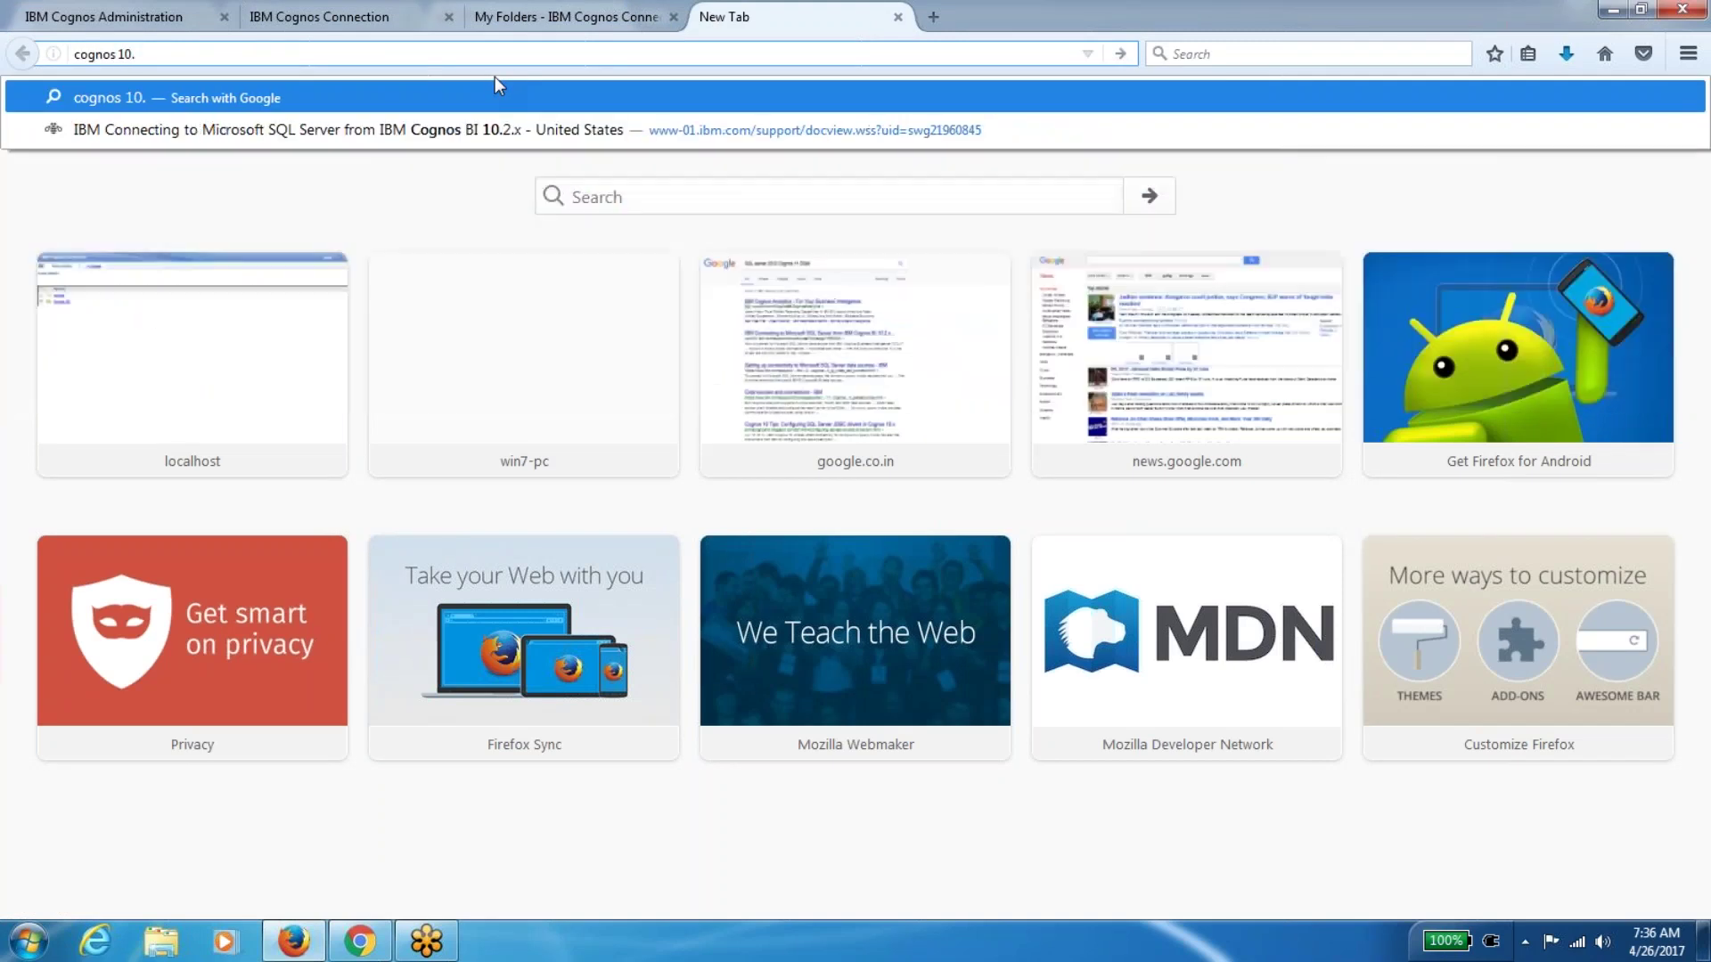
{"action": "type", "text": "2.2"}
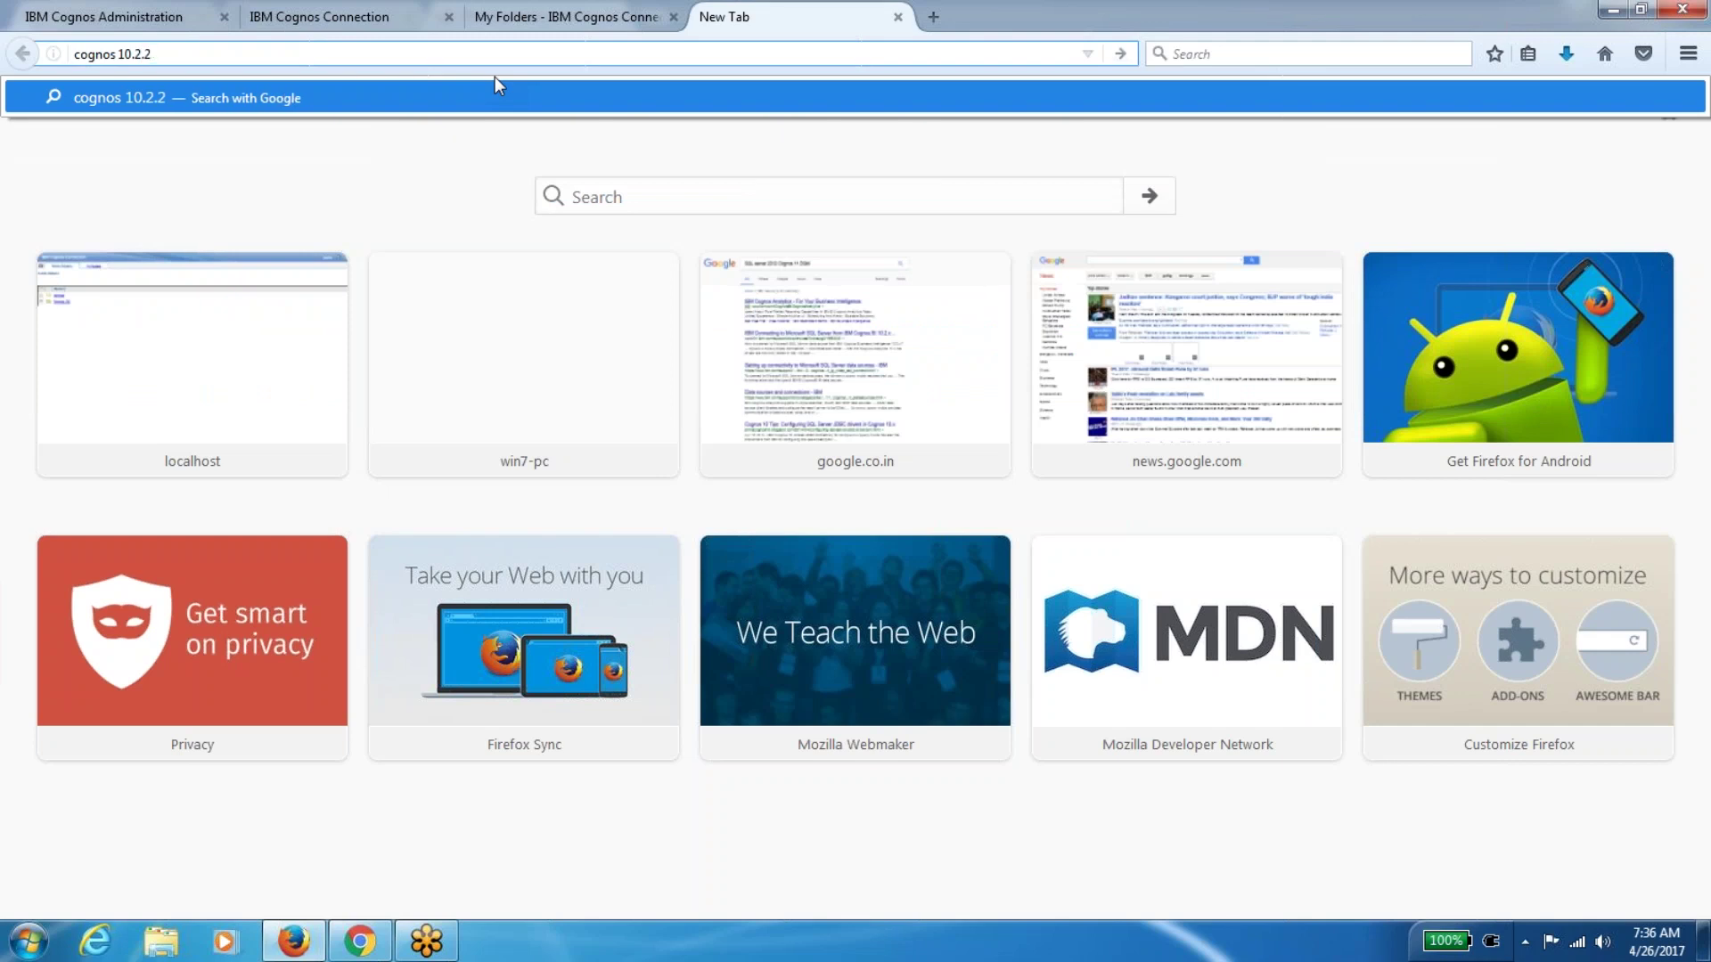
{"action": "type", "text": " built"}
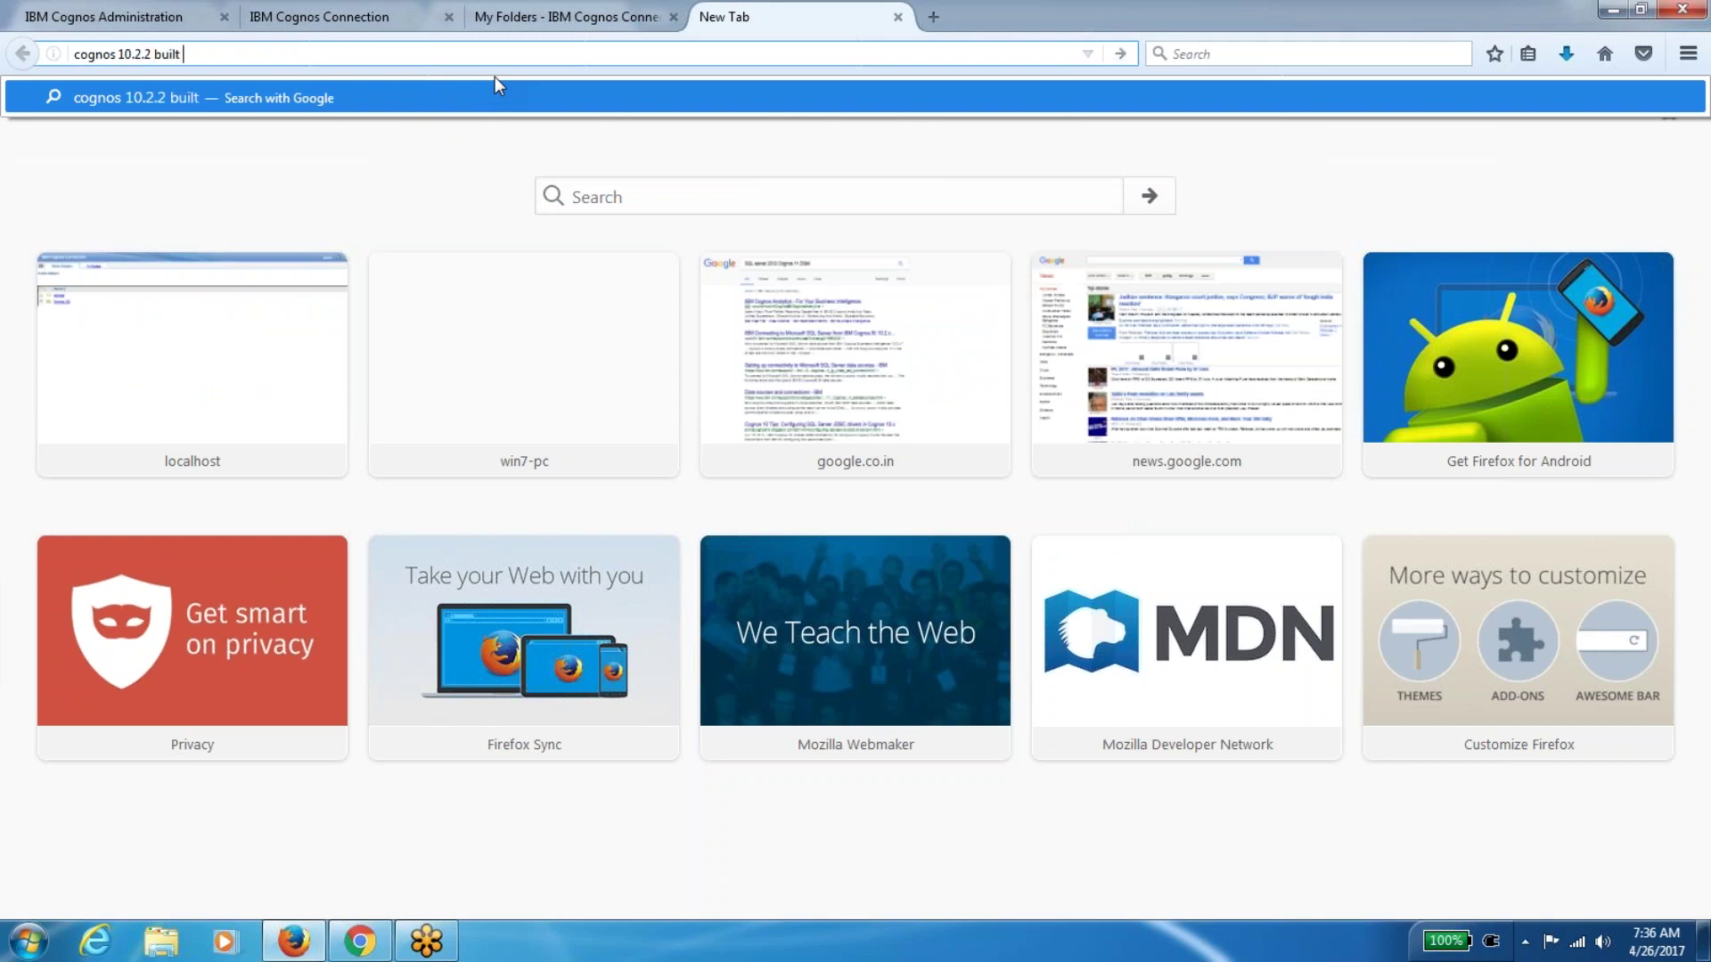
{"action": "type", "text": " in role"}
{"action": "key", "text": "Return"}
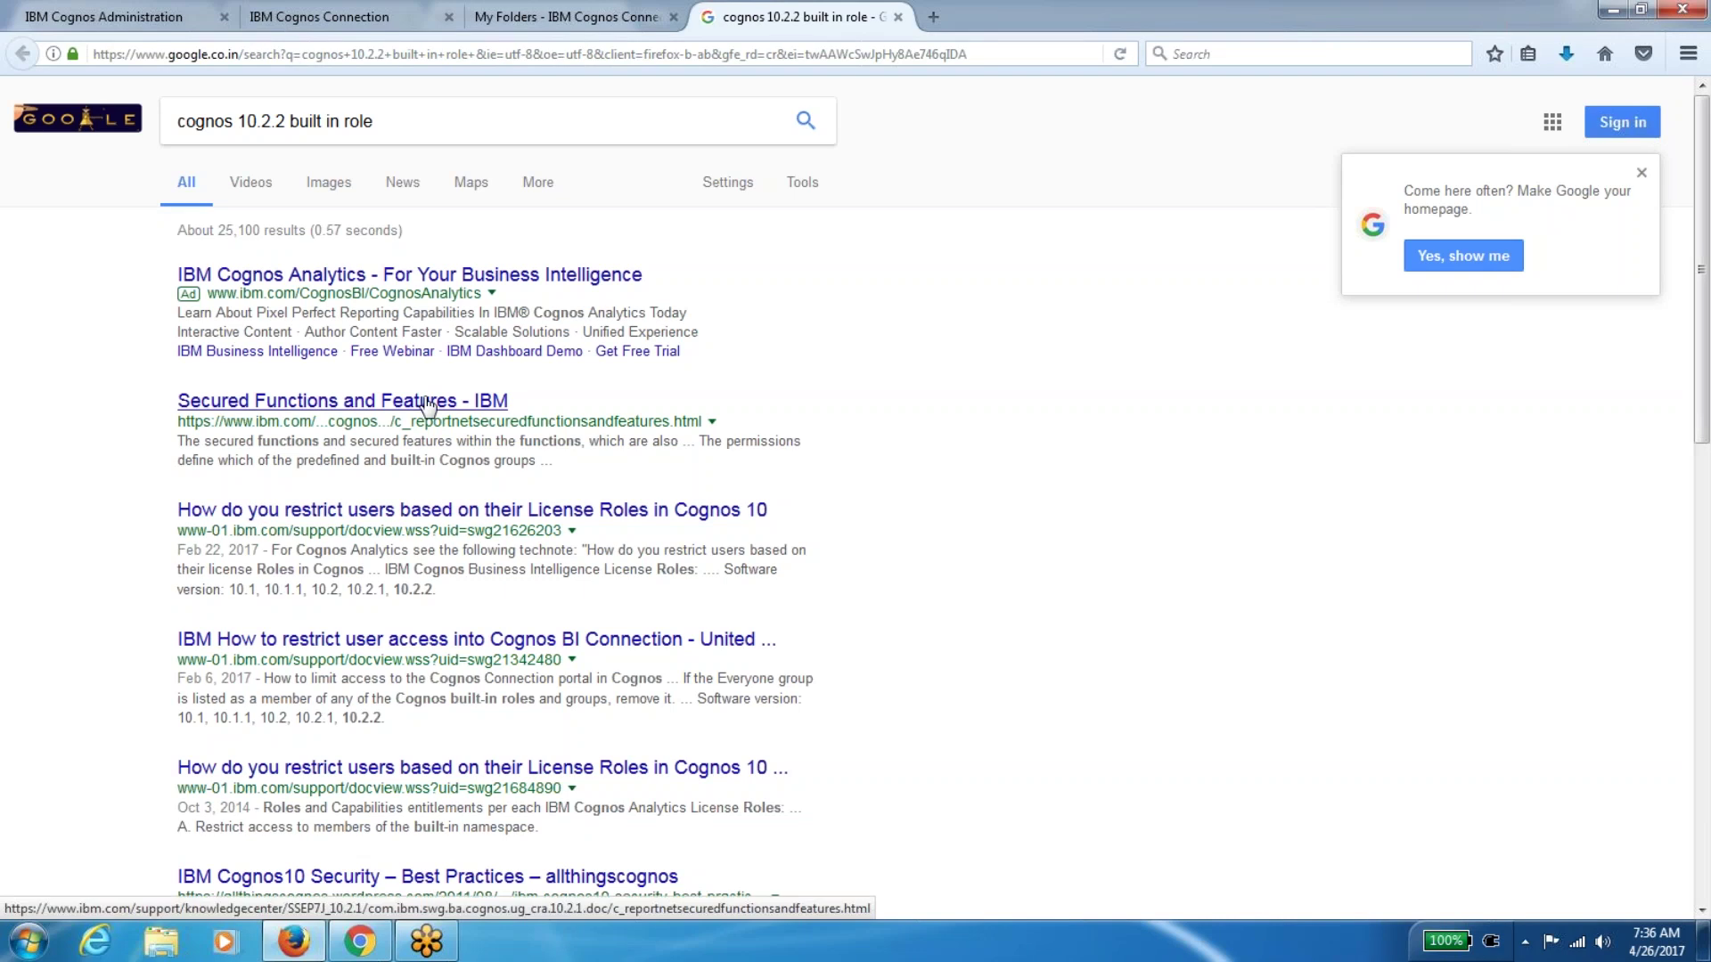
{"action": "left_click", "coordinate": [428, 403]}
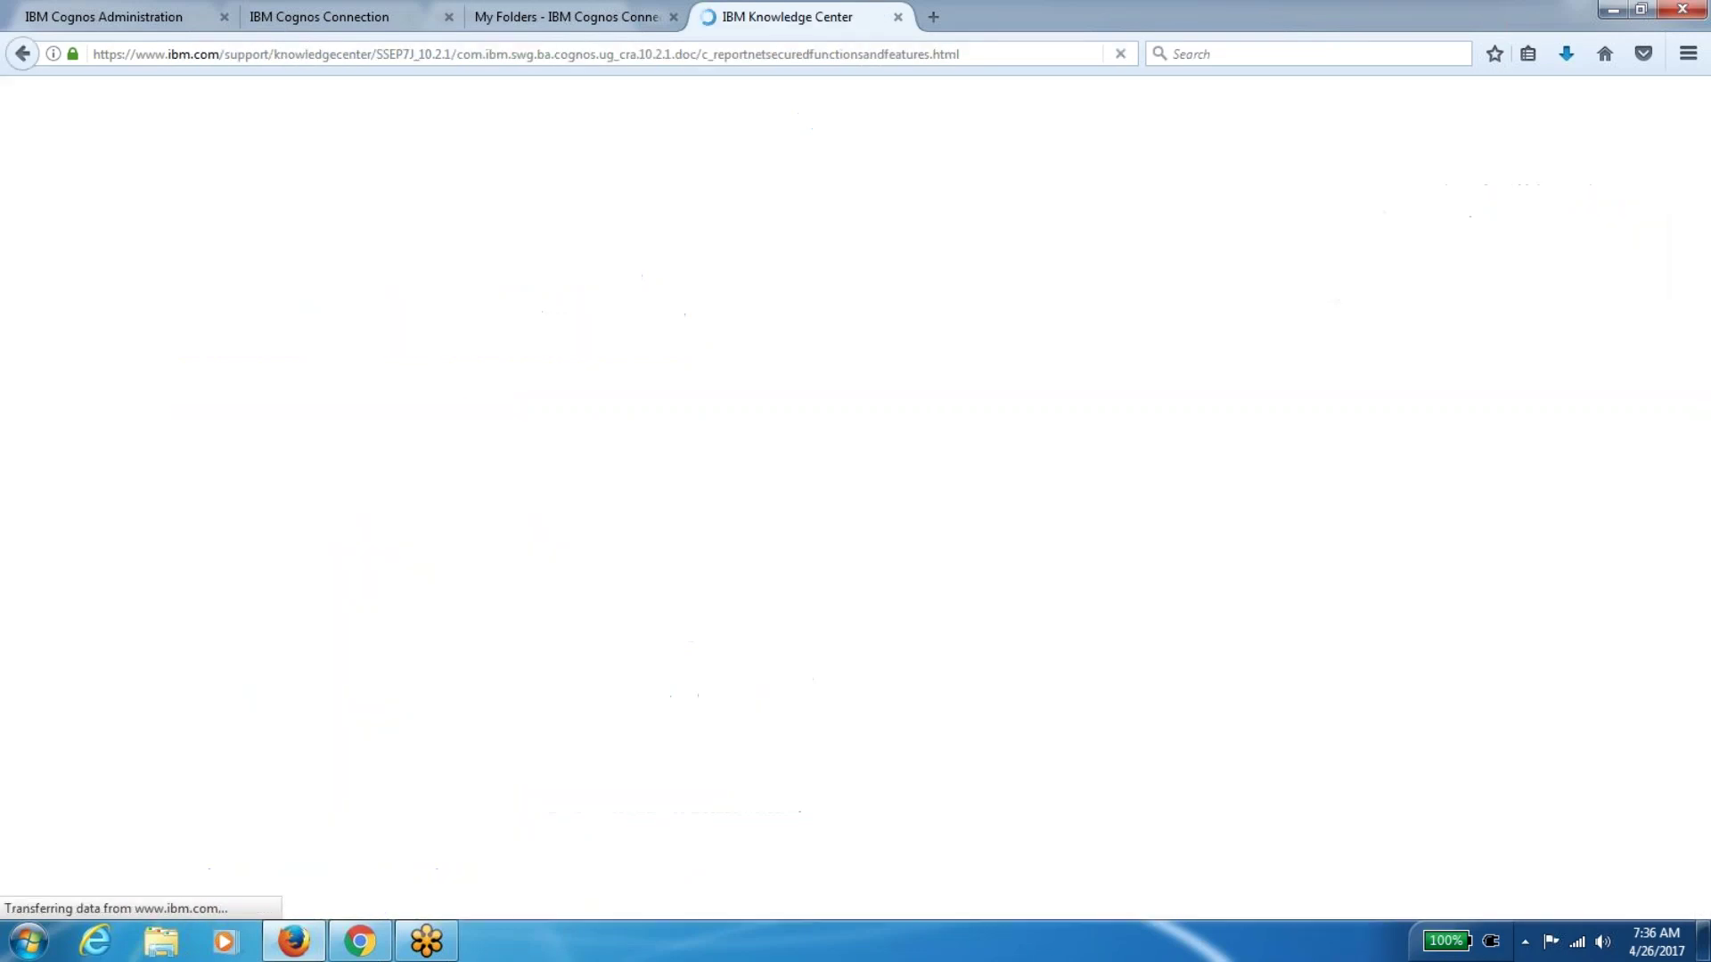
Open the Users, Groups, and Roles topic from the table of contents in IBM Knowledge Center, and close the contents list
{"action": "left_click", "coordinate": [125, 16]}
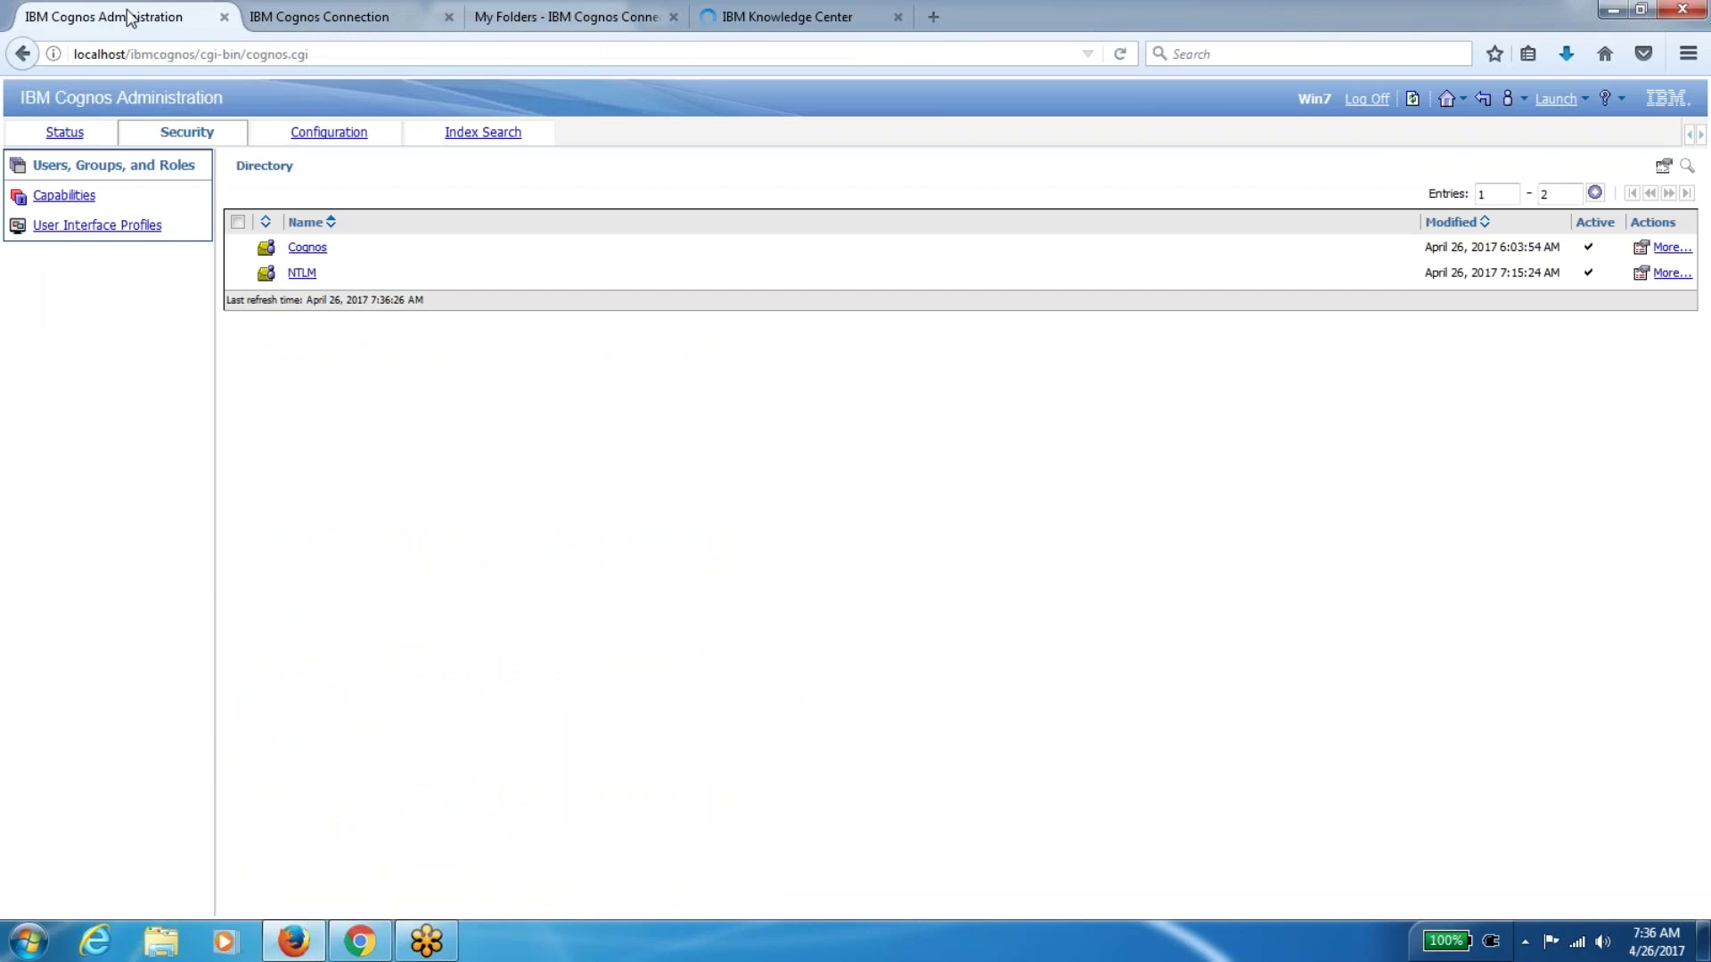
{"action": "left_click", "coordinate": [84, 138]}
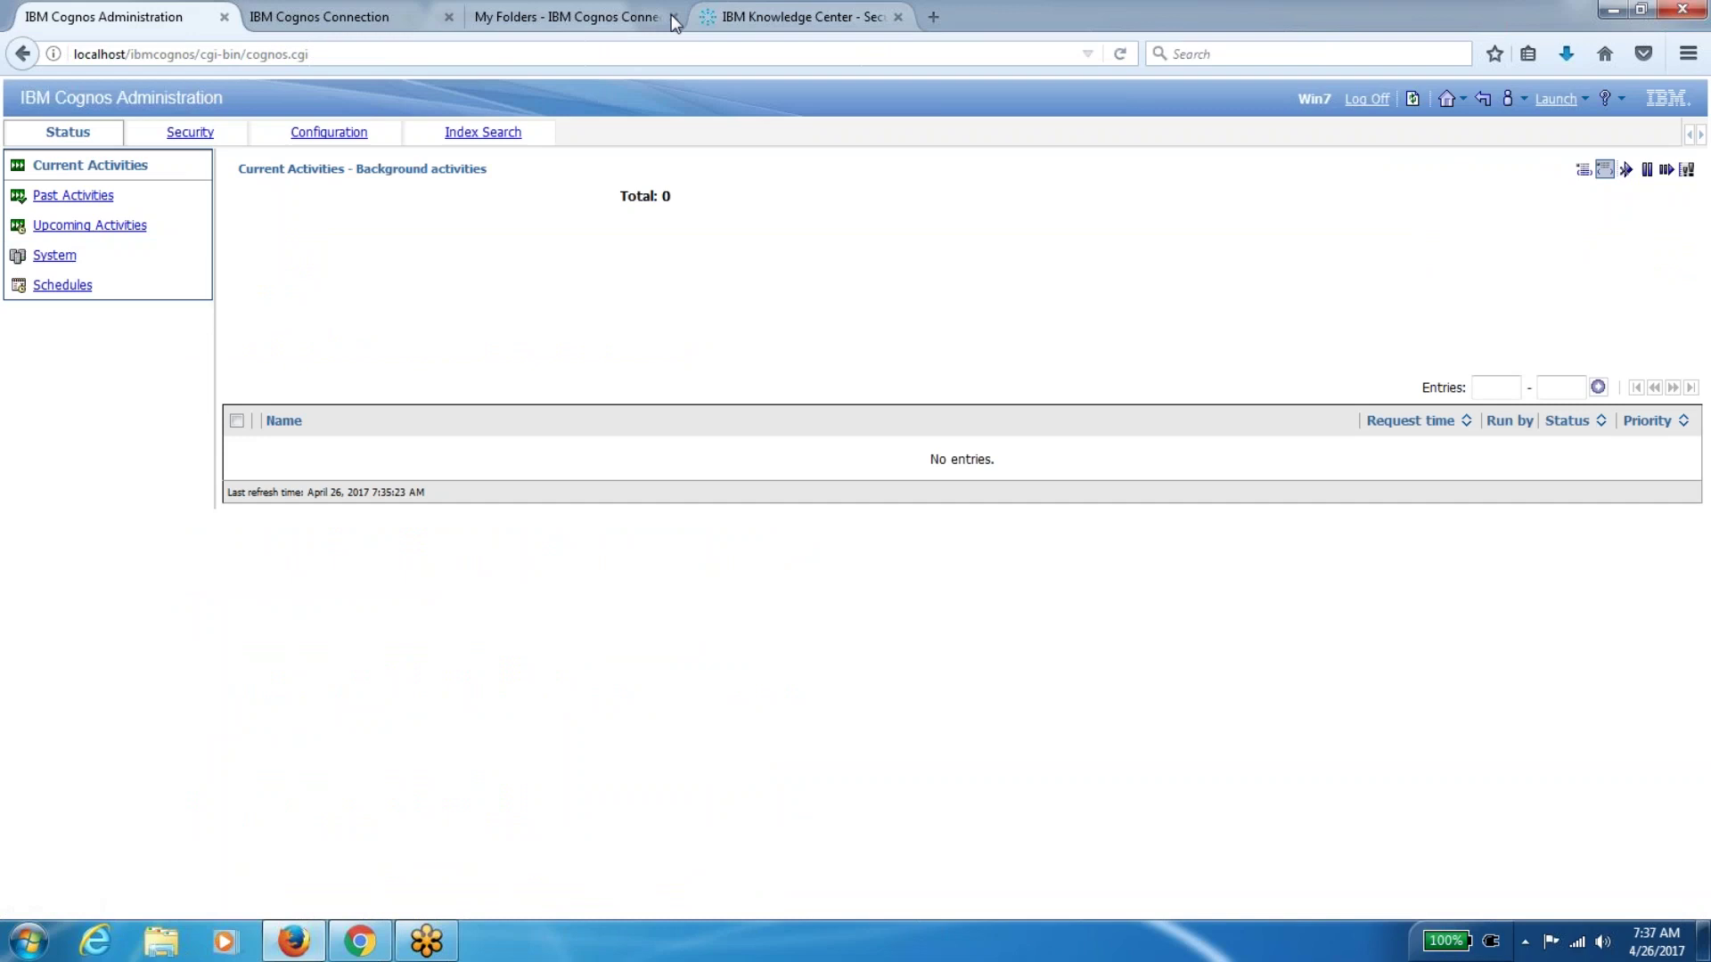
{"action": "left_click", "coordinate": [827, 4]}
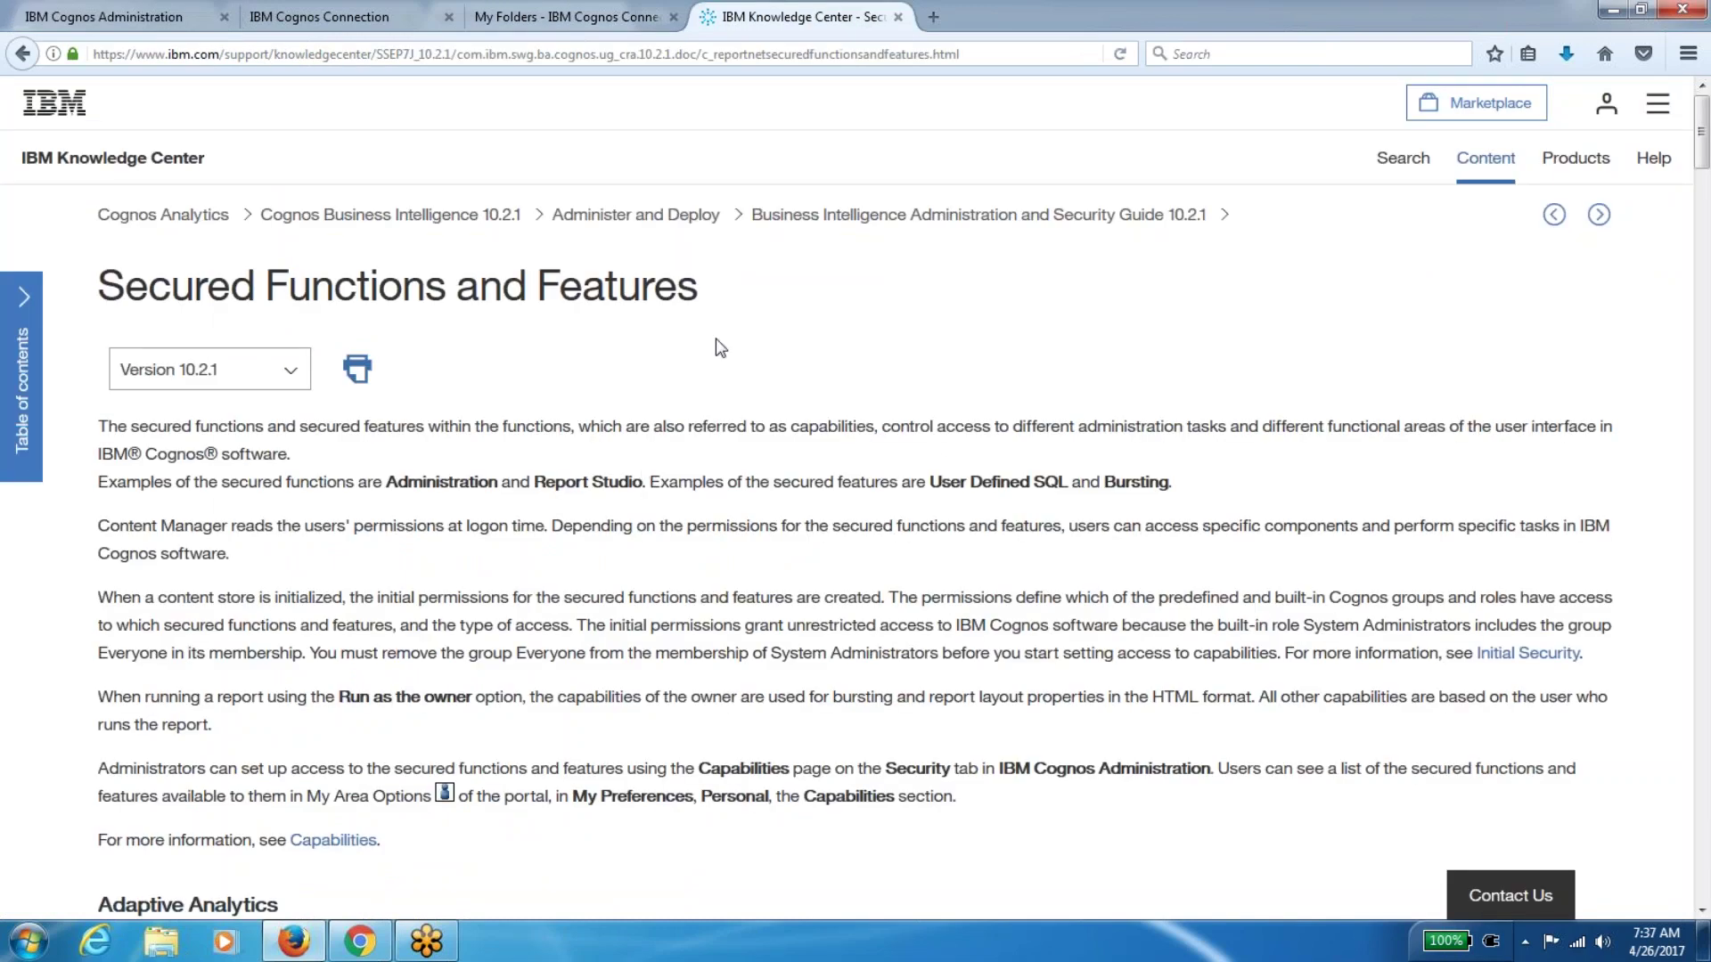
{"action": "left_click", "coordinate": [24, 365]}
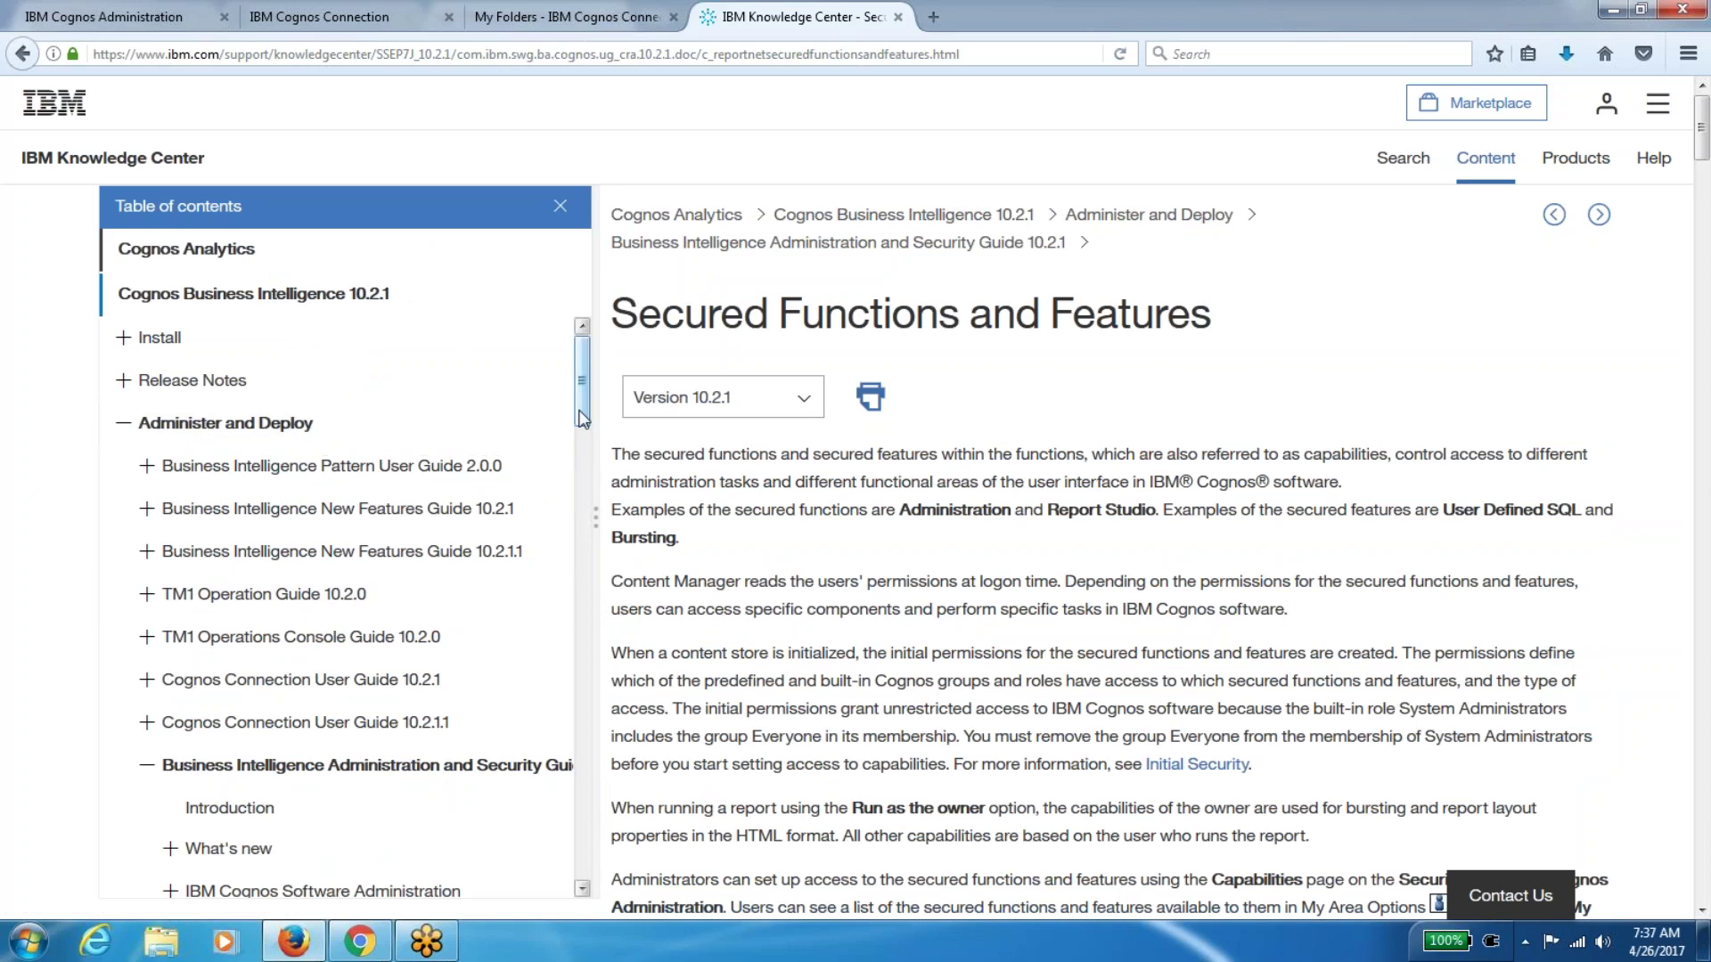
{"action": "left_click_drag", "start_coordinate": [581, 417], "coordinate": [581, 560]}
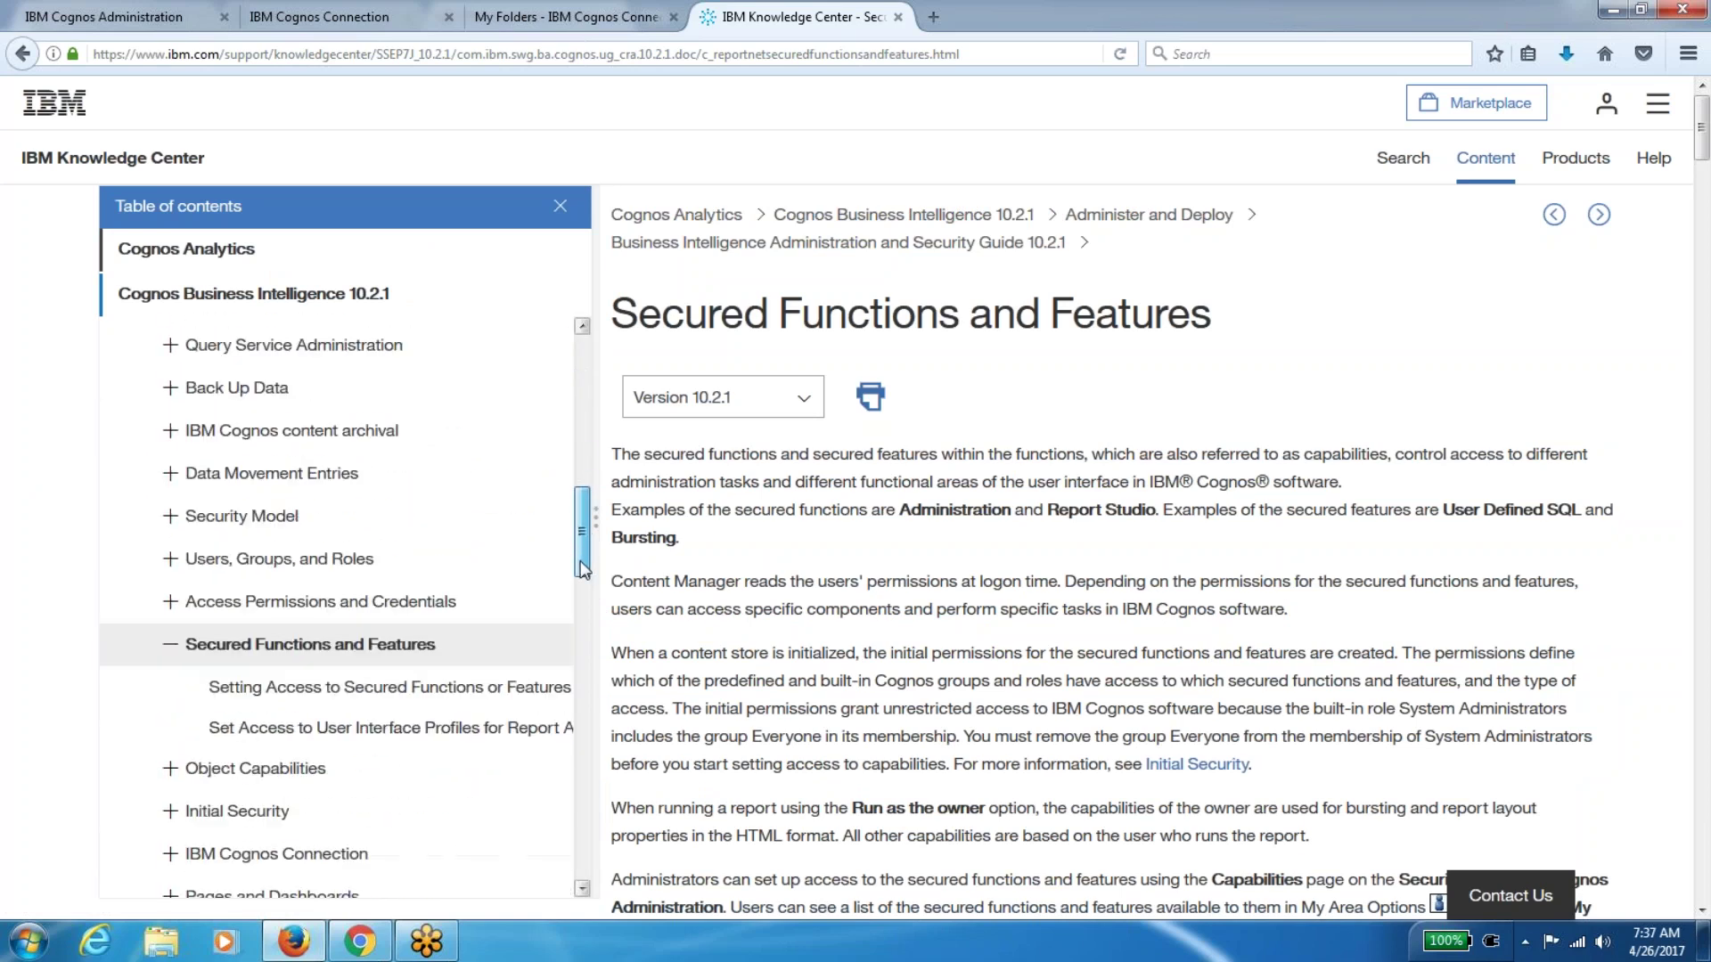
{"action": "left_click", "coordinate": [351, 562]}
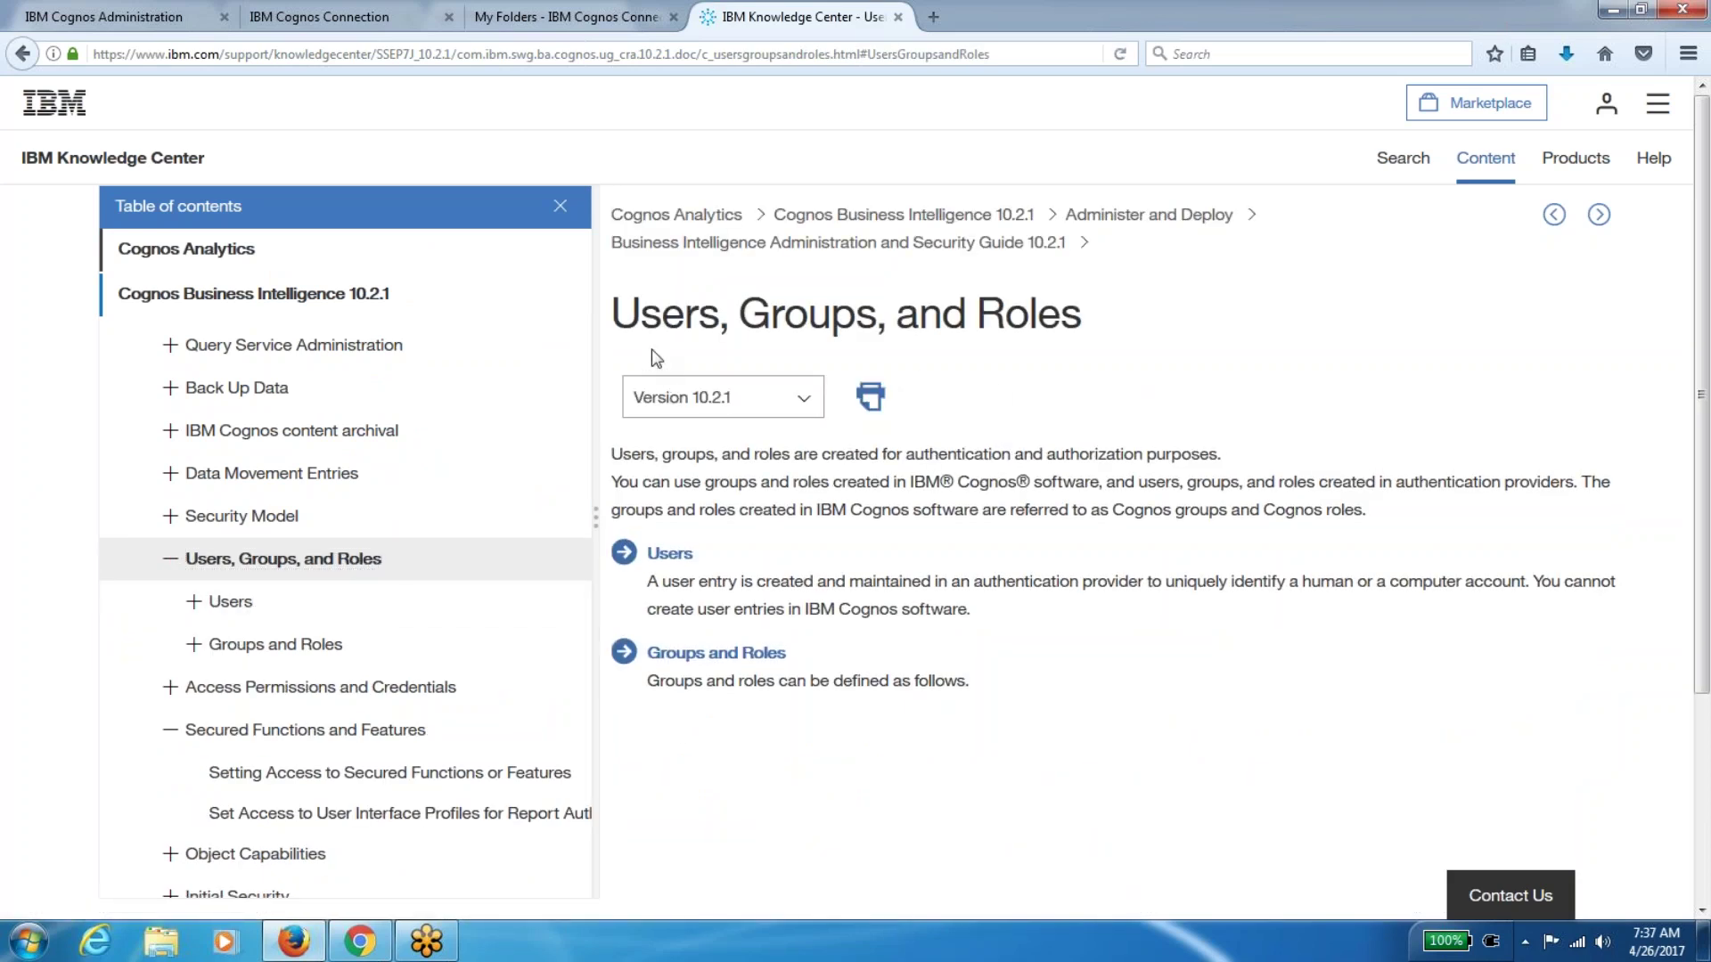
{"action": "left_click", "coordinate": [560, 206]}
Copy the web address of the Users, Groups, and Roles topic, and return to the Status page in Cognos Administration
{"action": "left_click", "coordinate": [570, 54]}
{"action": "right_click", "coordinate": [571, 56]}
{"action": "left_click", "coordinate": [621, 128]}
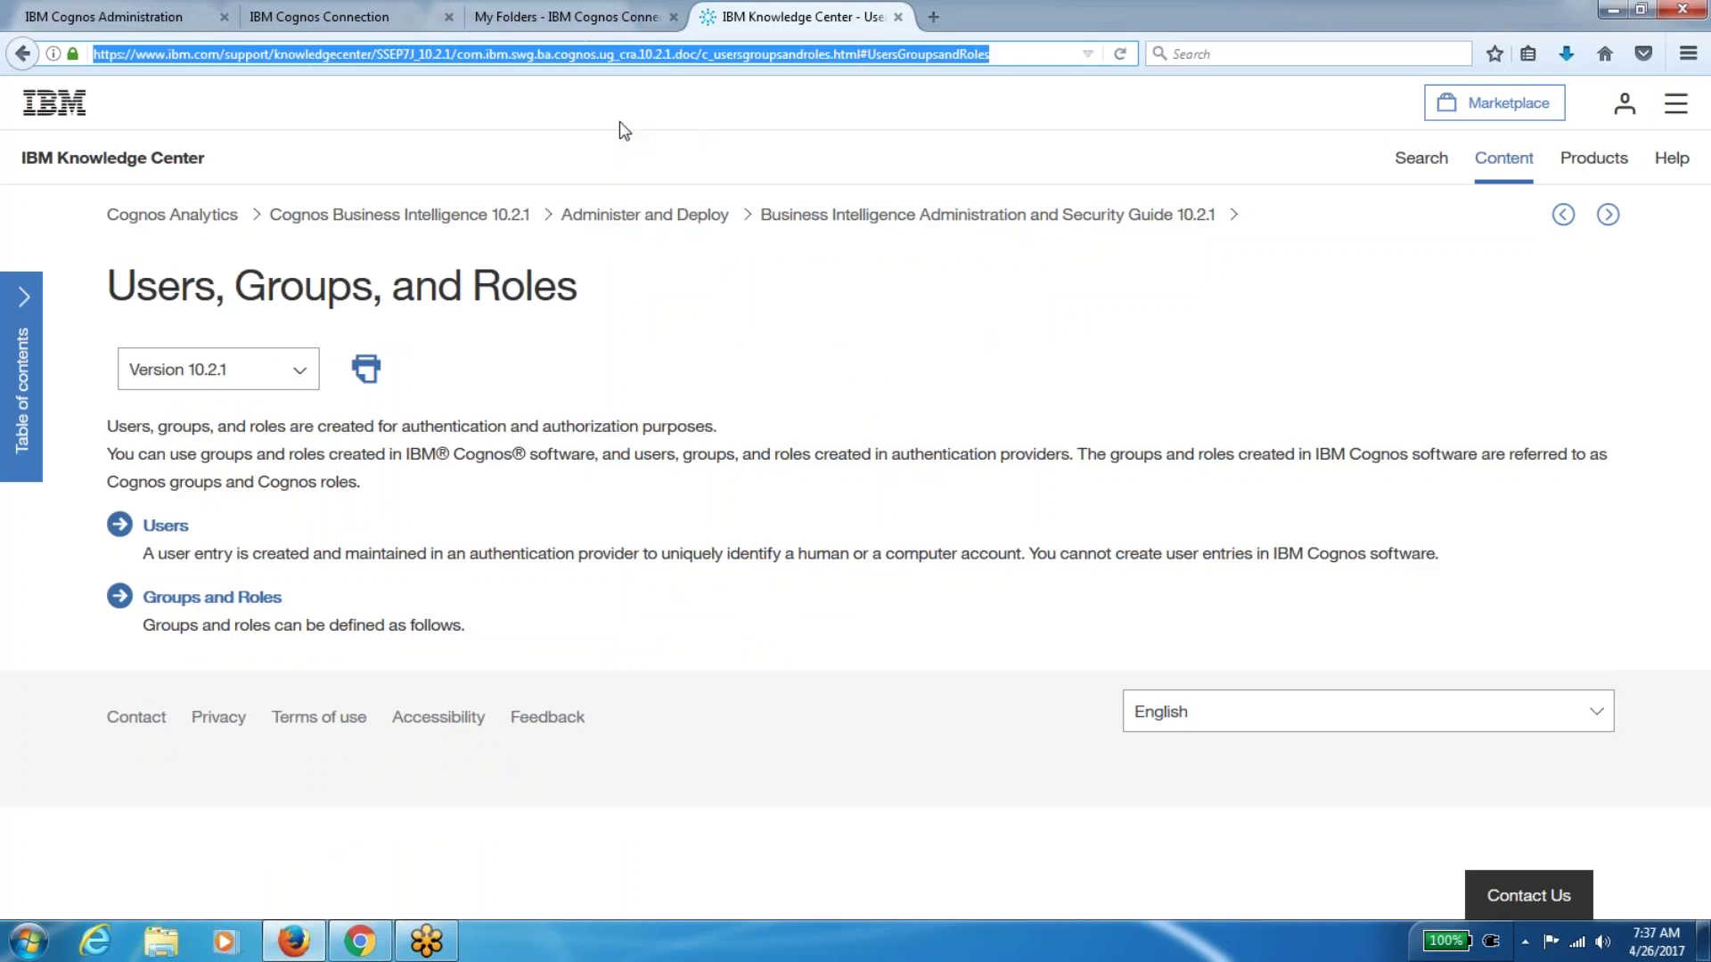
{"action": "left_click", "coordinate": [1273, 32]}
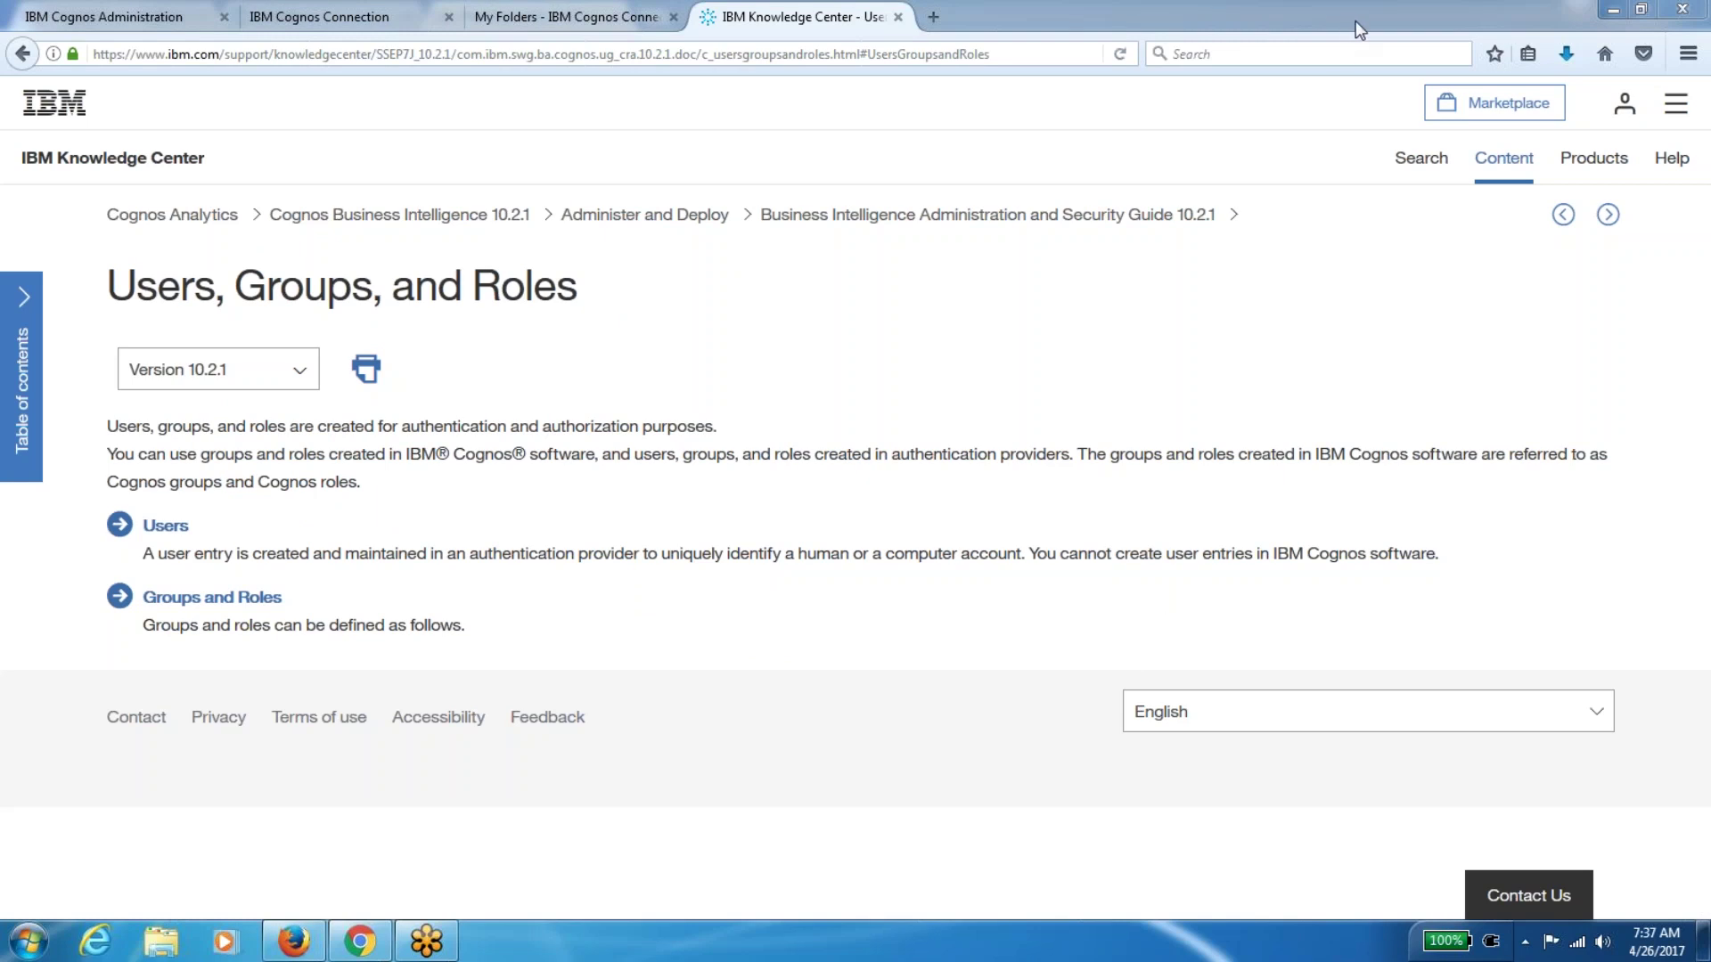
{"action": "left_click", "coordinate": [124, 18]}
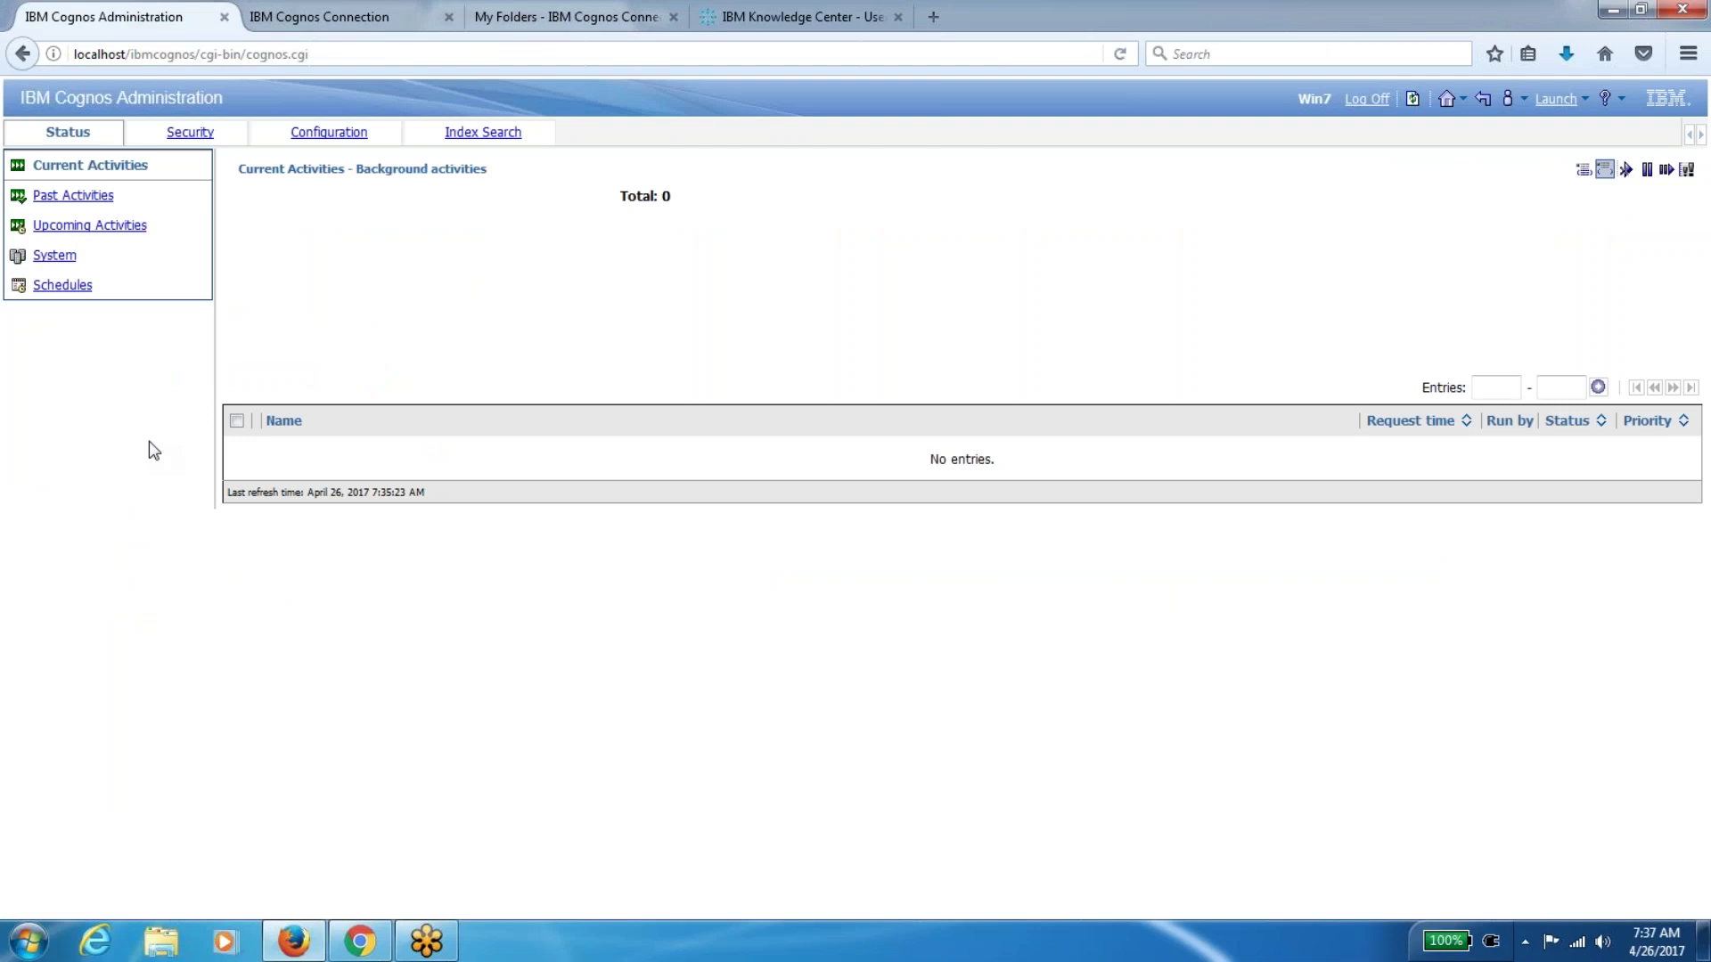
View the Distribution Lists and Contacts directory in the Cognos Administration configuration, and return to the Status page
{"action": "key", "text": "F5"}
{"action": "left_click", "coordinate": [806, 492]}
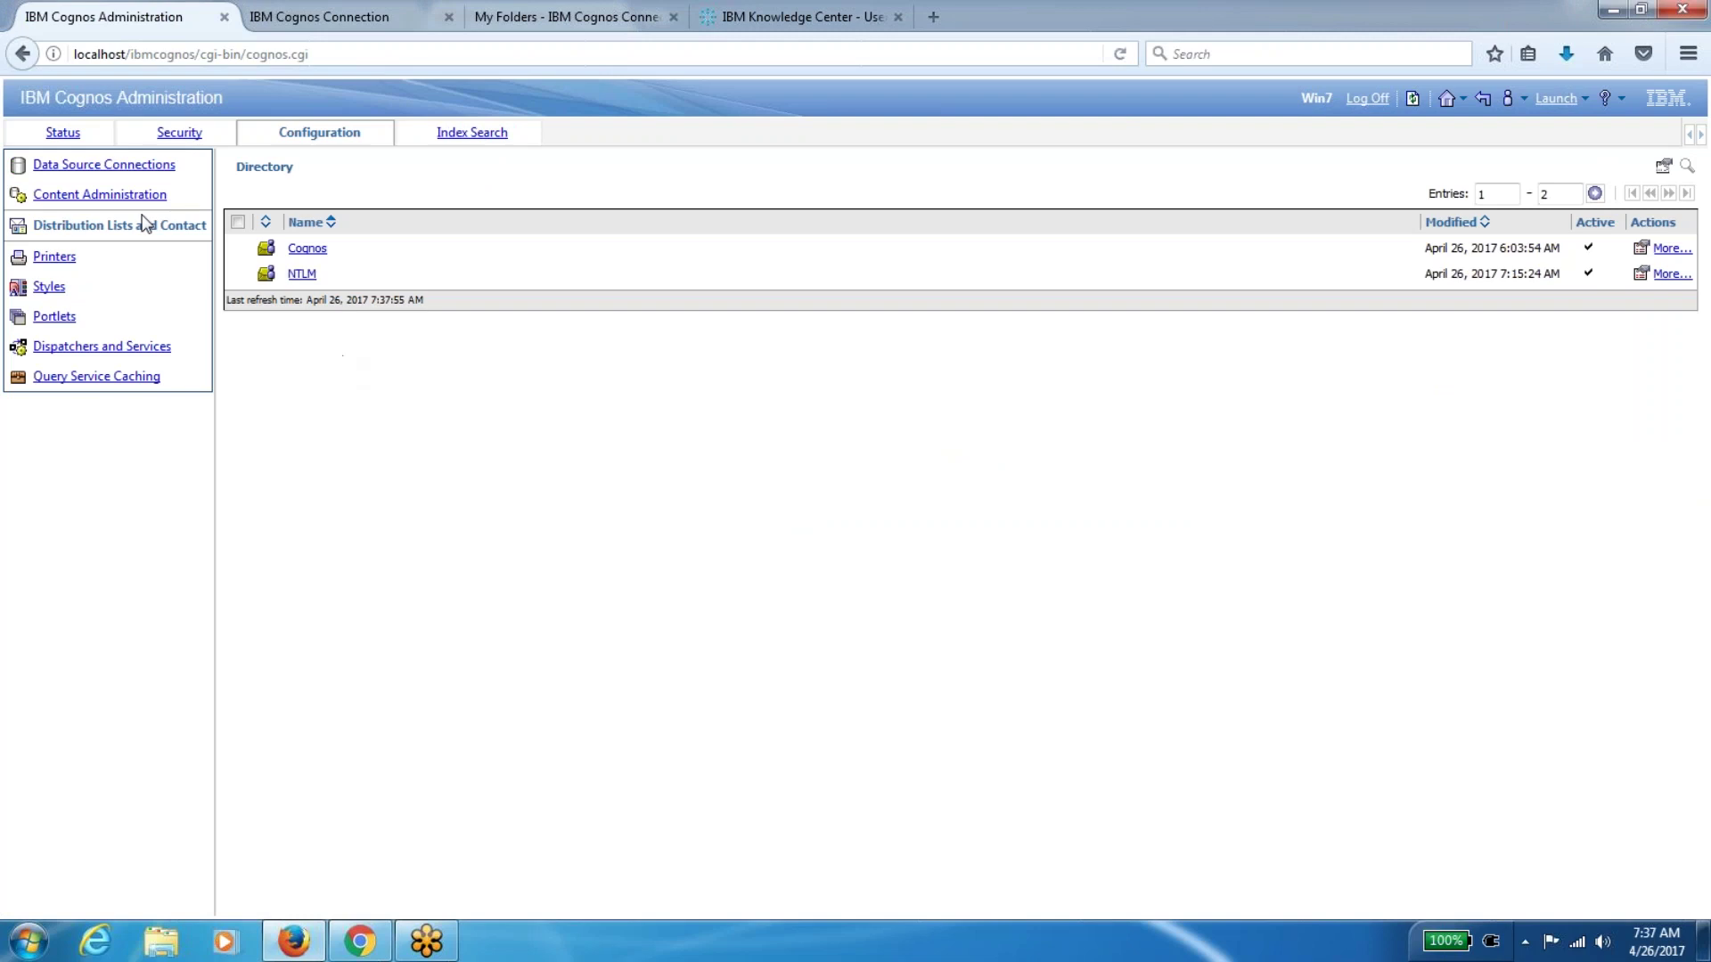
{"action": "left_click", "coordinate": [75, 136]}
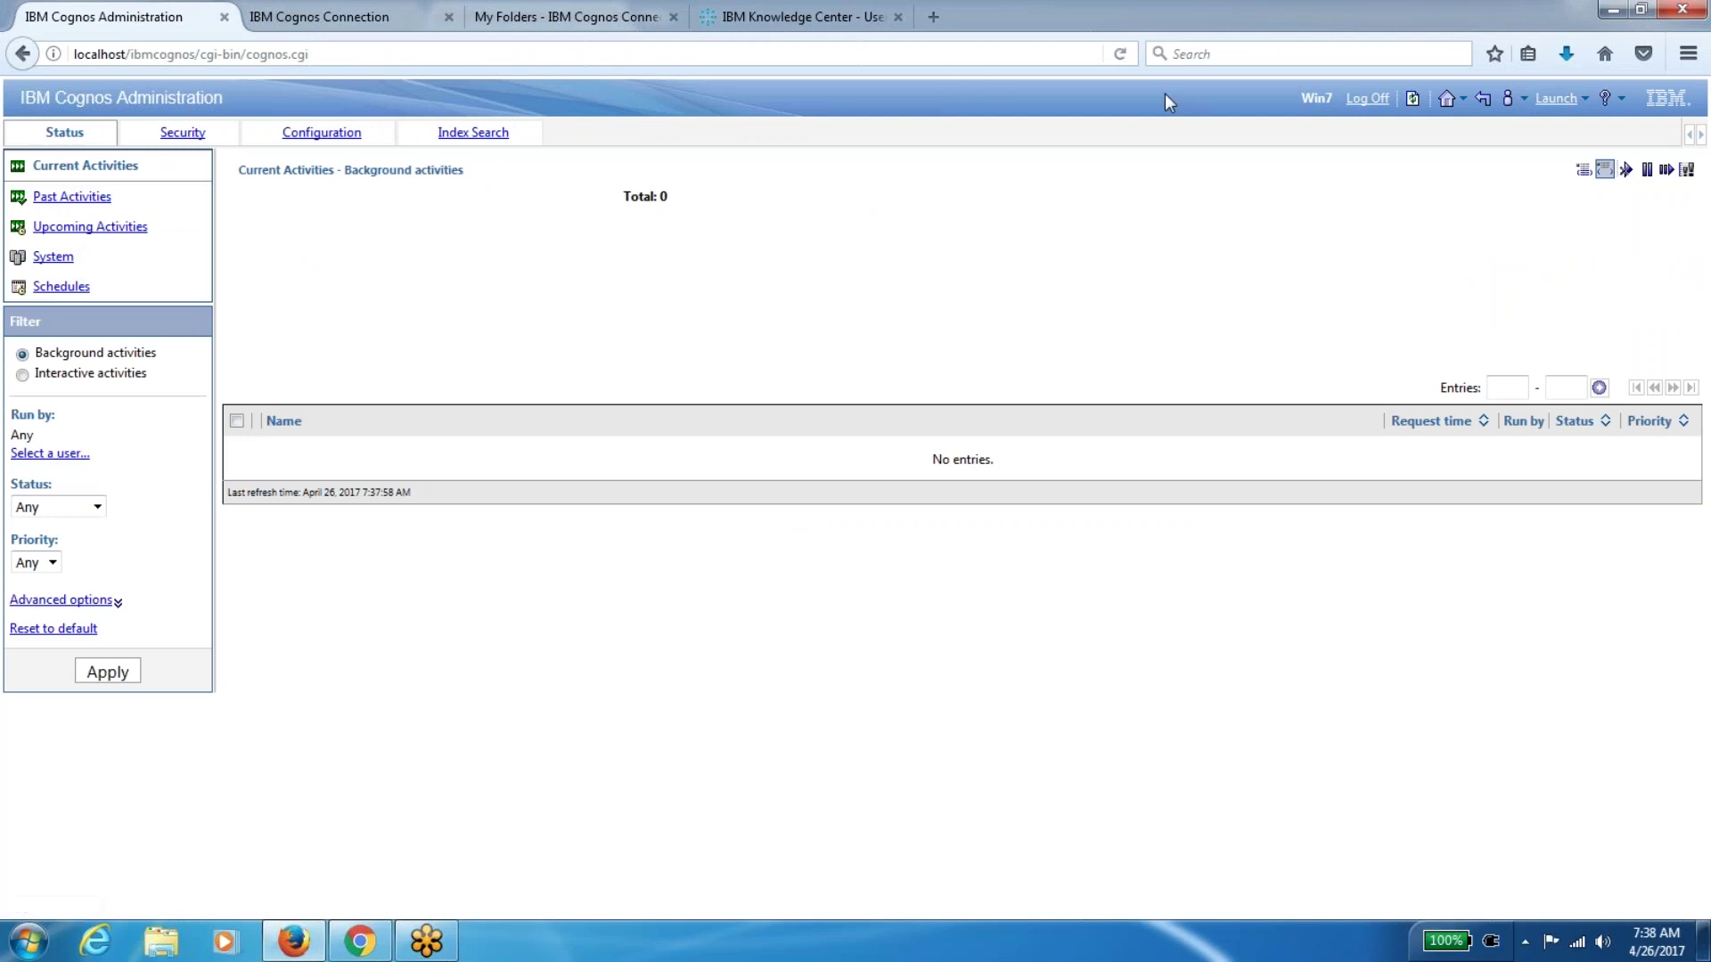
Read the Users topic in IBM Knowledge Center through to its end, and return to the parent topic Users, Groups, and Roles
{"action": "left_click", "coordinate": [832, 23]}
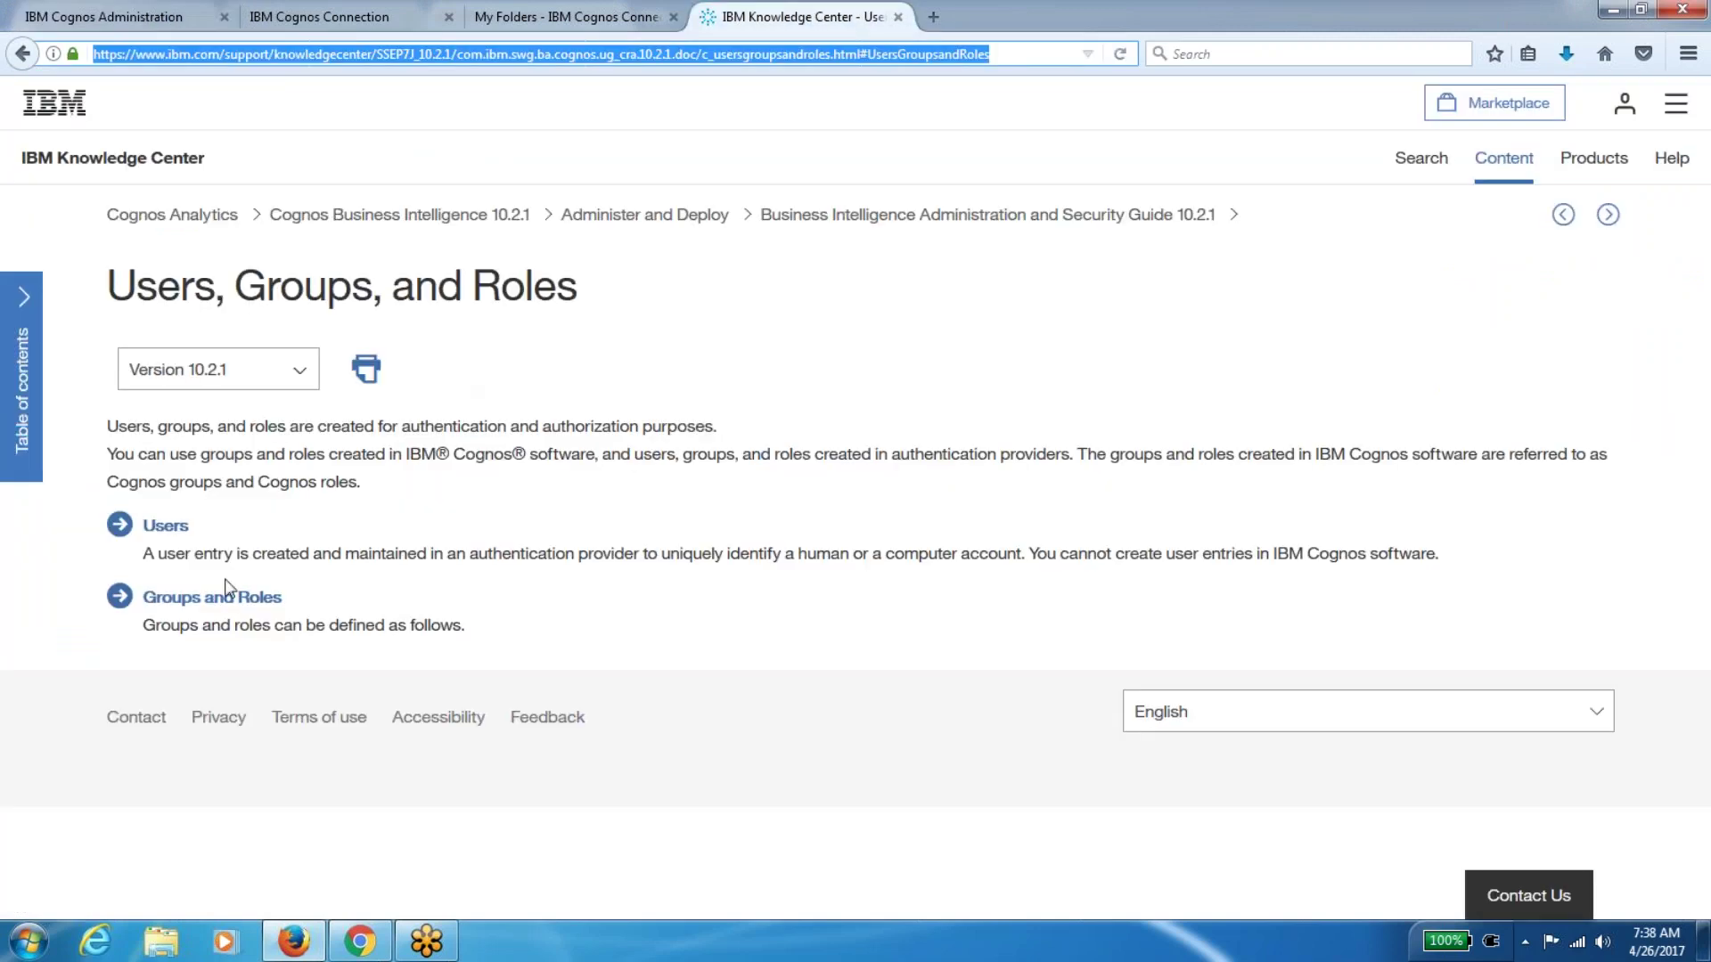
{"action": "left_click", "coordinate": [167, 529]}
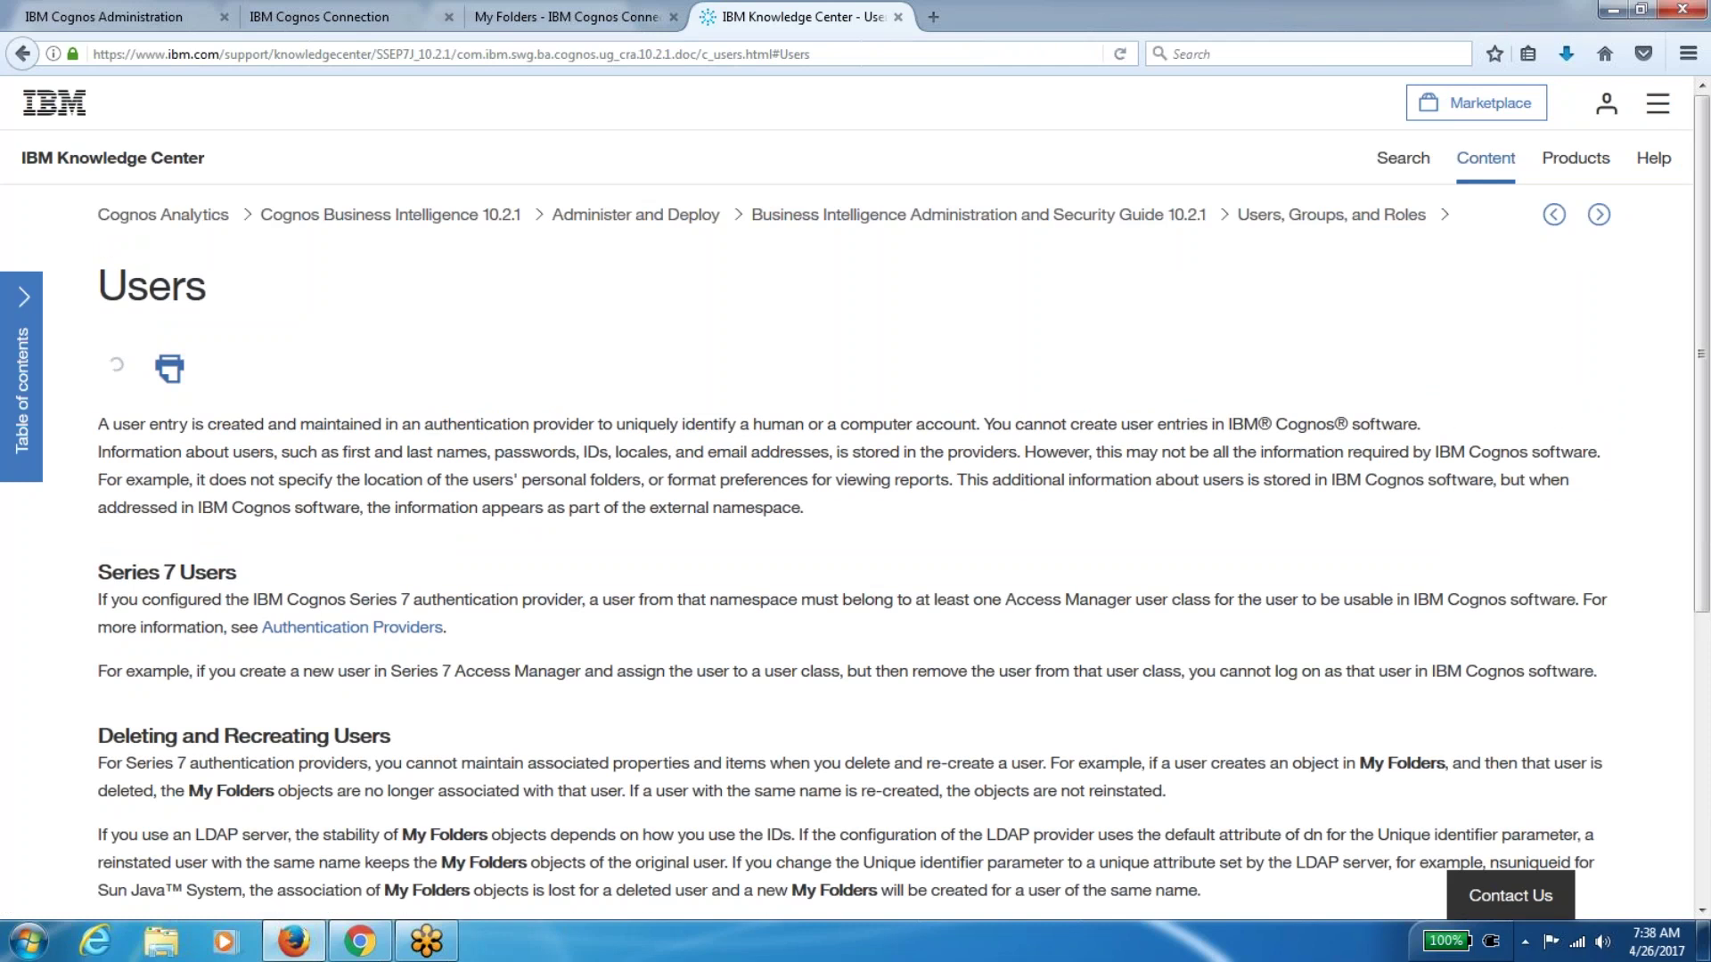
{"action": "scroll", "coordinate": [856, 490], "scroll_direction": "down", "scroll_amount": 5}
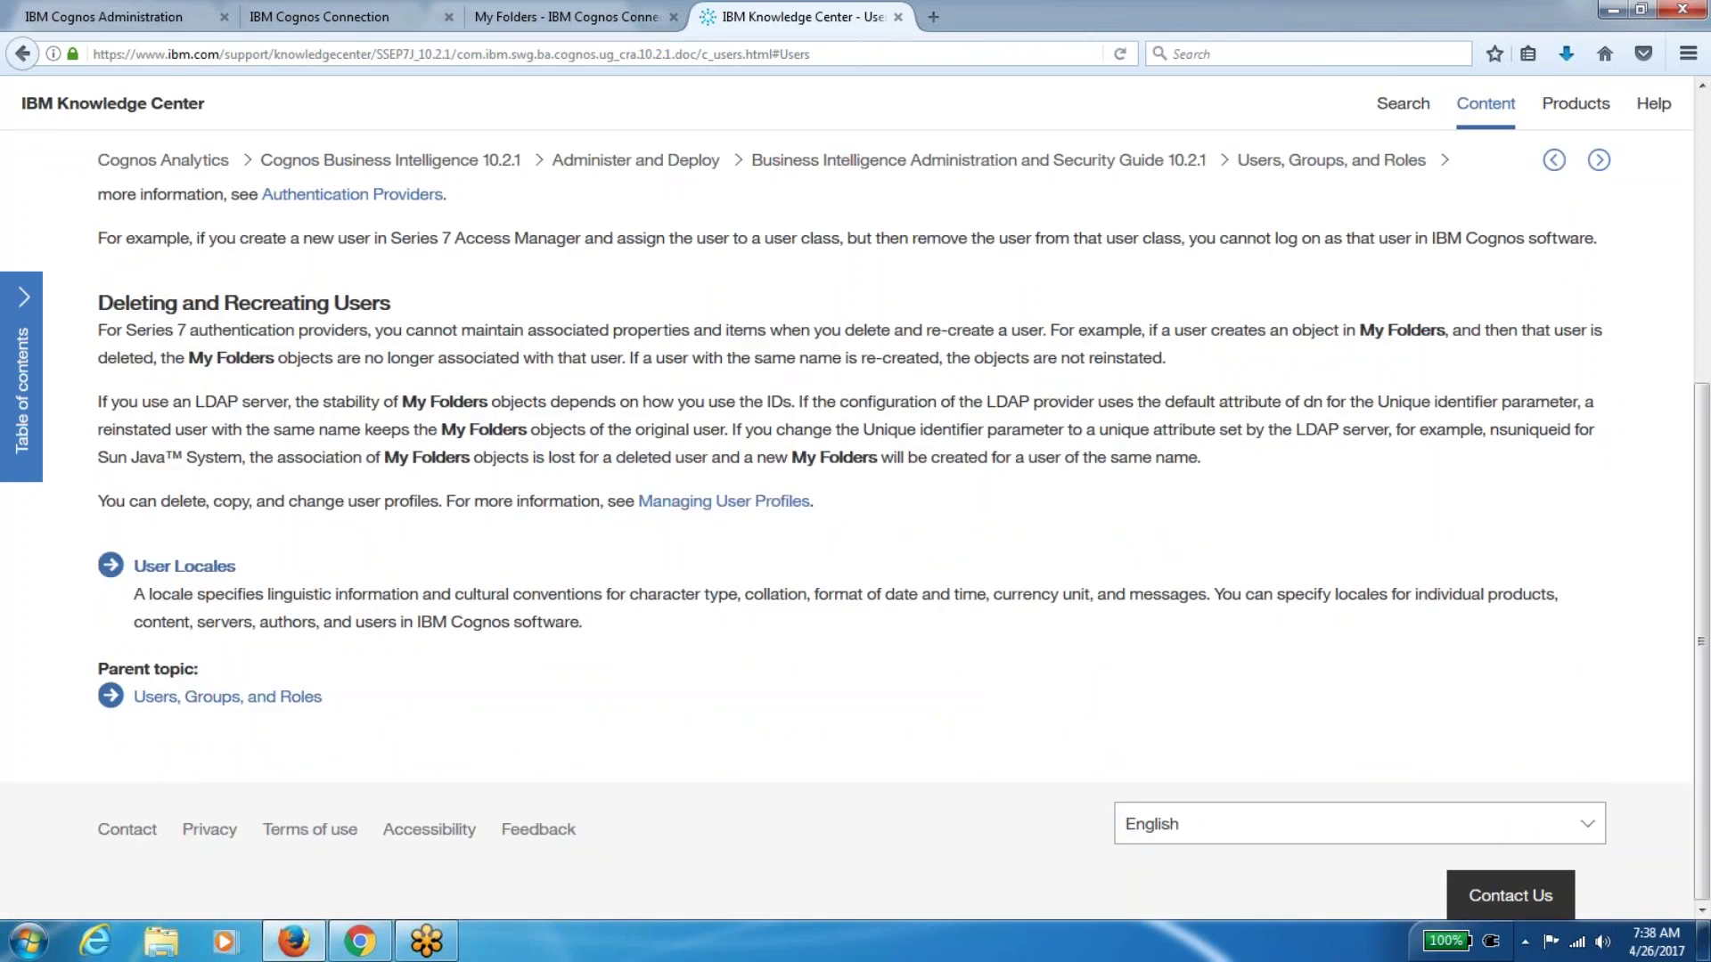
{"action": "scroll", "coordinate": [856, 534], "scroll_direction": "up", "scroll_amount": 1}
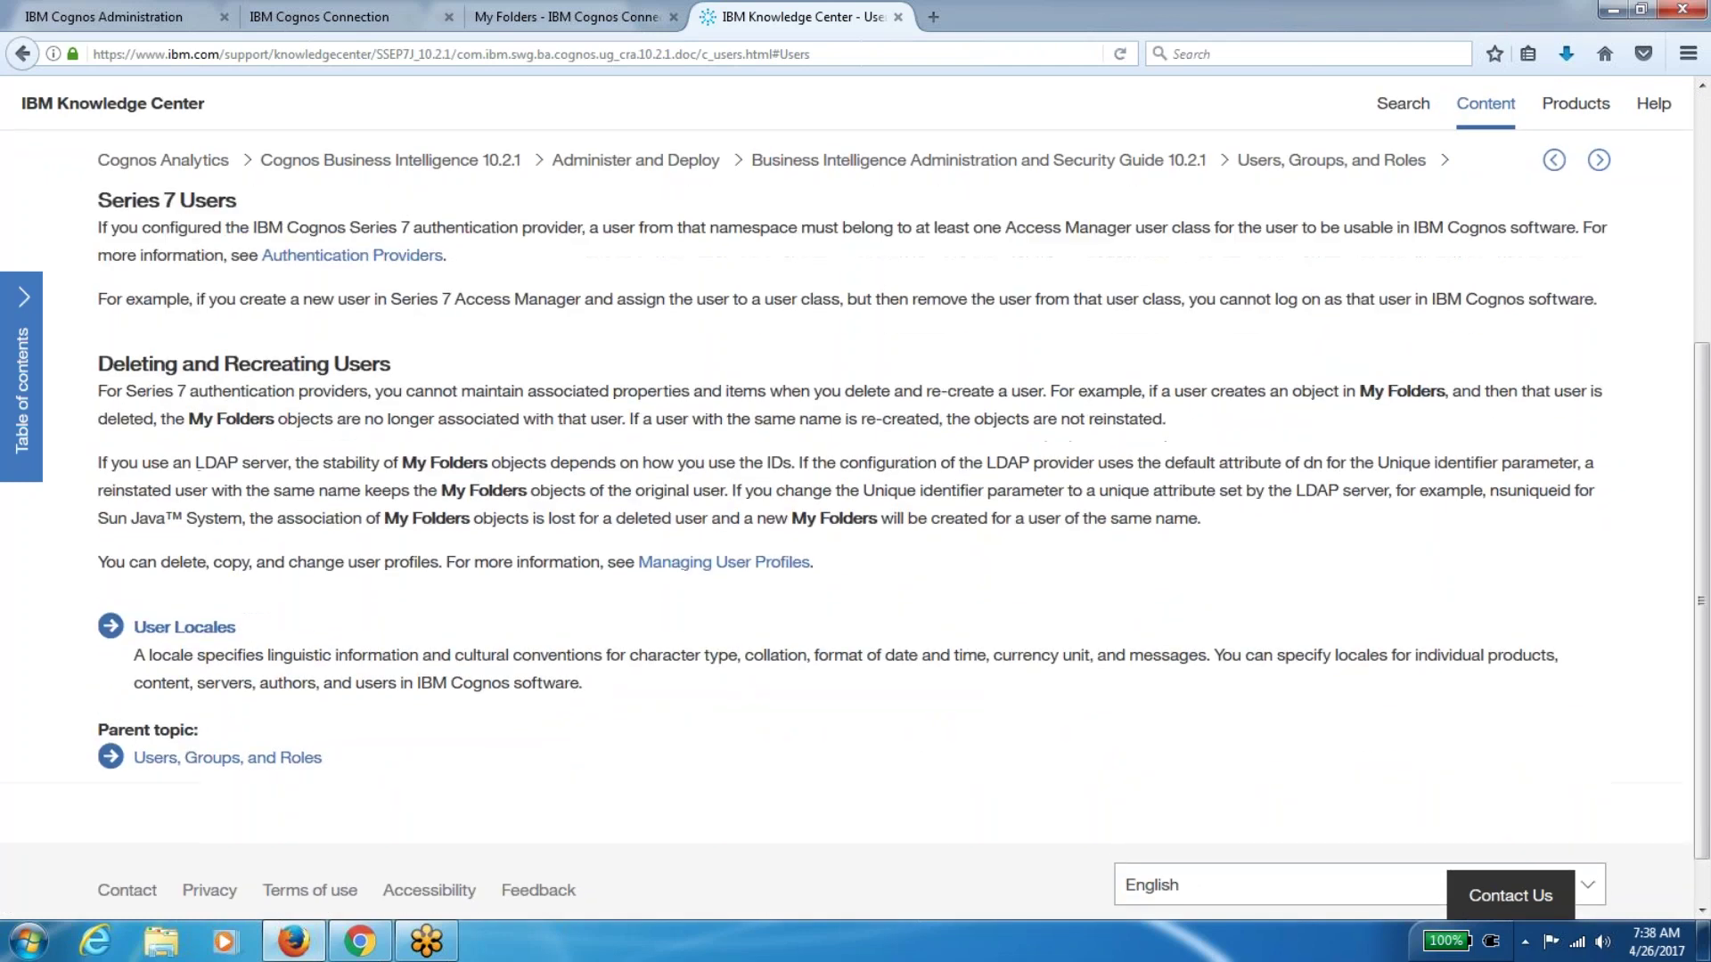
{"action": "left_click", "coordinate": [252, 769]}
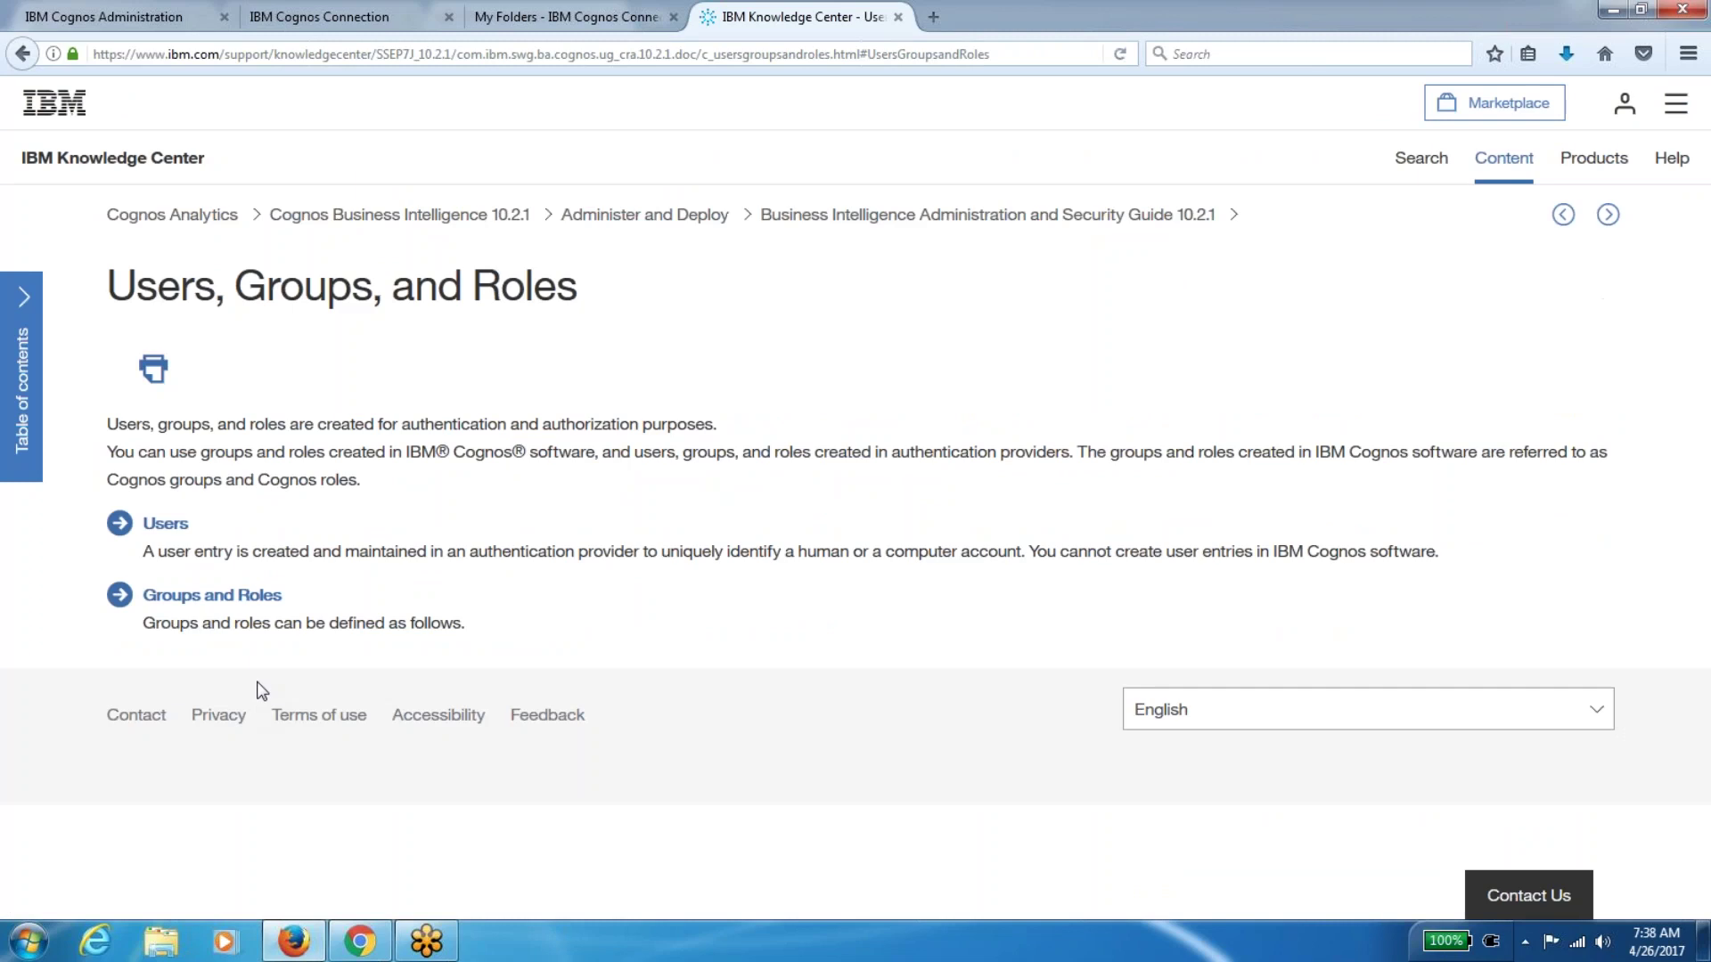
Read the Groups and Roles topic through to its end, and return to its parent topic
{"action": "left_click", "coordinate": [213, 595]}
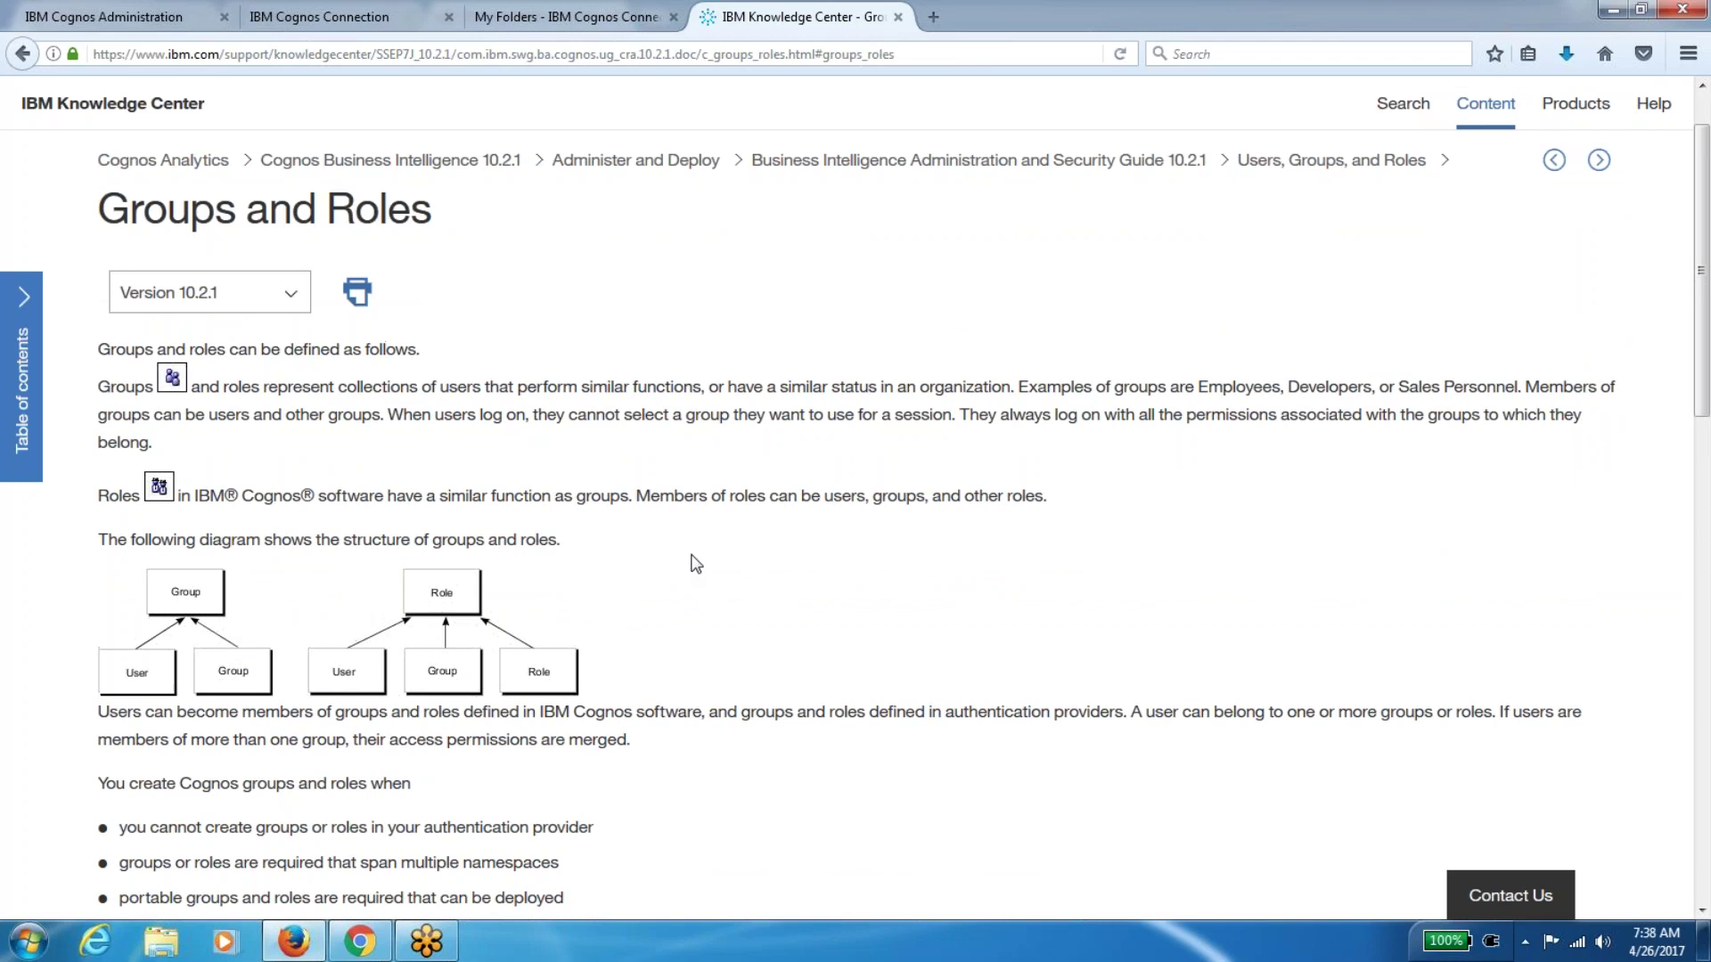
{"action": "scroll", "coordinate": [693, 563], "scroll_direction": "down", "scroll_amount": 5}
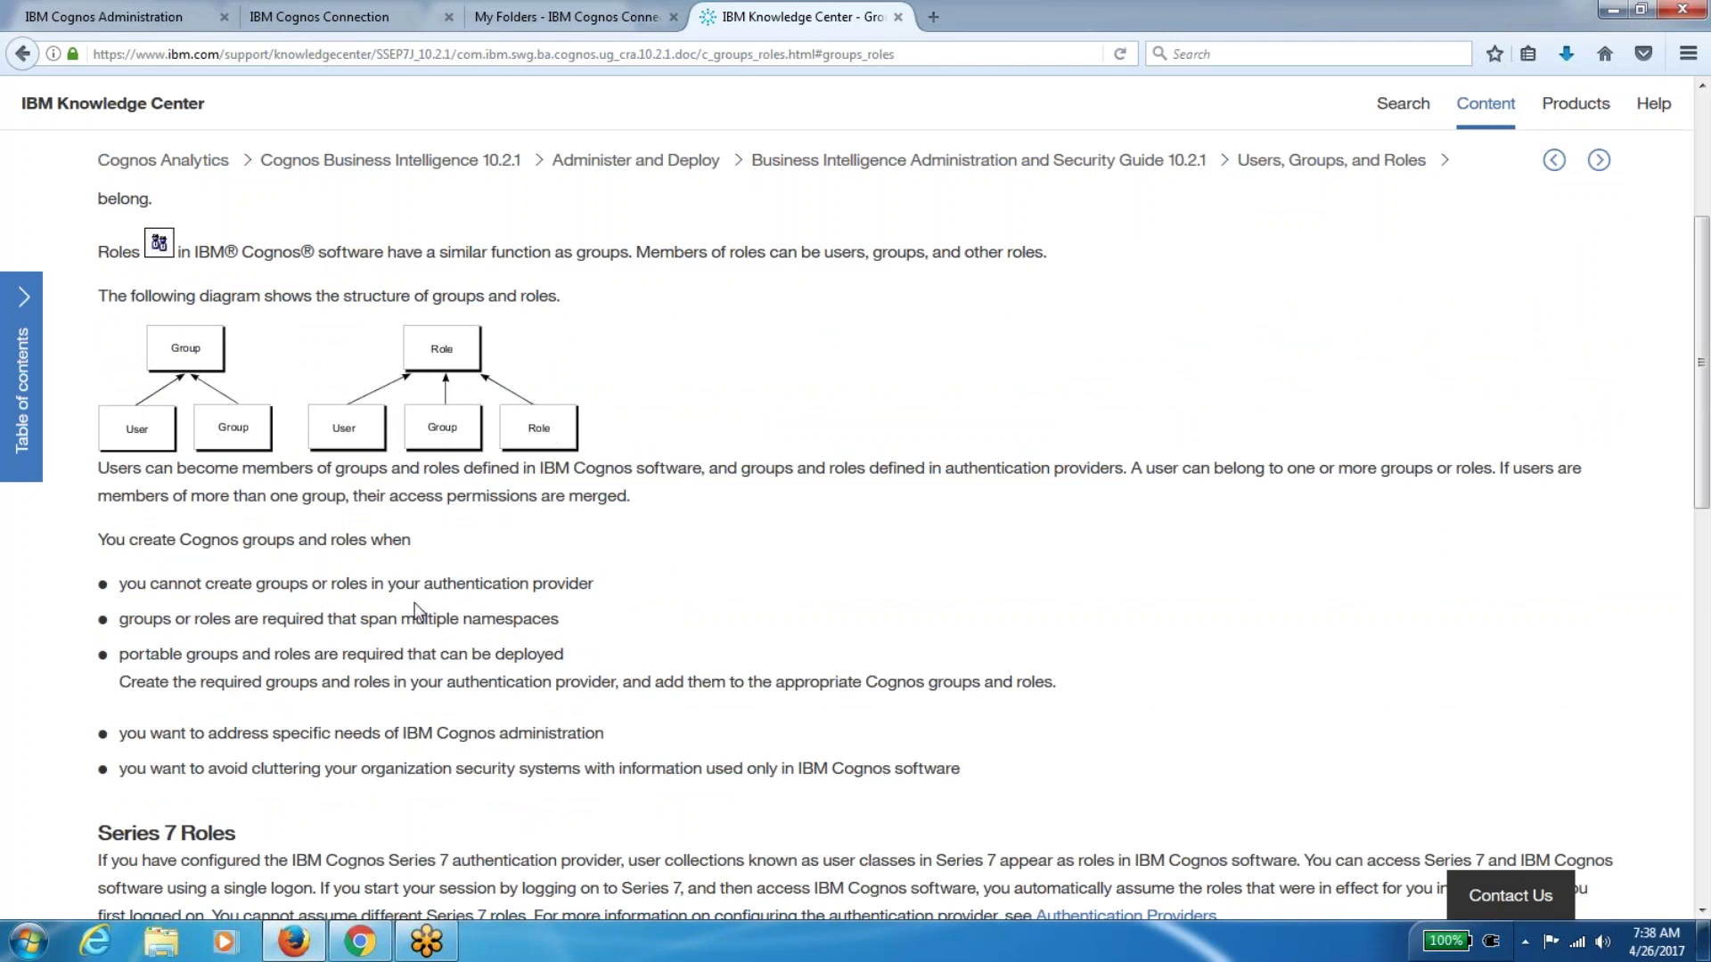
{"action": "scroll", "coordinate": [415, 602], "scroll_direction": "down", "scroll_amount": 10}
{"action": "scroll", "coordinate": [414, 603], "scroll_direction": "down", "scroll_amount": 3}
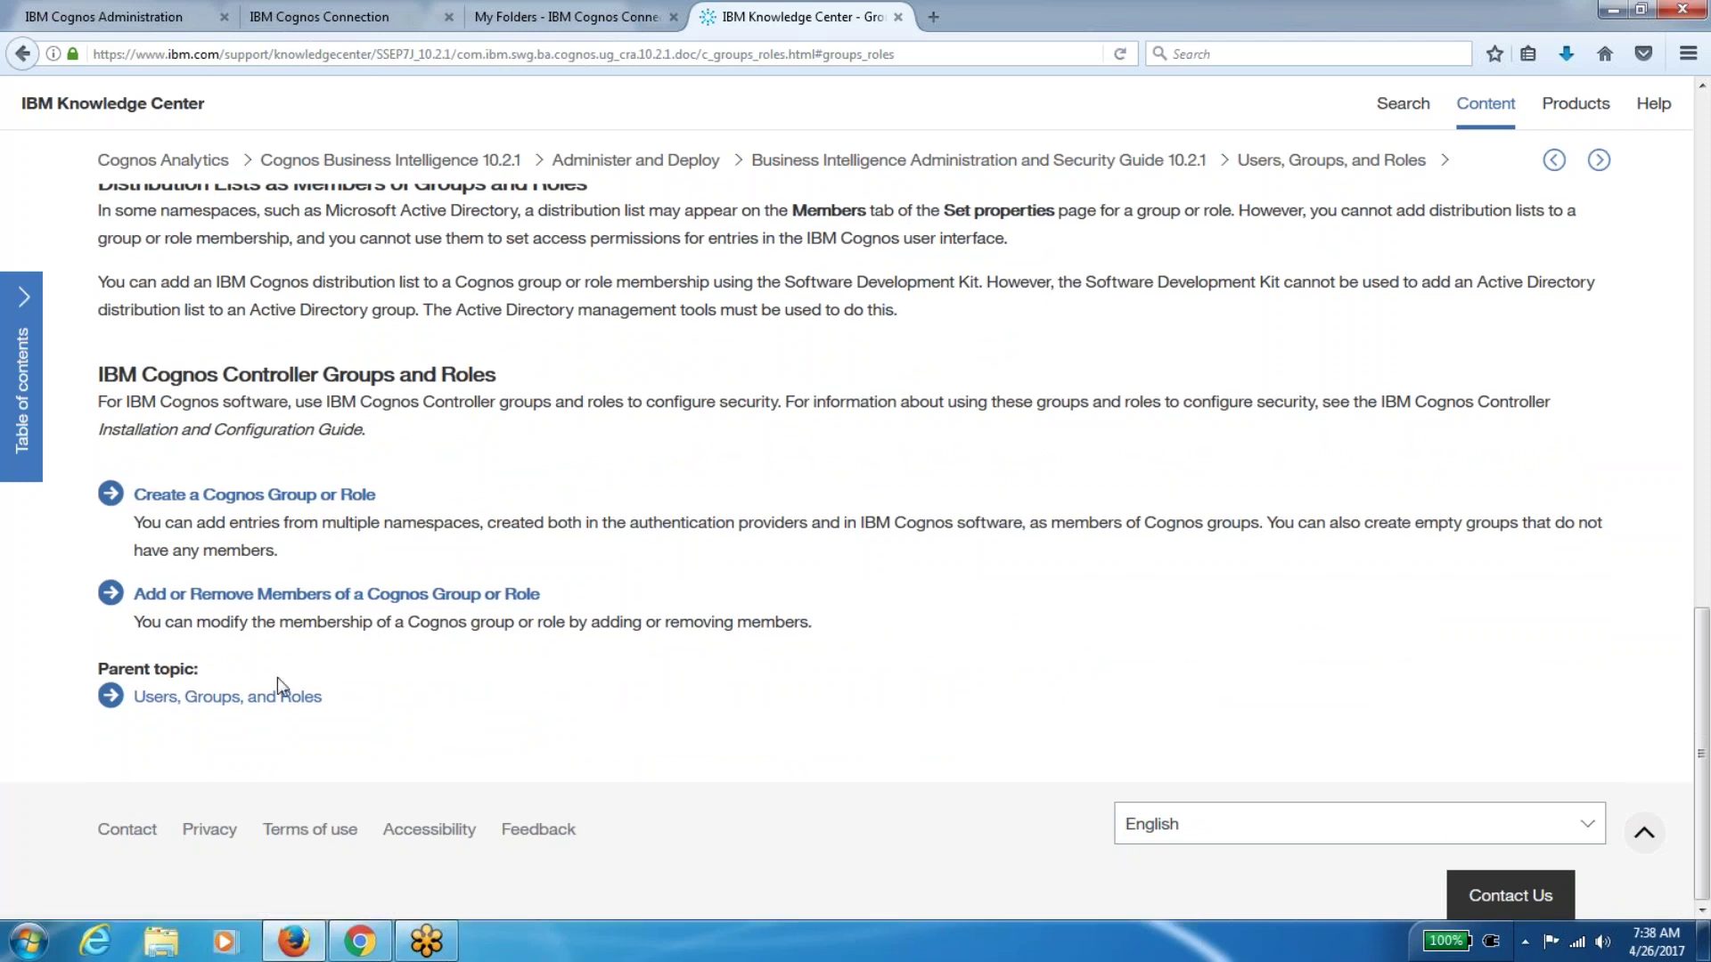
{"action": "left_click", "coordinate": [271, 698]}
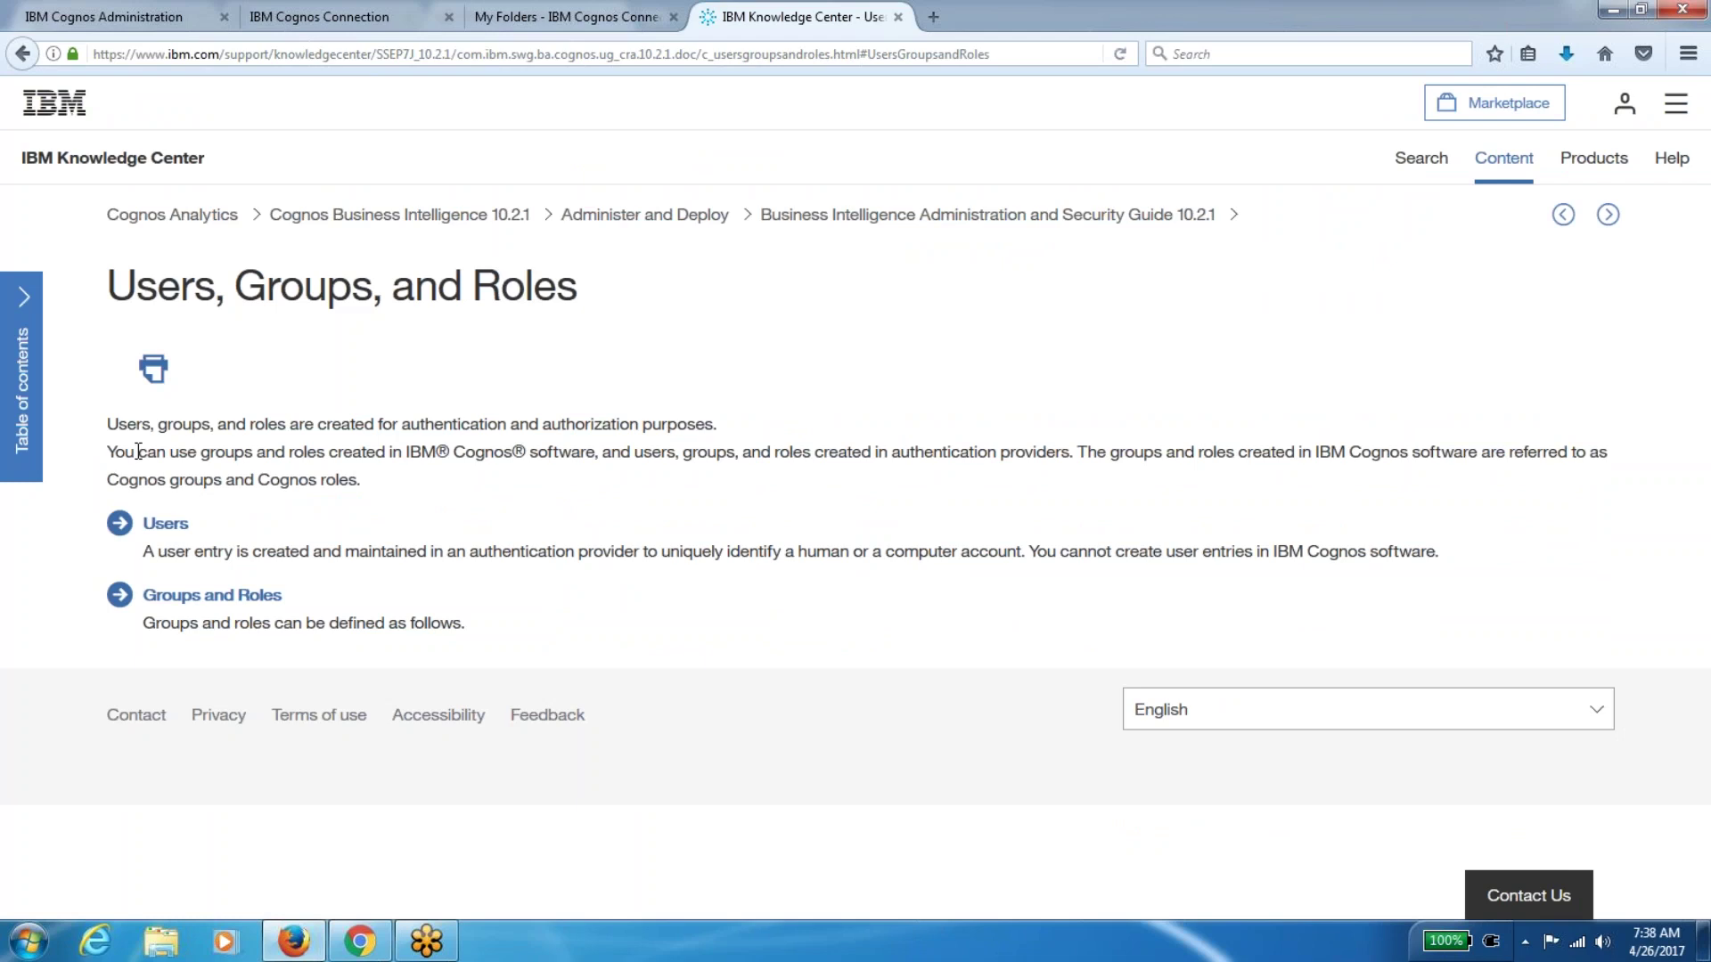
Show the Knowledge Center table of contents, and expand the Security Model section to view its subtopics before collapsing it again
{"action": "left_click", "coordinate": [21, 383]}
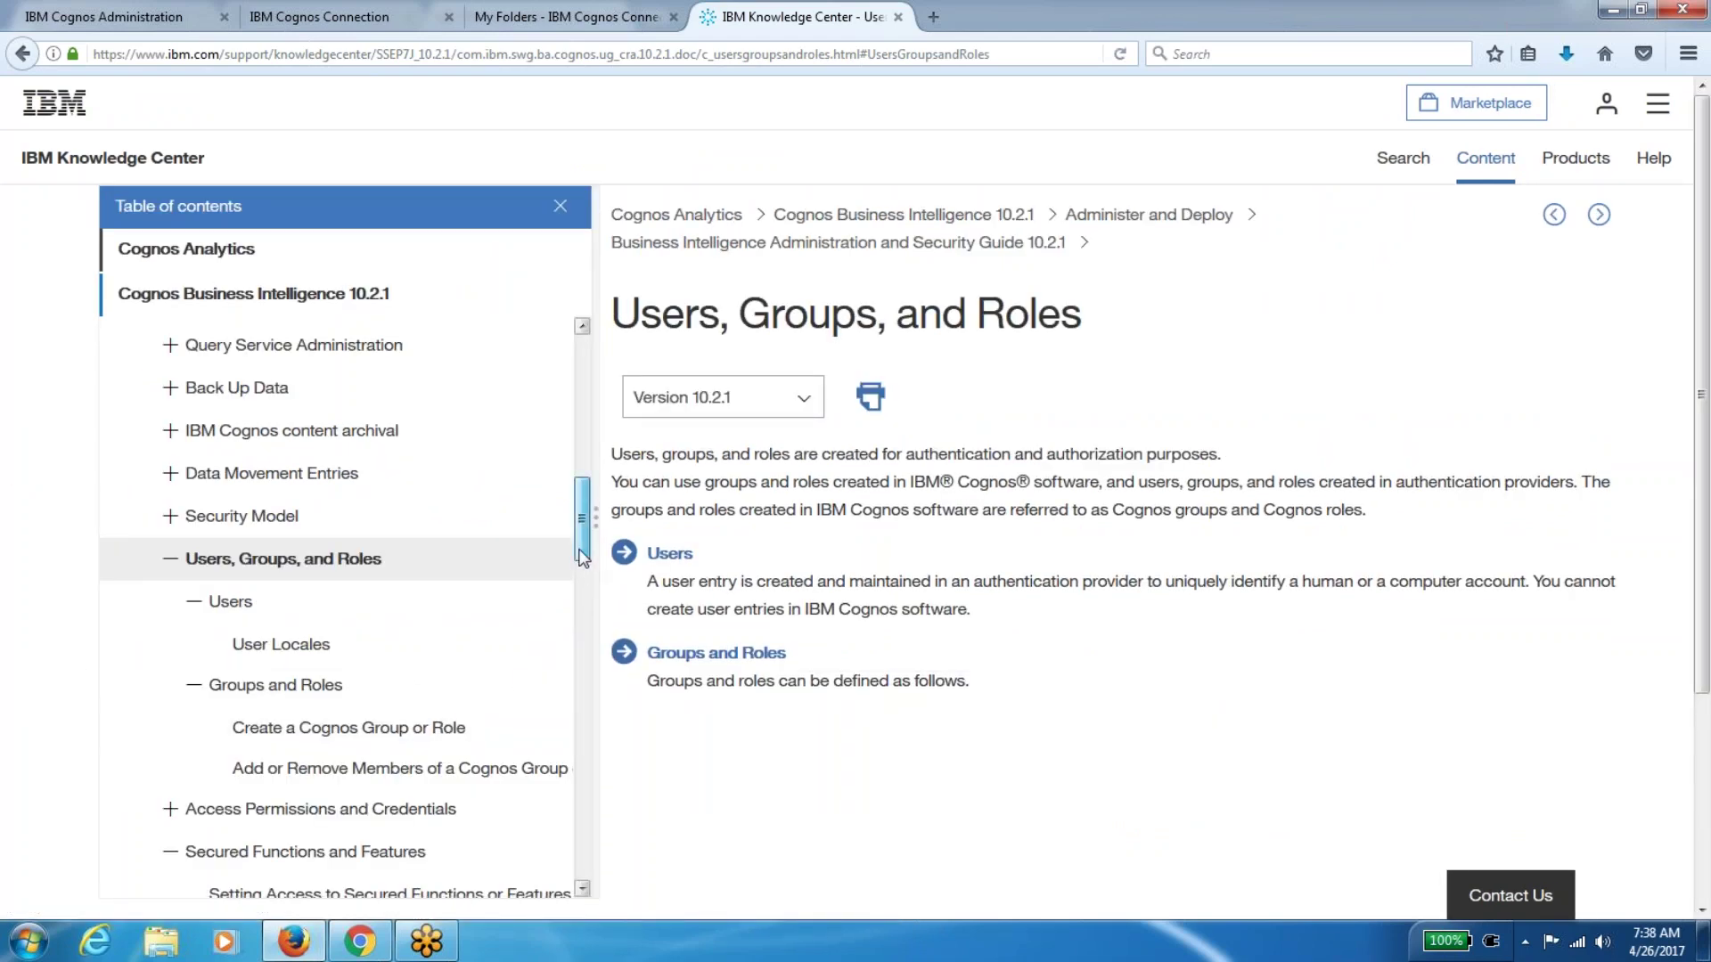
{"action": "scroll", "coordinate": [583, 576], "scroll_direction": "down", "scroll_amount": 3}
{"action": "left_click", "coordinate": [170, 354]}
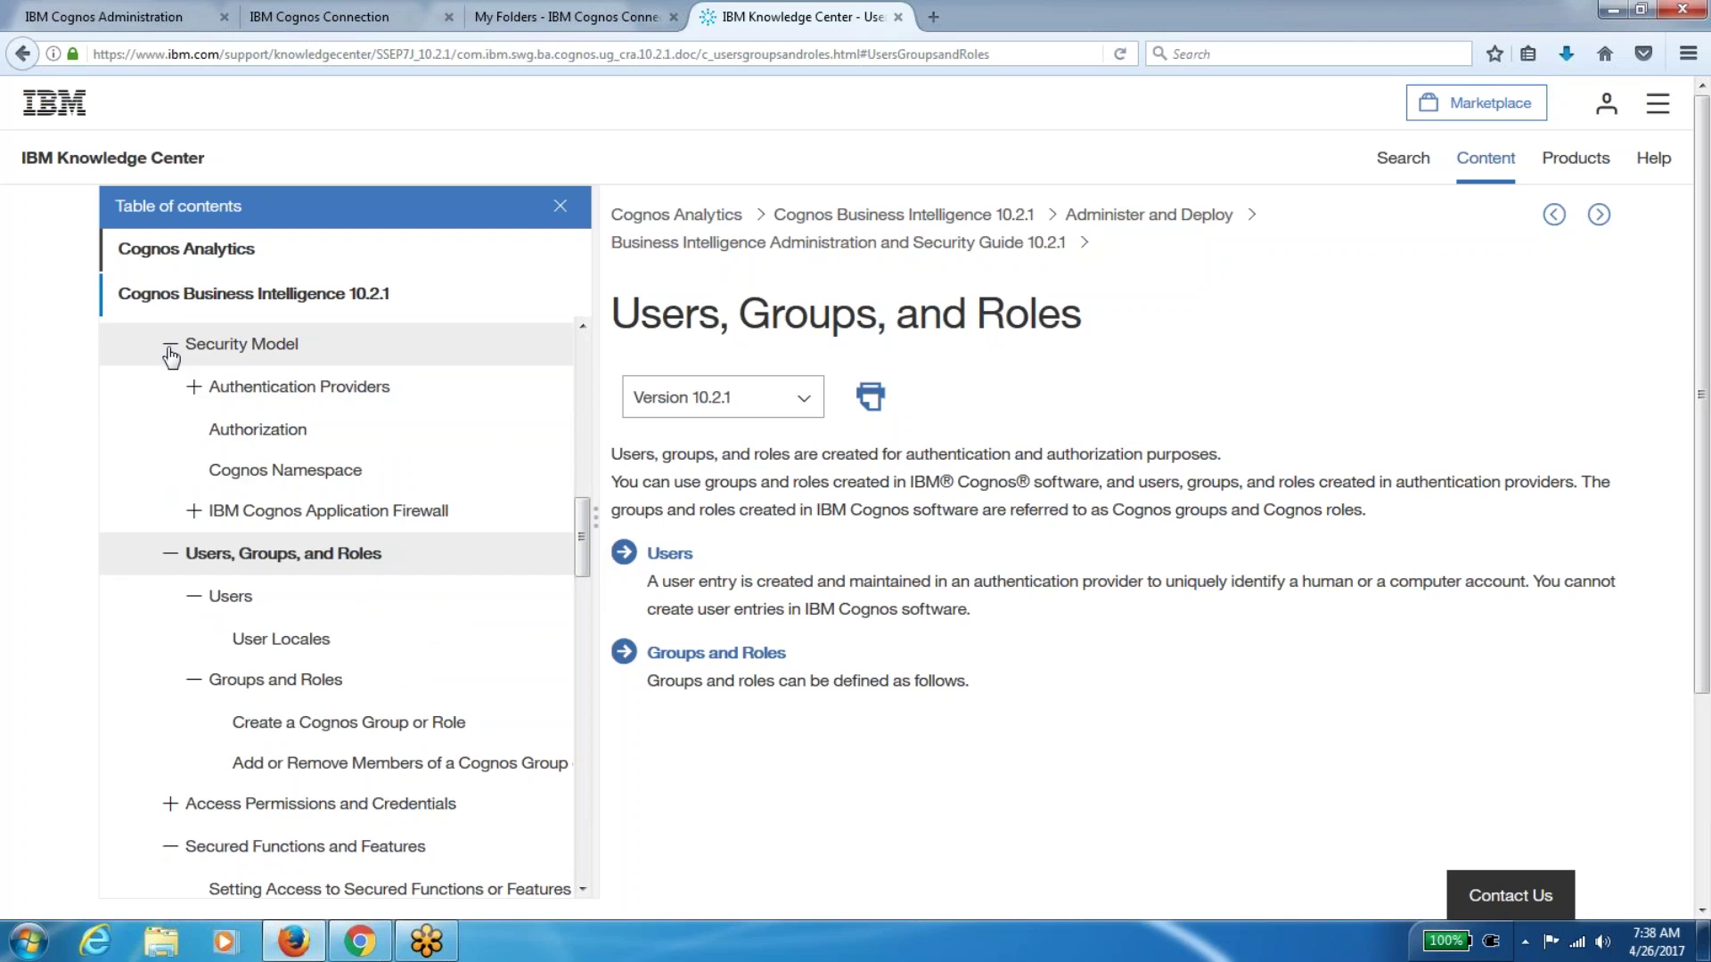
{"action": "left_click", "coordinate": [170, 355]}
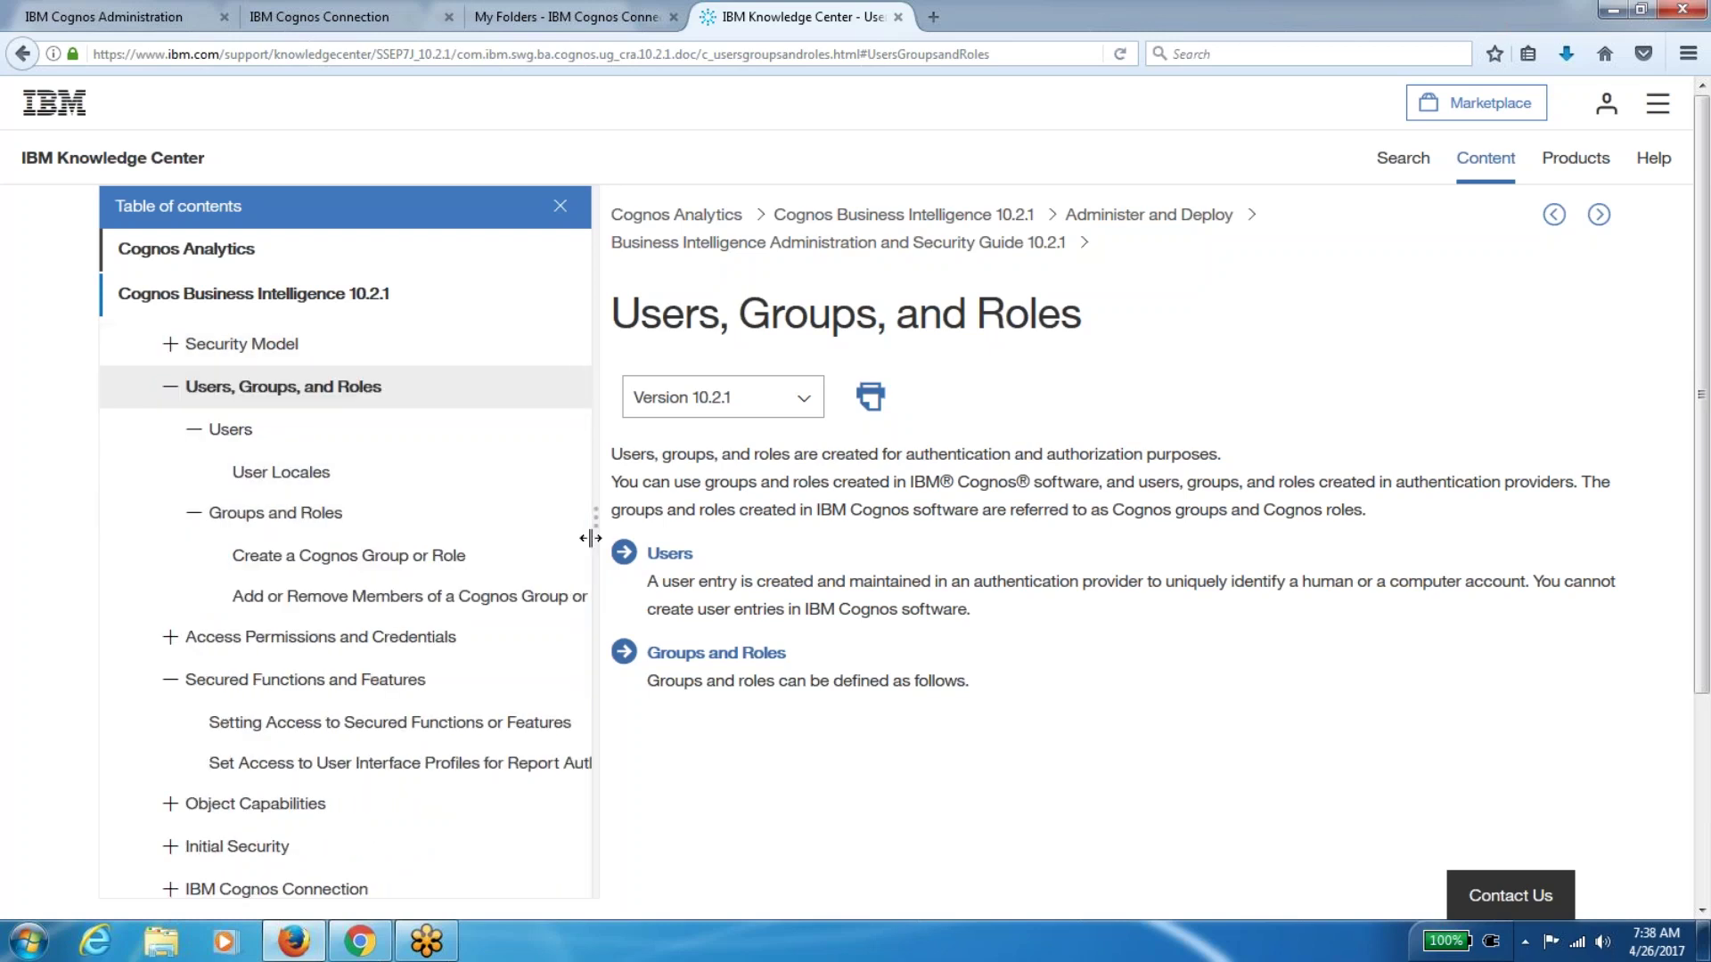
Open the Managing User Profiles topic from the table of contents, review its subtopics, and collapse its entry
{"action": "left_click_drag", "start_coordinate": [581, 540], "coordinate": [579, 622]}
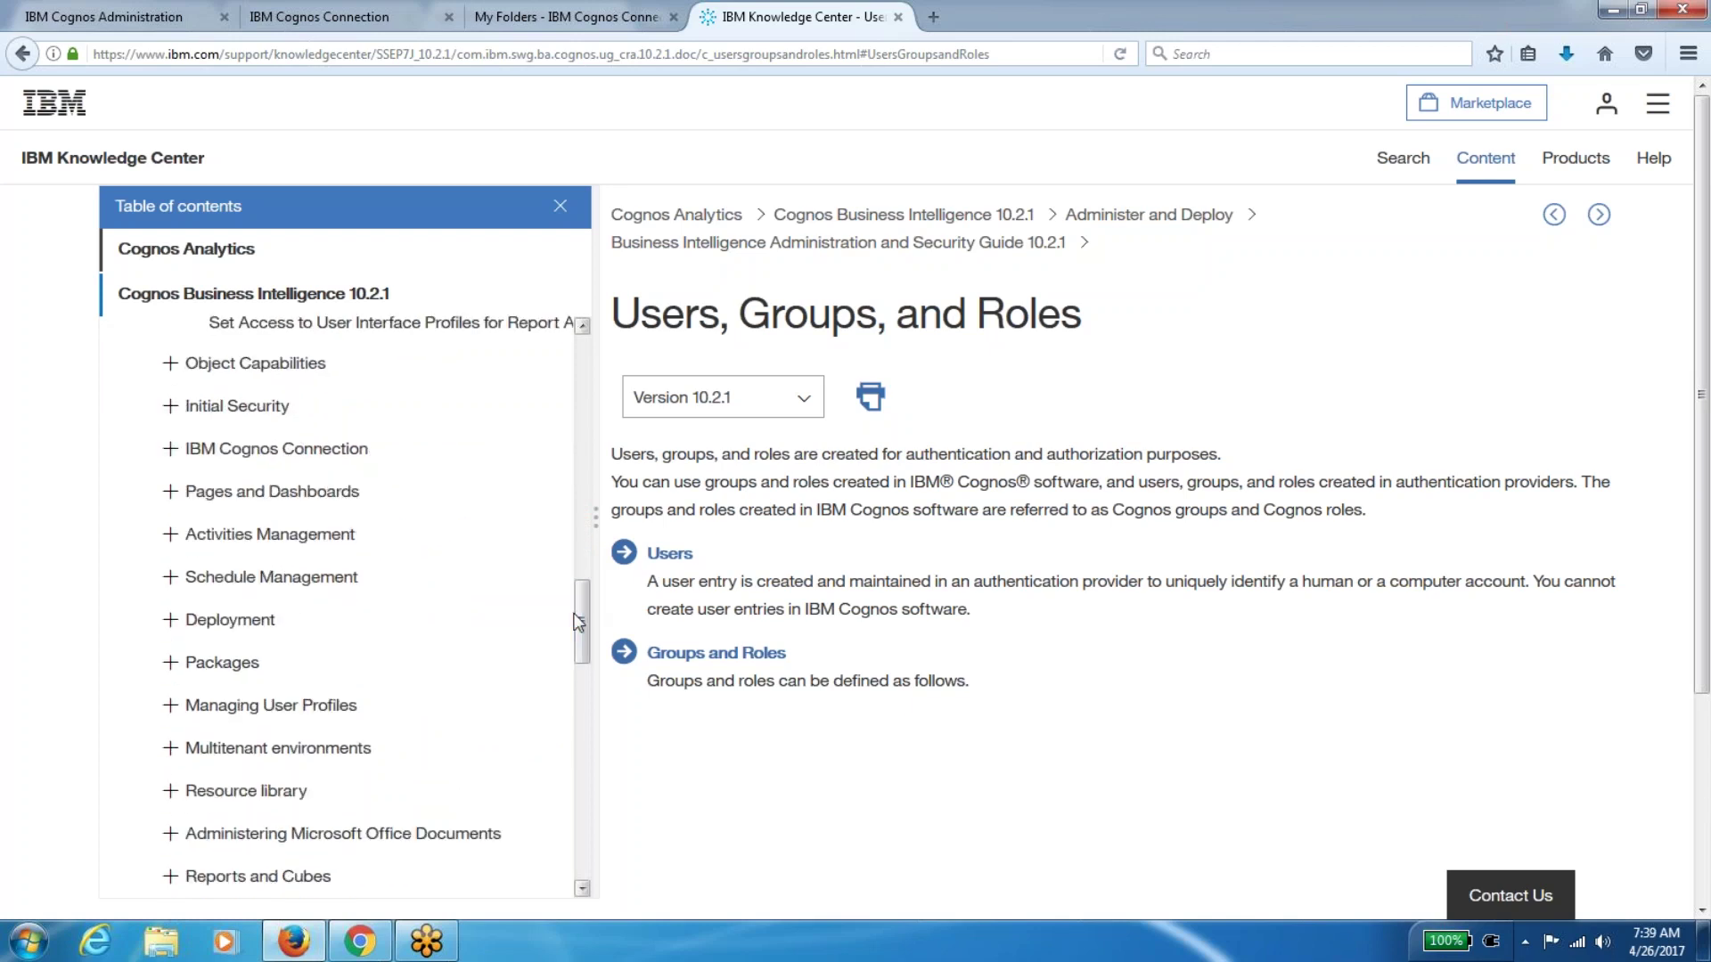
{"action": "left_click", "coordinate": [324, 705]}
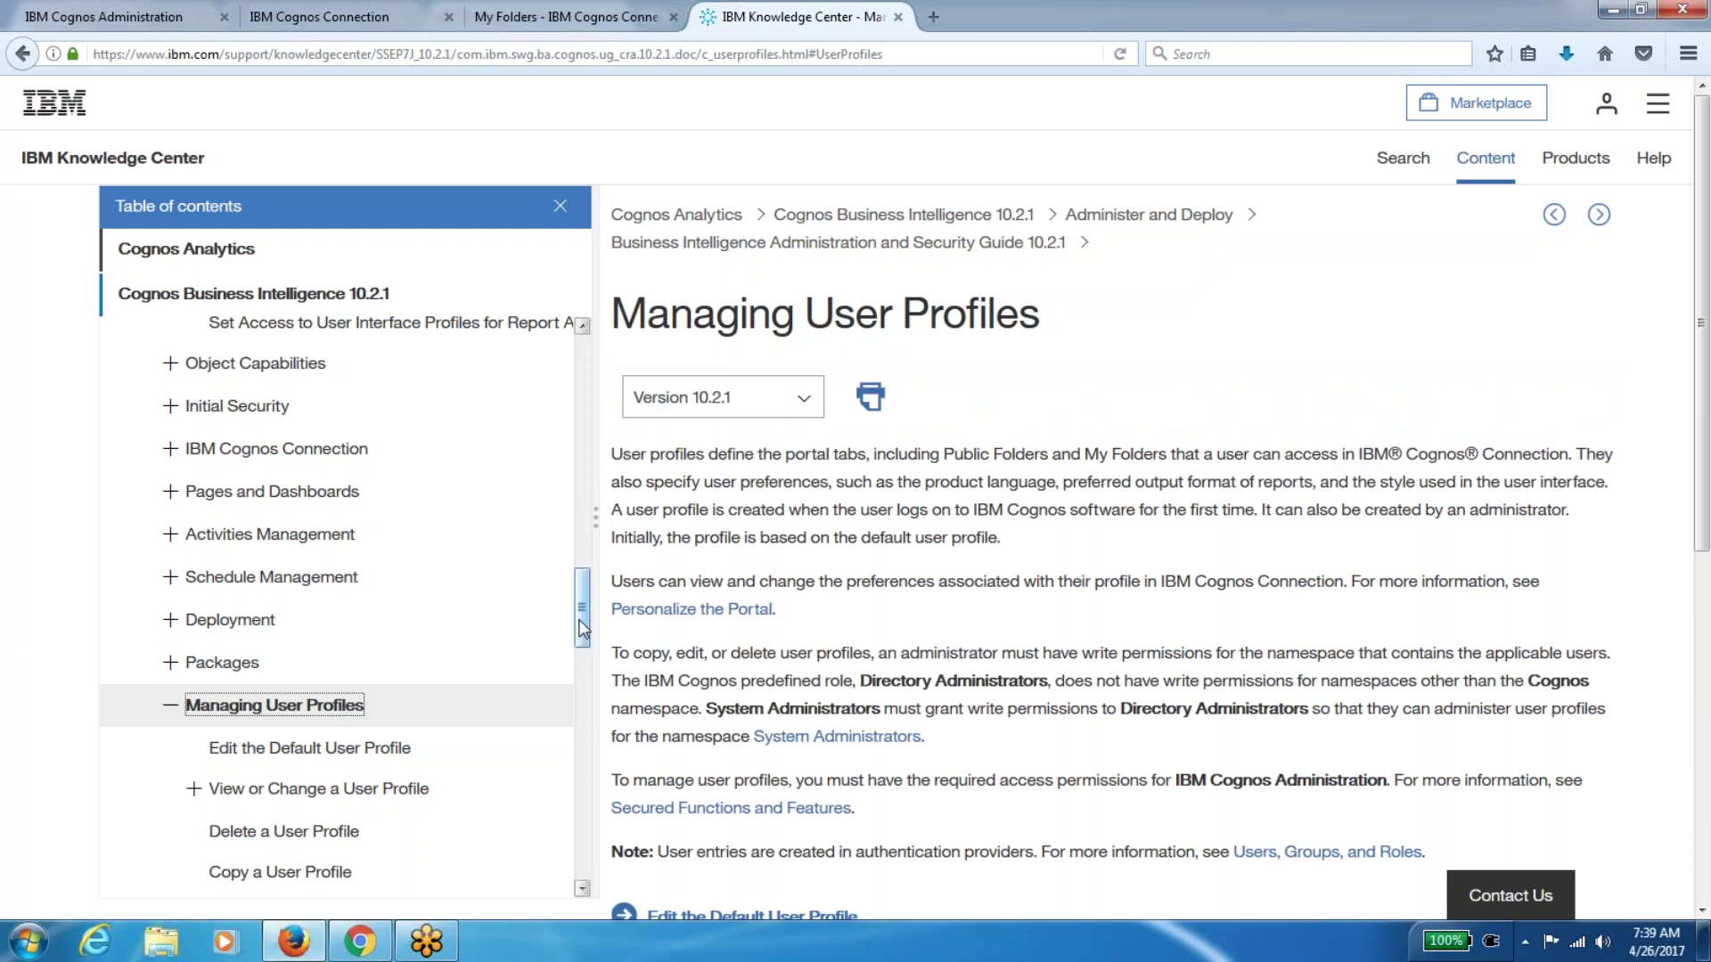
{"action": "left_click_drag", "start_coordinate": [580, 621], "coordinate": [587, 640]}
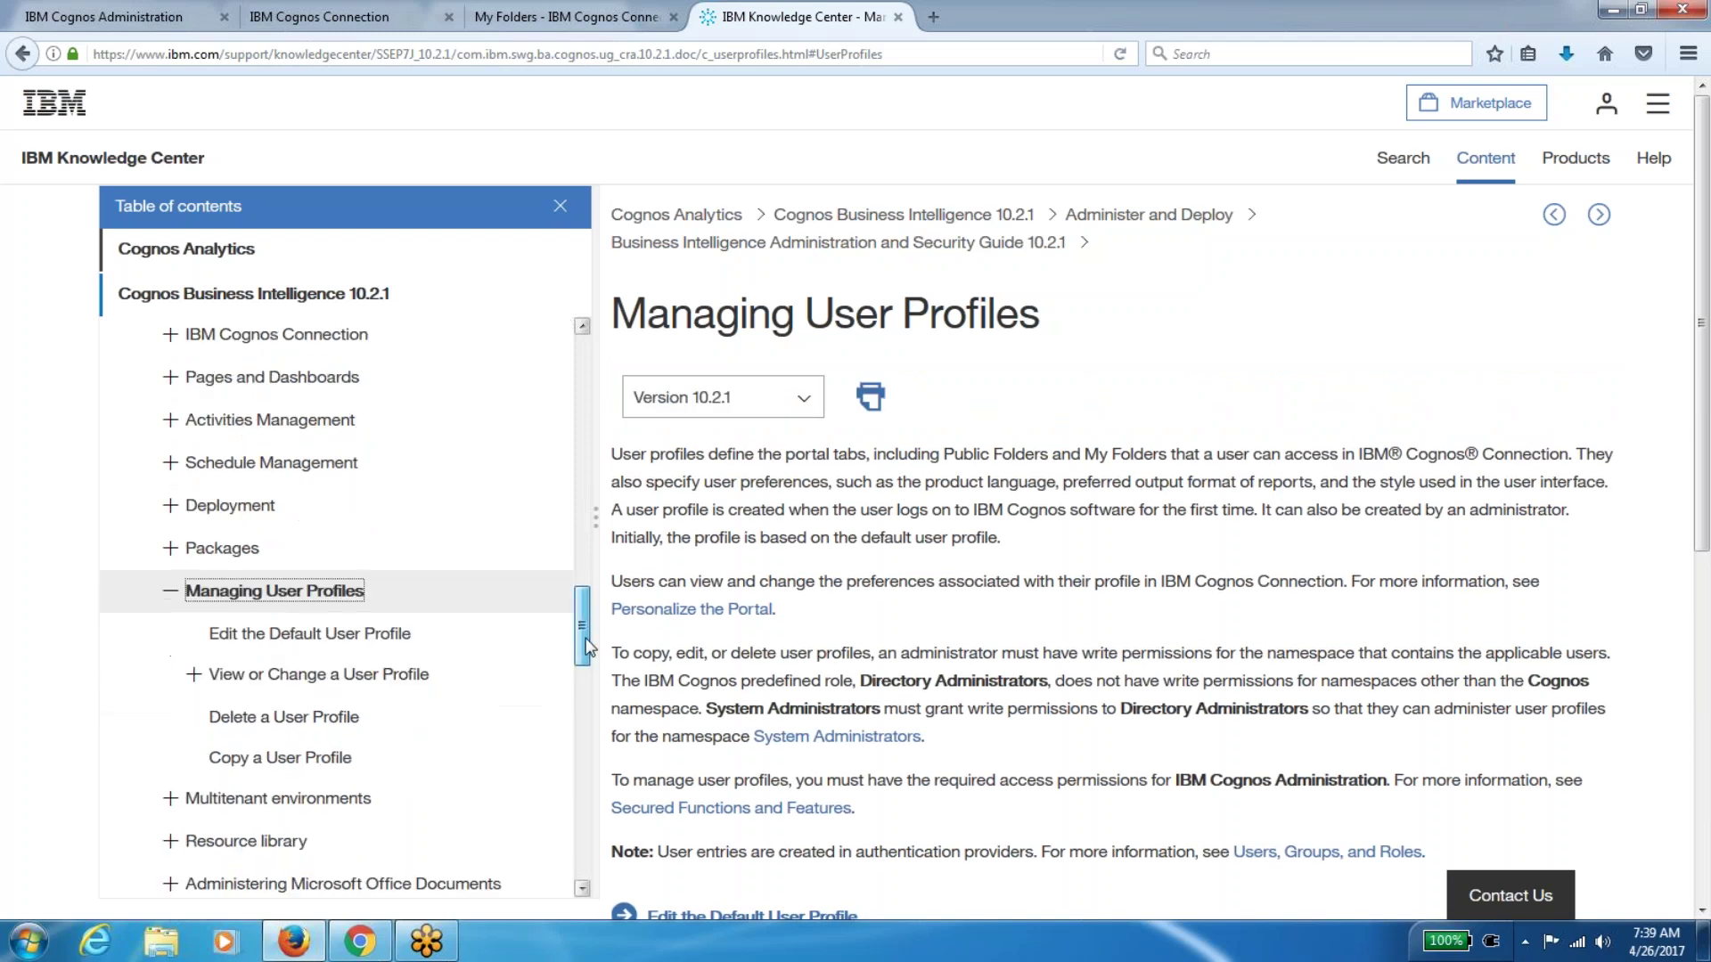
{"action": "left_click", "coordinate": [169, 596]}
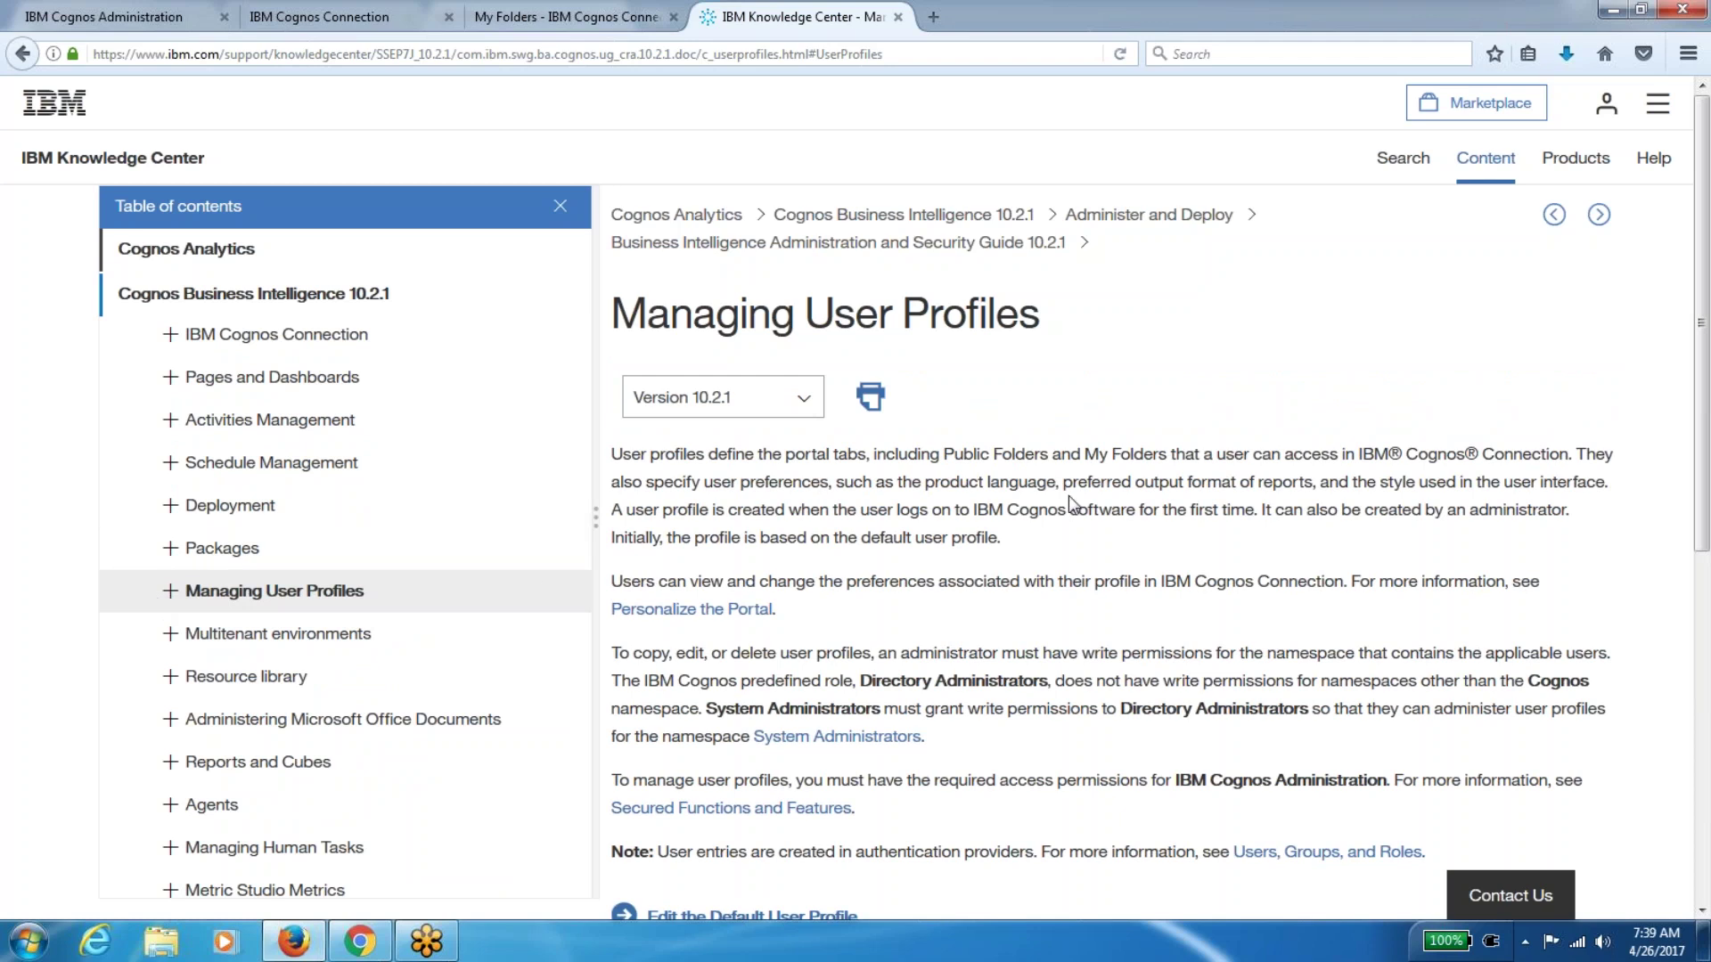
Close the Knowledge Center and Cognos Connection search tabs, and launch IBM Cognos Administration from the My Folders page
{"action": "left_click", "coordinate": [898, 16]}
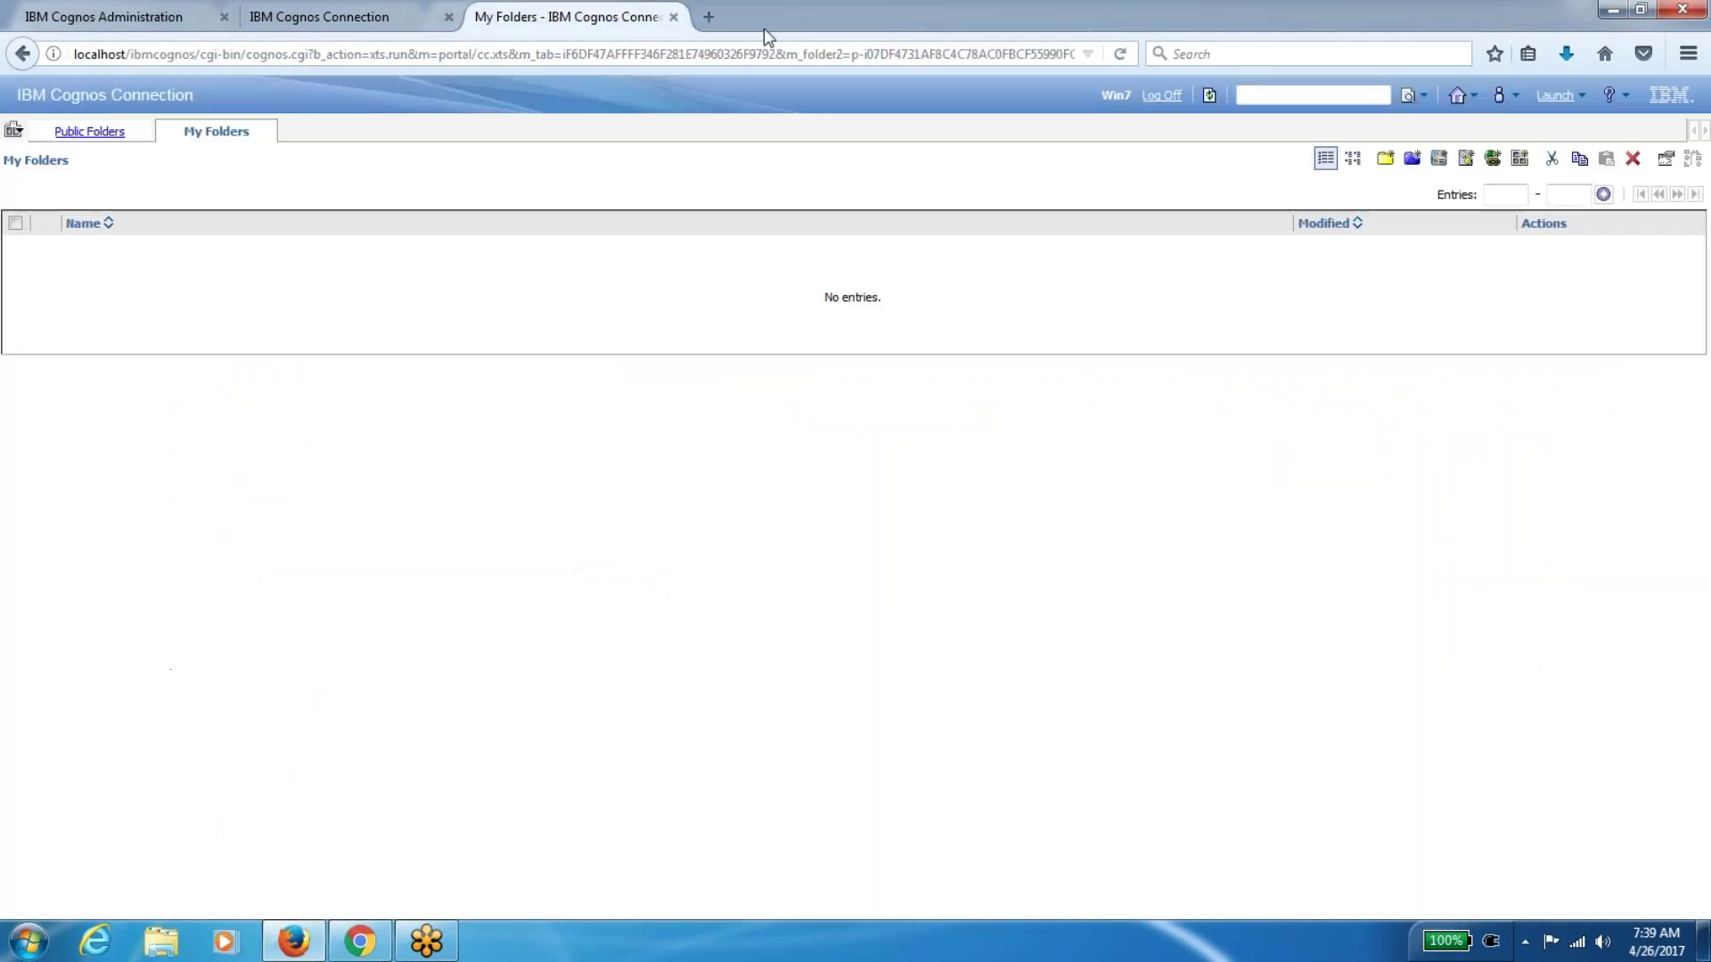
{"action": "left_click", "coordinate": [353, 18]}
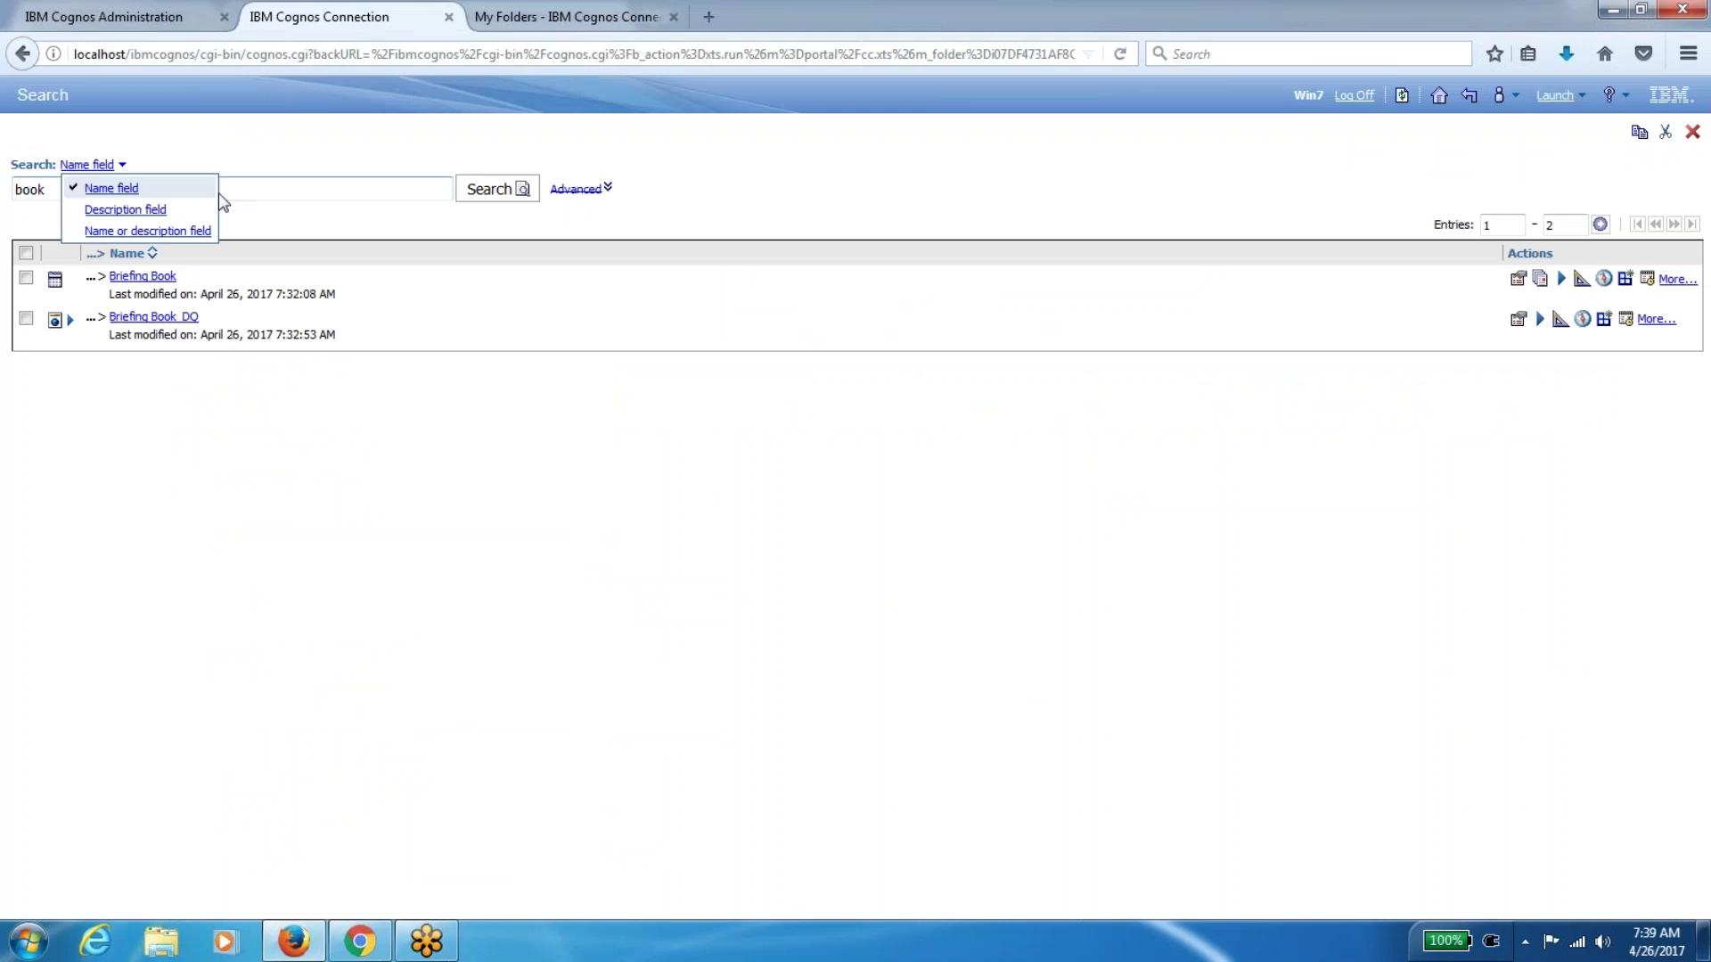
{"action": "left_click", "coordinate": [448, 18]}
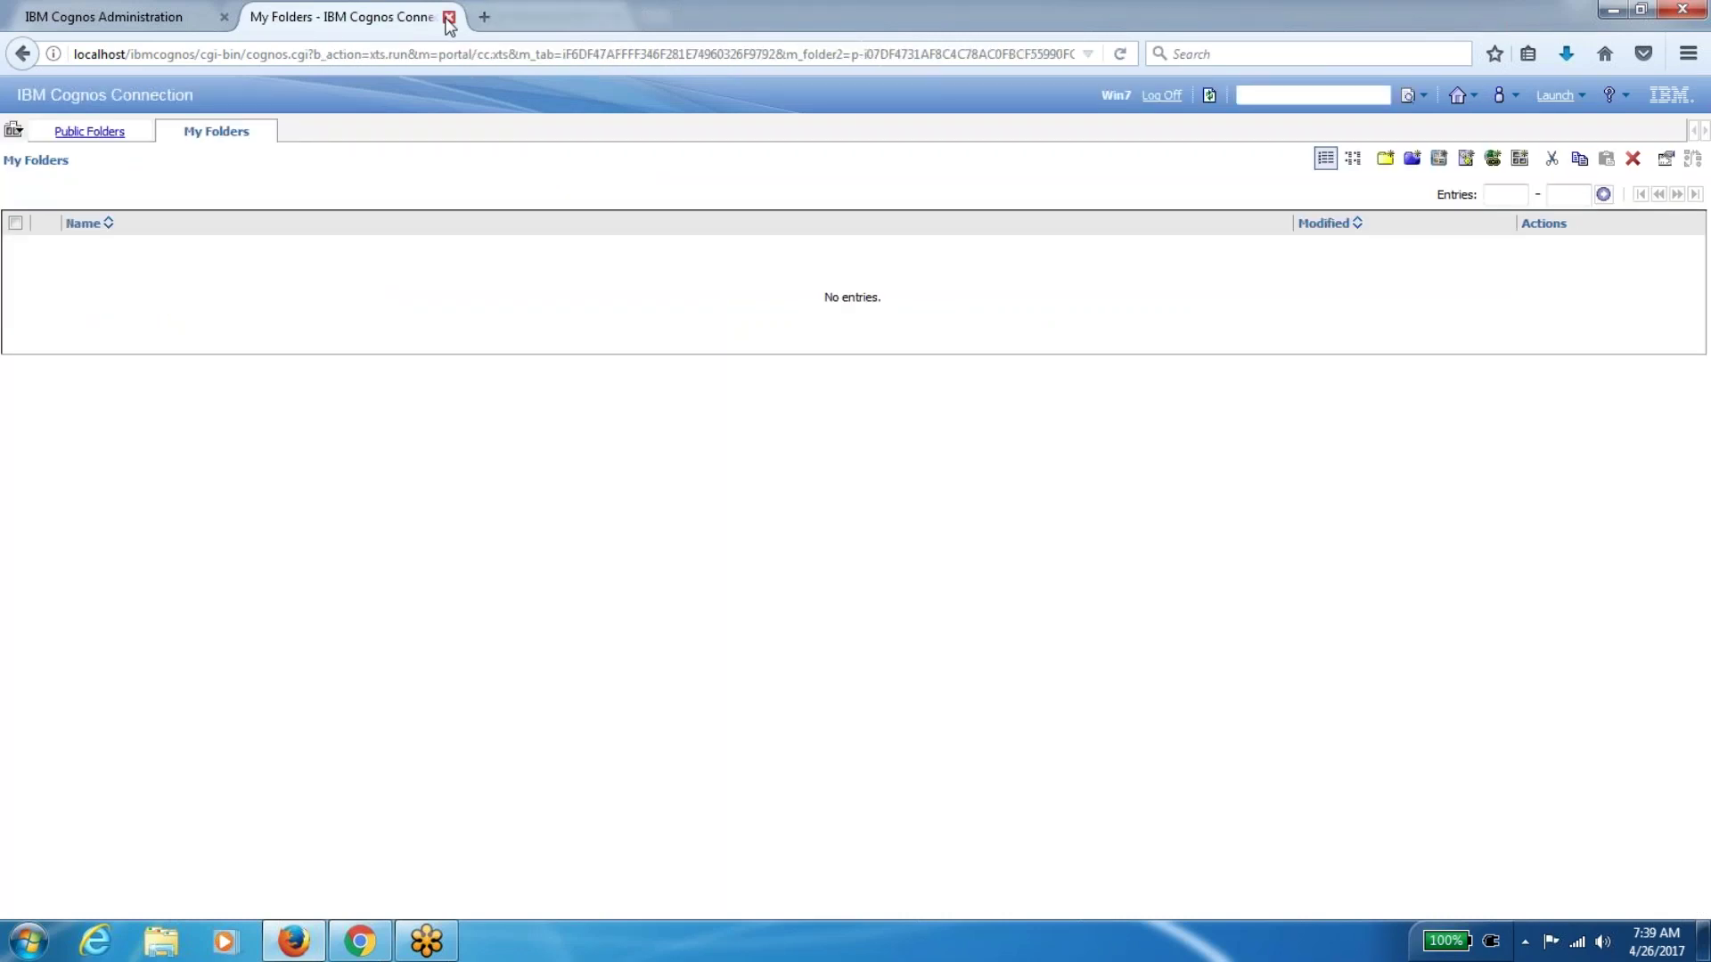
{"action": "left_click", "coordinate": [1576, 98]}
{"action": "left_click", "coordinate": [1504, 277]}
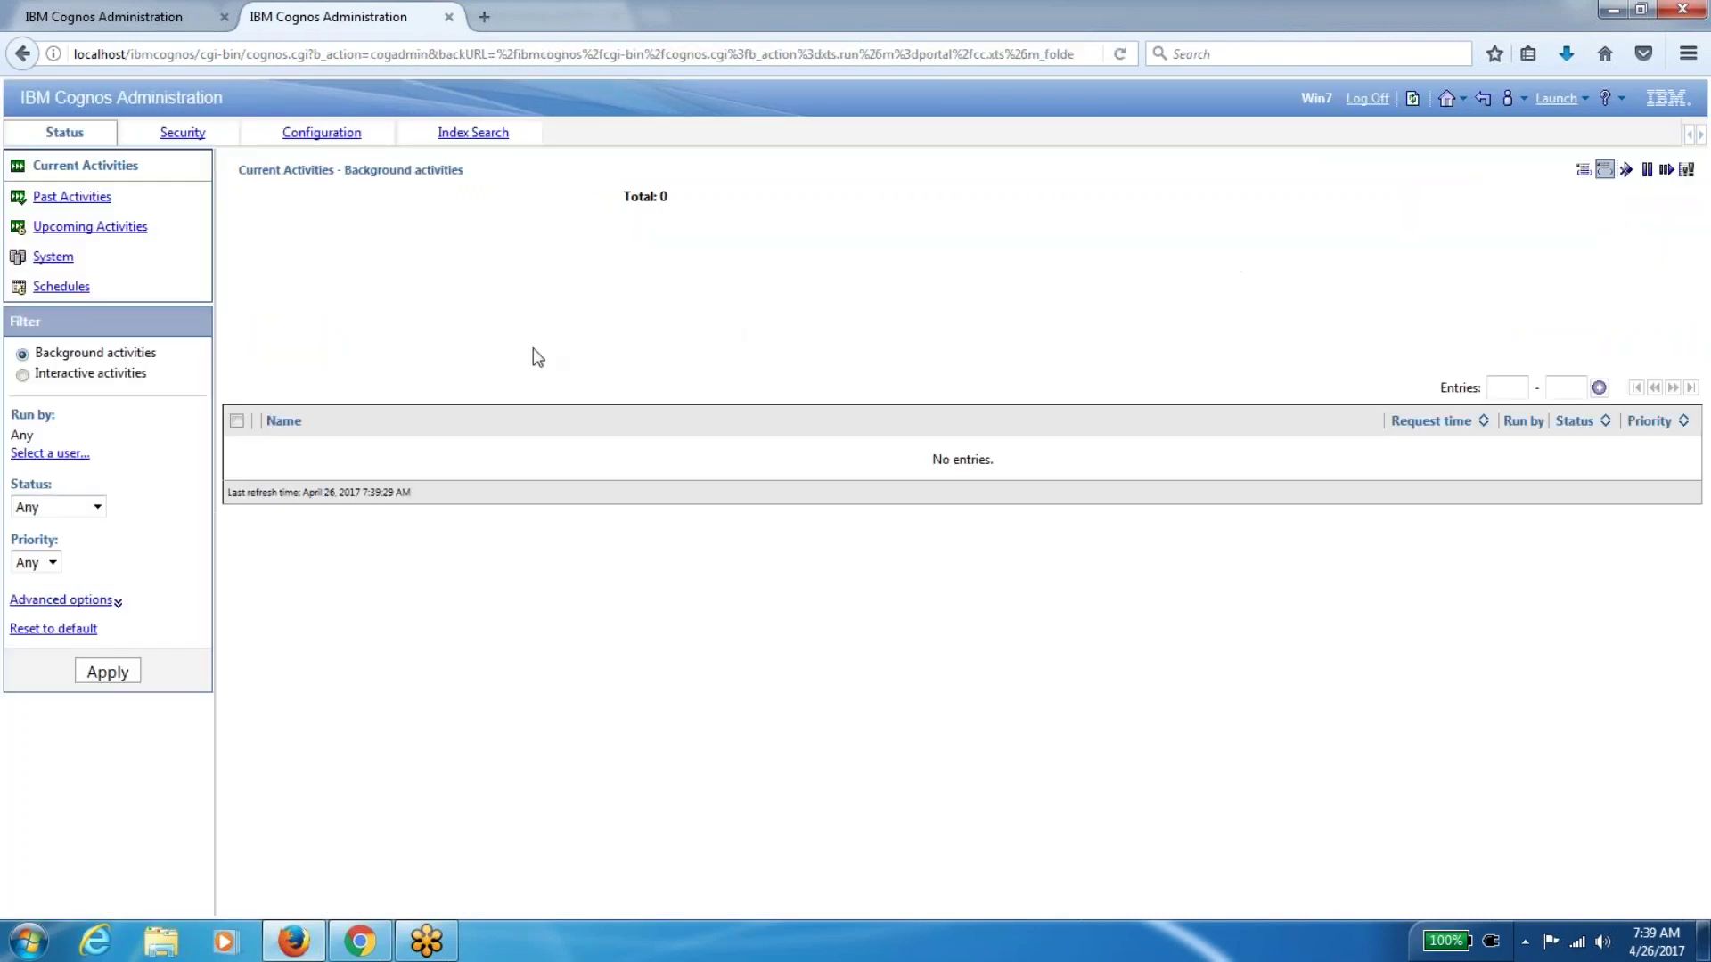
Open the System status page and look through the full list of system metrics, returning to the start of the list
{"action": "left_click", "coordinate": [55, 258]}
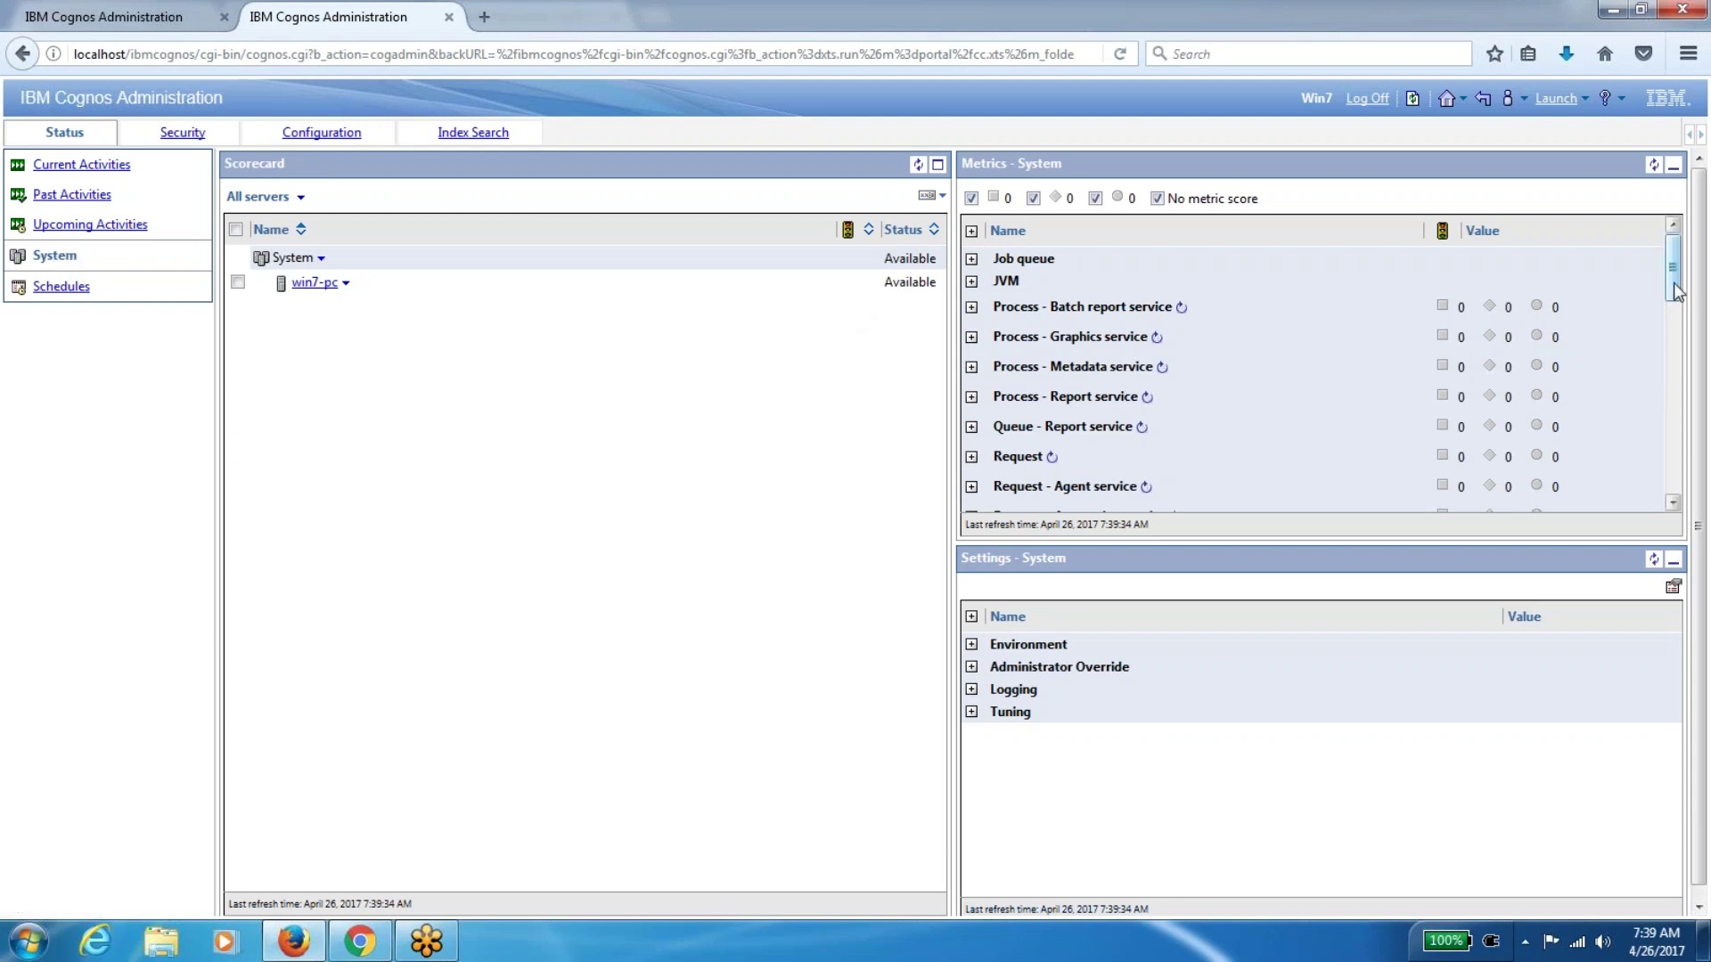
{"action": "left_click_drag", "start_coordinate": [1672, 268], "coordinate": [1675, 508]}
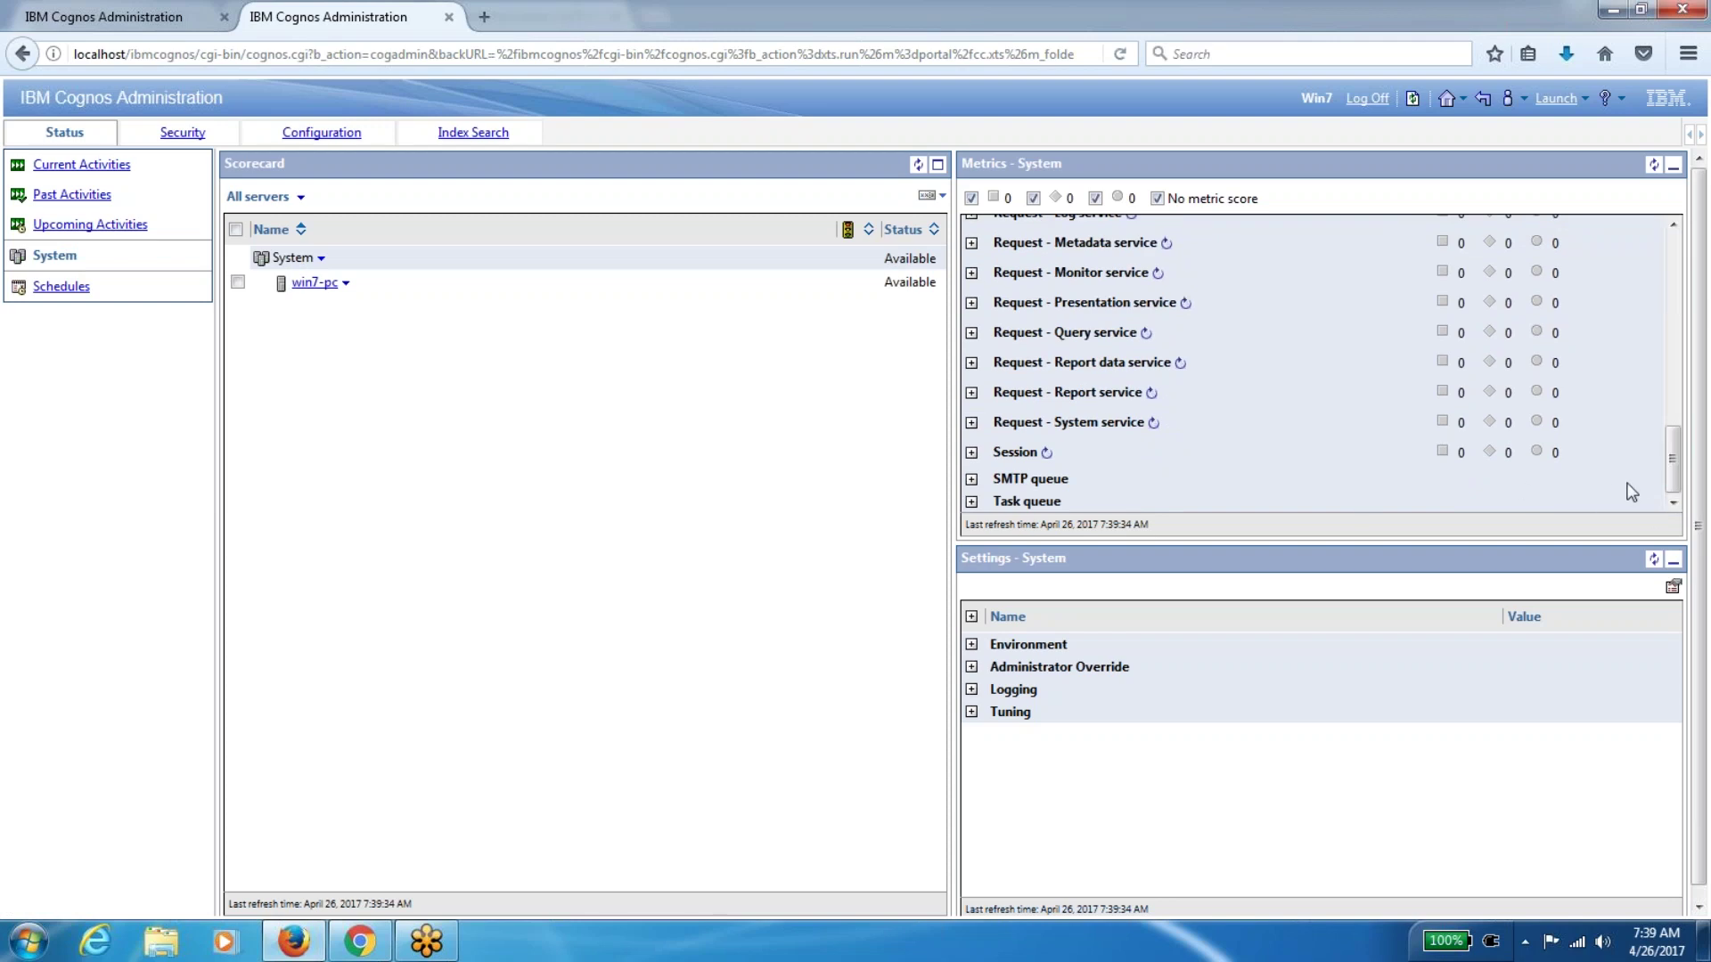
{"action": "left_click_drag", "start_coordinate": [1673, 477], "coordinate": [1676, 390]}
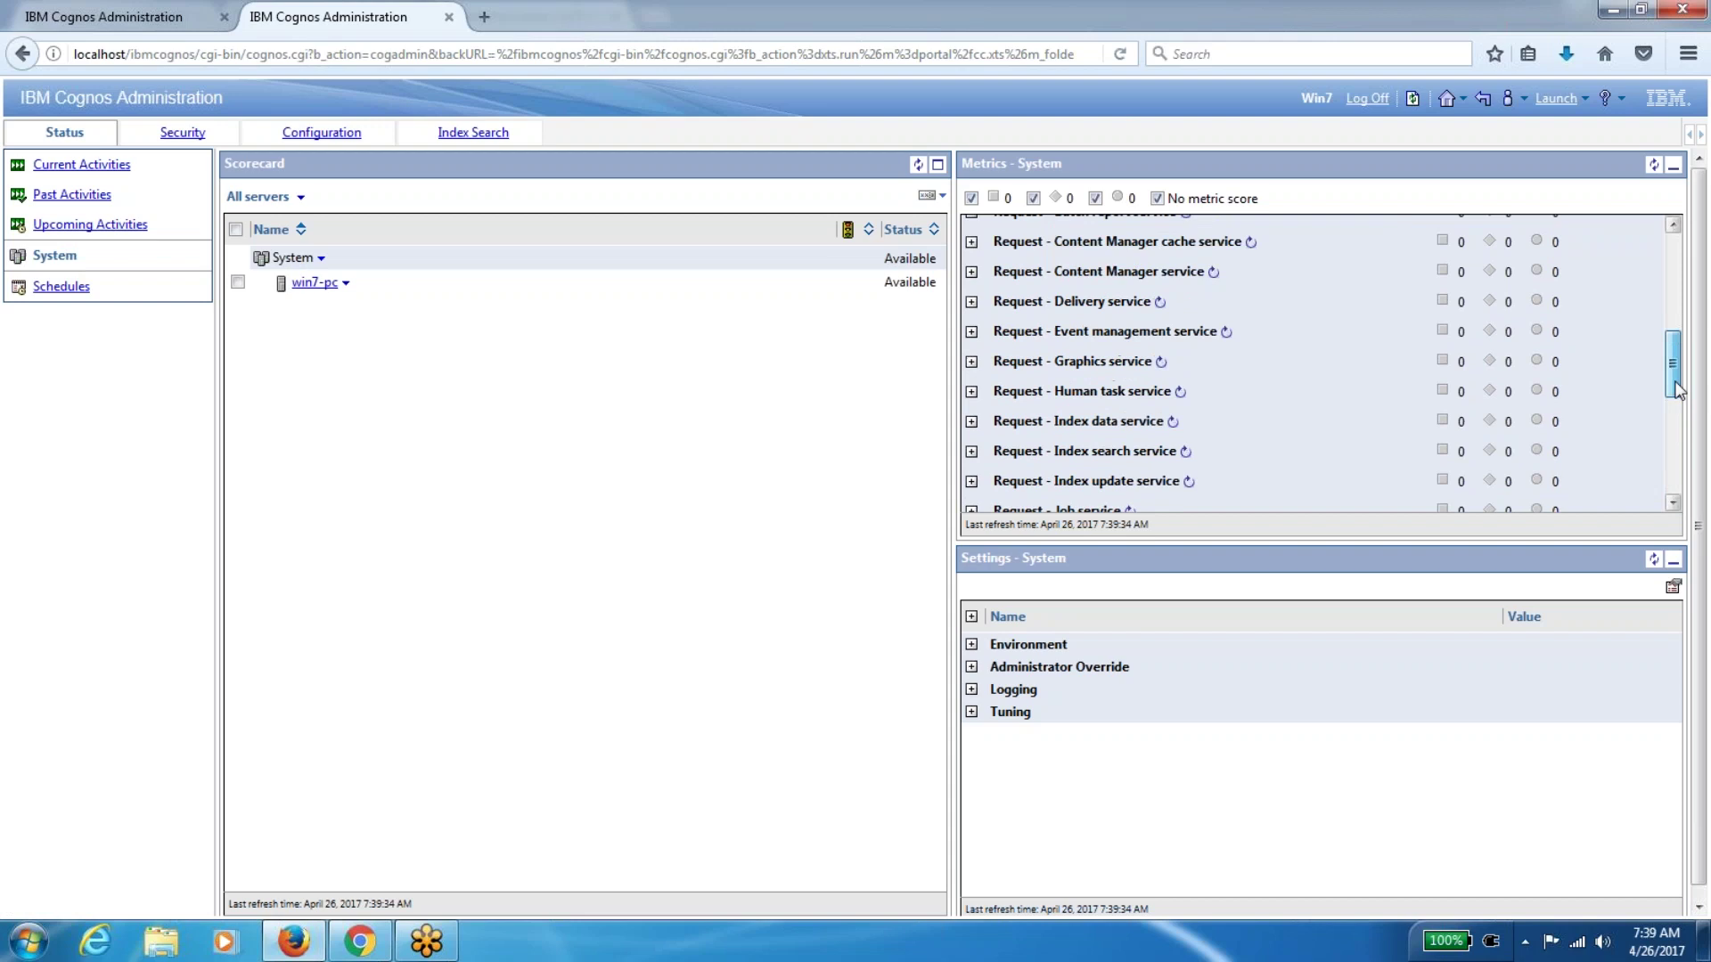
{"action": "left_click_drag", "start_coordinate": [1679, 390], "coordinate": [1680, 340]}
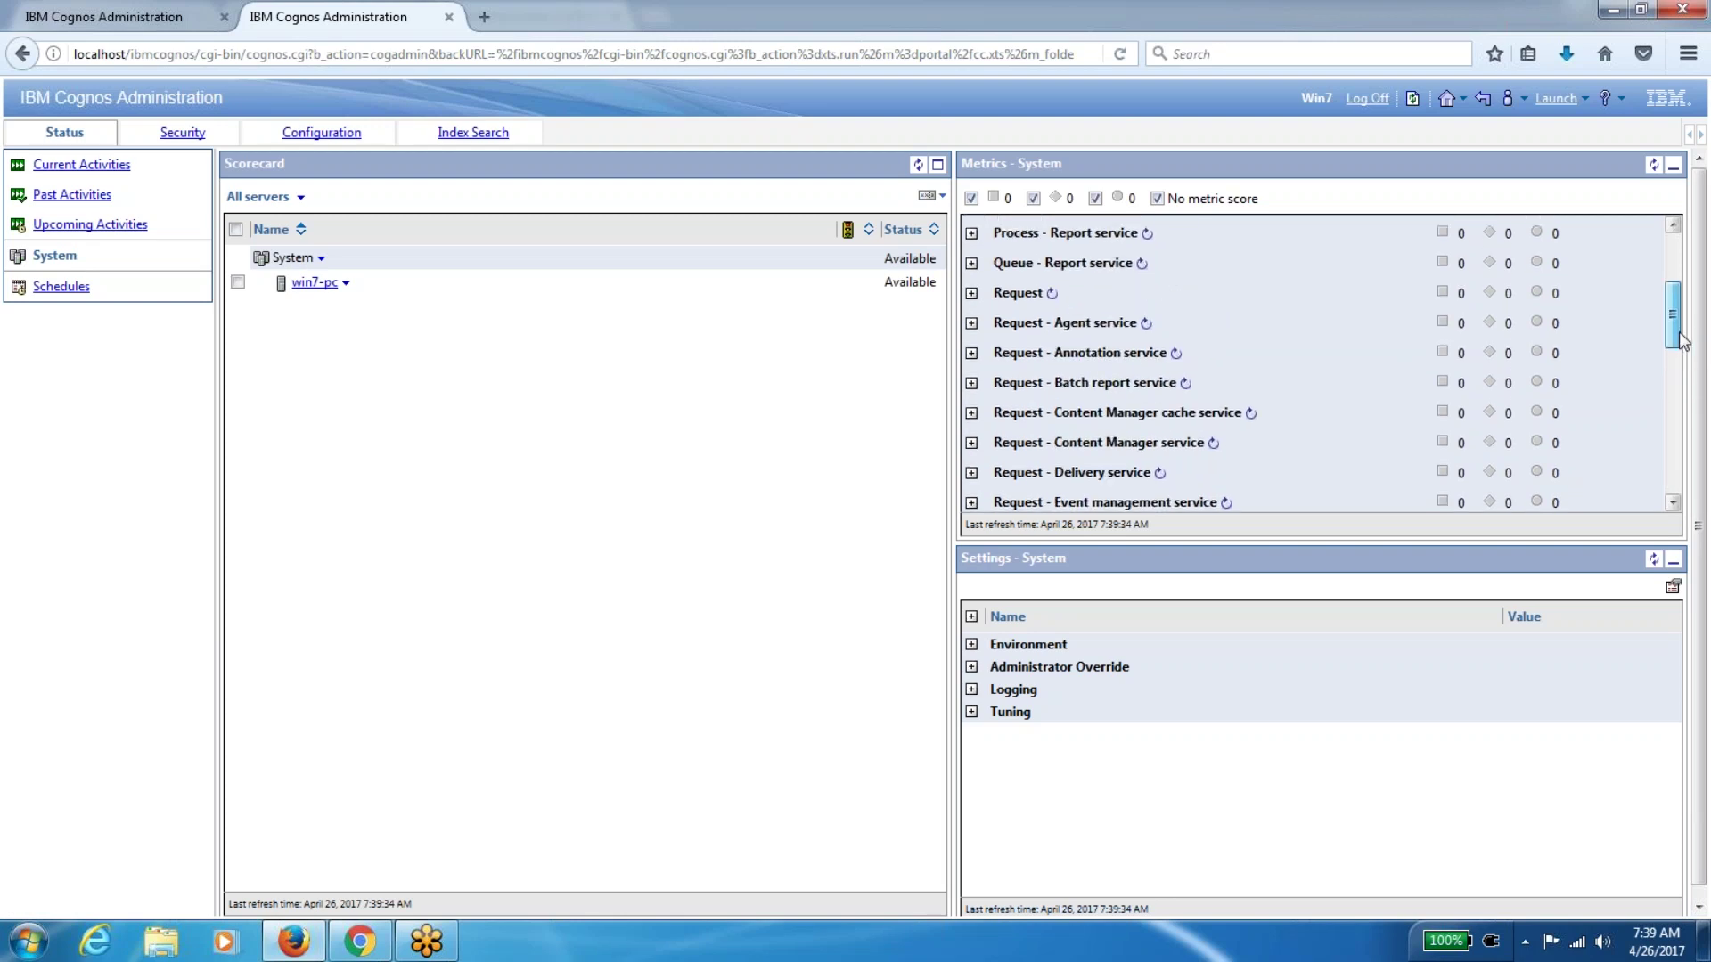
{"action": "left_click_drag", "start_coordinate": [1680, 340], "coordinate": [1678, 287]}
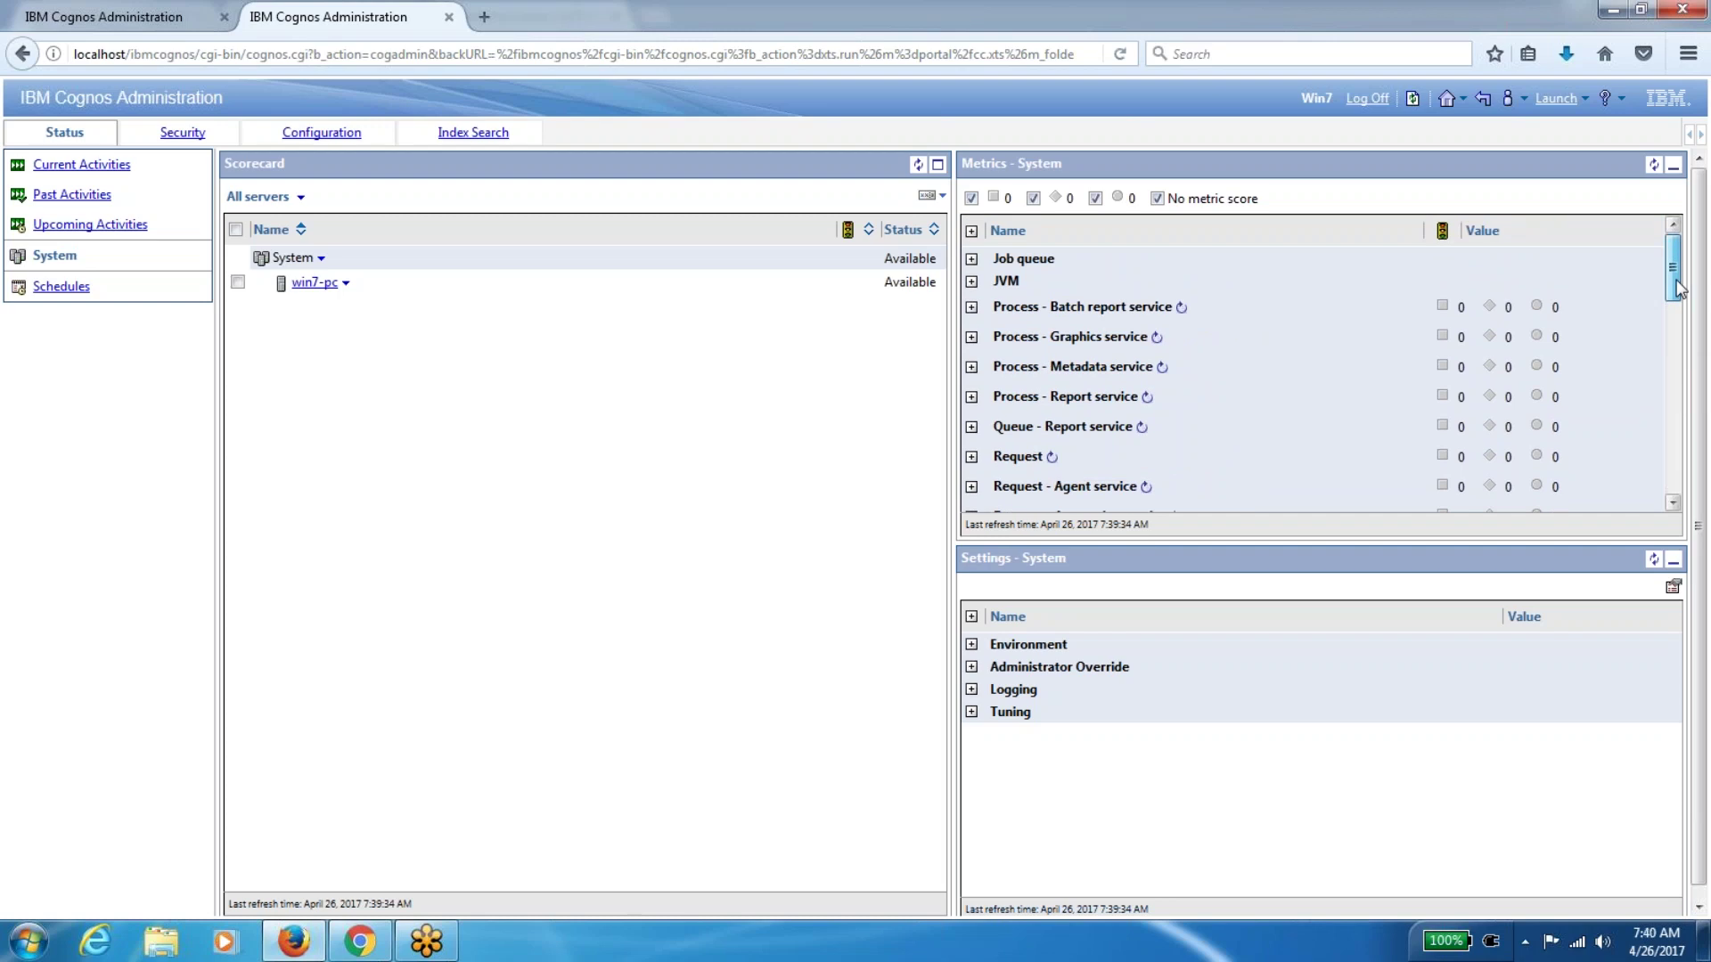